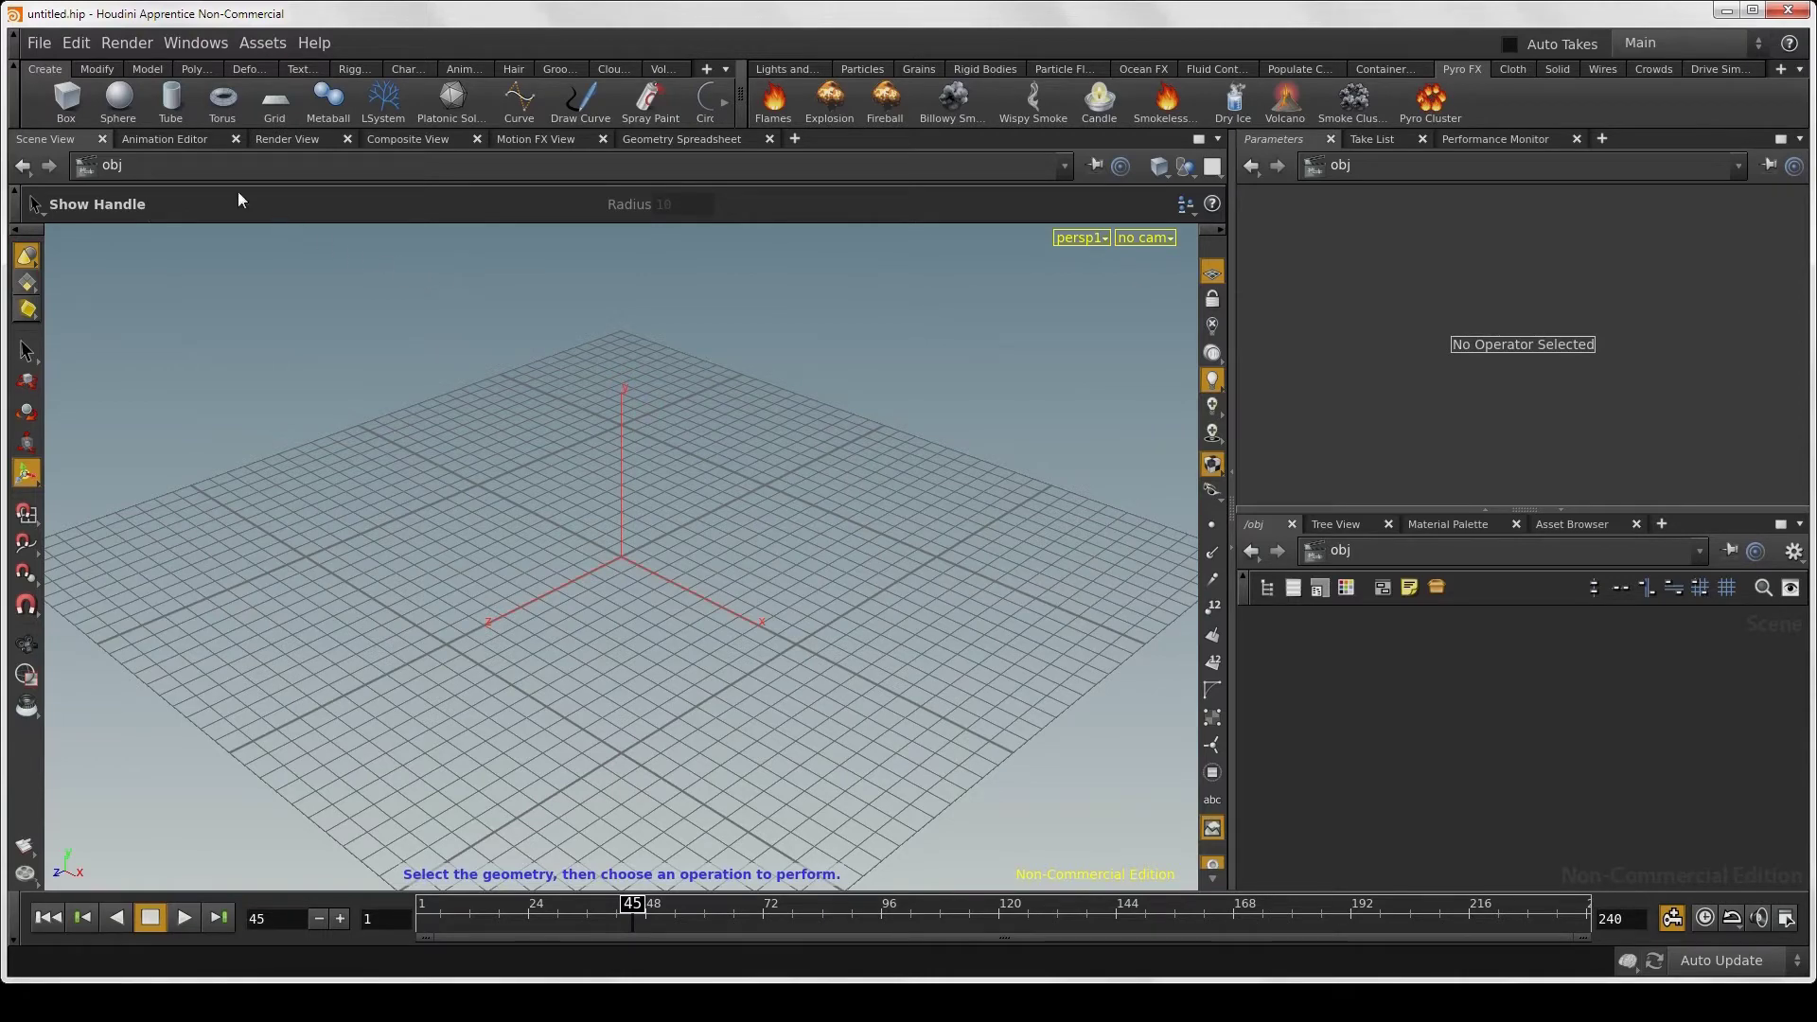
Step: Place a box in the viewport, set box1's Size Y to 0.1, and return to /obj
left_click(67, 97)
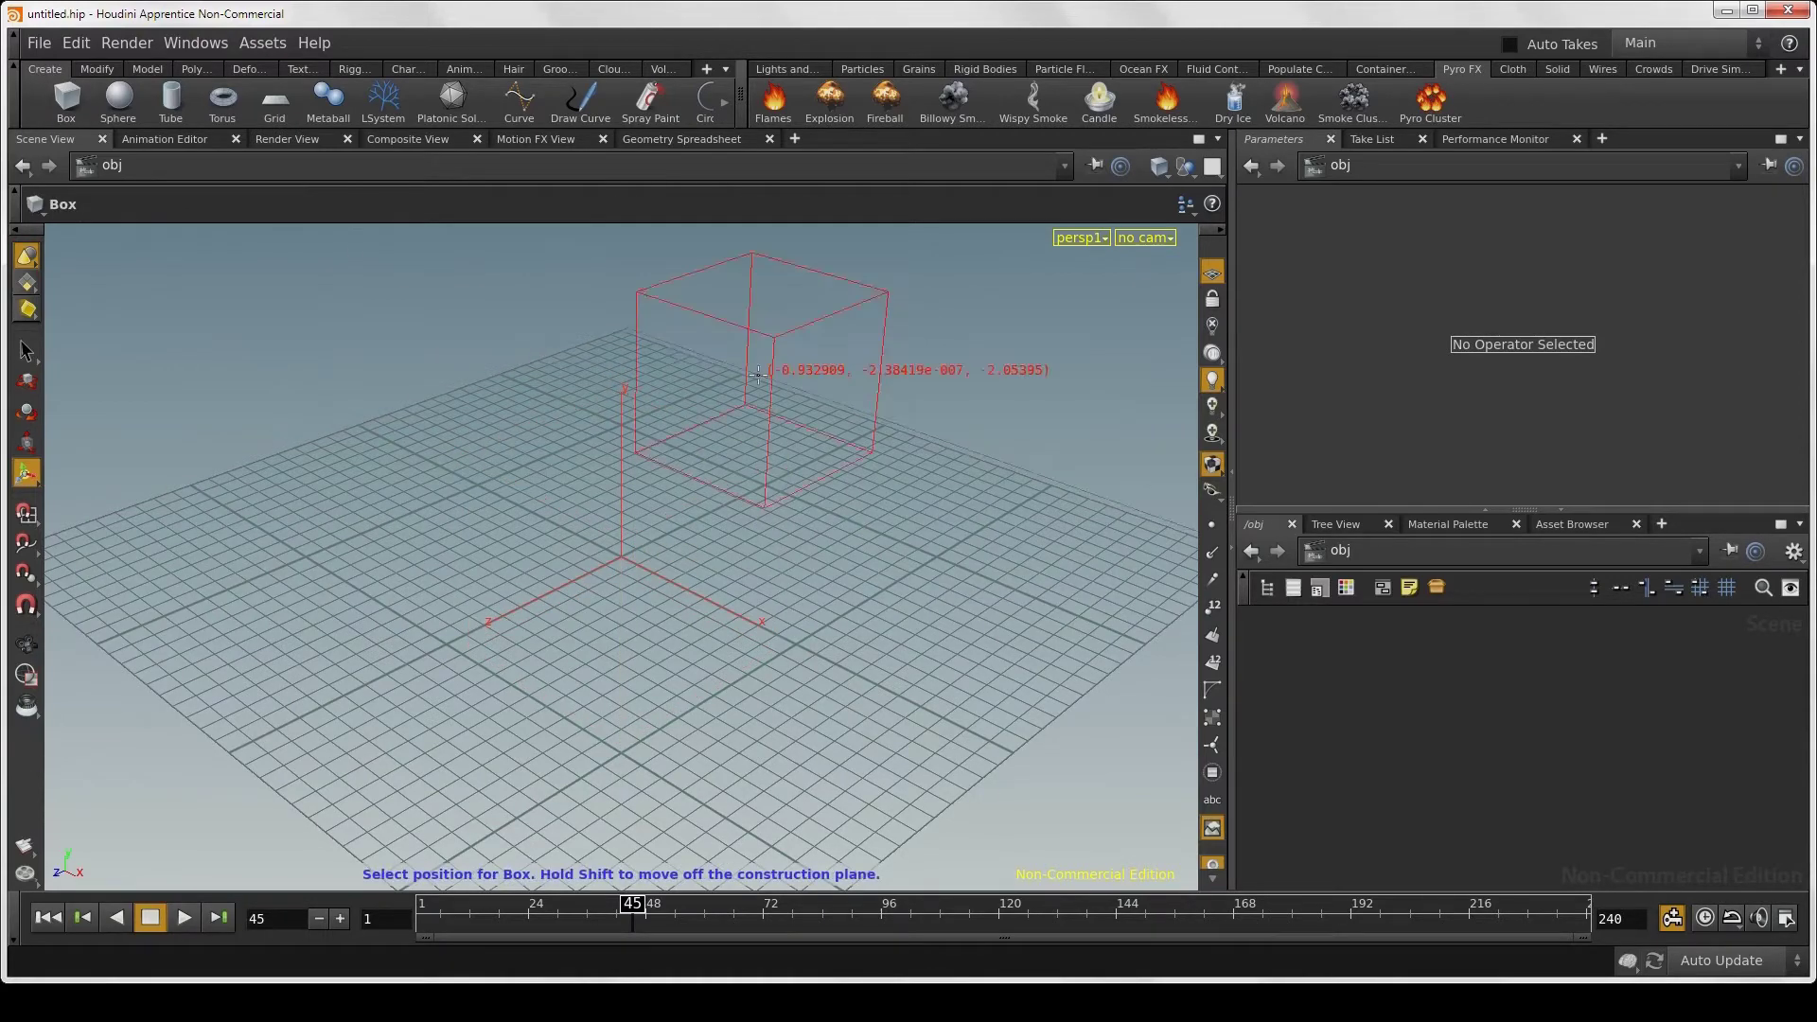
left_click(684, 489)
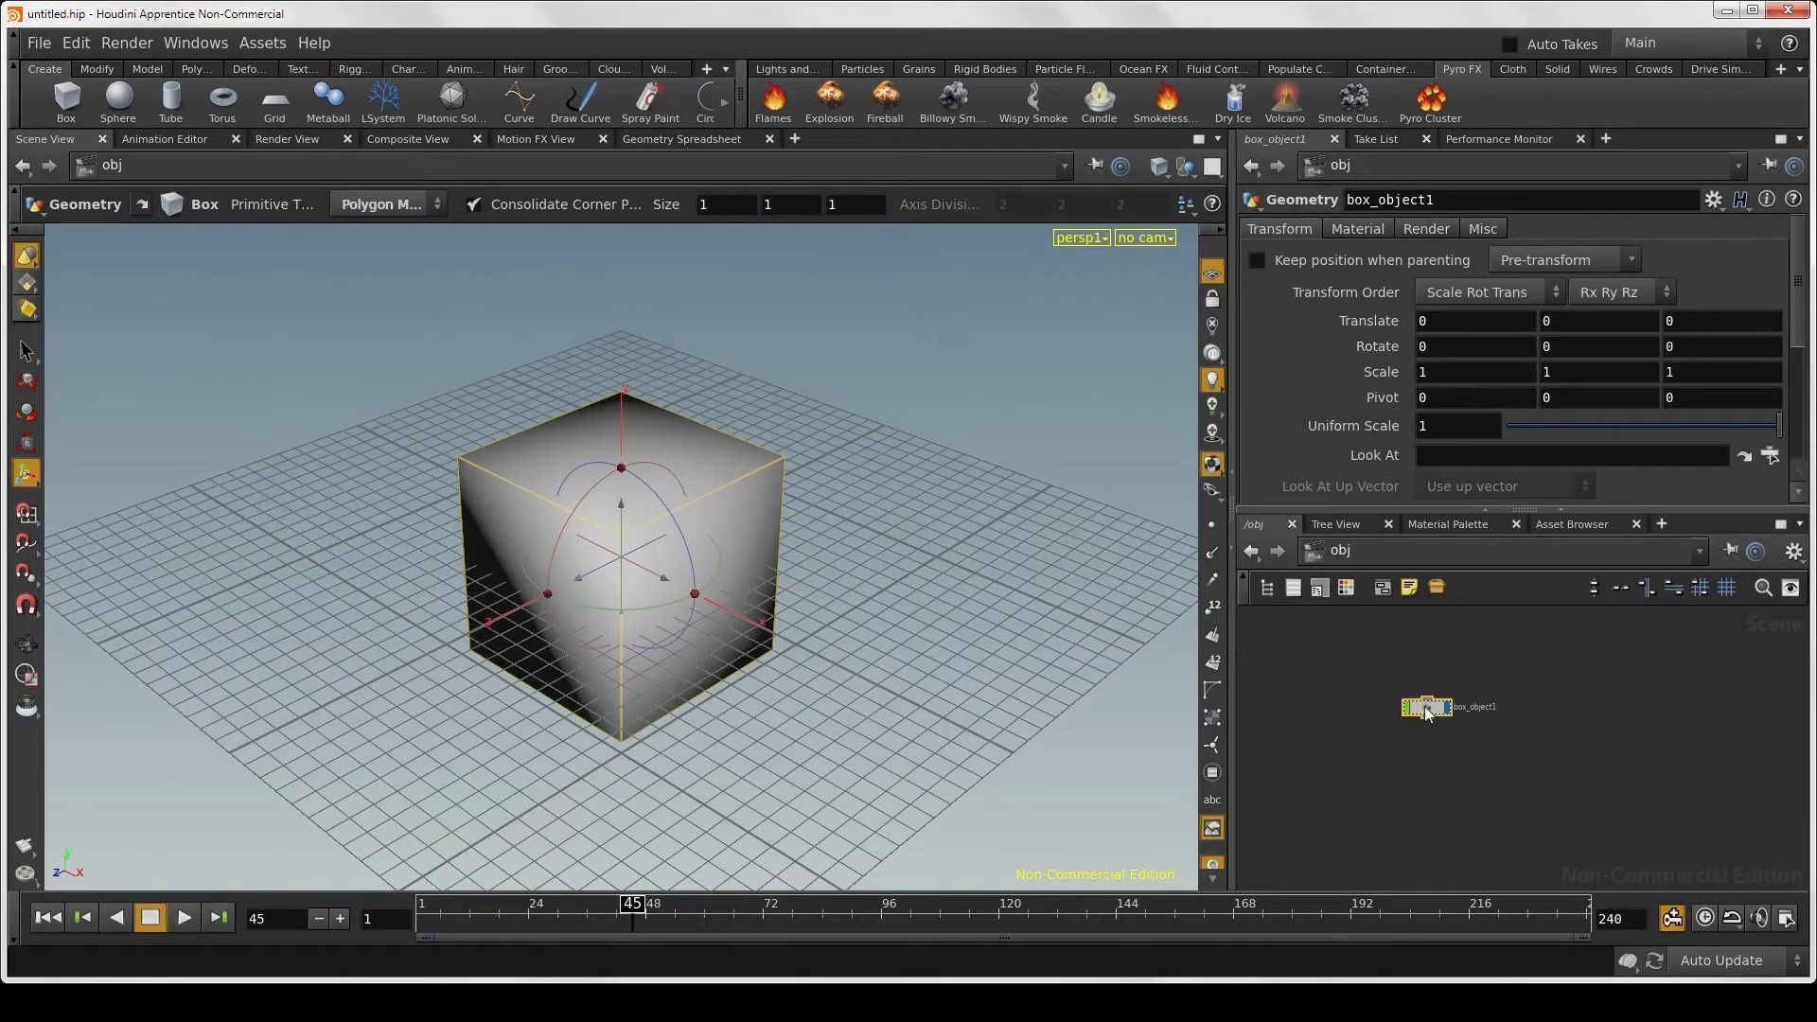
key("i")
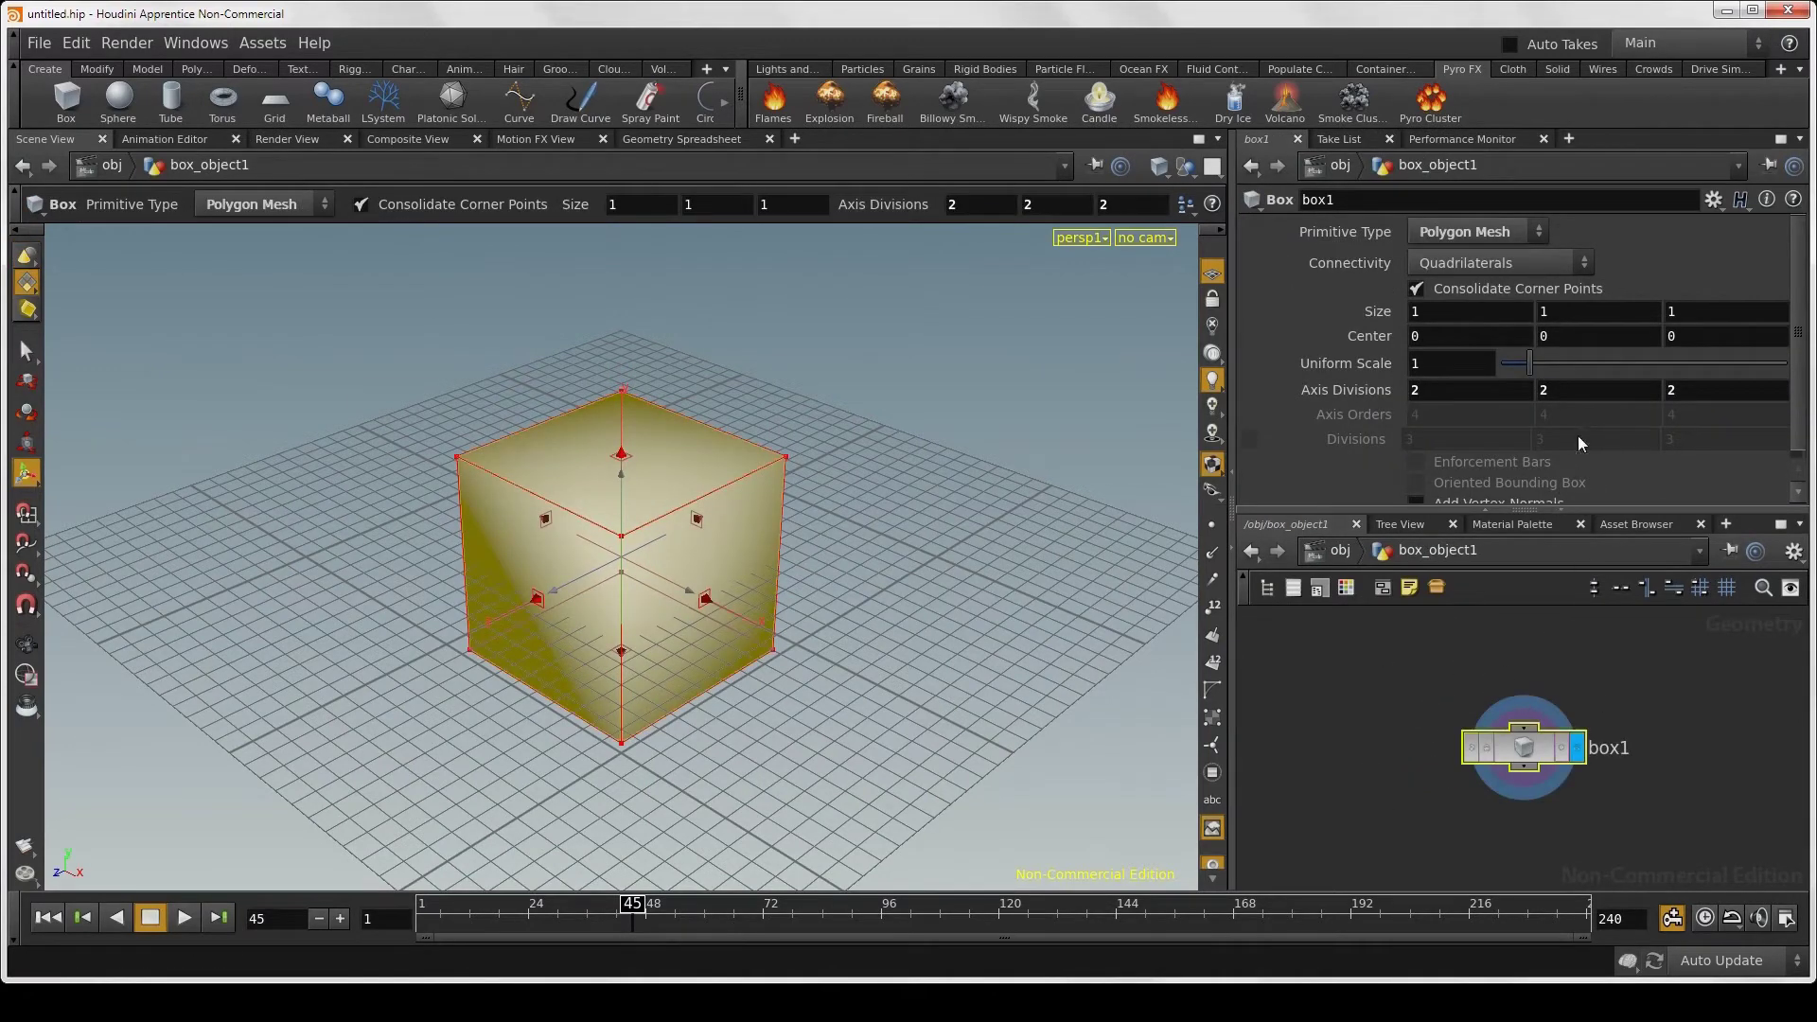
left_click(1545, 311)
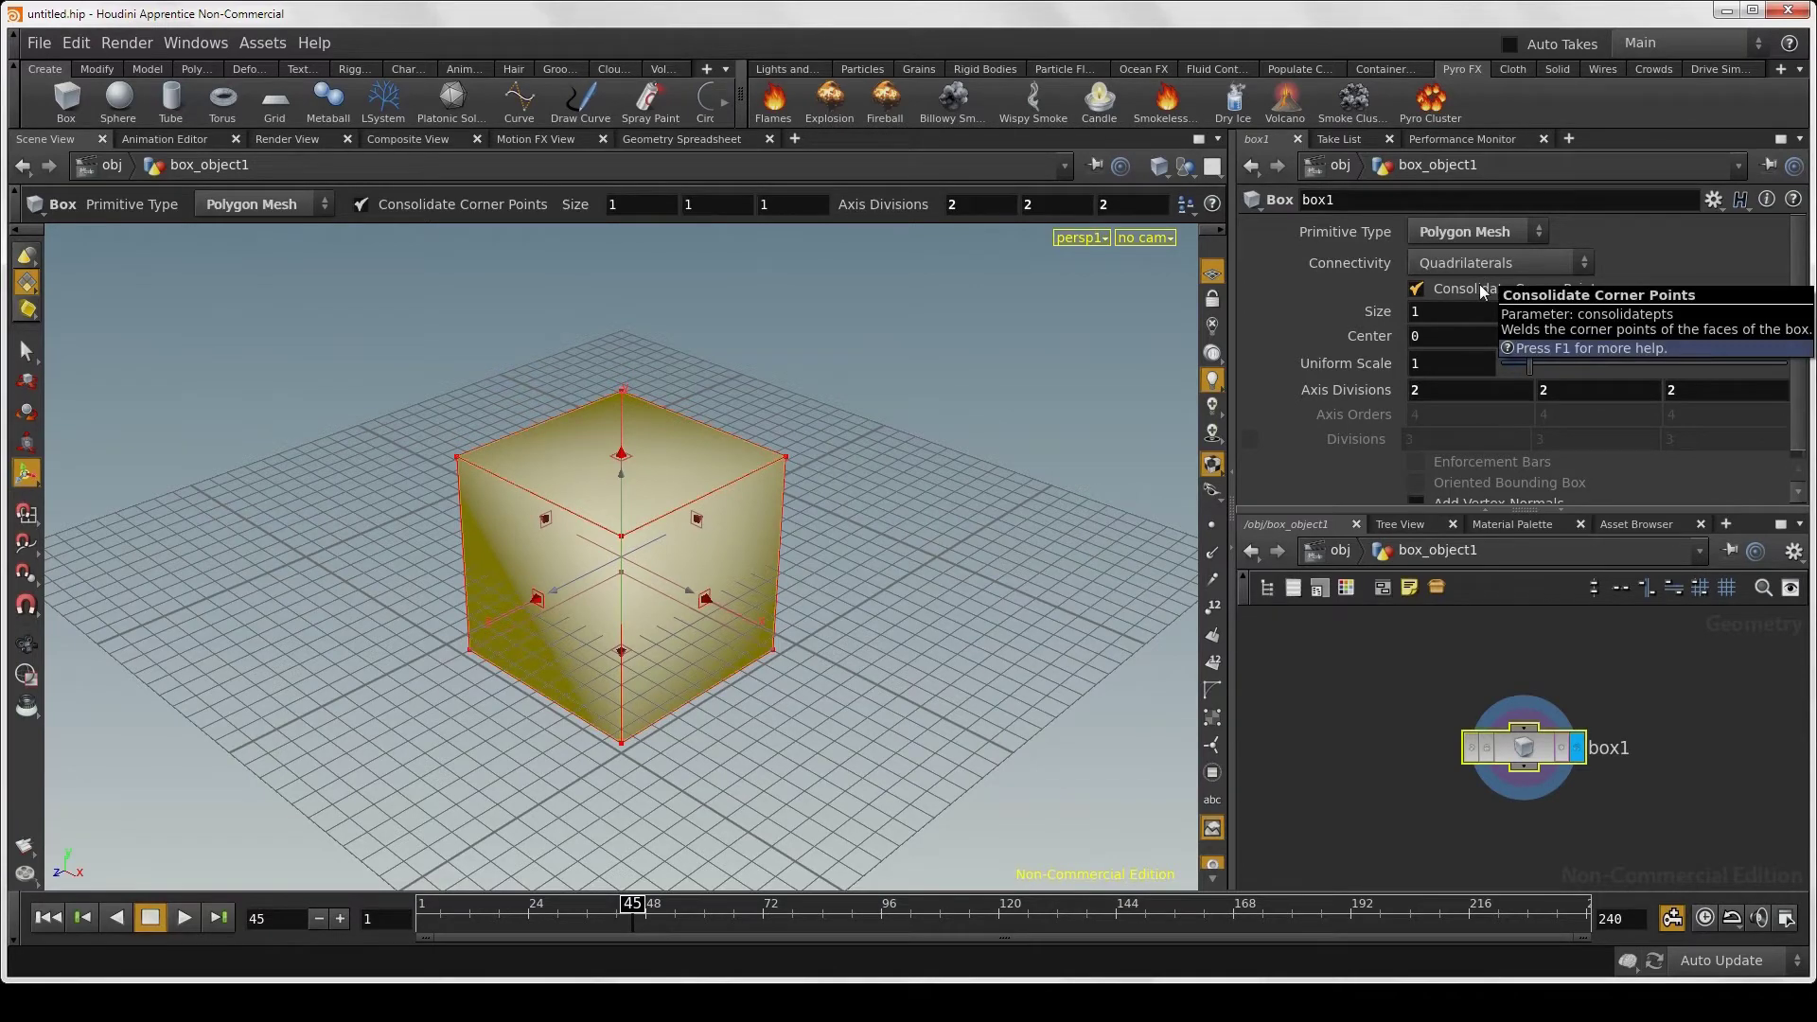
key("Return")
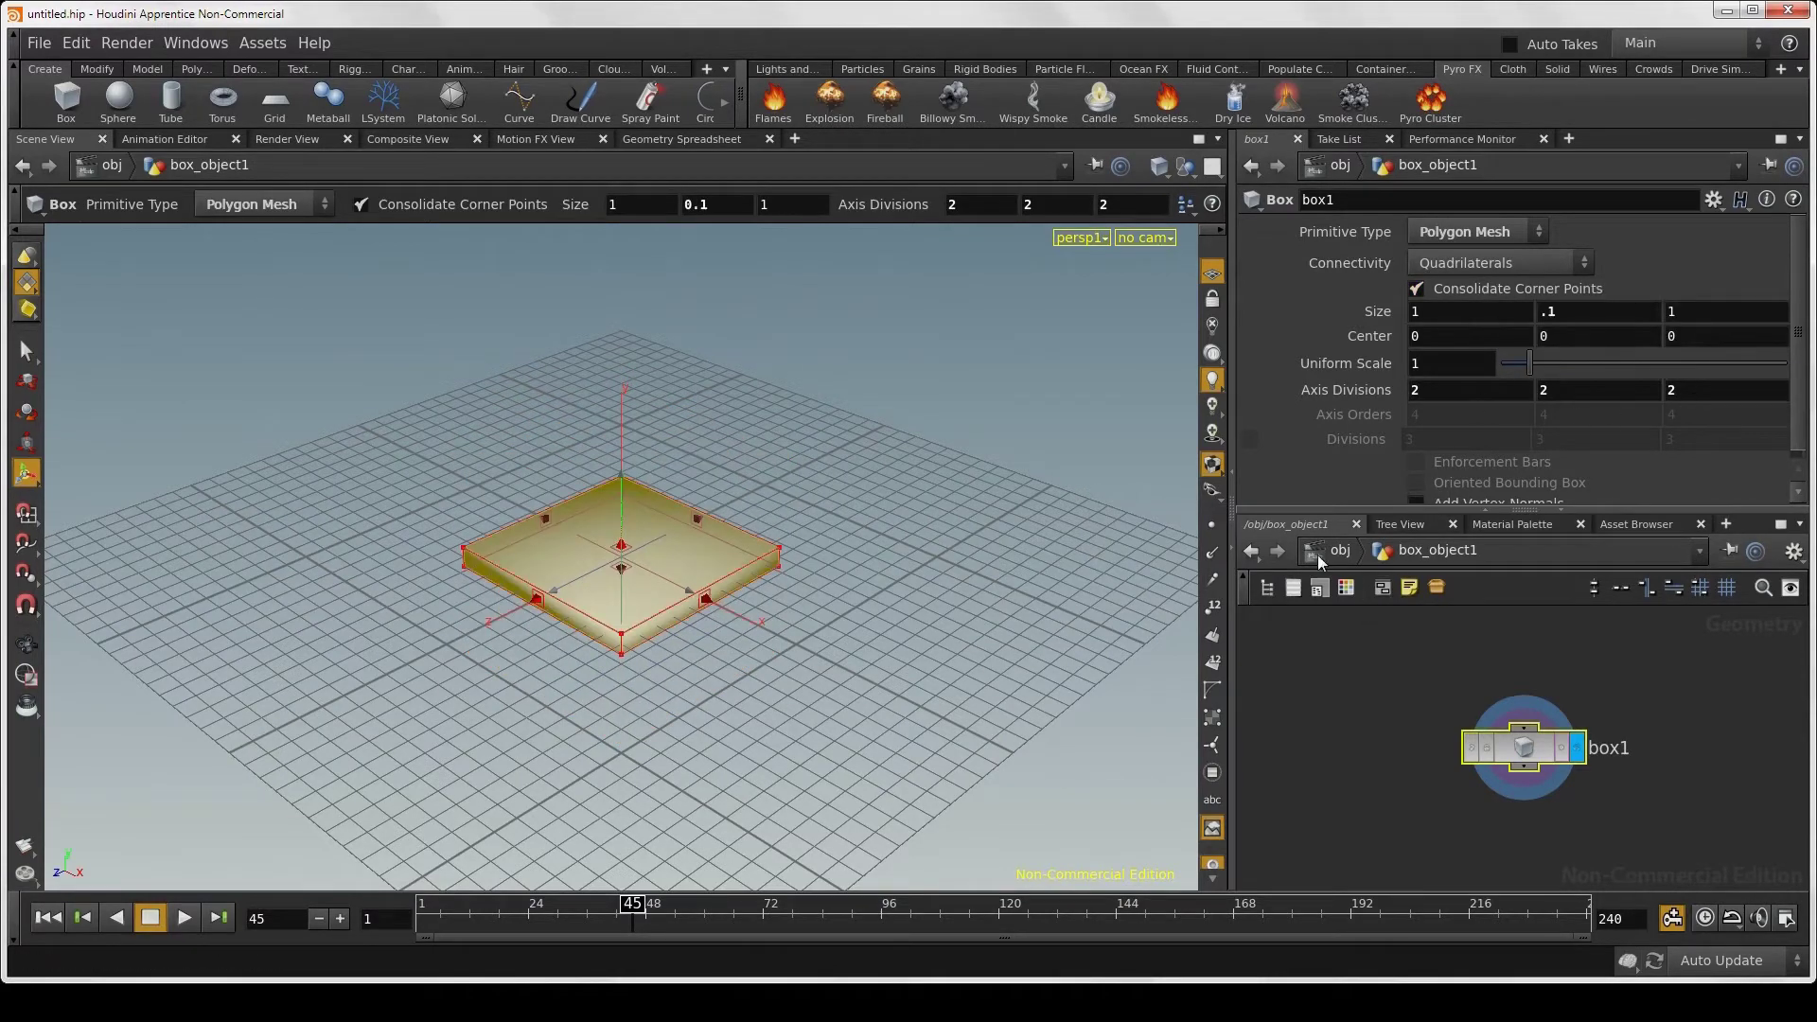
left_click(1320, 555)
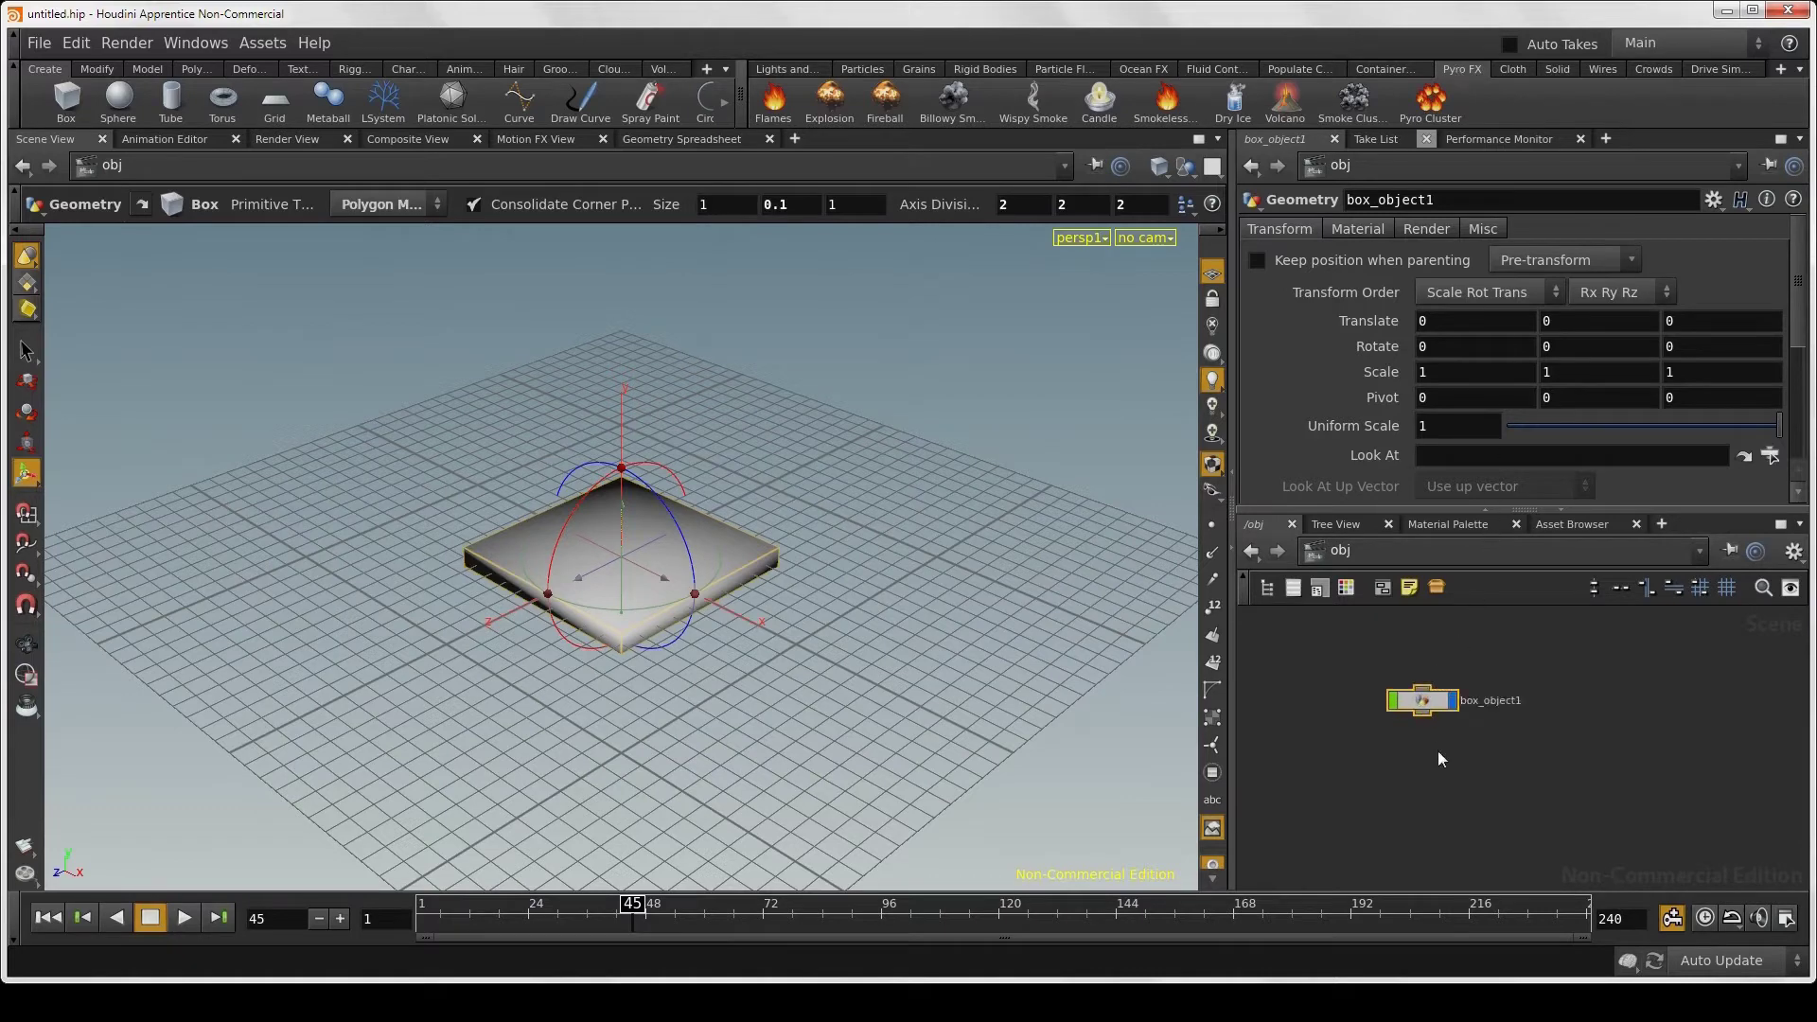
Step: Apply the Flames shelf tool to the flat box and play the pyro_sim simulation
scroll(1439, 752, "up", 2)
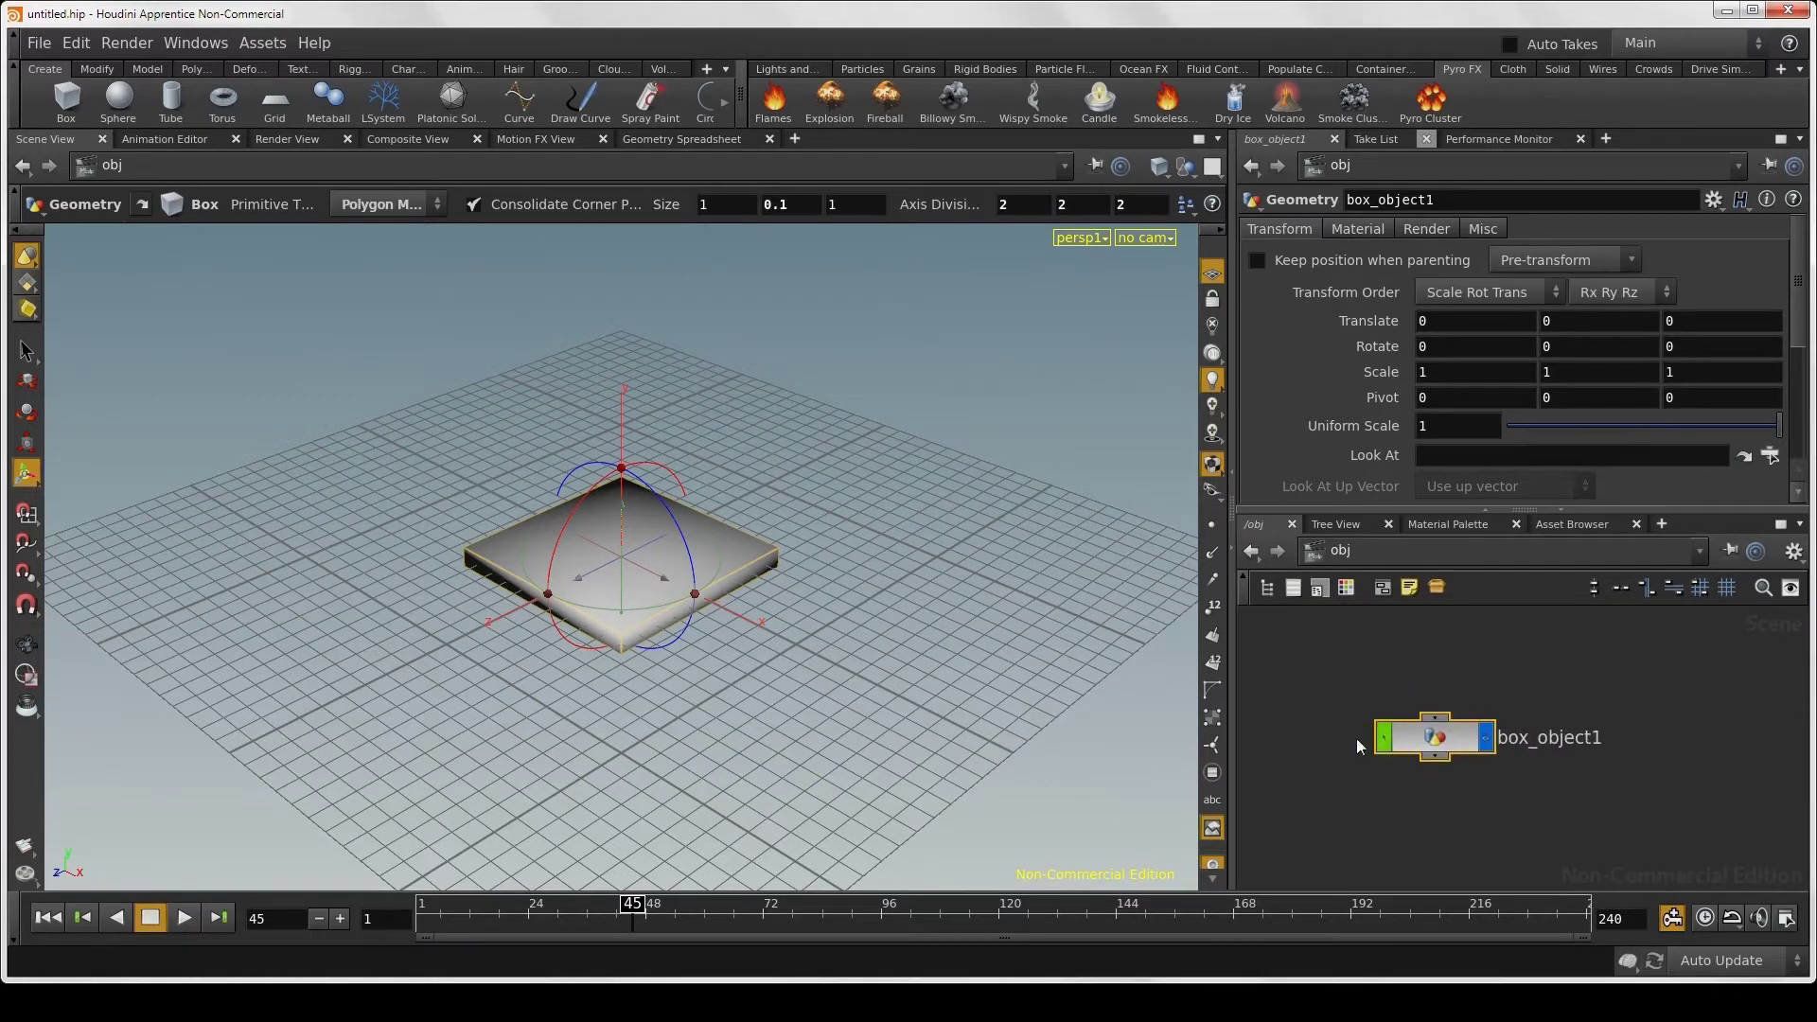
left_click(772, 104)
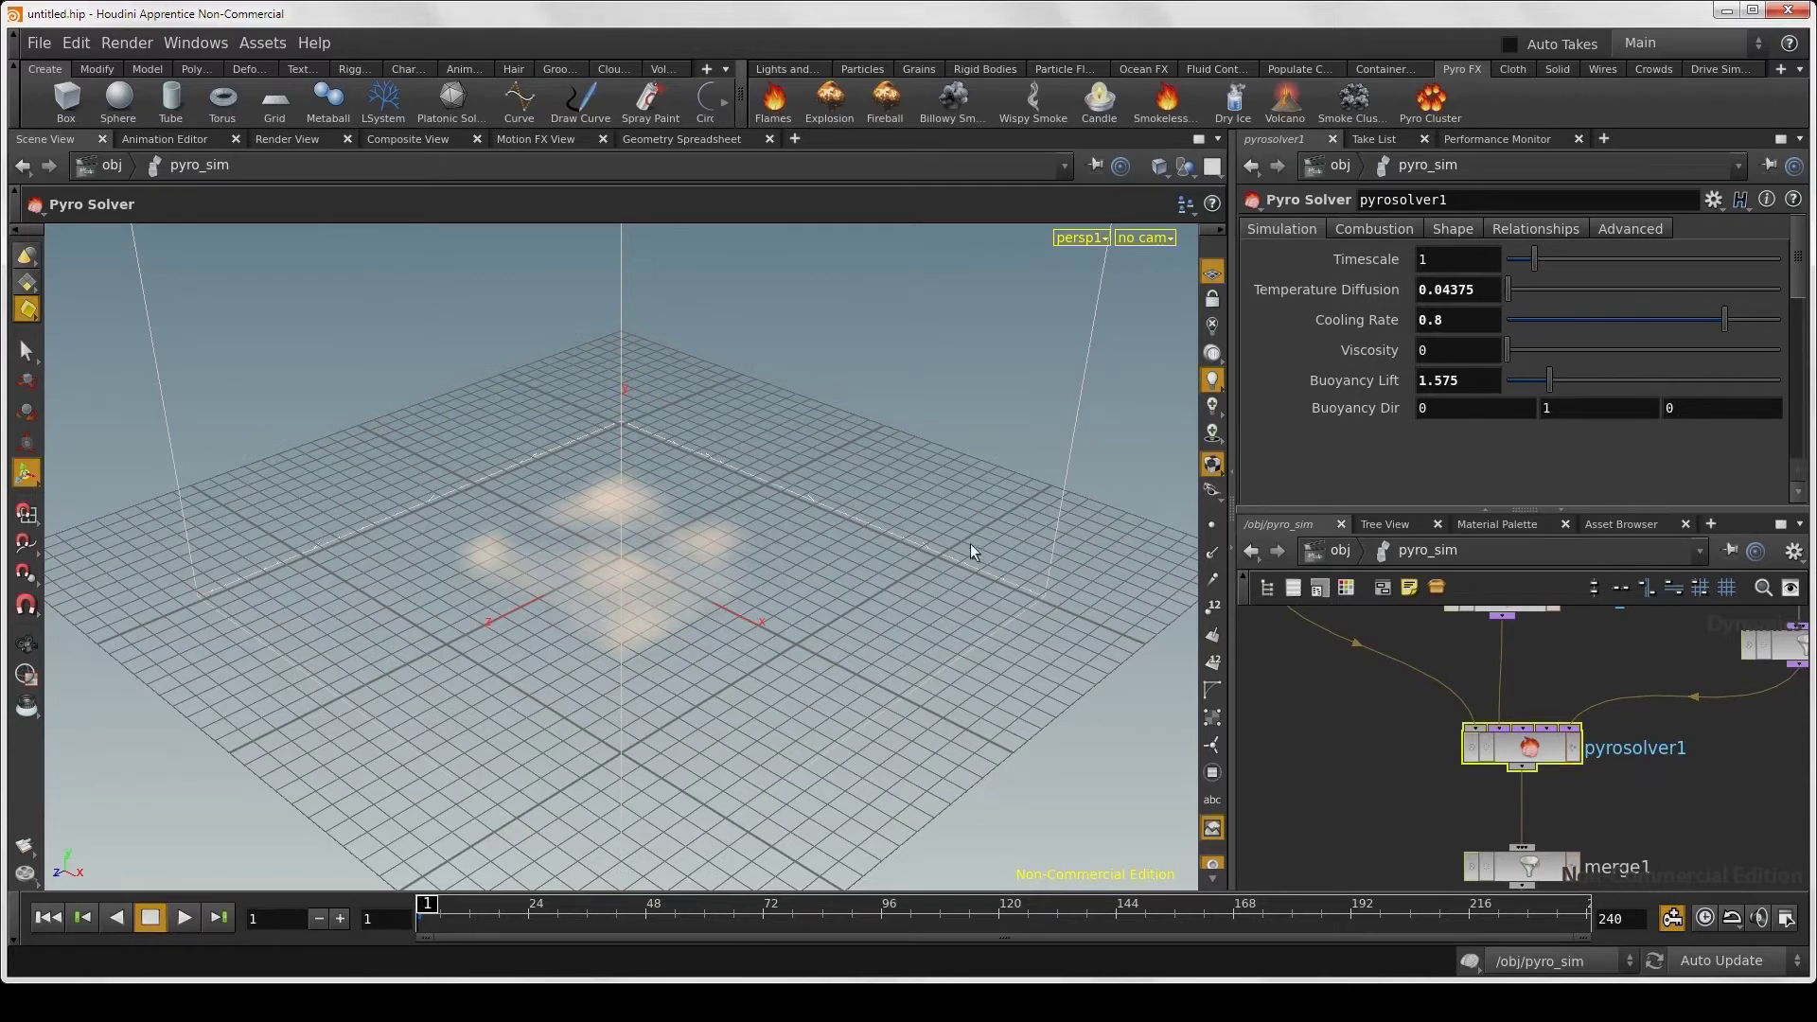
key("Escape")
mouse_move(901, 559)
left_mouse_down()
mouse_move(912, 544)
mouse_move(807, 539)
mouse_move(840, 540)
mouse_move(864, 613)
mouse_move(893, 608)
left_mouse_up()
key("Return")
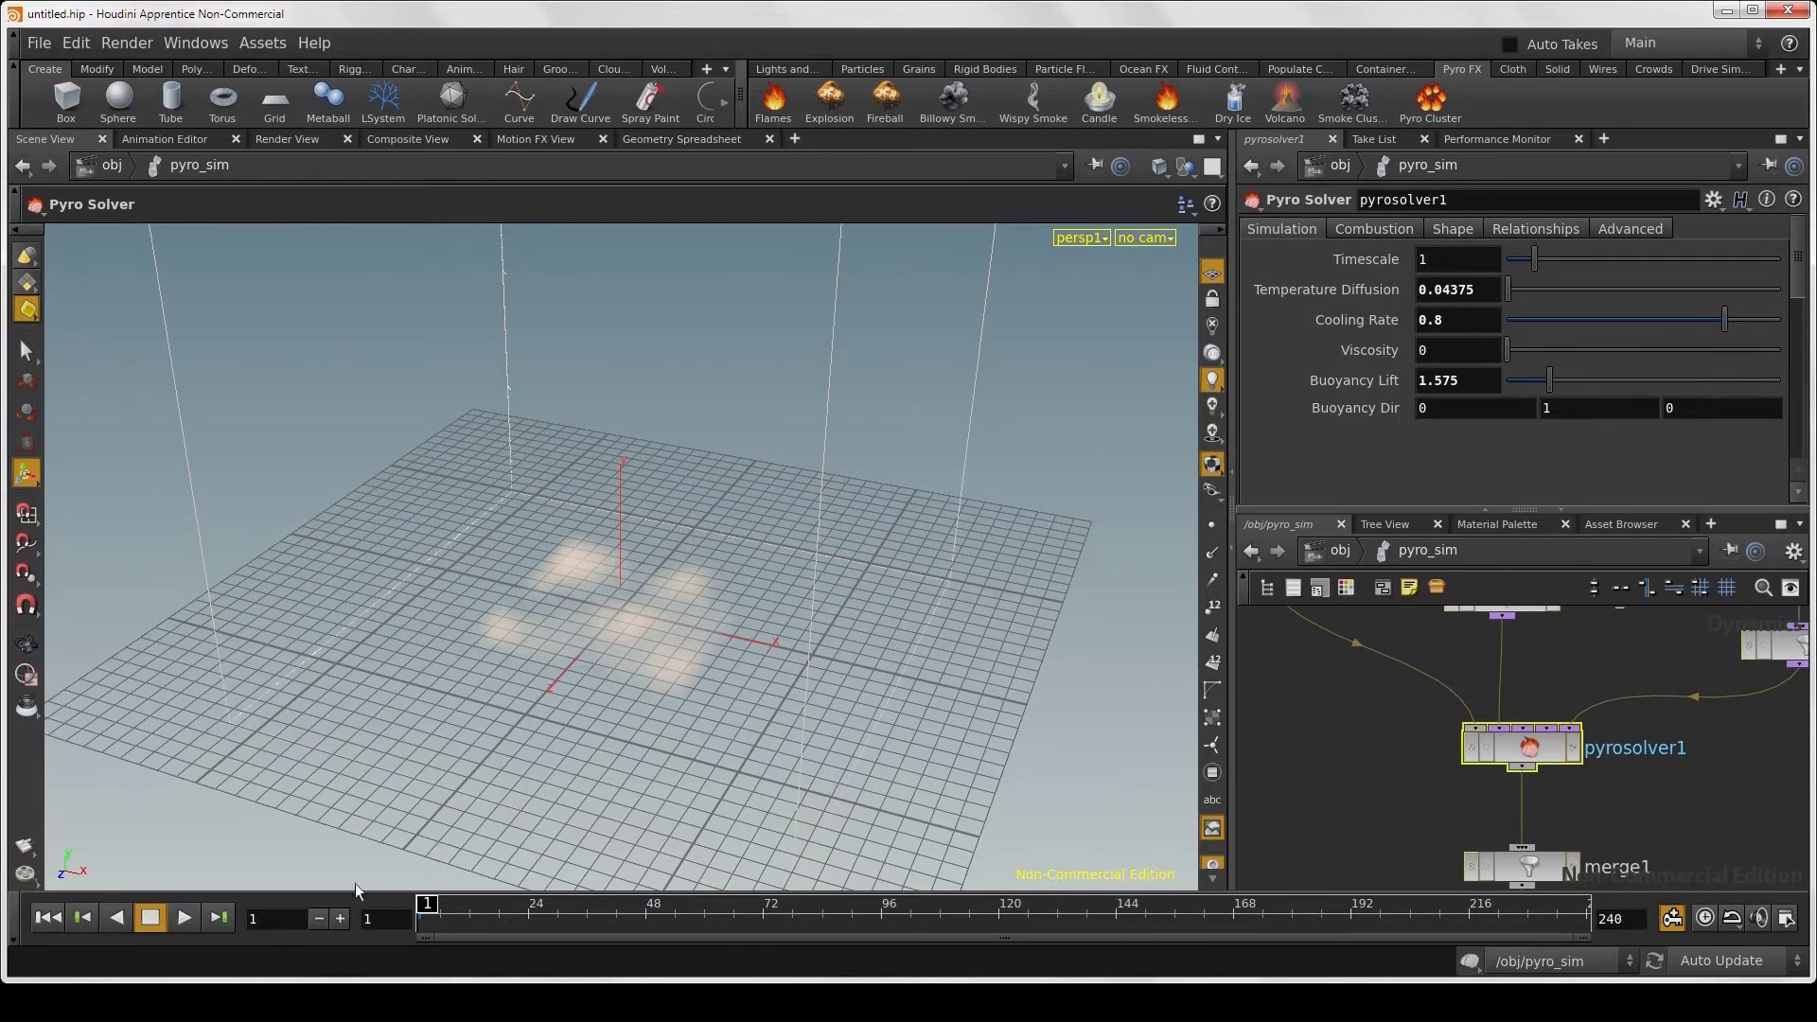
left_click(185, 918)
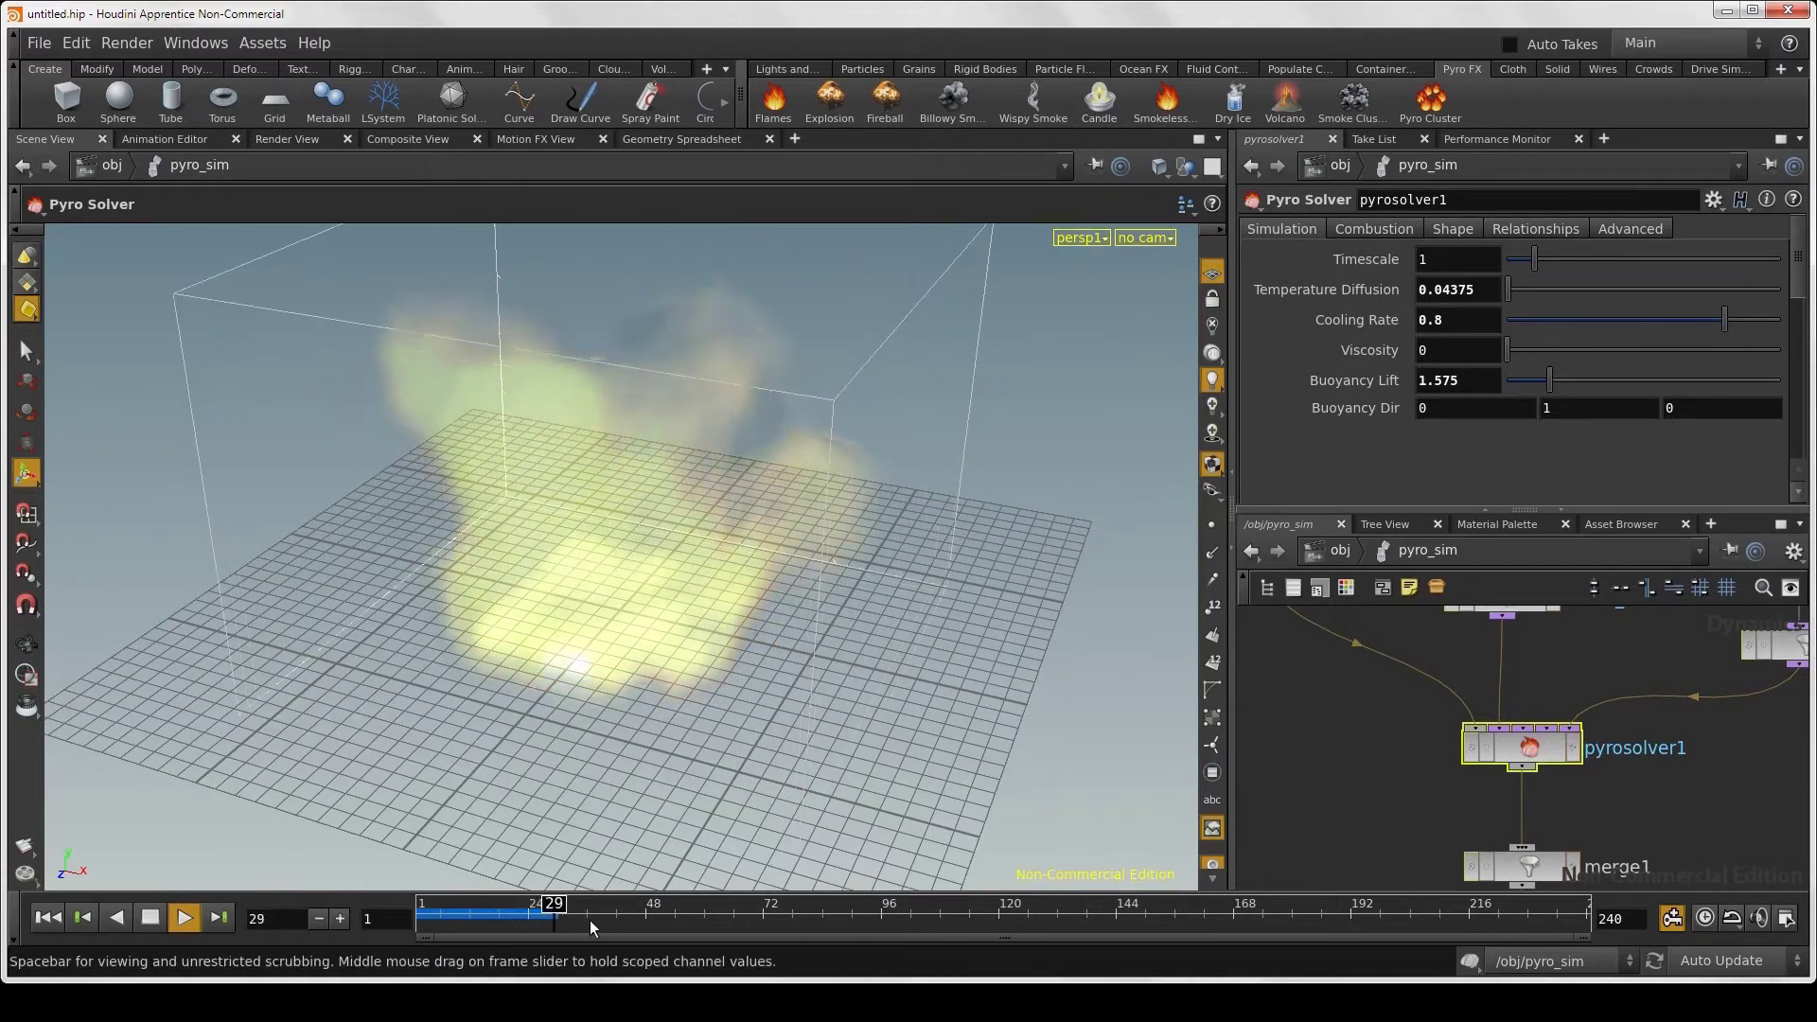
Step: Stop playback at frame 45 and frame the whole smoke column in view
left_click(149, 919)
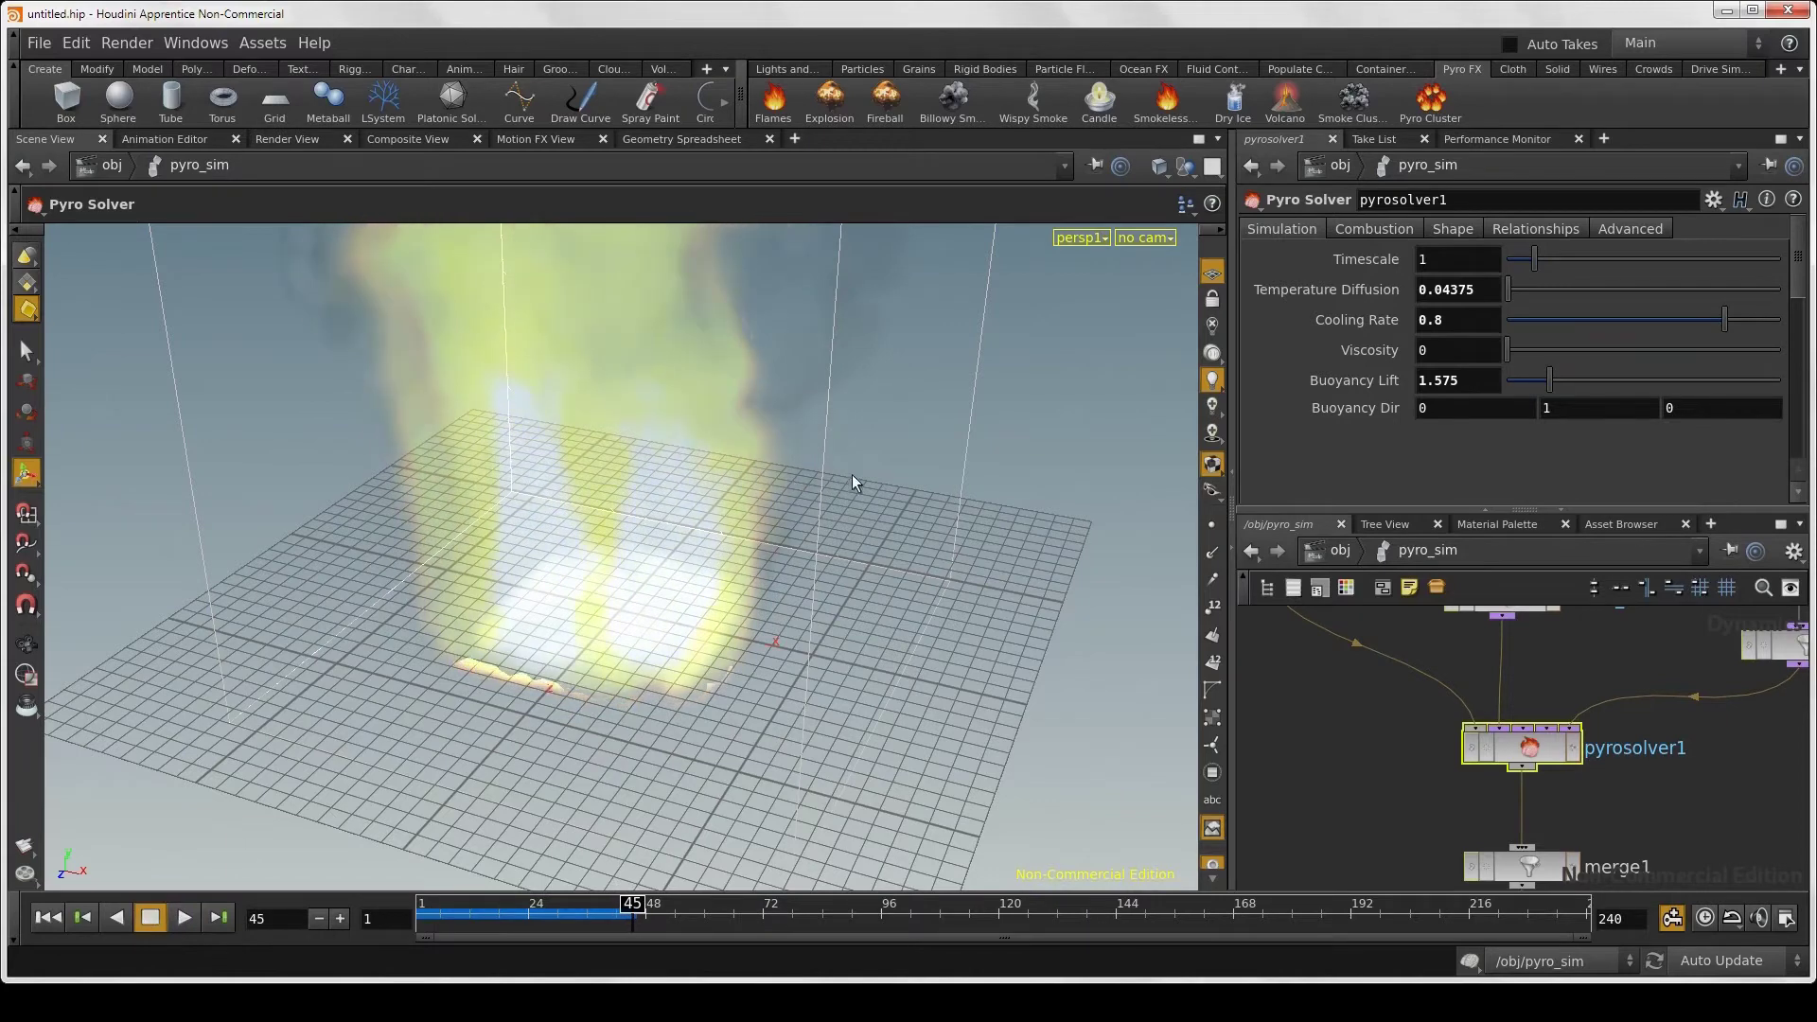
scroll(698, 624, "down", 5)
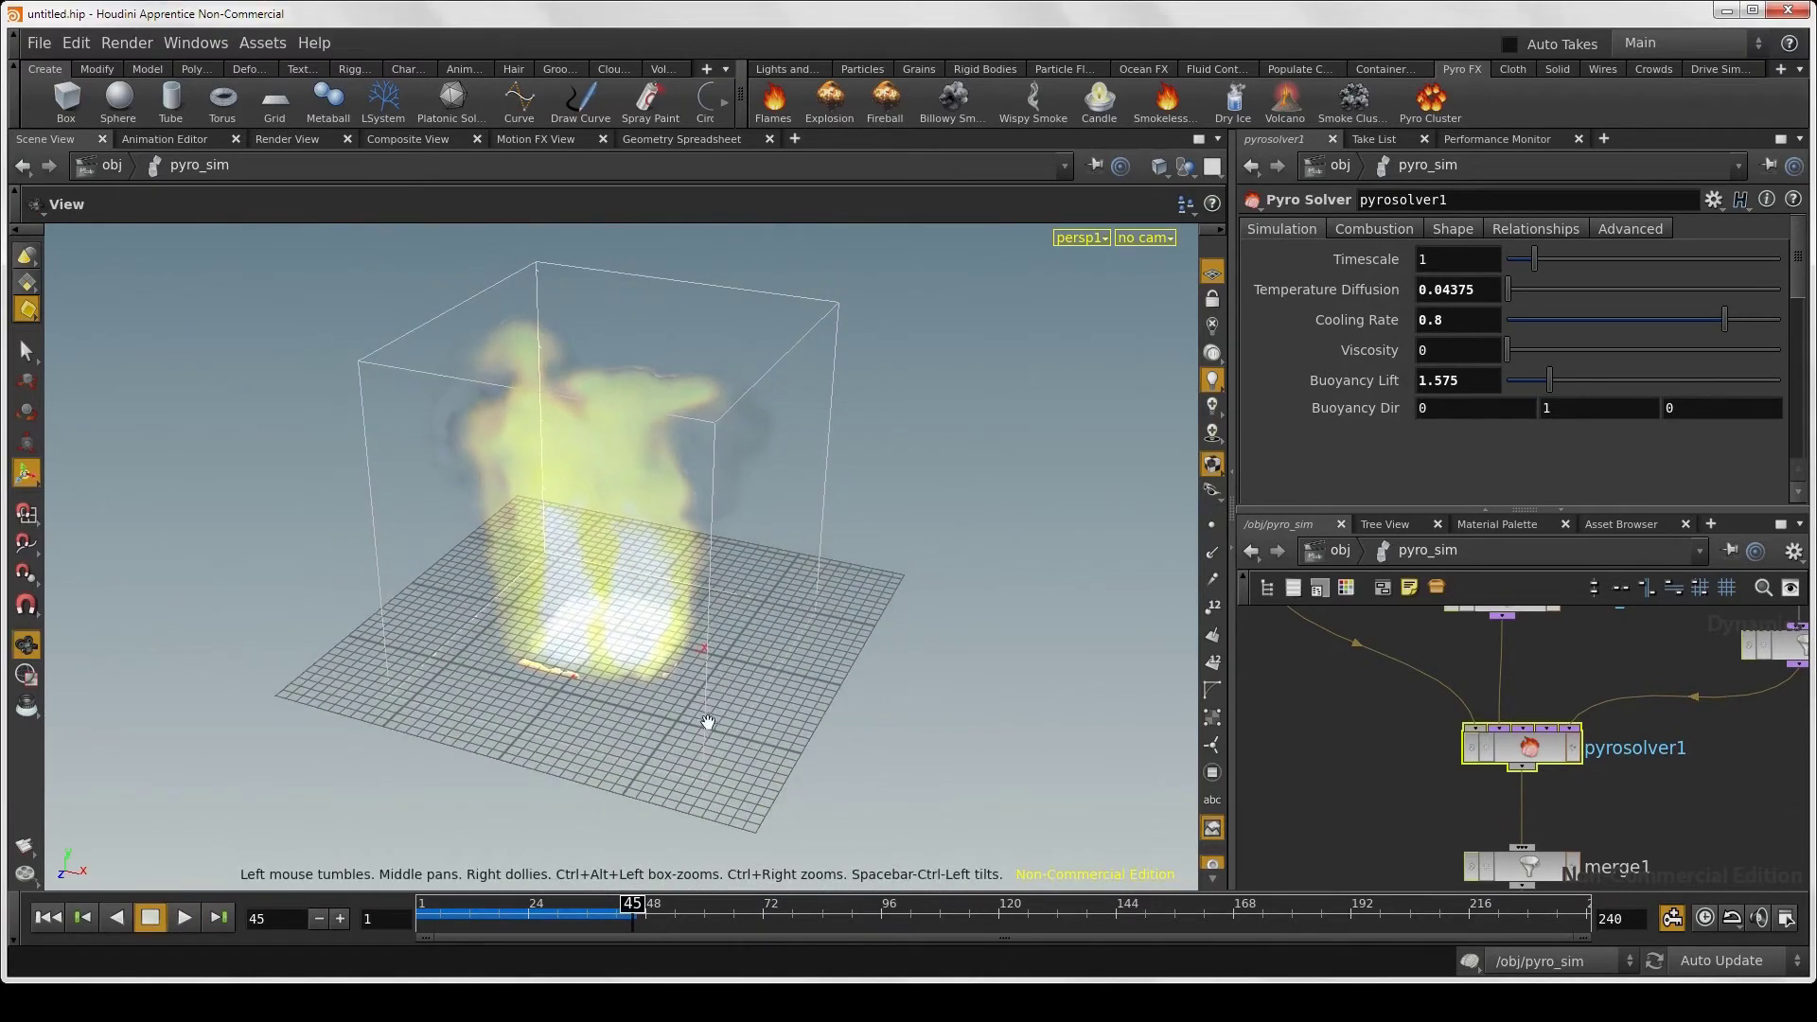
mouse_move(702, 616)
left_mouse_down()
mouse_move(605, 356)
mouse_move(690, 709)
mouse_move(942, 656)
left_mouse_up()
key("Escape")
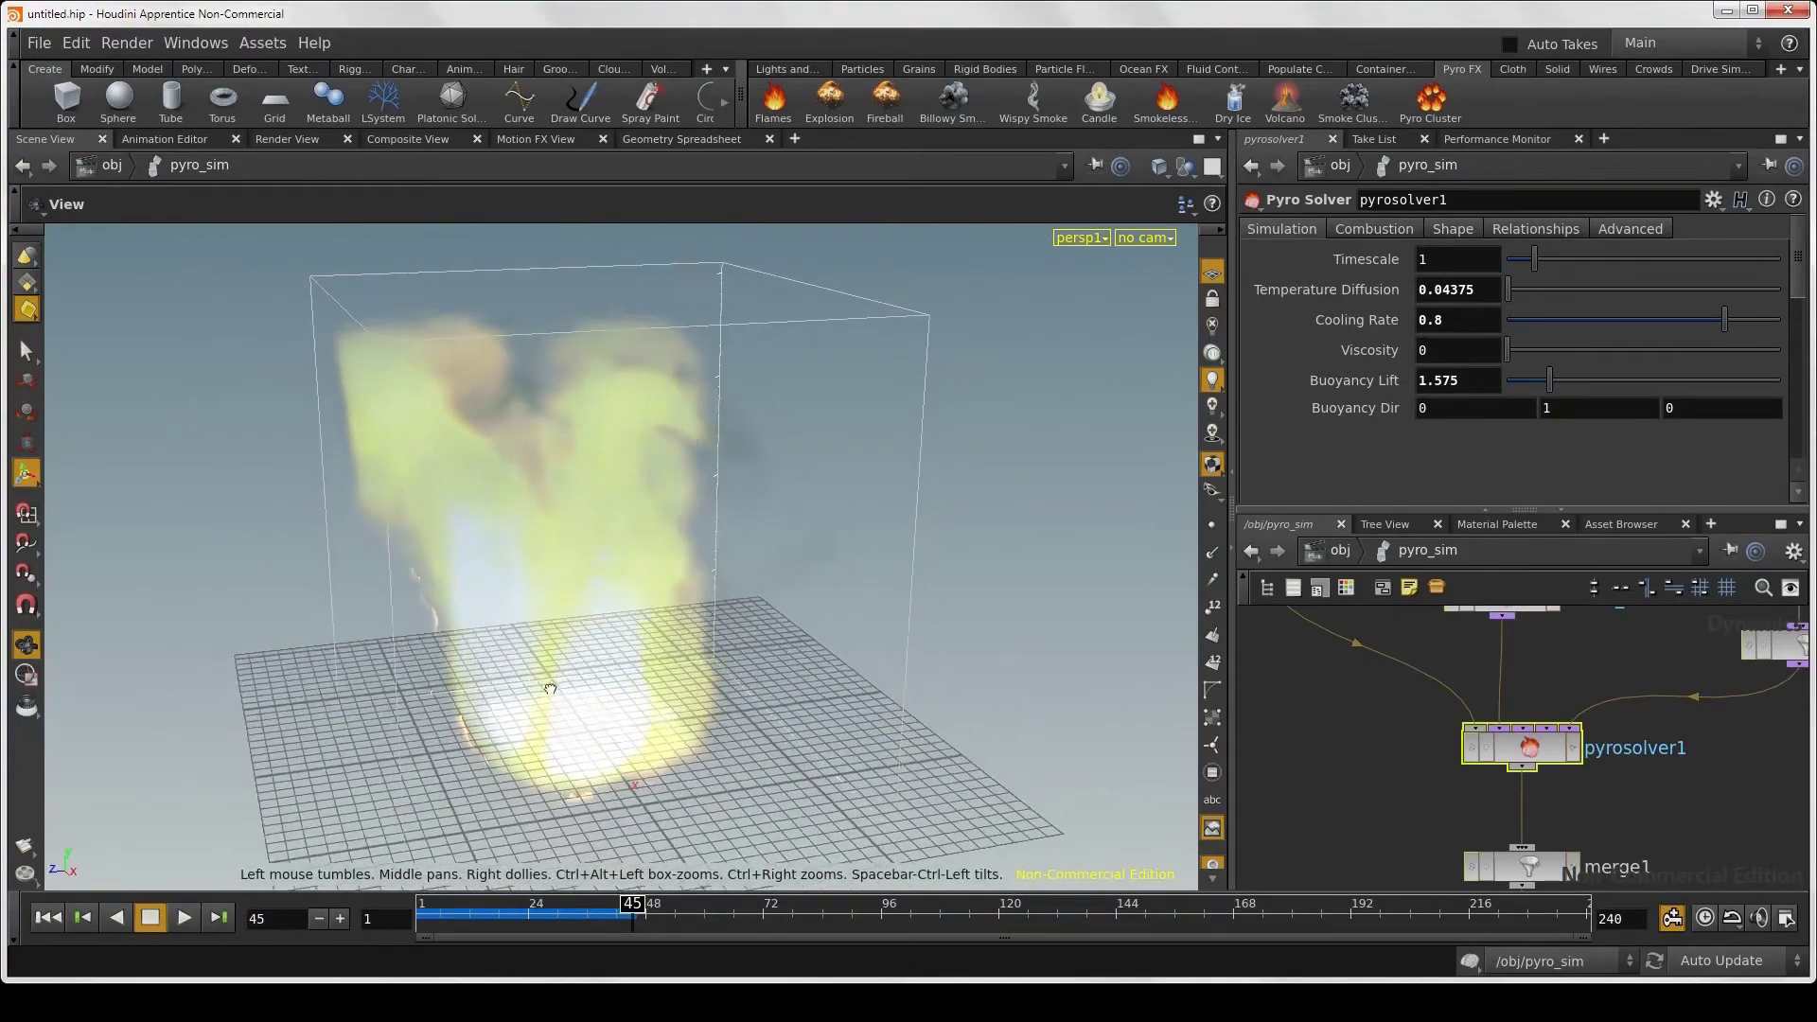
scroll(710, 639, "up", 5)
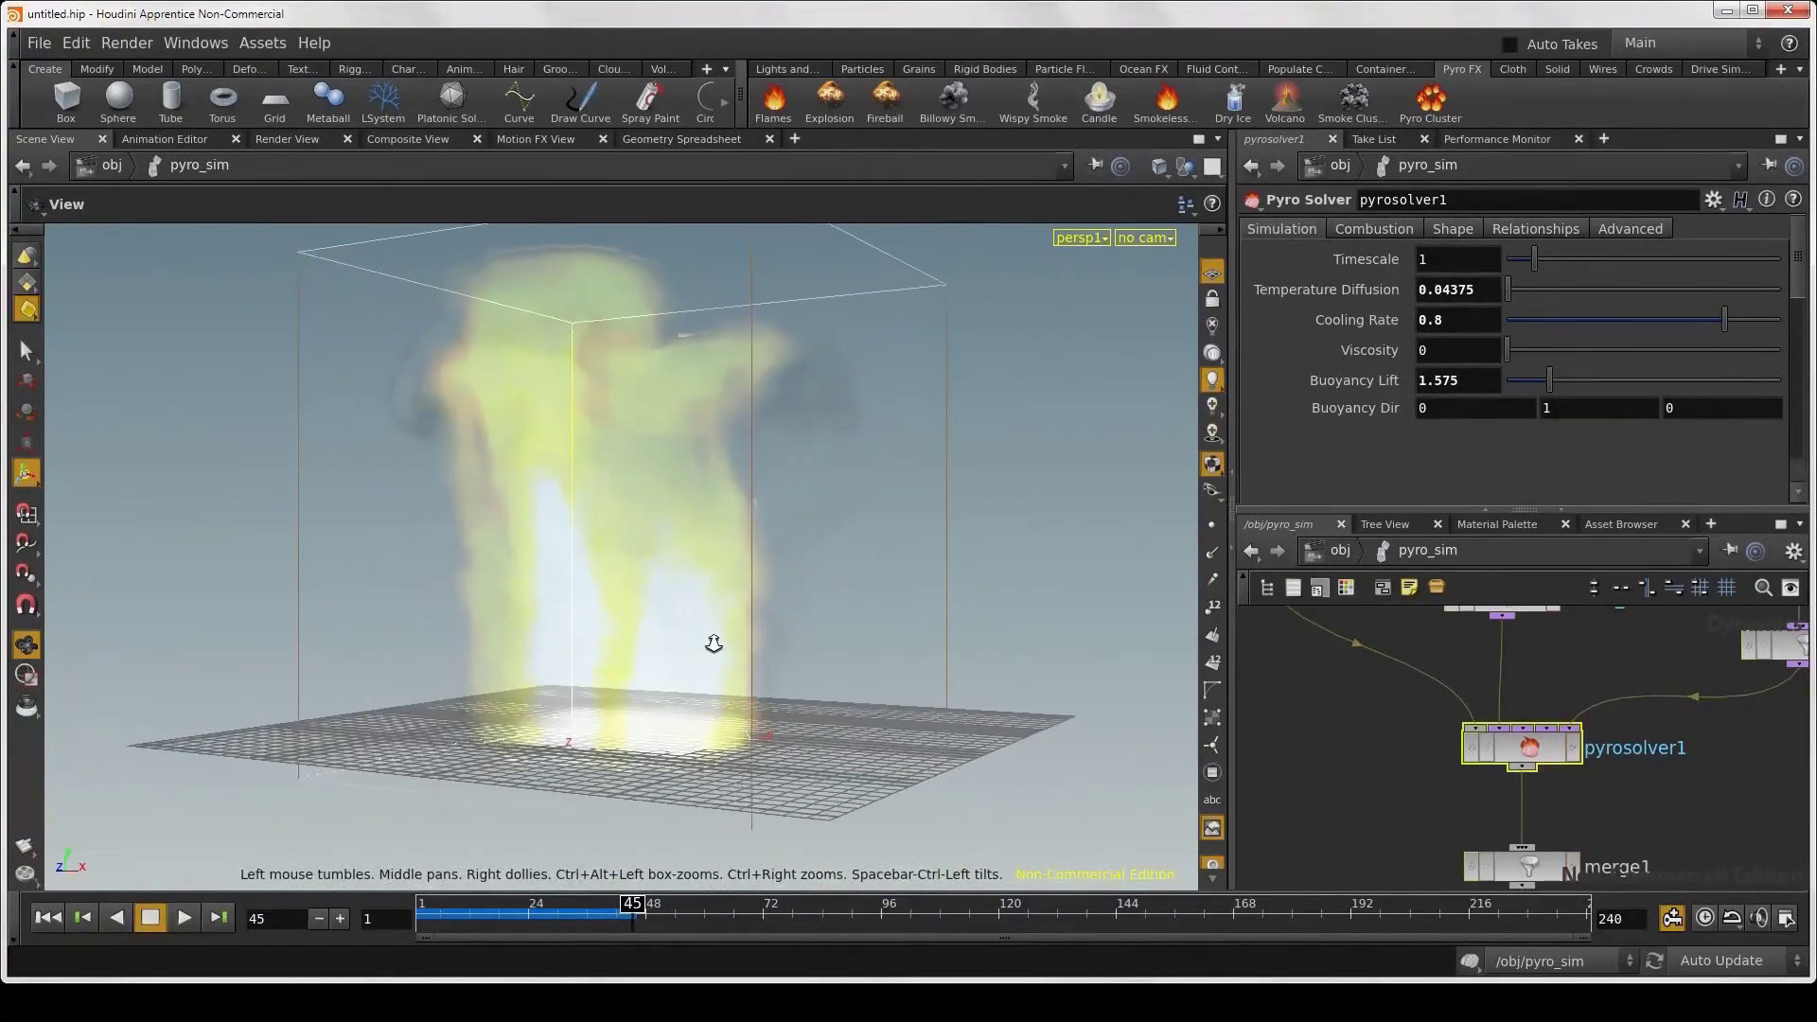
mouse_move(758, 722)
left_mouse_down()
mouse_move(877, 737)
mouse_move(865, 751)
mouse_move(880, 763)
mouse_move(723, 759)
mouse_move(748, 751)
left_mouse_up()
key("Return")
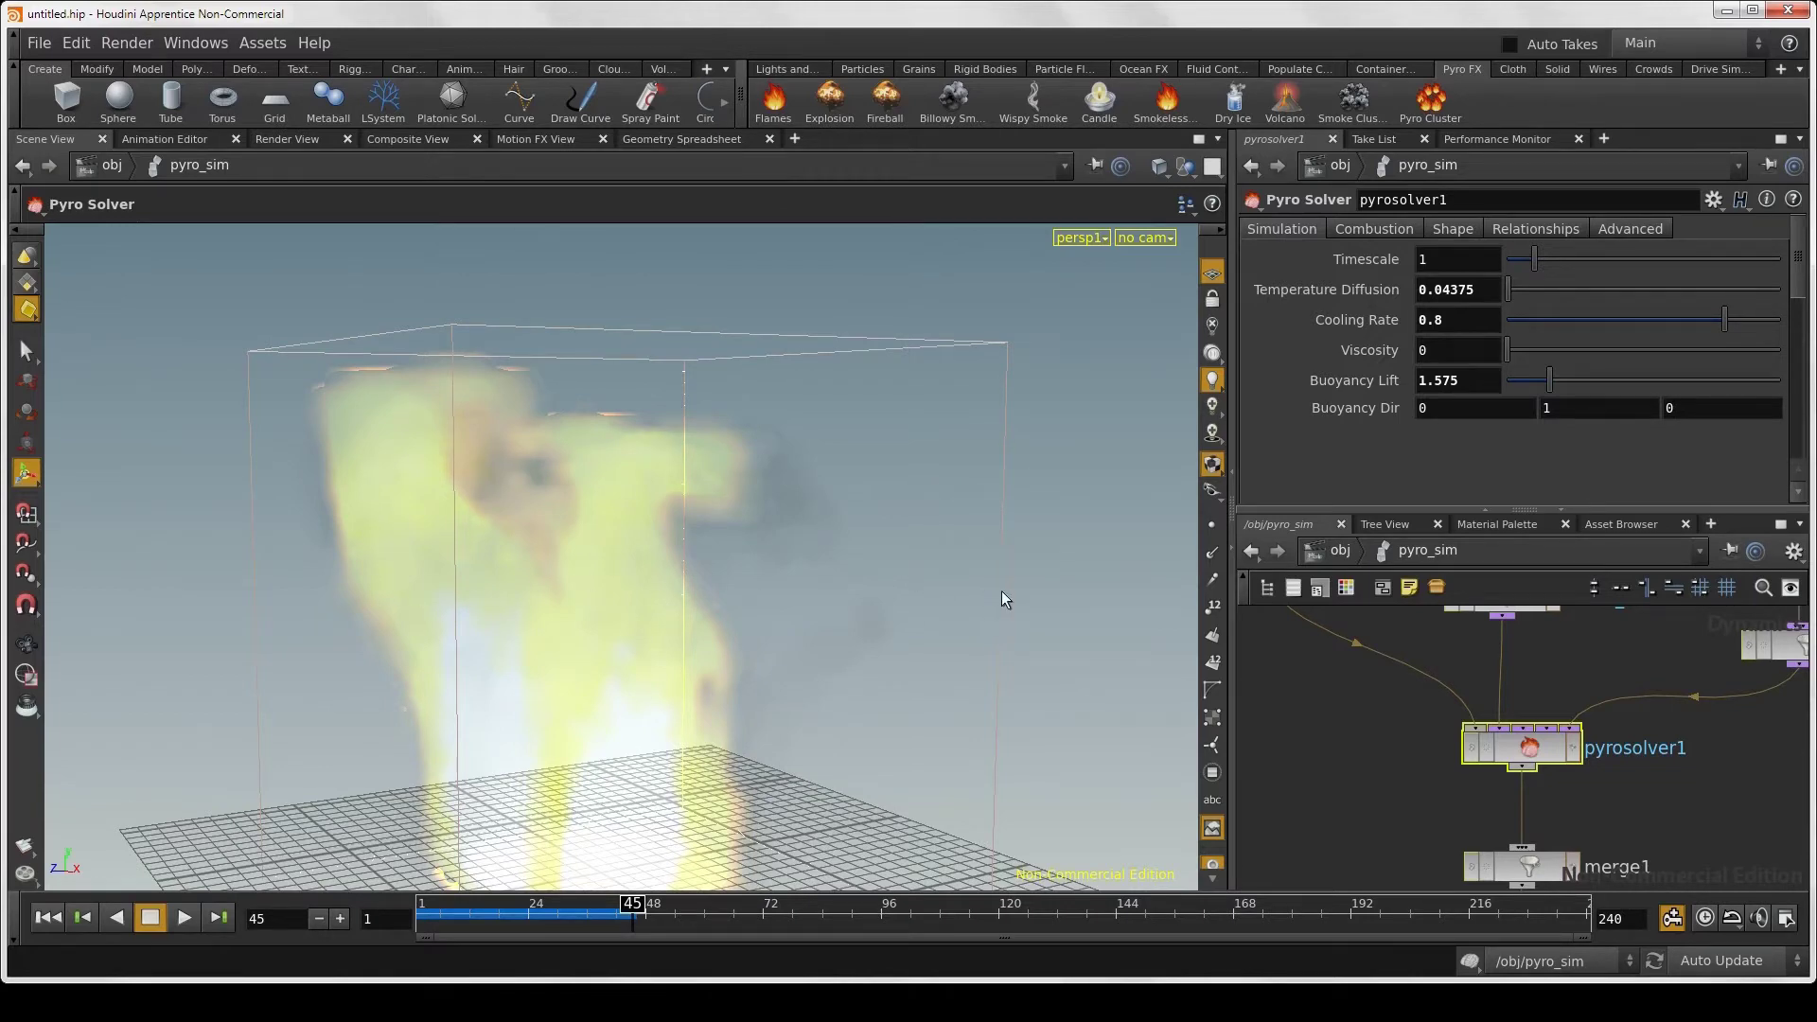
Step: Hide the floor grid under the fire and bring up Display Options with D
key("space")
left_click_drag(1058, 576, 938, 592)
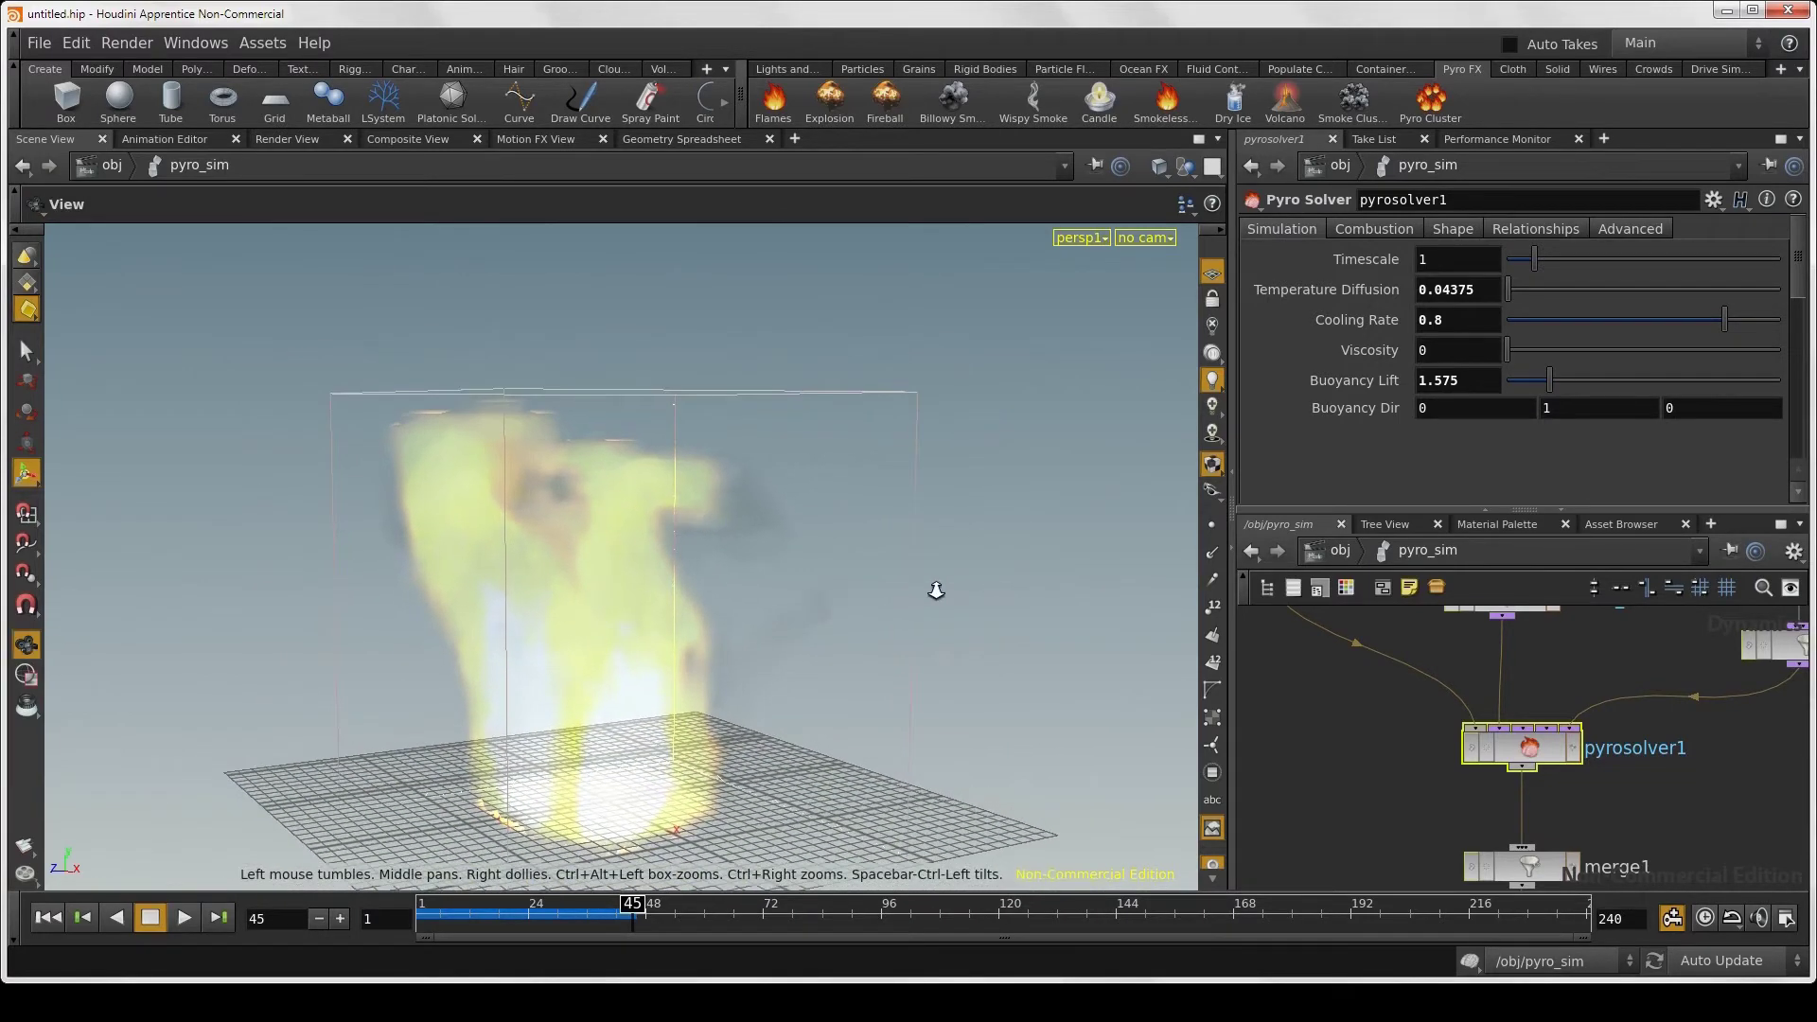
left_click(1213, 273)
key("space")
mouse_move(750, 564)
left_mouse_down()
mouse_move(663, 644)
mouse_move(793, 608)
left_mouse_up()
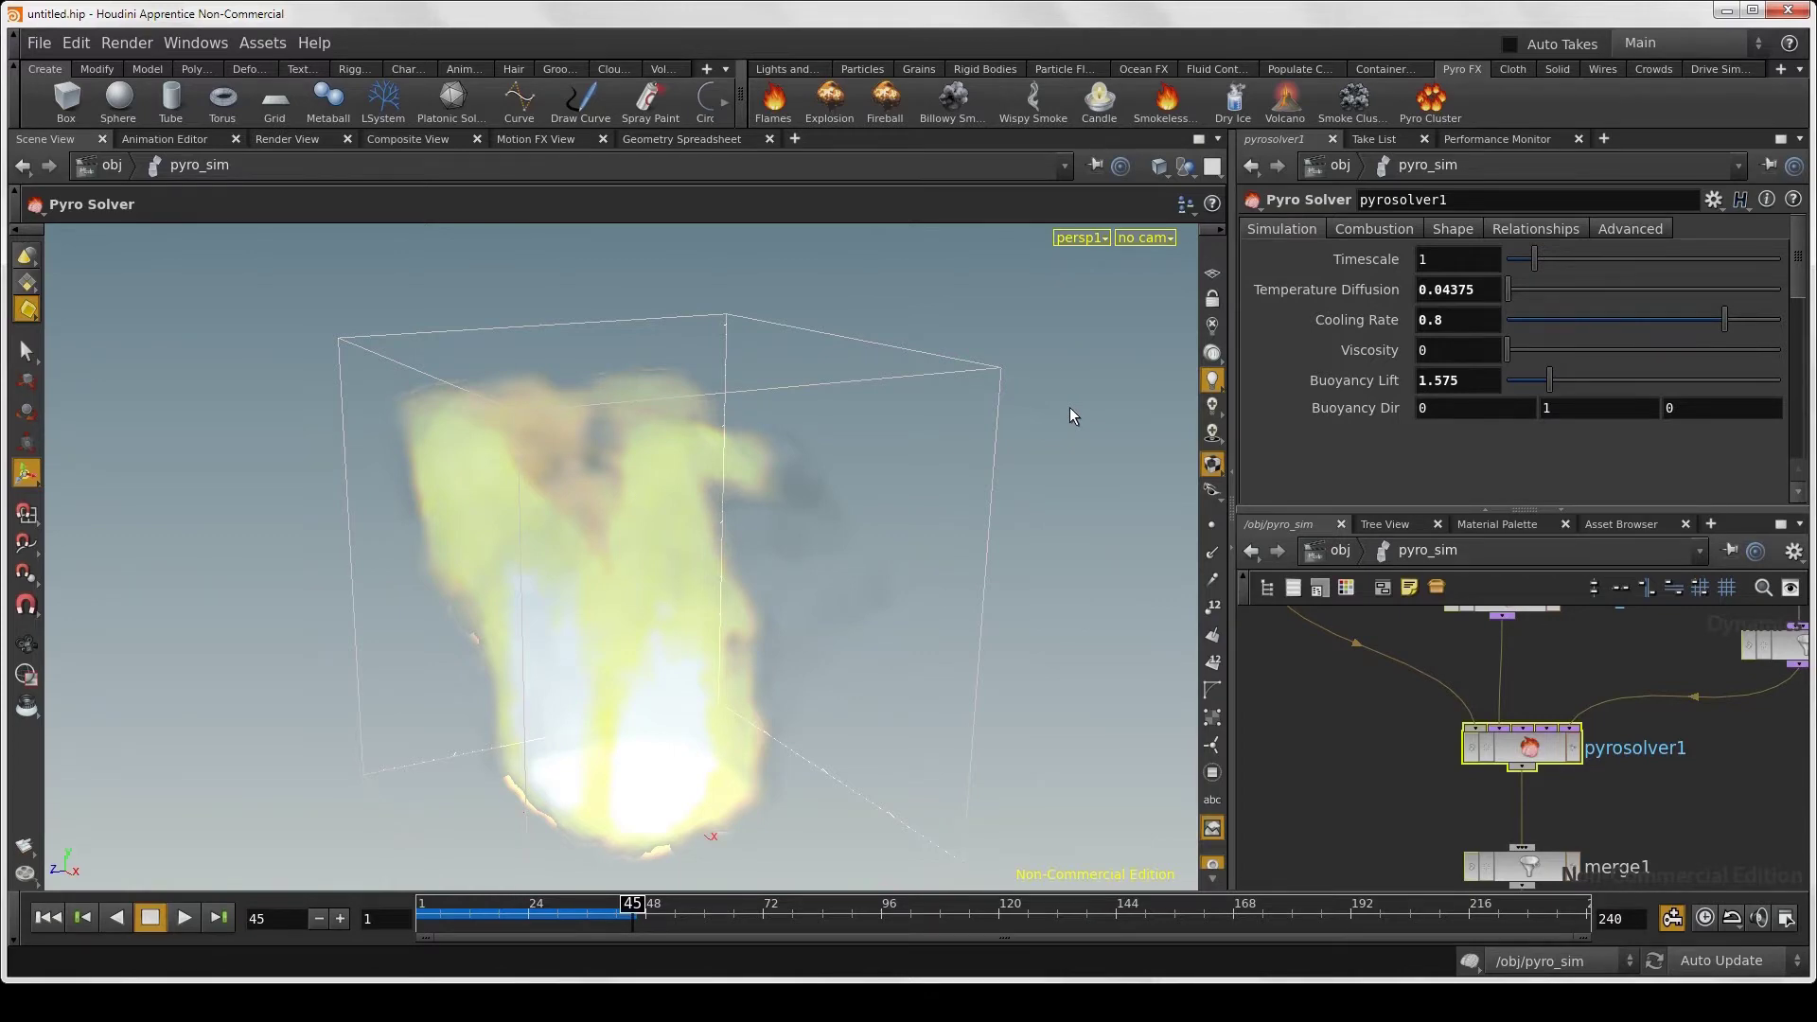
key("d")
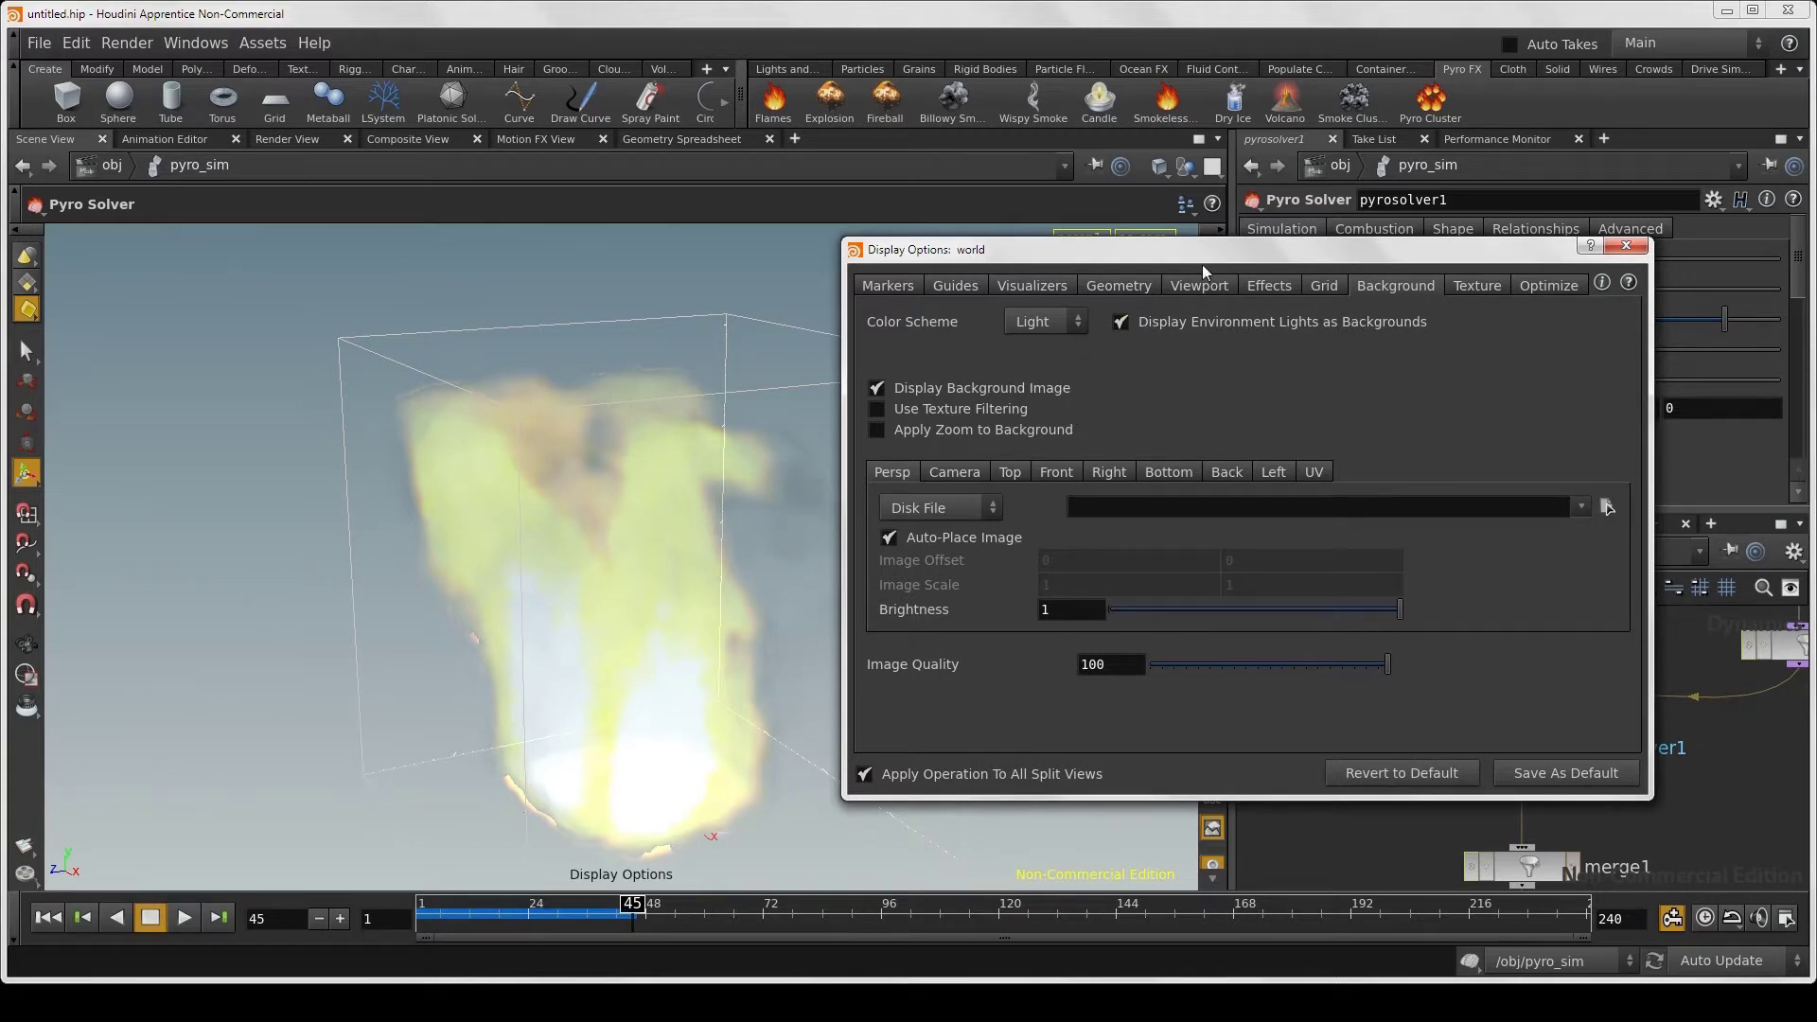
Step: Set the Display Options background Color Scheme to Dark
left_click_drag(1202, 267, 980, 270)
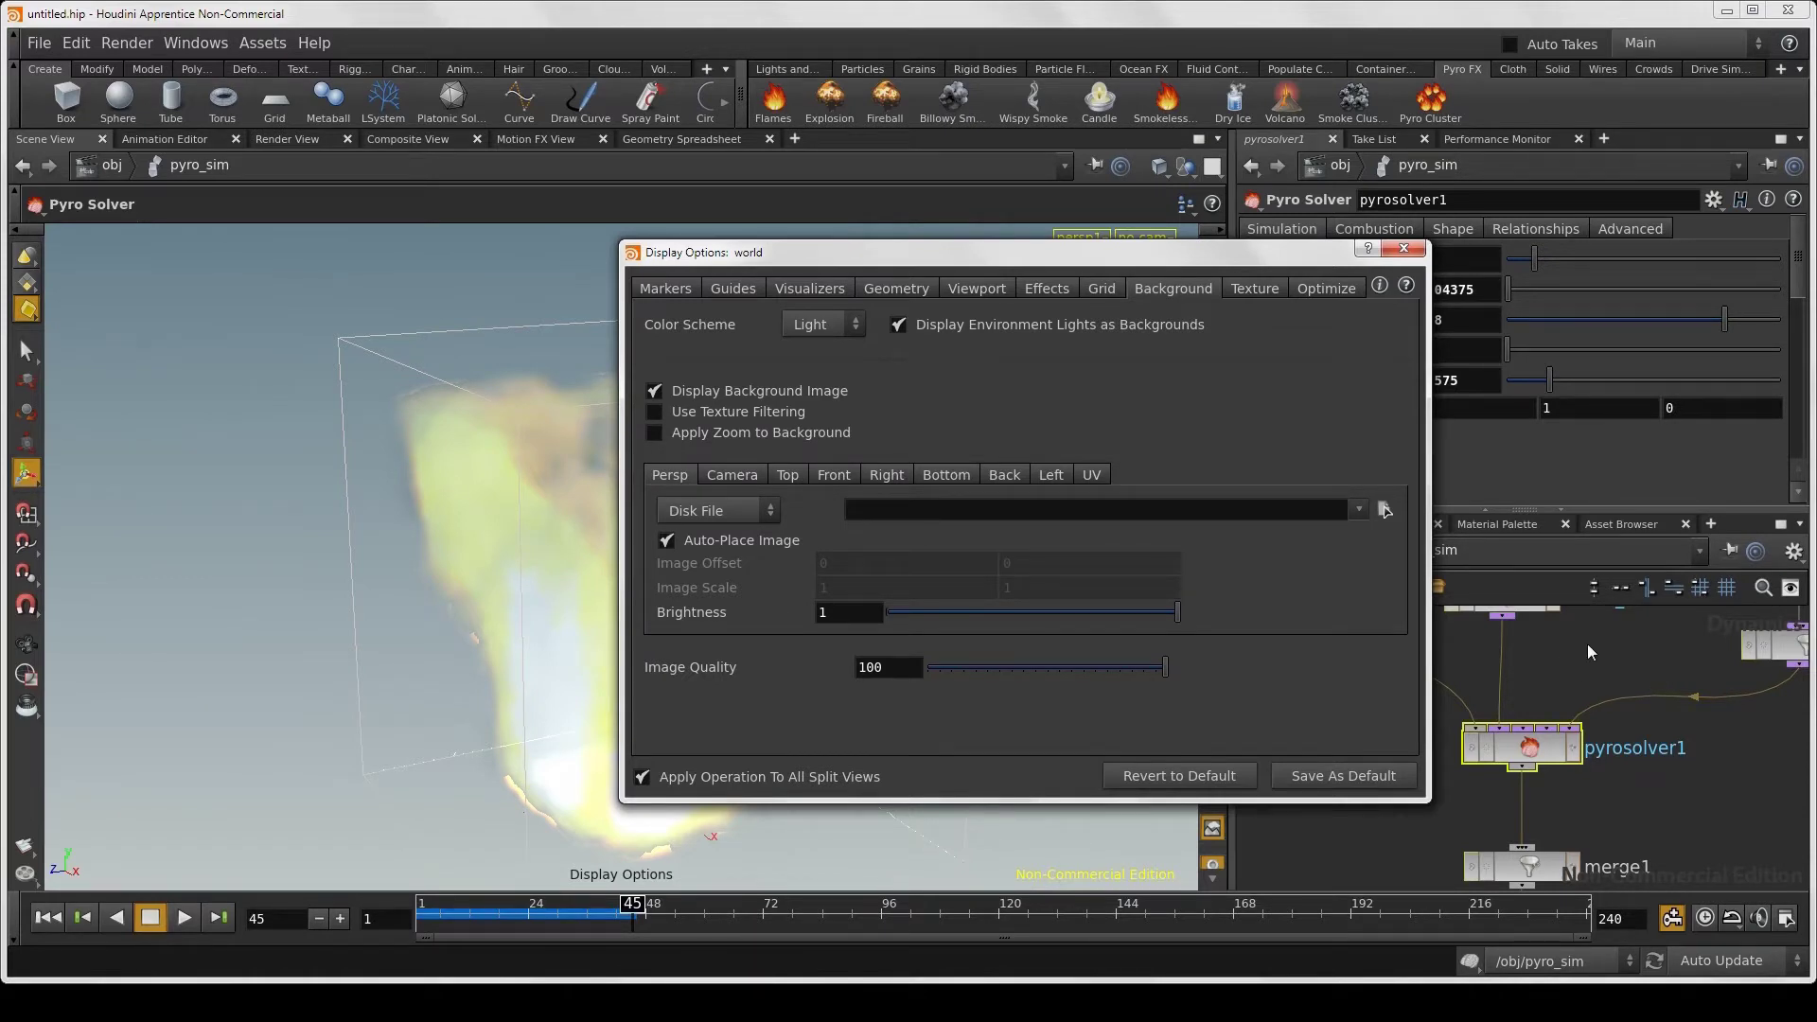
left_click_drag(1168, 254, 1370, 229)
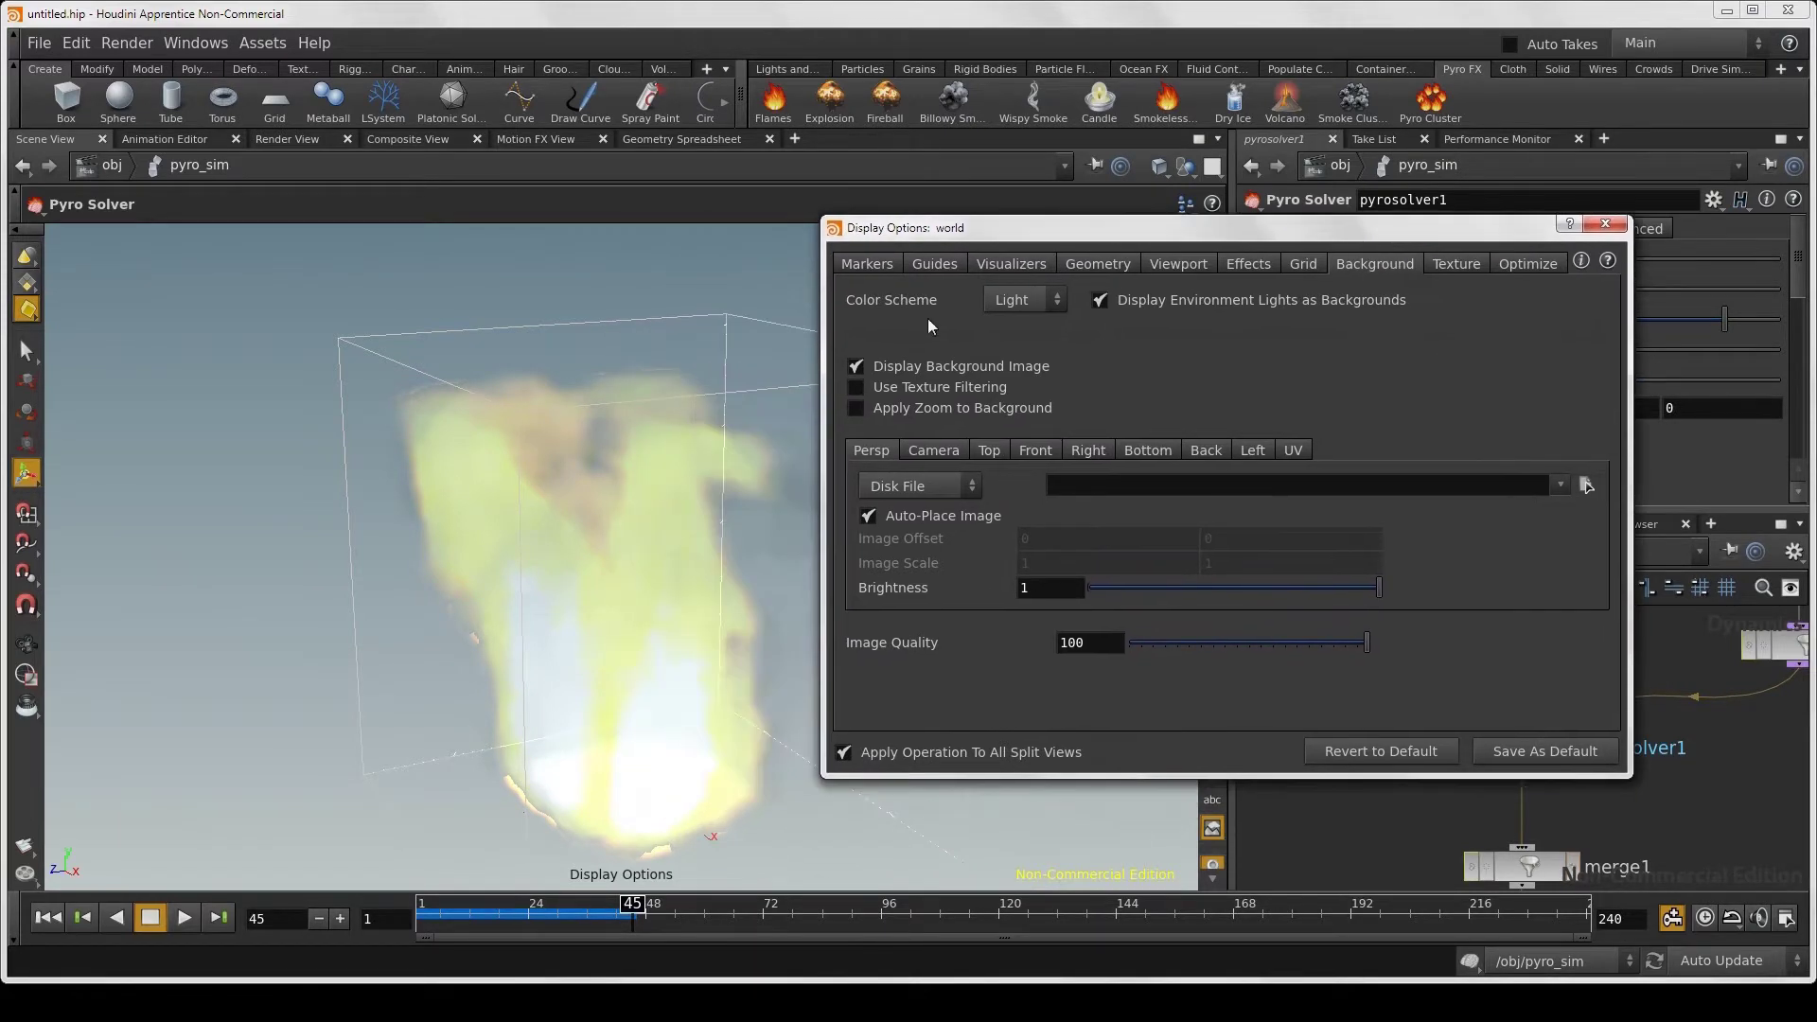
left_click_drag(1048, 243, 906, 240)
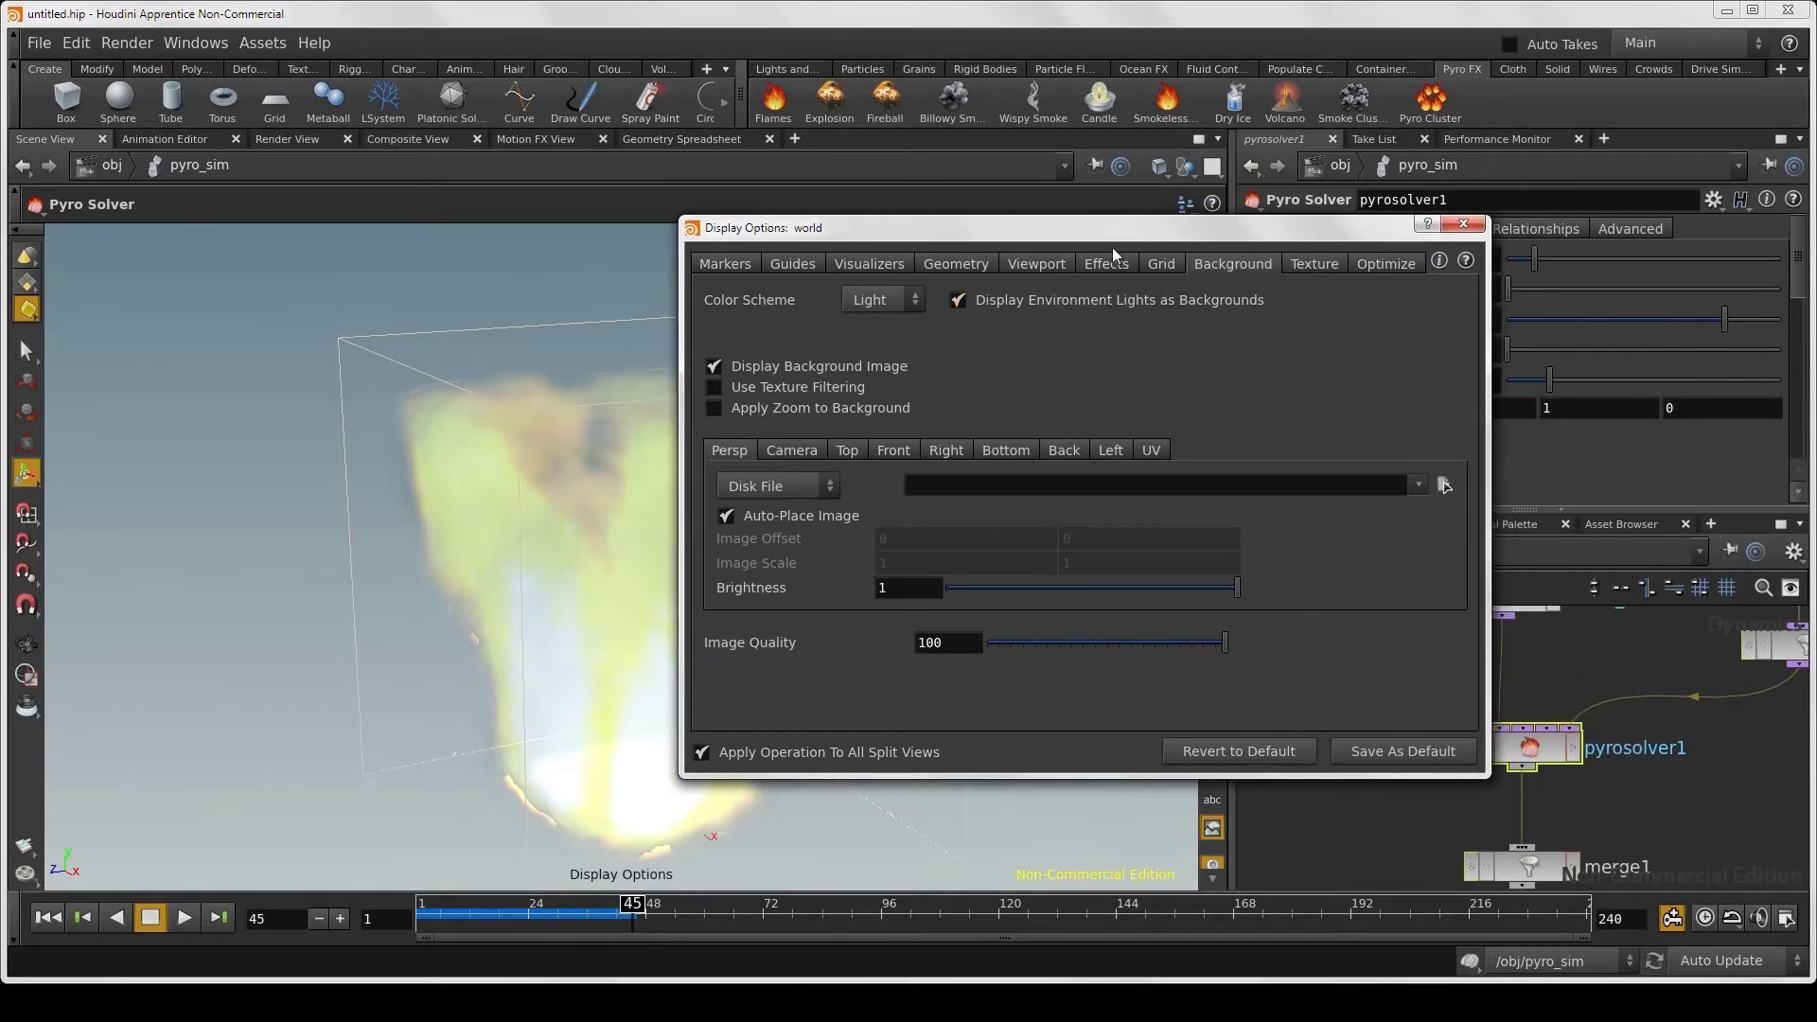
left_click_drag(1110, 246, 1358, 248)
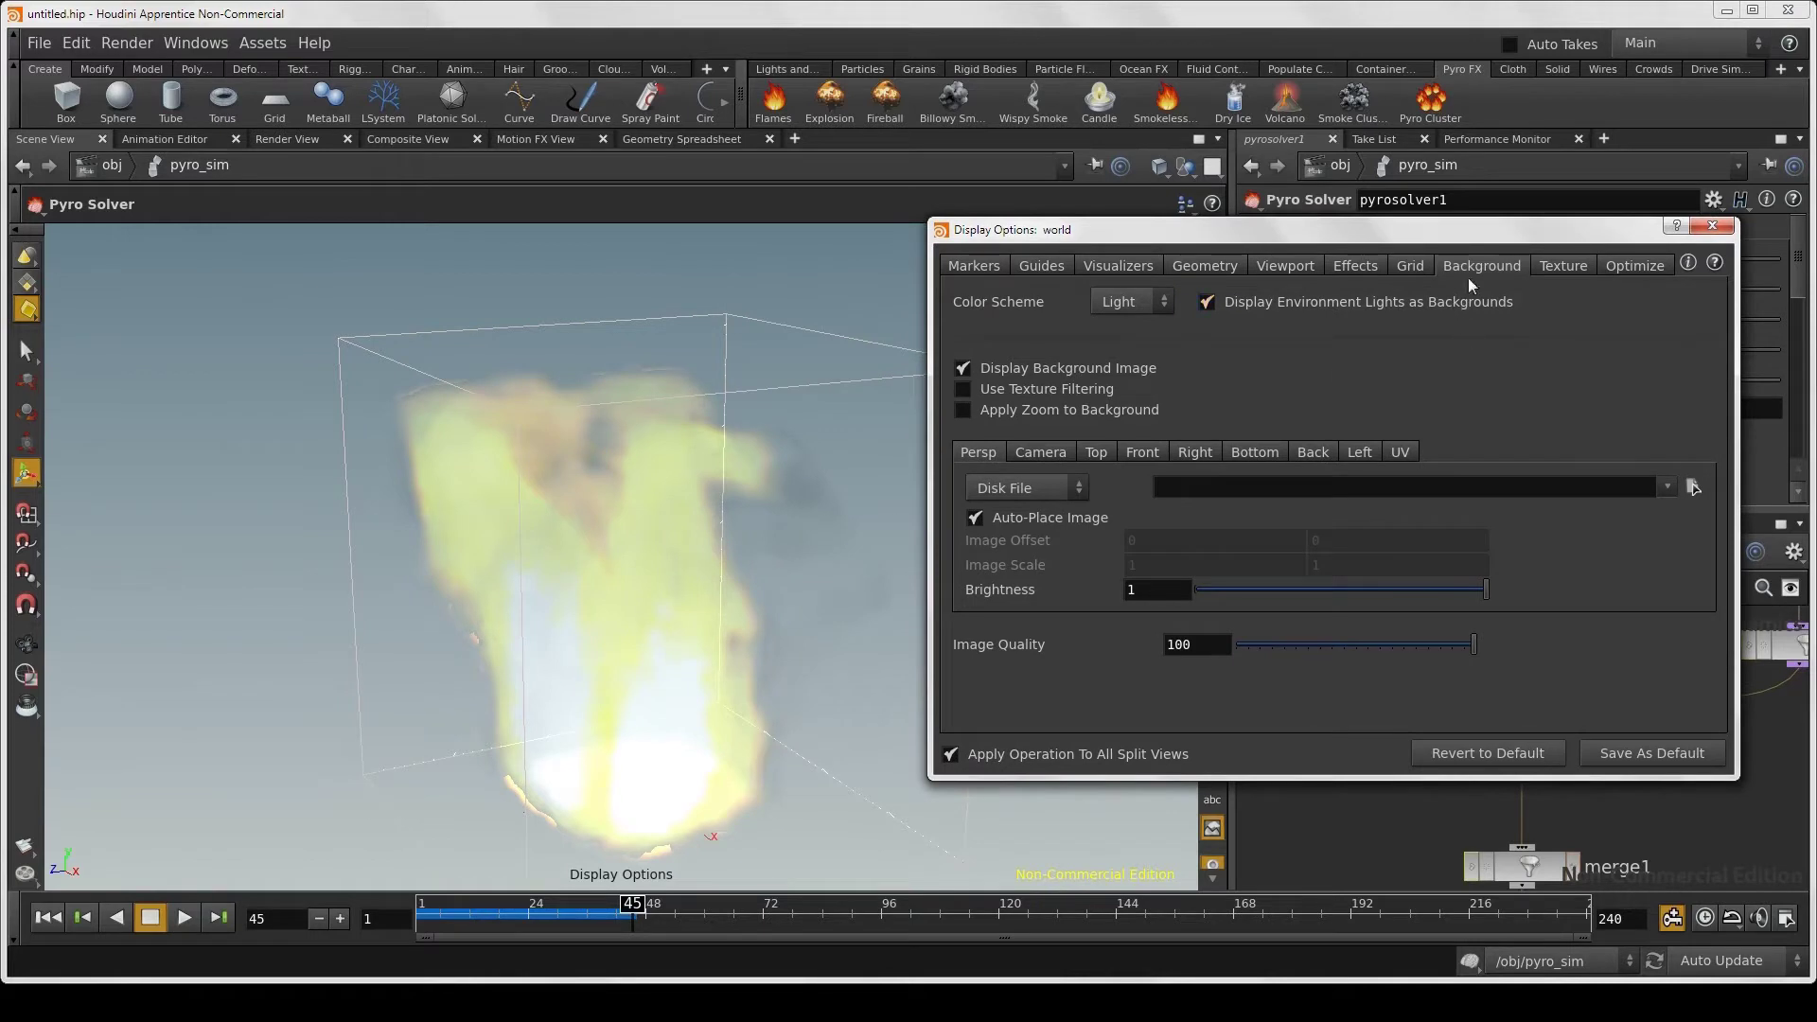
left_click(1133, 301)
left_click(1118, 345)
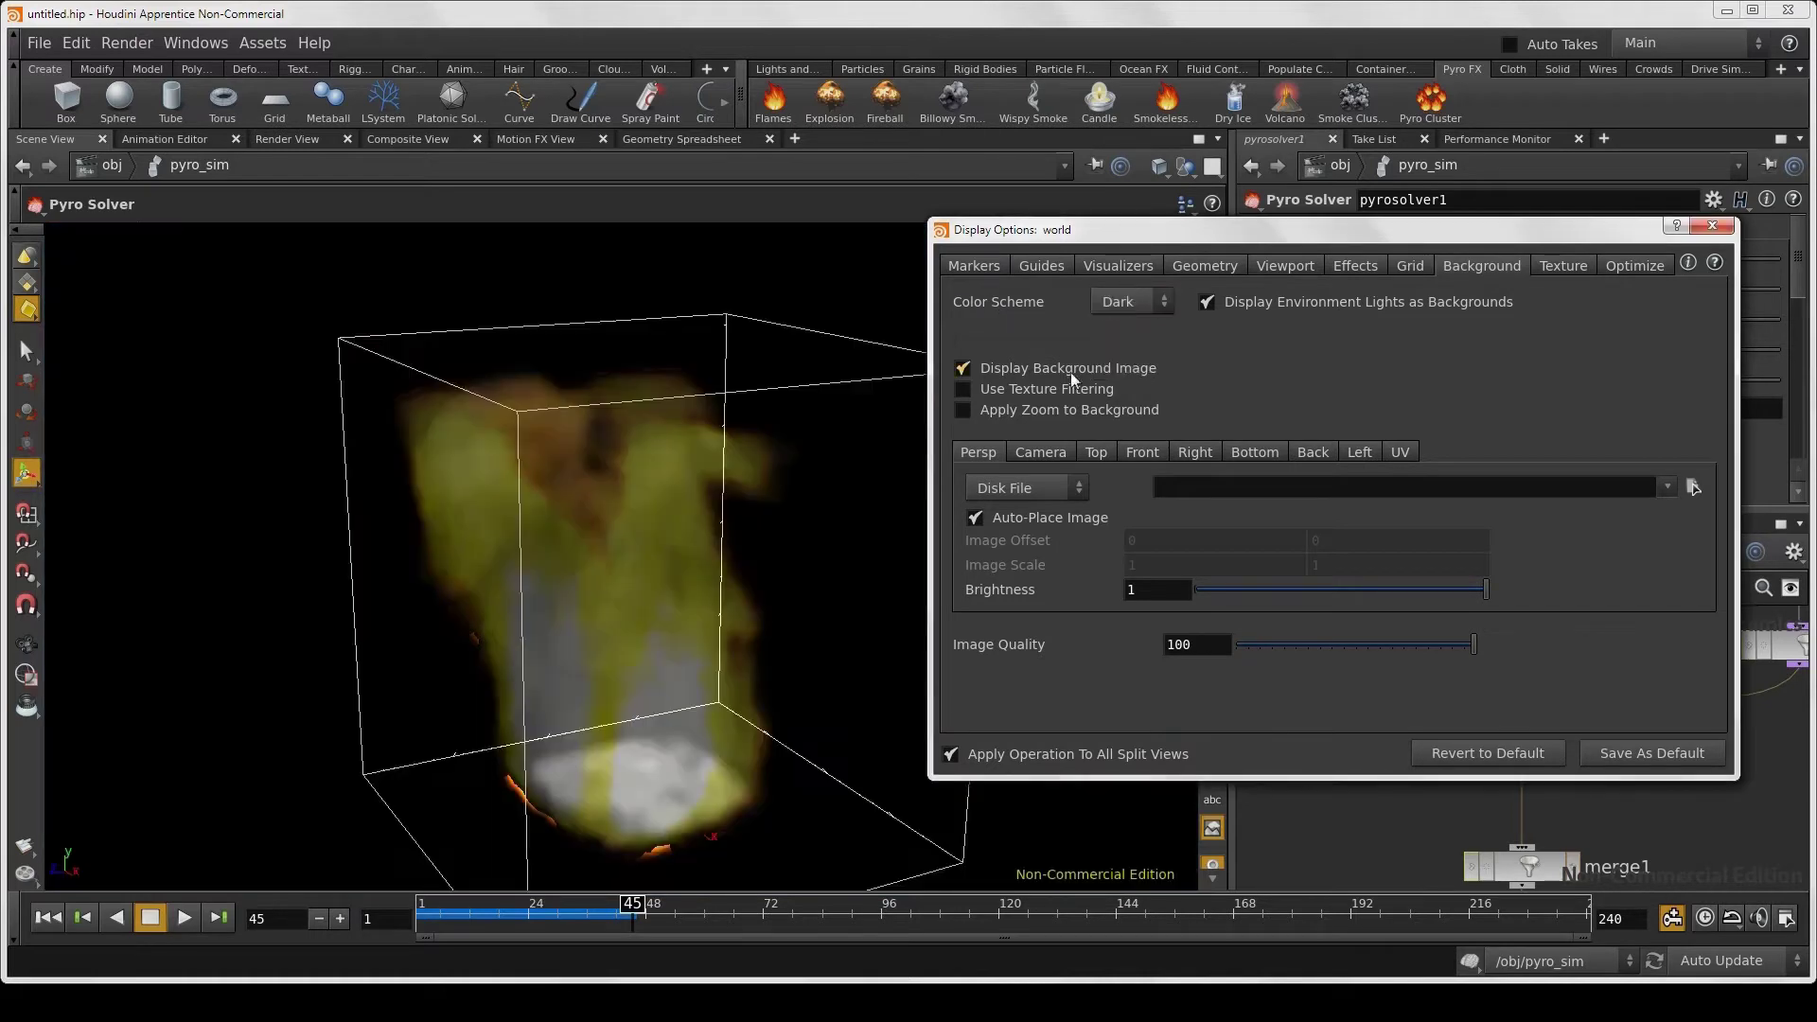
Step: Orbit and pan around the paused fire against the dark background
key("Escape")
mouse_move(784, 426)
left_mouse_down()
mouse_move(783, 458)
mouse_move(712, 431)
mouse_move(799, 422)
left_mouse_up()
key("Return")
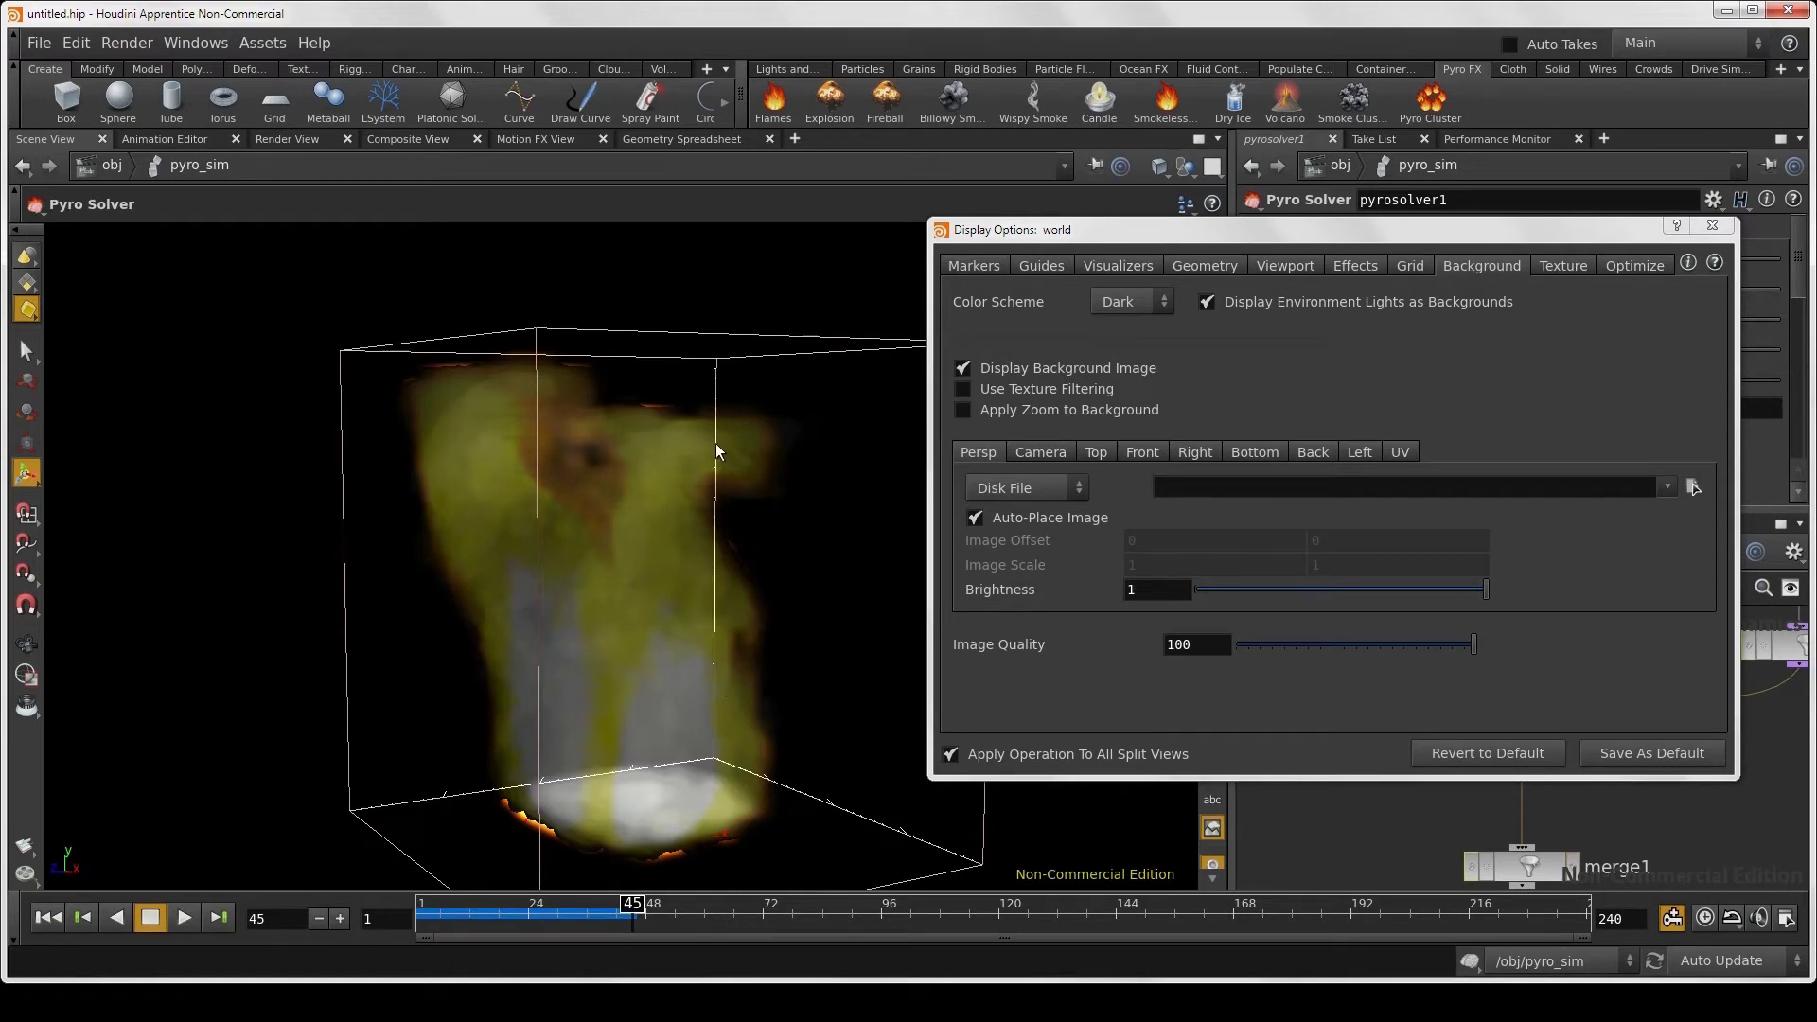
key("Escape")
left_click_drag(708, 458, 525, 515)
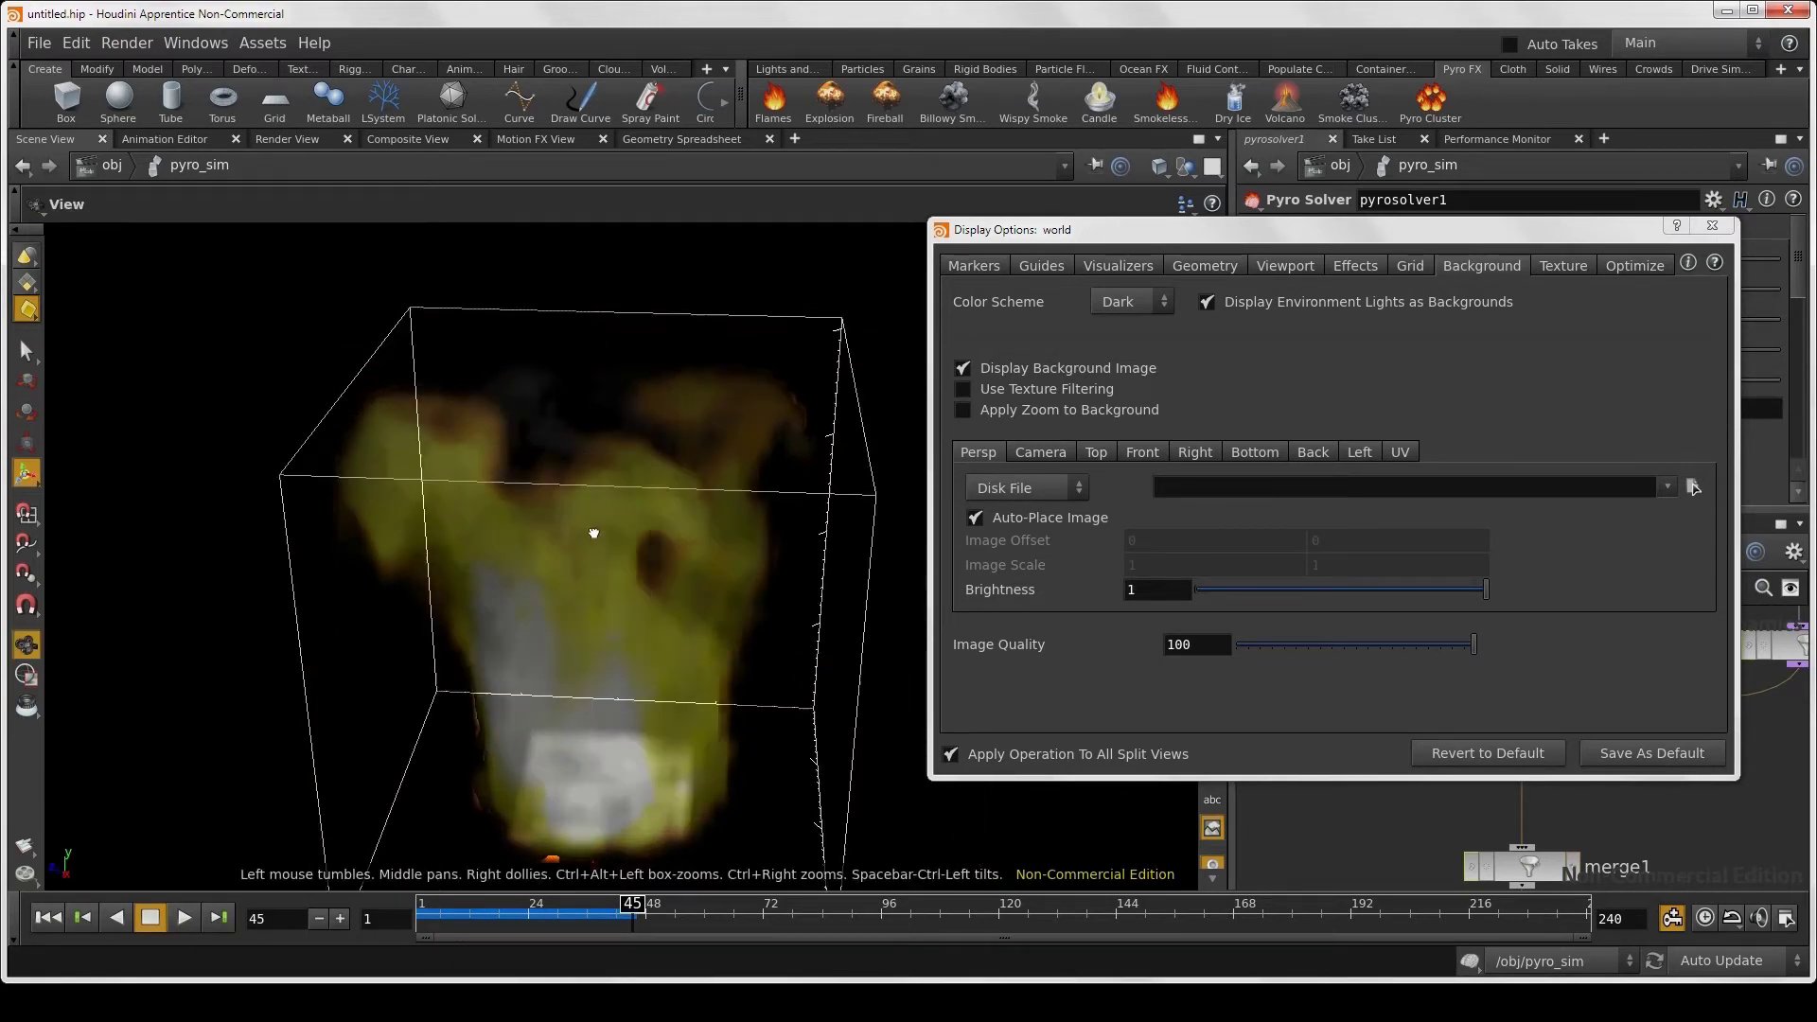
middle_click_drag(525, 516, 525, 460)
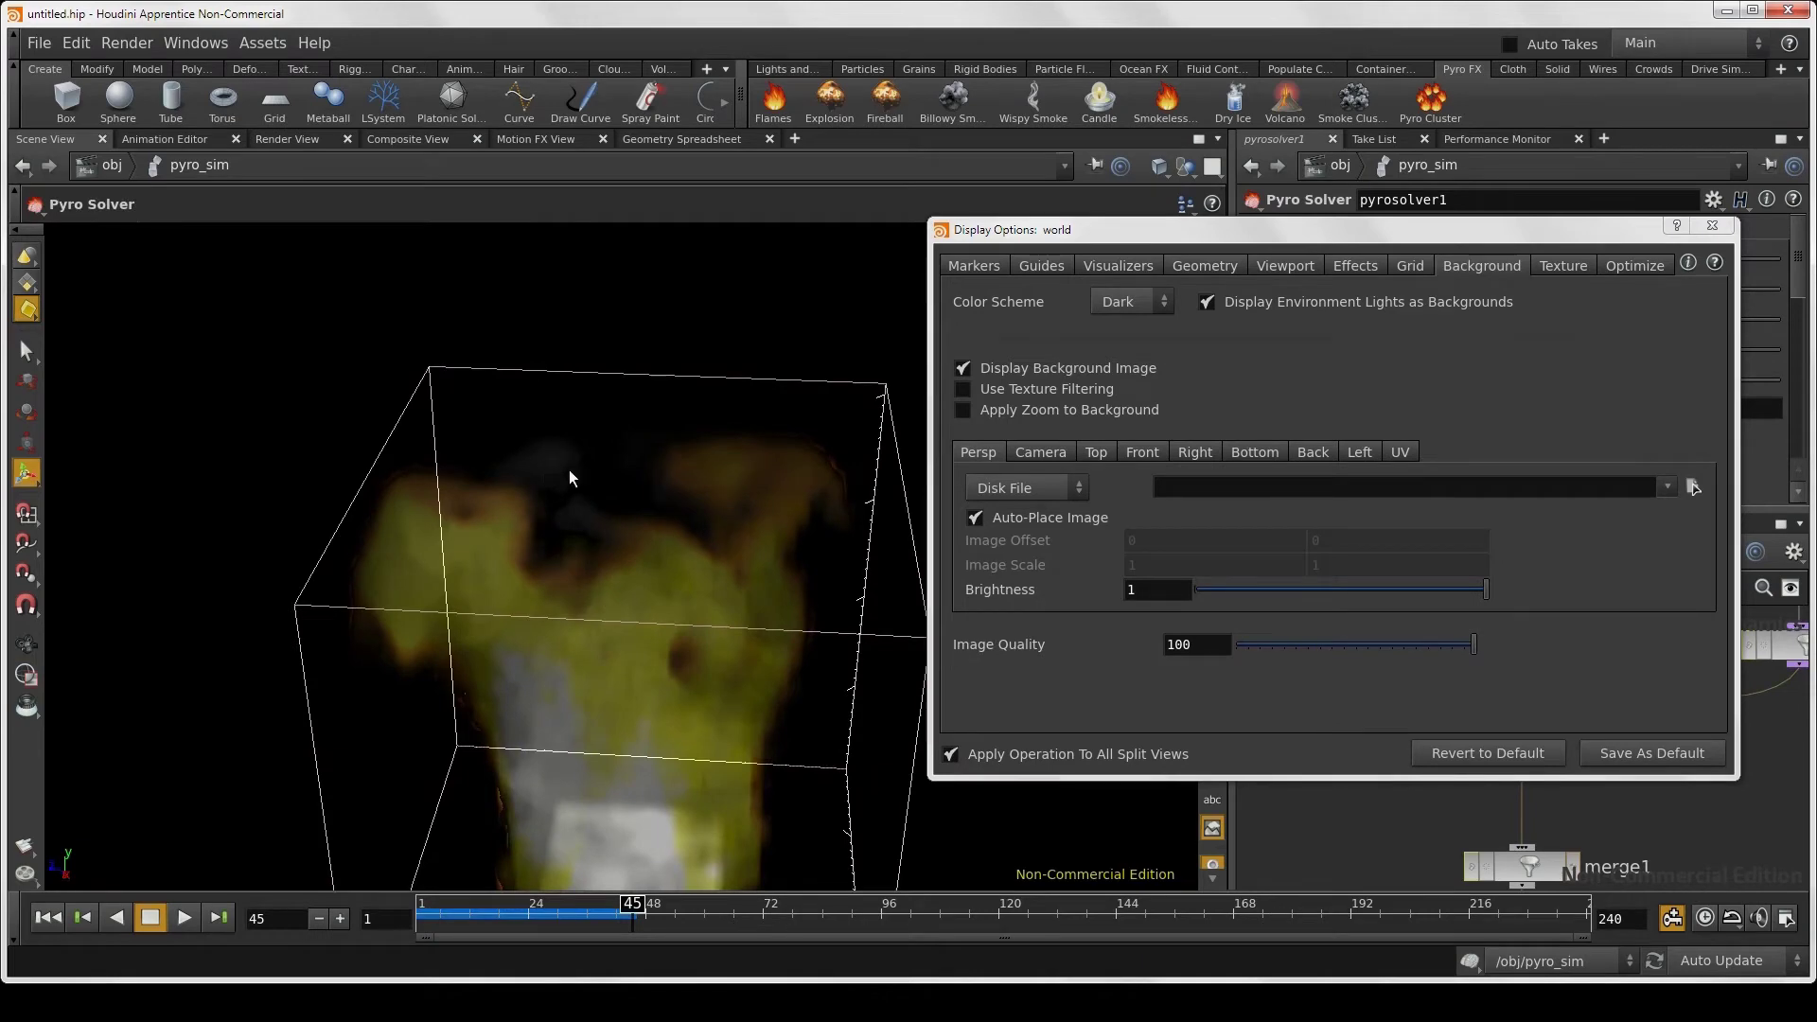
key("Escape")
mouse_move(570, 476)
left_mouse_down()
mouse_move(609, 524)
mouse_move(682, 528)
mouse_move(700, 652)
mouse_move(812, 438)
mouse_move(600, 438)
mouse_move(623, 519)
left_mouse_up()
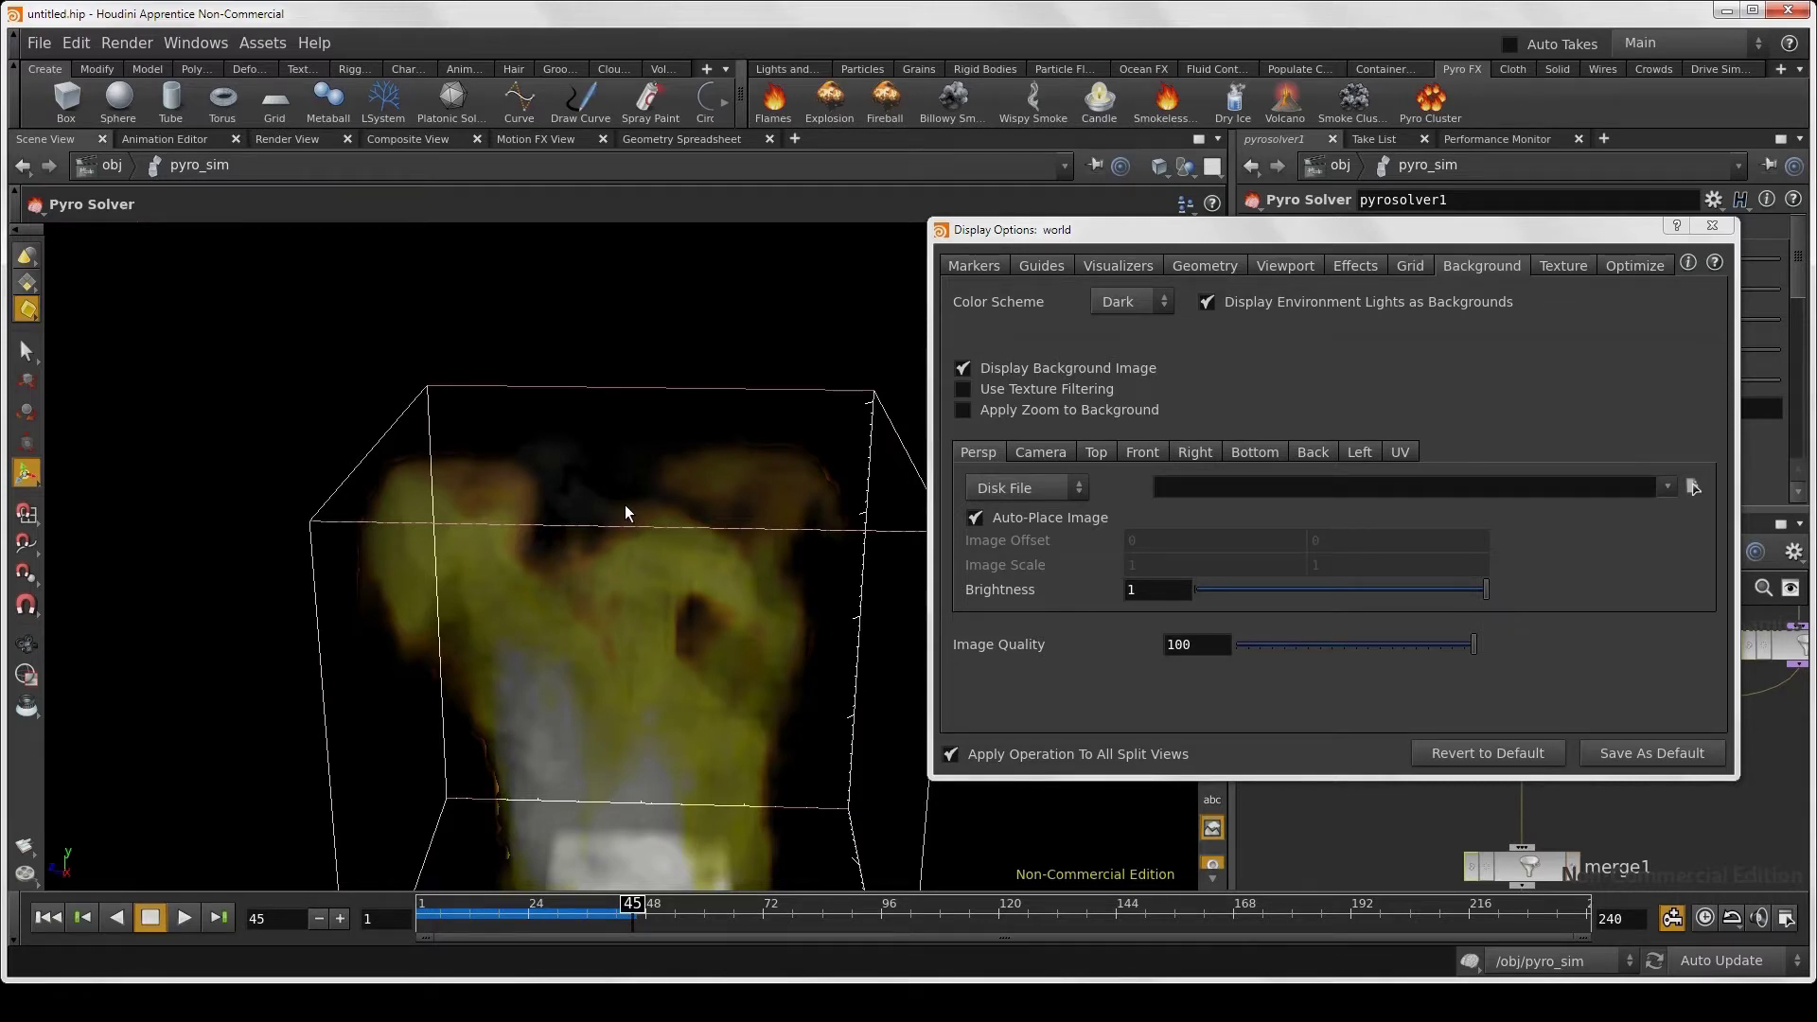
Step: On the Viewport tab, change Color Correction Gamma from 2.2 to 2
left_click(1285, 265)
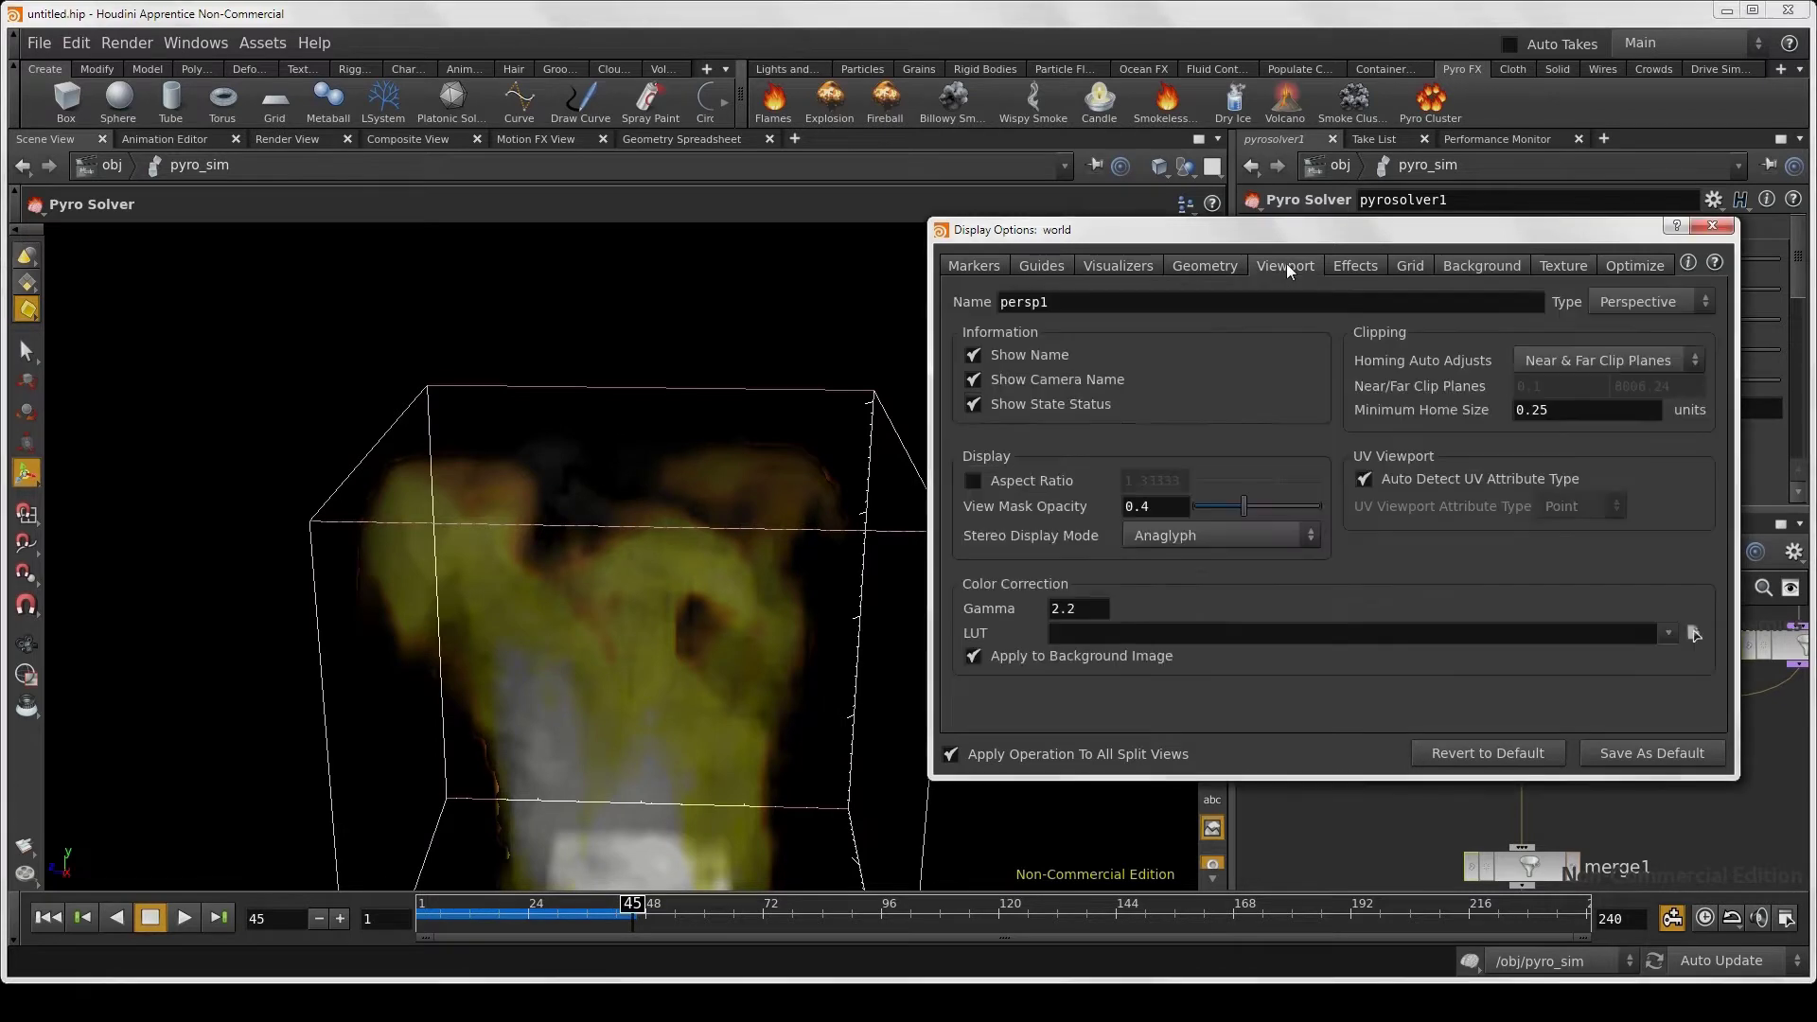
key("Escape")
mouse_move(746, 638)
left_mouse_down()
mouse_move(676, 436)
mouse_move(653, 452)
left_mouse_up()
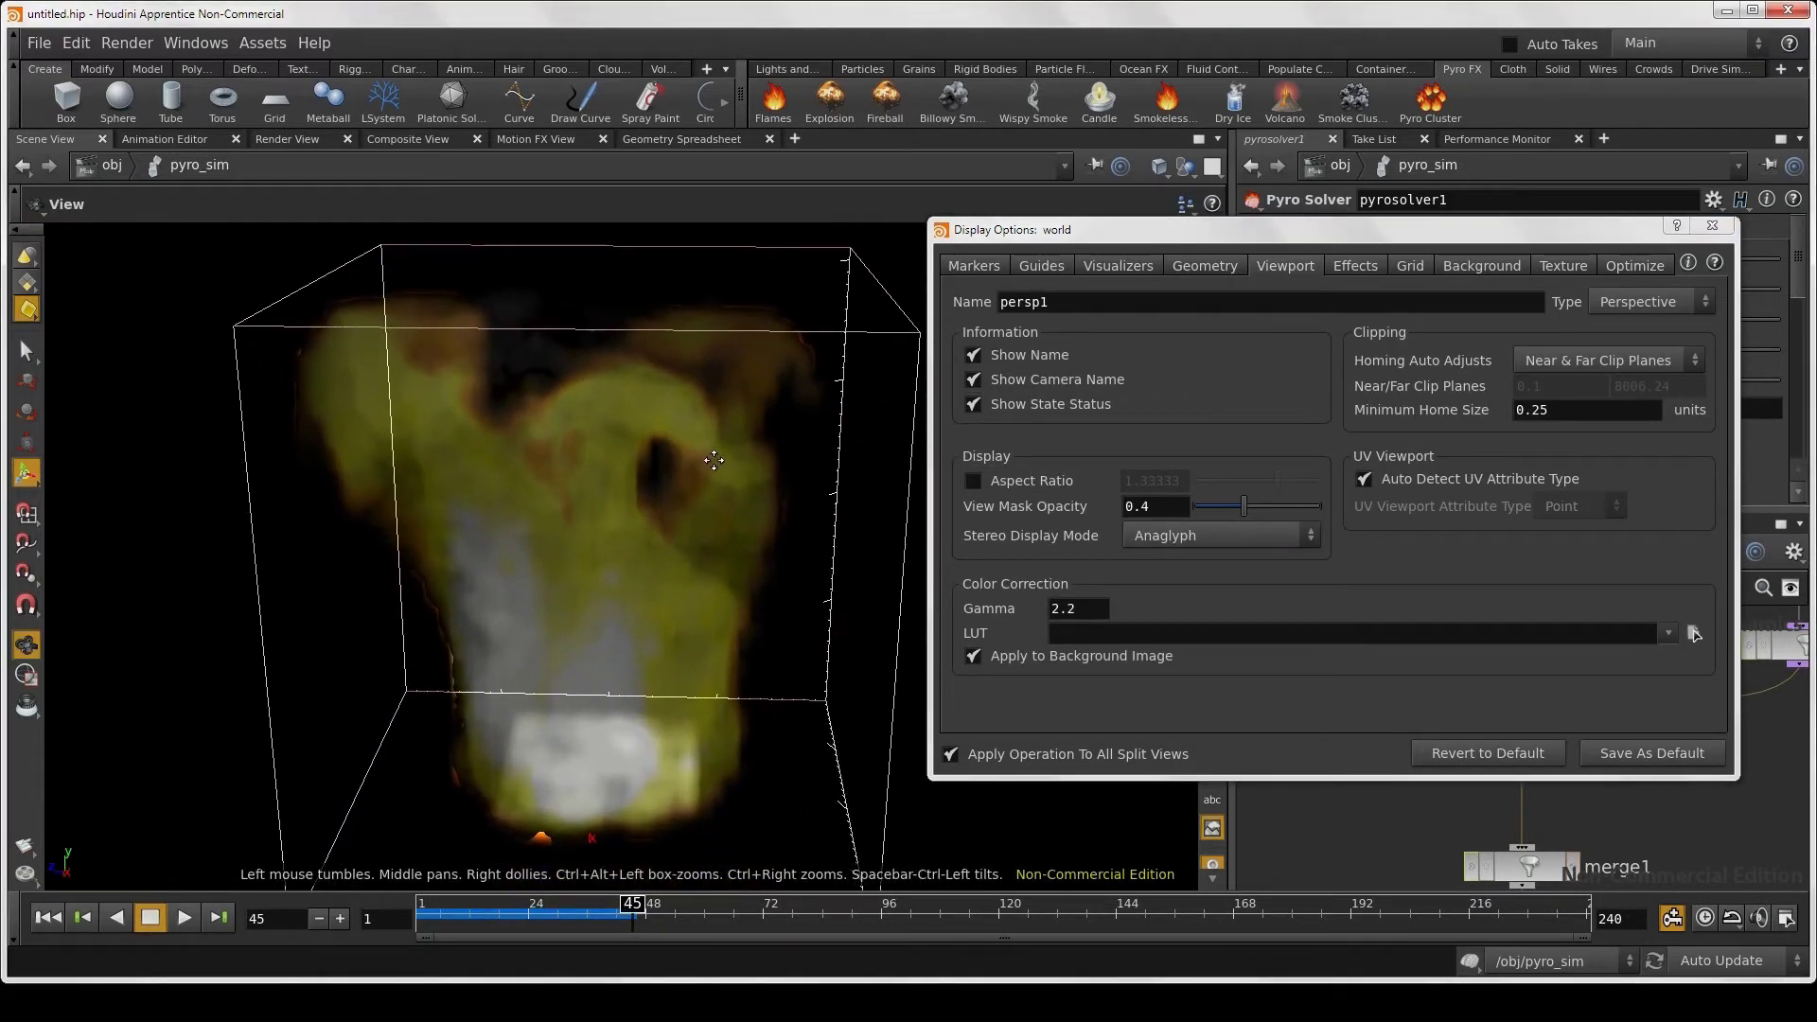
key("Return")
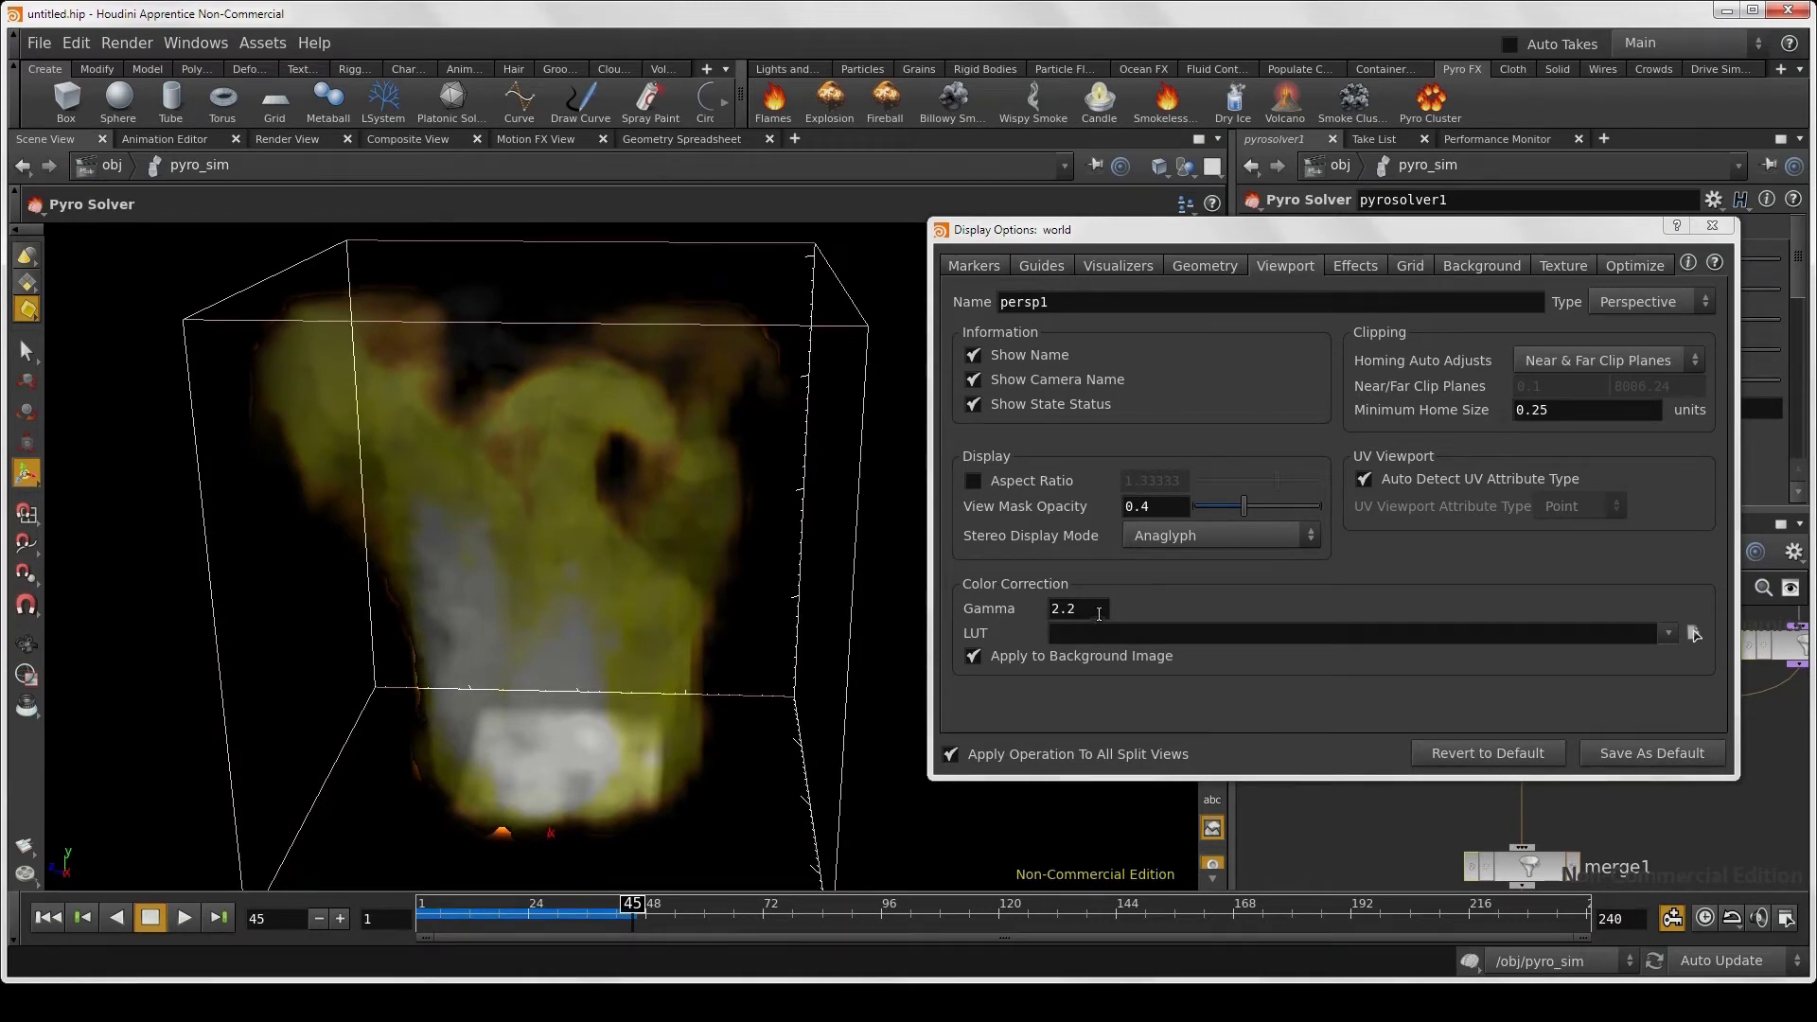
left_click(986, 611)
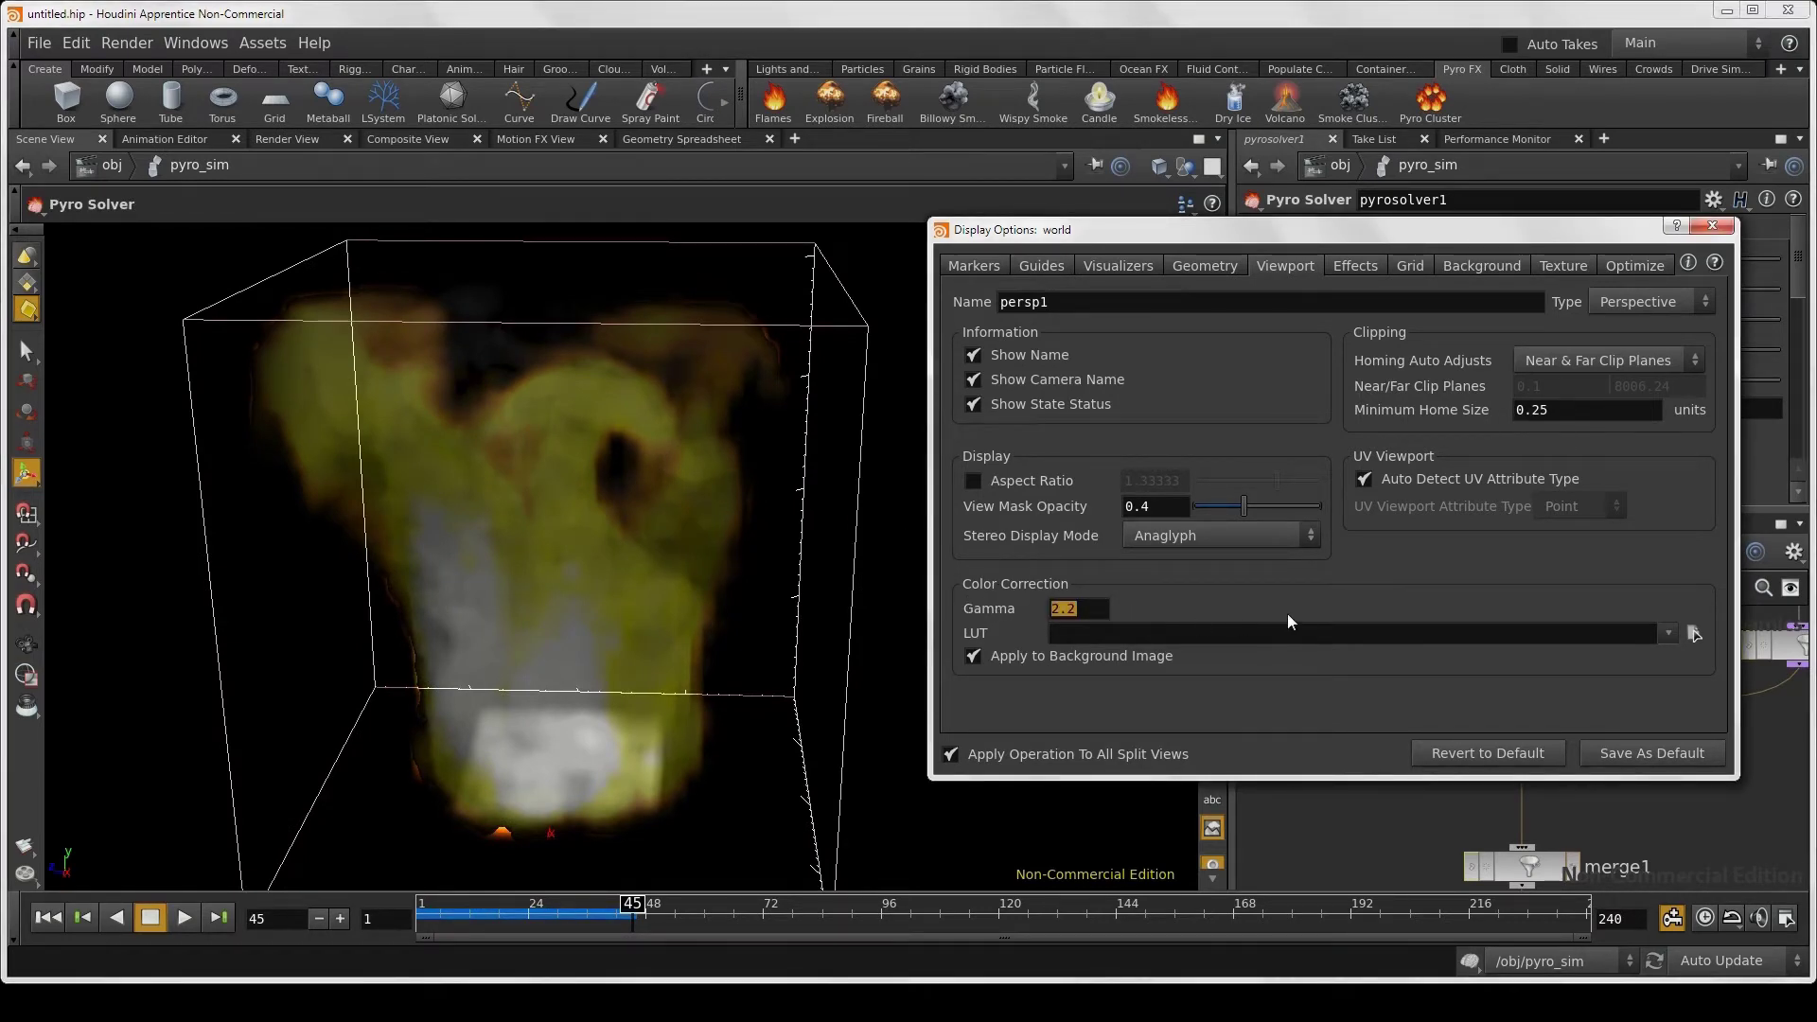
type("2")
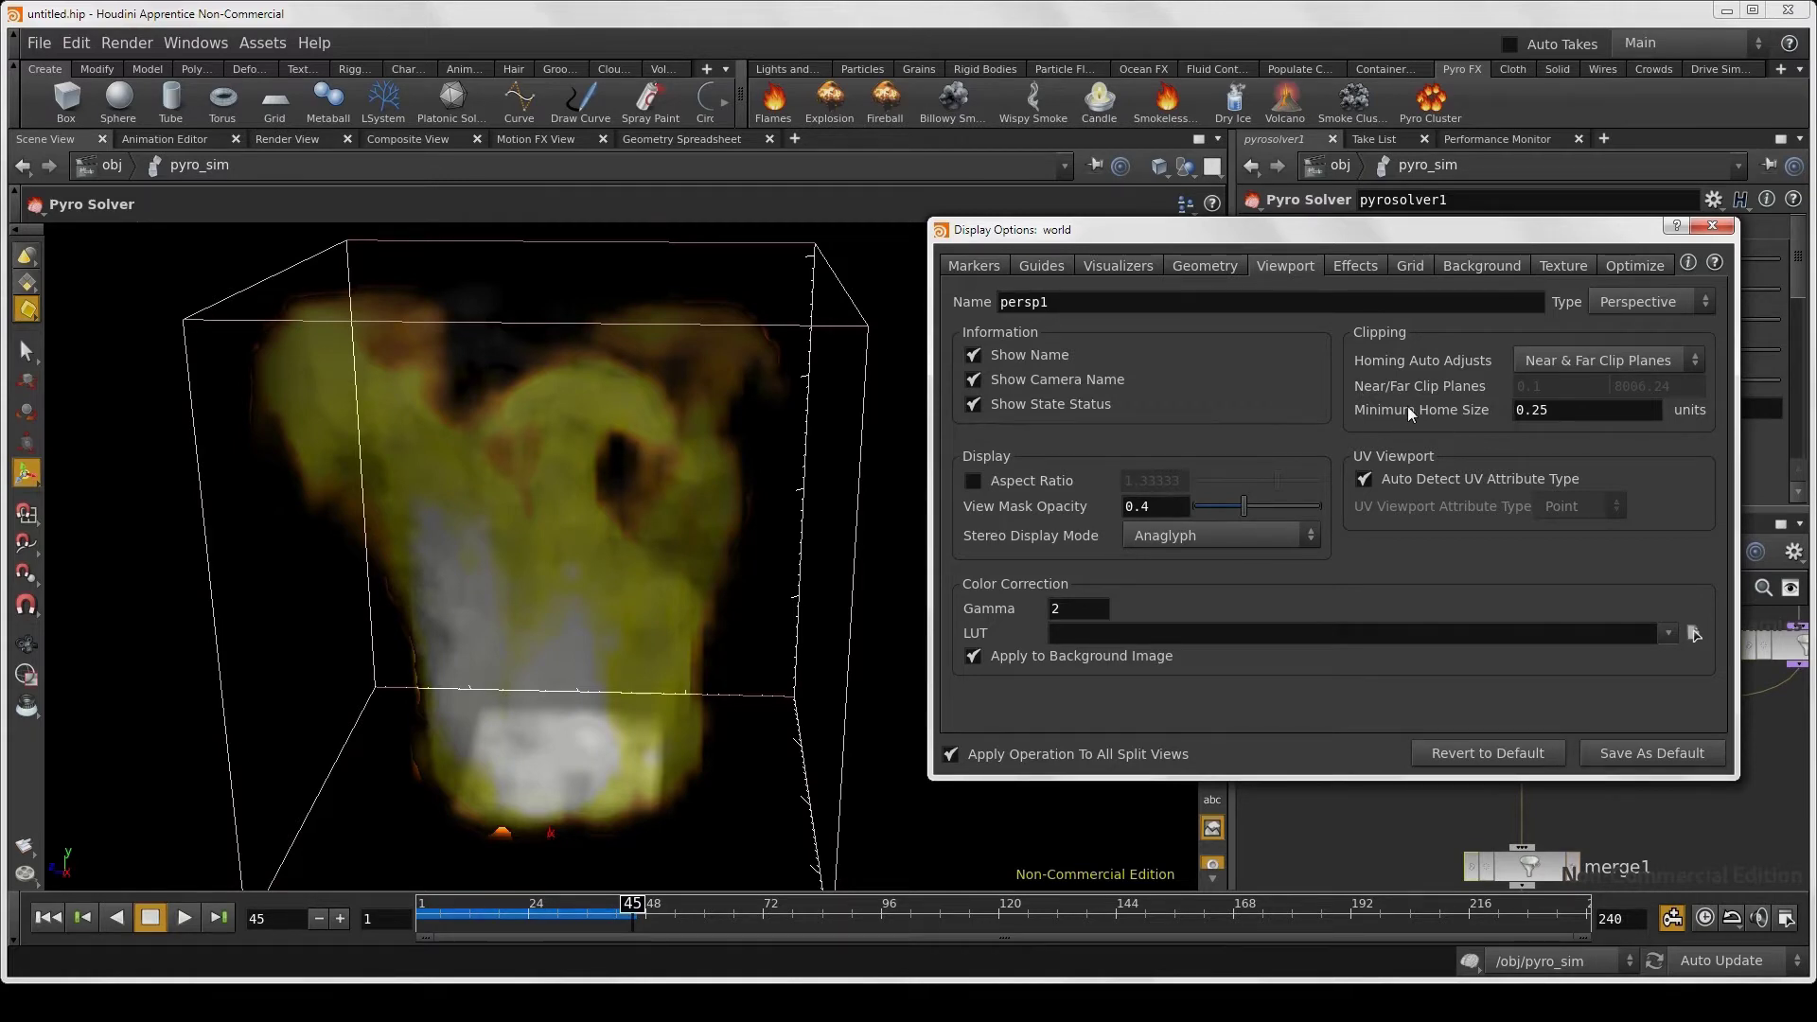
Step: Enable HDR Rendering on the Effects tab and orbit to inspect the brighter flame
left_click(1367, 270)
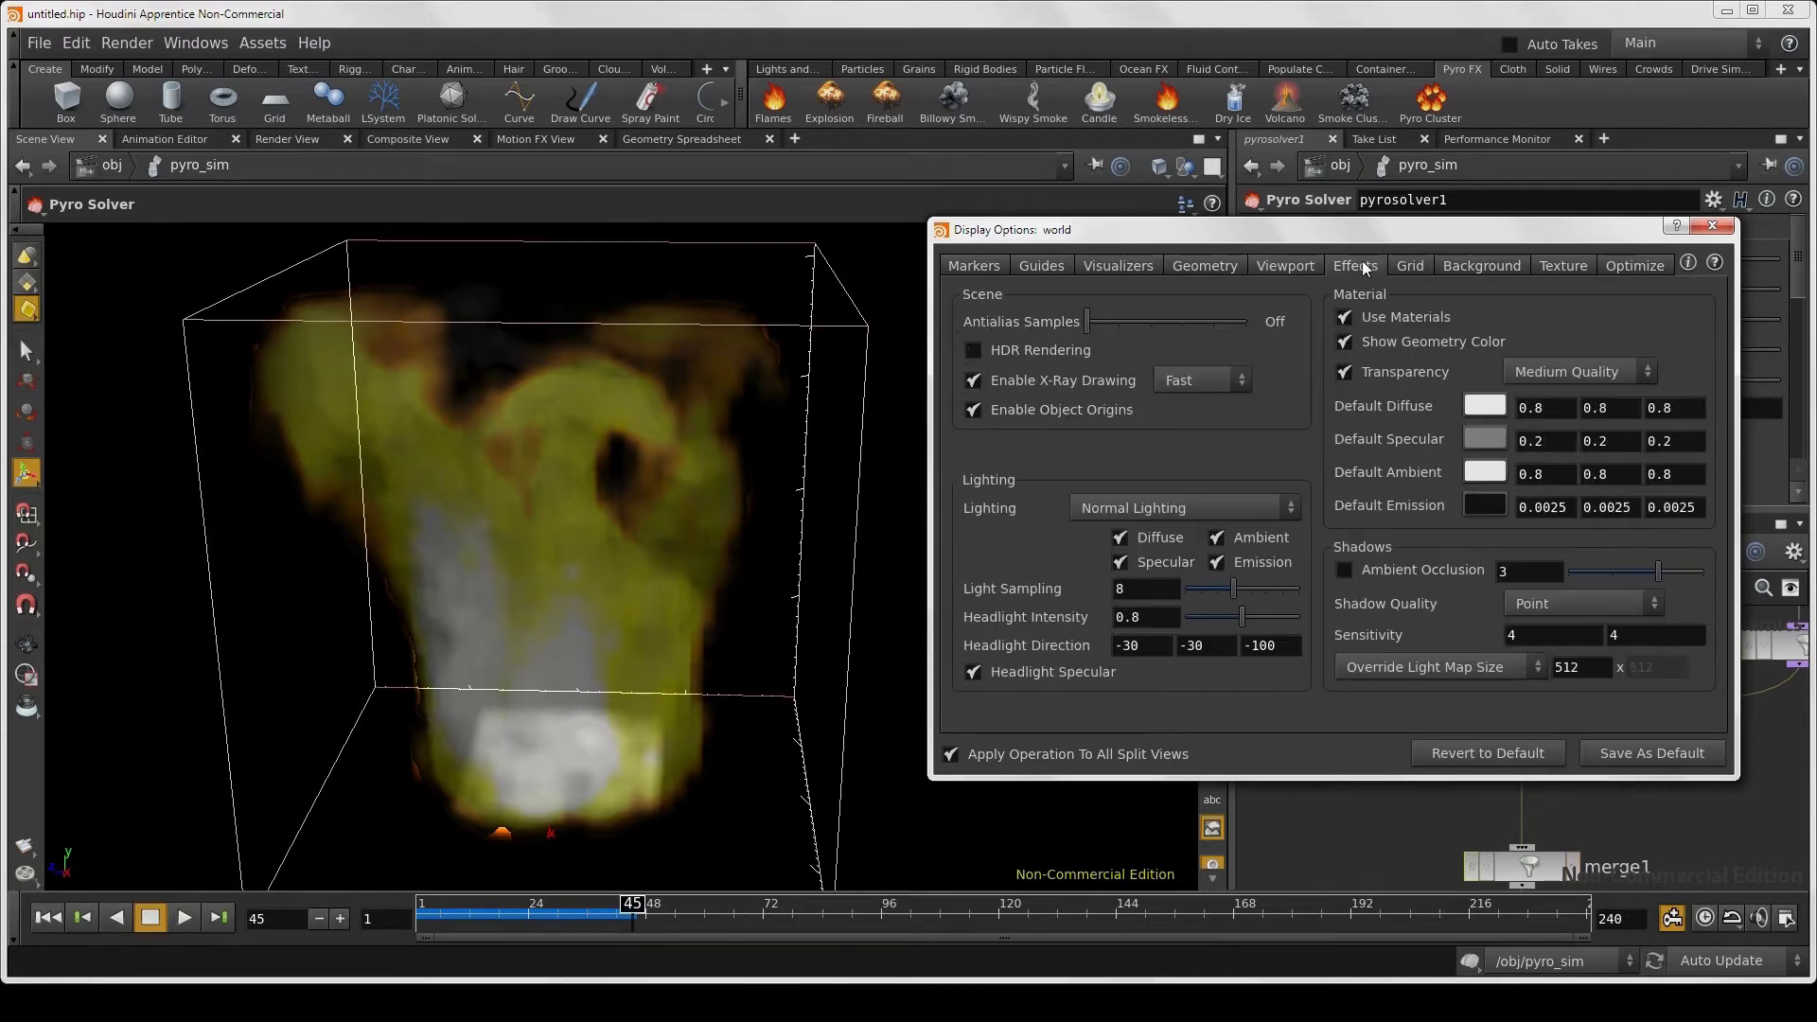
left_click(1009, 354)
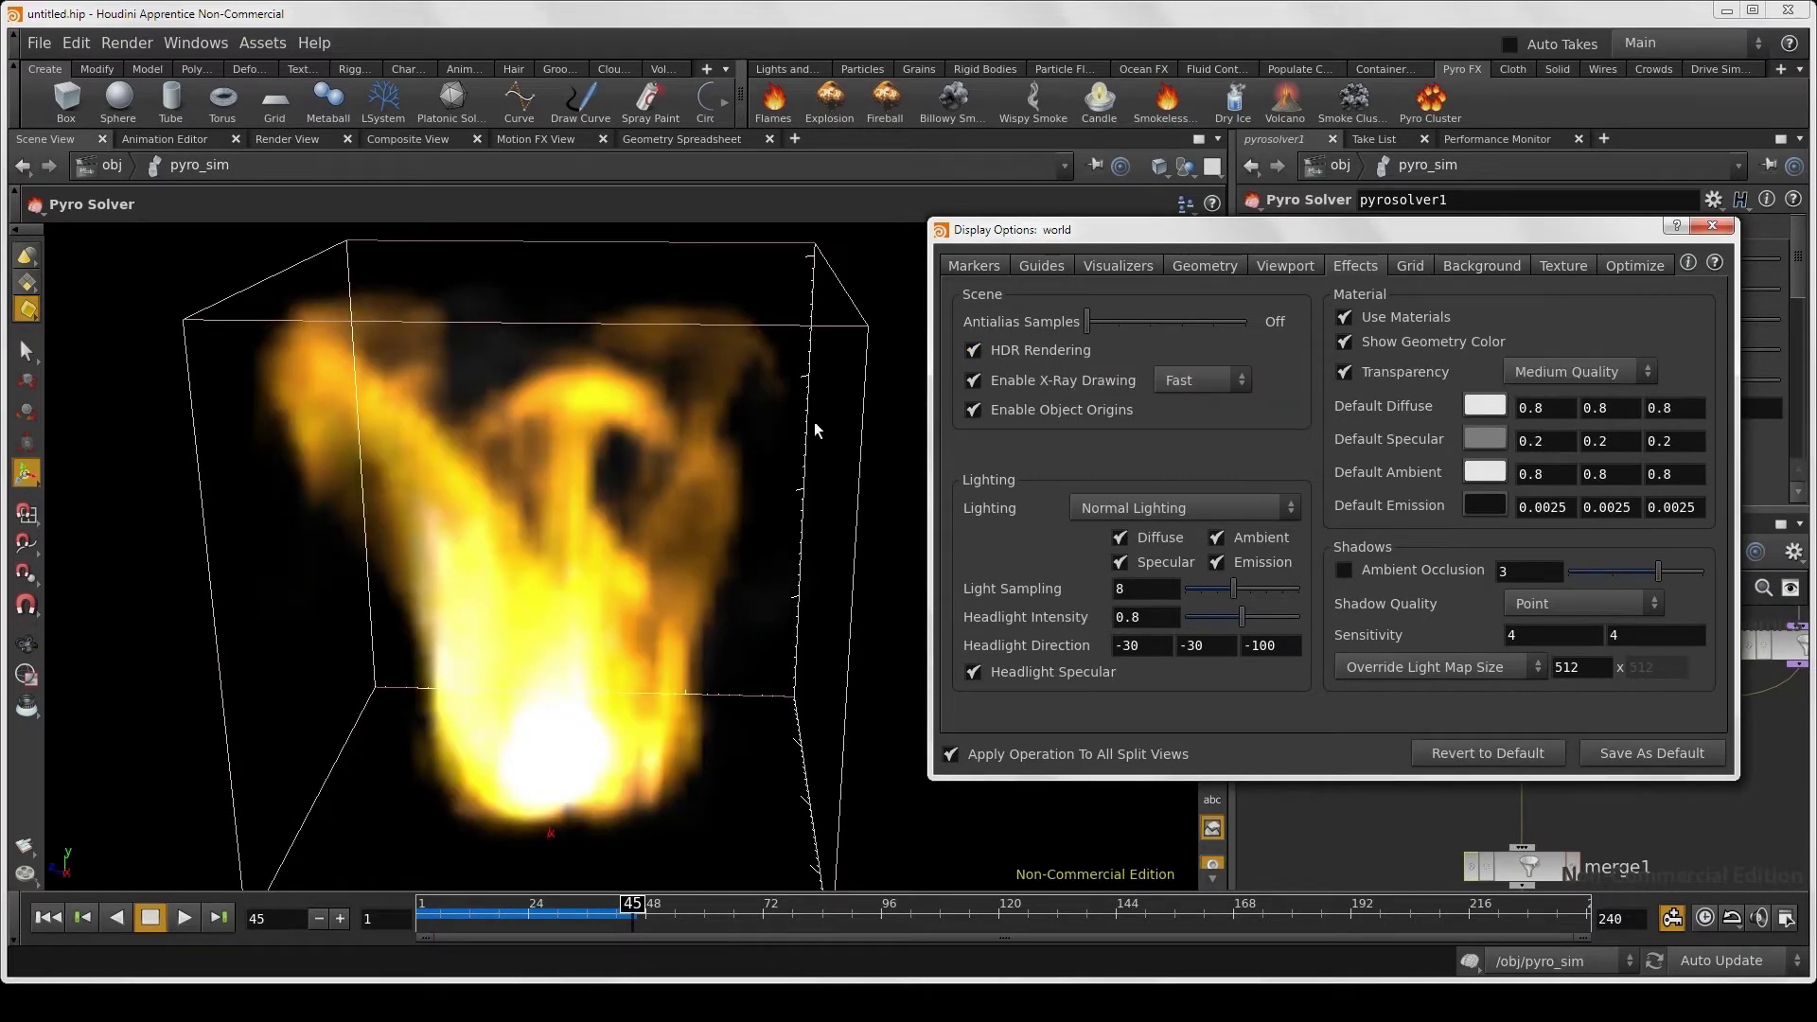
mouse_move(609, 479)
left_mouse_down()
mouse_move(366, 515)
mouse_move(621, 511)
mouse_move(248, 490)
left_mouse_up()
key("Escape")
mouse_move(580, 447)
left_mouse_down()
mouse_move(708, 451)
mouse_move(596, 417)
mouse_move(377, 438)
mouse_move(811, 422)
mouse_move(657, 458)
mouse_move(754, 522)
mouse_move(860, 556)
mouse_move(607, 584)
mouse_move(615, 568)
mouse_move(600, 698)
mouse_move(586, 537)
mouse_move(616, 531)
mouse_move(596, 531)
mouse_move(662, 559)
mouse_move(713, 522)
mouse_move(629, 532)
left_mouse_up()
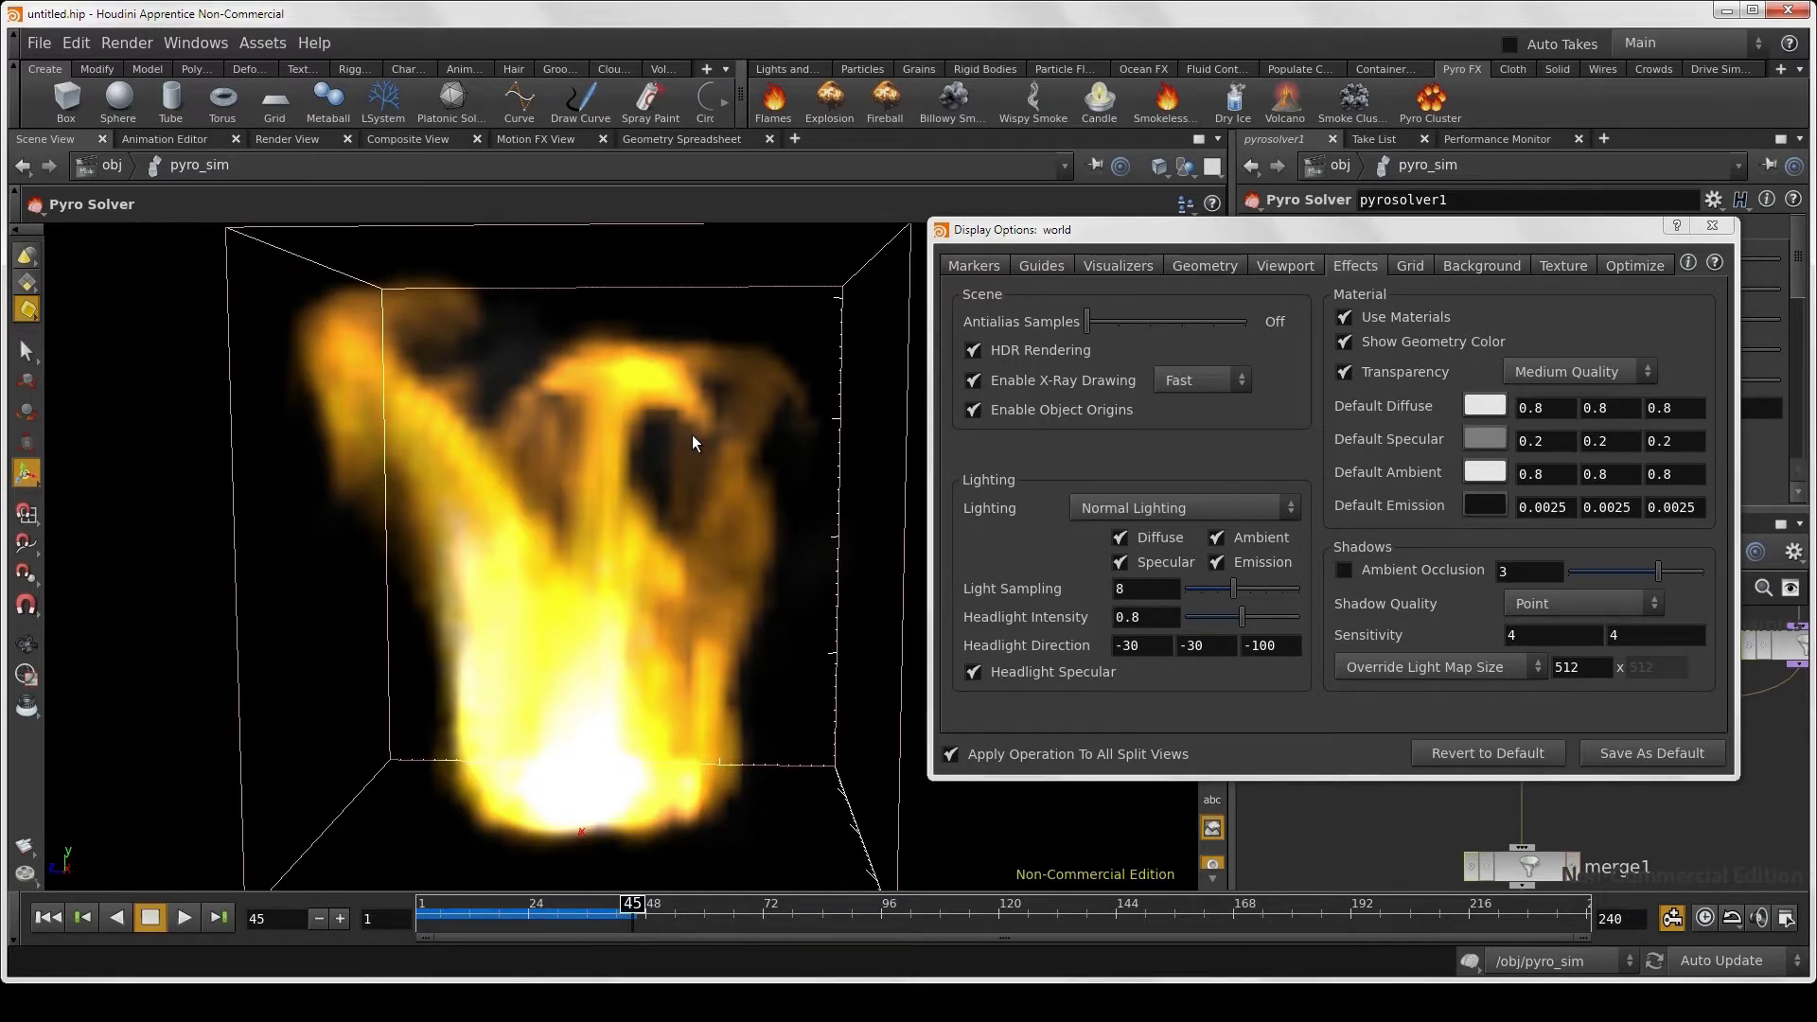
Step: Set Volume Quality to High on the Geometry tab and orbit closer to the fire
left_click(1205, 266)
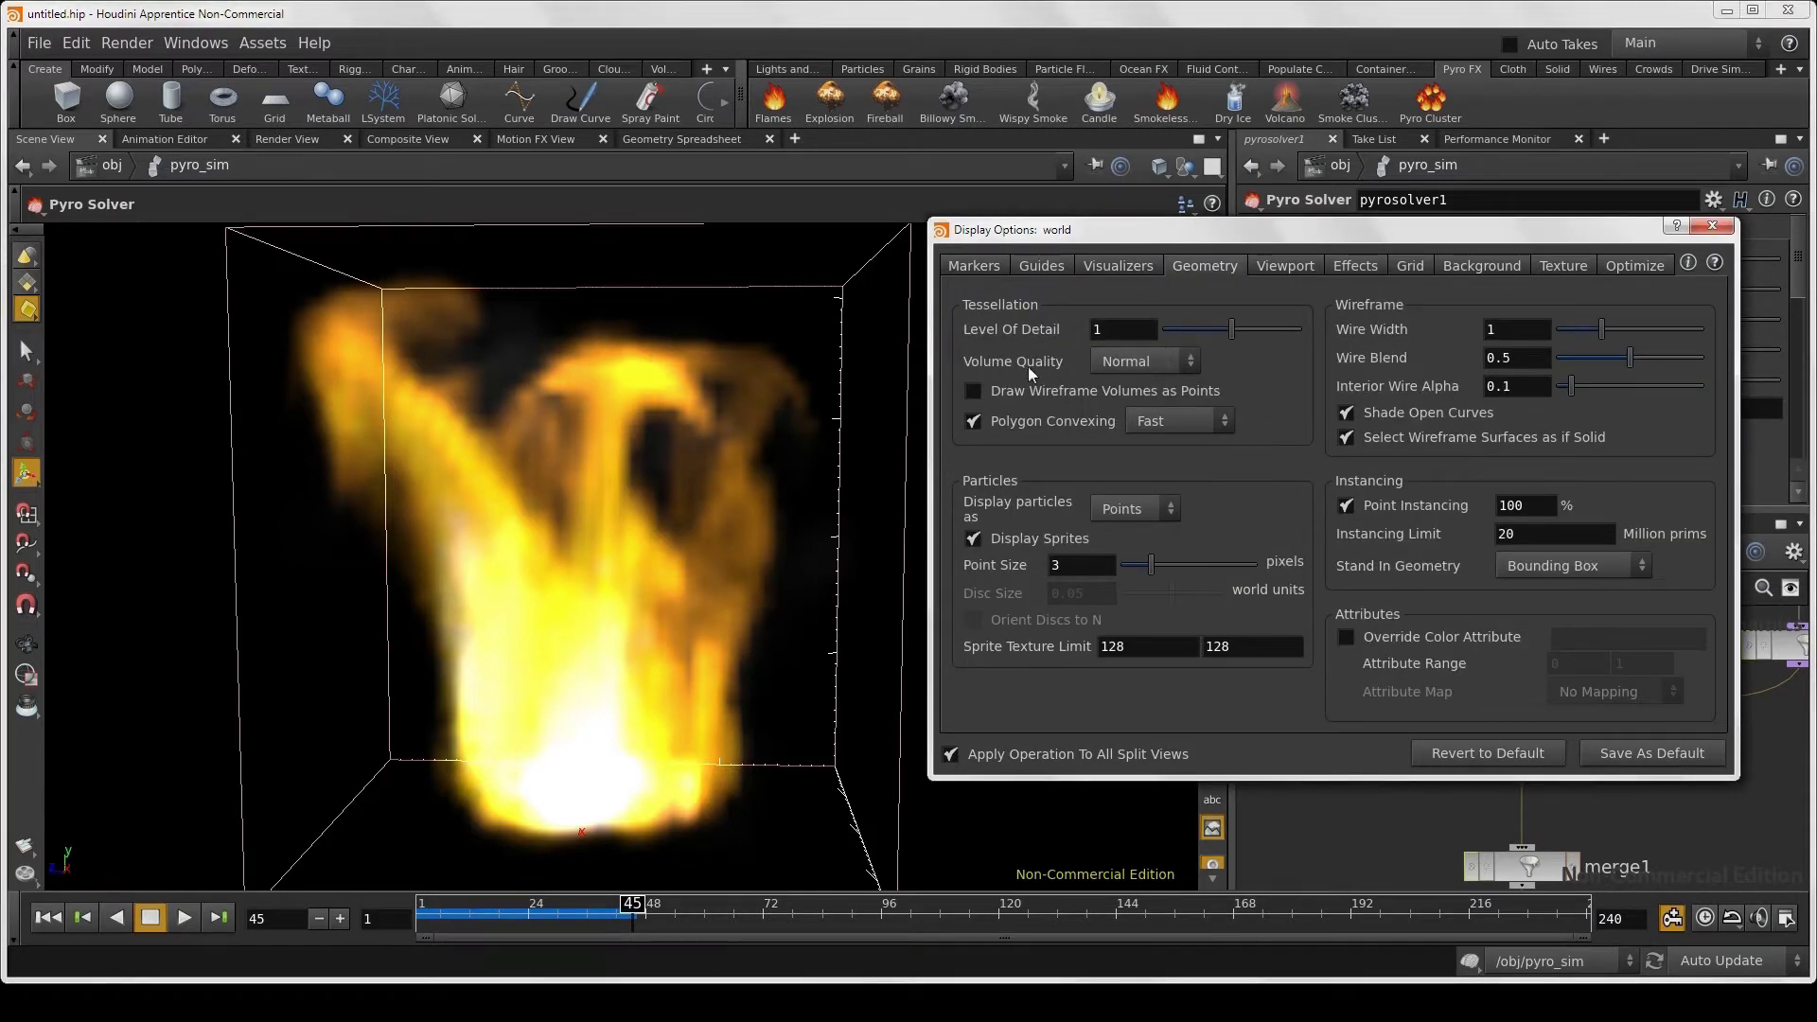
left_click(1157, 364)
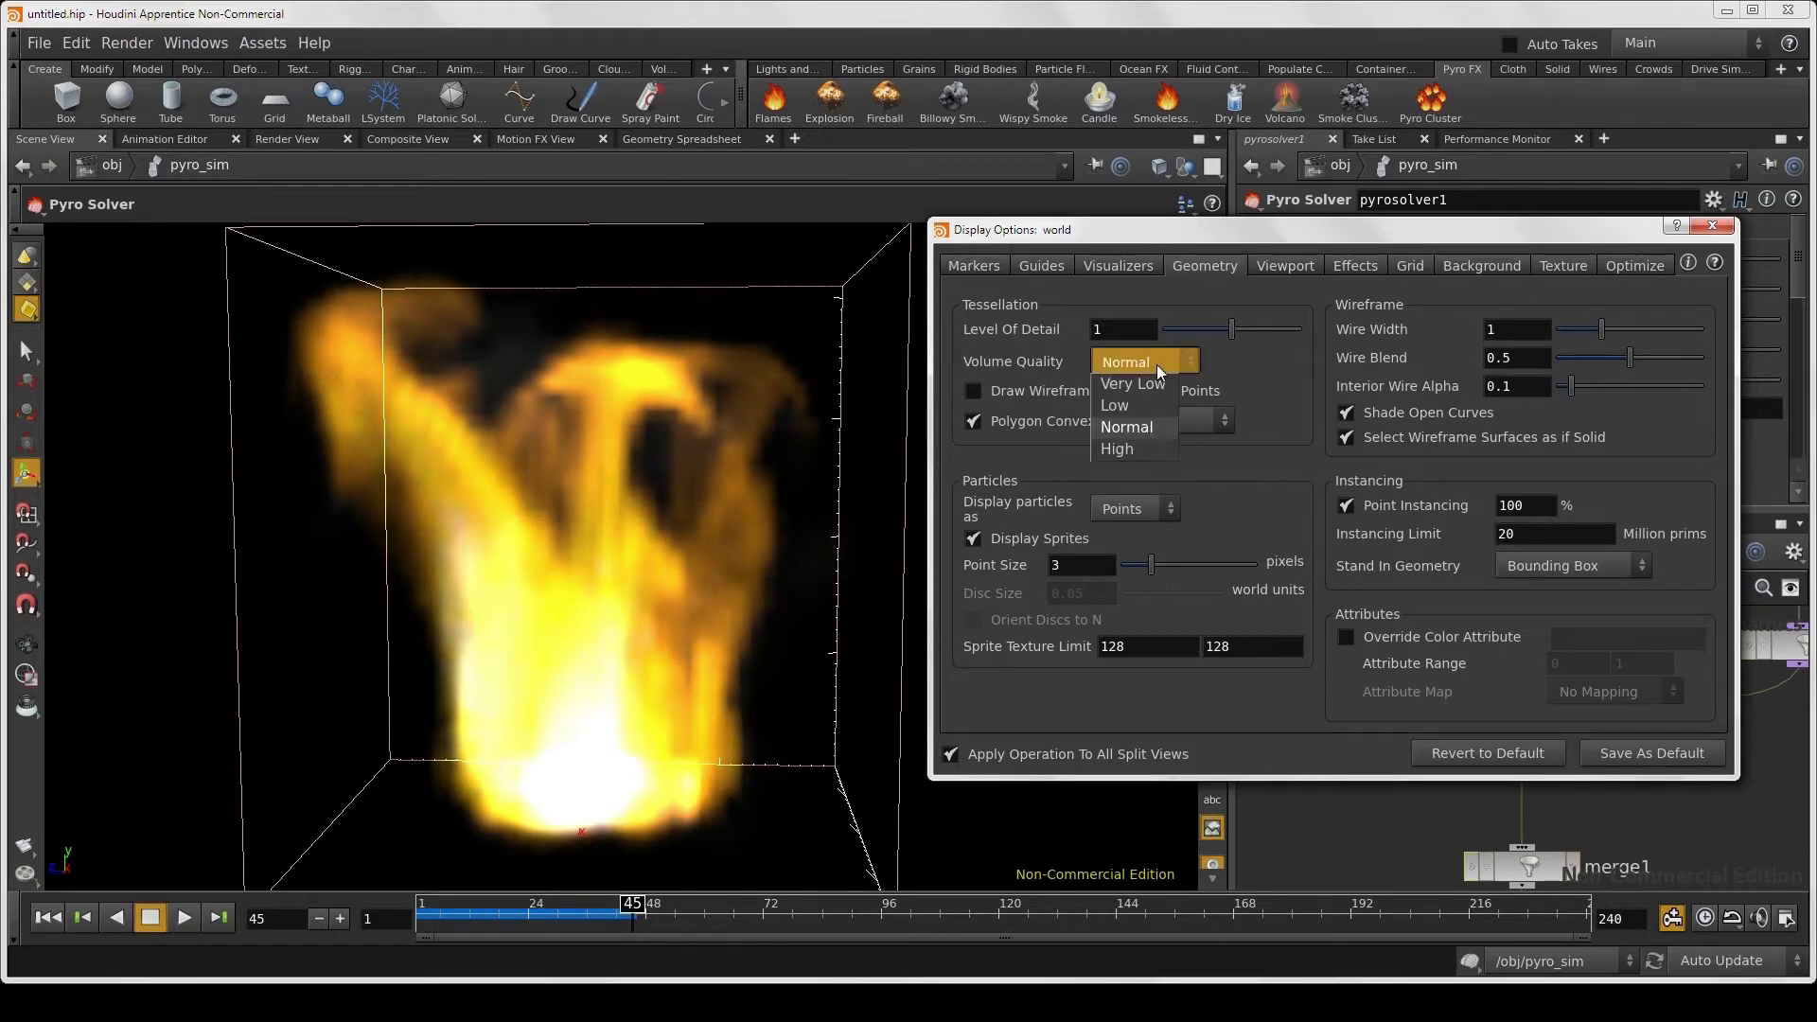
left_click(1136, 449)
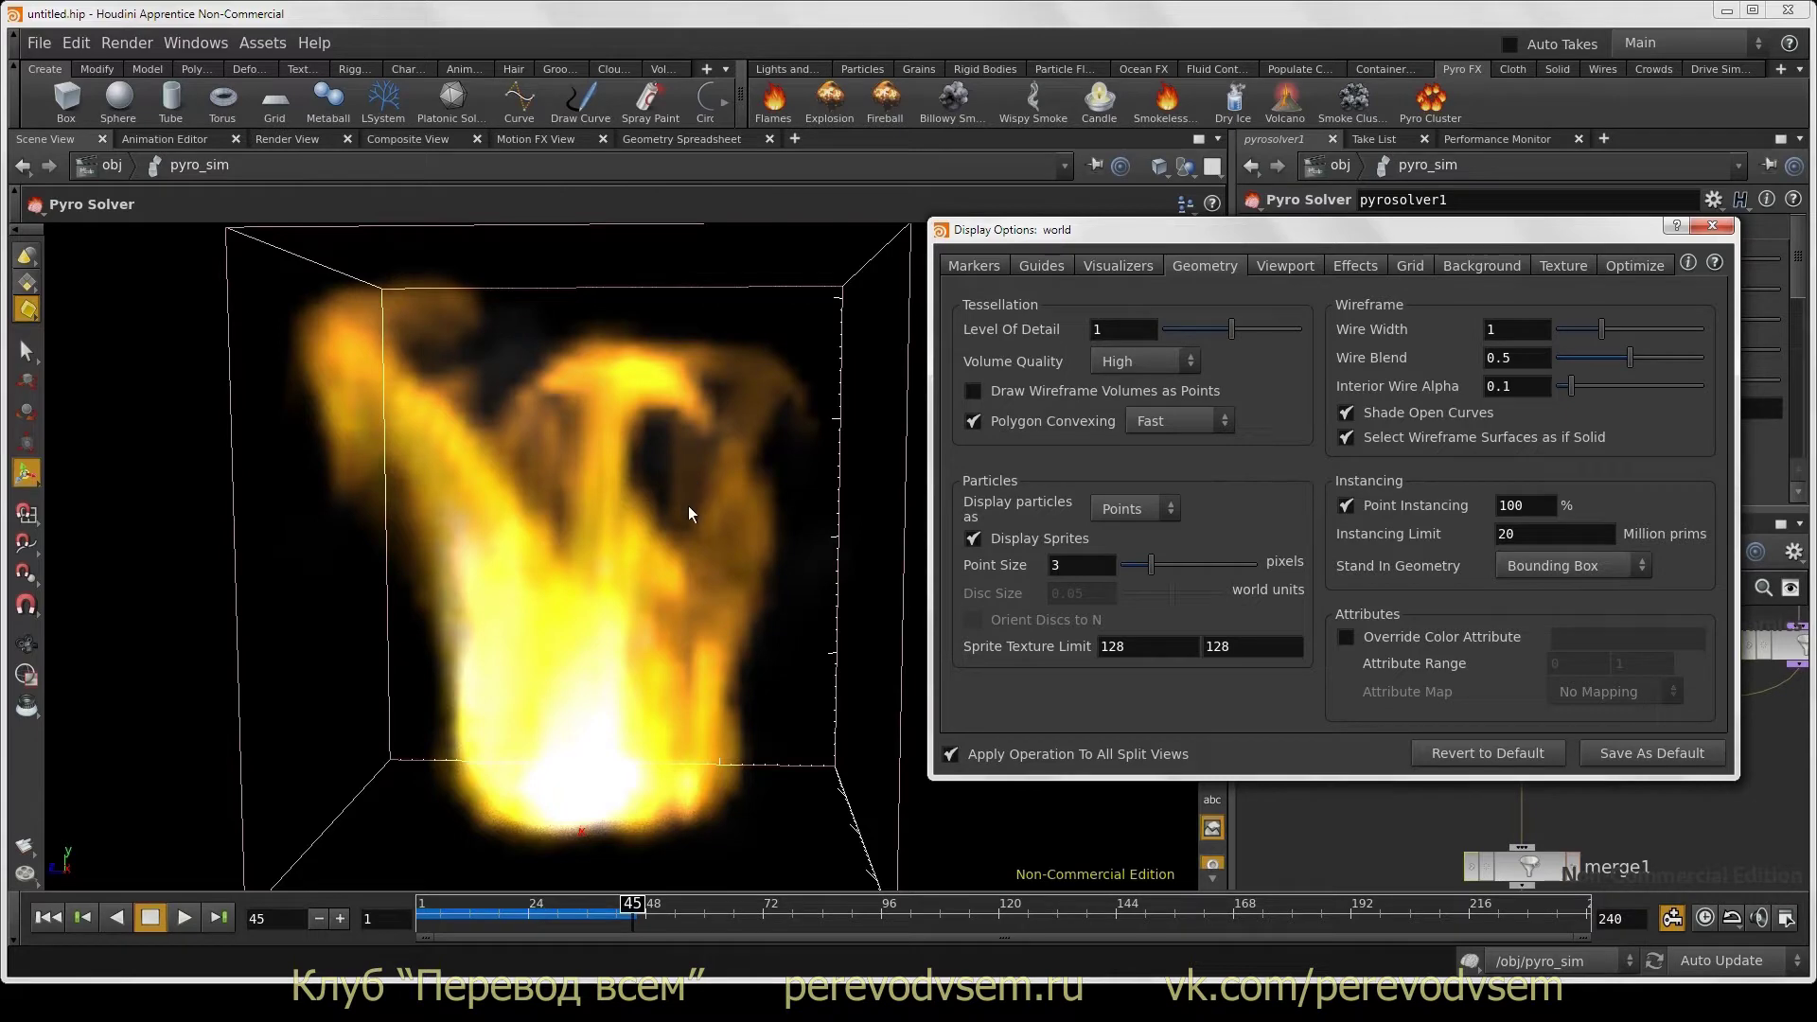
key("Escape")
left_click_drag(694, 559, 666, 576)
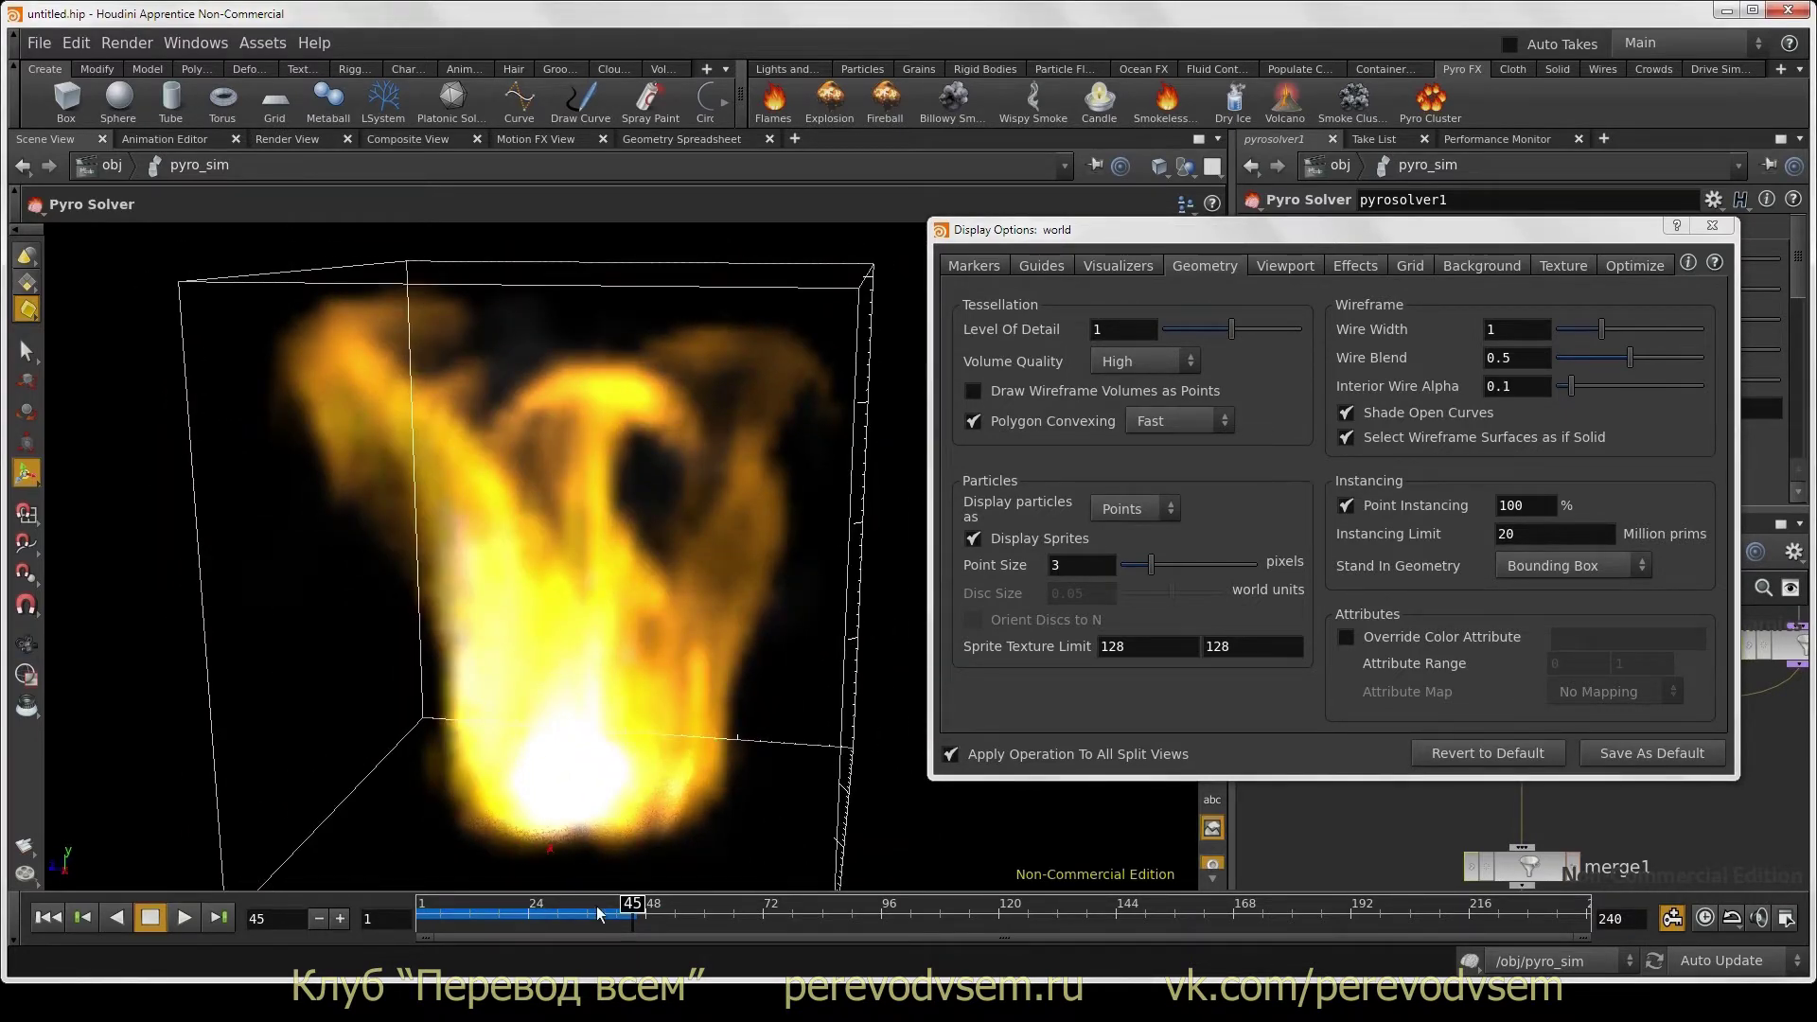
mouse_move(667, 576)
left_mouse_down()
mouse_move(729, 703)
mouse_move(805, 738)
left_mouse_up()
scroll(714, 699, "up", 5)
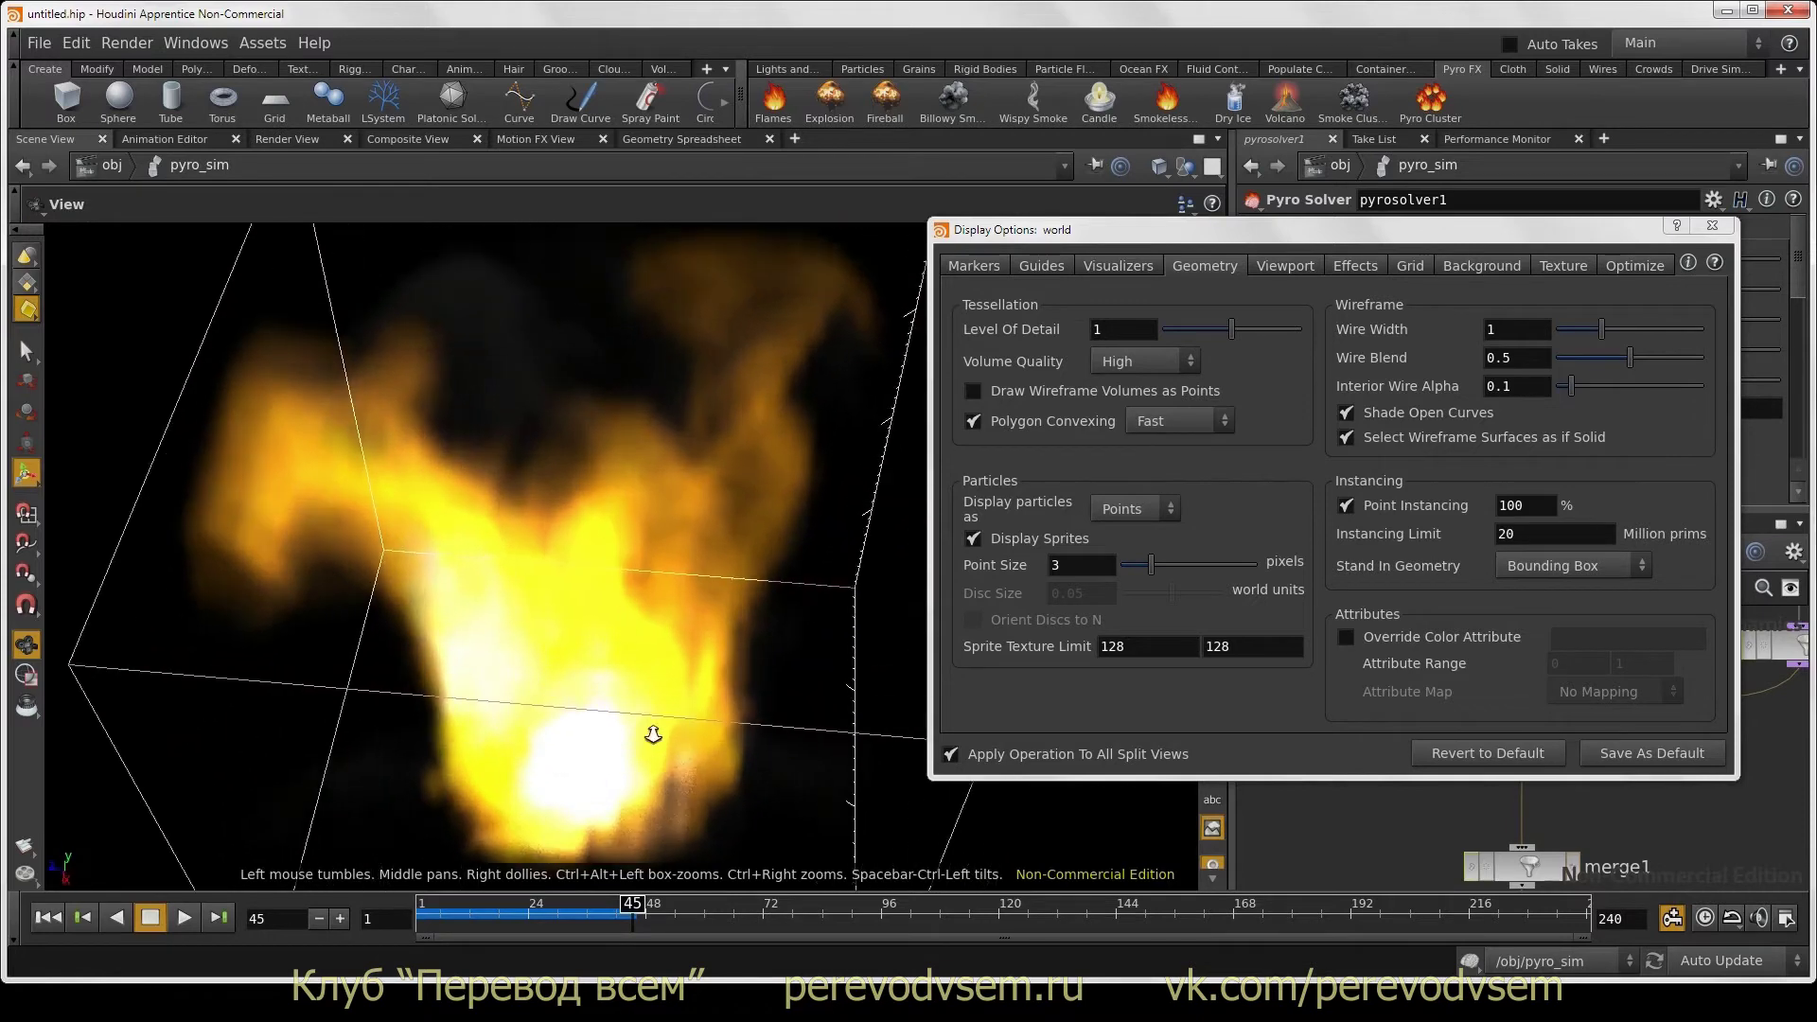
scroll(714, 699, "up", 3)
key("Return")
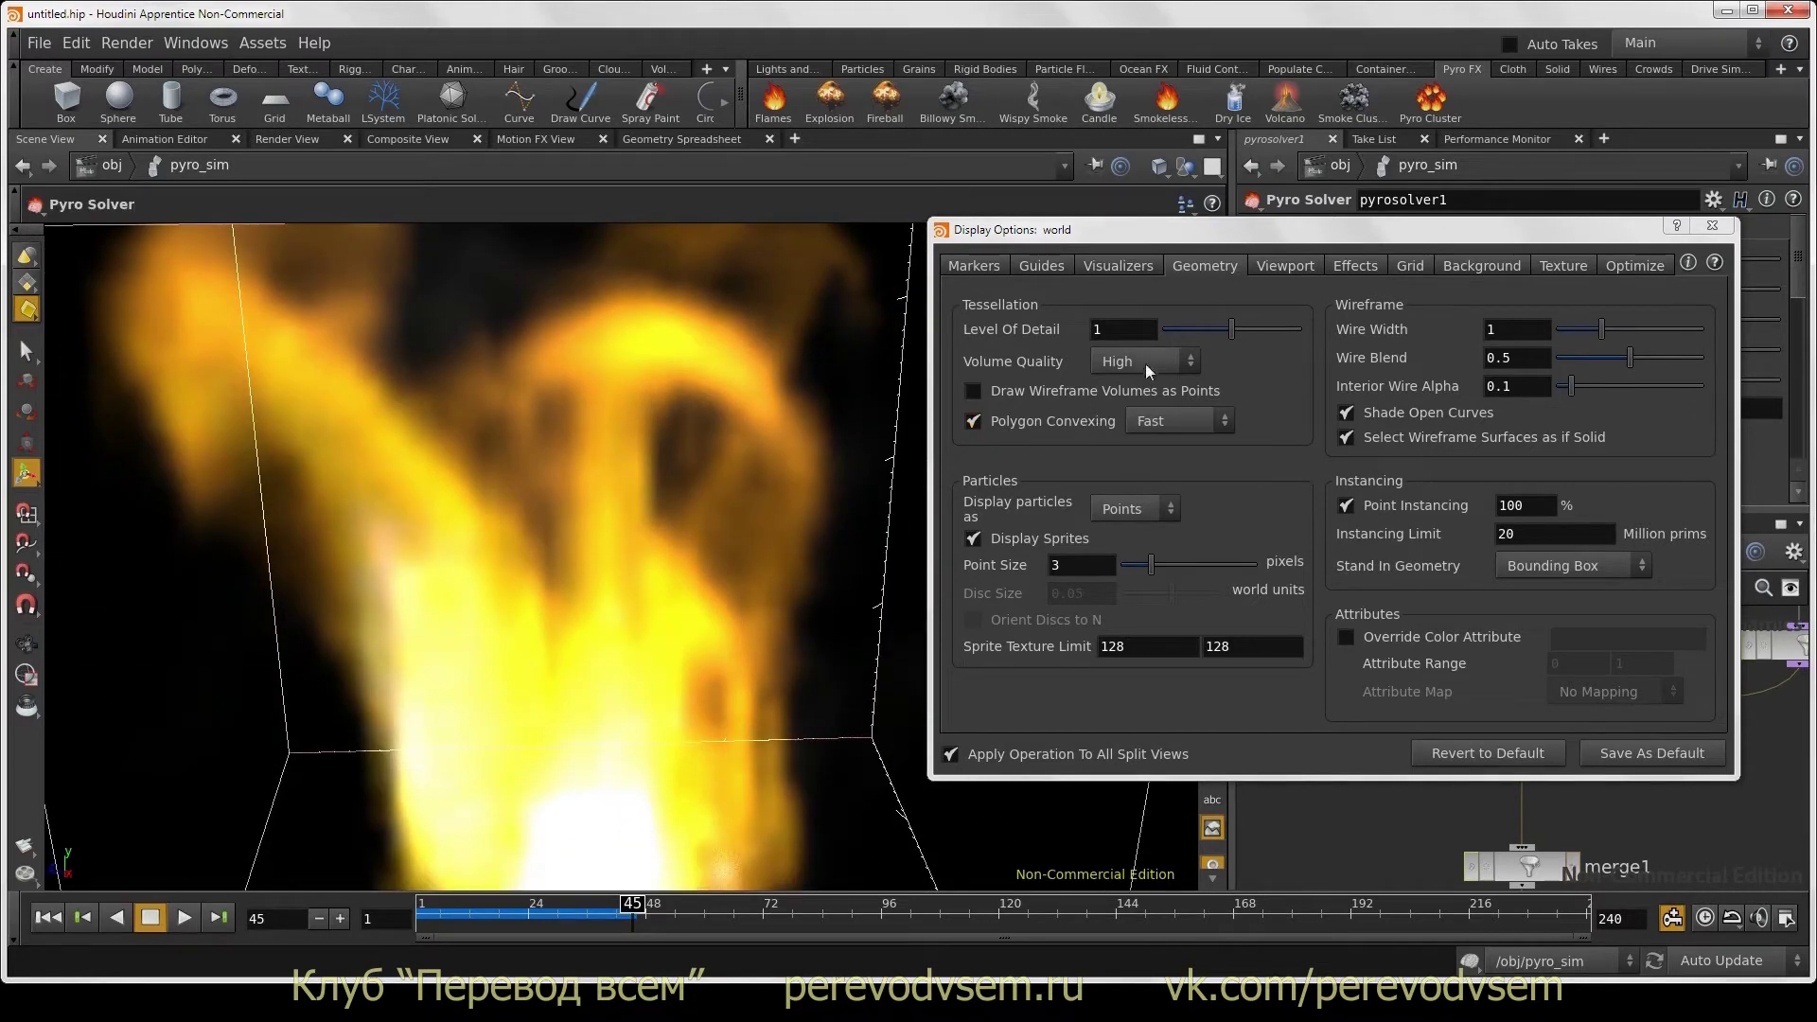
Step: Compare Normal against High volume quality, keep High, and move the dialog aside
left_click(1146, 363)
left_click(1143, 423)
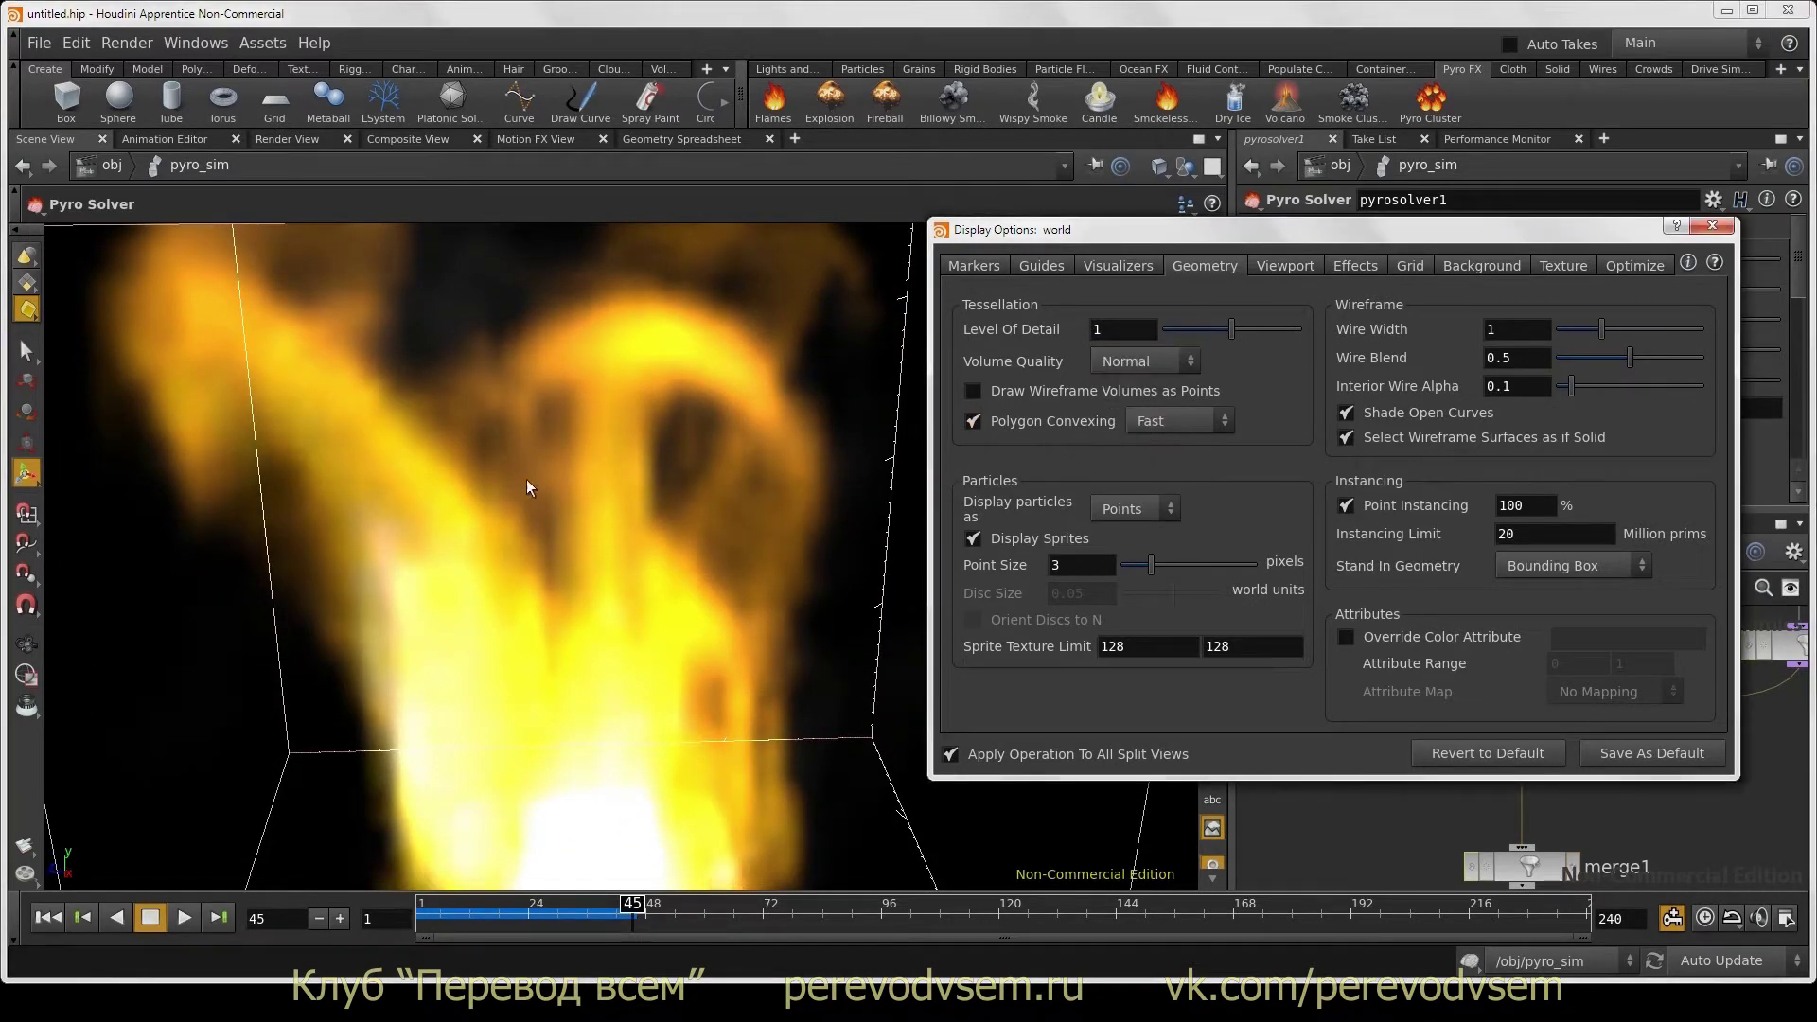
left_click_drag(527, 479, 664, 428)
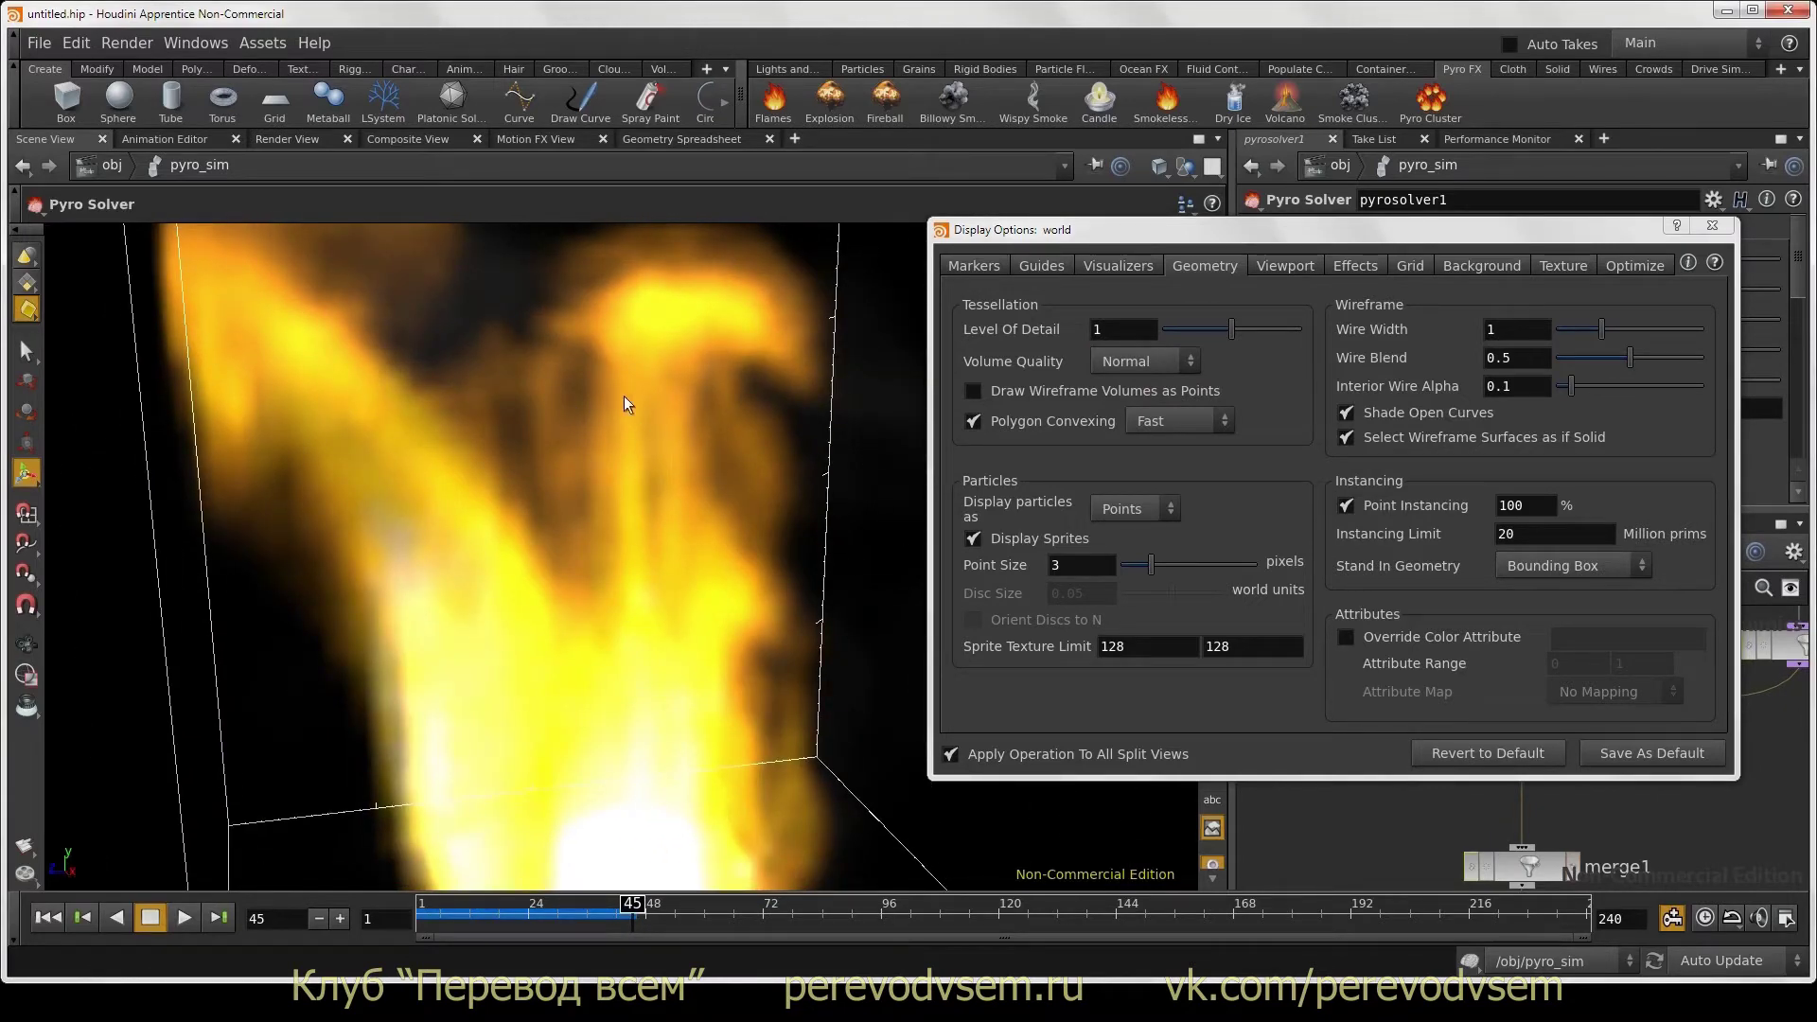
left_click(1143, 360)
left_click(1142, 448)
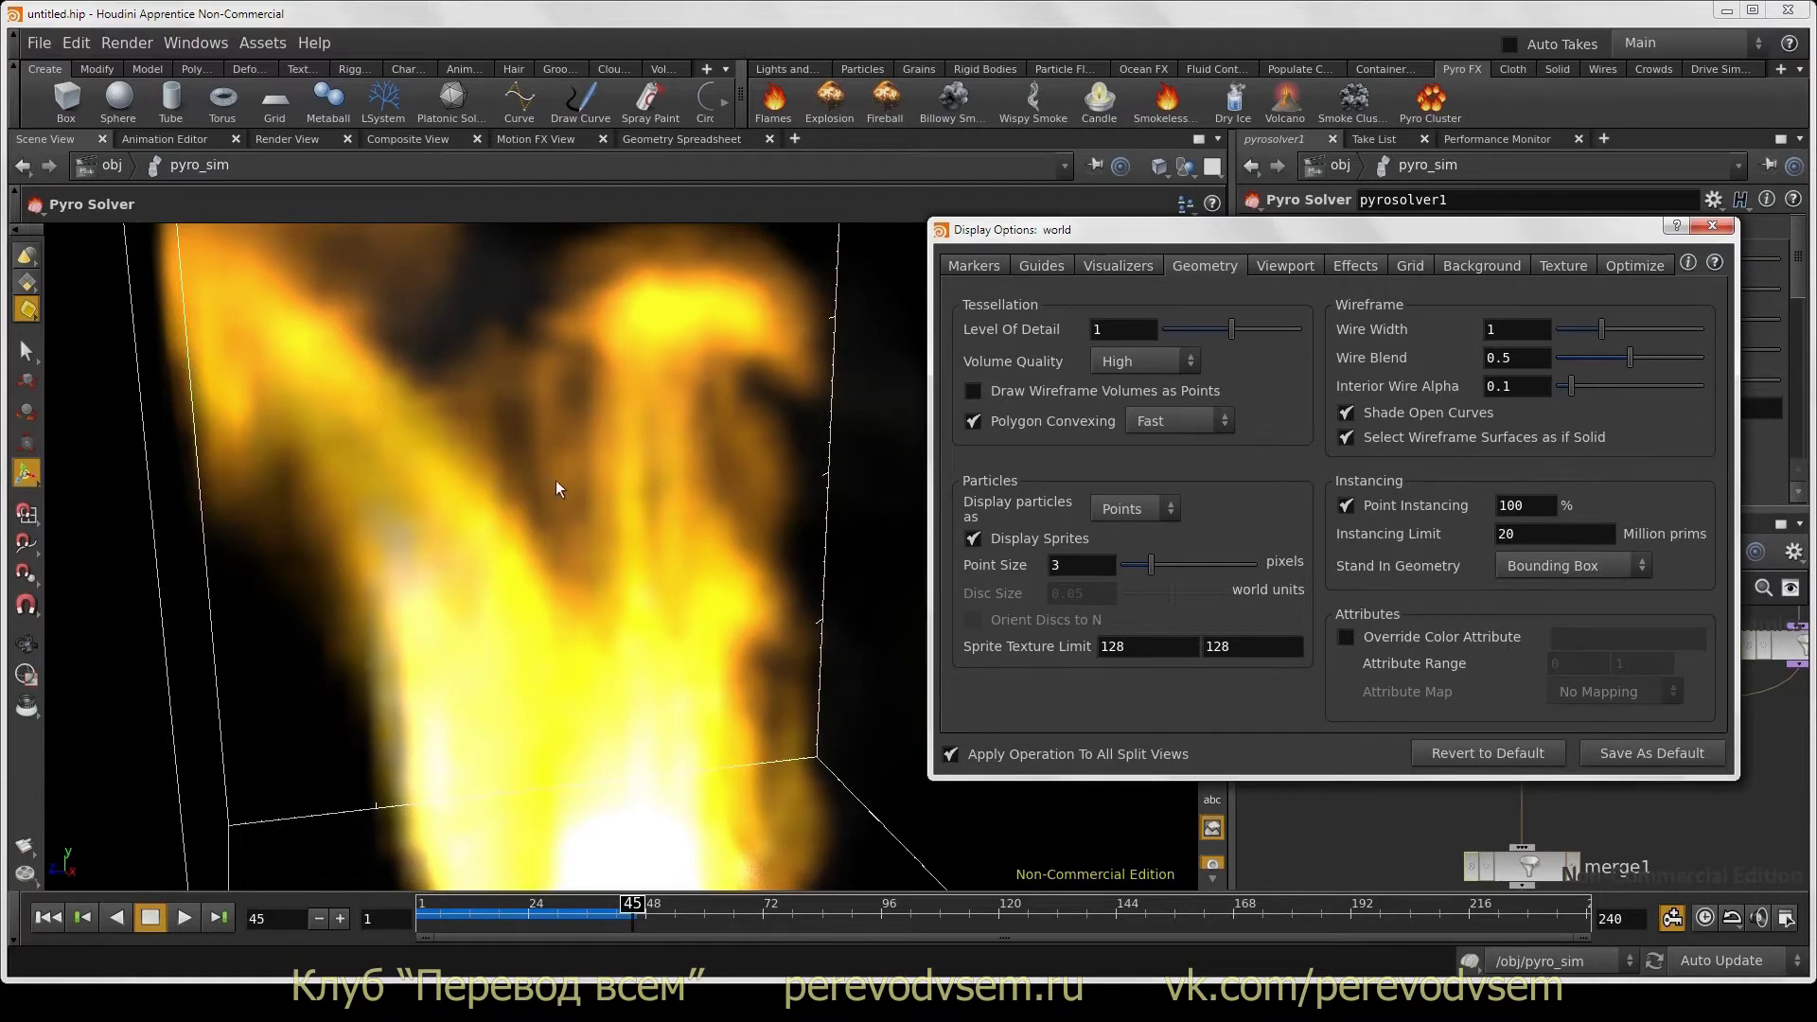
key("space")
right_click_drag(743, 551, 403, 565)
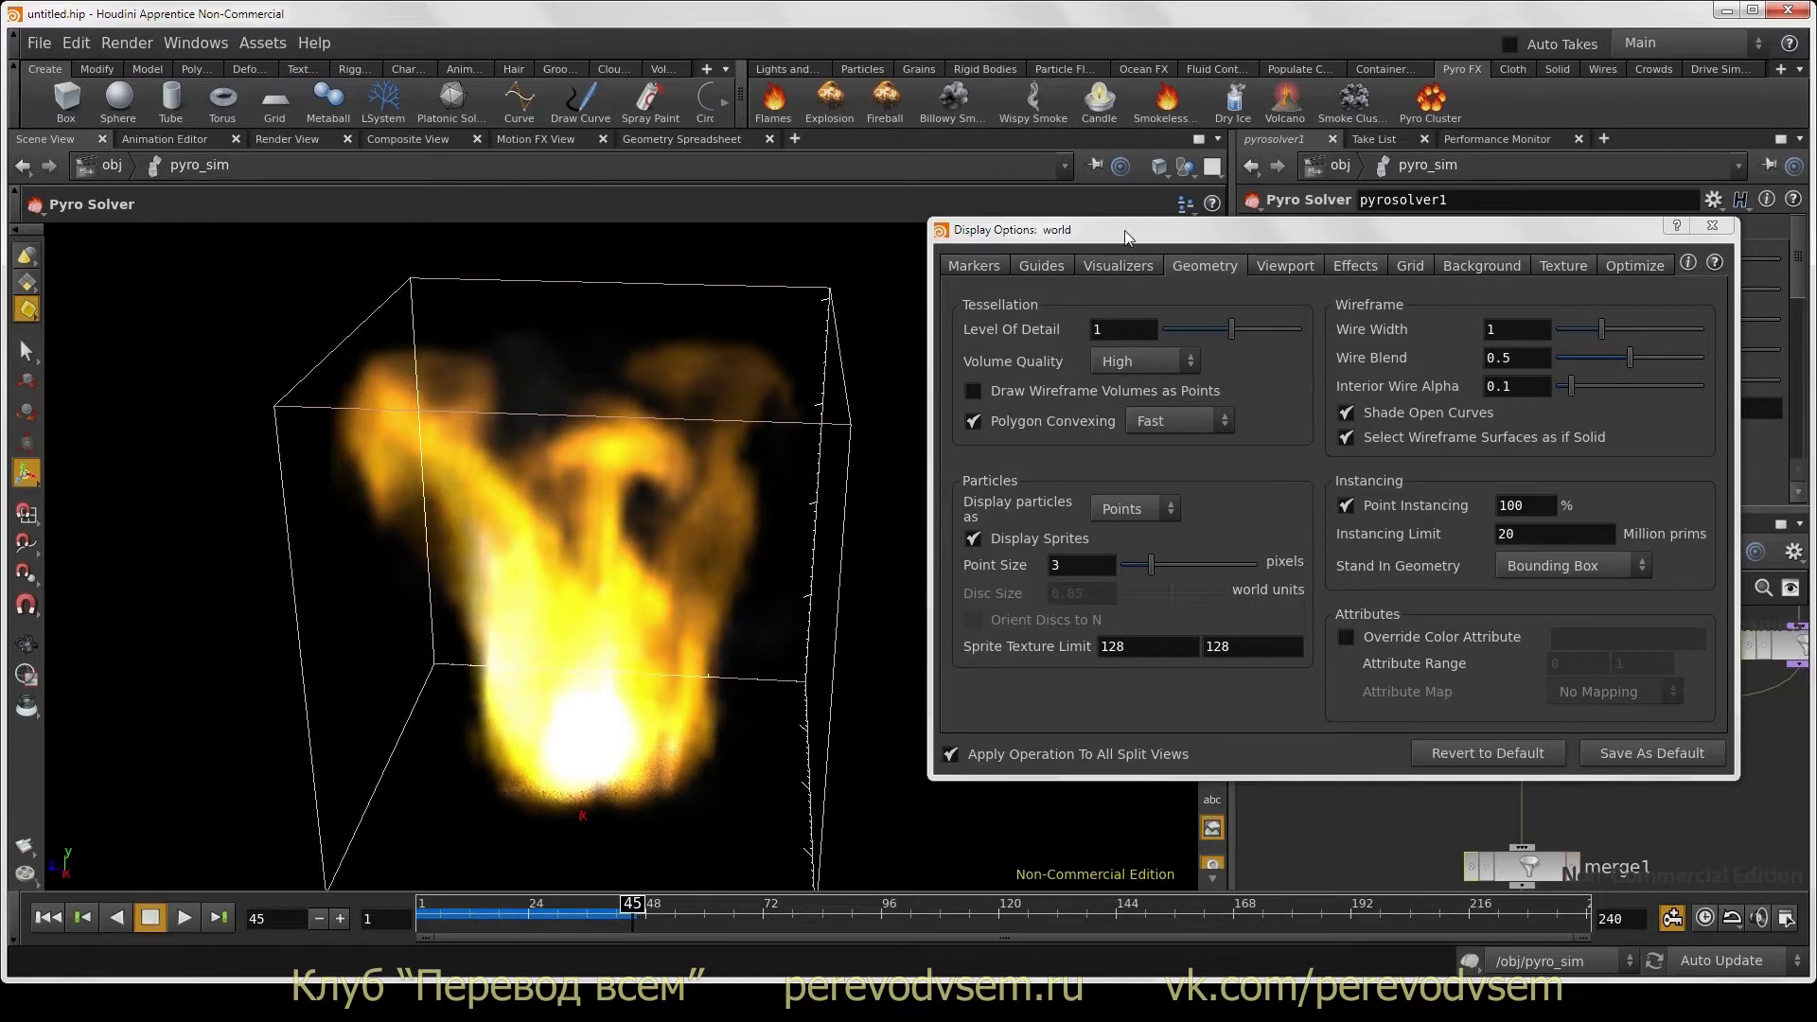
left_click_drag(1145, 236, 809, 229)
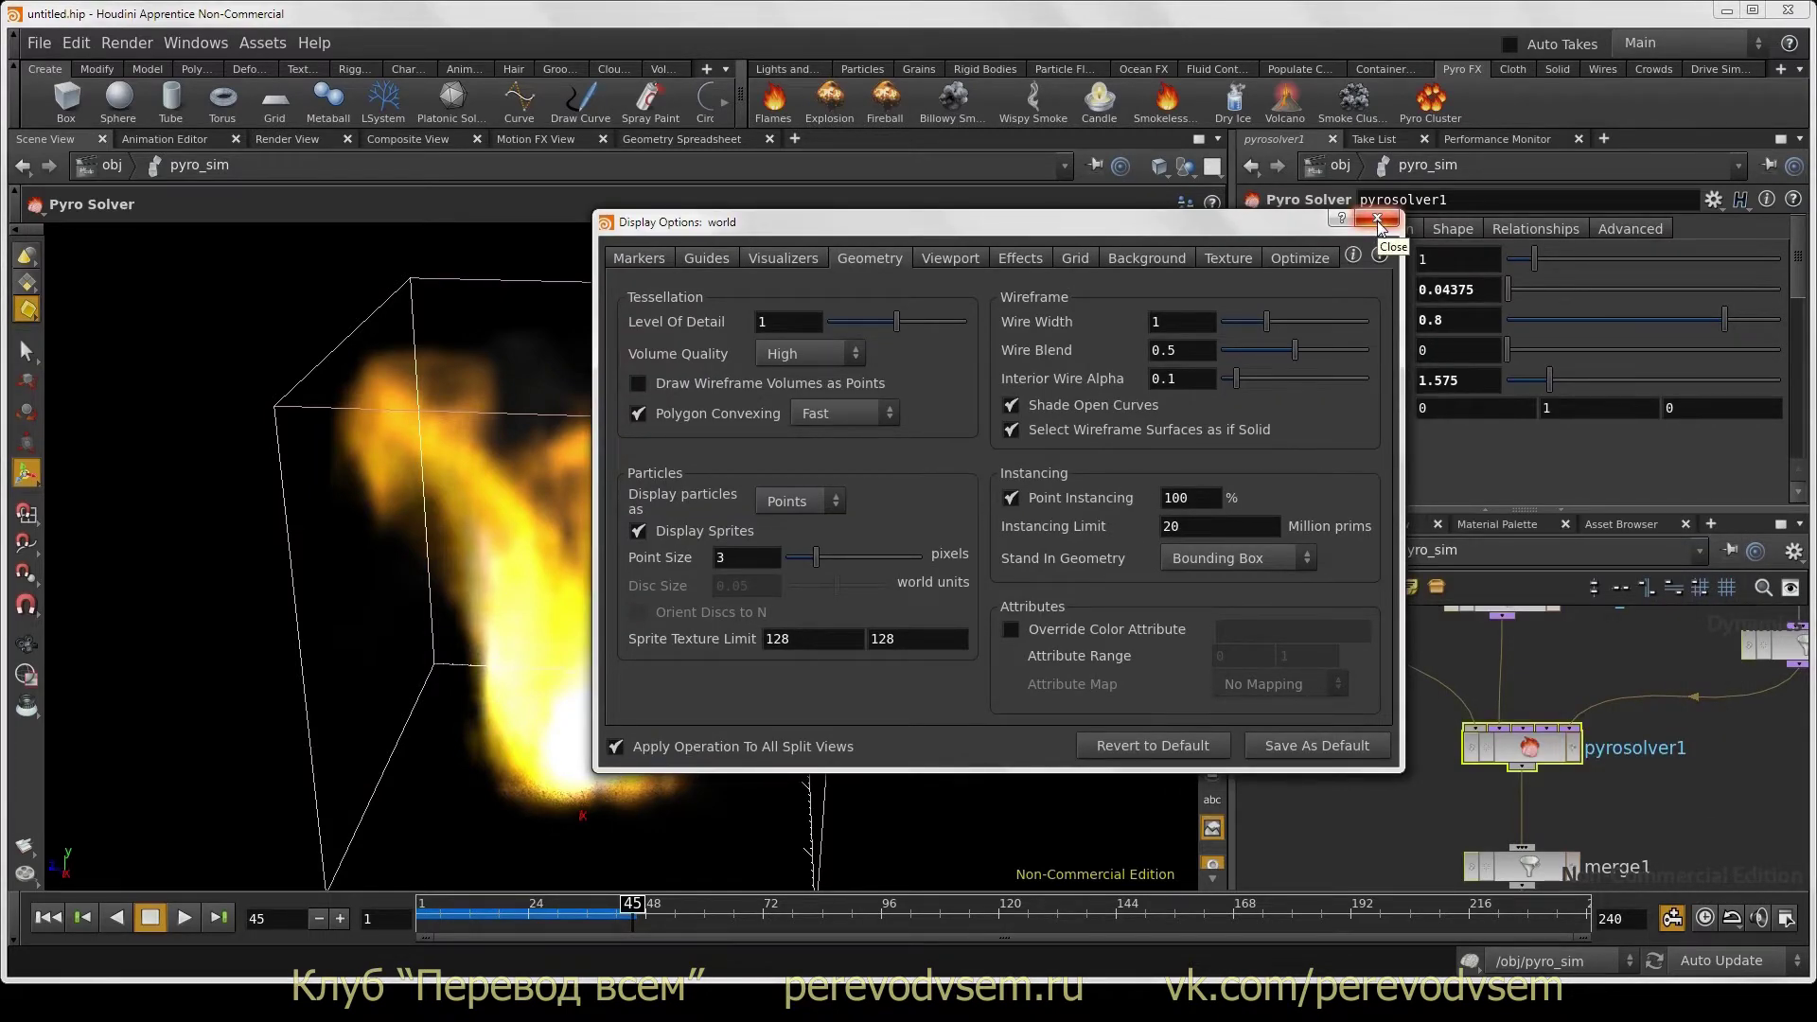
Step: Close Display Options and open the Windows > Desktop layout list
left_click(1377, 219)
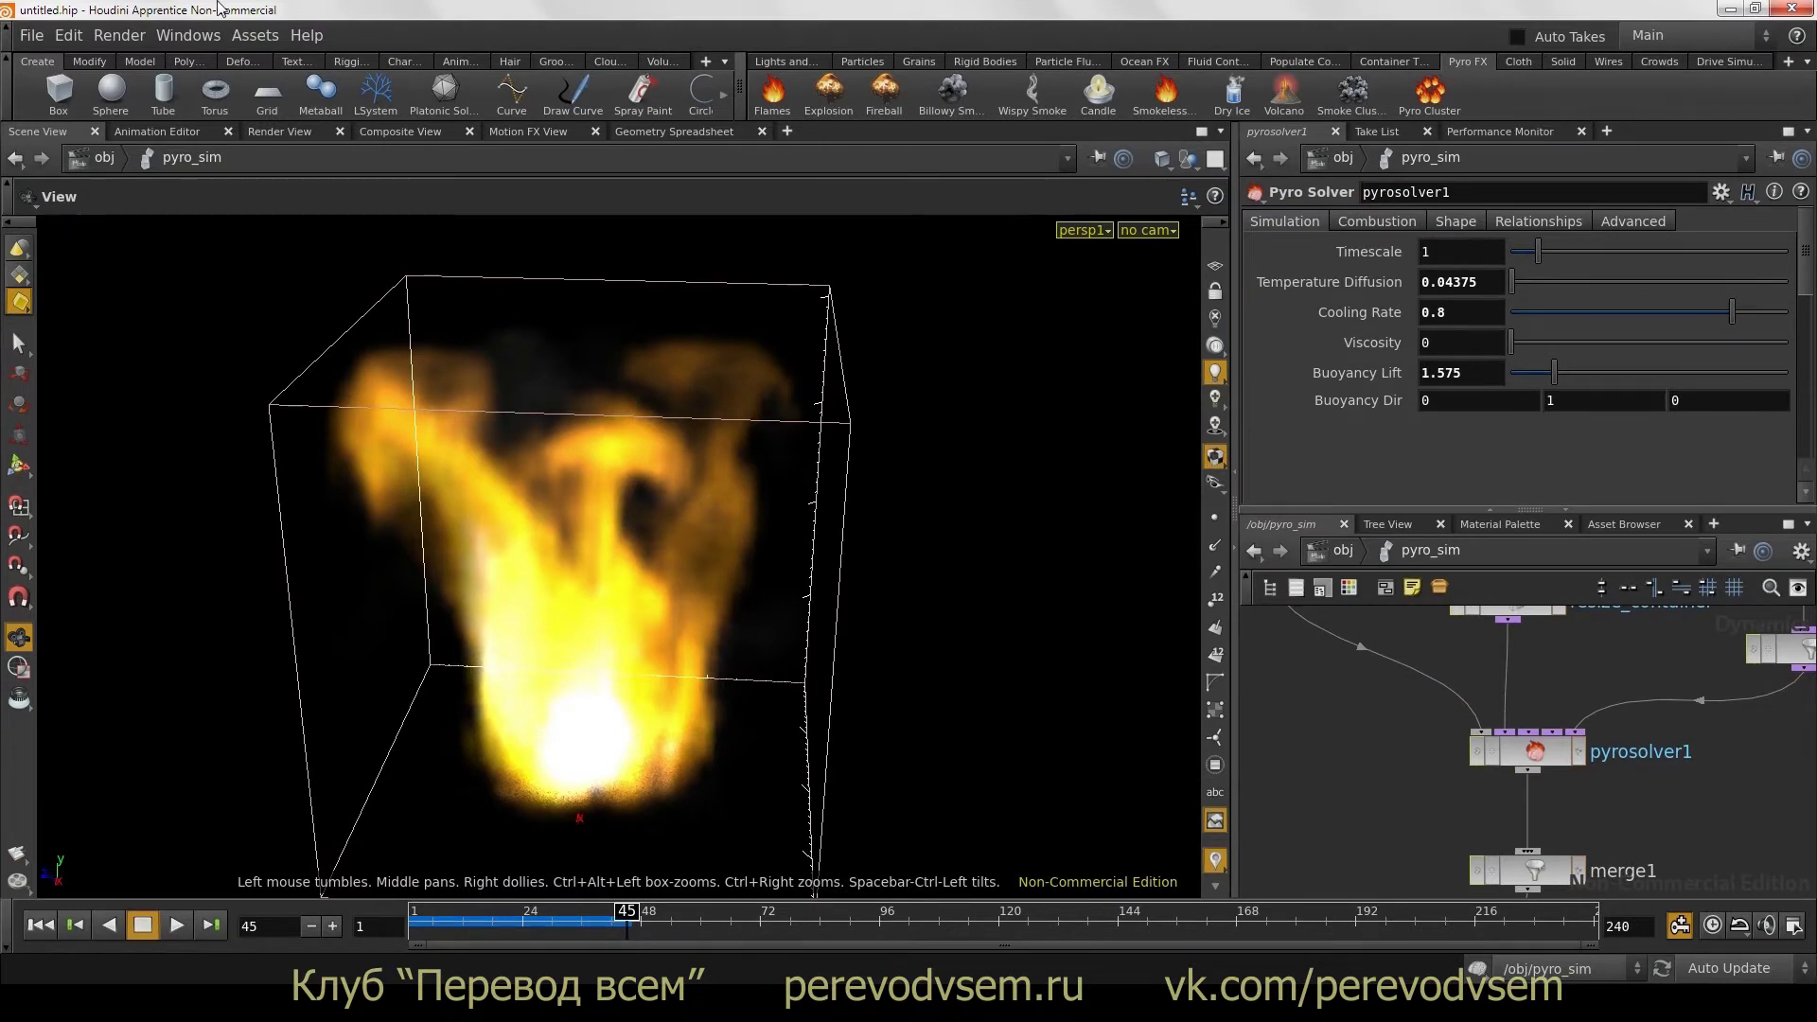
left_click(194, 38)
mouse_move(189, 60)
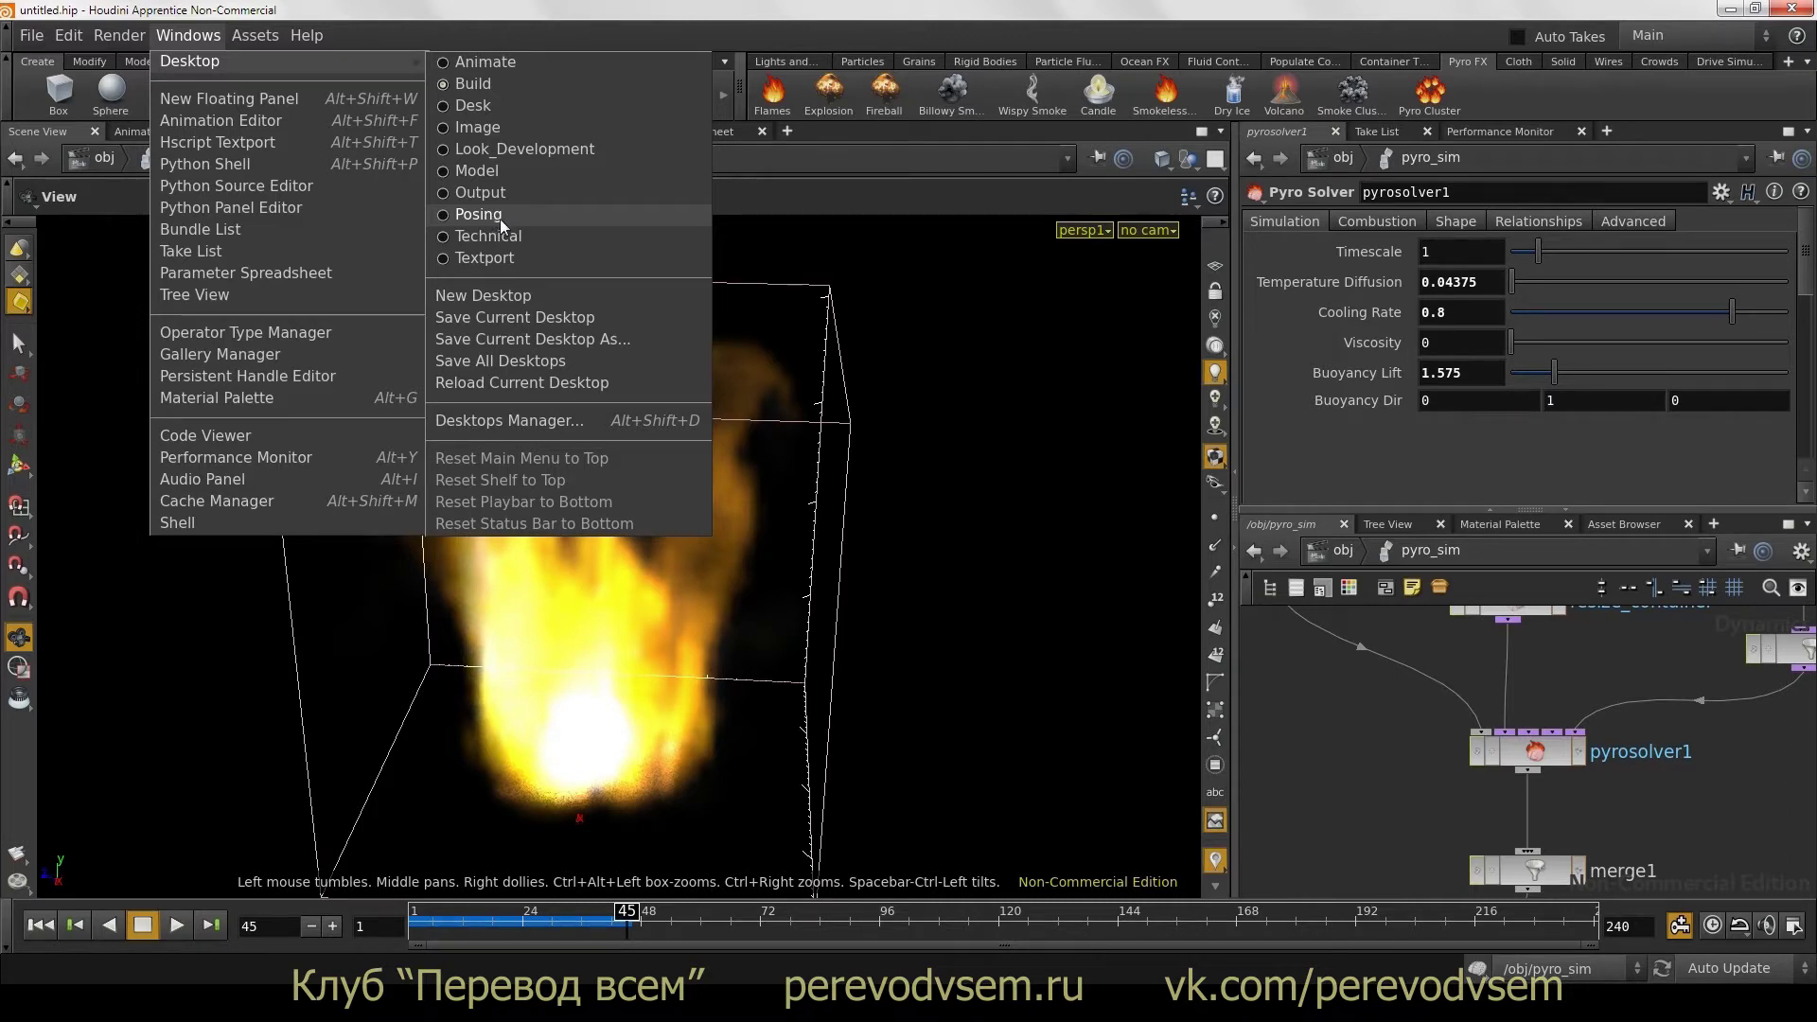
Step: Switch to the Technical desktop and orbit down to a lower view of the smoke
left_click(508, 236)
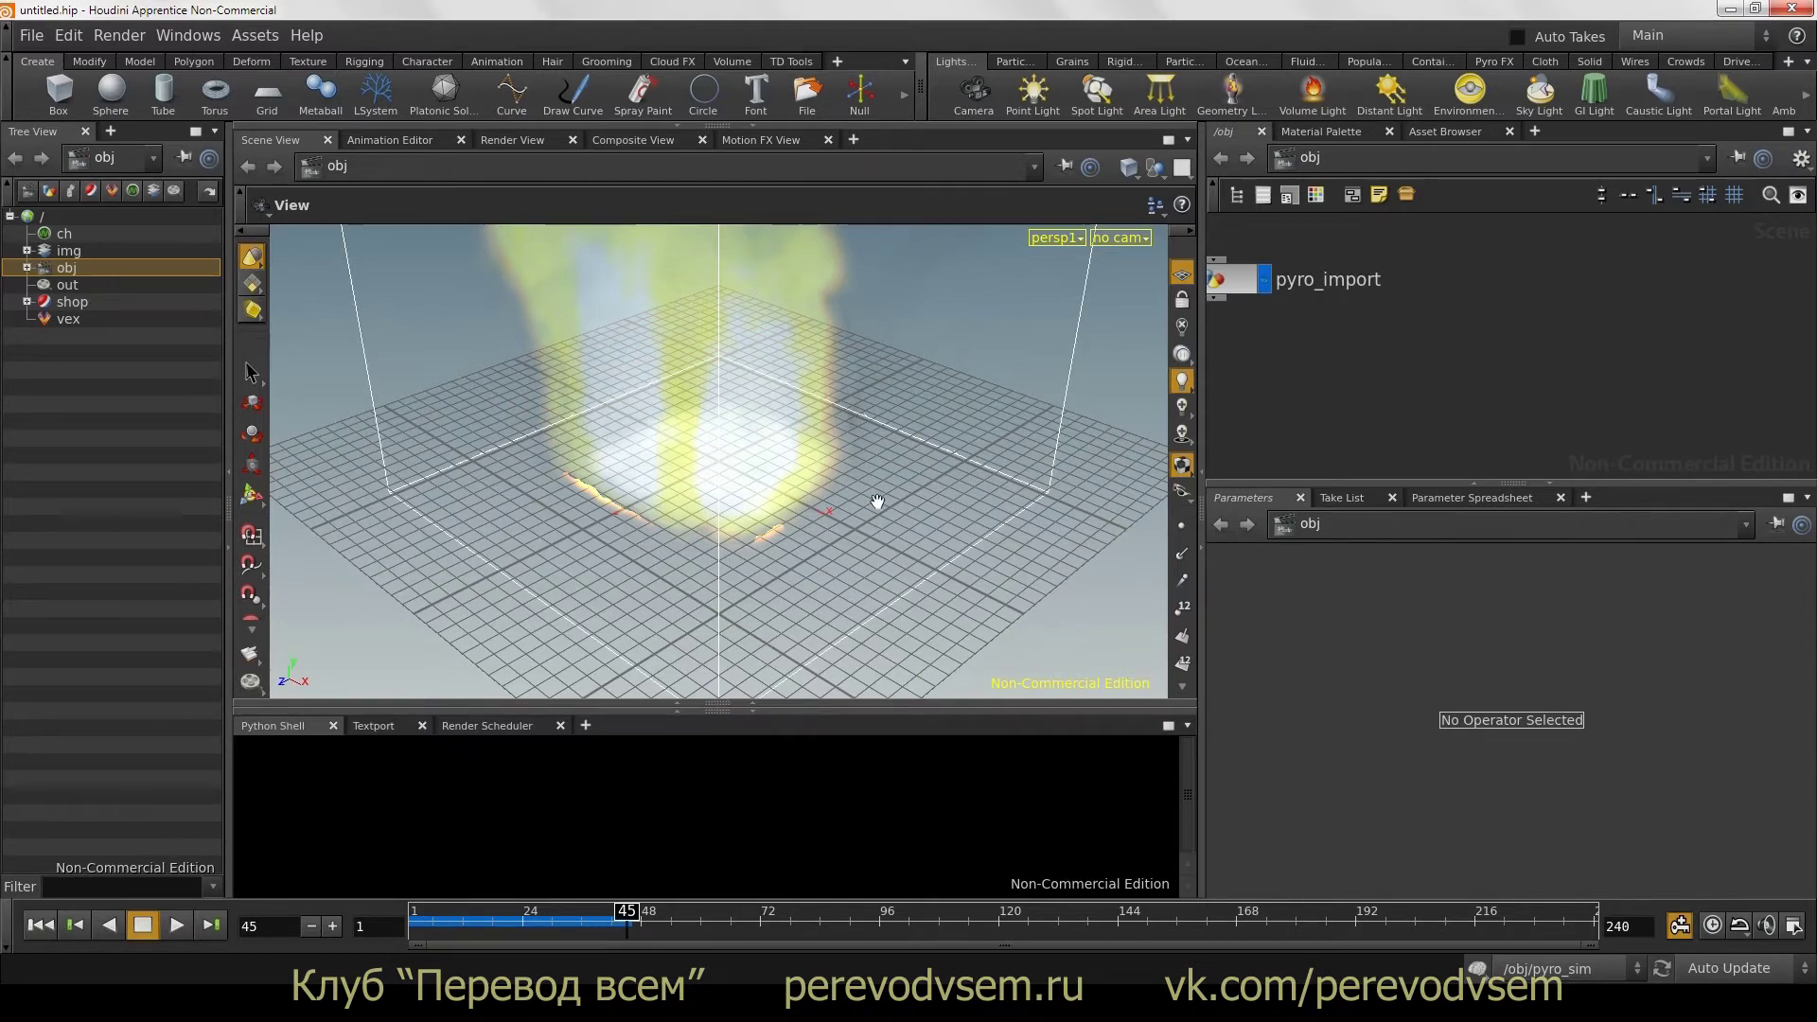
mouse_move(876, 506)
left_mouse_down()
mouse_move(745, 542)
mouse_move(724, 573)
mouse_move(702, 559)
mouse_move(736, 549)
mouse_move(669, 539)
mouse_move(690, 587)
mouse_move(637, 578)
mouse_move(812, 573)
mouse_move(670, 496)
left_mouse_up()
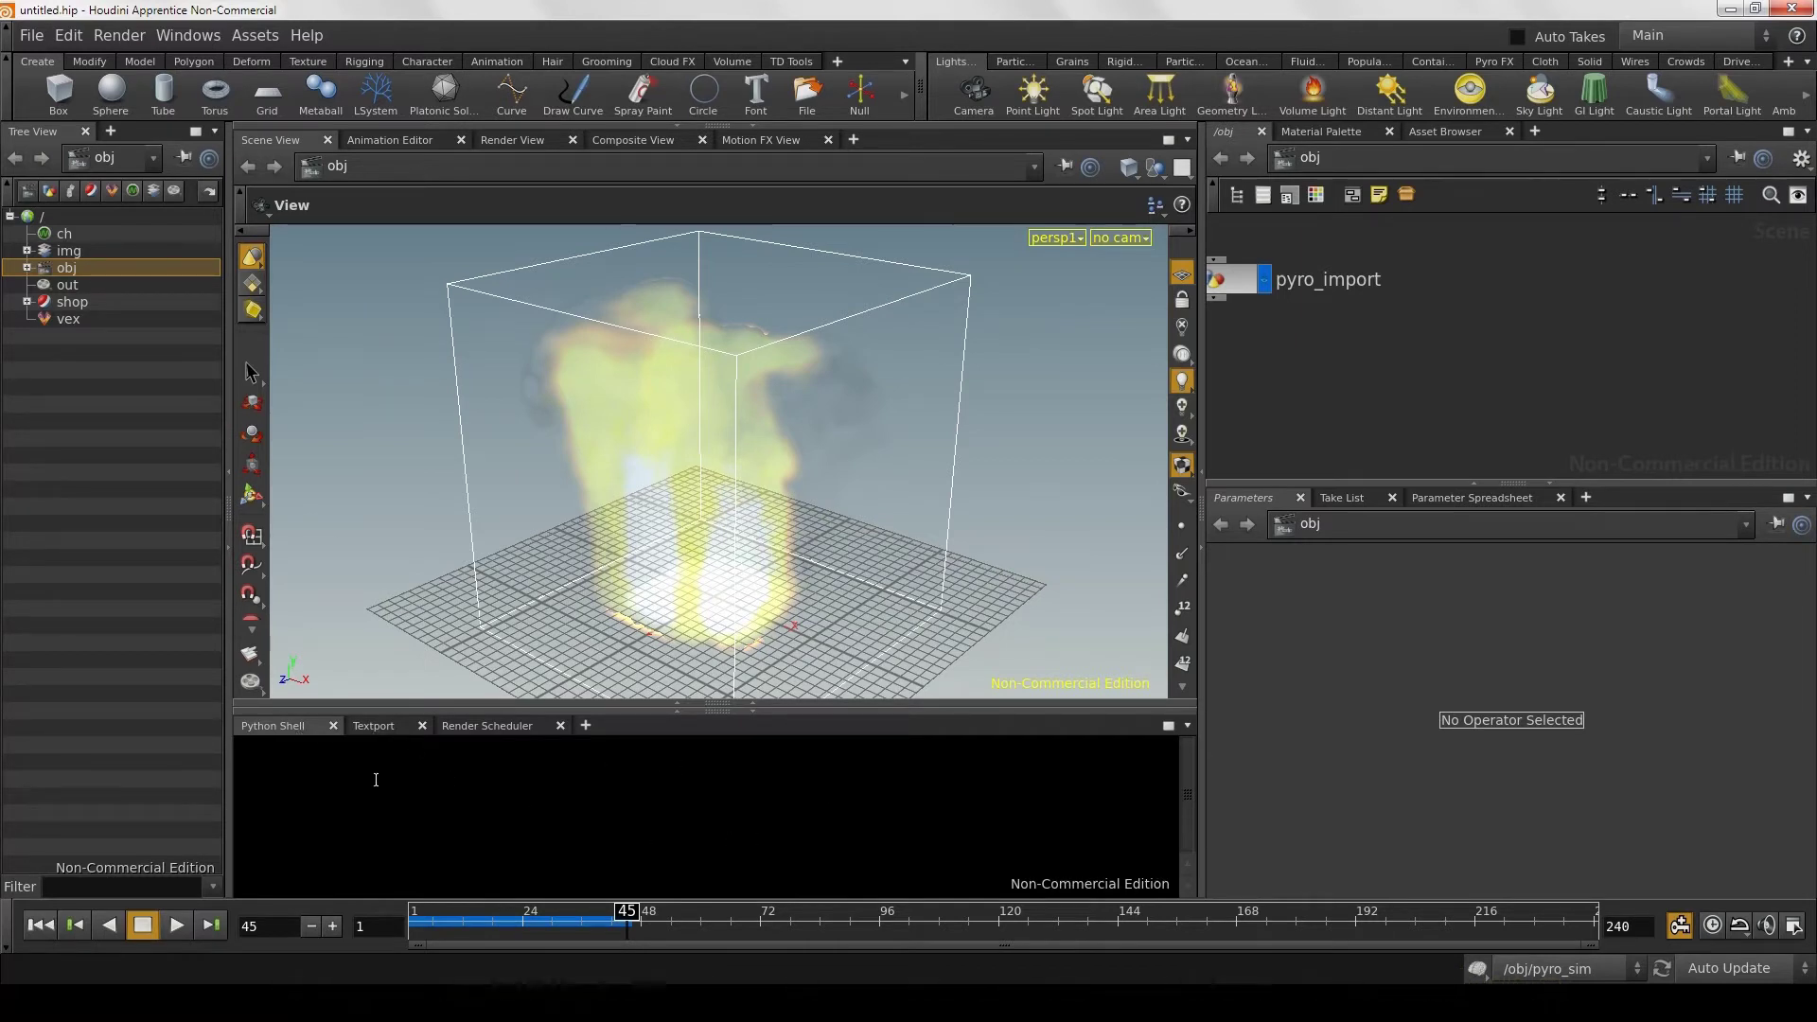
Step: Show the Textport, then the Render Scheduler, and restore the minimized Geometry Spreadsheet pane
left_click(367, 730)
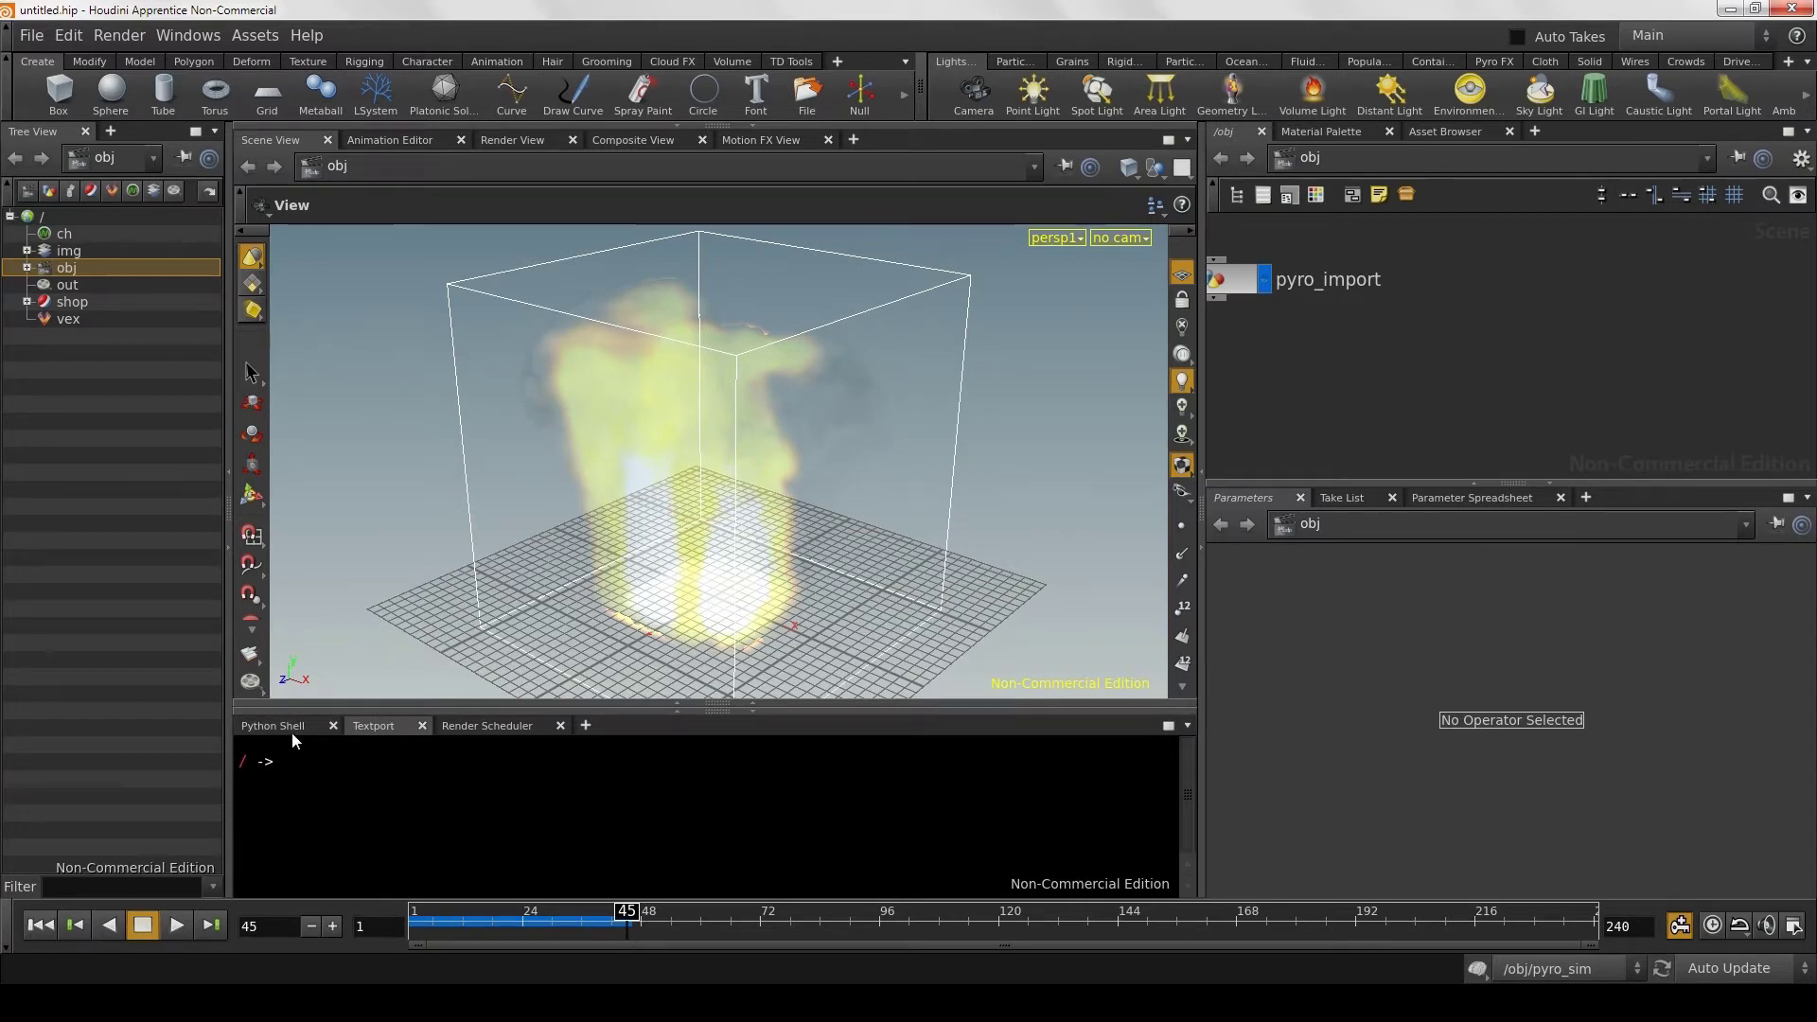
left_click(511, 725)
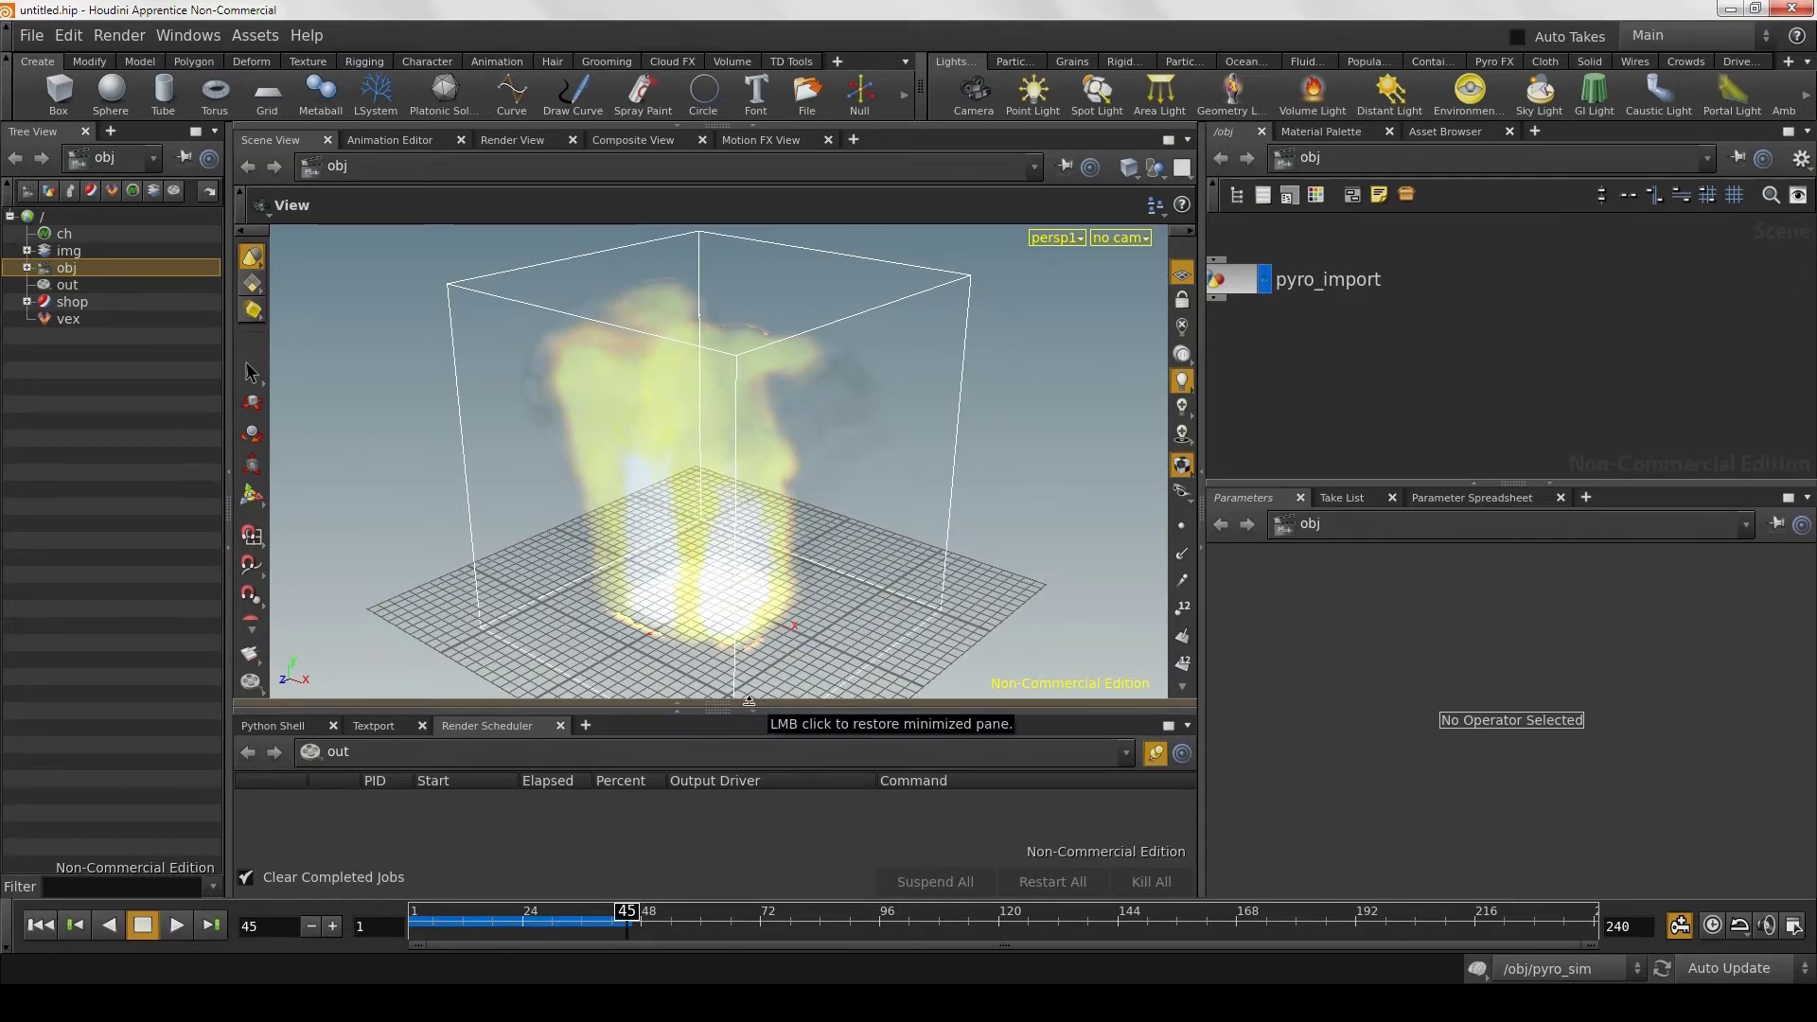
left_click(749, 702)
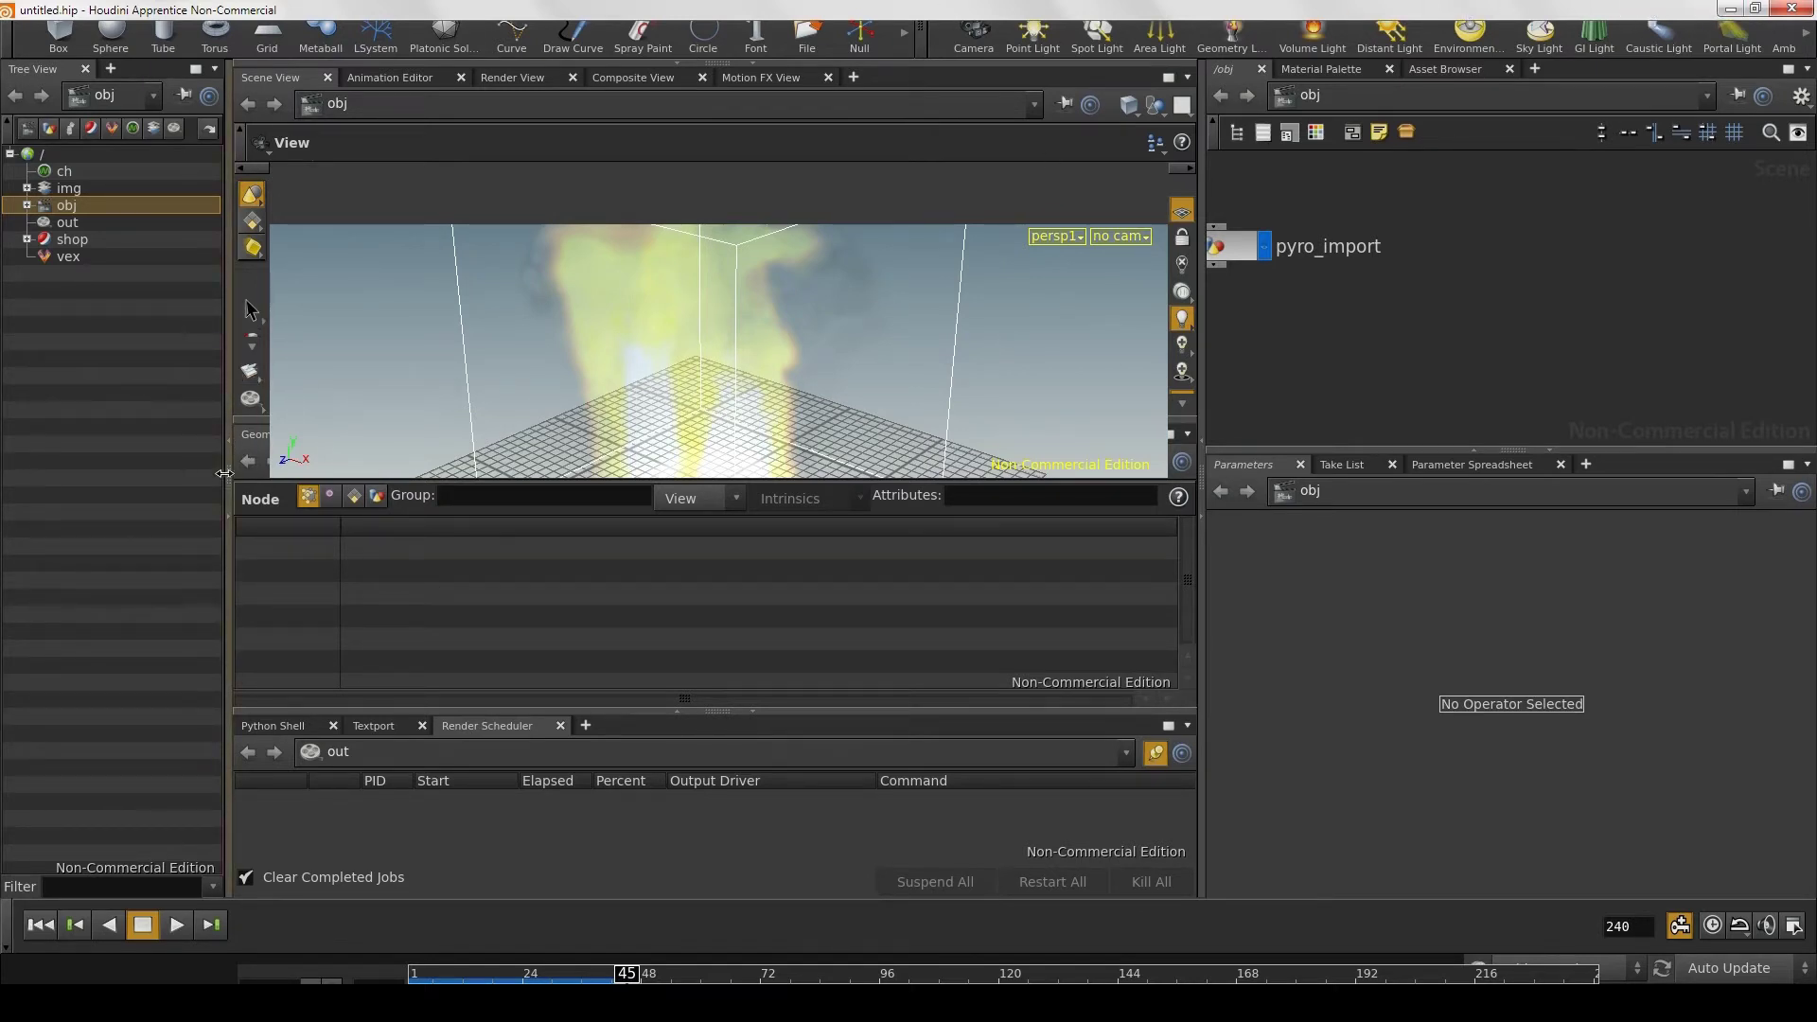
Step: Widen the Tree View slightly and frame the network so pyro_import and pyro_sim both show
left_click_drag(224, 473, 248, 476)
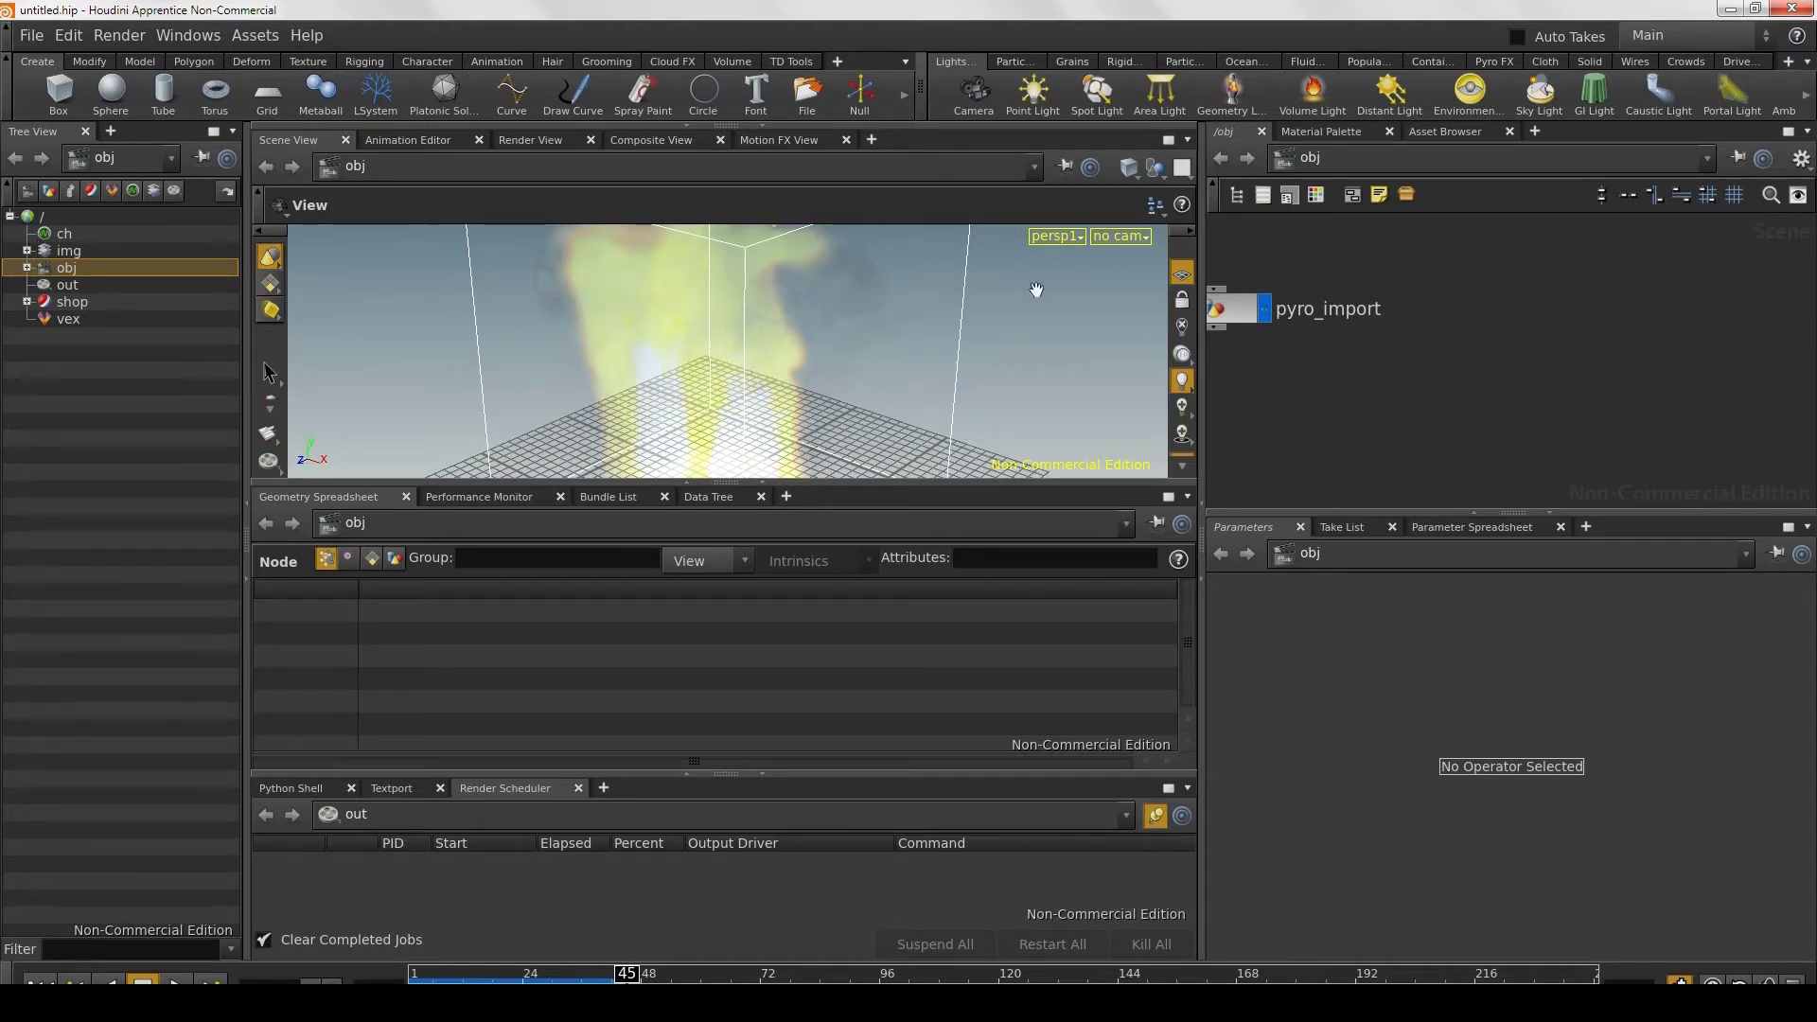
key("h")
middle_click_drag(1567, 359, 1609, 393)
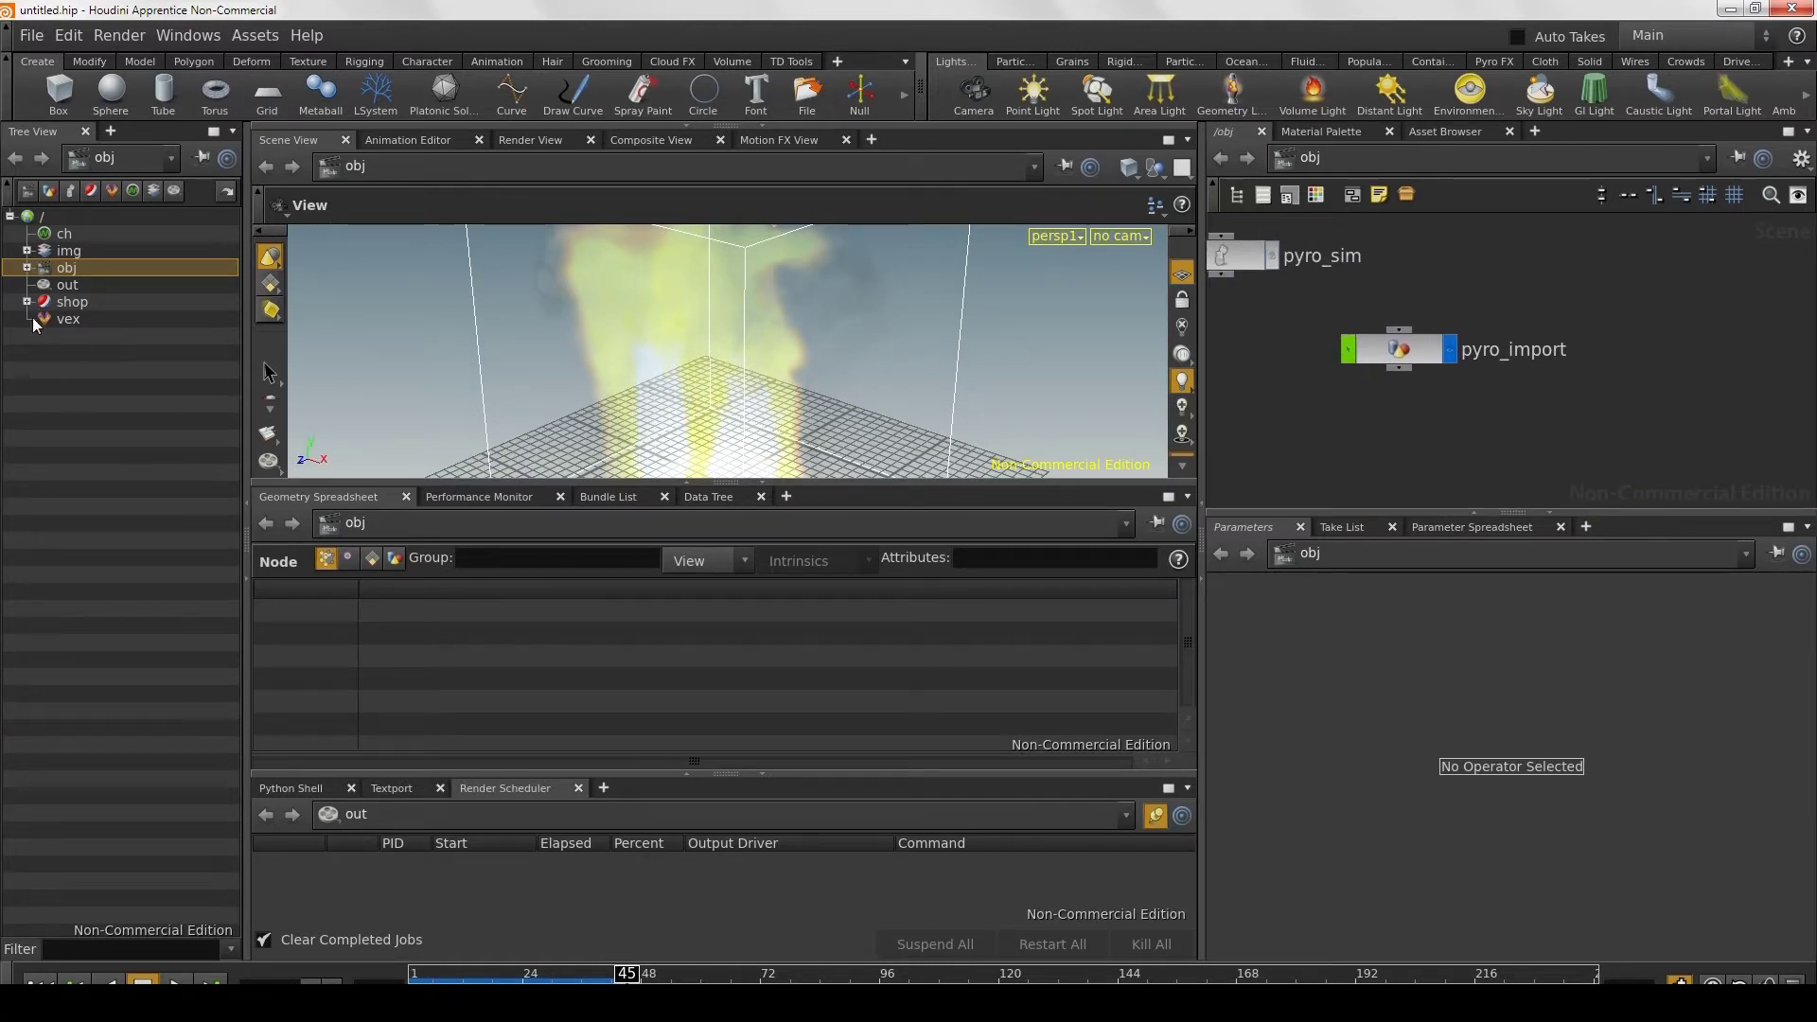
Step: Expand obj, dive into box_object1 and inspect create_fuel_volume's fluid source parameters
left_click(28, 269)
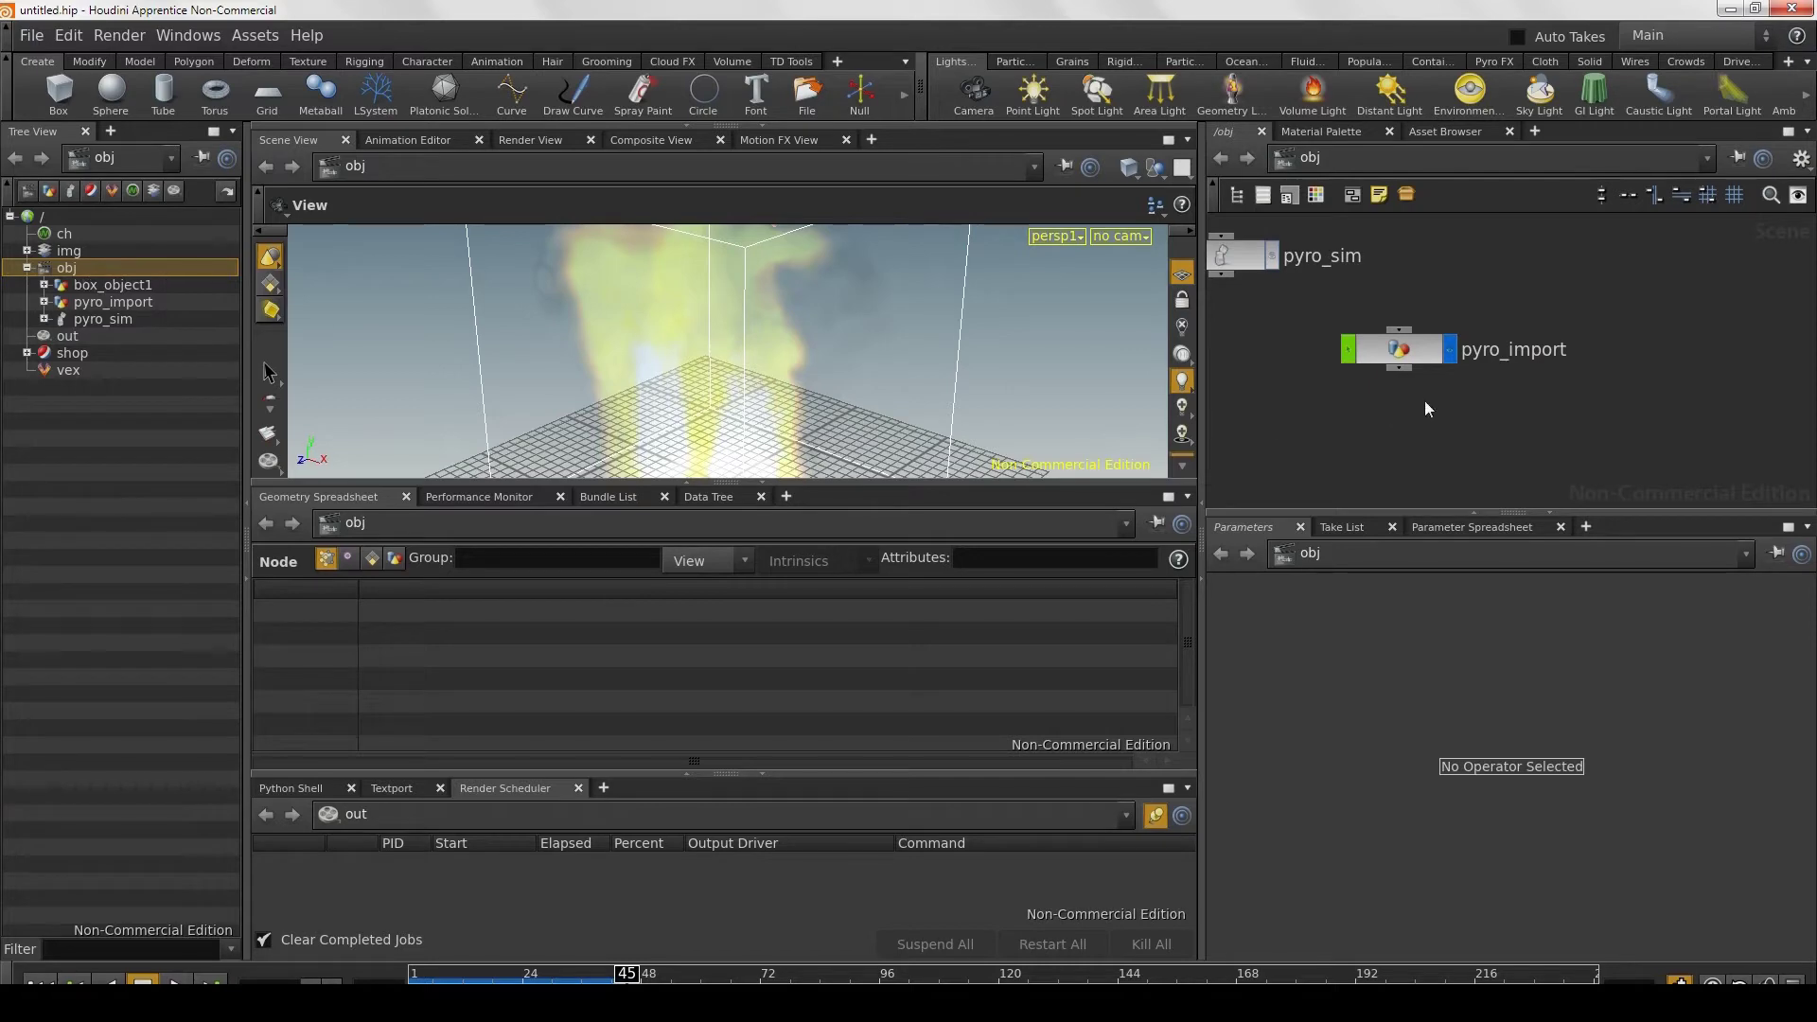
key("h")
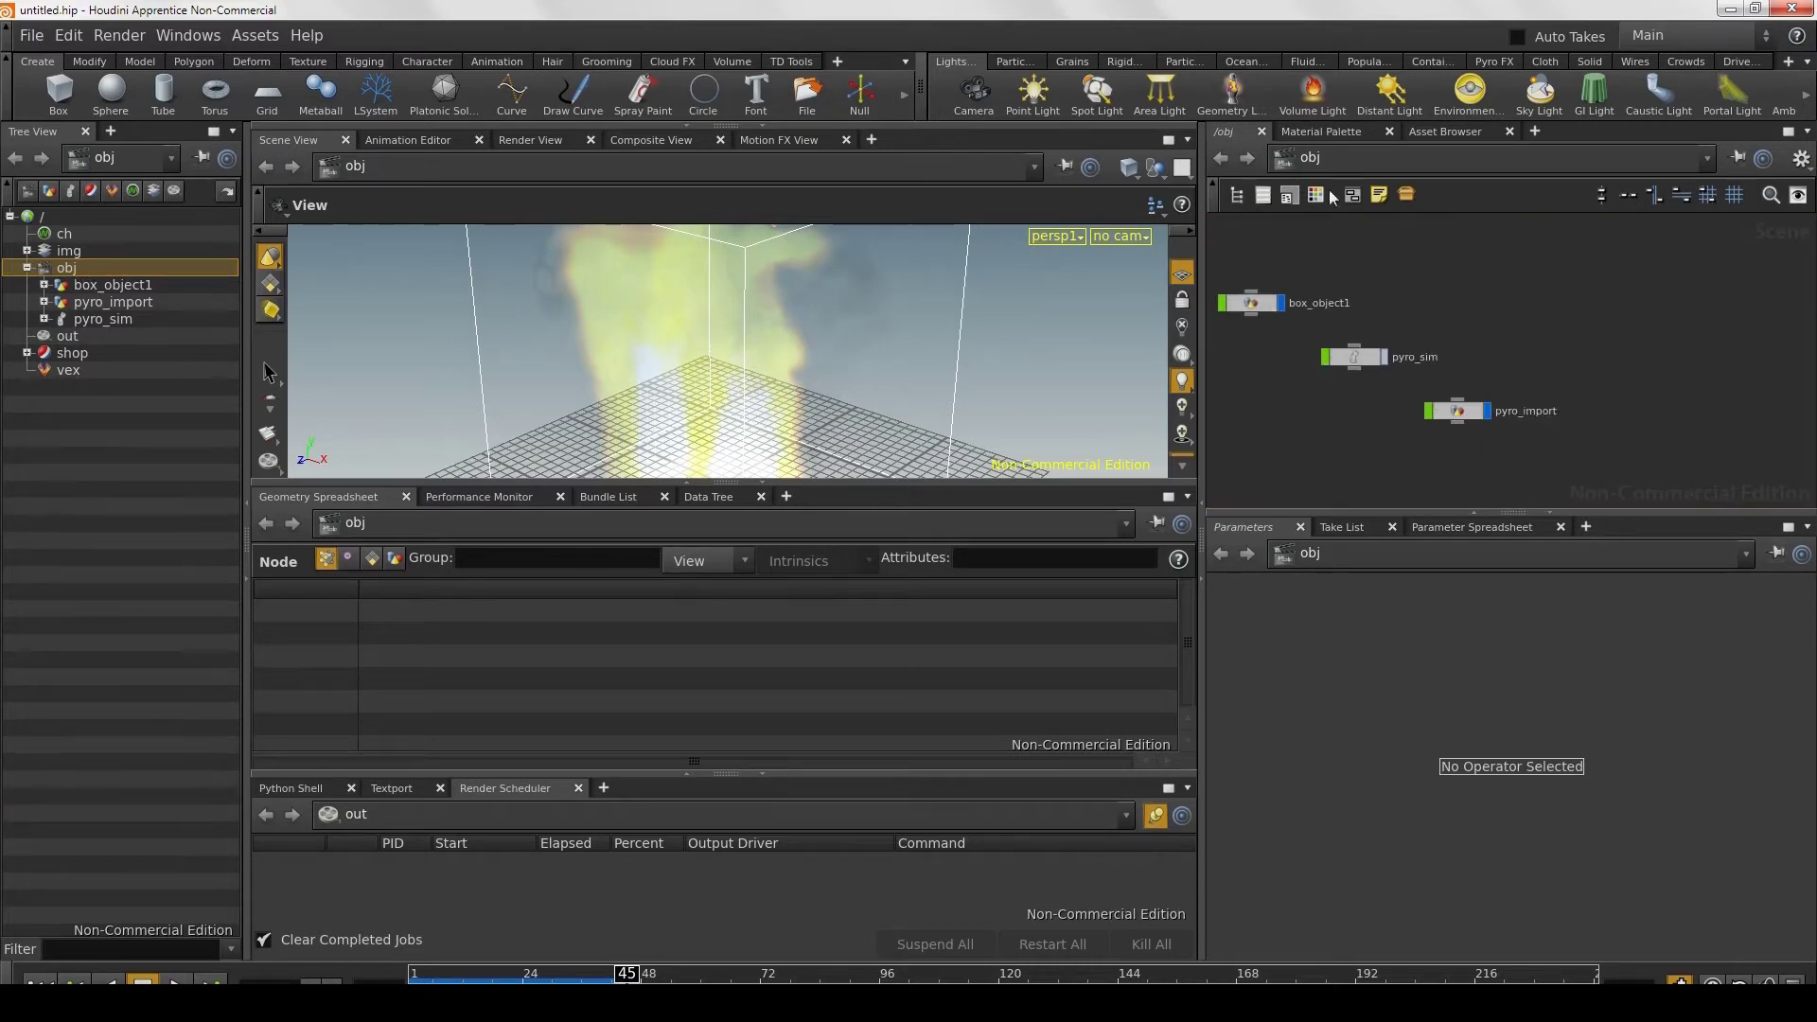
double_click(1250, 303)
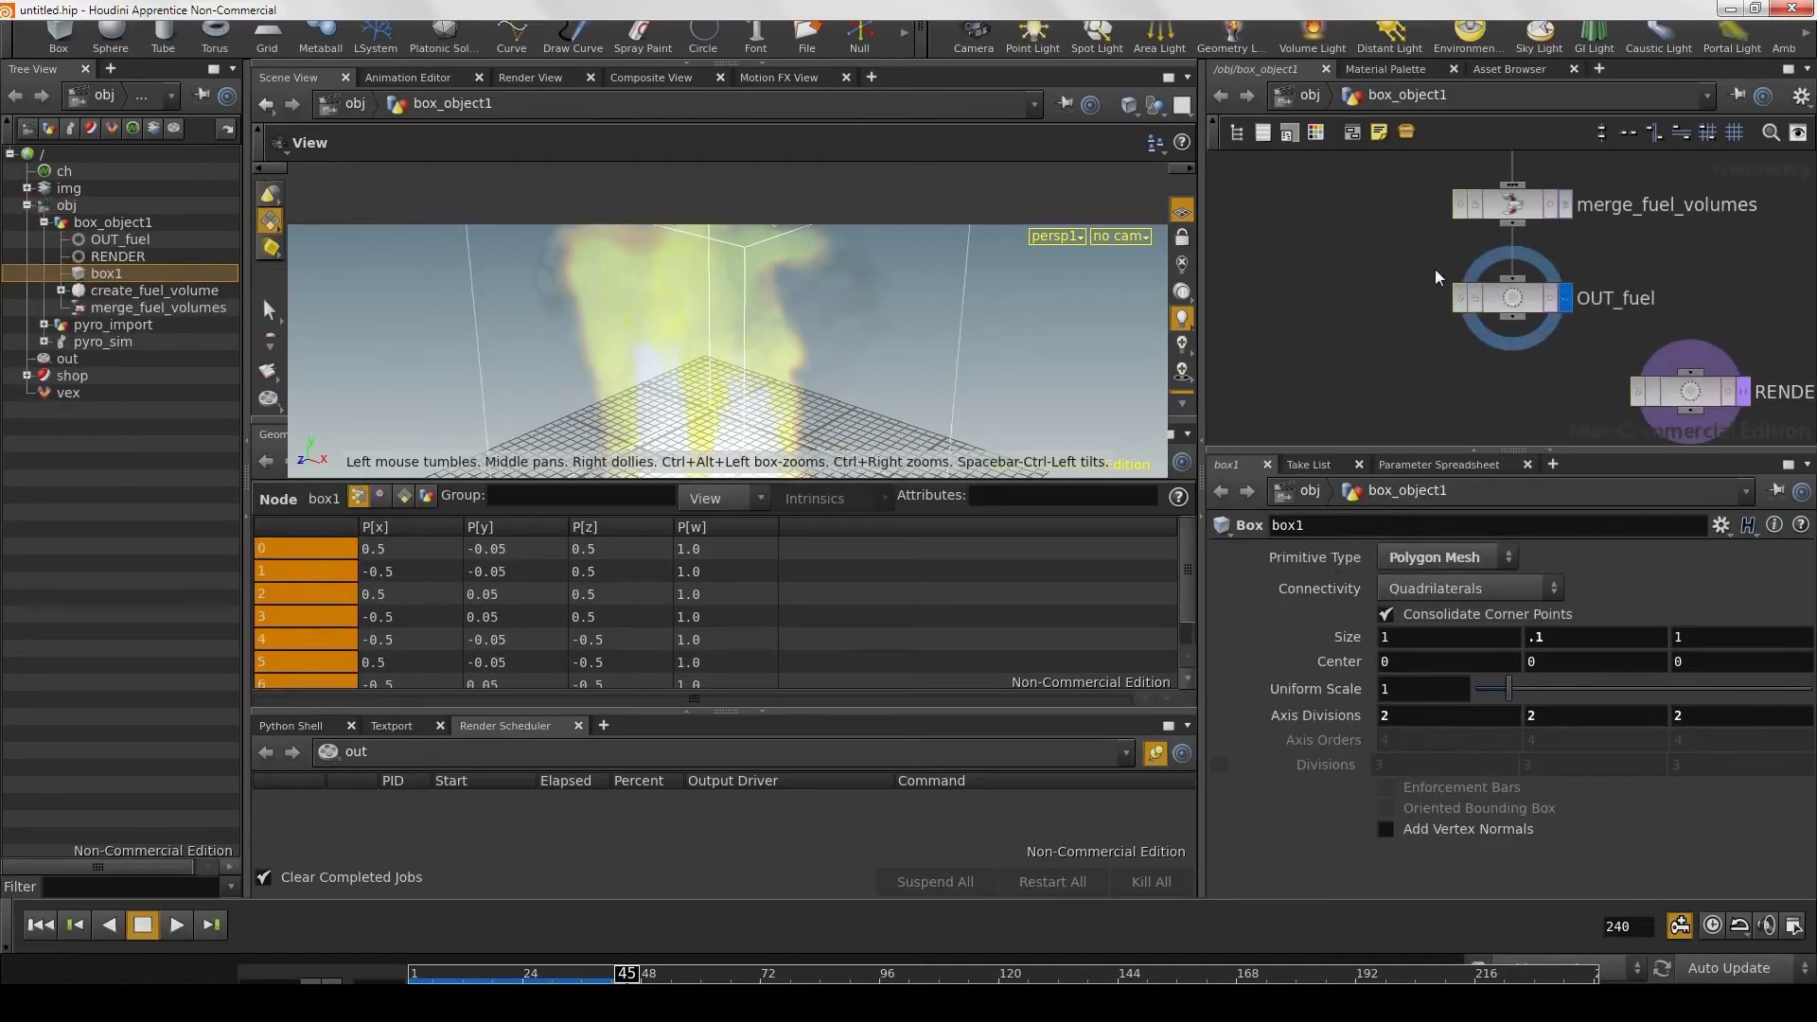
middle_click_drag(1406, 250, 1383, 327)
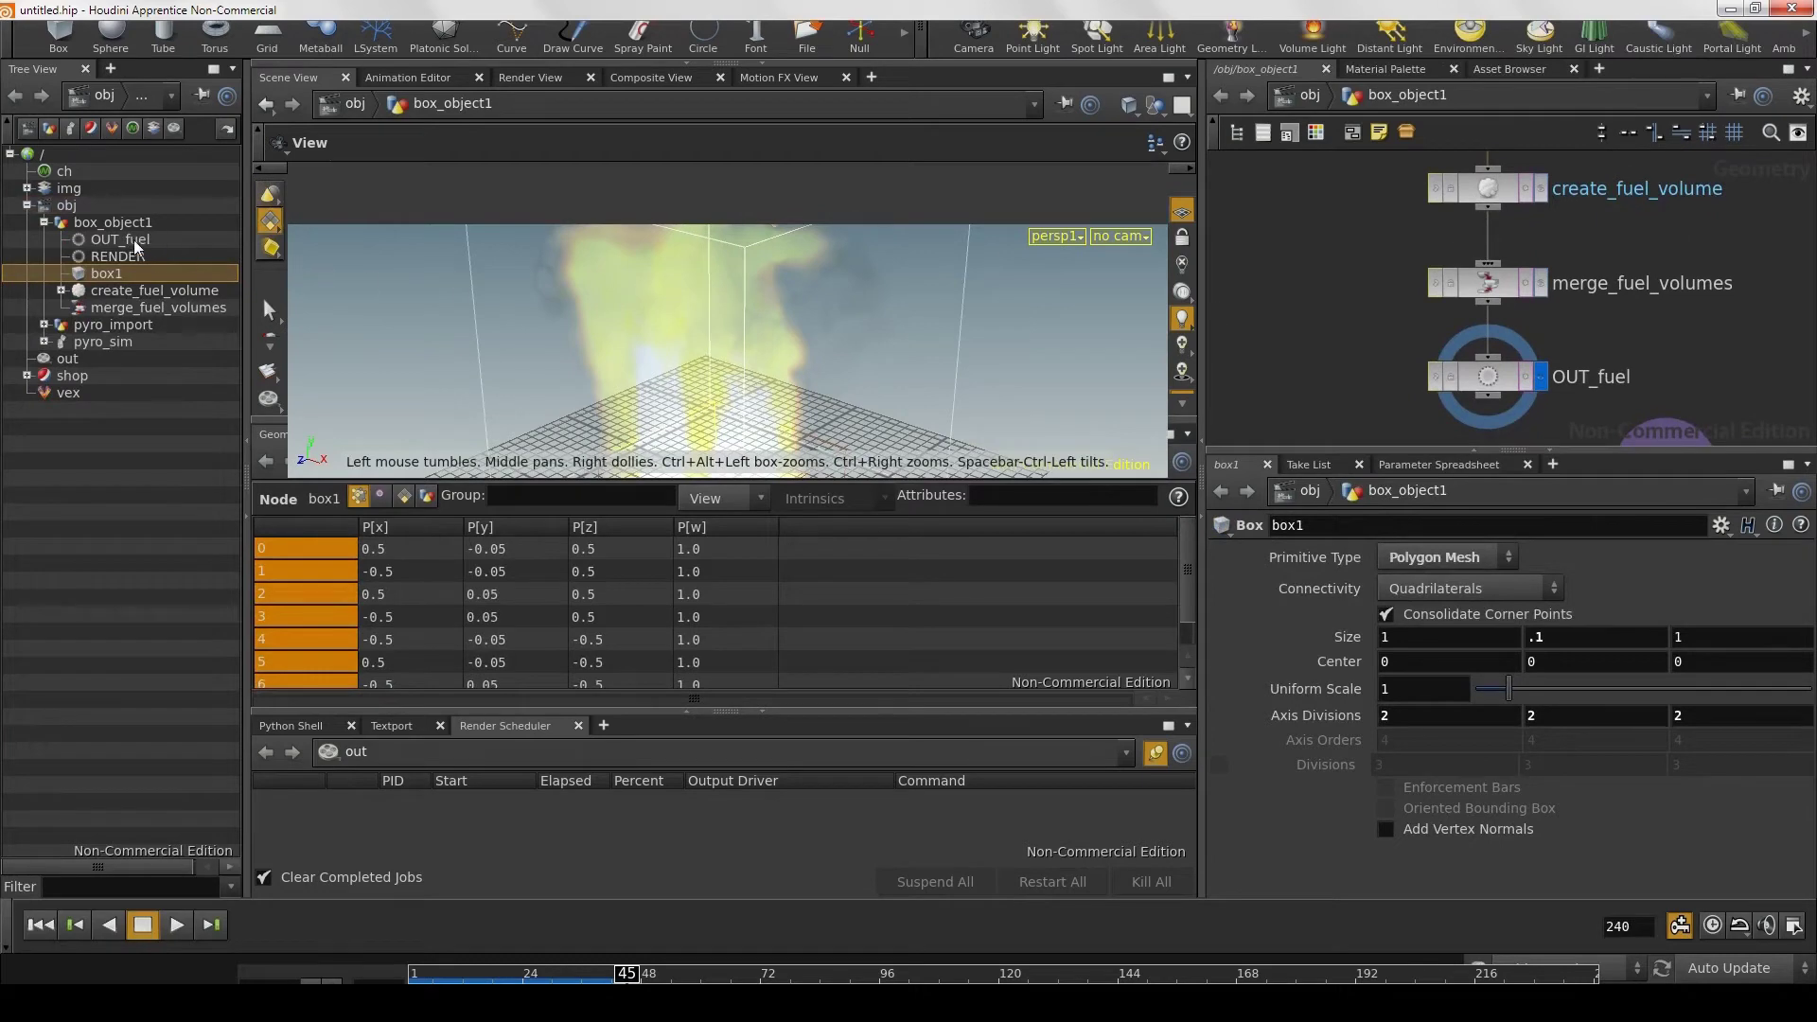
left_click(151, 291)
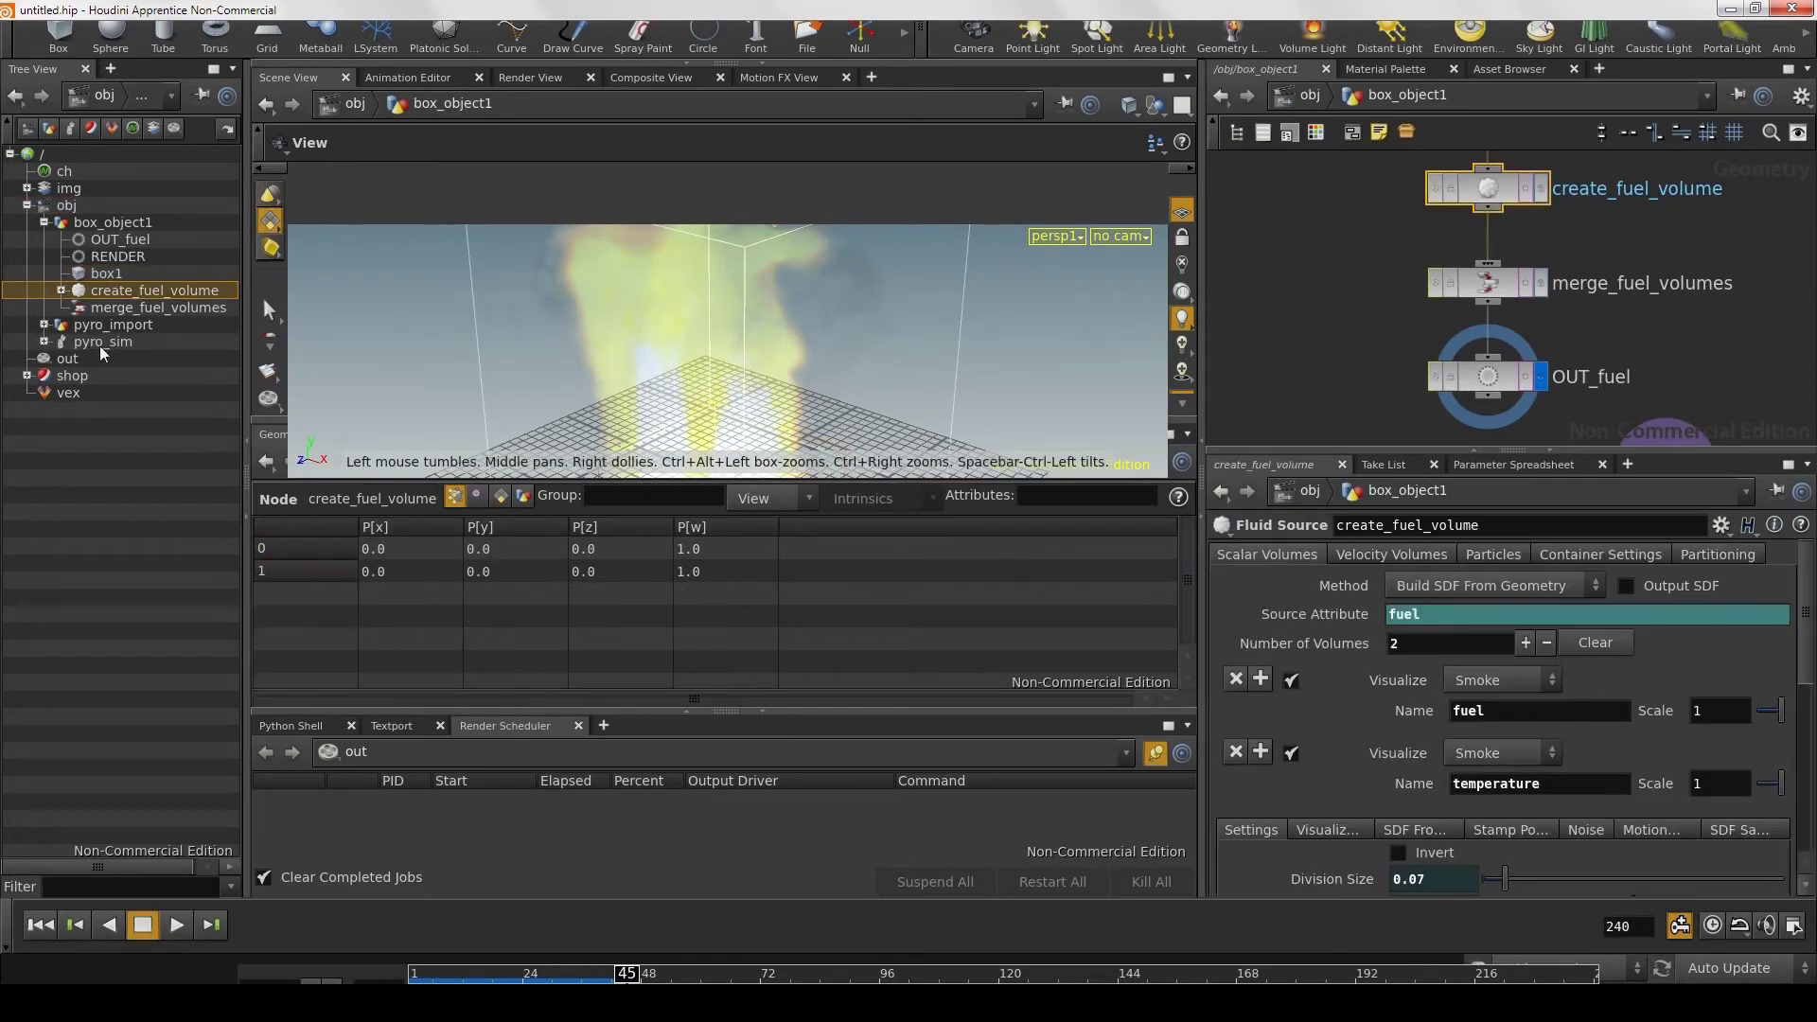
left_click(1313, 33)
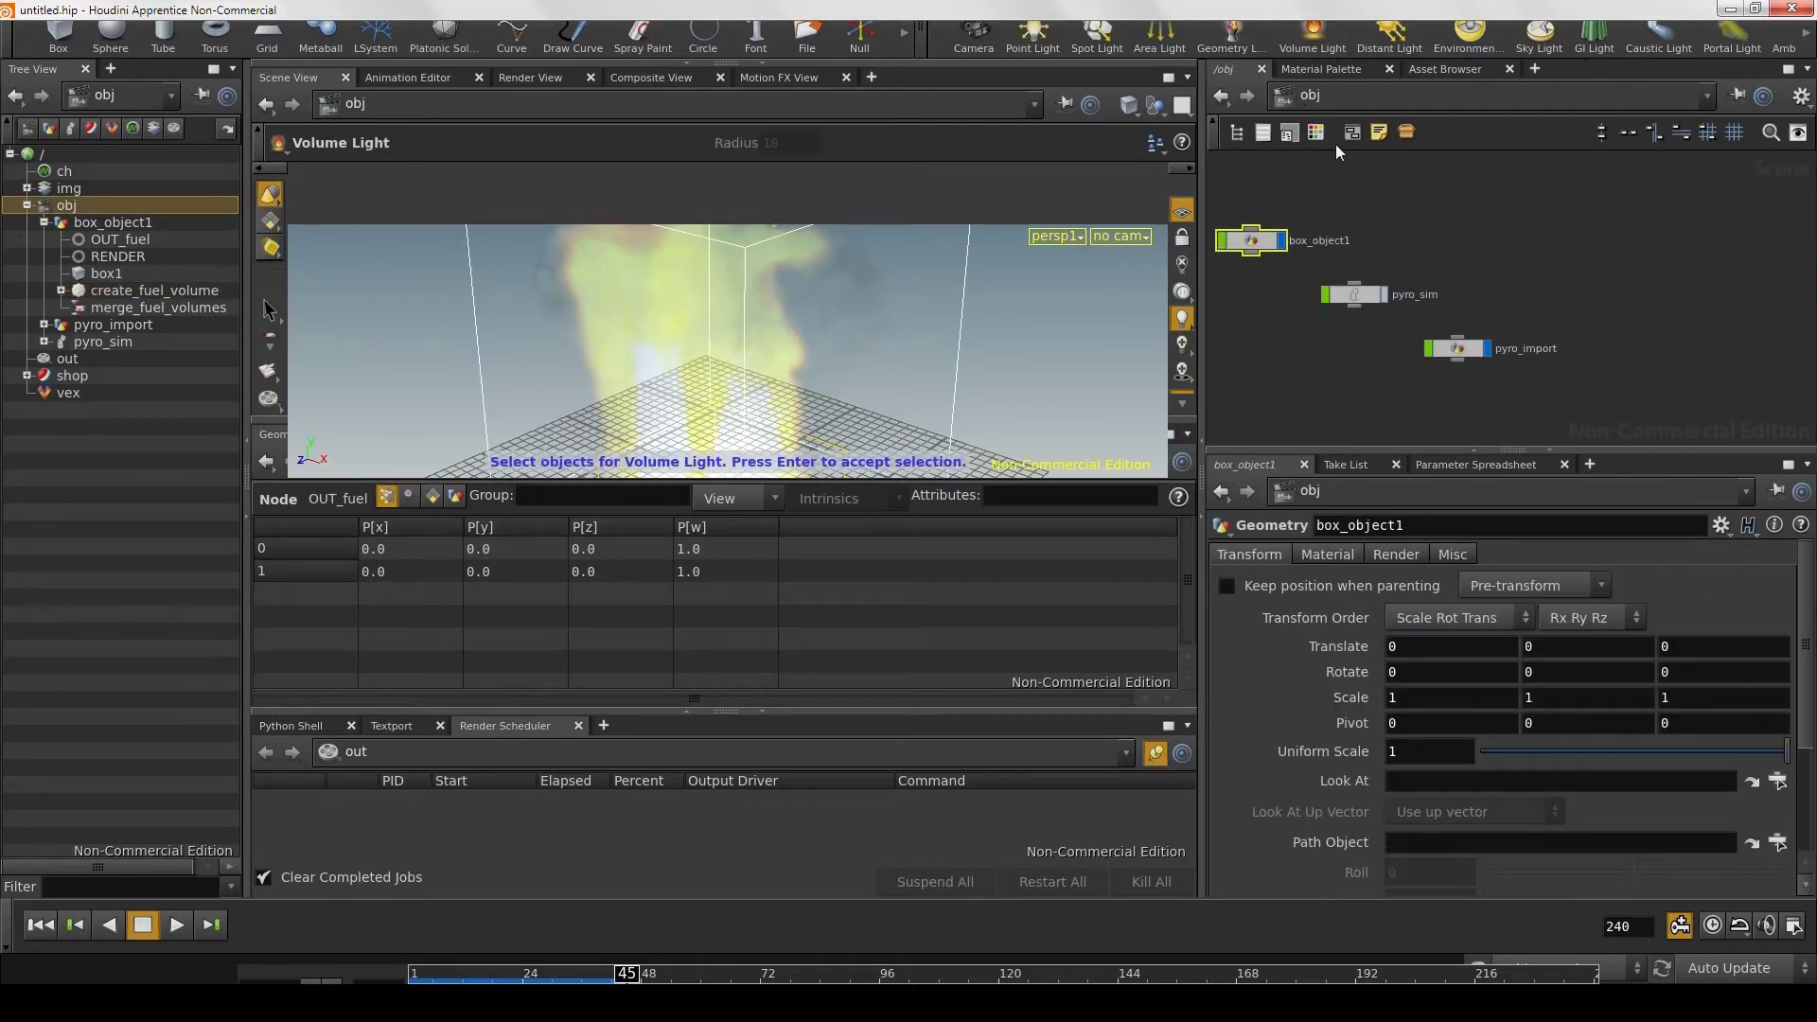
Step: Recentre the three object nodes and select the box for the Volume Light prompt
left_click(1381, 305)
middle_click_drag(1382, 293, 1439, 271)
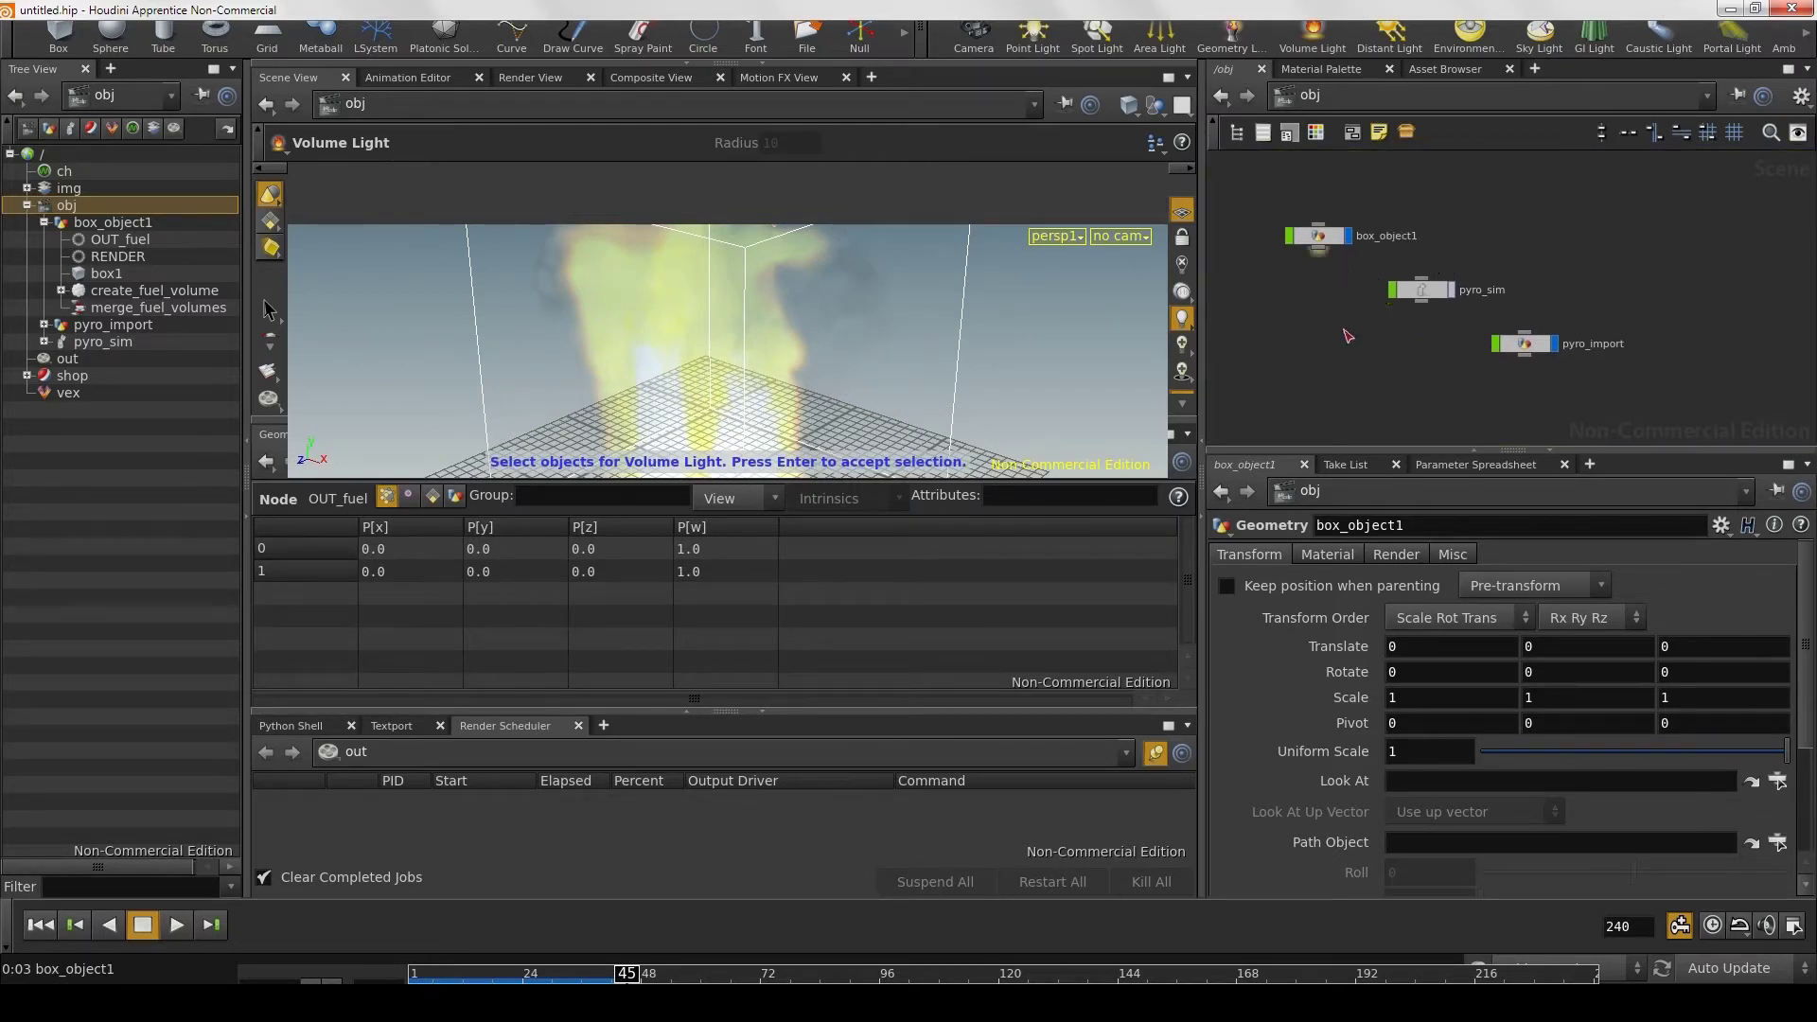
left_click(894, 398)
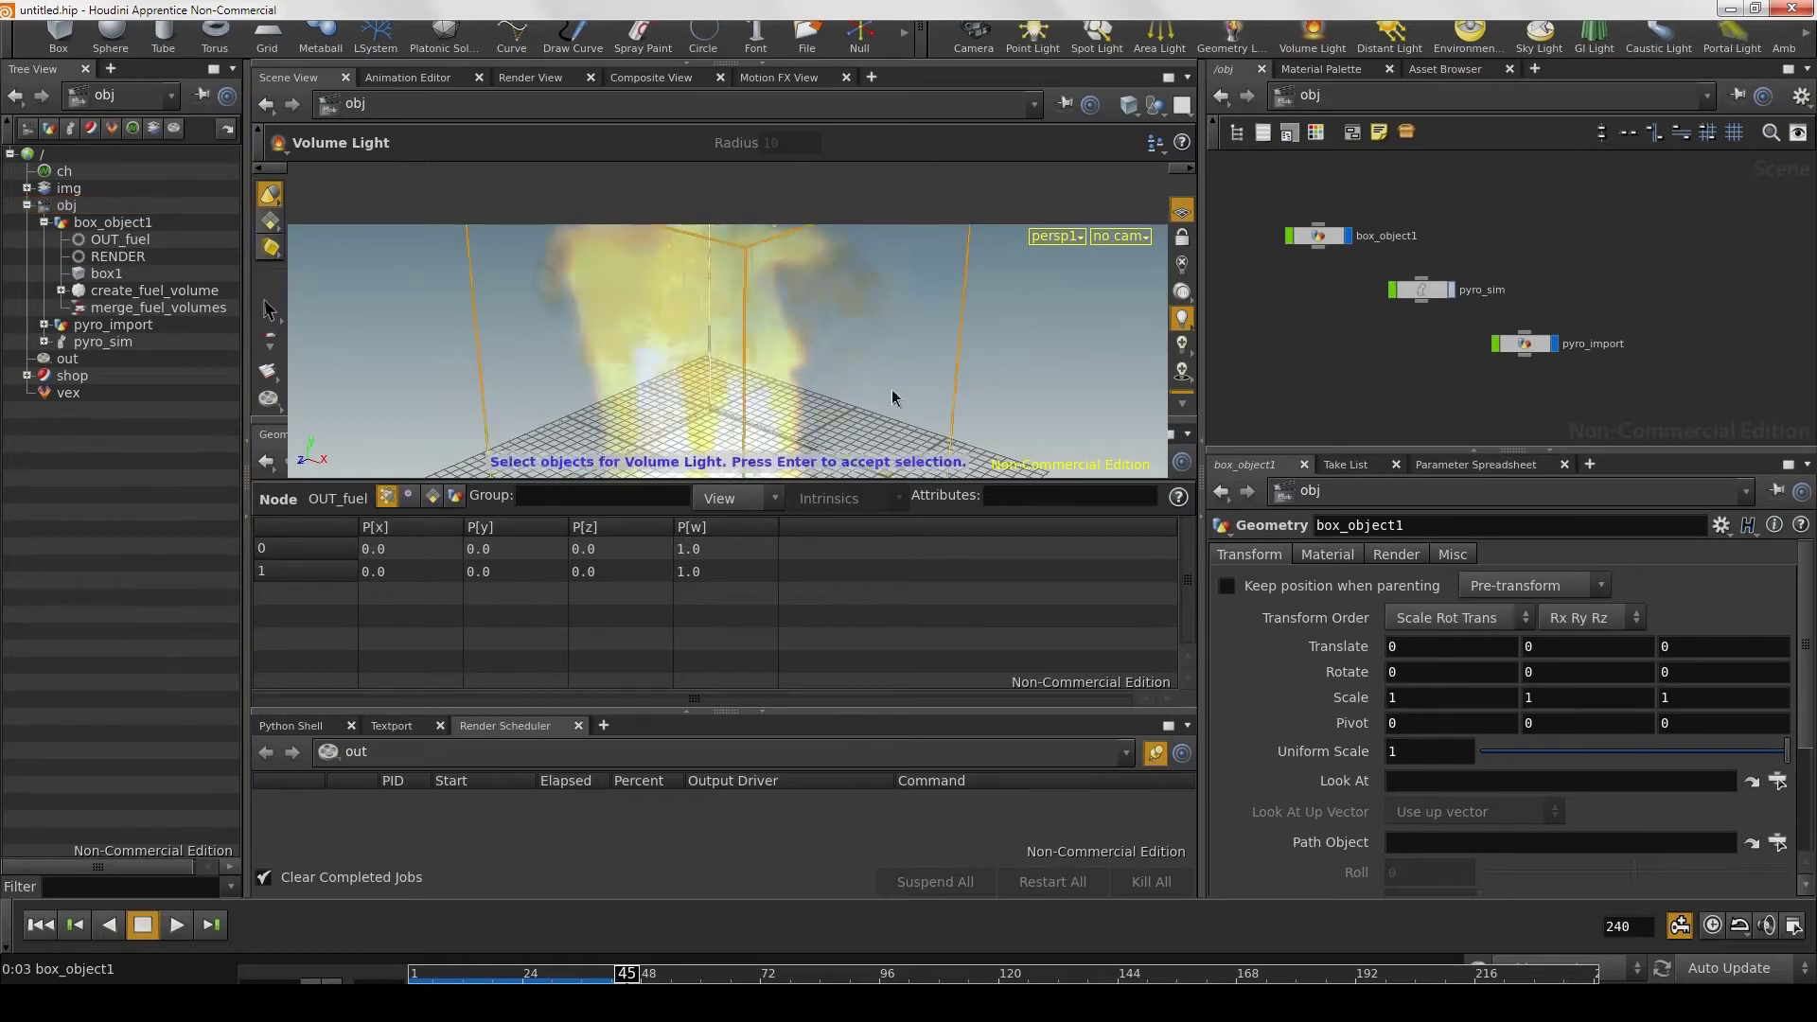
key("Return")
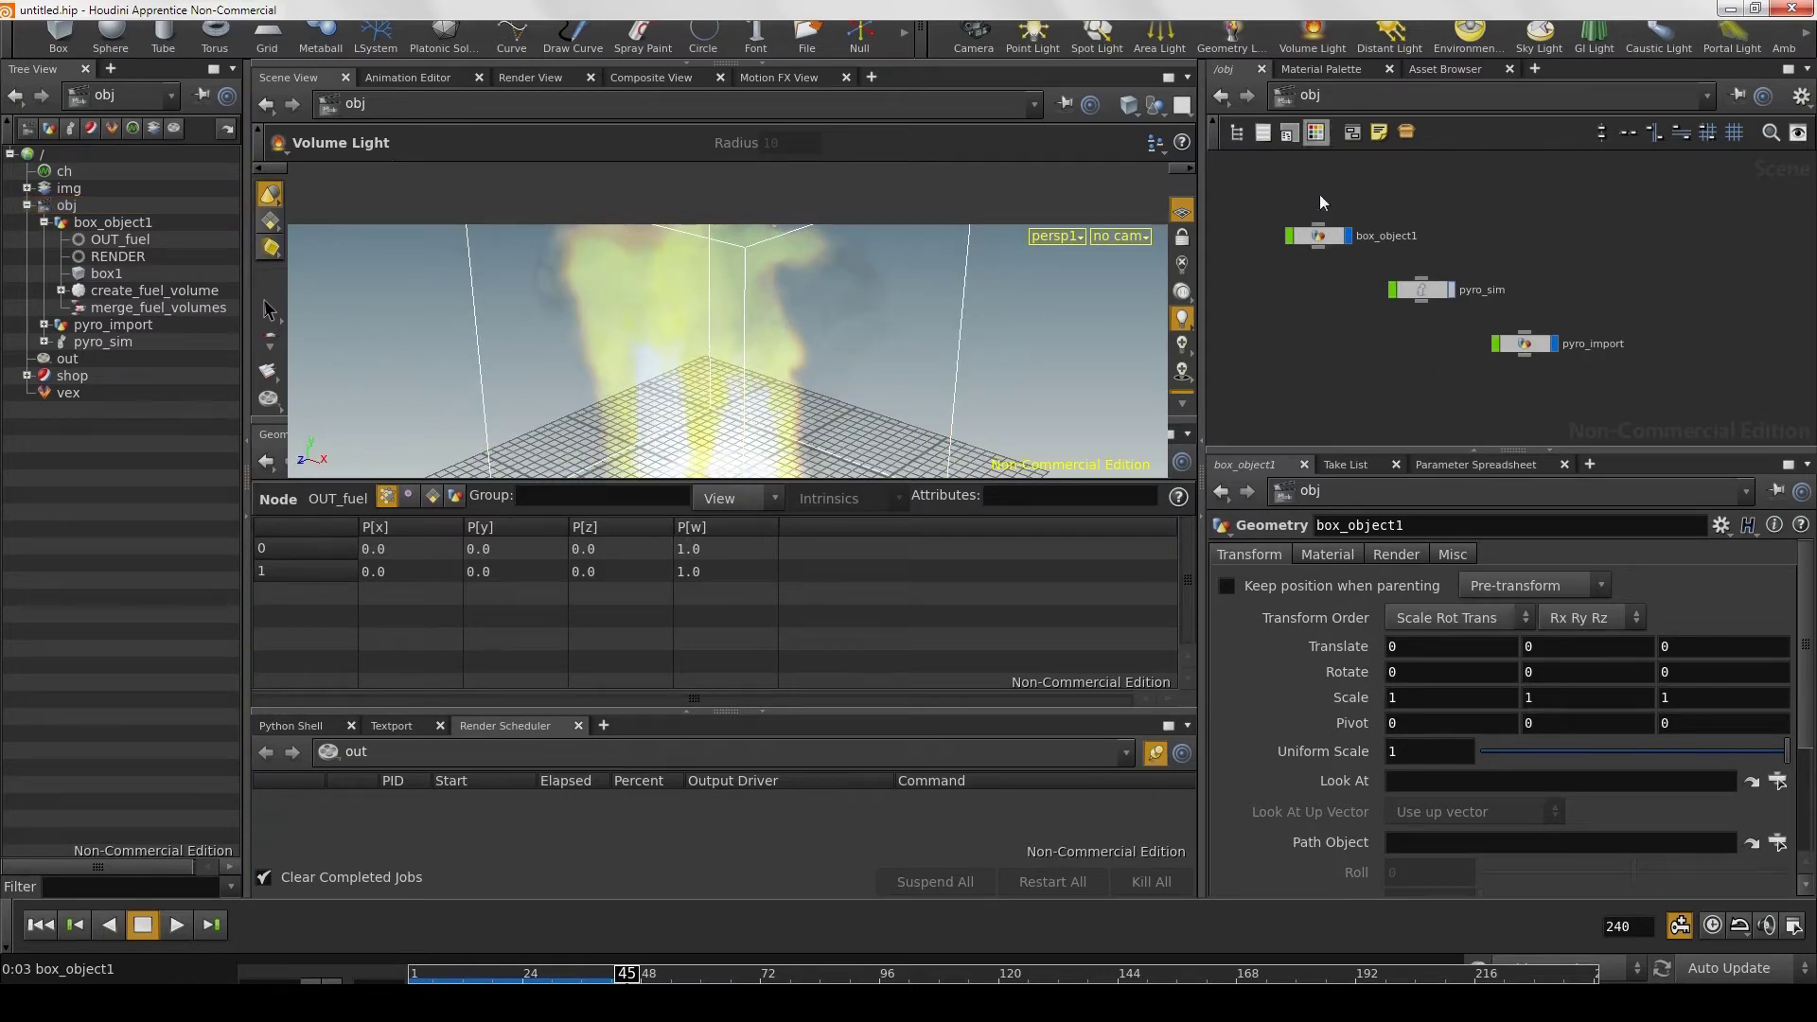
Step: Maximize the window and place box_object1 beside pyro_sim with pyro_import below, then frame all
double_click(1446, 10)
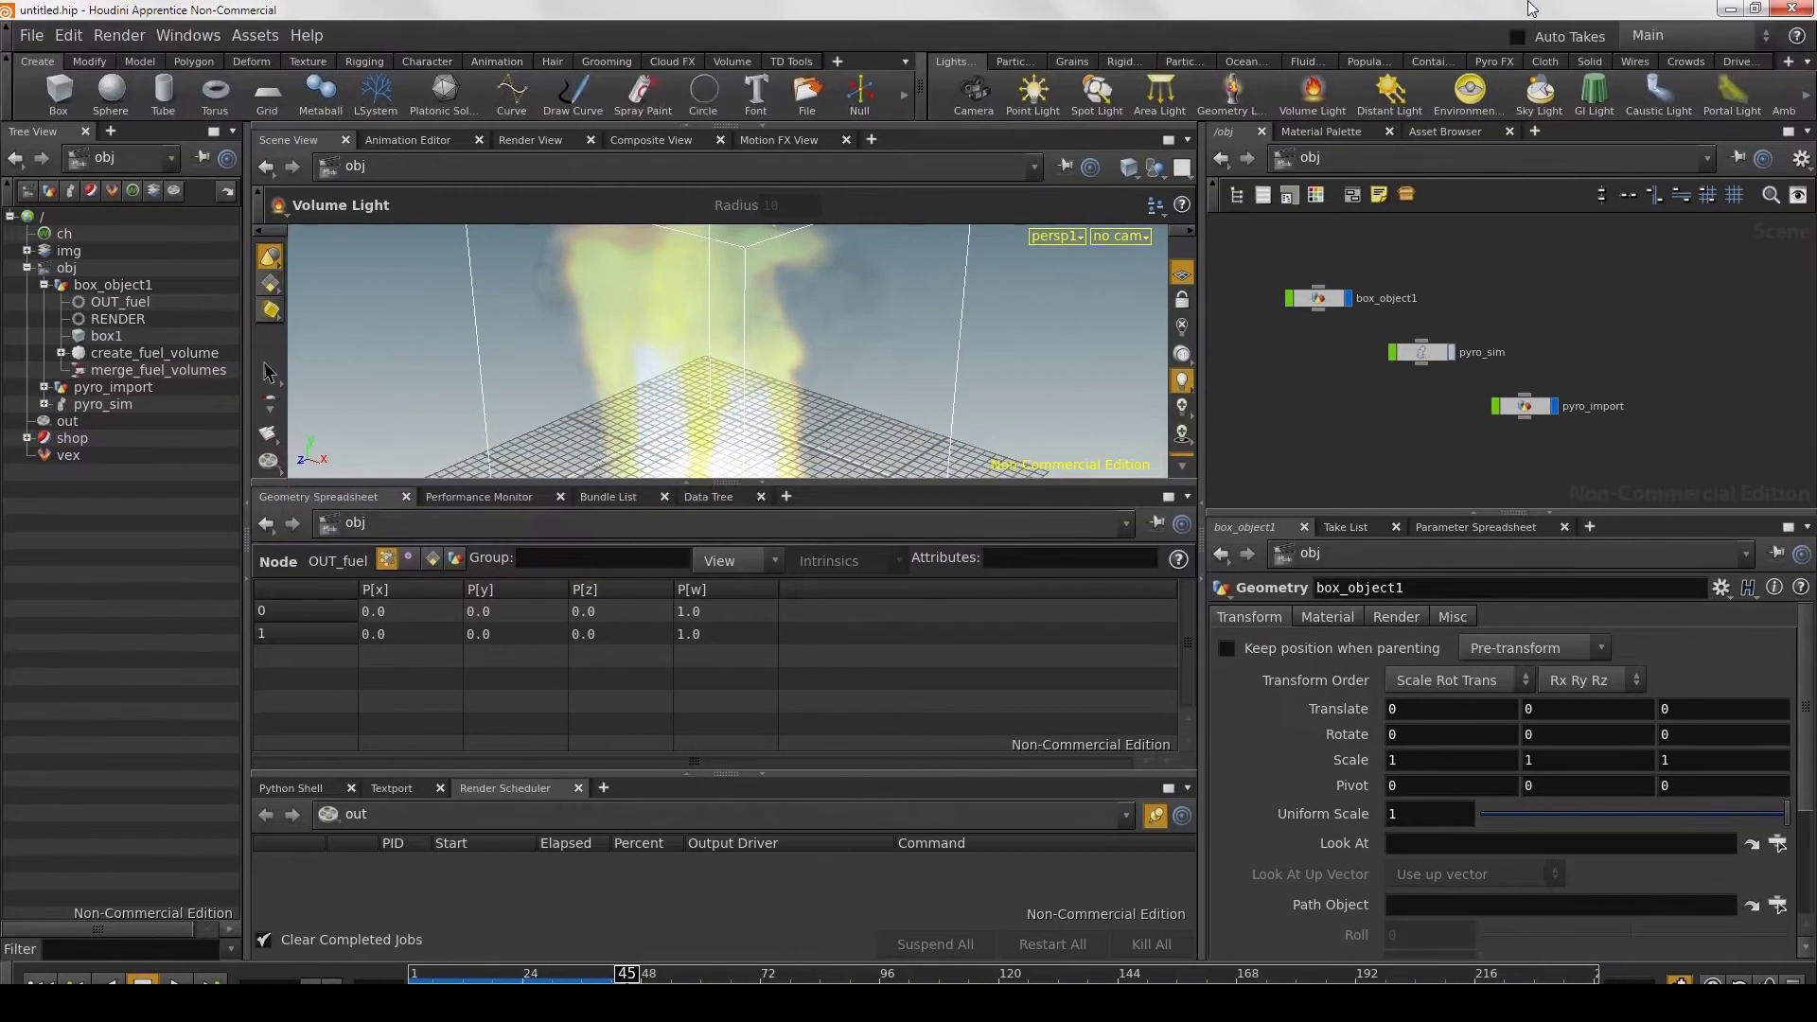
left_click_drag(1321, 304, 1297, 320)
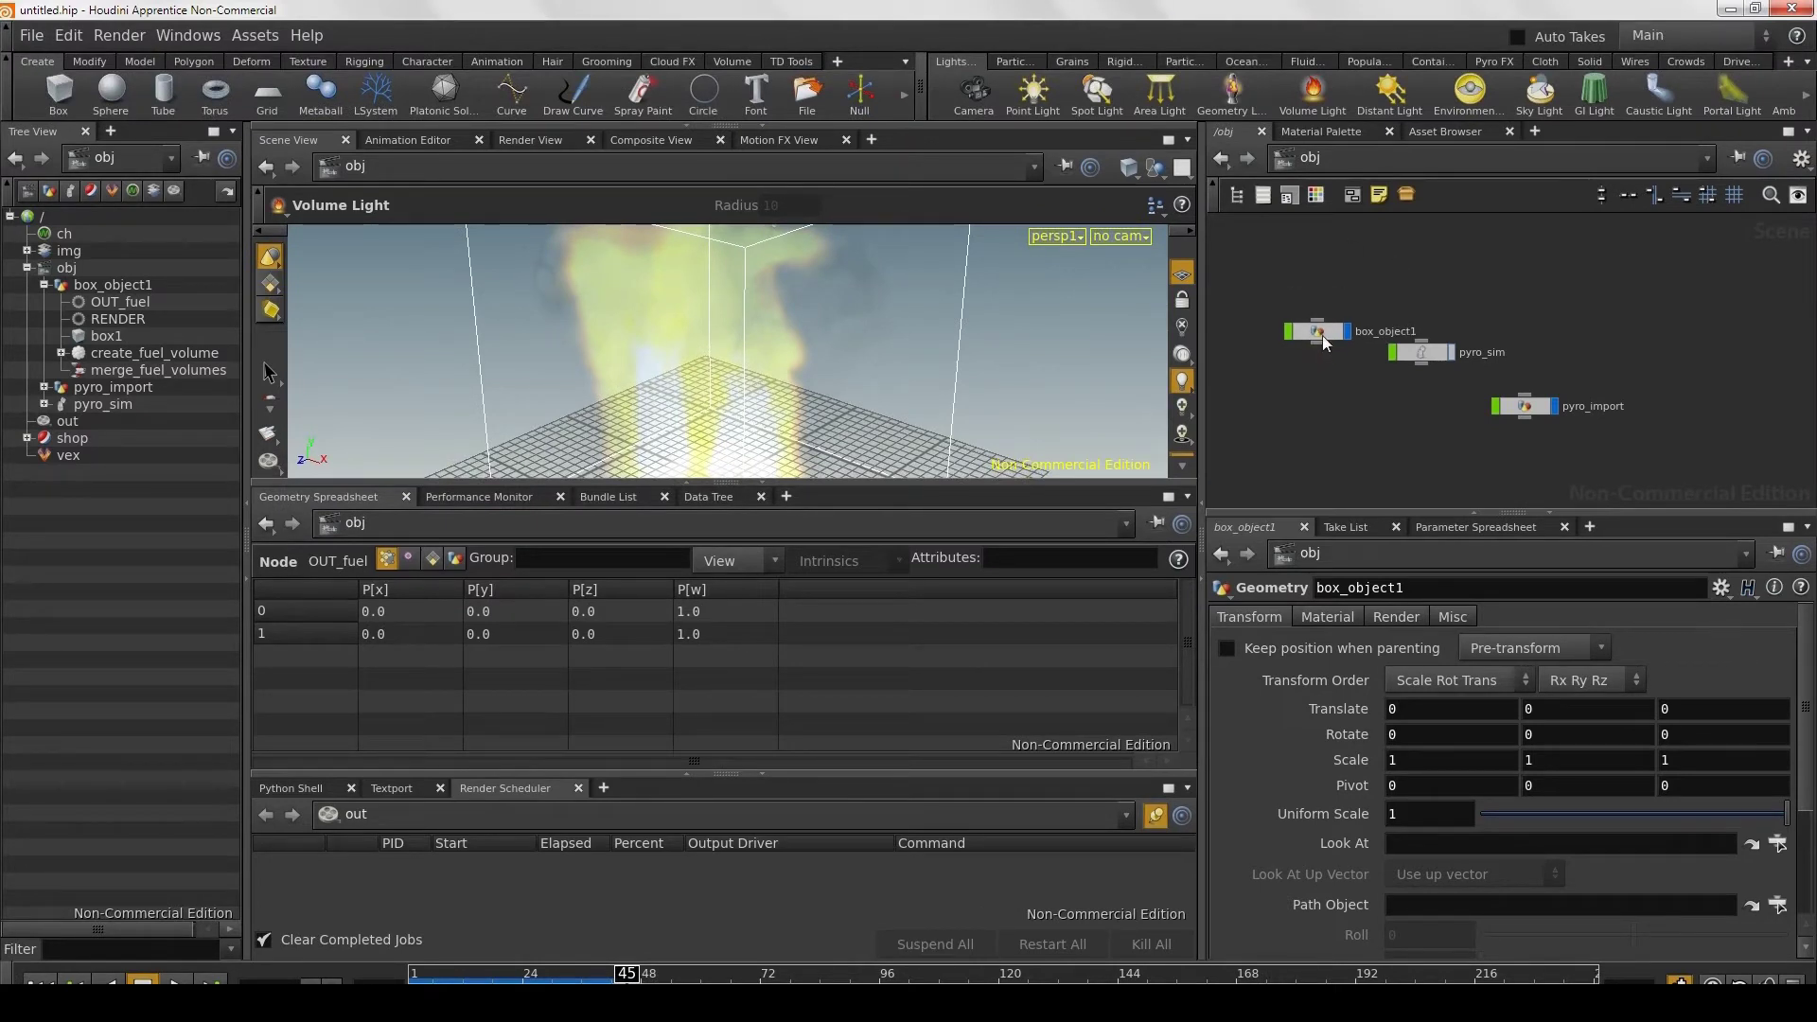
left_click_drag(1443, 329, 1442, 322)
left_click_drag(1596, 409, 1452, 375)
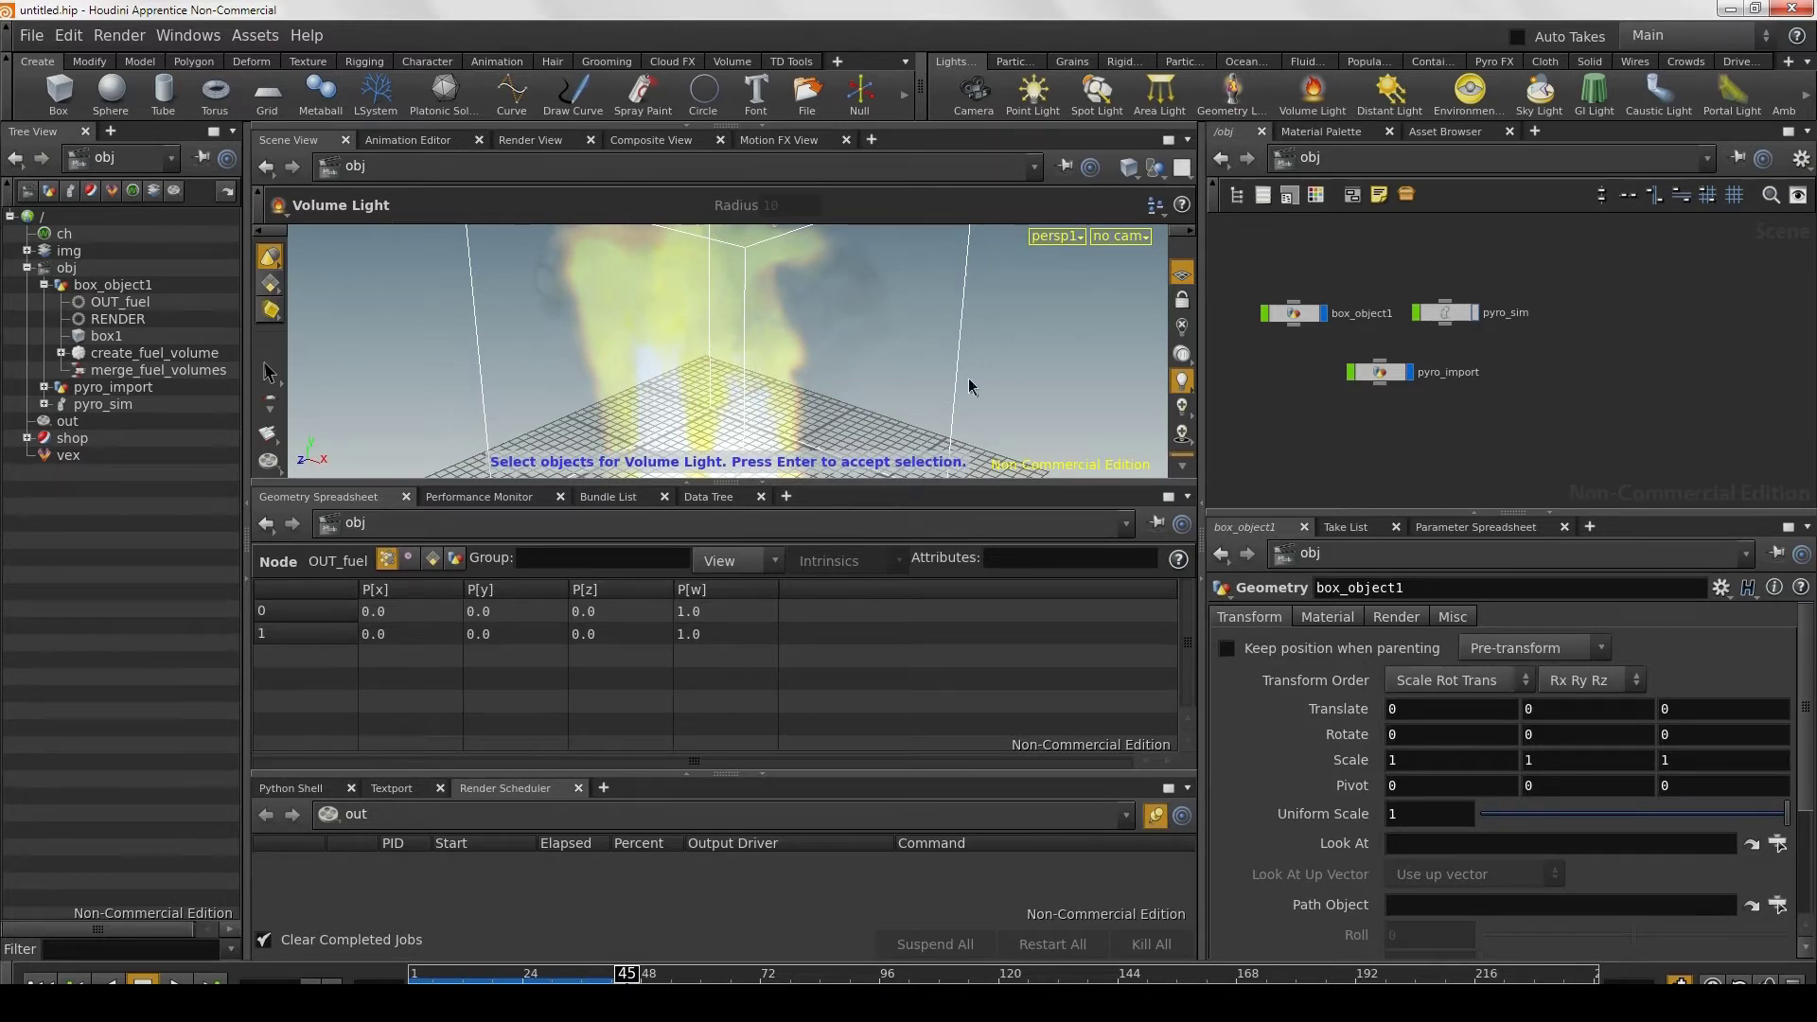
key("Escape")
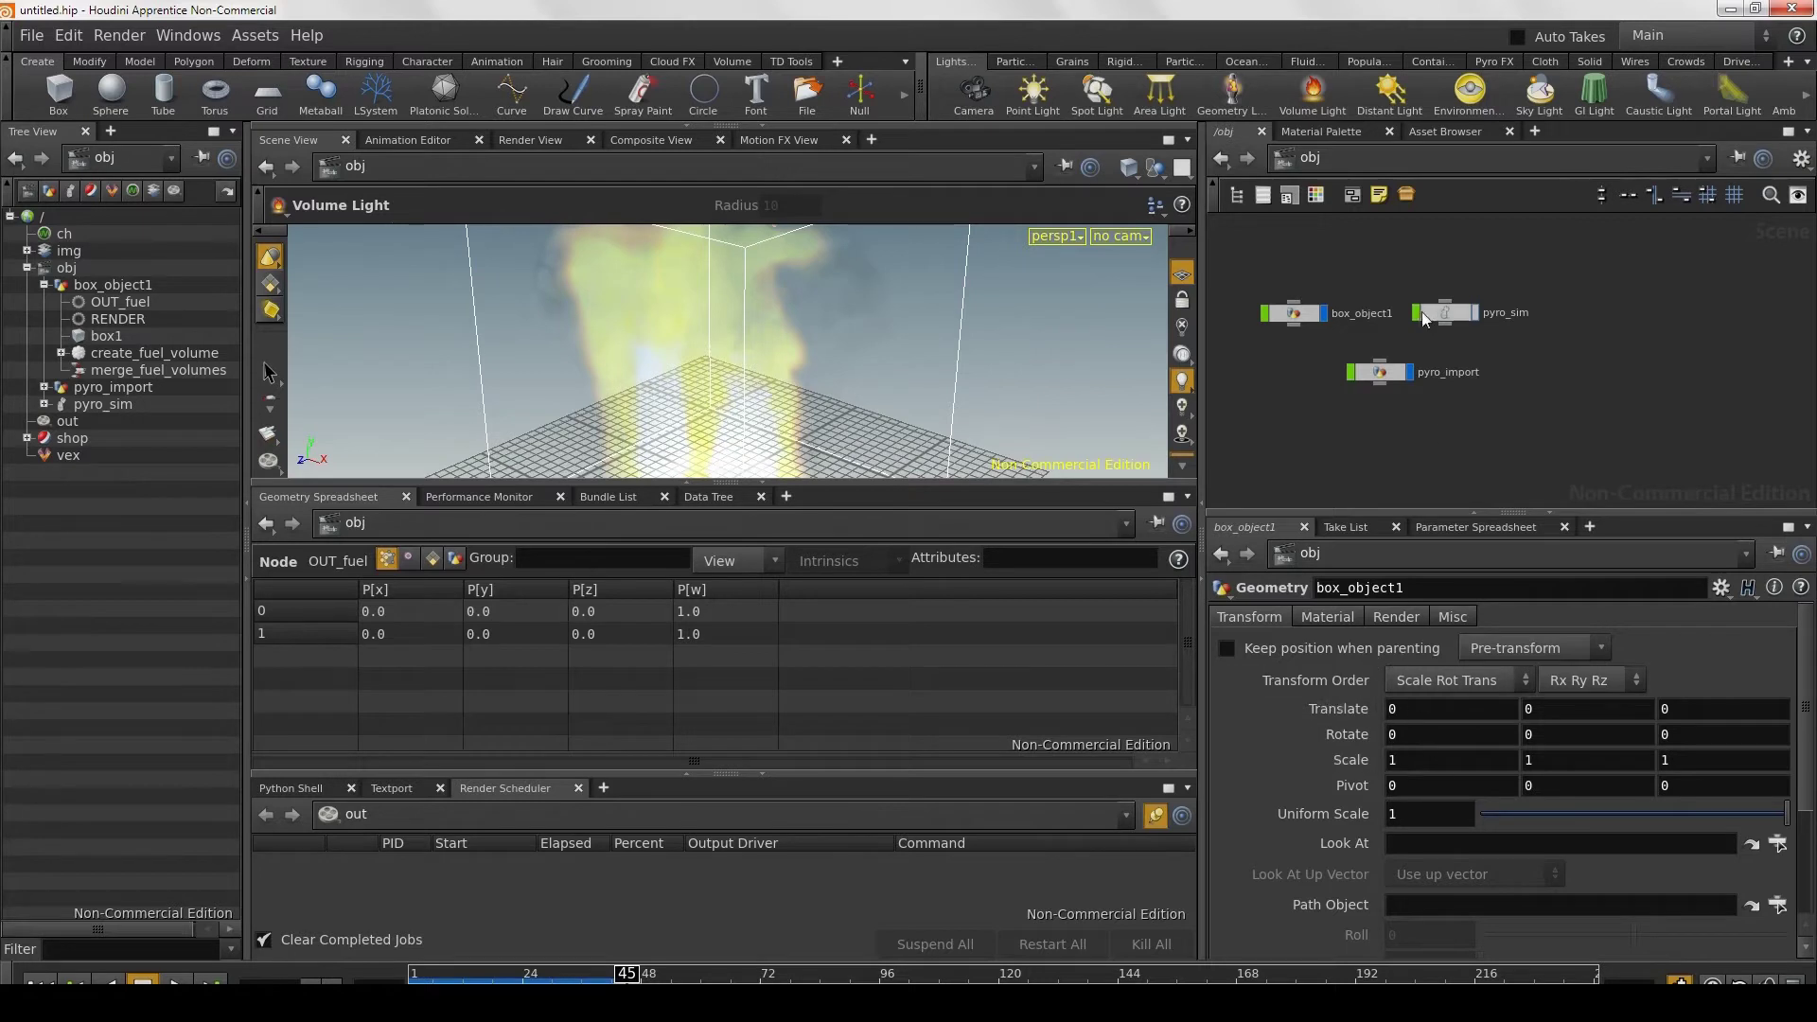
key("h")
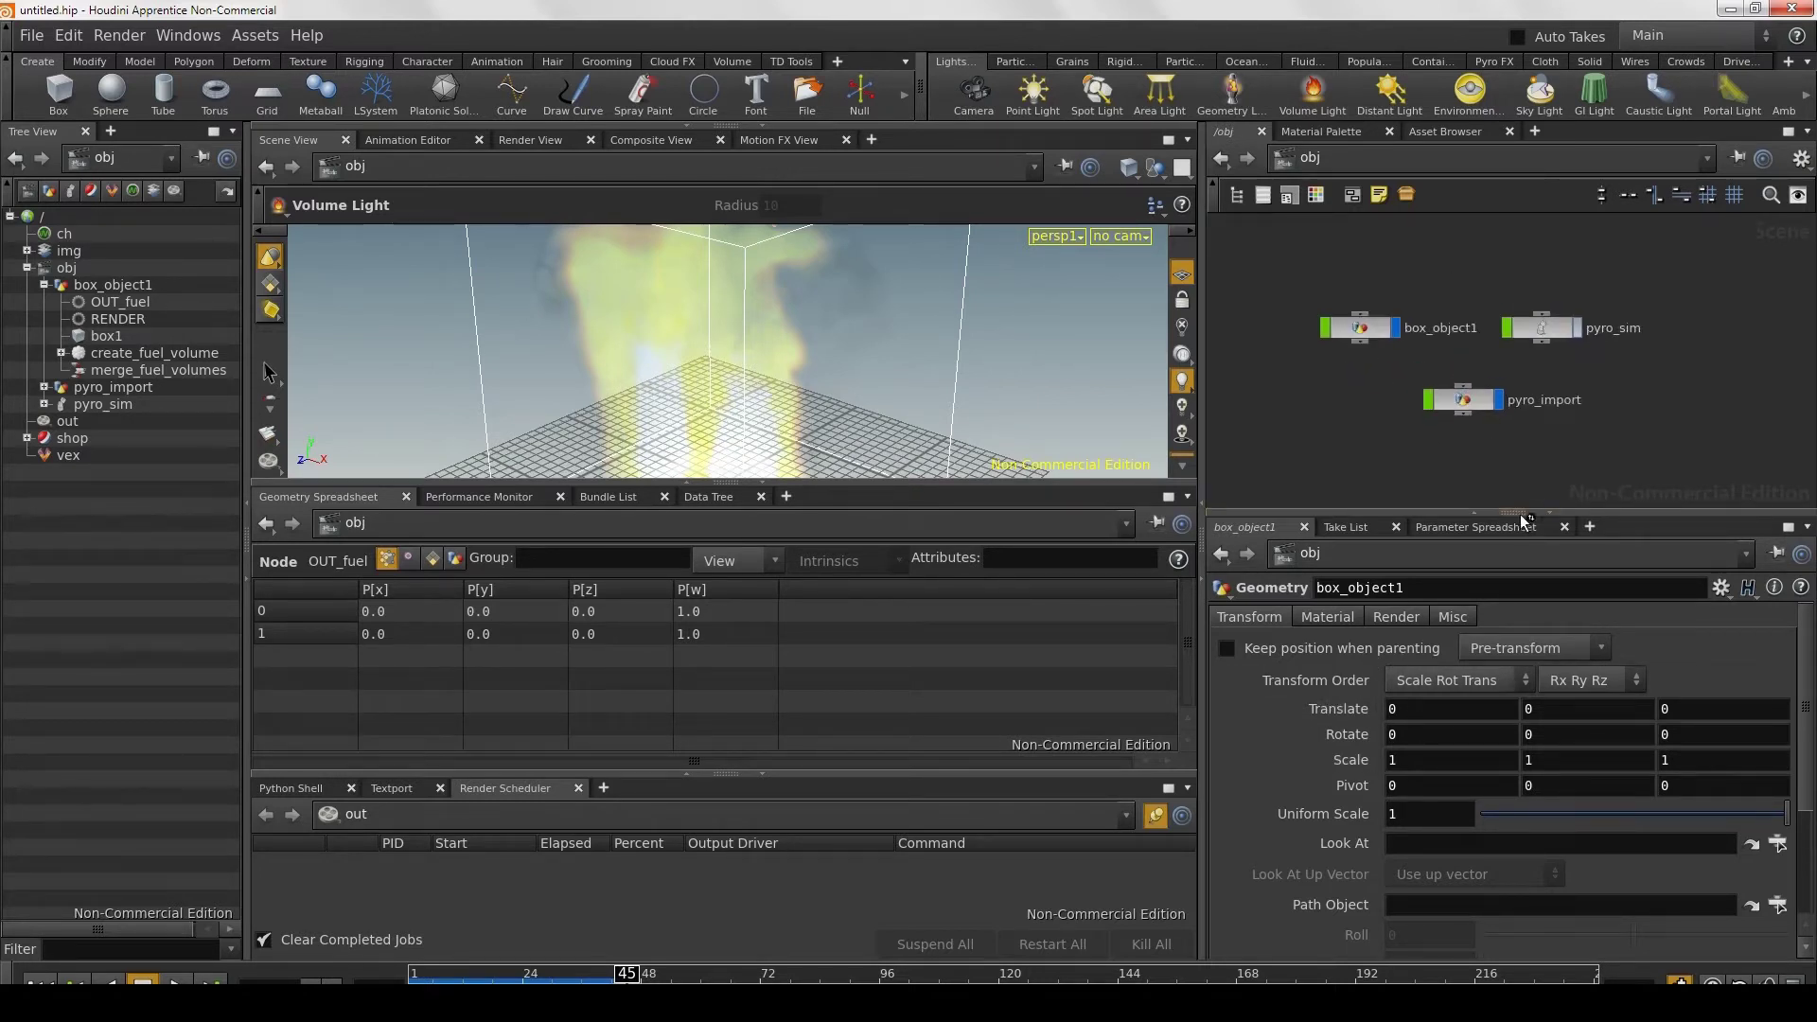
Step: Lower the network/parameter divider to enlarge the network pane, then select the box object
left_click_drag(1524, 517, 1529, 576)
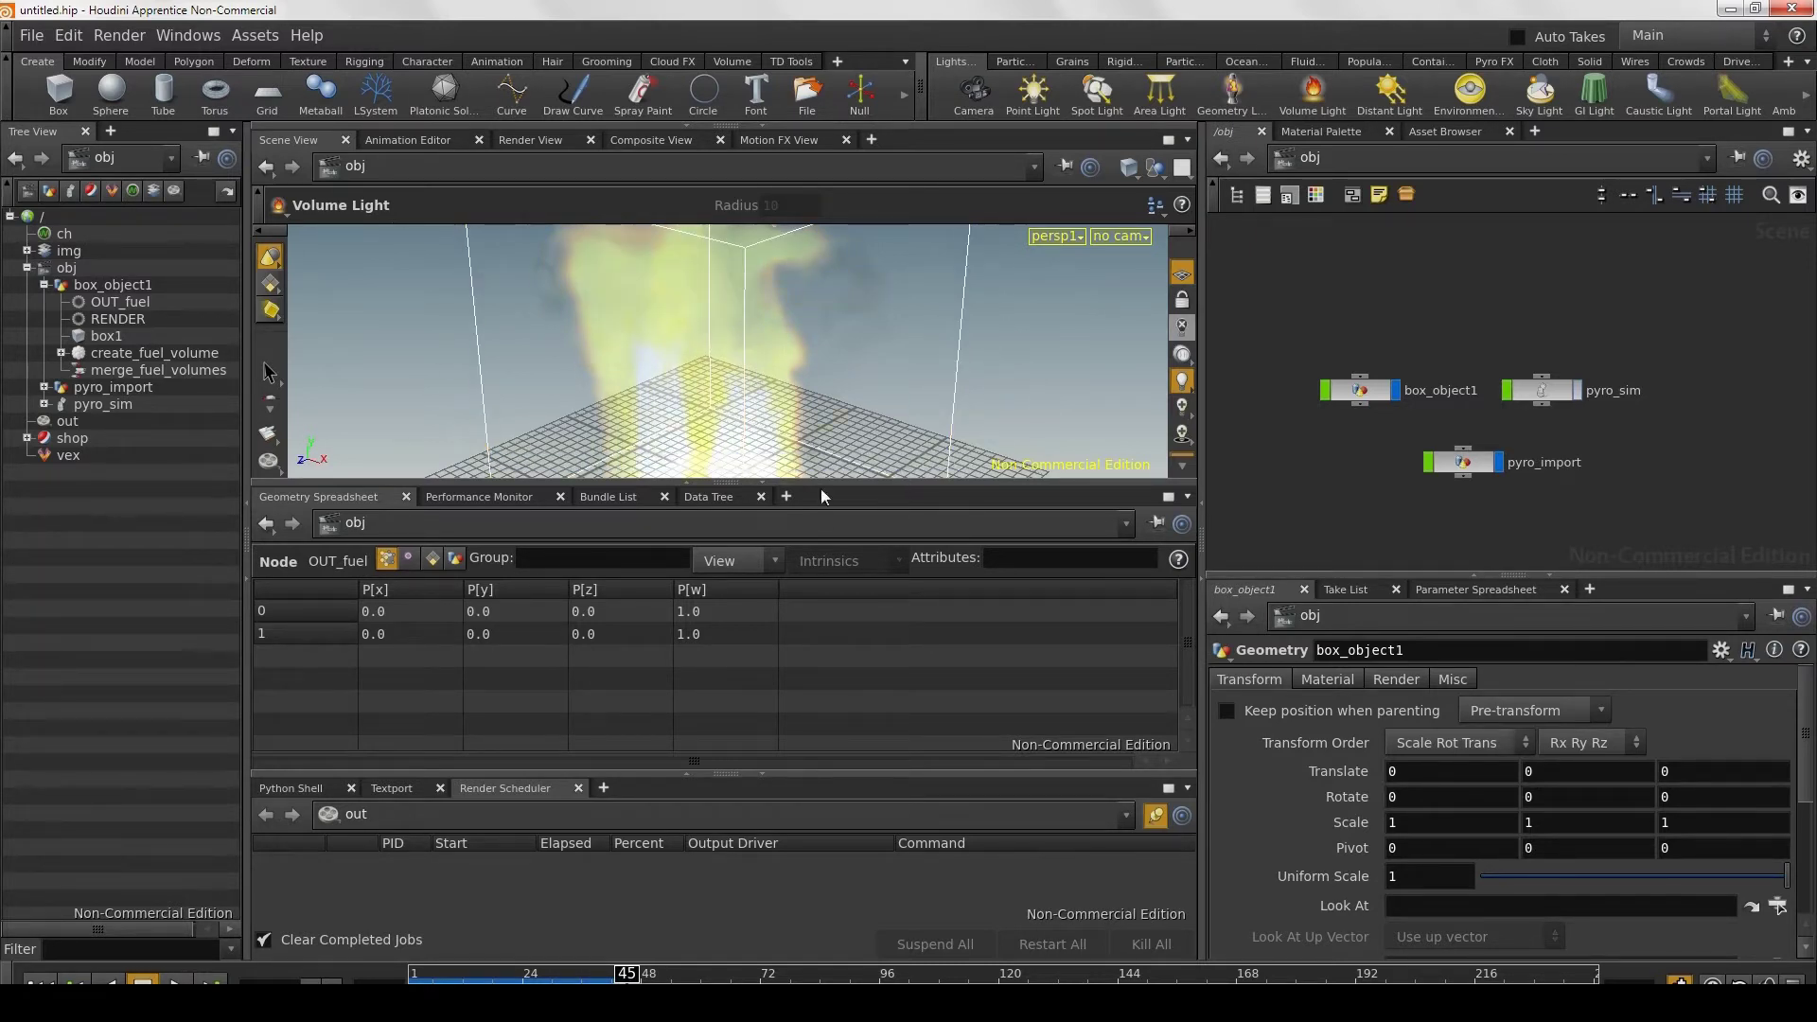
left_click(757, 409)
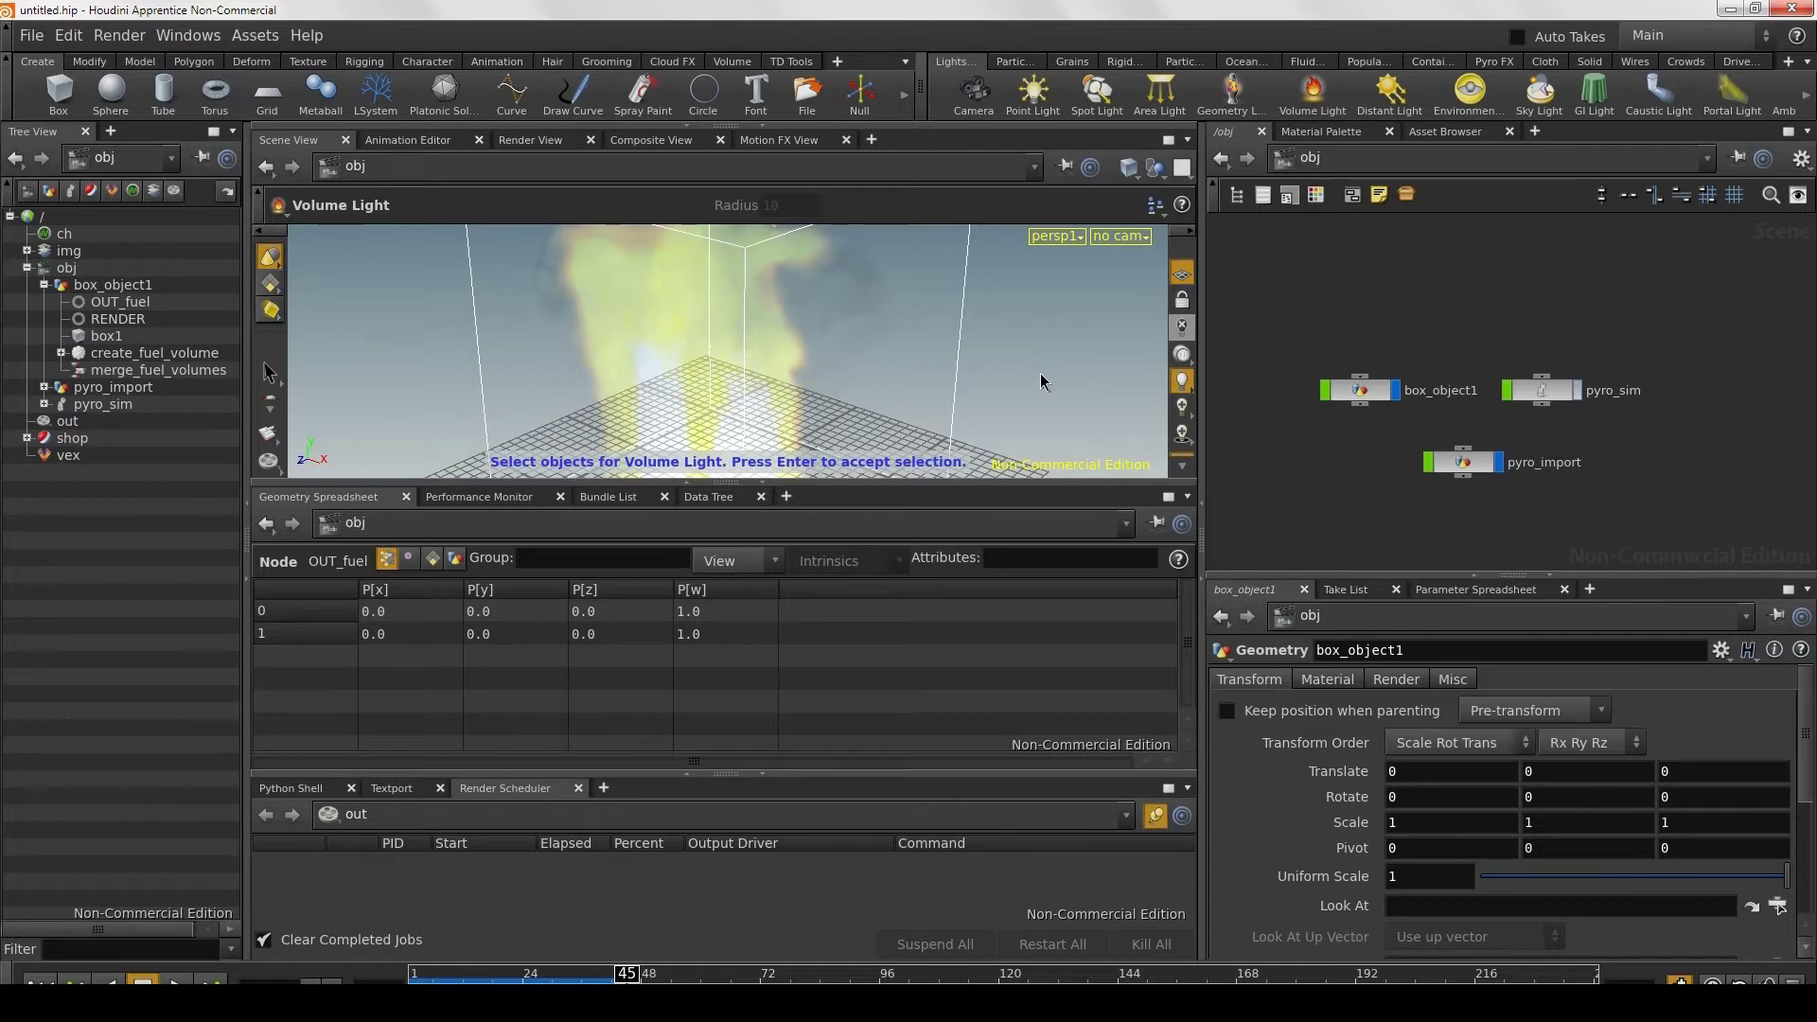
Step: Switch to the Build desktop layout and dolly the view out from the flame volume
left_click(216, 38)
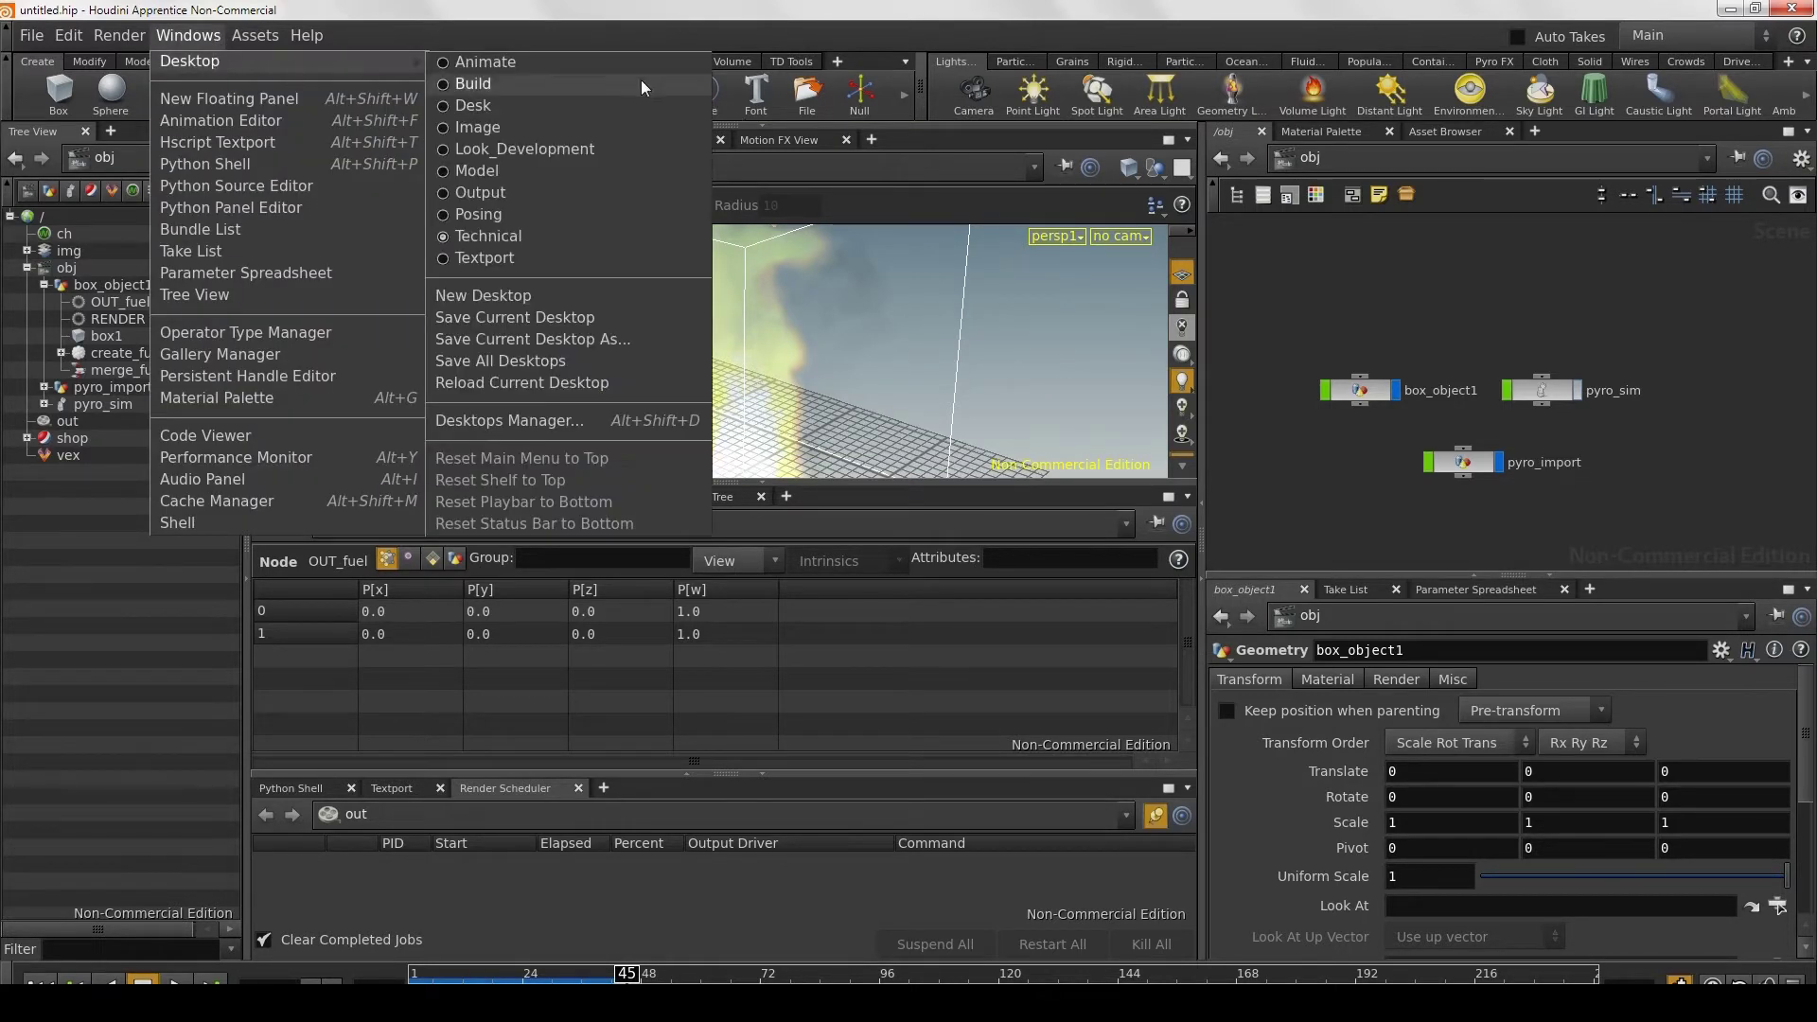
left_click(640, 81)
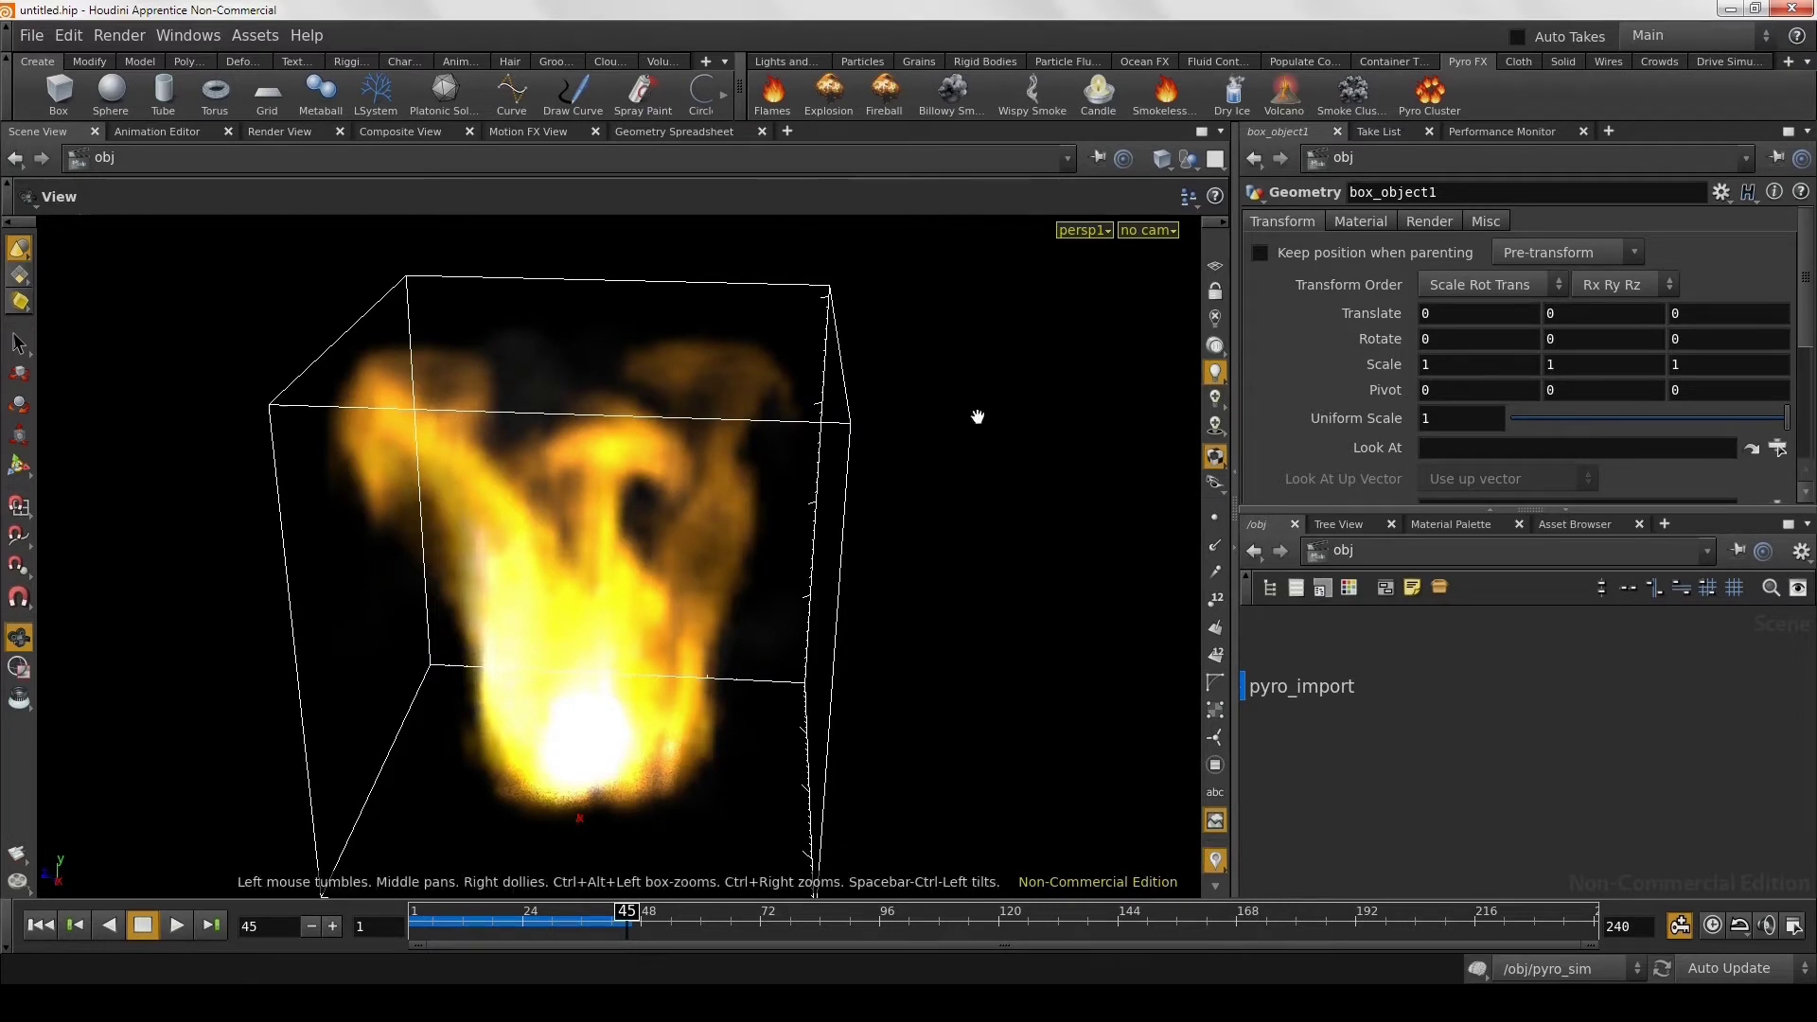
right_click_drag(981, 454, 714, 474)
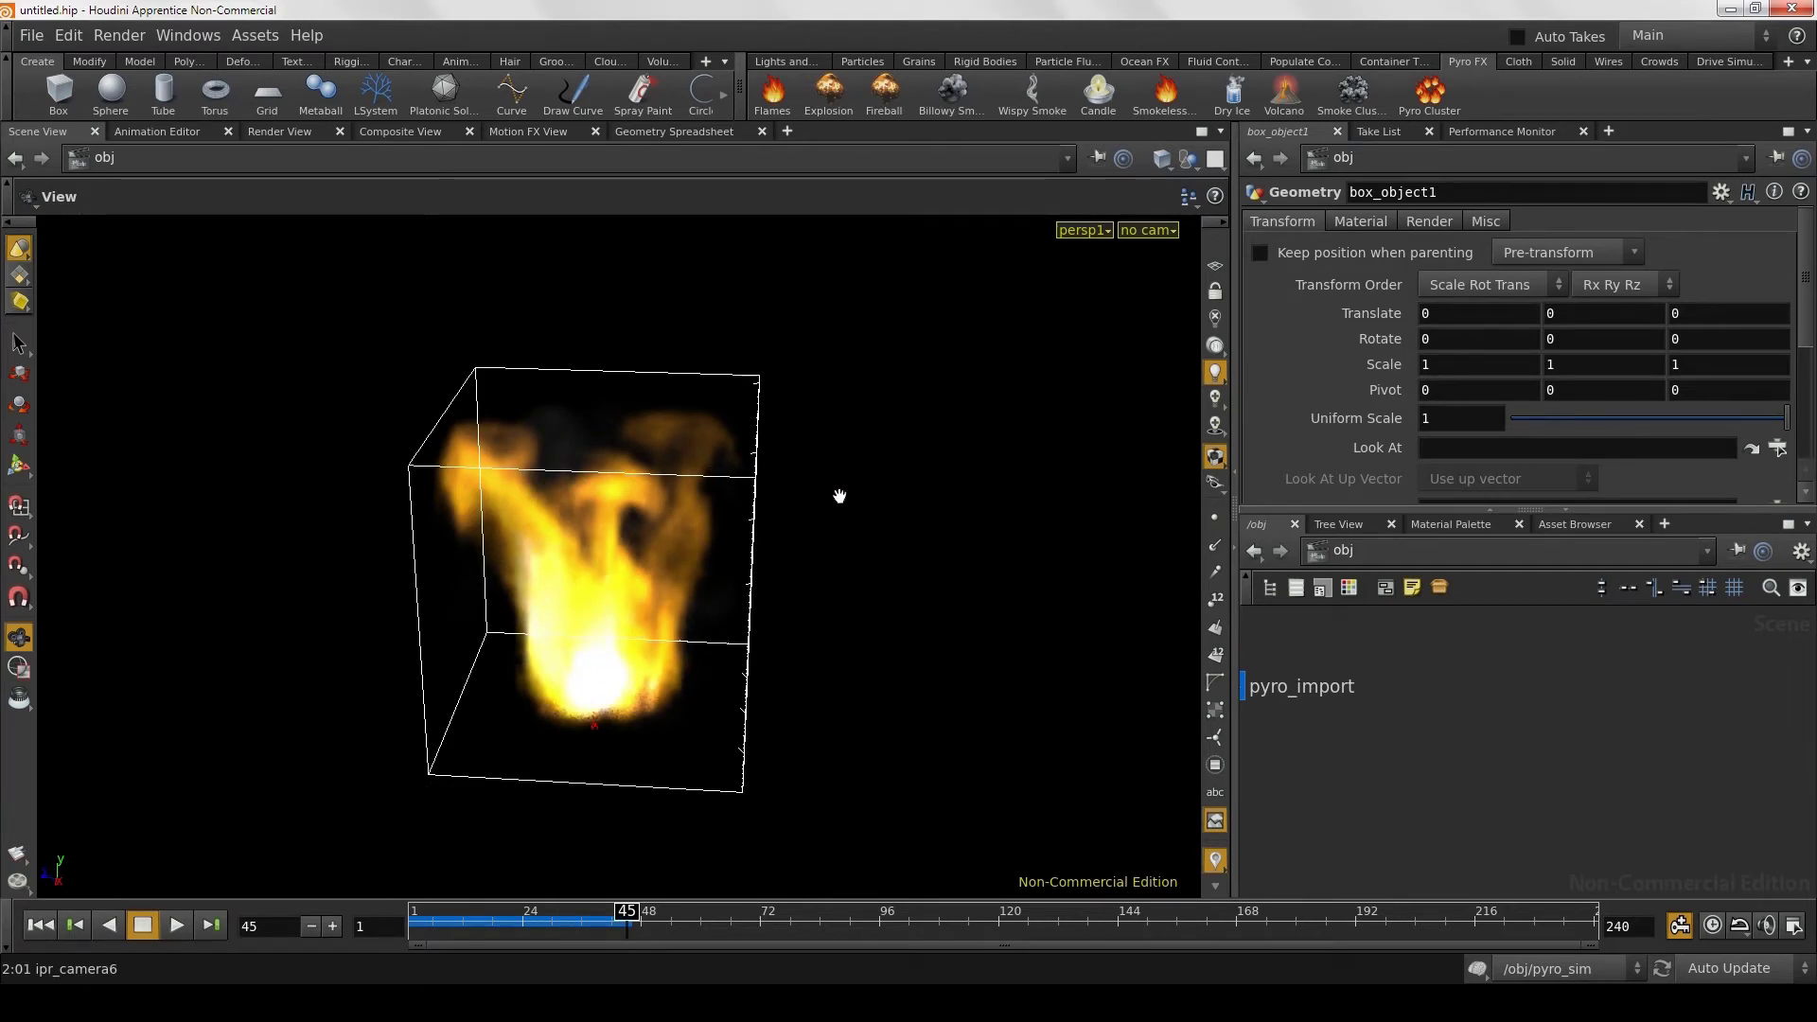
Step: Orbit and dolly around the fire to view it frontally, closer and from above
mouse_move(843, 552)
left_mouse_down()
mouse_move(827, 521)
mouse_move(702, 637)
left_mouse_up()
right_click_drag(701, 637, 860, 735)
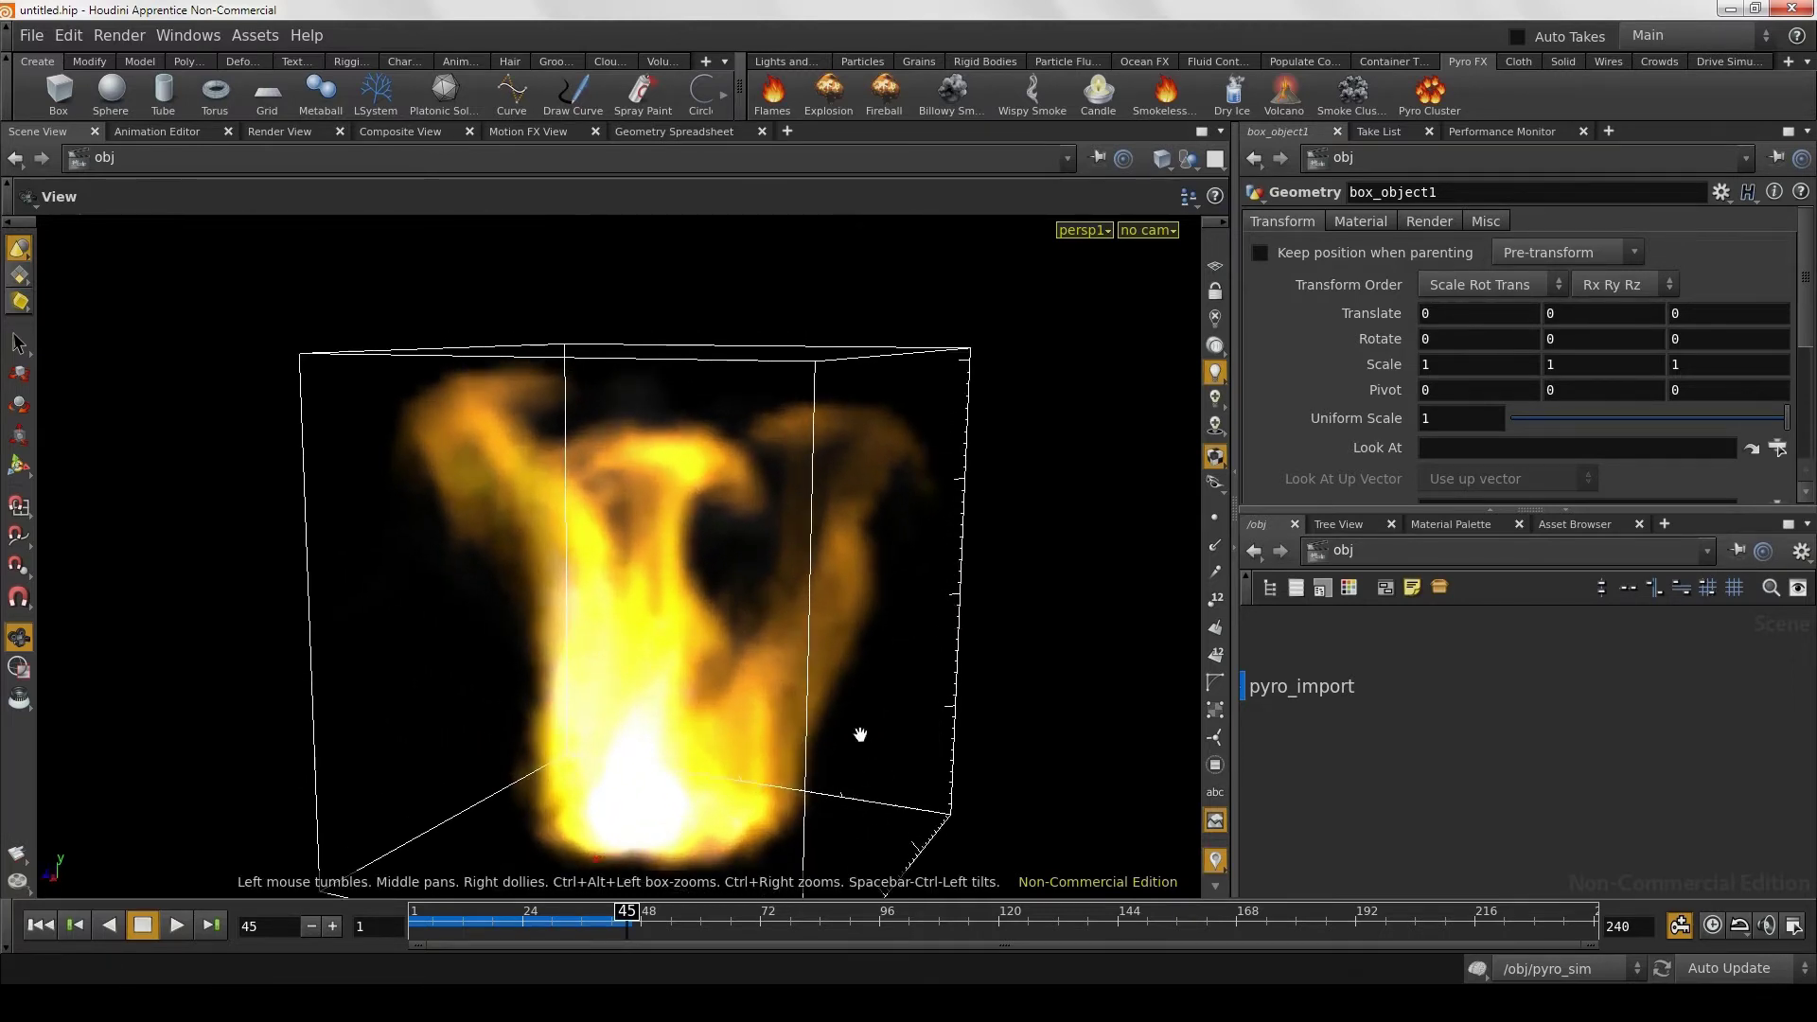
mouse_move(861, 735)
left_mouse_down()
mouse_move(973, 730)
mouse_move(877, 690)
mouse_move(754, 743)
left_mouse_up()
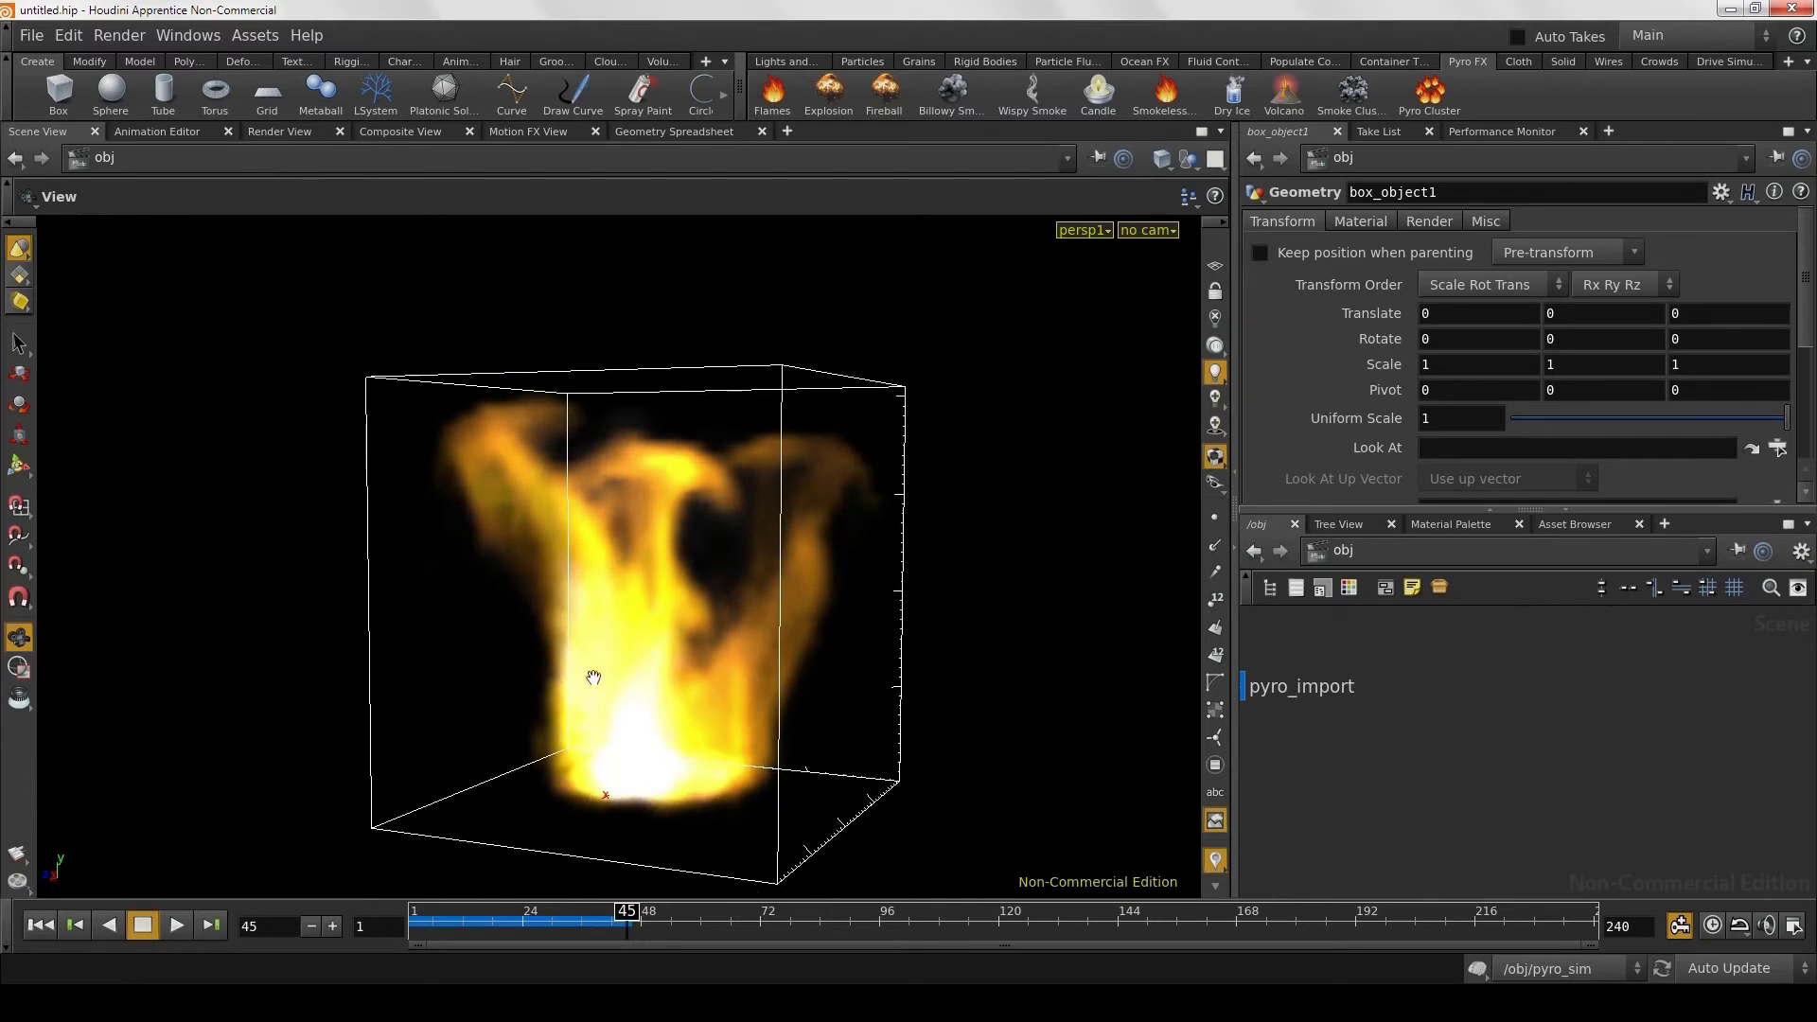
mouse_move(929, 555)
left_mouse_down()
mouse_move(923, 613)
mouse_move(770, 690)
mouse_move(855, 682)
mouse_move(940, 584)
mouse_move(924, 592)
left_mouse_up()
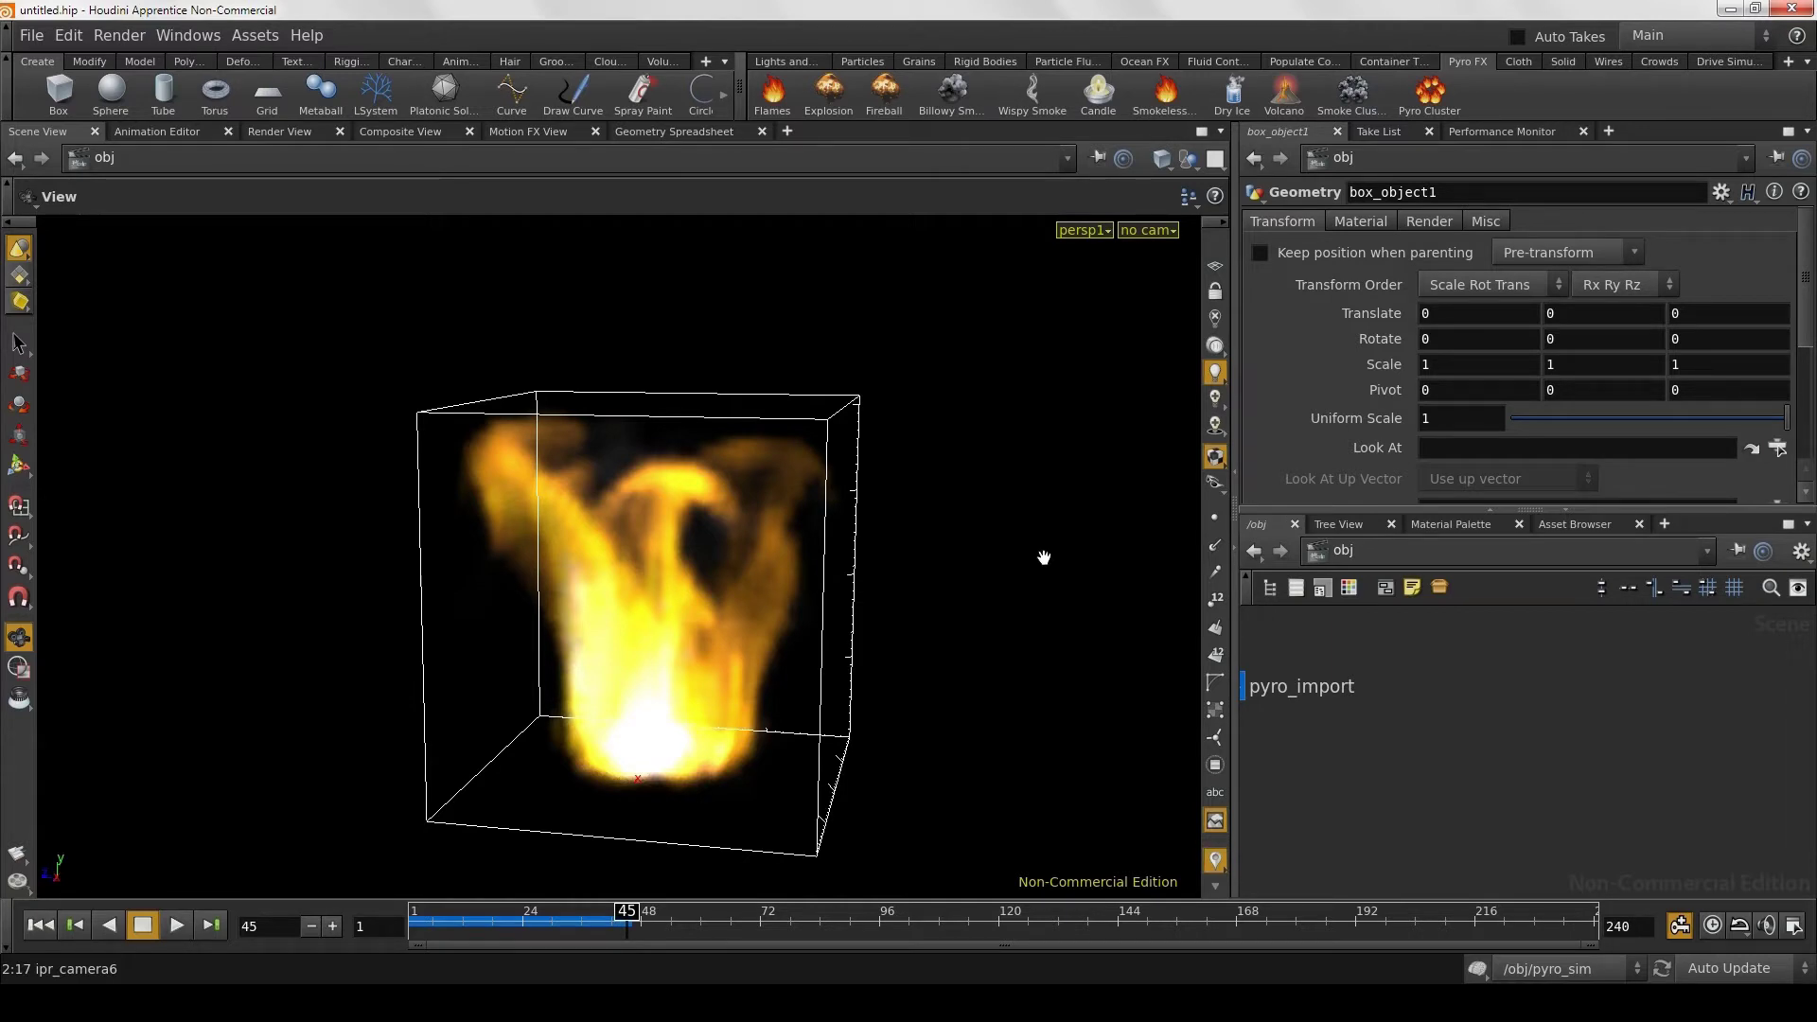
Step: Pan the three object nodes into view, widen the side and network panes, and select pyro_sim
mouse_move(1398, 765)
middle_mouse_down()
mouse_move(1423, 724)
mouse_move(1506, 753)
middle_mouse_up()
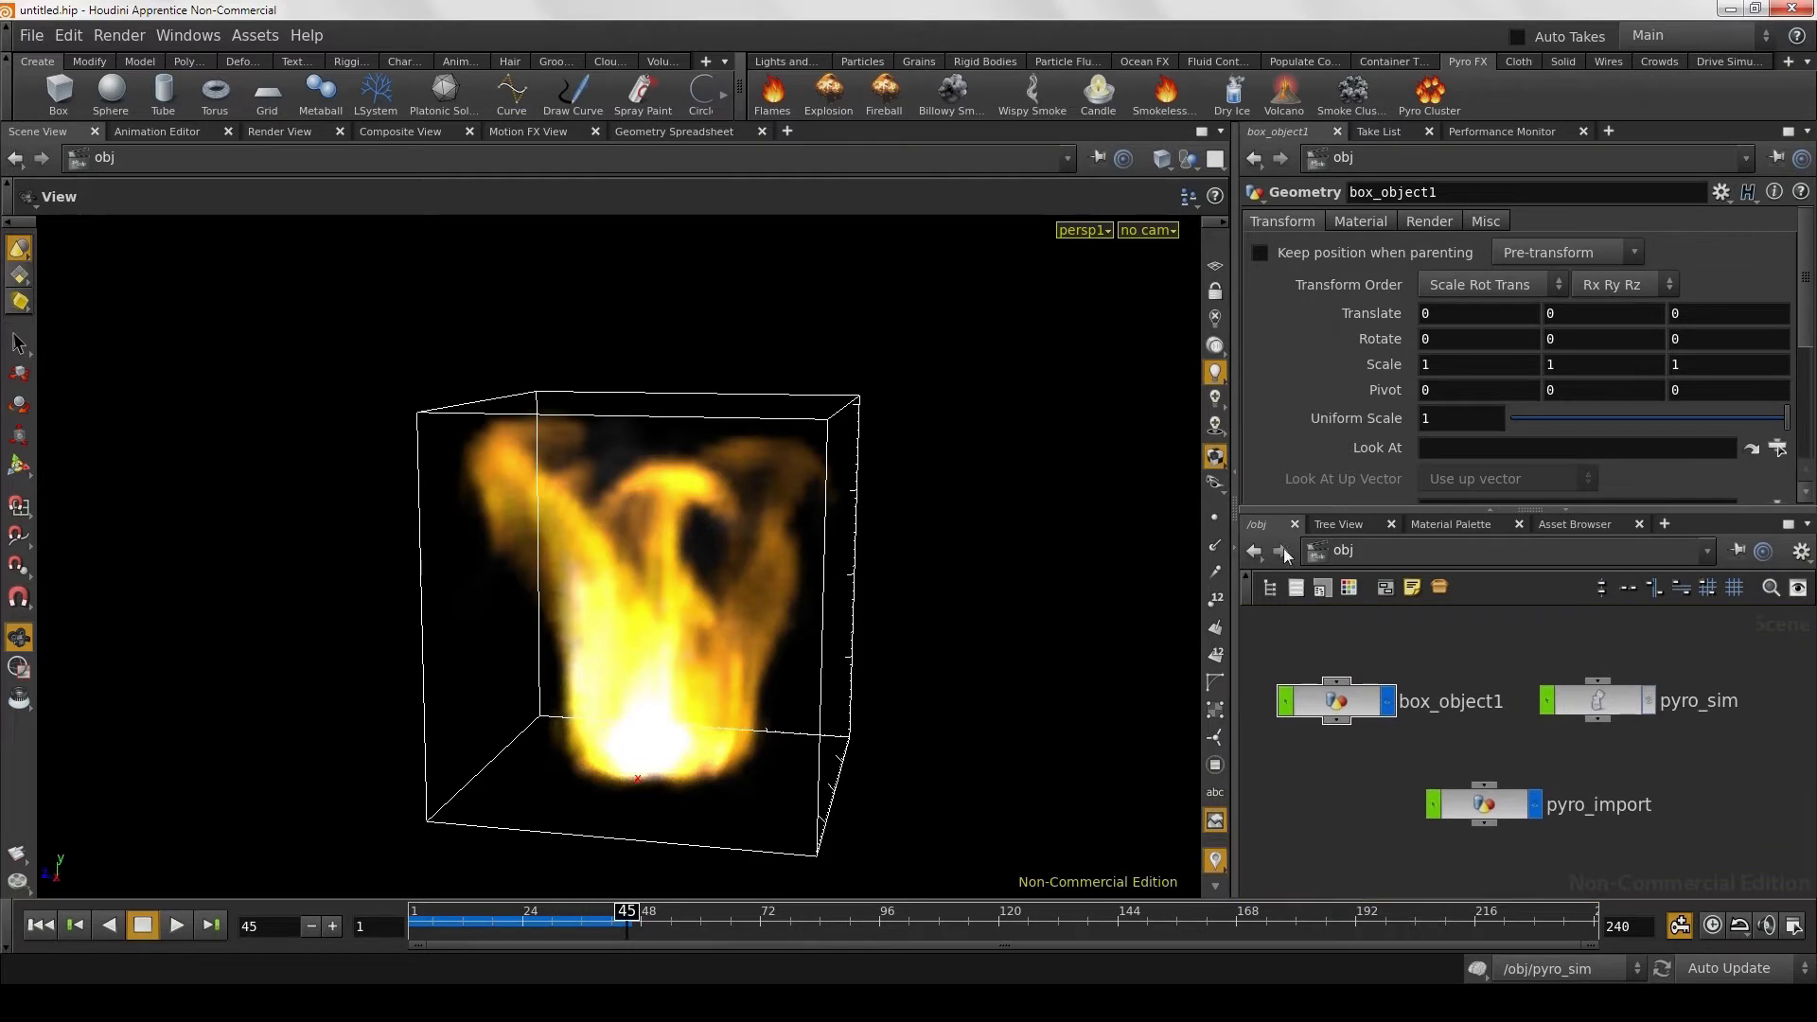
left_click_drag(1232, 504, 1091, 505)
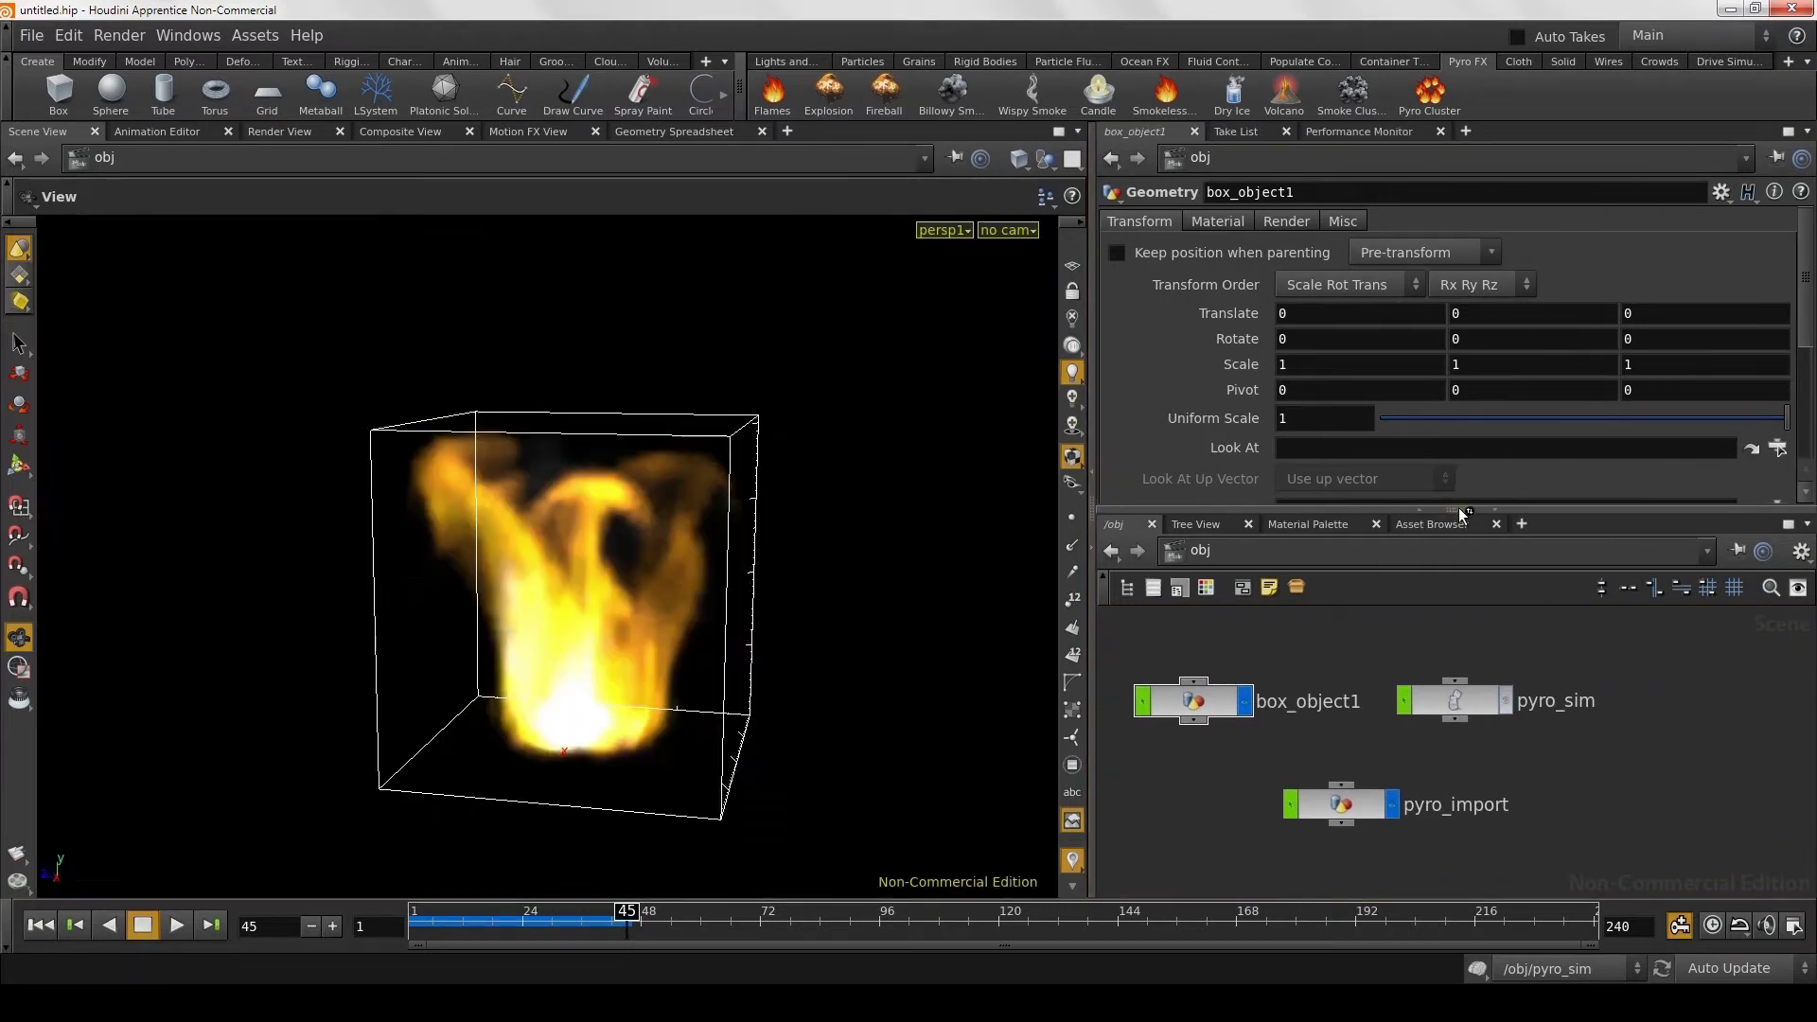
left_click_drag(1458, 508, 1458, 474)
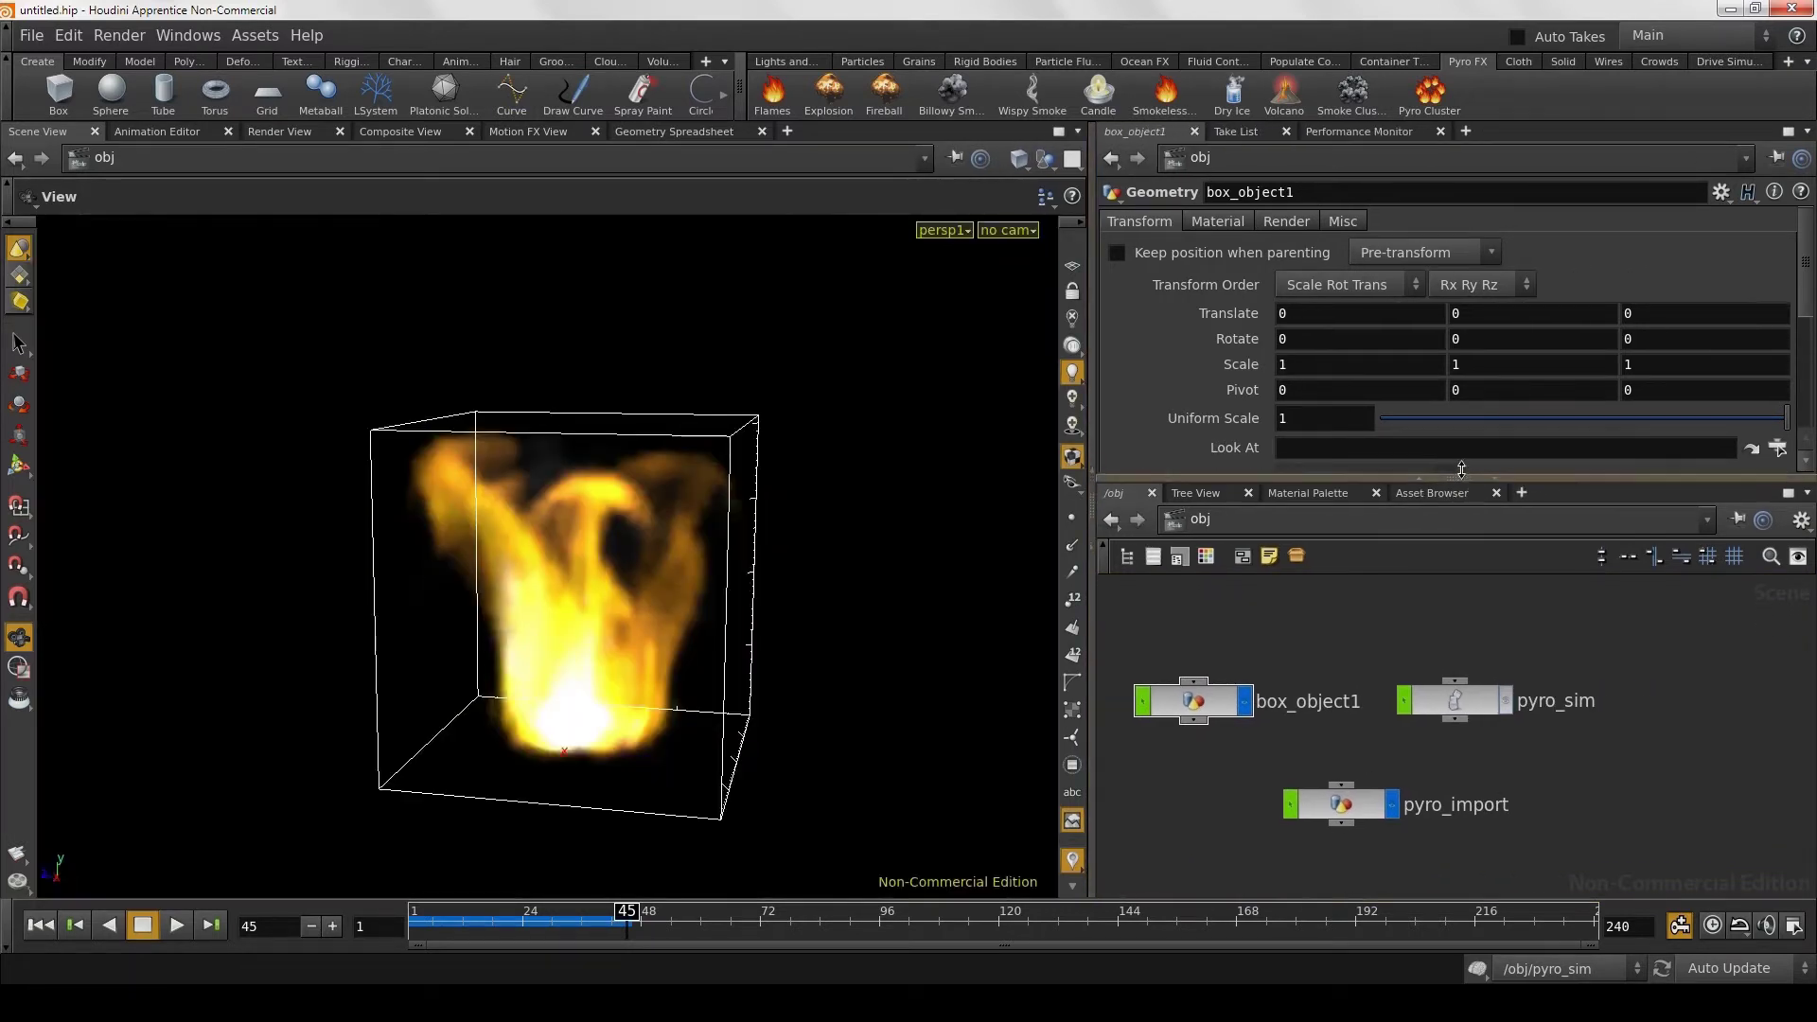
middle_click_drag(1389, 632, 1463, 606)
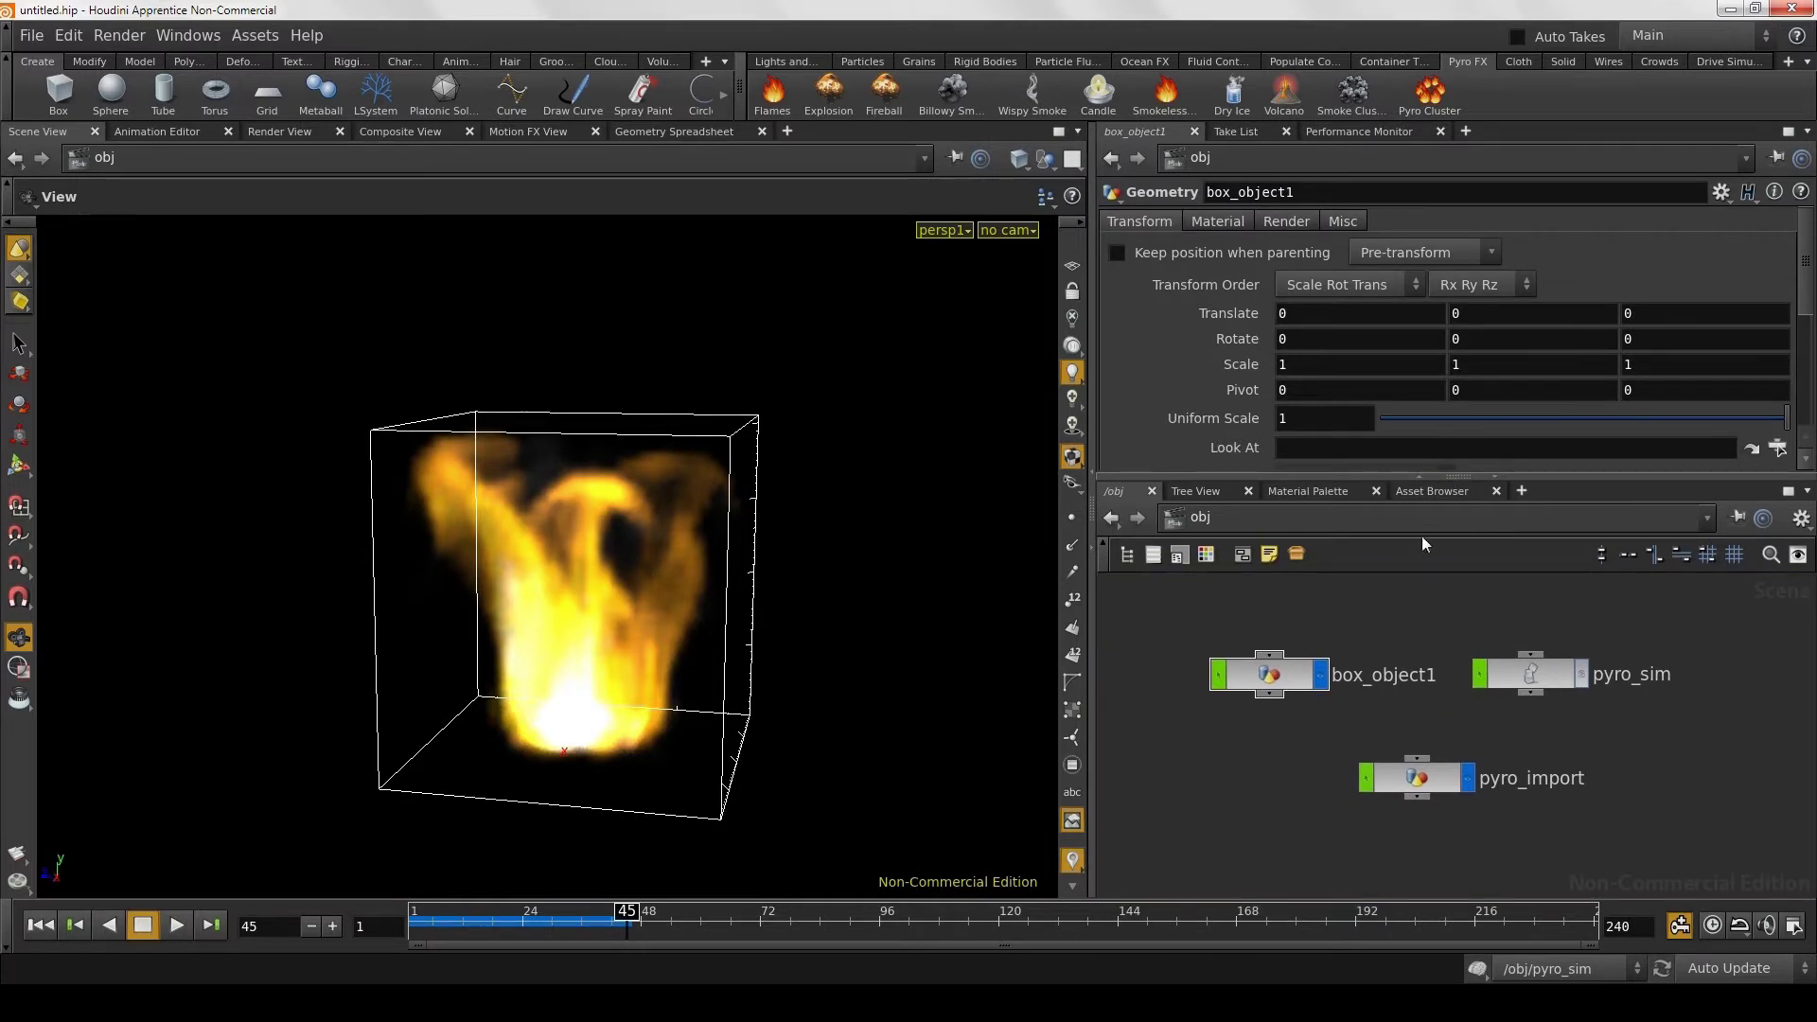
left_click(1543, 675)
Step: Inside pyro_sim, review the solver chain and gravity1's force settings (Y -9.80665)
double_click(1547, 668)
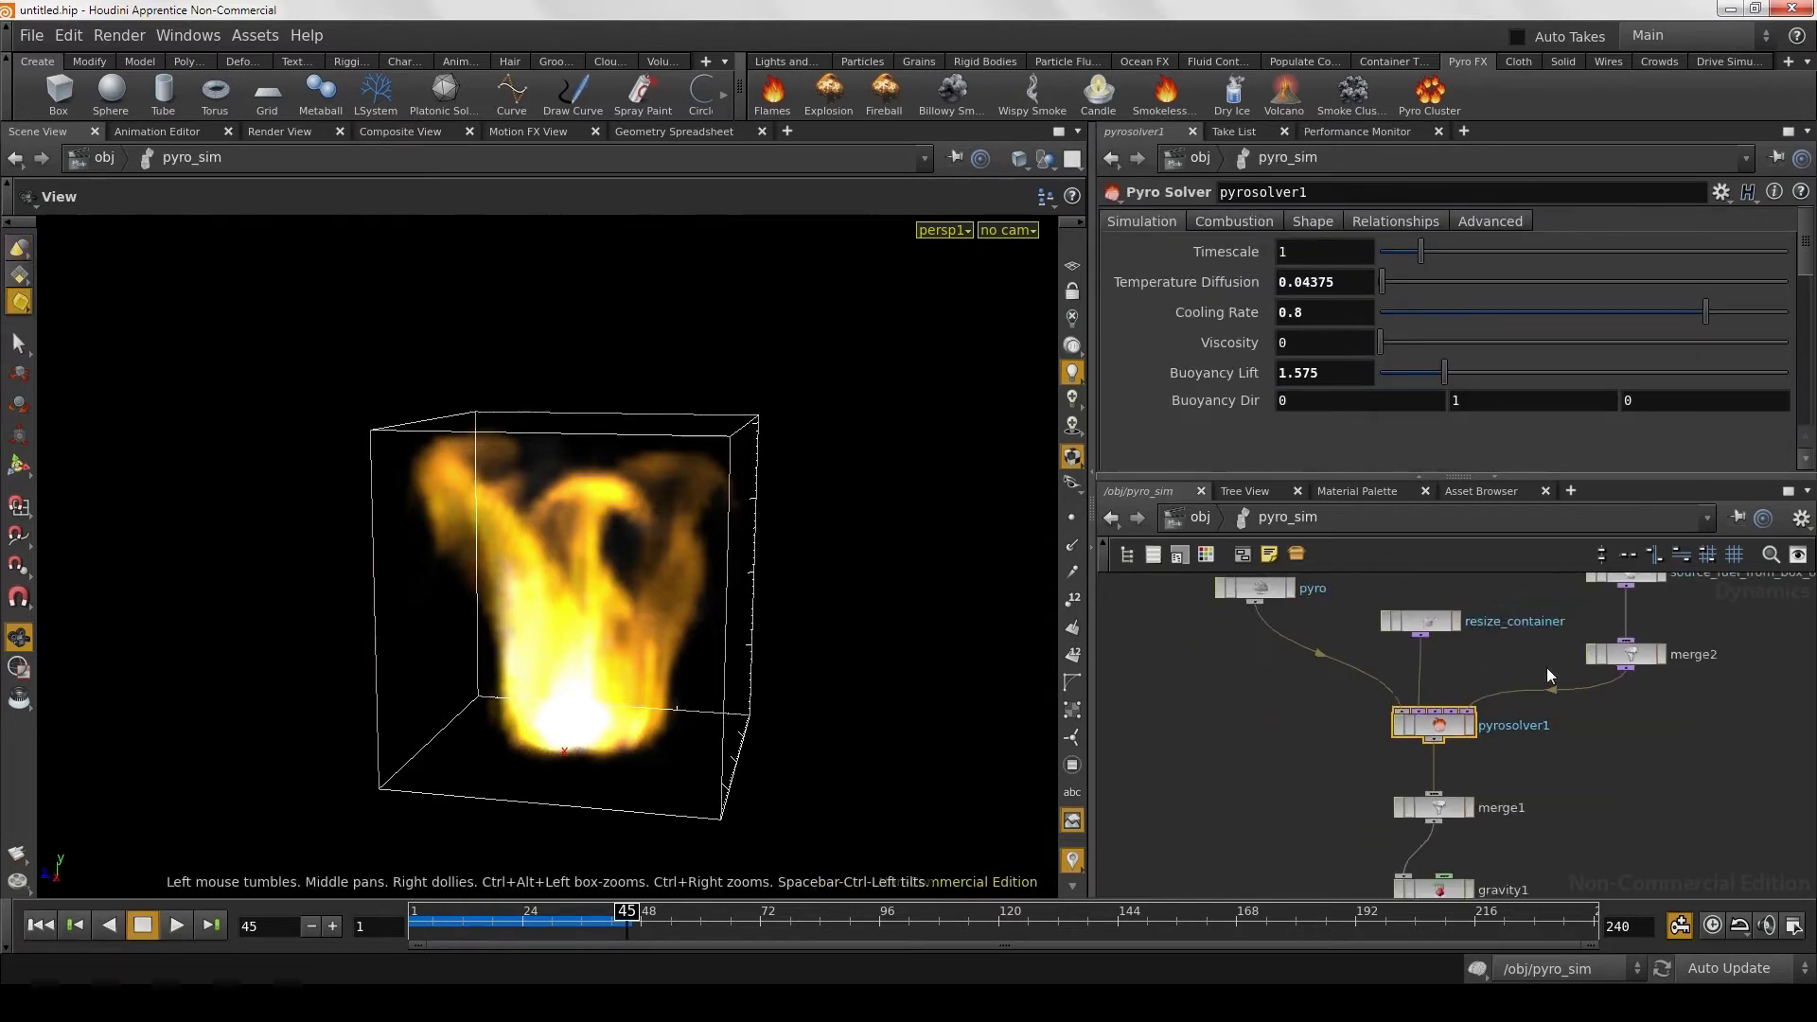
scroll(1547, 667, "down", 3)
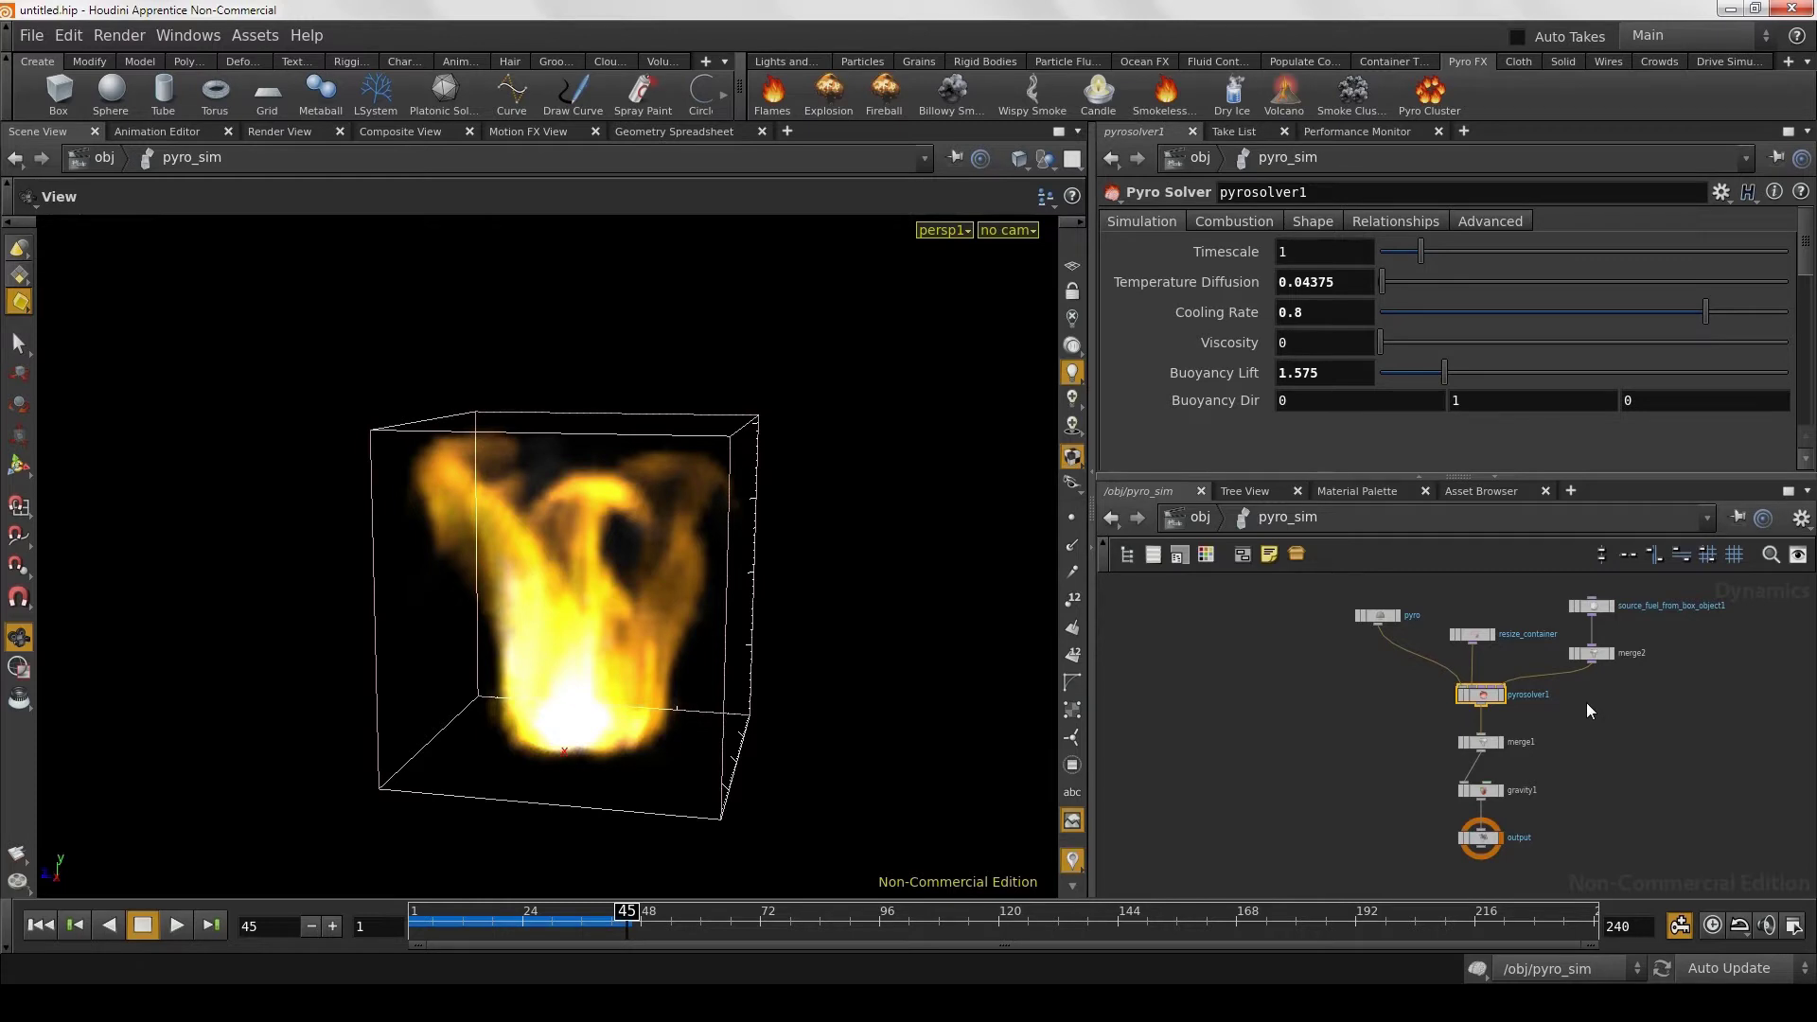
scroll(1587, 730, "up", 2)
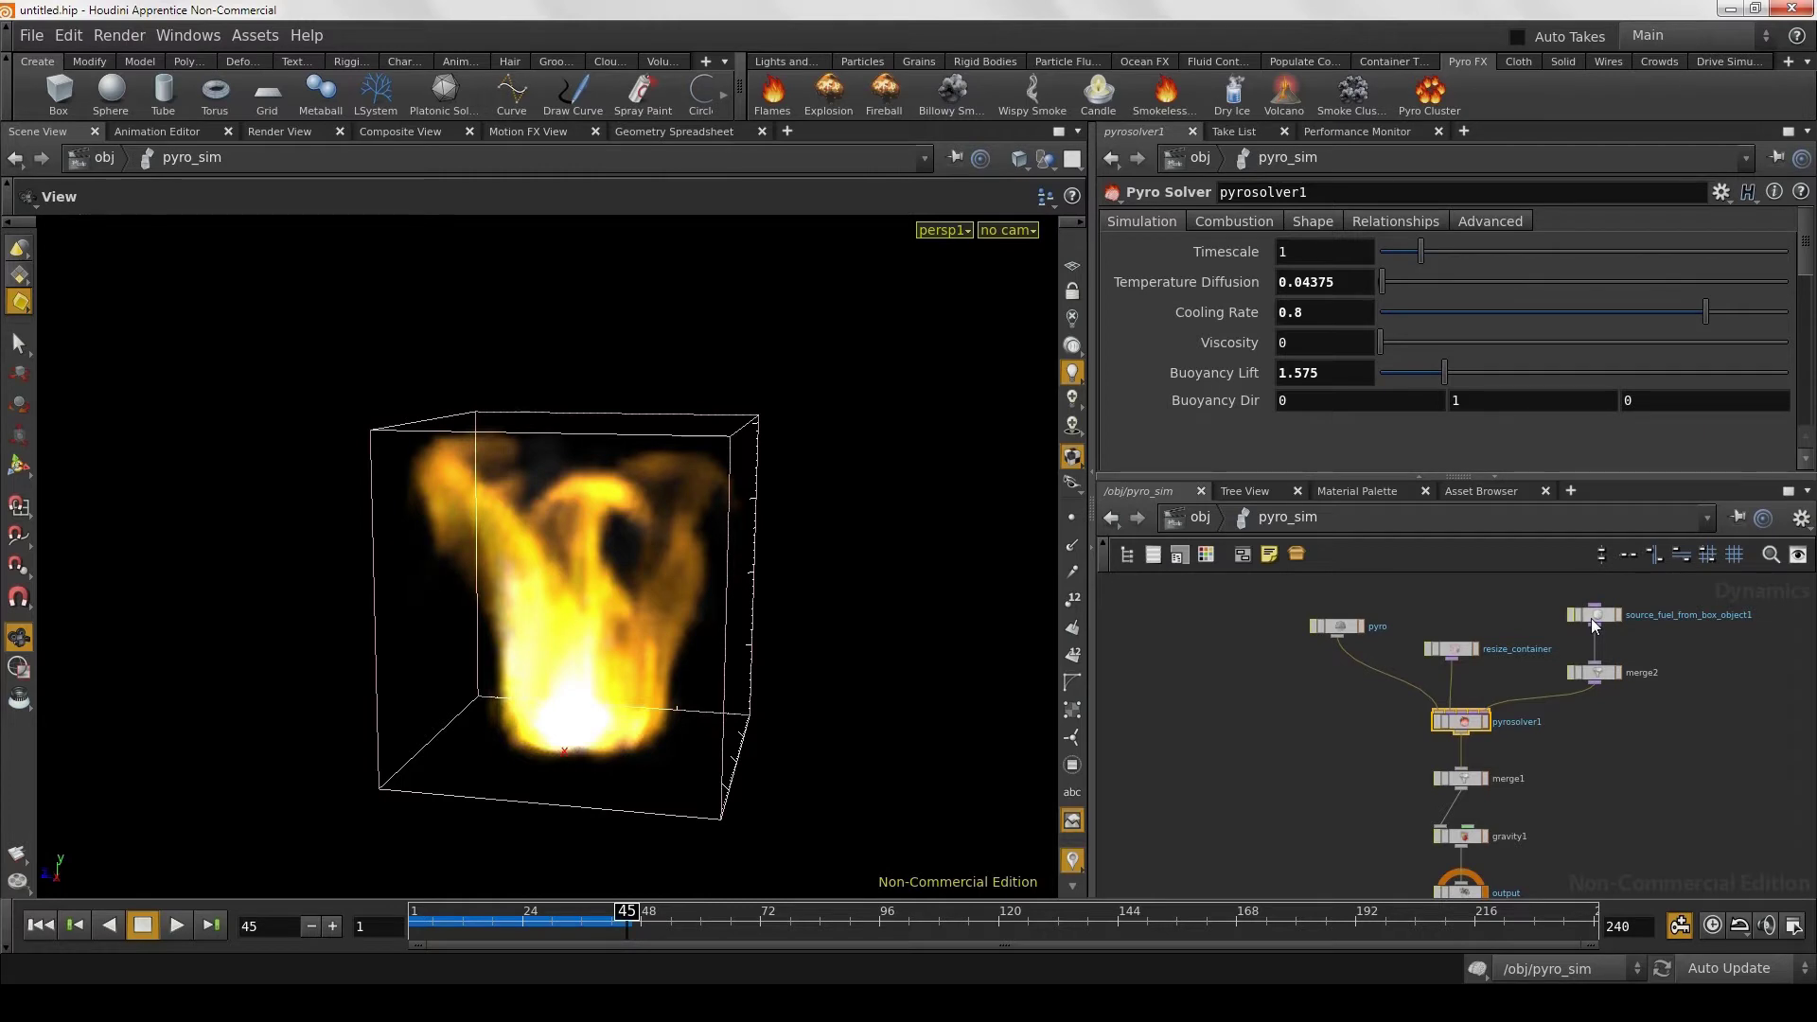
scroll(1600, 757, "down", 2)
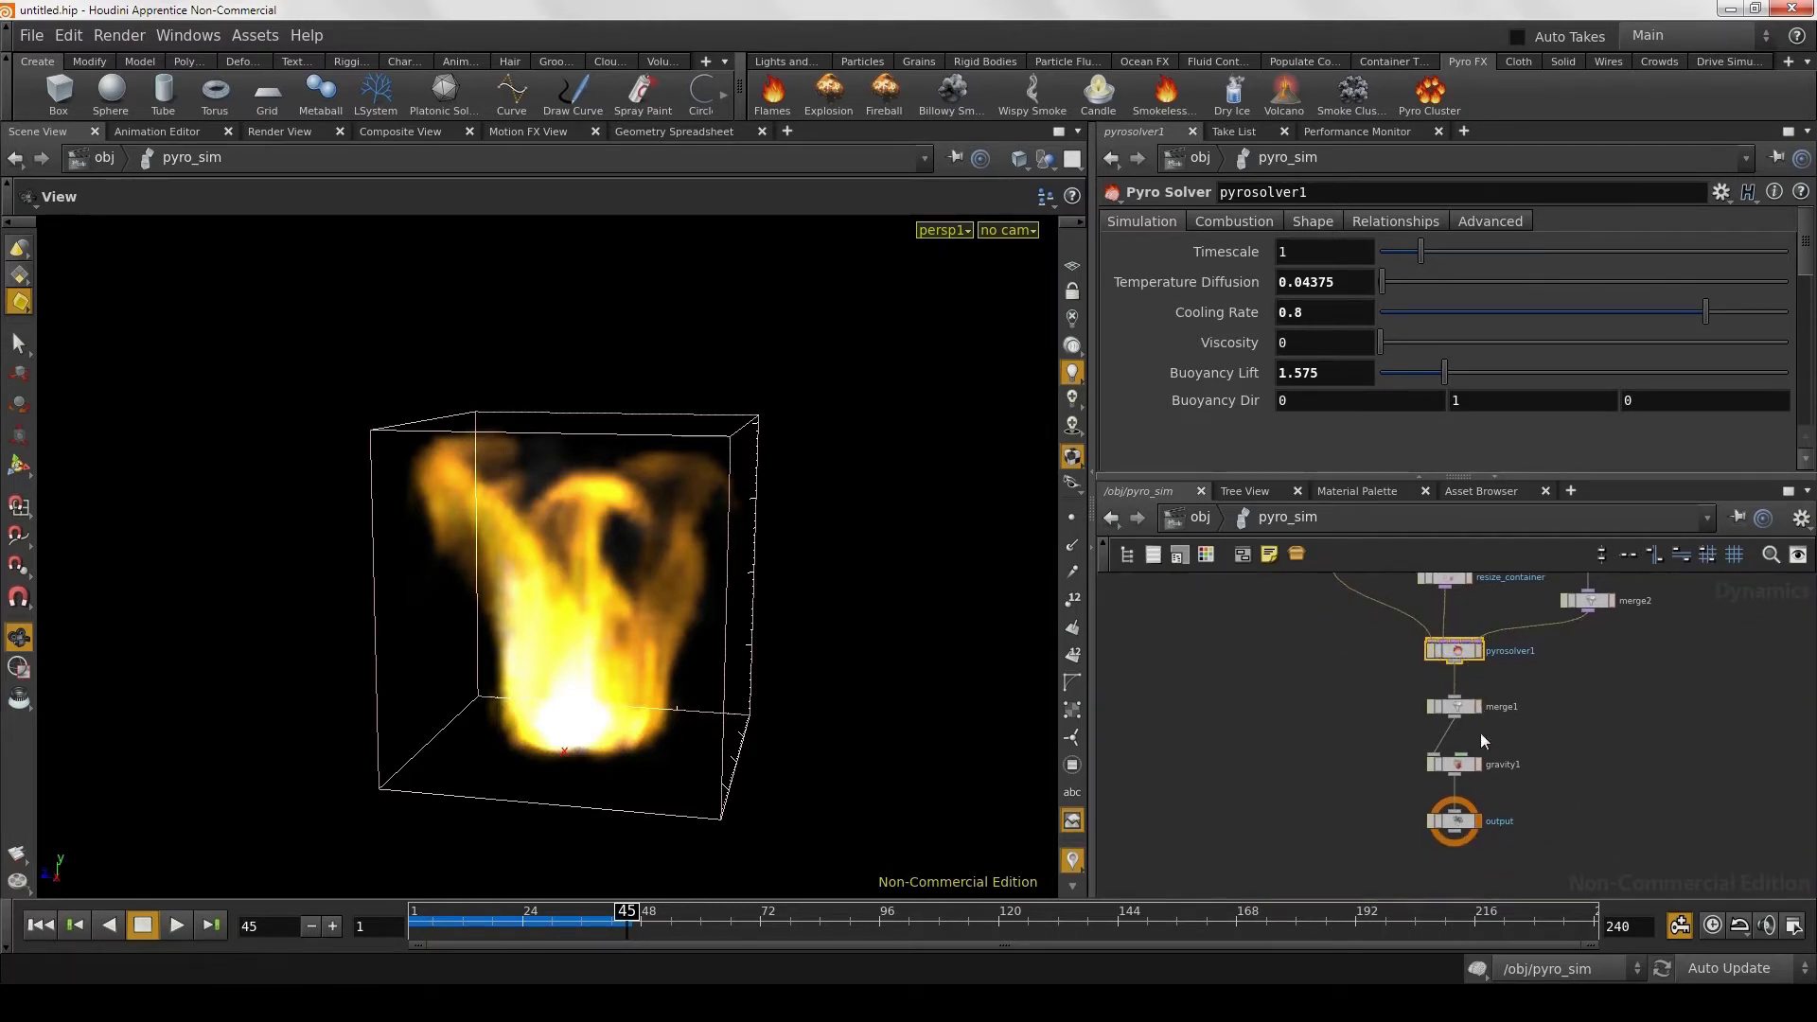
left_click(1457, 765)
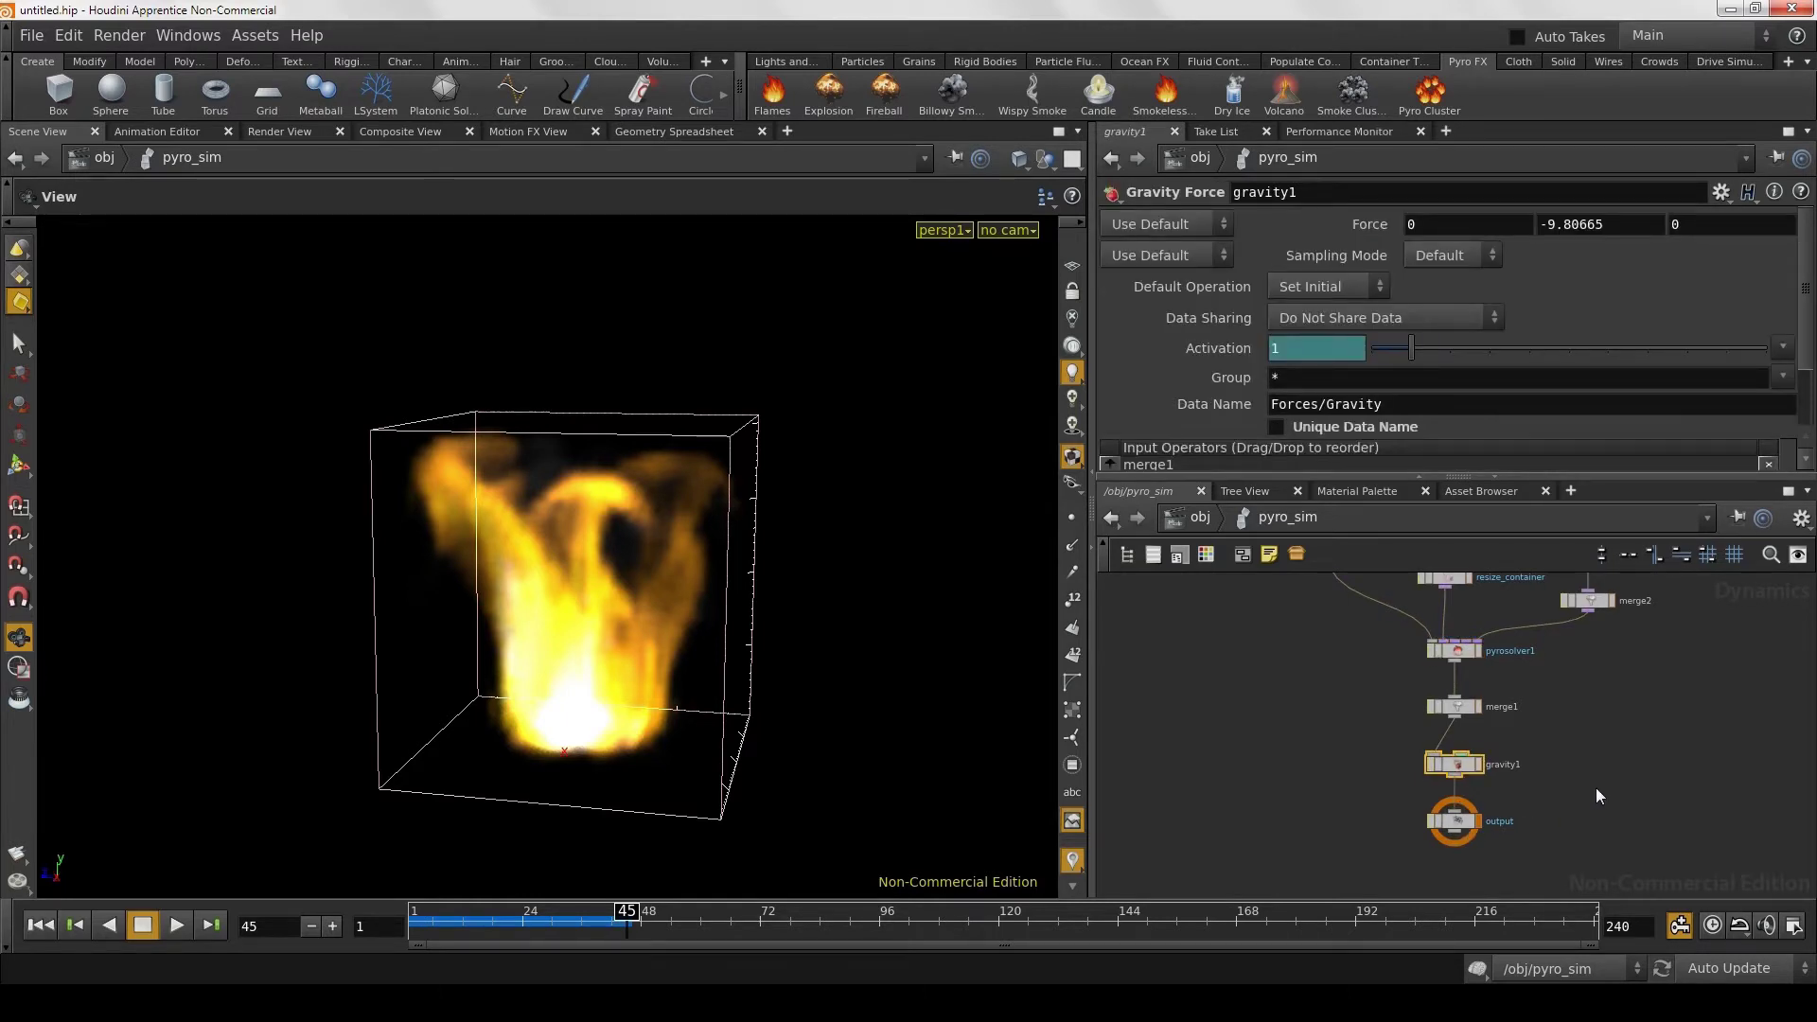
scroll(1596, 787, "down", 2)
scroll(1603, 831, "down", 1)
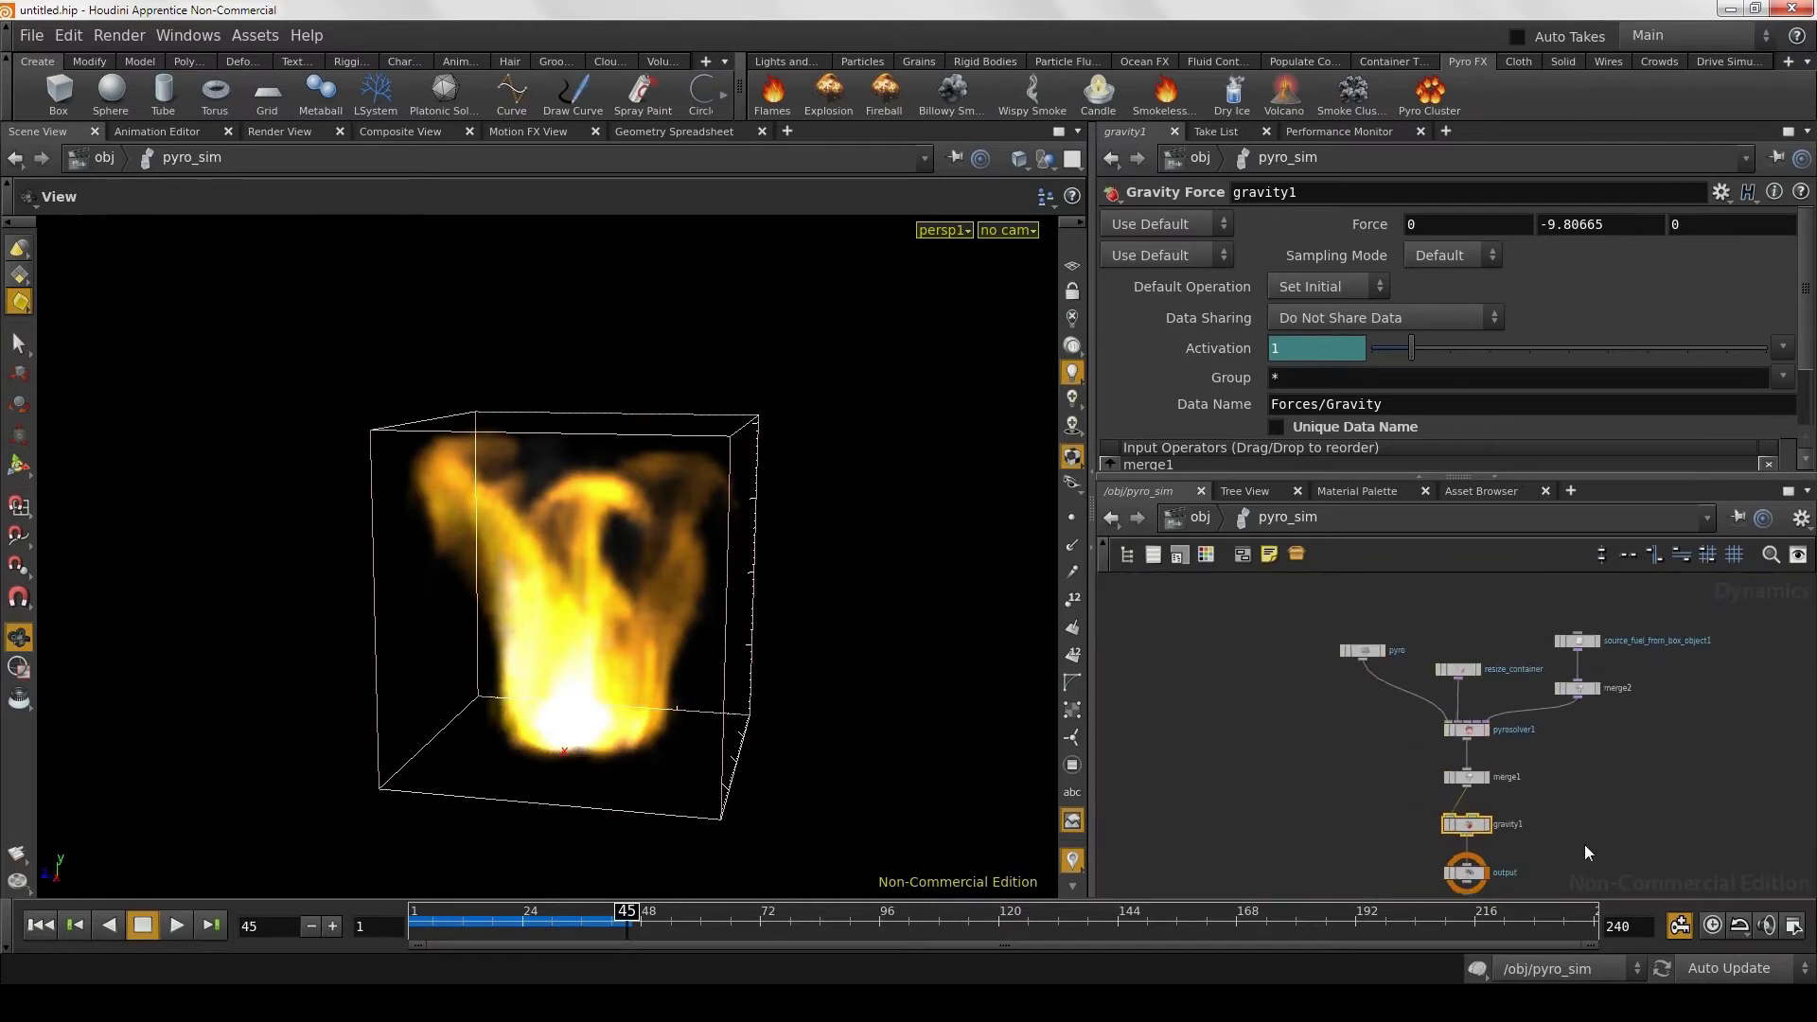
middle_click_drag(1583, 844, 1552, 832)
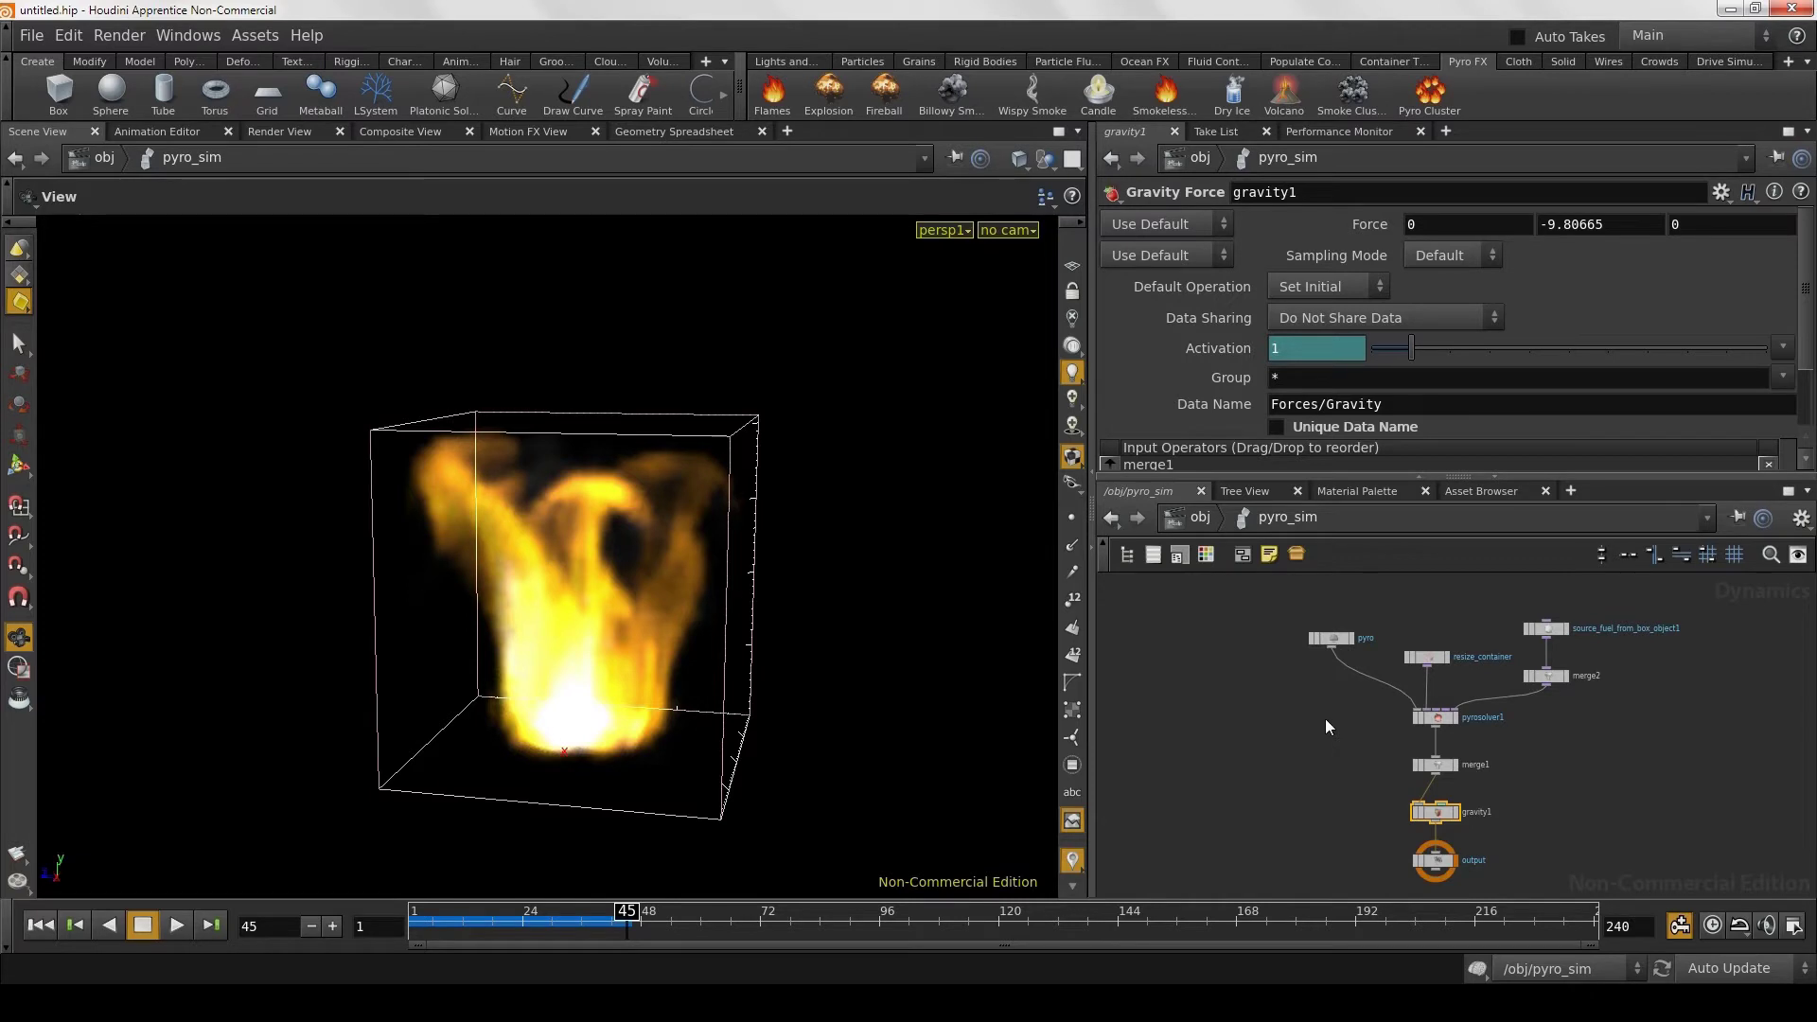
Step: Go back to /obj and select pyro_import to show its transform parameters
left_click(1199, 520)
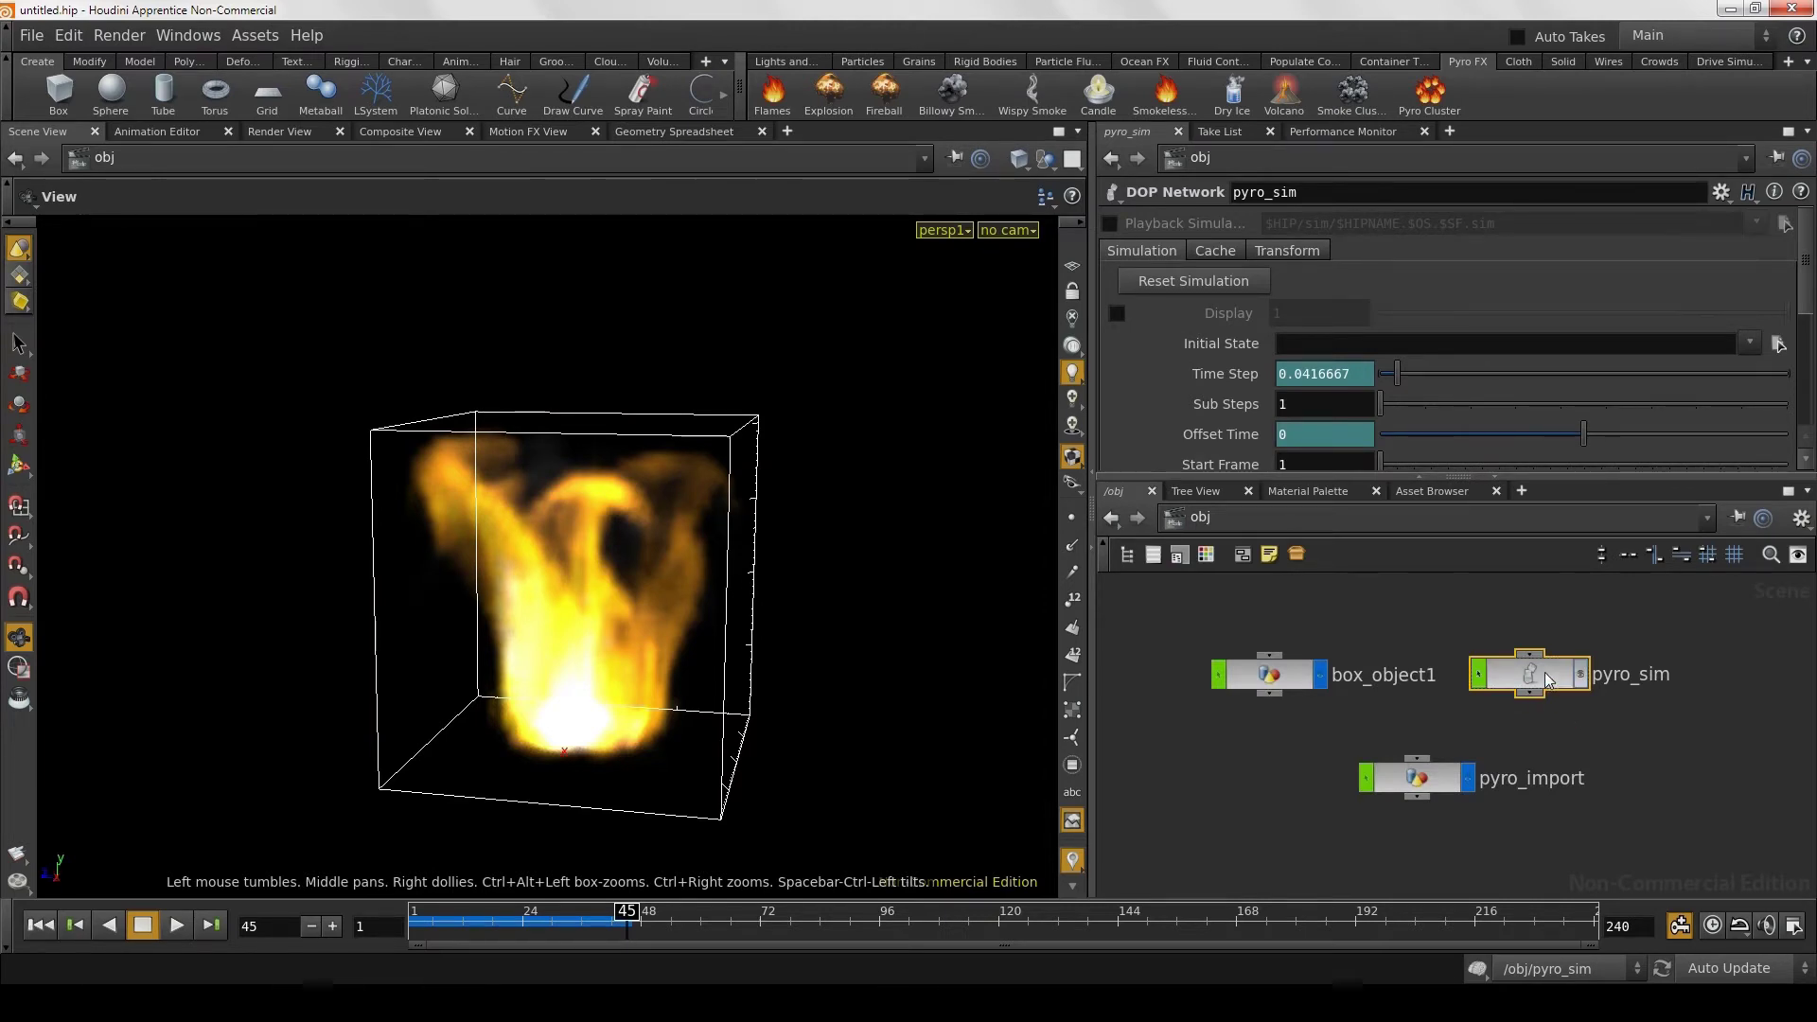
left_click(1408, 781)
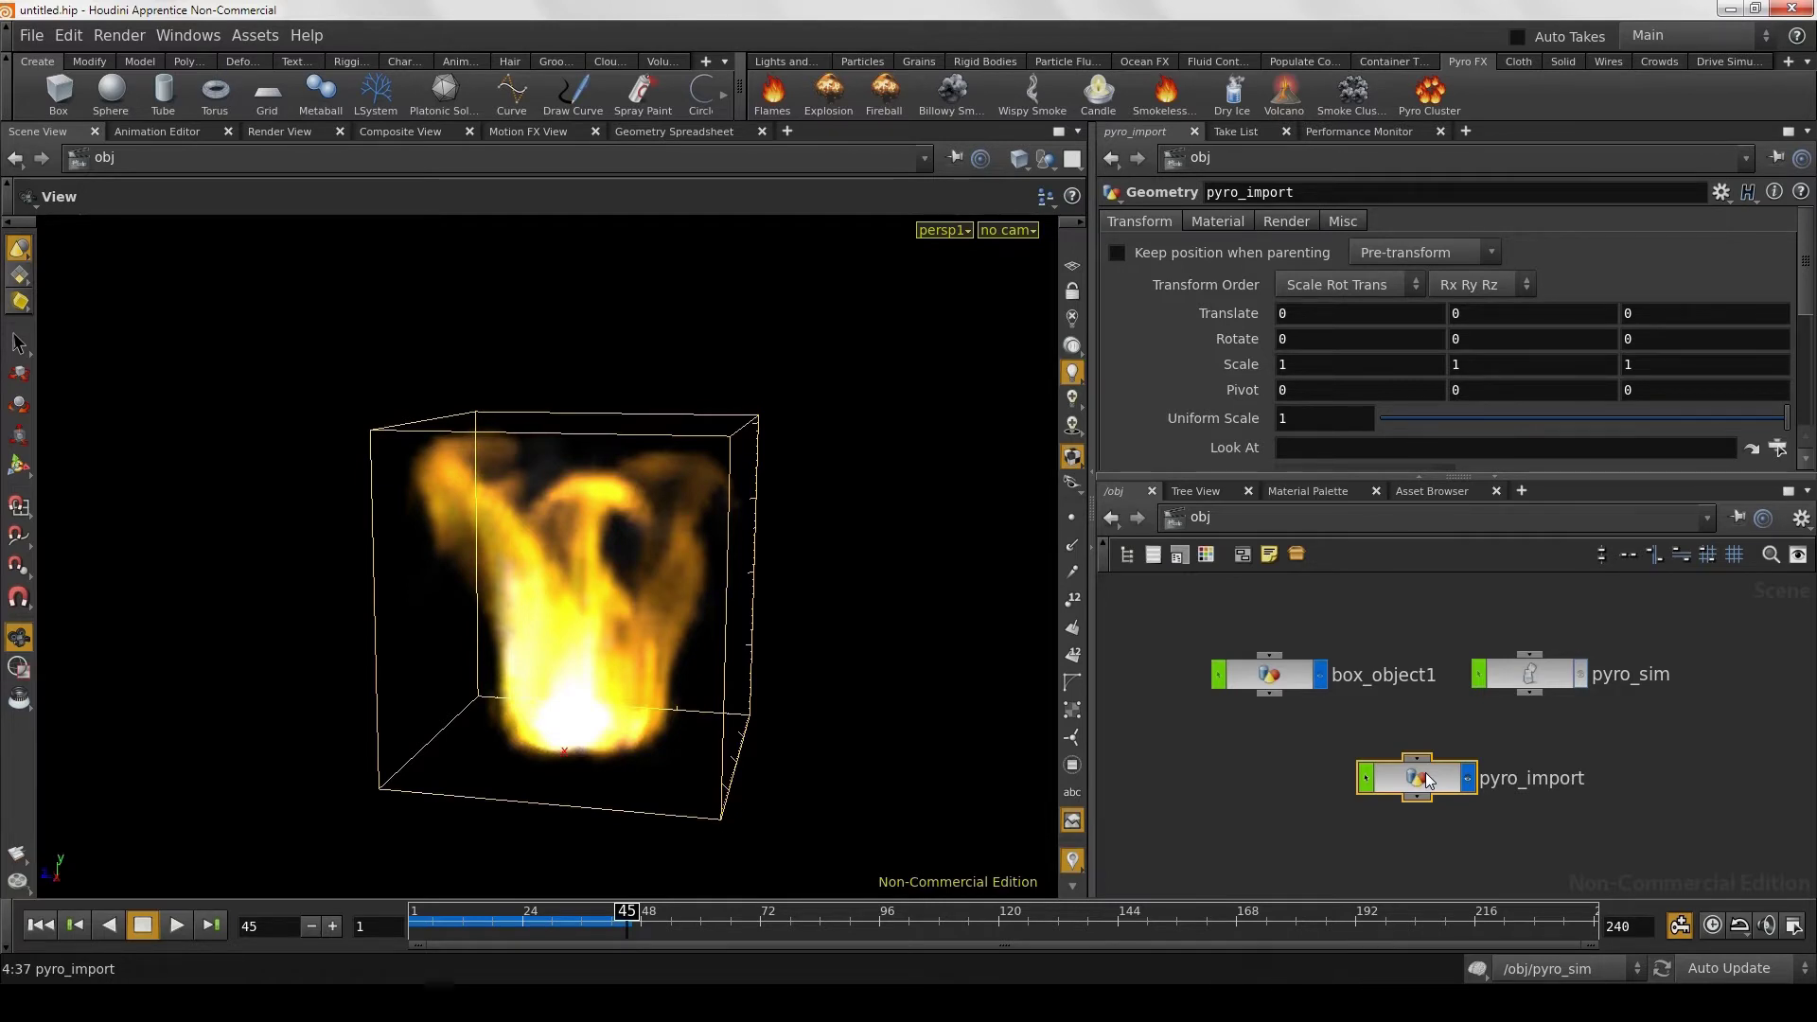
double_click(1425, 779)
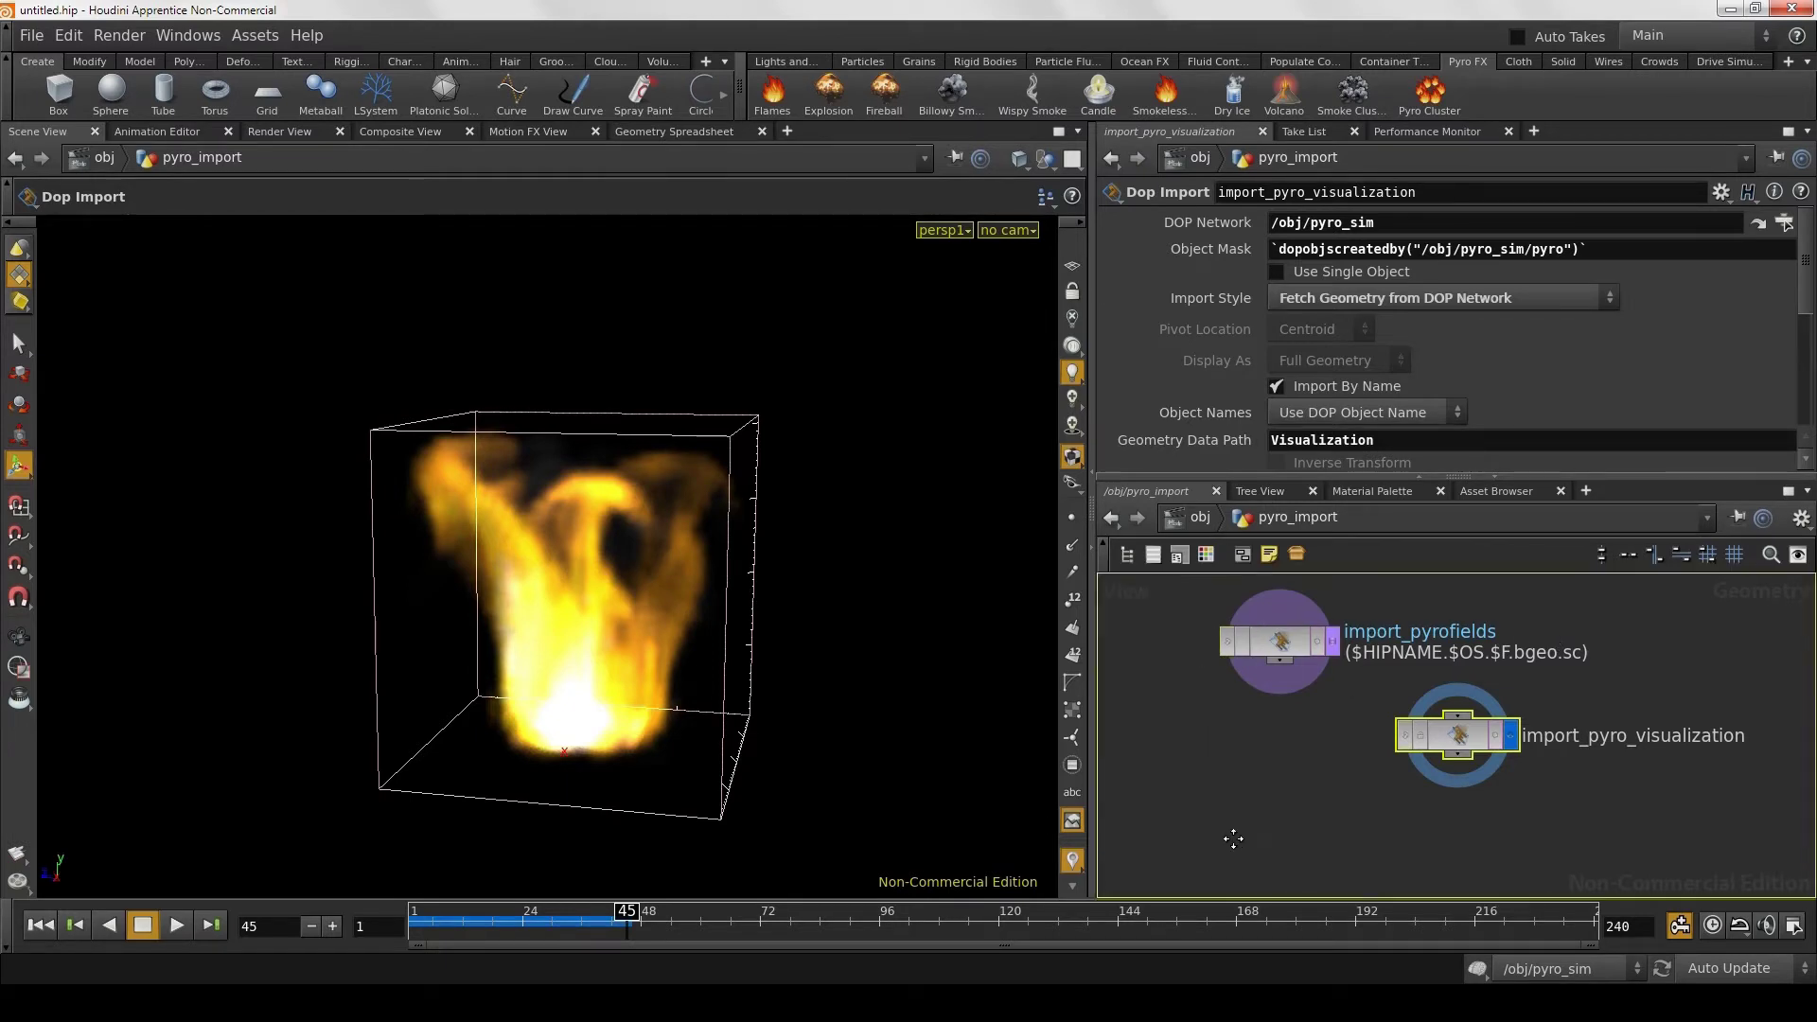
middle_click_drag(1208, 735, 1264, 808)
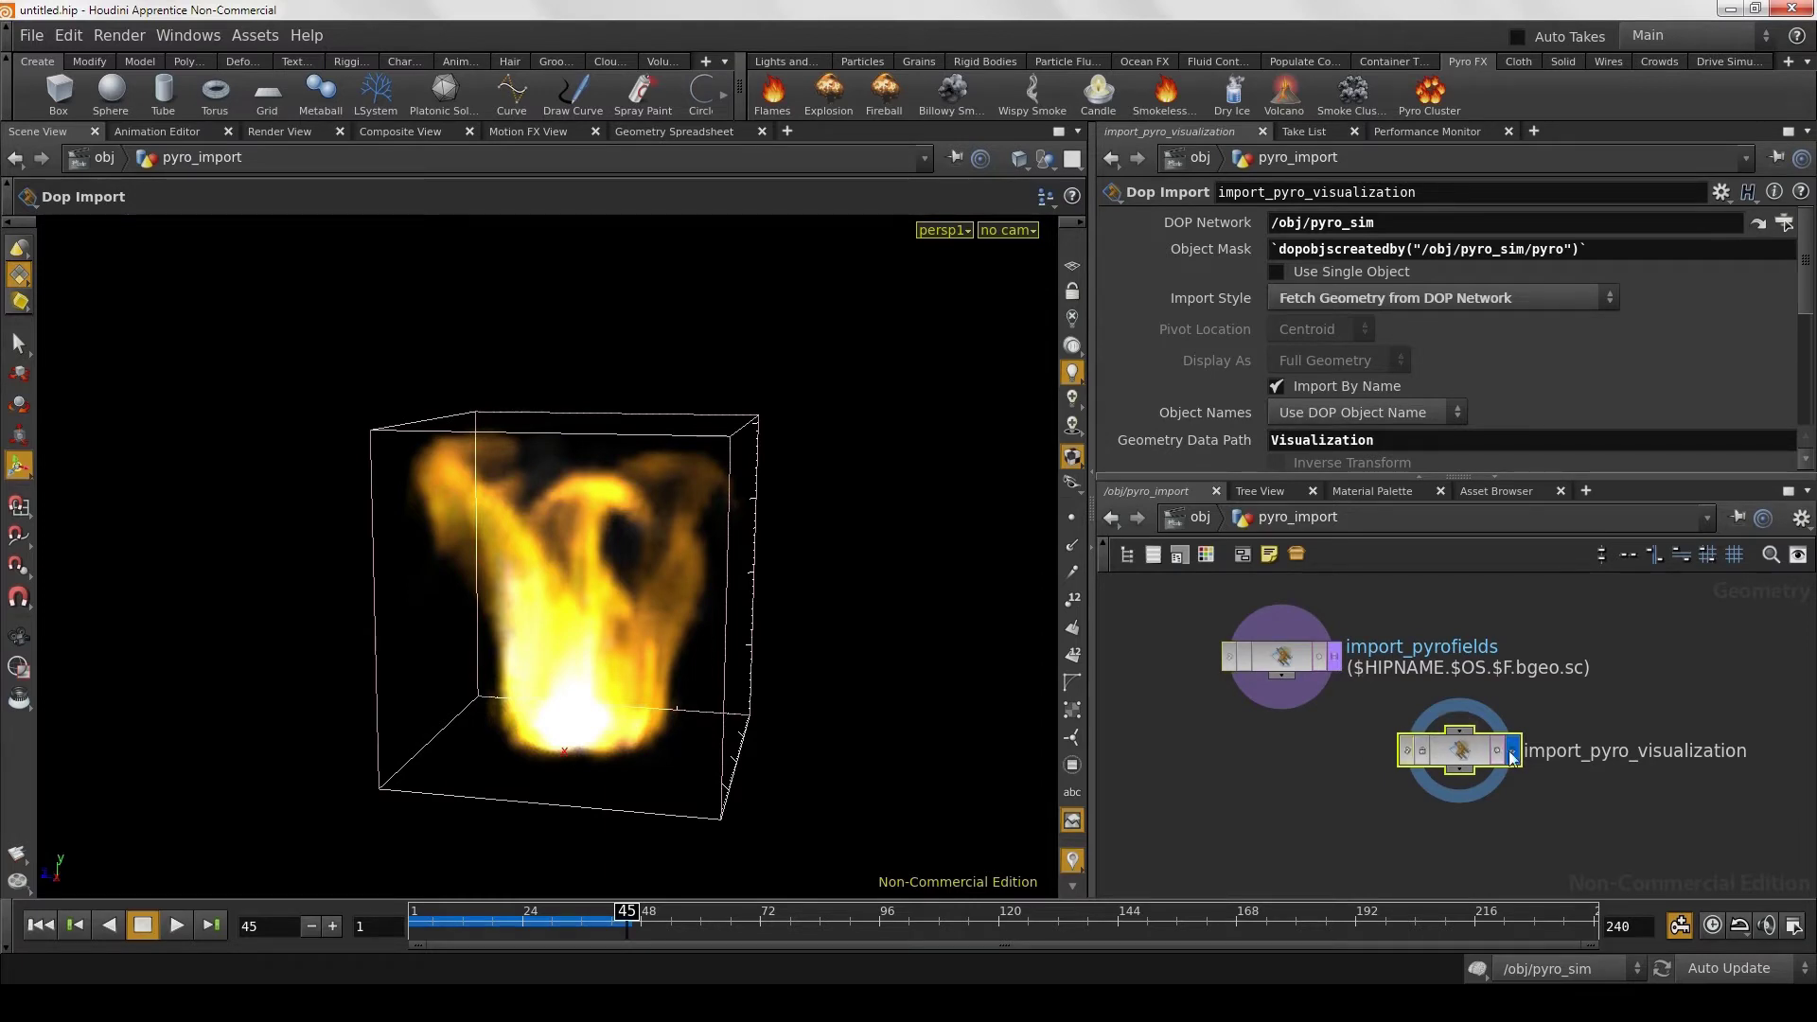
left_click(1335, 655)
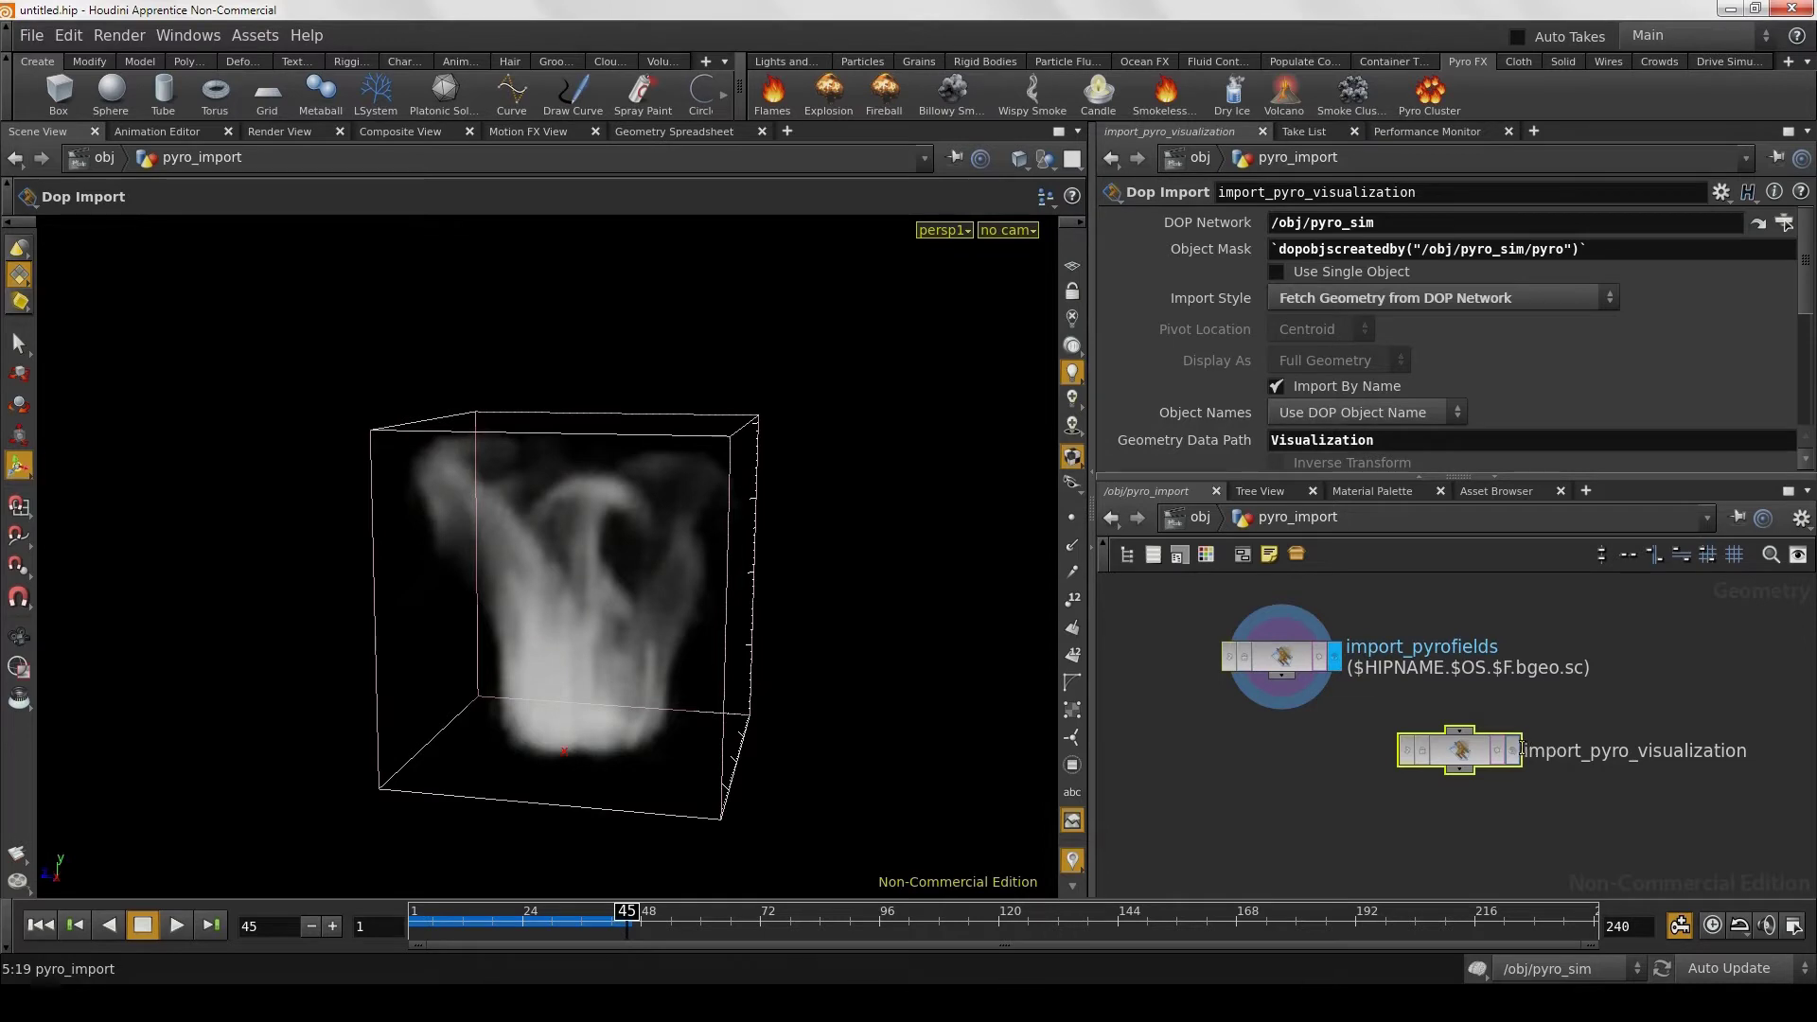
left_click(1511, 750)
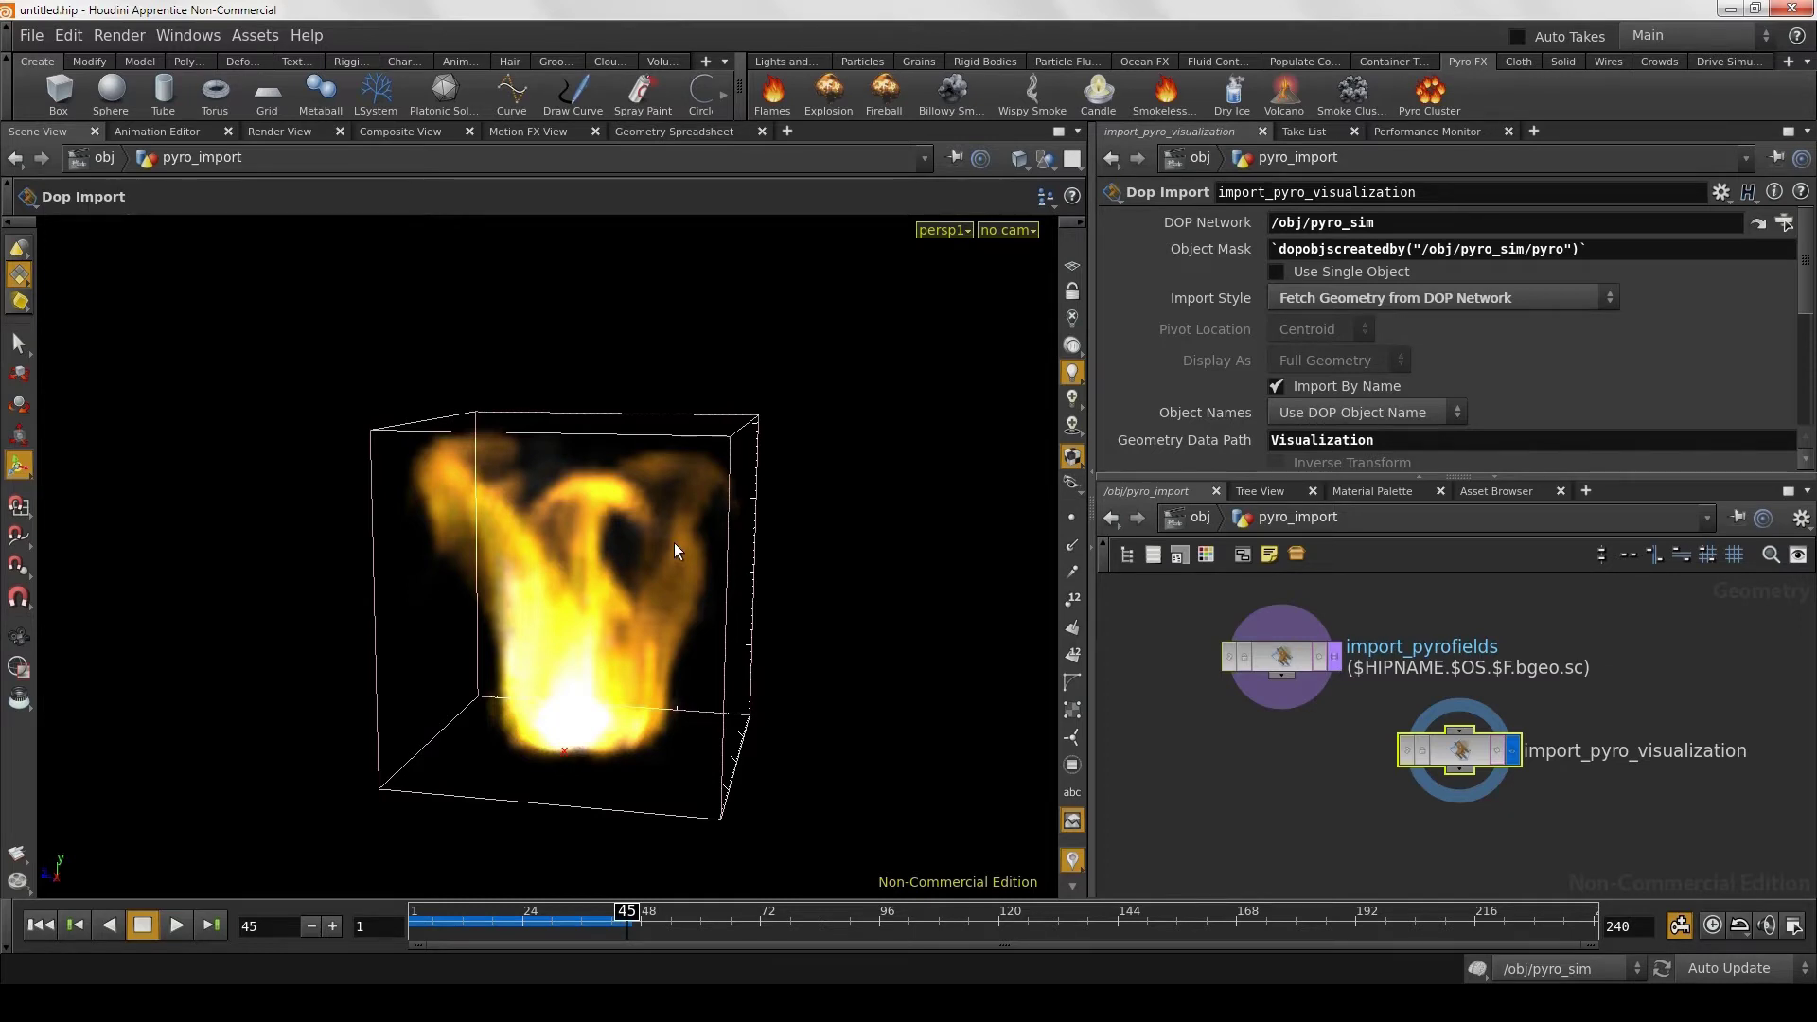
middle_click_drag(1246, 731, 1221, 752)
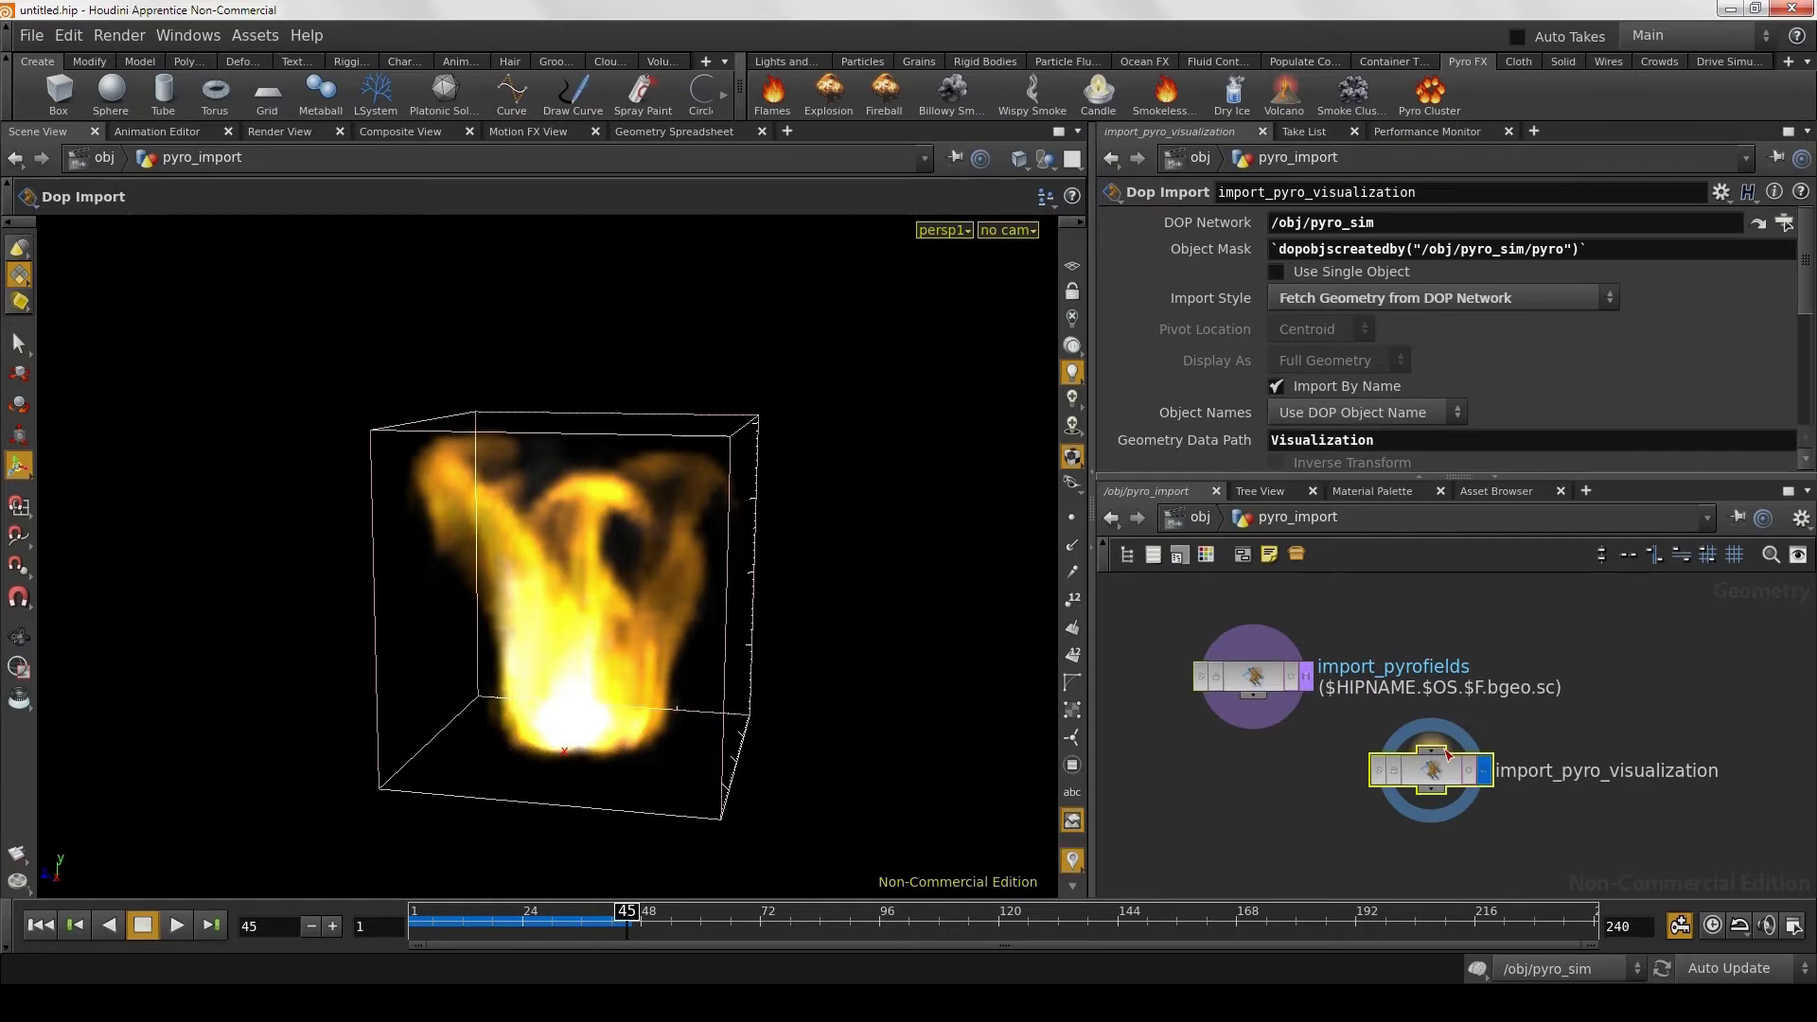
left_click(1304, 676)
left_click_drag(1259, 680, 1266, 652)
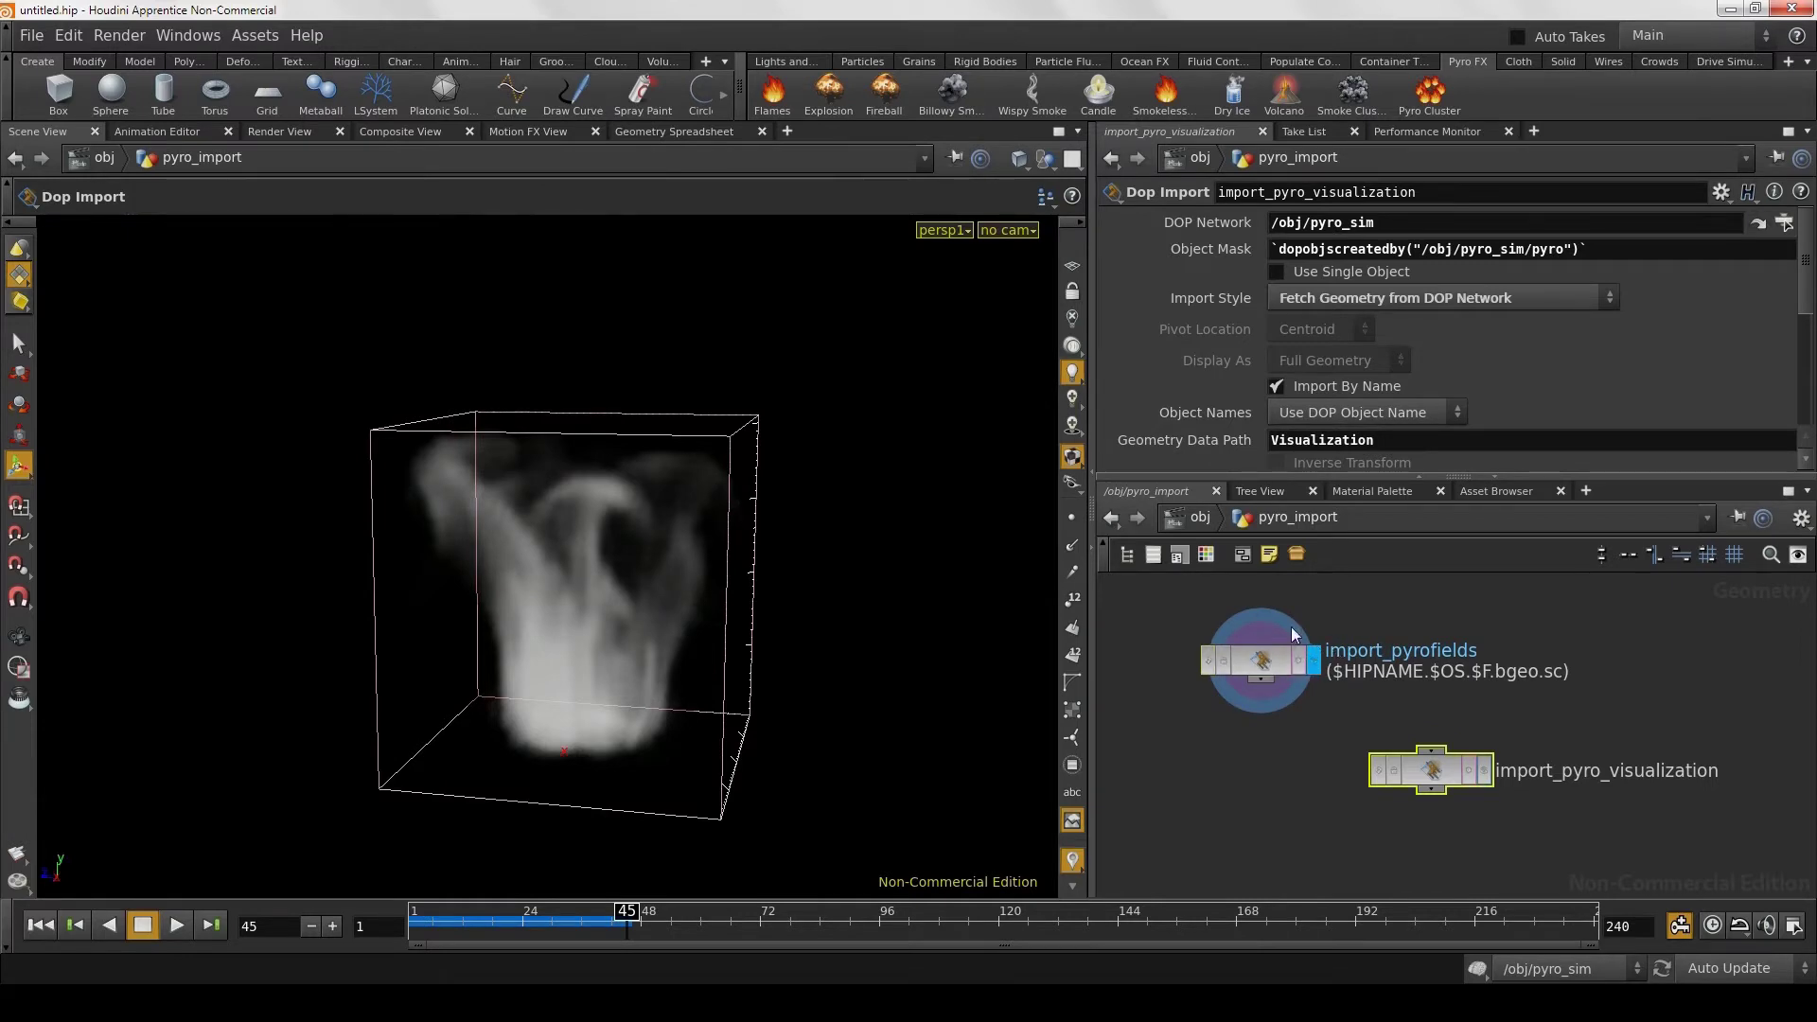
left_click(1484, 771)
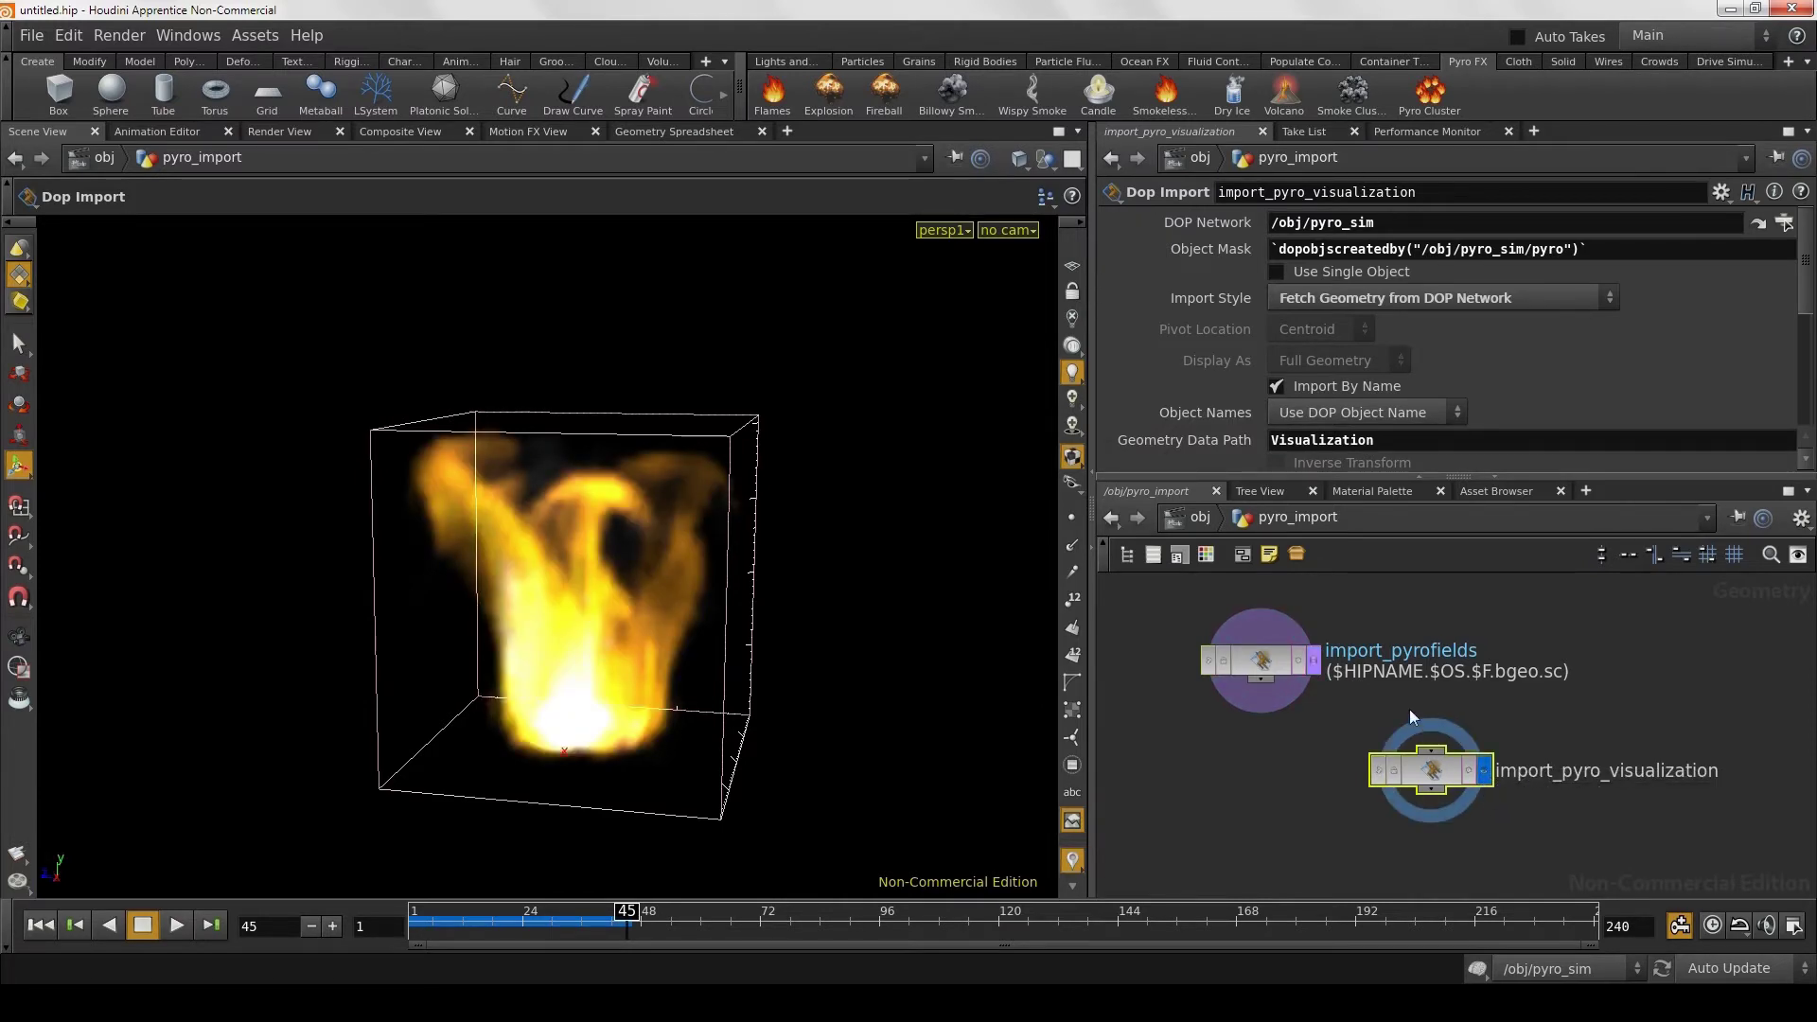
left_click(1315, 662)
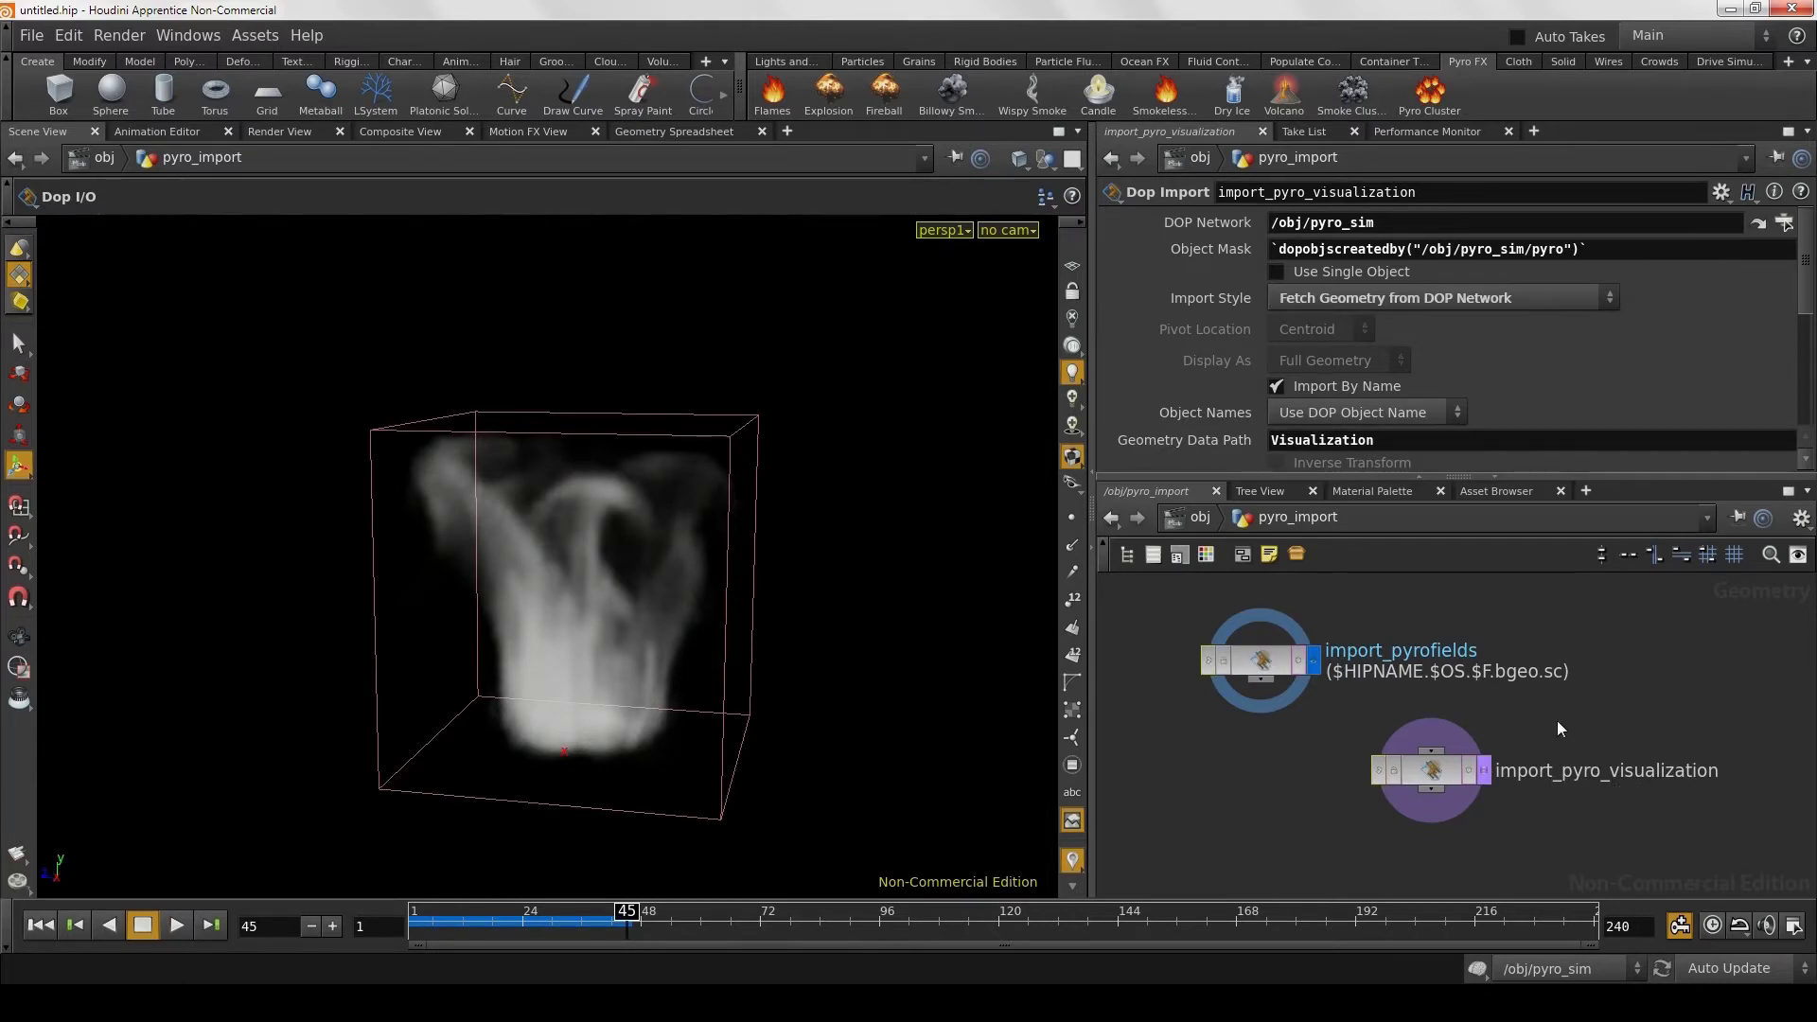
left_click(1484, 769)
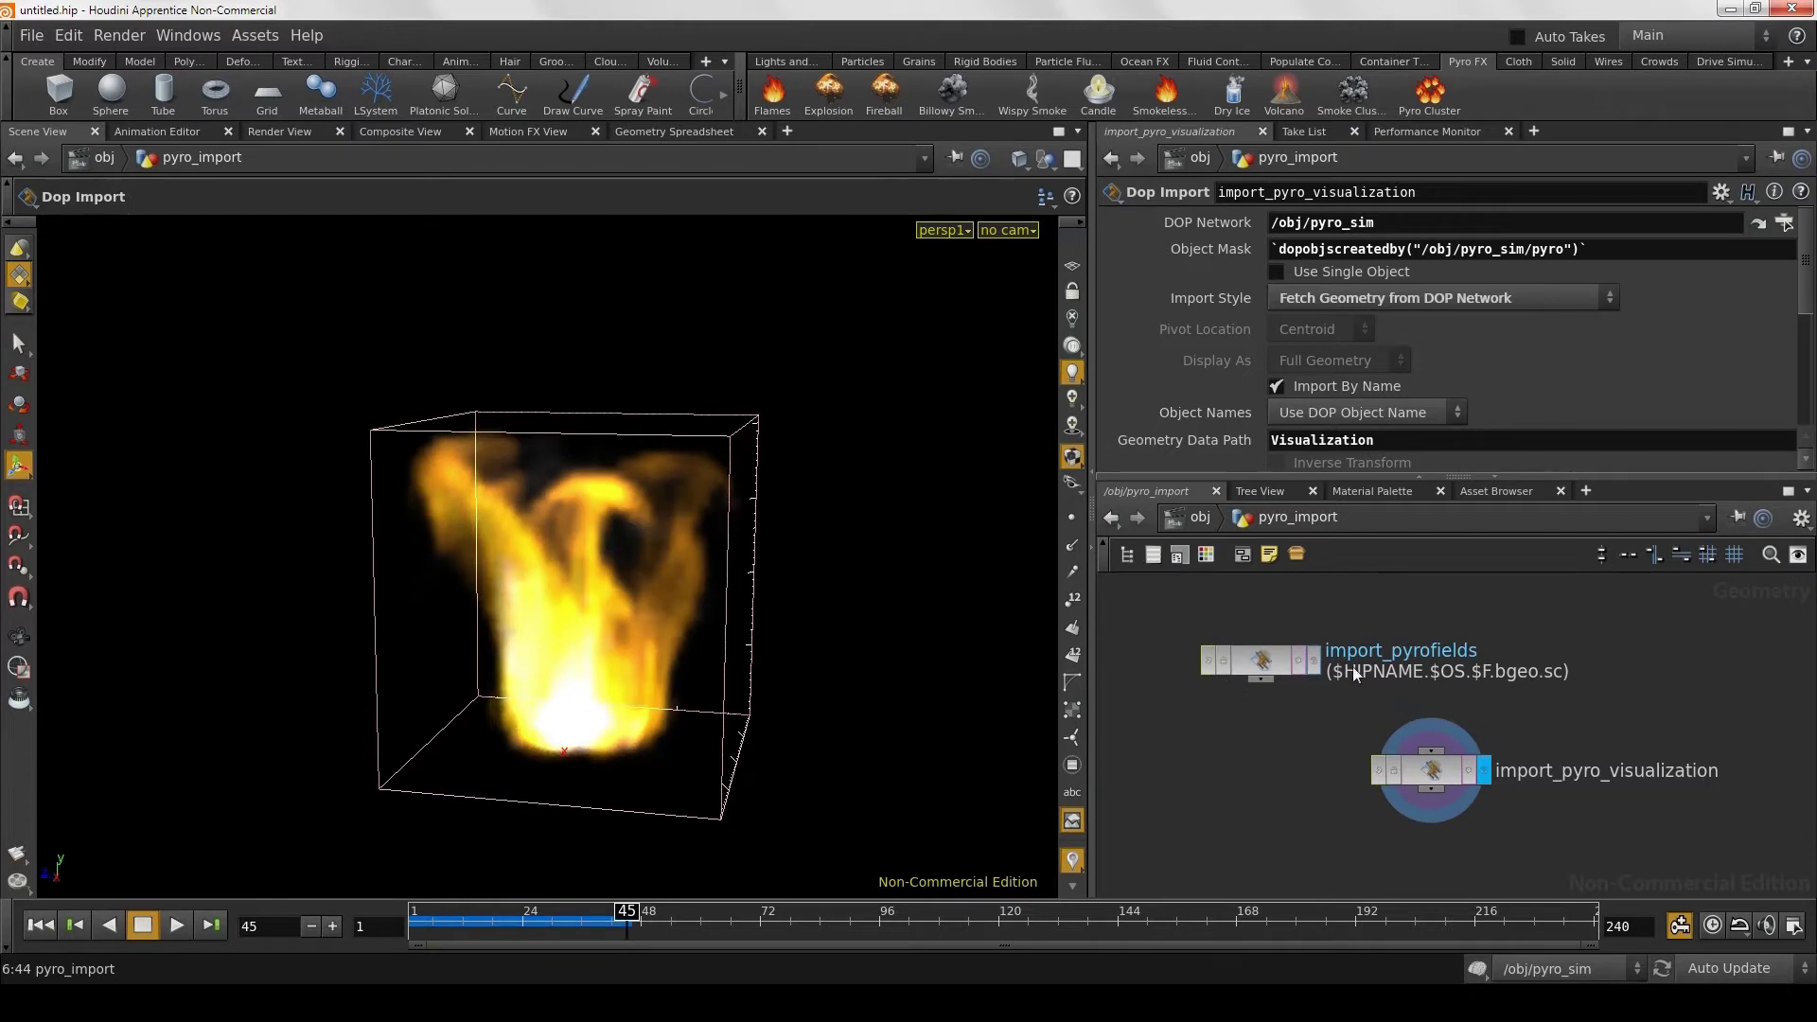
left_click(1315, 659)
left_click(1484, 769)
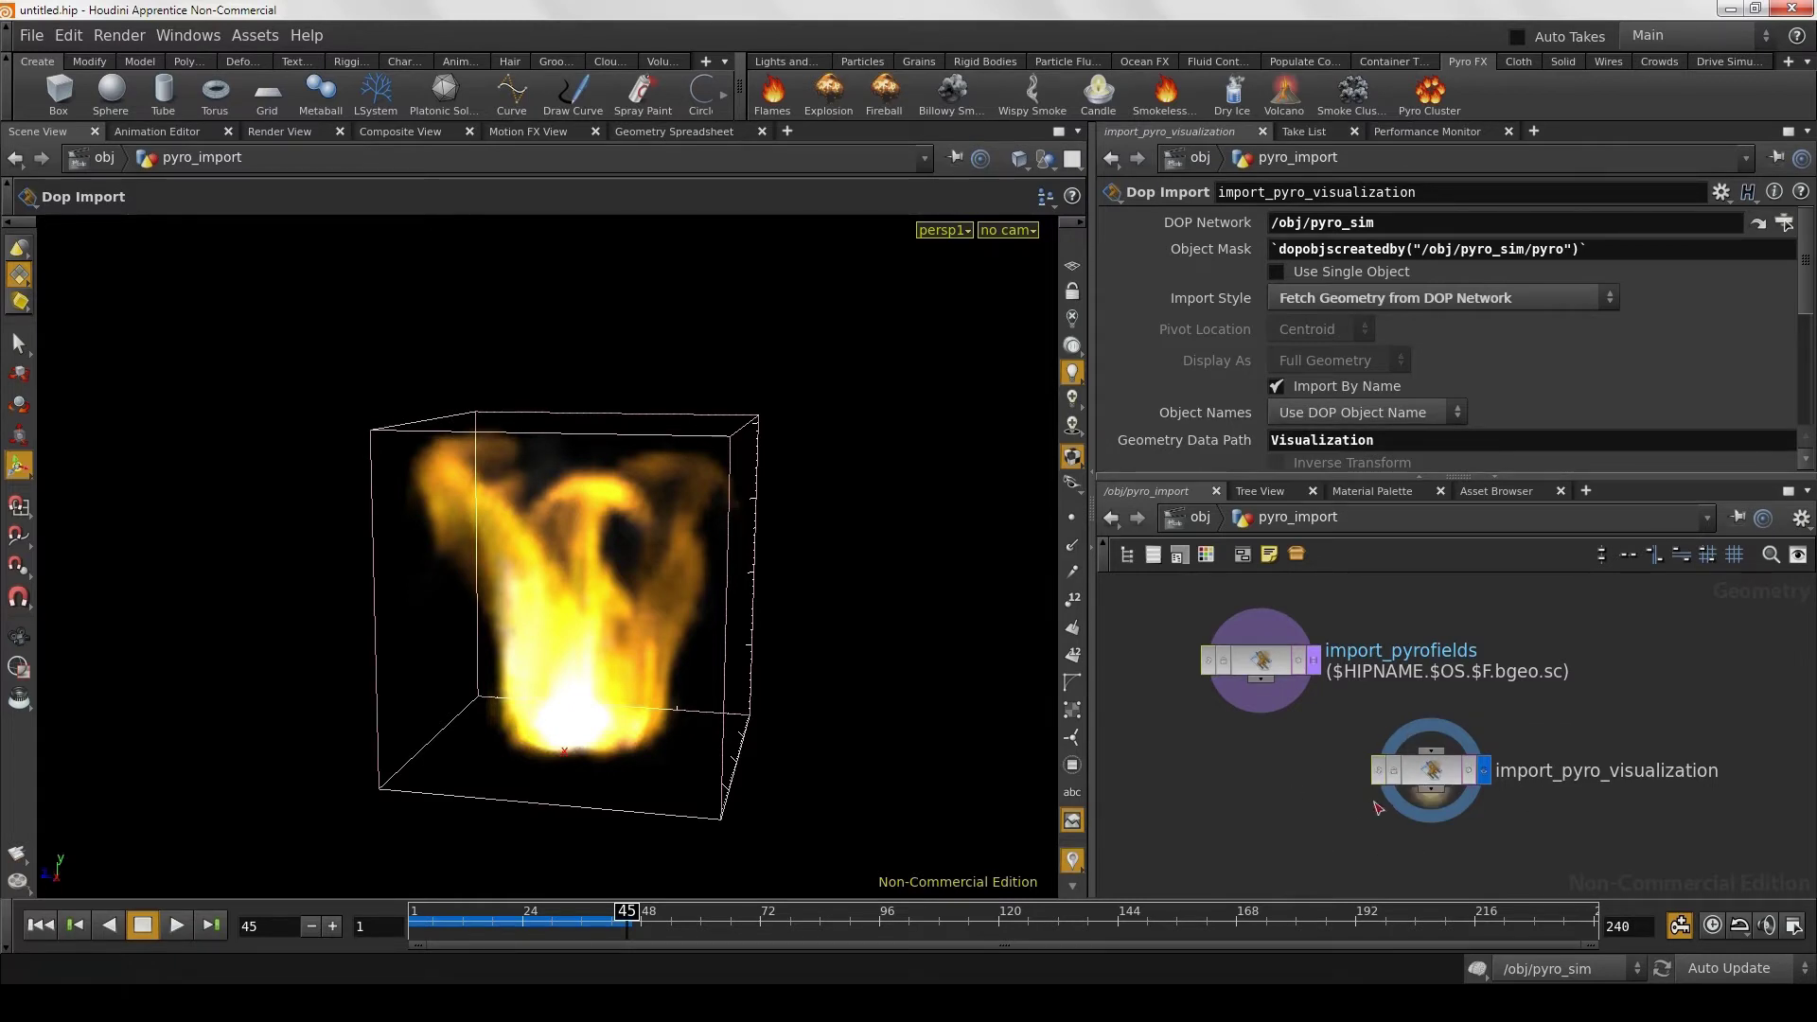
left_click_drag(1430, 777, 1446, 796)
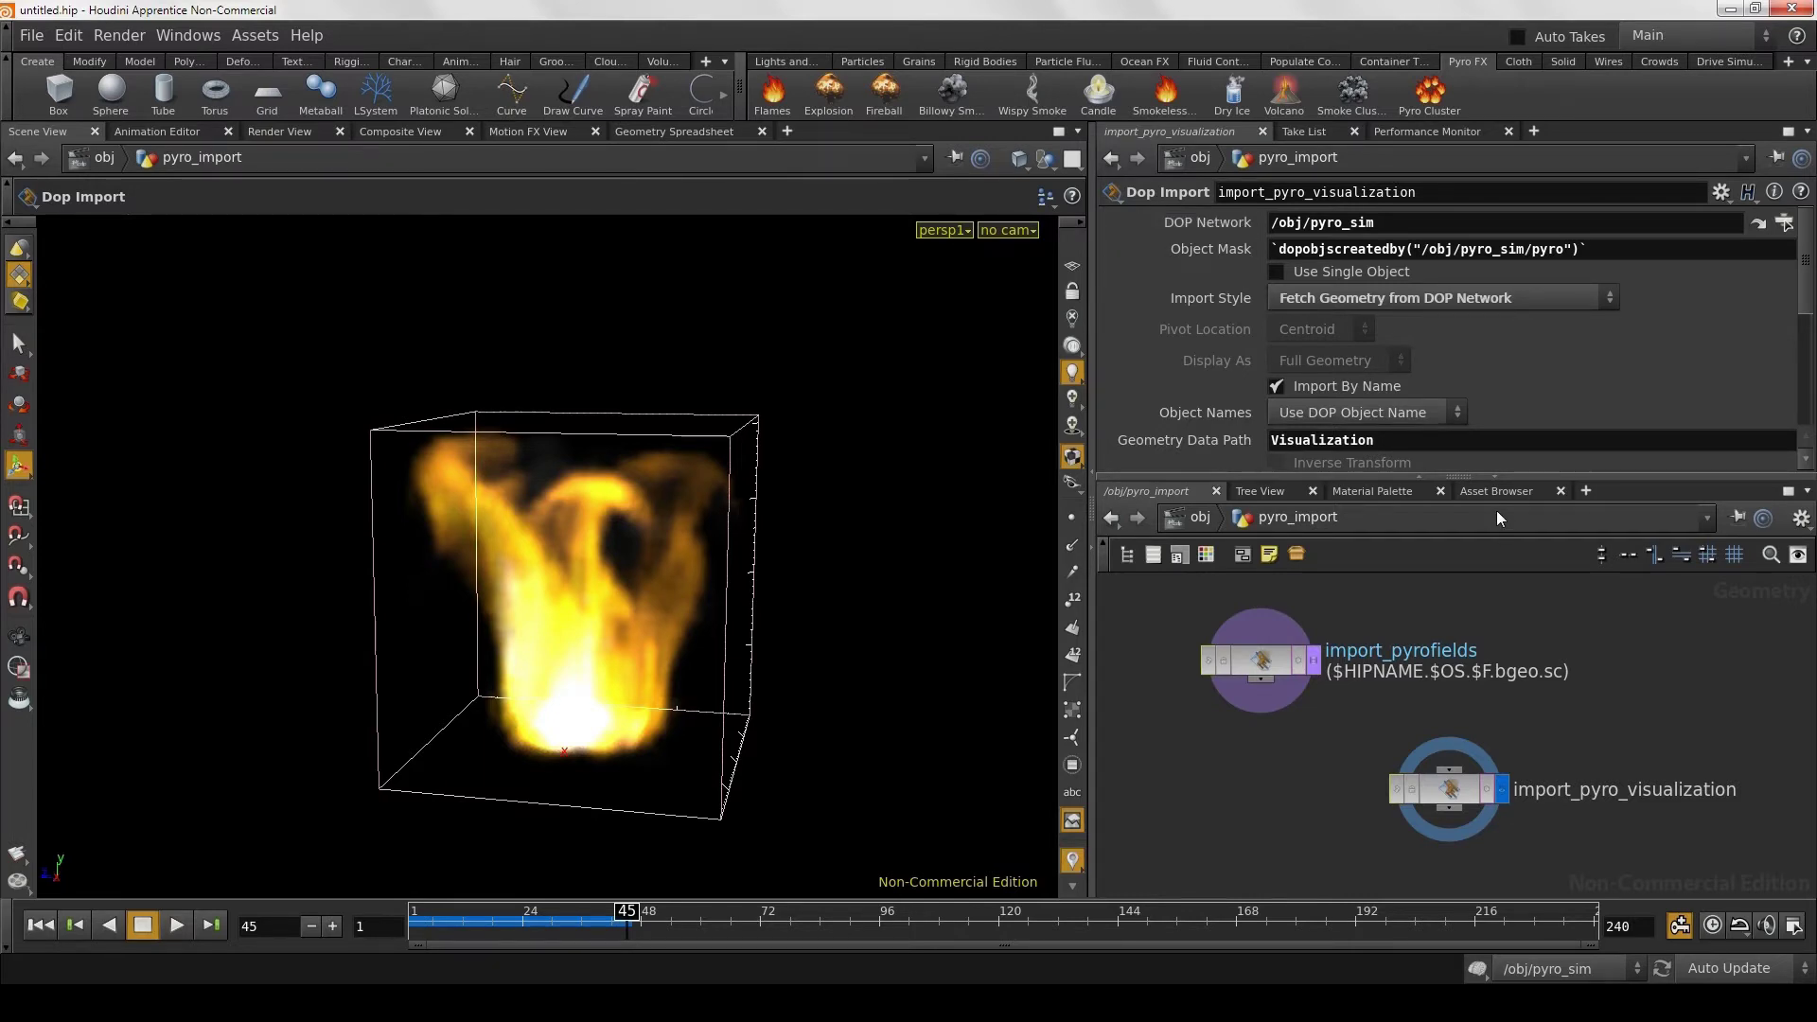
left_click(1655, 555)
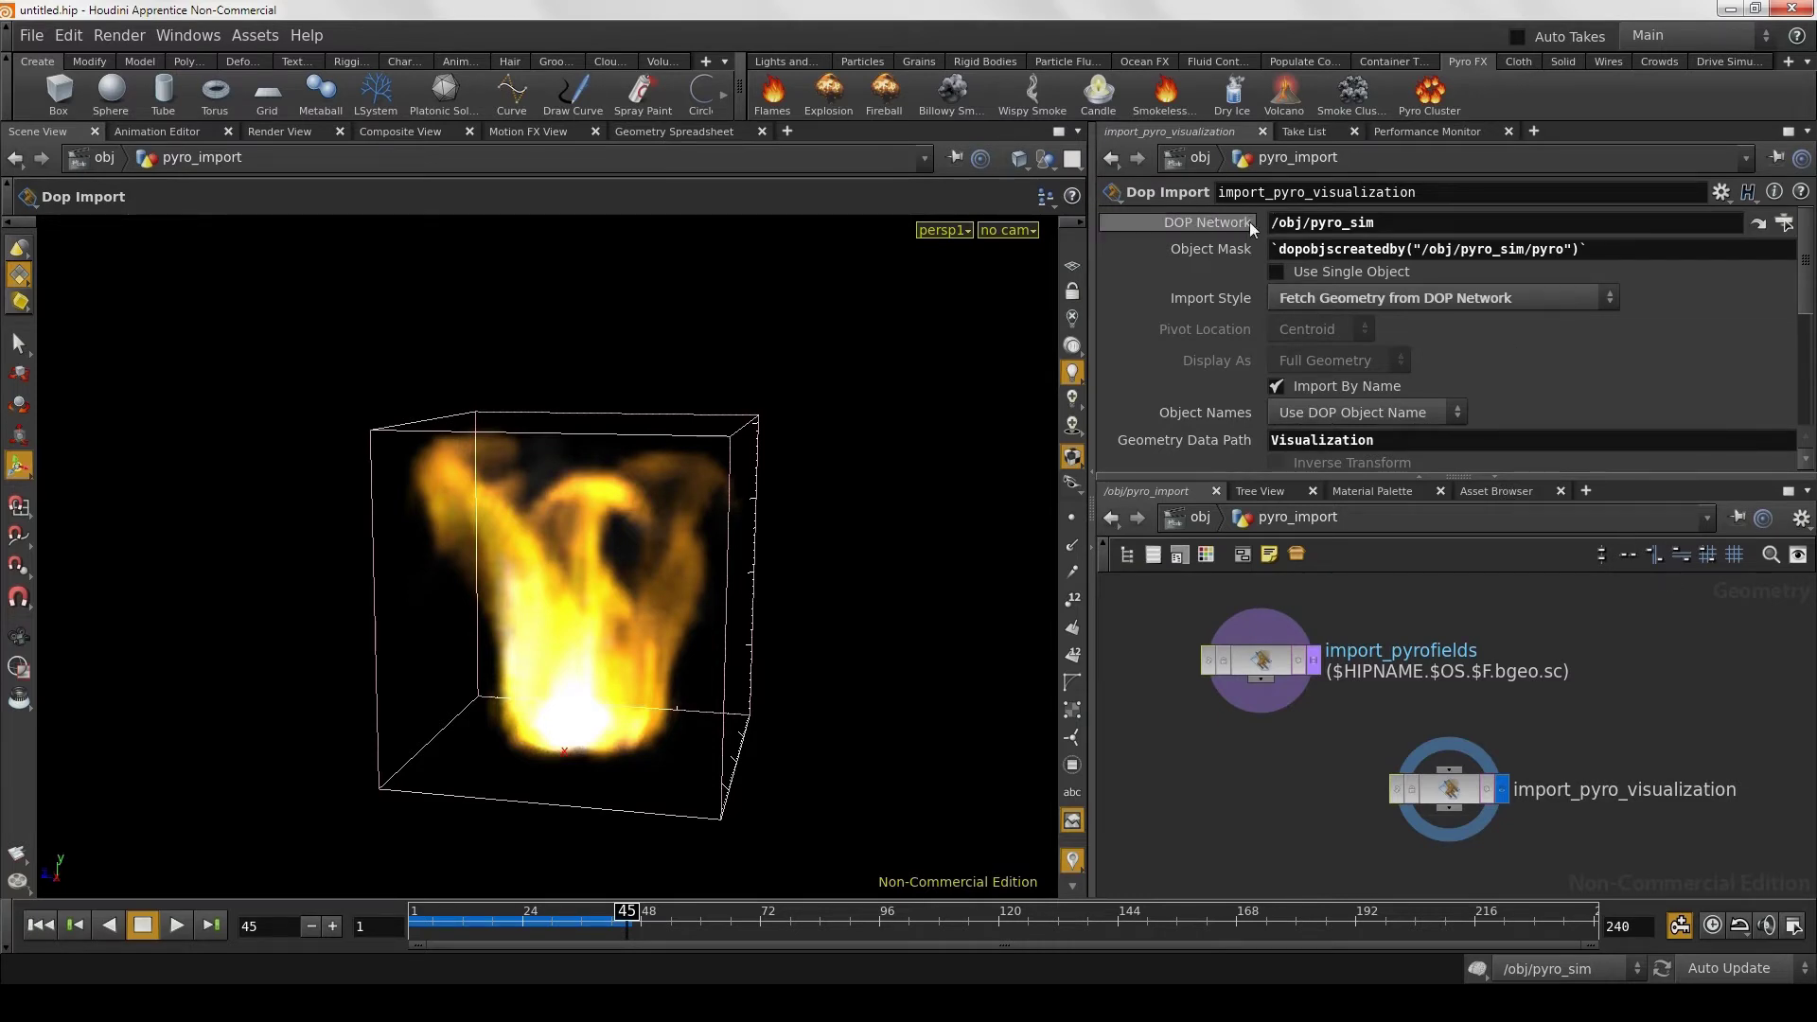
mouse_move(1275, 222)
left_mouse_down()
mouse_move(1394, 220)
mouse_move(1309, 222)
left_mouse_up()
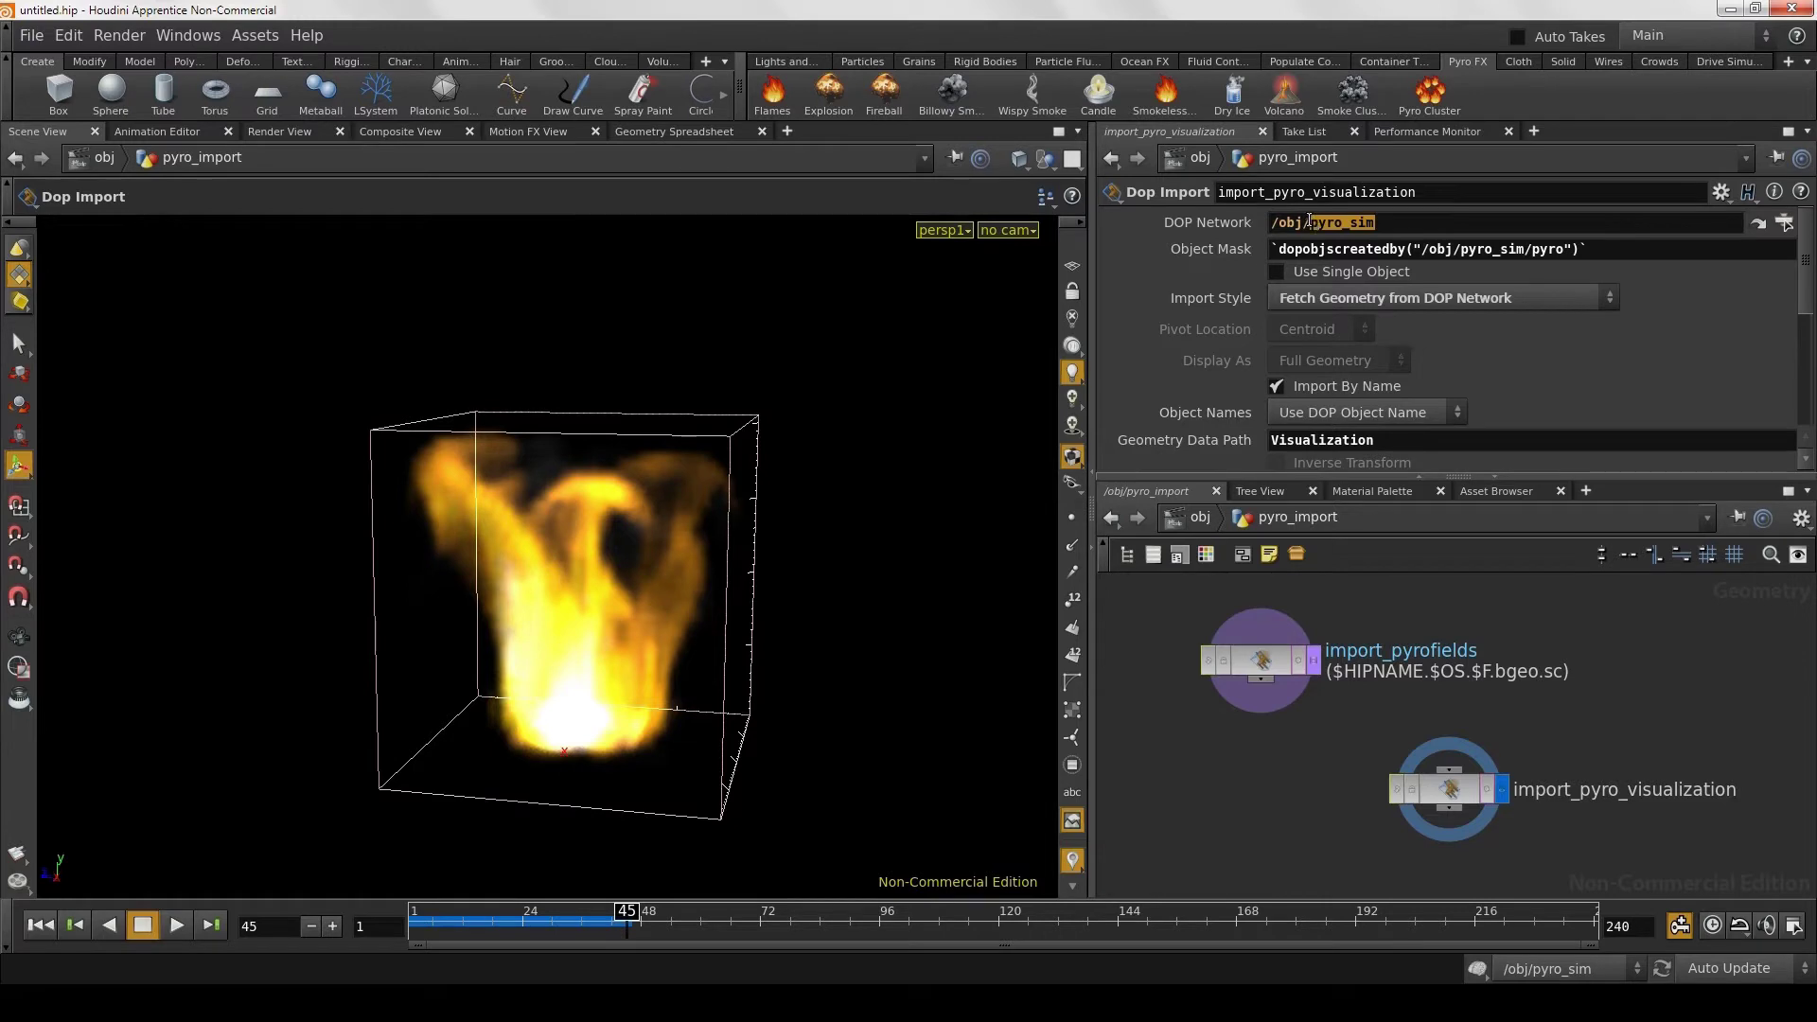
left_click(1407, 221)
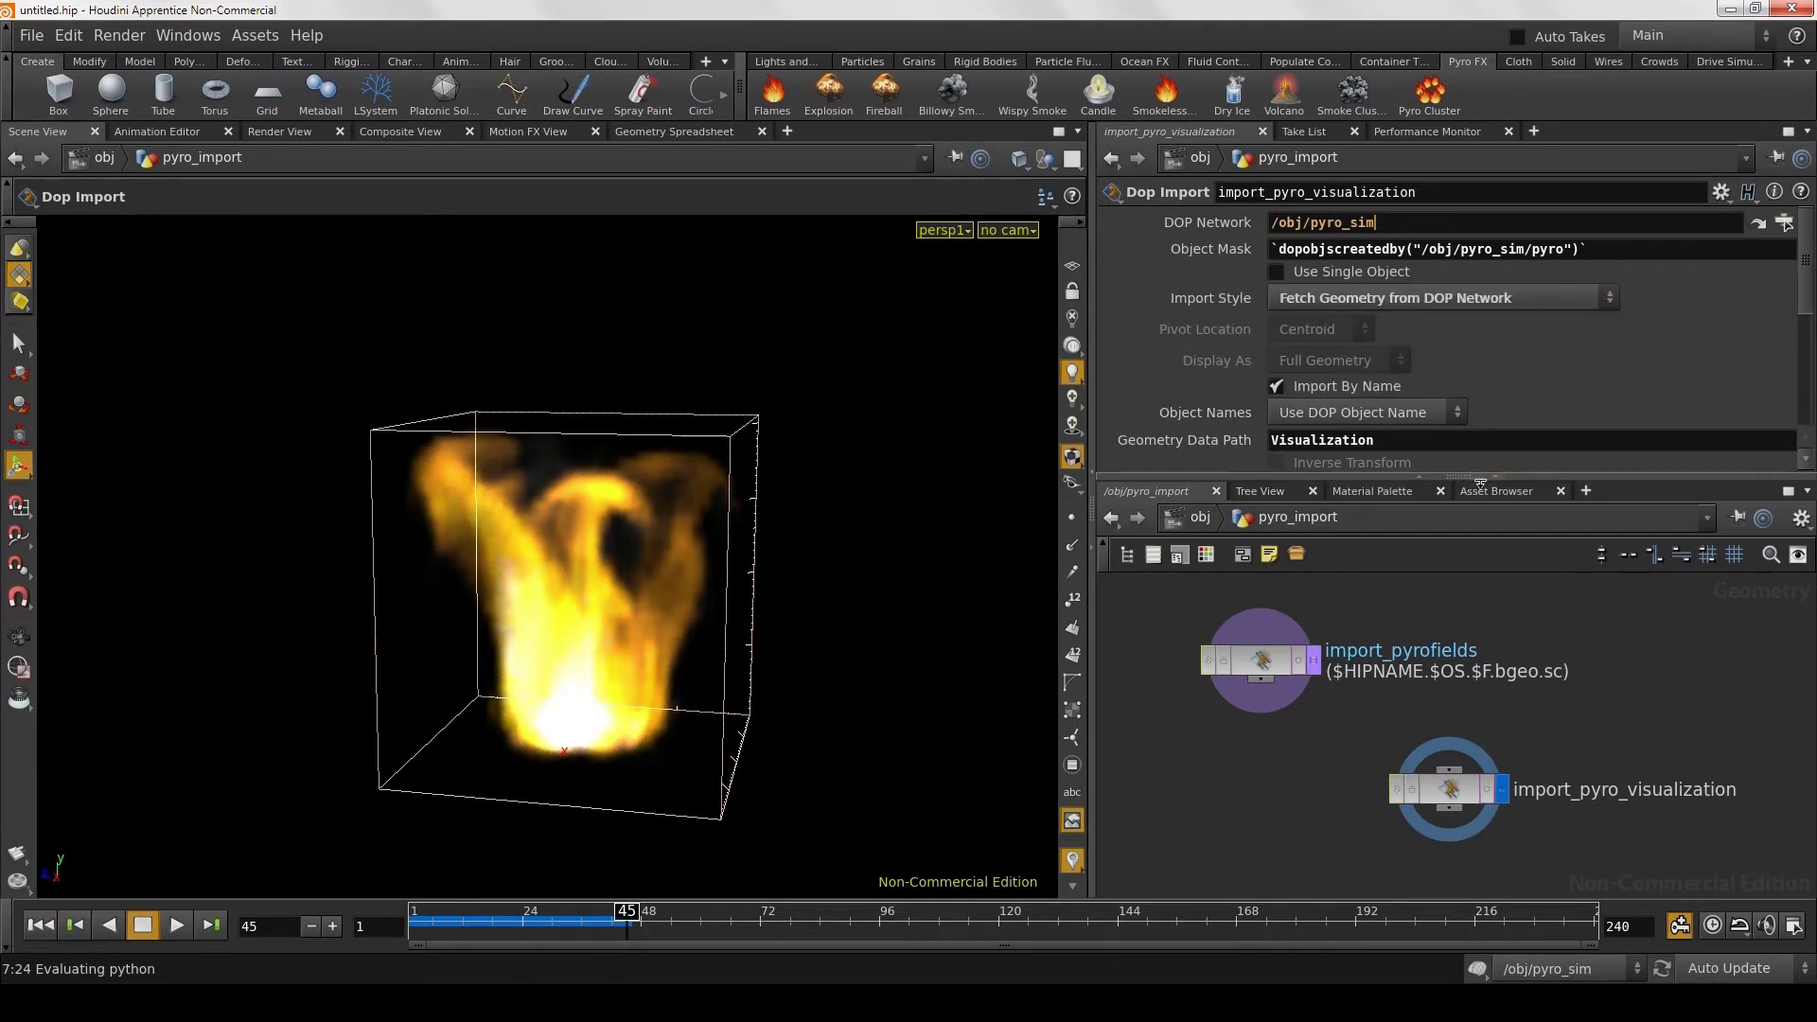
Step: Select import_pyrofields, highlight its /obj/pyro_sim DOP Network path and scroll the Fields list
left_click(1268, 664)
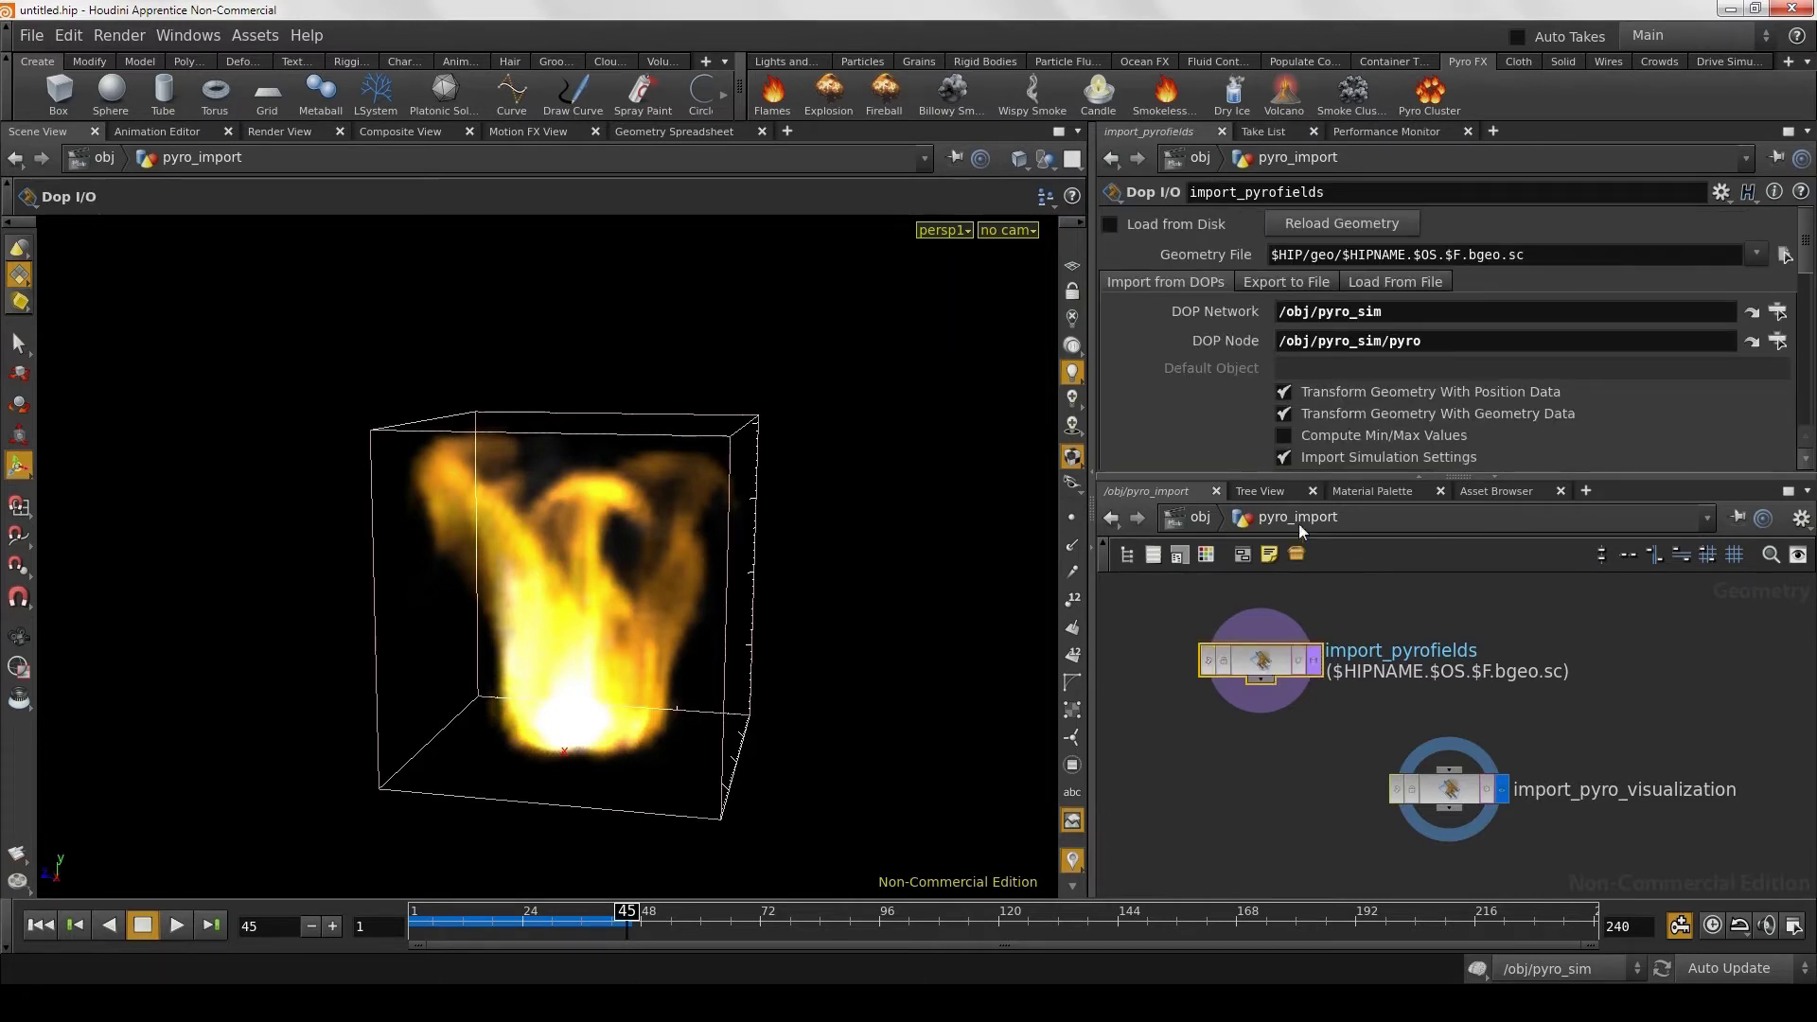
left_click(1404, 317)
left_click_drag(1405, 318, 1267, 313)
scroll(1755, 347, "down", 3)
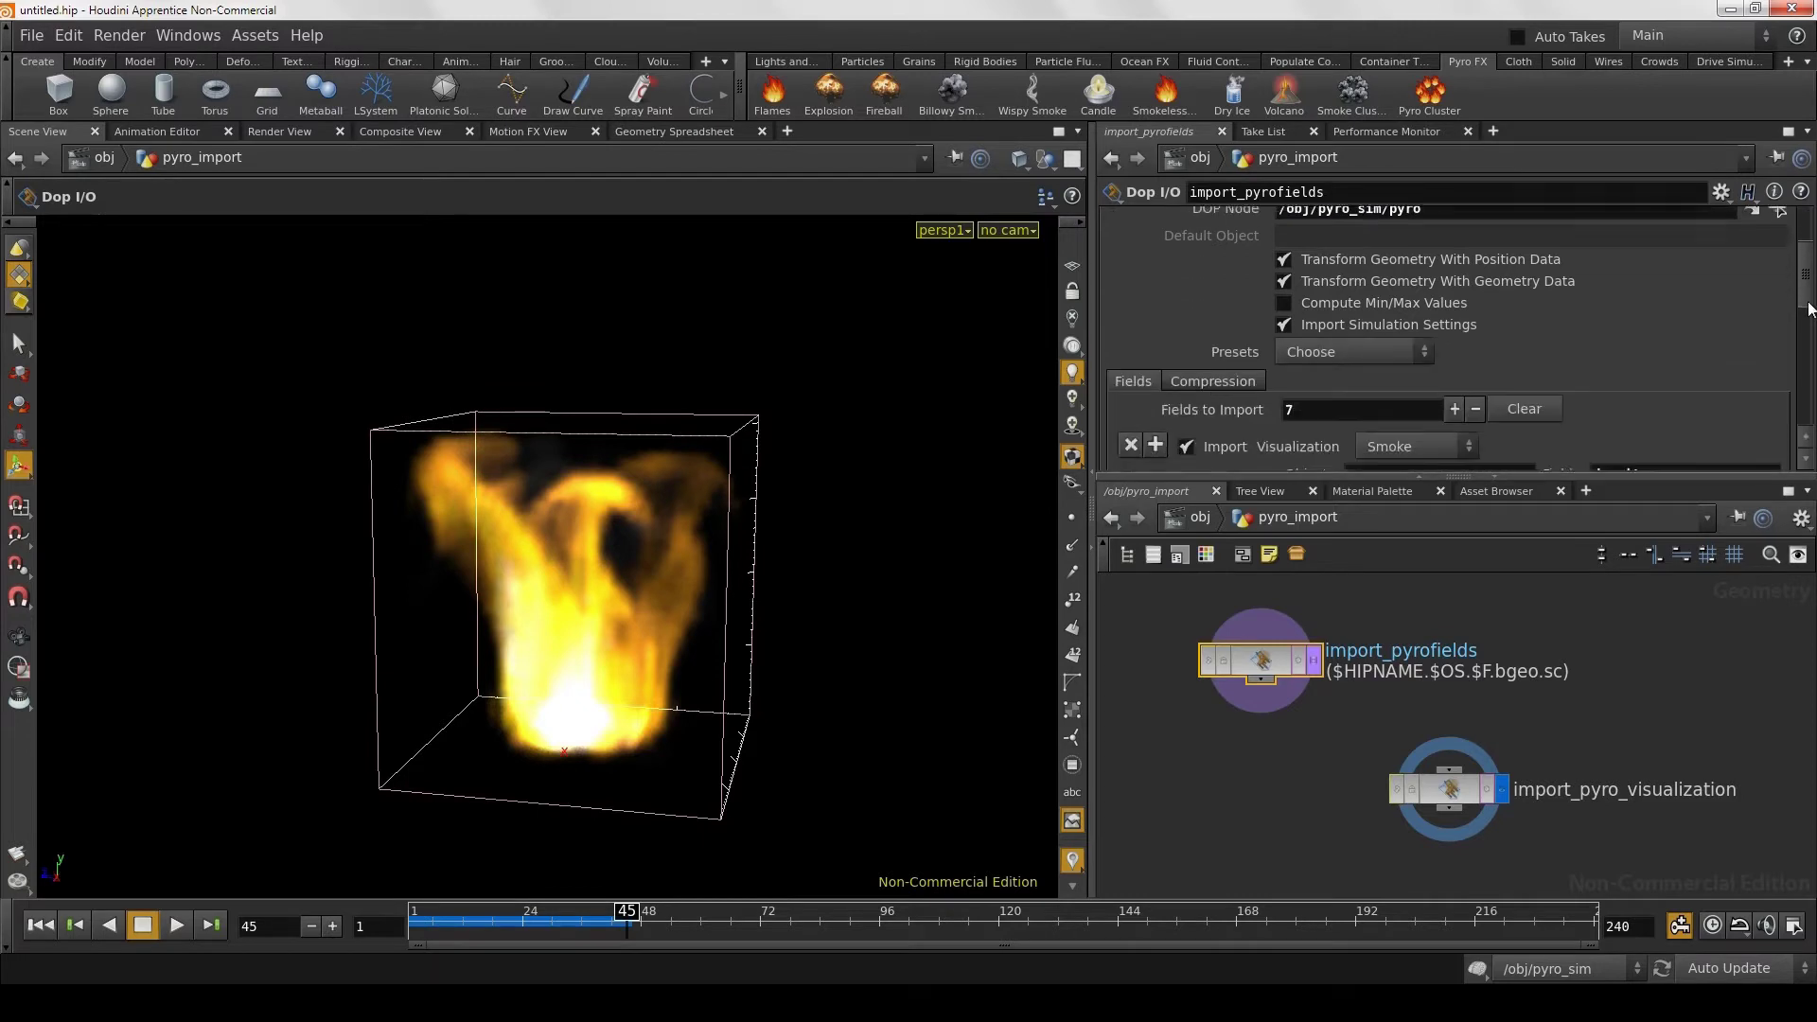
scroll(1755, 347, "down", 3)
scroll(1755, 348, "down", 2)
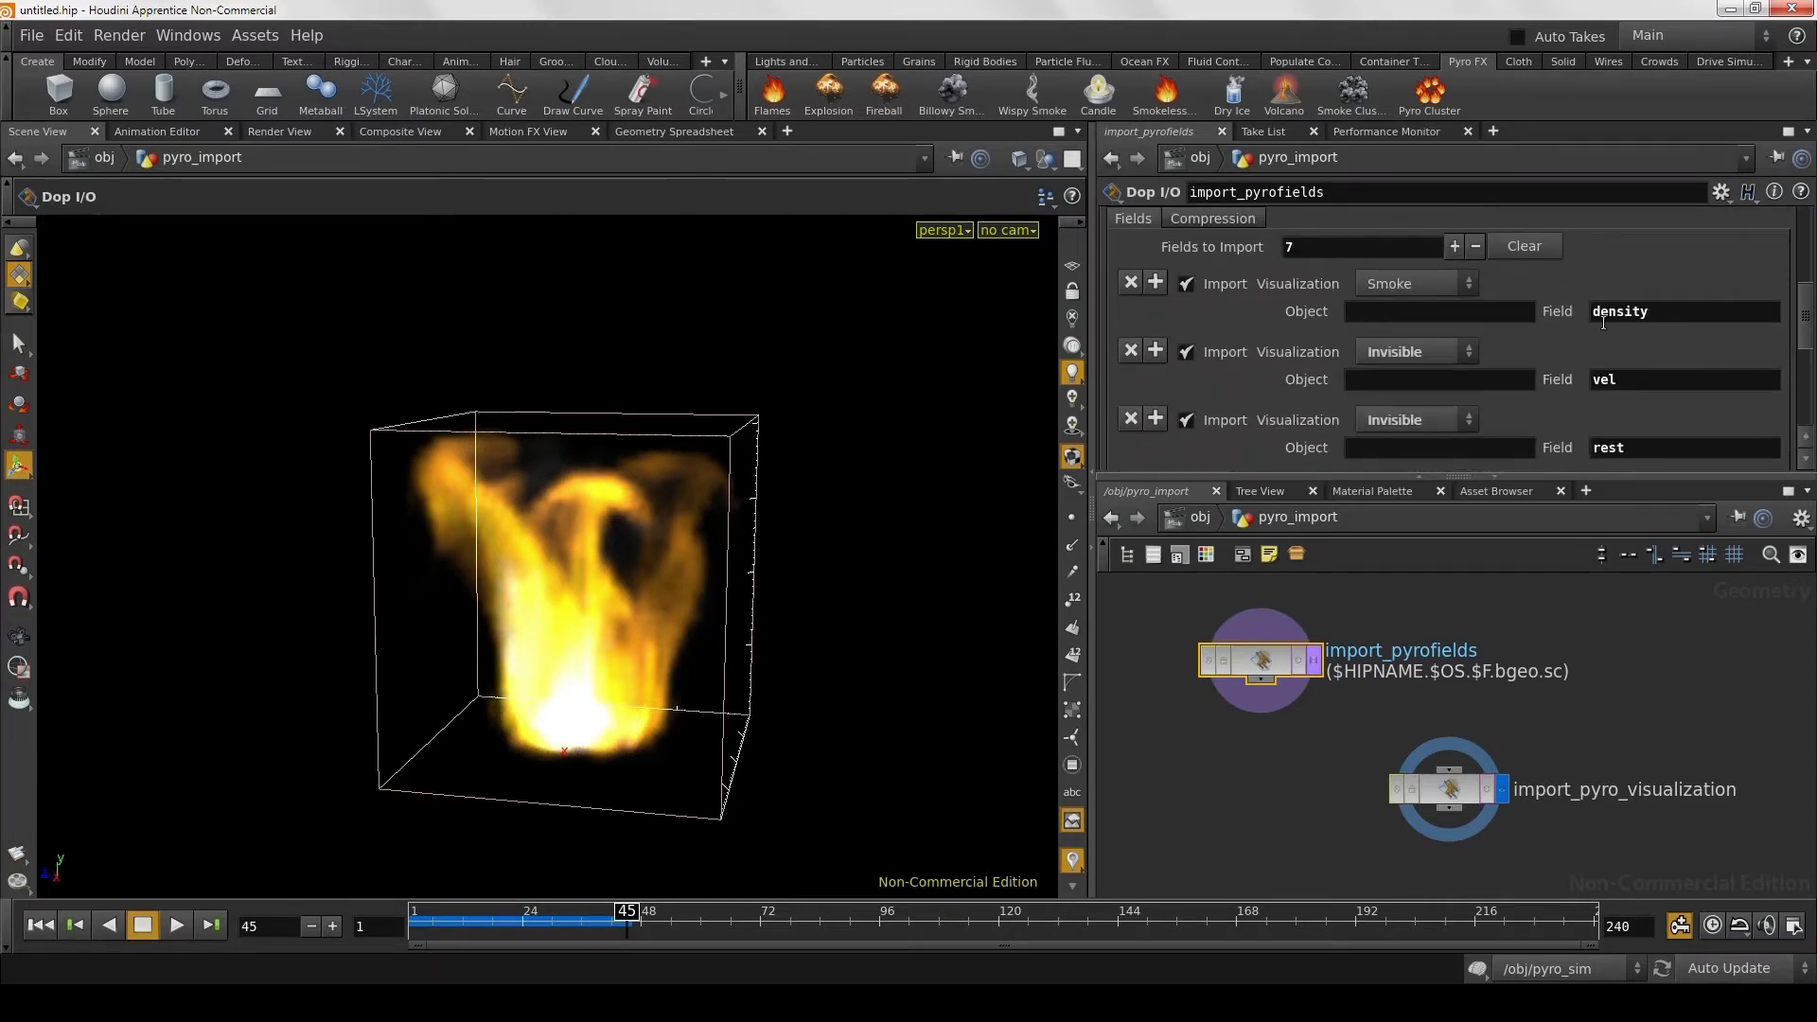
scroll(1653, 322, "down", 1)
scroll(1655, 316, "down", 1)
scroll(1648, 320, "down", 1)
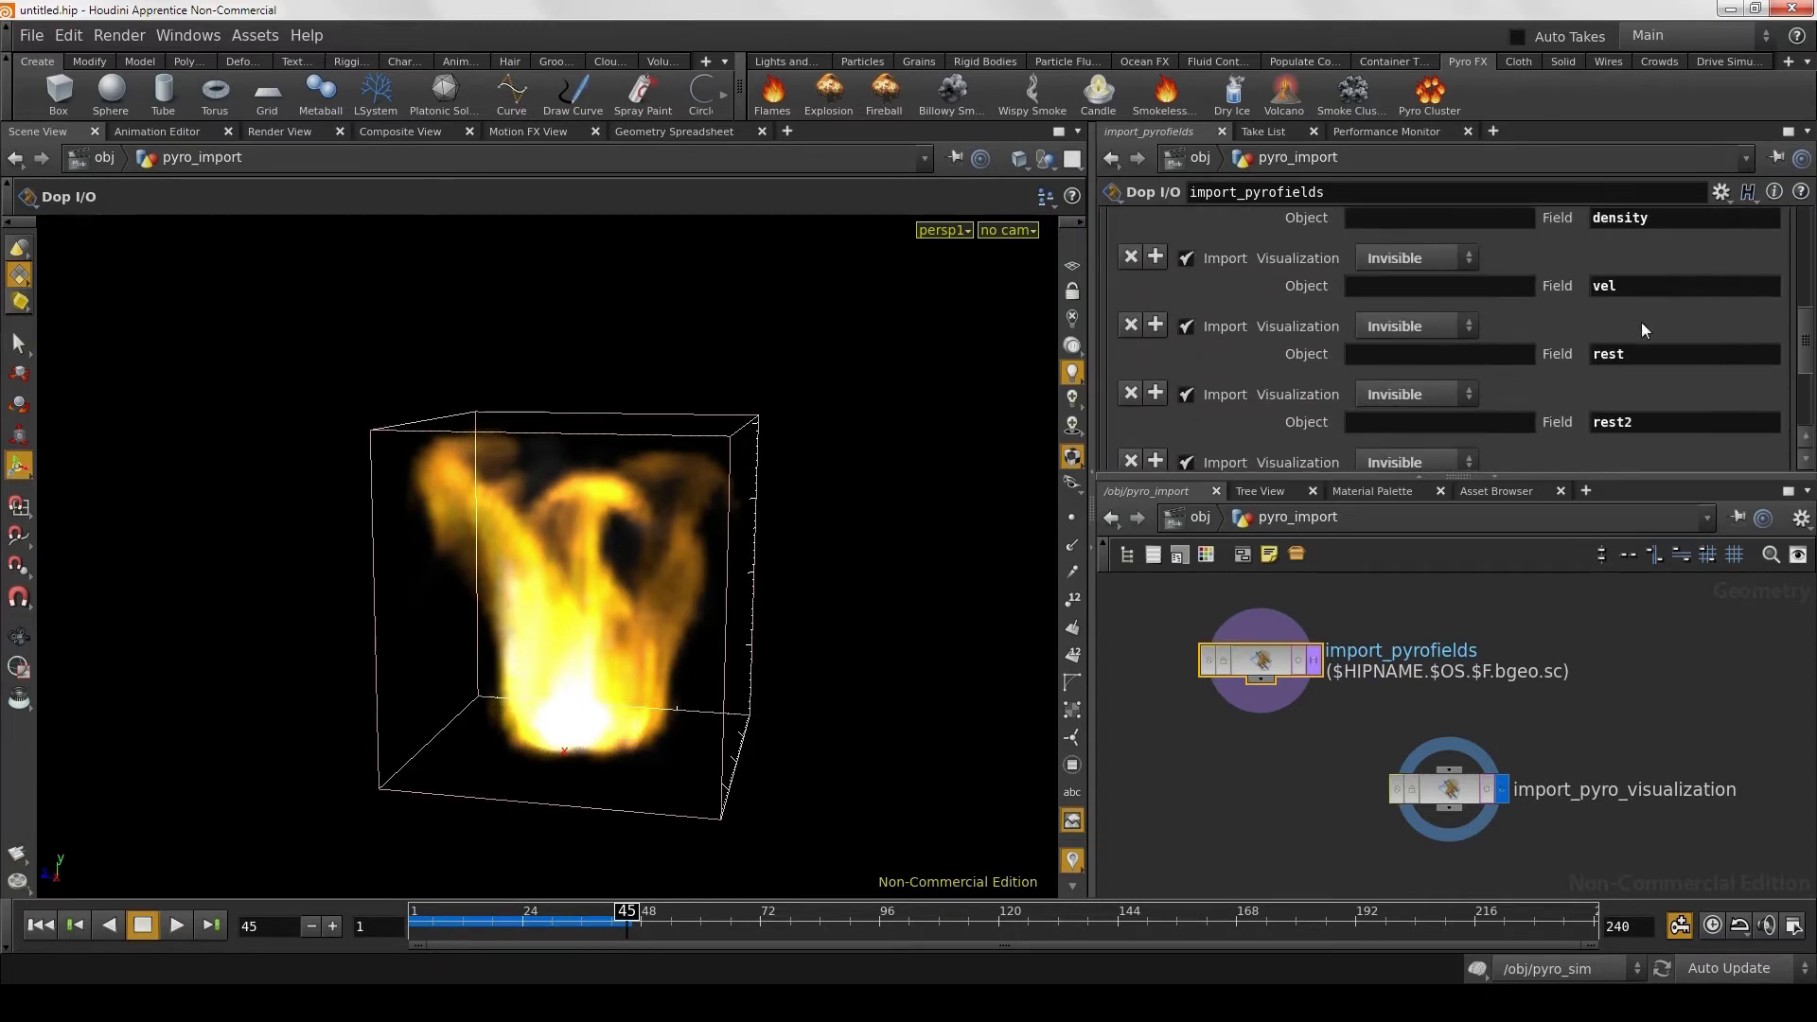
scroll(1642, 322, "down", 1)
scroll(1673, 320, "down", 1)
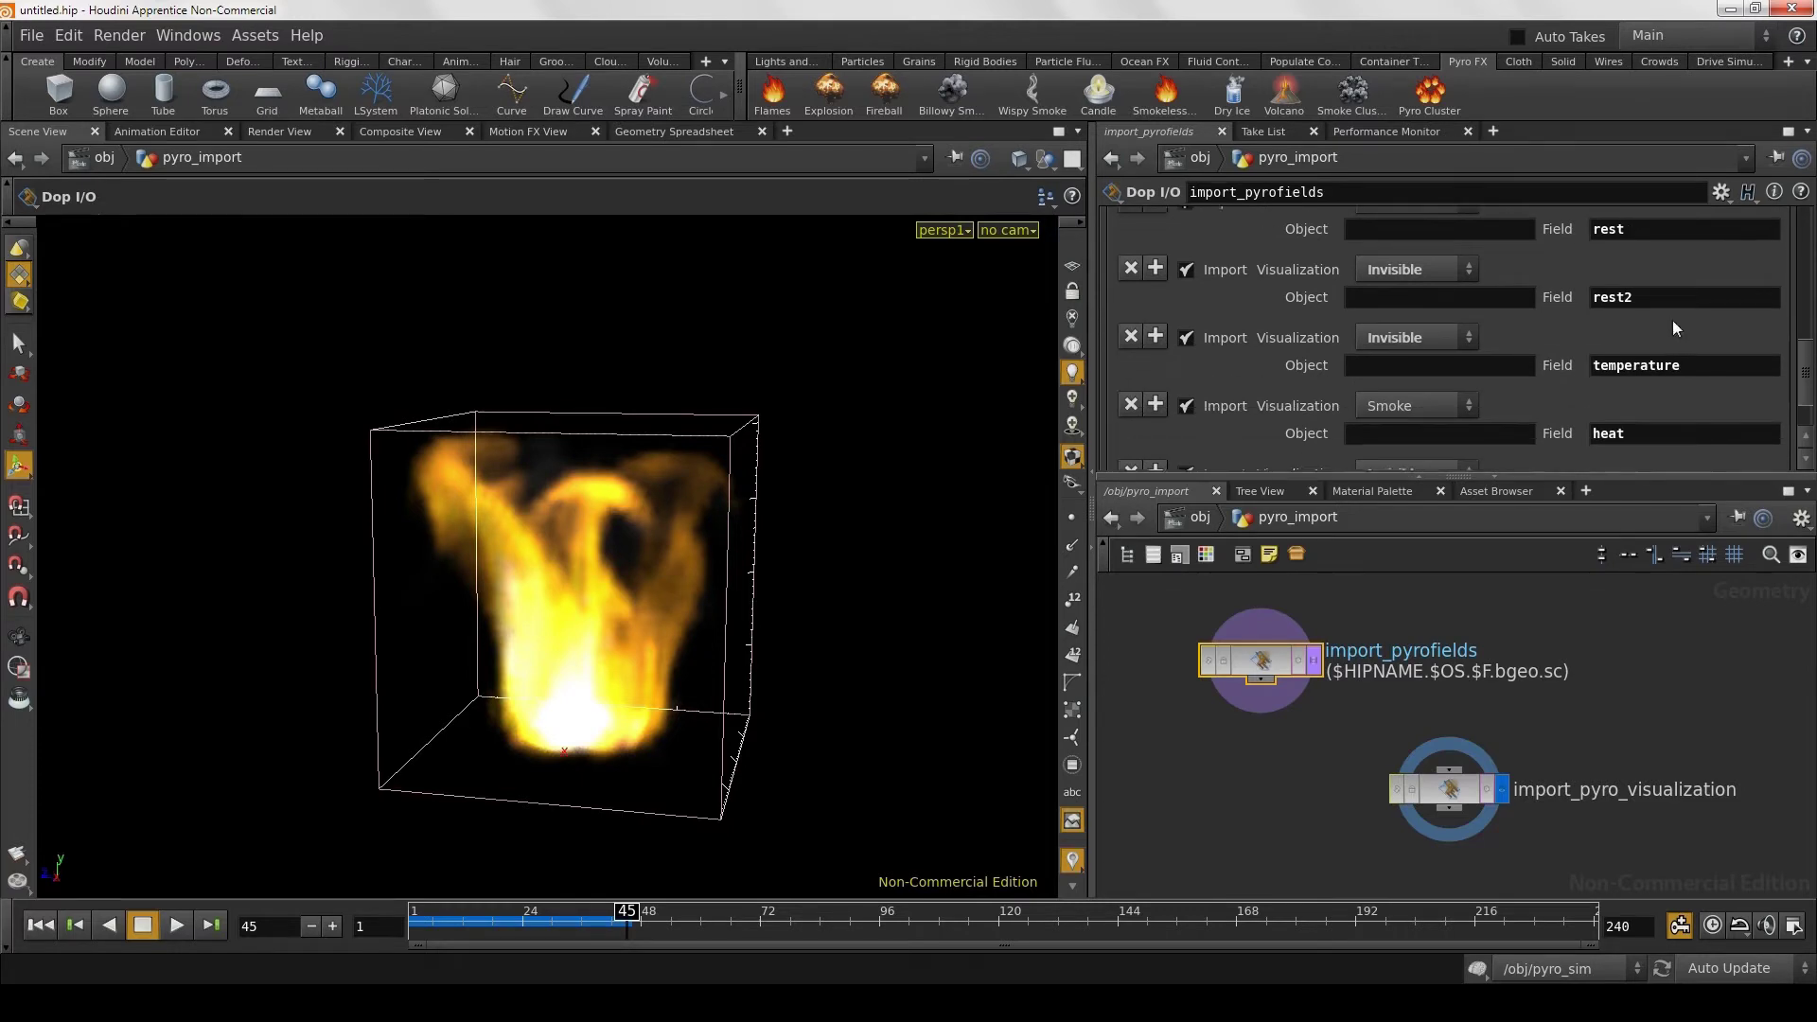
scroll(1664, 350, "down", 1)
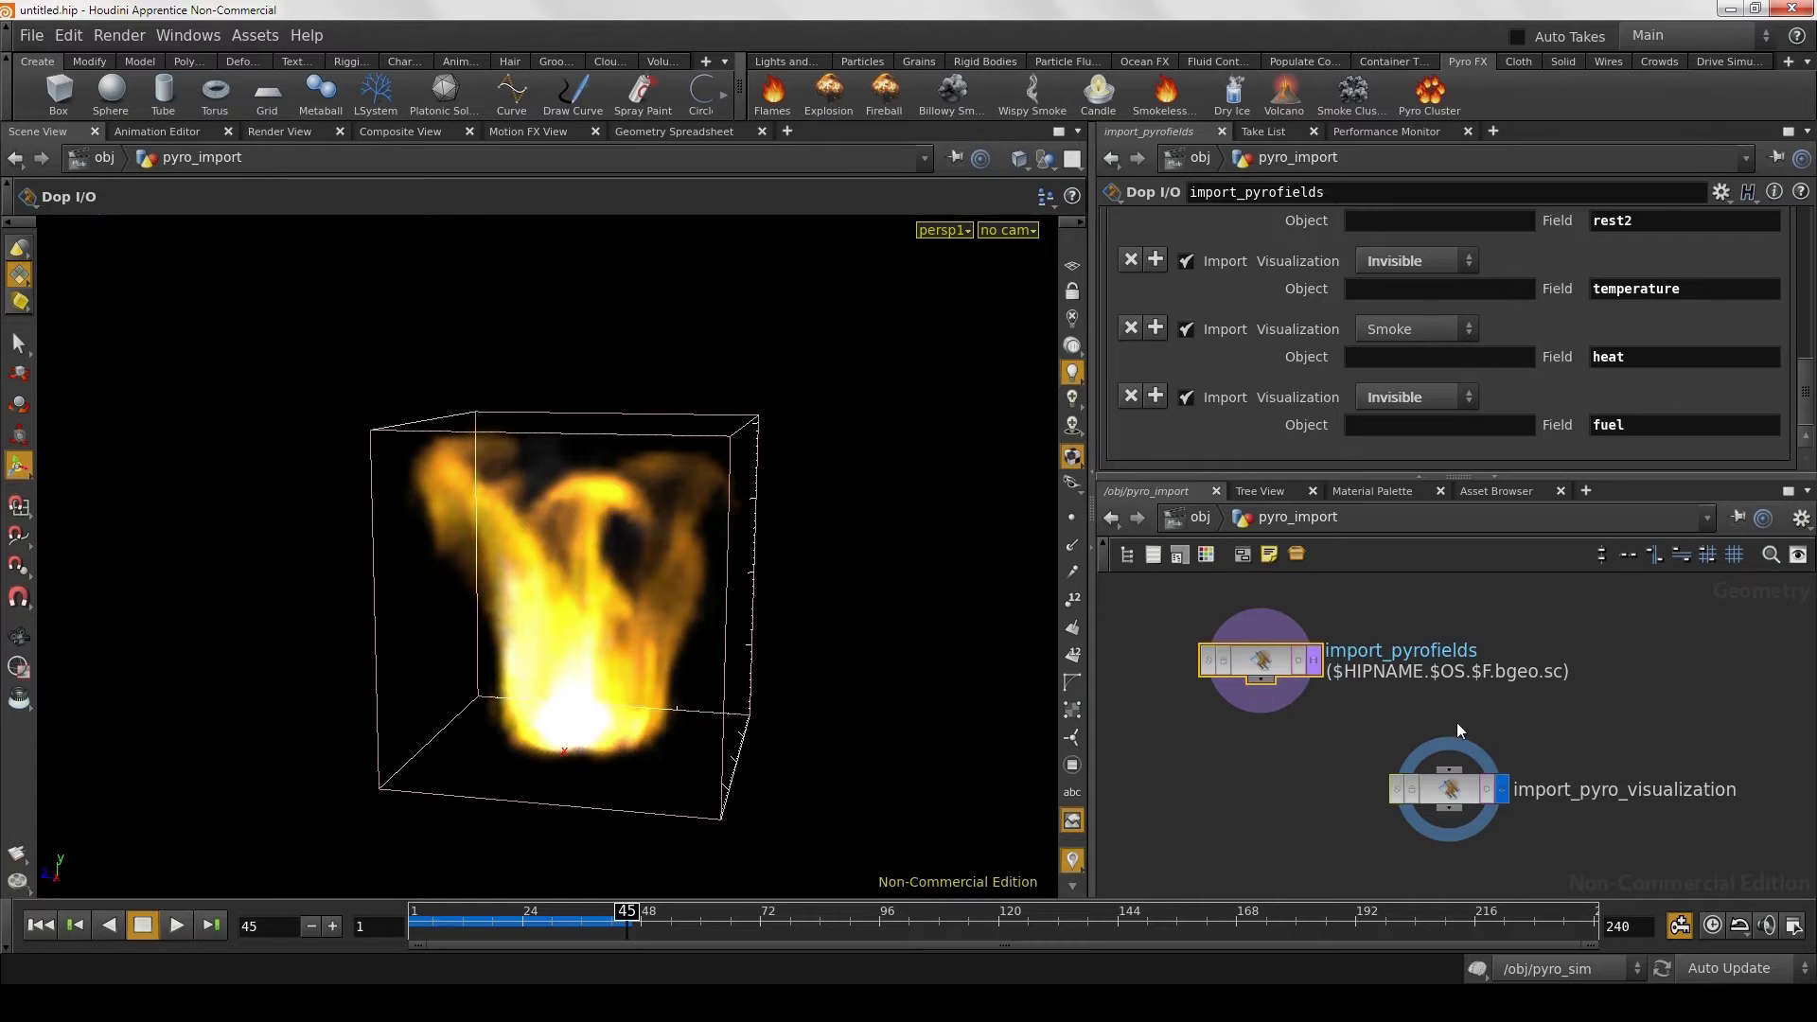
Step: Reposition import_pyro_visualization and import_pyrofields, then rewind the simulation to frame 1
left_click_drag(1446, 792, 1513, 767)
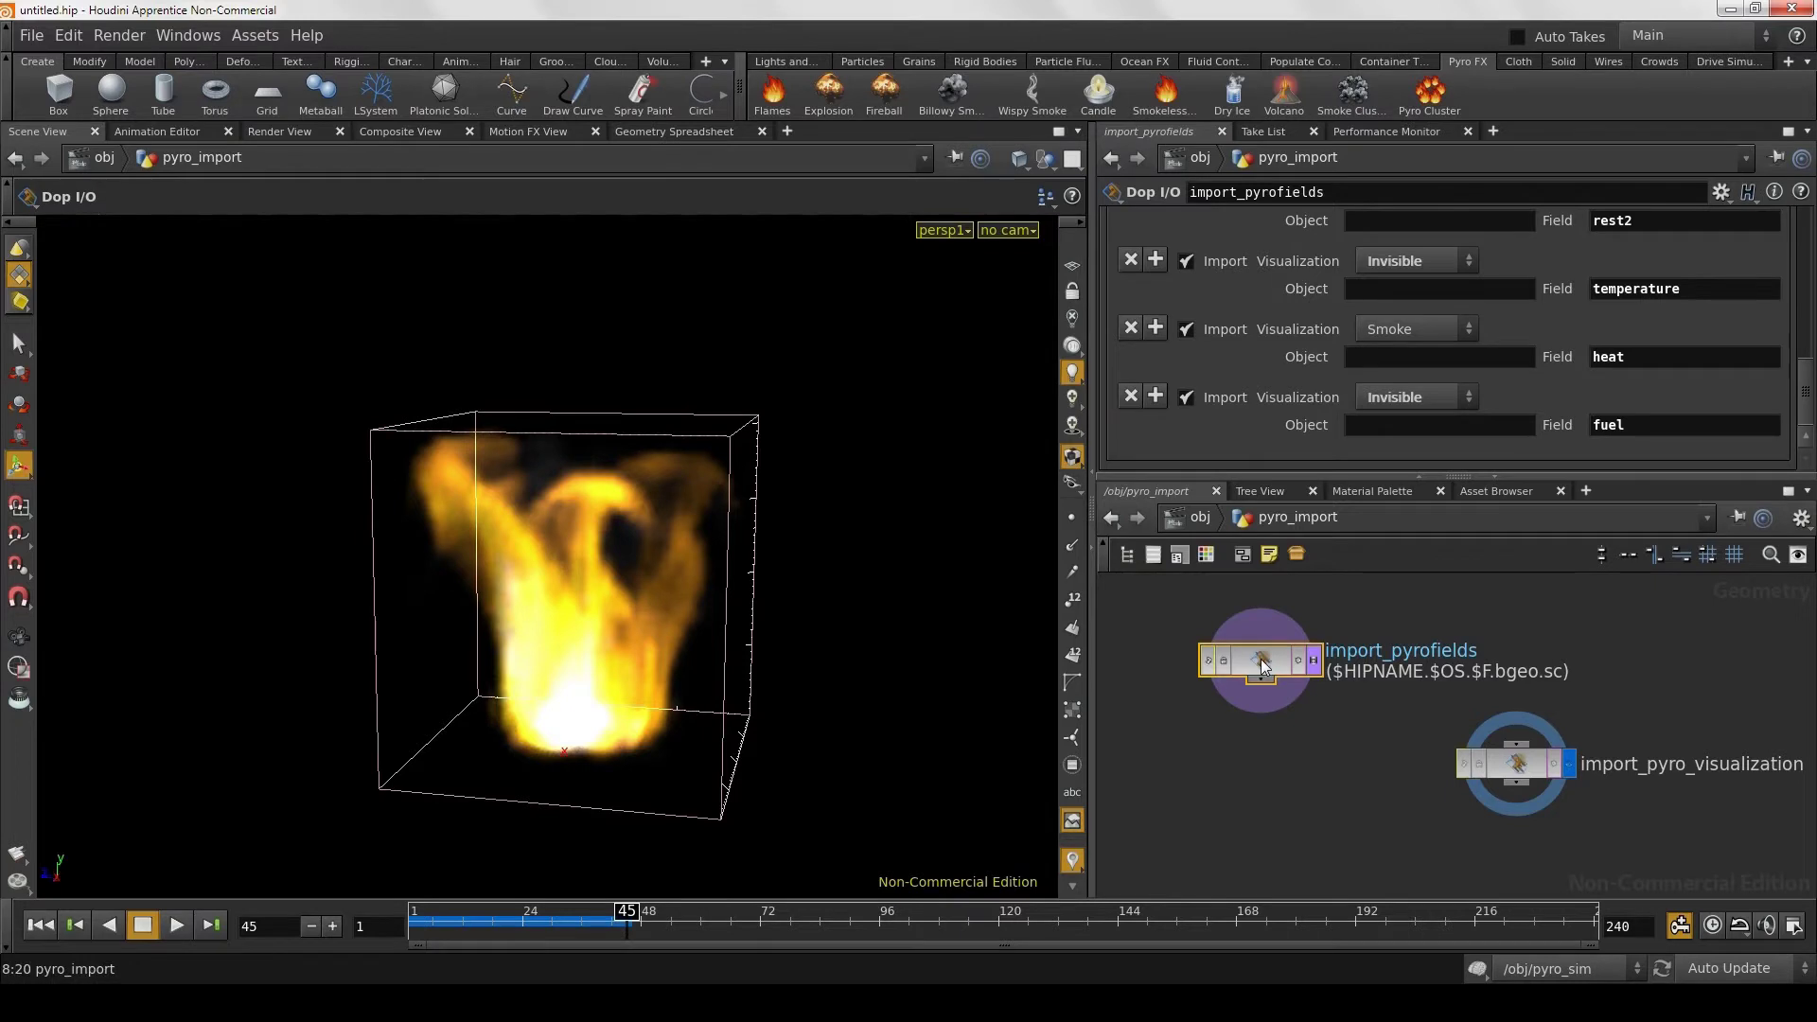
left_click_drag(1264, 666, 1268, 666)
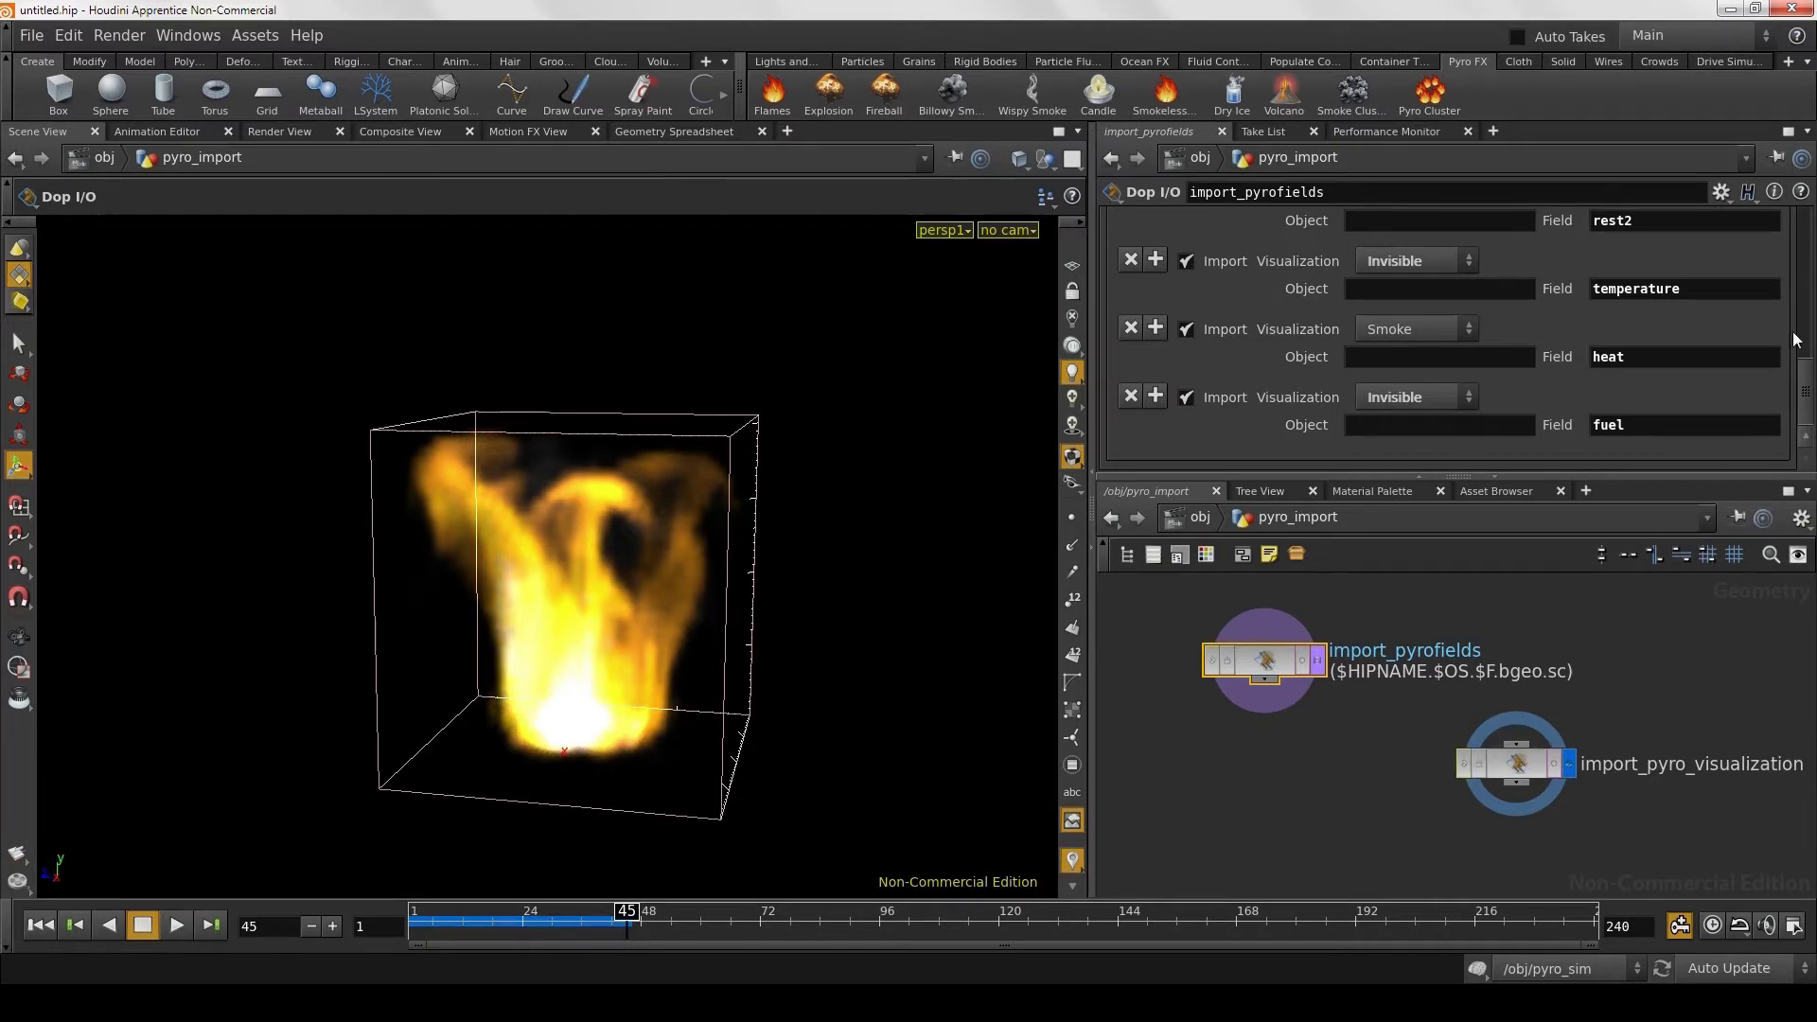
scroll(1738, 395, "up", 1)
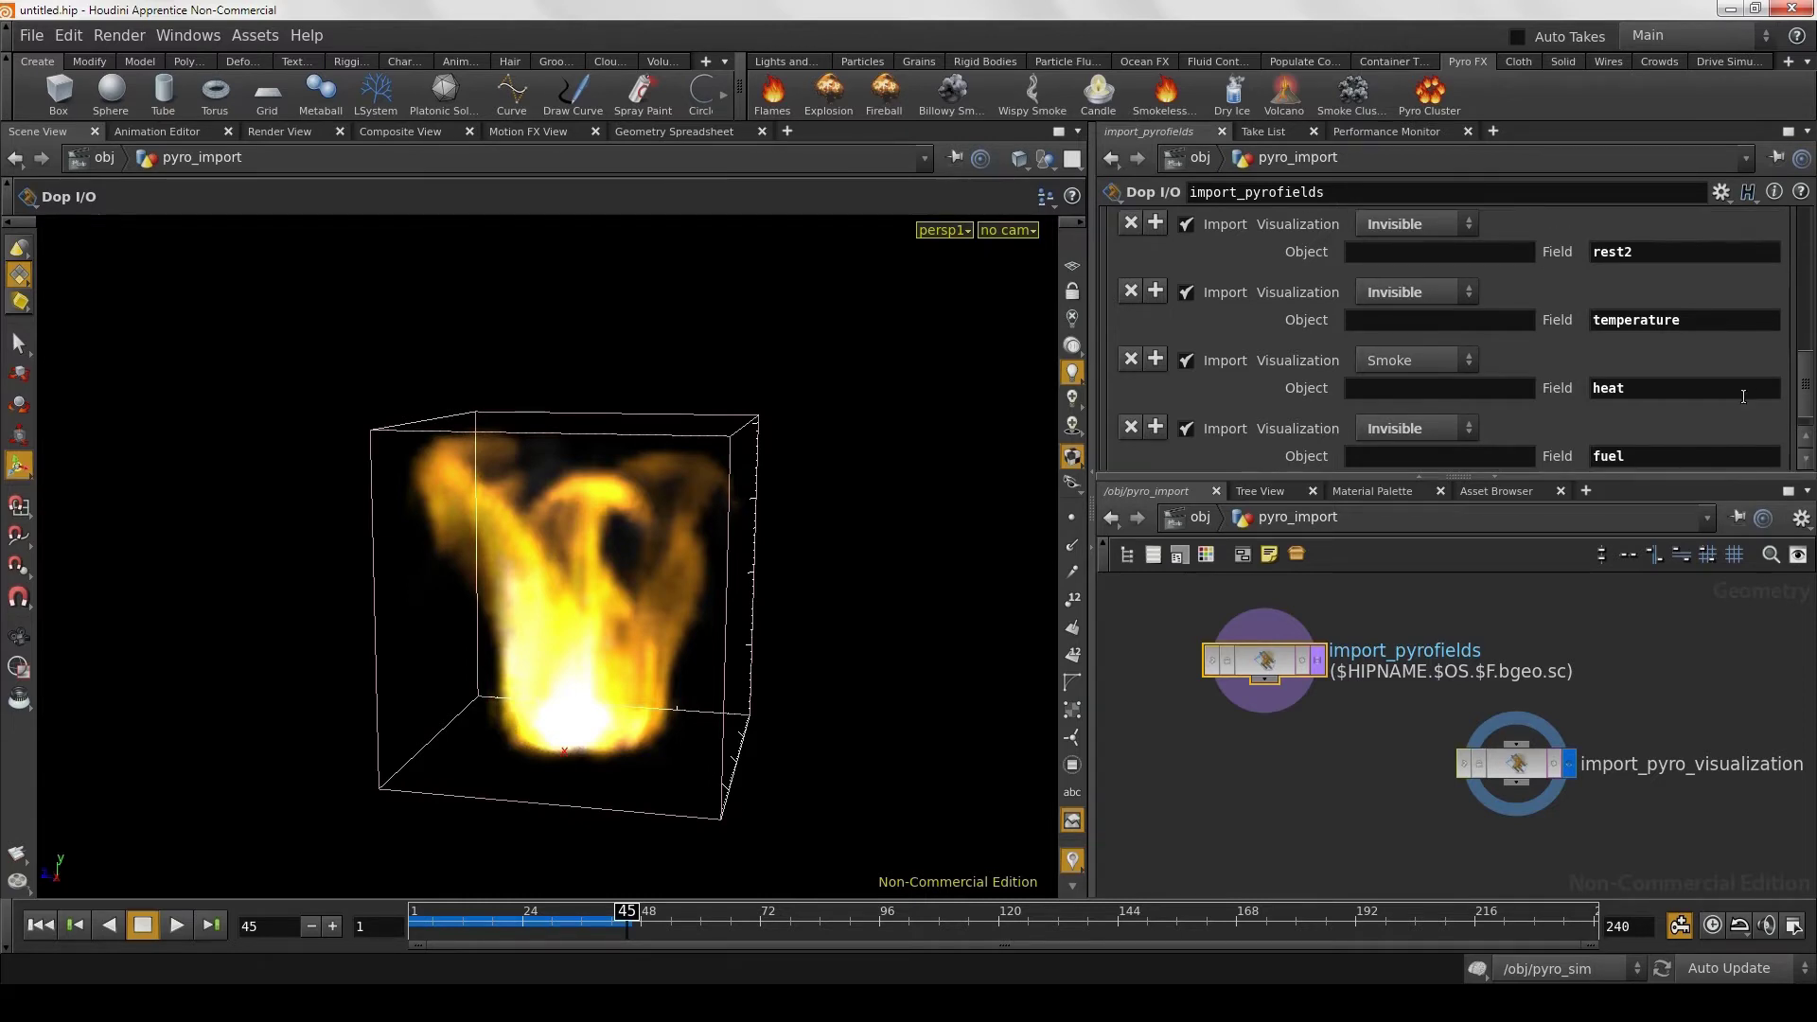
scroll(1748, 409, "down", 1)
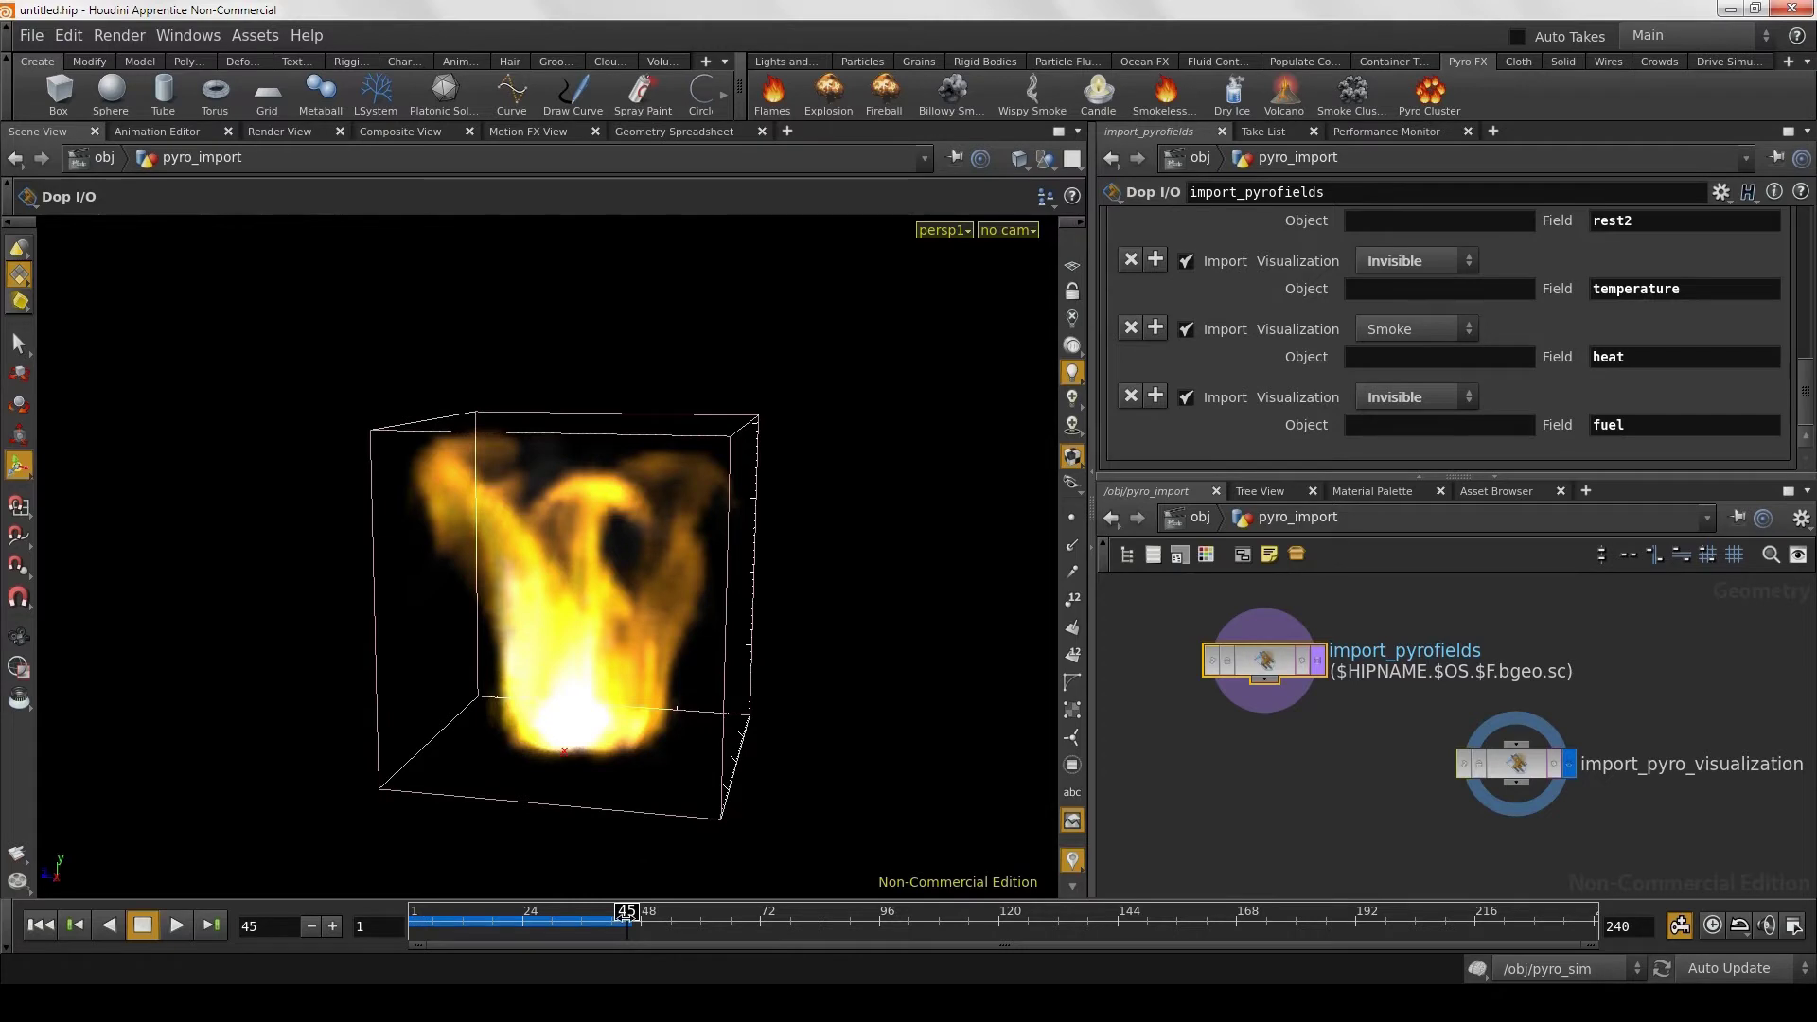
left_click_drag(626, 911, 414, 912)
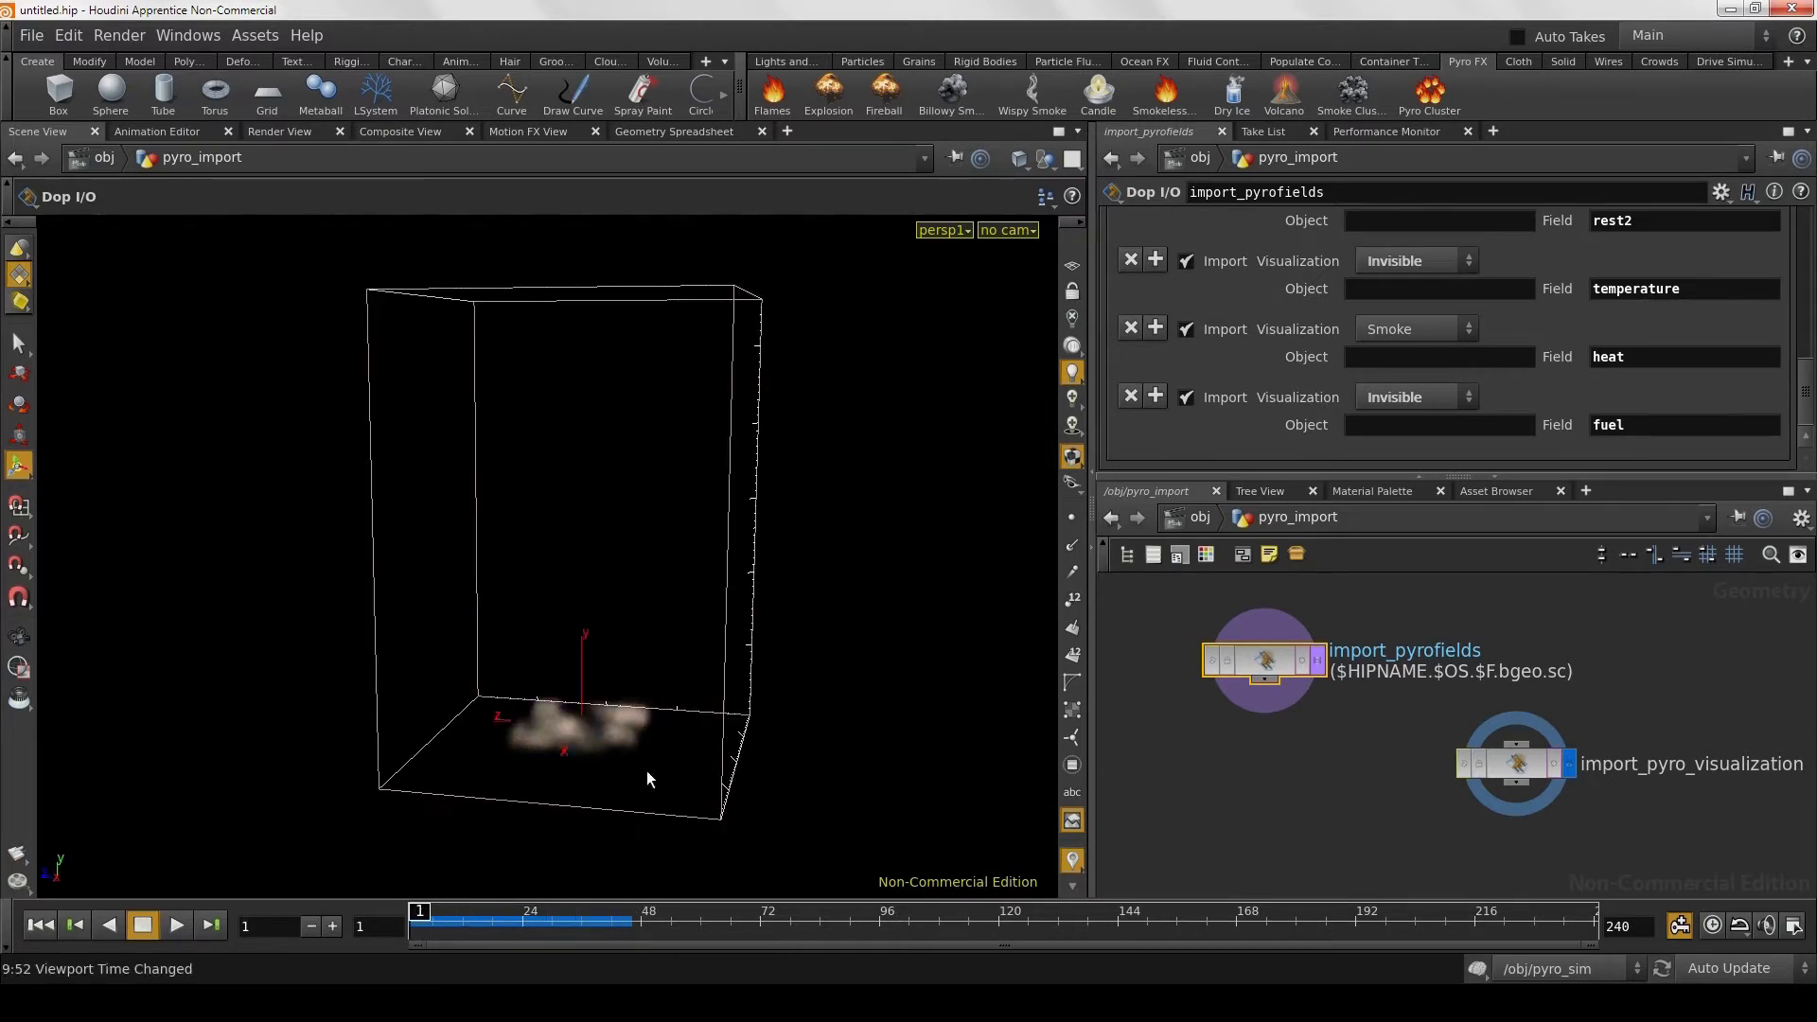
Step: Play the fire simulation from frame 1, stop at frame 64, and scrub between frames 51 and 64
left_click(175, 927)
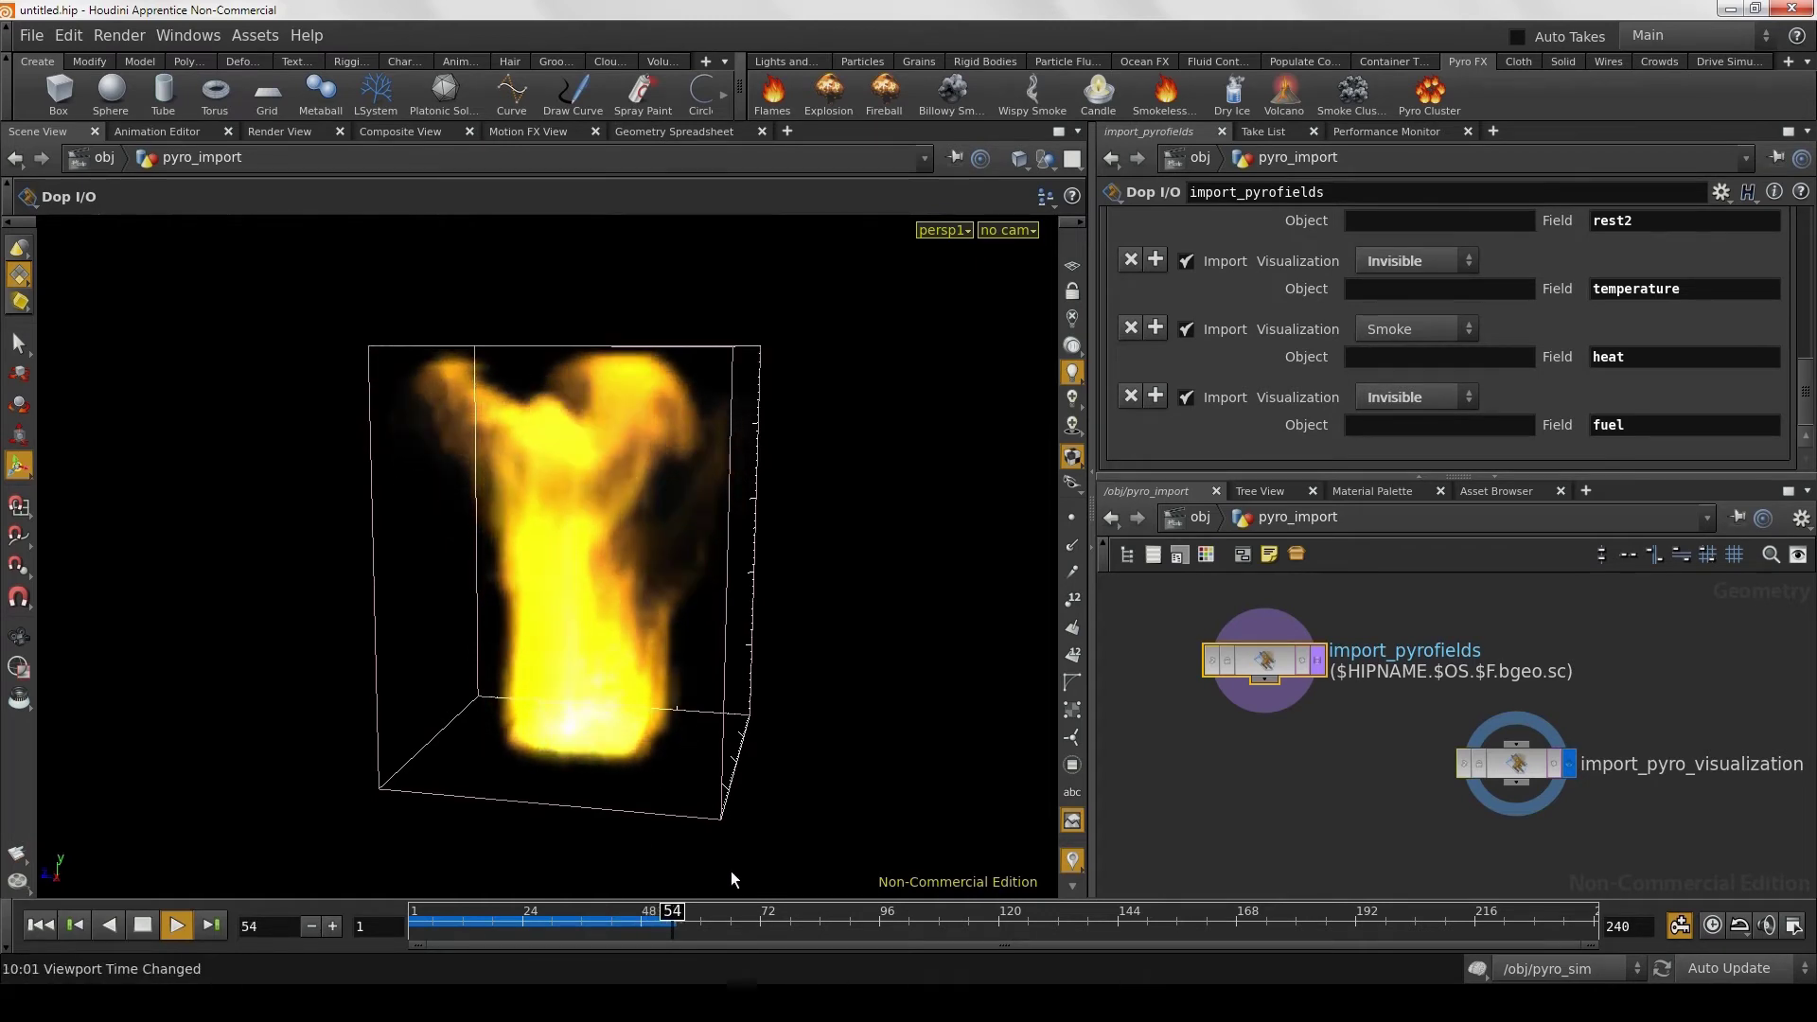
left_click(144, 927)
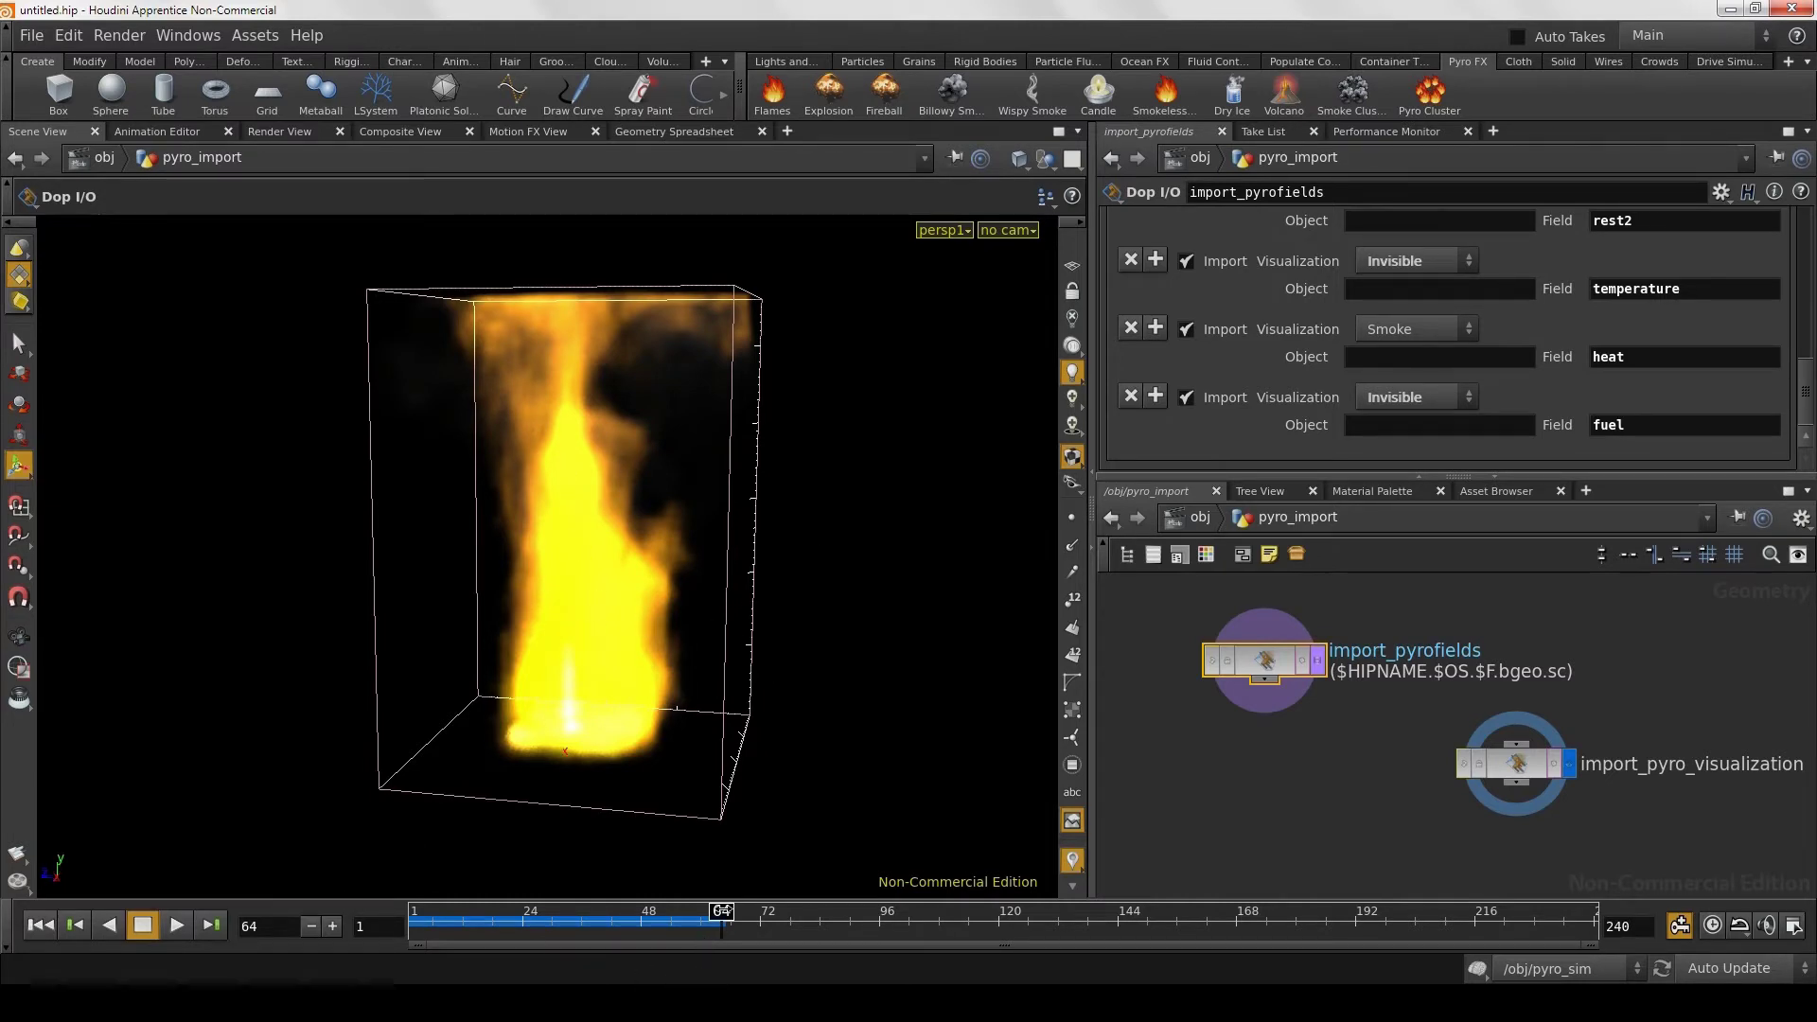
mouse_move(721, 911)
left_mouse_down()
mouse_move(595, 920)
mouse_move(708, 913)
left_mouse_up()
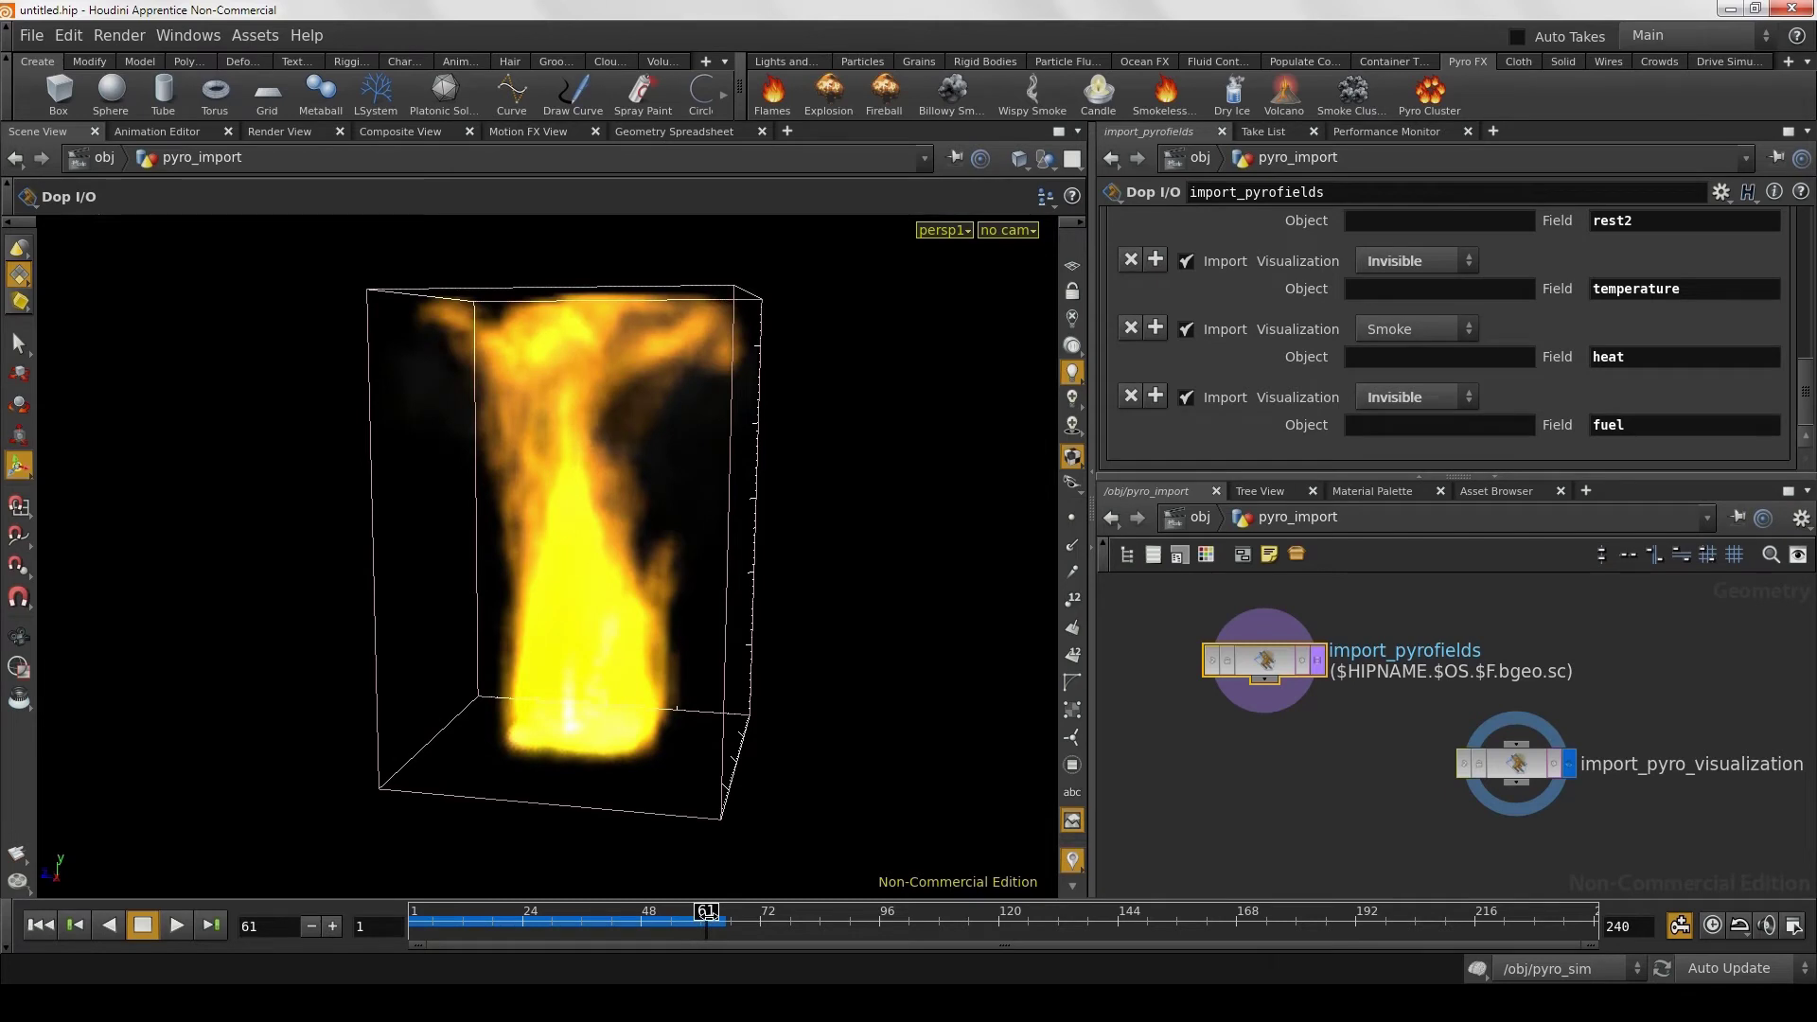
left_click_drag(708, 913, 719, 913)
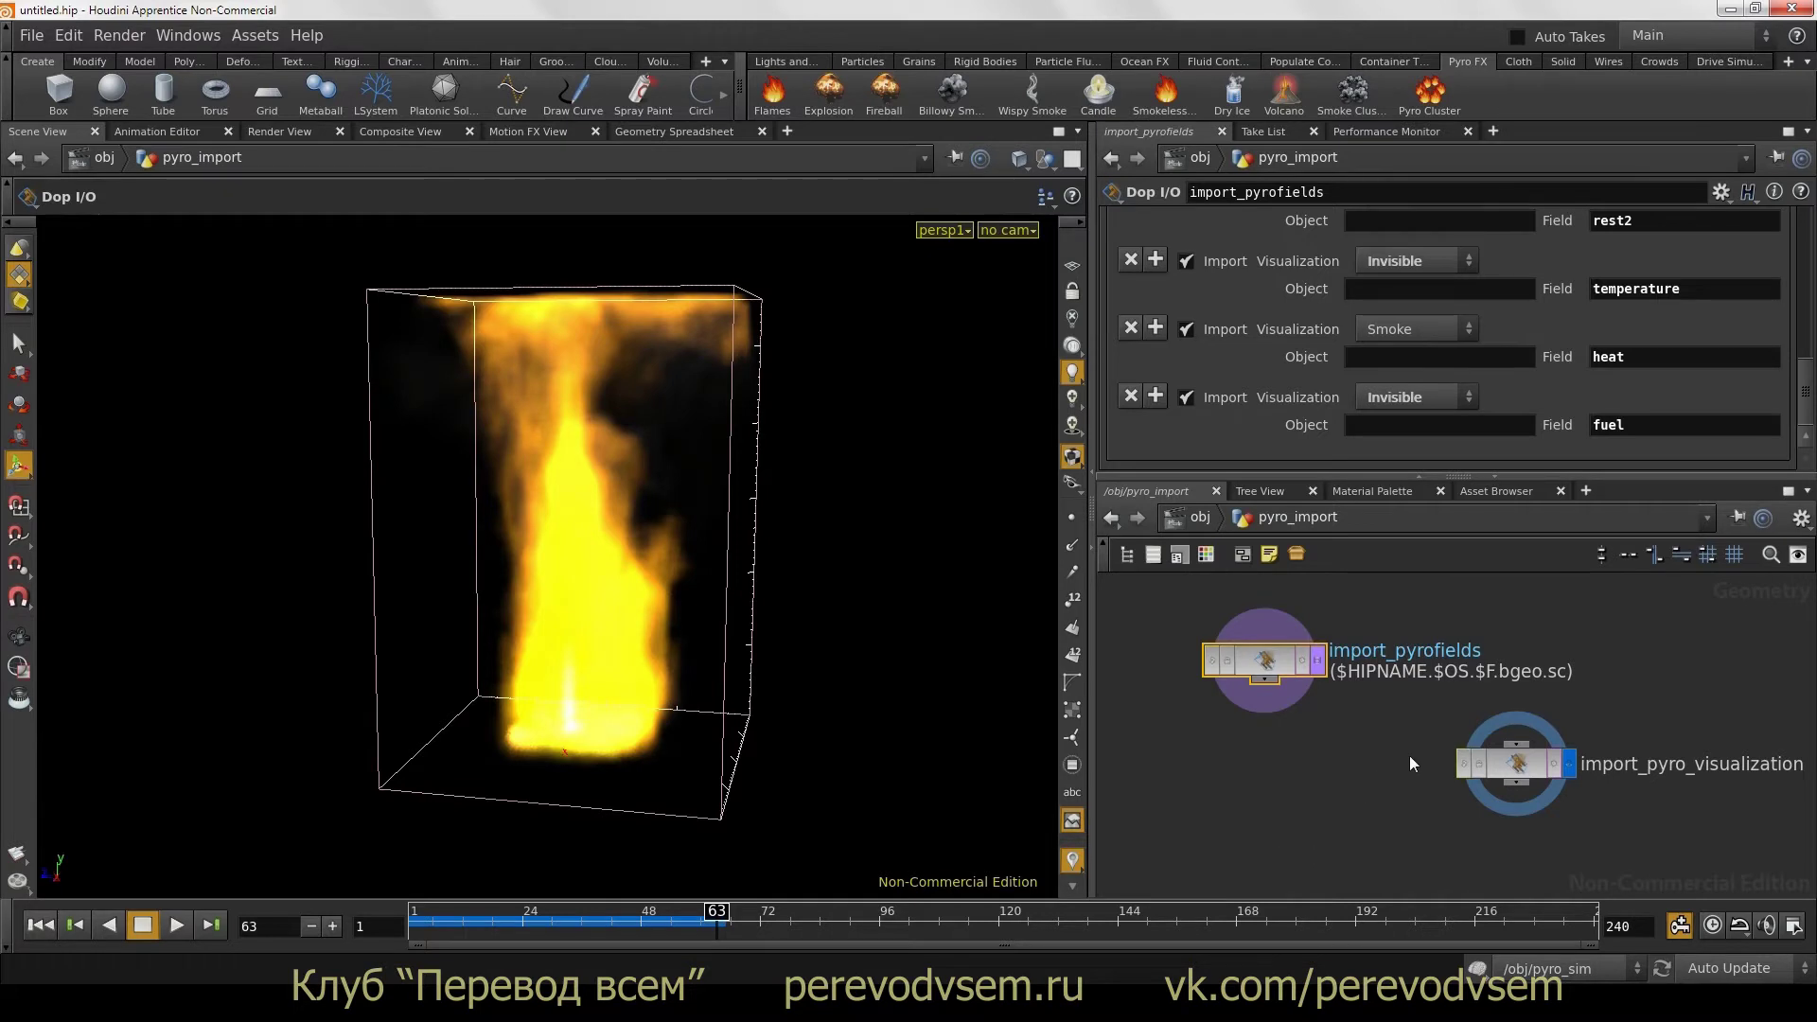
Step: Display the import_pyrofields smoke, reposition the node, and enlarge its parameter pane
left_click(1317, 660)
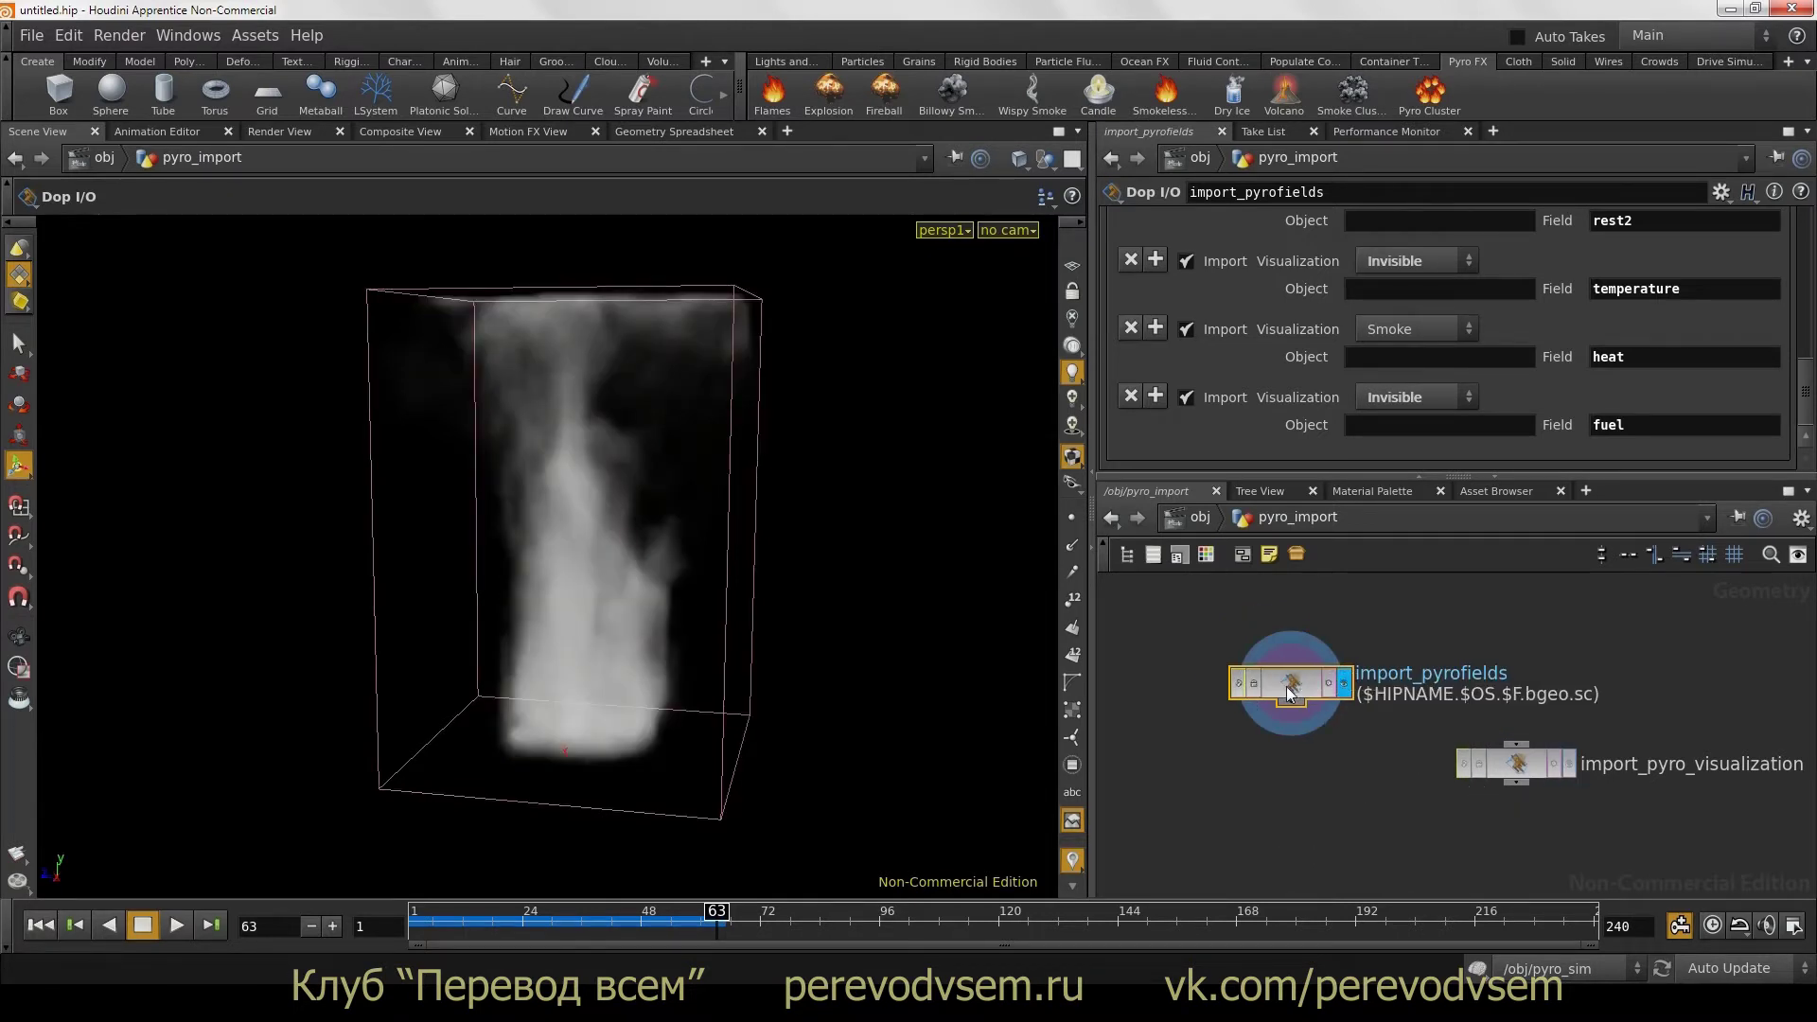
left_click_drag(1272, 666, 1235, 696)
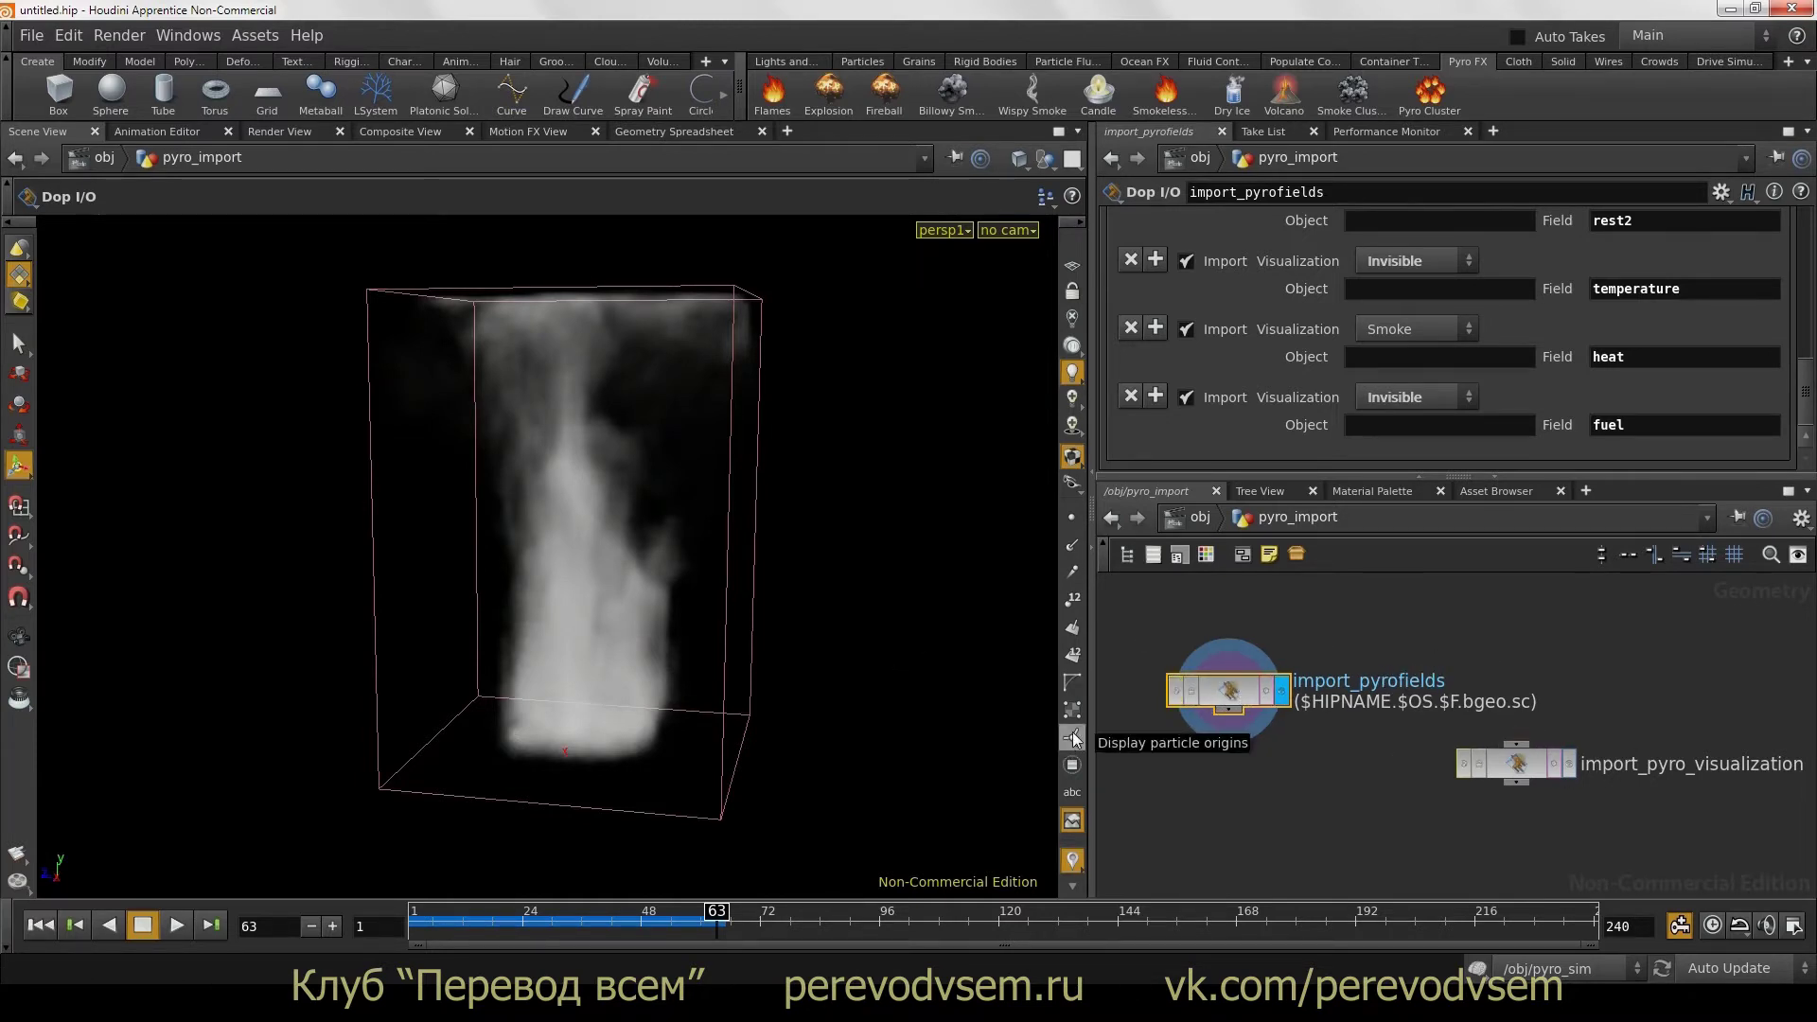
scroll(1307, 305, "up", 3)
scroll(1307, 305, "up", 5)
scroll(1320, 327, "up", 3)
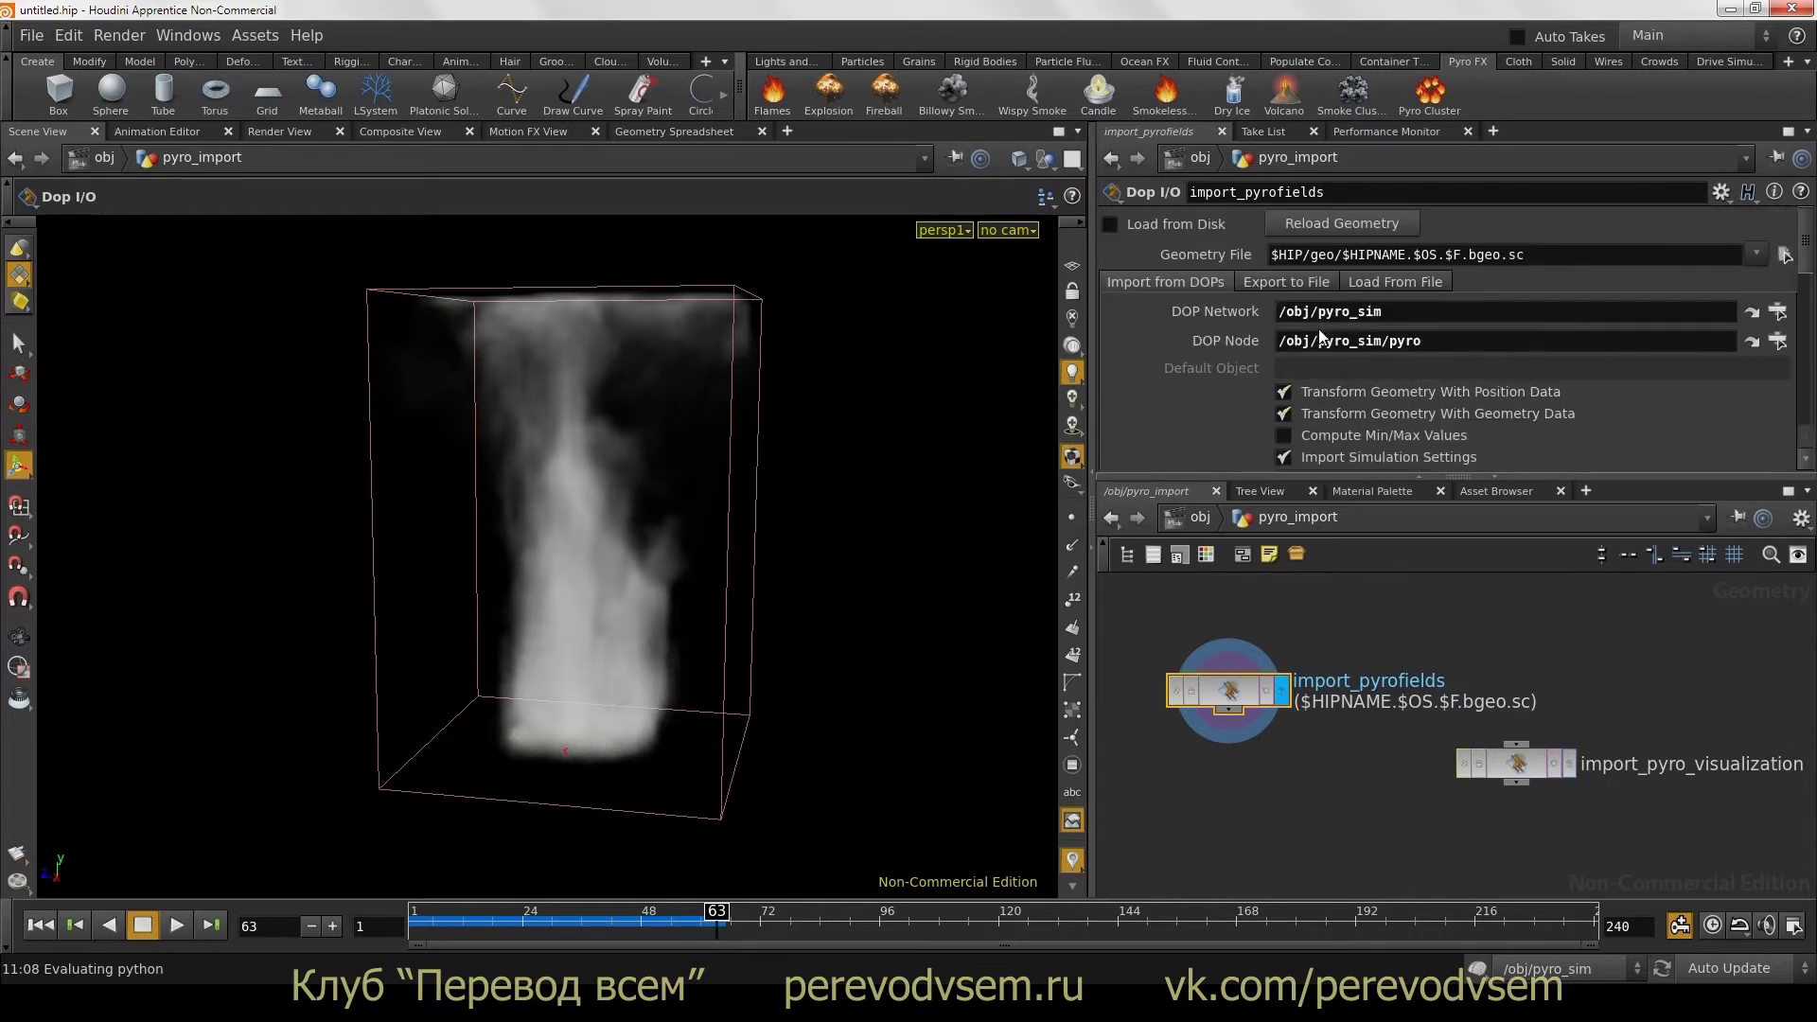
left_click_drag(1483, 481, 1484, 531)
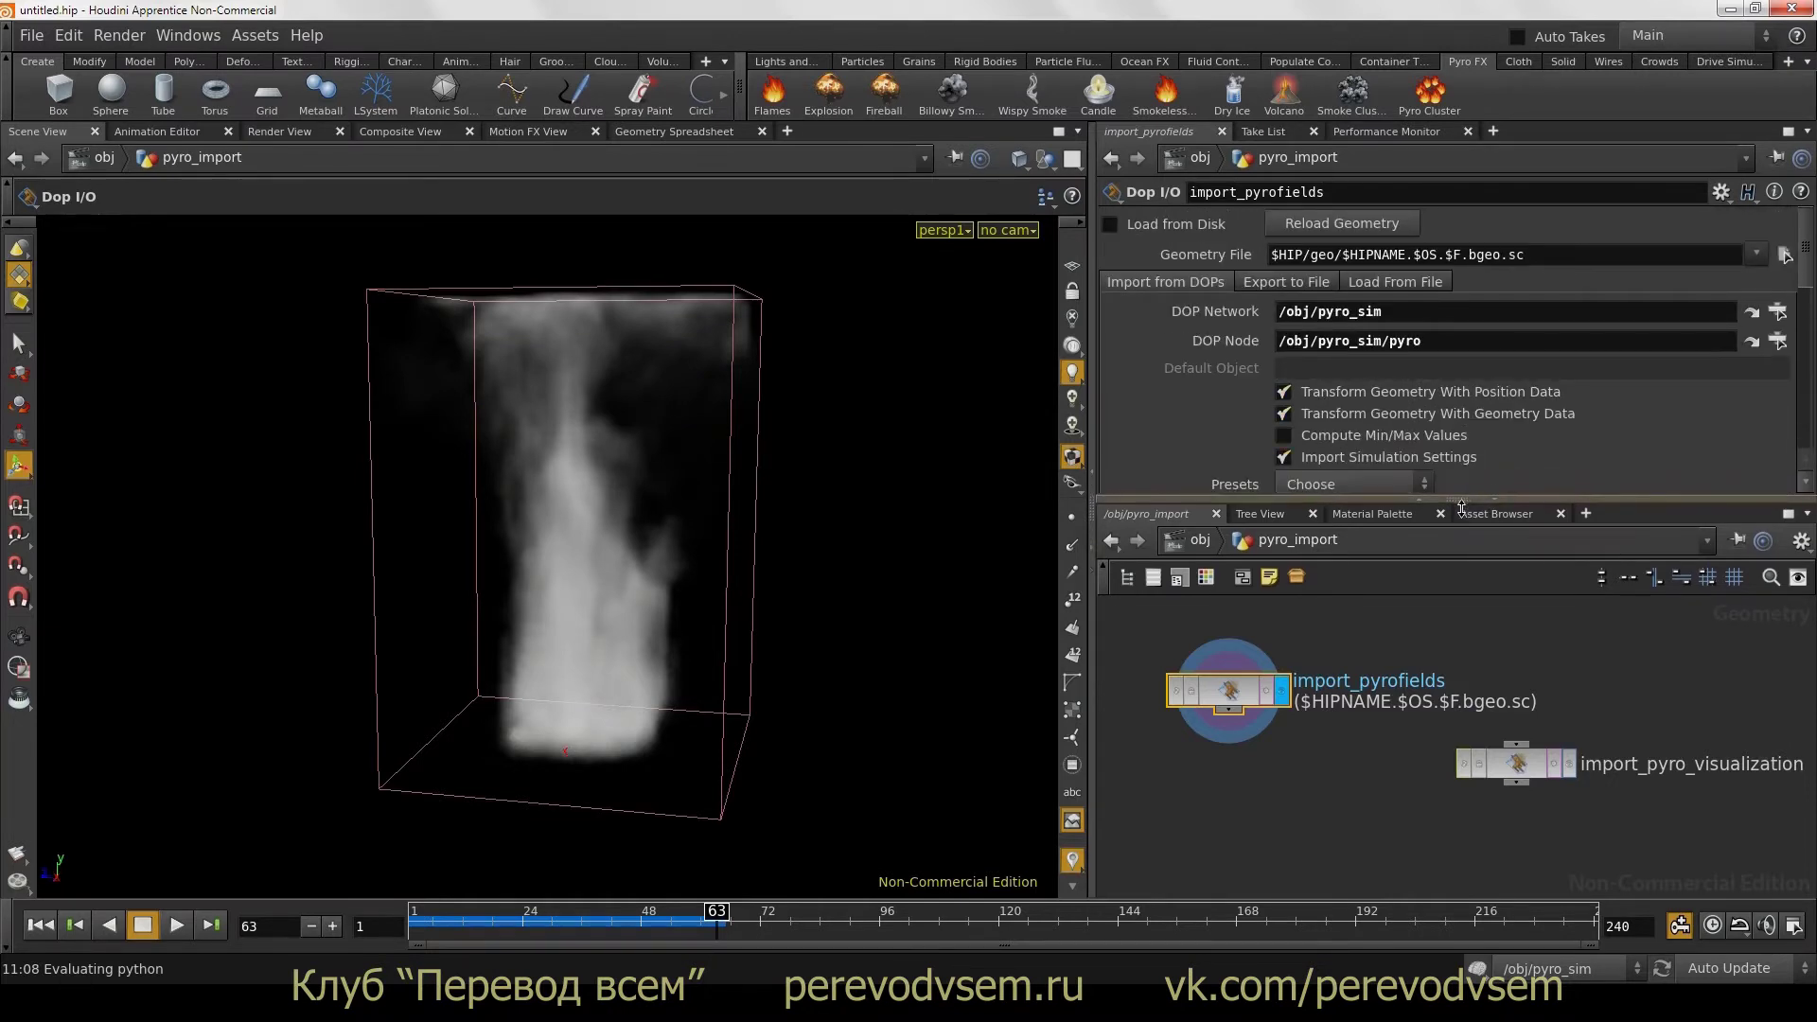
Step: Render import_pyrofields to $HIP/geo/$HIPNAME.$OS.$F.bgeo.sc from the Export to File tab
left_click(1272, 280)
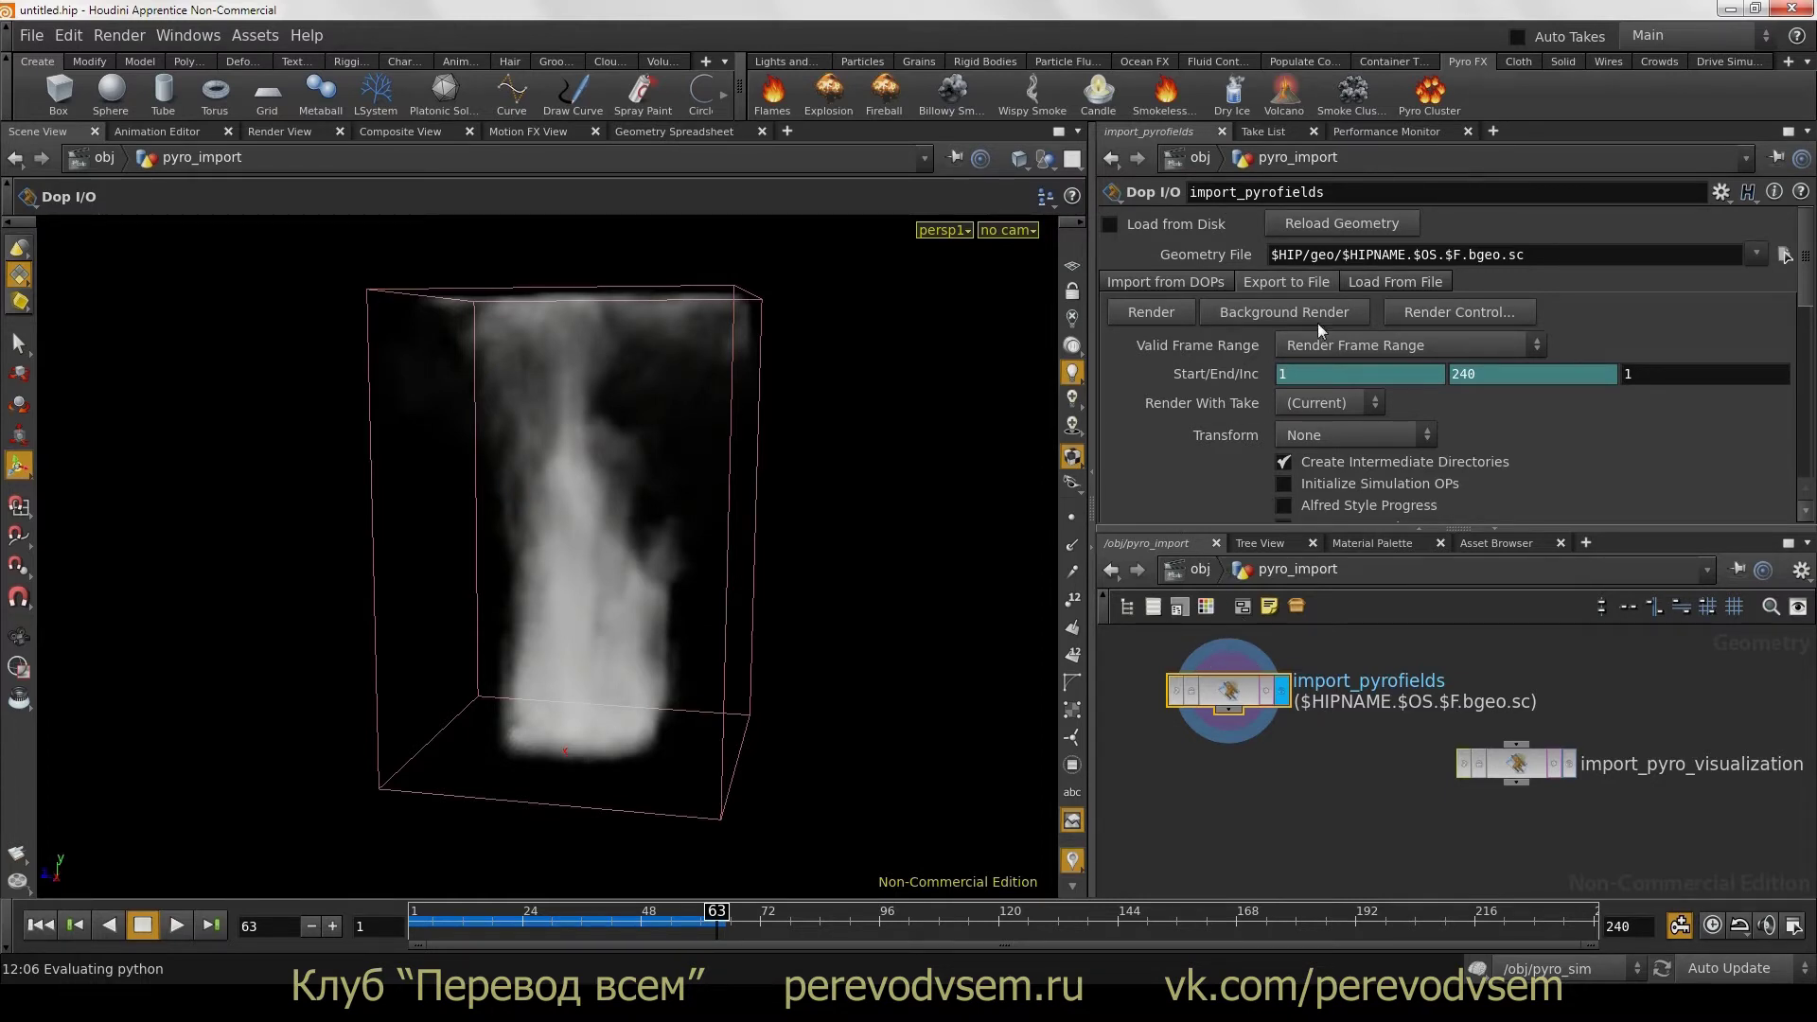
left_click_drag(1292, 257, 1546, 252)
left_click(1547, 252)
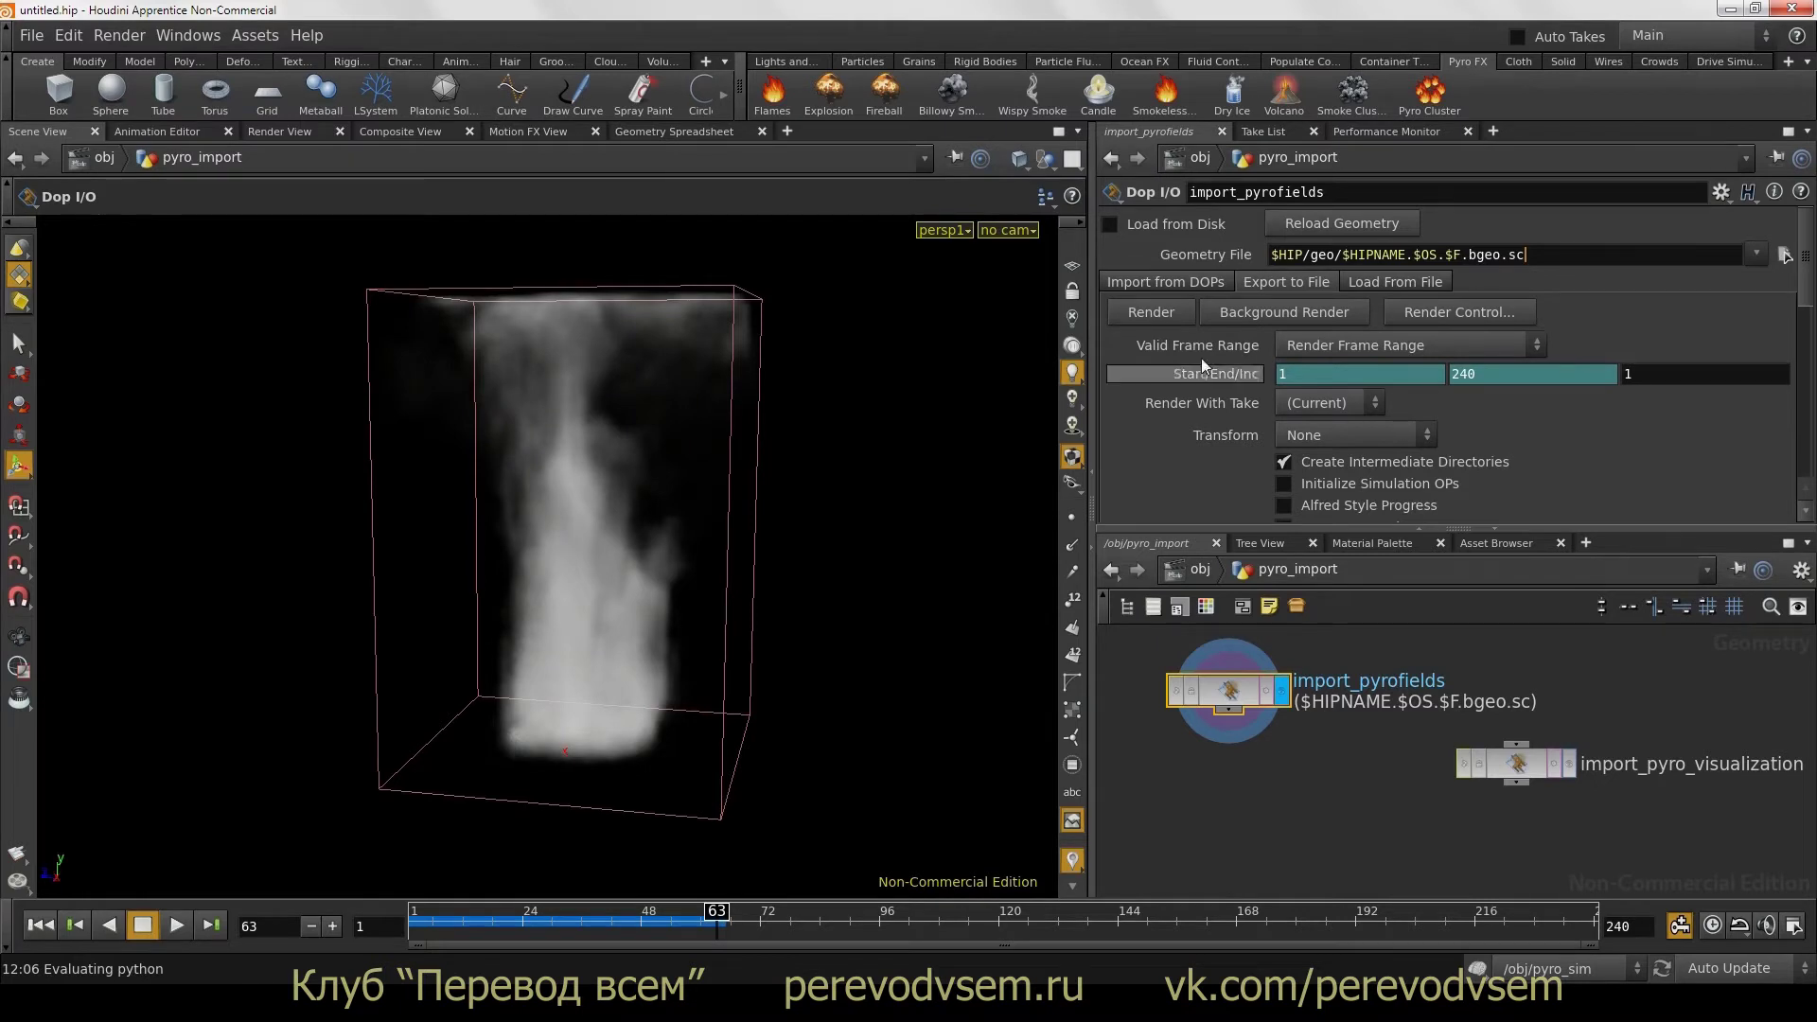
left_click(1166, 310)
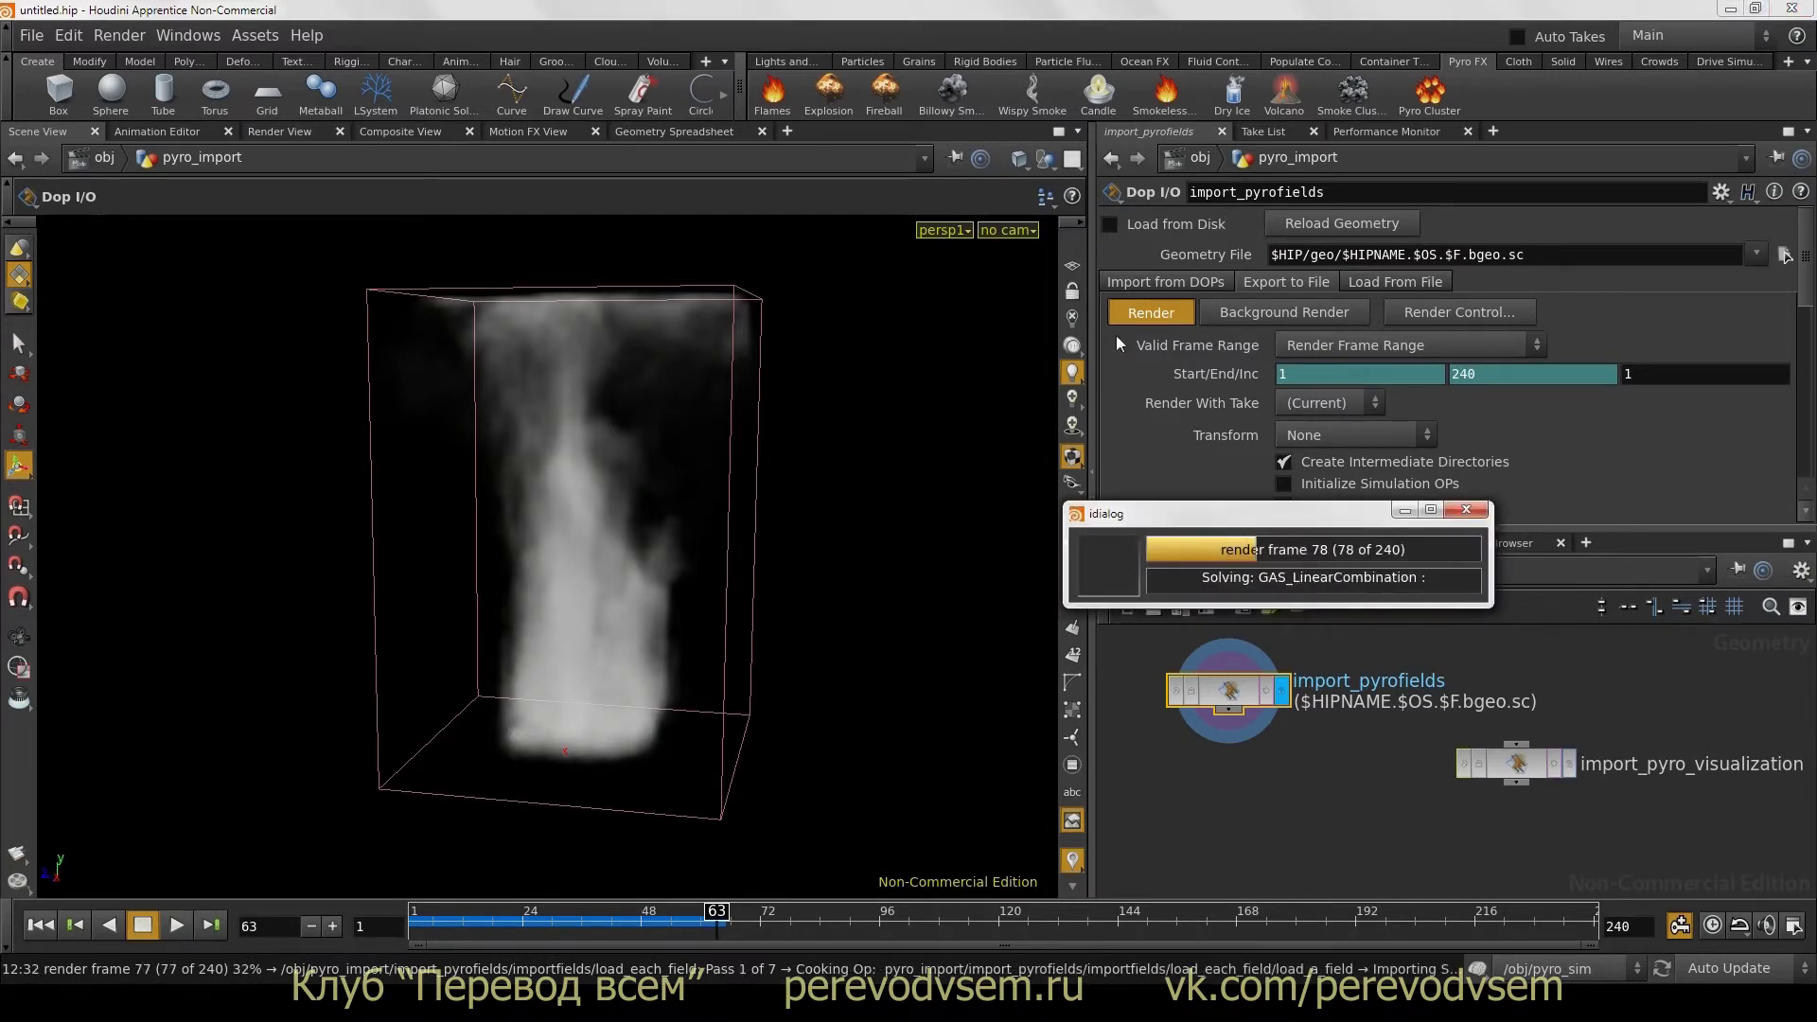
Step: Keep the render progress window aside while the cache writes frames up to 240 of 240
left_click_drag(1130, 515, 1009, 448)
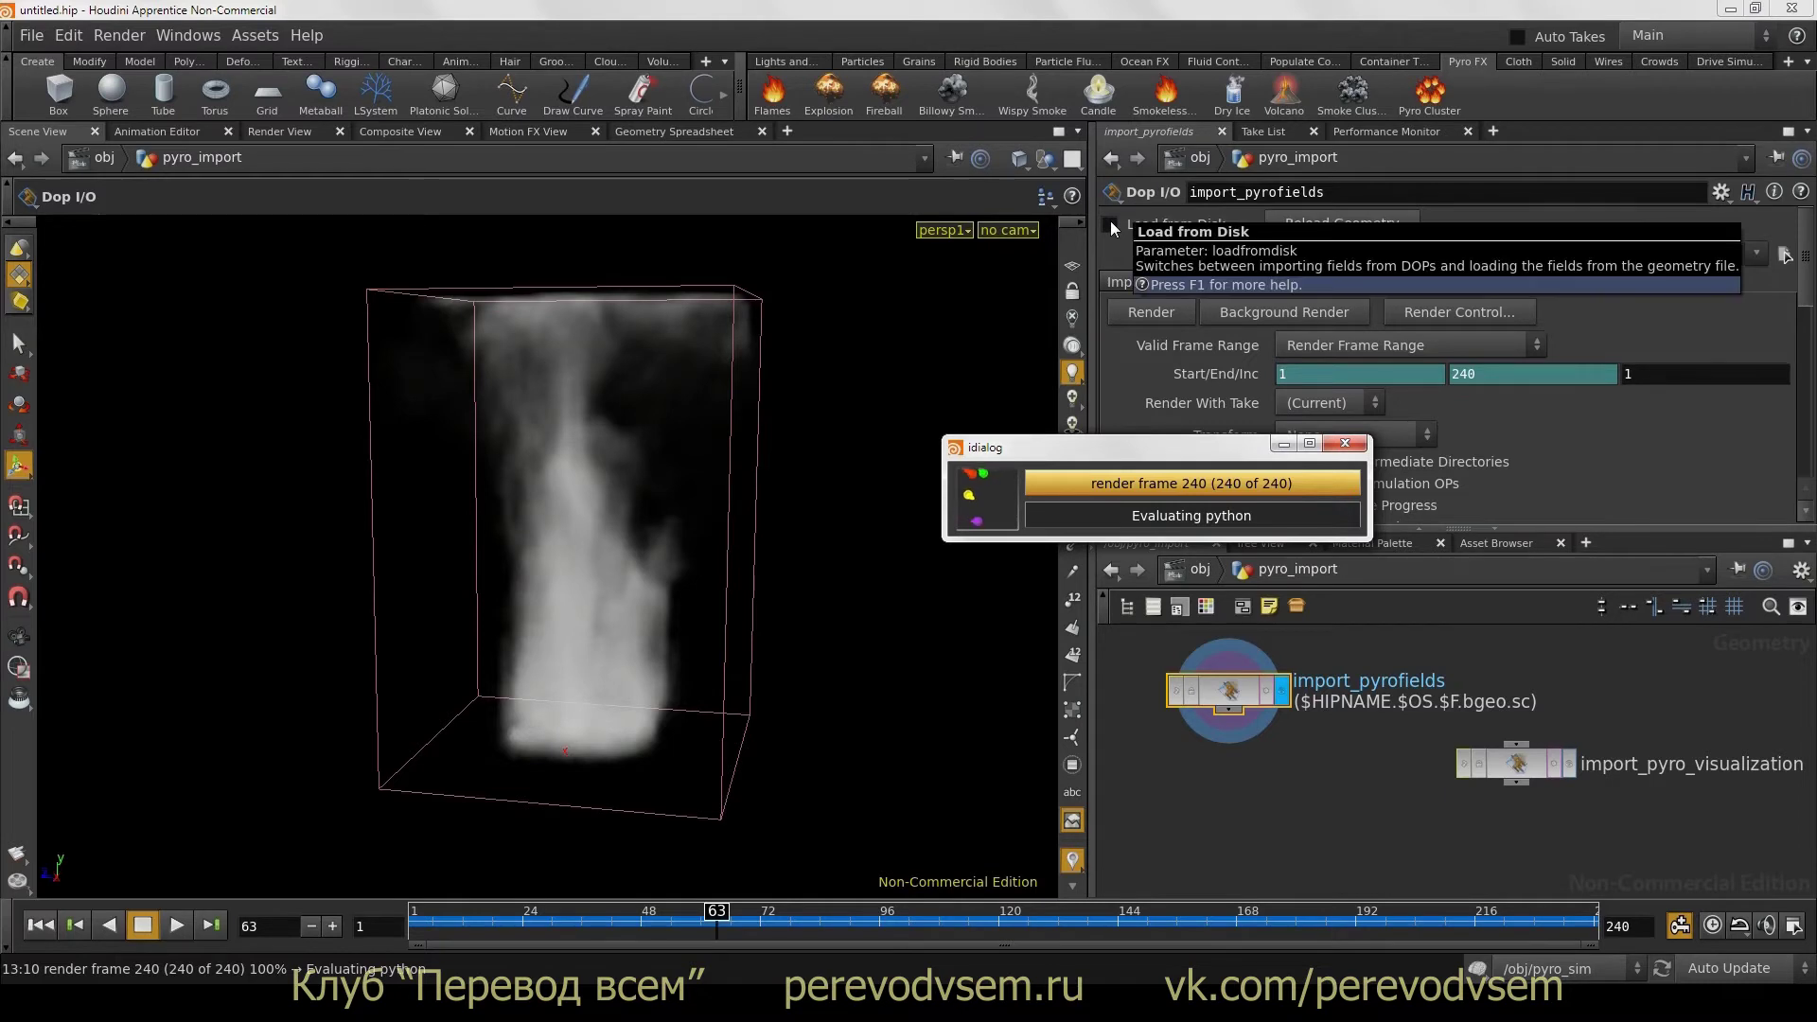
left_click_drag(1157, 451, 1074, 483)
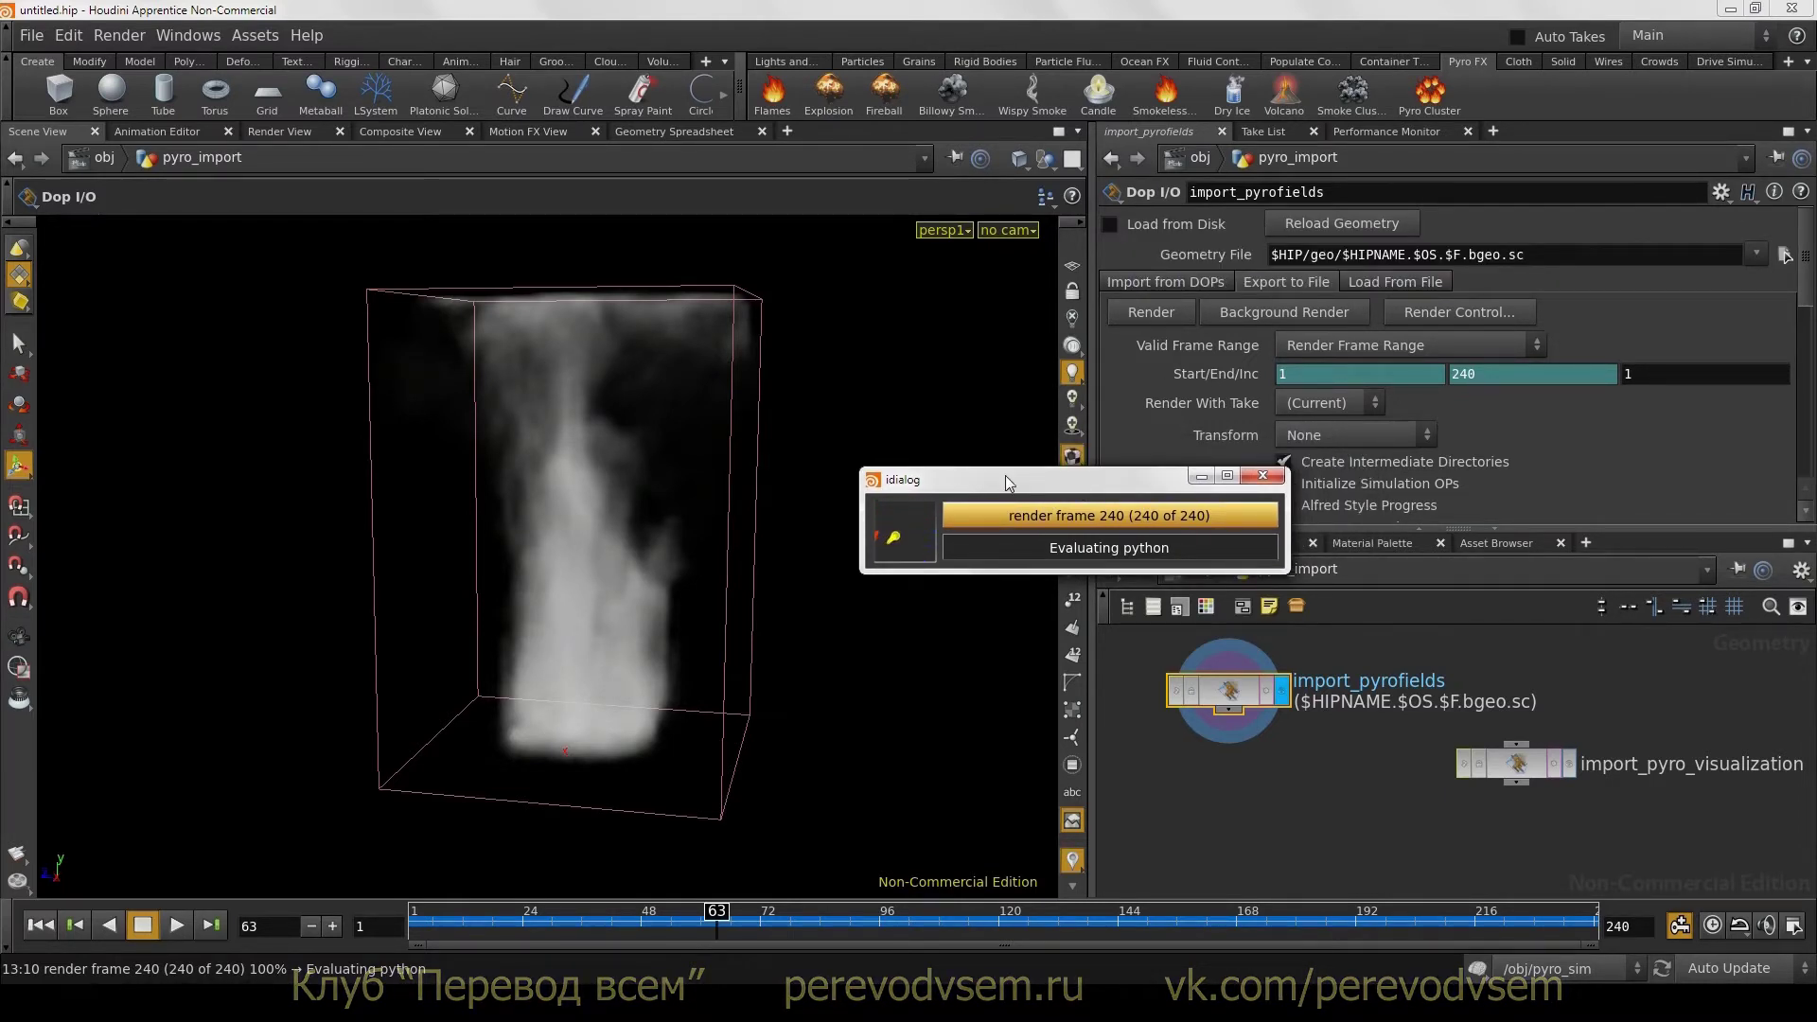
left_click_drag(1006, 475, 985, 471)
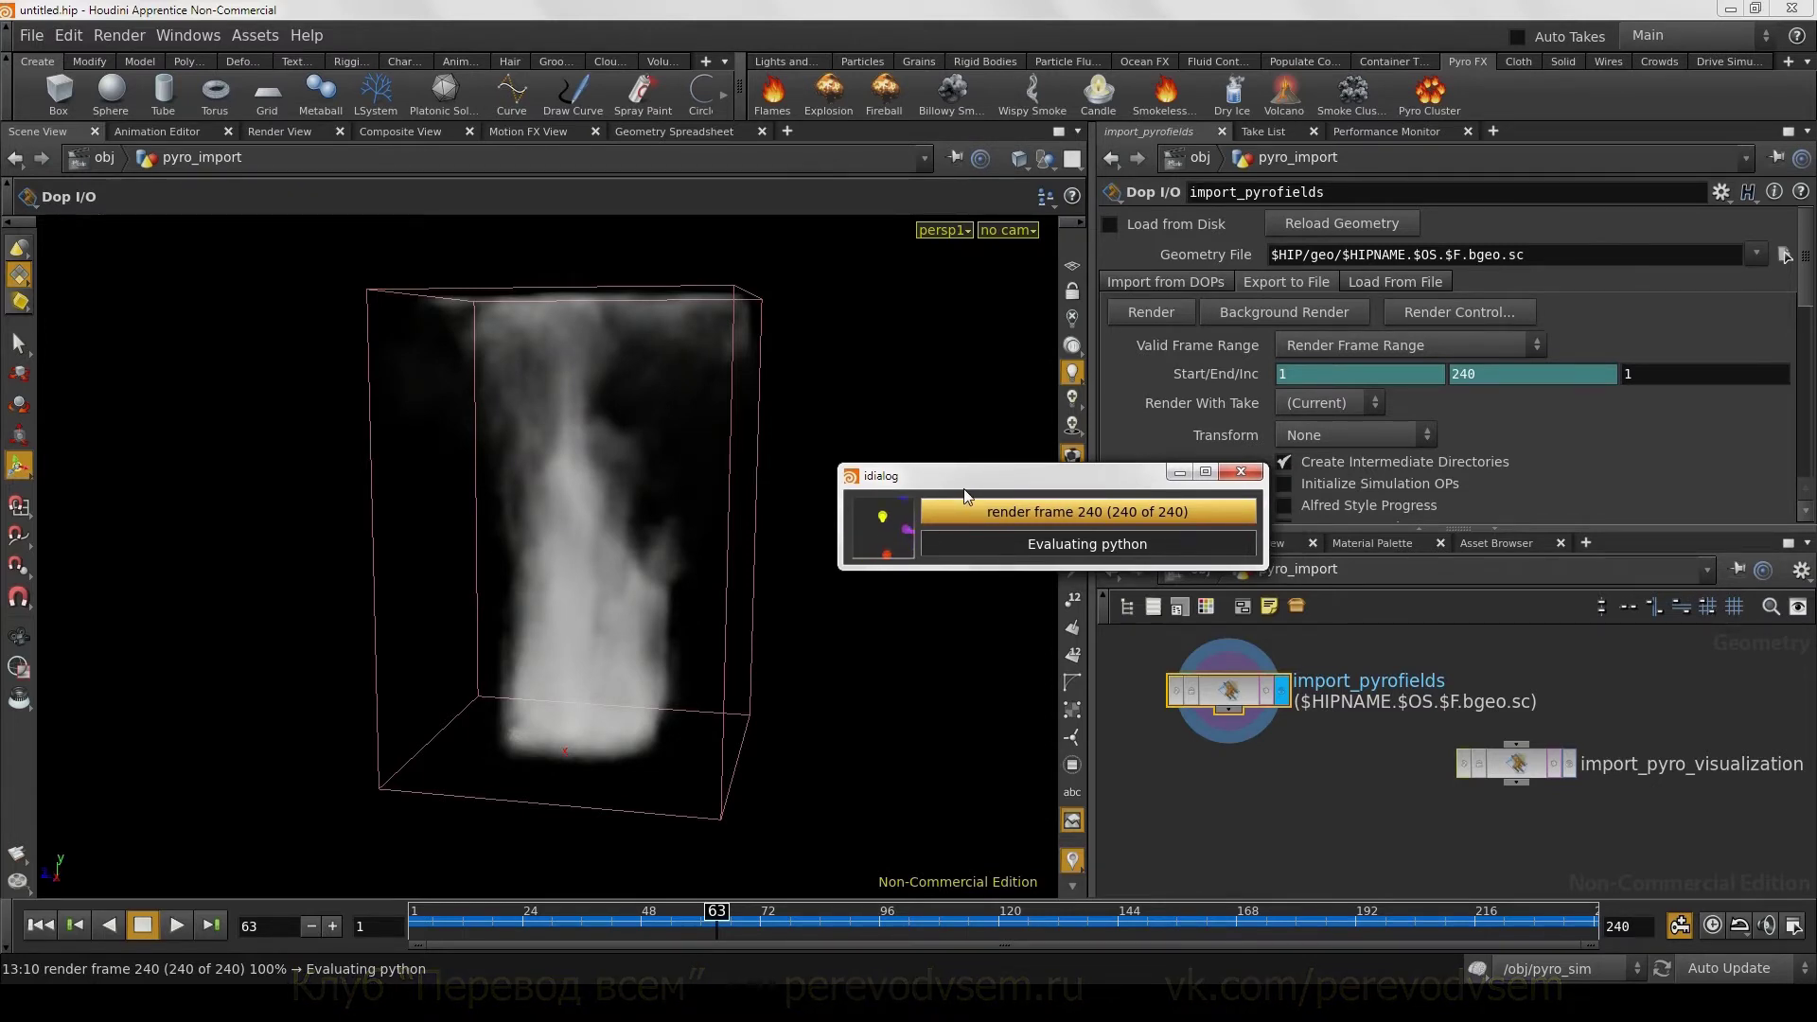
left_click_drag(964, 489, 981, 493)
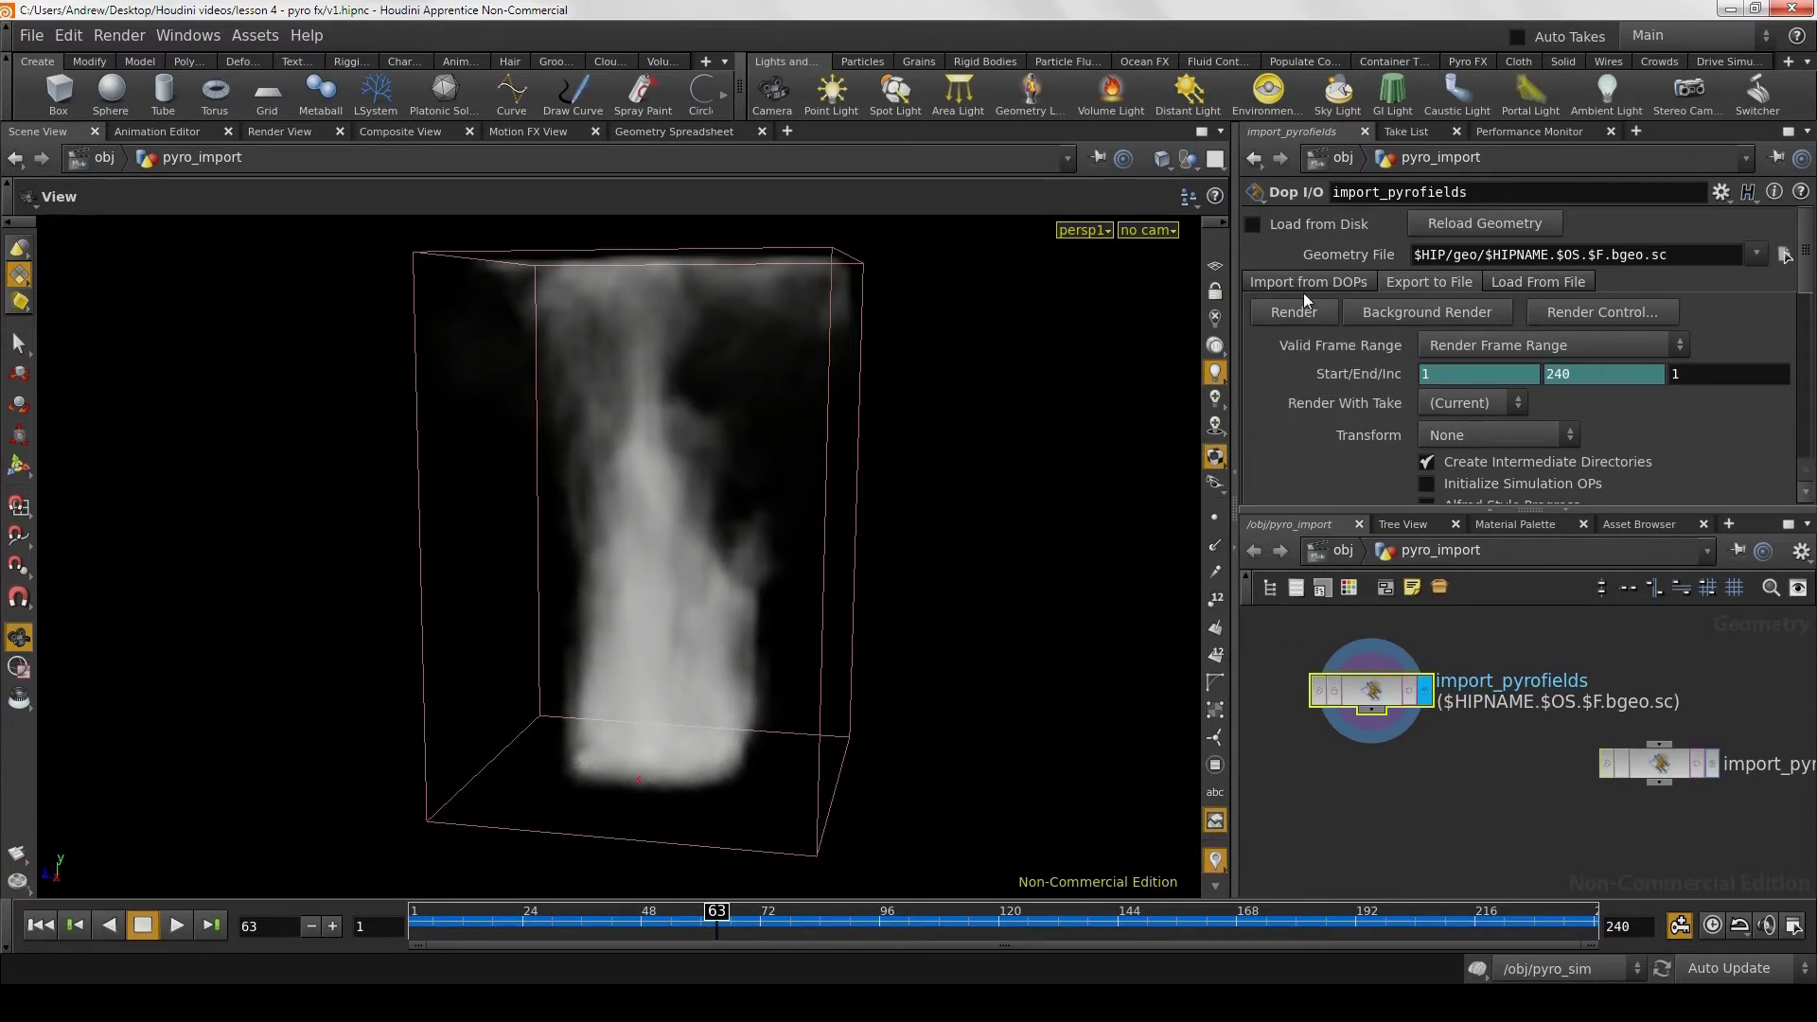
Step: Turn on Load from Disk for import_pyrofields and scrub through the cached smoke frames
left_click(1255, 225)
mouse_move(686, 920)
left_mouse_down()
mouse_move(1292, 914)
mouse_move(1107, 915)
left_mouse_up()
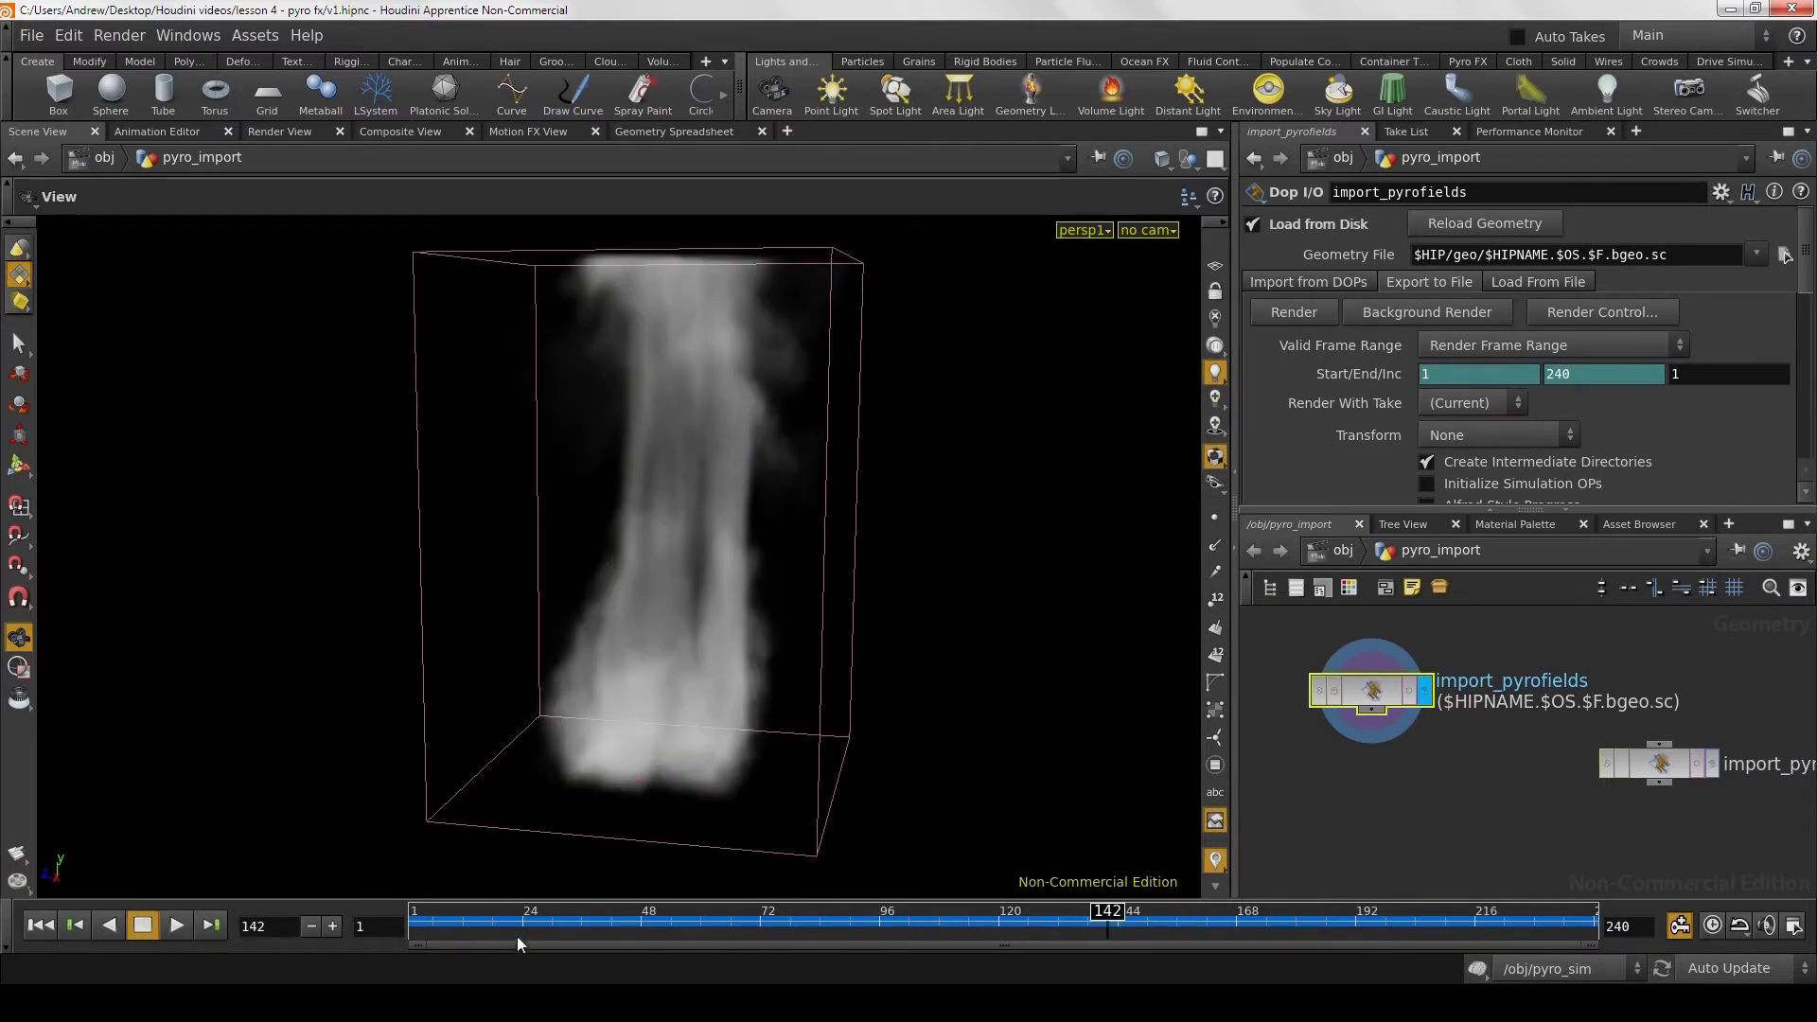
mouse_move(521, 945)
left_mouse_down()
mouse_move(1255, 958)
mouse_move(514, 958)
mouse_move(1540, 958)
mouse_move(845, 958)
left_mouse_up()
Step: Play the cached smoke in real time from frame 1, stopping at frame 68
left_click(40, 925)
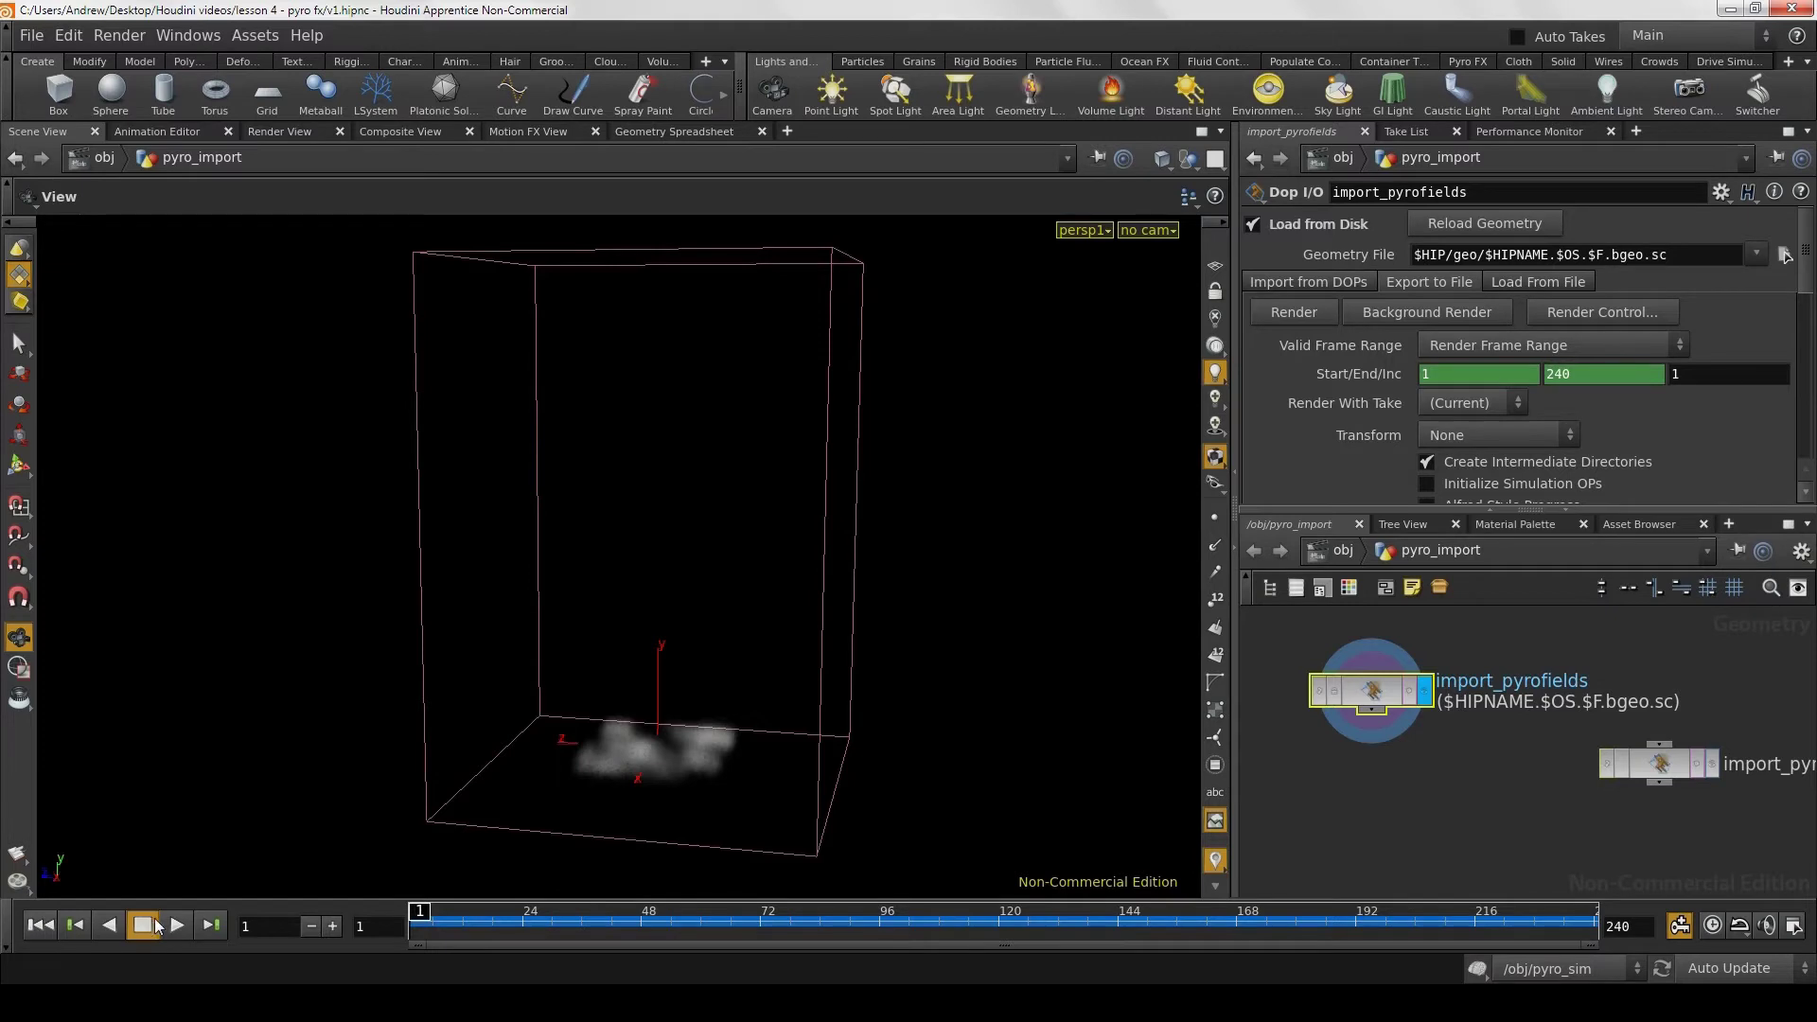
left_click(1713, 928)
left_click(177, 926)
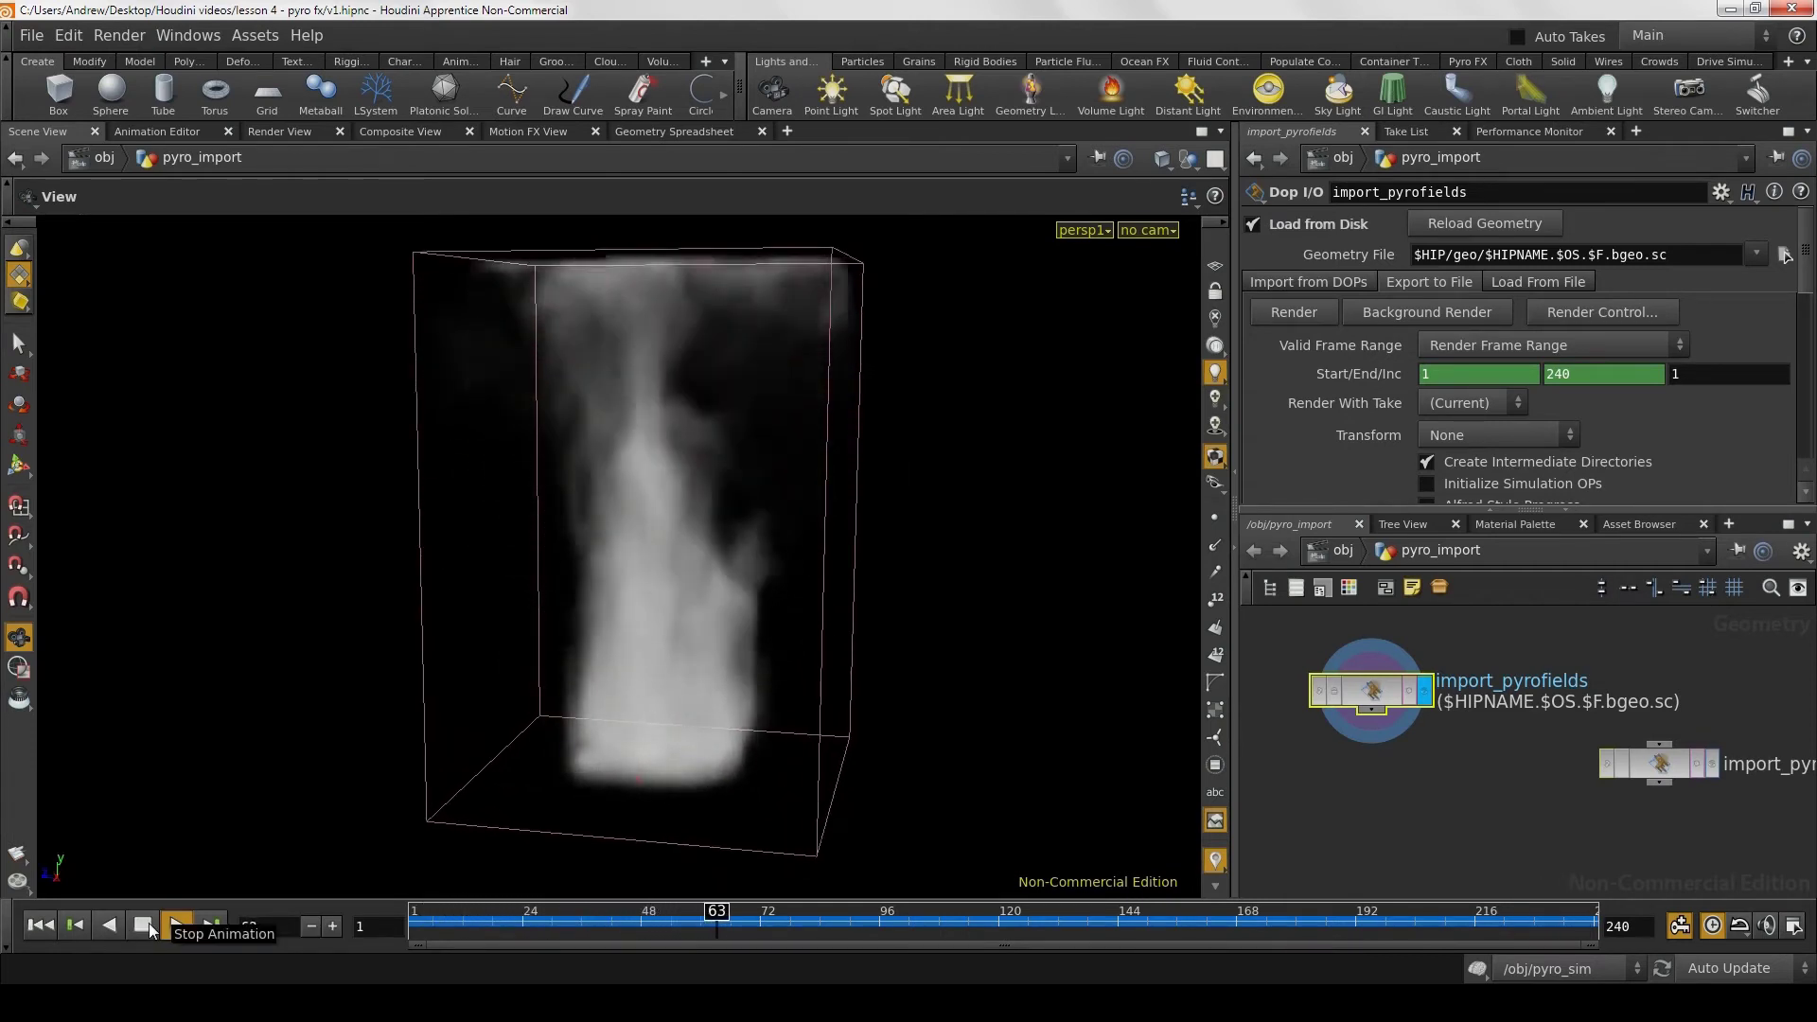
left_click(144, 926)
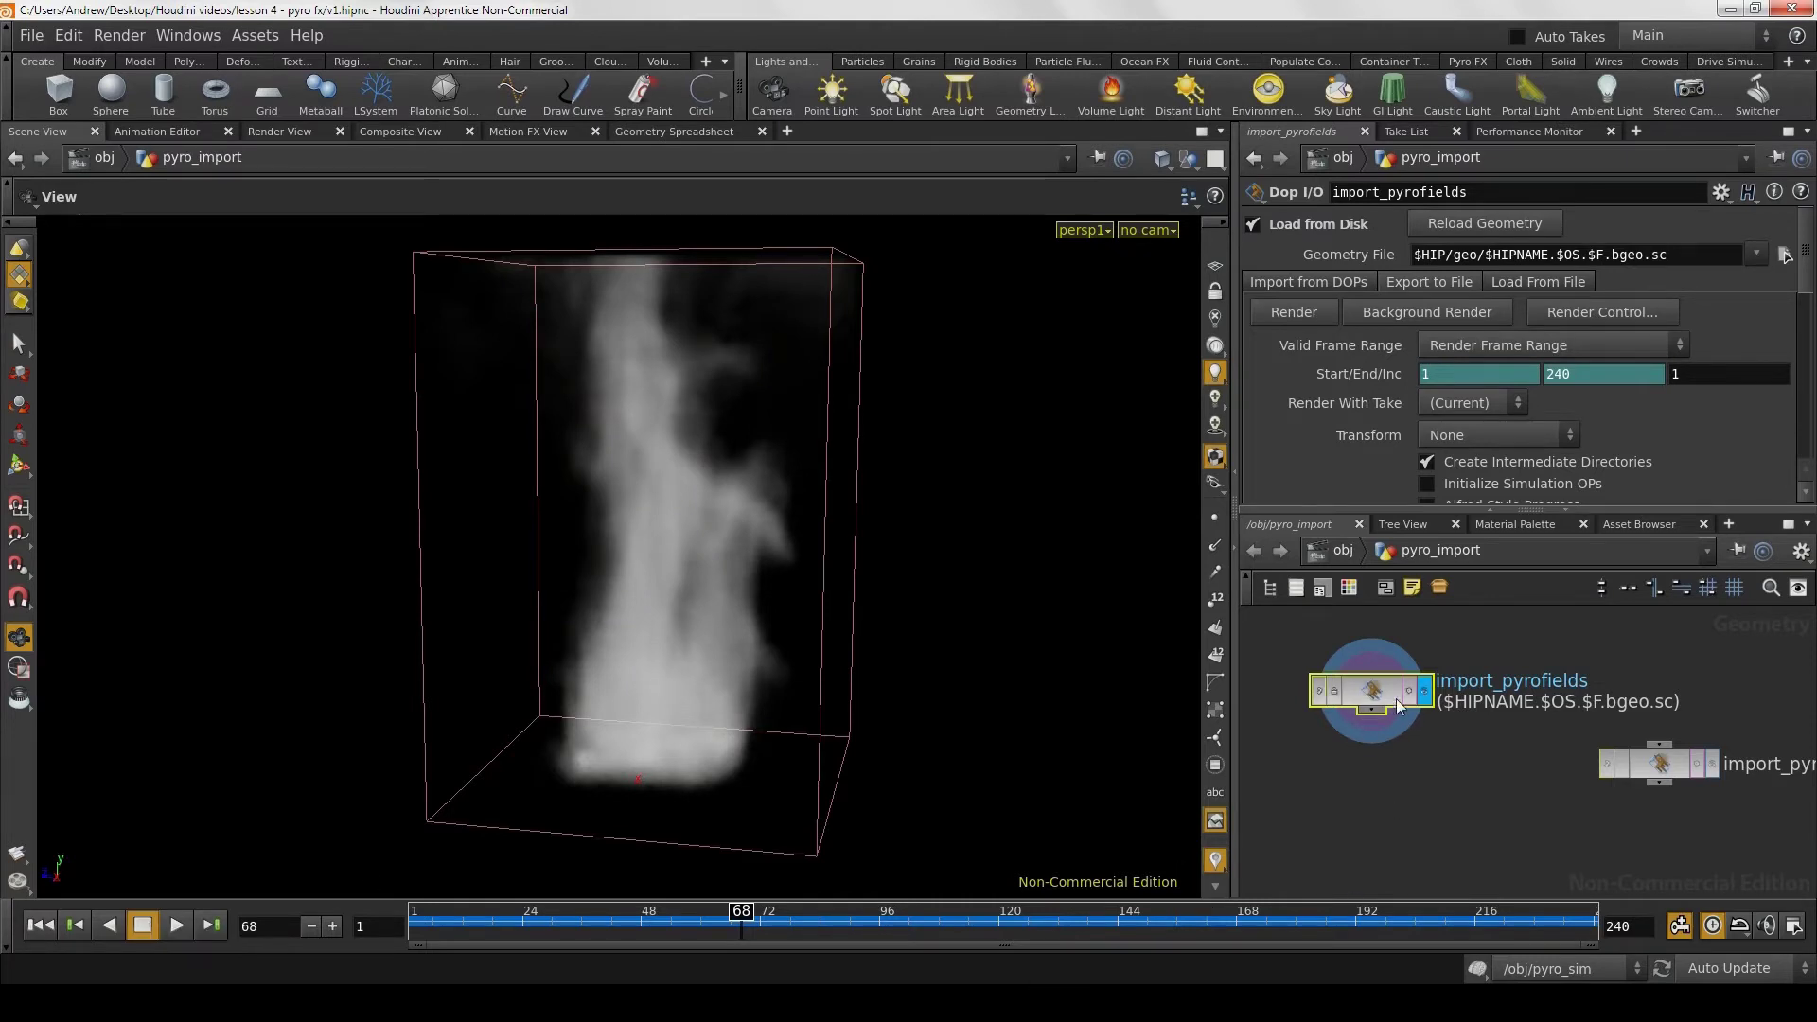
Step: Pan the network to import_pyrofields and enlarge its parameter pane
middle_click_drag(1684, 788, 1570, 783)
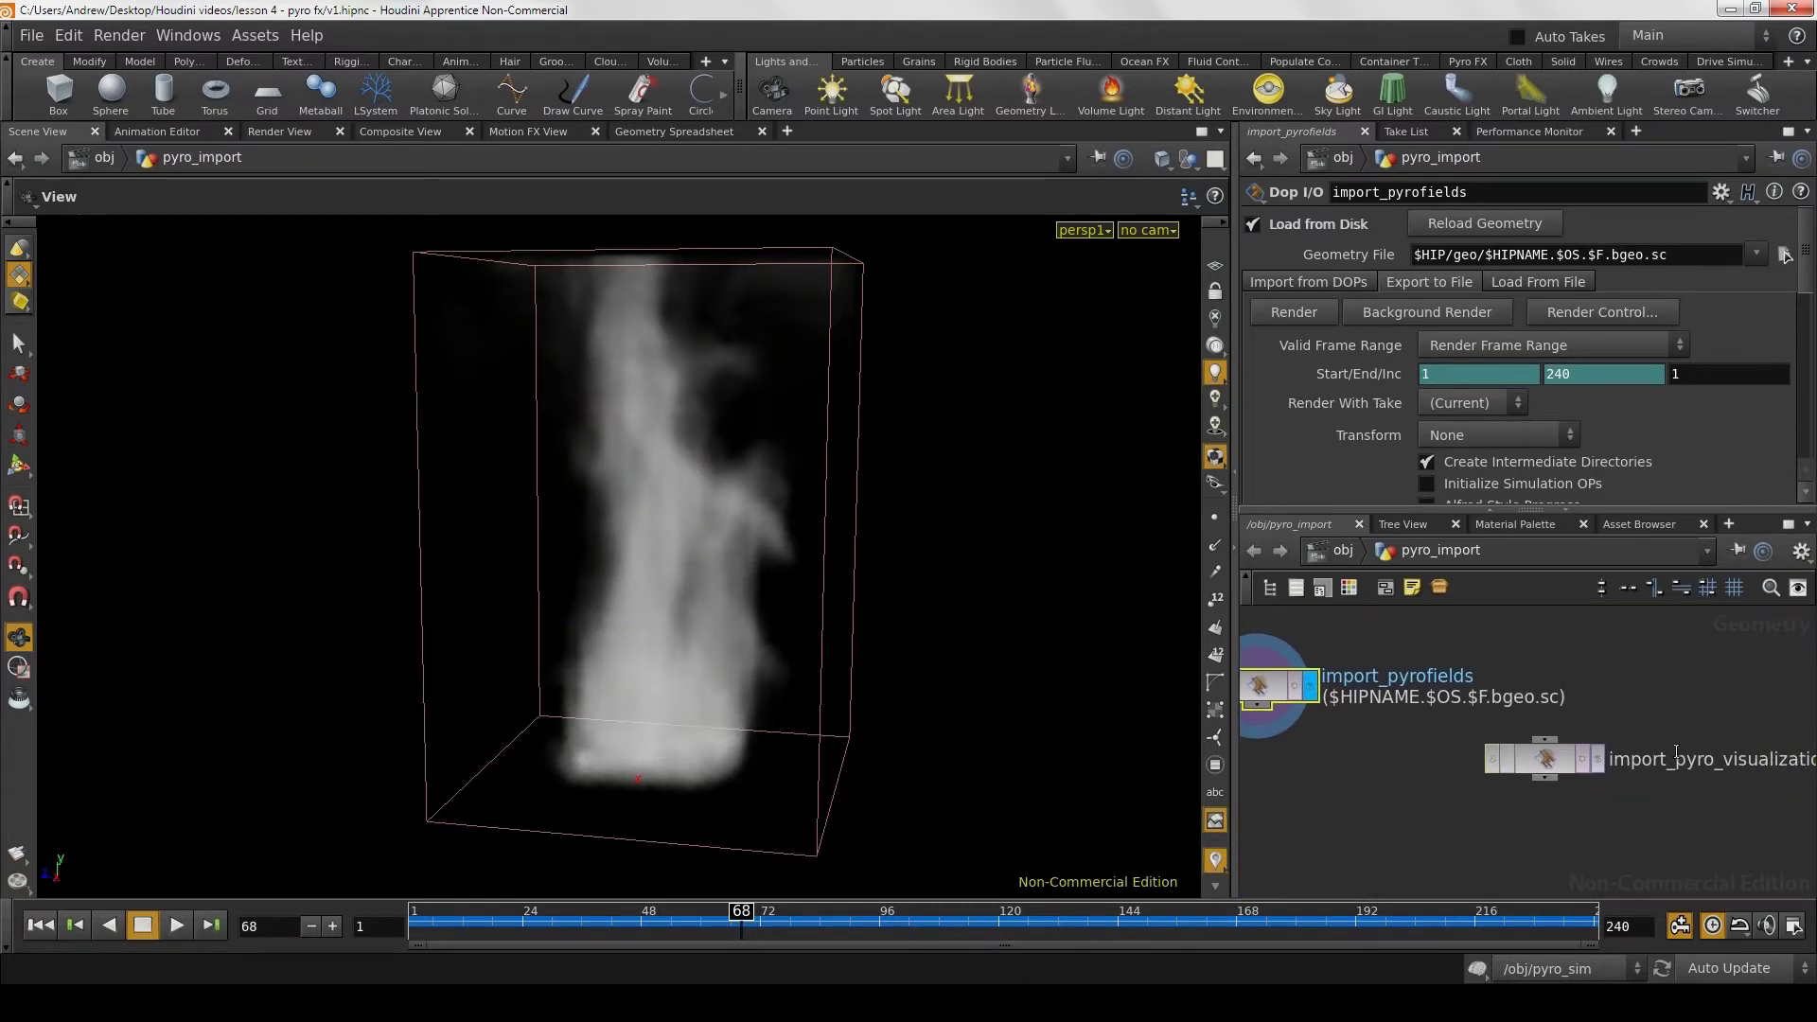
middle_click_drag(1611, 707, 1763, 743)
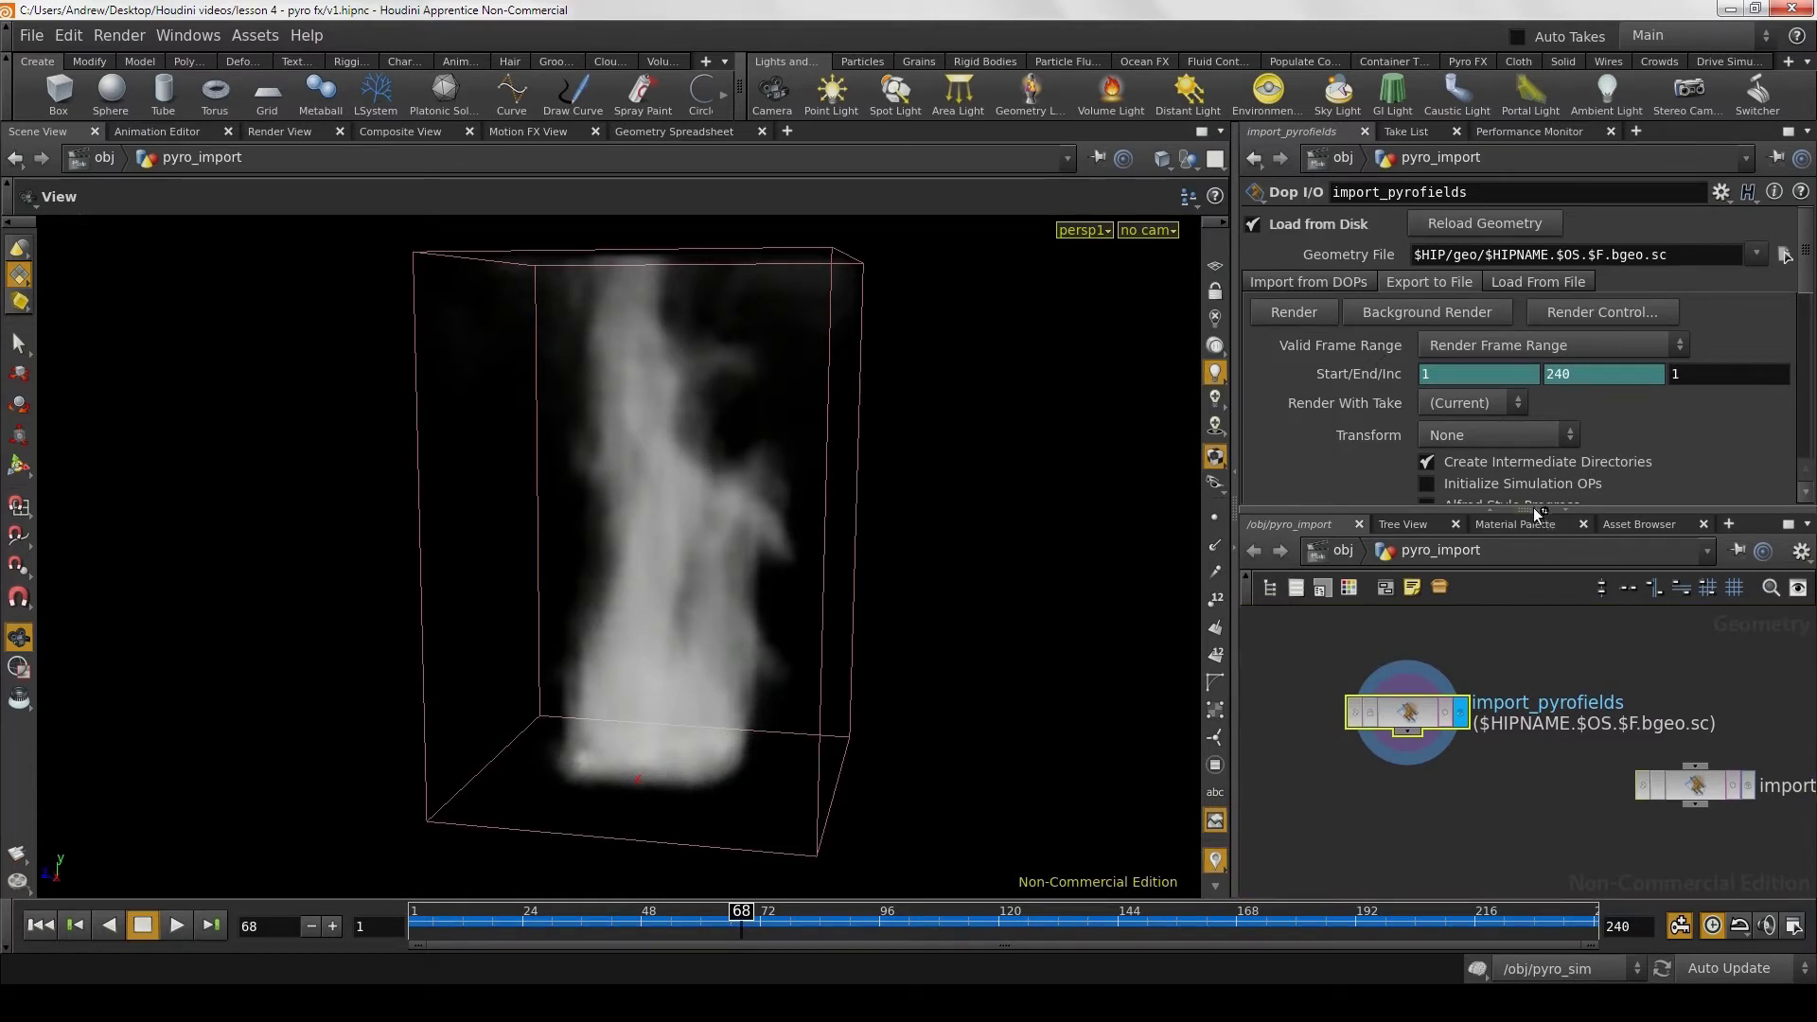
left_click_drag(1536, 509, 1536, 680)
scroll(1552, 639, "down", 4)
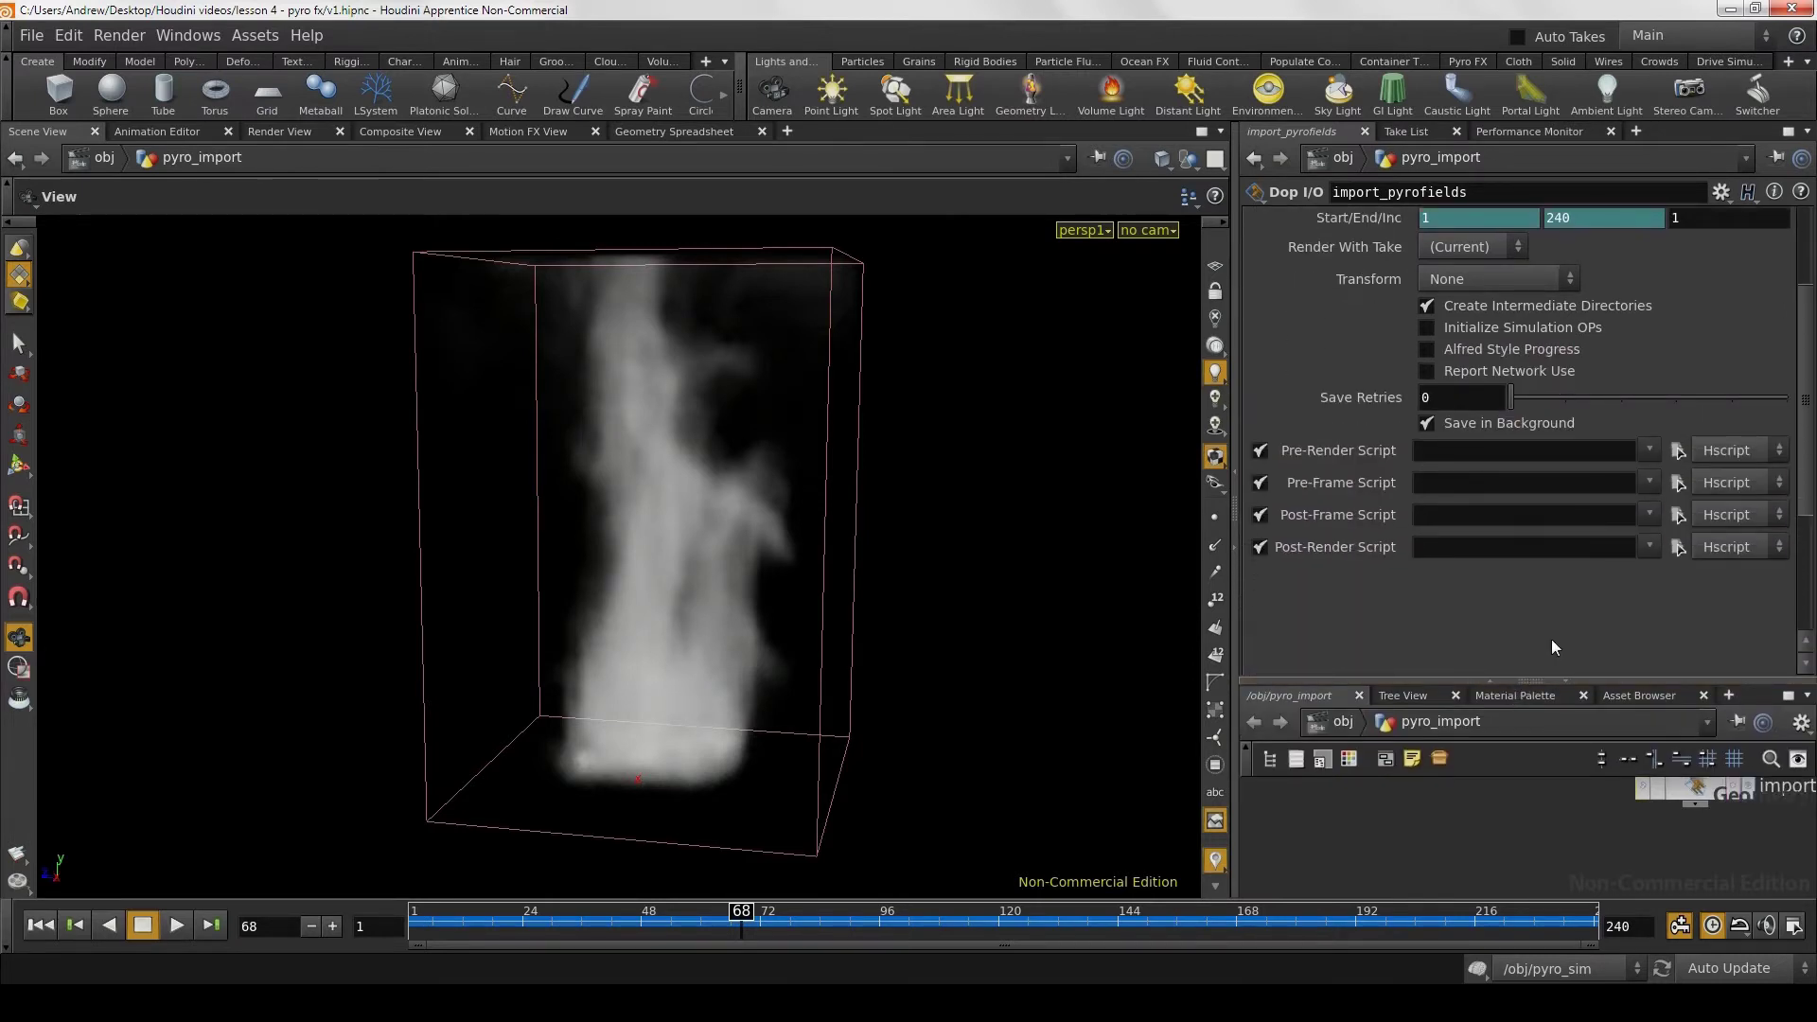
scroll(1552, 639, "down", 1)
middle_click_drag(1494, 837, 1512, 870)
scroll(1401, 344, "up", 5)
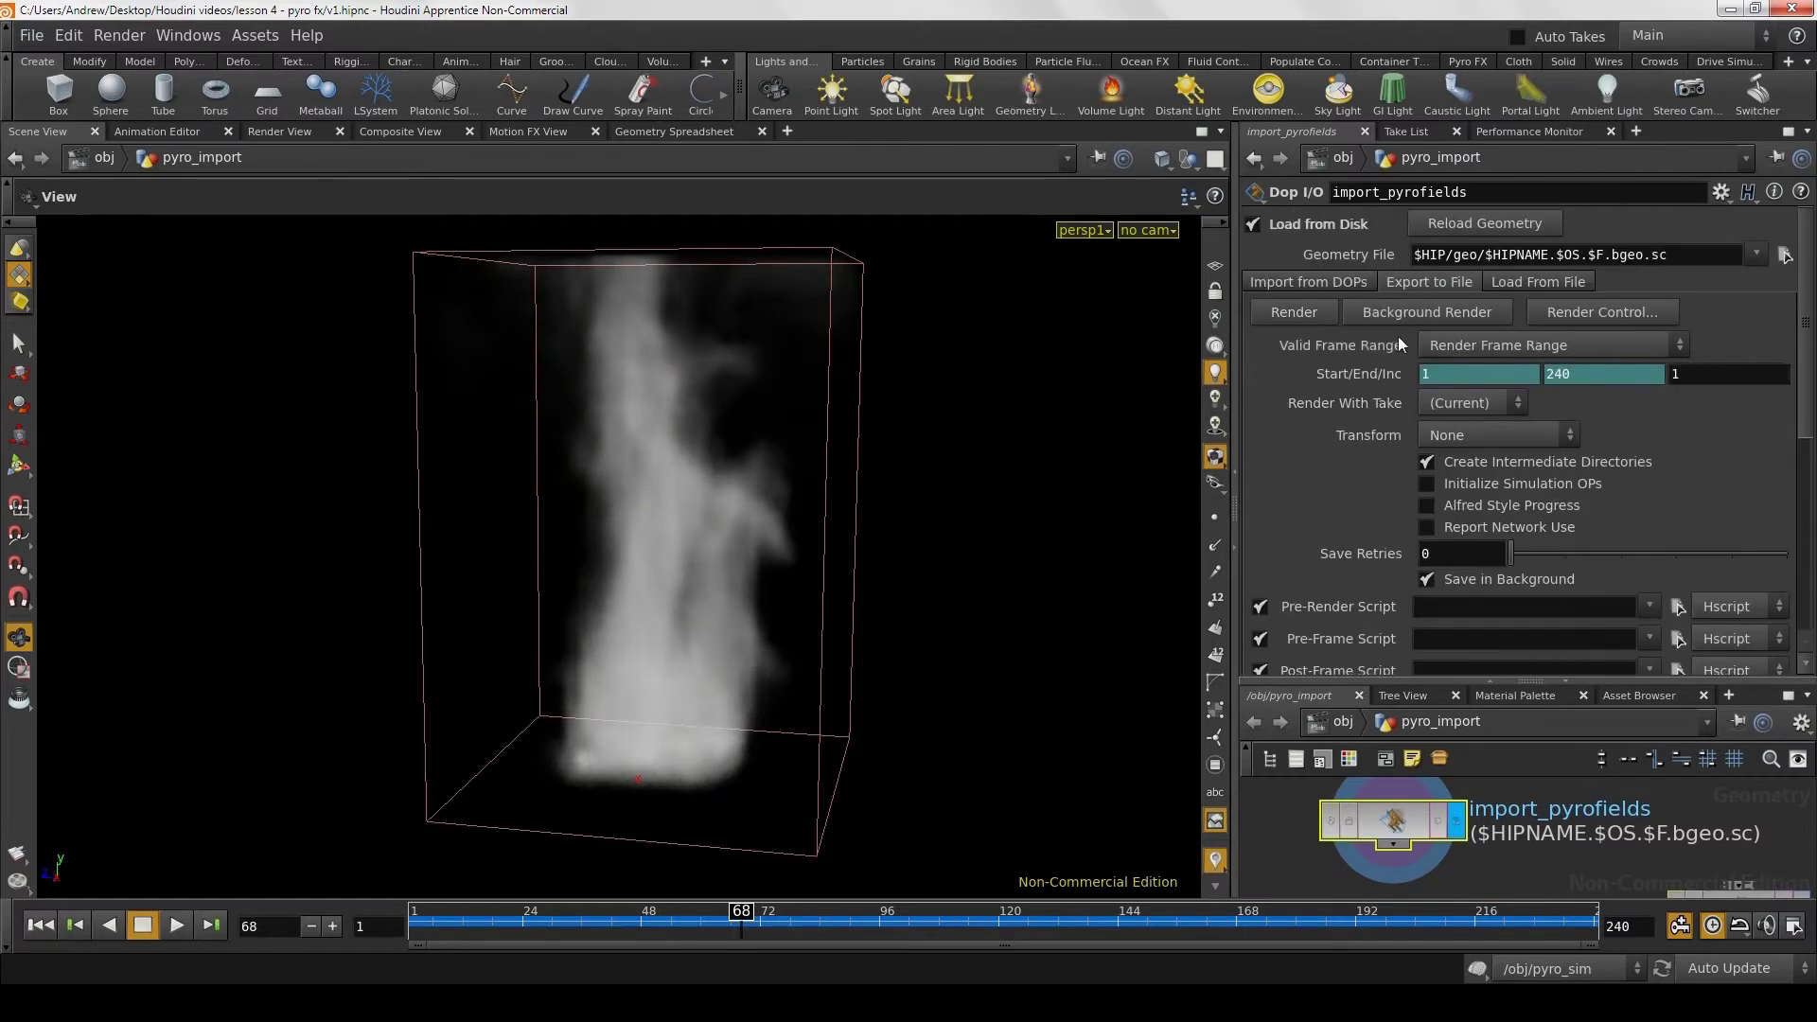
Step: Review the Import from DOPs list of seven fields, density shown as Smoke, and orbit the viewport
left_click(1334, 284)
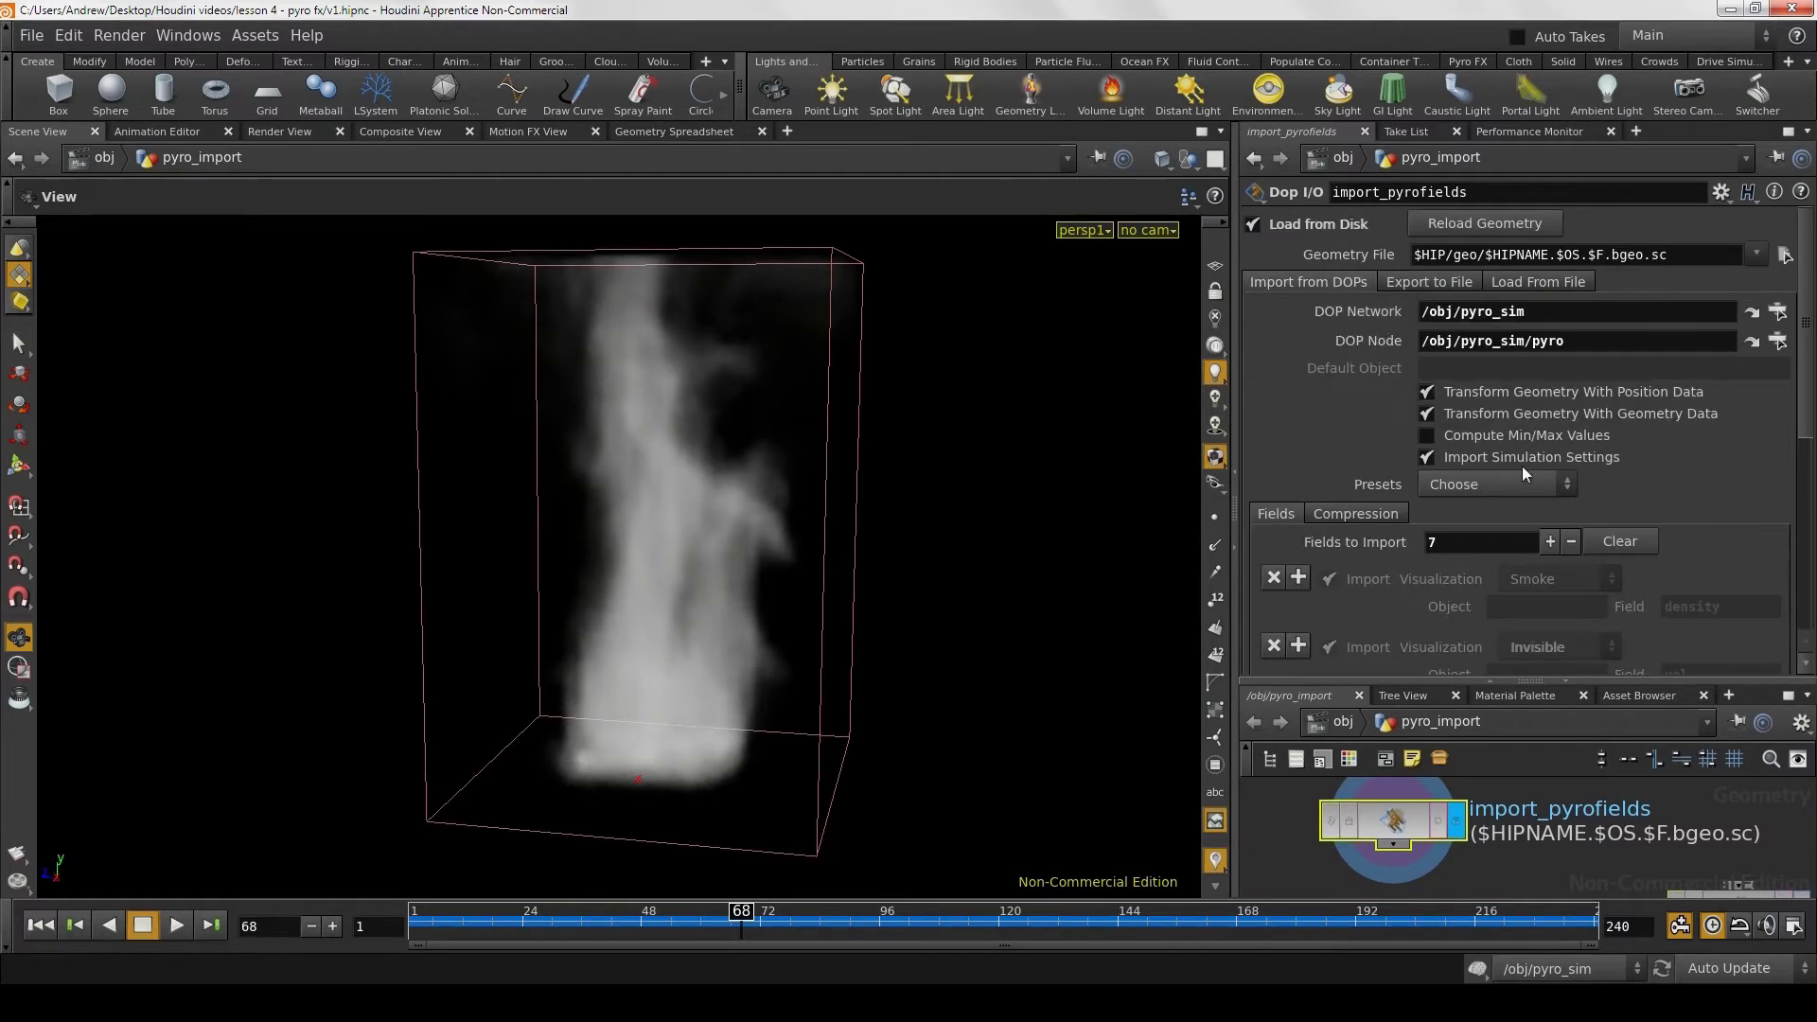
scroll(1524, 474, "down", 3)
scroll(1533, 473, "down", 3)
scroll(1543, 474, "down", 2)
scroll(1560, 473, "up", 4)
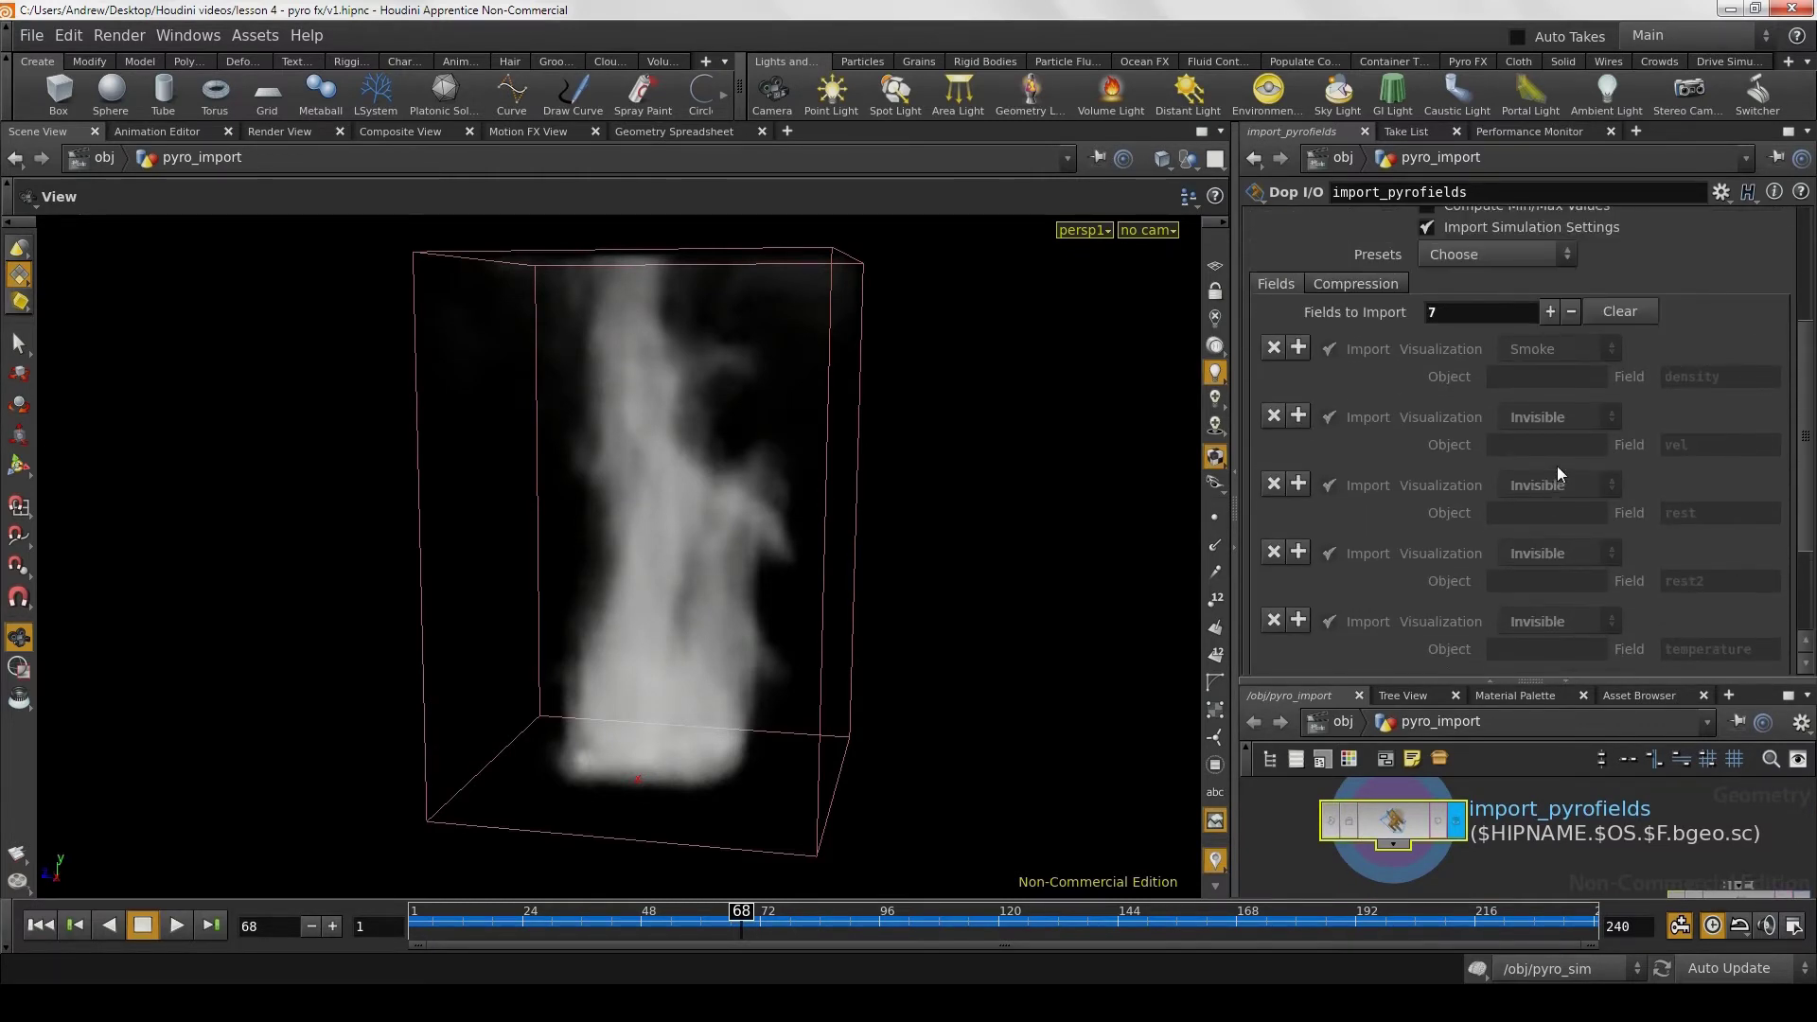
left_click_drag(1810, 352, 1811, 368)
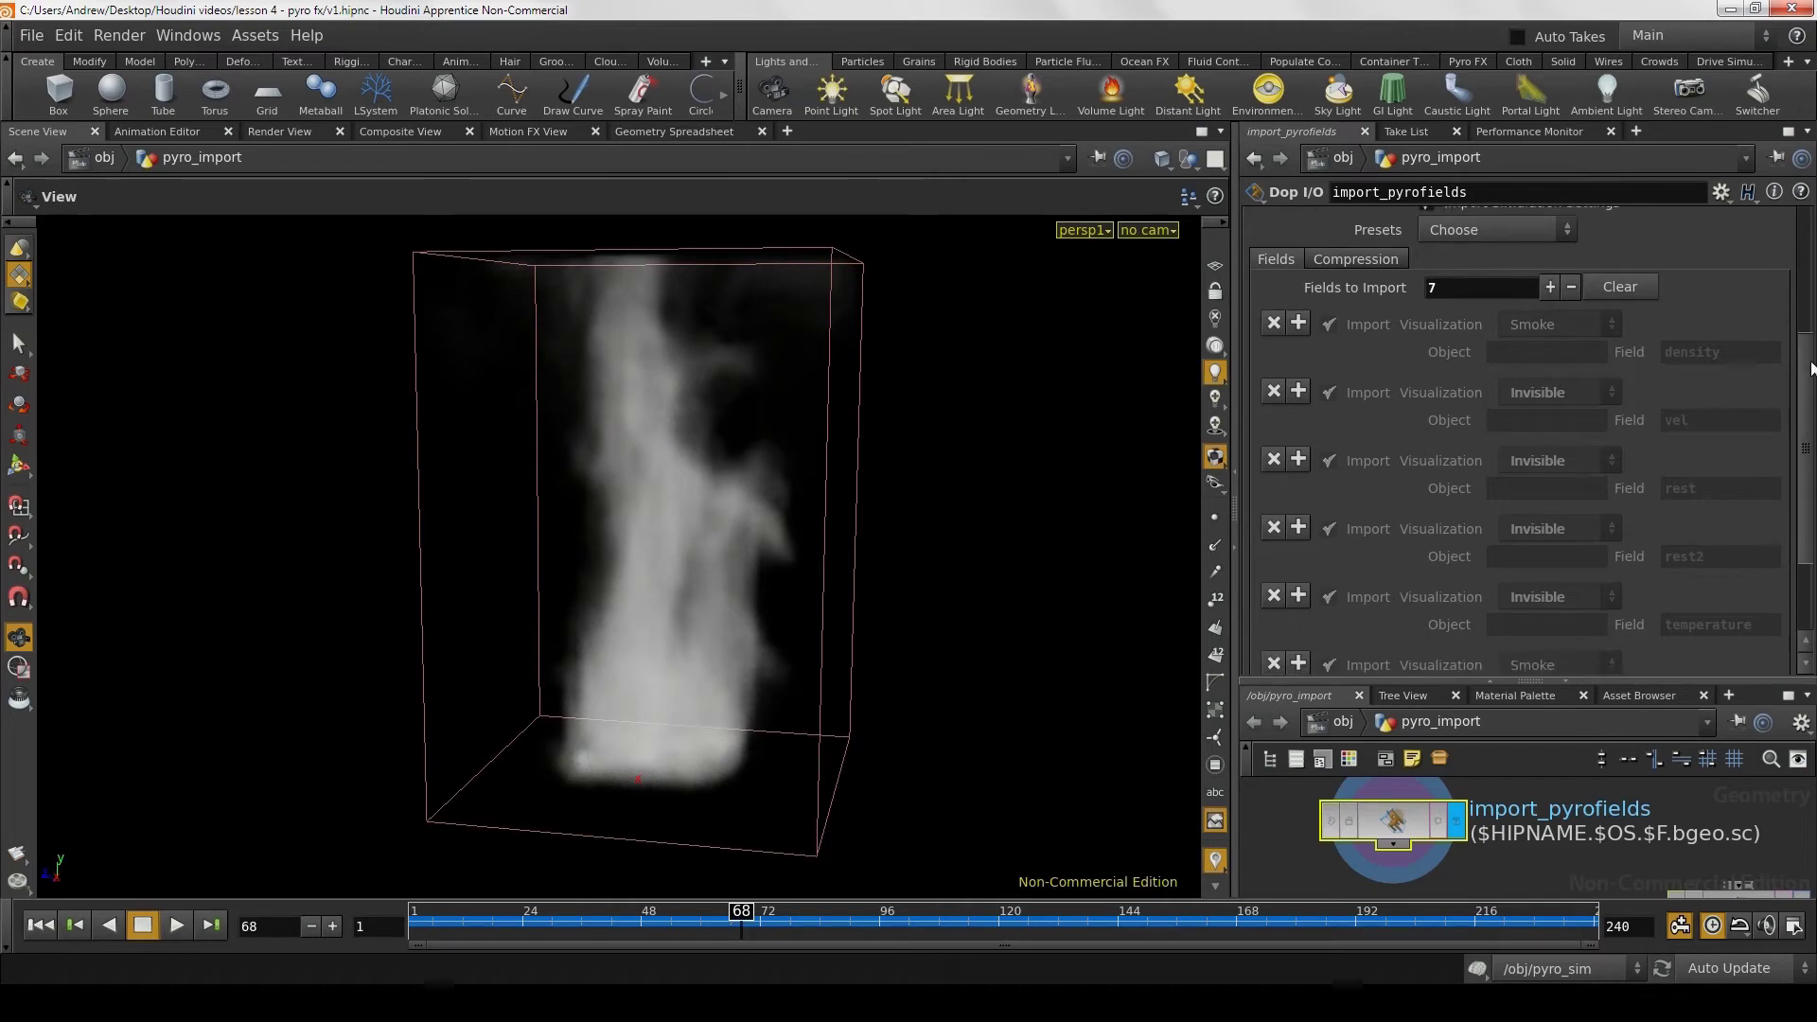
scroll(1462, 273, "down", 2)
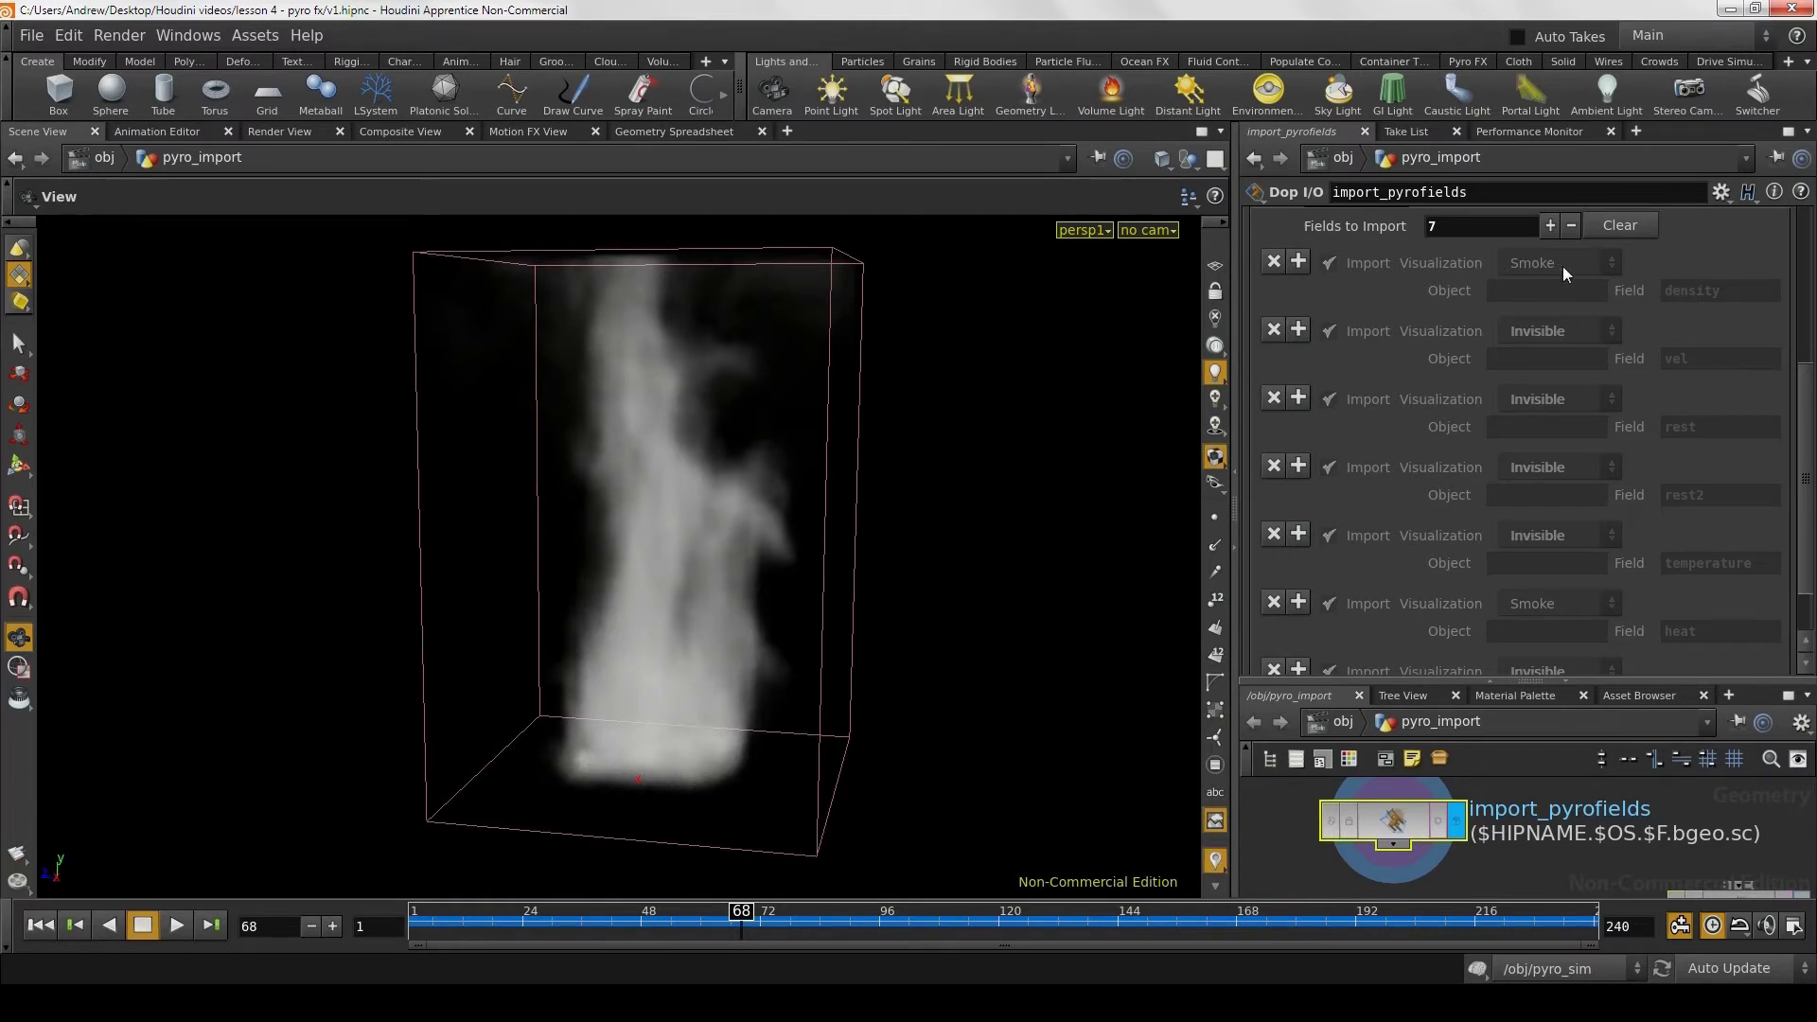
scroll(1570, 284, "down", 1)
scroll(1590, 341, "down", 1)
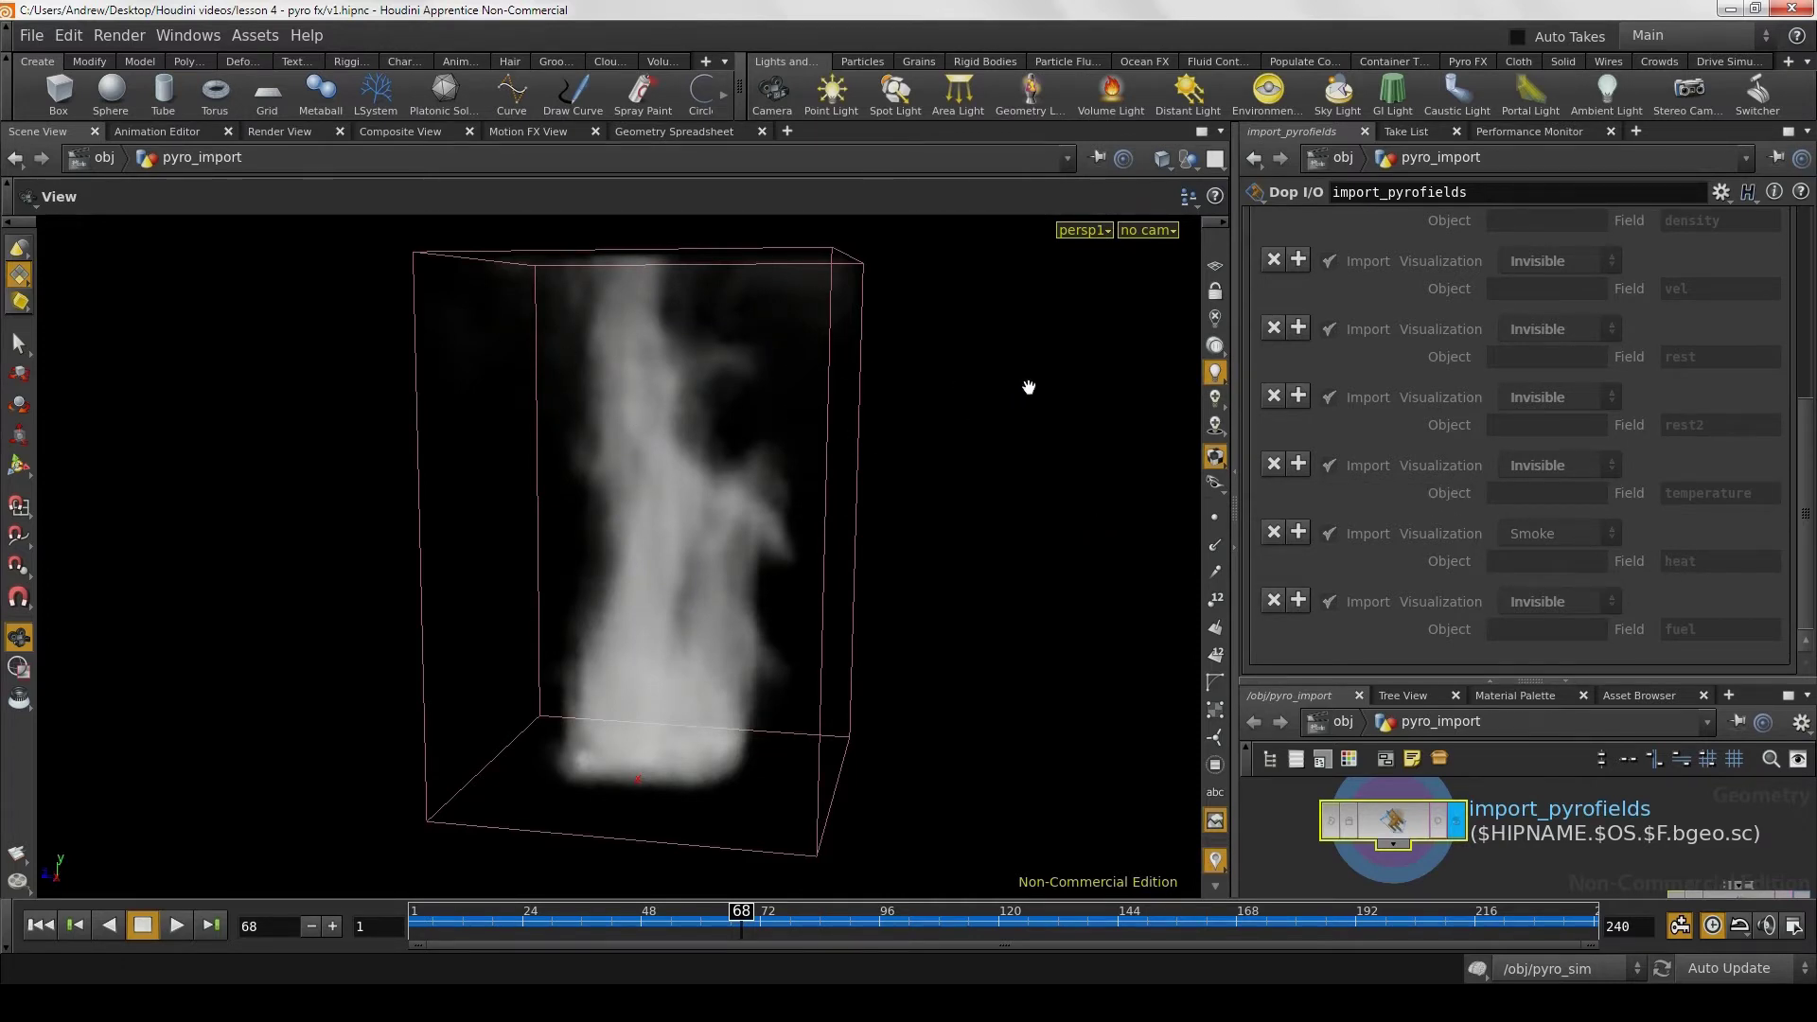
scroll(1727, 592, "up", 1)
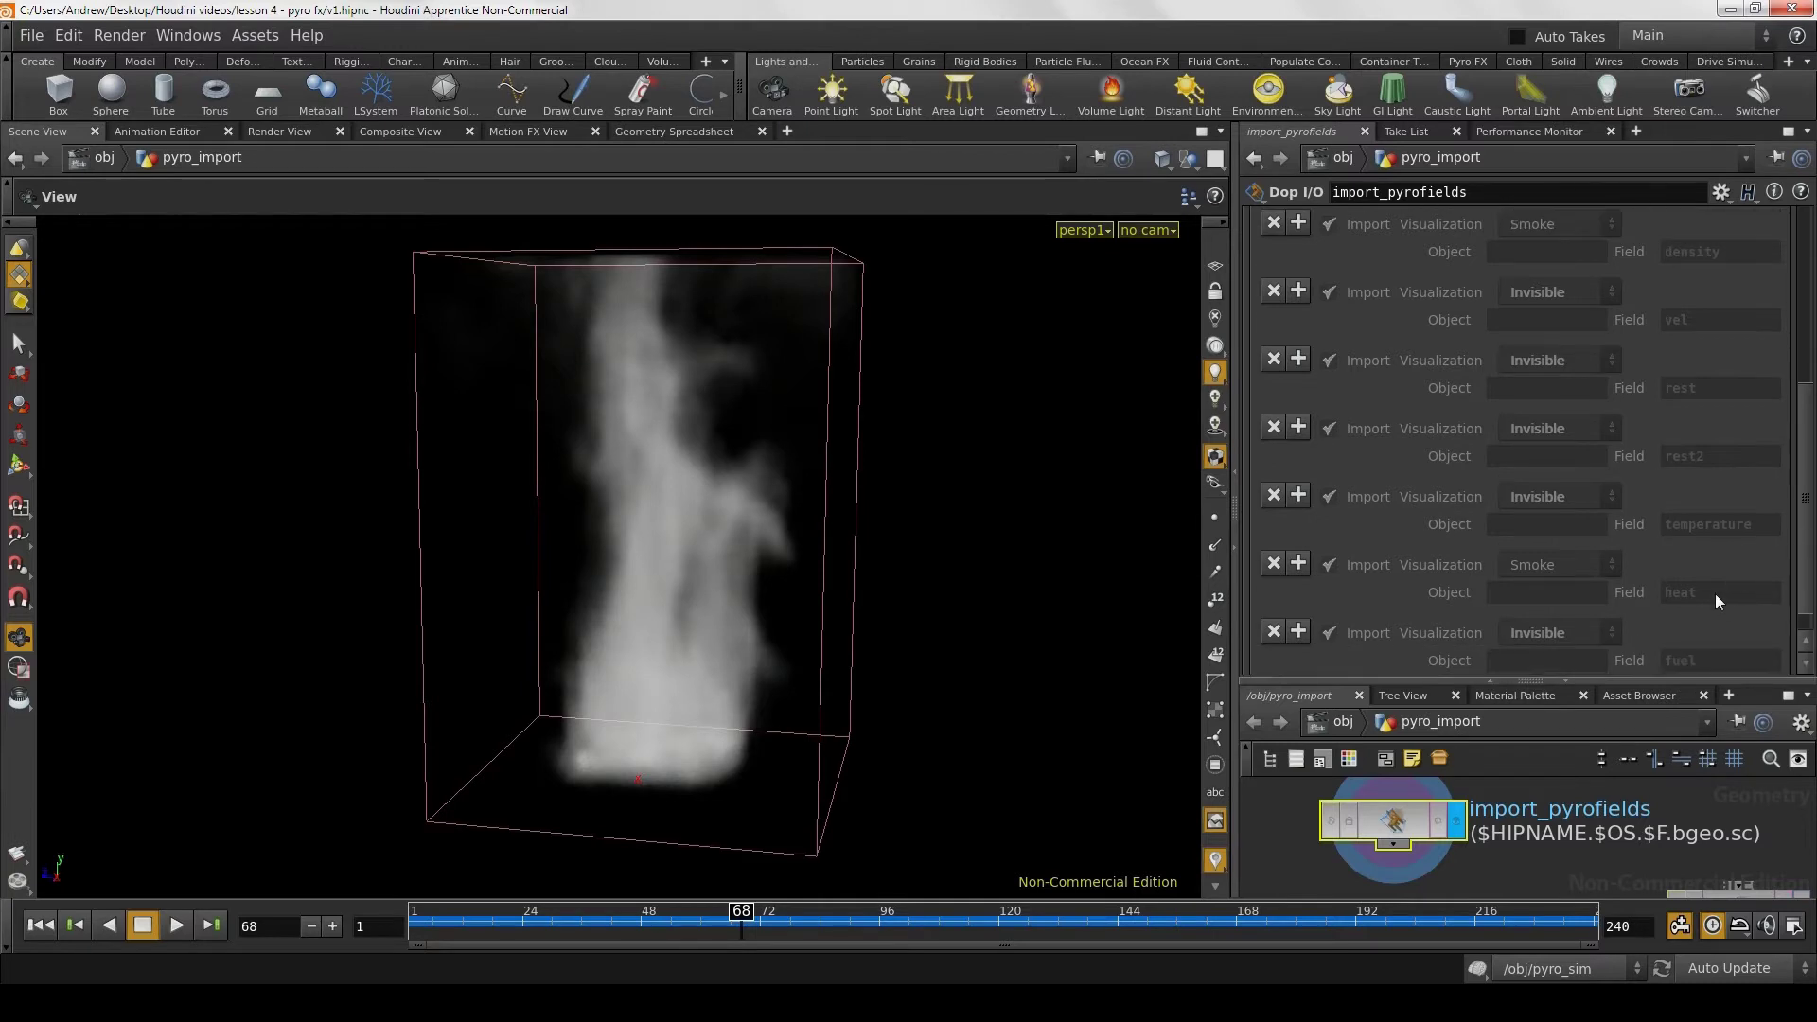
scroll(1715, 594, "up", 4)
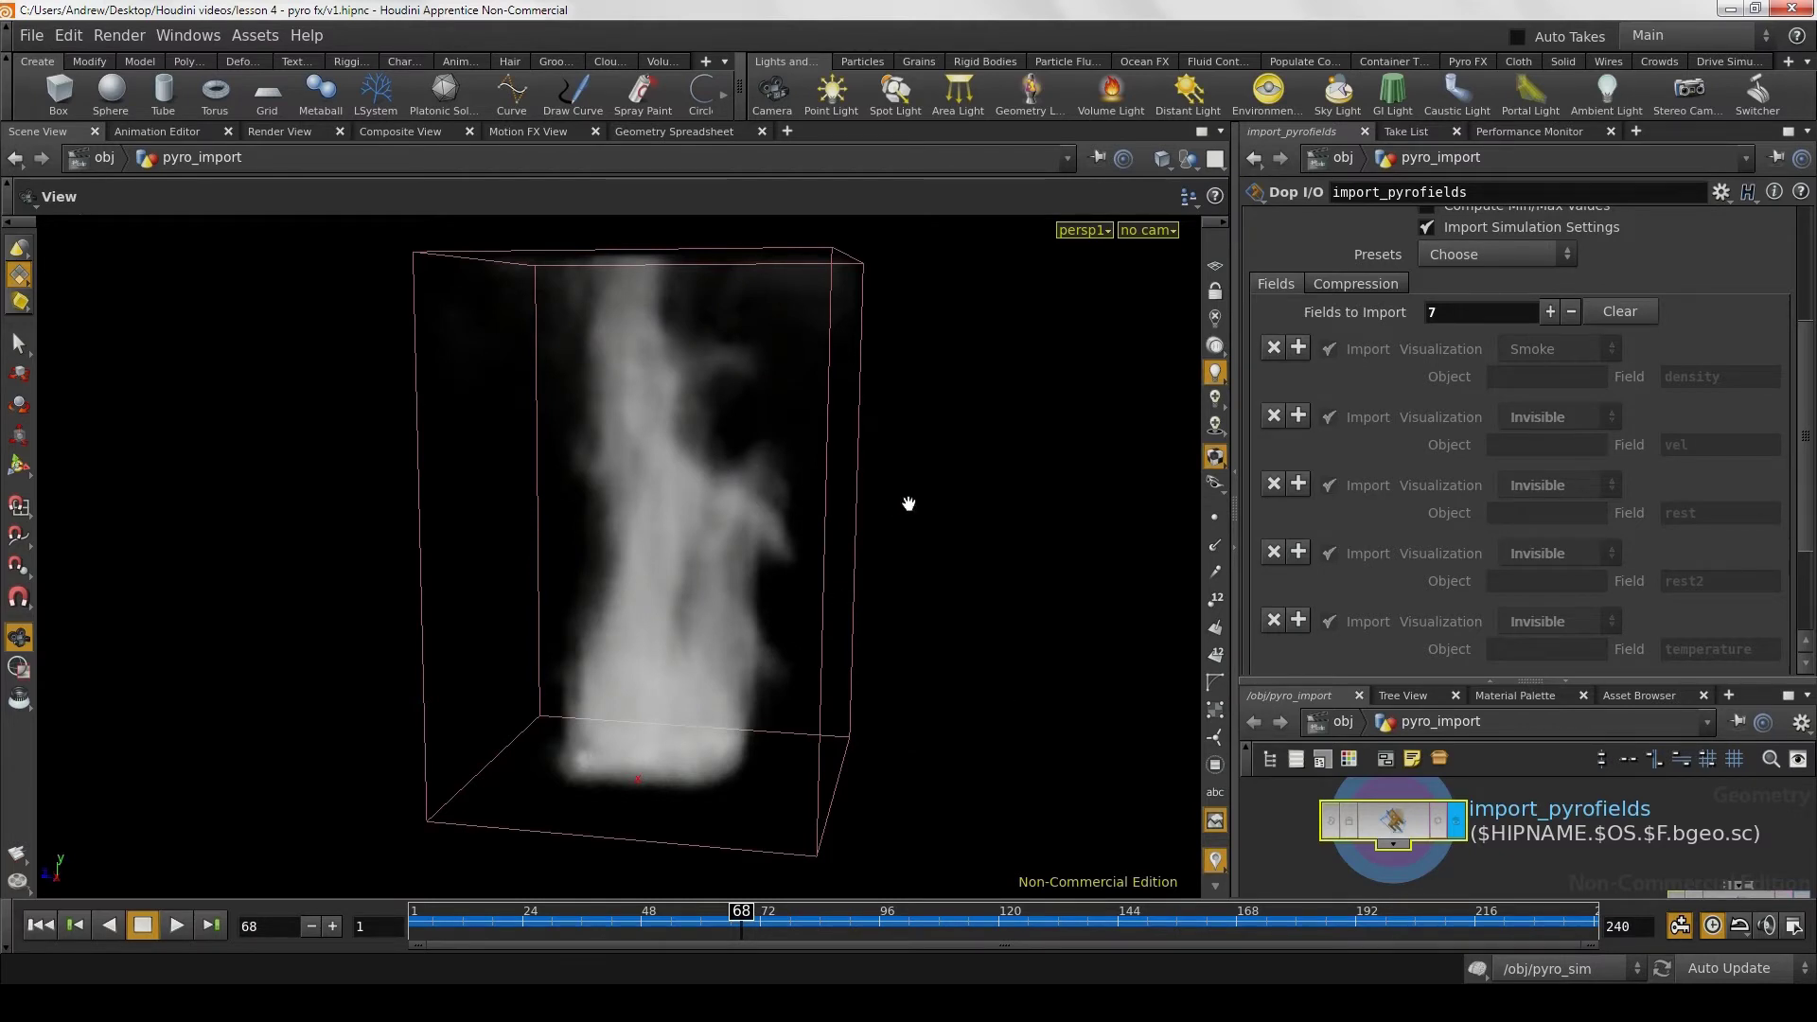
left_click_drag(909, 507, 886, 530)
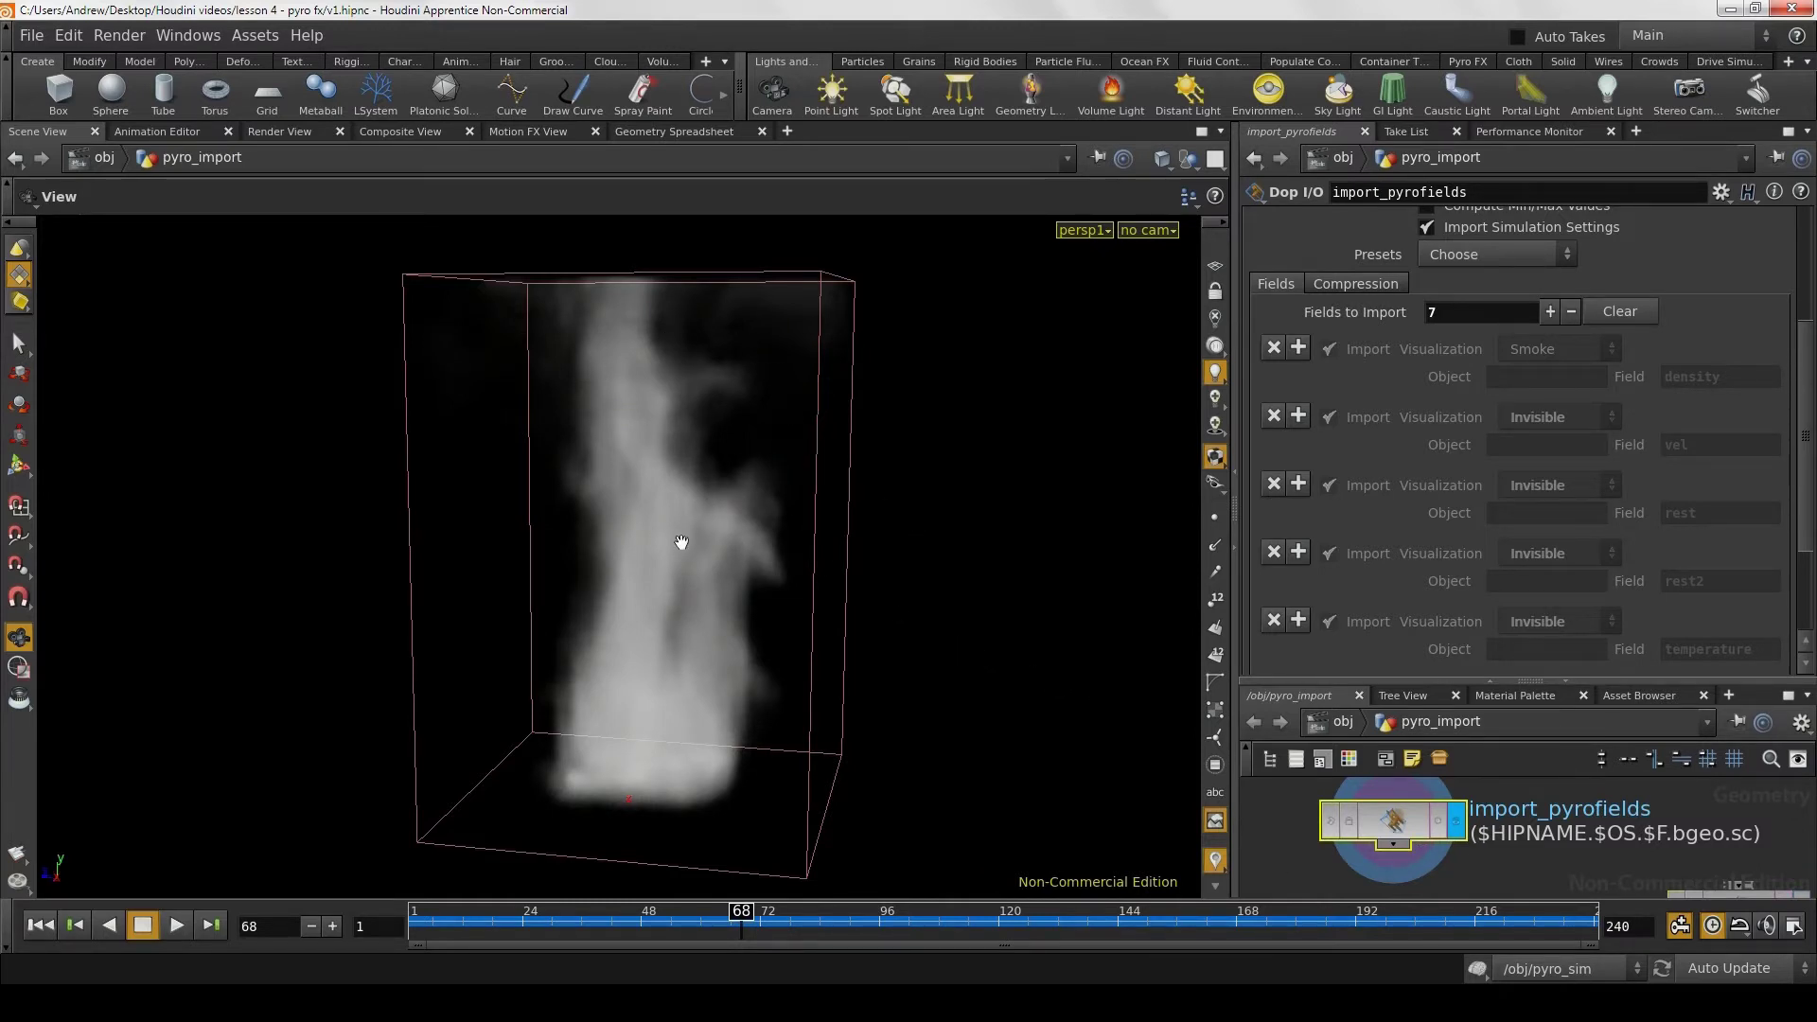
Step: Preview a mantra_ipr render of the frame-68 flames, then return to the Scene View
left_click(269, 133)
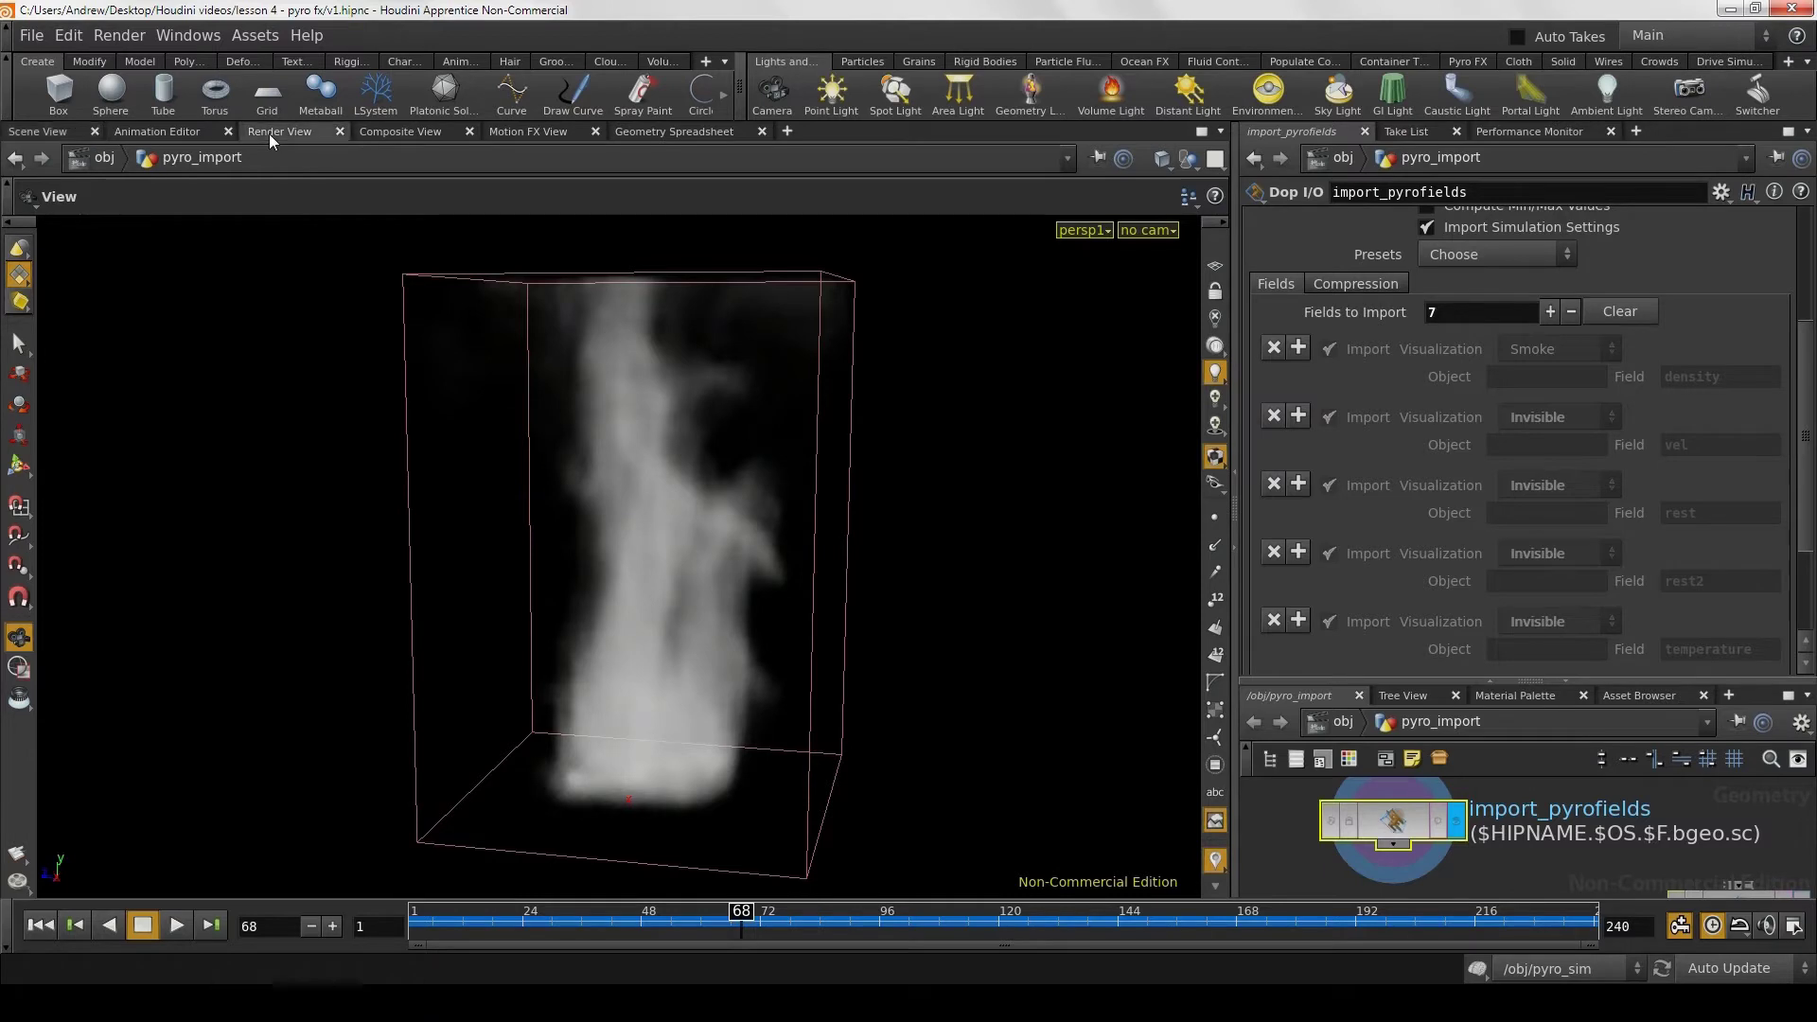
left_click(76, 169)
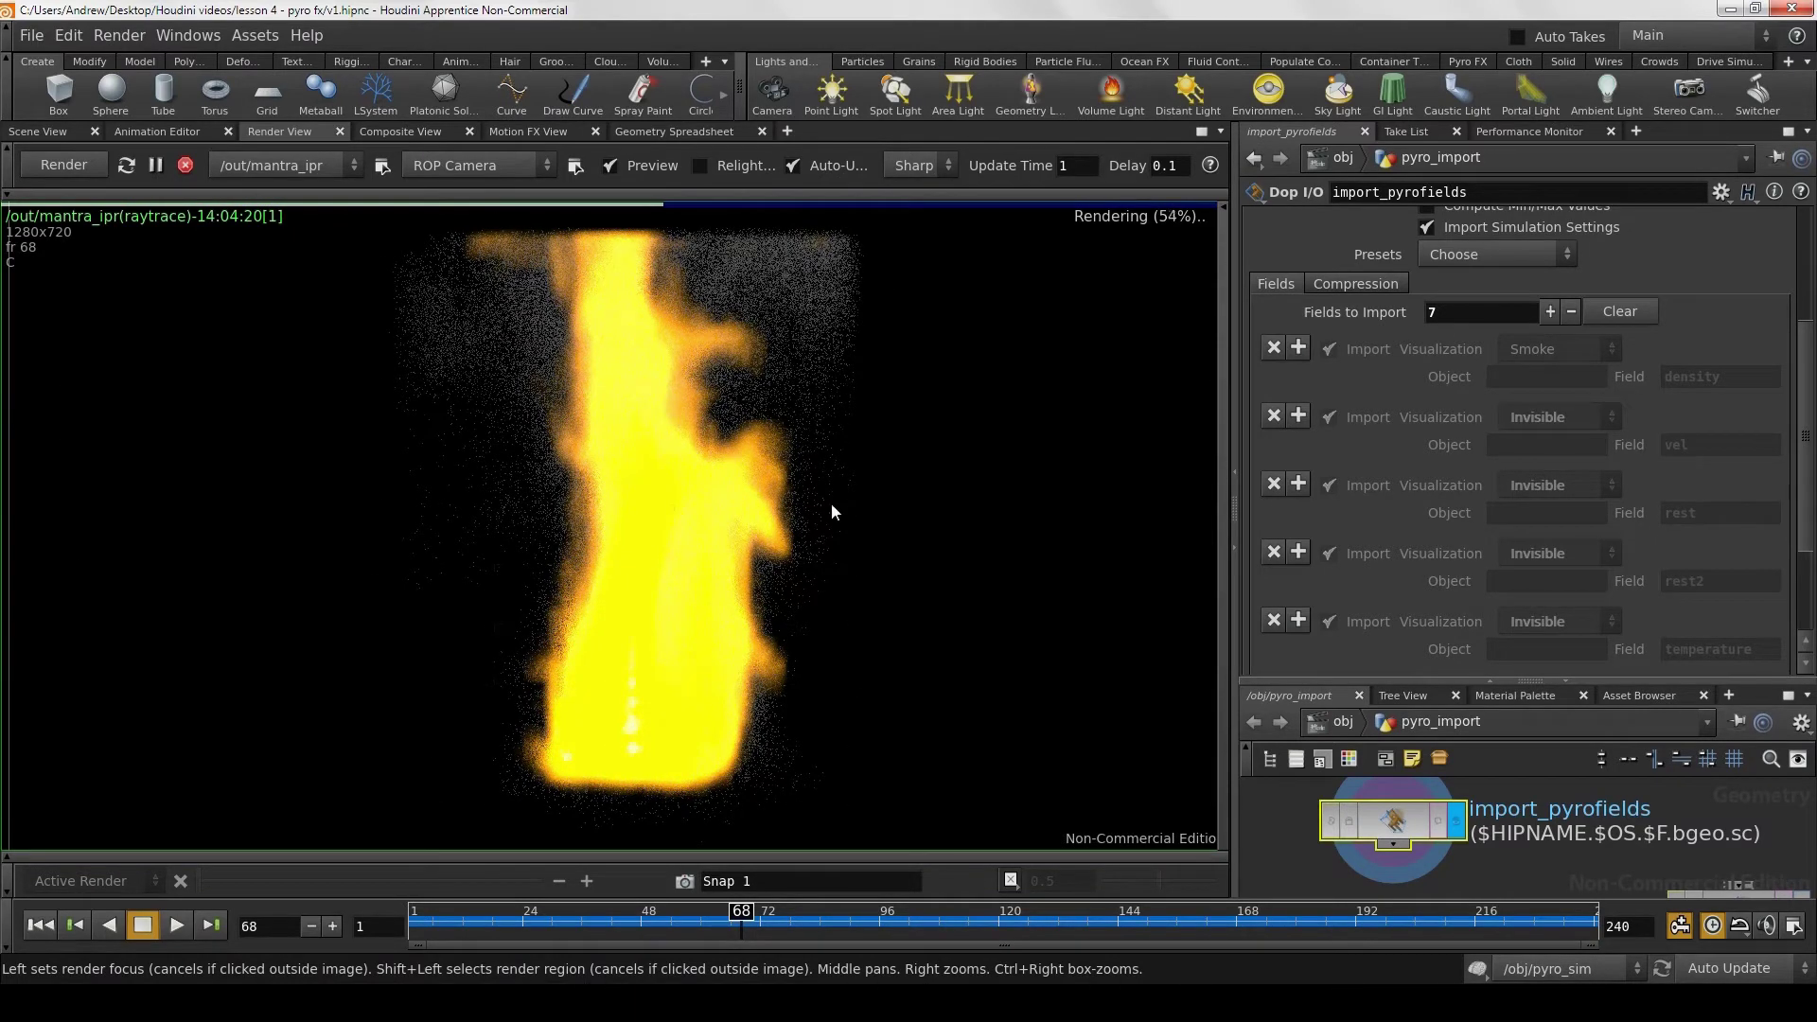
left_click(186, 164)
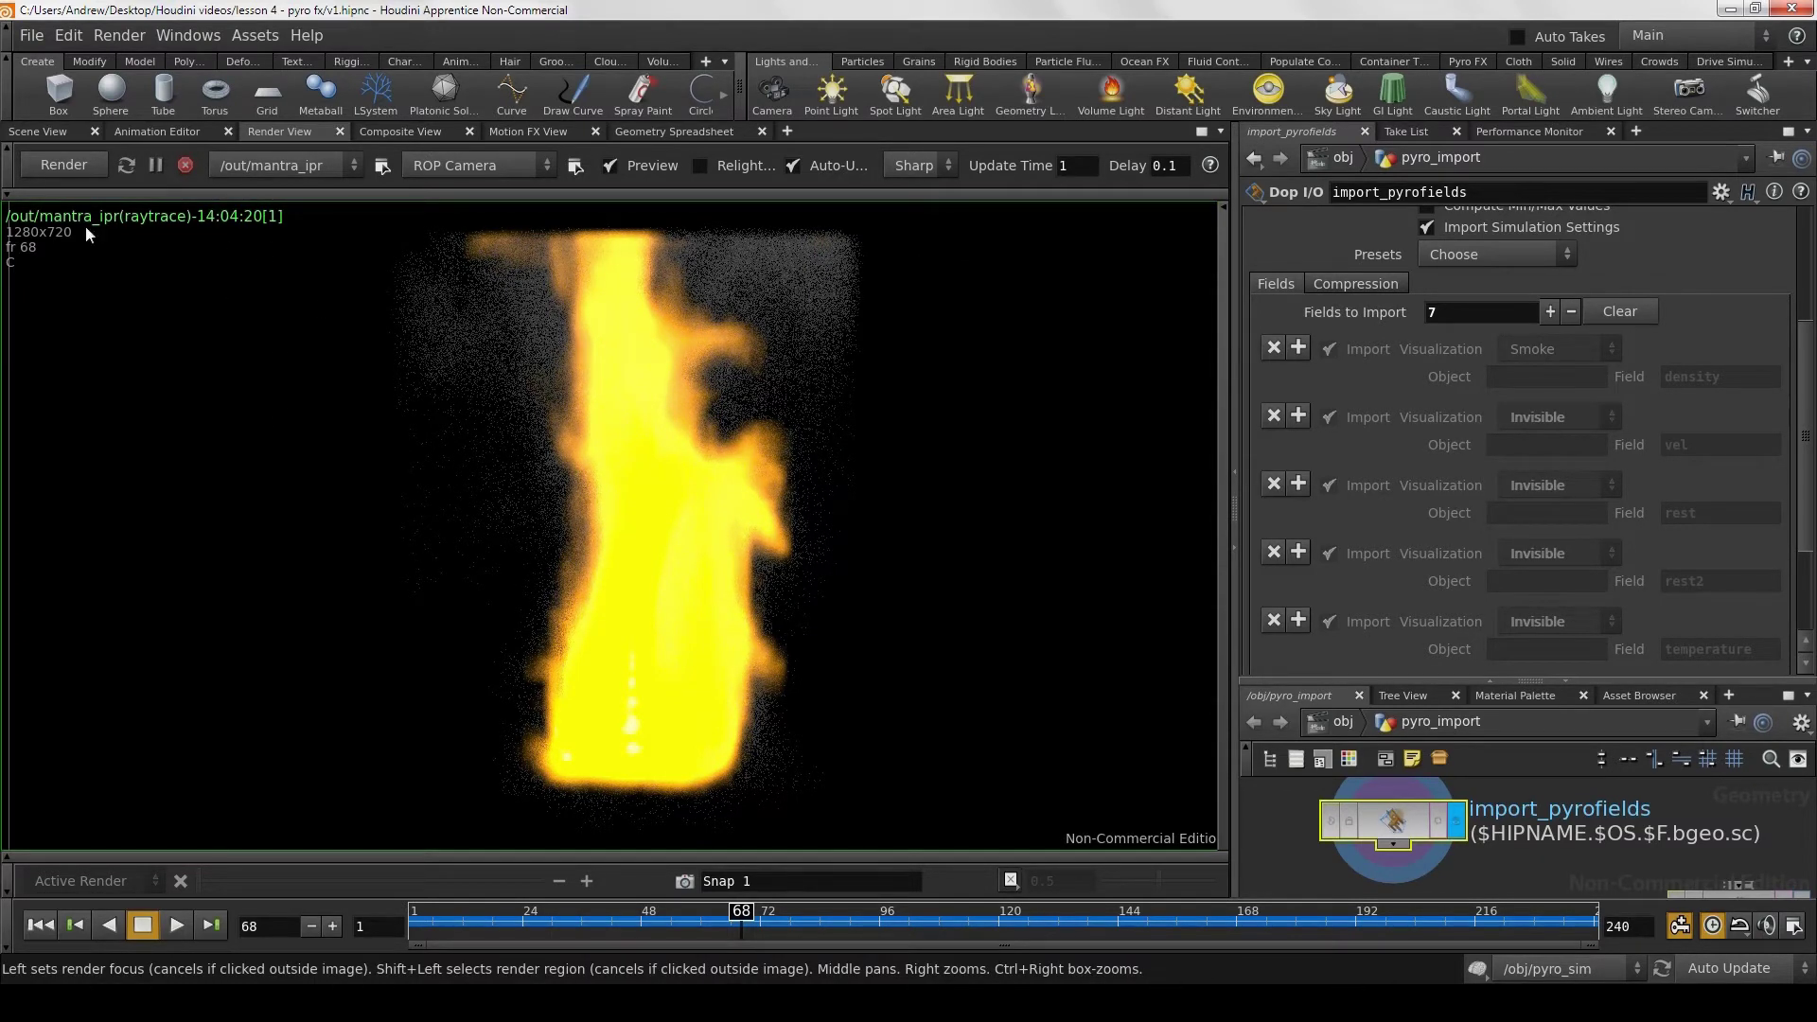
left_click(38, 132)
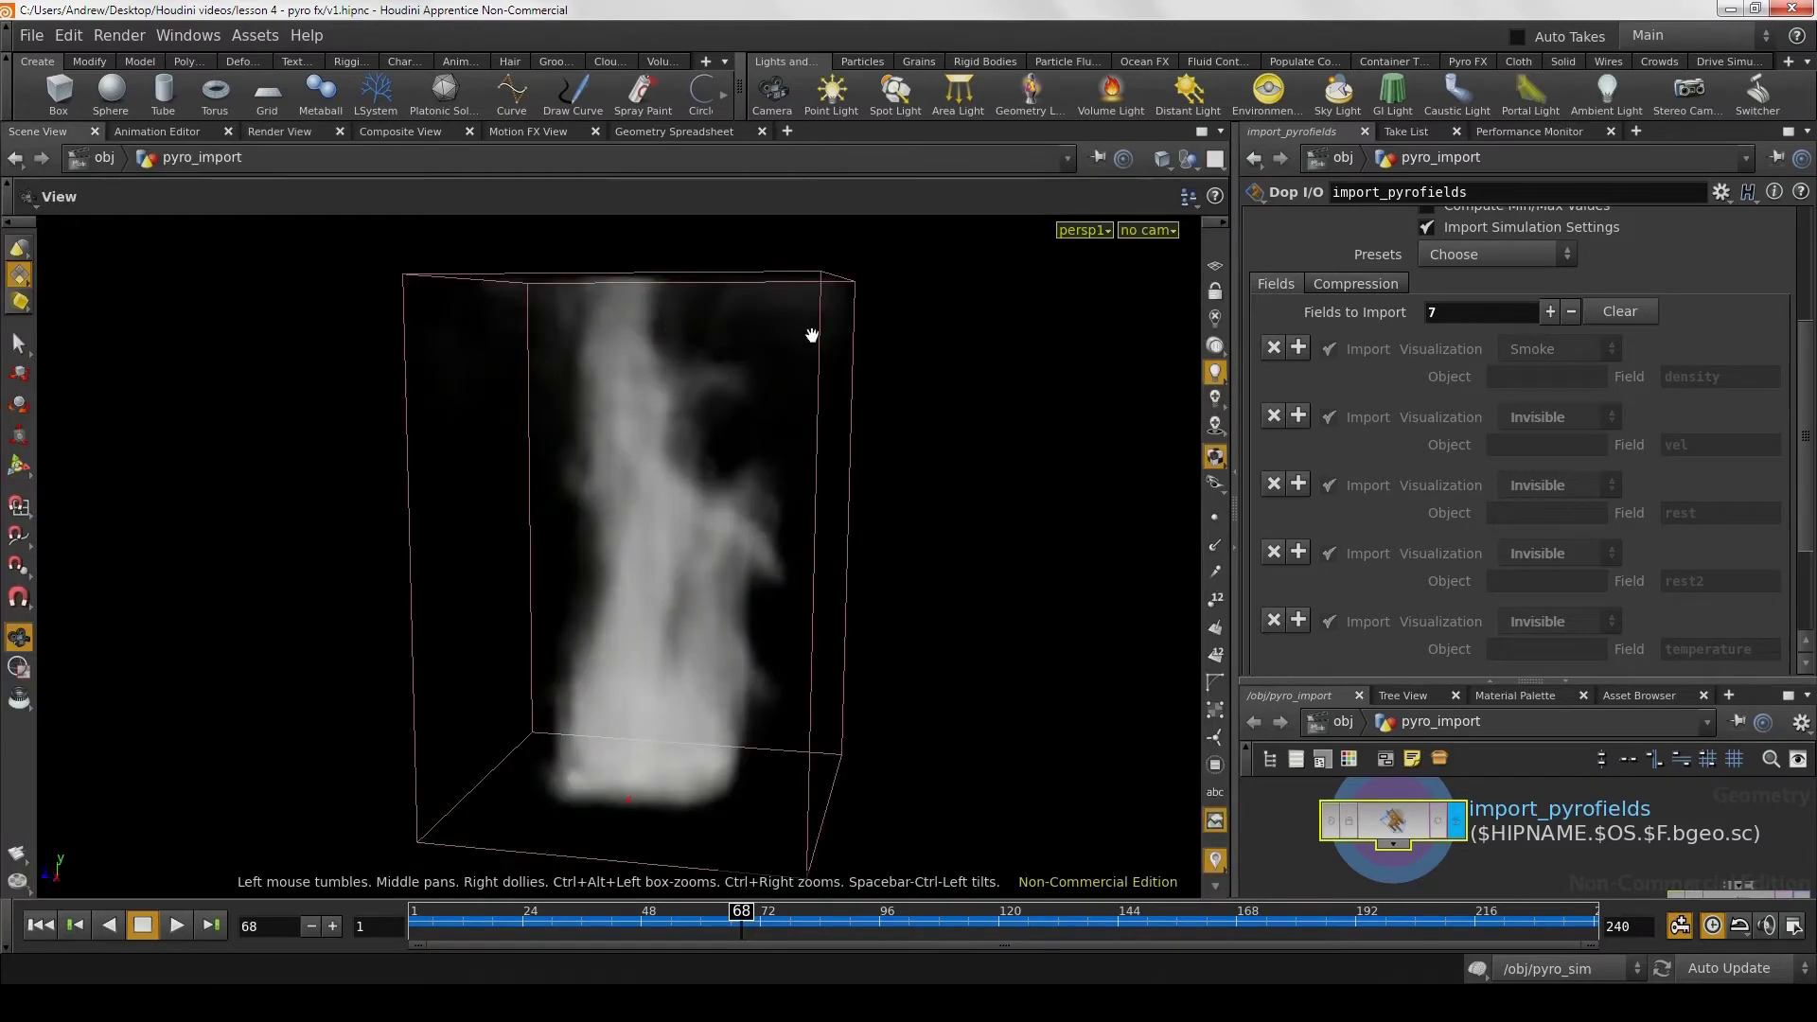
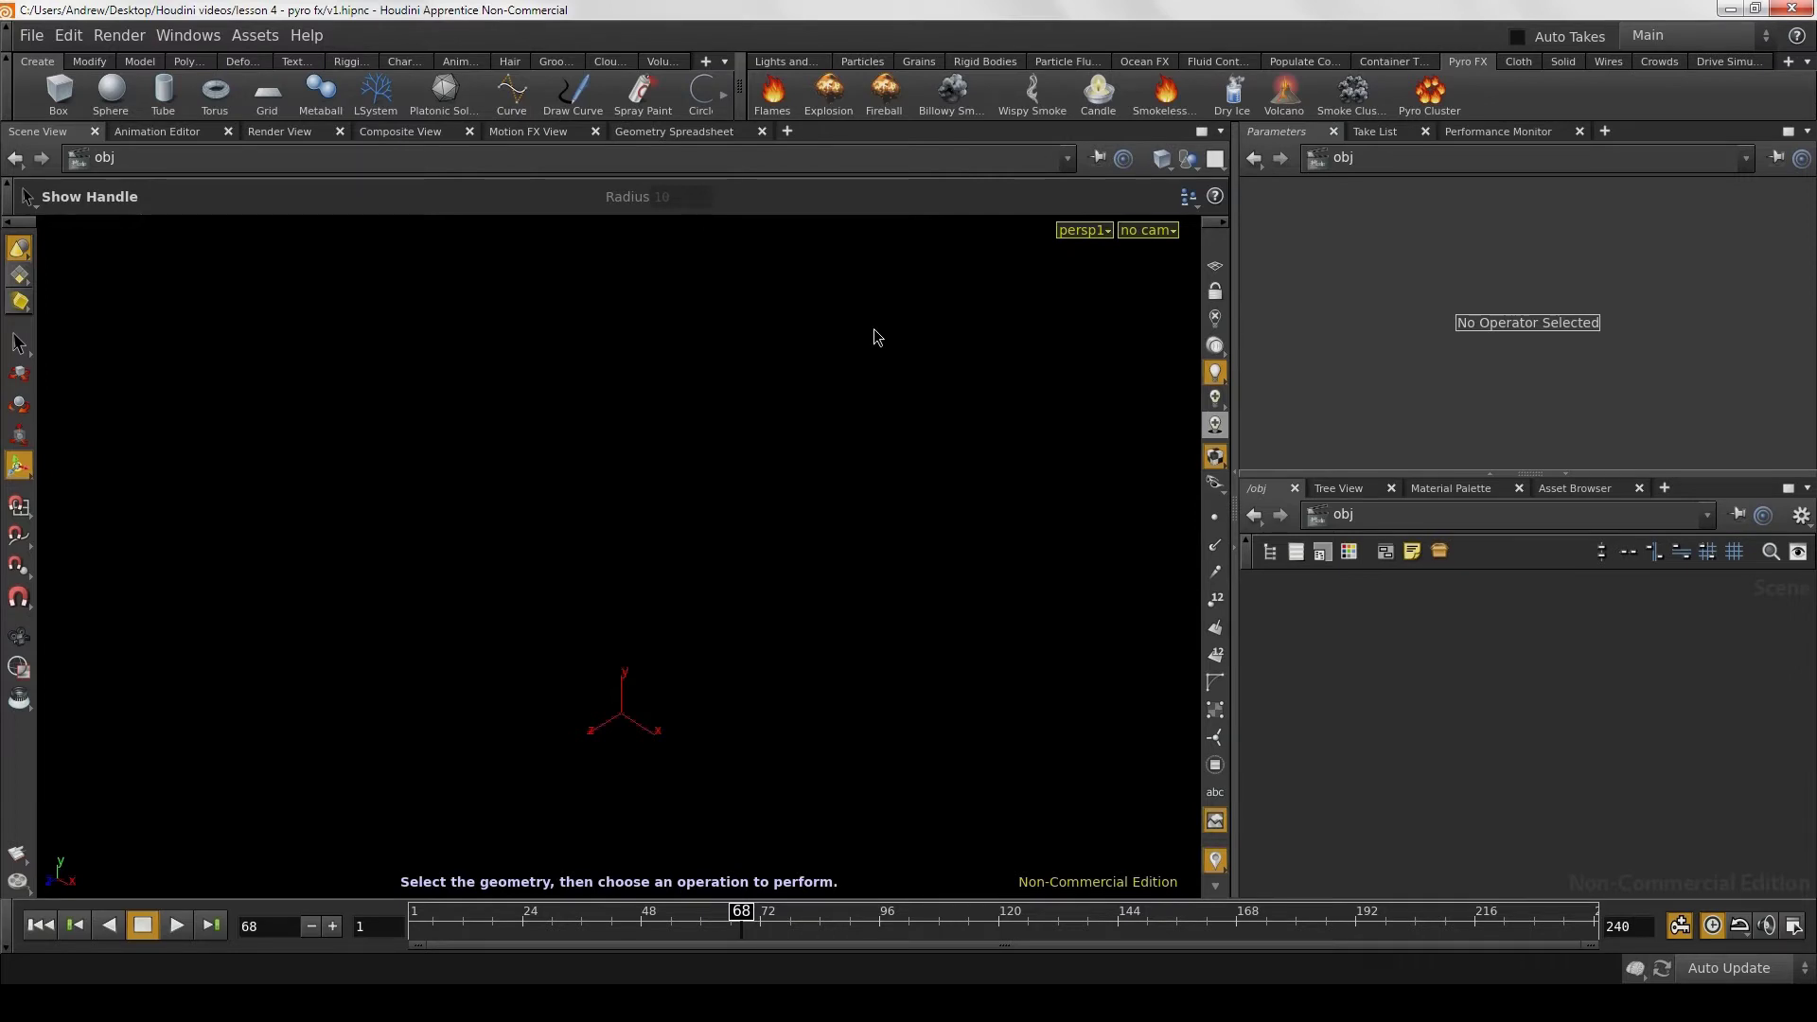
Step: Import campfire.obj as geometry and orbit to view its logs and ring of rocks
left_click(43, 36)
left_click(43, 36)
mouse_move(47, 359)
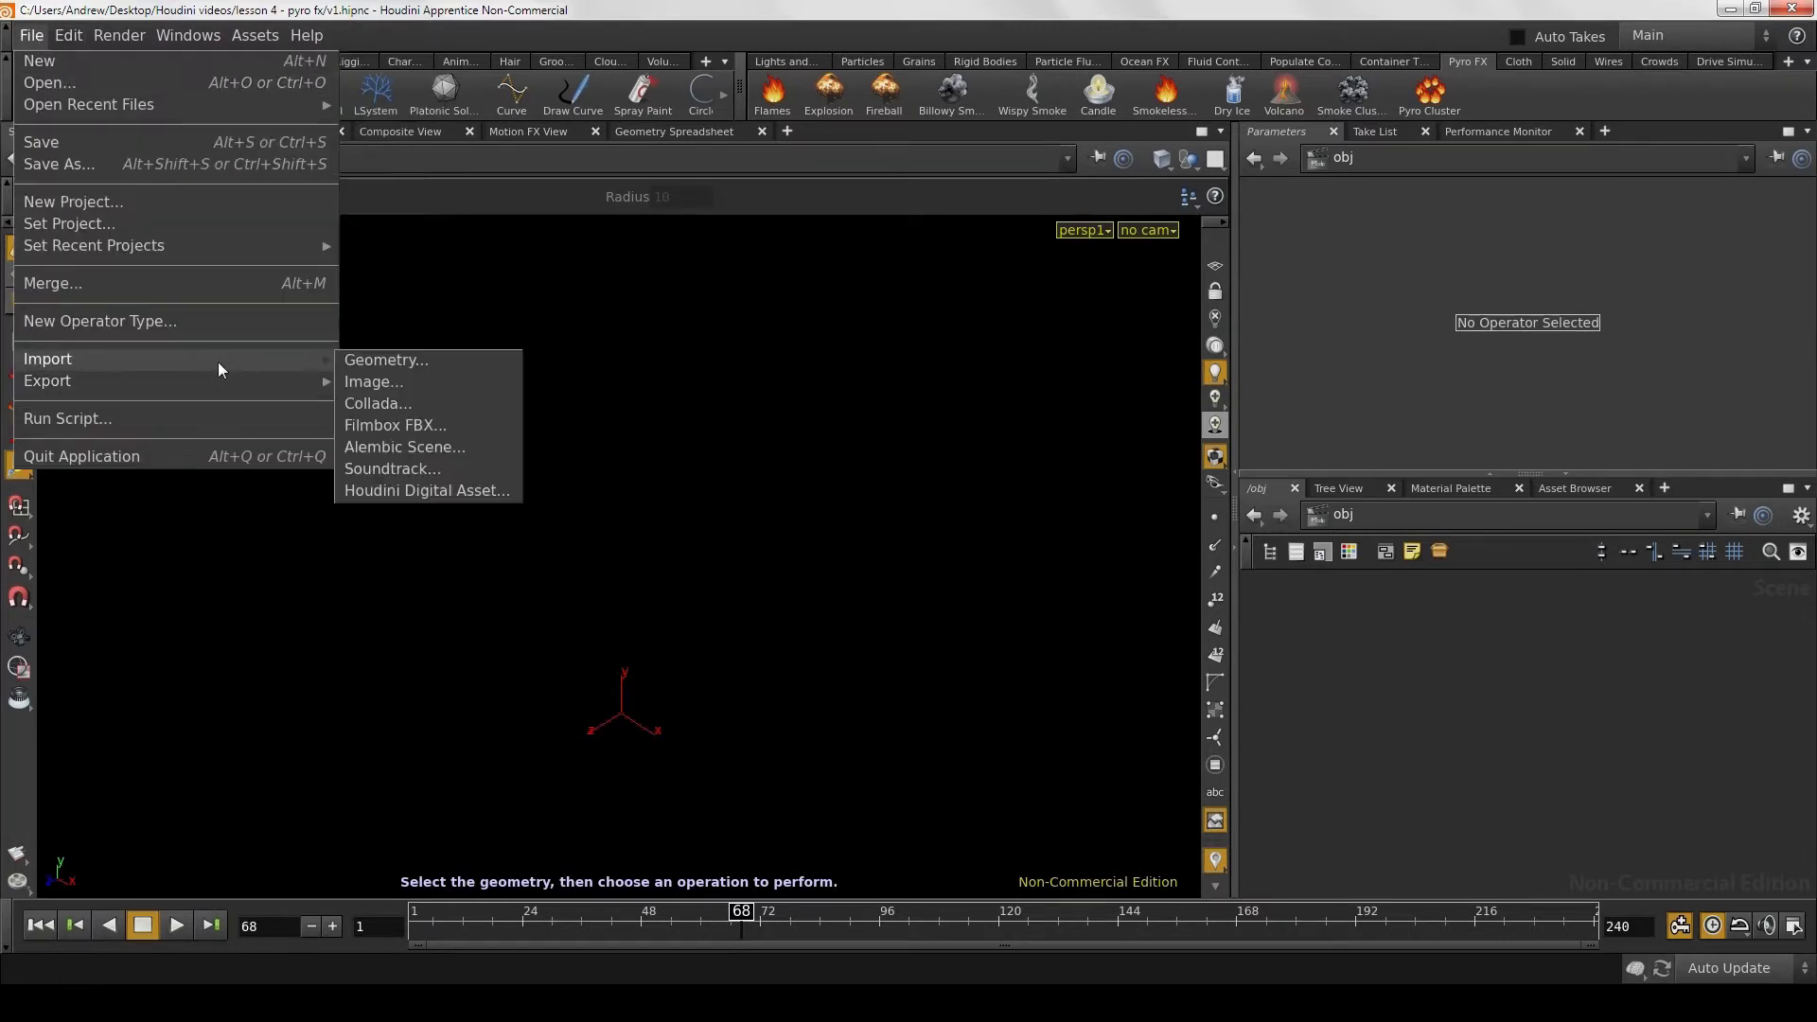
left_click(383, 362)
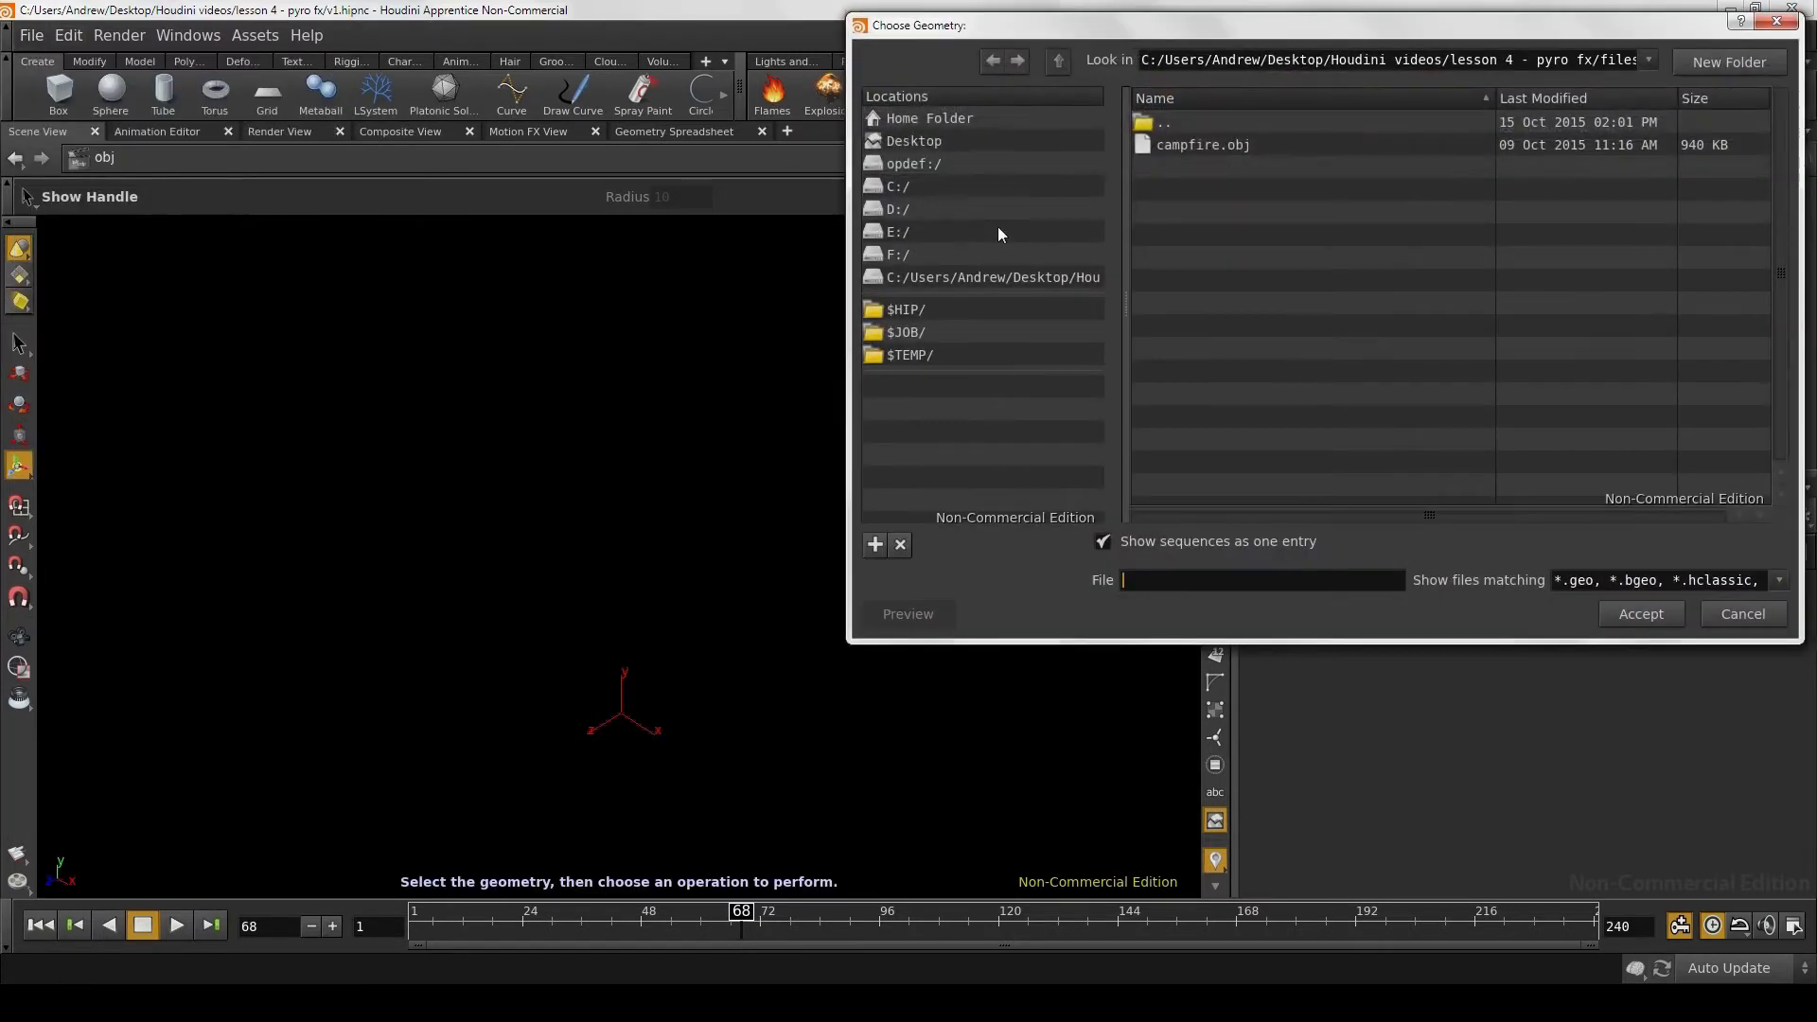
left_click(1188, 146)
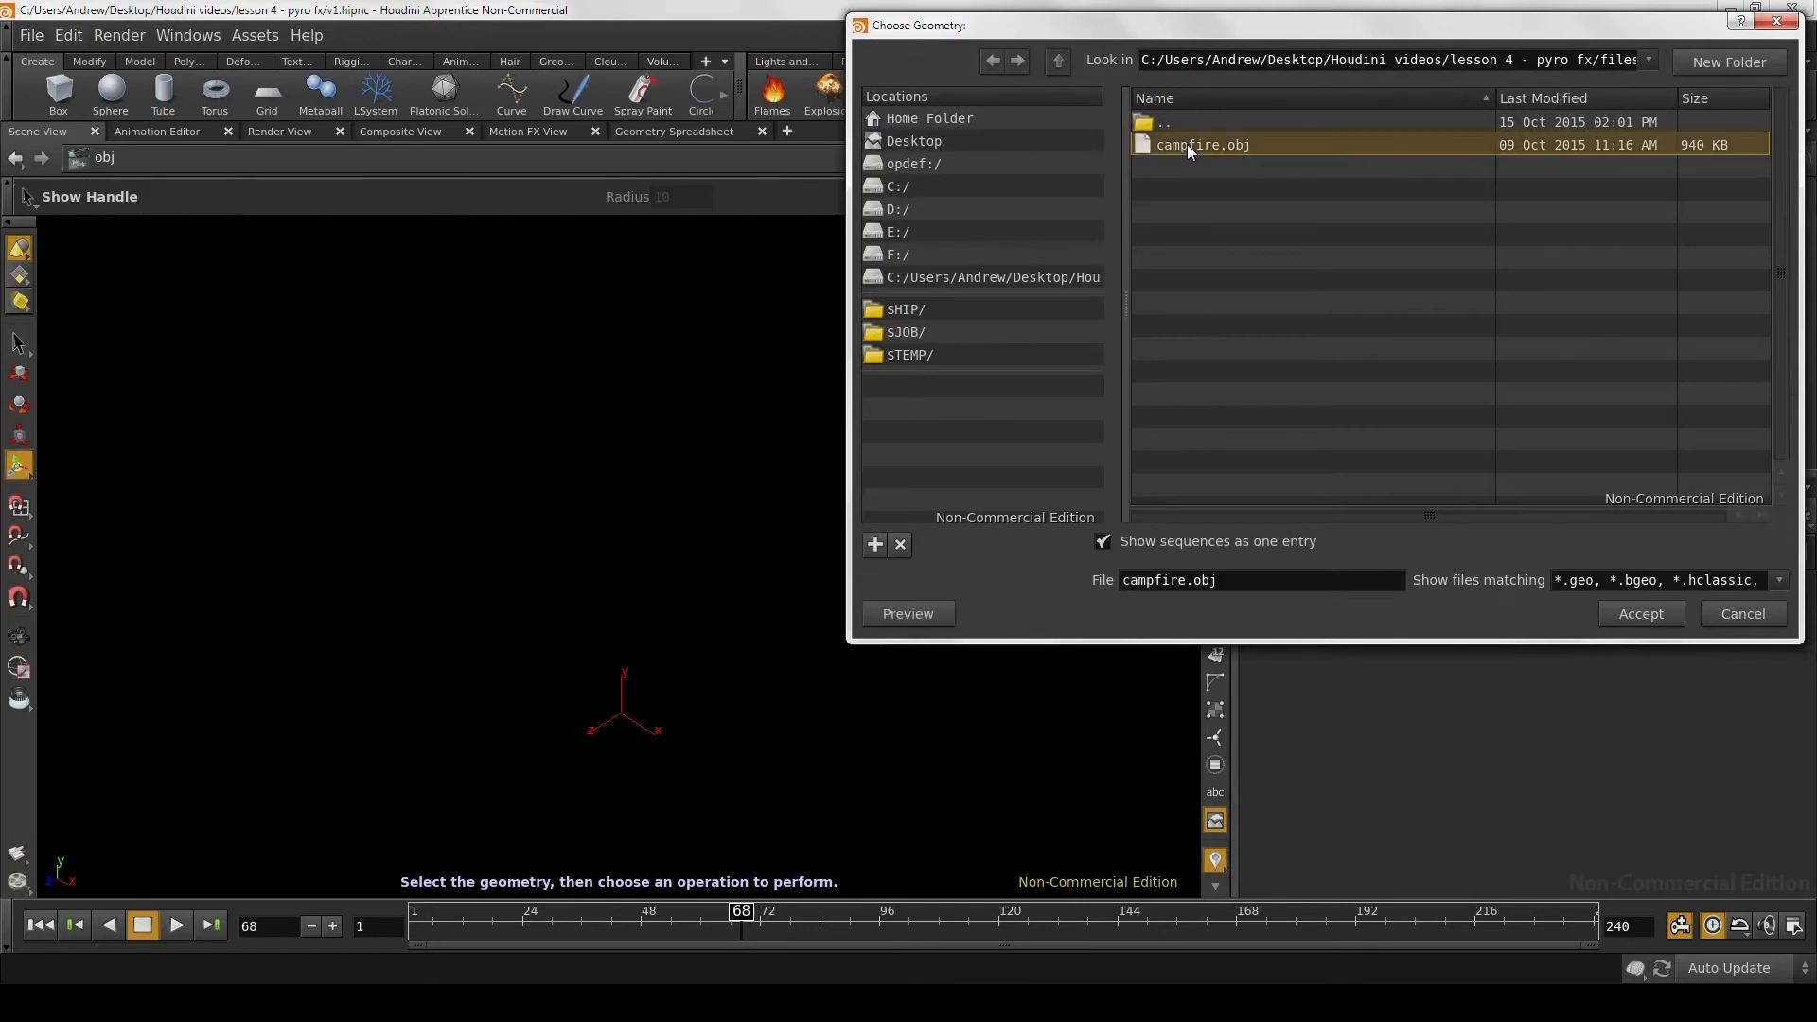
left_click(1621, 617)
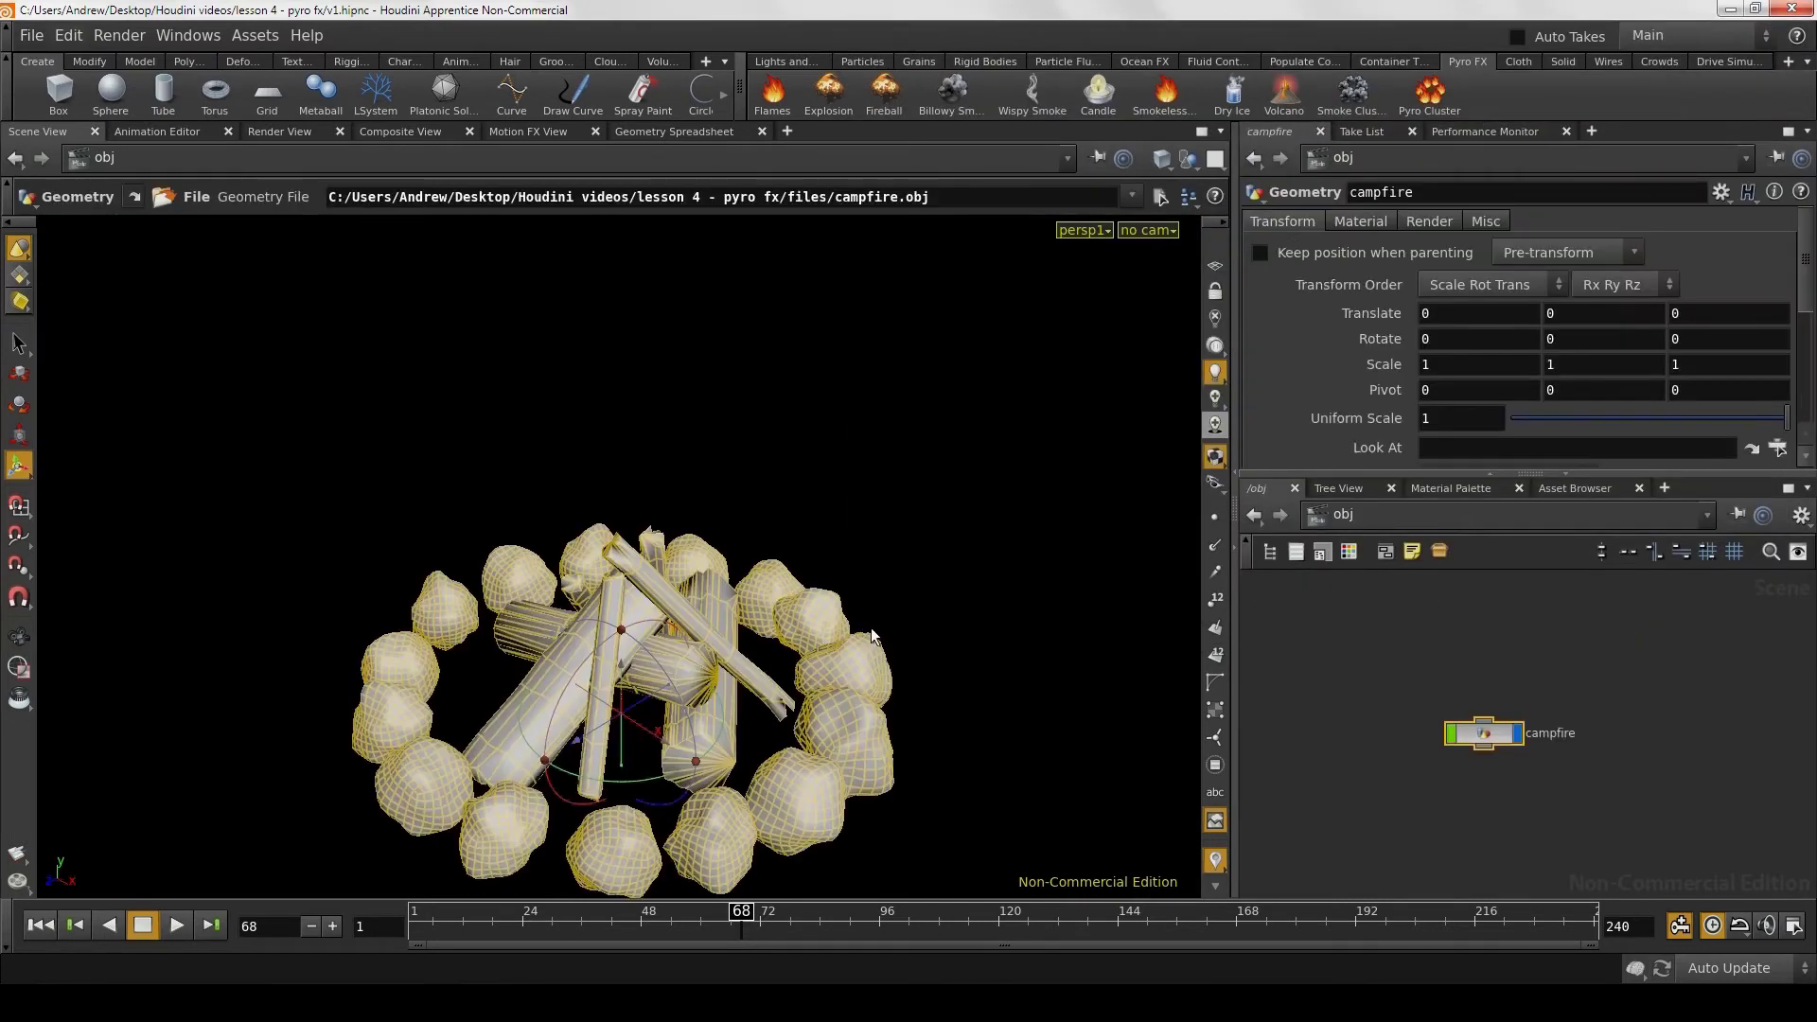
mouse_move(872, 636)
left_mouse_down()
mouse_move(937, 564)
mouse_move(743, 561)
mouse_move(849, 582)
left_mouse_up()
left_click(1048, 641)
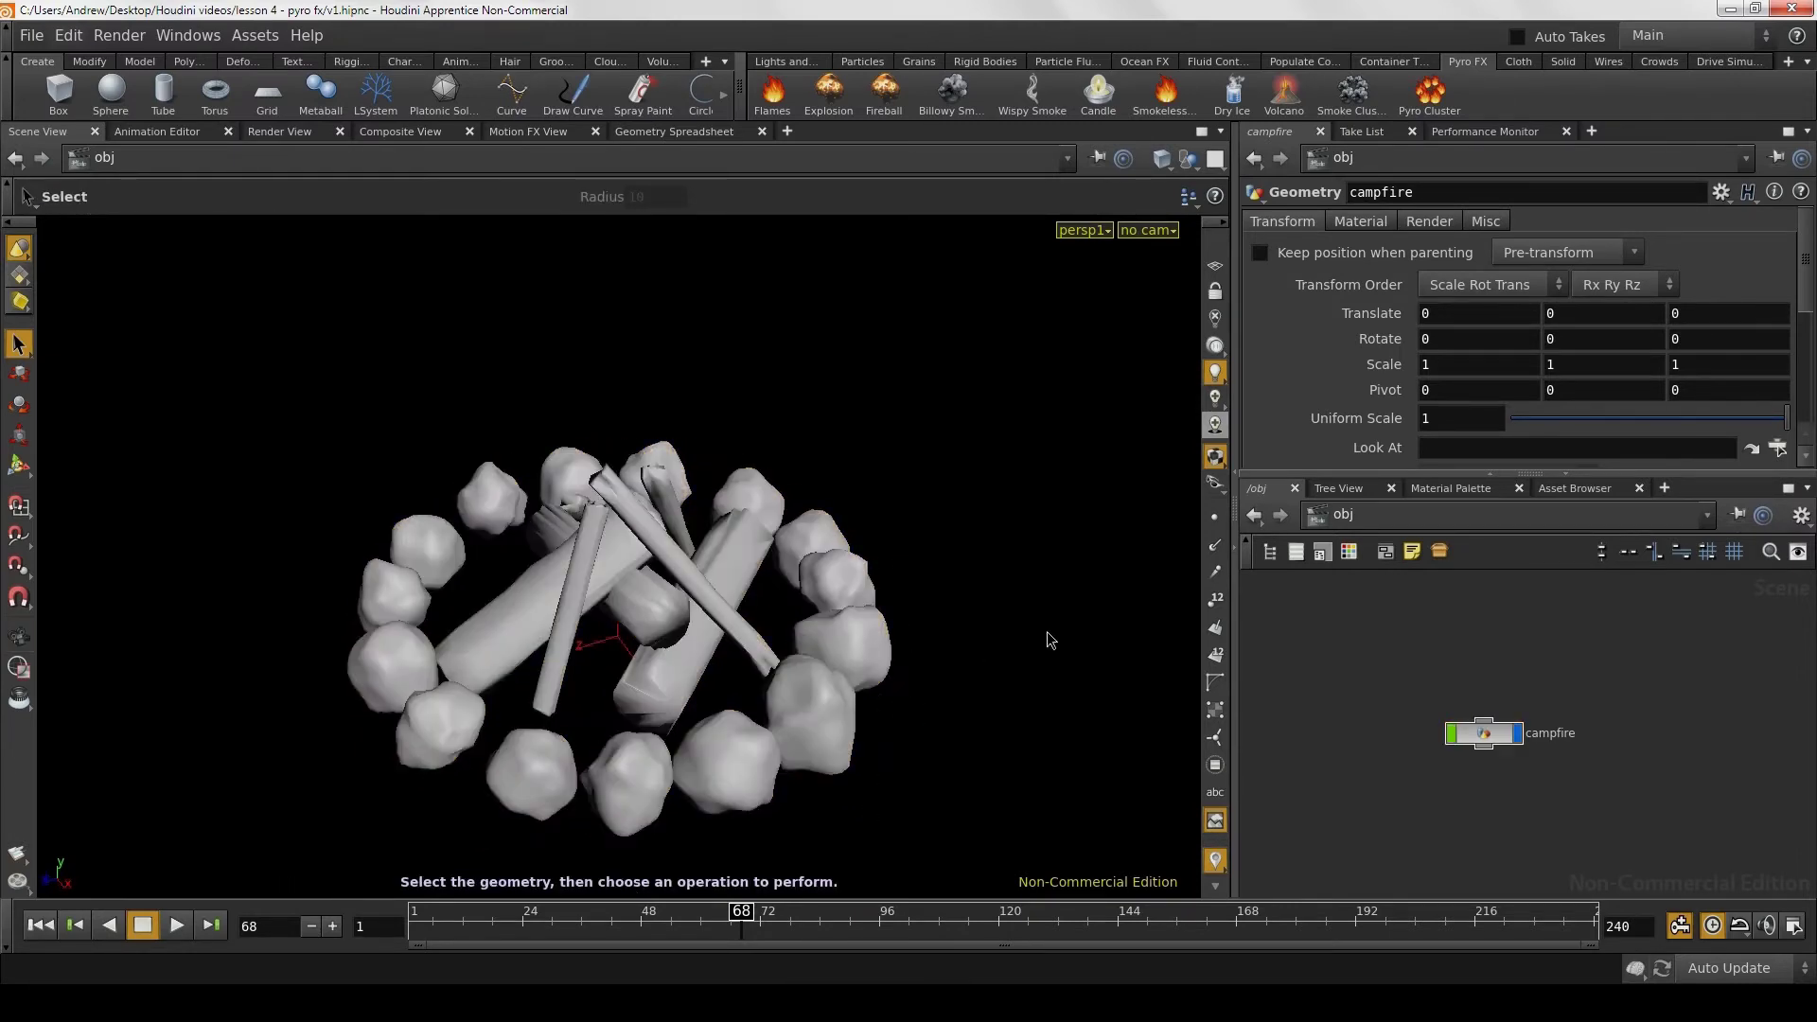
mouse_move(1048, 641)
left_mouse_down()
mouse_move(986, 602)
mouse_move(1047, 621)
mouse_move(946, 734)
mouse_move(929, 621)
mouse_move(847, 596)
mouse_move(852, 576)
left_mouse_up()
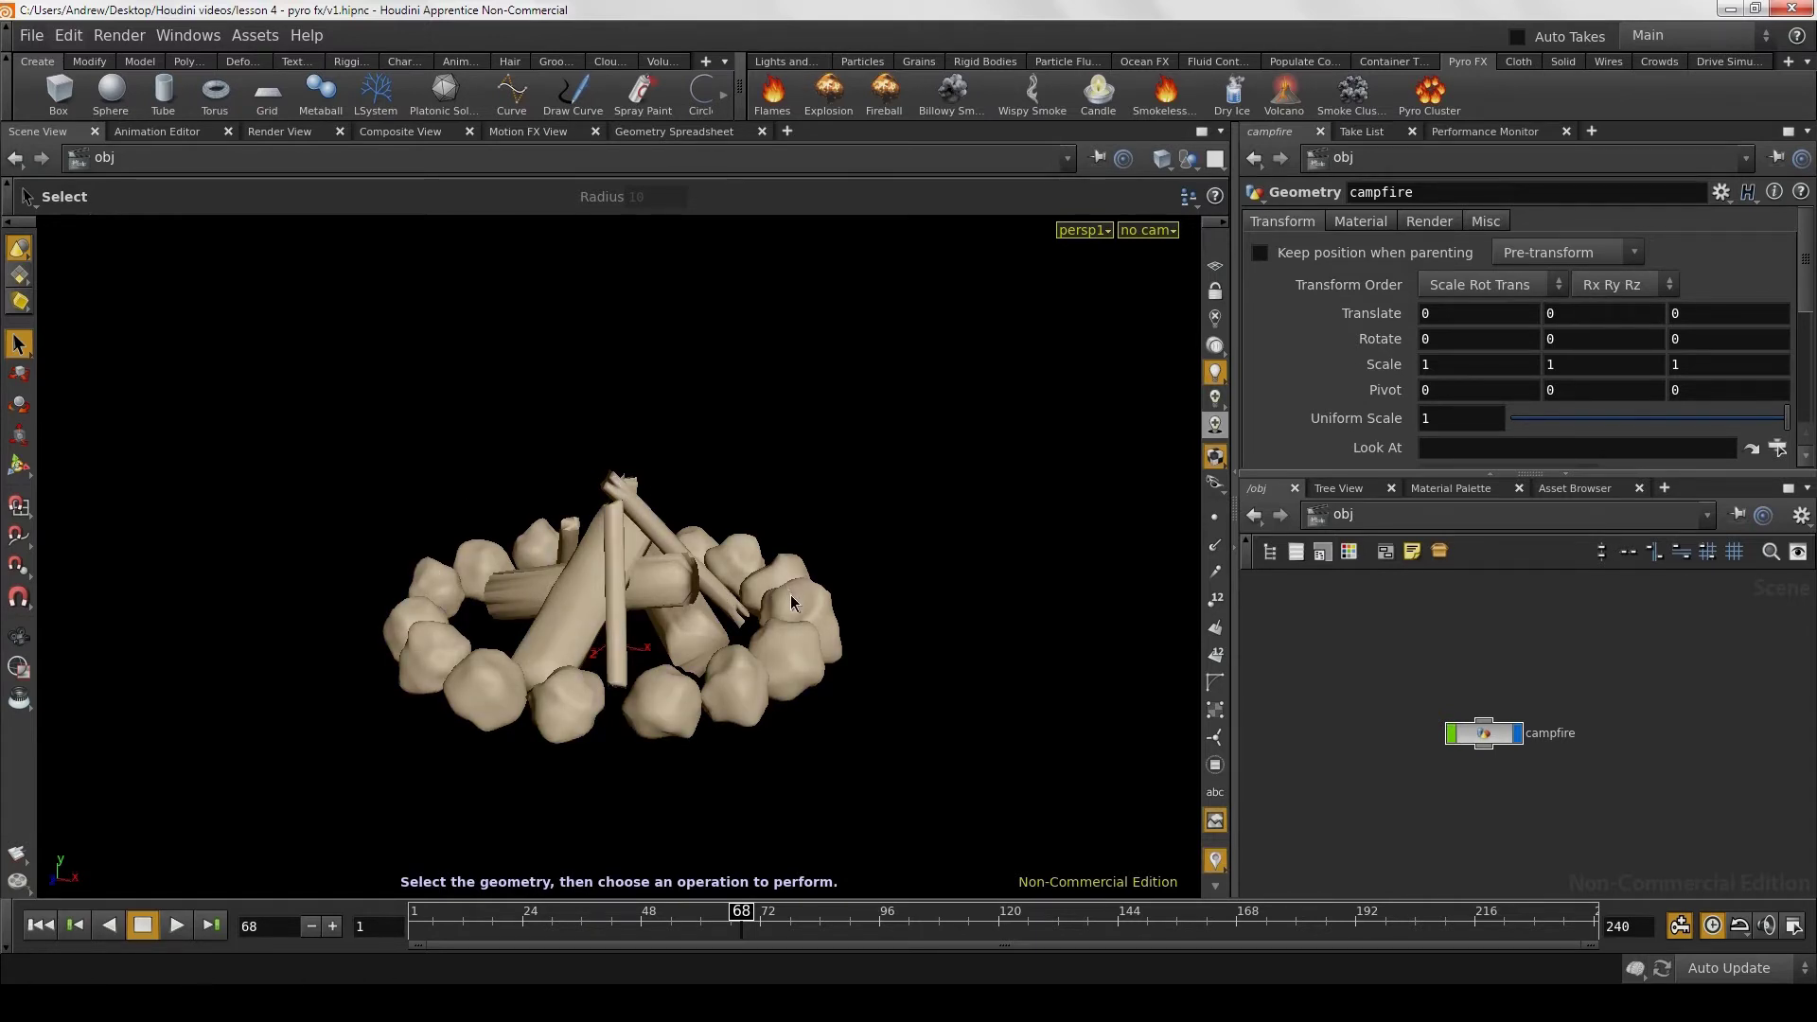
key("Escape")
mouse_move(877, 616)
left_mouse_down()
mouse_move(904, 710)
mouse_move(804, 684)
mouse_move(822, 648)
left_mouse_up()
key("s")
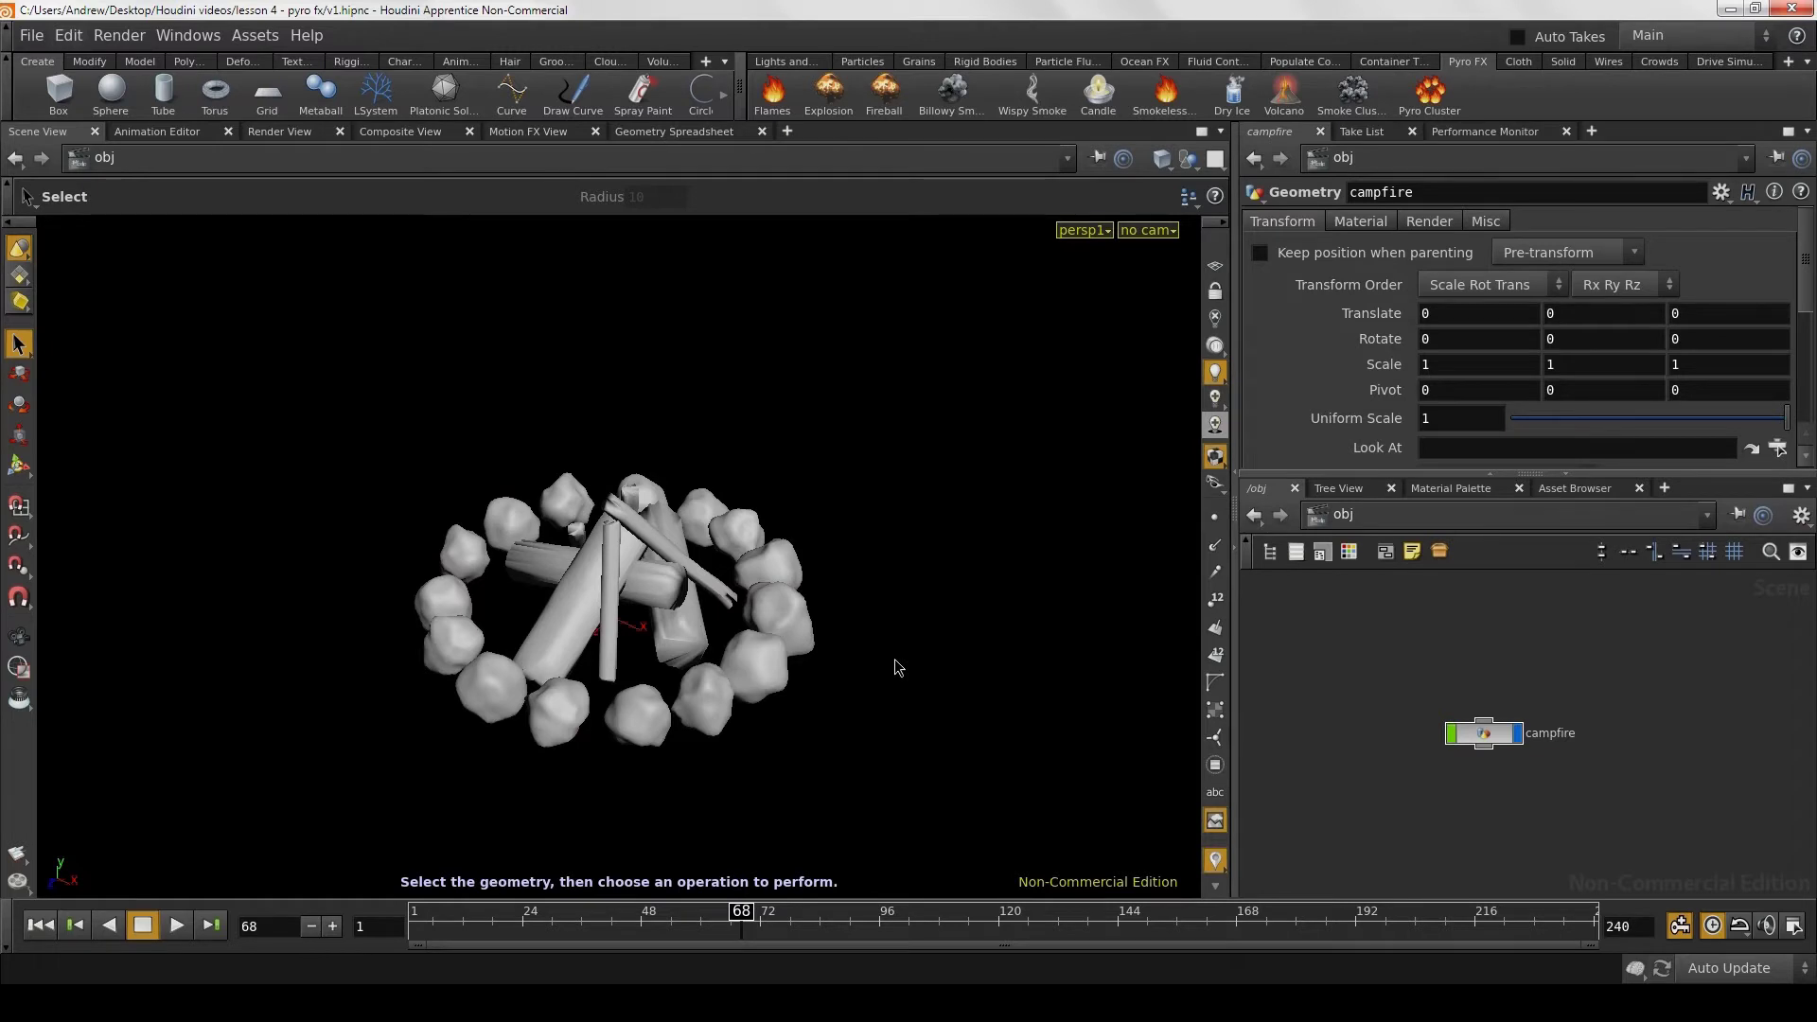
mouse_move(894, 728)
left_mouse_down("alt")
mouse_move(901, 820)
mouse_move(998, 681)
left_mouse_up("alt")
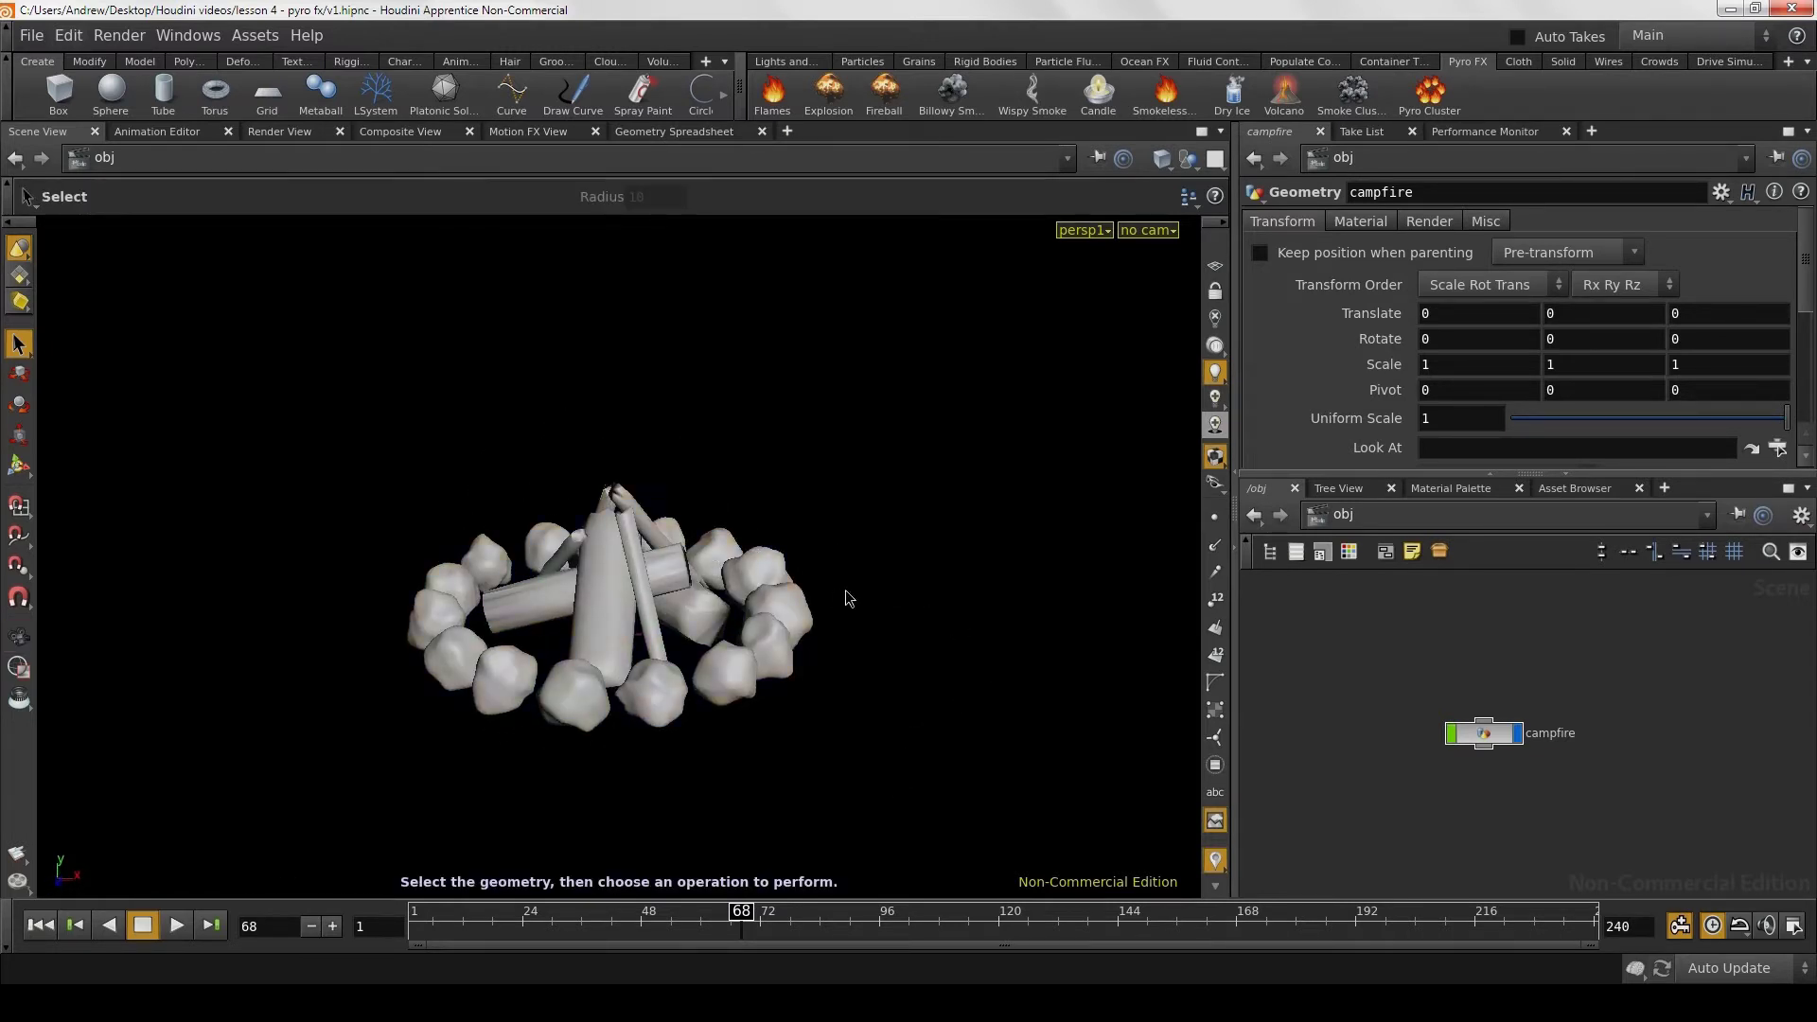
key("Escape")
mouse_move(856, 600)
left_mouse_down()
mouse_move(941, 629)
mouse_move(841, 632)
left_mouse_up()
key("s")
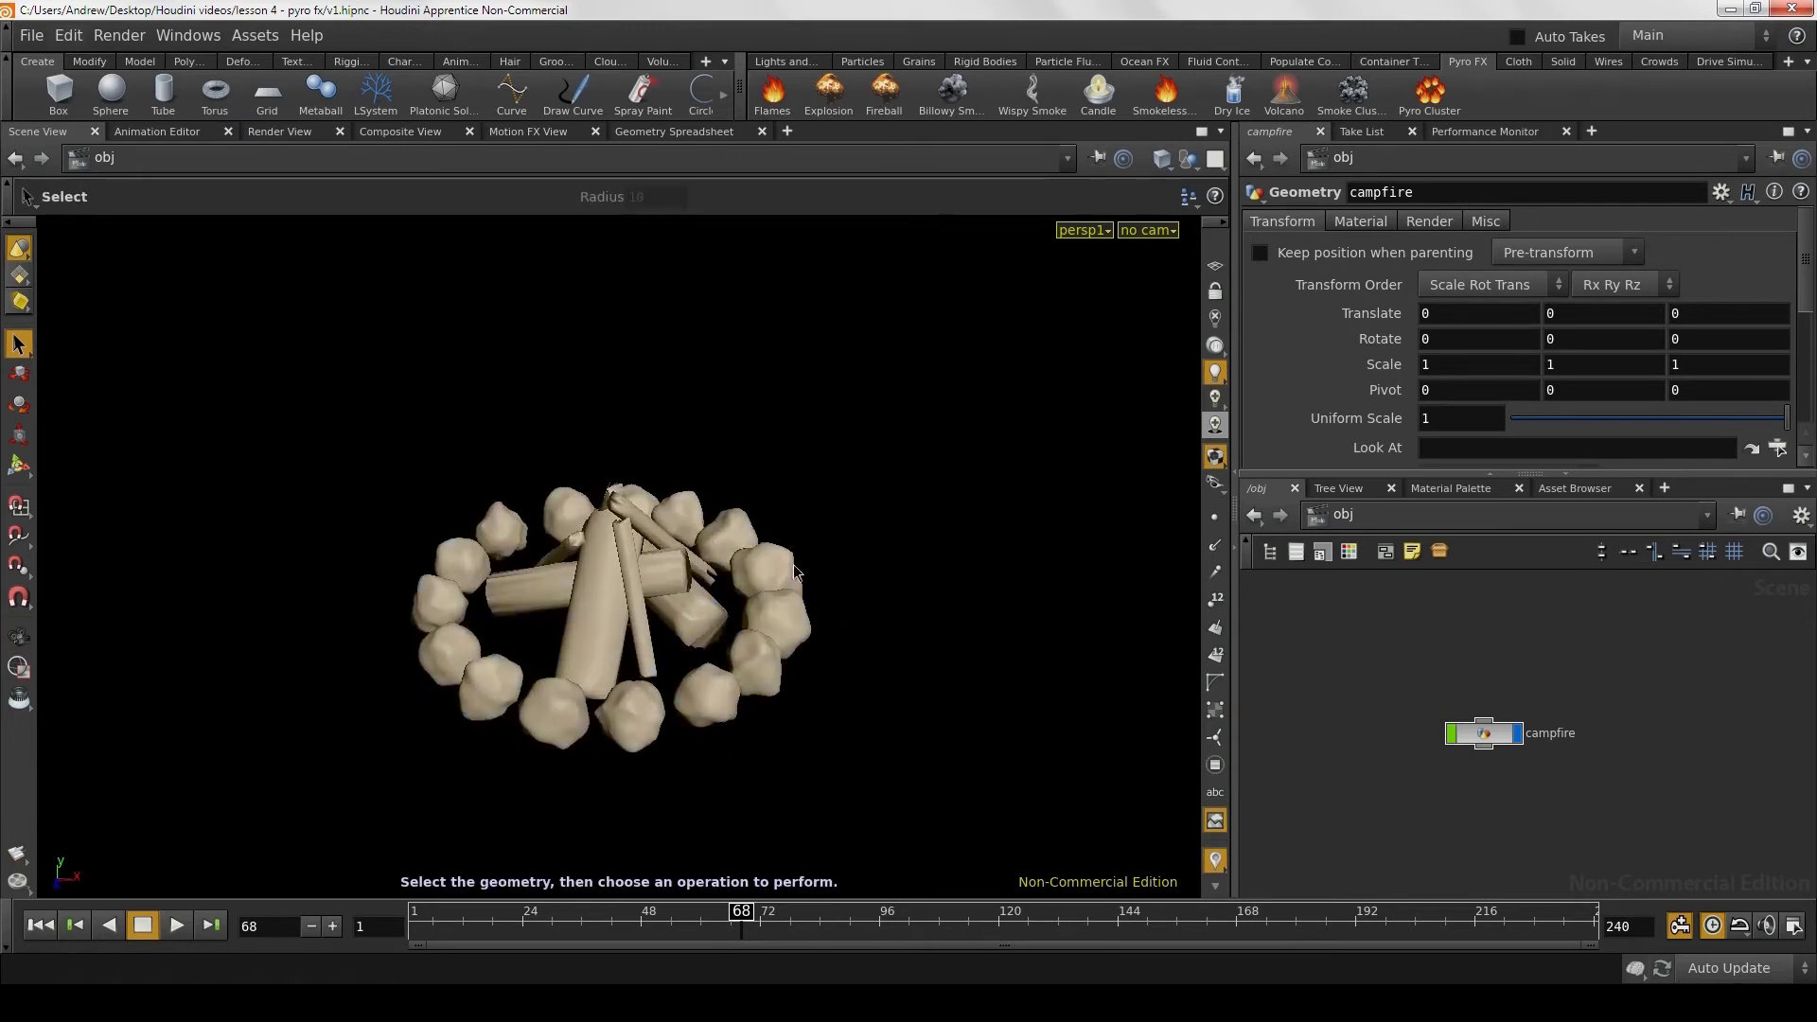
Step: Place a default sphere in the campfire and dive into sphere_object1's sphere node
left_click(111, 94)
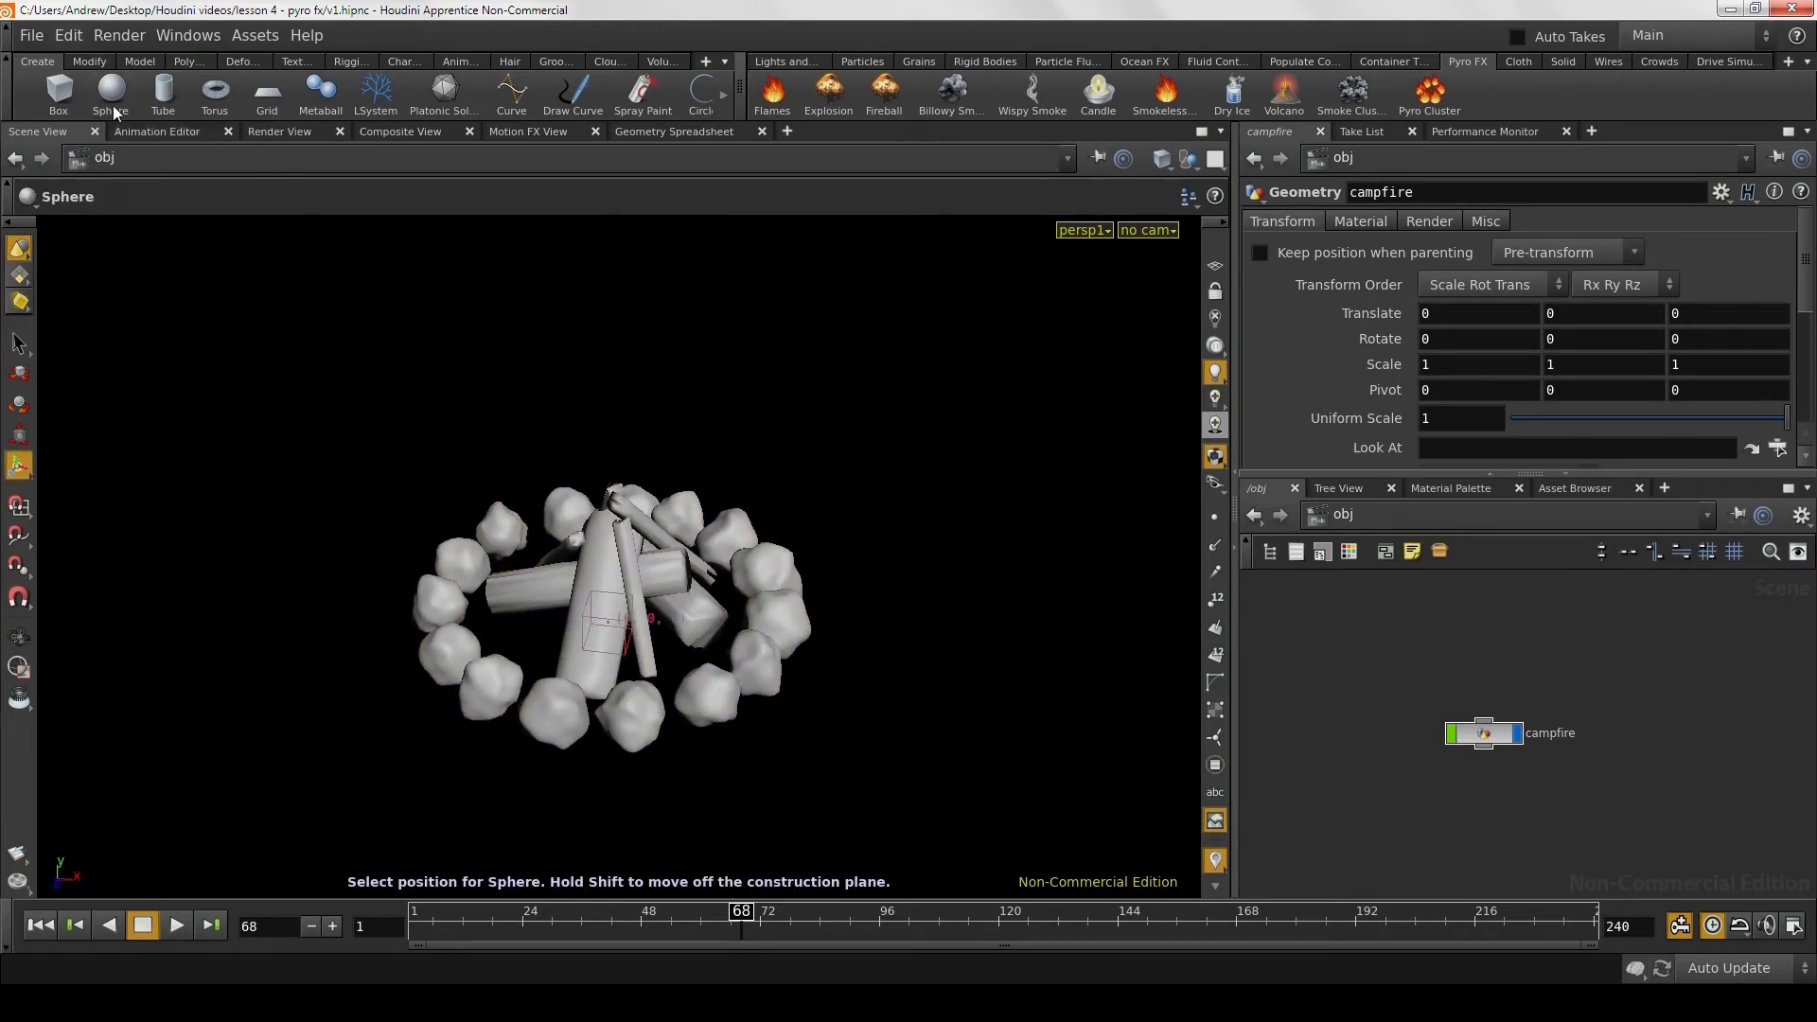
left_click(585, 426)
key("Escape")
mouse_move(622, 413)
left_mouse_down()
mouse_move(458, 454)
mouse_move(587, 419)
left_mouse_up()
key("Escape")
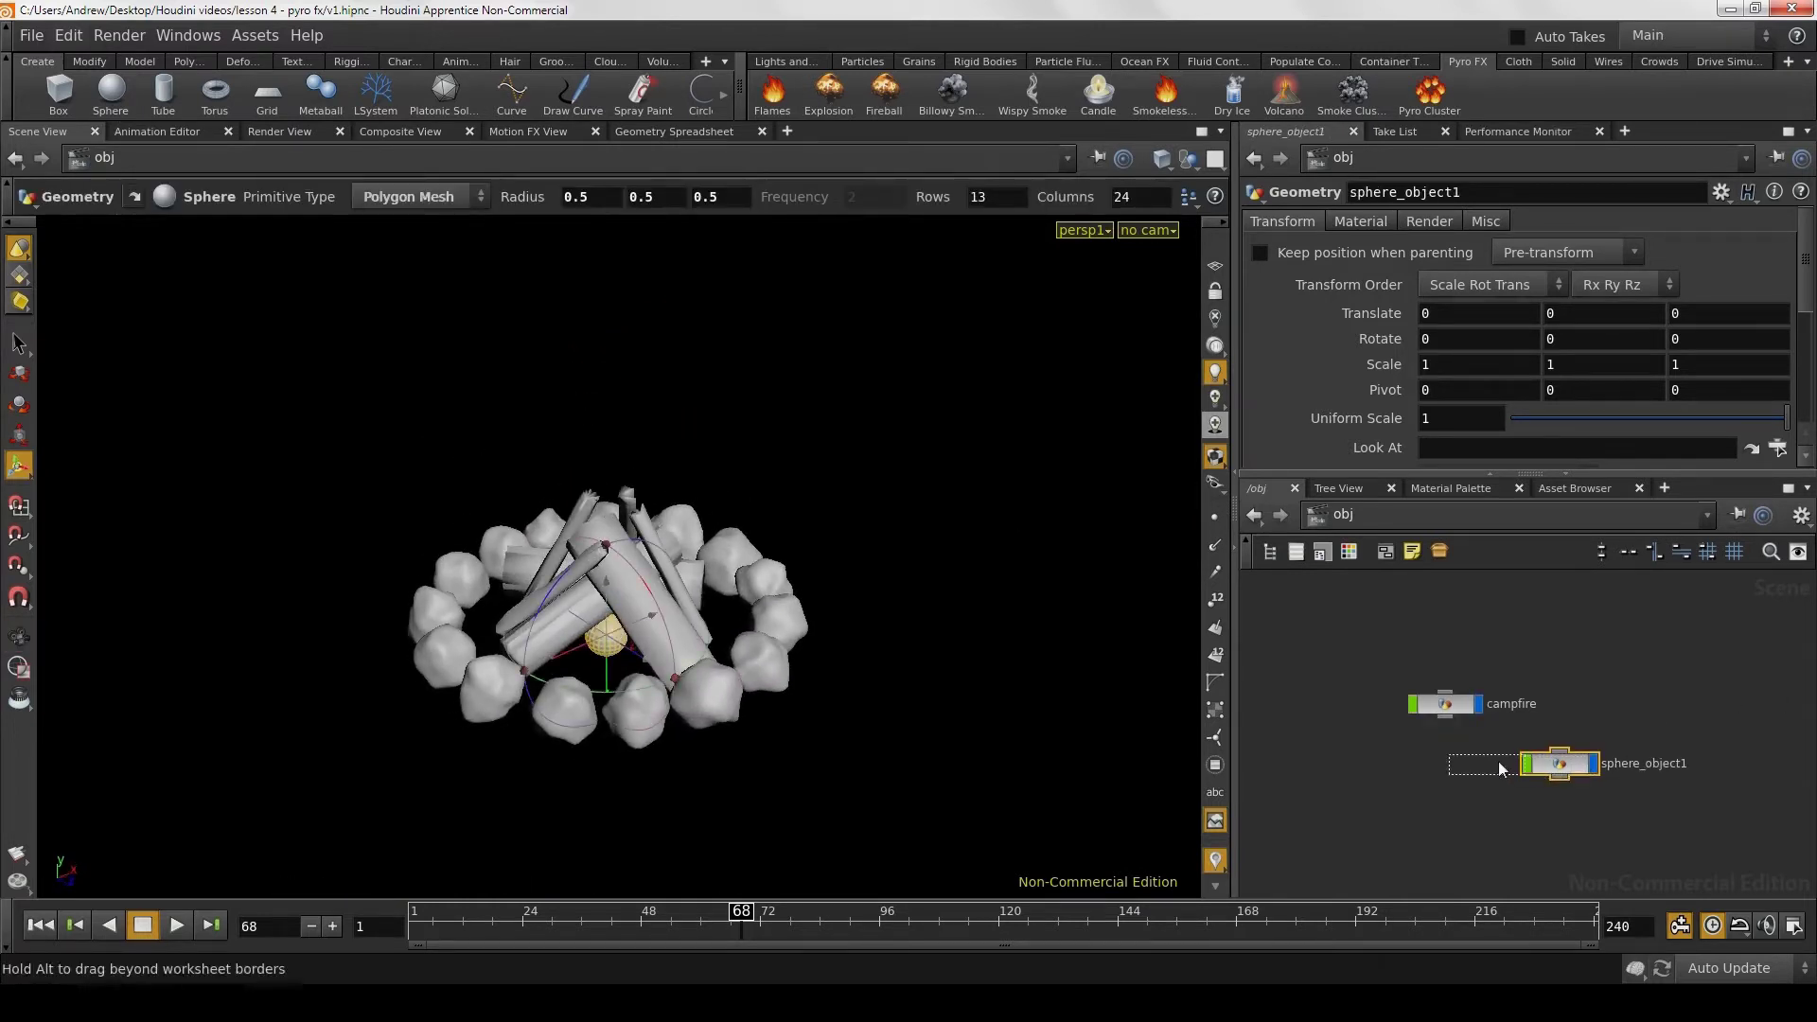
double_click(1560, 764)
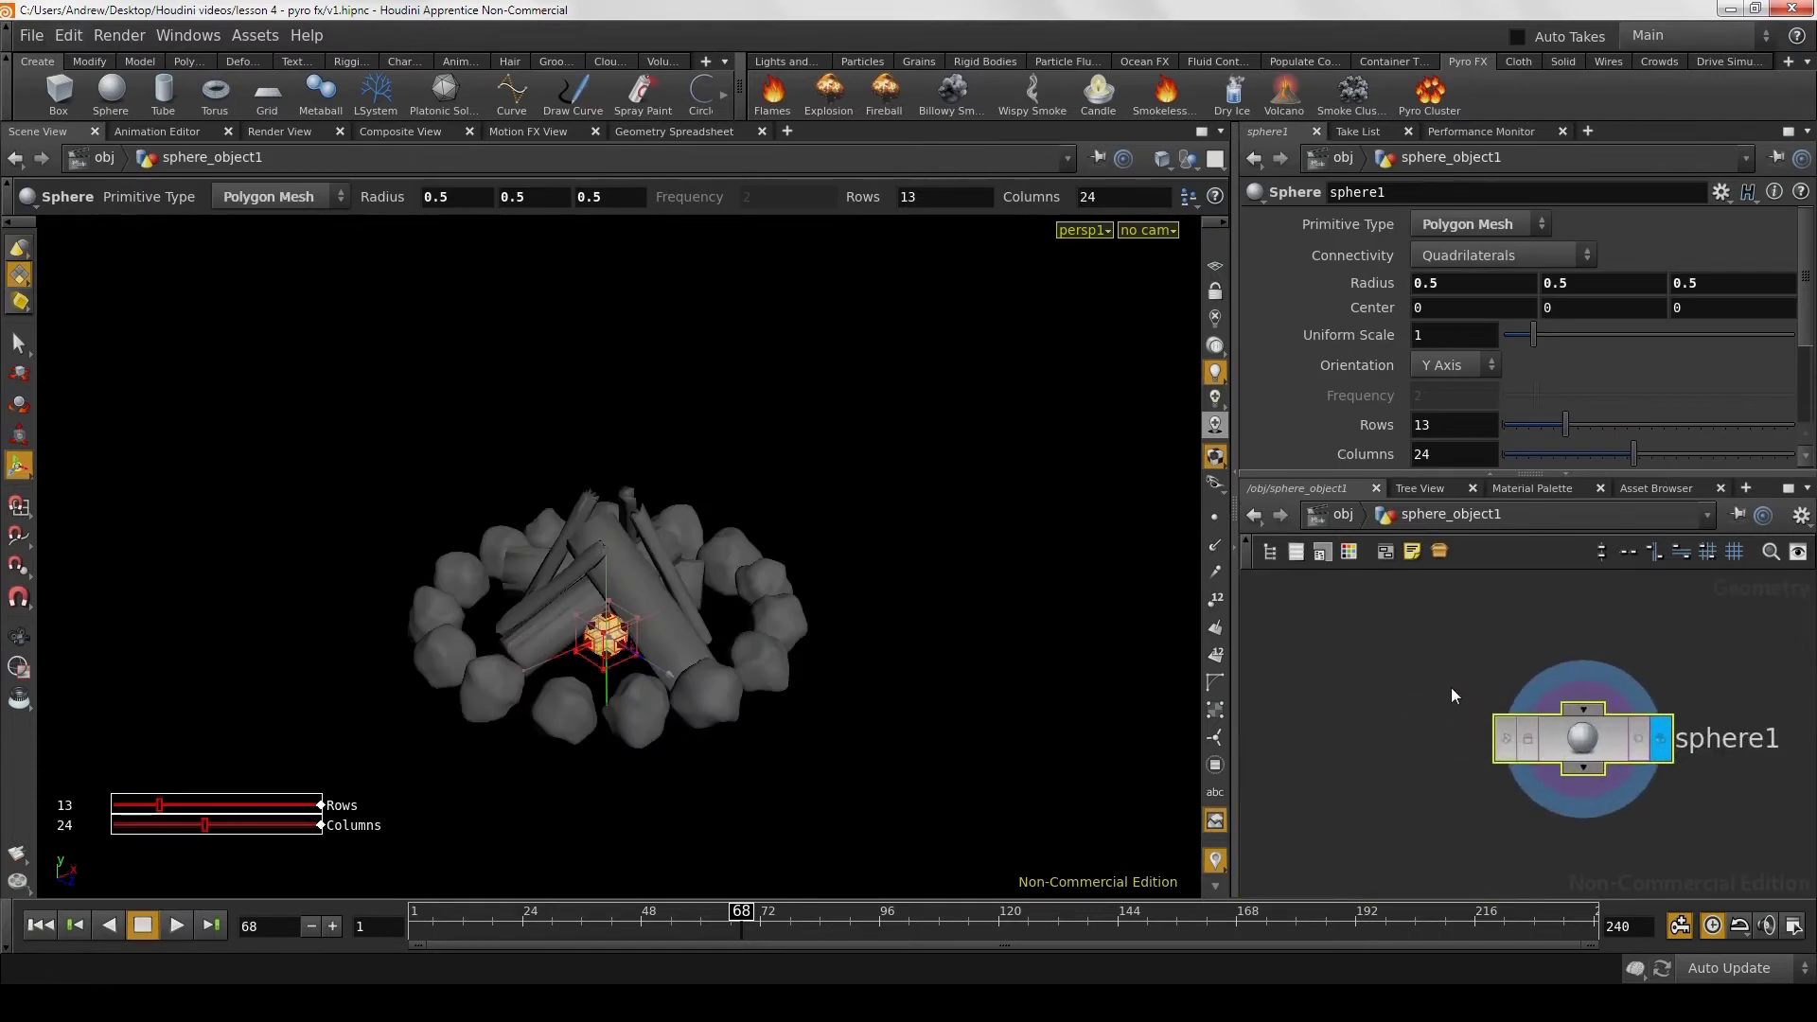
Step: Set the viewport to Ghost Other Objects so the campfire appears faded around the sphere
right_click(771, 580)
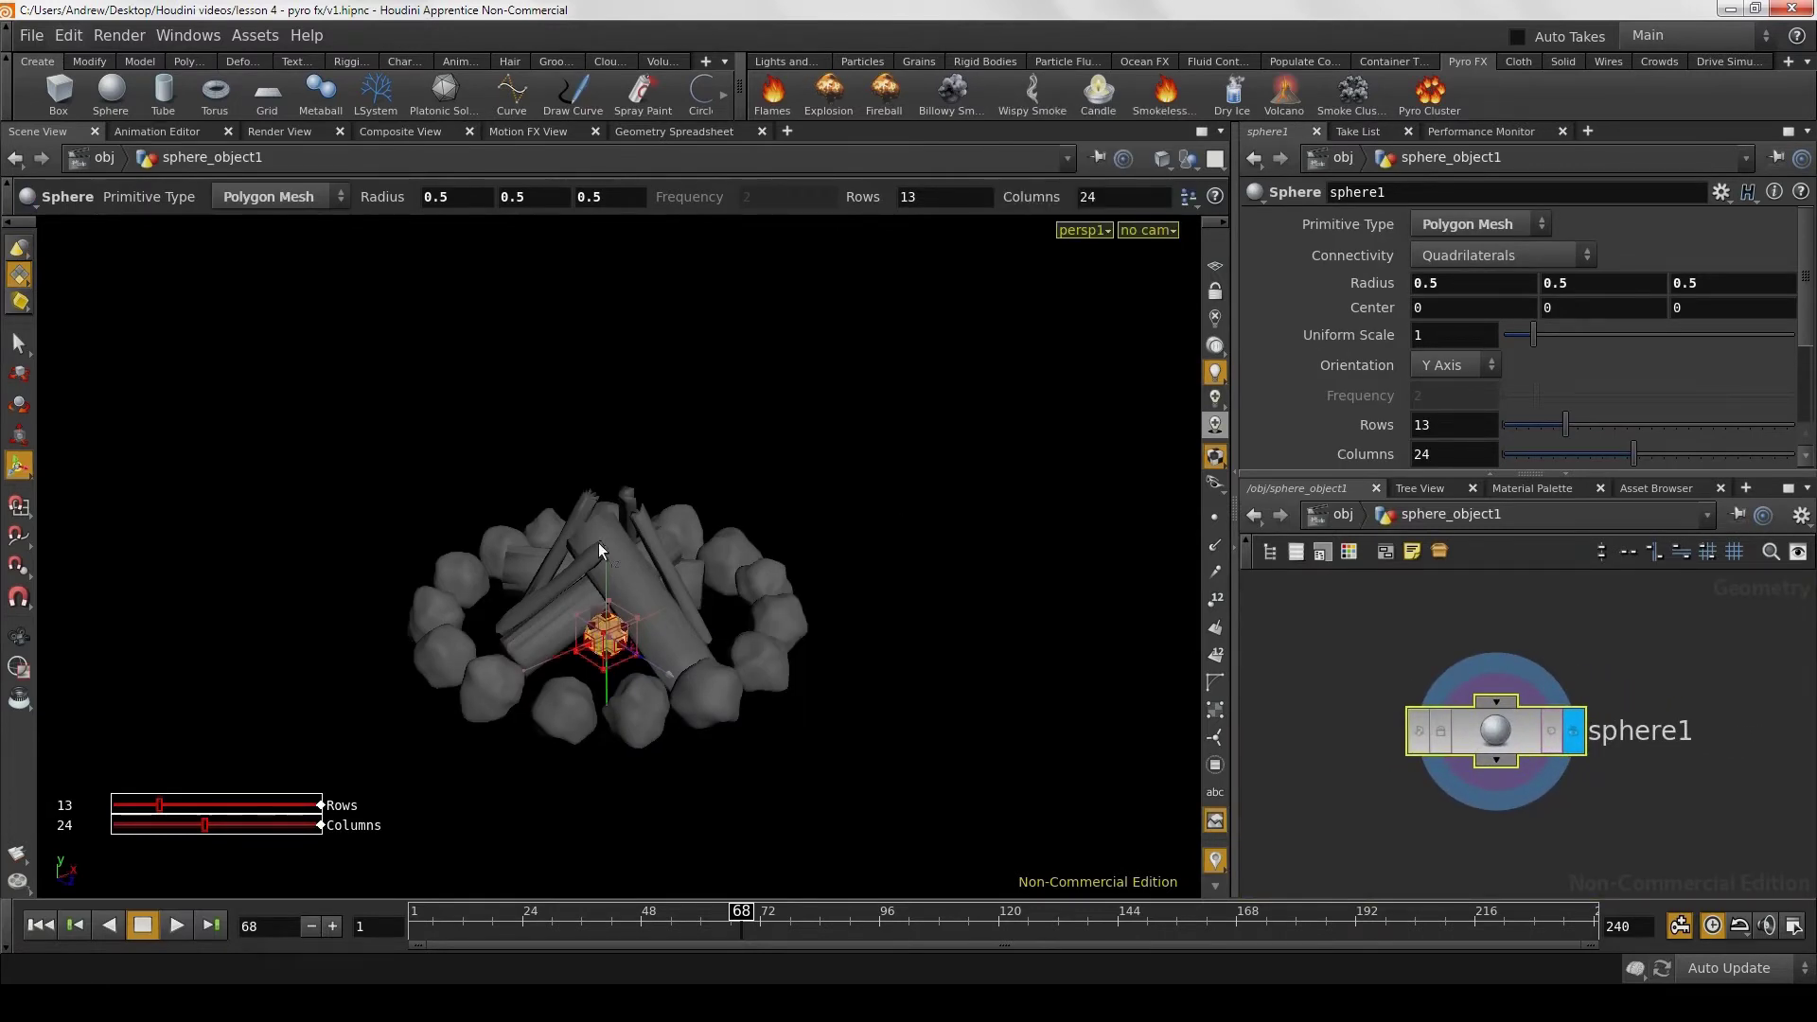
left_click_drag(792, 426, 852, 407)
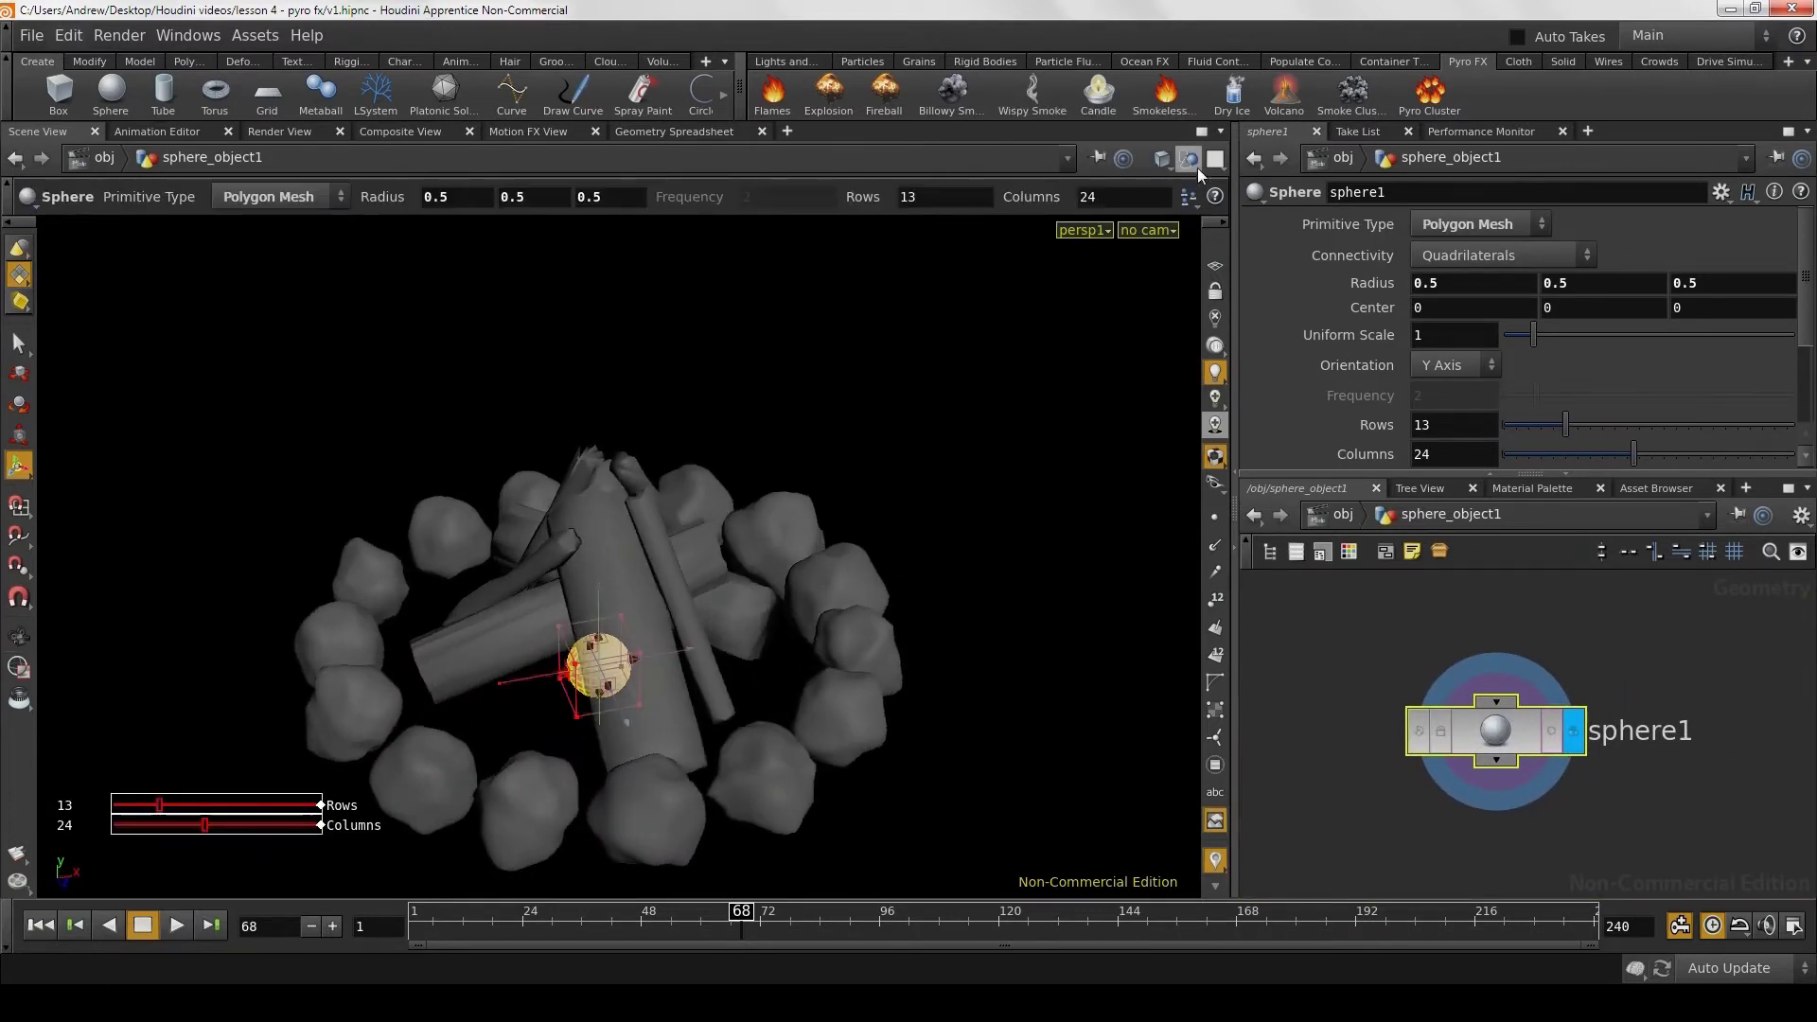
left_click(1190, 160)
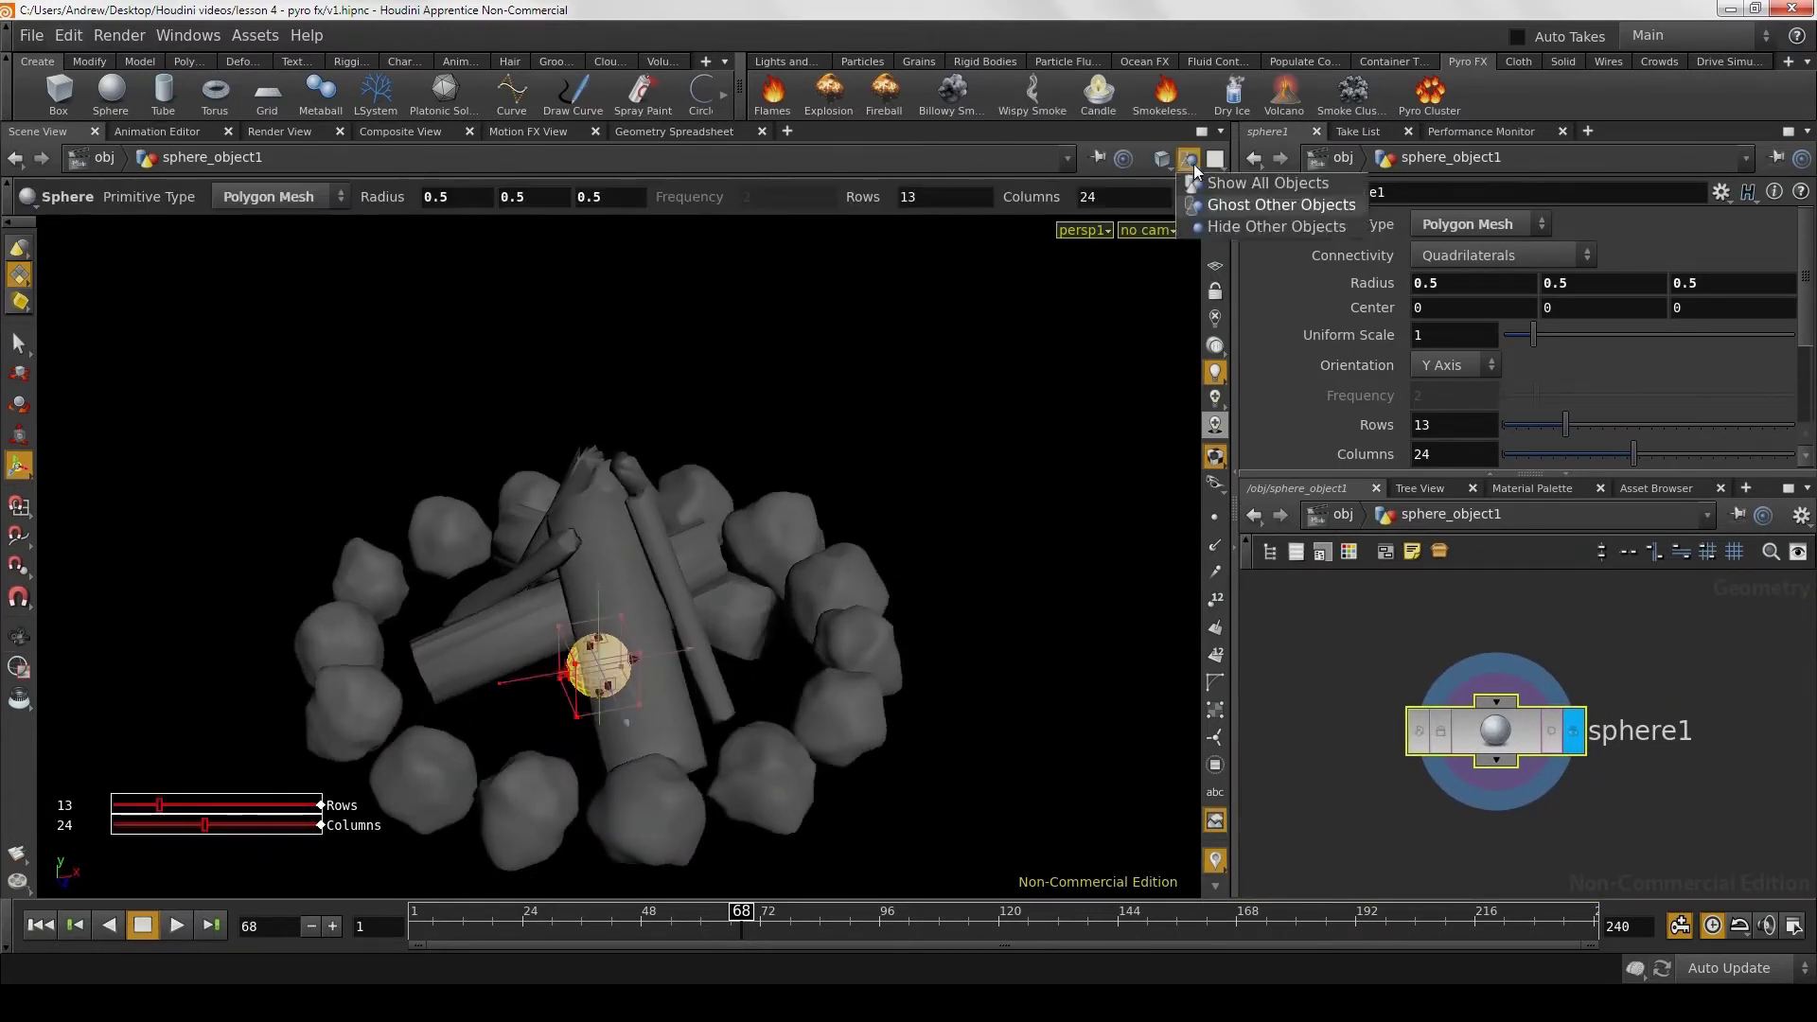
left_click(1249, 183)
key("Escape")
mouse_move(701, 492)
left_mouse_down()
mouse_move(756, 511)
mouse_move(838, 657)
mouse_move(799, 730)
mouse_move(730, 714)
mouse_move(682, 662)
mouse_move(934, 657)
left_mouse_up()
key("Return")
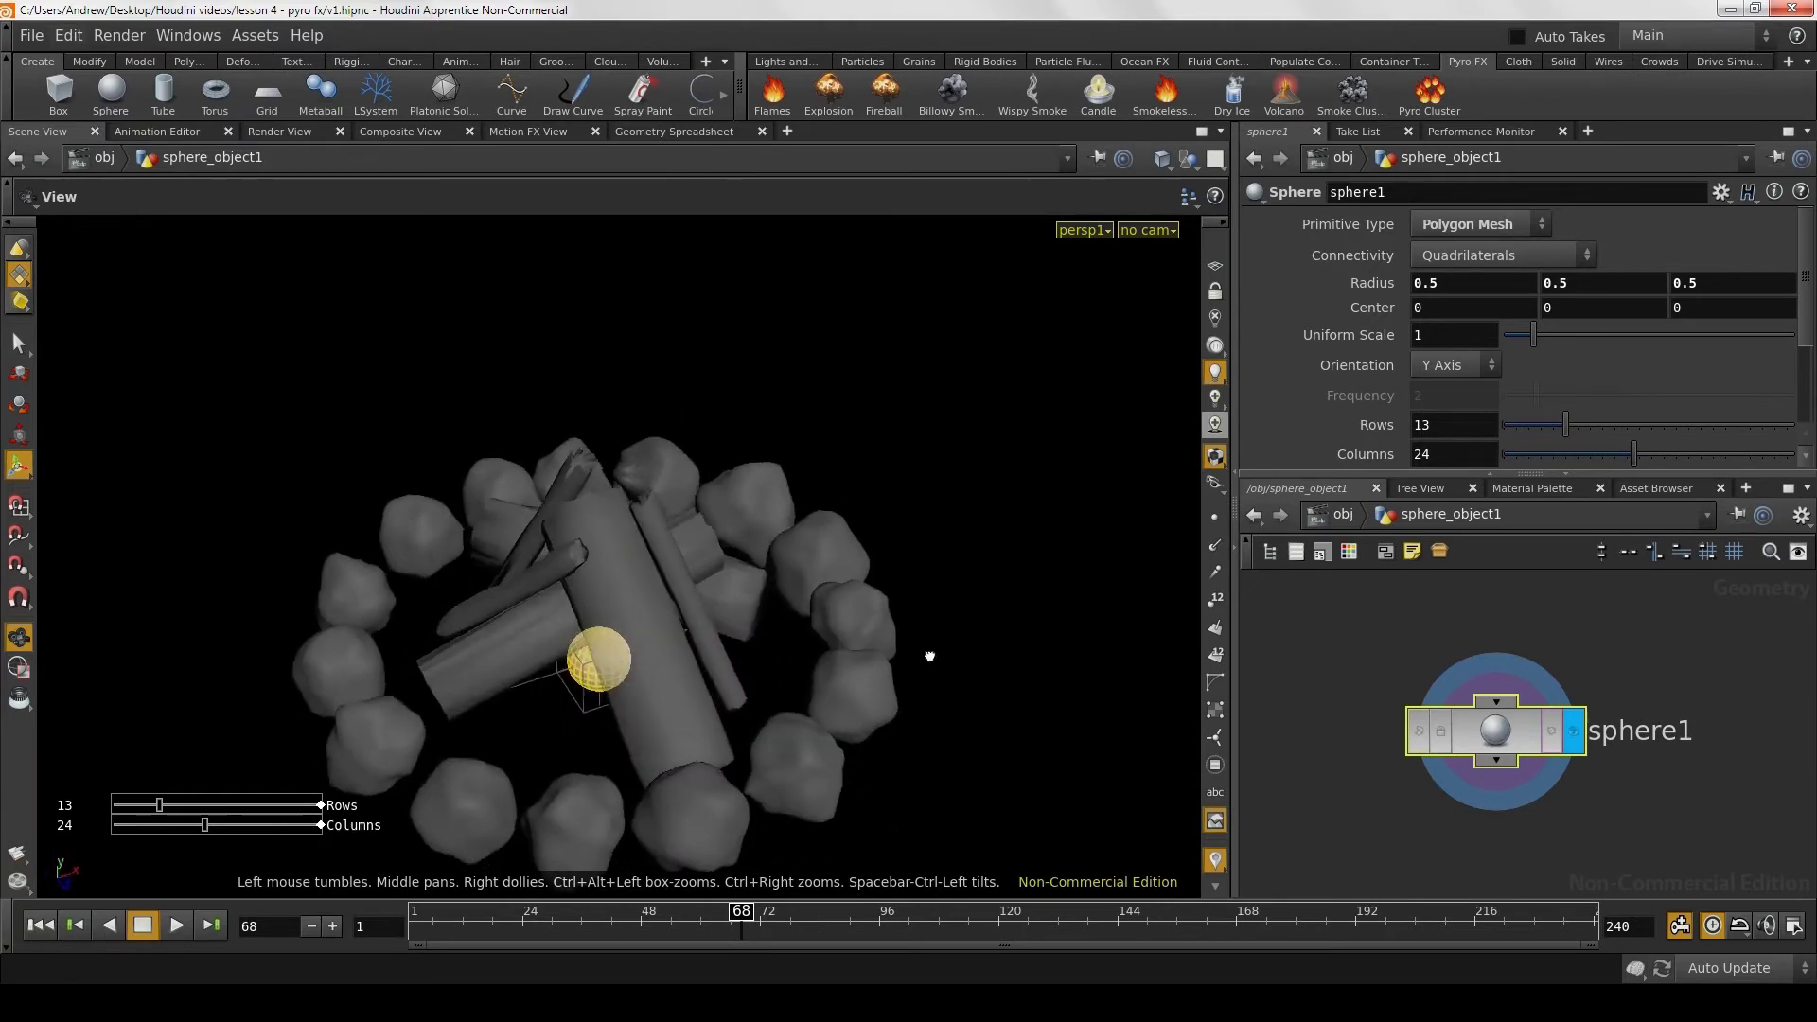
key("Return")
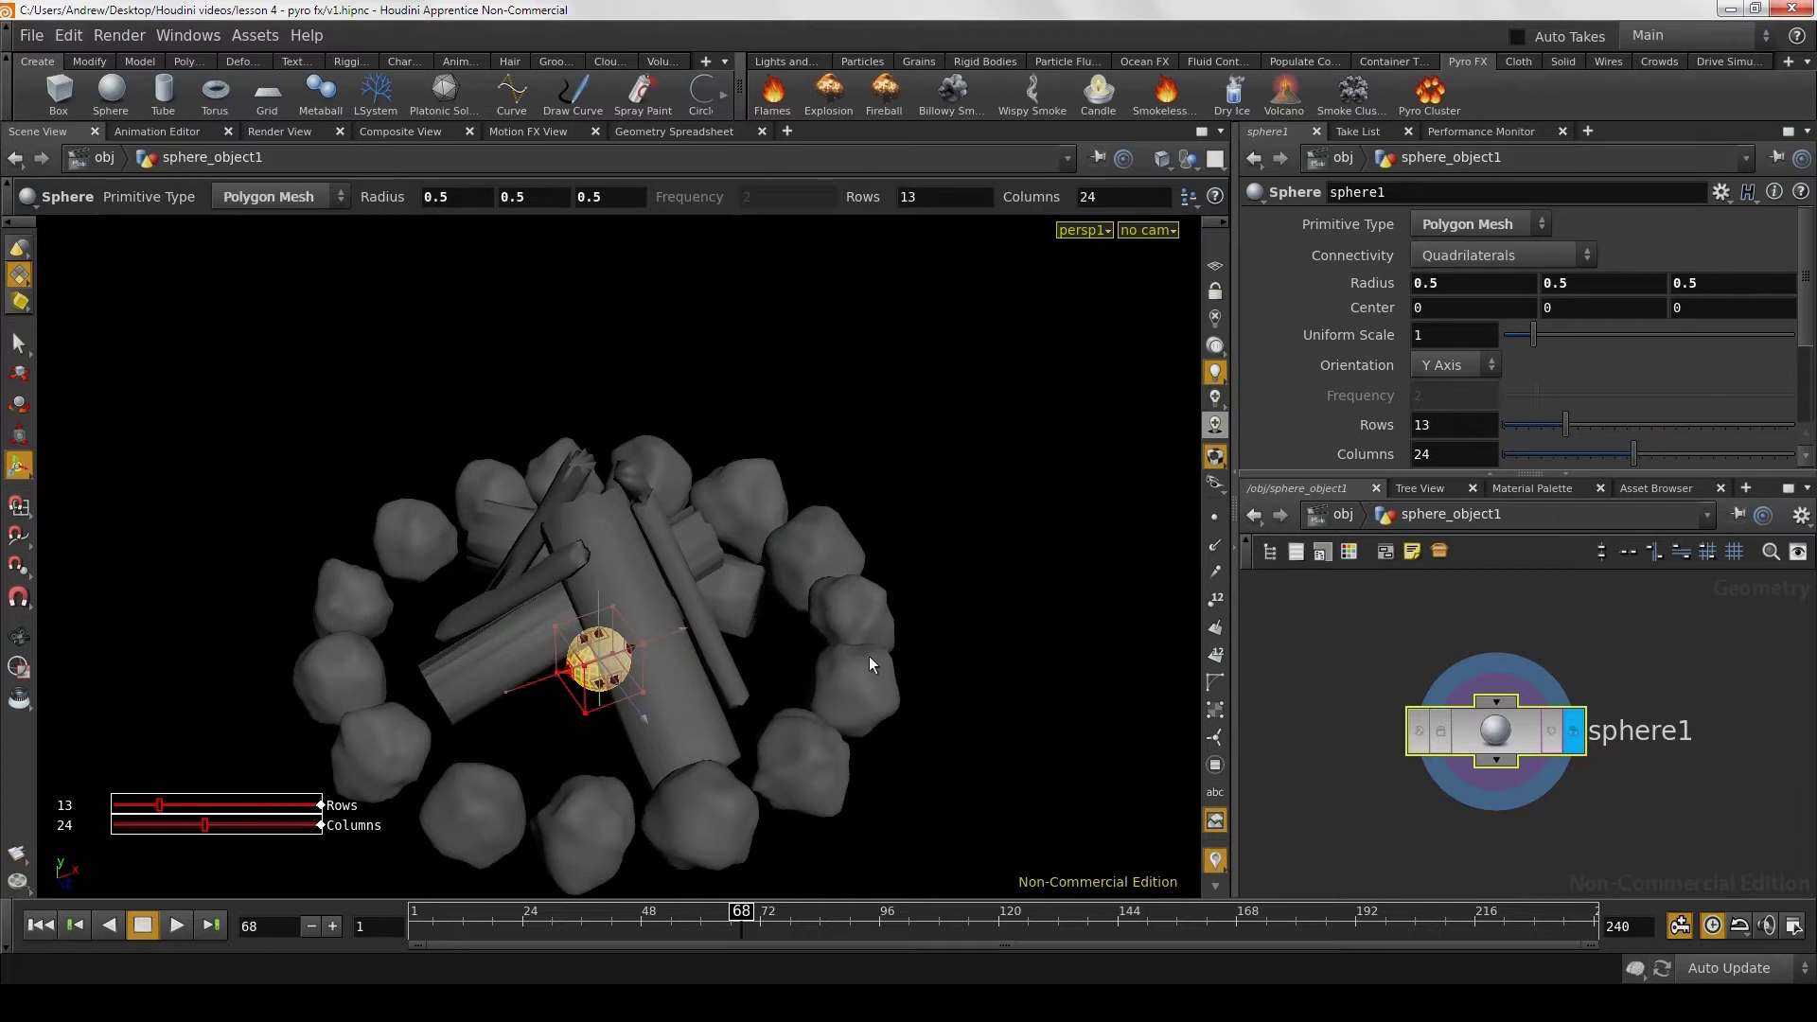
Step: Orbit around the campfire to inspect the sphere from several angles
key("Escape")
left_click_drag(833, 662, 730, 621)
key("Return")
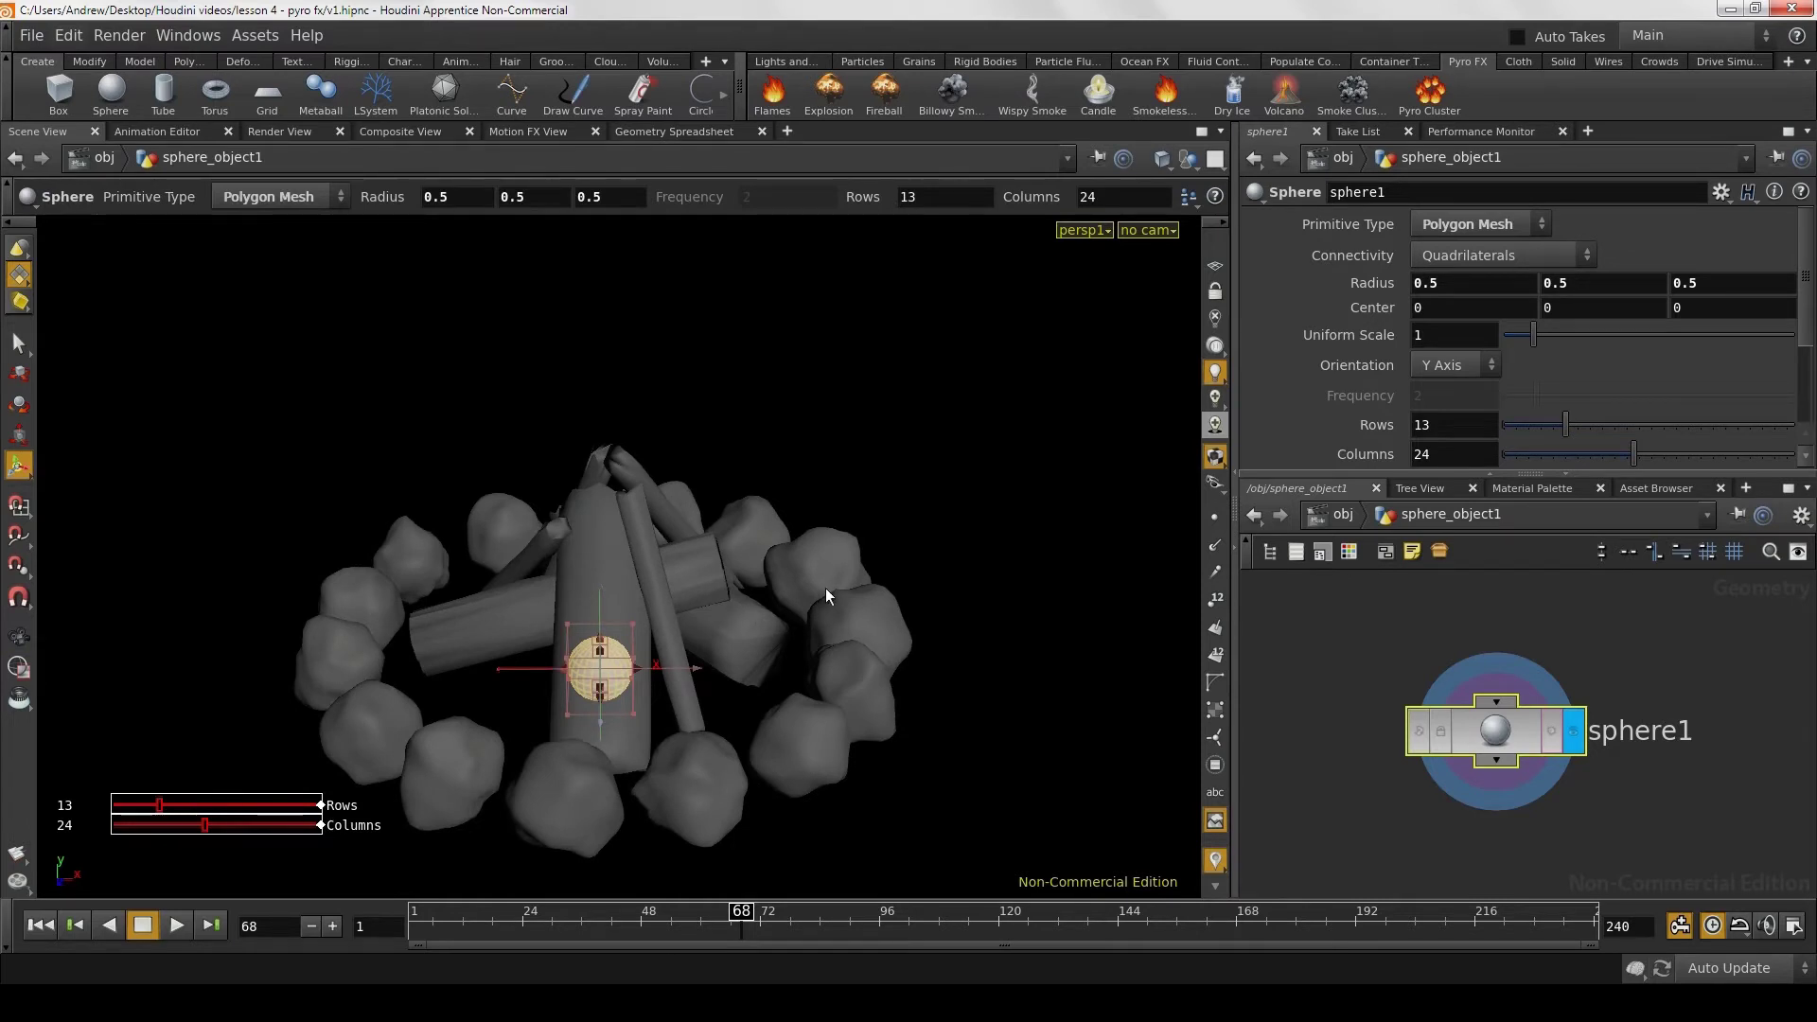
key("Escape")
mouse_move(828, 594)
left_mouse_down()
mouse_move(868, 651)
mouse_move(948, 689)
left_mouse_up()
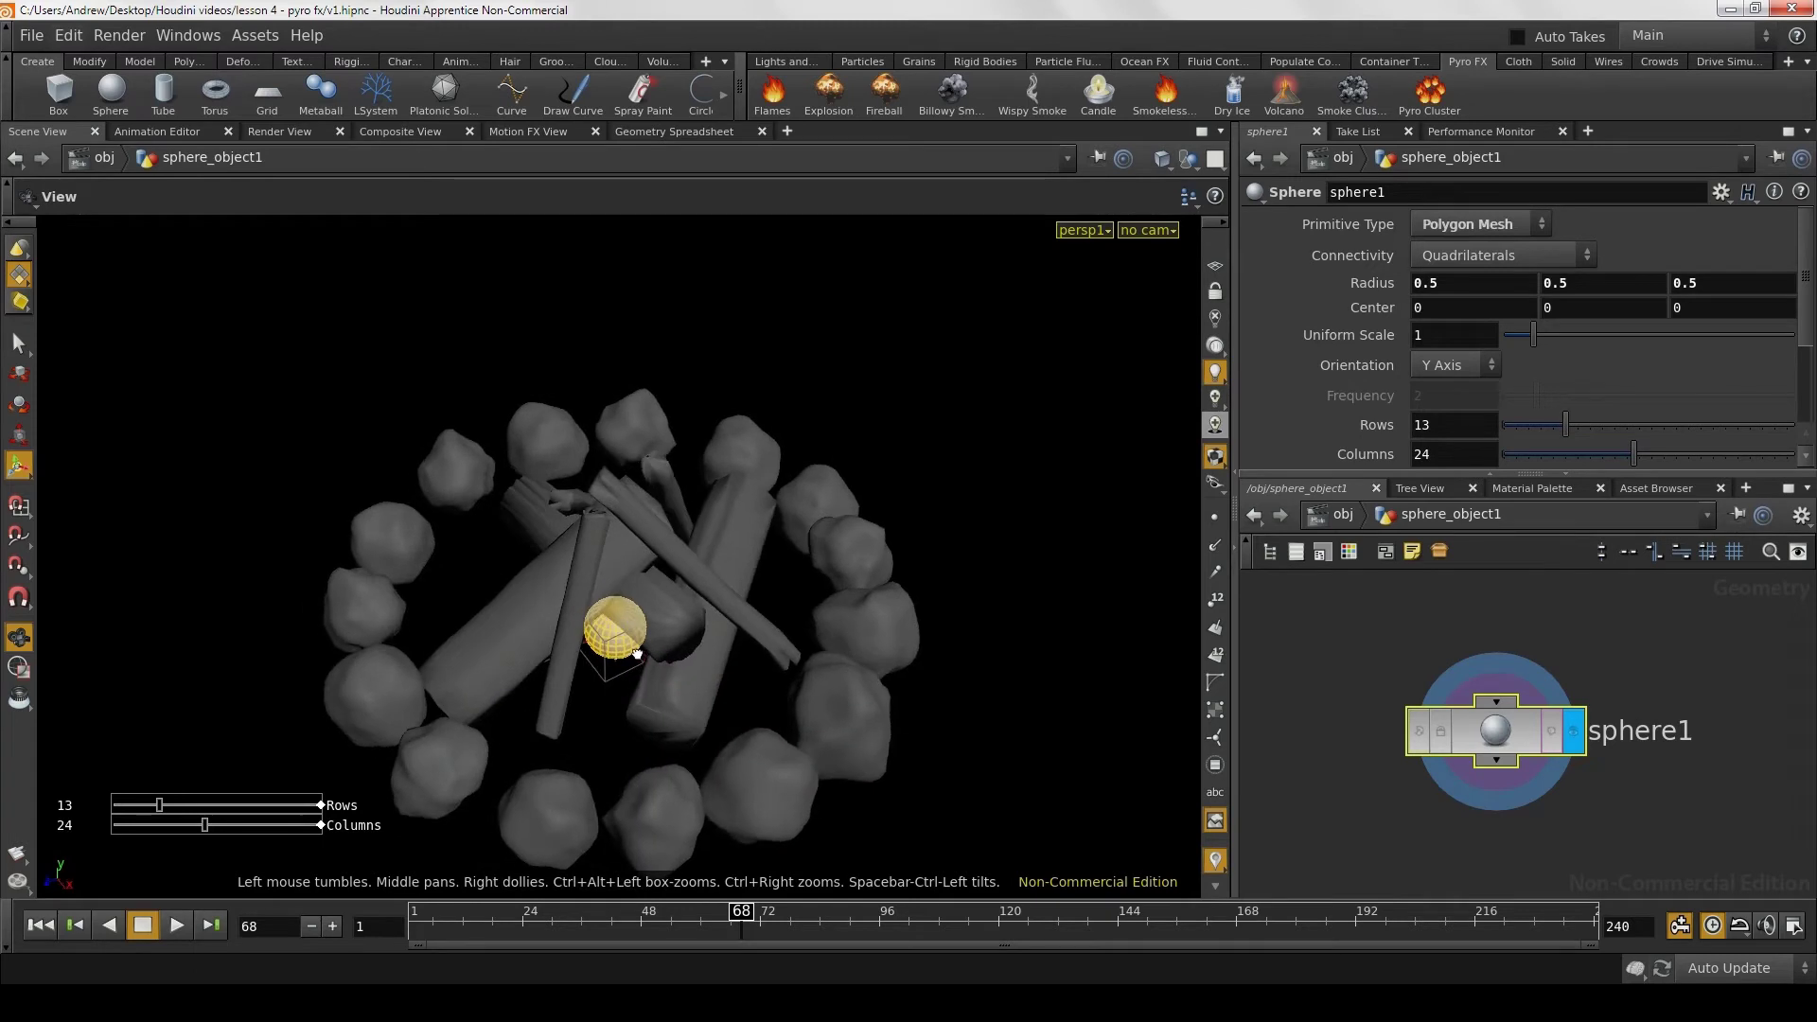
key("Return")
key("Escape")
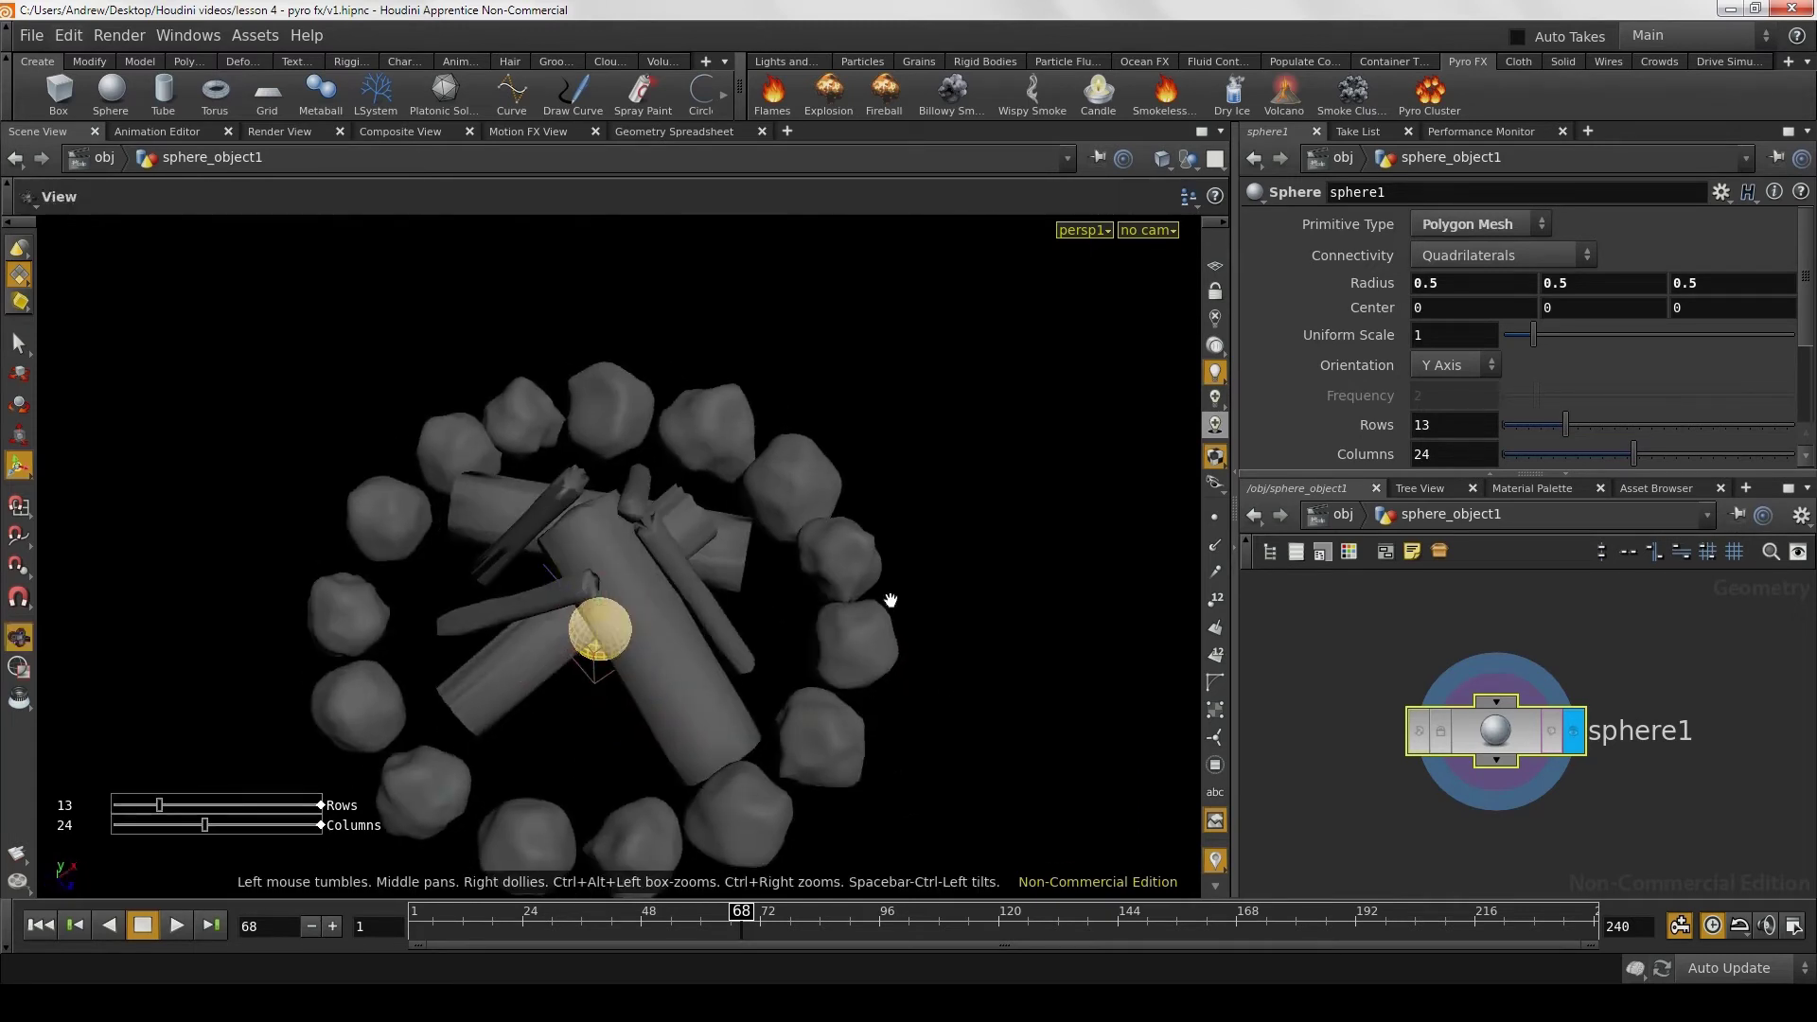
mouse_move(885, 596)
left_mouse_down()
mouse_move(771, 609)
mouse_move(818, 674)
mouse_move(787, 600)
mouse_move(787, 514)
mouse_move(783, 661)
left_mouse_up()
key("Return")
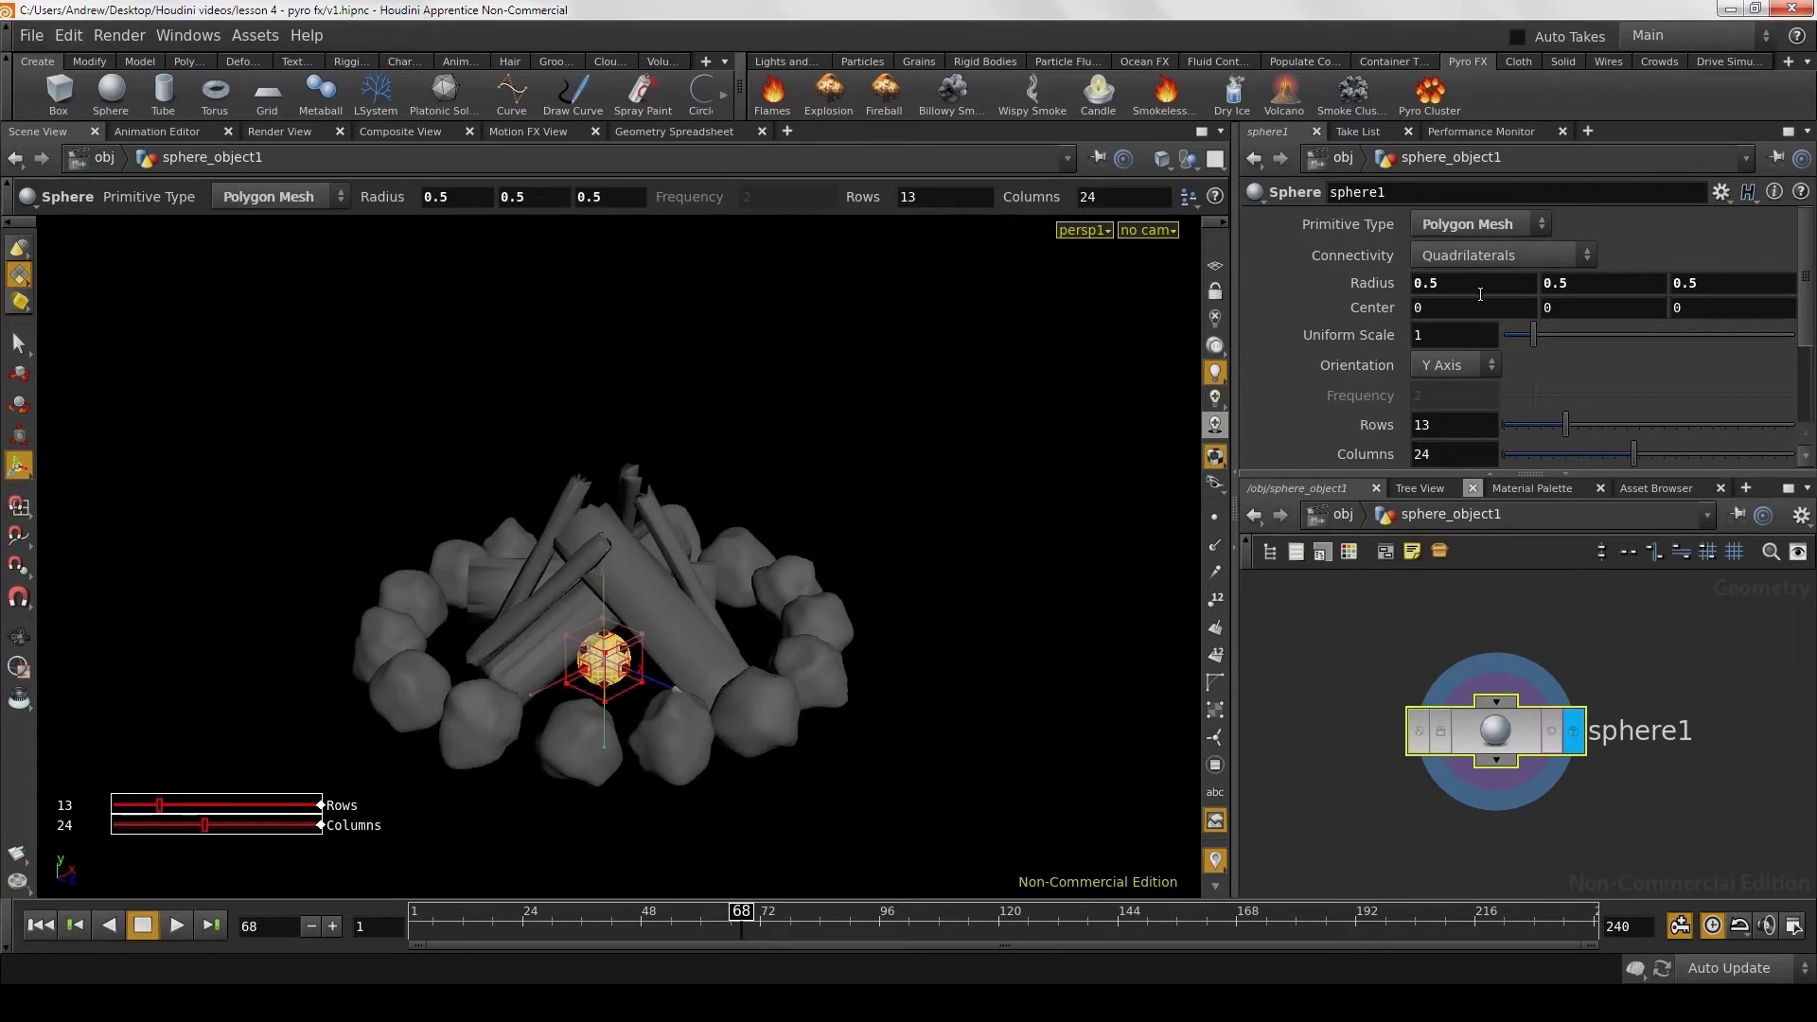
Step: Set the sphere's X and Z radius to 2
left_click(1480, 295)
type("2")
key("Tab")
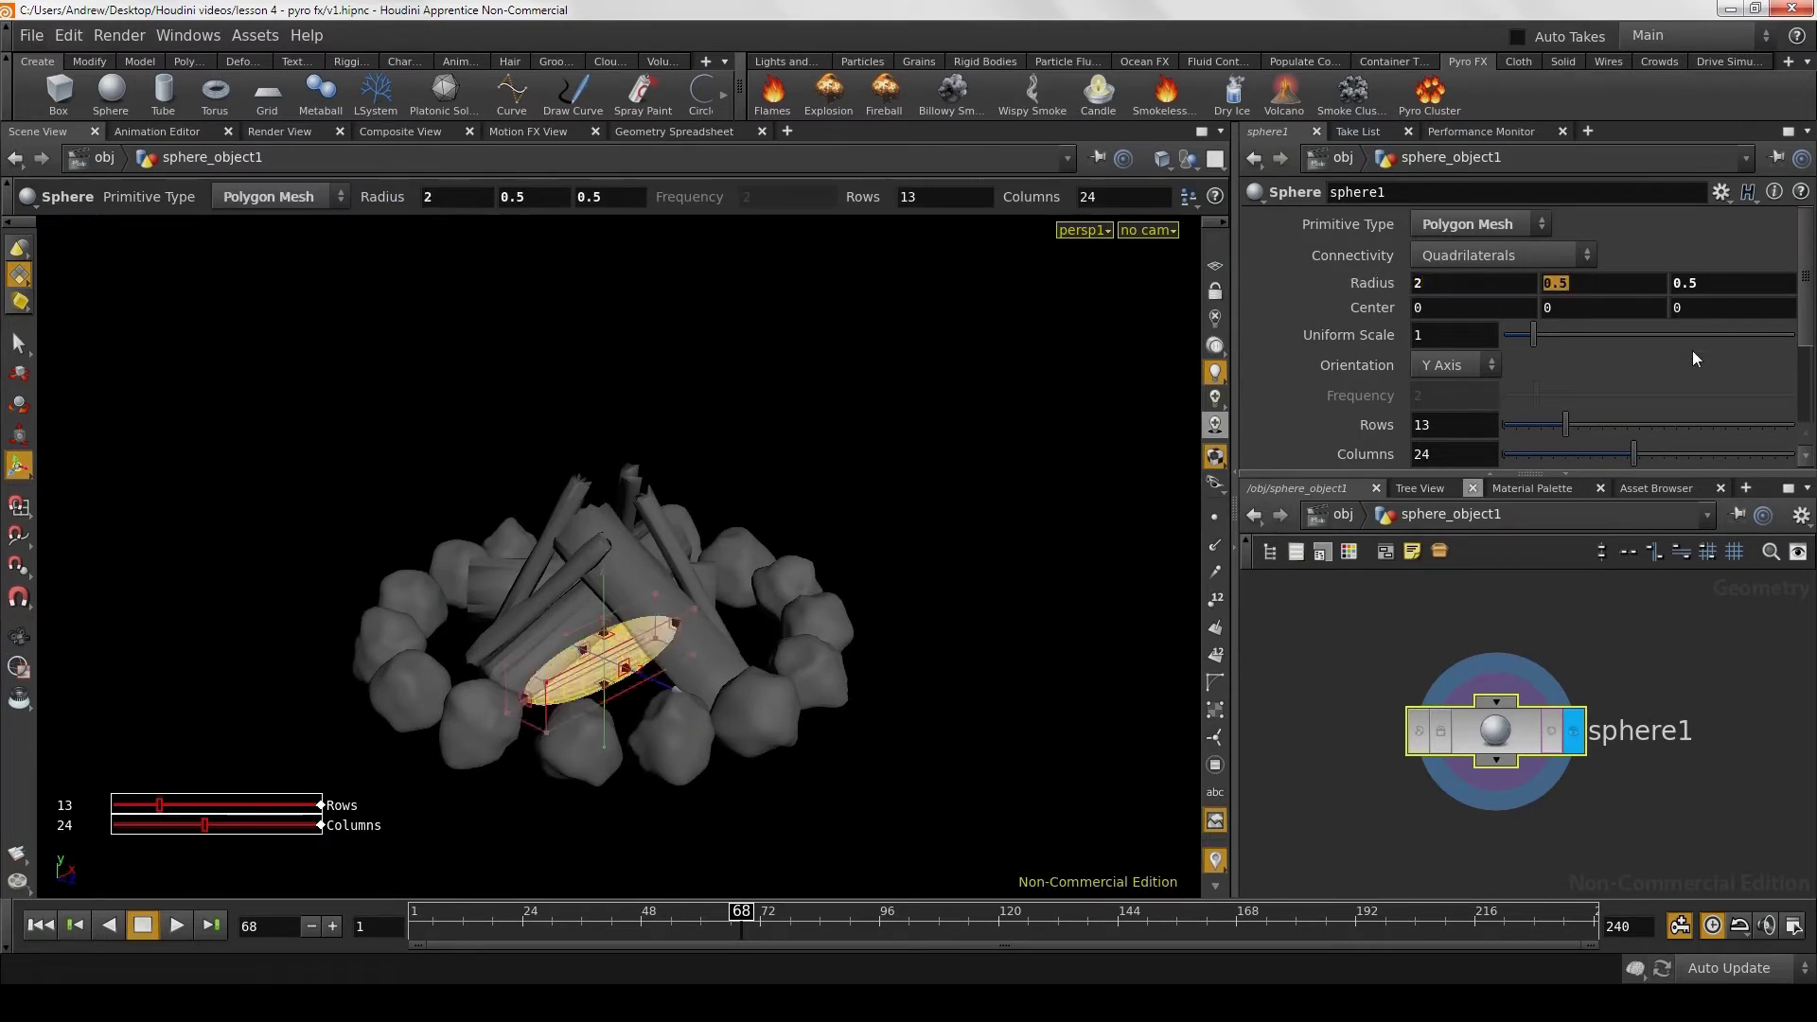
key("Tab")
type("2")
key("Return")
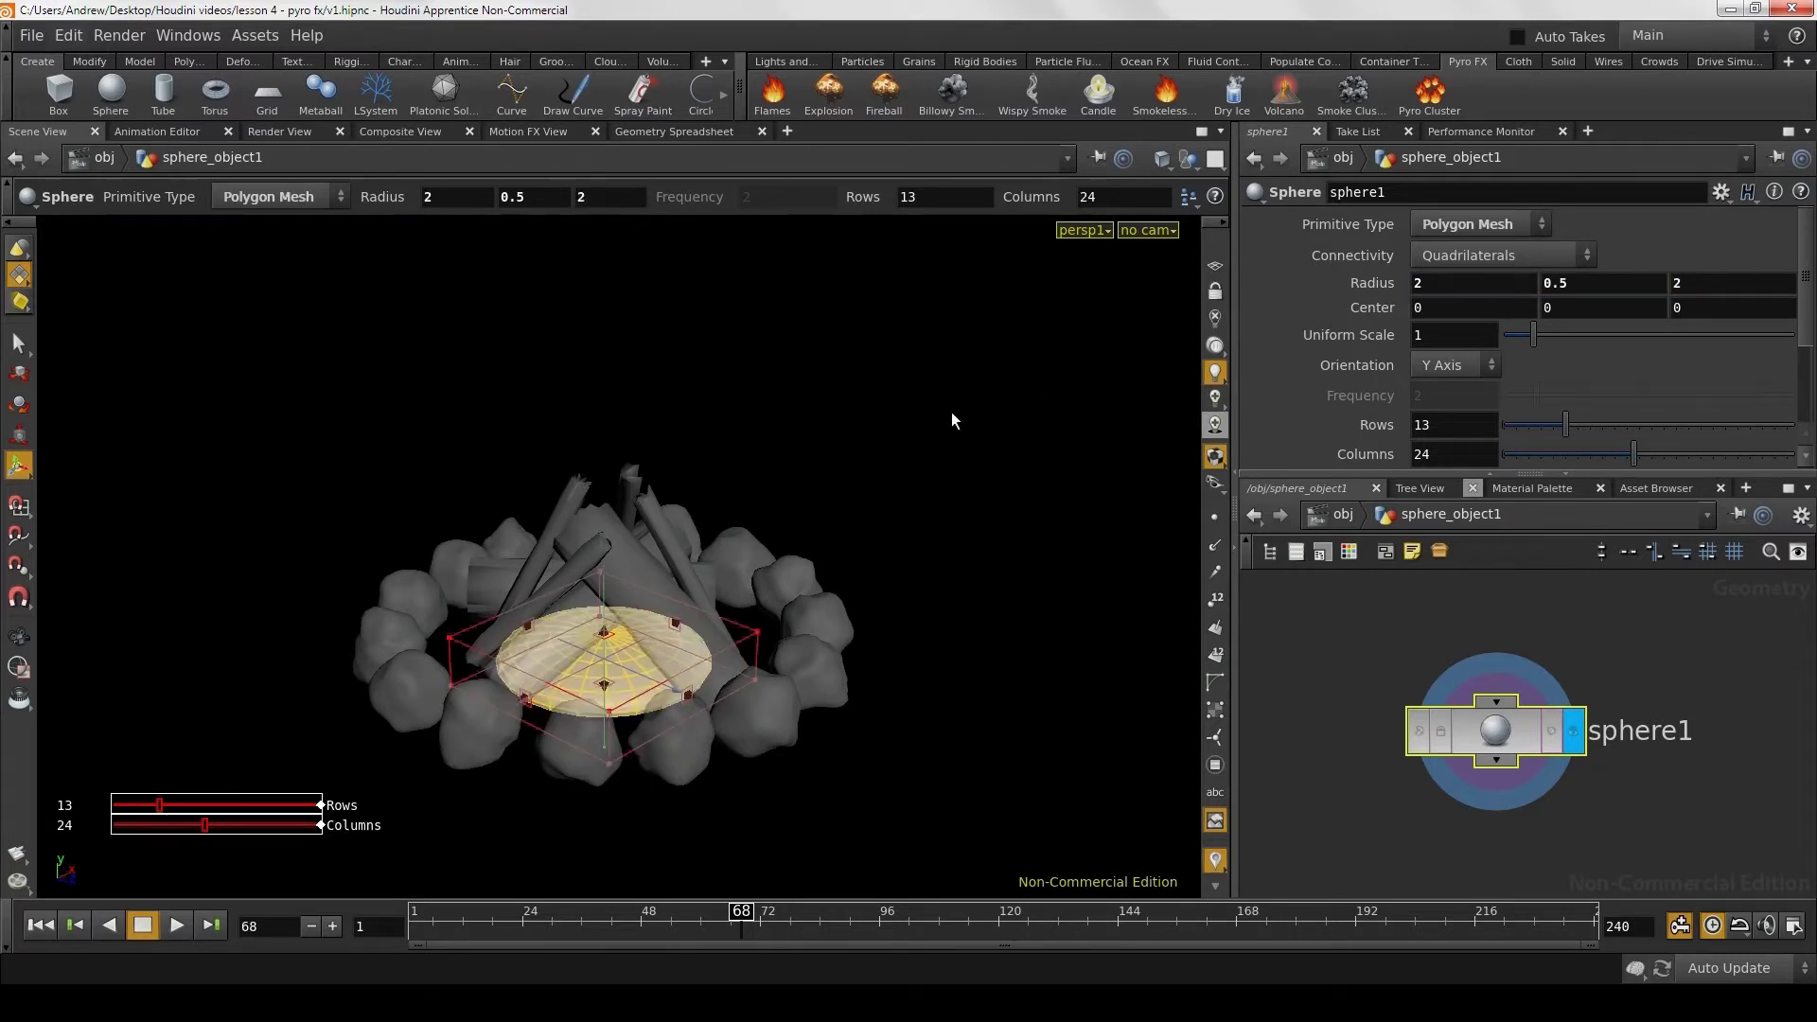
Step: Set the sphere's Y radius to .1, flattening it into a thin disc
key("Escape")
key("Escape")
mouse_move(922, 497)
left_mouse_down()
mouse_move(929, 431)
mouse_move(957, 398)
mouse_move(929, 532)
left_mouse_up()
scroll(927, 526, "up", 2)
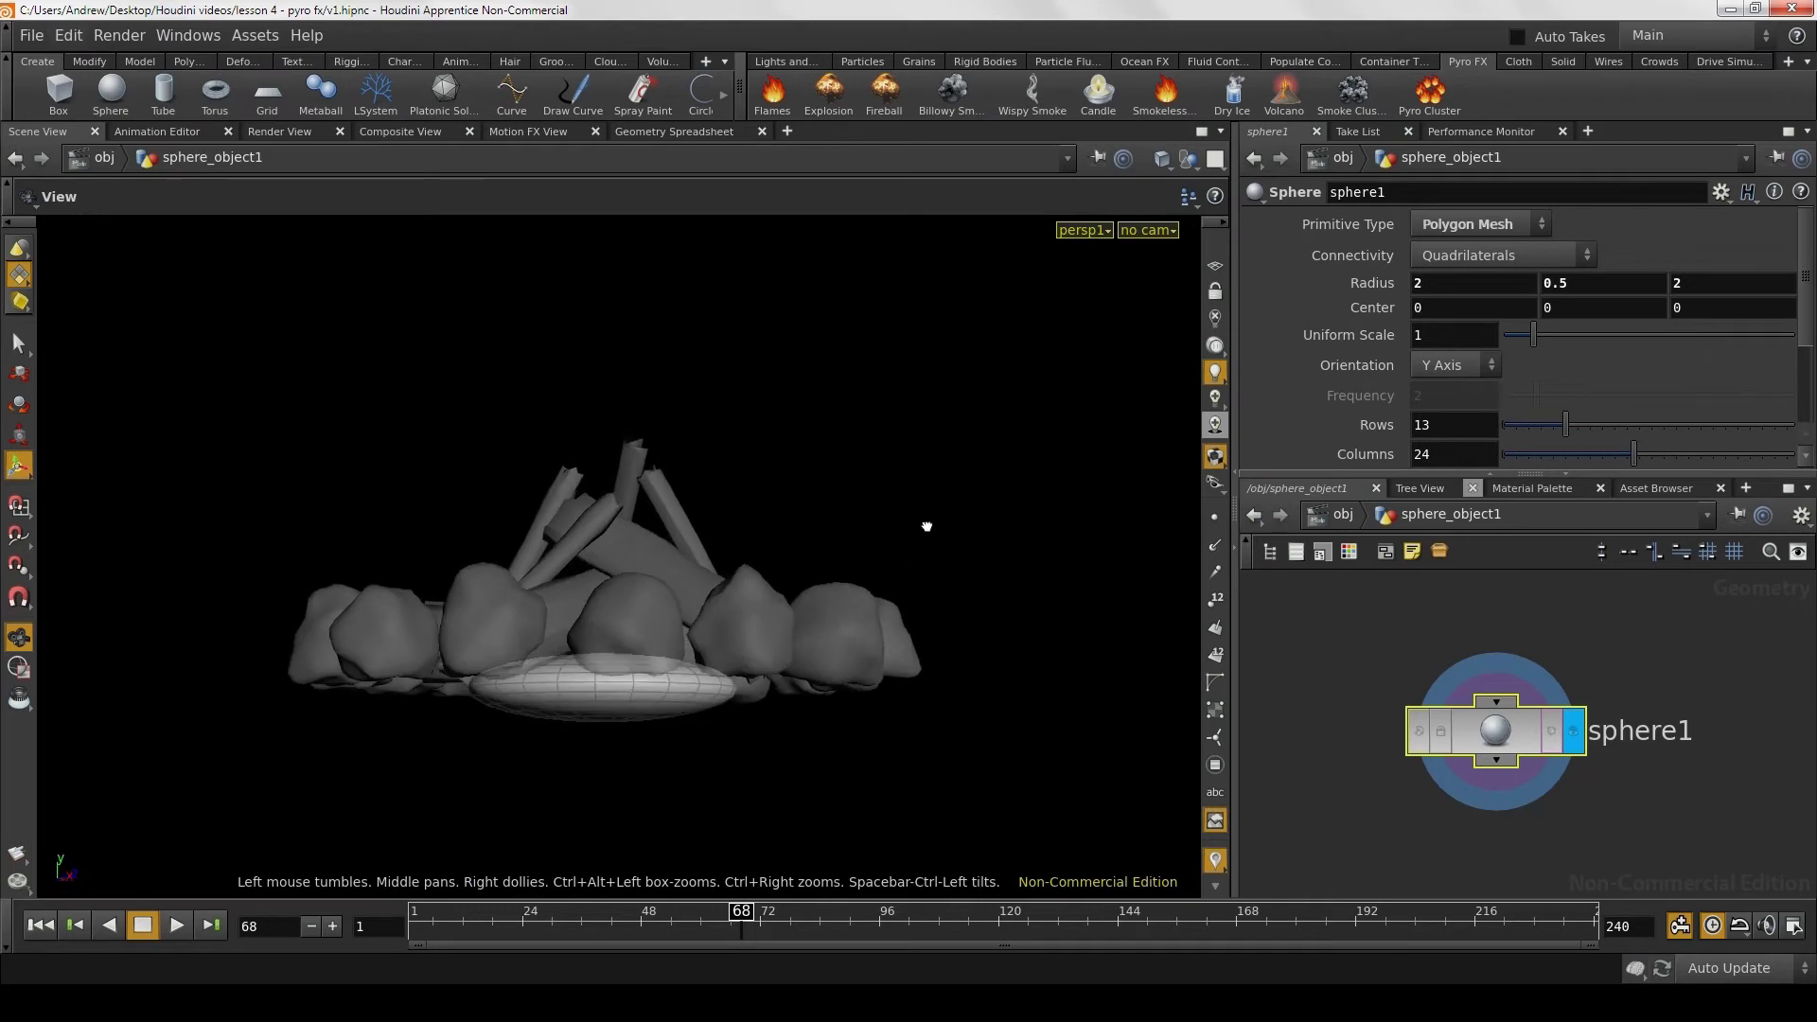
key("s")
left_click_drag(864, 454, 865, 653)
key("Return")
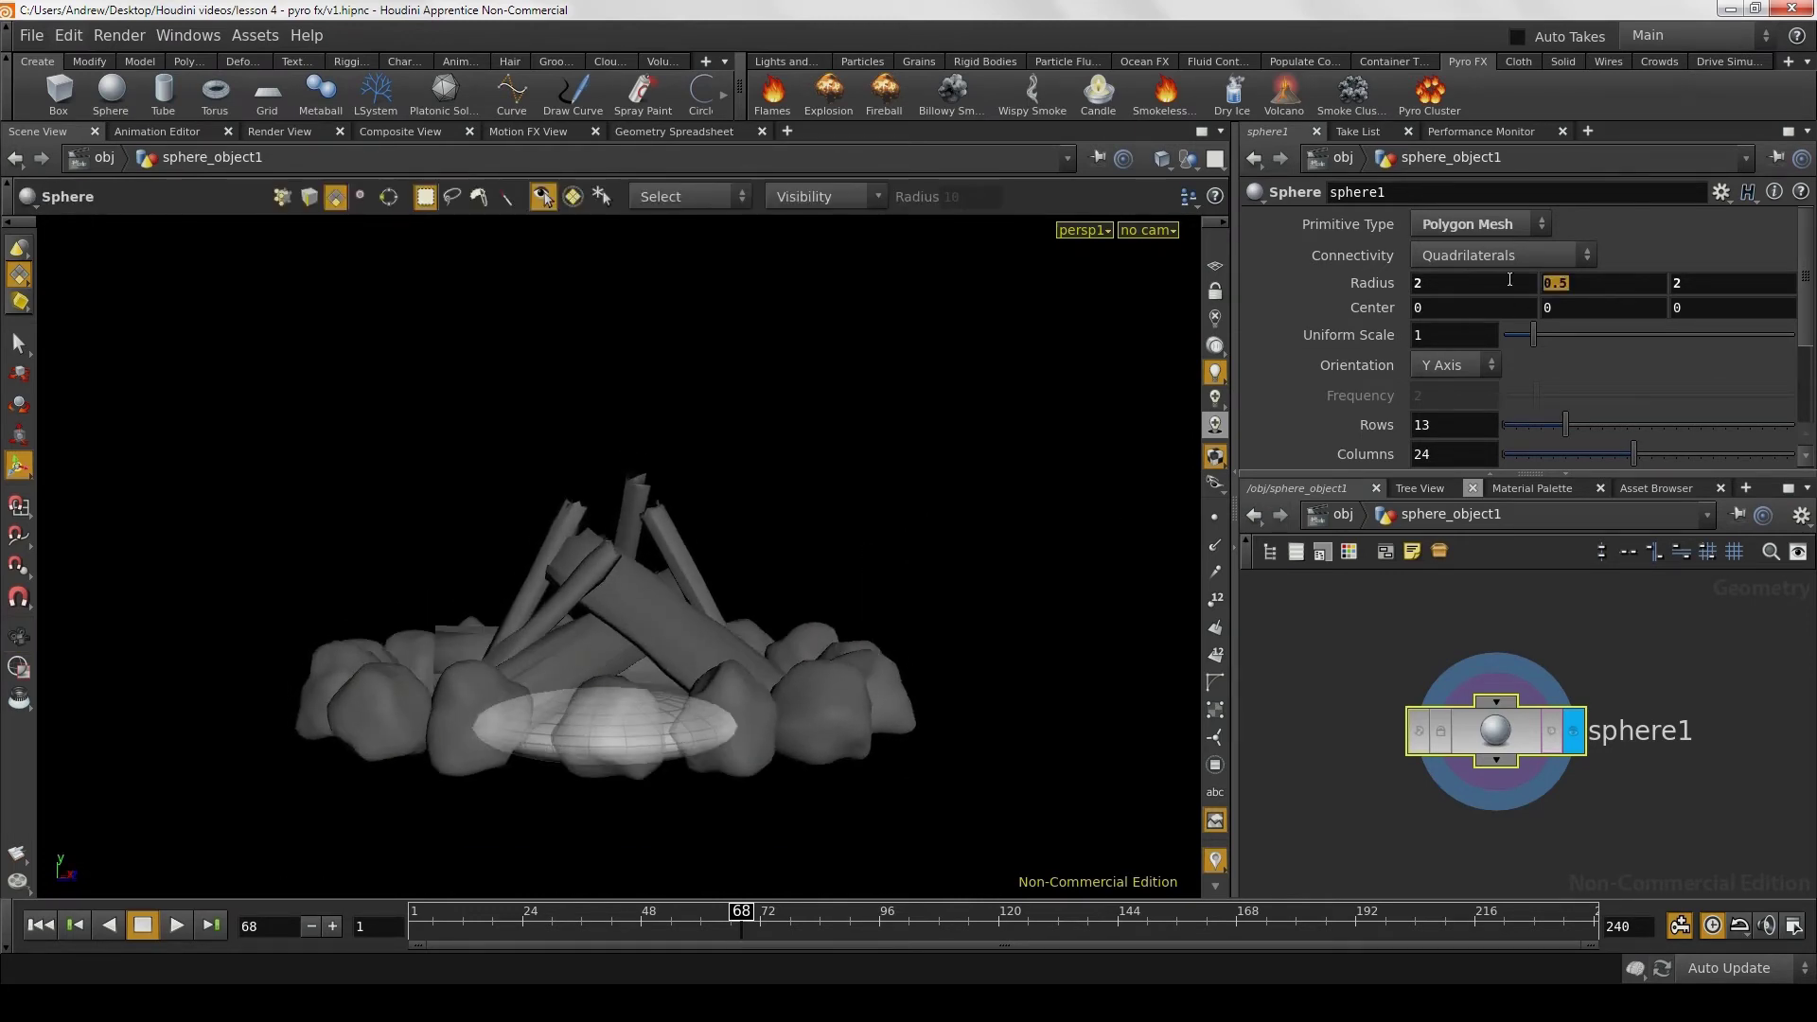
type(".1")
key("Return")
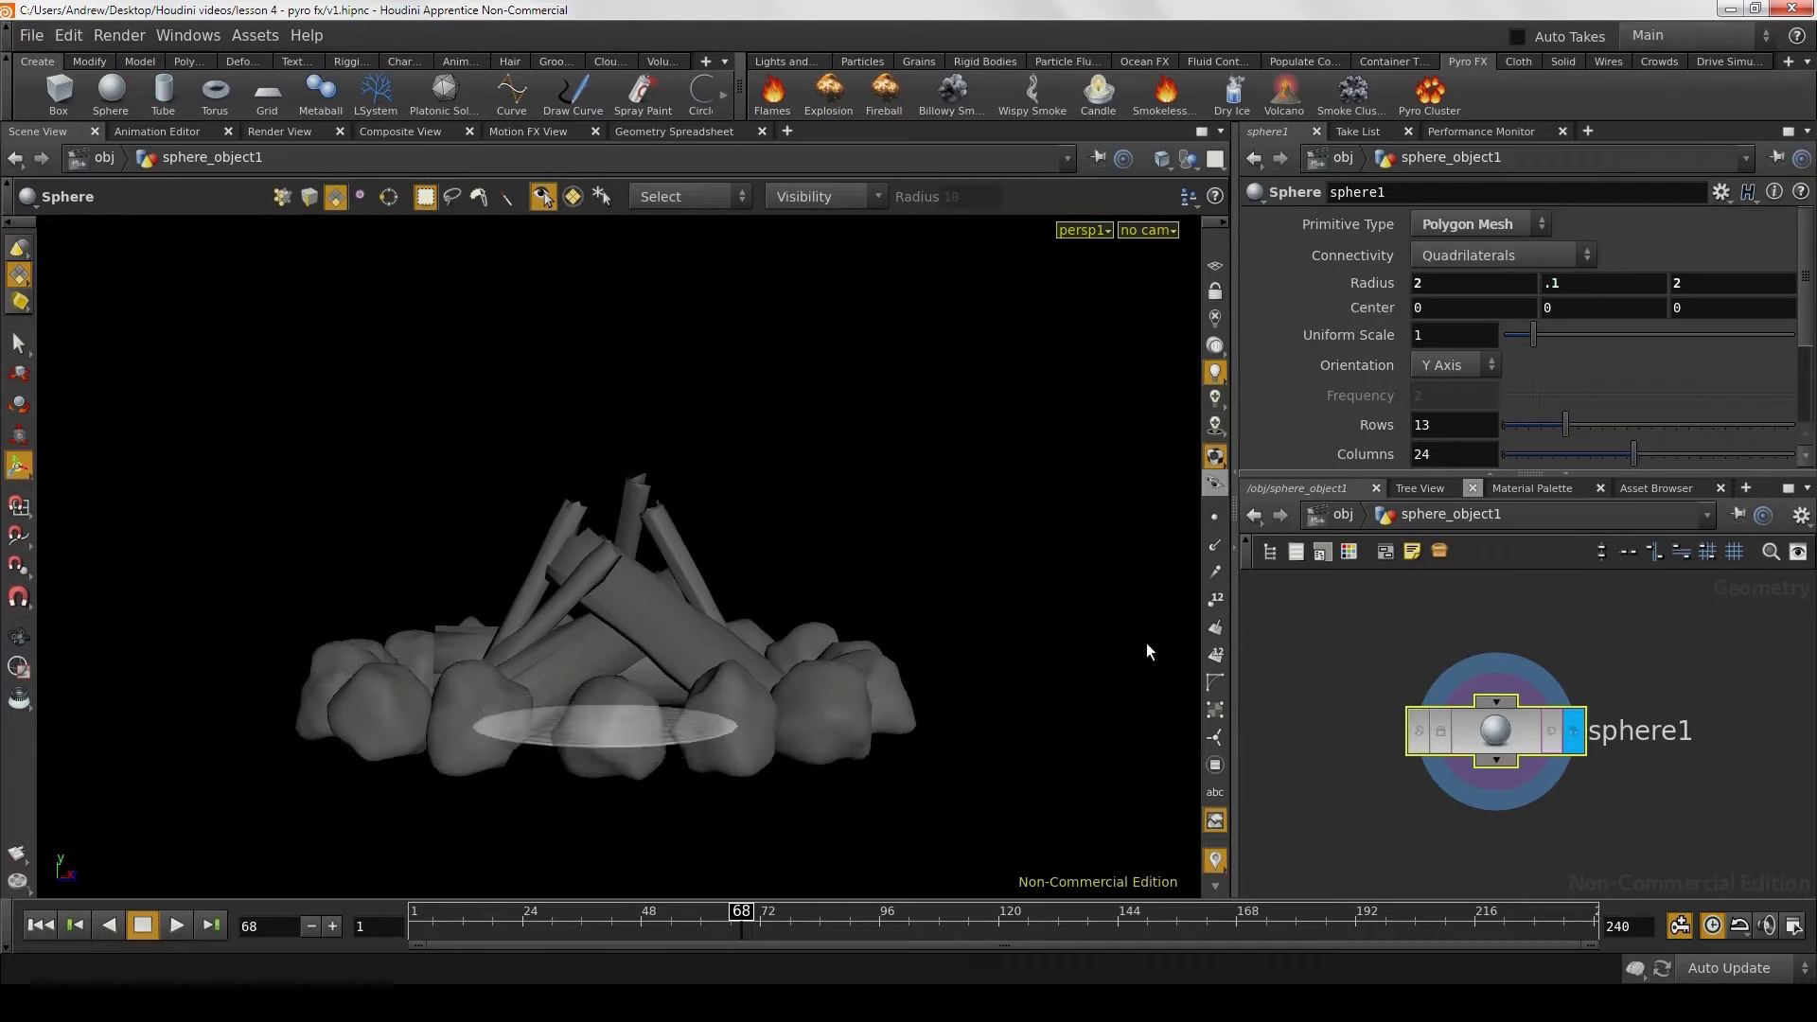
mouse_move(966, 701)
left_mouse_down()
mouse_move(974, 596)
mouse_move(946, 656)
left_mouse_up()
key("s")
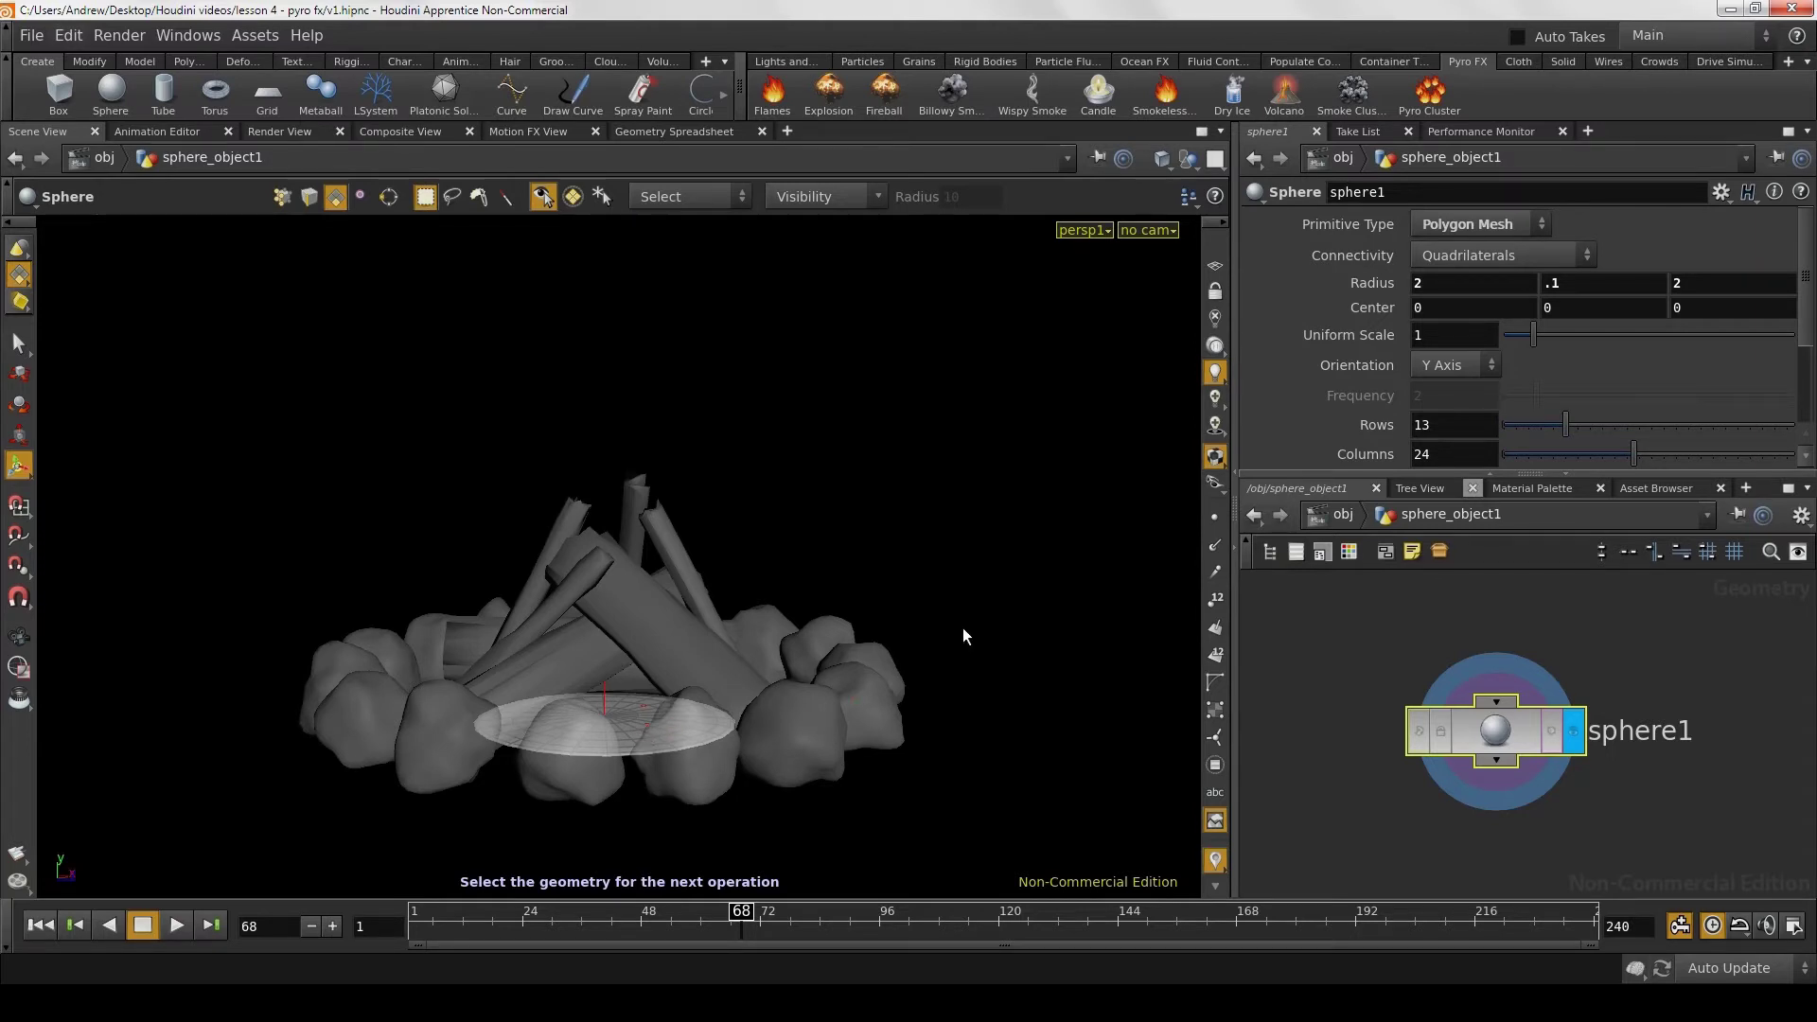
Step: Orbit around the campfire to check the flattened disc's height among the logs
key("Escape")
mouse_move(945, 628)
left_mouse_down()
mouse_move(933, 584)
mouse_move(950, 580)
left_mouse_up()
right_click_drag(422, 729, 505, 725)
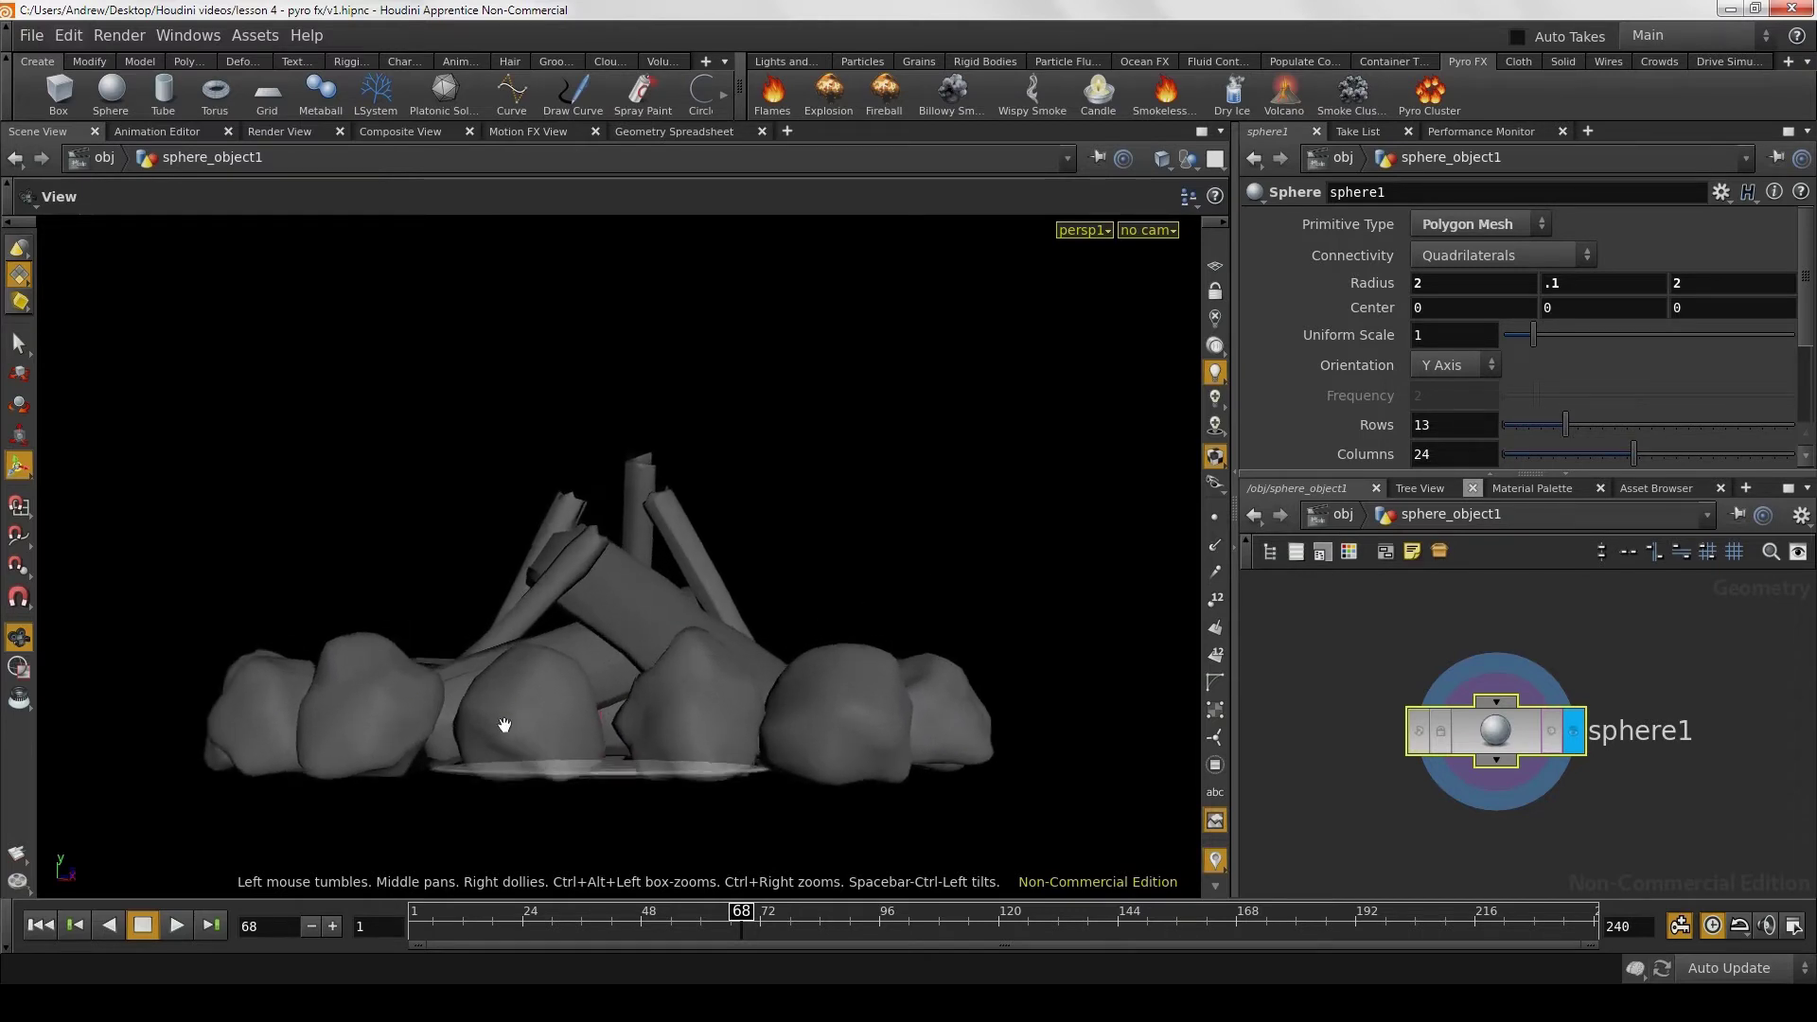
mouse_move(504, 725)
left_mouse_down()
mouse_move(466, 568)
mouse_move(608, 722)
mouse_move(629, 783)
mouse_move(666, 686)
mouse_move(690, 688)
left_mouse_up()
key("s")
key("Escape")
key("s")
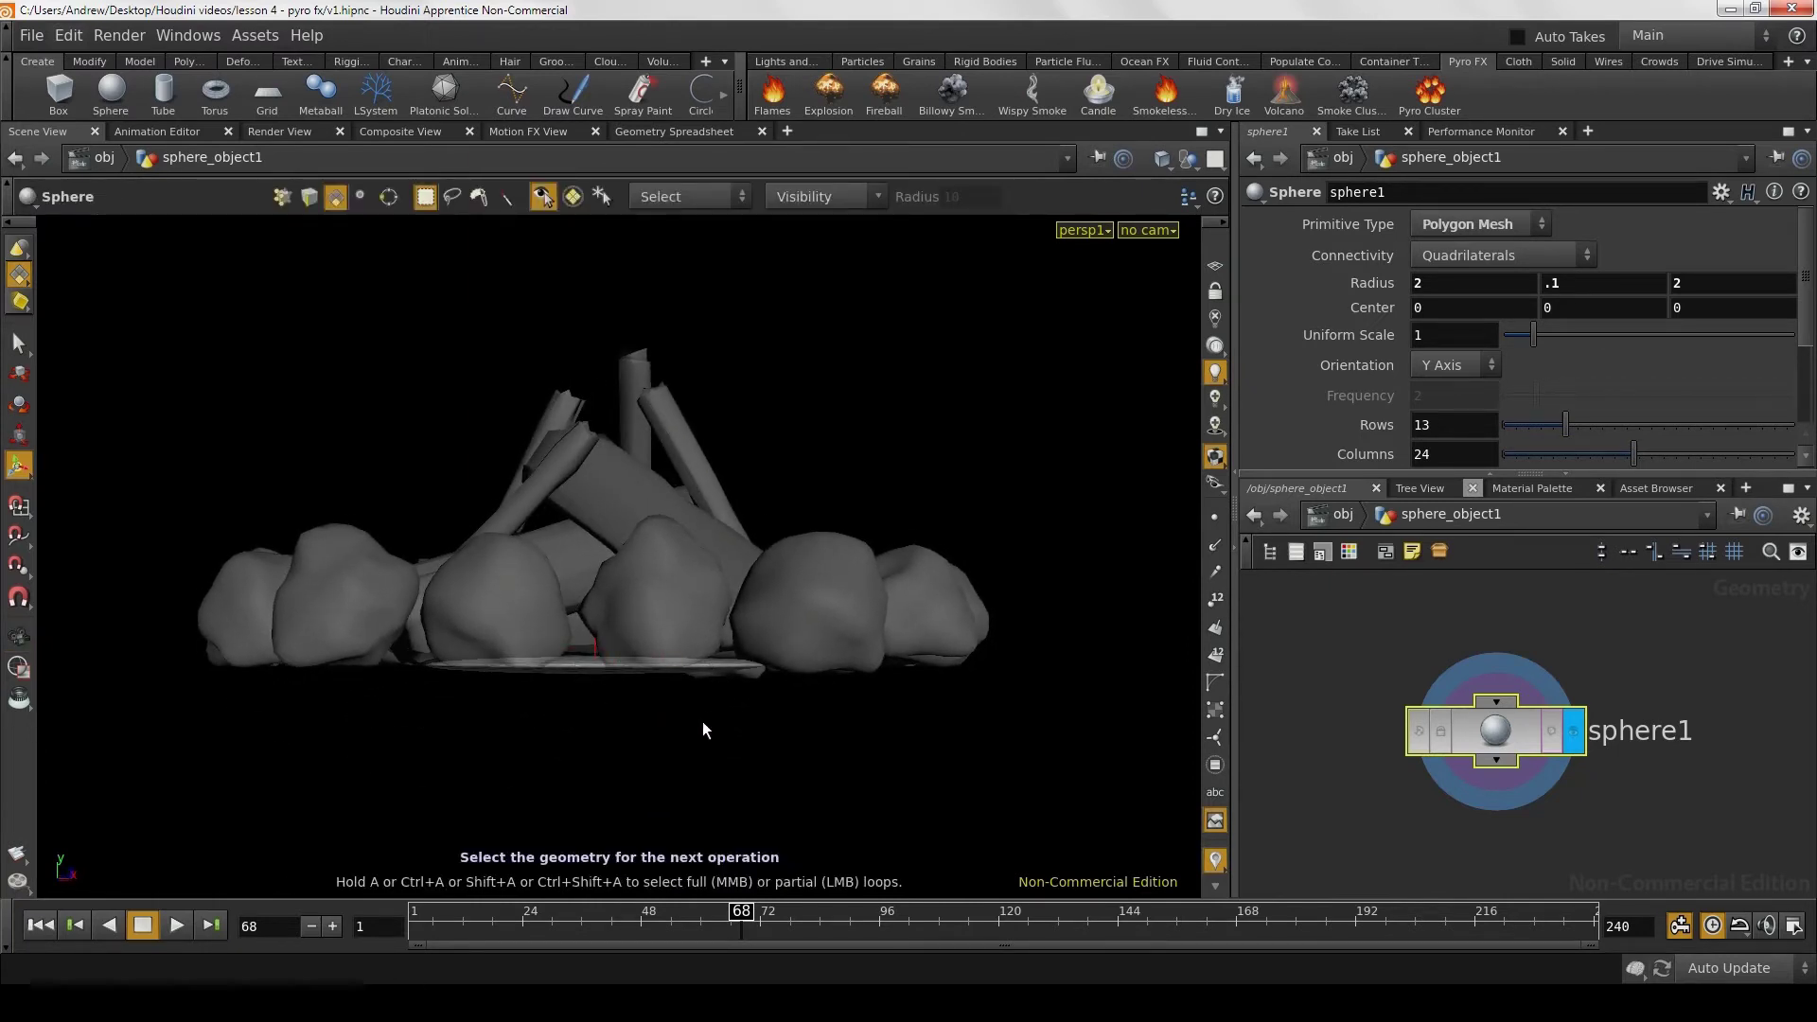
key("Escape")
mouse_move(703, 730)
left_mouse_down()
mouse_move(730, 662)
mouse_move(753, 744)
mouse_move(745, 663)
mouse_move(755, 738)
left_mouse_up()
left_click_drag(803, 637, 806, 677)
key("s")
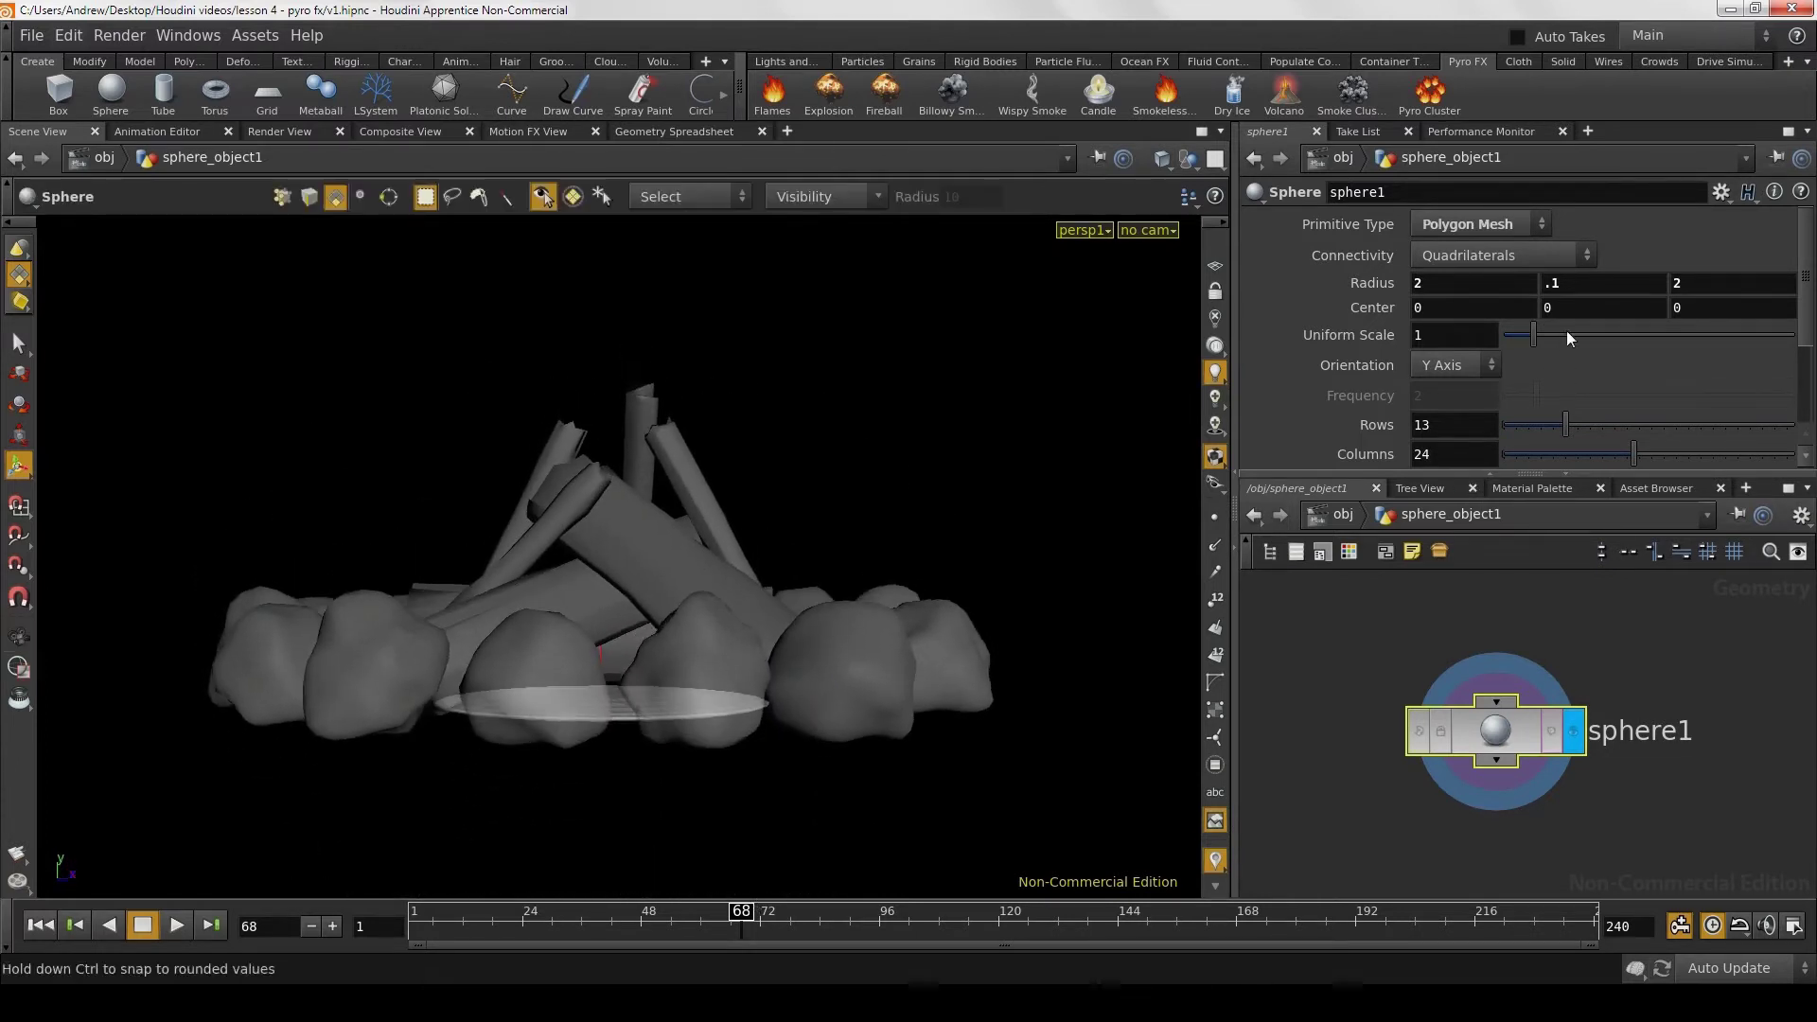
Step: Set the sphere's Center Y to .2 and check it from a low side view
left_click(1553, 308)
type(".2")
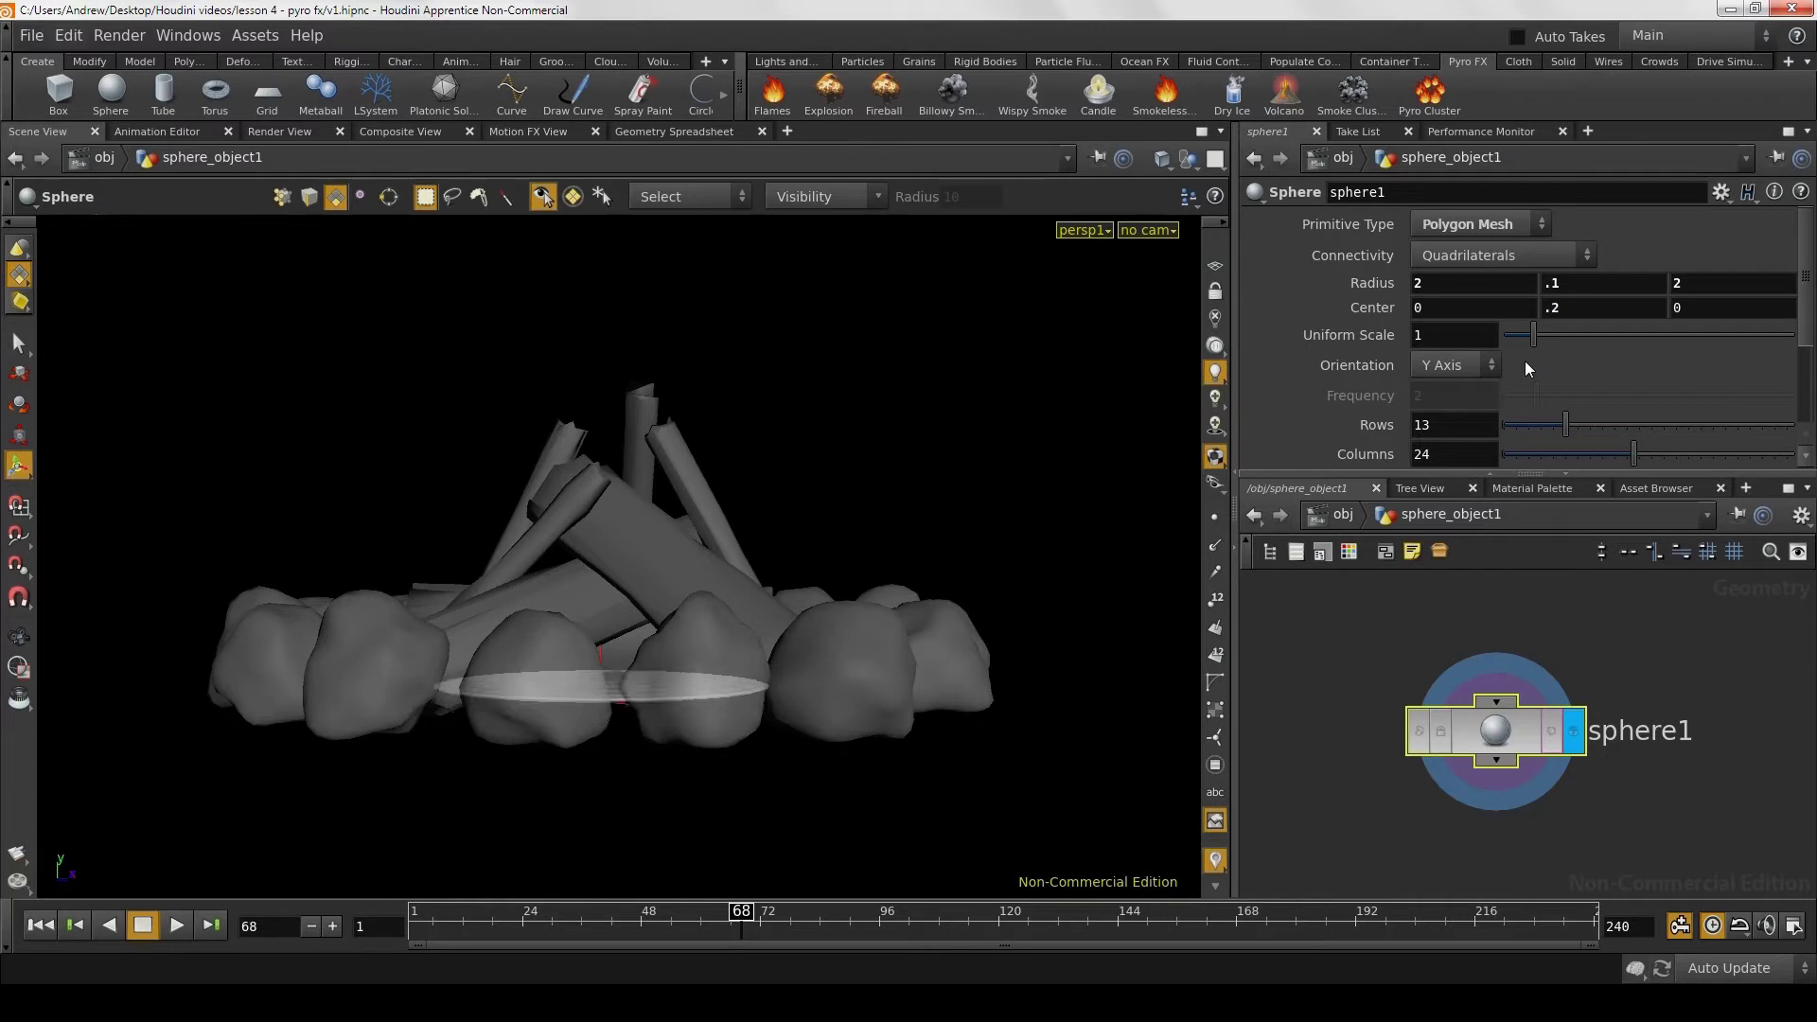
key("Escape")
mouse_move(849, 690)
left_mouse_down()
mouse_move(754, 650)
mouse_move(783, 754)
mouse_move(650, 714)
mouse_move(636, 770)
mouse_move(682, 710)
mouse_move(678, 670)
left_mouse_up()
key("s")
key("Escape")
mouse_move(479, 714)
left_mouse_down()
mouse_move(600, 697)
mouse_move(603, 645)
mouse_move(548, 779)
mouse_move(607, 699)
mouse_move(600, 649)
mouse_move(600, 713)
mouse_move(650, 791)
mouse_move(641, 758)
mouse_move(742, 735)
mouse_move(672, 746)
mouse_move(650, 682)
left_mouse_up()
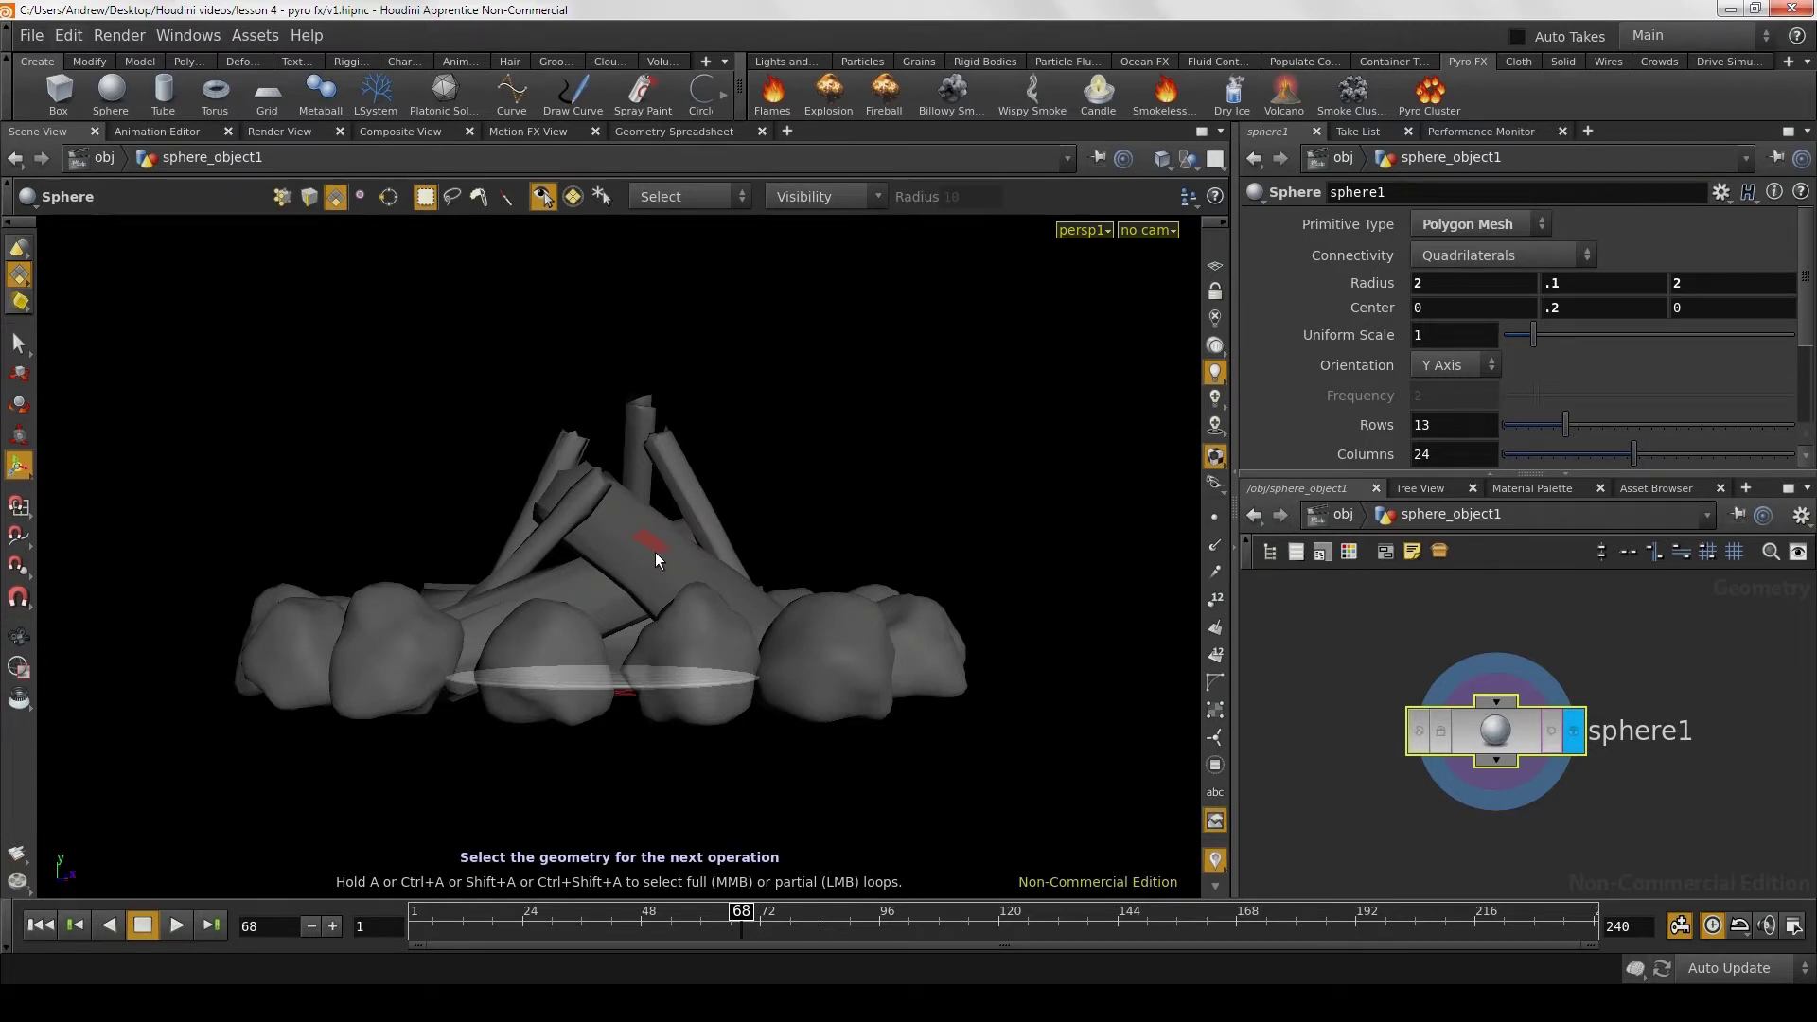
Step: At /obj, apply the Flames shelf tool to sphere_object1 to create a pyro simulation
left_click(1327, 519)
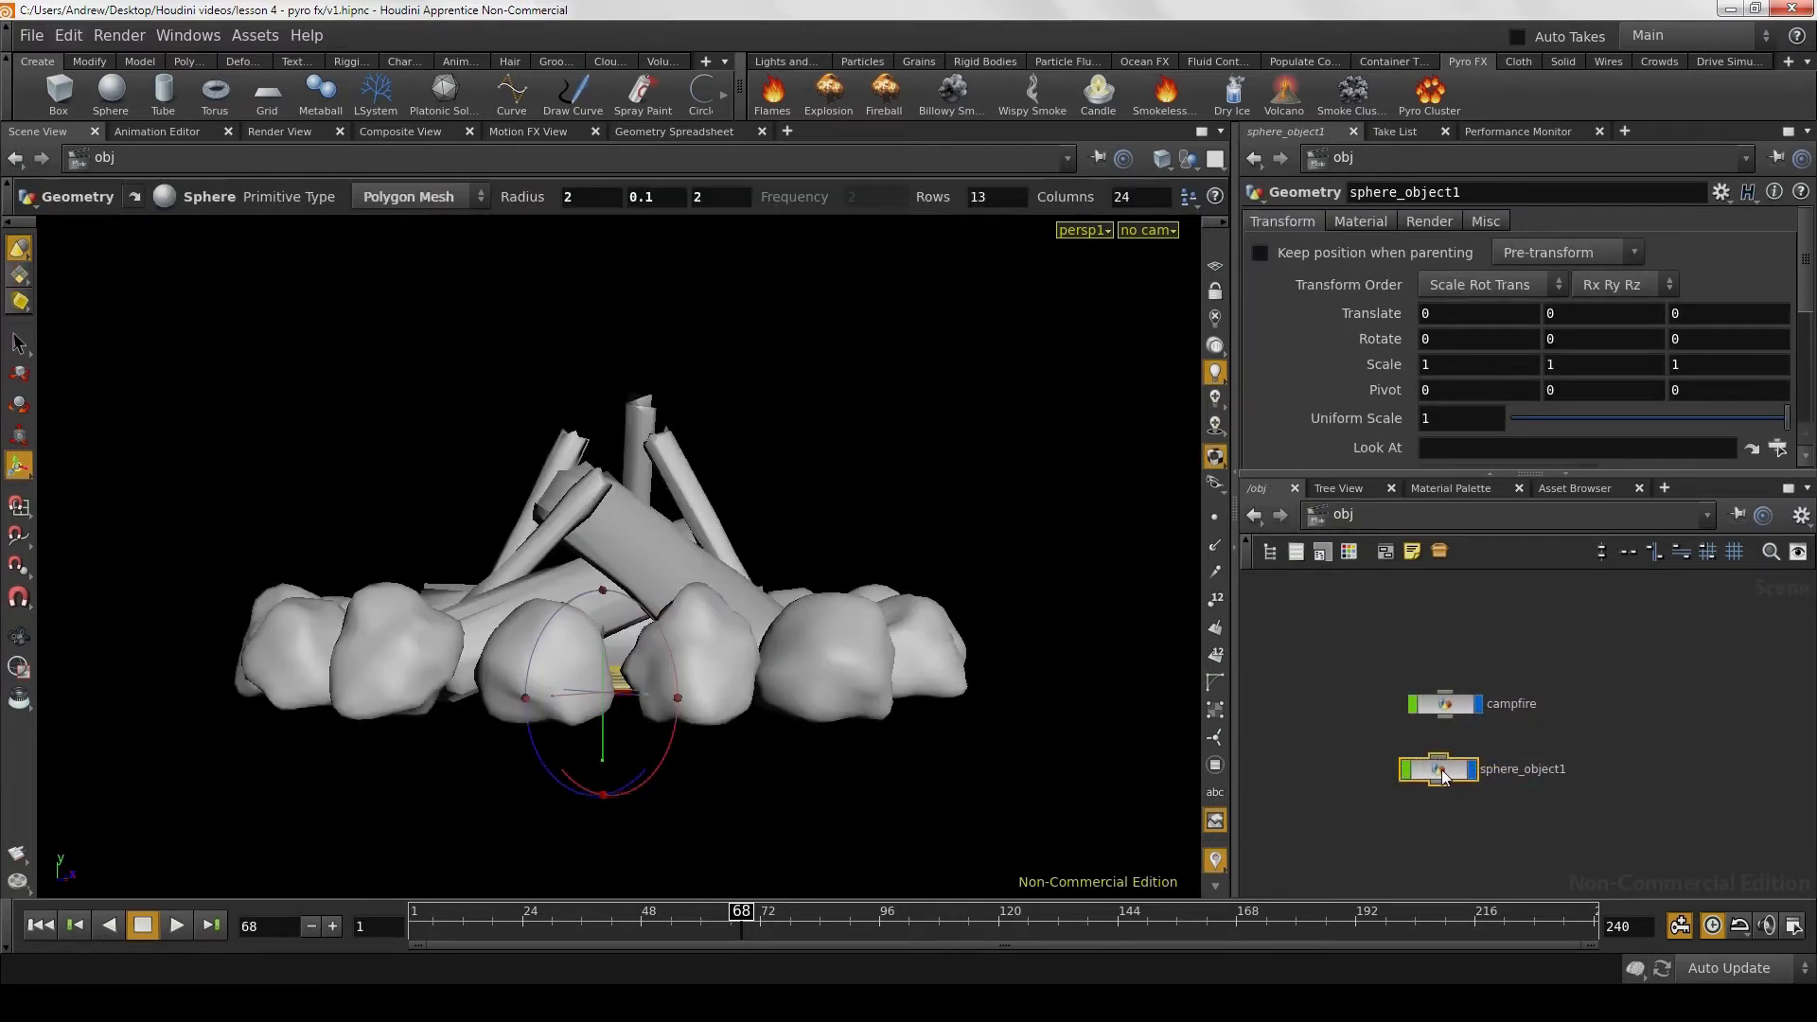
left_click(763, 92)
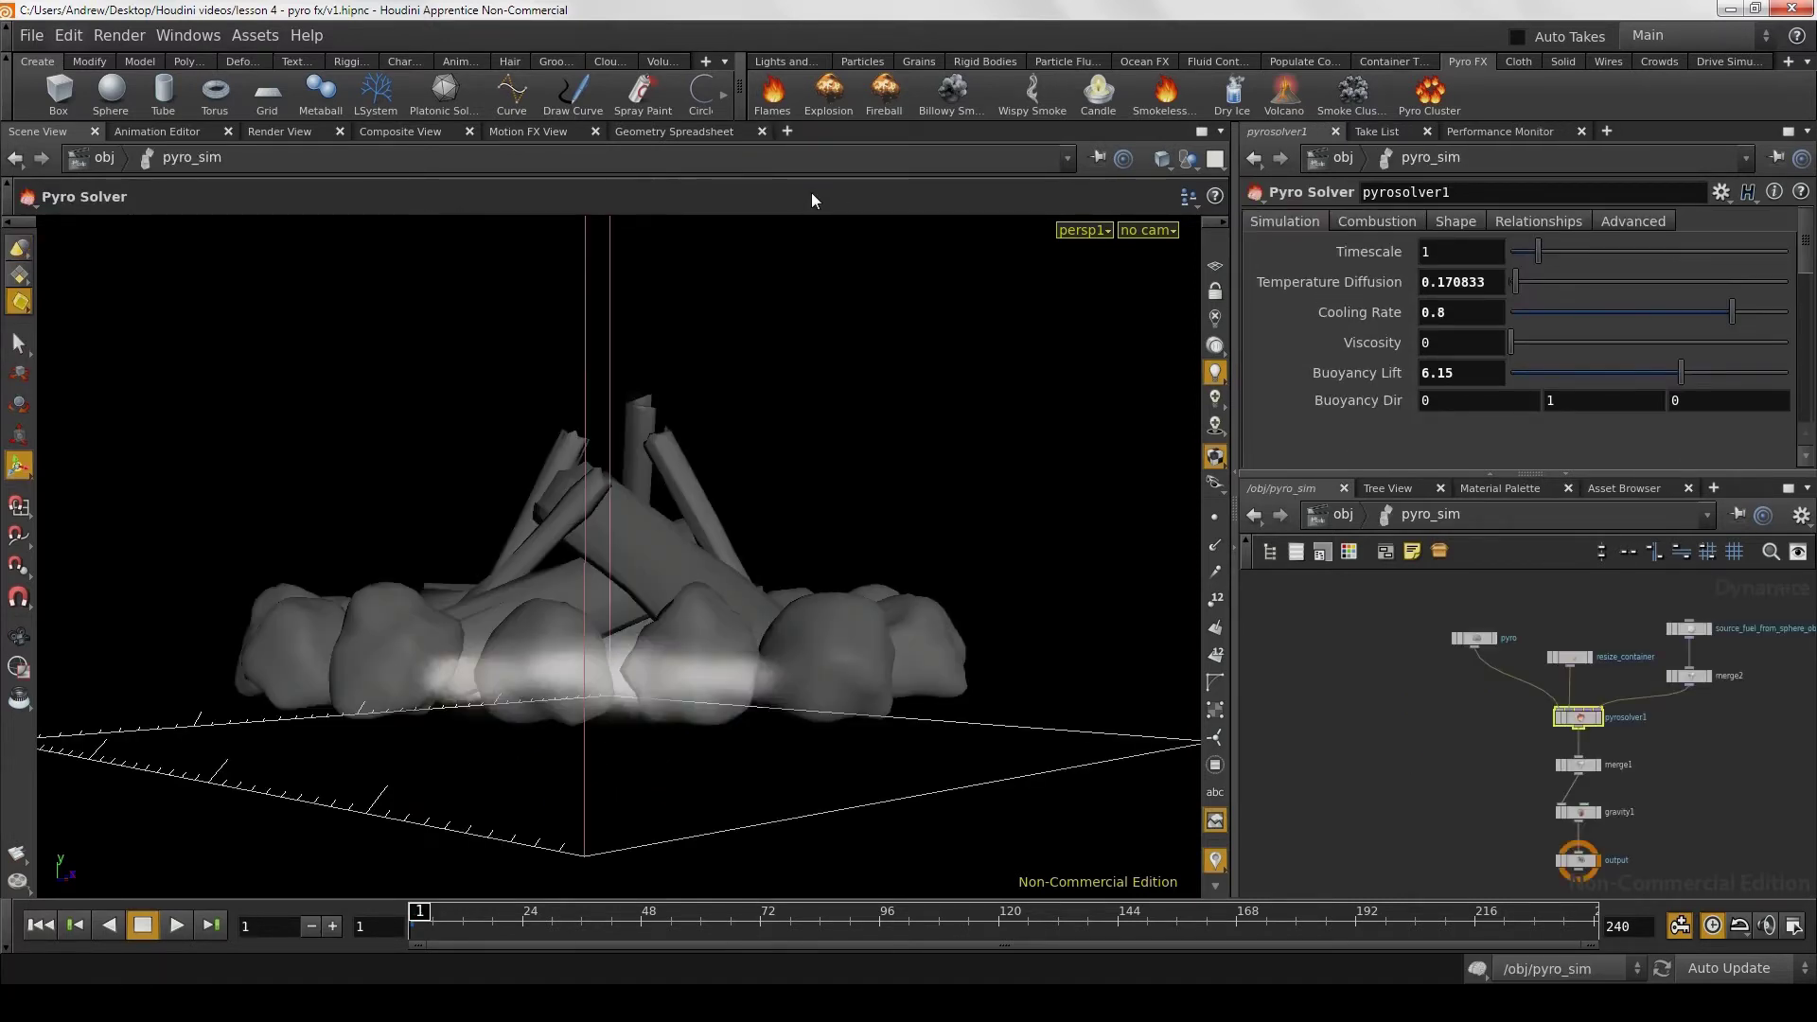
key("Escape")
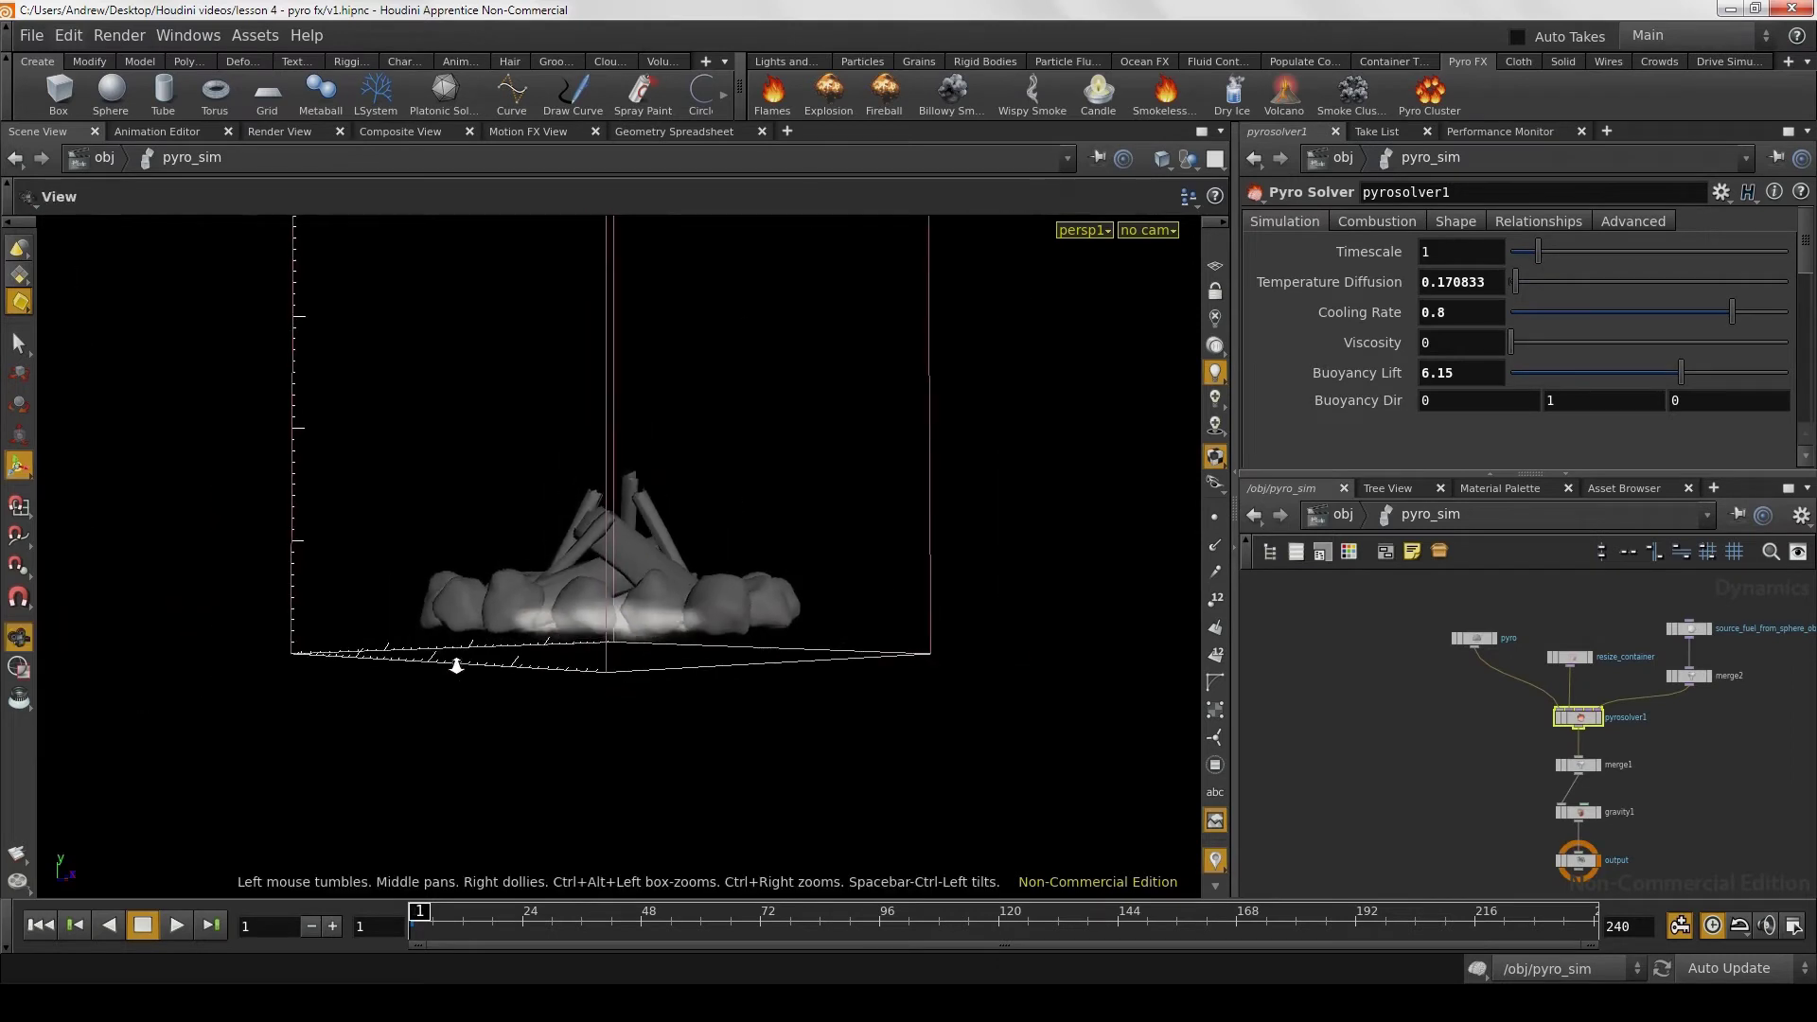
mouse_move(811, 637)
left_mouse_down()
mouse_move(644, 645)
mouse_move(683, 706)
left_mouse_up()
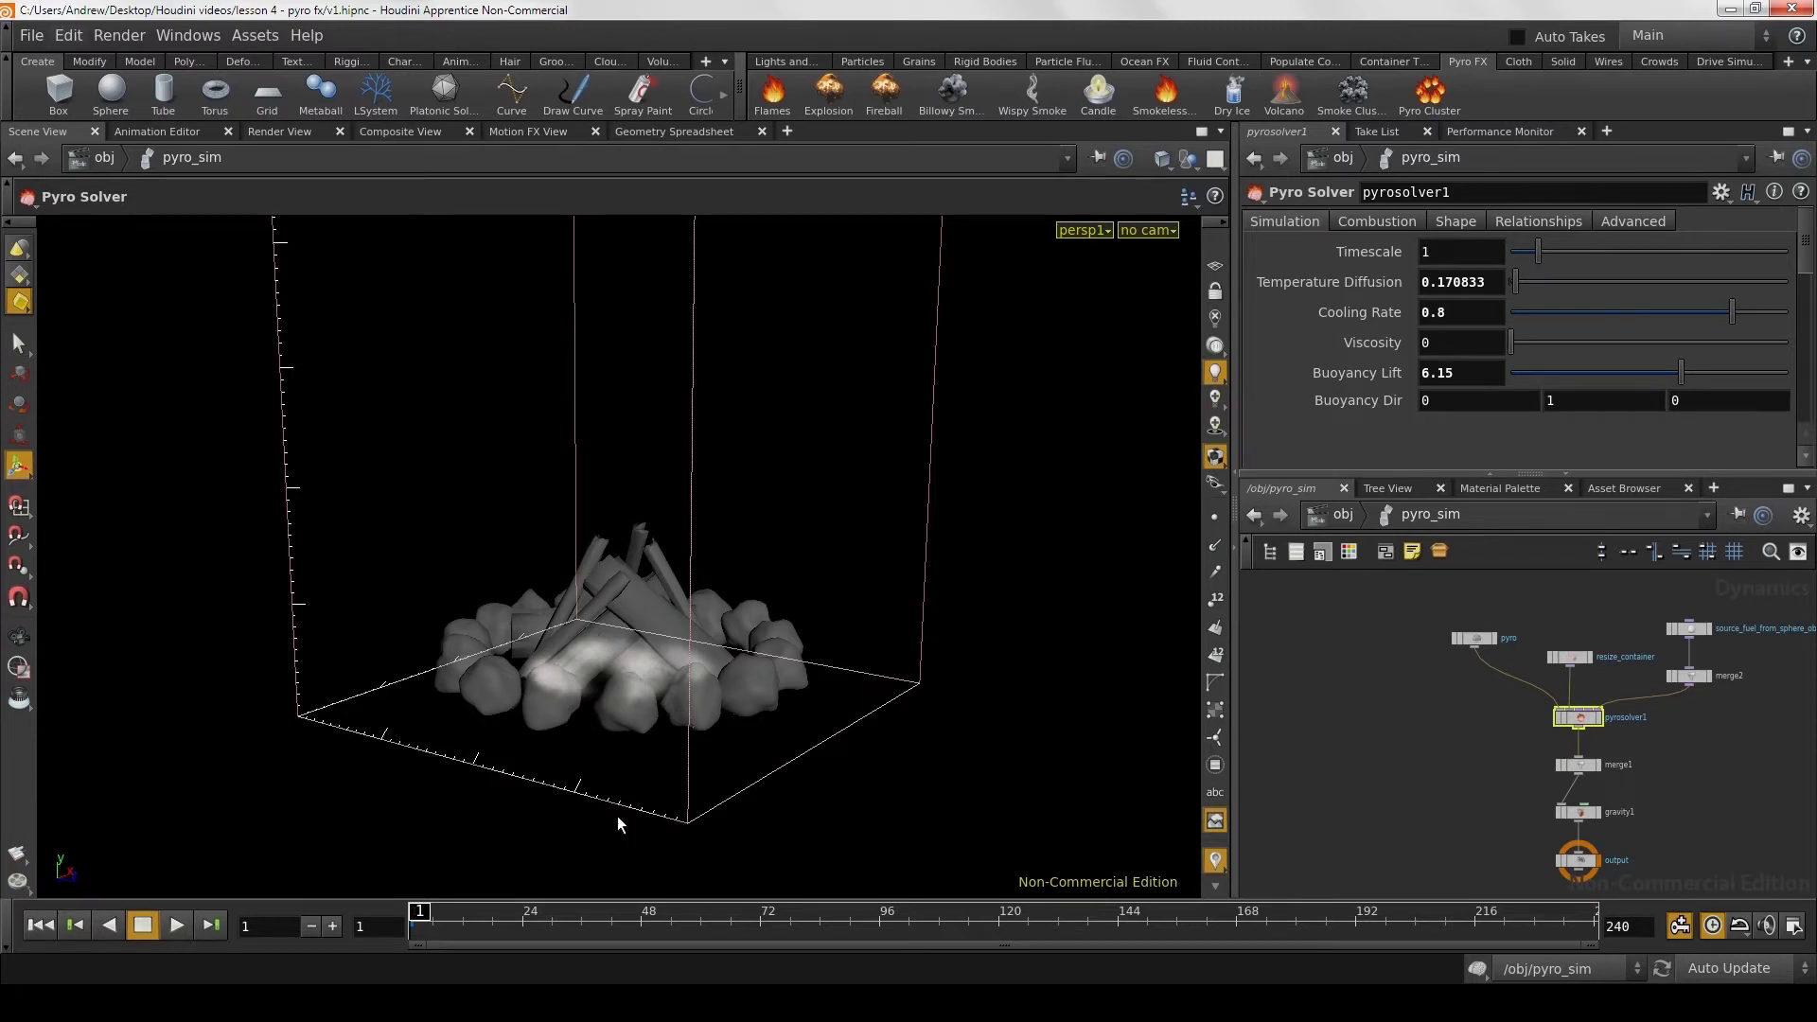
Step: Play the fire simulation, stop it, and scrub back through earlier frames
left_click(176, 926)
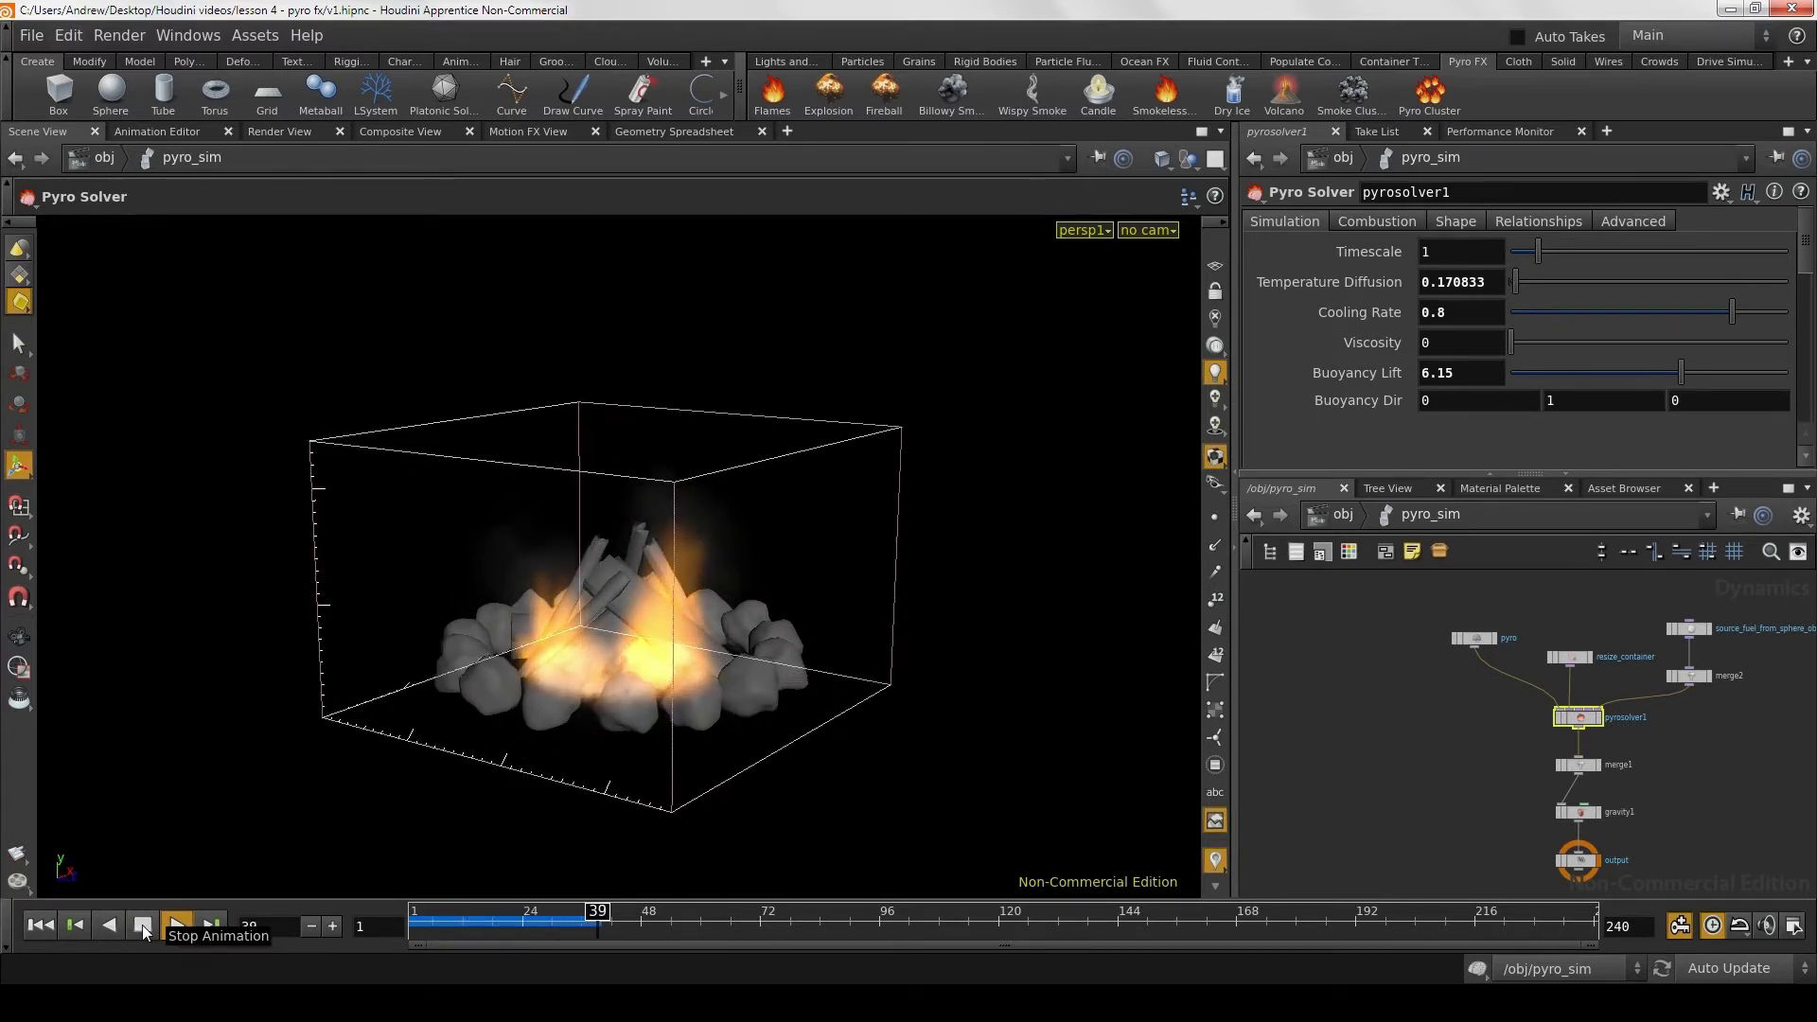
left_click(144, 932)
key("Escape")
mouse_move(354, 686)
left_mouse_down()
mouse_move(516, 658)
mouse_move(592, 856)
mouse_move(511, 642)
mouse_move(574, 620)
left_mouse_up()
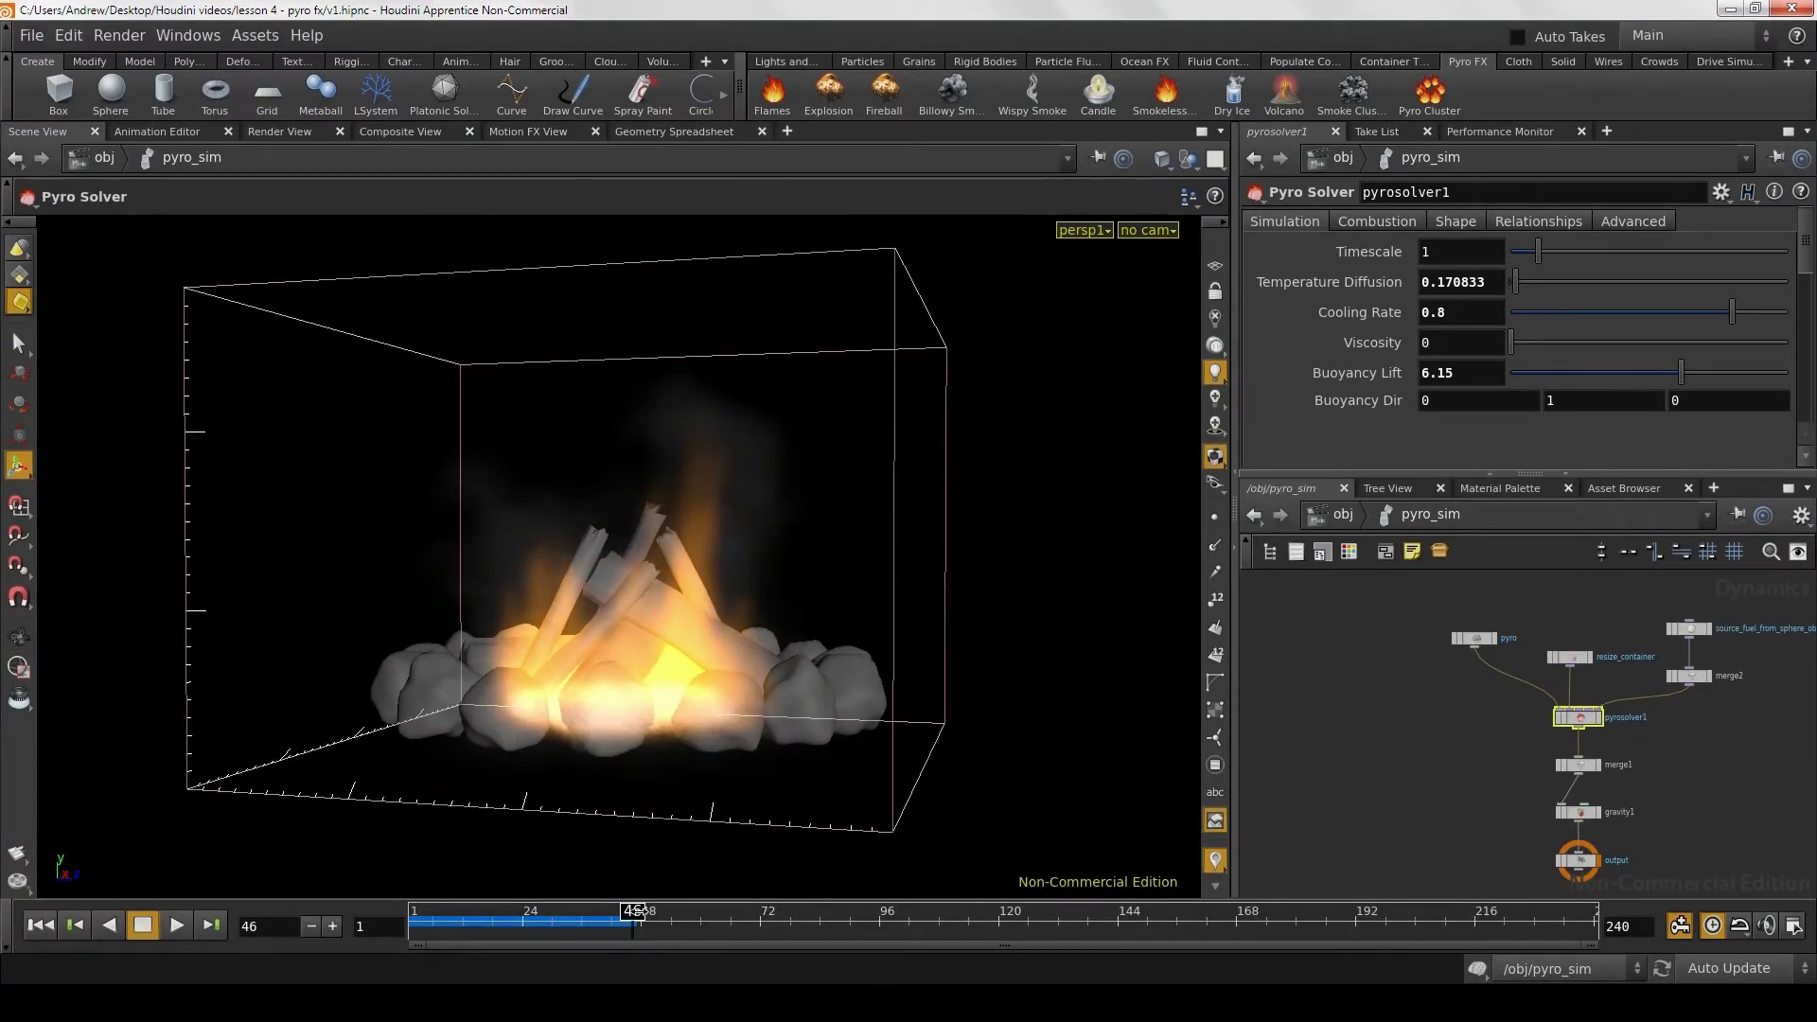
mouse_move(632, 923)
left_mouse_down()
mouse_move(494, 926)
mouse_move(598, 926)
left_mouse_up()
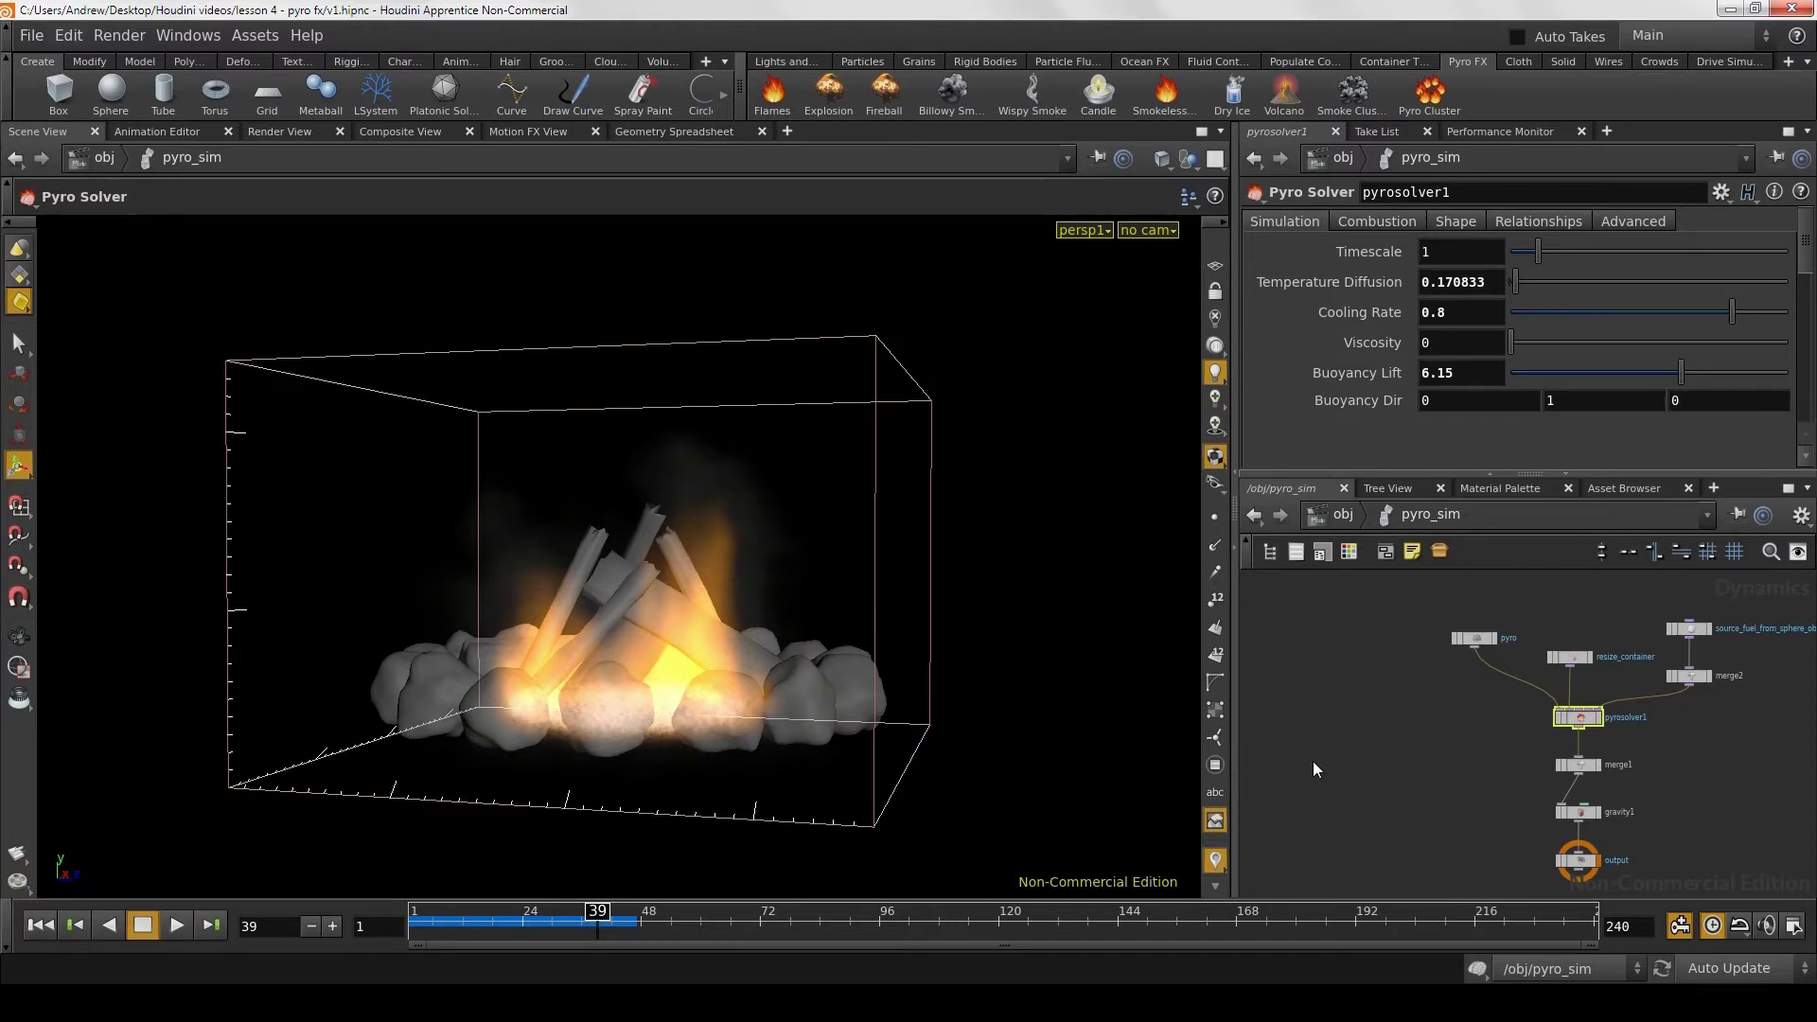
middle_click_drag(1471, 764, 1399, 761)
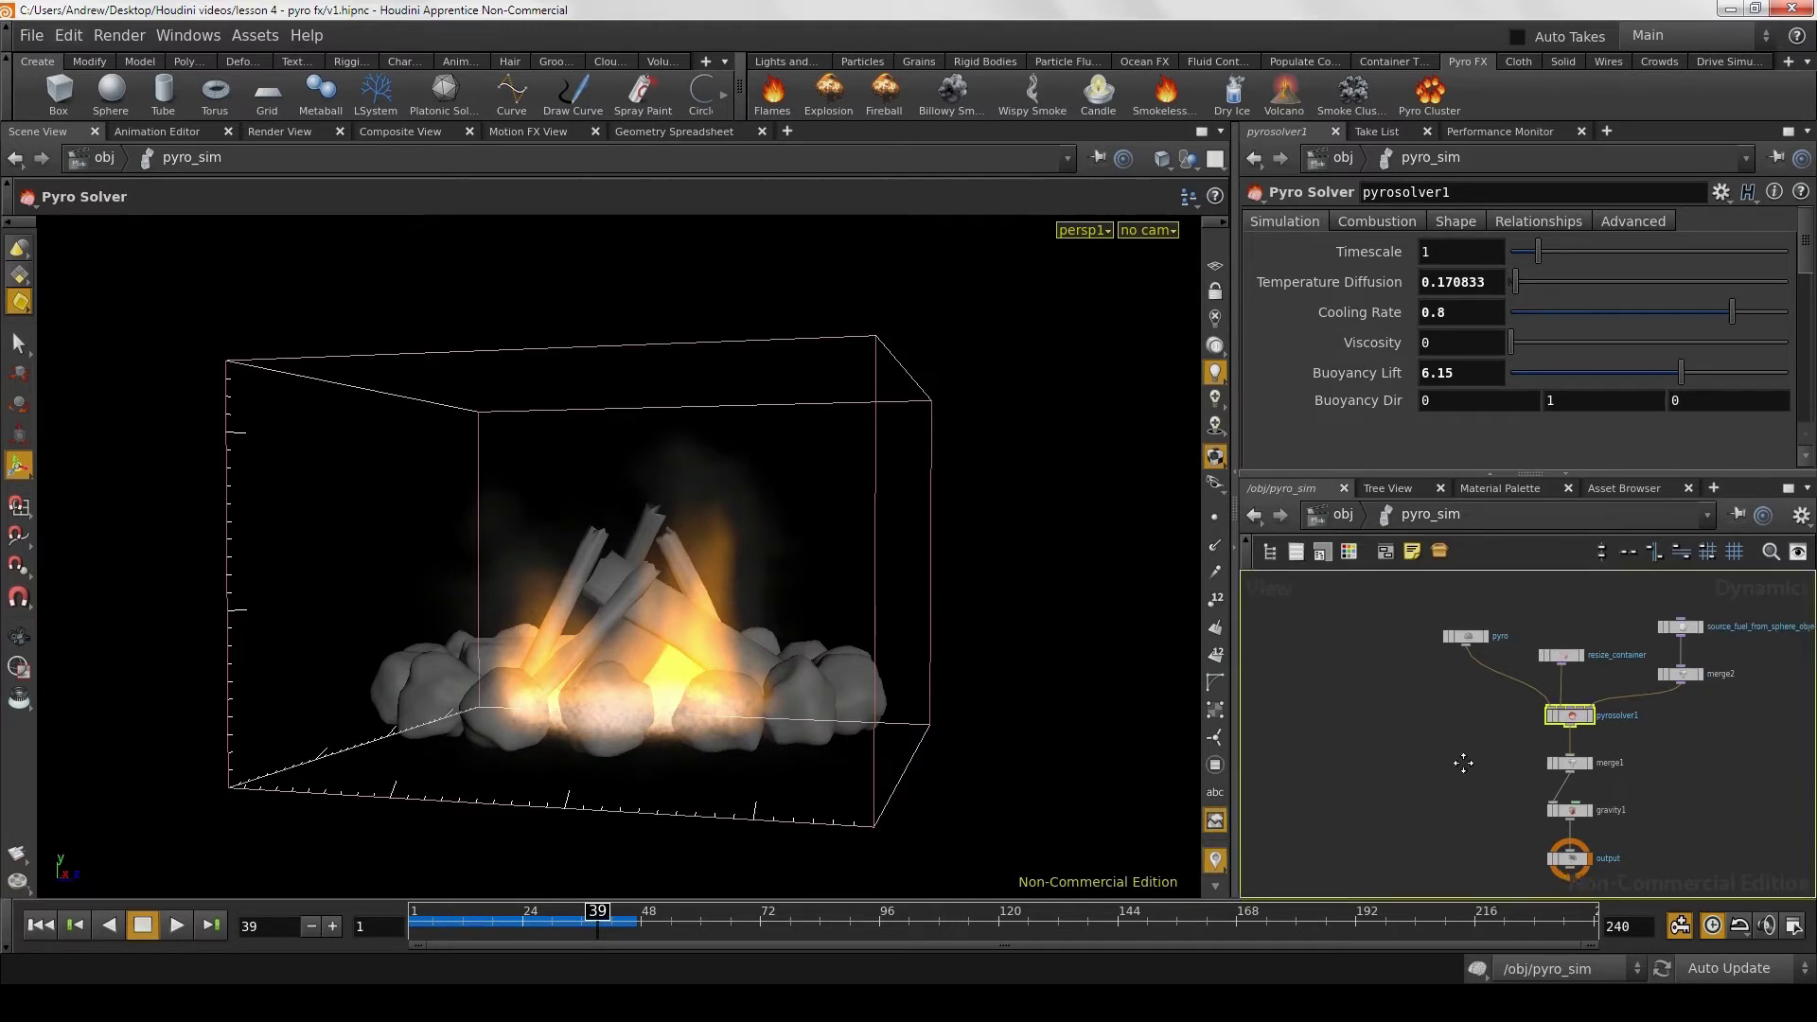
Step: Frame the object-level nodes and arrange pyro_import, sphere_object1 and pyro_sim neatly
left_click(1338, 519)
key("h")
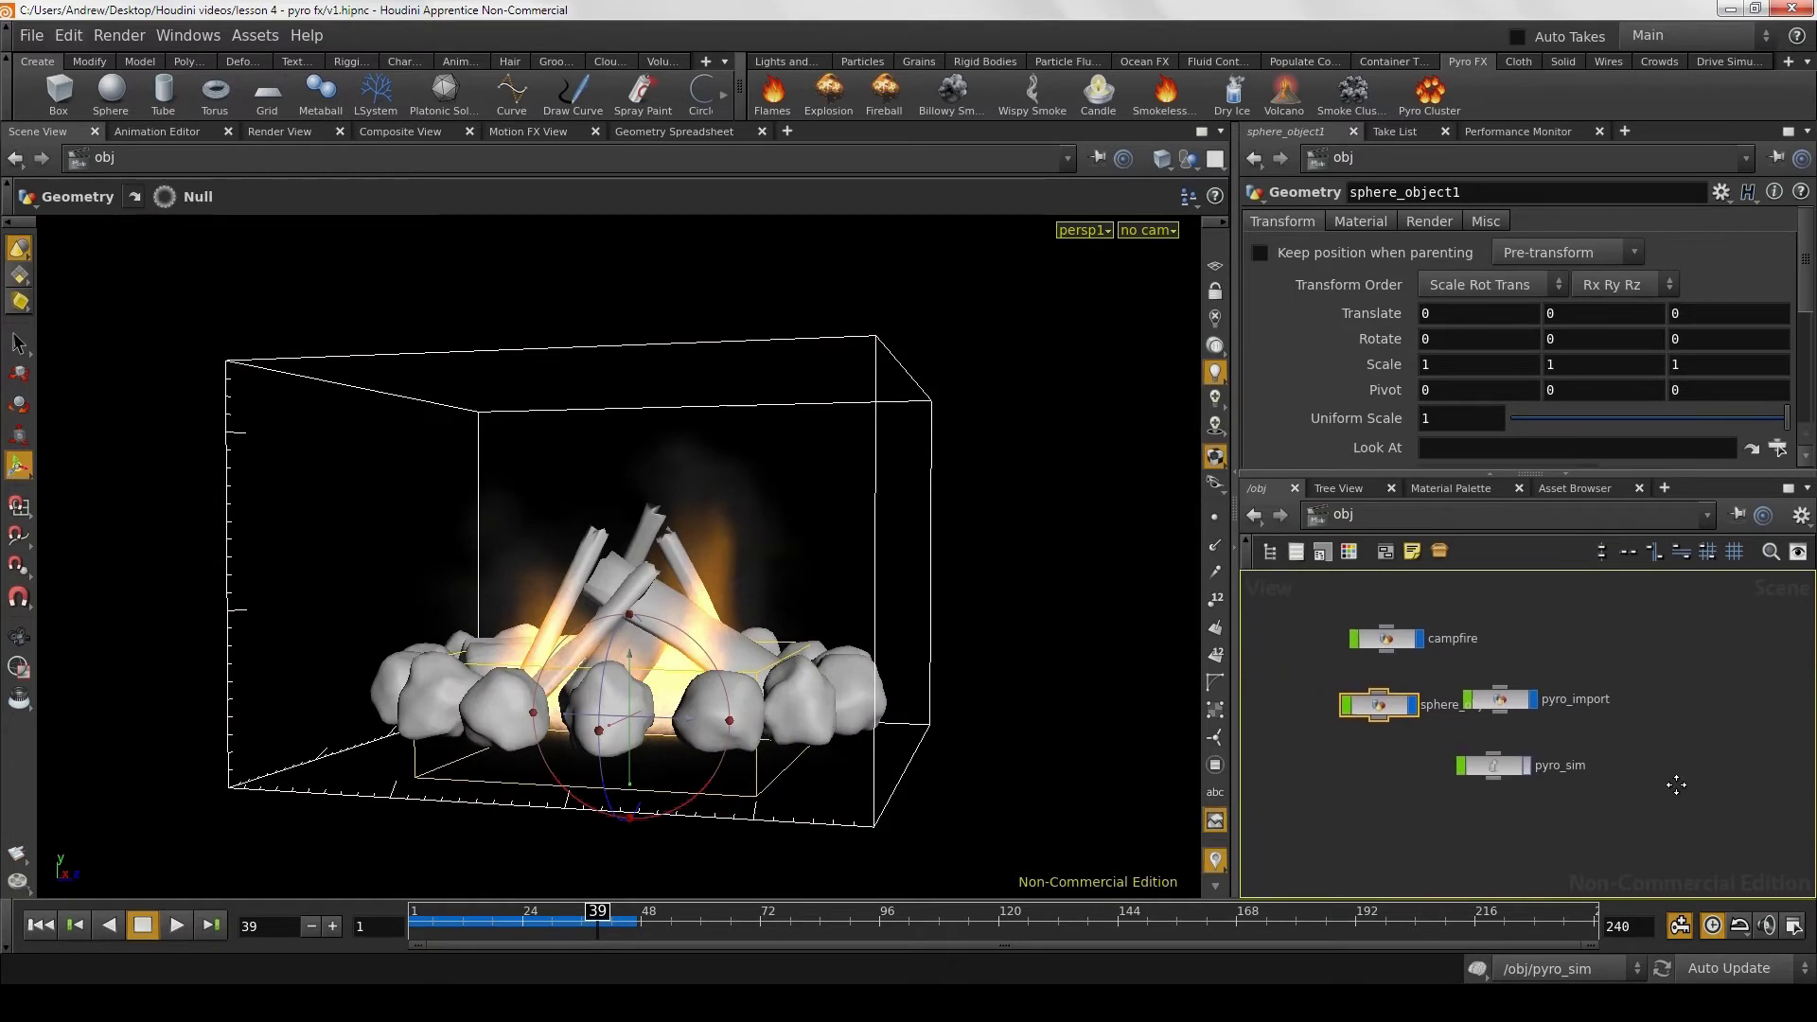
left_click_drag(1512, 702, 1579, 653)
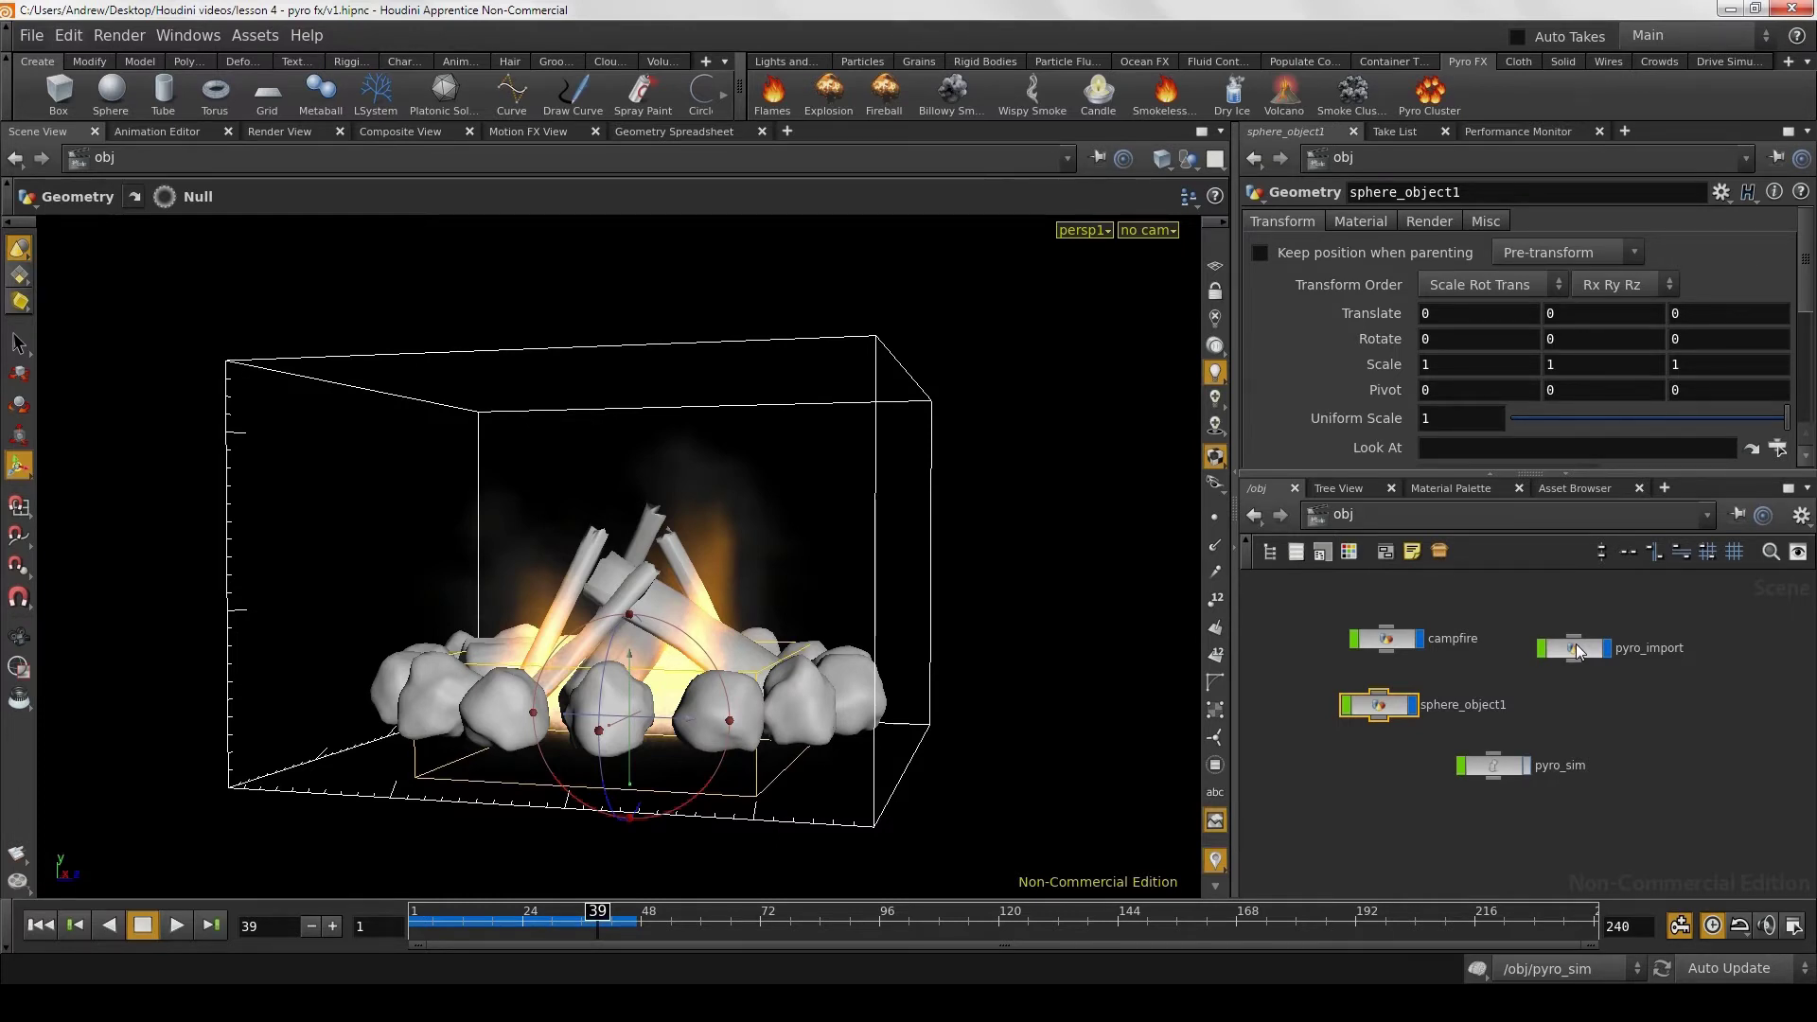
left_click_drag(1382, 714, 1361, 717)
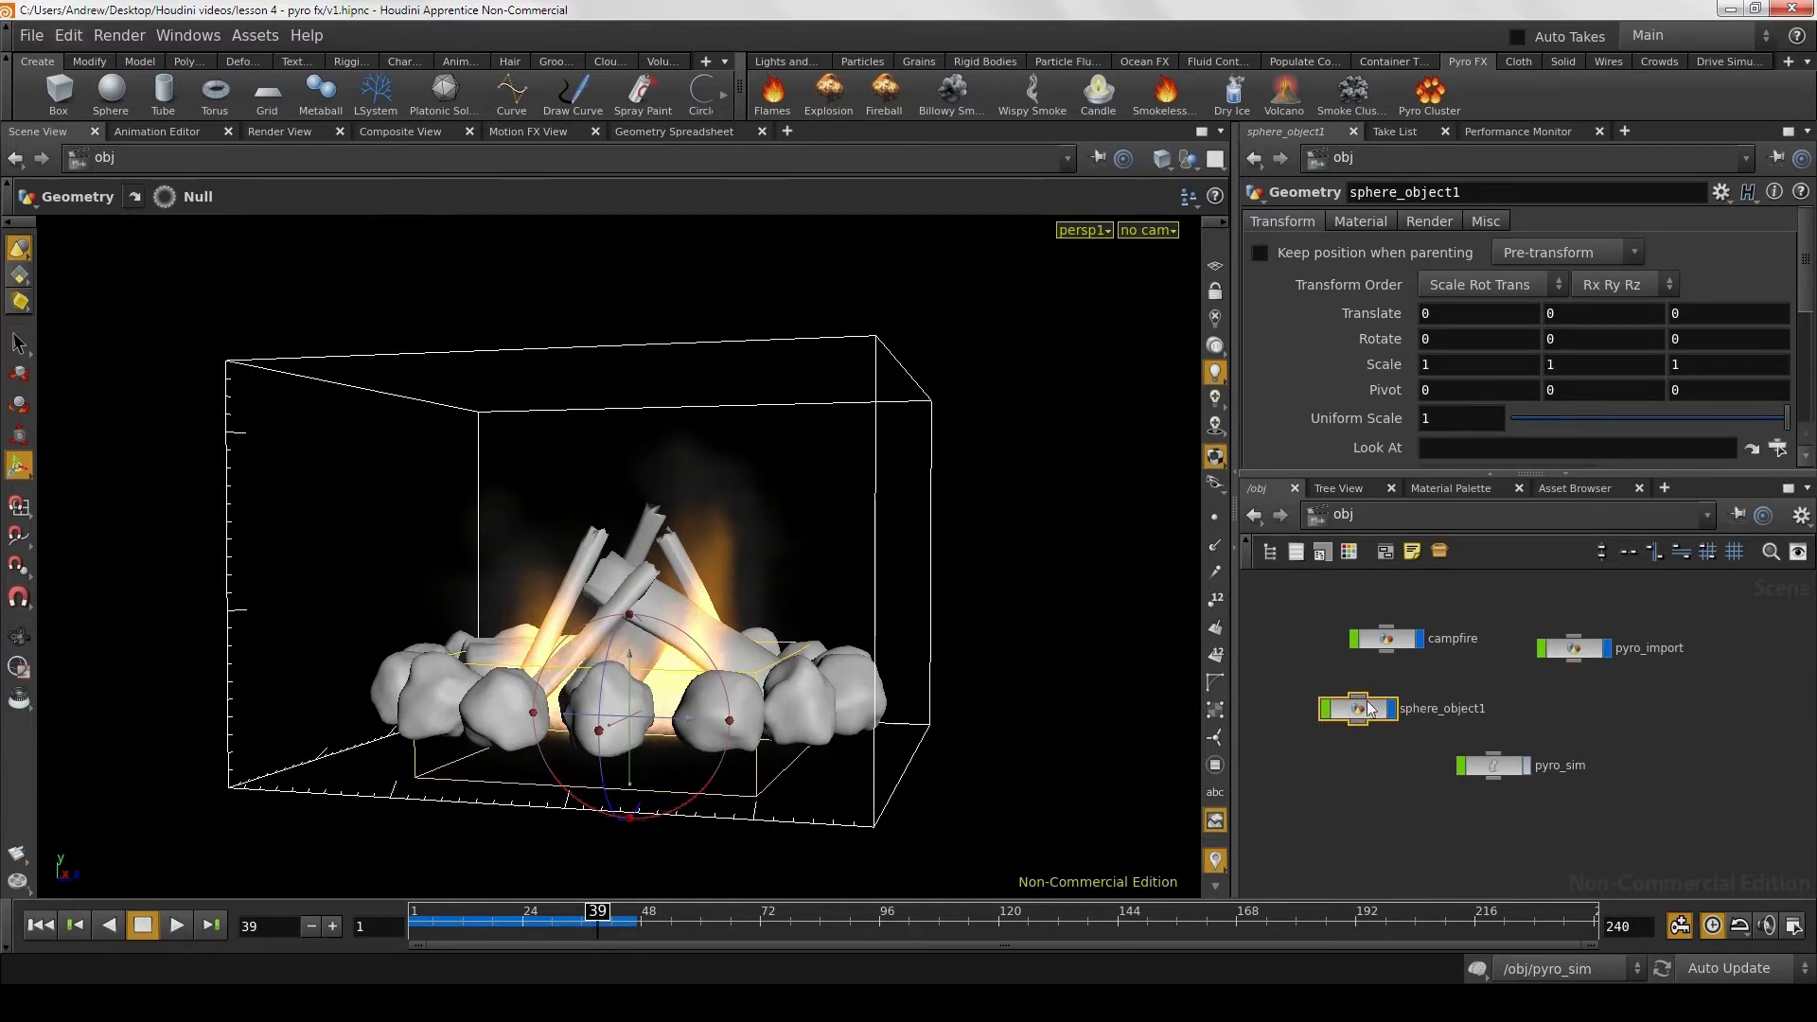
left_click(1357, 718)
left_click_drag(1365, 719, 1381, 719)
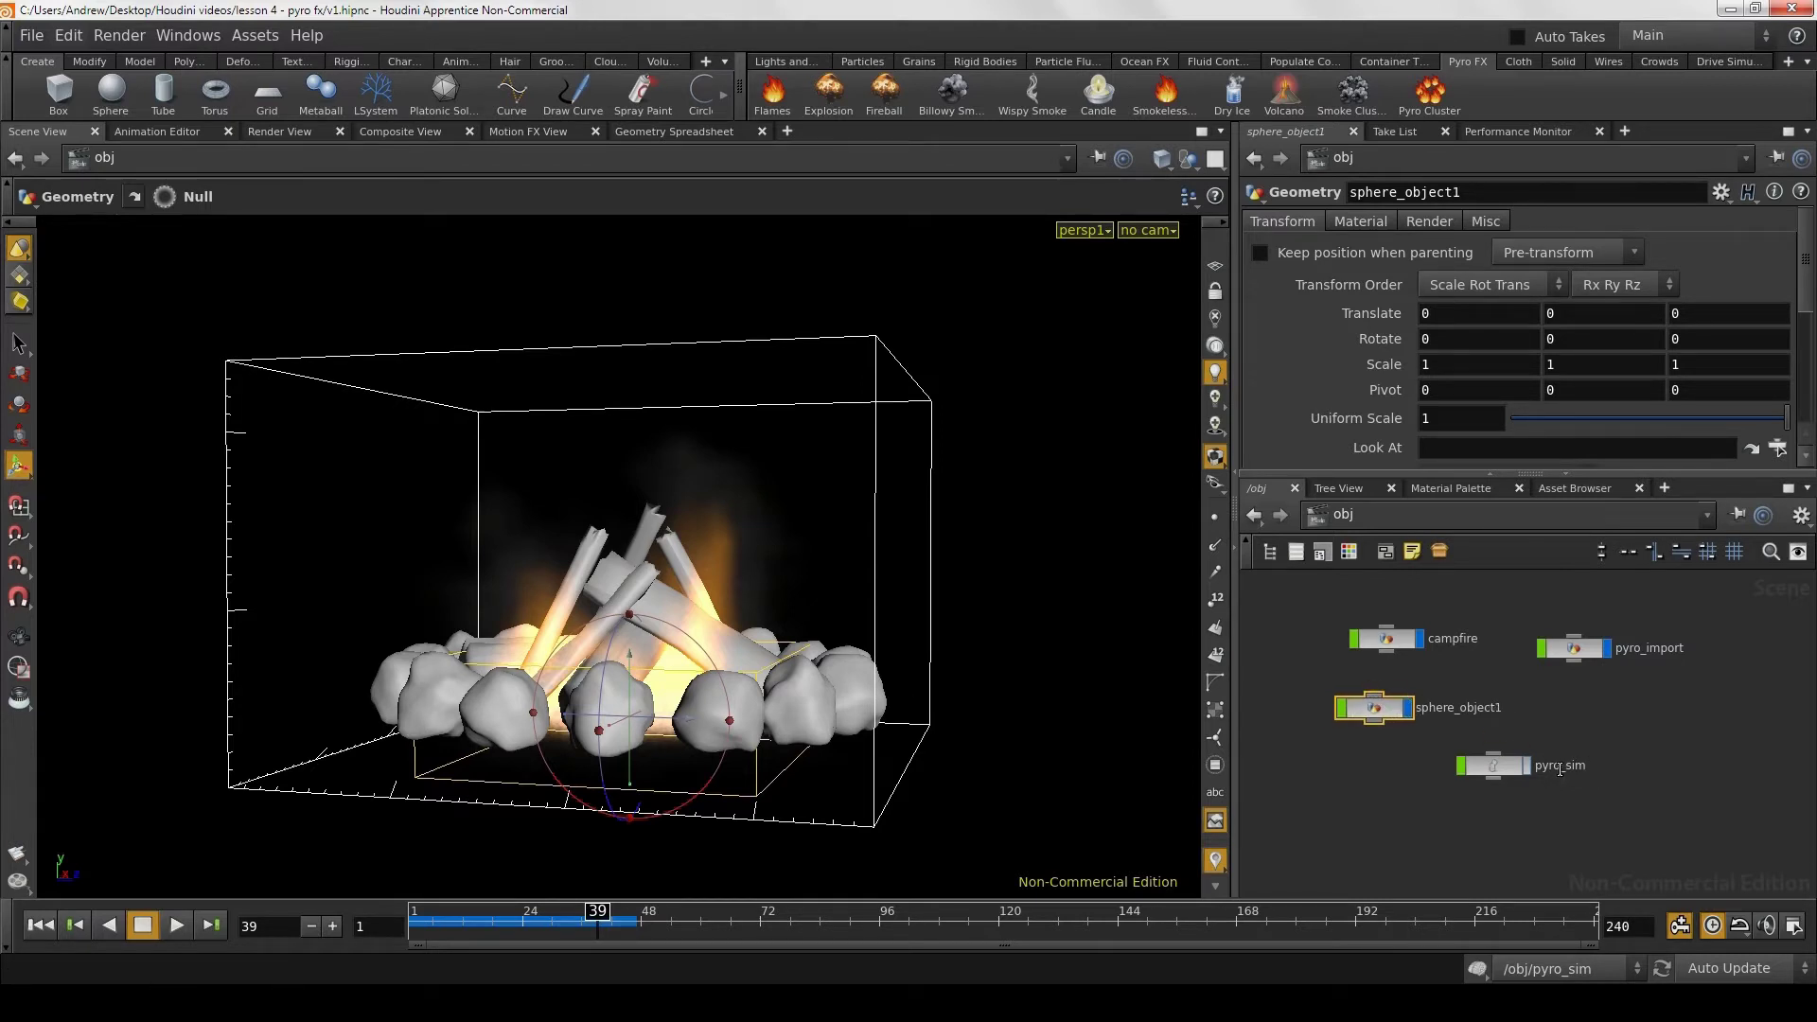
left_click_drag(1502, 775, 1586, 720)
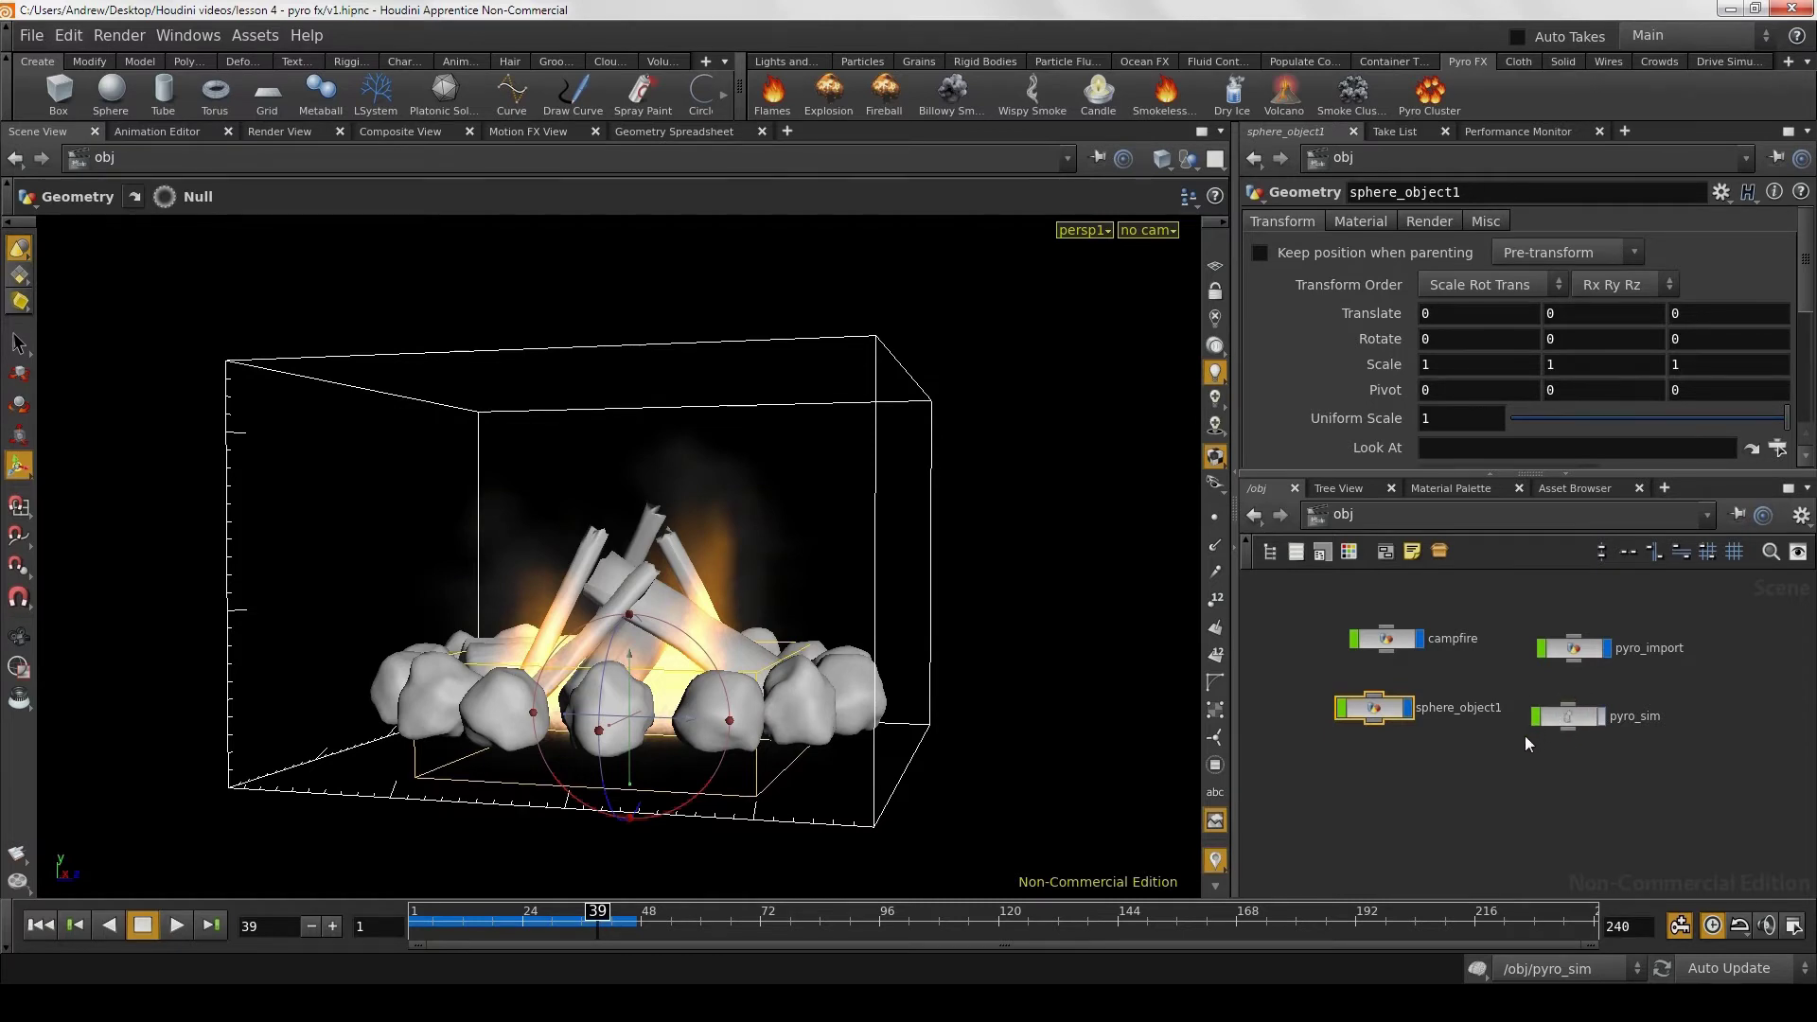
Step: Rename sphere_object1 to fuel_source
double_click(1470, 710)
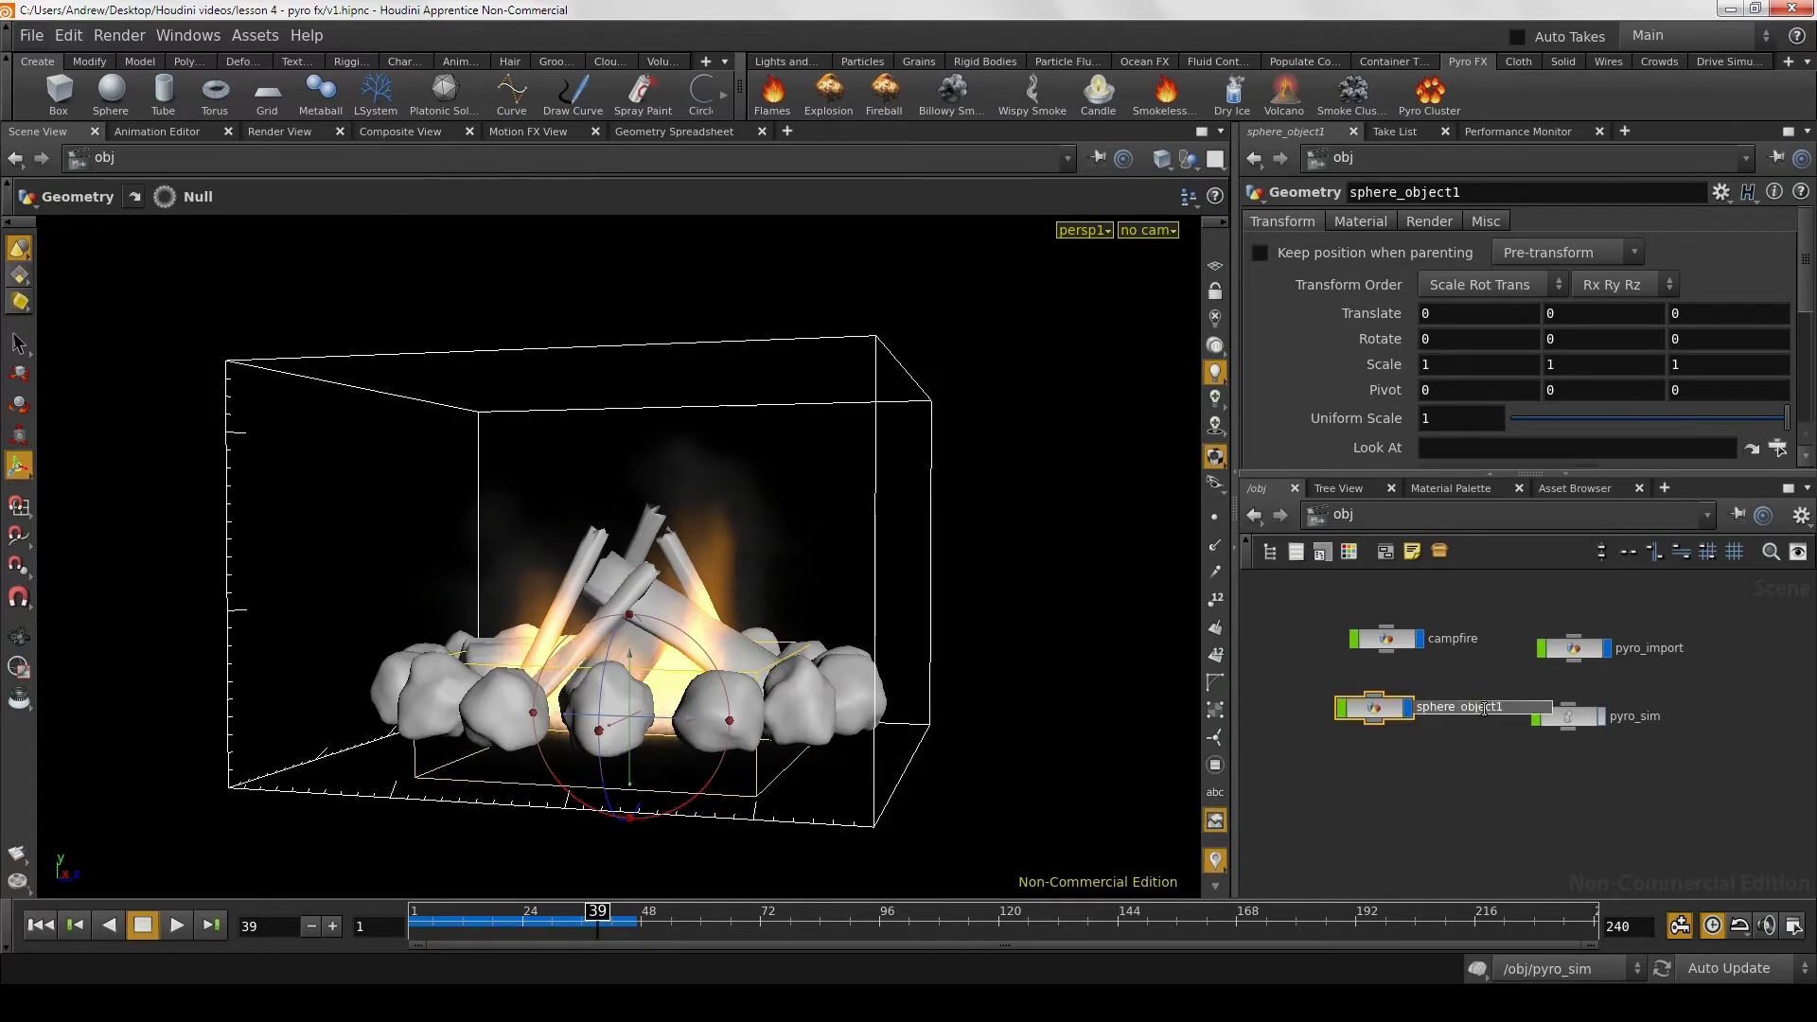
left_click_drag(1530, 707, 1368, 708)
type("fuel")
type("_sounce")
key("Return")
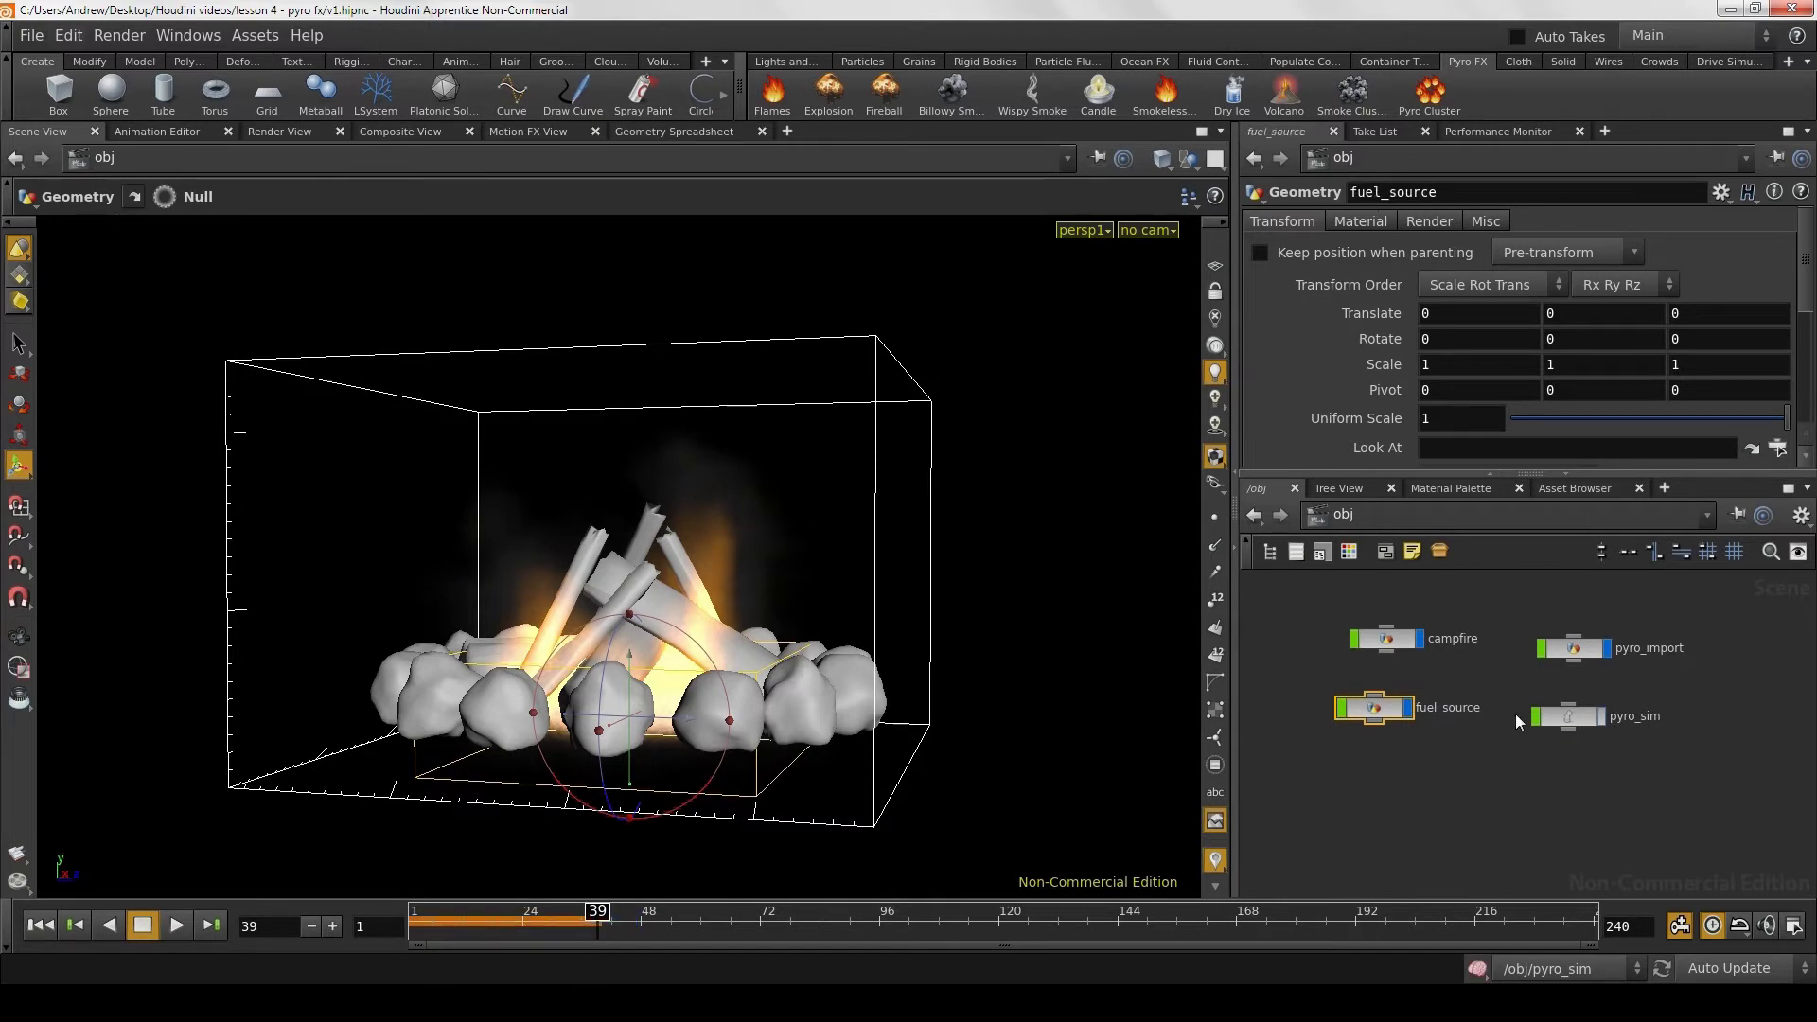
Step: Dive into fuel_source, frame its nodes, and set the viewport to Hide Other Objects
double_click(1372, 707)
middle_click_drag(1382, 702, 1367, 752)
scroll(1367, 748, "down", 2)
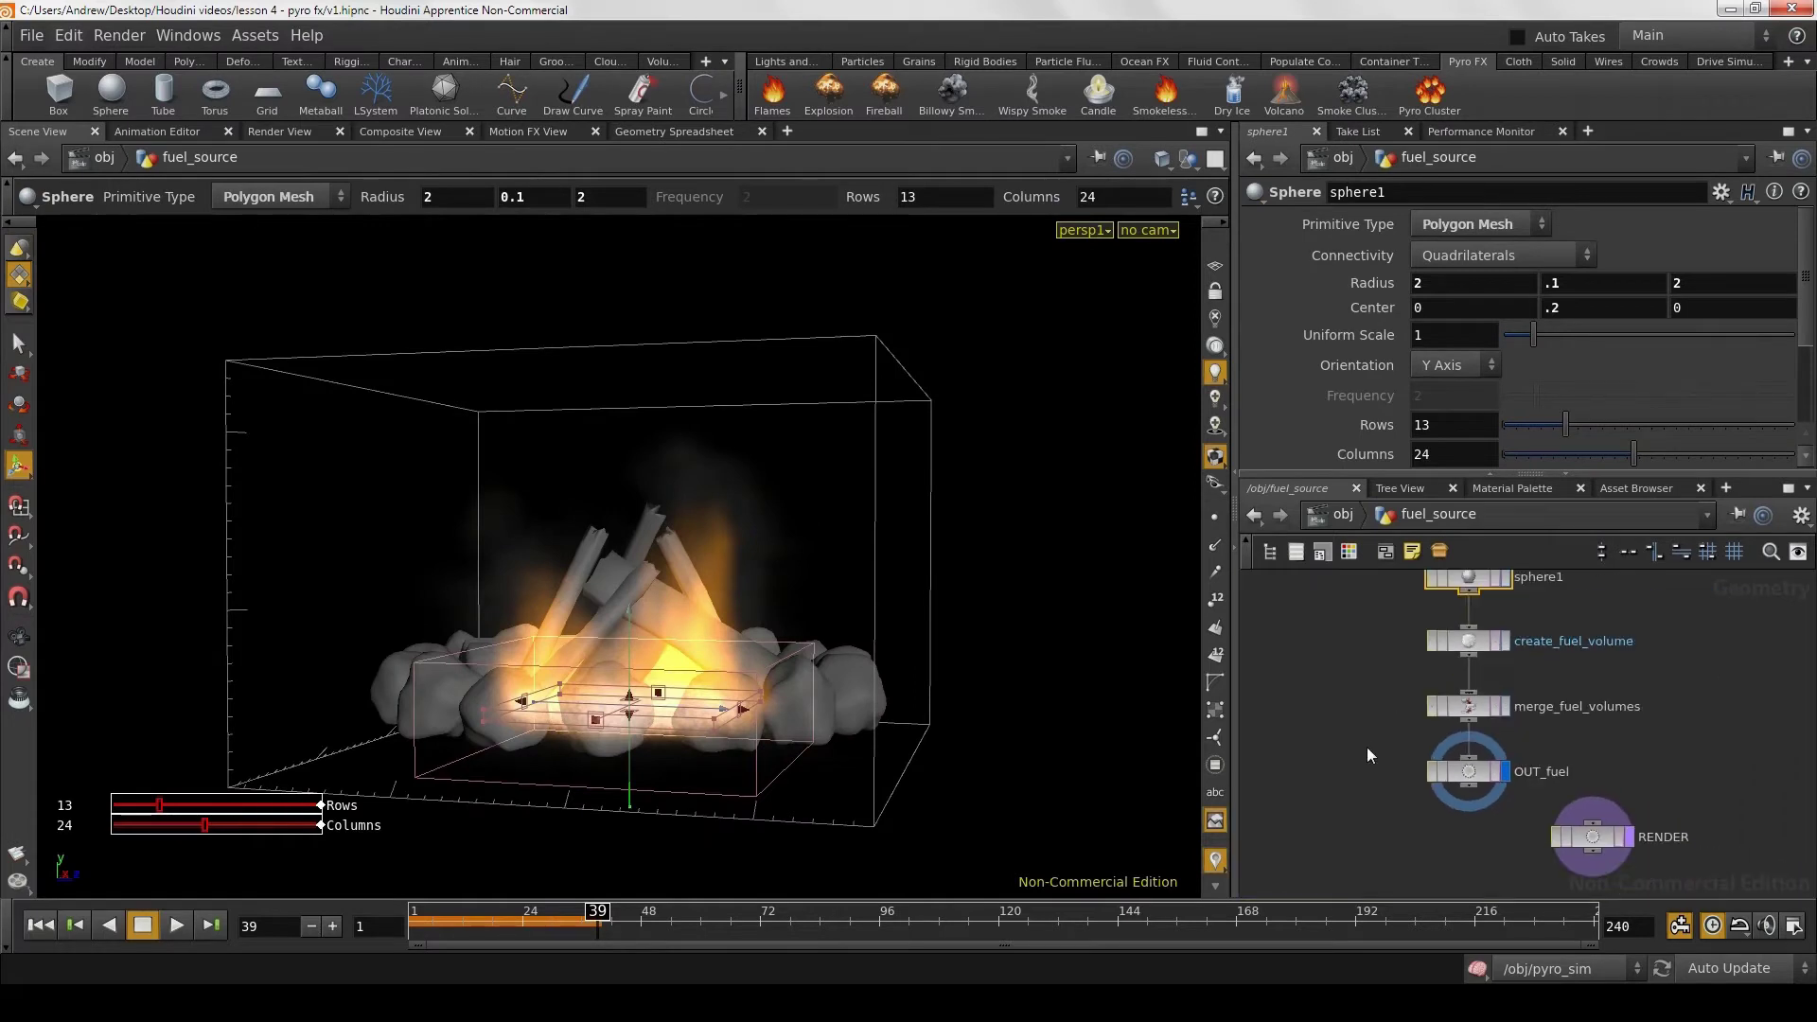
scroll(1357, 748, "down", 1)
scroll(1355, 744, "down", 1)
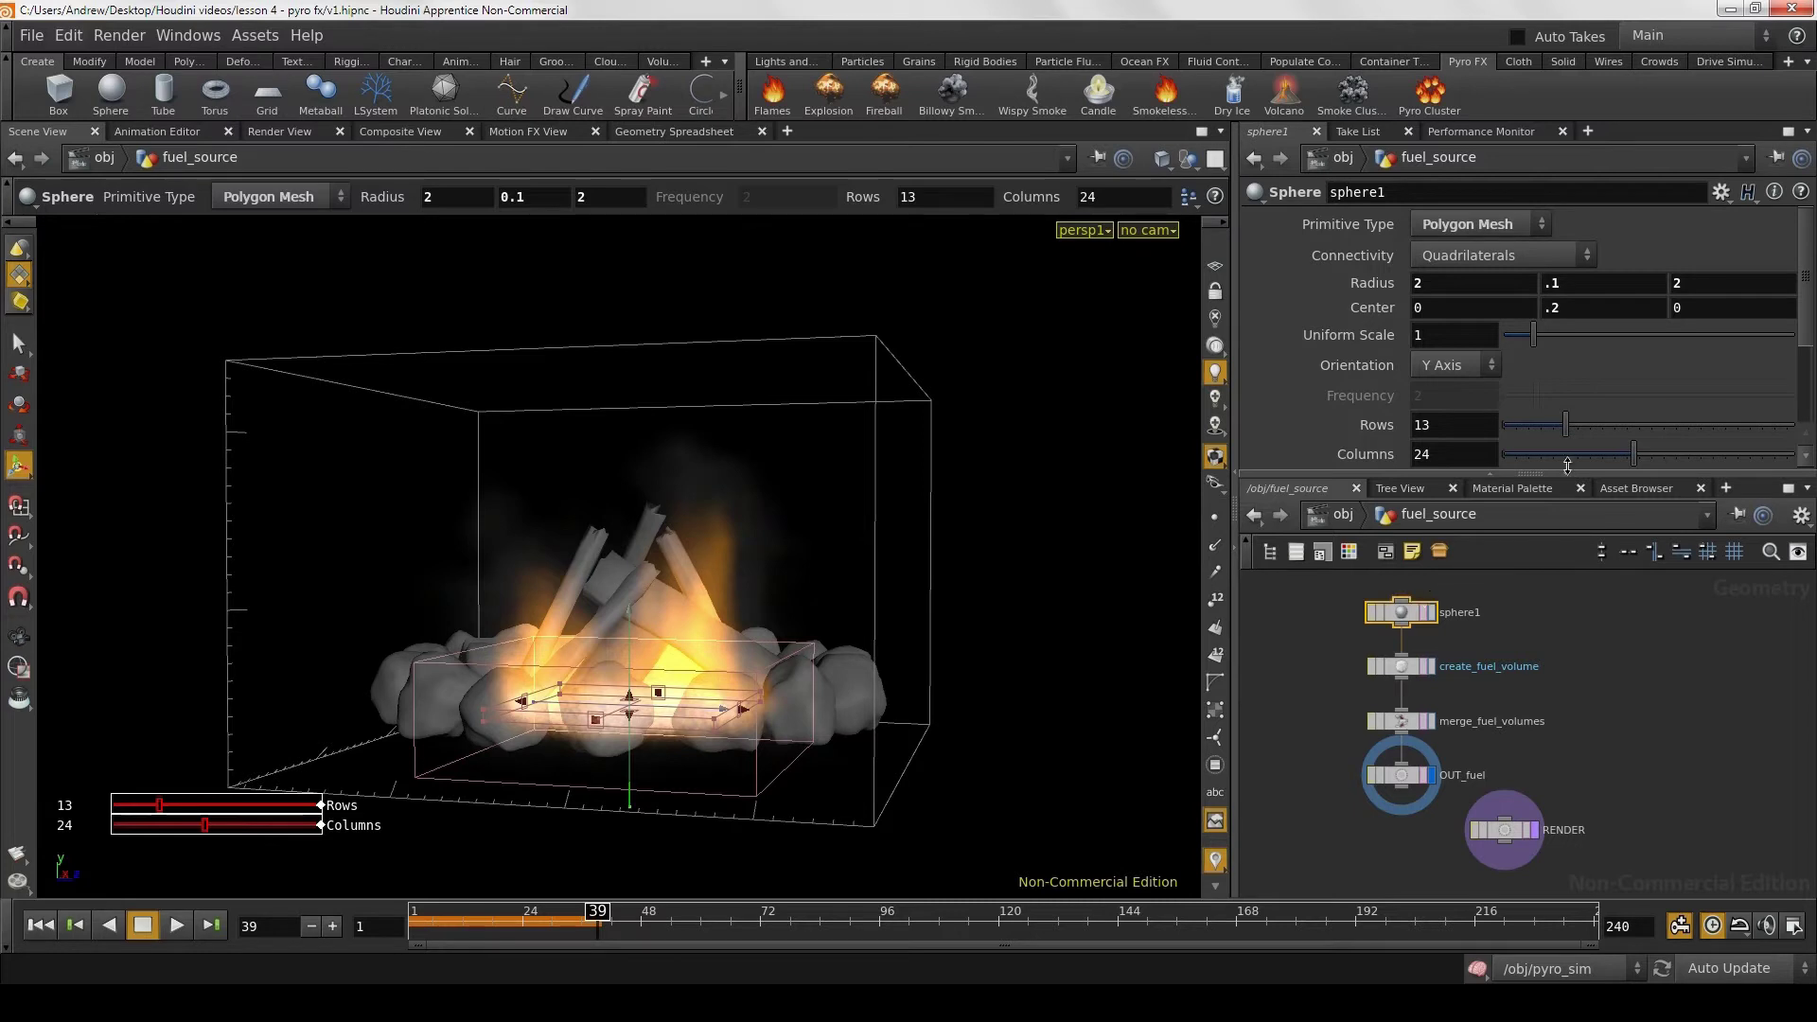
left_click(1193, 157)
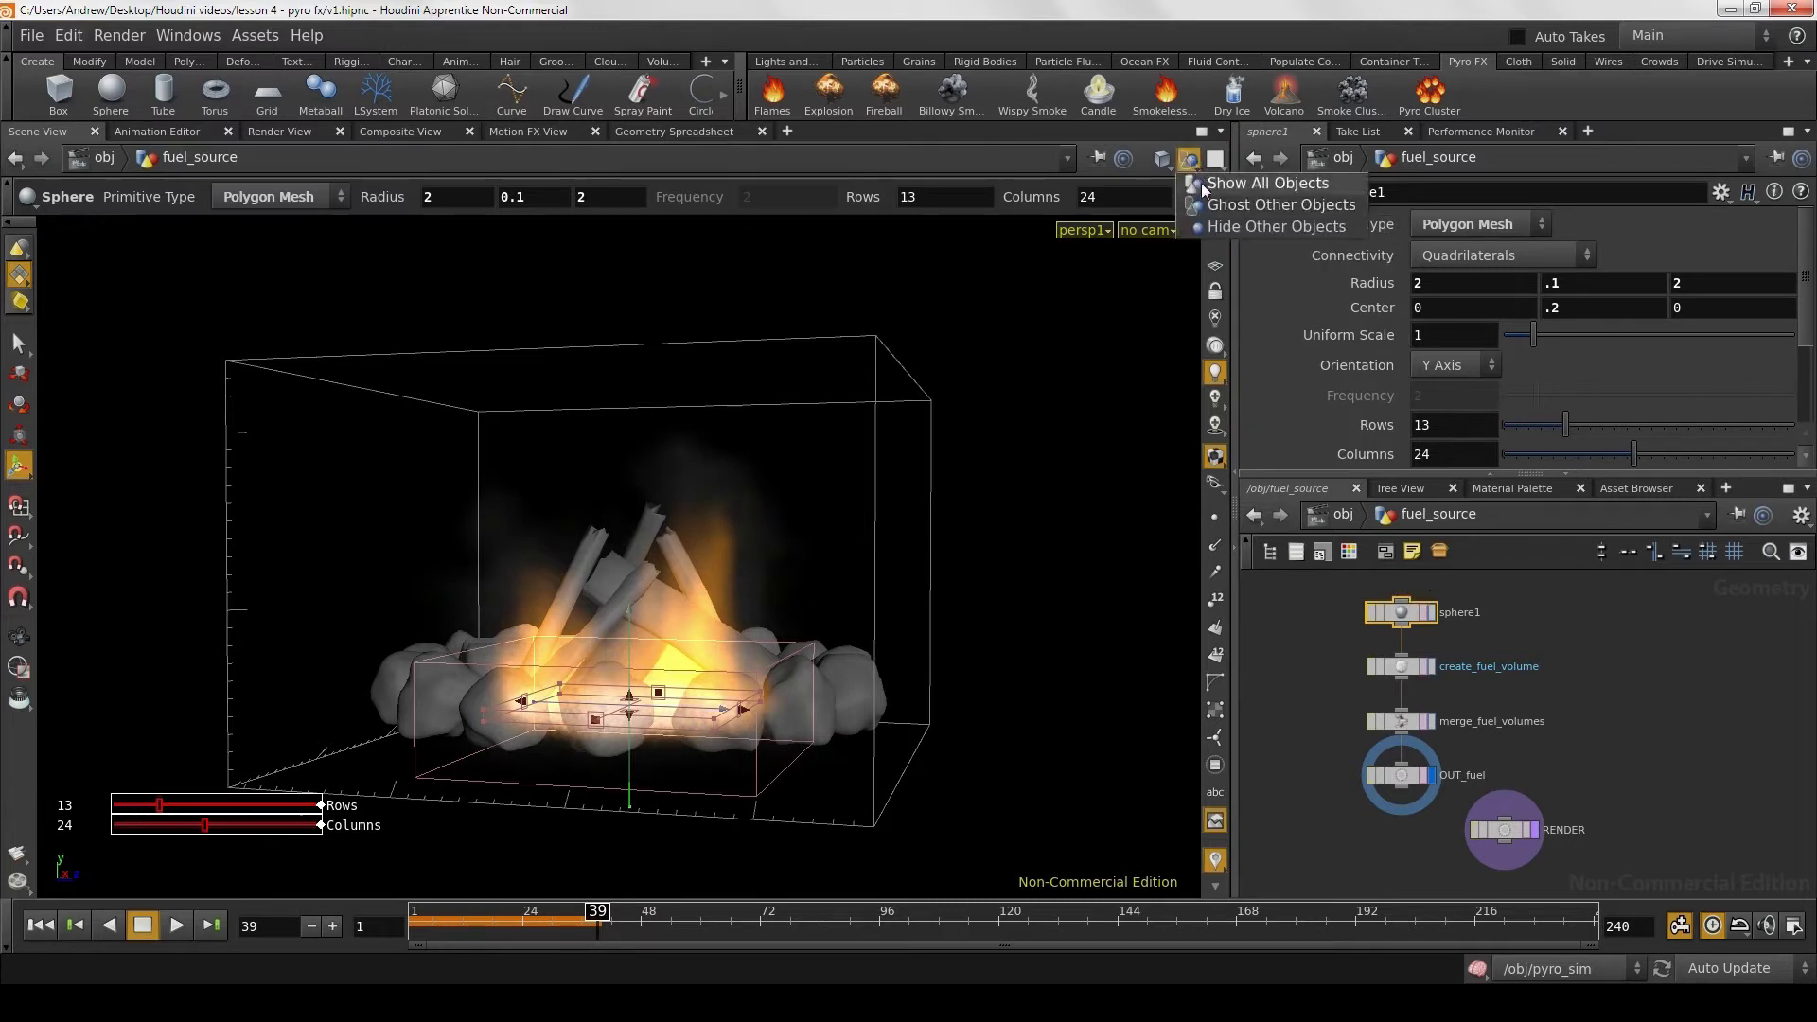
left_click(1231, 228)
Step: Display create_fuel_volume's fuel volume instead of the sphere disc and view it from above
mouse_move(551, 540)
left_mouse_down()
mouse_move(681, 549)
mouse_move(694, 426)
left_mouse_up()
key("Return")
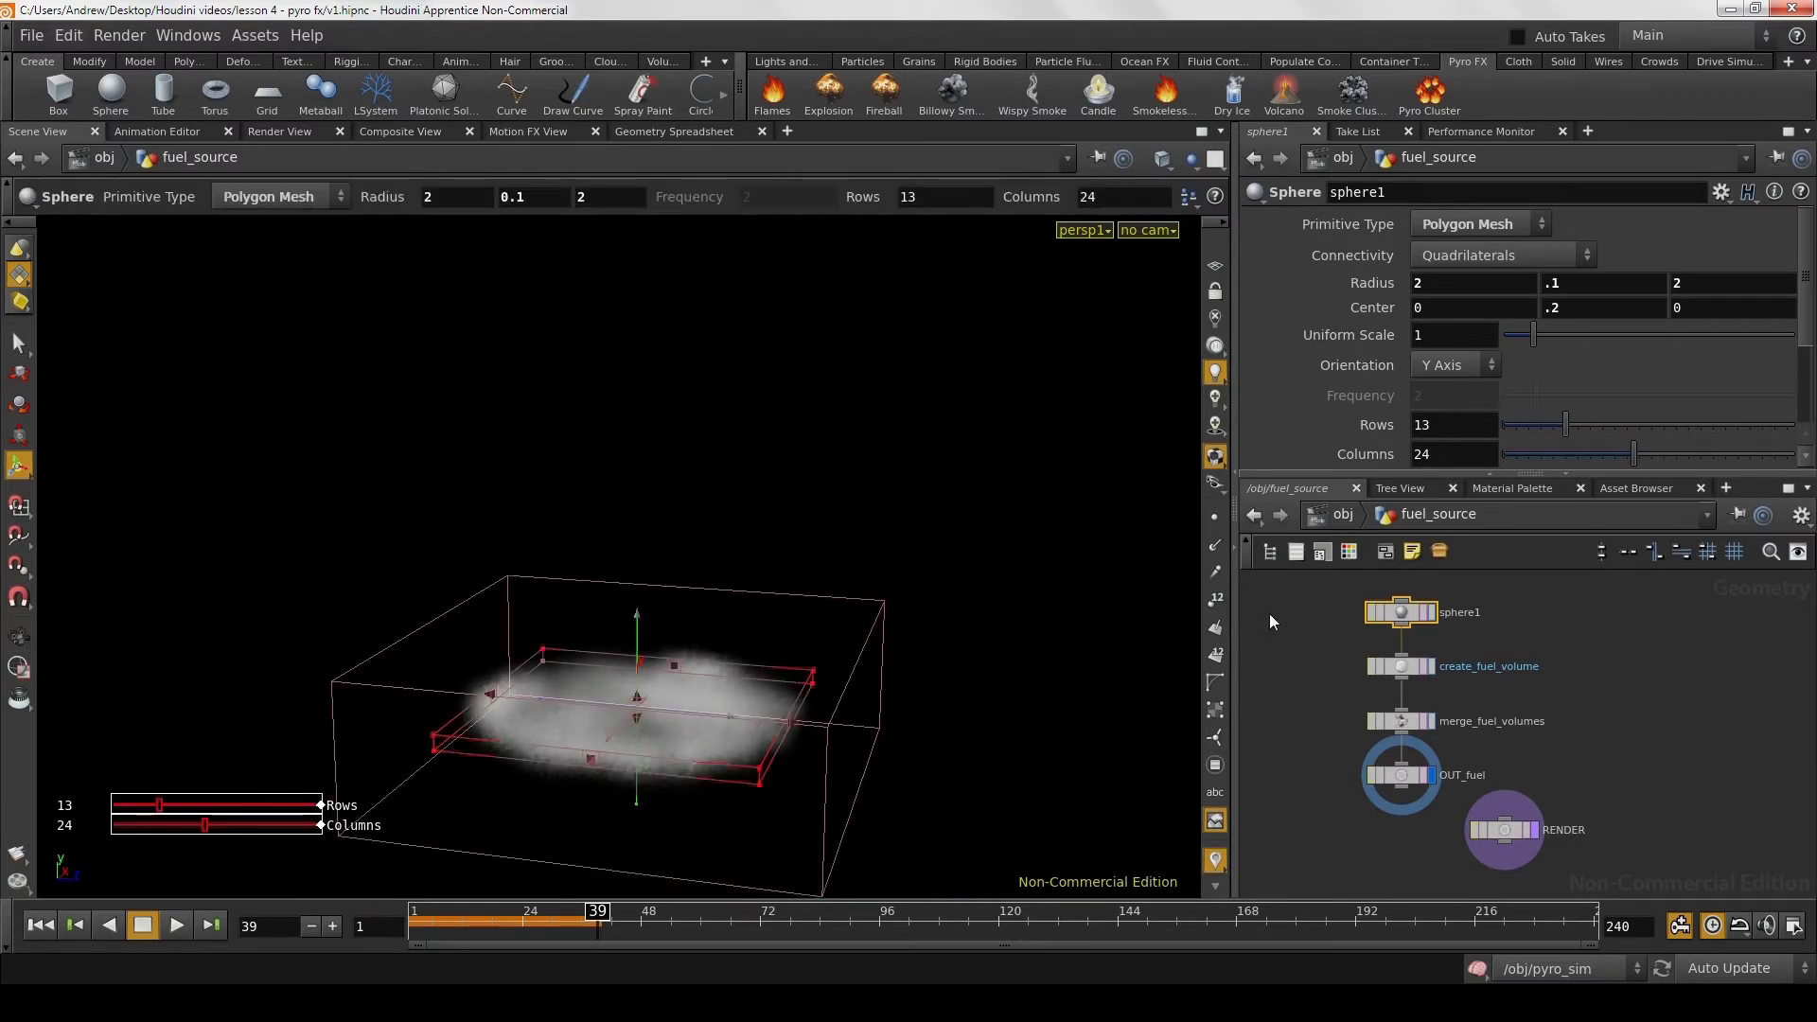
left_click(1432, 612)
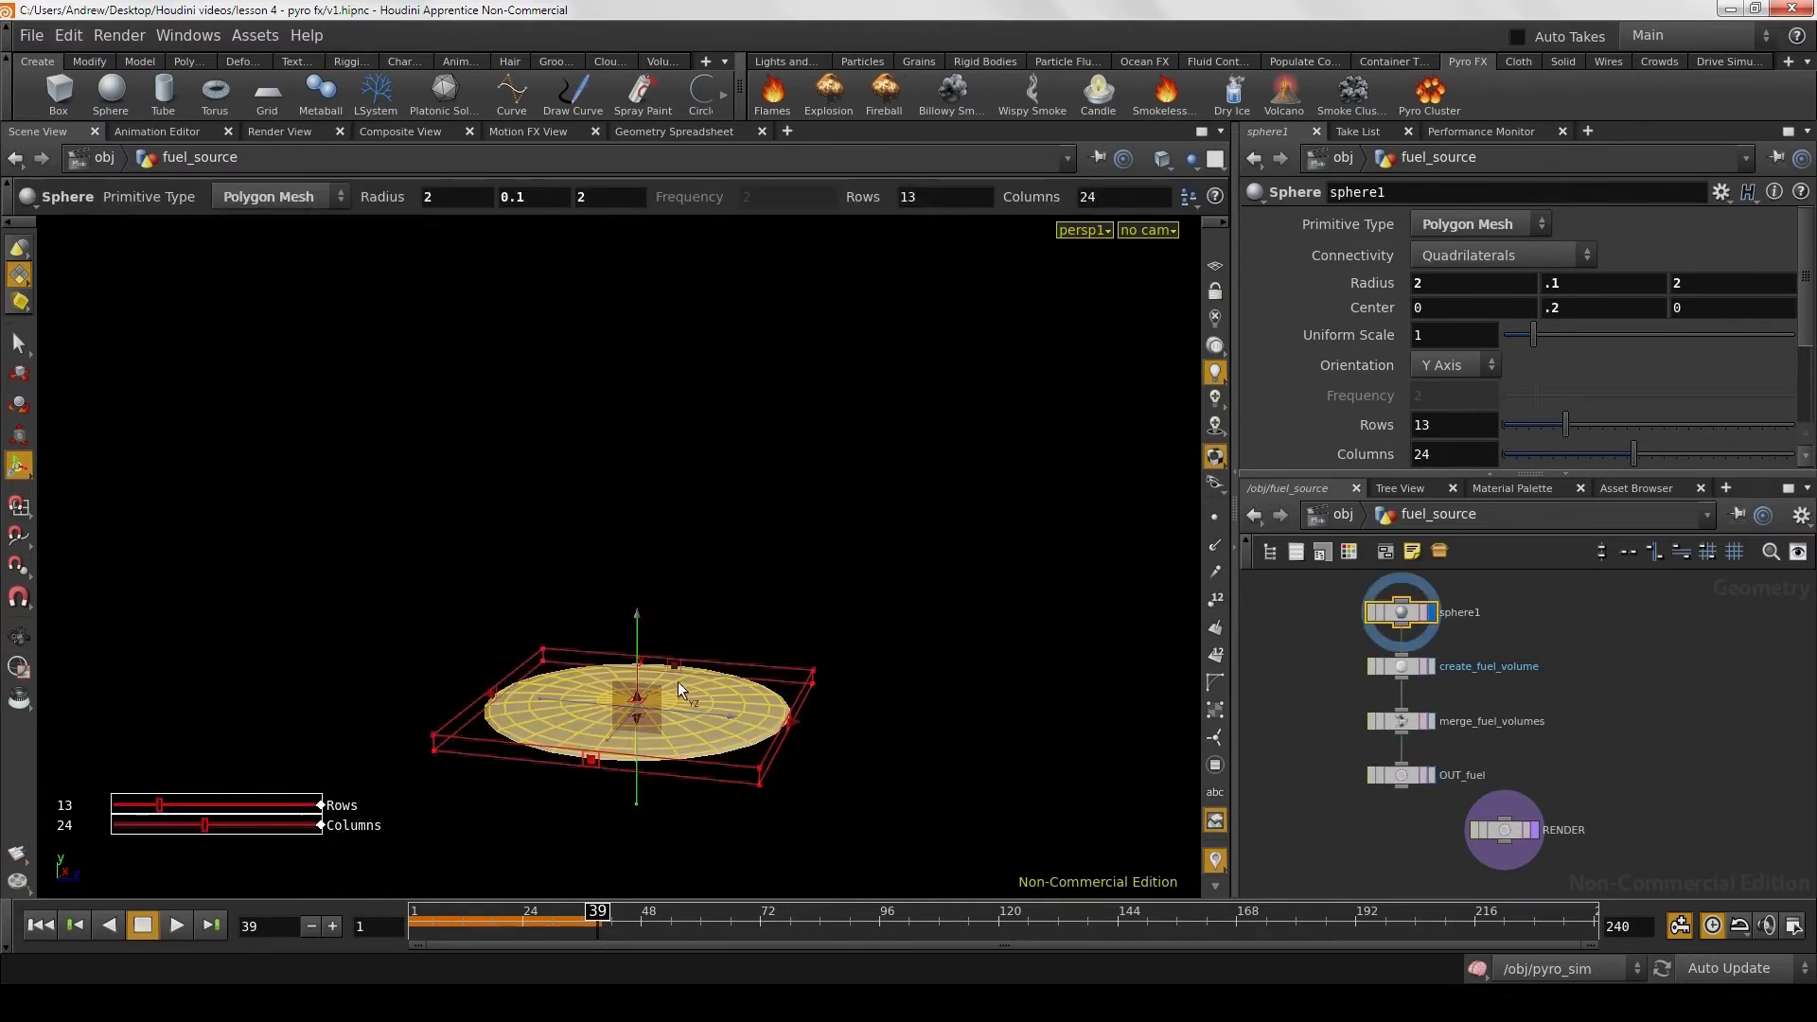
left_click(1432, 666)
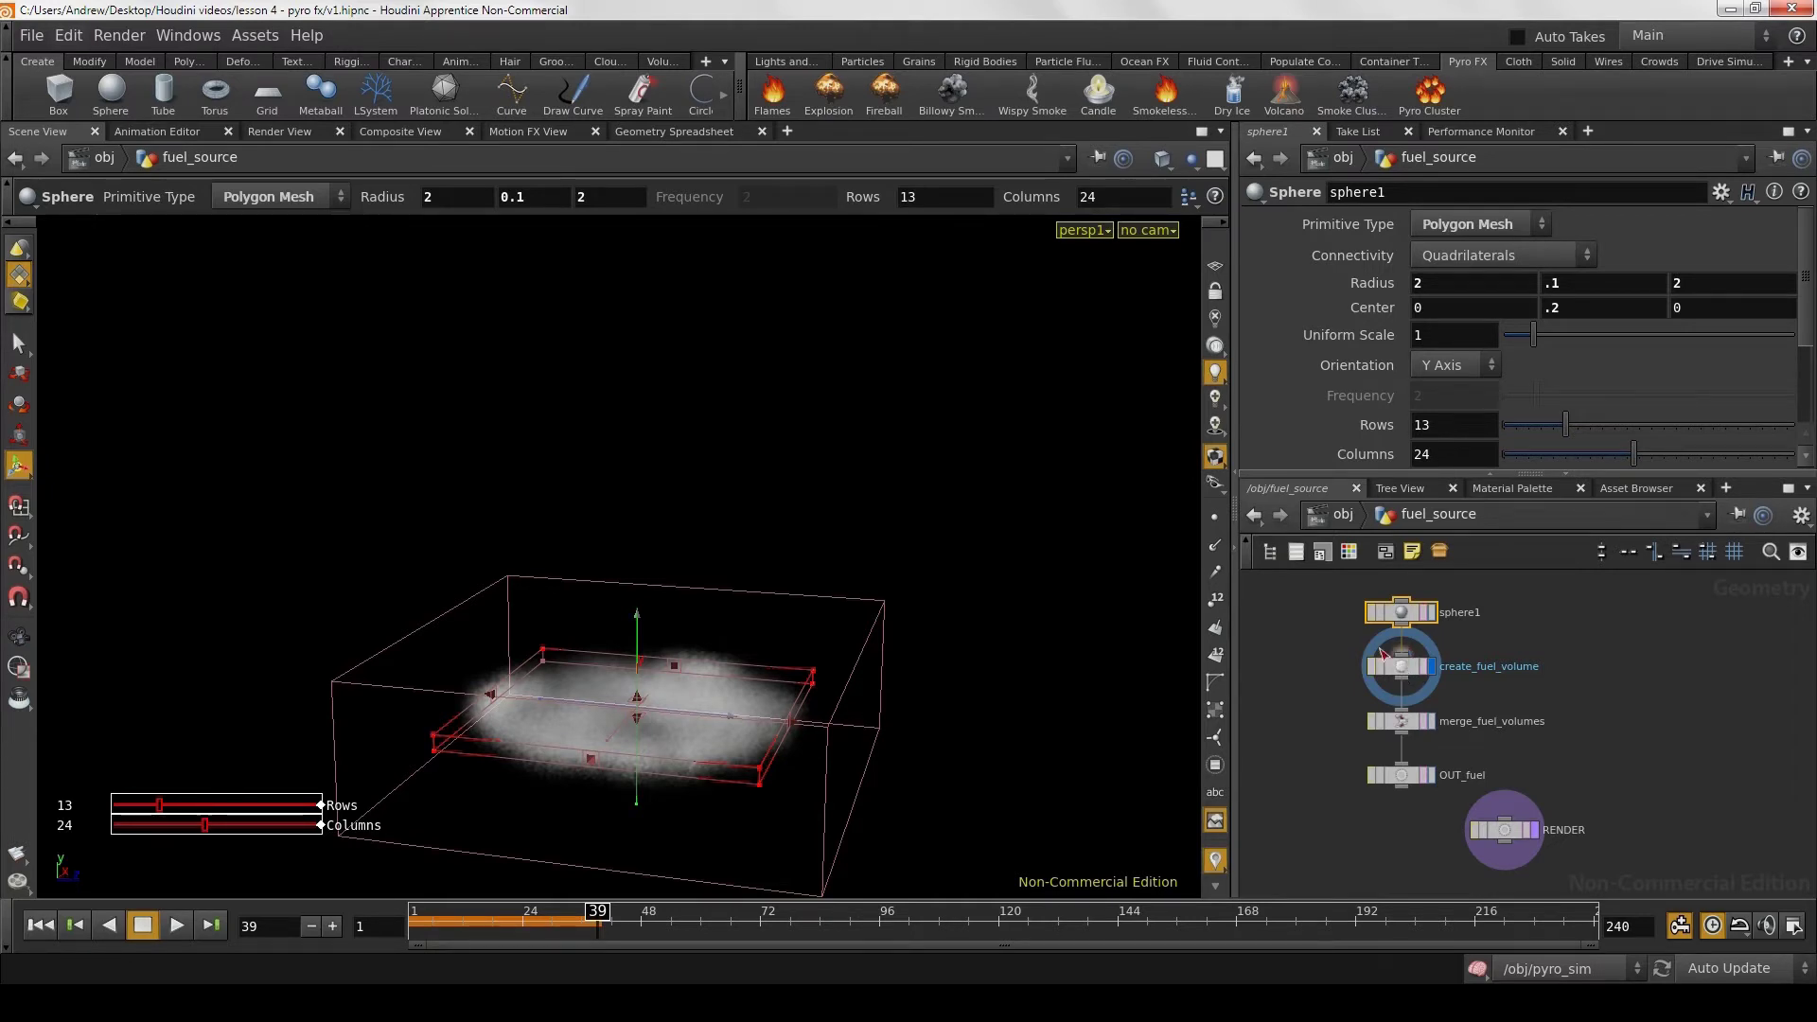
key("Escape")
mouse_move(783, 702)
left_mouse_down()
mouse_move(894, 653)
mouse_move(929, 569)
mouse_move(865, 588)
mouse_move(839, 576)
mouse_move(666, 396)
mouse_move(953, 458)
mouse_move(941, 608)
left_mouse_up()
key("Return")
key("Escape")
key("Return")
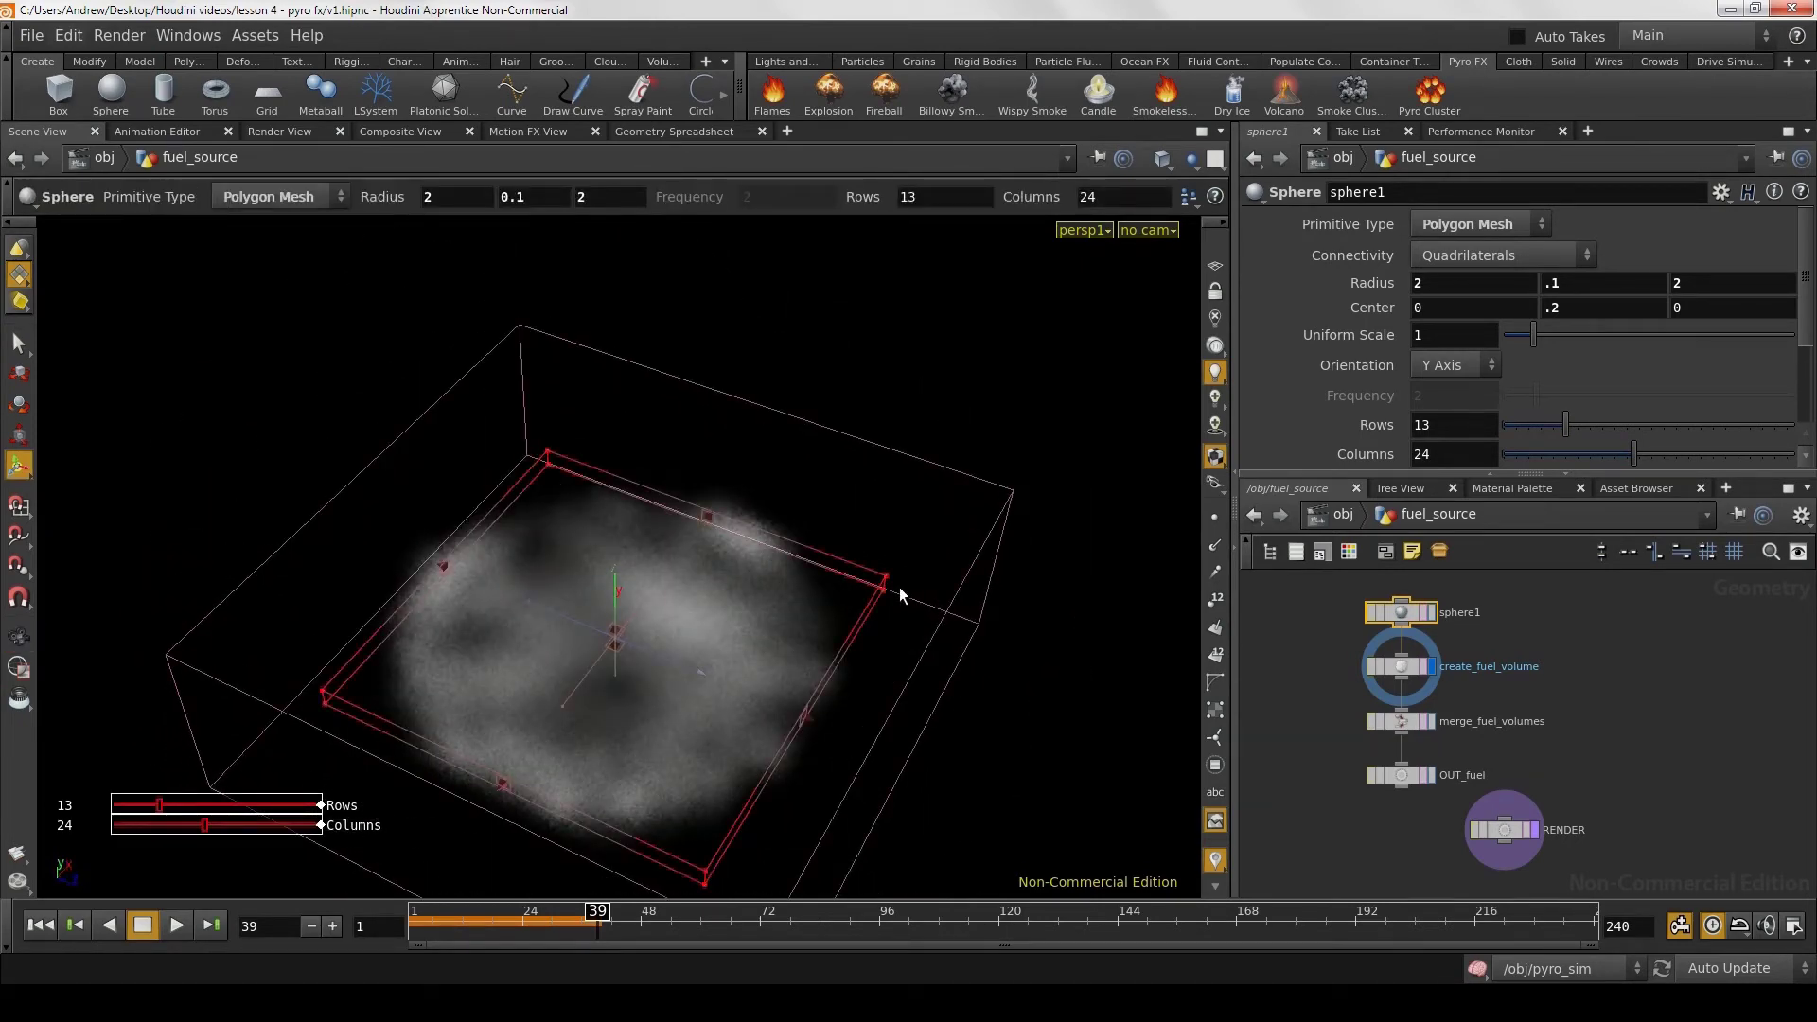
left_click(1409, 722)
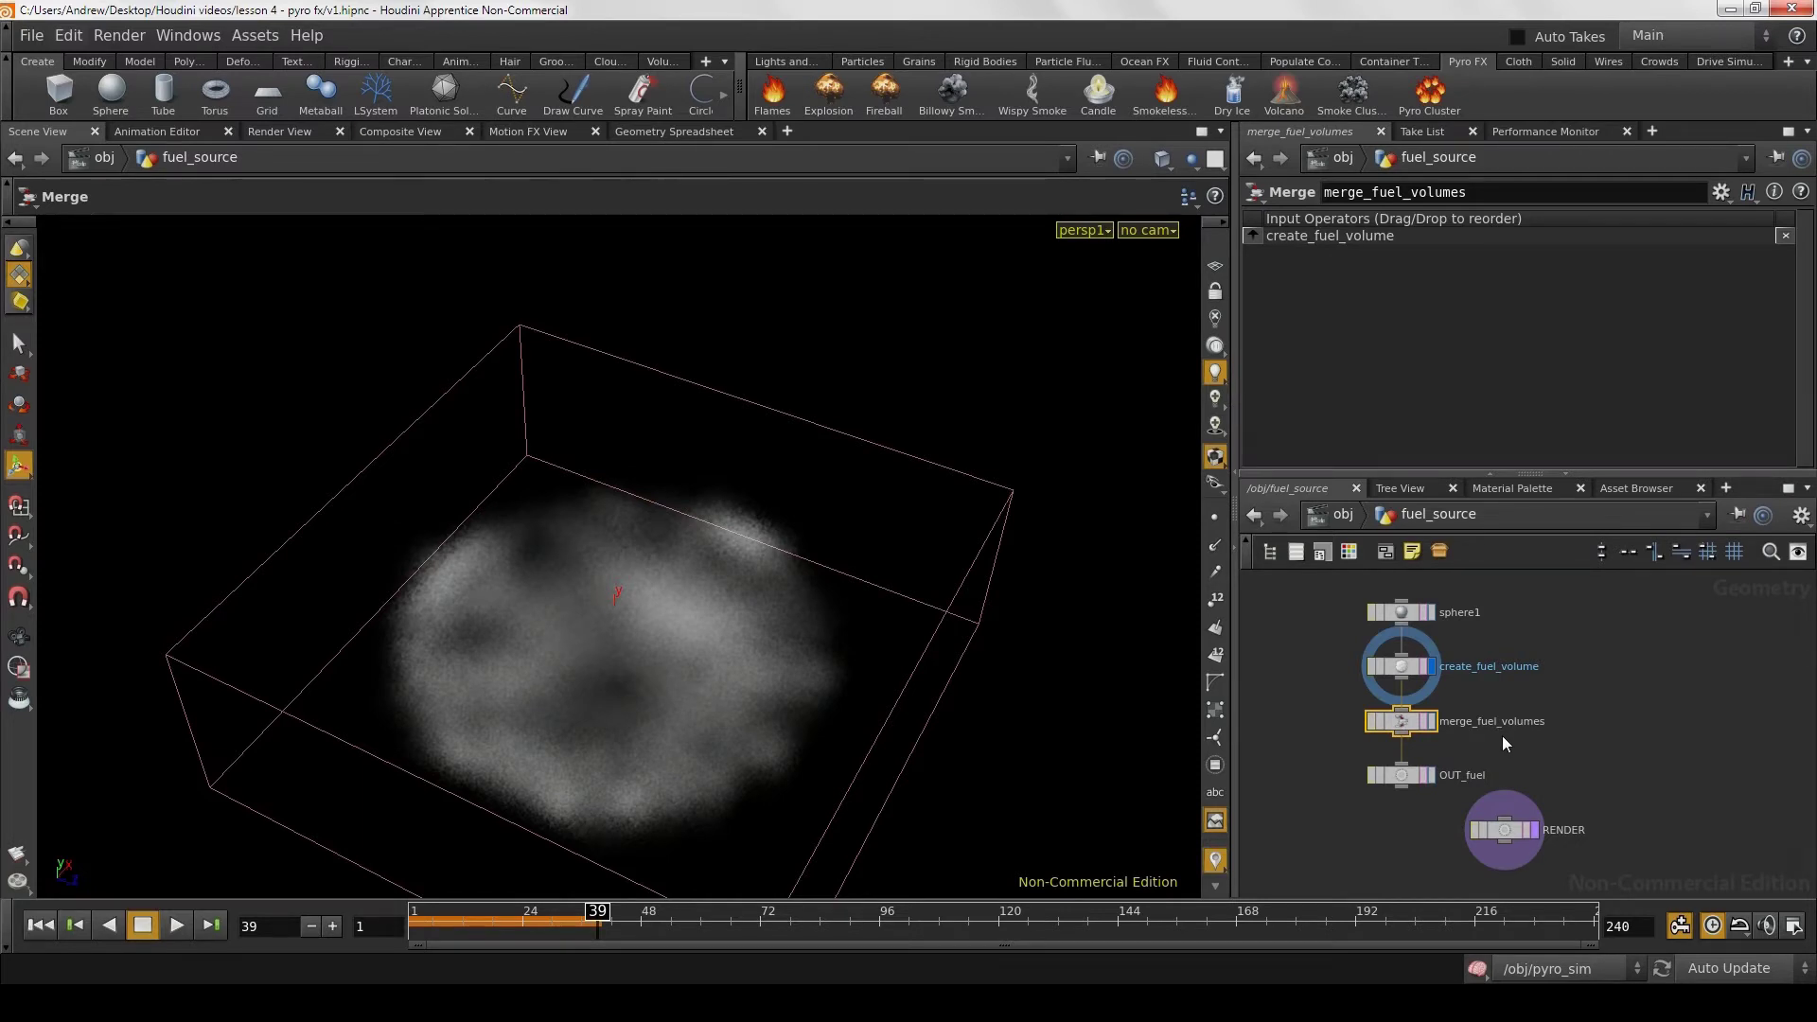
Step: Inspect the fuel nodes and set the display flag on OUT_fuel
left_click(1401, 668)
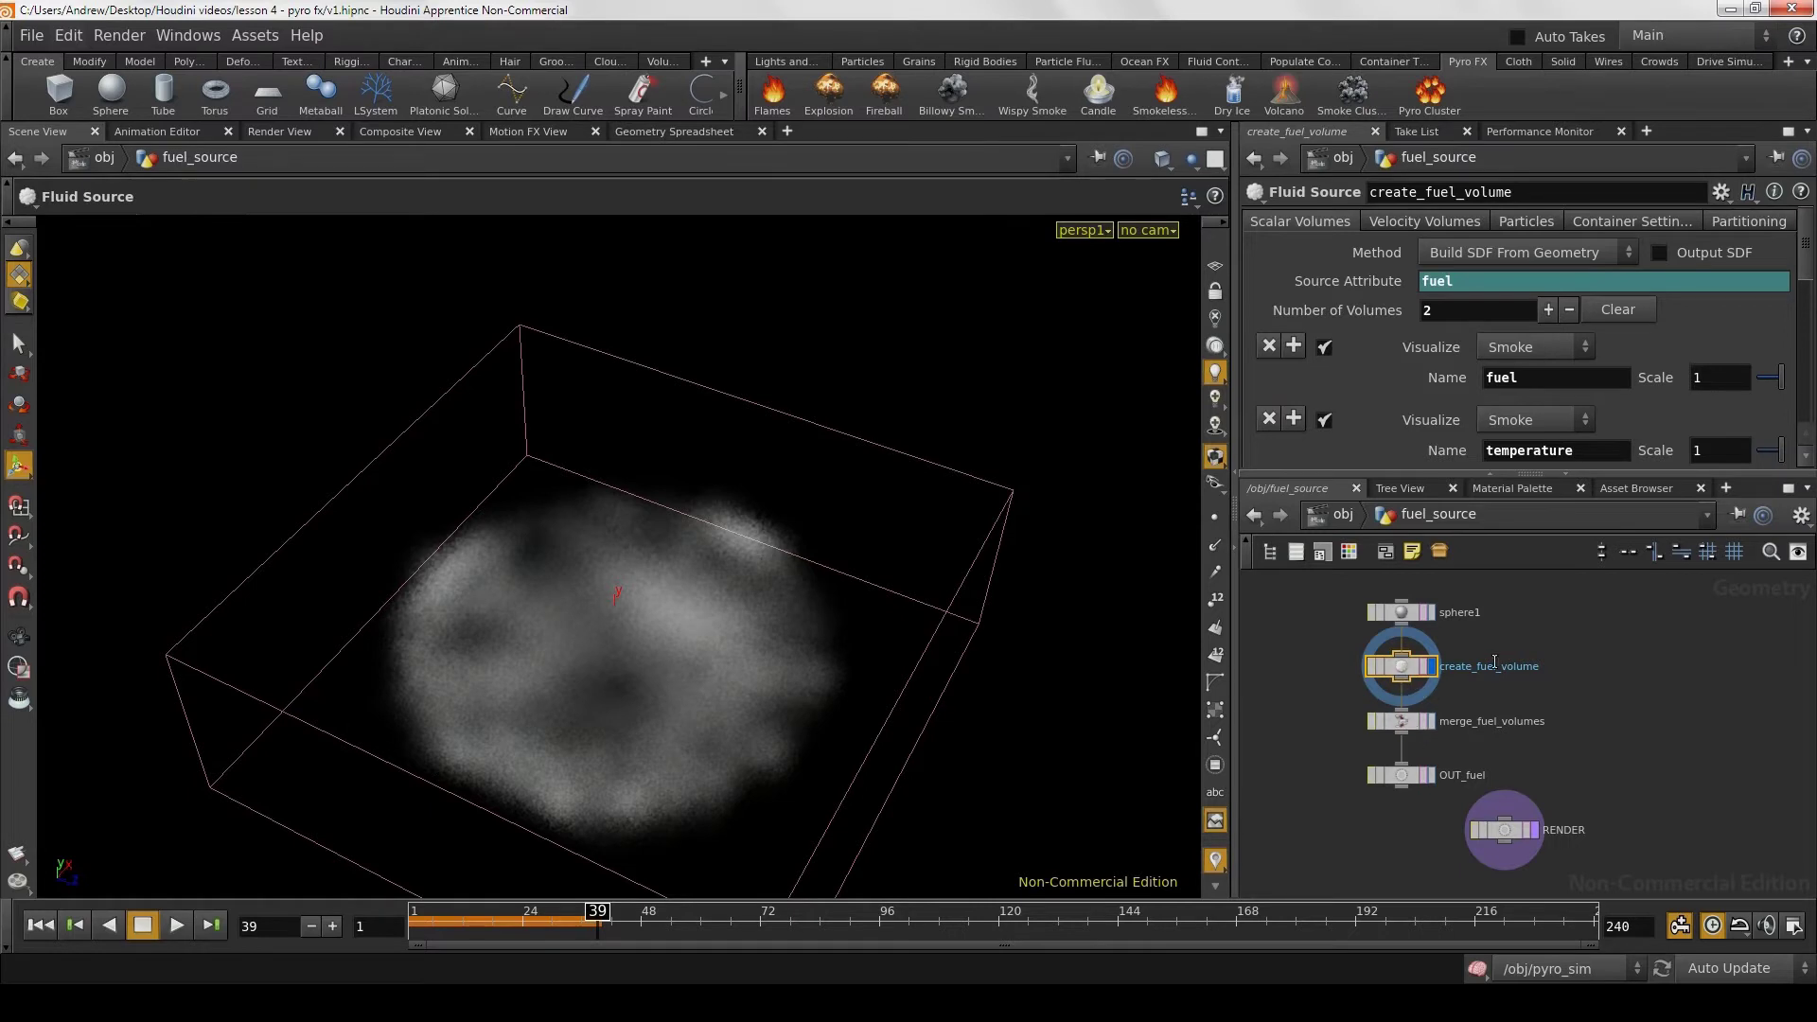
left_click(1393, 615)
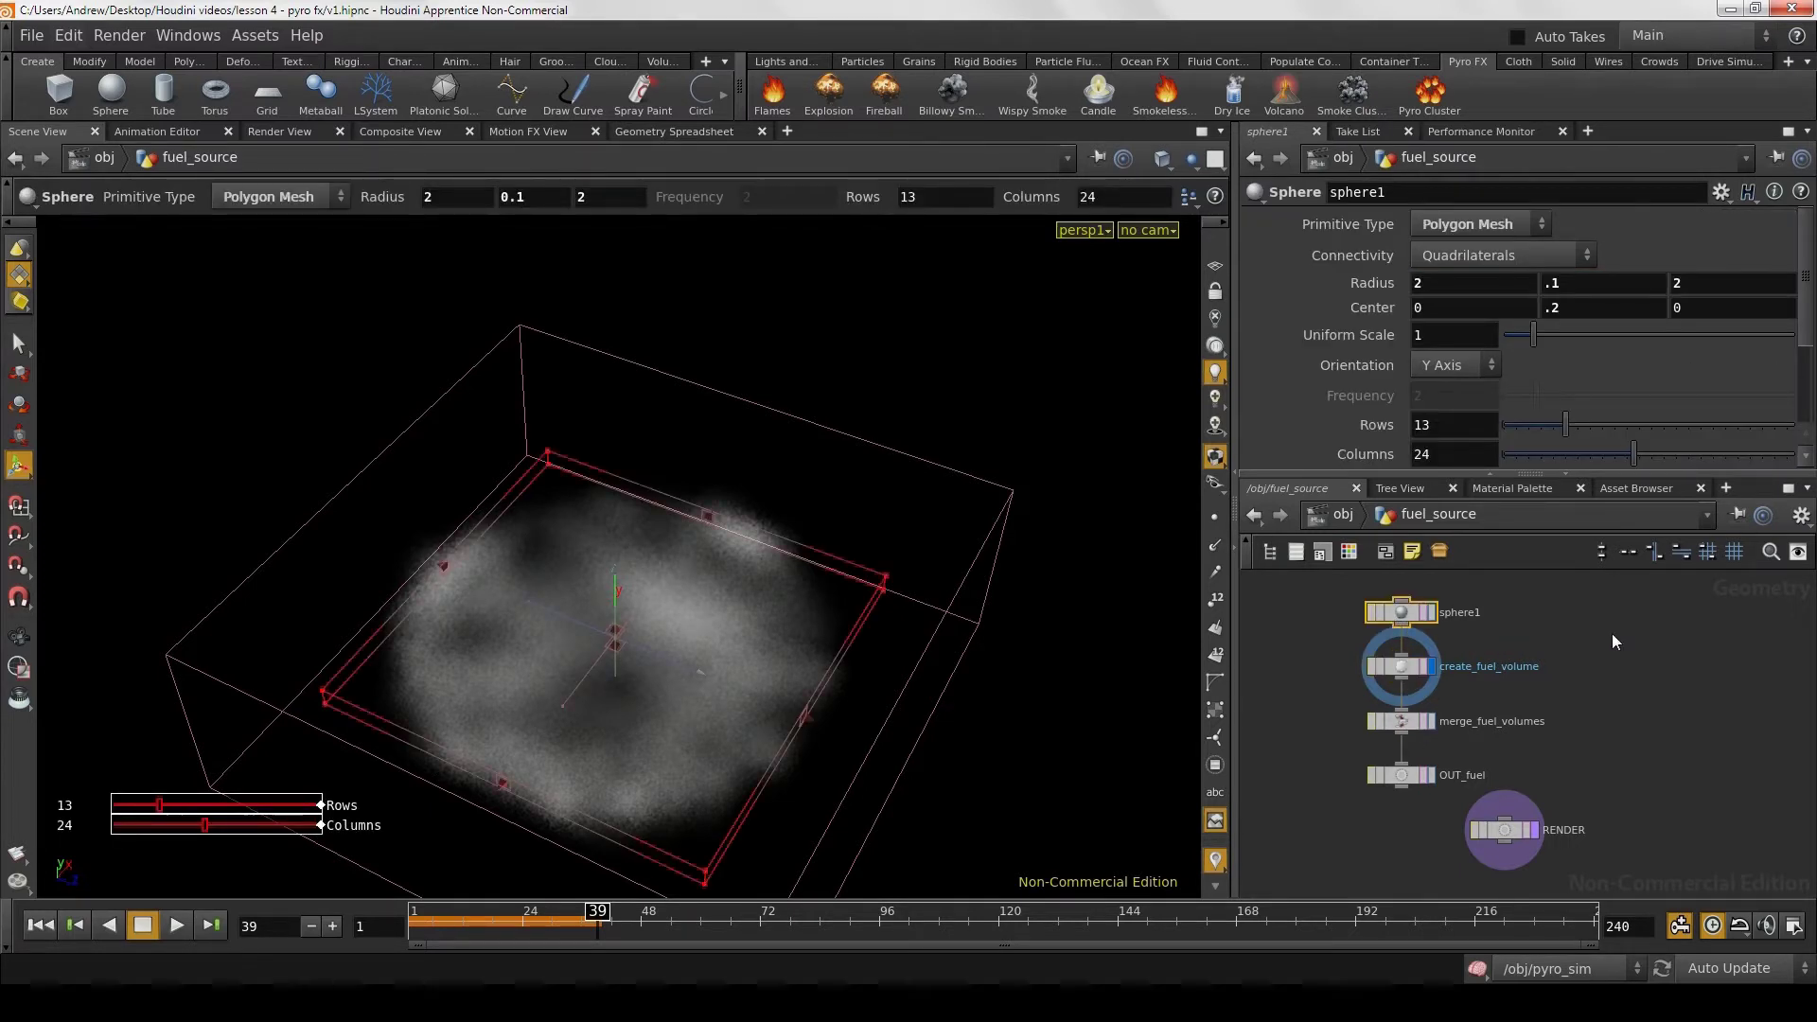
left_click(1399, 721)
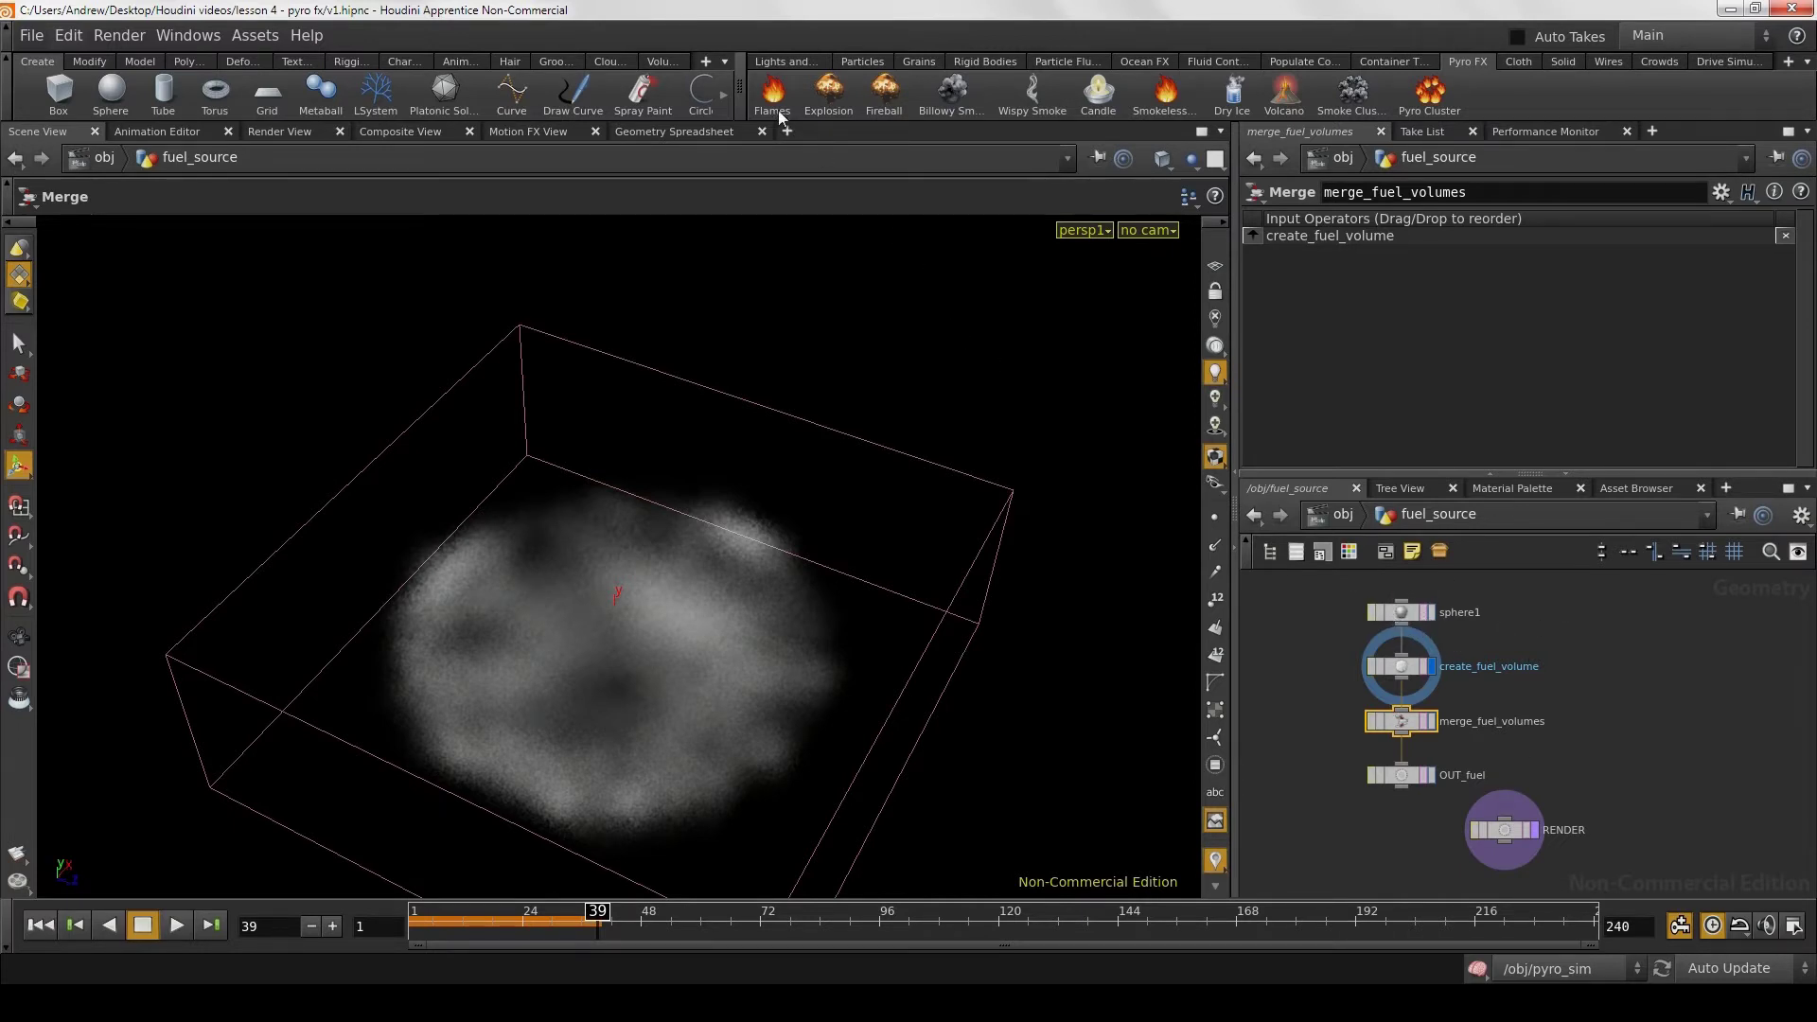
left_click(1432, 723)
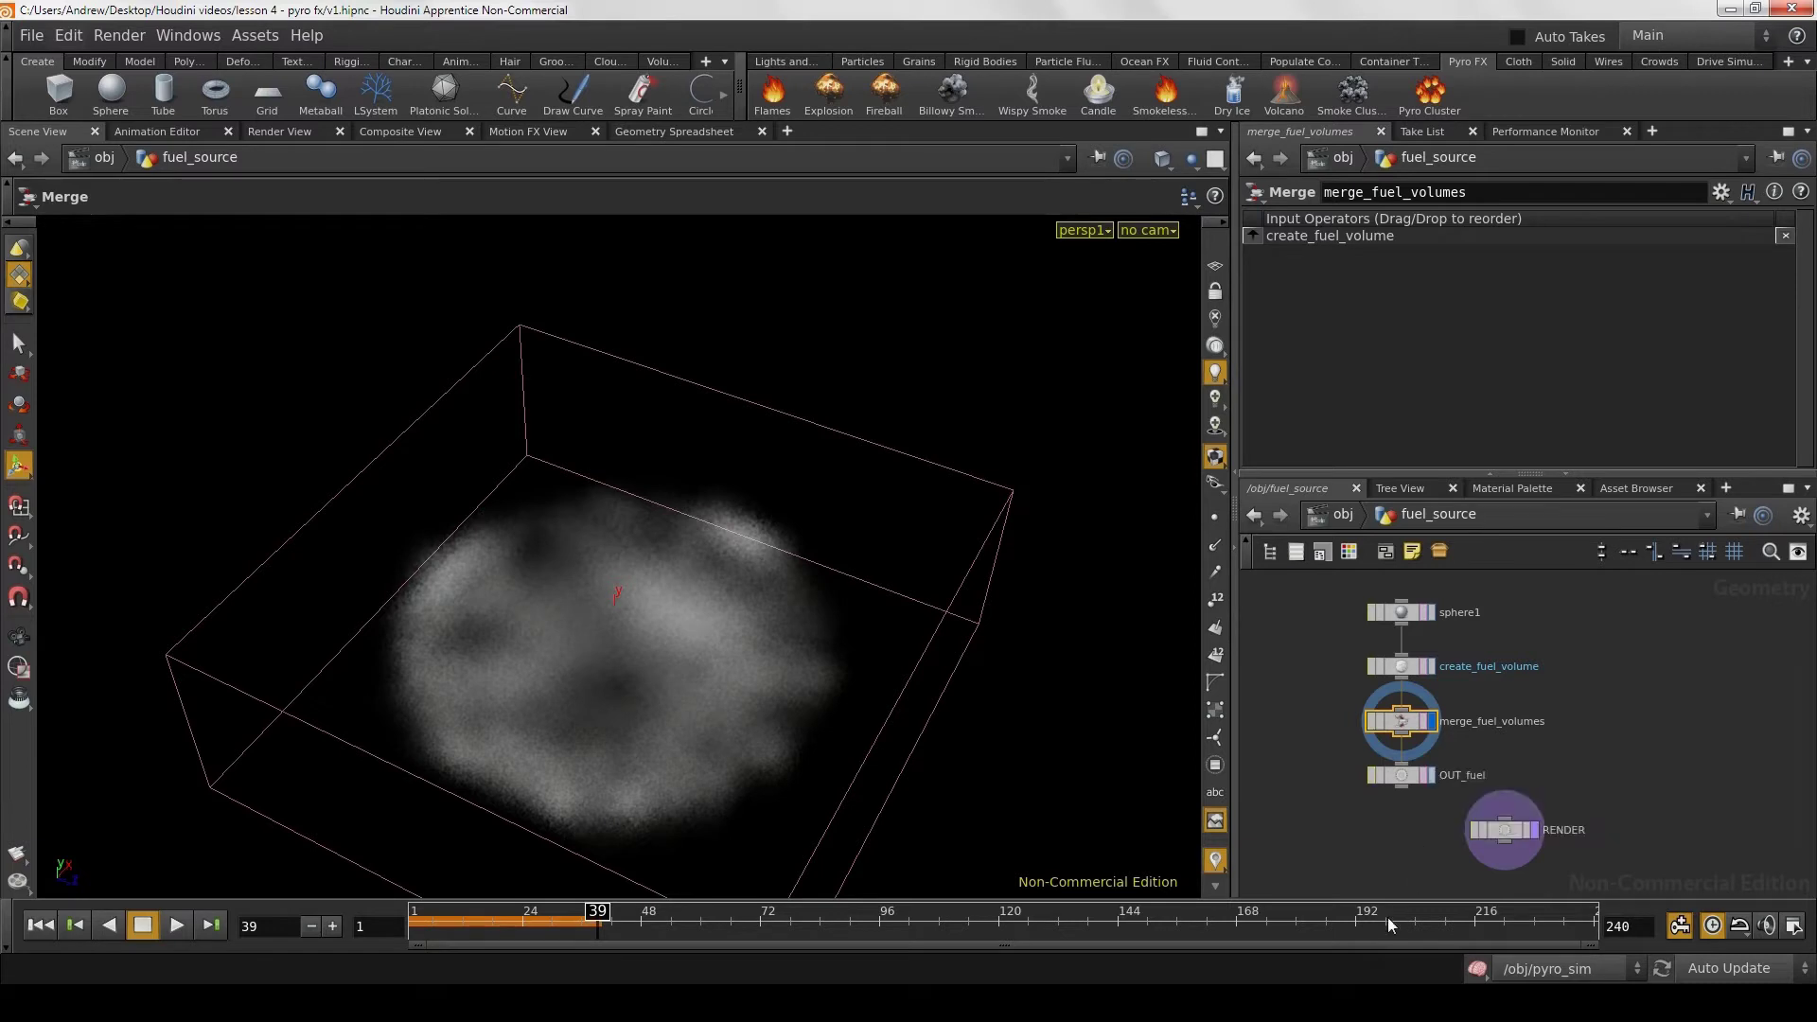
left_click(1411, 772)
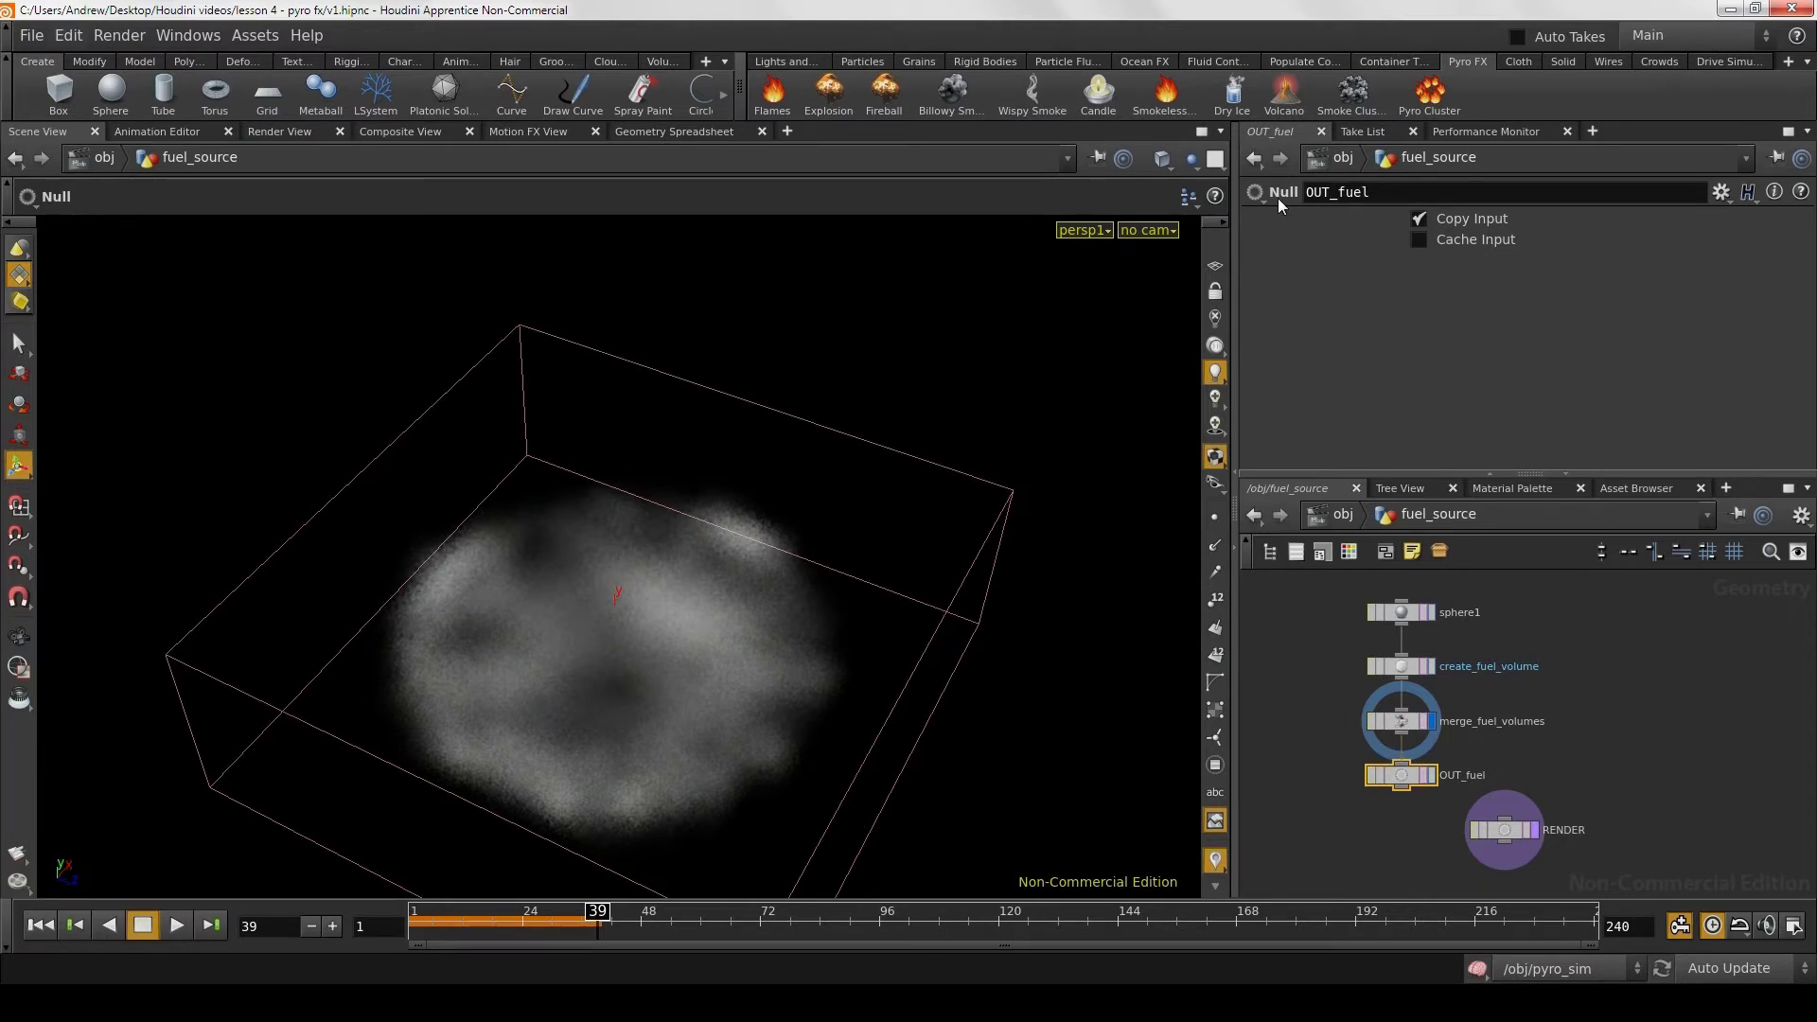
left_click(1411, 724)
left_click(1432, 775)
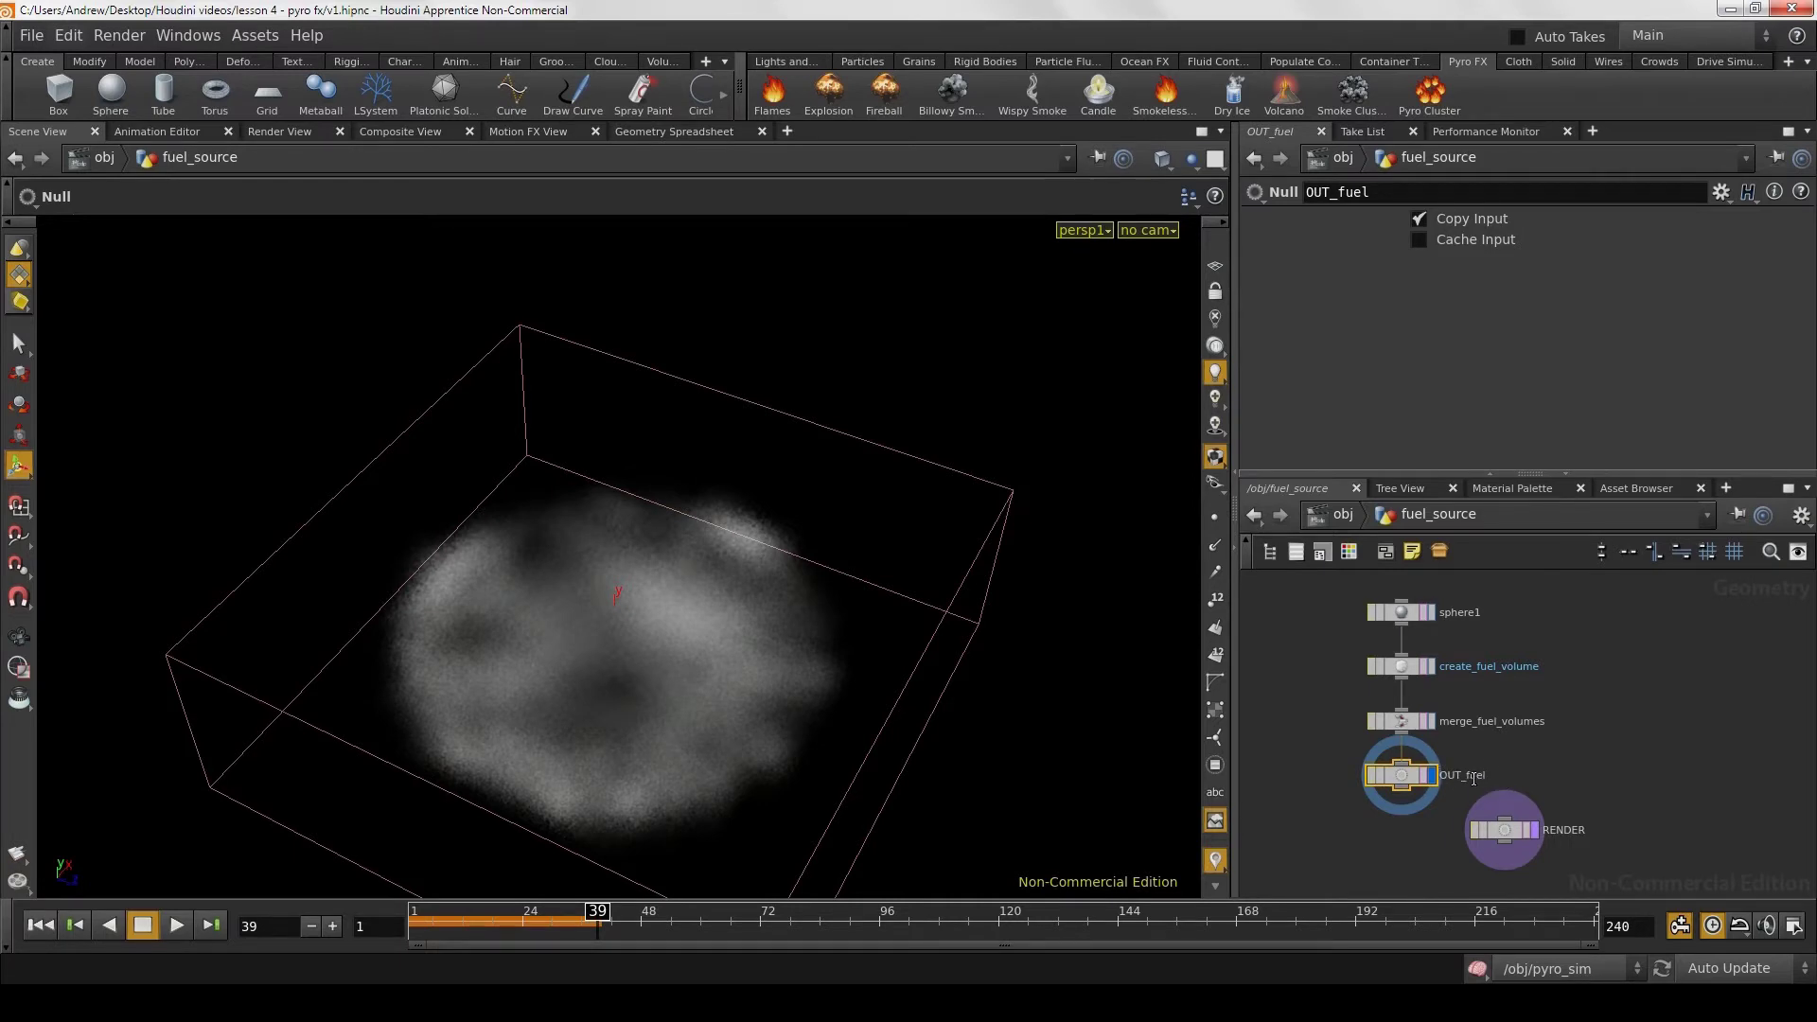
Step: Move the RENDER null up beside OUT_fuel and orbit to a side view of the fuel
left_click(1418, 788)
left_click(1495, 830)
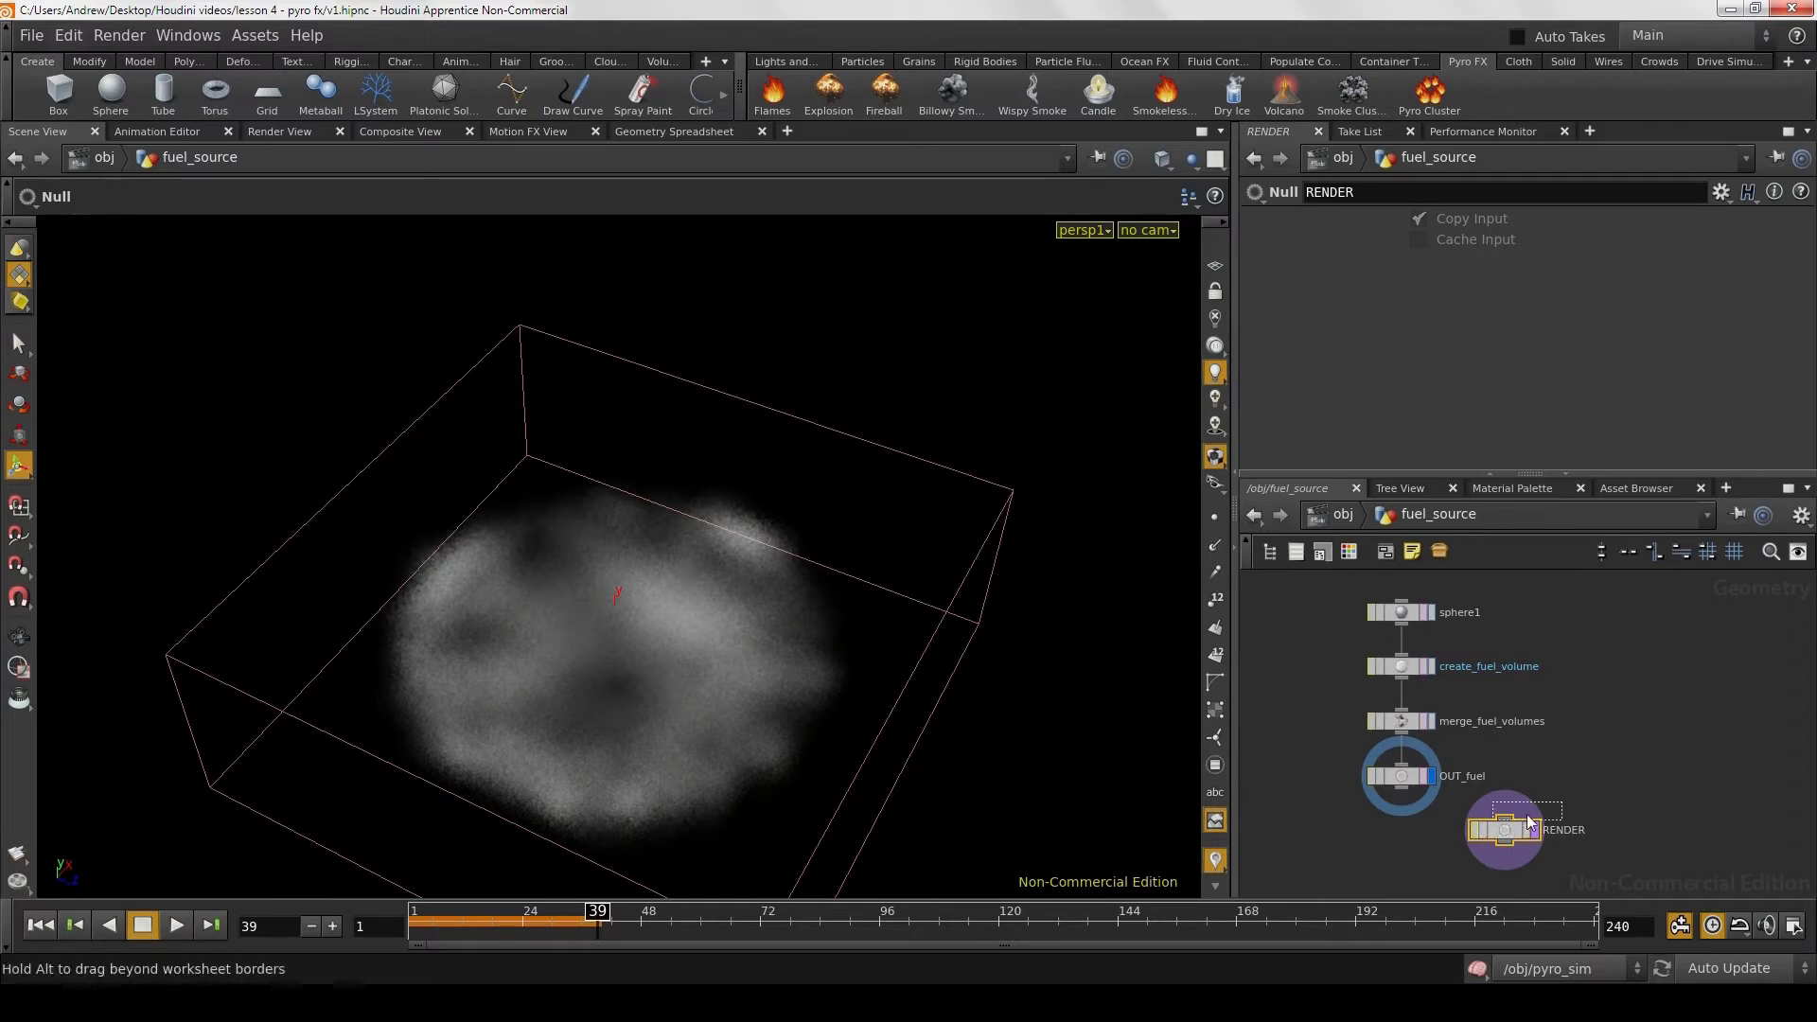
left_click_drag(1507, 837, 1528, 816)
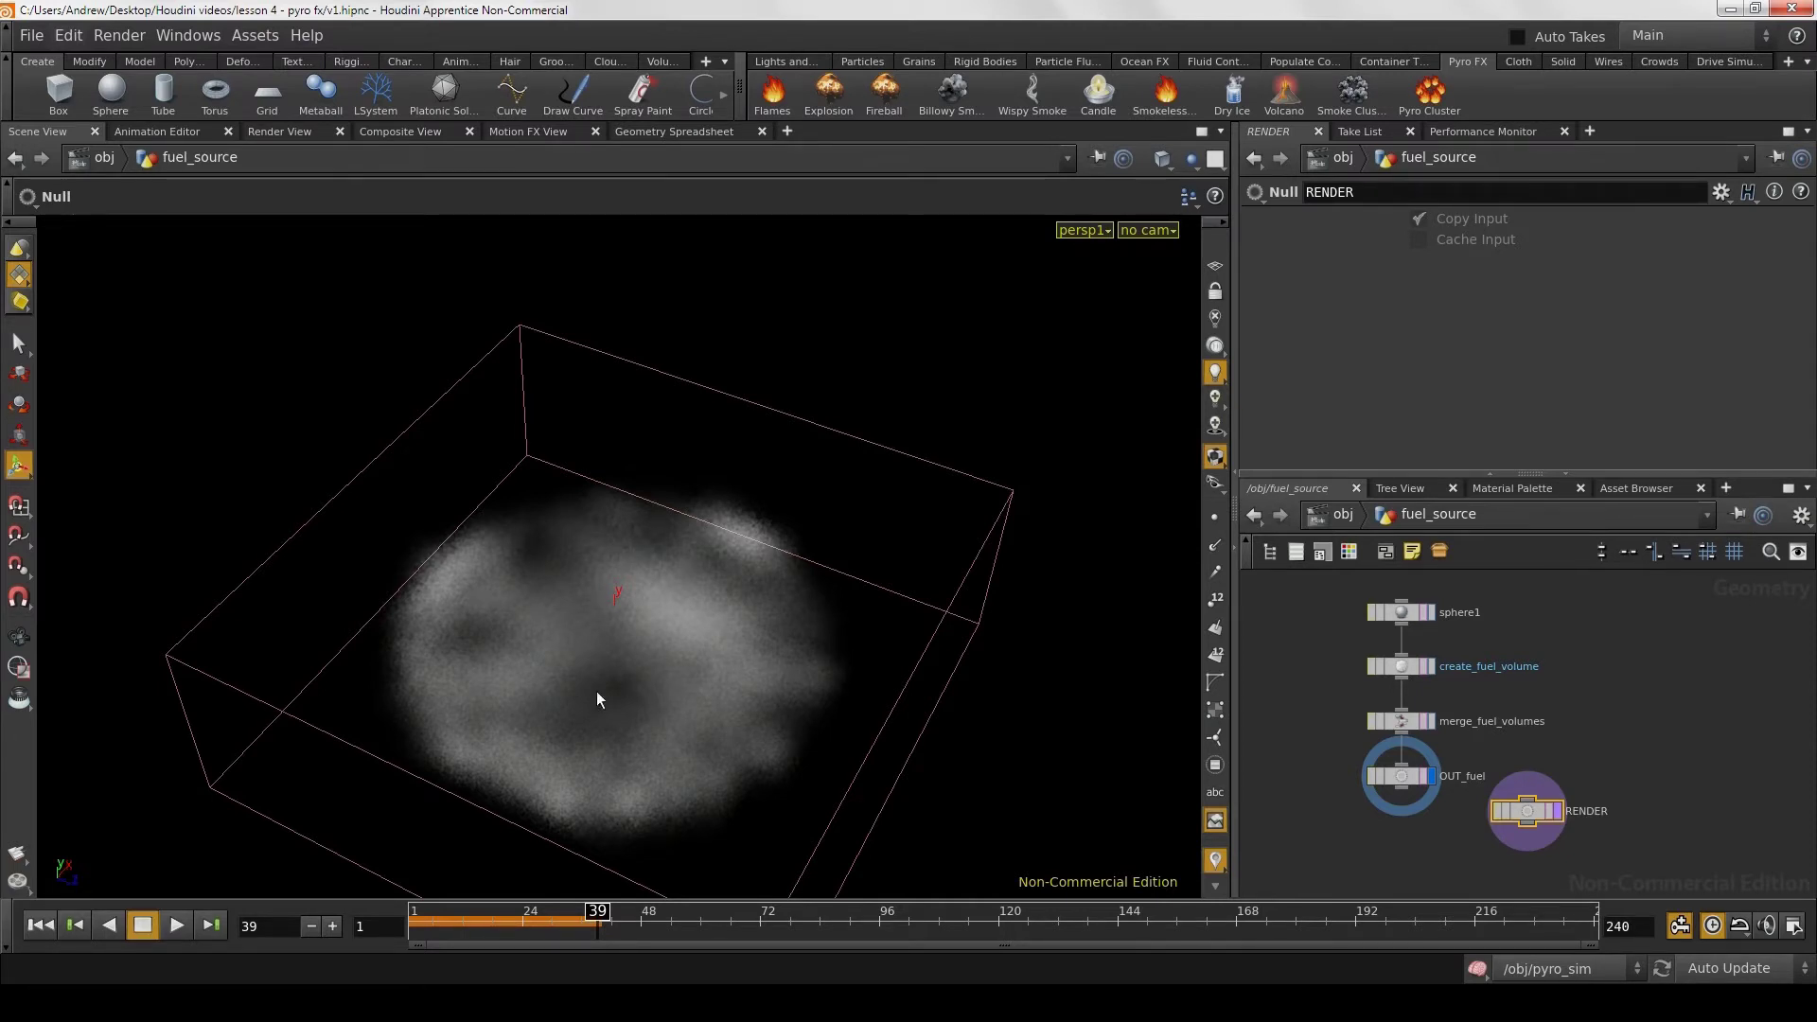
key("Escape")
mouse_move(747, 734)
left_mouse_down()
mouse_move(937, 637)
mouse_move(853, 607)
mouse_move(698, 641)
mouse_move(730, 684)
left_mouse_up()
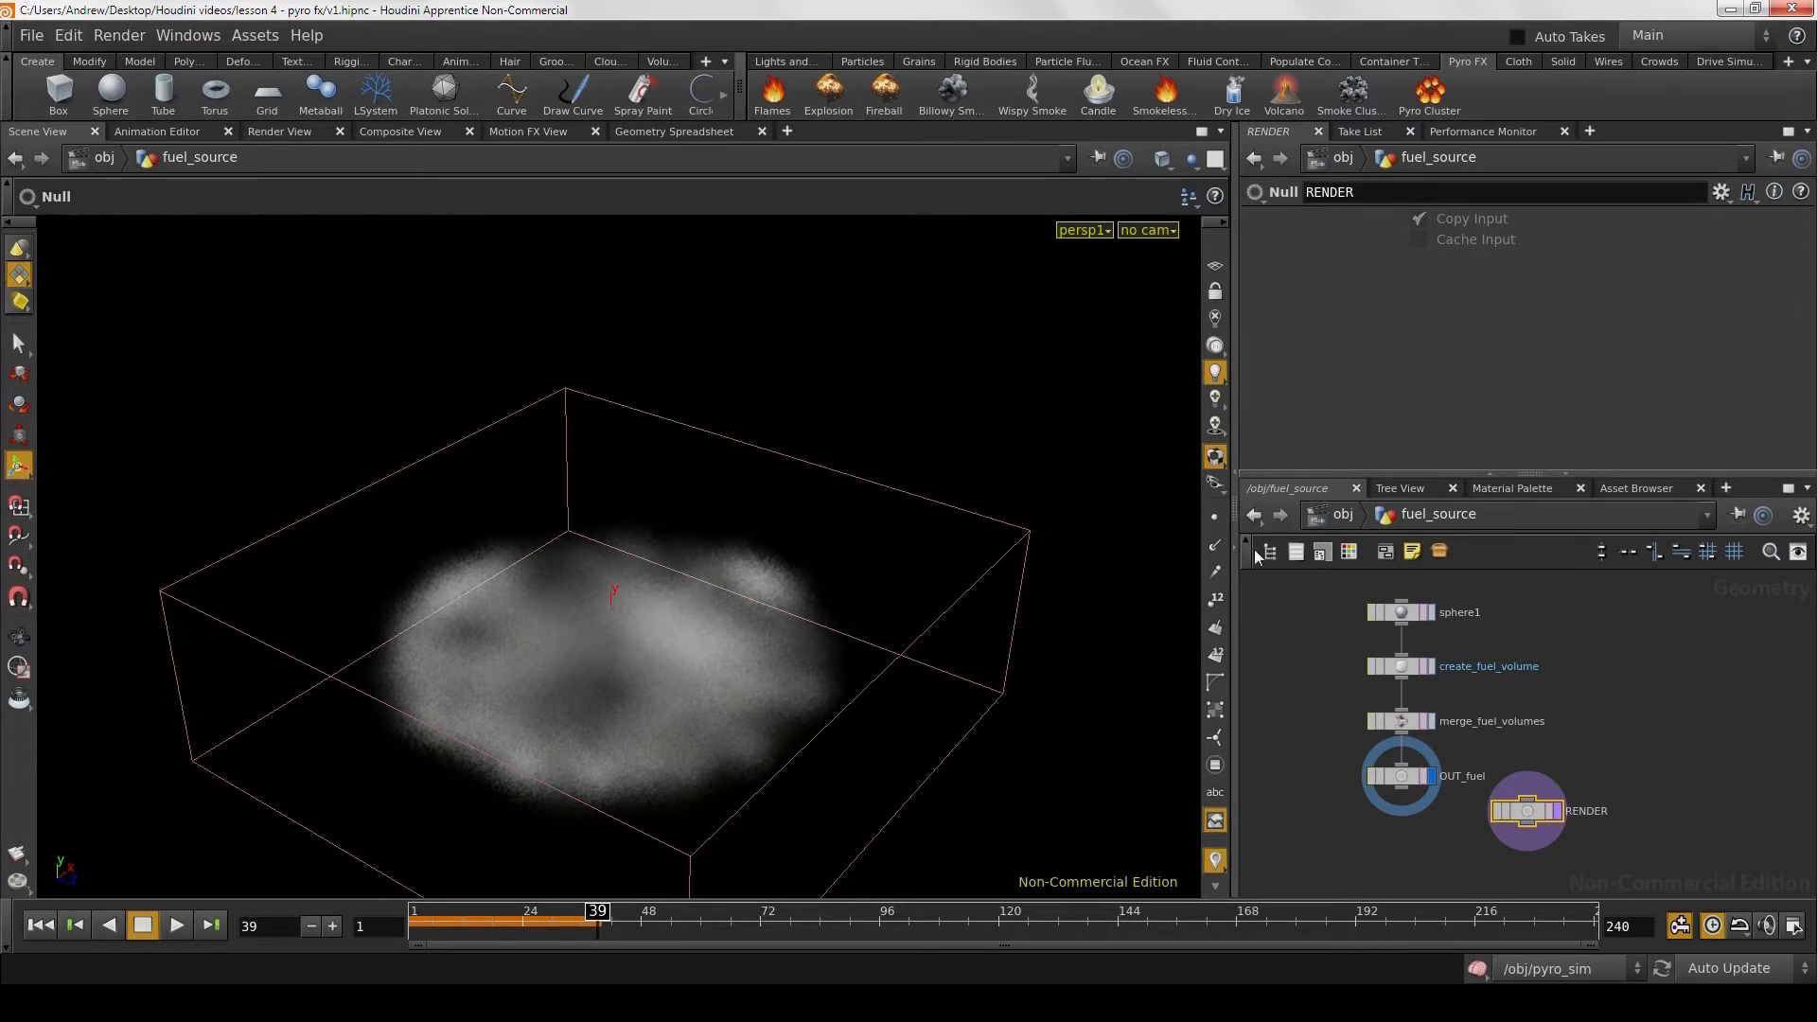
Step: Back at /obj, turn off fuel_source's display flag and orbit to view the whole campfire
left_click(1322, 511)
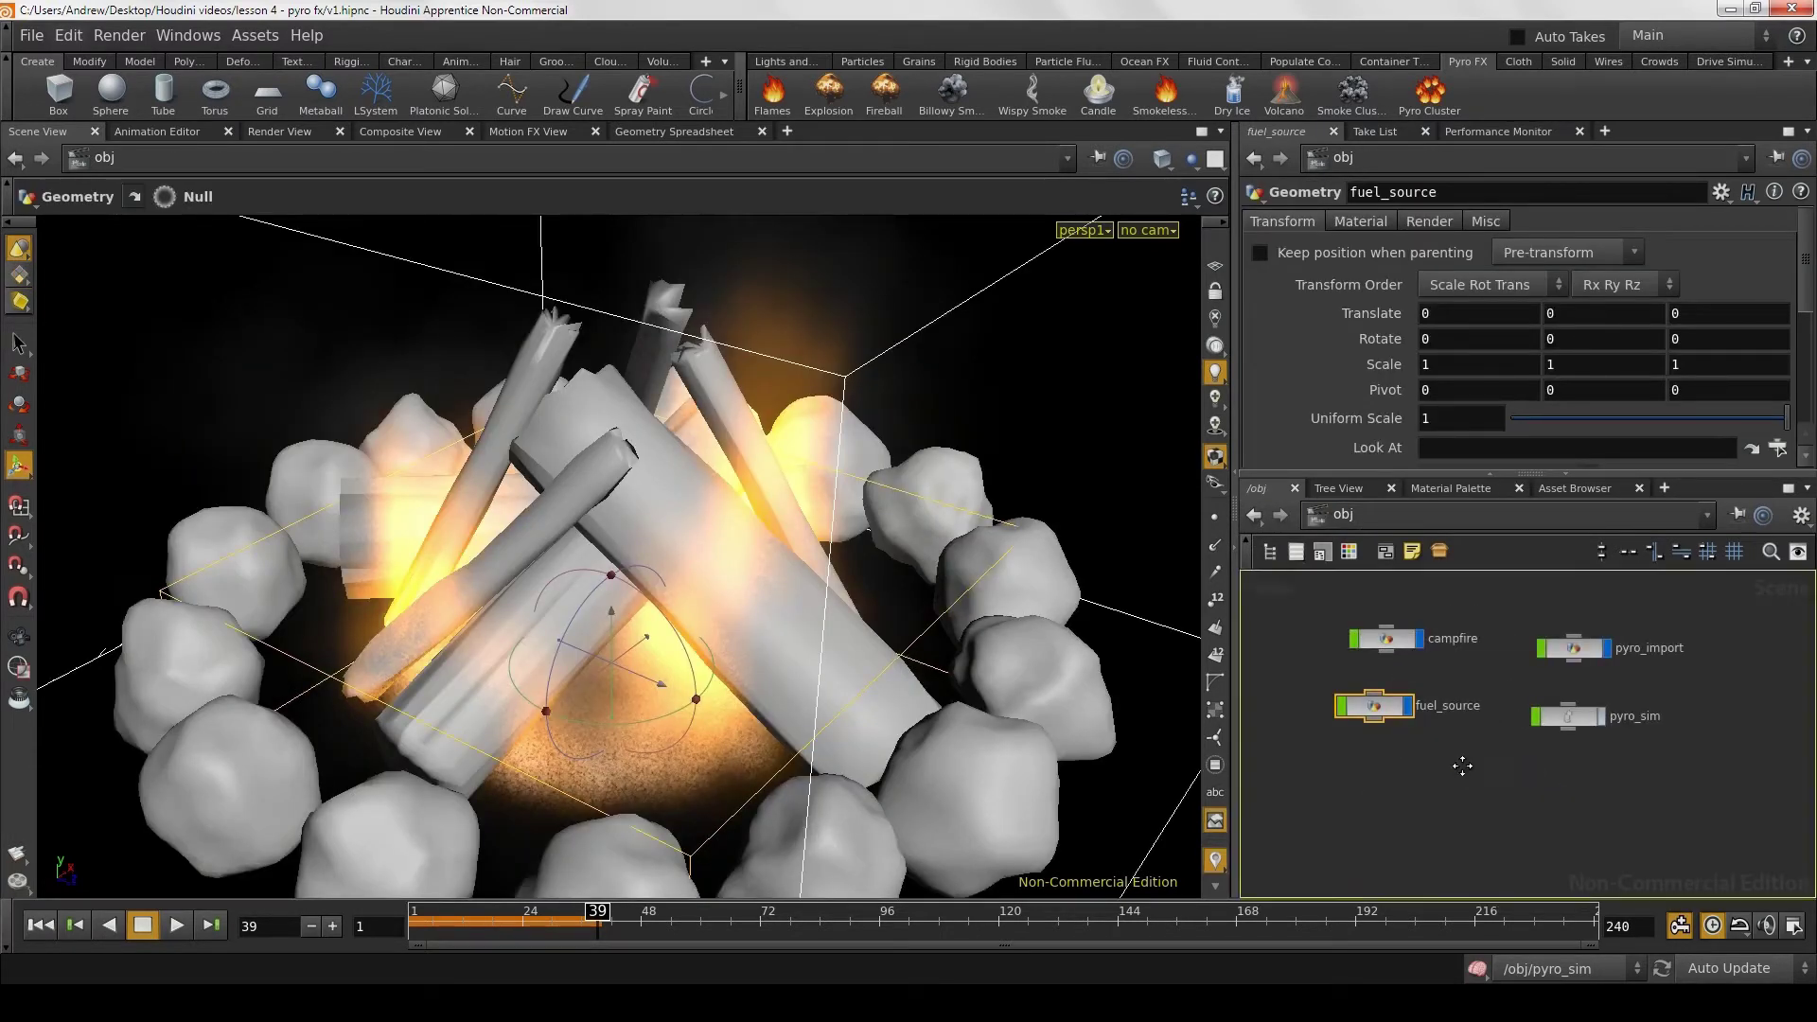
middle_click_drag(1462, 766, 1460, 805)
left_click_drag(1397, 745, 1415, 755)
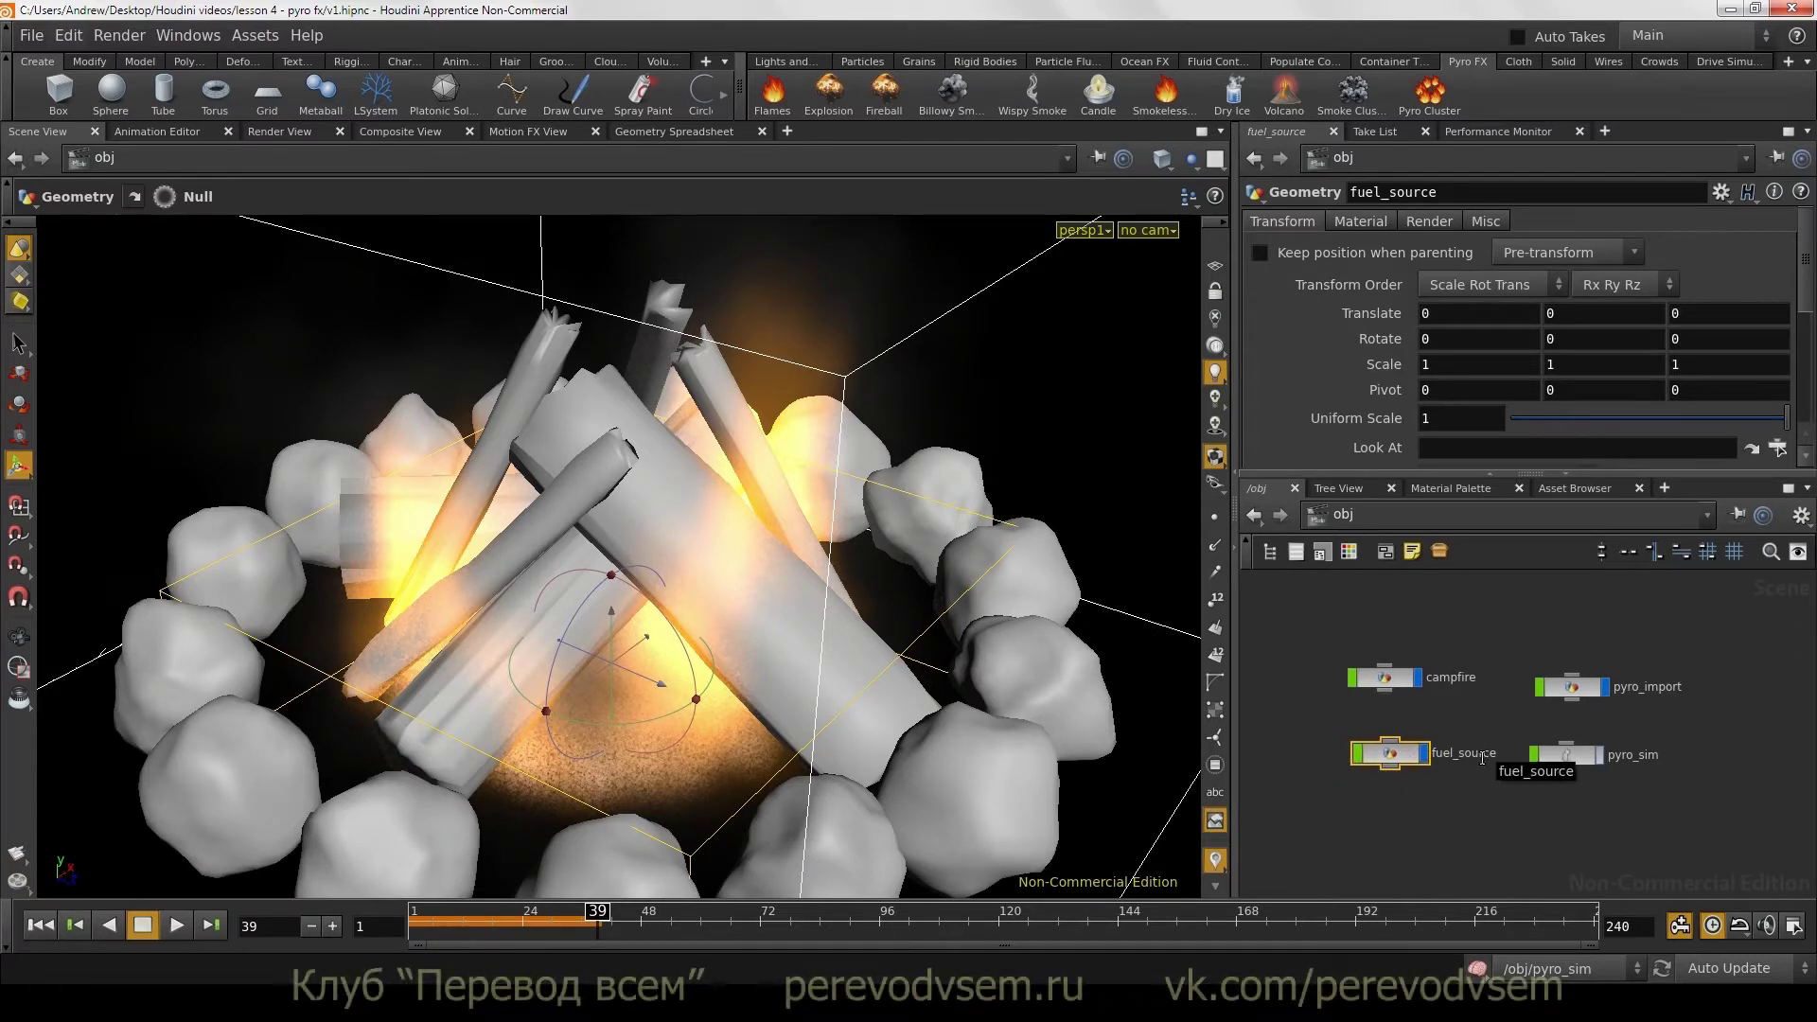
left_click(1424, 754)
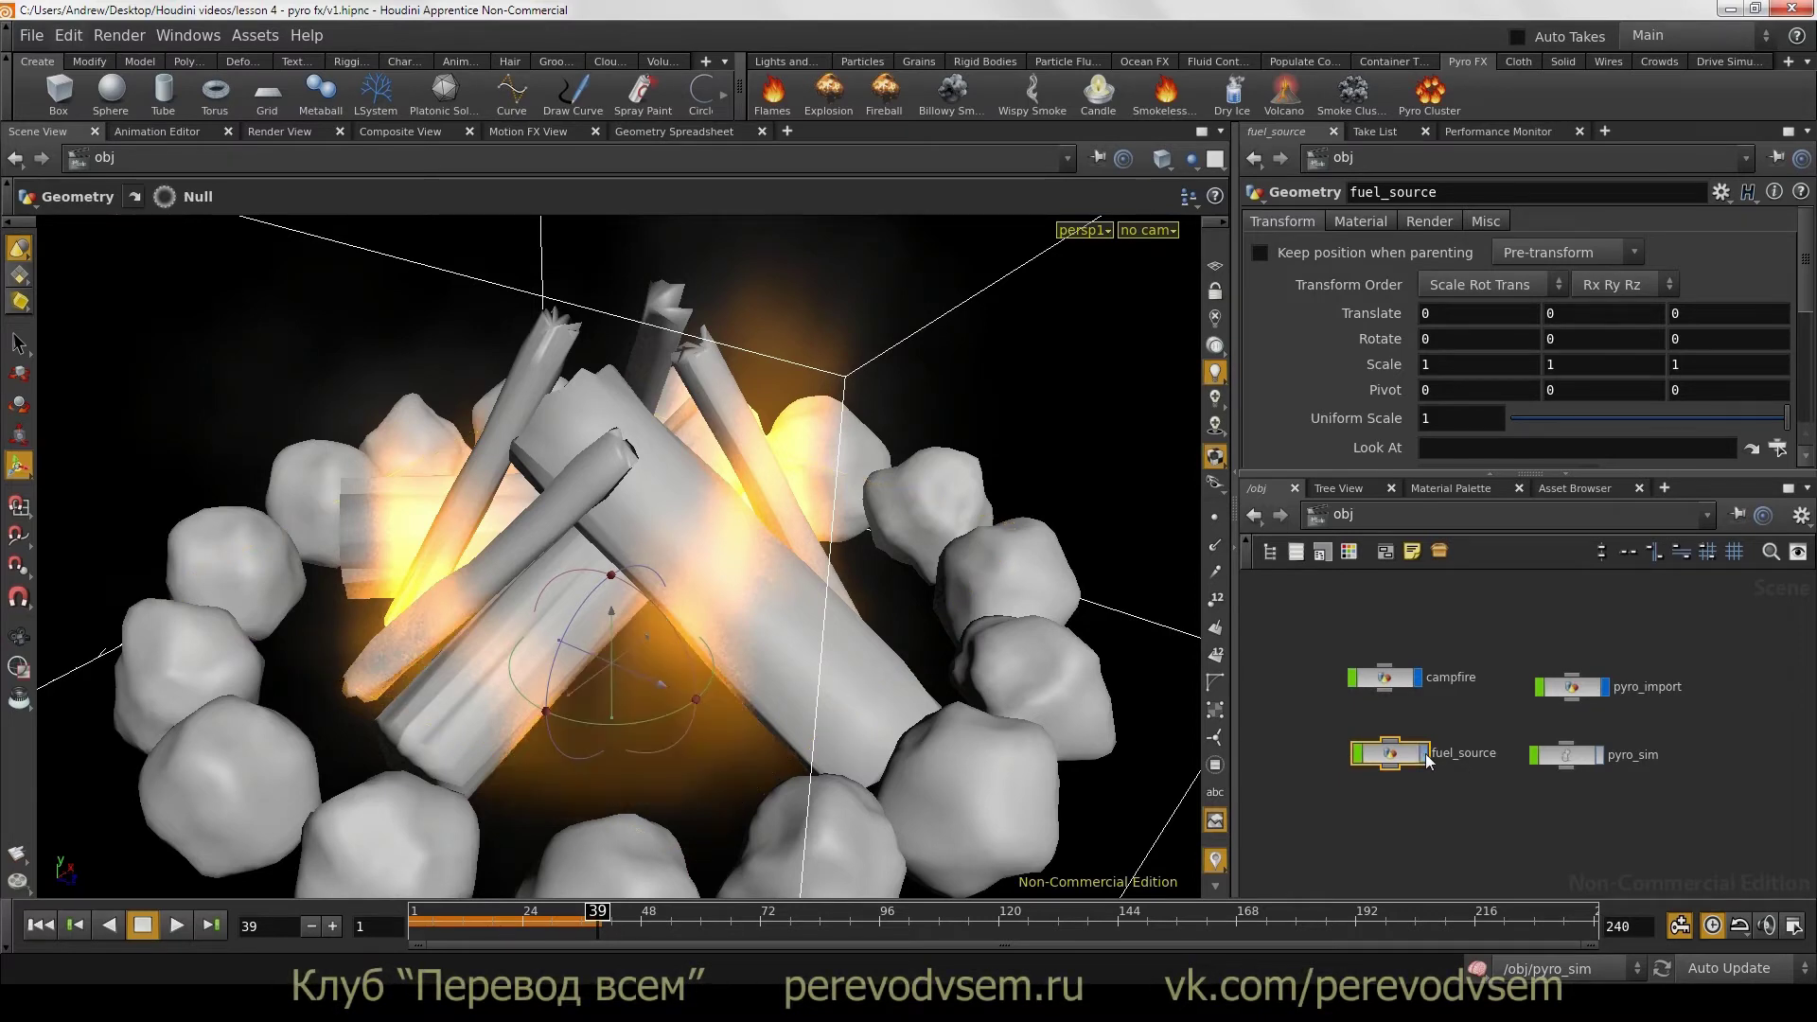
key("Escape")
scroll(901, 574, "down", 5)
left_click_drag(902, 575, 755, 654)
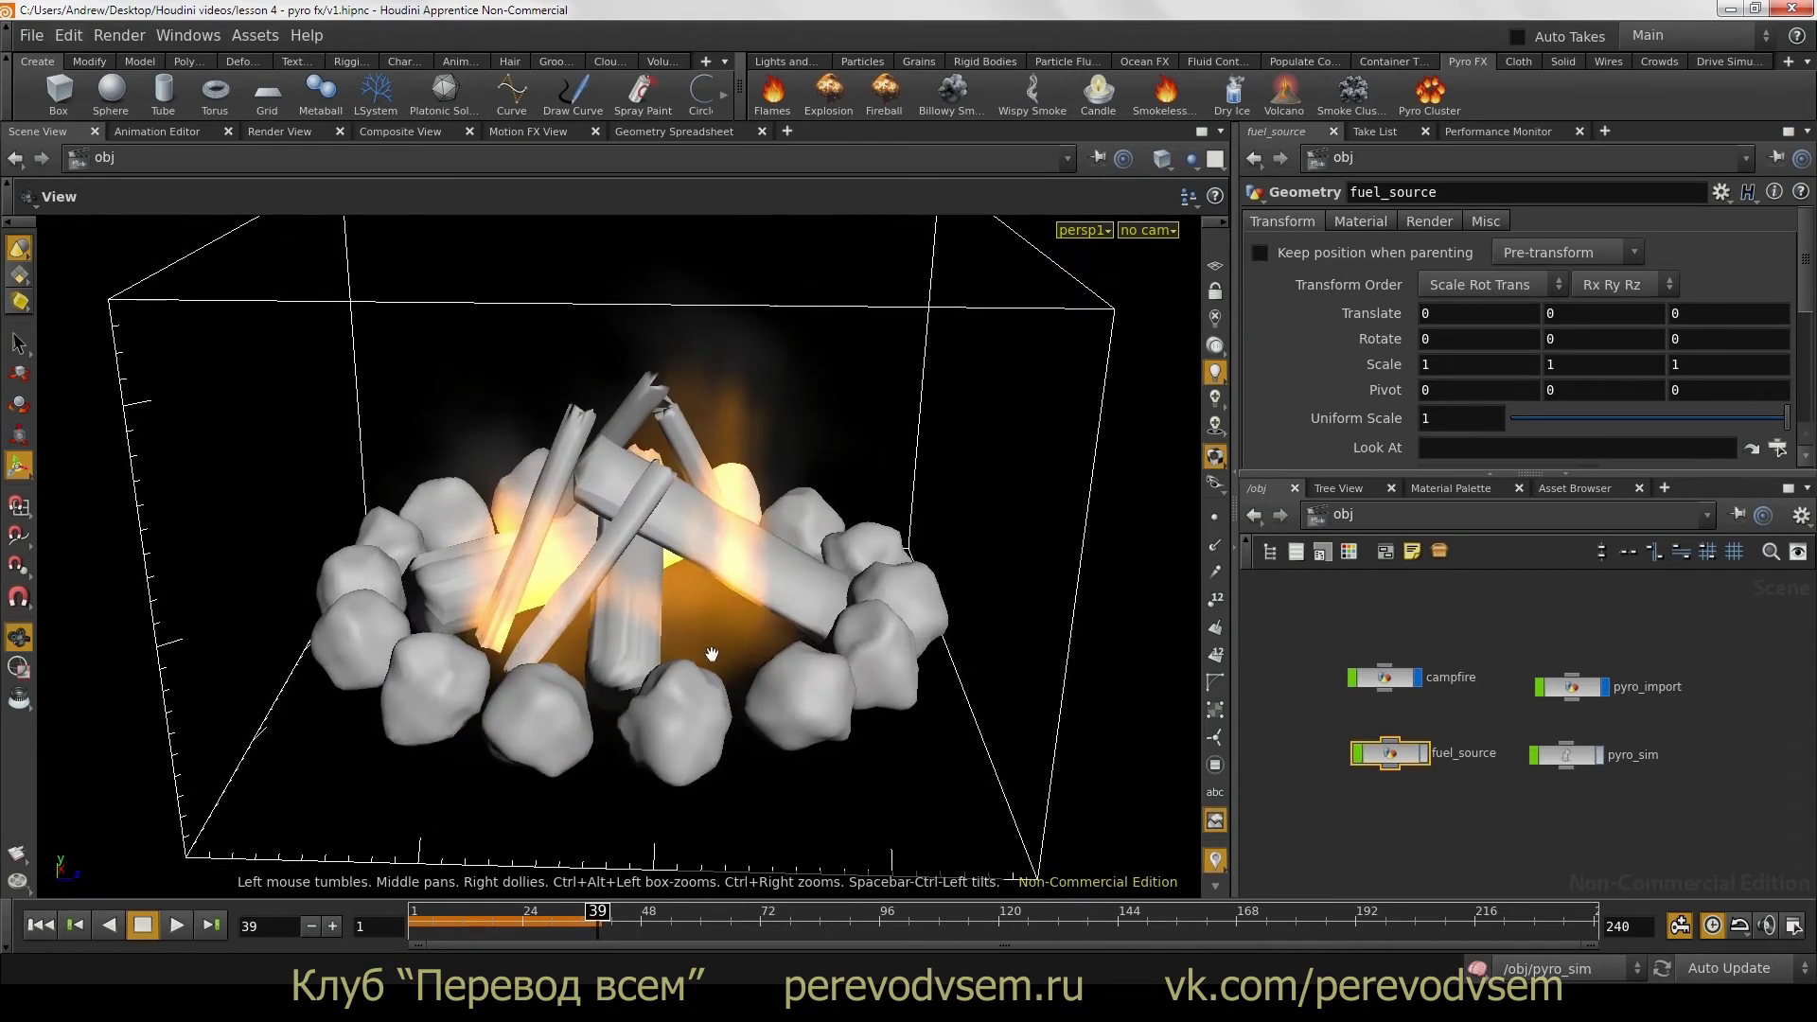
key("Return")
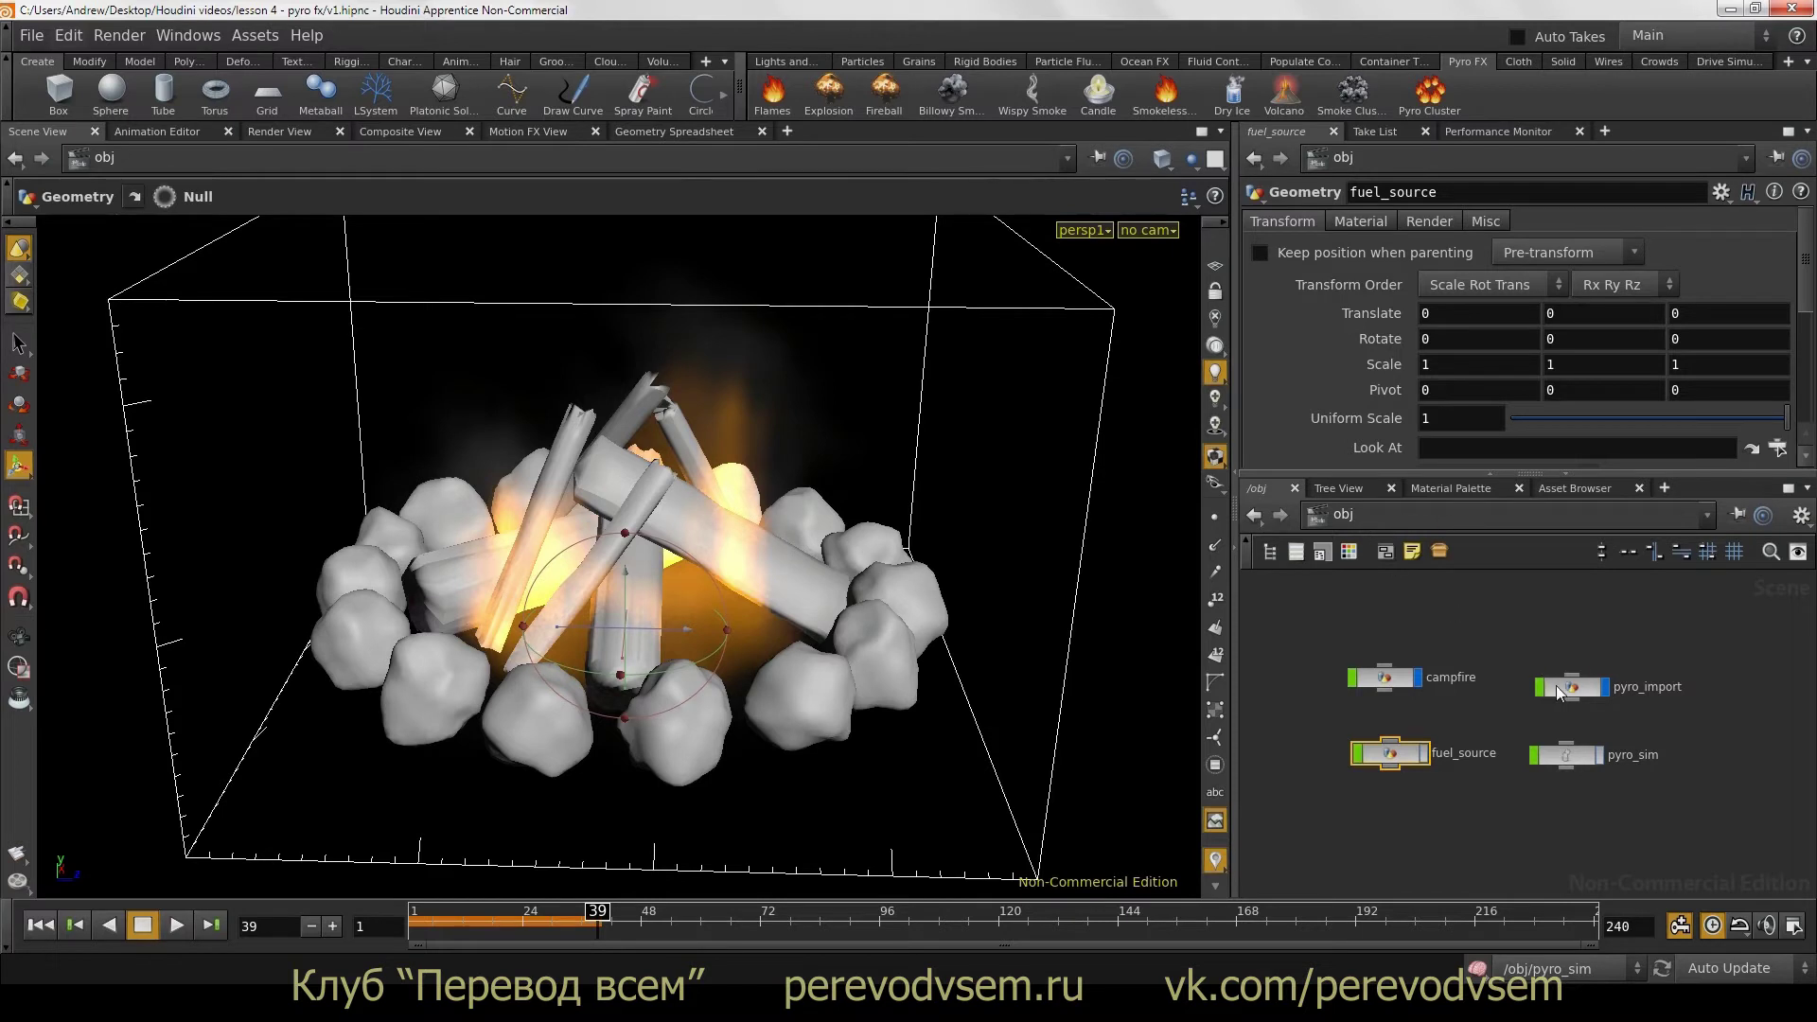
Step: Dive into pyro_sim and enlarge the network editor by dragging the pane dividers
left_click(1575, 763)
double_click(1575, 763)
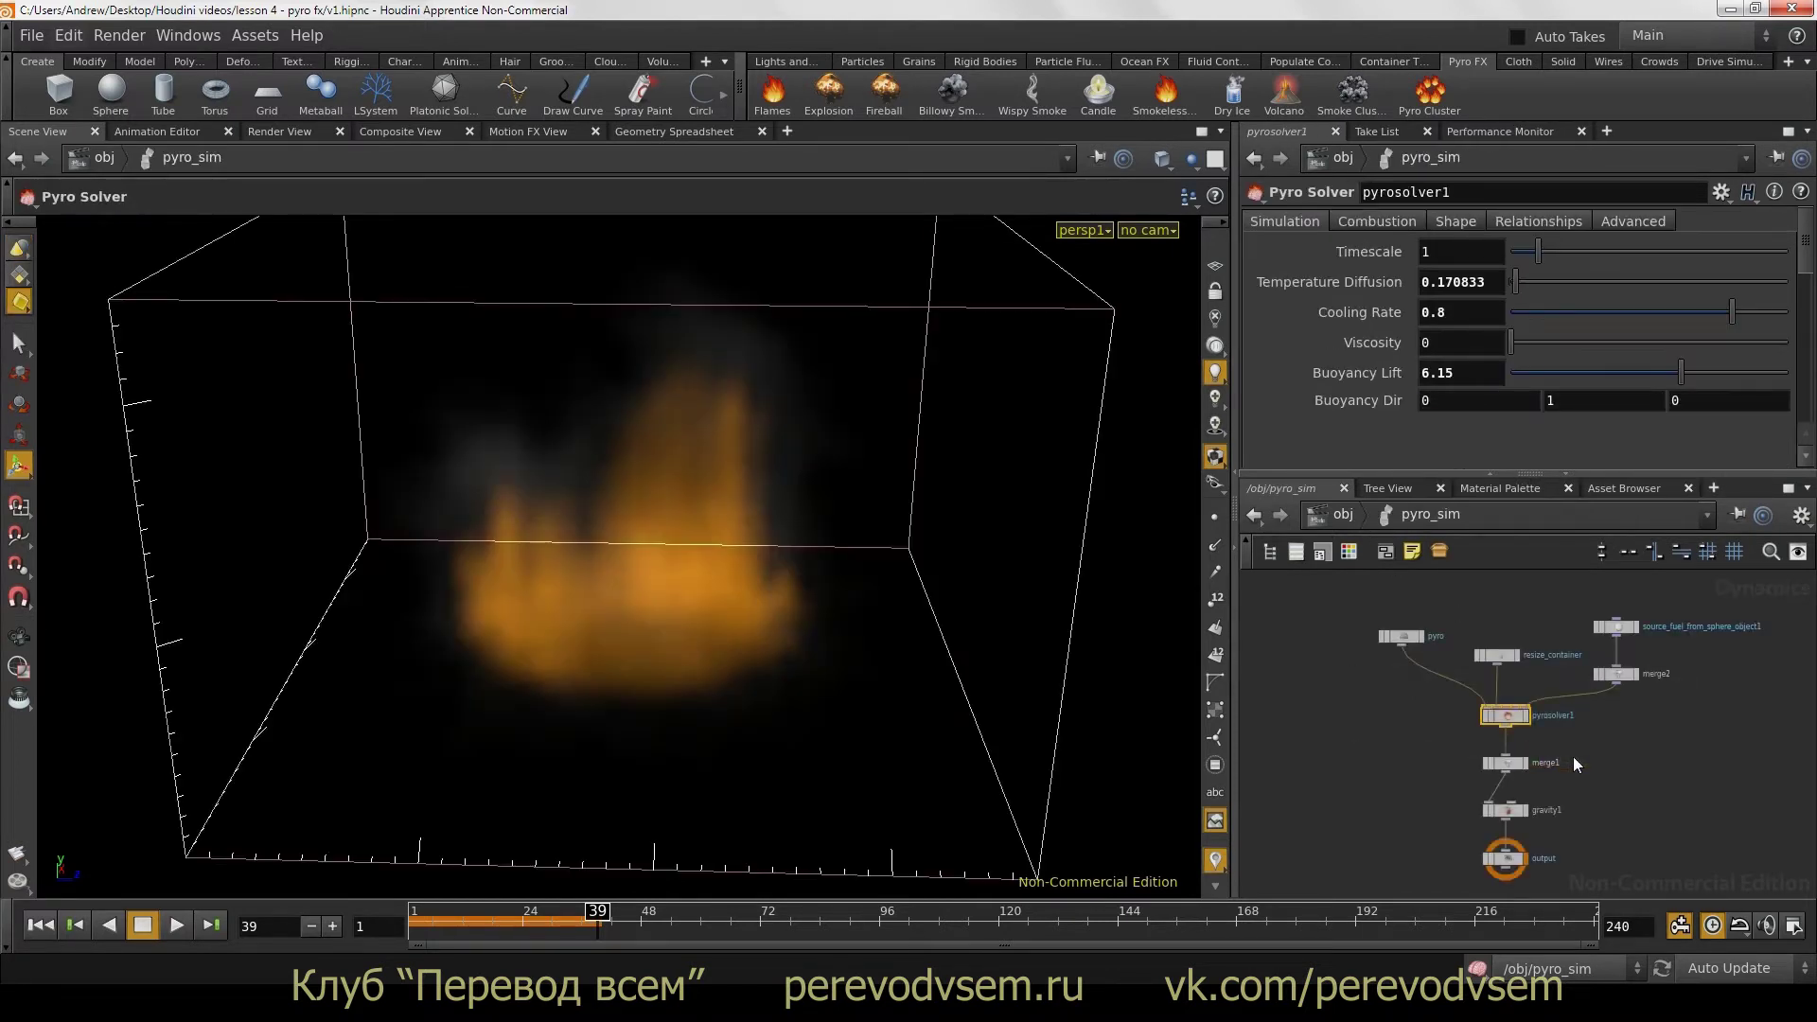
left_click_drag(1527, 475, 1529, 390)
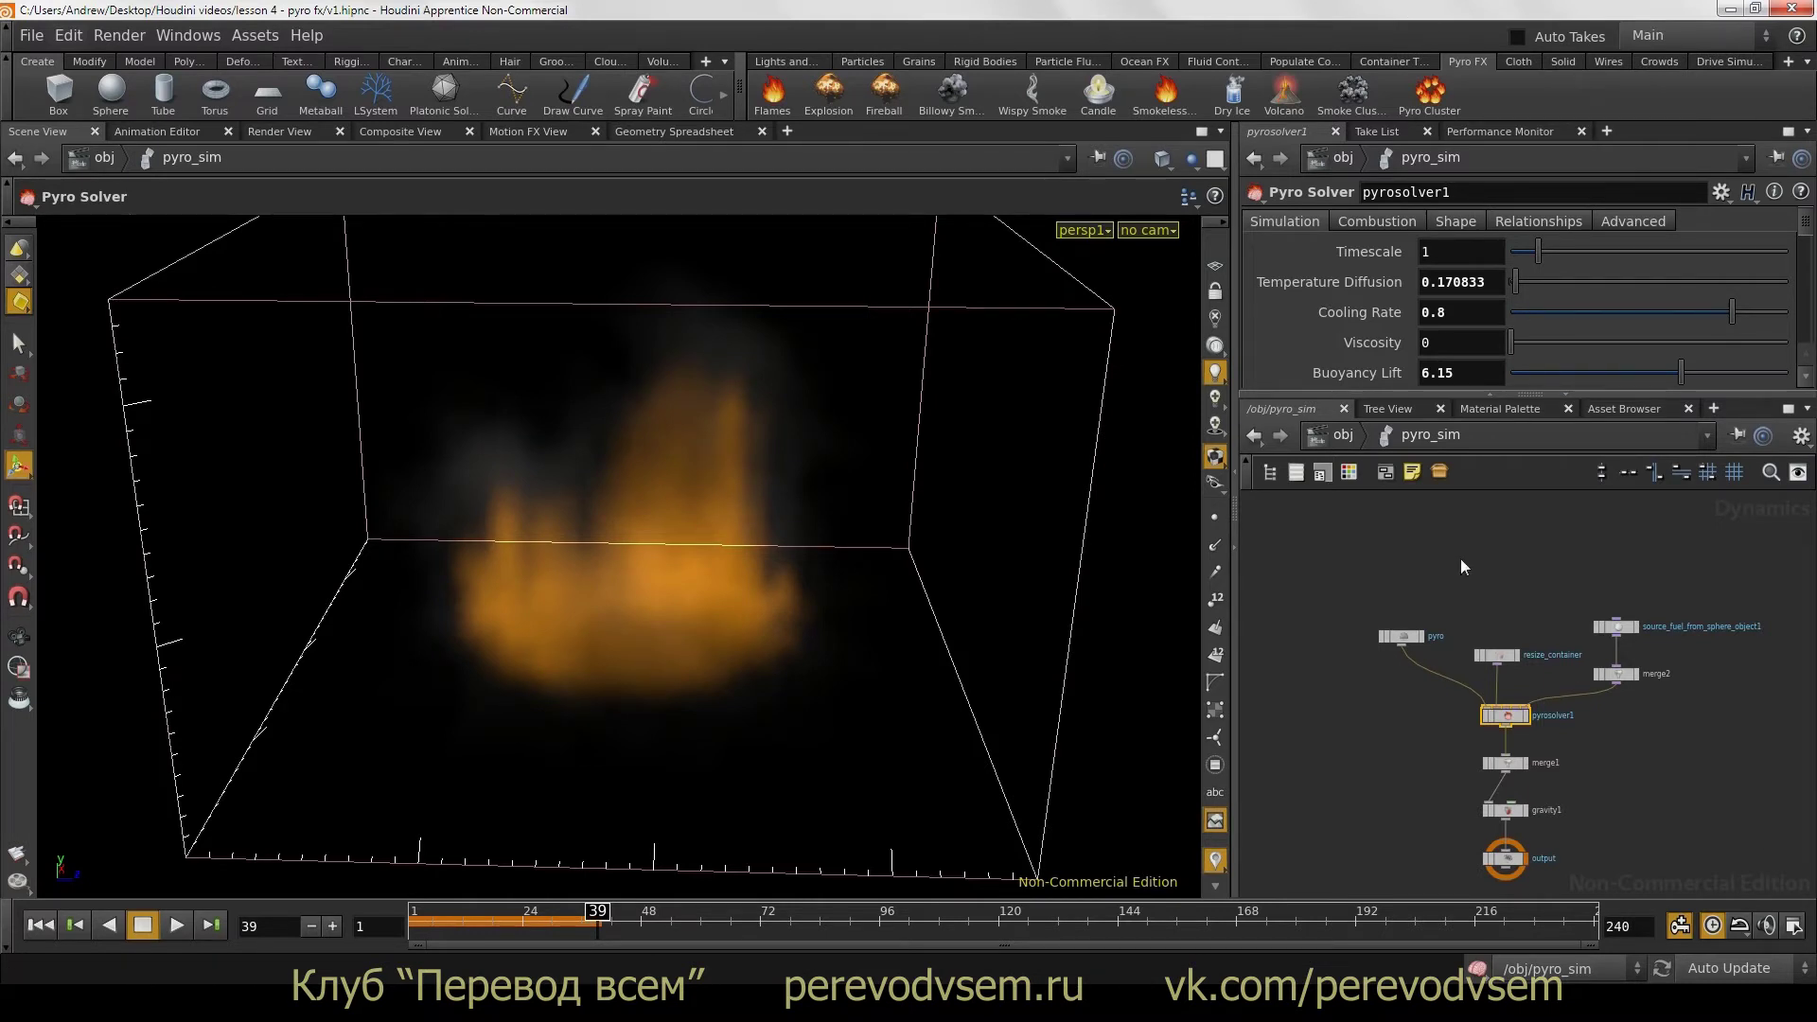
left_click_drag(1229, 502, 1079, 501)
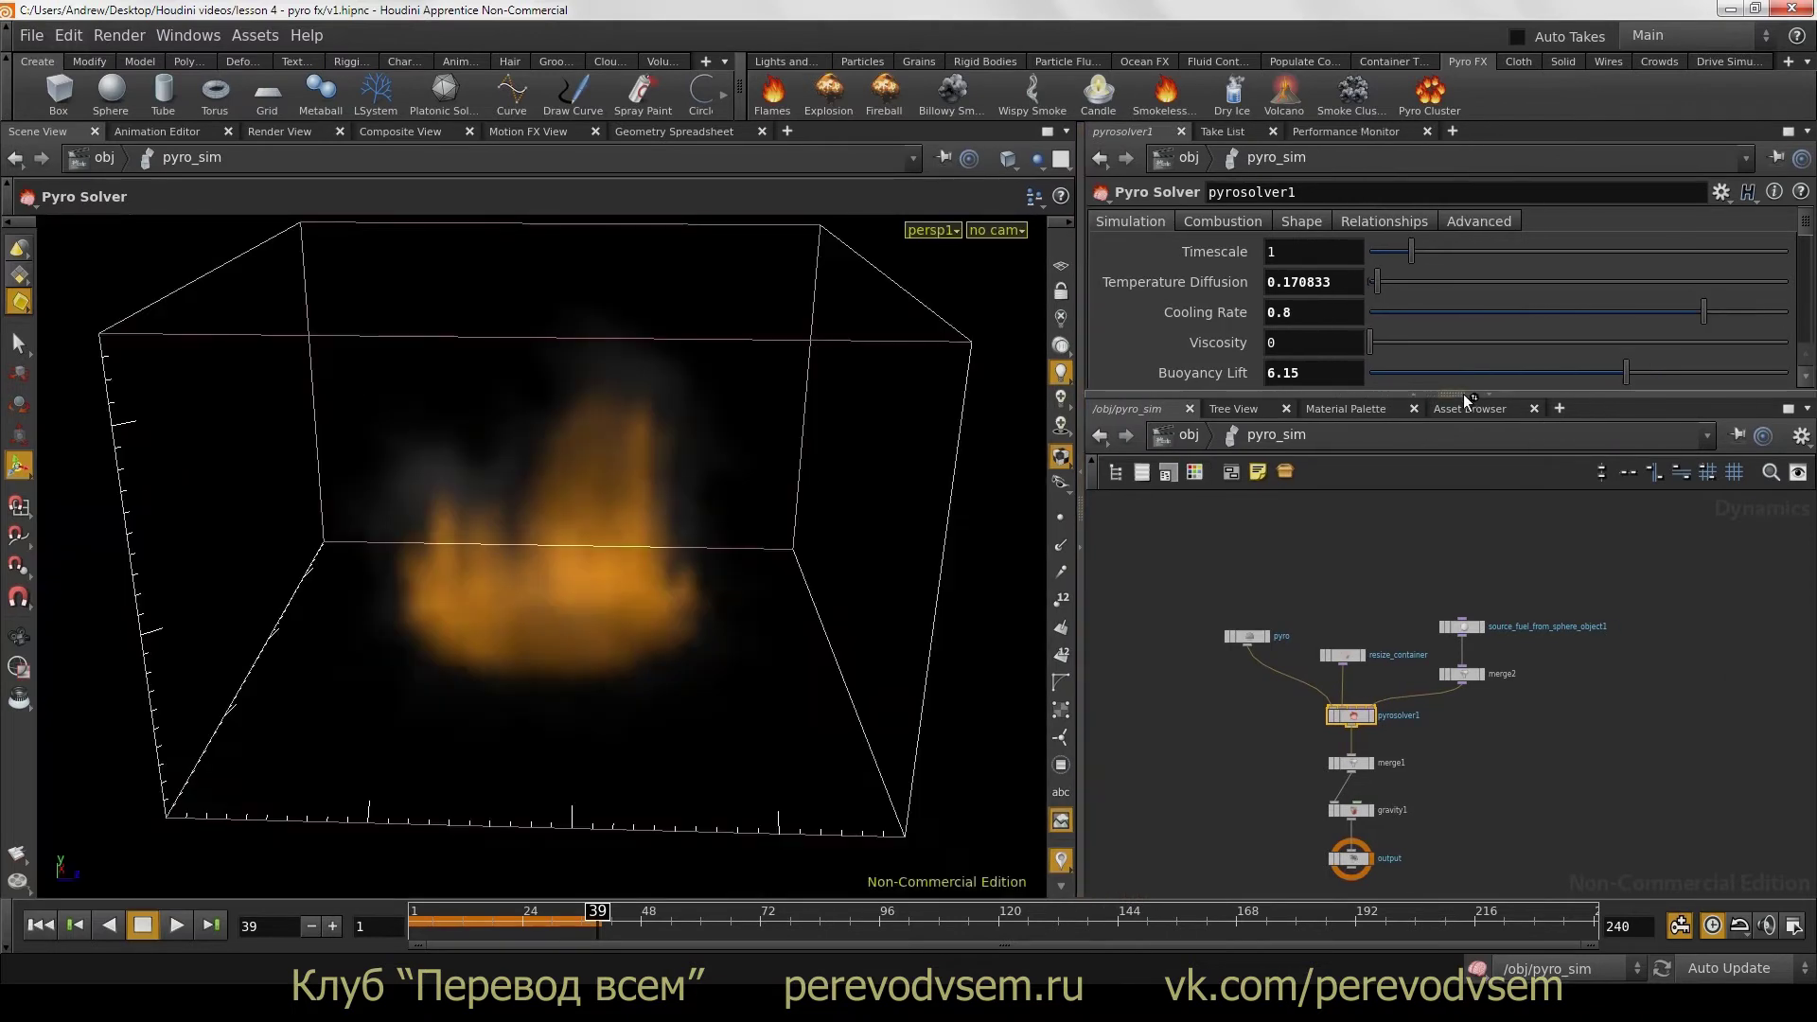
left_click_drag(1465, 400, 1465, 358)
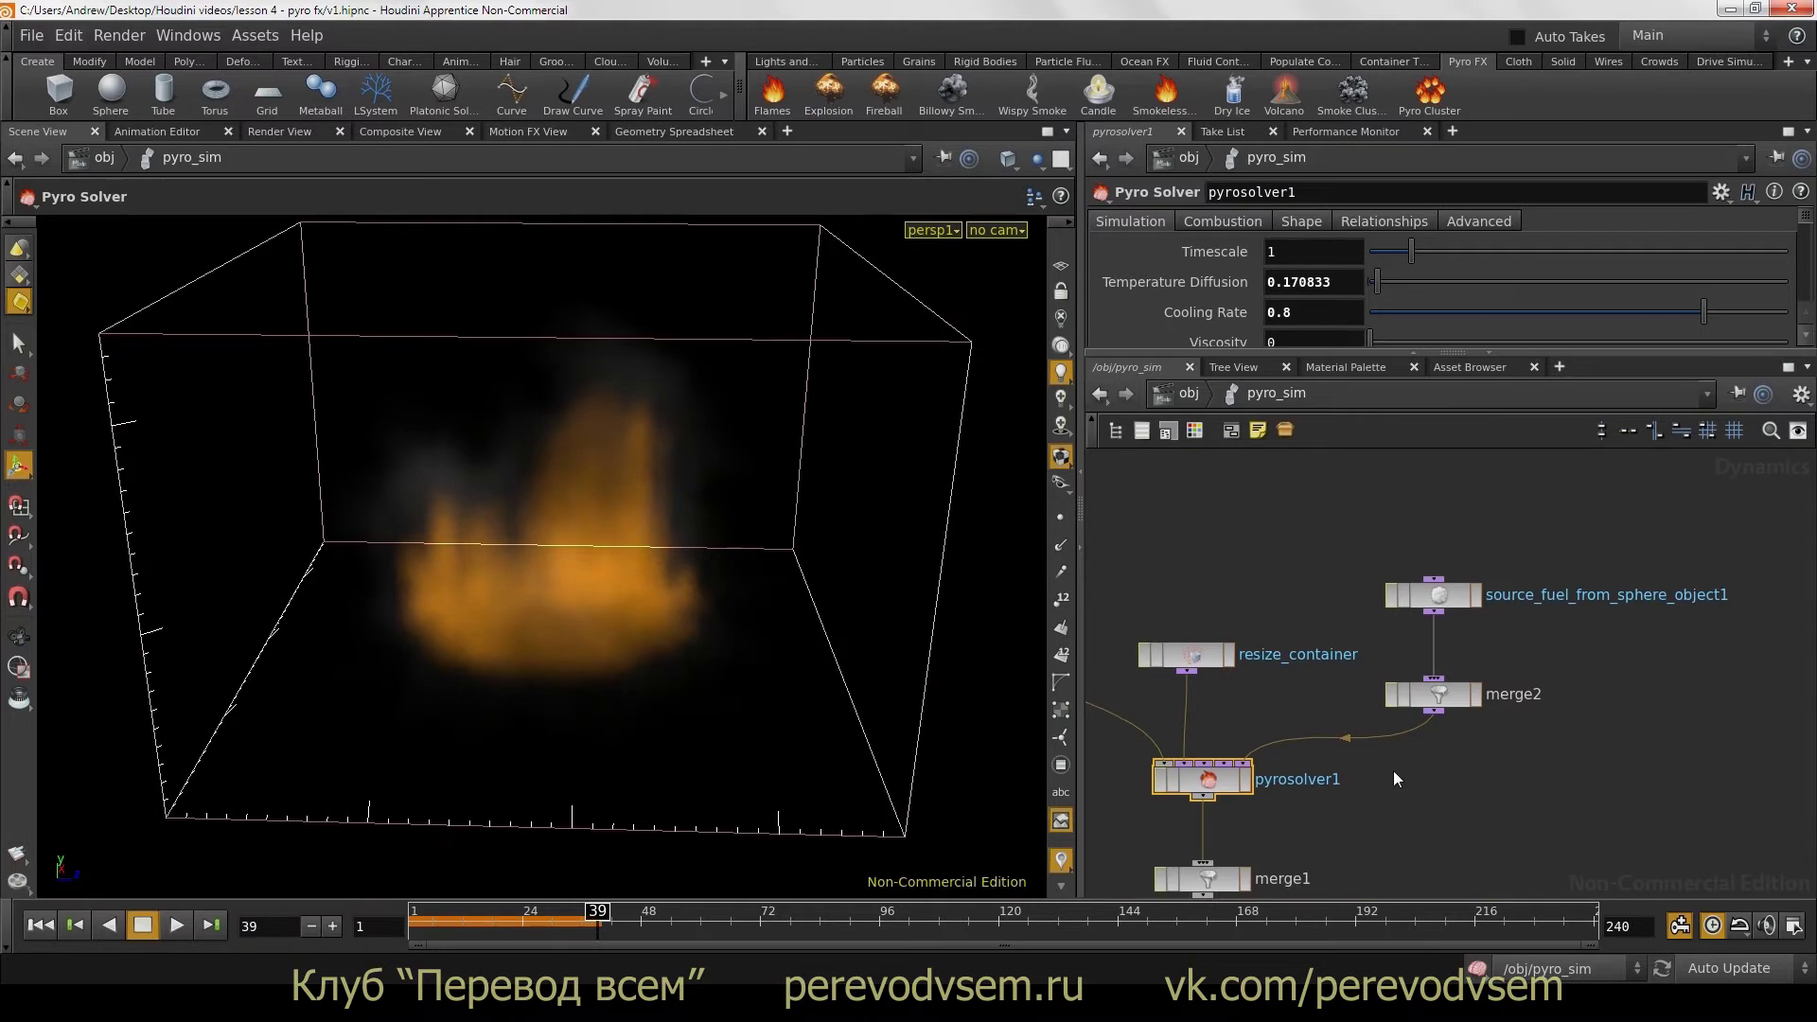
middle_click_drag(1393, 771, 1453, 787)
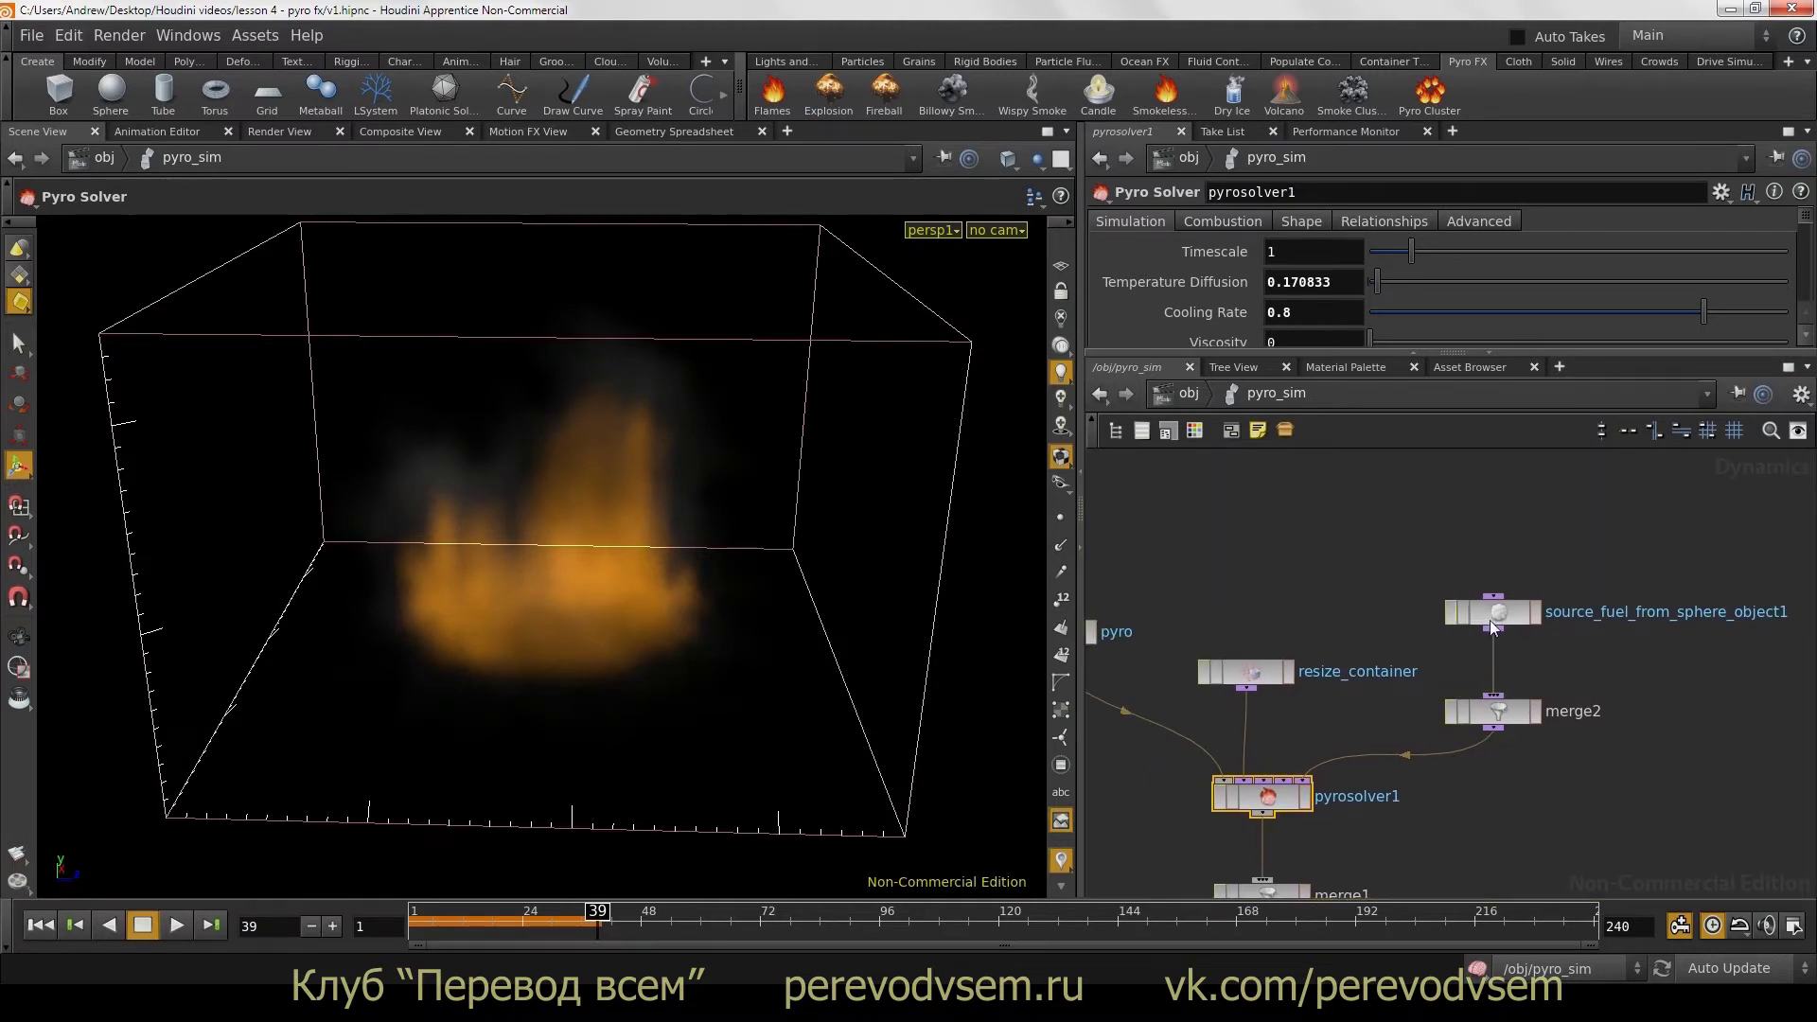
left_click(1491, 620)
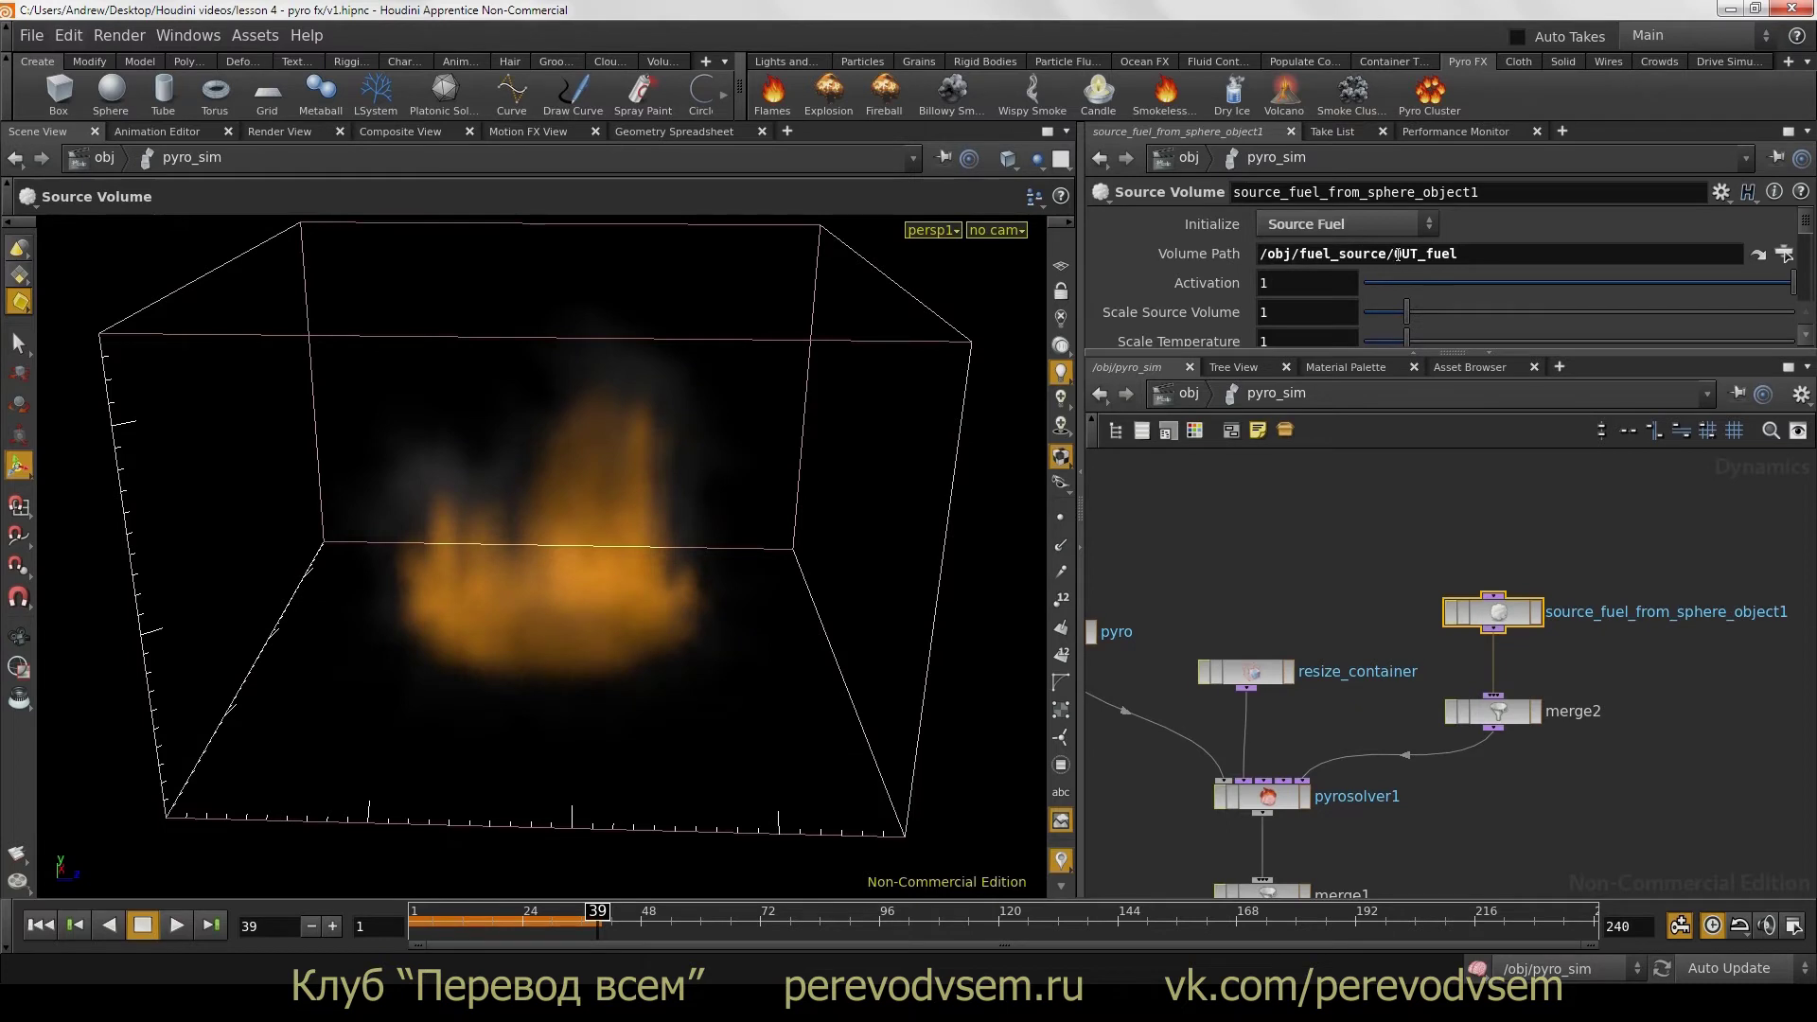
mouse_move(1395, 254)
left_mouse_down()
mouse_move(1464, 248)
mouse_move(1395, 267)
left_mouse_up()
left_click(1466, 252)
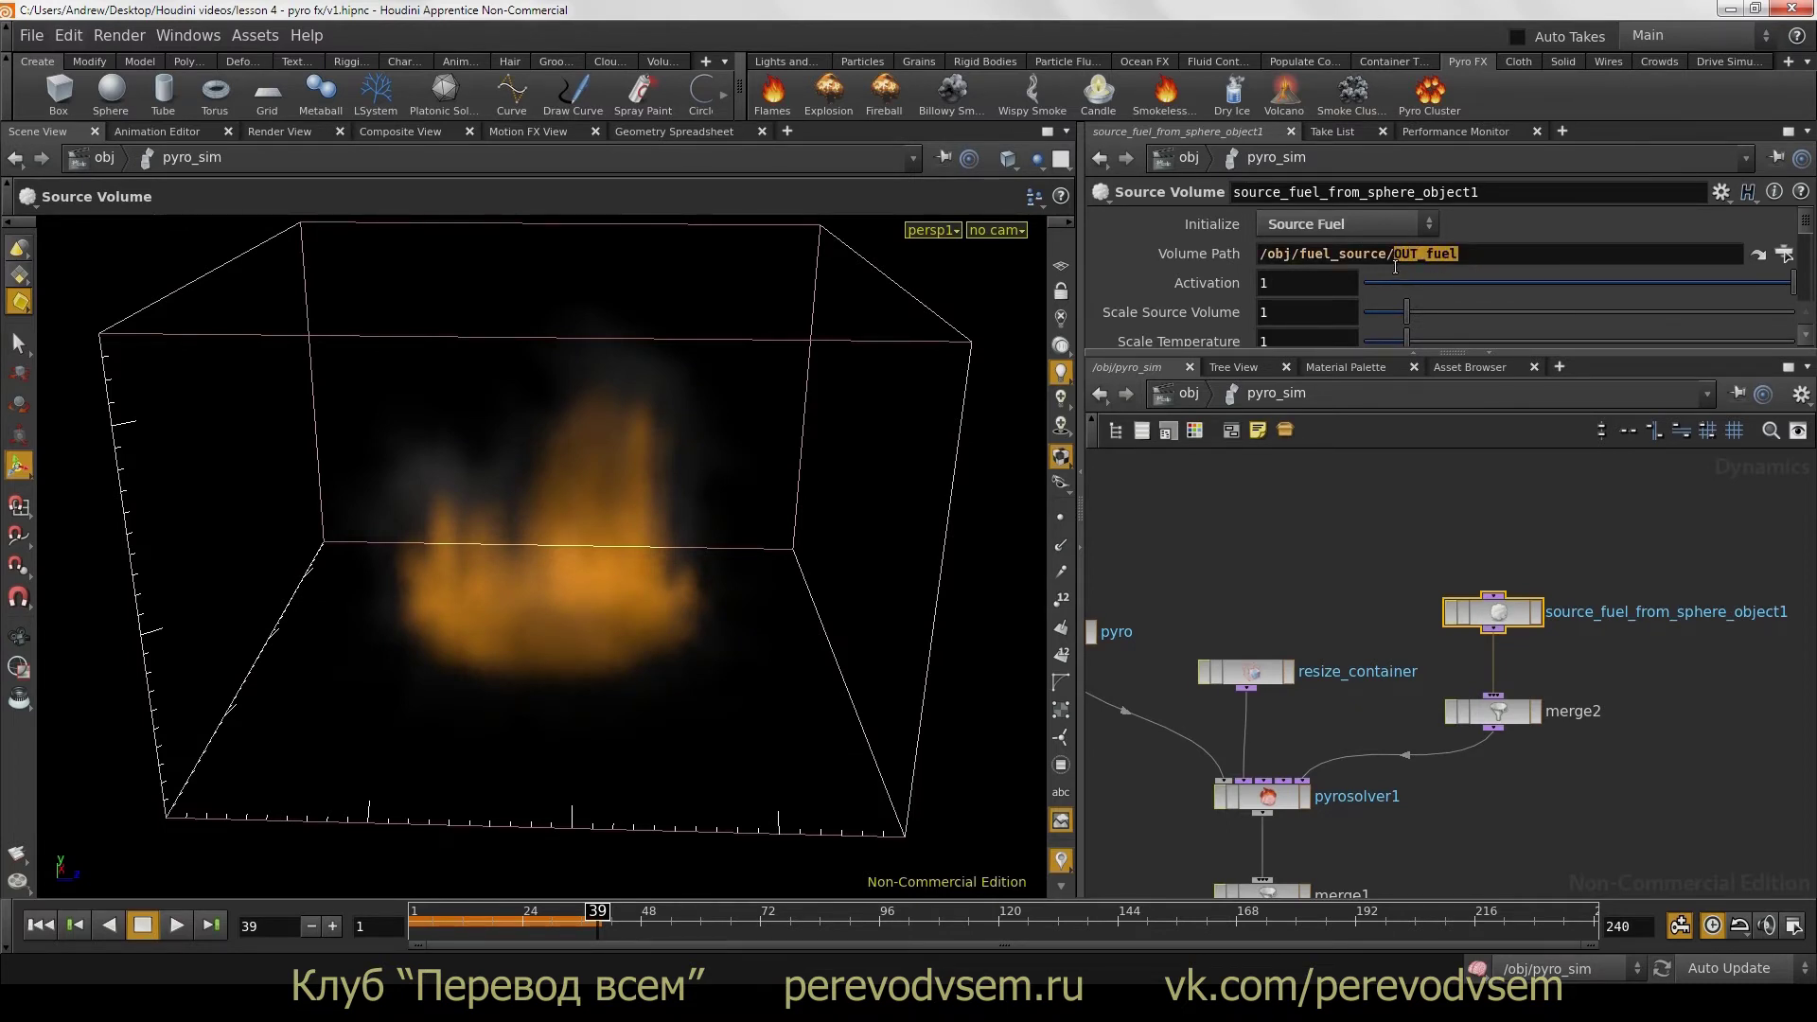
left_click(1459, 251)
left_click_drag(1465, 258, 1393, 257)
left_click(1189, 396)
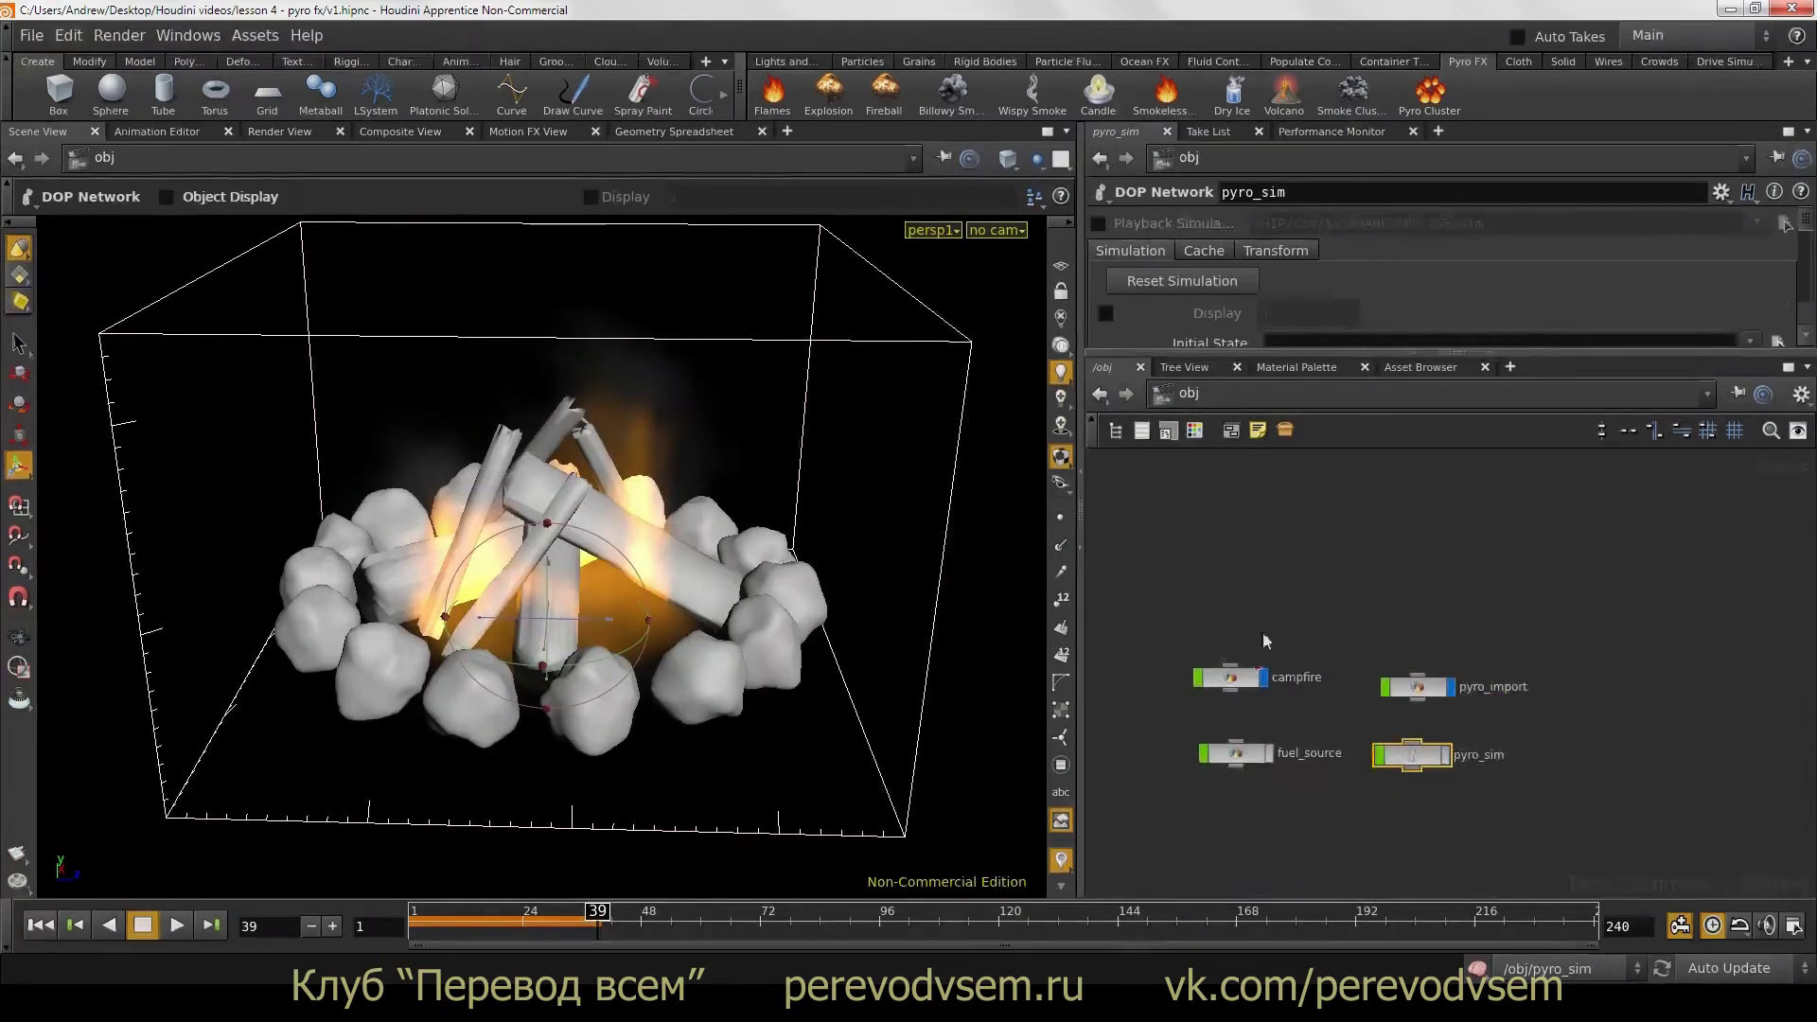
double_click(1243, 752)
left_click(1247, 722)
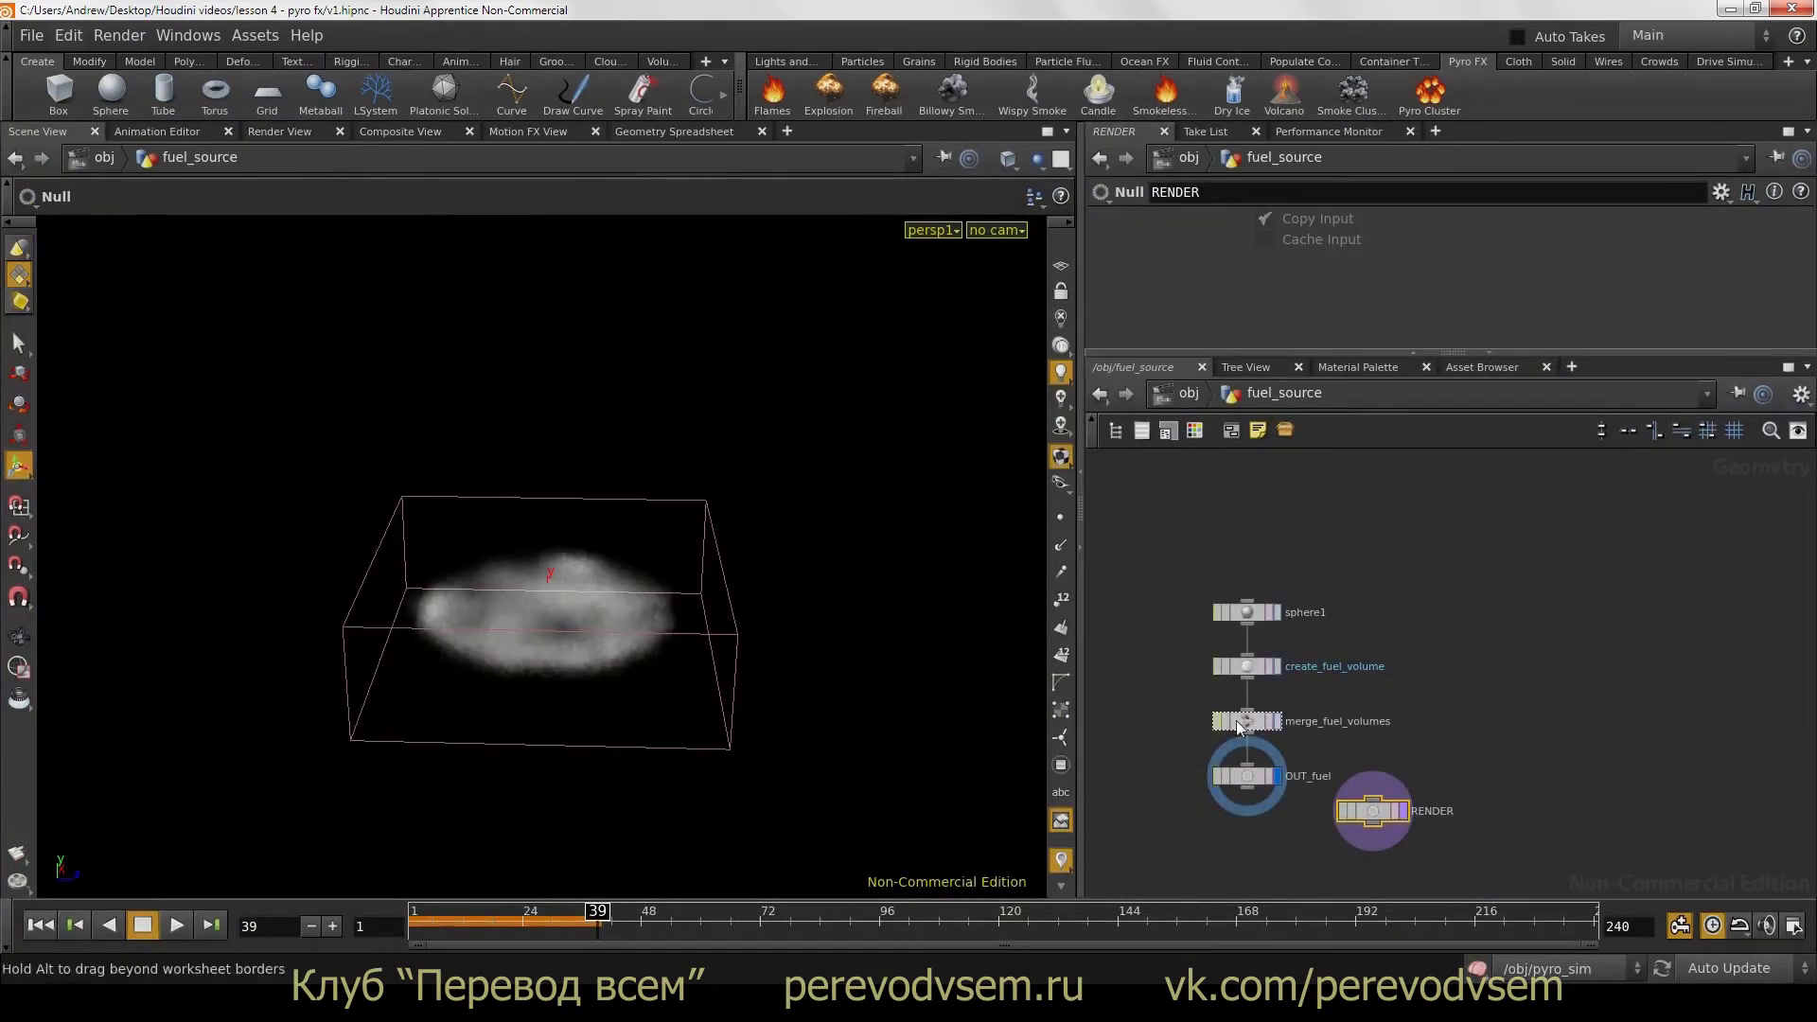
left_click(1240, 774)
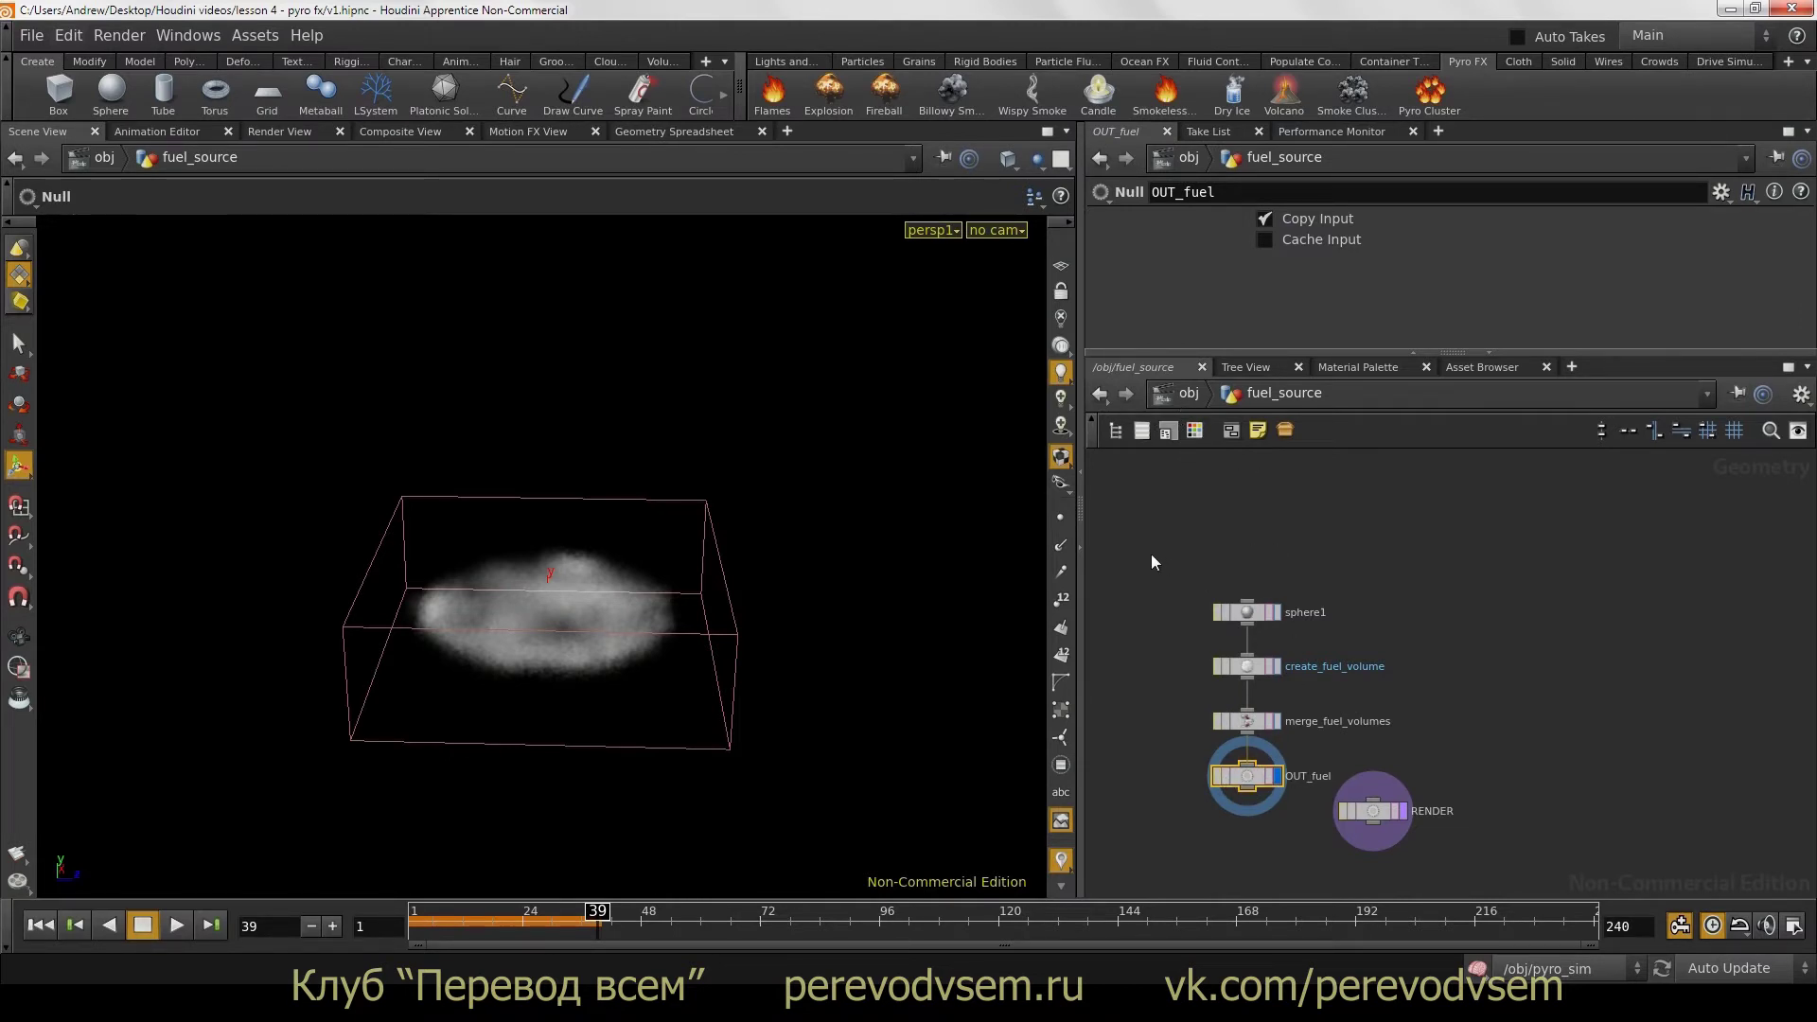
left_click(1190, 395)
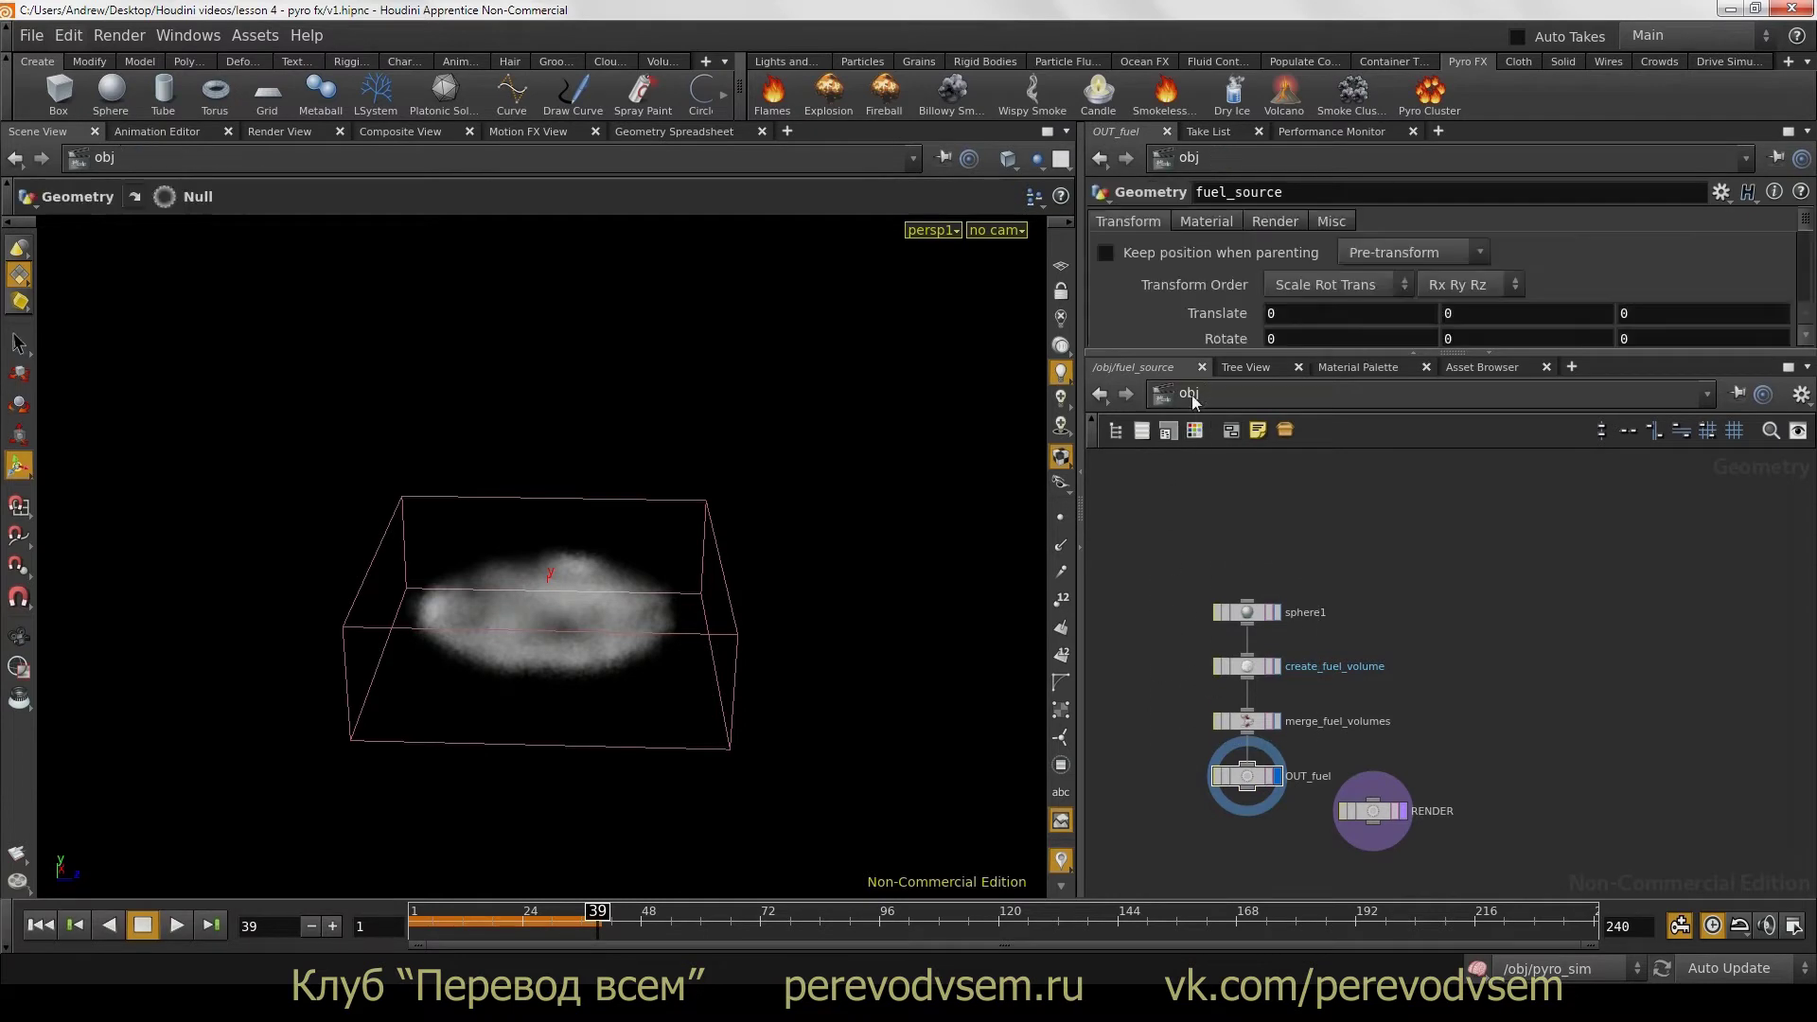
double_click(1392, 756)
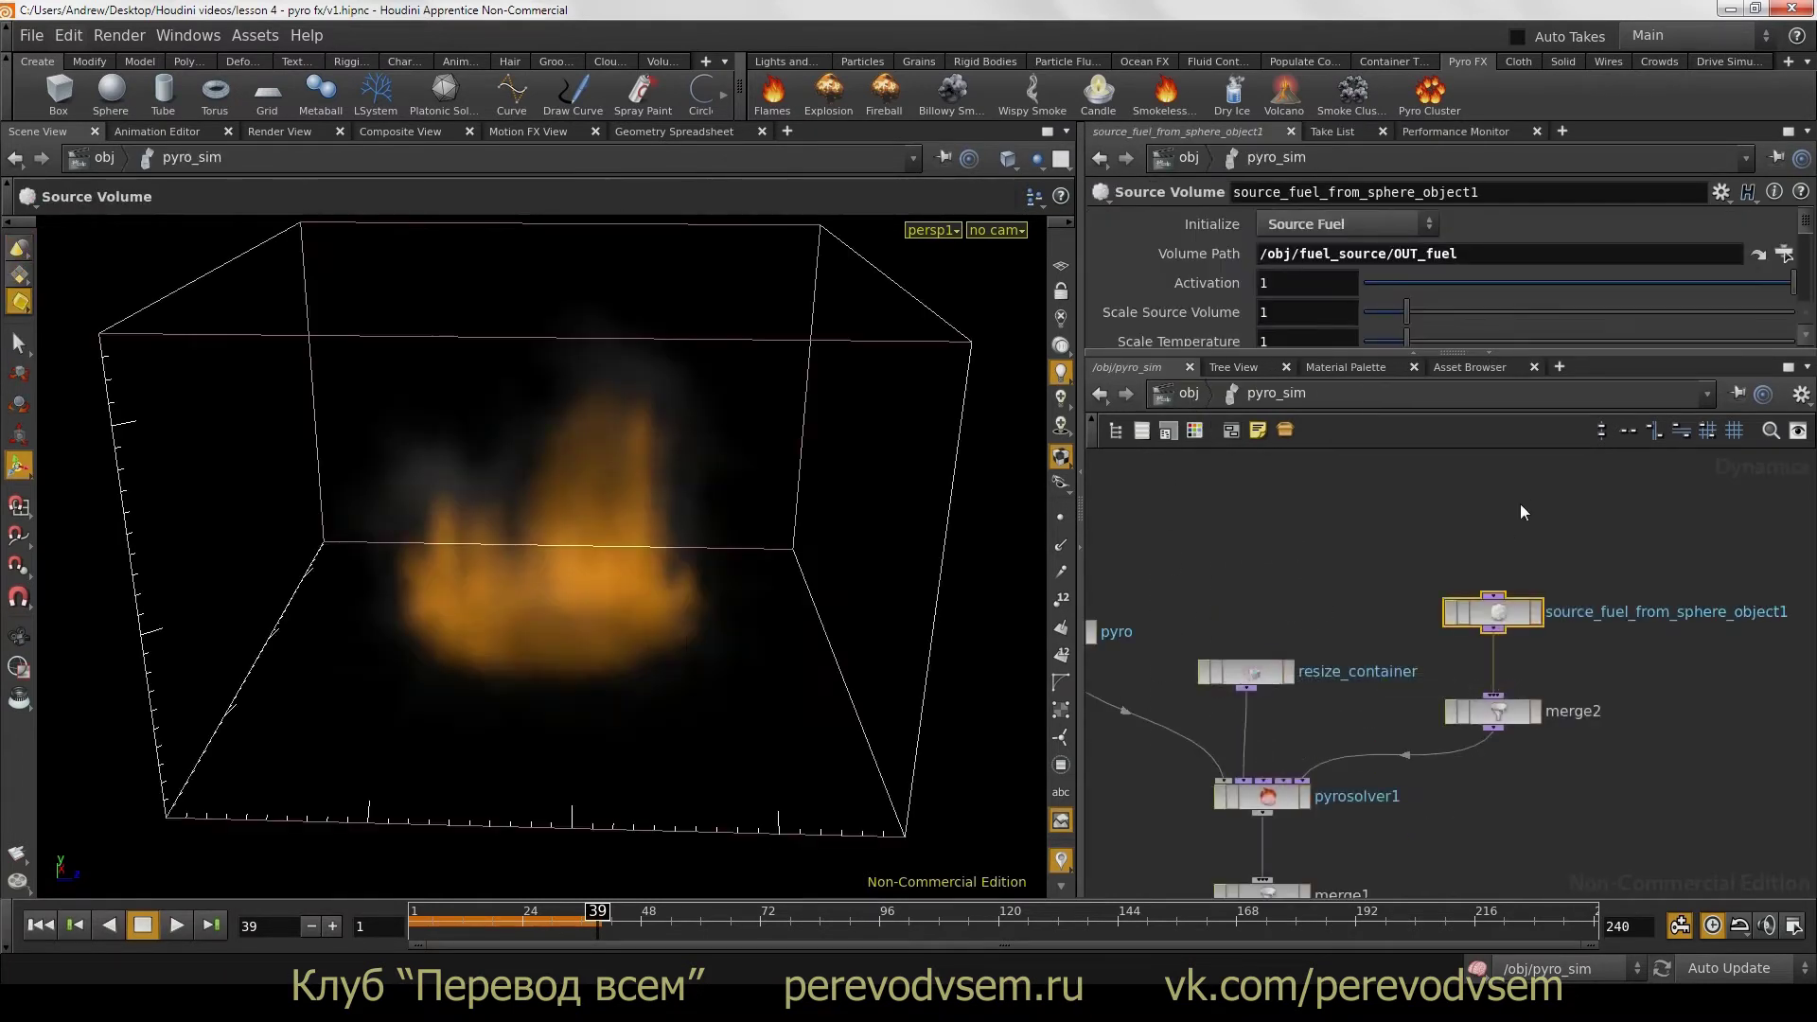
left_click_drag(1458, 253, 1392, 254)
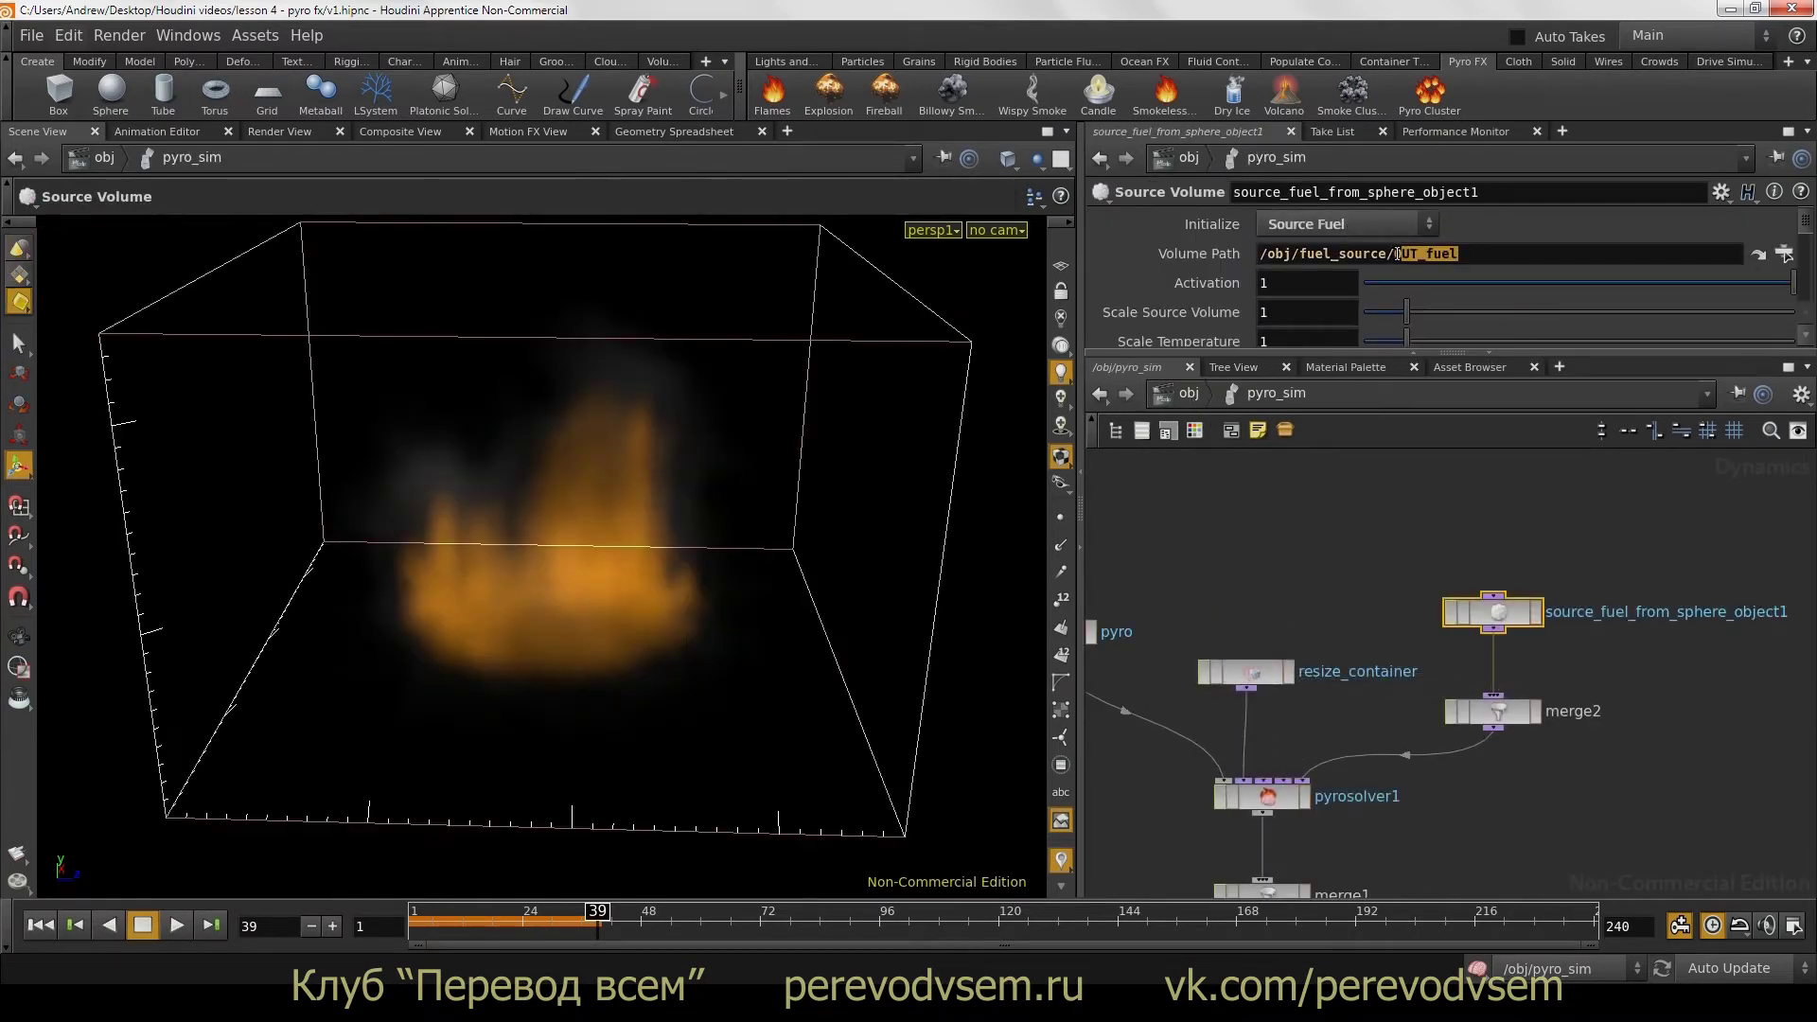
left_click(1495, 260)
left_click(1487, 715)
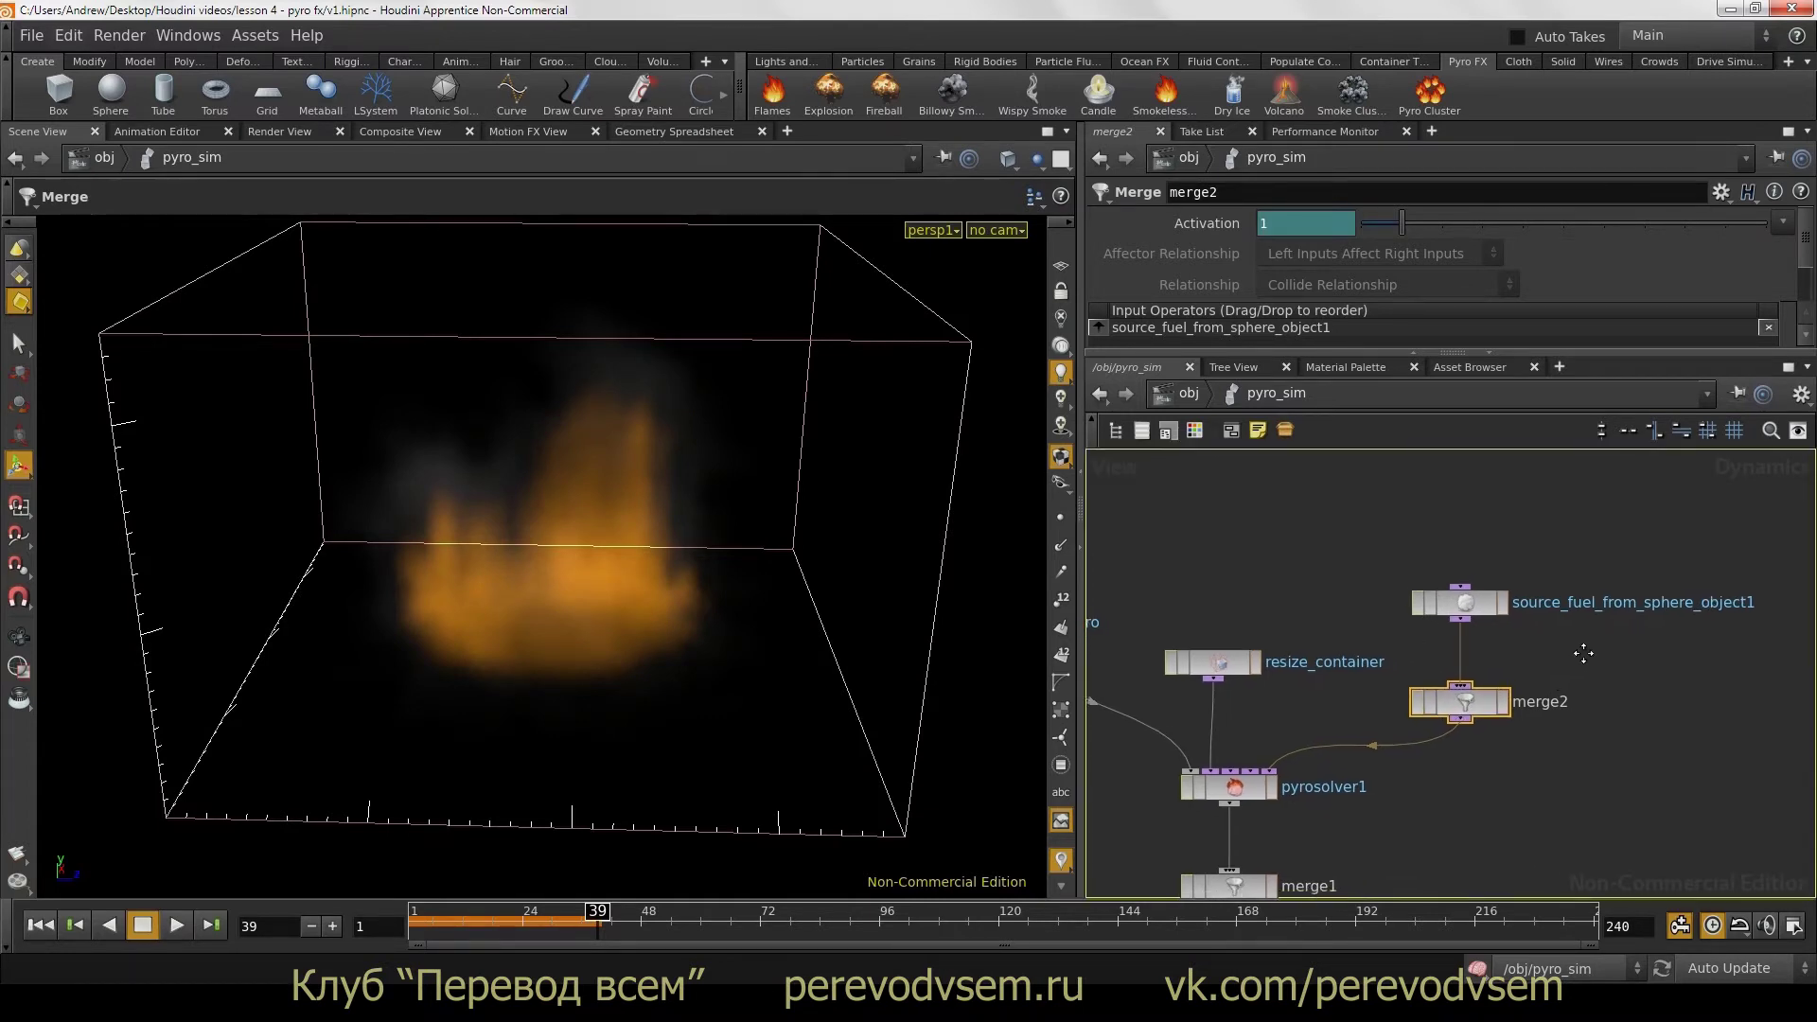
Step: Check resize_container, then open the pyro Smoke Object's settings showing division size 0.273333
scroll(1633, 623, "down", 3)
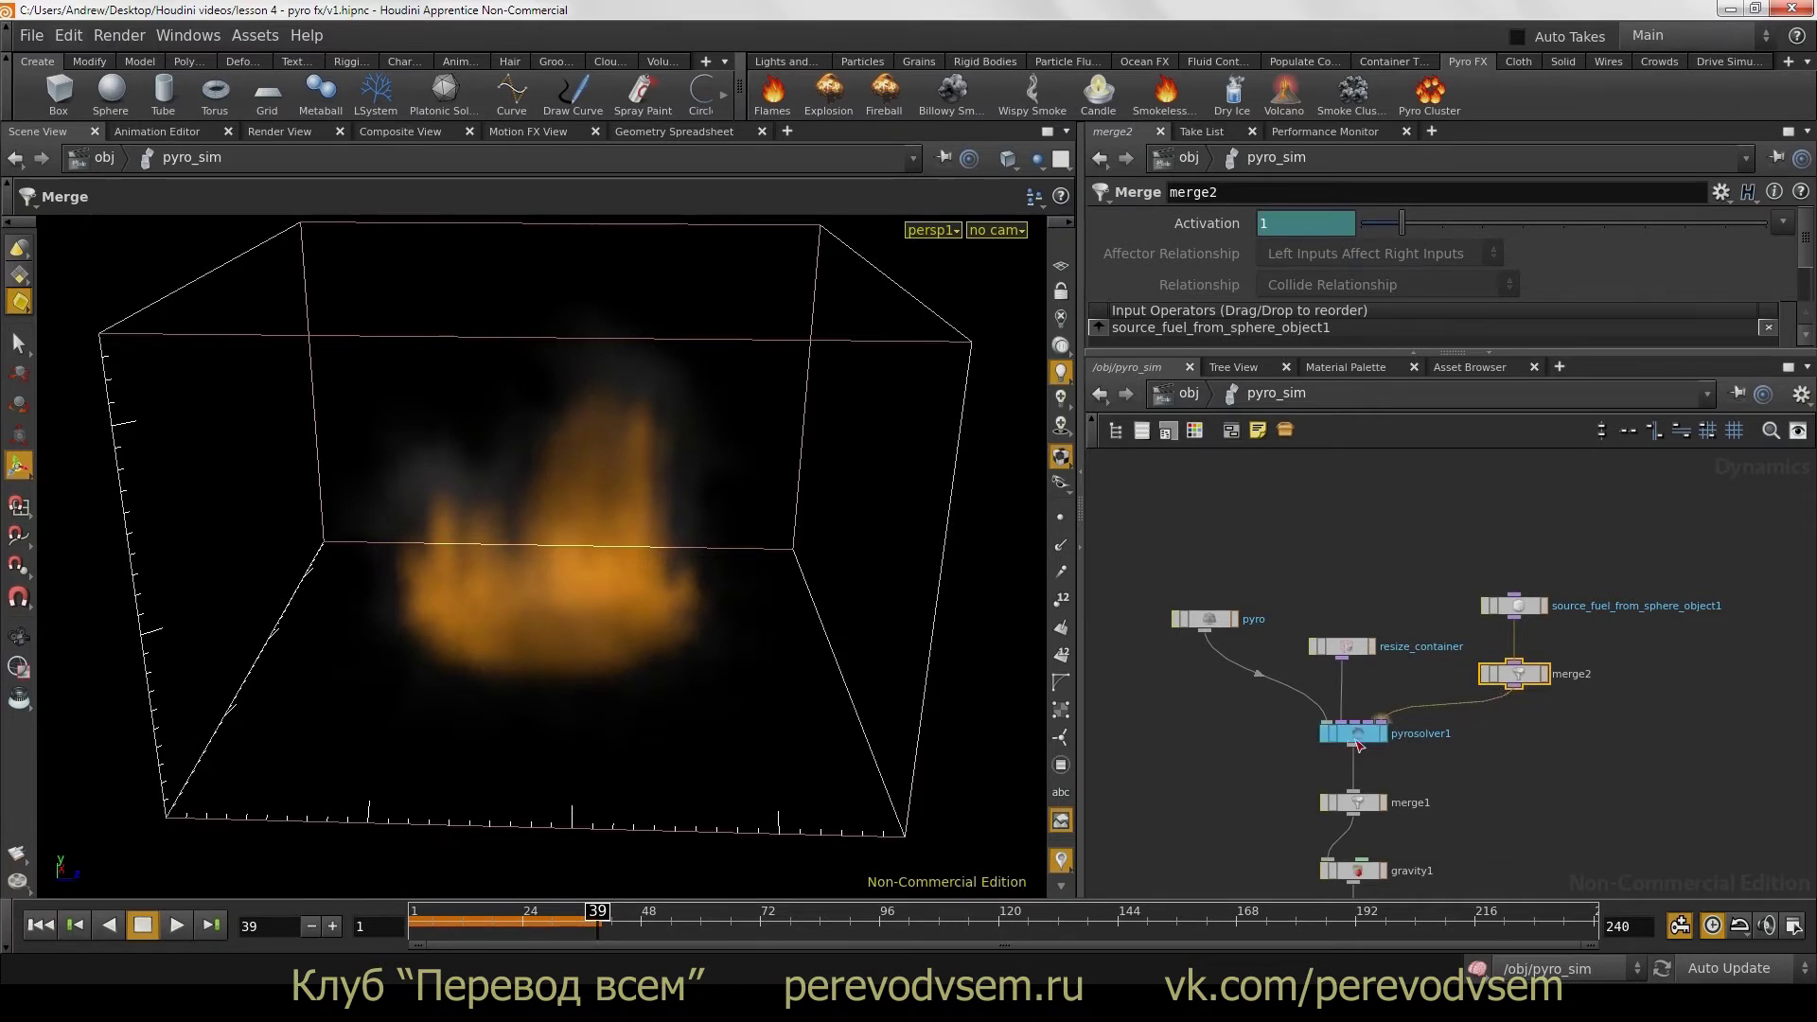
right_click(1582, 742)
left_click(1662, 744)
left_click(1339, 643)
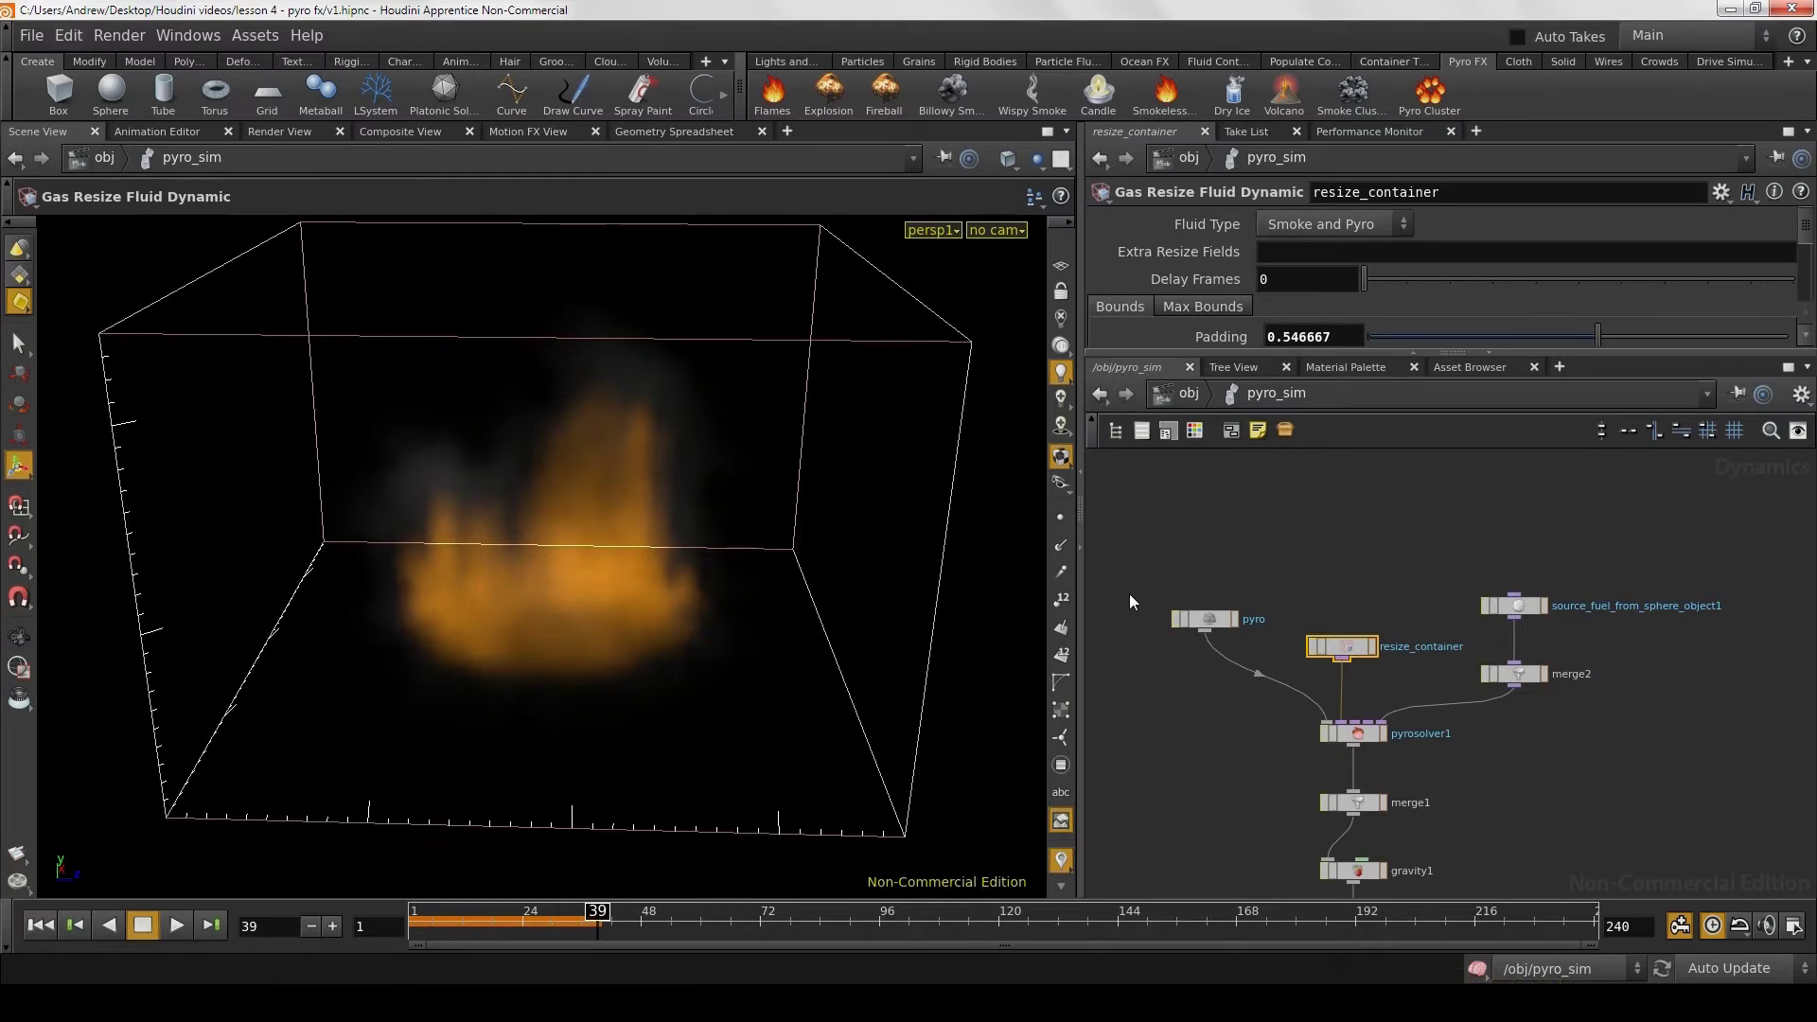
left_click(1210, 616)
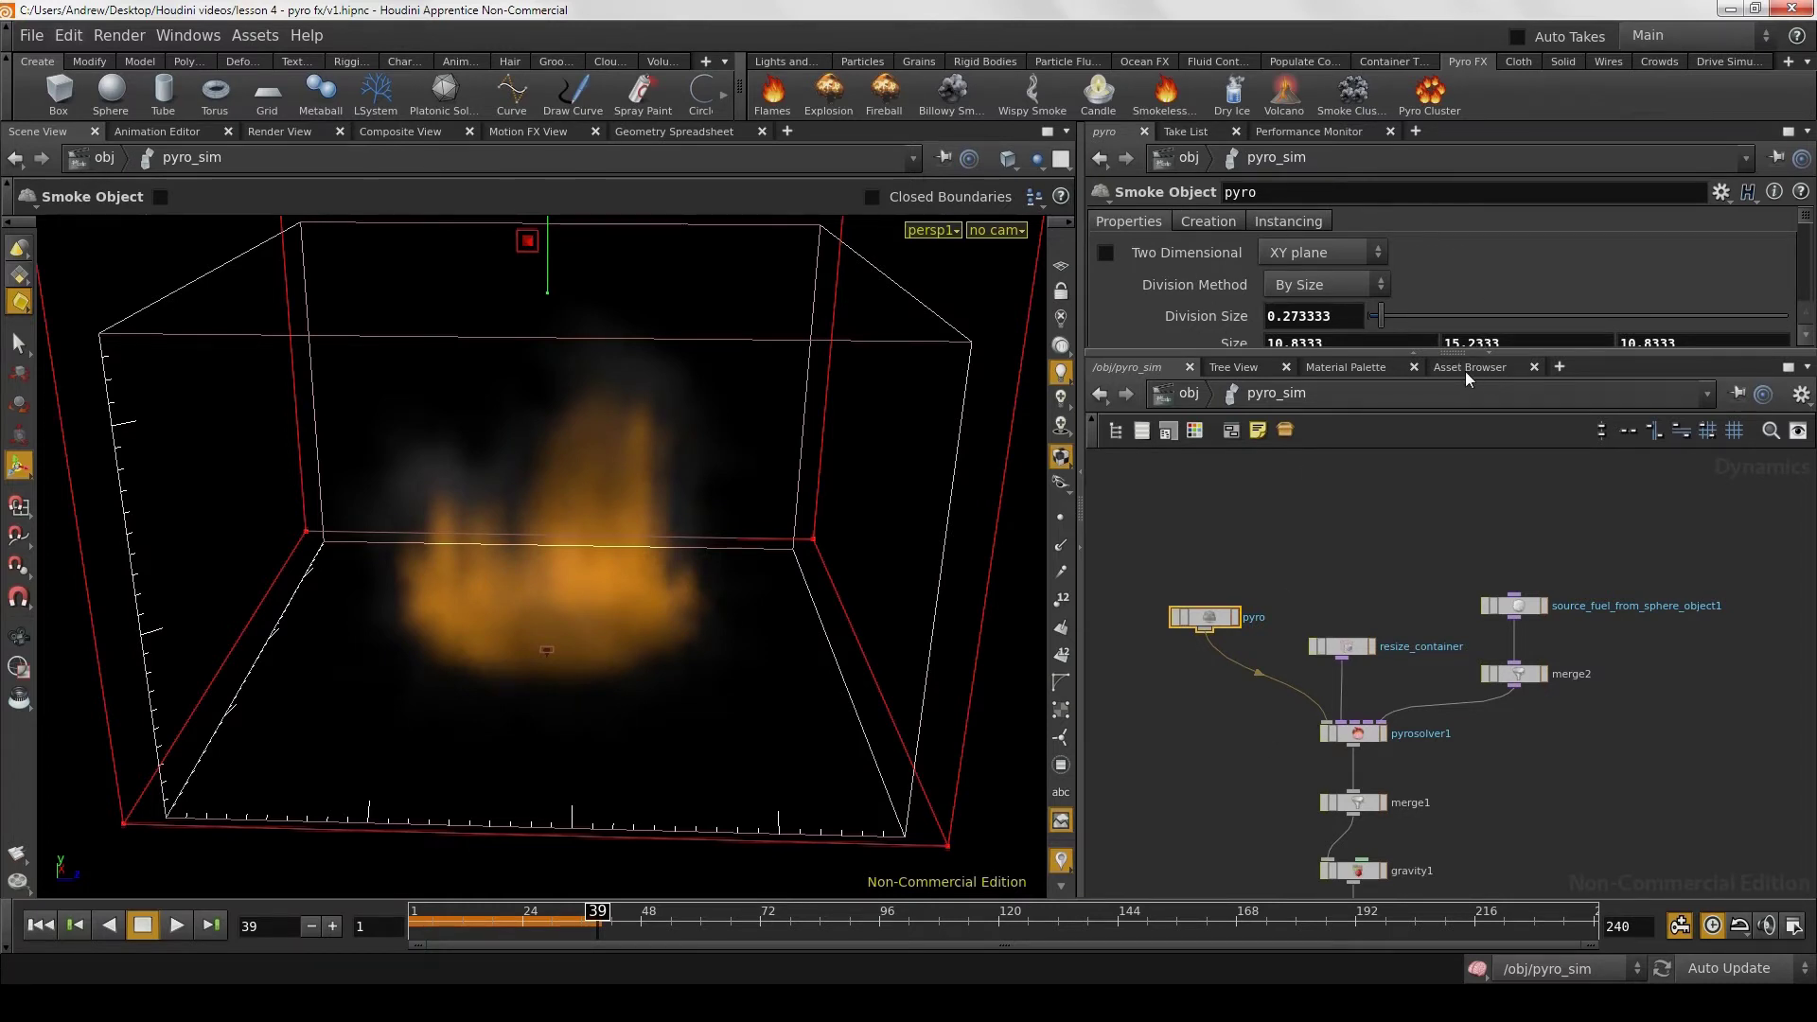
Step: Review the Smoke Object's full container Size values and visualization guide fields
left_click_drag(1448, 350, 1449, 459)
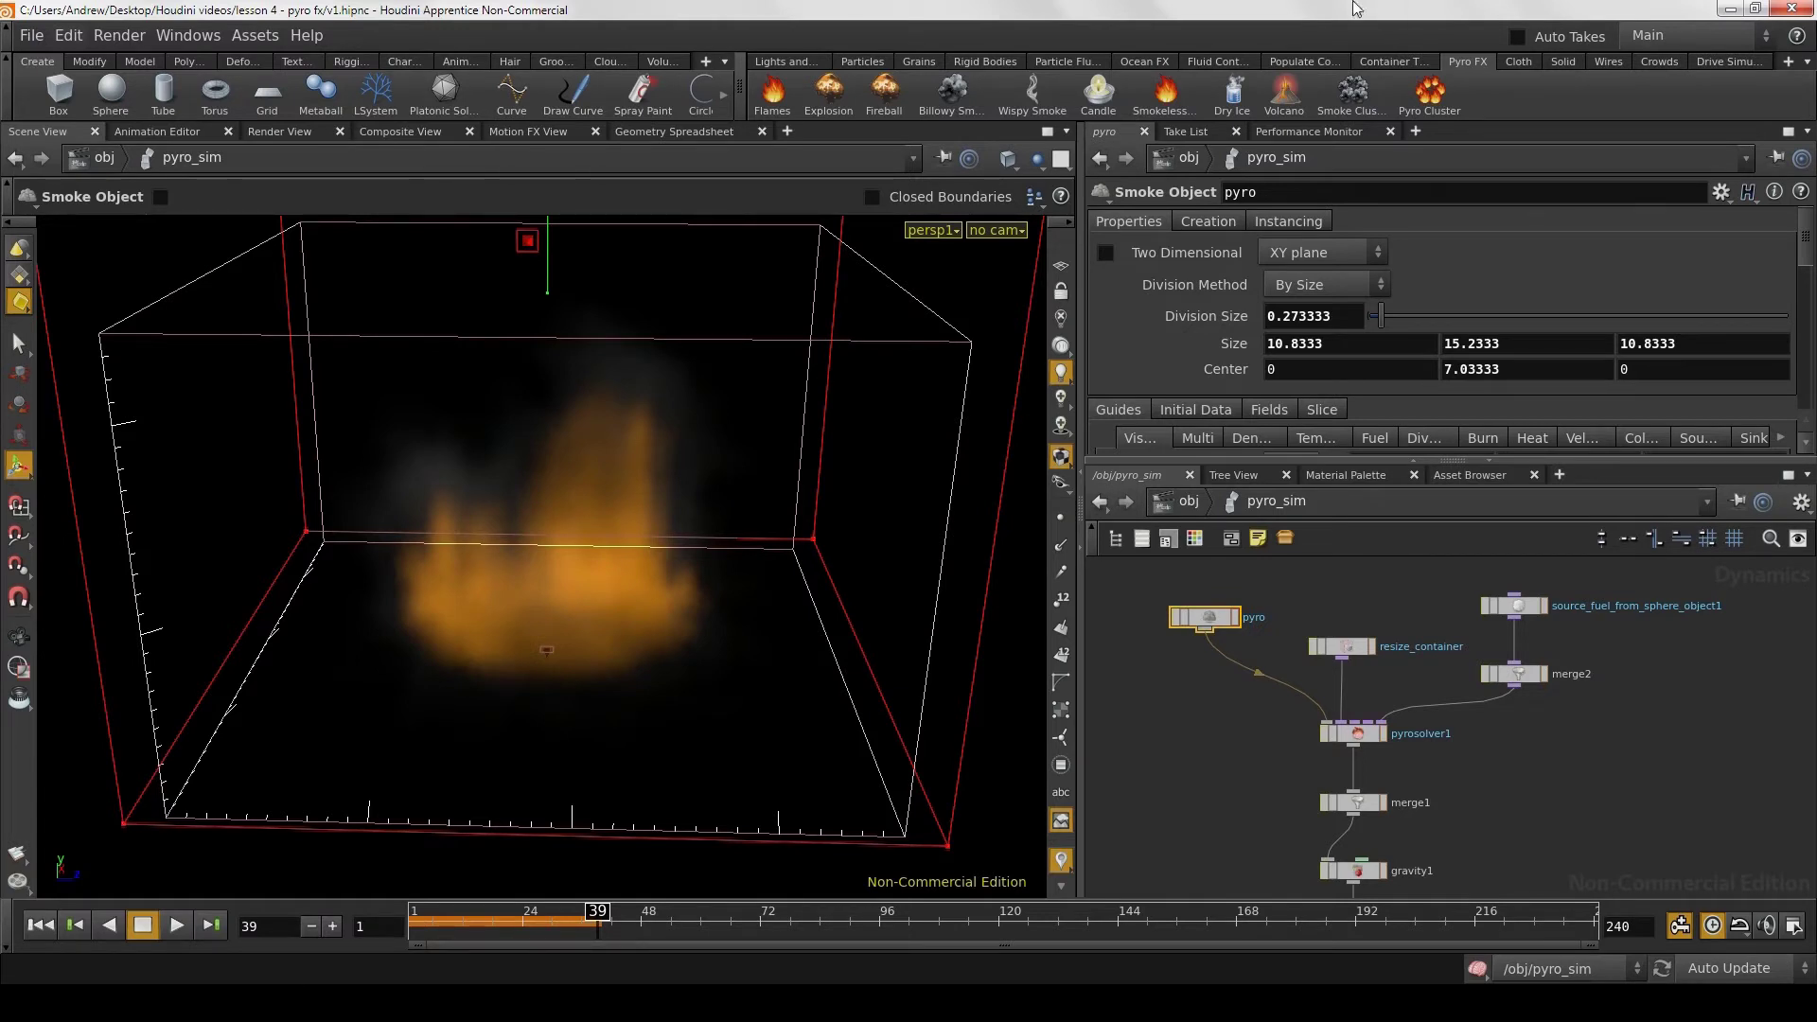
scroll(1383, 328, "down", 3)
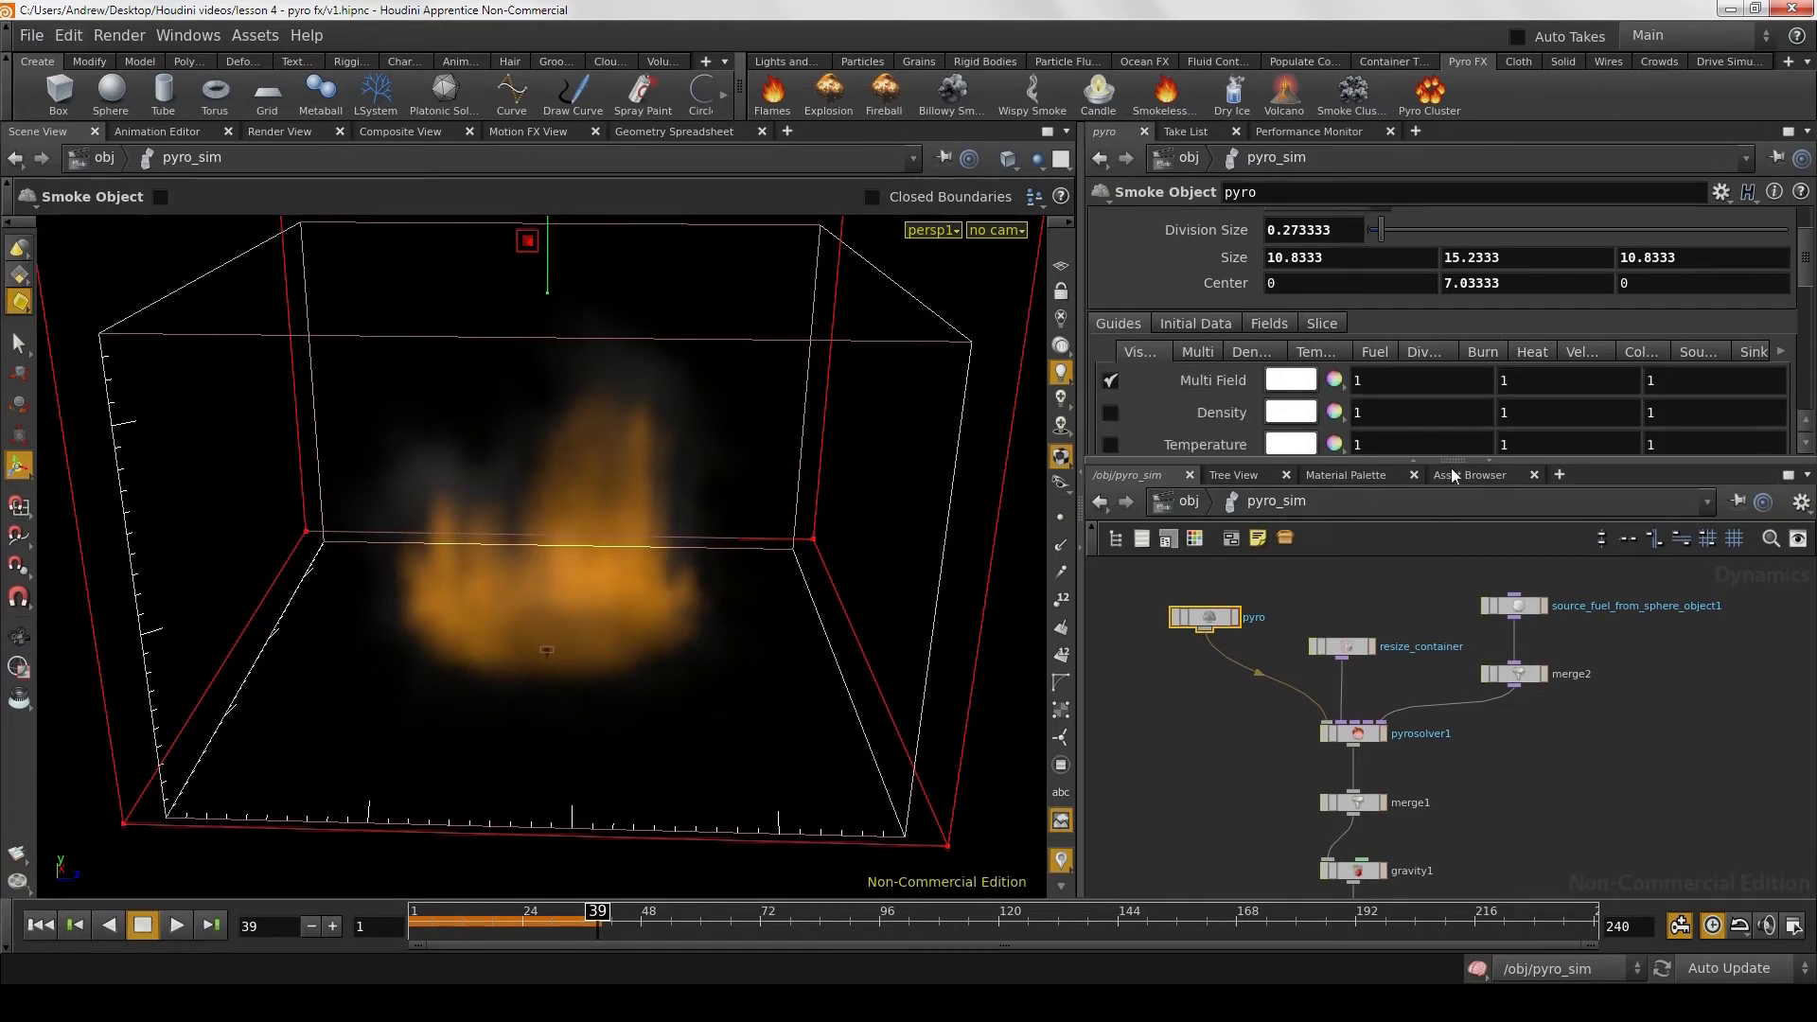
left_click_drag(1454, 463, 1459, 601)
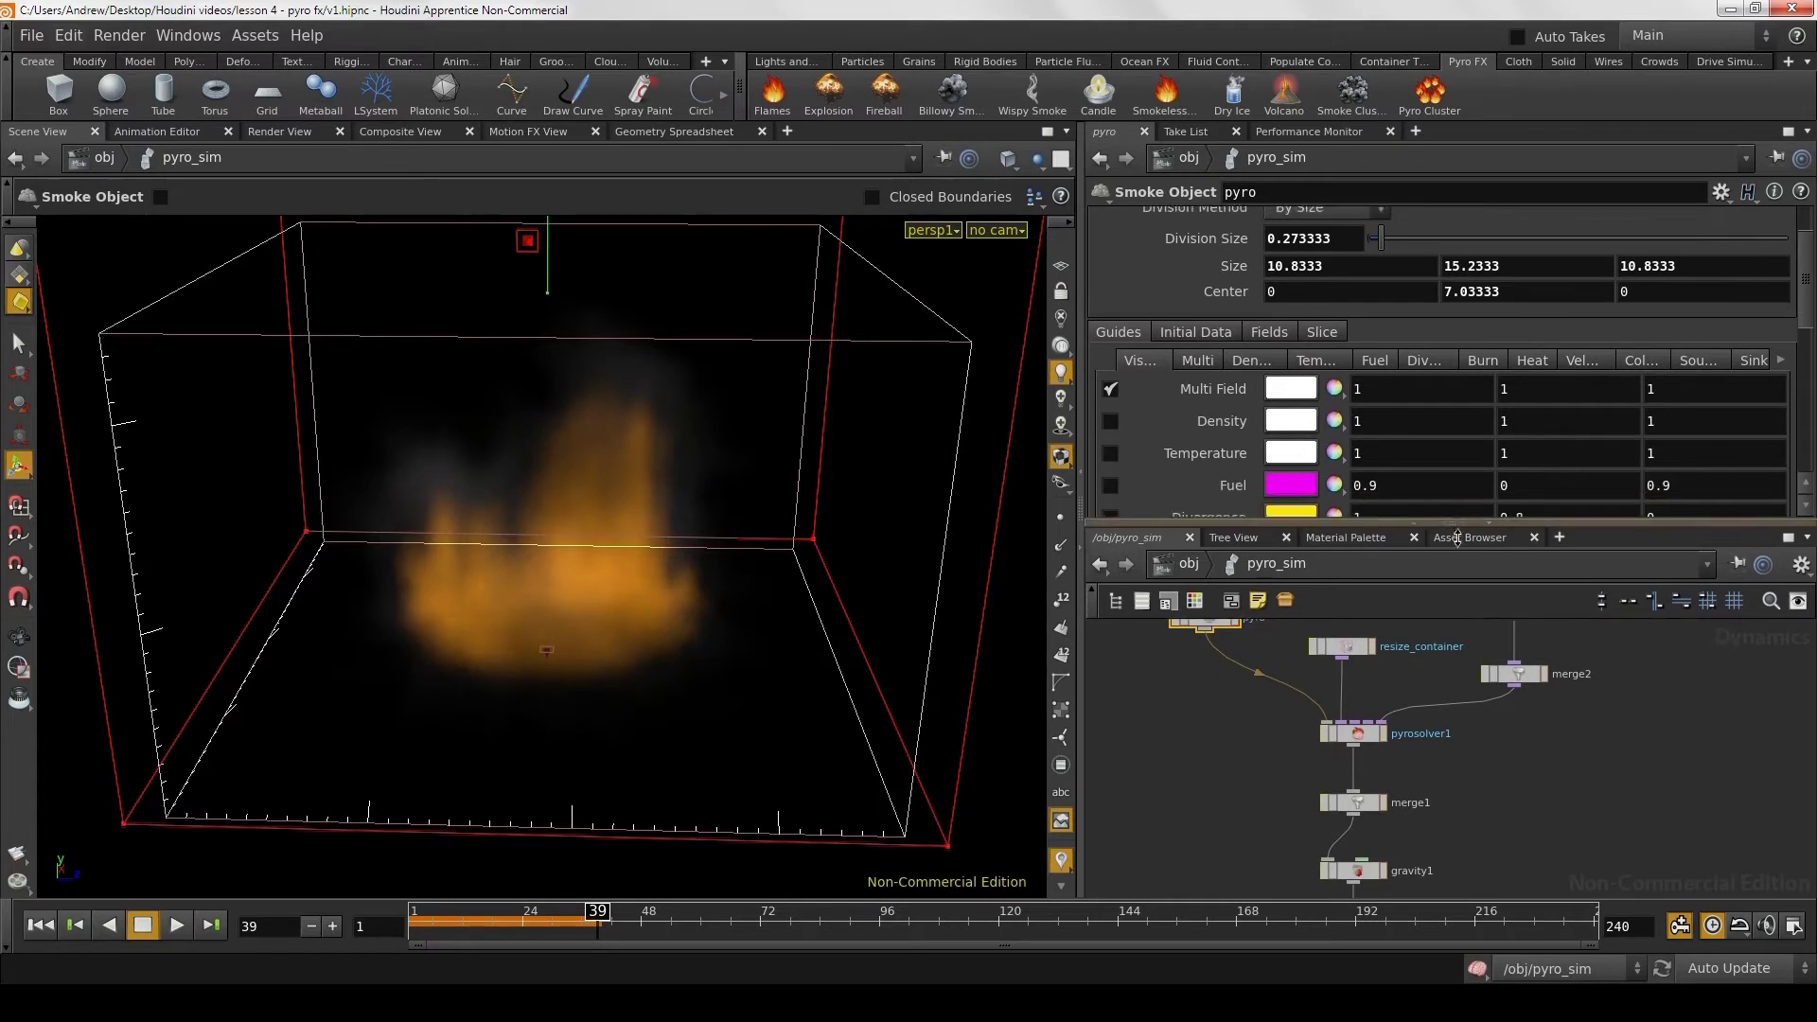
left_click_drag(1804, 298, 1804, 358)
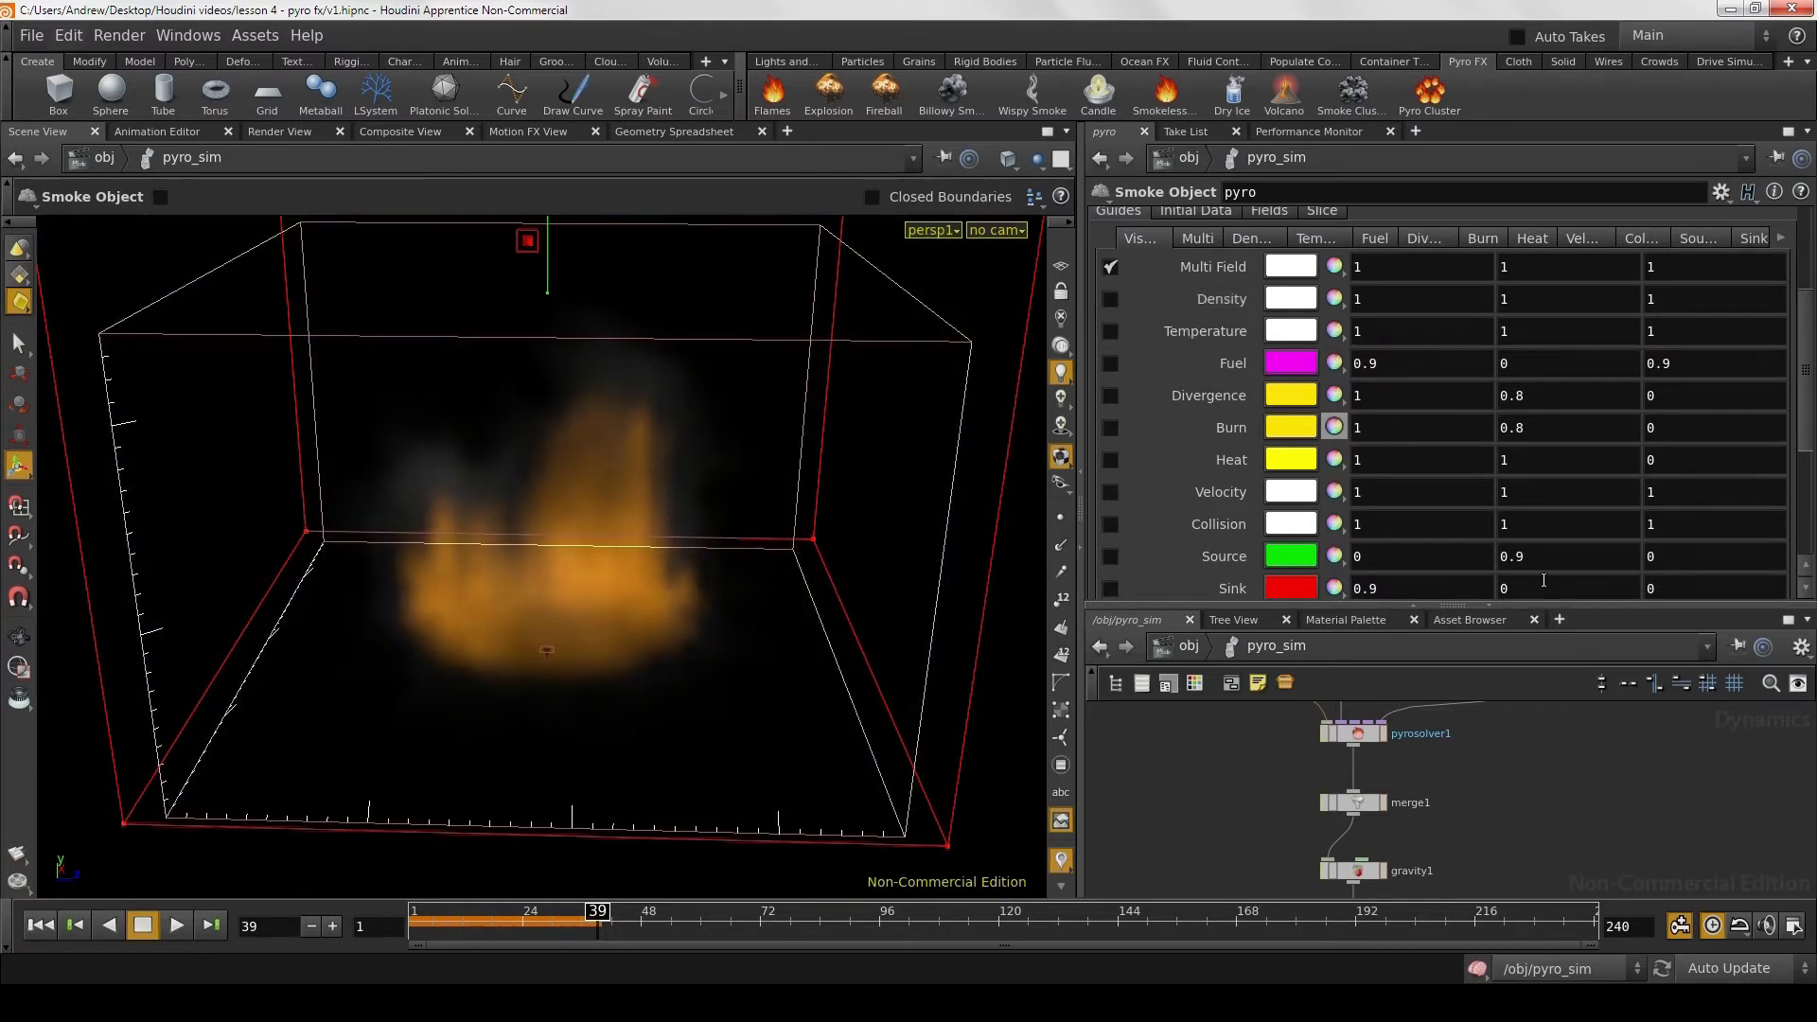
Step: Enlarge the network editor and open pyrosolver1's settings (temperature diffusion 0.170833, cooling rate 0.8)
left_click_drag(1449, 606, 1429, 337)
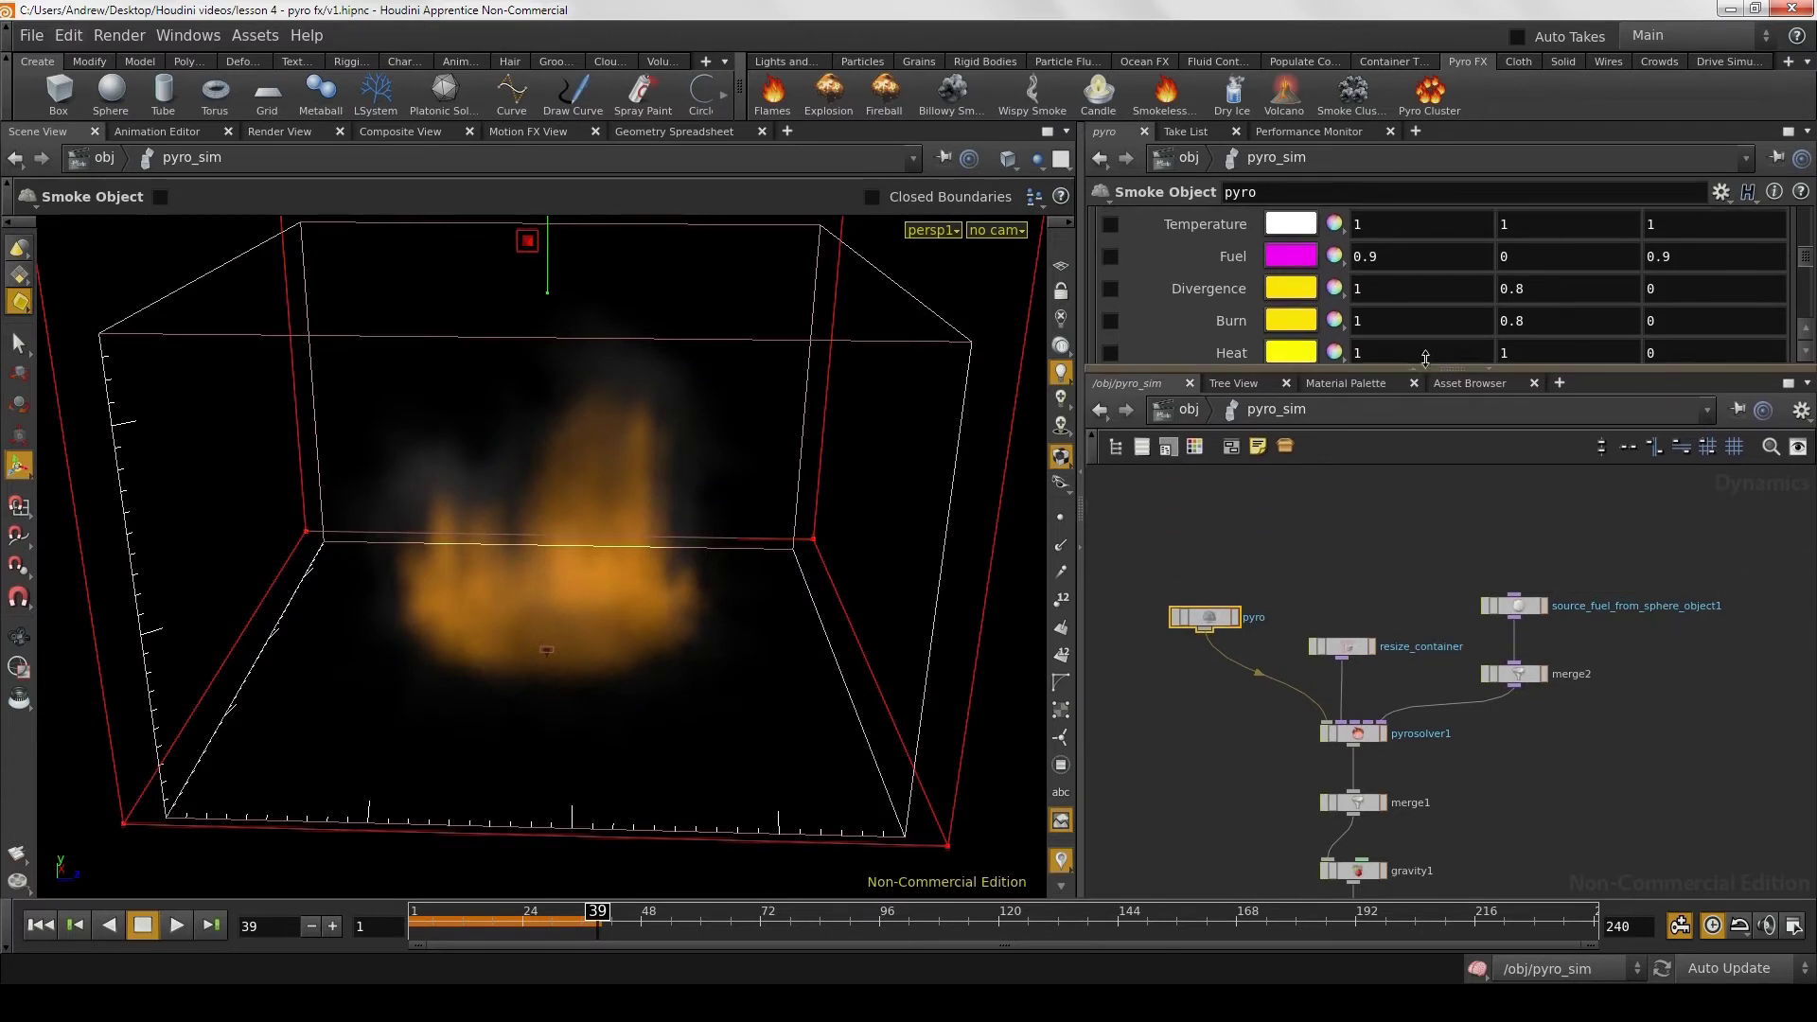
mouse_move(1640, 803)
middle_mouse_down()
mouse_move(1649, 698)
mouse_move(1544, 649)
middle_mouse_up()
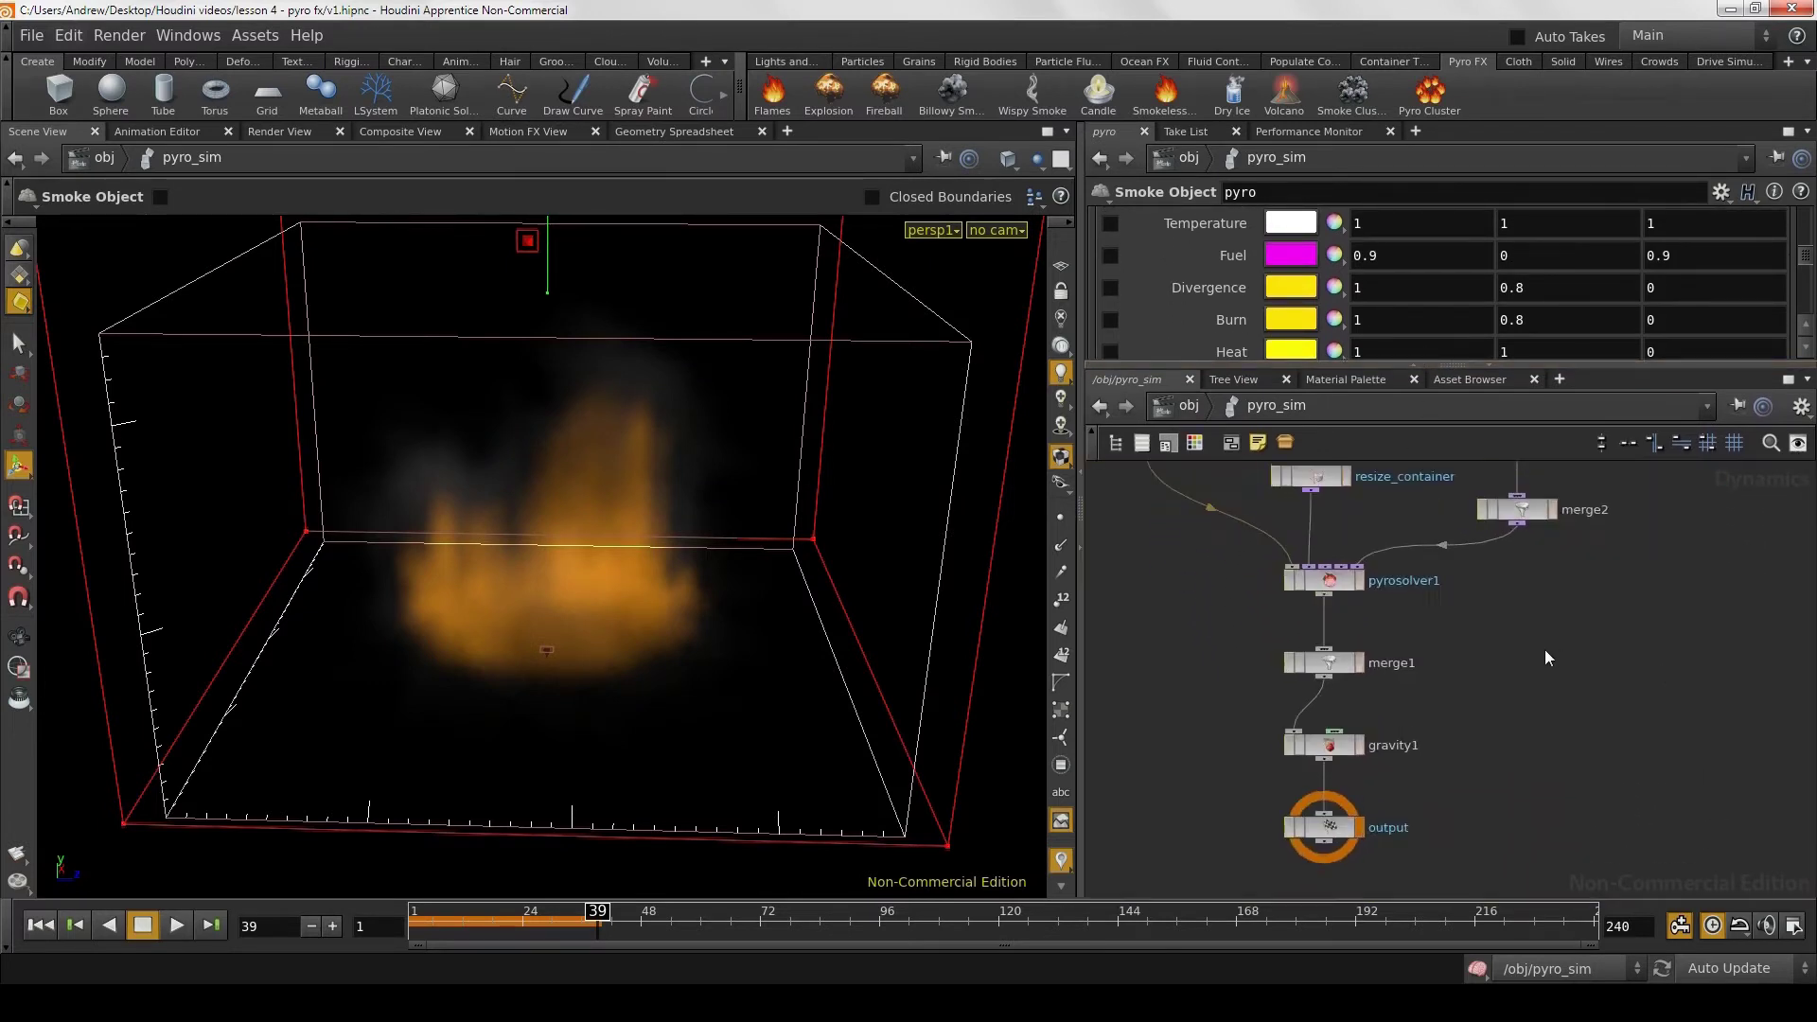
scroll(1545, 650, "up", 2)
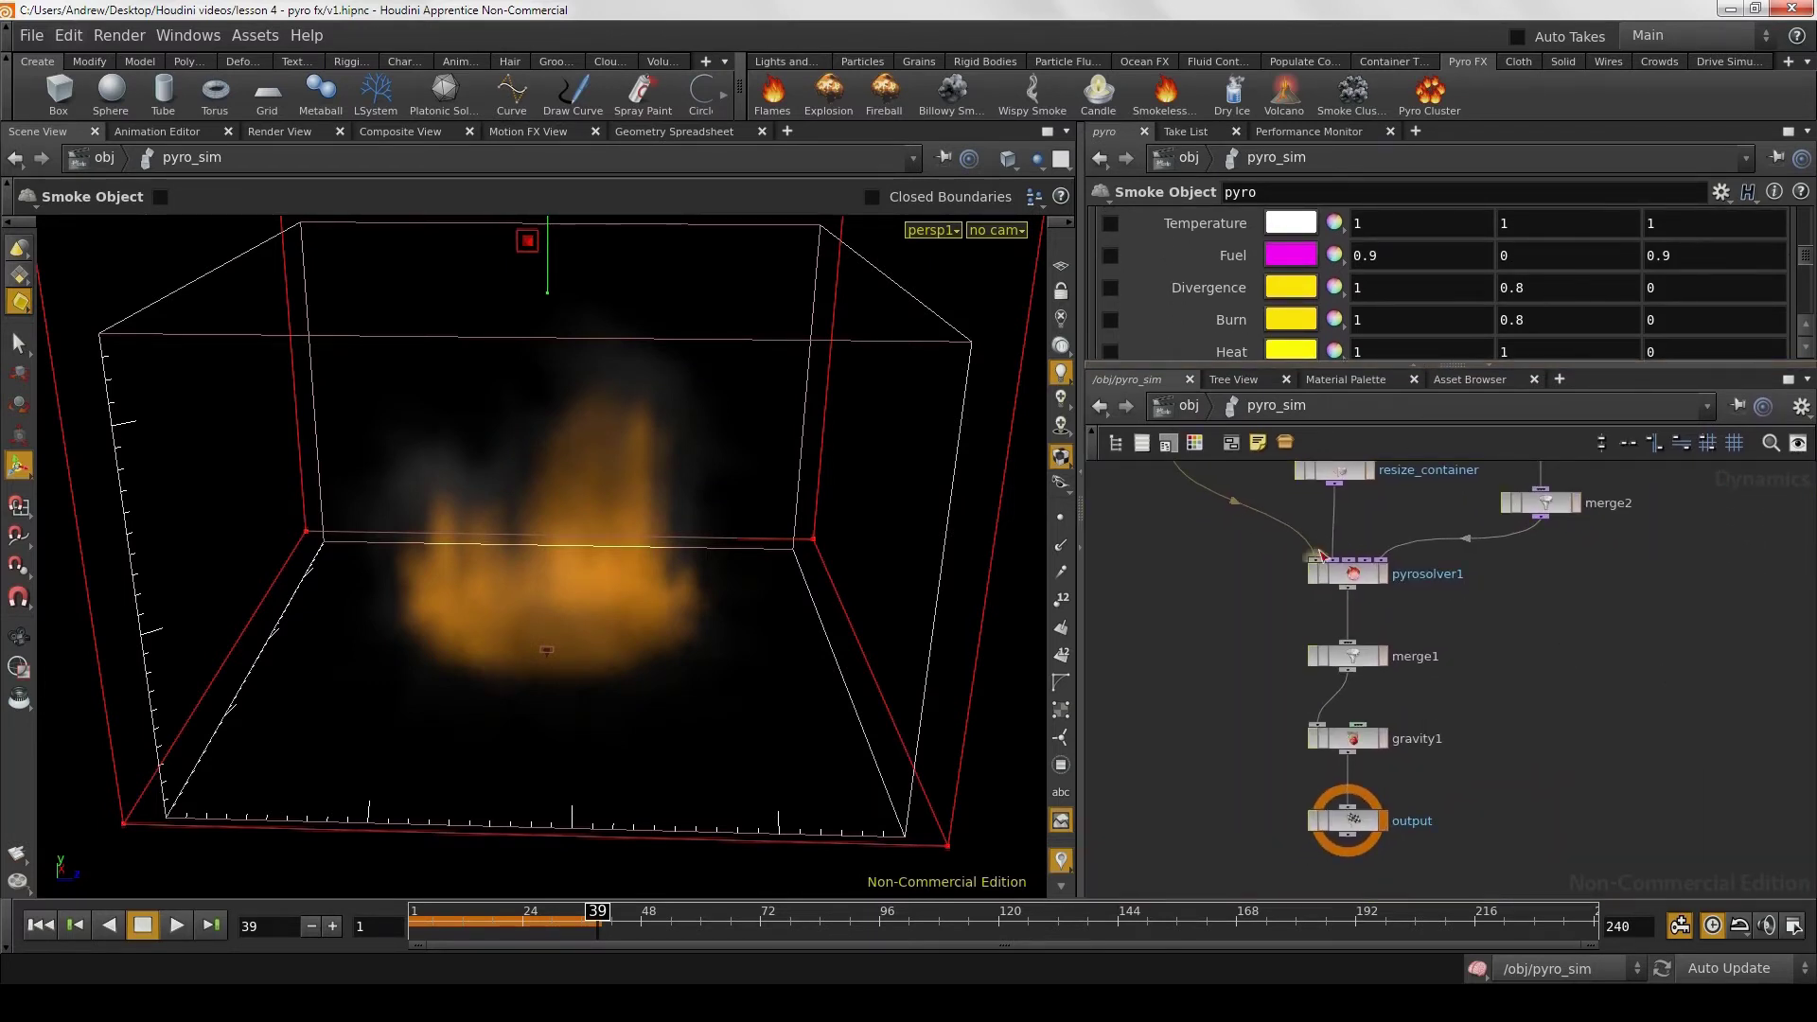
left_click(1336, 581)
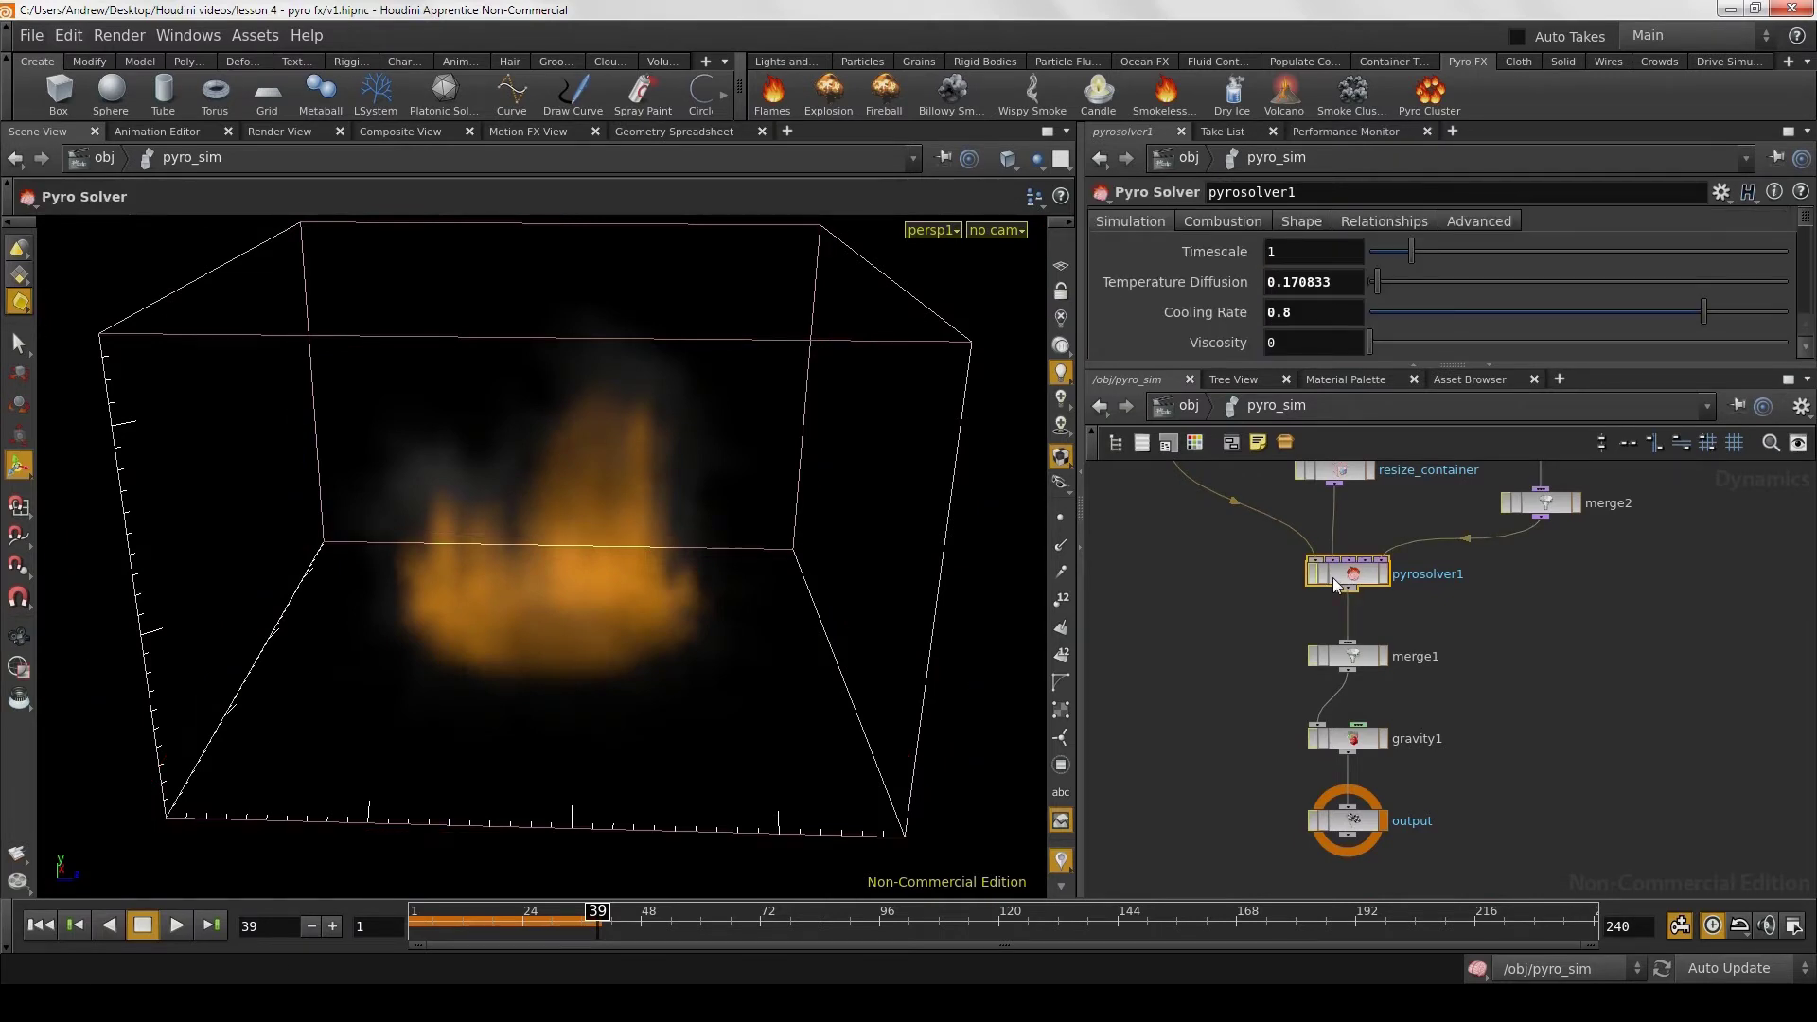
Step: Review pyrosolver1's buoyancy settings, then open merge1's parameters
left_click_drag(1457, 367, 1457, 482)
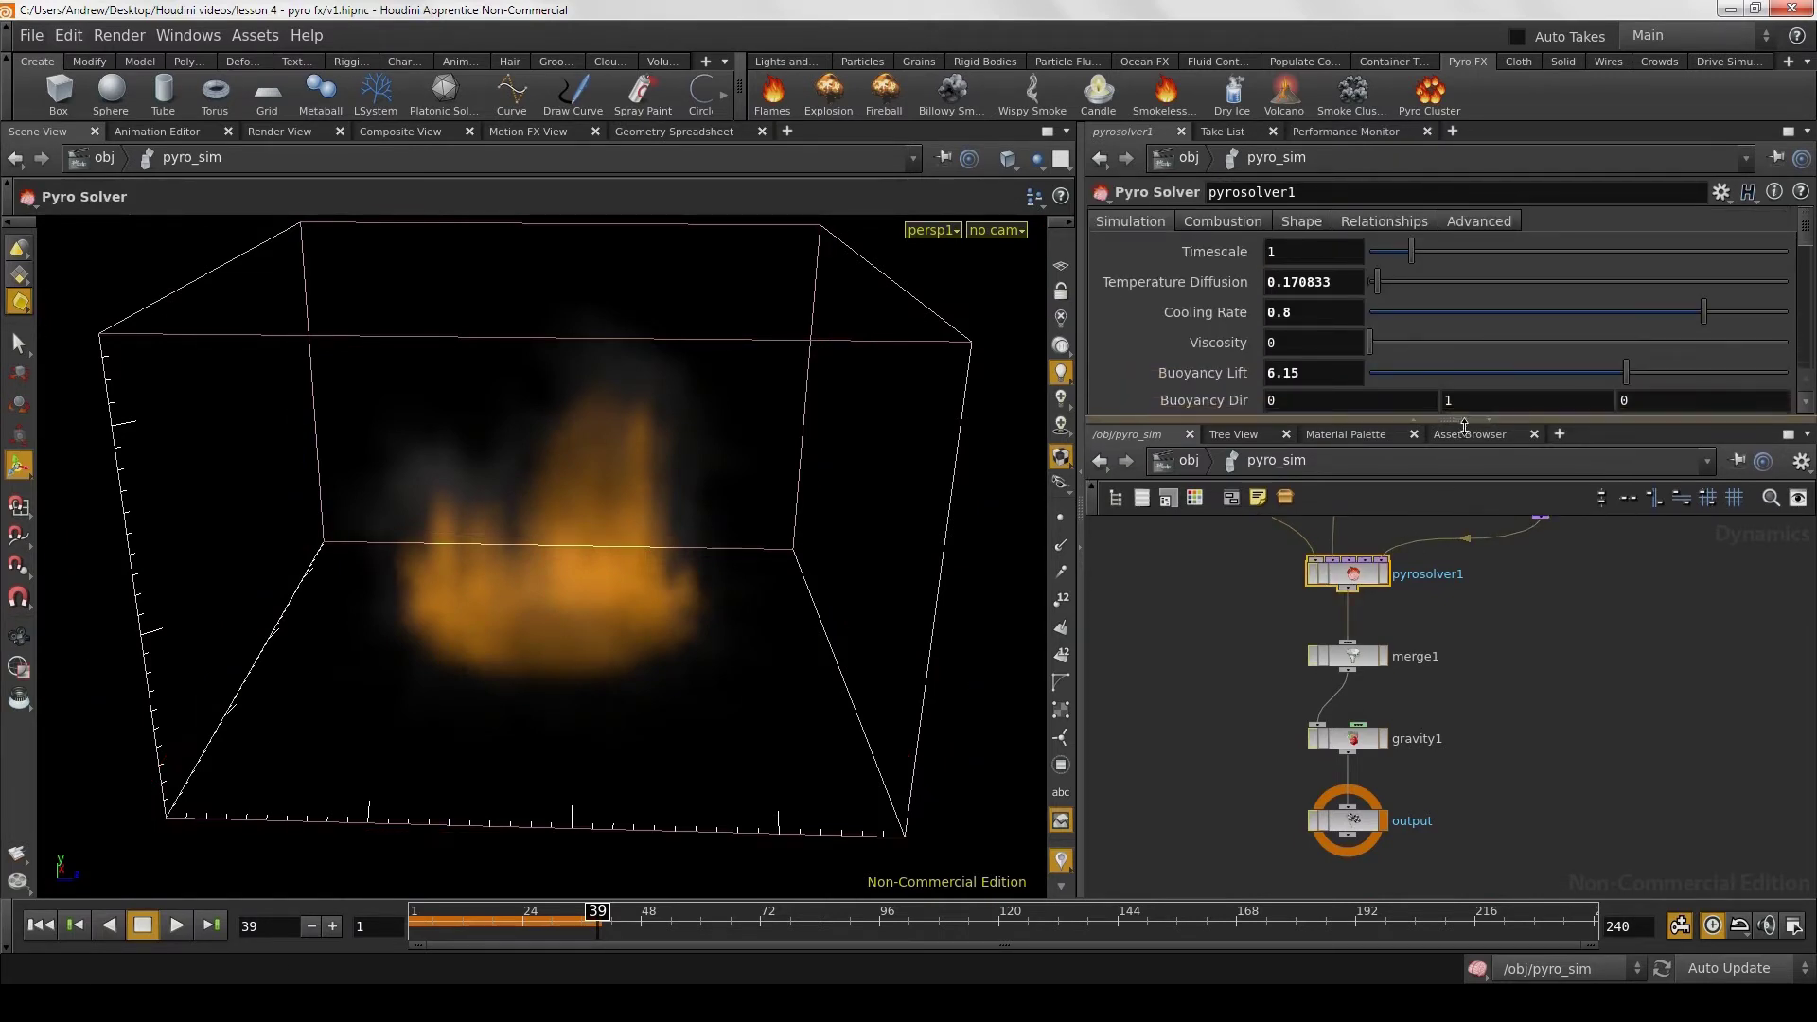
middle_click_drag(1526, 737, 1538, 833)
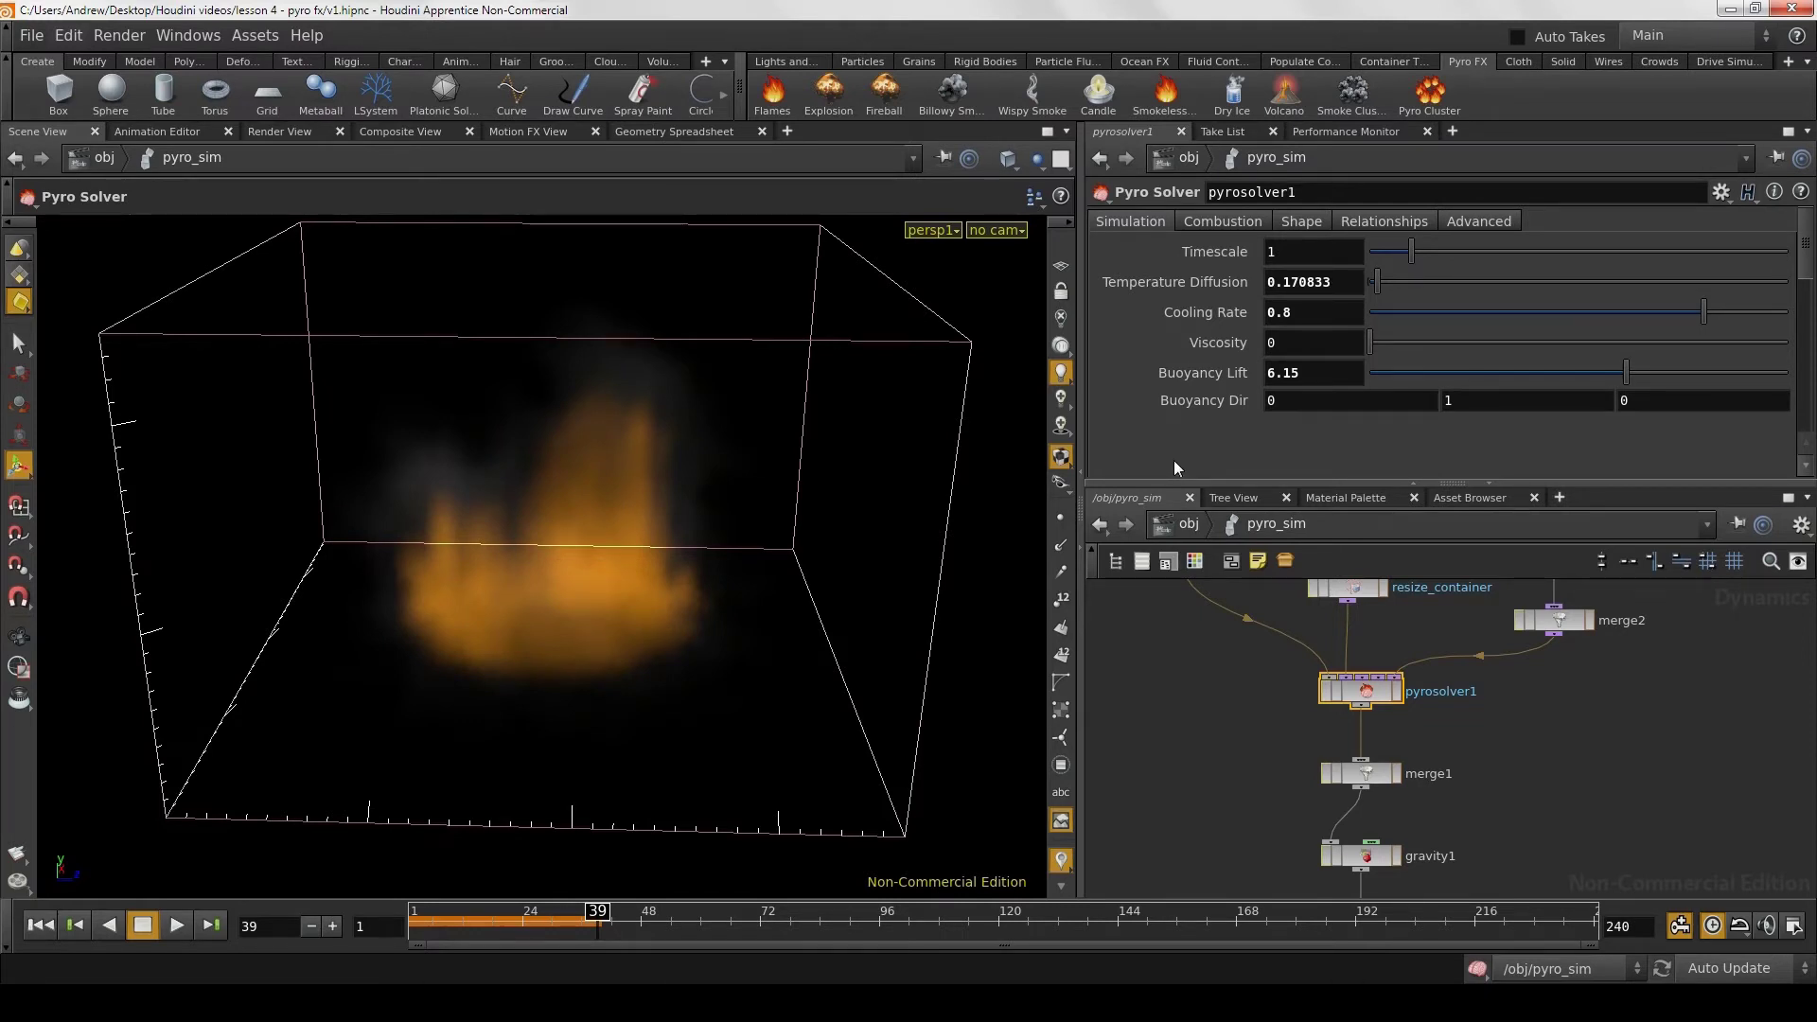
left_click(1360, 776)
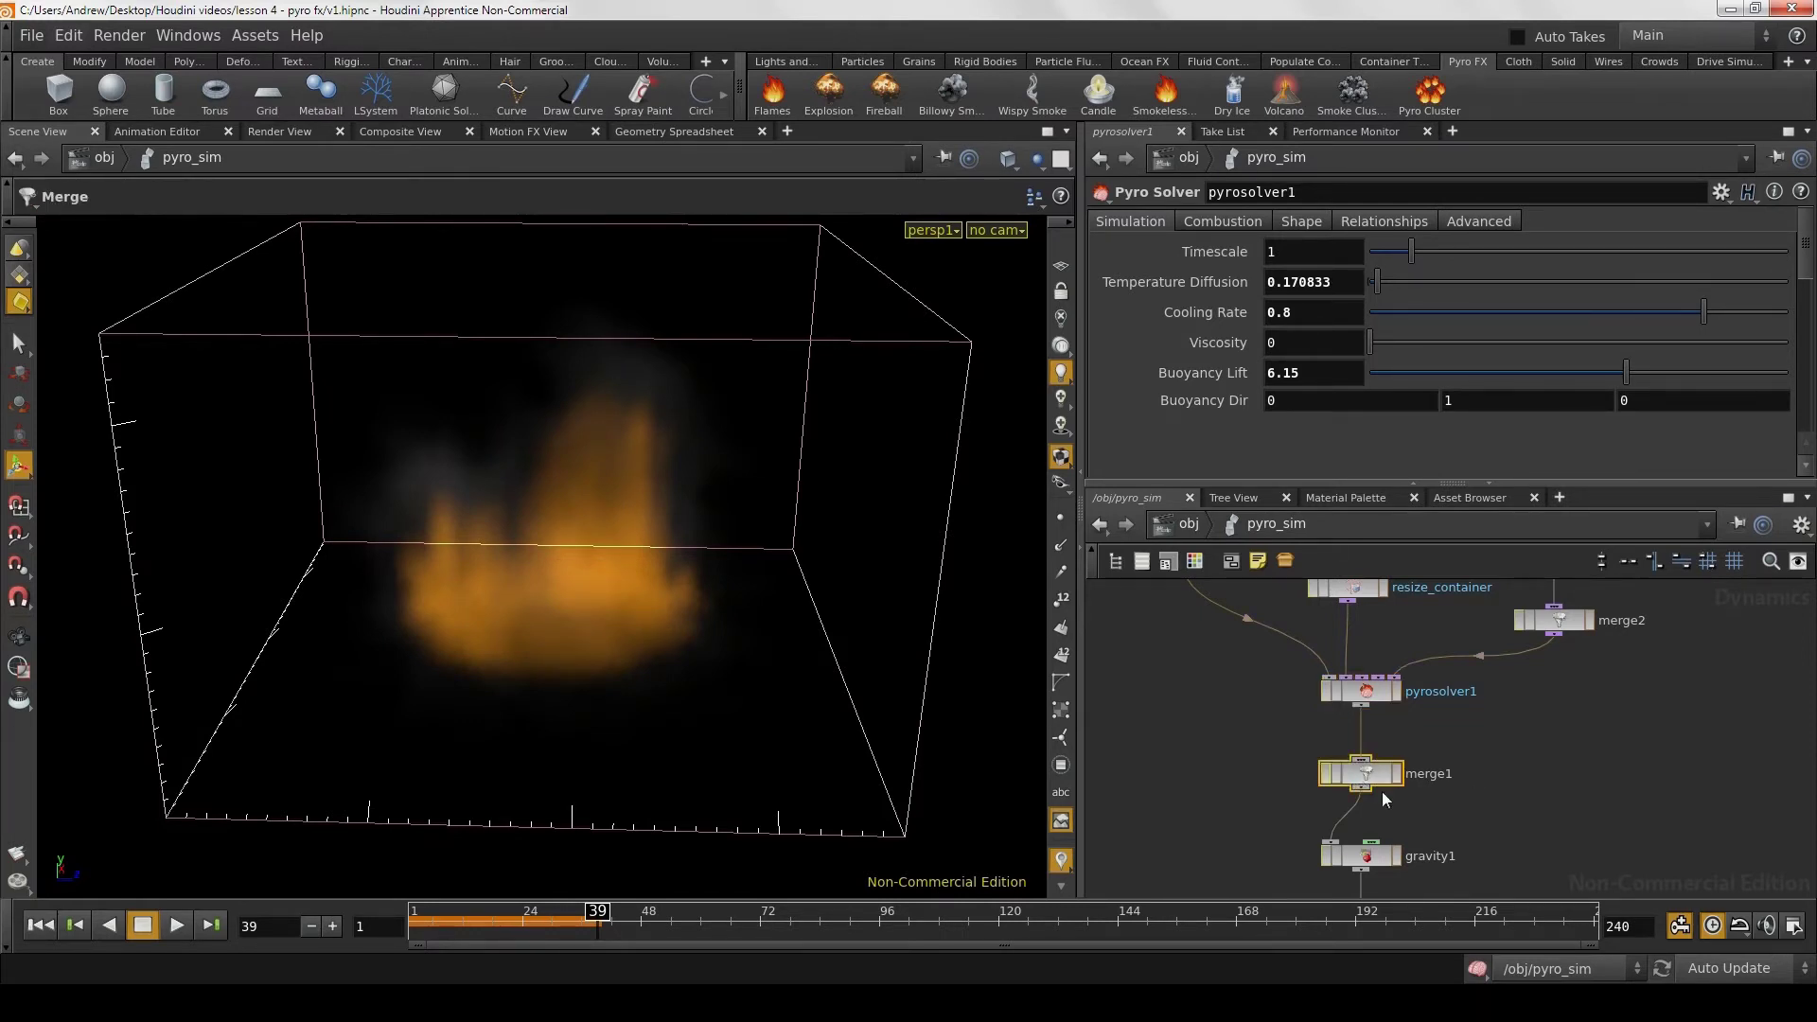
Step: Open gravity1's Gravity Force settings, showing force 0, -9.80665, 0
middle_click_drag(1529, 834, 1512, 800)
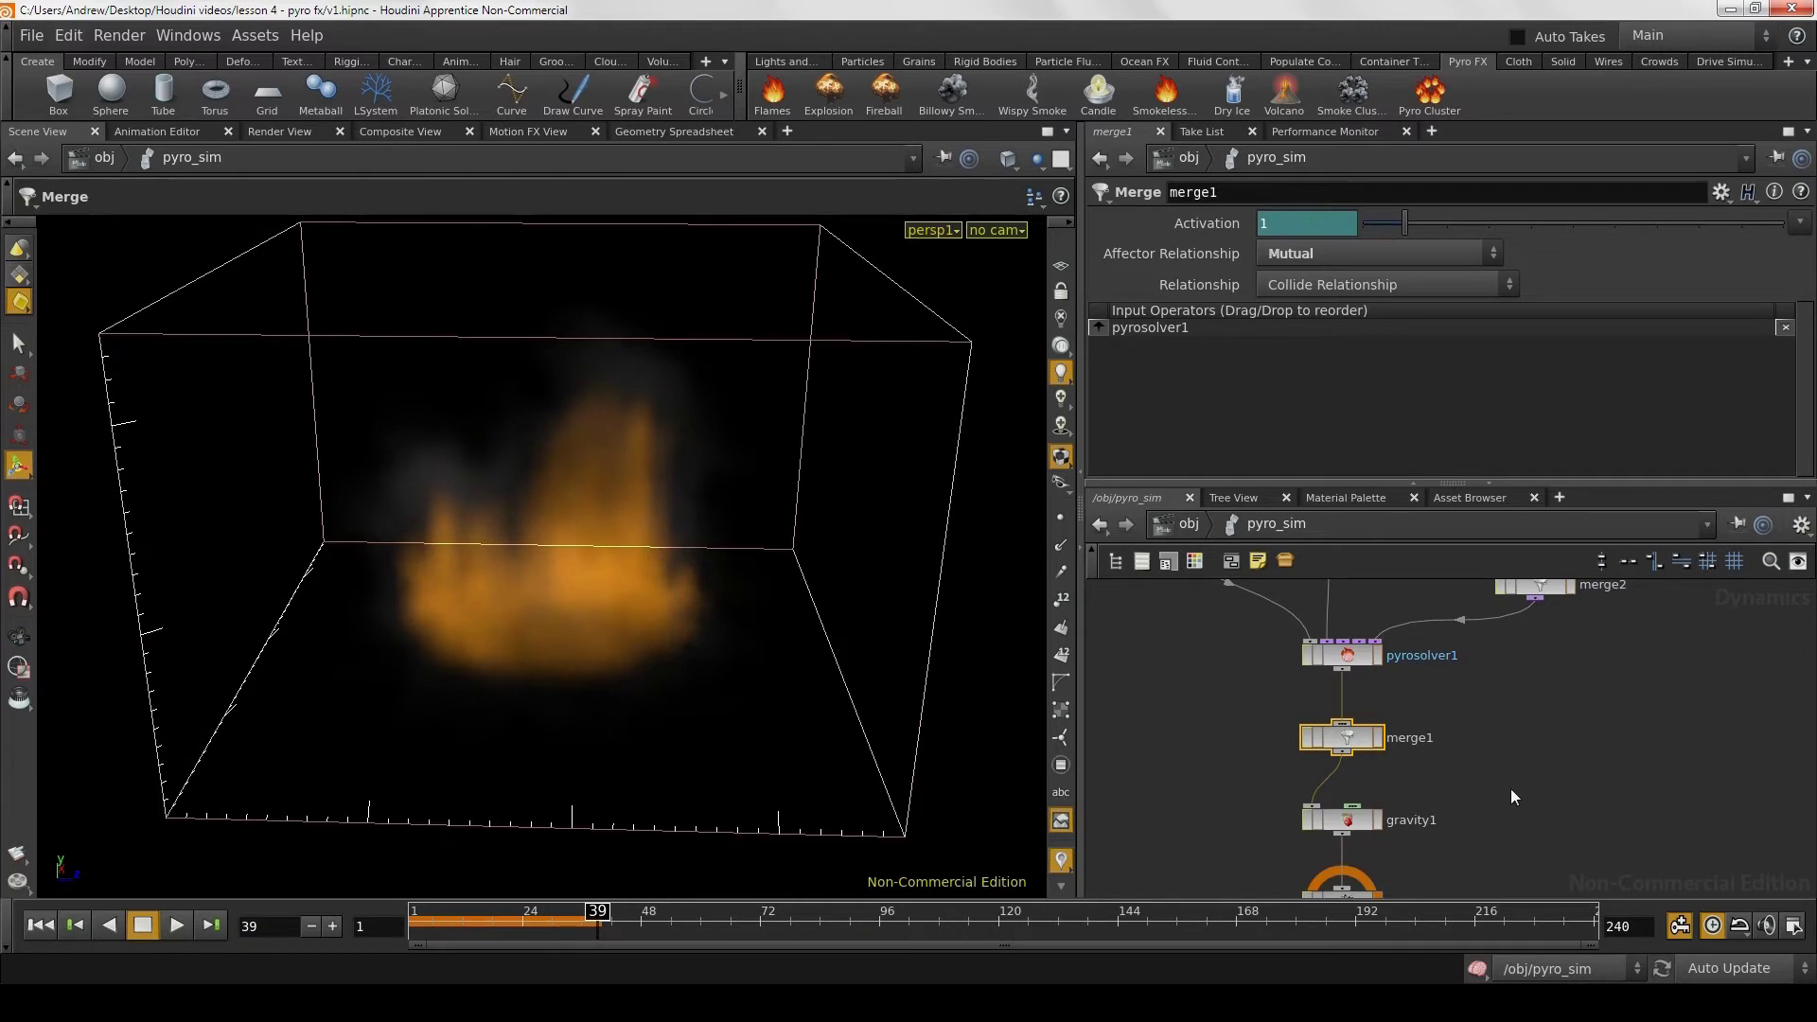
mouse_move(1491, 755)
middle_mouse_down()
mouse_move(1473, 644)
mouse_move(1490, 815)
middle_mouse_up()
scroll(1490, 814, "down", 1)
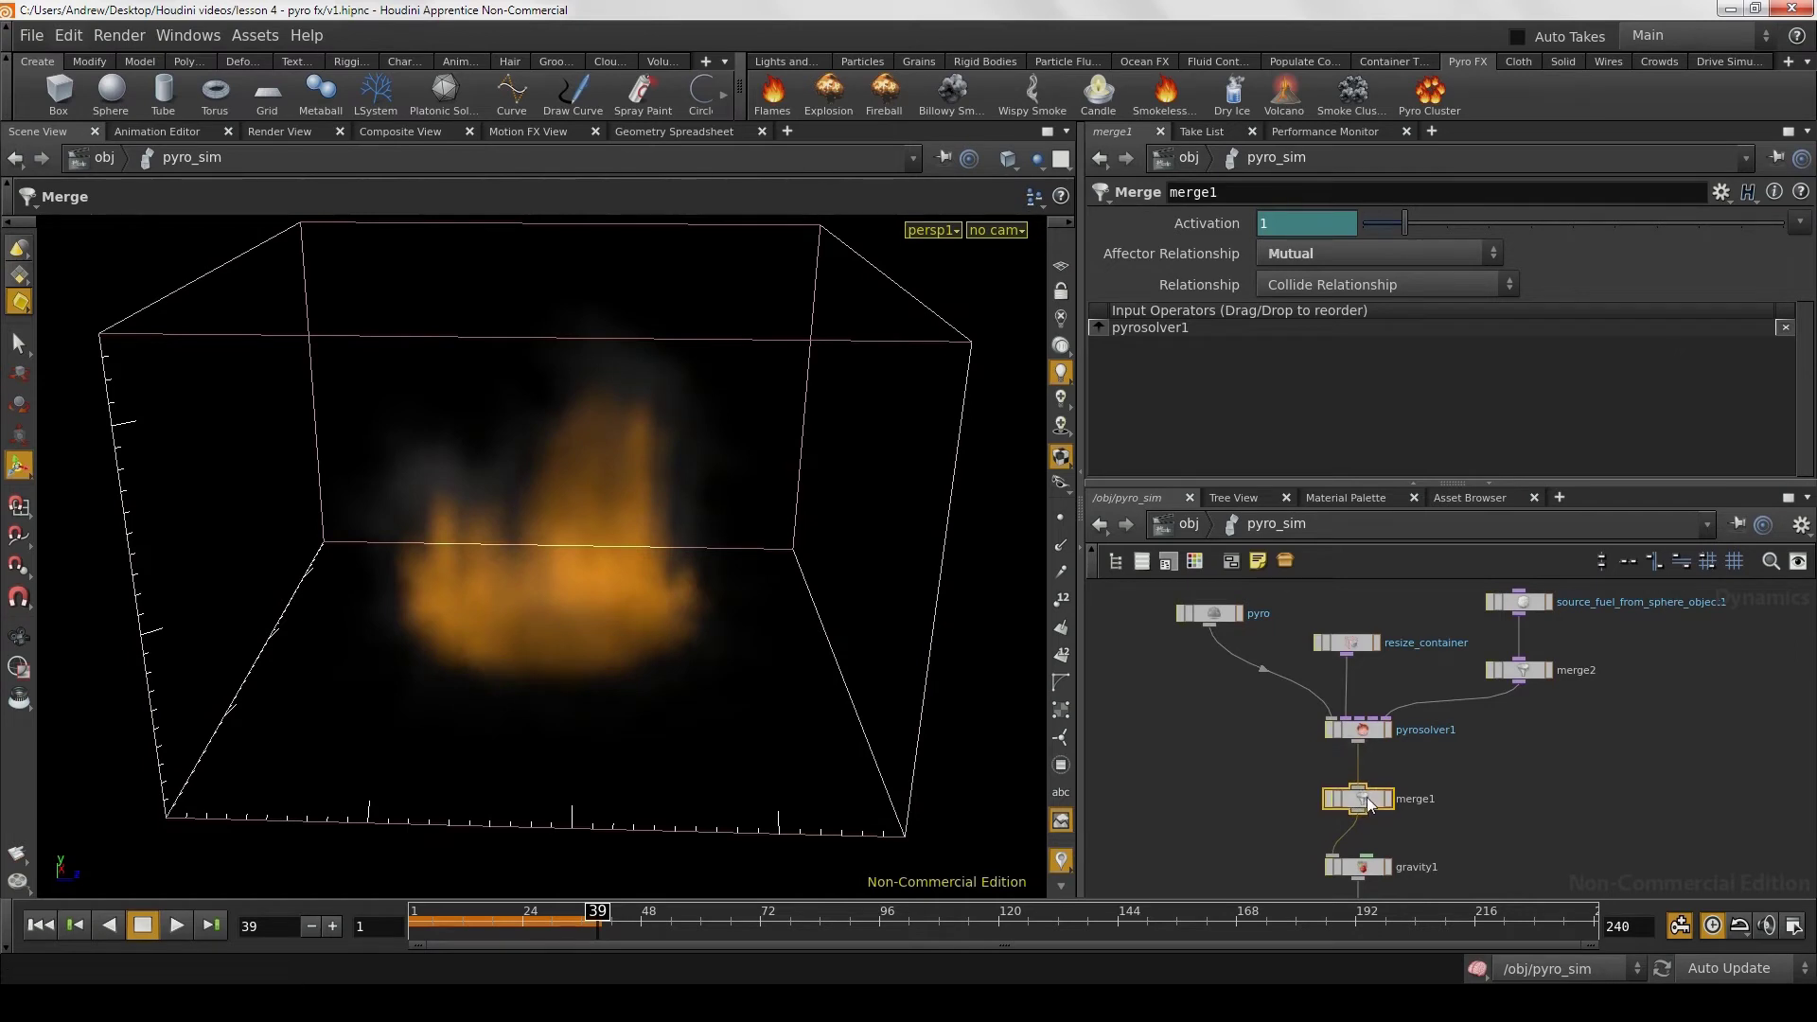
middle_click_drag(1588, 802, 1580, 694)
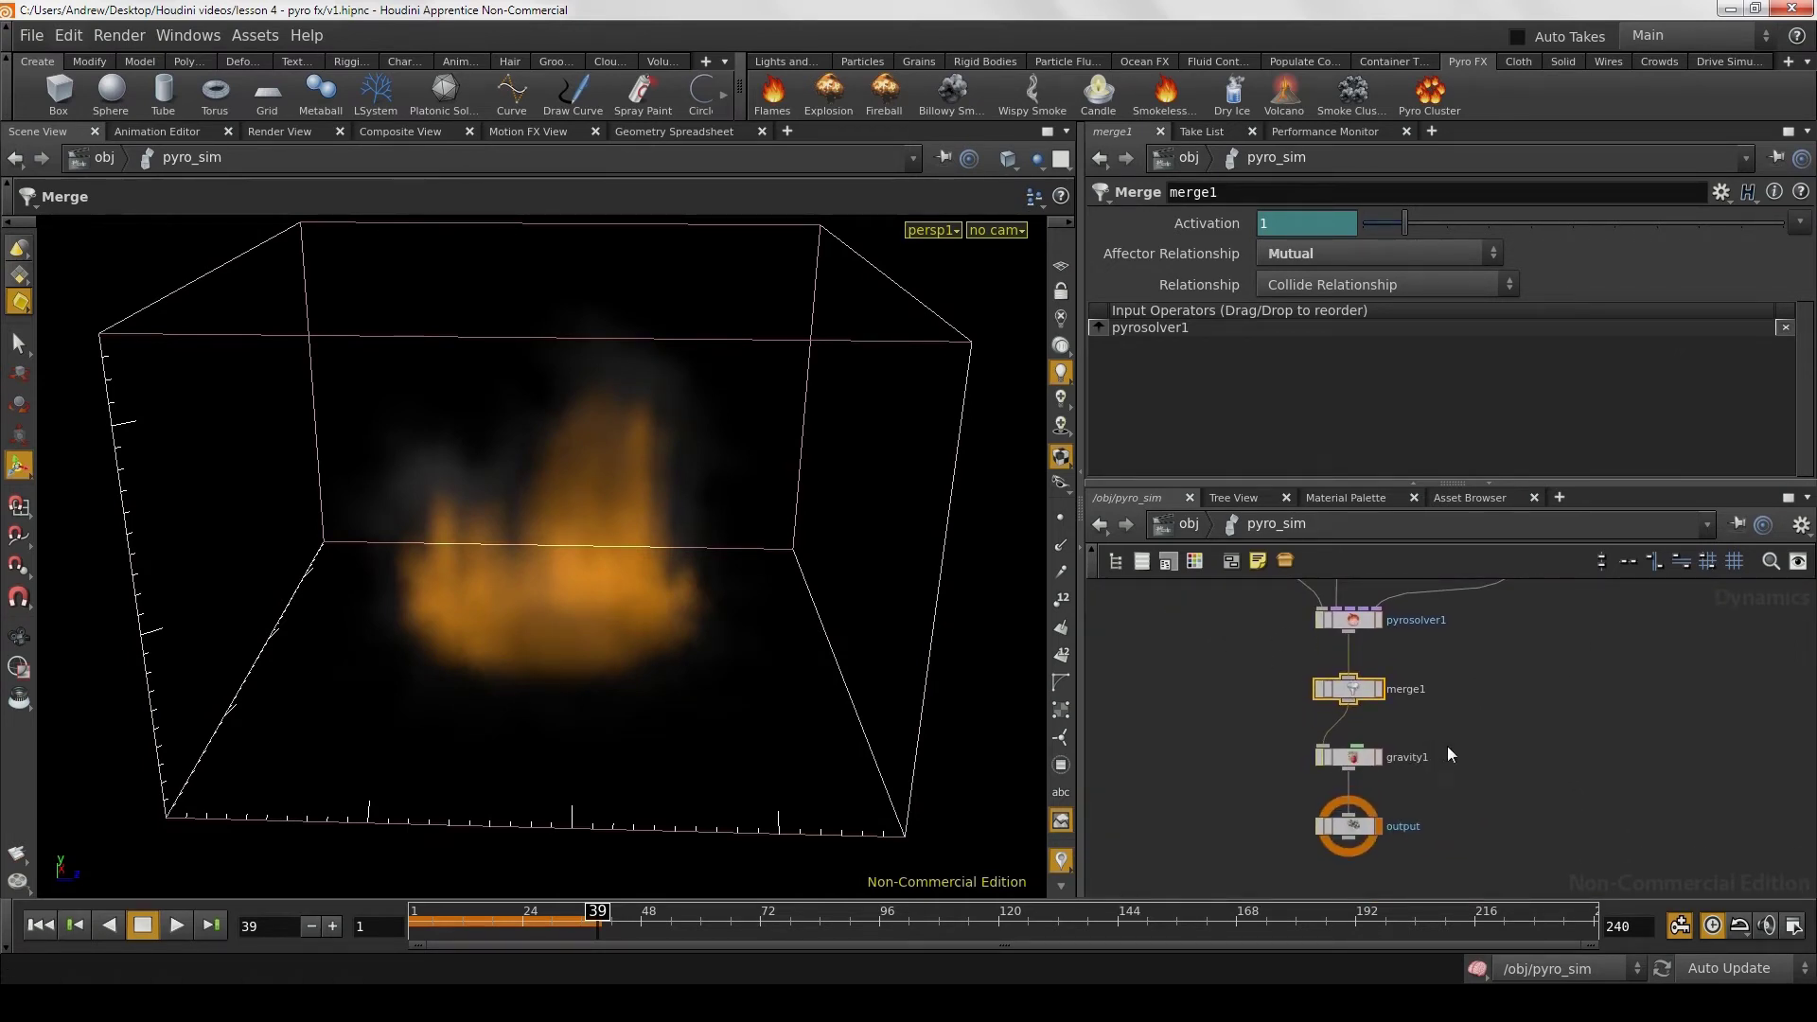
left_click(1362, 760)
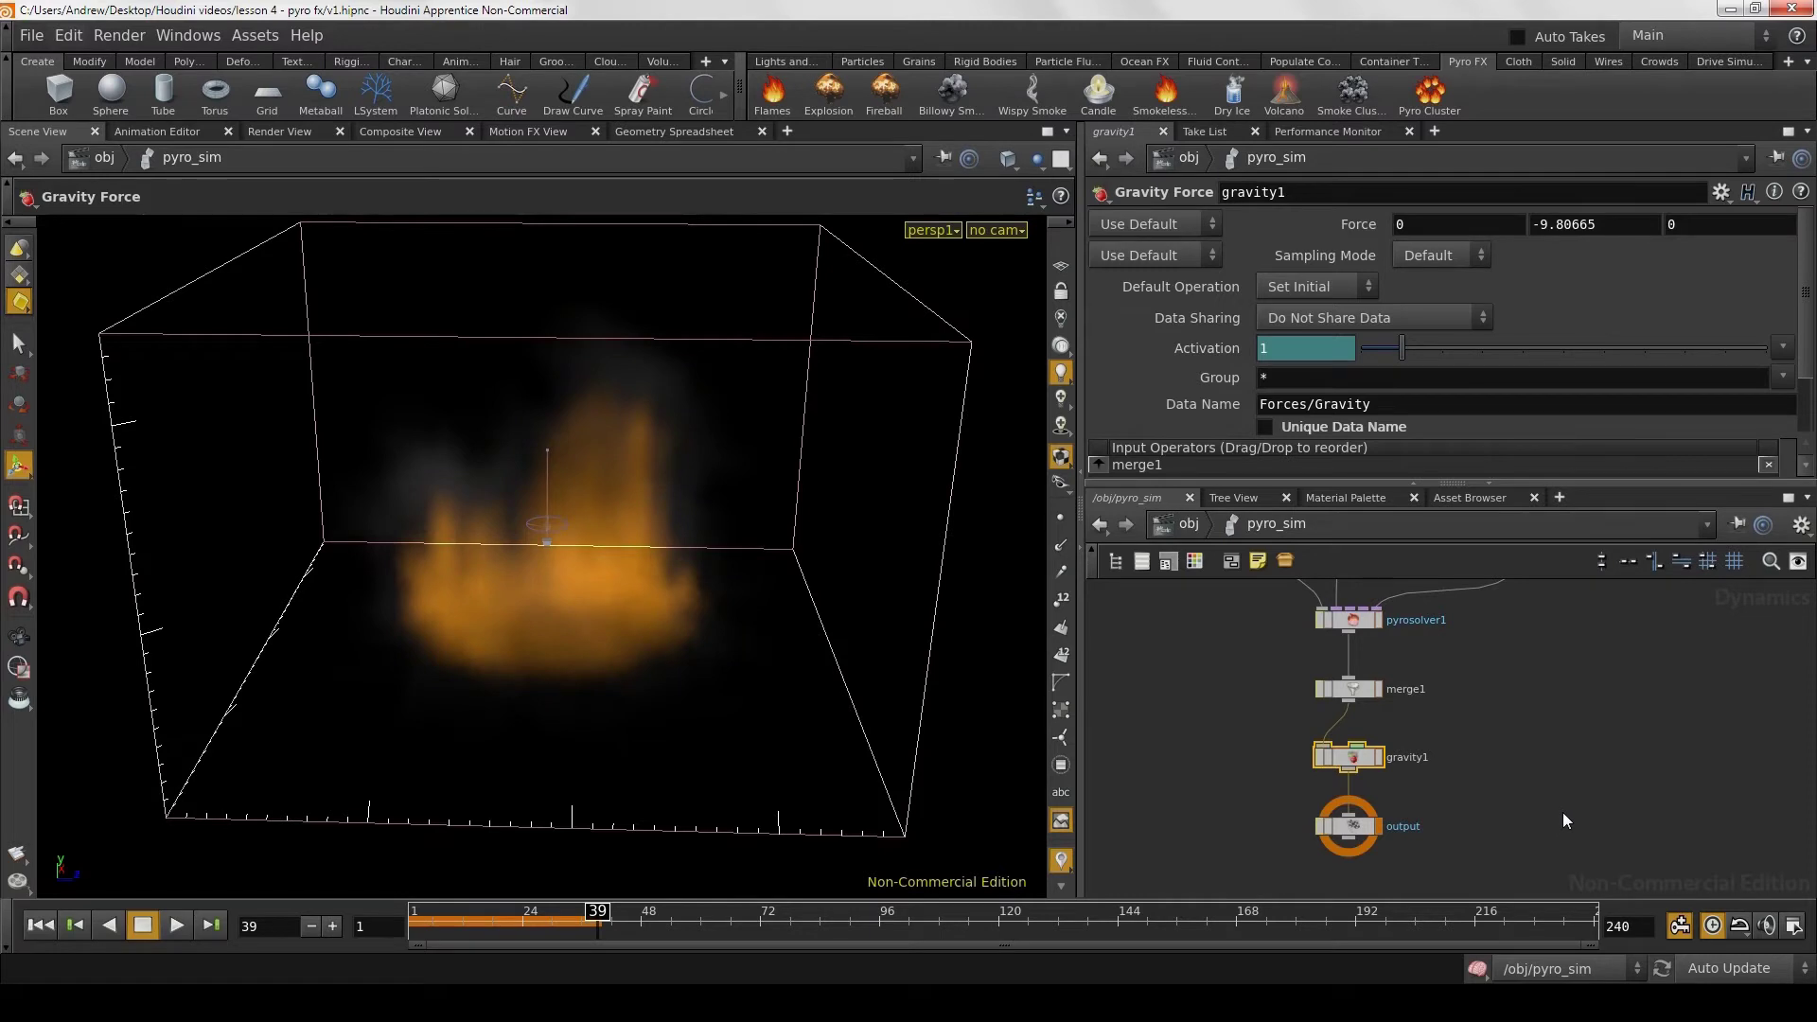
Step: Show the output node's cache settings: frames 1 to 240, writing $HIP/sim/$HIPNAME.`opname("..")`.$SF.sim
left_click(1352, 688)
left_click(1356, 762)
left_click_drag(1452, 486, 1452, 542)
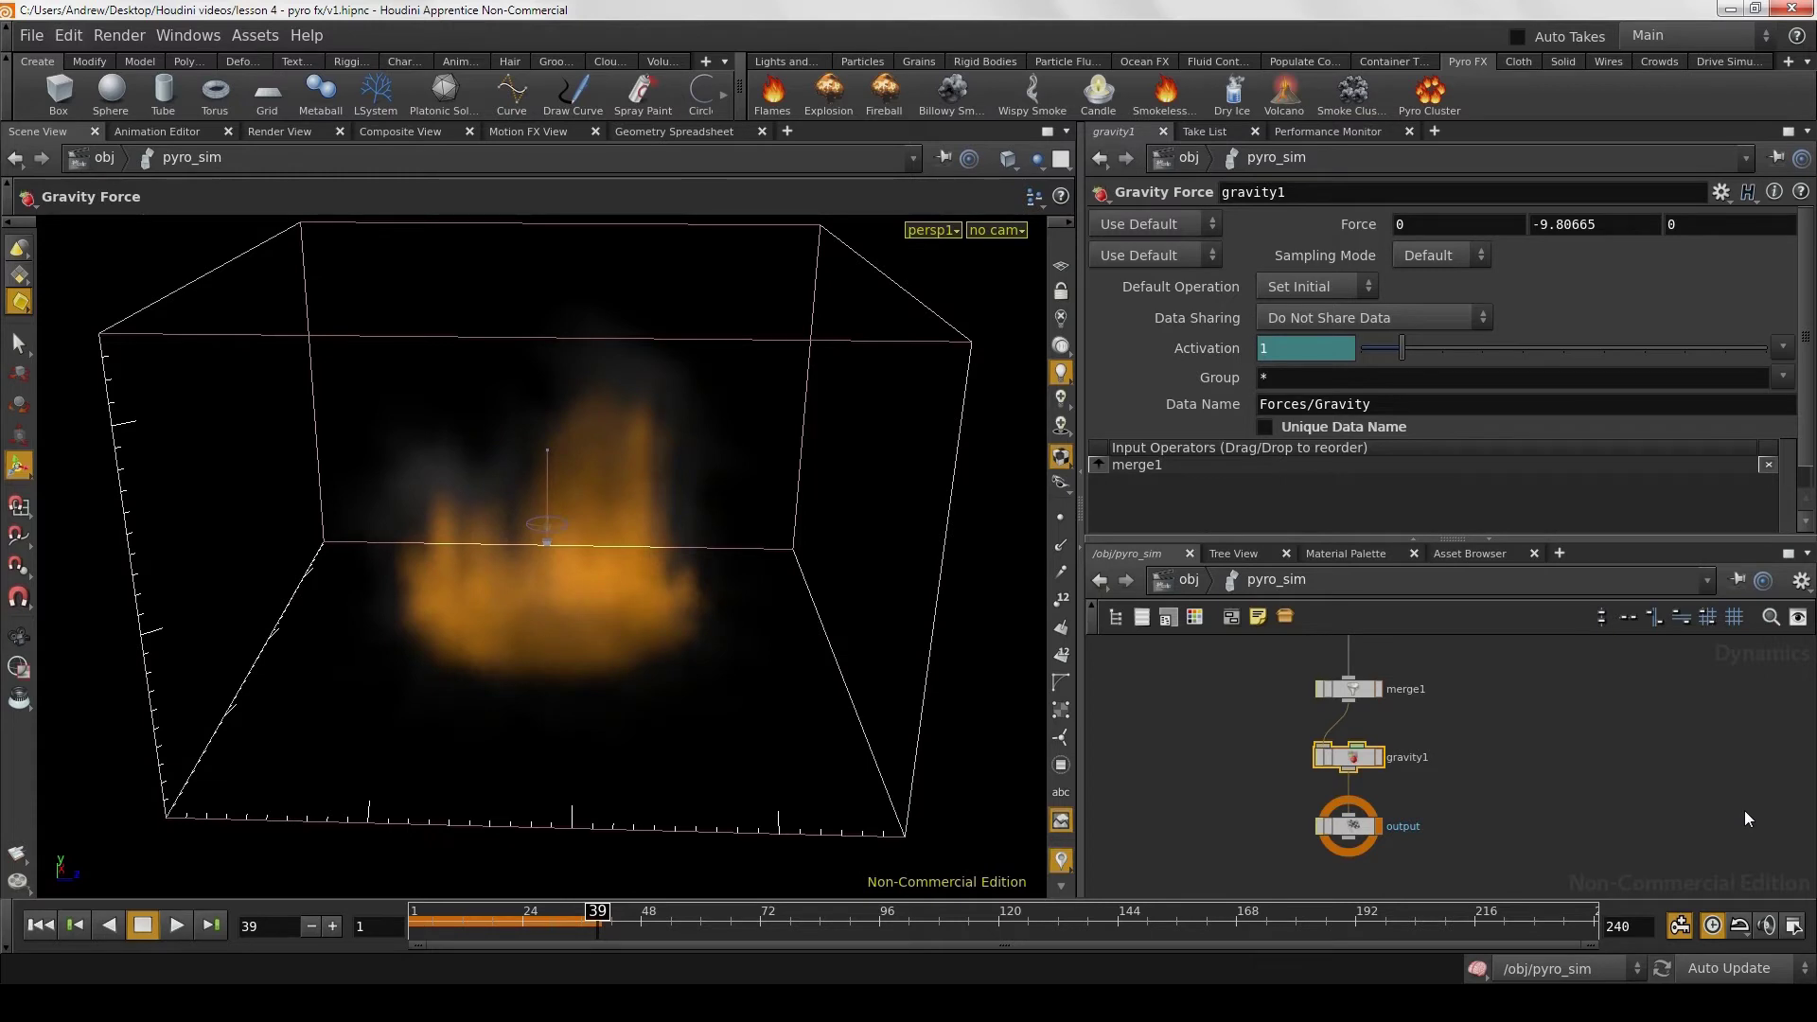
left_click(1351, 830)
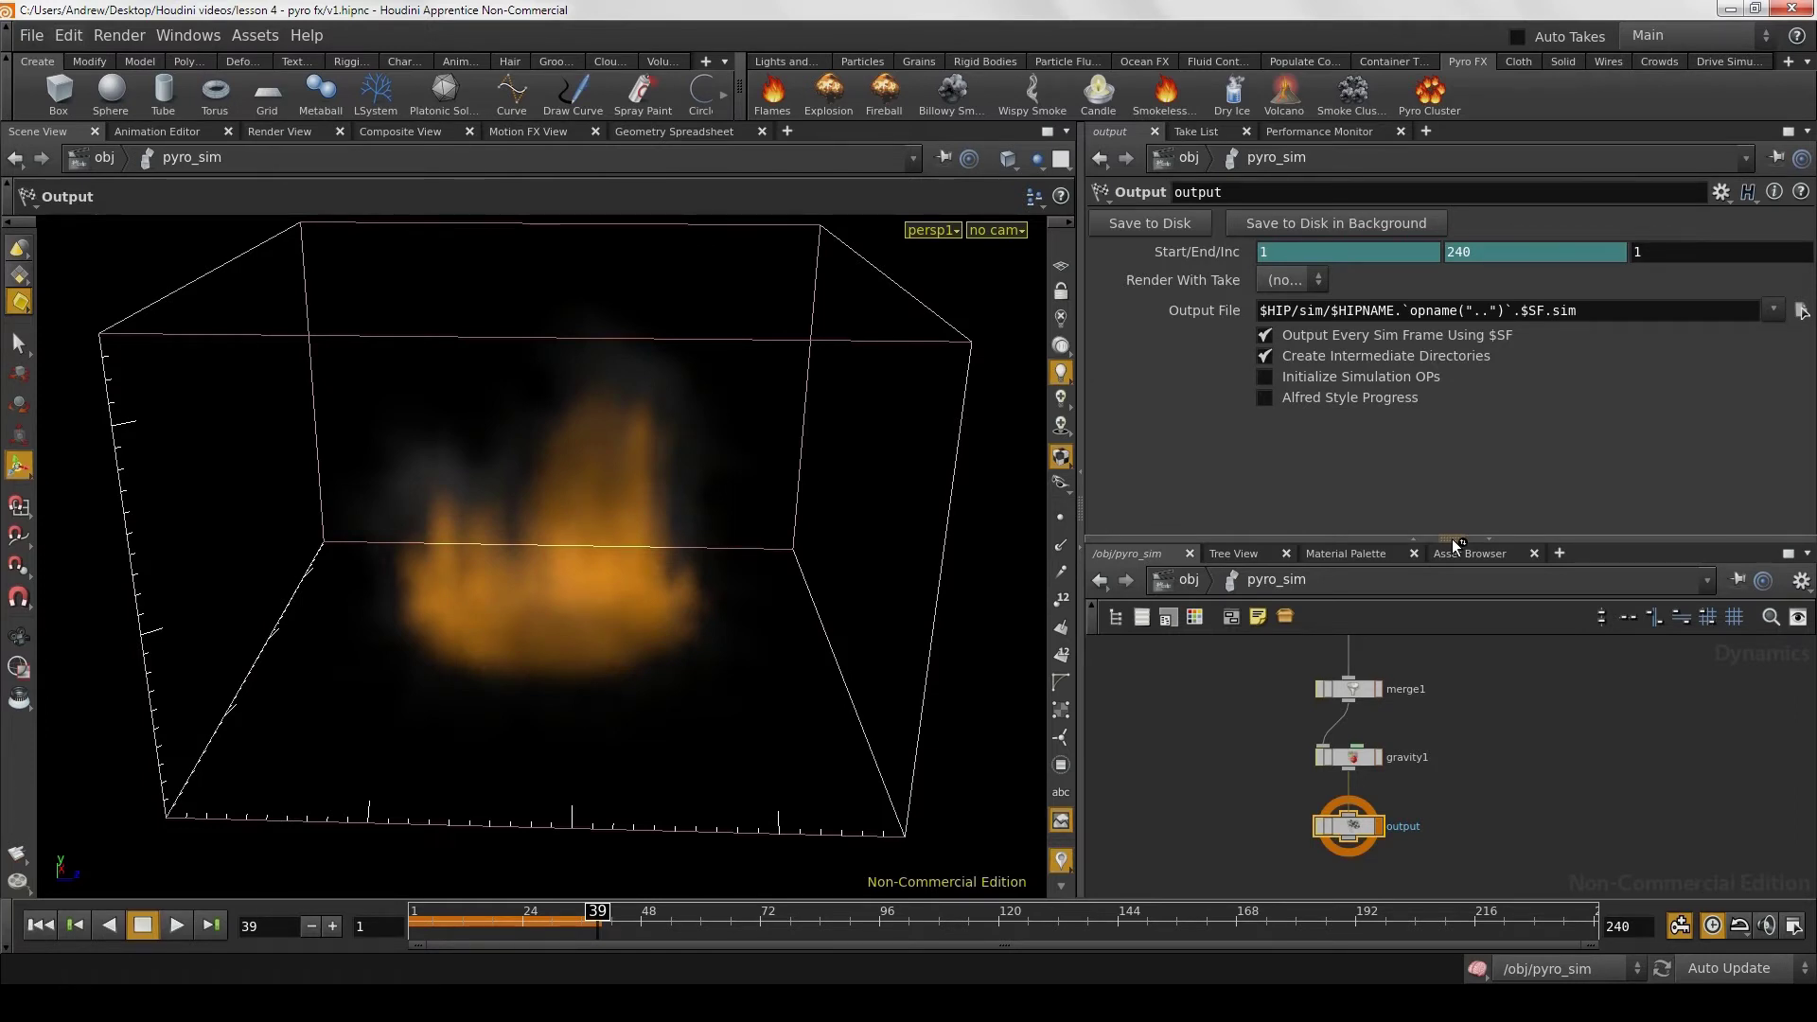
middle_click_drag(1488, 819, 1498, 858)
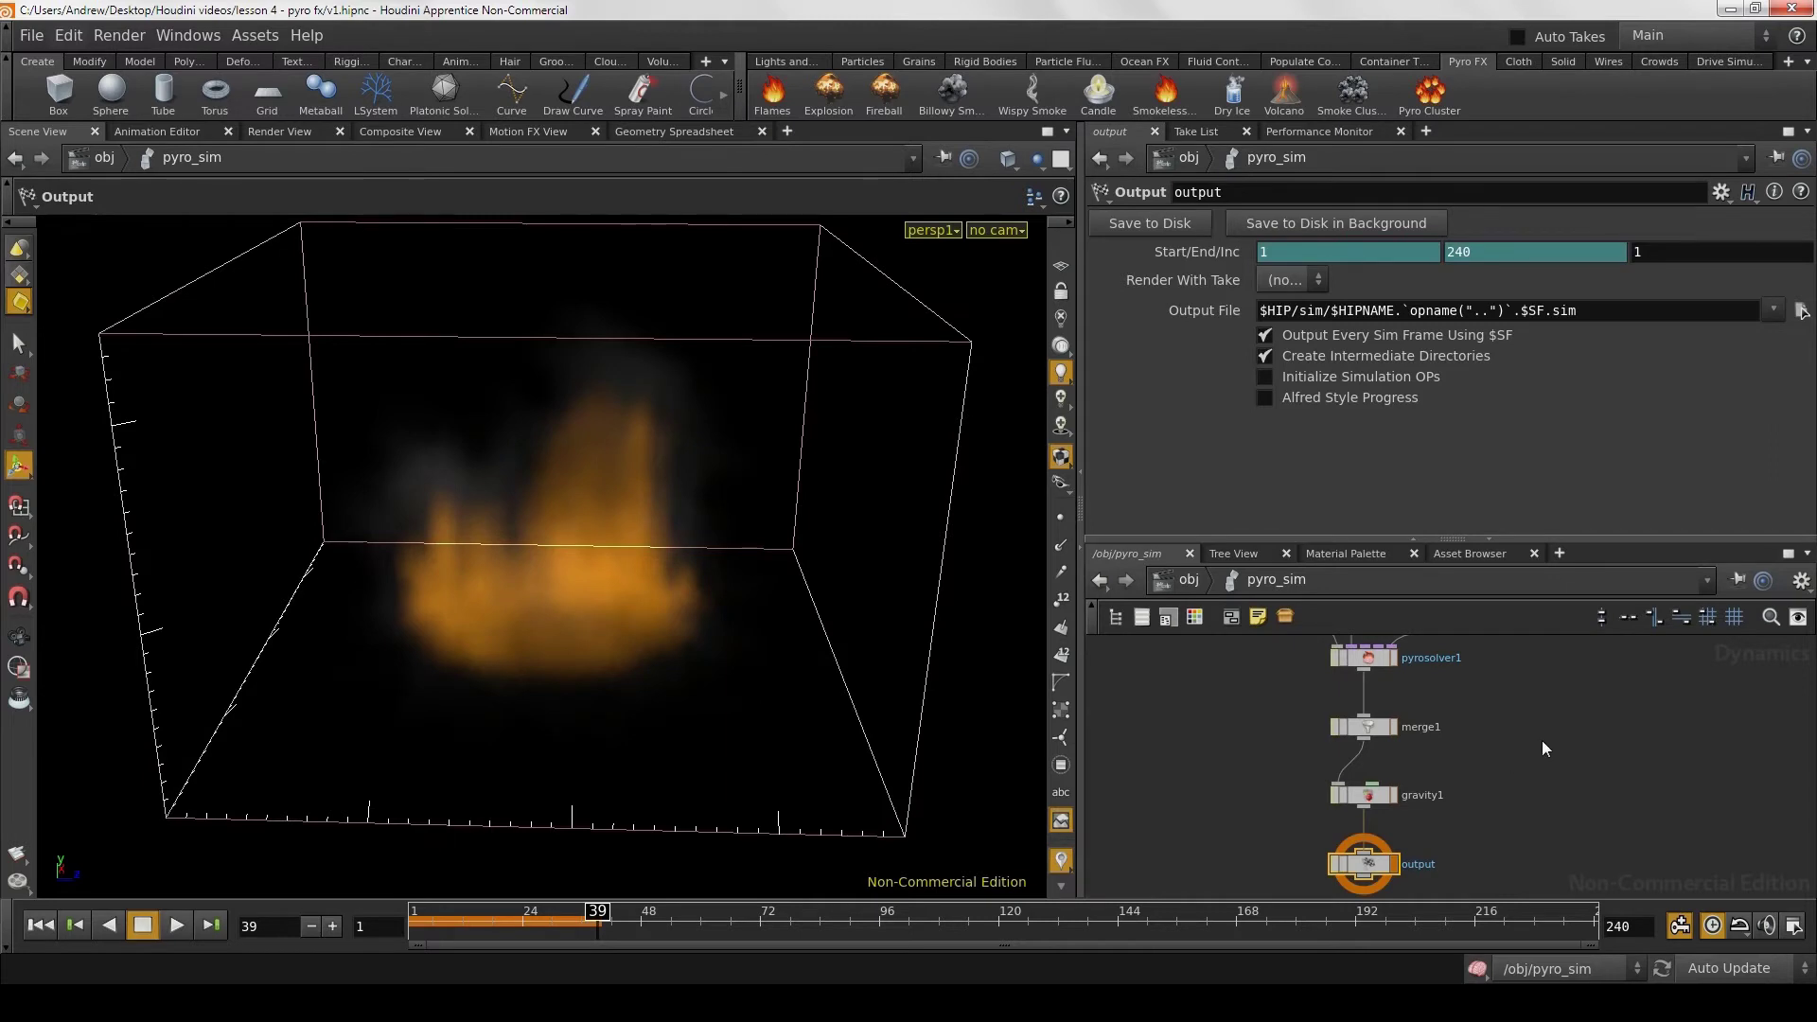
middle_click_drag(1542, 741, 1539, 805)
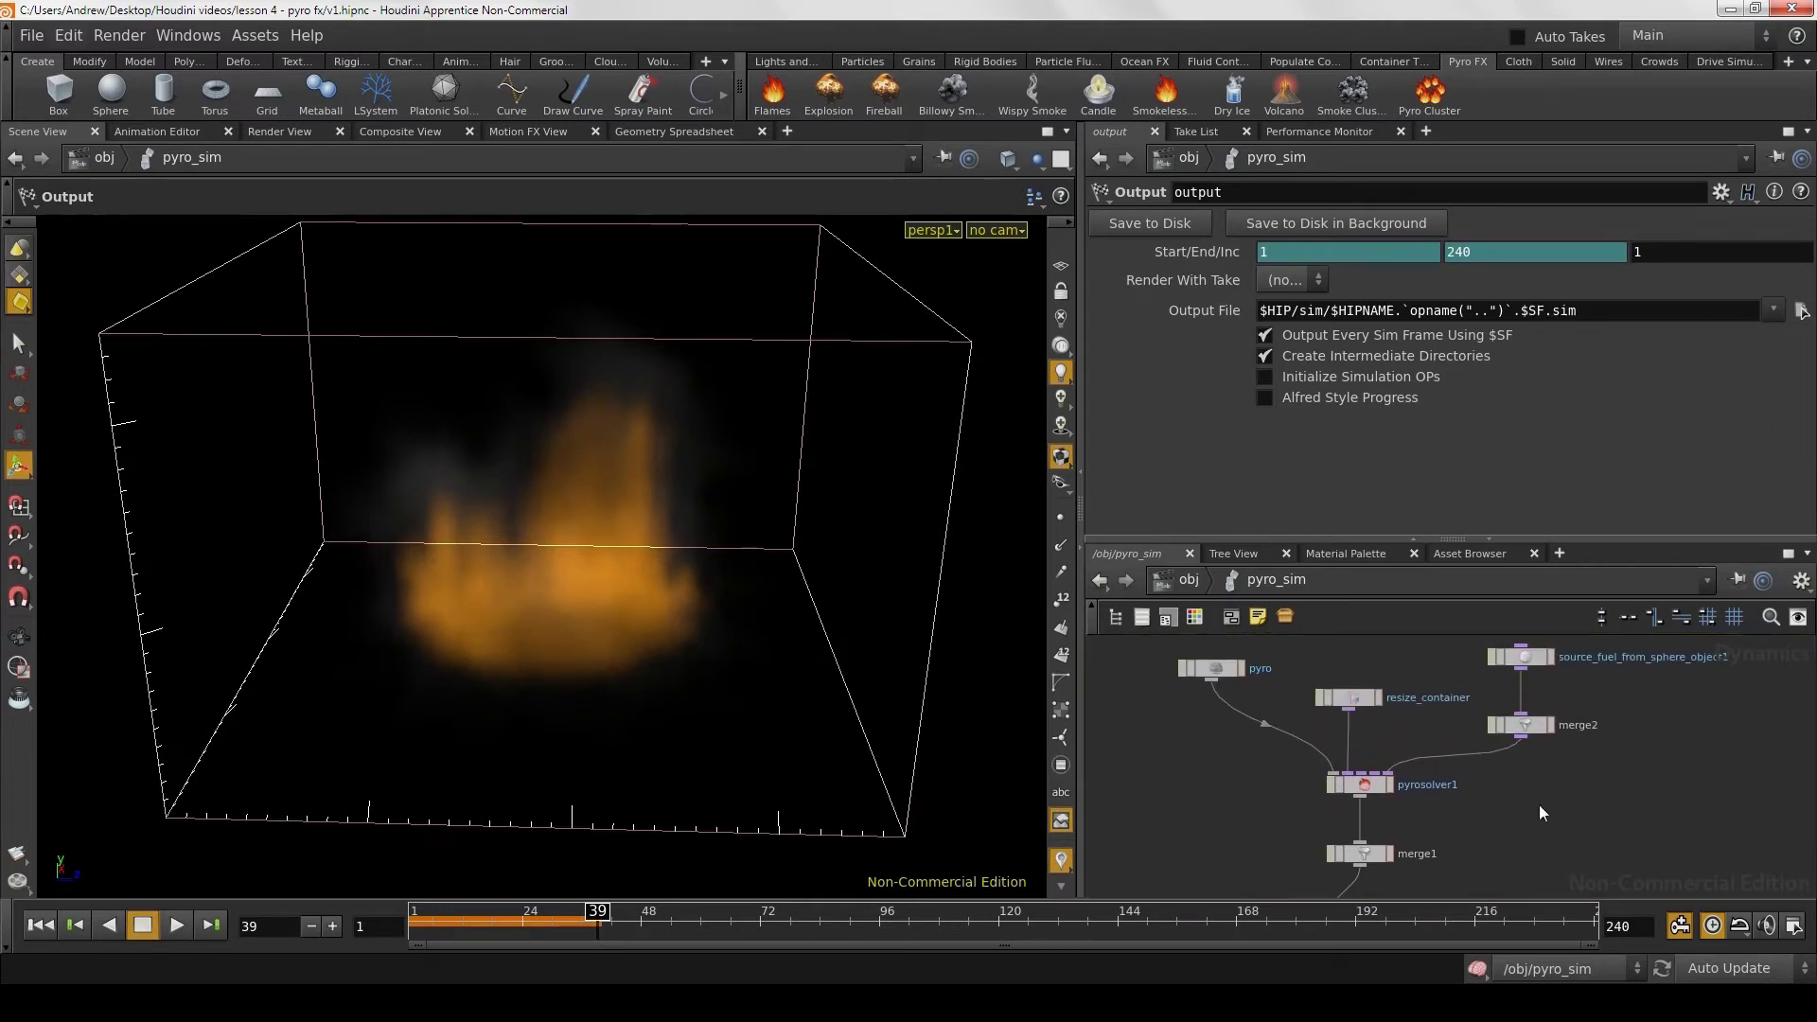
Step: Reopen the pyro Smoke Object at the top: division size 0.273333, size 10.8333 × 15.2333 × 10.8333
left_click(1213, 664)
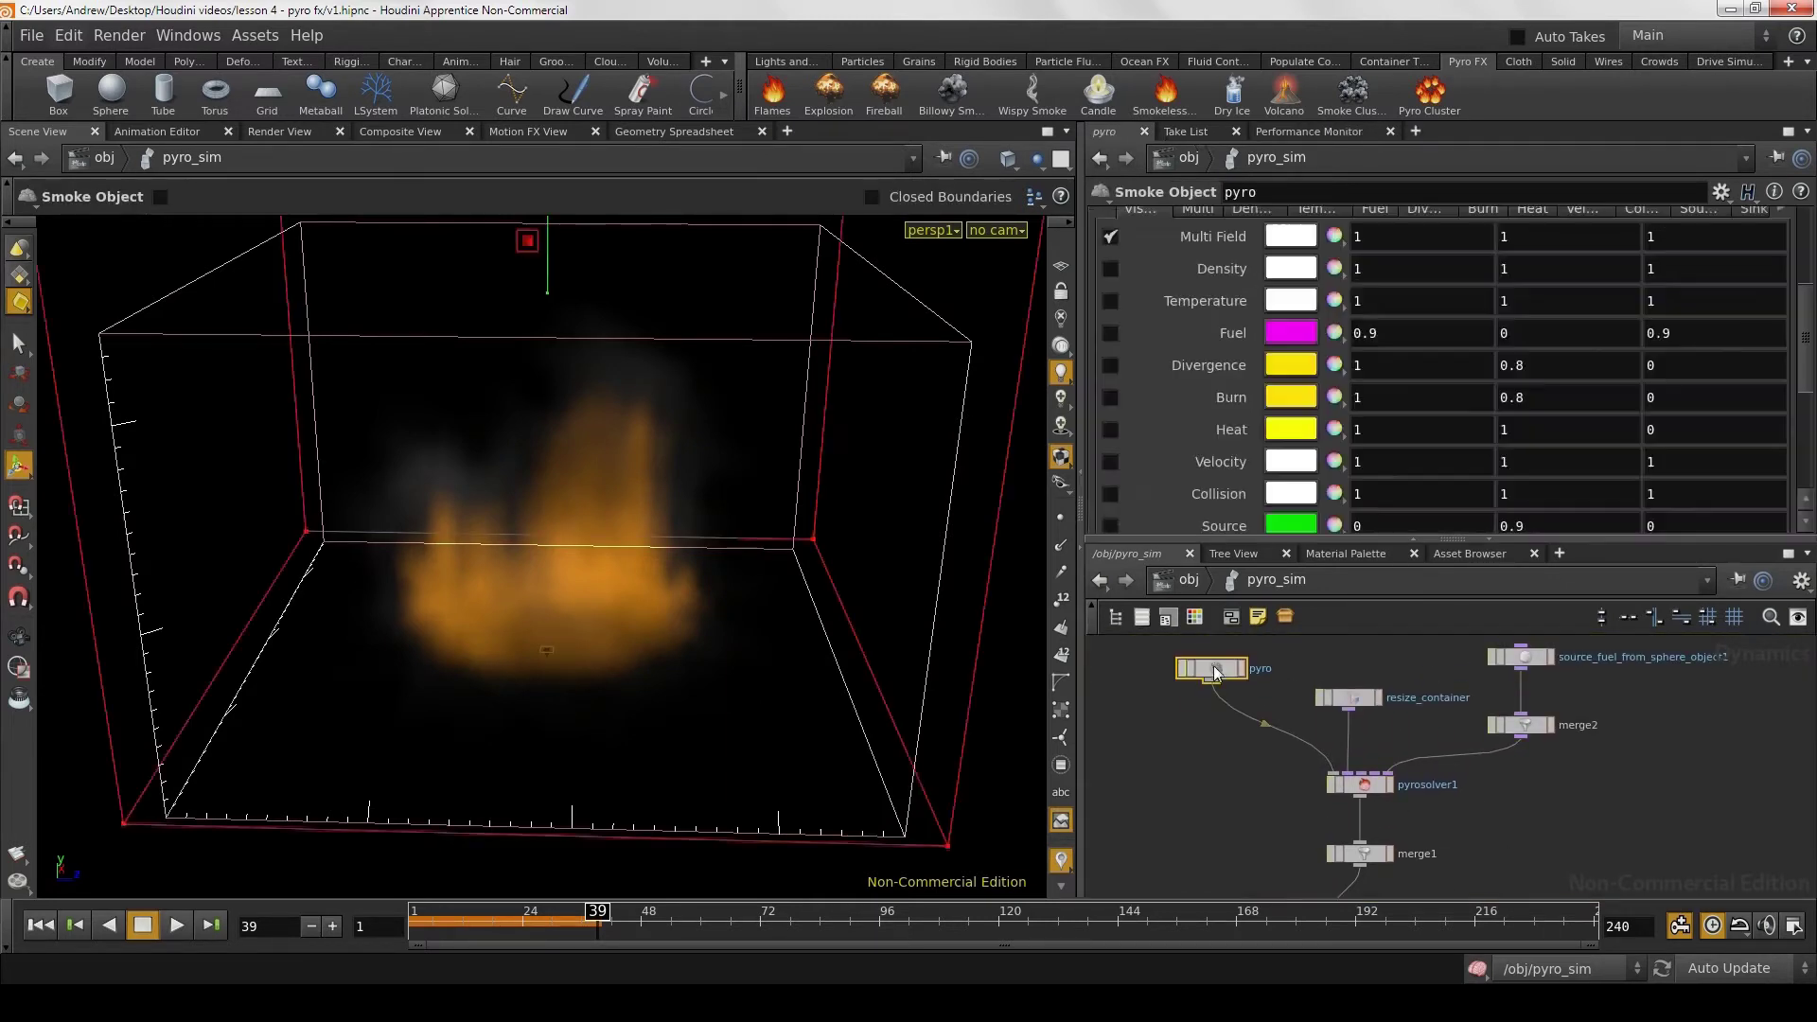
left_click(1355, 787)
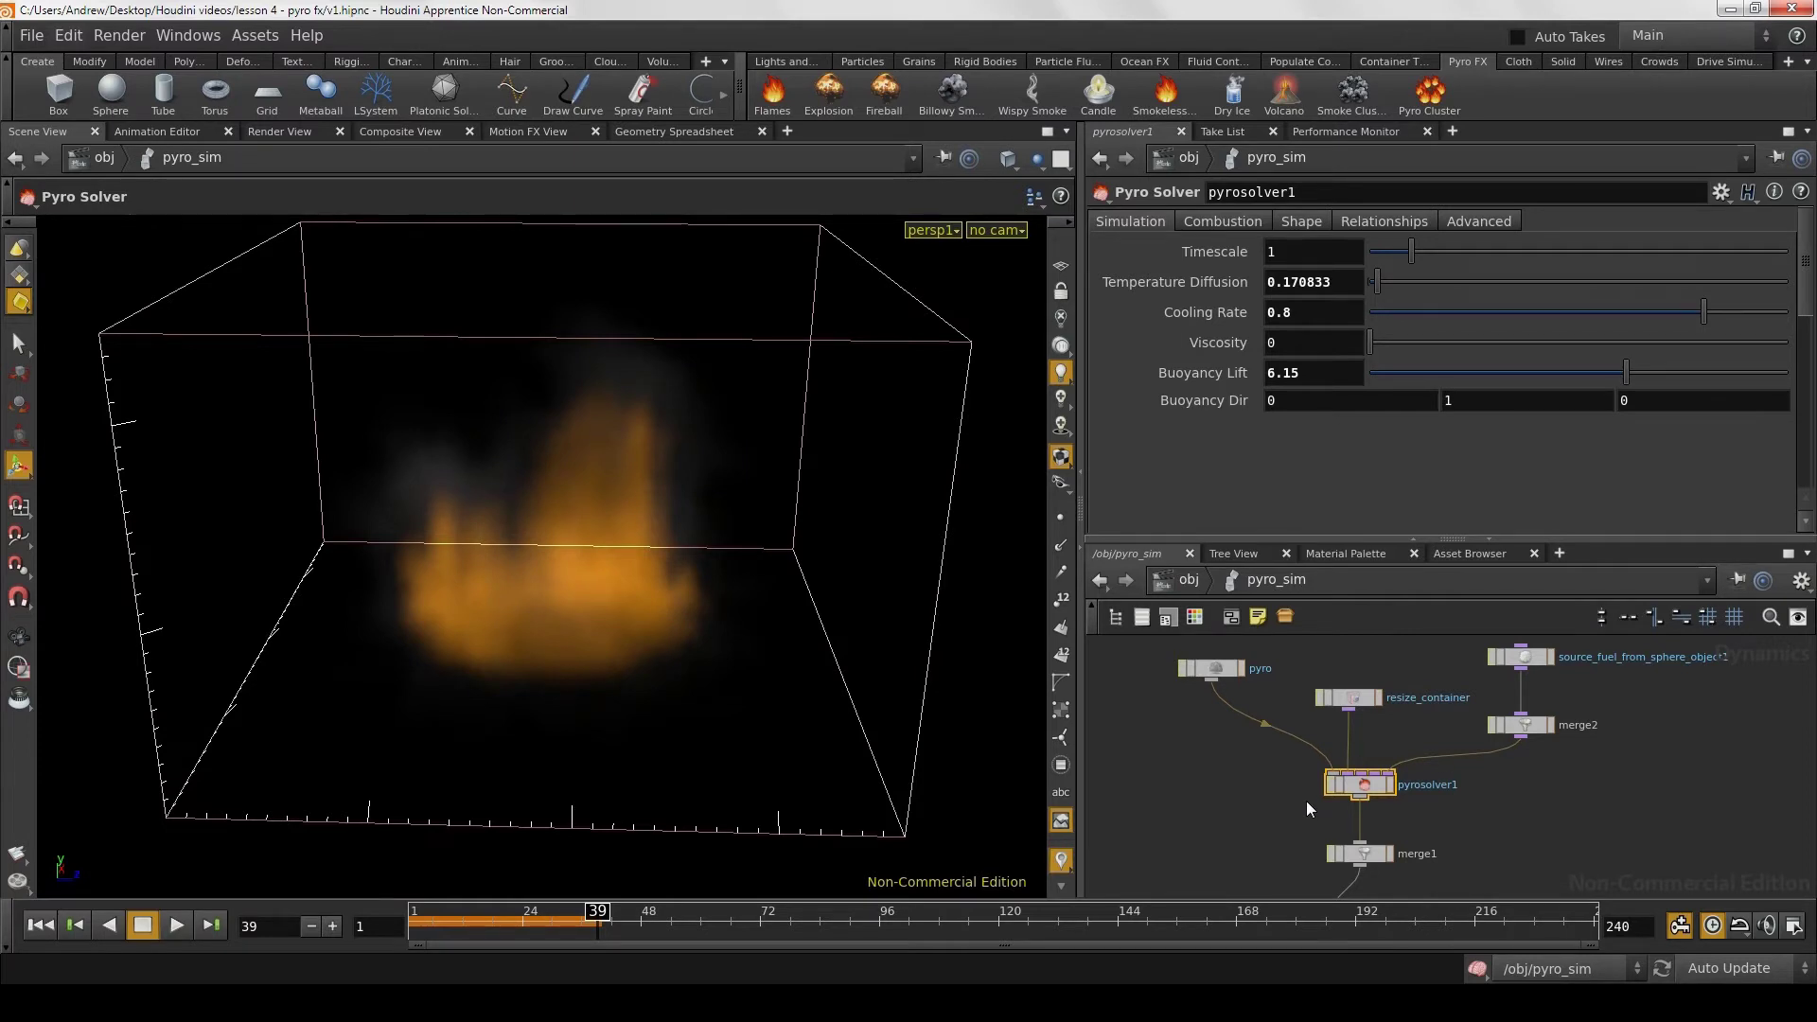
left_click(1218, 666)
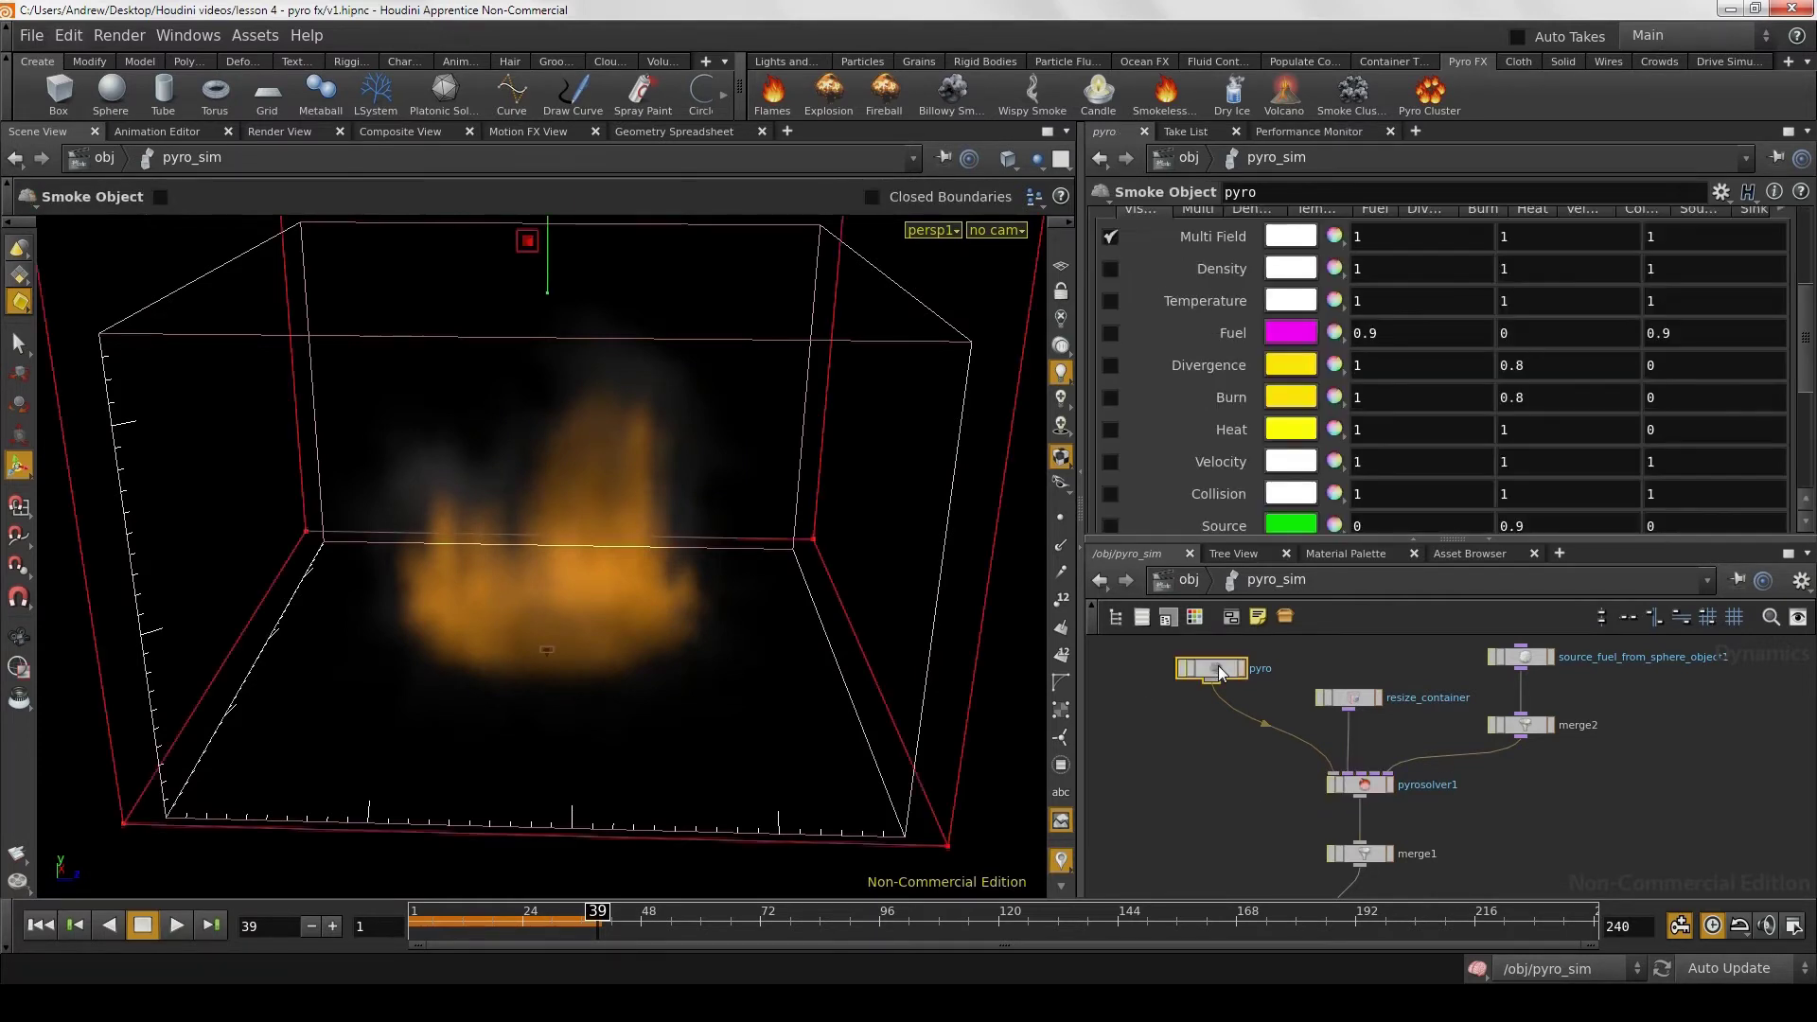
scroll(1429, 410, "up", 3)
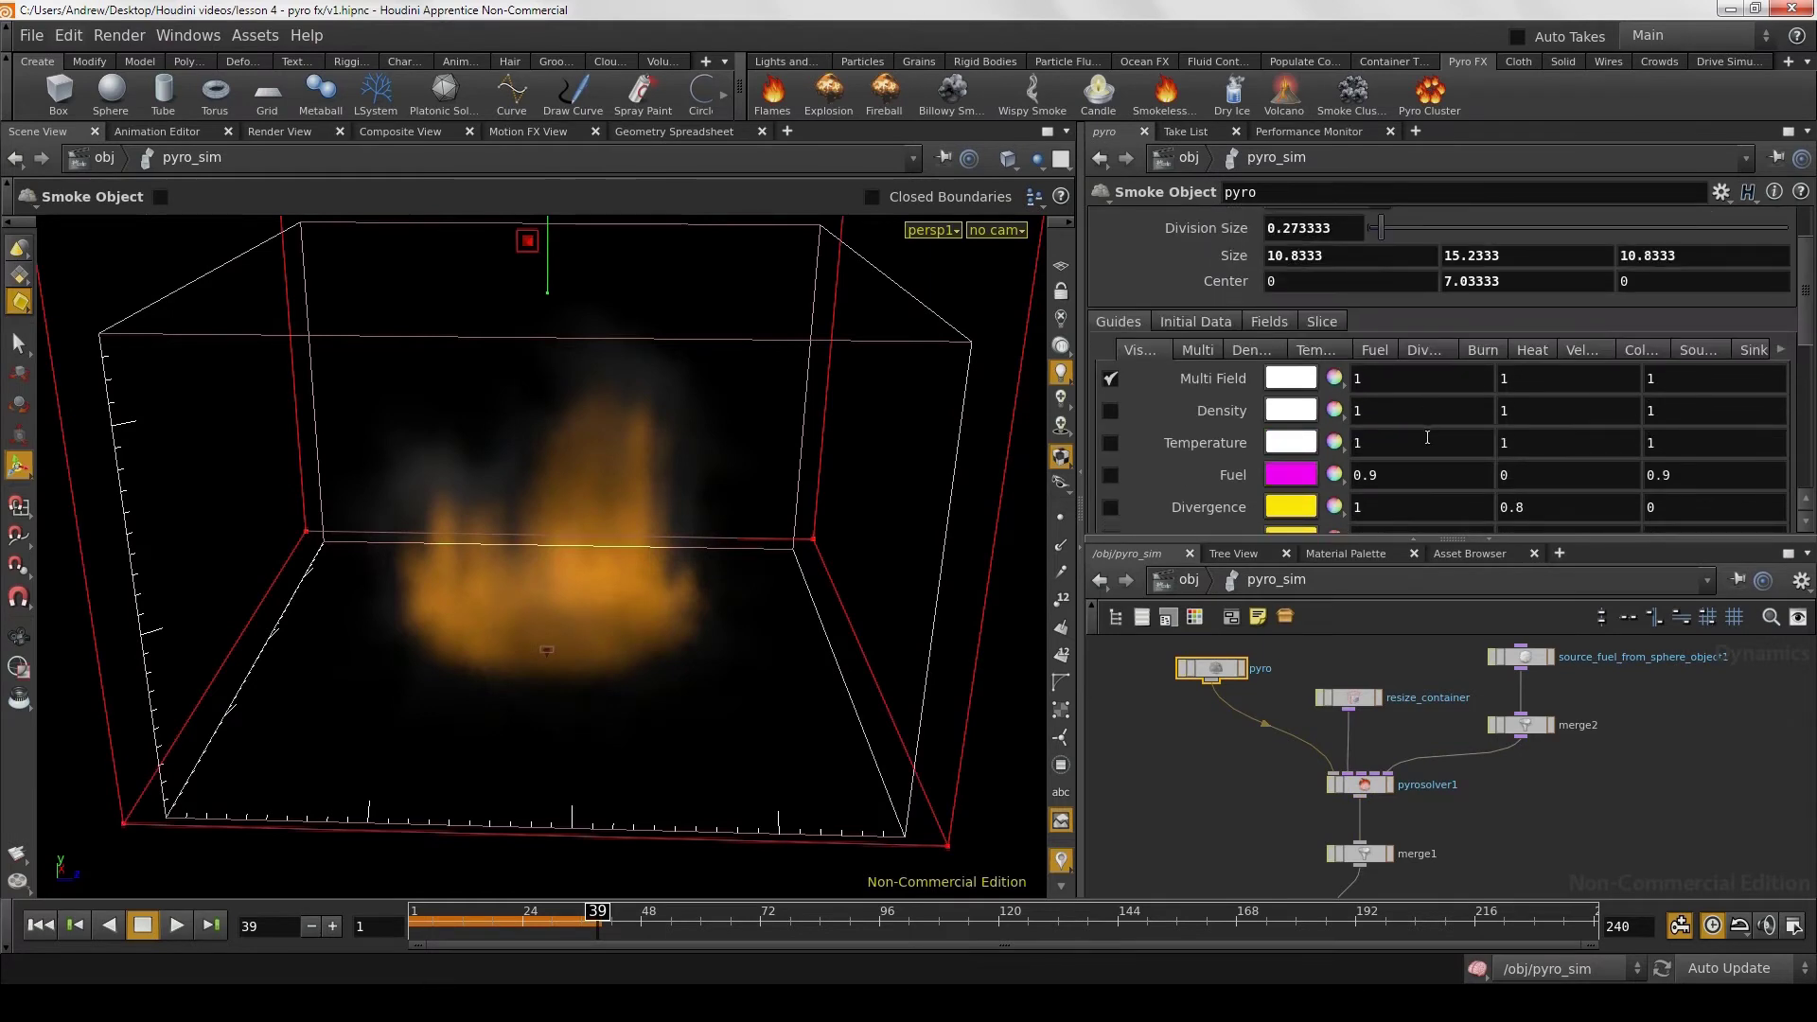
scroll(1427, 437, "up", 2)
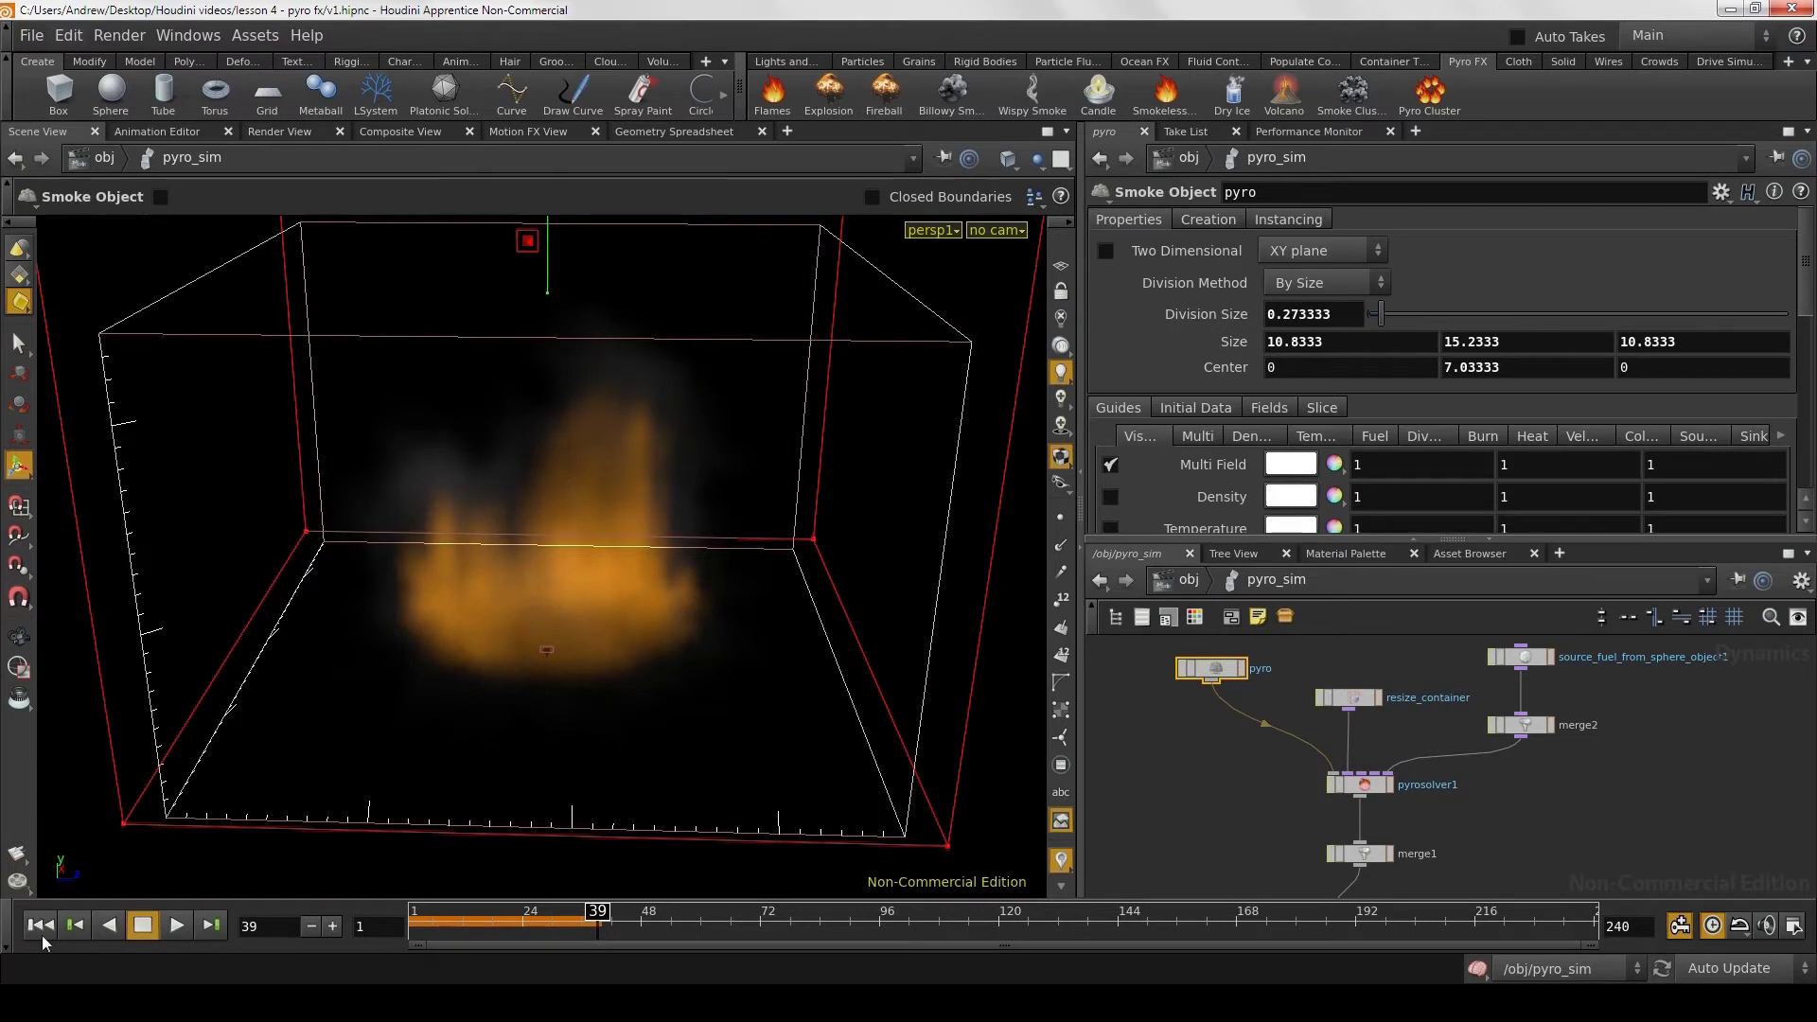
Step: Rewind the playbar to frame 1, clearing the smoke from the container
left_click(41, 925)
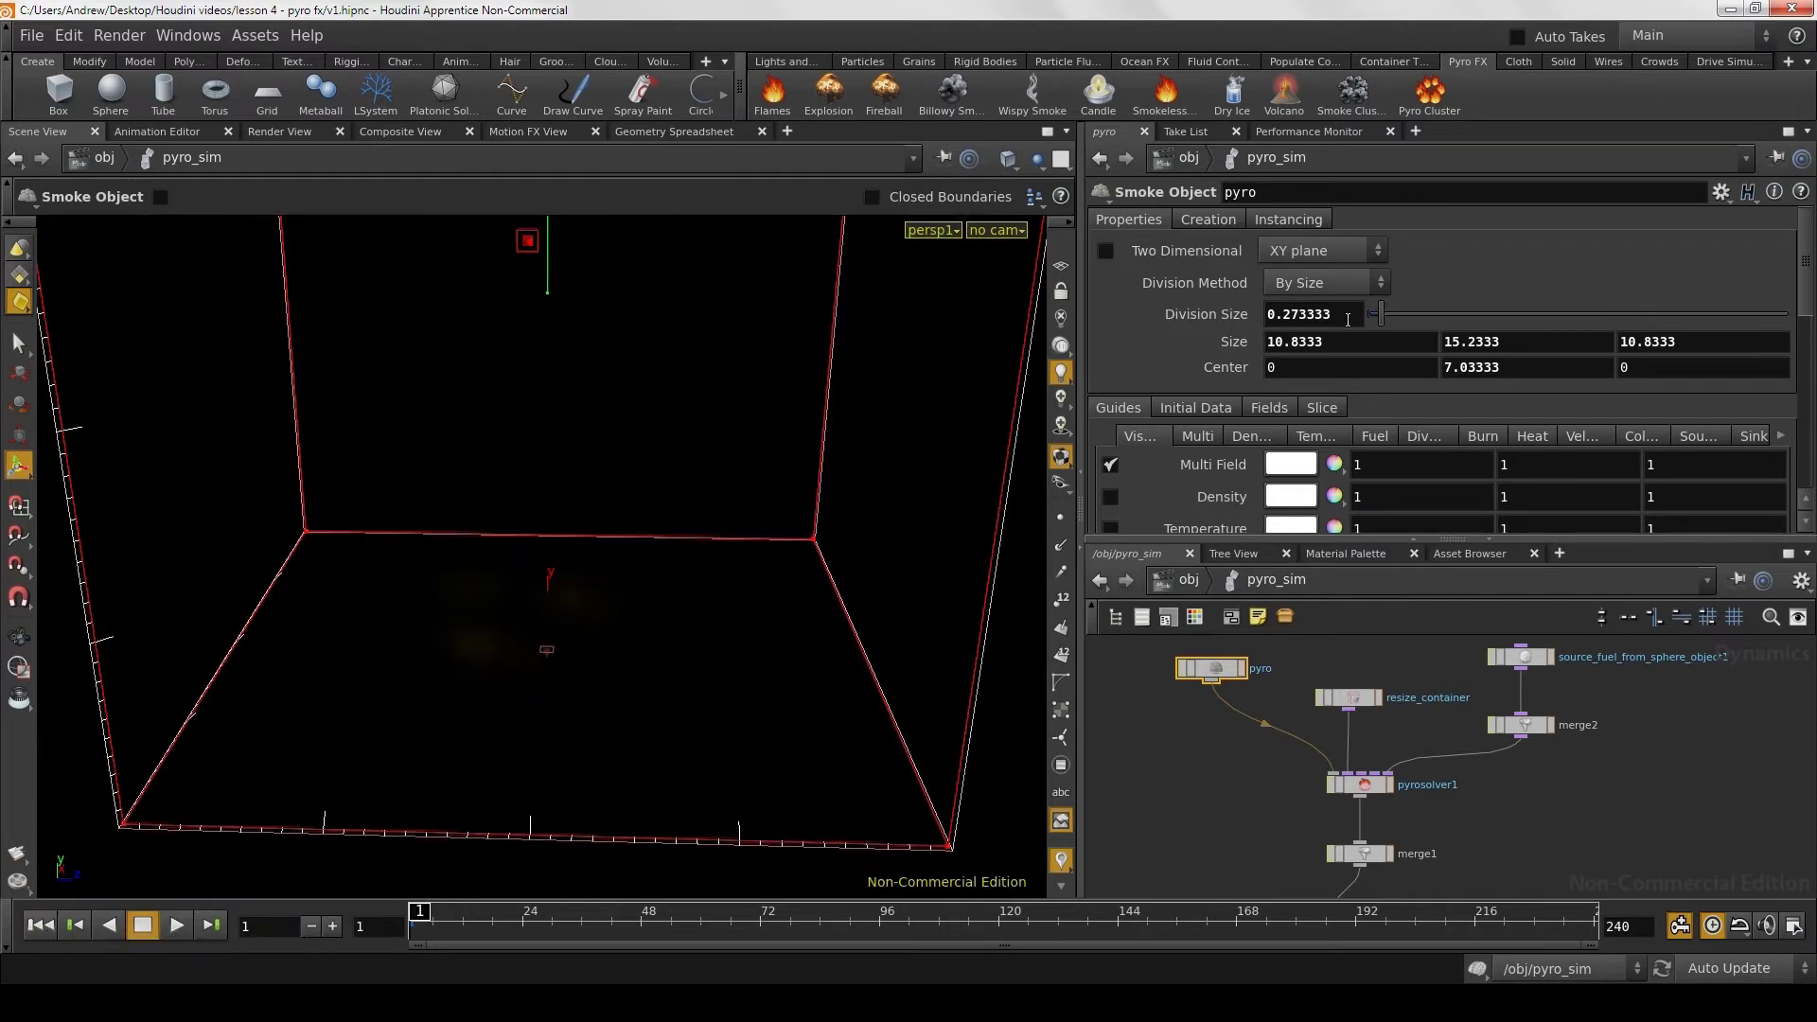
Step: Enter .1 as the container's Division Size, replacing 0.273333
left_click(1299, 313)
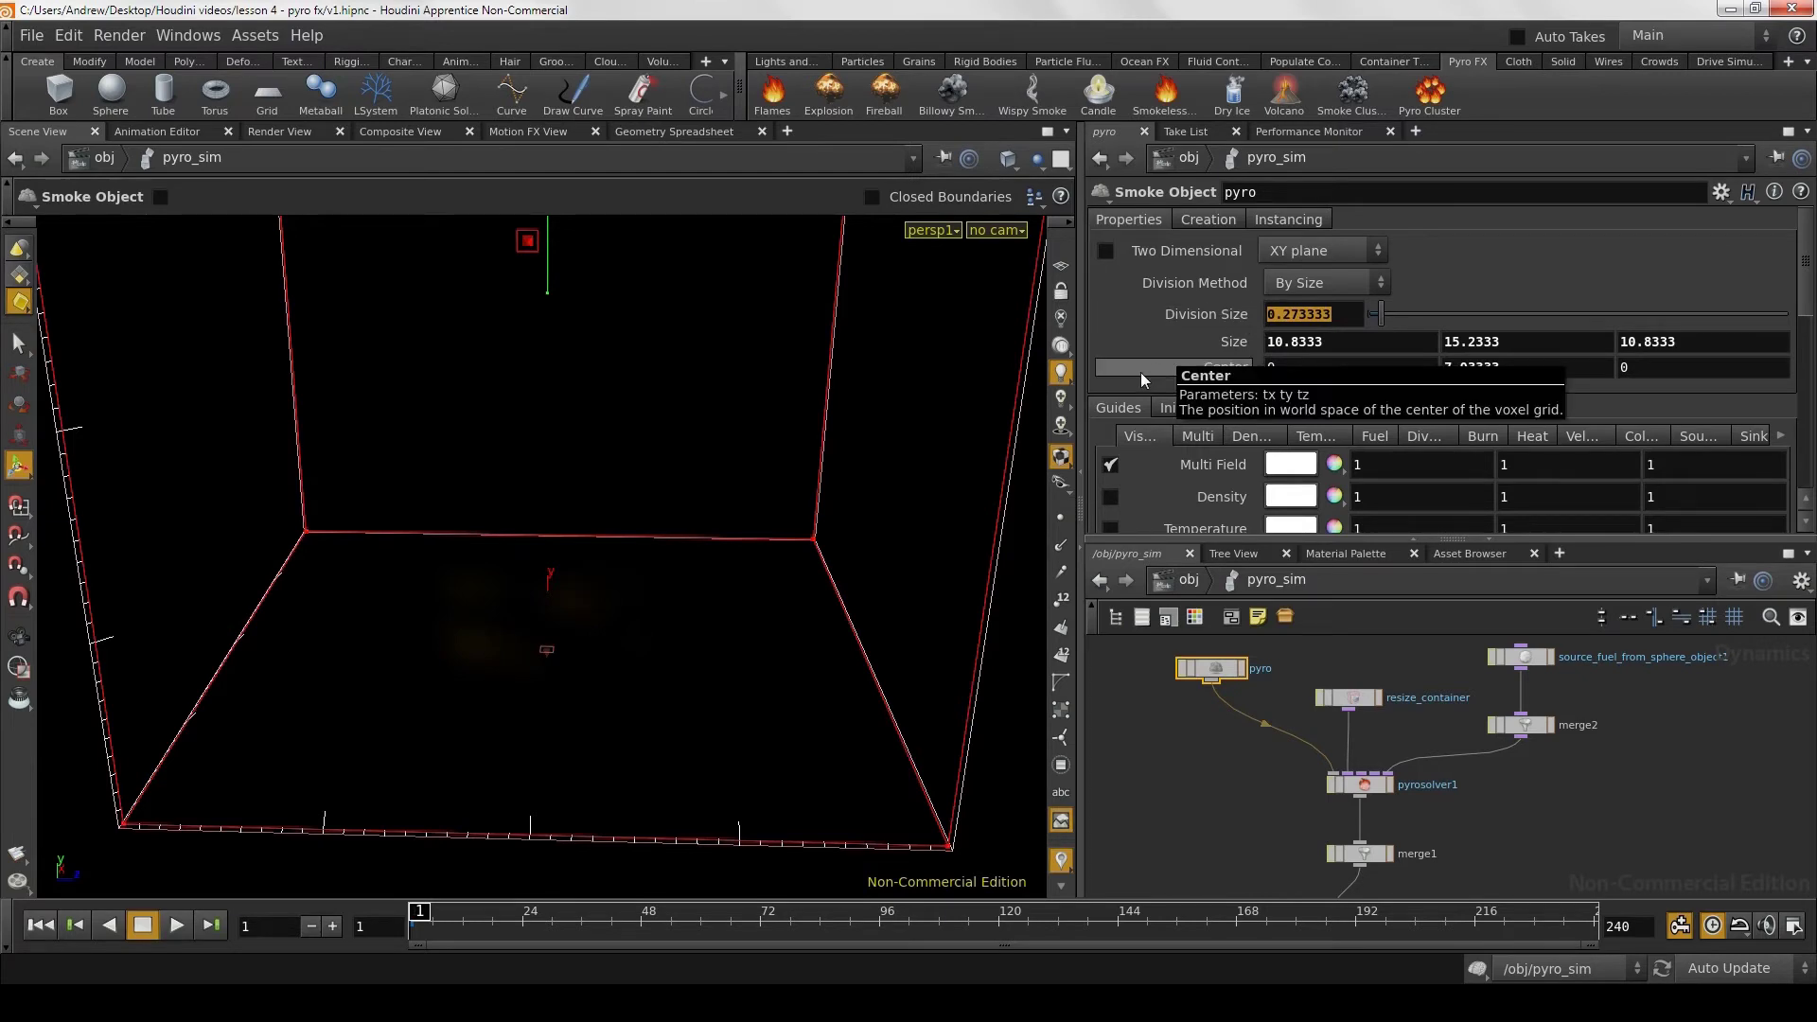
type(".1")
key("Return")
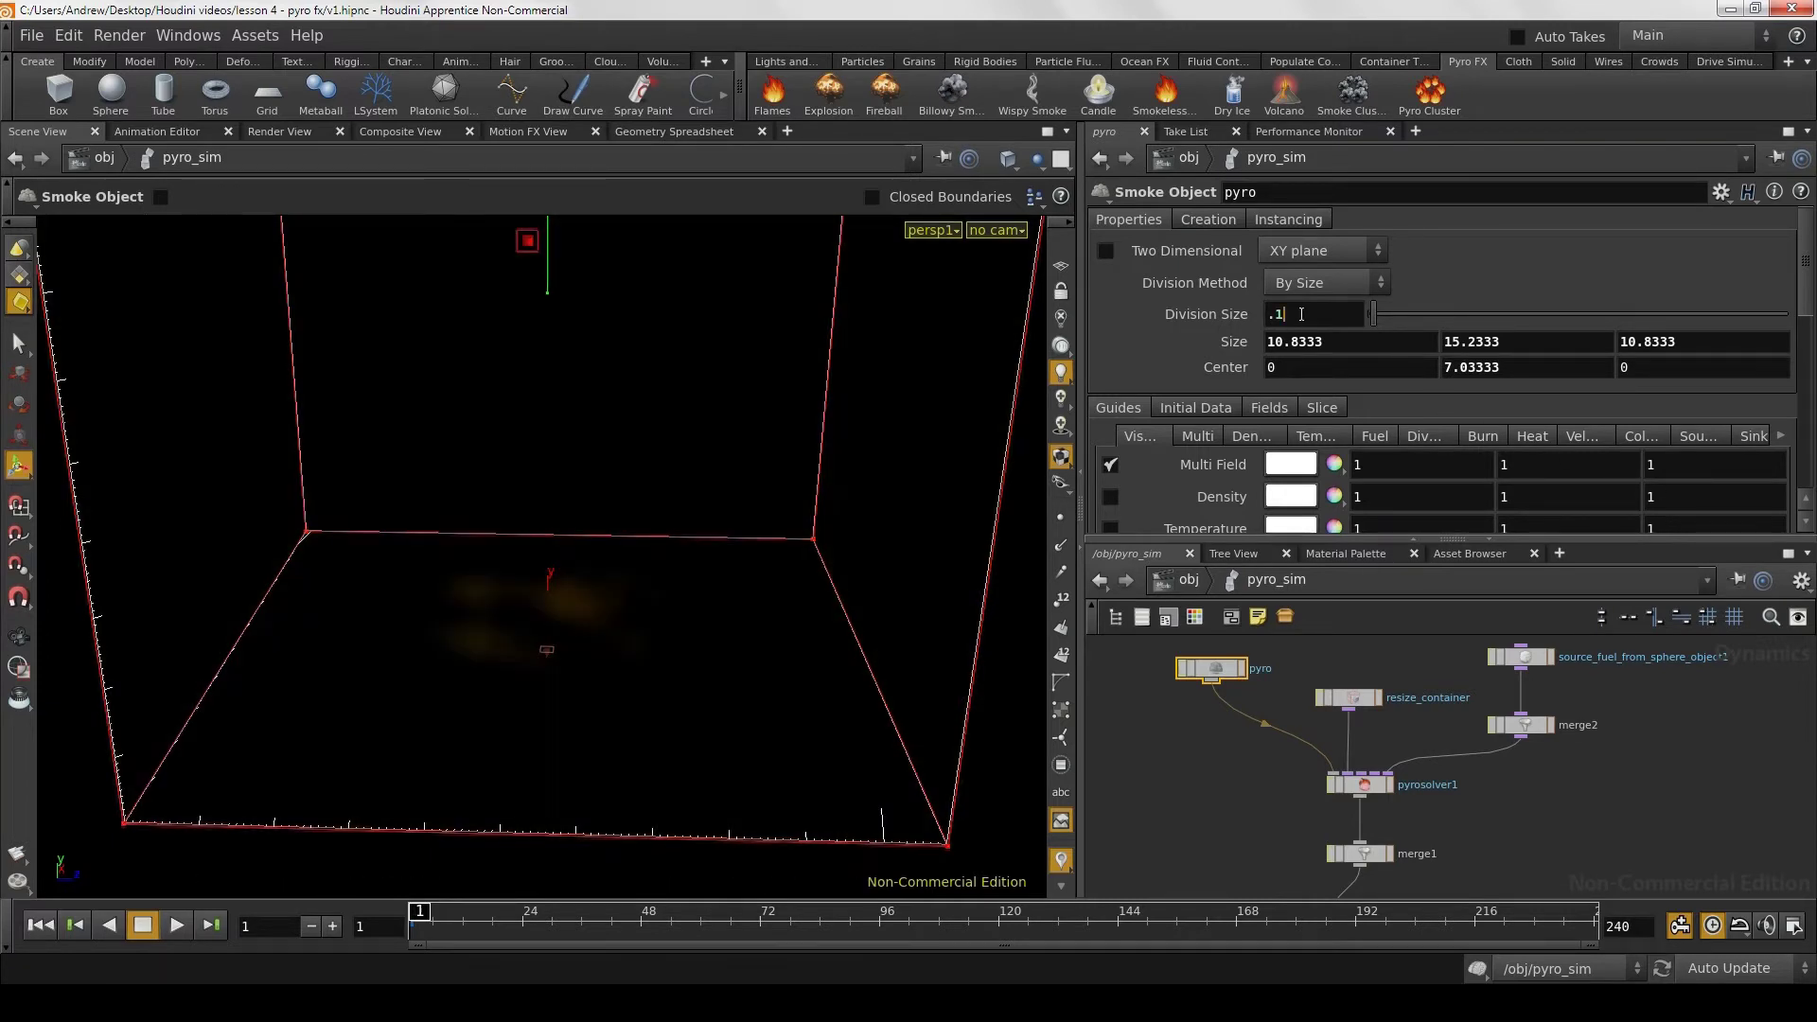
double_click(1300, 315)
type(".1")
Step: Shorten the global playback range to frames 1 to 120 in the animation options
left_click(1798, 937)
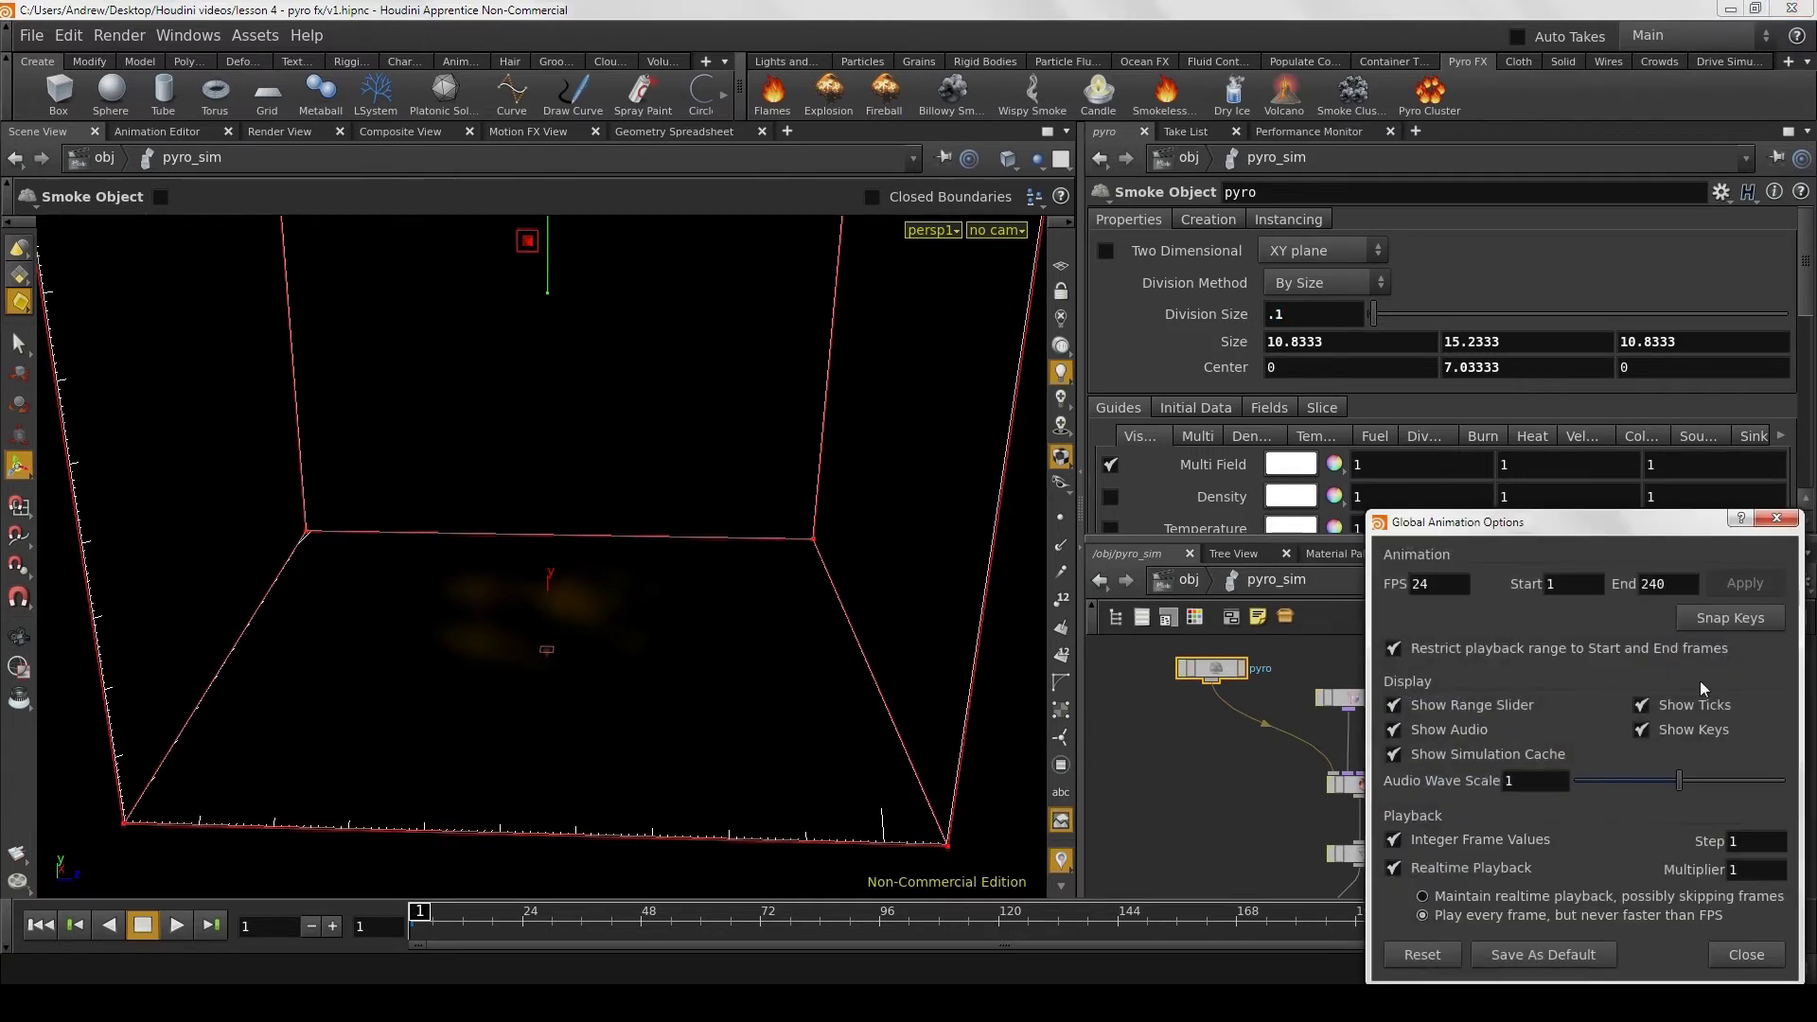
double_click(1643, 587)
type("120")
key("Return")
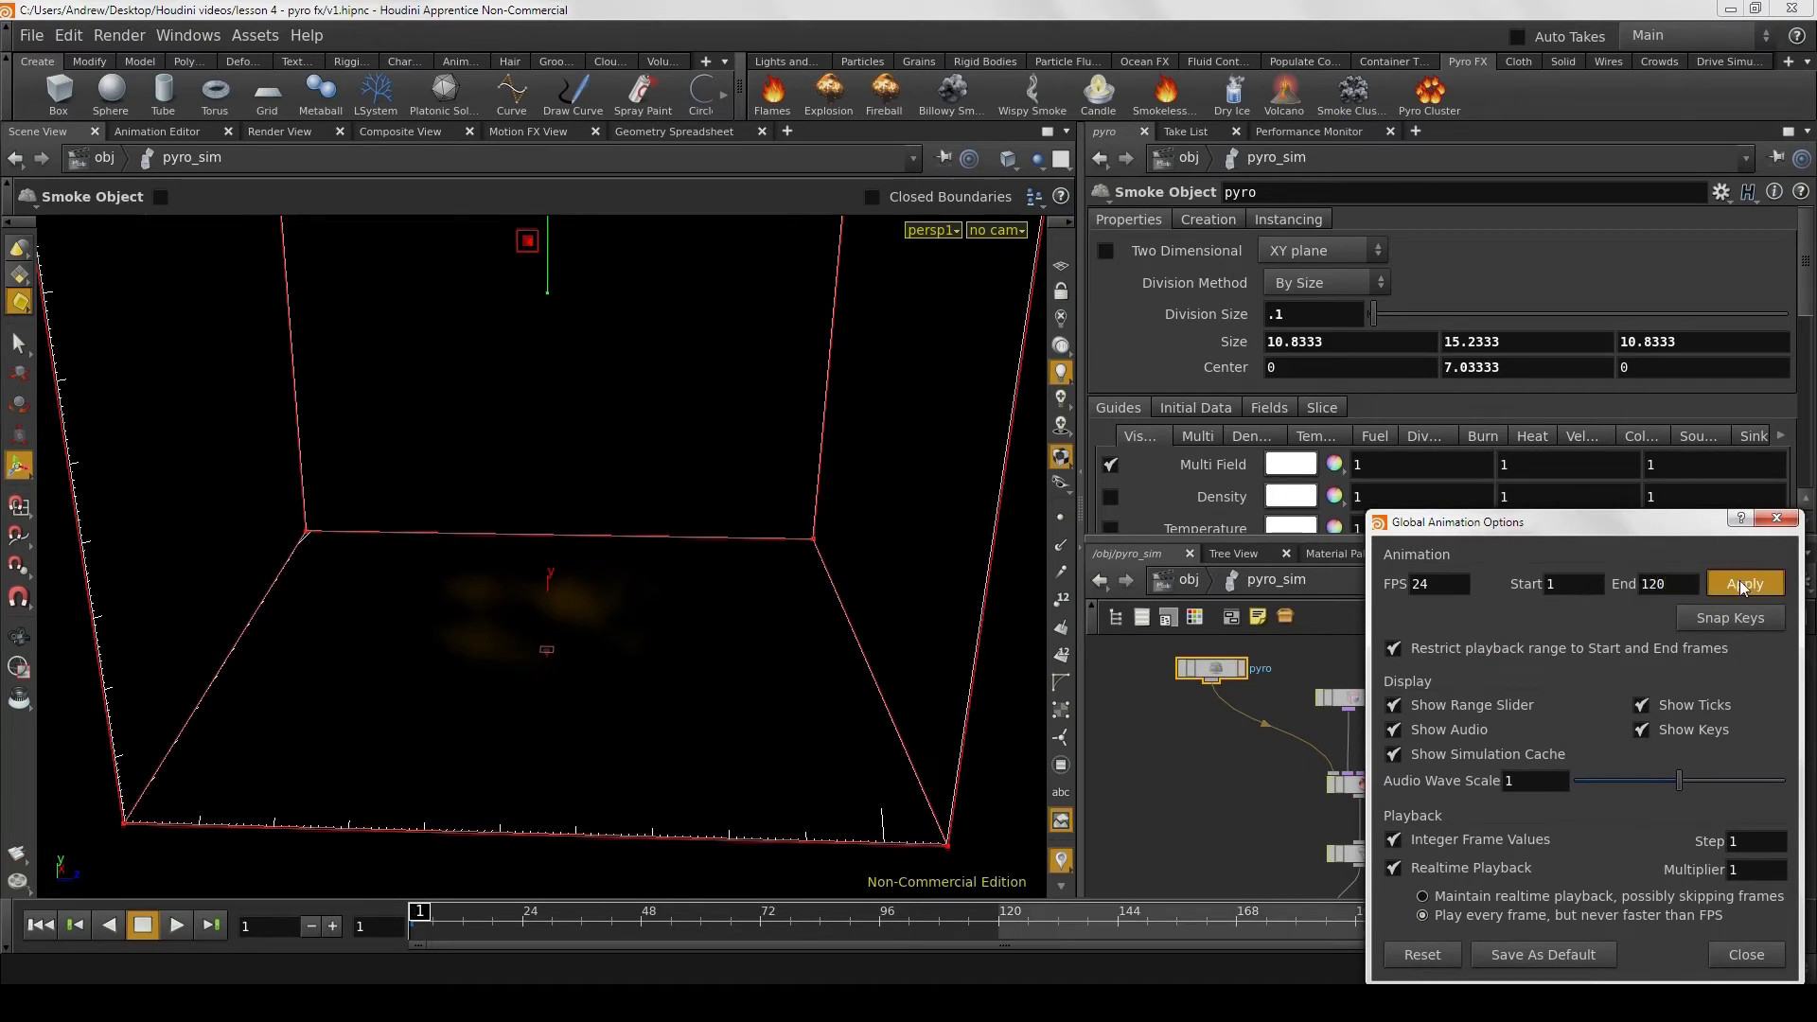
left_click(1745, 584)
left_click(1733, 956)
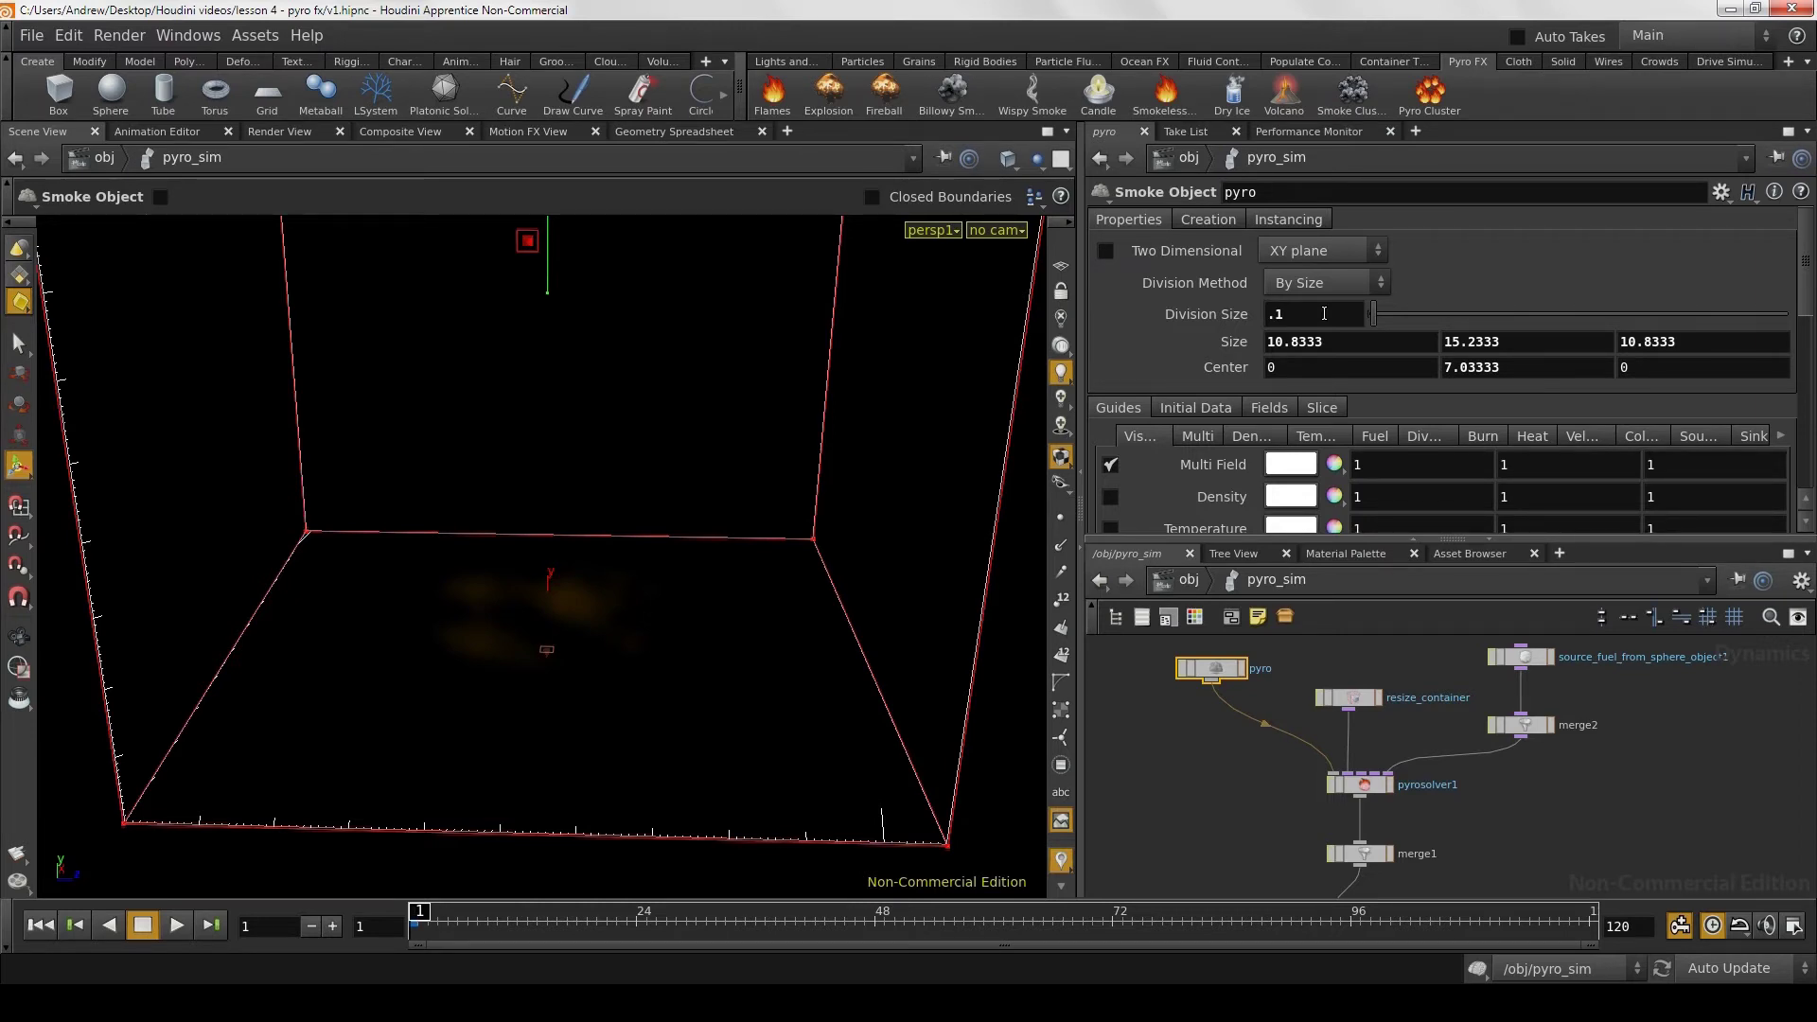
Step: Inspect the output node's caching settings in the pyro_sim network
left_click(1736, 618)
scroll(1616, 803, "down", 3)
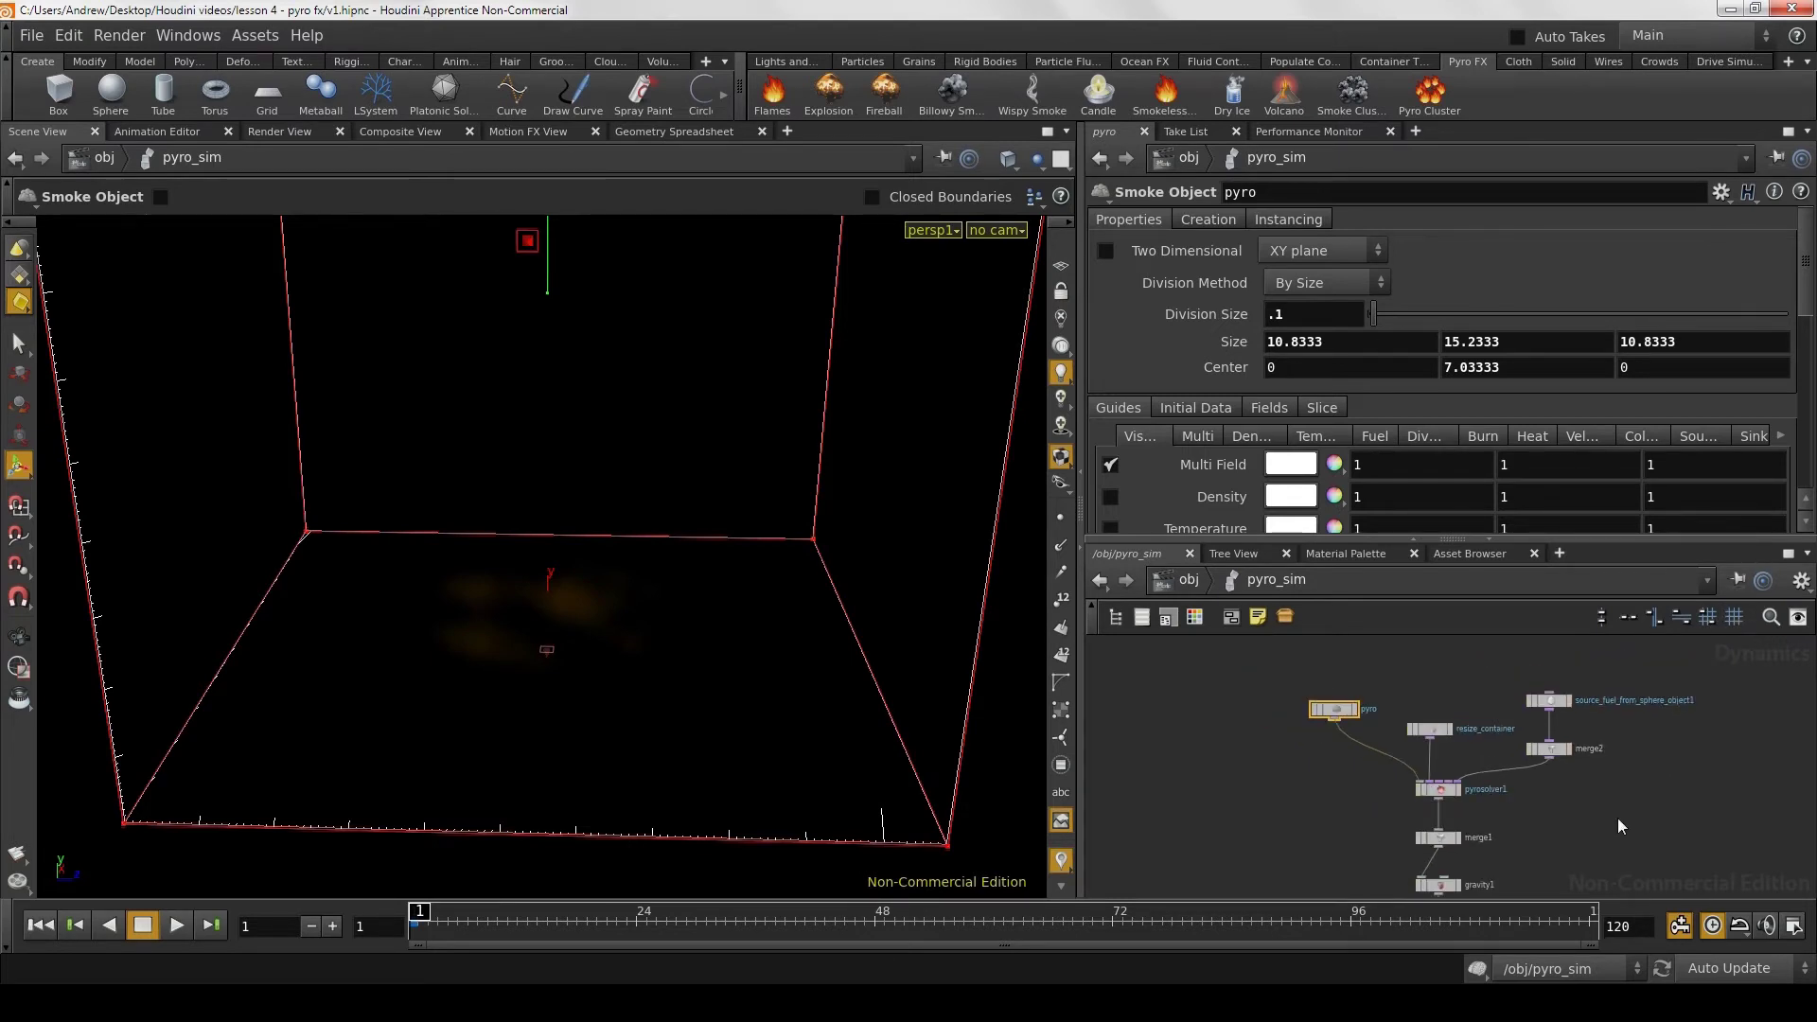
middle_click_drag(1617, 818, 1588, 761)
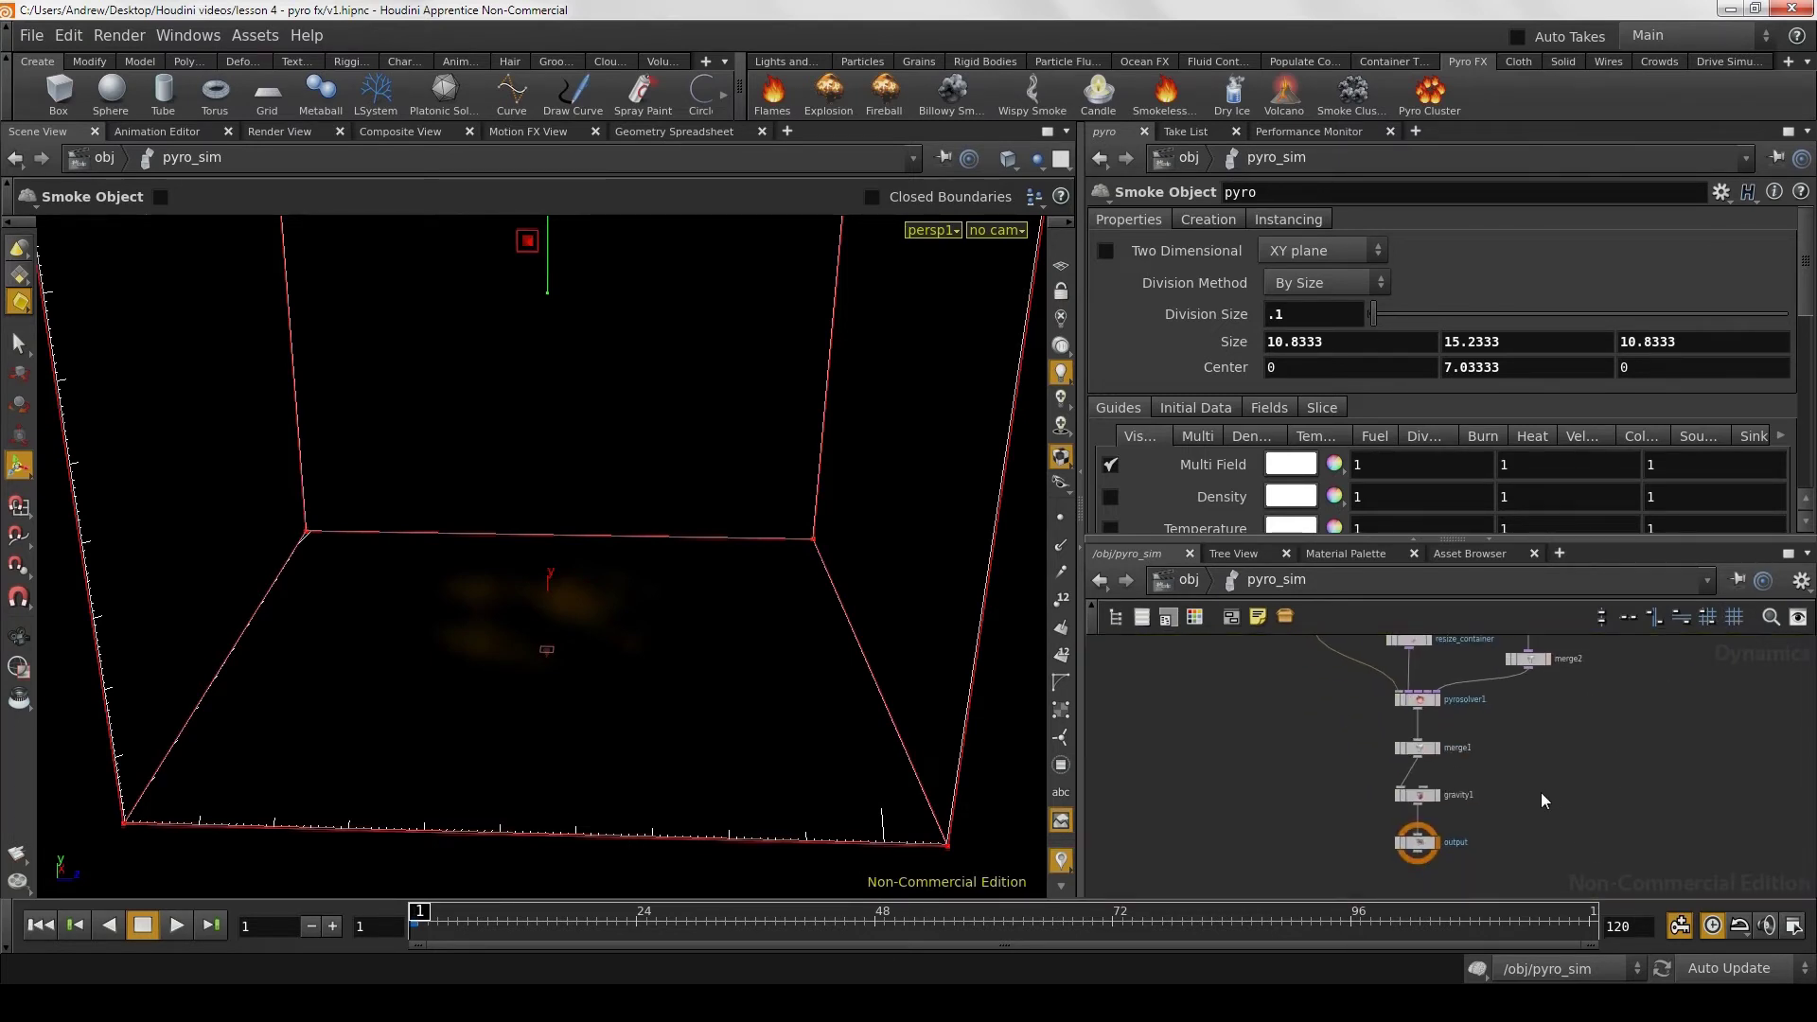
left_click(1419, 845)
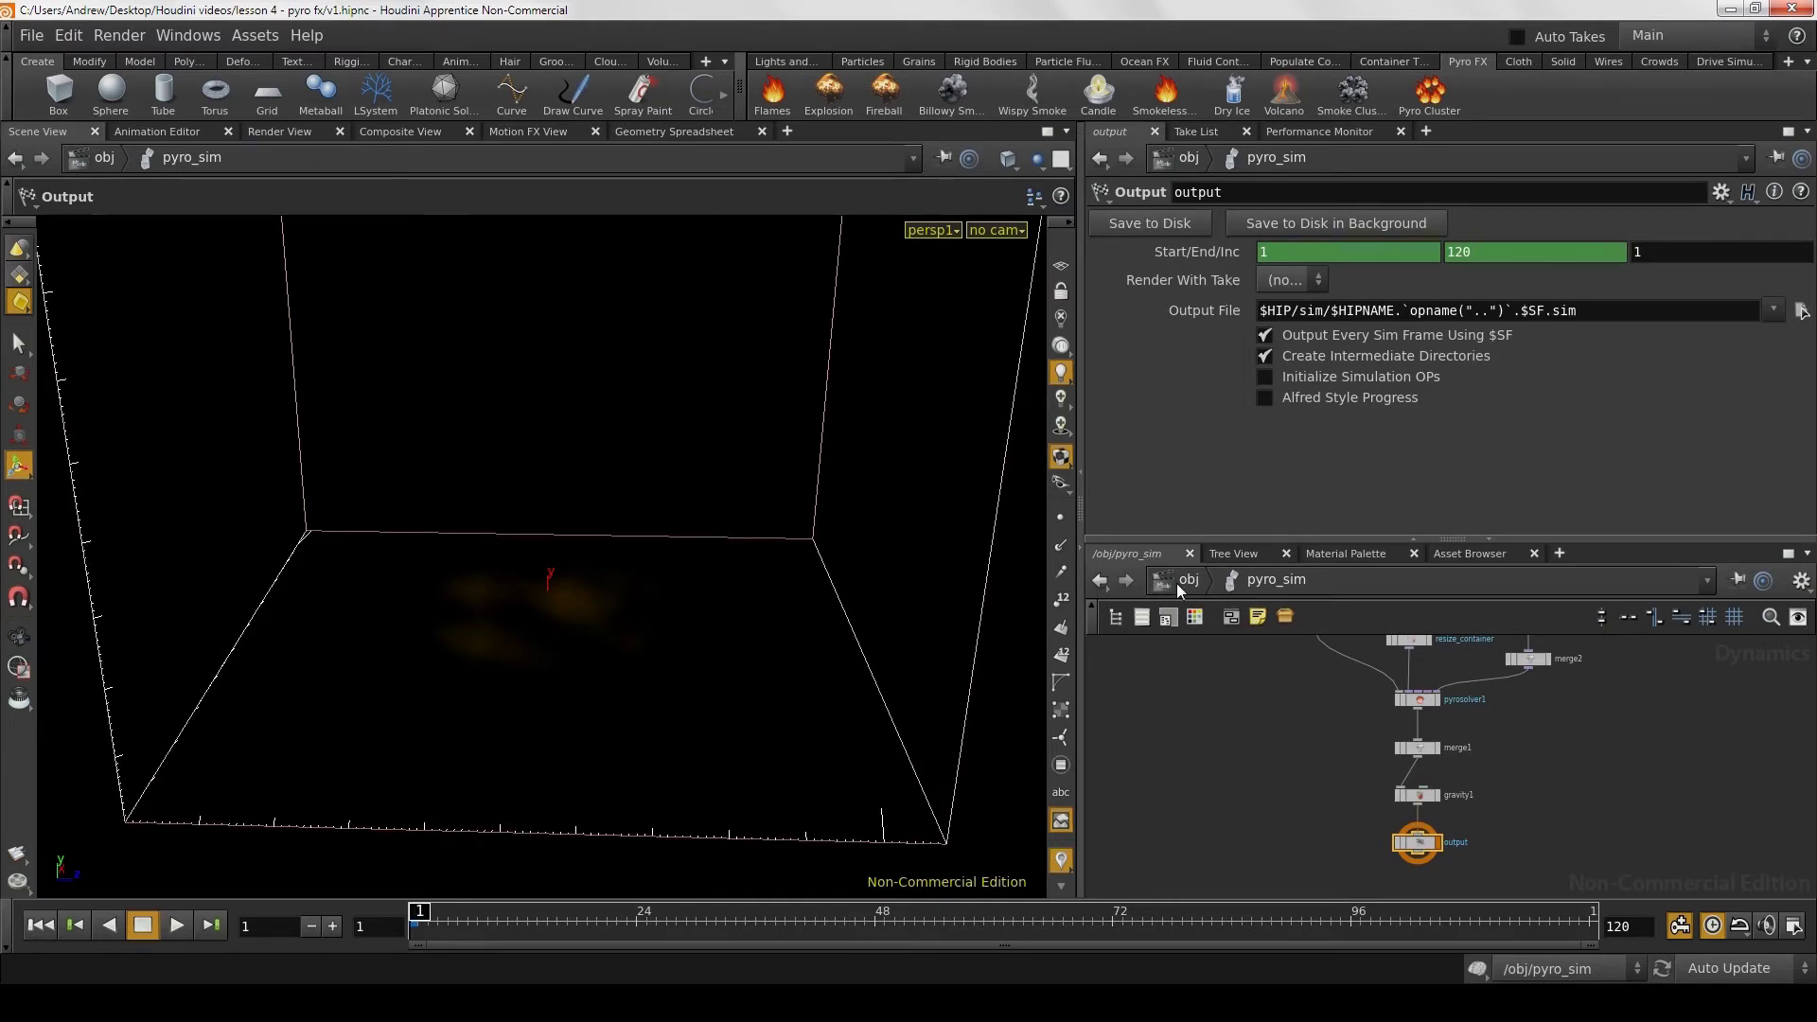
Step: Enter the pyro_import network, frame its nodes, and move import_pyrofields down-left
left_click(1177, 584)
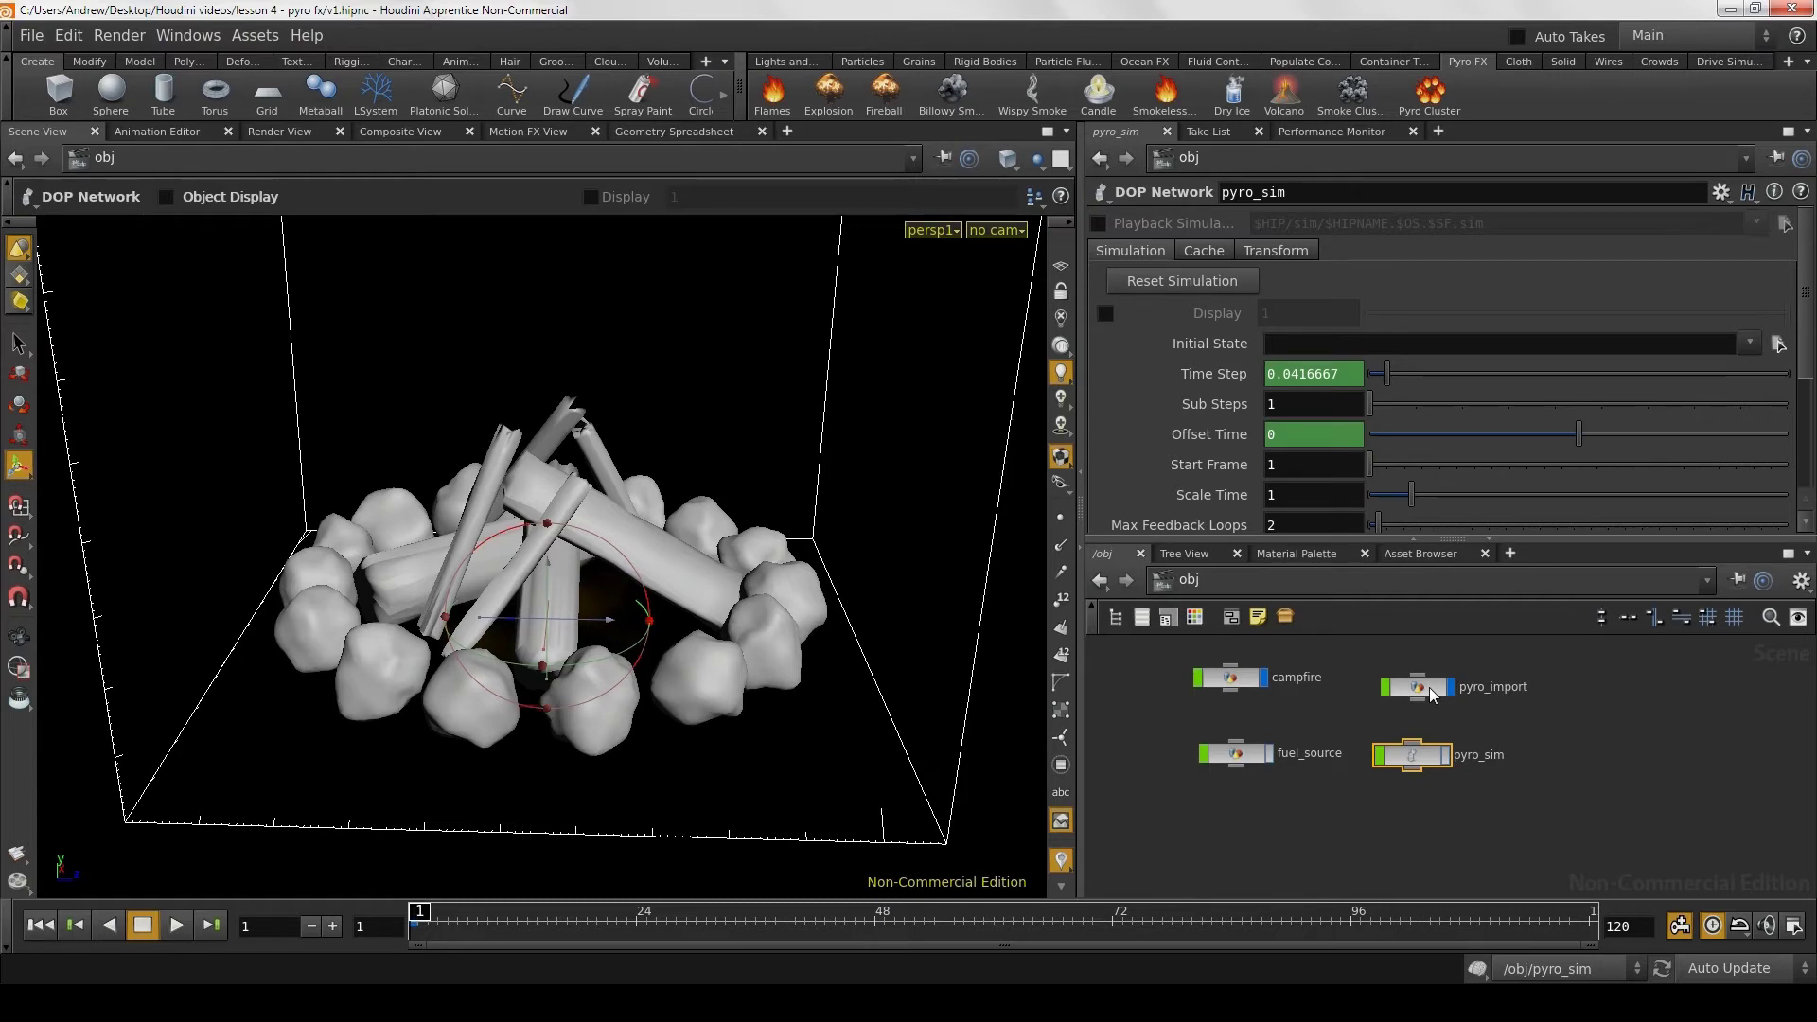
double_click(1420, 688)
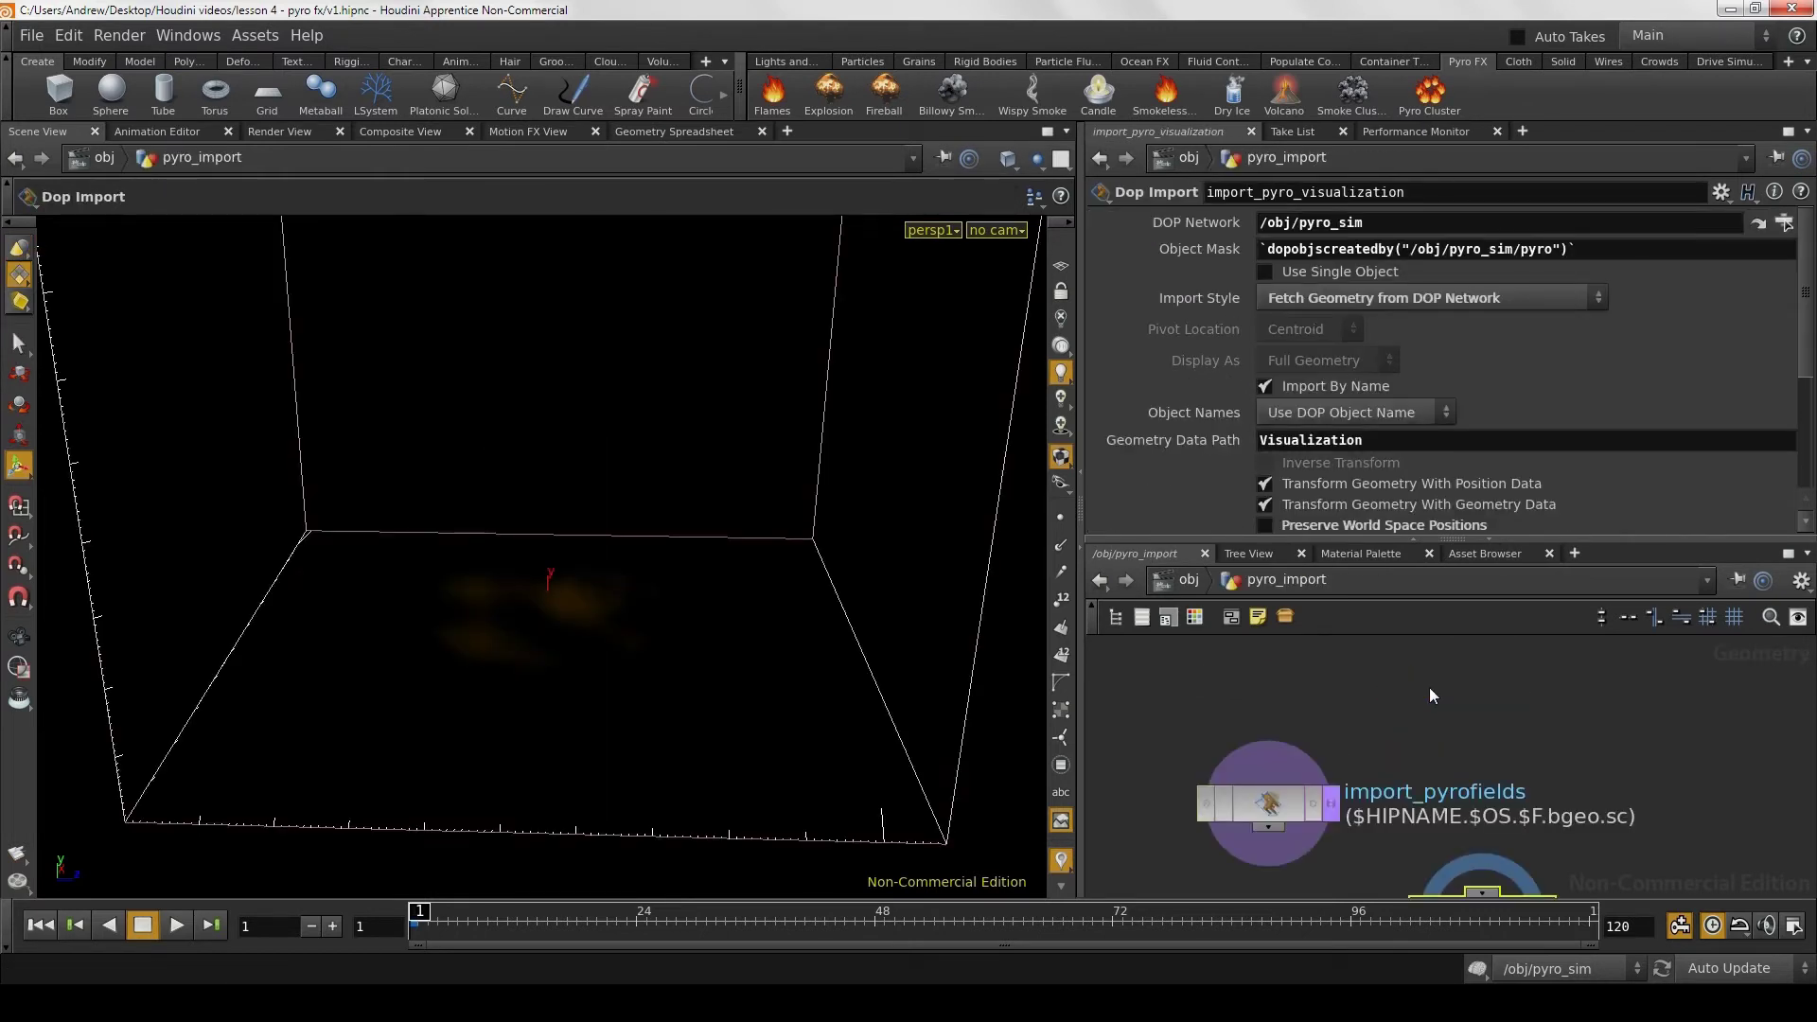
key("h")
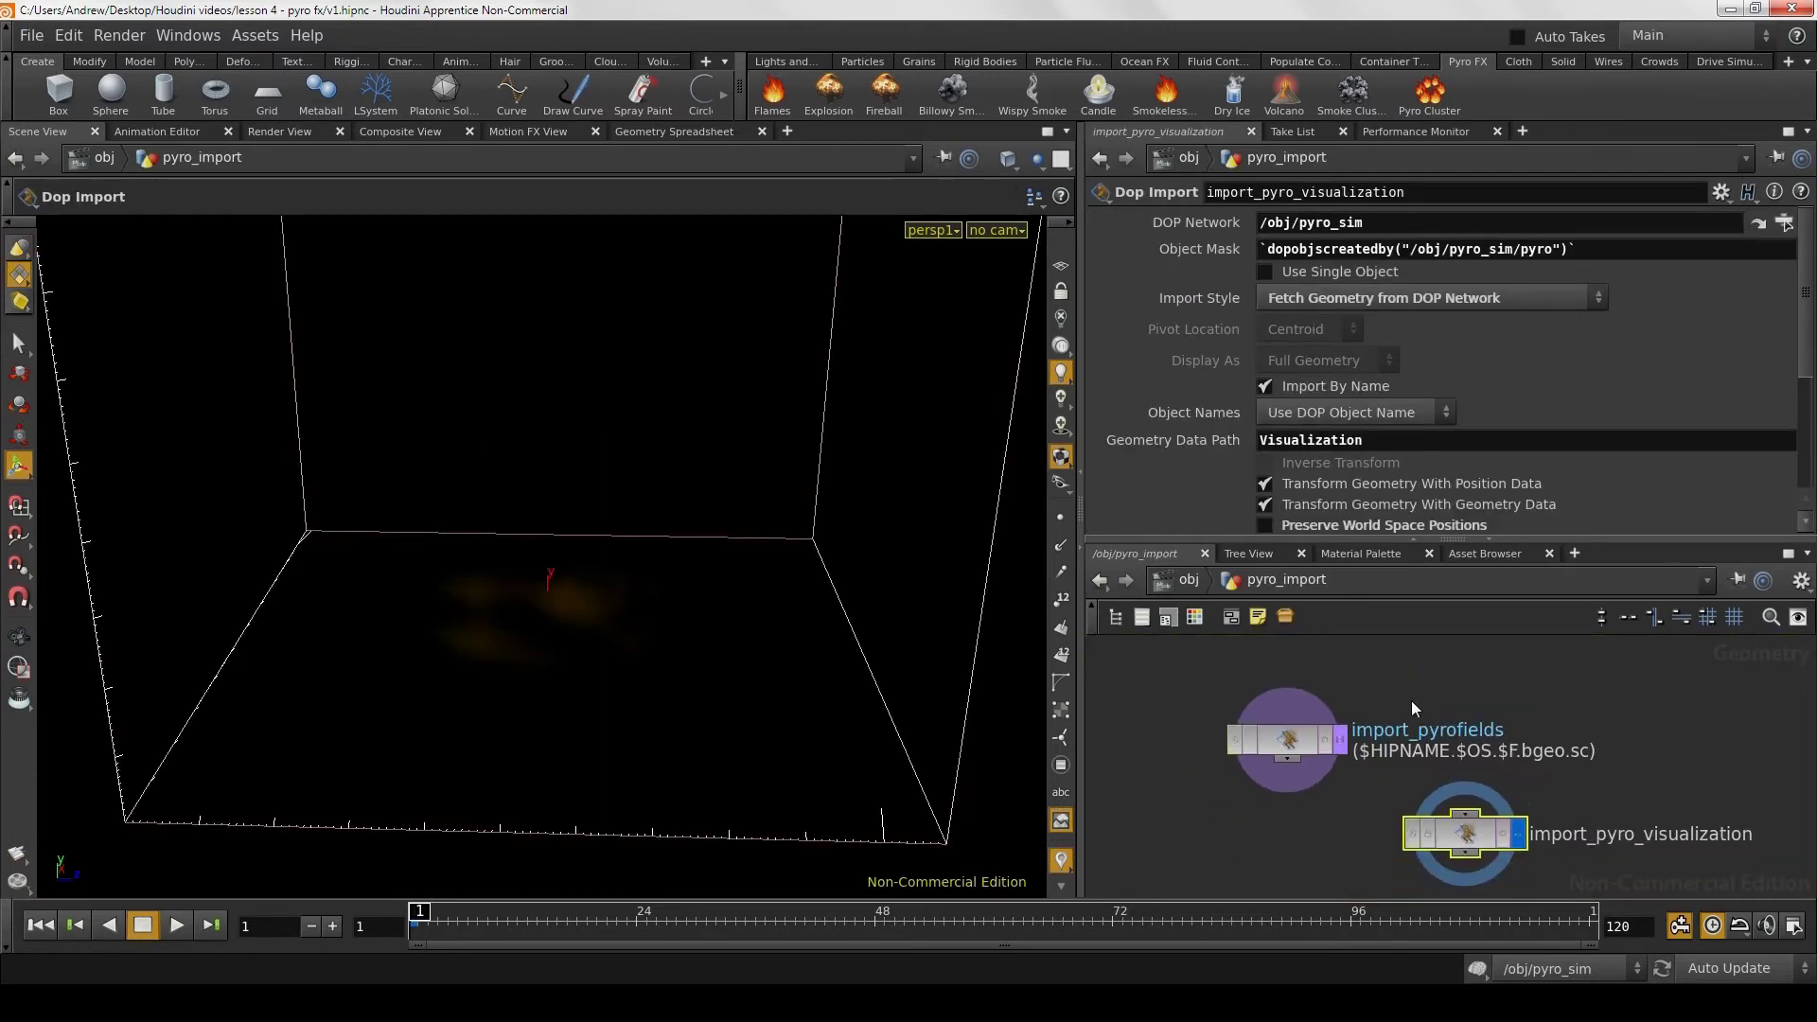
left_click_drag(1292, 750, 1255, 774)
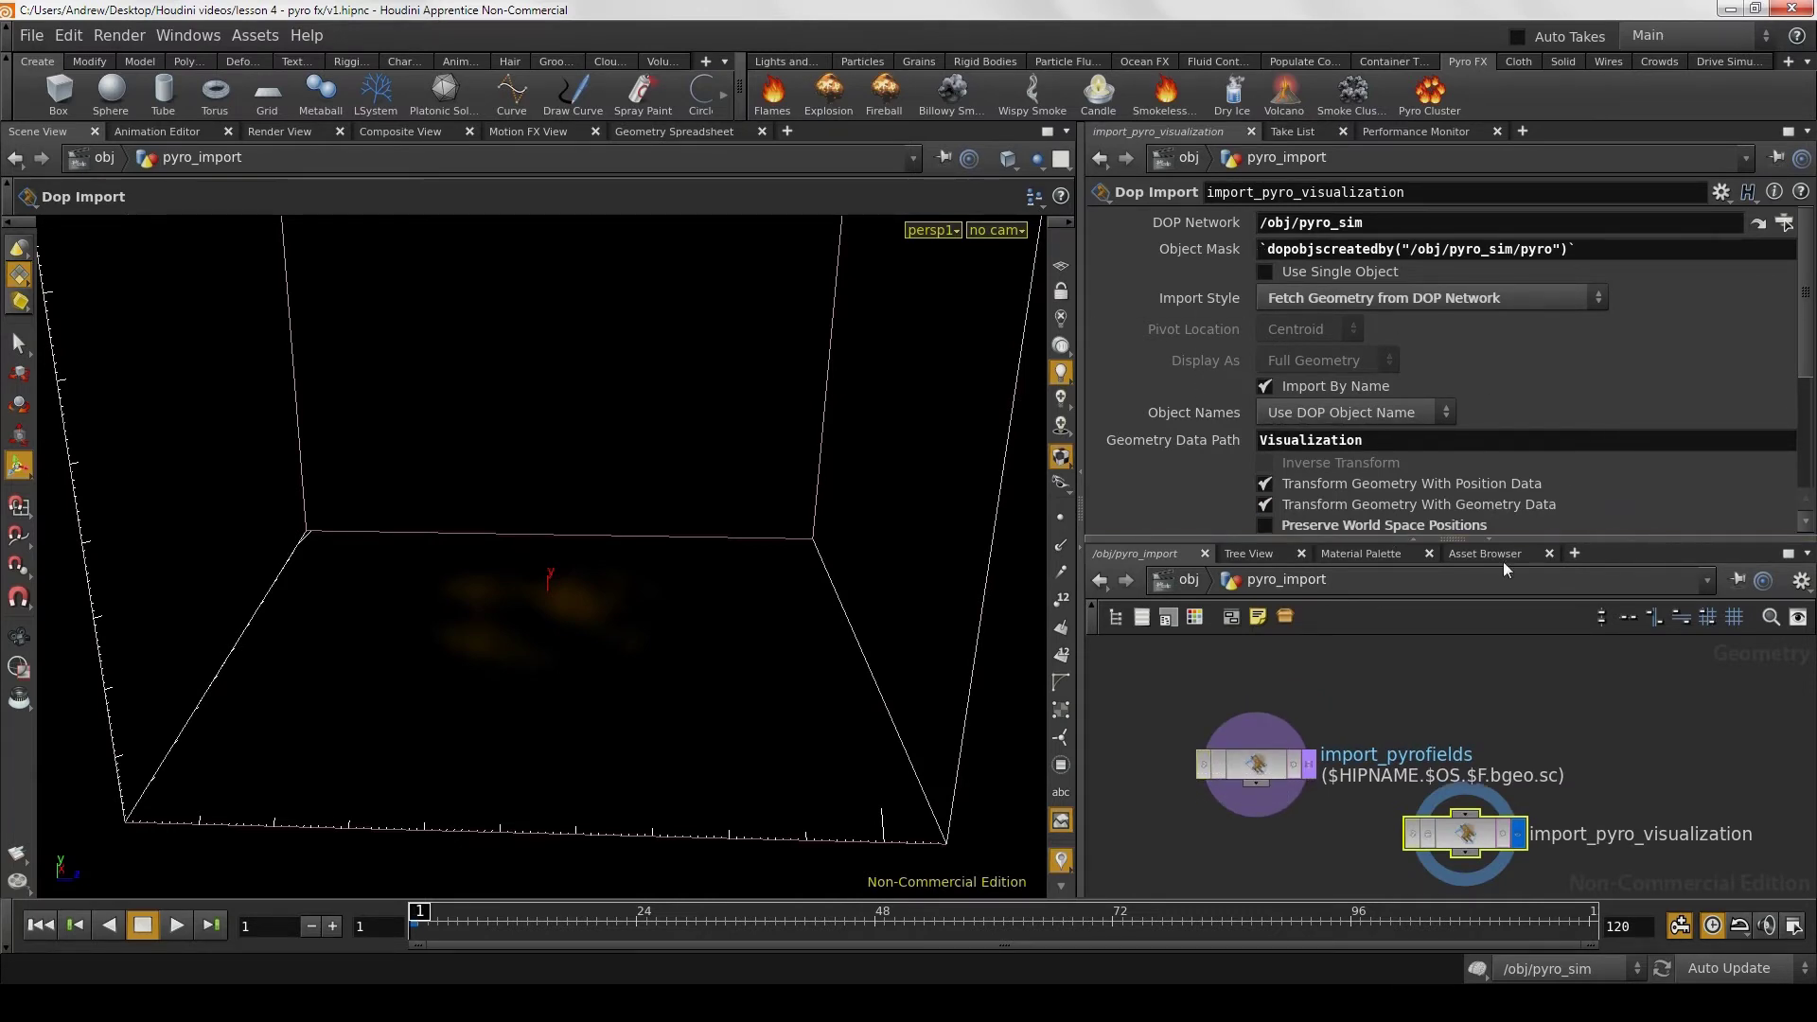
Step: Show import_pyrofields' Export to File settings with path $HIP/practice/geo/campfire_cache/1_start.$F.bgeo.sc
left_click(1262, 763)
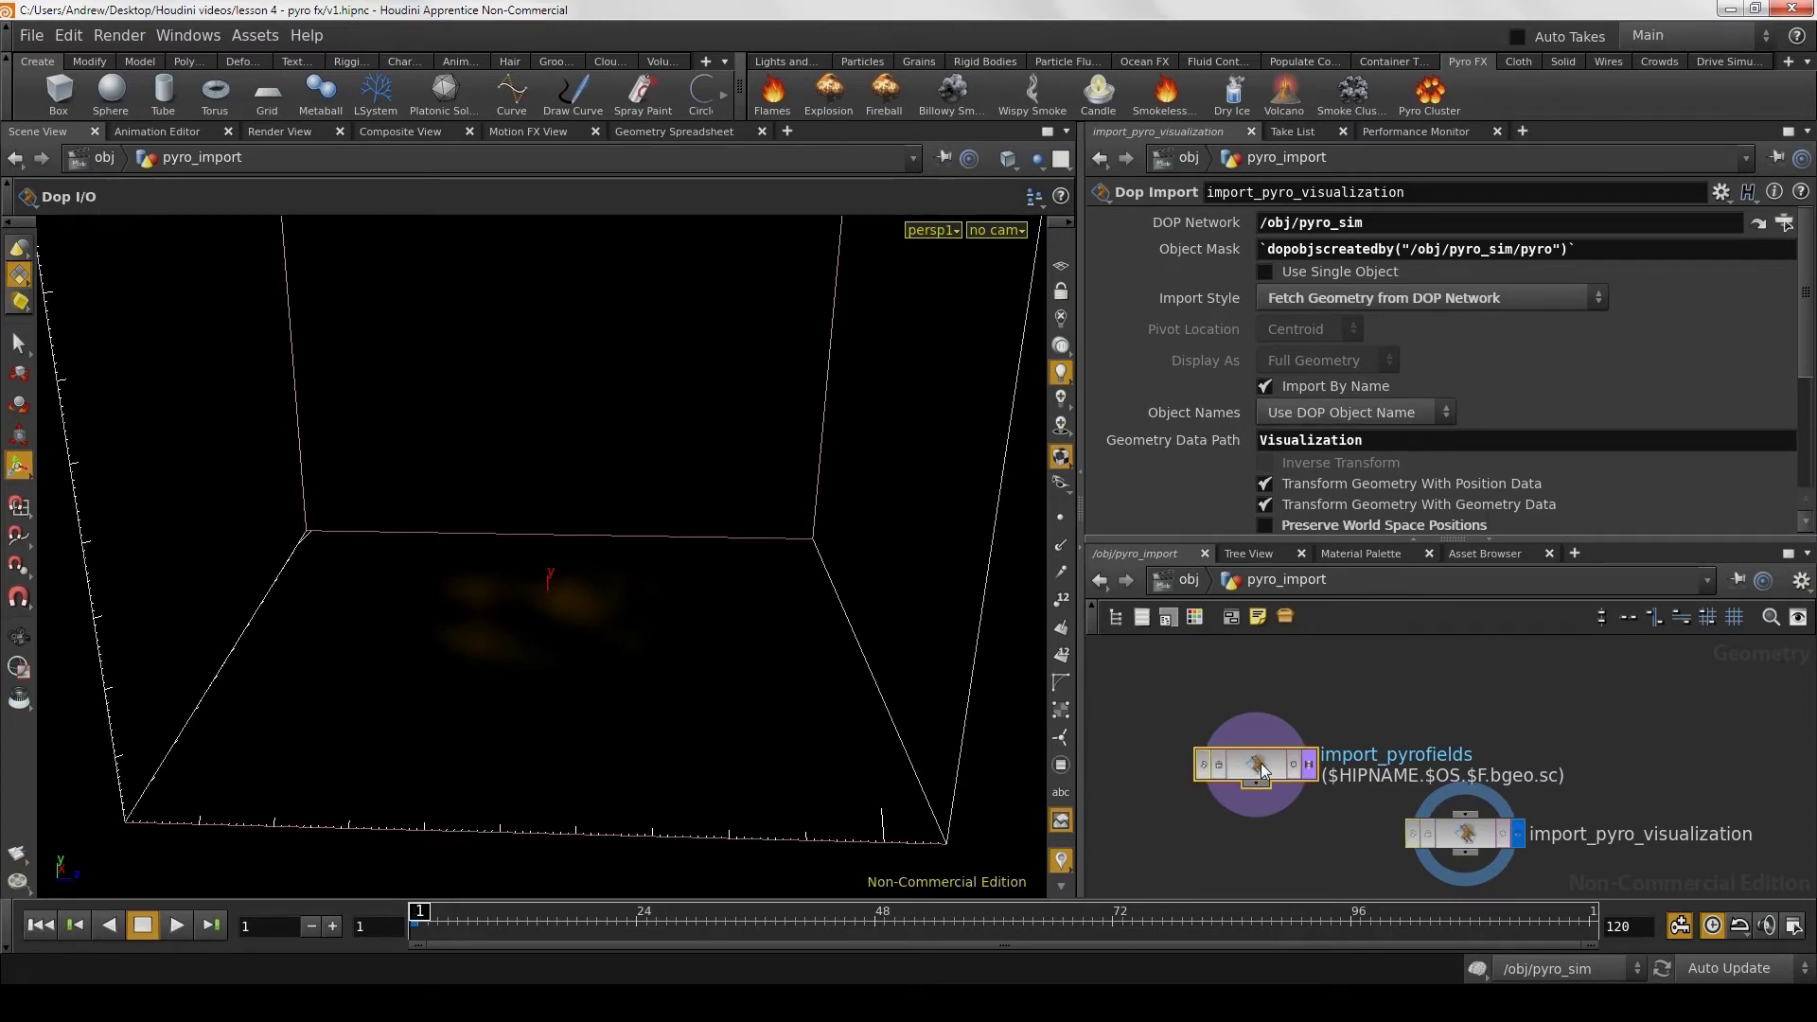
scroll(1349, 372, "up", 5)
scroll(1325, 365, "up", 3)
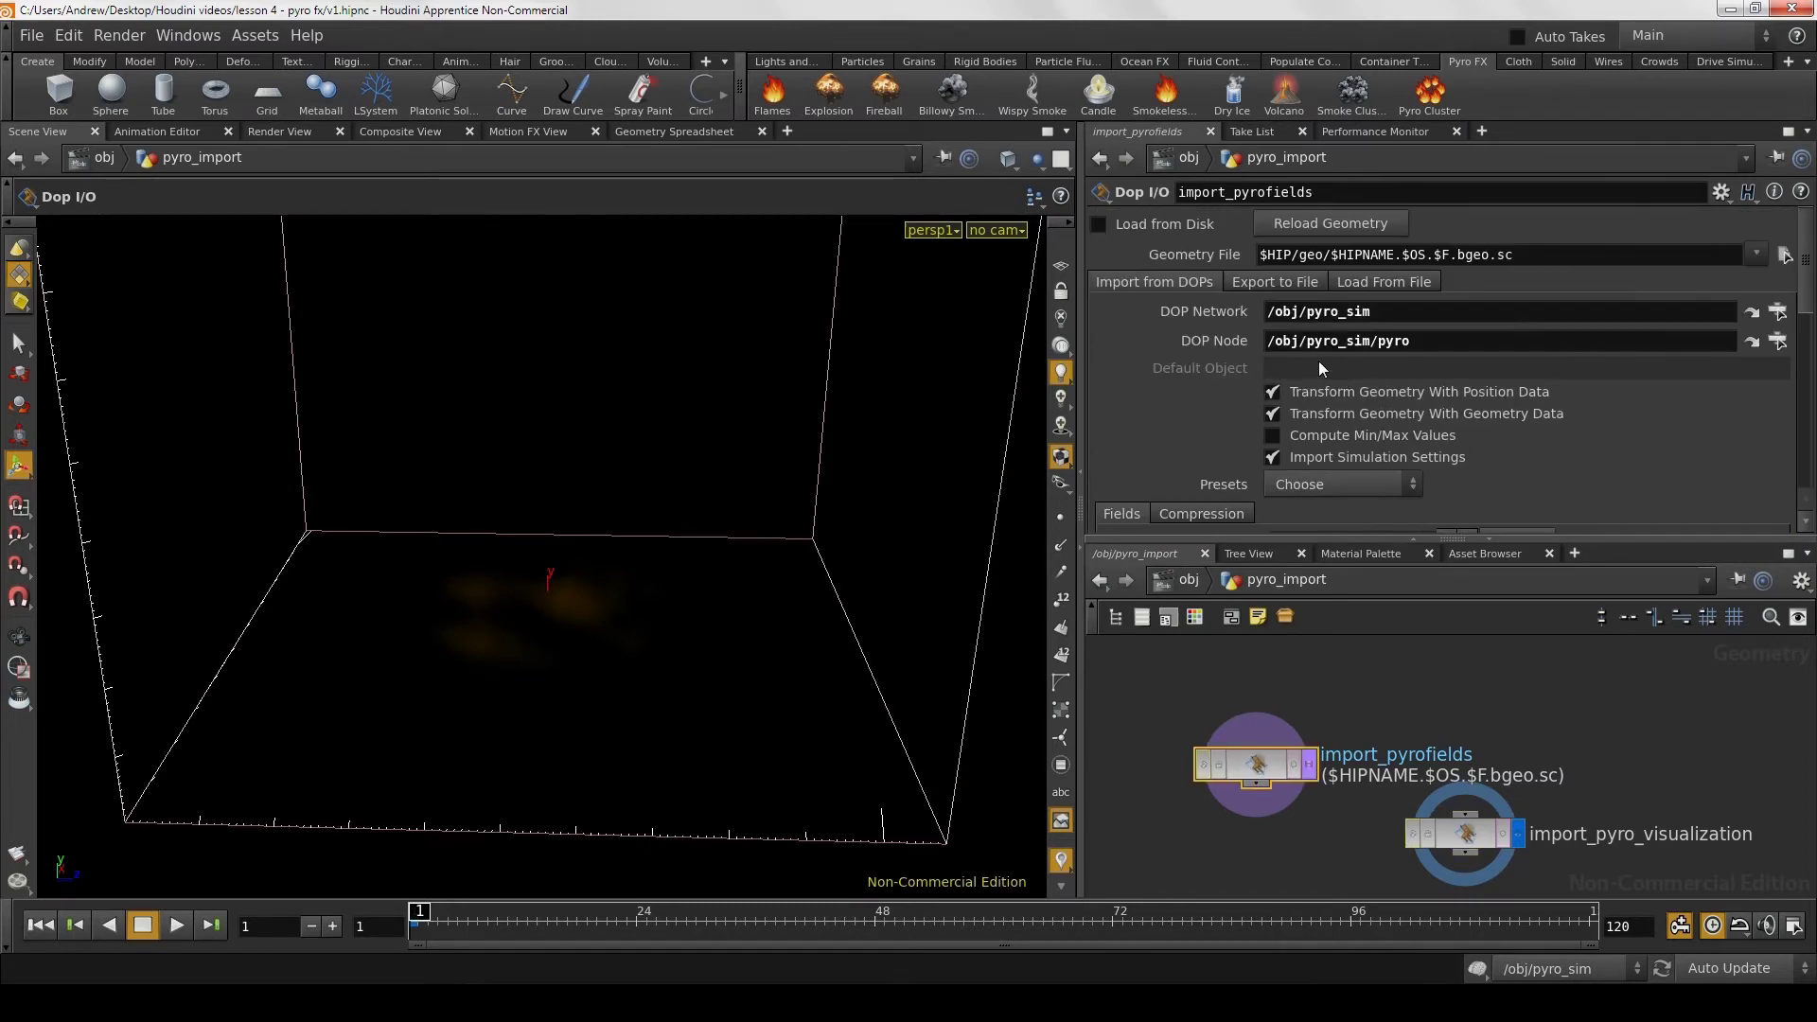
left_click(1261, 276)
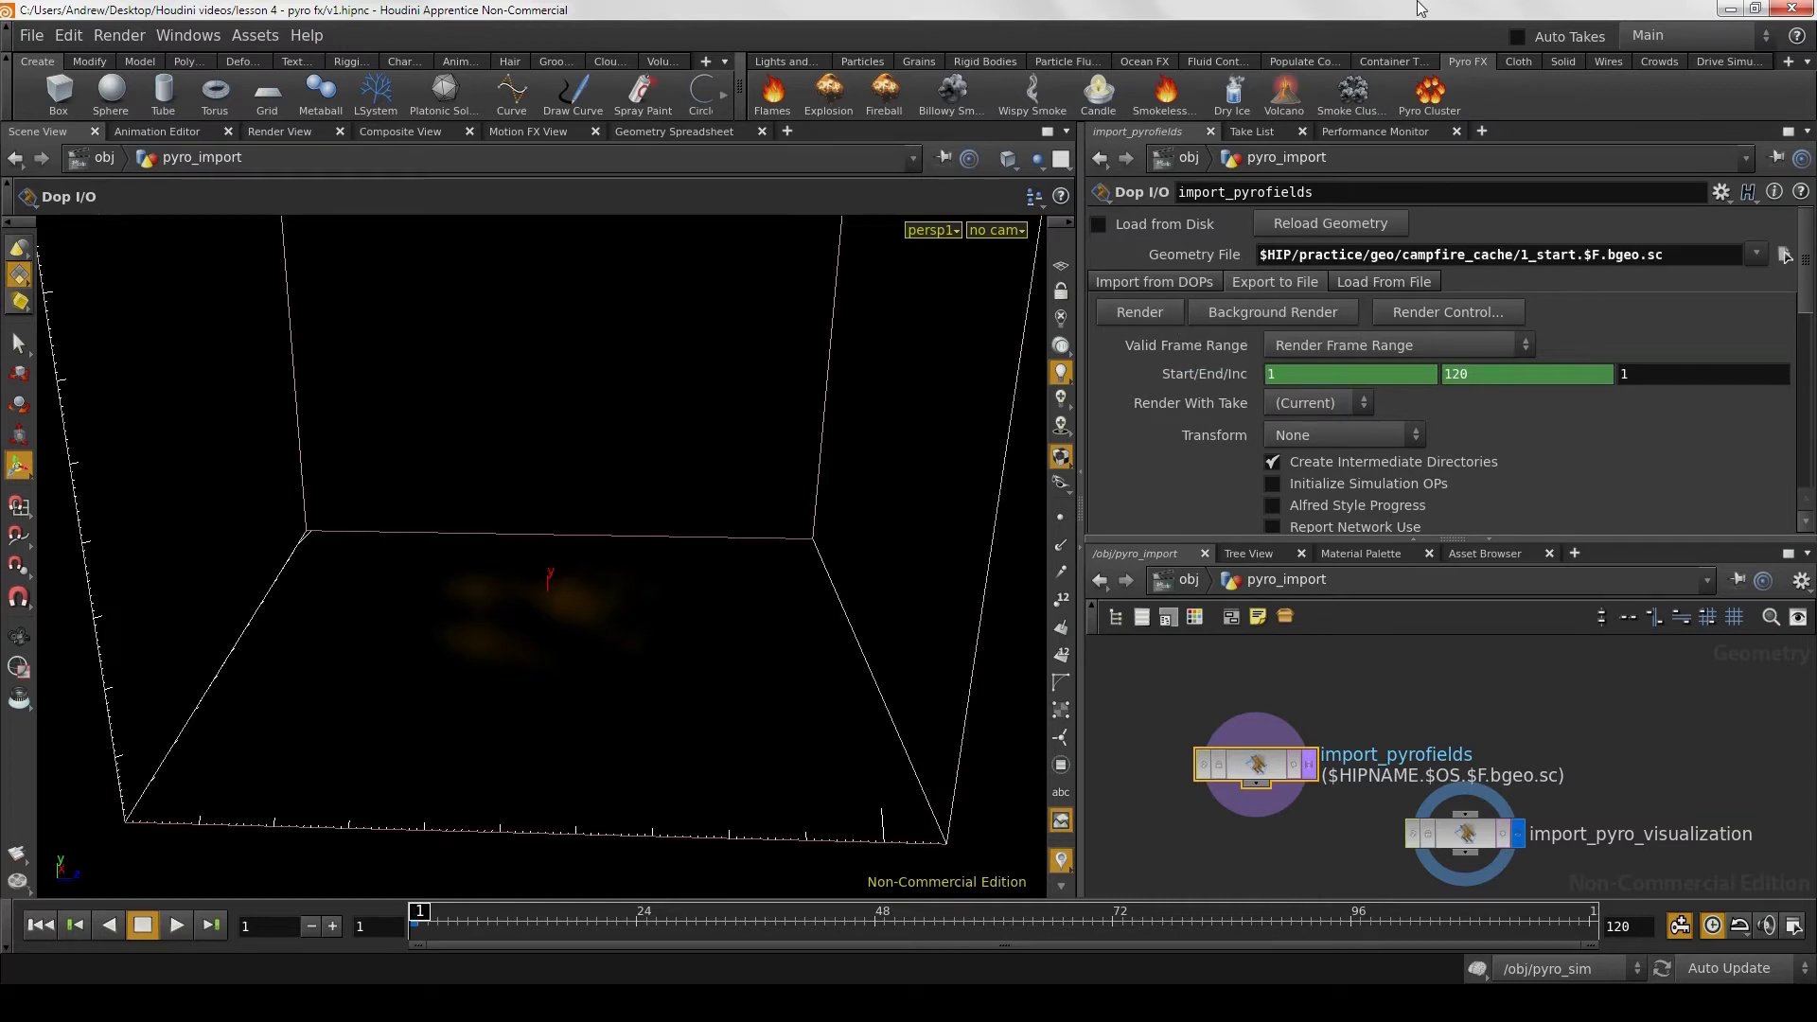
Step: Display import_pyrofields with Load from Disk on, then scrub and orbit to inspect the cached smoke
left_click(1310, 763)
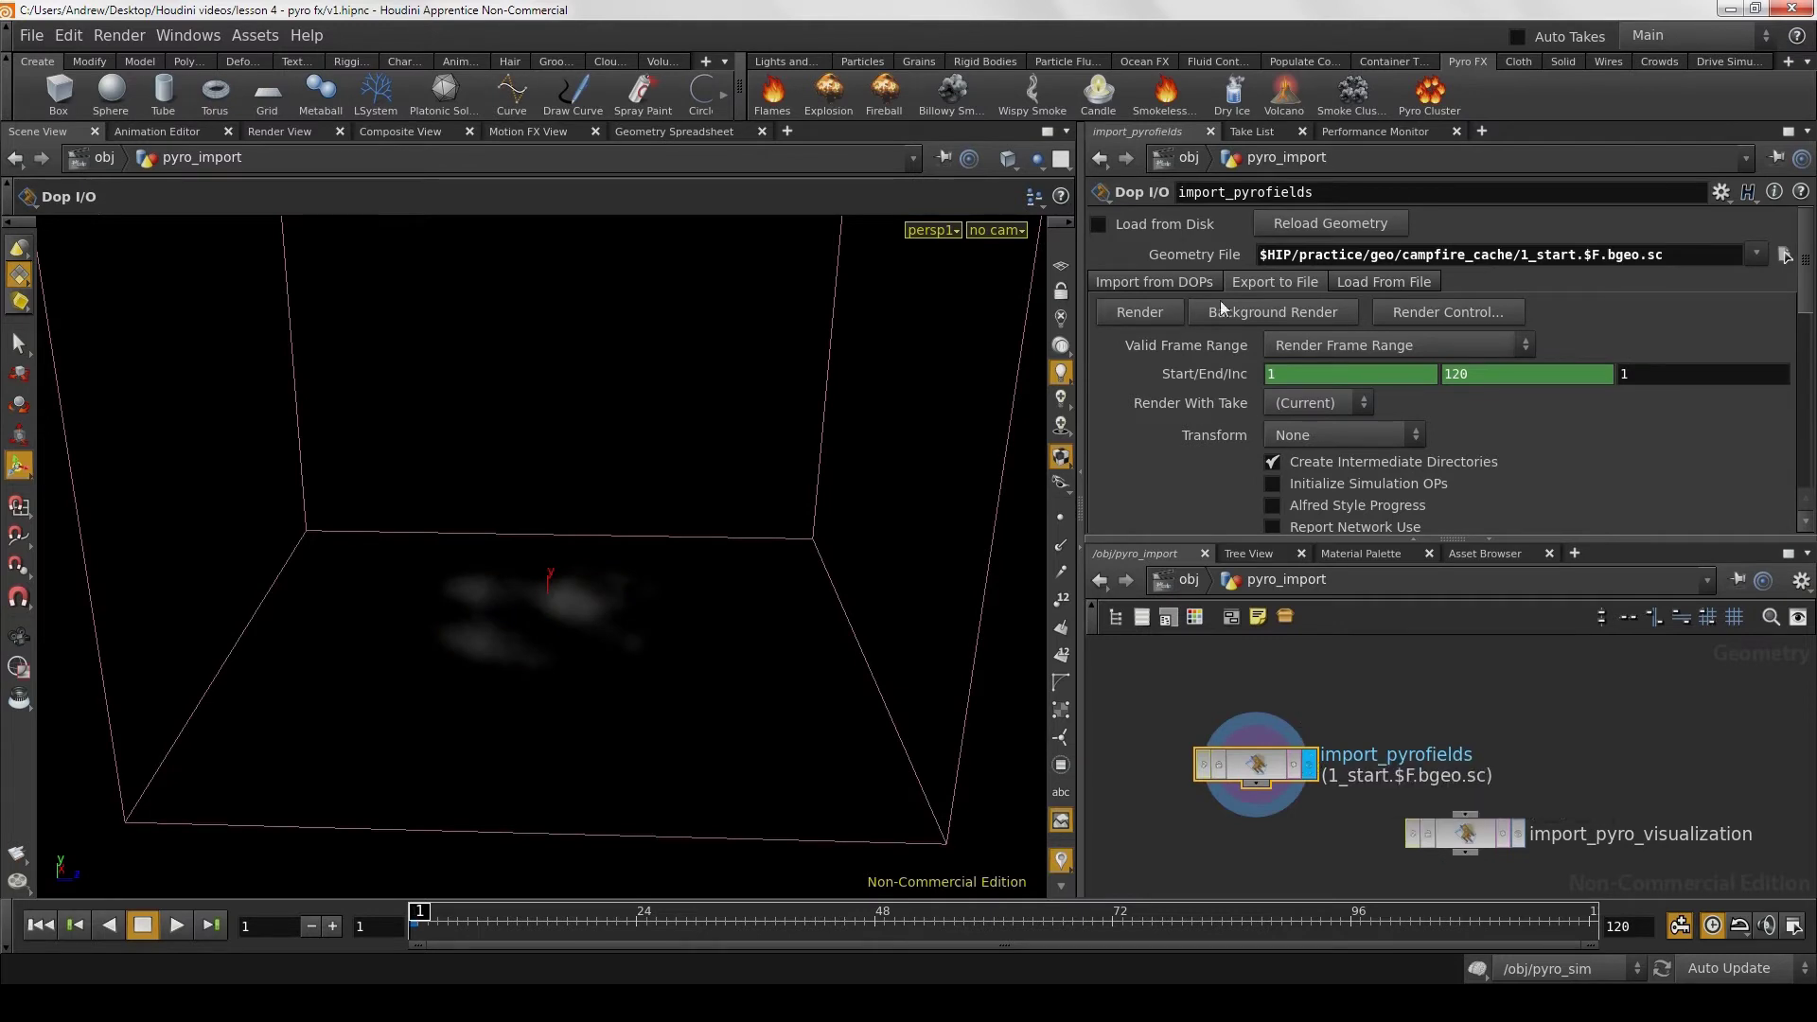
left_click(1099, 225)
left_click_drag(417, 921, 1262, 921)
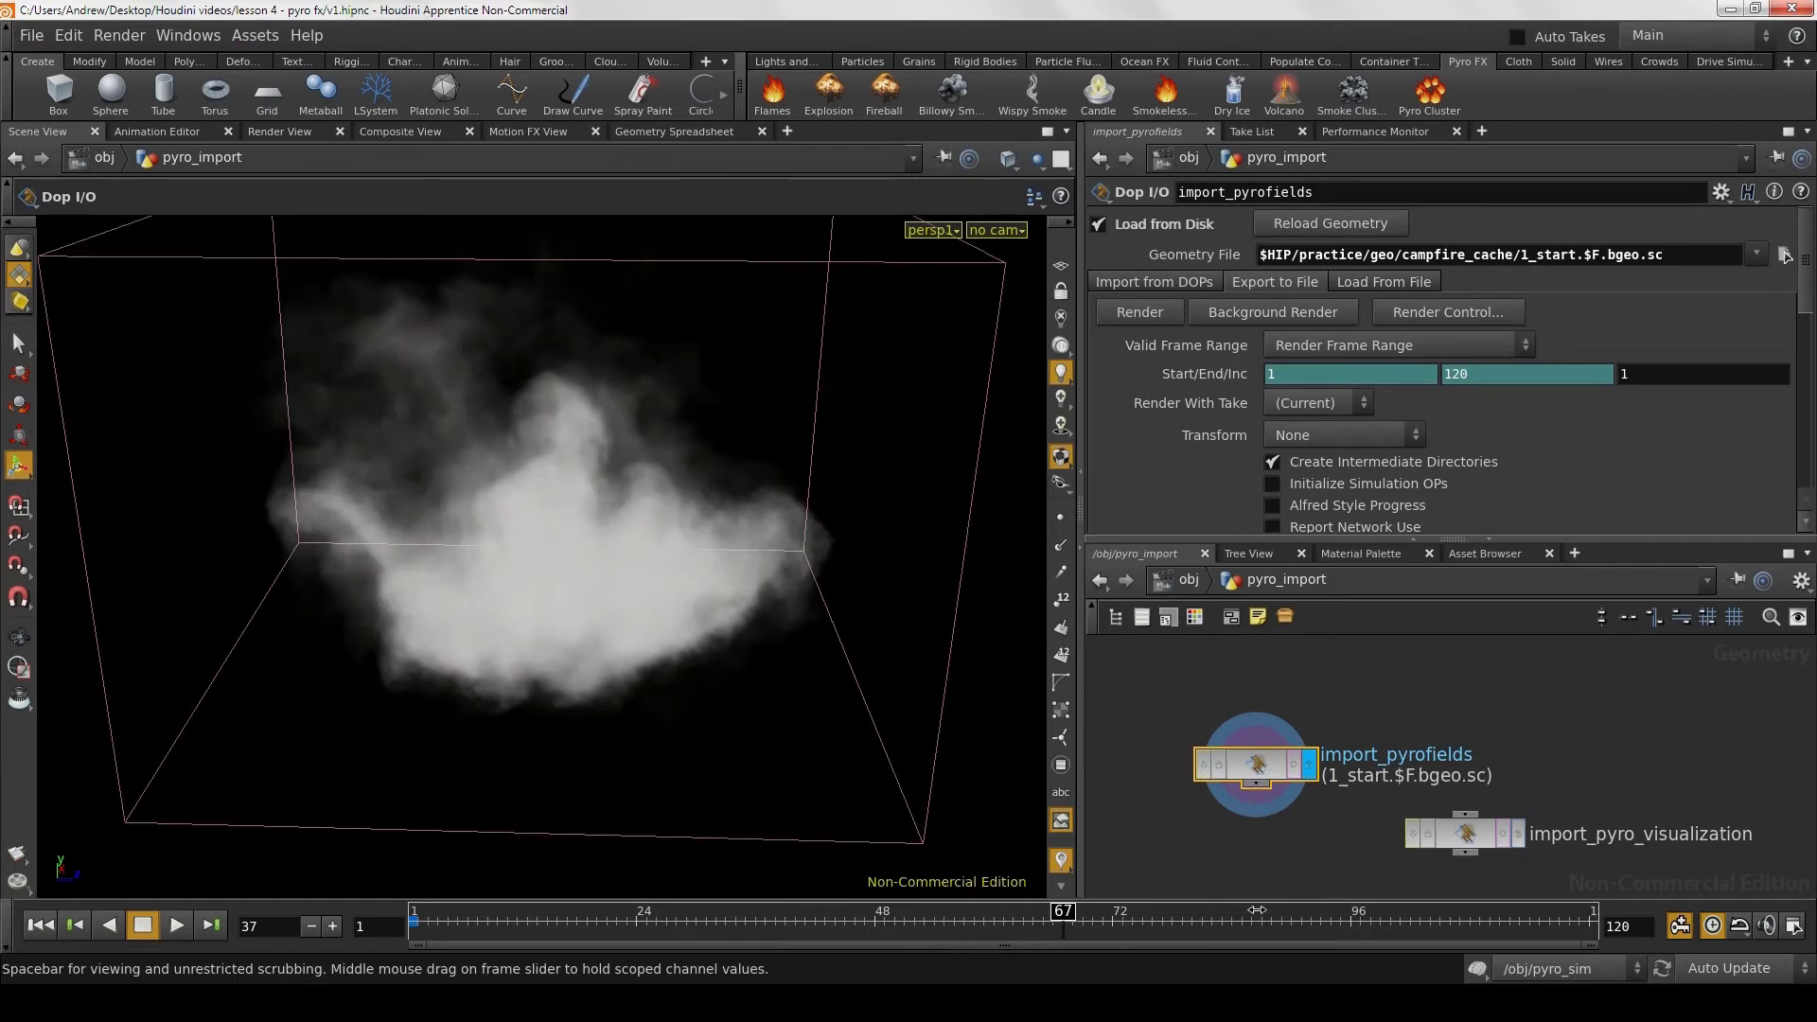
scroll(719, 620, "up", 3)
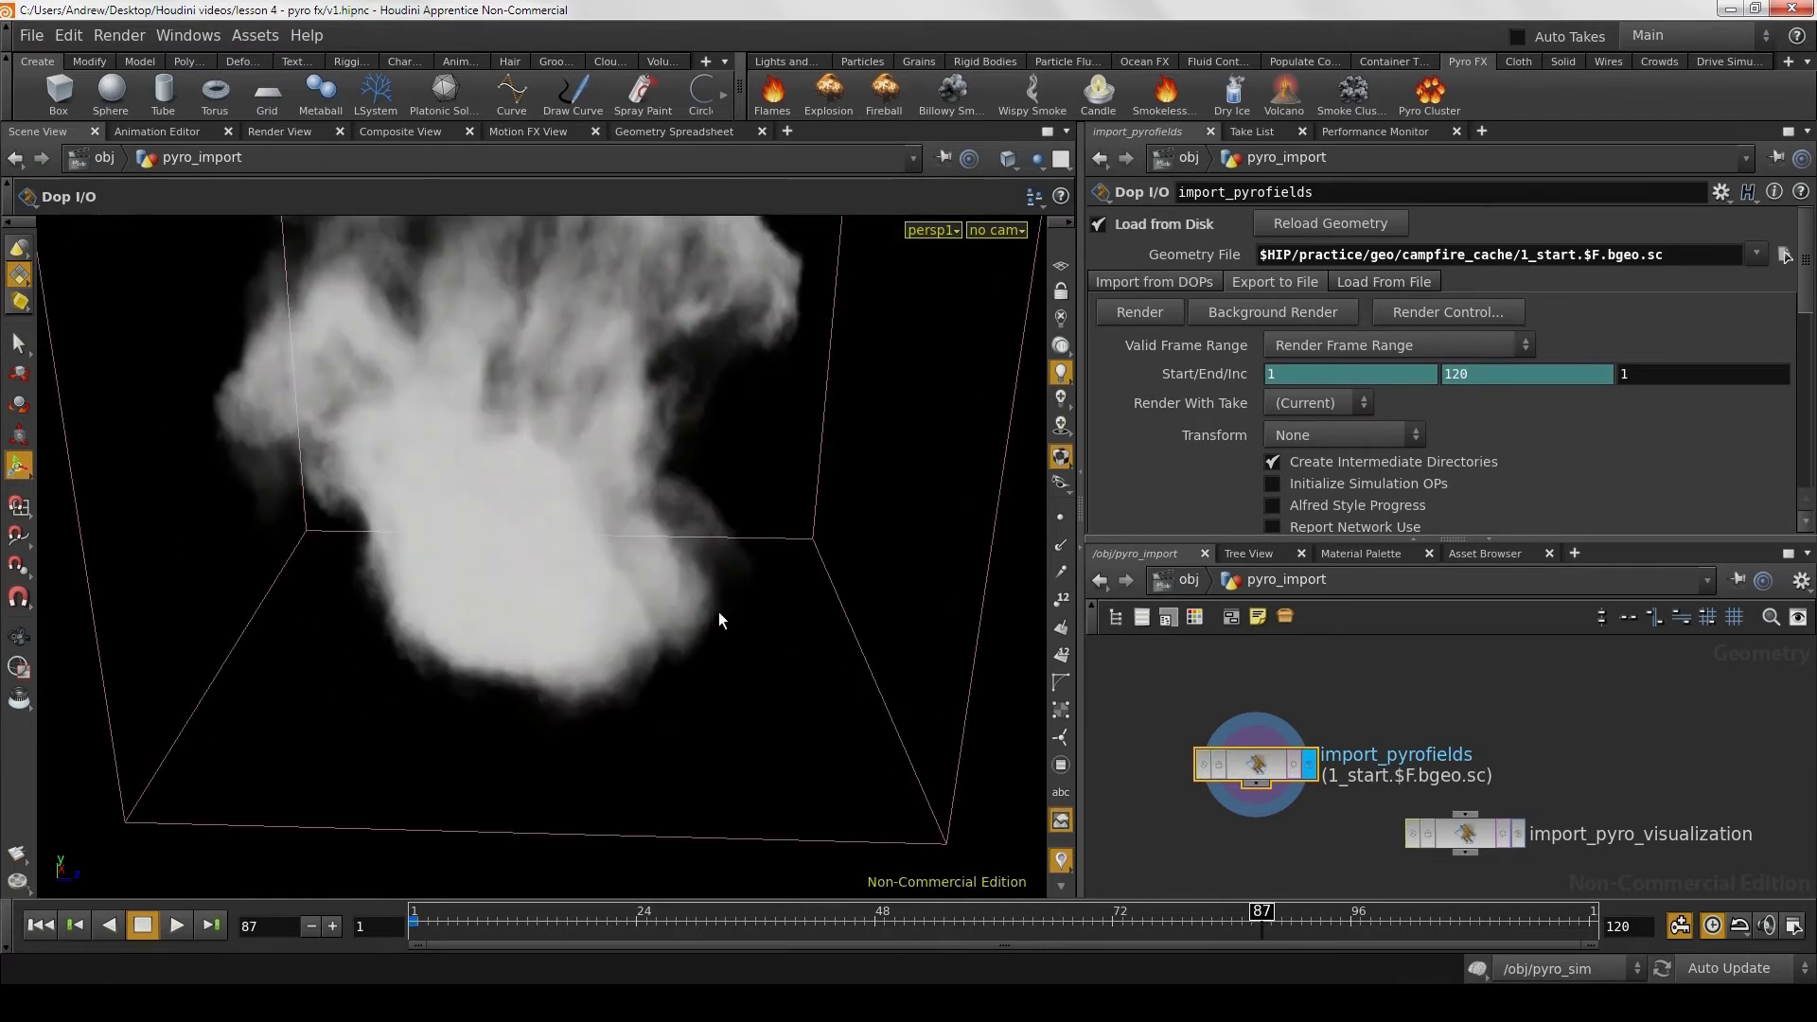
key("Escape")
mouse_move(788, 593)
left_mouse_down()
mouse_move(630, 564)
mouse_move(609, 649)
mouse_move(742, 628)
mouse_move(714, 600)
mouse_move(666, 637)
mouse_move(712, 657)
left_mouse_up()
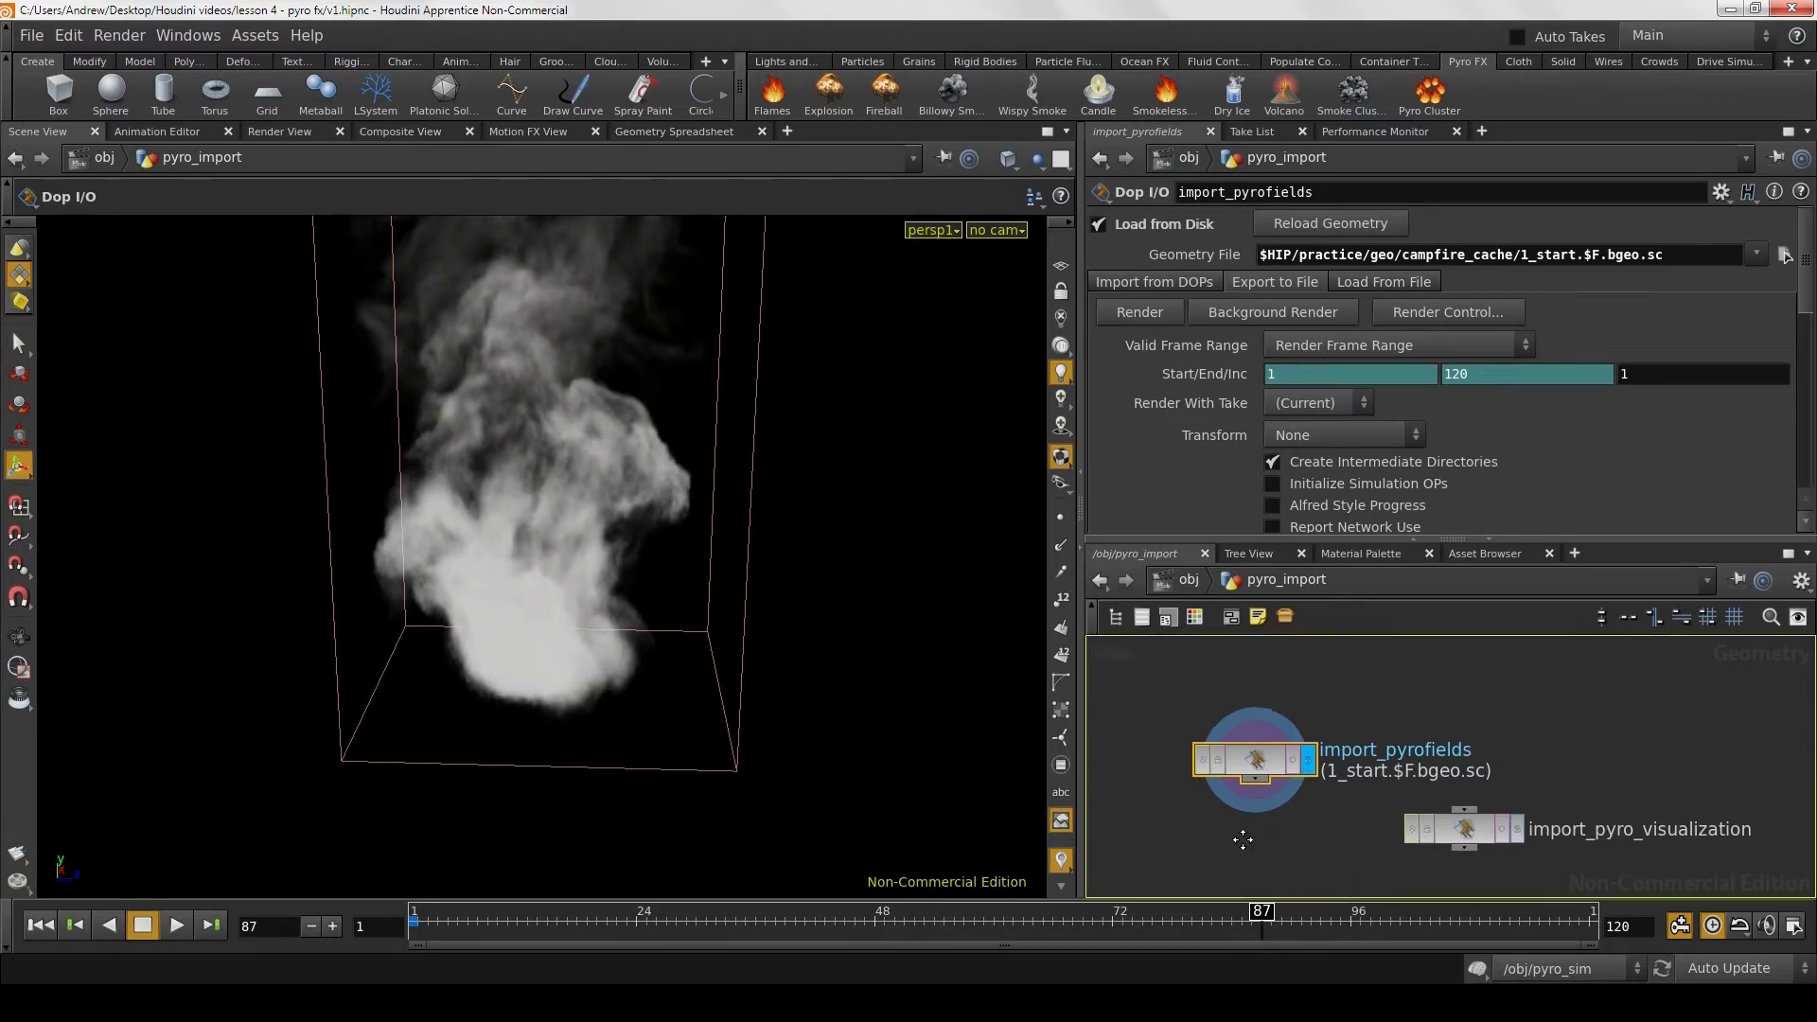
Step: Spread import_pyro_visualization and import_pyrofields apart in the network, then orbit the smoke box
middle_click_drag(1244, 833, 1228, 806)
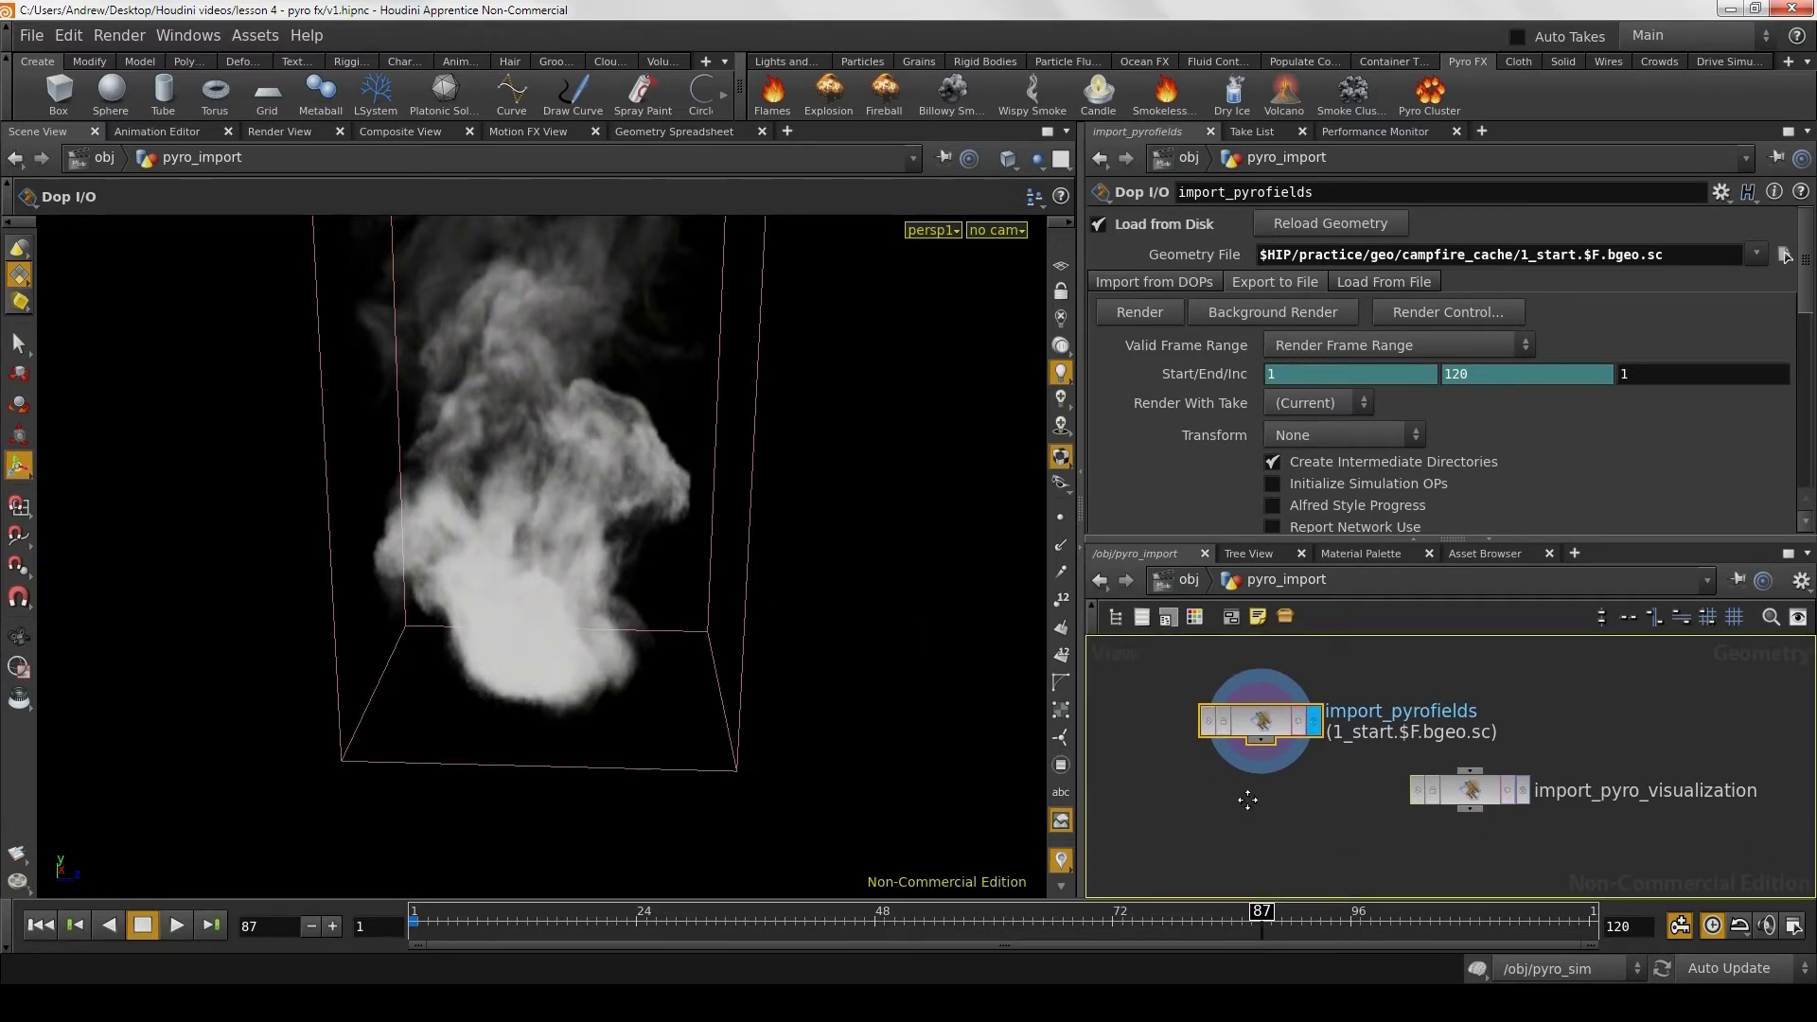
left_click_drag(1456, 798, 1562, 759)
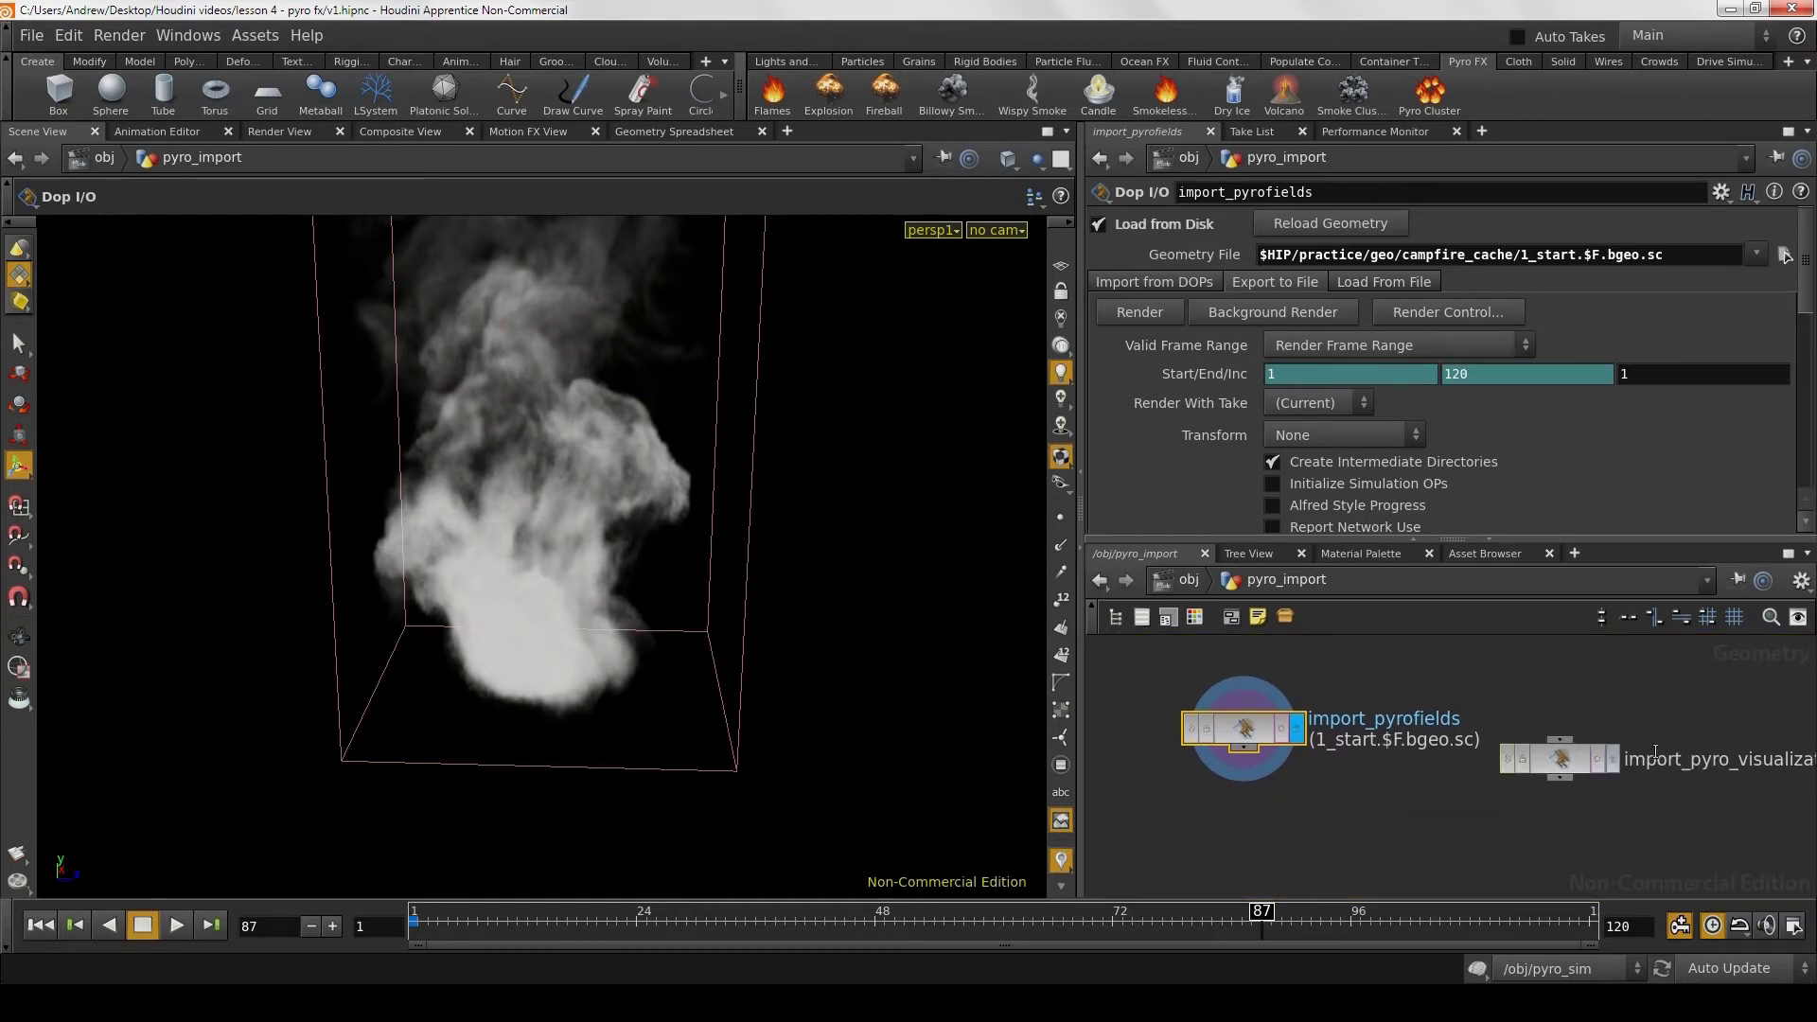
mouse_move(1570, 800)
middle_mouse_down()
mouse_move(1531, 803)
mouse_move(1593, 781)
middle_mouse_up()
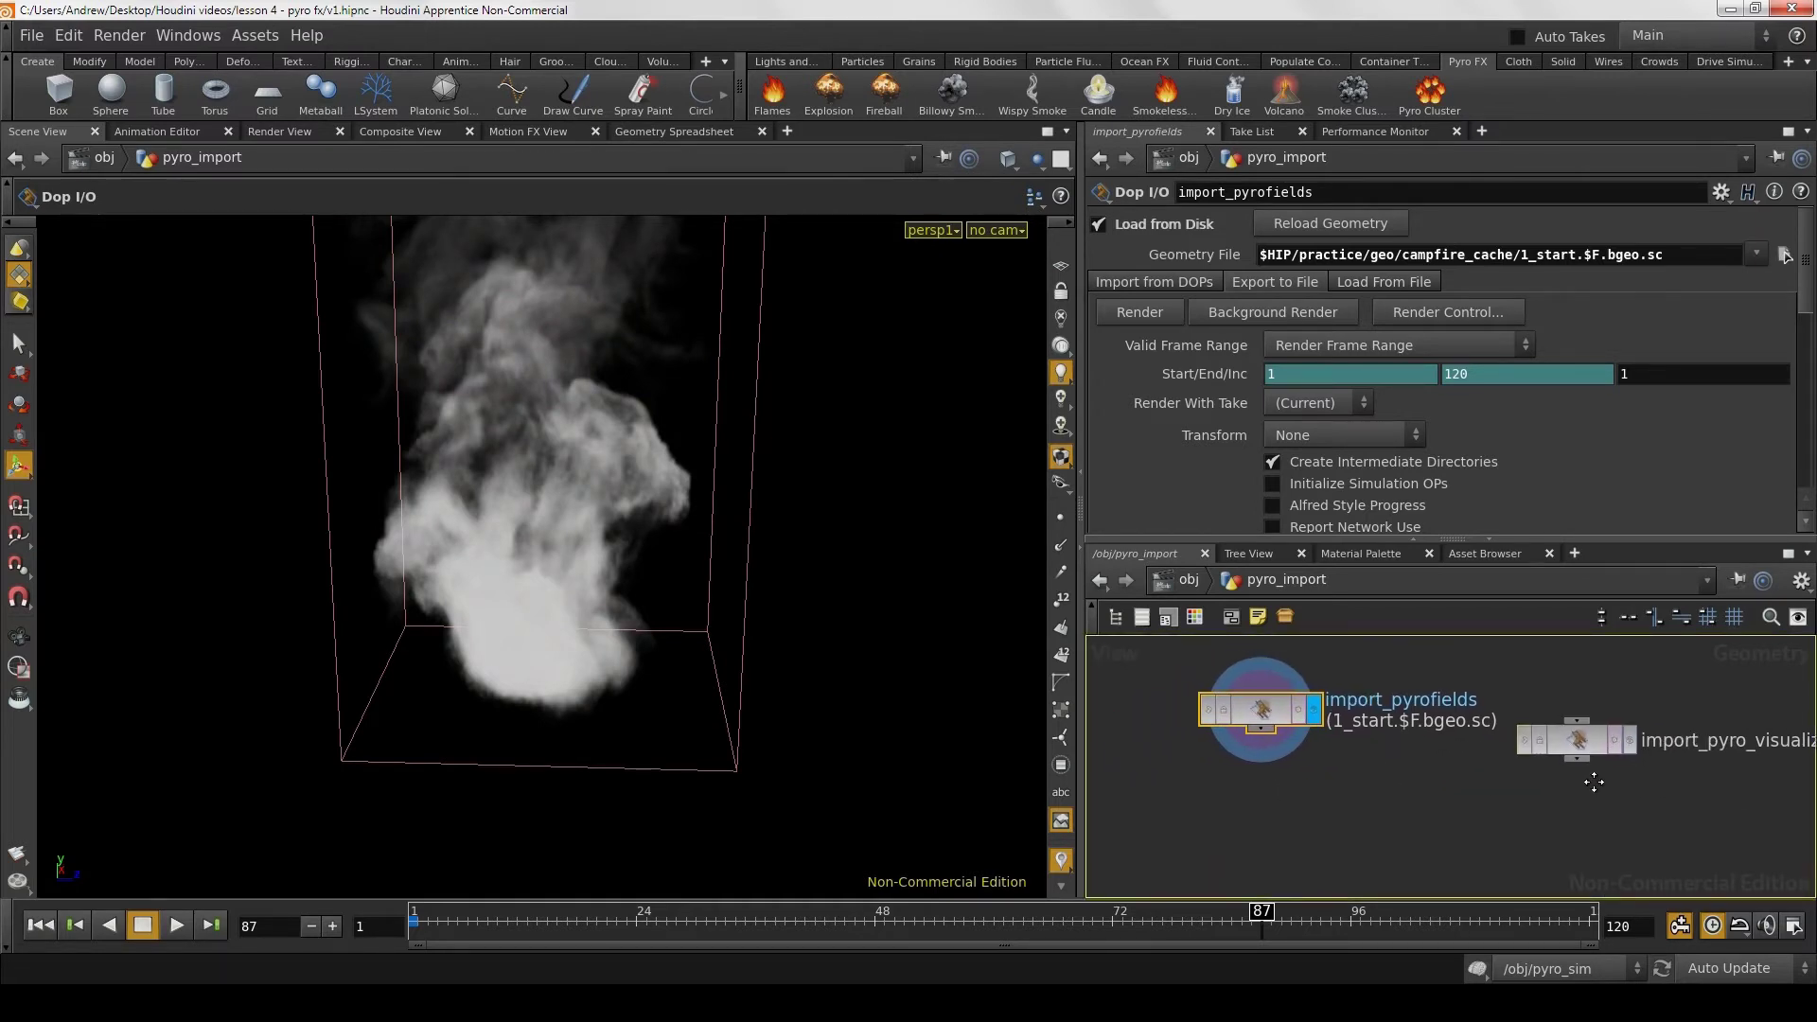
left_click_drag(1296, 713, 1281, 715)
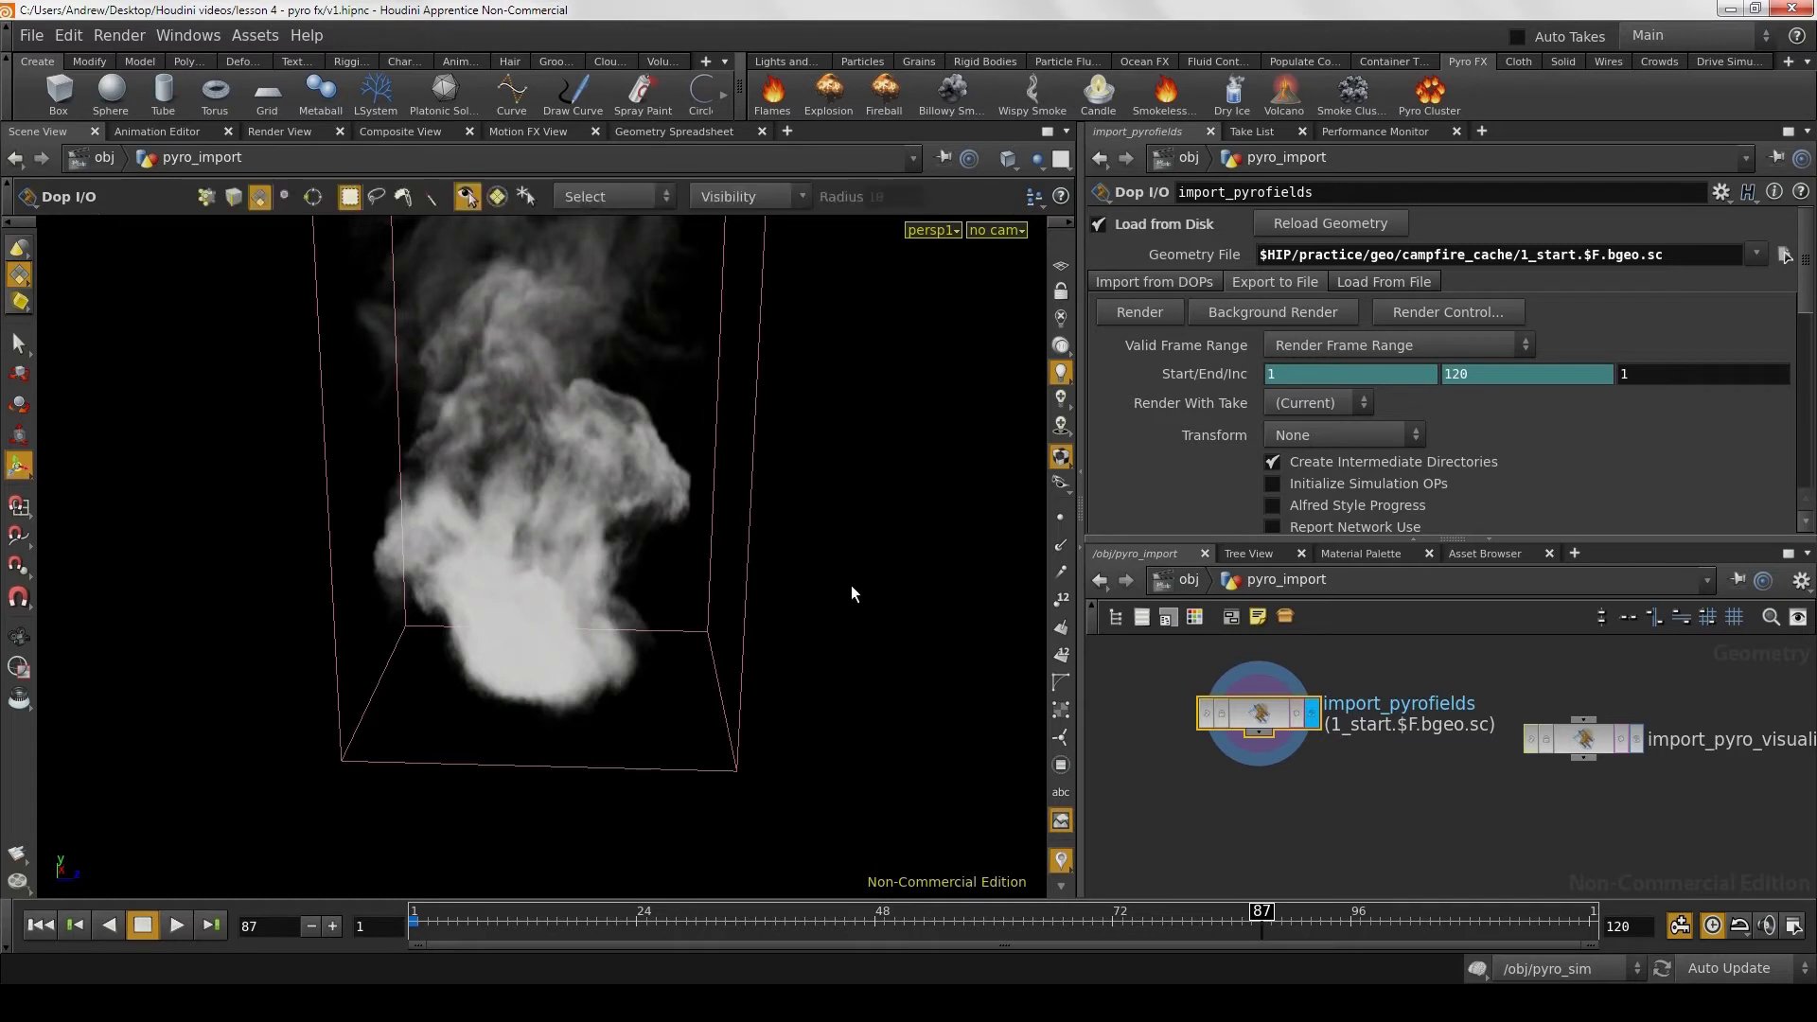
key("Escape")
left_click_drag(840, 520, 852, 629)
Step: Create a Volume Visualization node below import_pyrofields via the 'volume v' search
key("s")
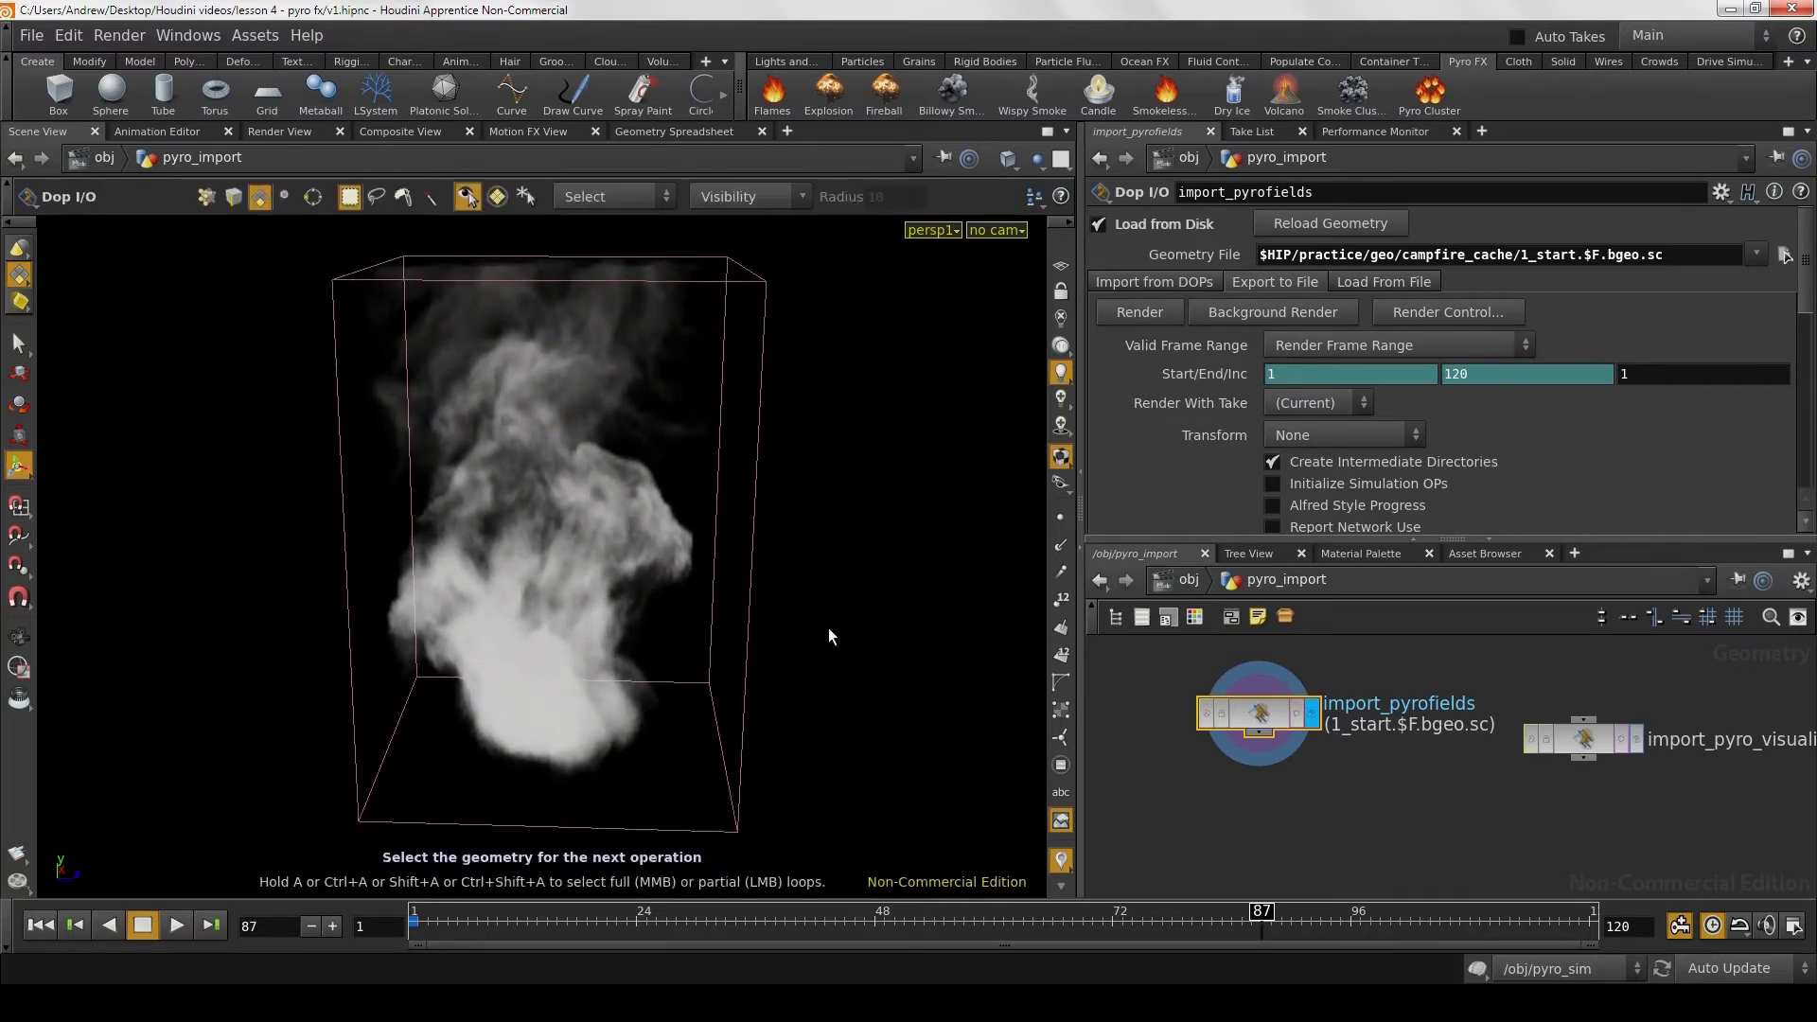
left_click(1208, 789)
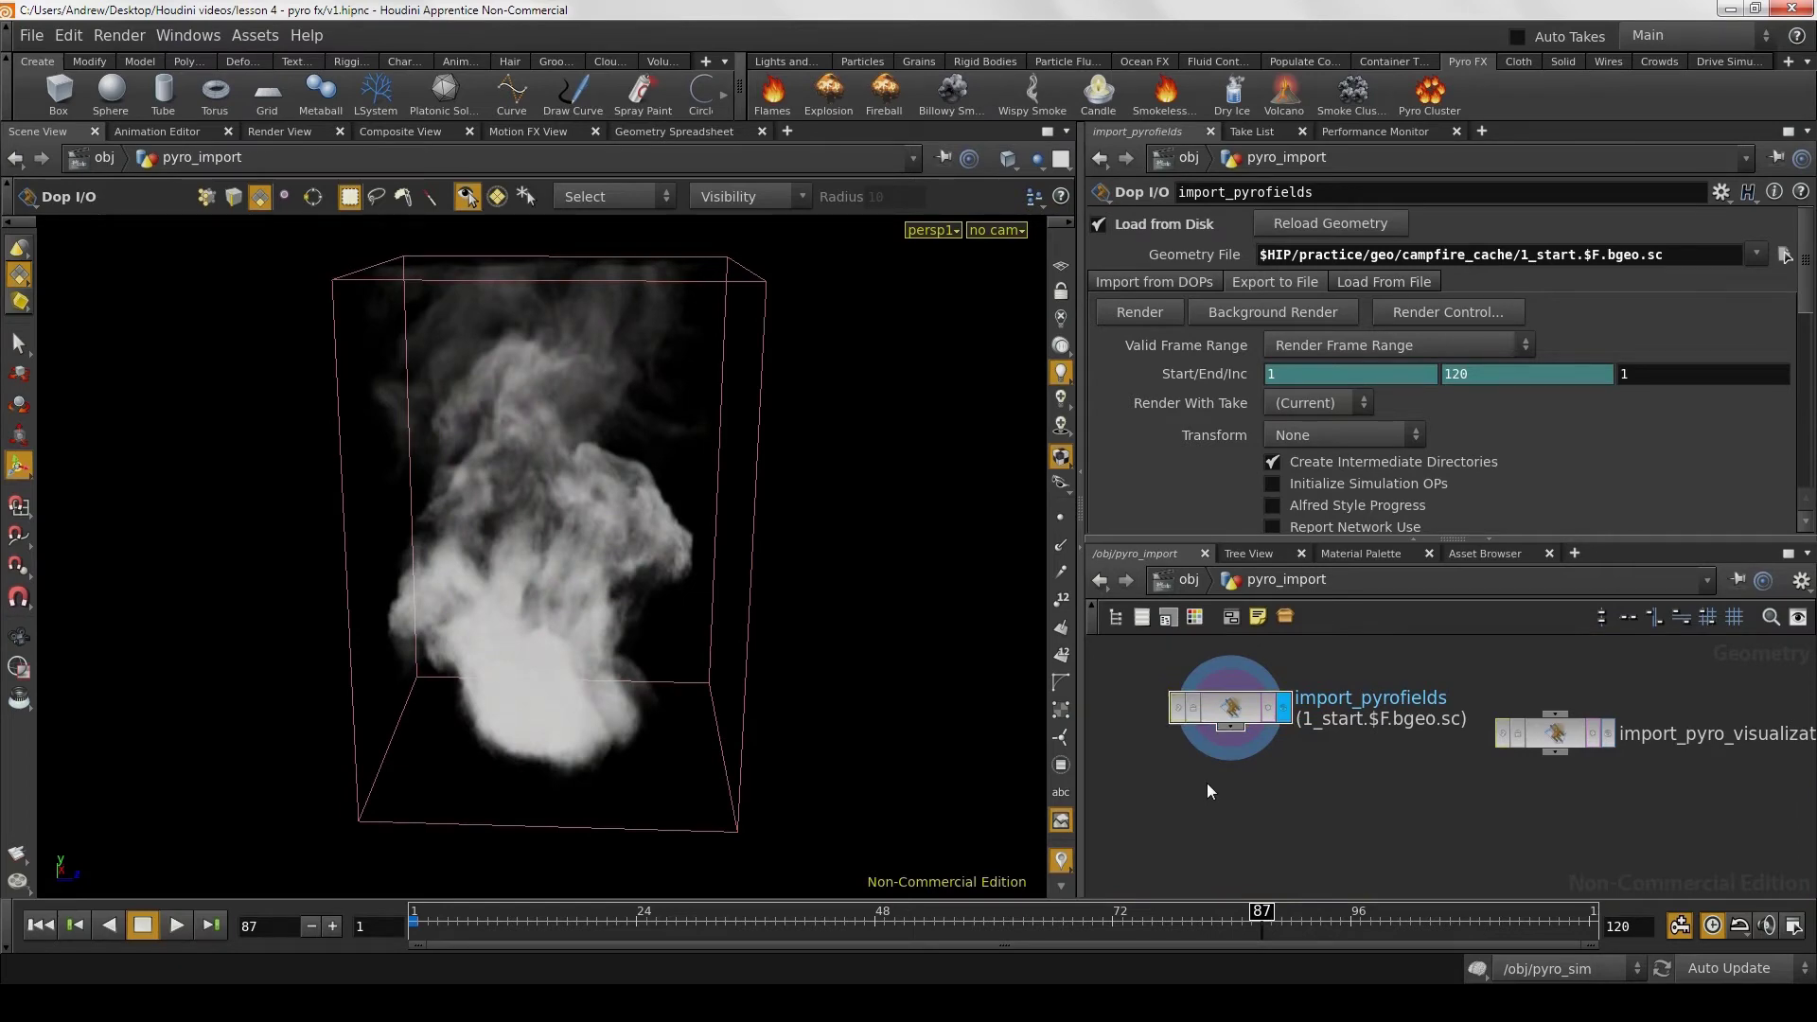
key("Tab")
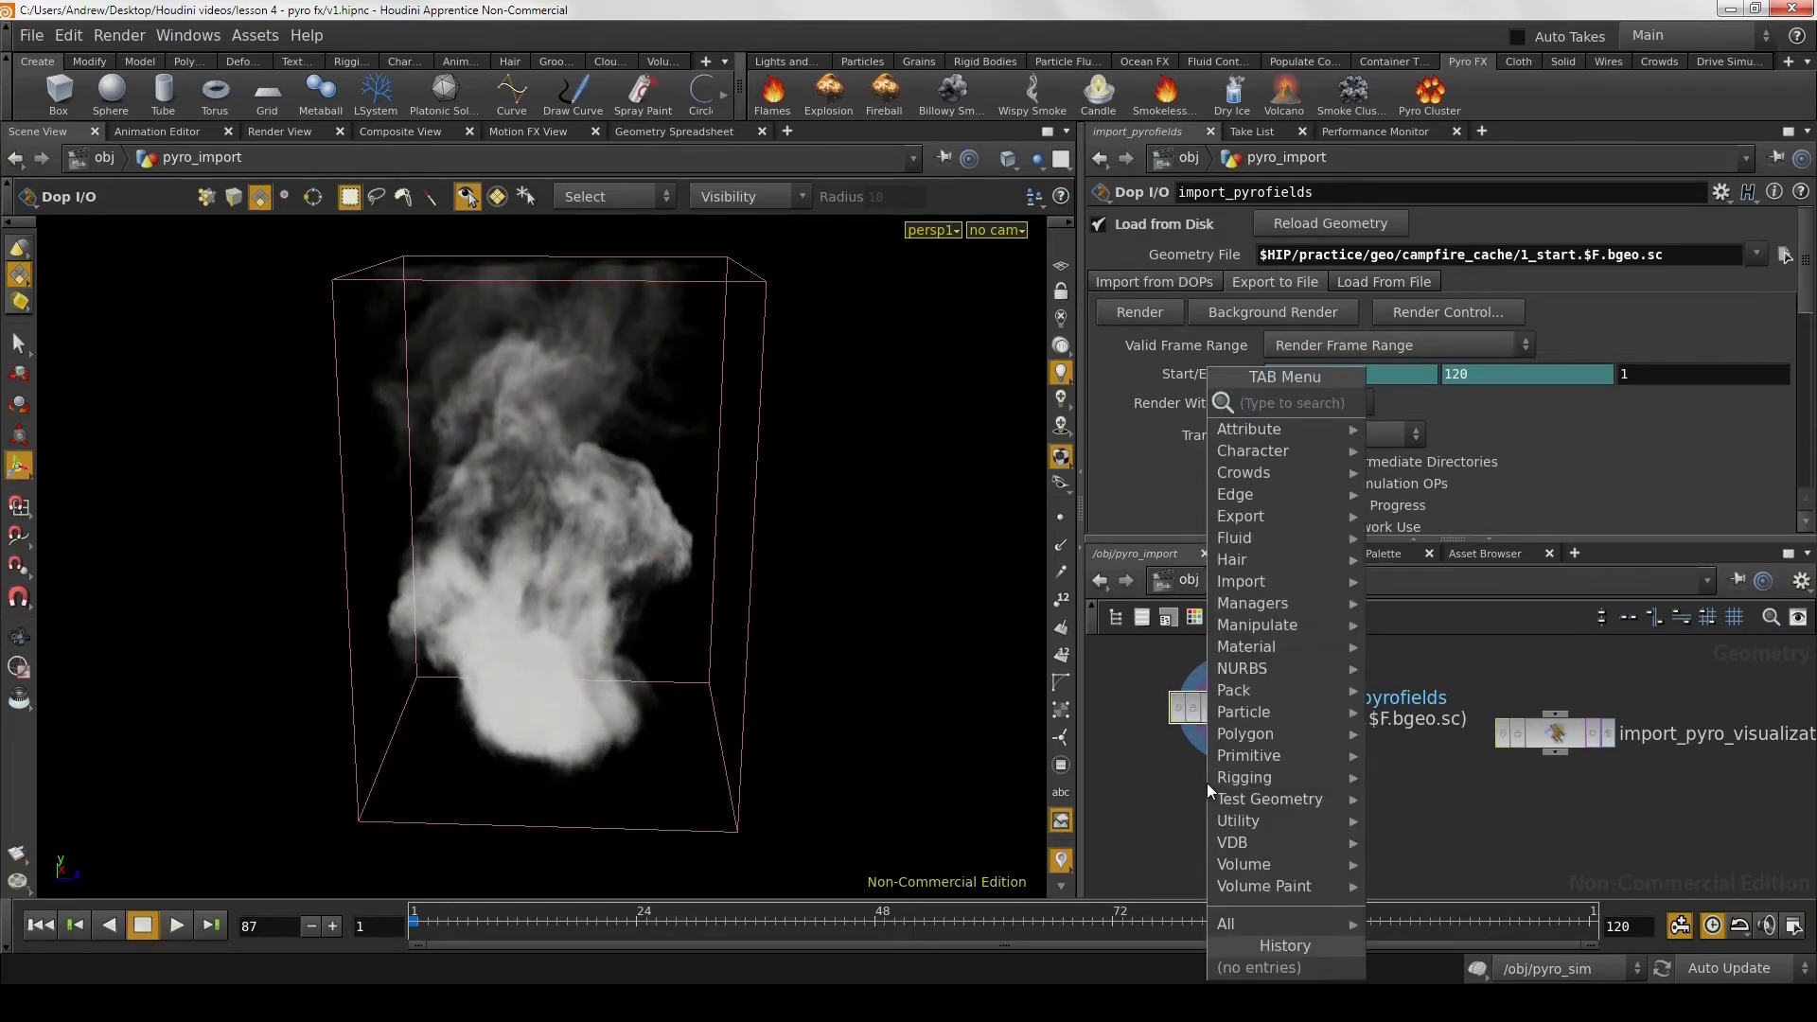
type("volume viz")
key("Return")
left_click(1228, 824)
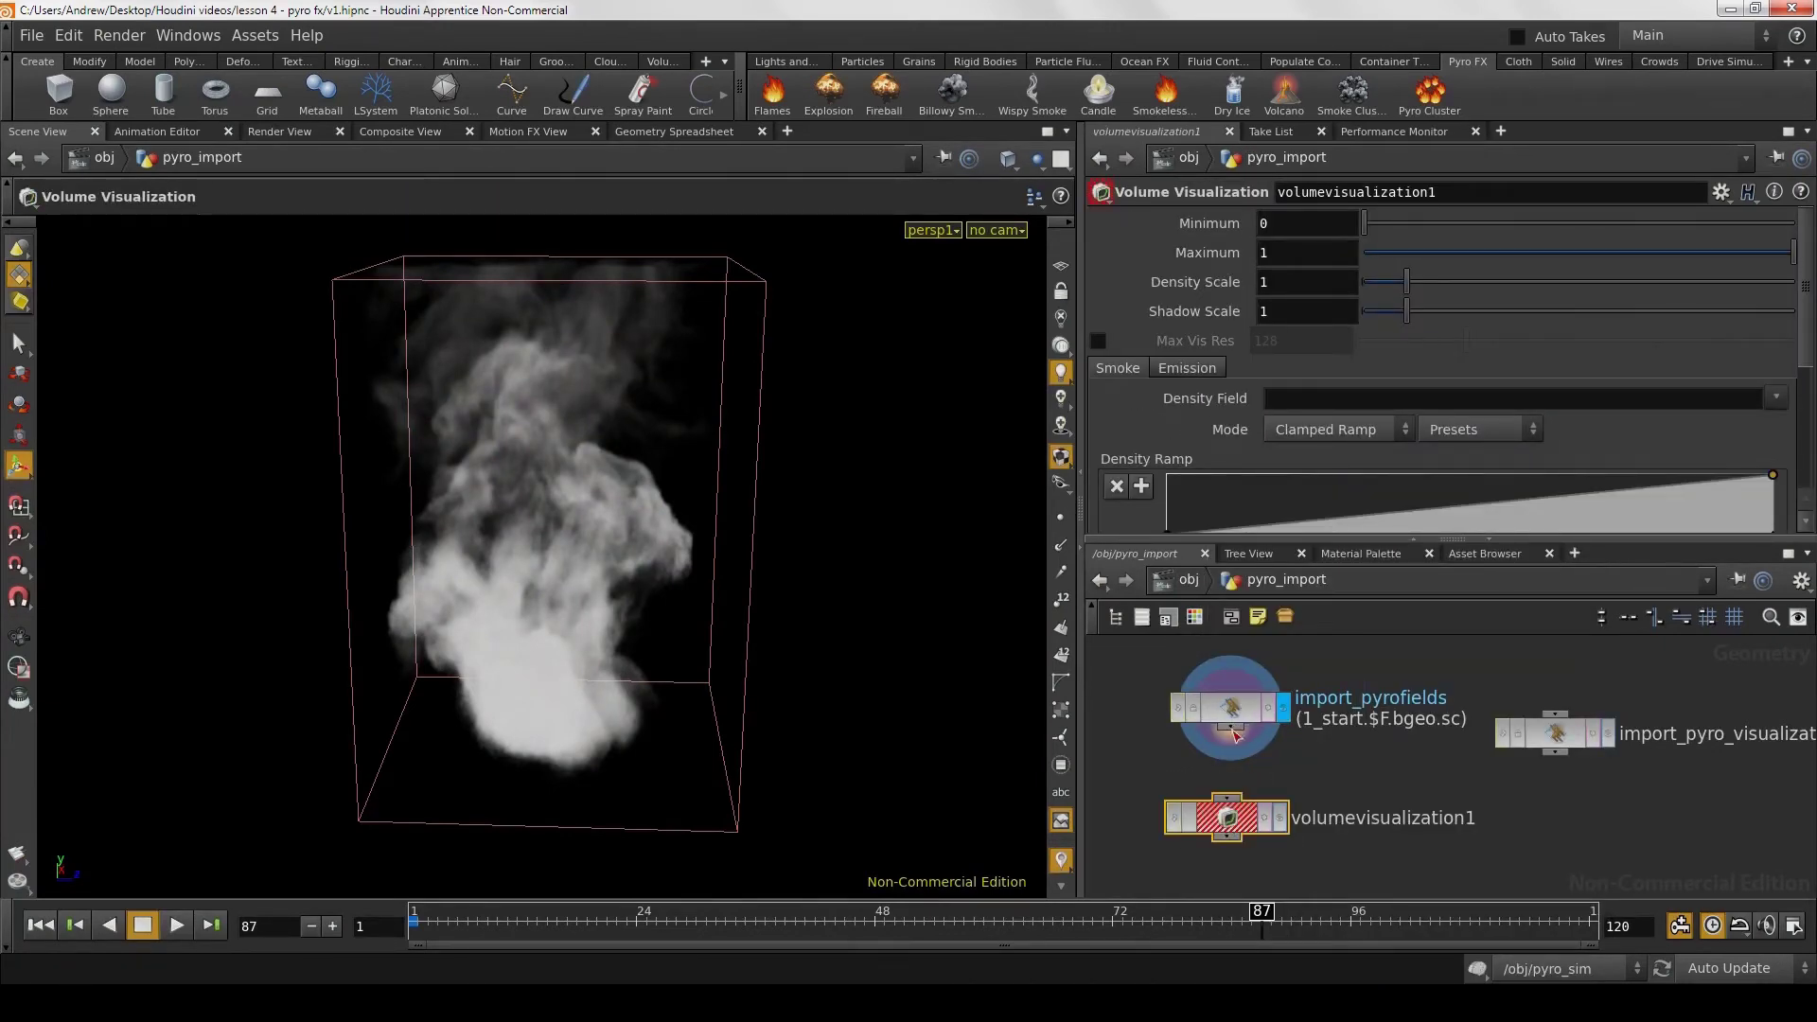
Step: Wire import_pyrofields into volumevisualization1 and make it the displayed node
left_click_drag(1231, 729, 1228, 800)
left_click(1280, 818)
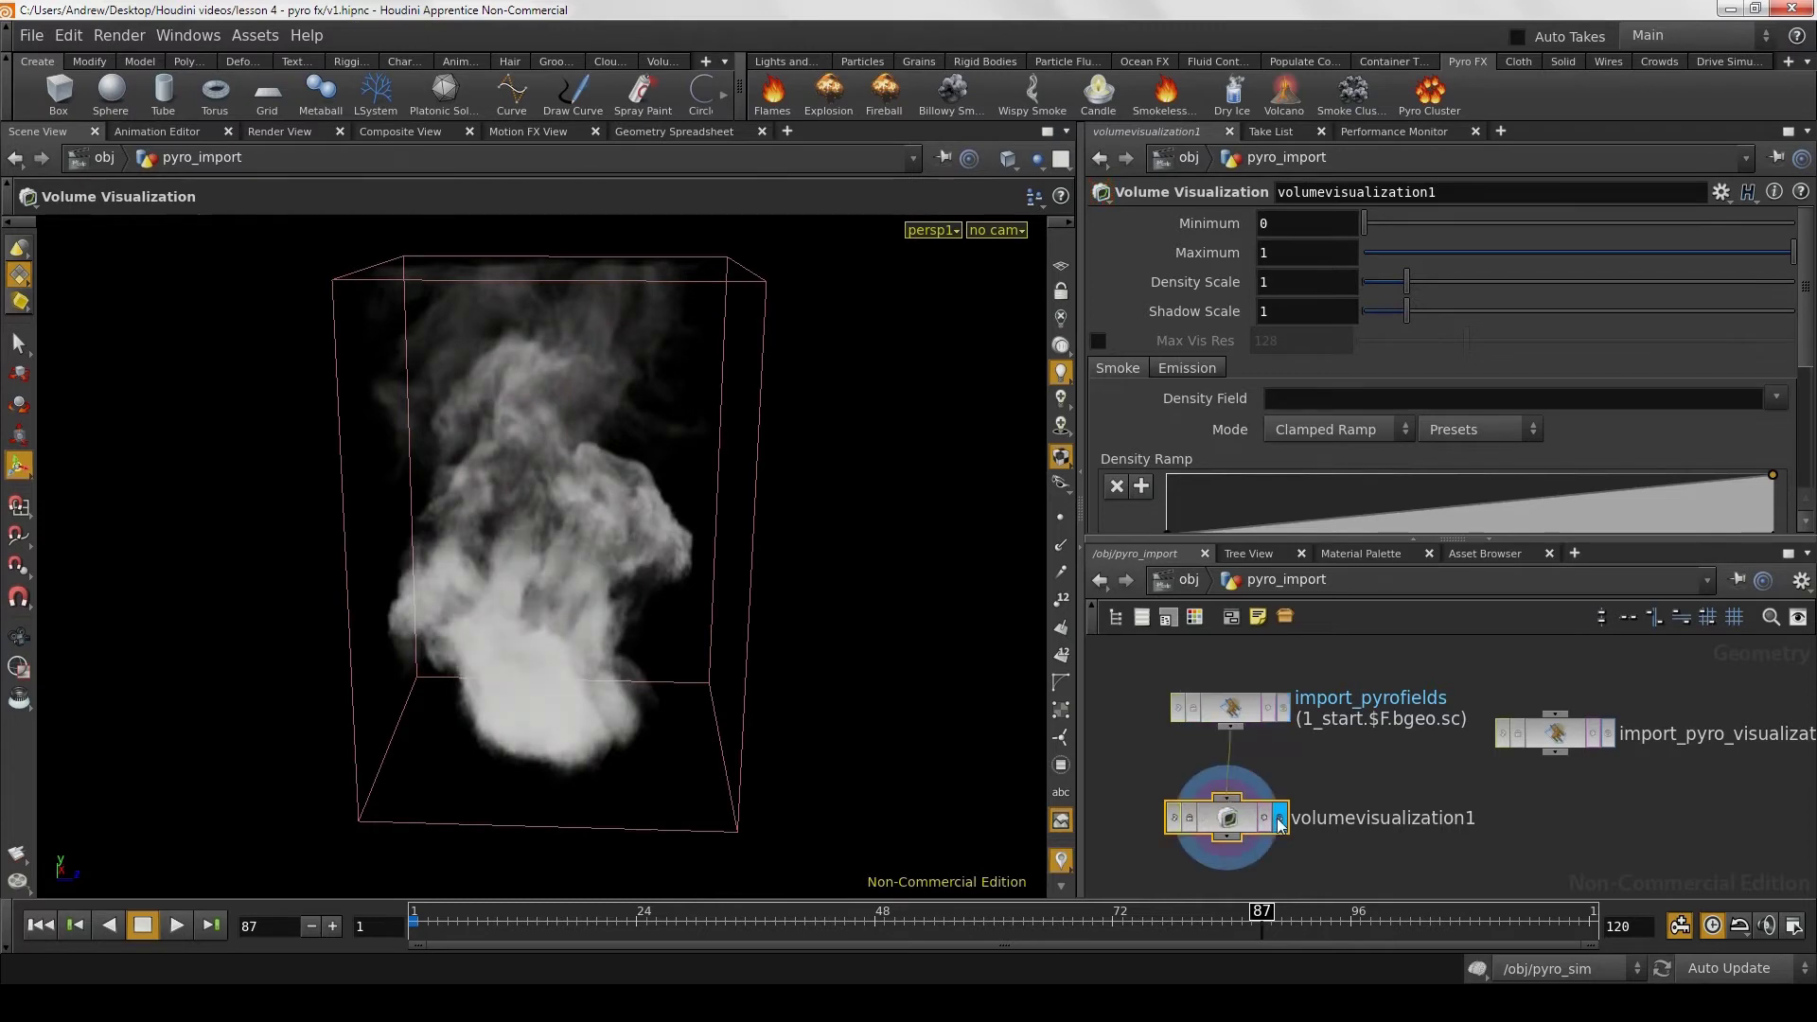
left_click_drag(1267, 813, 1271, 812)
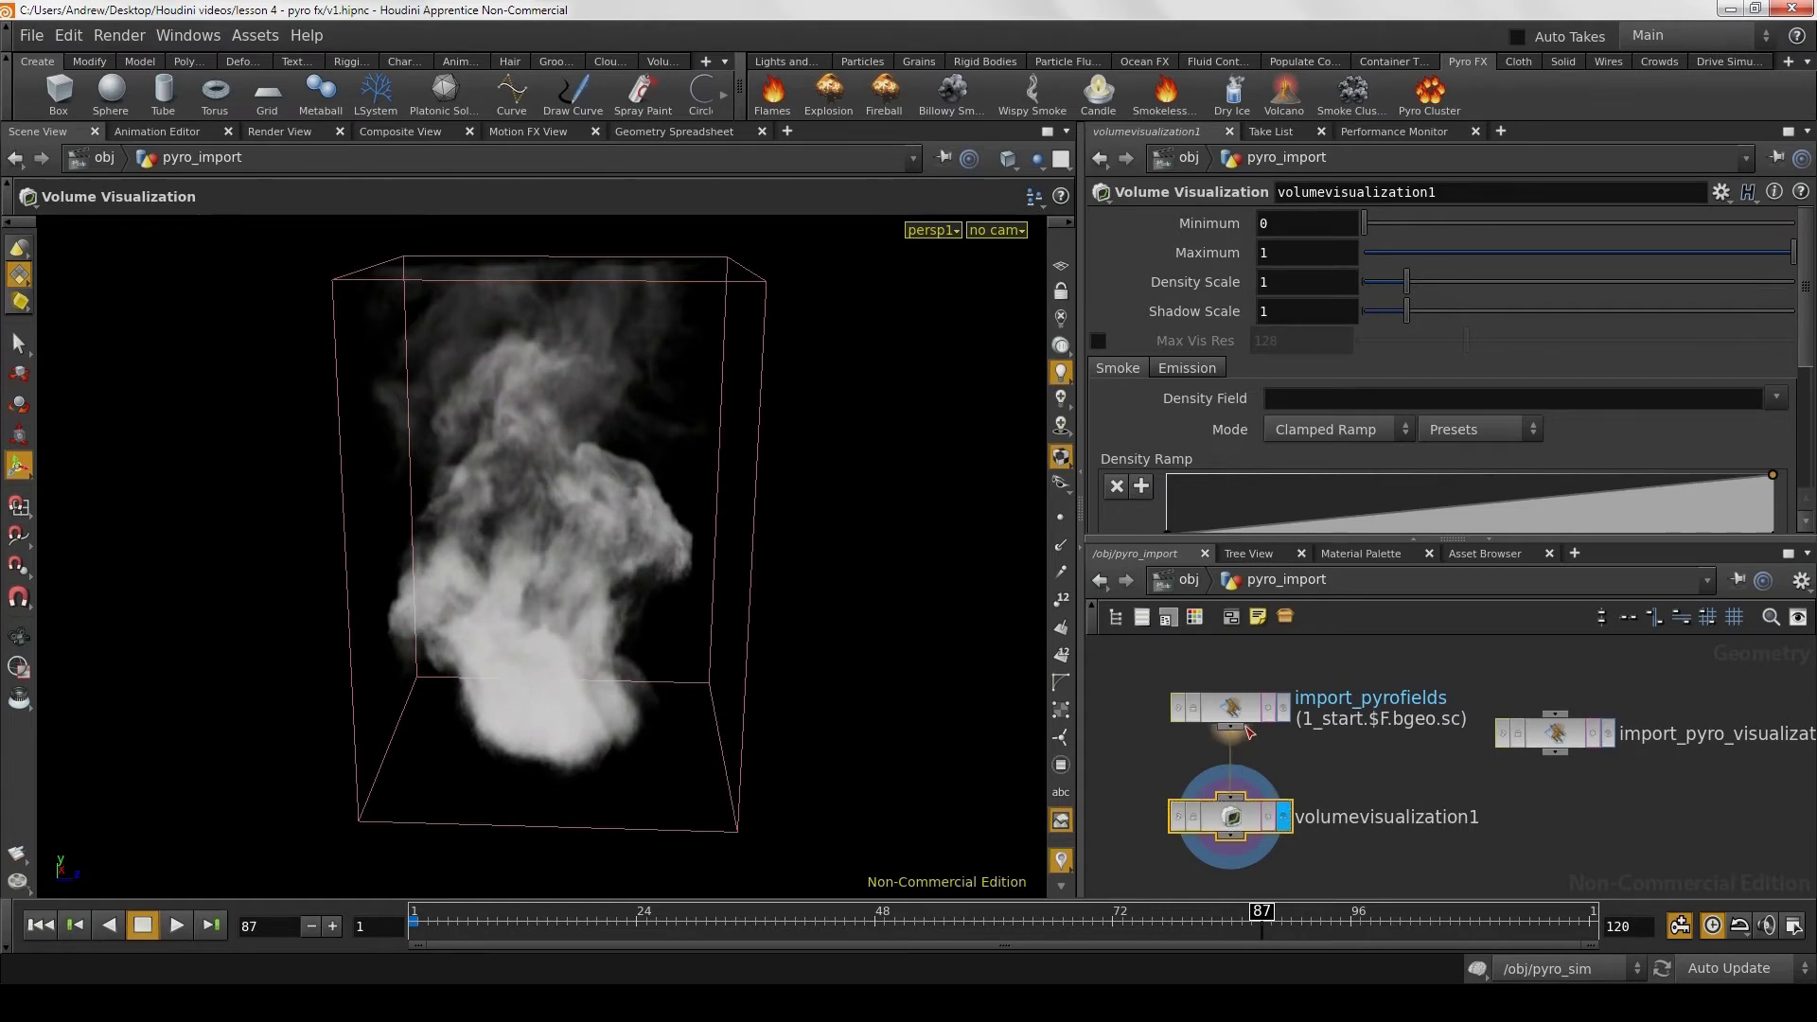
left_click_drag(1230, 727, 1235, 801)
Step: Set the emission field of volumevisualization1 to temperature
left_click(1210, 368)
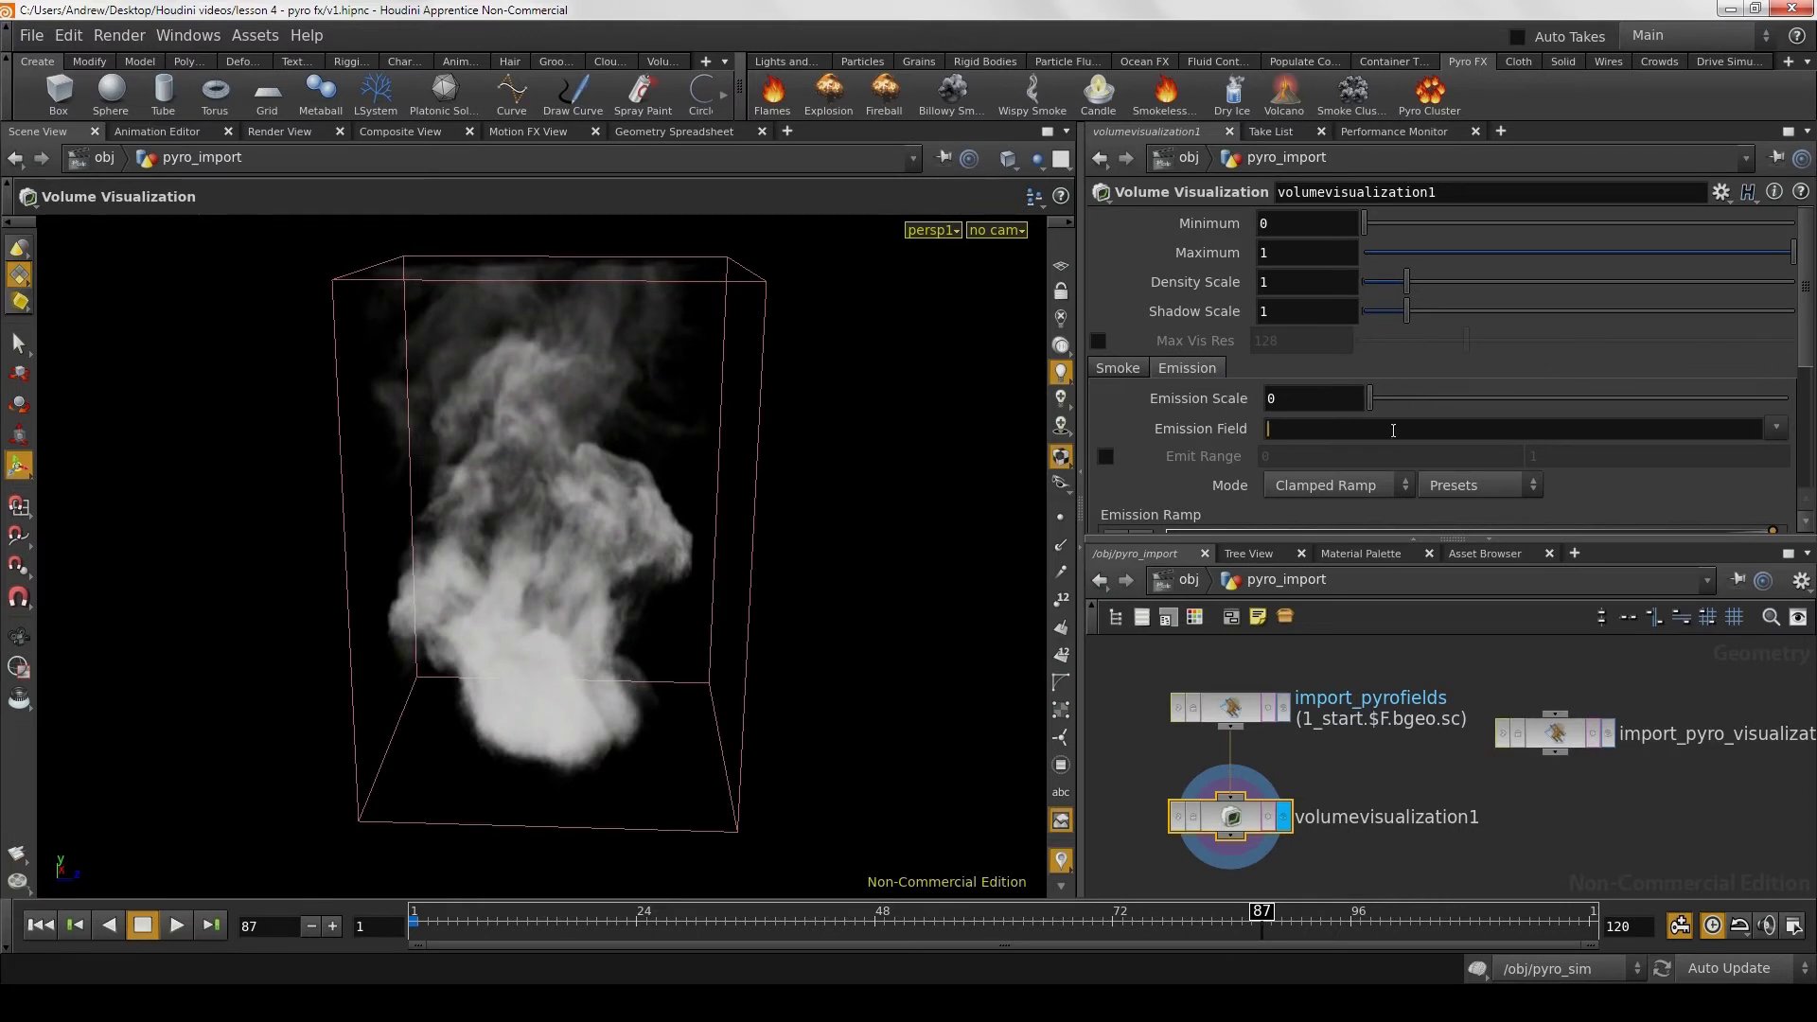
left_click(1774, 434)
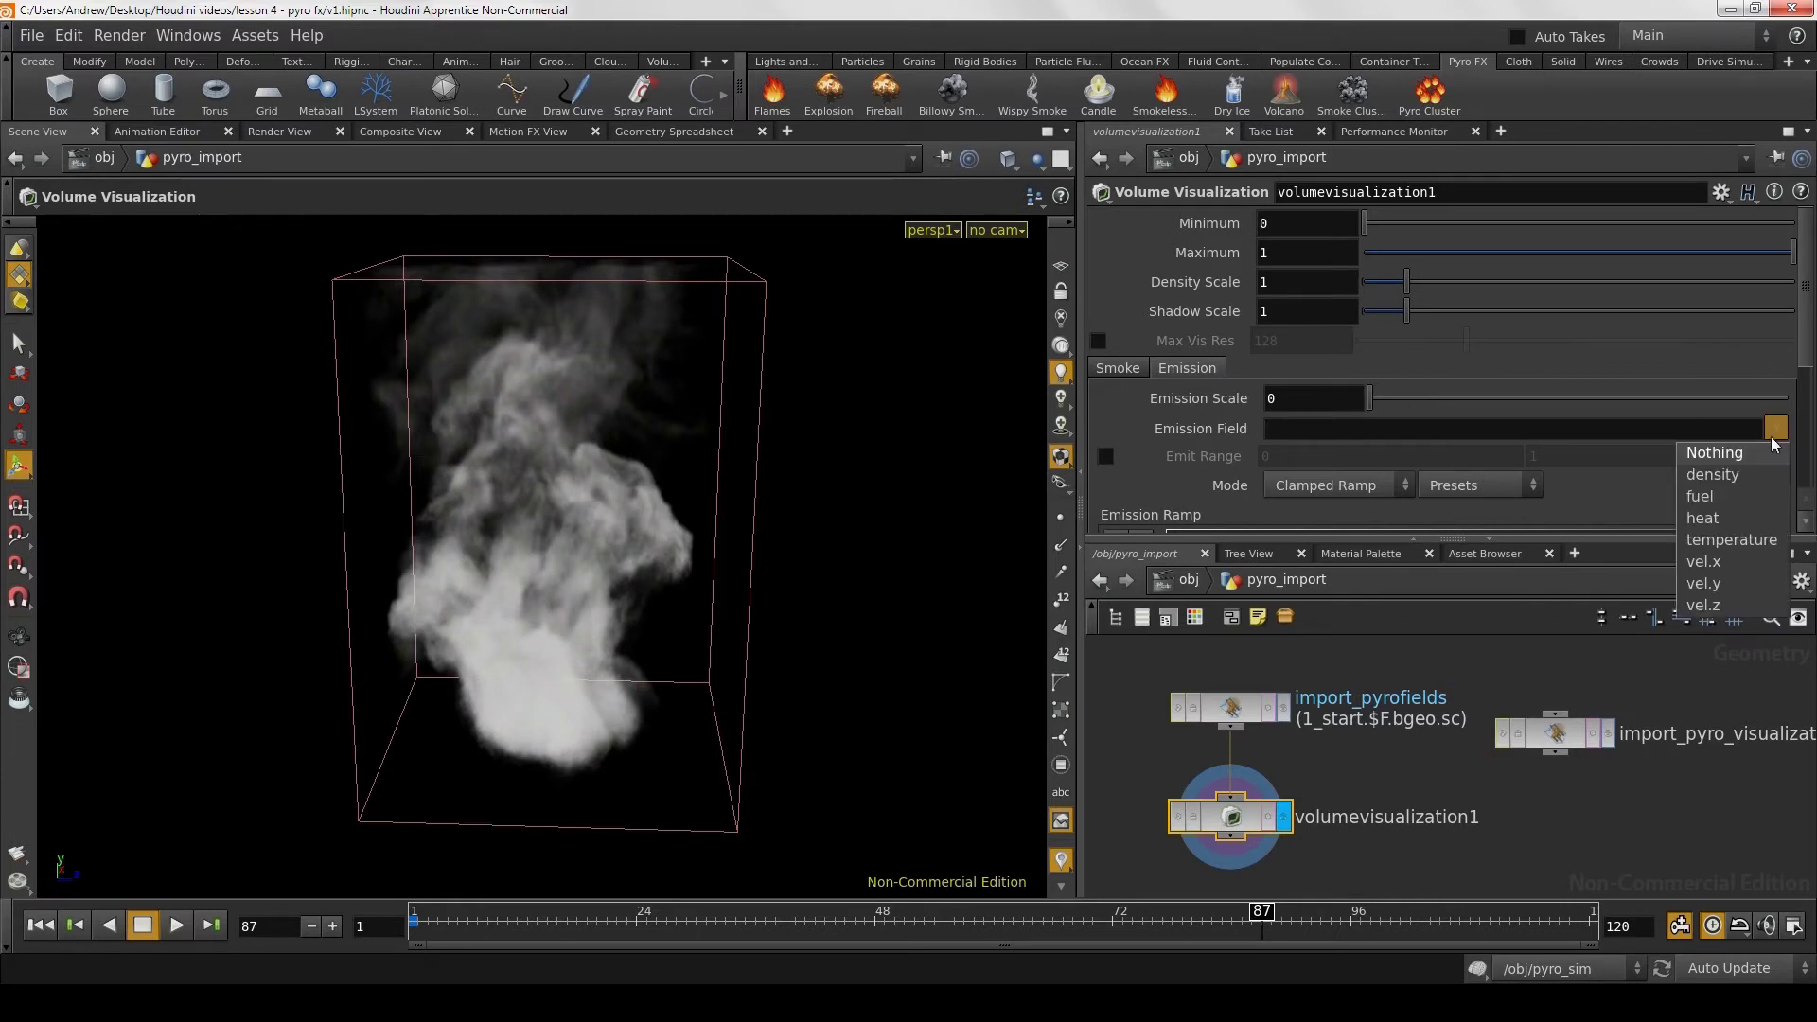
left_click(1752, 539)
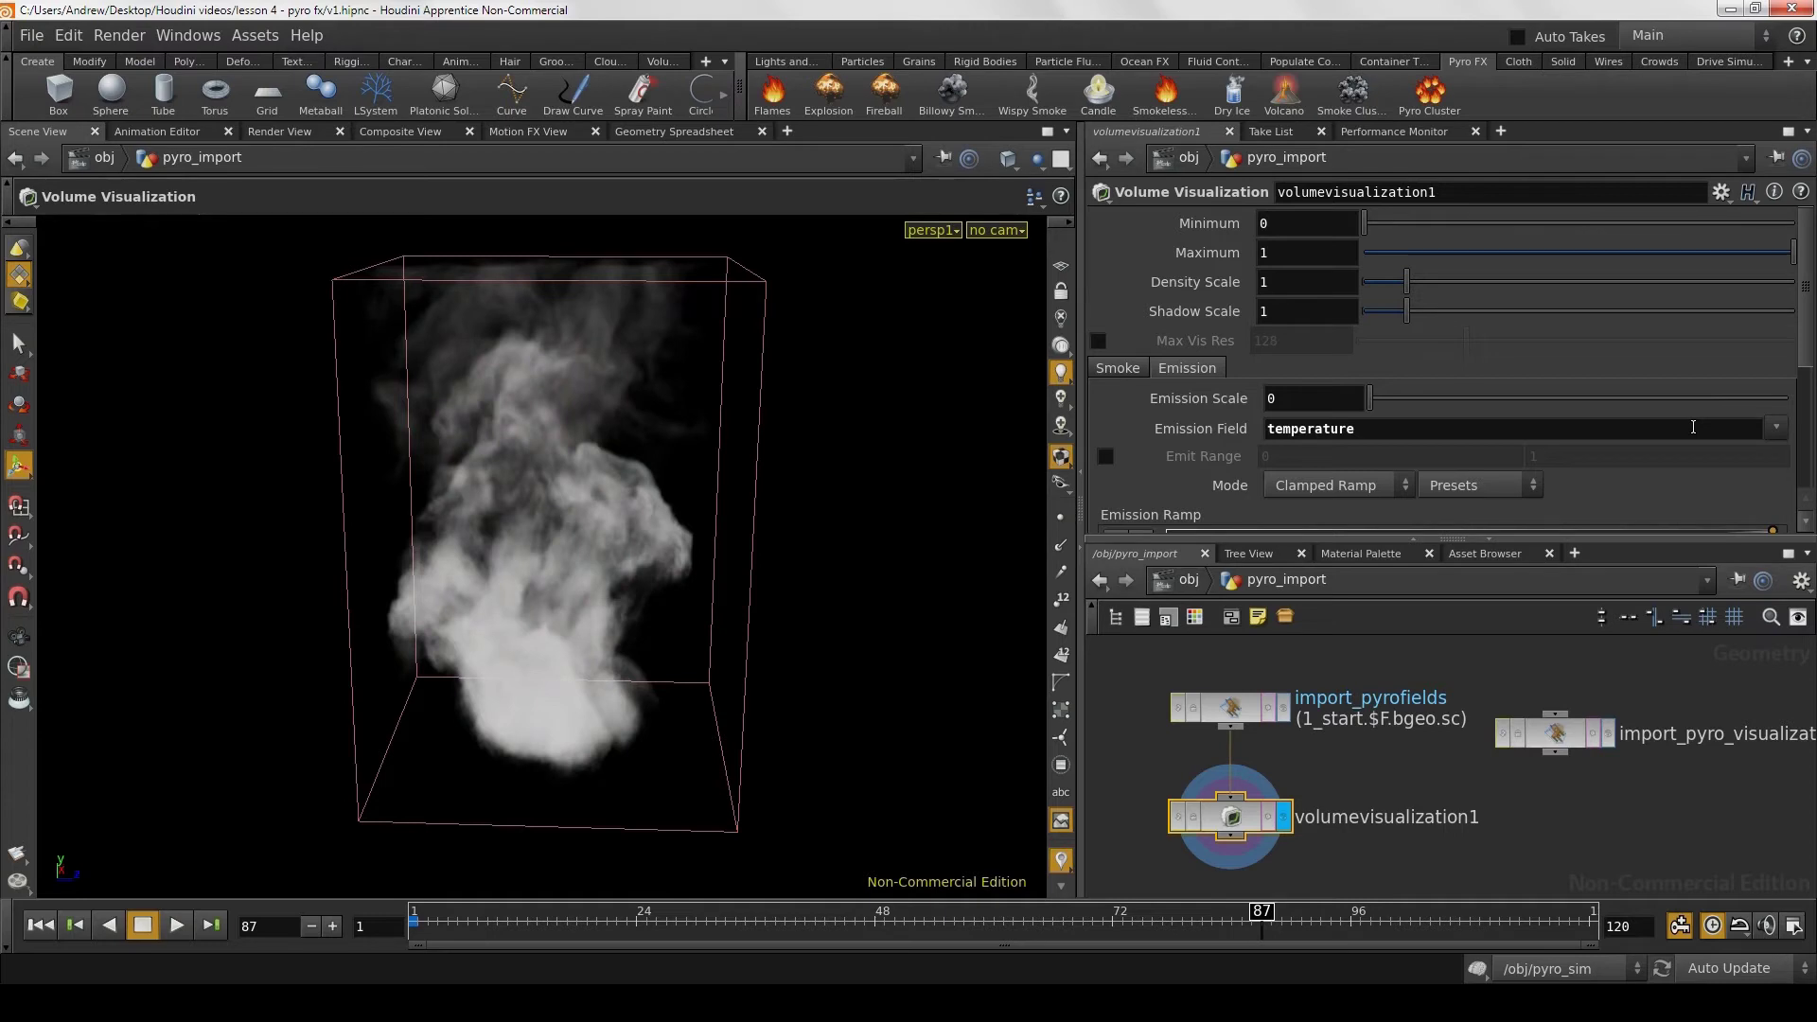
scroll(1652, 432, "down", 1)
scroll(1652, 433, "down", 1)
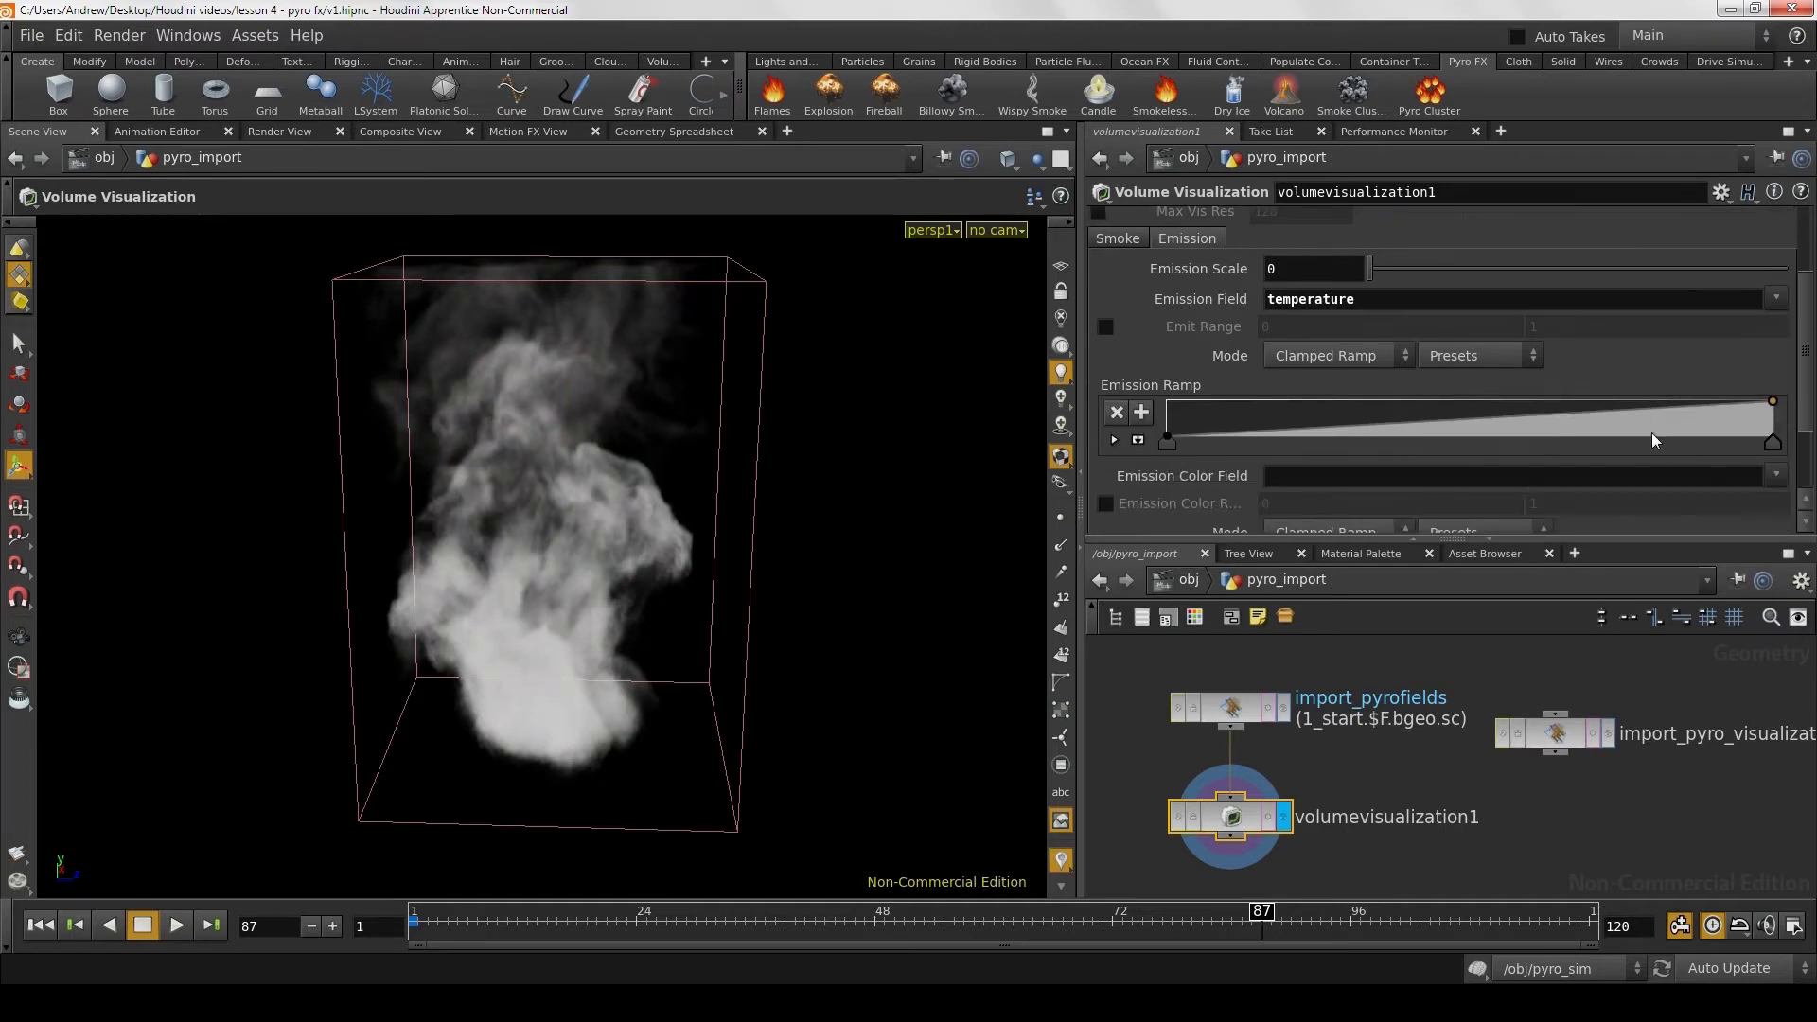
scroll(1652, 433, "down", 1)
scroll(1652, 433, "down", 1)
Step: Colour the emission by the heat field with the Black Body ramp preset
left_click(1651, 432)
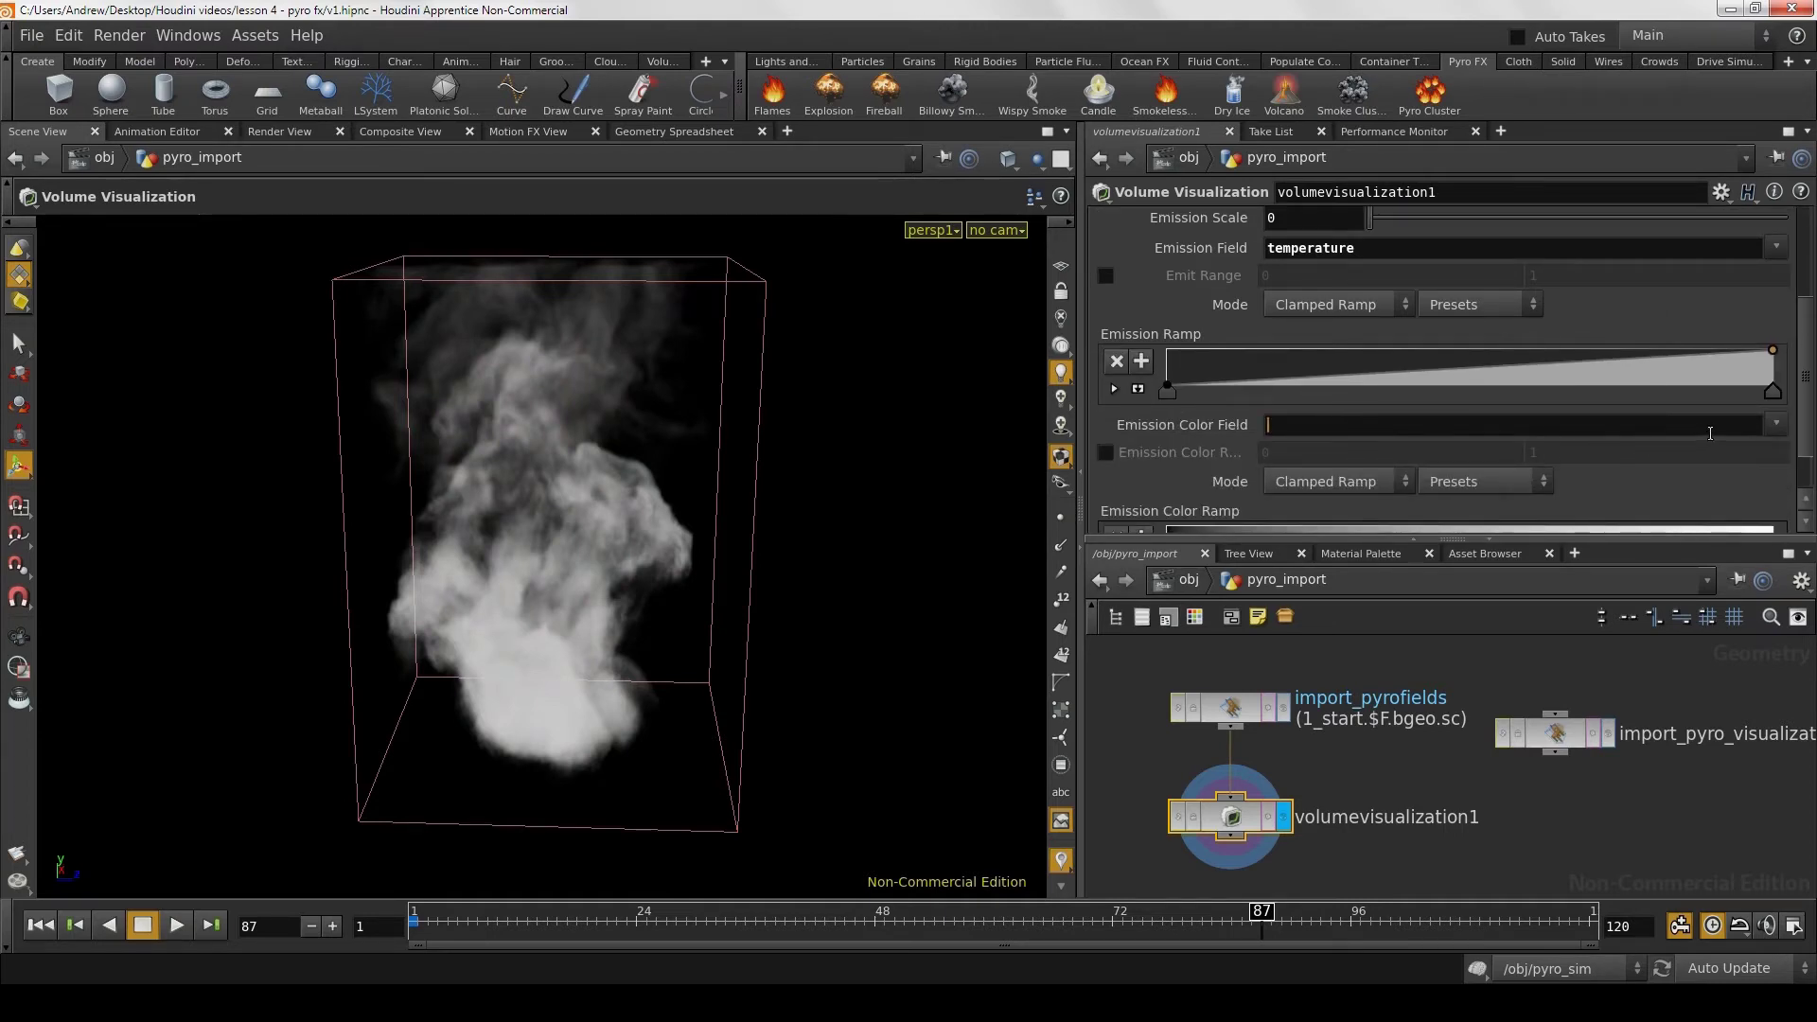
left_click(1777, 429)
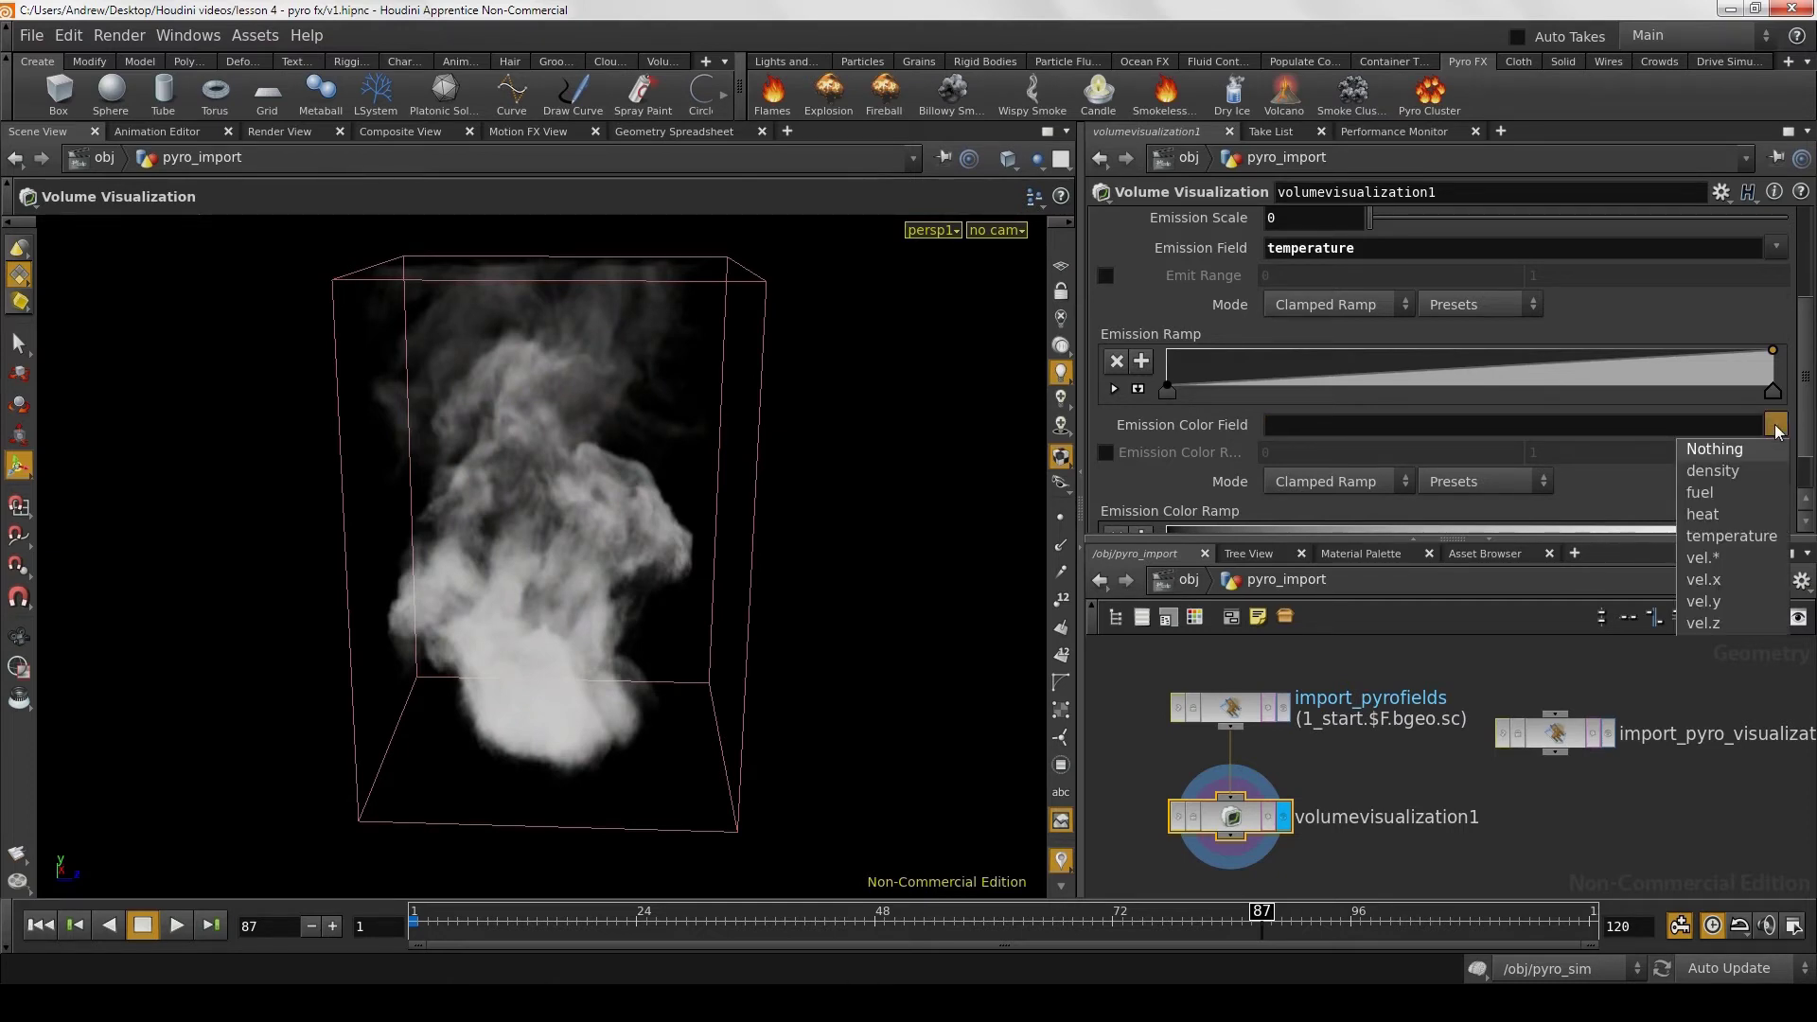
left_click(1721, 517)
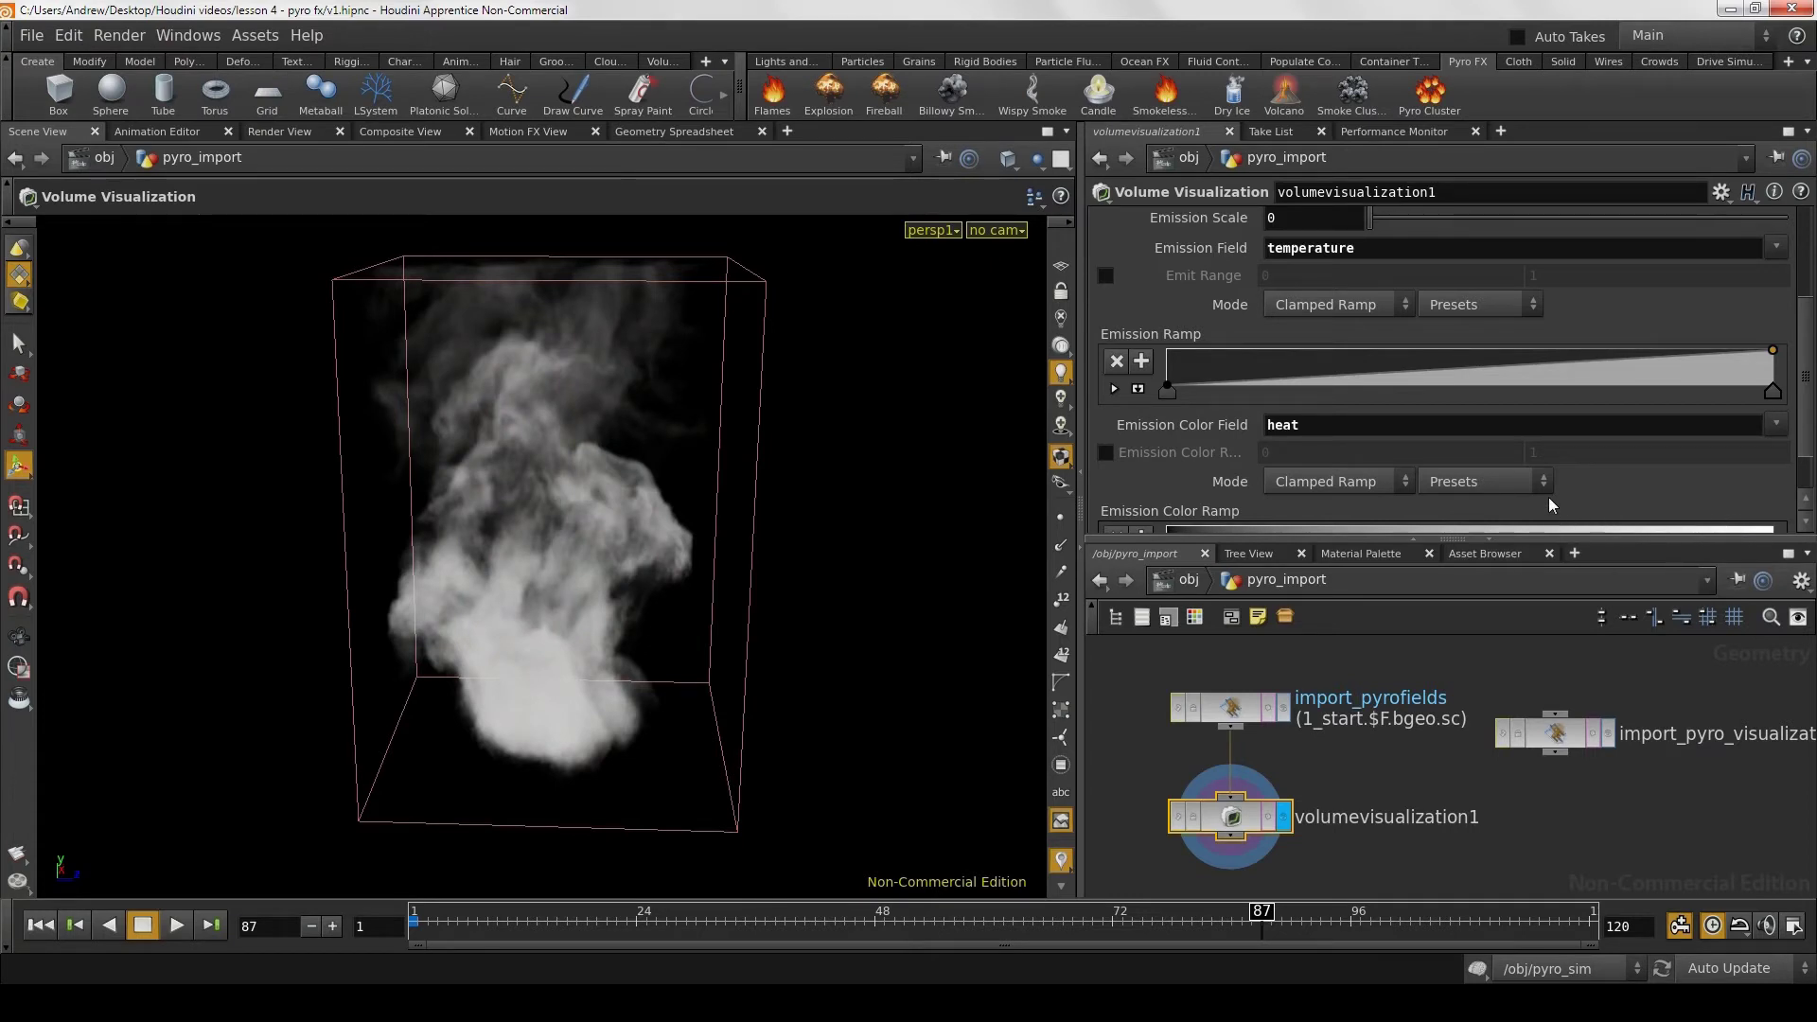
scroll(1549, 497, "down", 2)
left_click(1474, 427)
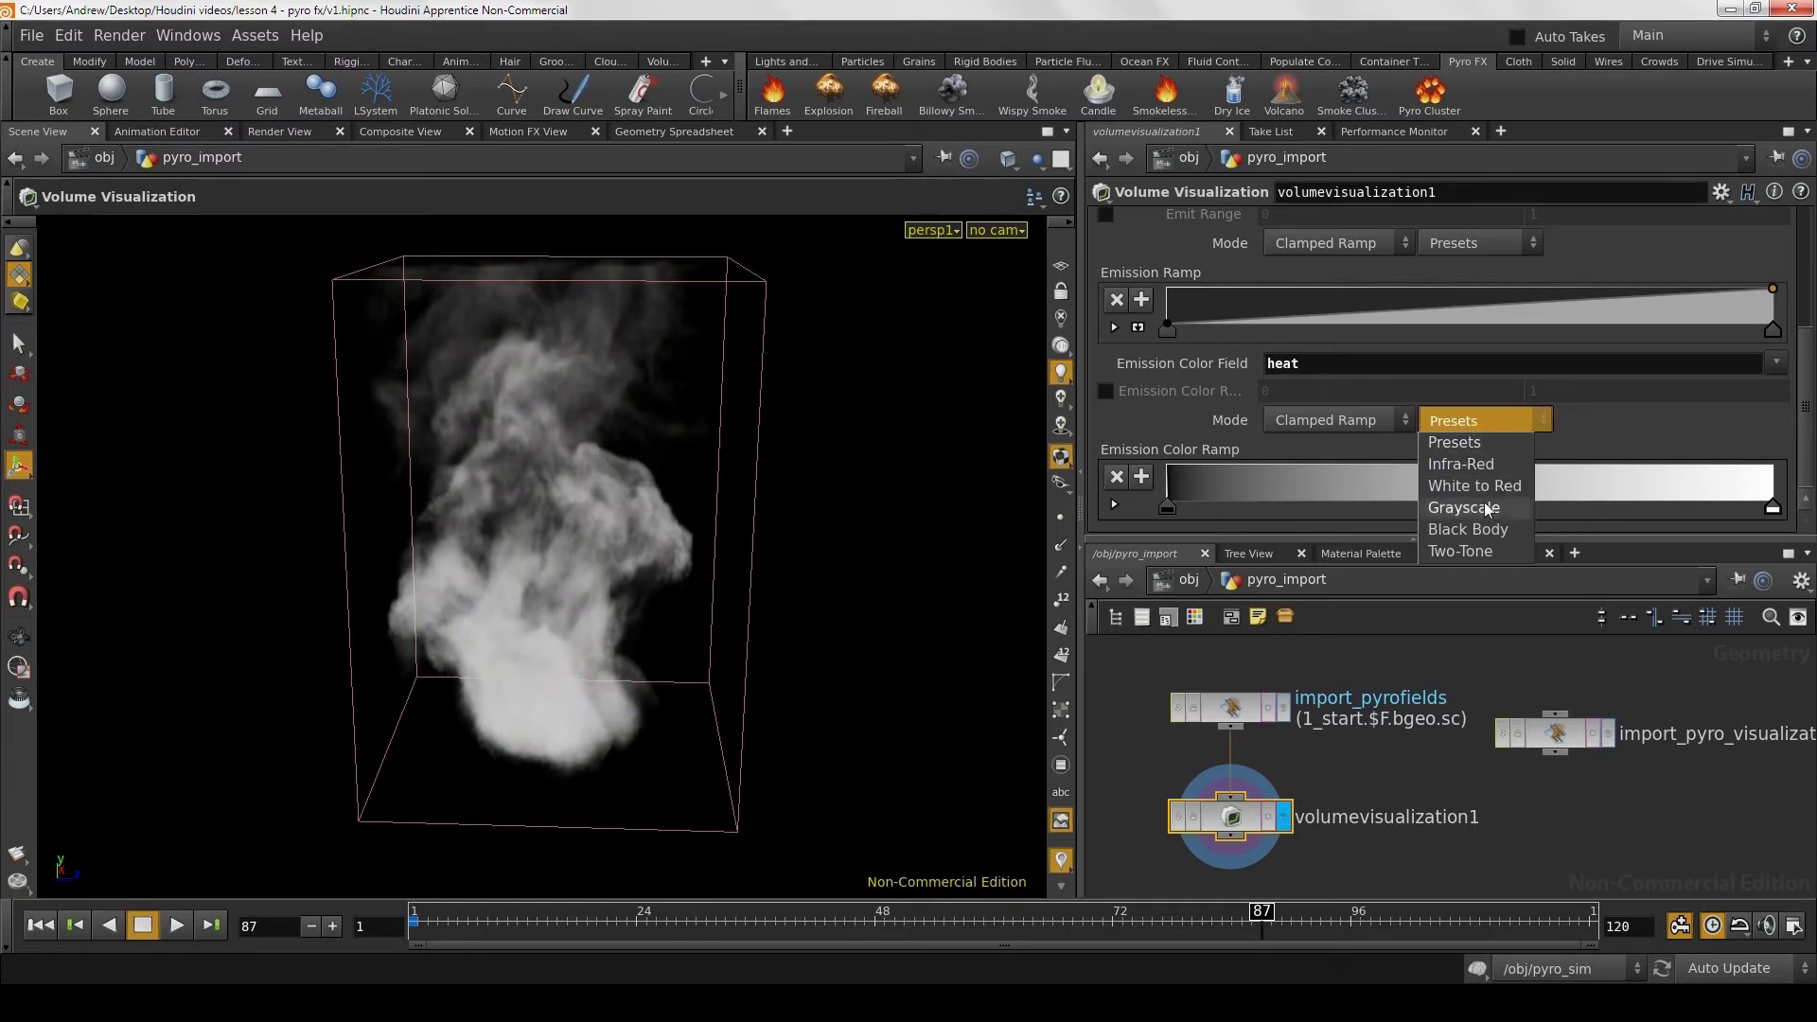
left_click(1488, 530)
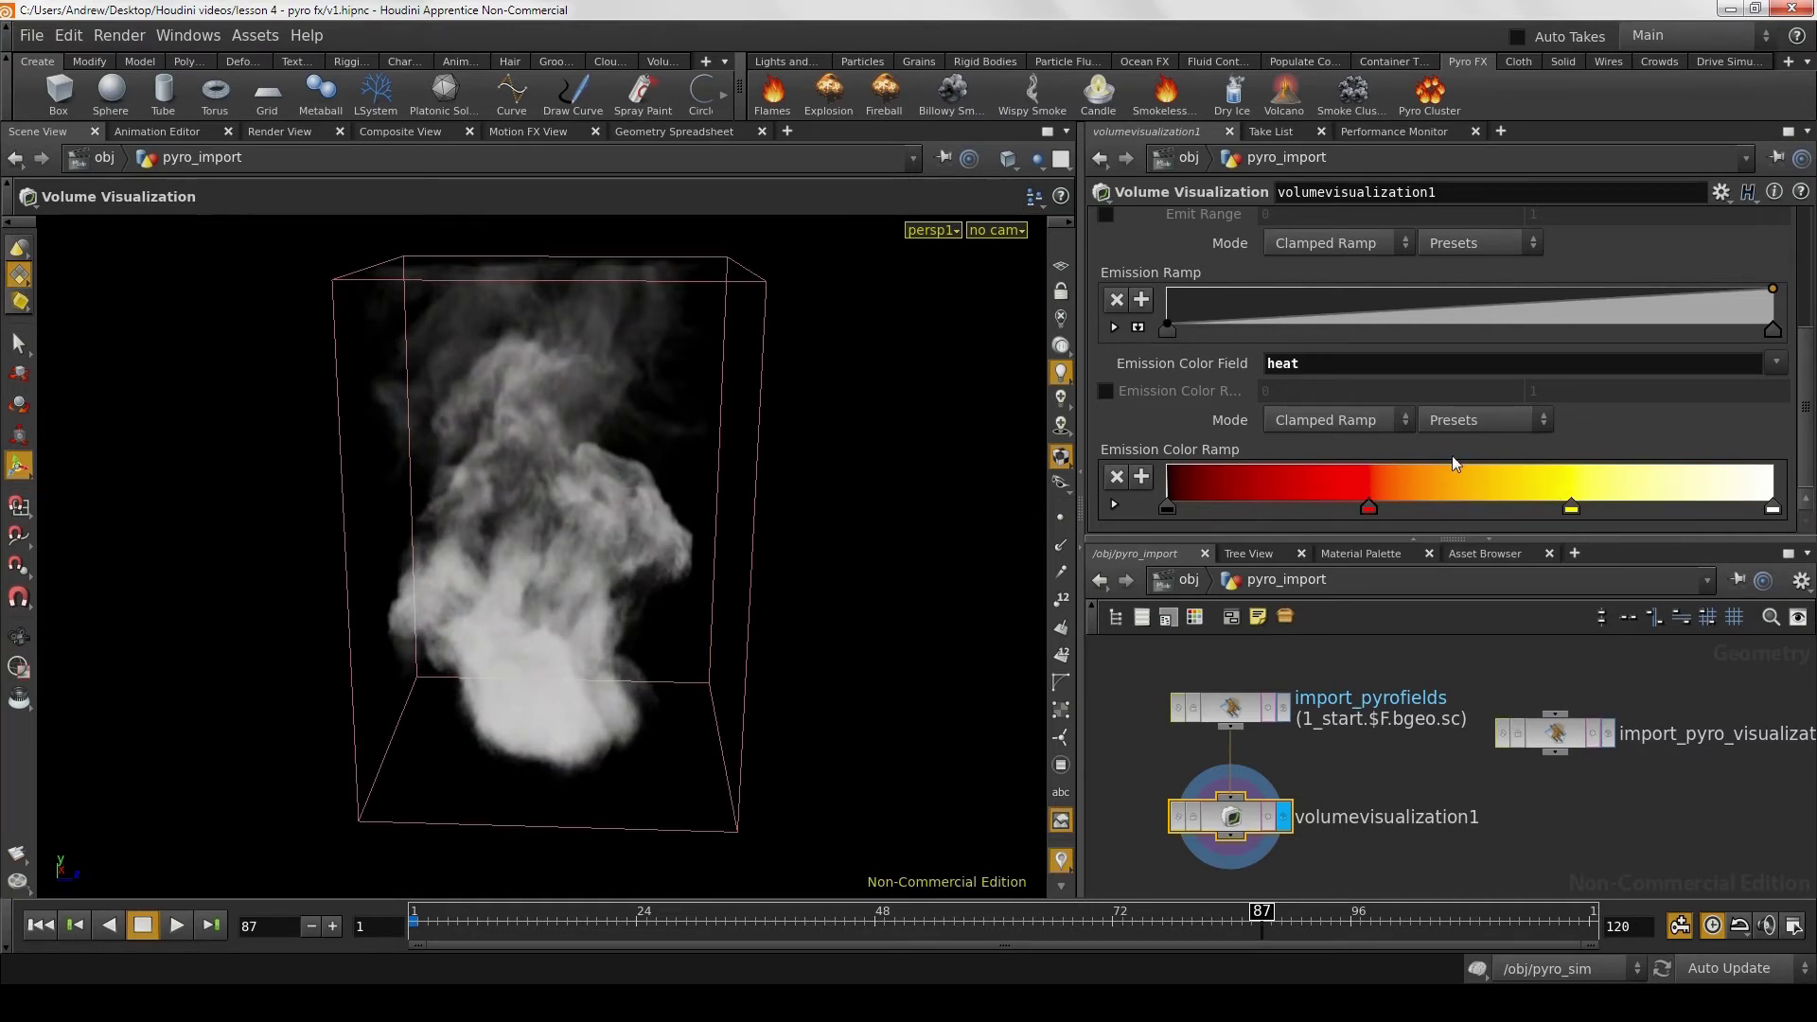
Step: Set Emission Scale to 2 and orbit to a side view of the fire
scroll(1481, 418, "up", 2)
scroll(1485, 422, "up", 1)
scroll(1487, 424, "up", 2)
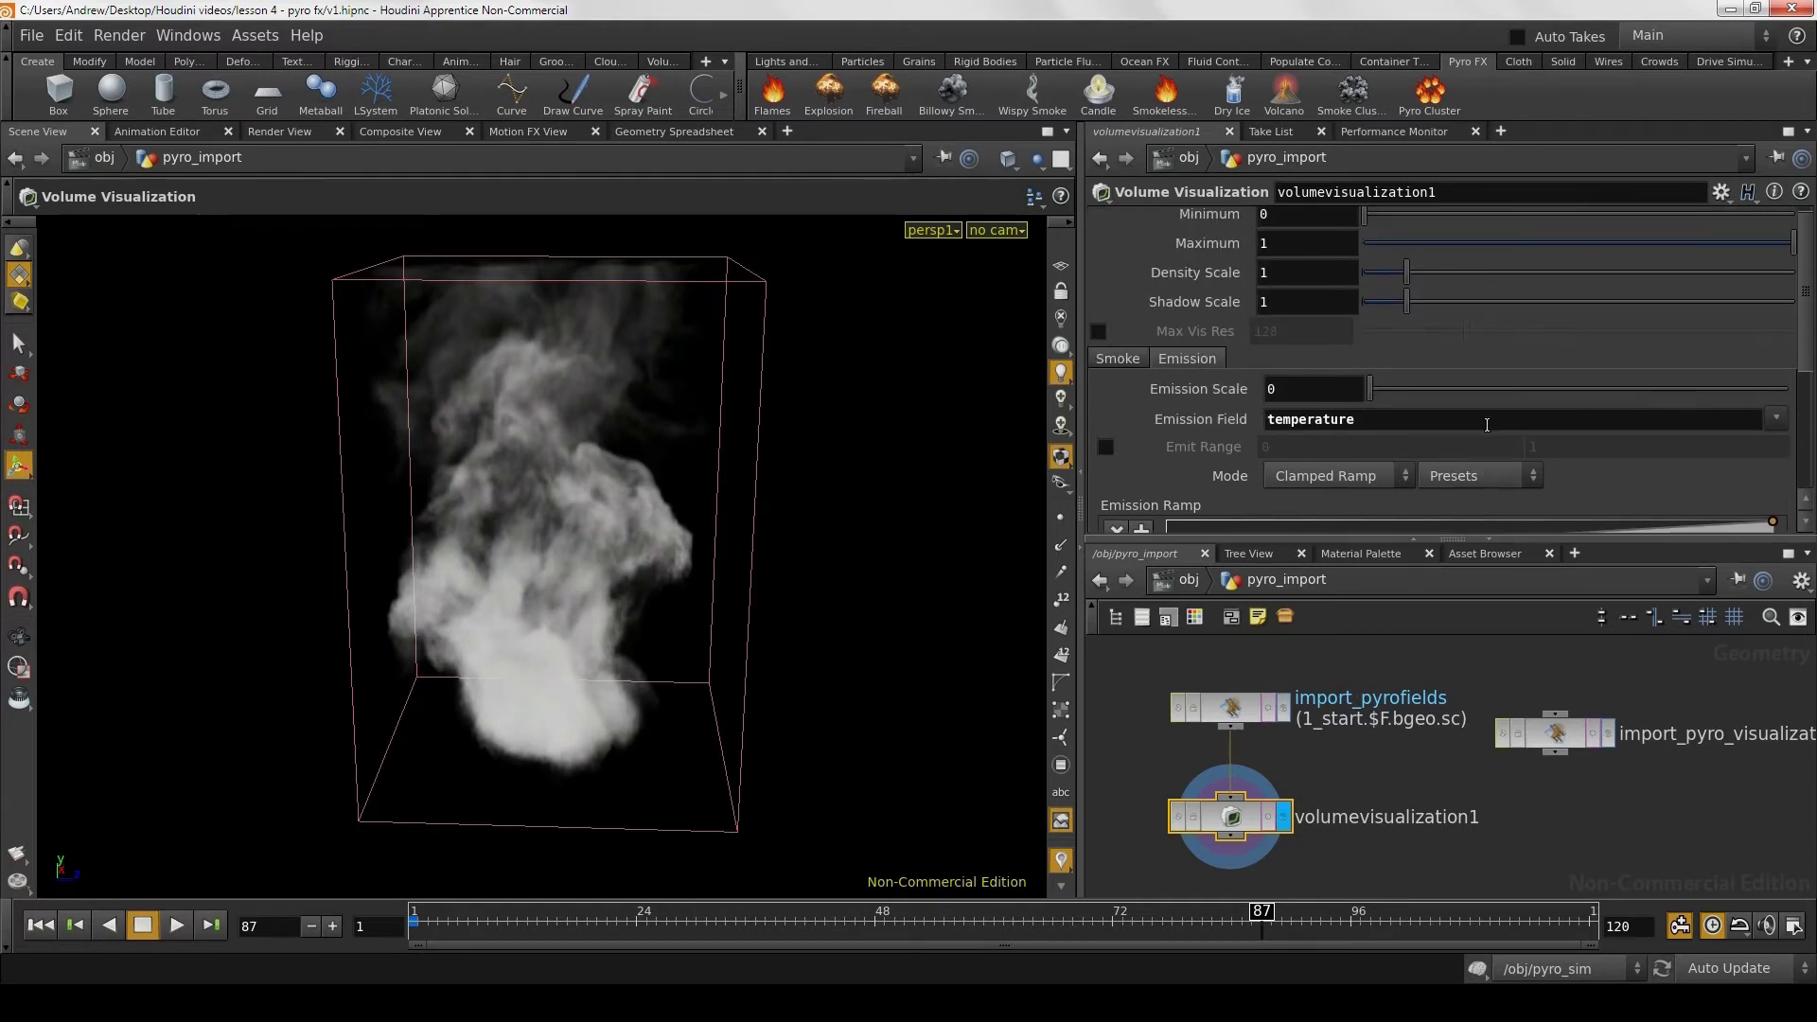
left_click(1315, 387)
type("2")
key("Return")
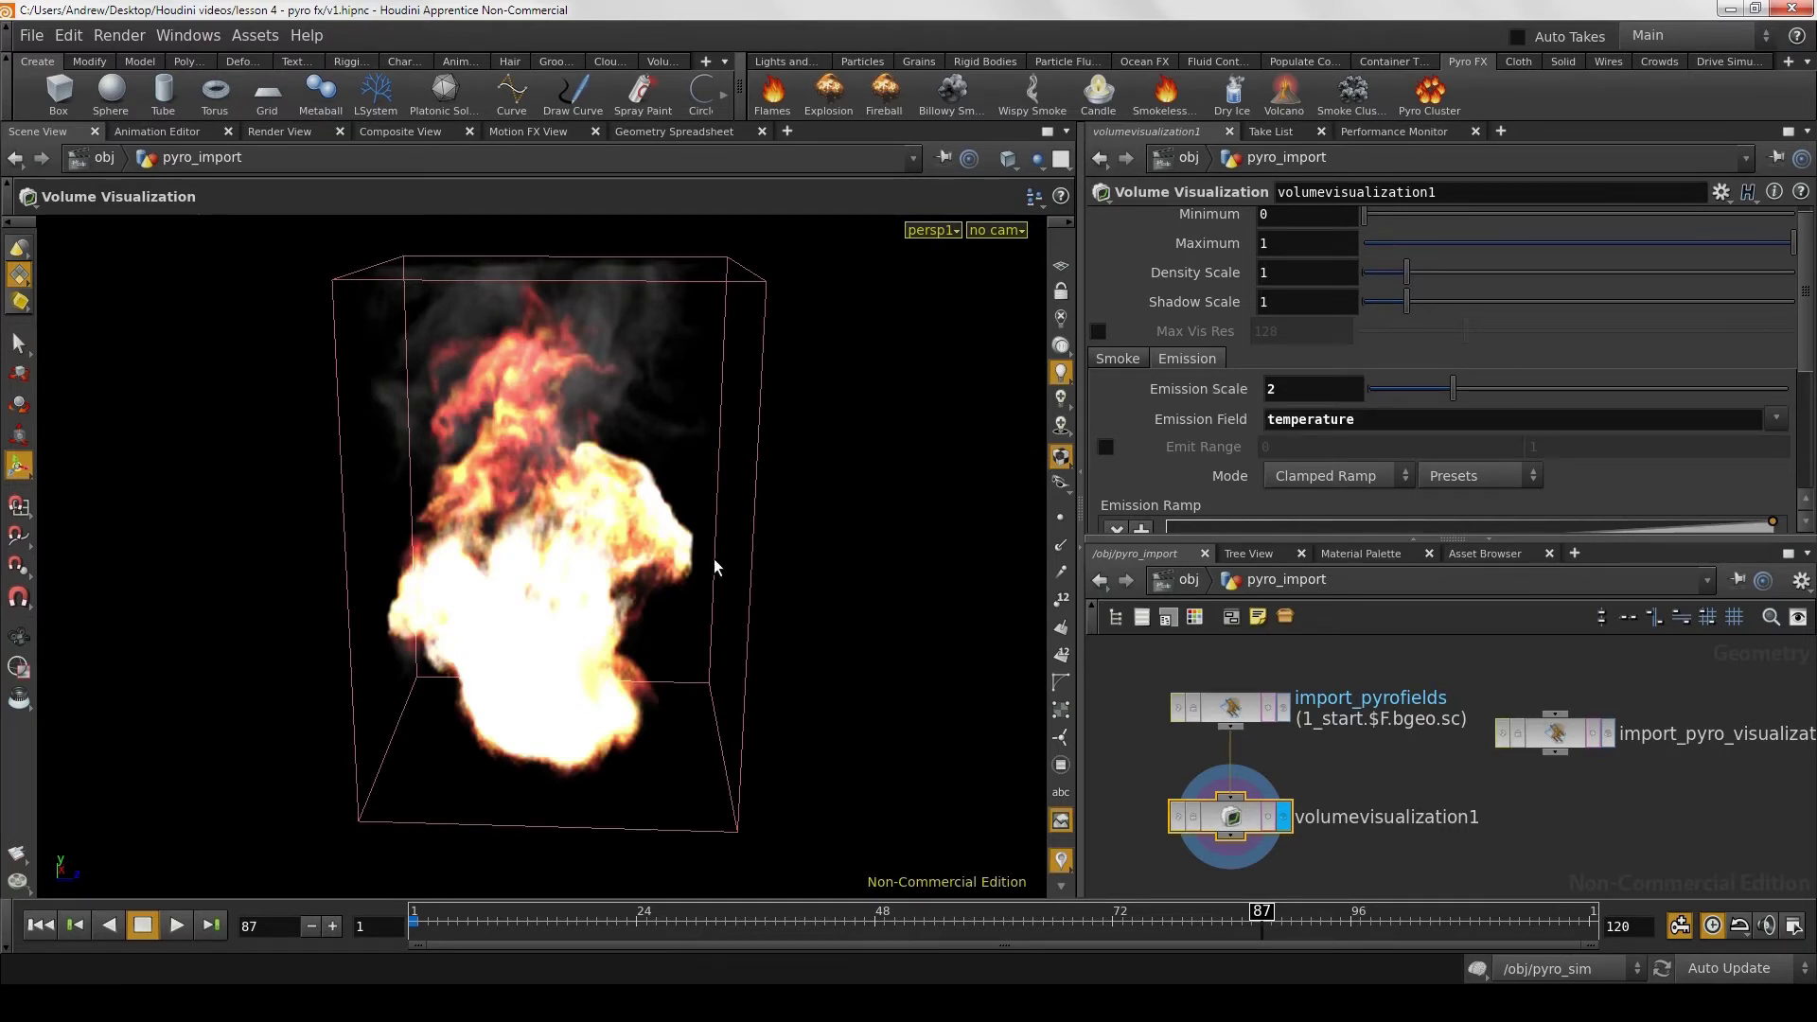
key("Escape")
scroll(831, 565, "up", 3)
left_click_drag(831, 566, 829, 572)
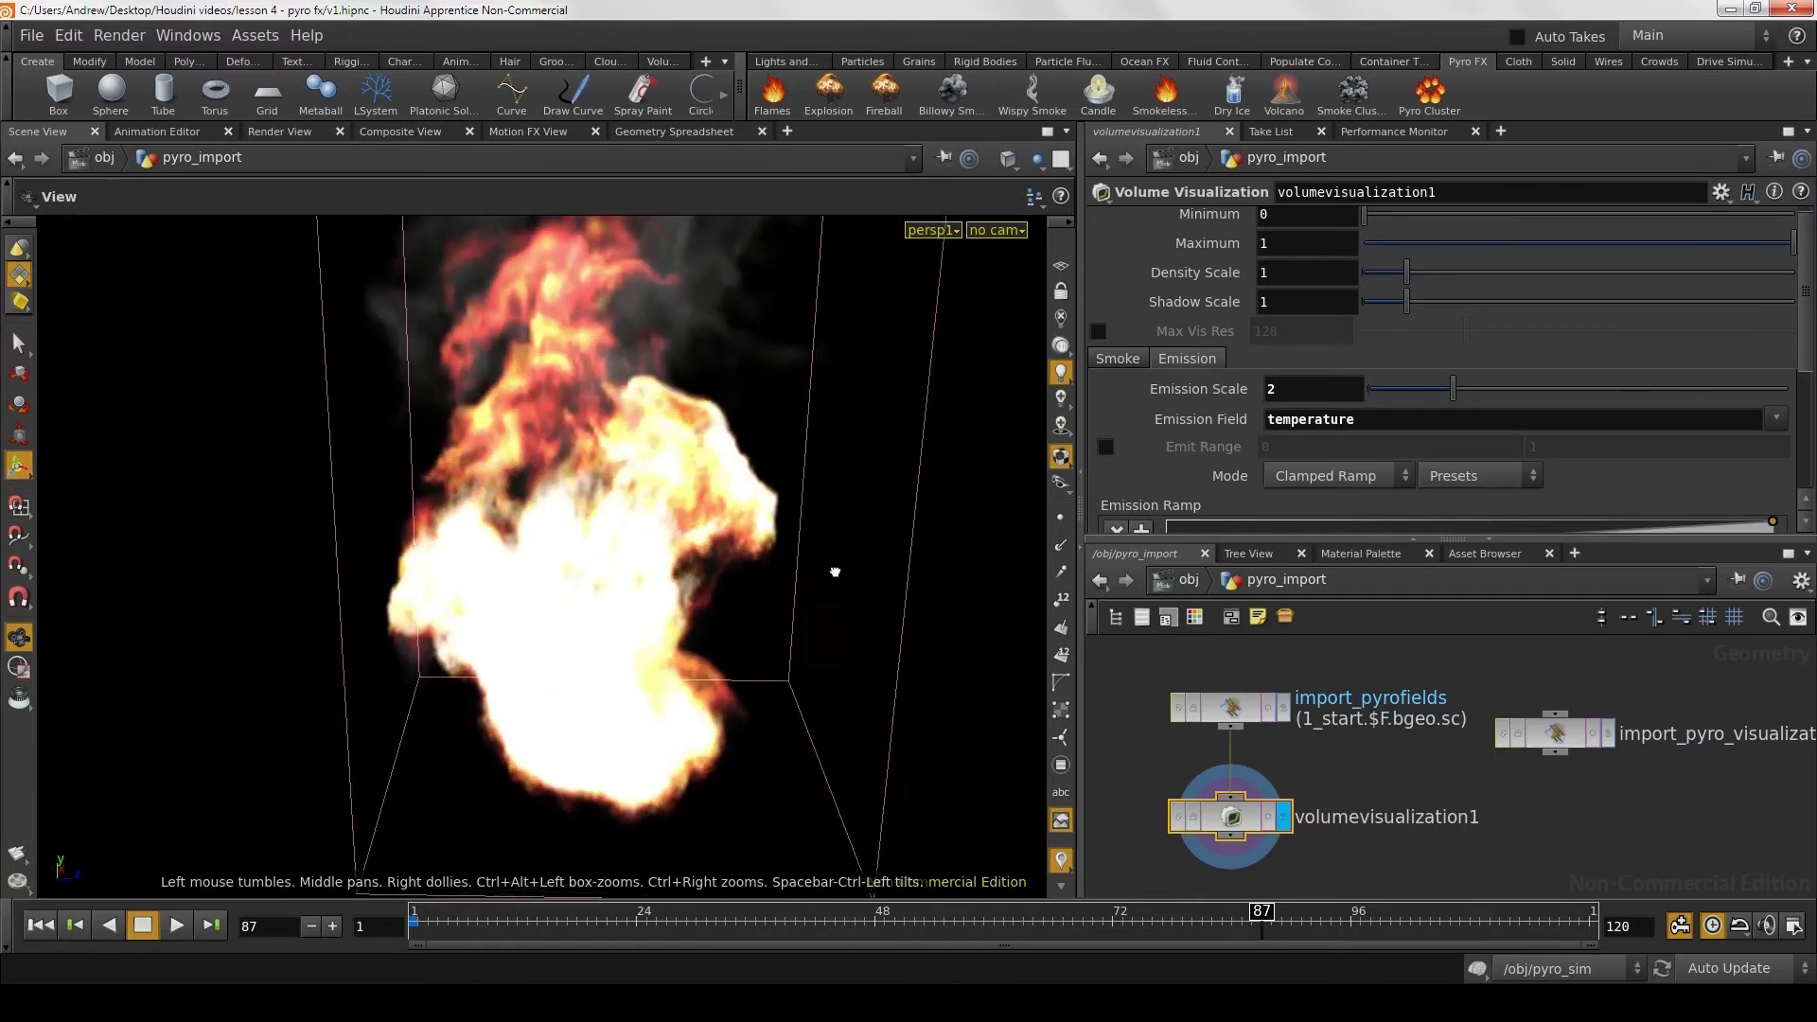
mouse_move(767, 625)
left_mouse_down()
mouse_move(677, 710)
mouse_move(670, 438)
left_mouse_up()
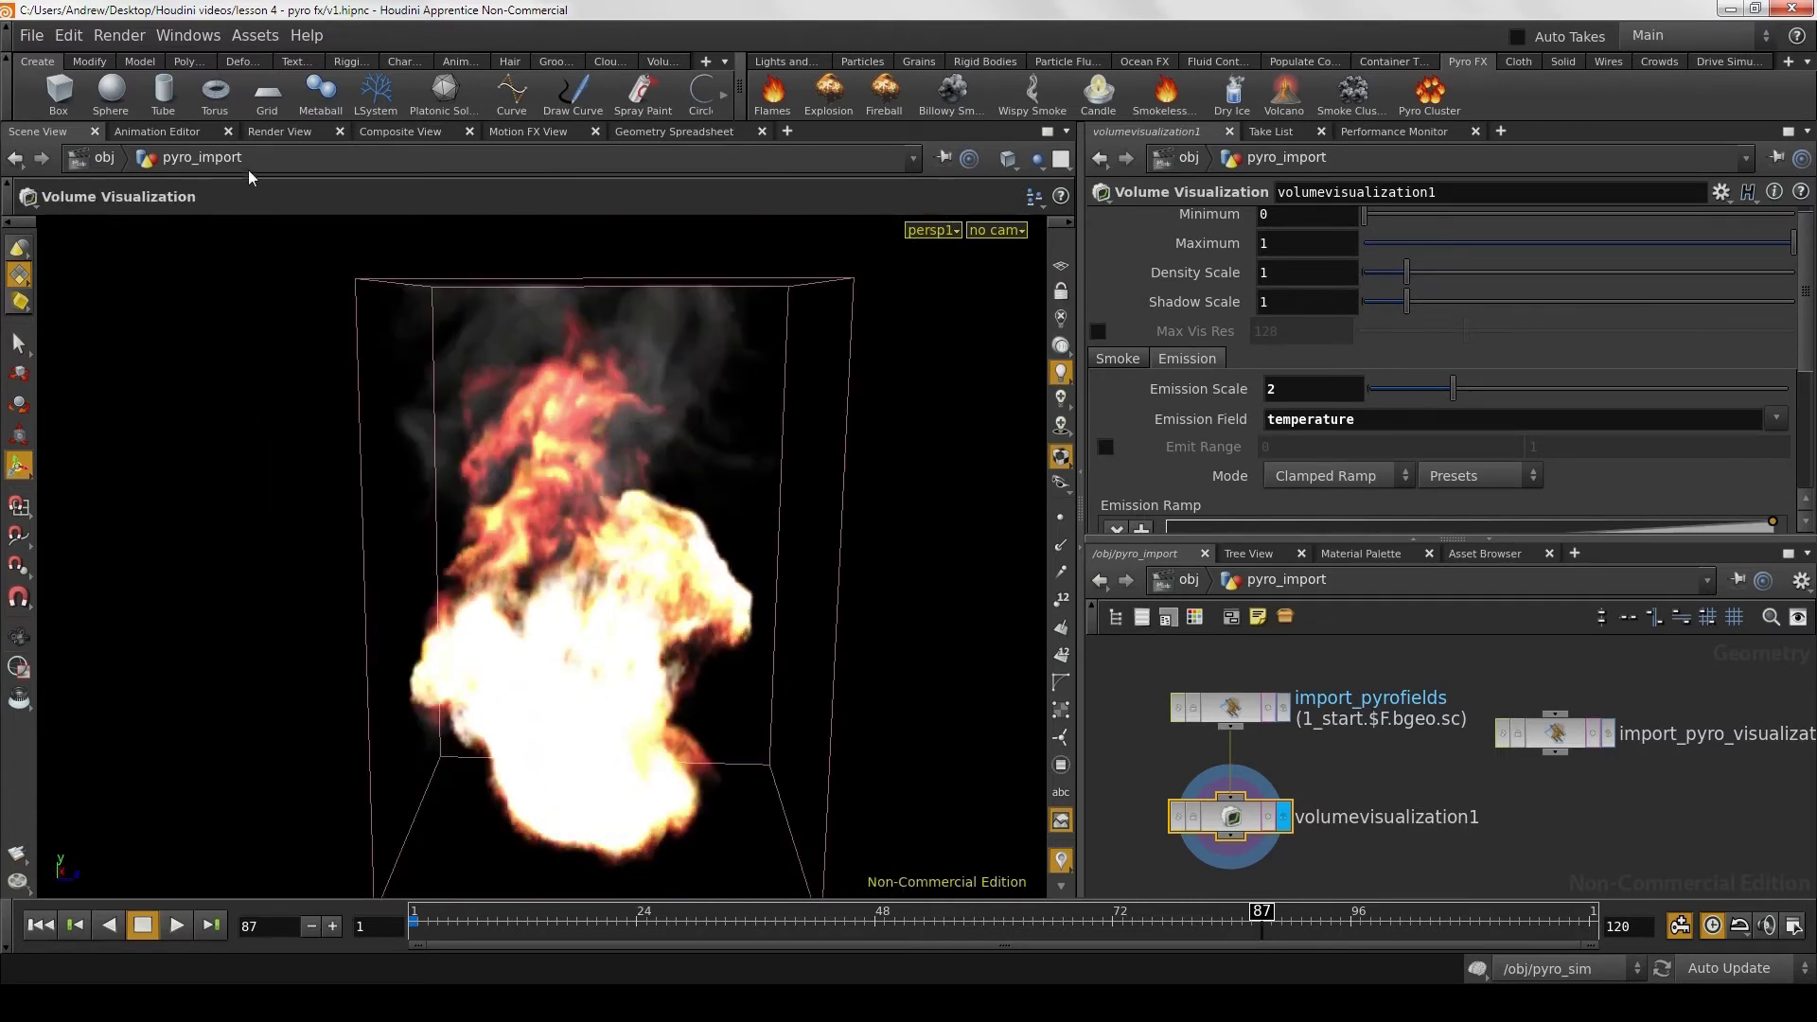
left_click(269, 133)
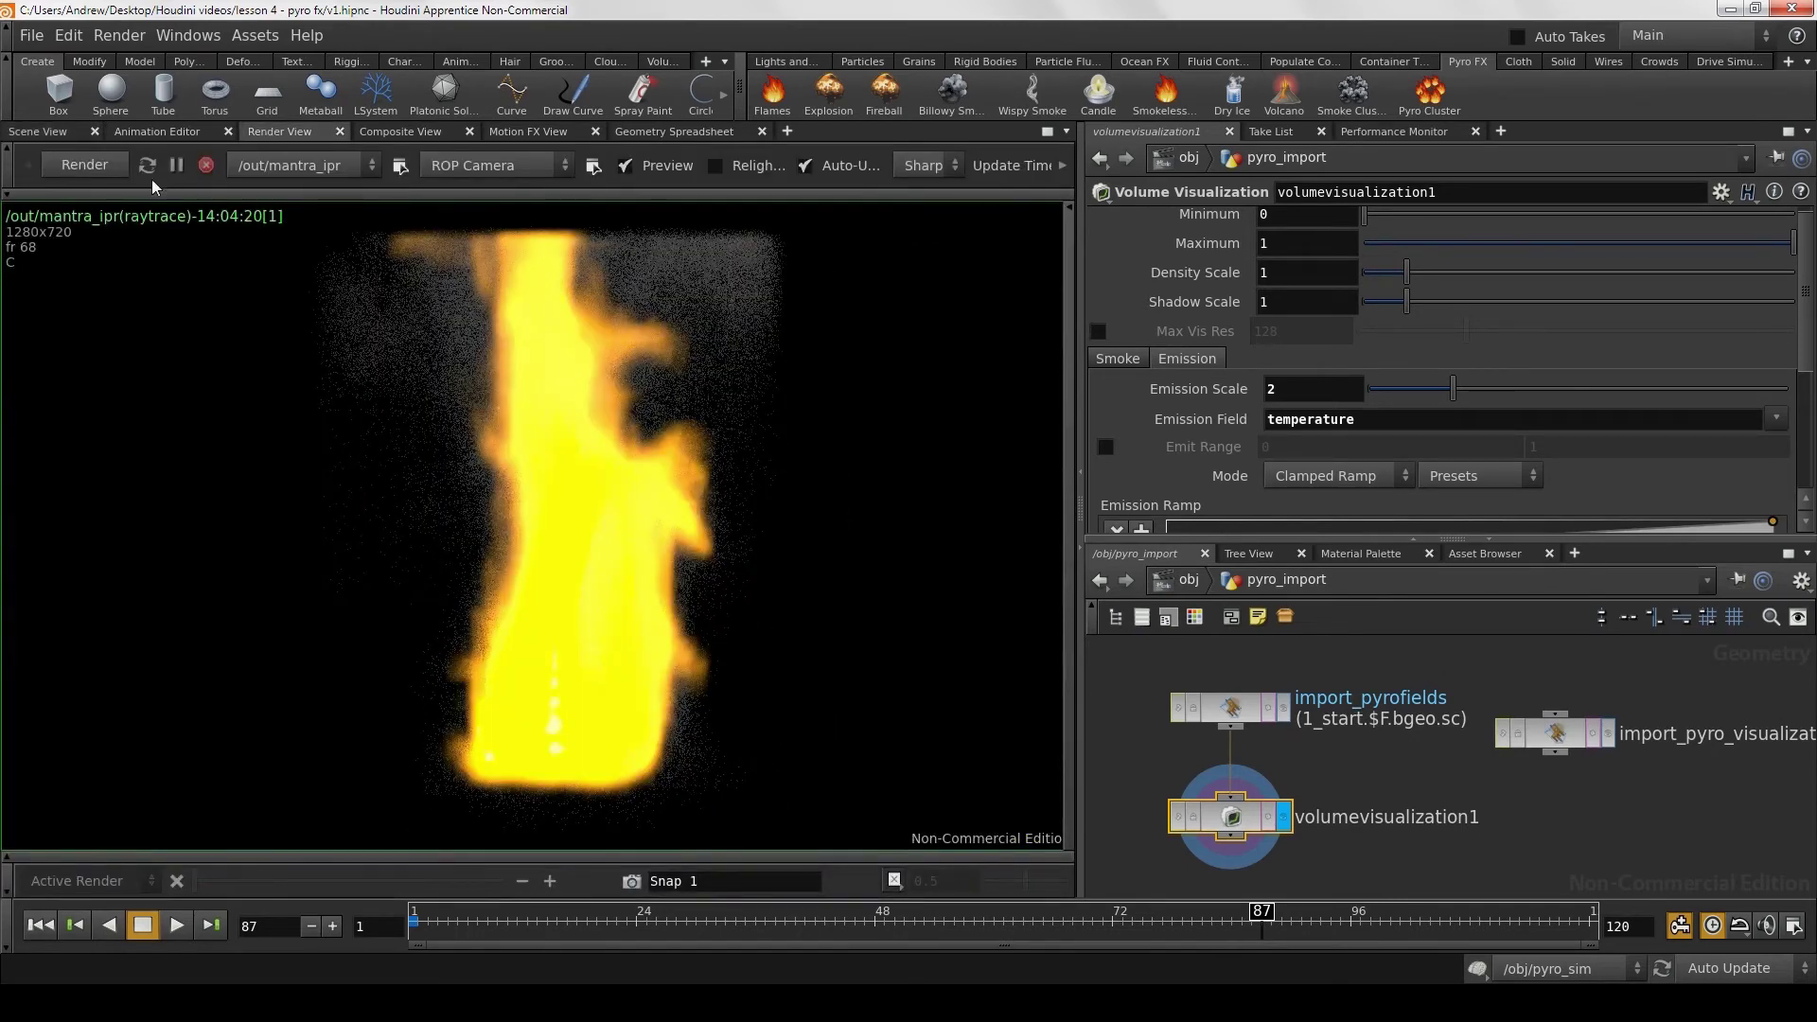
left_click(110, 163)
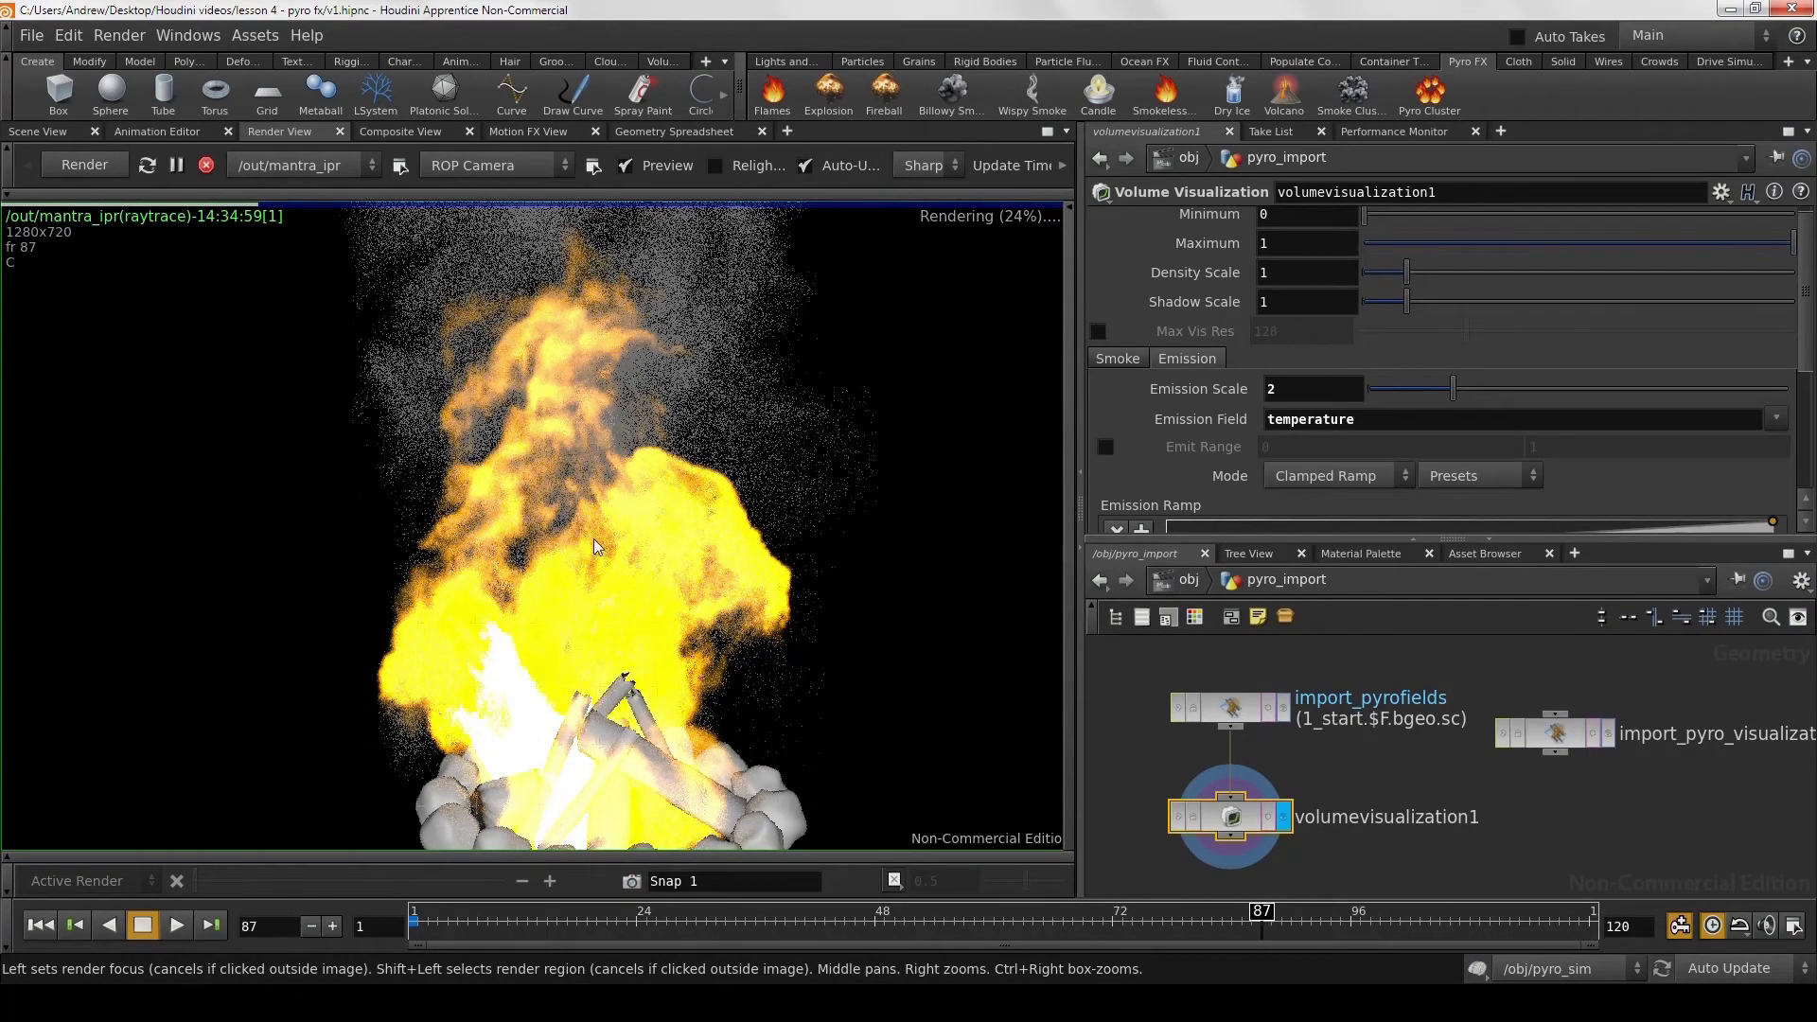
left_click(38, 132)
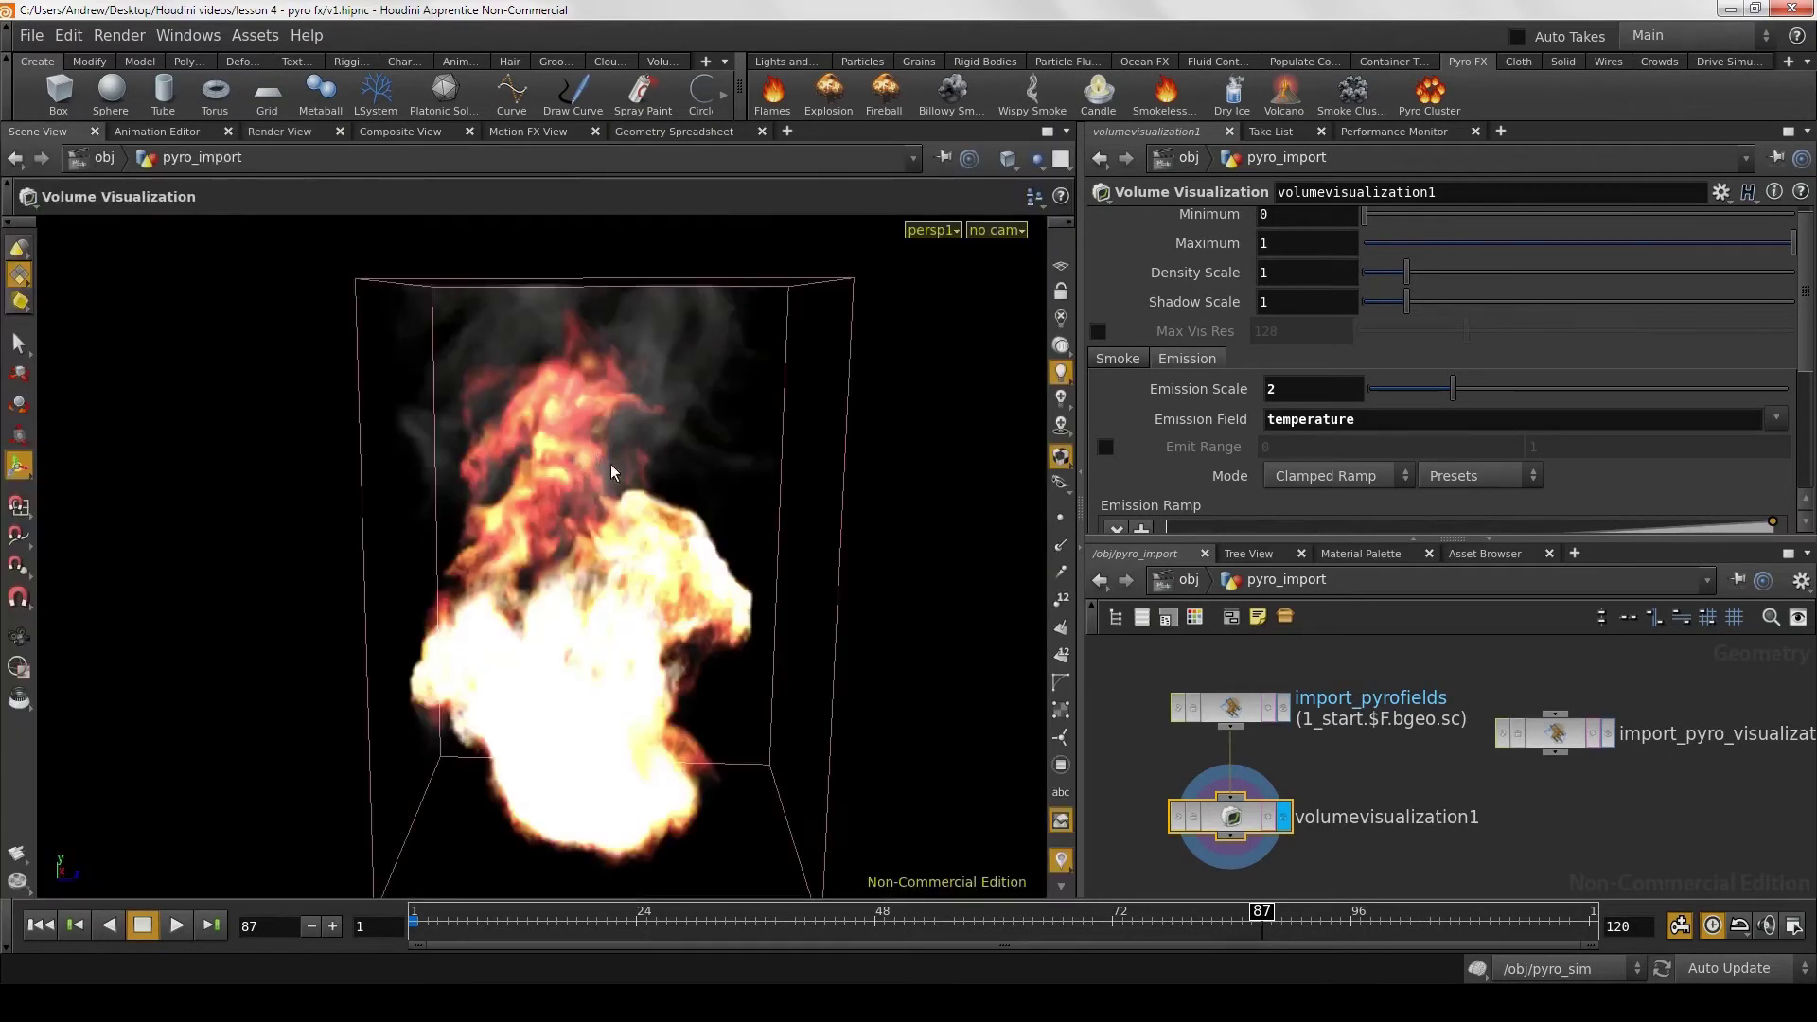
left_click_drag(600, 551, 573, 728)
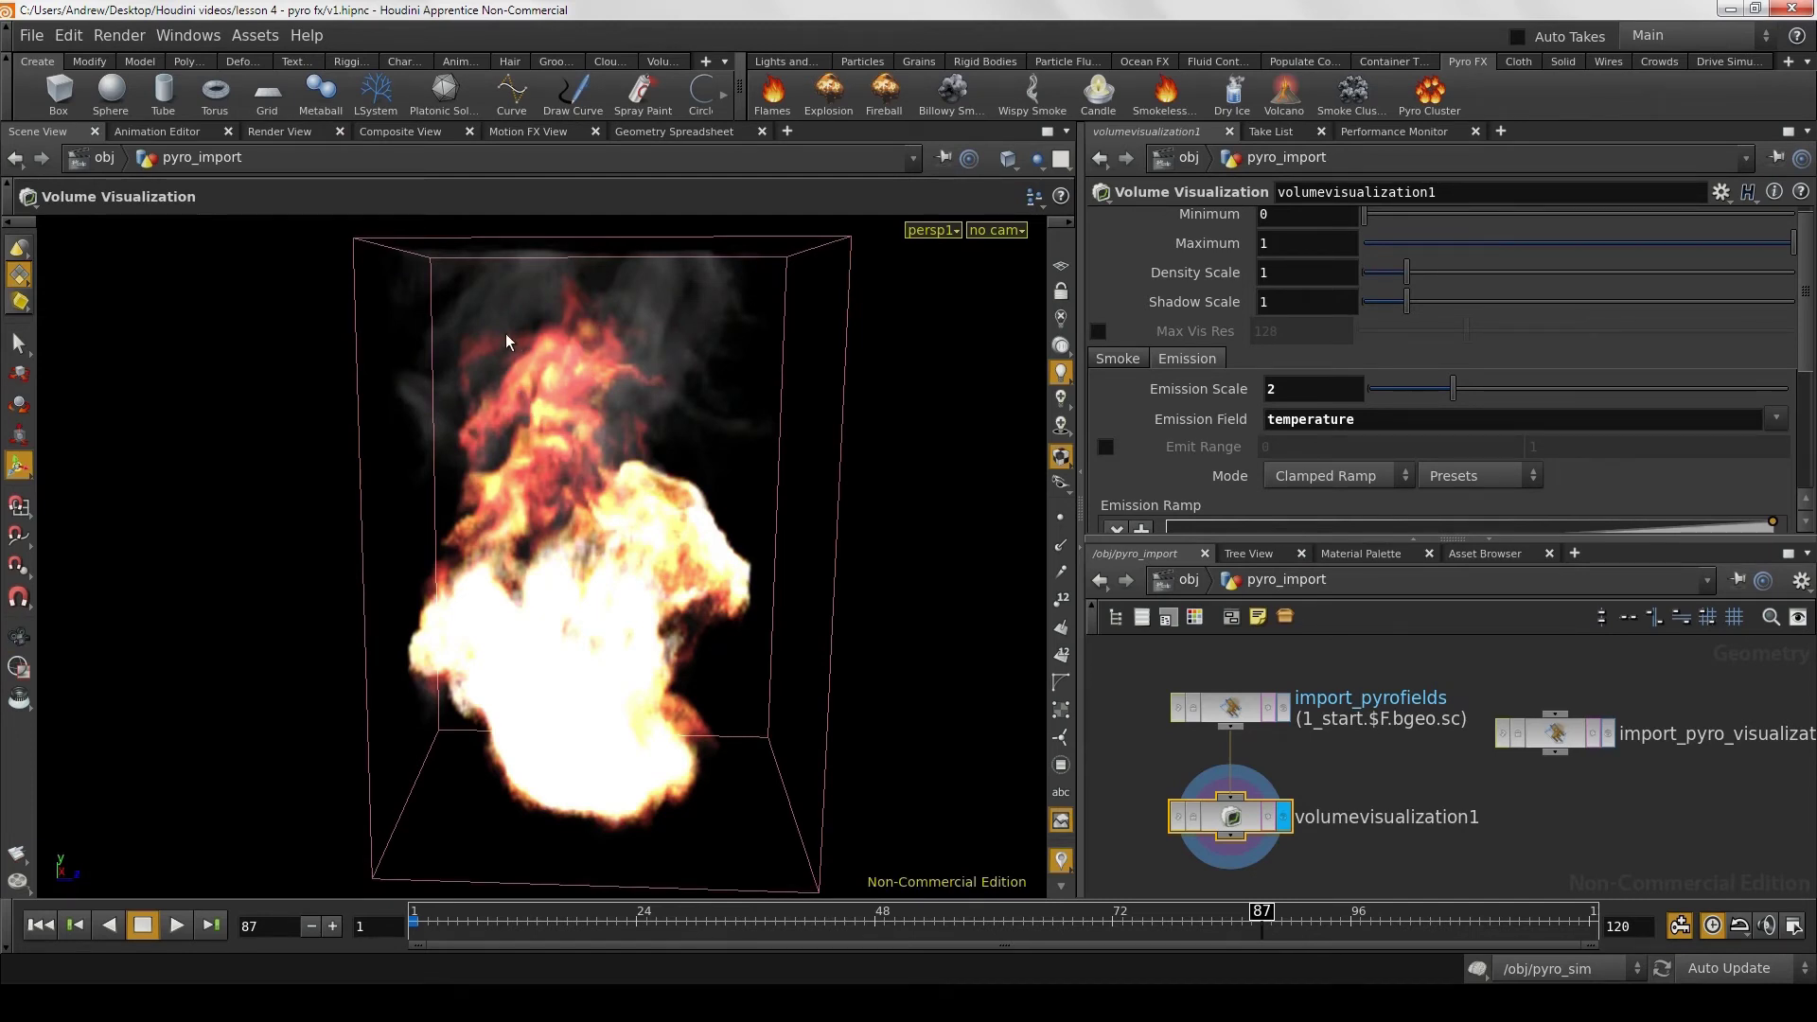
left_click(284, 133)
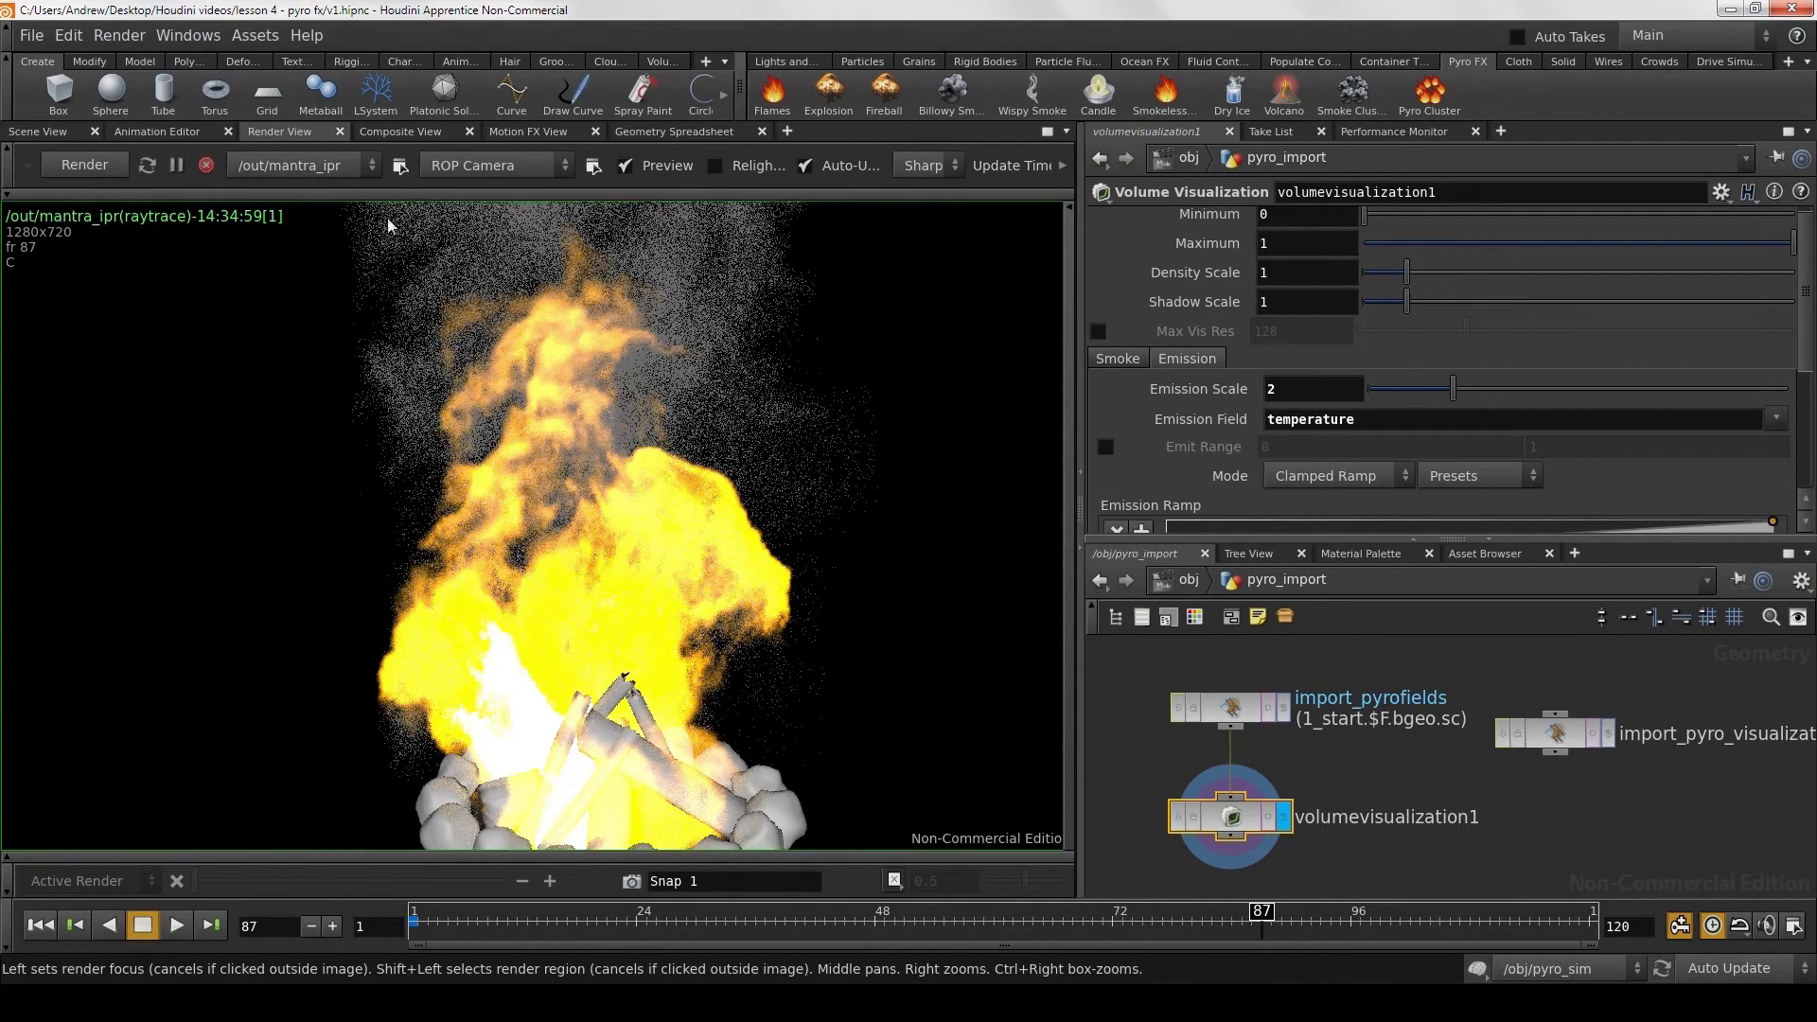
left_click(22, 132)
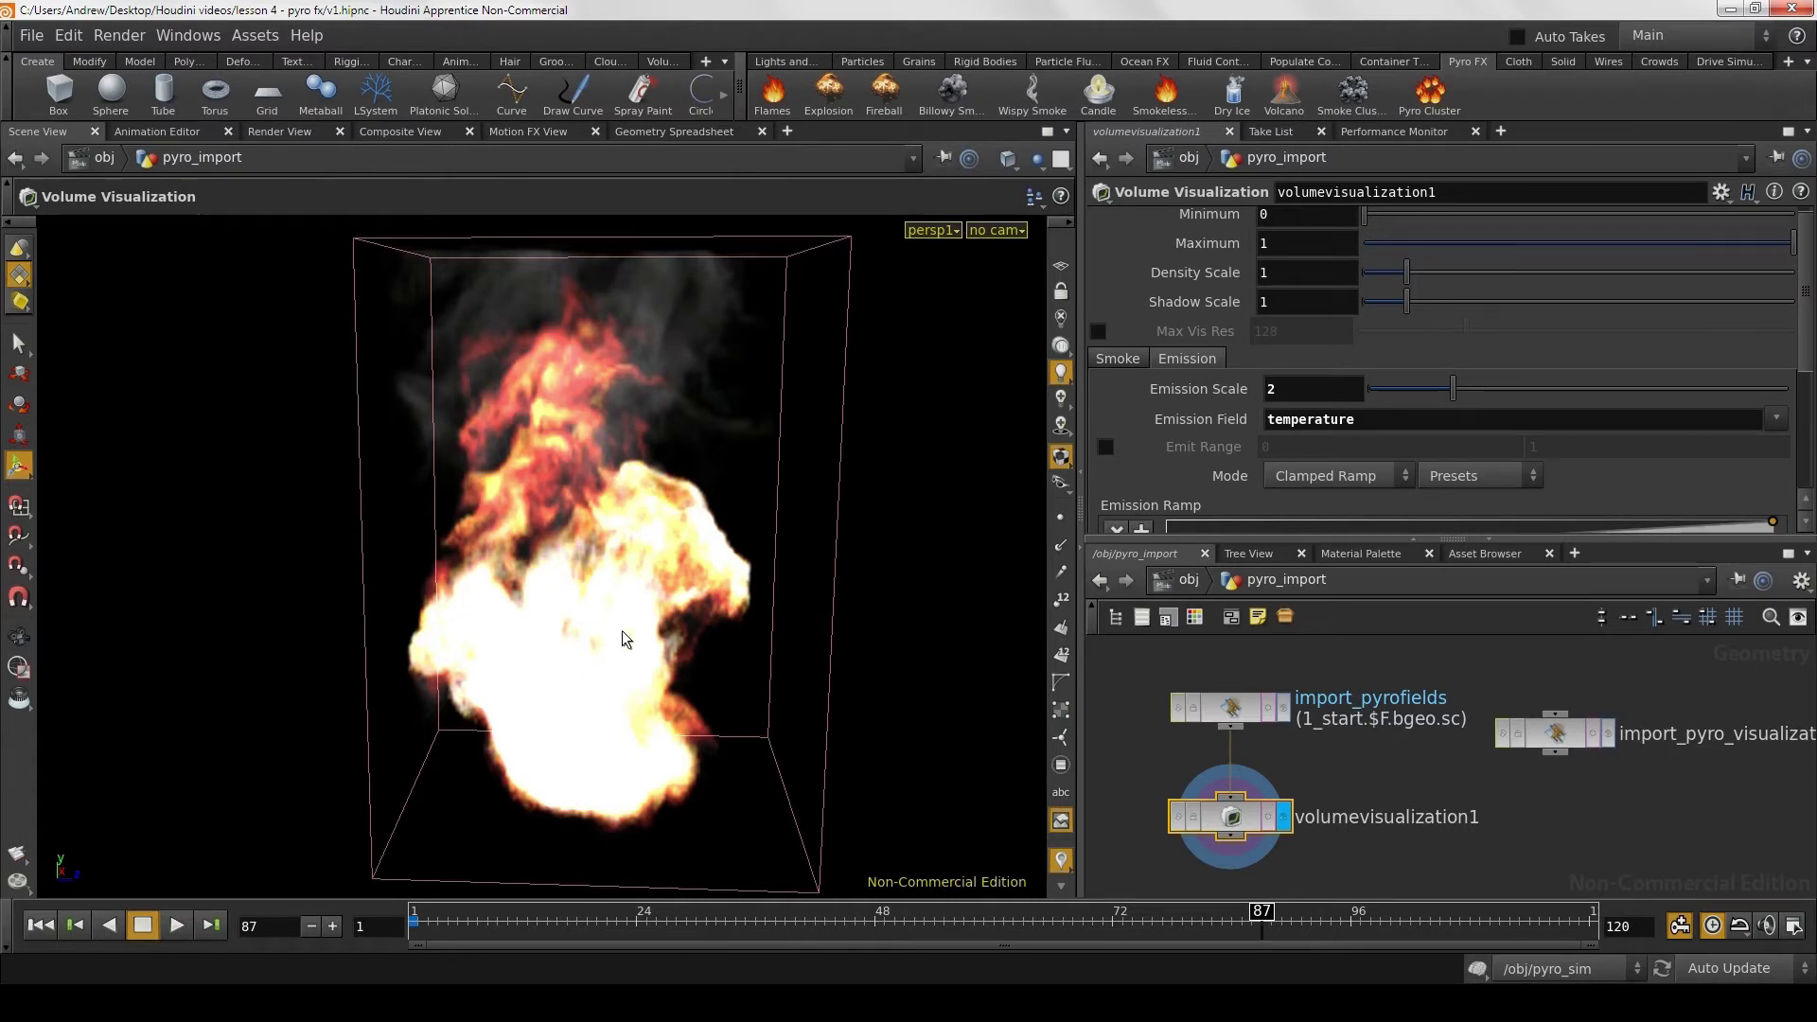
scroll(1766, 458, "down", 3)
Step: Enable Emission Color Range and set its upper value to 3, giving a 0–3 range
scroll(1755, 445, "down", 5)
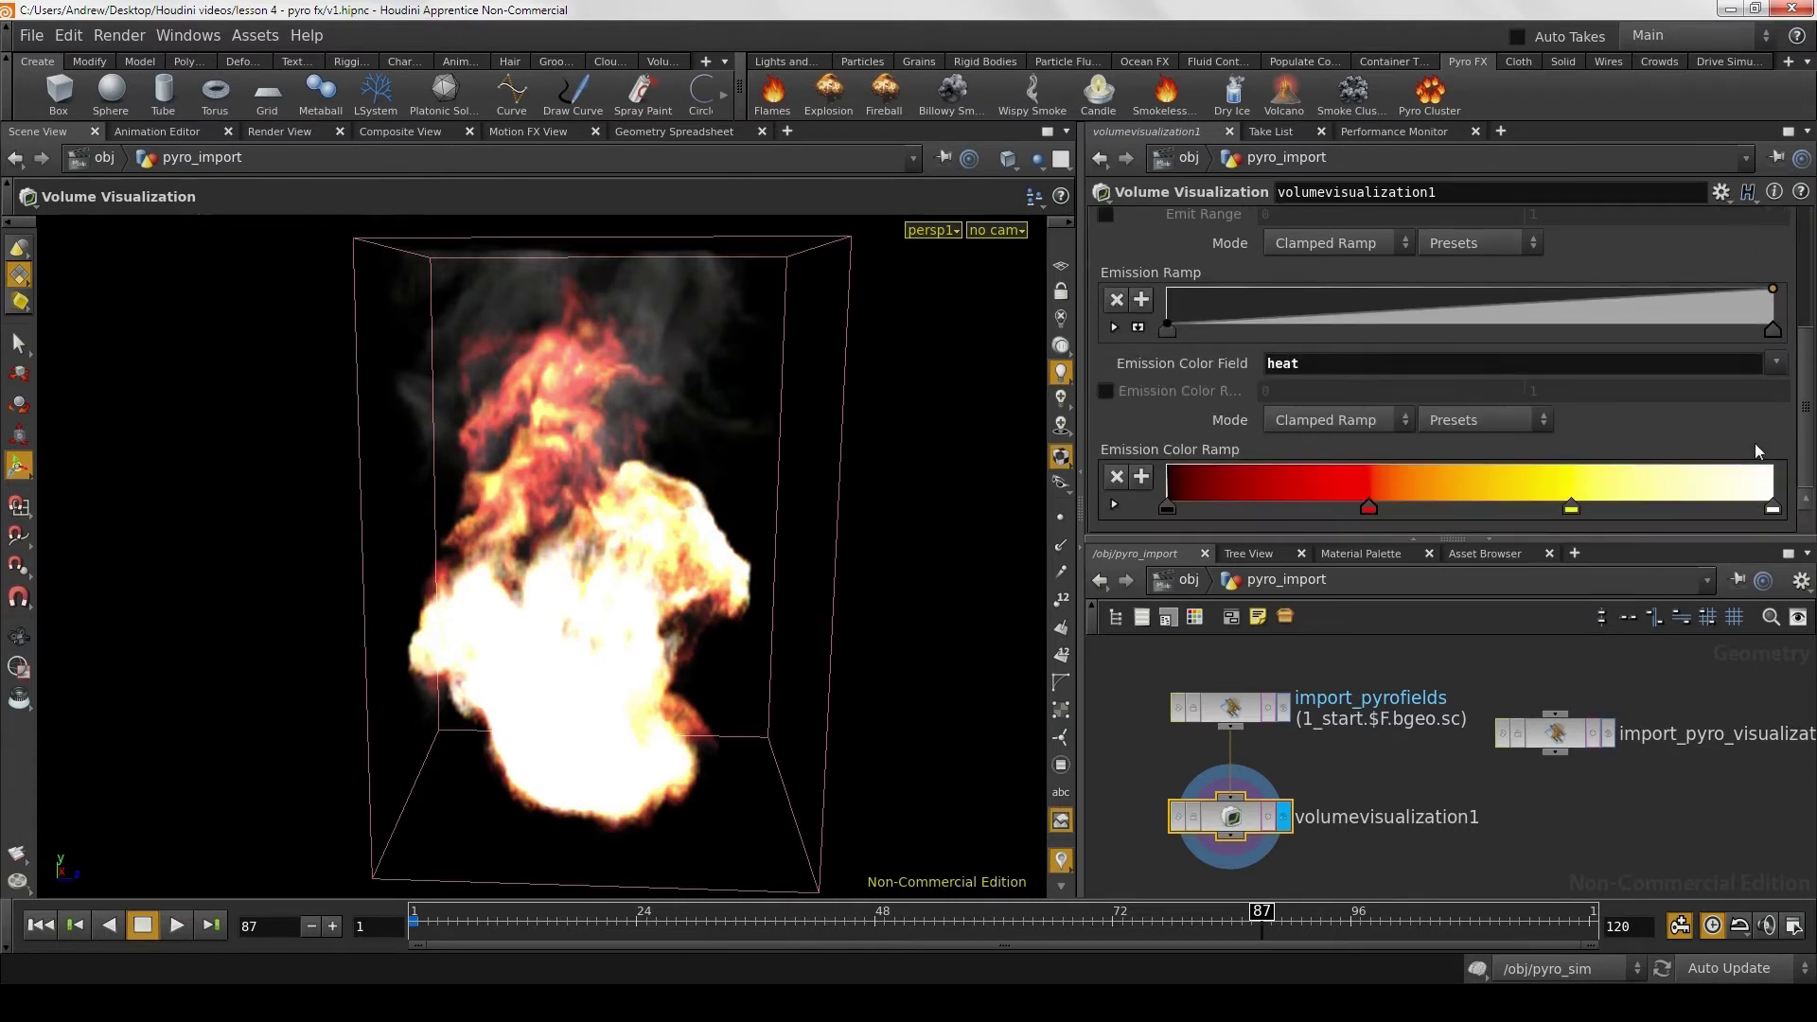
scroll(1755, 443, "up", 1)
scroll(1490, 469, "down", 1)
left_click(1098, 395)
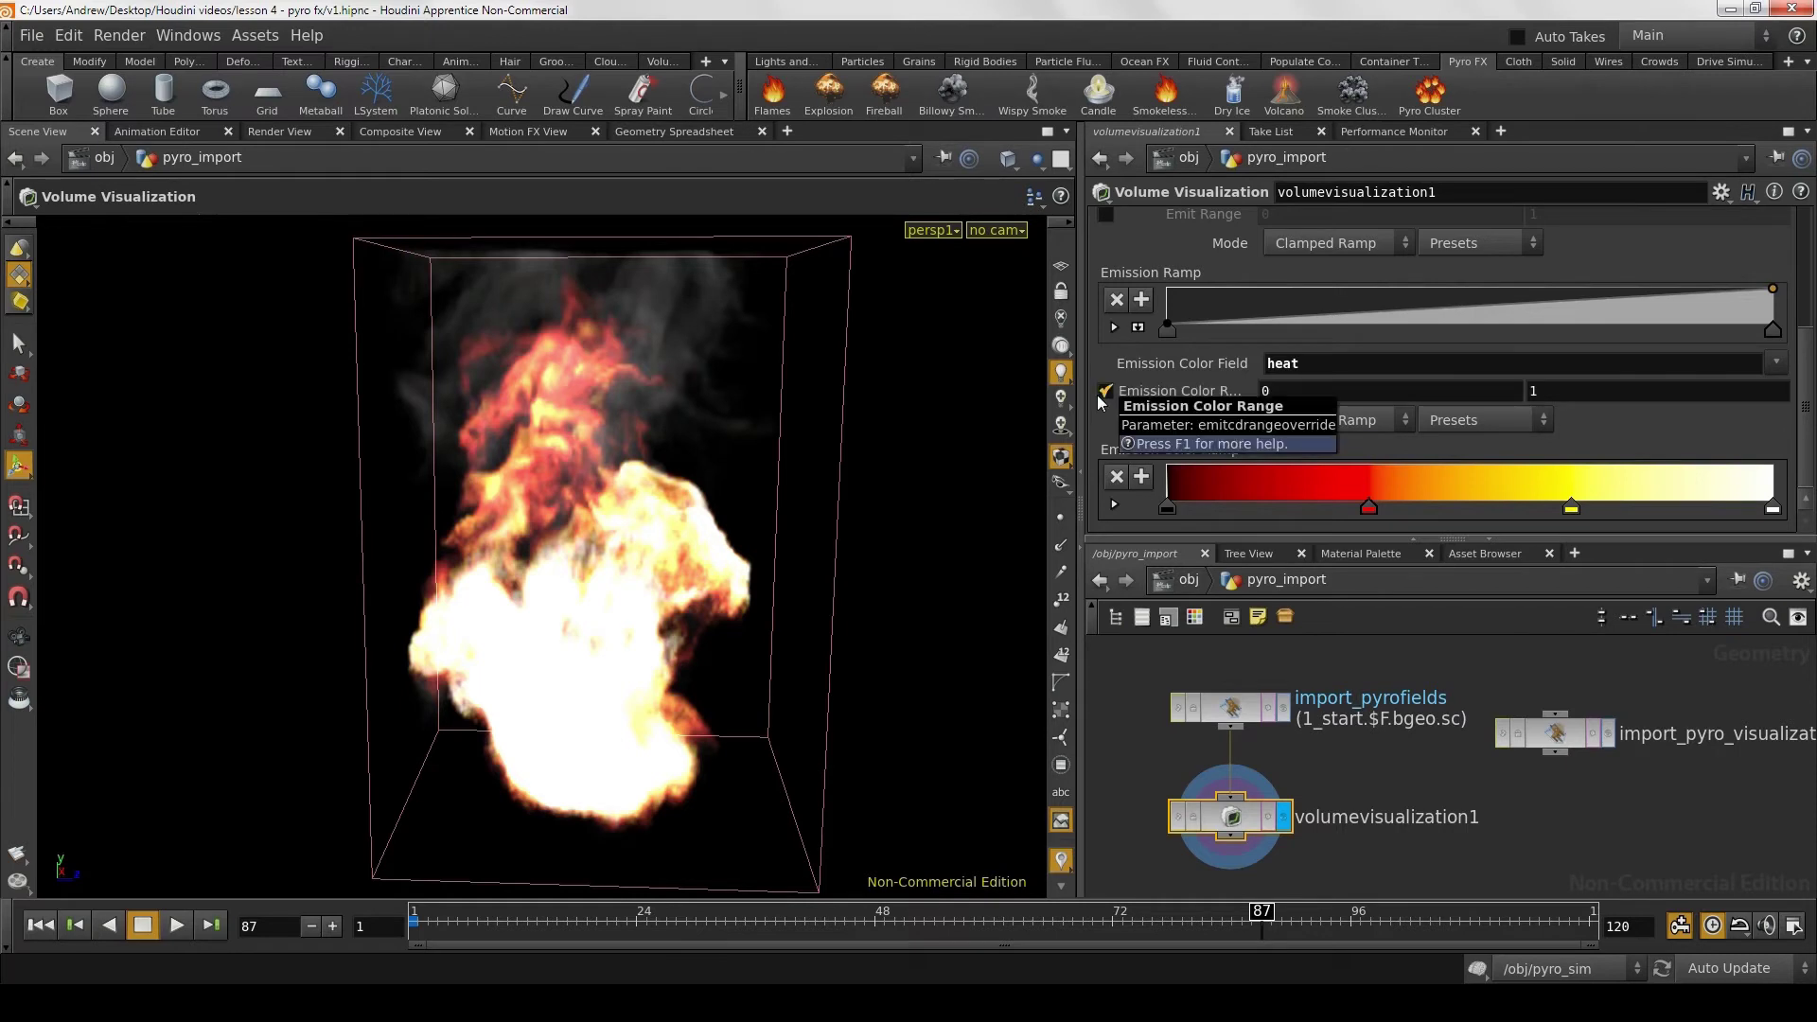
left_click(1567, 393)
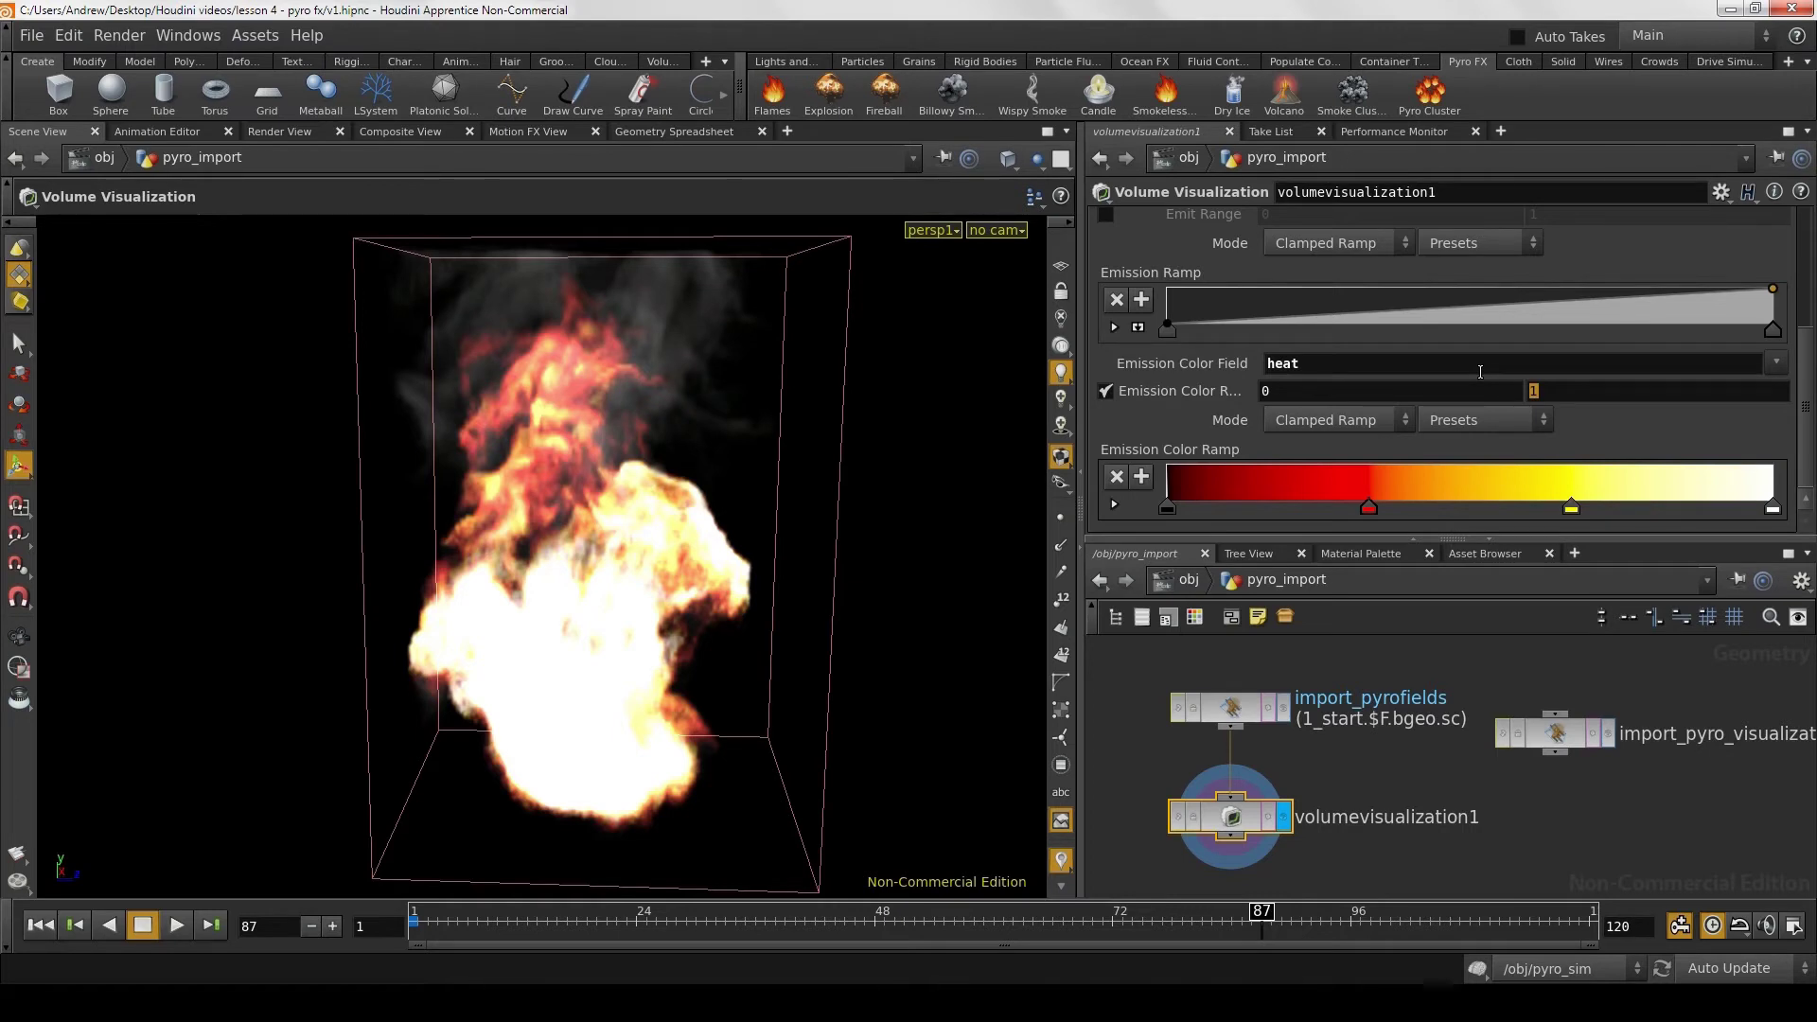
type("3")
key("Return")
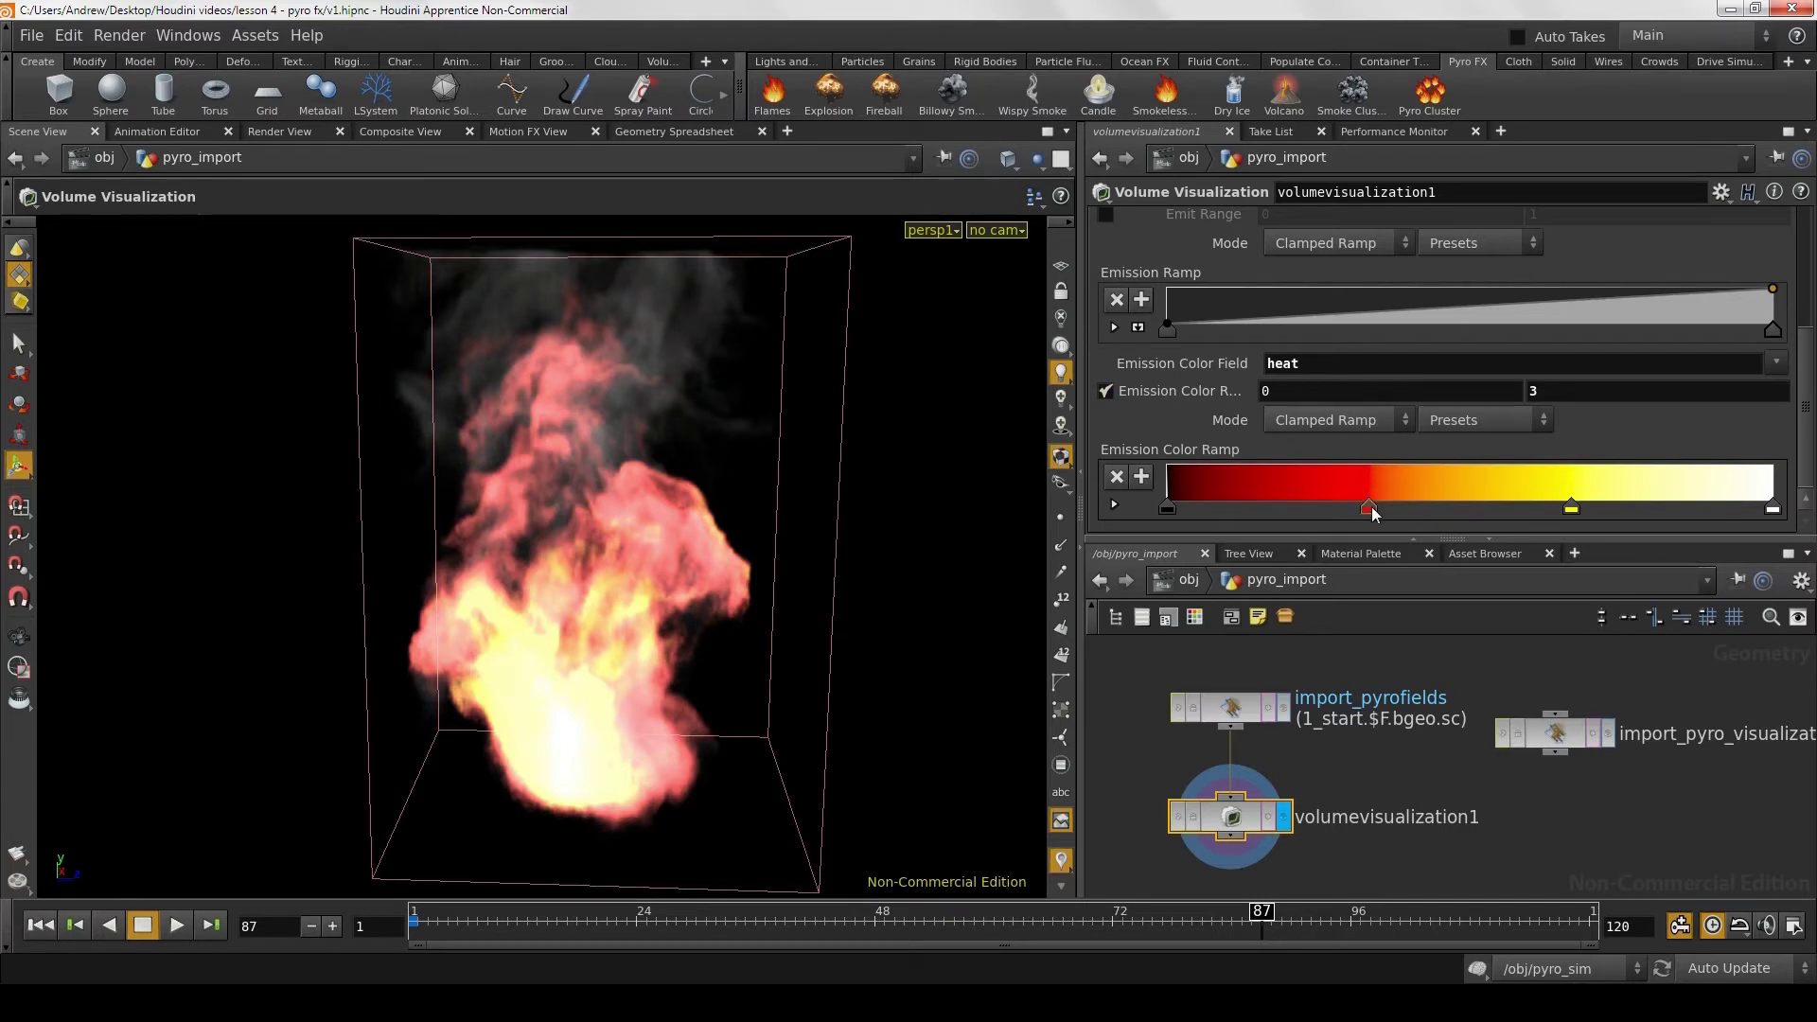
mouse_move(1369, 507)
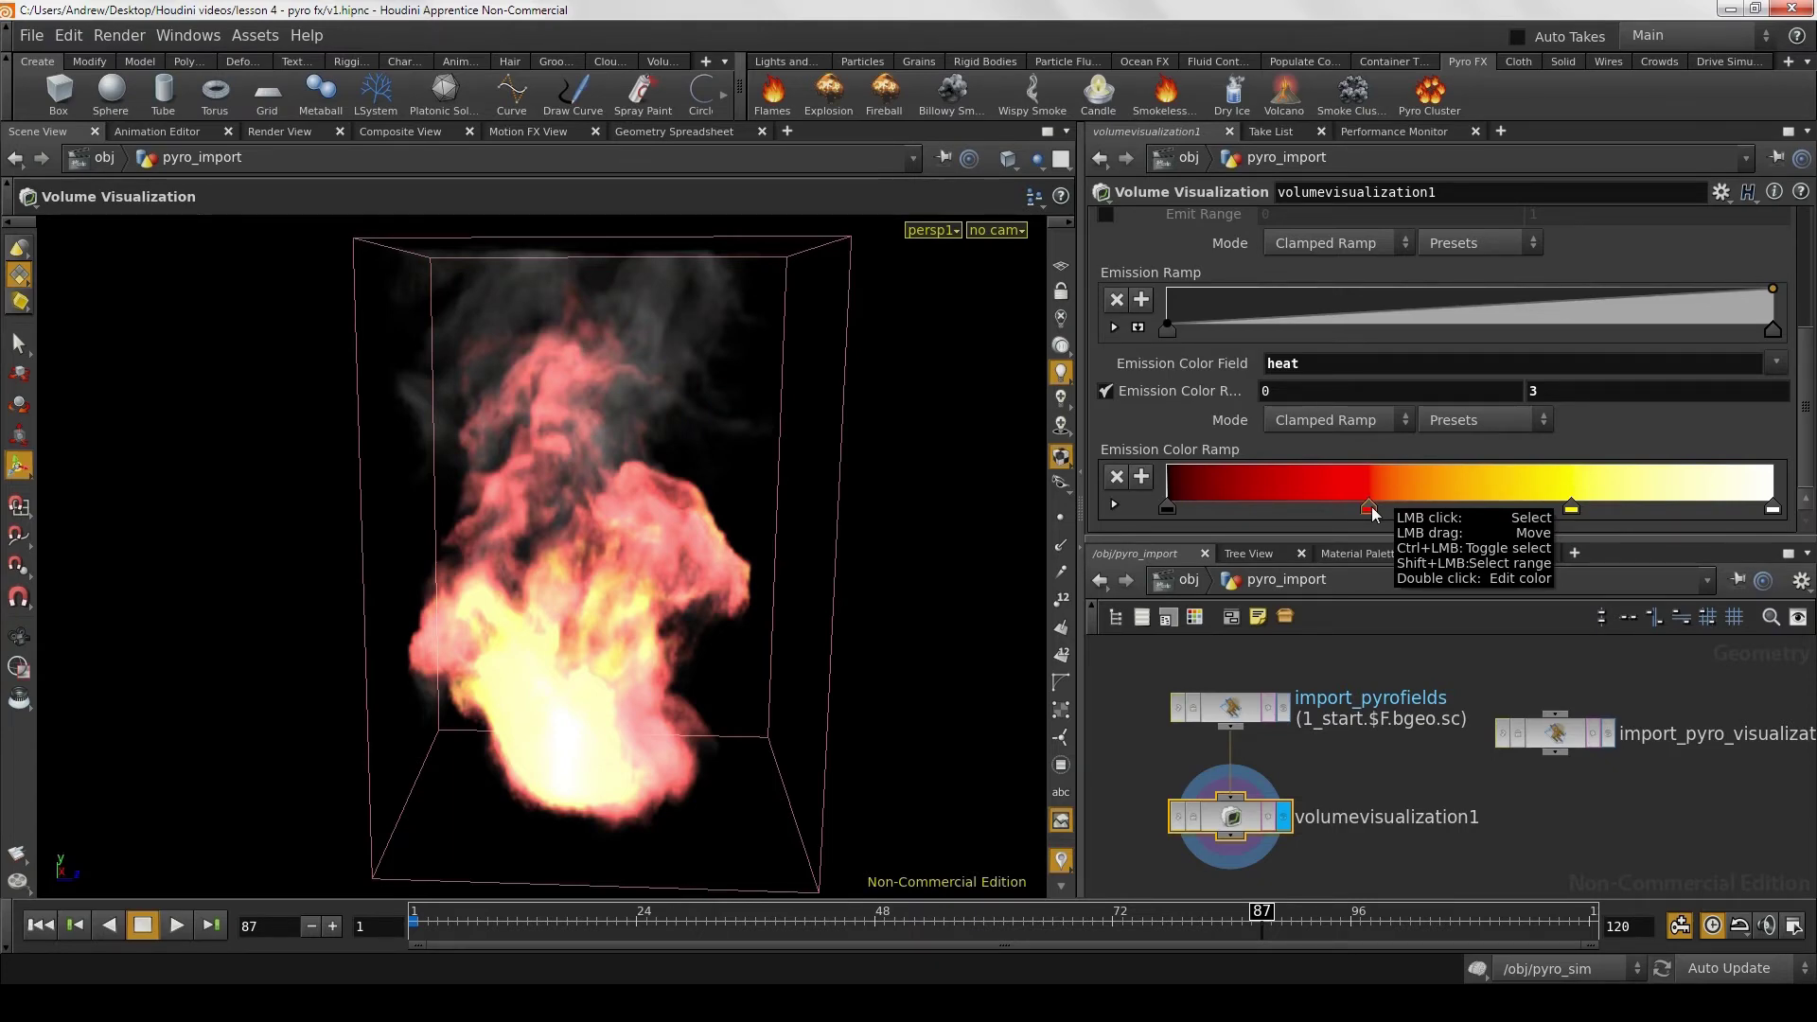
Step: Shift the red colour ramp key toward orange in the Color Editor, then orbit to check
double_click(1370, 508)
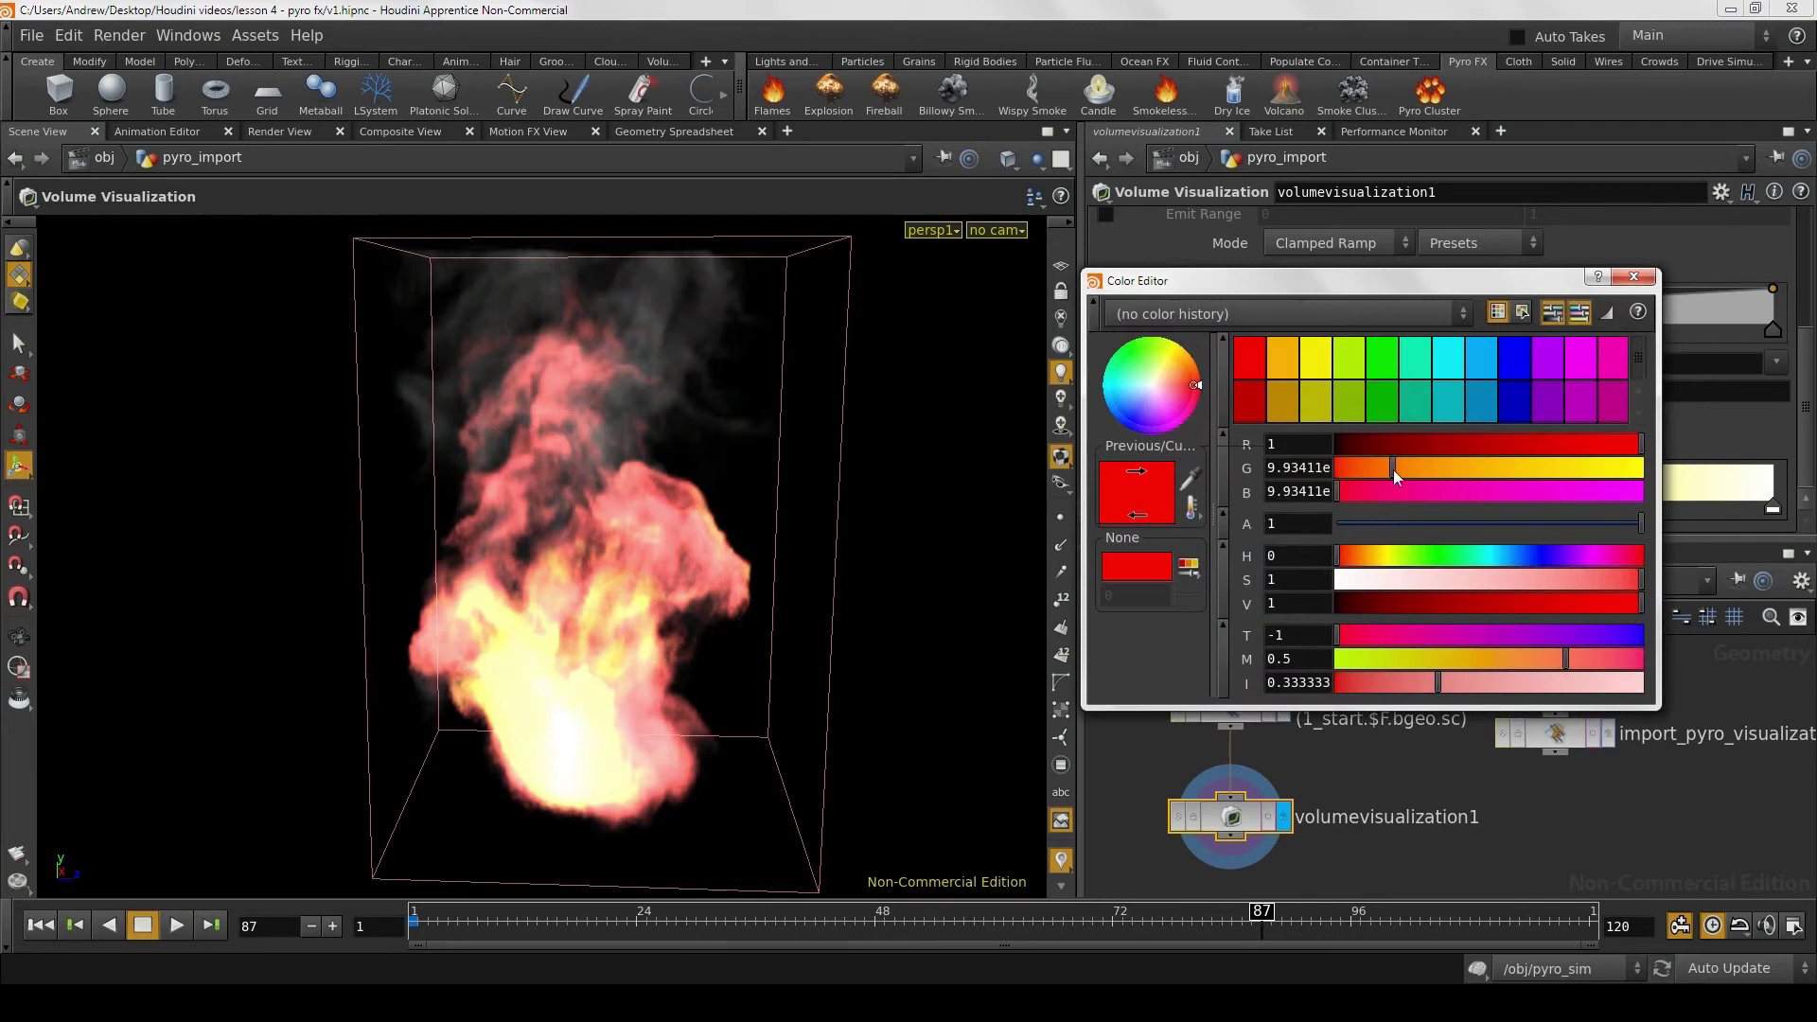
left_click_drag(1406, 469, 1442, 465)
left_click_drag(1443, 466, 1425, 470)
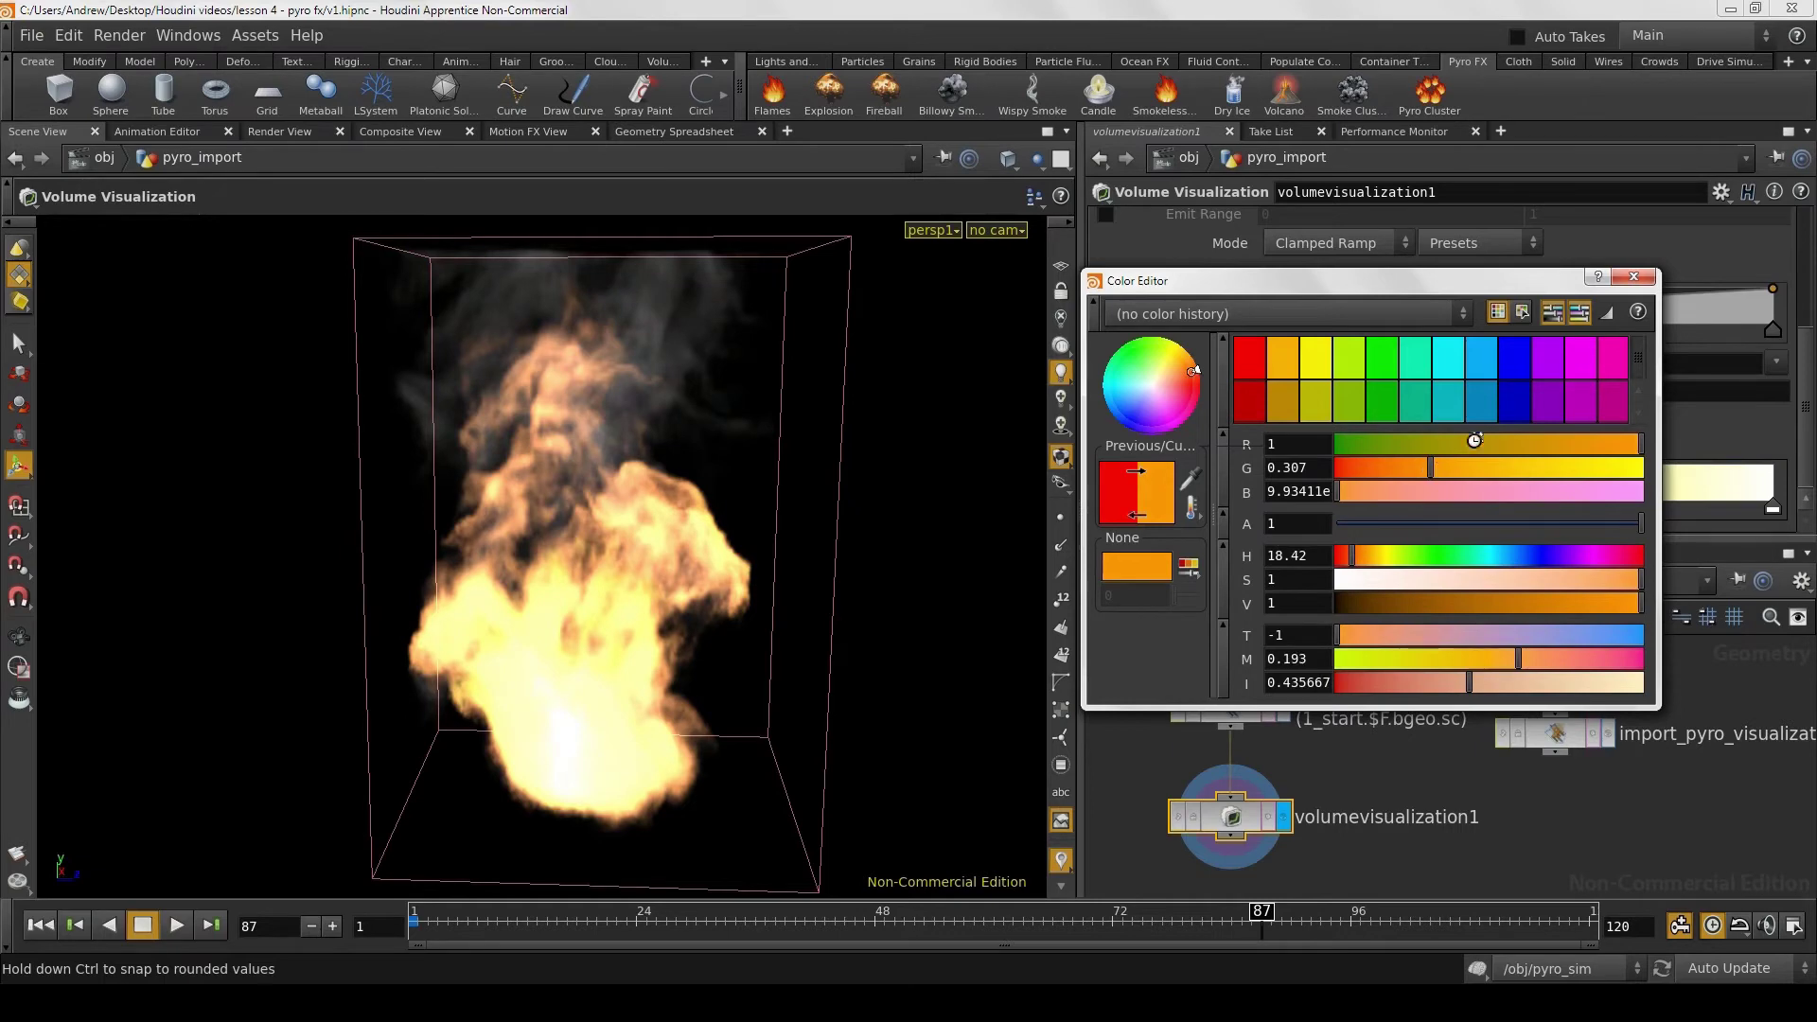
left_click(1634, 278)
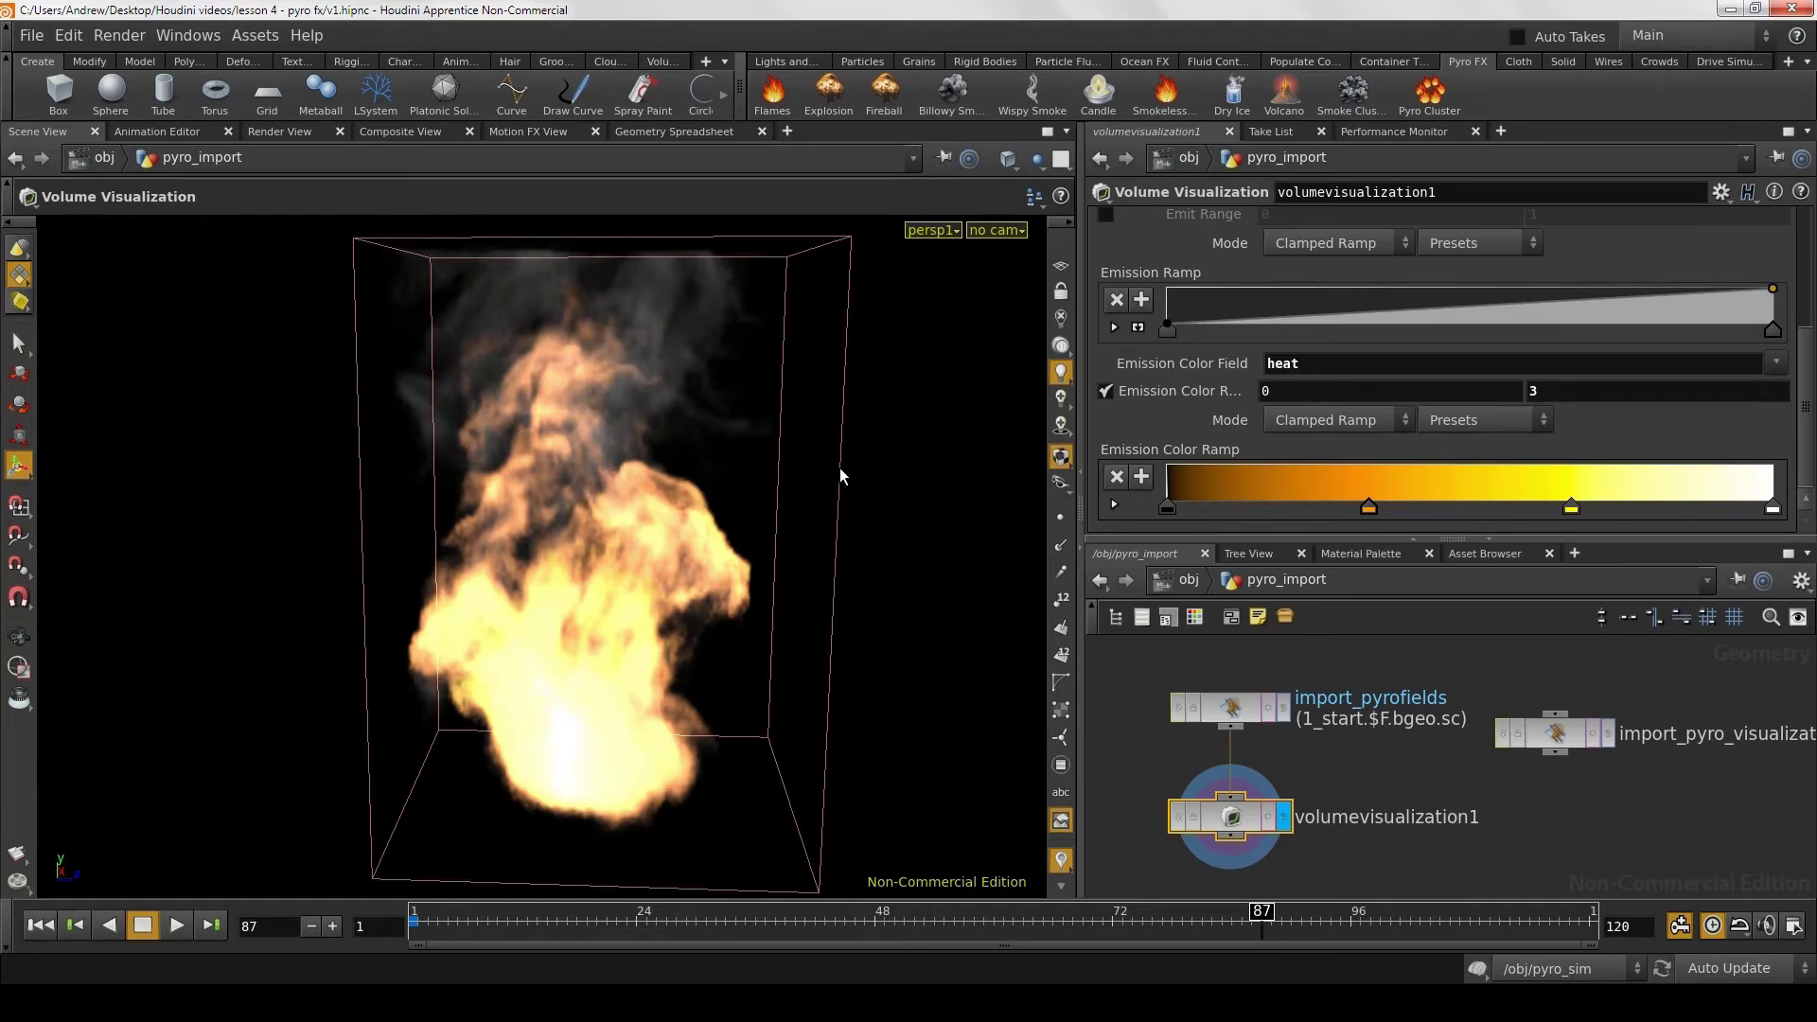
key("Escape")
mouse_move(839, 468)
left_mouse_down()
mouse_move(697, 471)
mouse_move(817, 471)
left_mouse_up()
key("Return")
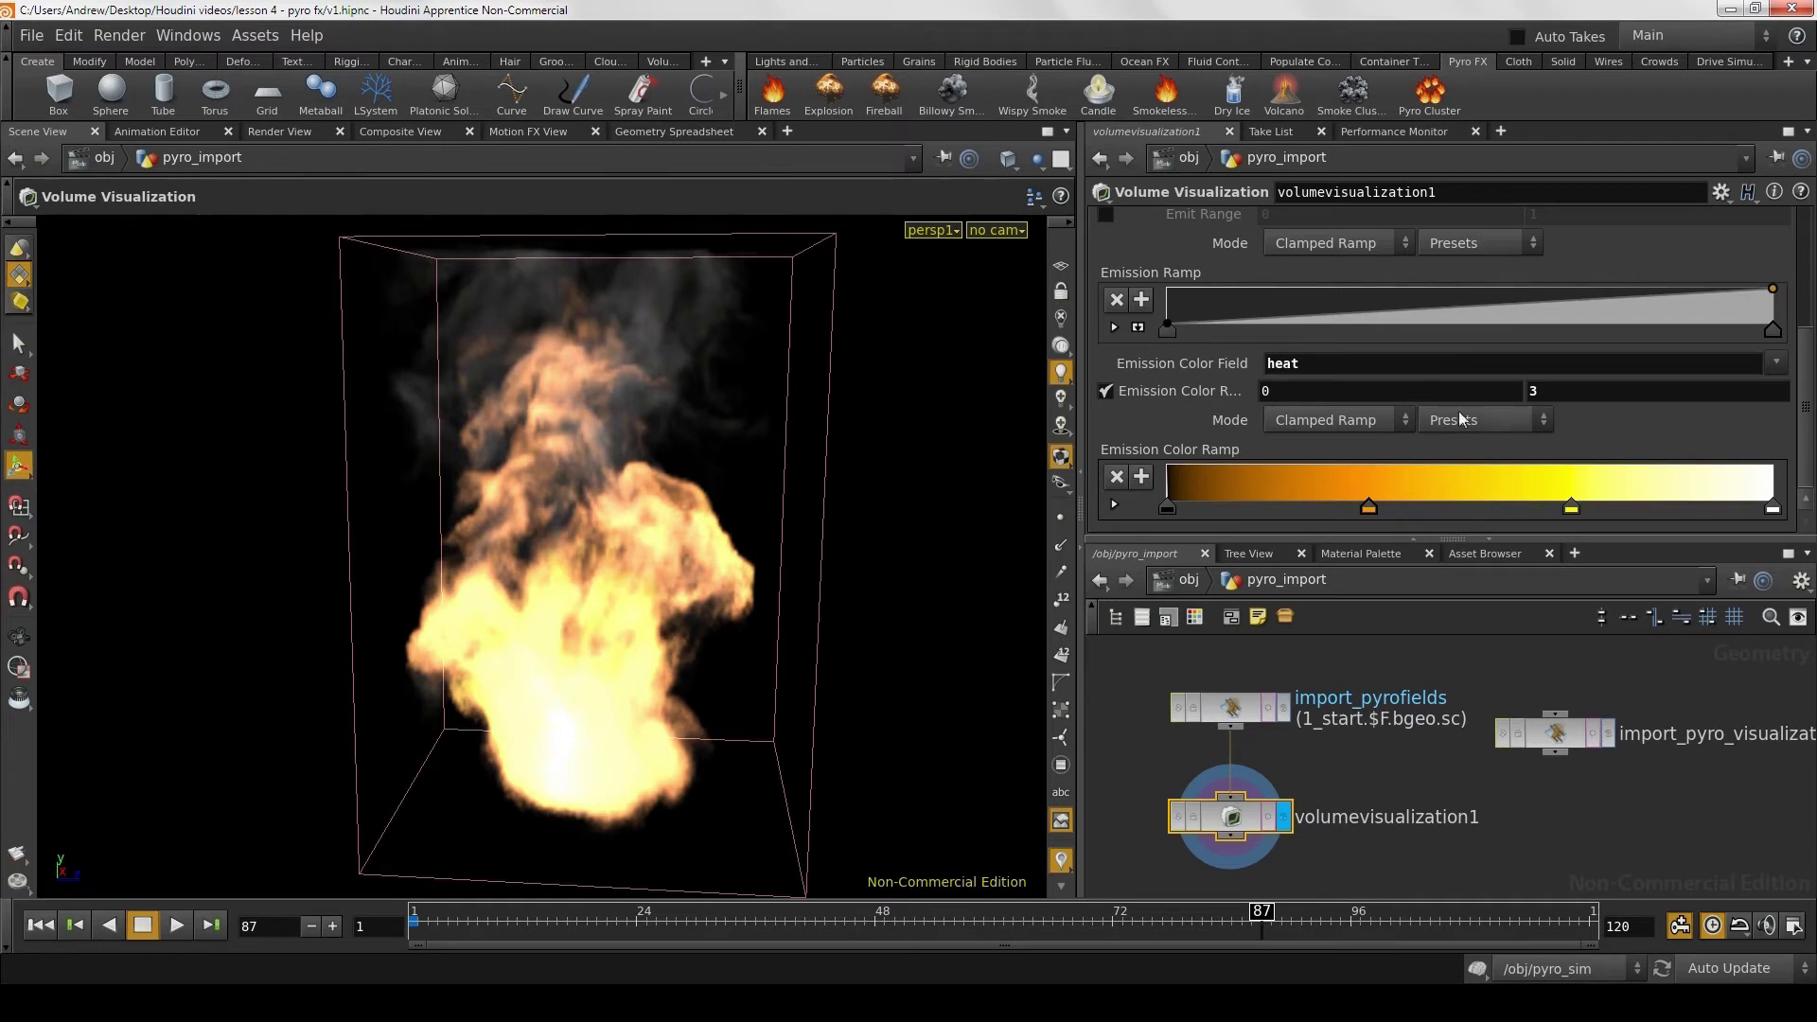
Step: Lower Density Scale to .35 to thin the smoke
scroll(1463, 421, "up", 3)
scroll(1457, 423, "up", 2)
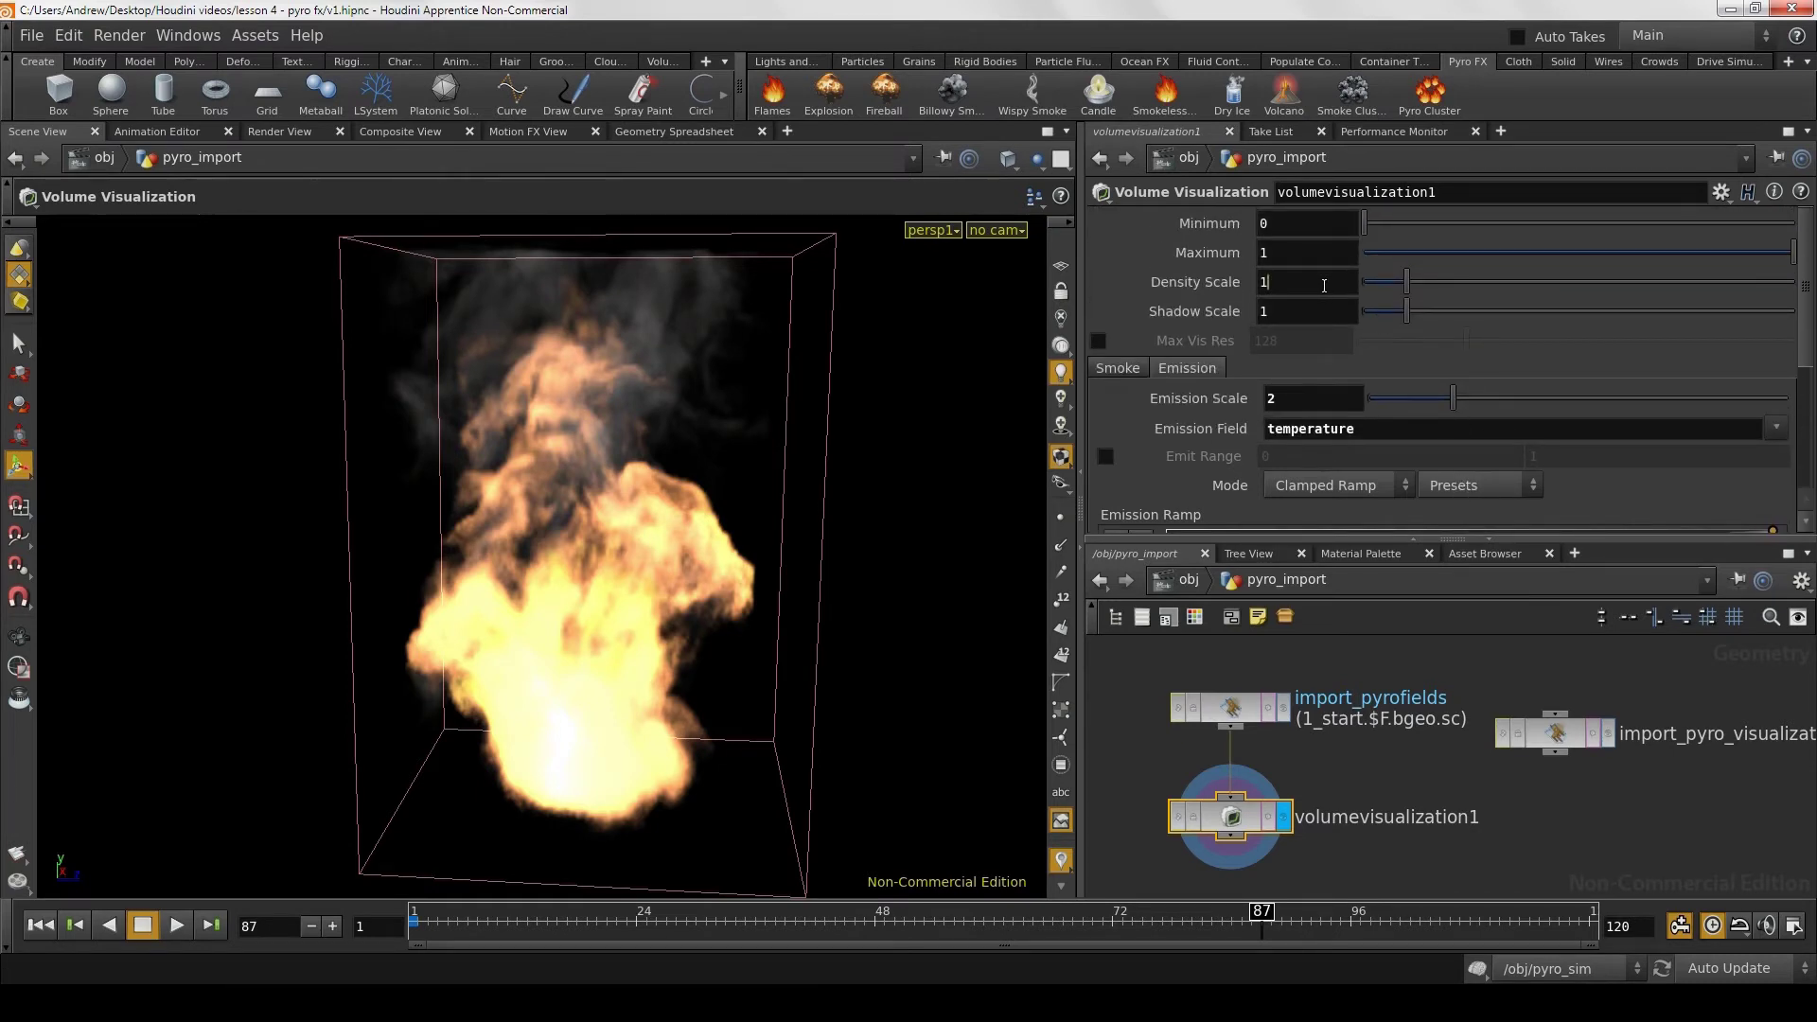
double_click(1324, 285)
type(".35")
key("Return")
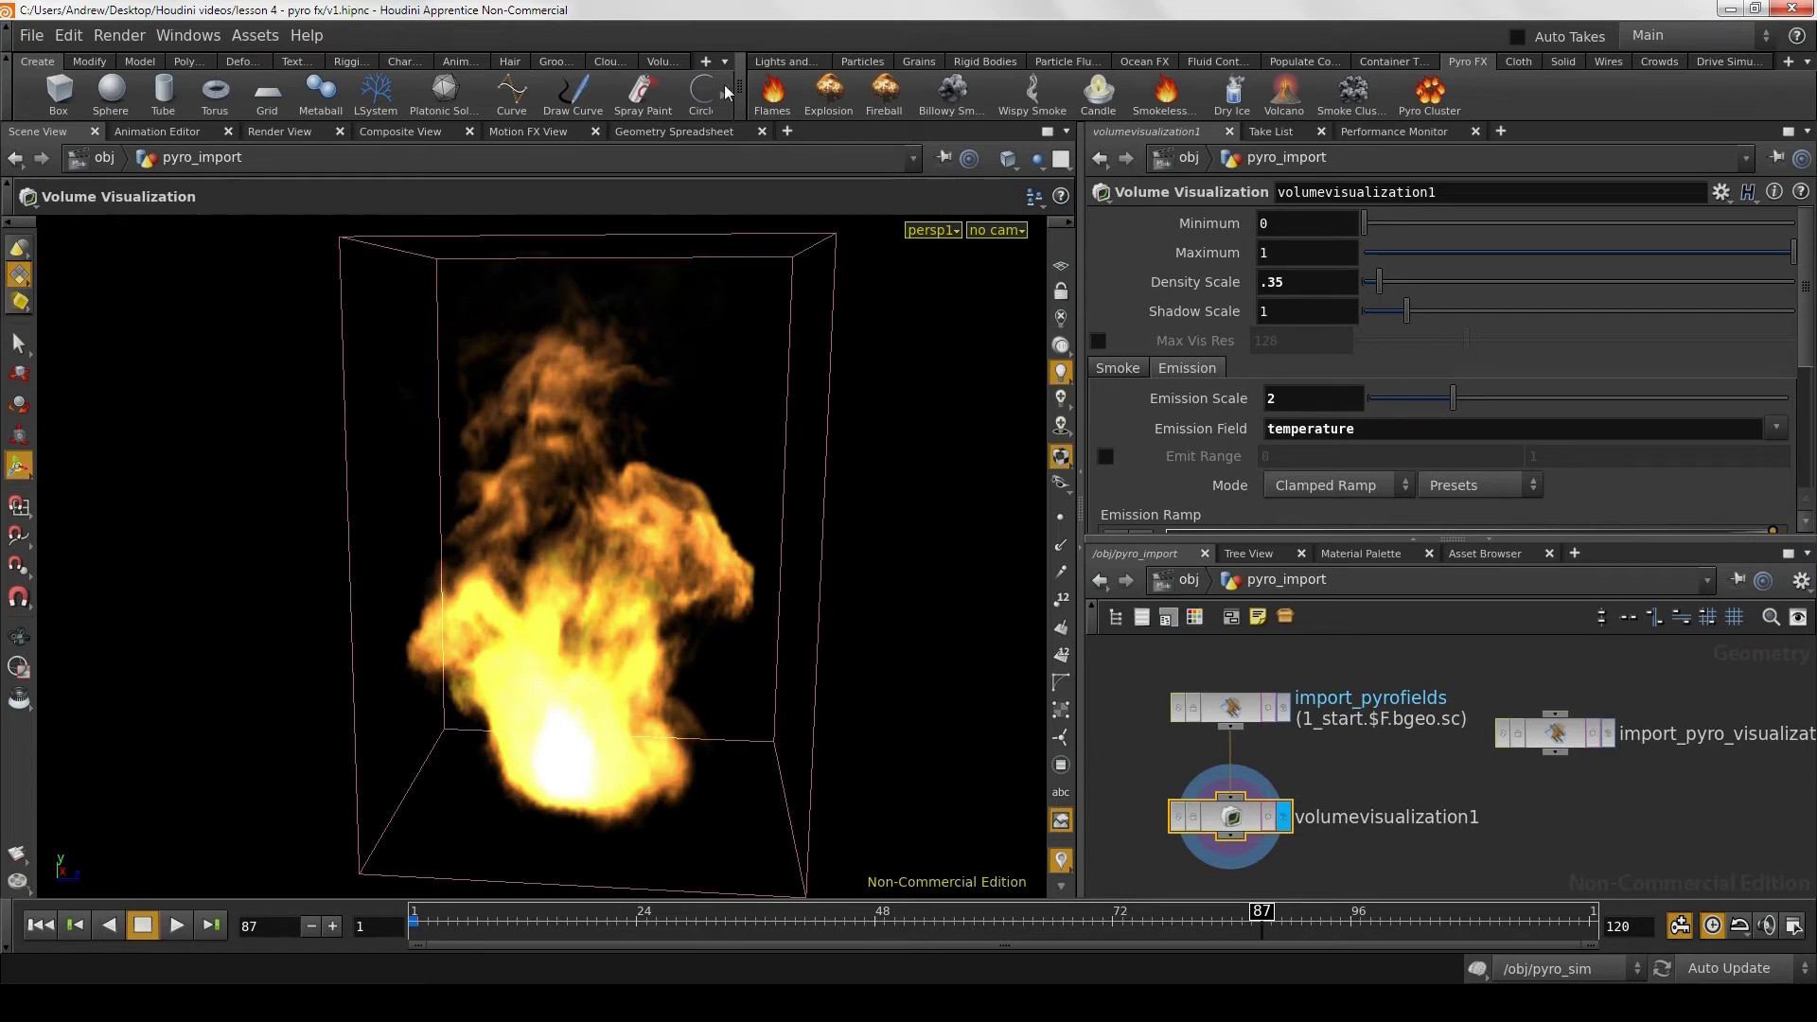
Step: Orbit around the fire volume and replay the fire from an early frame to frame 31
key("Escape")
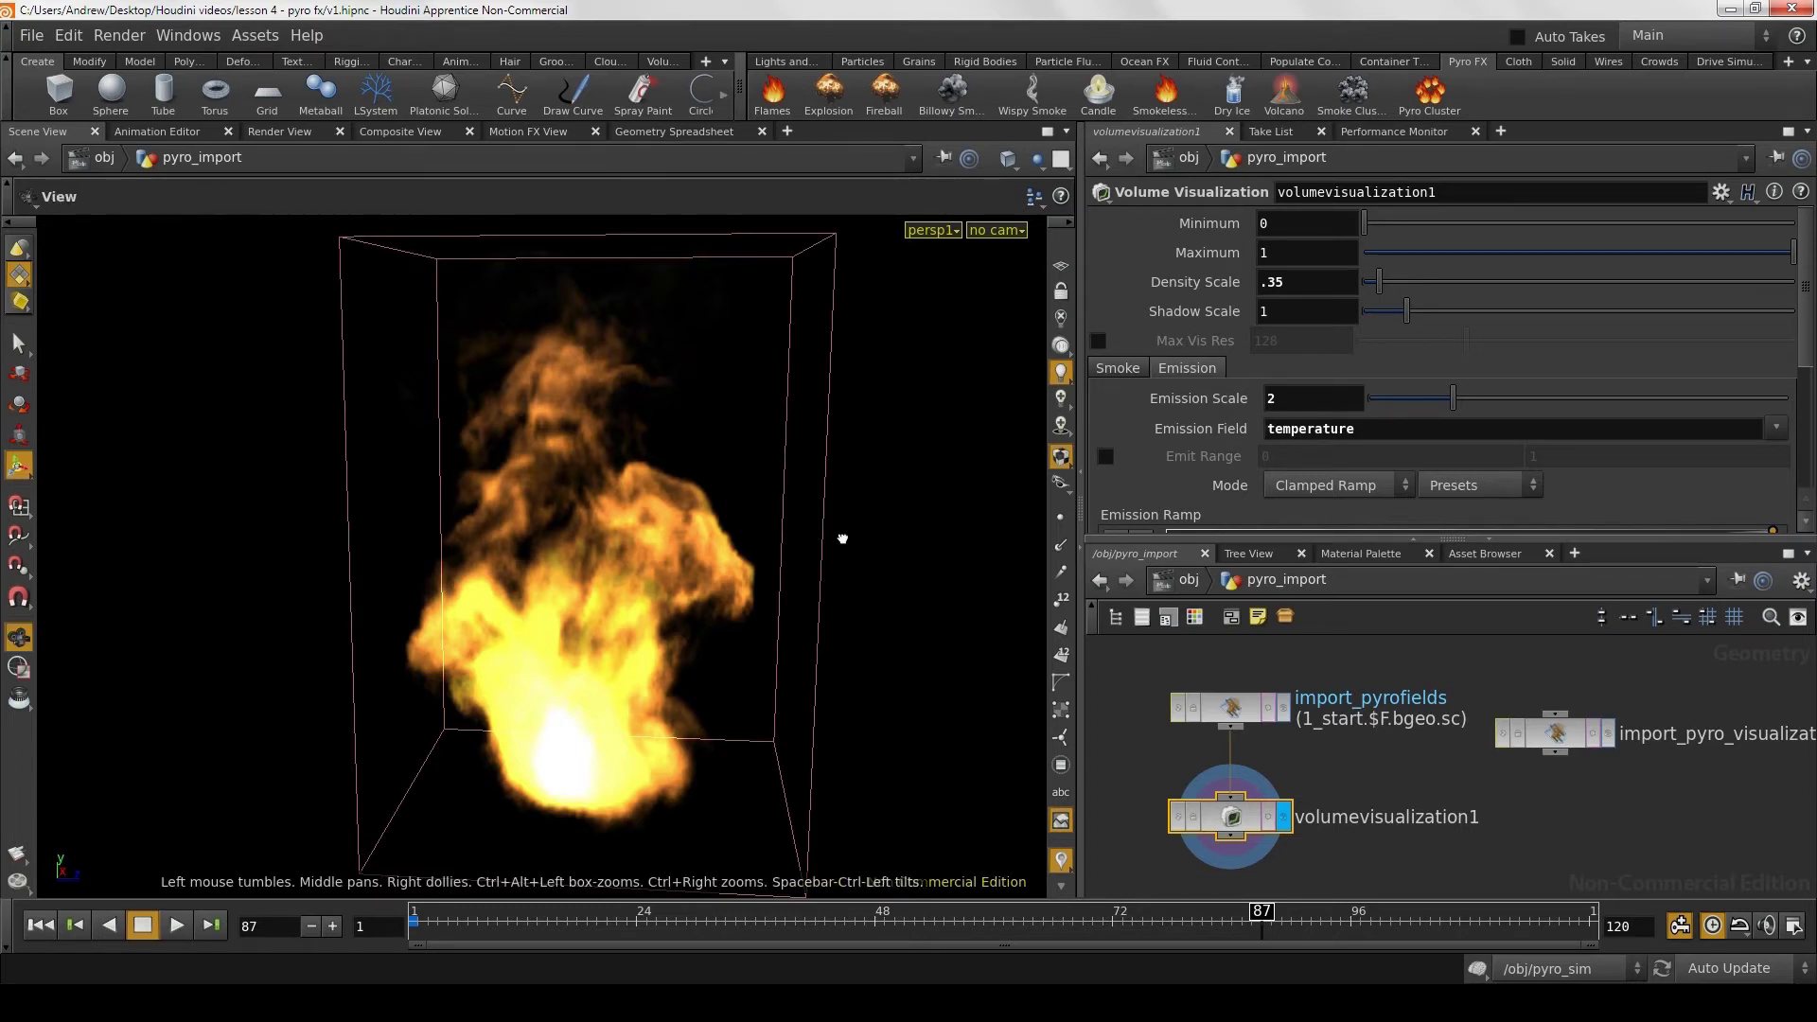
mouse_move(840, 531)
left_mouse_down()
mouse_move(600, 580)
mouse_move(608, 650)
mouse_move(698, 660)
mouse_move(707, 722)
mouse_move(696, 681)
mouse_move(609, 629)
mouse_move(799, 609)
mouse_move(799, 630)
mouse_move(811, 580)
mouse_move(713, 571)
mouse_move(592, 596)
mouse_move(558, 666)
mouse_move(344, 662)
mouse_move(479, 690)
mouse_move(536, 668)
left_mouse_up()
scroll(612, 599, "up", 3)
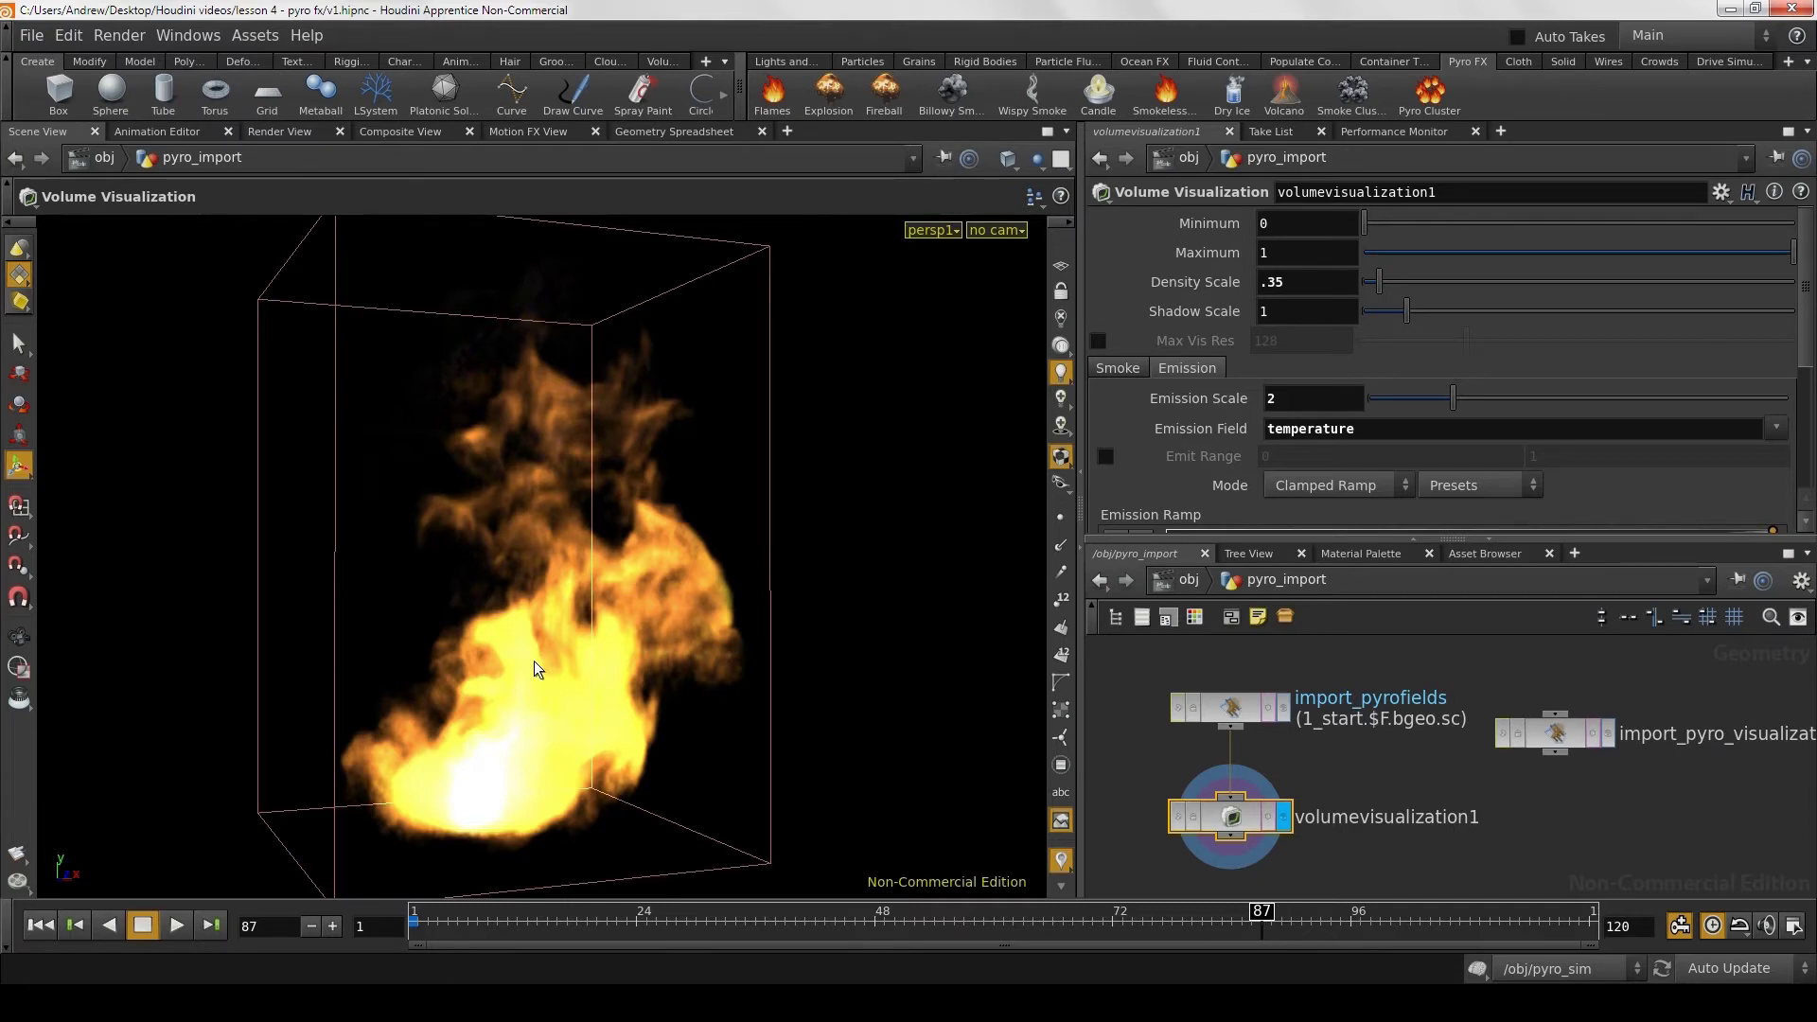
mouse_move(437, 920)
left_mouse_down()
mouse_move(478, 916)
mouse_move(417, 918)
left_mouse_up()
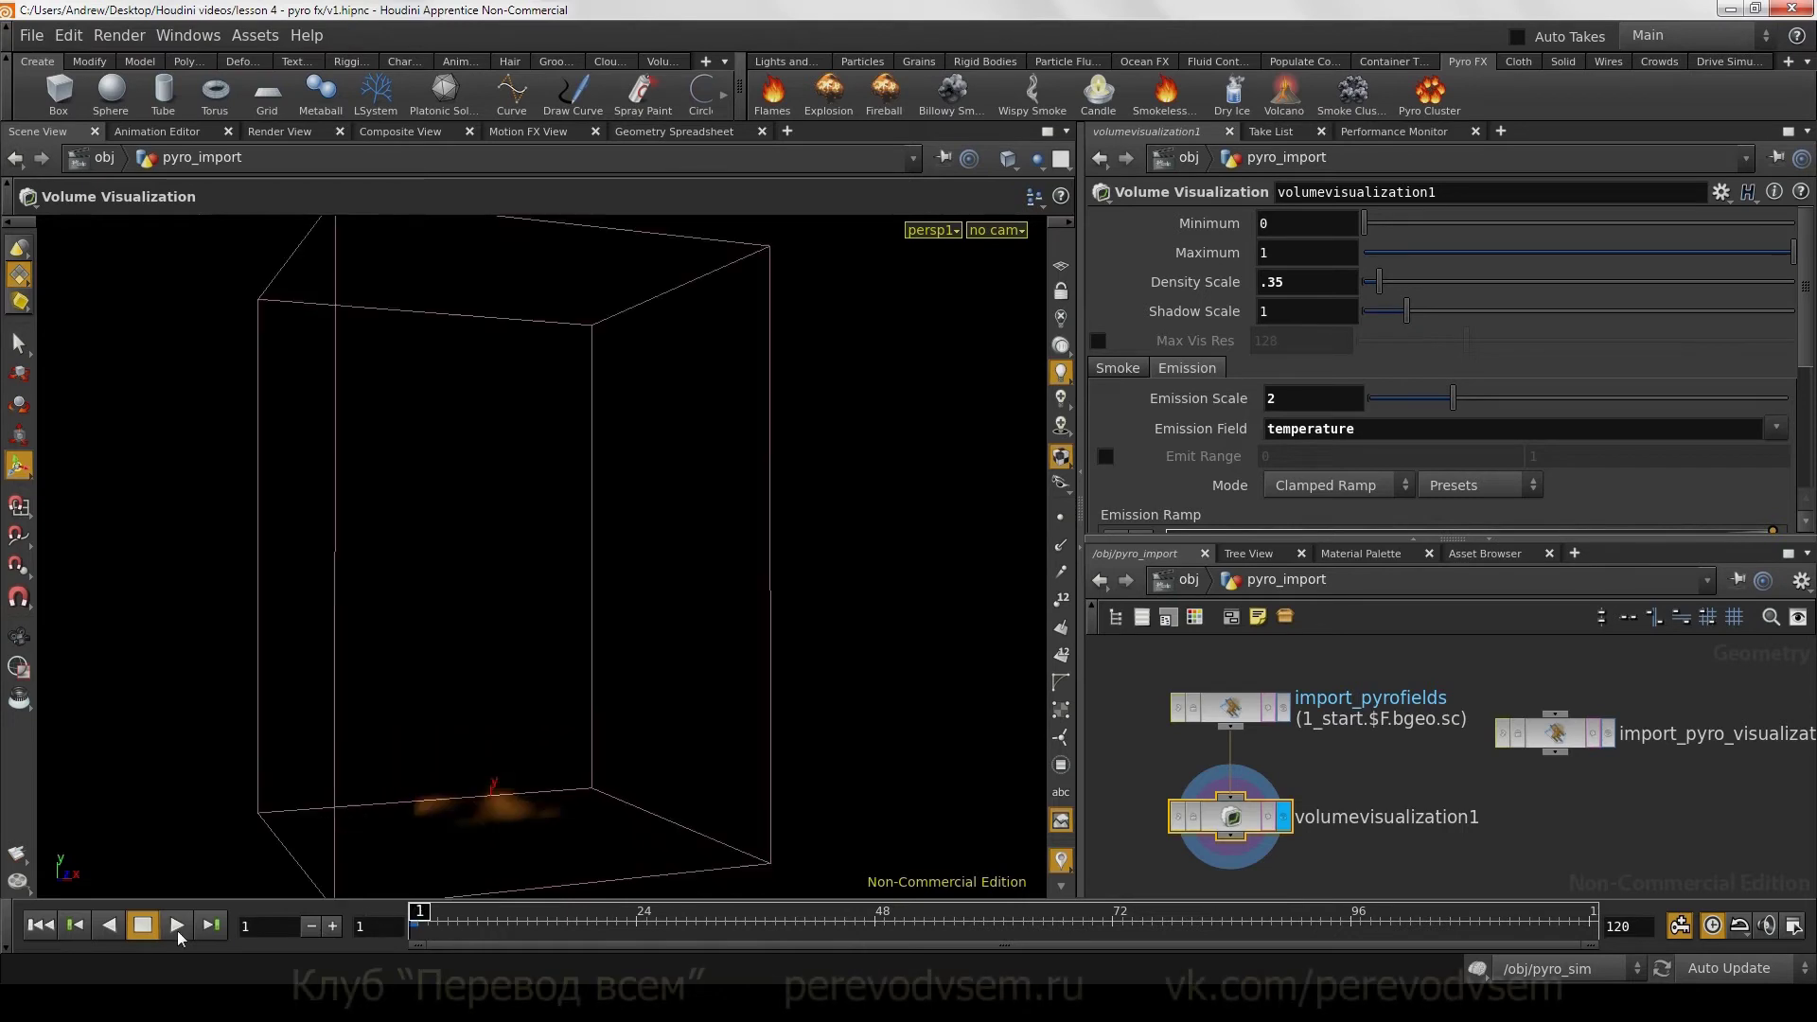
left_click(176, 926)
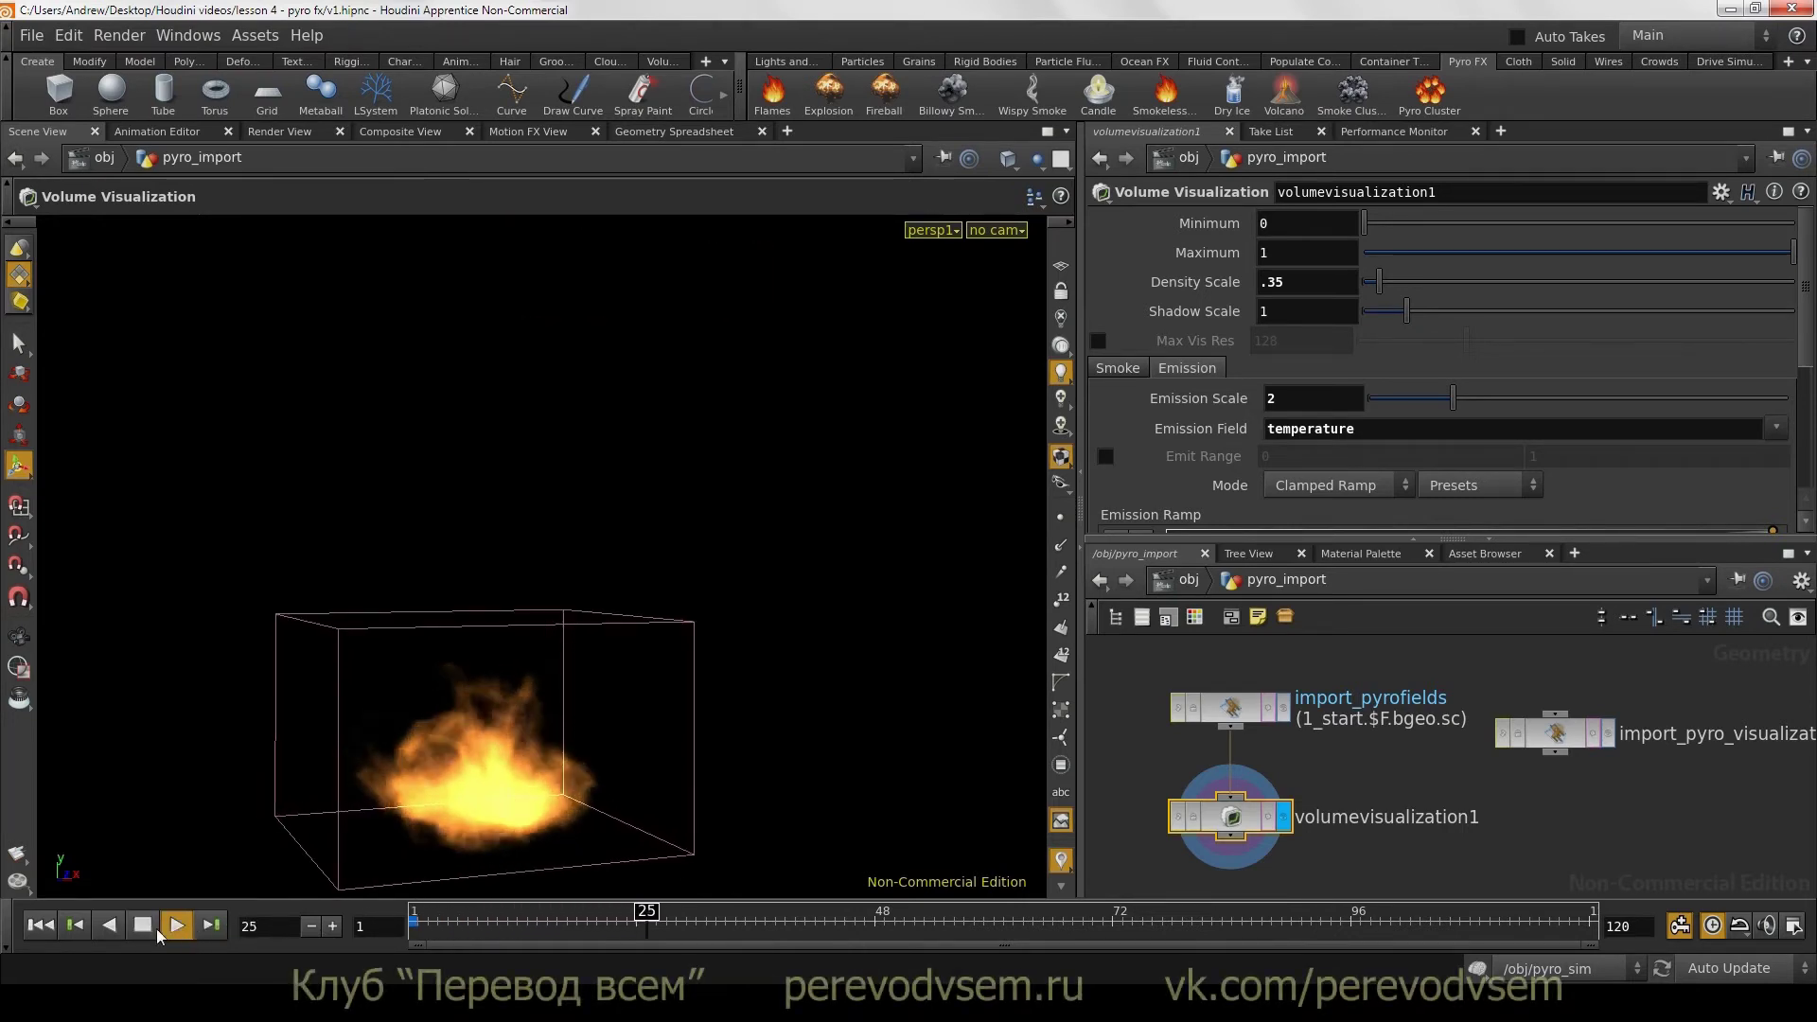
left_click(143, 925)
key("Escape")
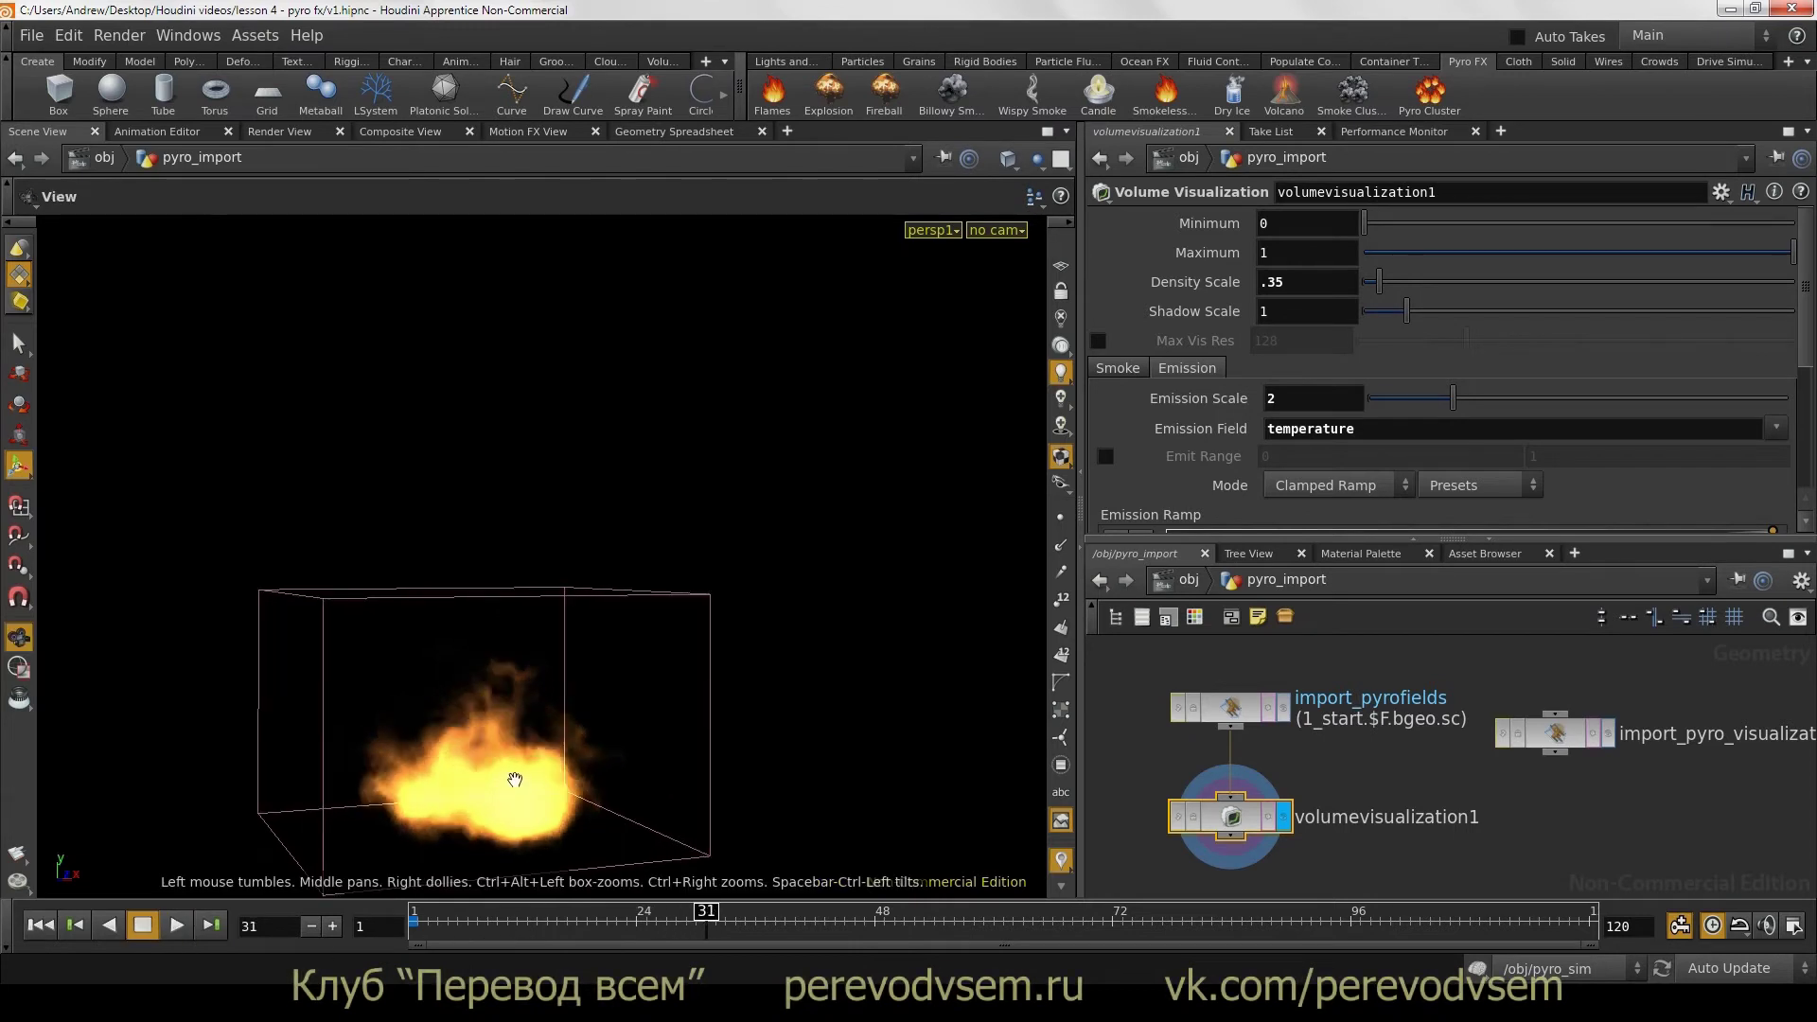
mouse_move(537, 770)
left_mouse_down()
mouse_move(621, 758)
mouse_move(568, 758)
left_mouse_up()
key("Return")
Step: Scrub the fire animation forward through frames 75 and 92 with the flames framed
left_click_drag(734, 920, 1295, 924)
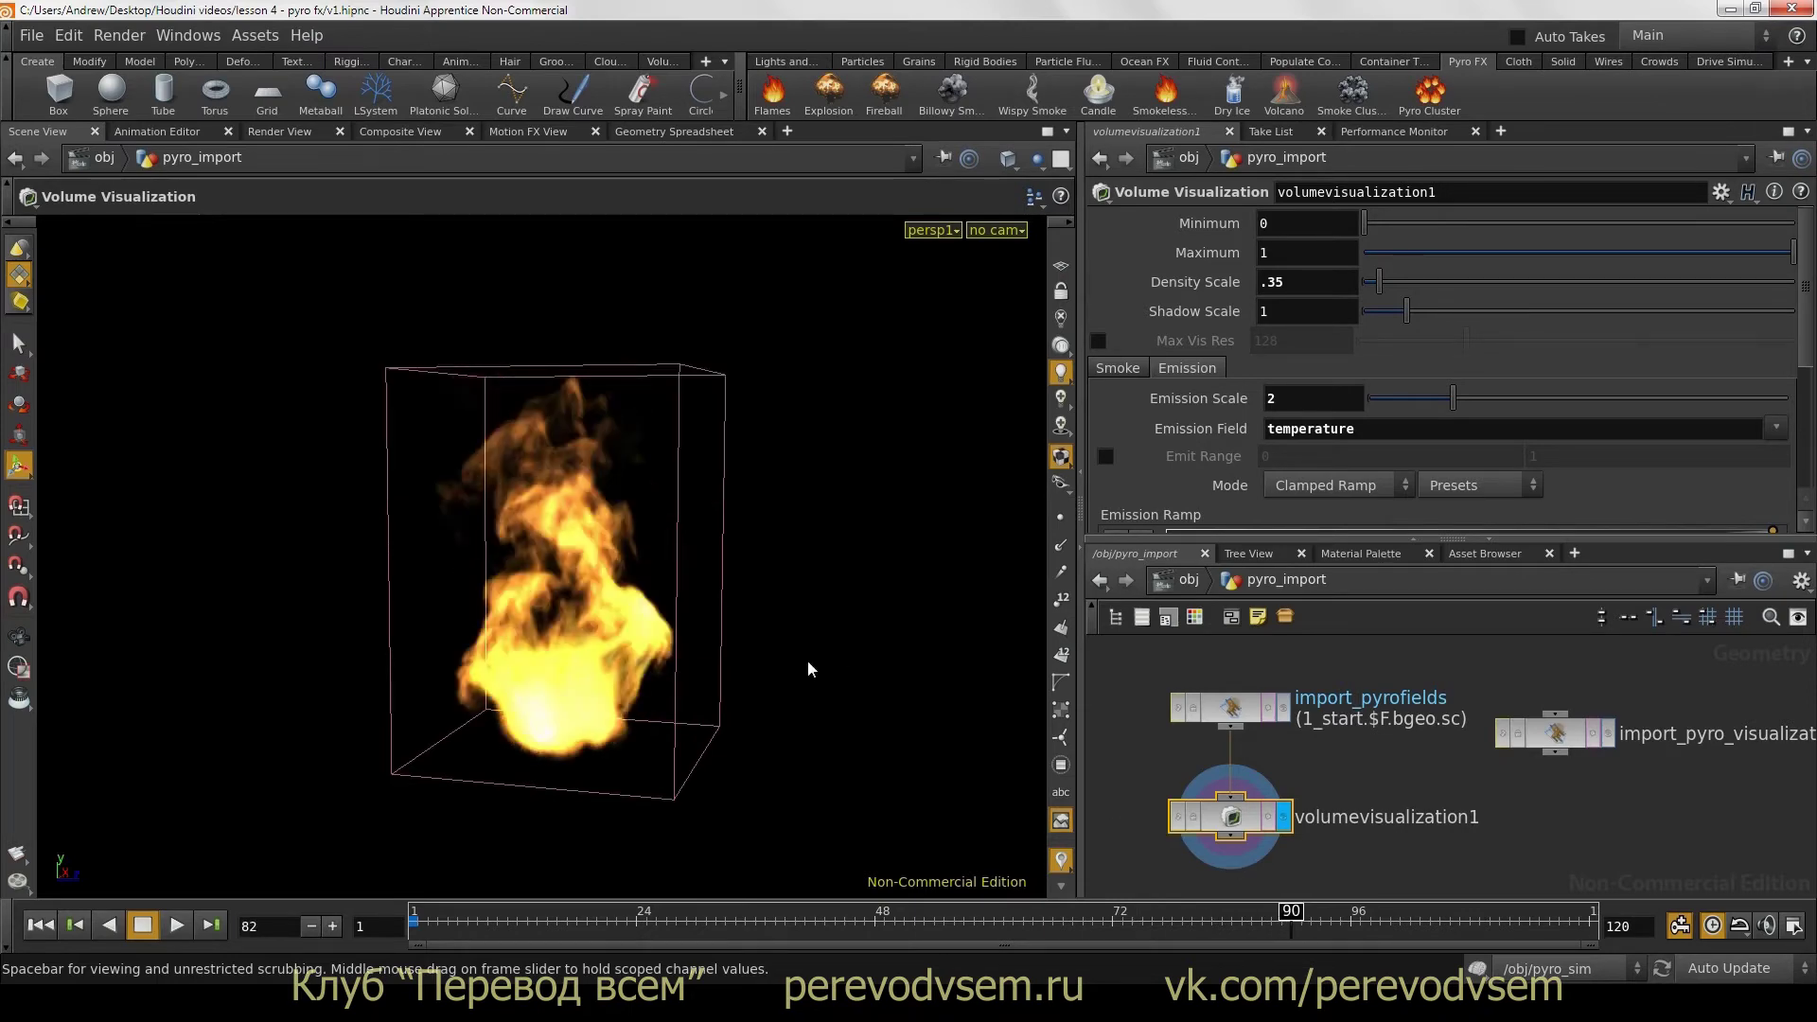
left_click_drag(723, 689, 426, 710)
mouse_move(426, 710)
right_mouse_down()
mouse_move(873, 690)
mouse_move(851, 686)
right_mouse_up()
left_click_drag(851, 686, 759, 657)
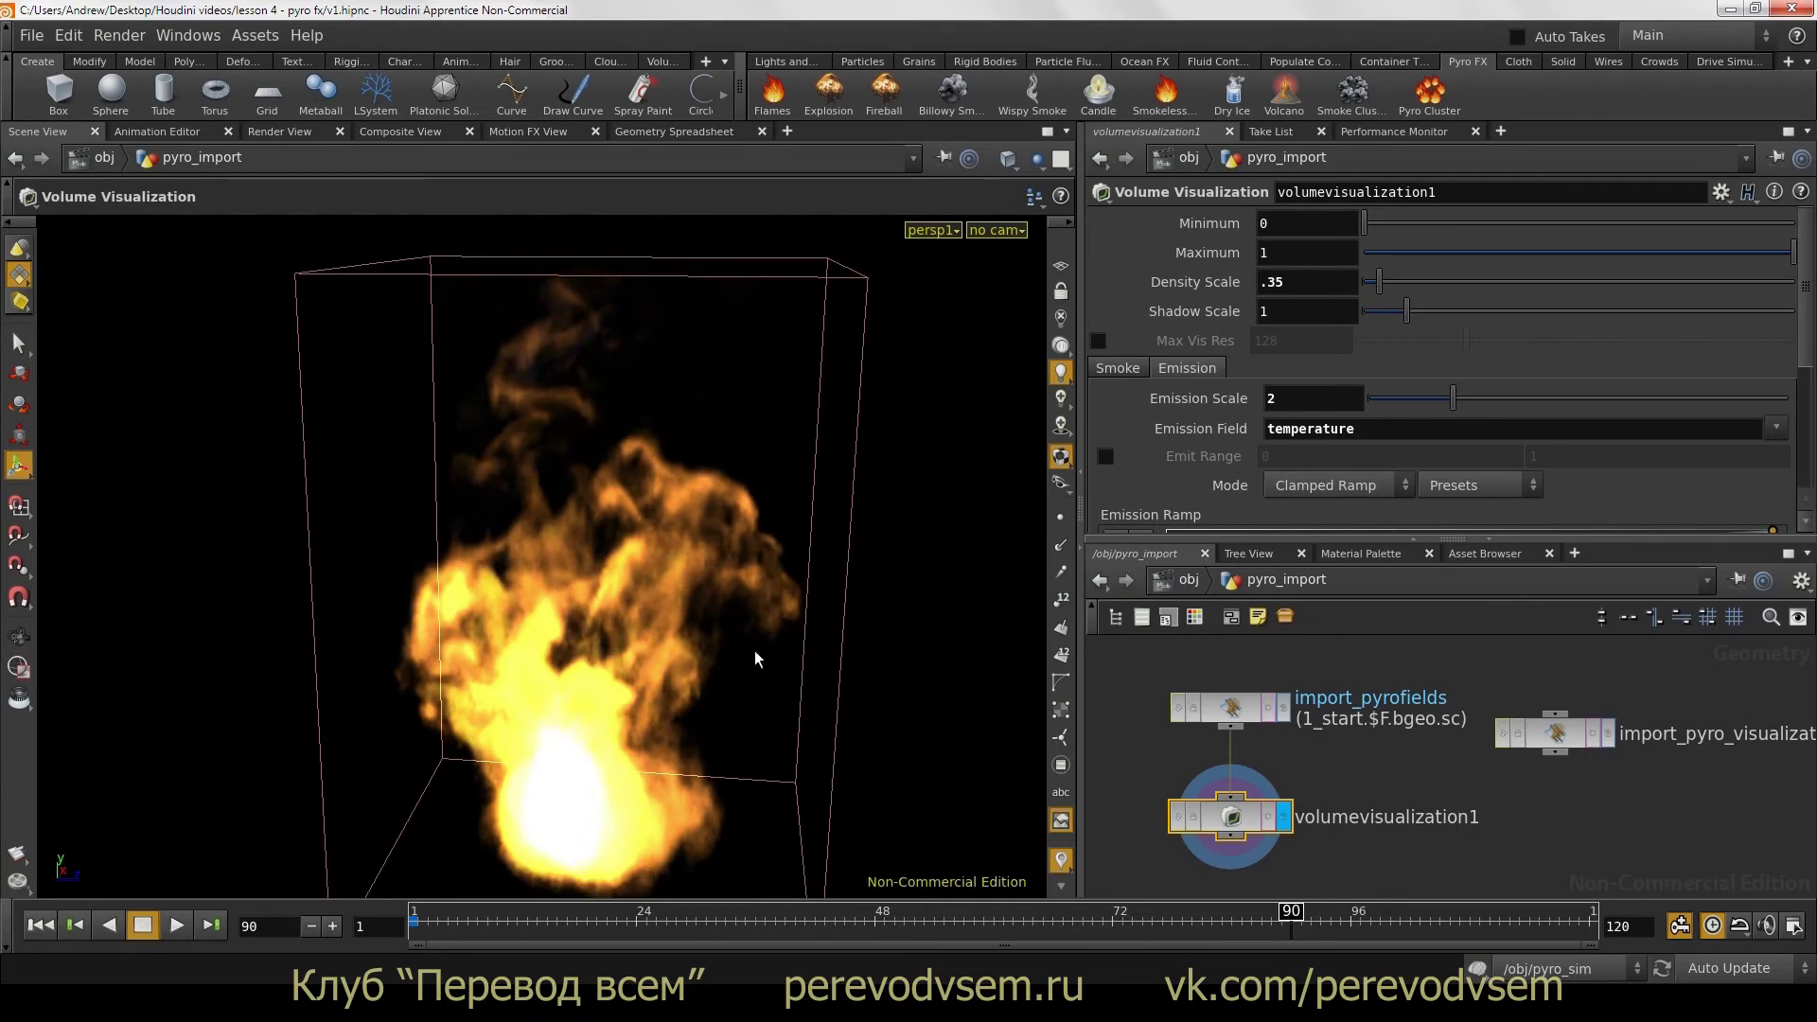
left_click(1143, 911)
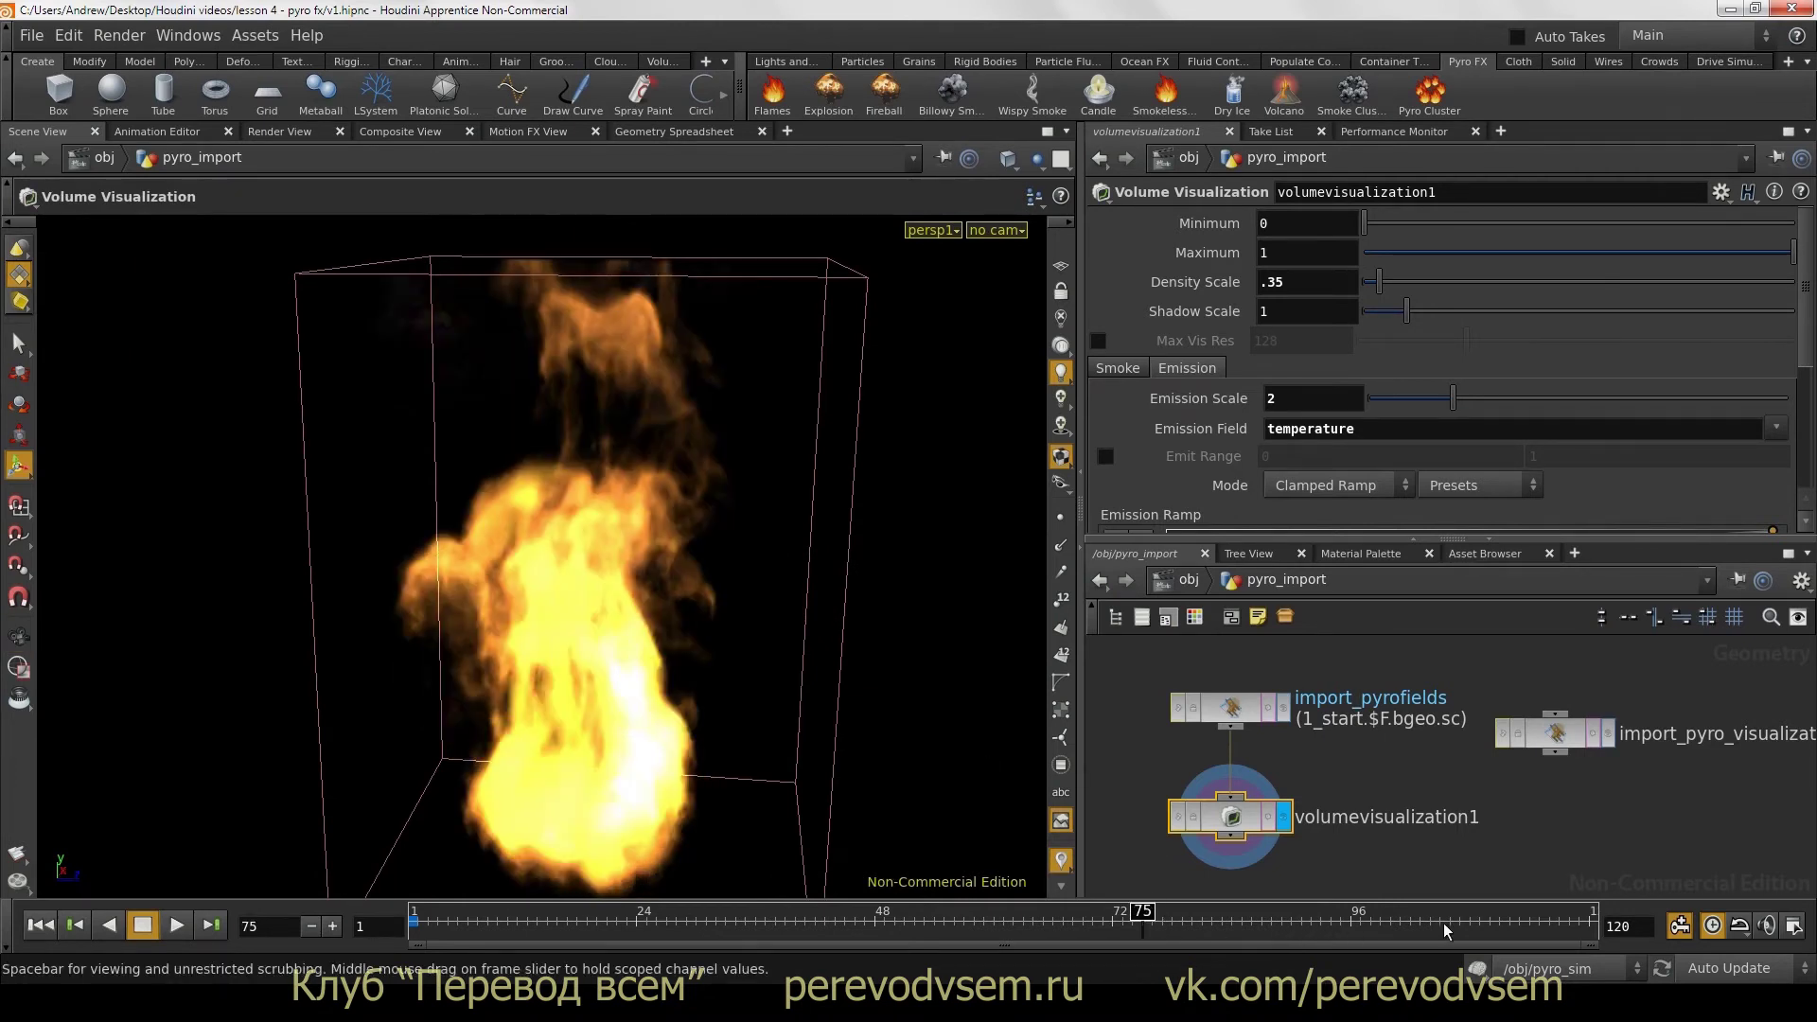
left_click(1311, 920)
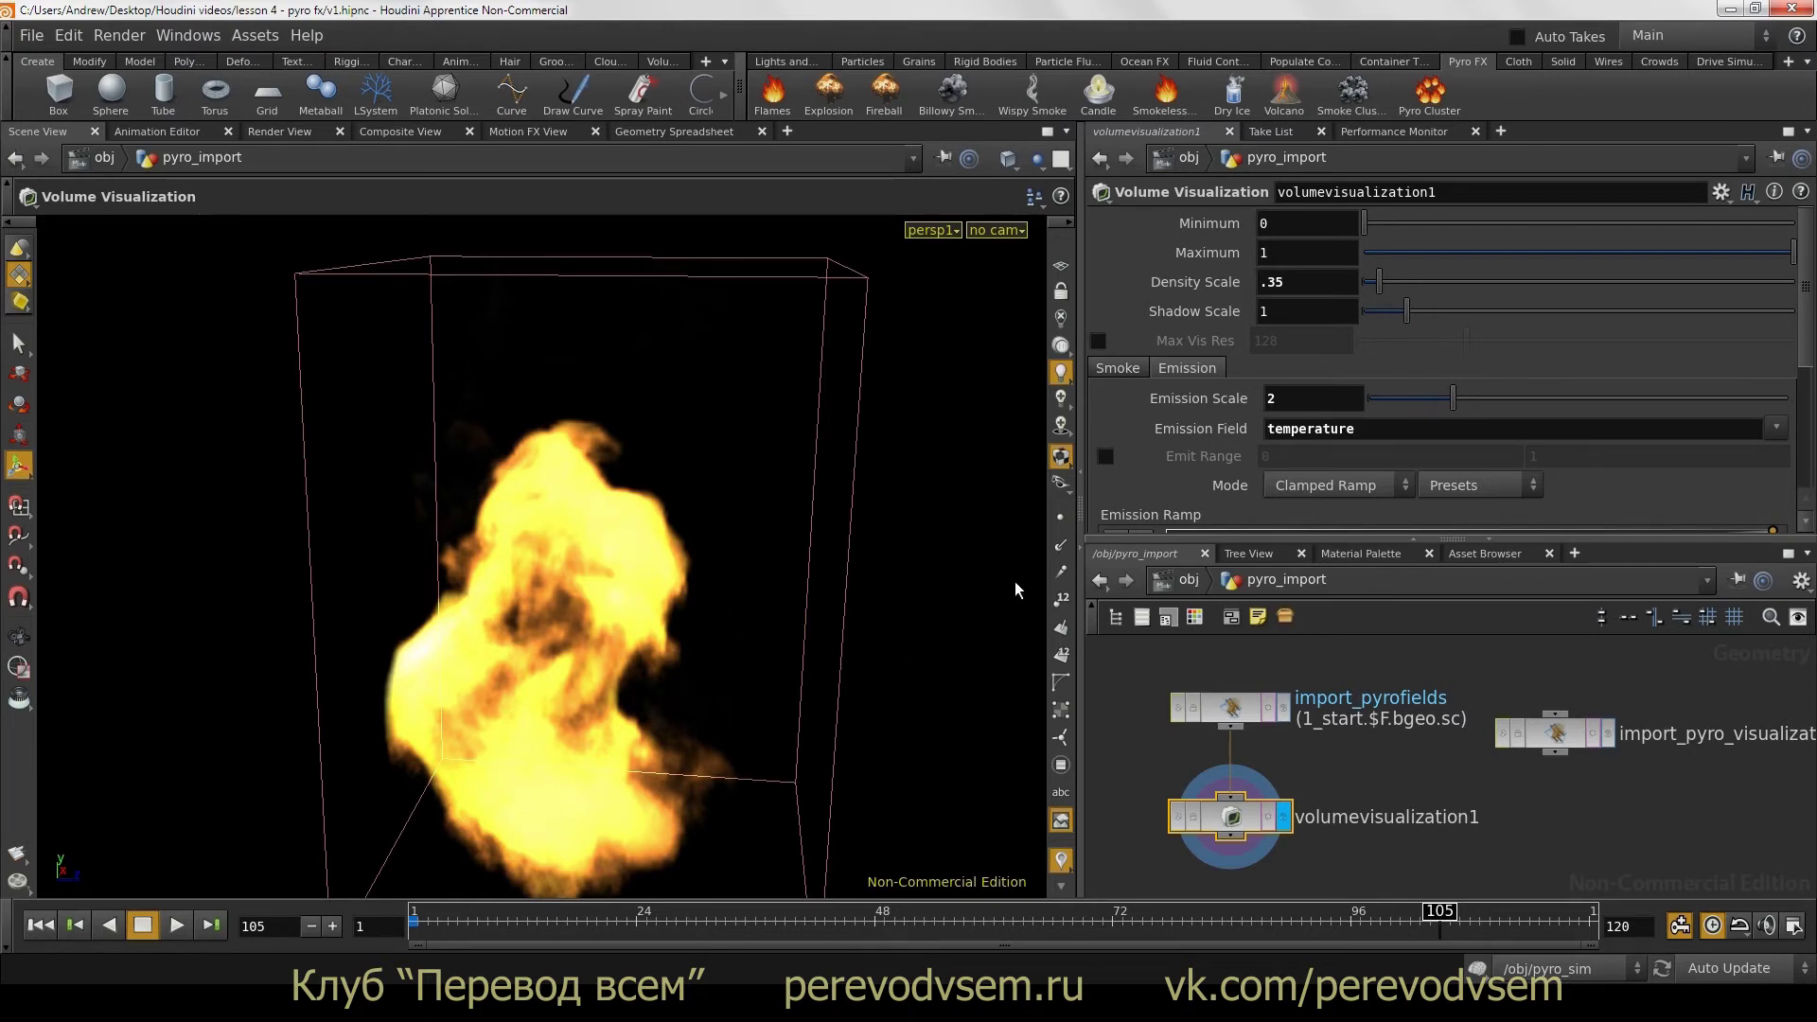
left_click_drag(930, 615, 909, 502)
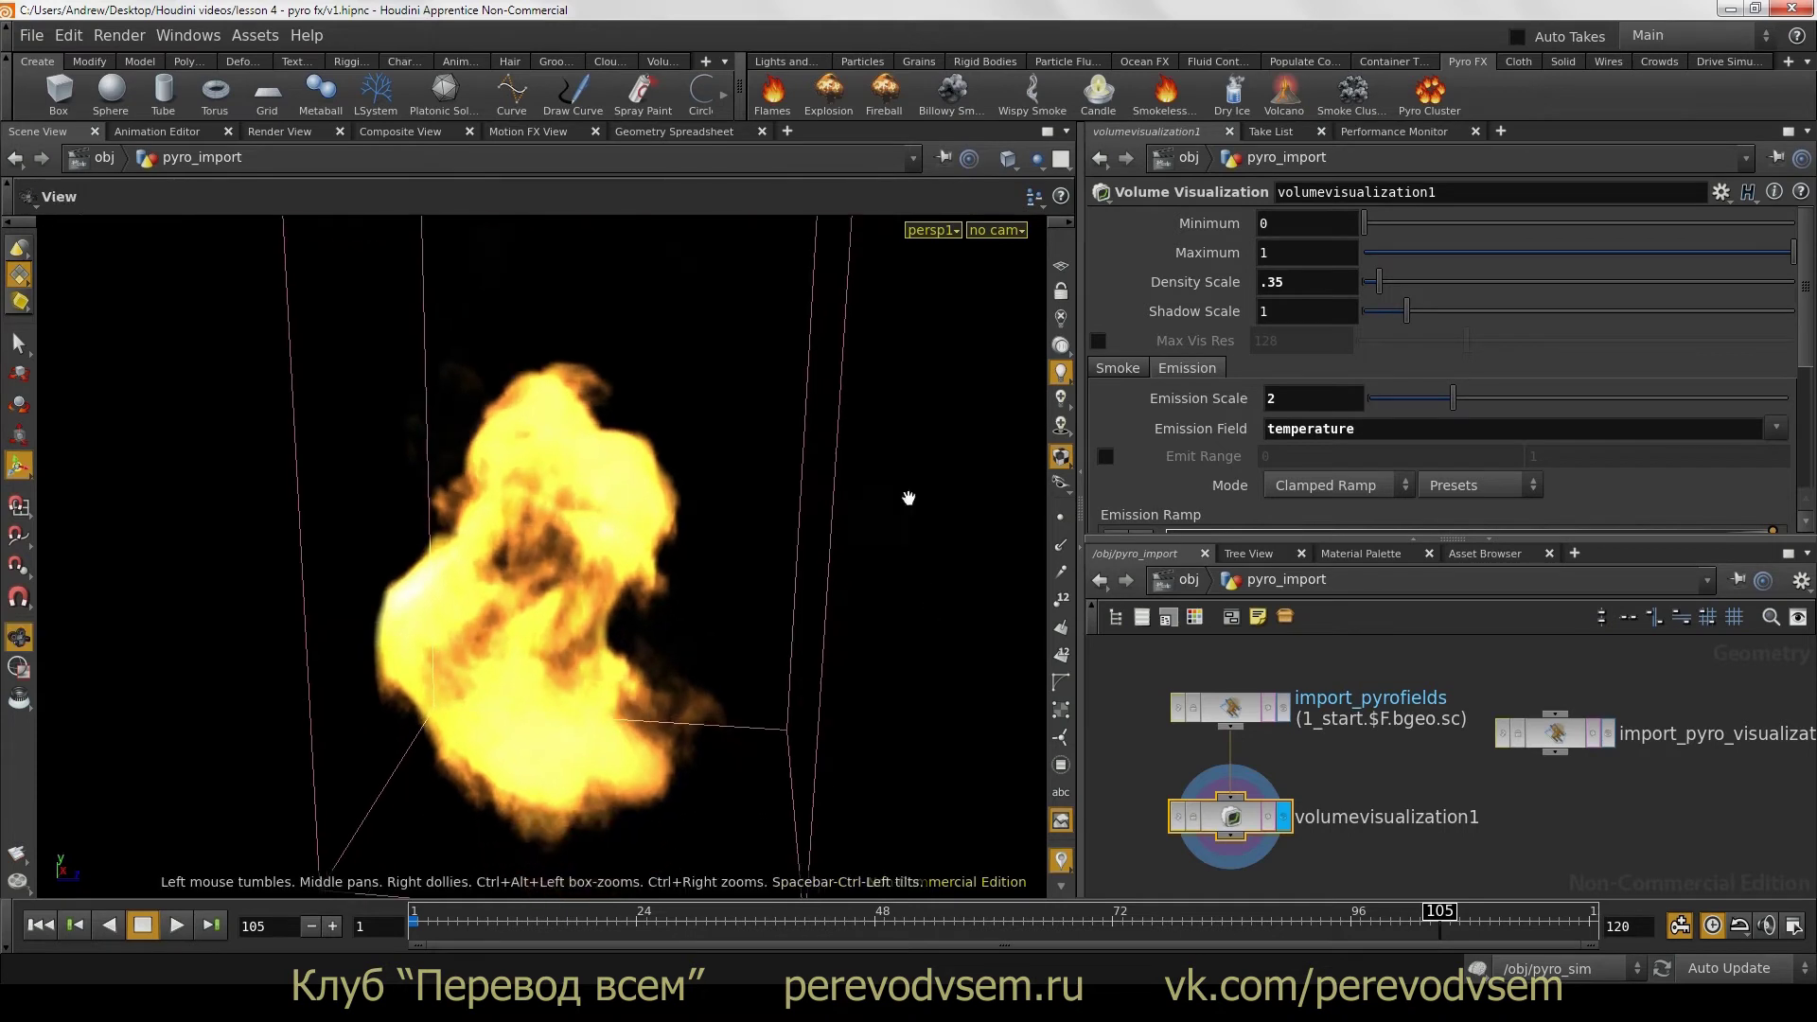
Step: Inside pyro_sim, rewind to frame 1 and frame the container, then return to /obj
left_click(1184, 580)
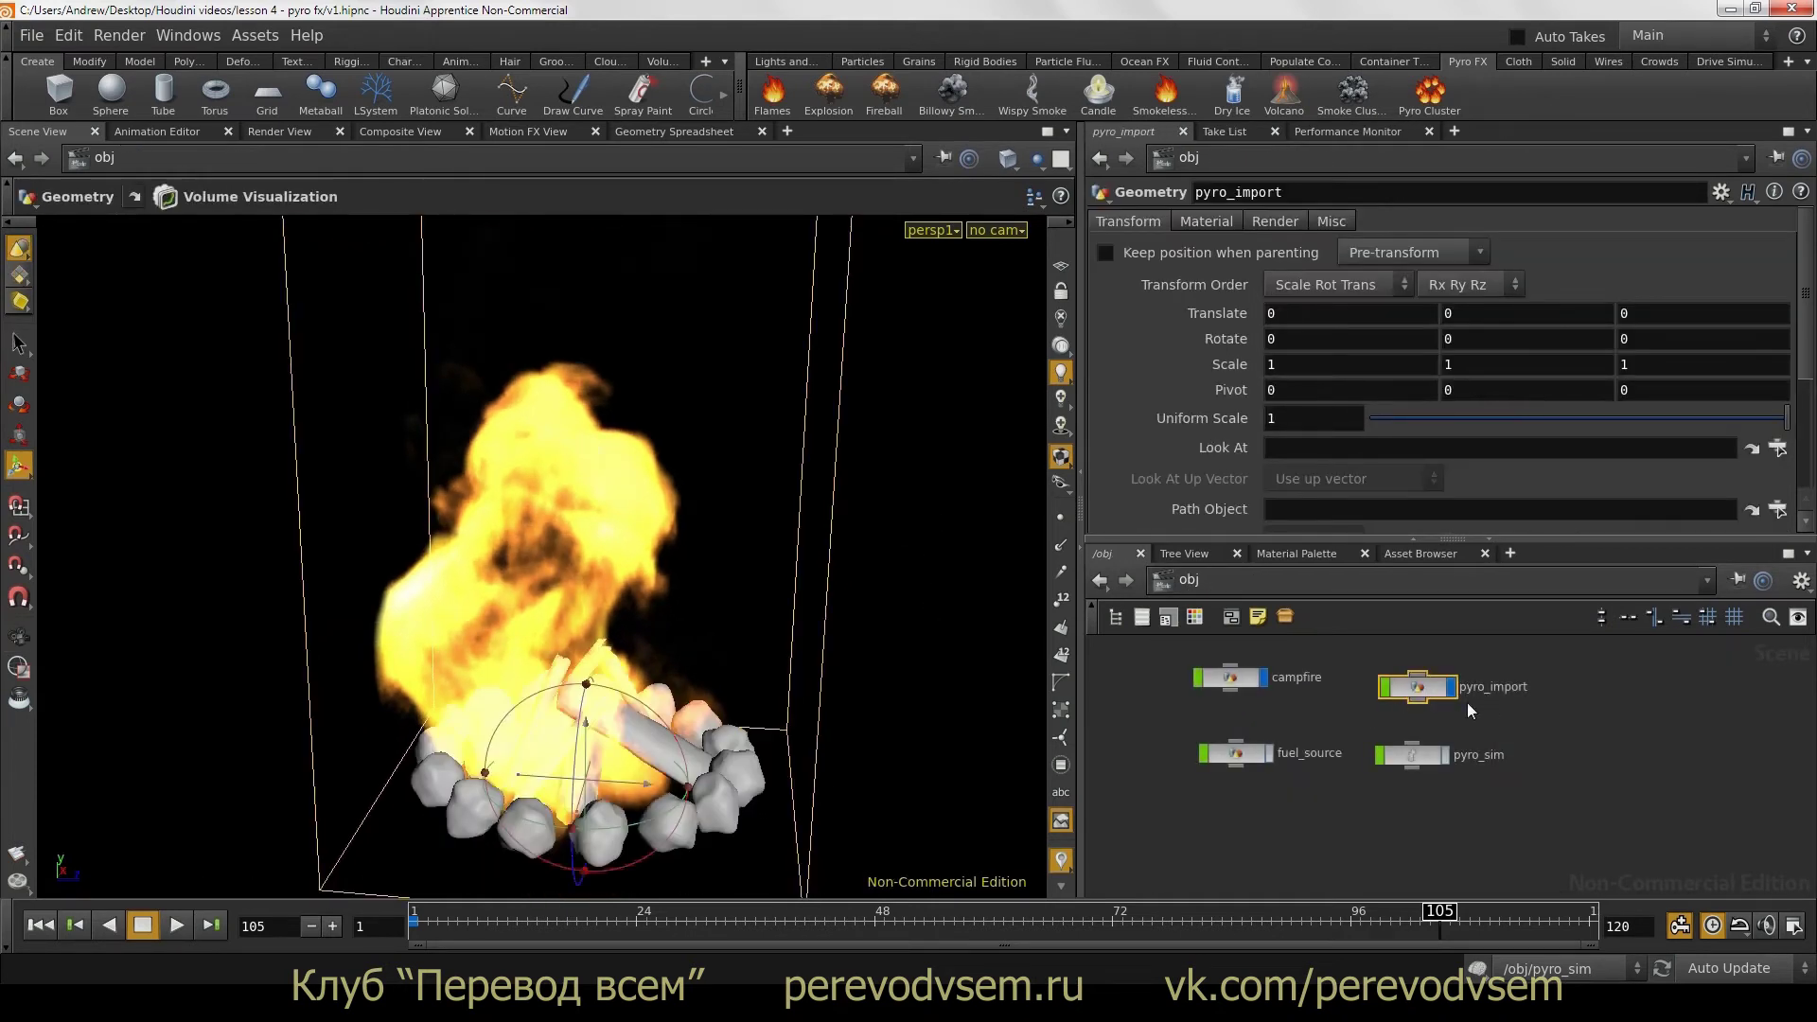
double_click(1428, 754)
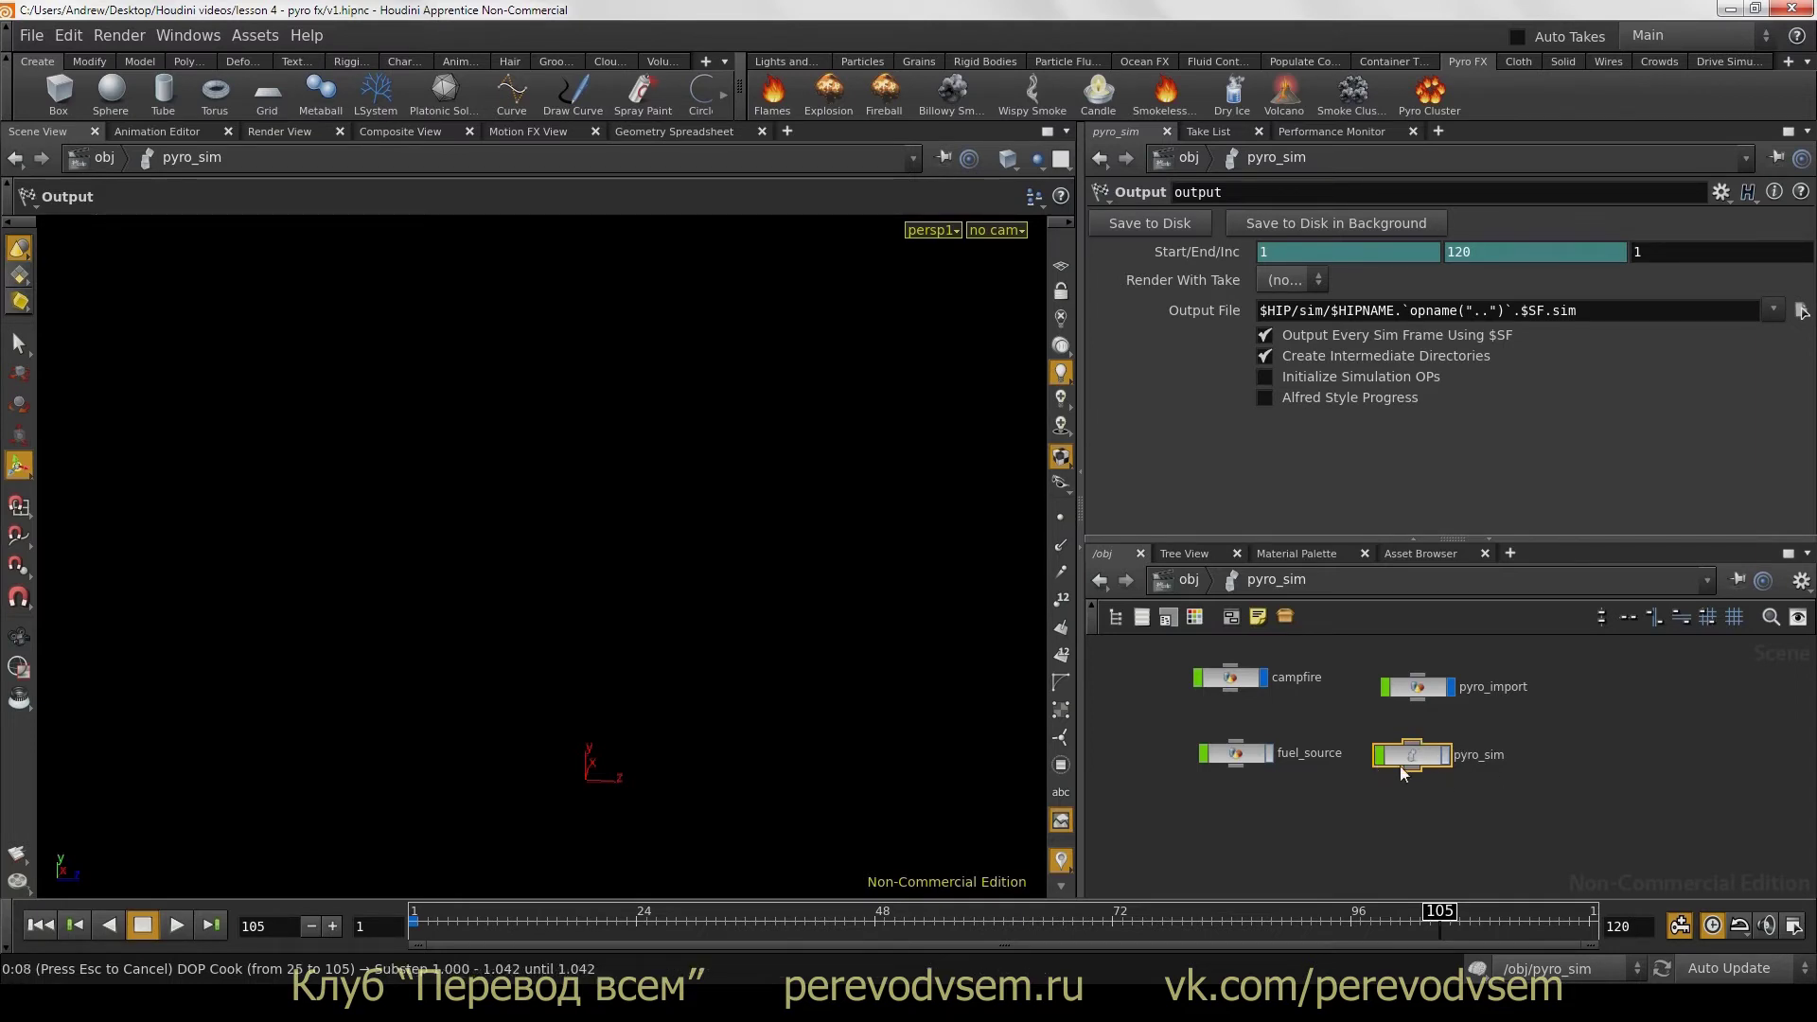
left_click(39, 926)
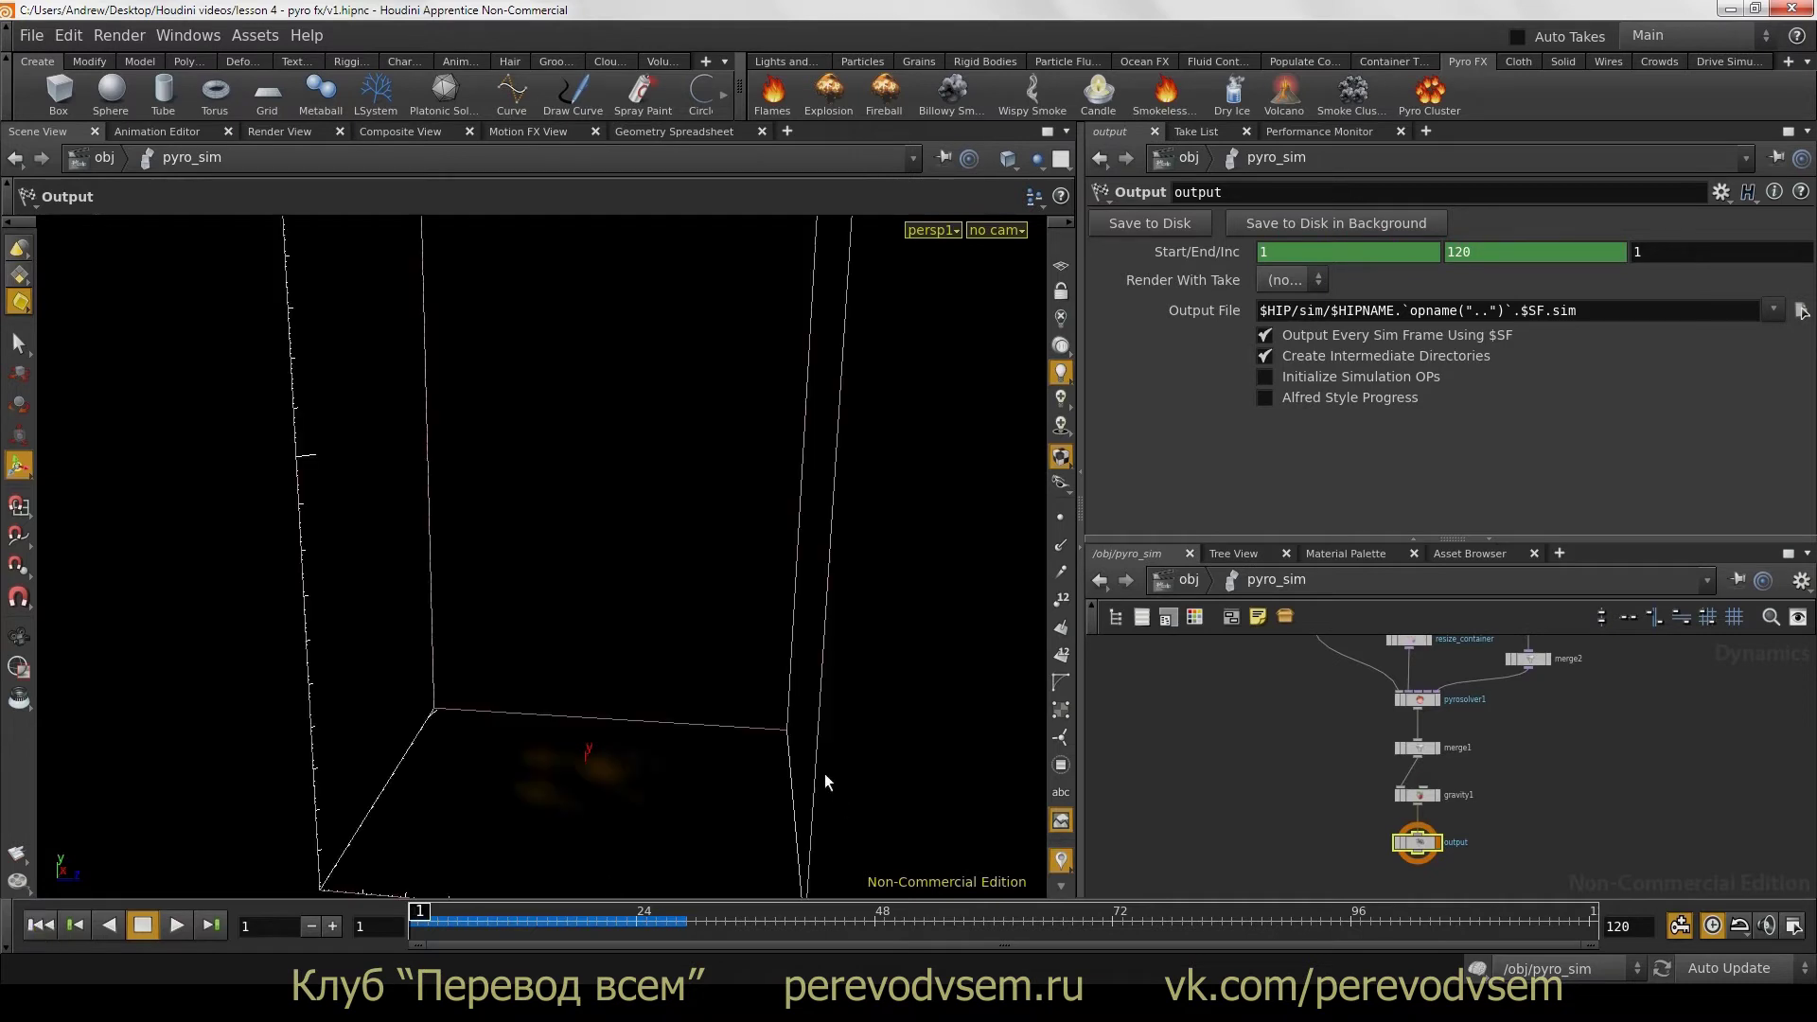
mouse_move(829, 731)
right_mouse_down()
mouse_move(608, 722)
mouse_move(798, 676)
right_mouse_up()
mouse_move(798, 676)
left_mouse_down()
mouse_move(758, 698)
mouse_move(742, 747)
left_mouse_up()
key("Escape")
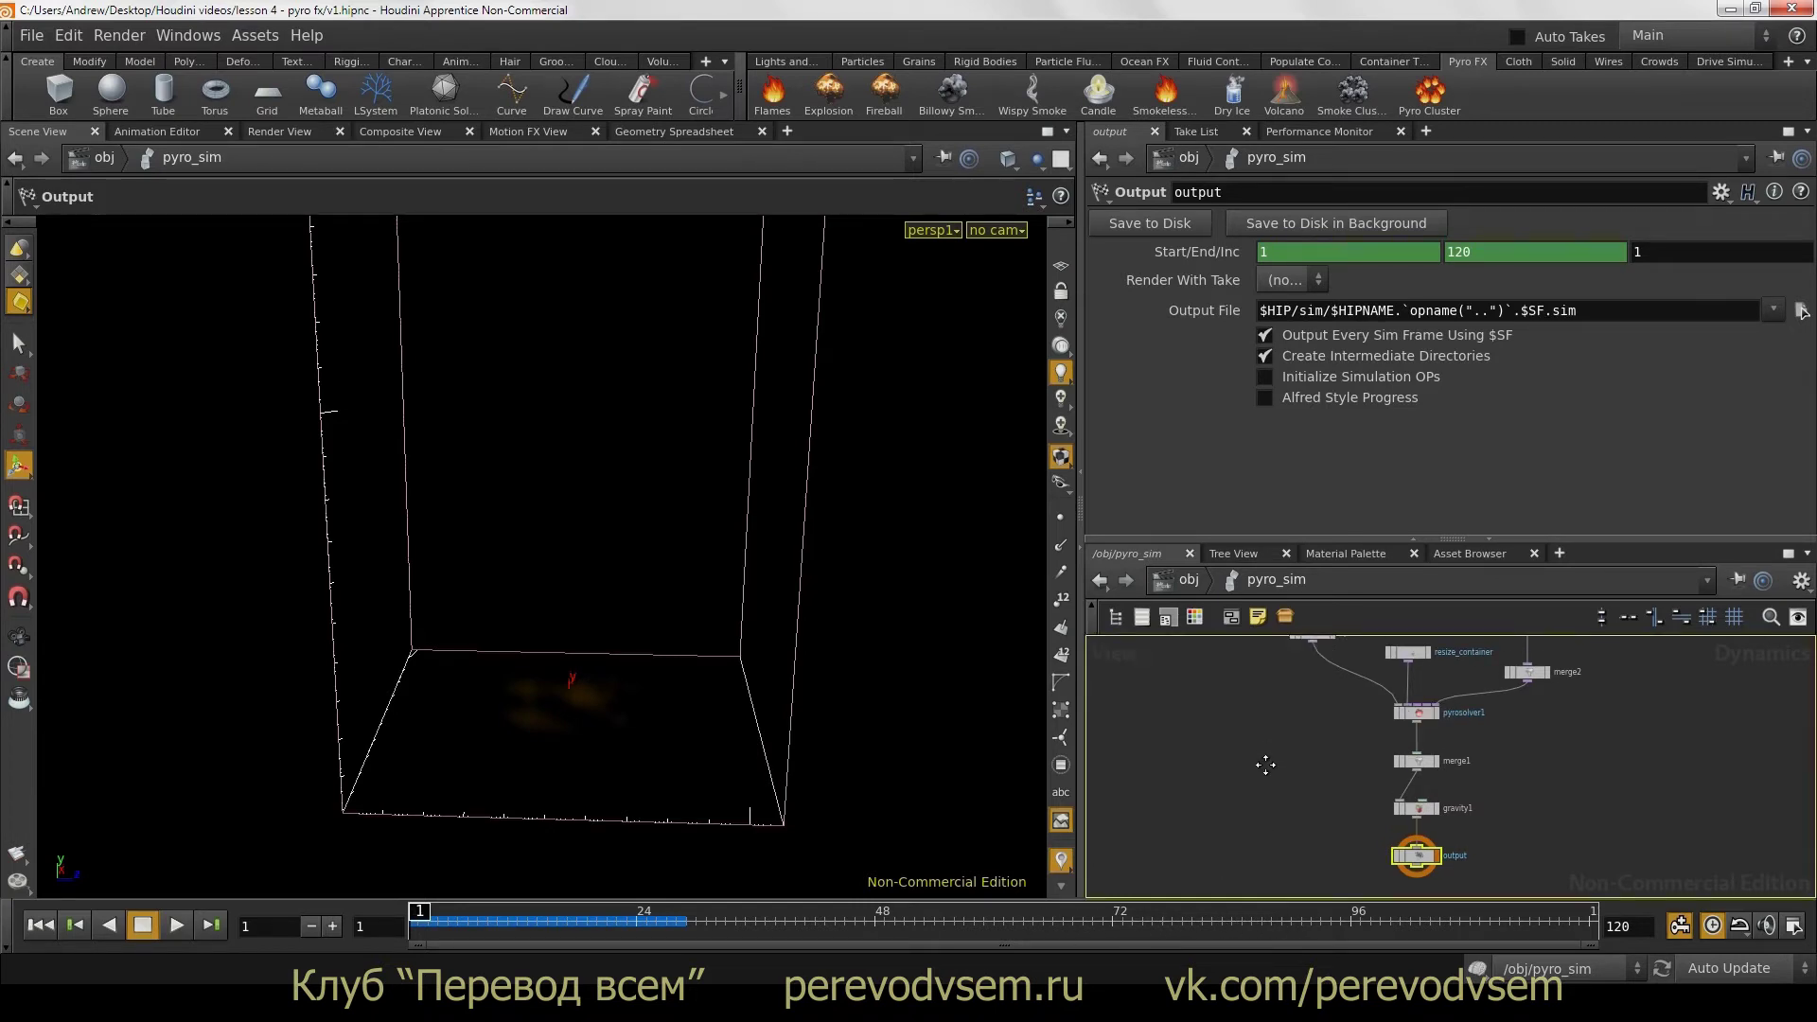
middle_click_drag(1258, 669, 1252, 706)
left_click(1184, 587)
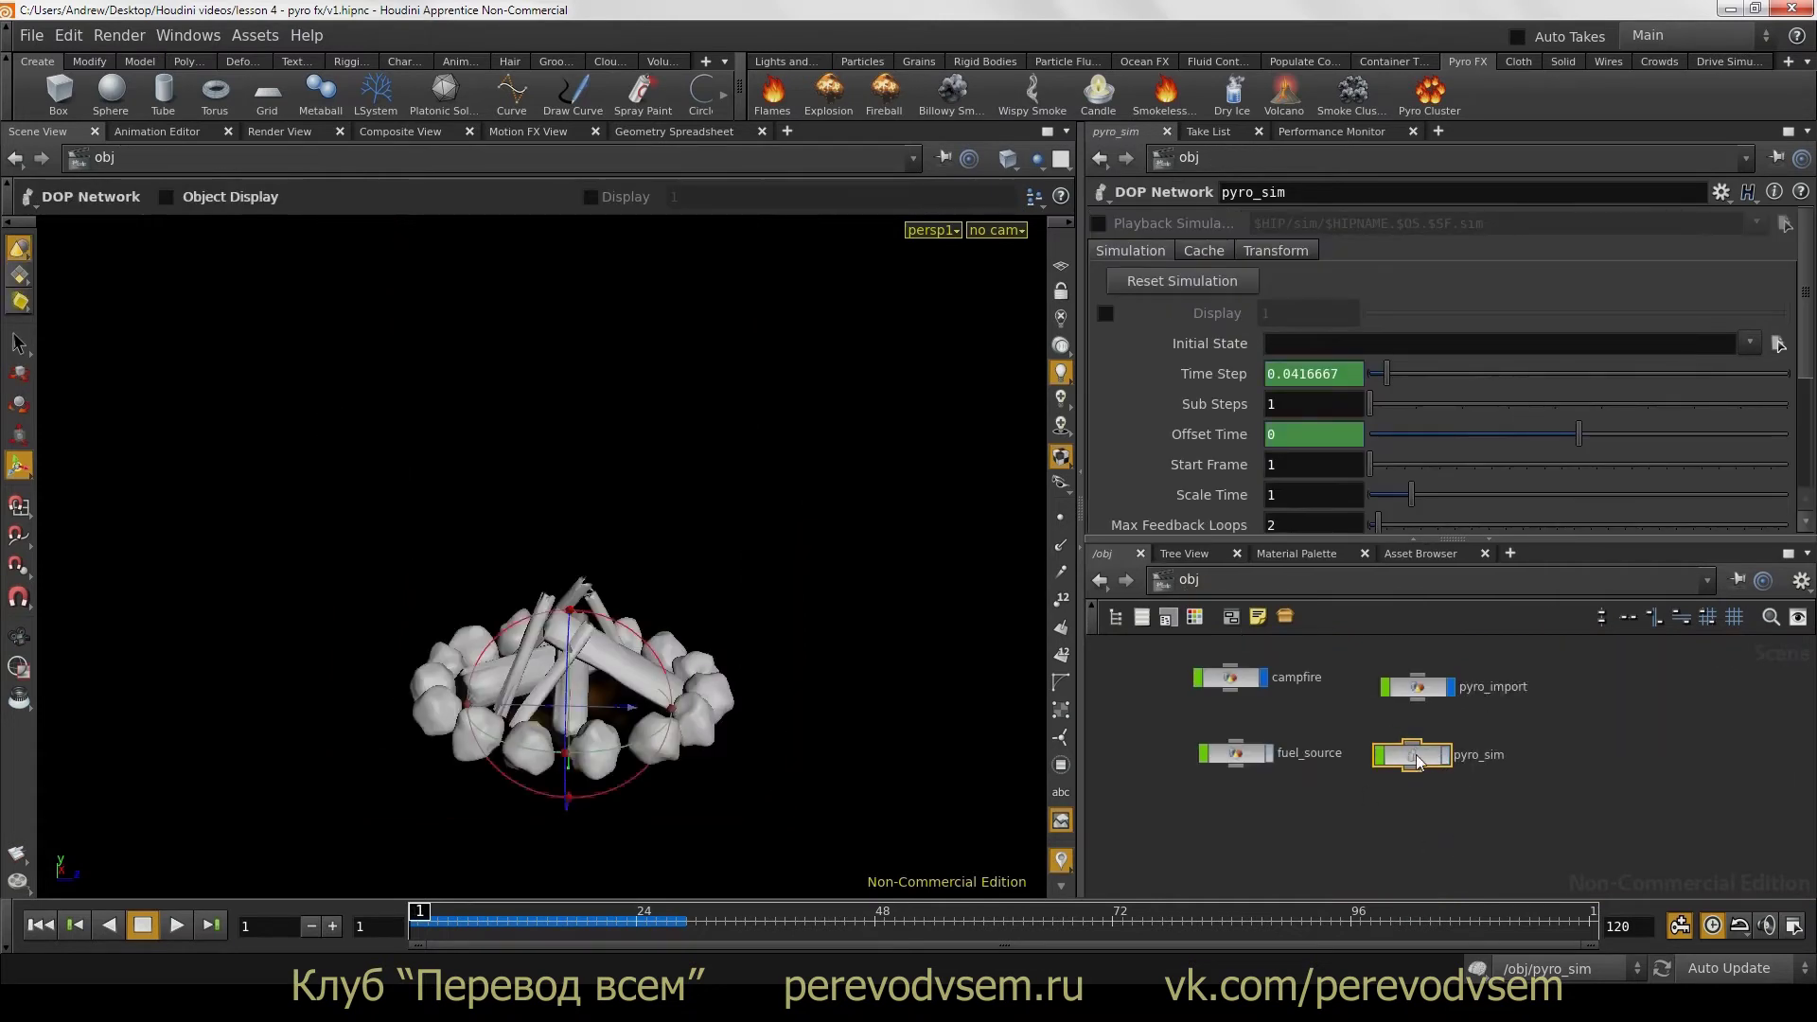
Step: Select pyro_import and pyro_sim, briefly entering the pyro_sim network and coming back out
left_click(1420, 689)
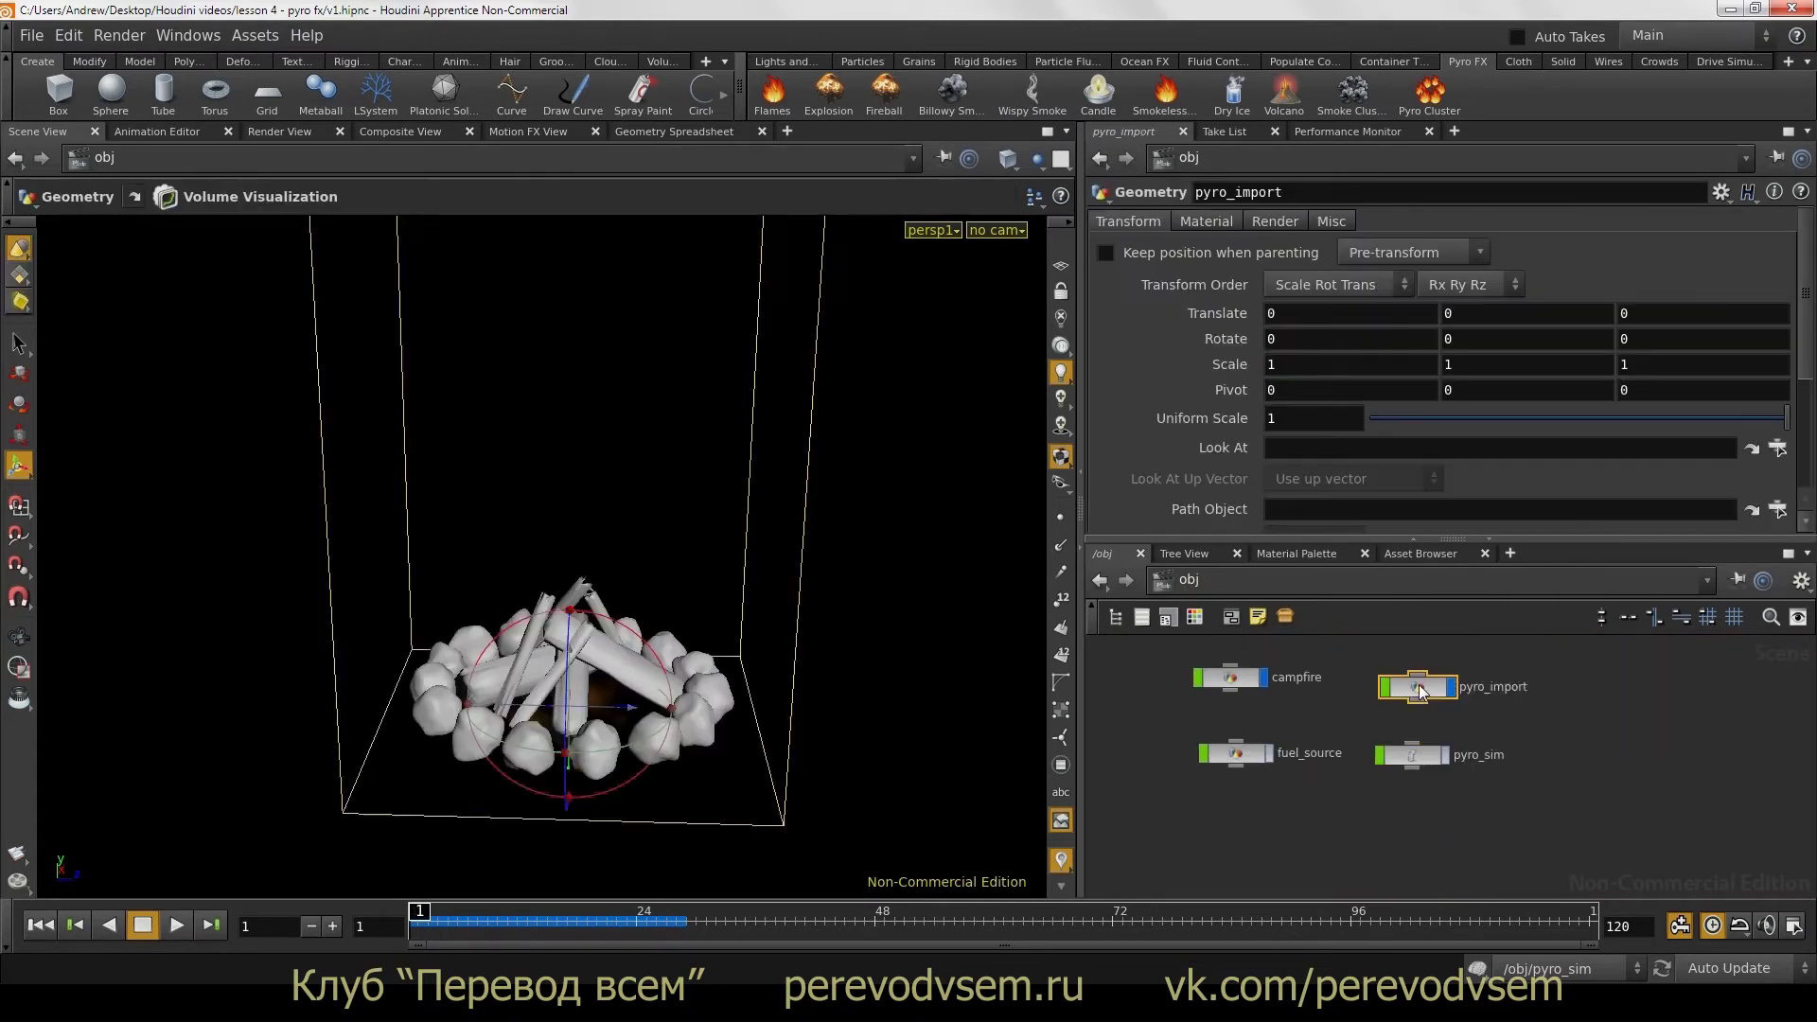
left_click(1427, 759)
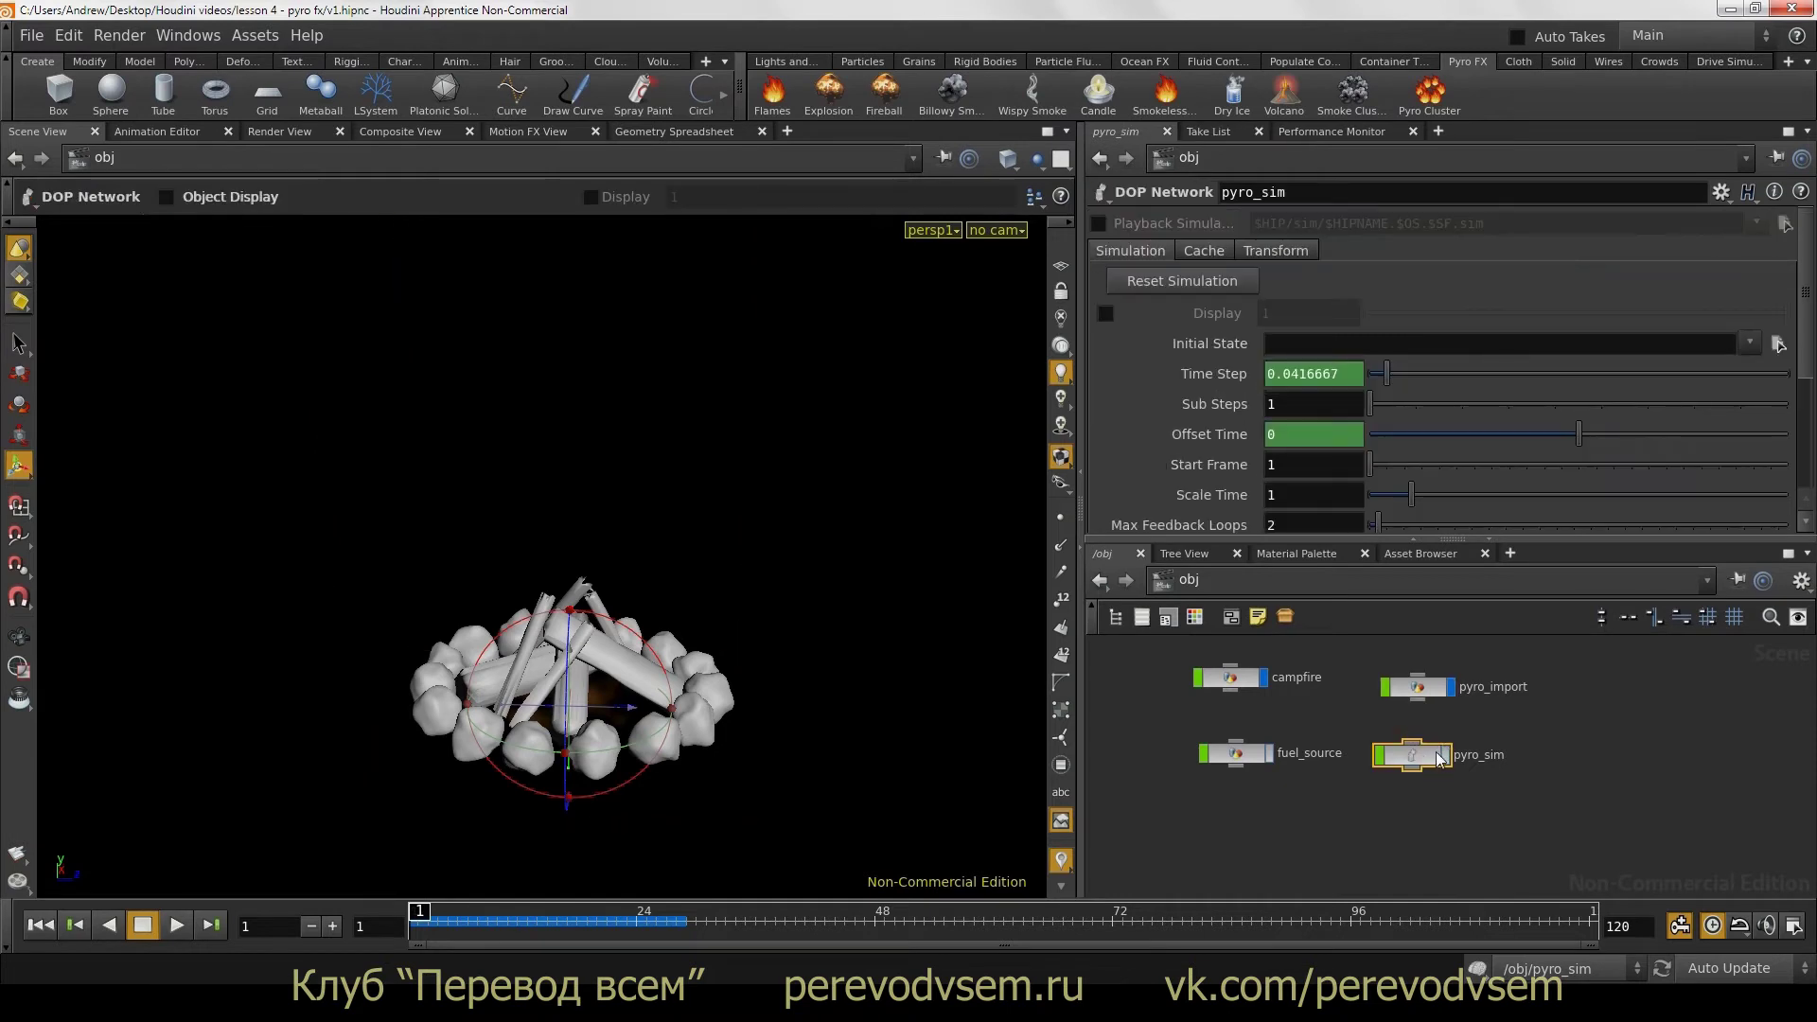
double_click(1419, 762)
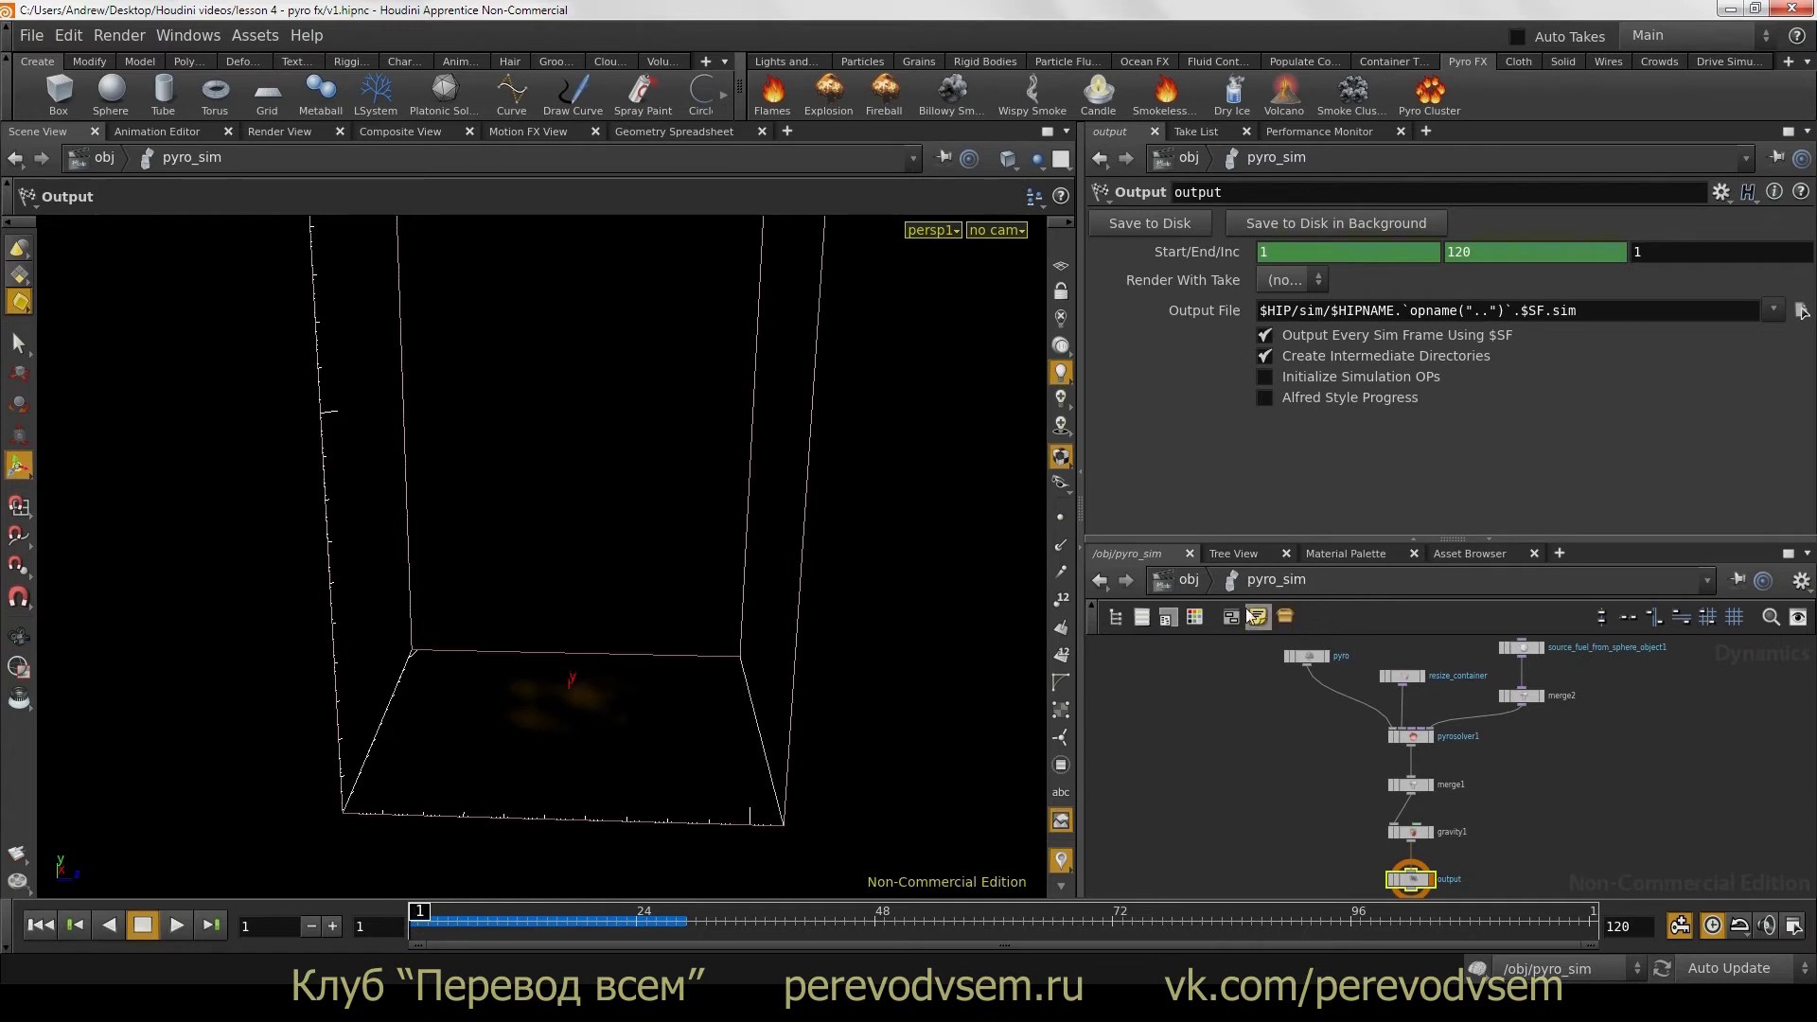
left_click(1201, 587)
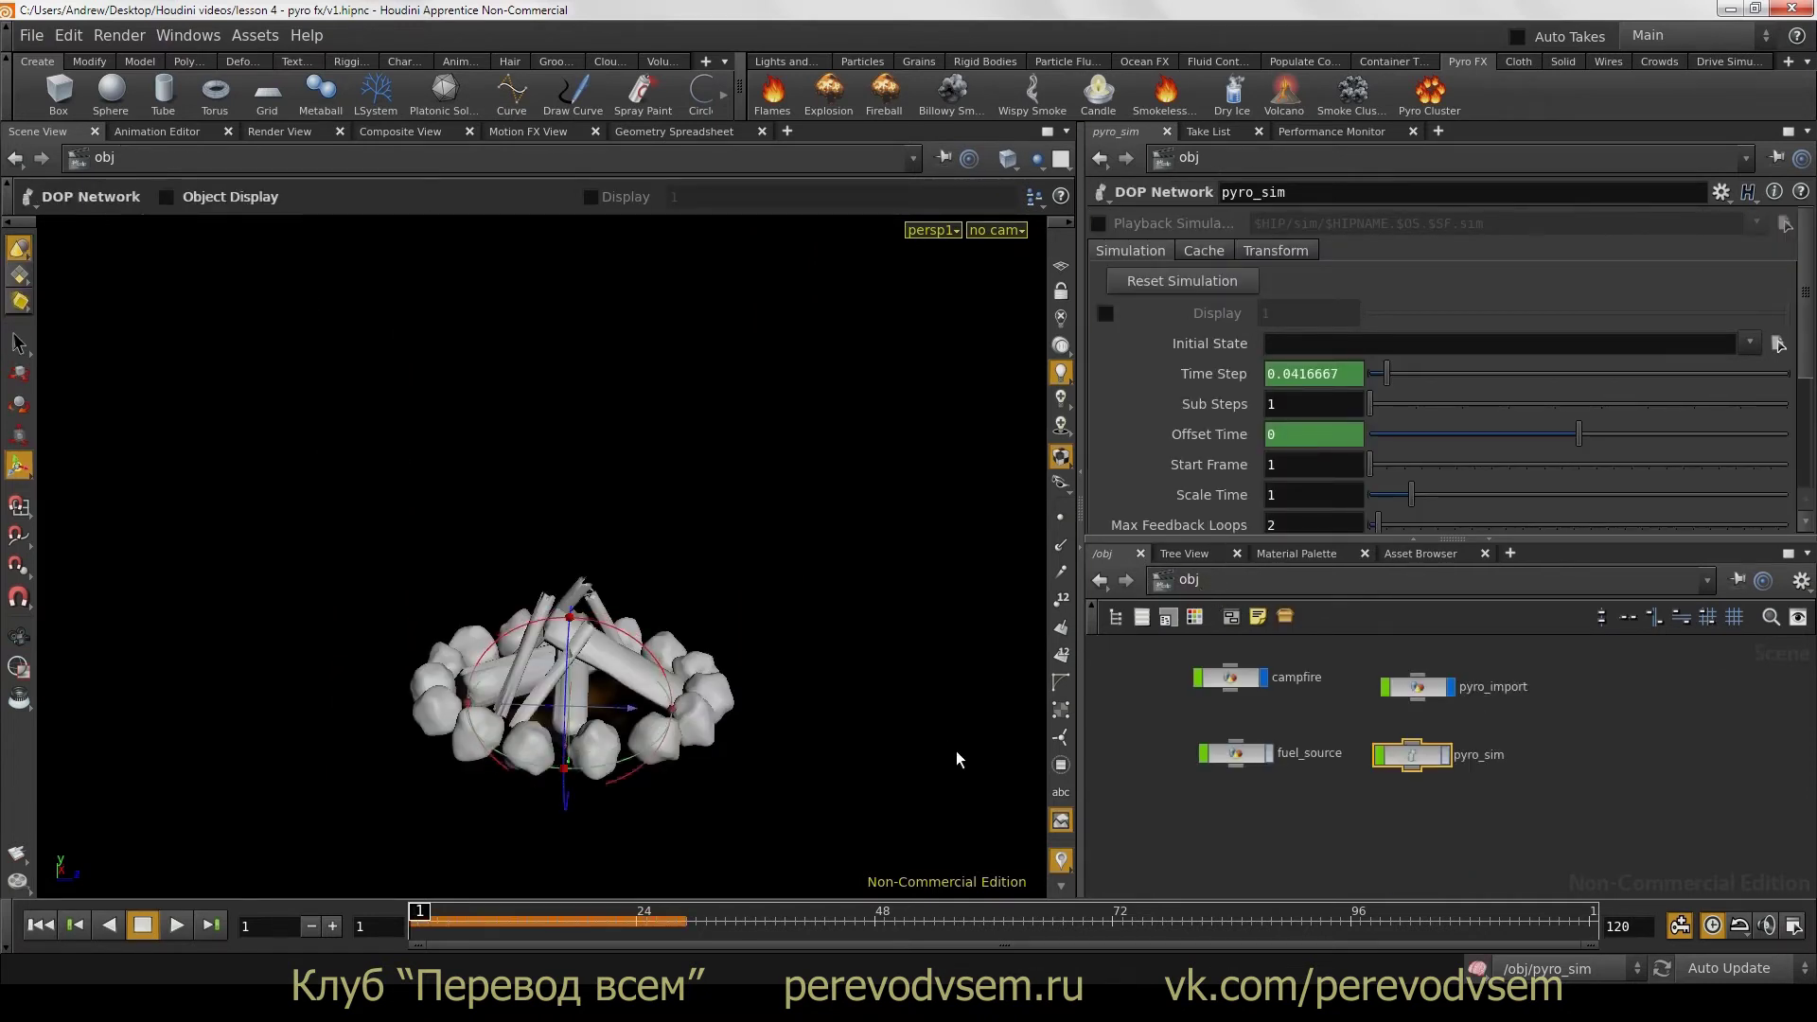
Step: Compare pyro_import's cached flames near frame 91 with pyro_sim's live simulation, then rewind to frame 1
left_click_drag(420, 920, 855, 921)
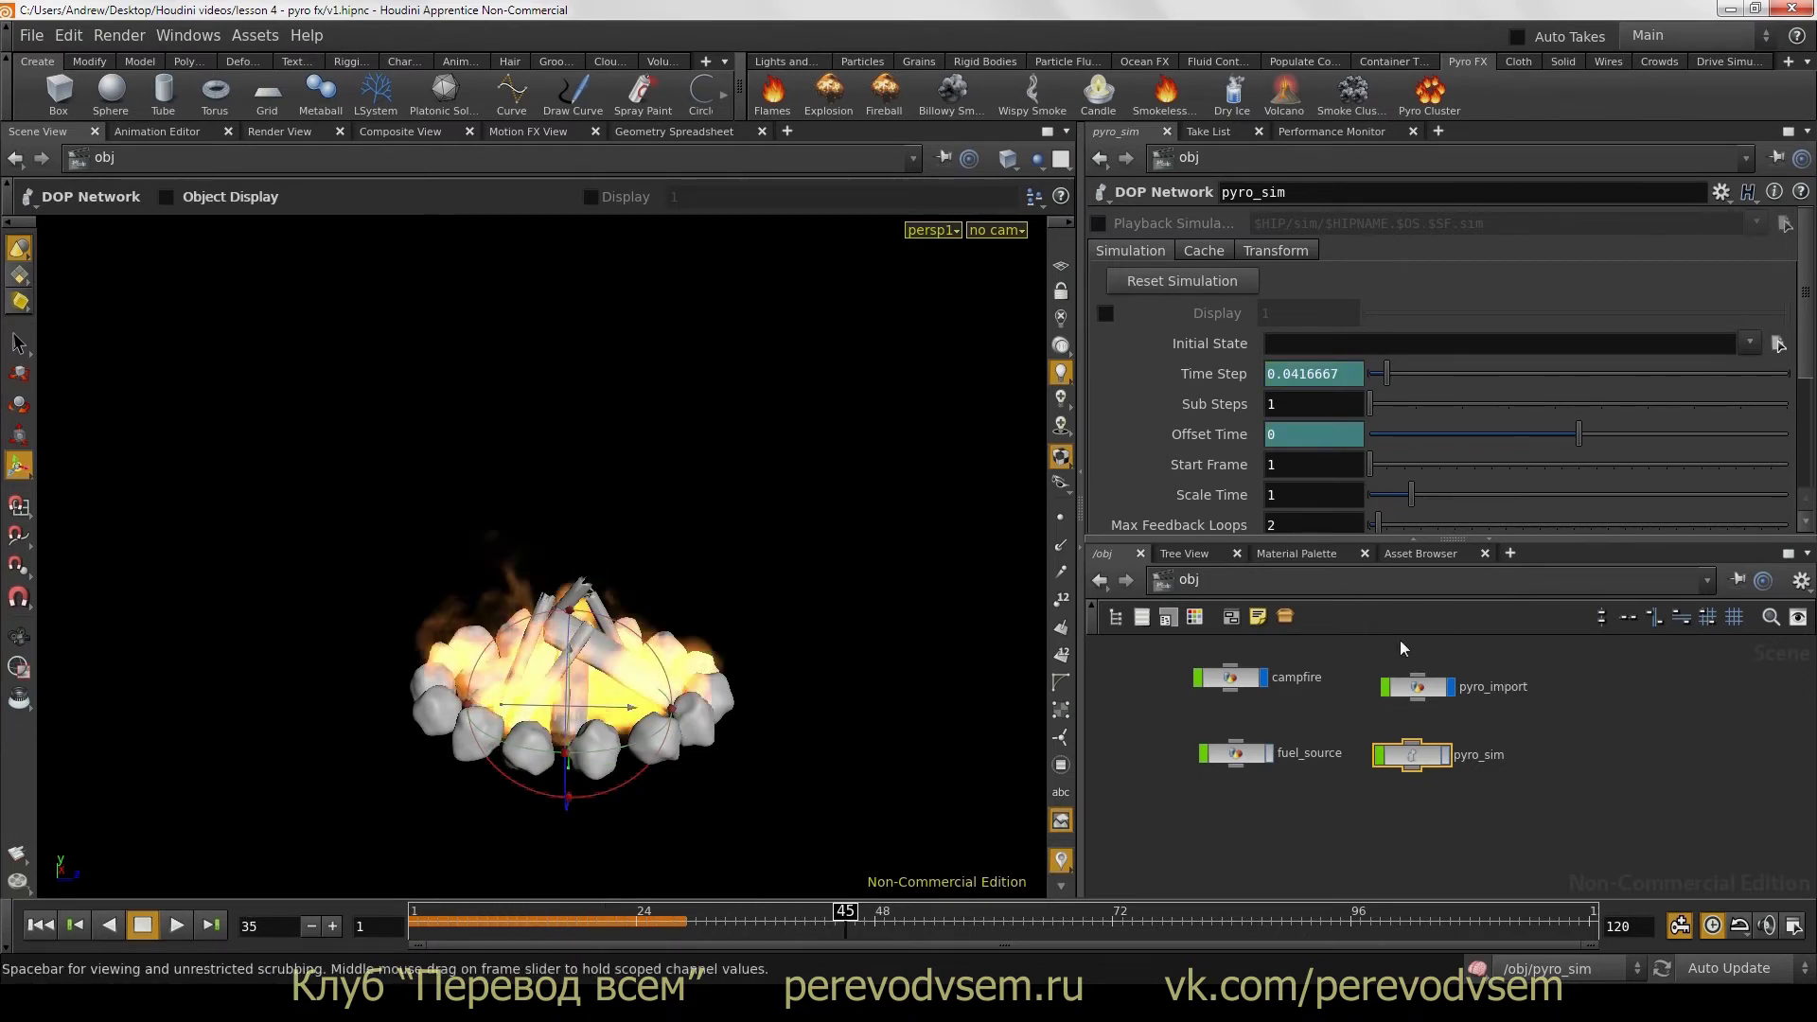
left_click(1434, 694)
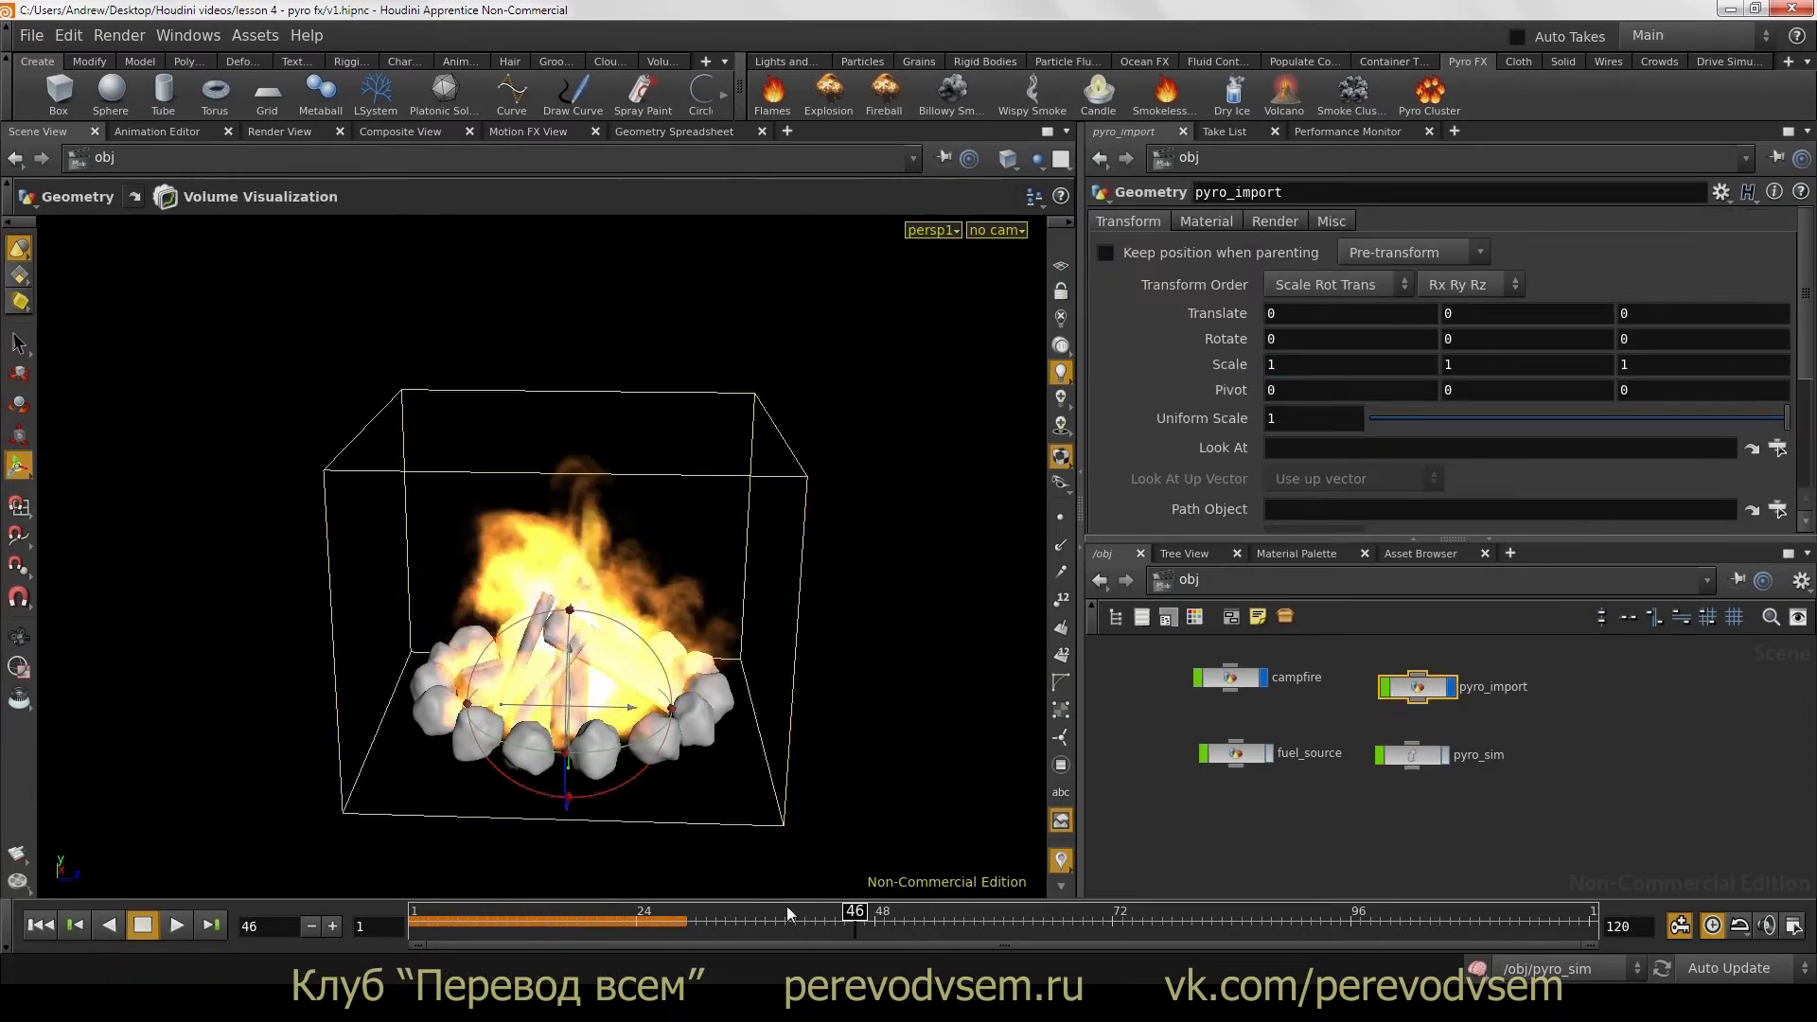
left_click_drag(790, 913, 1310, 914)
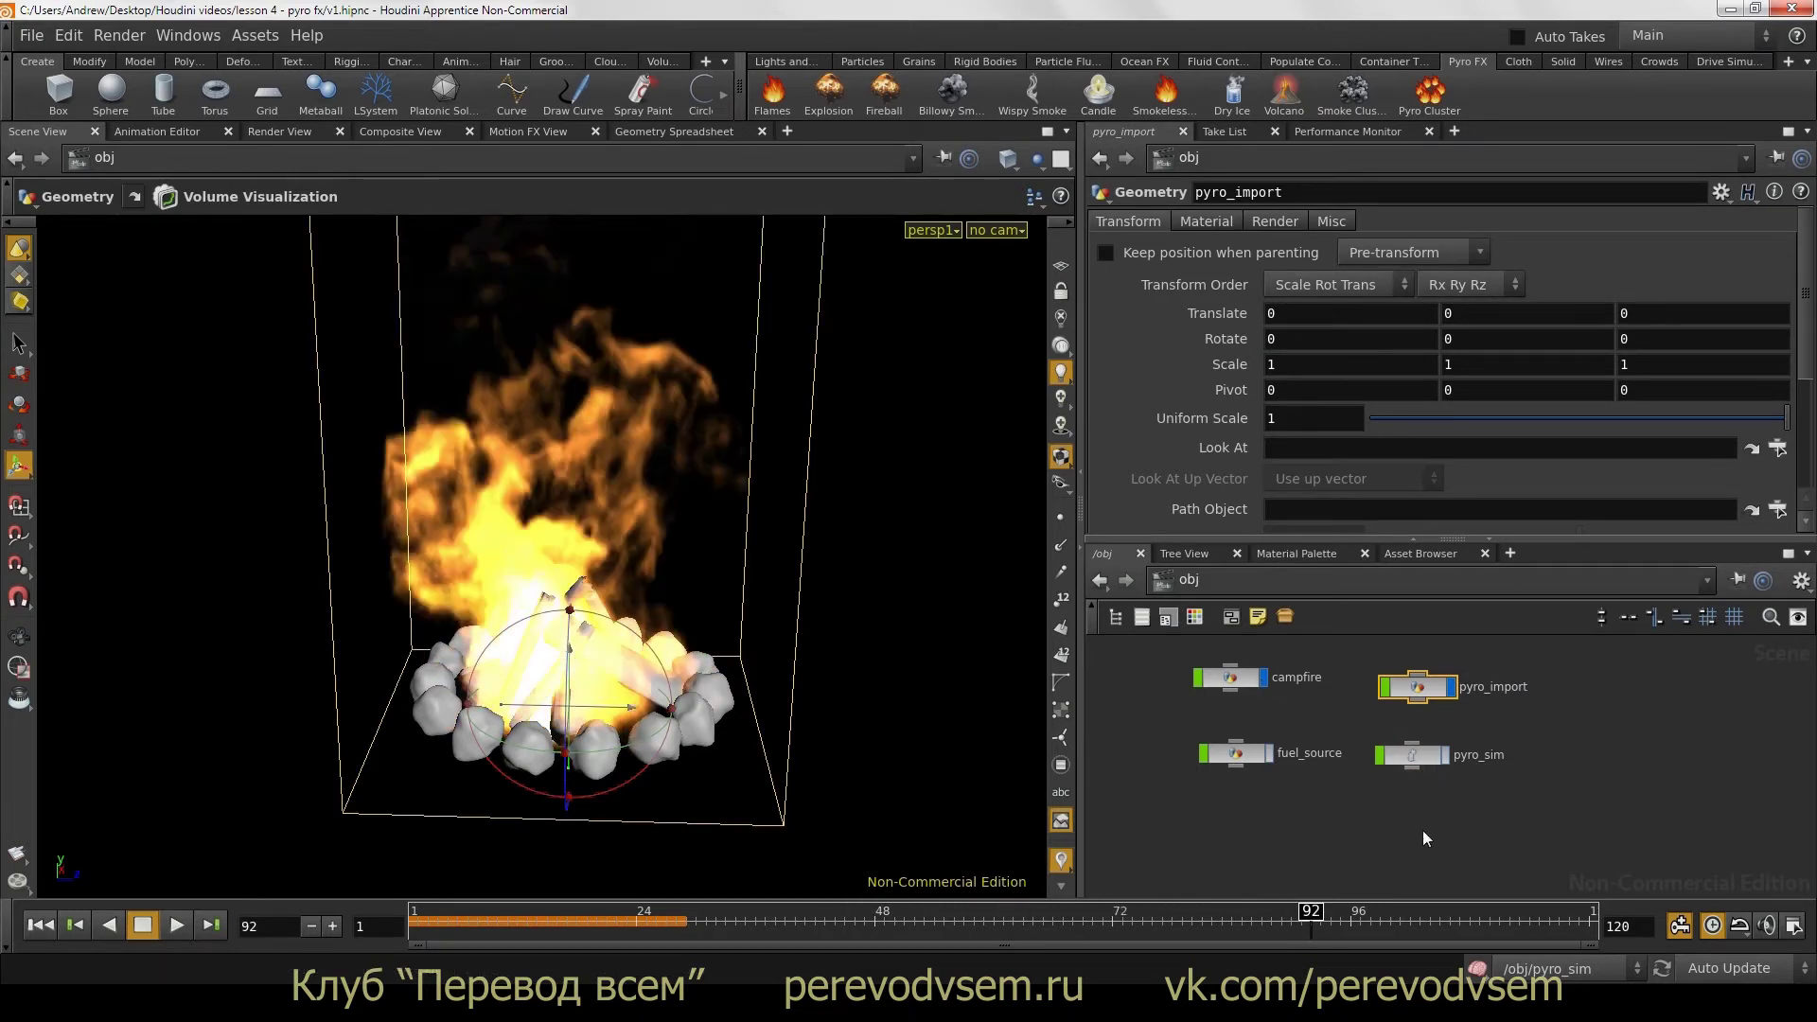
left_click(1412, 757)
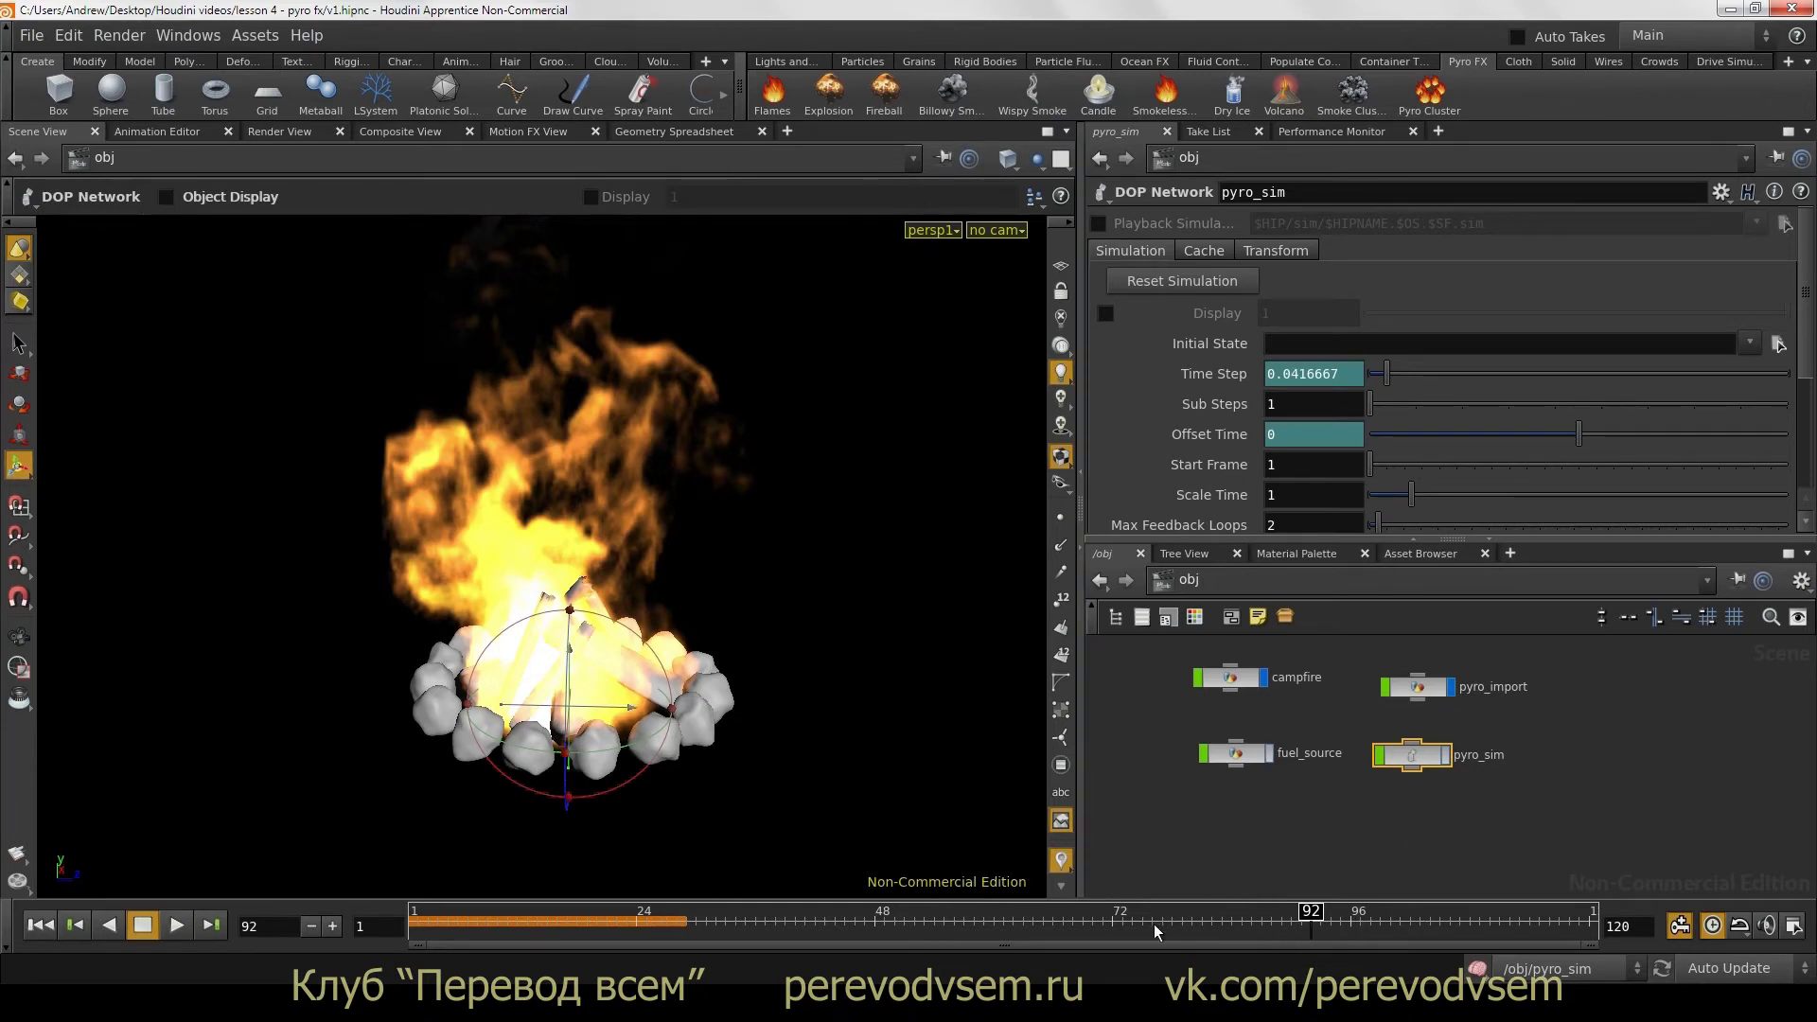
left_click(785, 914)
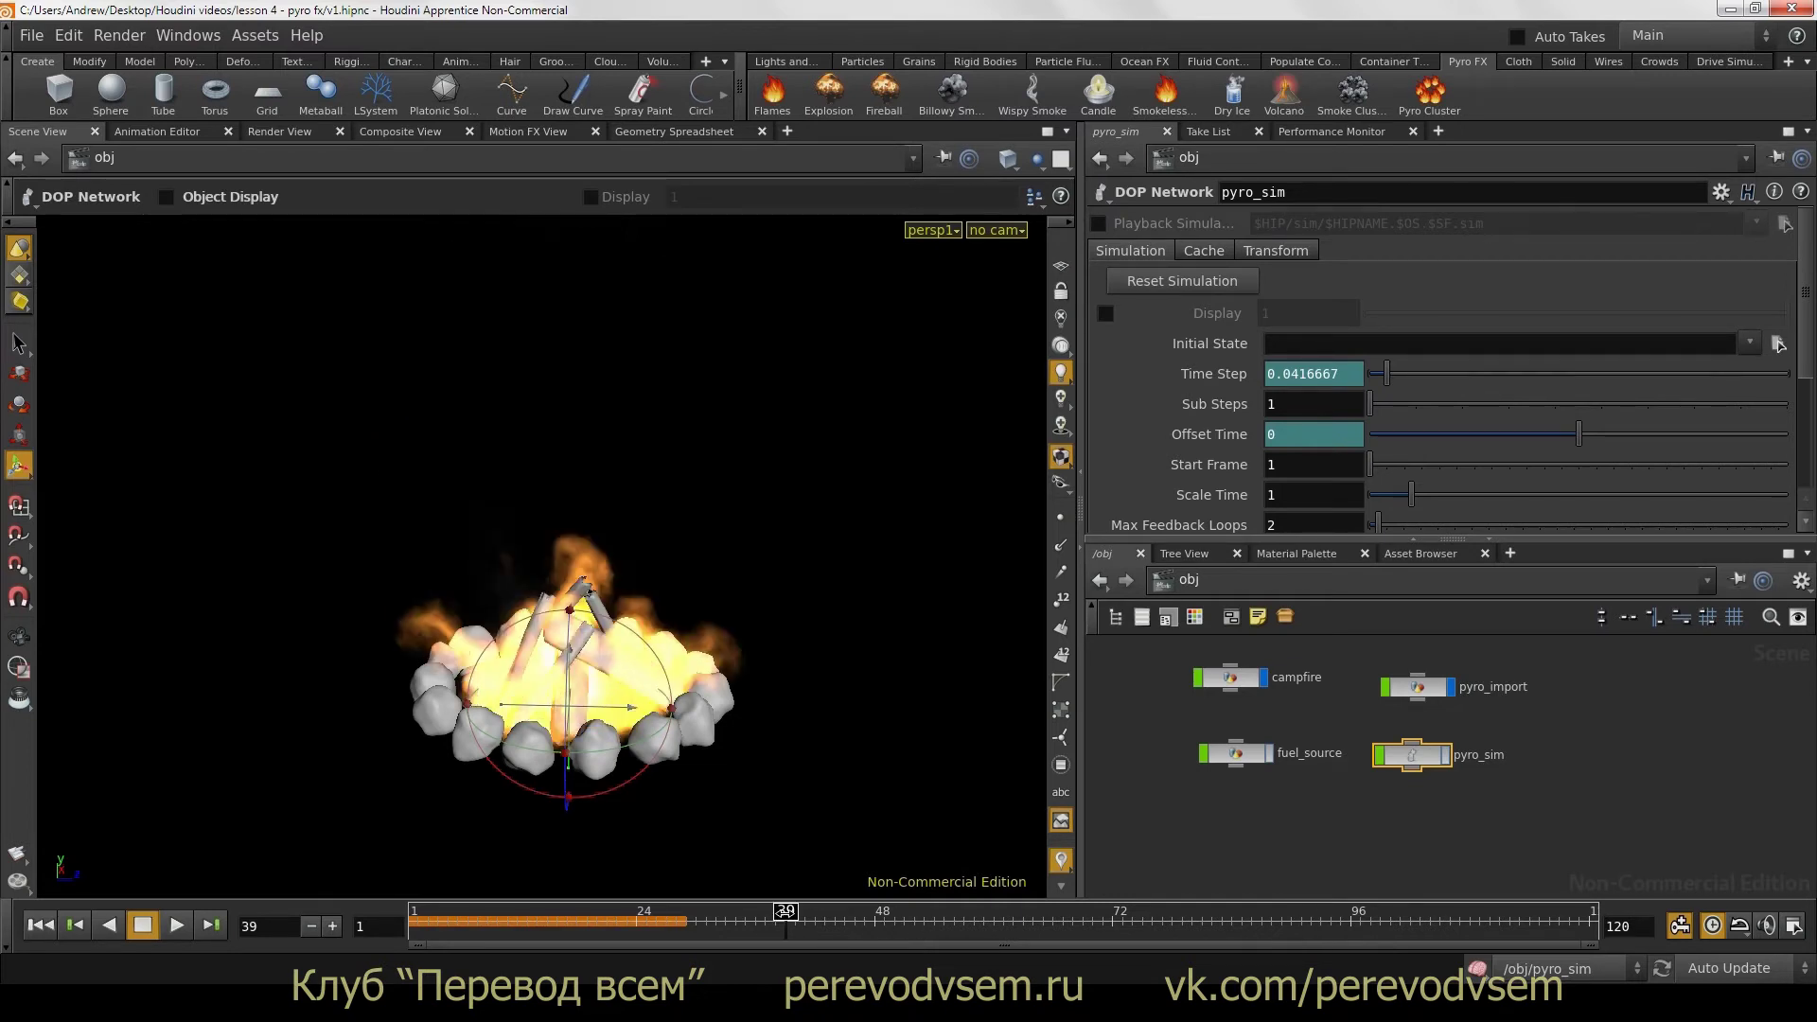
left_click_drag(785, 912, 1137, 912)
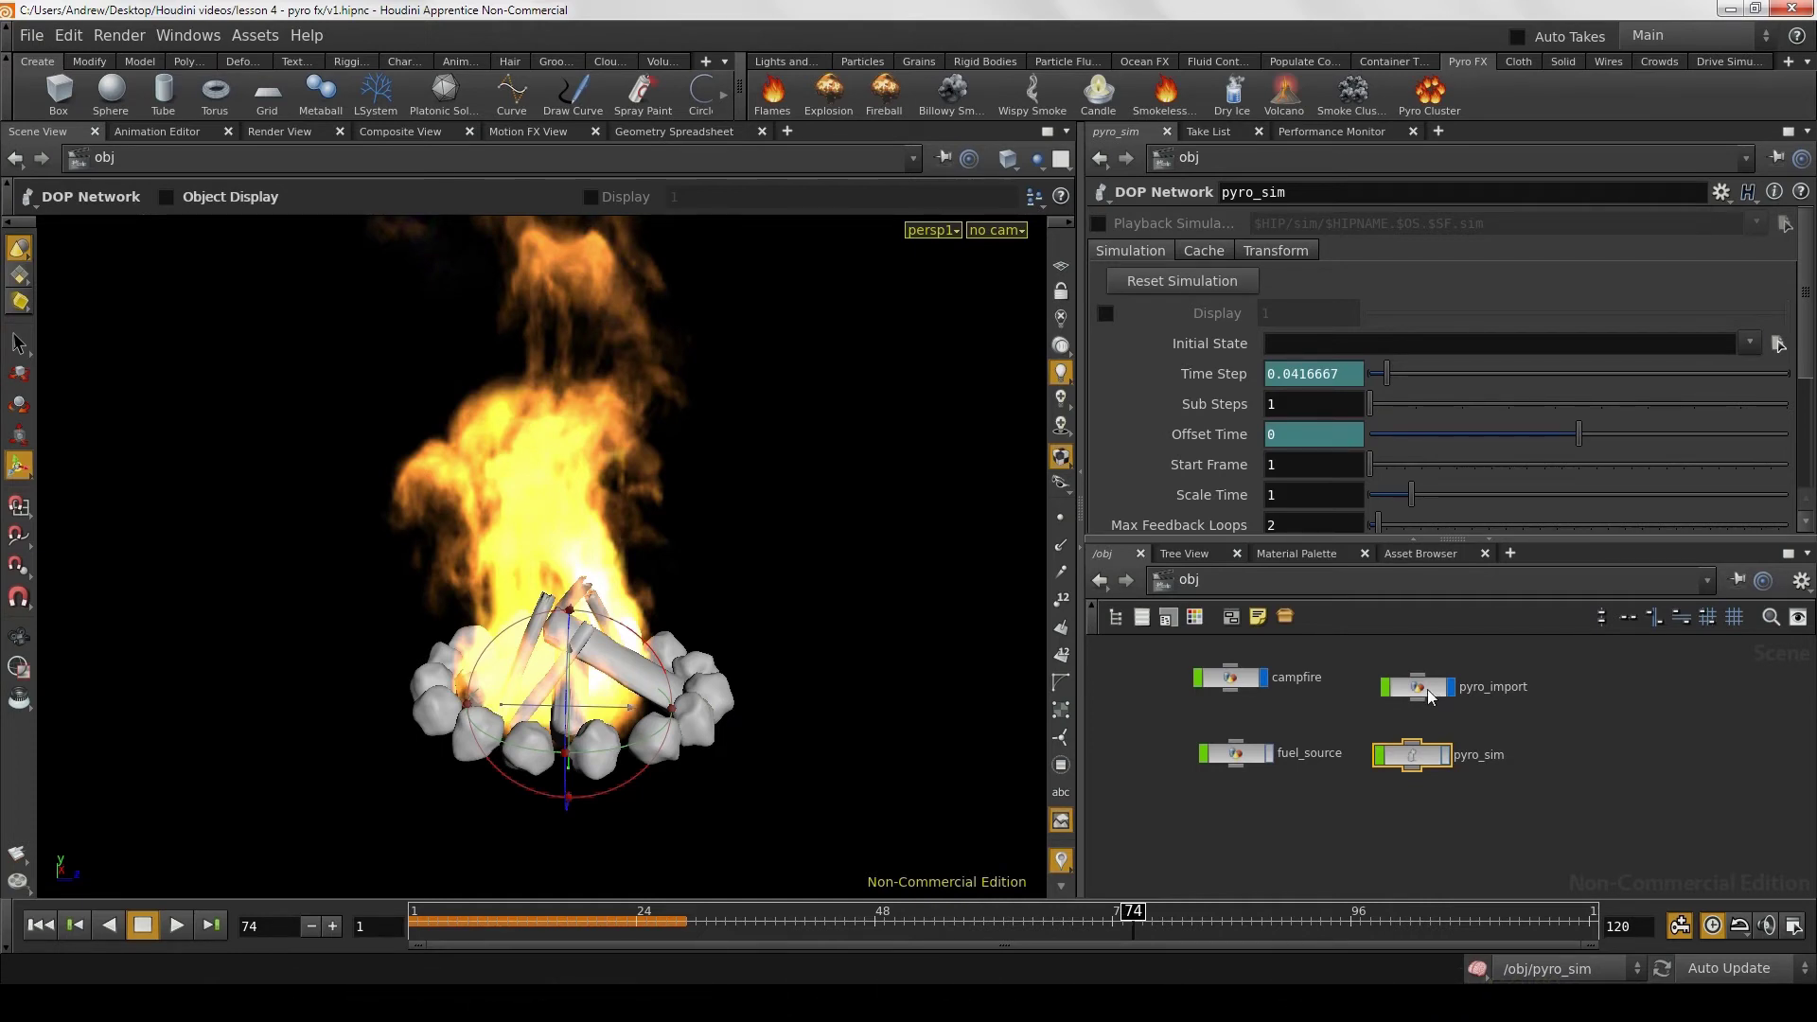
left_click(40, 925)
Step: Inside pyro_sim, show the pyro smoke object's settings with its field visualization rows
double_click(1434, 761)
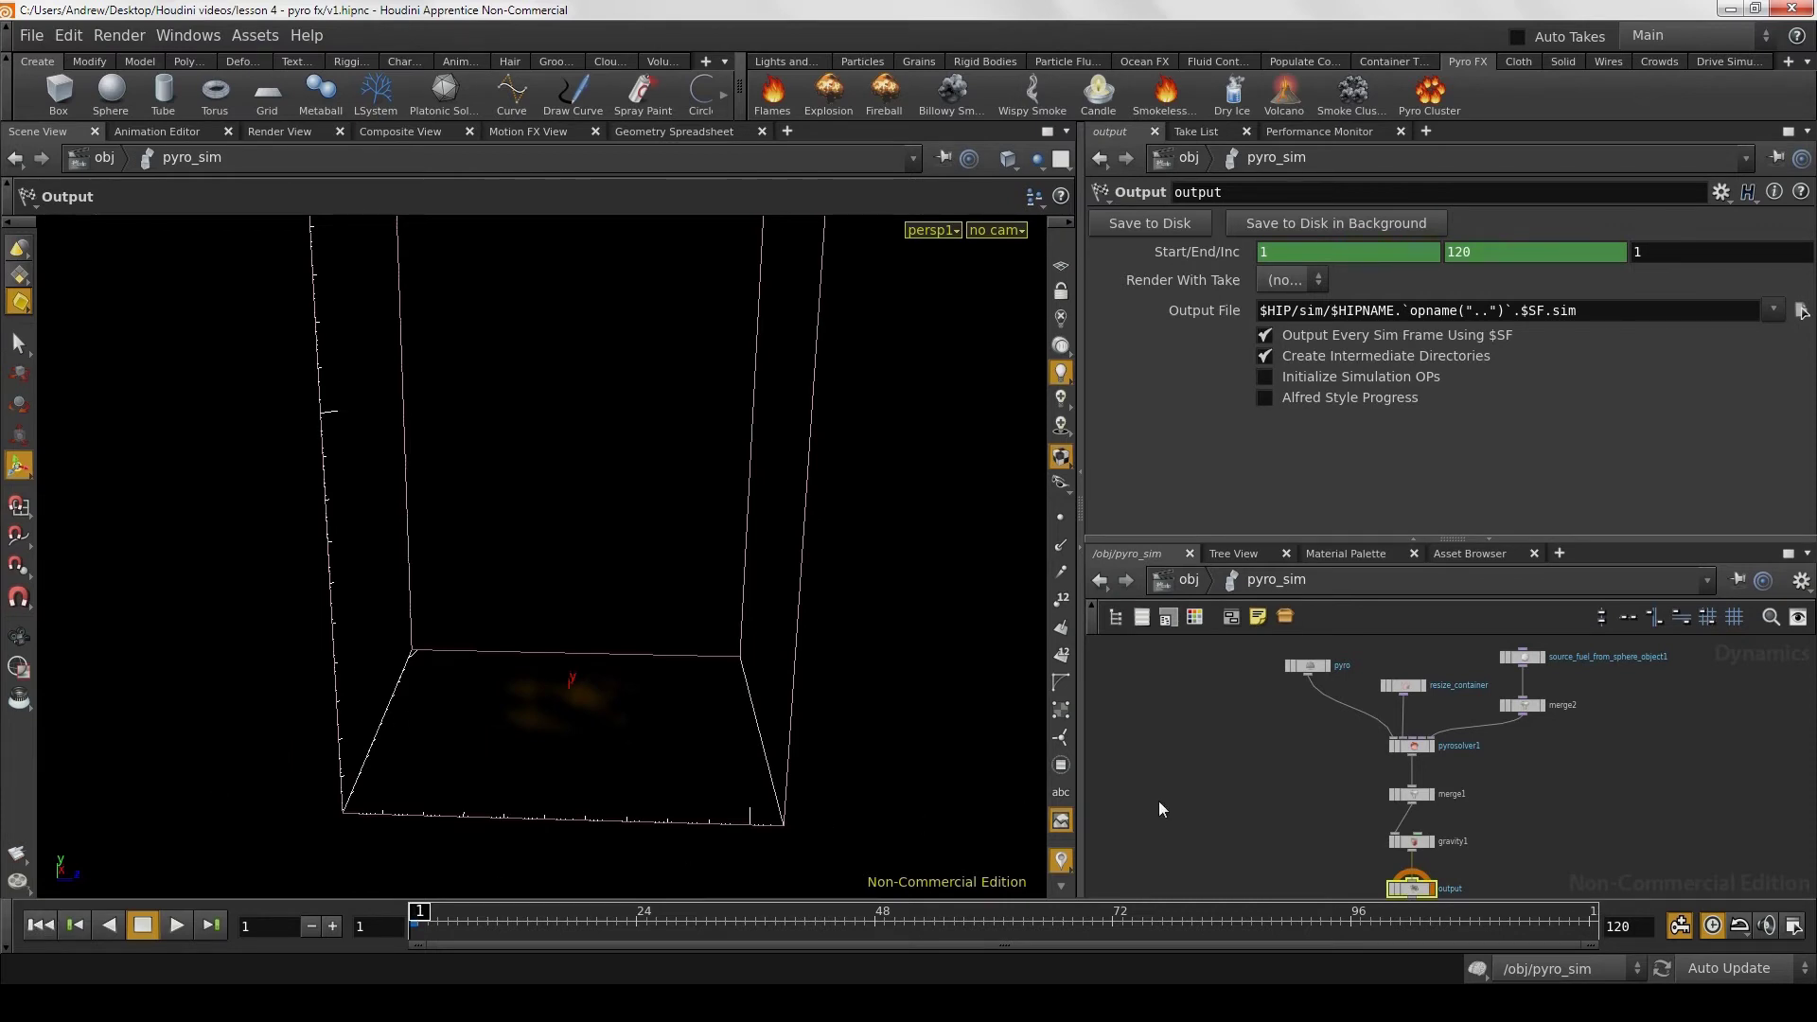
middle_click_drag(1206, 824, 1198, 812)
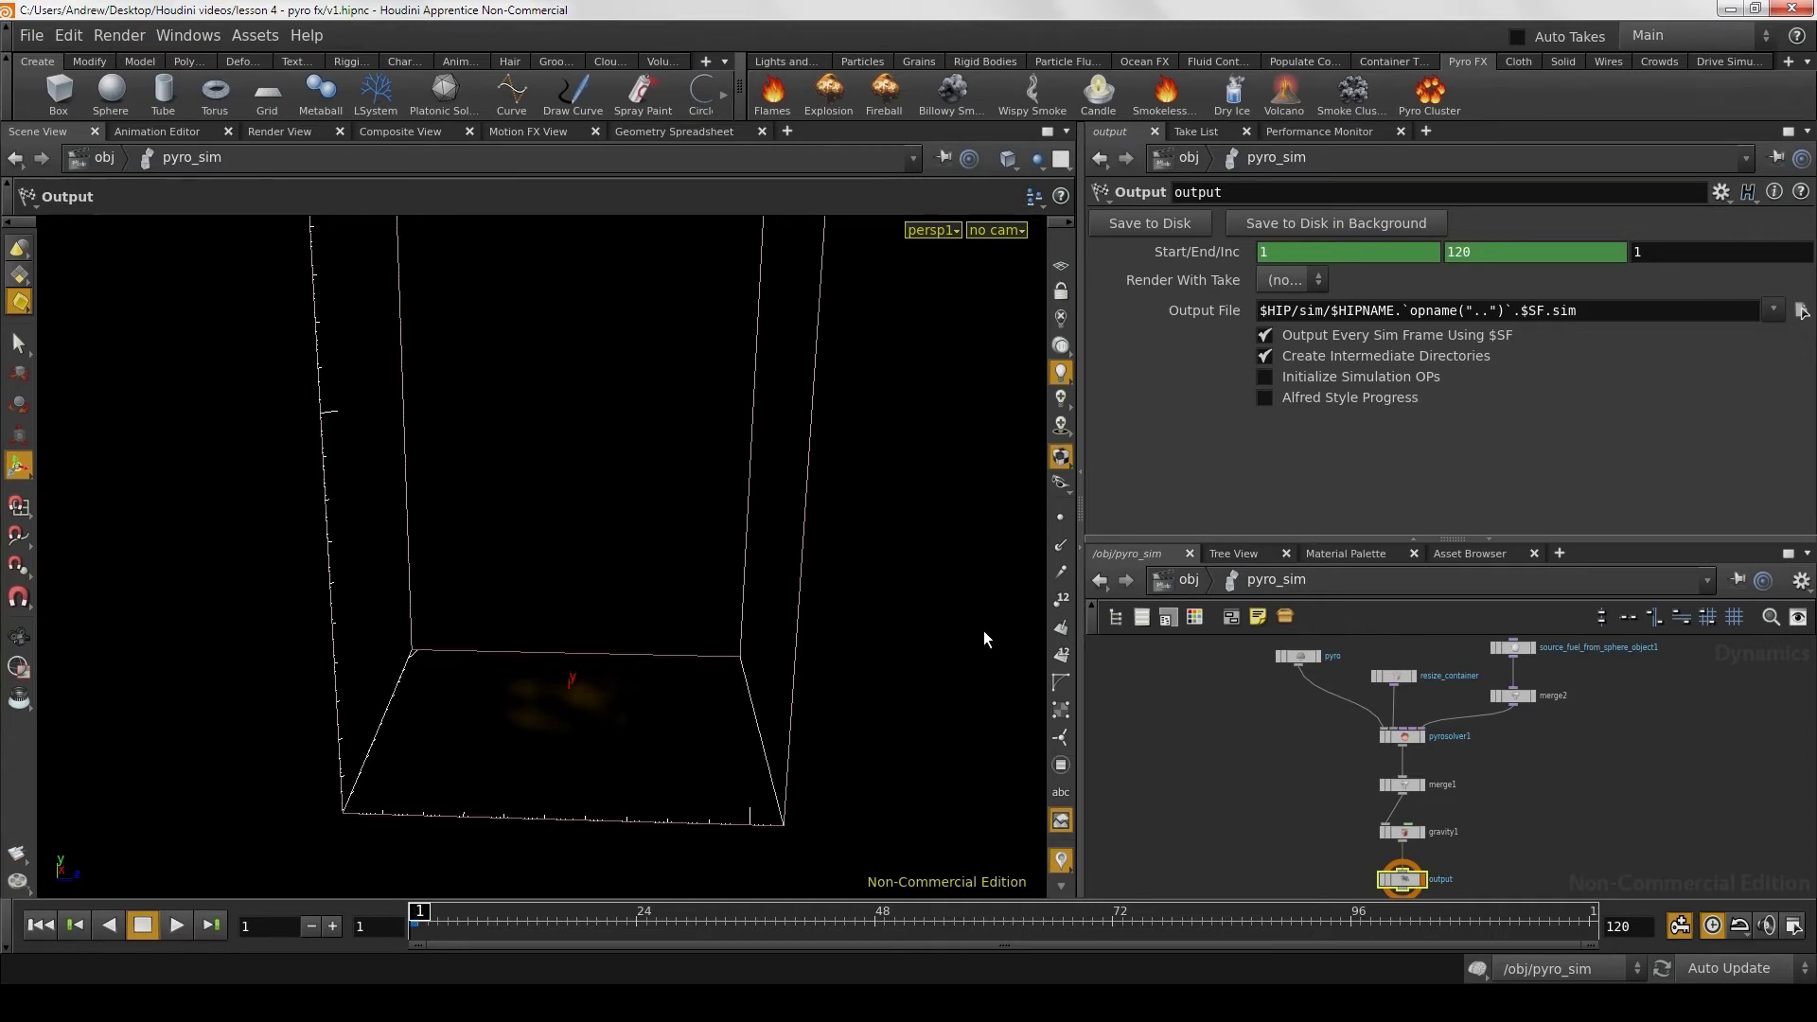
middle_click_drag(1296, 658, 1289, 717)
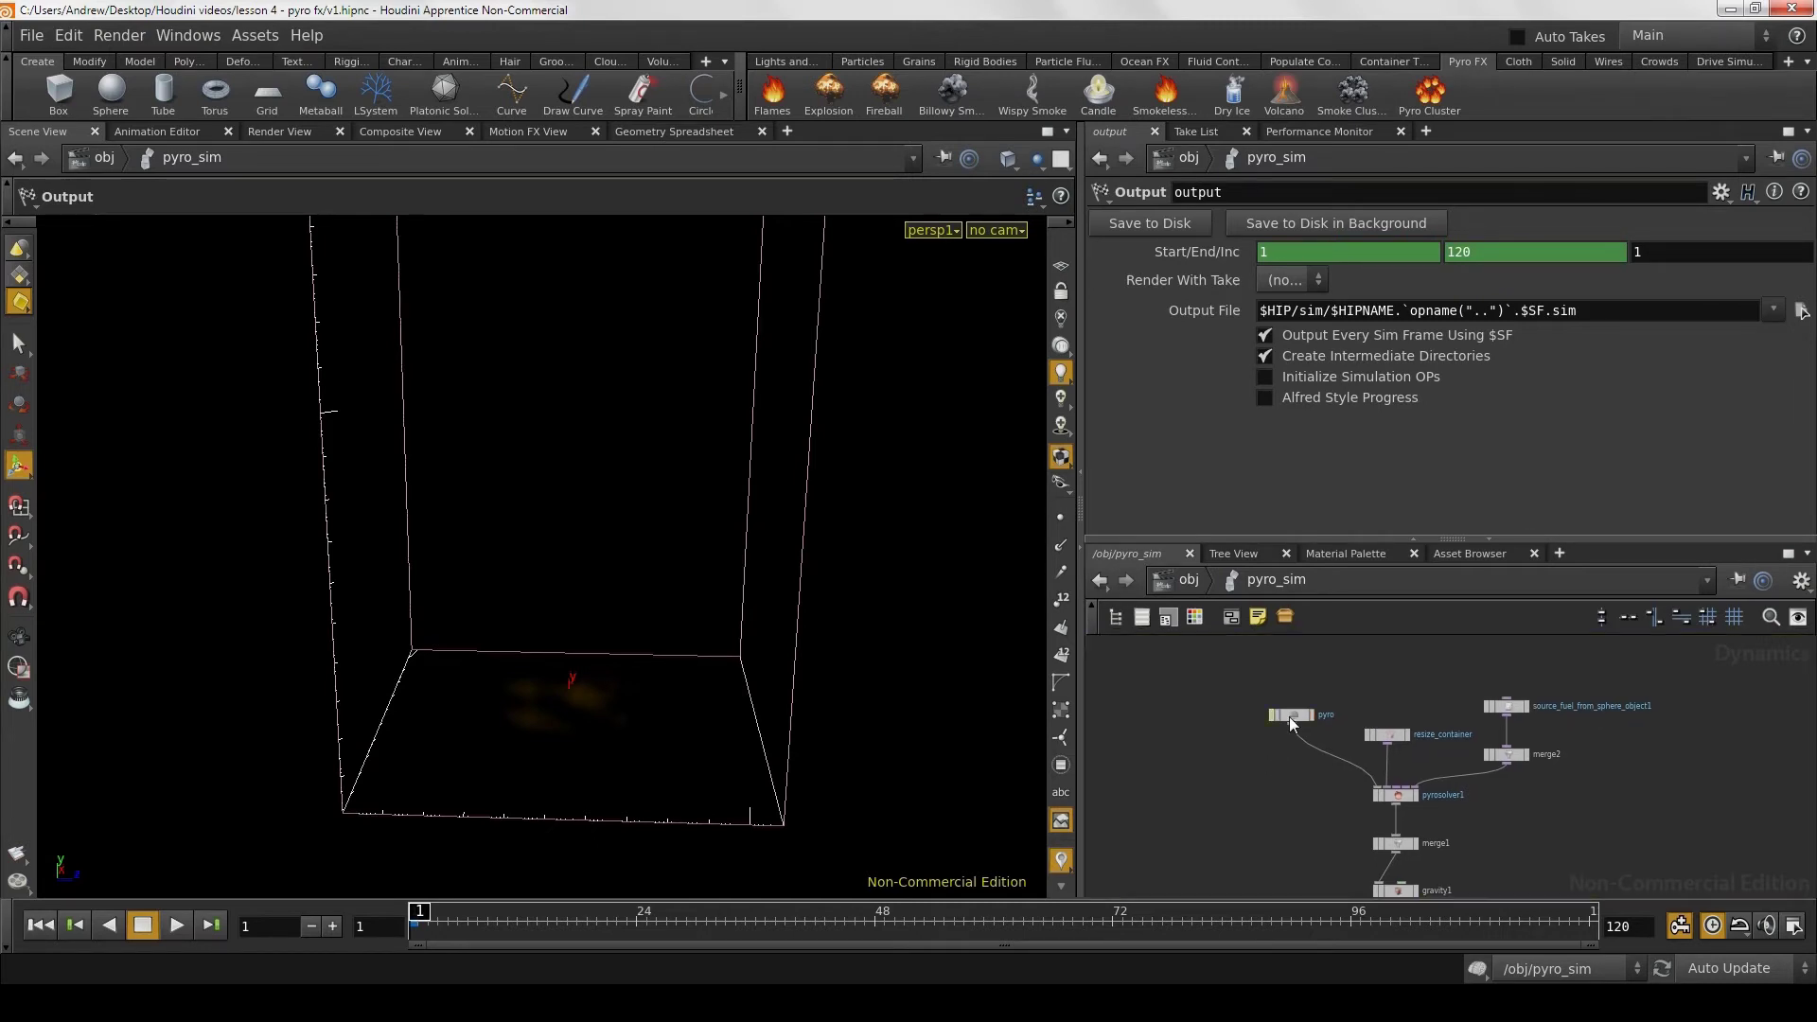
left_click(1289, 718)
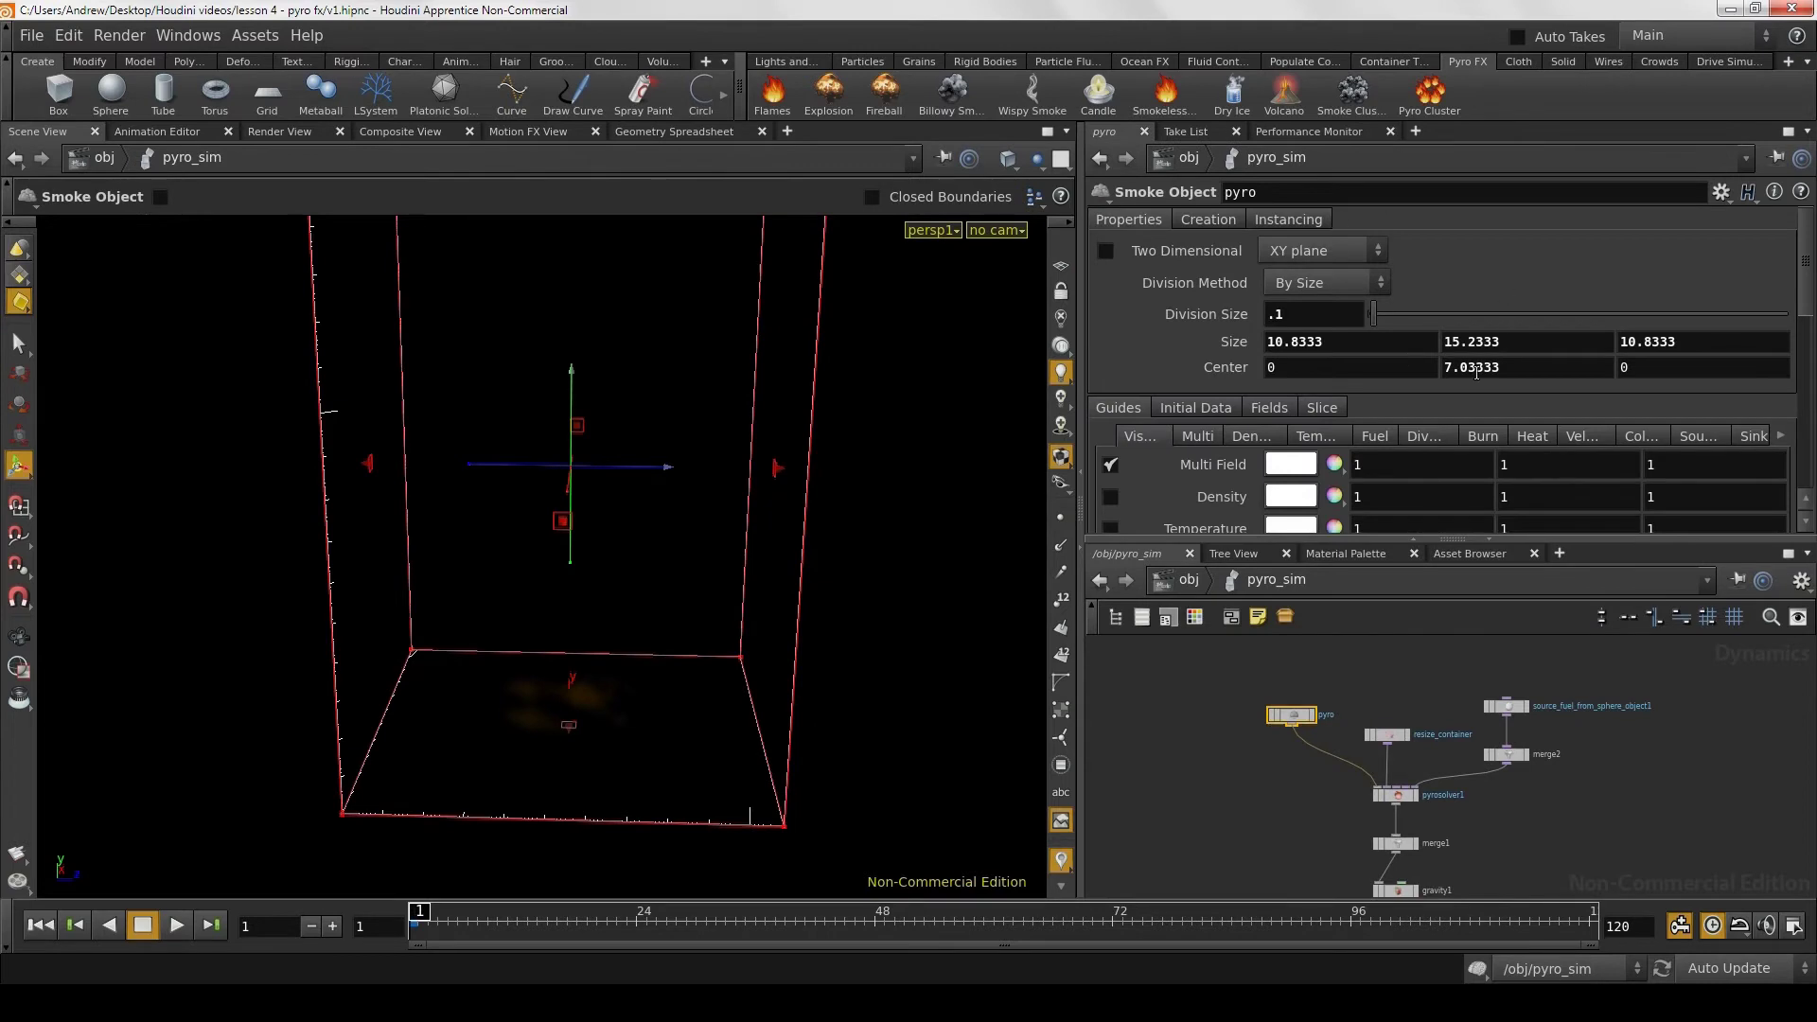
left_click_drag(1469, 539, 1463, 759)
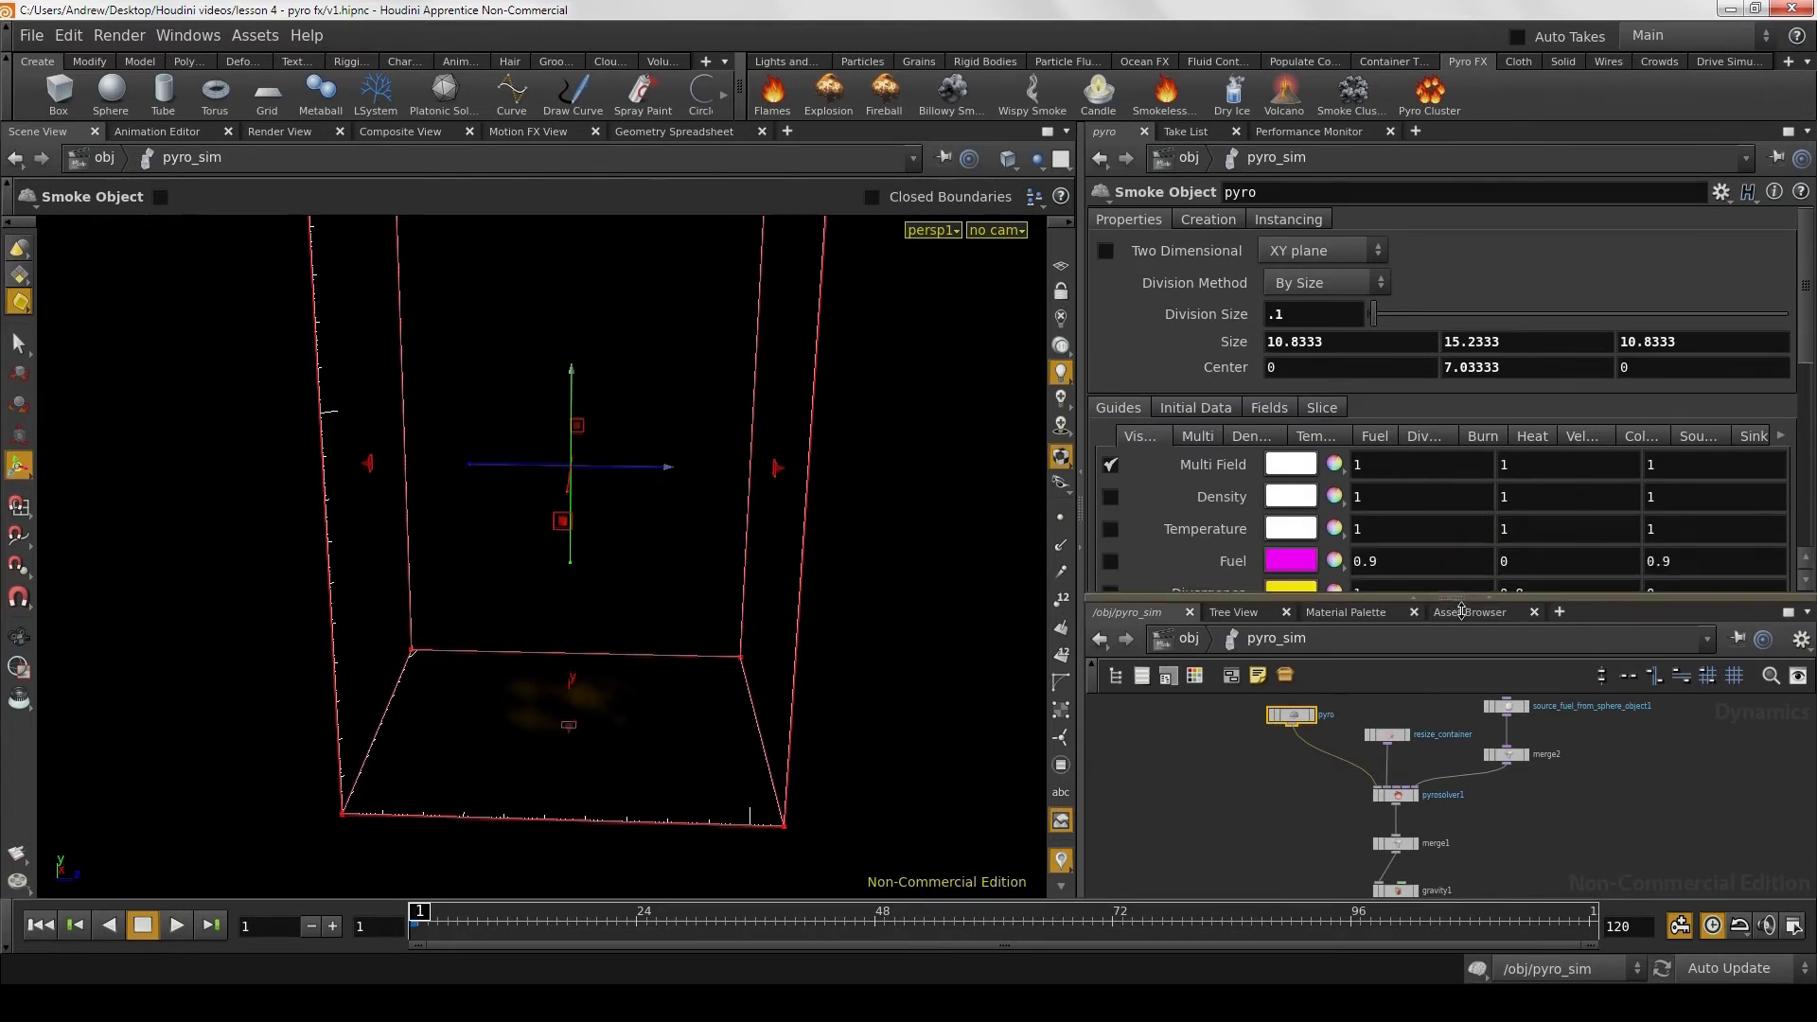
scroll(1527, 535, "down", 2)
scroll(1528, 536, "down", 1)
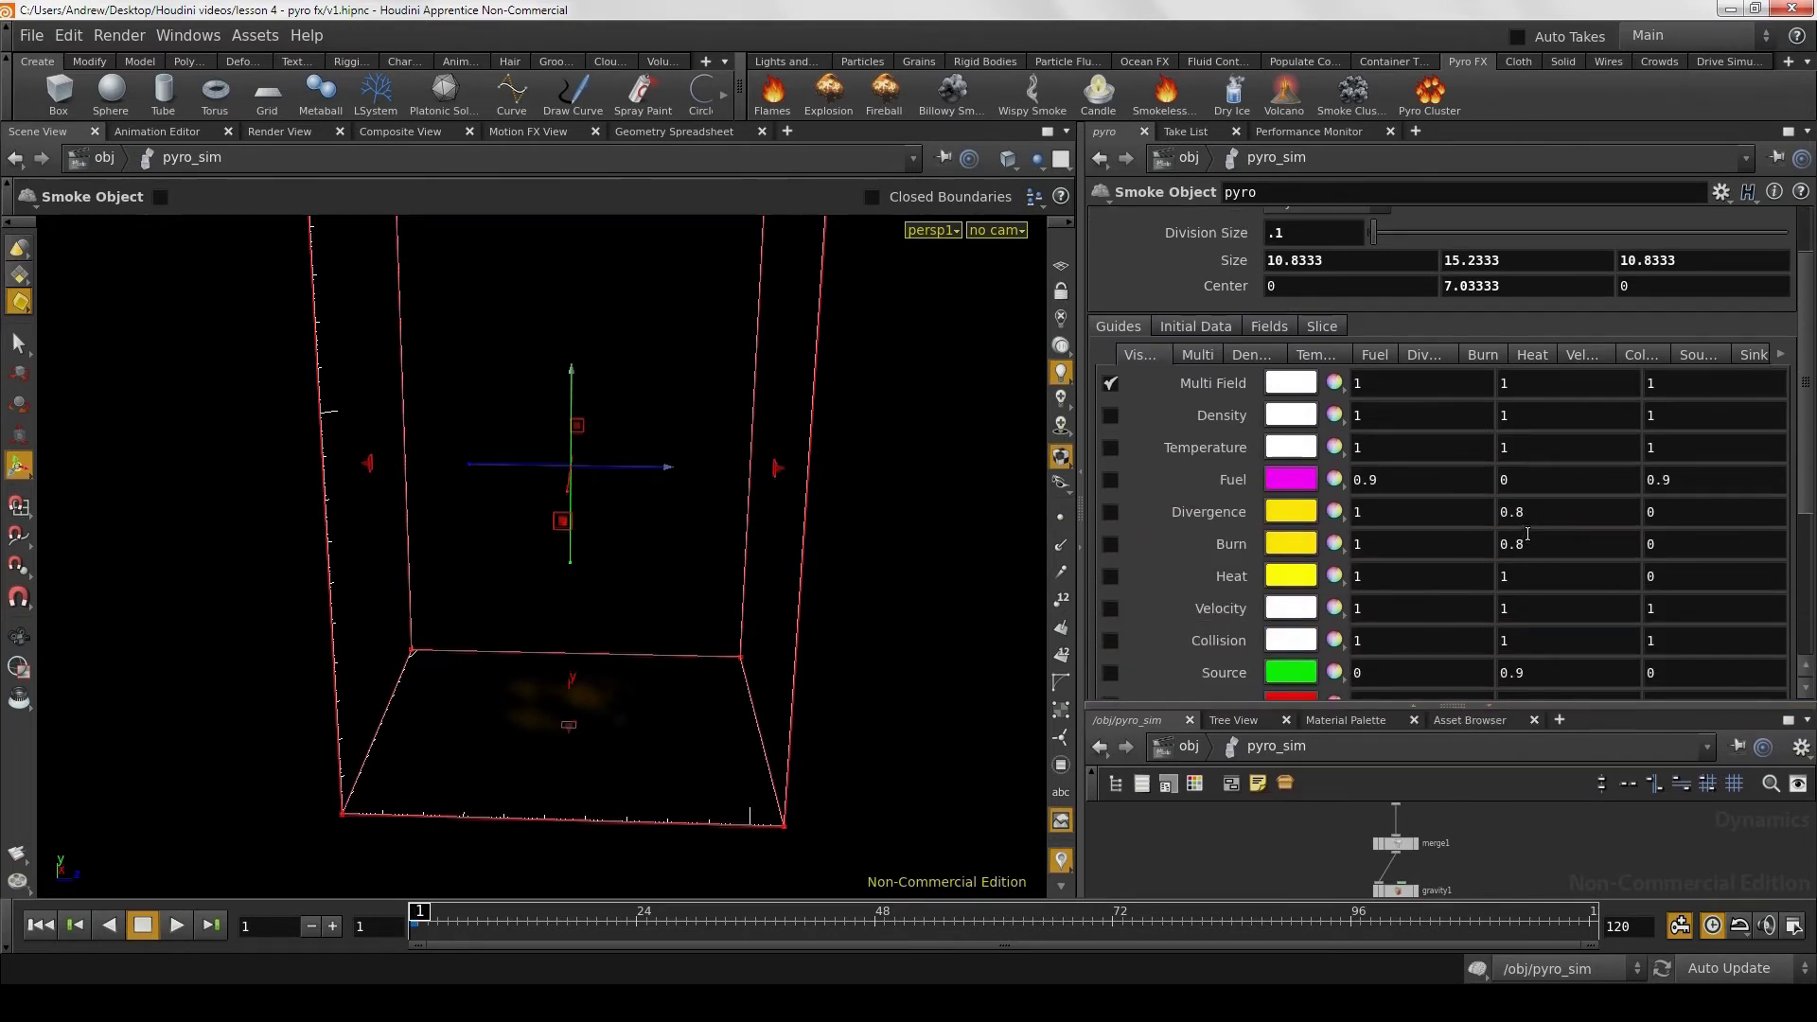
Step: Simulate to frame 19, then turn off Multi Field and preview the Density field
left_click(176, 923)
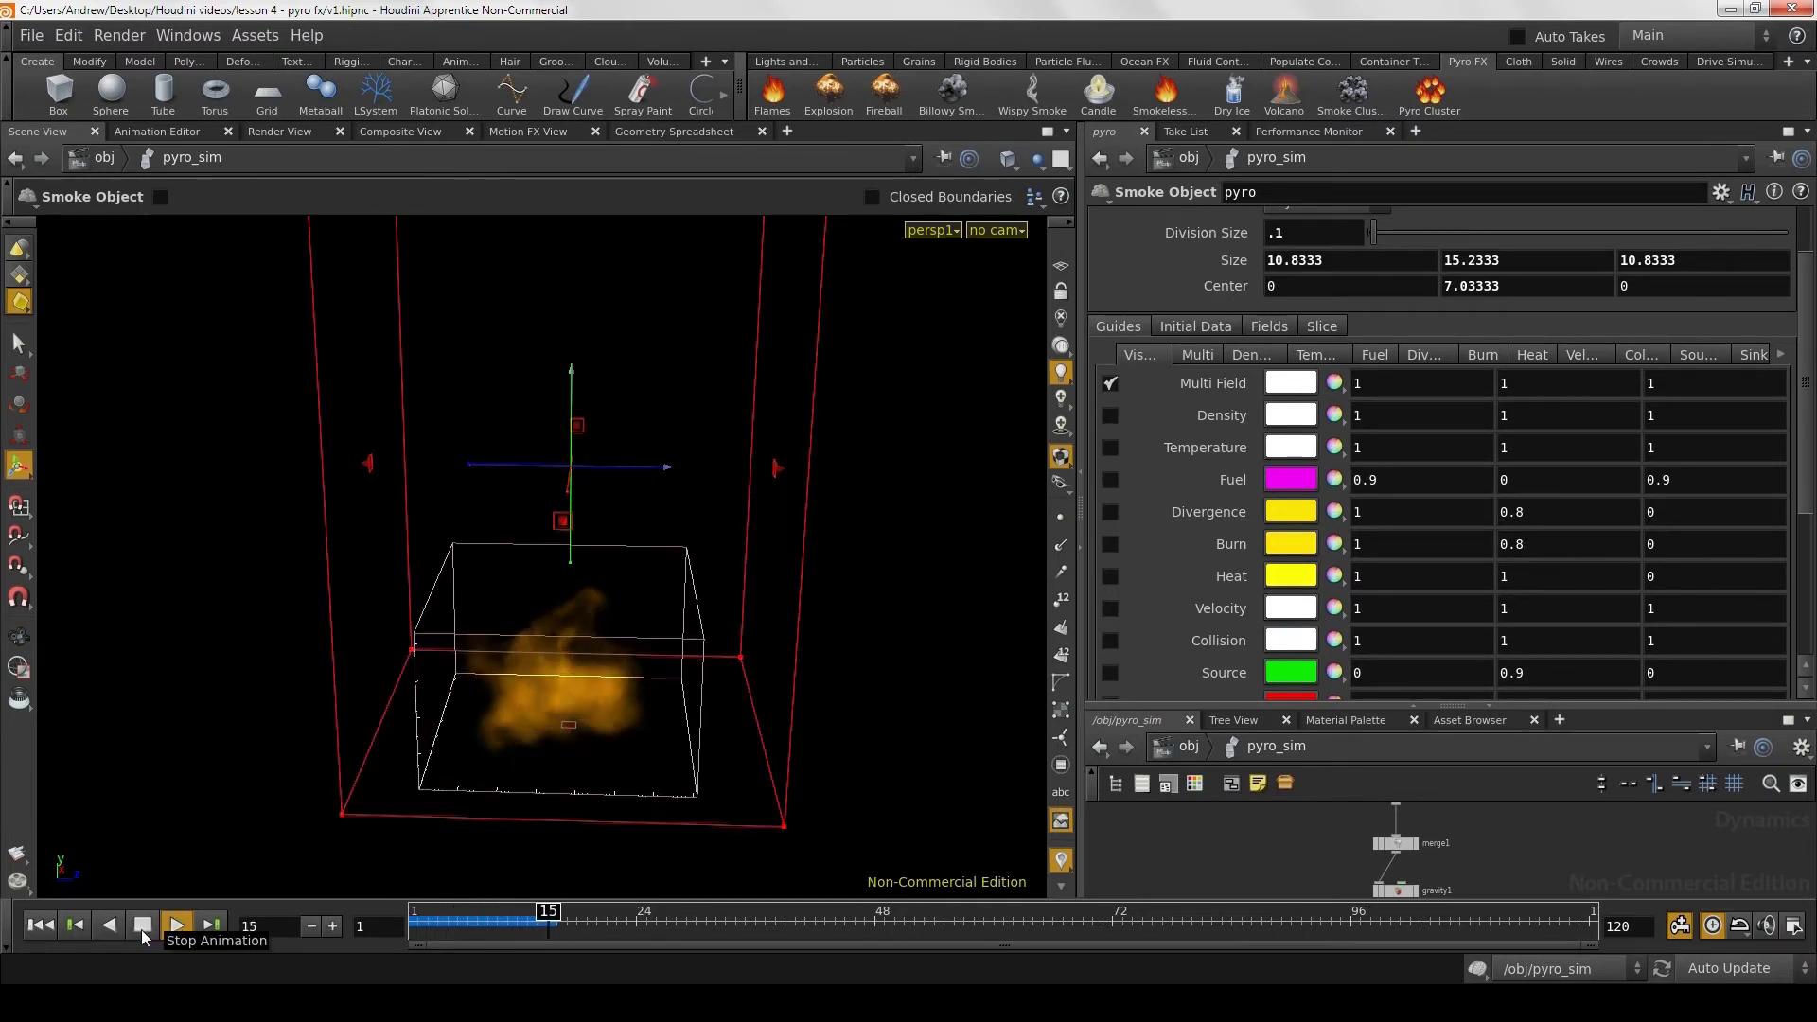
left_click(140, 929)
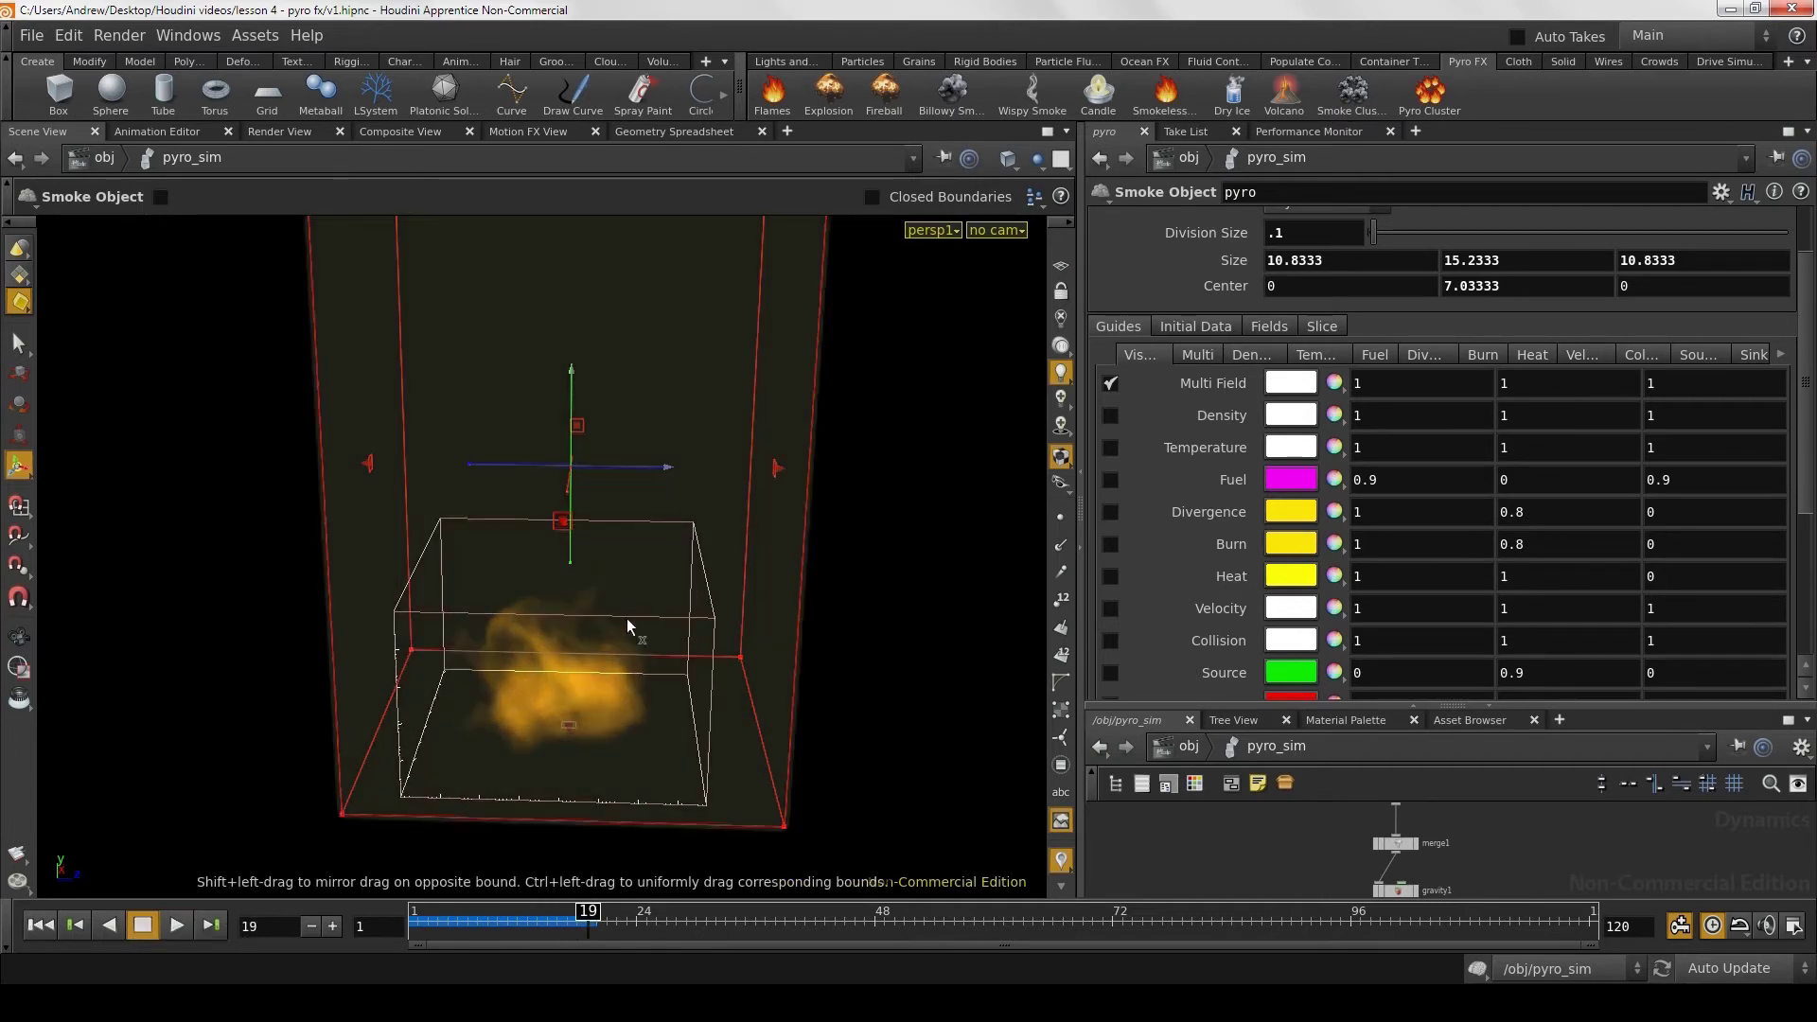
left_click_drag(861, 568, 855, 523)
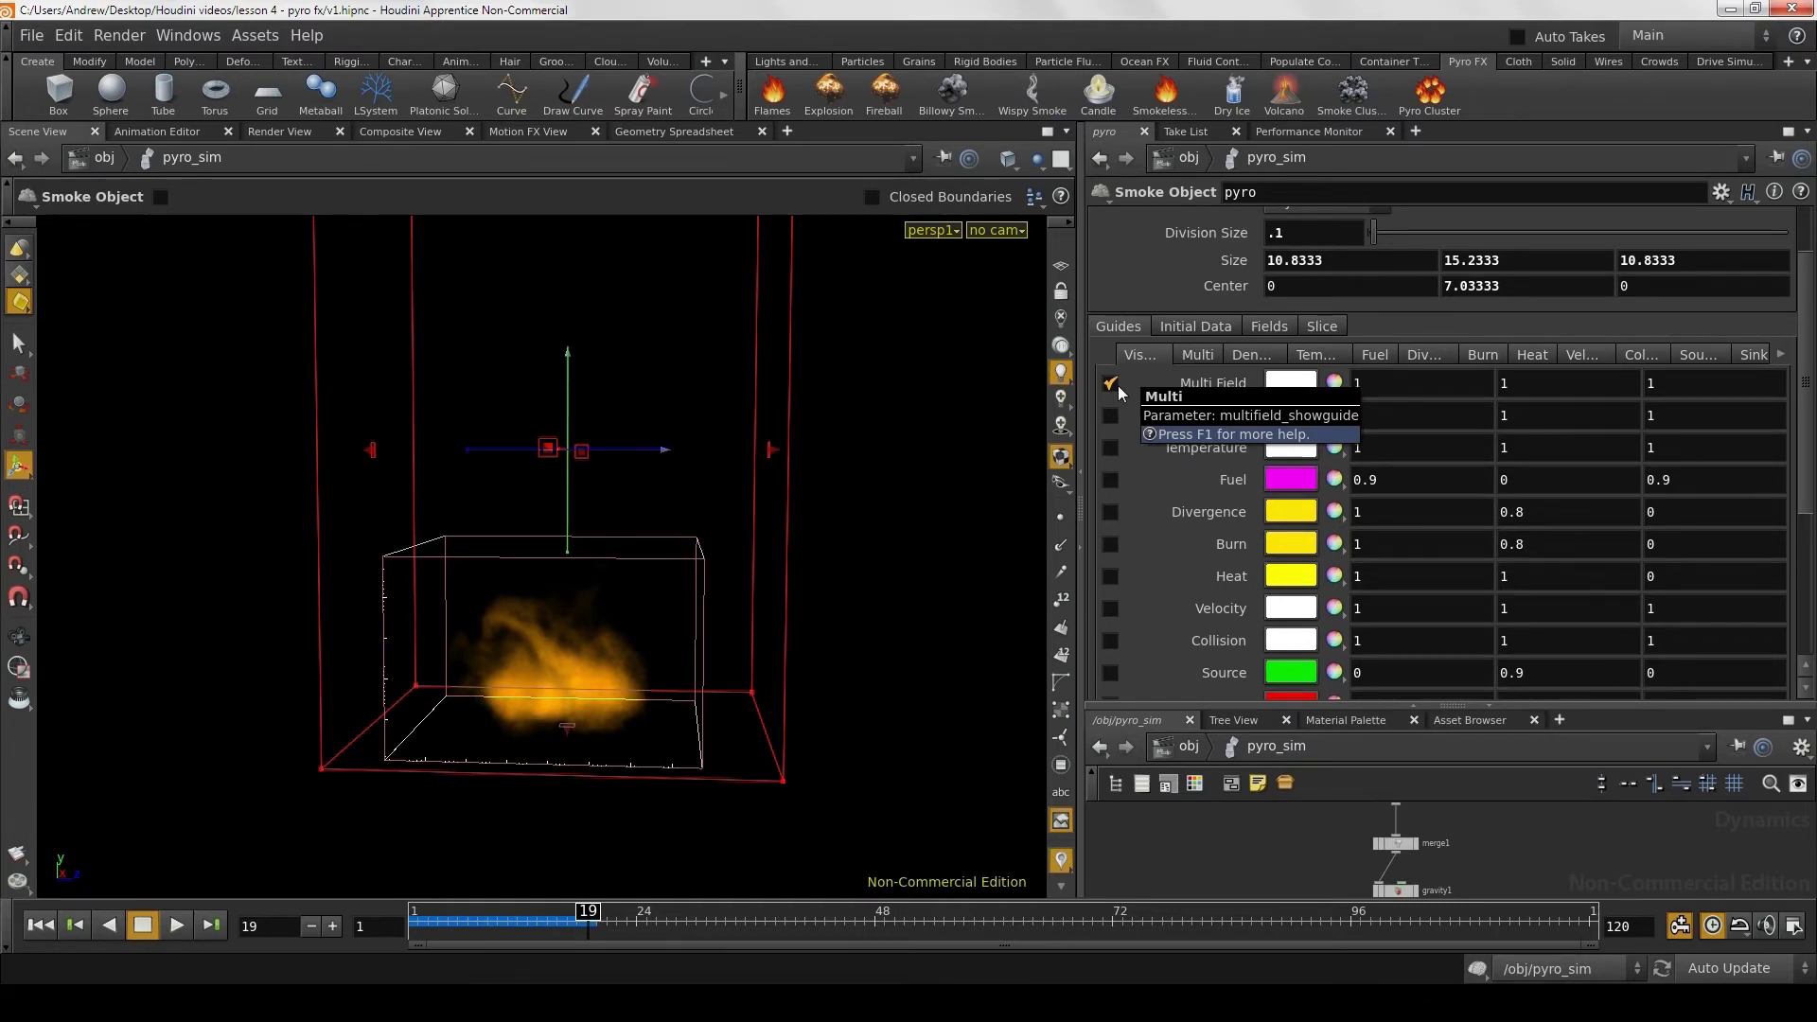
left_click(1112, 384)
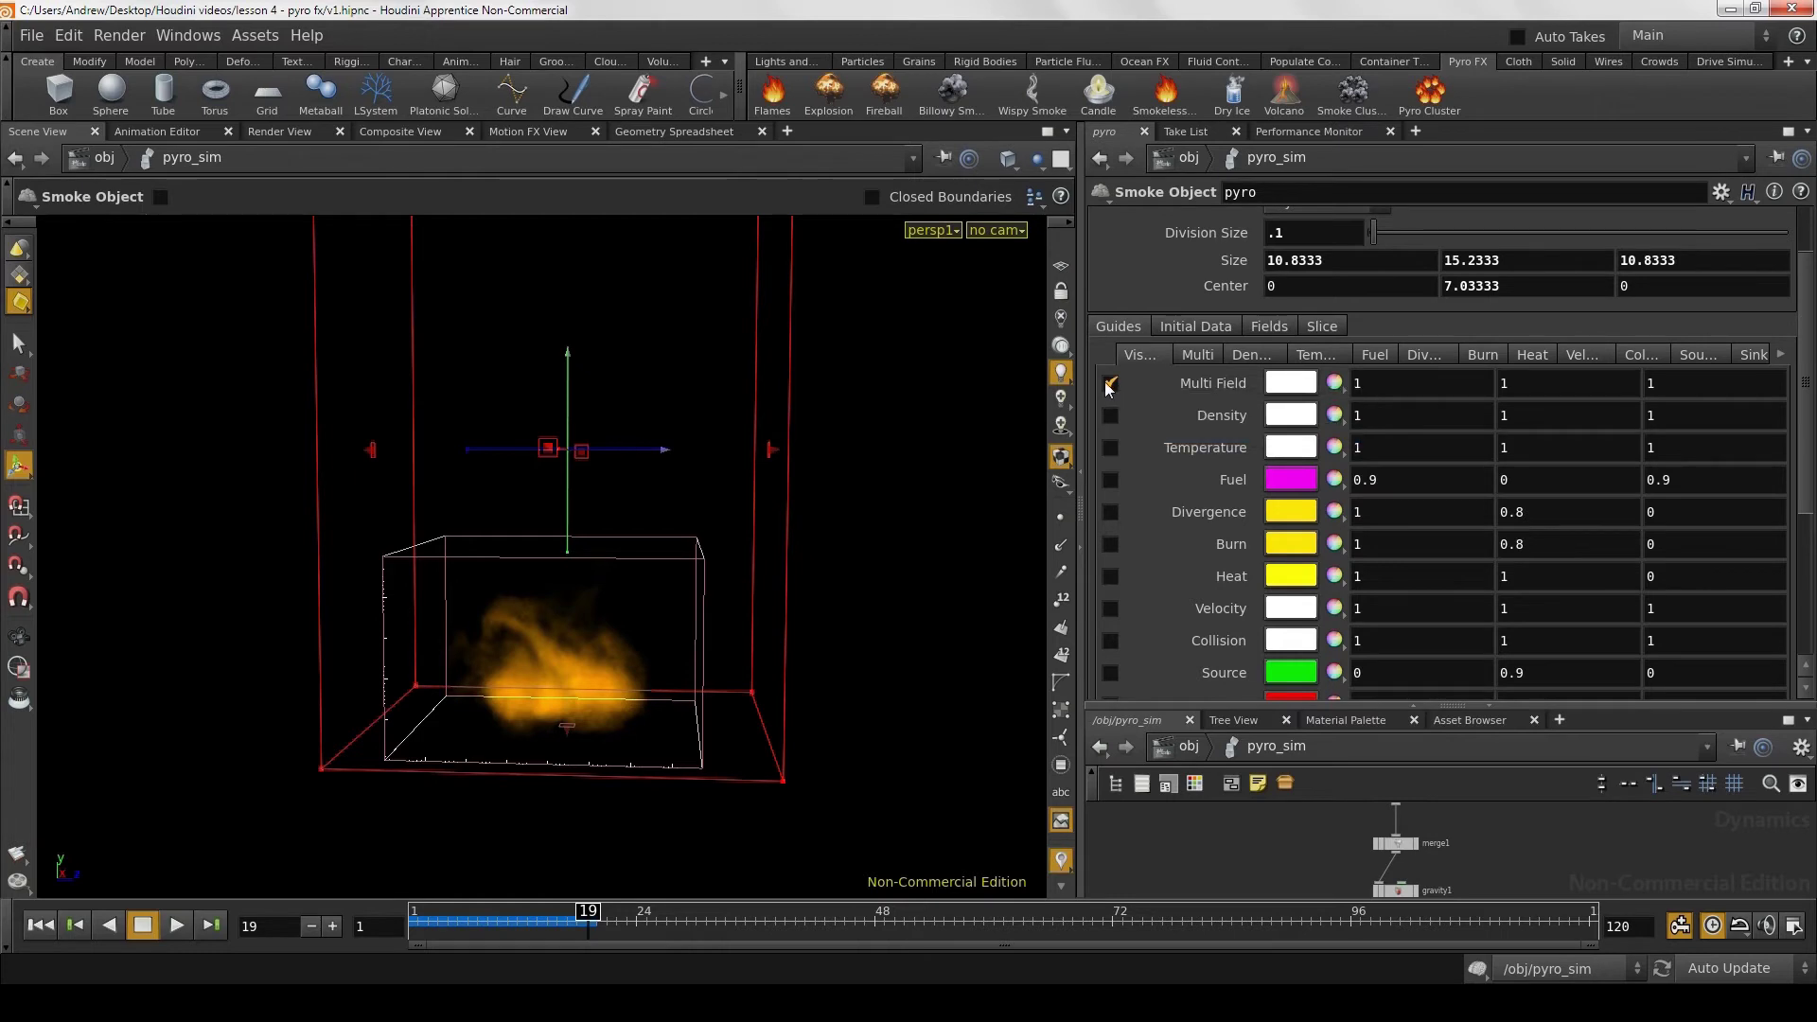
scroll(1115, 480, "down", 1)
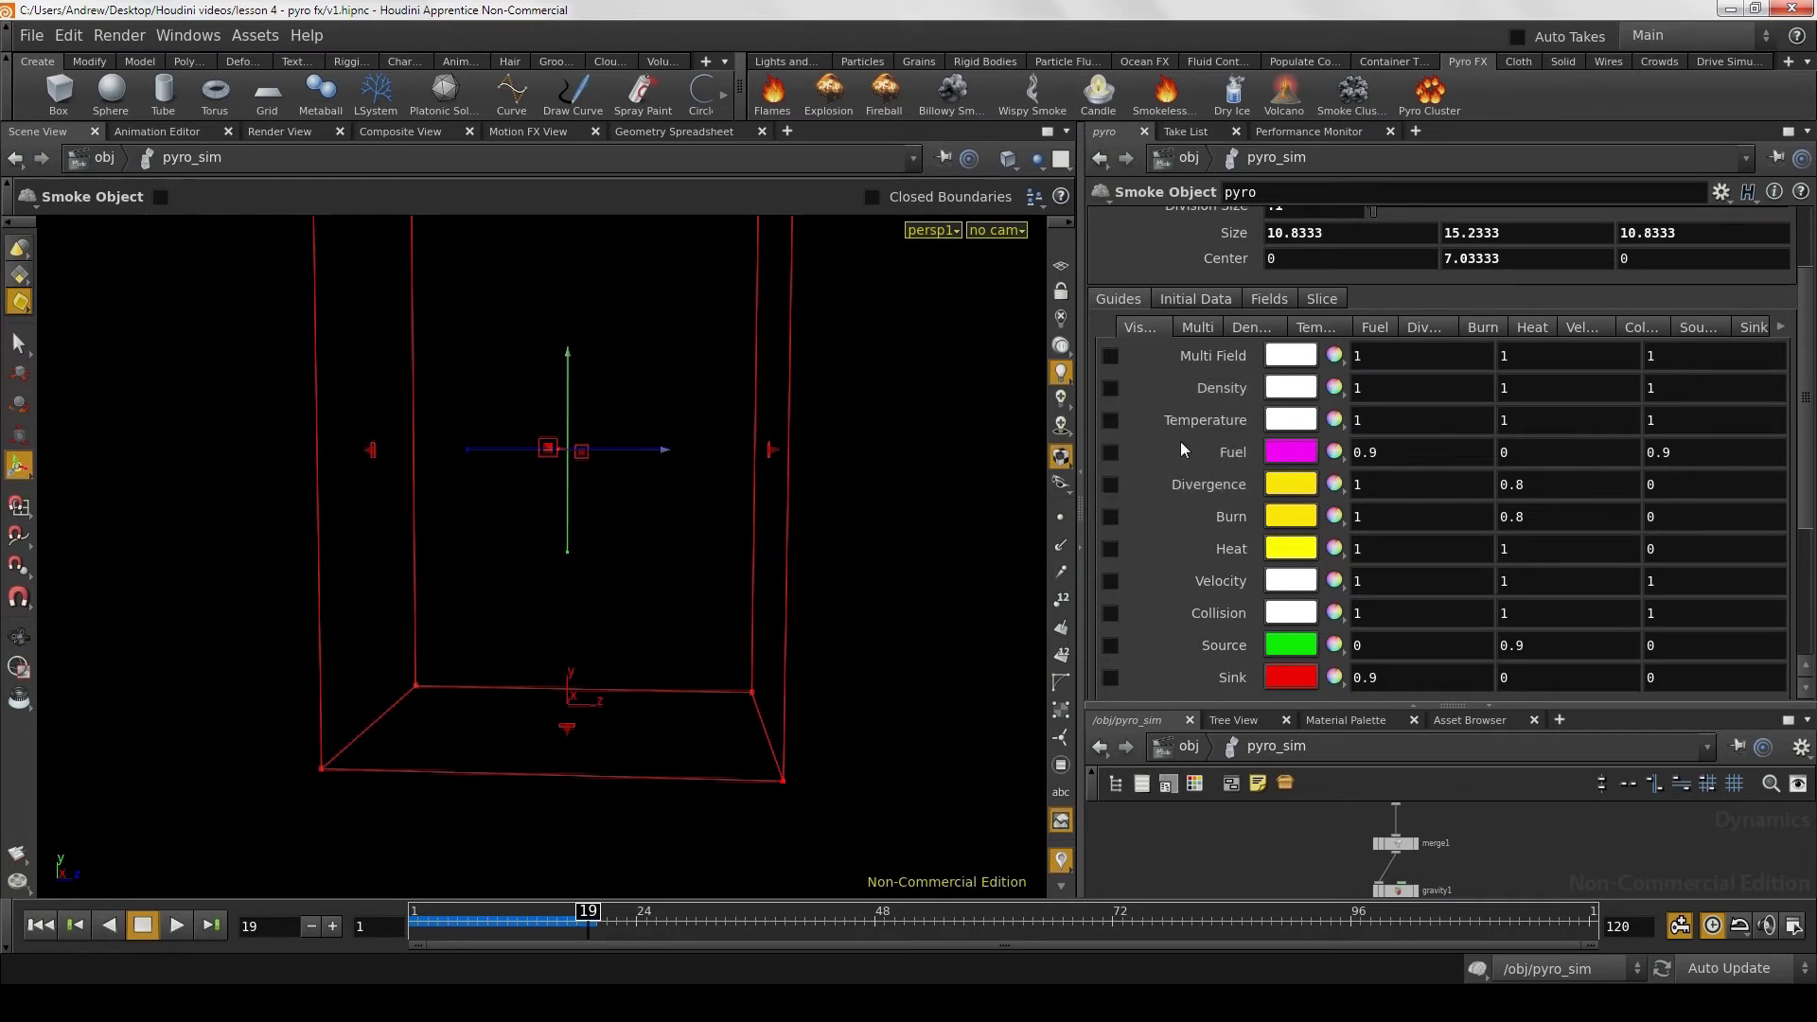
left_click(1110, 388)
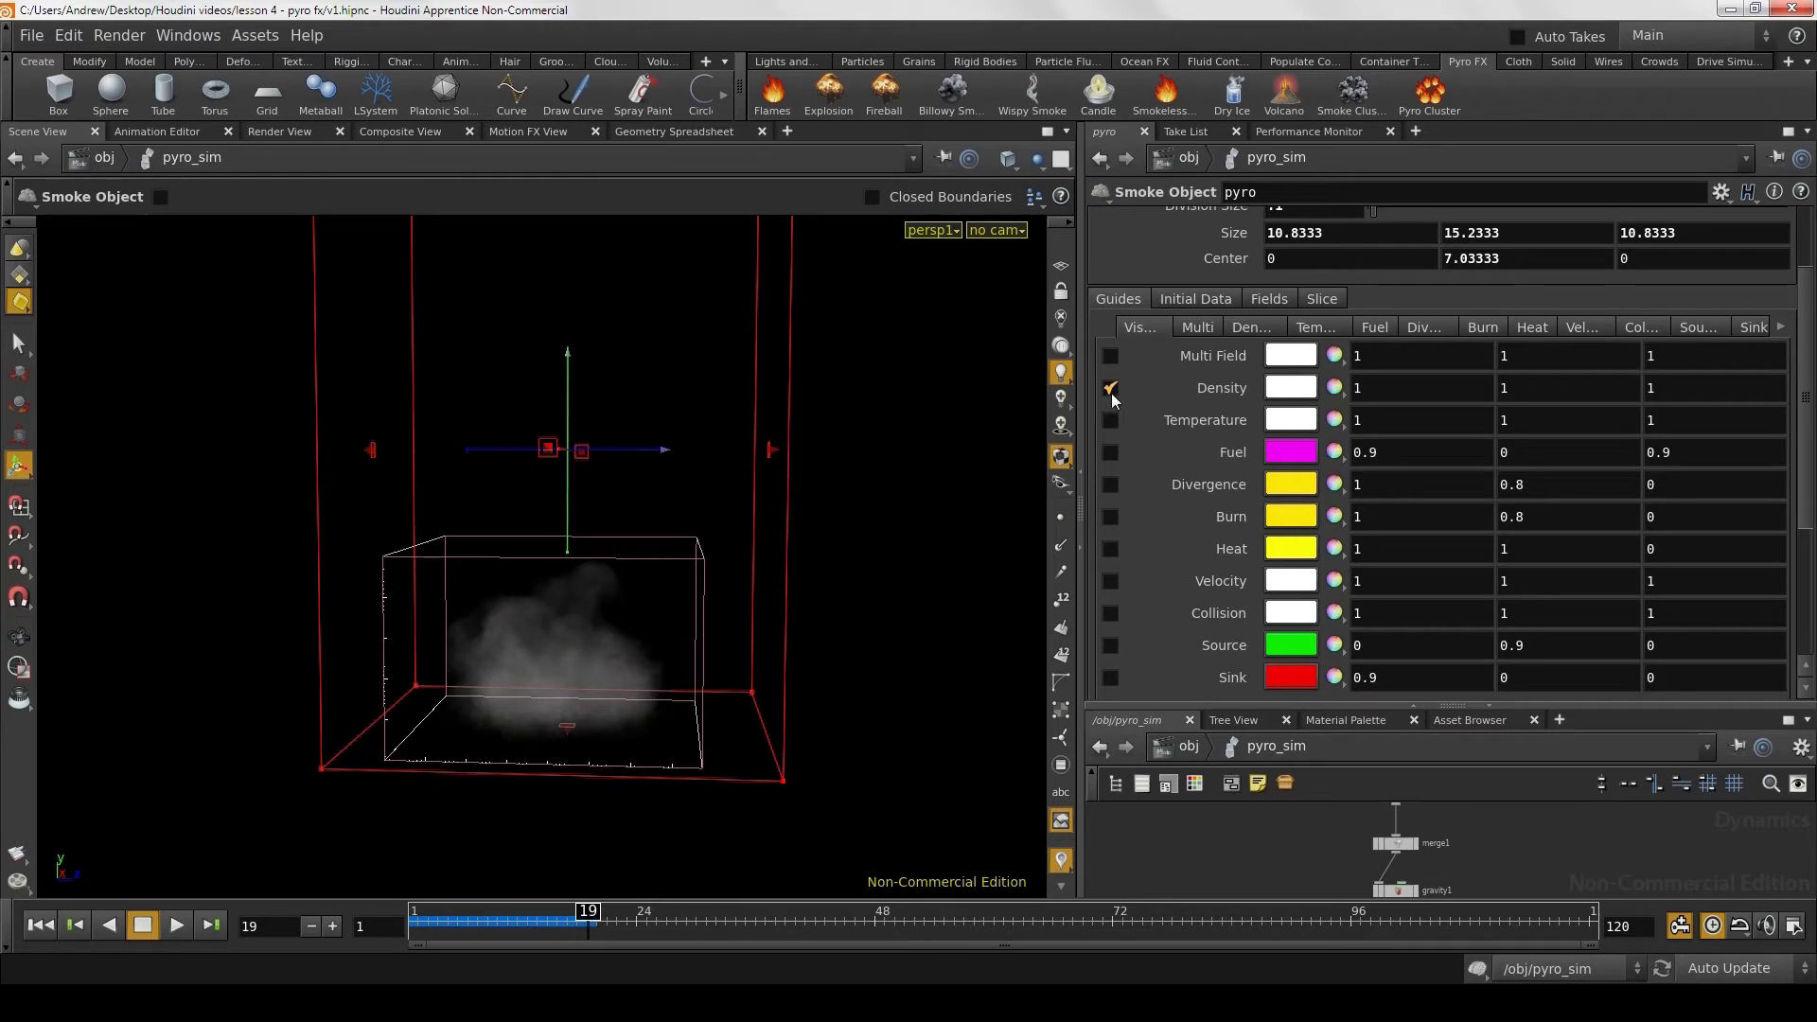
left_click(1112, 392)
Step: Preview the Velocity field streamers from several angles, then hide them
scroll(1132, 498, "down", 1)
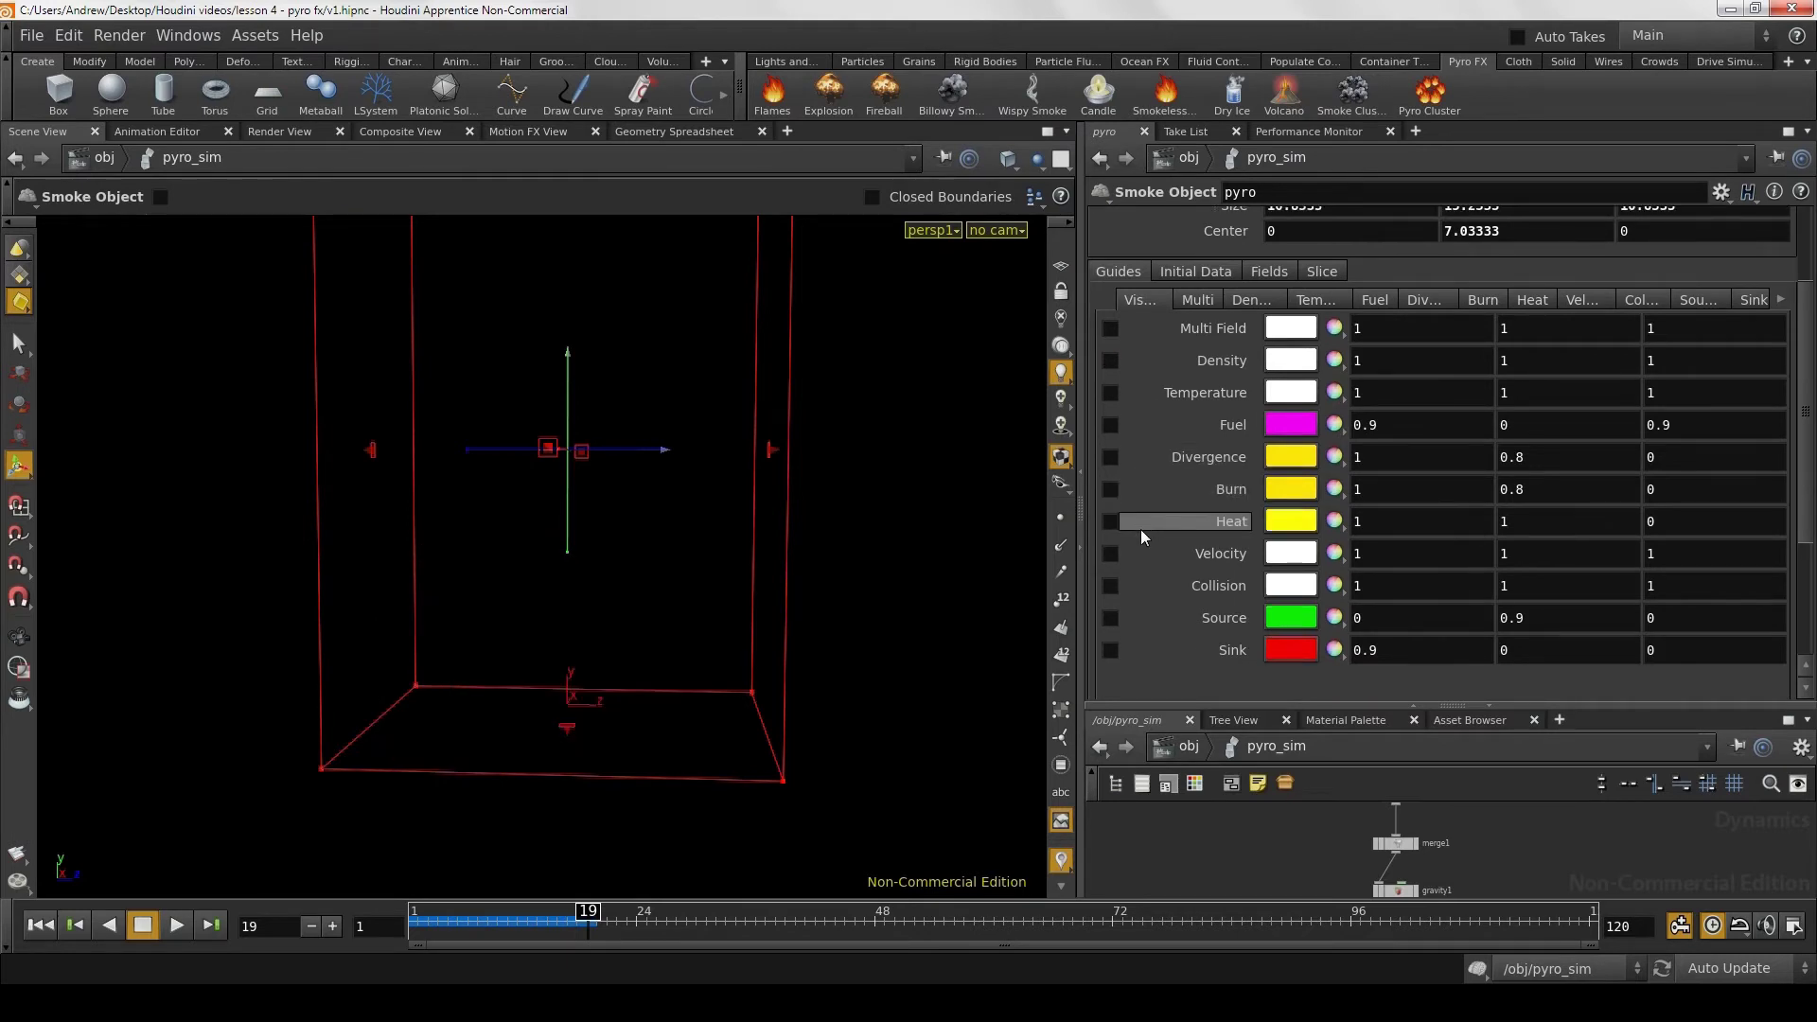
left_click(1111, 552)
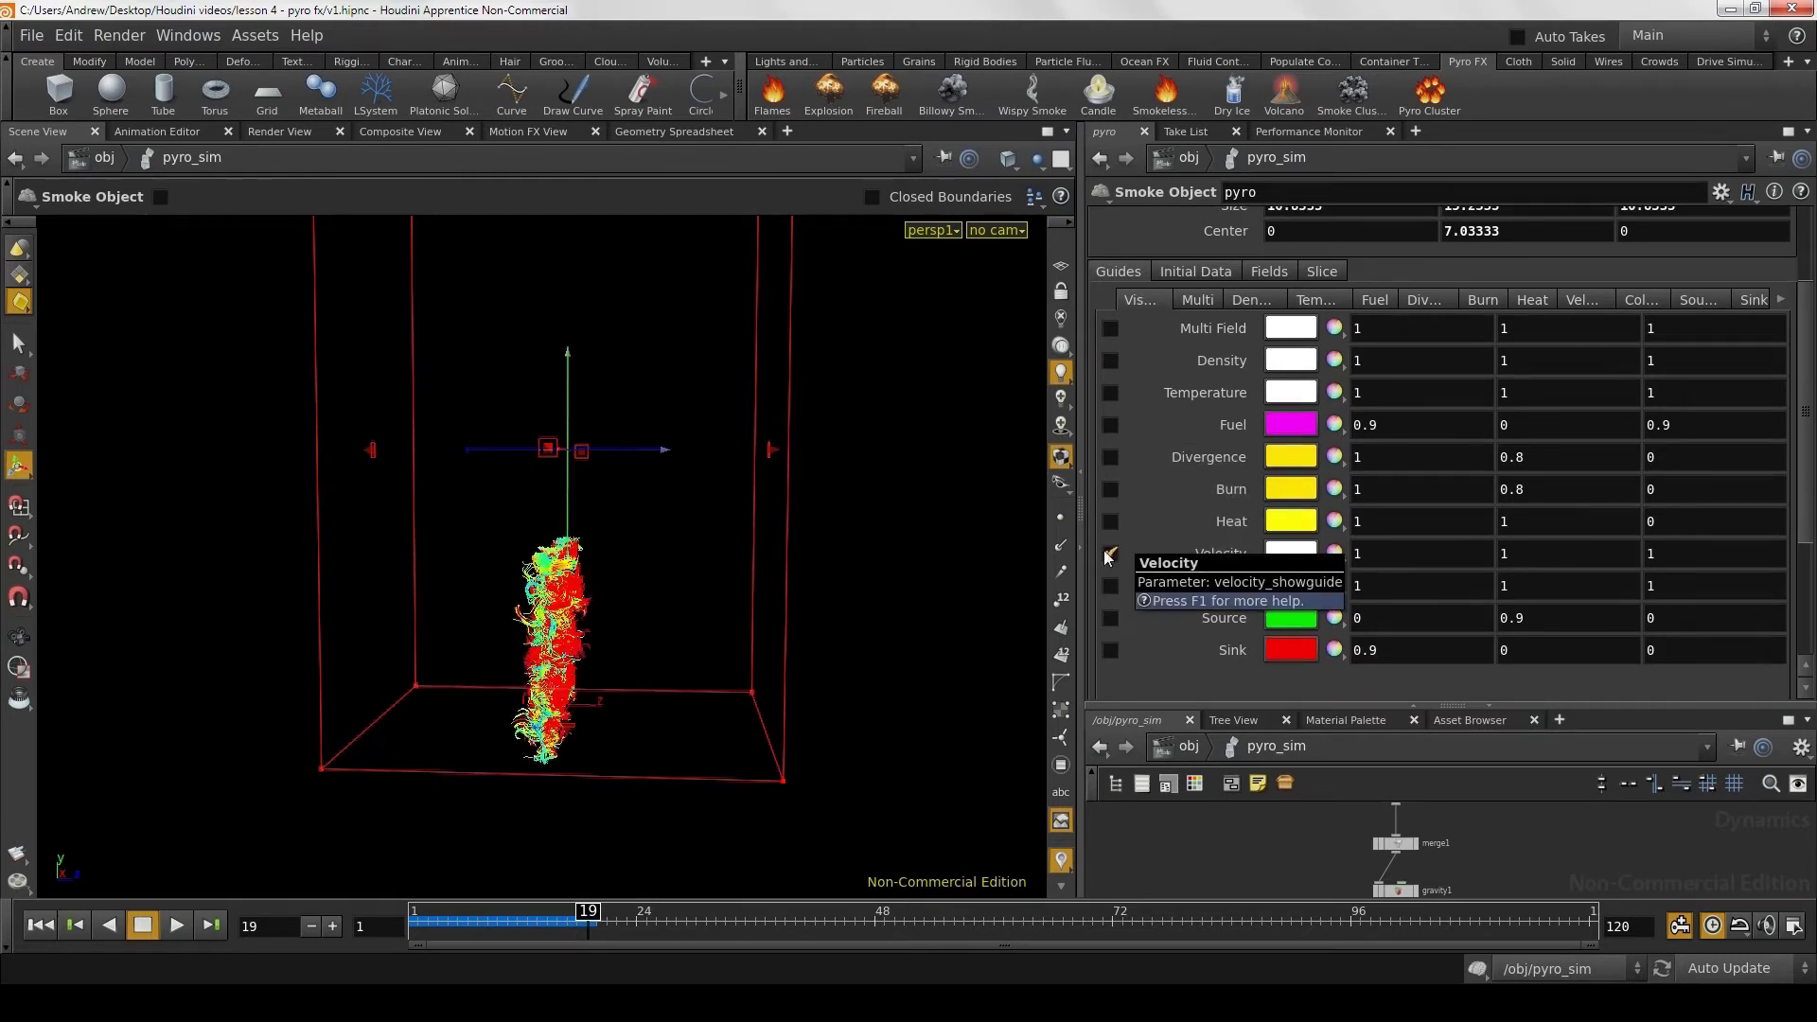
key("Escape")
mouse_move(840, 653)
left_mouse_down()
mouse_move(644, 672)
mouse_move(669, 669)
mouse_move(519, 658)
mouse_move(771, 670)
mouse_move(502, 748)
left_mouse_up()
key("Return")
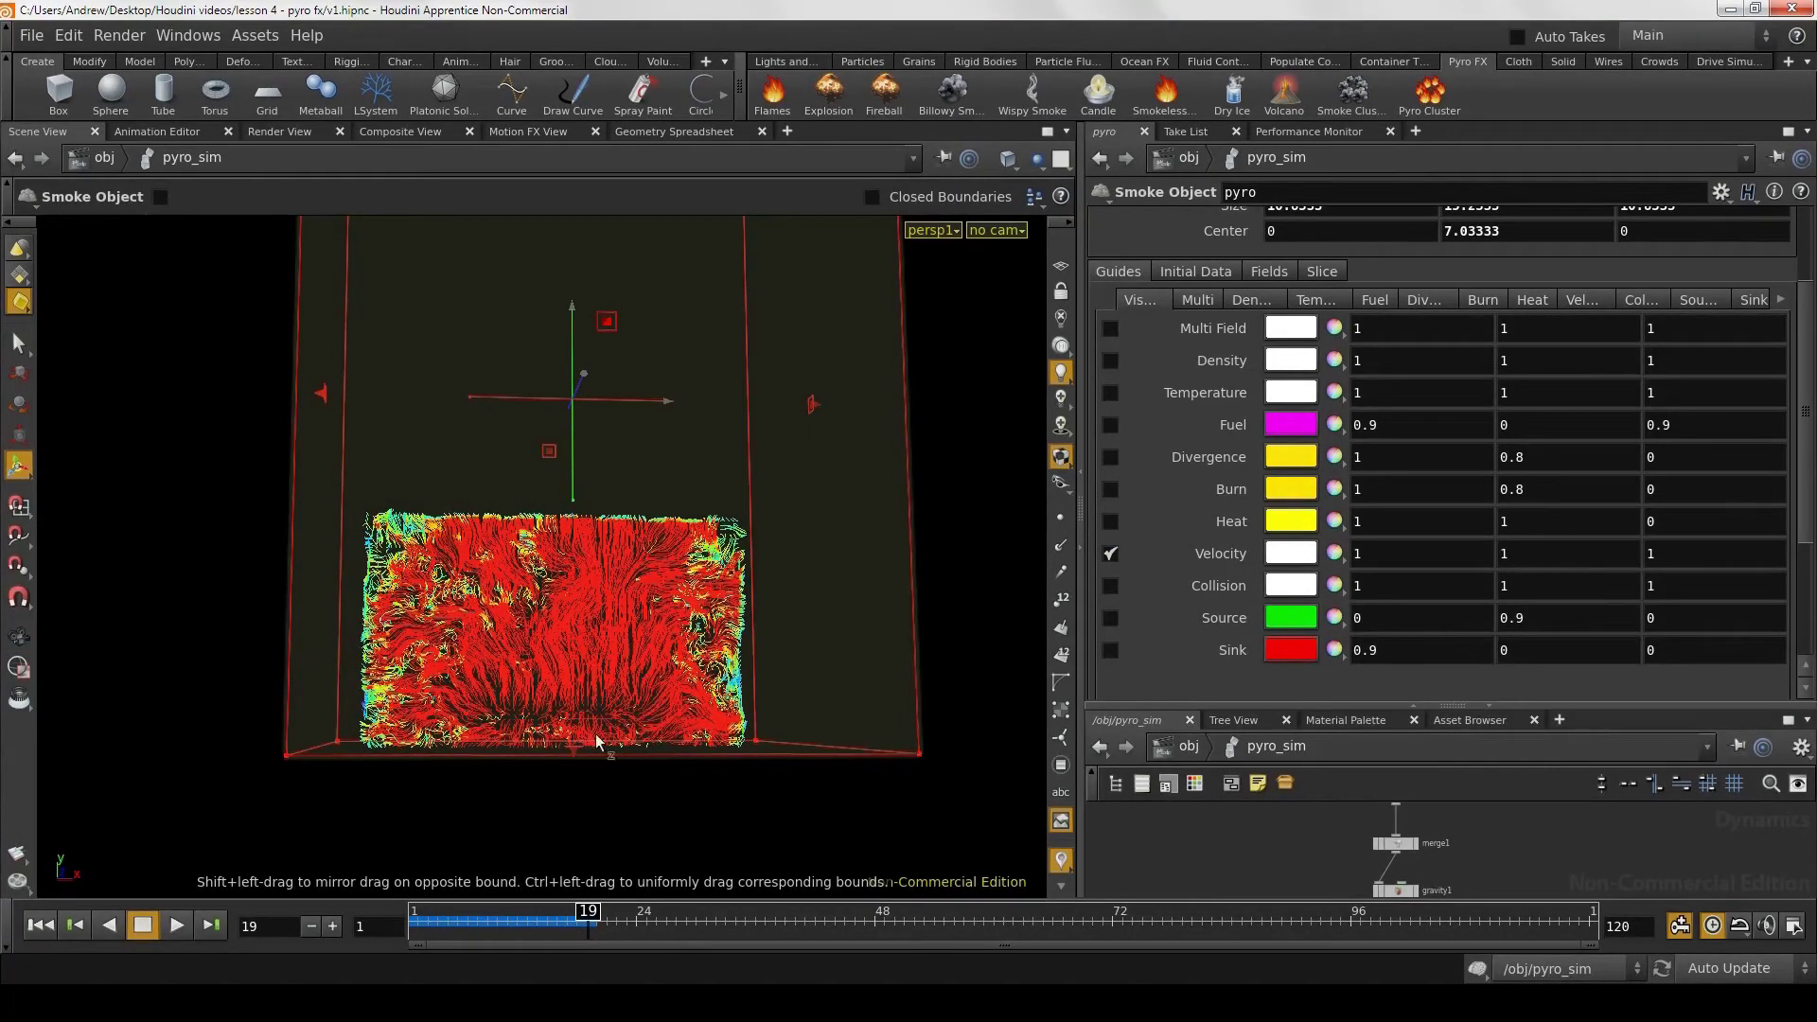
key("Escape")
left_click_drag(691, 746, 824, 757)
key("Return")
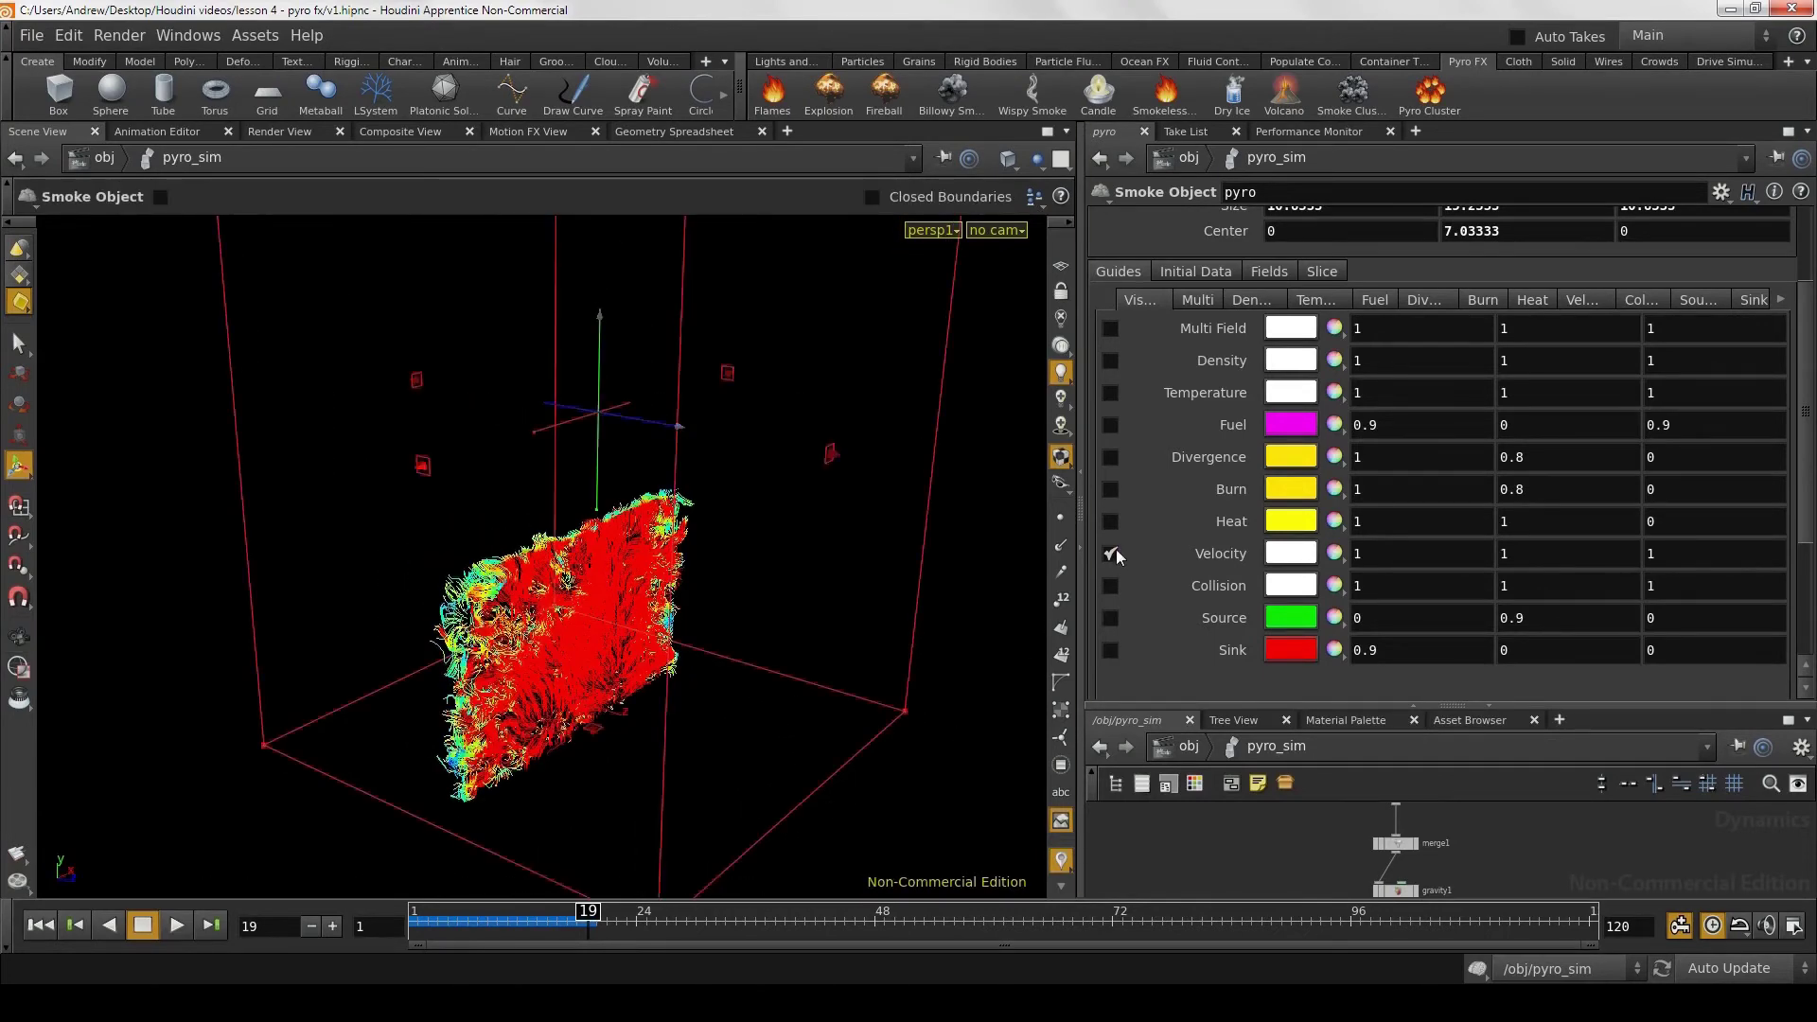
left_click(1110, 553)
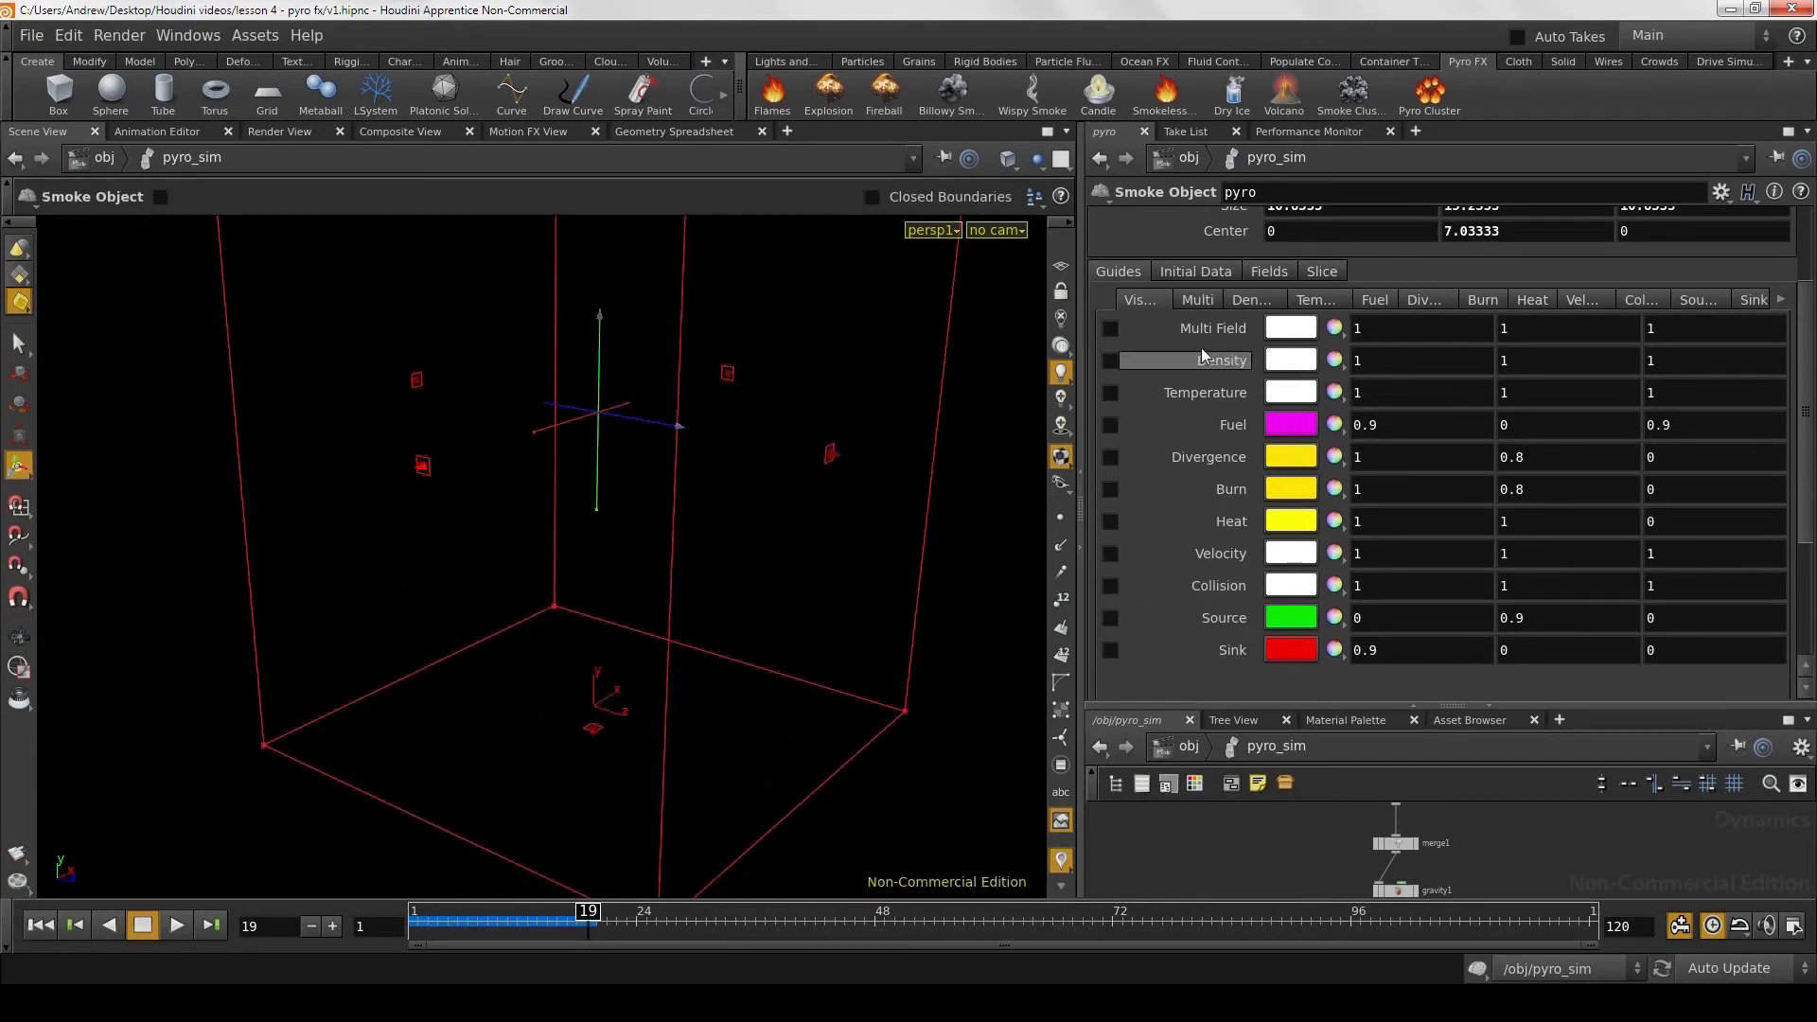
Step: Re-enable the Multi Field display and orbit around the restored fire volume
left_click(1110, 329)
key("Escape")
mouse_move(850, 458)
left_mouse_down()
mouse_move(720, 735)
mouse_move(714, 688)
mouse_move(770, 674)
left_mouse_up()
key("Return")
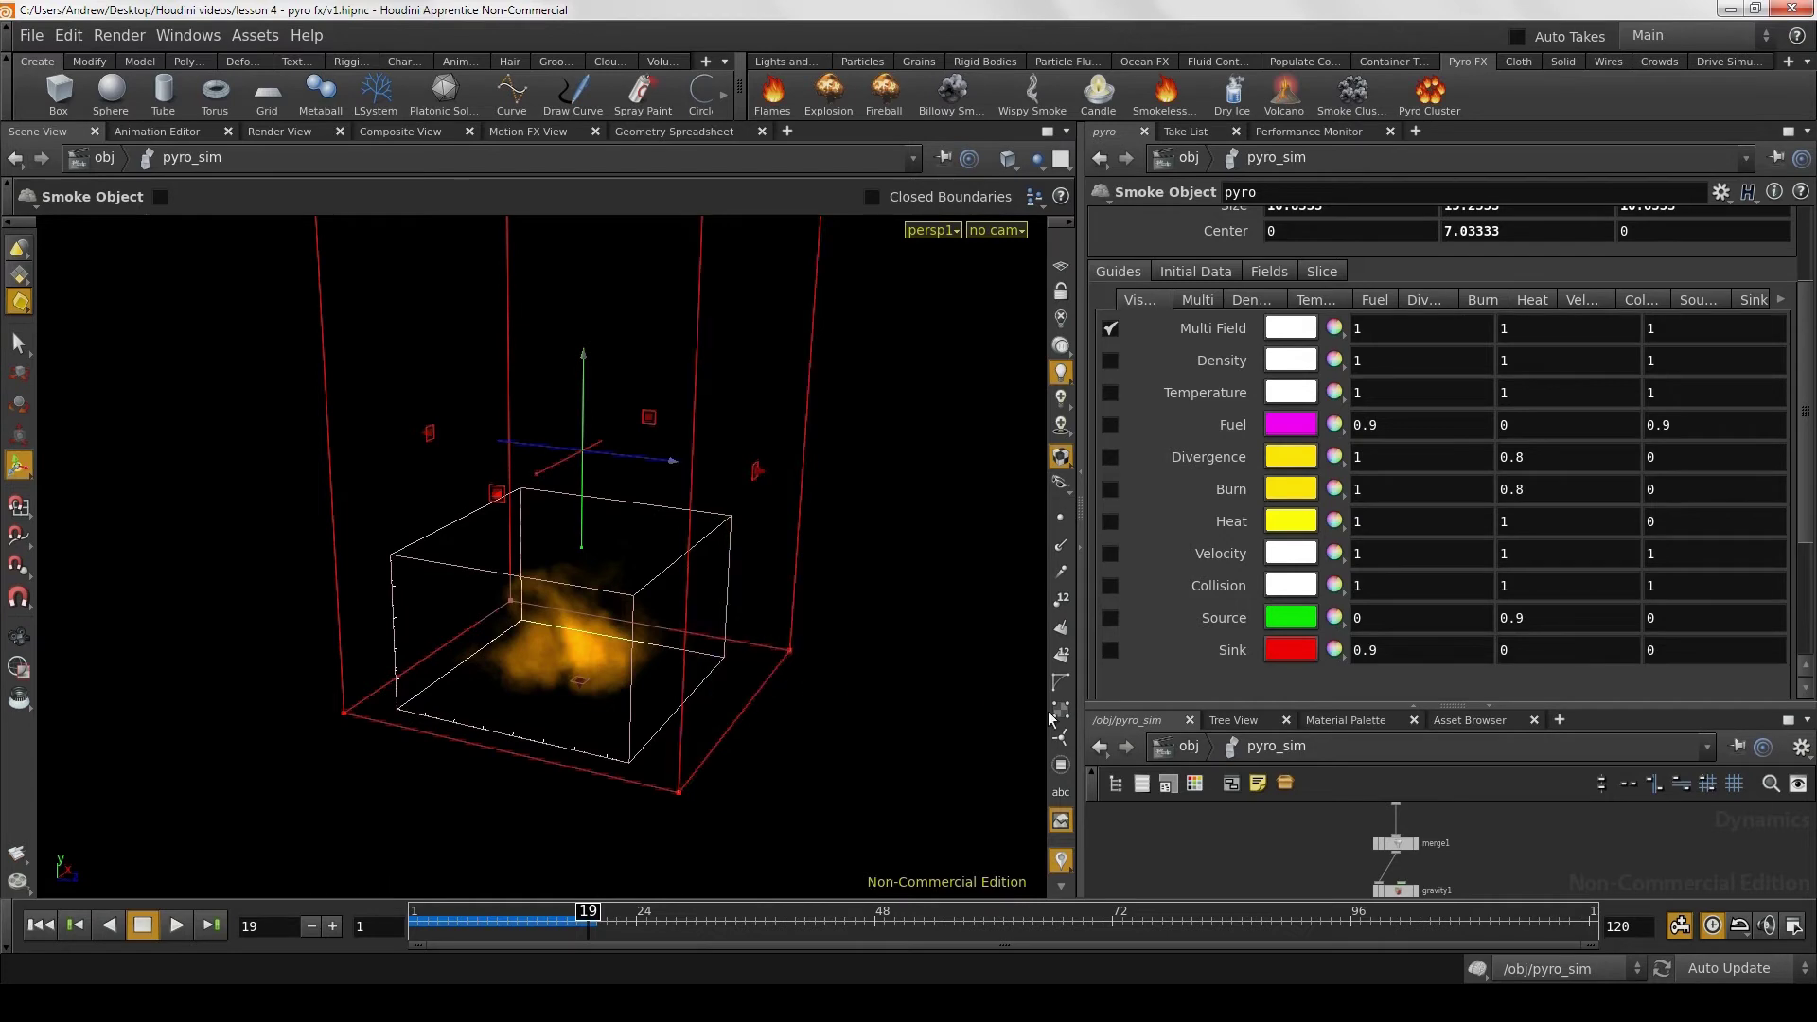
left_click_drag(1458, 708, 1458, 512)
Step: Review pyrosolver1's Combustion and Simulation settings
right_click(1459, 797)
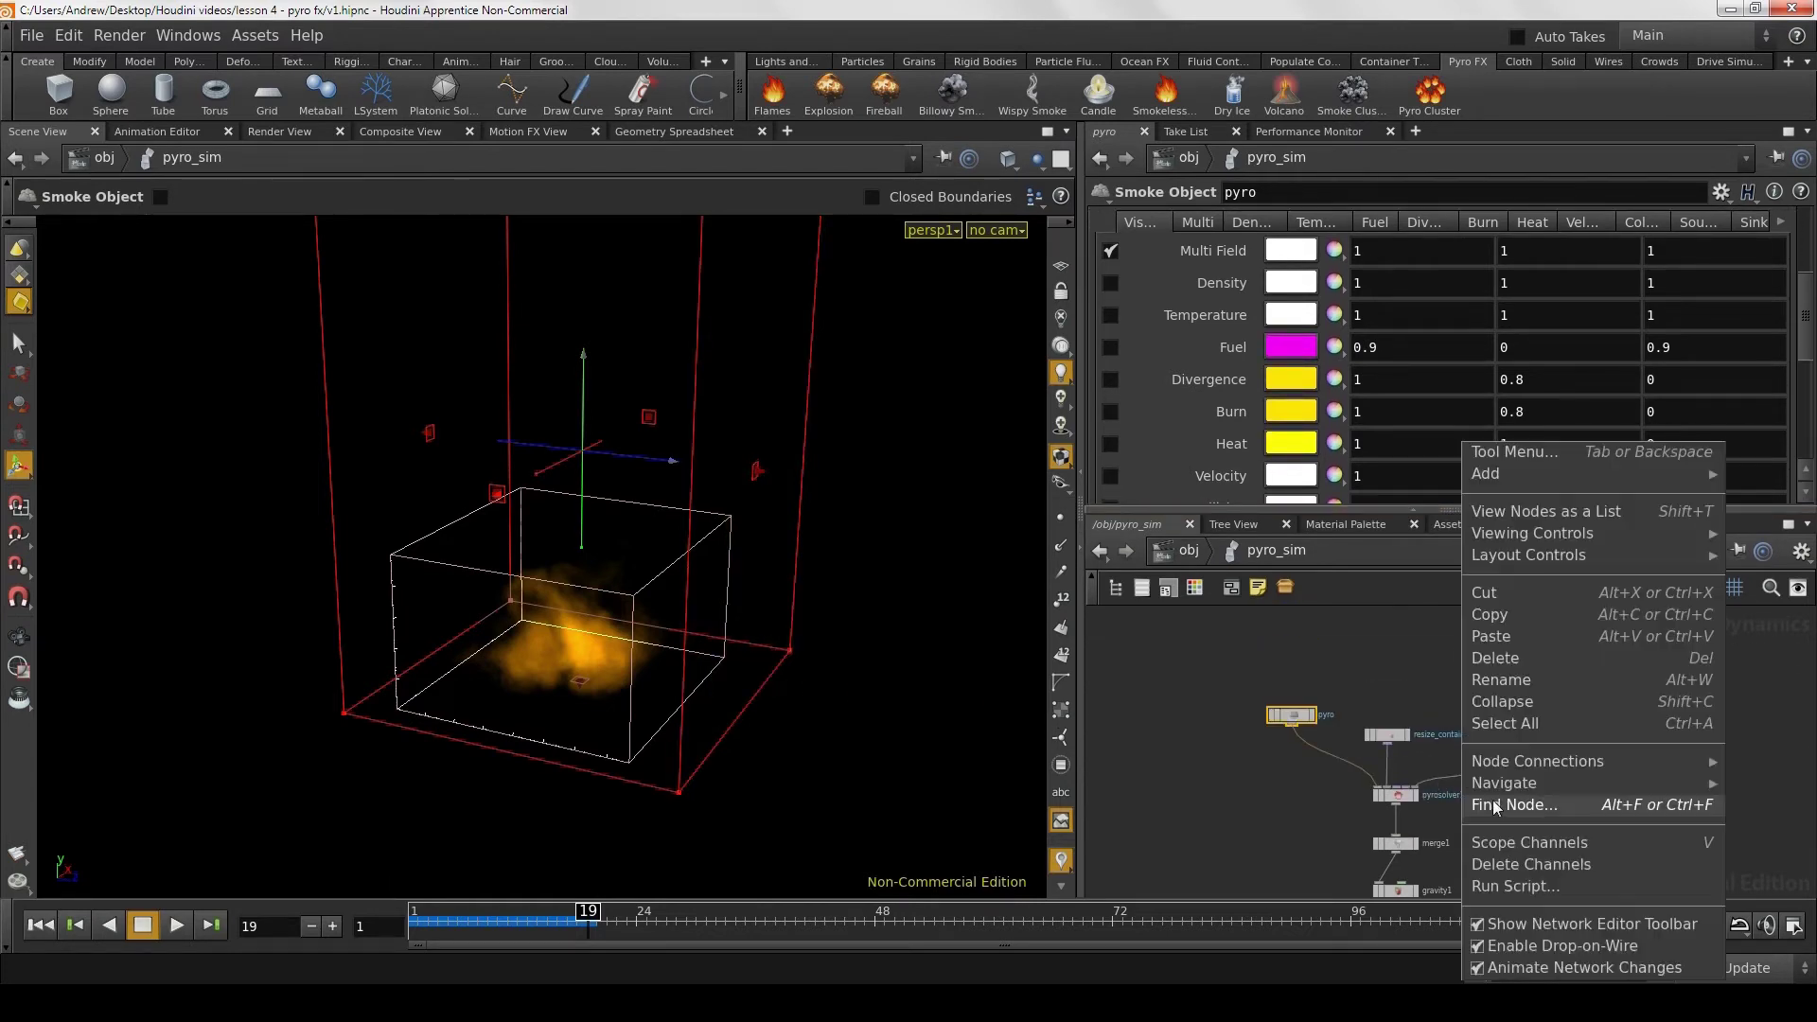
left_click(1403, 776)
scroll(1314, 746, "up", 3)
middle_click_drag(1338, 792, 1277, 723)
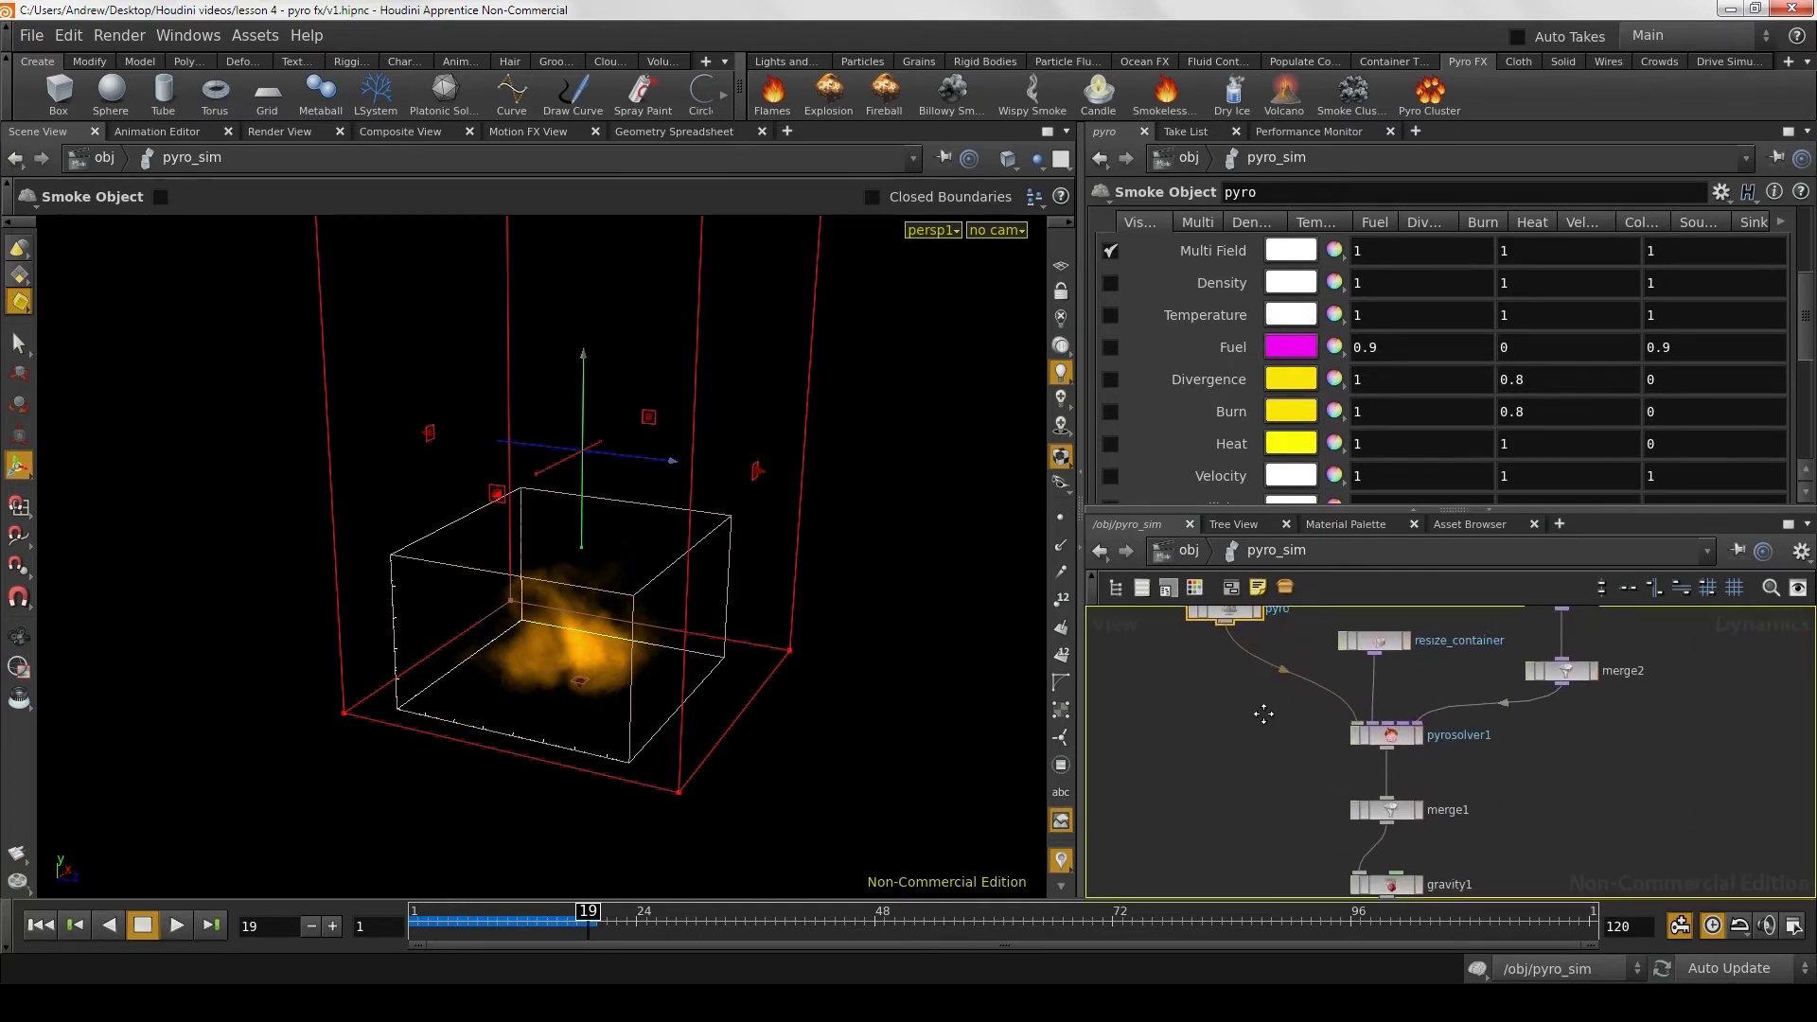
left_click(1397, 748)
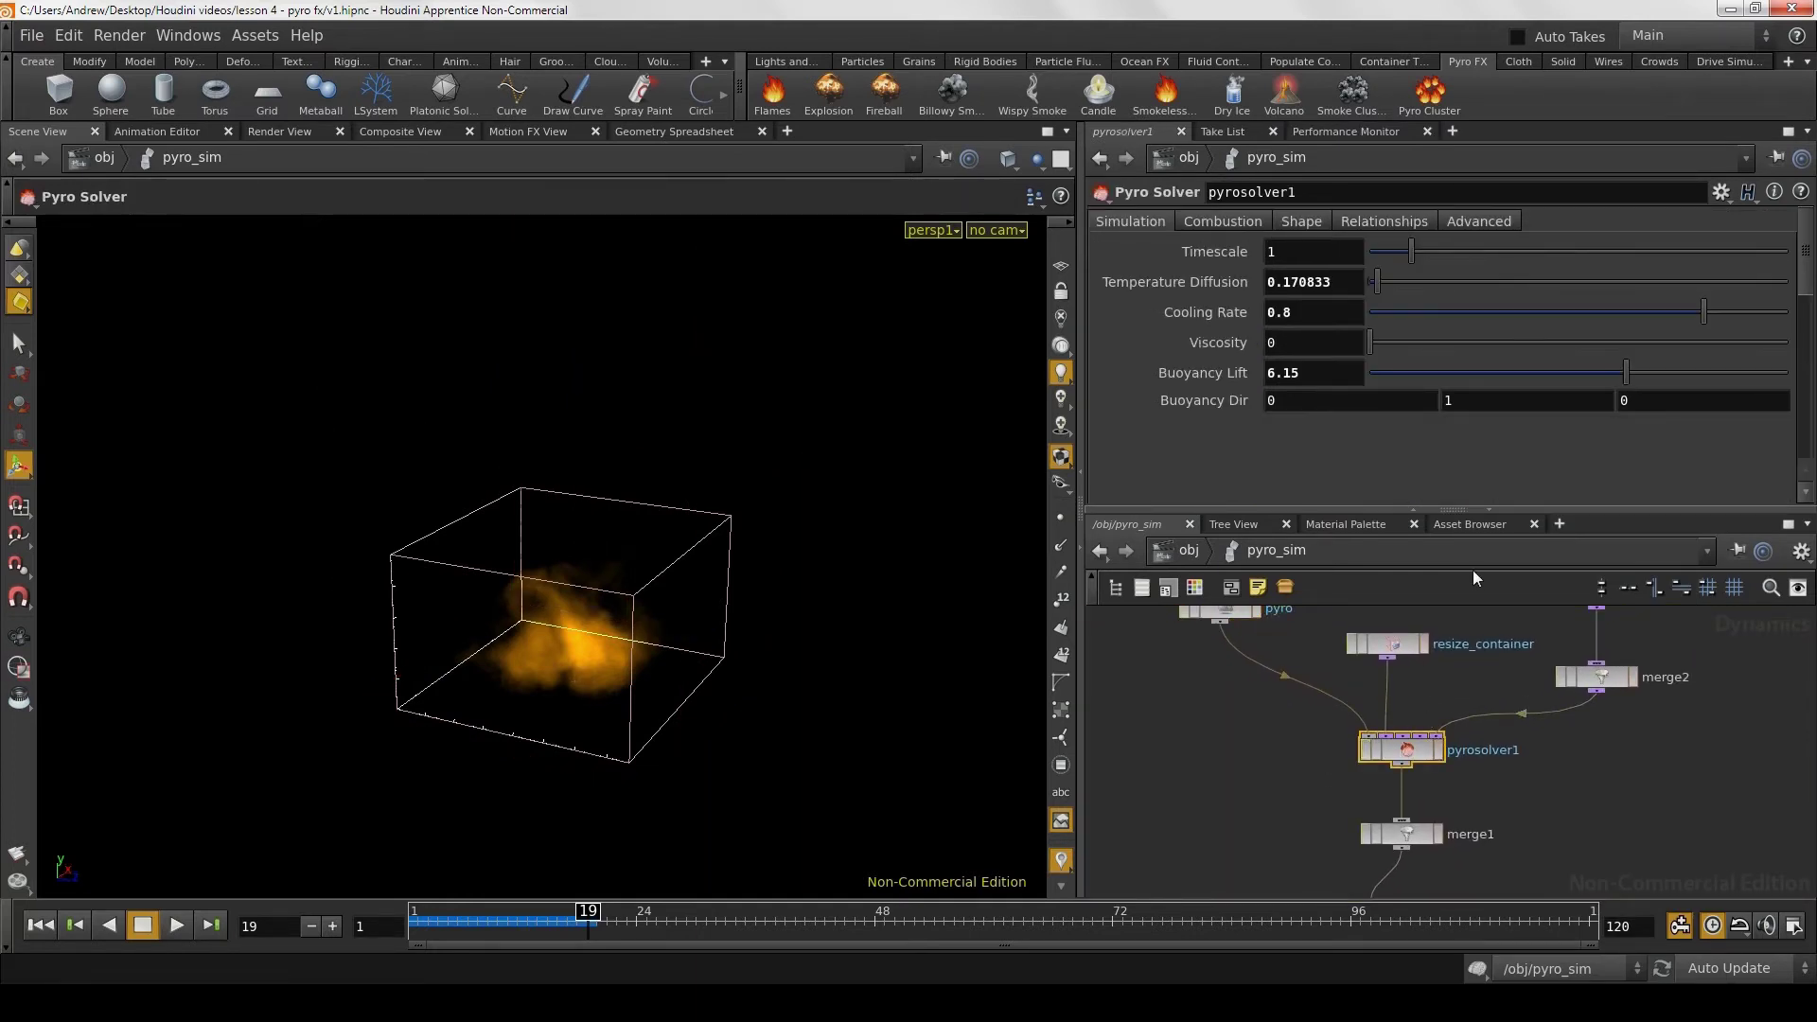
left_click(1241, 215)
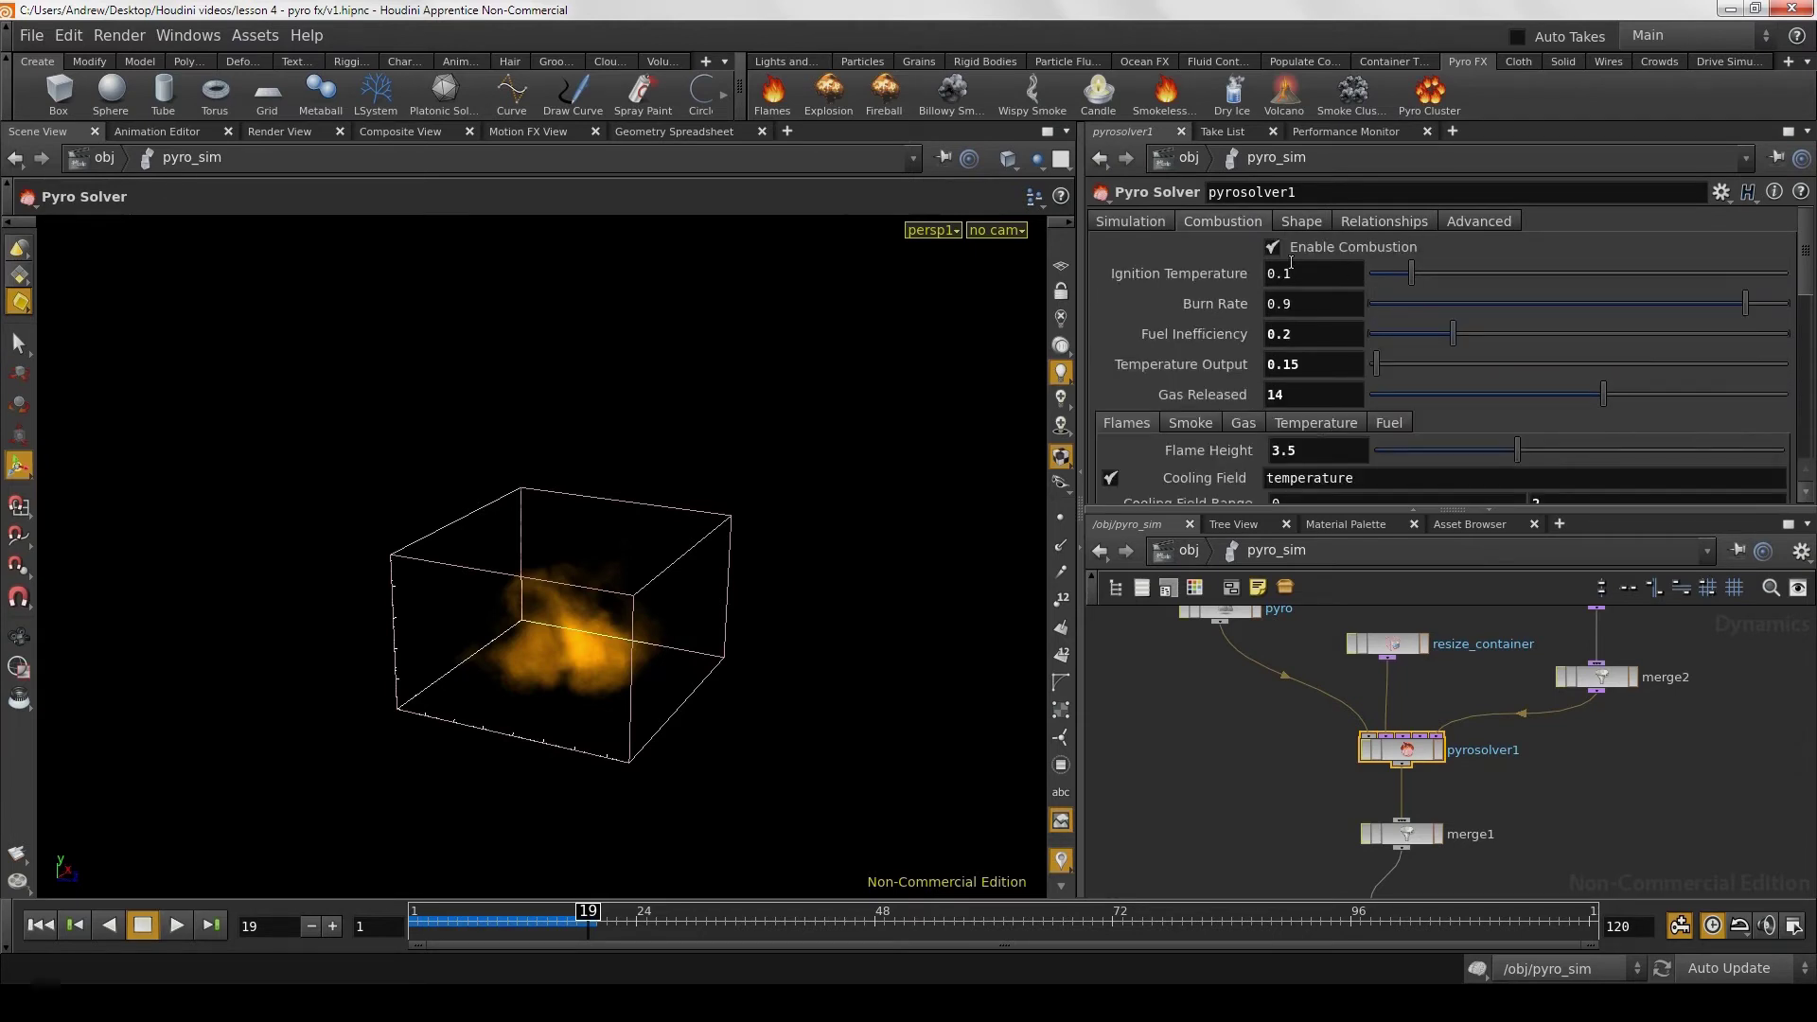
left_click(1134, 219)
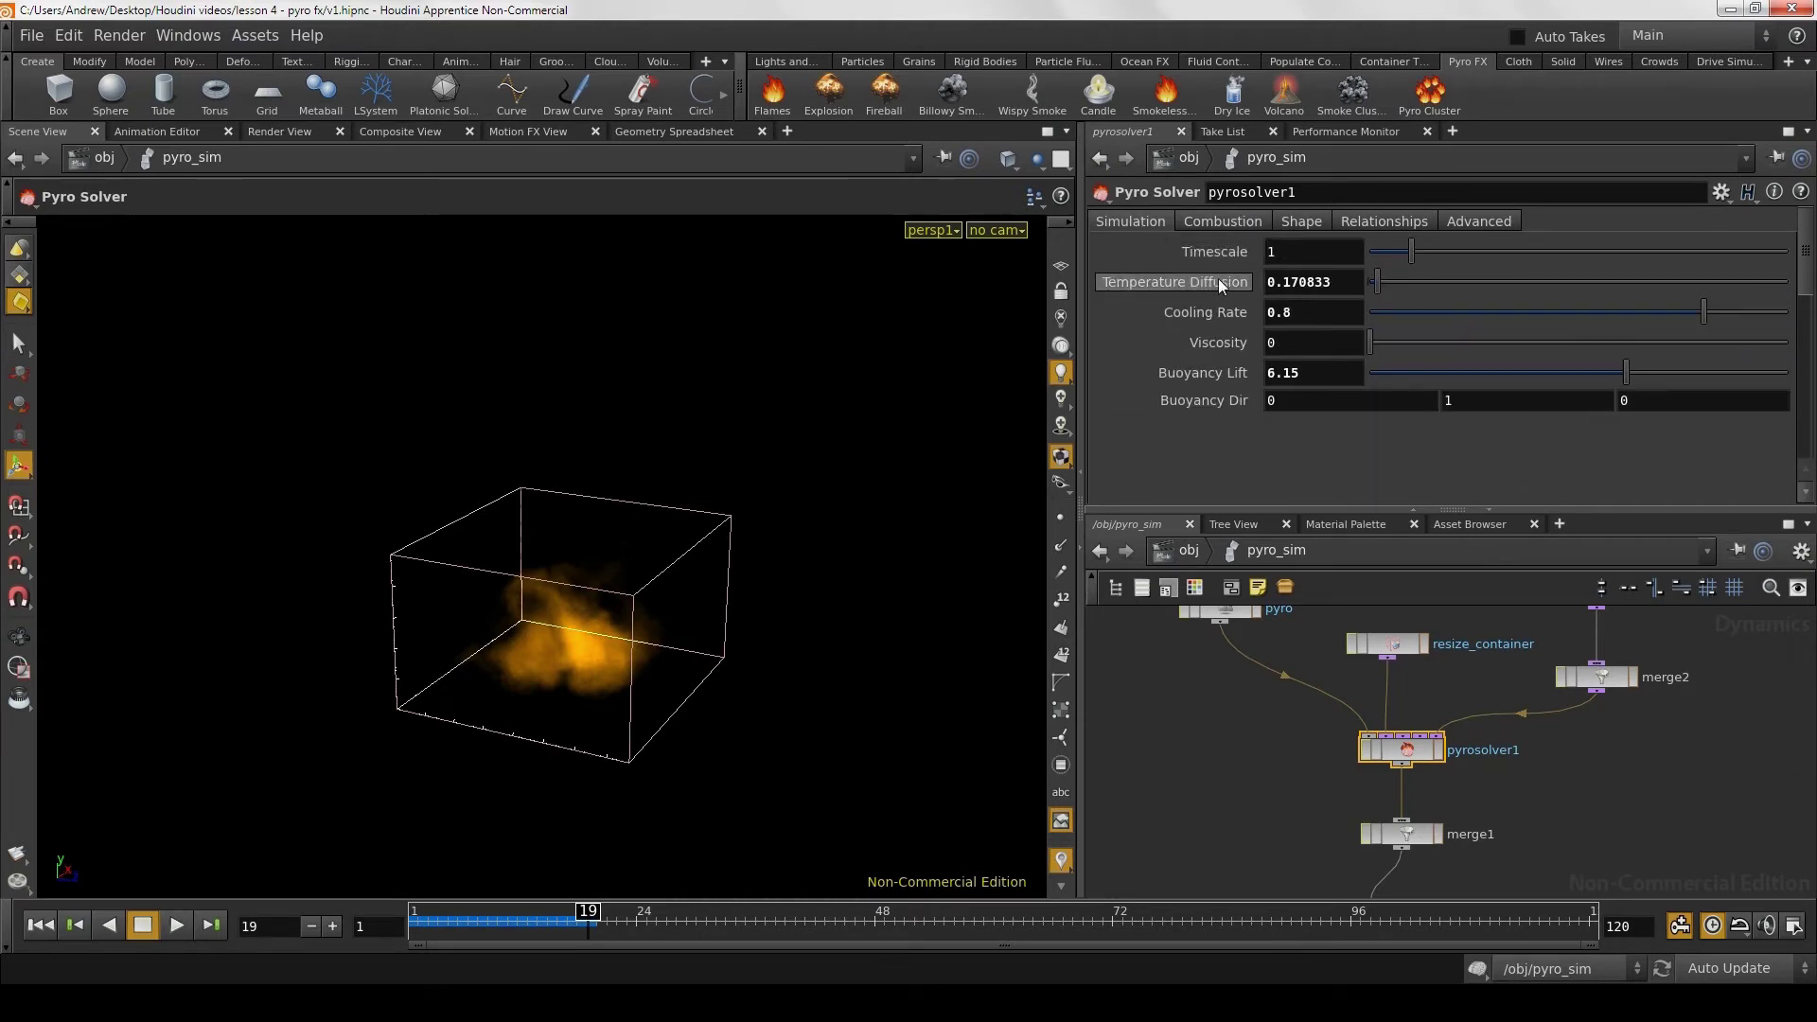
left_click(1215, 220)
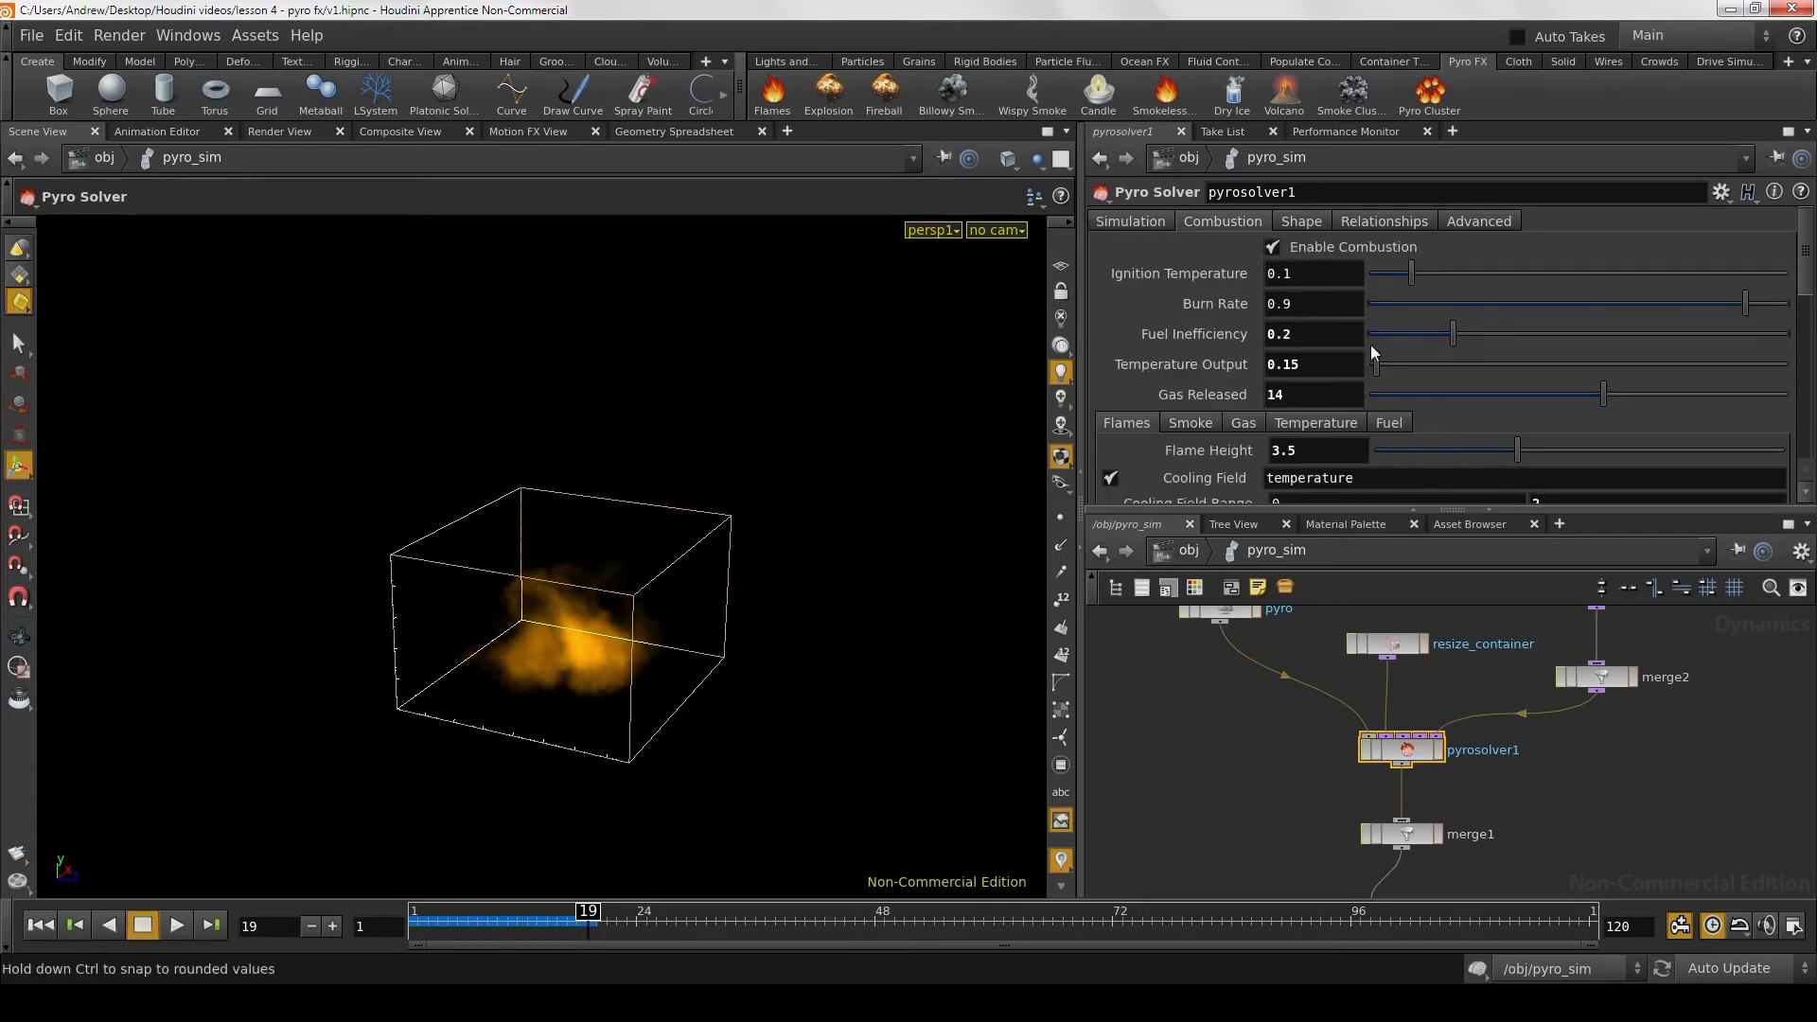
Step: Scroll the combustion parameters, check the solver's buoyancy settings, and end on the smoke object's settings
scroll(1217, 292, "down", 2)
scroll(1217, 303, "down", 1)
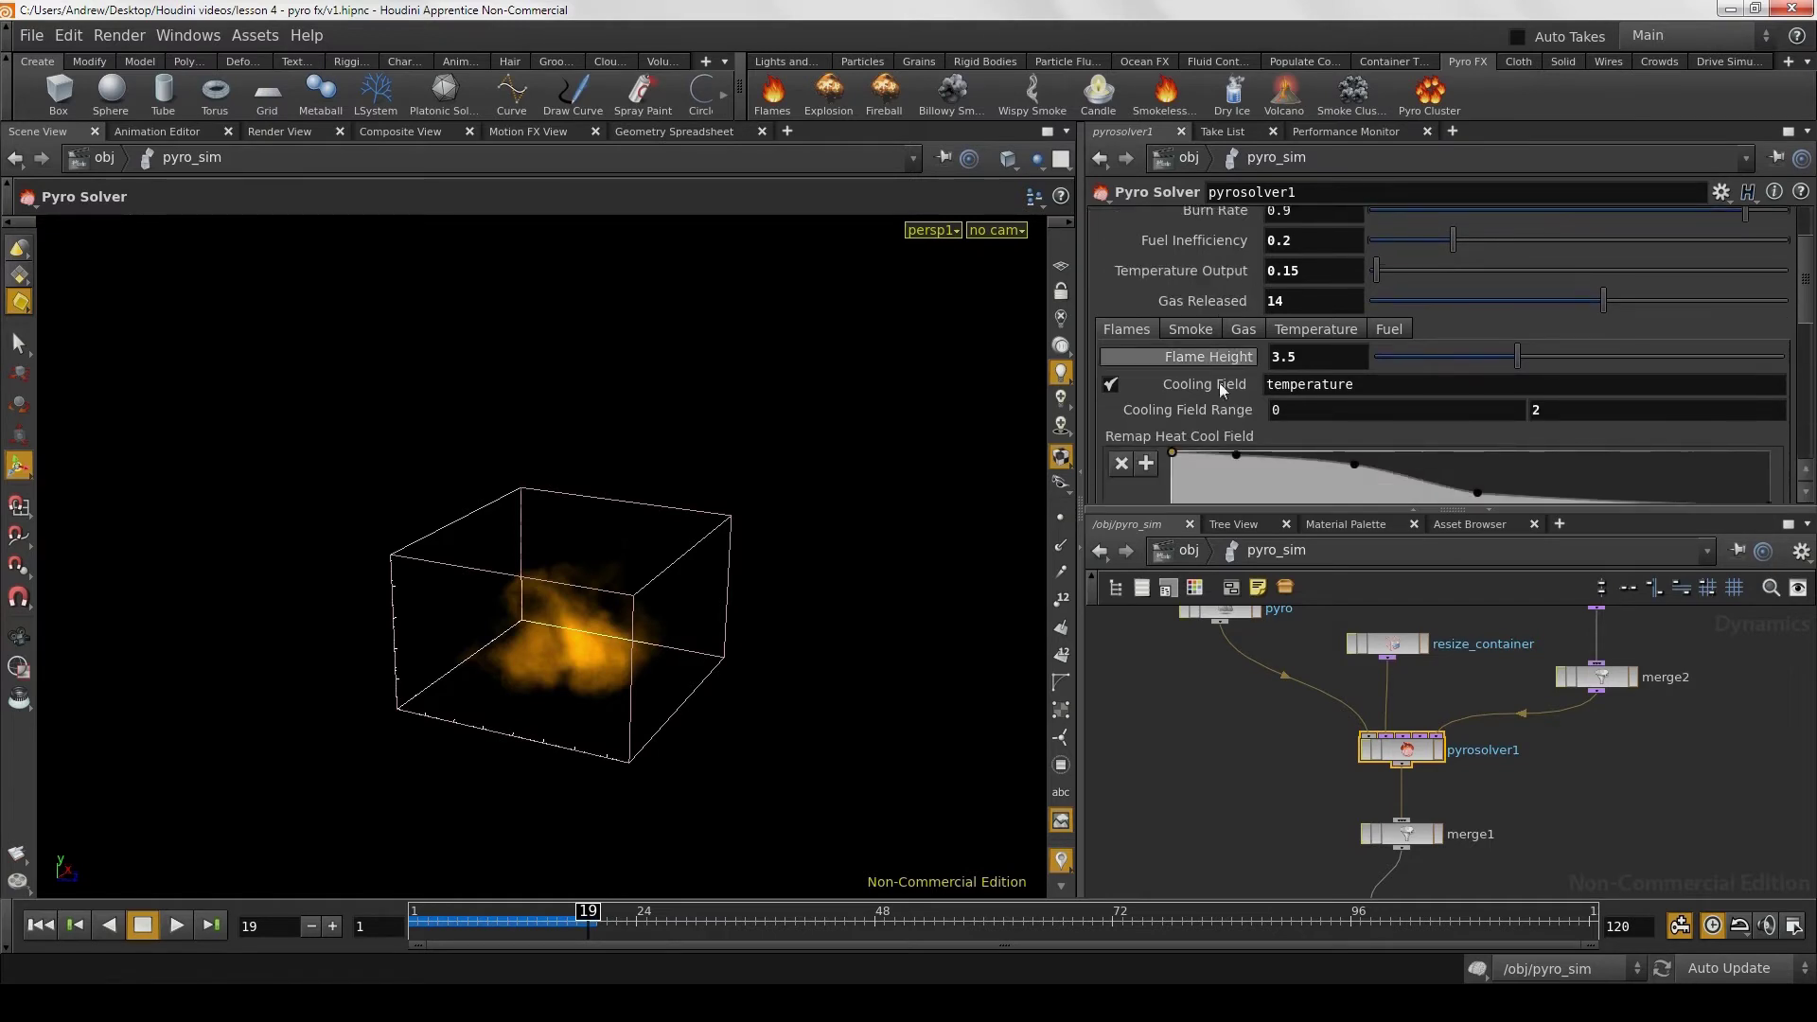
scroll(1219, 382, "up", 1)
scroll(1202, 324, "up", 2)
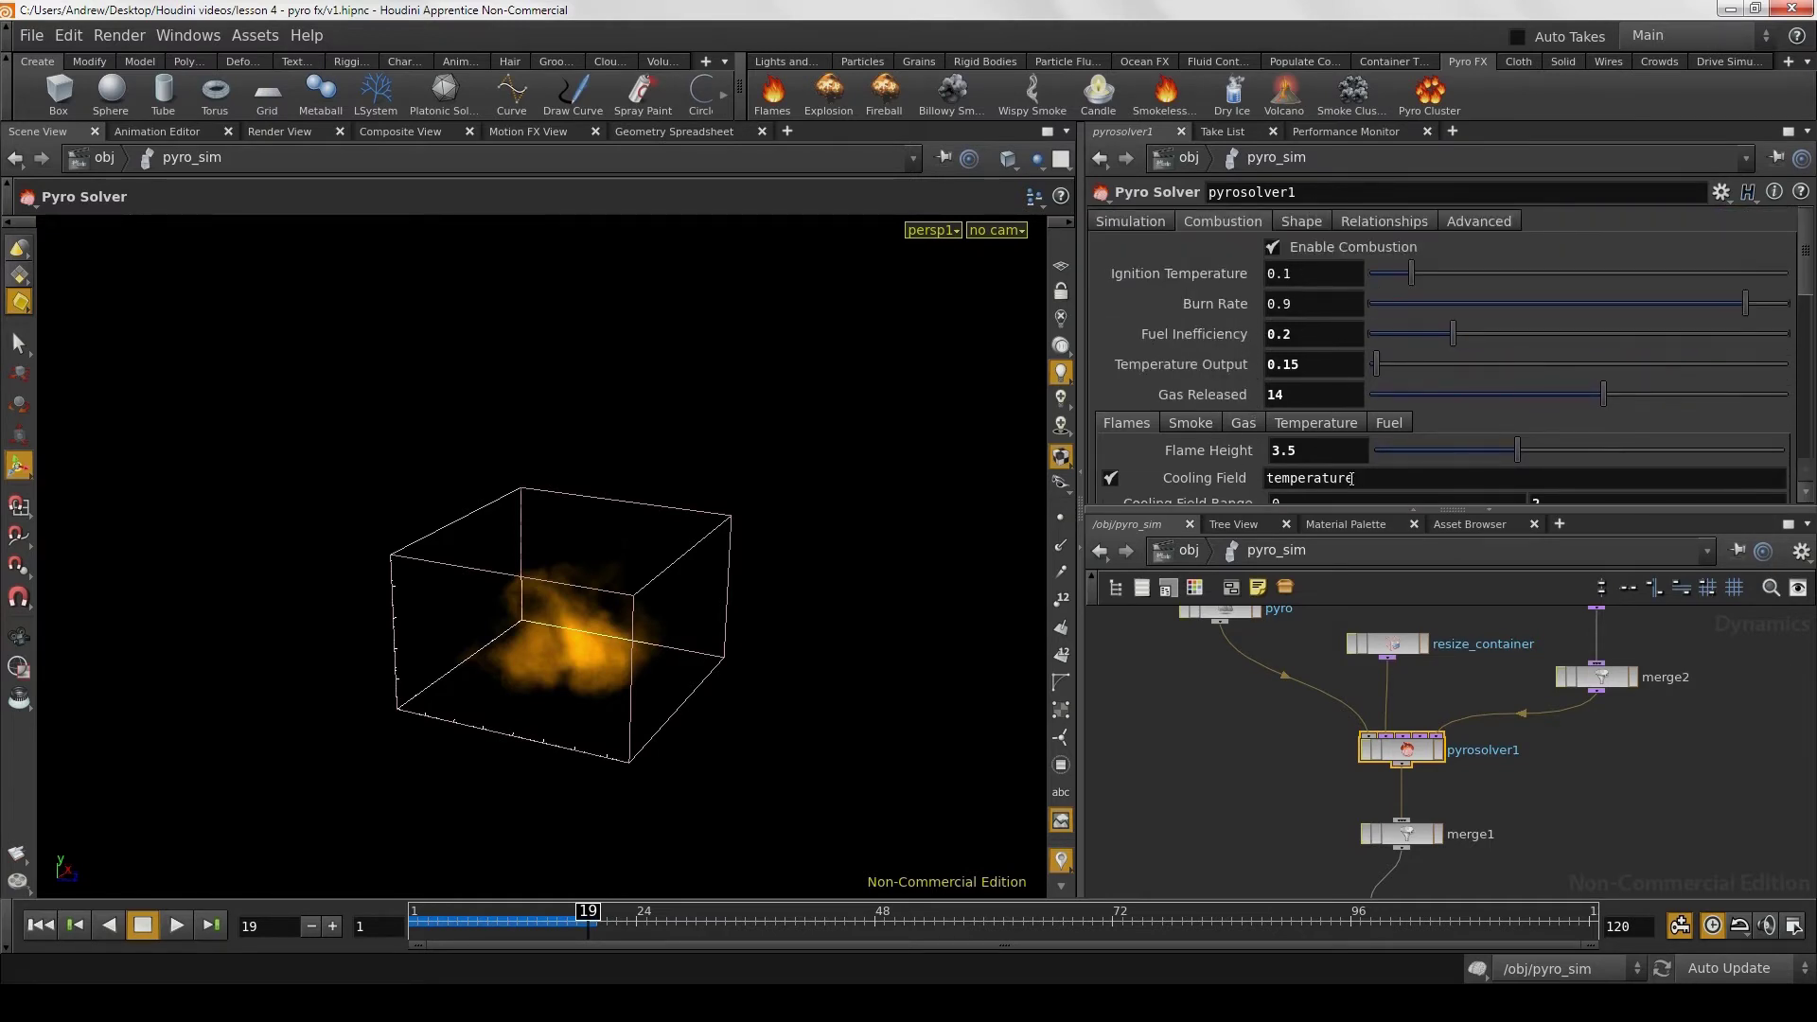
left_click(1230, 645)
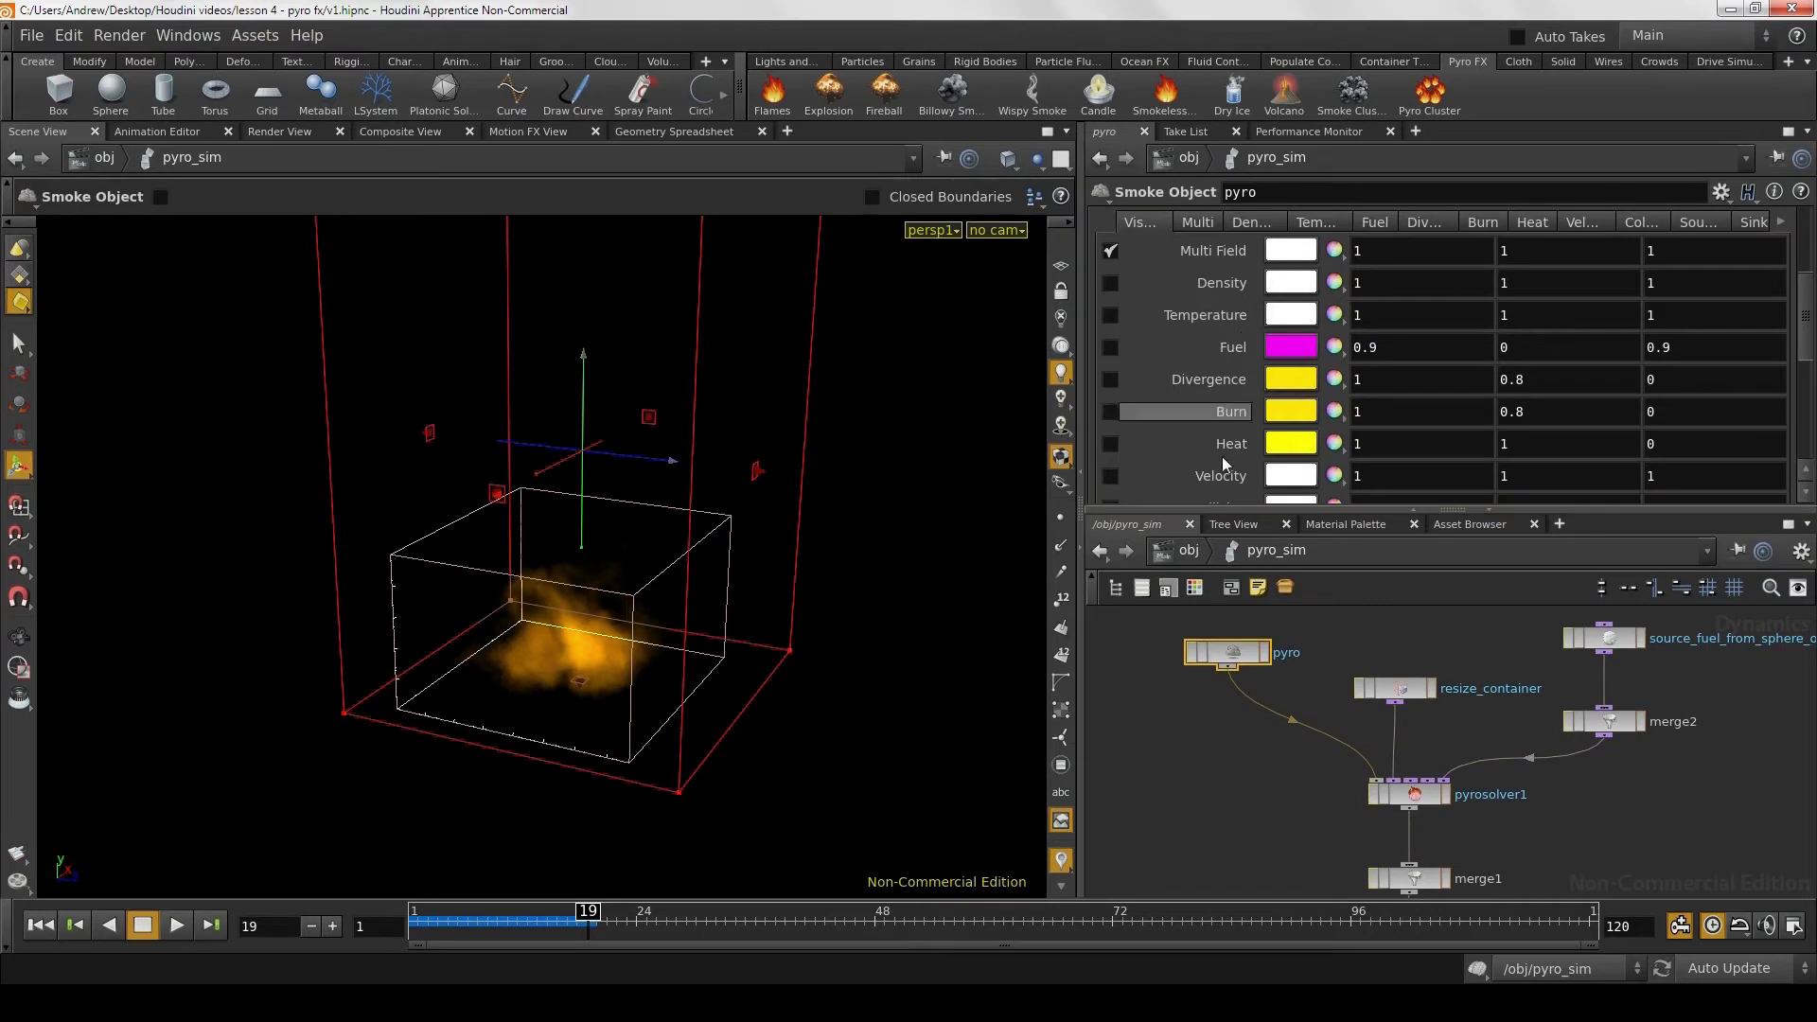
left_click(1415, 795)
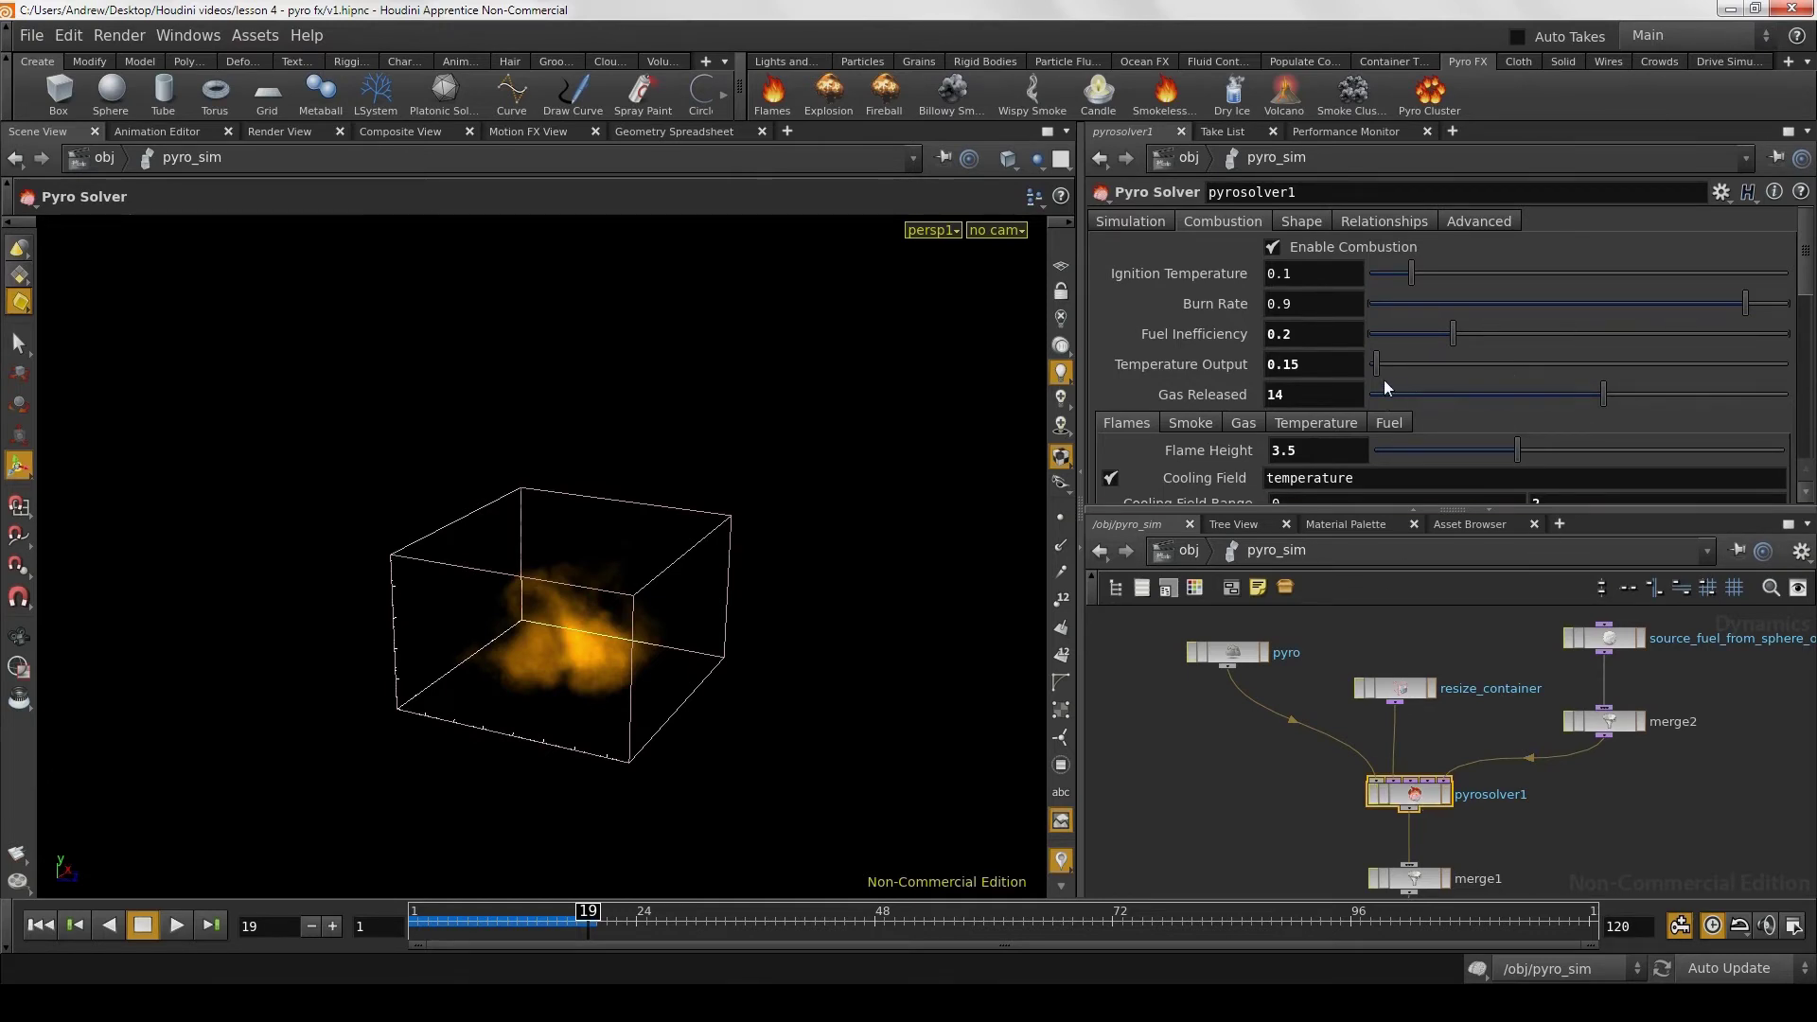
left_click(1164, 224)
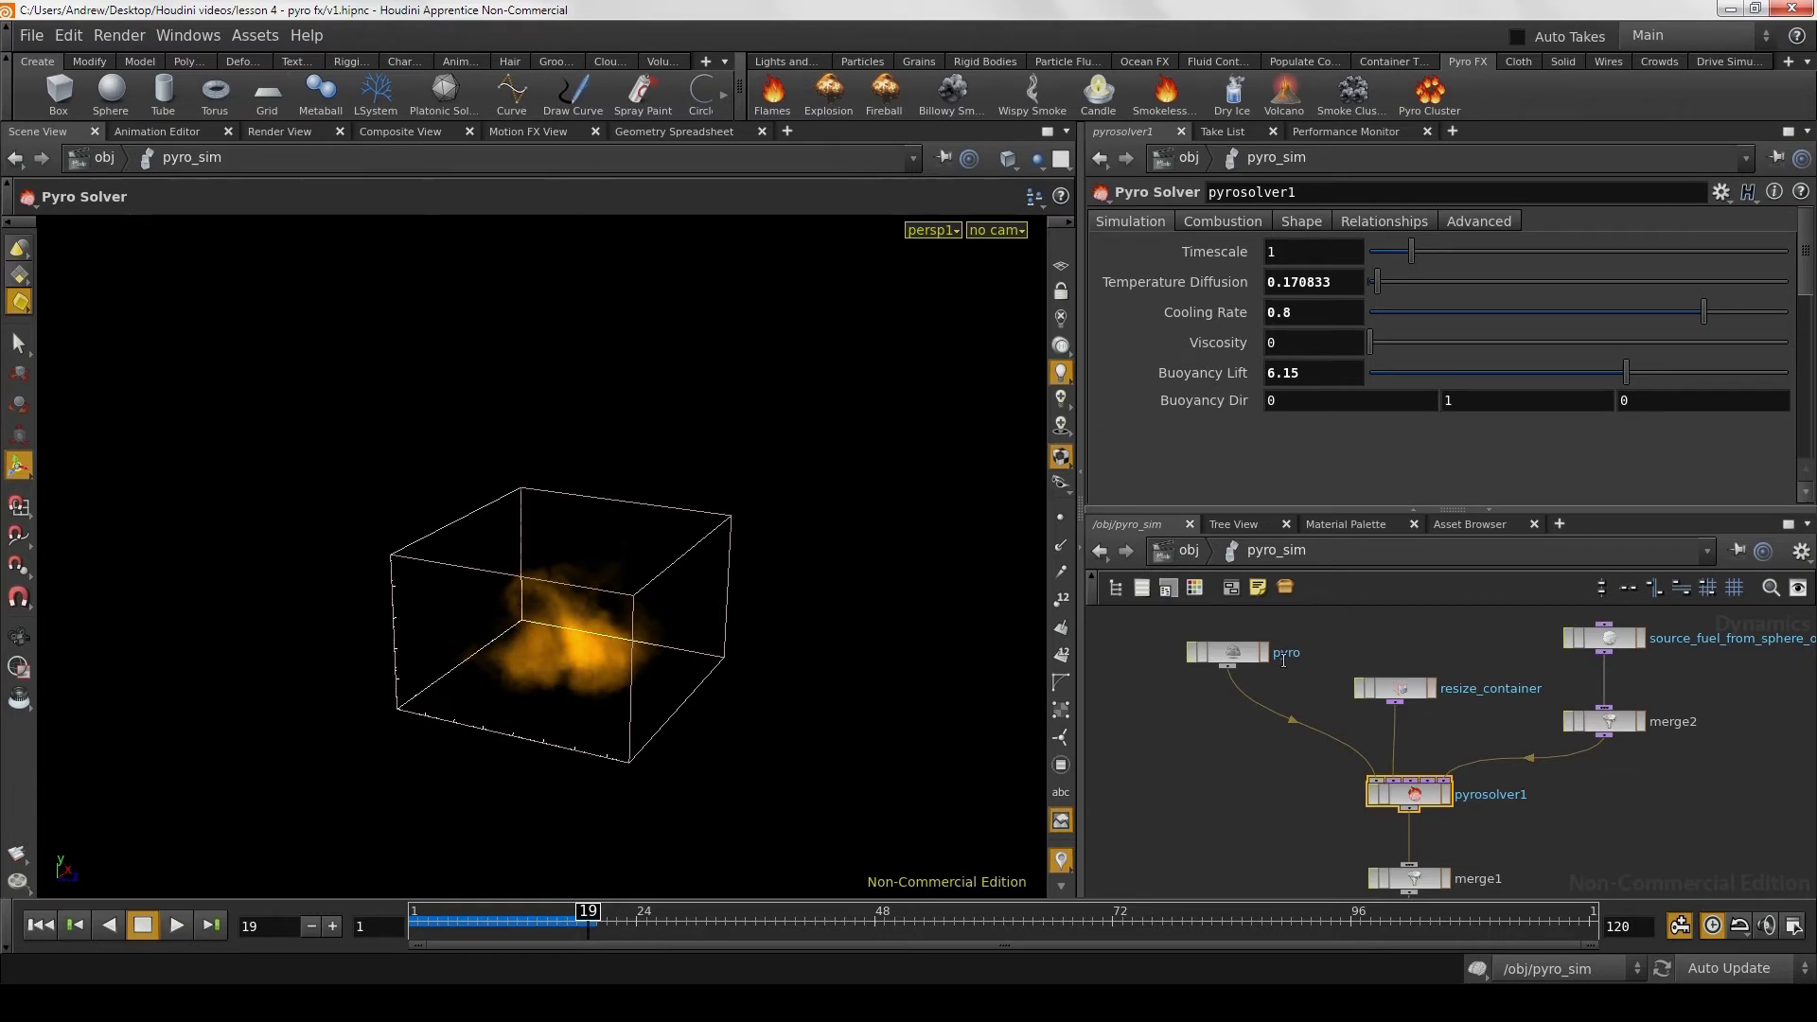
left_click(1228, 653)
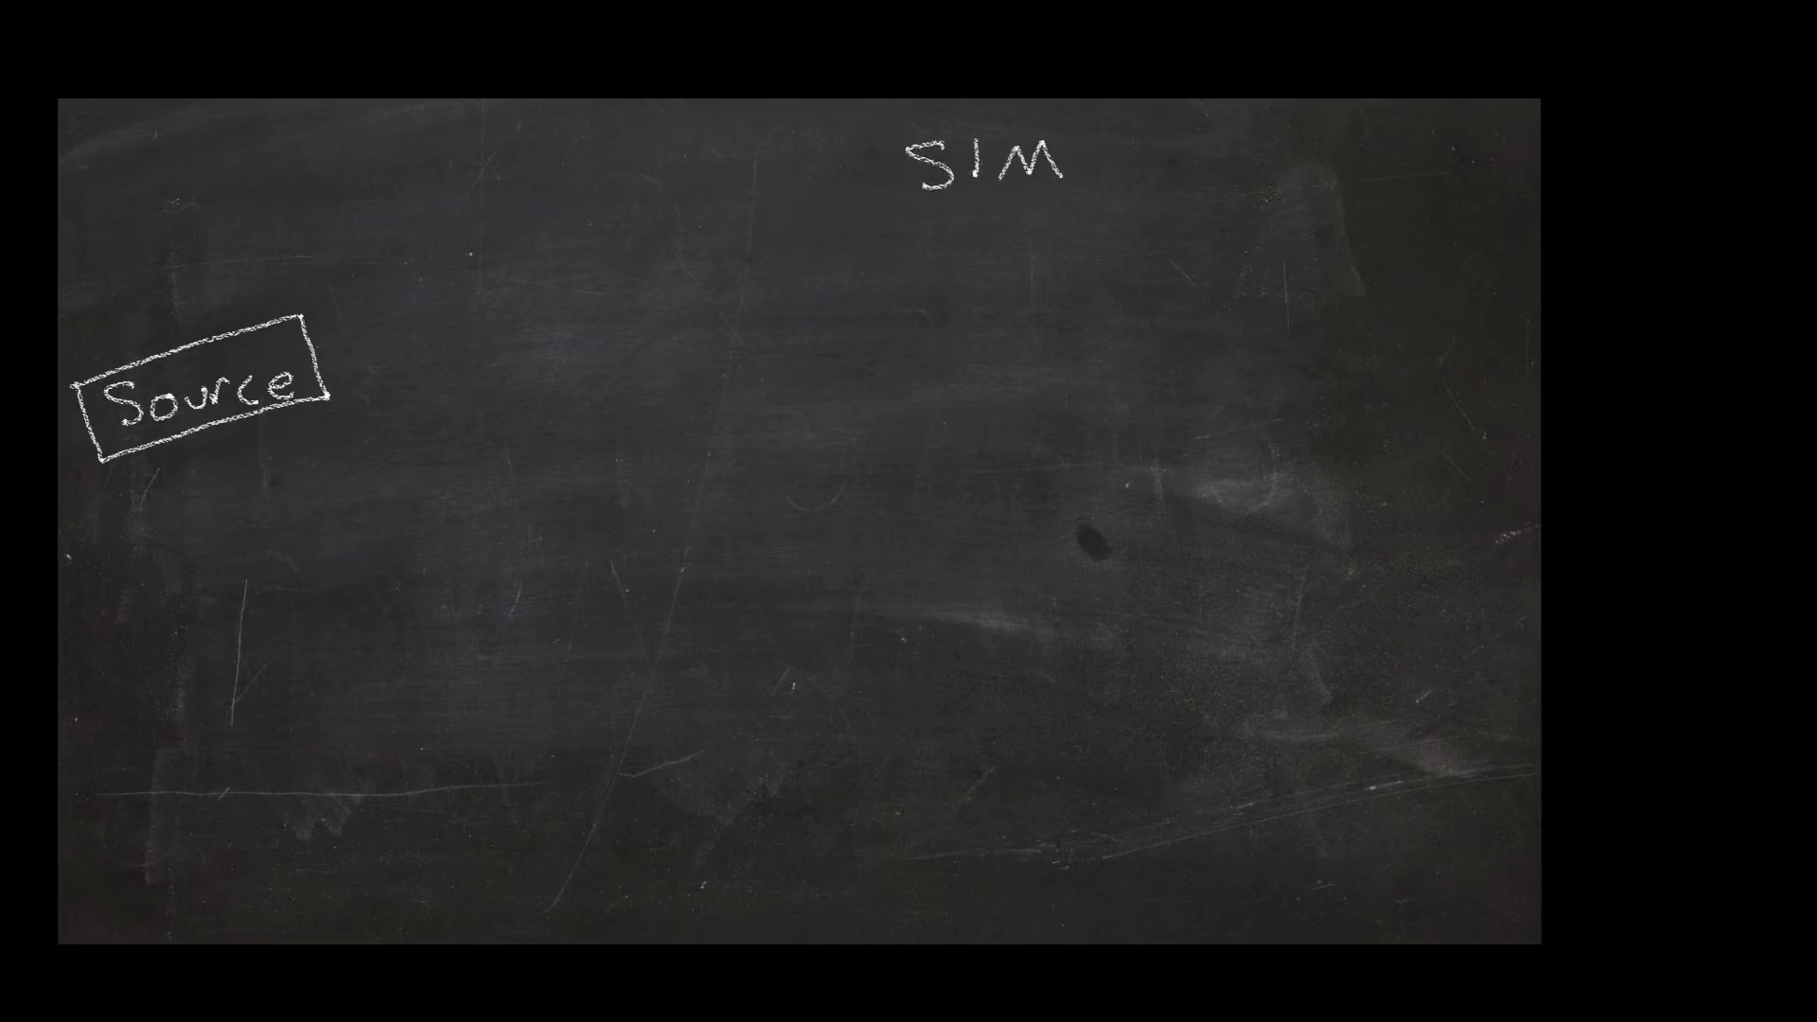
Step: Box the SIM area with straight chalk lines and underline SIM as a header row
mouse_move(436, 123)
left_mouse_down("shift")
mouse_move(485, 839)
mouse_move(440, 923)
left_mouse_up("shift")
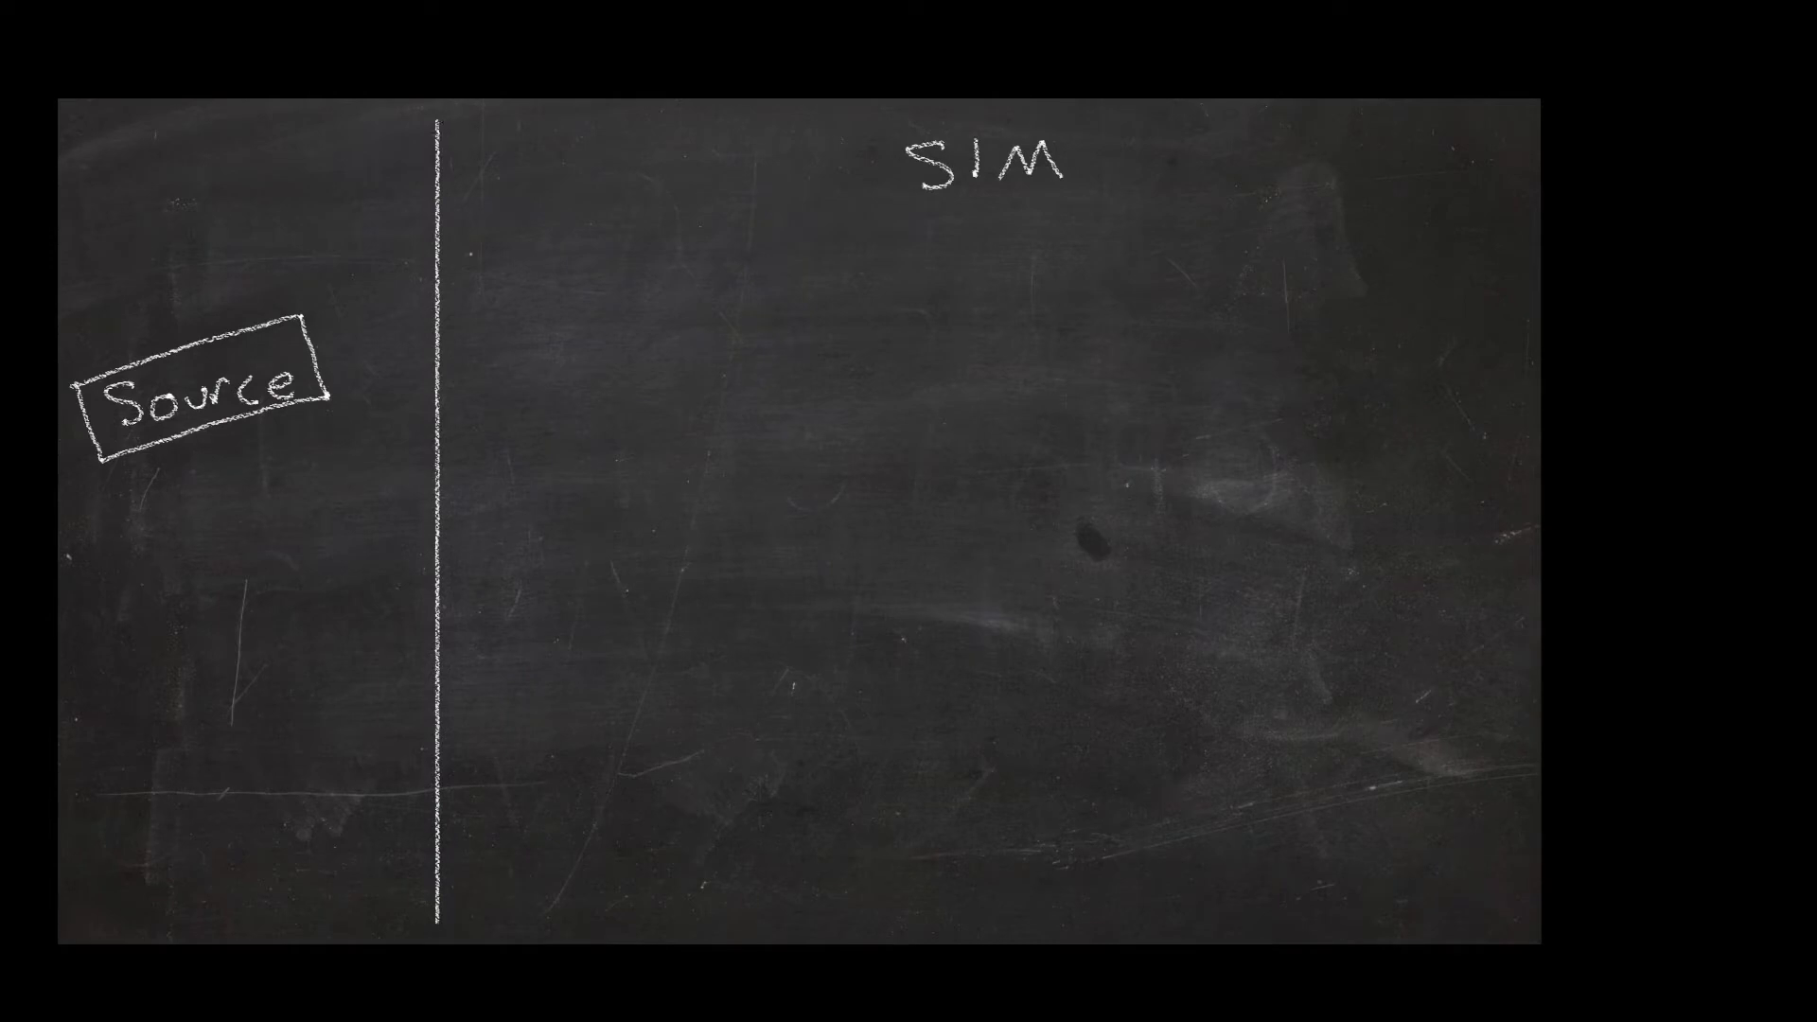
mouse_move(437, 133)
left_mouse_down("shift")
mouse_move(1518, 136)
mouse_move(1519, 329)
left_mouse_up("shift")
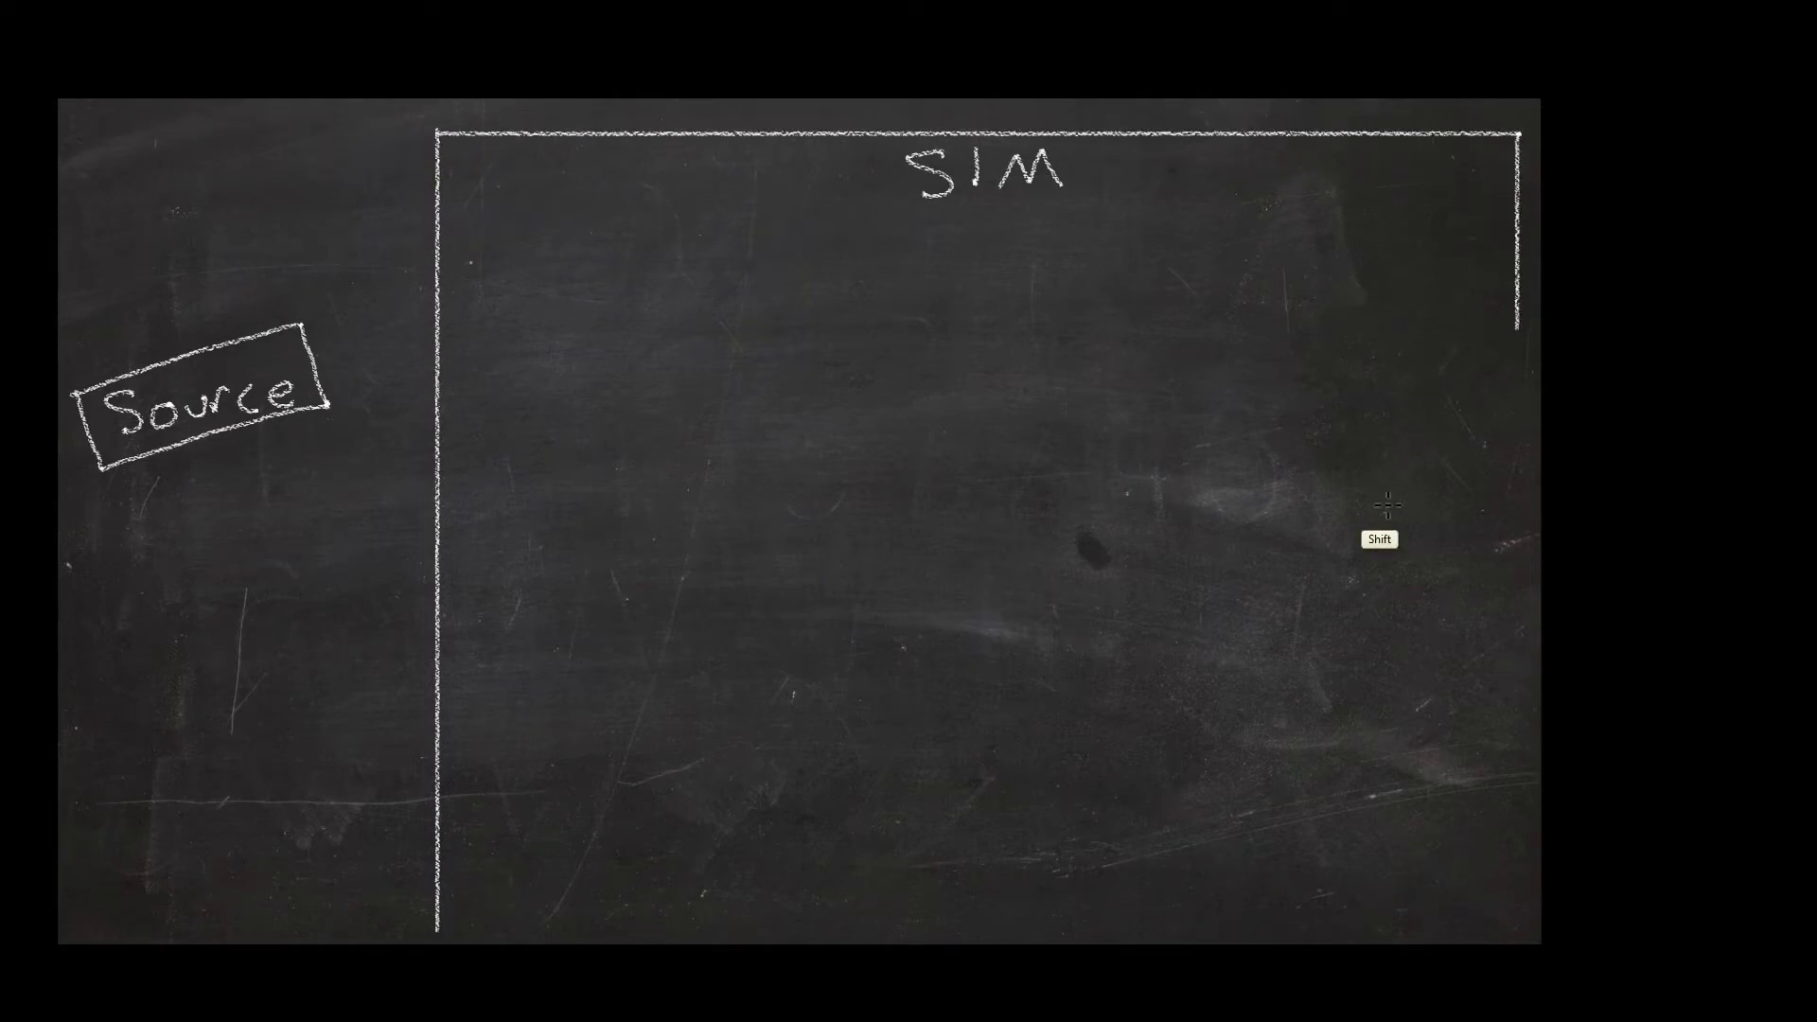
left_click_drag(1388, 507, 1363, 927, "shift")
left_click_drag(1515, 890, 461, 887, "shift")
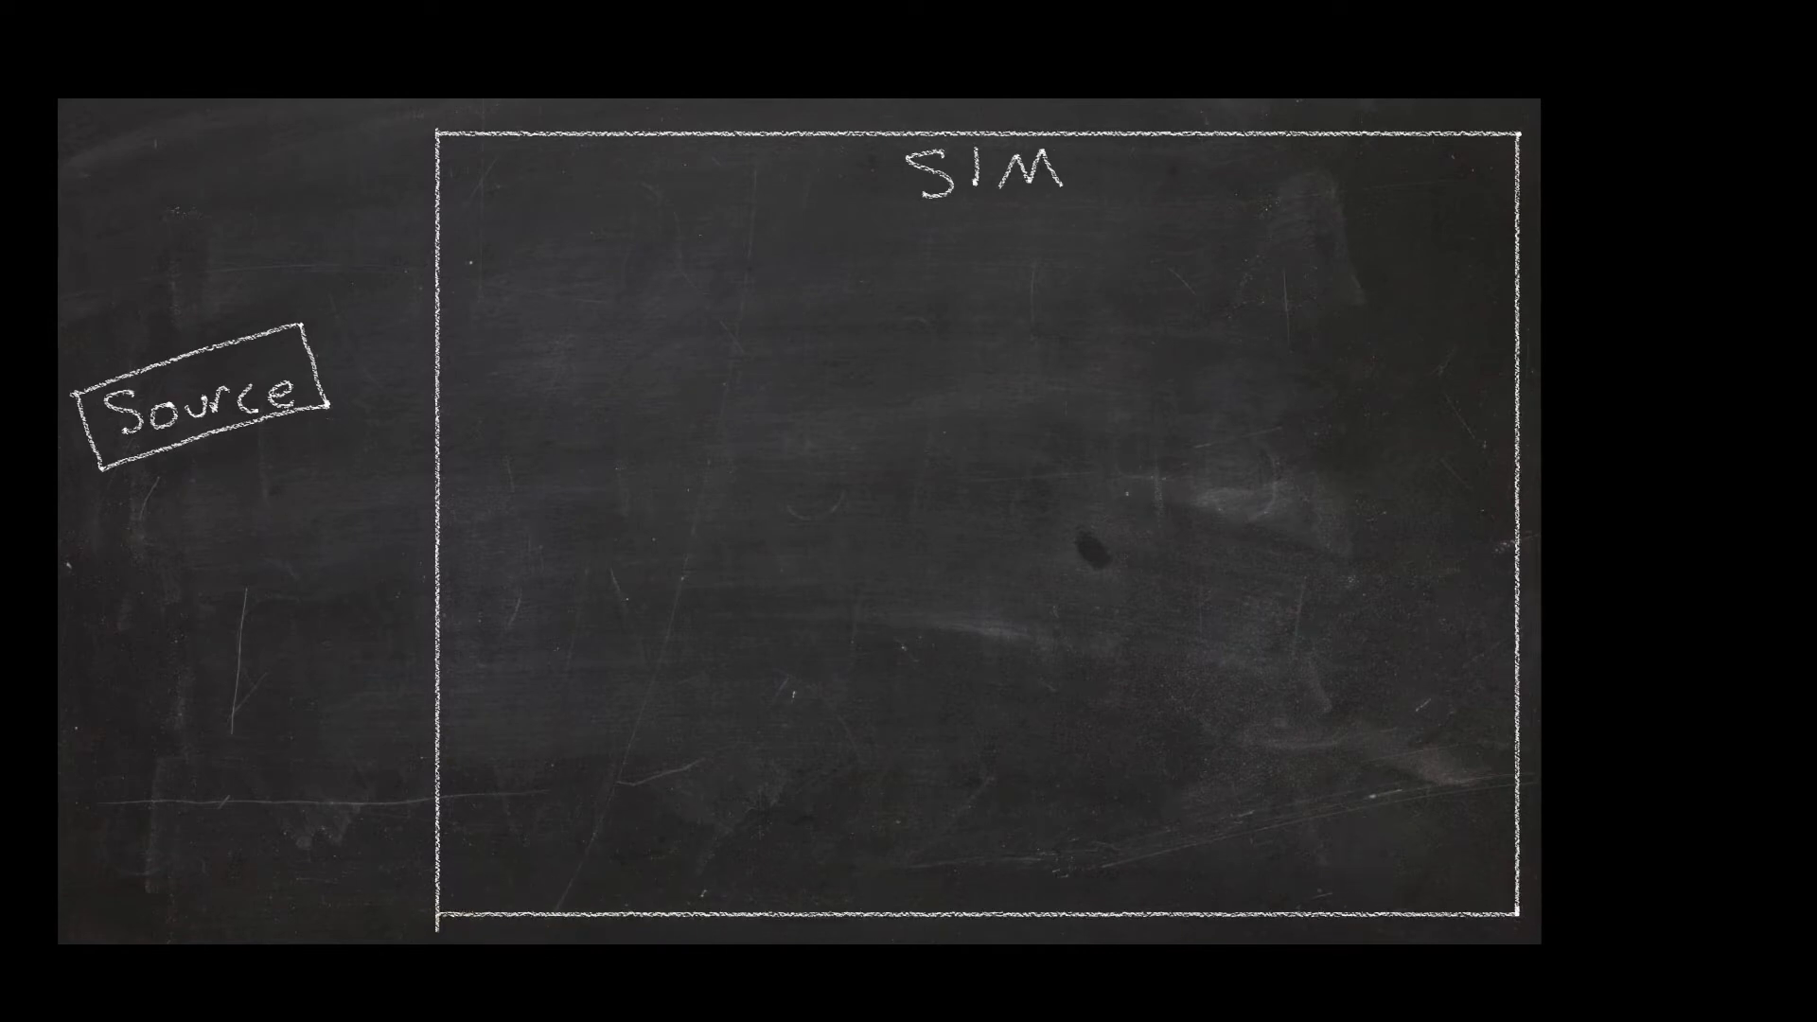
mouse_move(444, 209)
left_mouse_down("shift")
mouse_move(1156, 241)
mouse_move(1351, 210)
mouse_move(1518, 216)
left_mouse_up("shift")
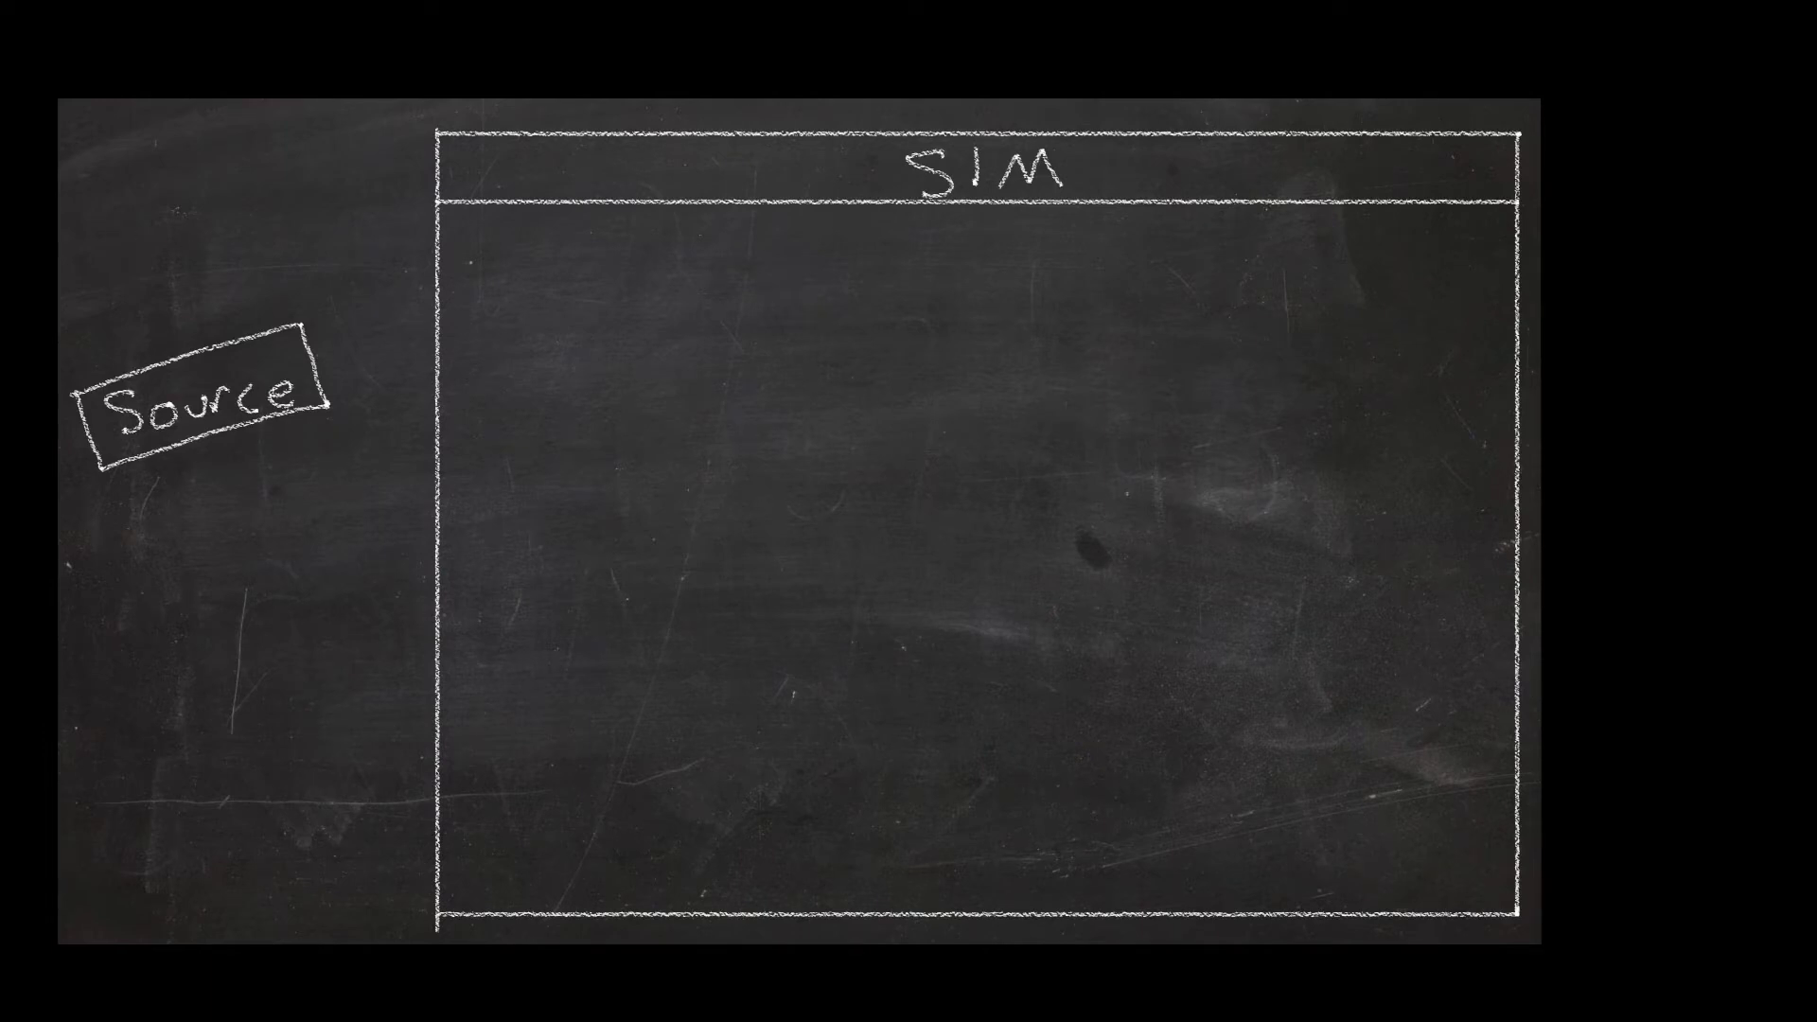
Step: Write +Fuel and +Temperature above the Source box
mouse_move(100, 215)
left_mouse_down()
mouse_move(95, 248)
mouse_move(116, 225)
mouse_move(137, 237)
mouse_move(172, 195)
mouse_move(151, 218)
mouse_move(215, 205)
left_mouse_up()
mouse_move(82, 287)
left_mouse_down()
mouse_move(90, 313)
mouse_move(129, 264)
left_mouse_up()
mouse_move(119, 269)
left_mouse_down()
mouse_move(116, 292)
mouse_move(199, 284)
mouse_move(308, 220)
mouse_move(343, 225)
left_mouse_up()
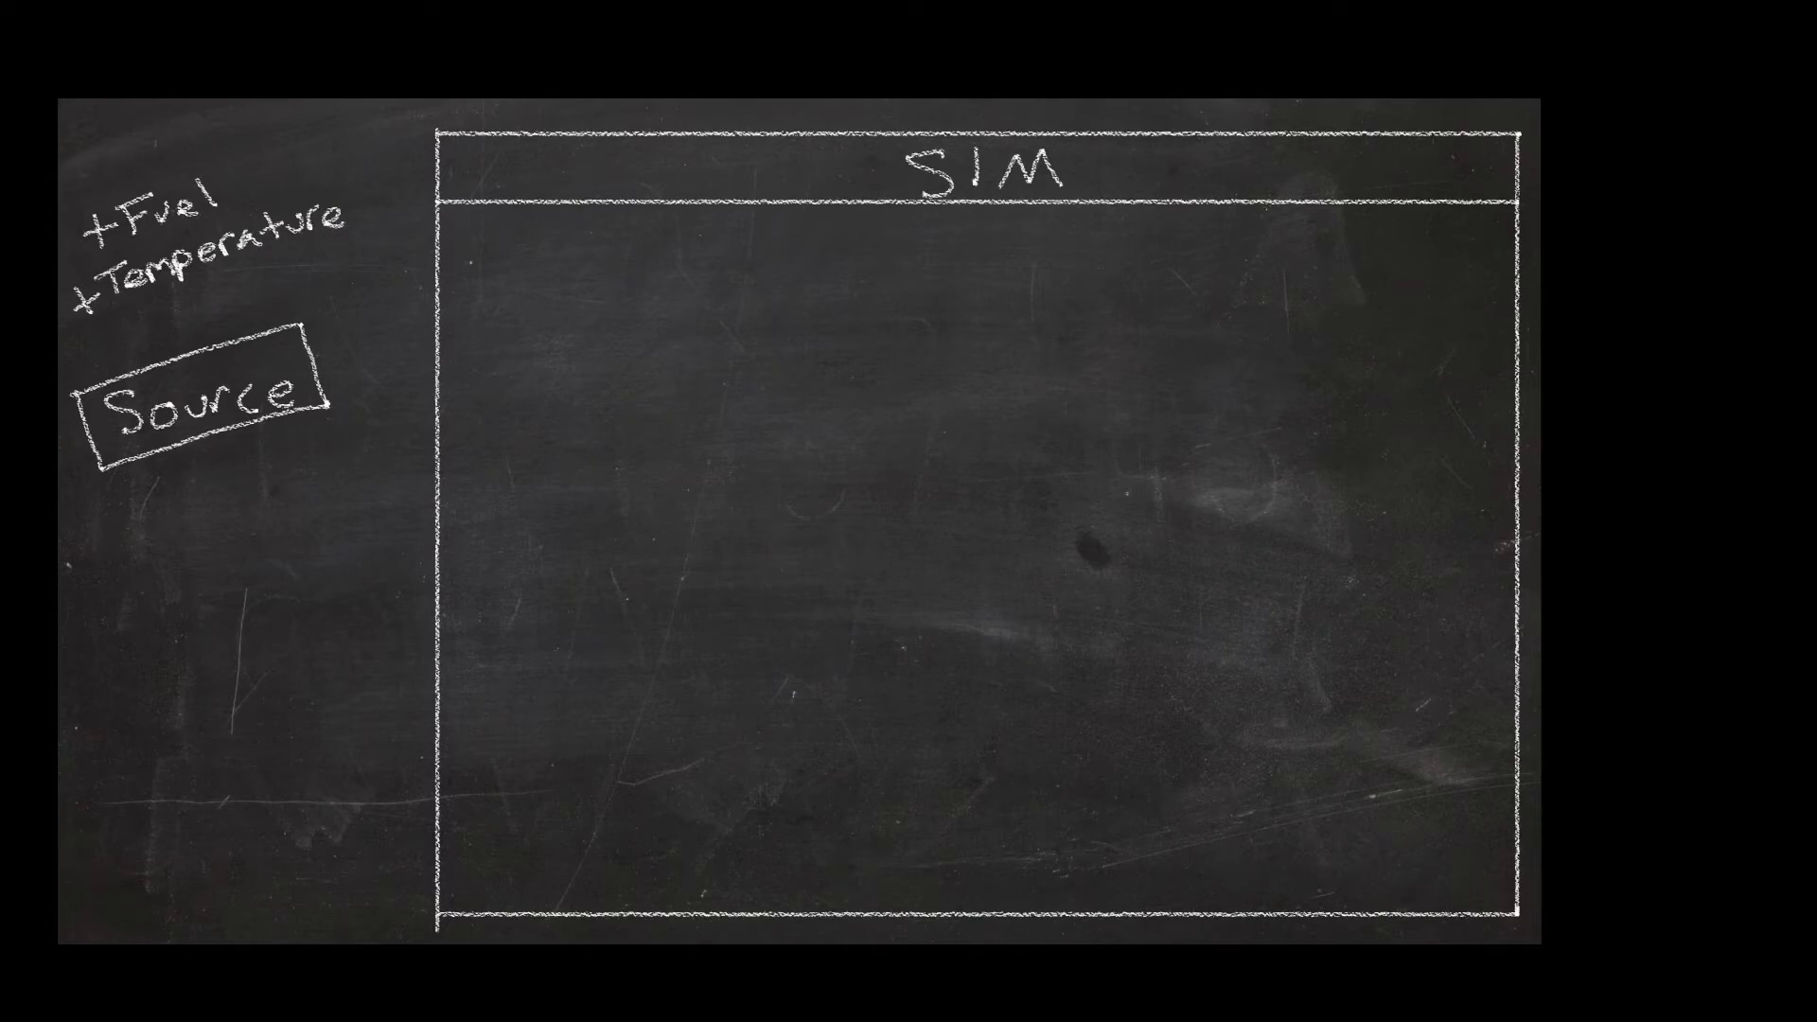
Step: Draw arrows from Source and +Fuel into SIM, and down from the ignition-temperature condition
left_click_drag(199, 361, 144, 303)
mouse_move(224, 171)
left_mouse_down()
mouse_move(295, 142)
mouse_move(426, 172)
mouse_move(382, 191)
left_mouse_up()
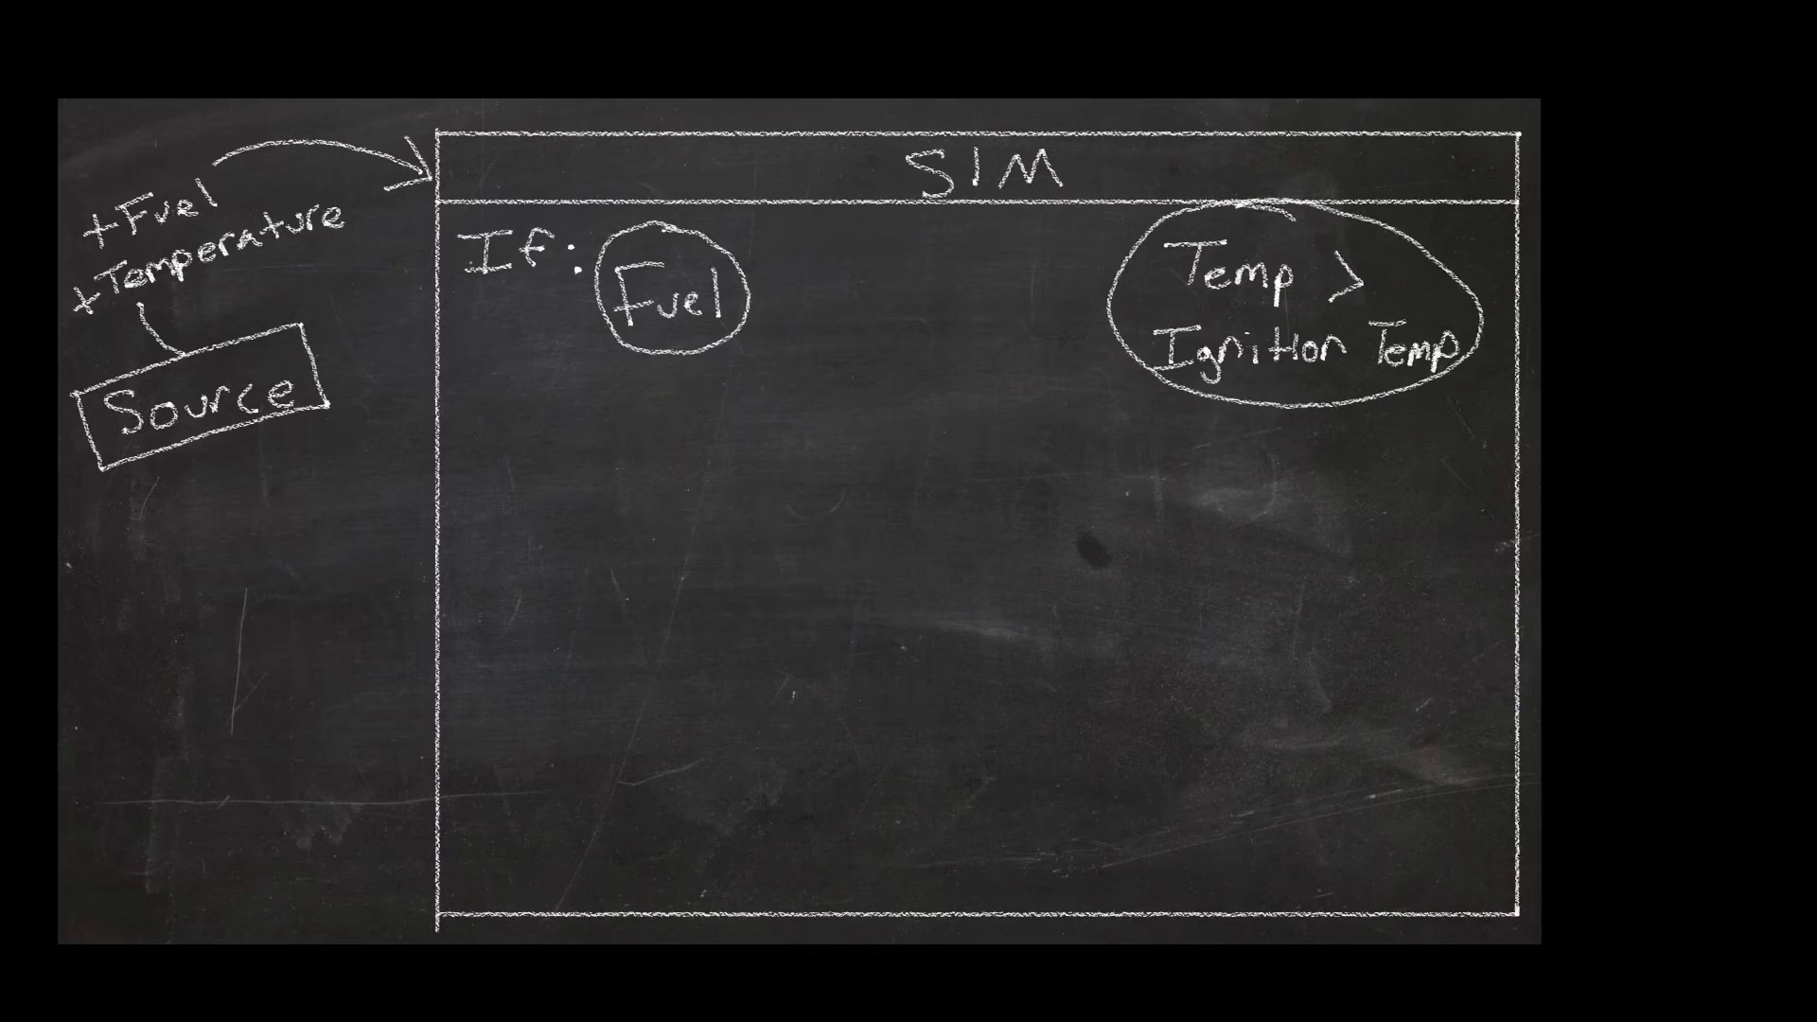
left_click_drag(750, 291, 1110, 292, "shift")
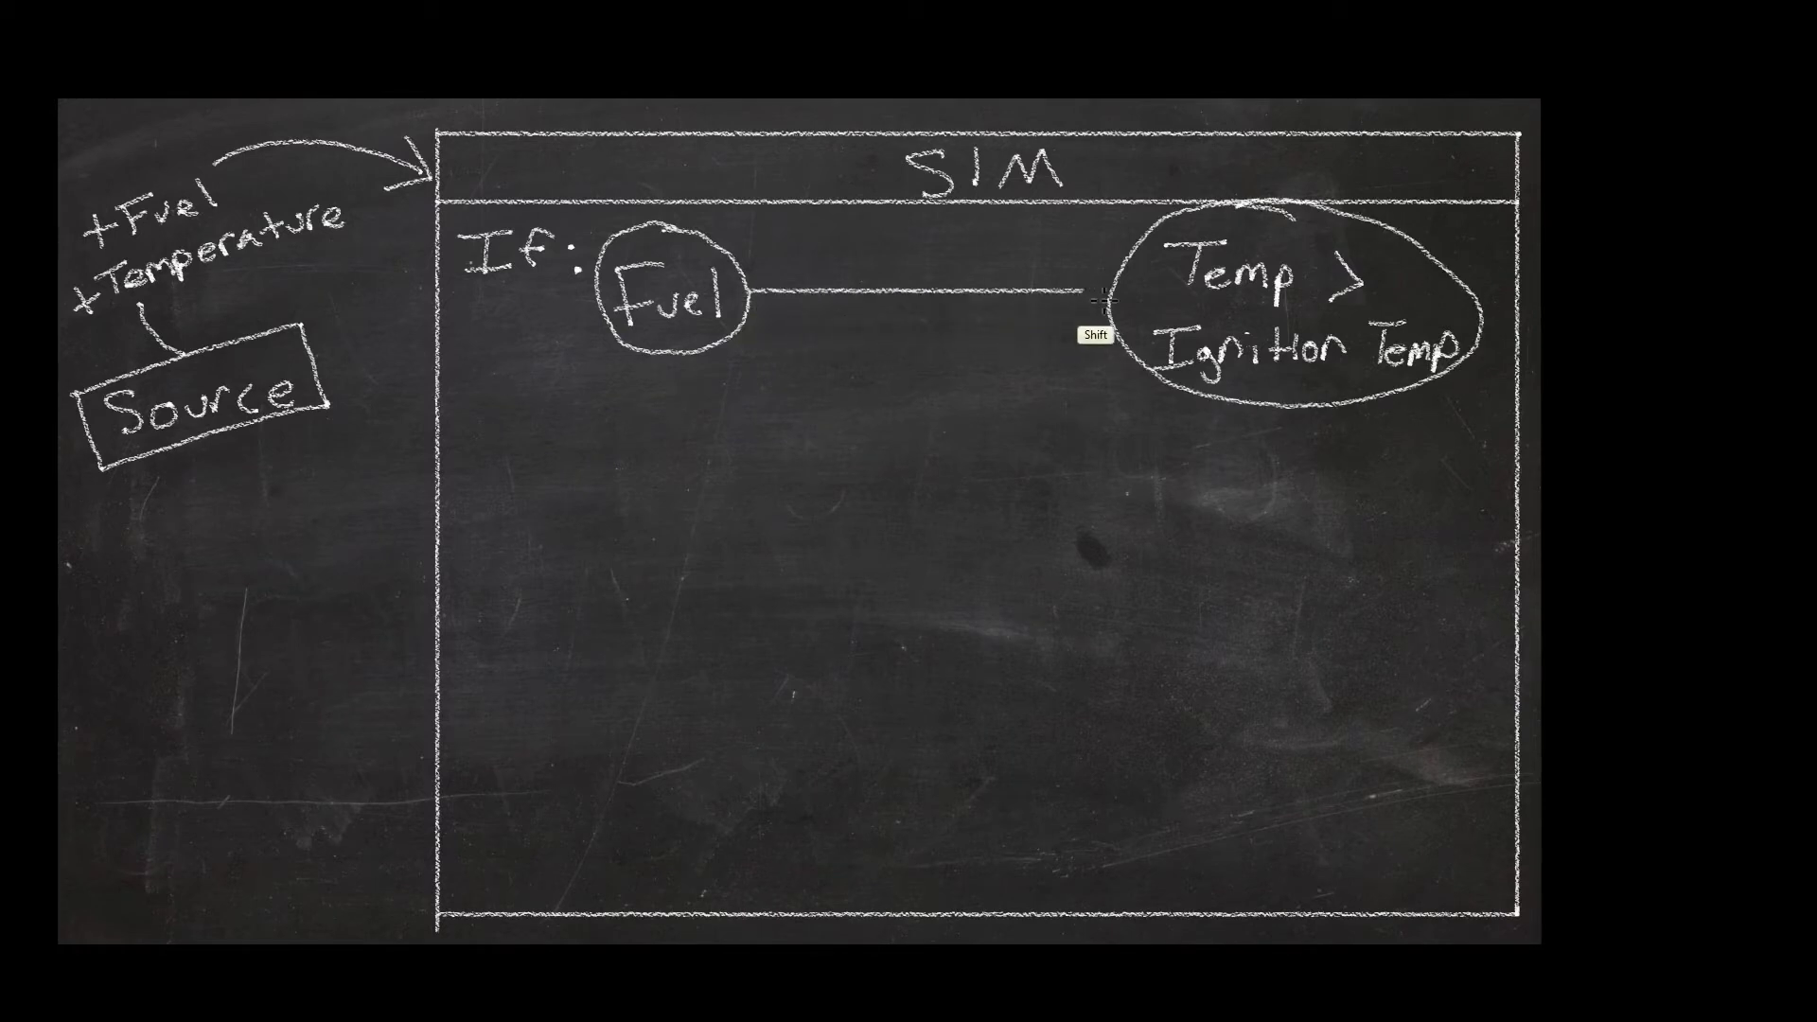
mouse_move(936, 298)
left_mouse_down("shift")
mouse_move(954, 645)
mouse_move(854, 688)
mouse_move(852, 713)
mouse_move(916, 689)
mouse_move(930, 712)
left_mouse_up("shift")
Step: Write and box Burn and Heat joined by an arrow, and note 'Heat = Flames'
mouse_move(931, 688)
left_mouse_down()
mouse_move(958, 678)
mouse_move(958, 710)
mouse_move(1005, 708)
left_mouse_up()
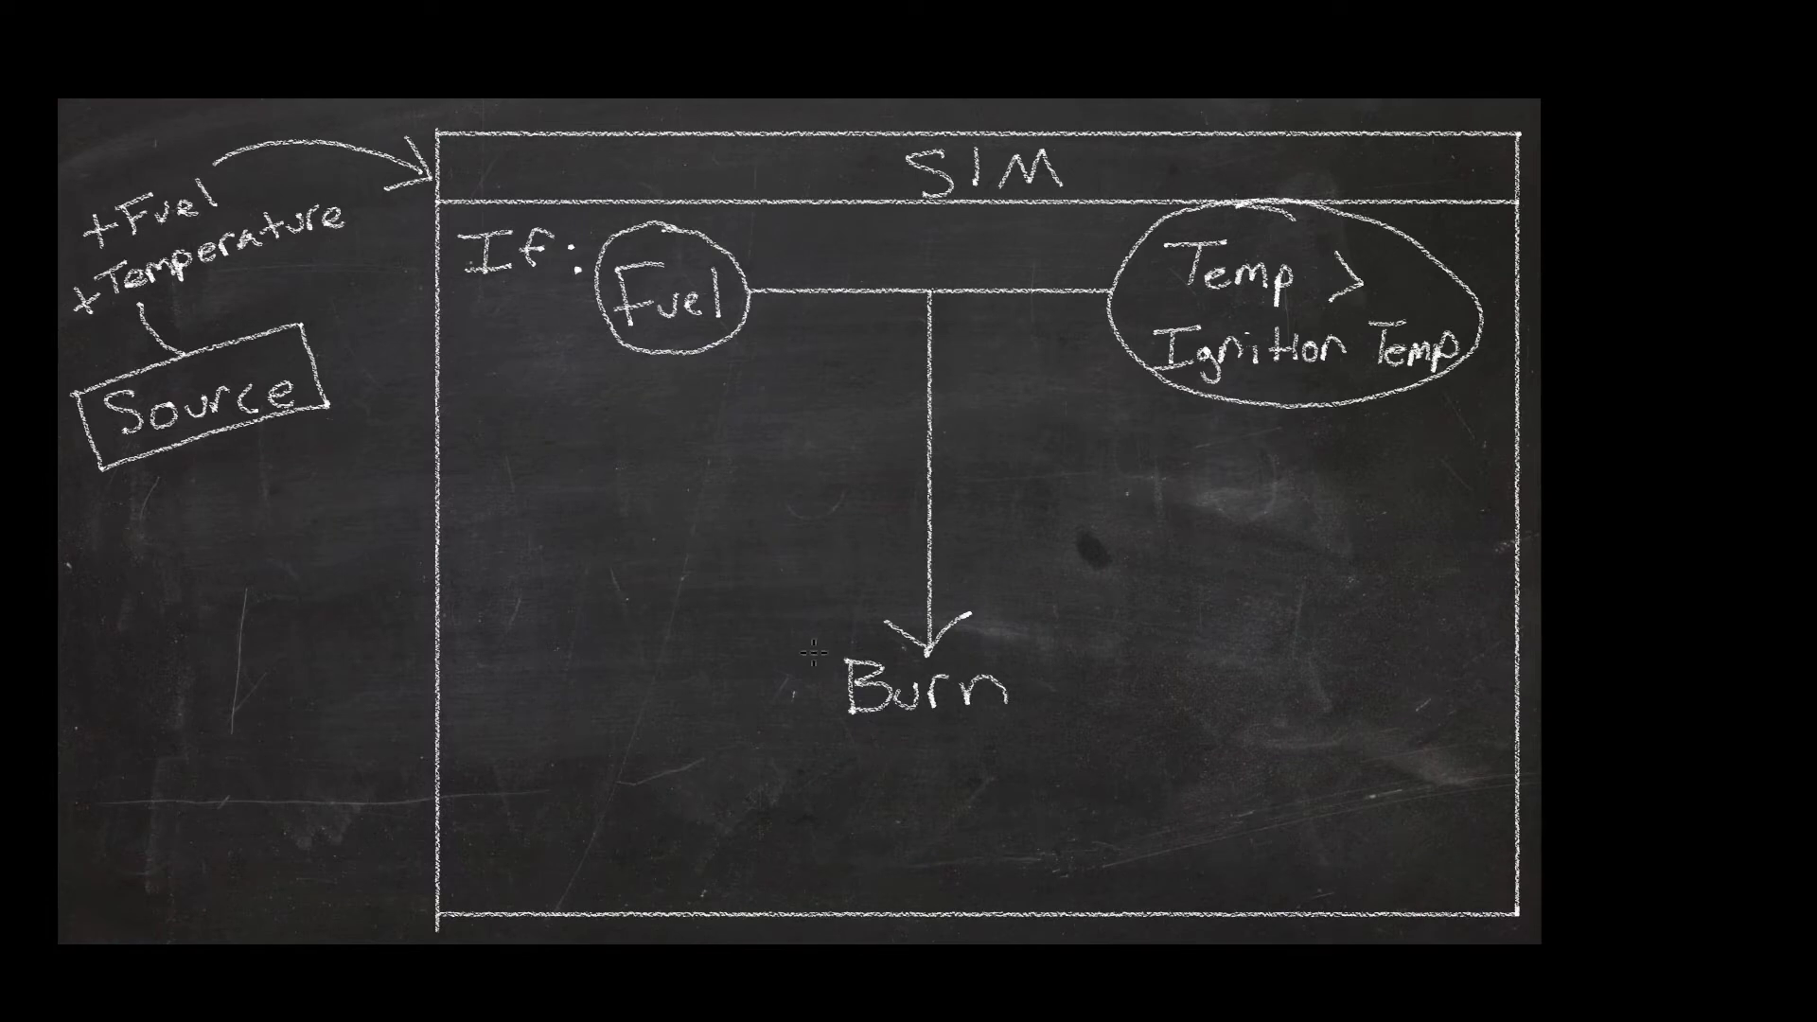
mouse_move(807, 648)
left_mouse_down("shift")
mouse_move(806, 732)
mouse_move(1044, 731)
left_mouse_up("shift")
mouse_move(807, 648)
left_mouse_down("shift")
mouse_move(1049, 648)
mouse_move(1046, 732)
left_mouse_up("shift")
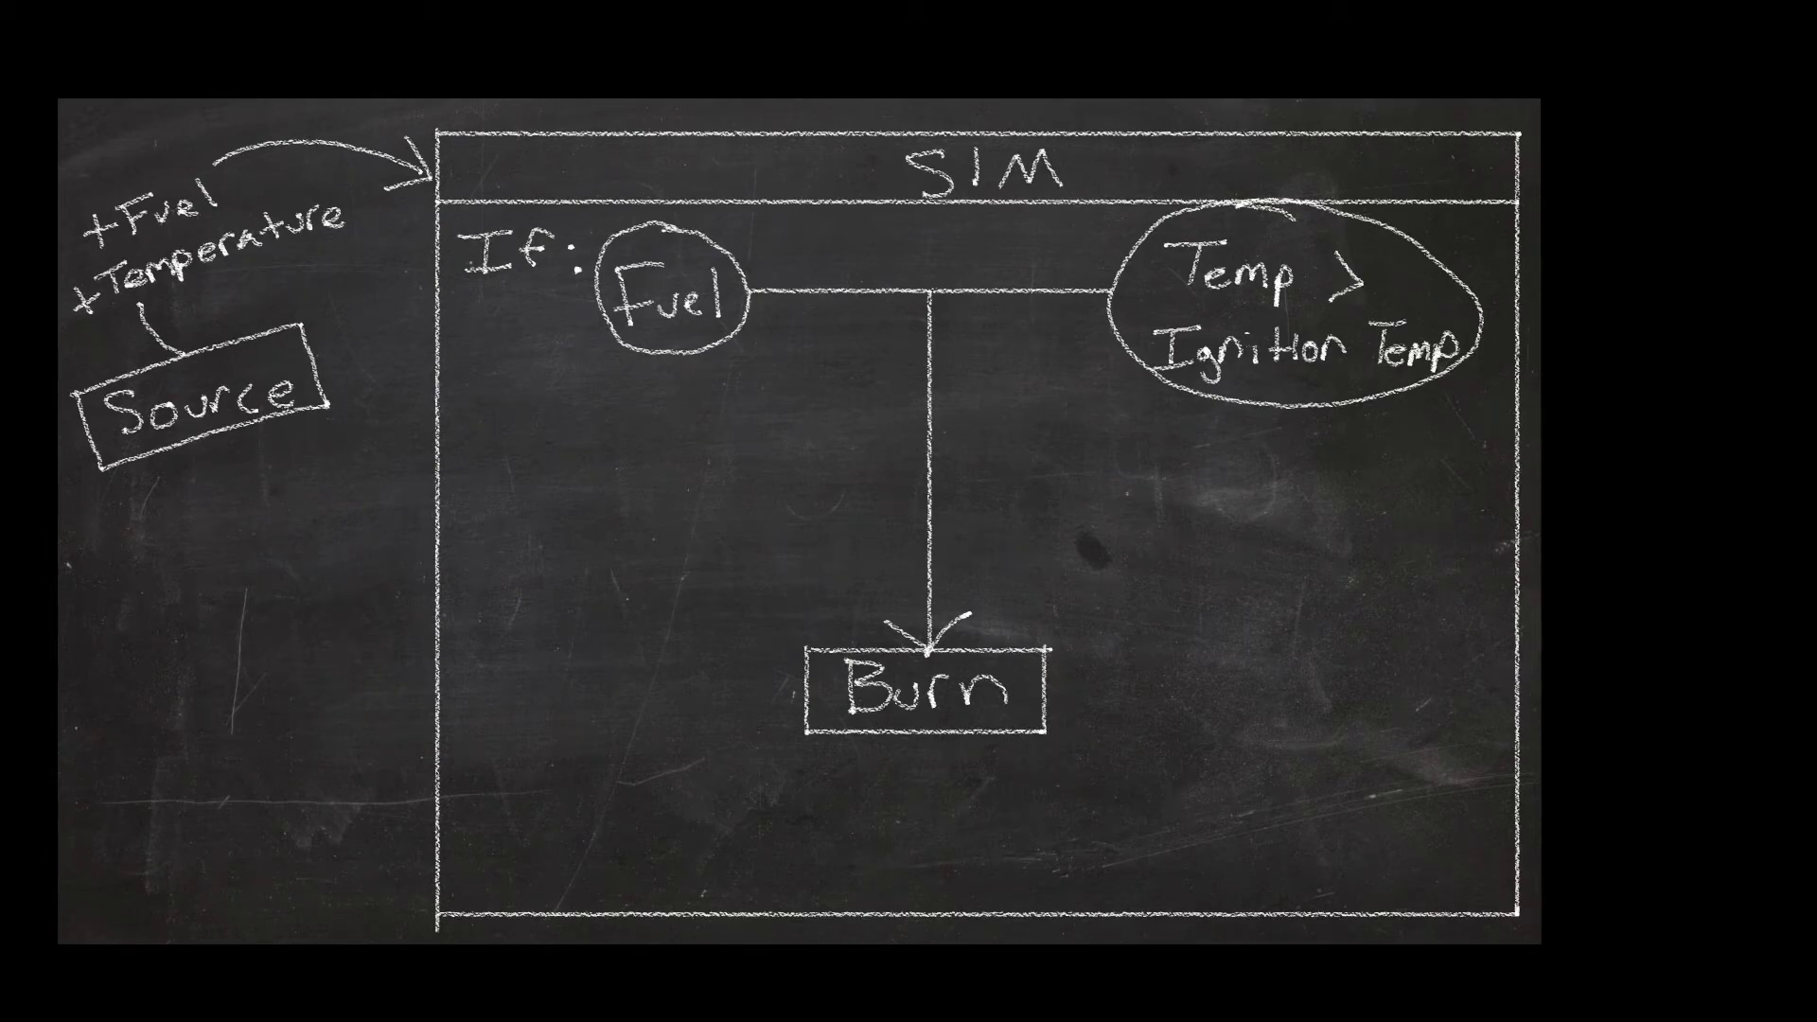
mouse_move(862, 774)
left_mouse_down()
mouse_move(861, 816)
mouse_move(893, 816)
mouse_move(895, 798)
mouse_move(982, 812)
mouse_move(1002, 793)
left_mouse_up()
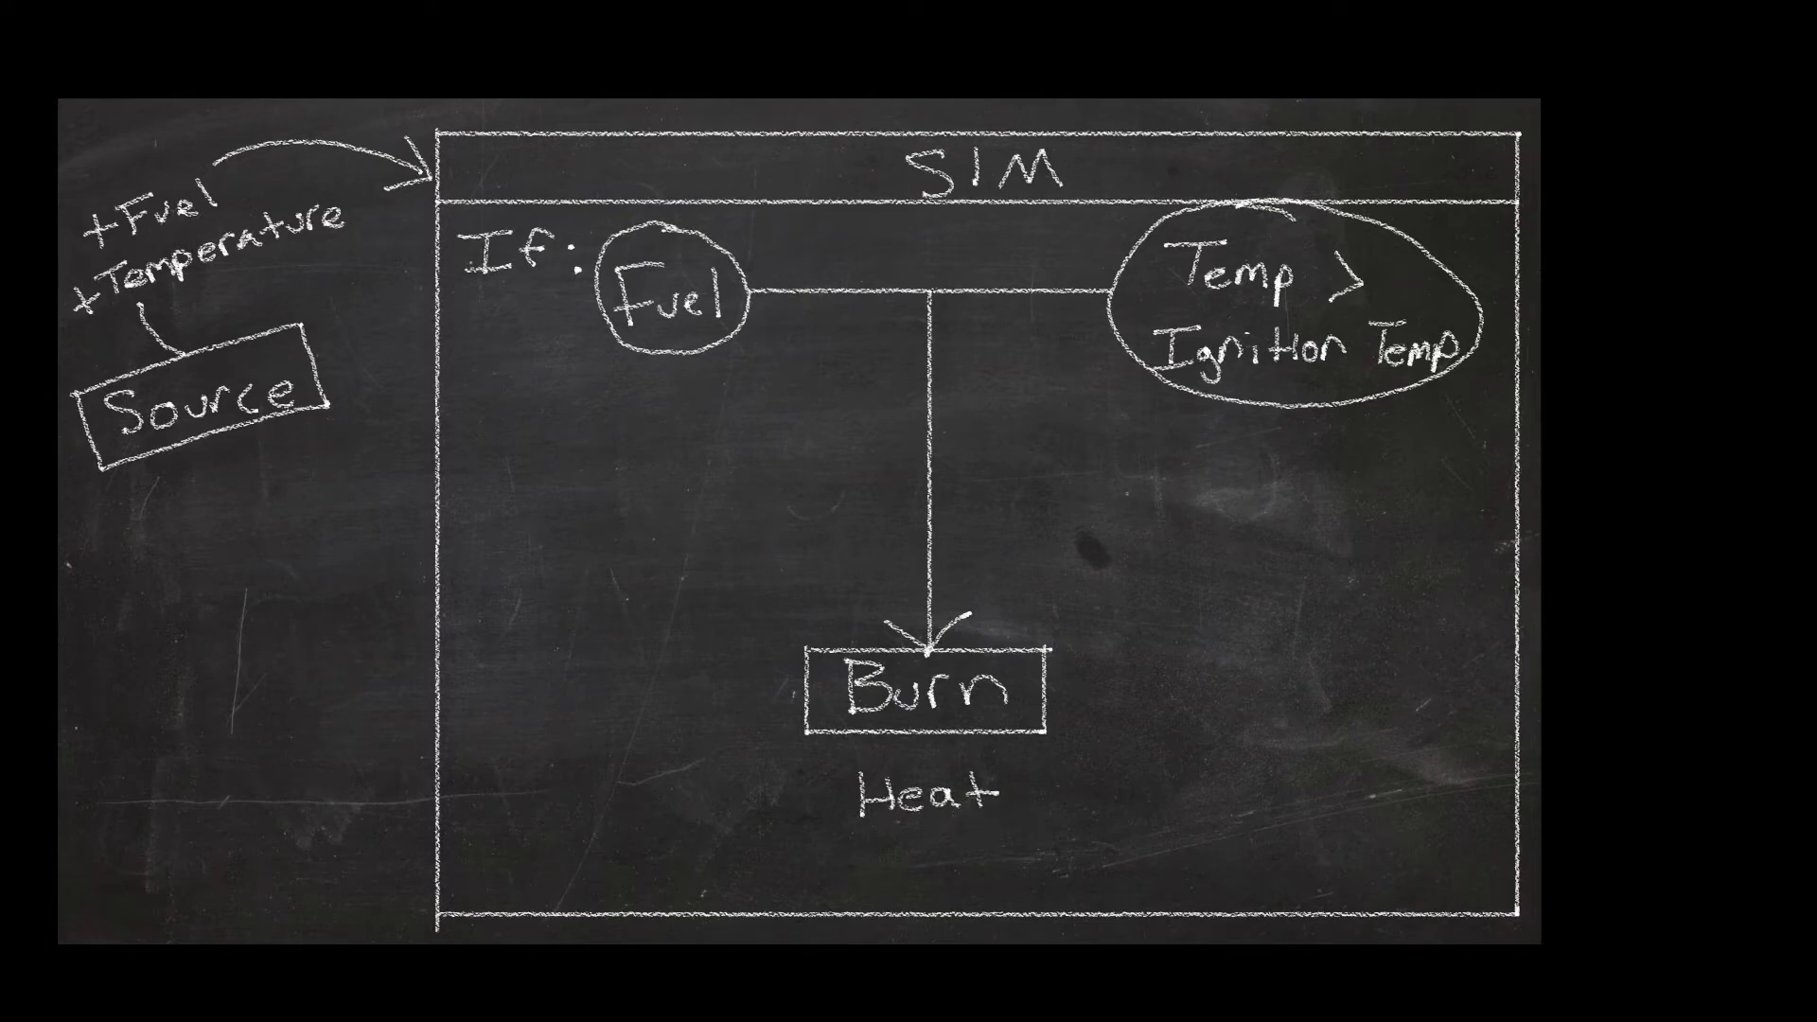
mouse_move(835, 762)
left_mouse_down("shift")
mouse_move(835, 826)
mouse_move(1020, 826)
left_mouse_up("shift")
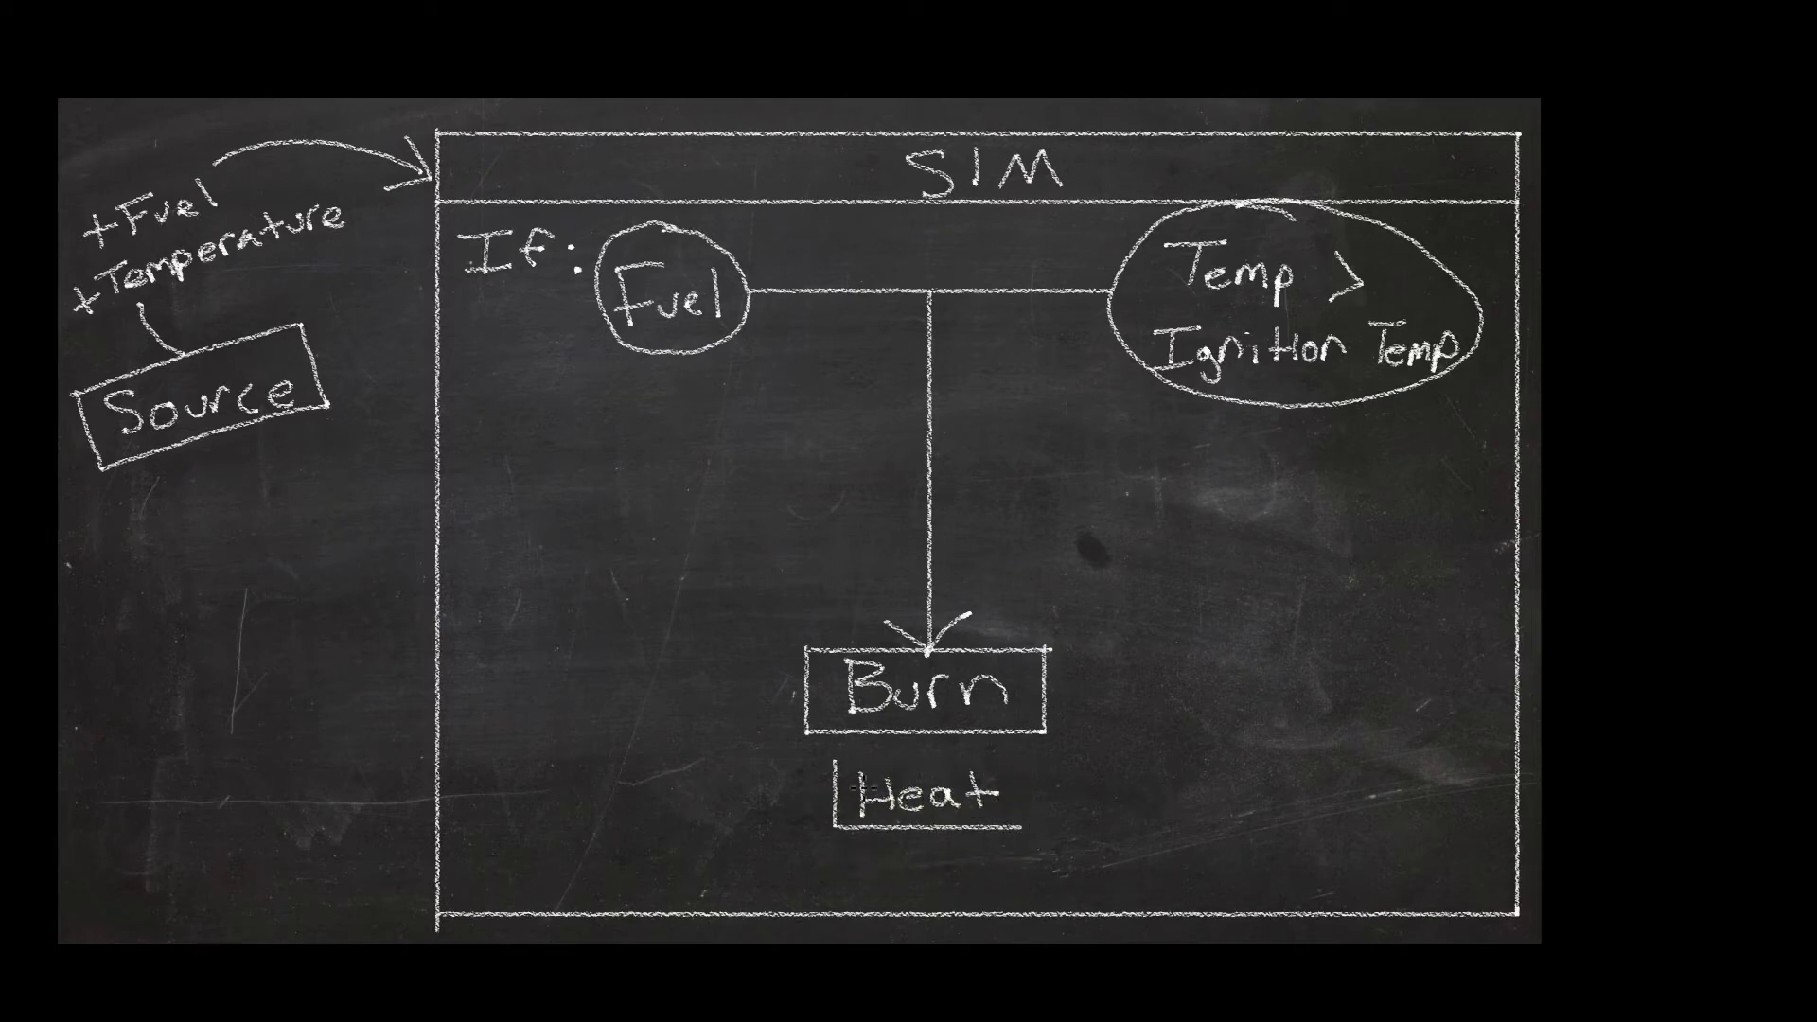
mouse_move(834, 762)
left_mouse_down("shift")
mouse_move(1027, 763)
mouse_move(1019, 826)
left_mouse_up("shift")
mouse_move(929, 733)
left_mouse_down()
mouse_move(929, 762)
mouse_move(945, 752)
left_mouse_up()
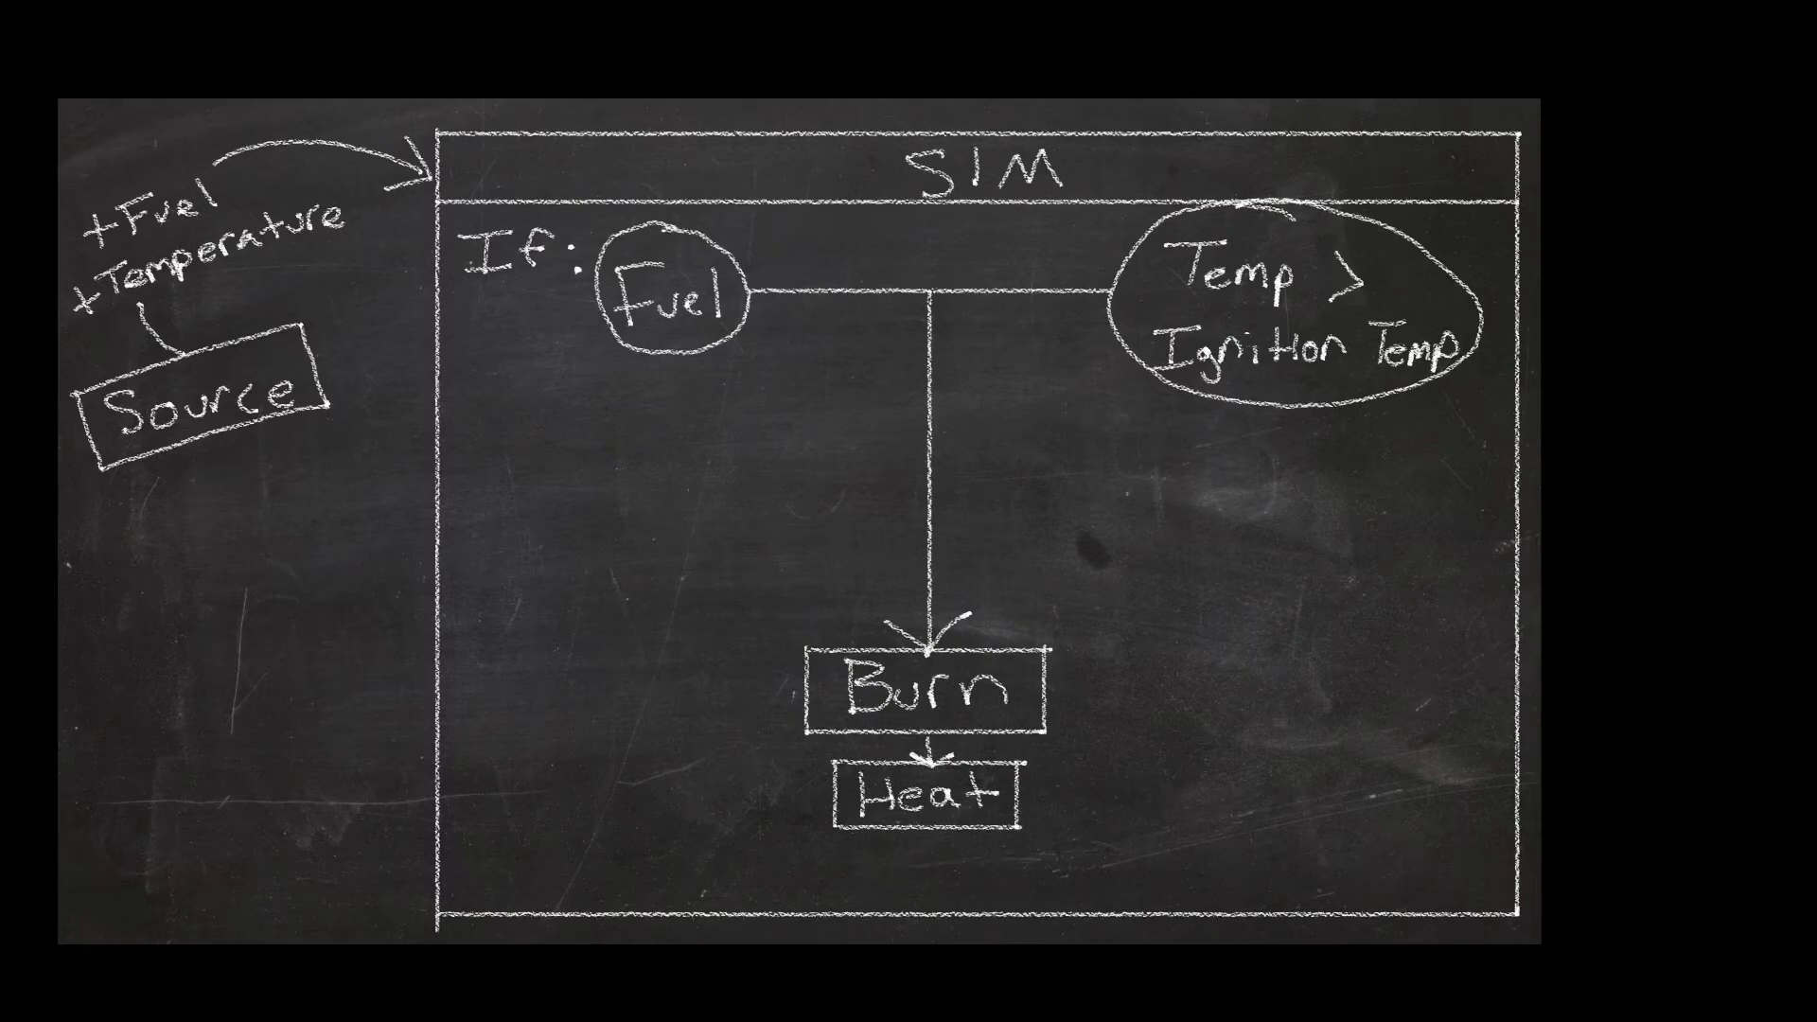
mouse_move(95, 575)
left_mouse_down()
mouse_move(95, 621)
mouse_move(113, 594)
mouse_move(161, 593)
left_mouse_up()
mouse_move(253, 543)
left_mouse_down()
mouse_move(251, 592)
mouse_move(276, 534)
mouse_move(284, 585)
mouse_move(385, 549)
mouse_move(392, 572)
left_mouse_up()
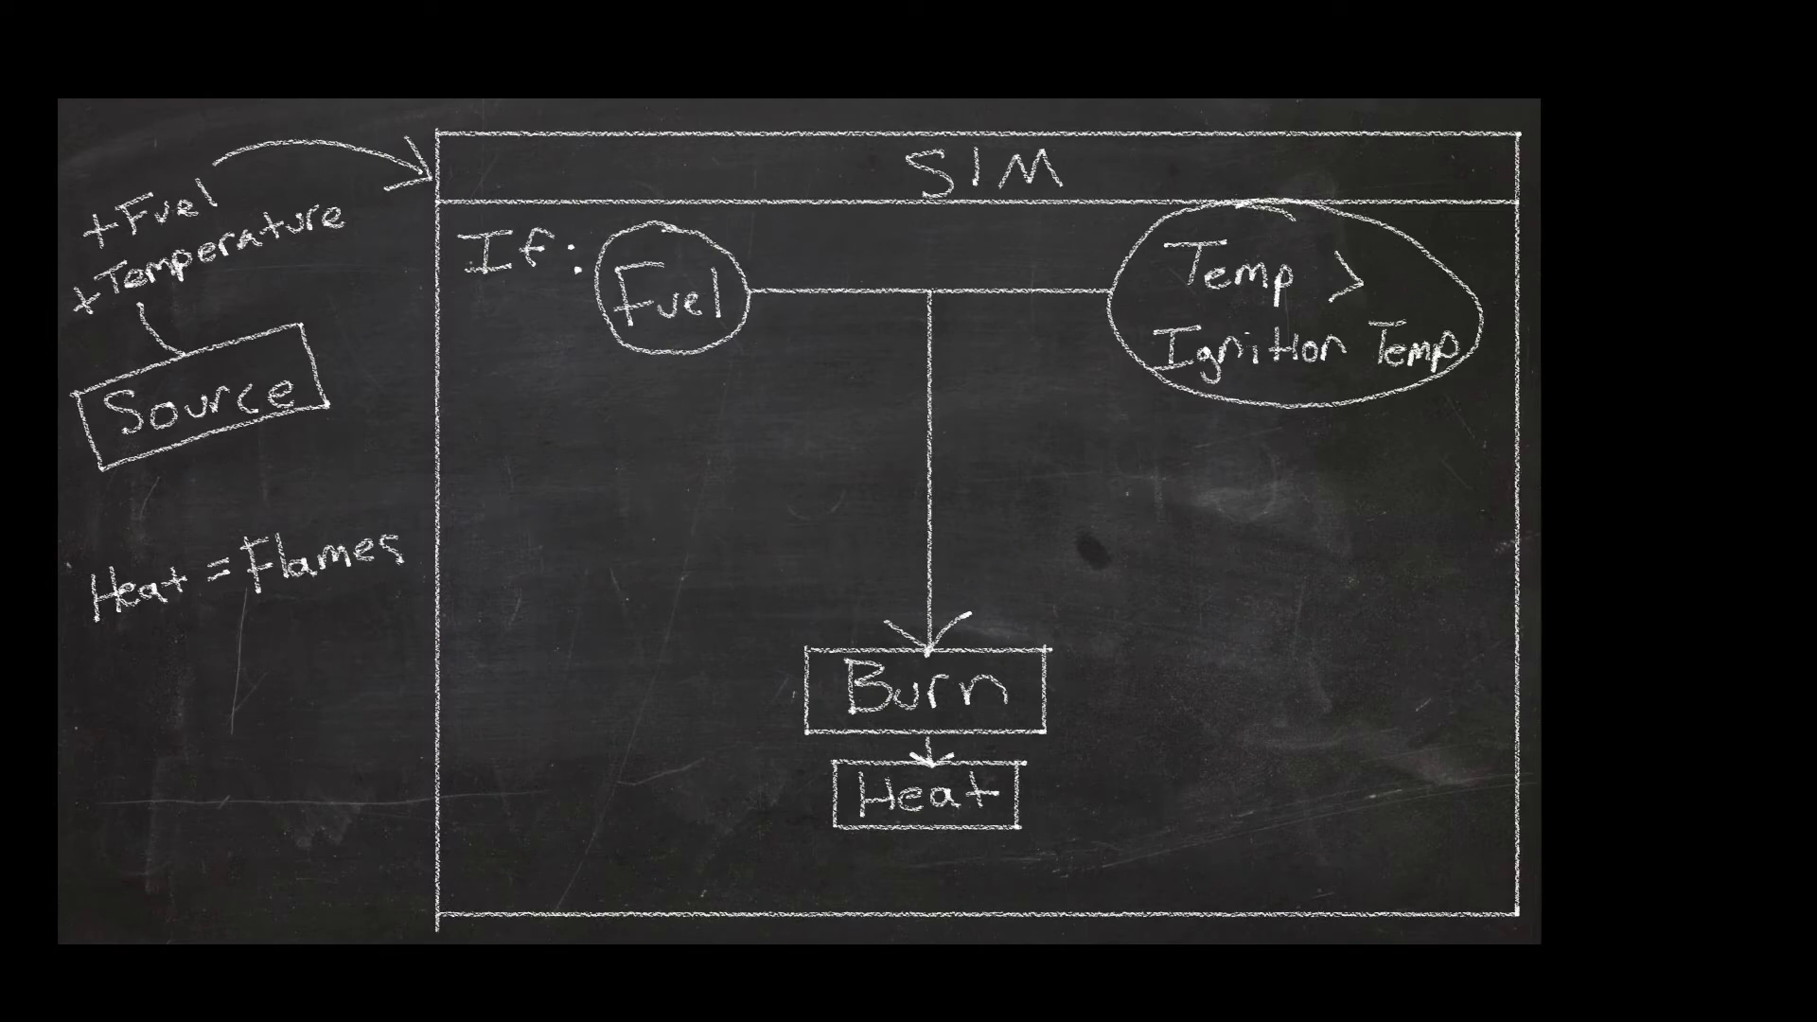
Step: Write —Fuel and loop it from the Burn box up to the Fuel circle
mouse_move(602, 475)
left_mouse_down()
mouse_move(653, 462)
mouse_move(680, 421)
left_mouse_up()
mouse_move(669, 424)
left_mouse_down()
mouse_move(673, 452)
mouse_move(772, 455)
left_mouse_up()
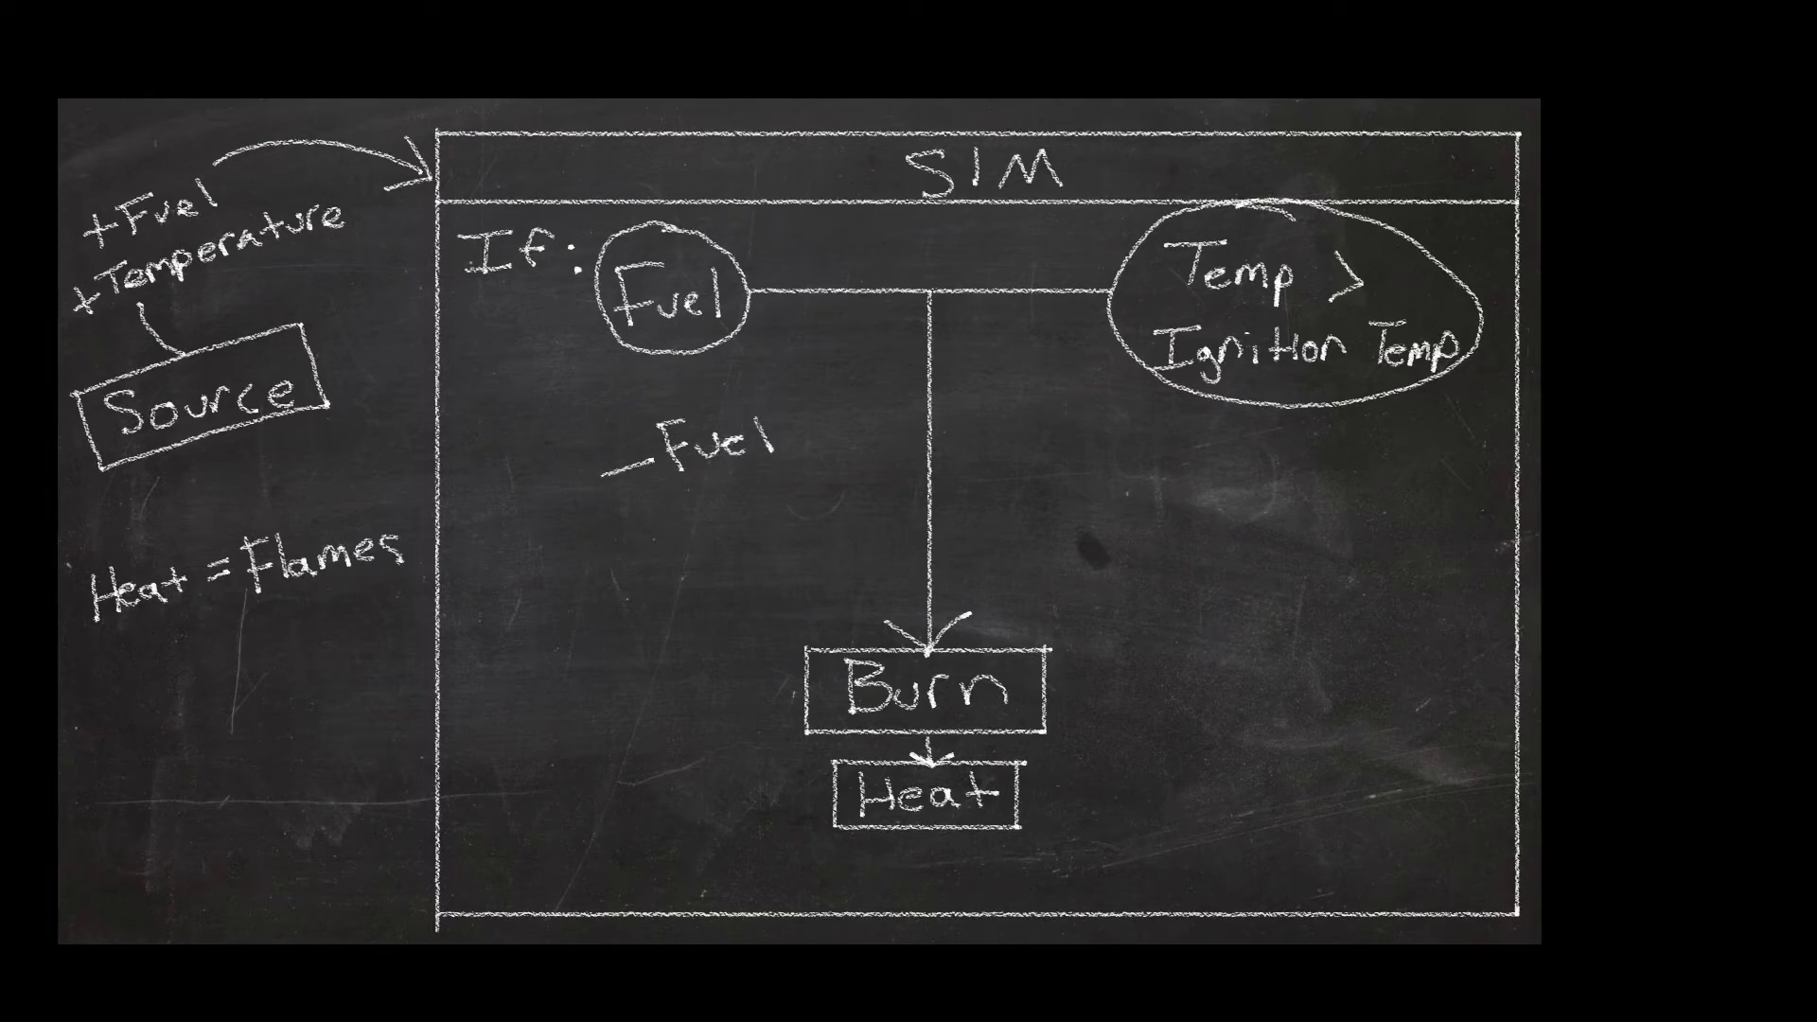
left_click_drag(839, 648, 720, 496)
mouse_move(703, 405)
left_mouse_down()
mouse_move(701, 360)
mouse_move(670, 386)
mouse_move(725, 386)
left_mouse_up()
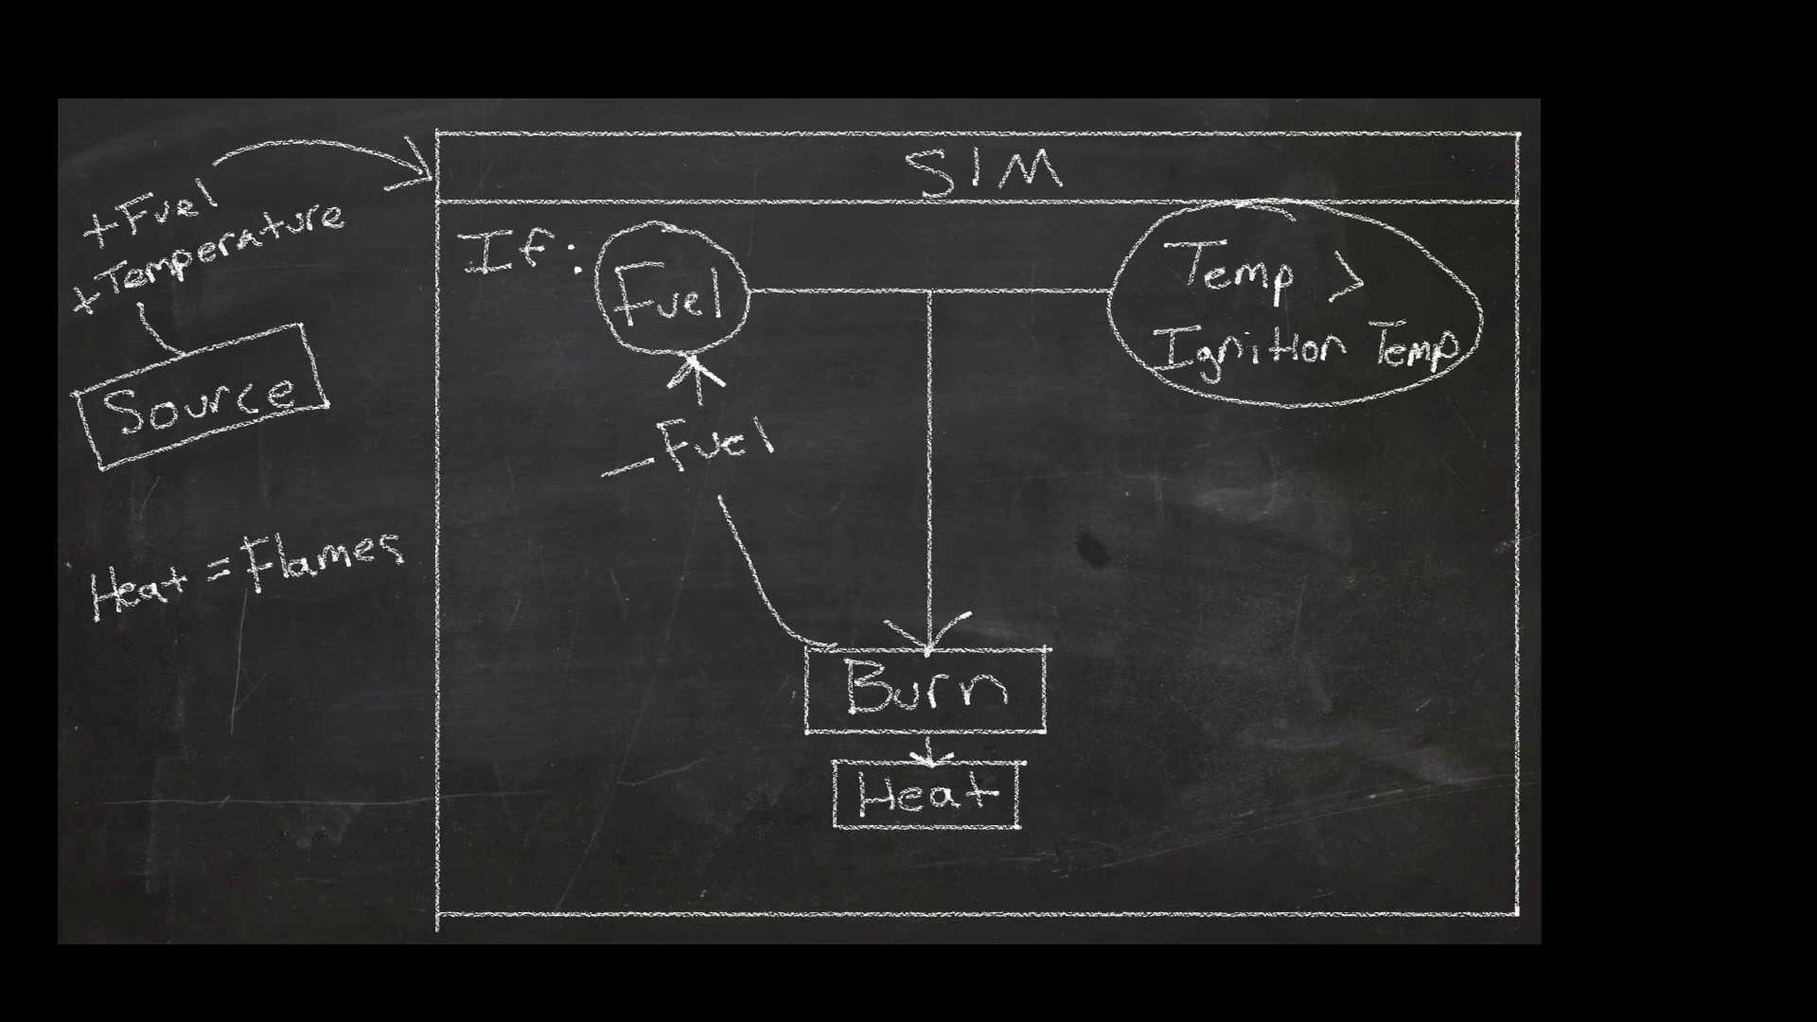
left_click_drag(653, 506, 627, 545)
Step: Write 'Burn Inefficiency' below —Fuel
mouse_move(480, 566)
left_mouse_down()
mouse_move(478, 600)
mouse_move(491, 581)
mouse_move(492, 600)
mouse_move(568, 581)
mouse_move(597, 602)
left_mouse_up()
mouse_move(464, 628)
left_mouse_down()
mouse_move(488, 625)
mouse_move(476, 655)
mouse_move(532, 651)
left_mouse_up()
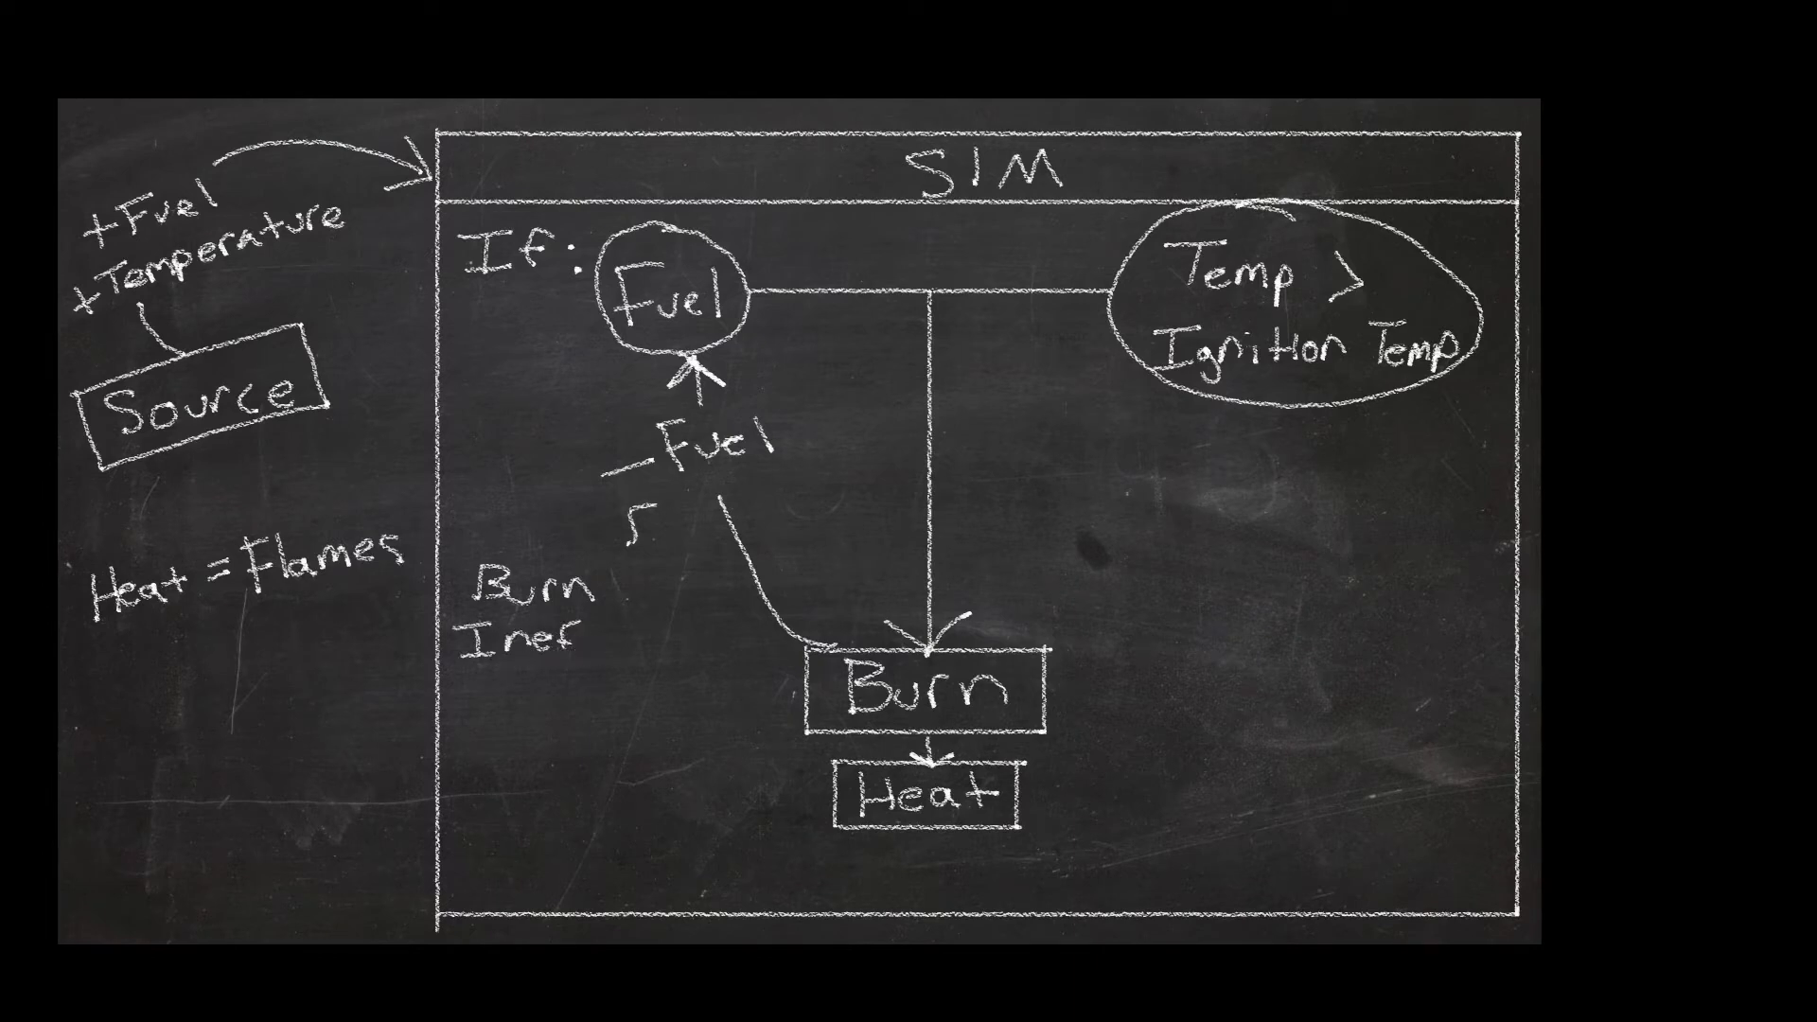
mouse_move(592, 620)
left_mouse_down()
mouse_move(579, 649)
mouse_move(606, 621)
mouse_move(620, 653)
mouse_move(738, 656)
mouse_move(720, 666)
left_mouse_up()
Step: Bracket 'Burn Inefficiency' and draw a wavy line from Burn to 'Gas Released'
left_click_drag(489, 541, 460, 690)
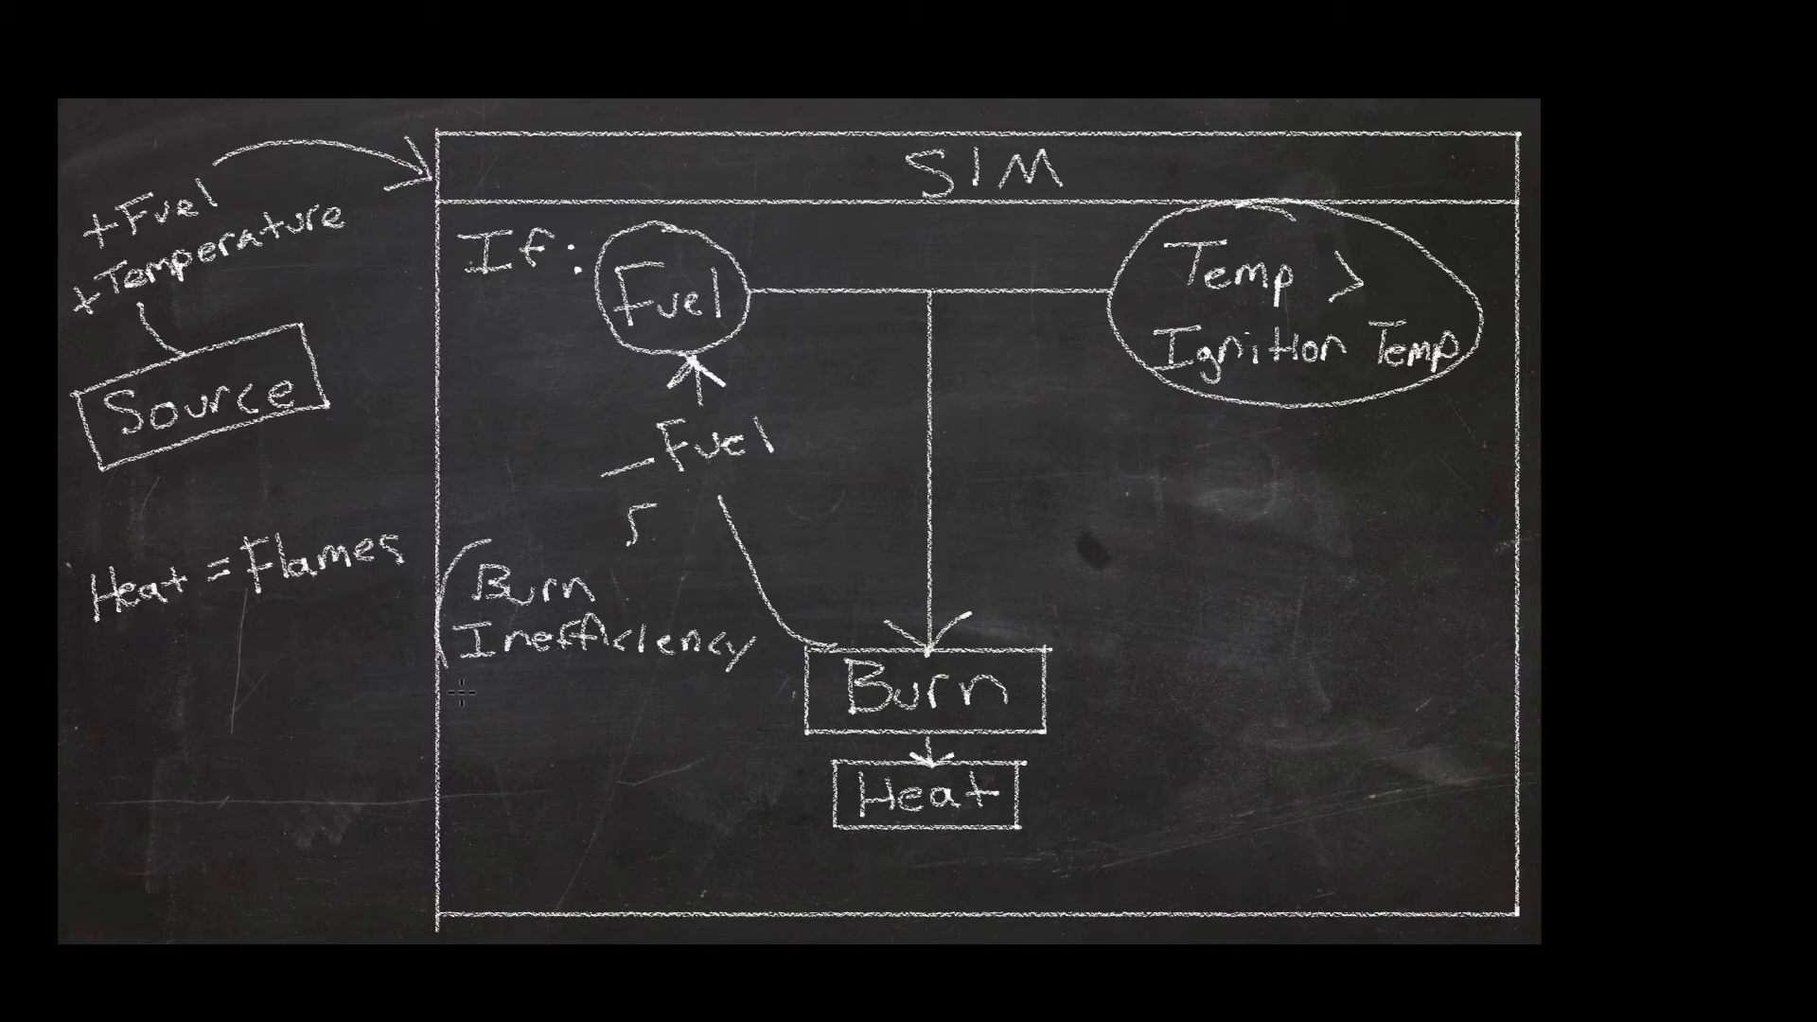
left_click_drag(757, 582, 738, 683)
mouse_move(935, 512)
left_mouse_down()
mouse_move(1041, 494)
mouse_move(1087, 520)
left_mouse_up()
mouse_move(1100, 438)
left_mouse_down()
mouse_move(1073, 435)
mouse_move(1070, 494)
mouse_move(1090, 473)
mouse_move(1138, 516)
mouse_move(1040, 558)
left_mouse_up()
mouse_move(1041, 518)
left_mouse_down()
mouse_move(1073, 556)
mouse_move(1207, 565)
mouse_move(1185, 572)
mouse_move(1233, 591)
left_mouse_up()
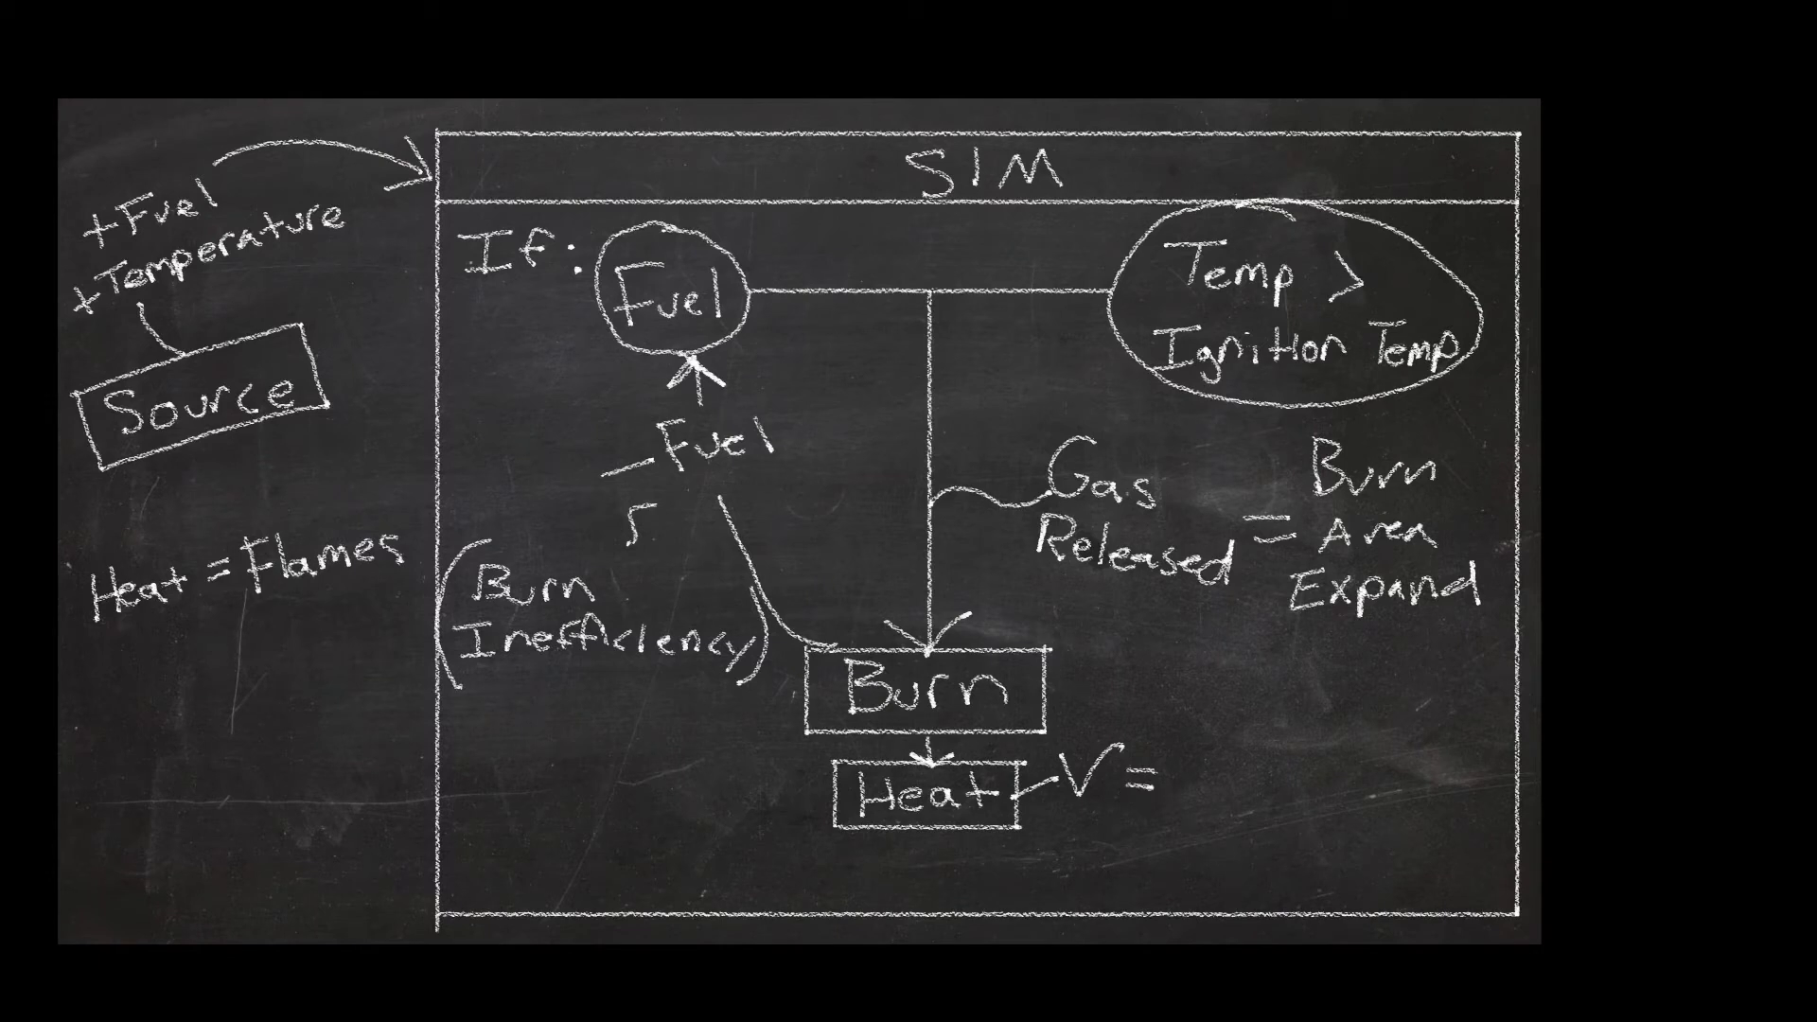
Step: Complete 'V = Start V + (Temp x Buoyancy)' beside Heat and finish 'Temp = Buoyancy'
mouse_move(1240, 708)
left_mouse_down()
mouse_move(1217, 753)
mouse_move(1255, 757)
left_mouse_up()
left_click_drag(1238, 736, 1285, 750)
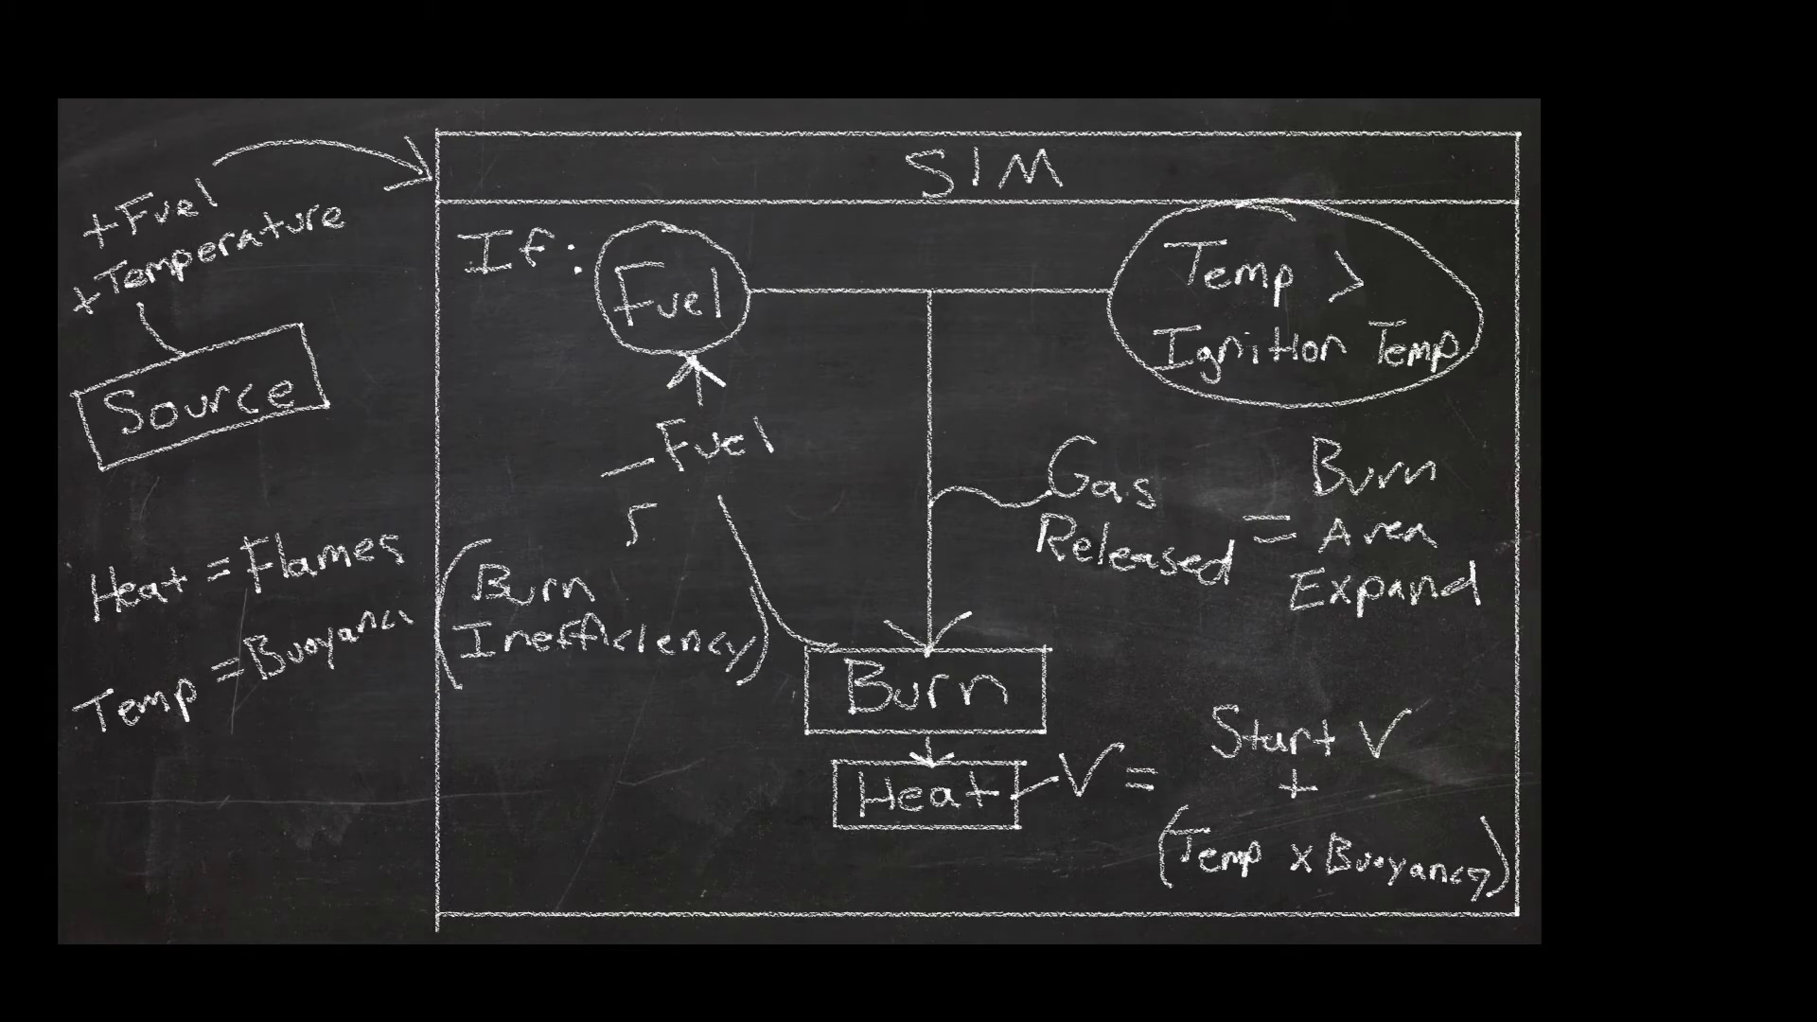
left_click_drag(422, 614, 419, 659)
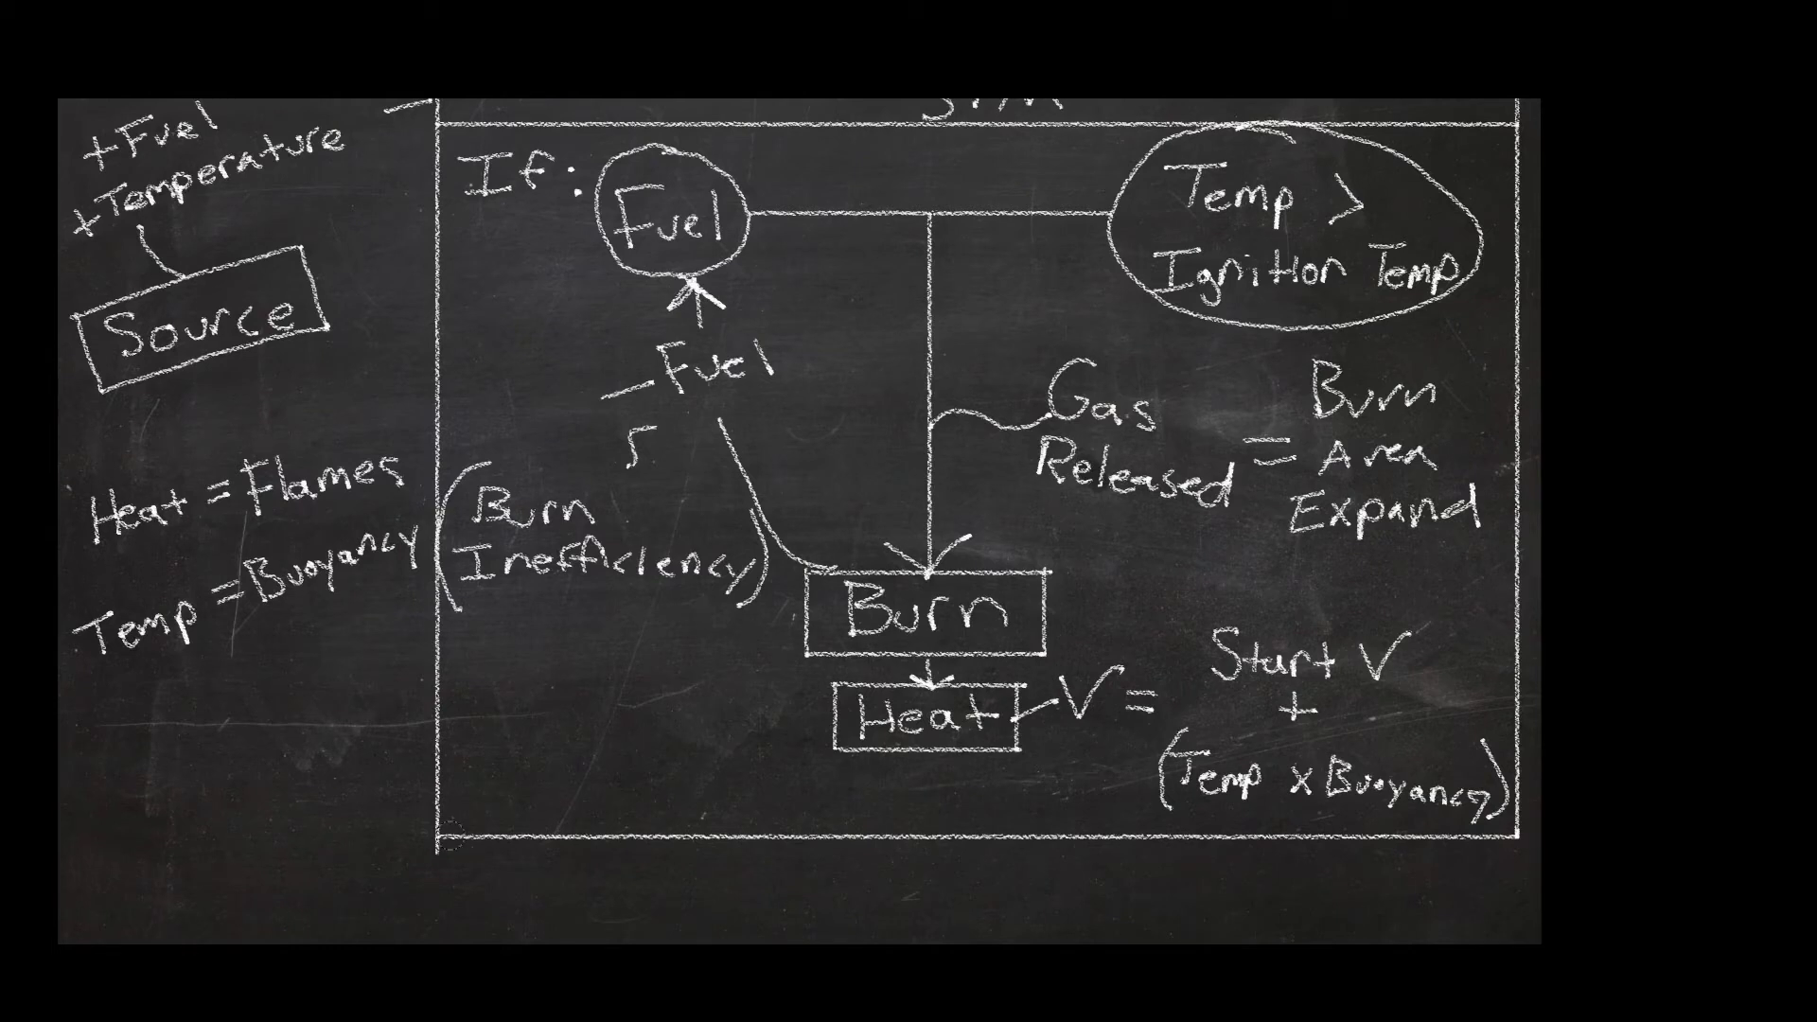
Step: Erase and lengthen the SIM box bottom, then write Cooling with a down arrow under Heat
left_click_drag(452, 841, 1492, 846, "shift")
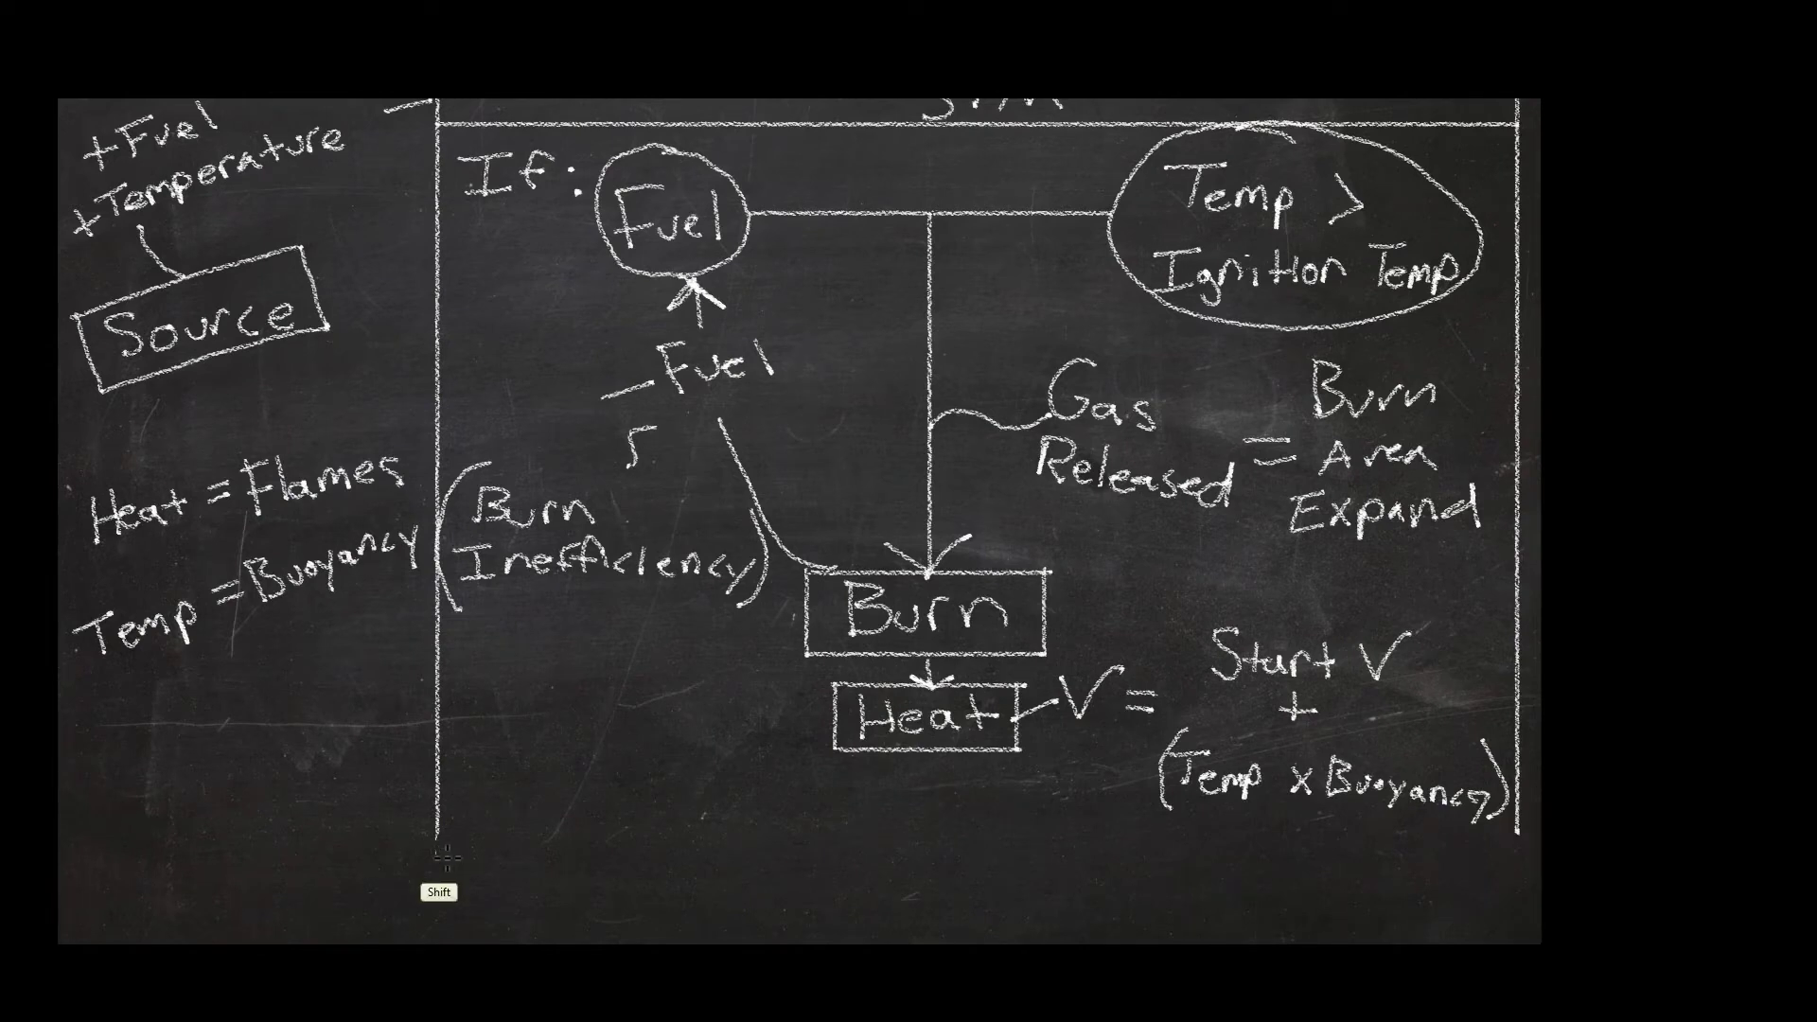
mouse_move(450, 843)
left_mouse_down("shift")
mouse_move(461, 923)
mouse_move(1497, 863)
mouse_move(1524, 840)
mouse_move(1524, 914)
left_mouse_up("shift")
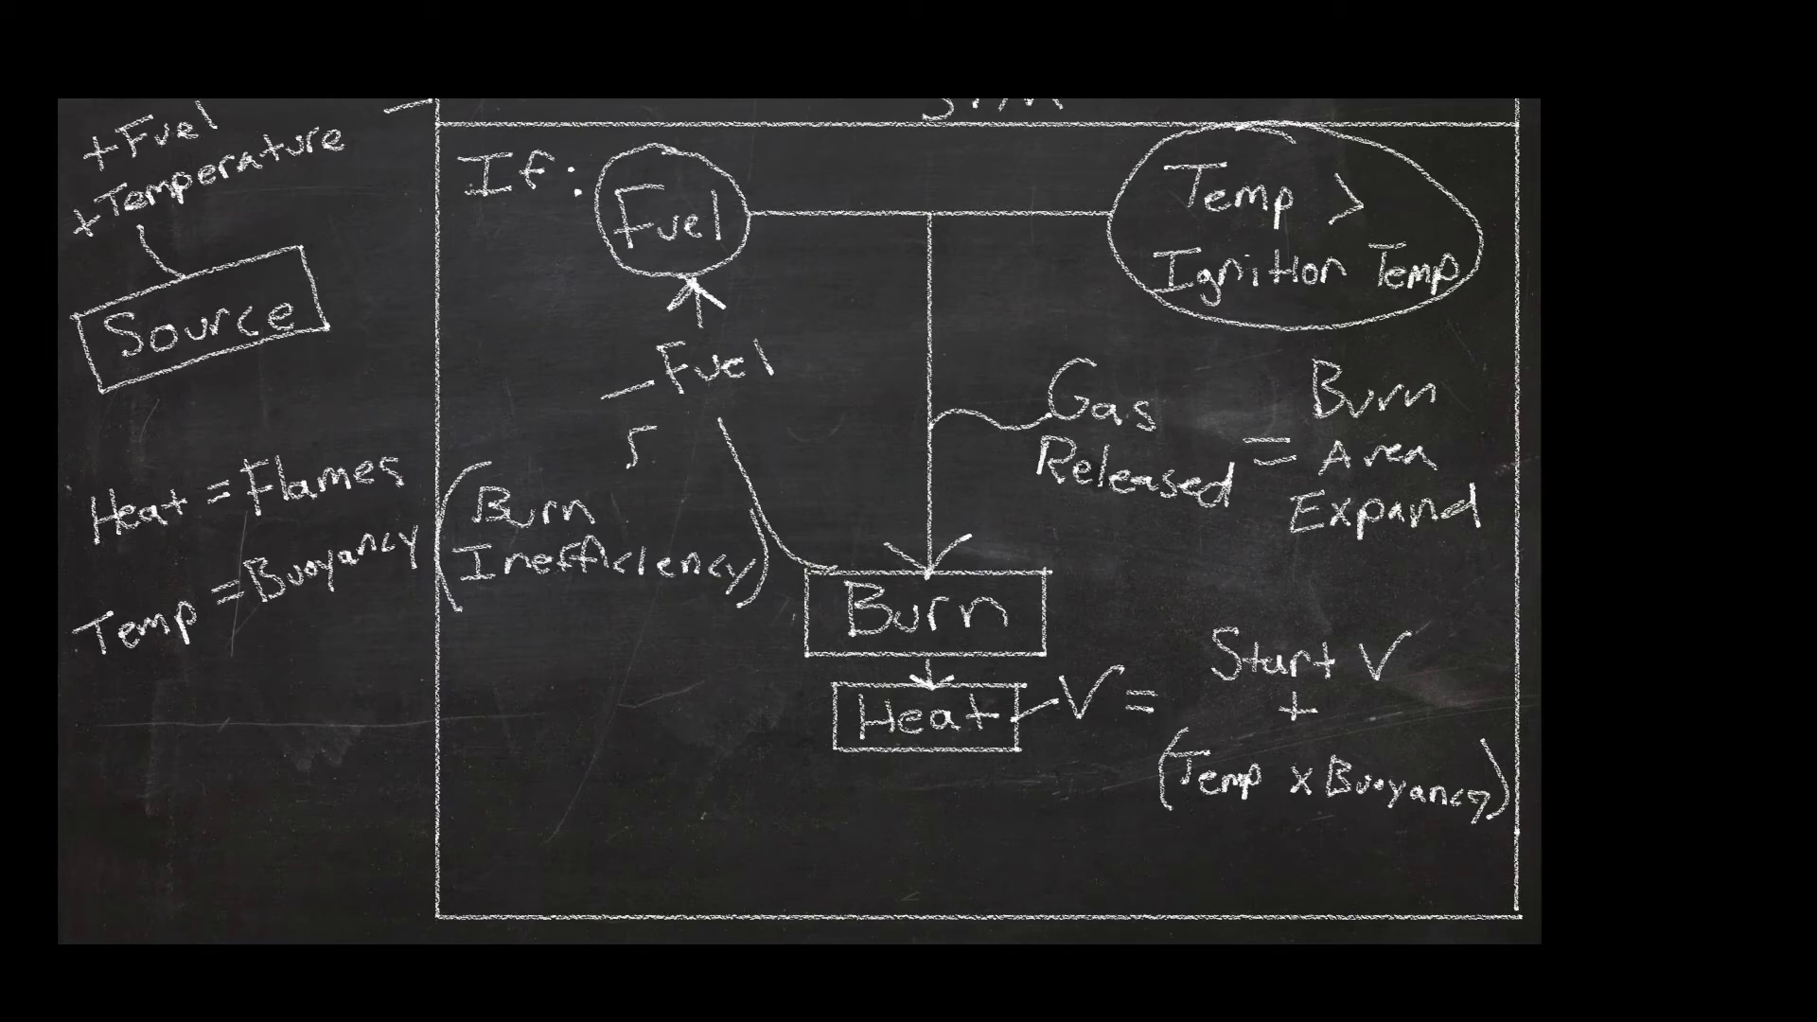
mouse_move(860, 788)
left_mouse_down()
mouse_move(855, 812)
mouse_move(902, 800)
mouse_move(975, 824)
left_mouse_up()
left_click(934, 788)
left_click_drag(929, 765, 930, 850)
left_click_drag(929, 850, 948, 837)
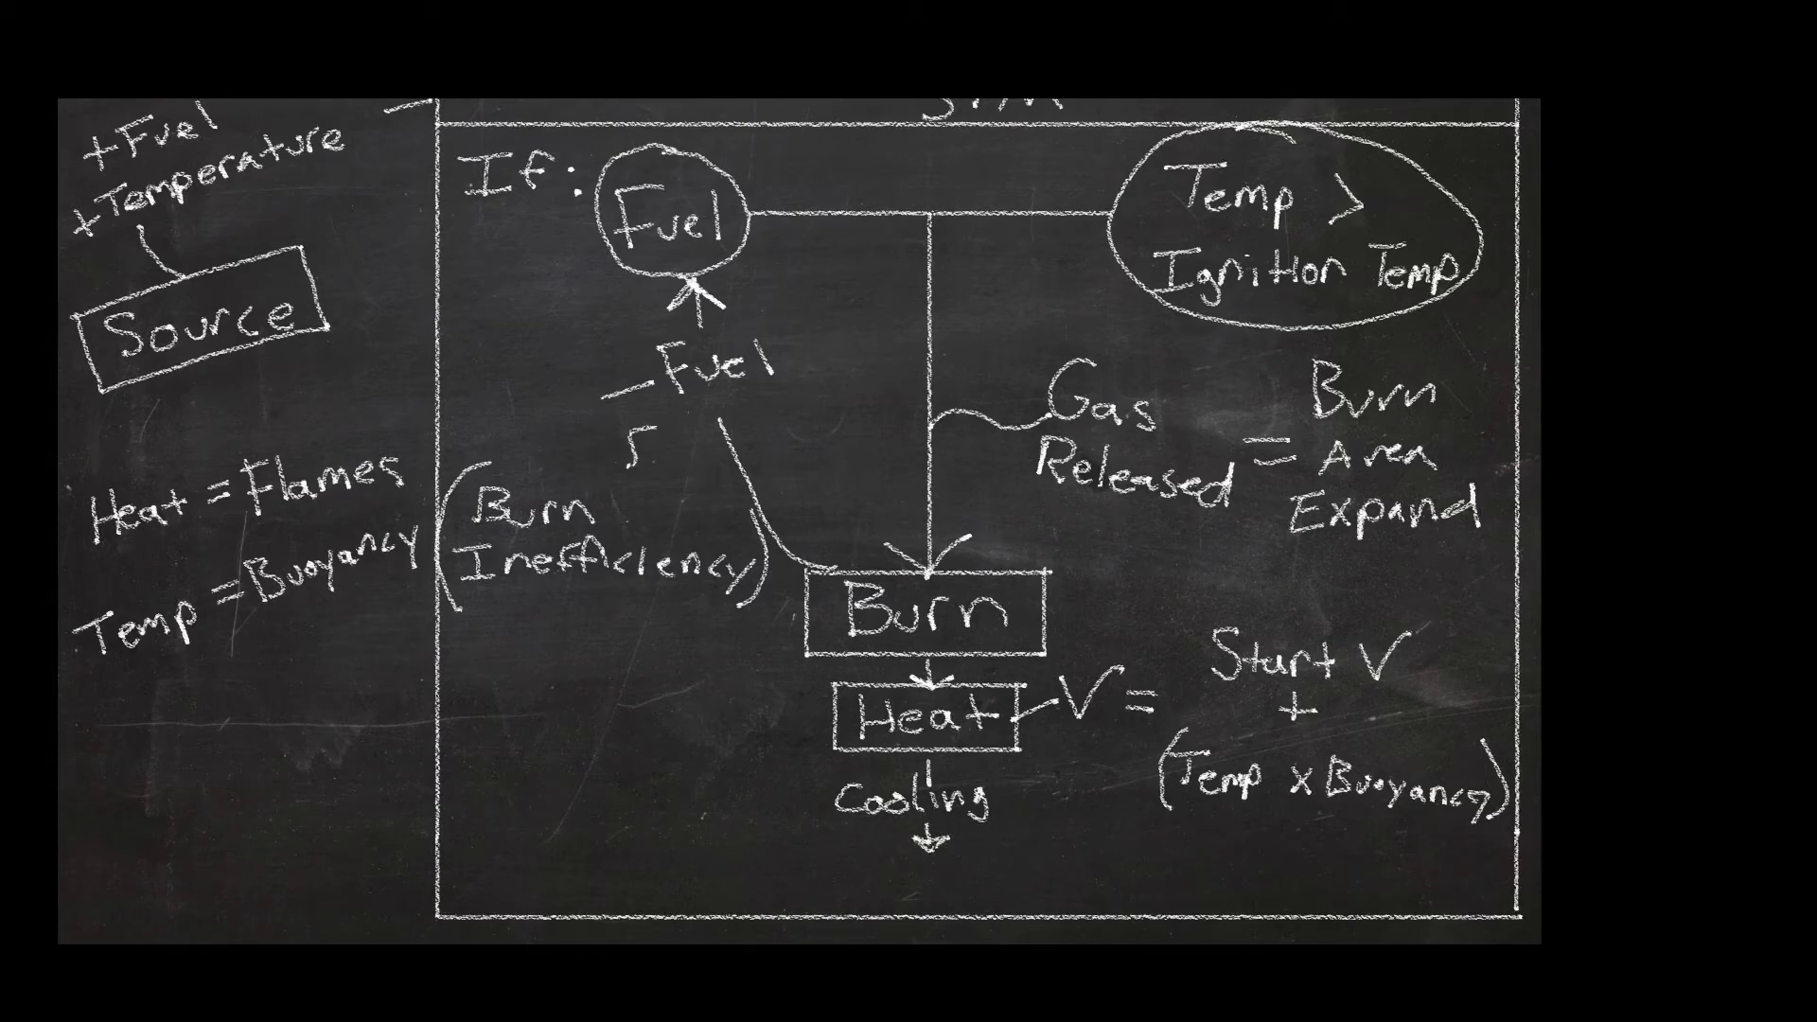
Step: Write the condition 'If: Heat < Heat Cutoff' beside the stroke leading to Cooling
left_click_drag(798, 837, 727, 810)
mouse_move(455, 754)
left_mouse_down()
mouse_move(498, 746)
mouse_move(473, 785)
mouse_move(490, 786)
mouse_move(527, 750)
left_mouse_up()
key("ctrl+z")
left_click(526, 749)
mouse_move(565, 729)
left_mouse_down()
mouse_move(562, 765)
mouse_move(587, 746)
mouse_move(644, 755)
mouse_move(670, 712)
mouse_move(715, 725)
left_mouse_up()
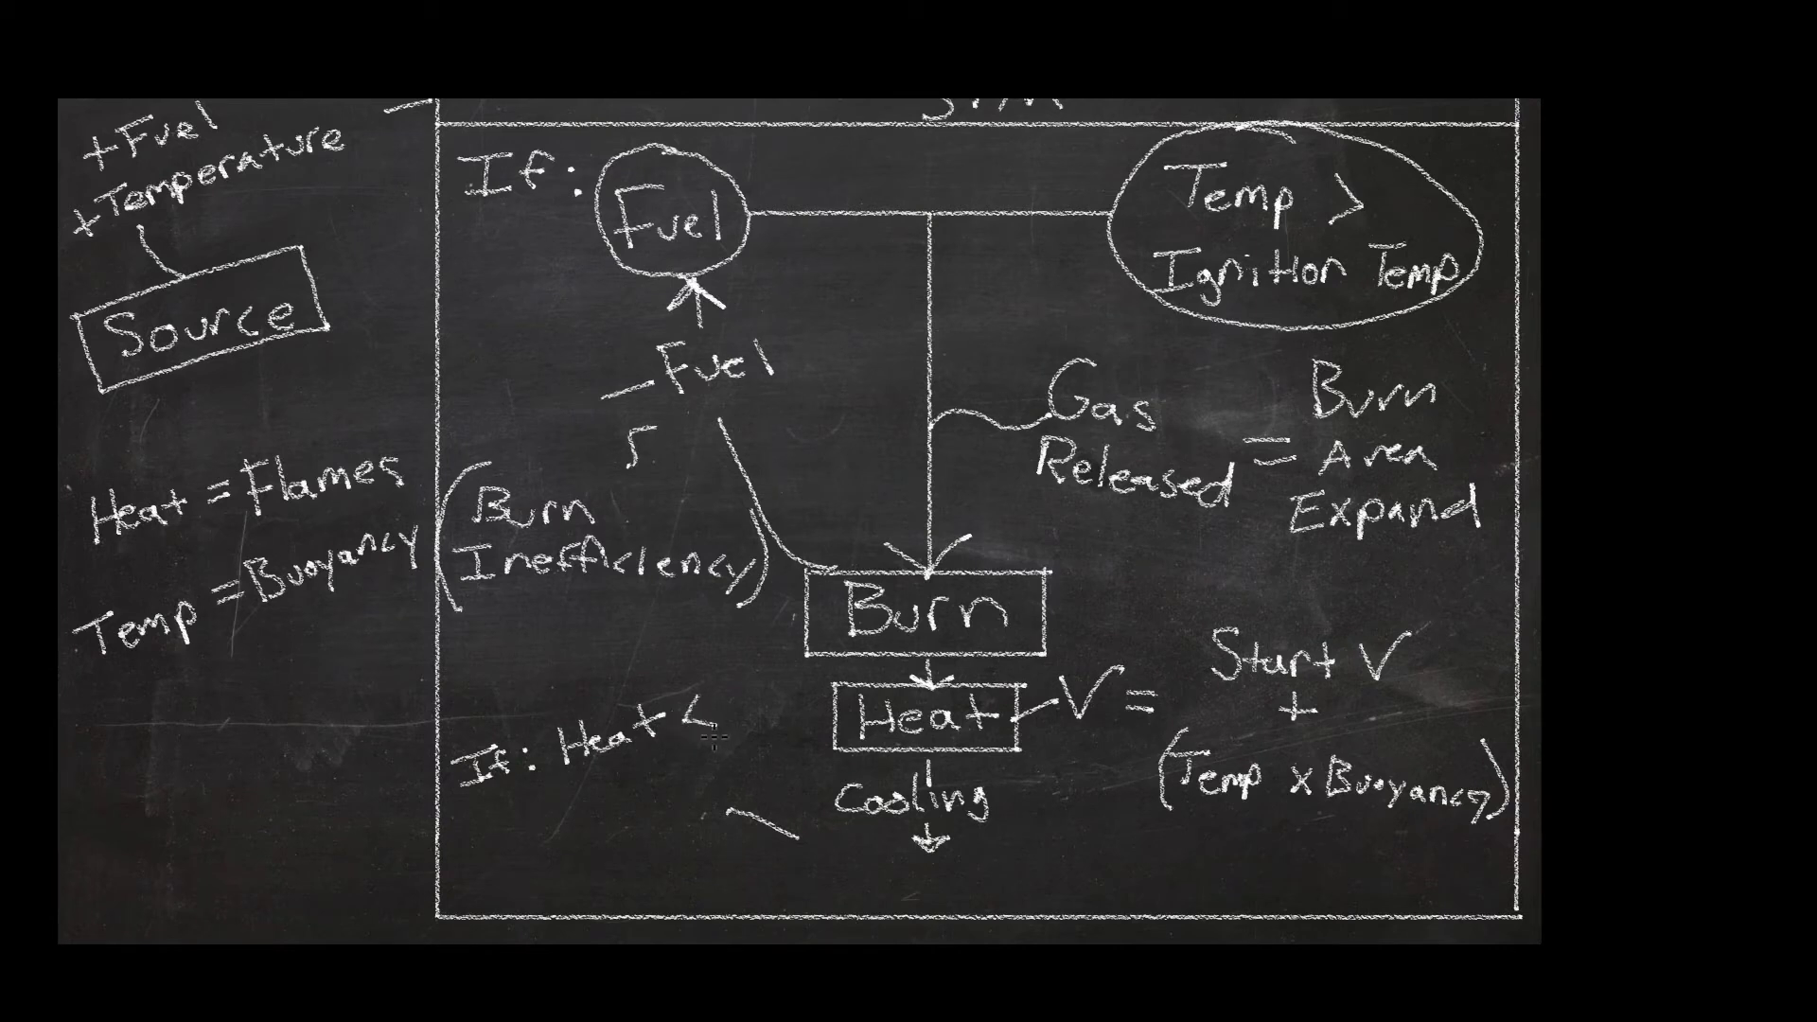
mouse_move(490, 814)
left_mouse_down()
mouse_move(486, 843)
mouse_move(587, 786)
mouse_move(633, 797)
mouse_move(660, 776)
mouse_move(666, 796)
left_mouse_up()
mouse_move(658, 774)
left_mouse_down()
mouse_move(712, 763)
mouse_move(712, 778)
mouse_move(757, 748)
left_mouse_up()
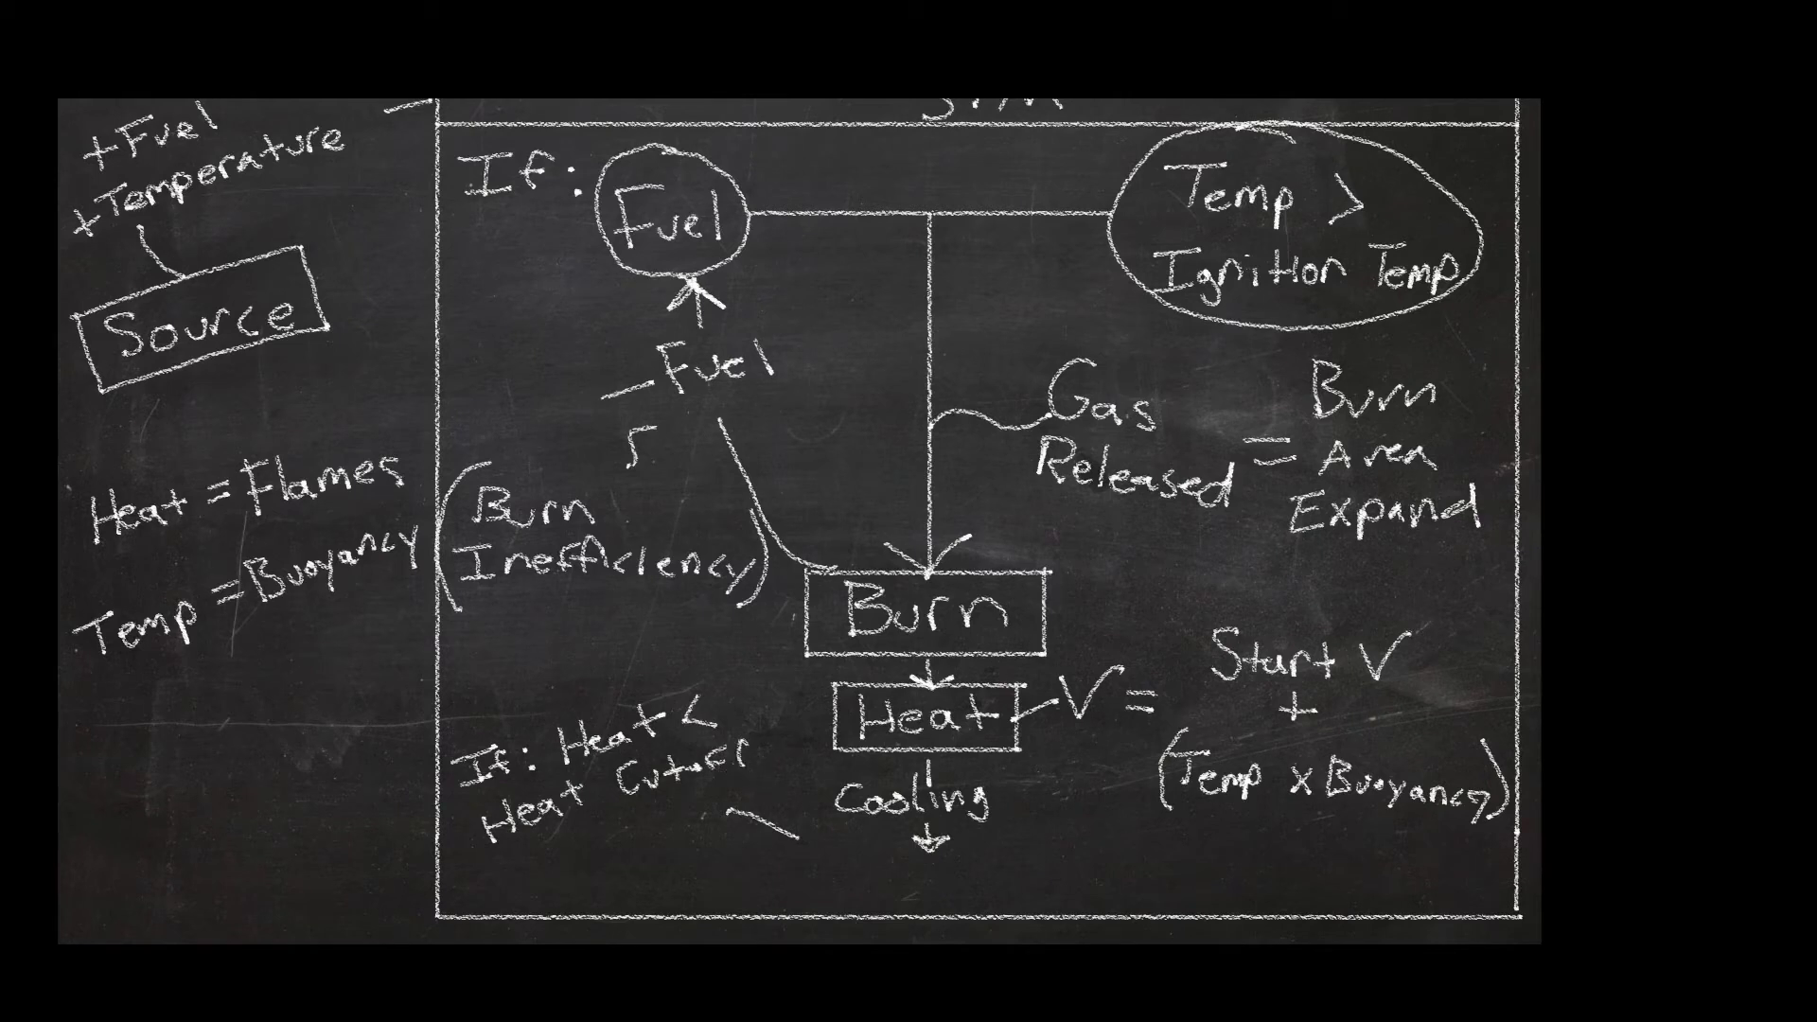
Step: Close a box under Cooling, write Smoke inside it, and begin writing Density at left
mouse_move(767, 854)
left_mouse_down("shift")
mouse_move(766, 901)
mouse_move(966, 855)
mouse_move(1126, 855)
left_mouse_up("shift")
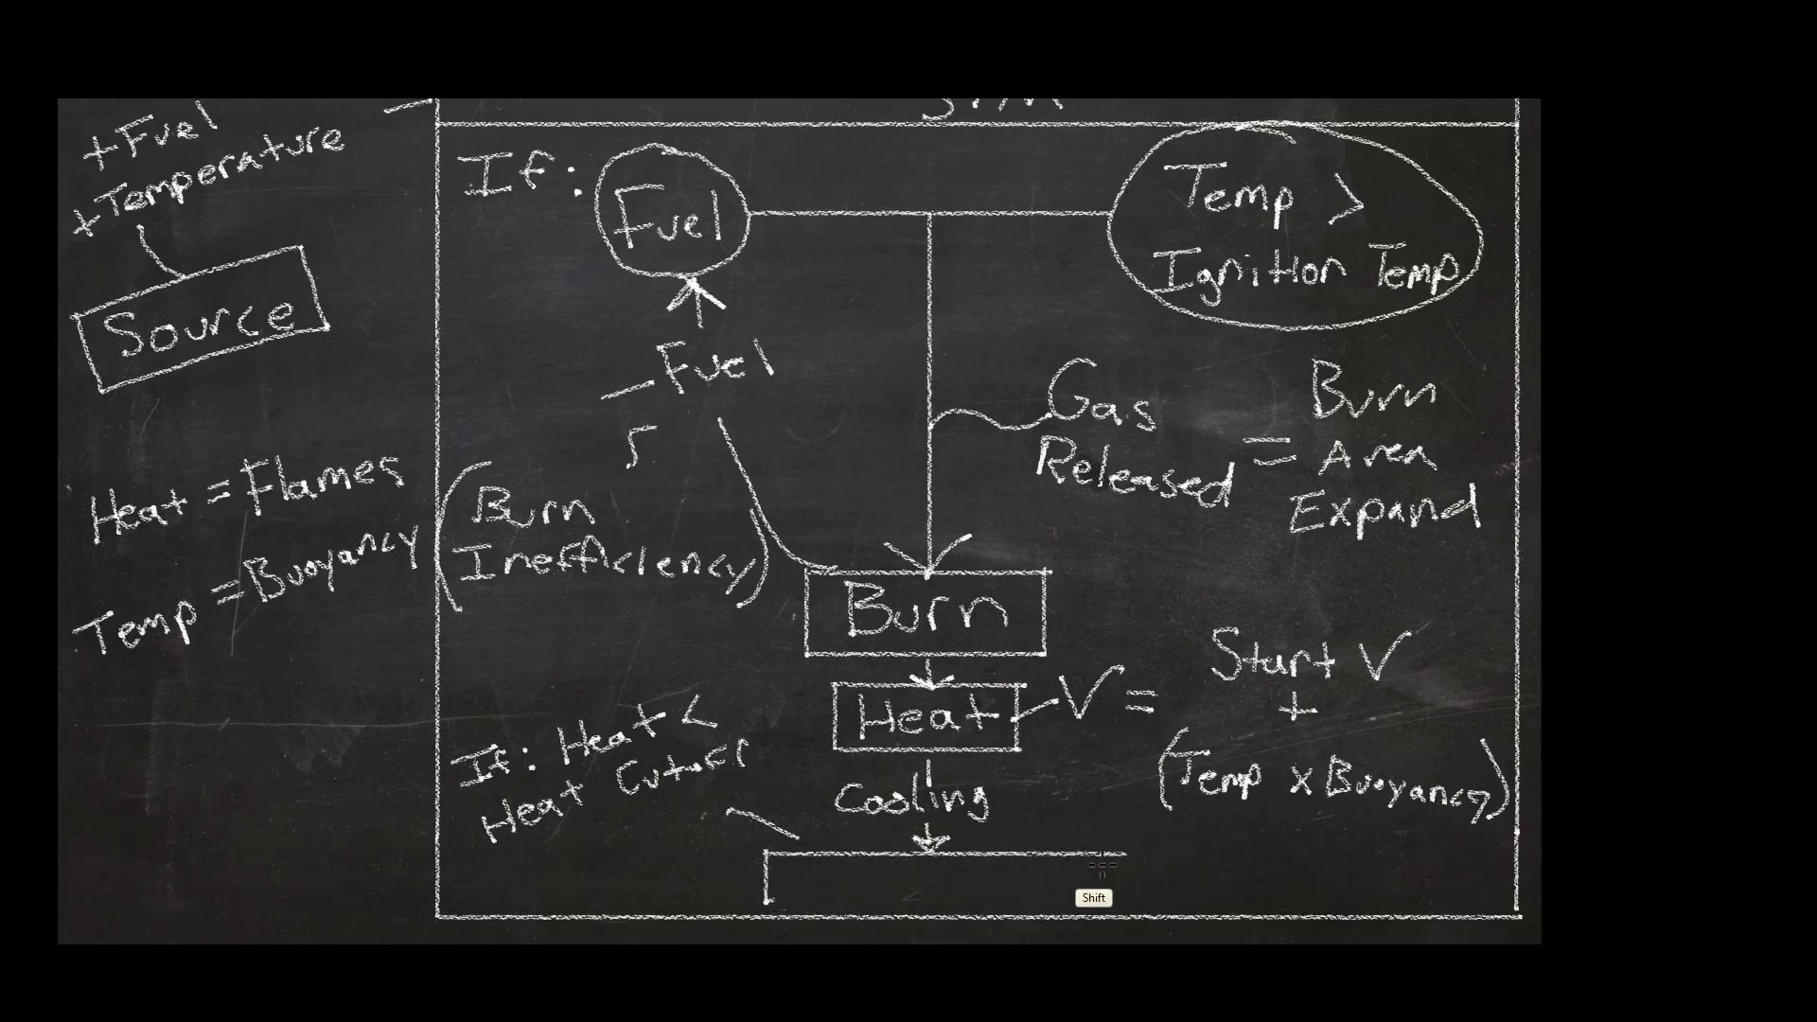
left_click_drag(769, 904, 1128, 906, "shift")
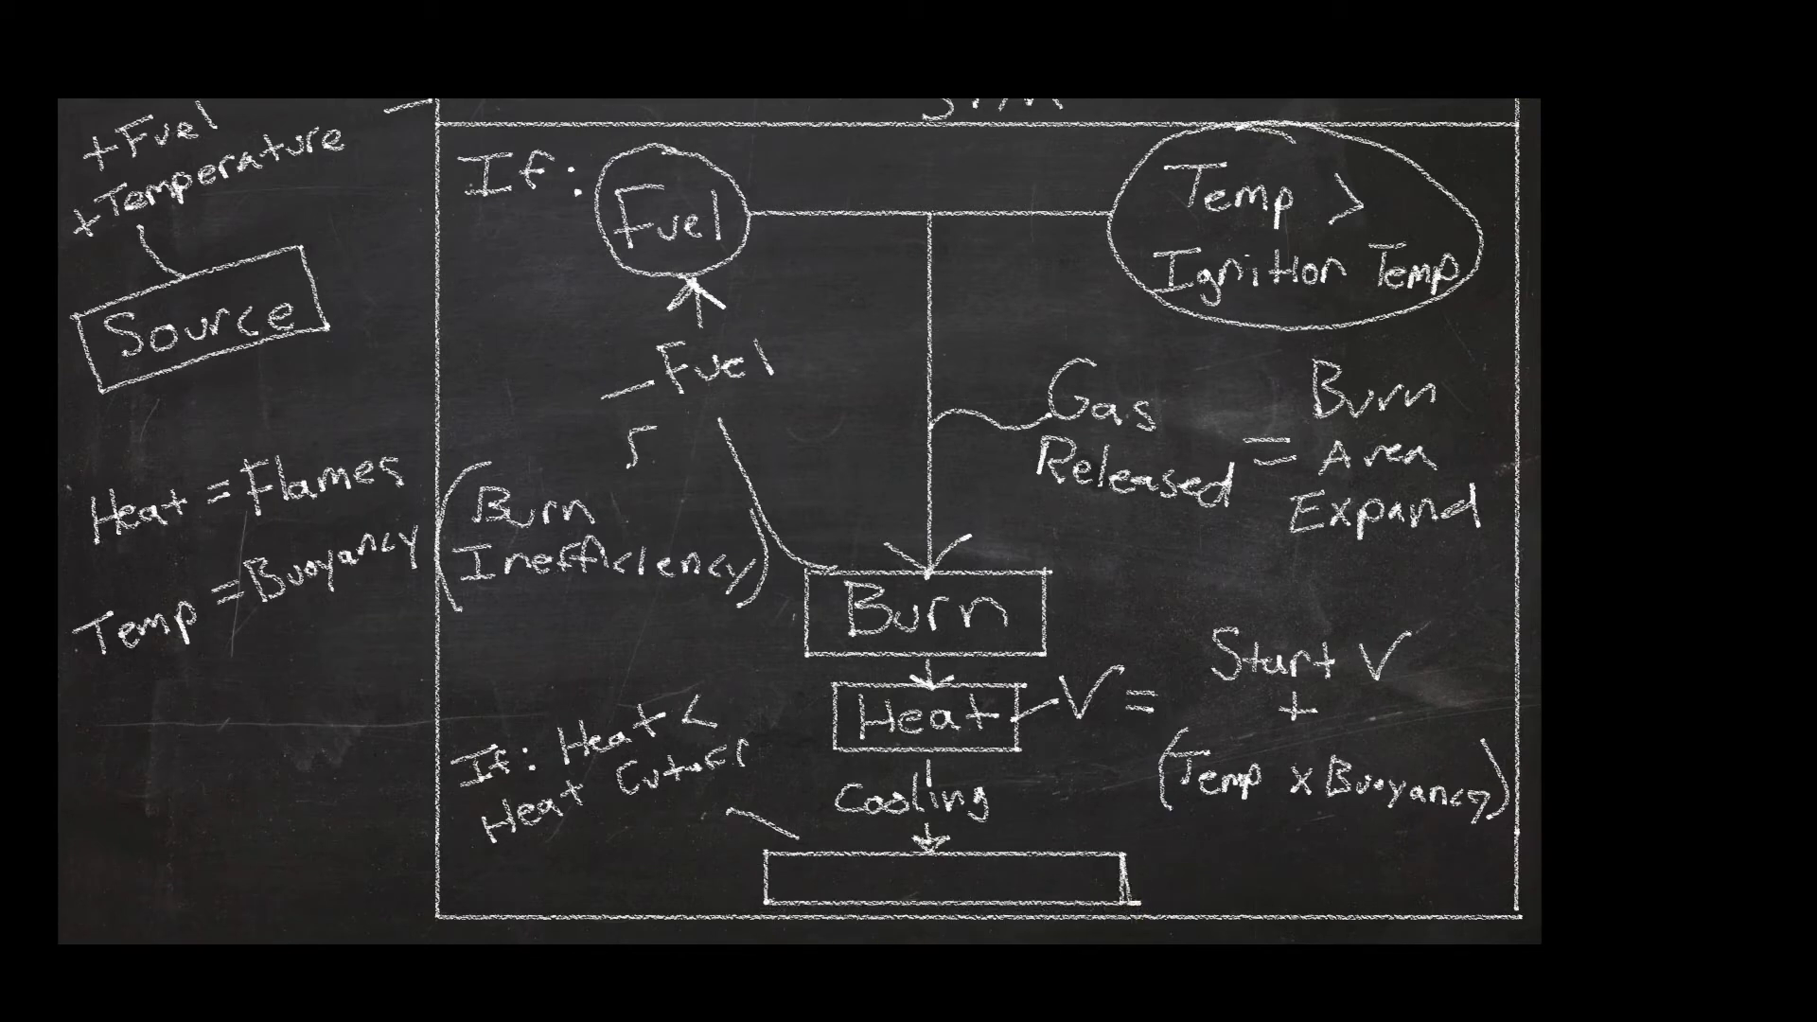
mouse_move(849, 868)
left_mouse_down()
mouse_move(821, 895)
mouse_move(873, 878)
mouse_move(1001, 894)
left_mouse_up()
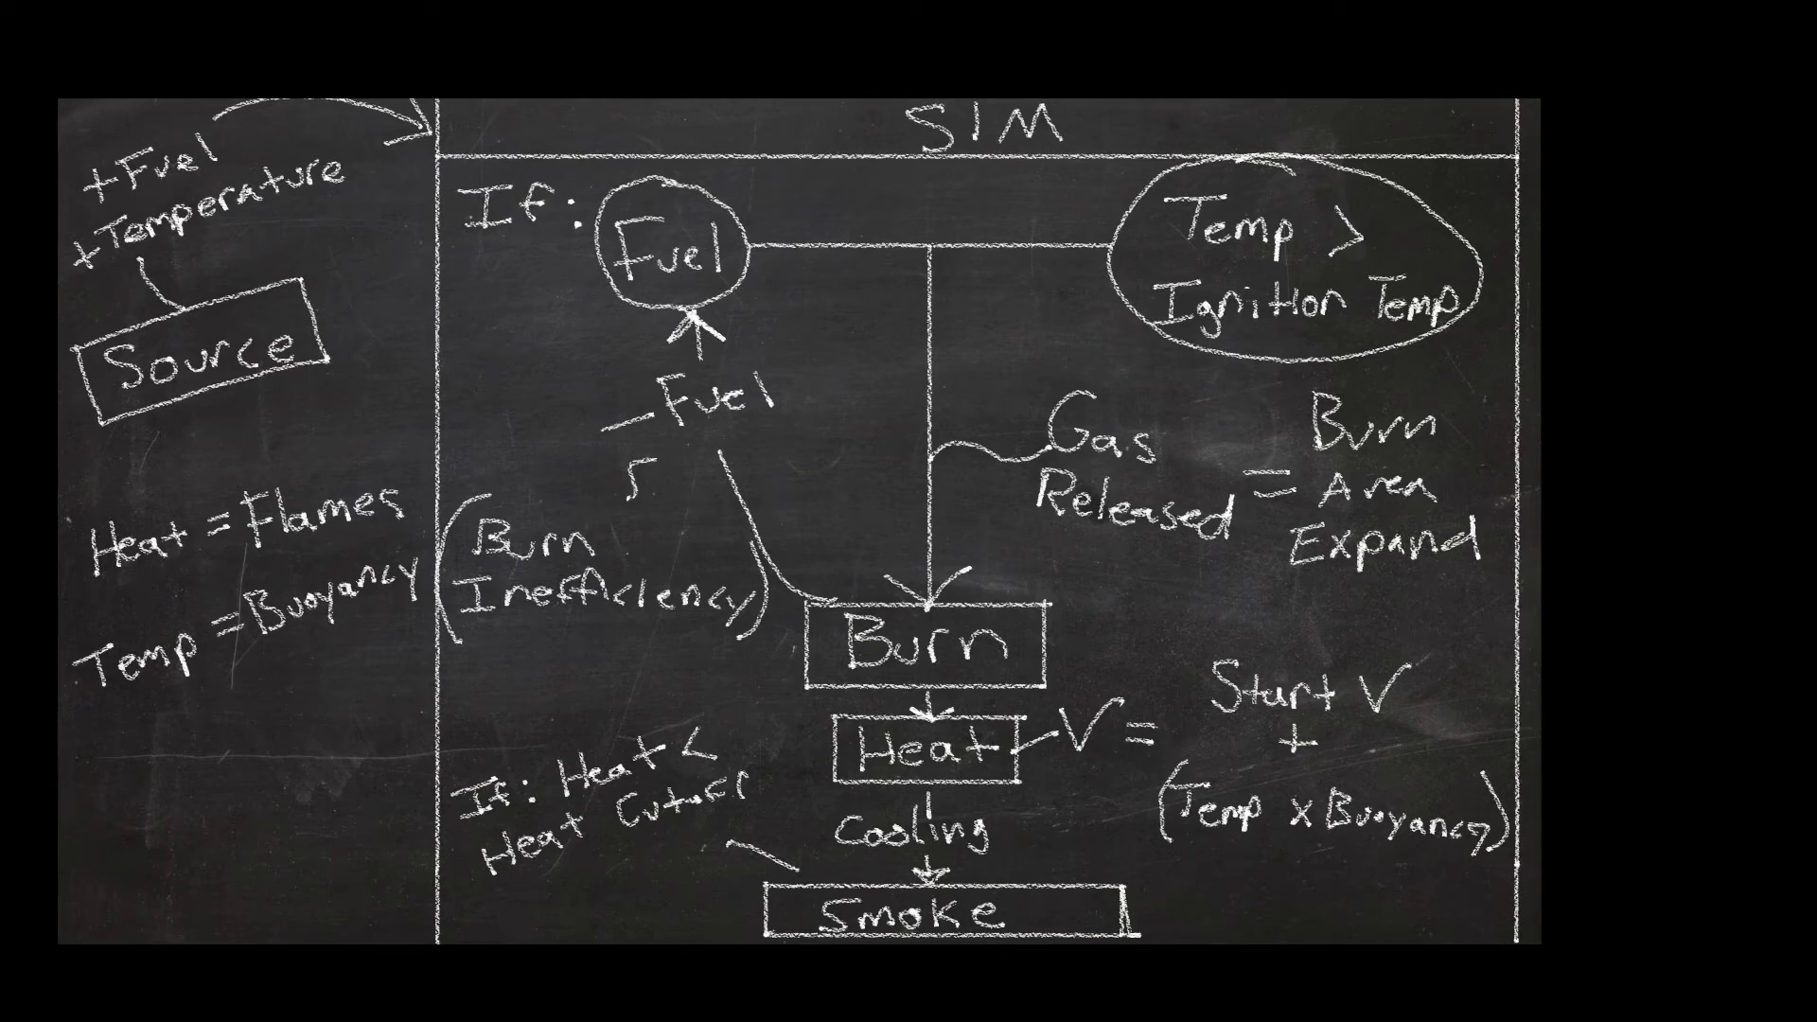
mouse_move(90, 754)
left_mouse_down()
mouse_move(102, 793)
mouse_move(248, 755)
mouse_move(267, 728)
mouse_move(268, 747)
left_mouse_up()
Step: Finish 'Density = Smoke' under Temp = Buoyancy, undoing stray strokes and fixing a letter
left_click_drag(277, 712, 274, 755)
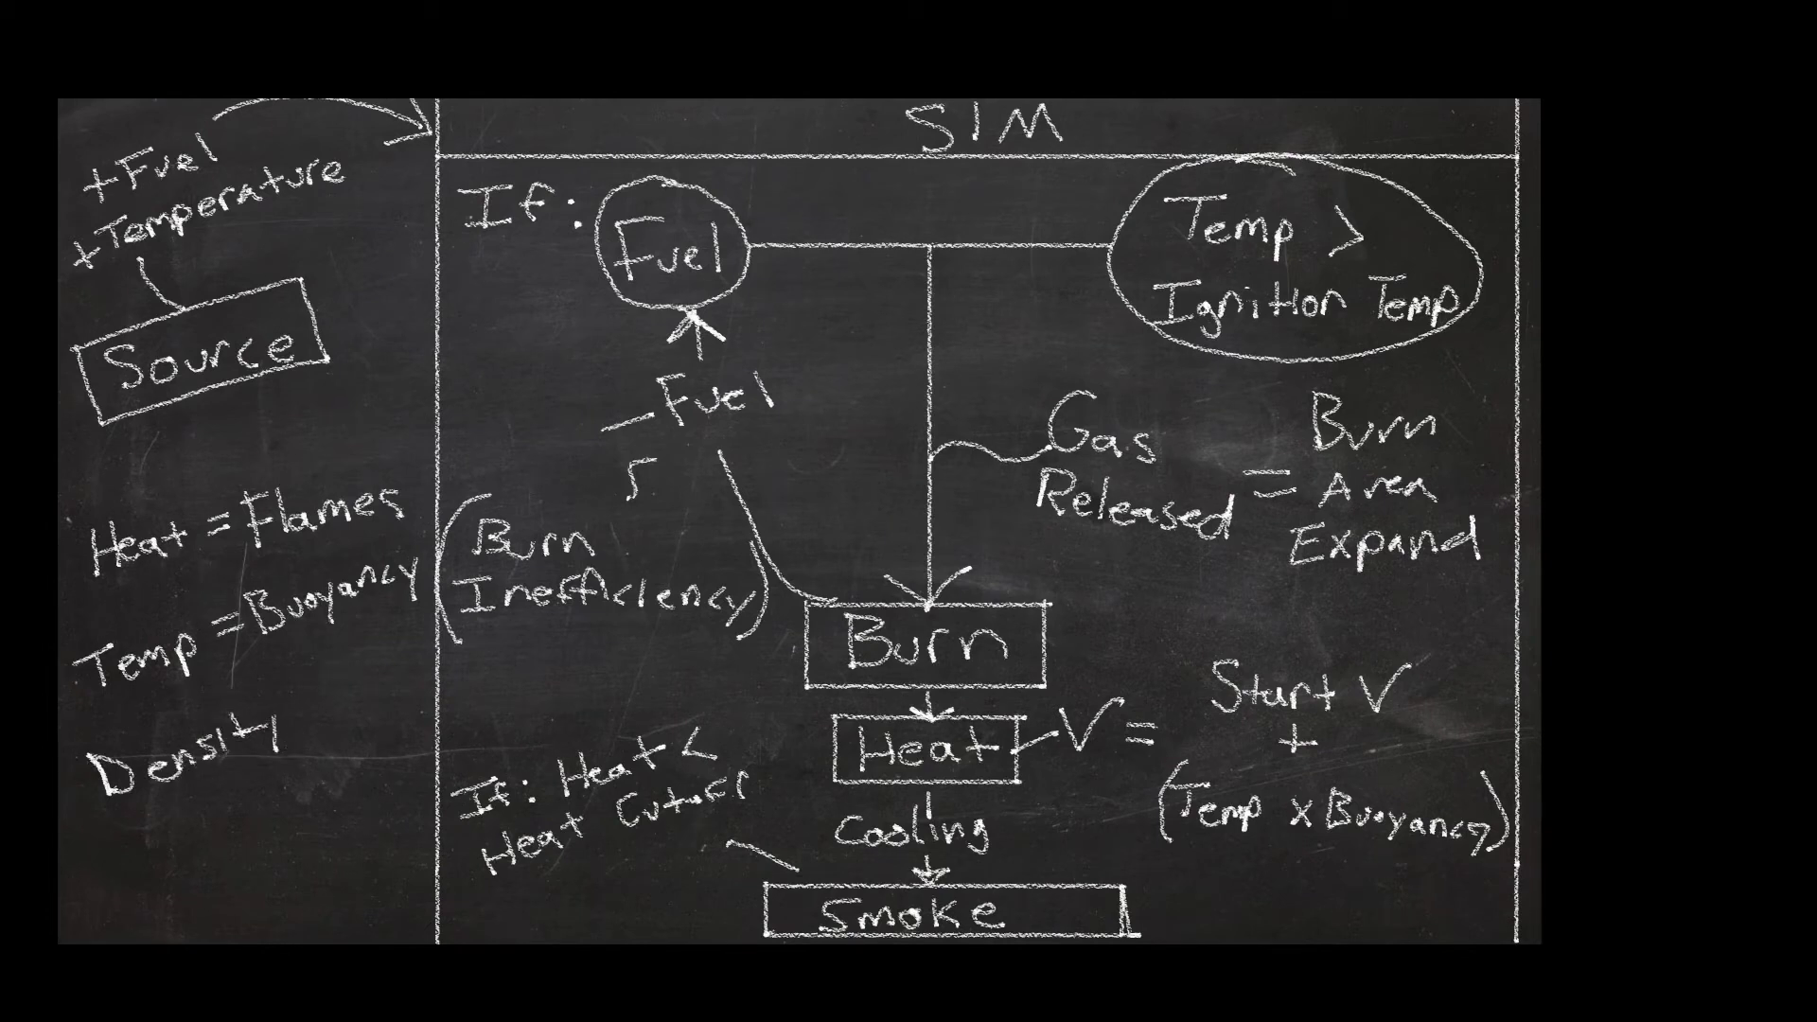
key("ctrl+z")
mouse_move(264, 716)
left_mouse_down()
mouse_move(284, 729)
mouse_move(275, 757)
mouse_move(302, 705)
mouse_move(379, 702)
mouse_move(391, 665)
mouse_move(407, 691)
mouse_move(431, 674)
left_mouse_up()
key("ctrl+z")
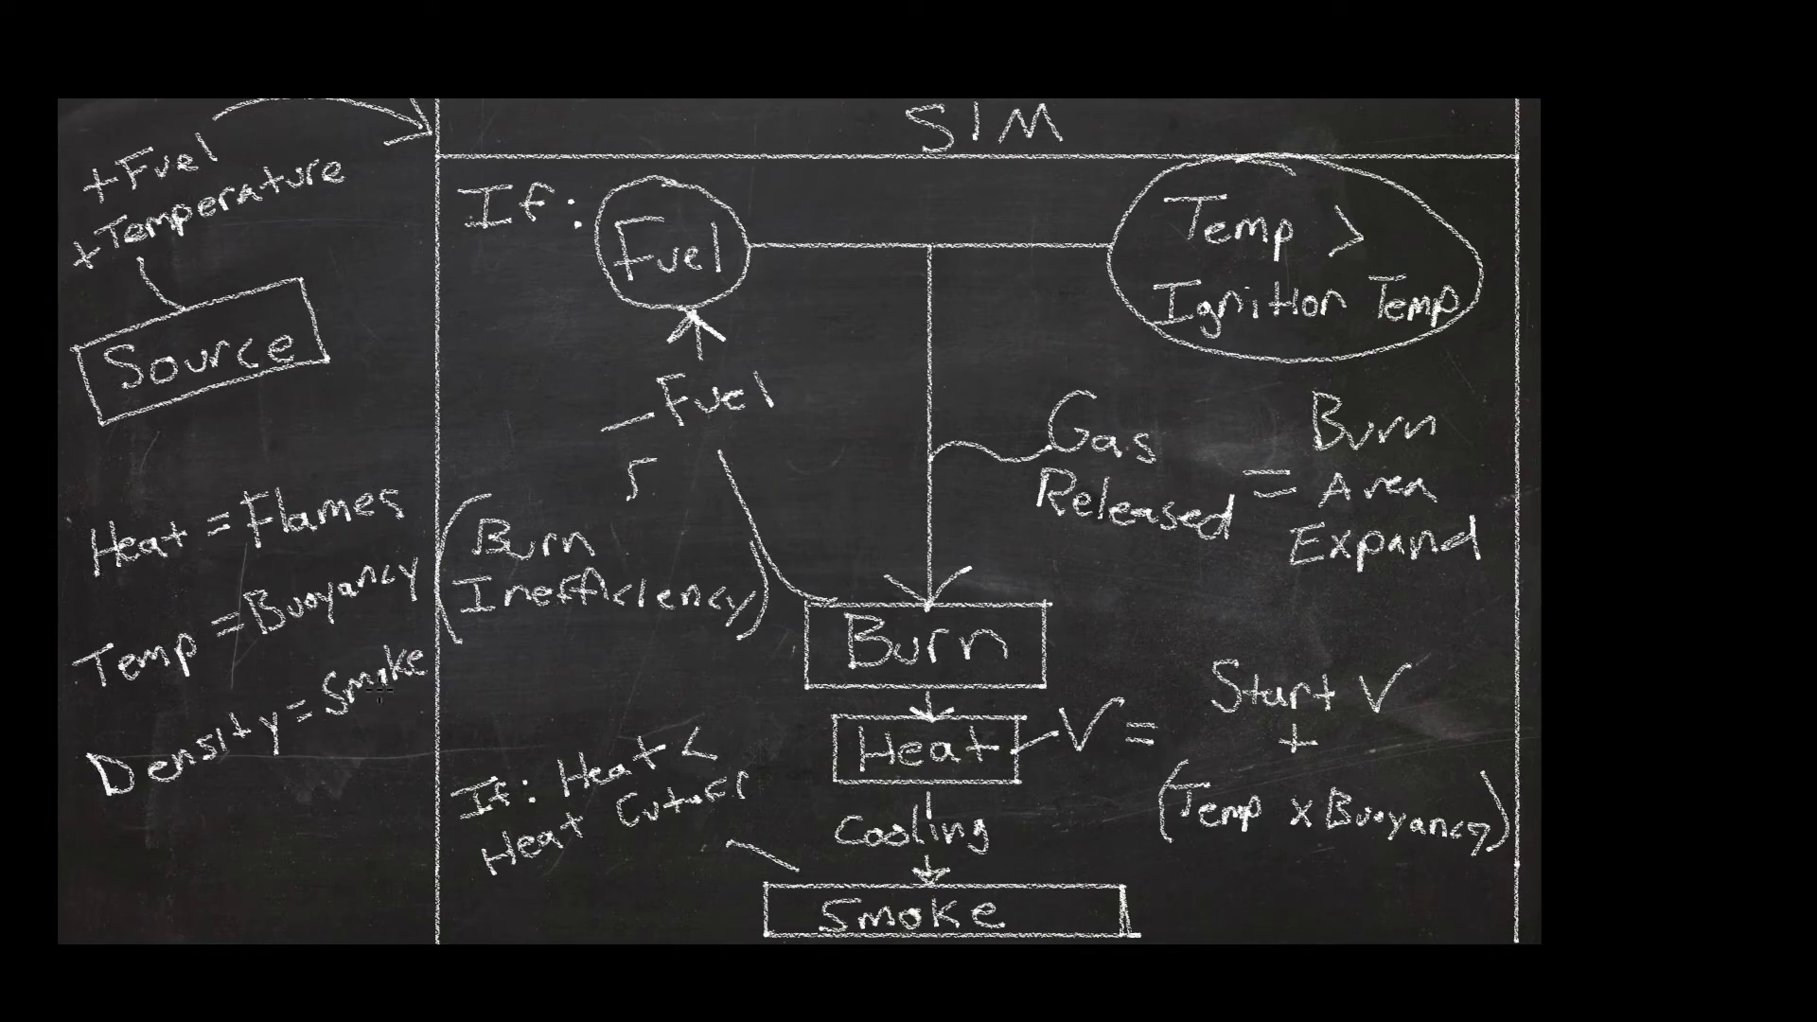
left_click_drag(379, 689, 384, 693)
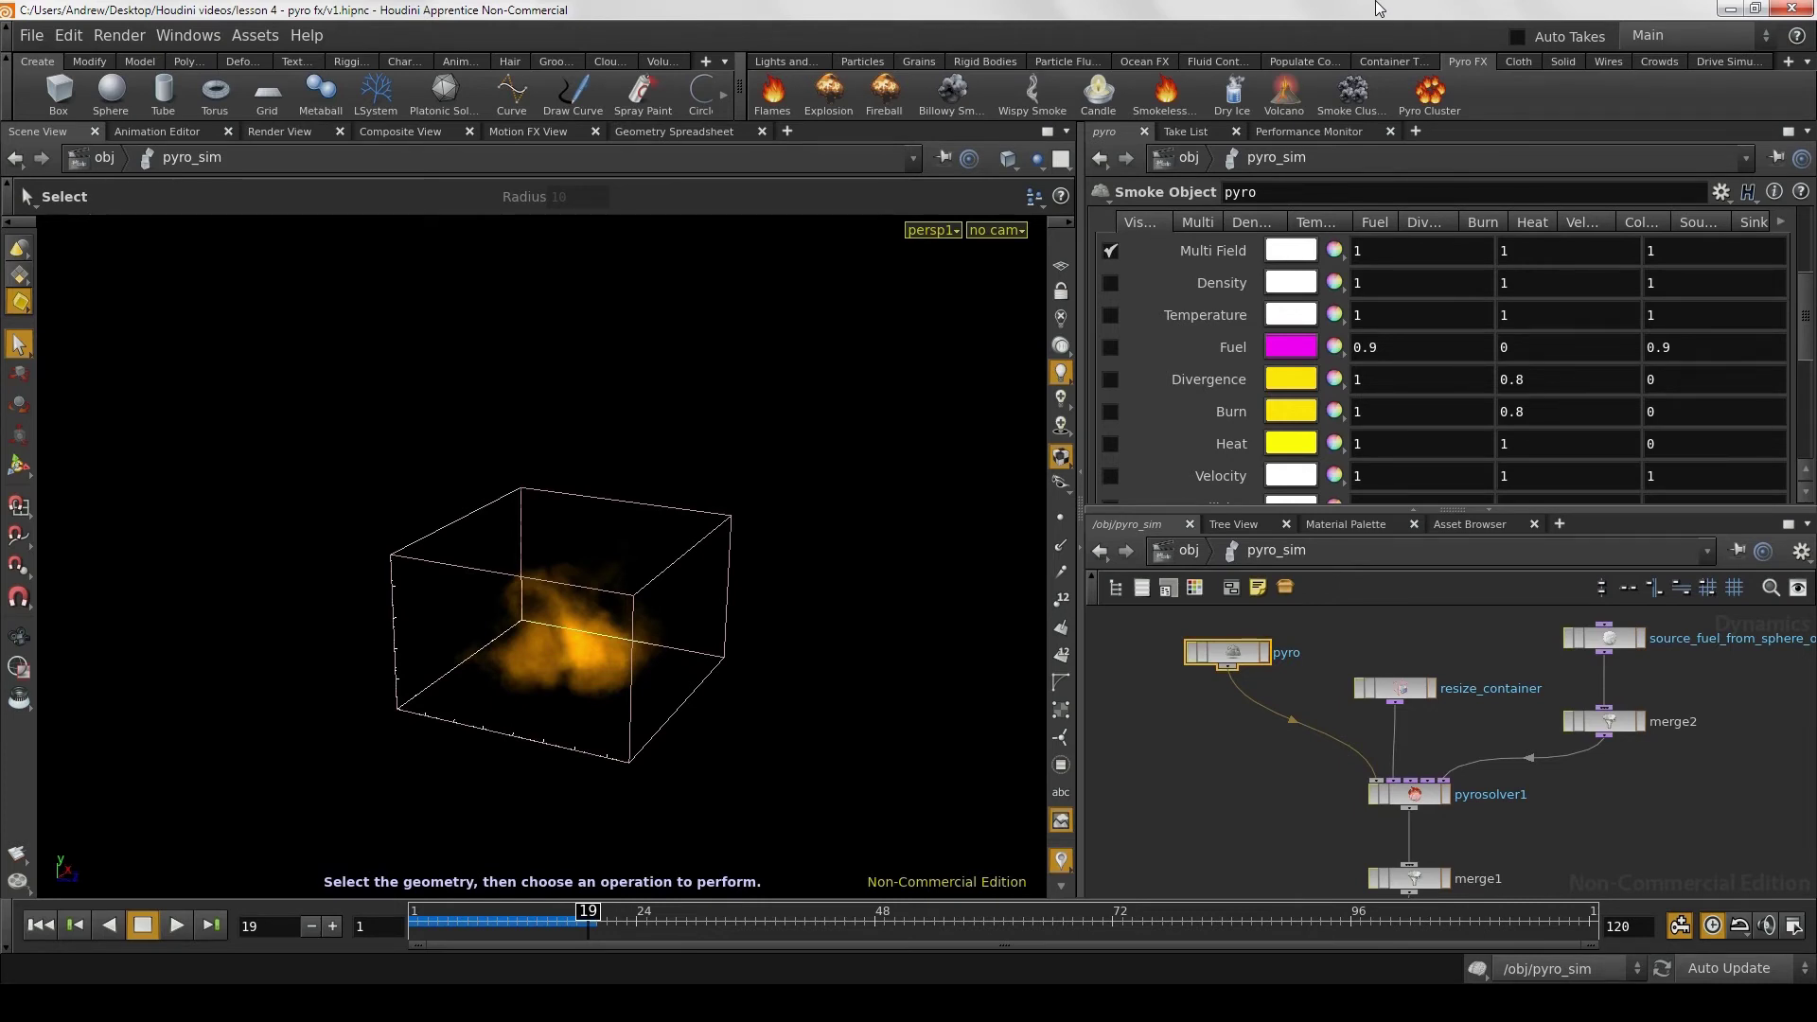
Step: Show all campfire rocks and logs around the smoke and orbit to inspect the fire
left_click(1038, 159)
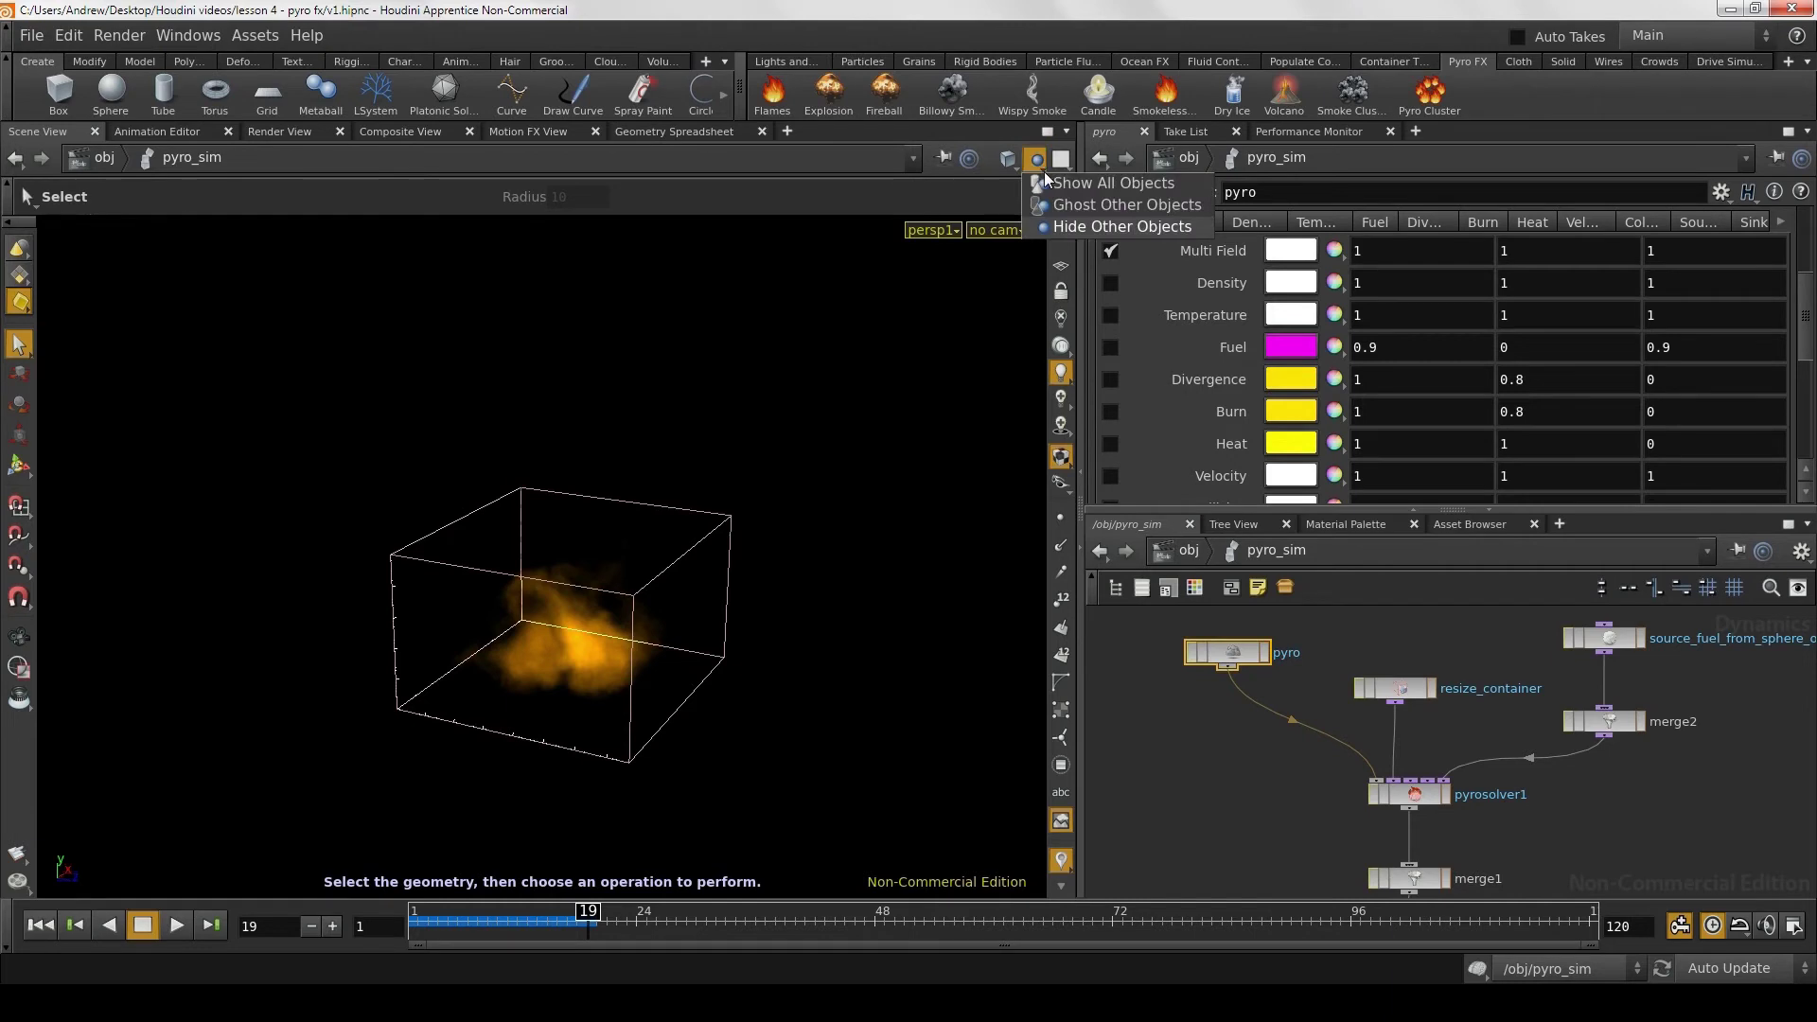
left_click(1051, 205)
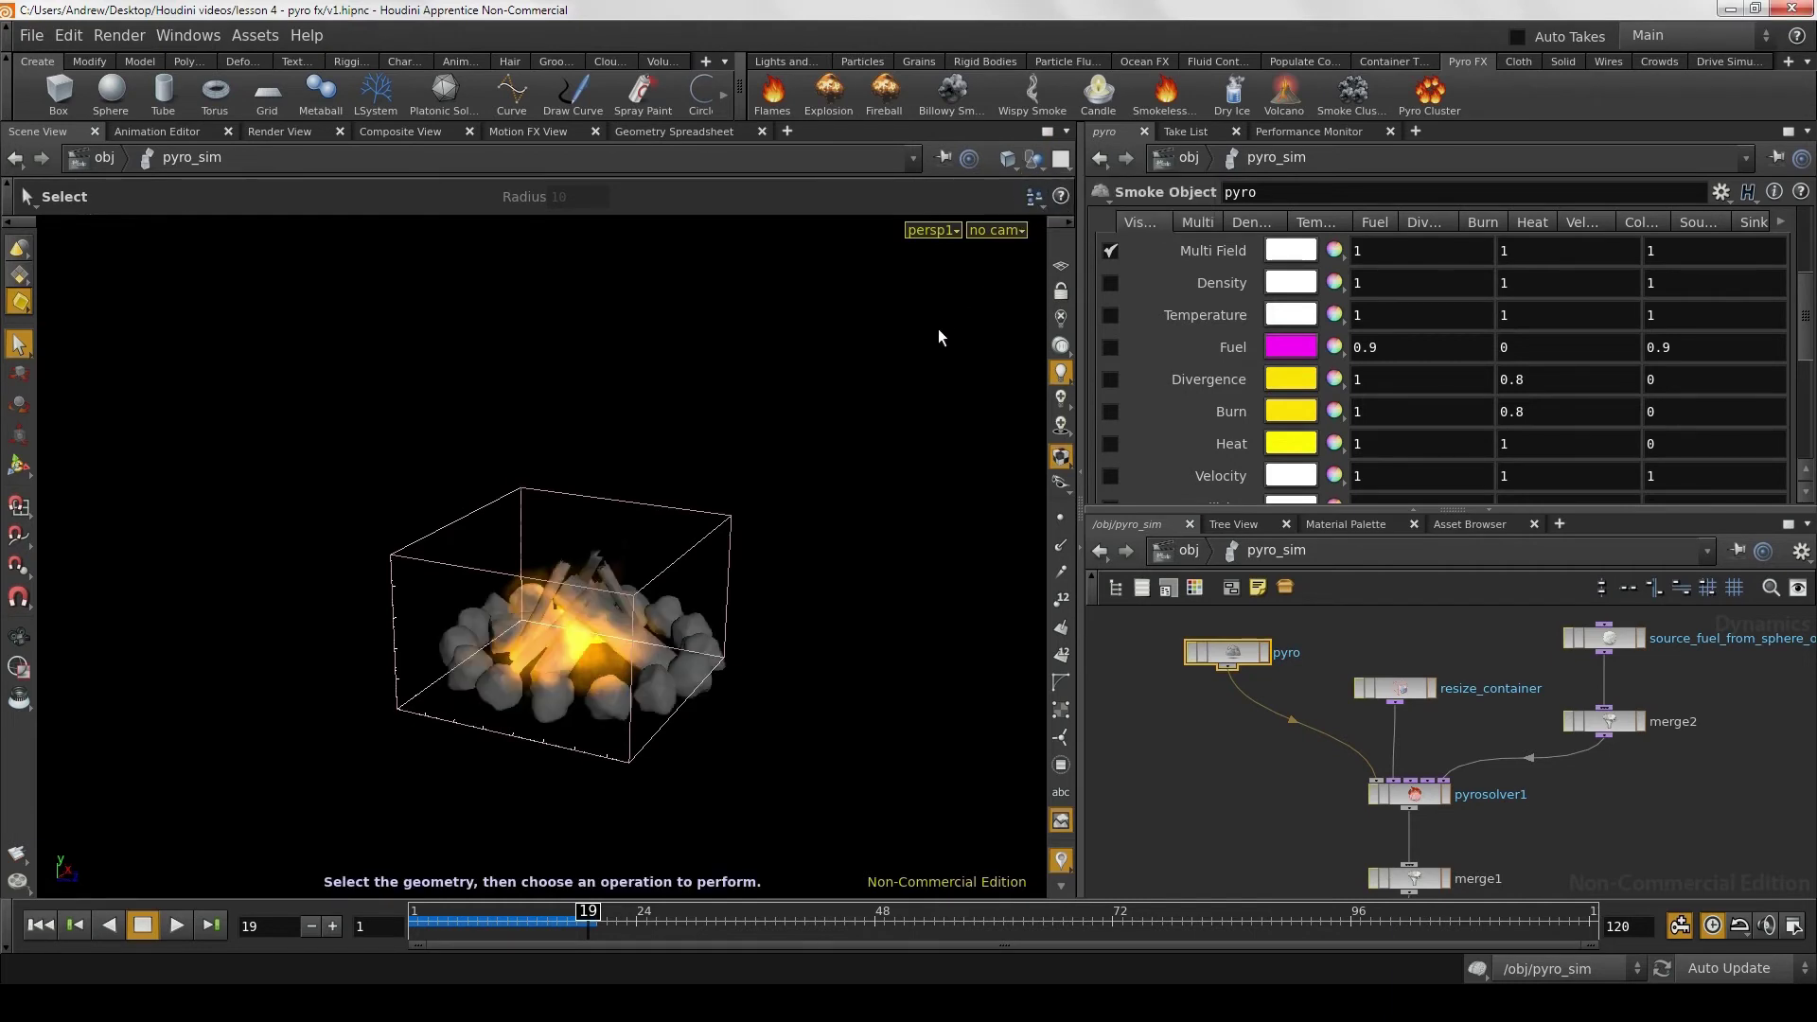
key("Escape")
mouse_move(854, 605)
left_mouse_down()
mouse_move(868, 575)
mouse_move(807, 629)
mouse_move(872, 735)
mouse_move(832, 799)
mouse_move(852, 742)
mouse_move(818, 743)
left_mouse_up()
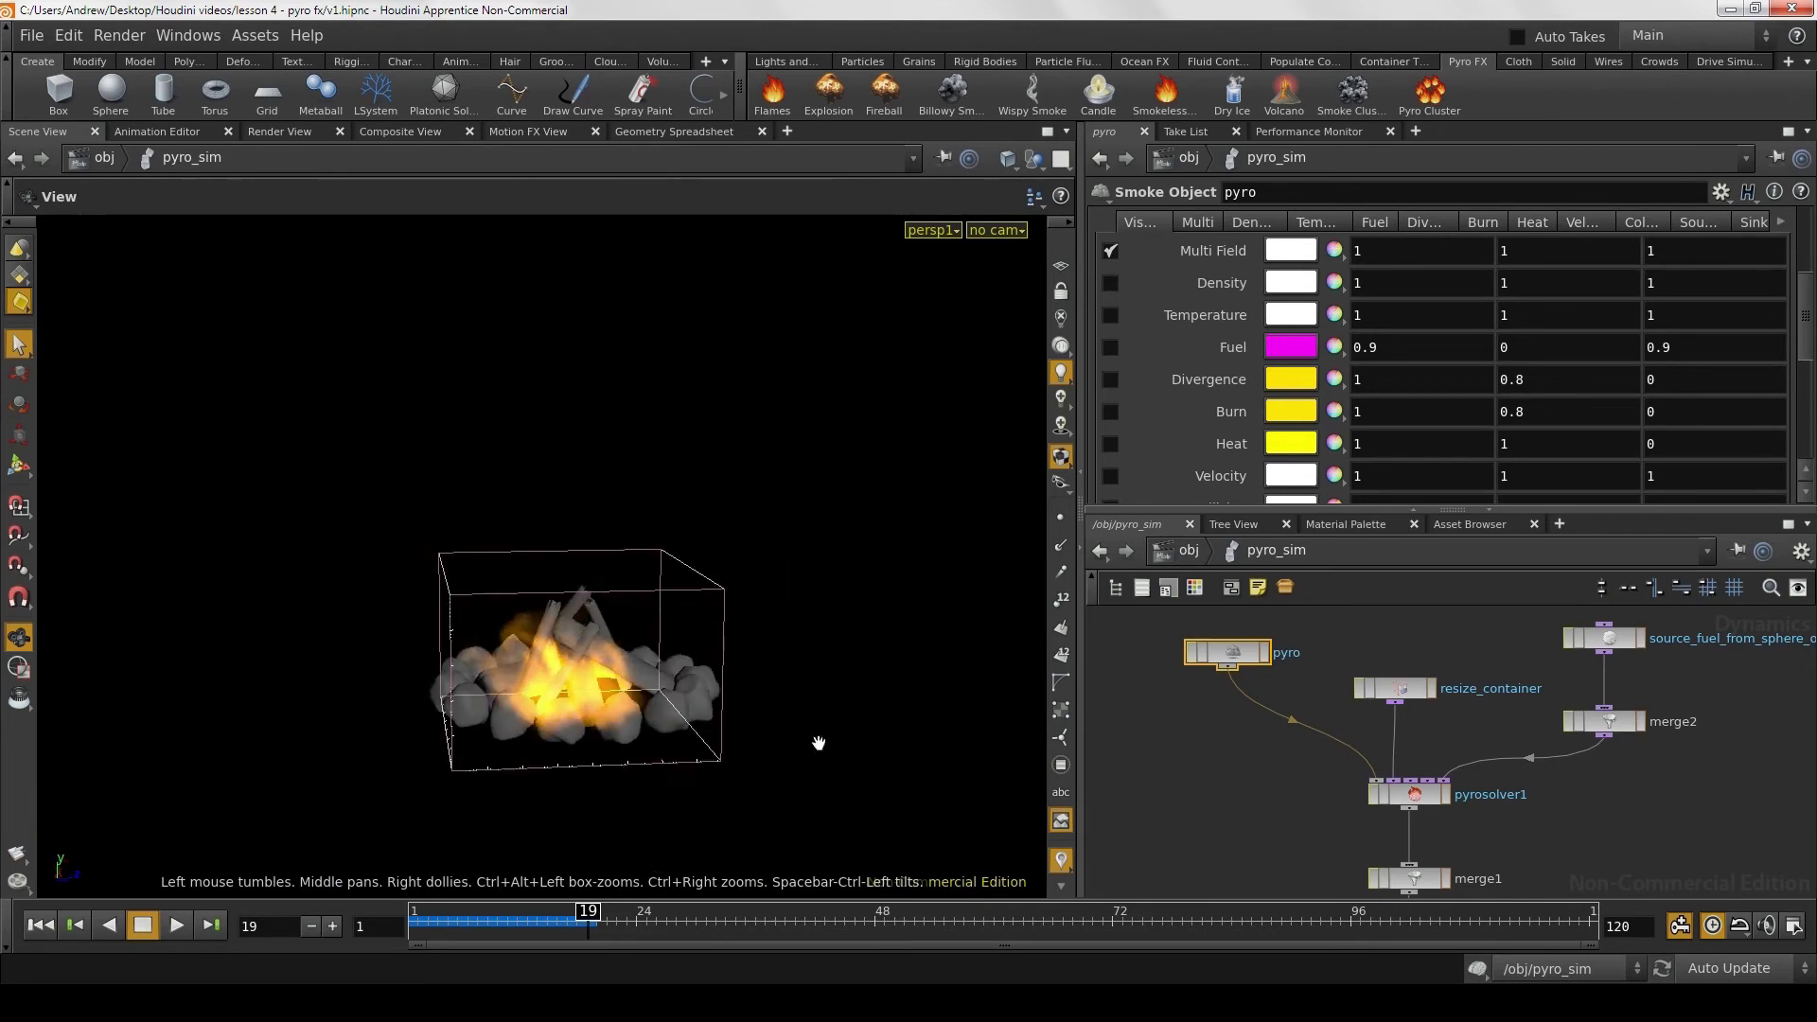
left_click_drag(762, 622, 800, 685)
key("s")
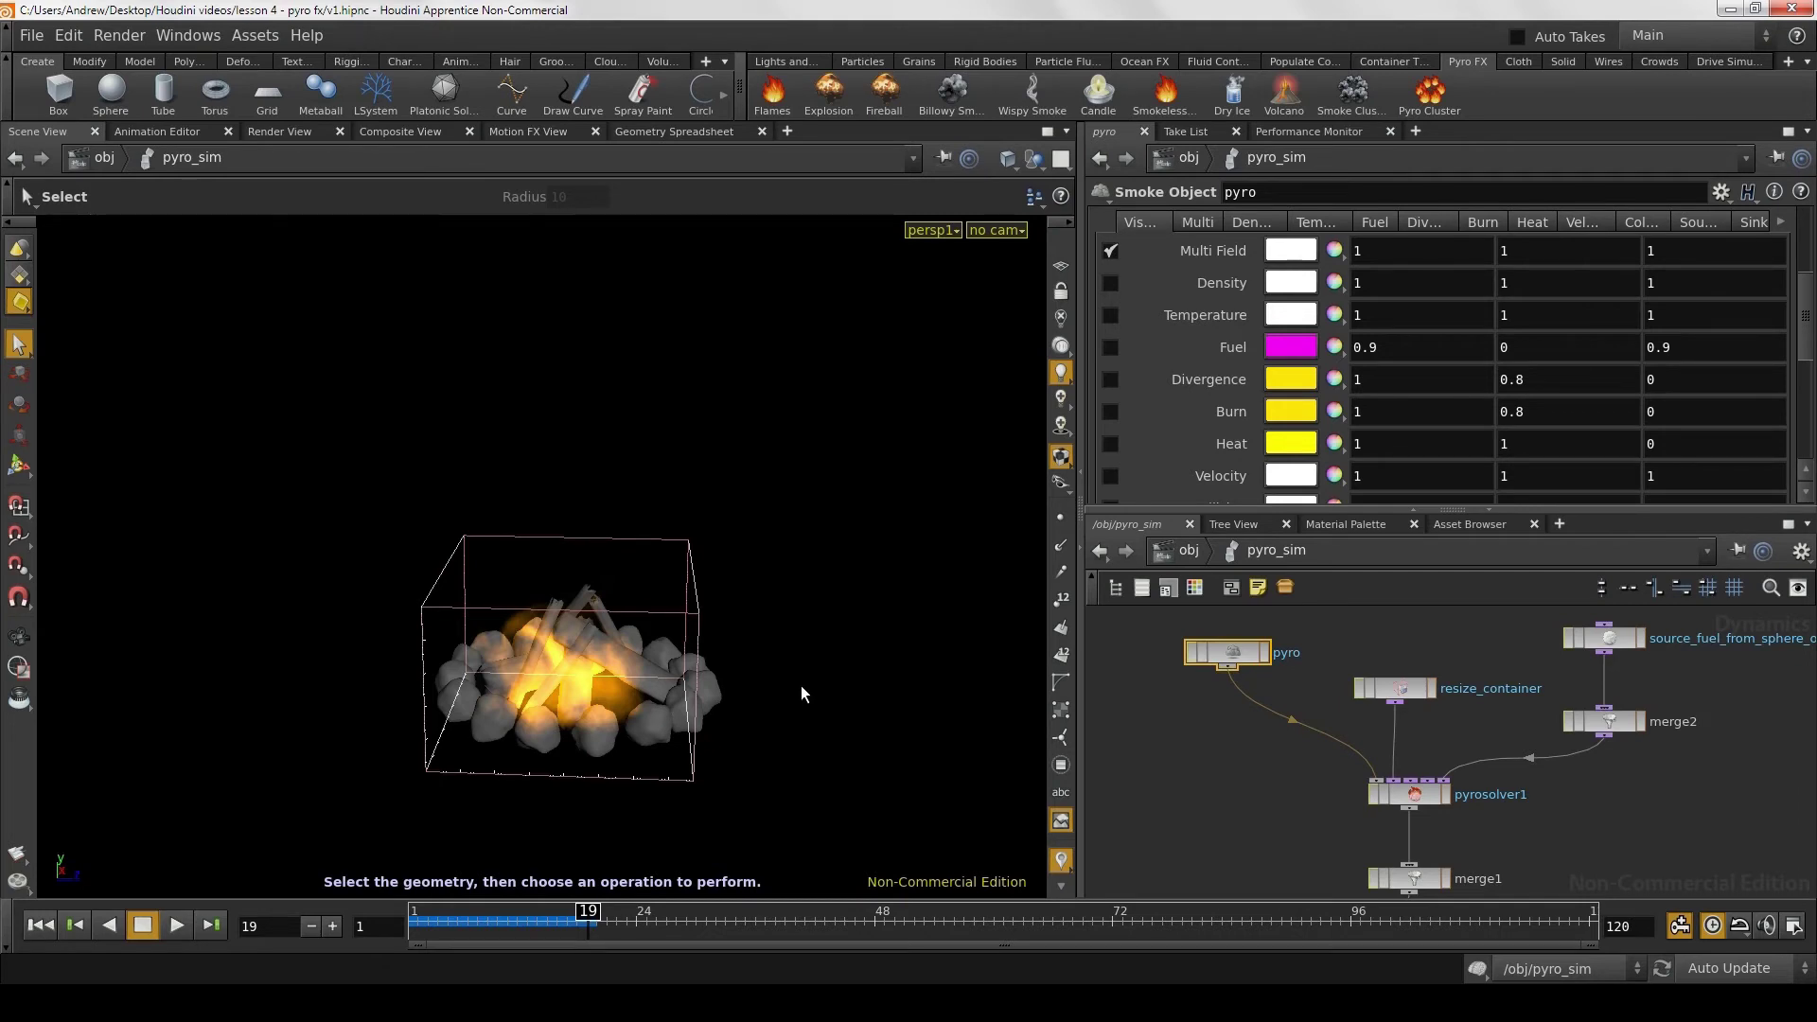
Step: Enter the fuel_source network with other objects hidden, framing the fuel volume
left_click(1189, 551)
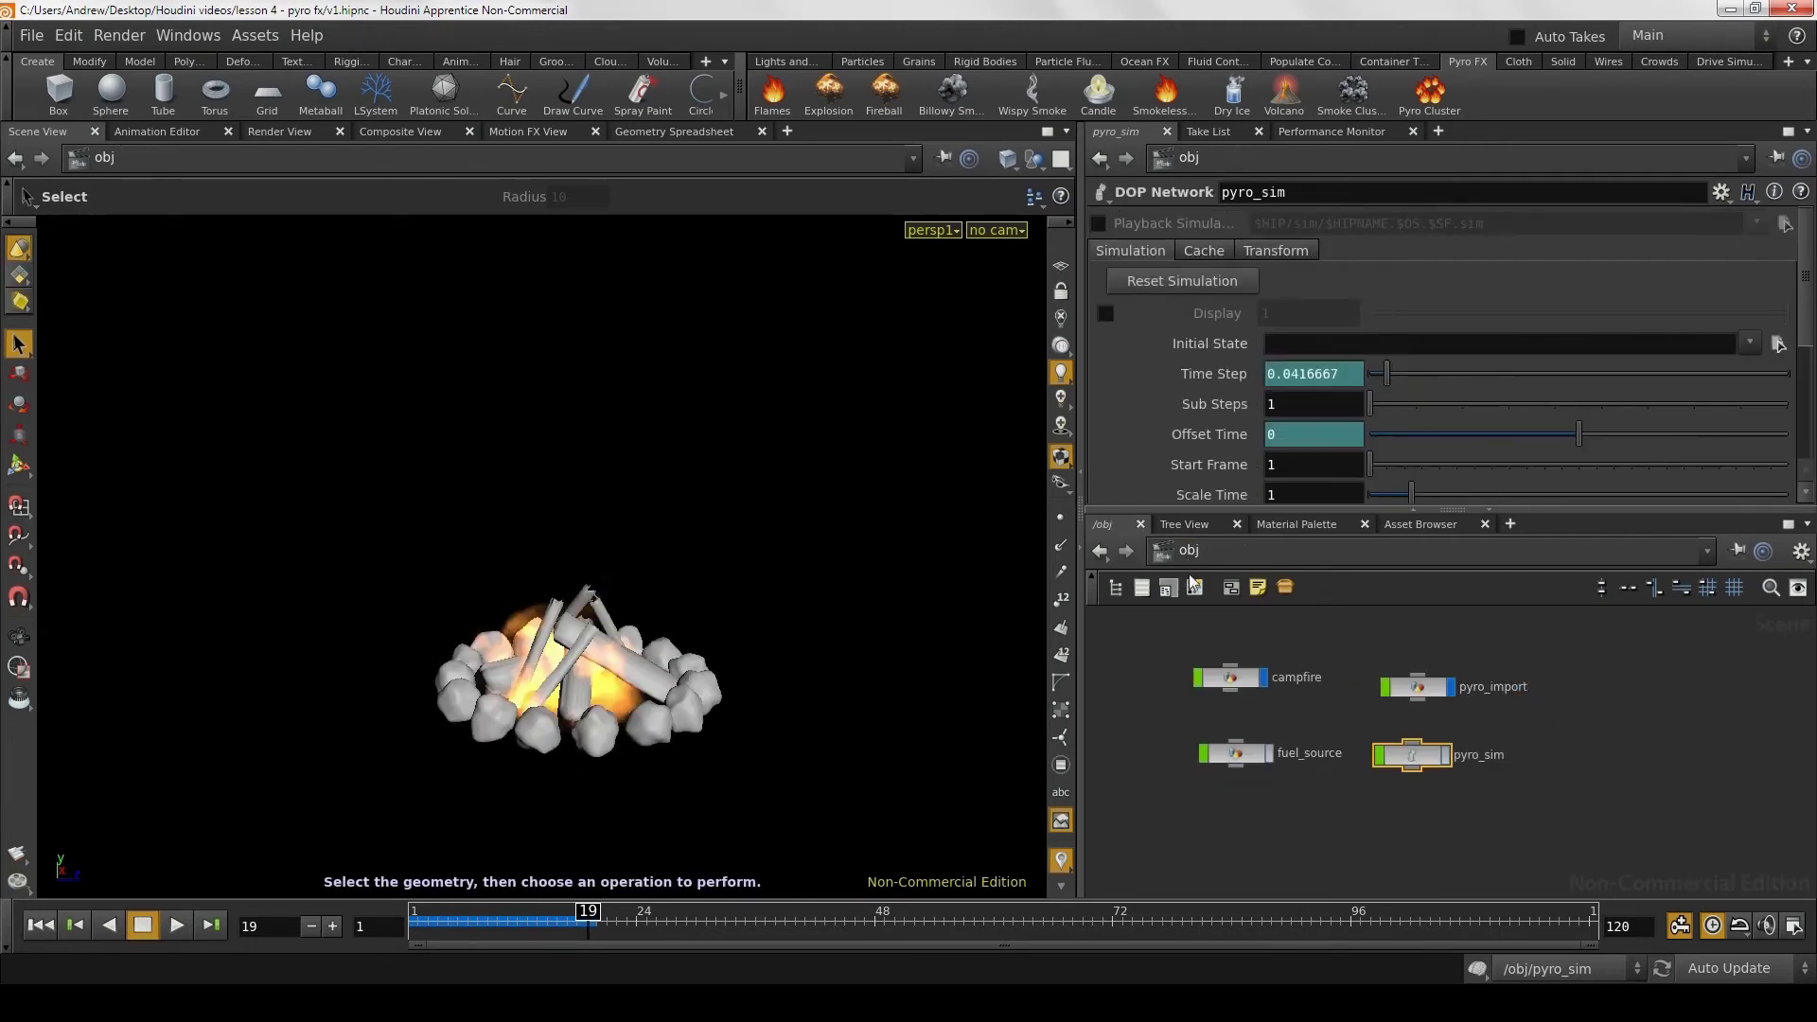
double_click(1234, 758)
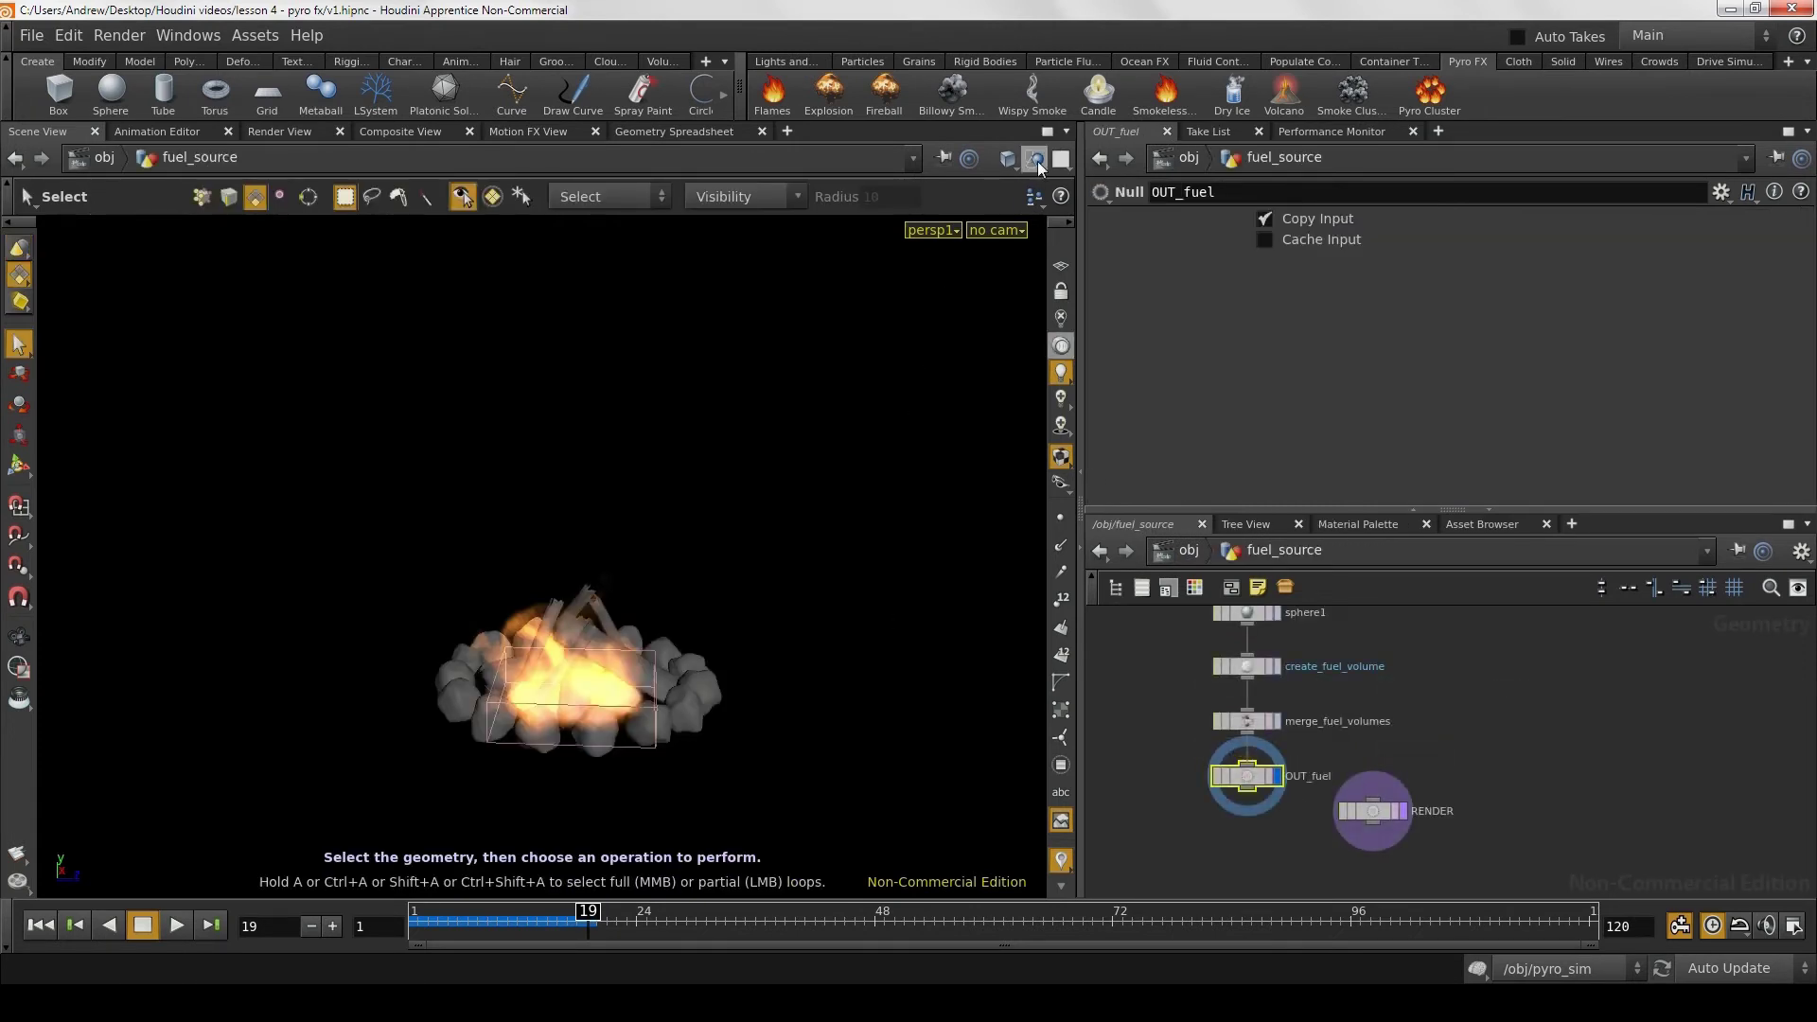
left_click(1037, 159)
left_click(1127, 227)
key("Escape")
left_click_drag(662, 719, 751, 727)
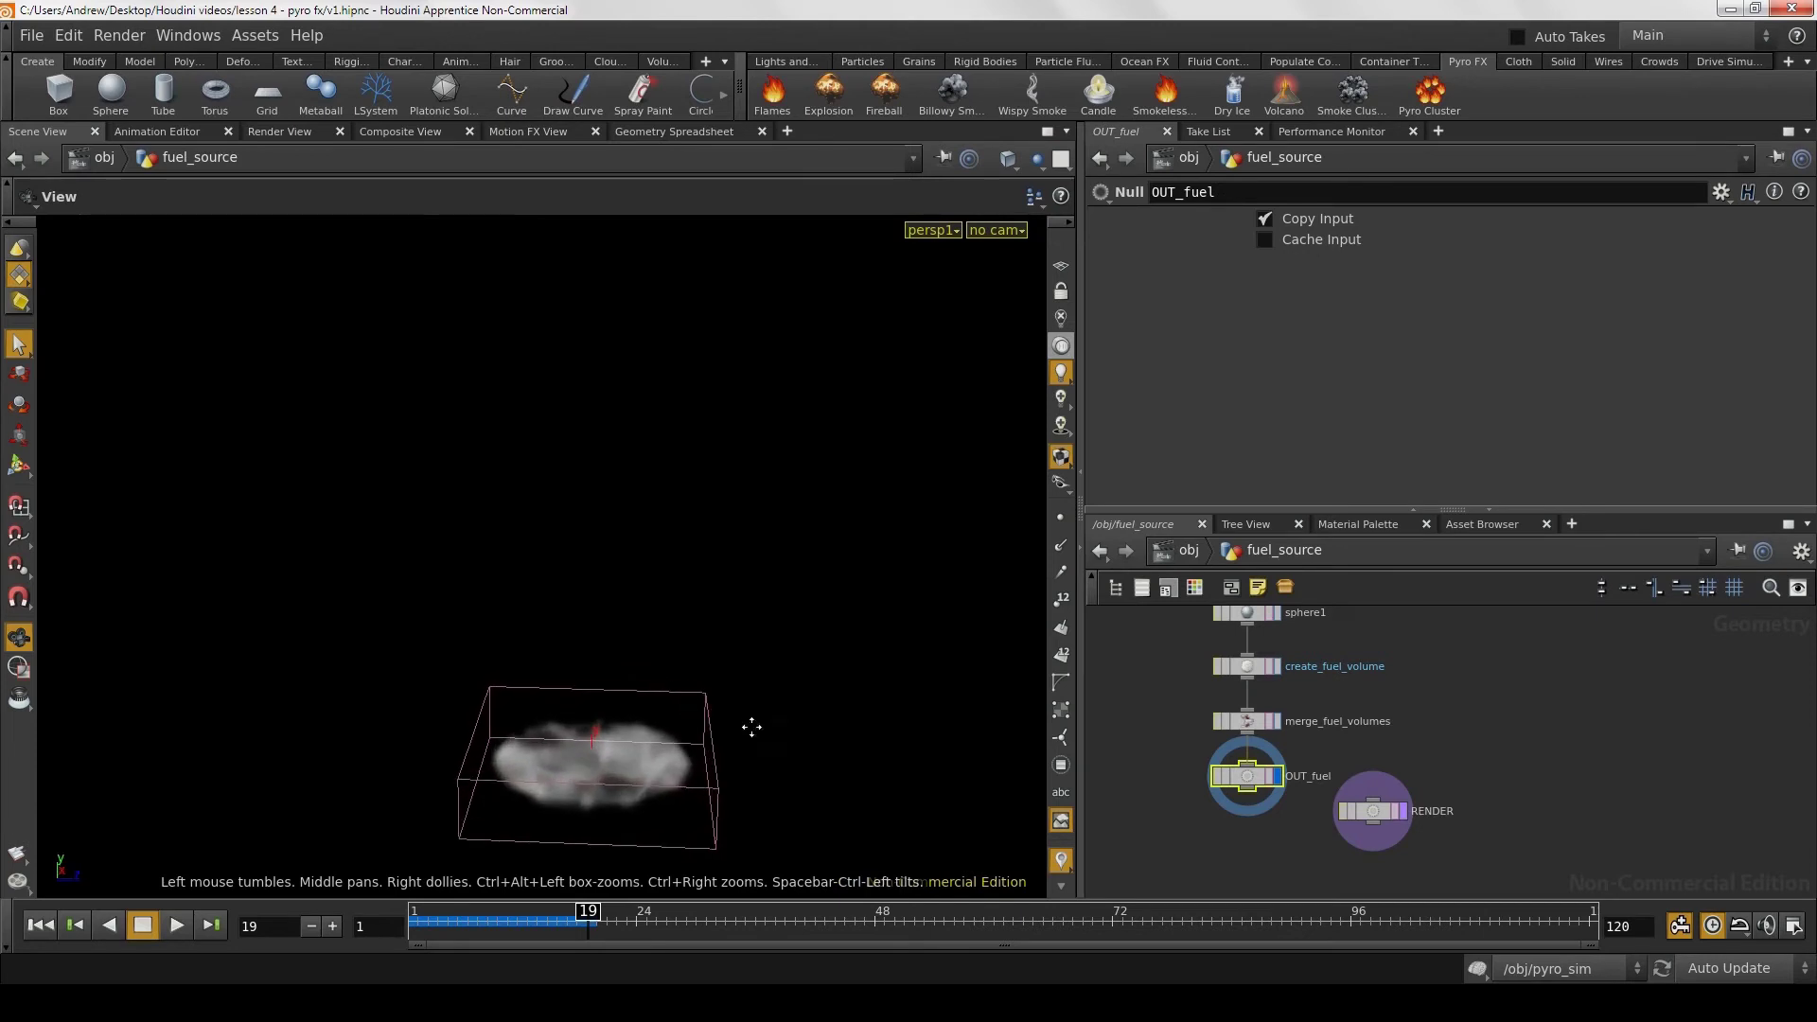
middle_click_drag(752, 727, 754, 532)
key("s")
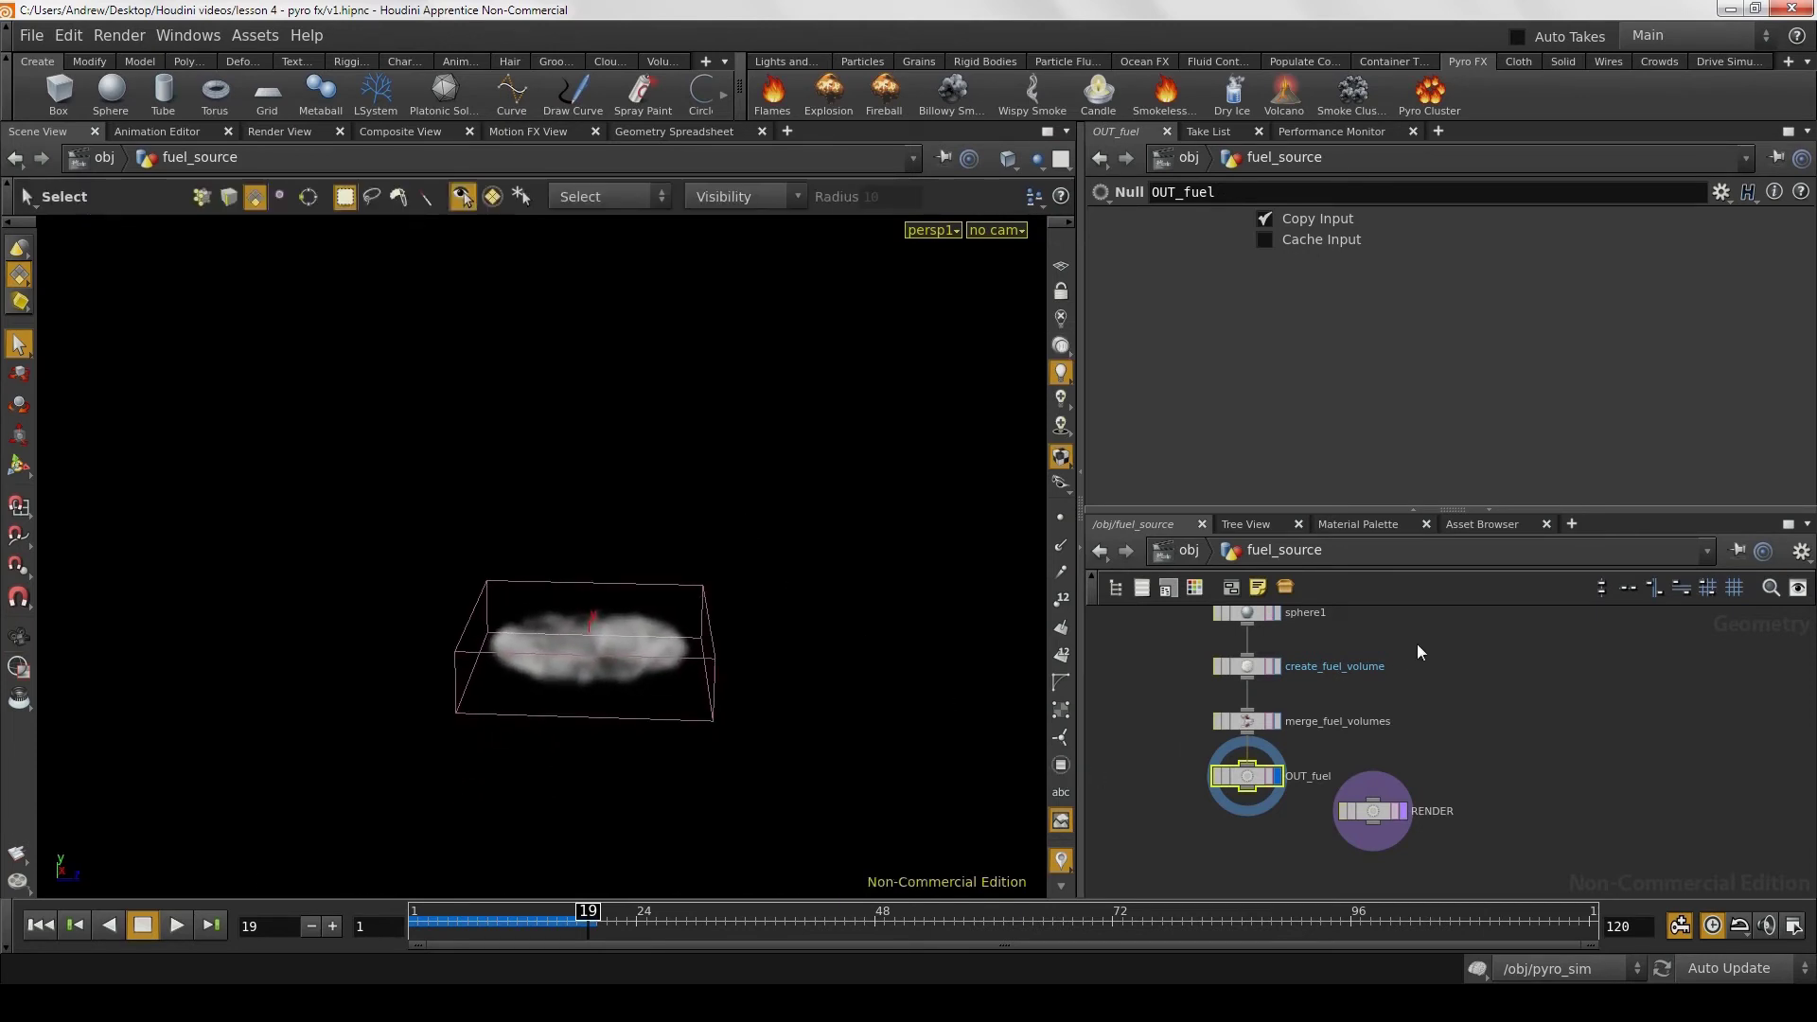
Step: Add a mountain1 node wired between sphere1 and create_fuel_volume
left_click(1452, 657)
key("Tab")
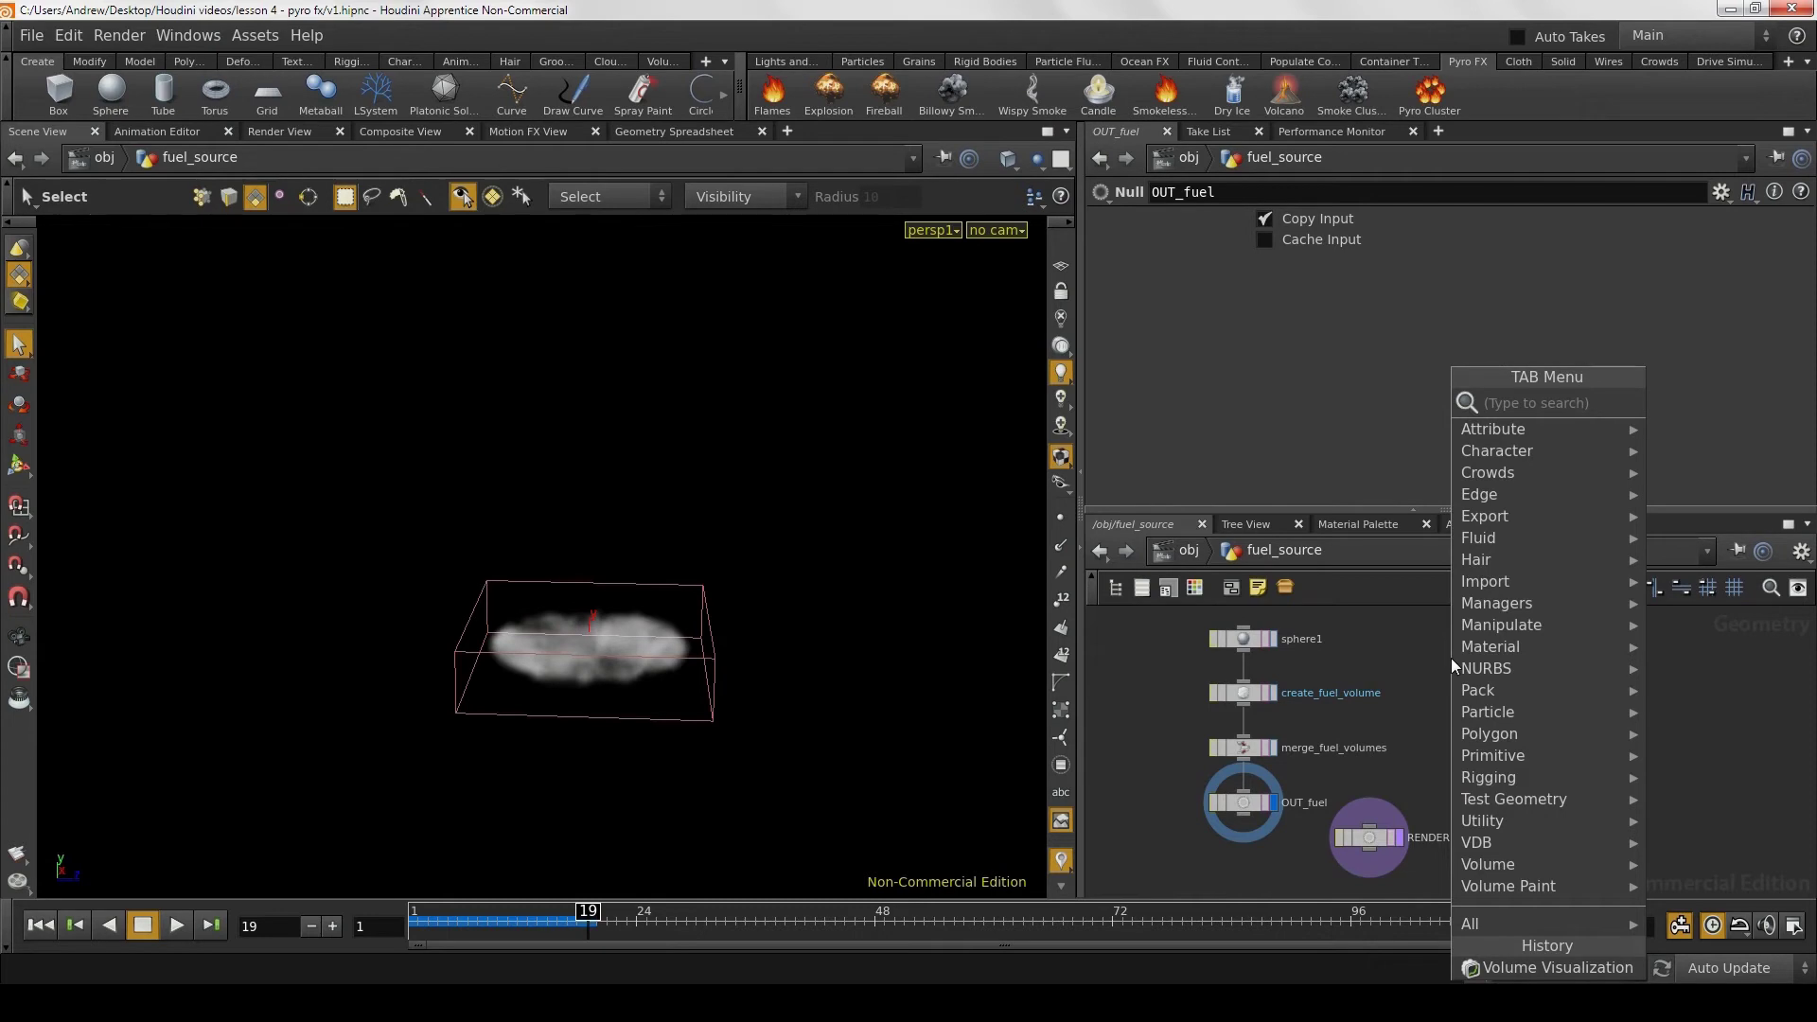
type("mountain")
key("Return")
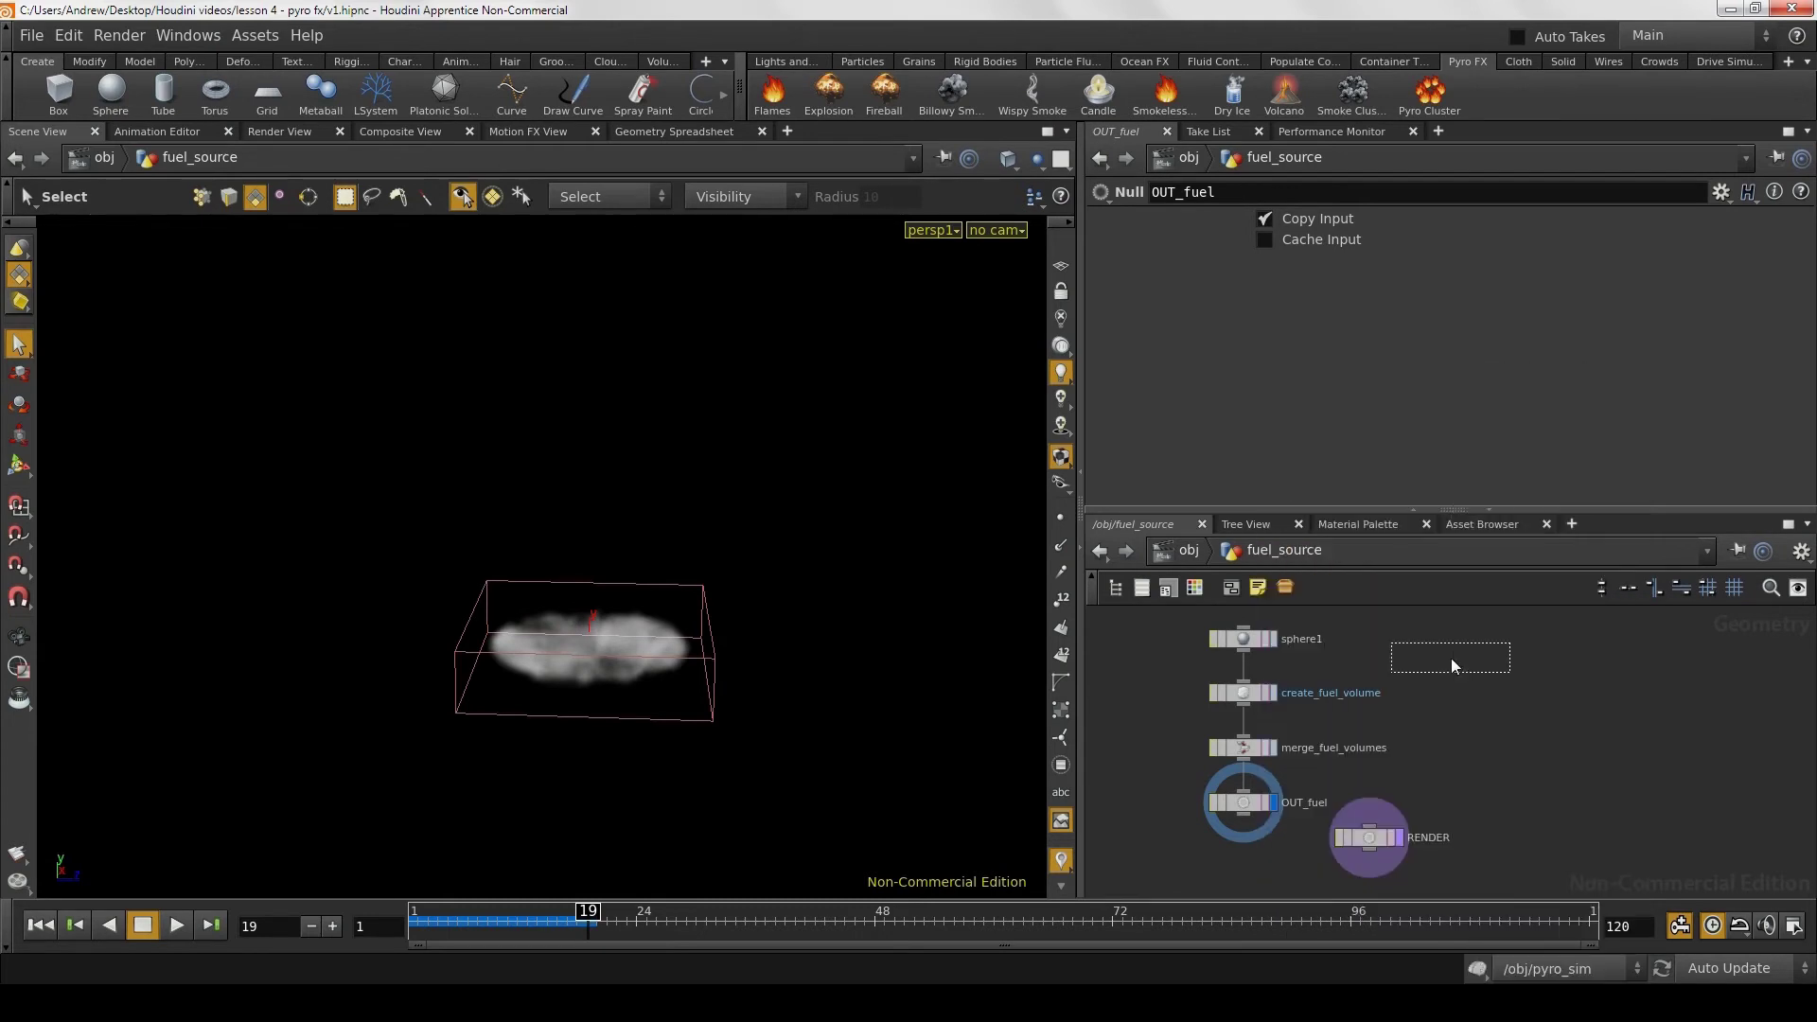
left_click(1451, 657)
left_click_drag(1255, 689, 1253, 662)
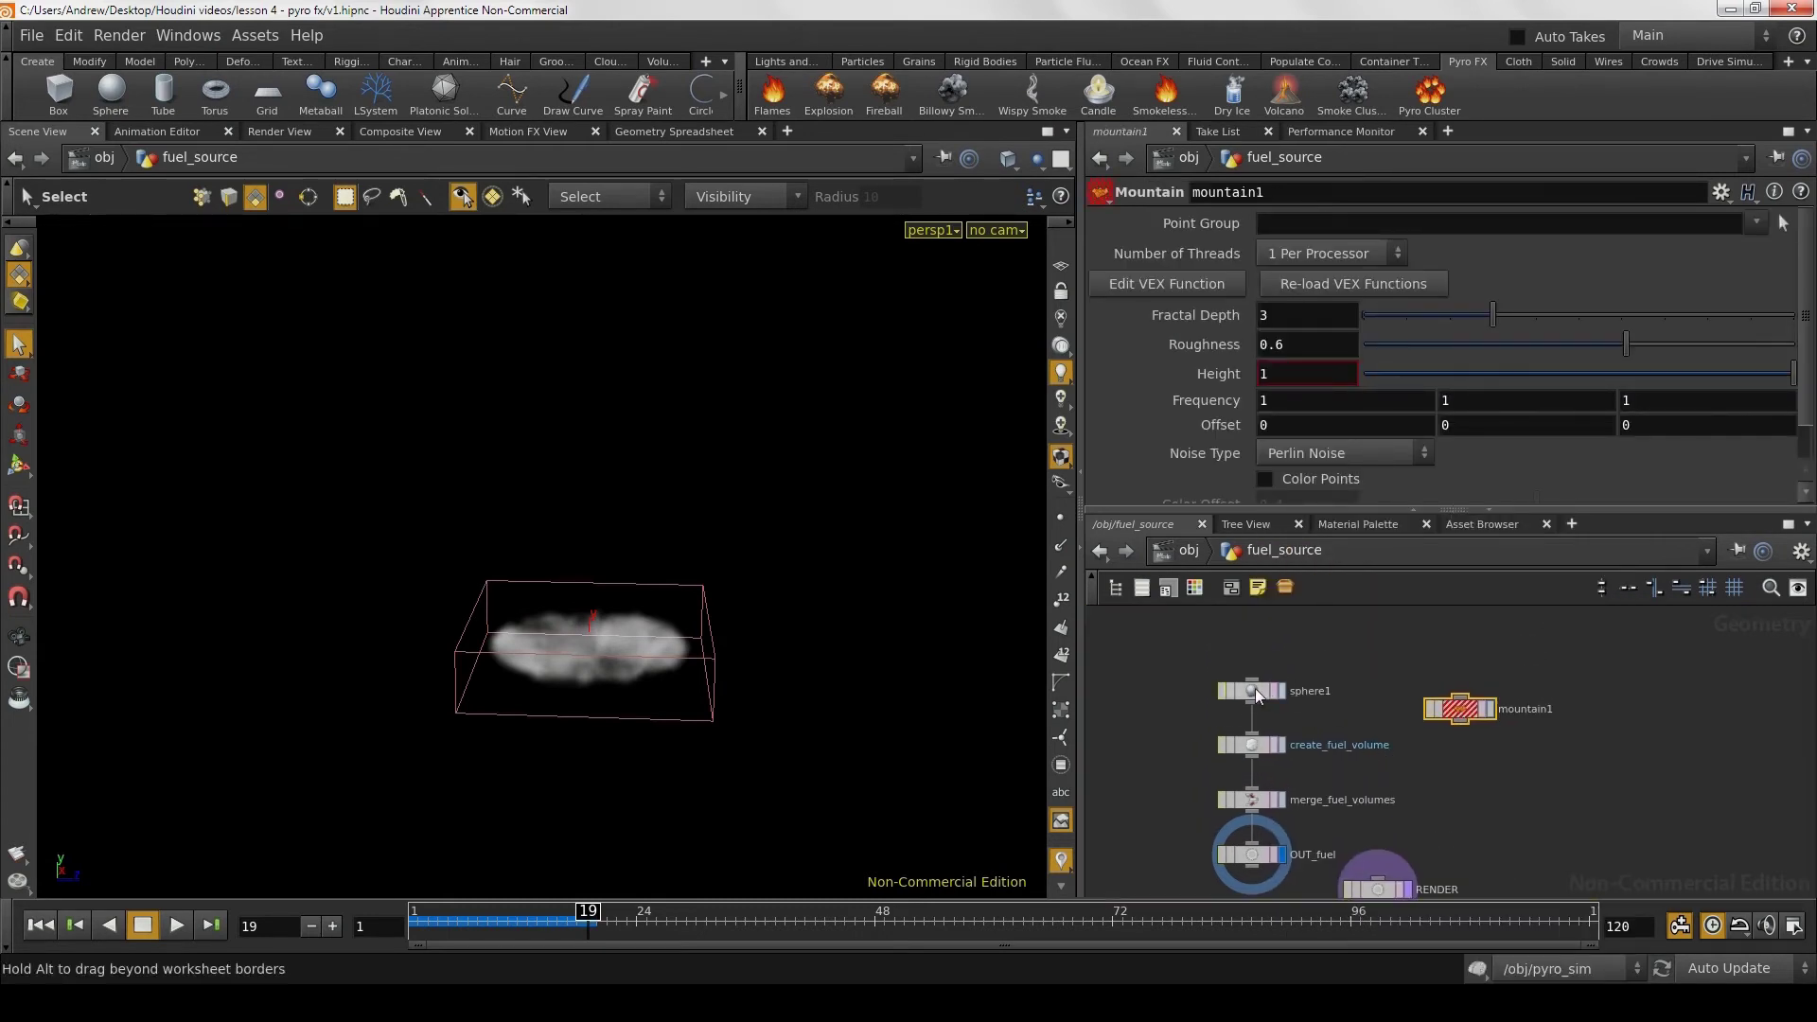
left_click_drag(1461, 699, 1255, 712)
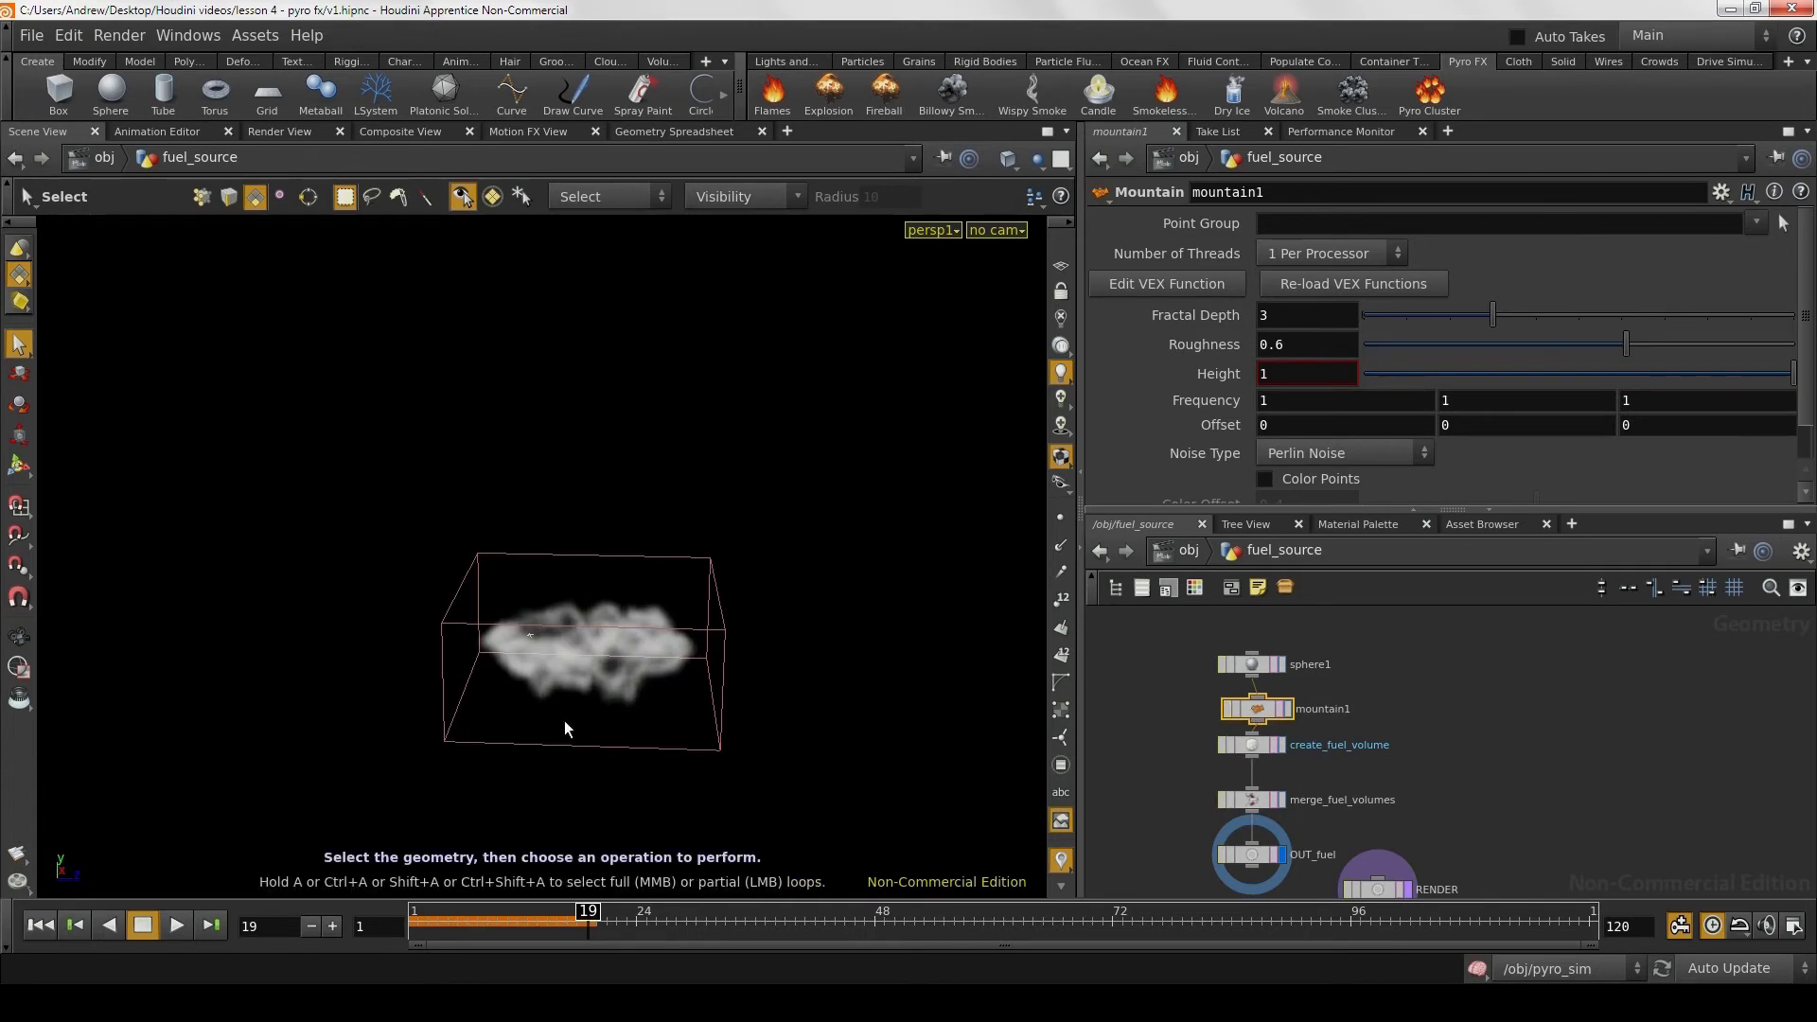
Step: Orbit and zoom around the fuel volume to inspect its noisy shape
key("Escape")
left_click_drag(628, 681, 642, 804)
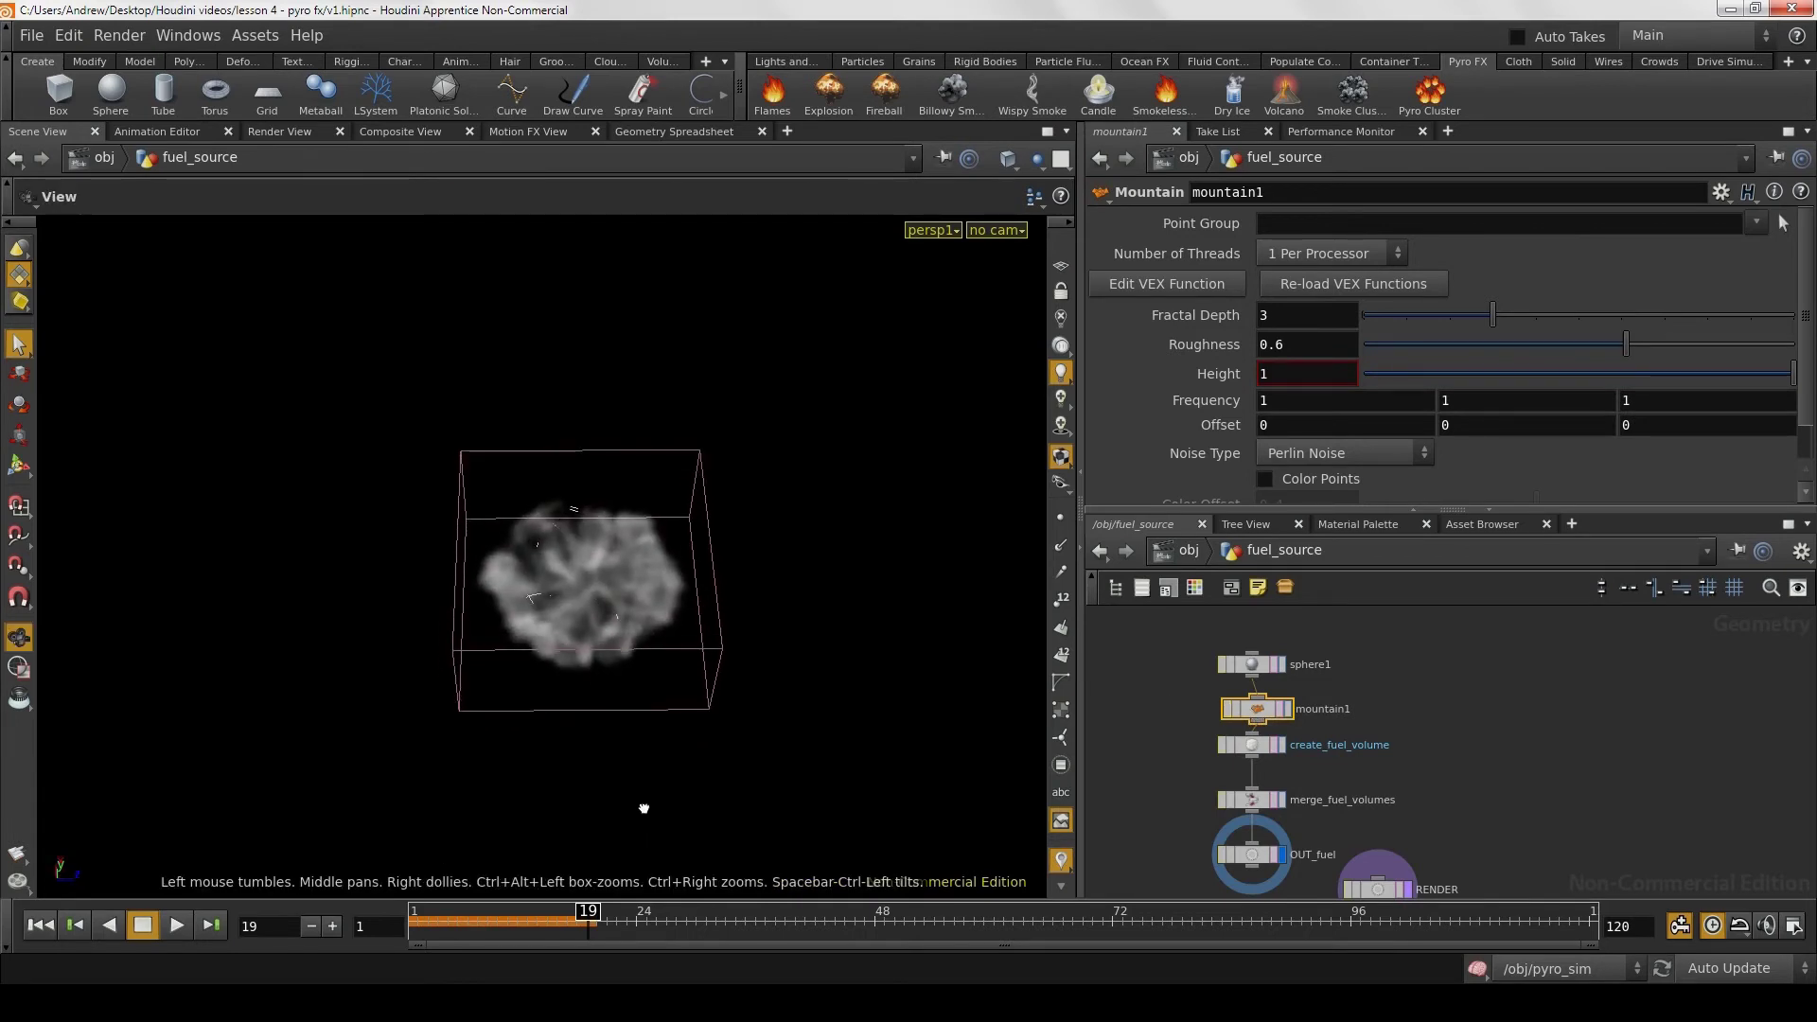
right_click_drag(579, 751, 886, 758)
mouse_move(886, 758)
left_mouse_down()
mouse_move(714, 670)
mouse_move(879, 567)
mouse_move(848, 519)
mouse_move(783, 719)
mouse_move(815, 653)
mouse_move(787, 600)
mouse_move(637, 592)
mouse_move(639, 543)
mouse_move(664, 532)
left_mouse_up()
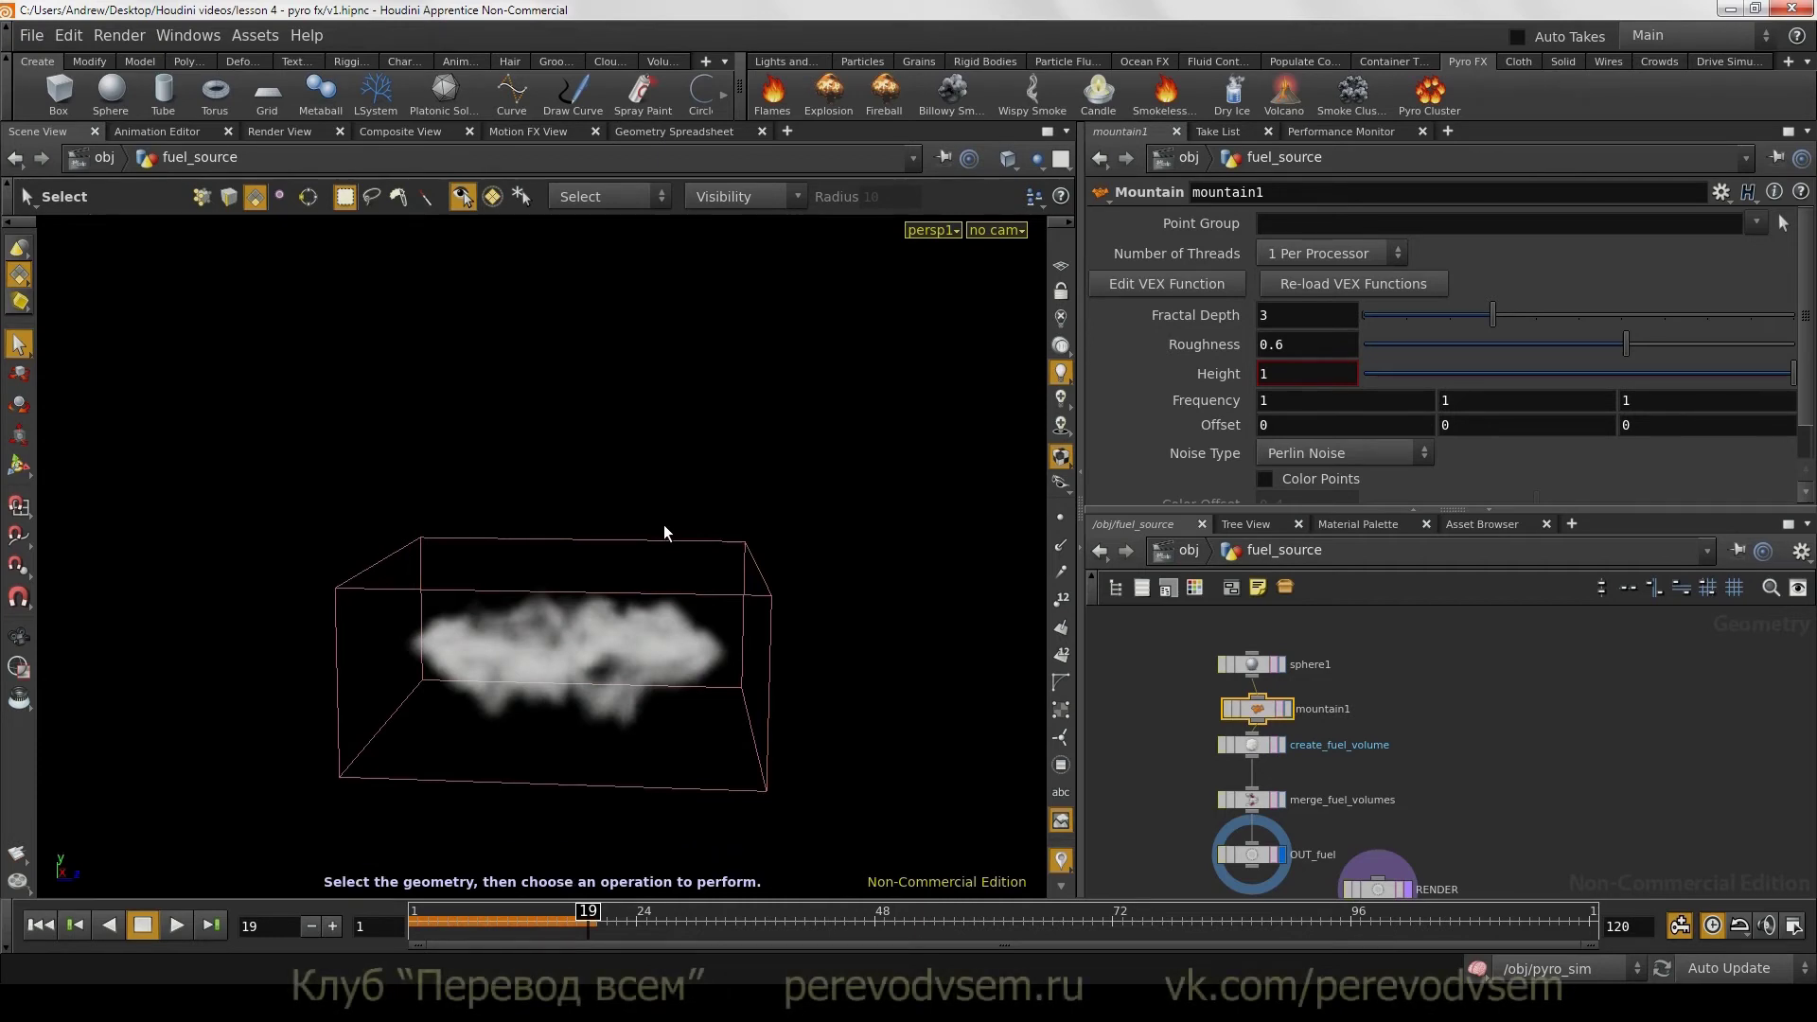
mouse_move(665, 532)
left_mouse_down()
mouse_move(559, 555)
mouse_move(520, 519)
mouse_move(509, 572)
mouse_move(487, 520)
mouse_move(406, 479)
mouse_move(472, 434)
left_mouse_up()
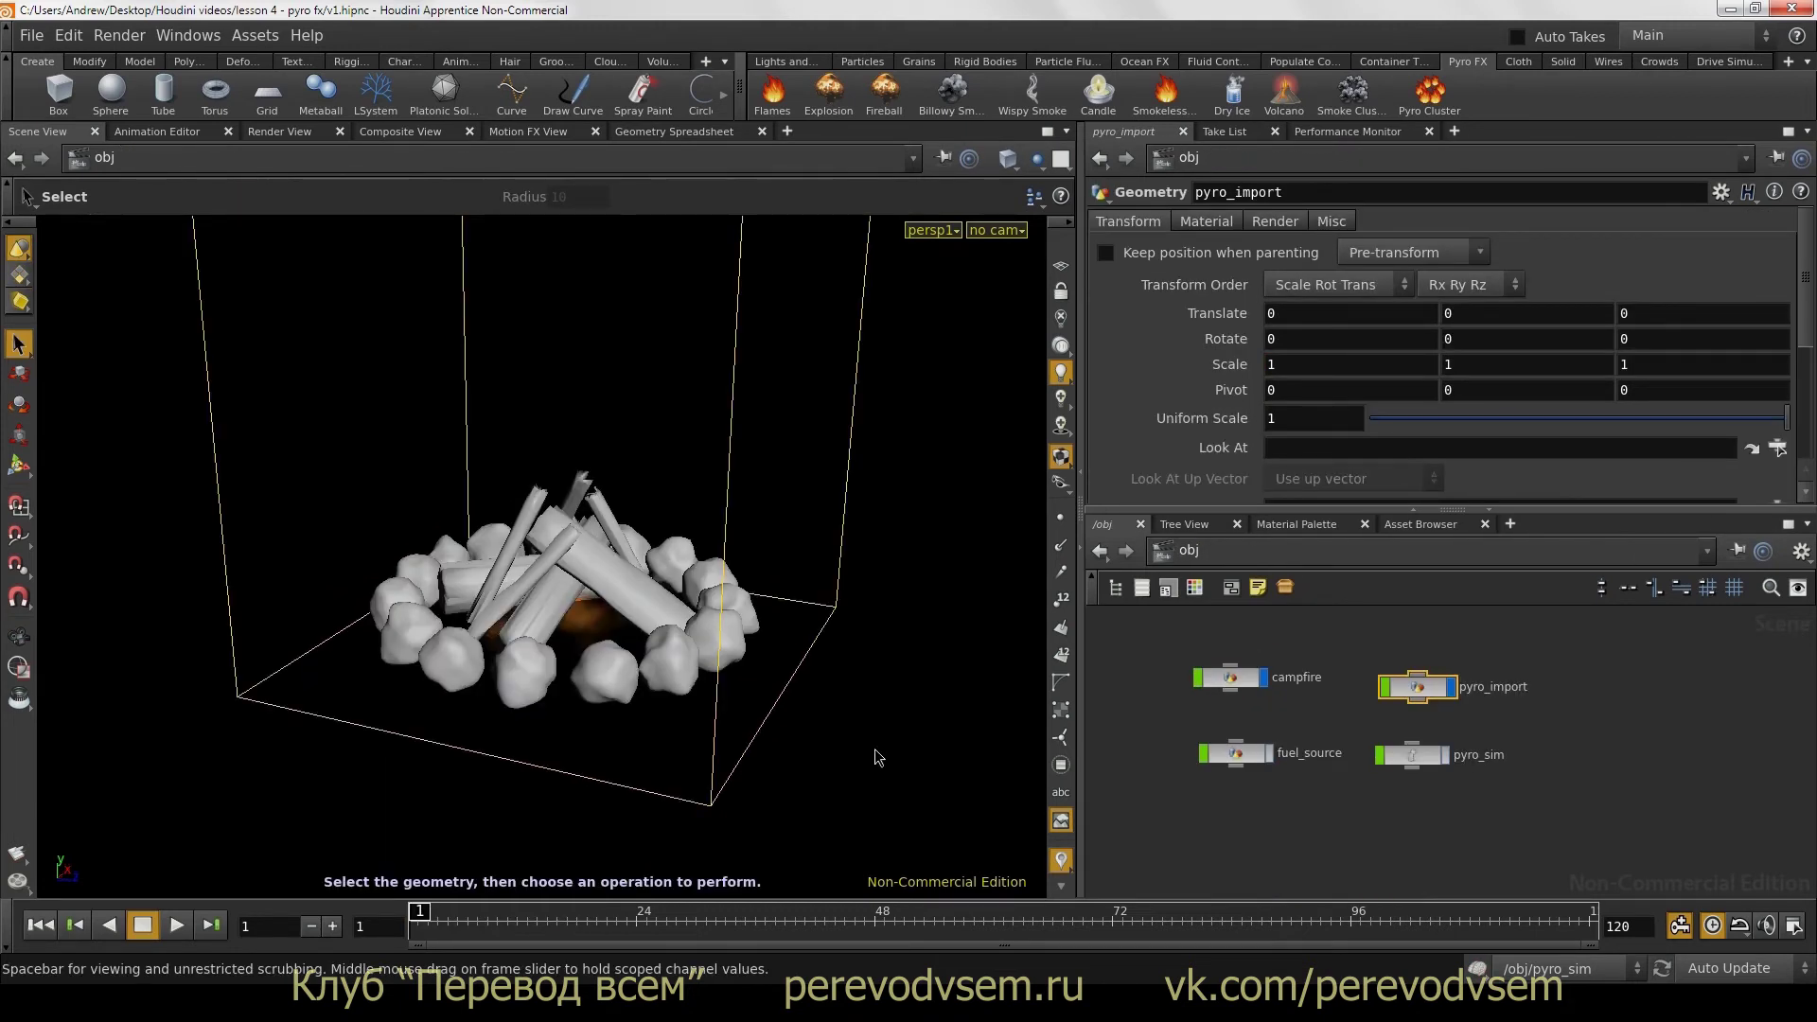
mouse_move(907, 729)
left_mouse_down()
mouse_move(928, 754)
mouse_move(771, 755)
left_mouse_up()
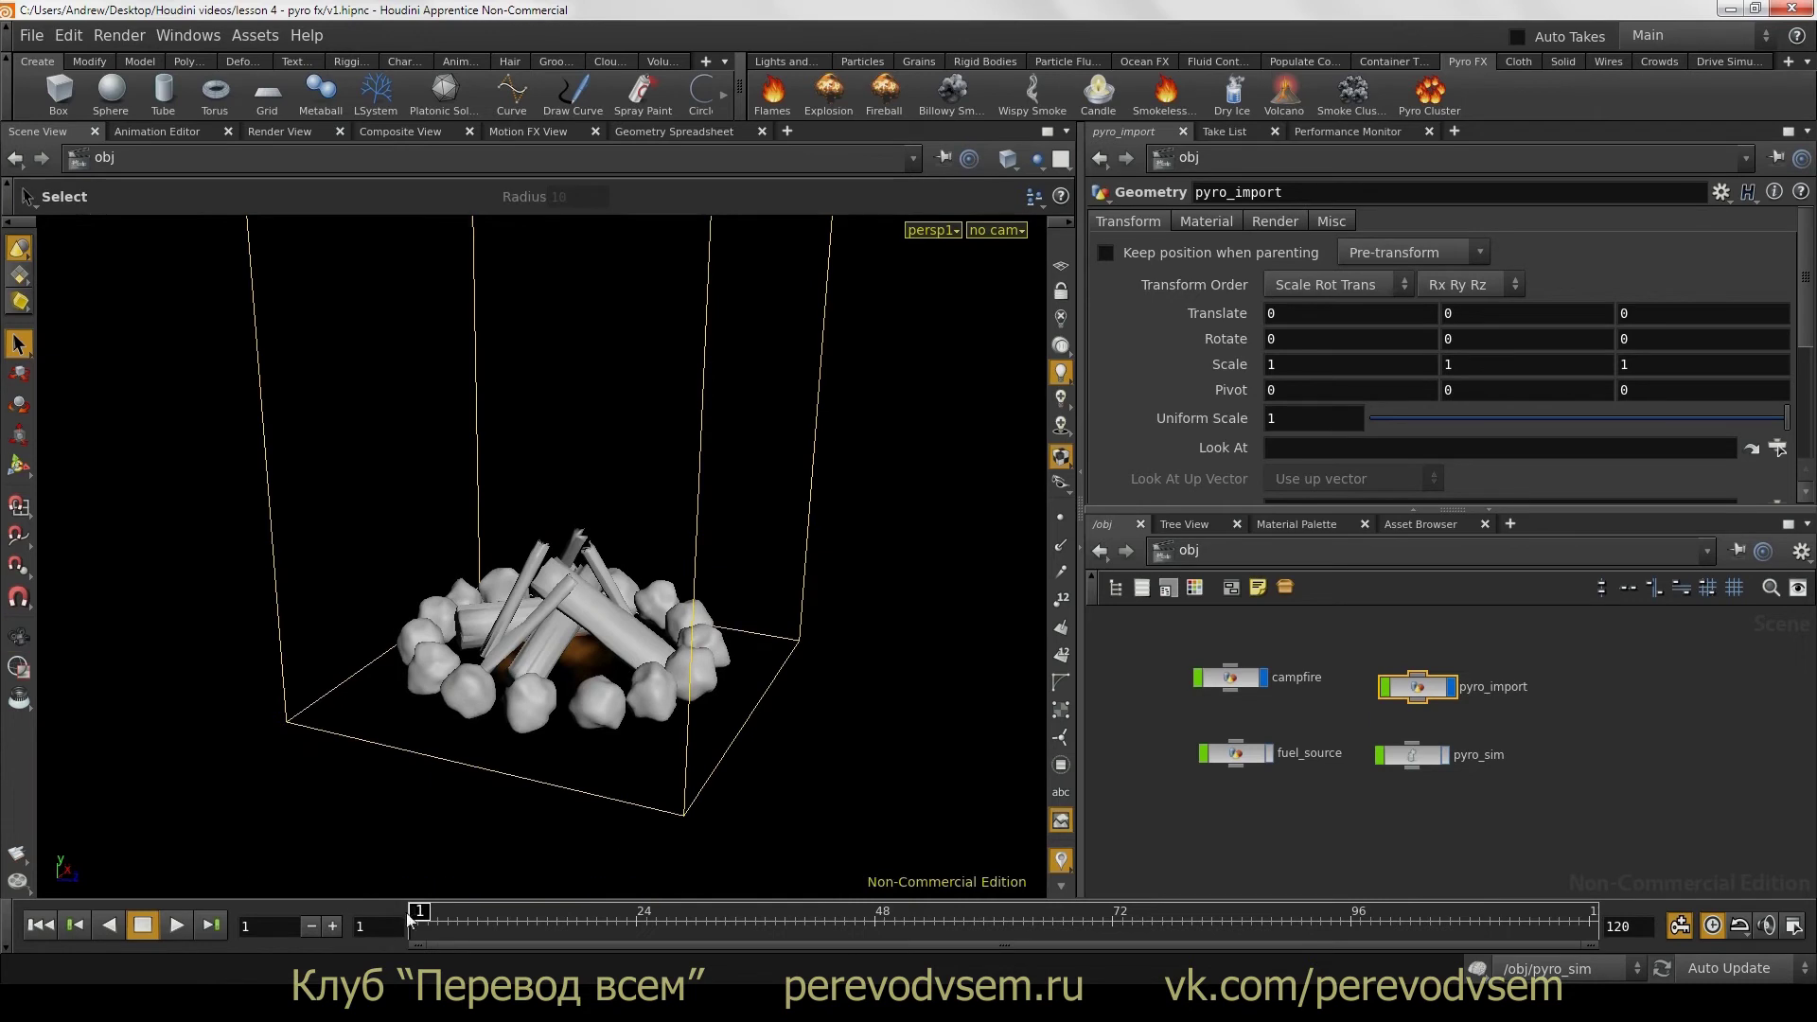
left_click_drag(409, 919, 855, 937)
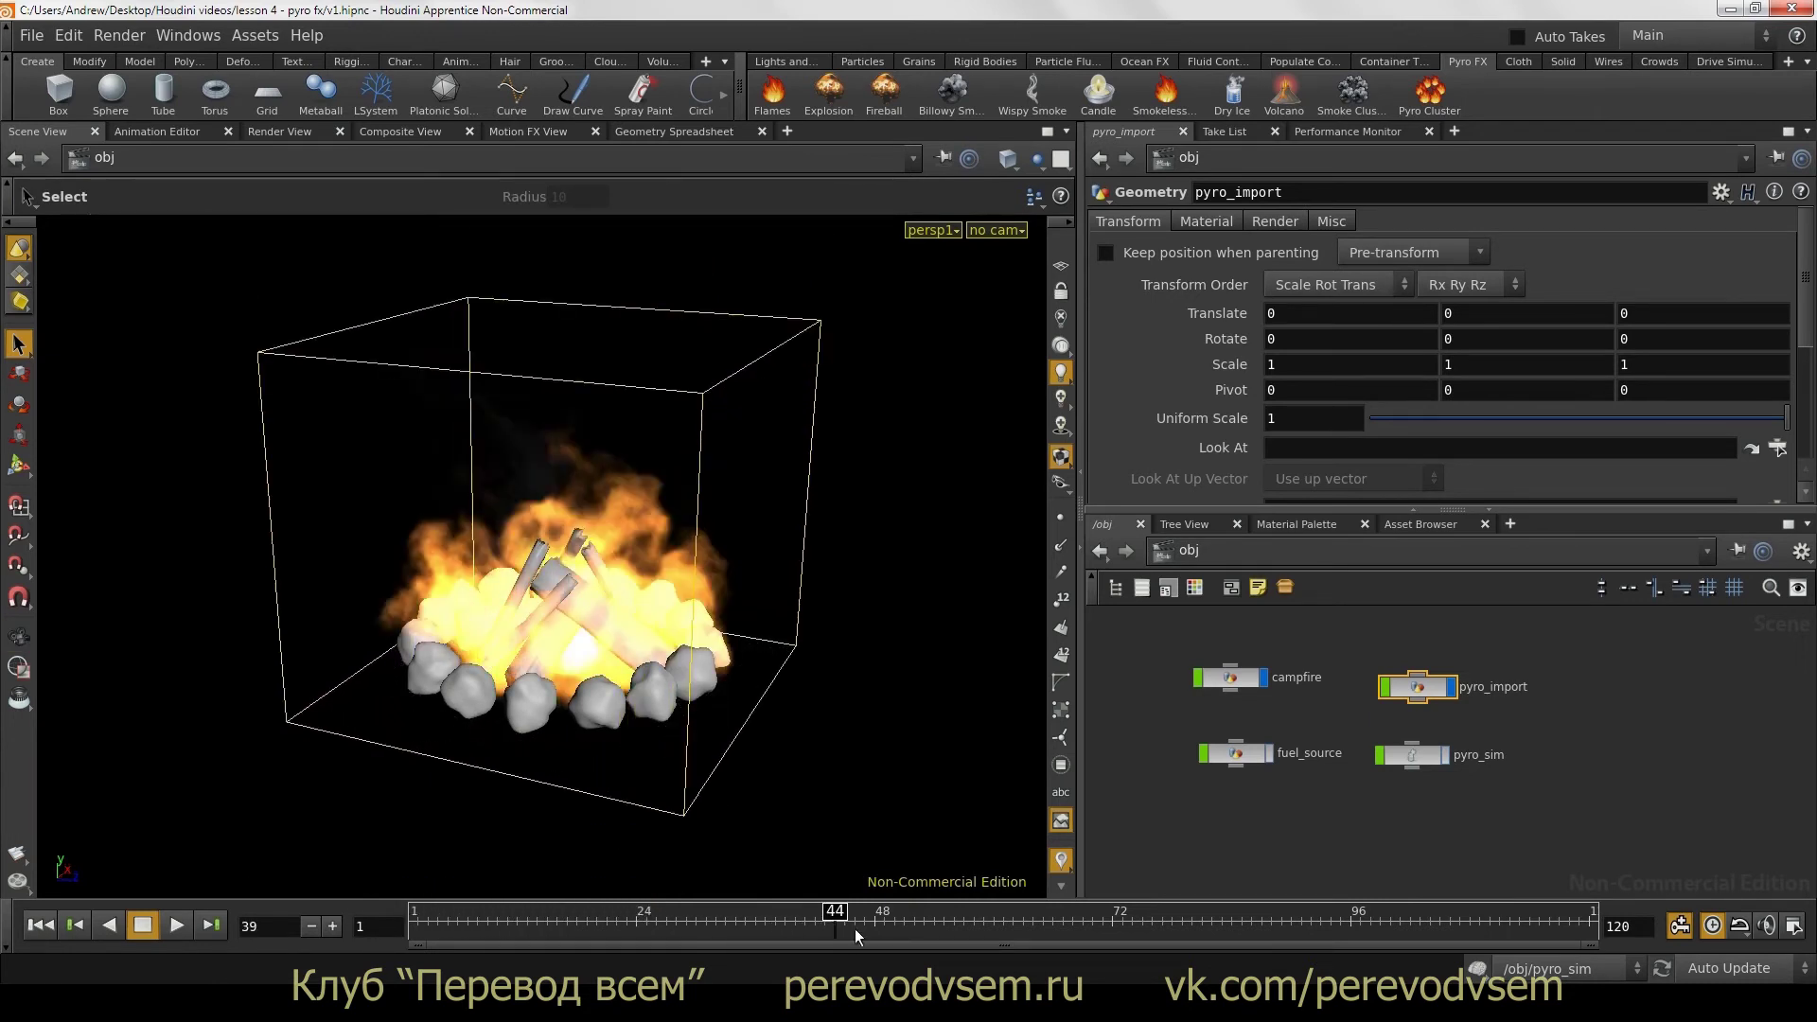
key("space")
left_click_drag(803, 683, 603, 765)
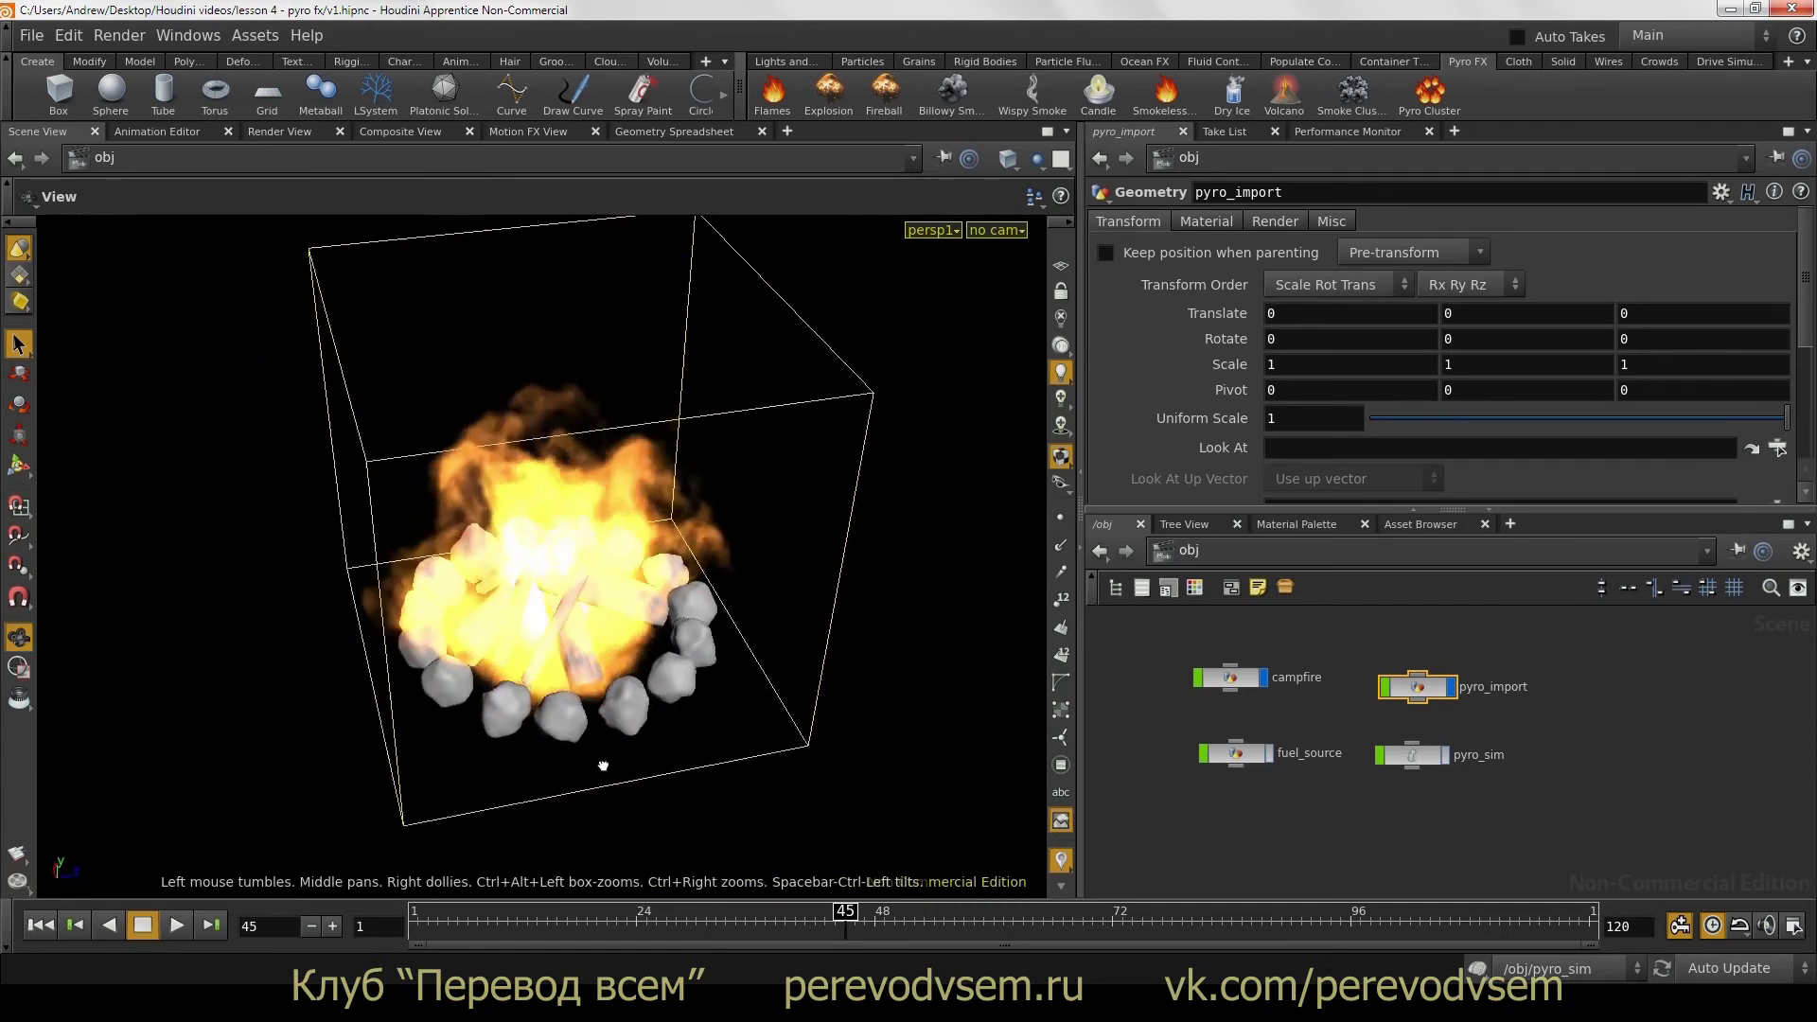
key("space")
left_click_drag(515, 680, 706, 657)
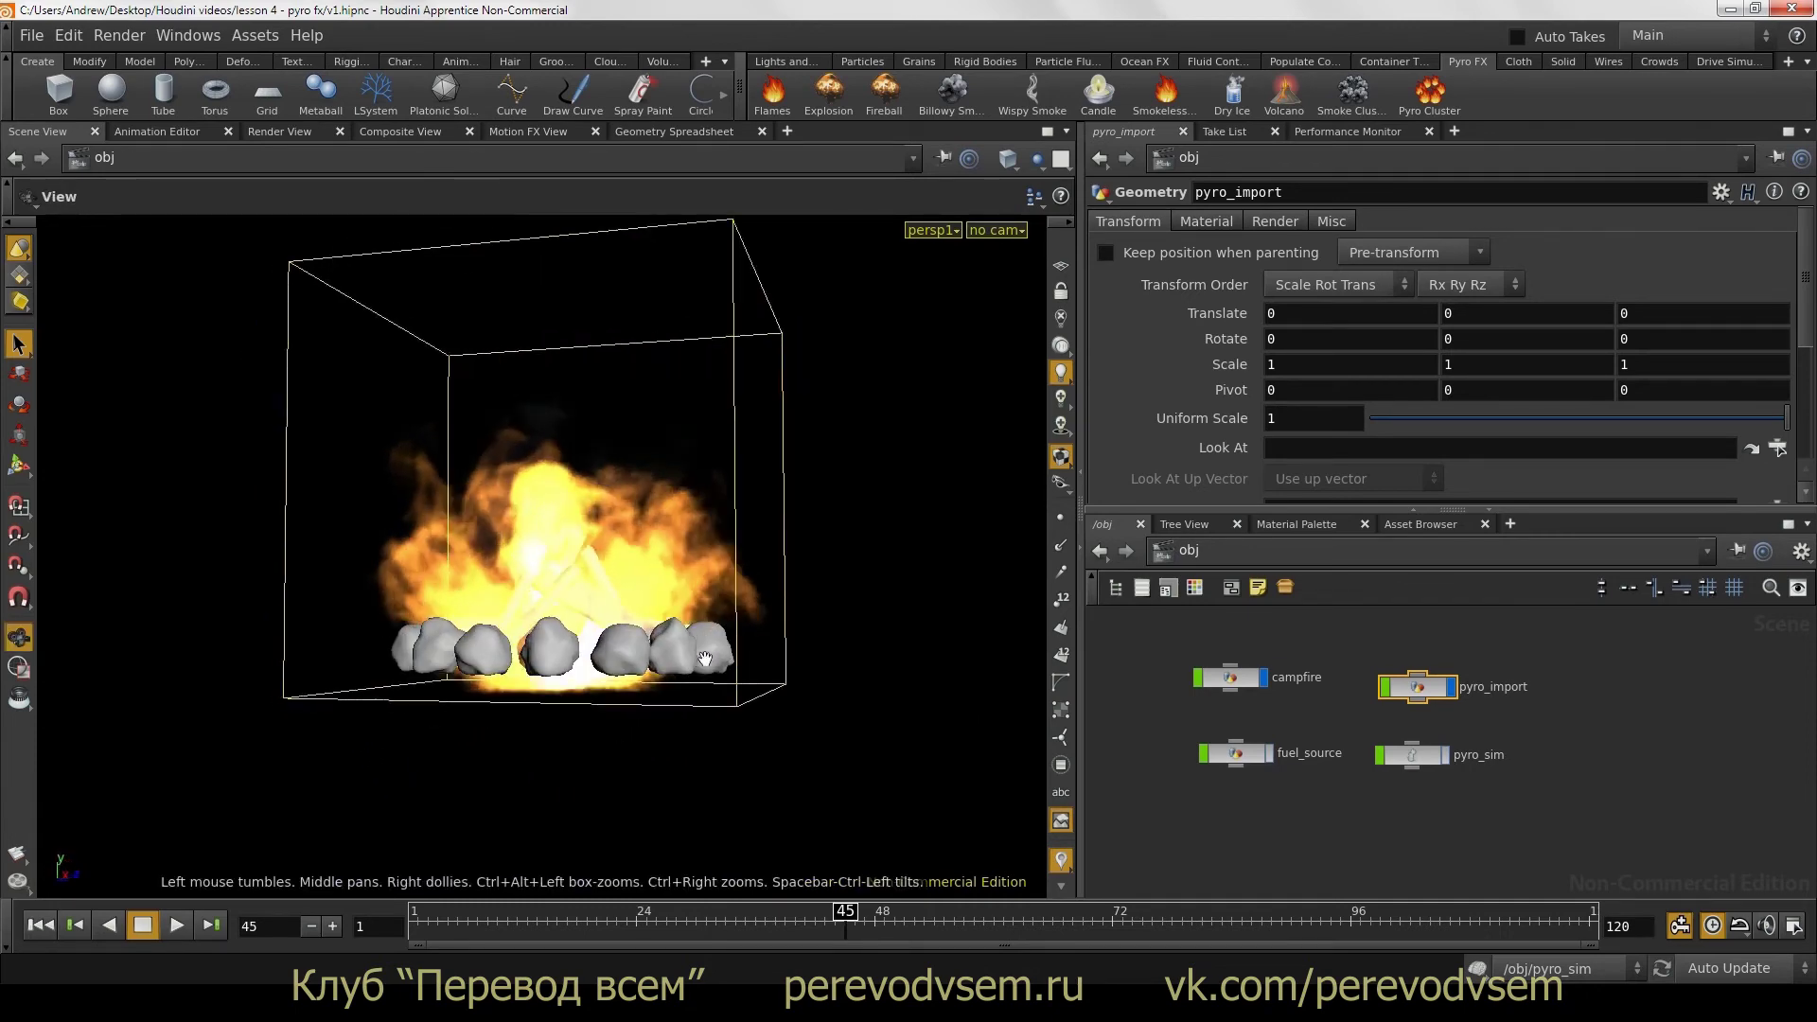
left_click_drag(845, 913, 1028, 914)
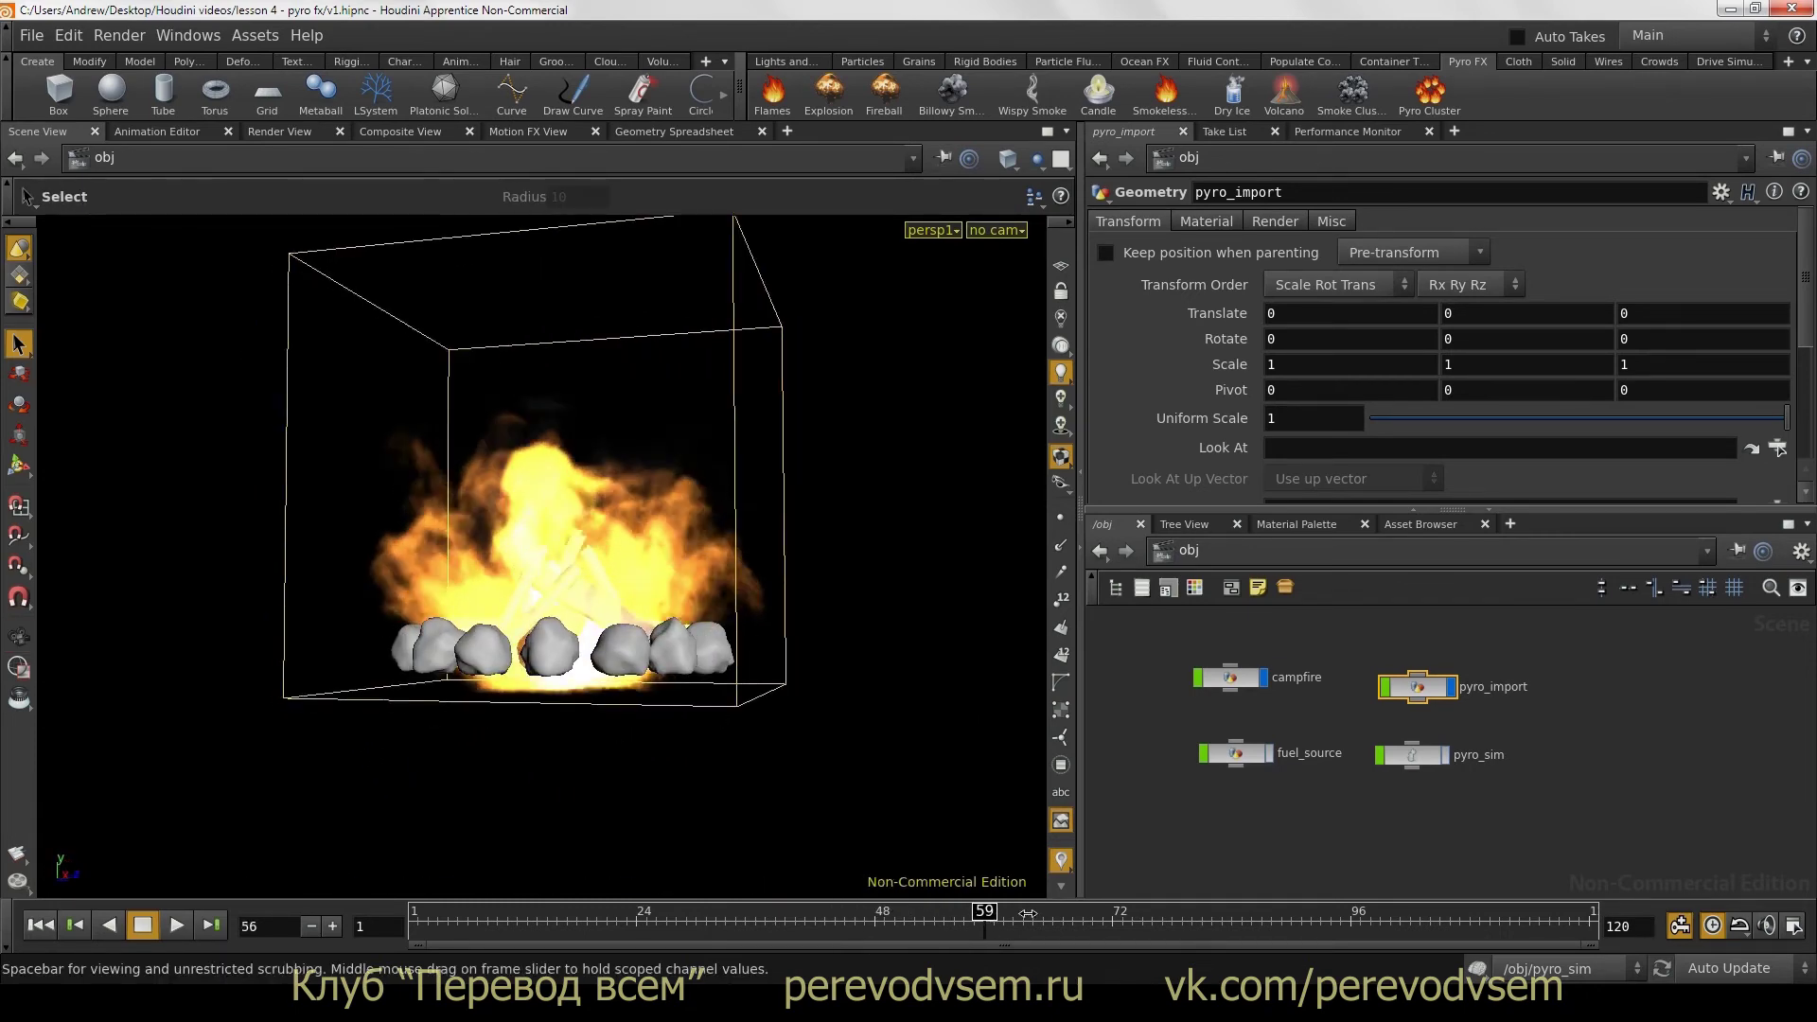
key("space")
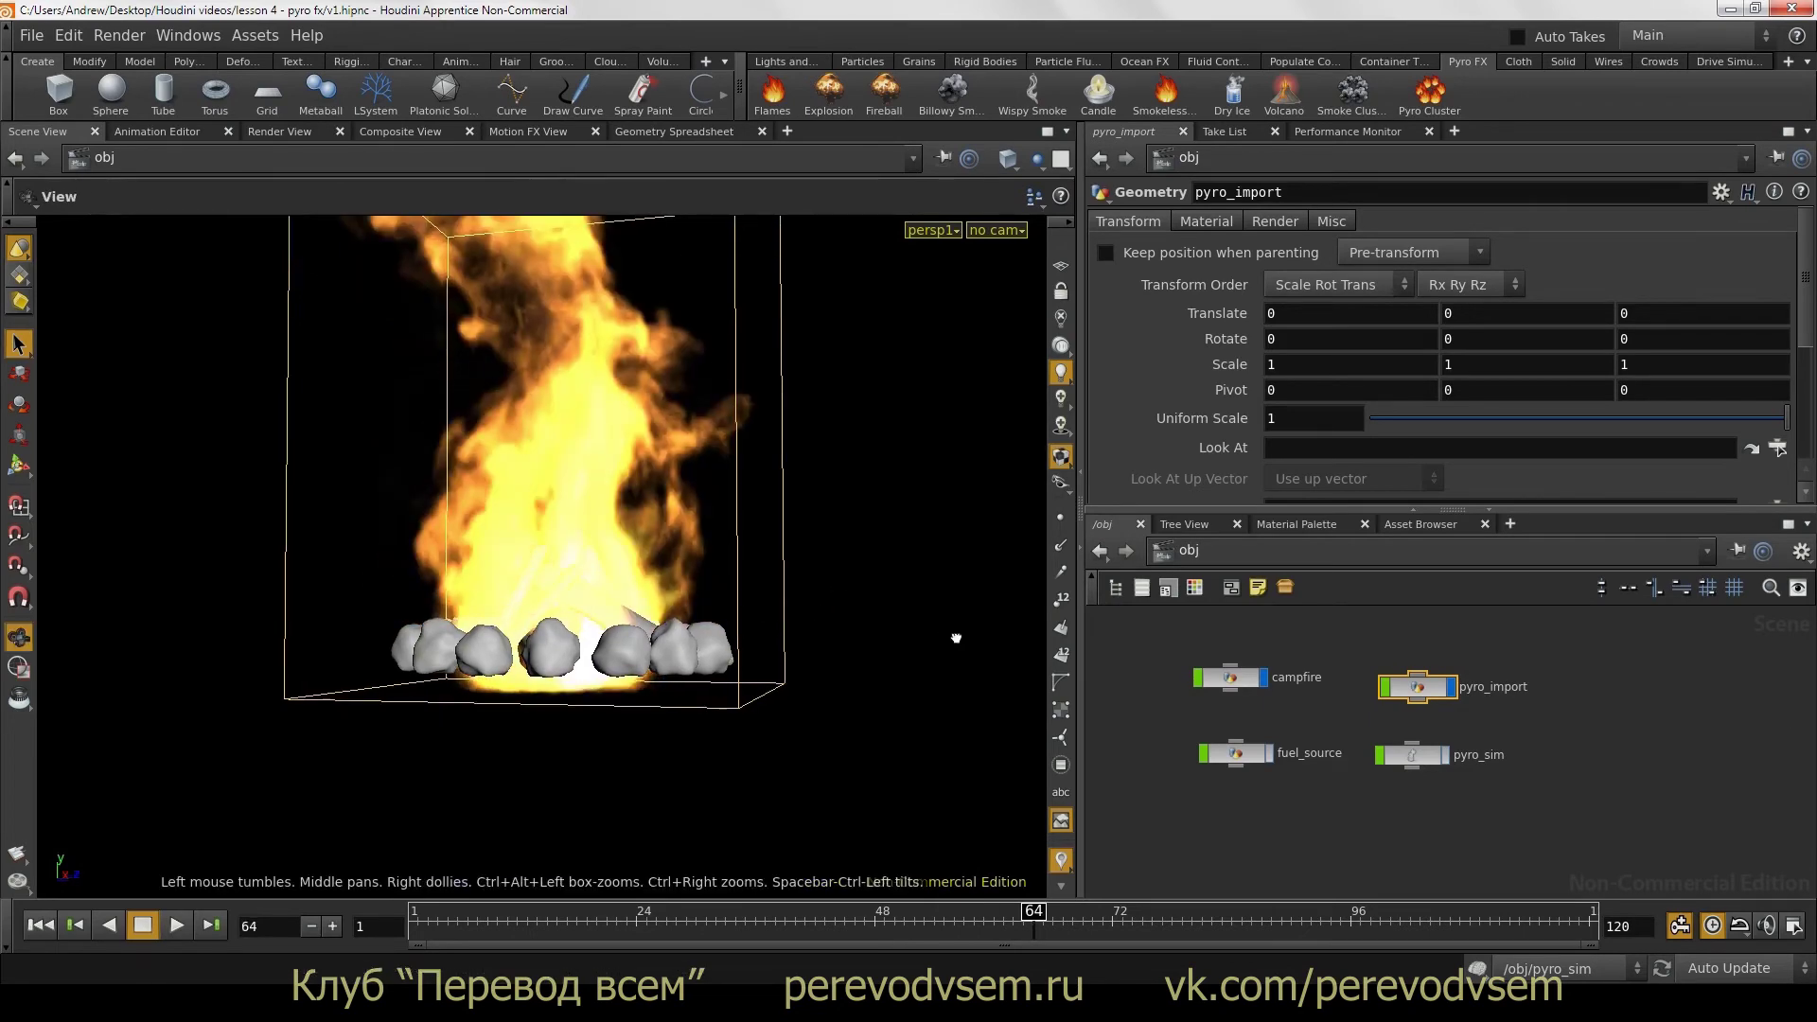
left_click_drag(957, 639, 893, 731)
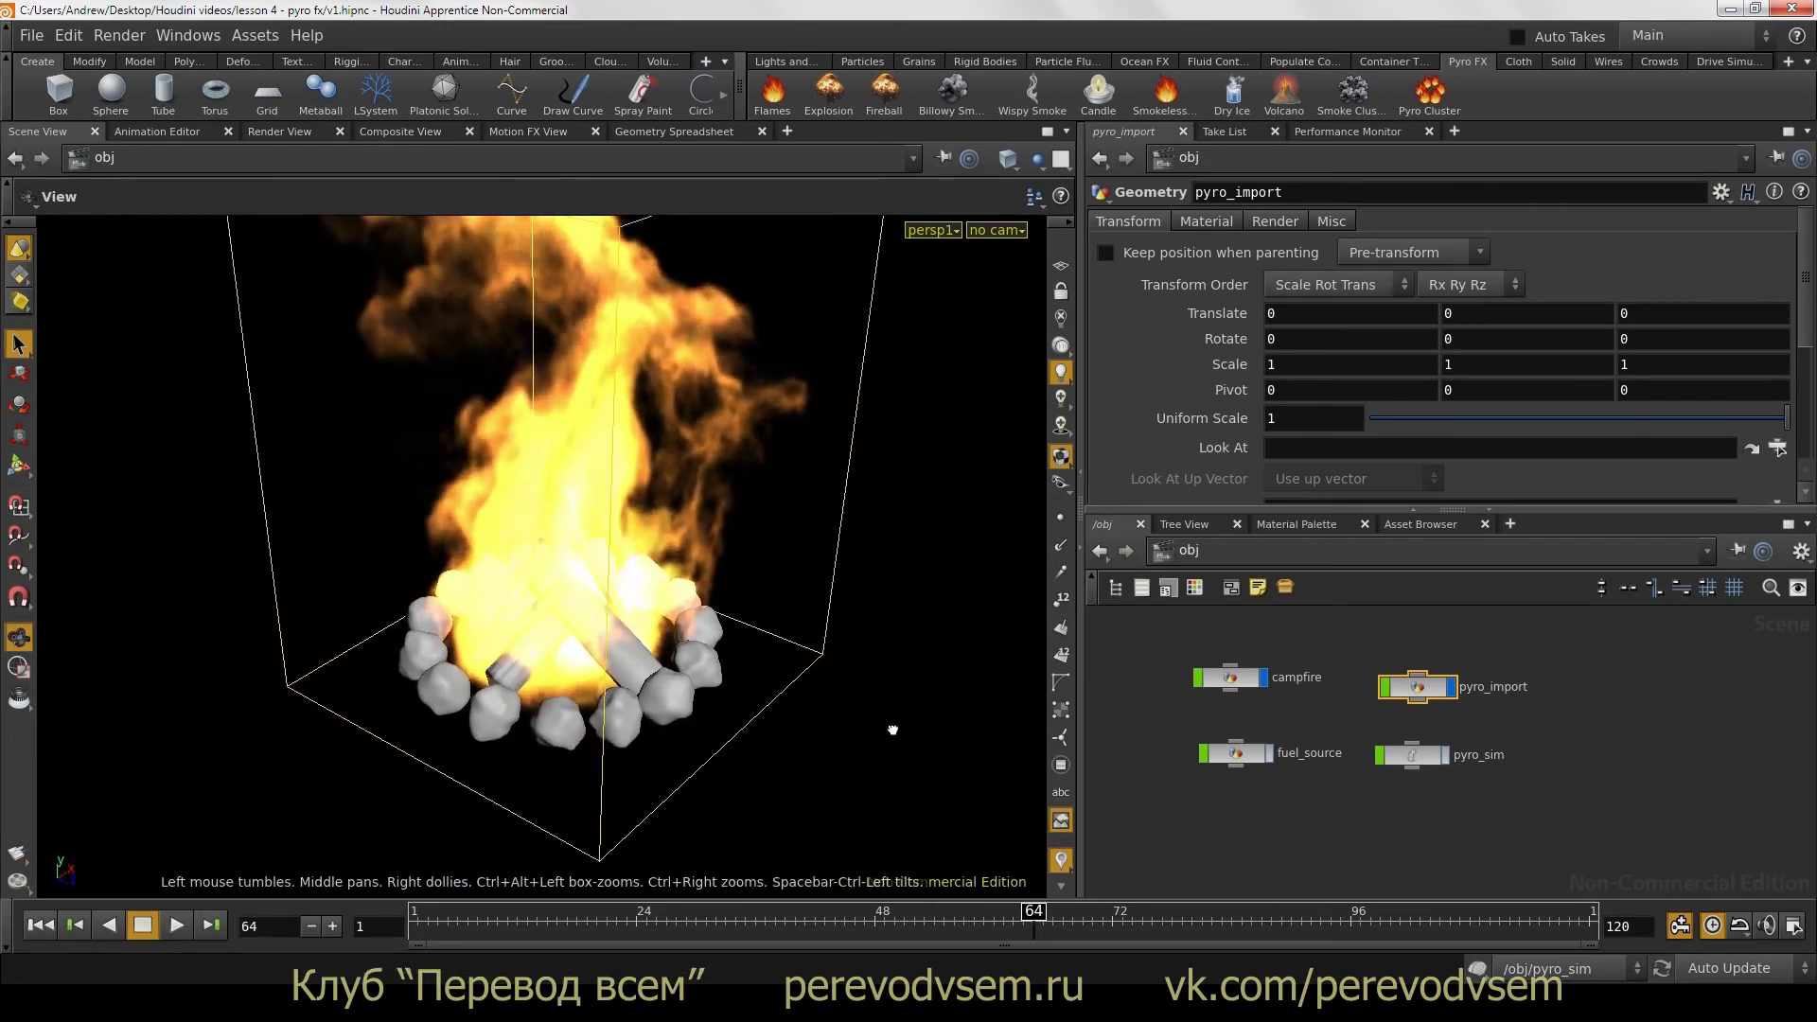
mouse_move(783, 594)
left_mouse_down()
mouse_move(688, 632)
mouse_move(743, 609)
left_mouse_up()
key("s")
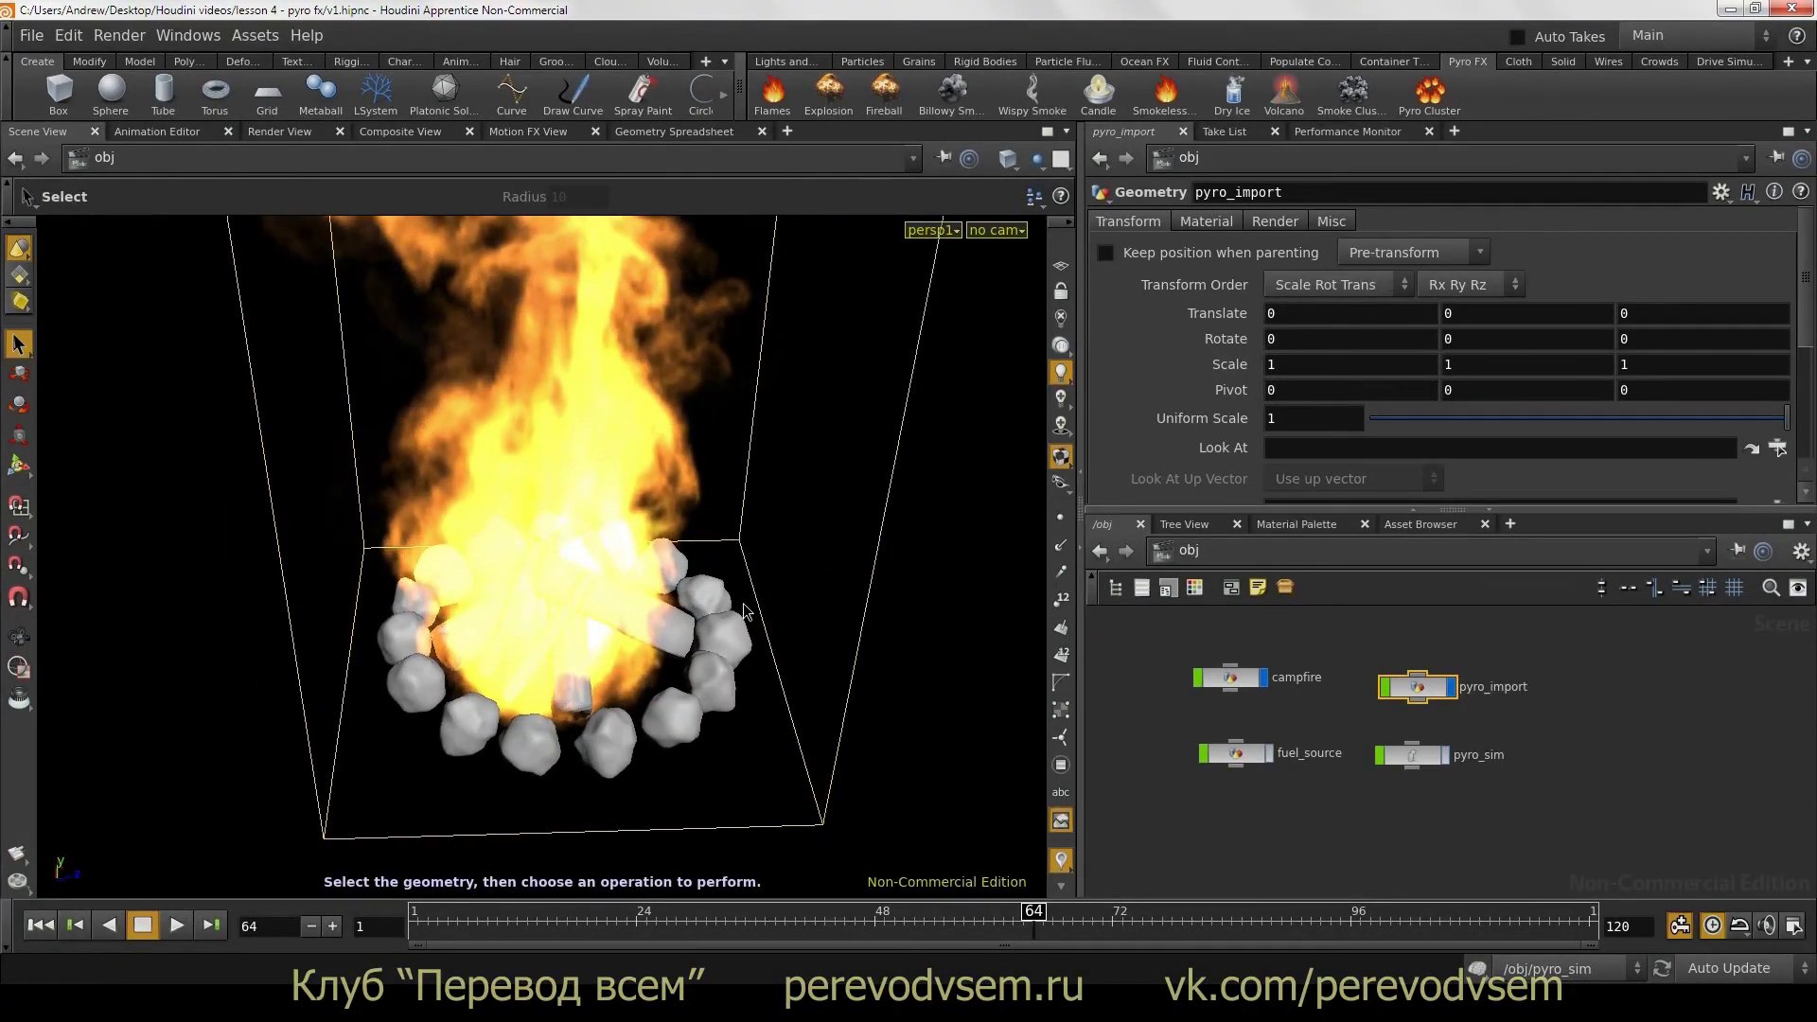
key("Escape")
mouse_move(774, 622)
left_mouse_down()
mouse_move(925, 572)
mouse_move(925, 641)
left_mouse_up()
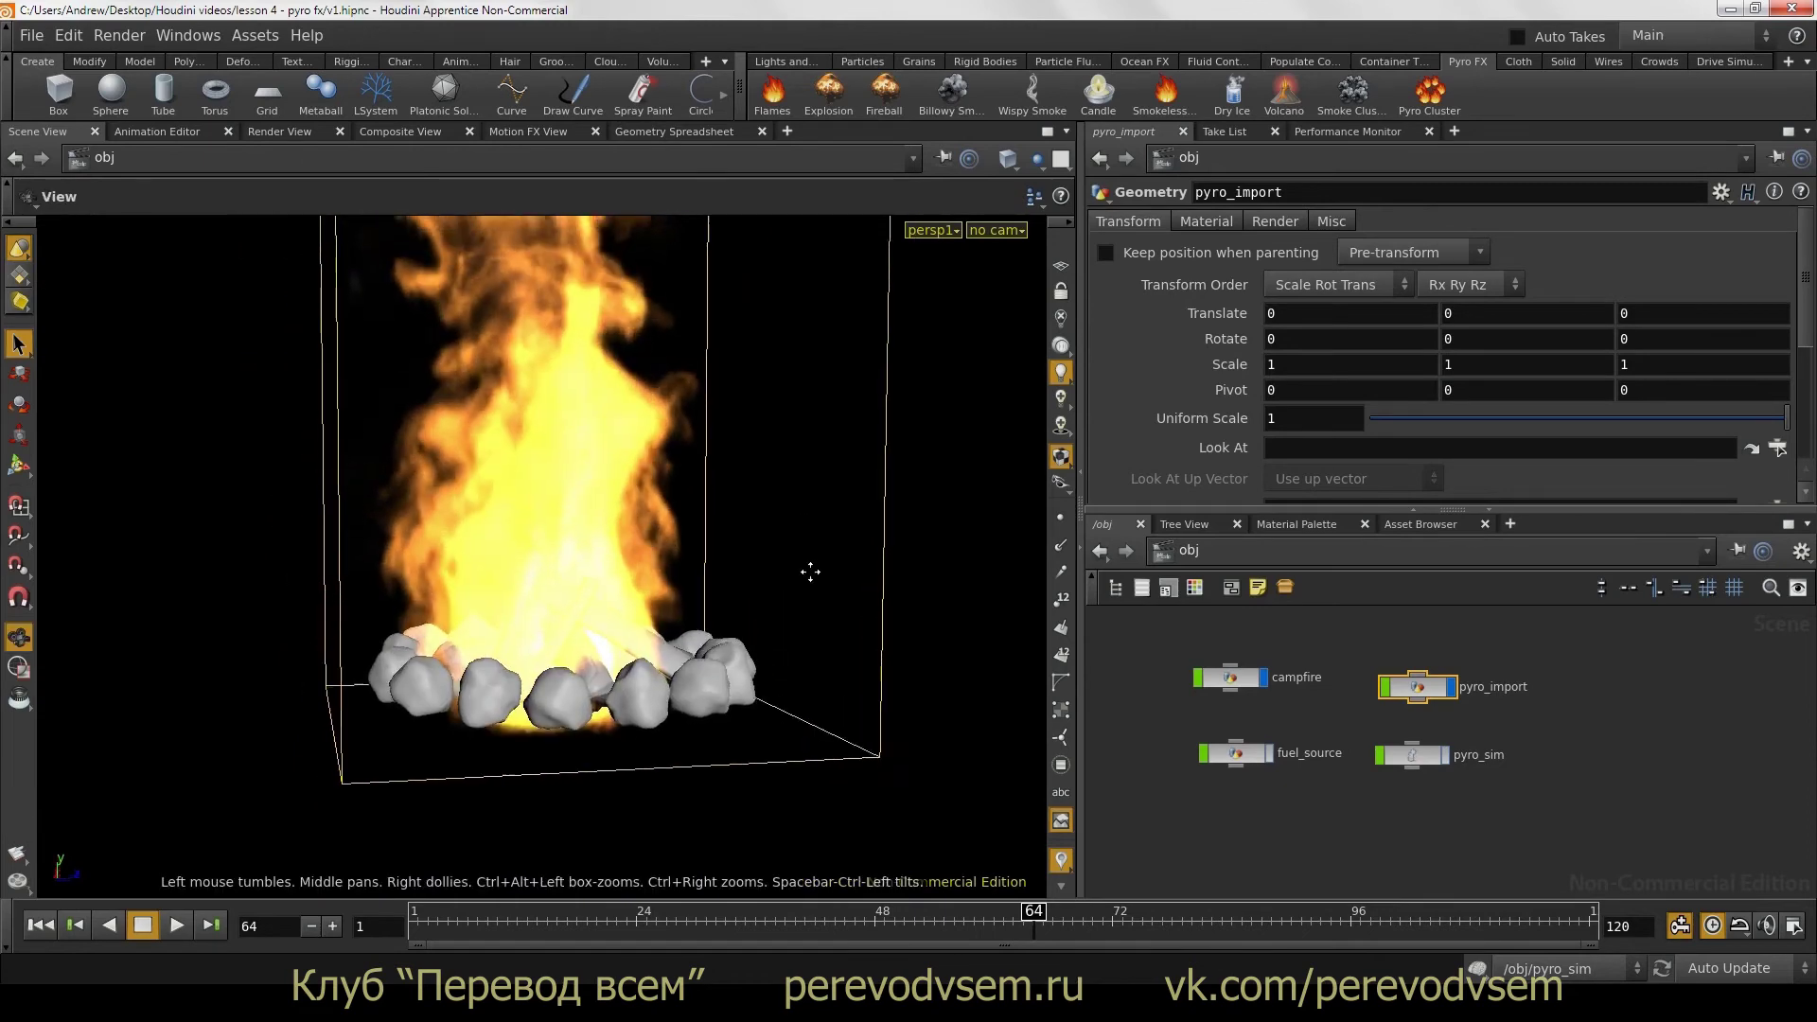
scroll(926, 640, "up", 3)
scroll(864, 639, "up", 3)
key("s")
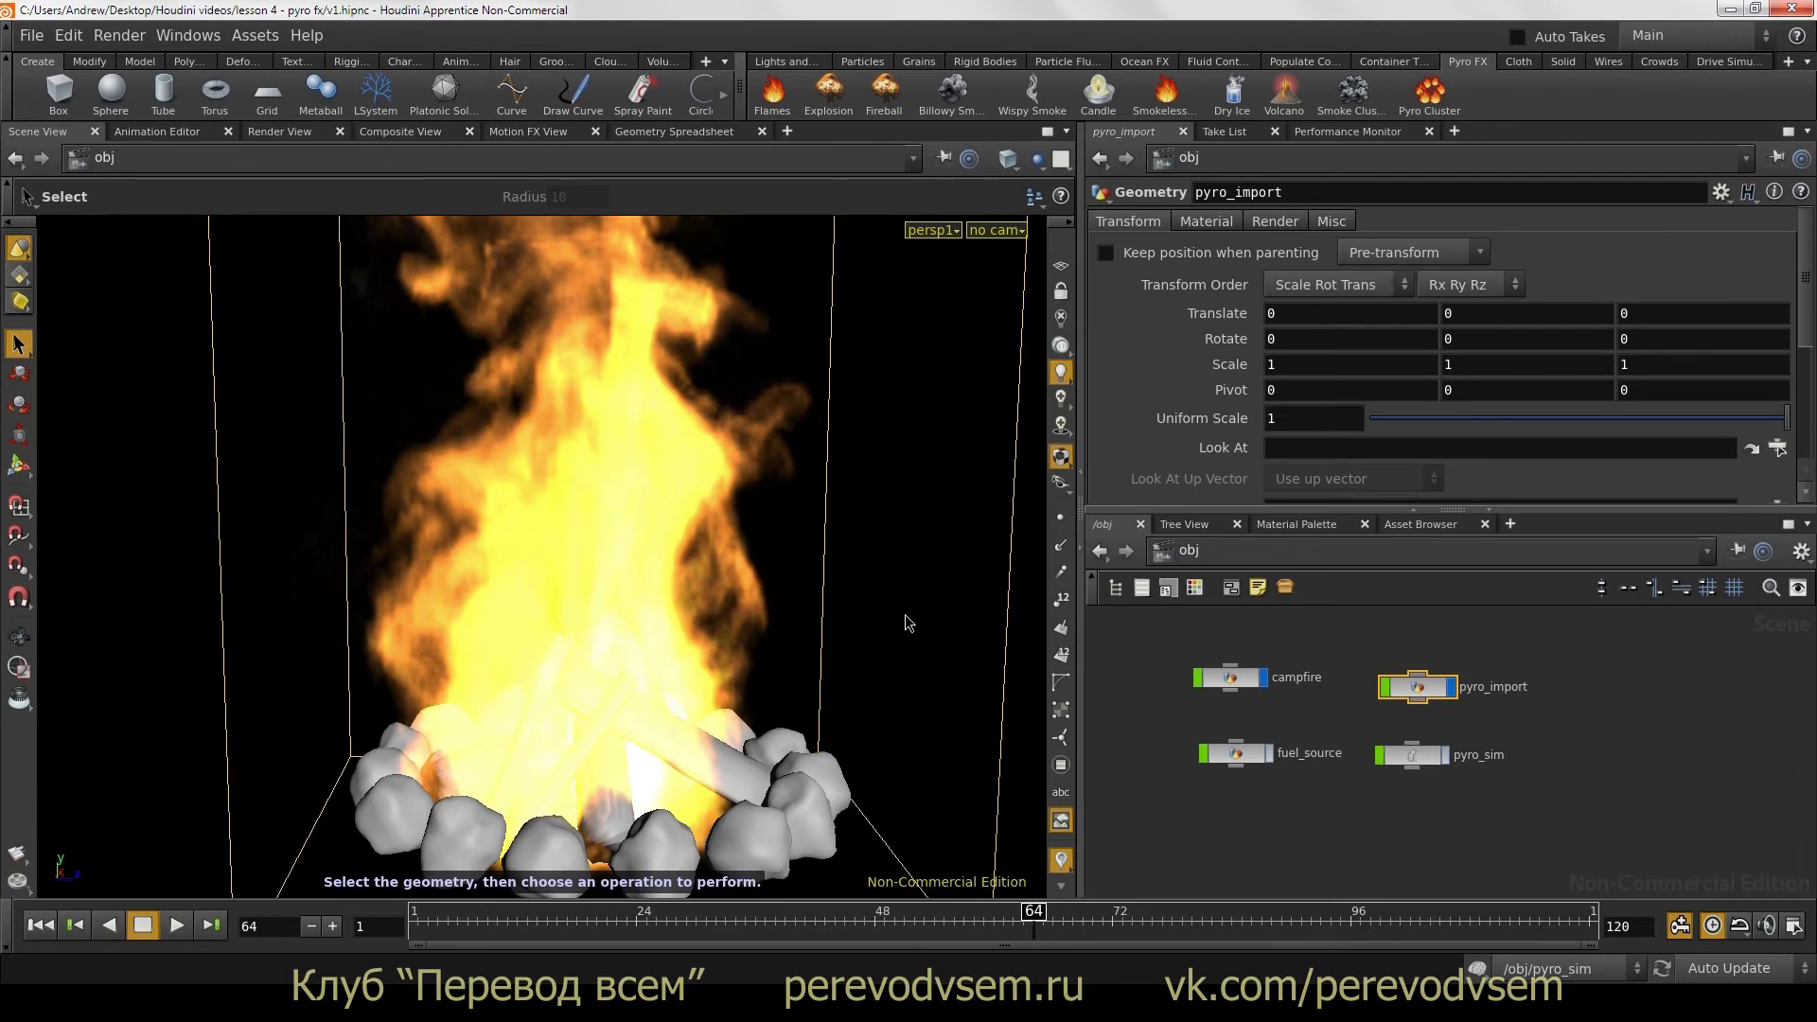
key("Escape")
right_click_drag(954, 619, 640, 588)
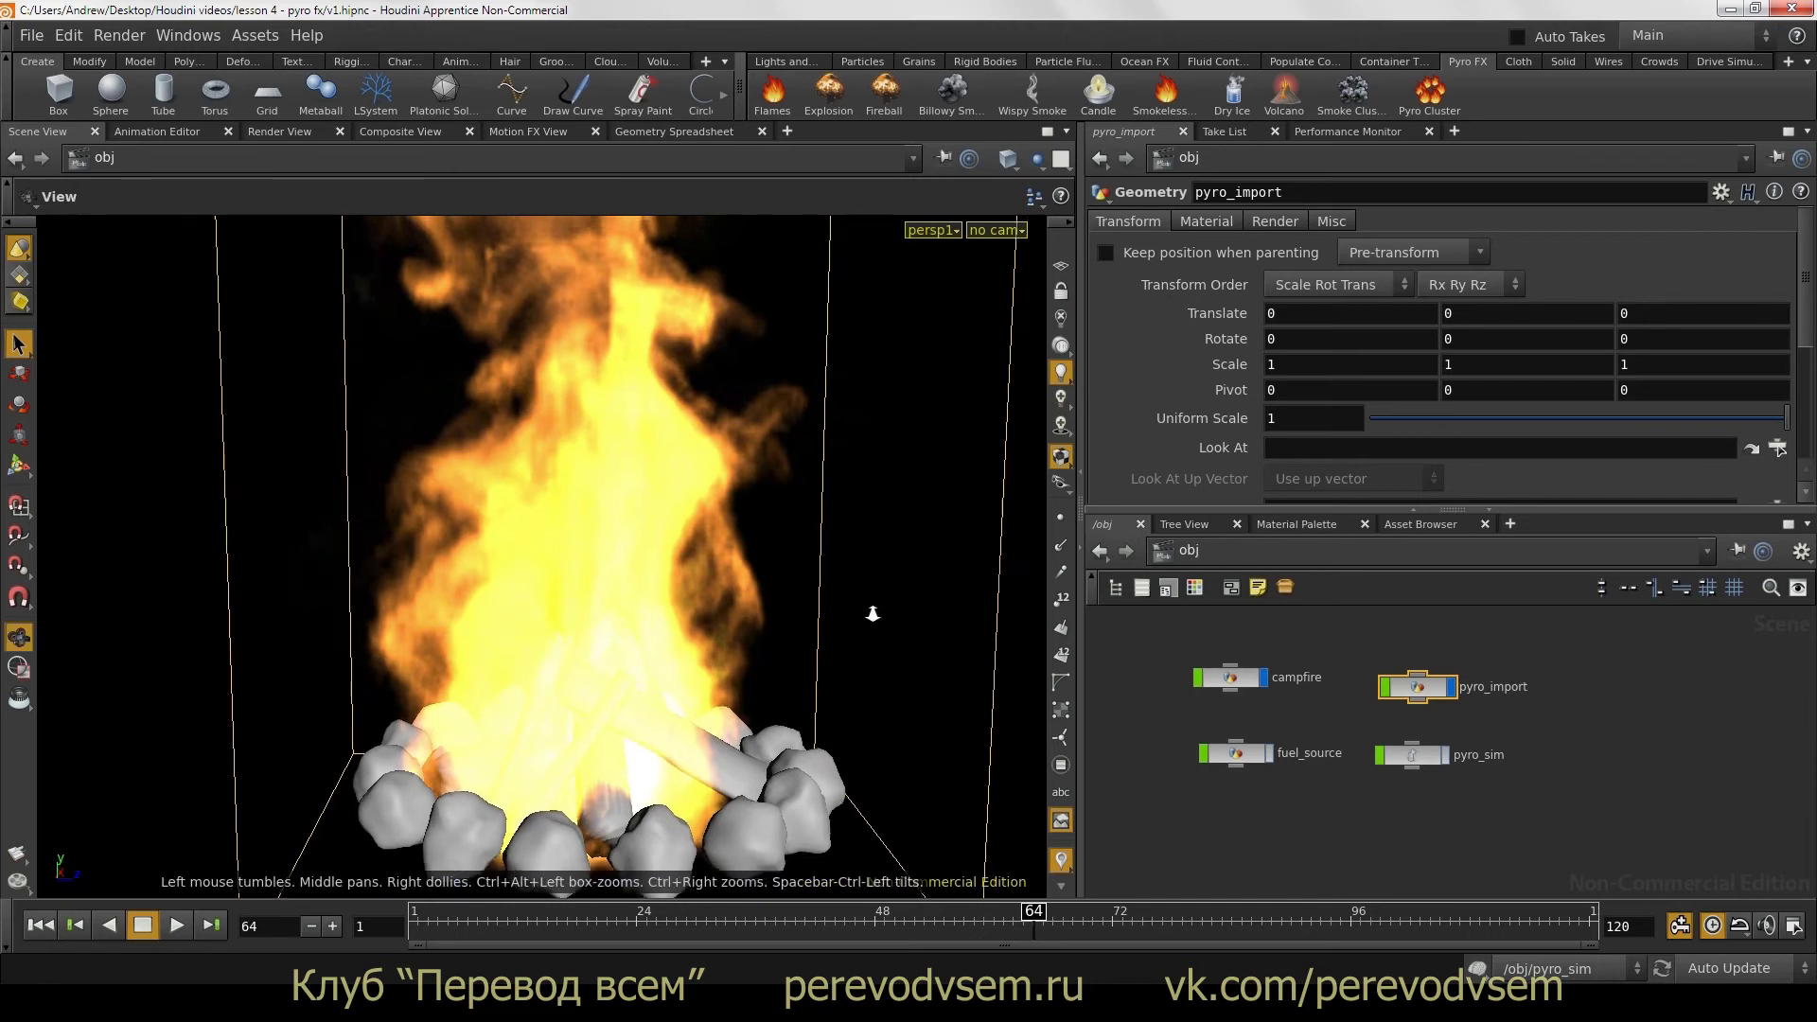
middle_click_drag(640, 588, 663, 701)
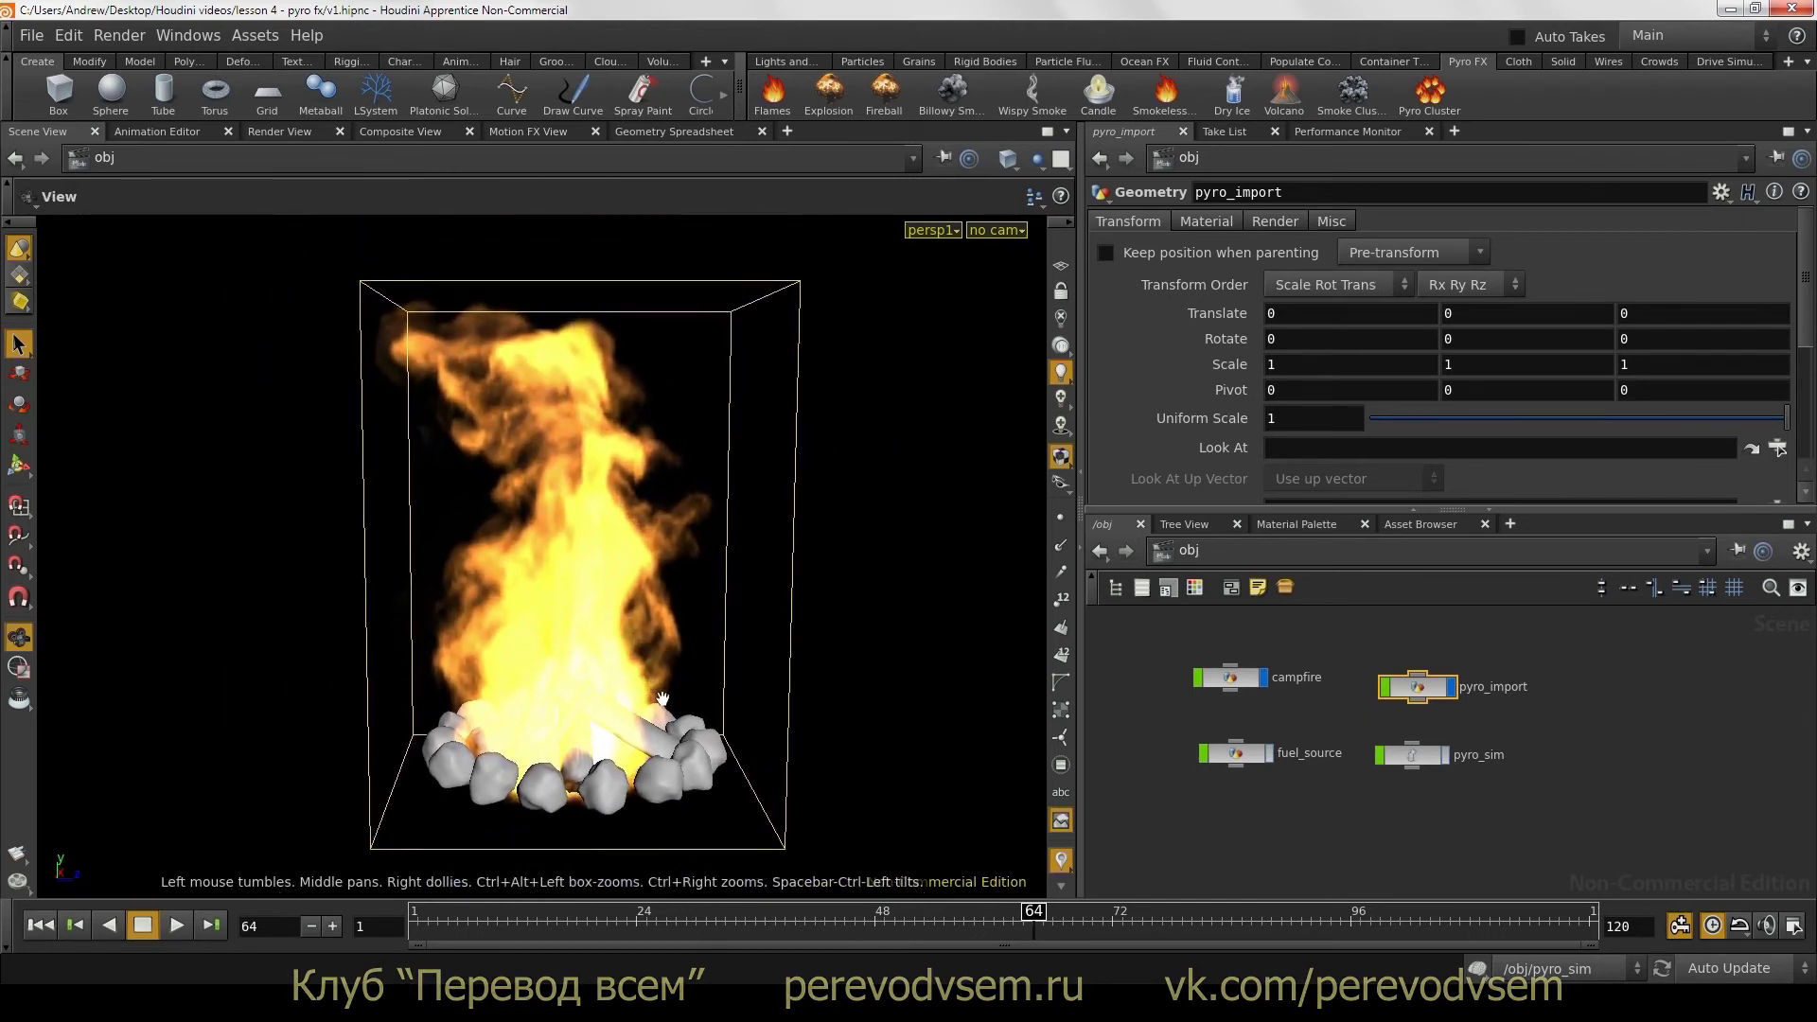
key("s")
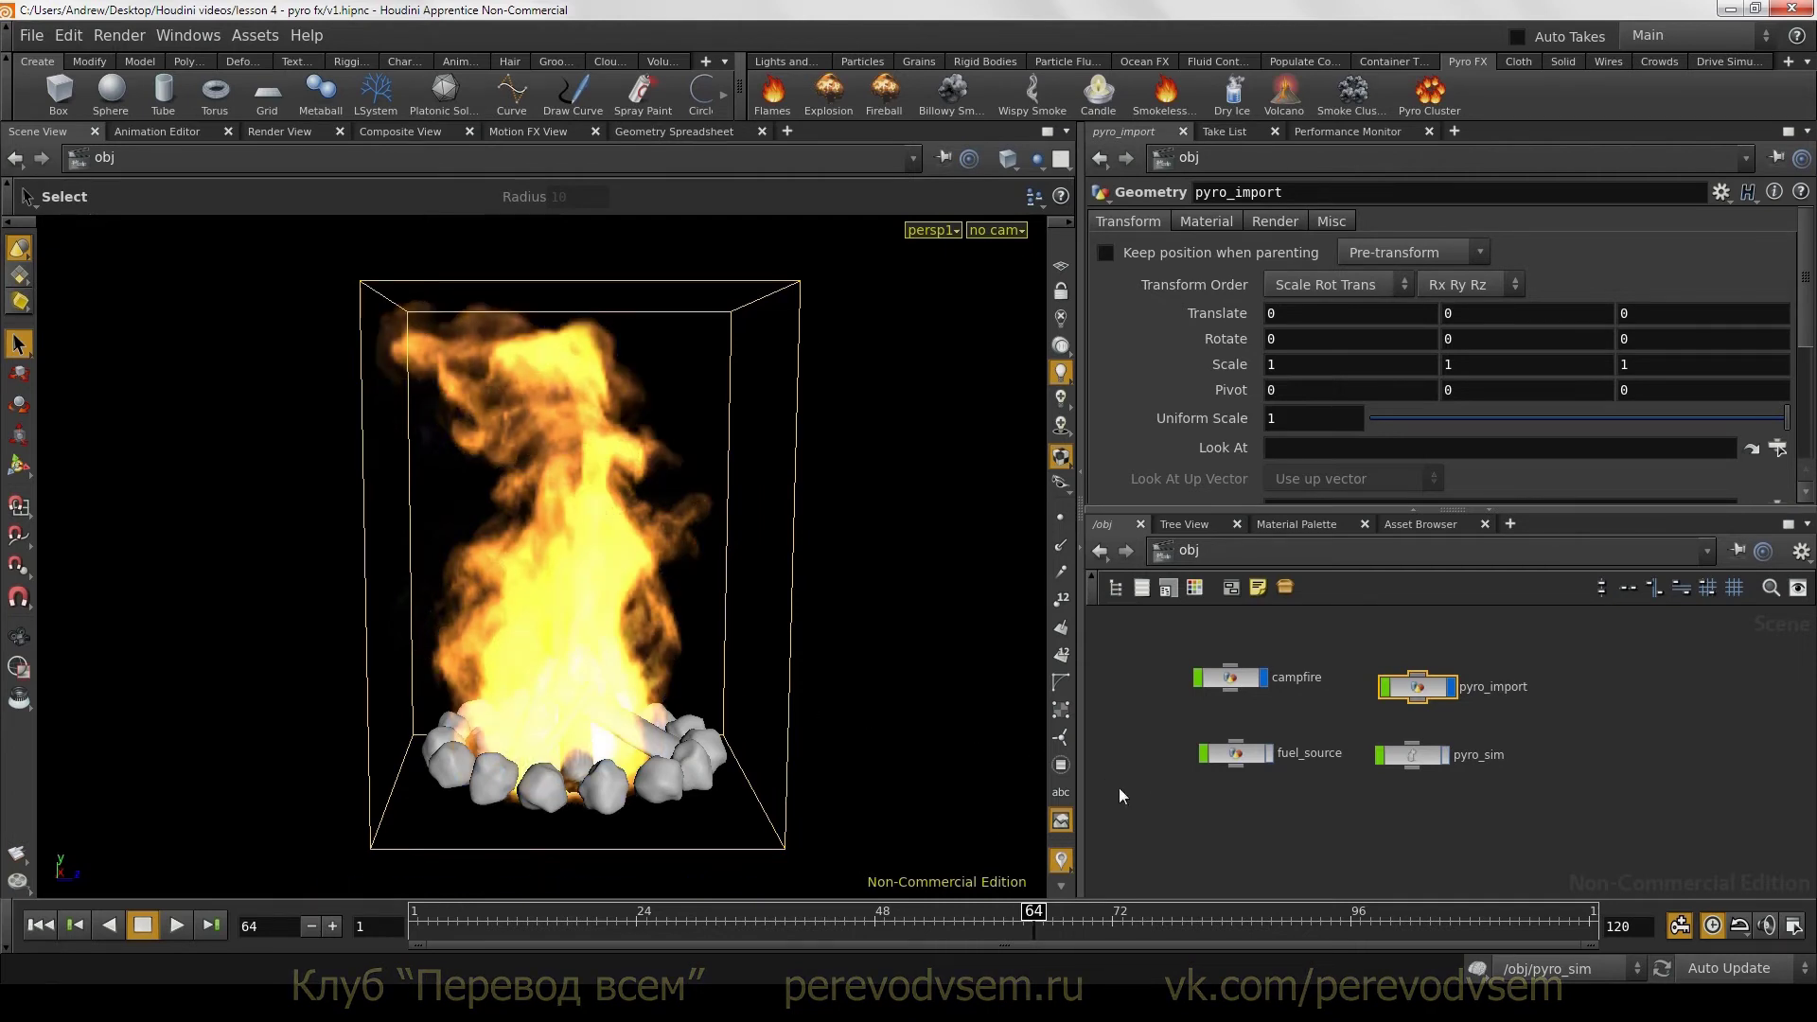
Step: Rewind to frame 1 and show pyrosolver1's Combustion settings inside pyro_sim
left_click(36, 930)
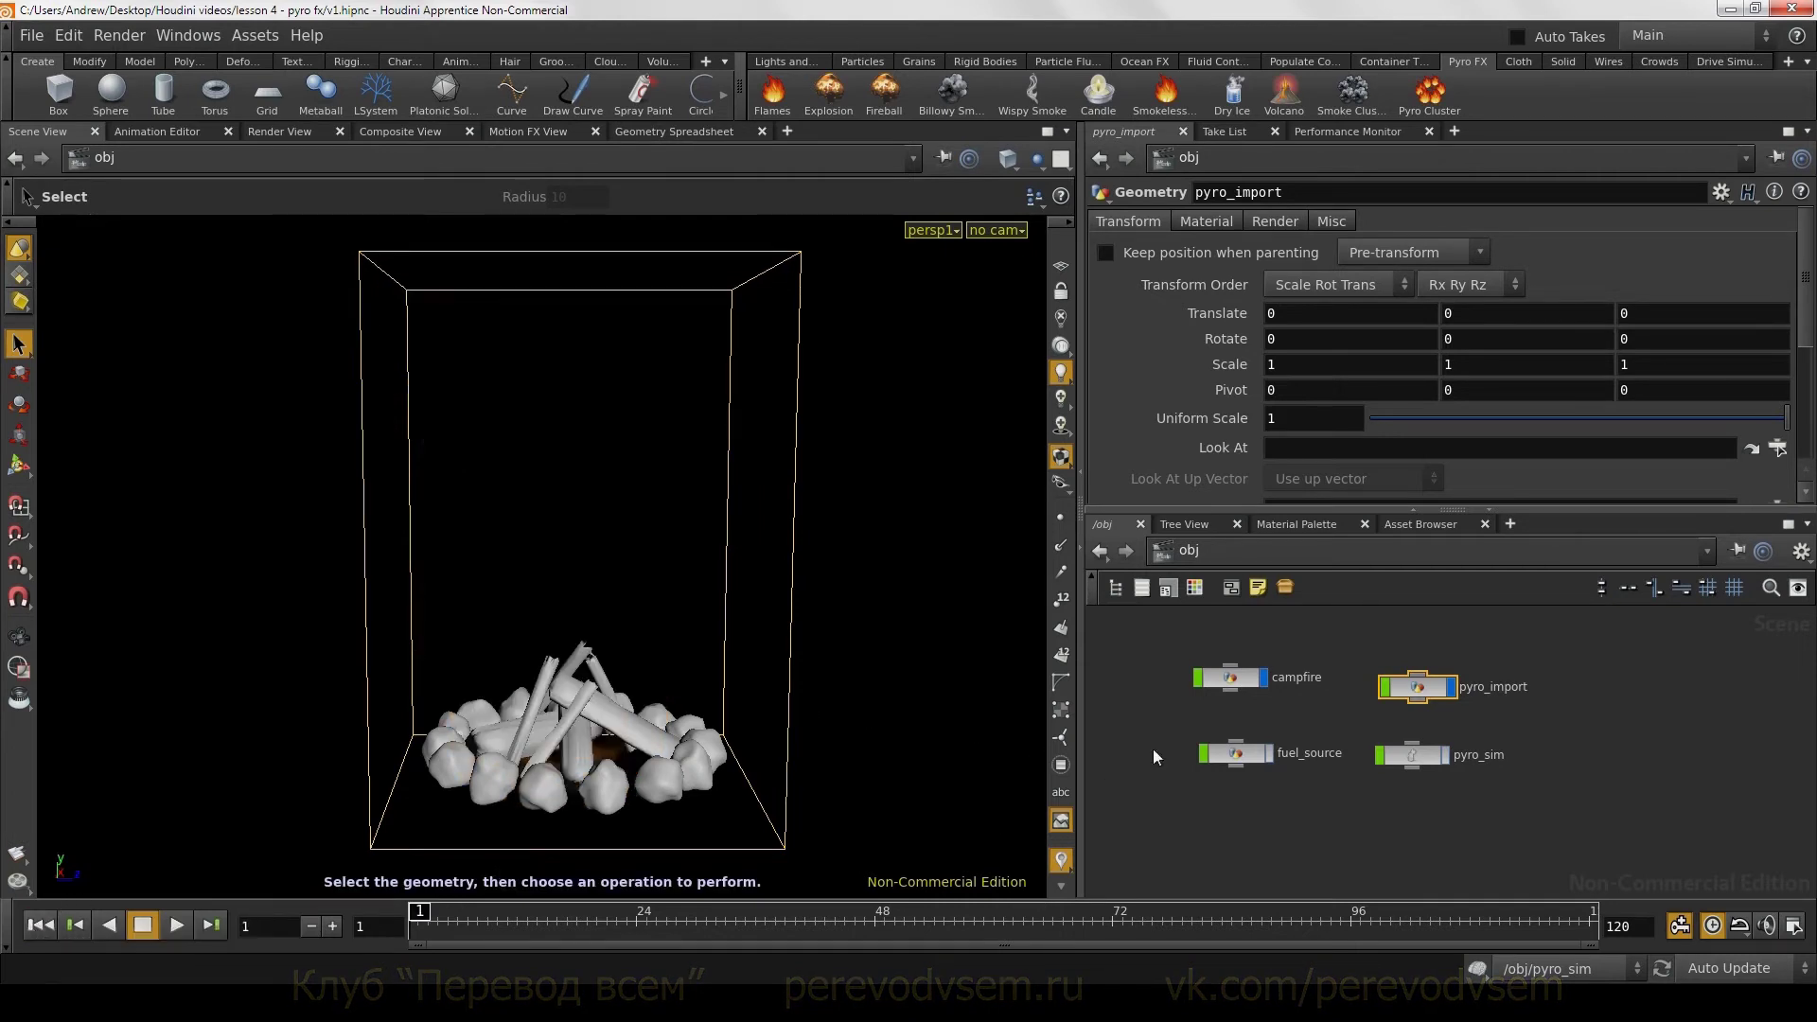
double_click(1422, 756)
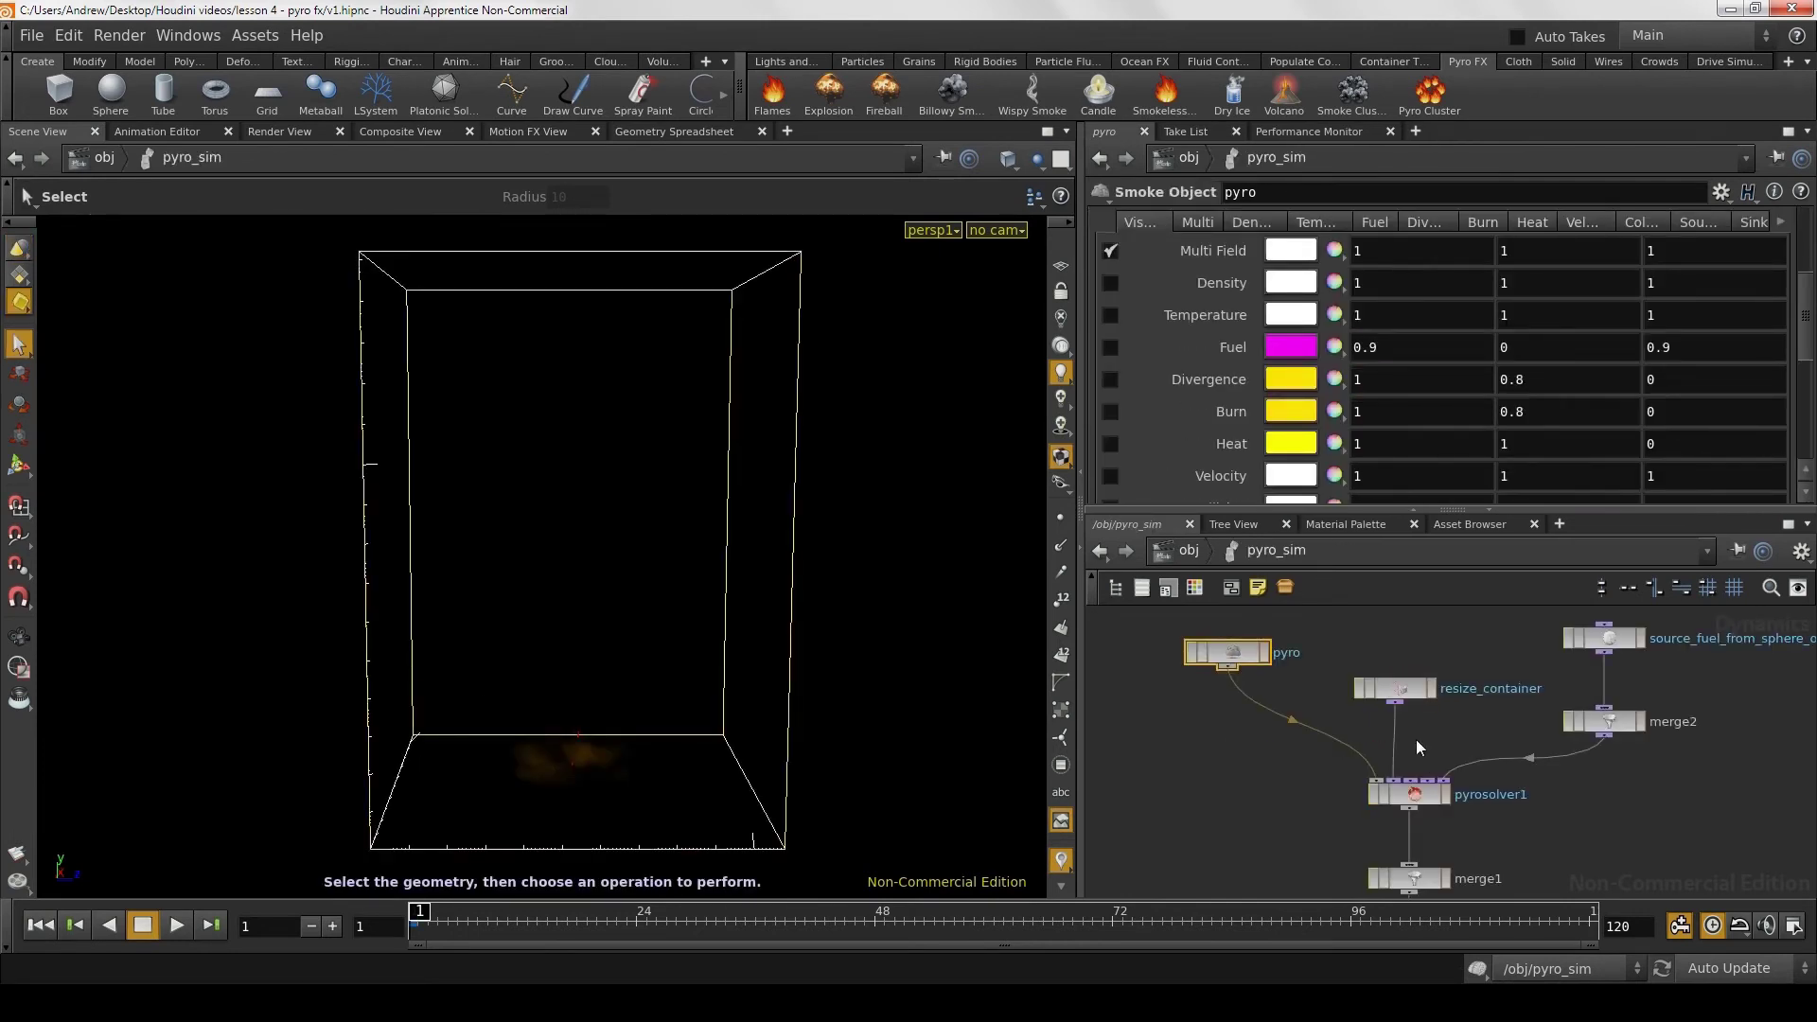
left_click(1426, 783)
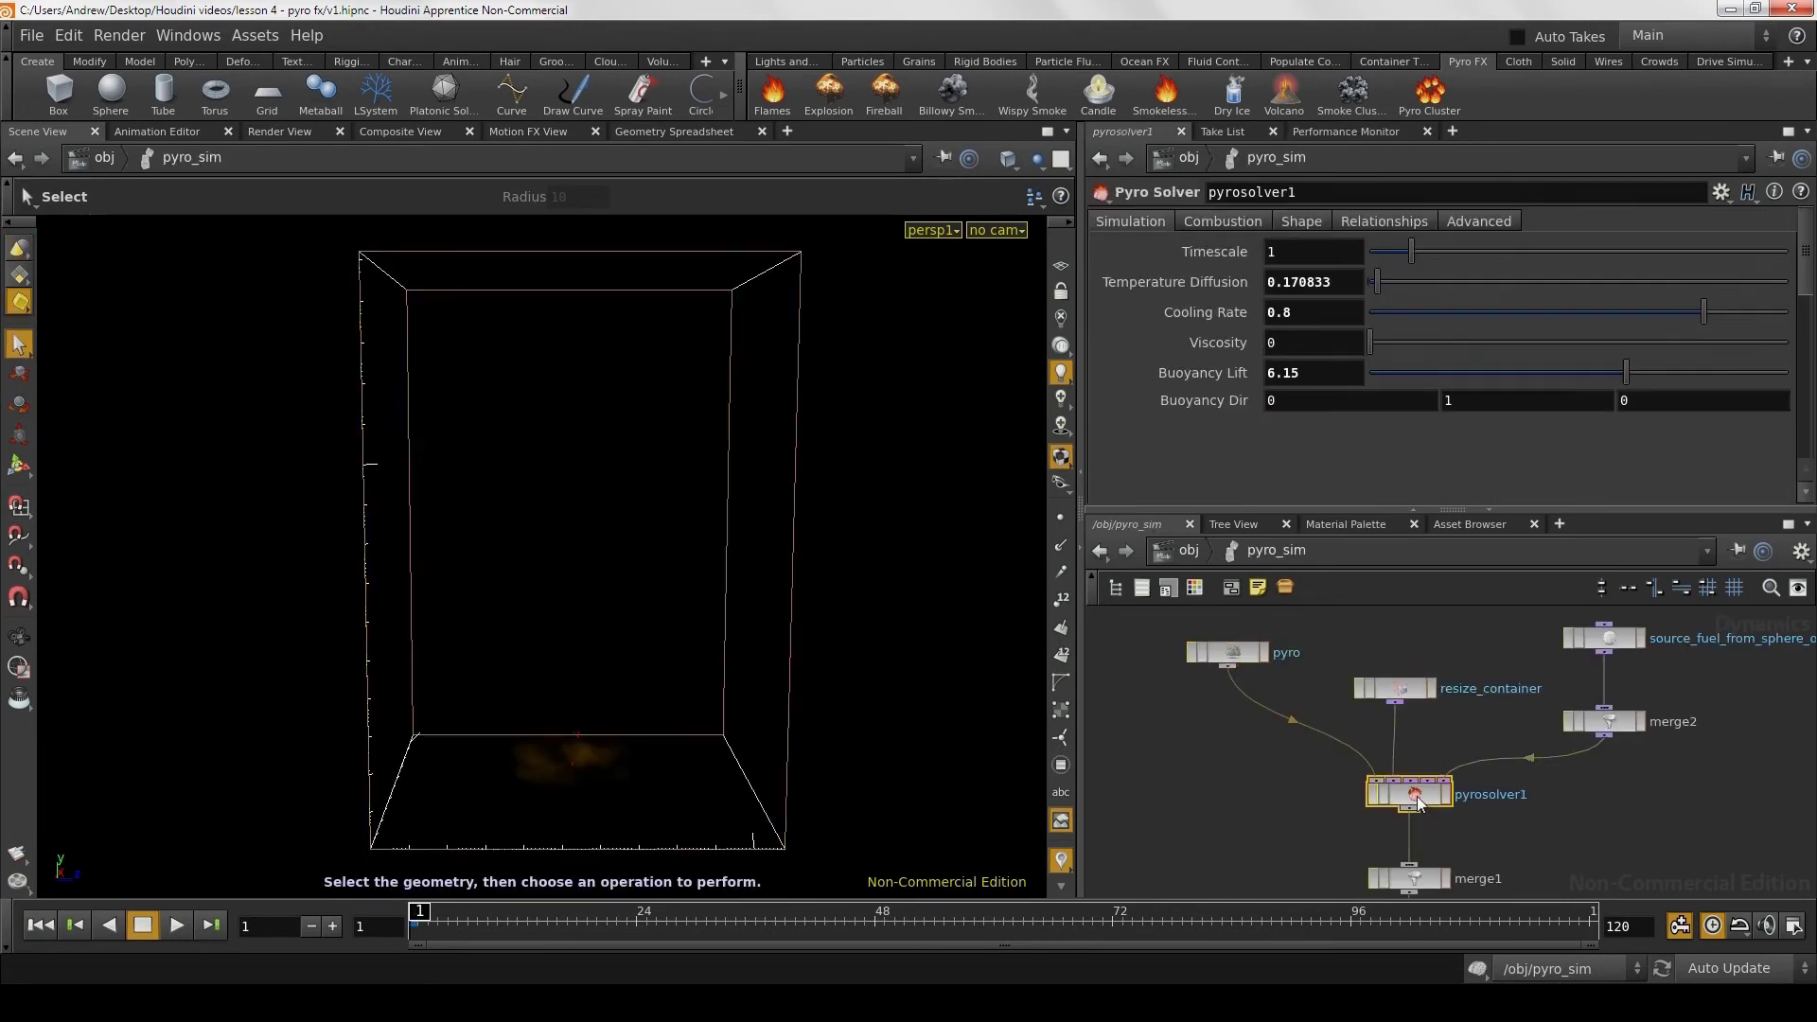
left_click(1231, 220)
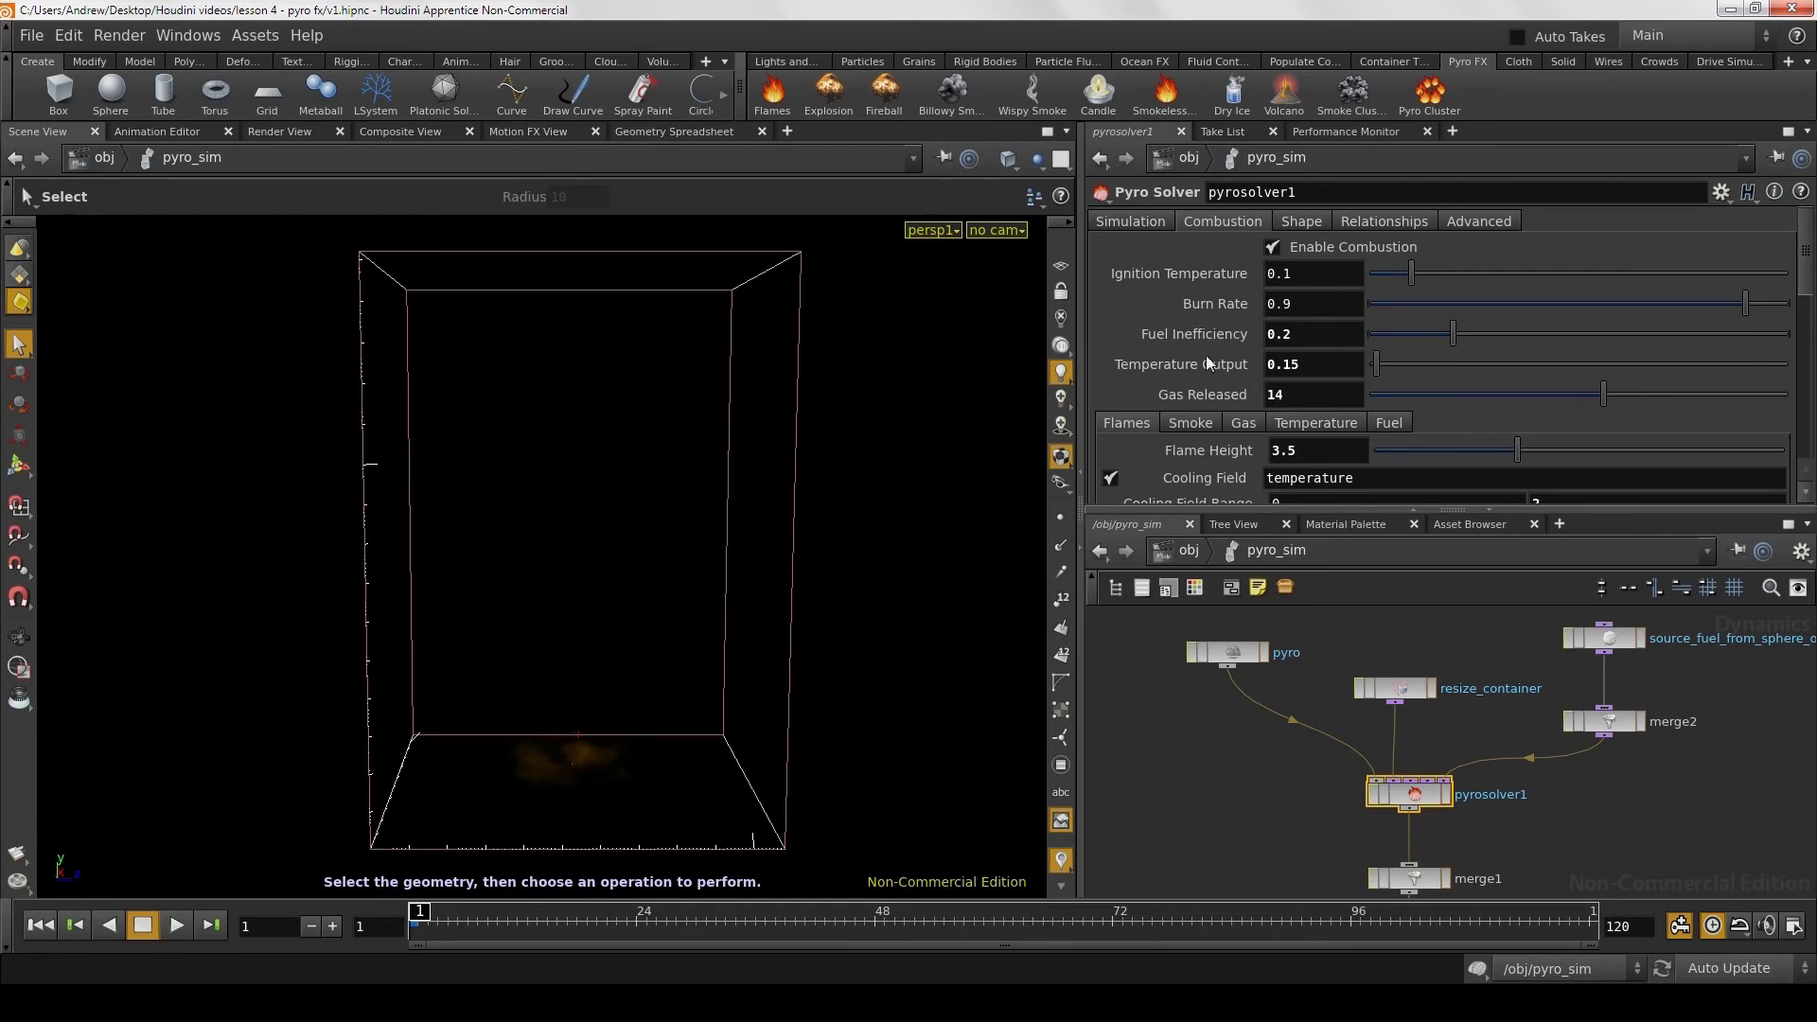
Step: Change pyrosolver1's Gas Released from 14 to 7
scroll(1330, 326, "down", 1)
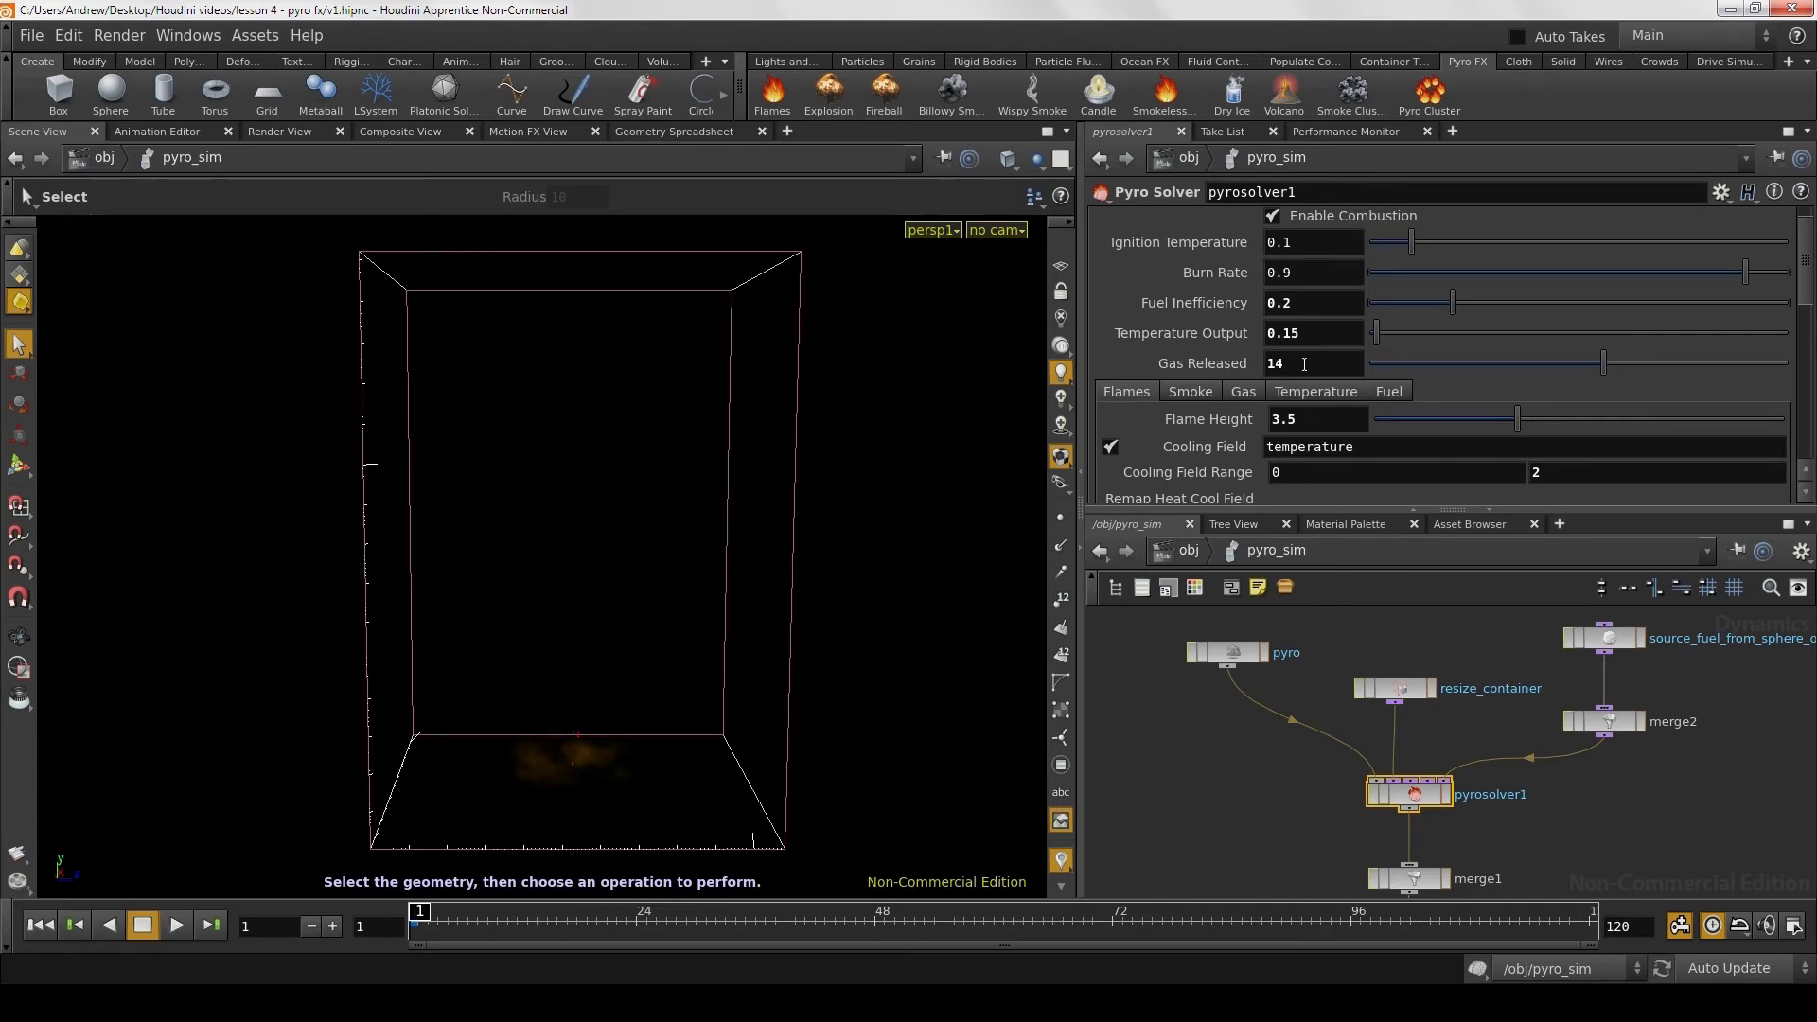
double_click(1329, 367)
type("7")
key("Return")
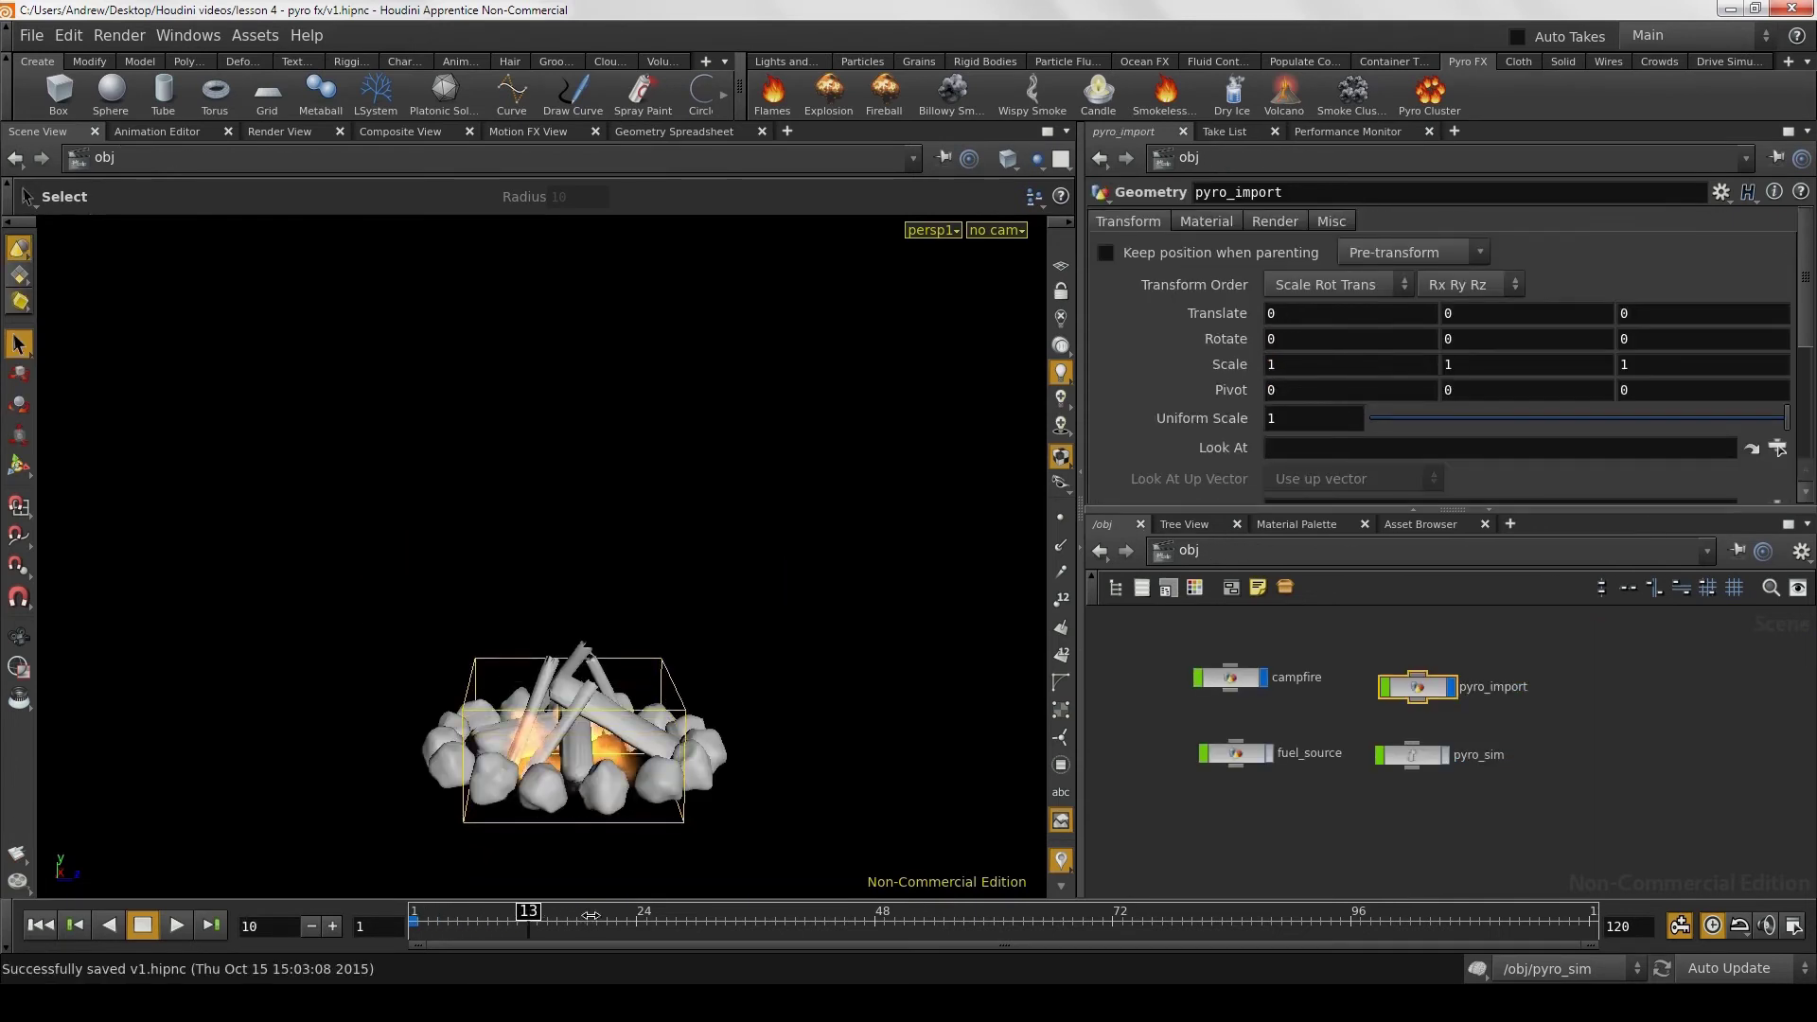
Step: Scrub the simulation to about frame 97 to review the flames, then rewind to frame 1
left_click_drag(759, 901, 1172, 935)
left_click_drag(1186, 937, 1372, 932)
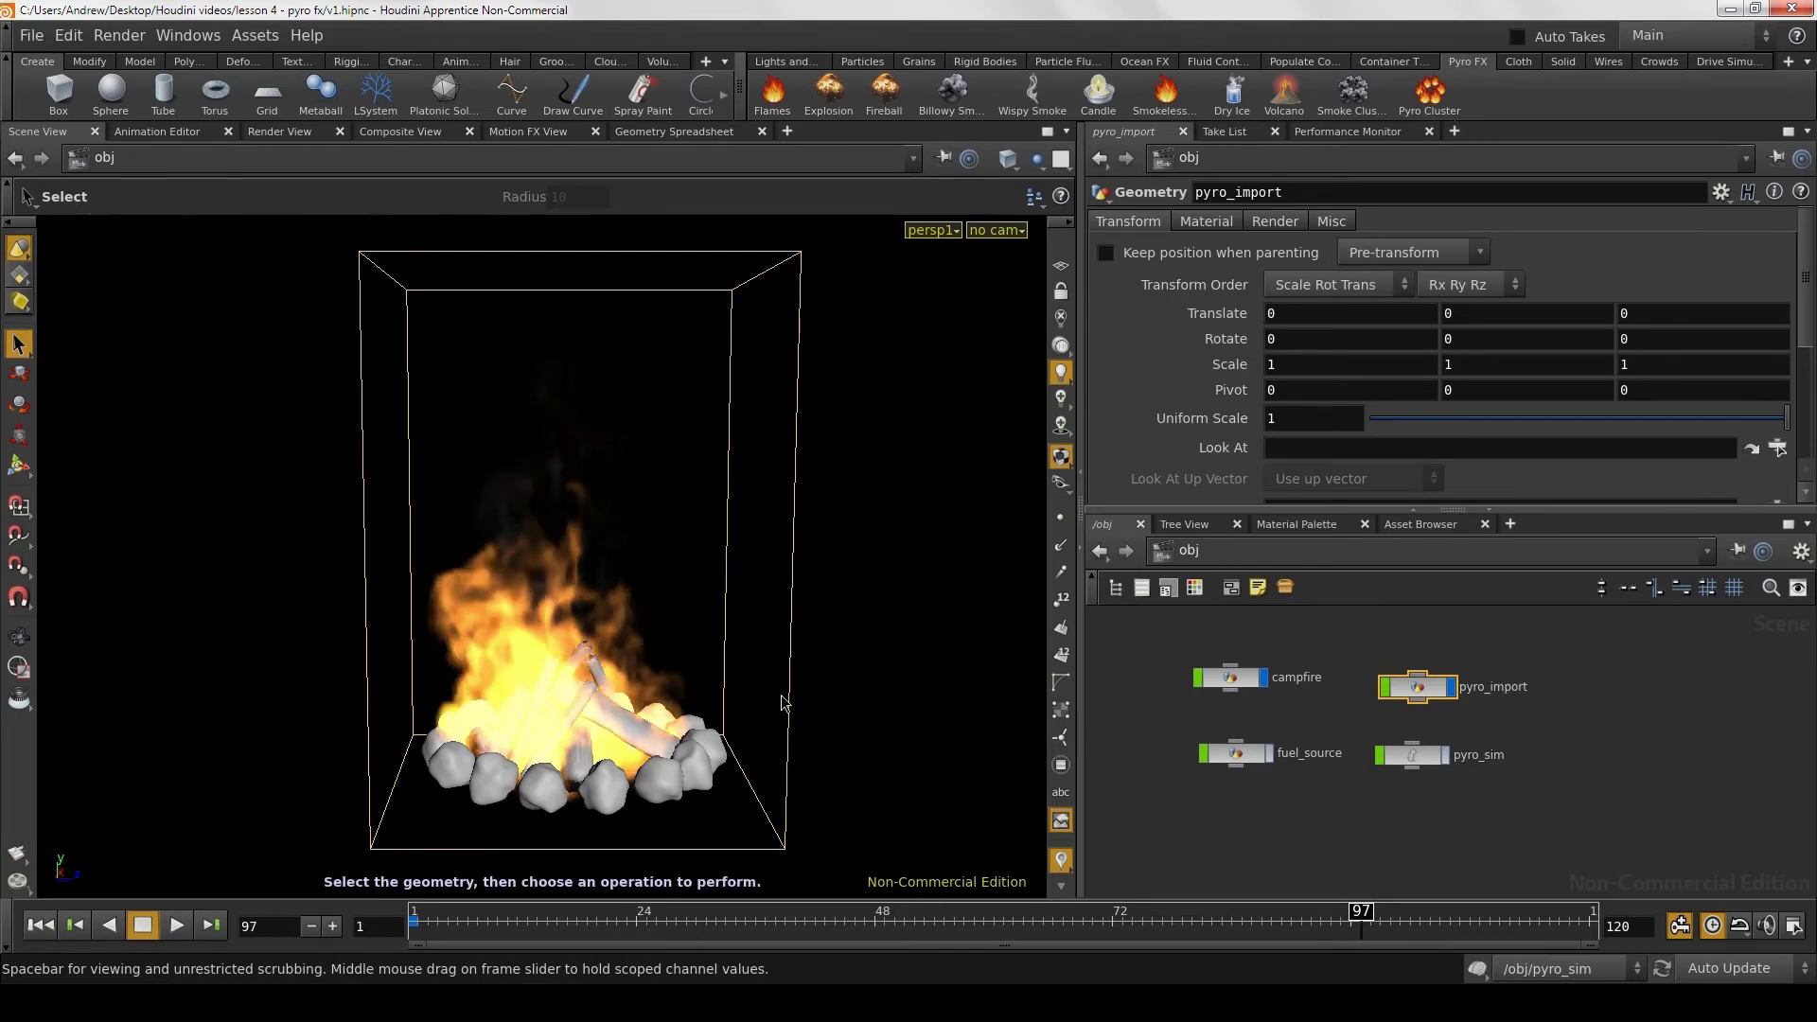
left_click(45, 928)
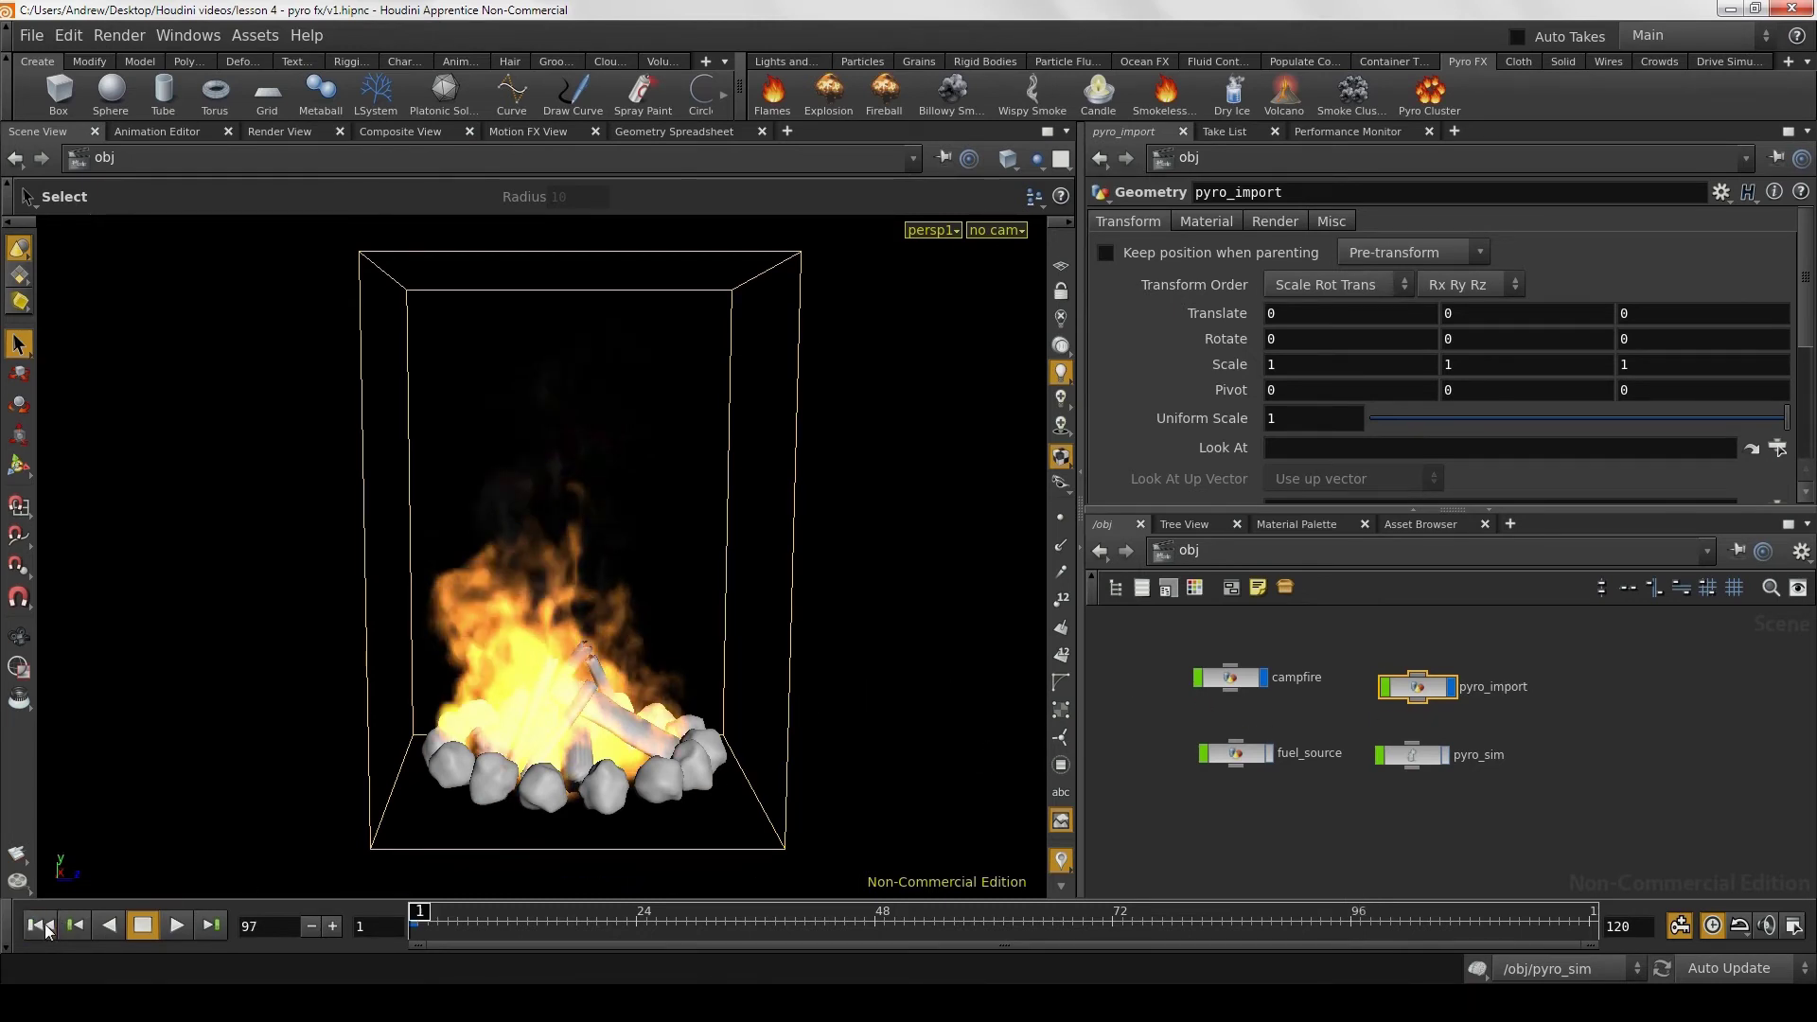
Step: Set pyrosolver1's Flame Height to 2 inside pyro_sim
double_click(1417, 758)
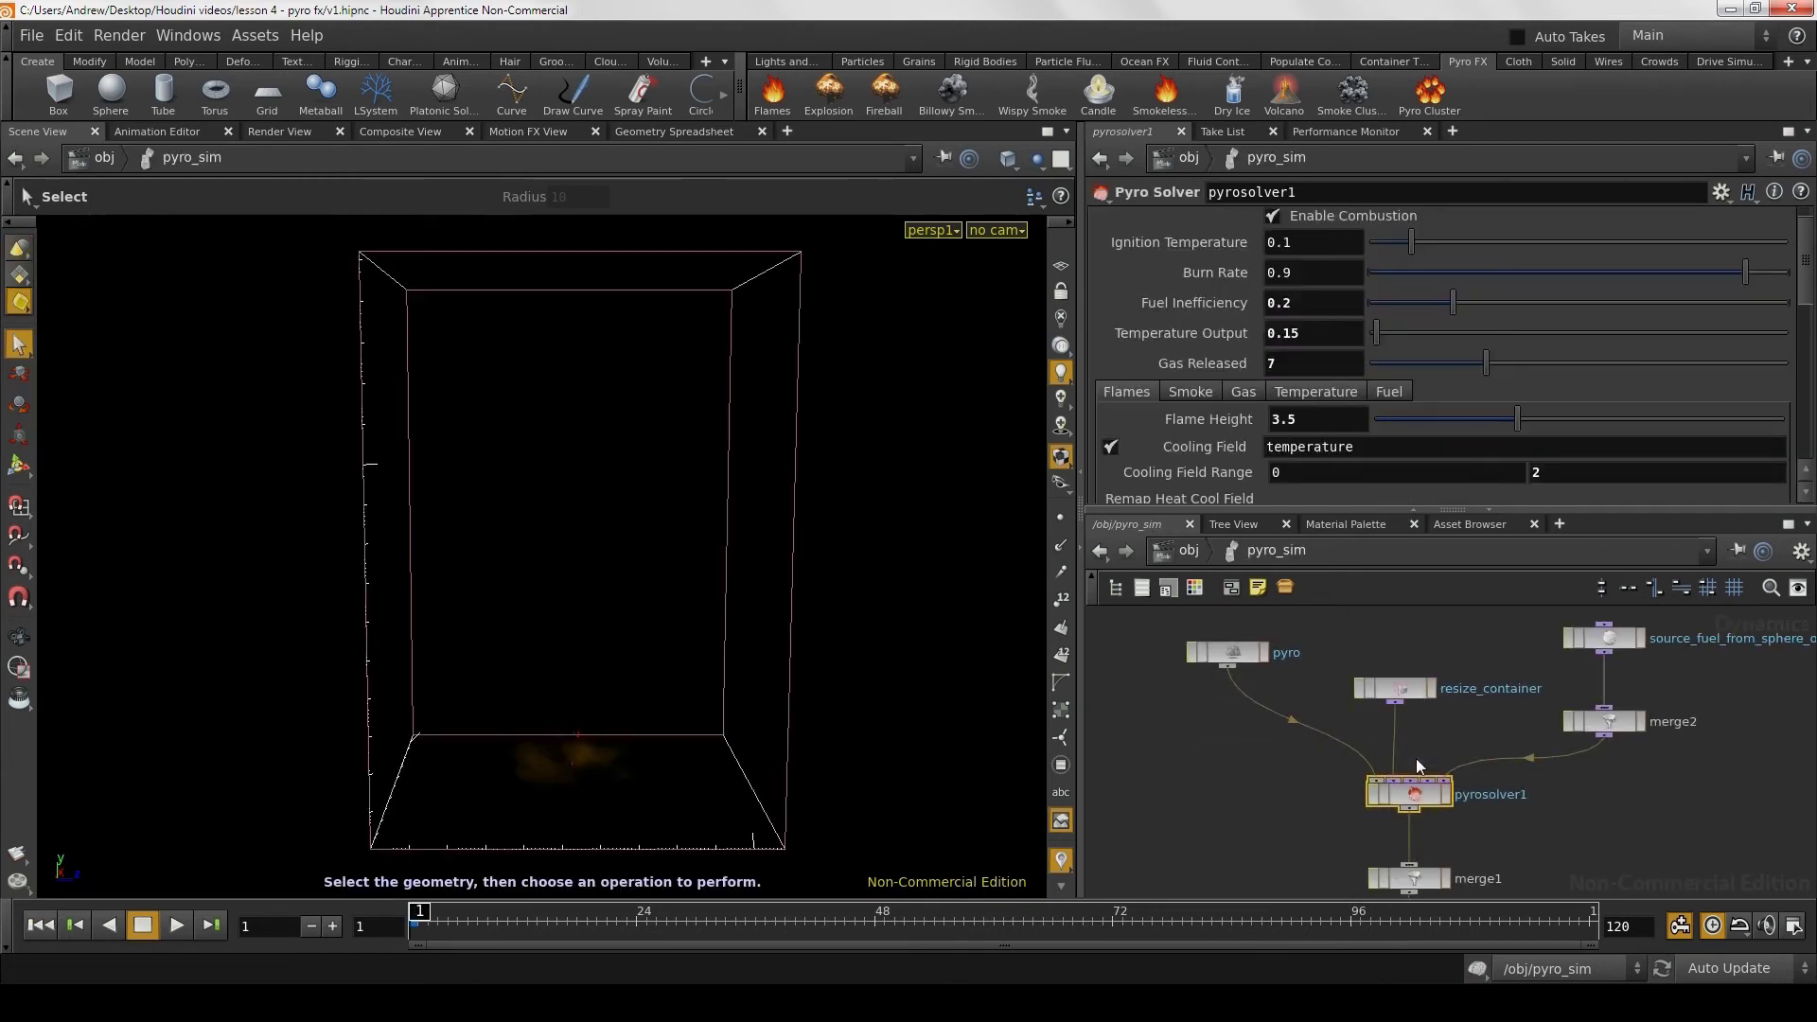
left_click_drag(1808, 275, 1811, 305)
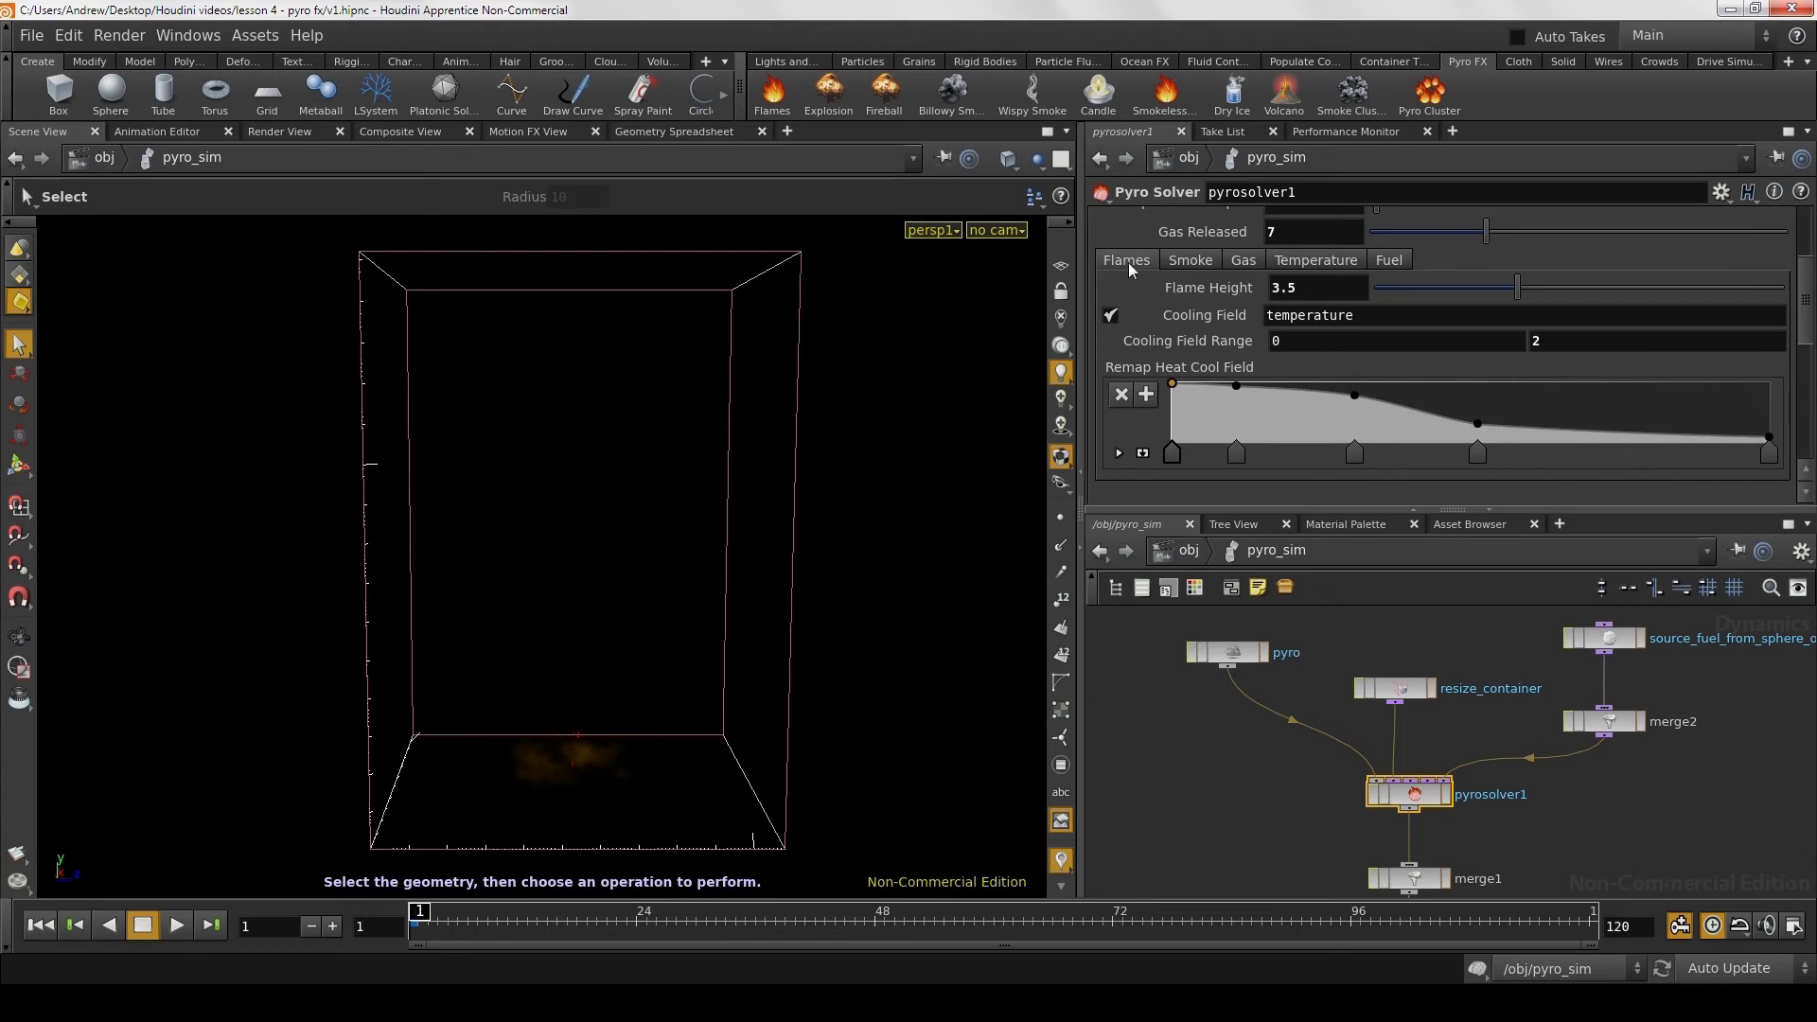
scroll(1151, 270, "up", 3)
scroll(1151, 271, "up", 1)
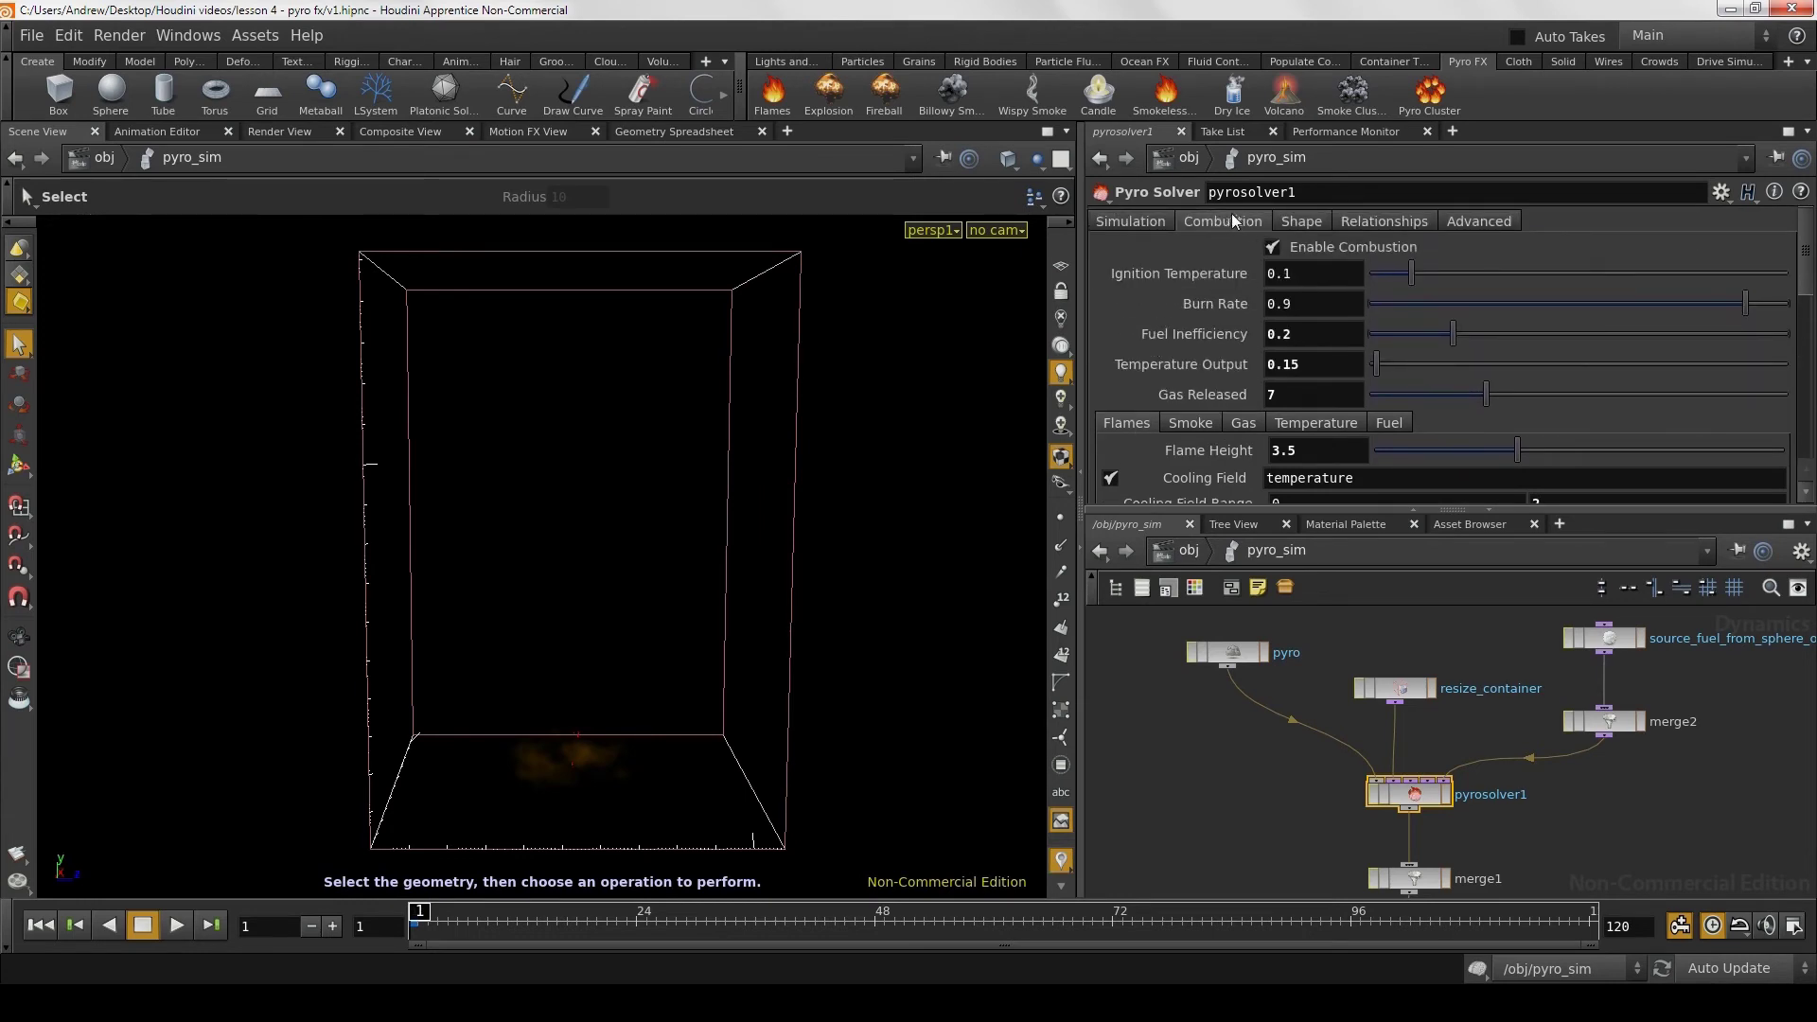
scroll(1212, 241, "down", 1)
scroll(1196, 264, "down", 1)
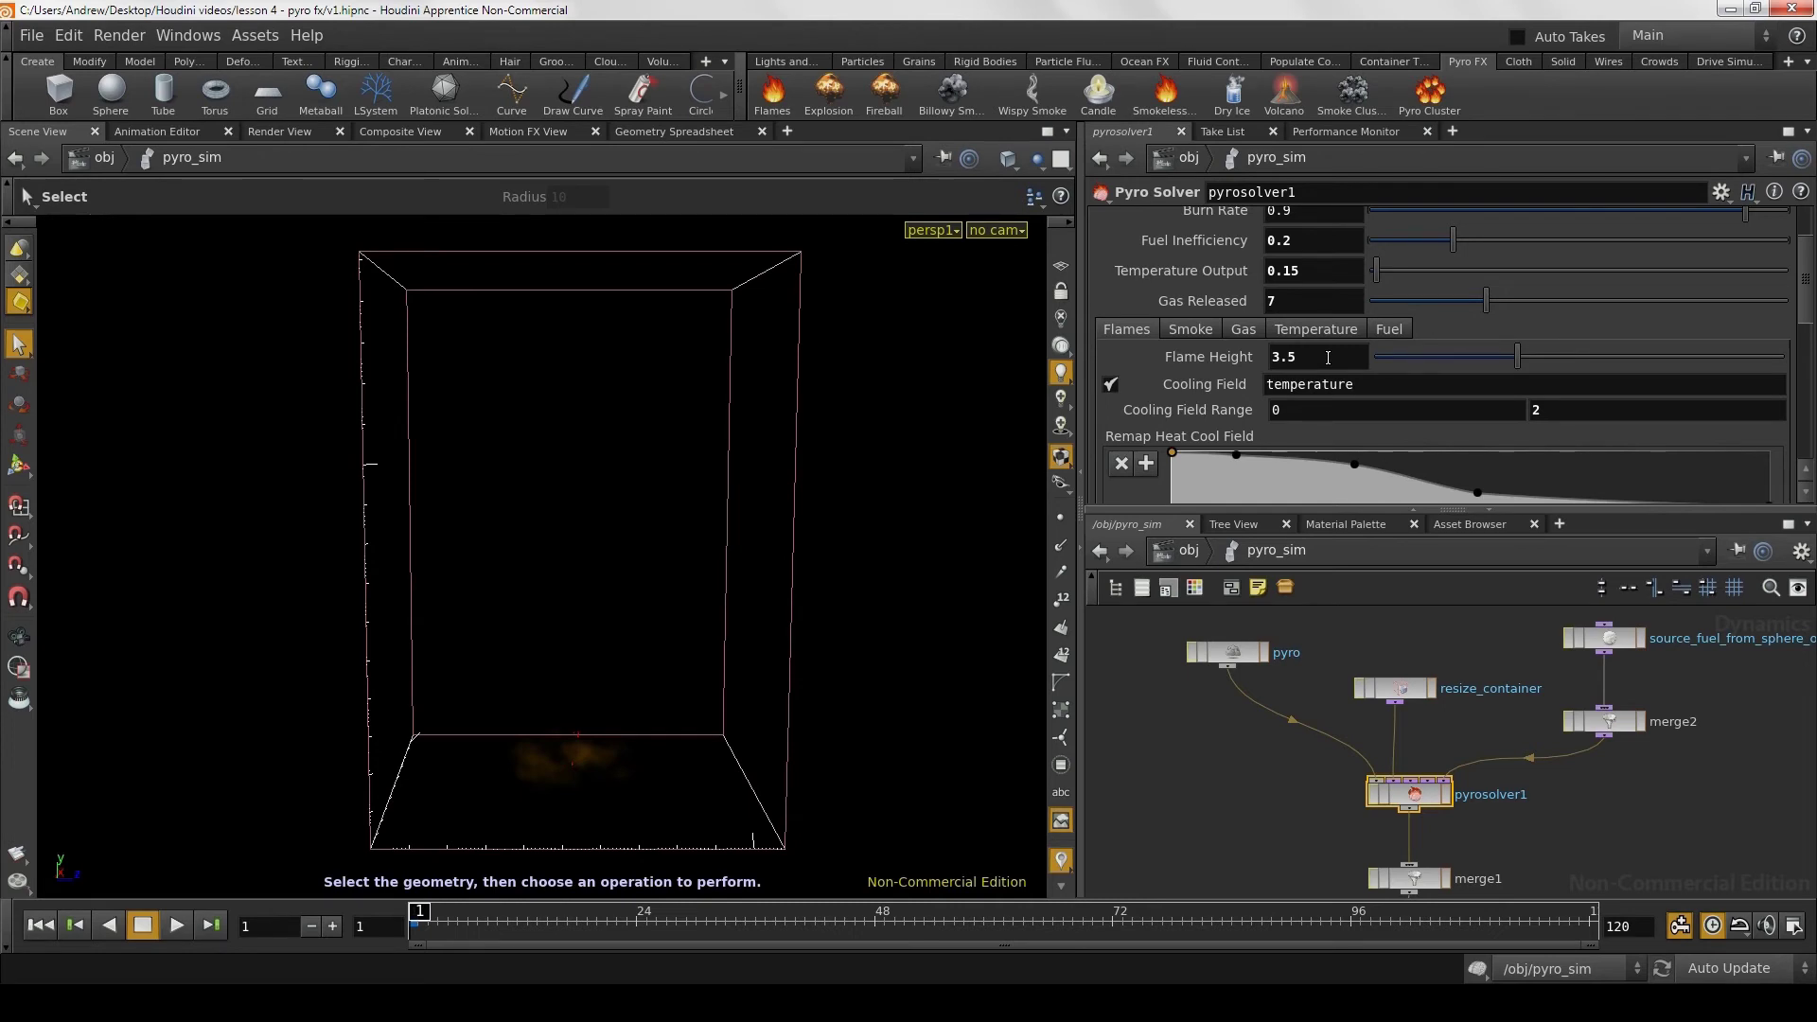
left_click_drag(1328, 358, 1076, 324)
type("2")
key("Return")
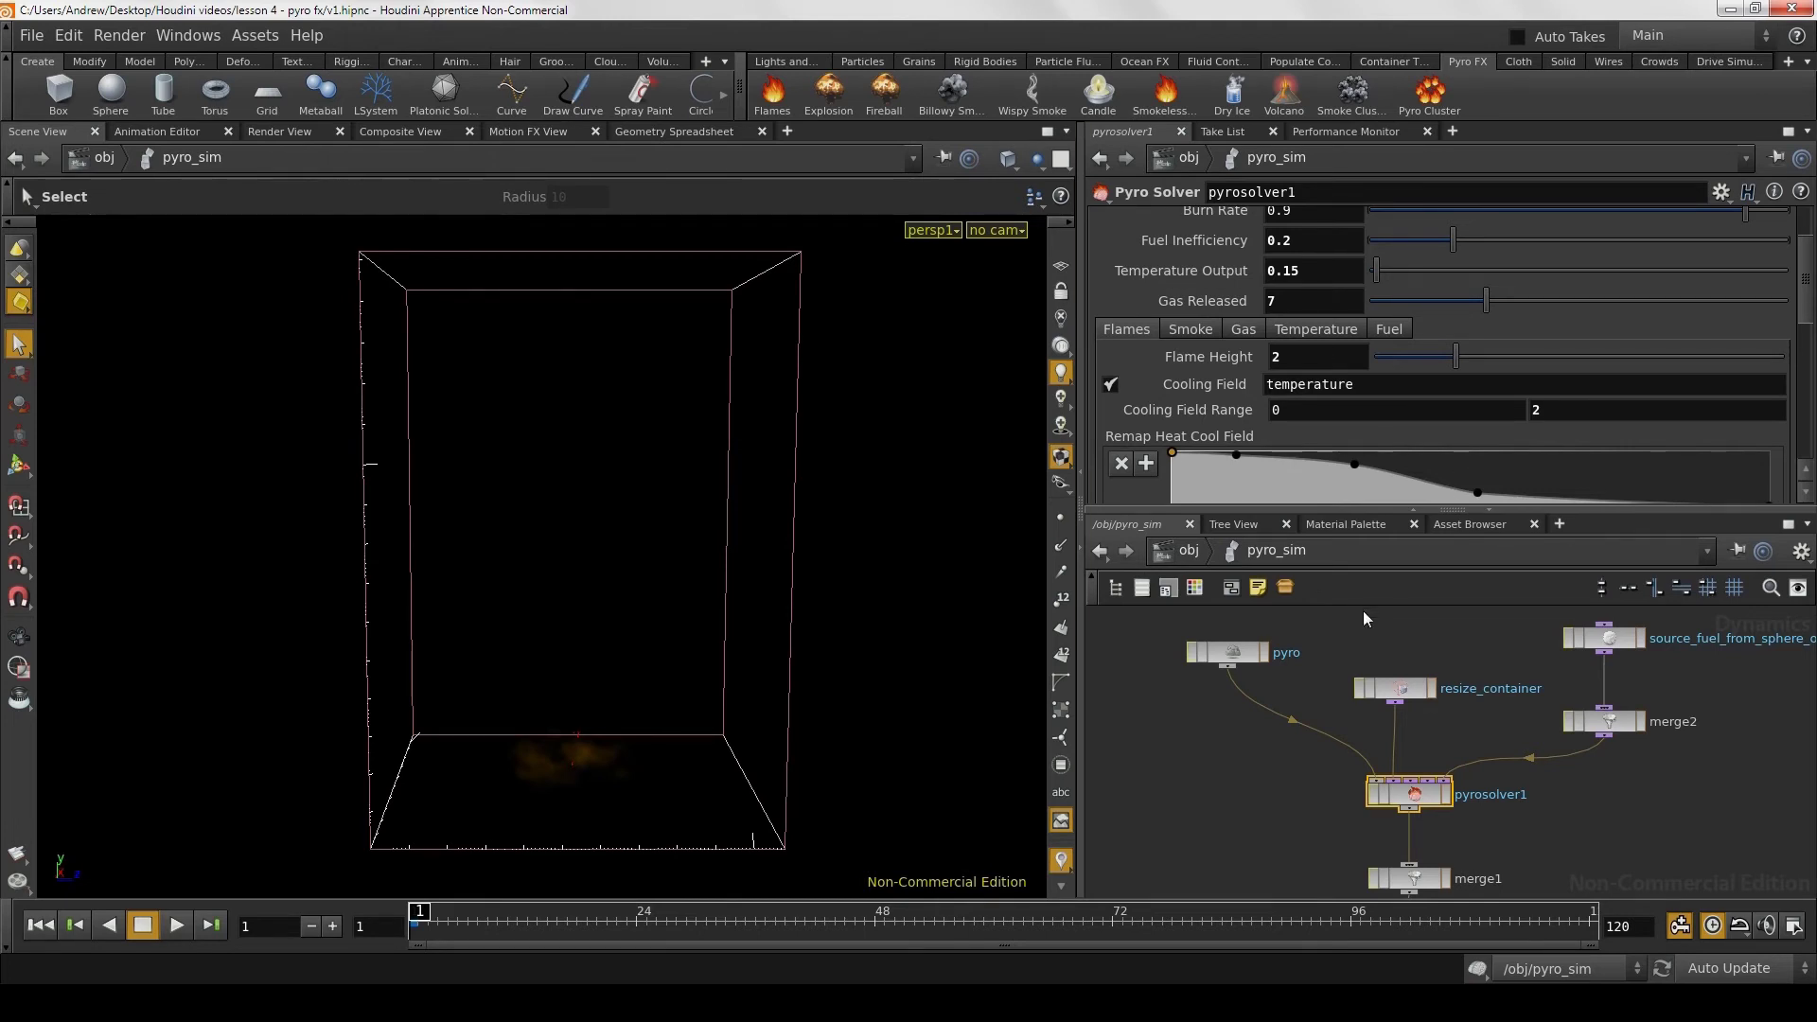
Step: Select the pyro smoke object node and start playing the simulation
middle_click_drag(1202, 706, 1200, 714)
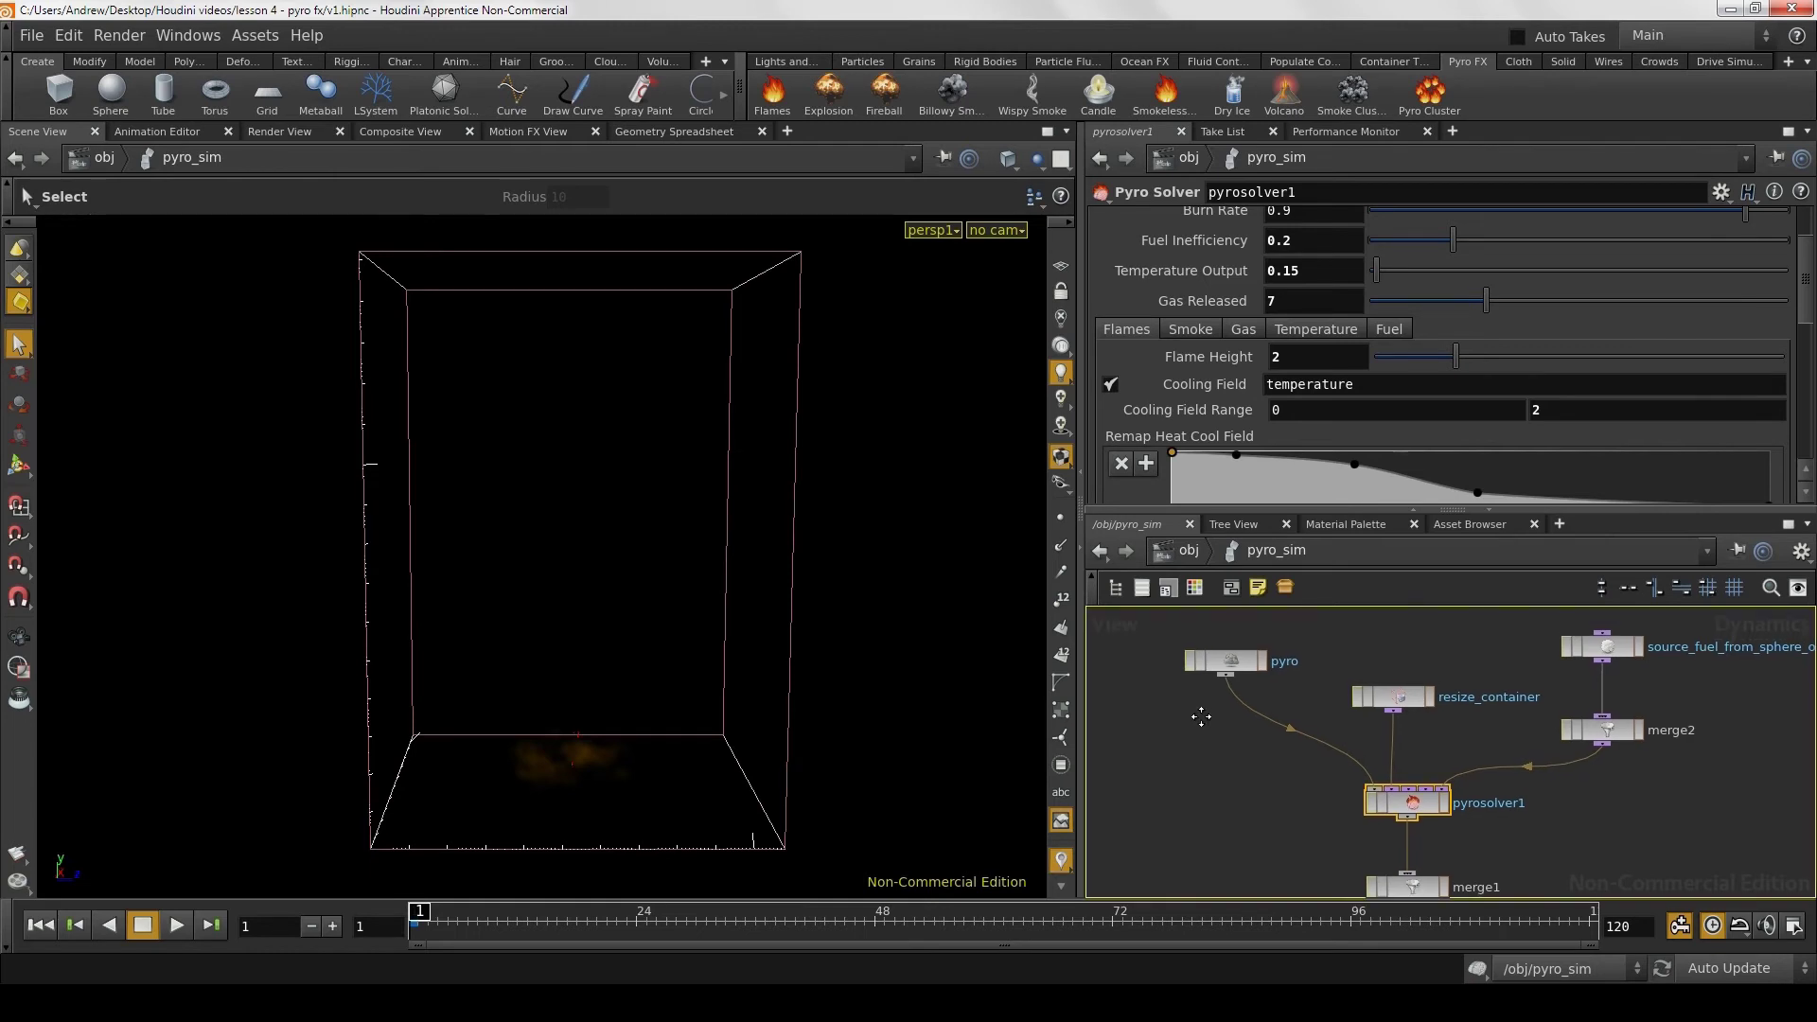
left_click(1239, 660)
double_click(1238, 660)
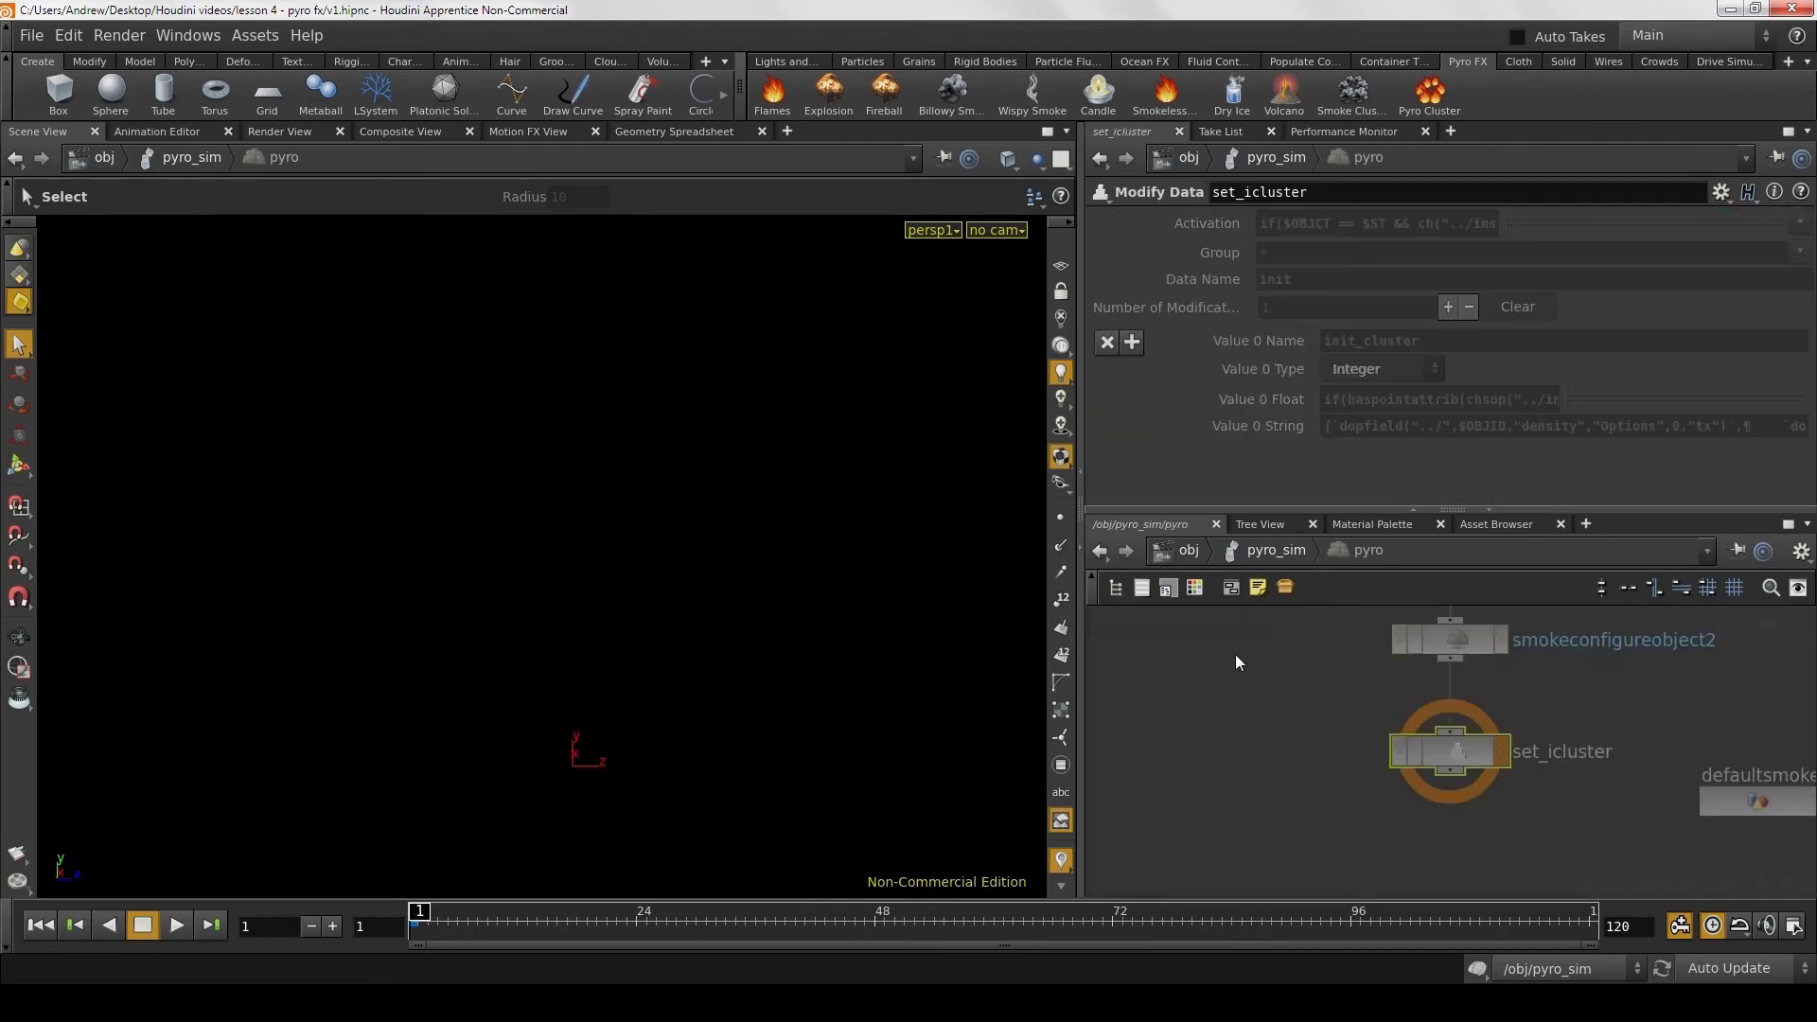
left_click(1259, 551)
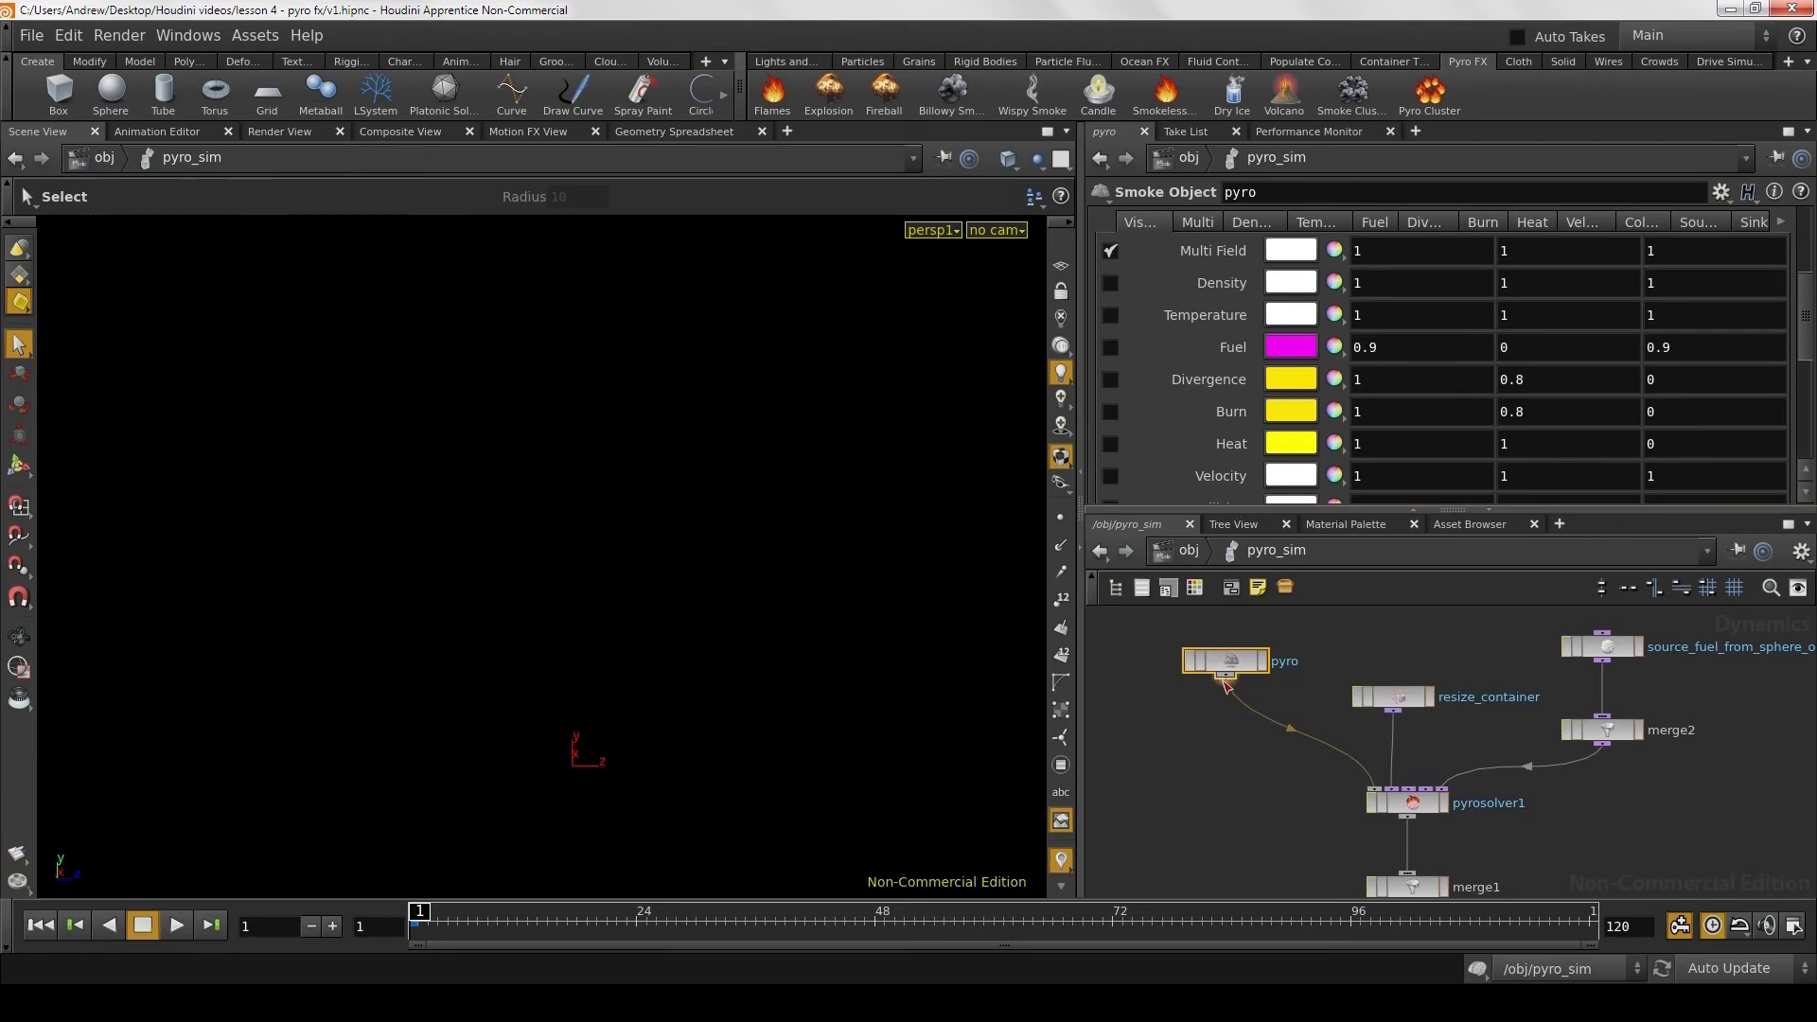
left_click_drag(1223, 654, 1229, 658)
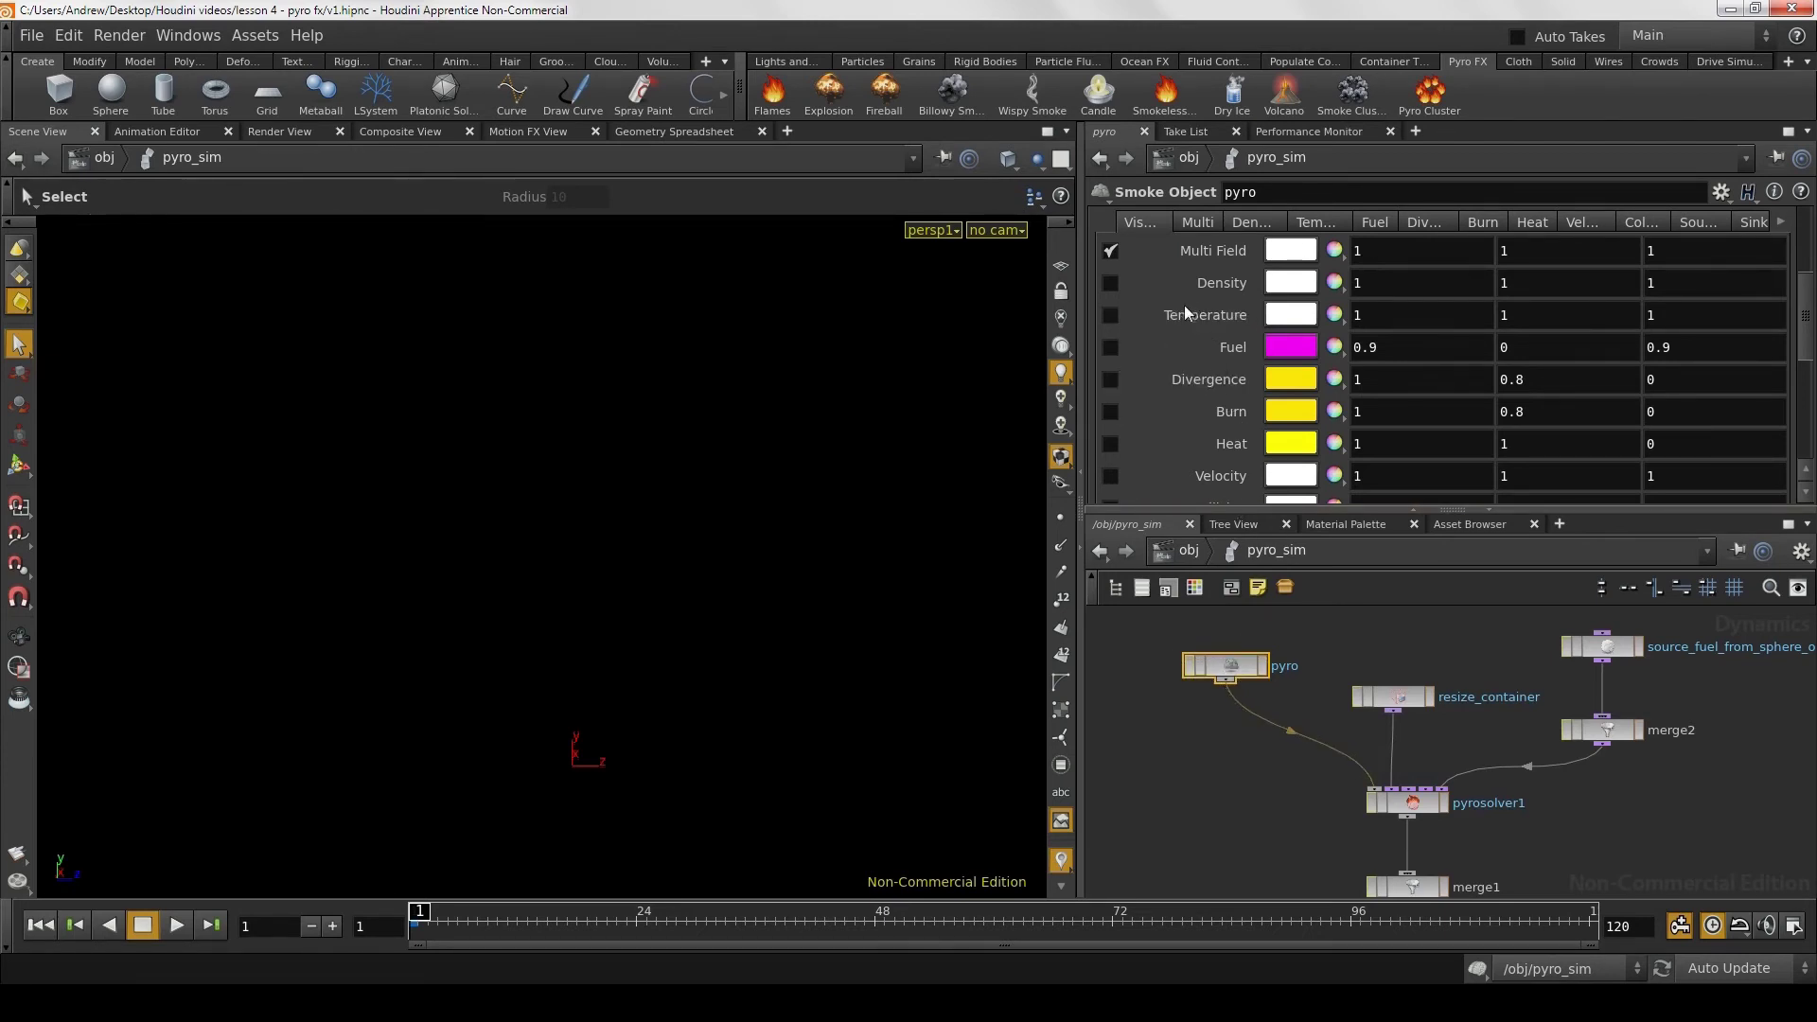
left_click(179, 929)
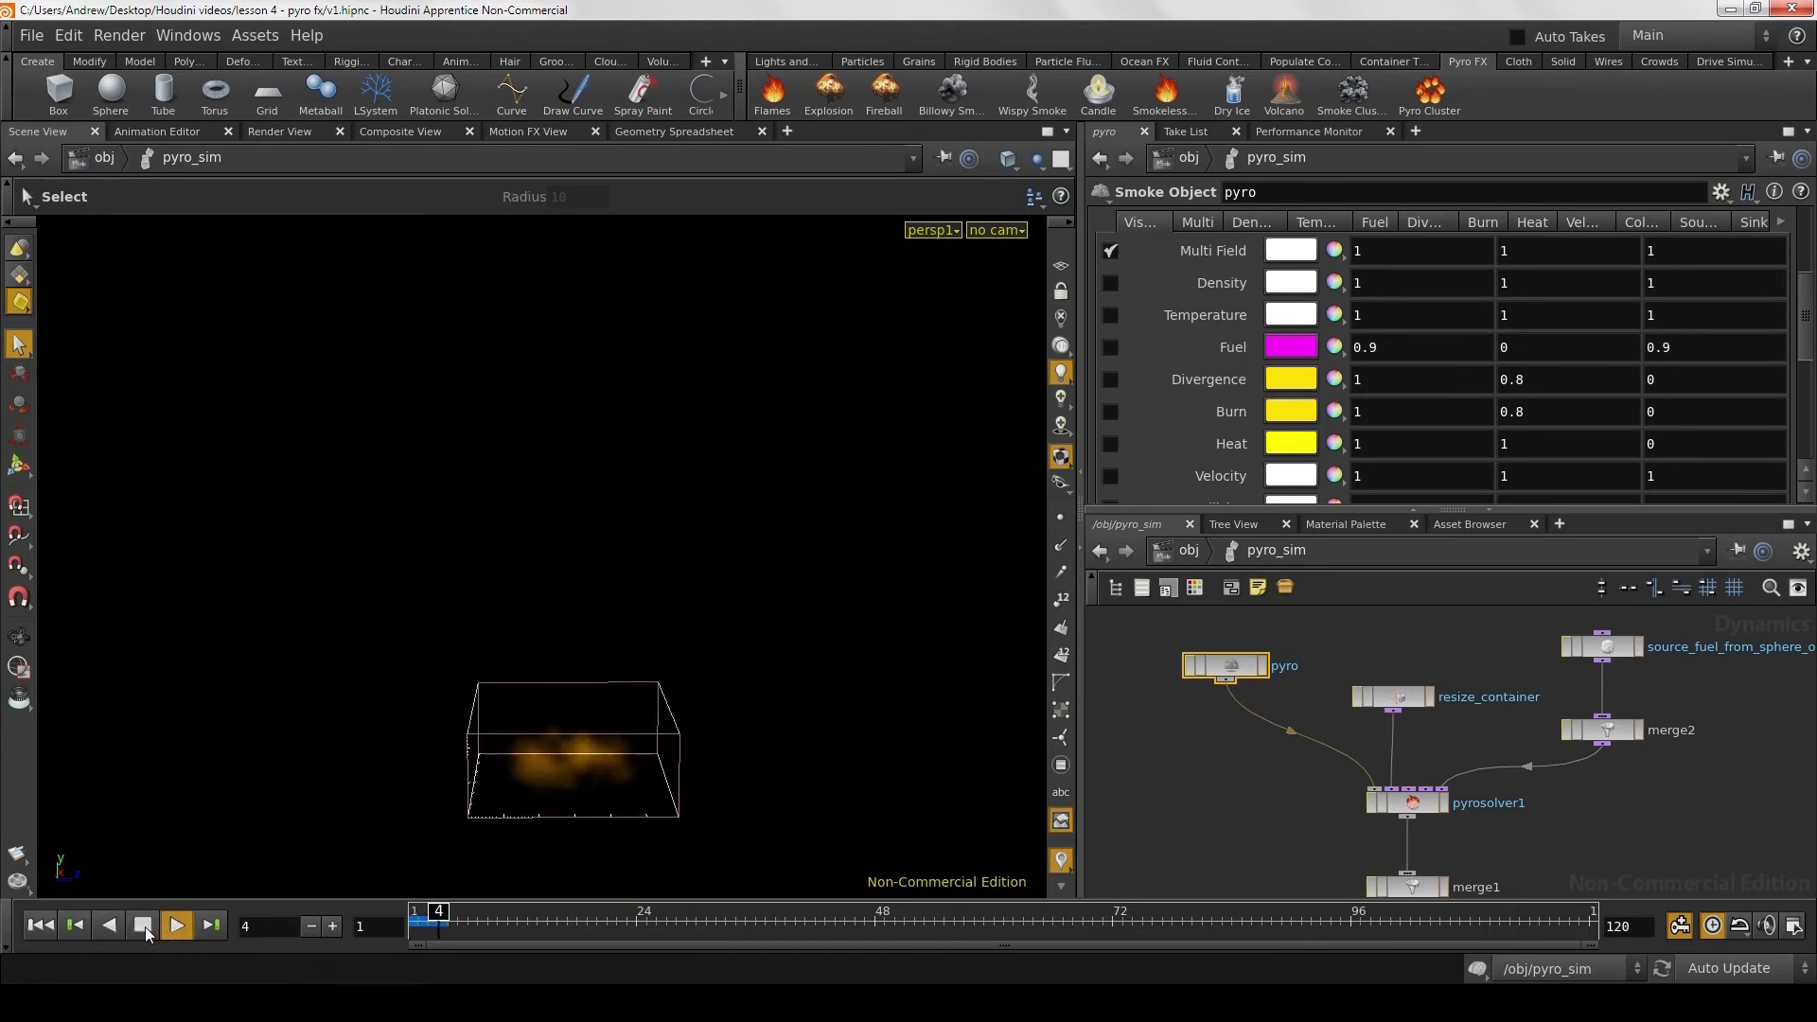
Step: Turn off Multi Field visualization, stop playback at frame 24, and hide the Heat field
left_click(145, 927)
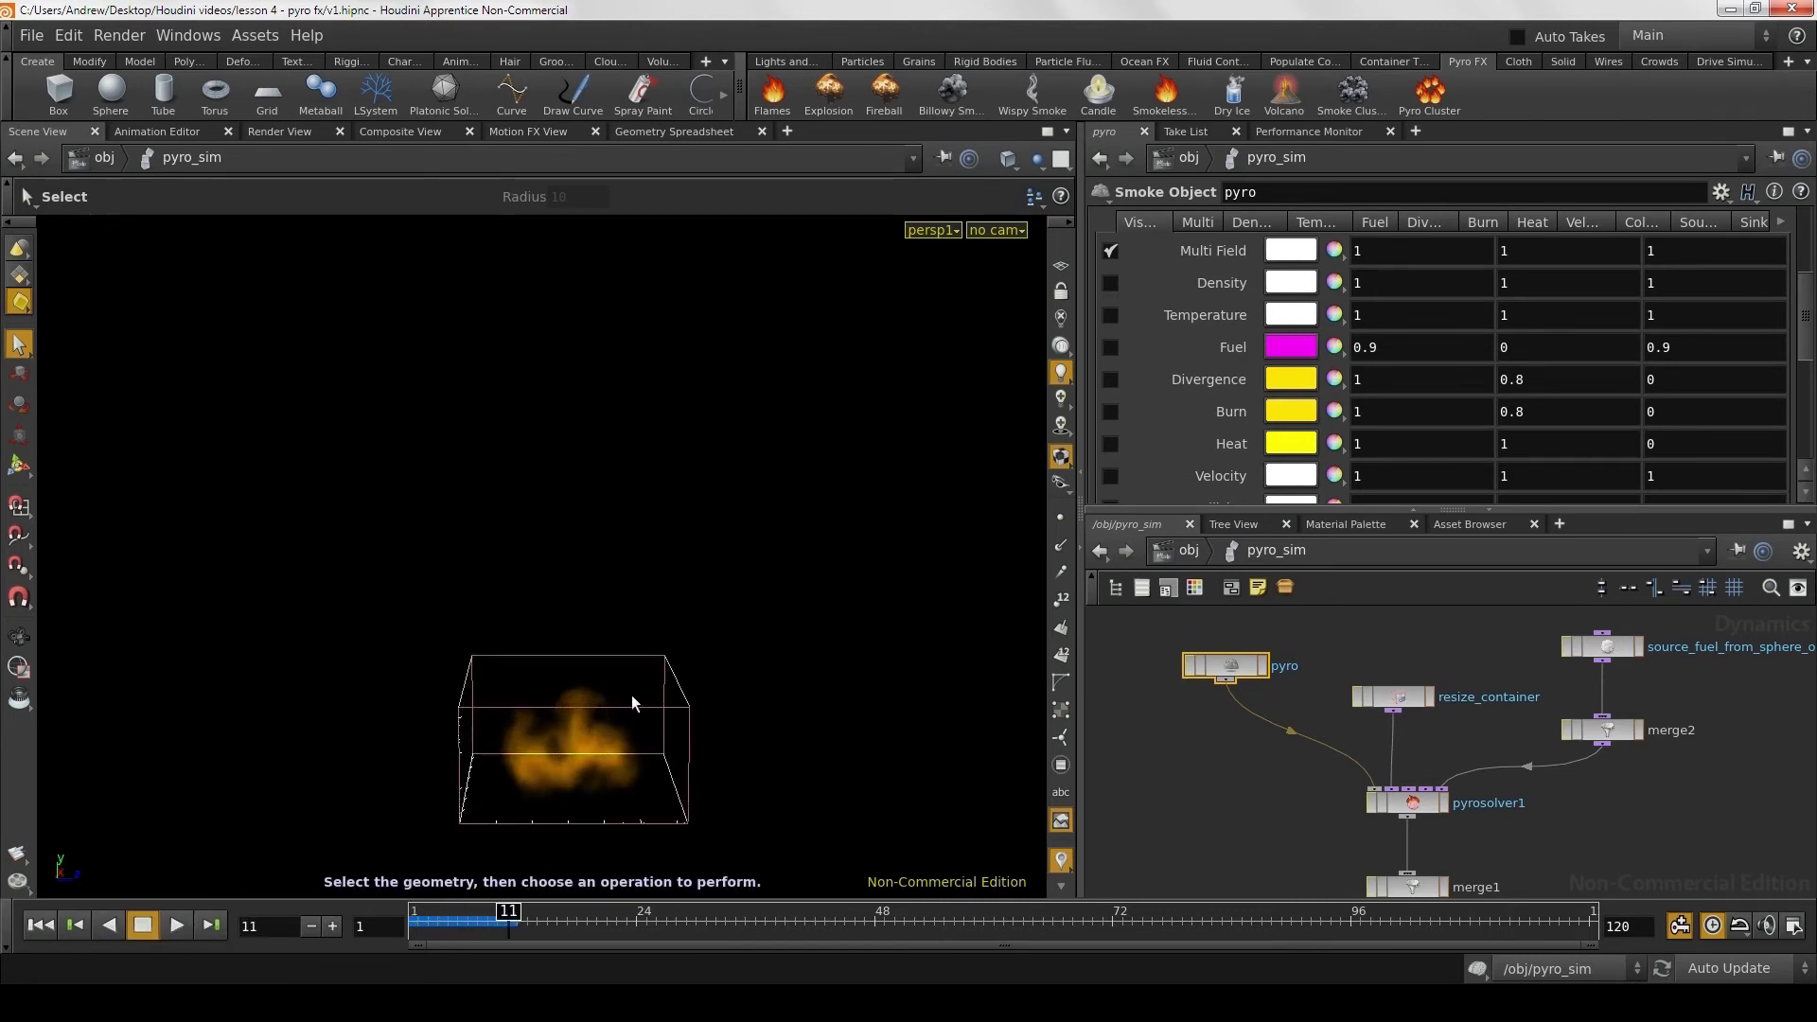
left_click(1111, 252)
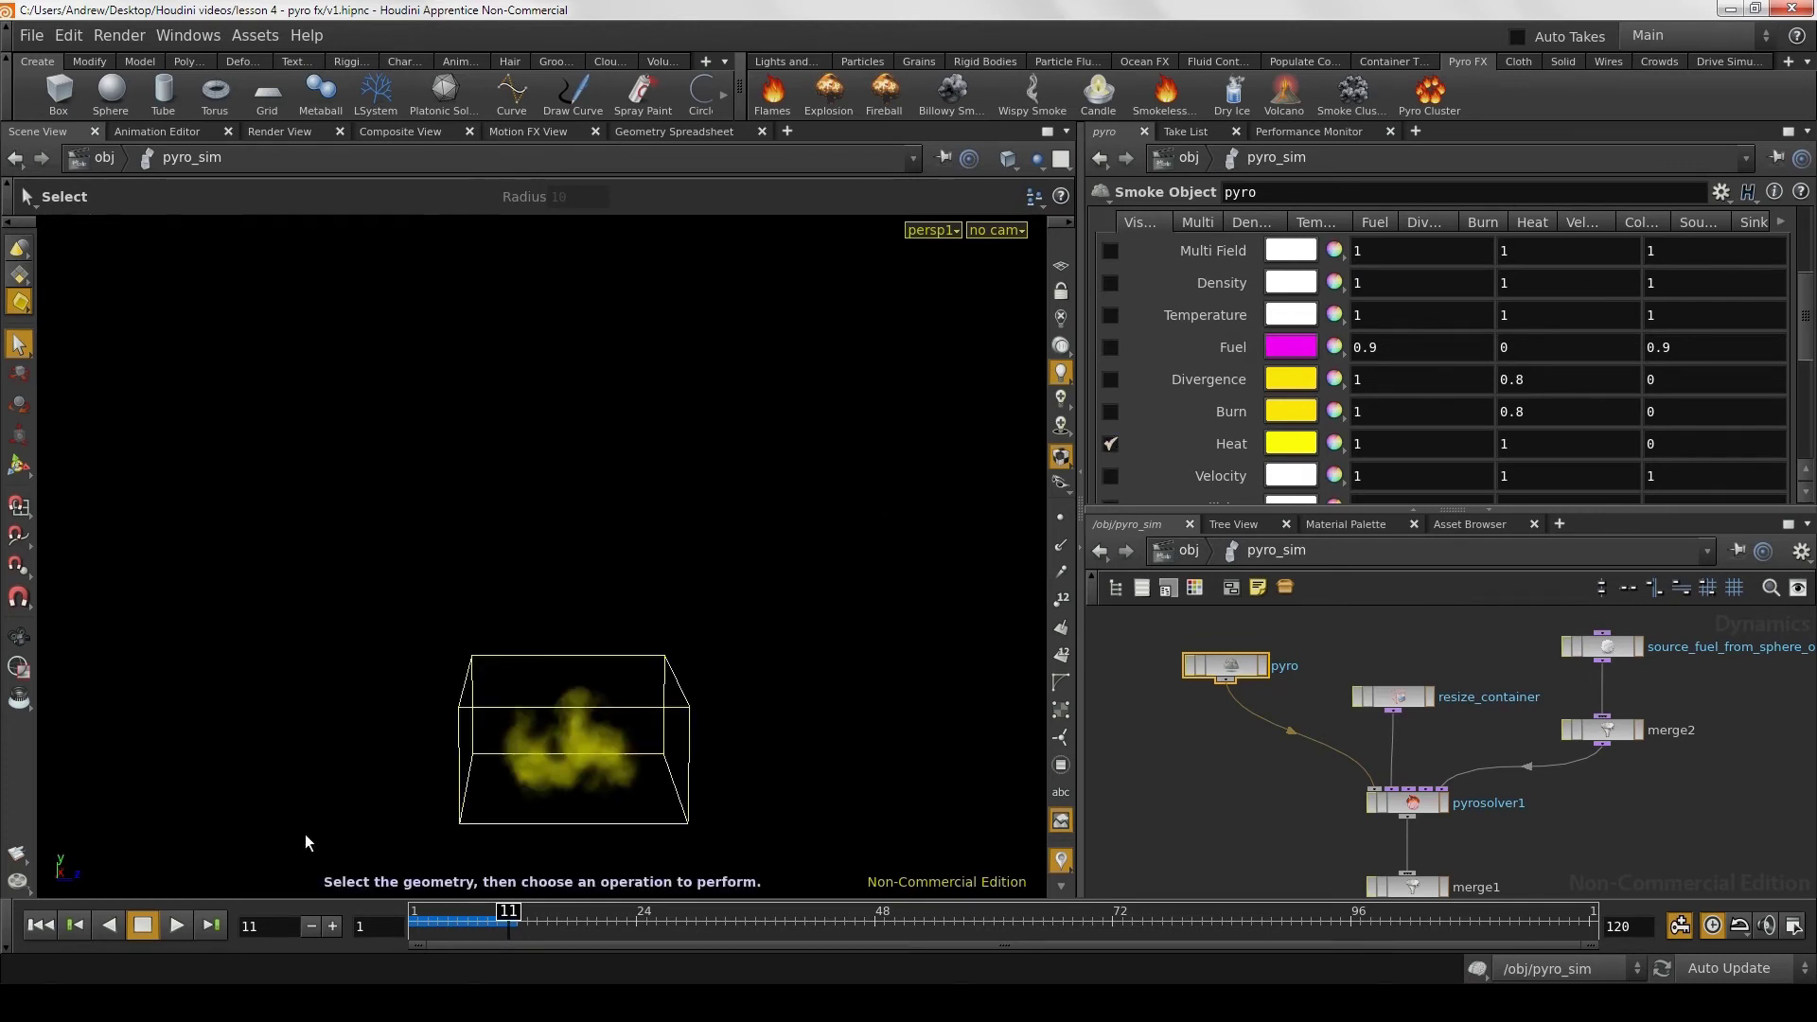
left_click(167, 933)
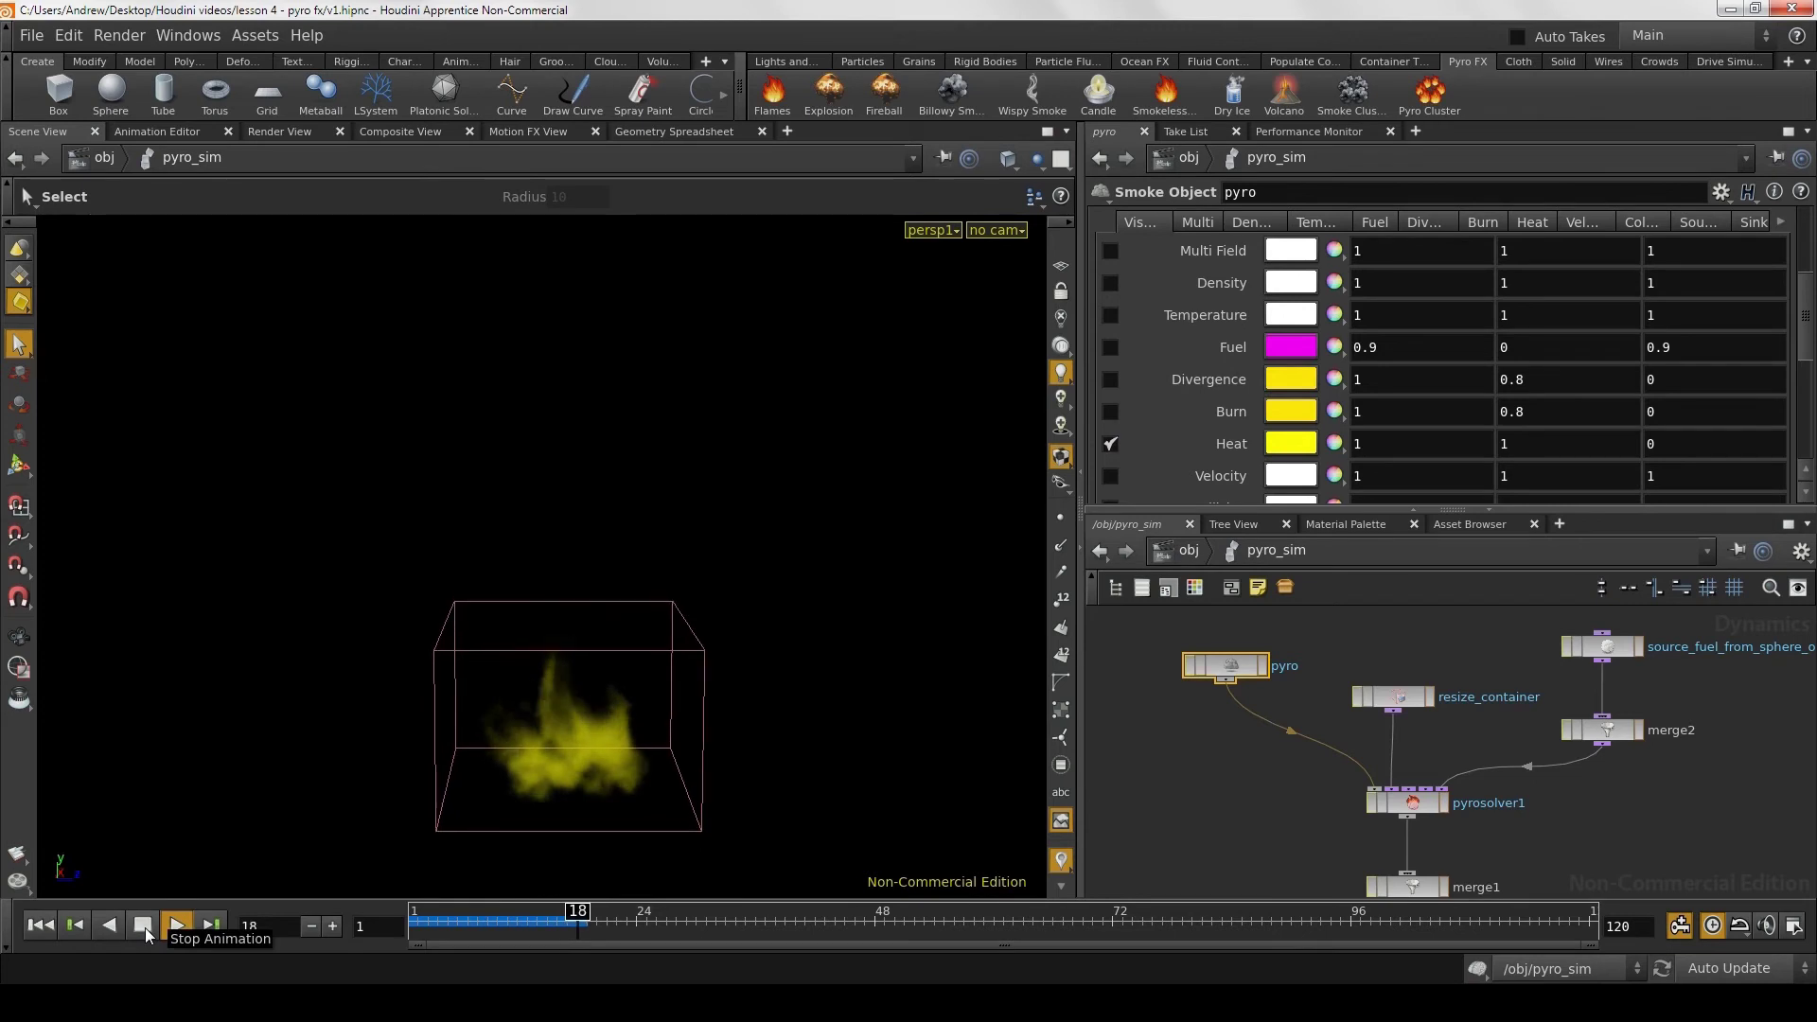
left_click(143, 926)
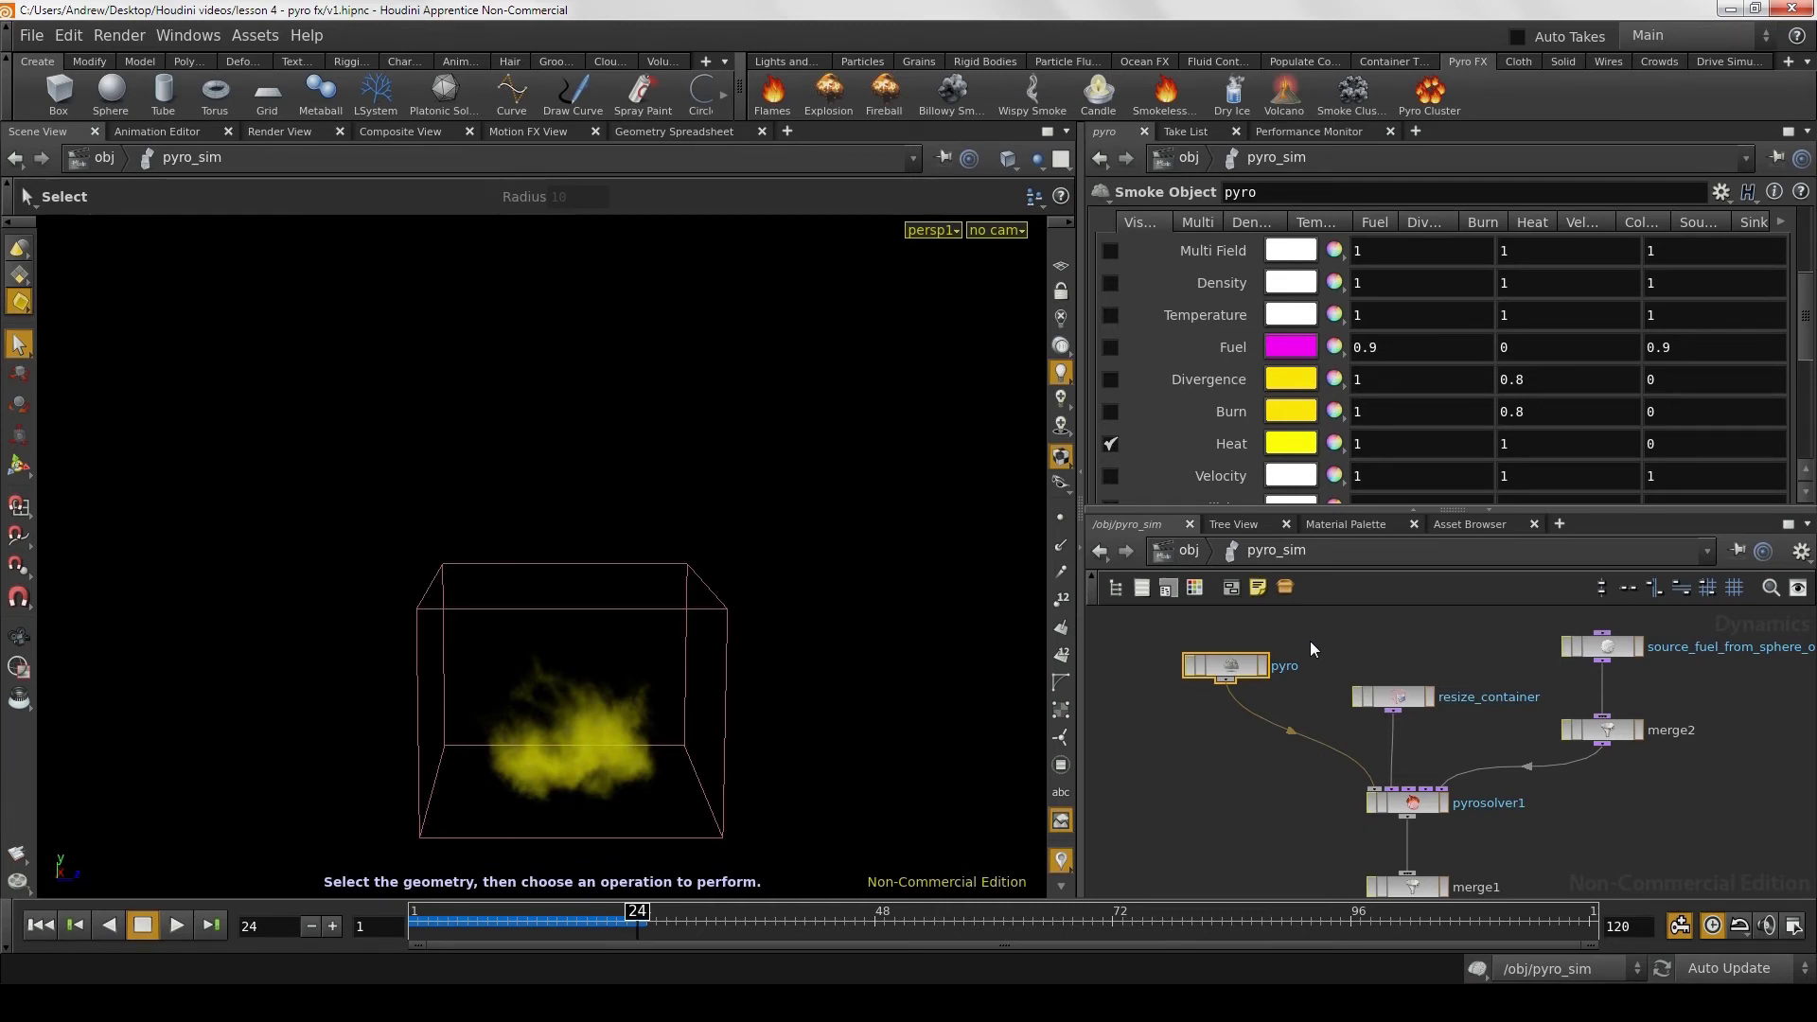
left_click(1108, 447)
Step: Display the velocity field and orbit and zoom to view it face-on
left_click(1111, 475)
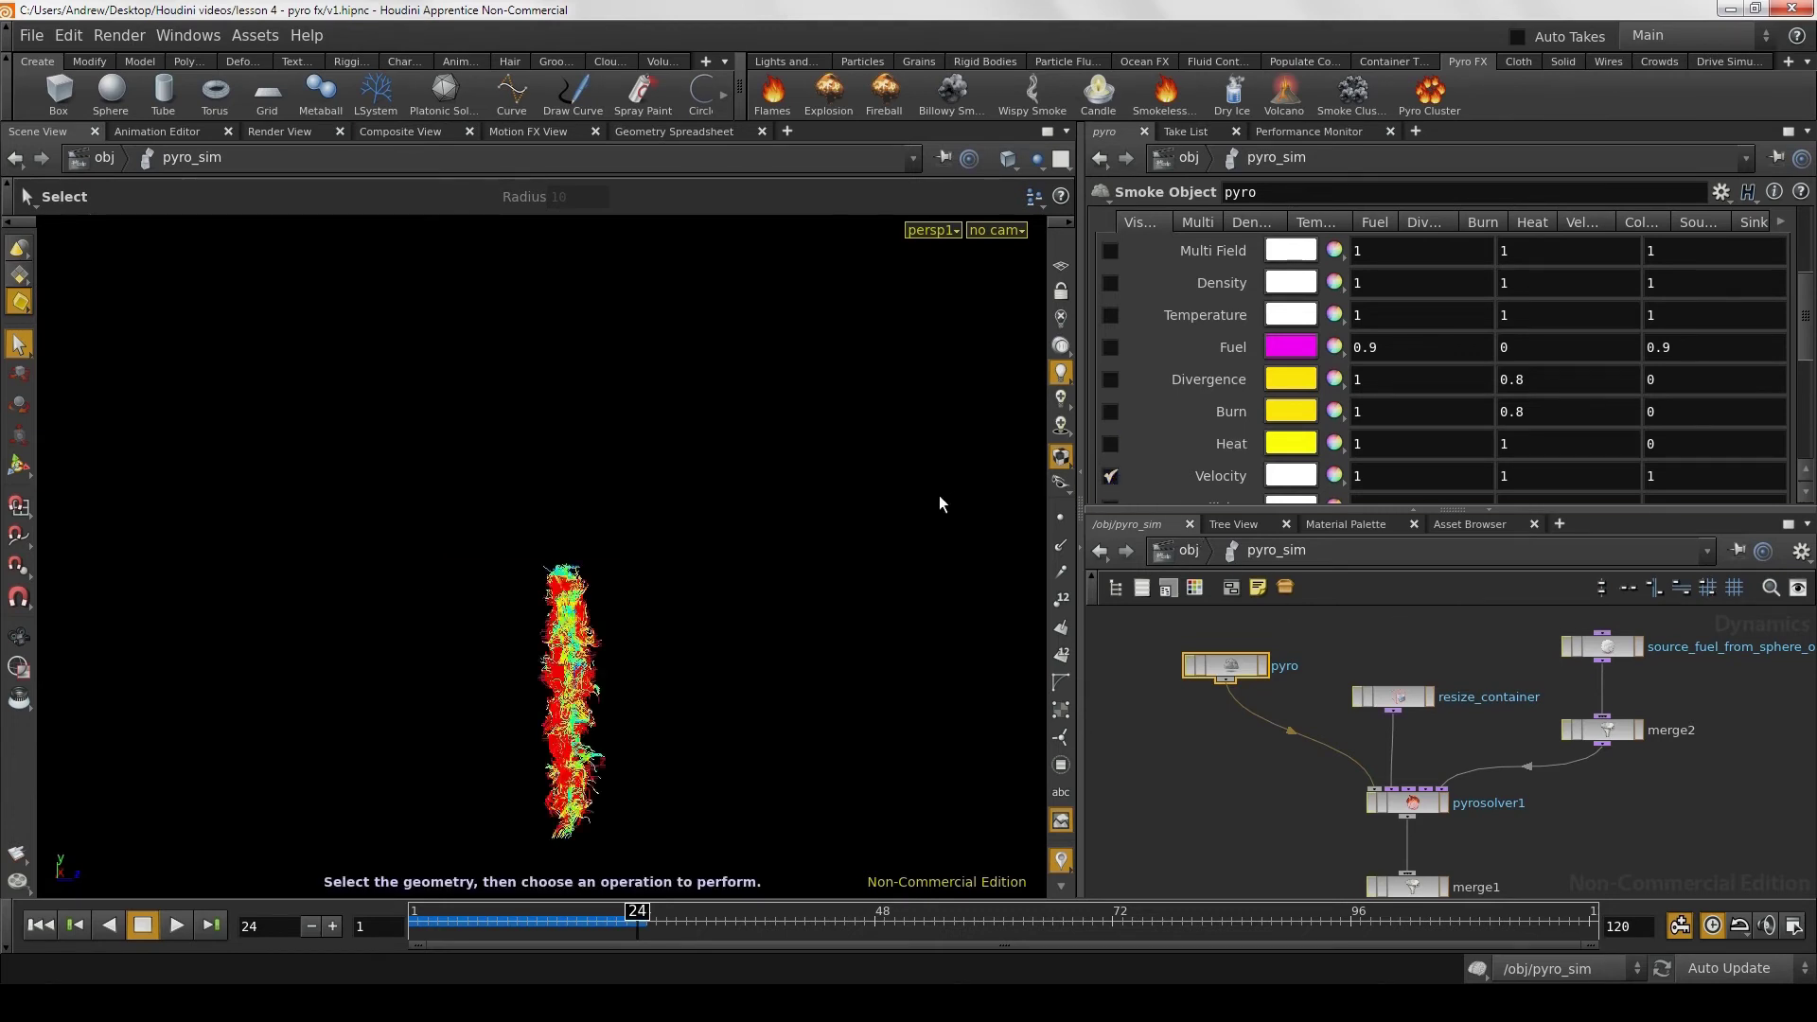
key("Escape")
mouse_move(900, 519)
left_mouse_down()
mouse_move(856, 541)
mouse_move(613, 514)
left_mouse_up()
scroll(613, 514, "up", 5)
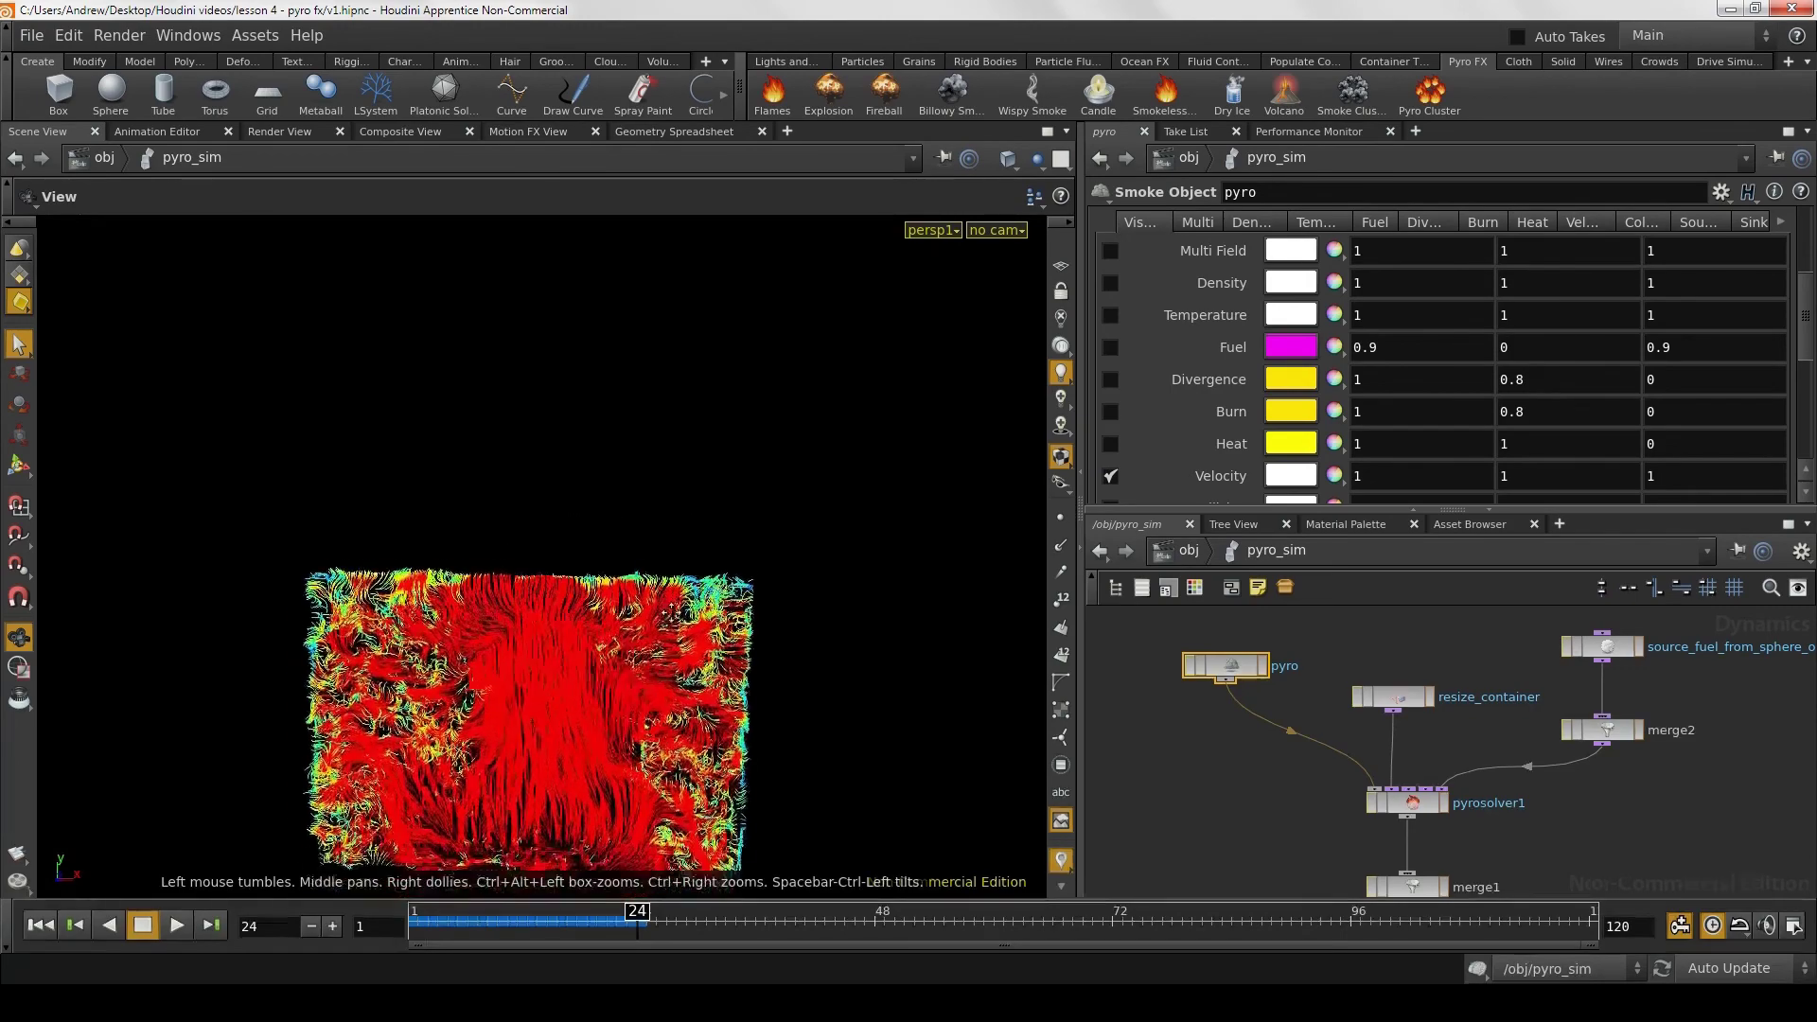
key("s")
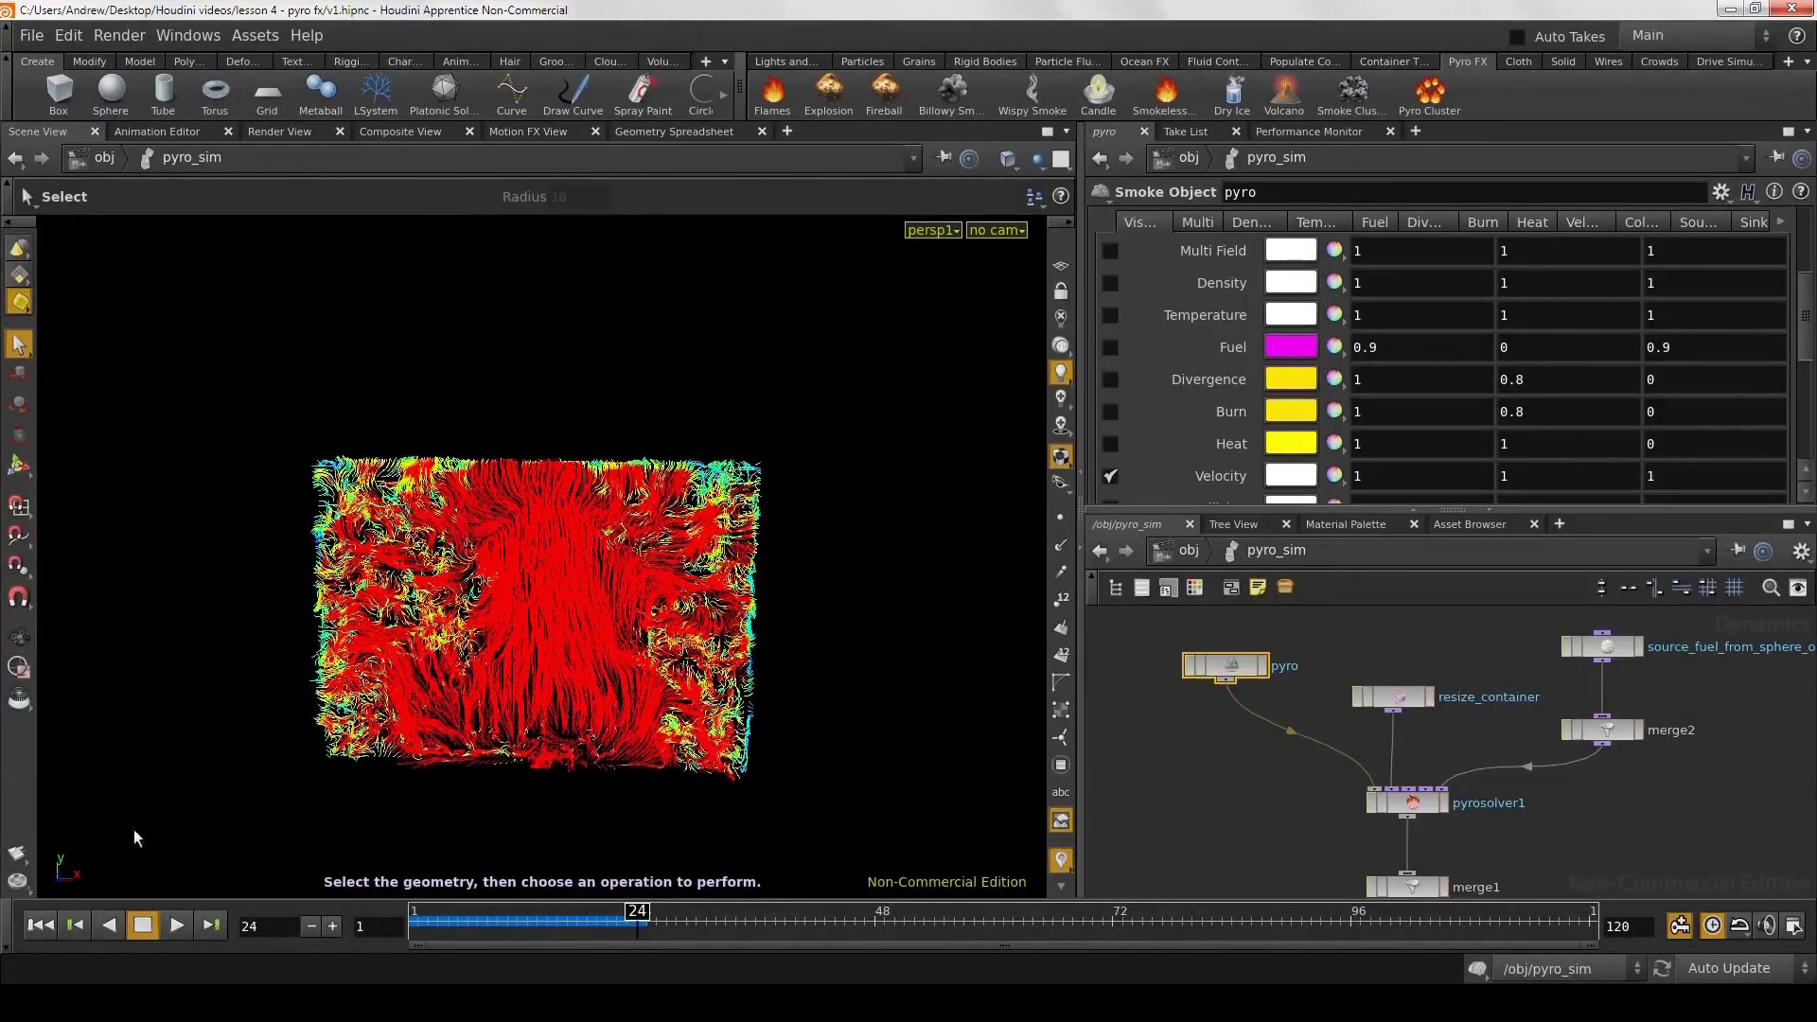
Step: Replay the simulation from frame 1 to frame 44 and show pyrosolver1's parameters
left_click(40, 924)
left_click(177, 925)
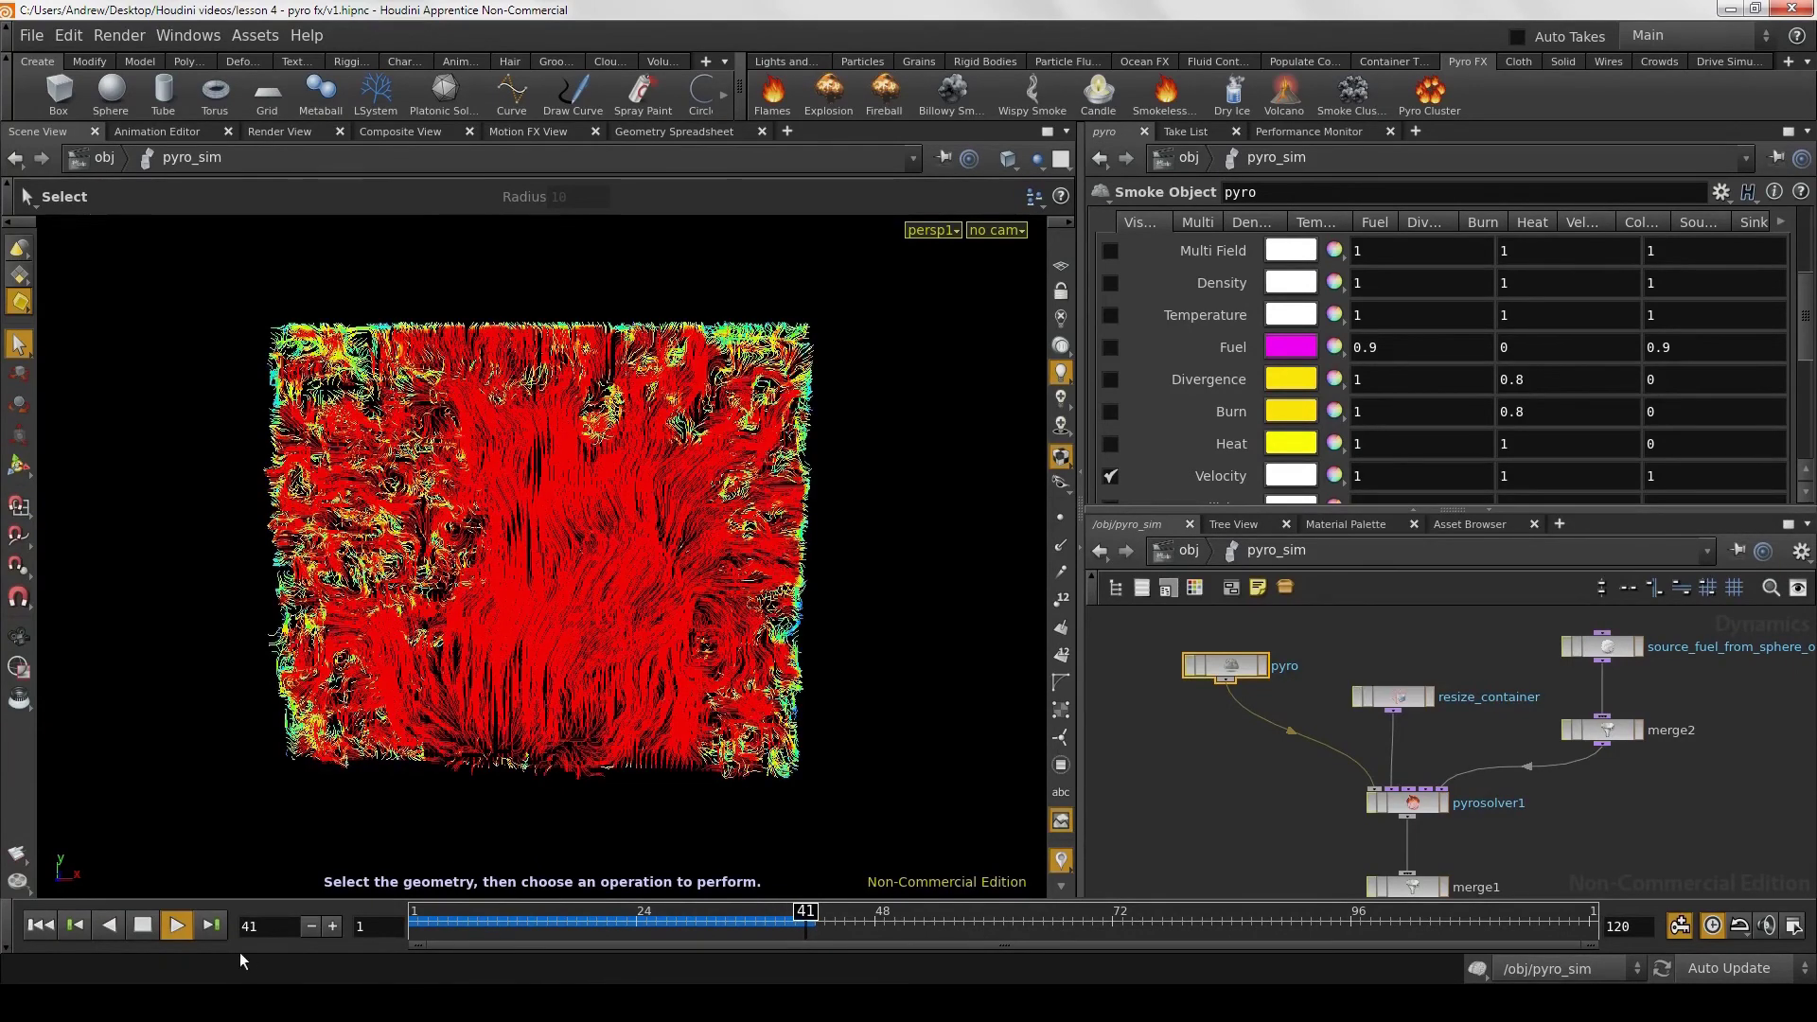
left_click(142, 928)
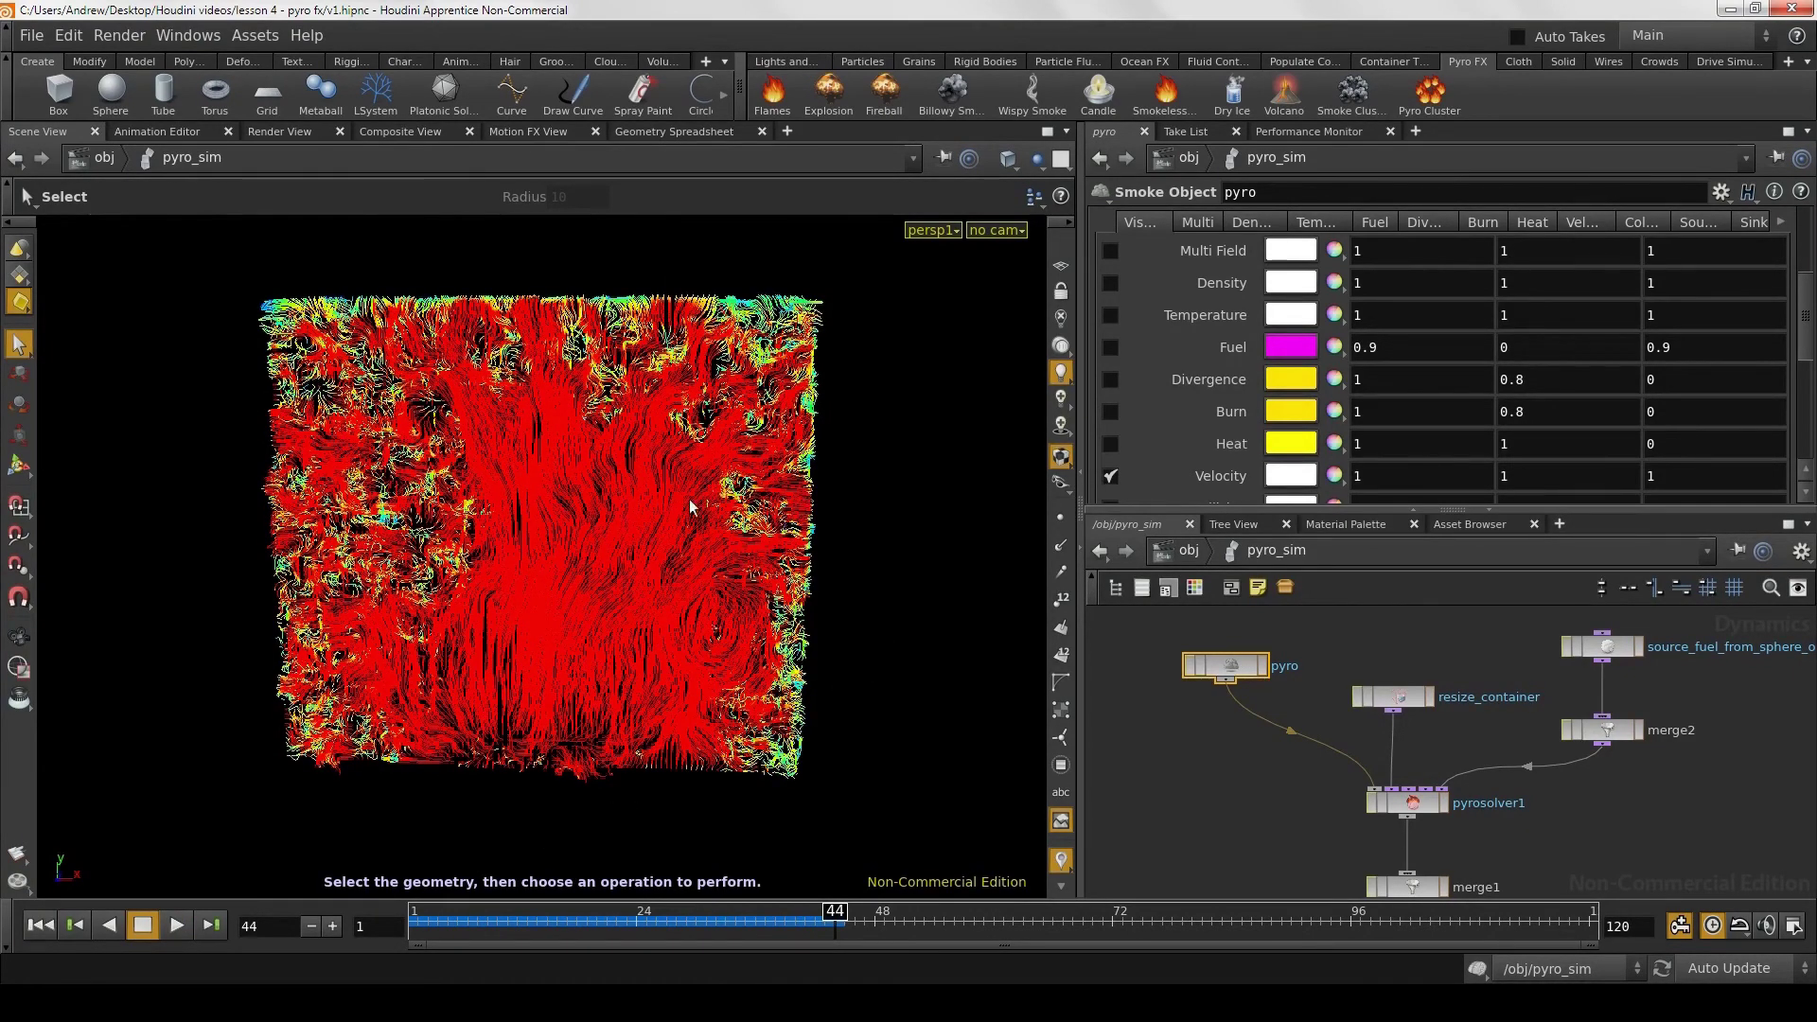
left_click(1391, 802)
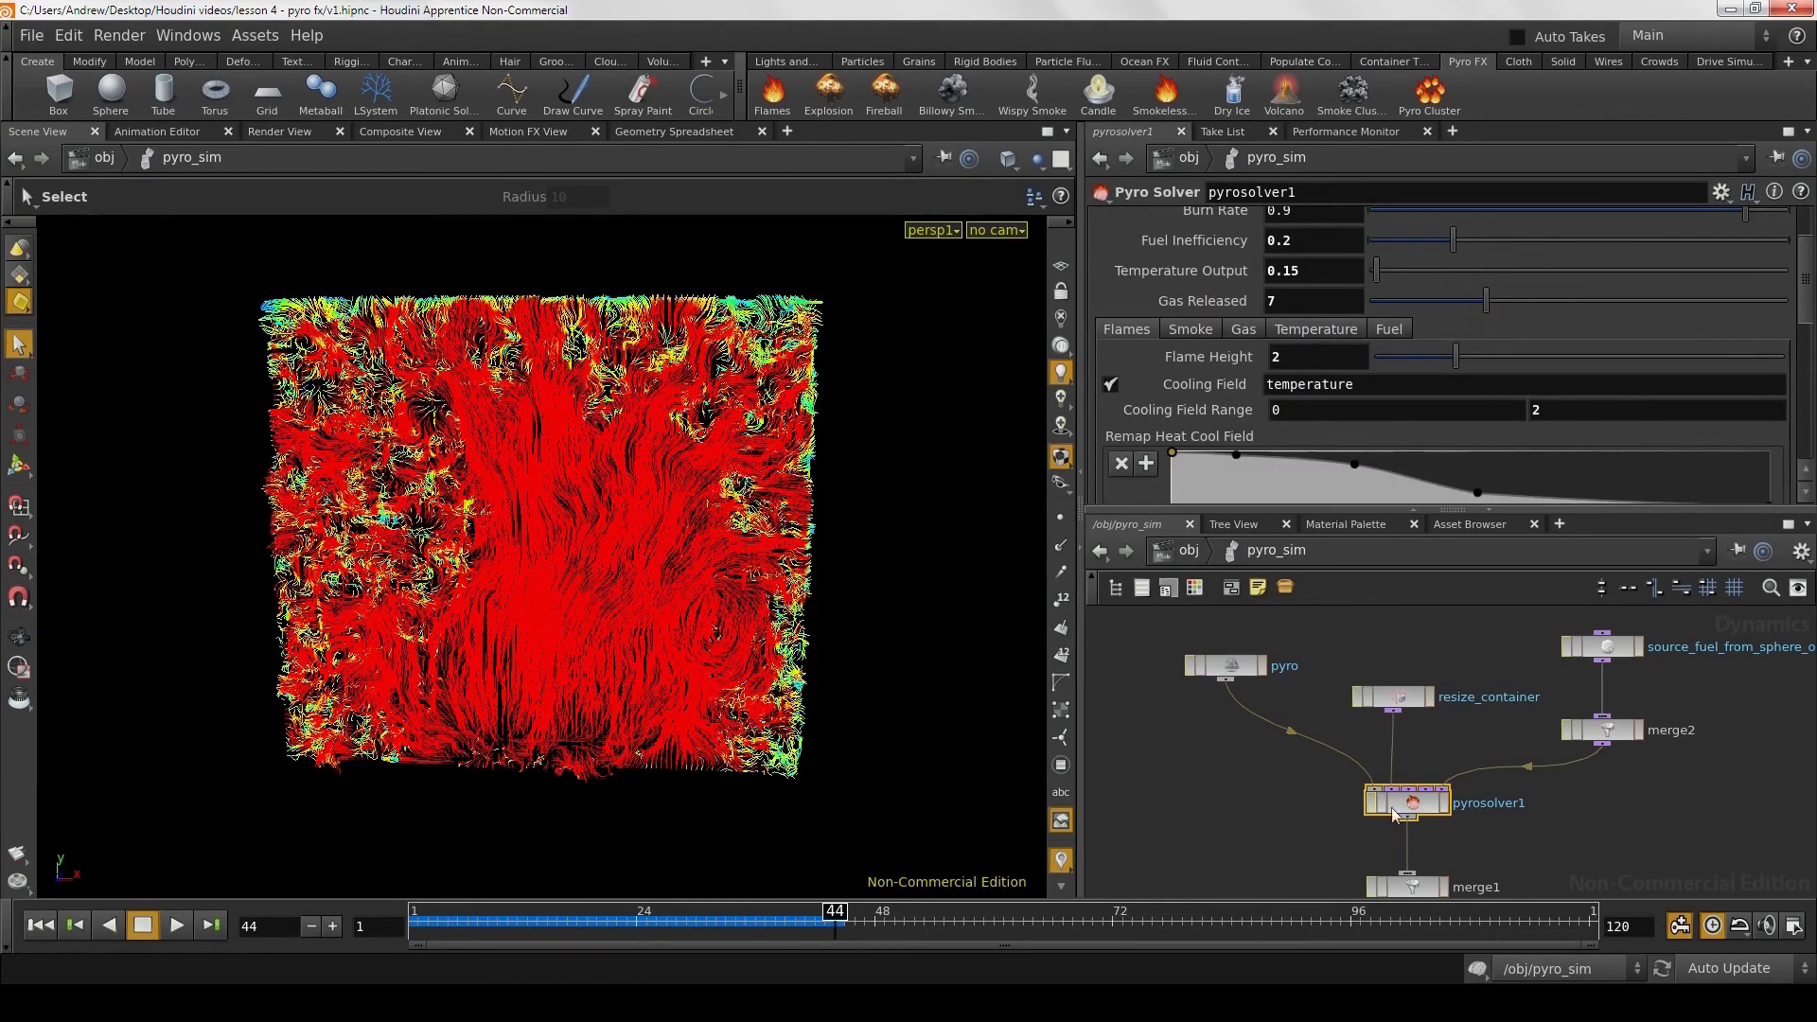
Step: Rewind to frame 1, set pyrosolver1's Buoyancy Lift to 2, and play the simulation to frame 38
left_click(40, 925)
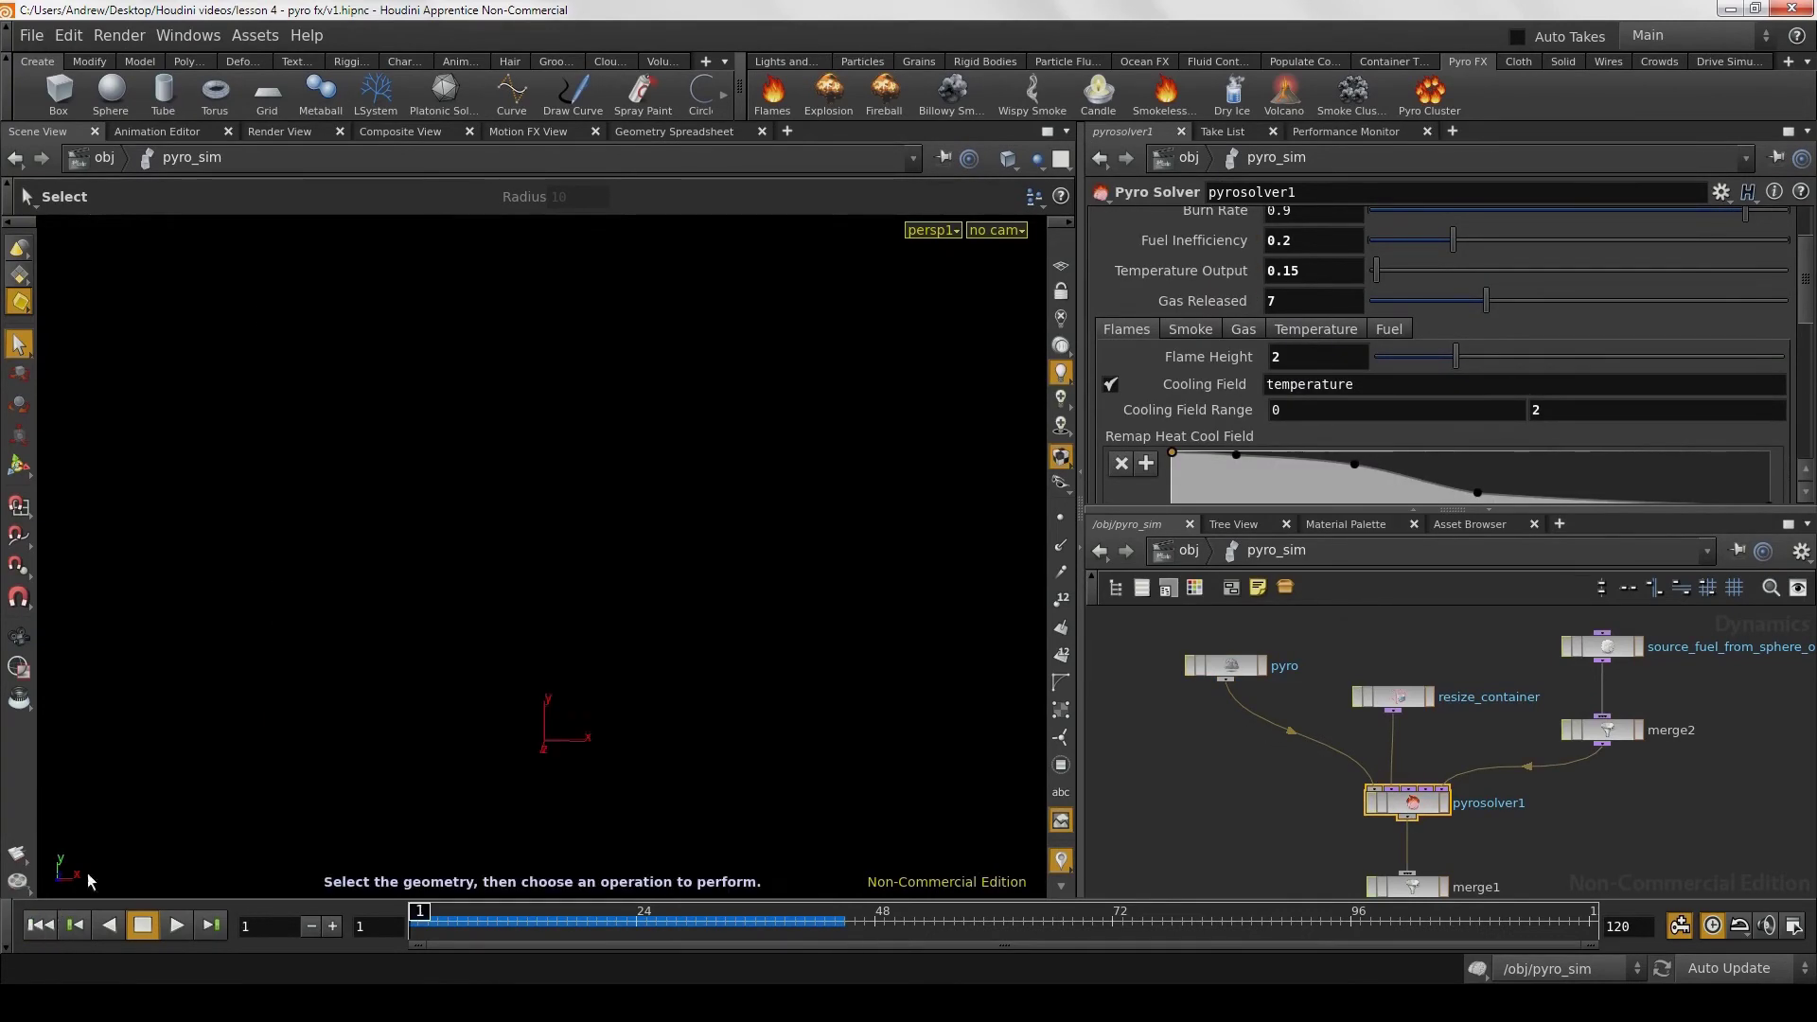
scroll(1324, 409, "up", 3)
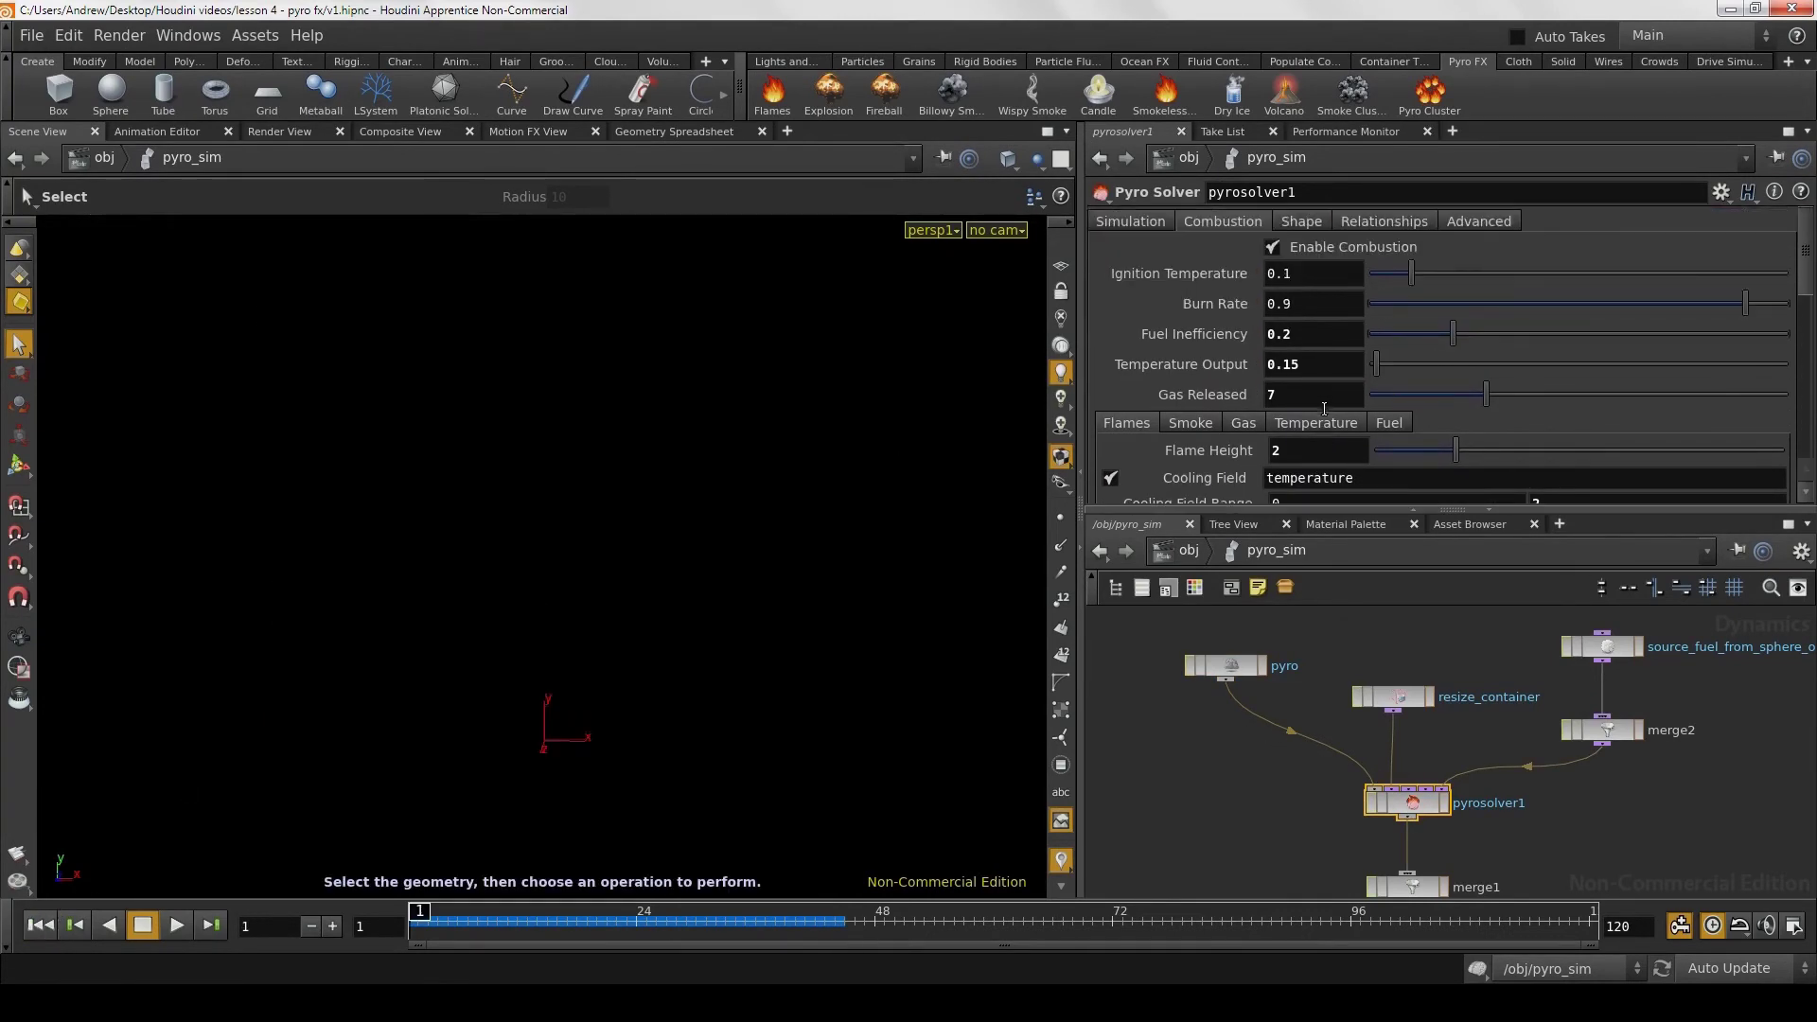
left_click(1136, 222)
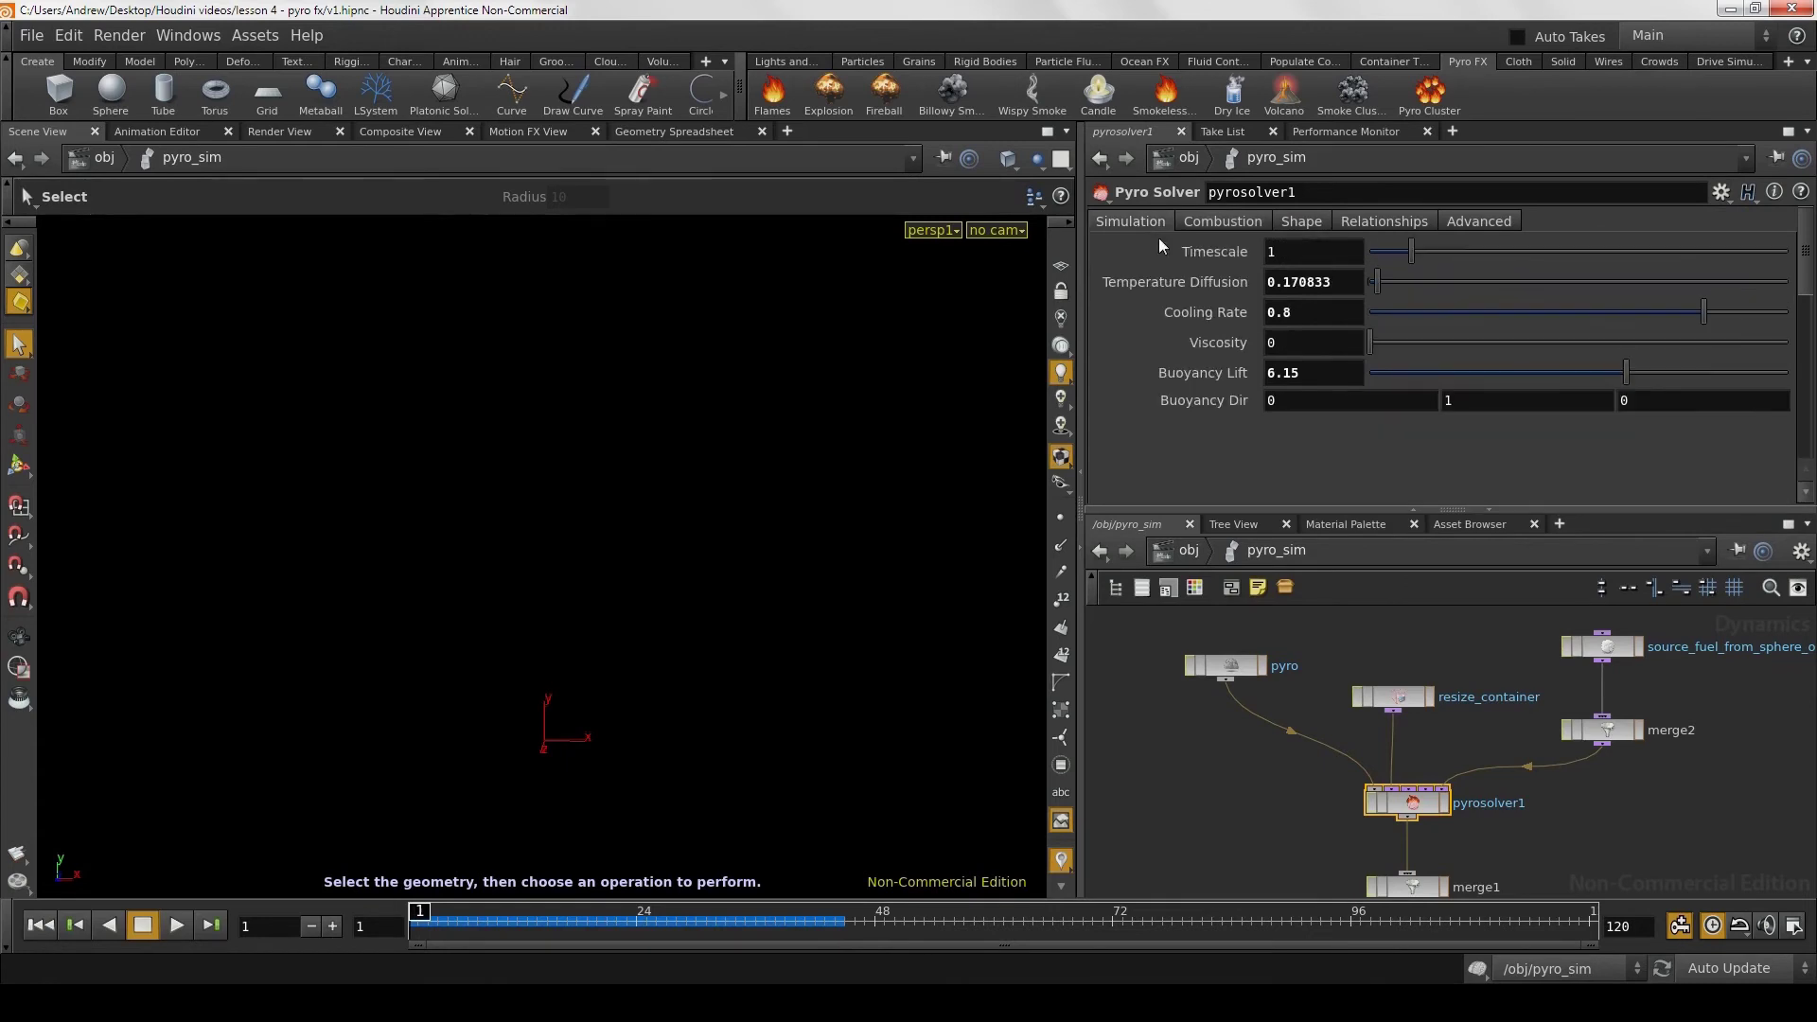
triple_click(1333, 377)
type("2")
key("Return")
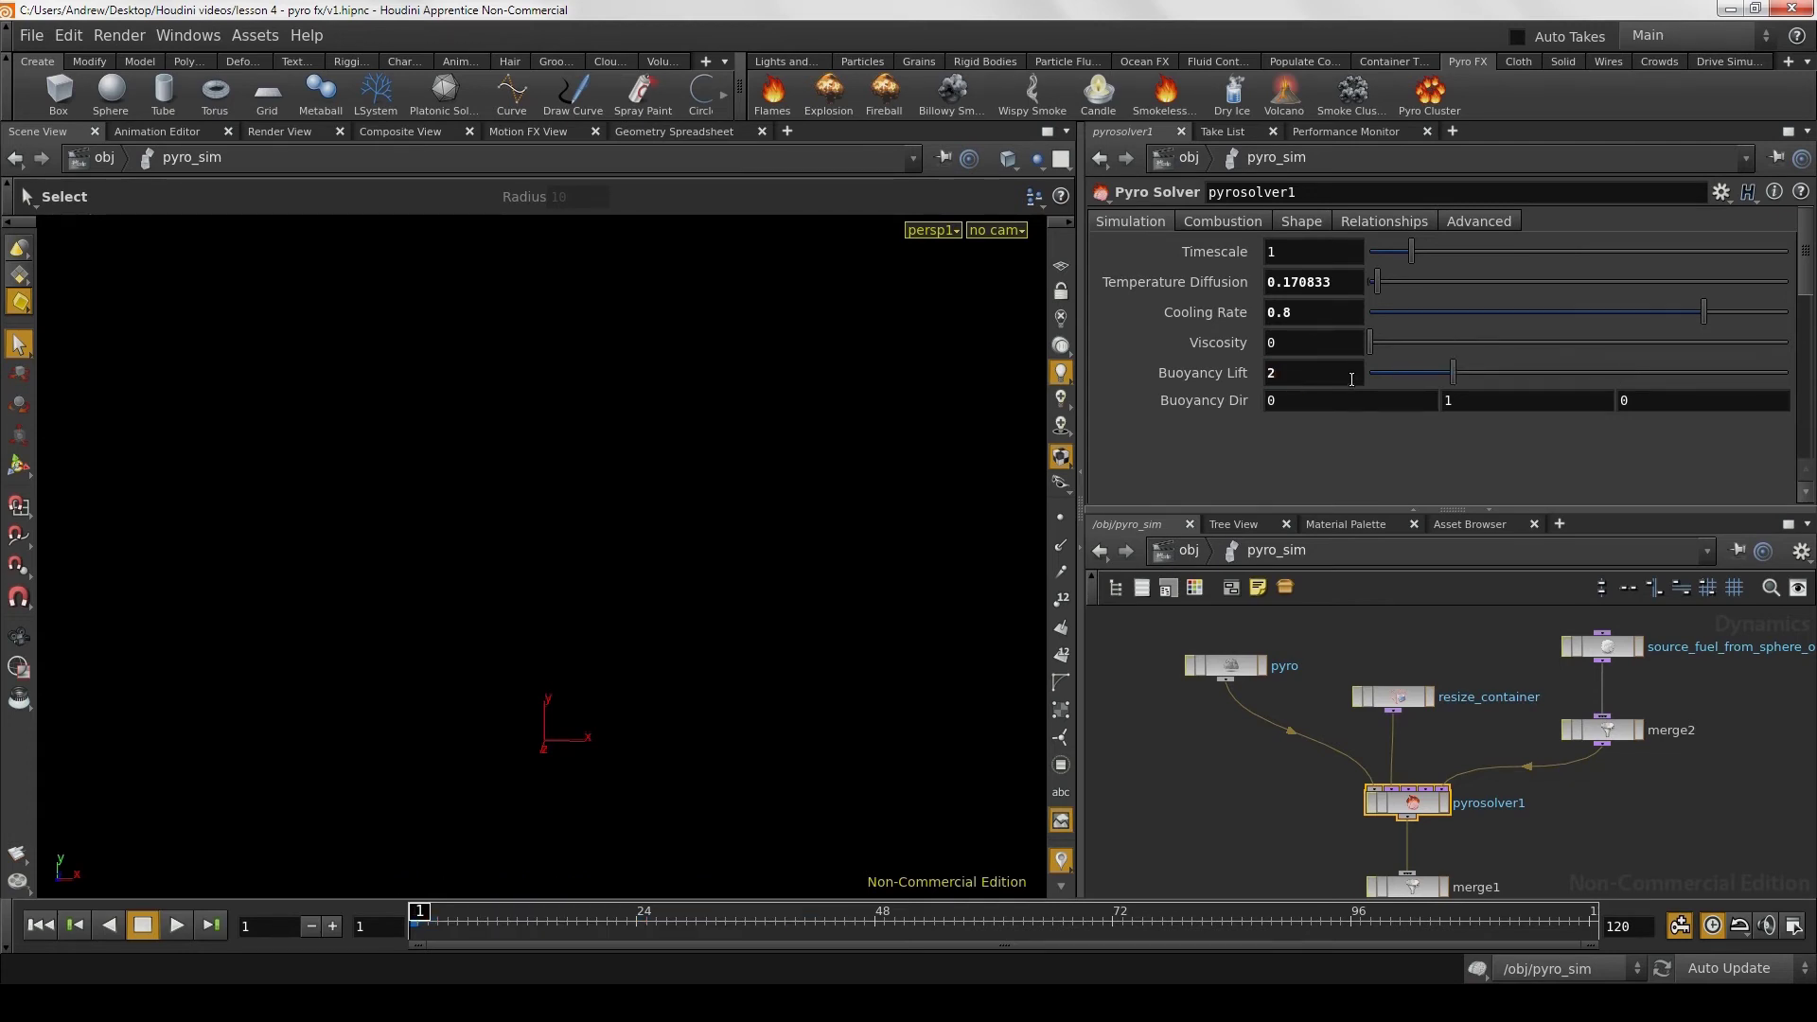
left_click(180, 932)
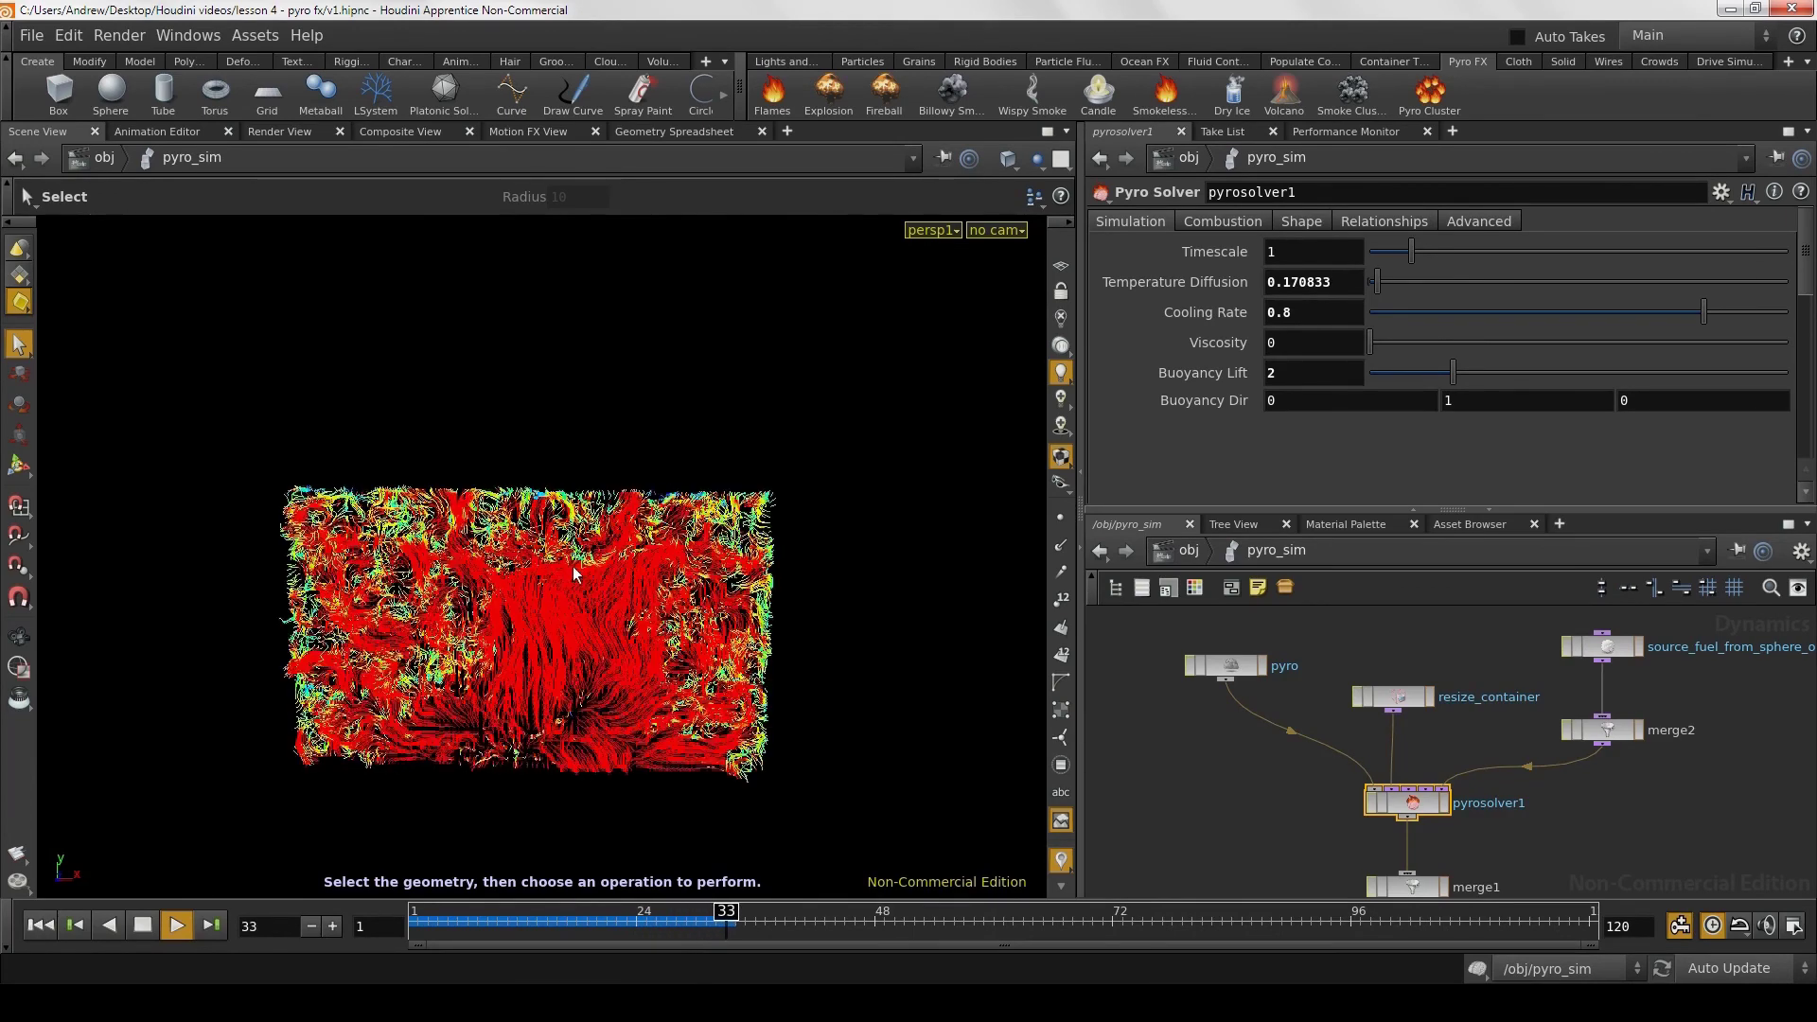
left_click(148, 927)
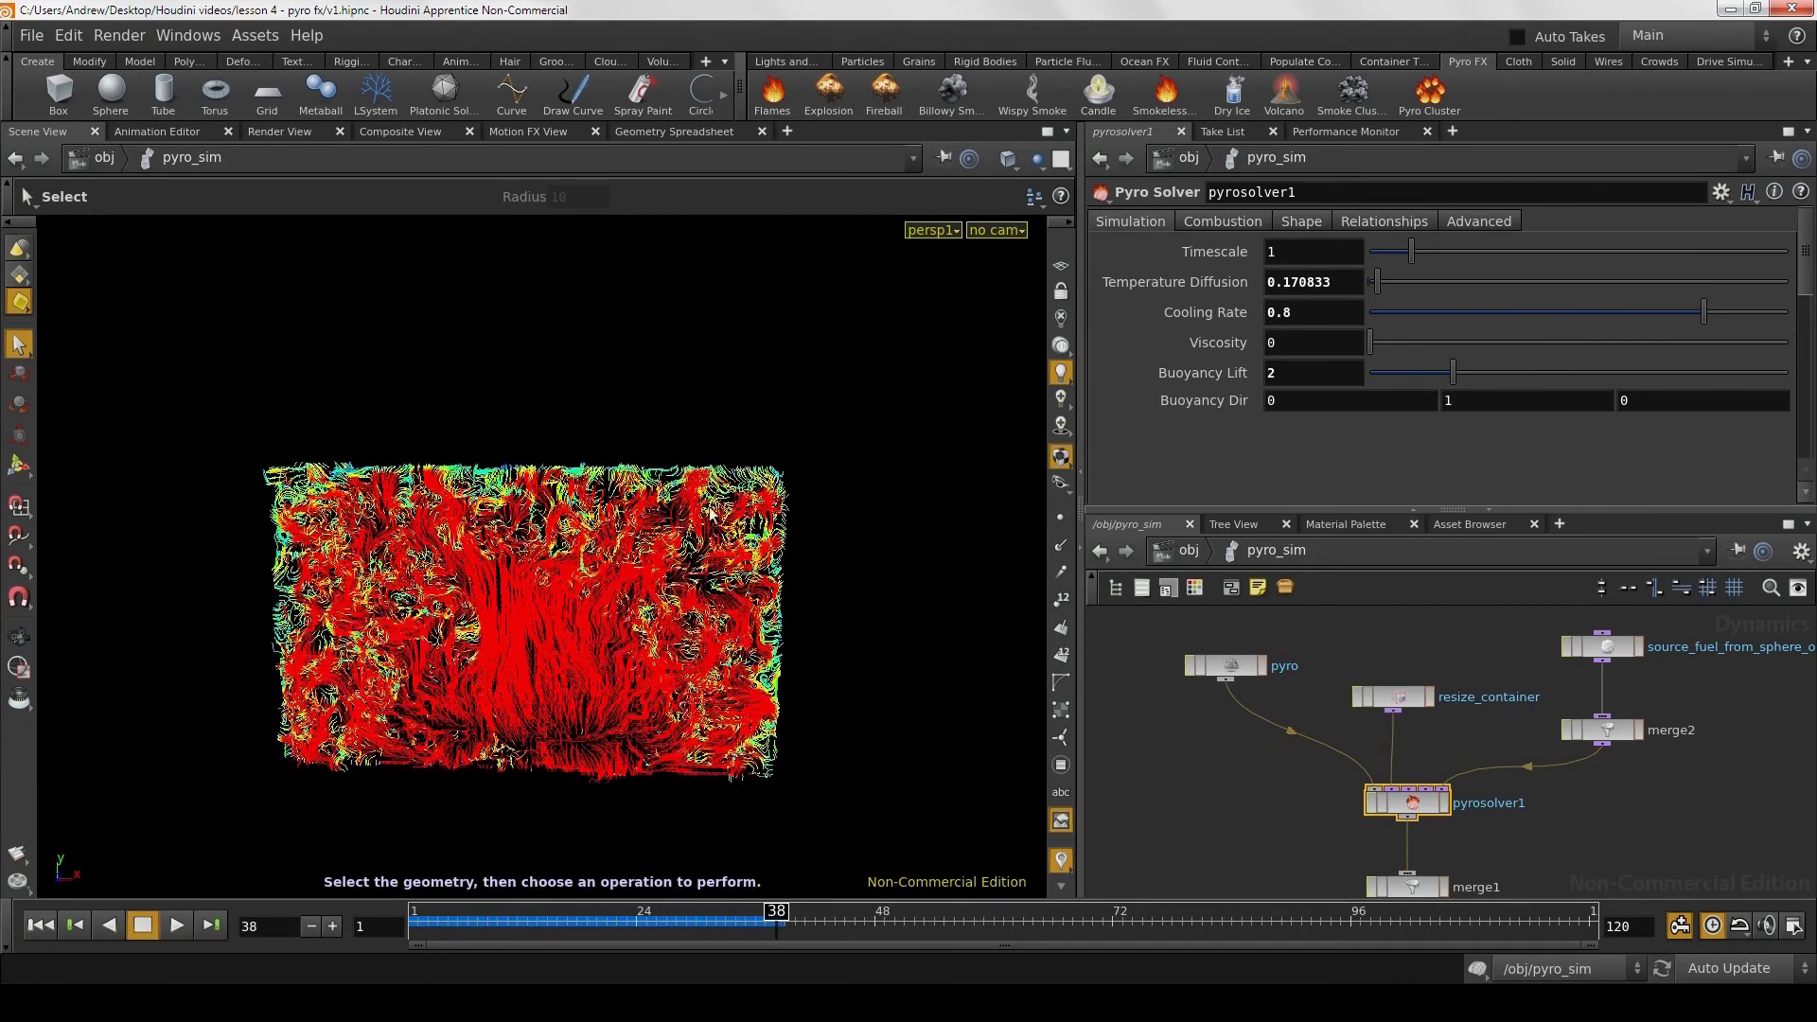
Step: Hide the pyro object's velocity display and scrub forward to watch the fire develop
left_click(1242, 666)
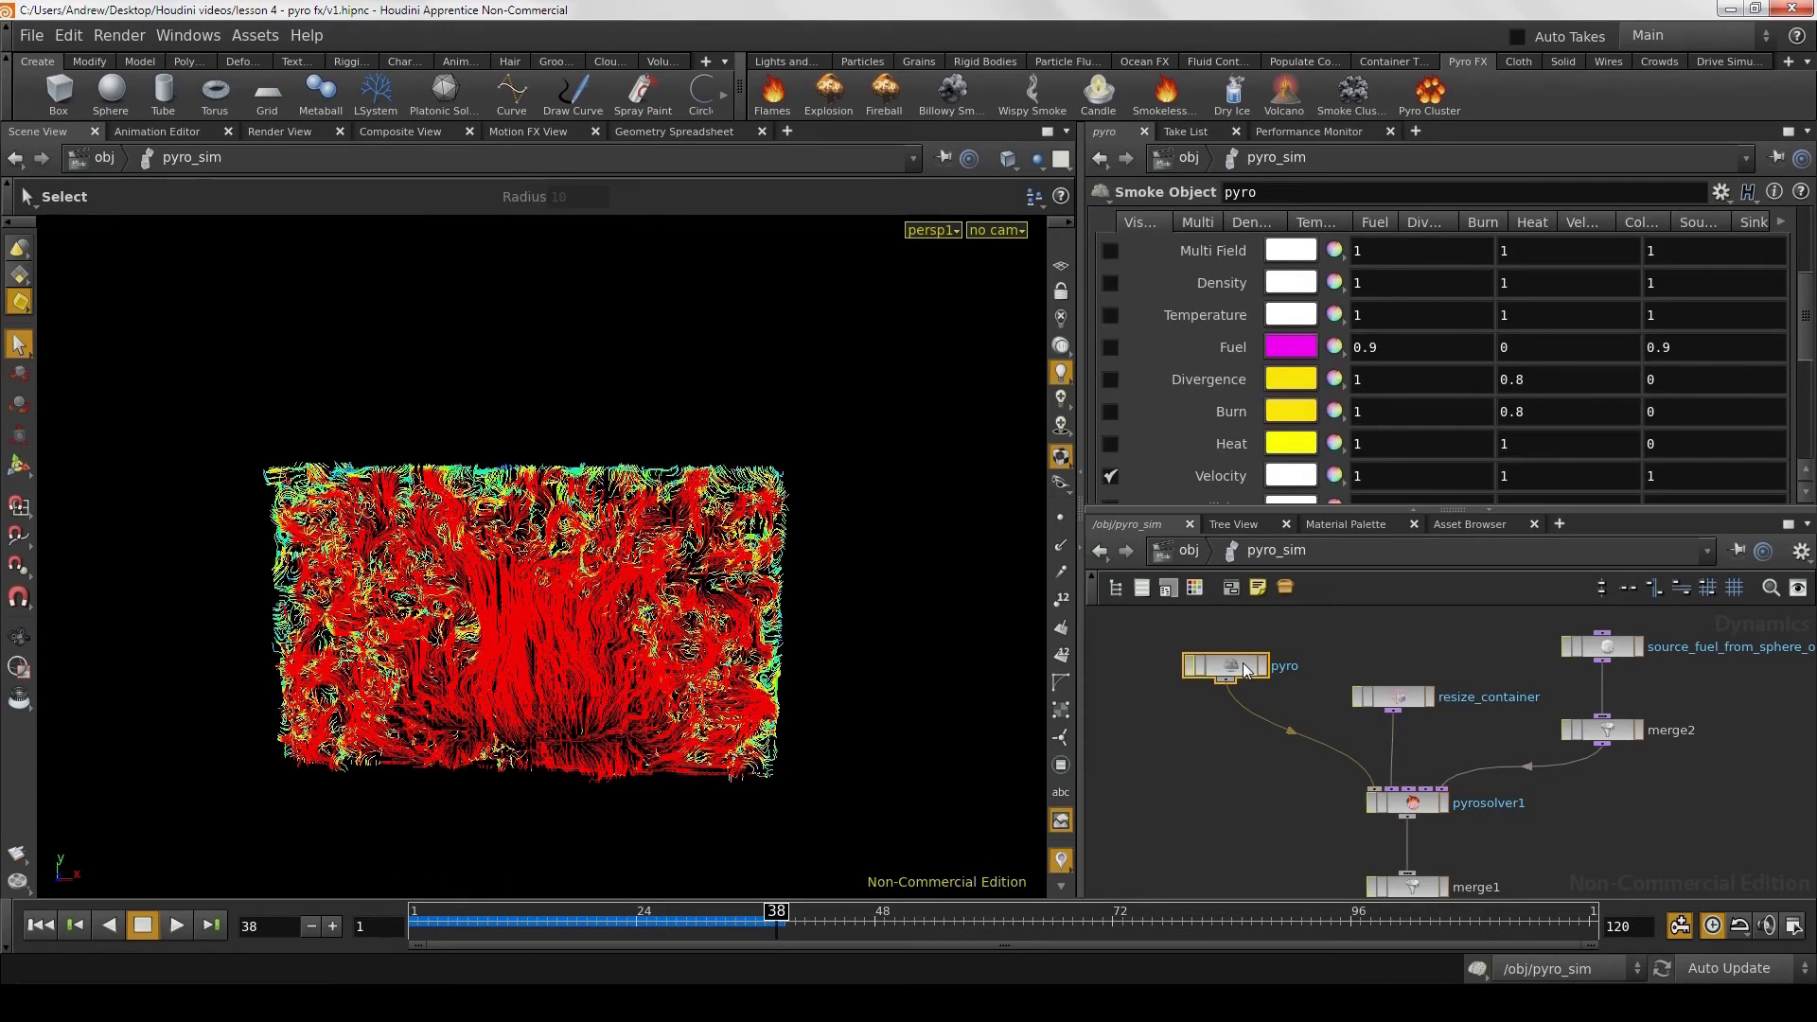
left_click(1107, 475)
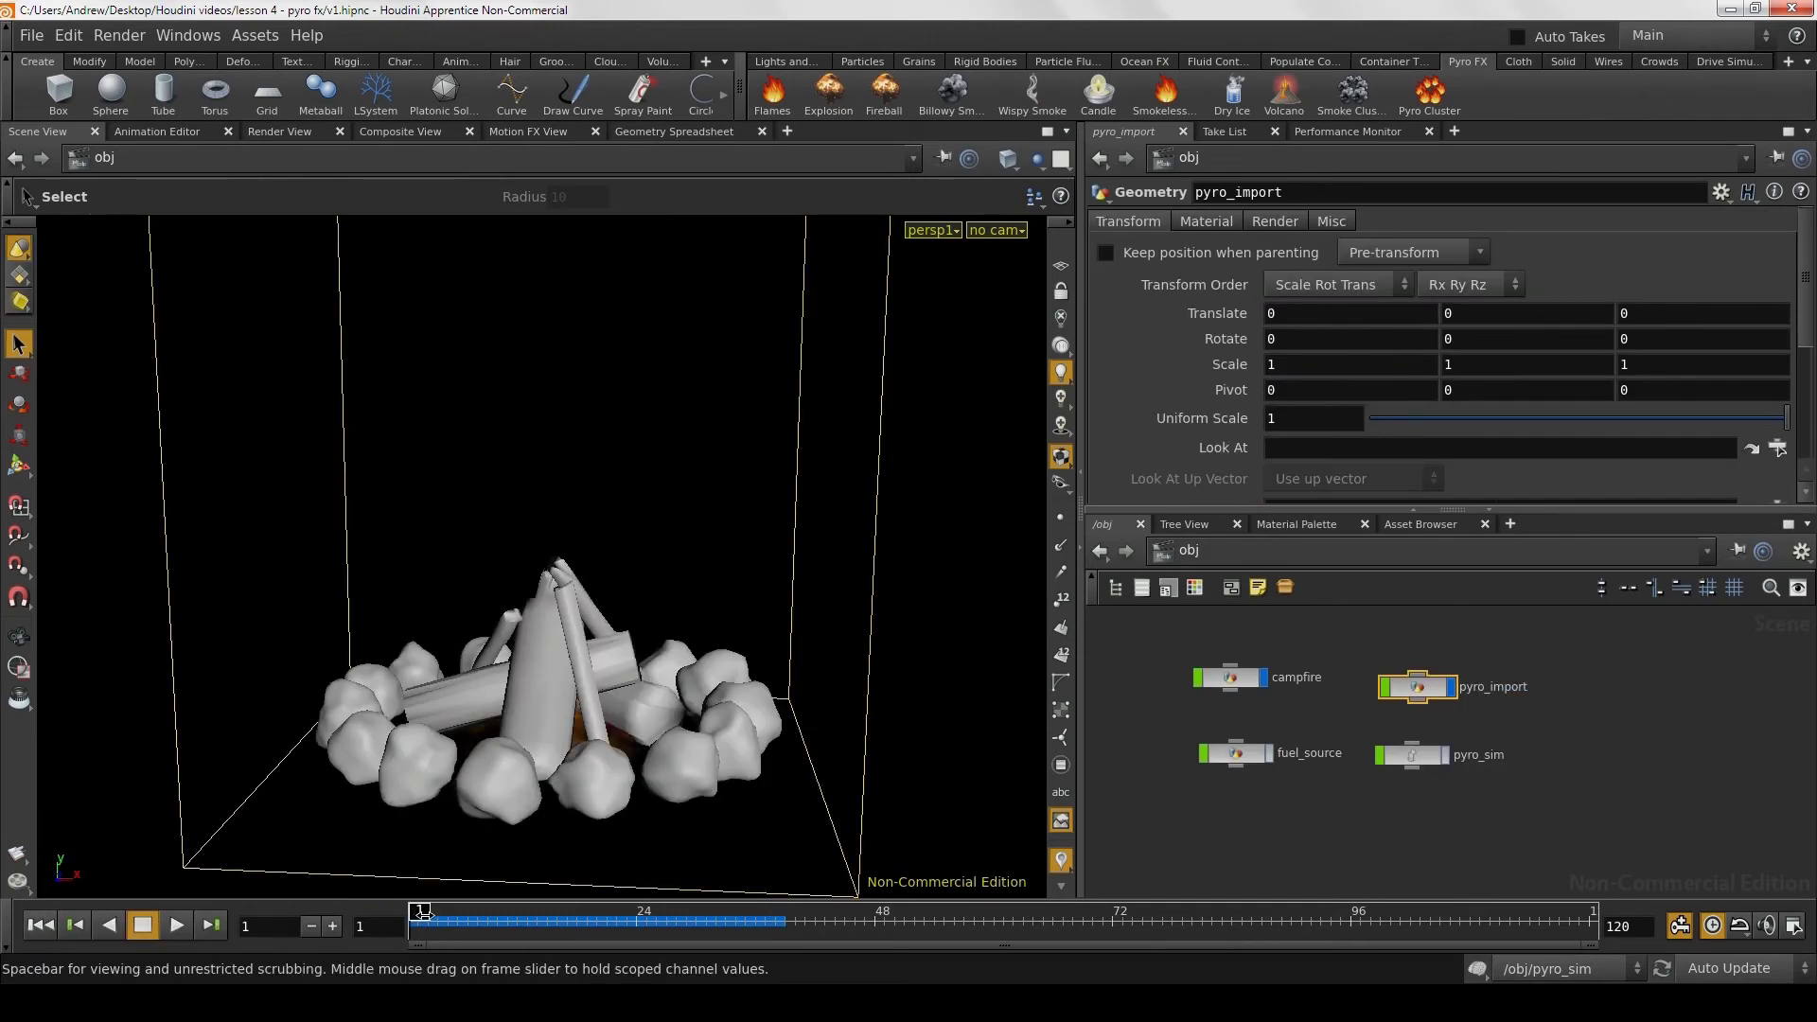
left_click_drag(423, 911, 1232, 896)
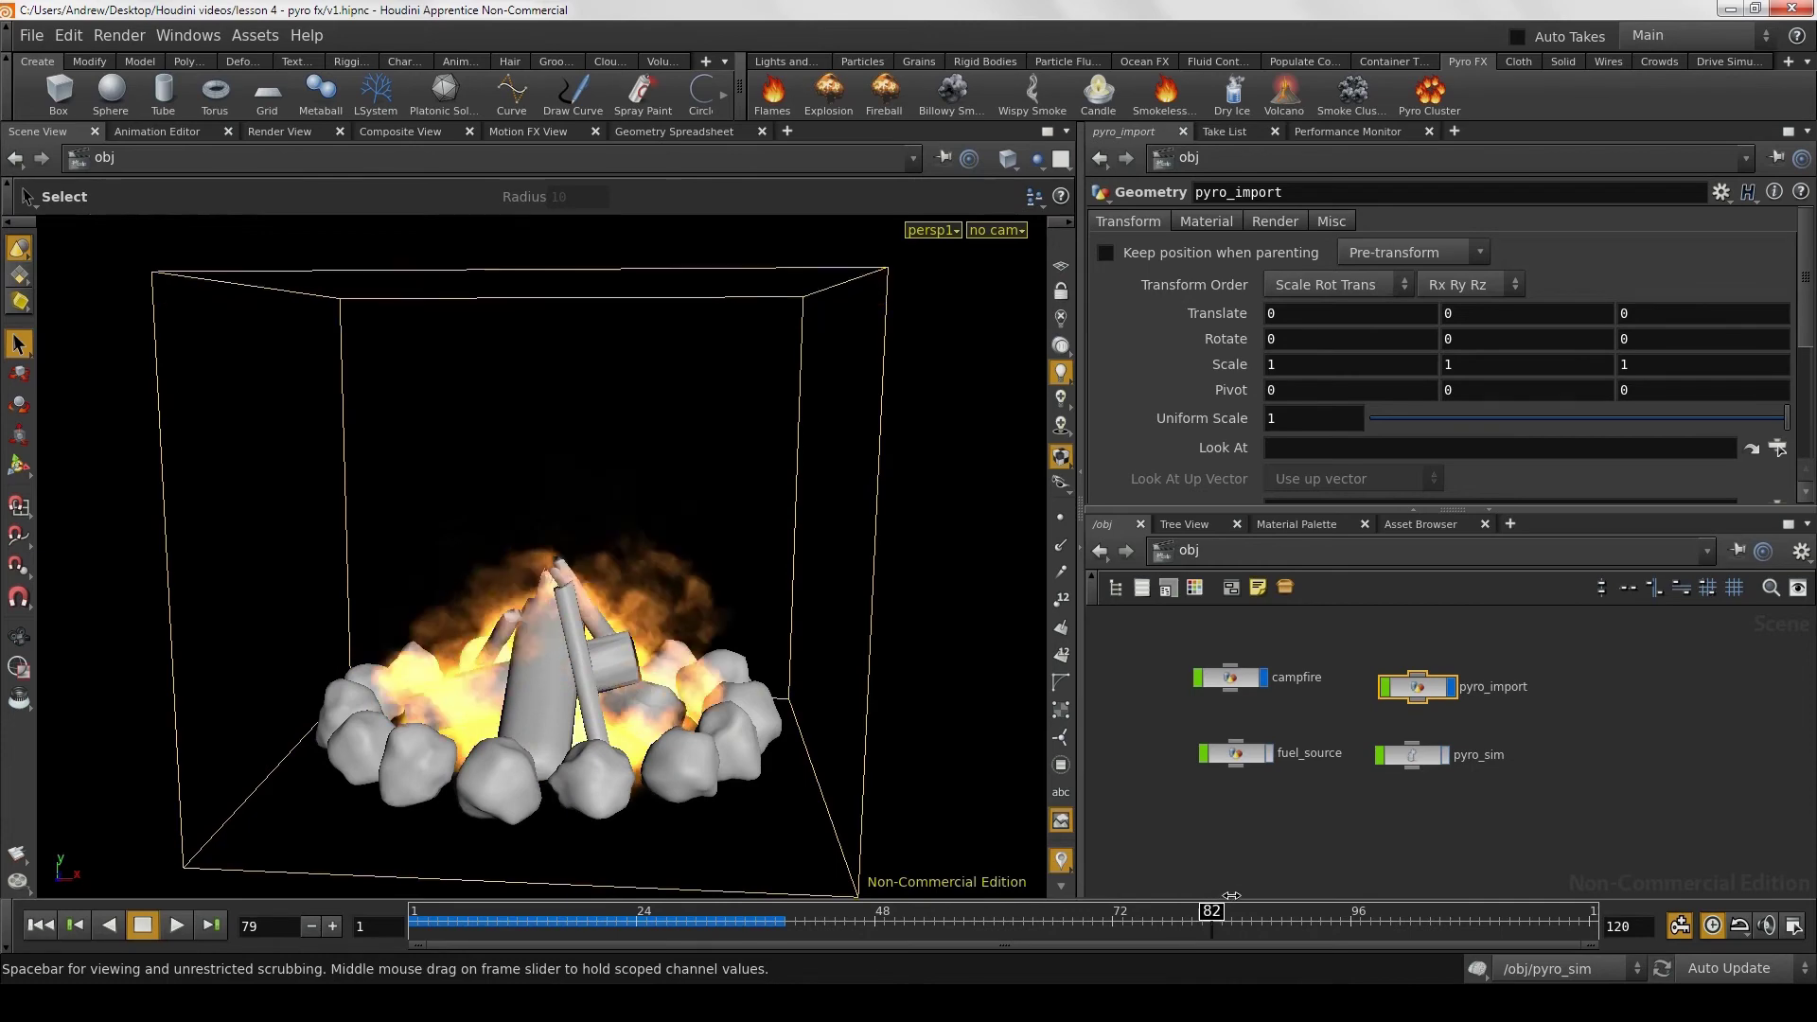
Step: Orbit around the burning campfire, then rewind to frame 1 and go back inside pyro_sim
key("Escape")
mouse_move(750, 673)
left_mouse_down()
mouse_move(894, 864)
mouse_move(786, 621)
mouse_move(793, 758)
mouse_move(691, 688)
mouse_move(612, 695)
left_mouse_up()
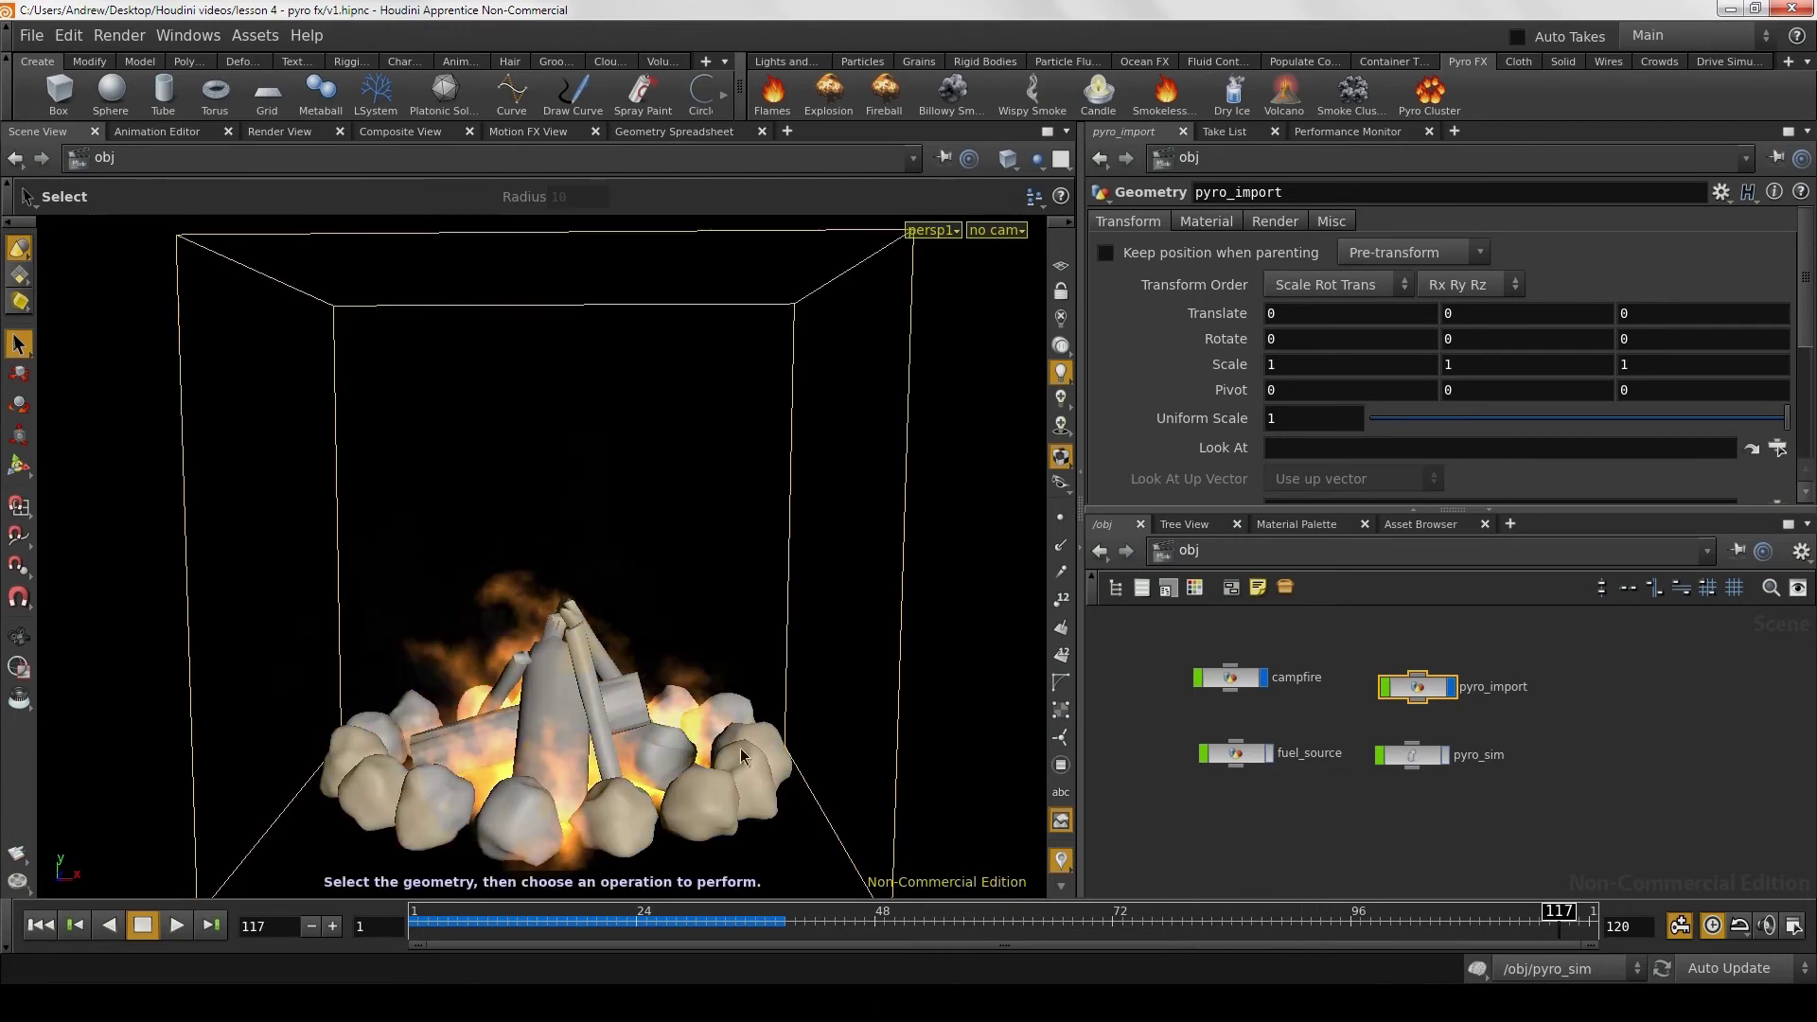
key("Escape")
left_click_drag(490, 845, 653, 754)
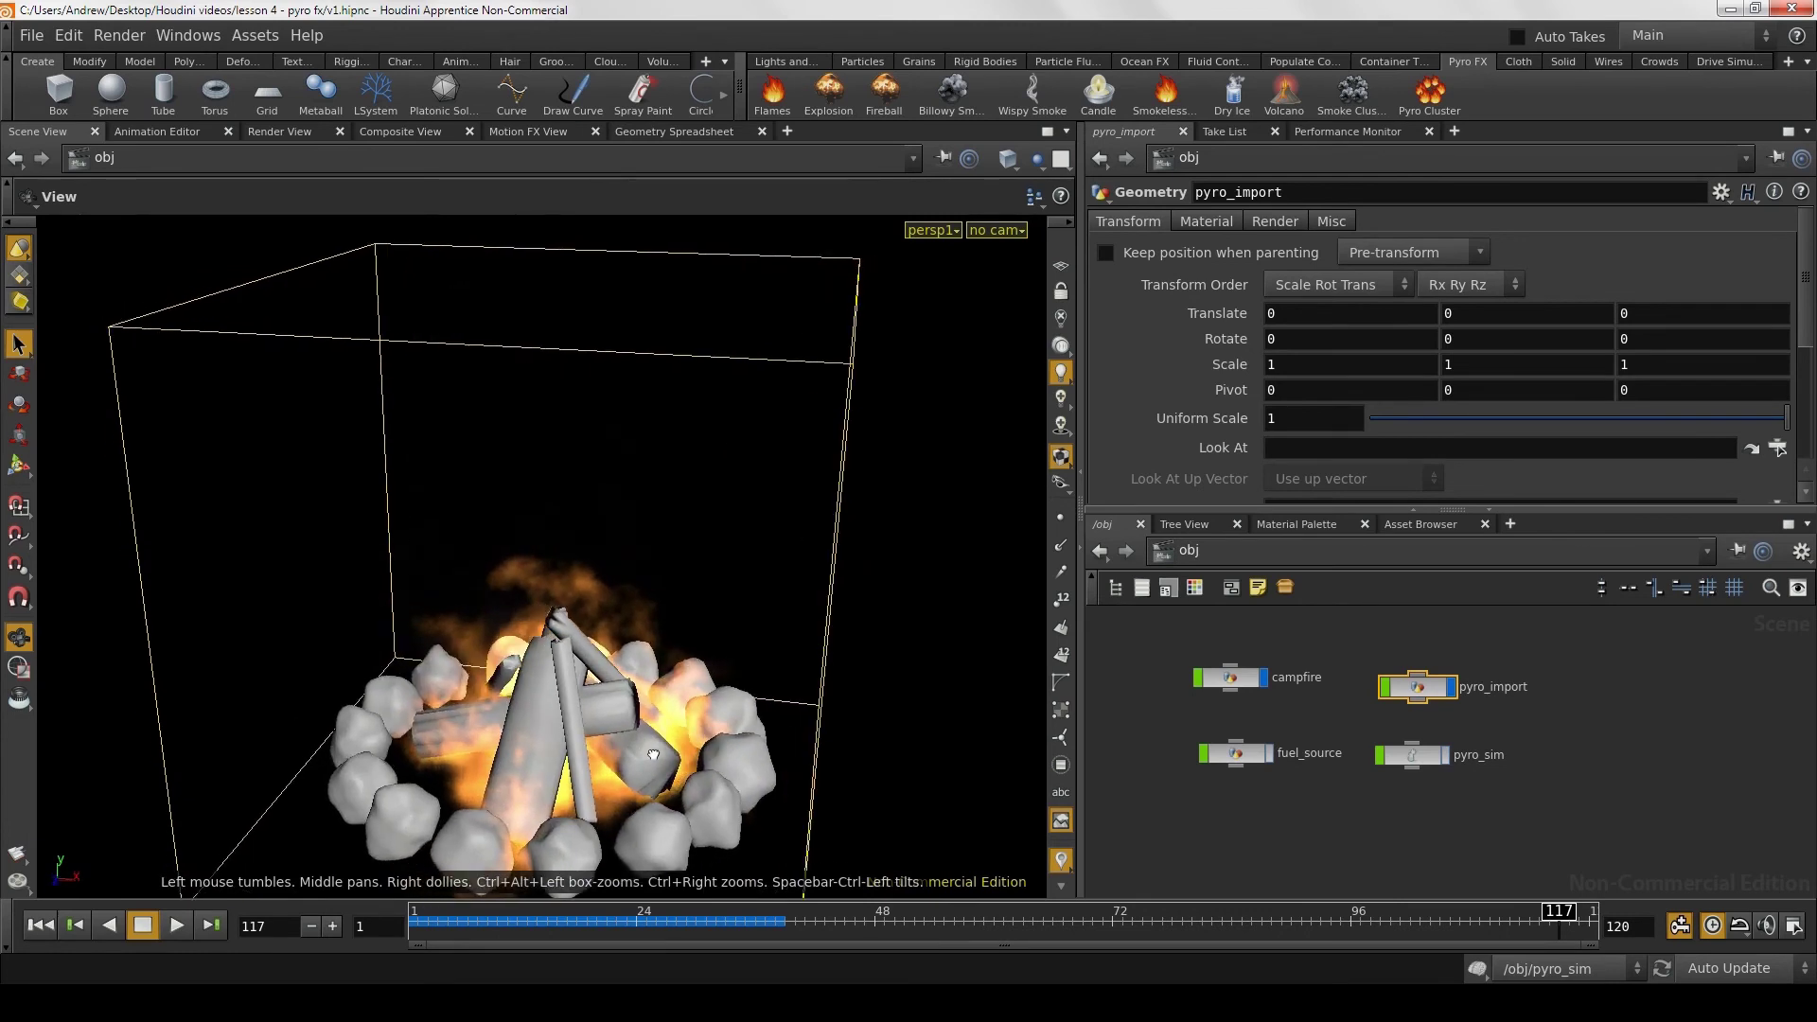
key("s")
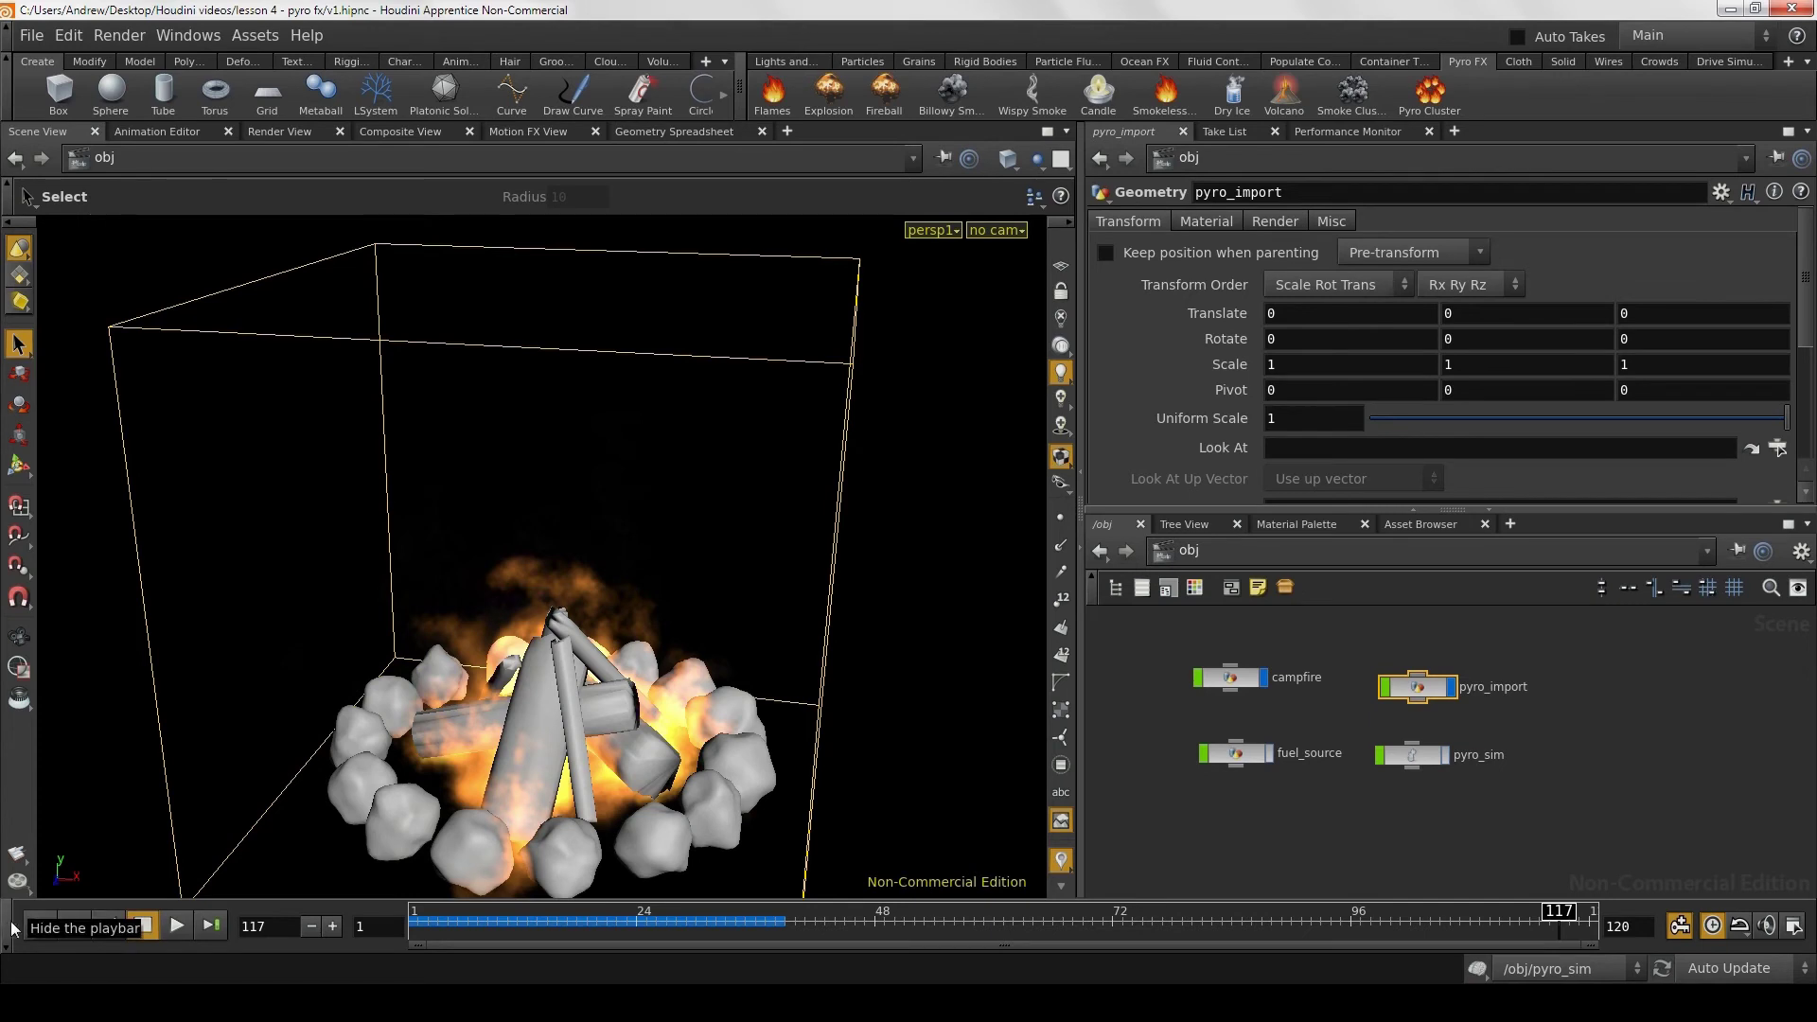
left_click(38, 934)
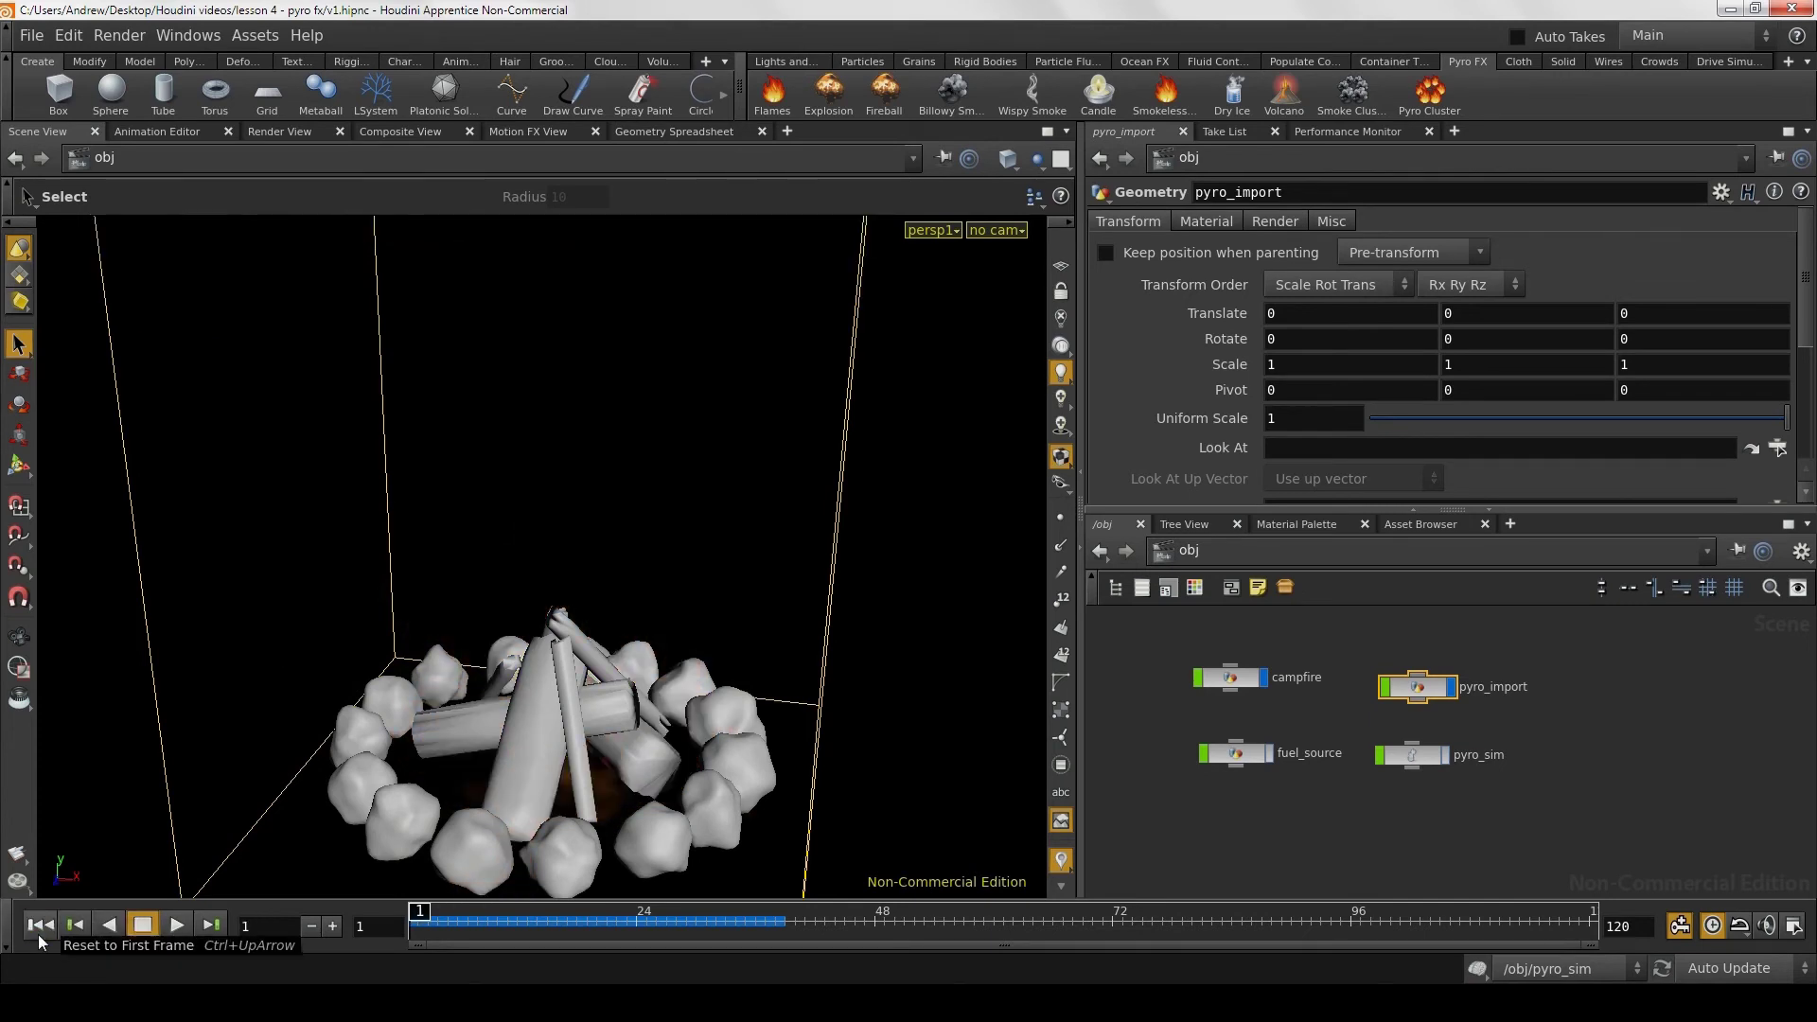
double_click(1414, 754)
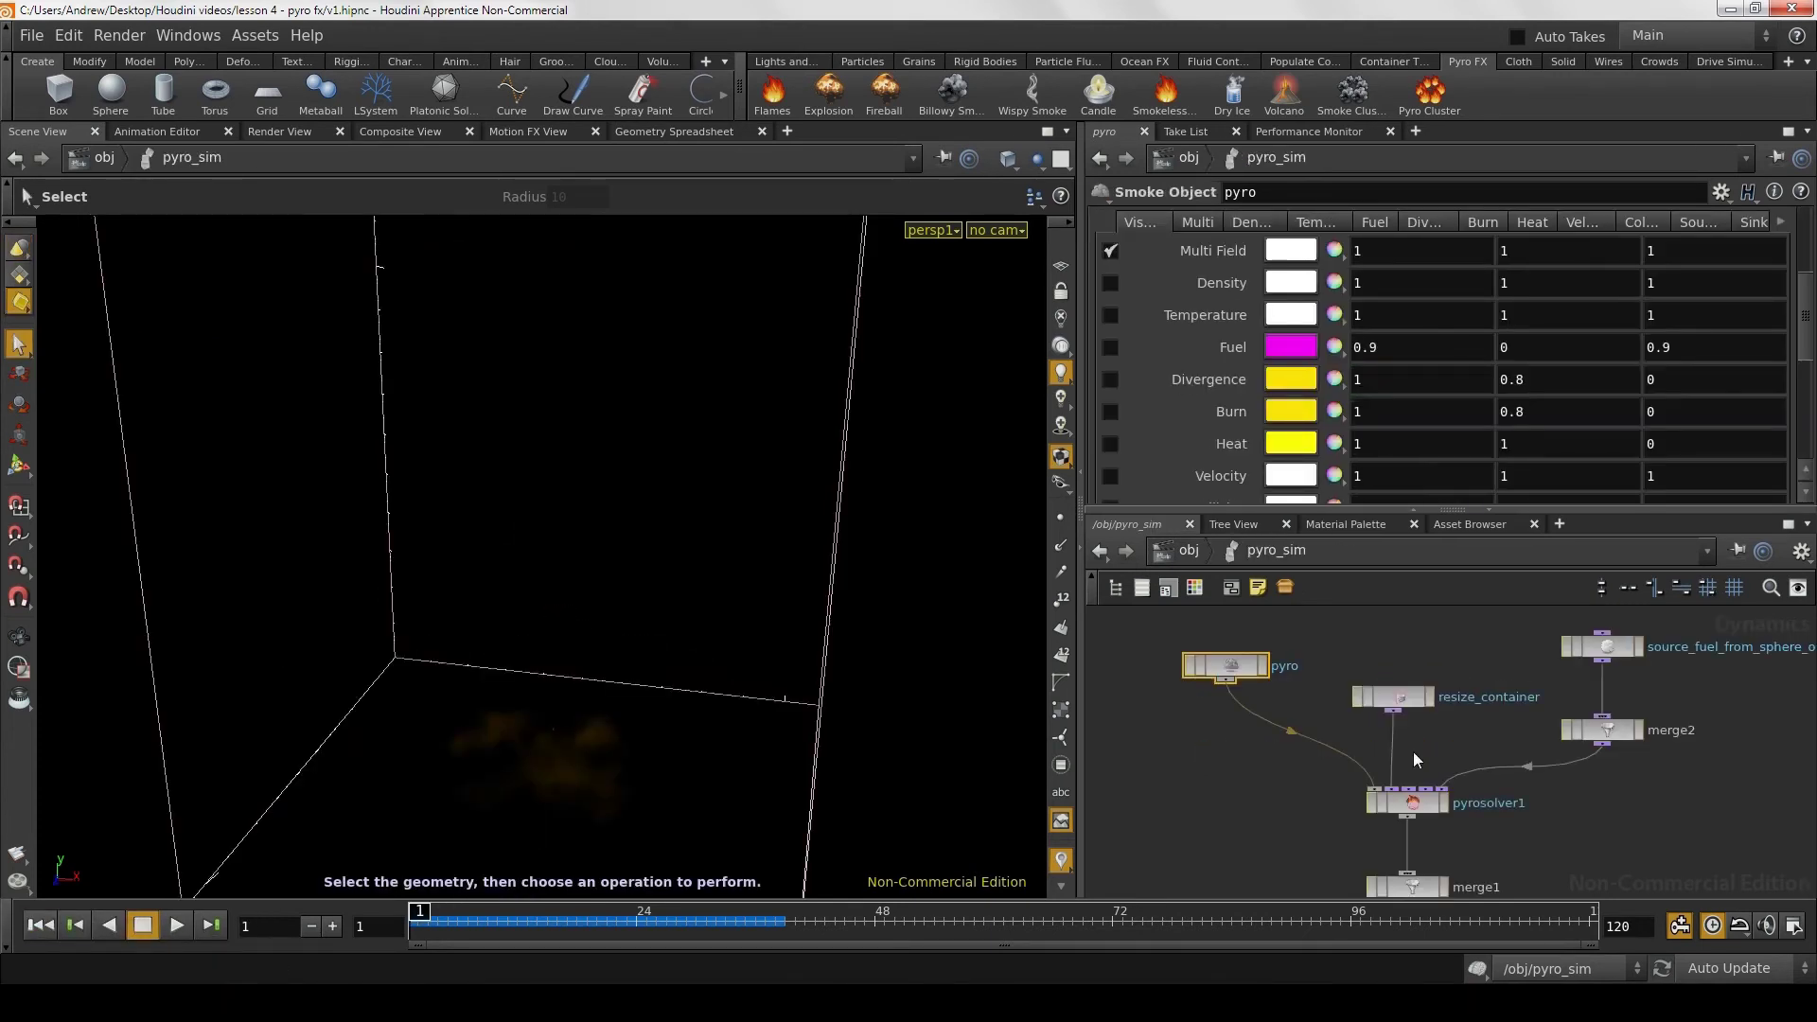
Step: Show pyrosolver1's Shape tab: Dissipation 0.1, Disturbance 0.546667, Shredding 1.12067
left_click(1423, 798)
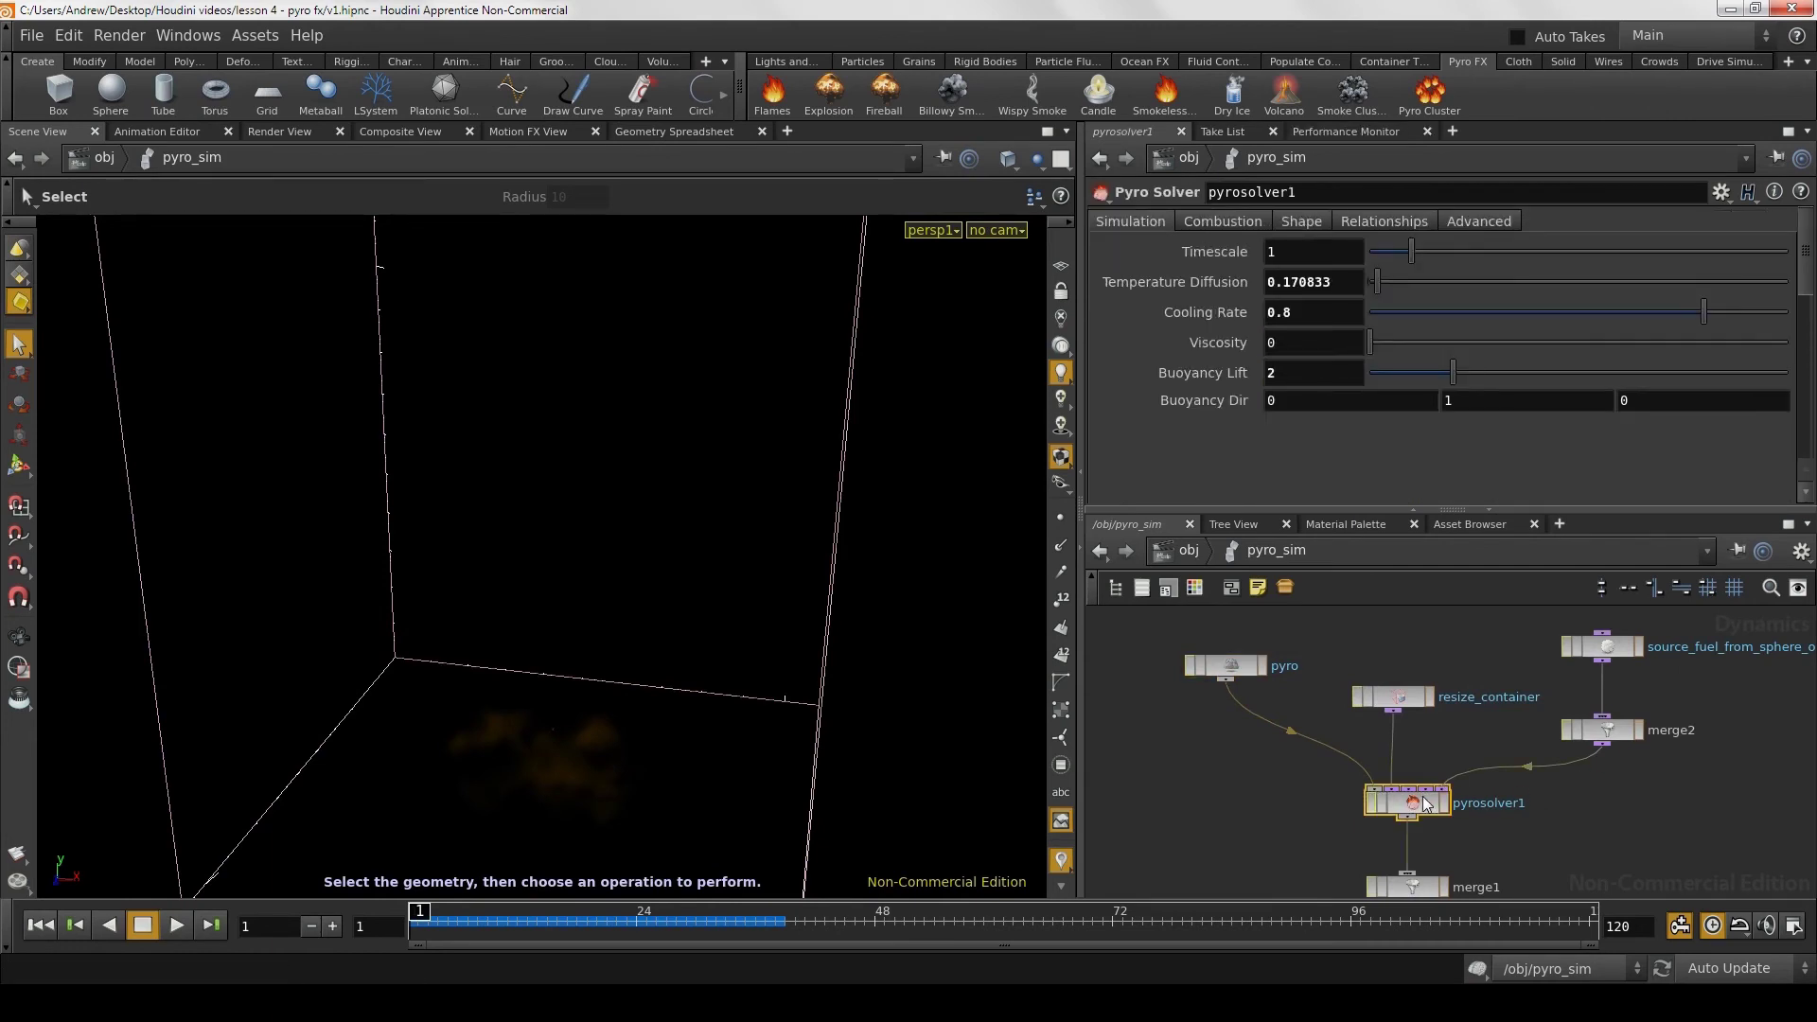
left_click(1312, 220)
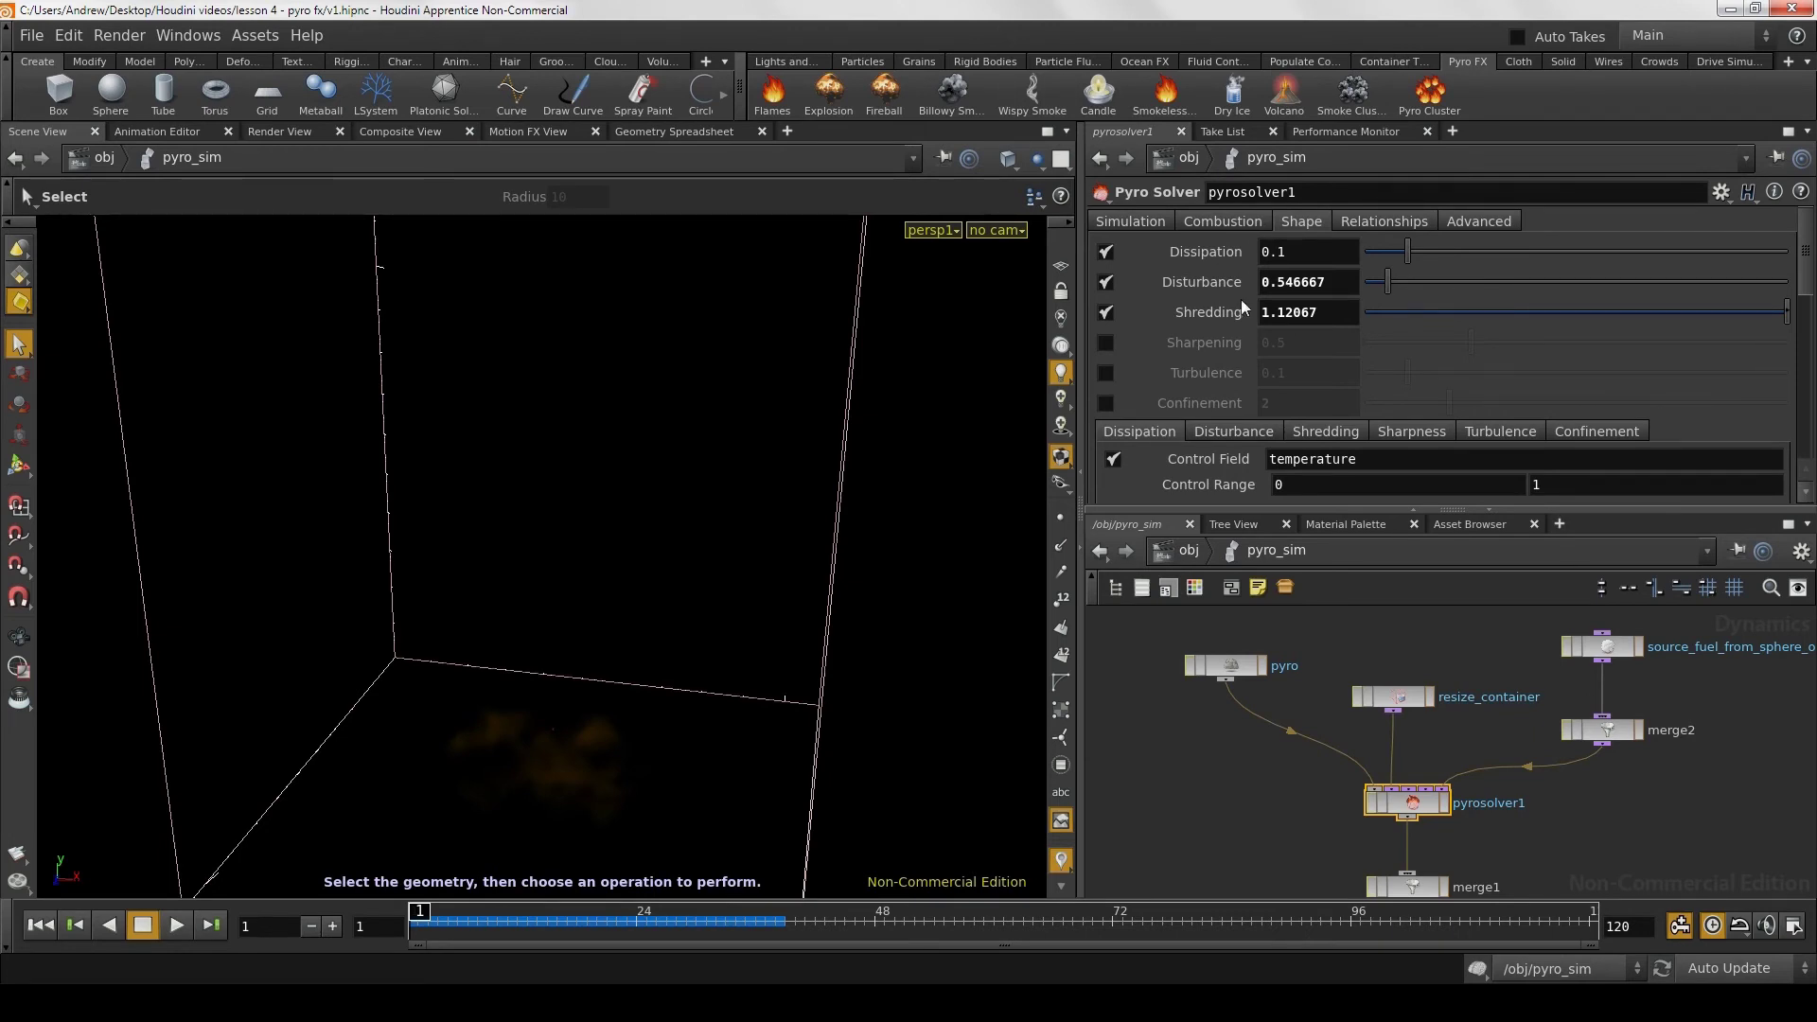
Step: Inspect the Disturbance sub-tab: Field to Disturb Velocity, Cutoff 0.1, Block Size 0.41
double_click(1273, 281)
left_click(1207, 433)
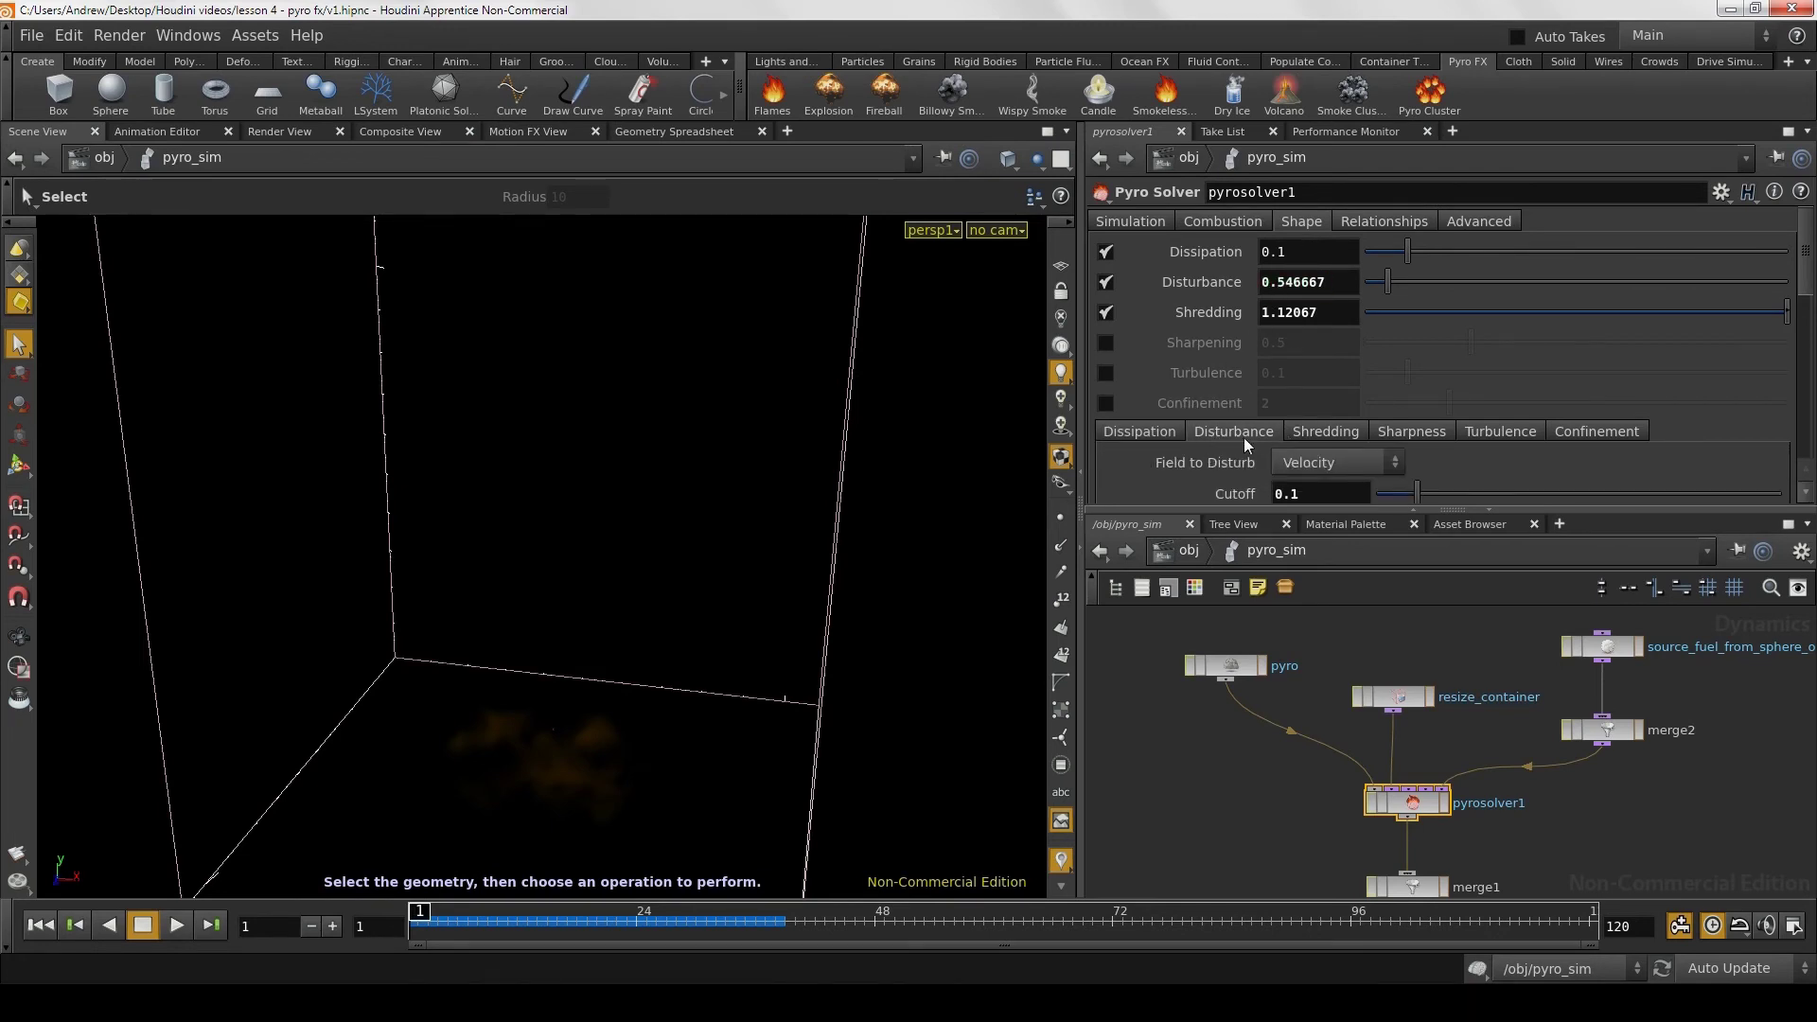
scroll(1244, 437, "down", 2)
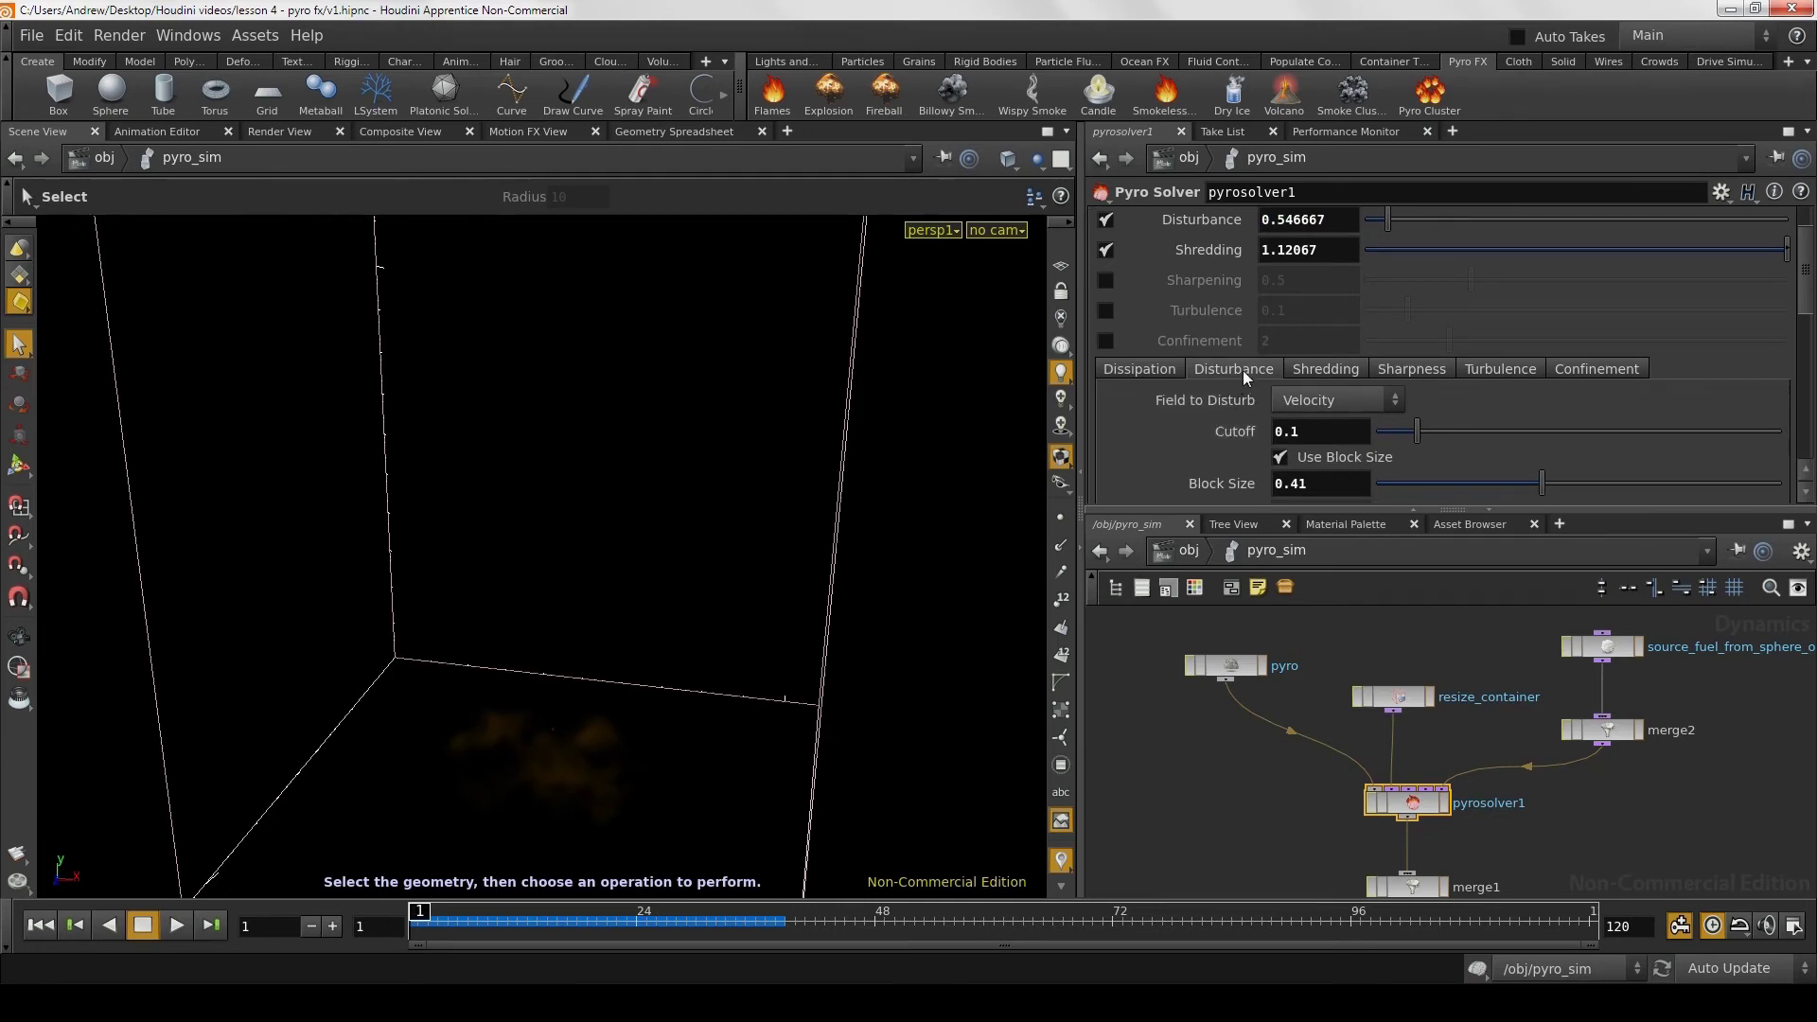
left_click(1315, 433)
double_click(1317, 431)
left_click(1333, 429)
double_click(1320, 430)
left_click(1329, 424)
left_click_drag(1807, 282, 1808, 266)
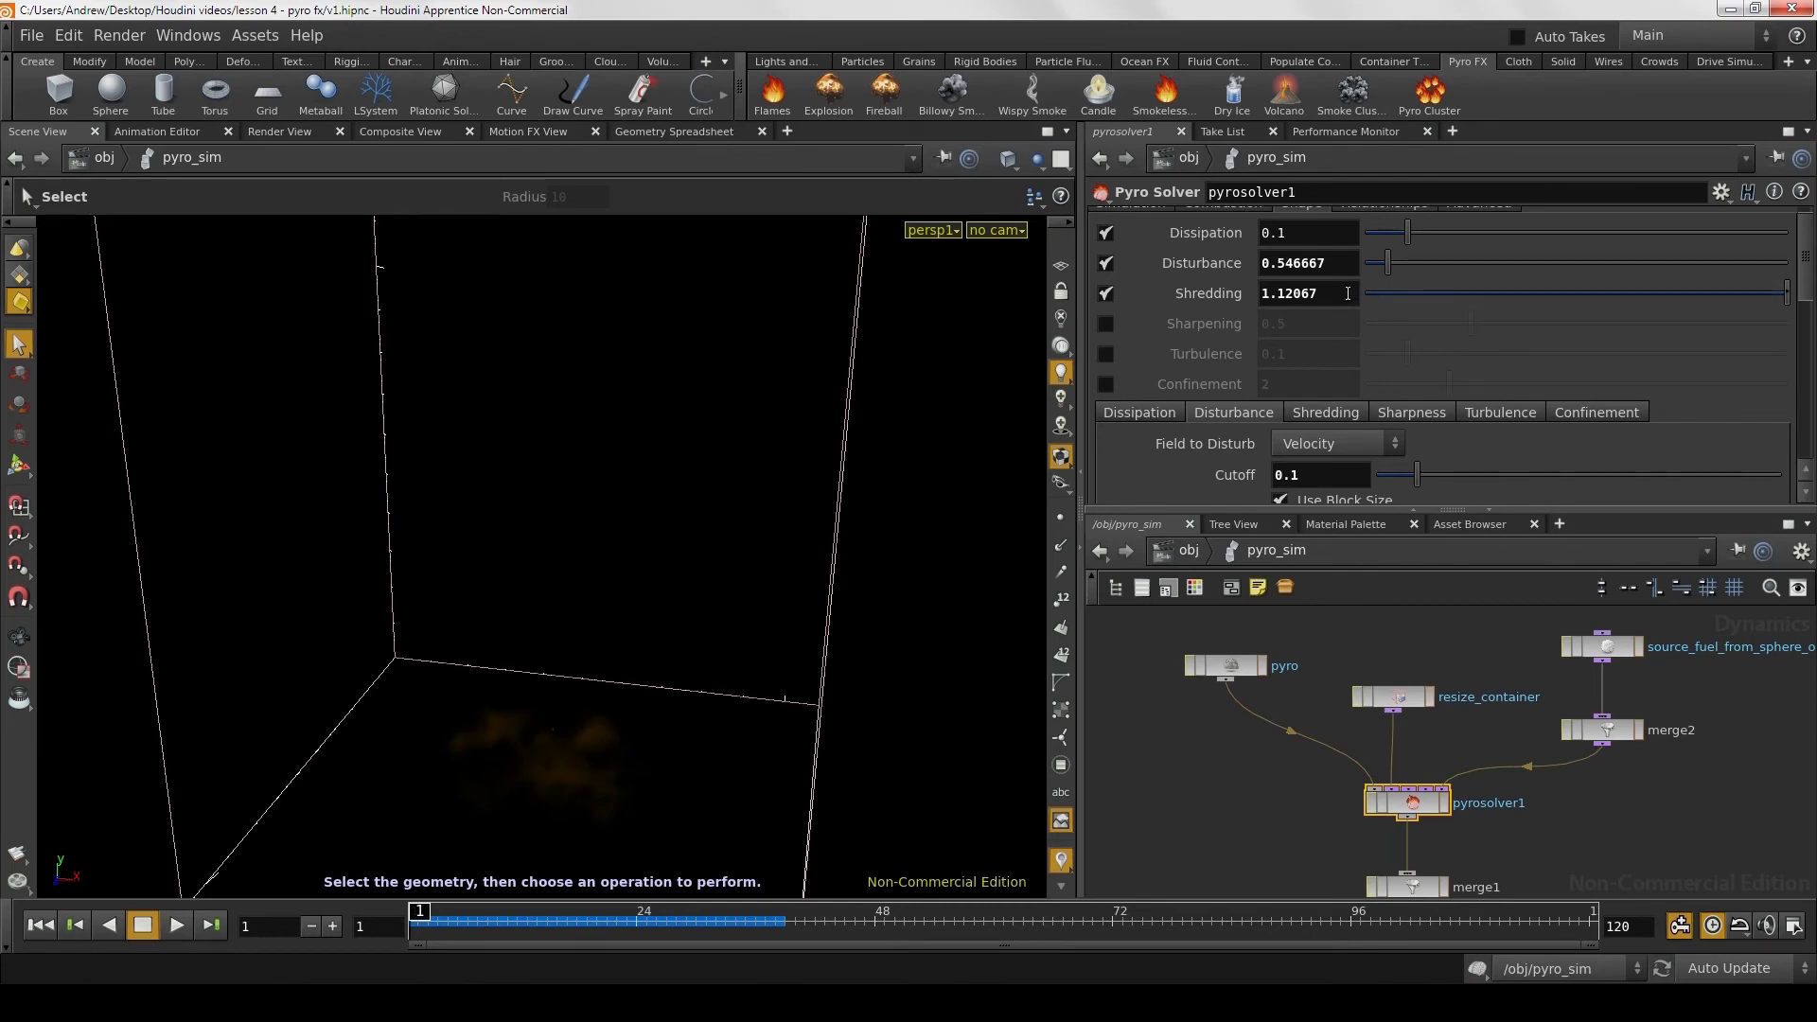
Step: Replace the Shredding value 1.12067 with 2 and review the solver's Shape parameters
left_click_drag(1325, 293, 1250, 289)
type("2")
key("Return")
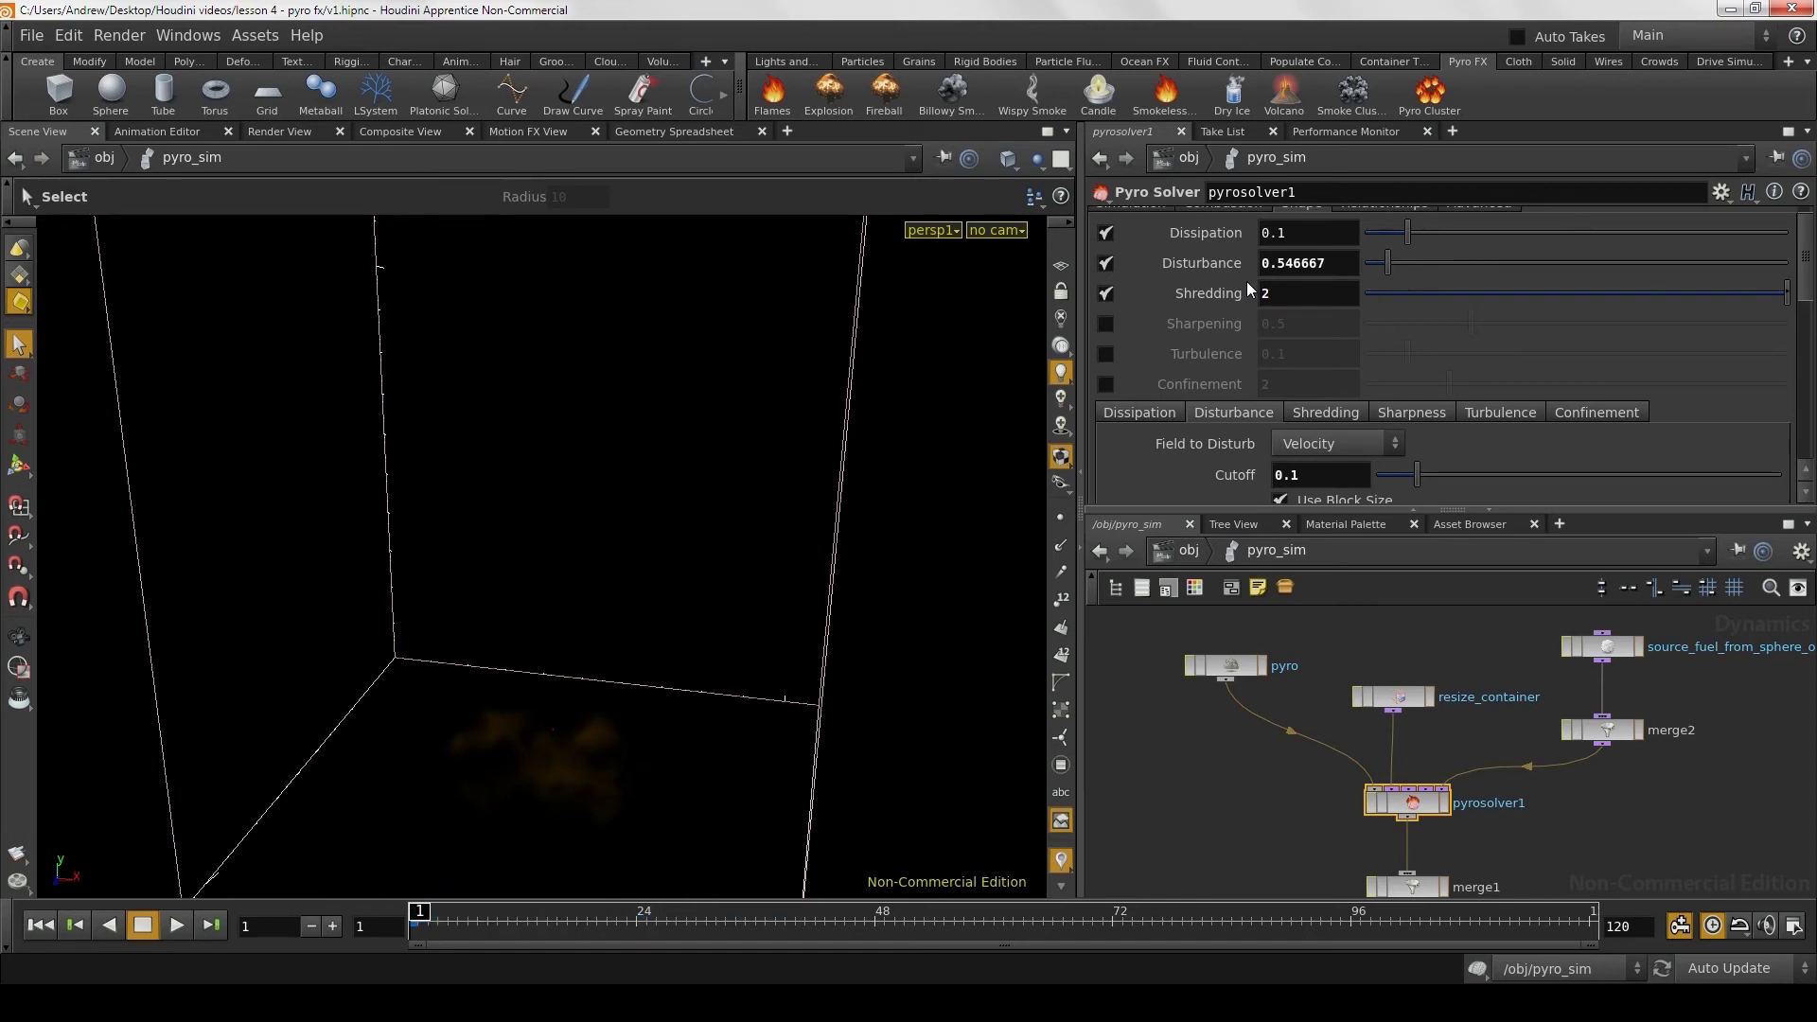
scroll(1247, 281, "down", 1)
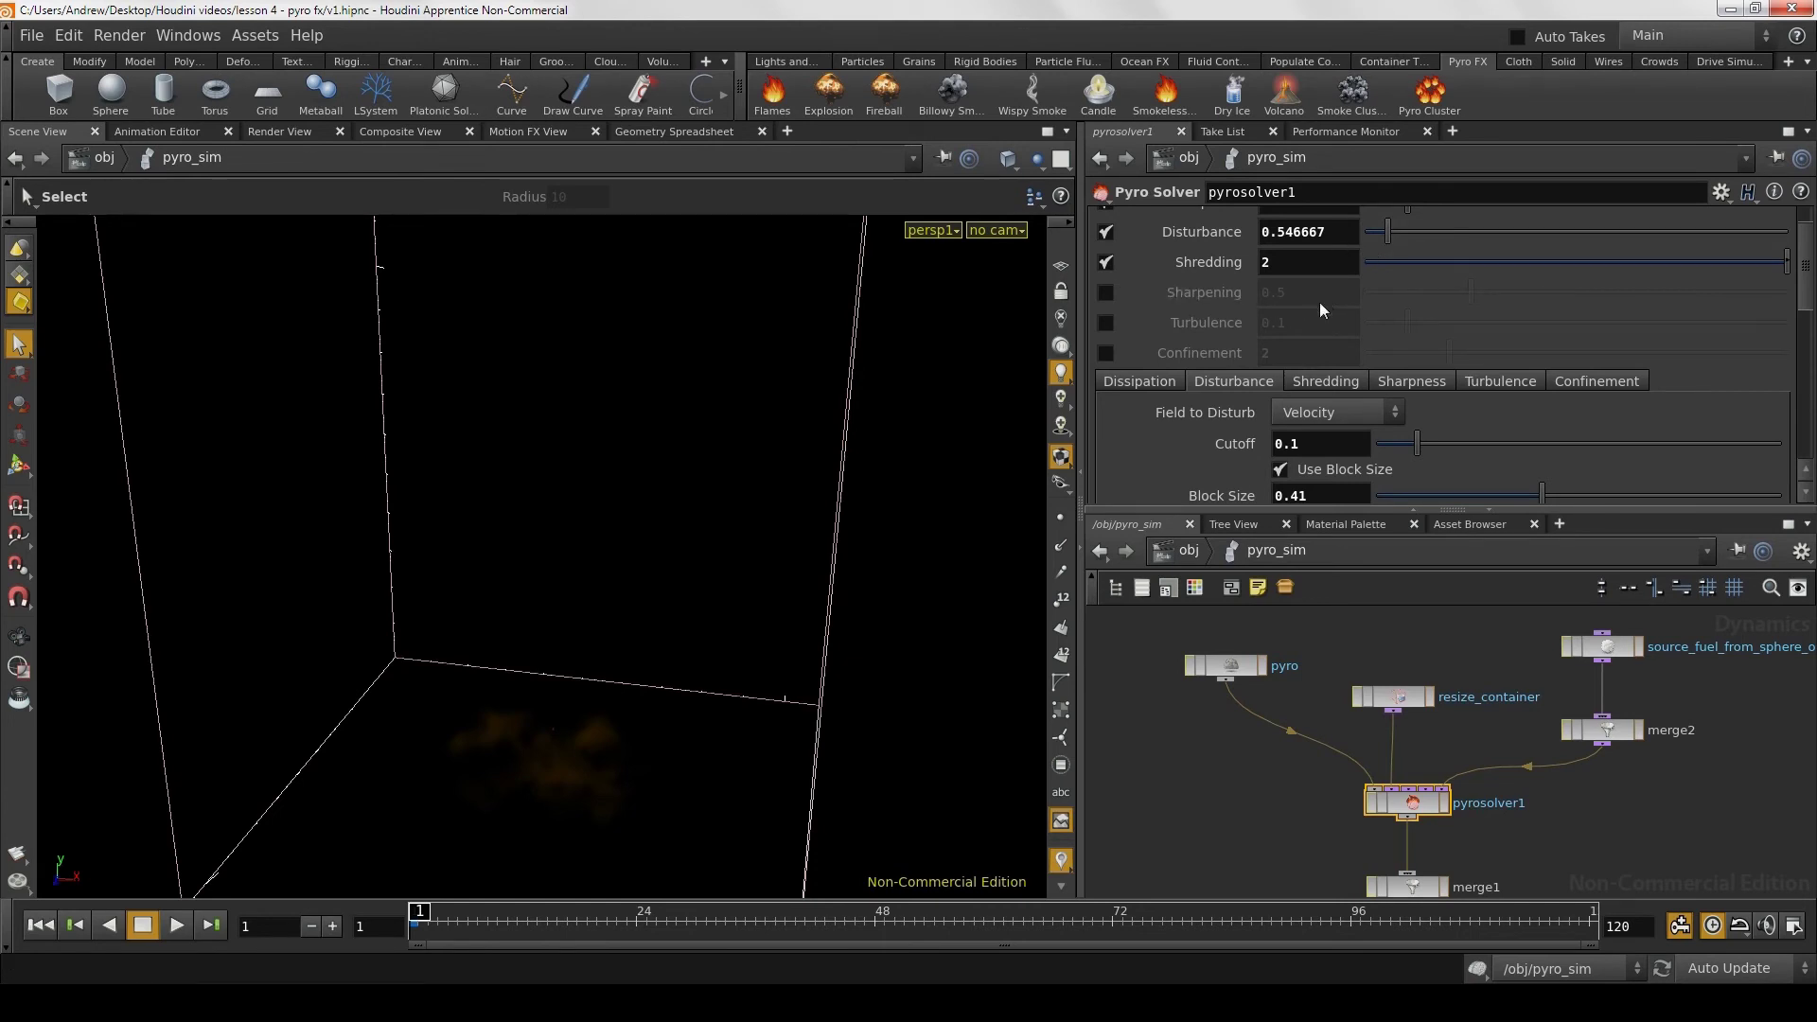
scroll(1319, 303, "up", 2)
scroll(1314, 339, "up", 1)
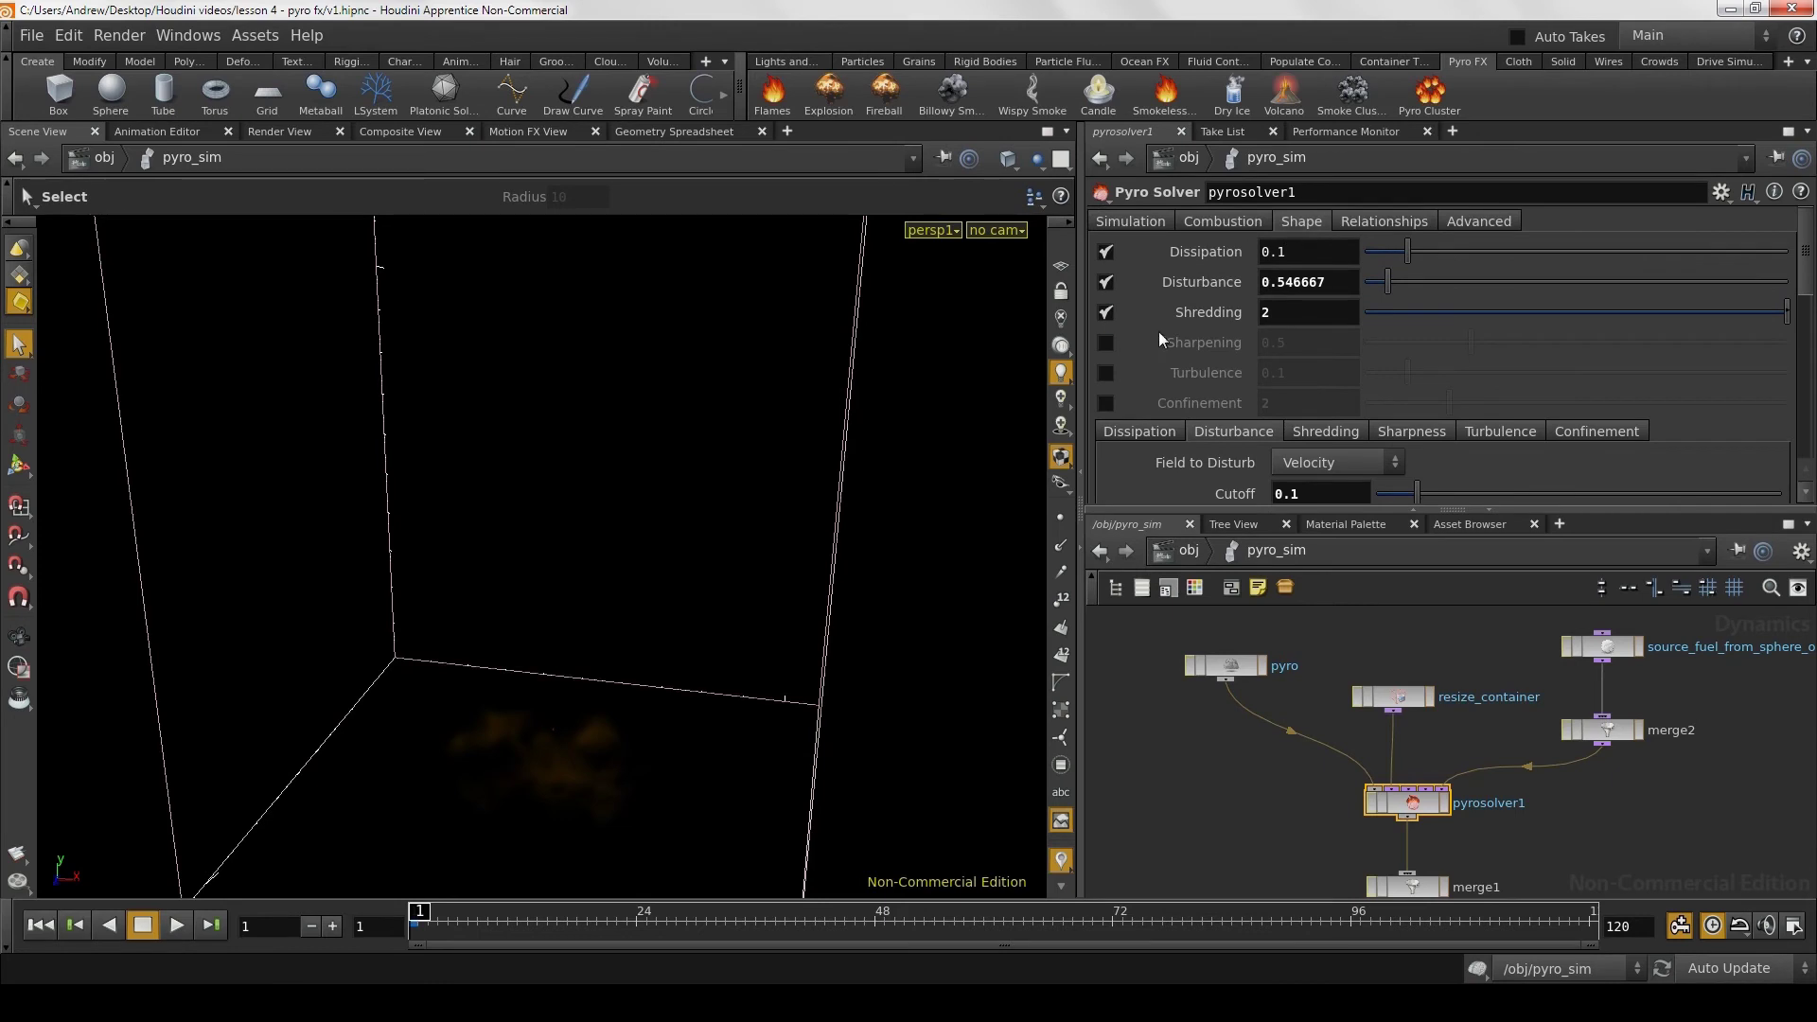
scroll(1109, 391, "down", 1)
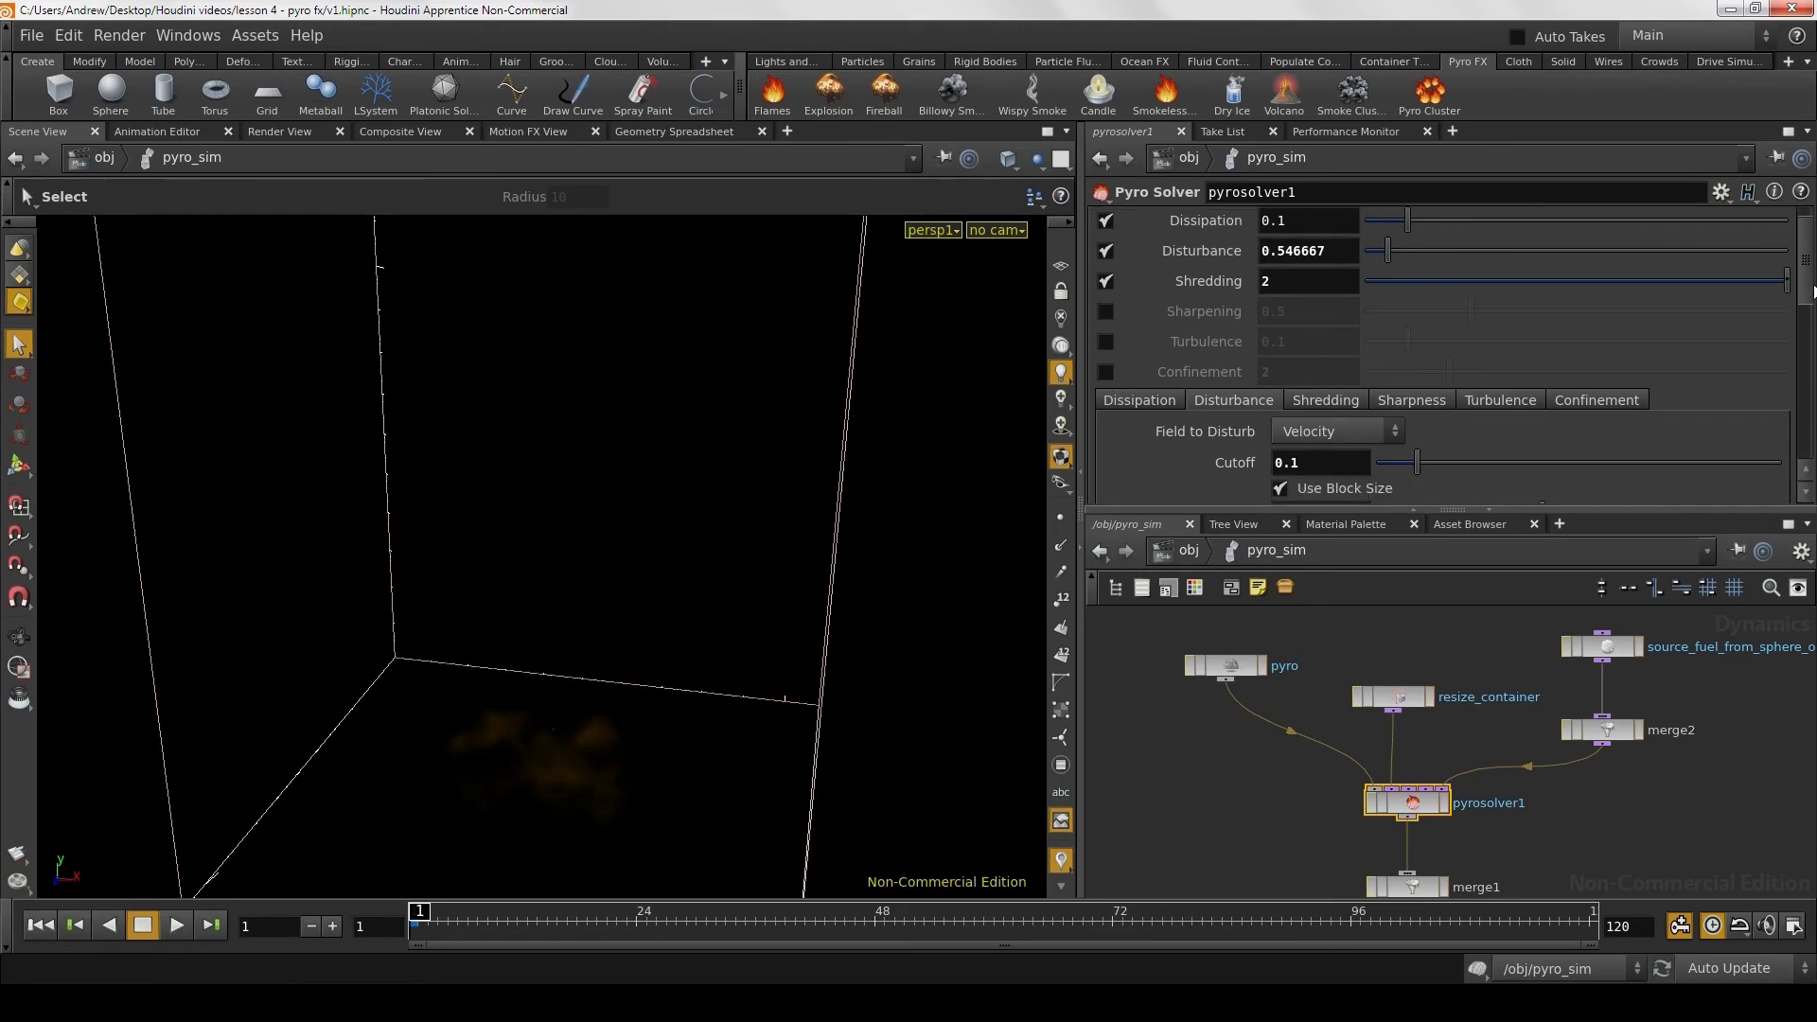
scroll(1811, 279, "up", 1)
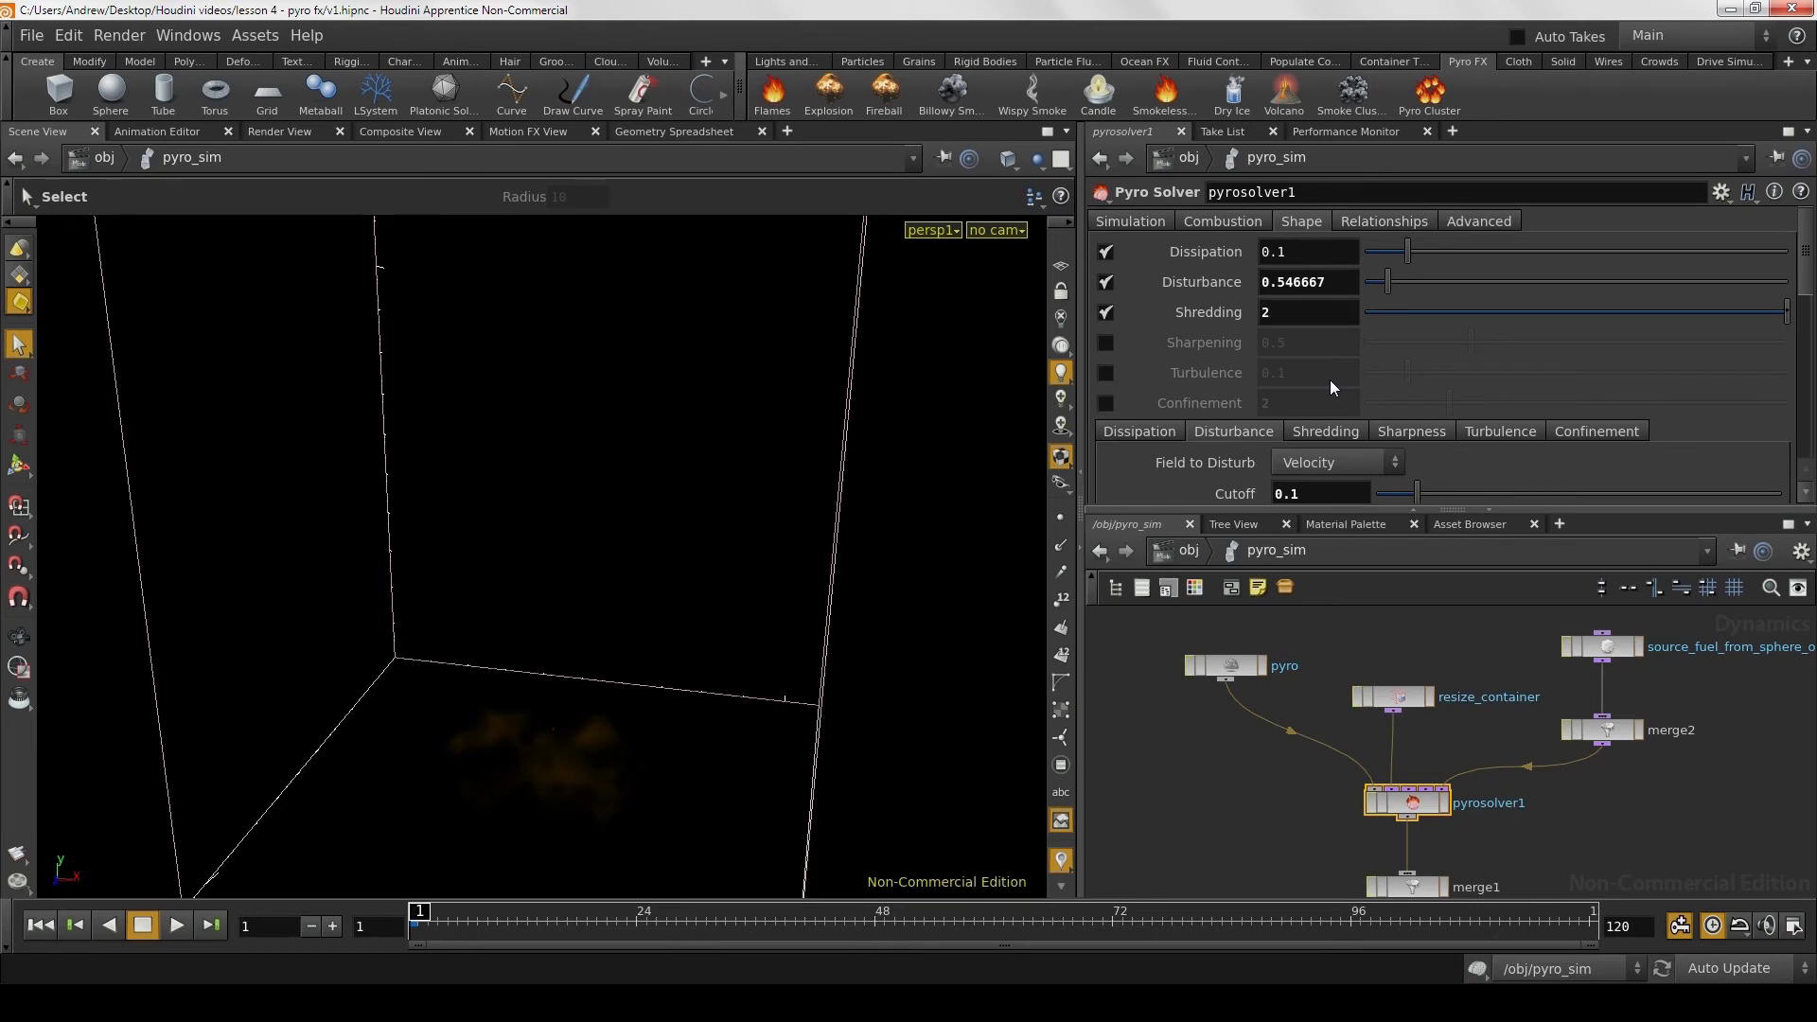
Step: Zoom out the DOP network until every node down to gravity1 is visible
scroll(1289, 809, "down", 3)
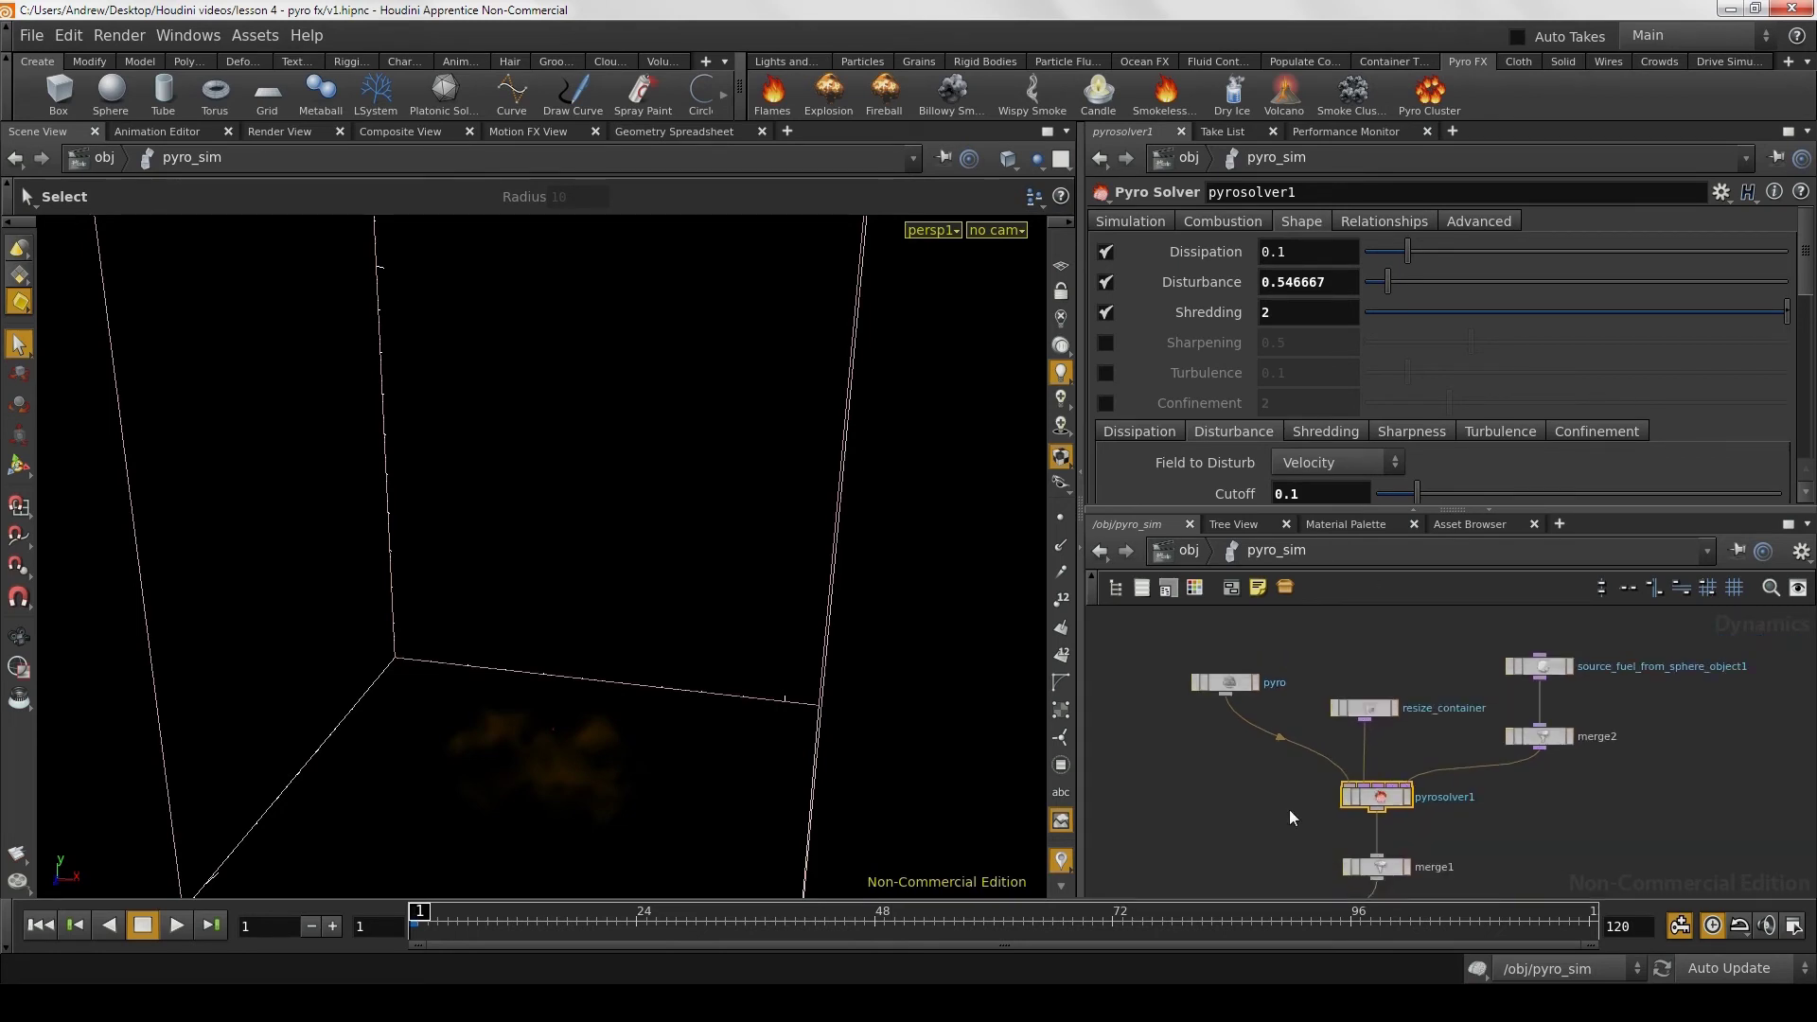
middle_click_drag(1282, 804, 1263, 752)
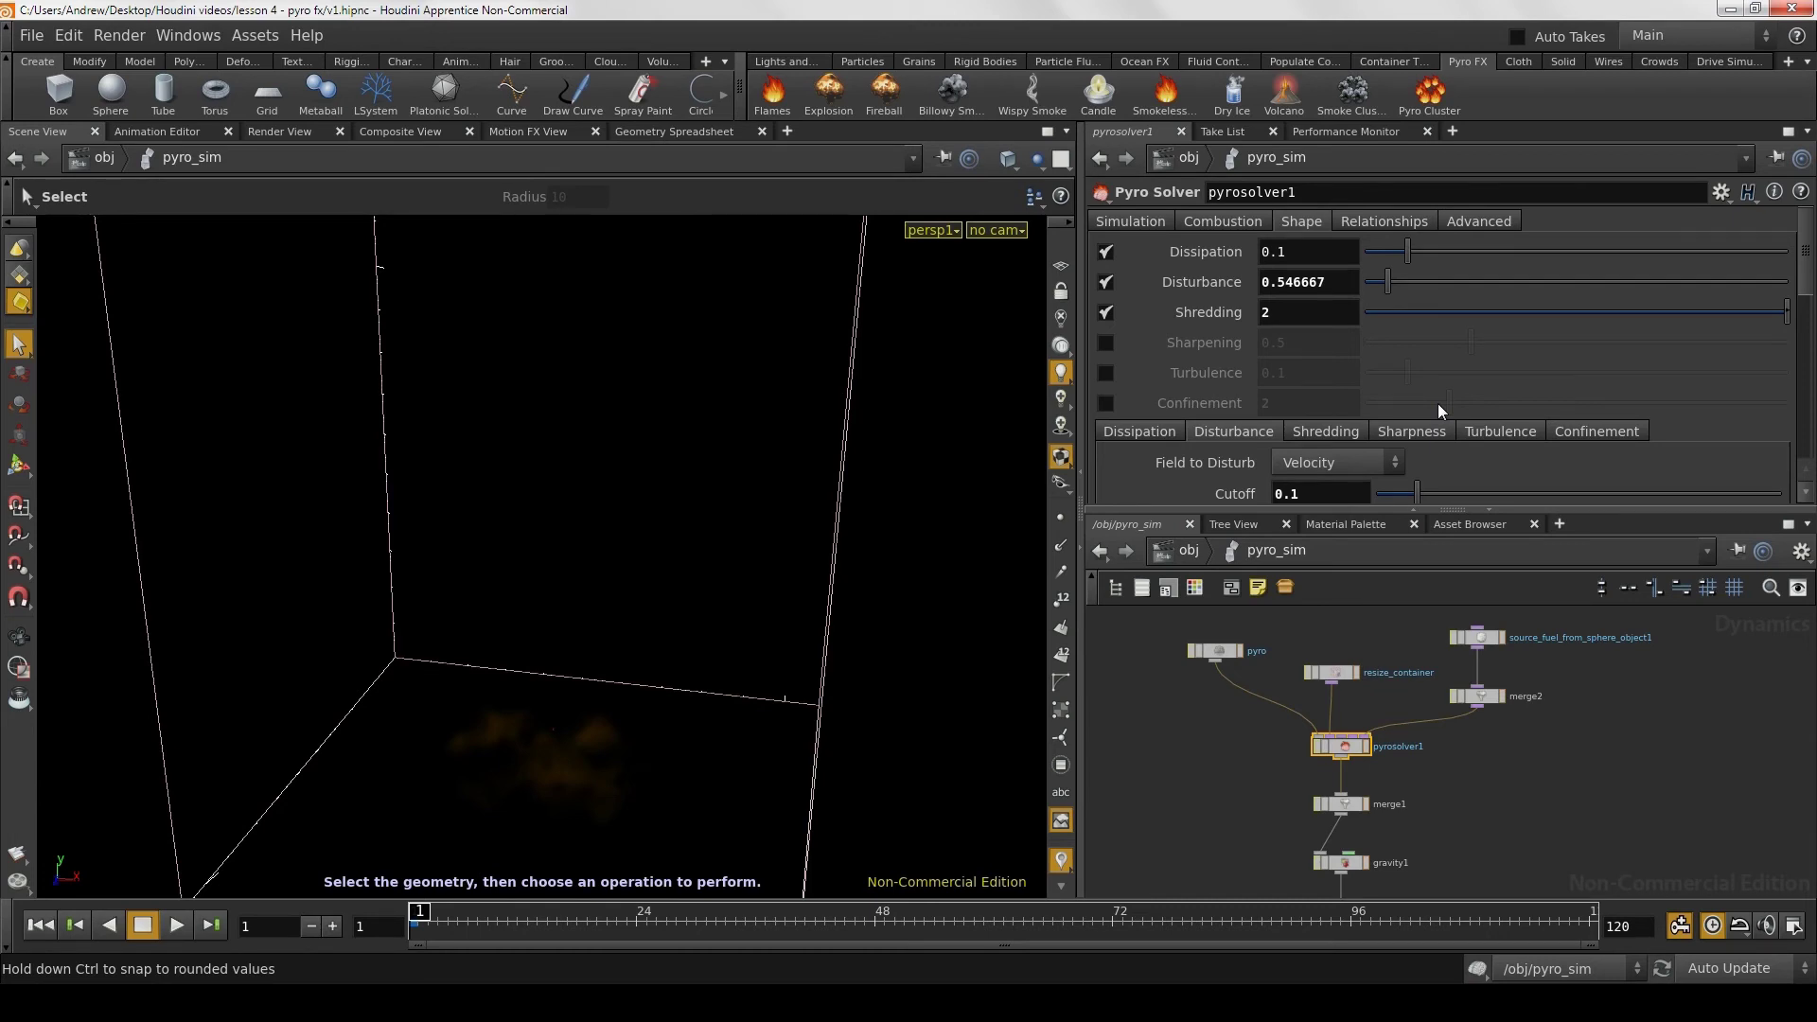
Step: On the pyro smoke object, switch the guide display from Multi Field to Velocity
left_click(1212, 655)
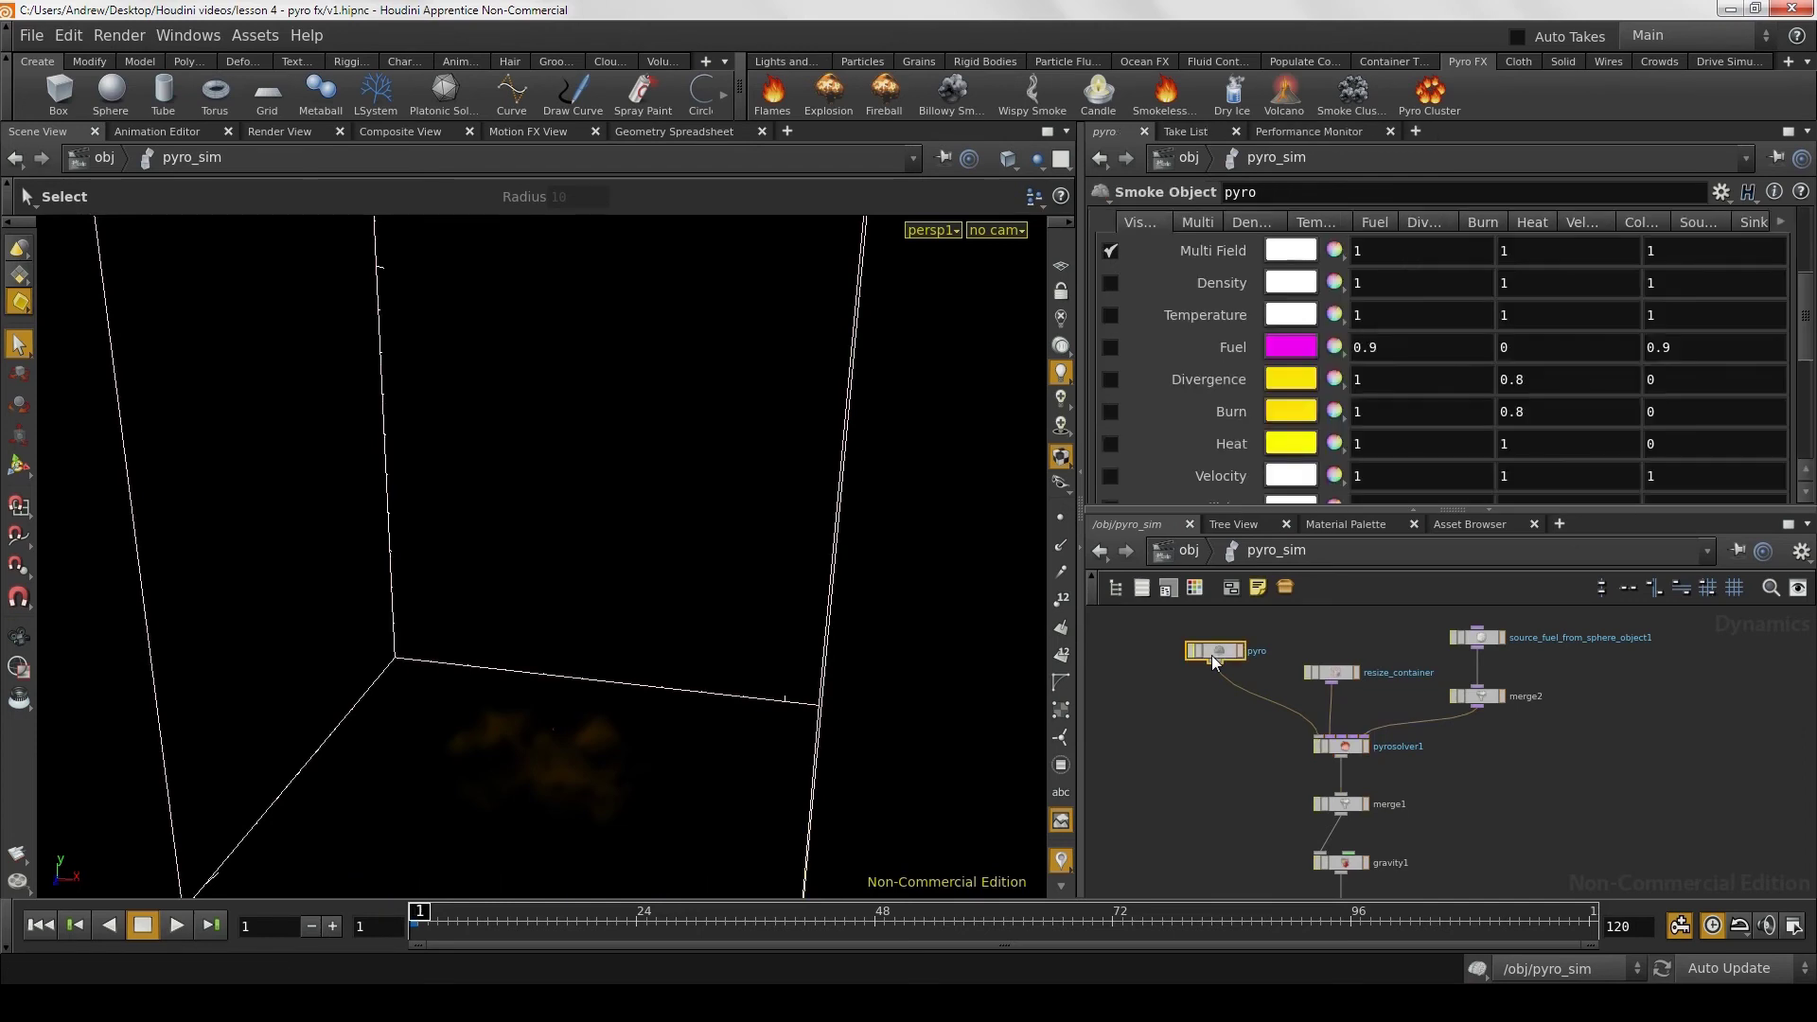
left_click(1111, 252)
left_click(1111, 475)
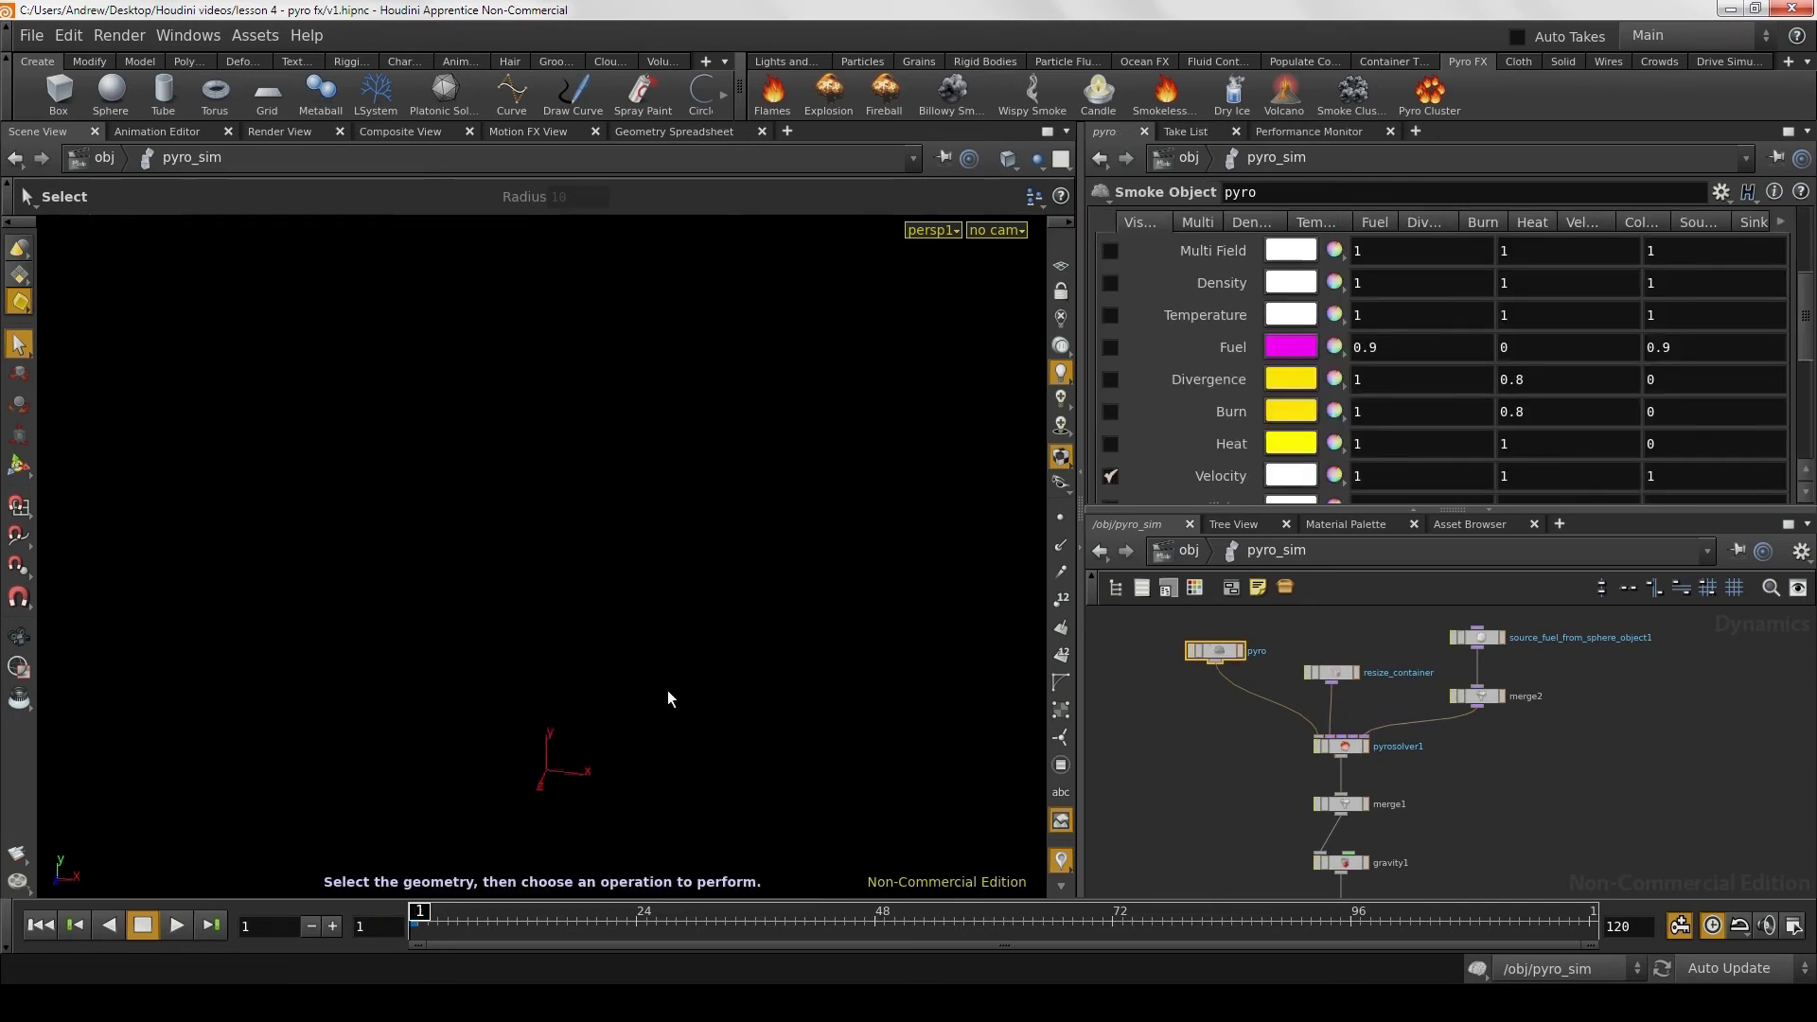
Step: Play the simulation to frame 17, then zoom and orbit to a top-down velocity view
left_click(176, 936)
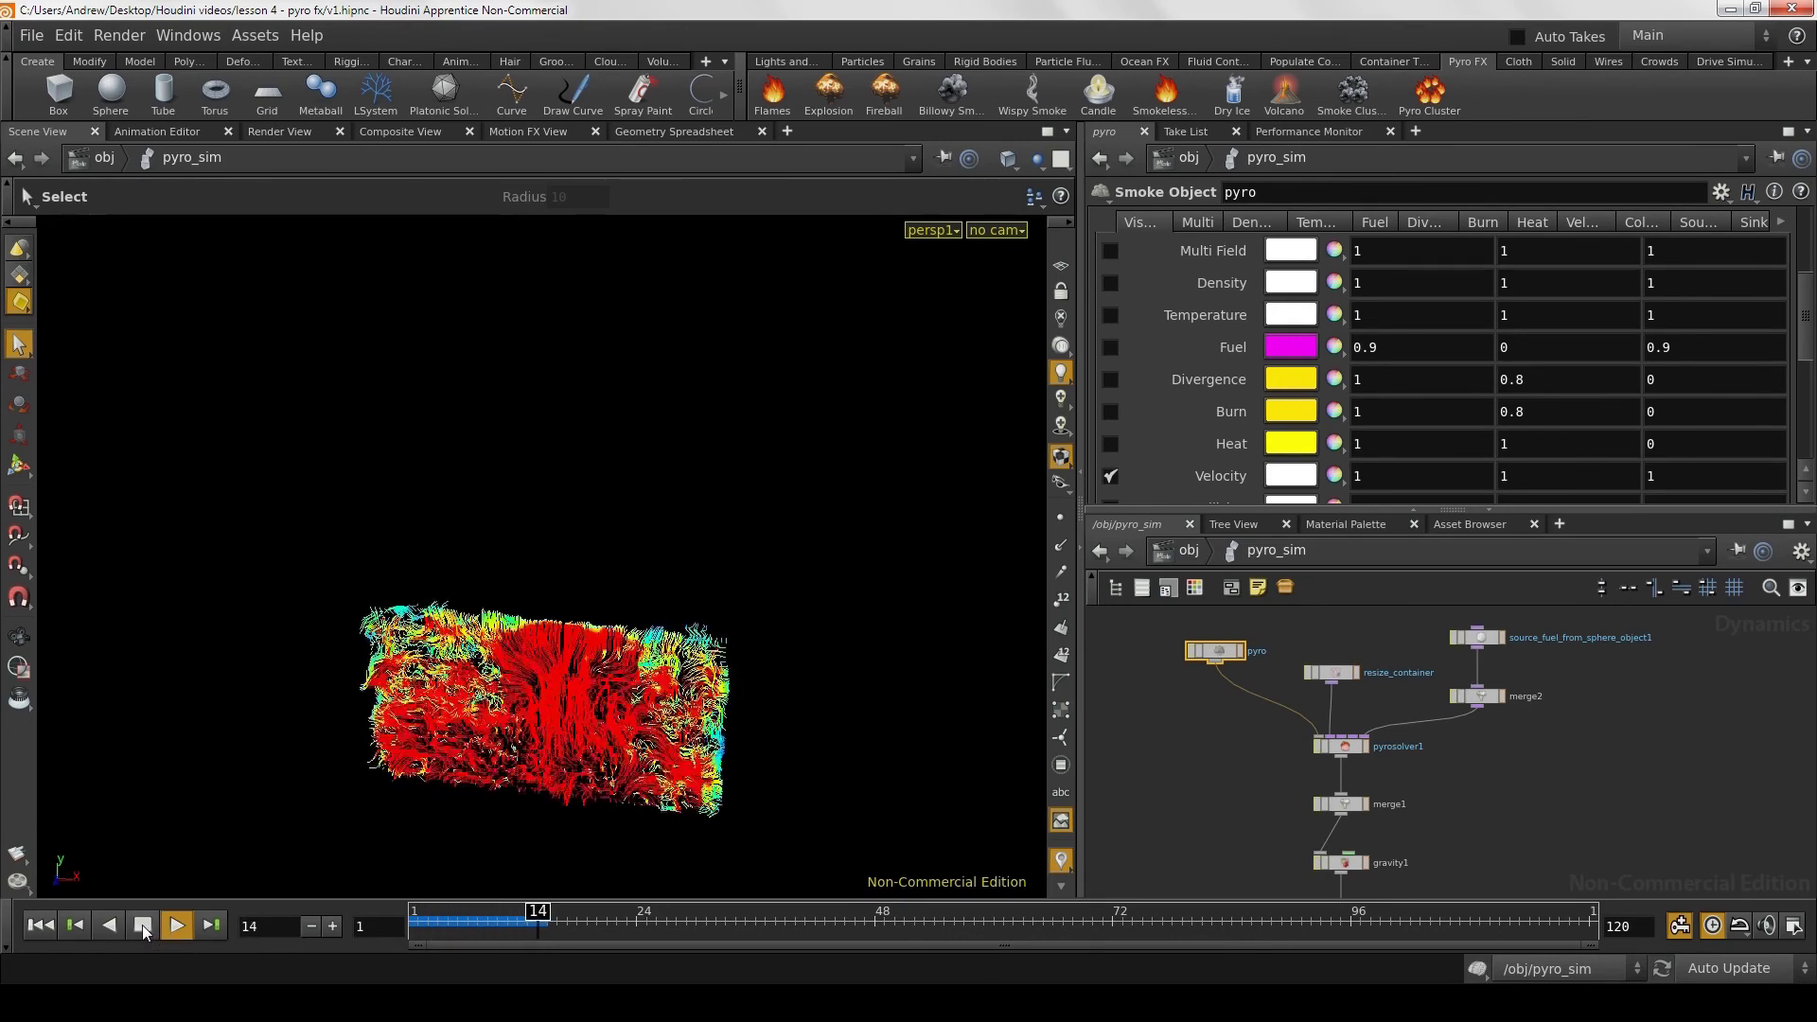
left_click(143, 932)
key("Escape")
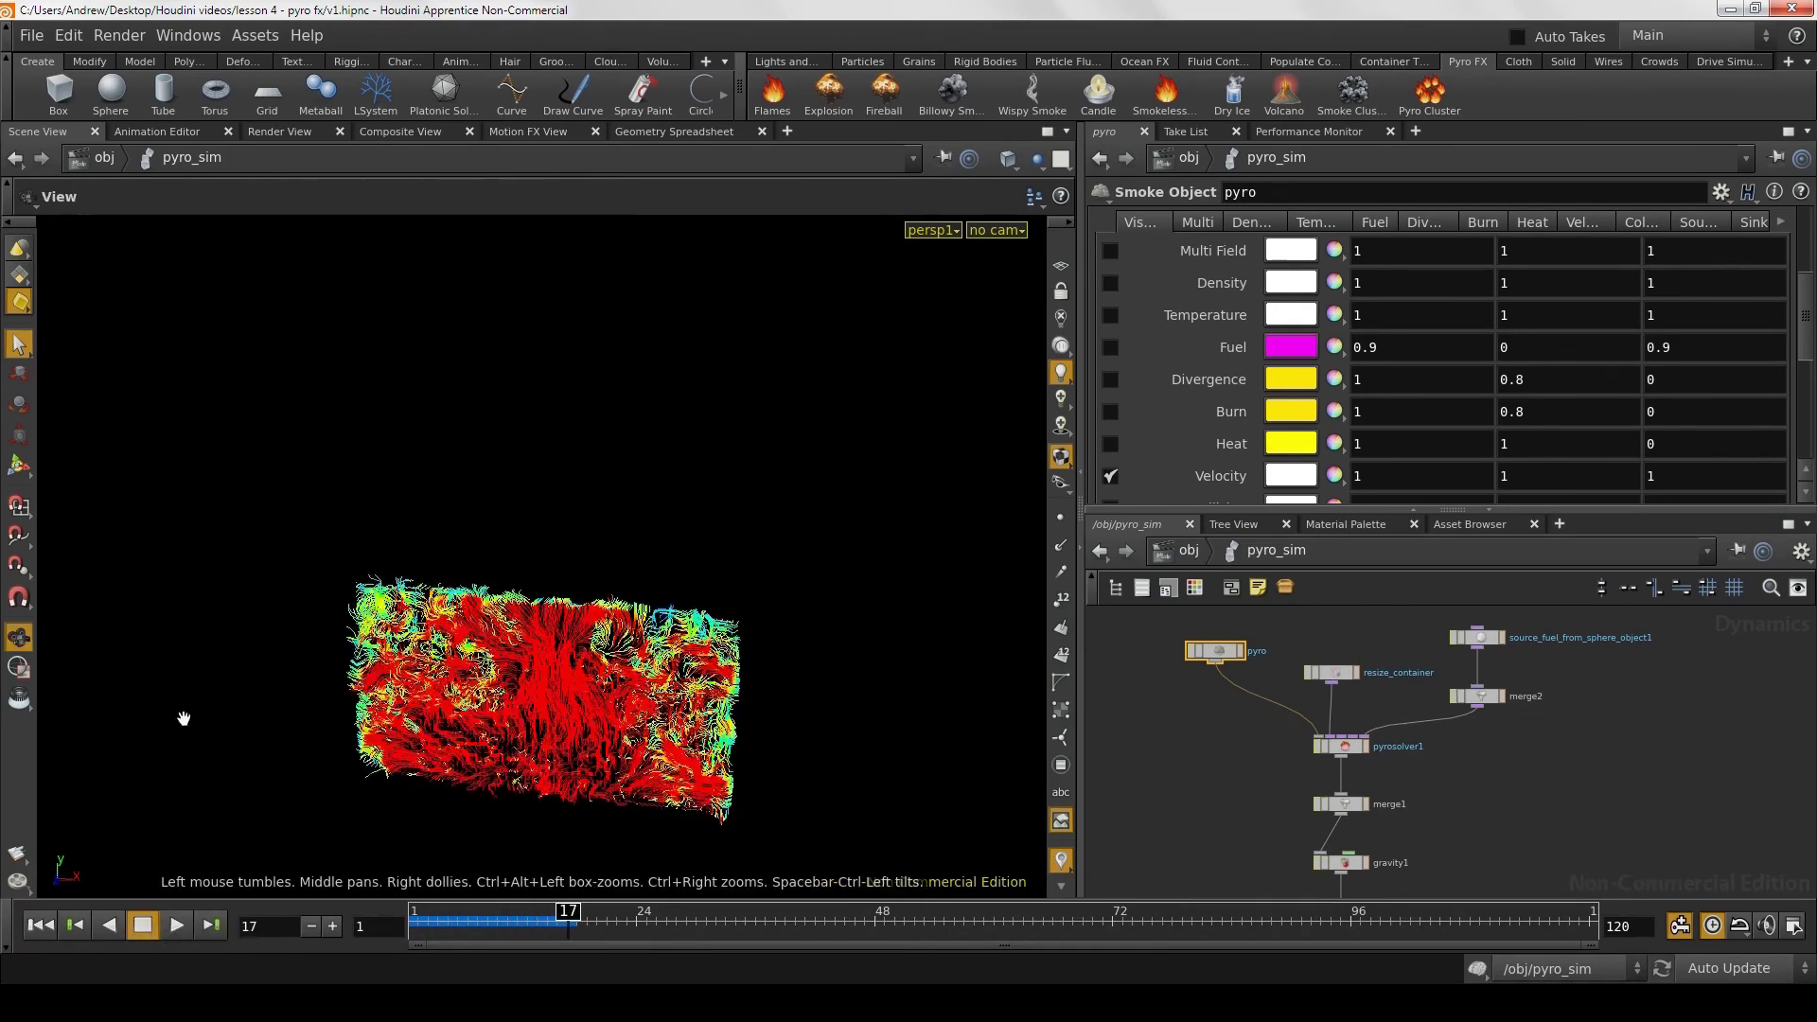
scroll(184, 719, "up", 3)
scroll(183, 718, "up", 5)
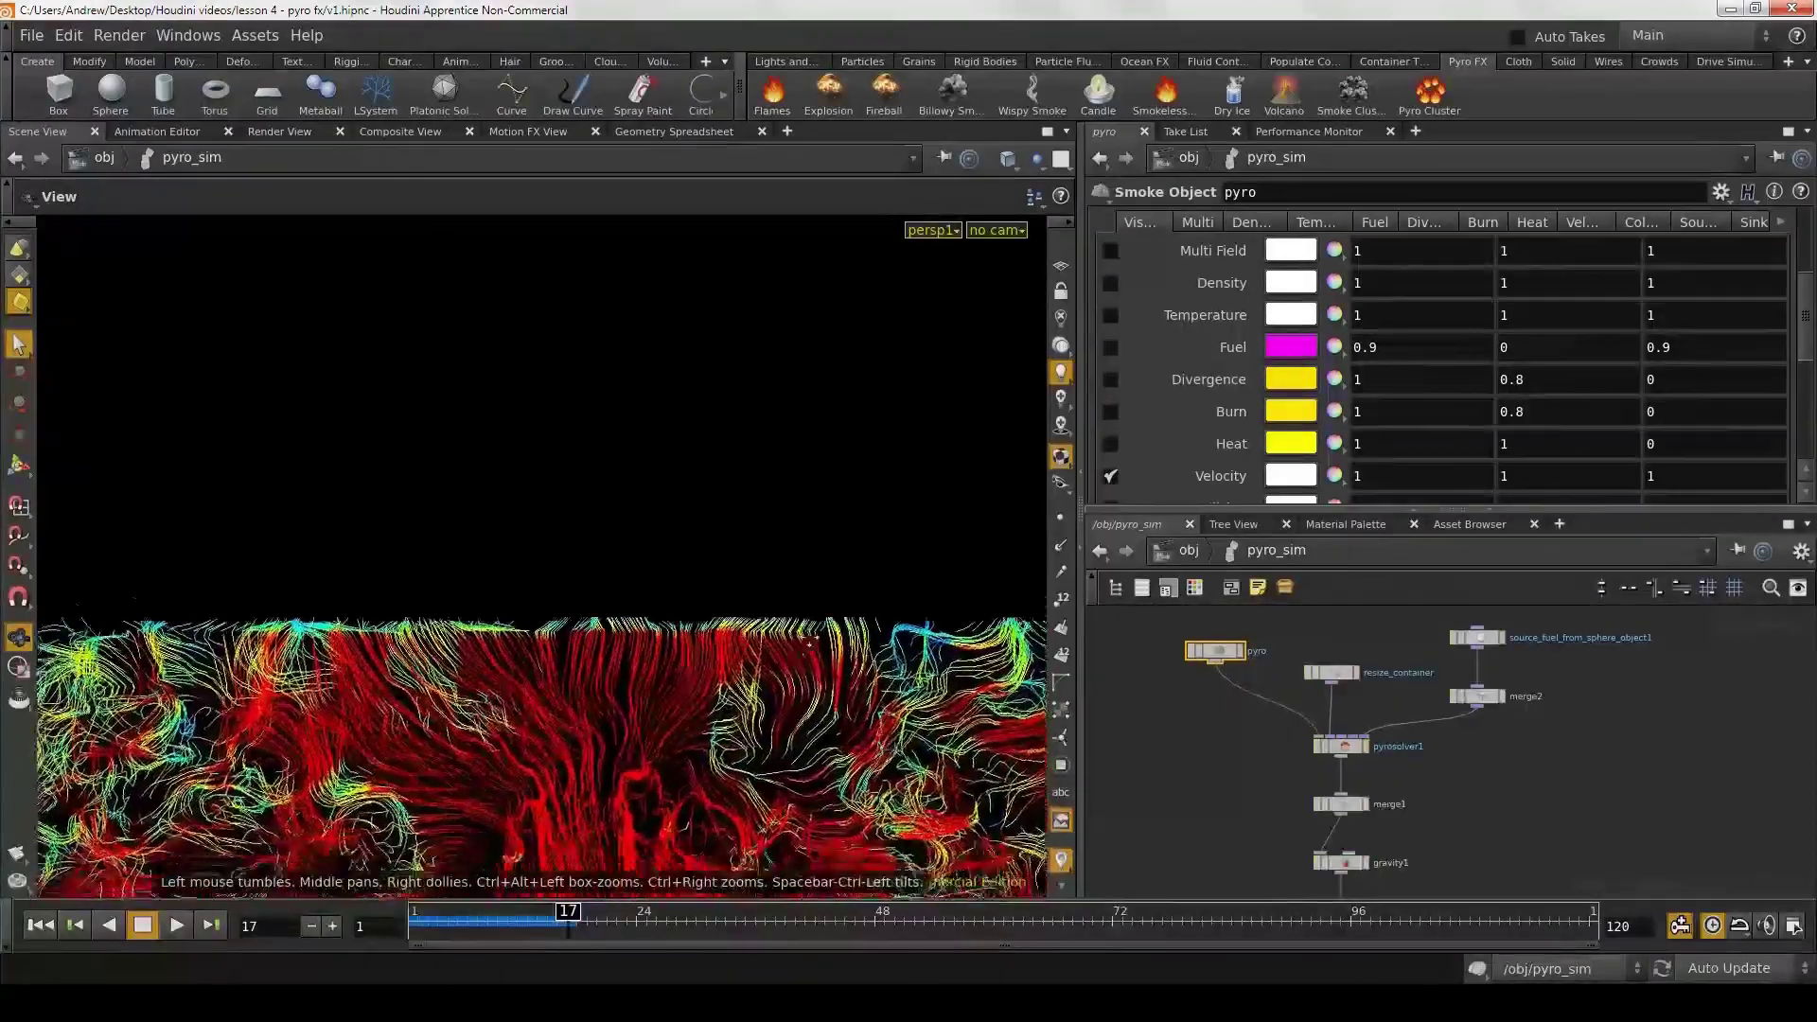
scroll(759, 580, "up", 3)
scroll(742, 710, "up", 3)
scroll(657, 724, "up", 2)
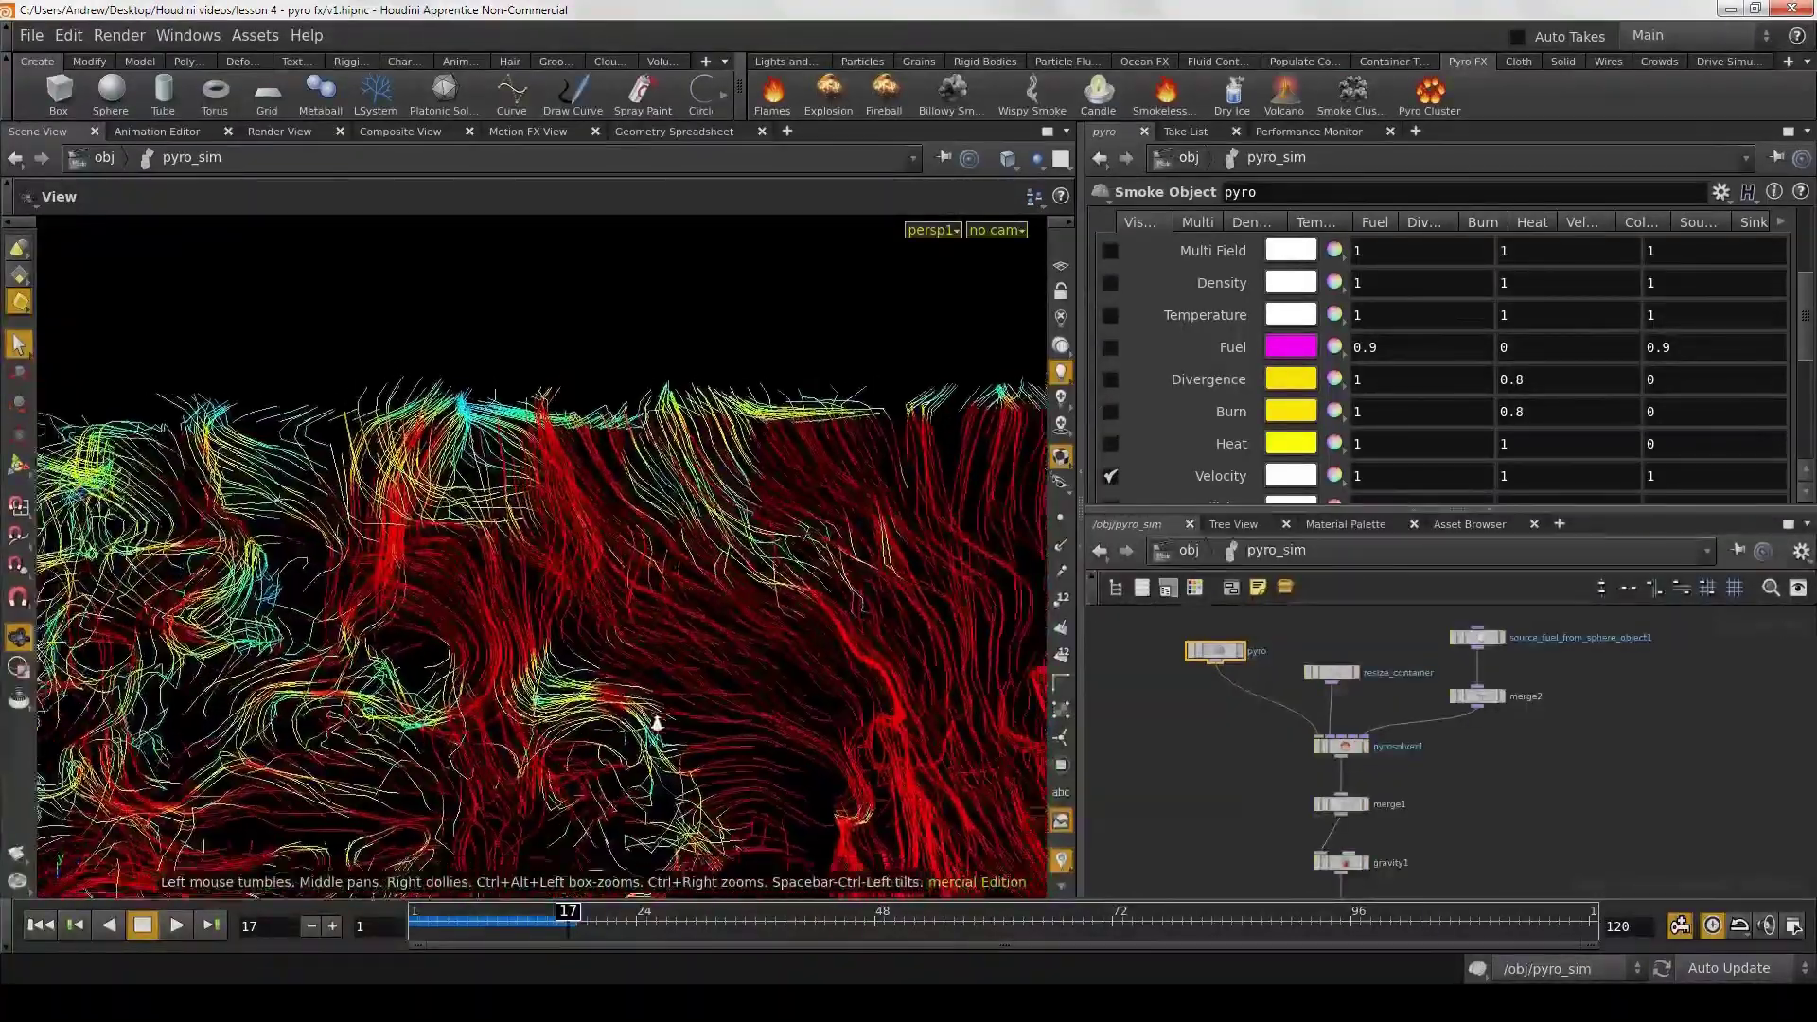
left_click_drag(657, 724, 521, 610)
key("s")
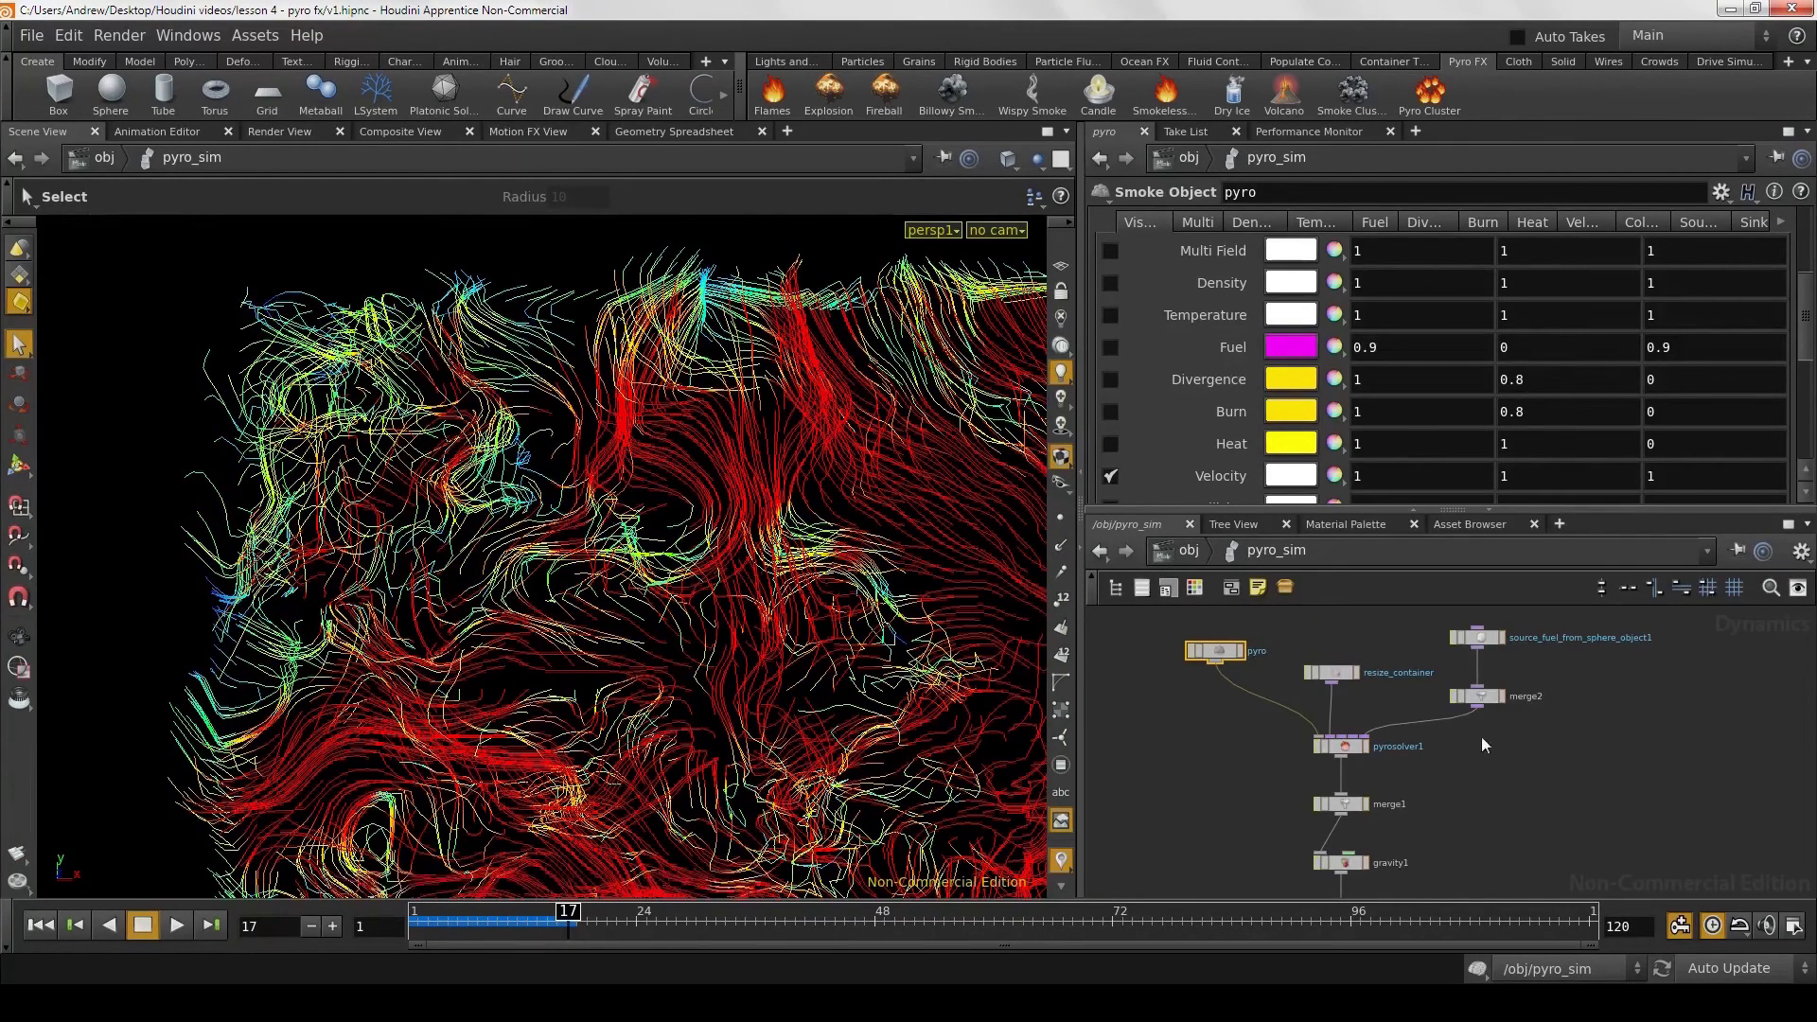
Step: Select the pyrosolver1 node to show its parameters
left_click(1344, 747)
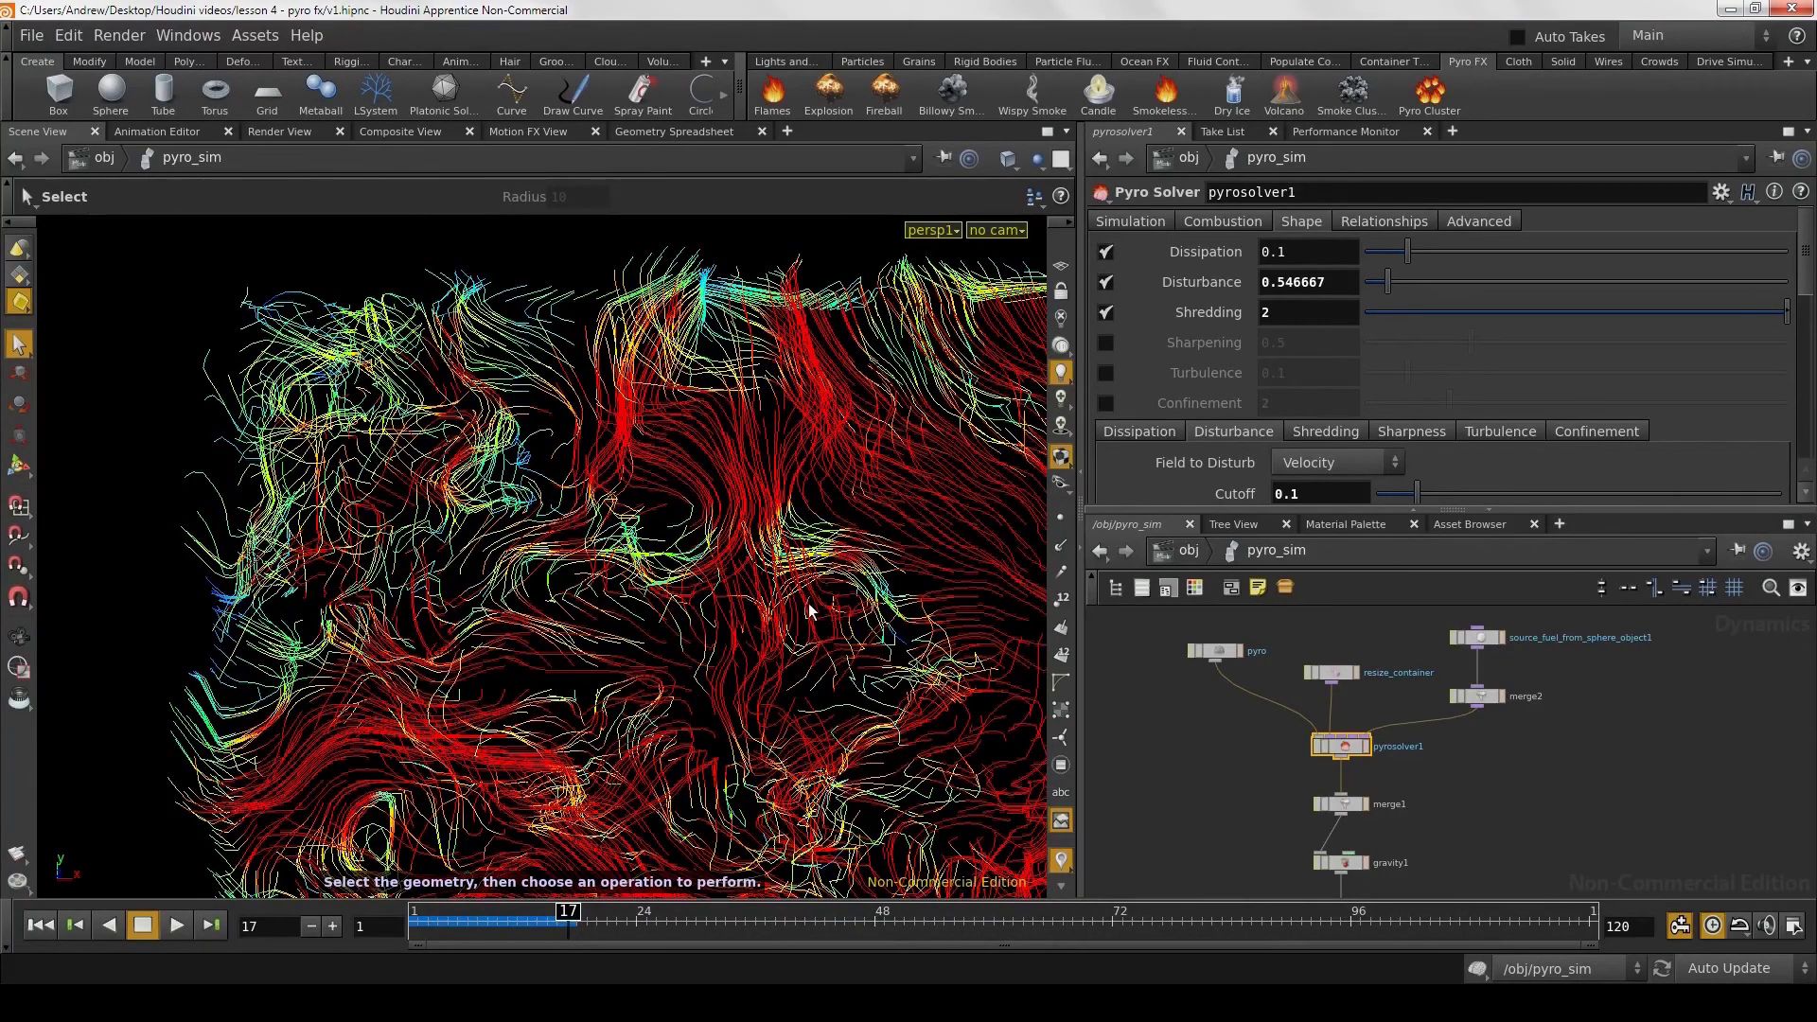
Step: Orbit the viewport to a face-on view of the velocity streamlines
key("Escape")
mouse_move(781, 605)
left_mouse_down()
mouse_move(470, 549)
mouse_move(462, 526)
left_mouse_up()
key("s")
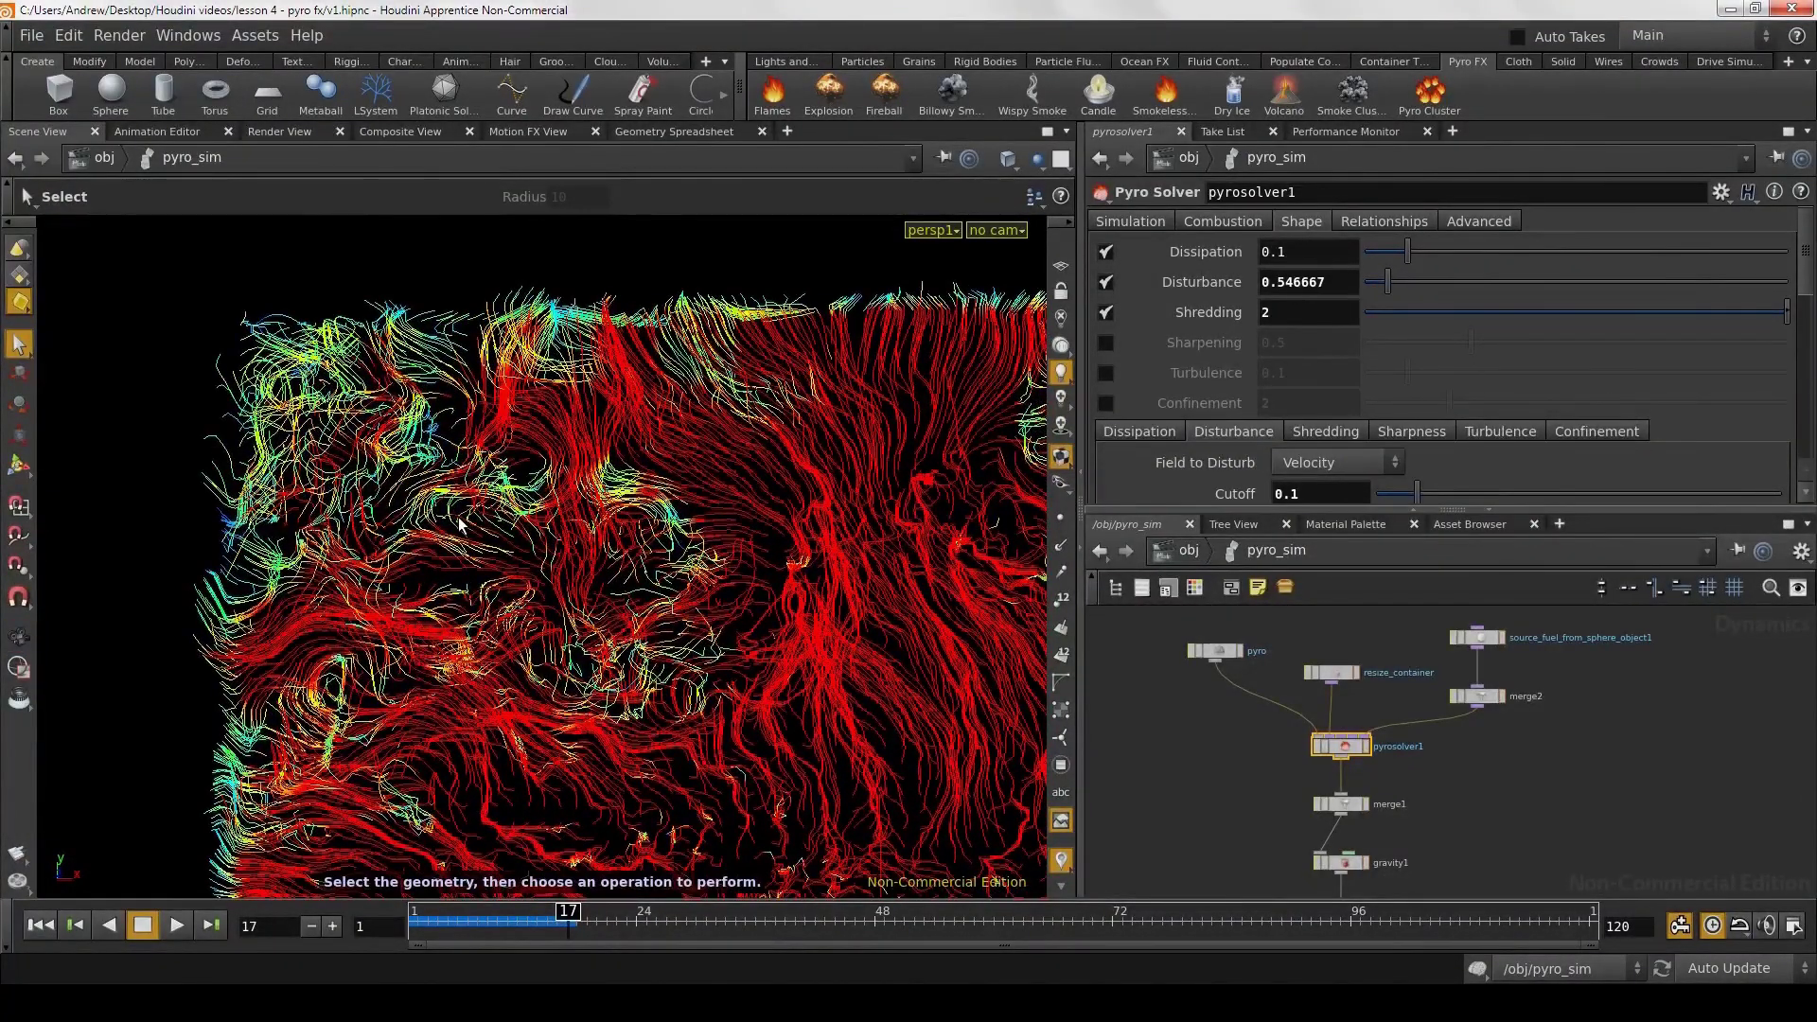
key("Escape")
mouse_move(461, 524)
left_mouse_down()
mouse_move(429, 513)
mouse_move(366, 542)
mouse_move(512, 506)
mouse_move(607, 587)
left_mouse_up()
key("s")
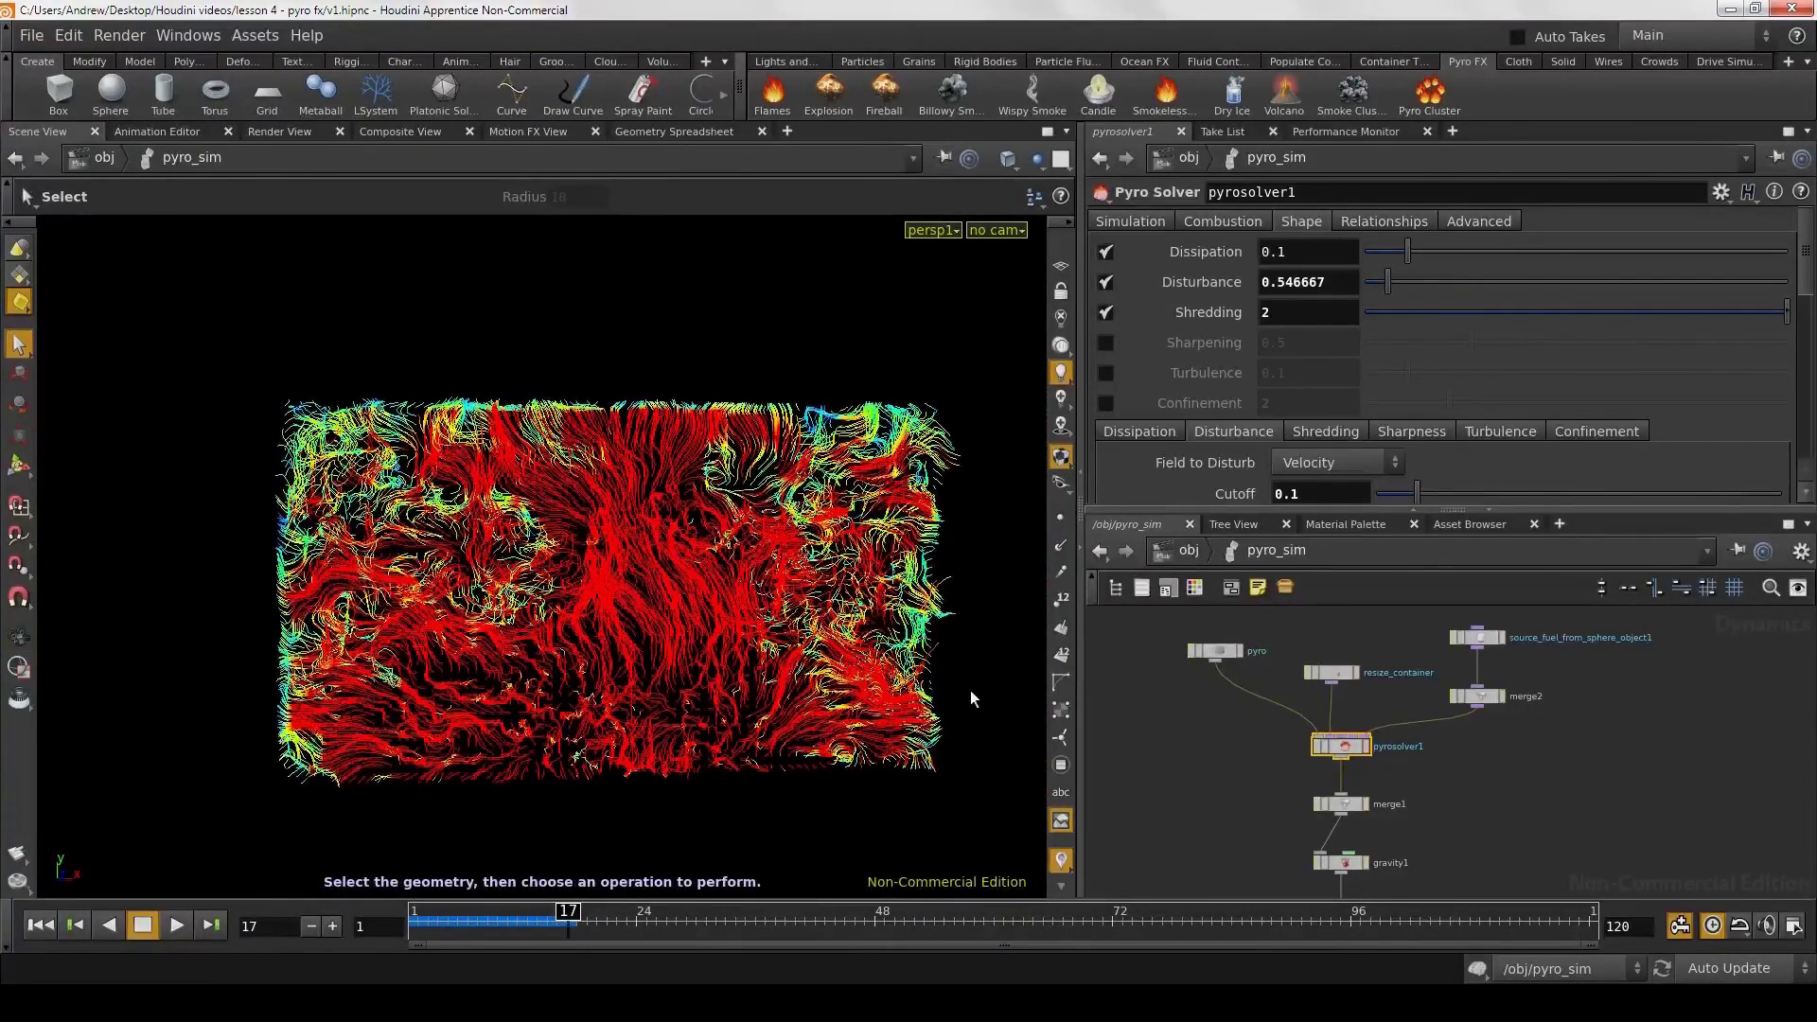
Step: Browse the Dissipation through Confinement shaping tabs, ending on the Shredding settings
scroll(1813, 251, "down", 2)
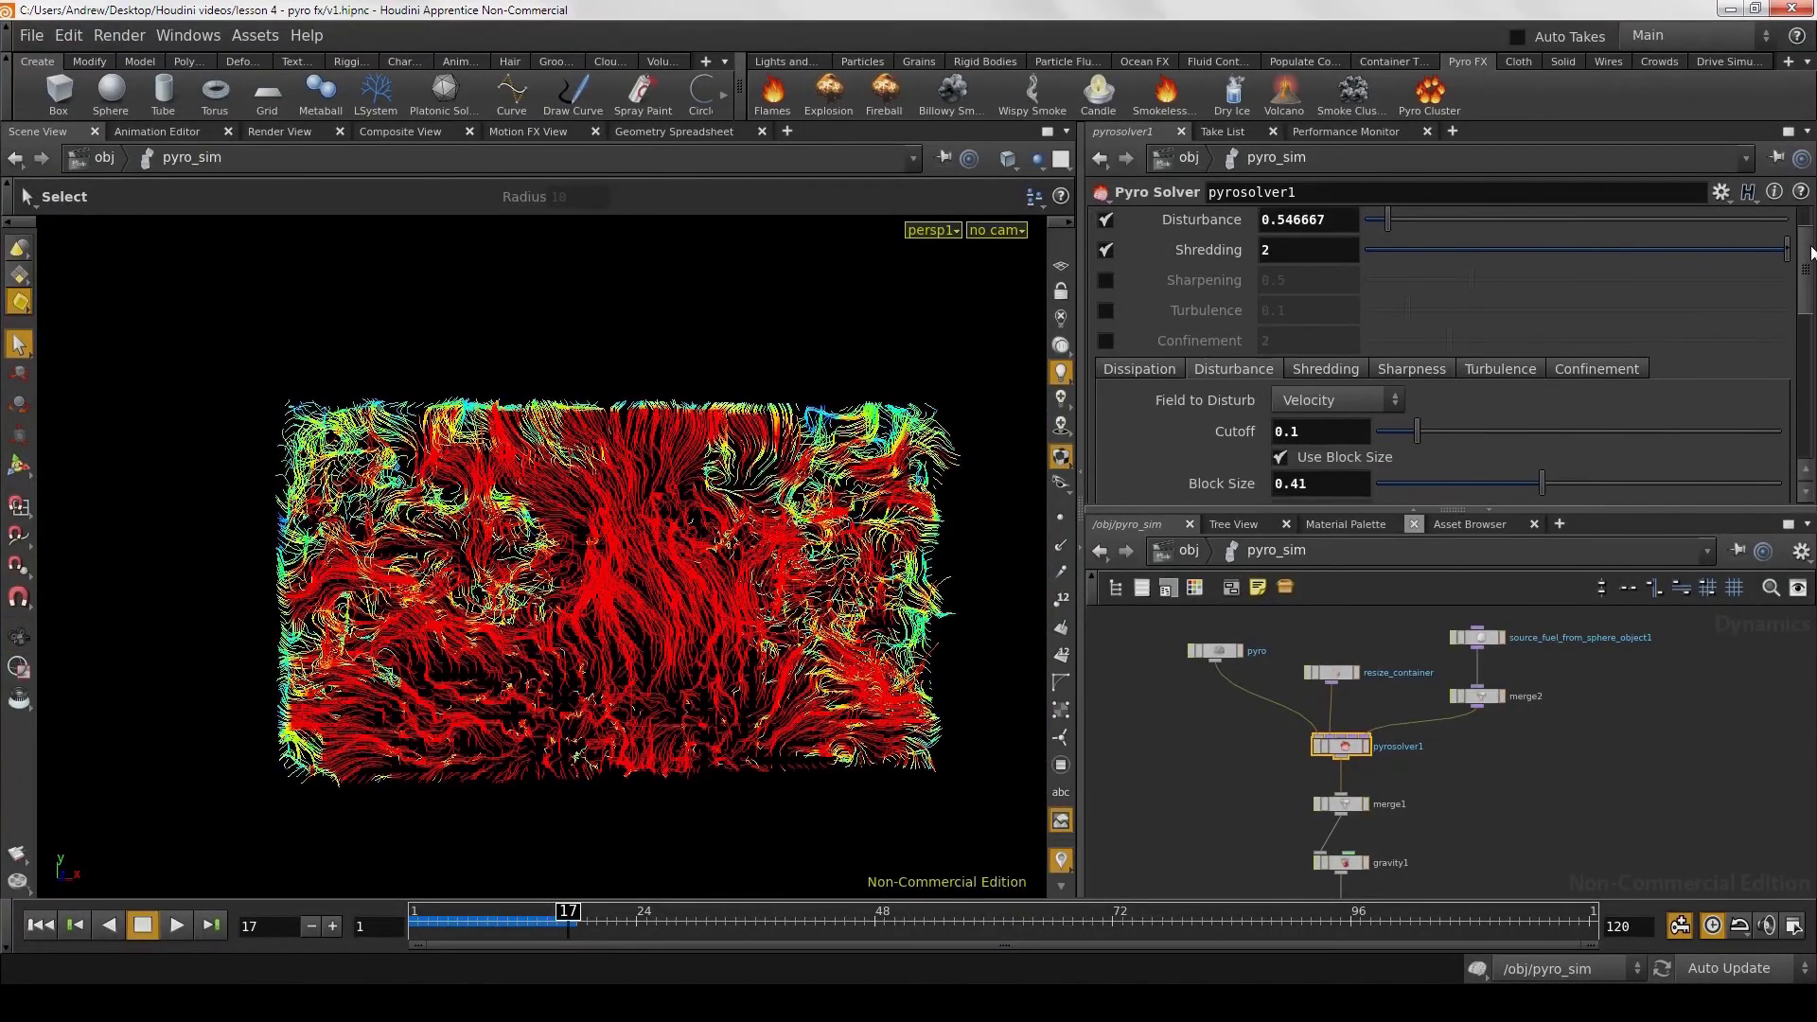
scroll(1812, 251, "down", 2)
left_click(1134, 311)
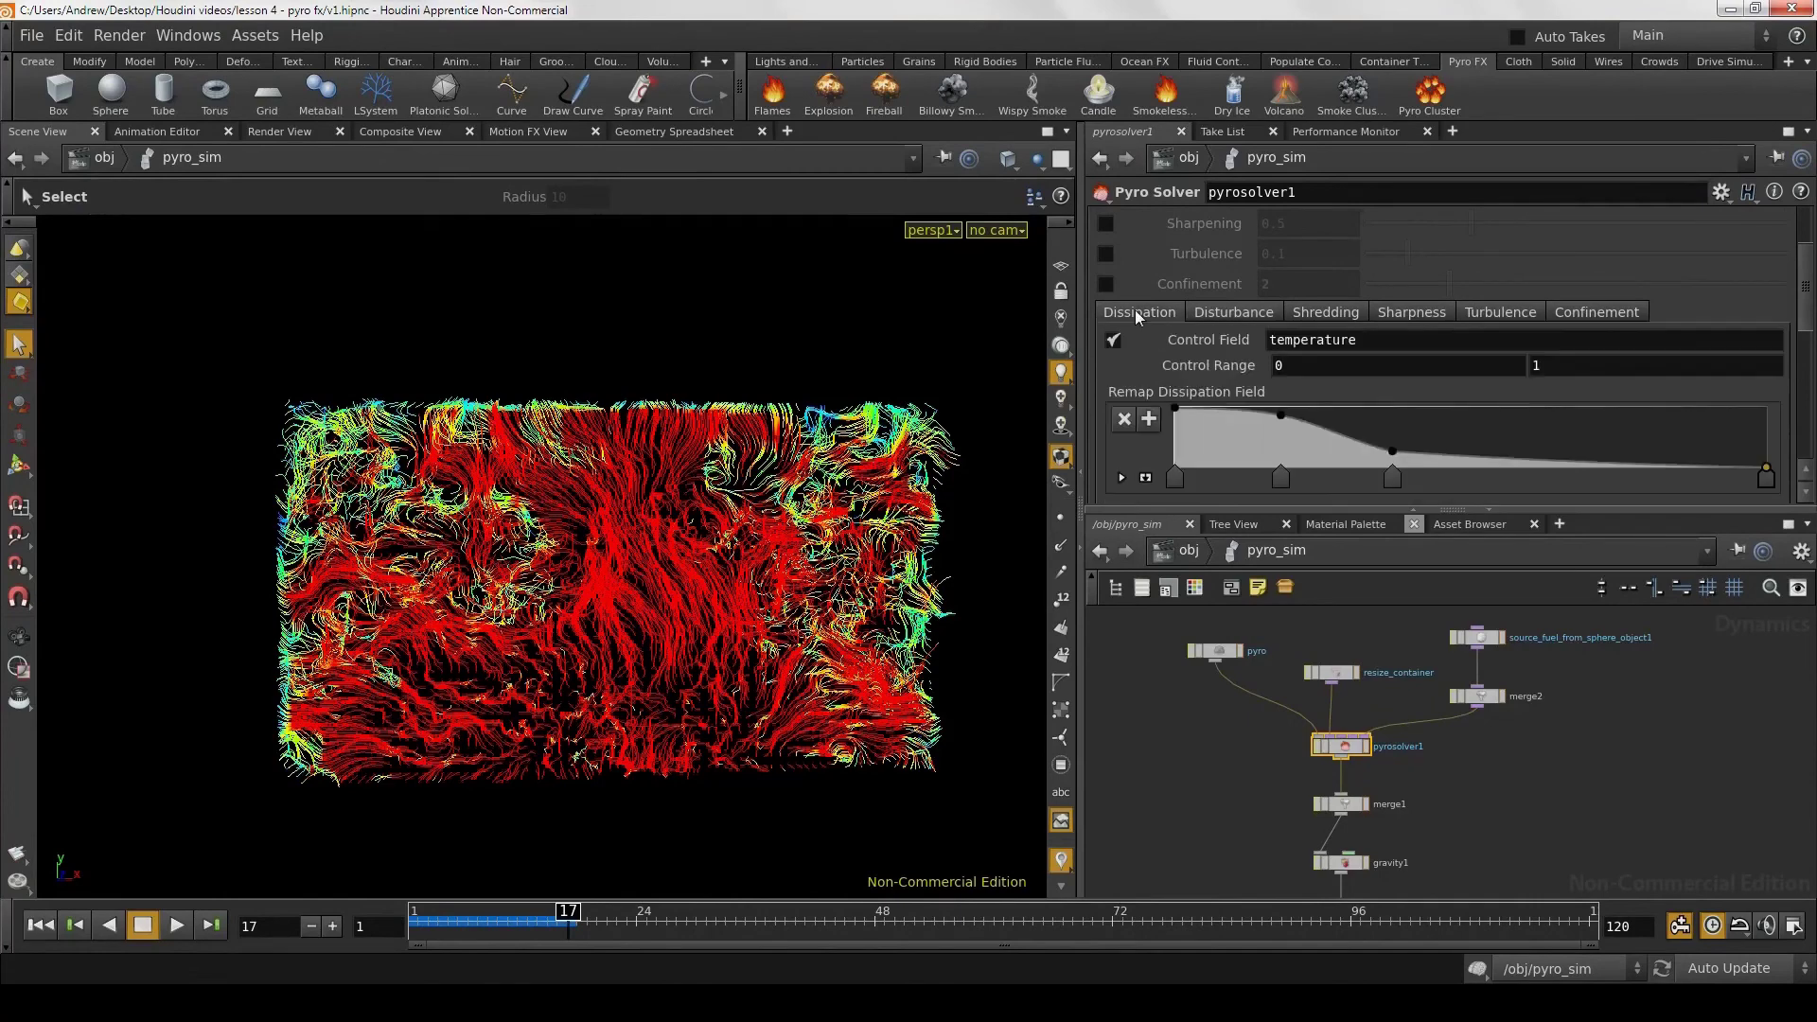
left_click(1232, 313)
left_click(1321, 313)
left_click(1410, 312)
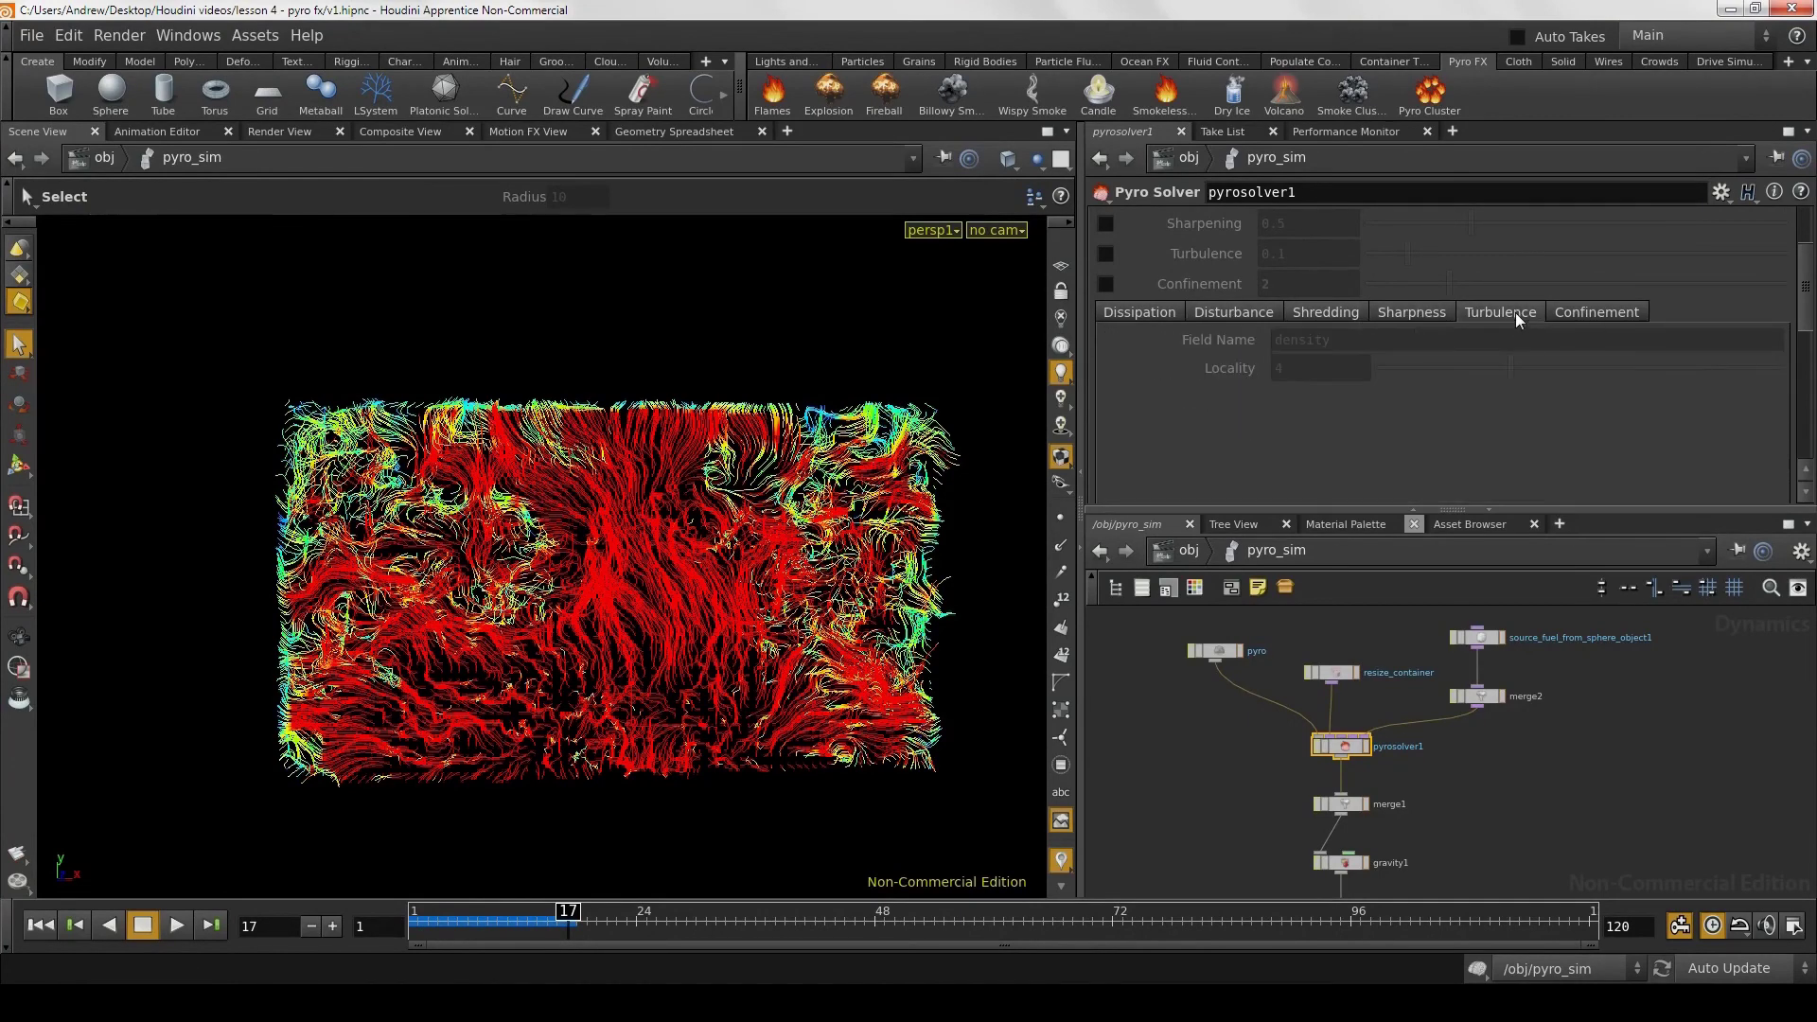
left_click(1515, 312)
left_click(1609, 313)
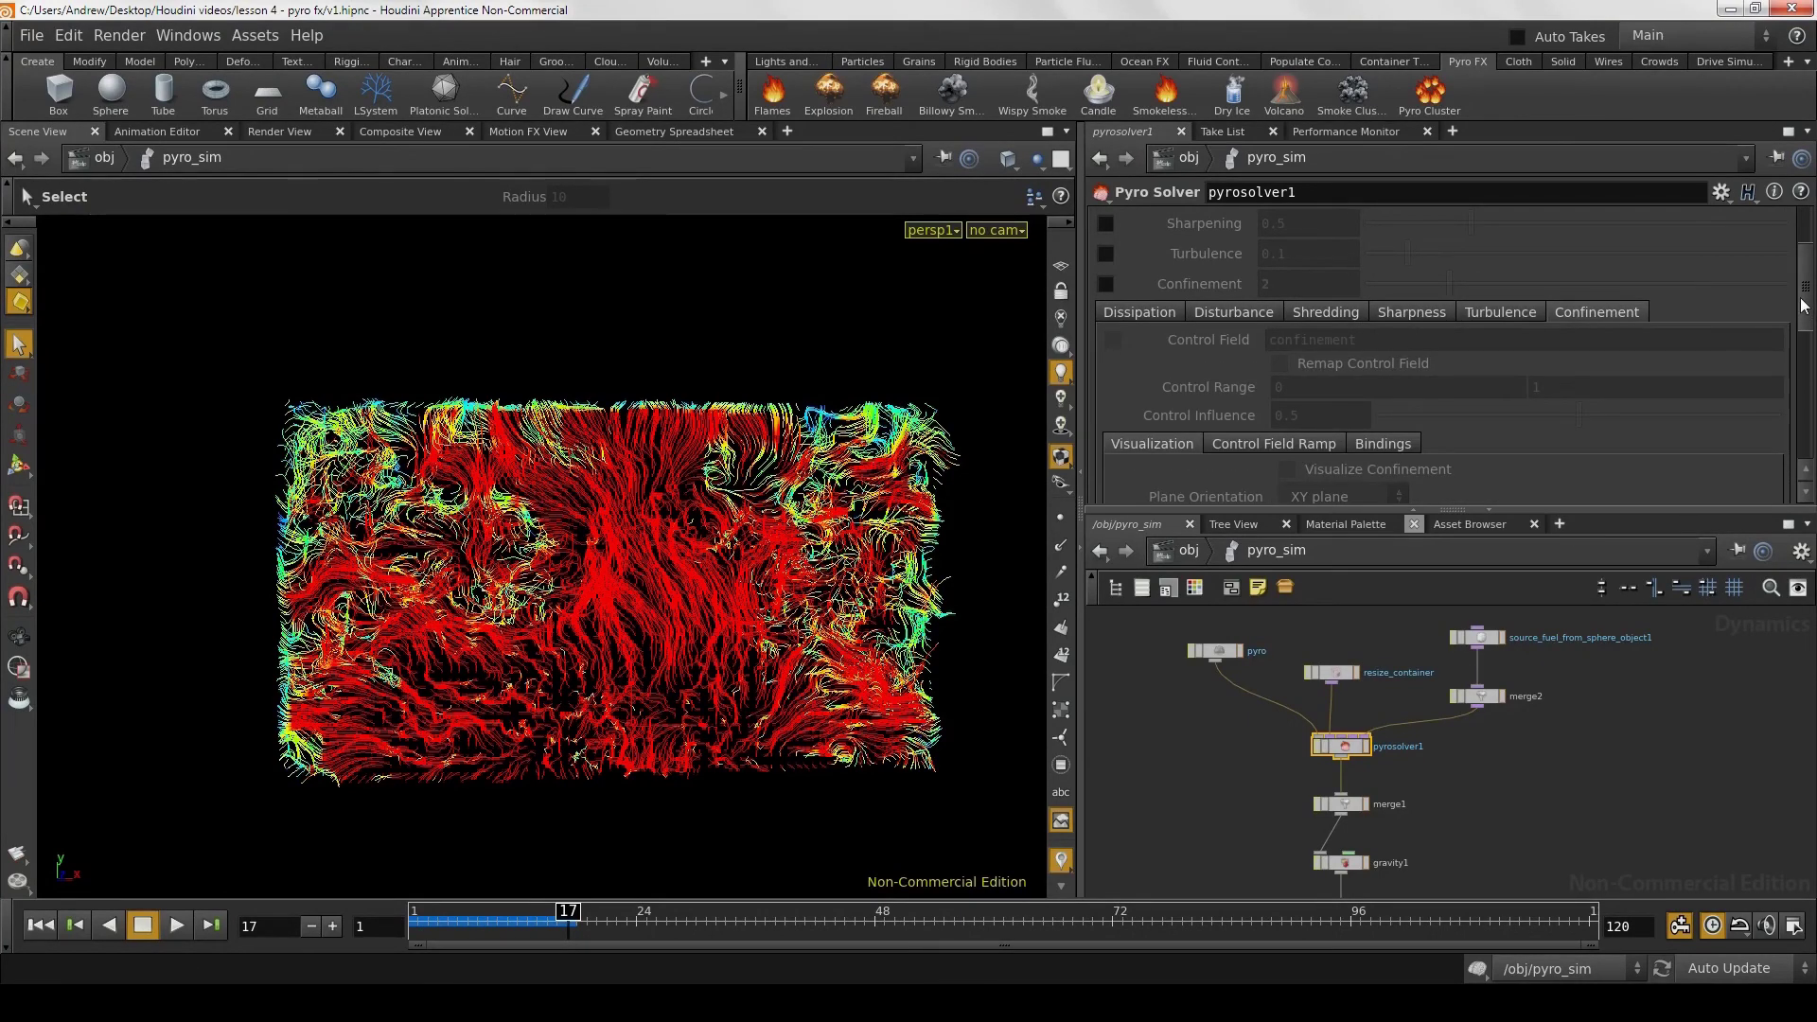
scroll(1803, 305, "up", 2)
scroll(1234, 316, "up", 2)
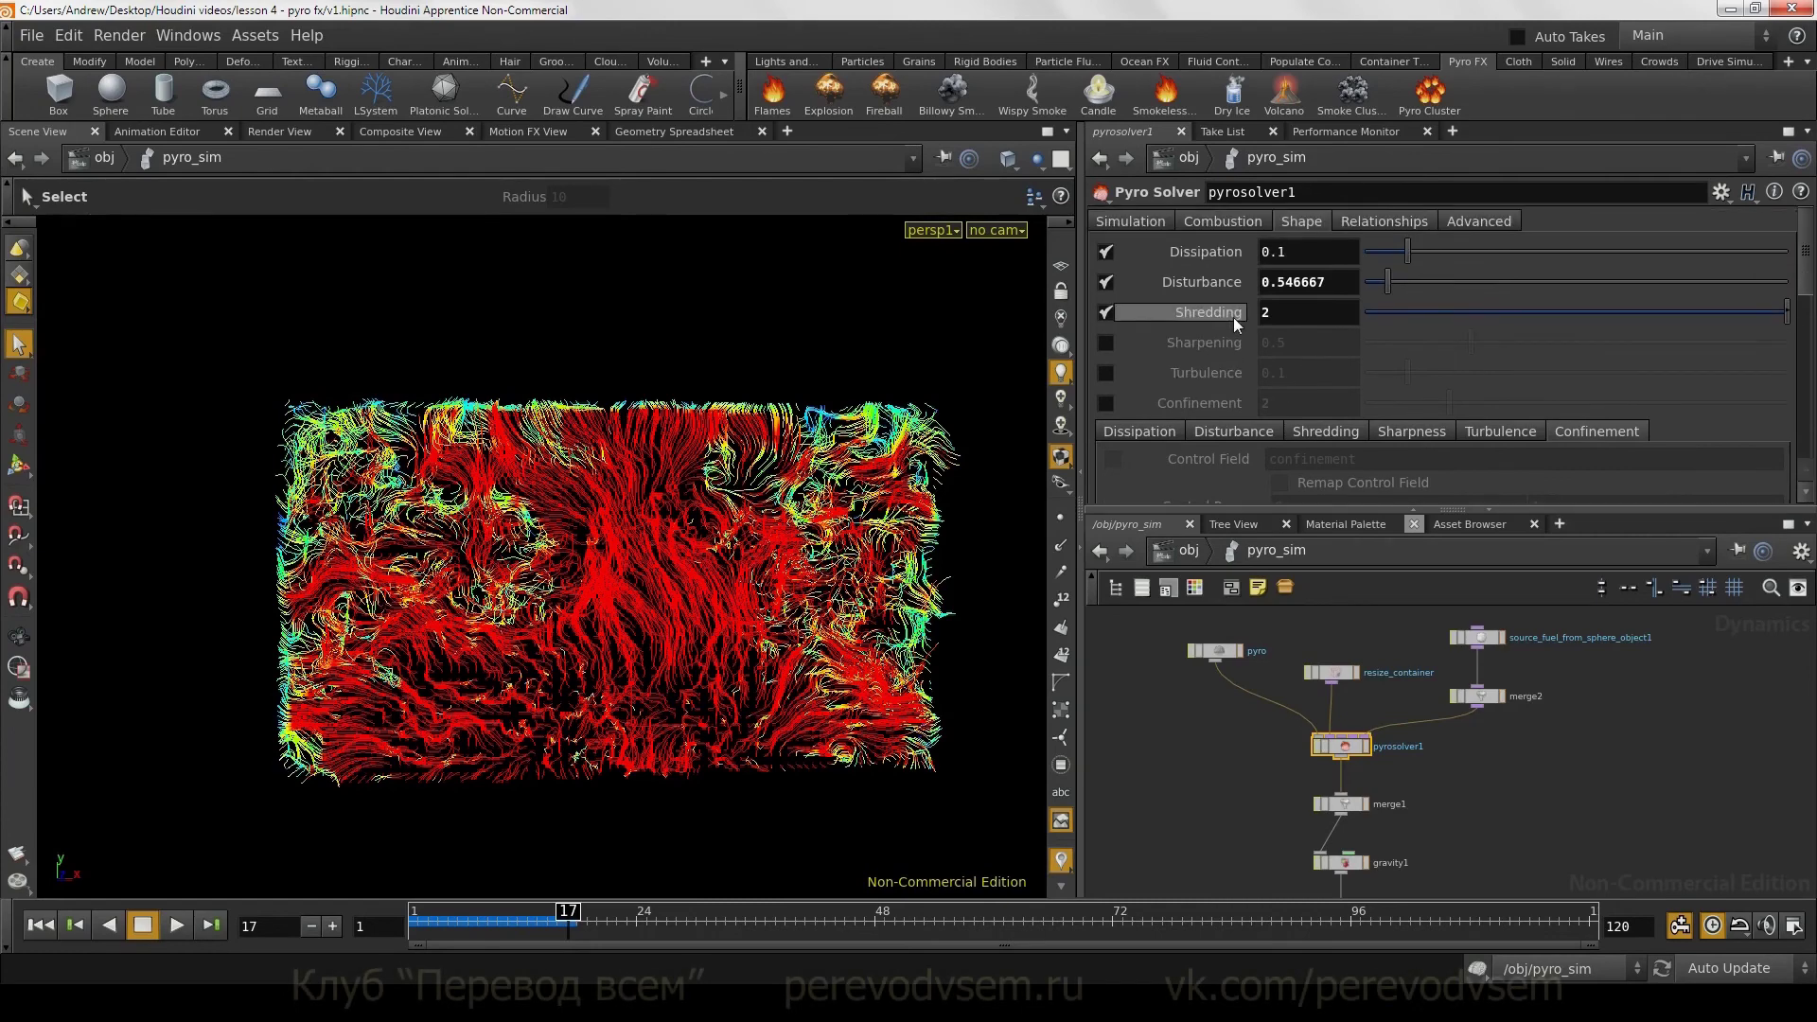
left_click(1330, 428)
Step: Review the solver's Dissipation and Shredding values and scroll through its parameters
scroll(1335, 417, "down", 1)
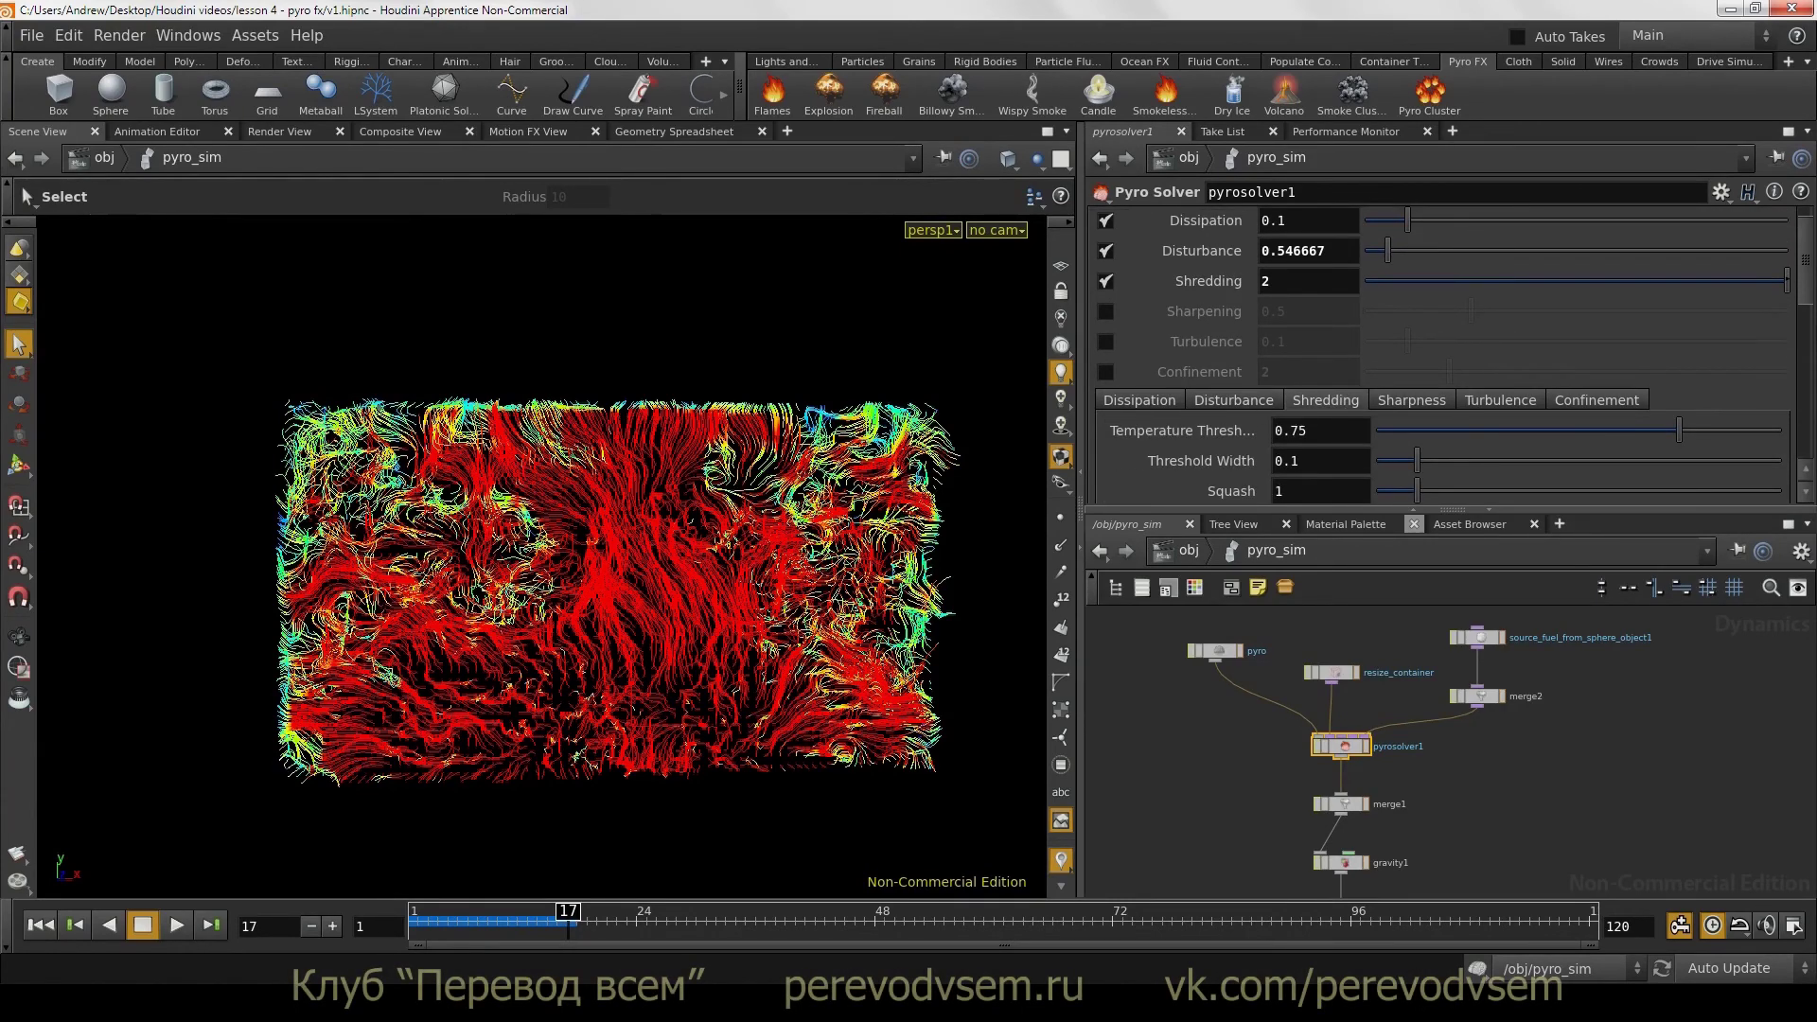
scroll(1809, 282, "up", 1)
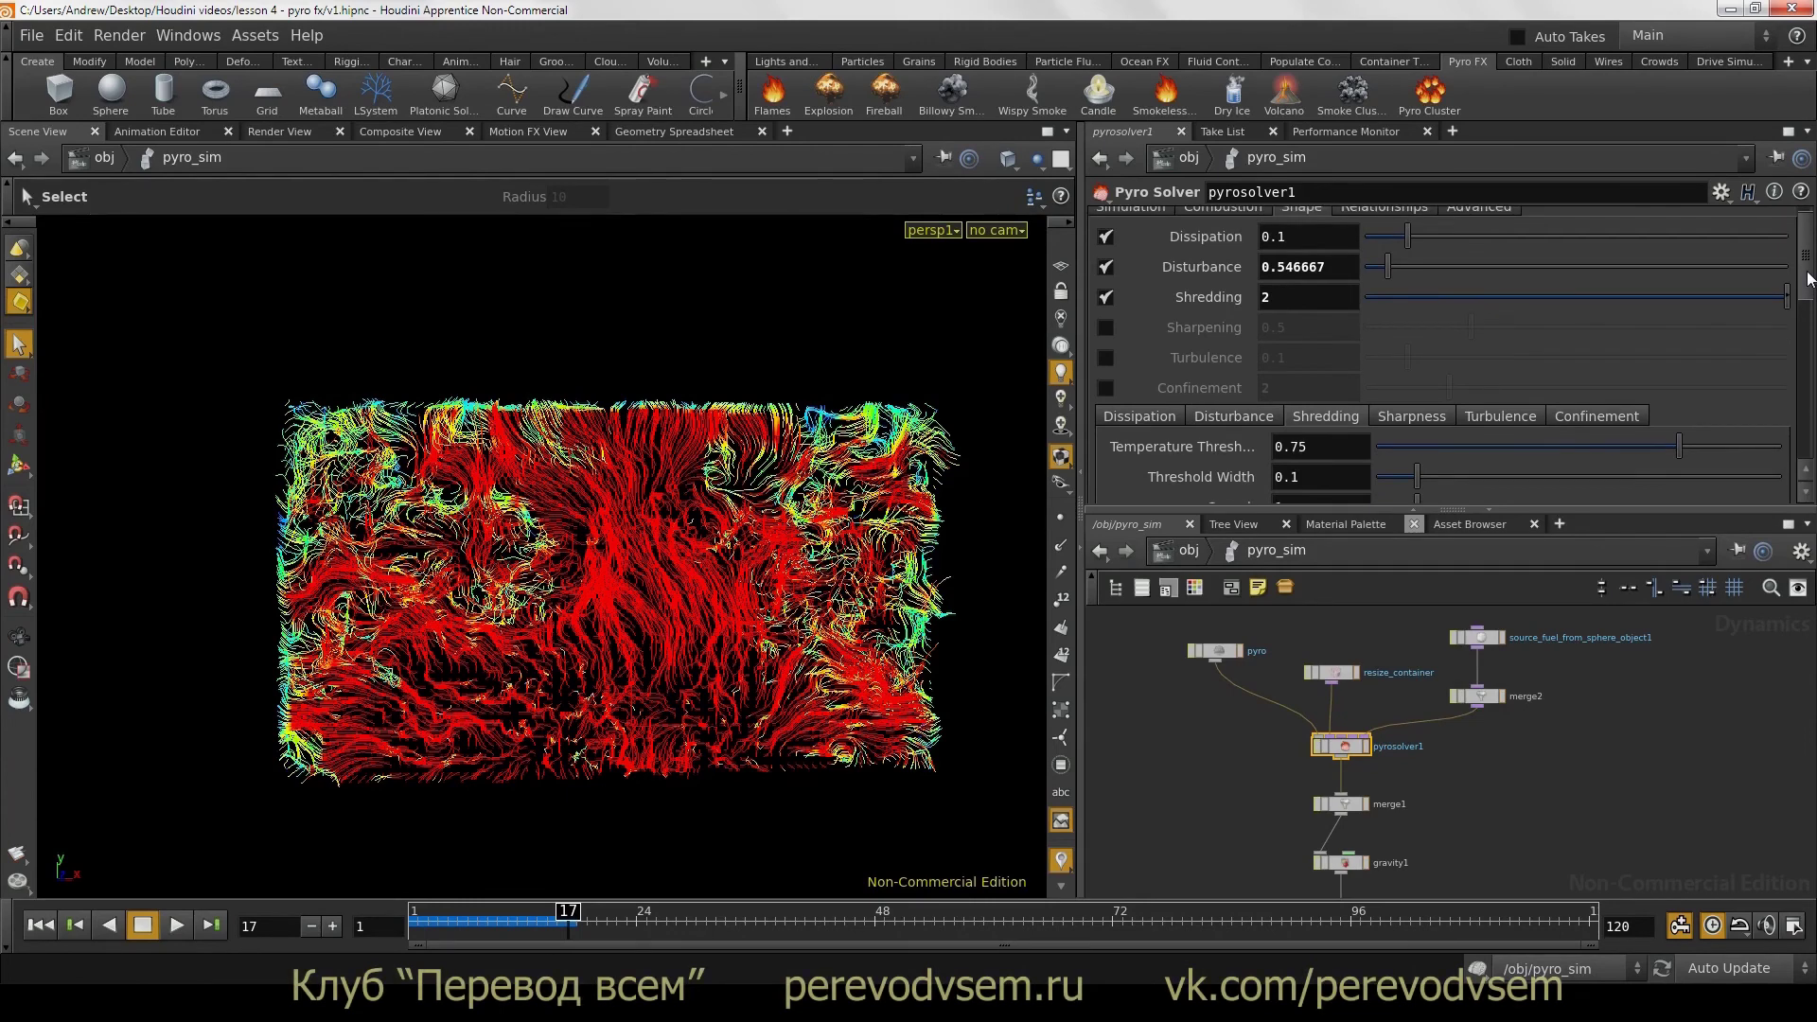
left_click(1307, 232)
left_click(1330, 297)
scroll(1330, 297, "down", 2)
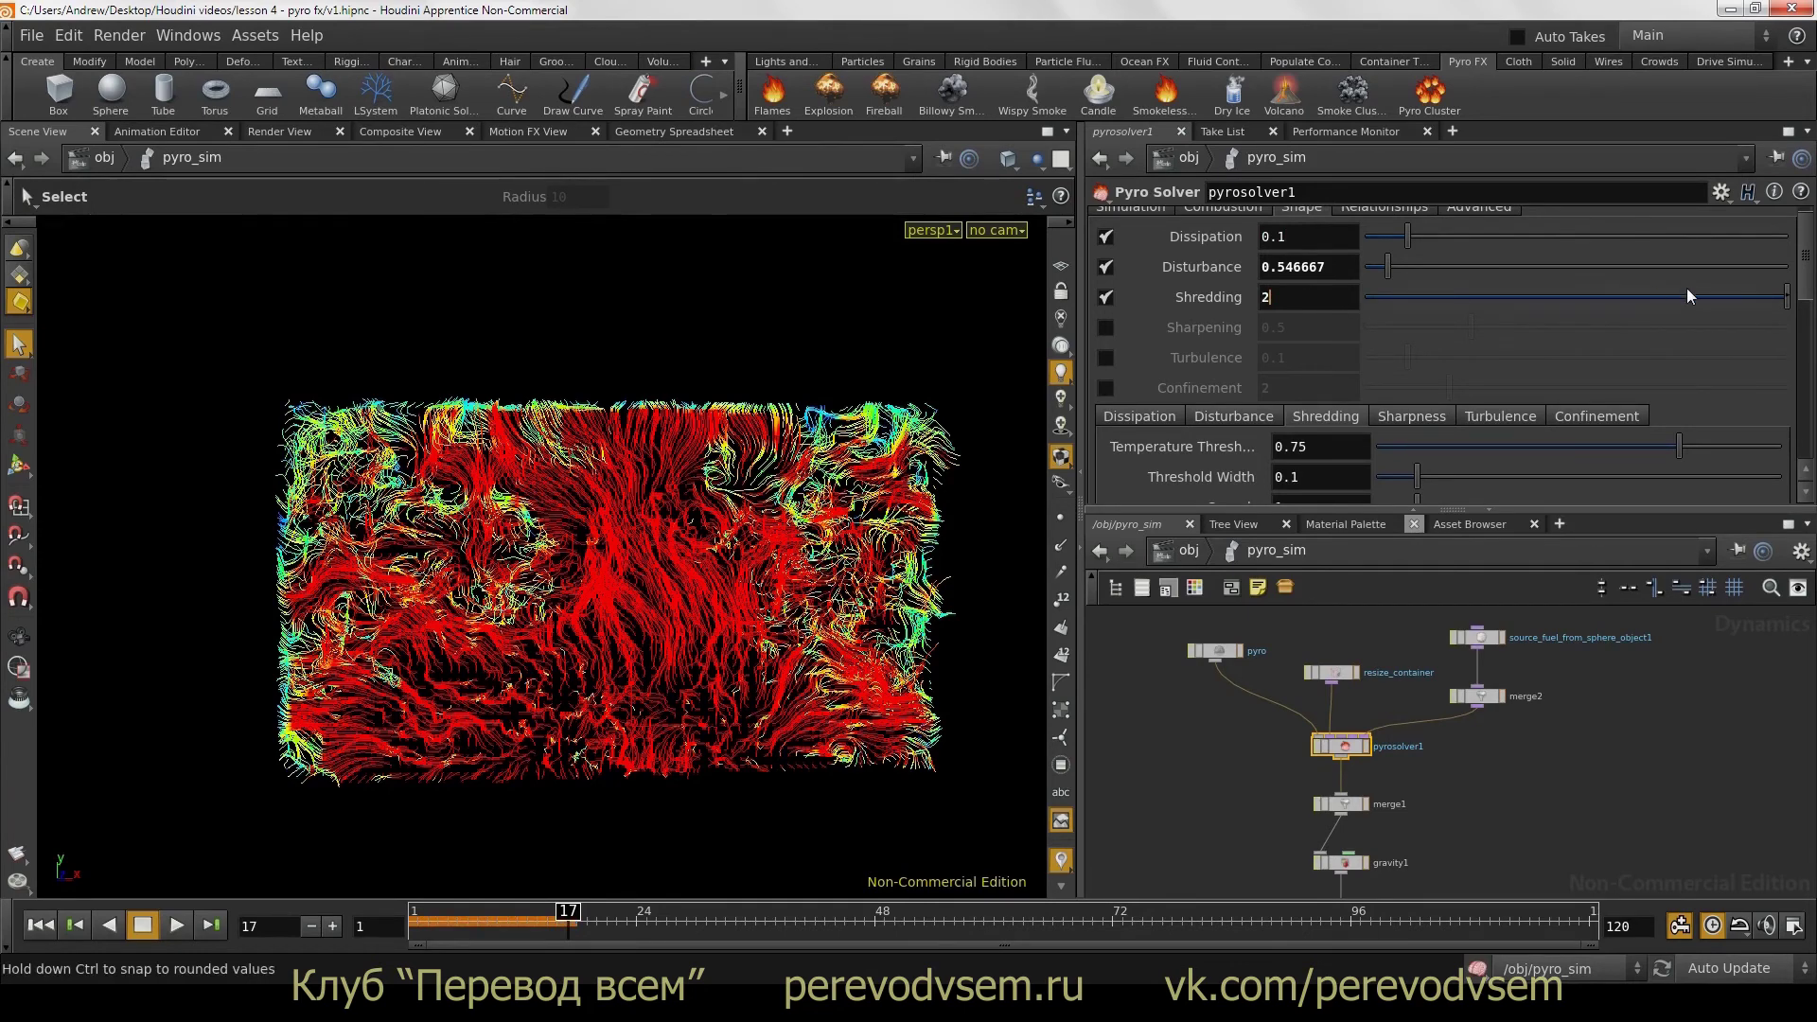
scroll(1810, 303, "down", 2)
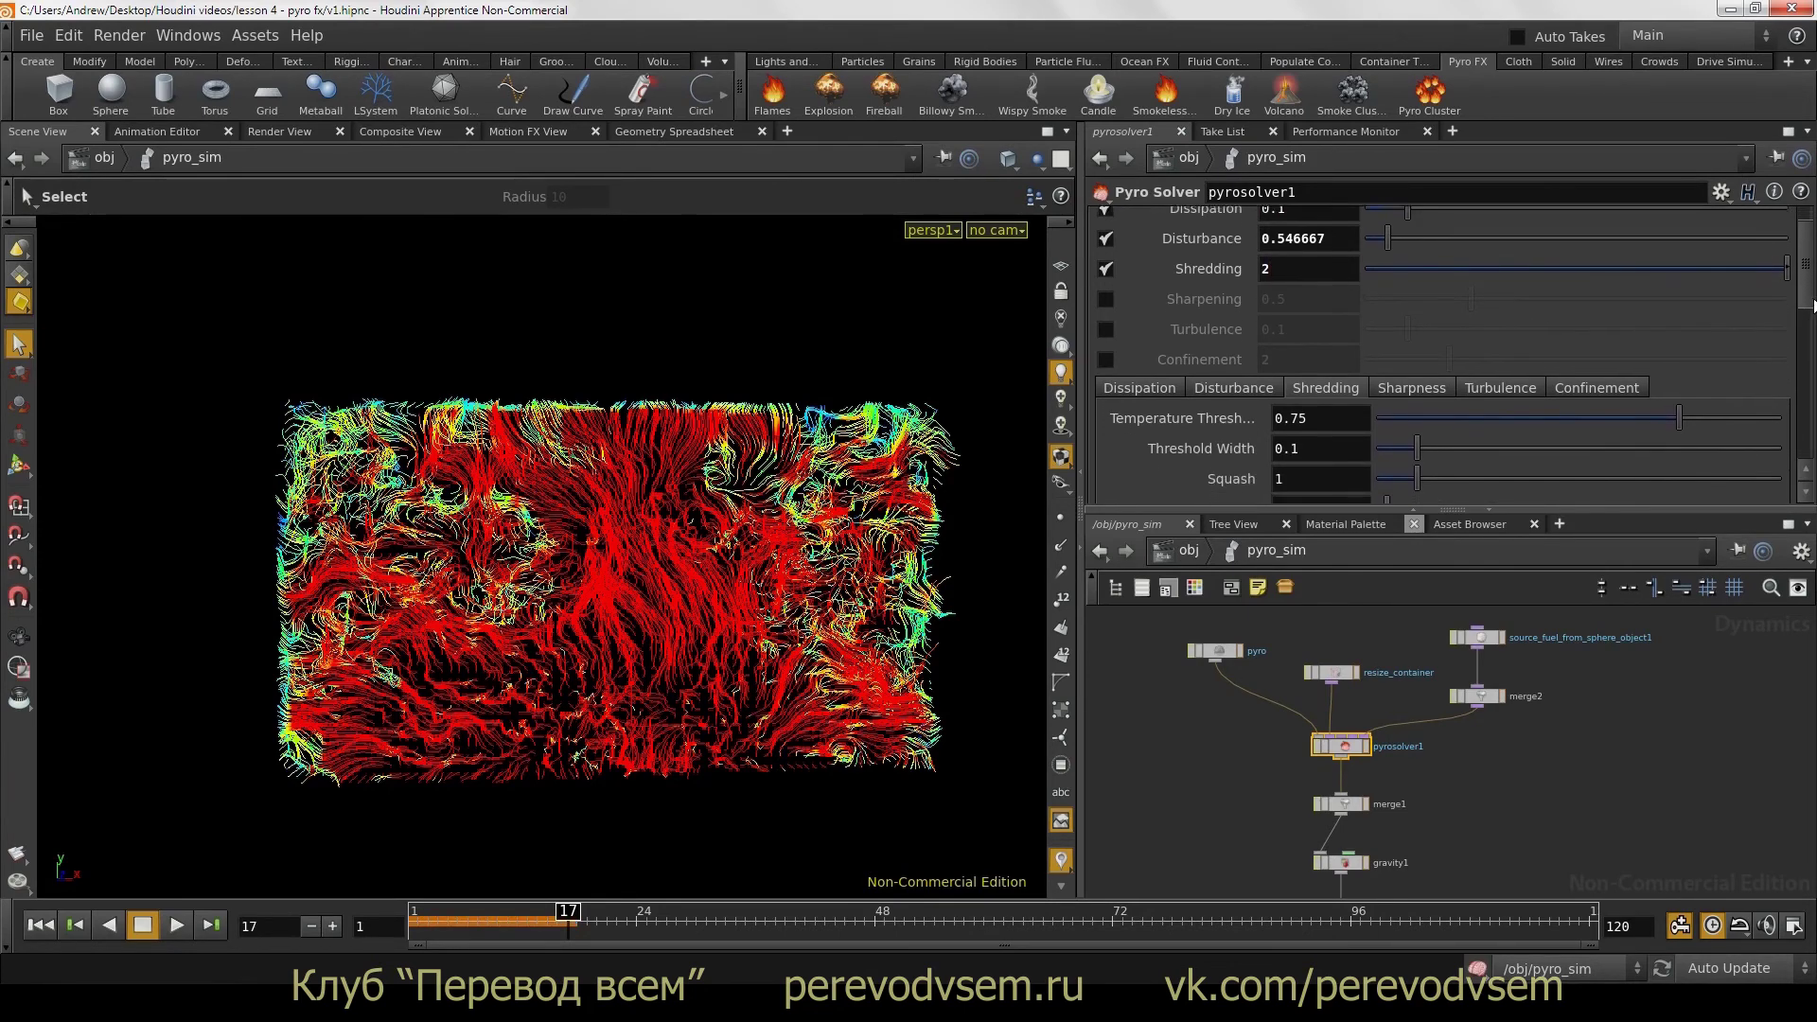
scroll(1810, 303, "down", 2)
scroll(1460, 354, "down", 1)
scroll(1354, 339, "down", 1)
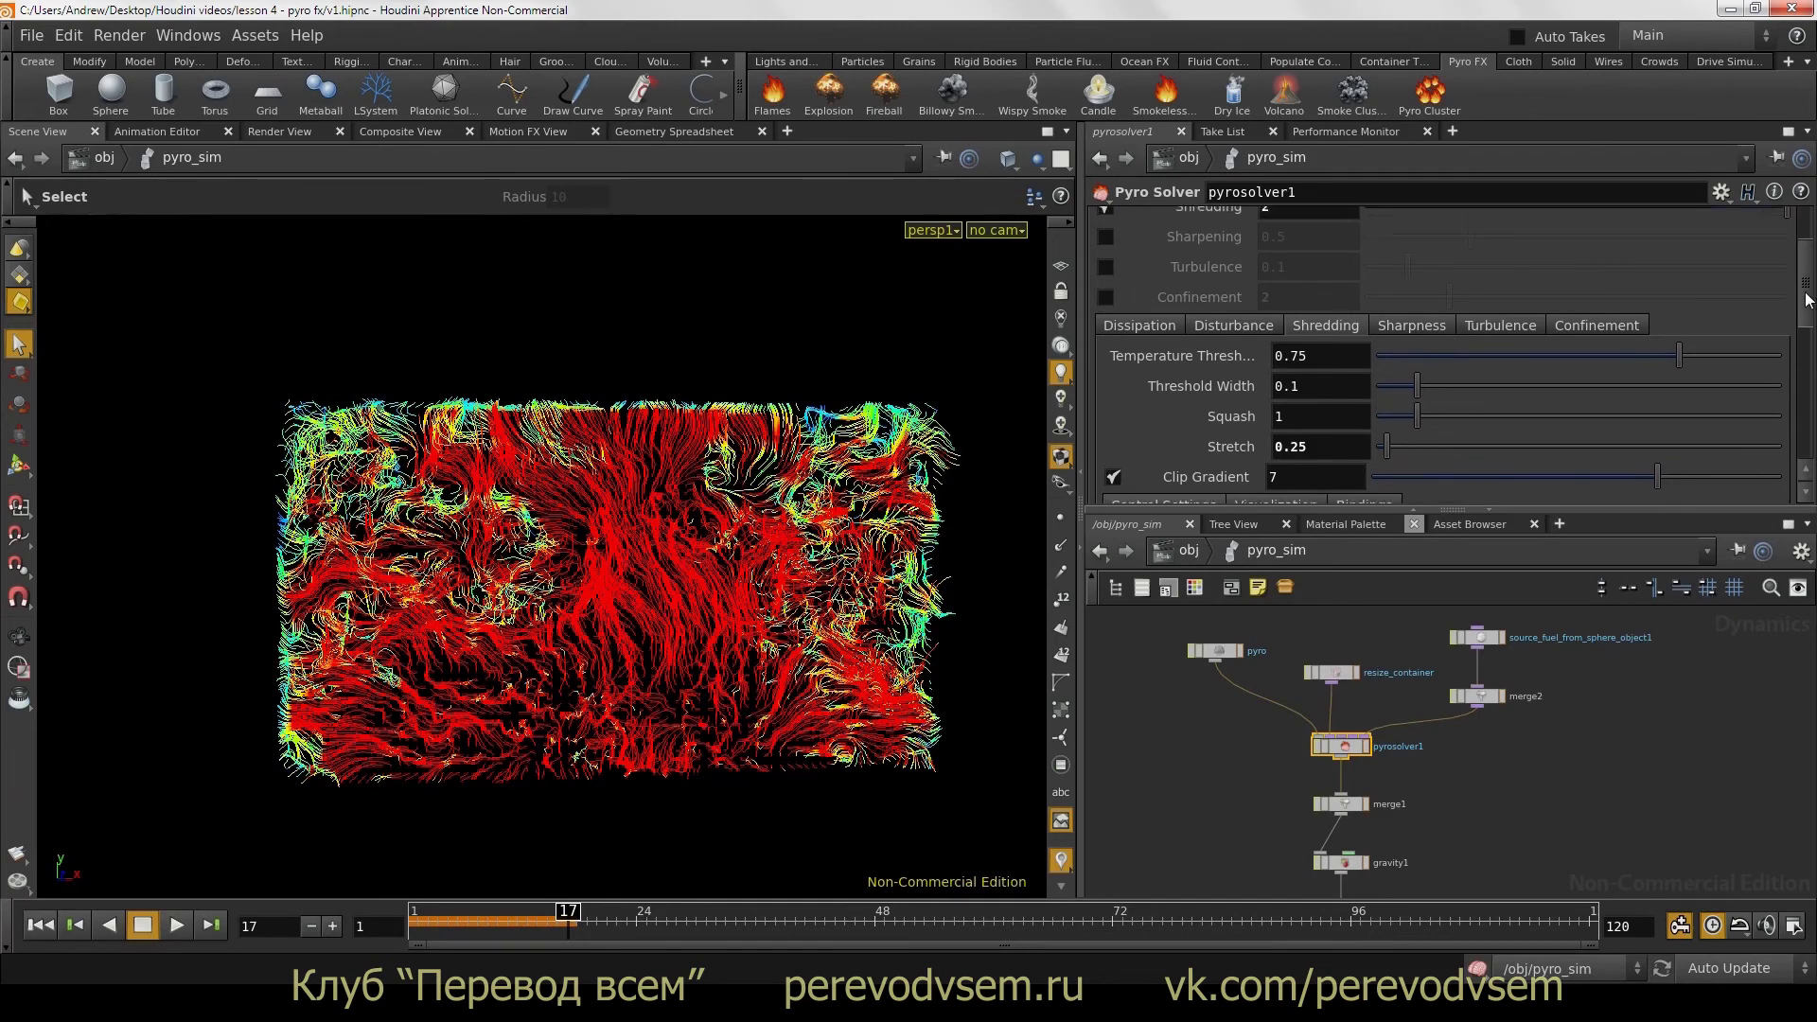
Step: Turn off Velocity visualization on the pyro Smoke Object to show the orange smoke again
left_click_drag(1810, 313, 1810, 245)
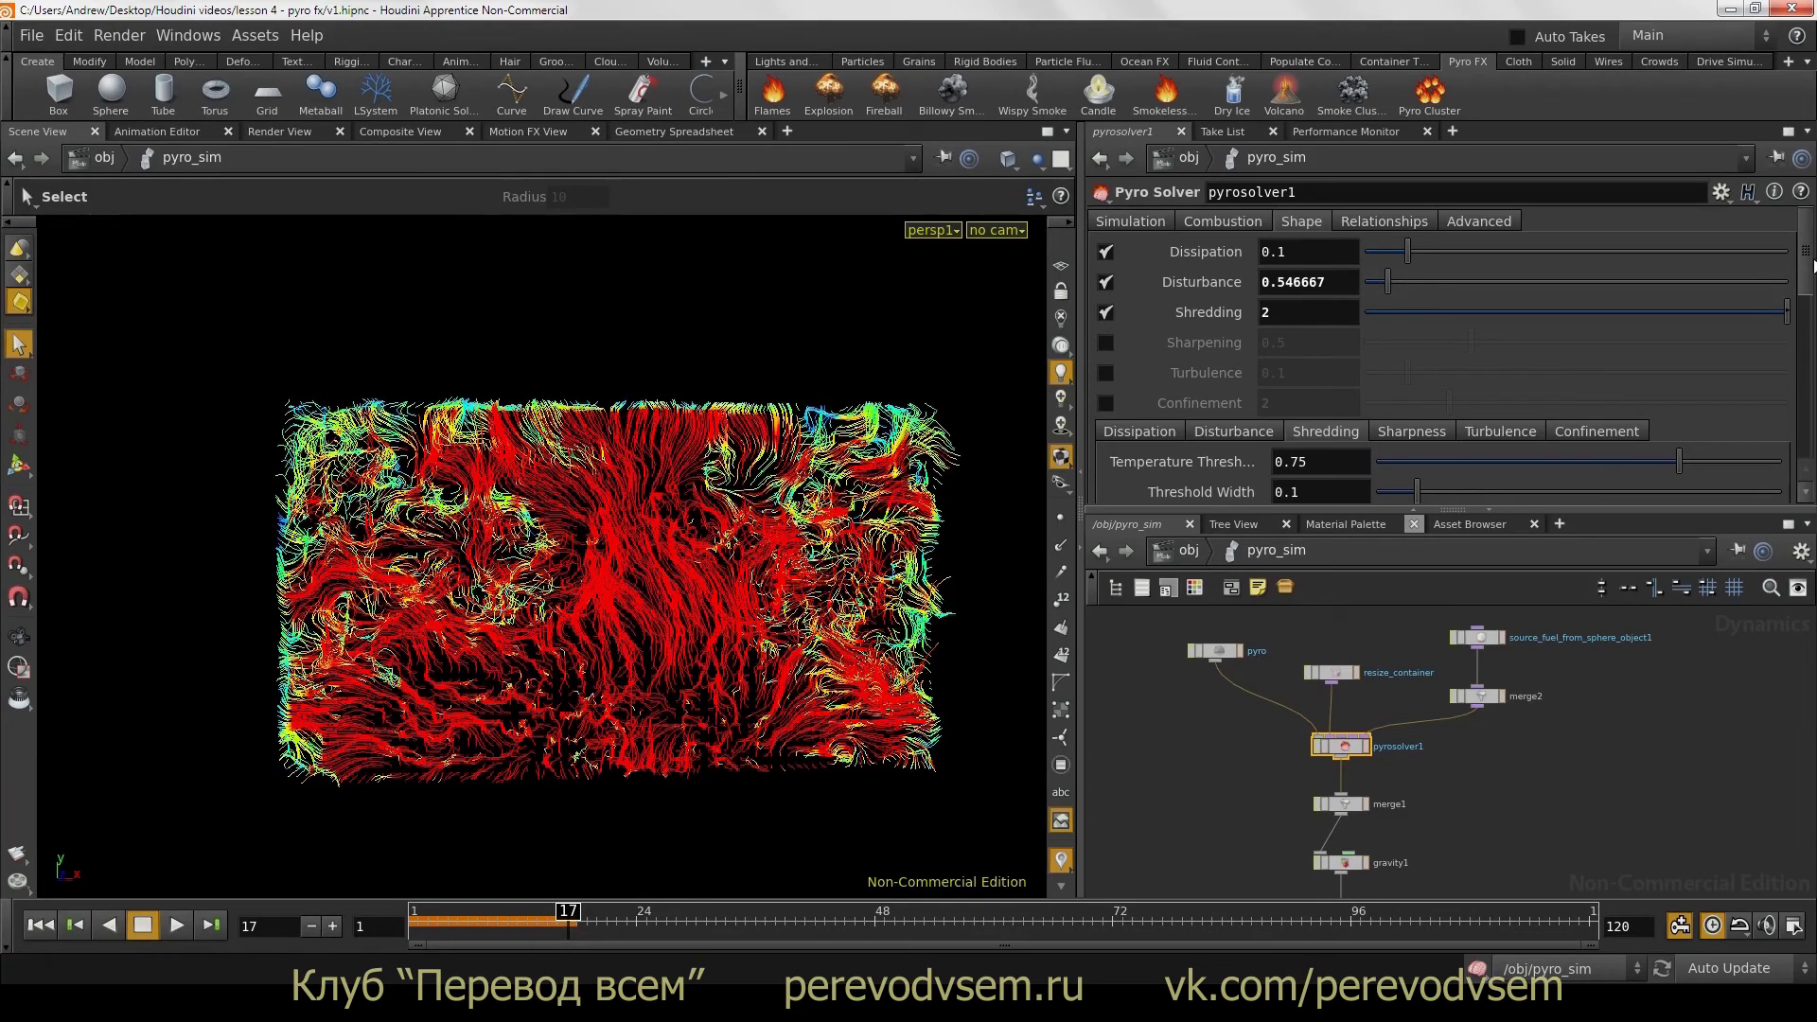
scroll(1808, 266, "down", 2)
scroll(1808, 266, "up", 2)
mouse_move(1810, 248)
left_mouse_down()
mouse_move(1810, 369)
mouse_move(1808, 243)
left_mouse_up()
left_click(1218, 643)
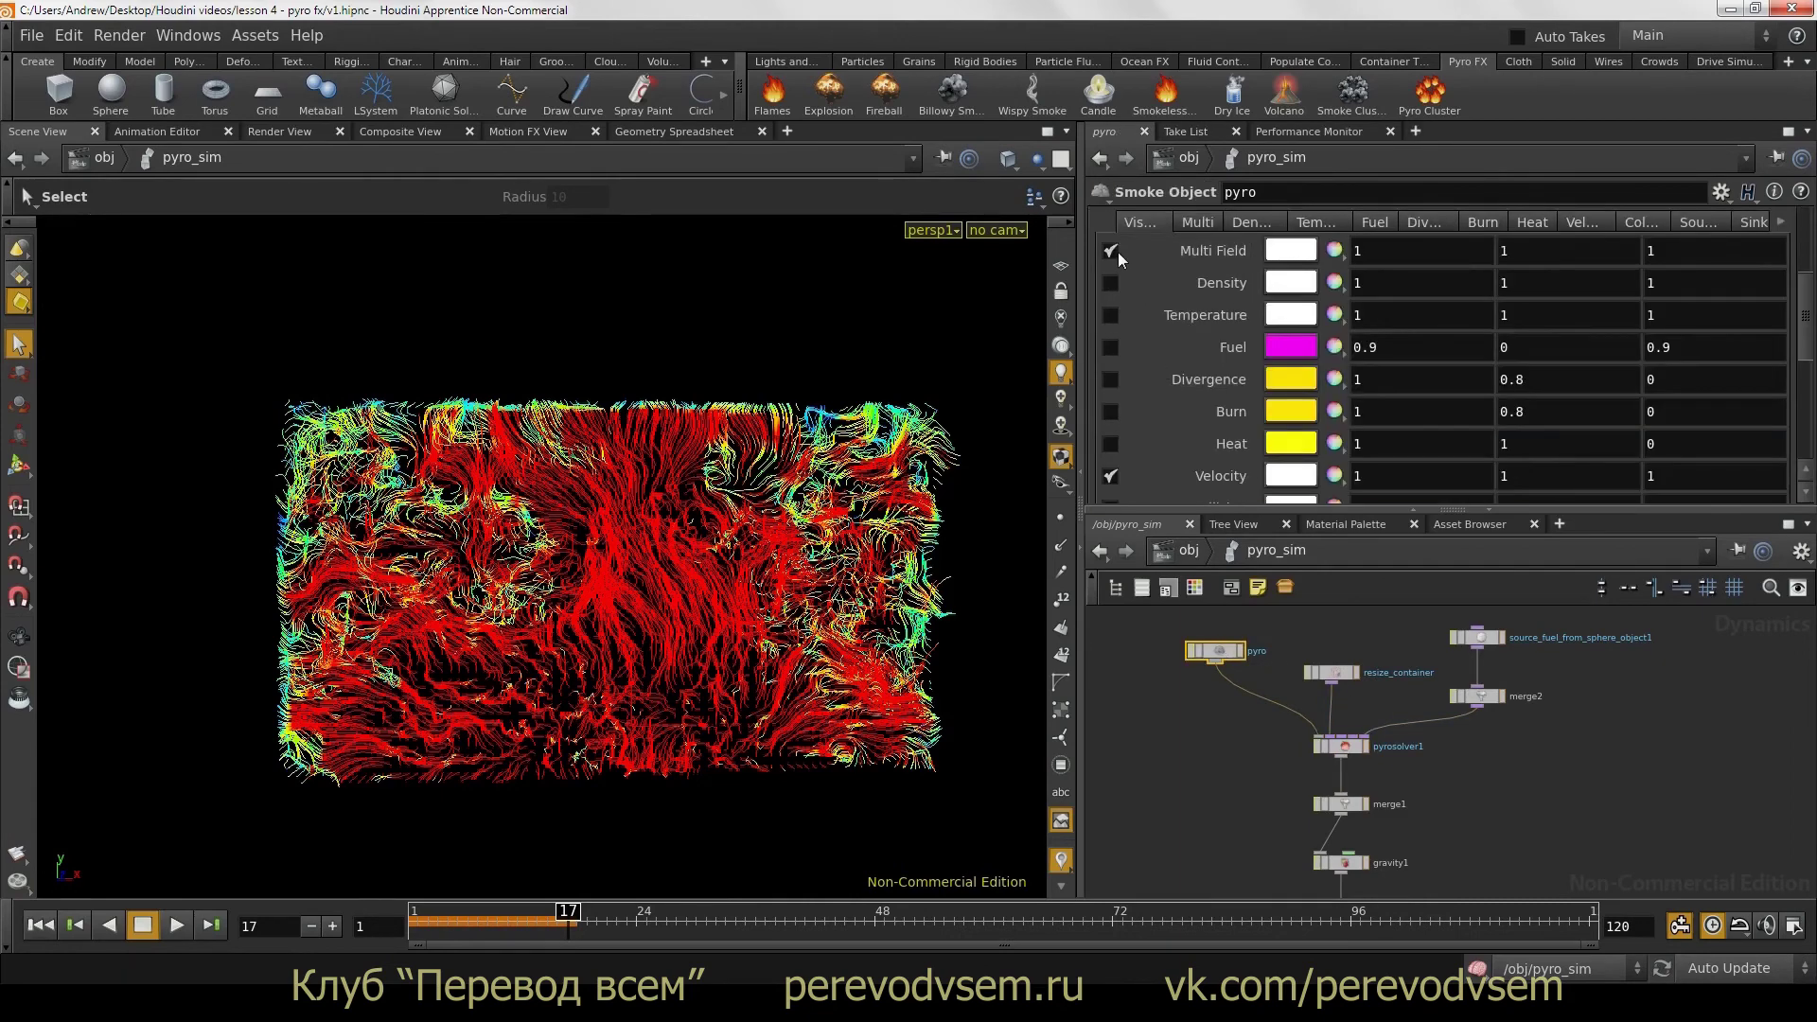
left_click(1113, 476)
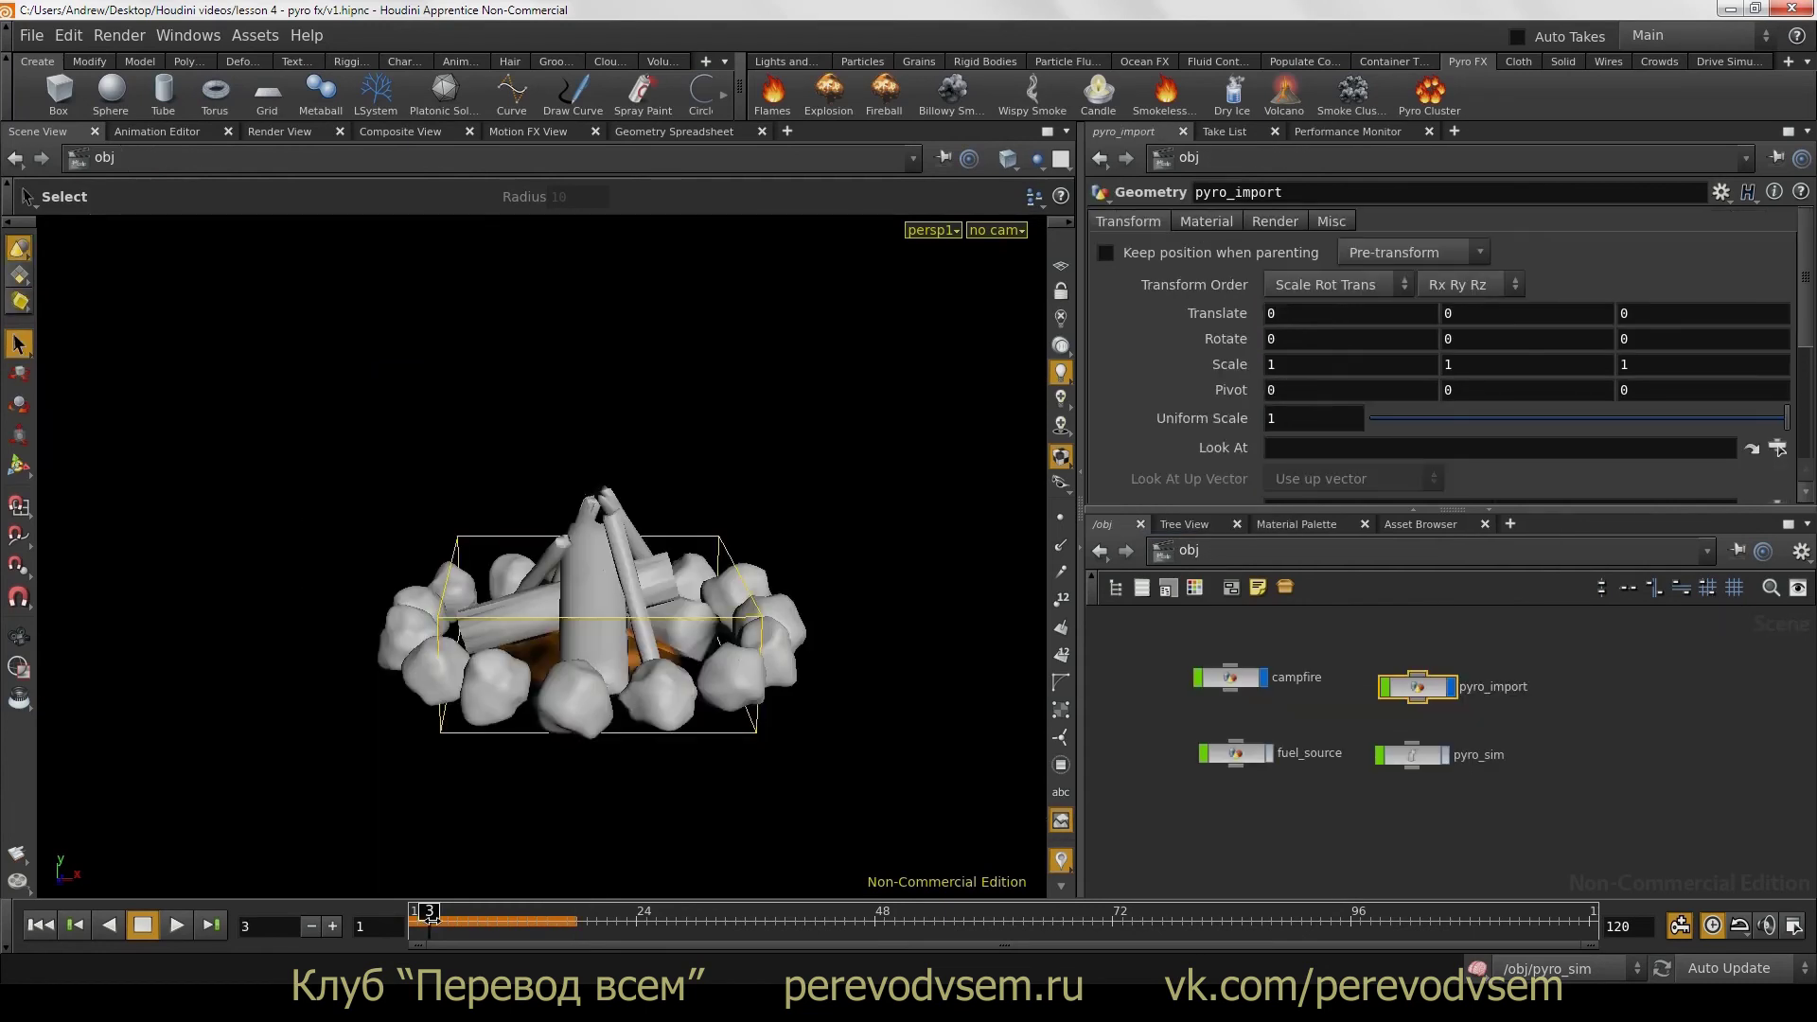
Step: Scrub through frames 90 to 103, orbiting around the campfire to see the fire
left_click_drag(445, 910, 1231, 932)
key("Escape")
left_click_drag(523, 562, 834, 554)
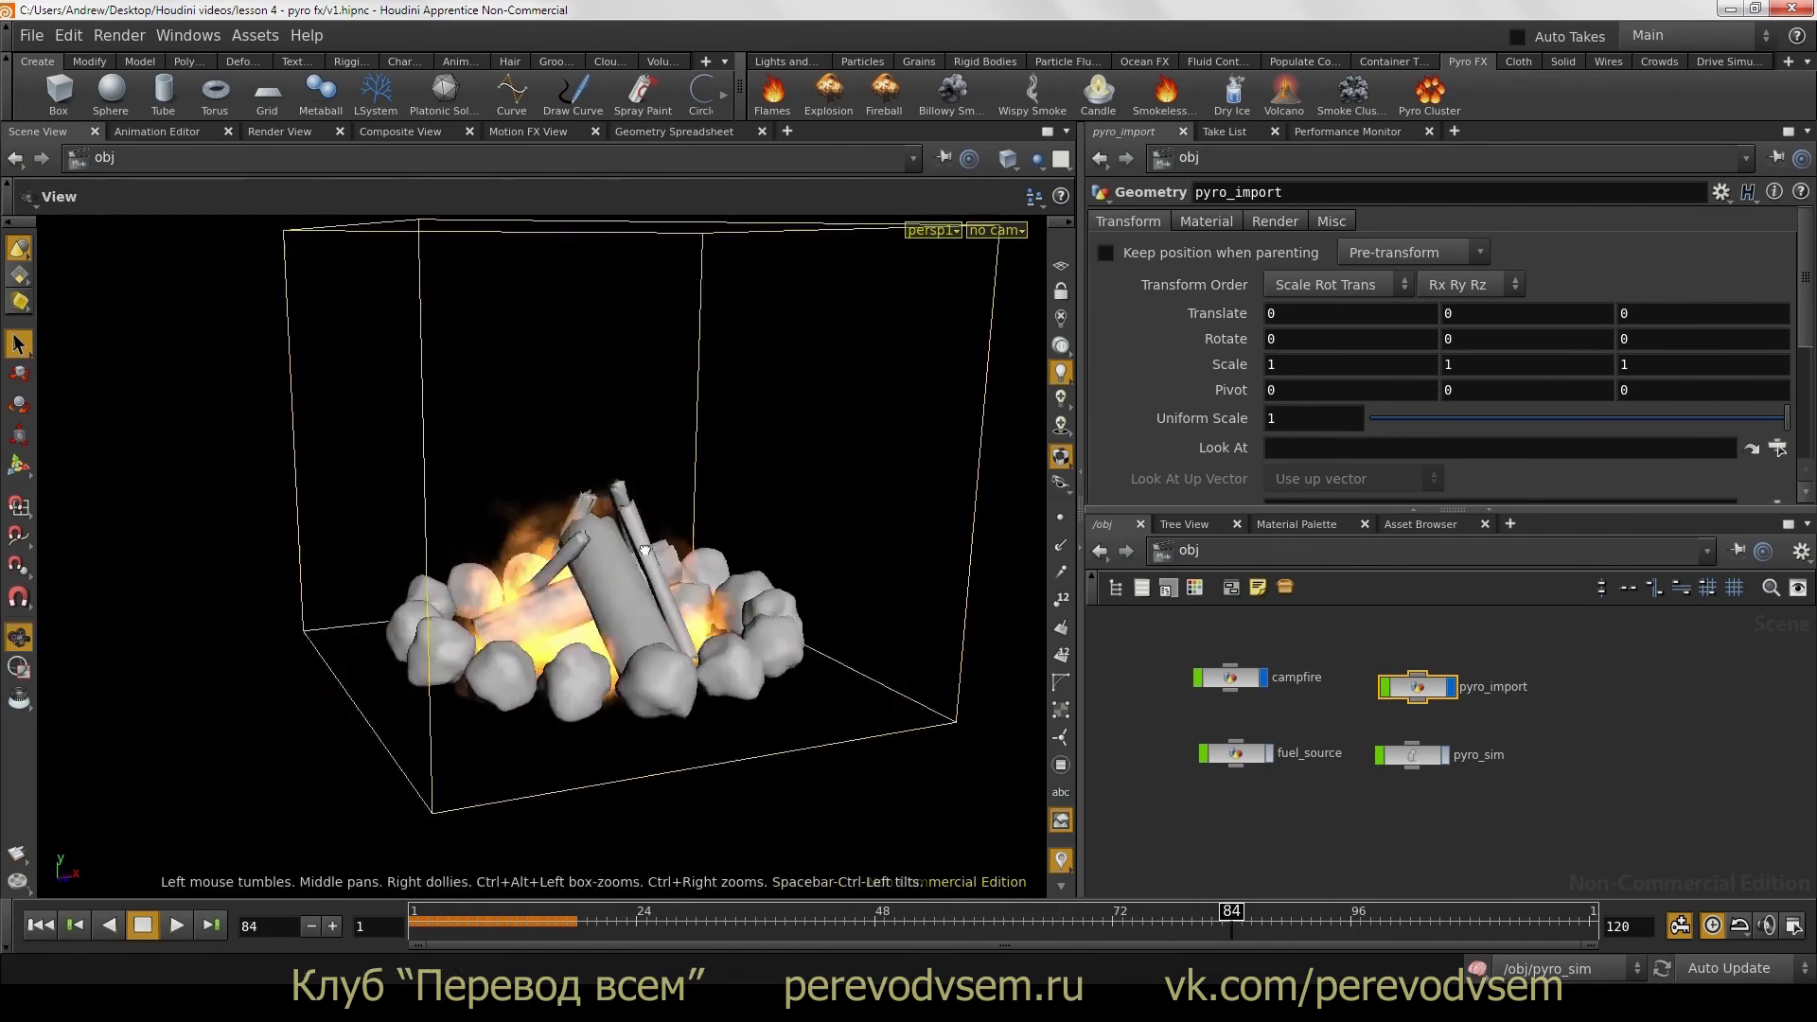
scroll(834, 553, "up", 5)
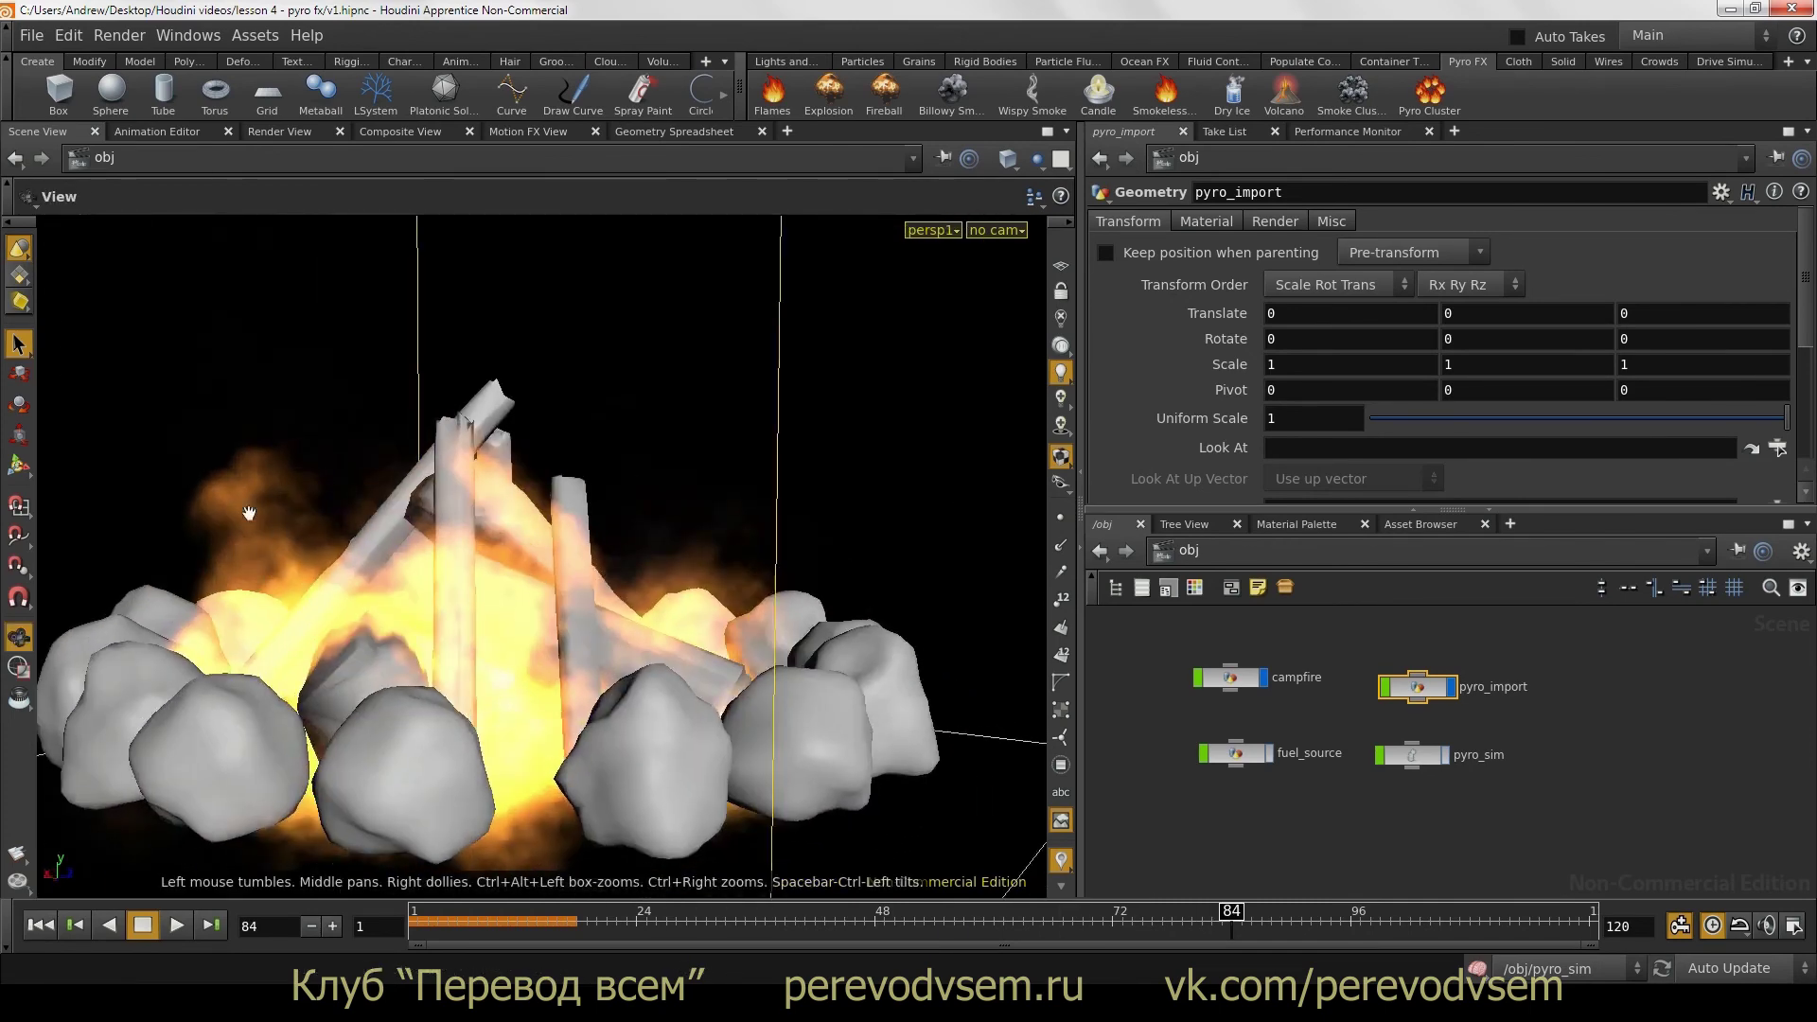
key("Escape")
scroll(246, 501, "down", 5)
mouse_move(246, 530)
left_mouse_down()
mouse_move(226, 628)
mouse_move(284, 710)
left_mouse_up()
left_click(1291, 922)
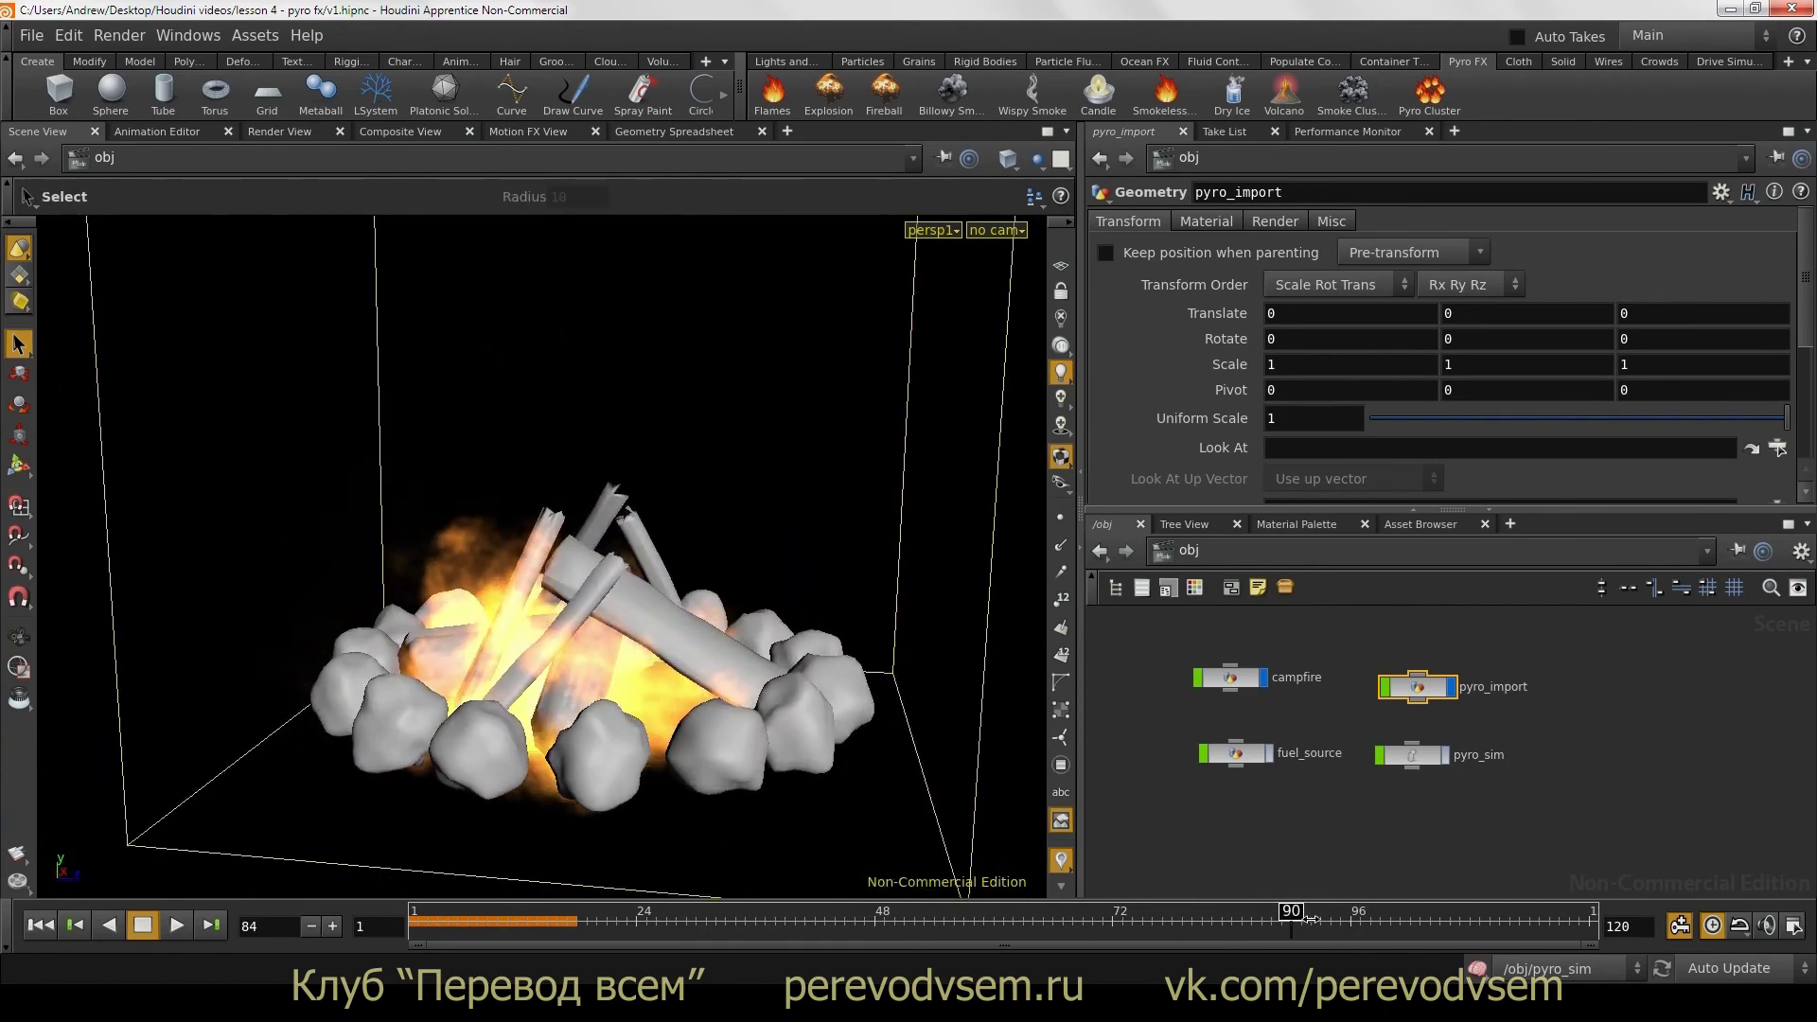
left_click_drag(1388, 922, 1420, 932)
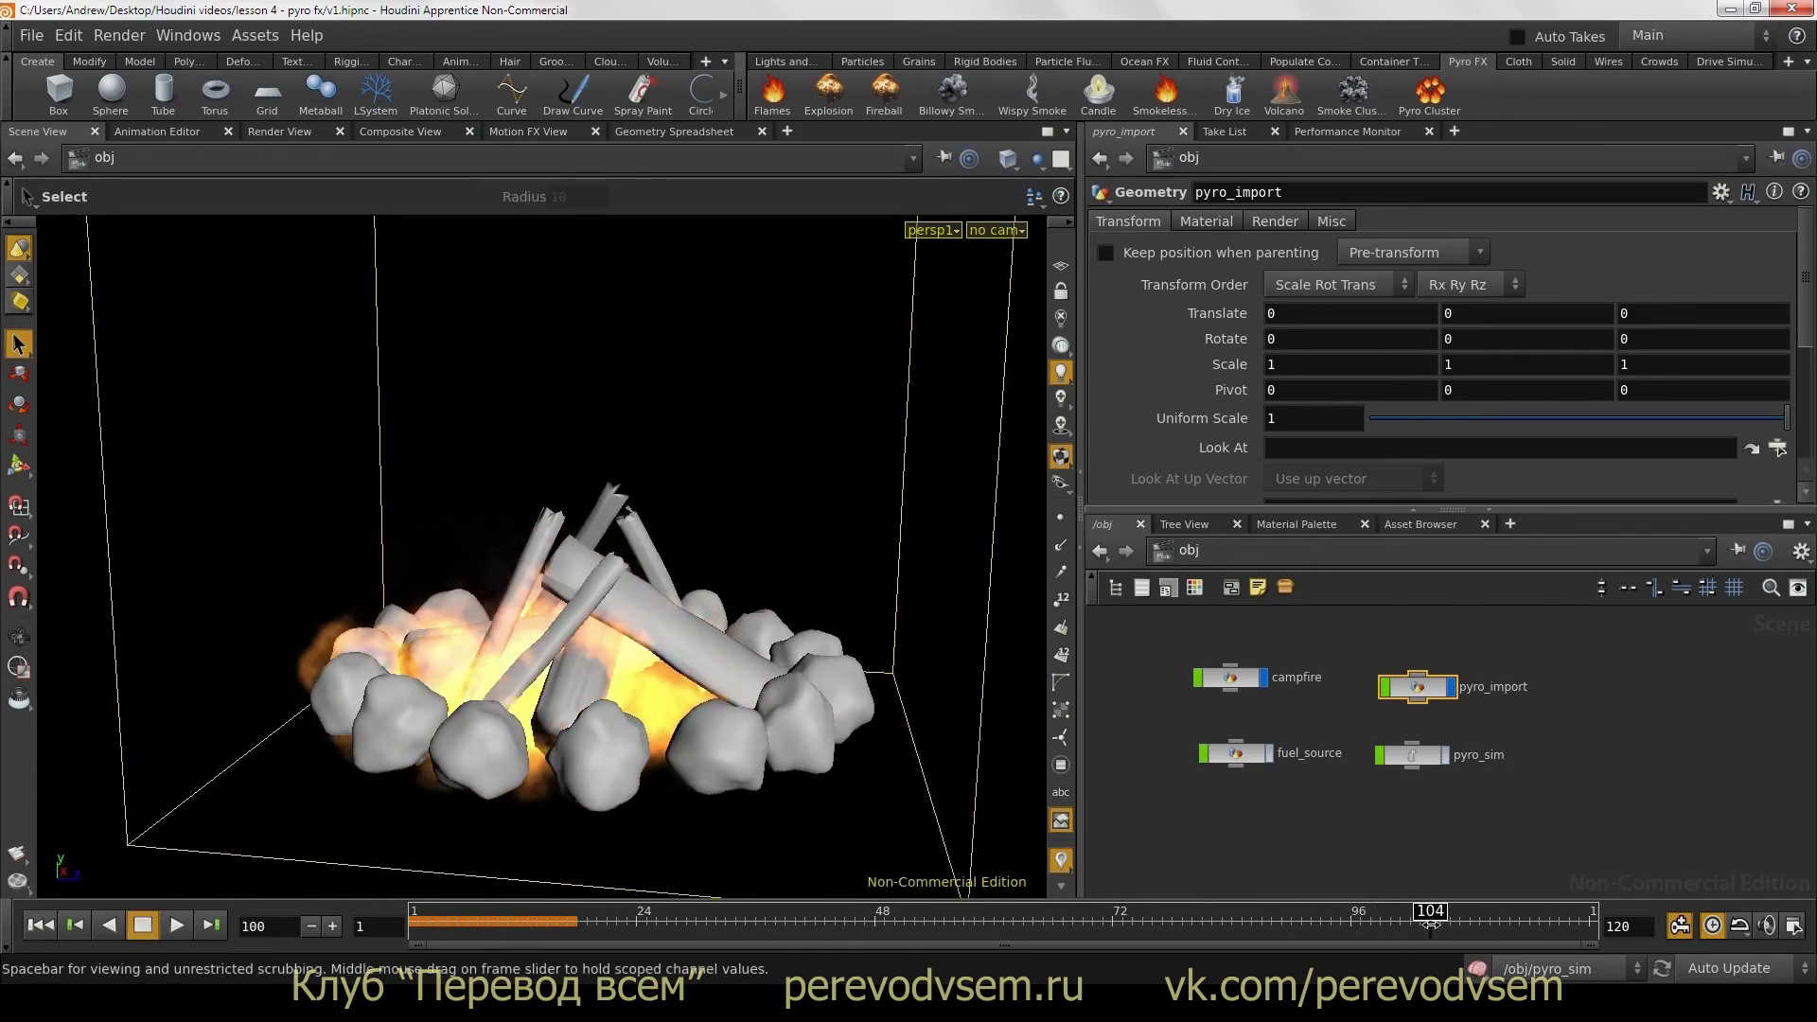
left_click(1420, 932)
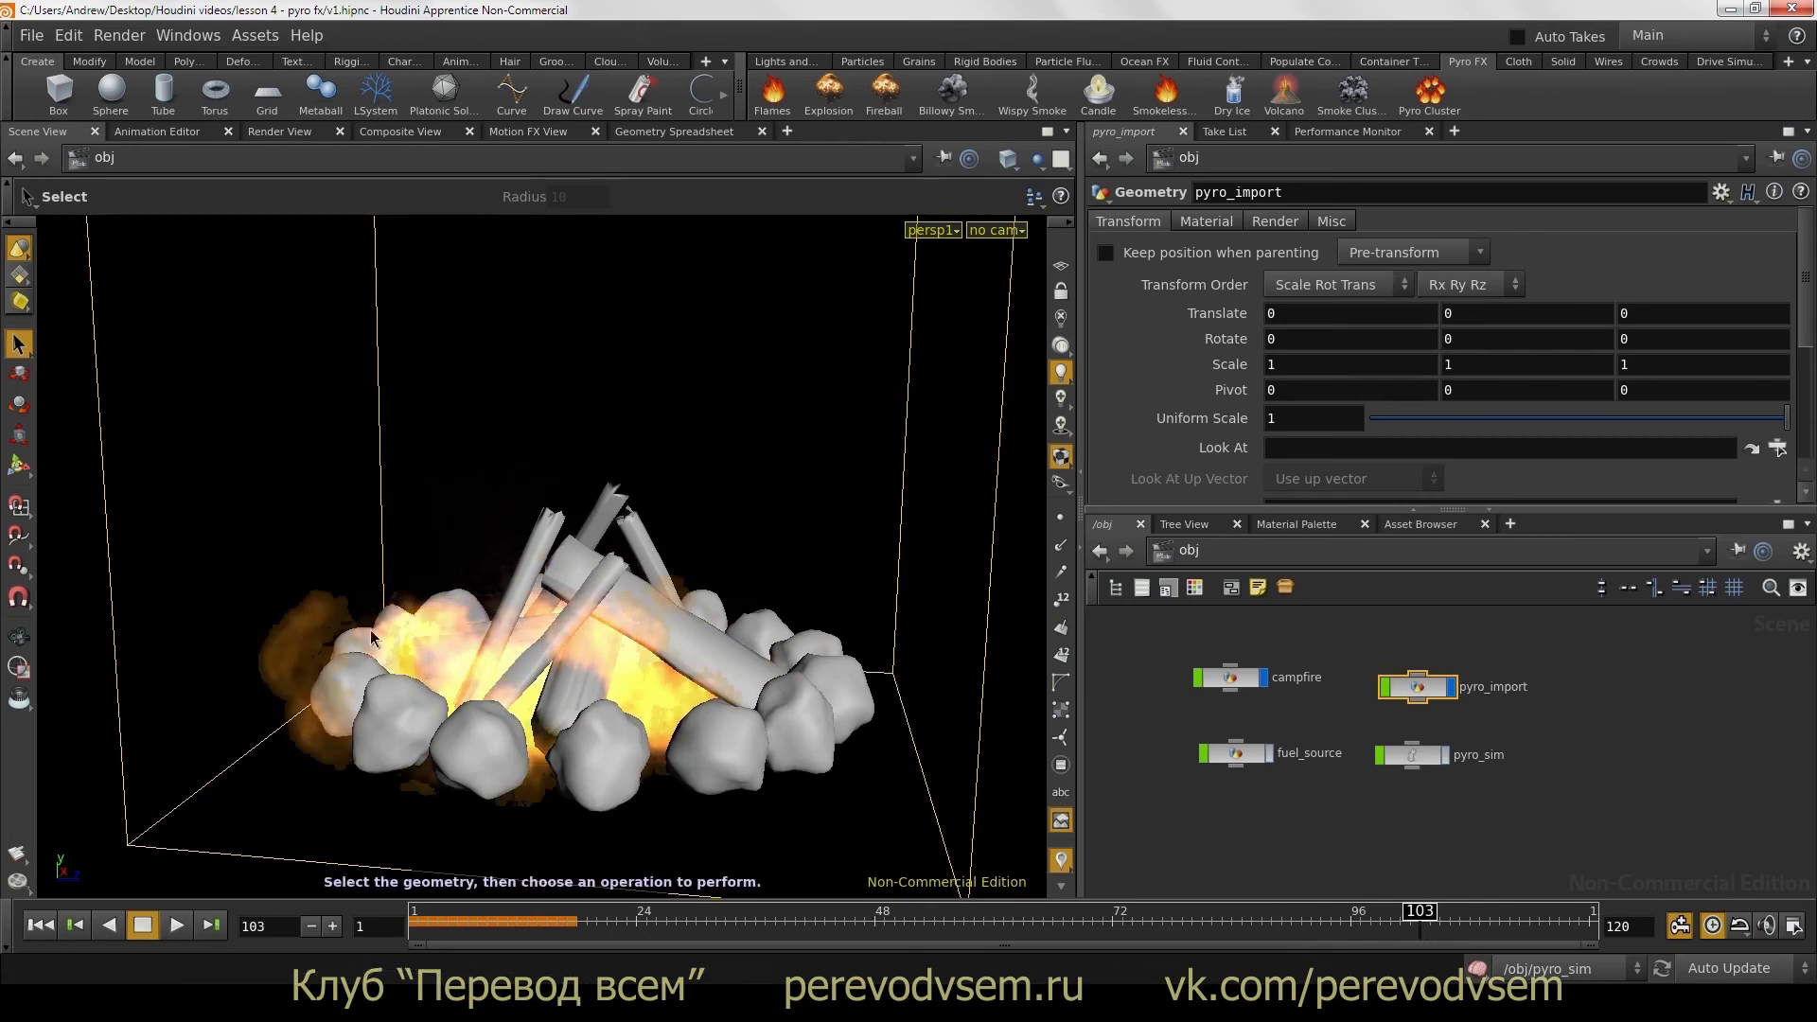
Step: Orbit around the burning campfire at frame 103, then dive into the pyro_sim network
key("Escape")
mouse_move(457, 634)
left_mouse_down()
mouse_move(502, 635)
mouse_move(417, 750)
mouse_move(768, 680)
left_mouse_up()
key("s")
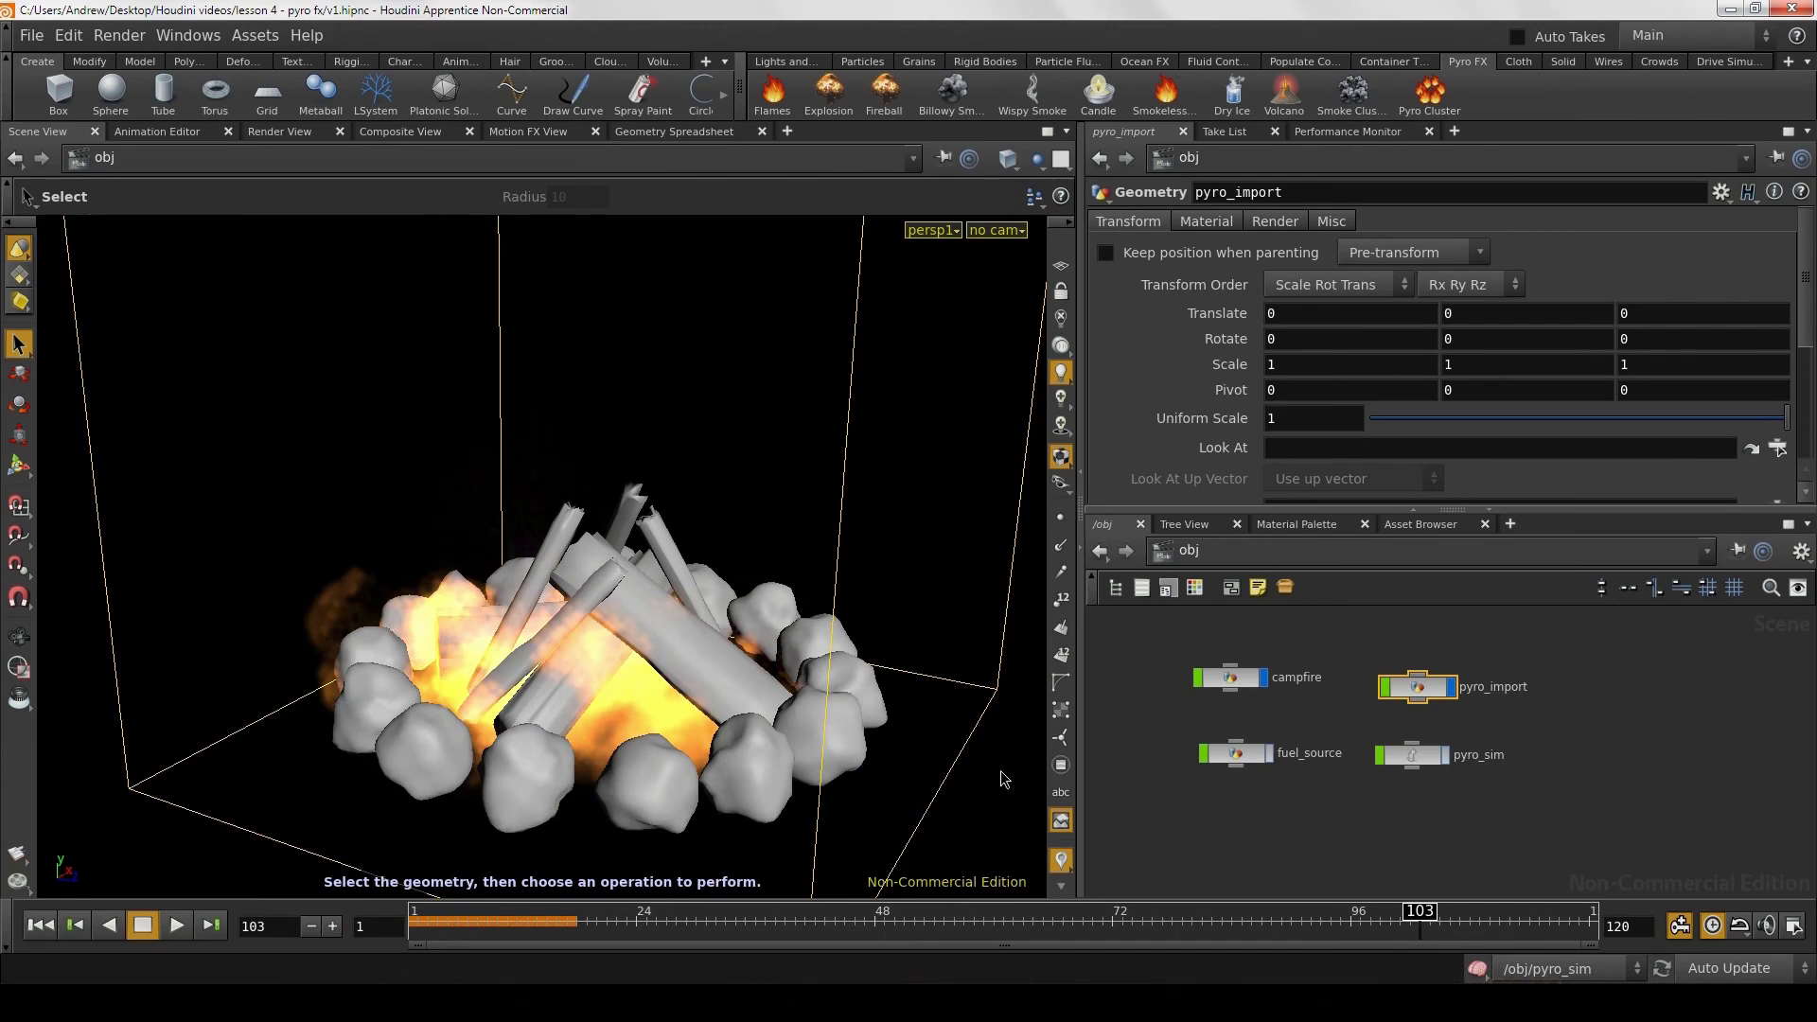
key("Escape")
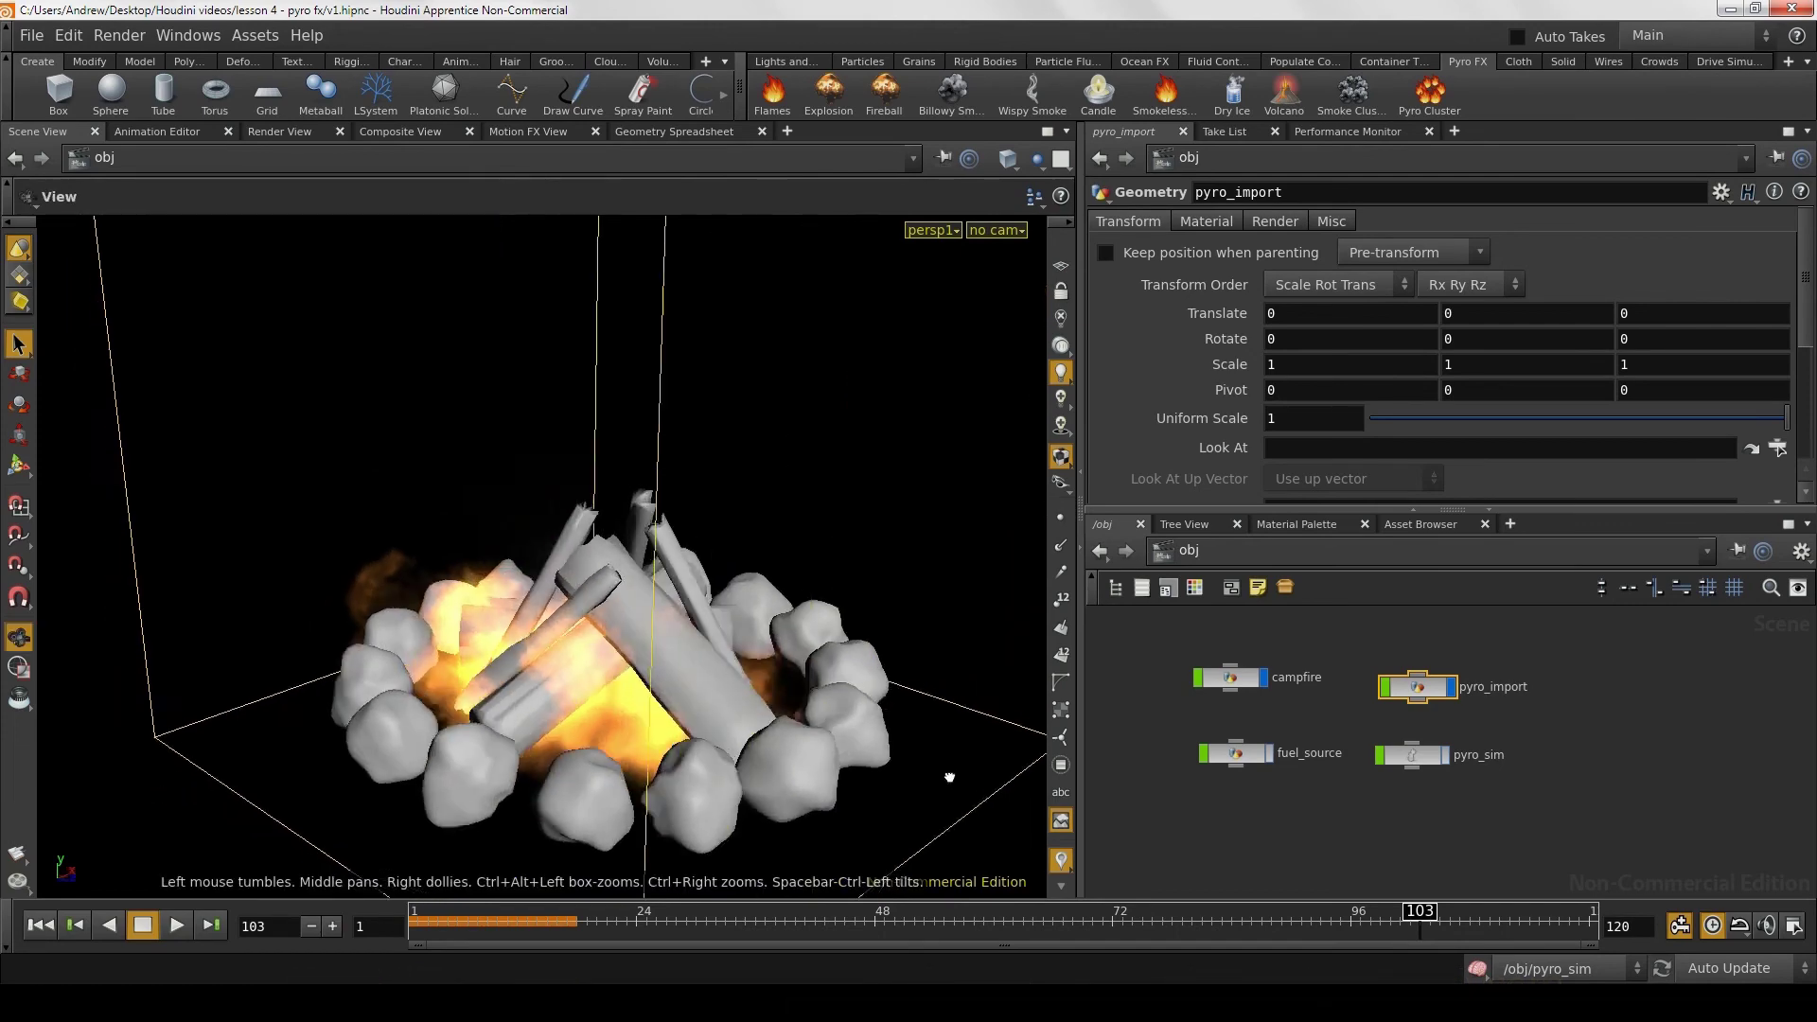
mouse_move(998, 771)
left_mouse_down()
mouse_move(619, 732)
mouse_move(611, 779)
mouse_move(846, 598)
mouse_move(470, 665)
mouse_move(595, 660)
left_mouse_up()
key("s")
key("Escape")
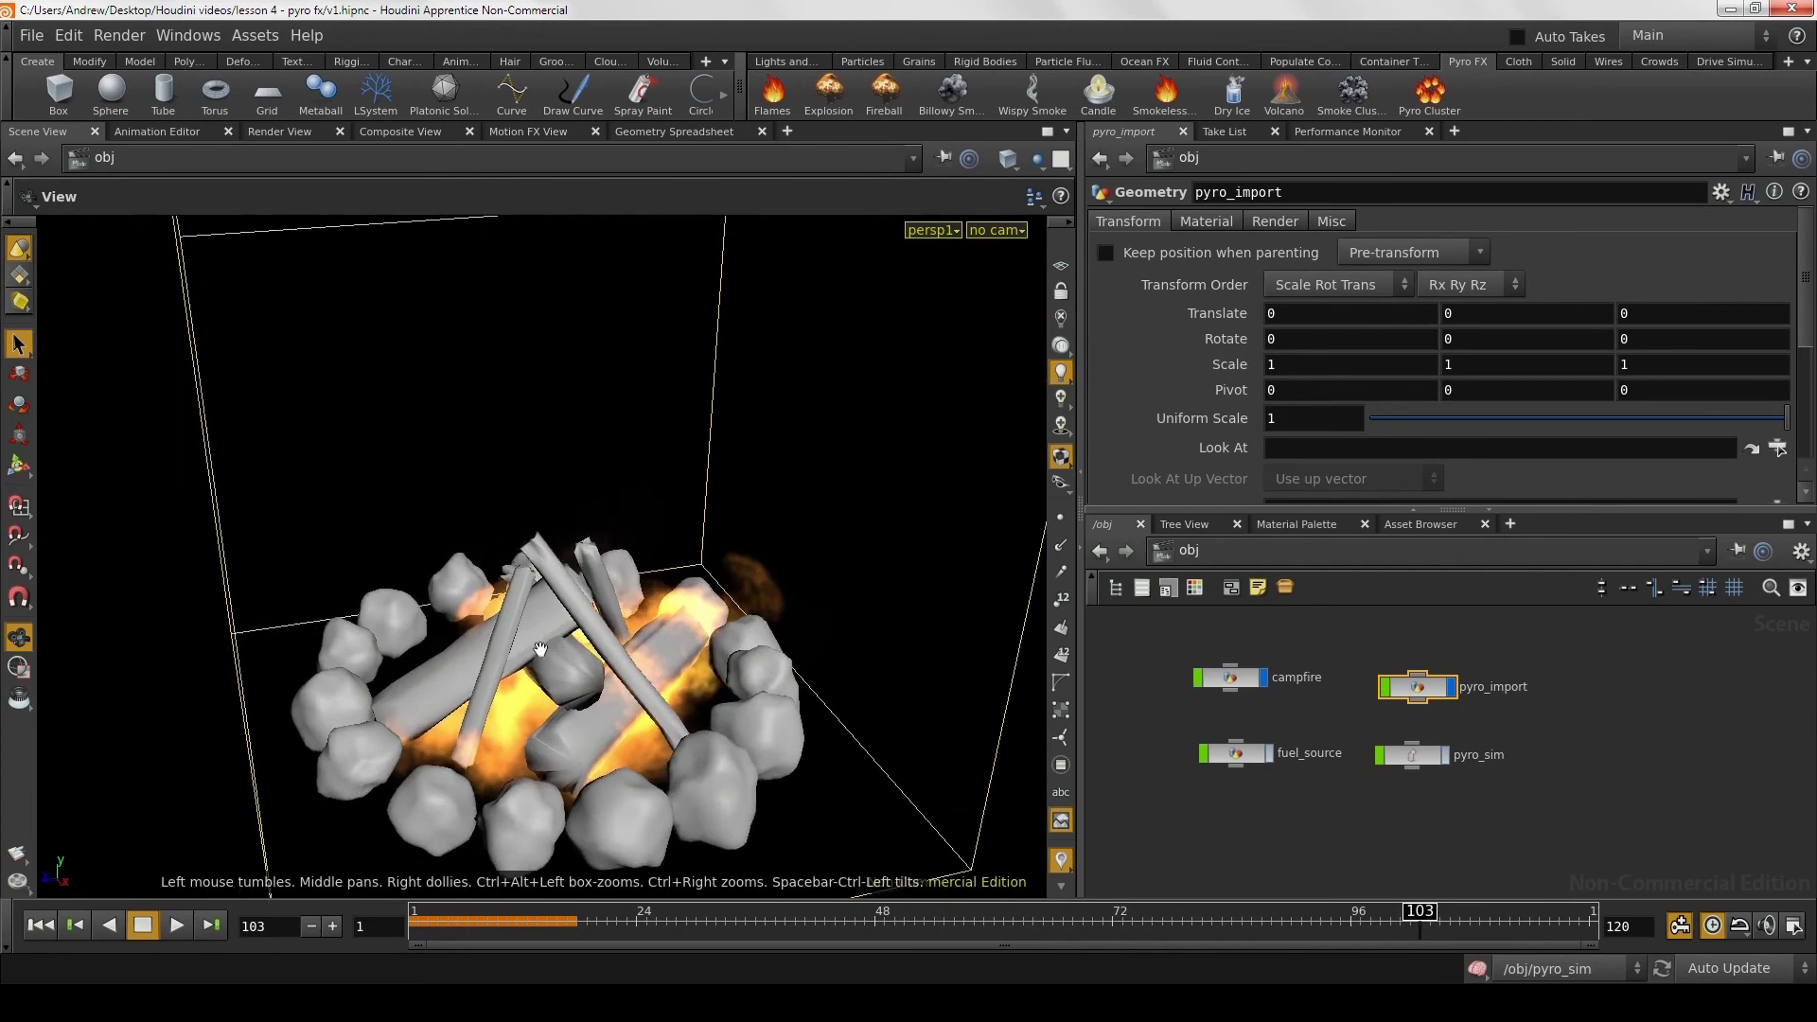
key("s")
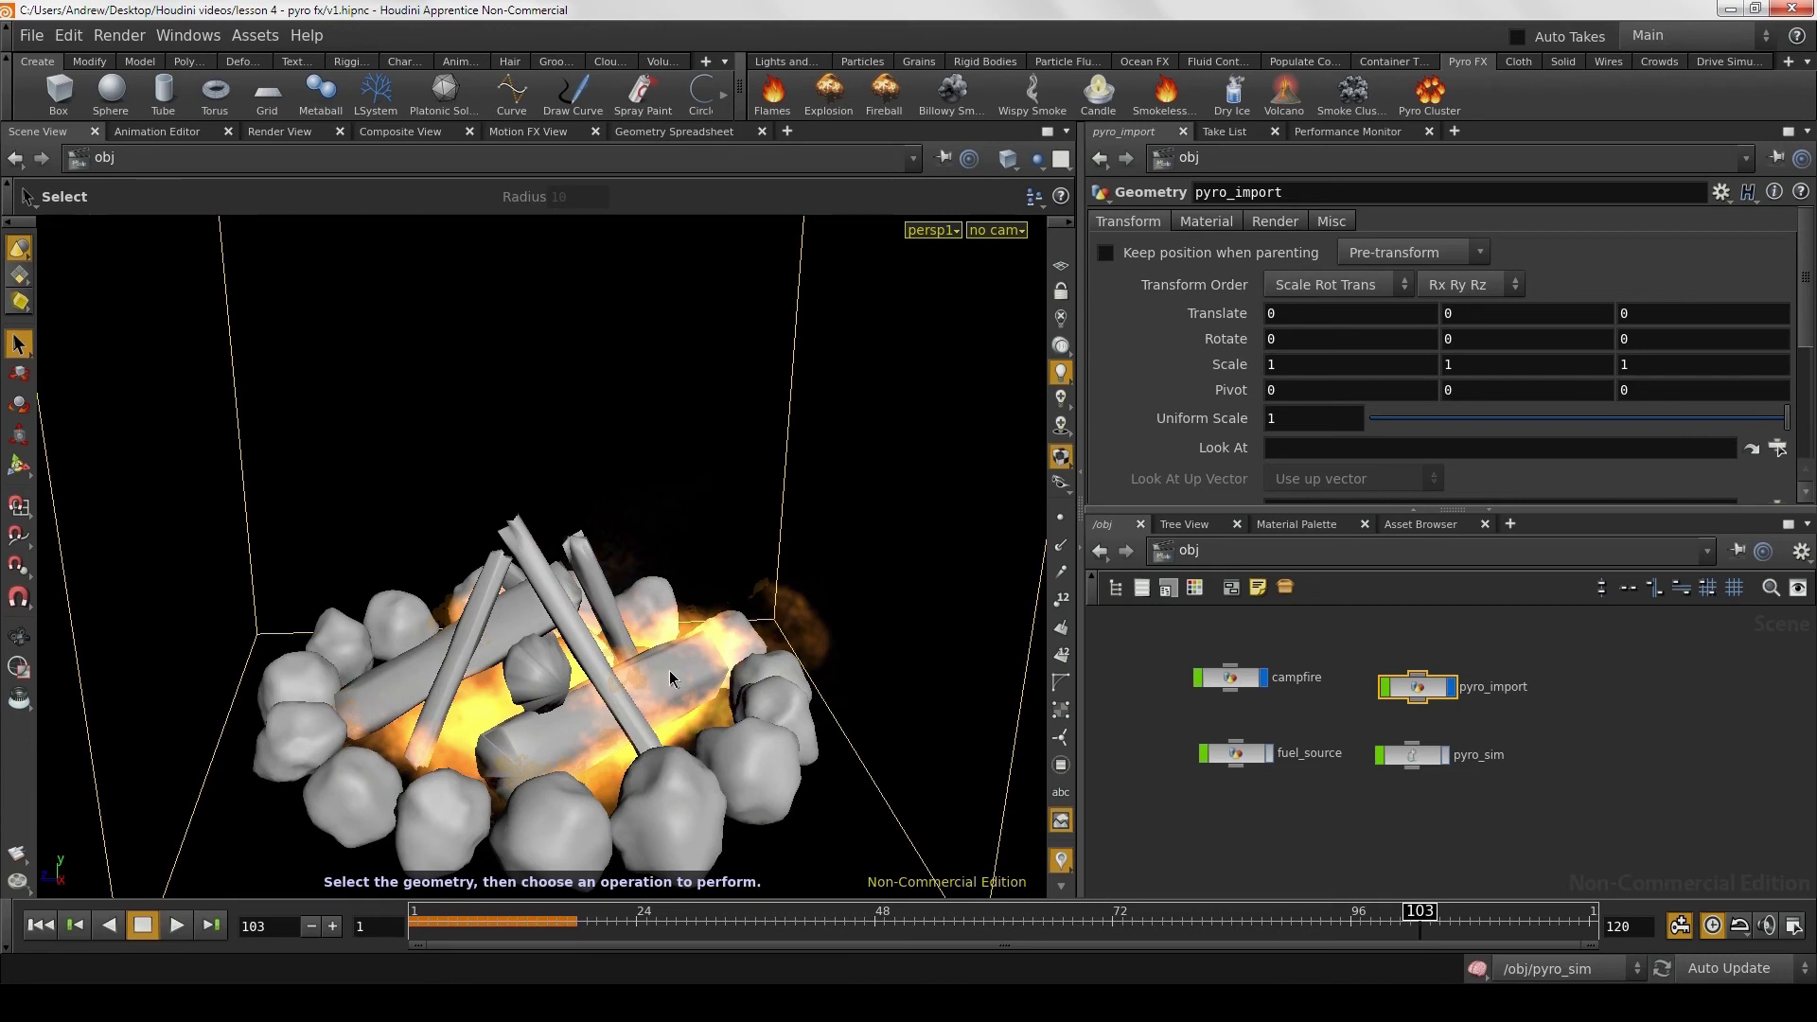
double_click(1411, 757)
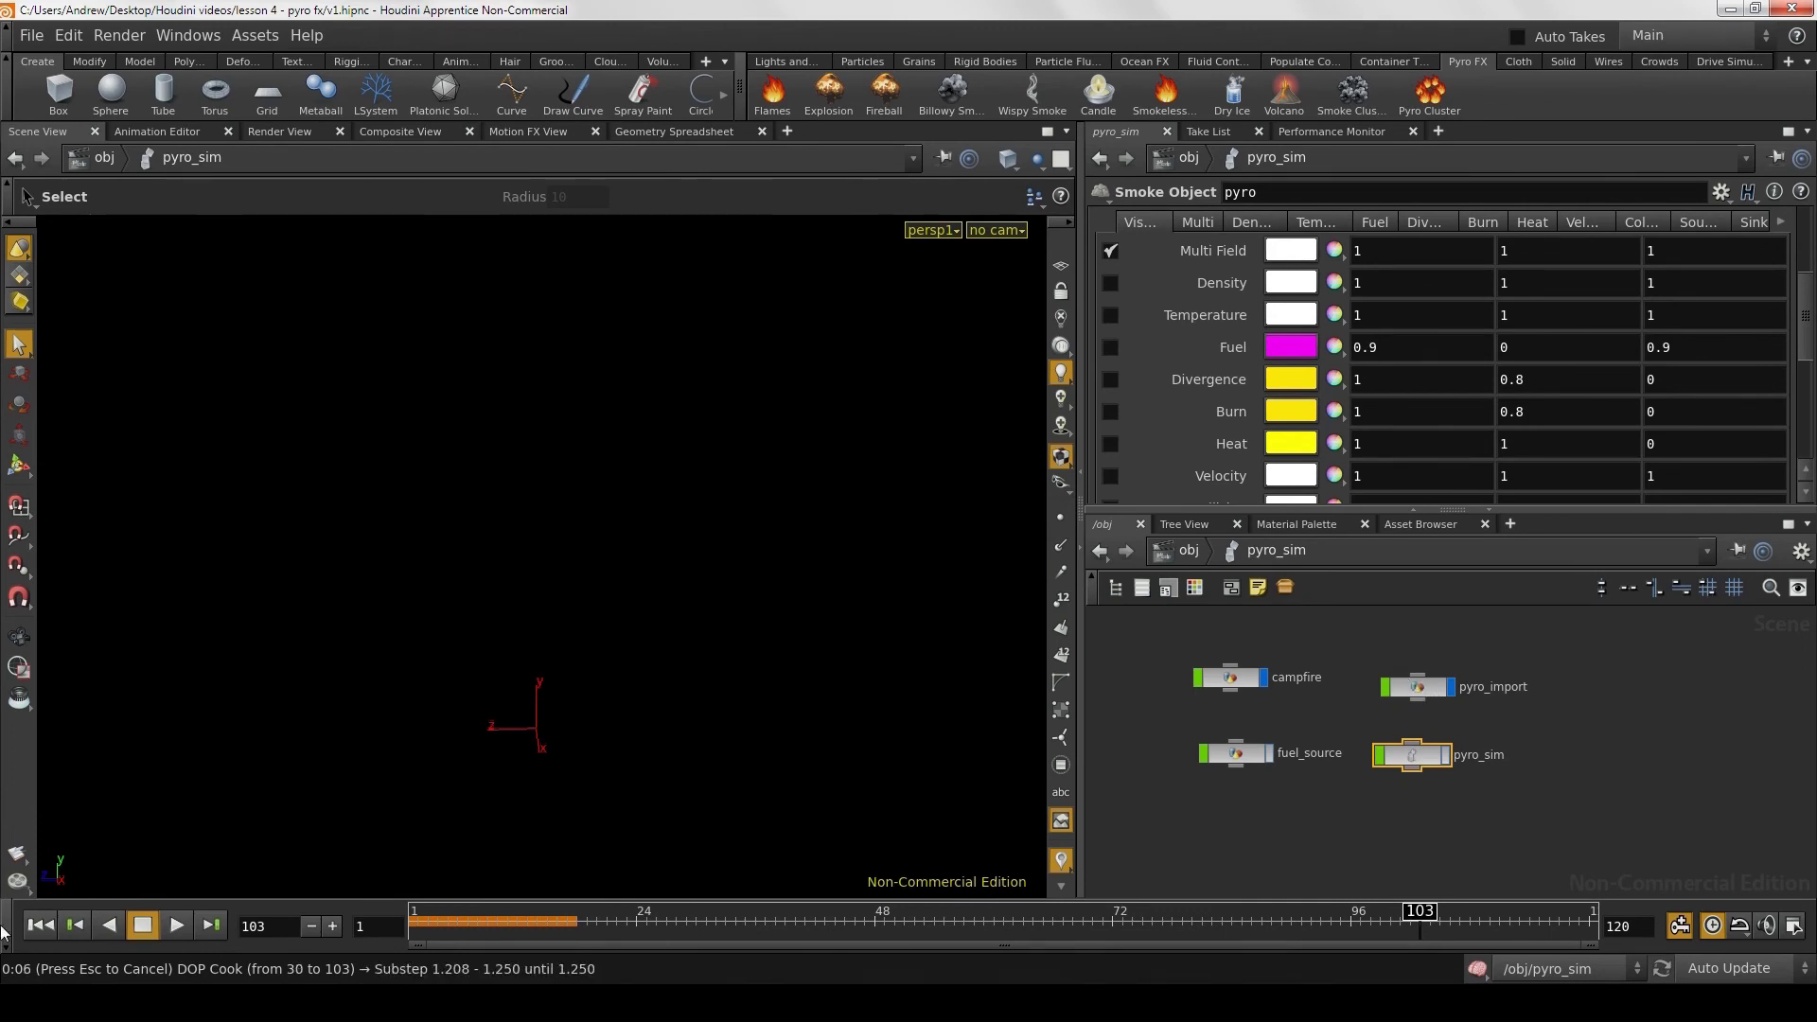
Step: Rewind to frame 1, select the pyro smoke object, and return to /obj
left_click(39, 930)
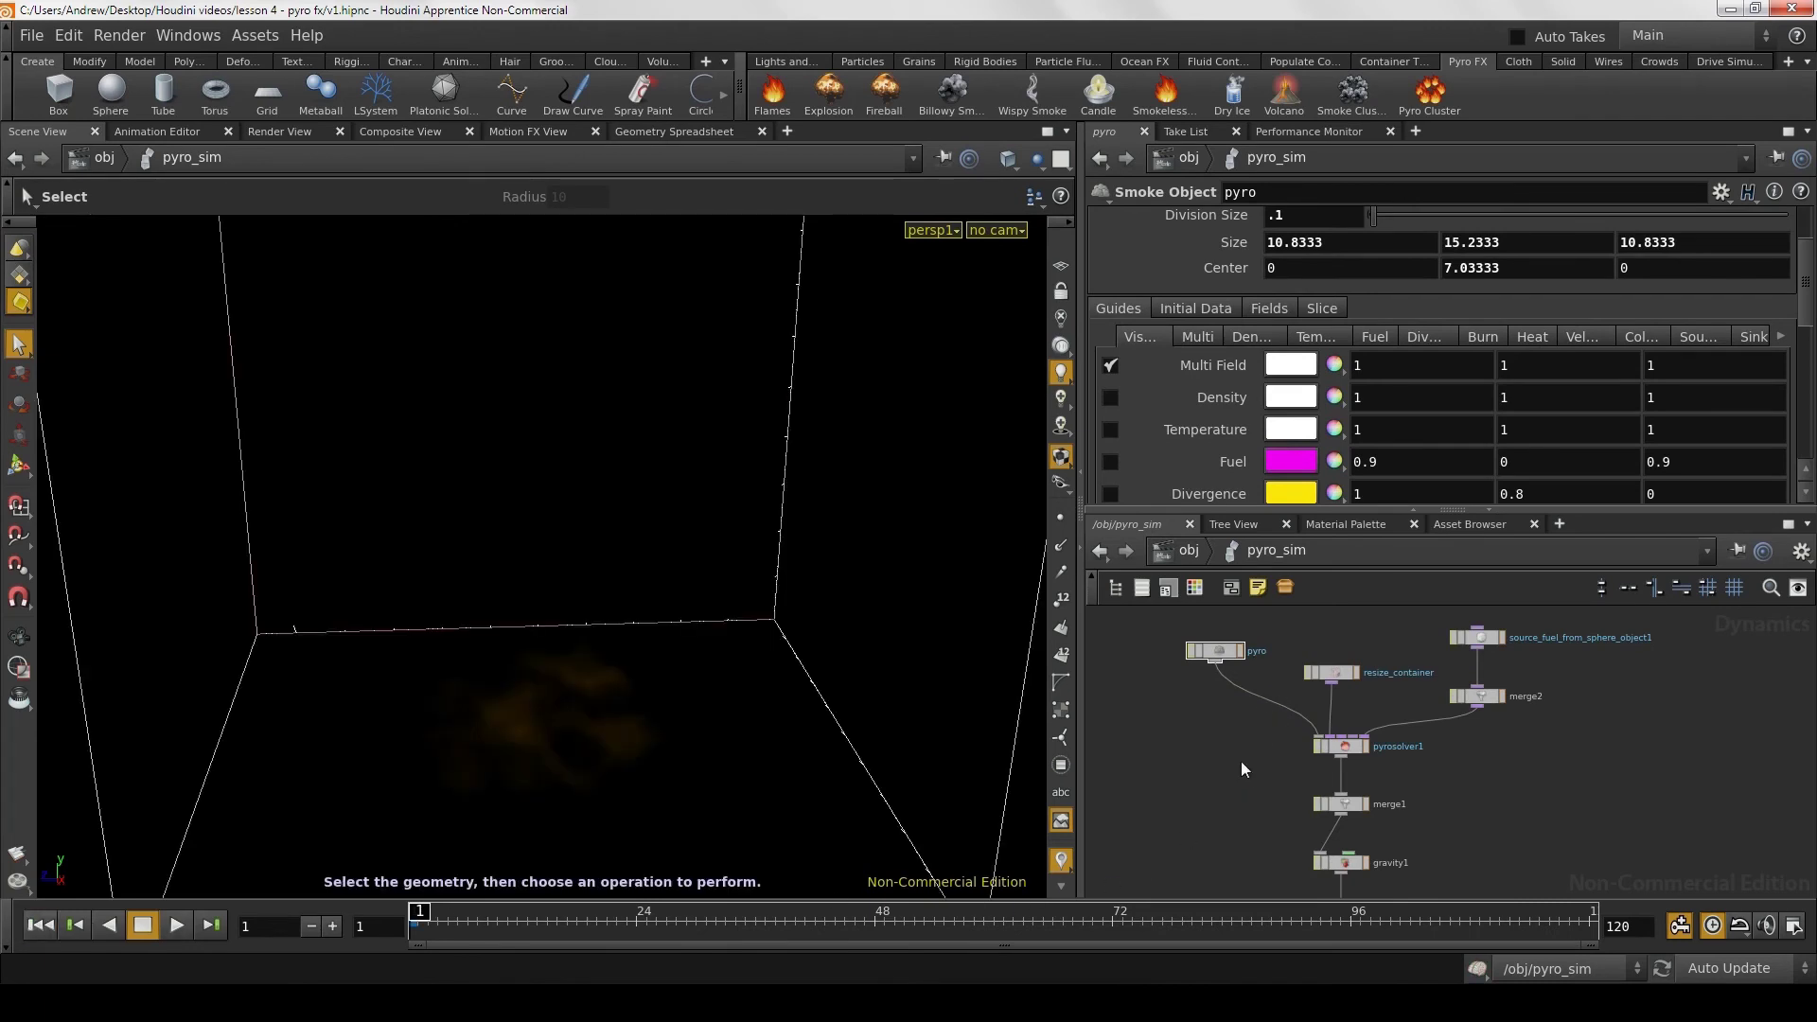
left_click(1221, 668)
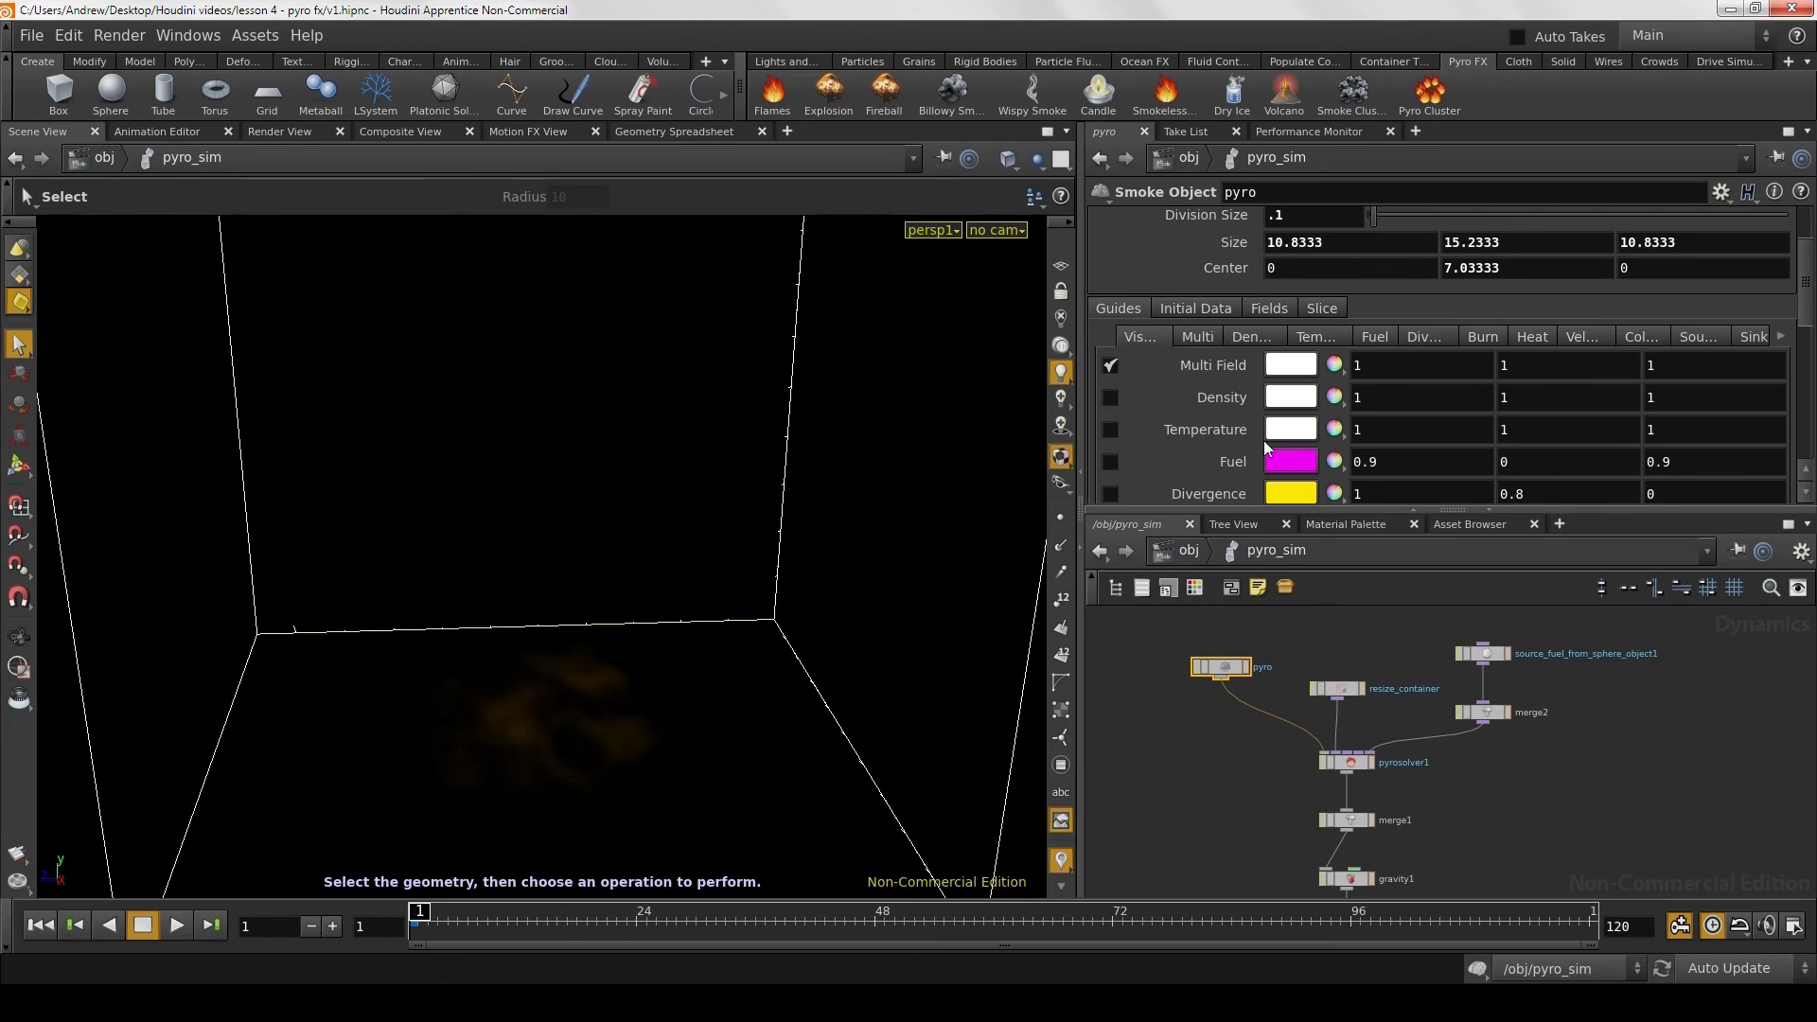
left_click(1188, 557)
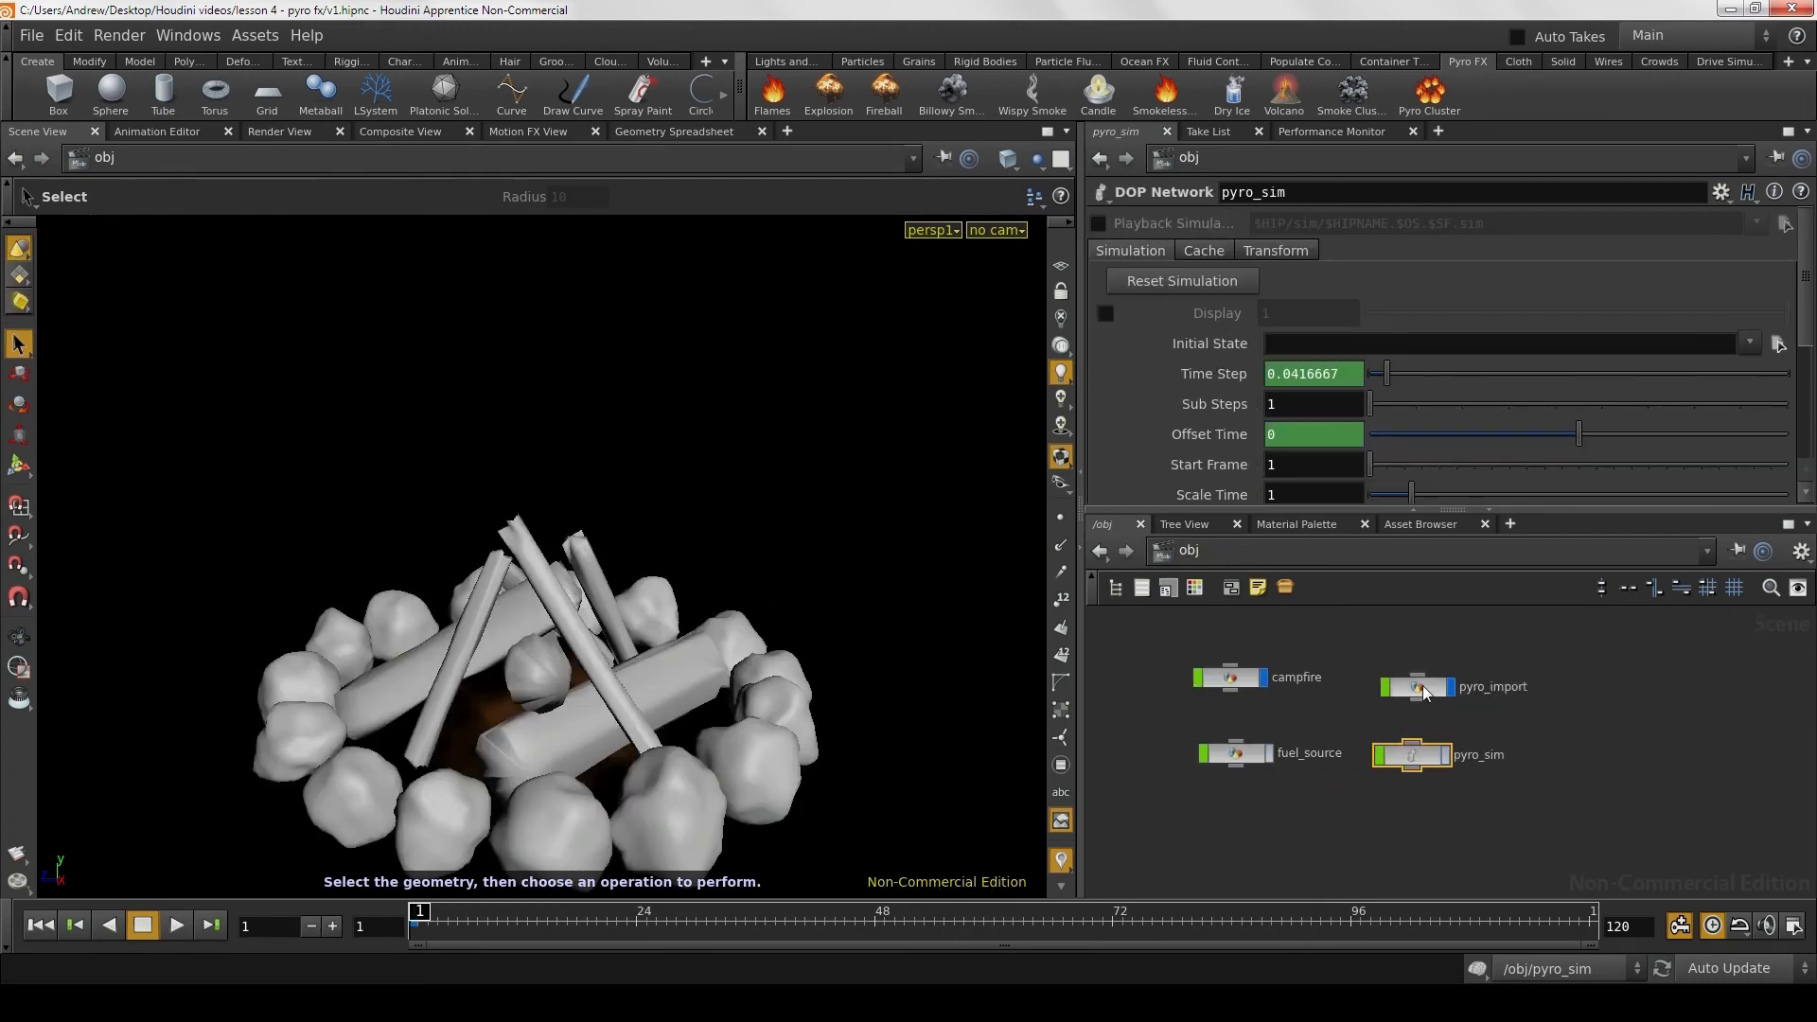
Step: Inside pyro_import, select volumevisualization1, jump to a later frame and orbit the fire
left_click(1419, 687)
double_click(1423, 689)
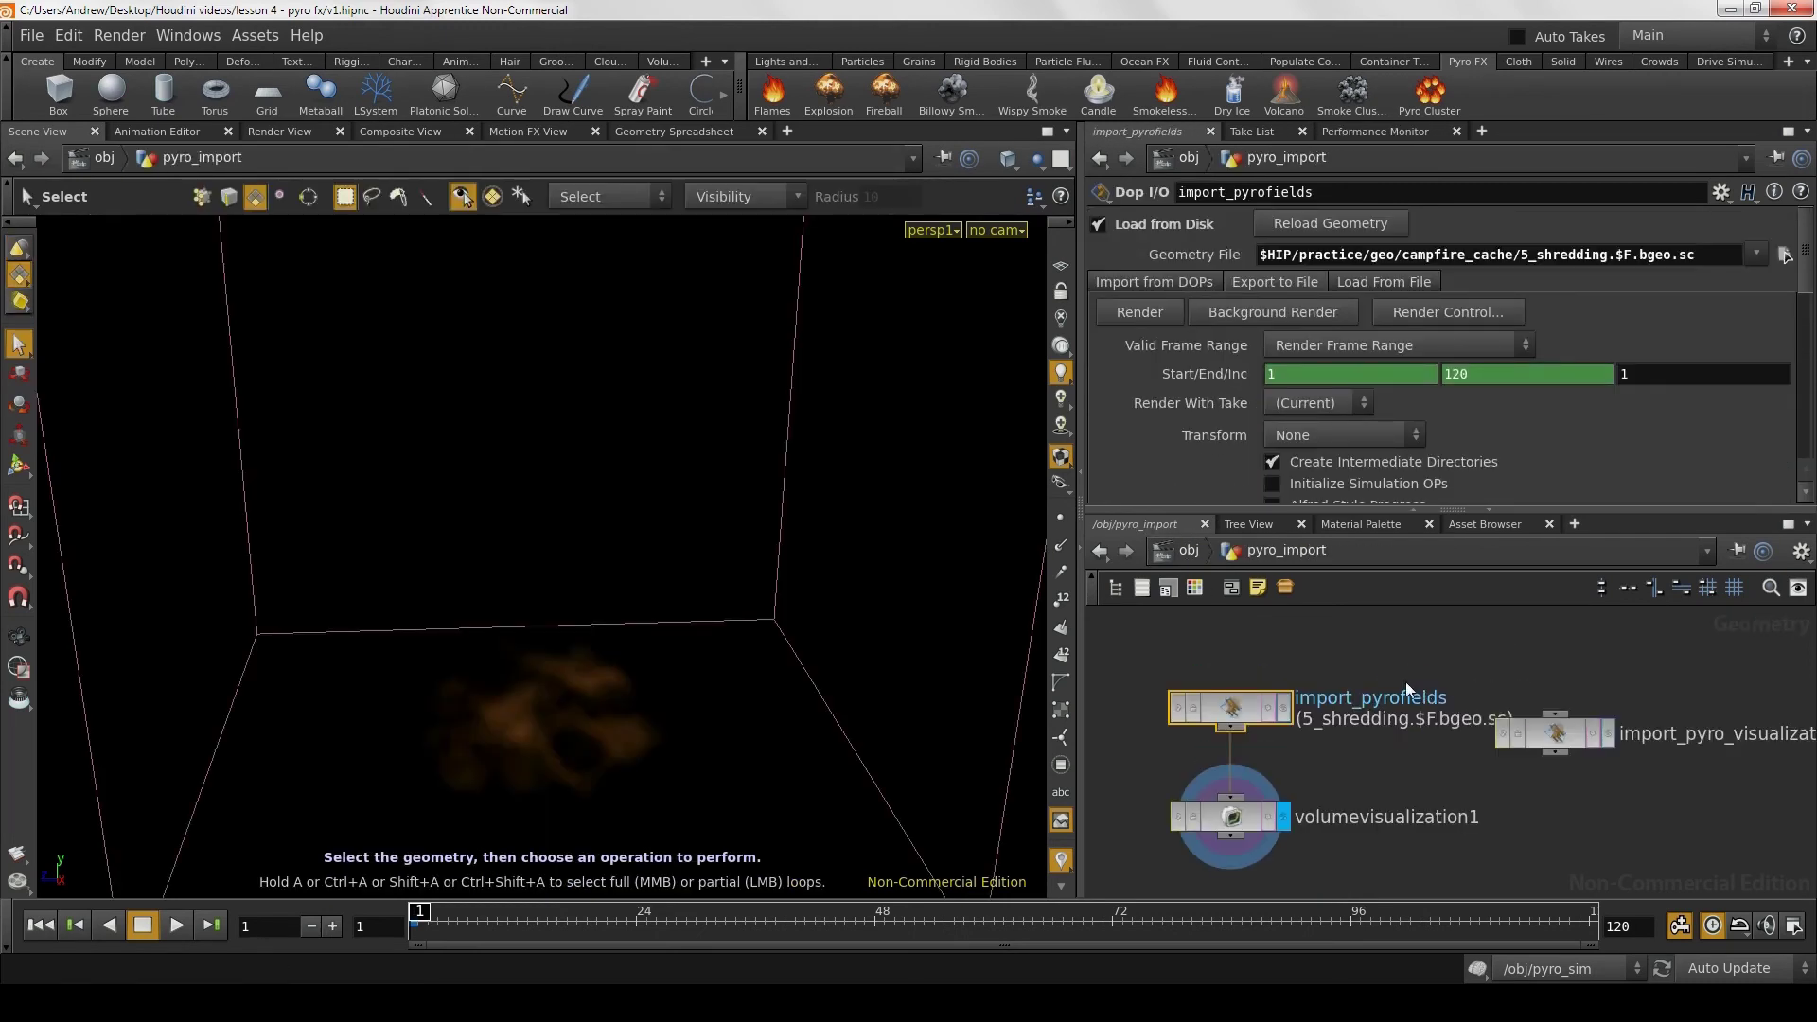
left_click(1253, 808)
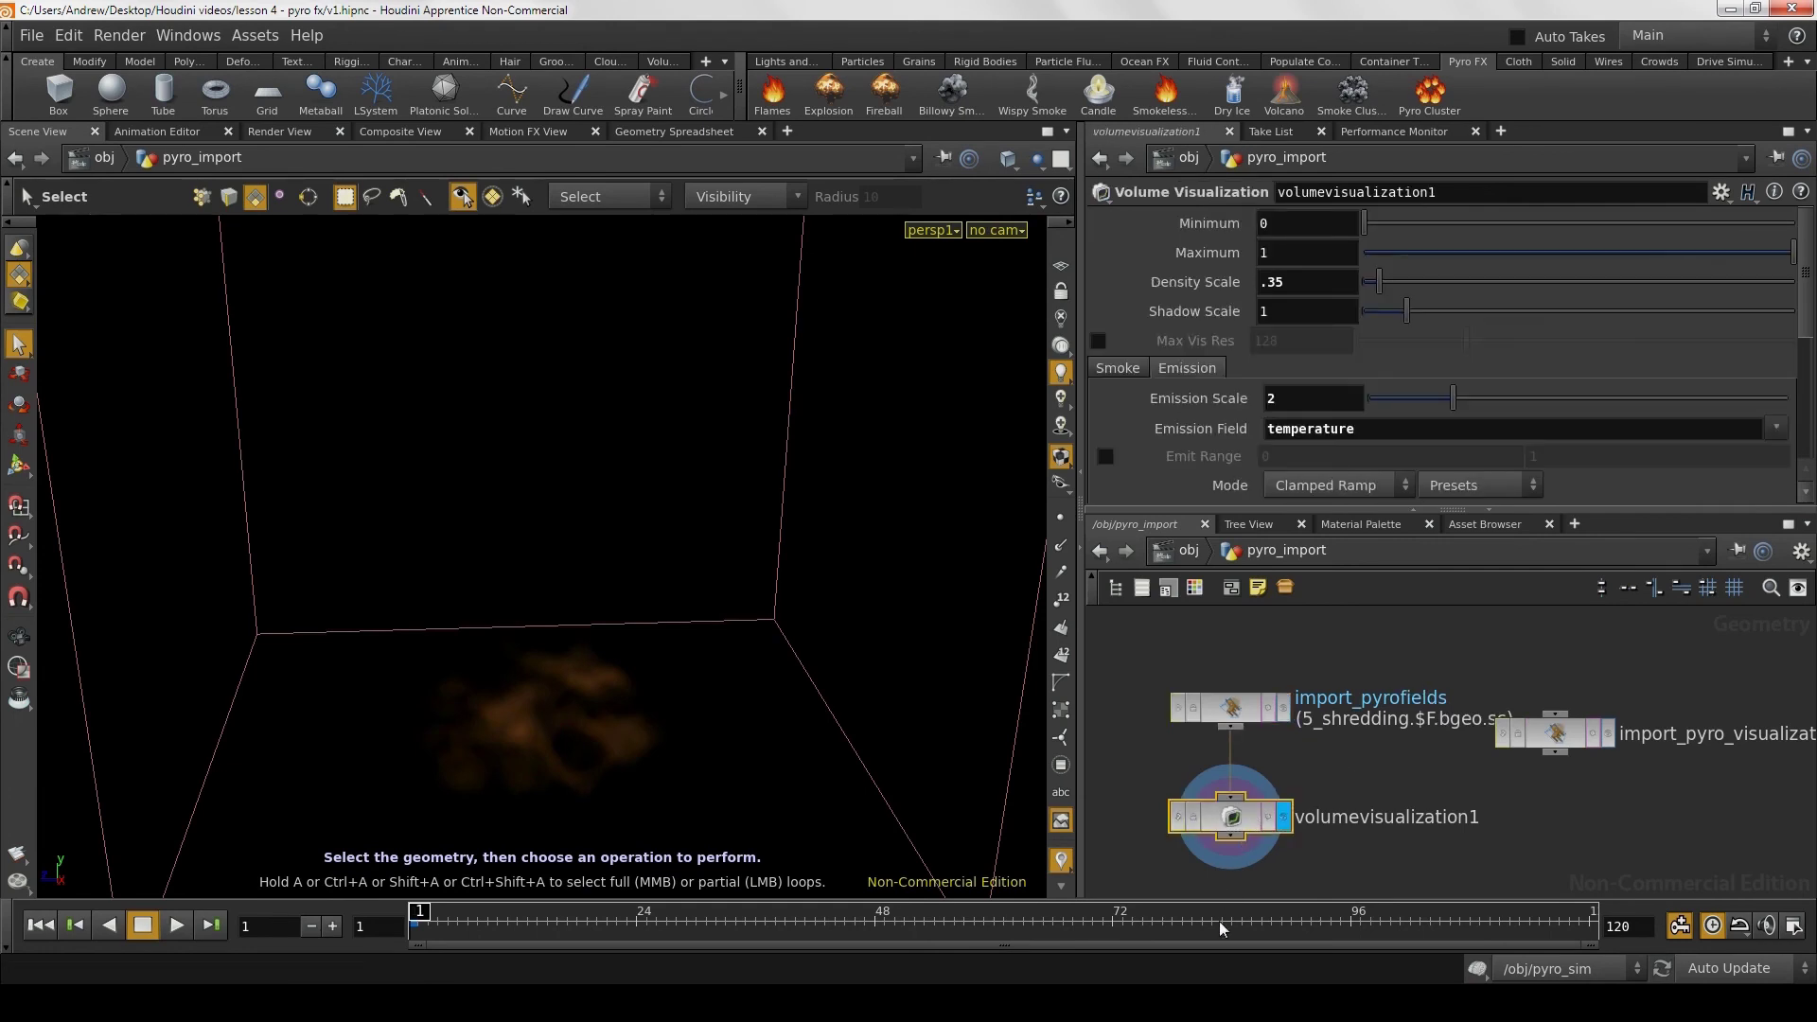
left_click(1230, 918)
left_click(1331, 916)
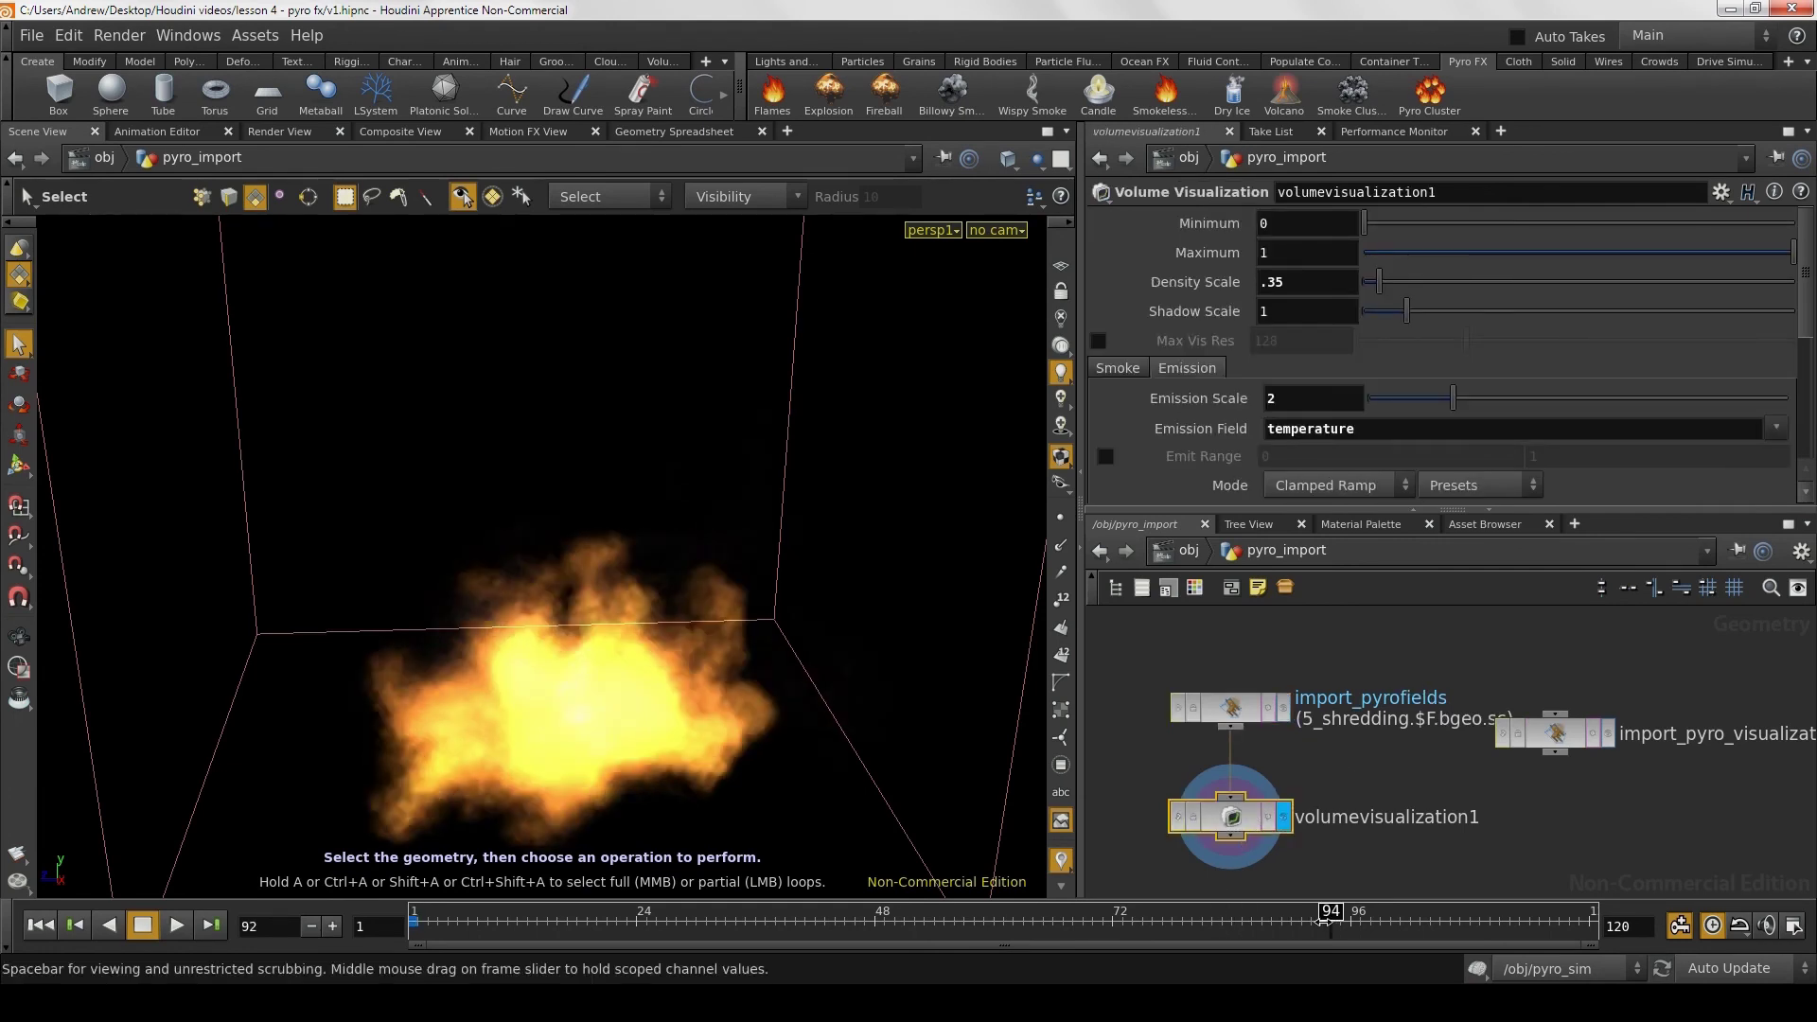
key("Escape")
left_click_drag(811, 507, 606, 620)
key("s")
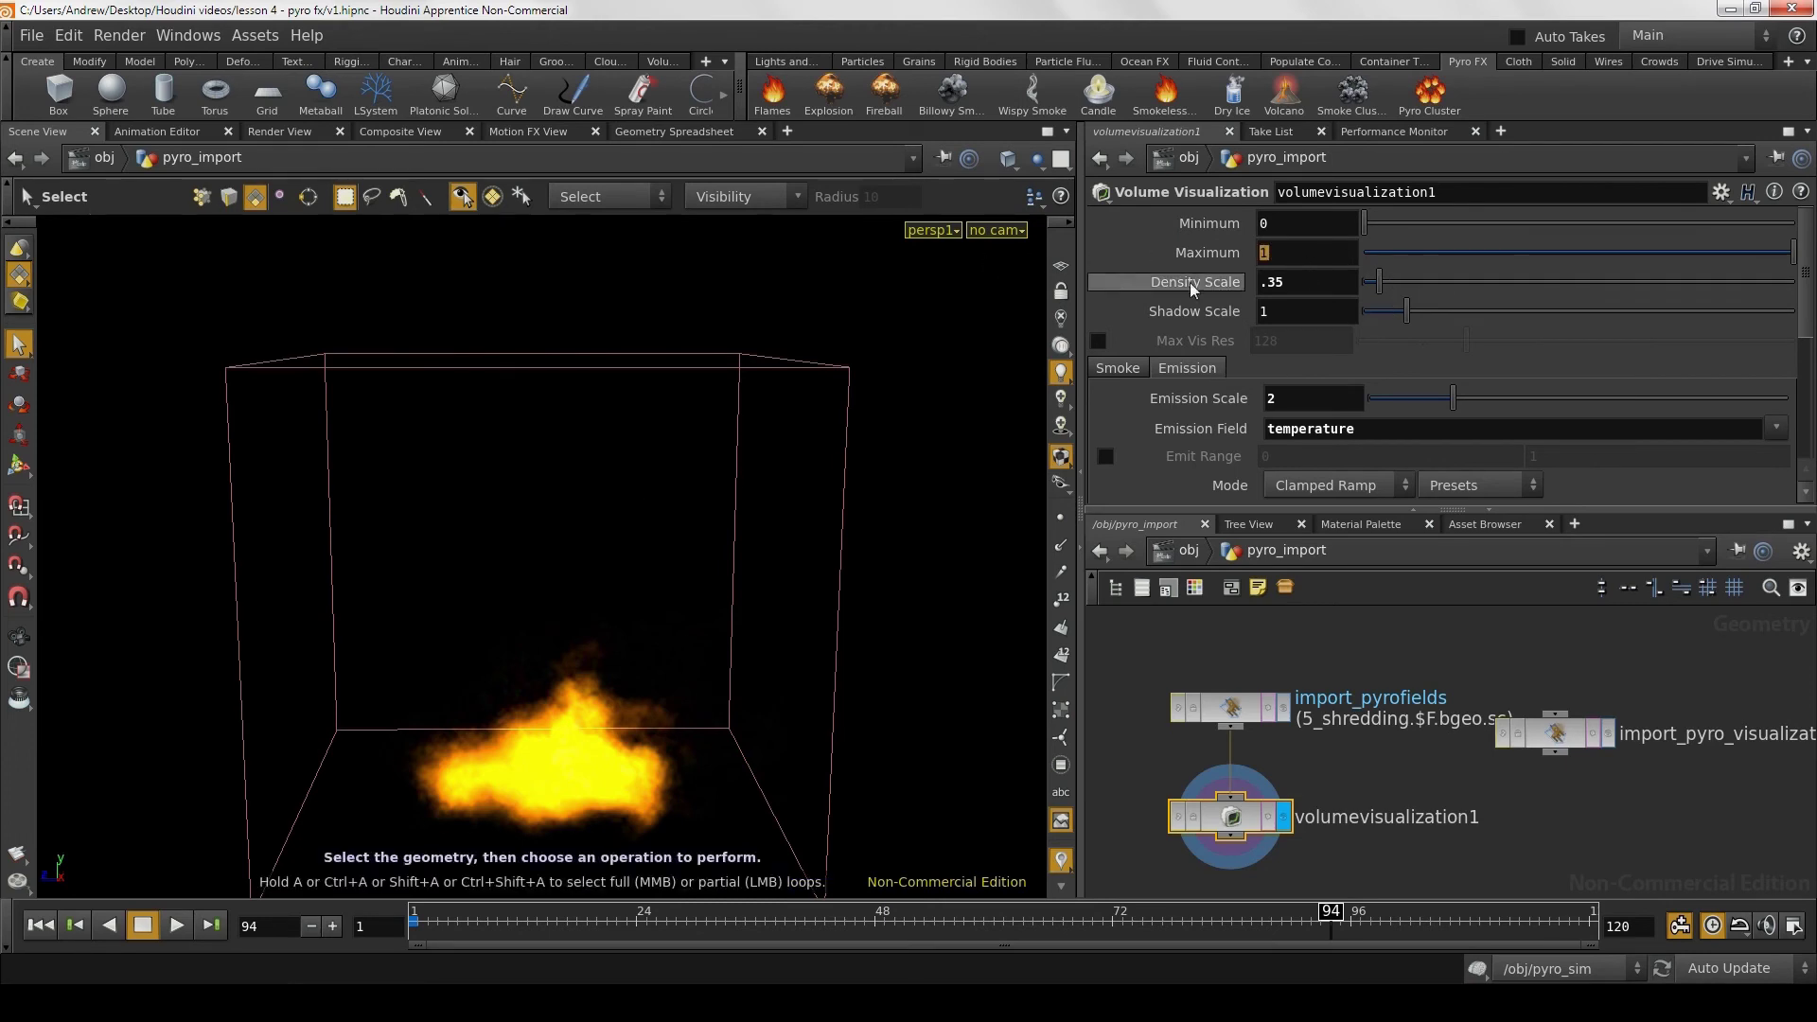
Step: Try a volume visualization Maximum of 0.3 and orbit to inspect the fire
type(".")
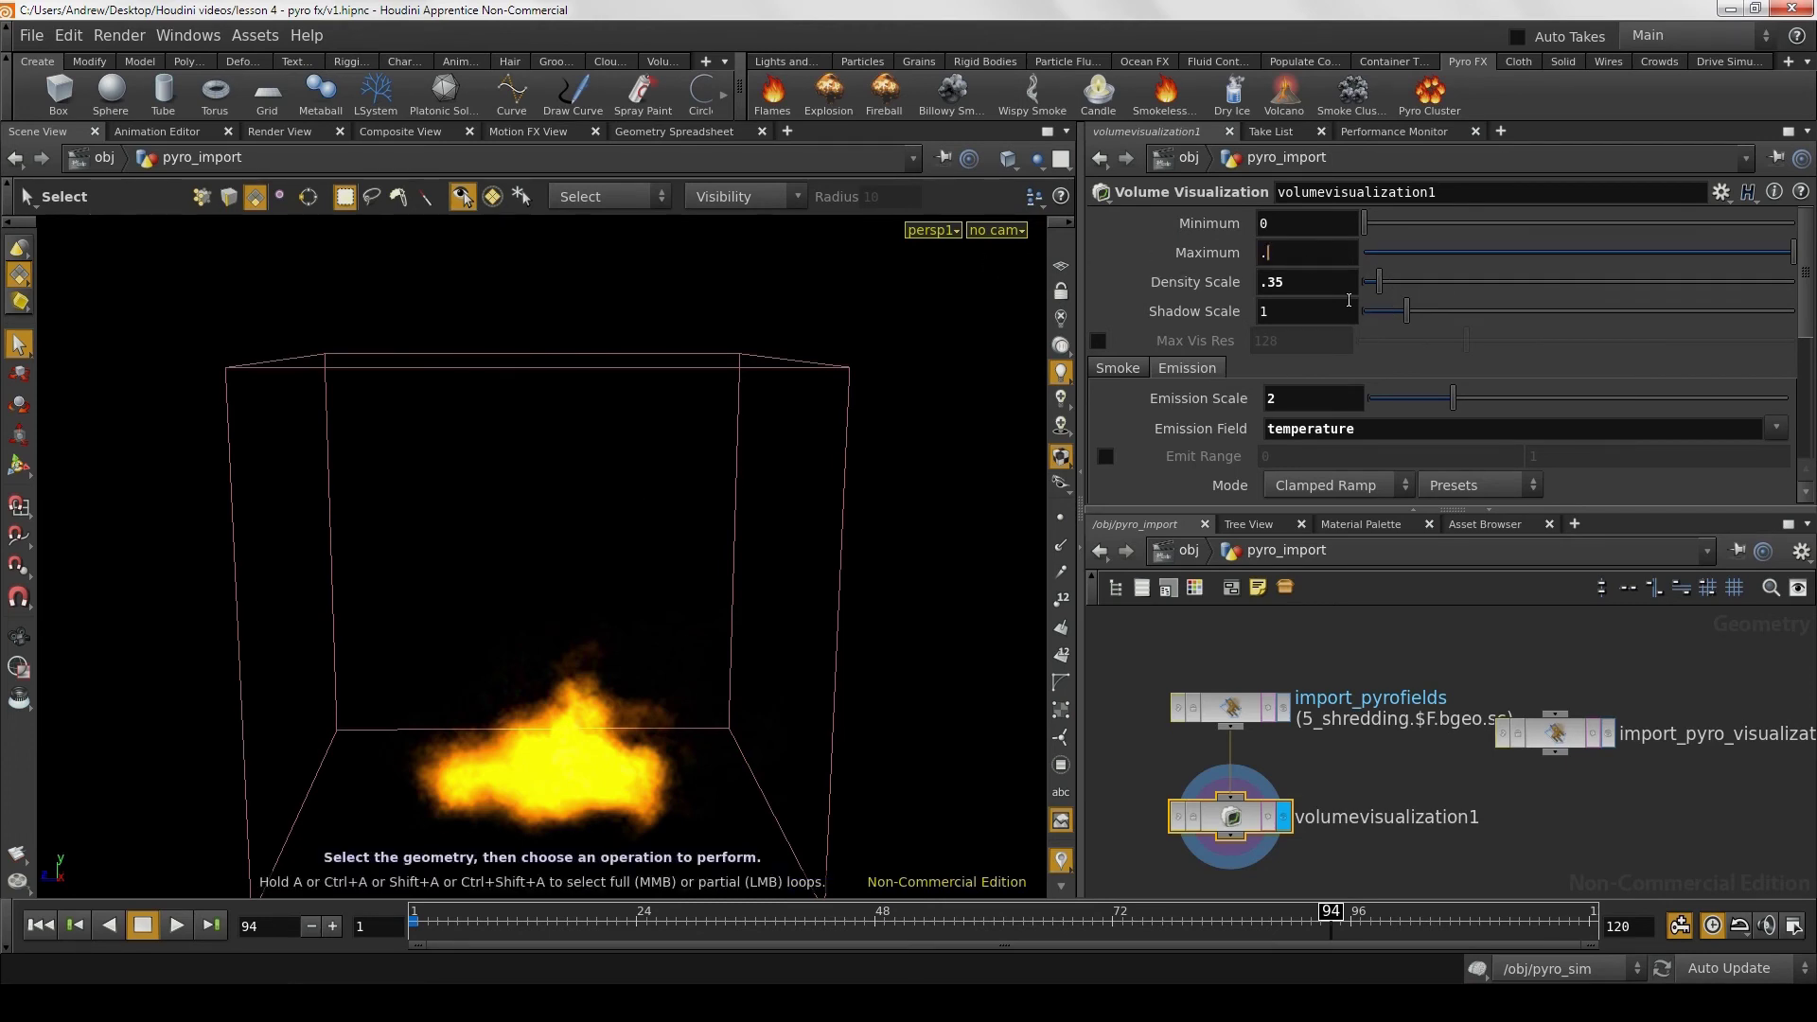
type("3")
key("Return")
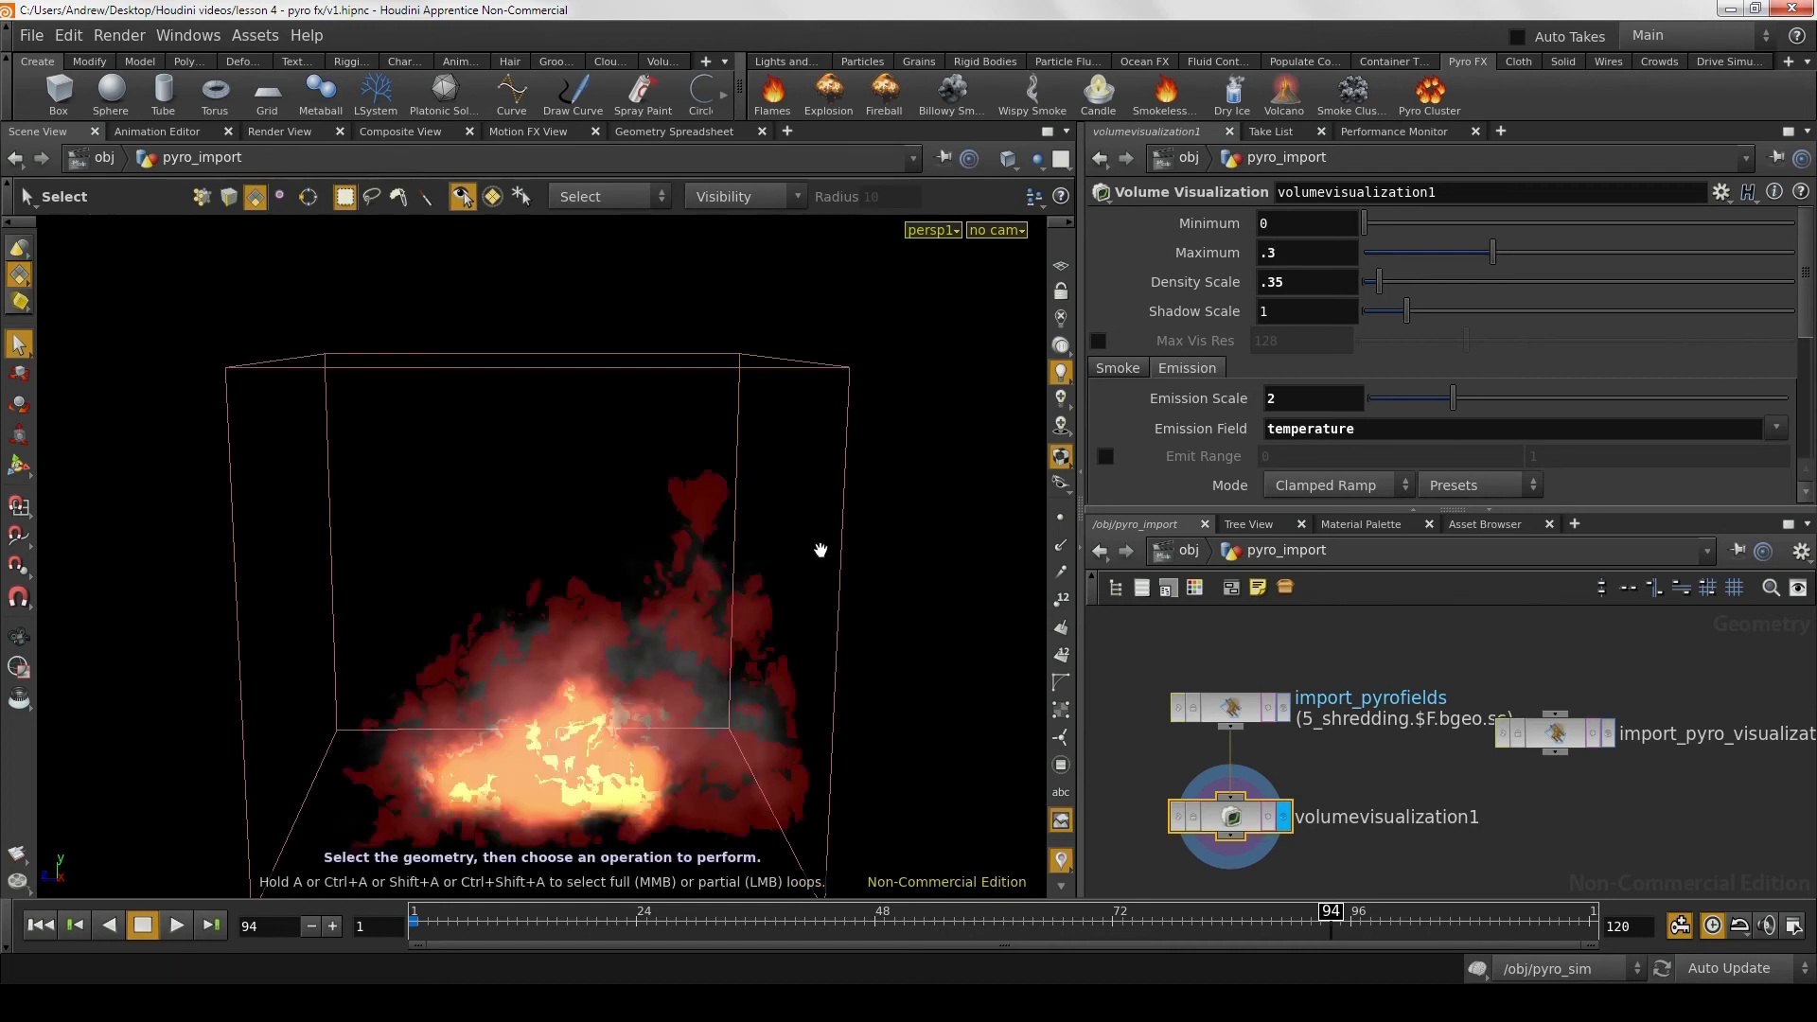
key("Escape")
left_click_drag(820, 540, 542, 624)
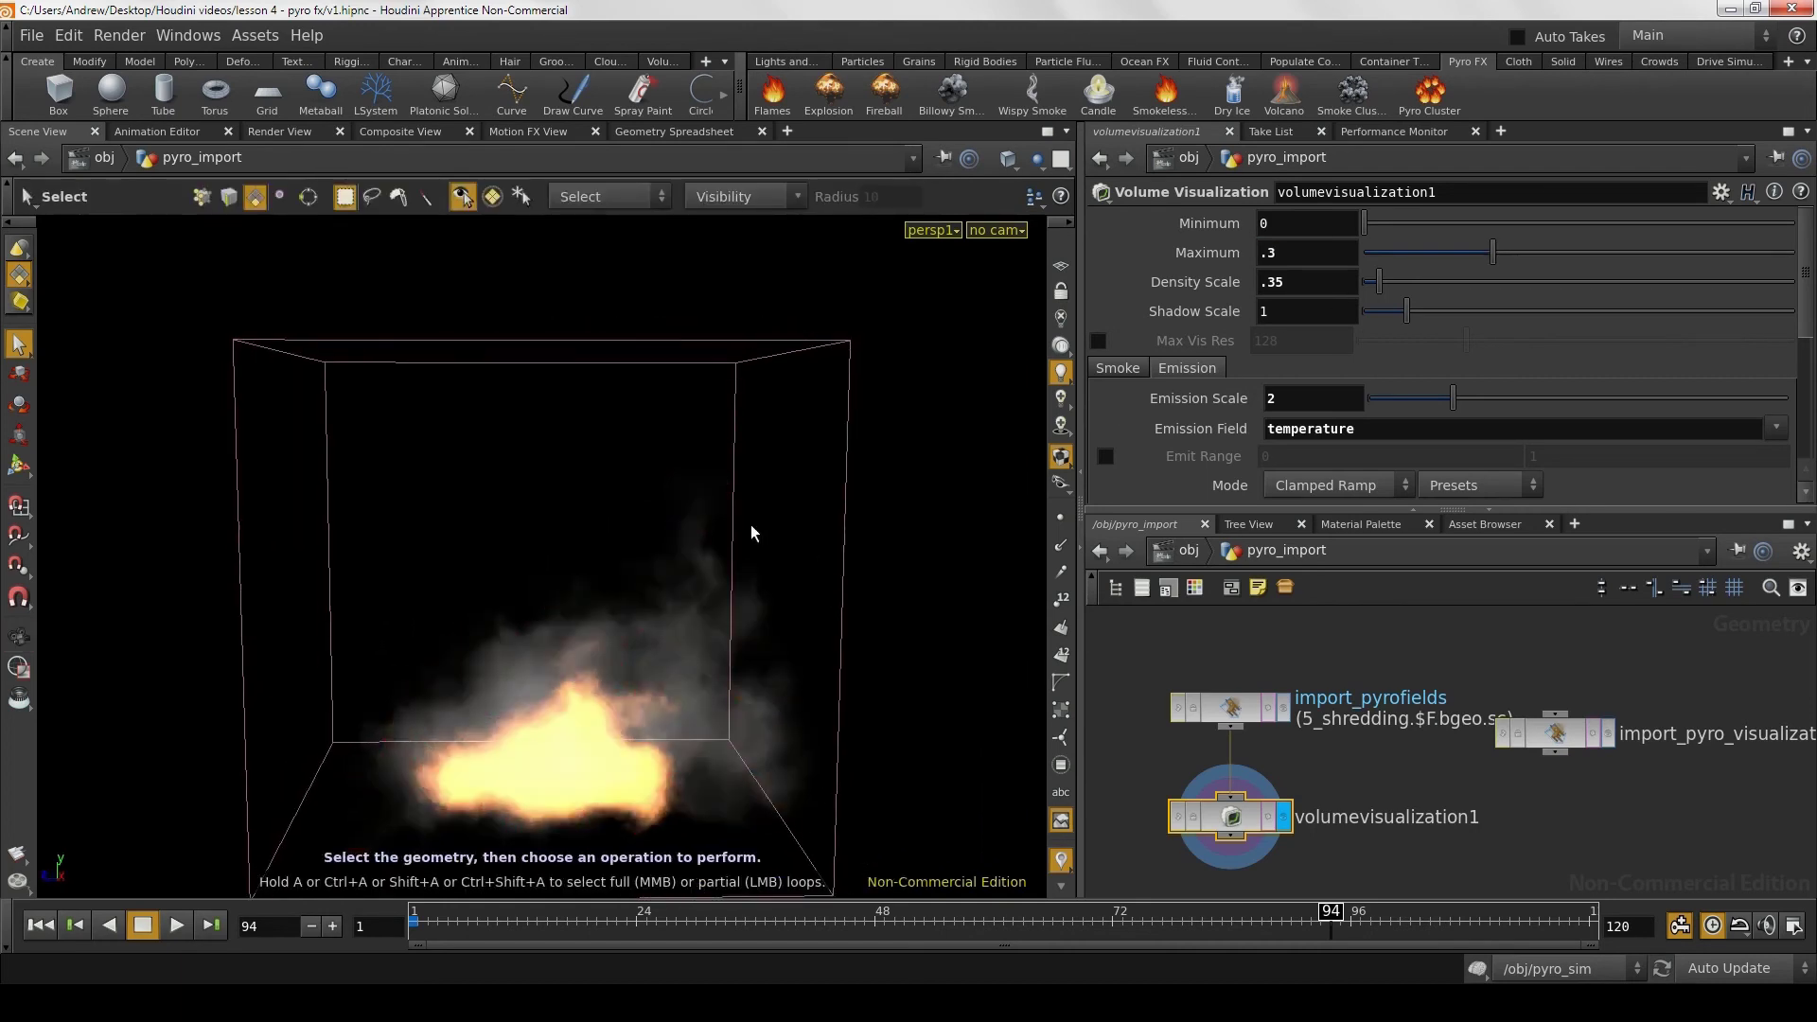
key("Escape")
mouse_move(885, 548)
left_mouse_down()
mouse_move(909, 601)
mouse_move(911, 713)
mouse_move(893, 536)
left_mouse_up()
mouse_move(911, 603)
left_mouse_down()
mouse_move(861, 527)
mouse_move(946, 560)
mouse_move(1049, 514)
left_mouse_up()
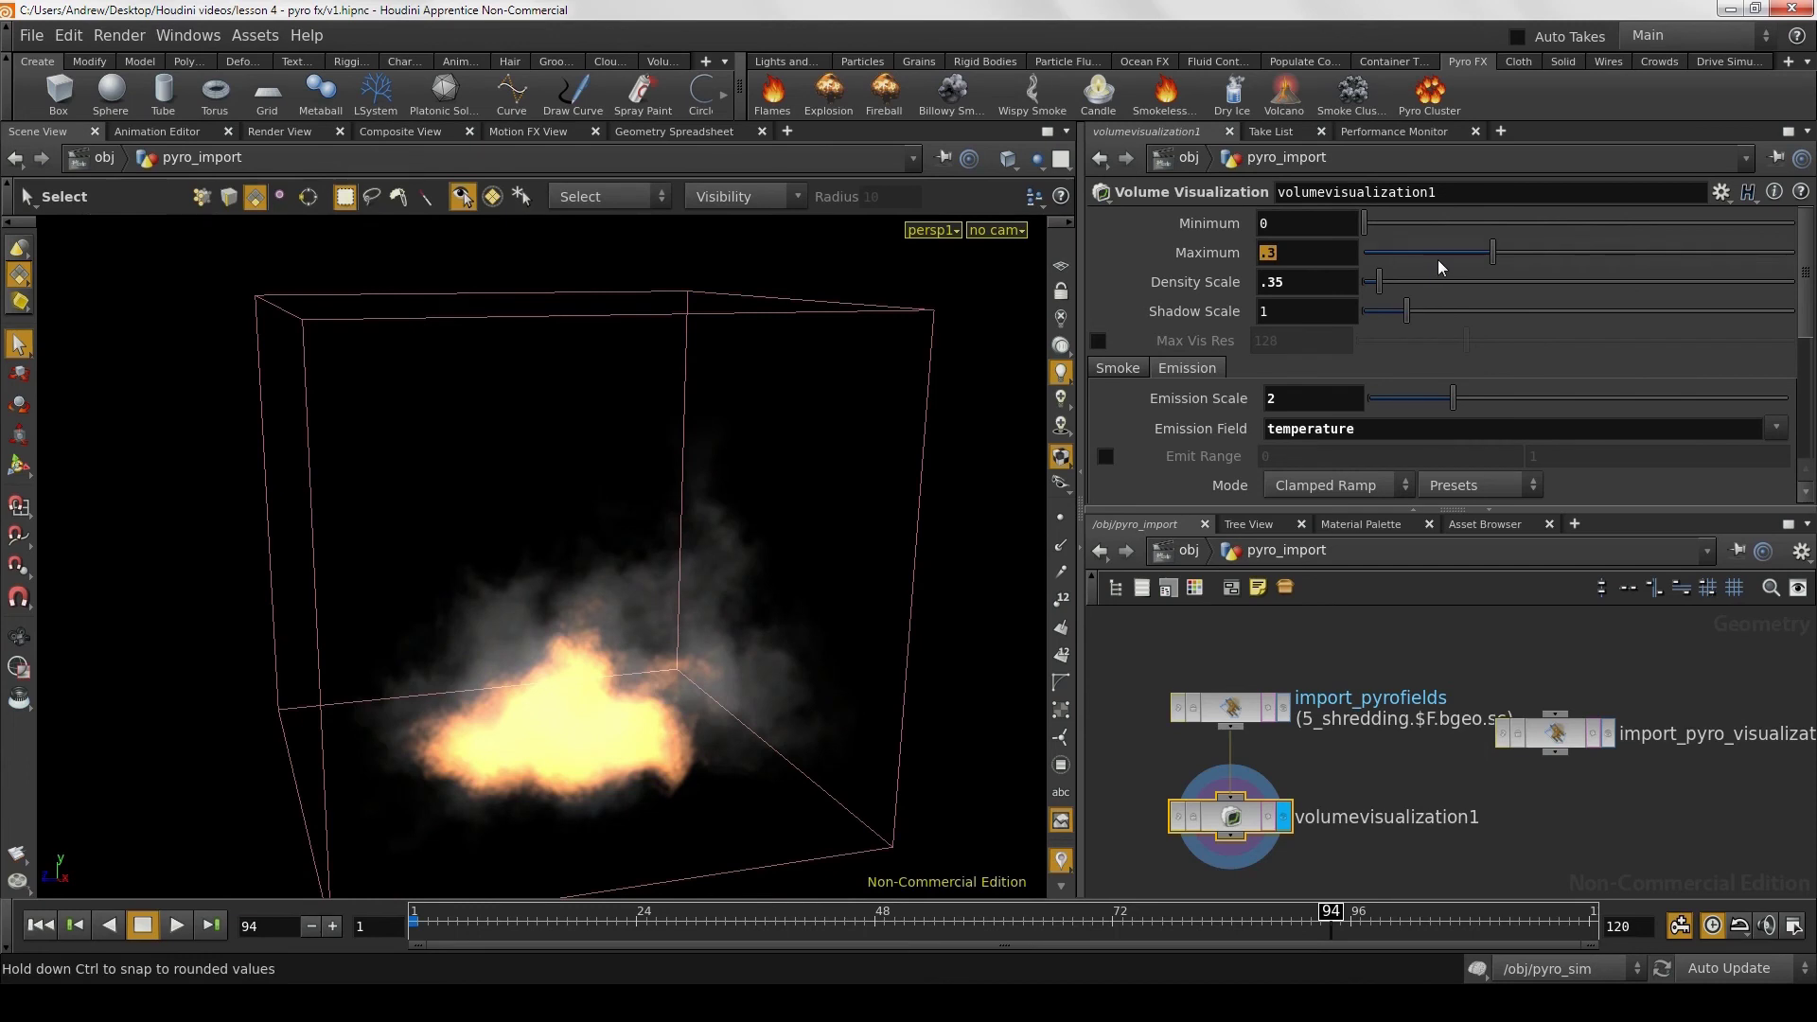
Step: Restore Maximum to 1, orbit once more, and bring up the Mantra IPR render view
type("1")
key("Return")
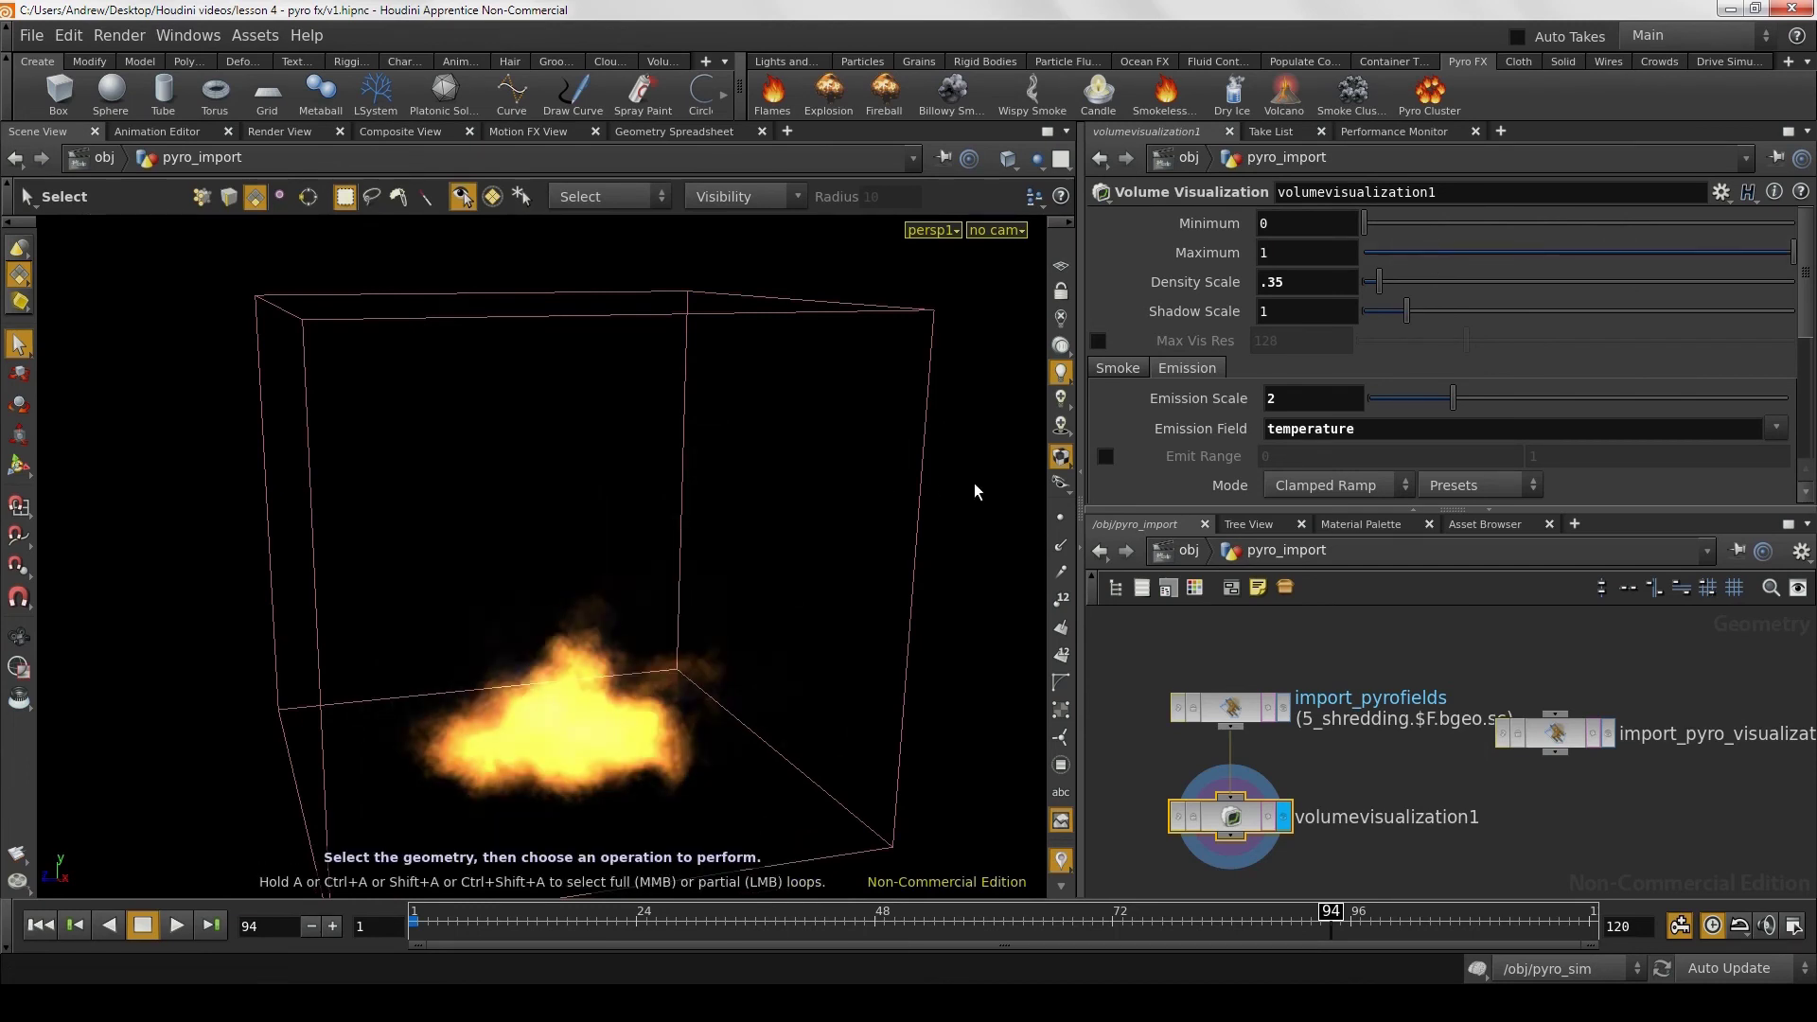
key("Escape")
mouse_move(904, 421)
left_mouse_down()
mouse_move(972, 438)
mouse_move(883, 429)
left_mouse_up()
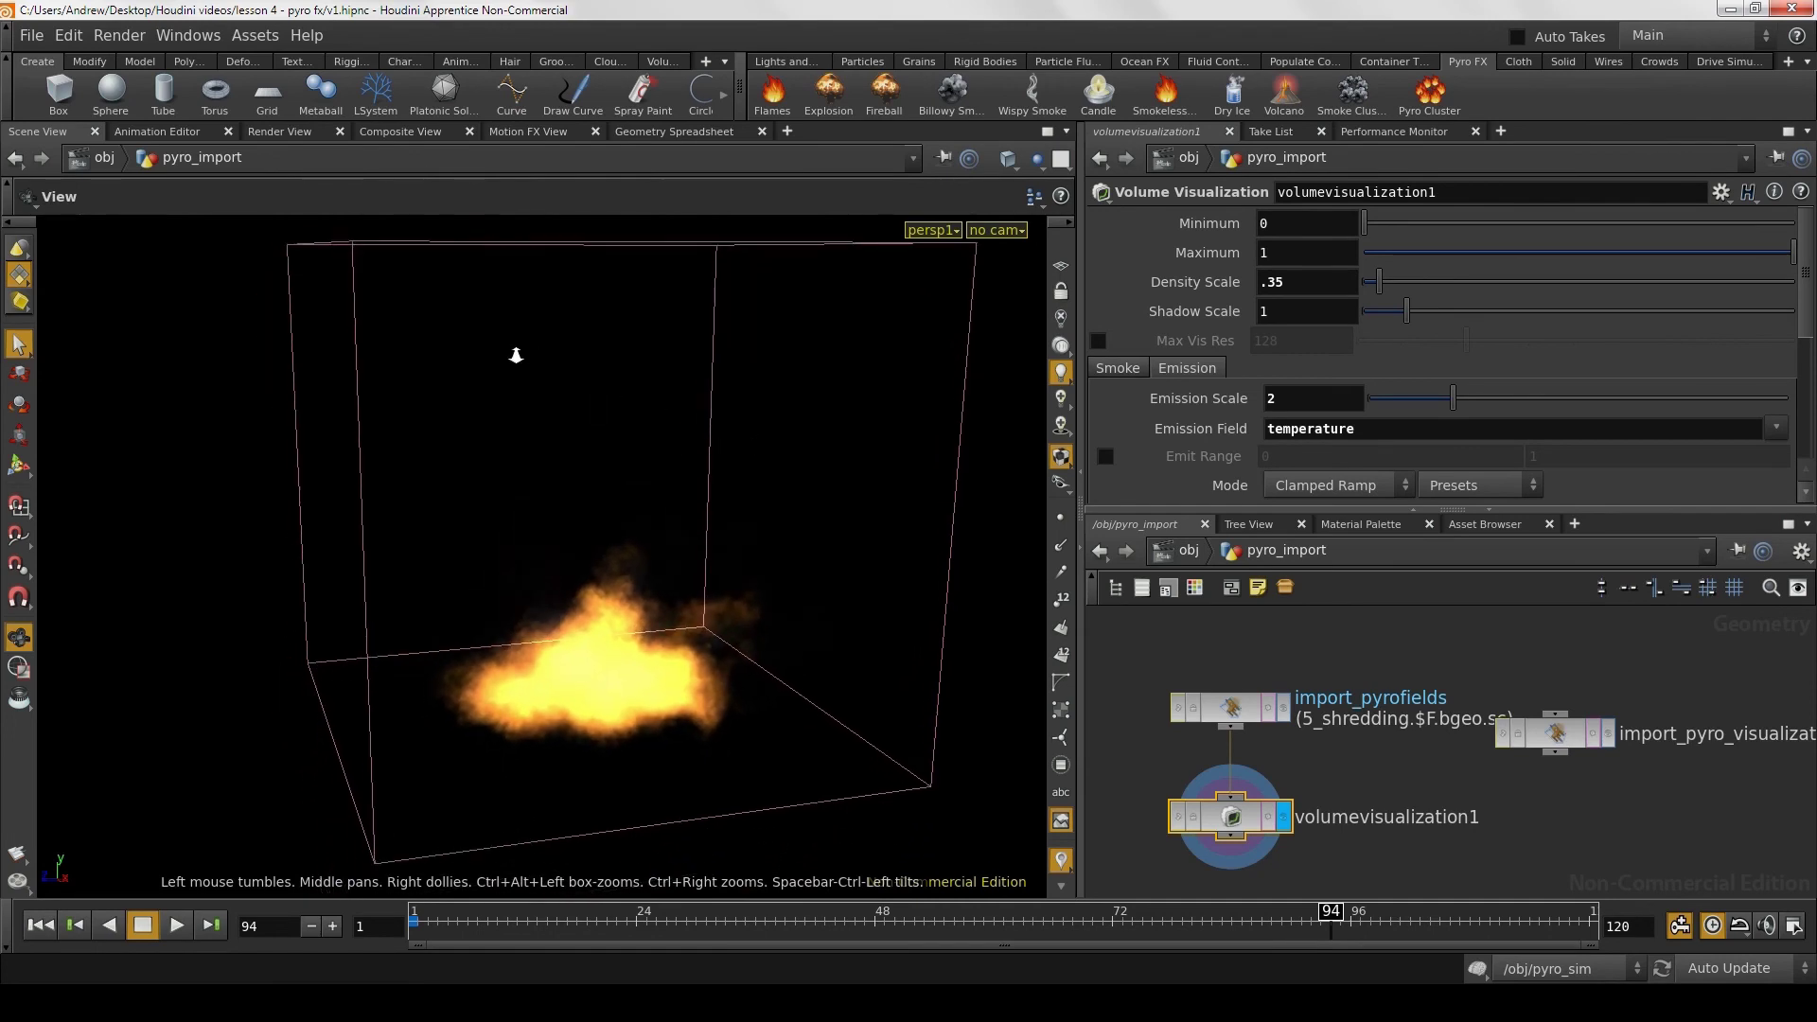
mouse_move(597, 355)
left_mouse_down()
mouse_move(575, 332)
mouse_move(608, 357)
left_mouse_up()
key("s")
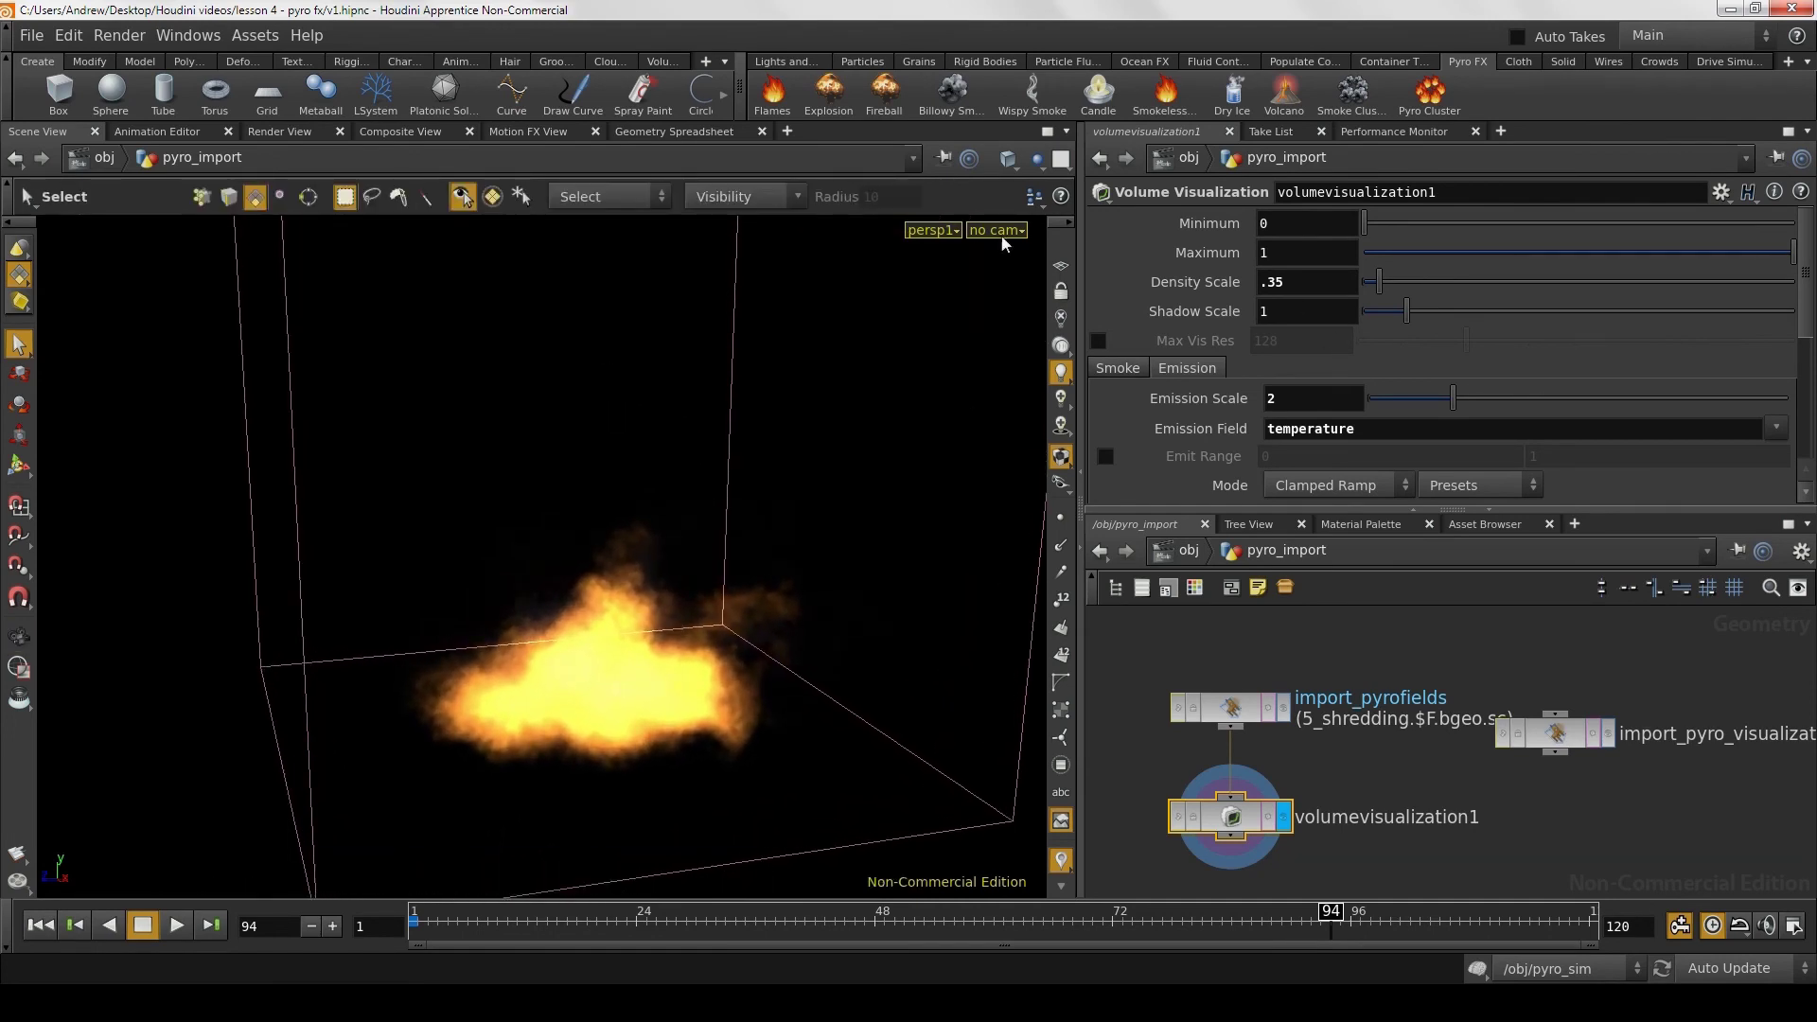
left_click(281, 132)
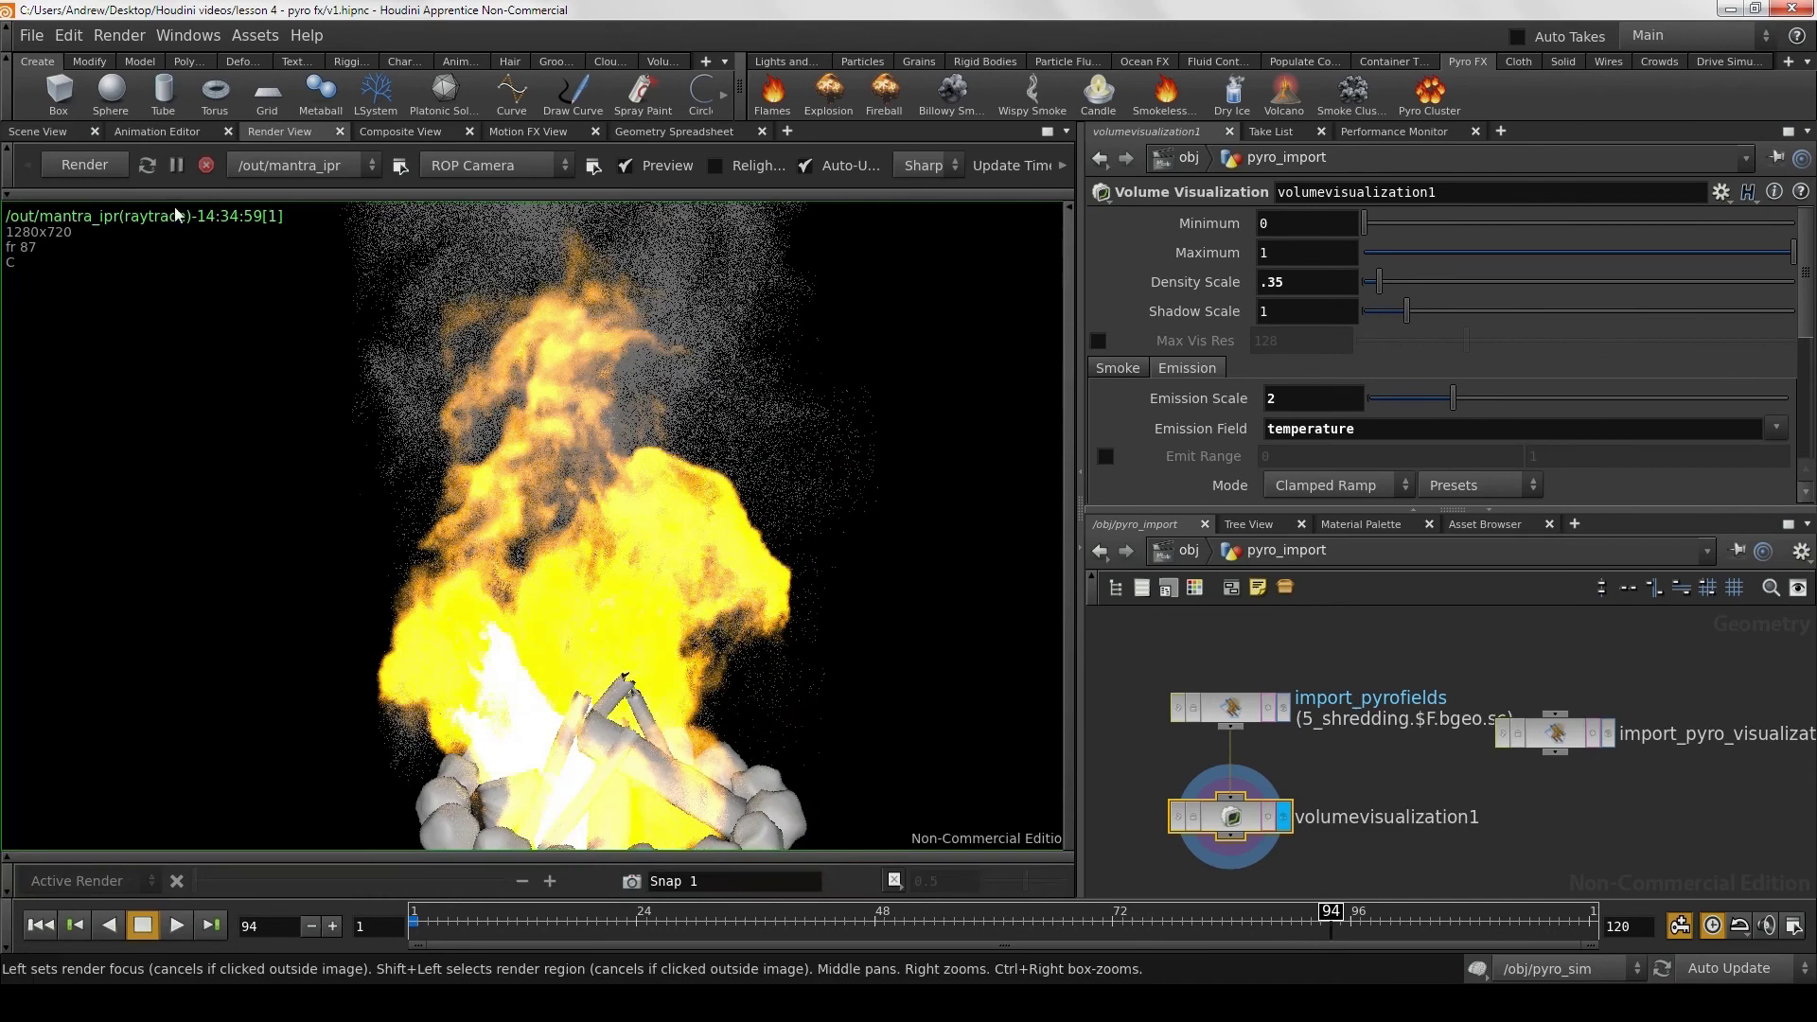
Step: Re-render frame 94 in the Render View, then stop the render
left_click(95, 166)
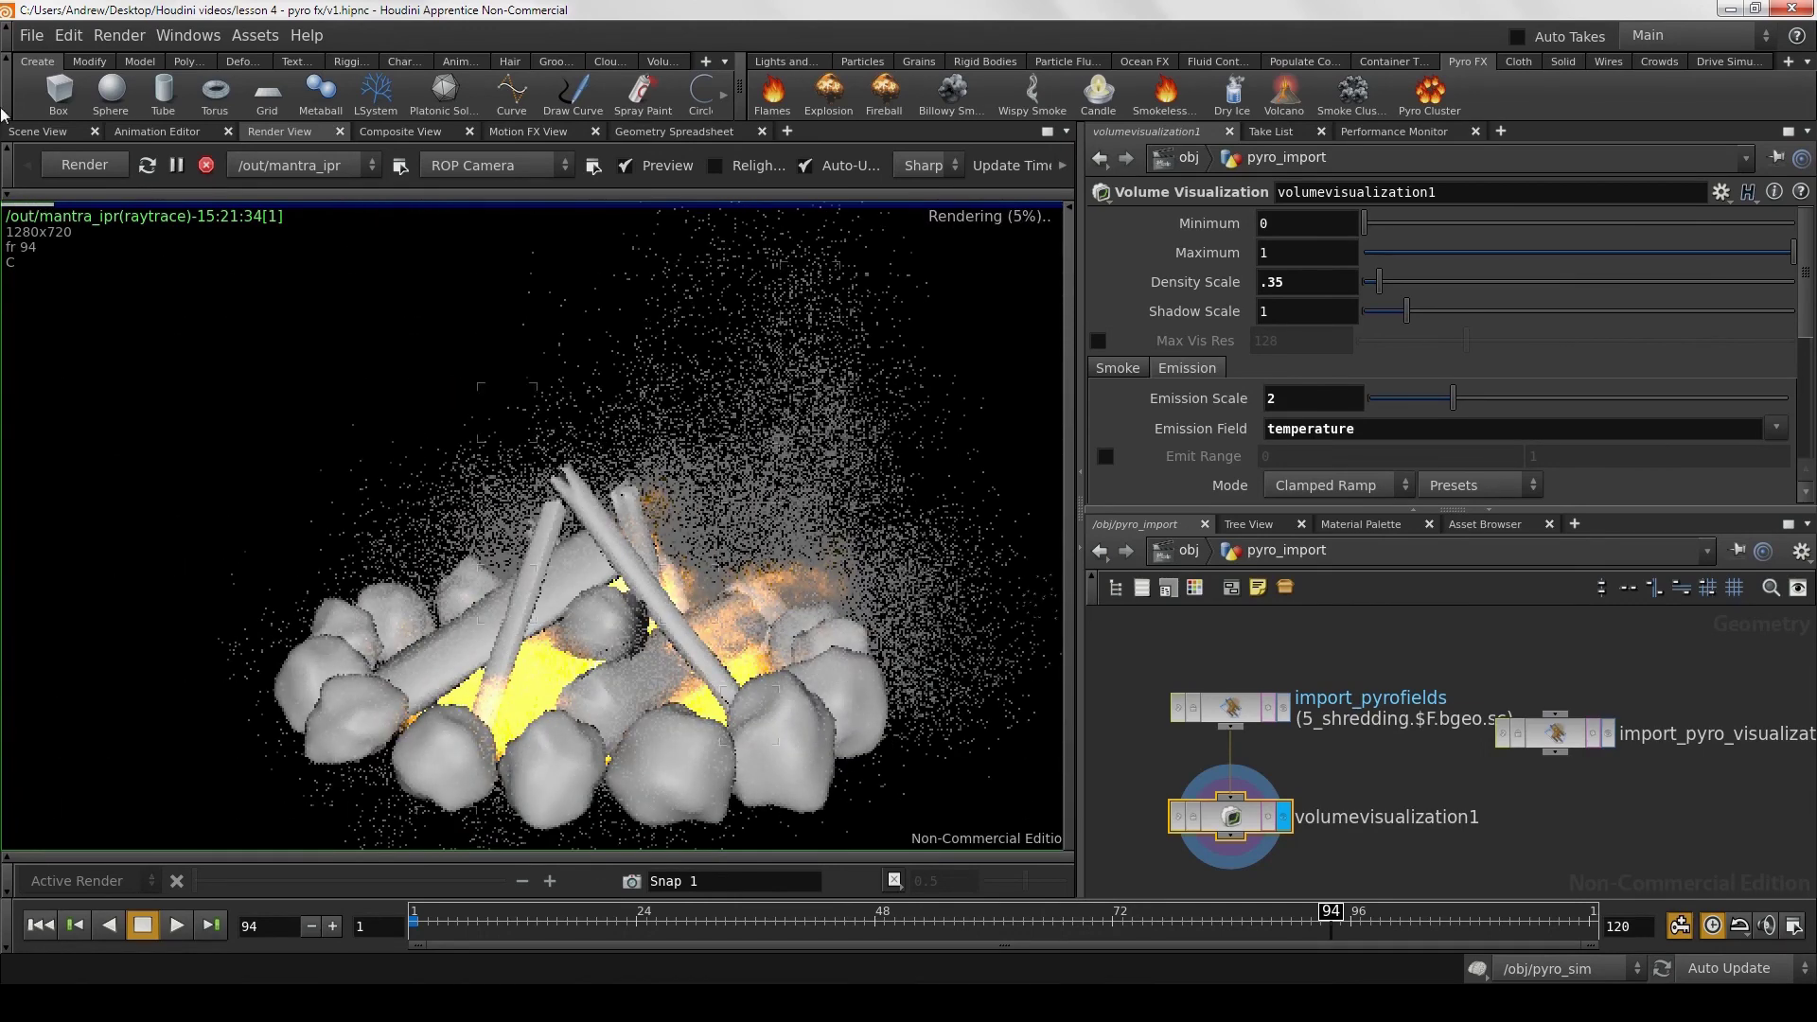
left_click(177, 166)
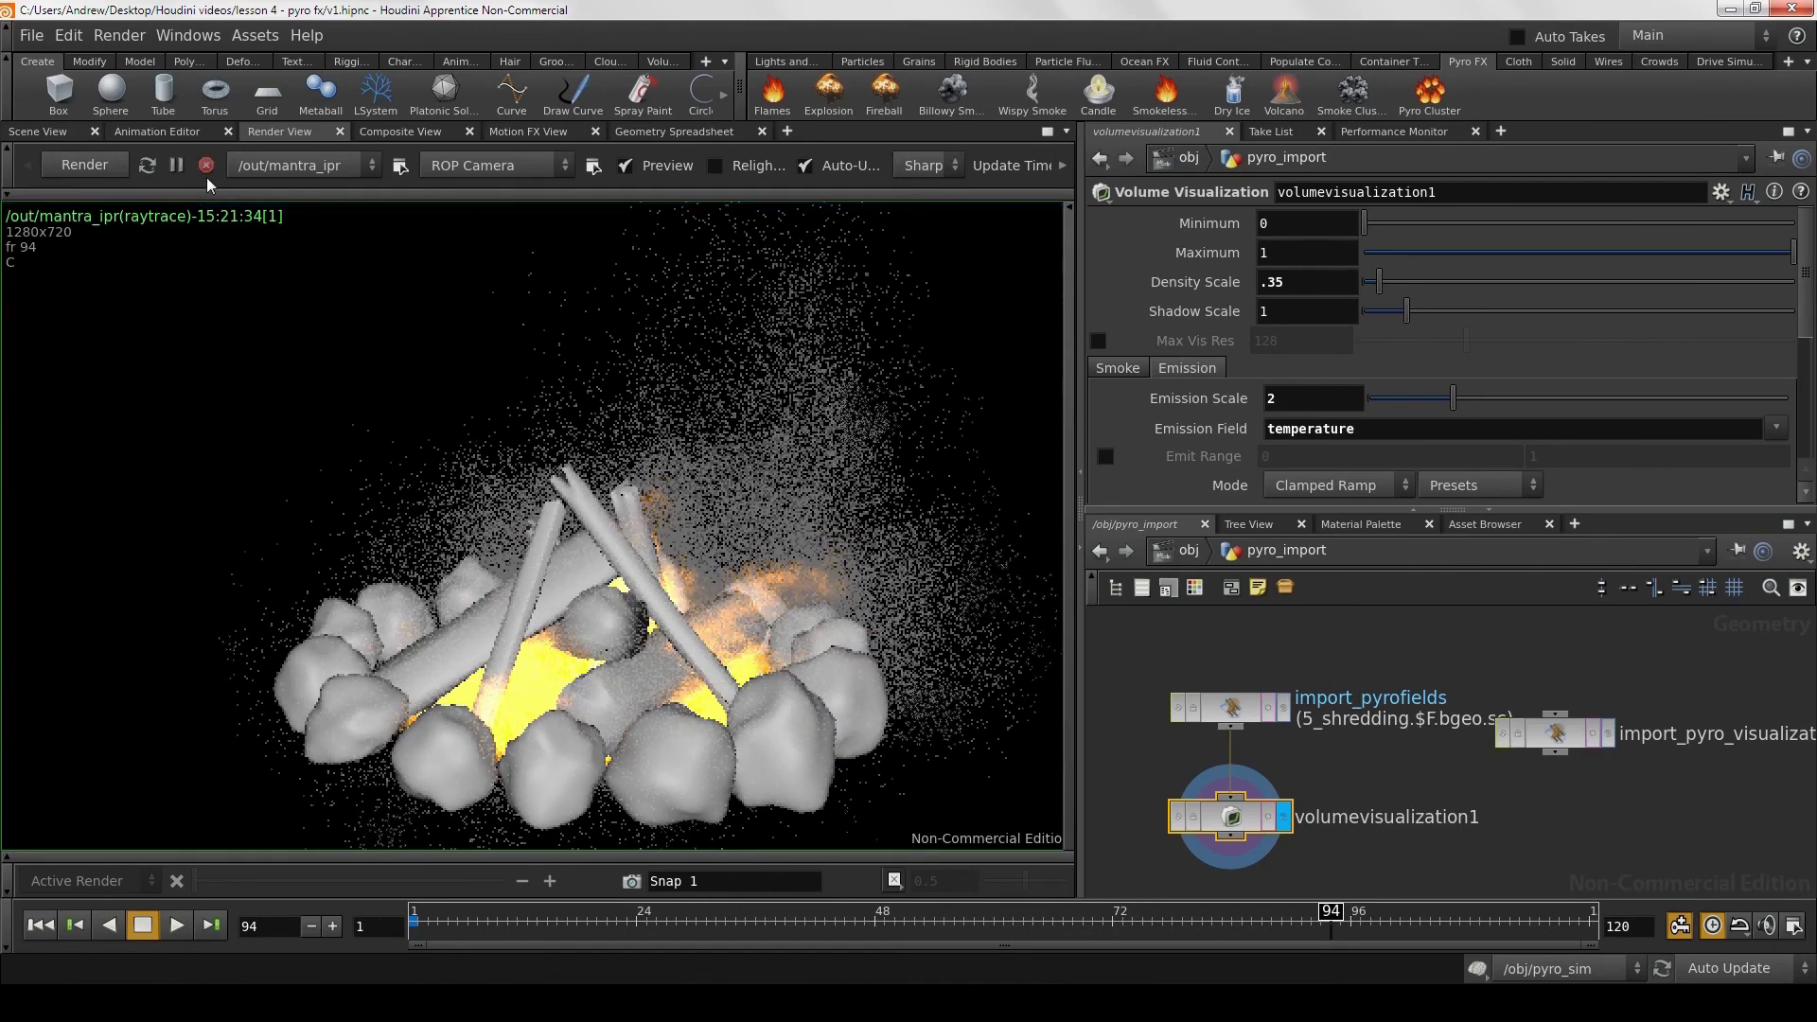
Step: Set volumevisualization1's Maximum to .3 so the grey smoke shows
left_click(44, 138)
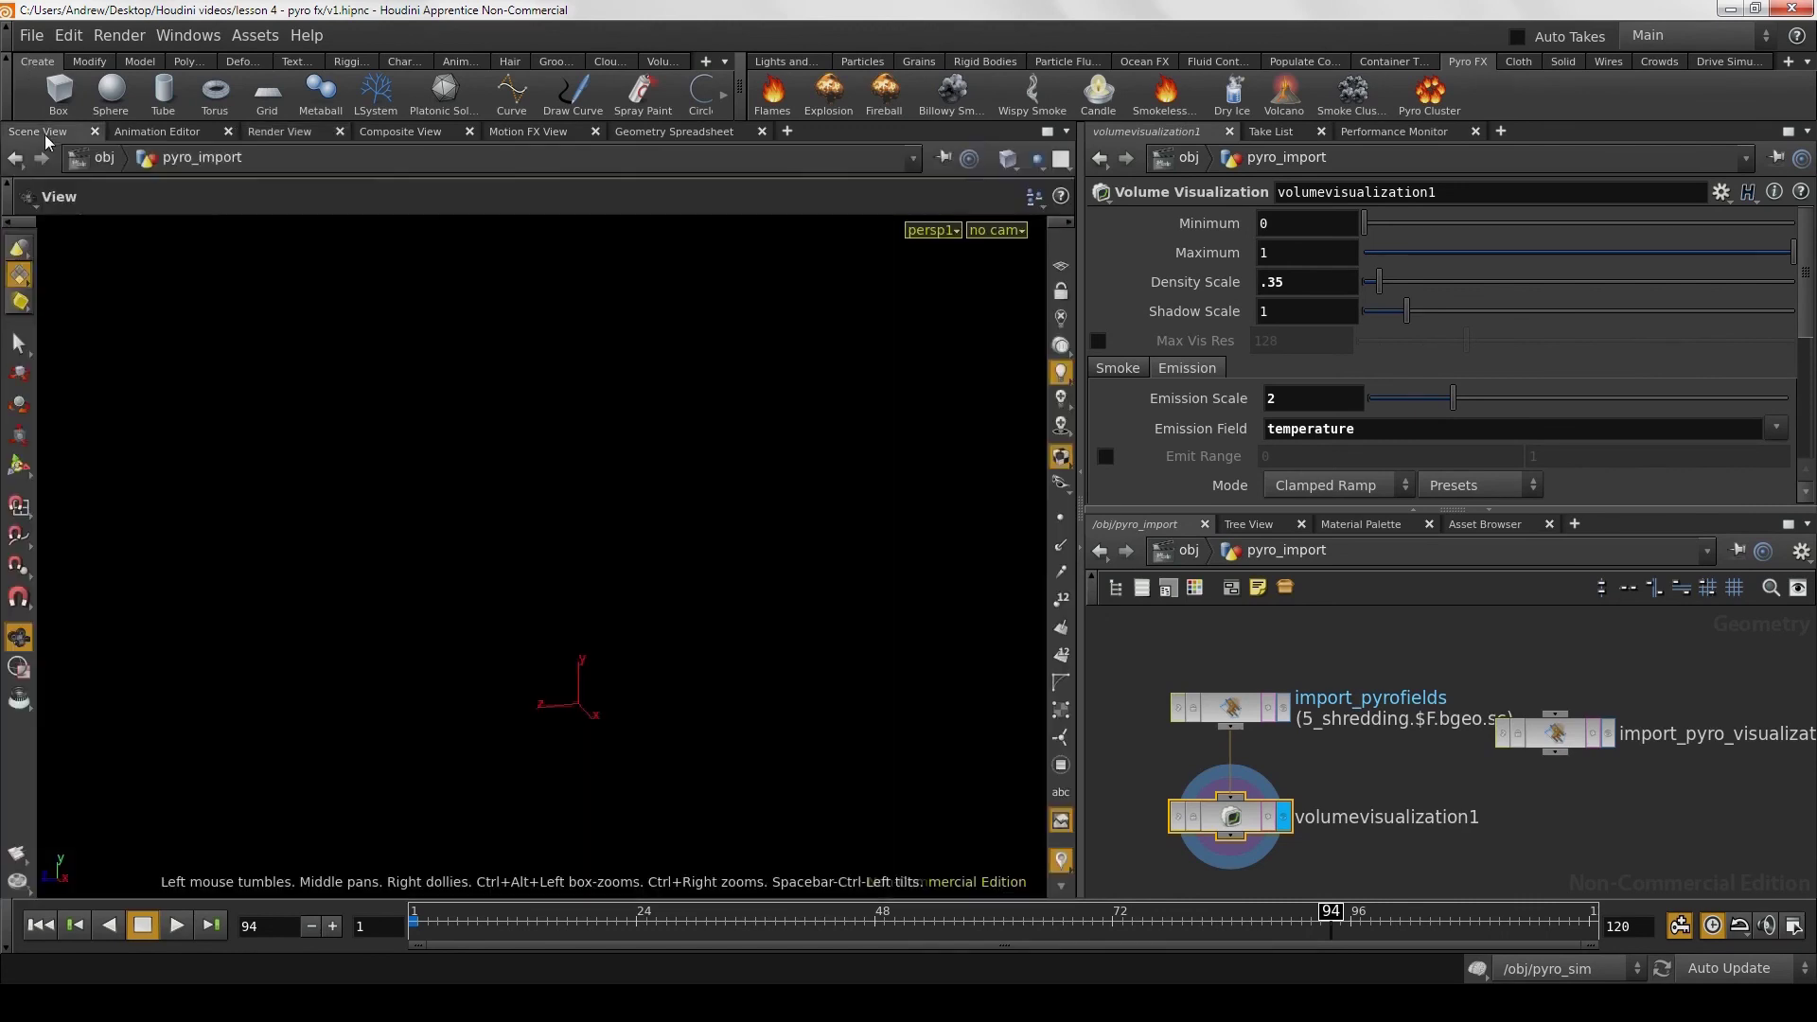
double_click(1325, 252)
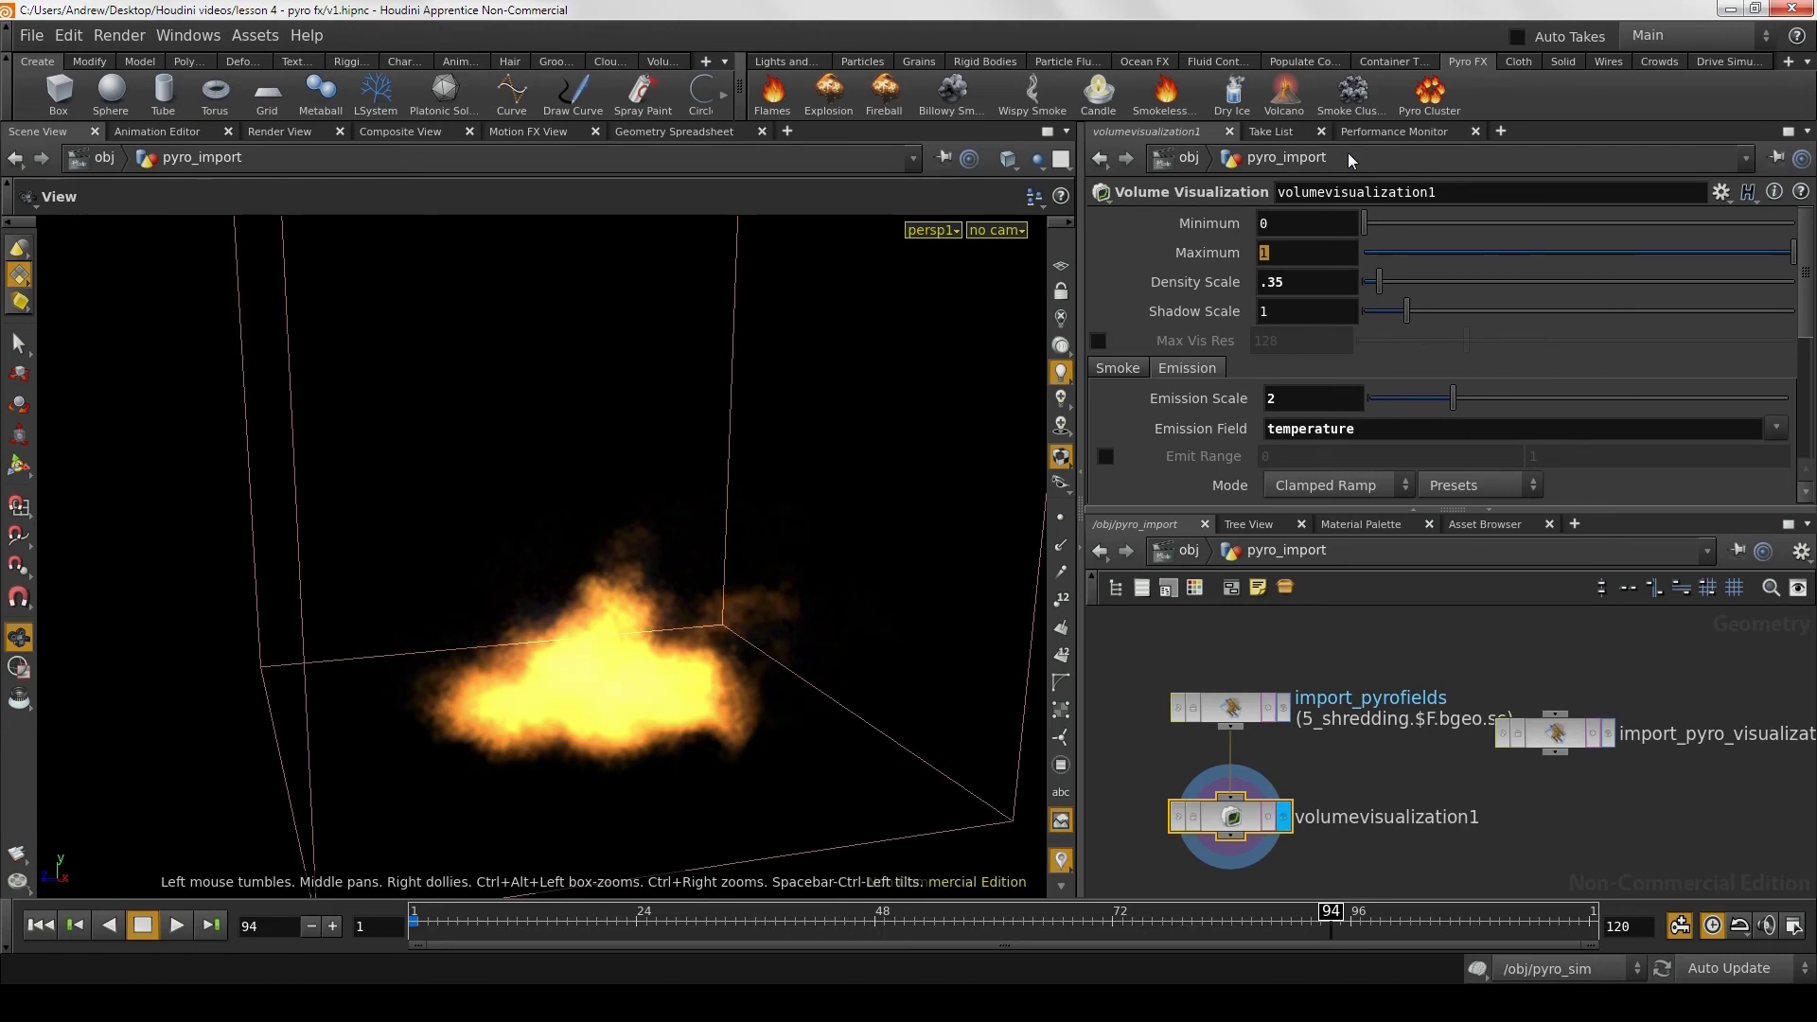
left_click(1300, 244)
double_click(1263, 243)
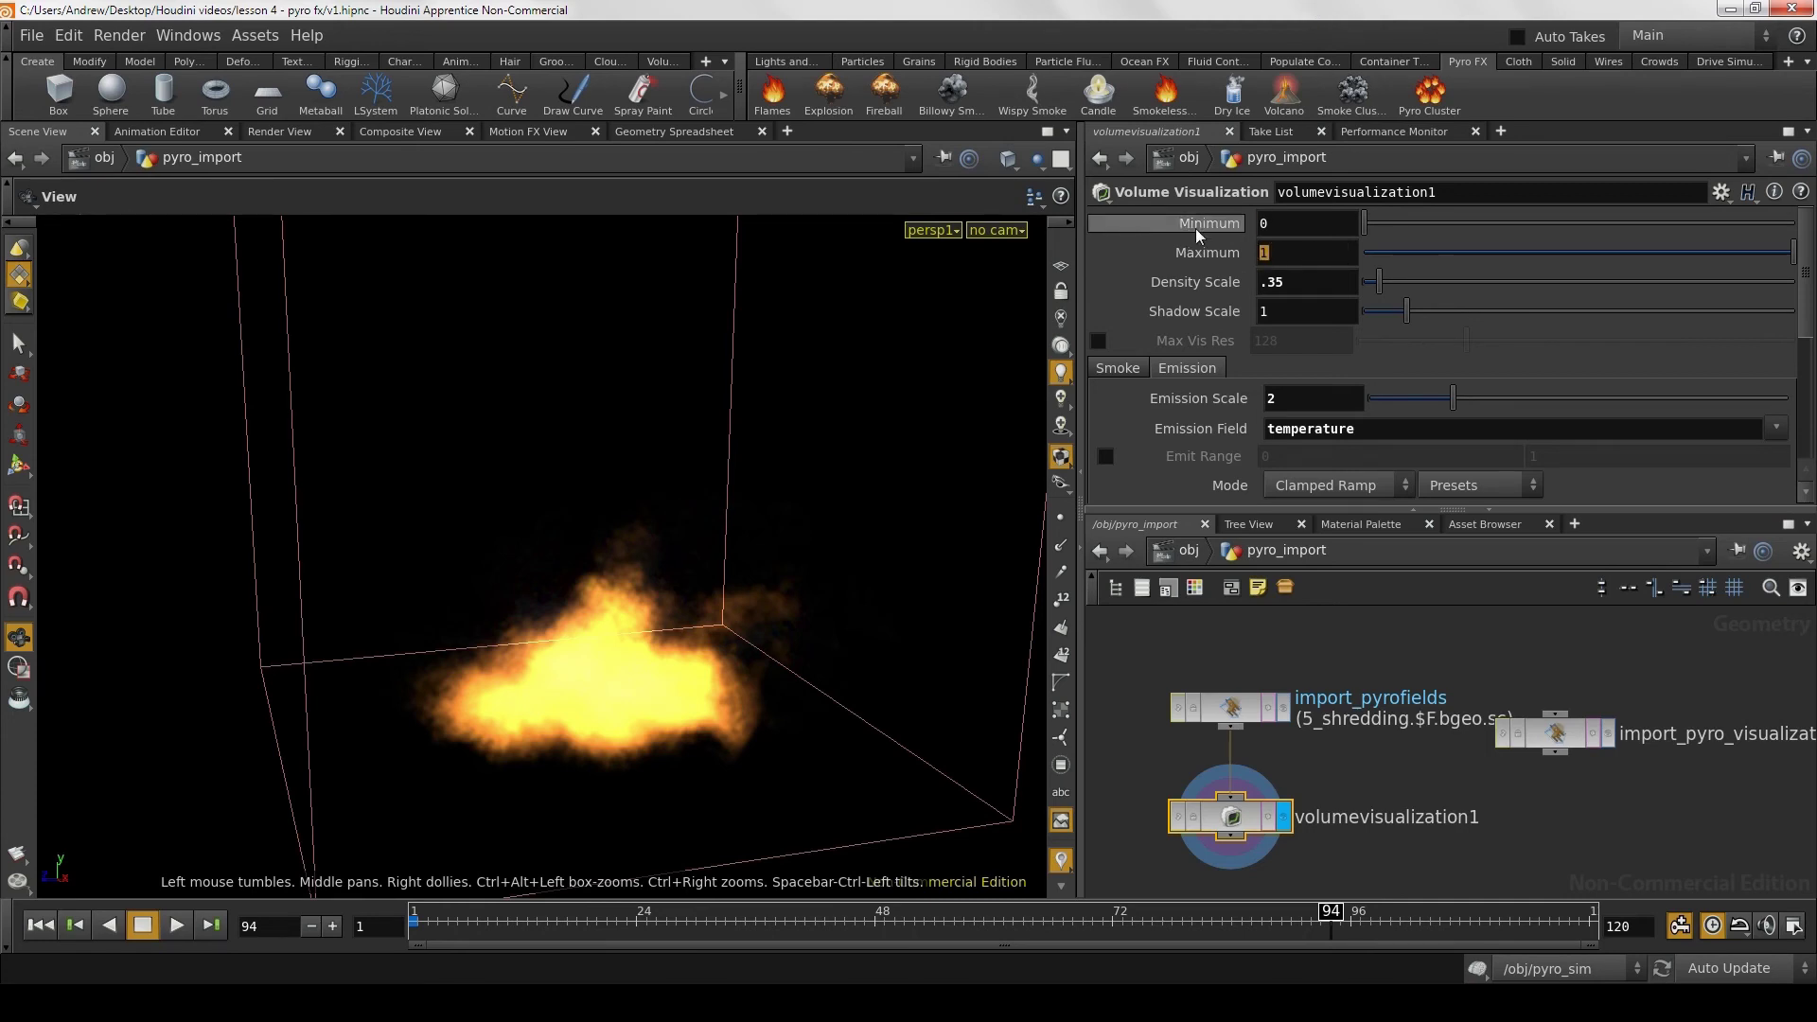
type(".3")
key("Return")
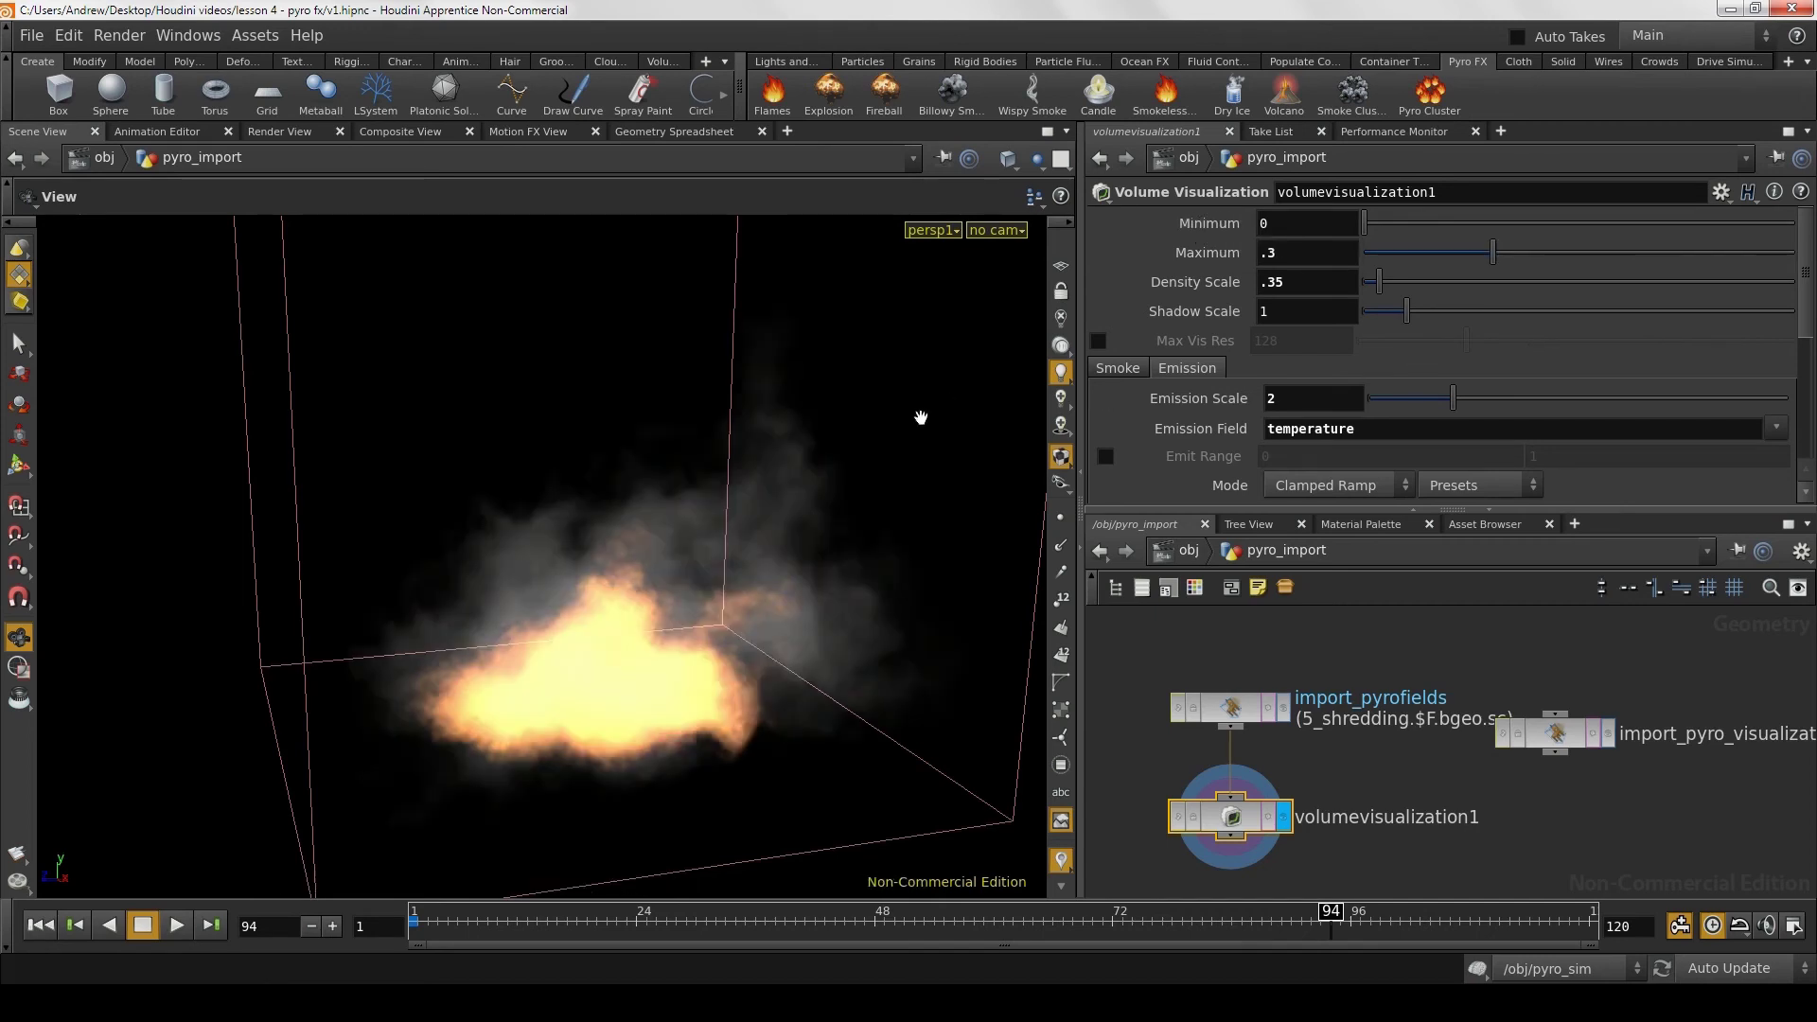
Step: Orbit around the smoke container, rewind to frame 1, and return to /obj
mouse_move(791, 462)
left_mouse_down()
mouse_move(970, 454)
mouse_move(833, 466)
mouse_move(515, 616)
left_mouse_up()
mouse_move(714, 511)
left_mouse_down()
mouse_move(637, 641)
mouse_move(559, 628)
mouse_move(587, 641)
mouse_move(540, 754)
mouse_move(554, 769)
mouse_move(580, 649)
mouse_move(645, 684)
mouse_move(763, 678)
mouse_move(568, 714)
mouse_move(604, 728)
mouse_move(600, 698)
left_mouse_up()
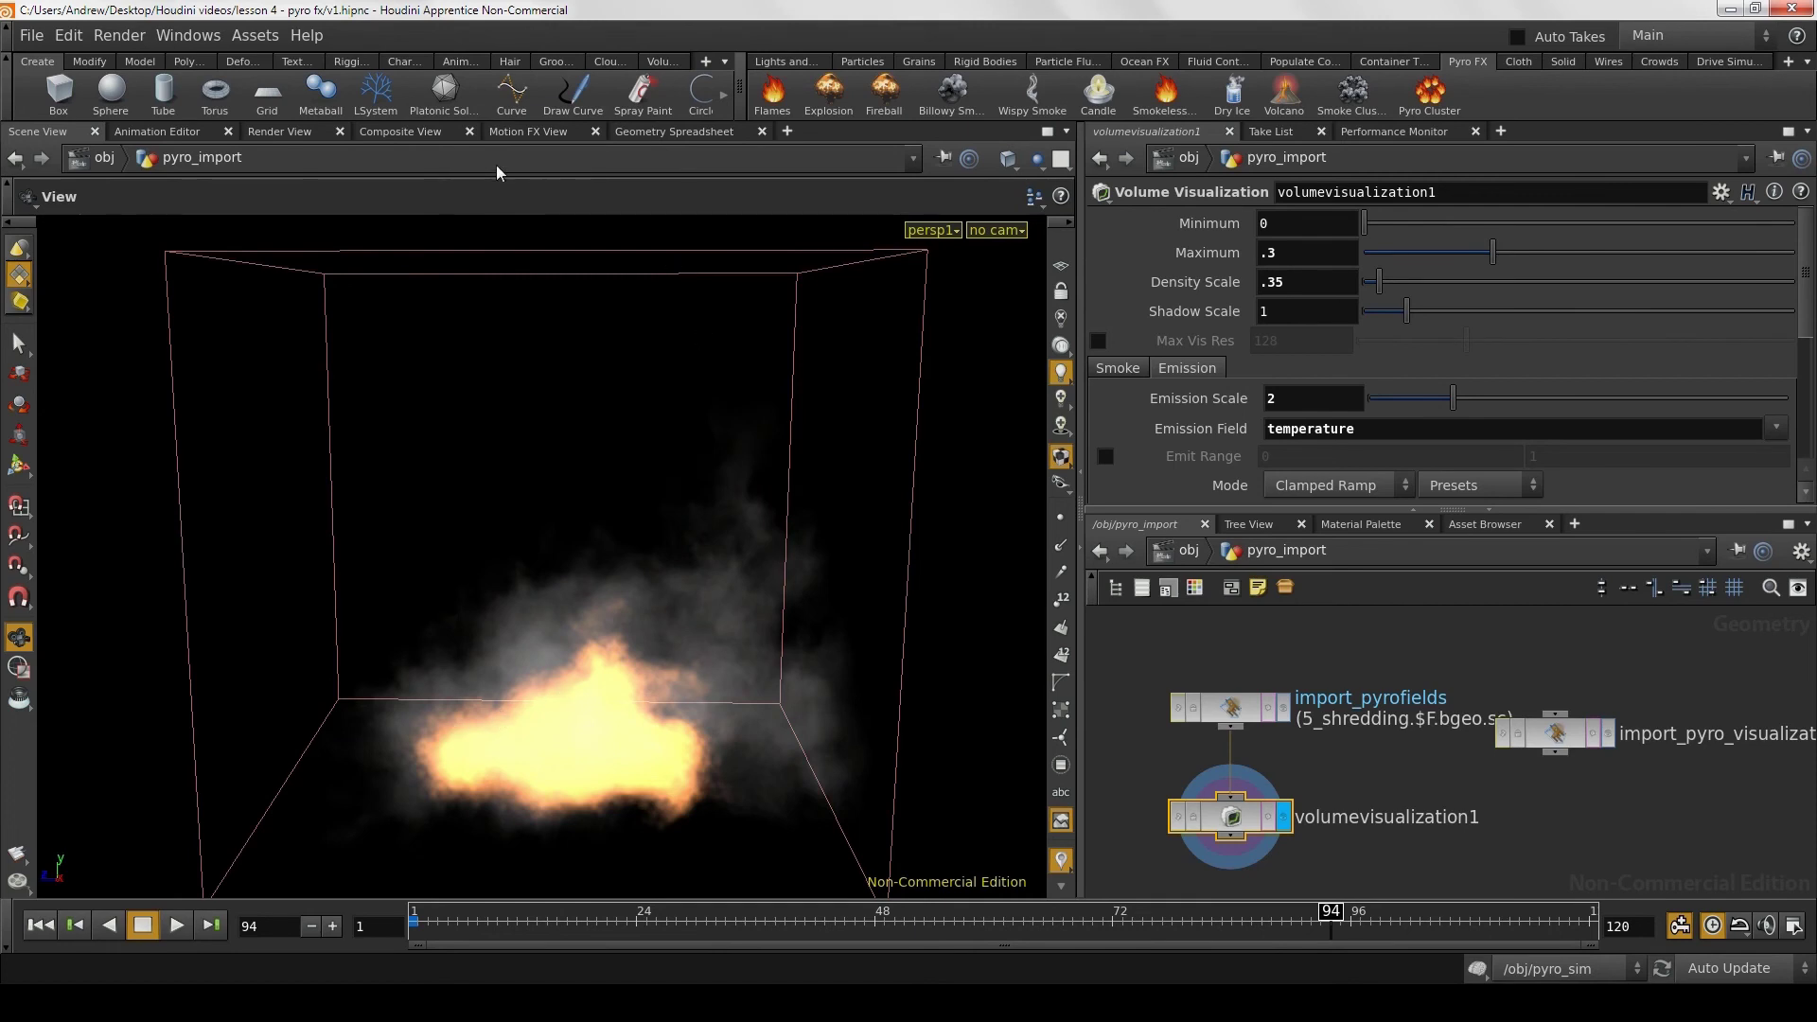
left_click(40, 924)
left_click(1189, 551)
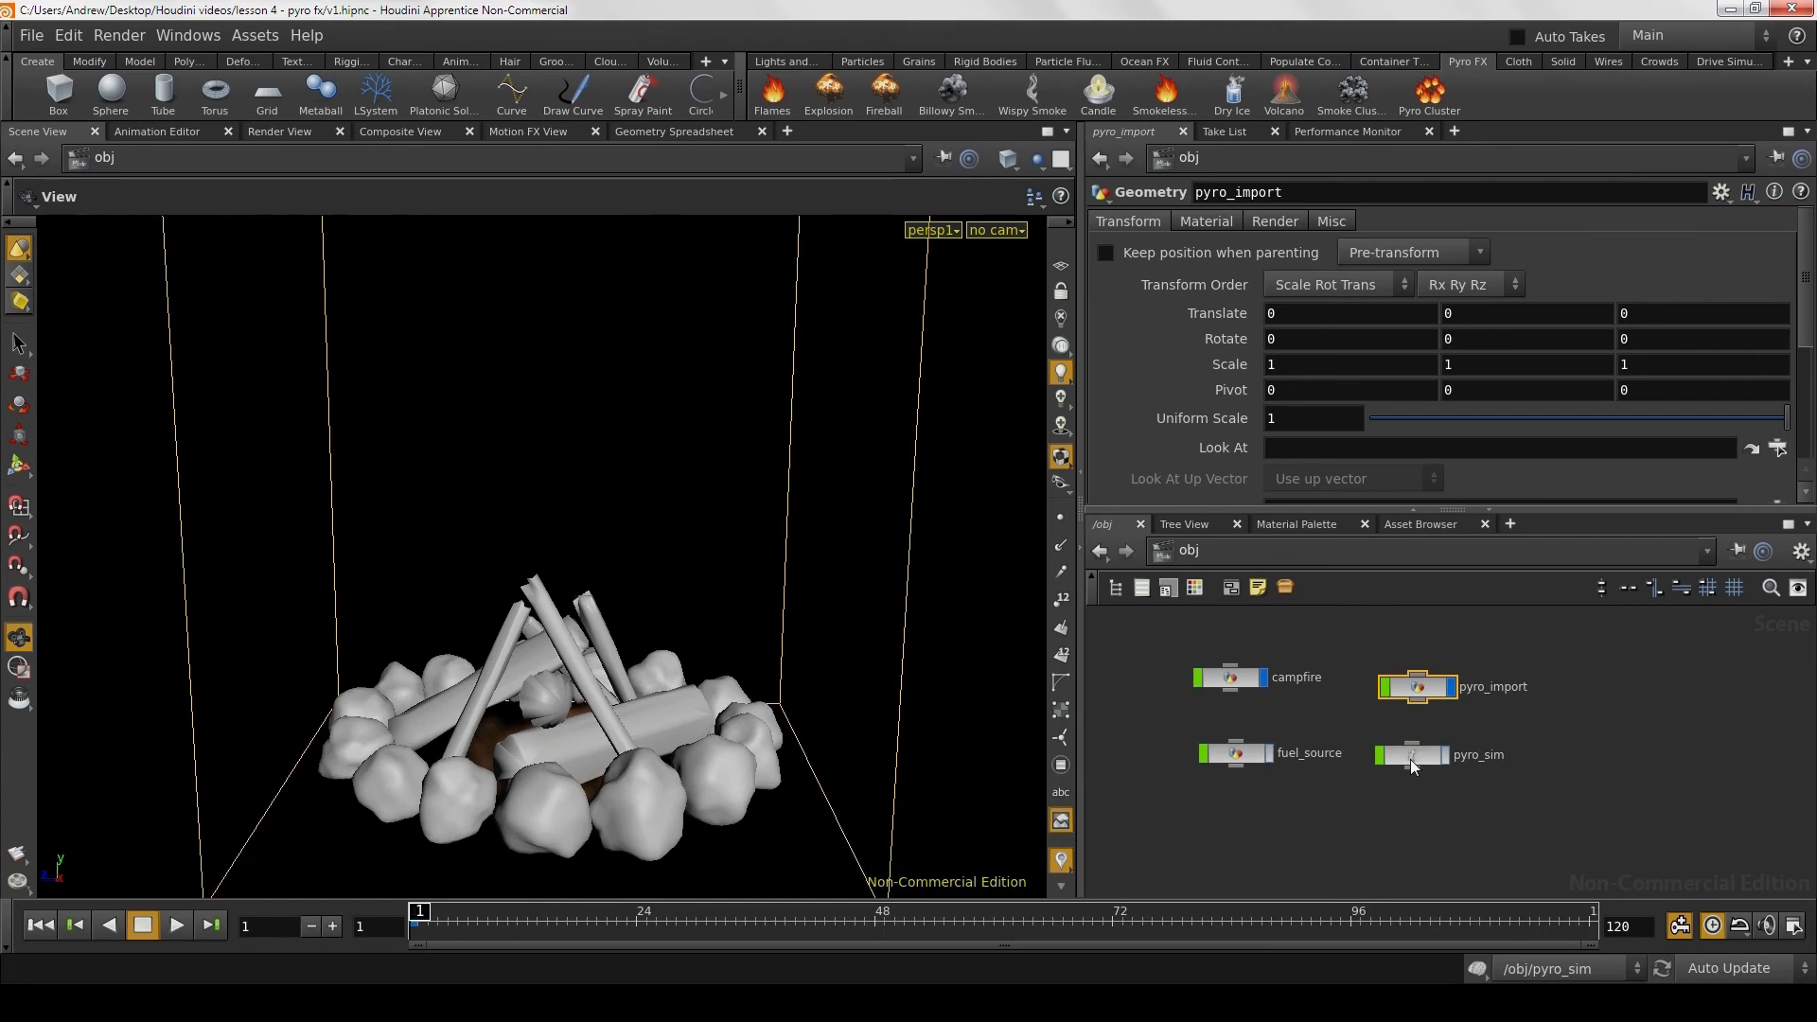
Step: Inside pyro_sim, play the sim to frame 14 and enable the Density guide
double_click(1420, 758)
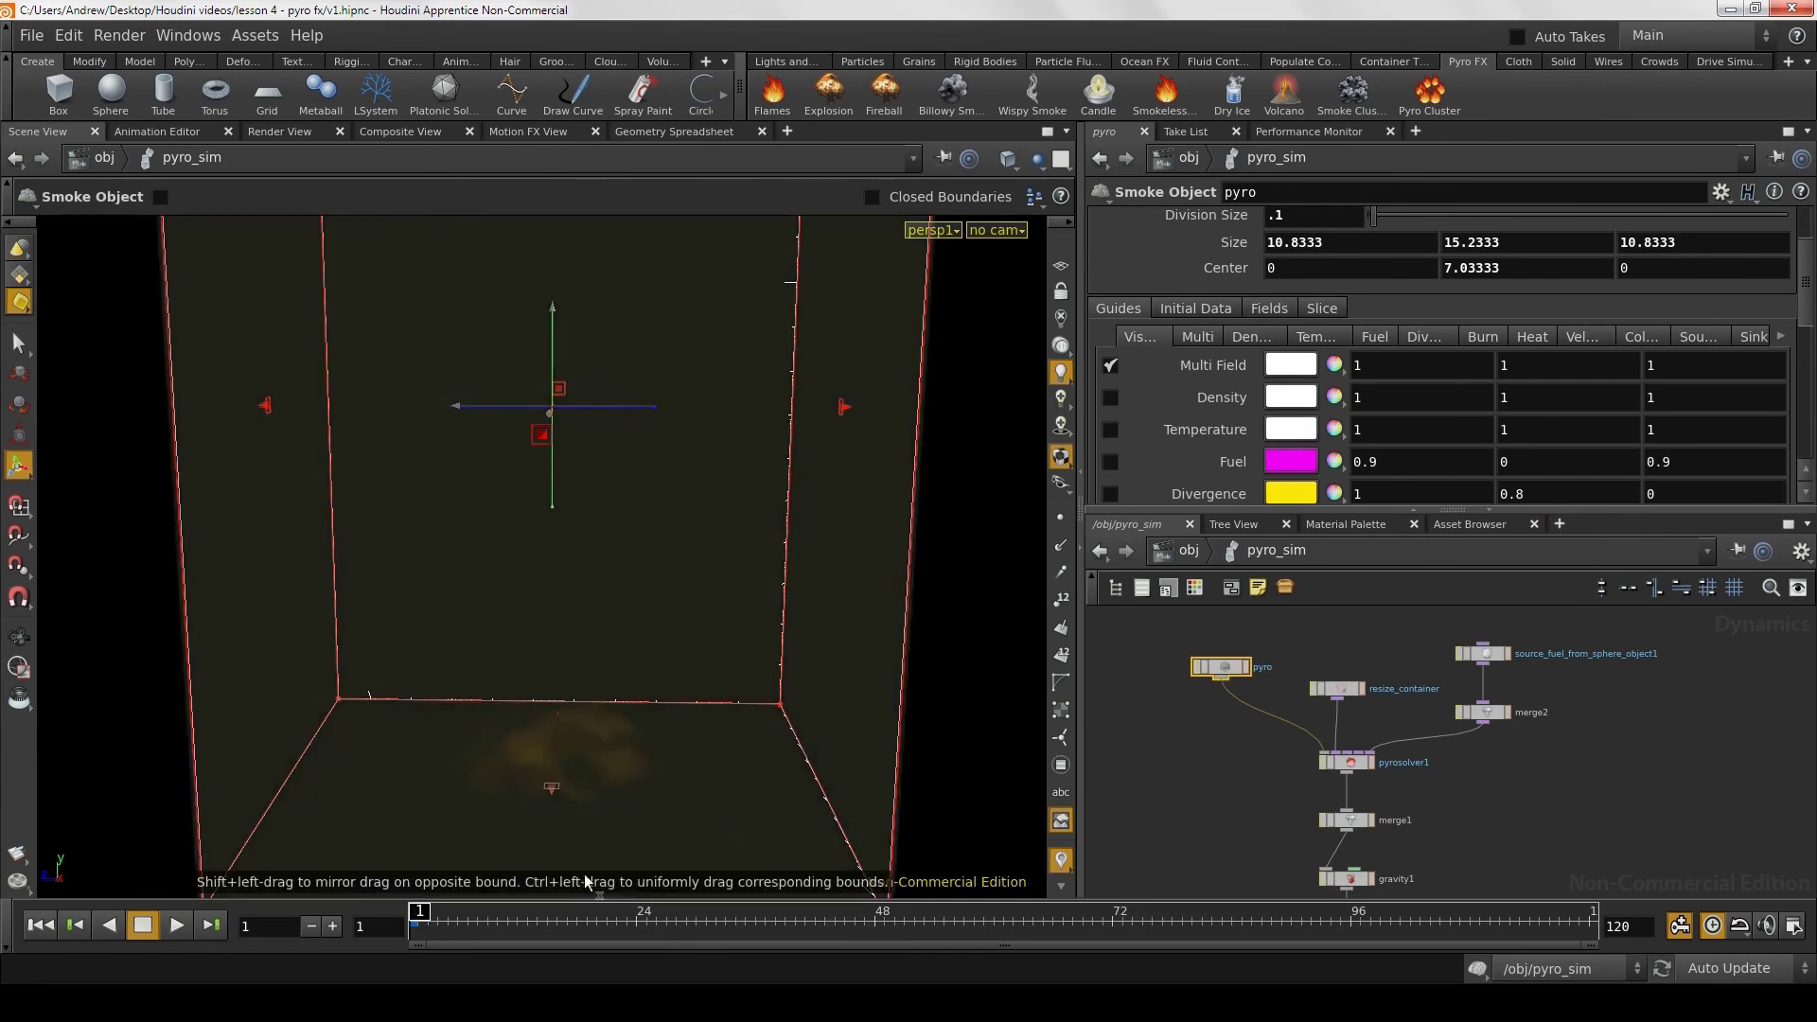
left_click(176, 925)
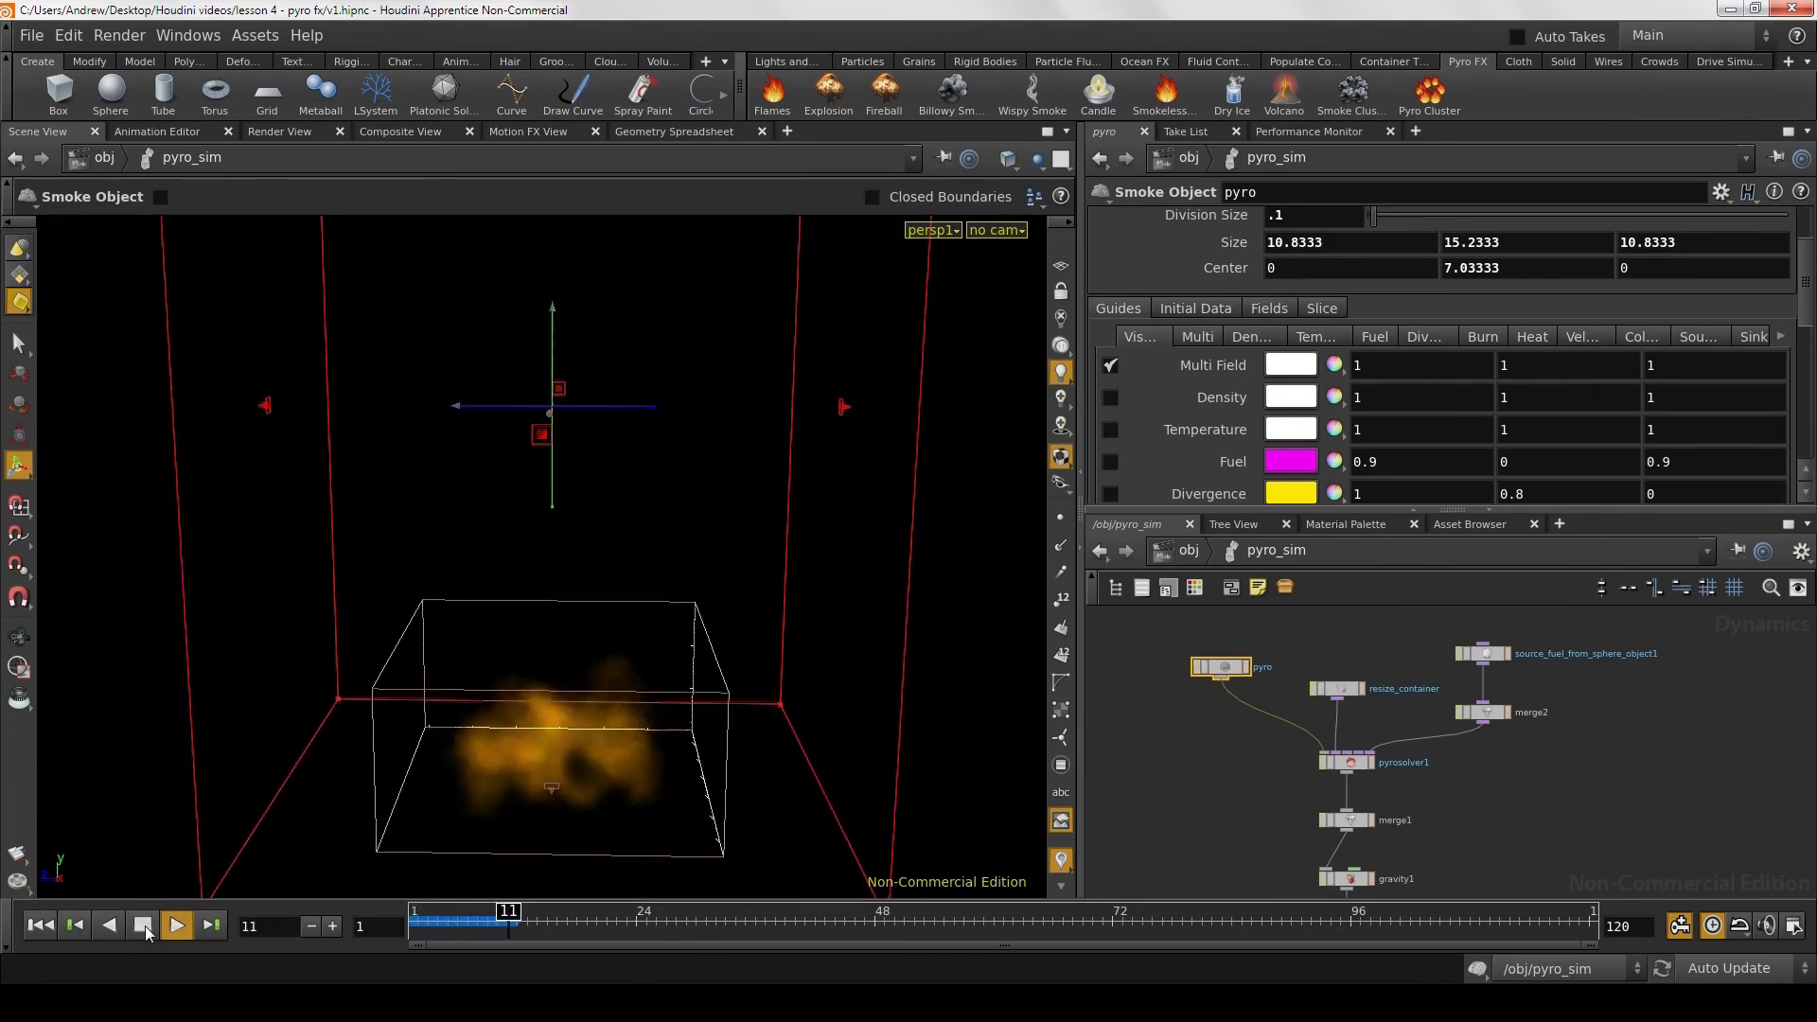
left_click(145, 933)
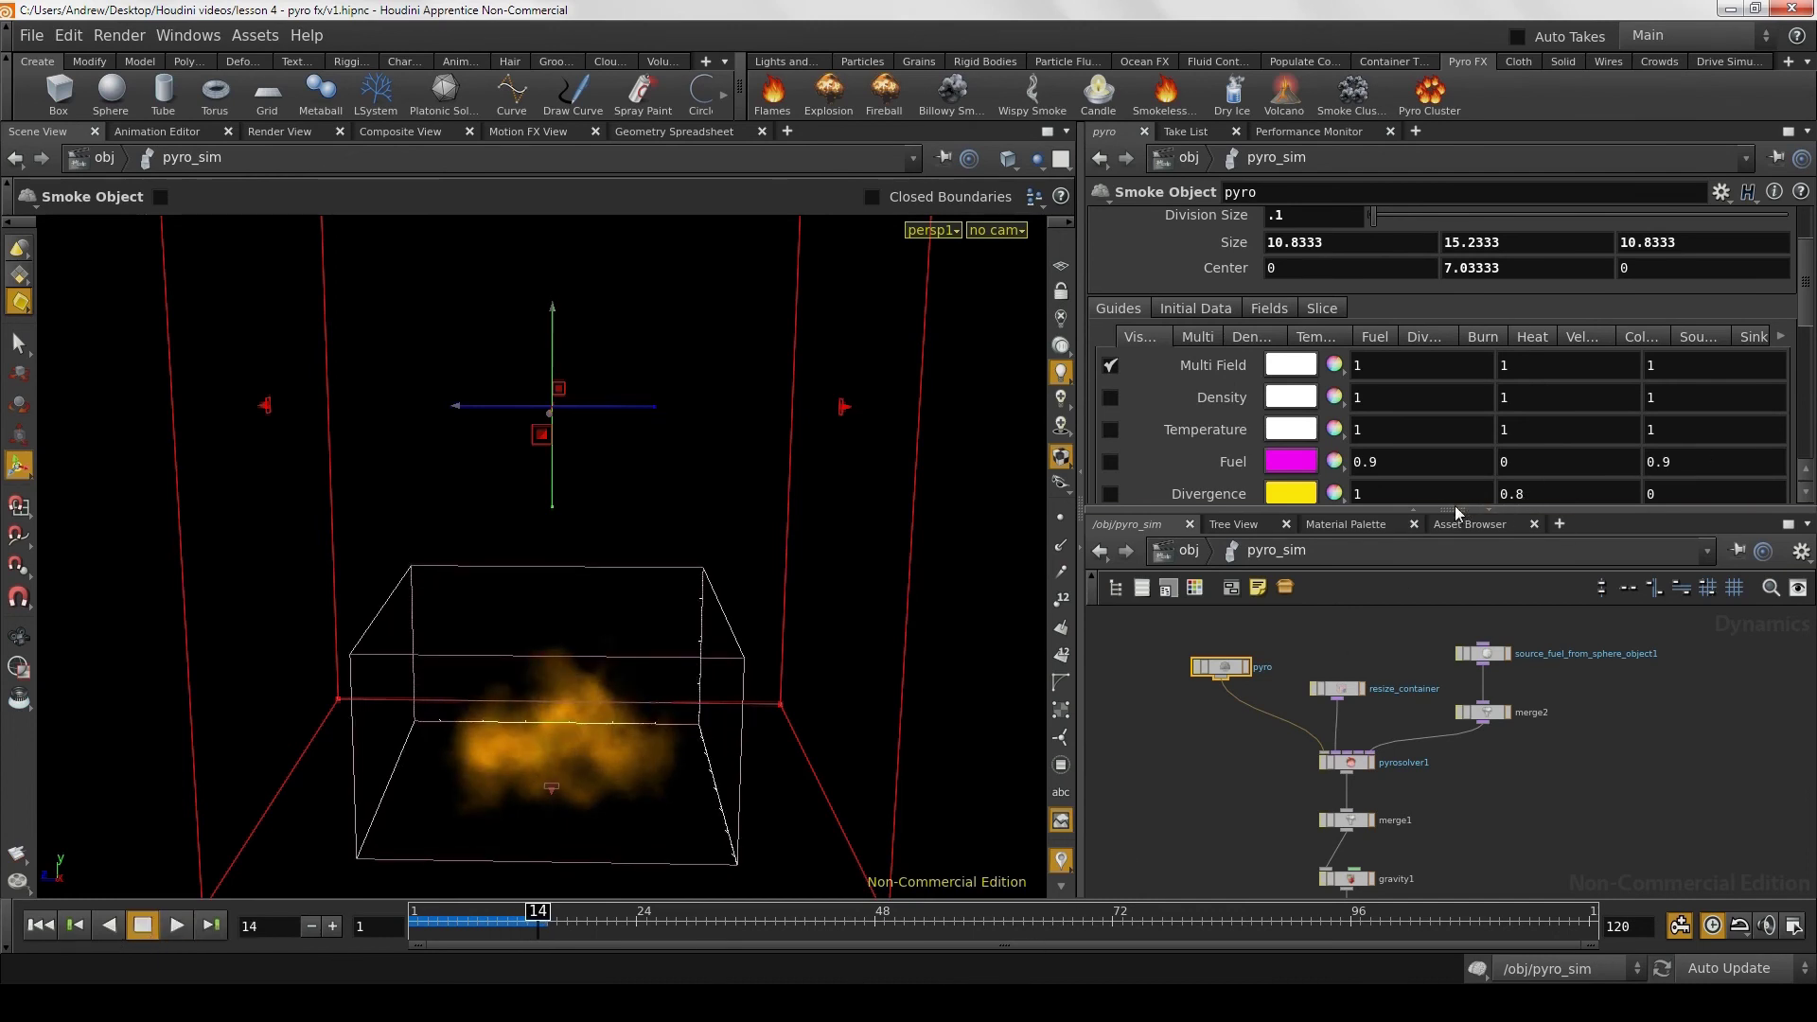
left_click_drag(1458, 513, 1458, 529)
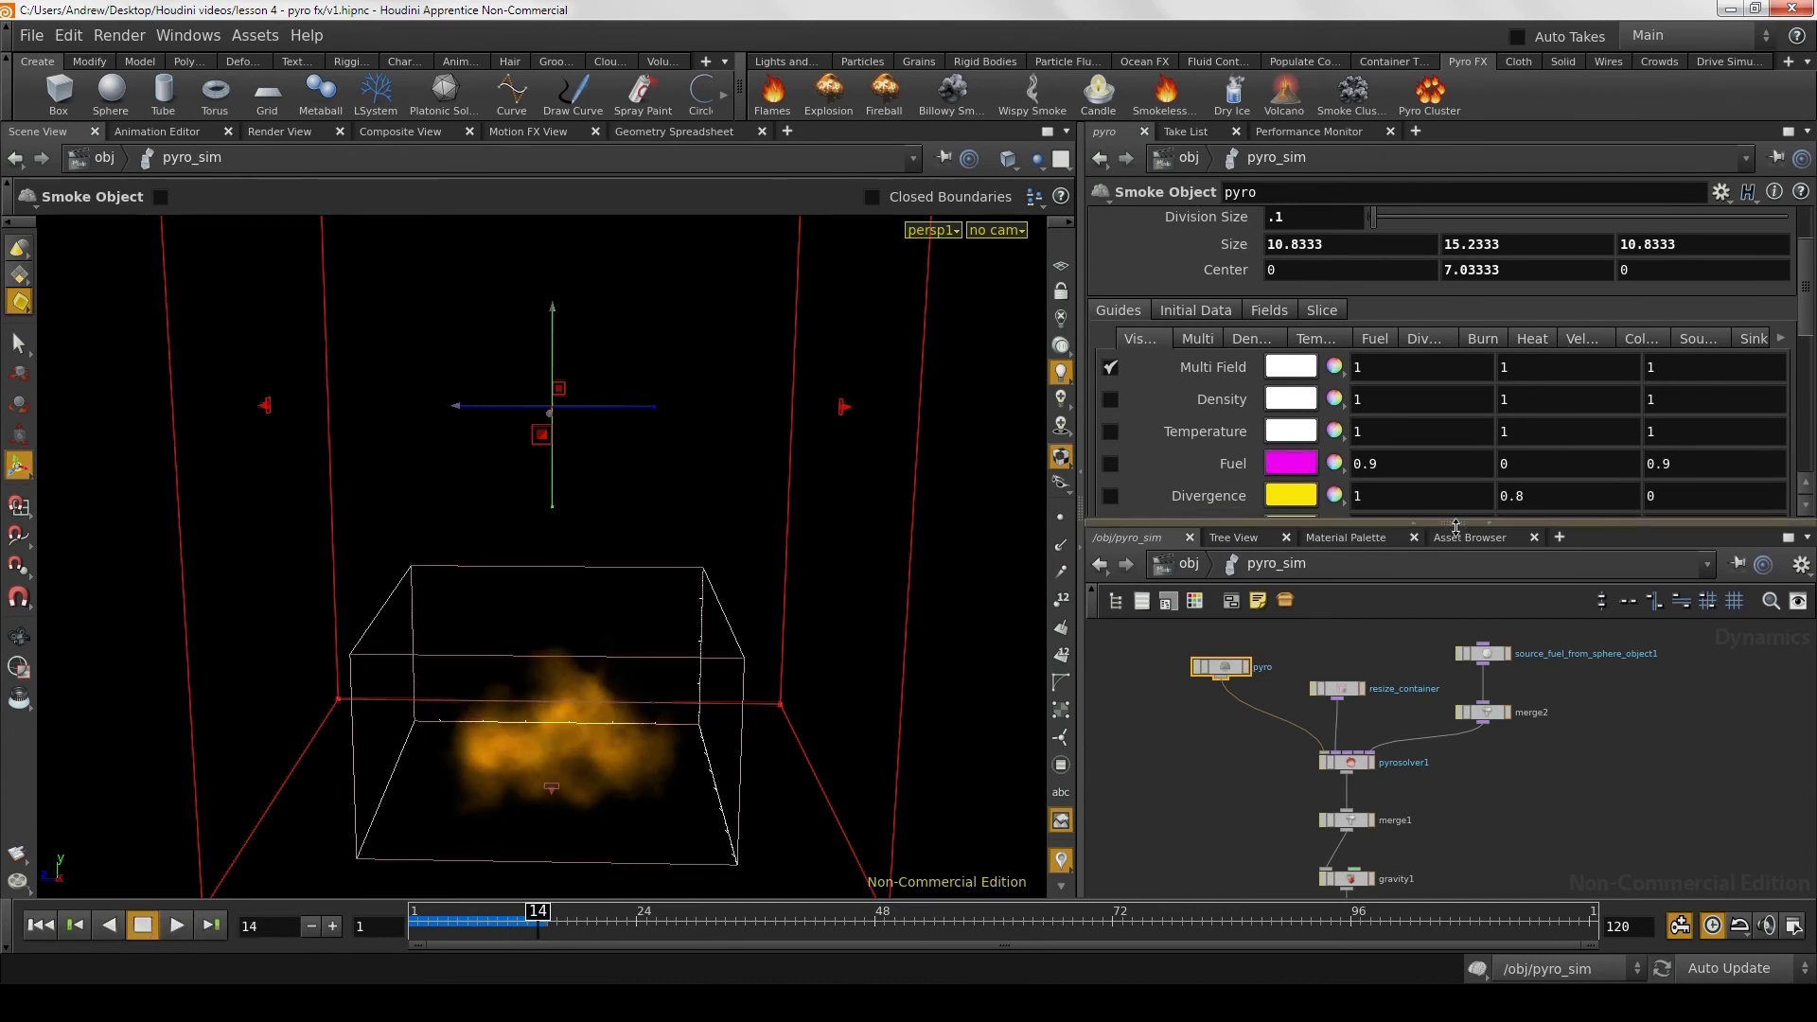
left_click(1111, 401)
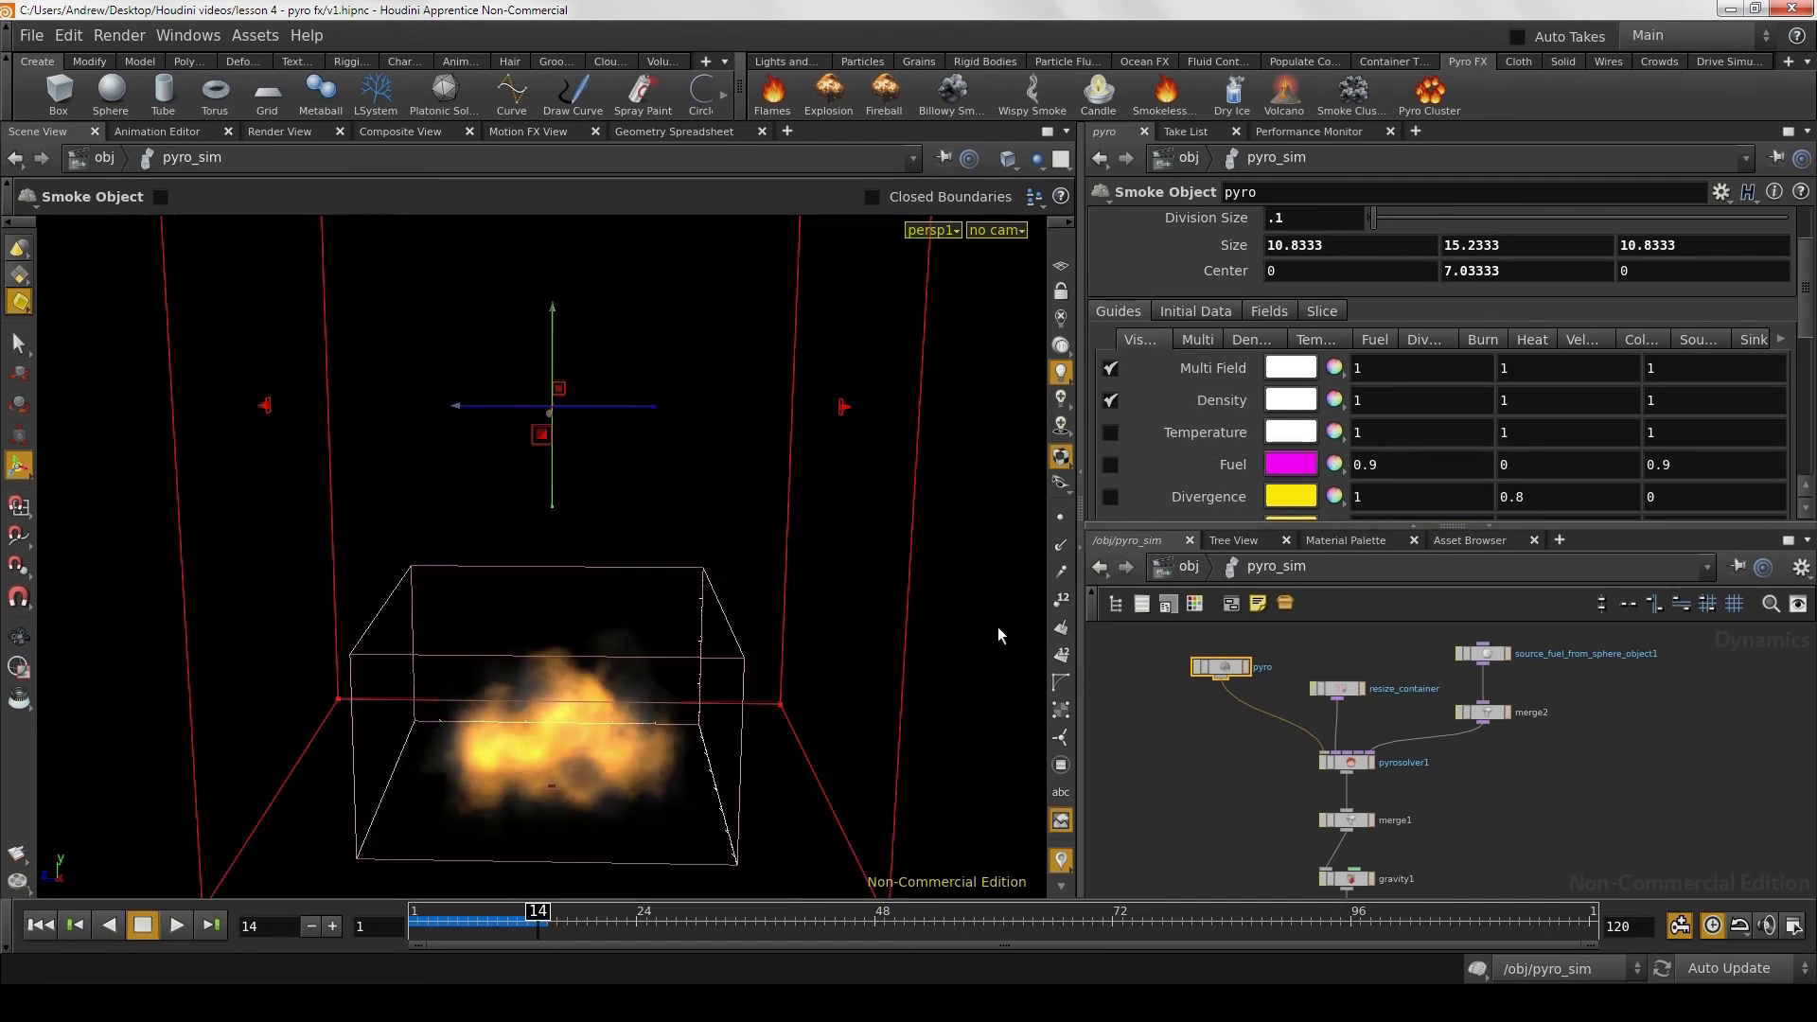
Step: Play the smoke sim on to frame 29 and select pyrosolver1
mouse_move(998, 627)
left_mouse_down()
mouse_move(877, 649)
mouse_move(986, 637)
mouse_move(827, 628)
mouse_move(878, 593)
mouse_move(589, 642)
mouse_move(662, 520)
left_mouse_up()
key("Escape")
key("s")
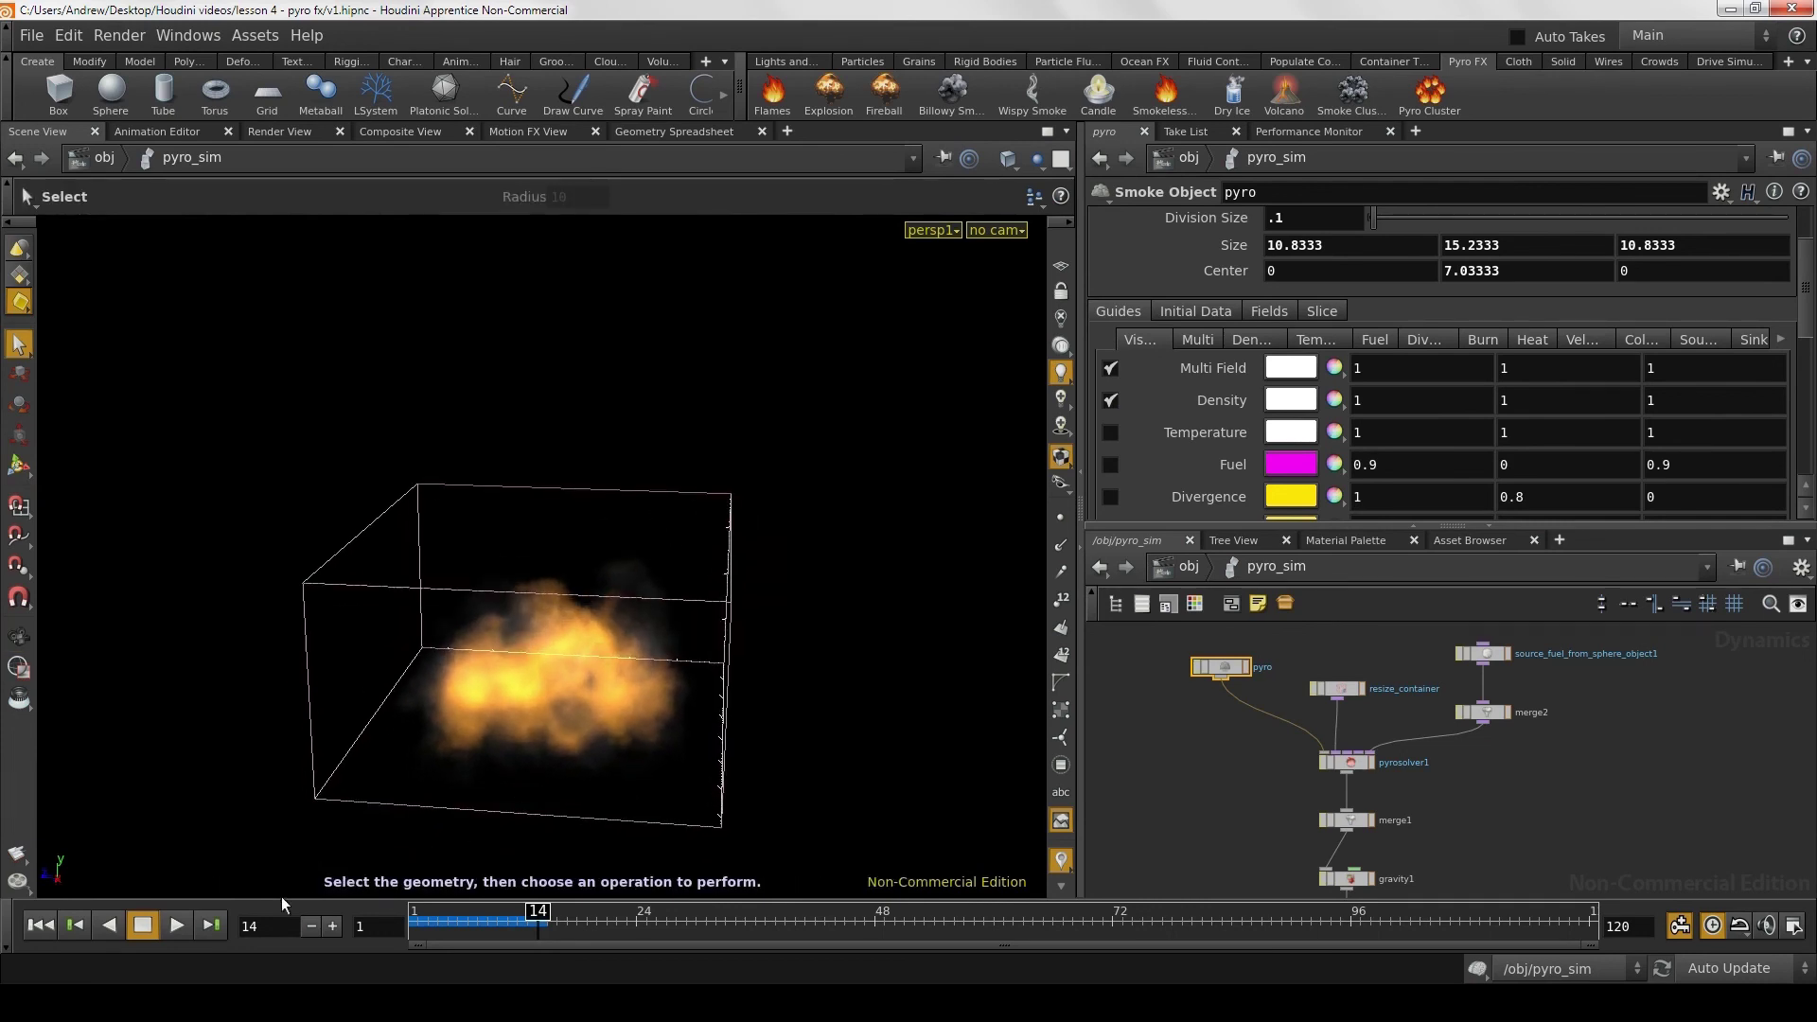
left_click(176, 926)
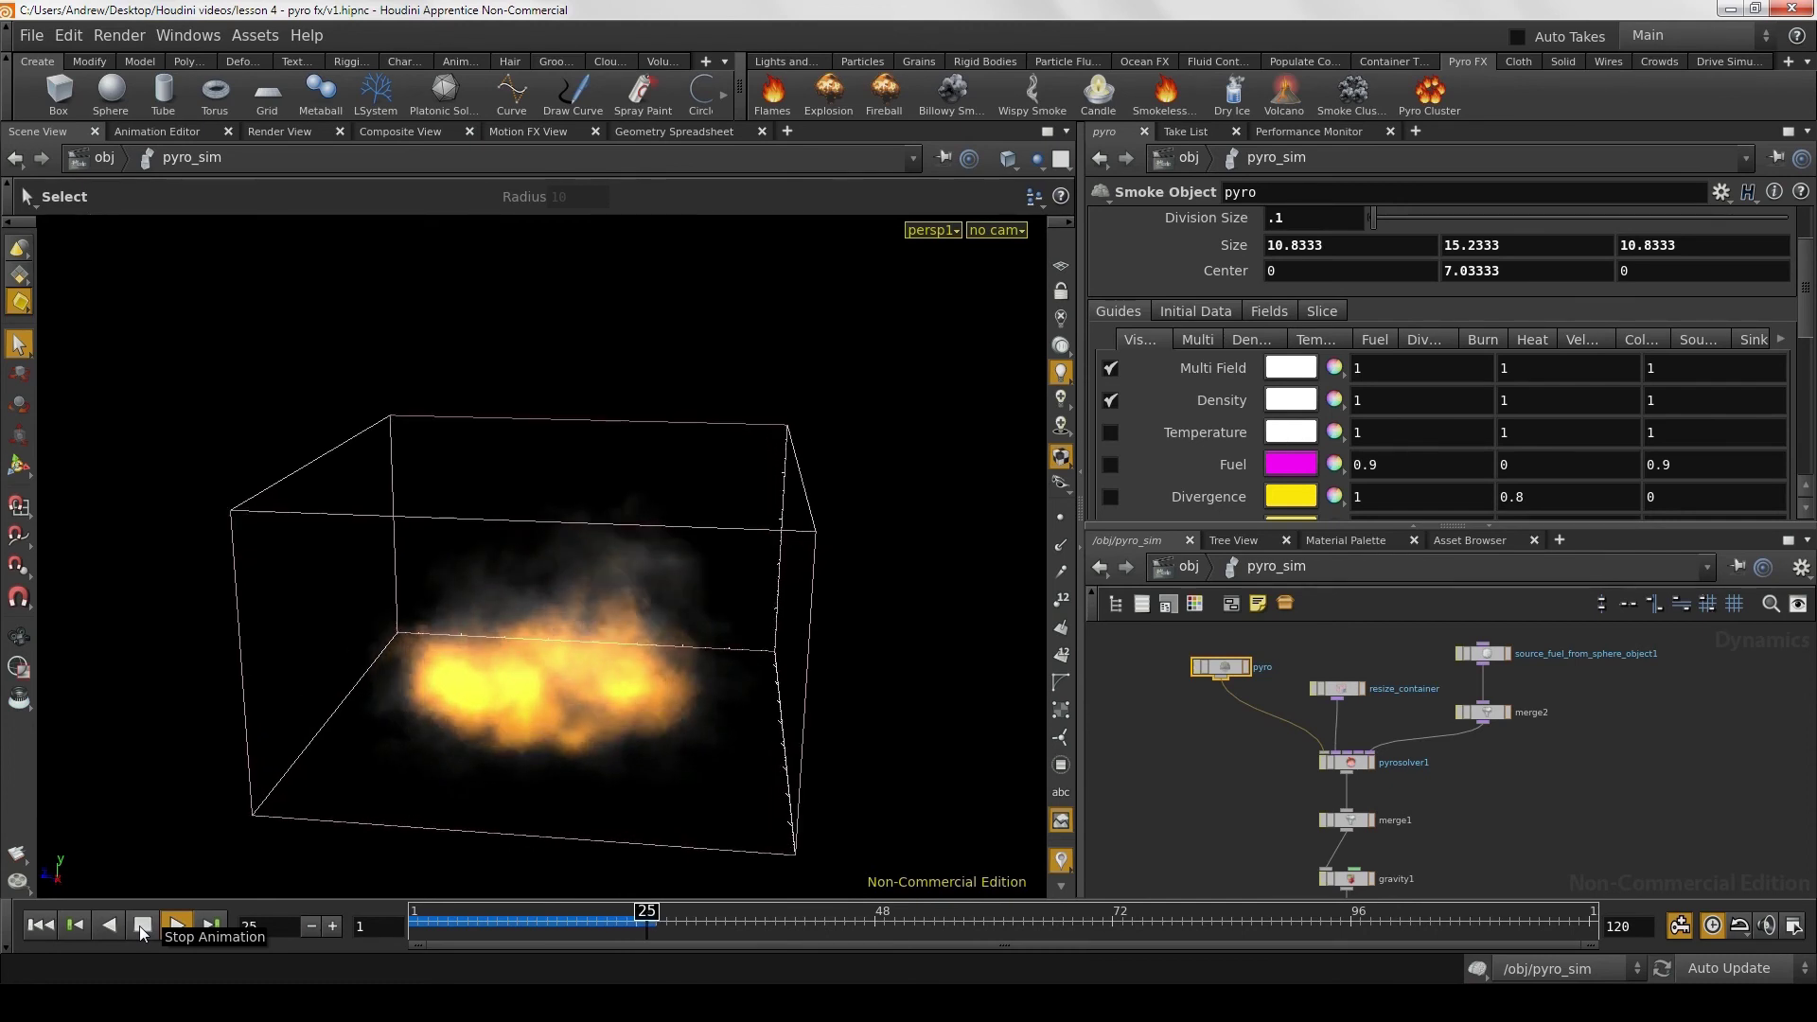
left_click(139, 926)
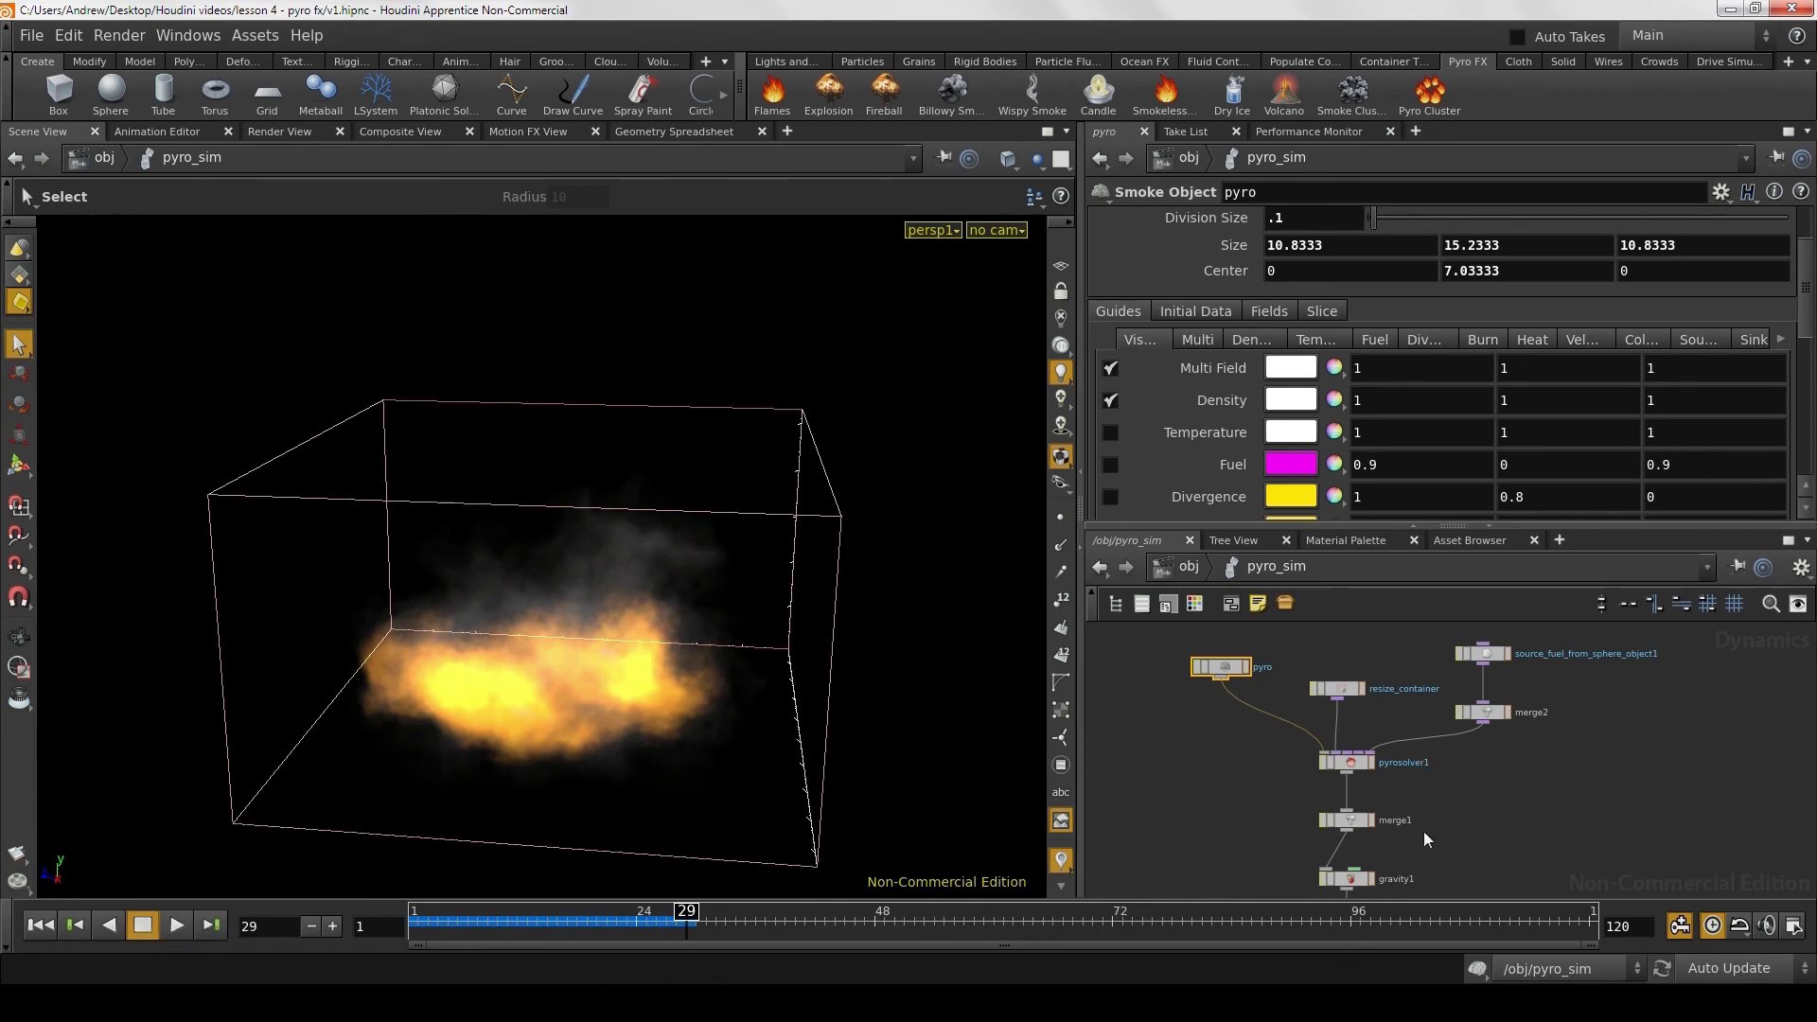
middle_click_drag(1424, 832, 1415, 792)
left_click(1336, 723)
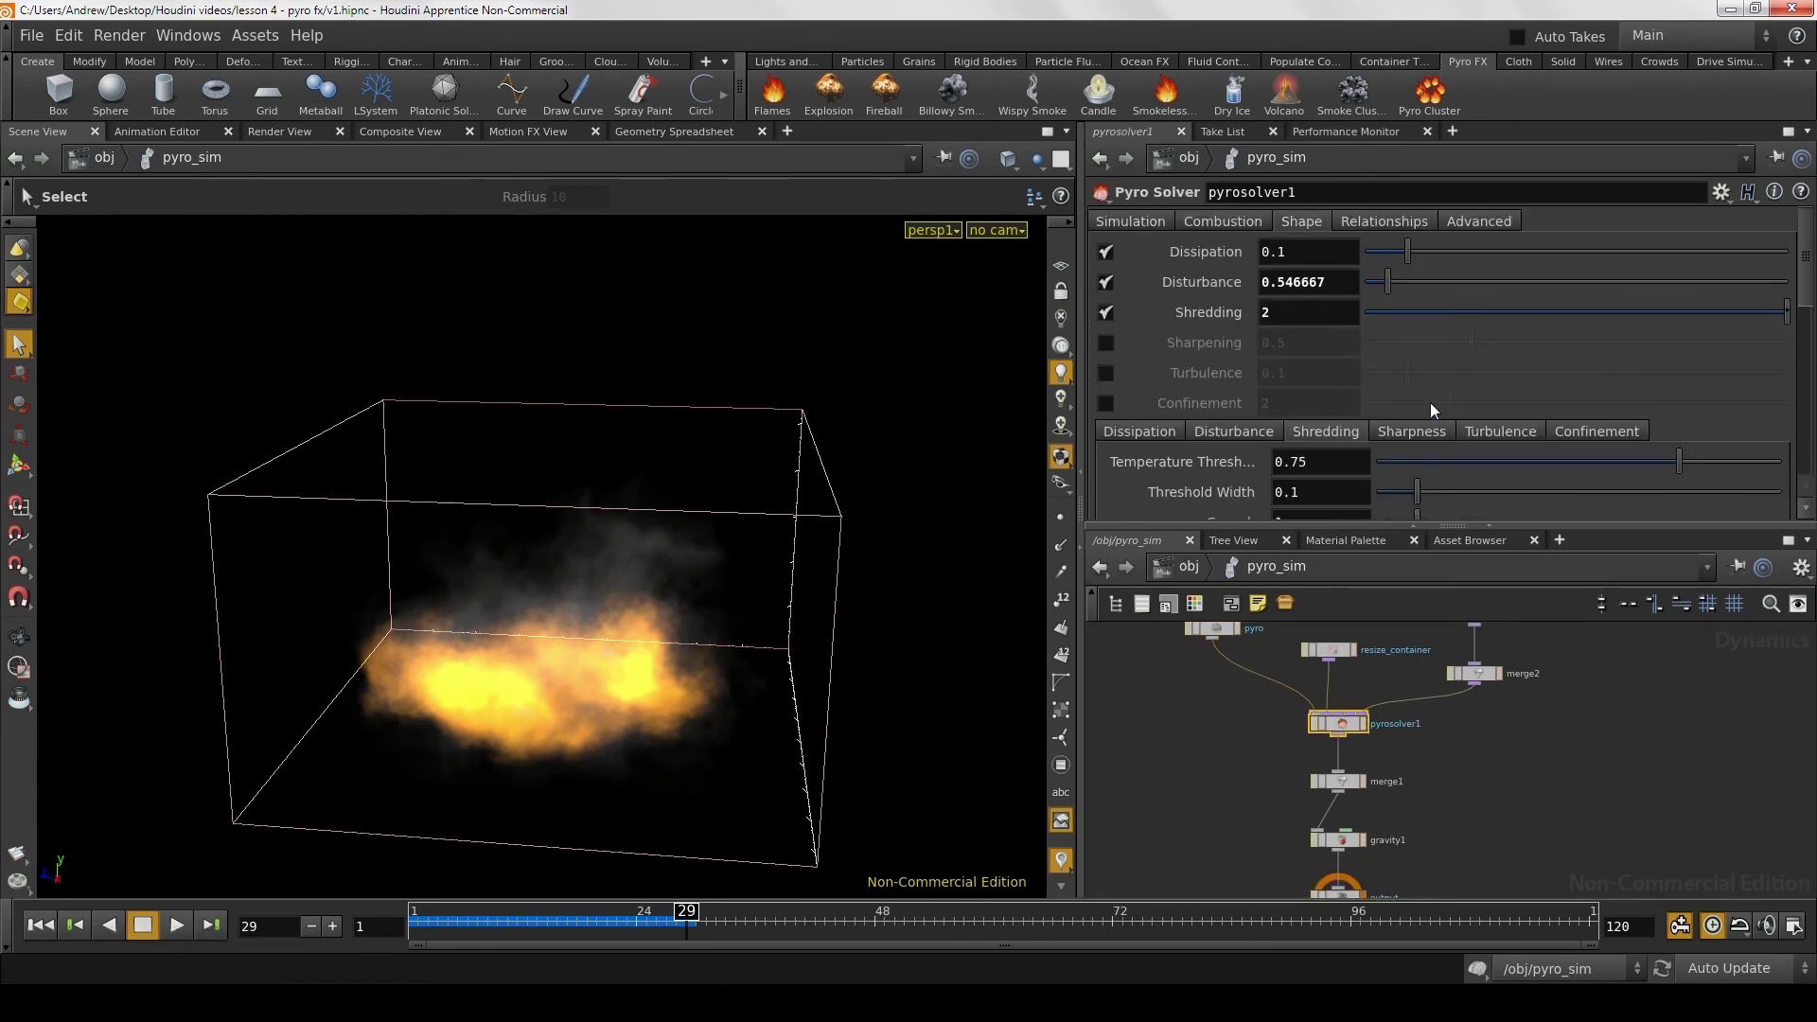
Step: Show pyrosolver1's Combustion tab and its Smoke sub-tab
left_click(1238, 218)
scroll(1235, 236, "down", 1)
scroll(1234, 236, "down", 1)
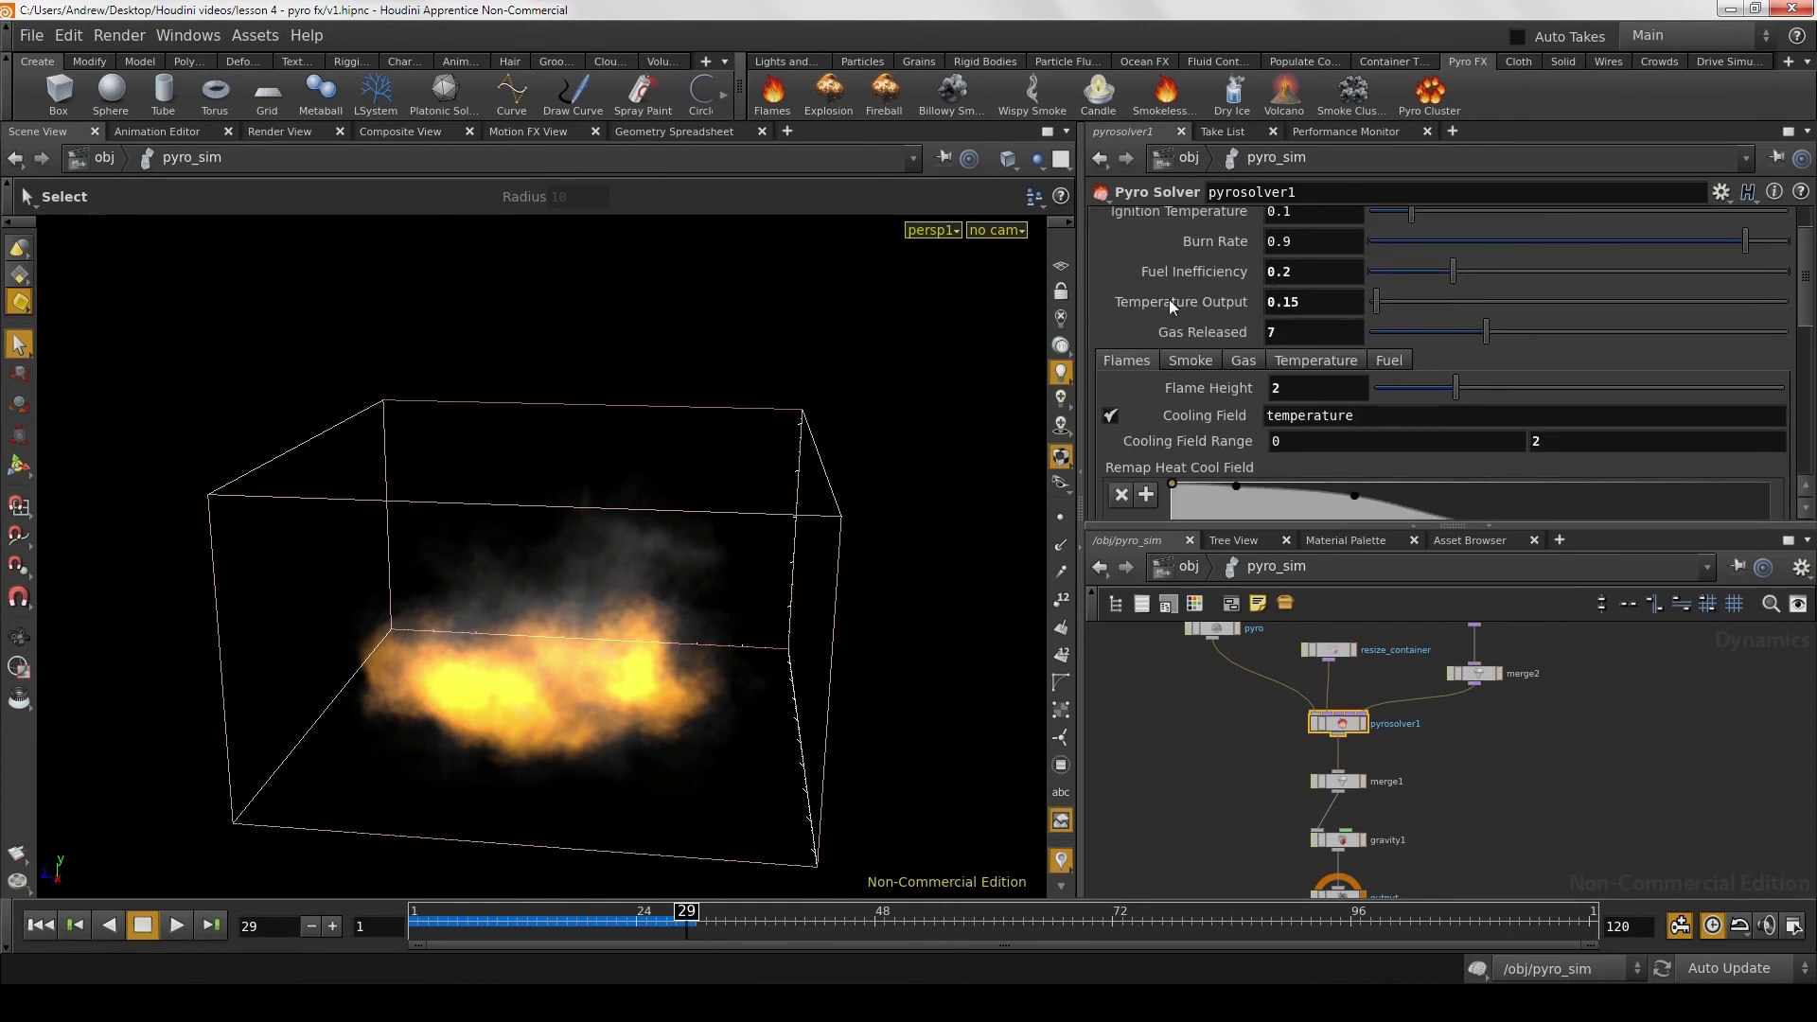
left_click(1189, 361)
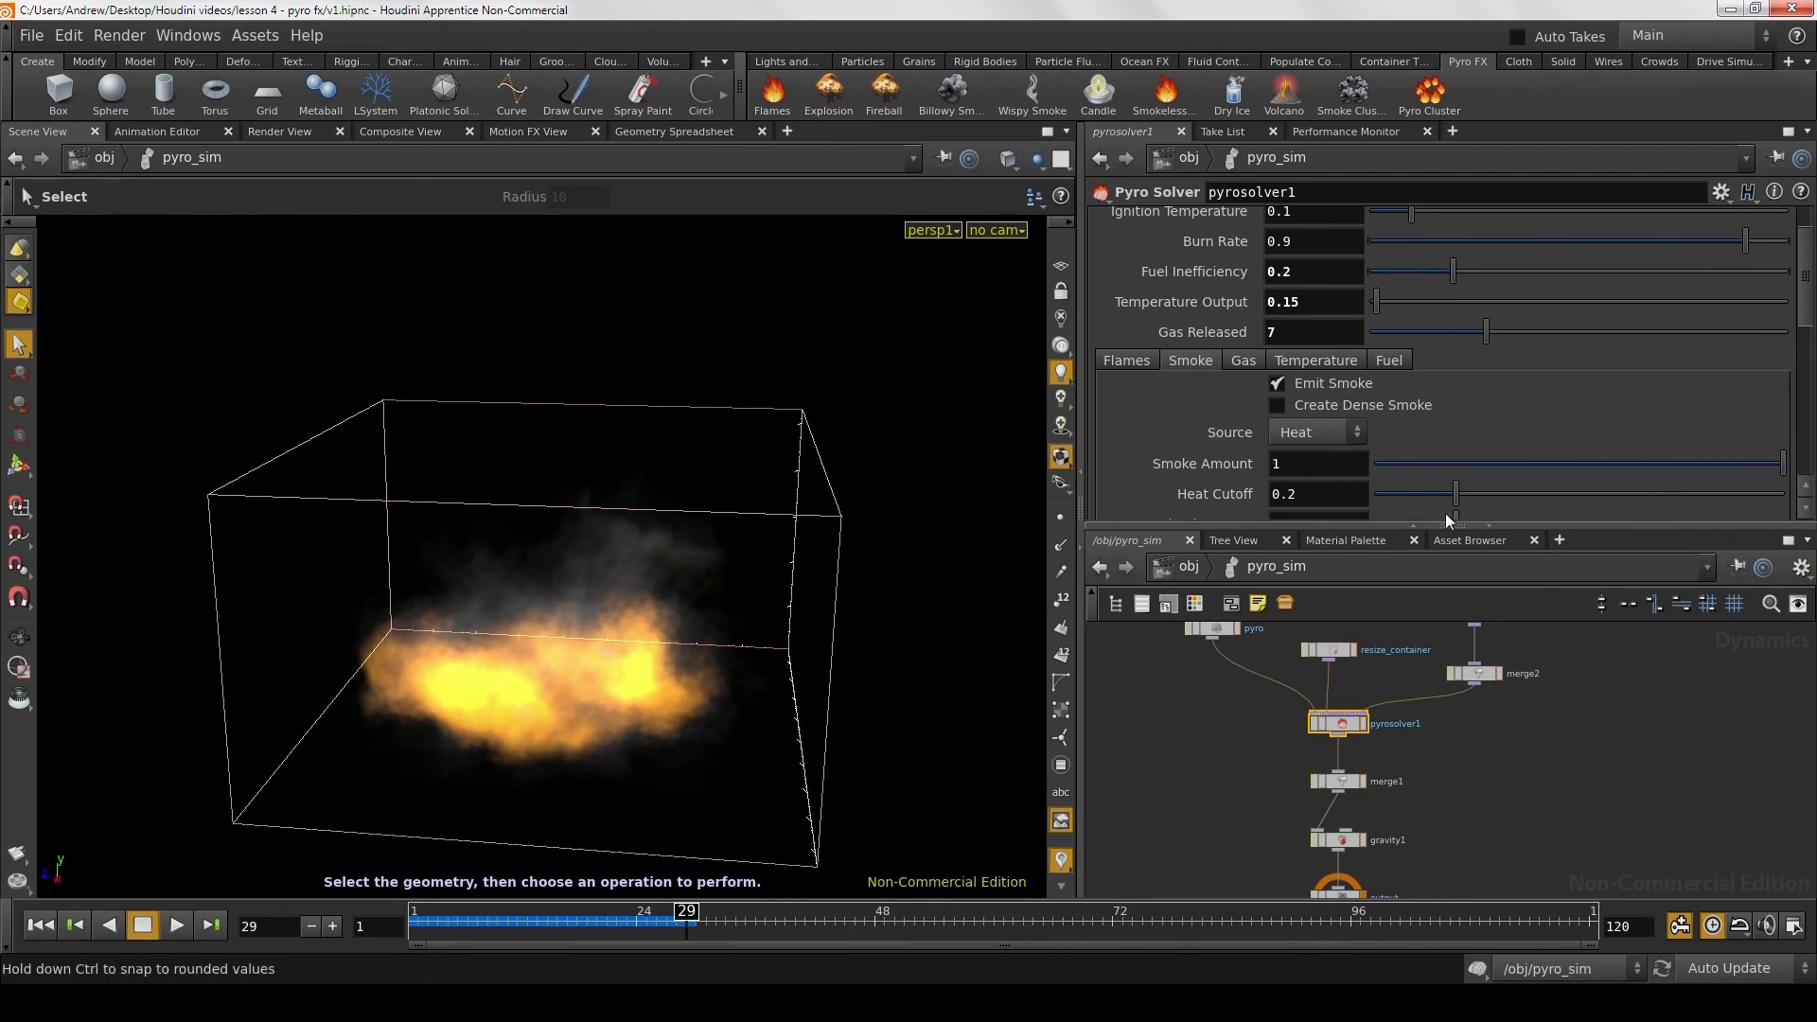
Step: Rewind to frame 1 and set the Pyro Solver's Smoke Amount to .38
left_click_drag(1455, 526, 1430, 624)
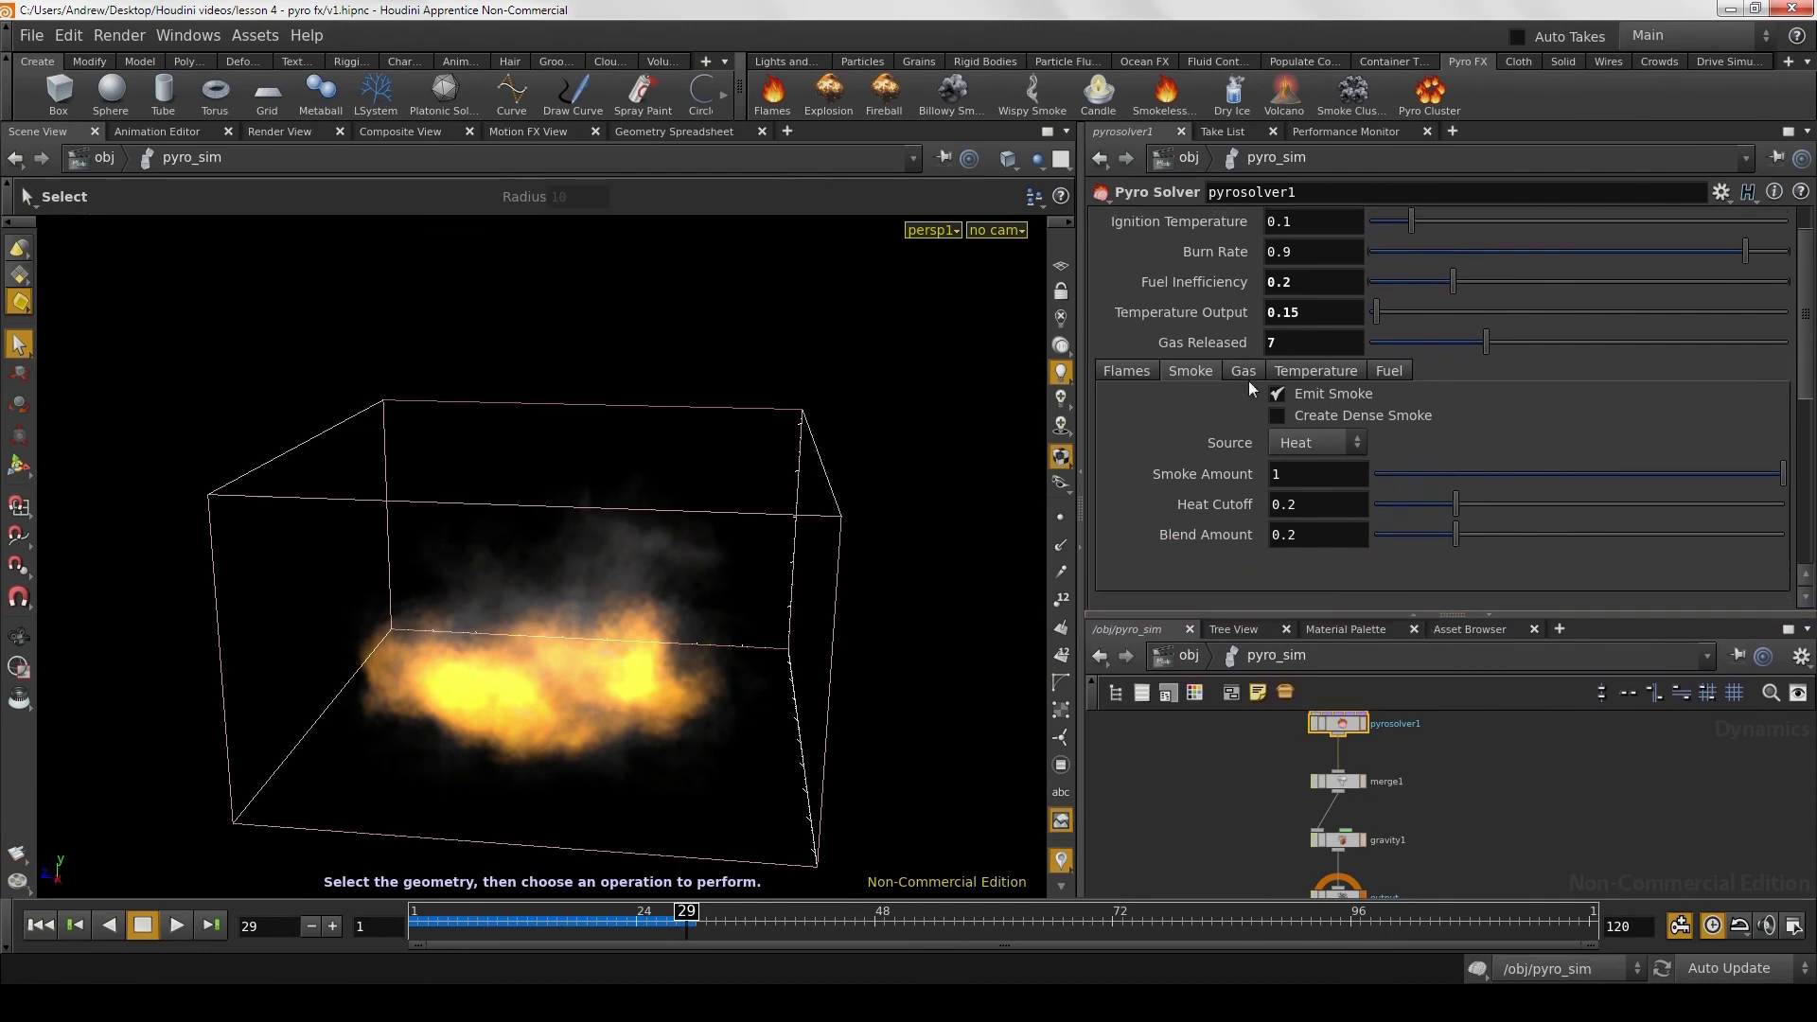
scroll(1233, 396, "down", 1)
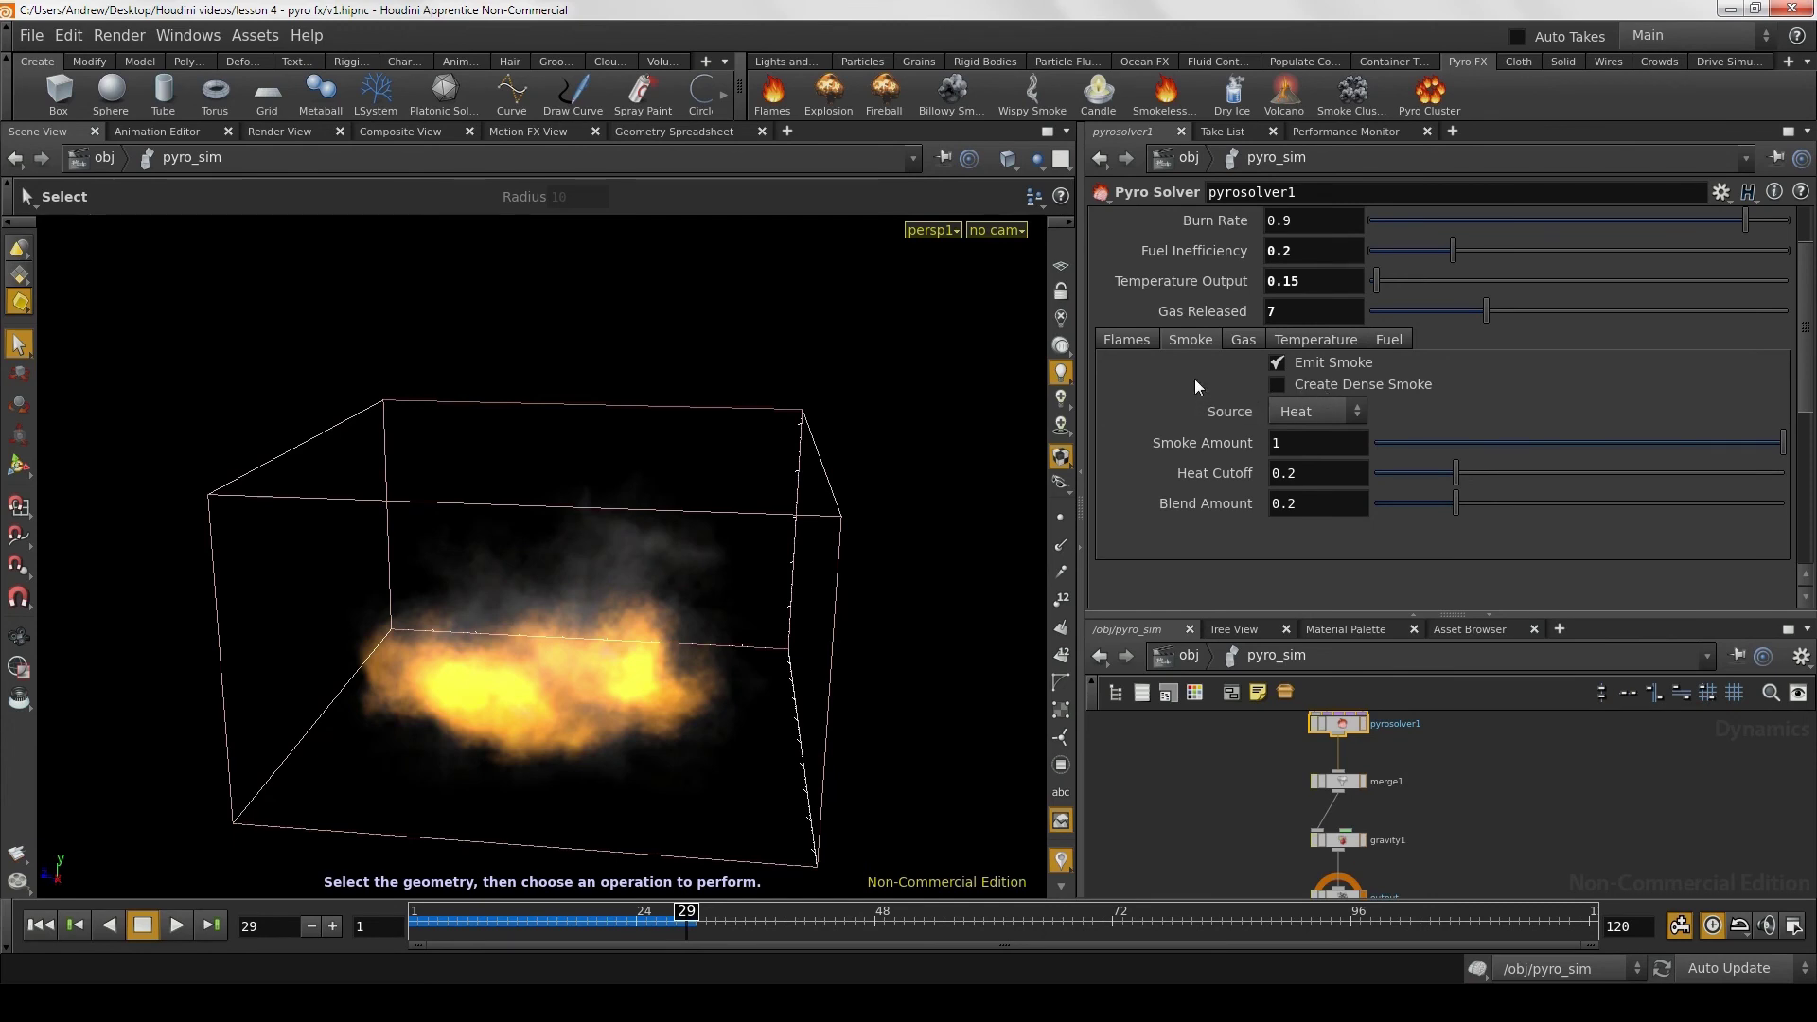
scroll(1195, 379, "down", 1)
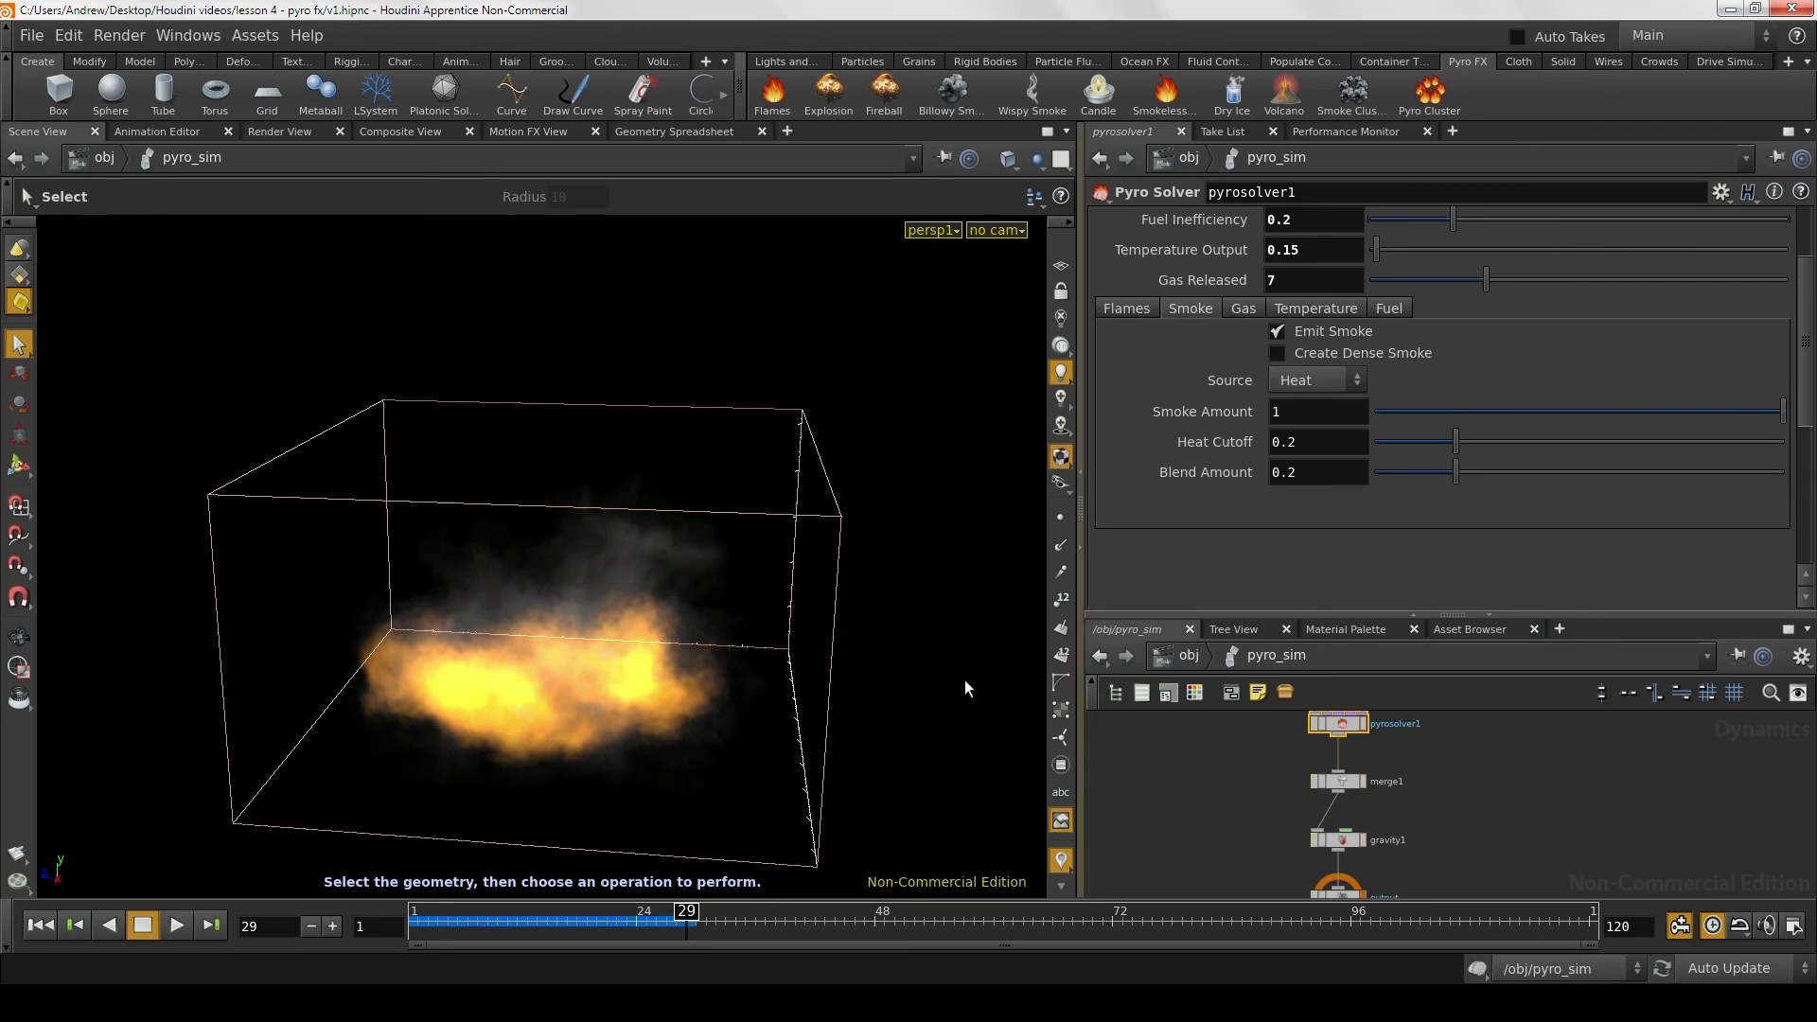
left_click(49, 928)
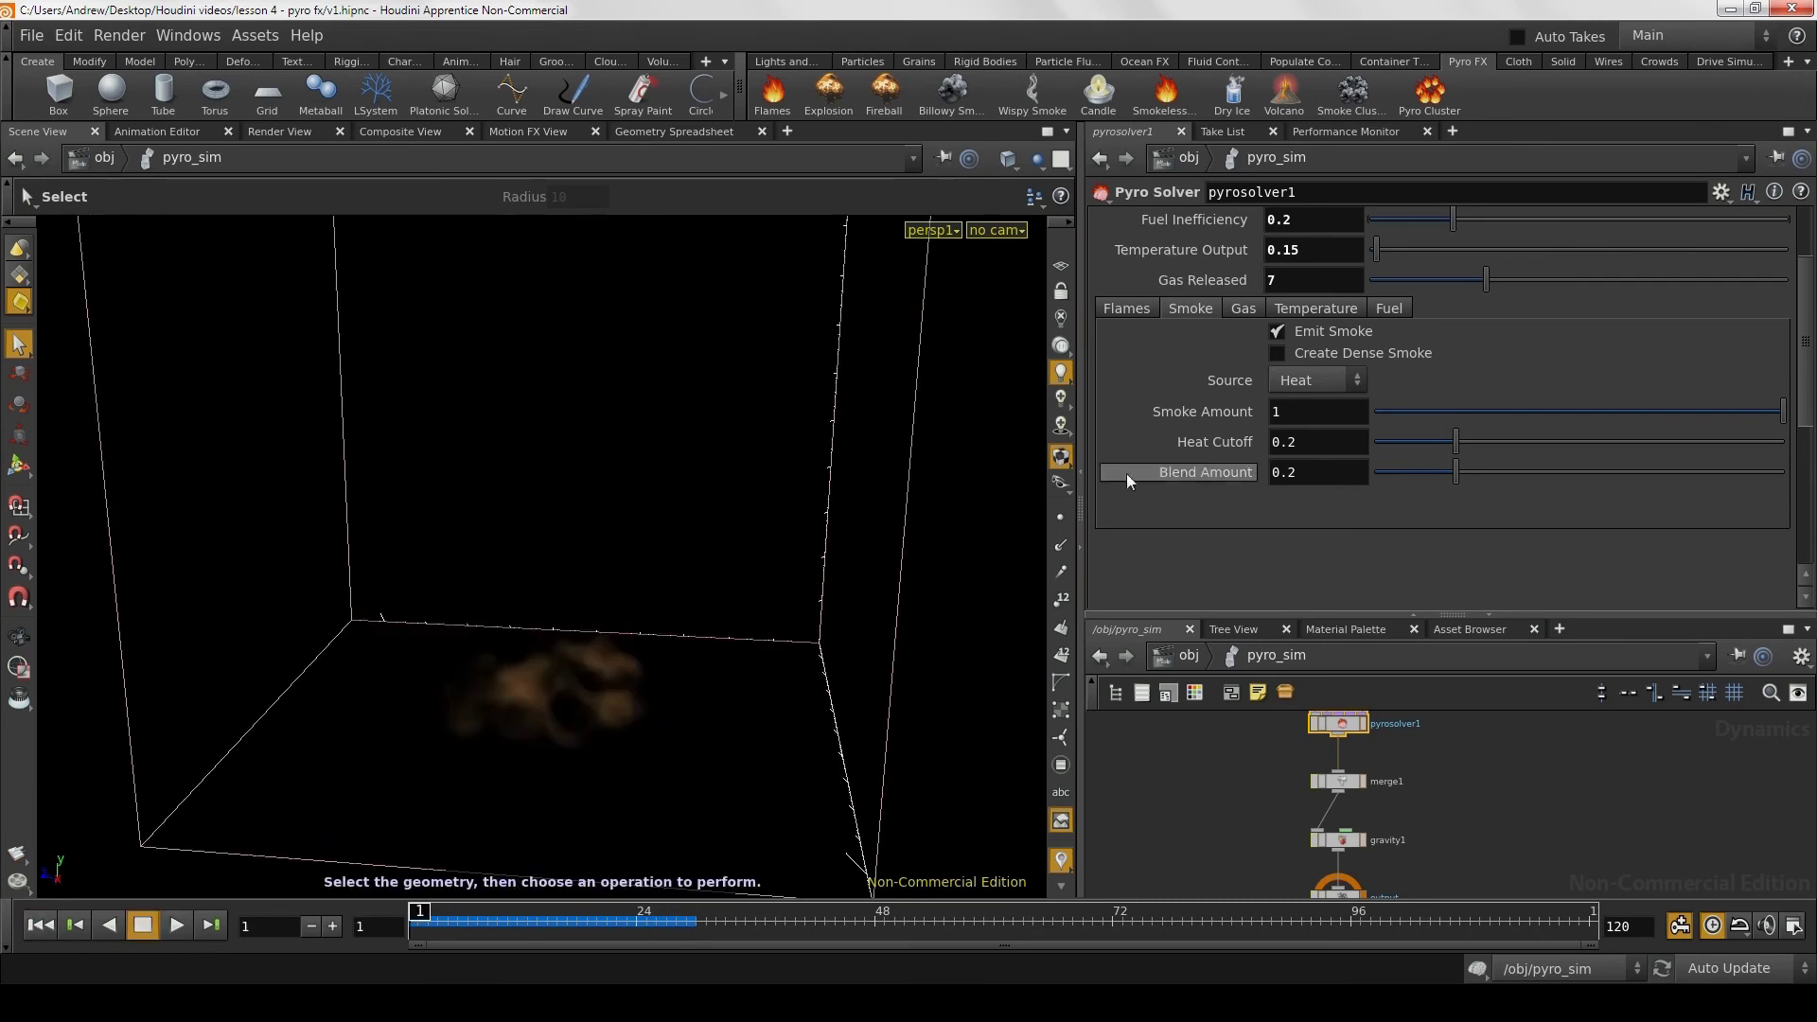
left_click(1280, 412)
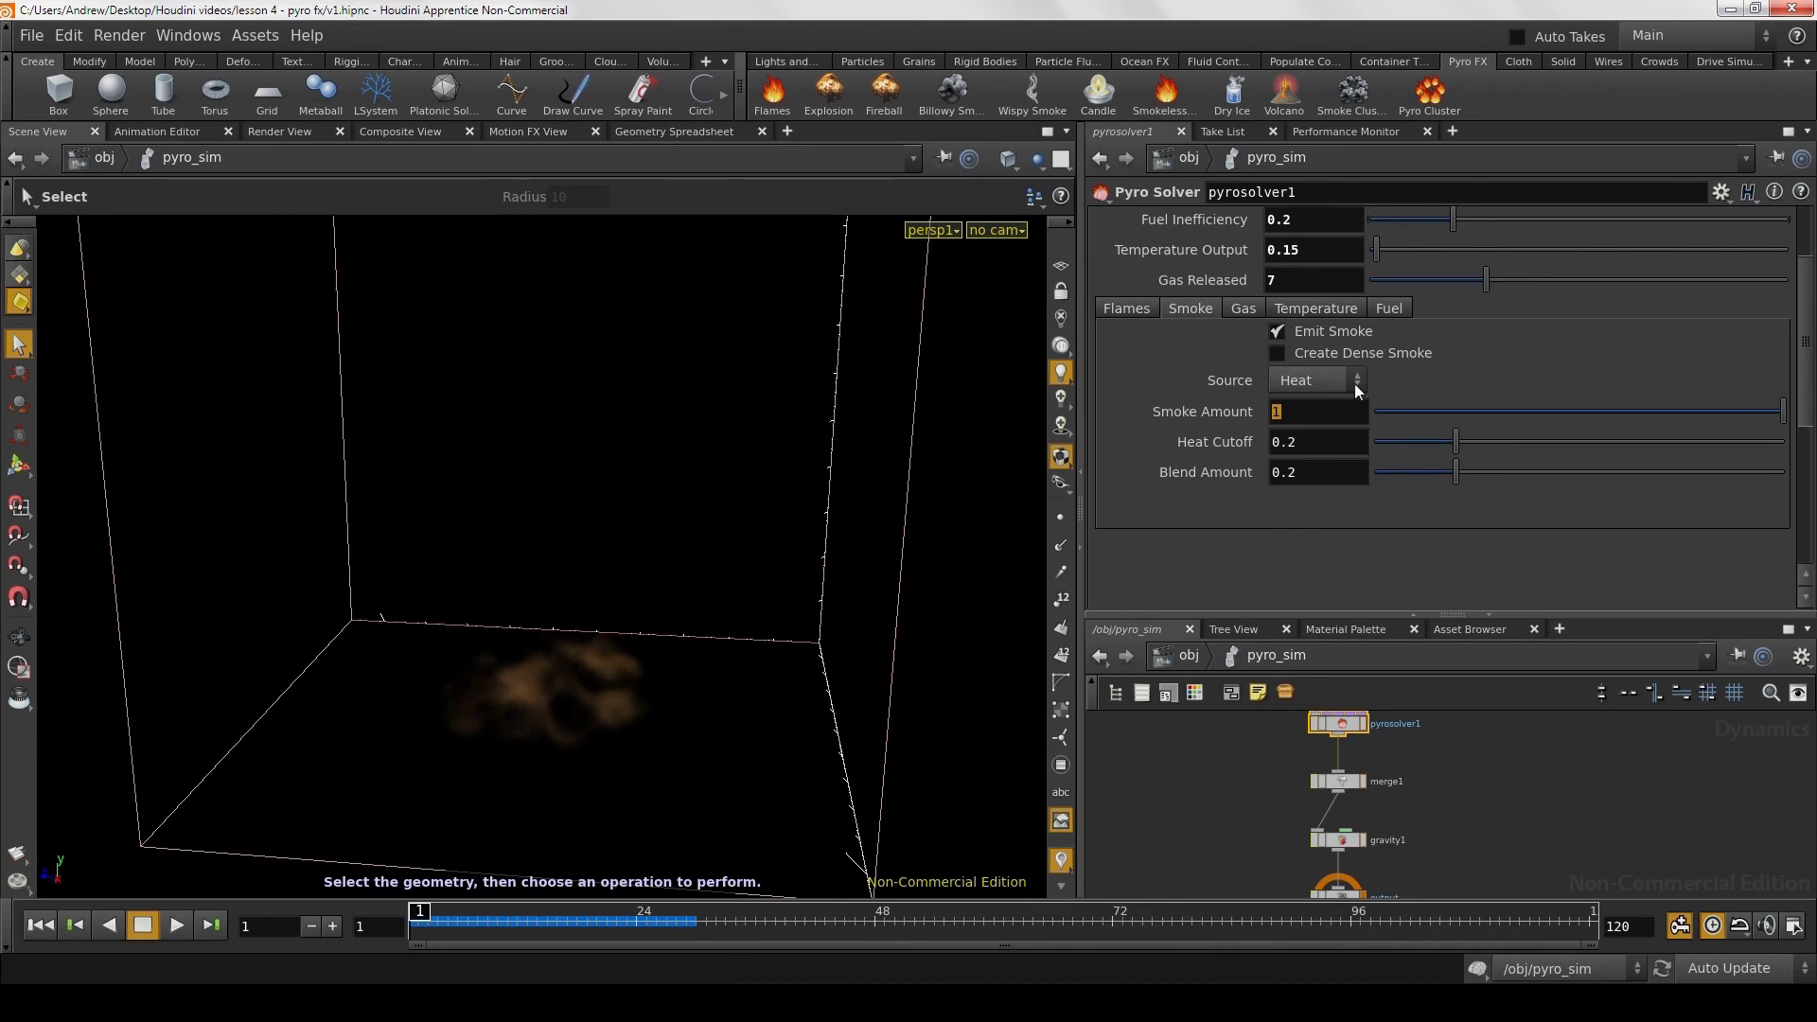
type(".")
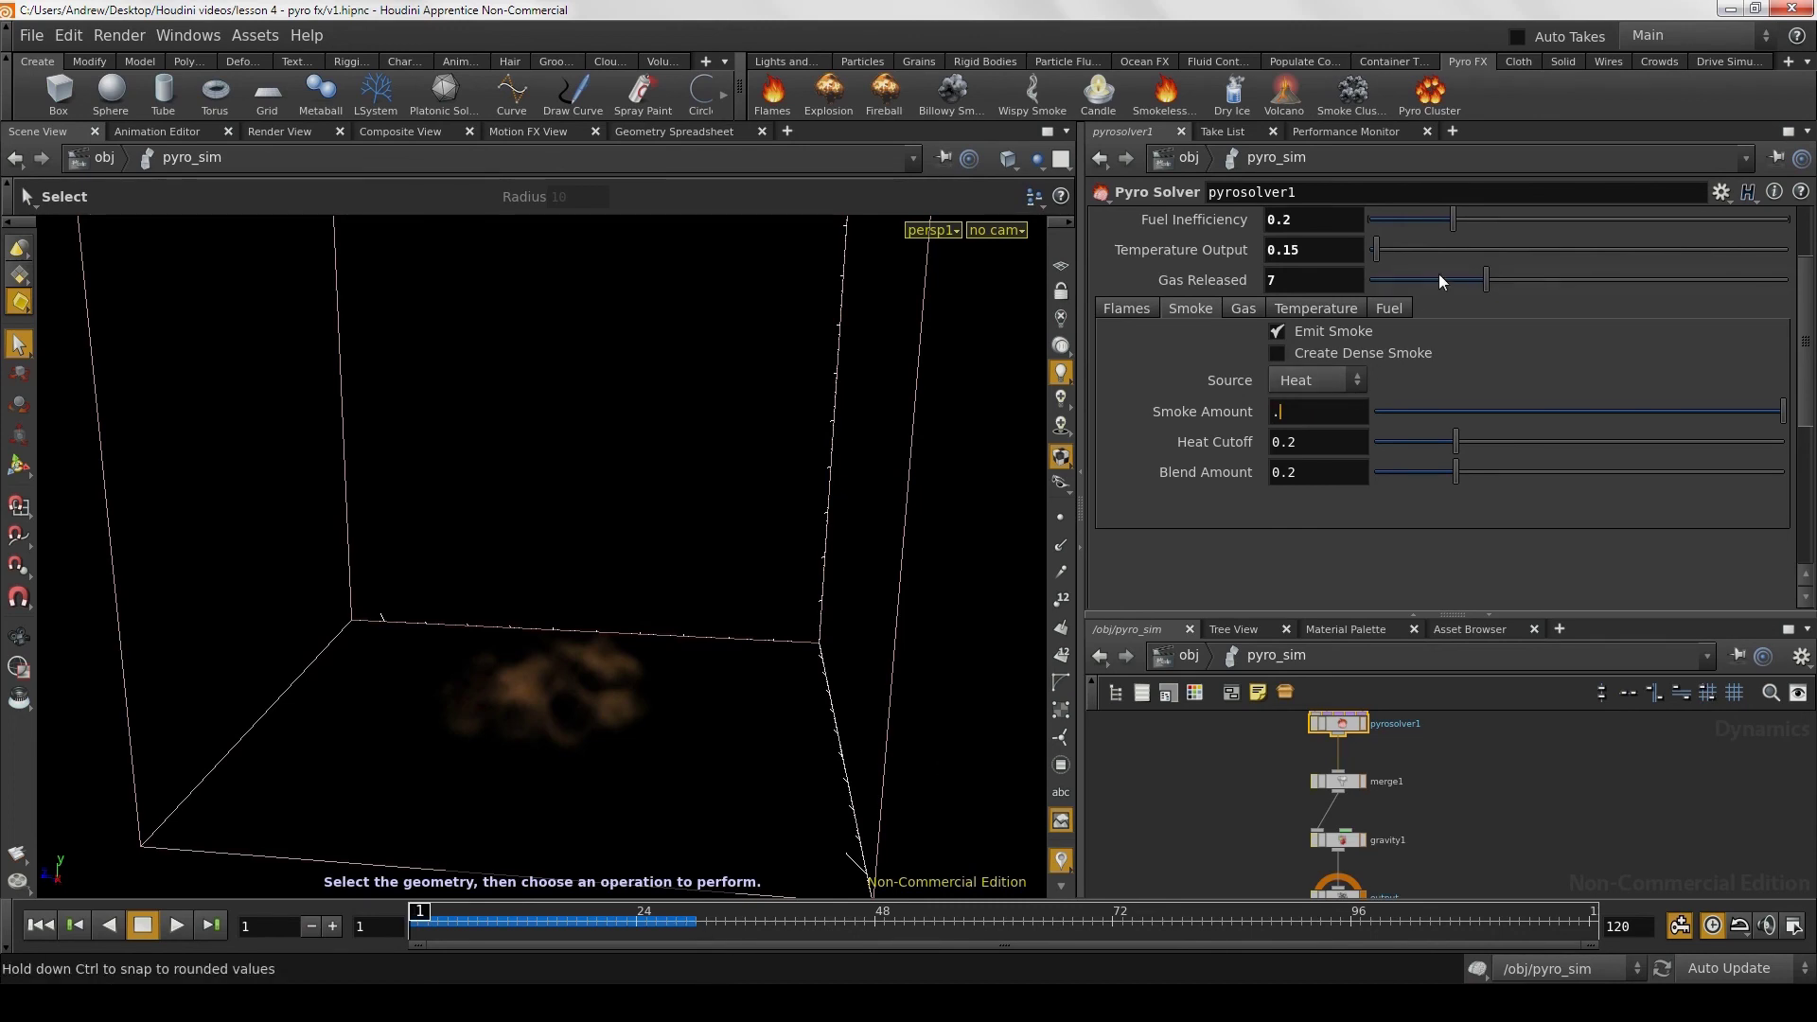
type("35")
key("BackSpace")
type("8")
key("Return")
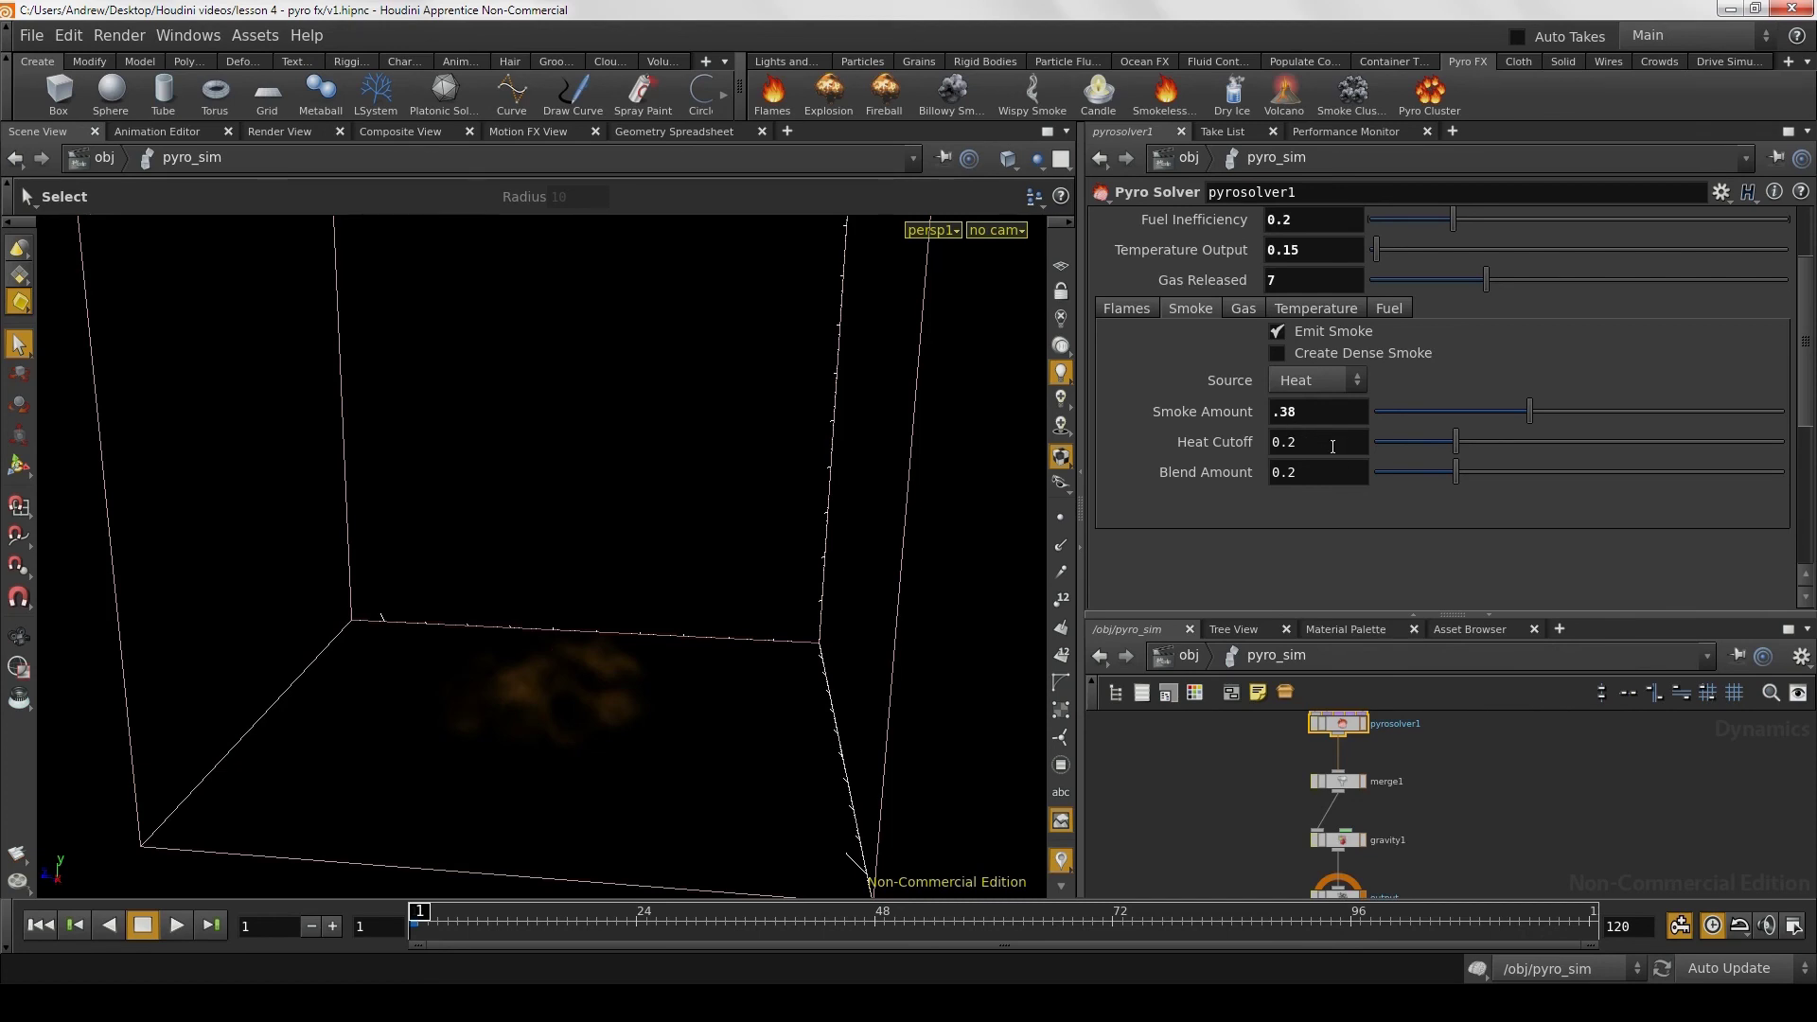
Step: Change the smoke Blend Amount from 0.2 to .1
left_click(1324, 468)
left_click(1319, 444)
left_click(1310, 477)
double_click(1326, 479)
left_click_drag(1312, 481, 1266, 475)
left_click(1334, 445)
left_click(1297, 472)
double_click(1298, 472)
type(".1")
key("Return")
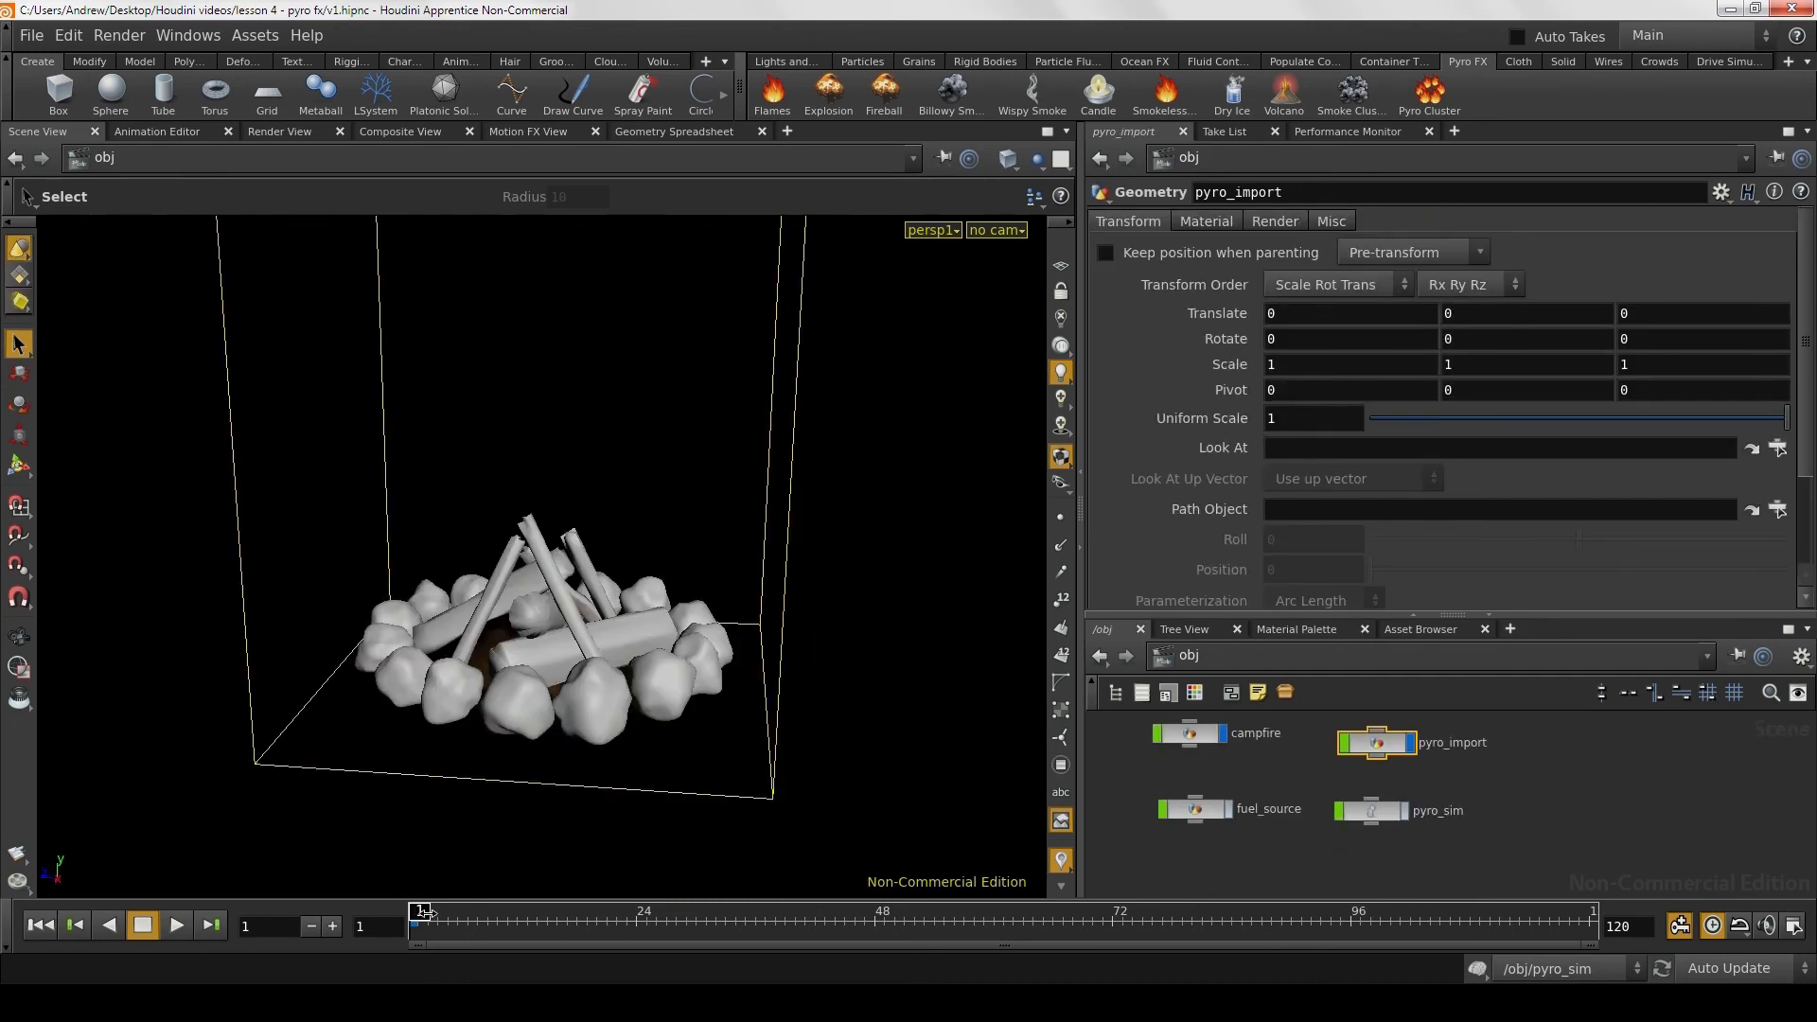
Step: Scrub the simulation forward until the fire appears, then orbit around it
left_click_drag(423, 912, 845, 901)
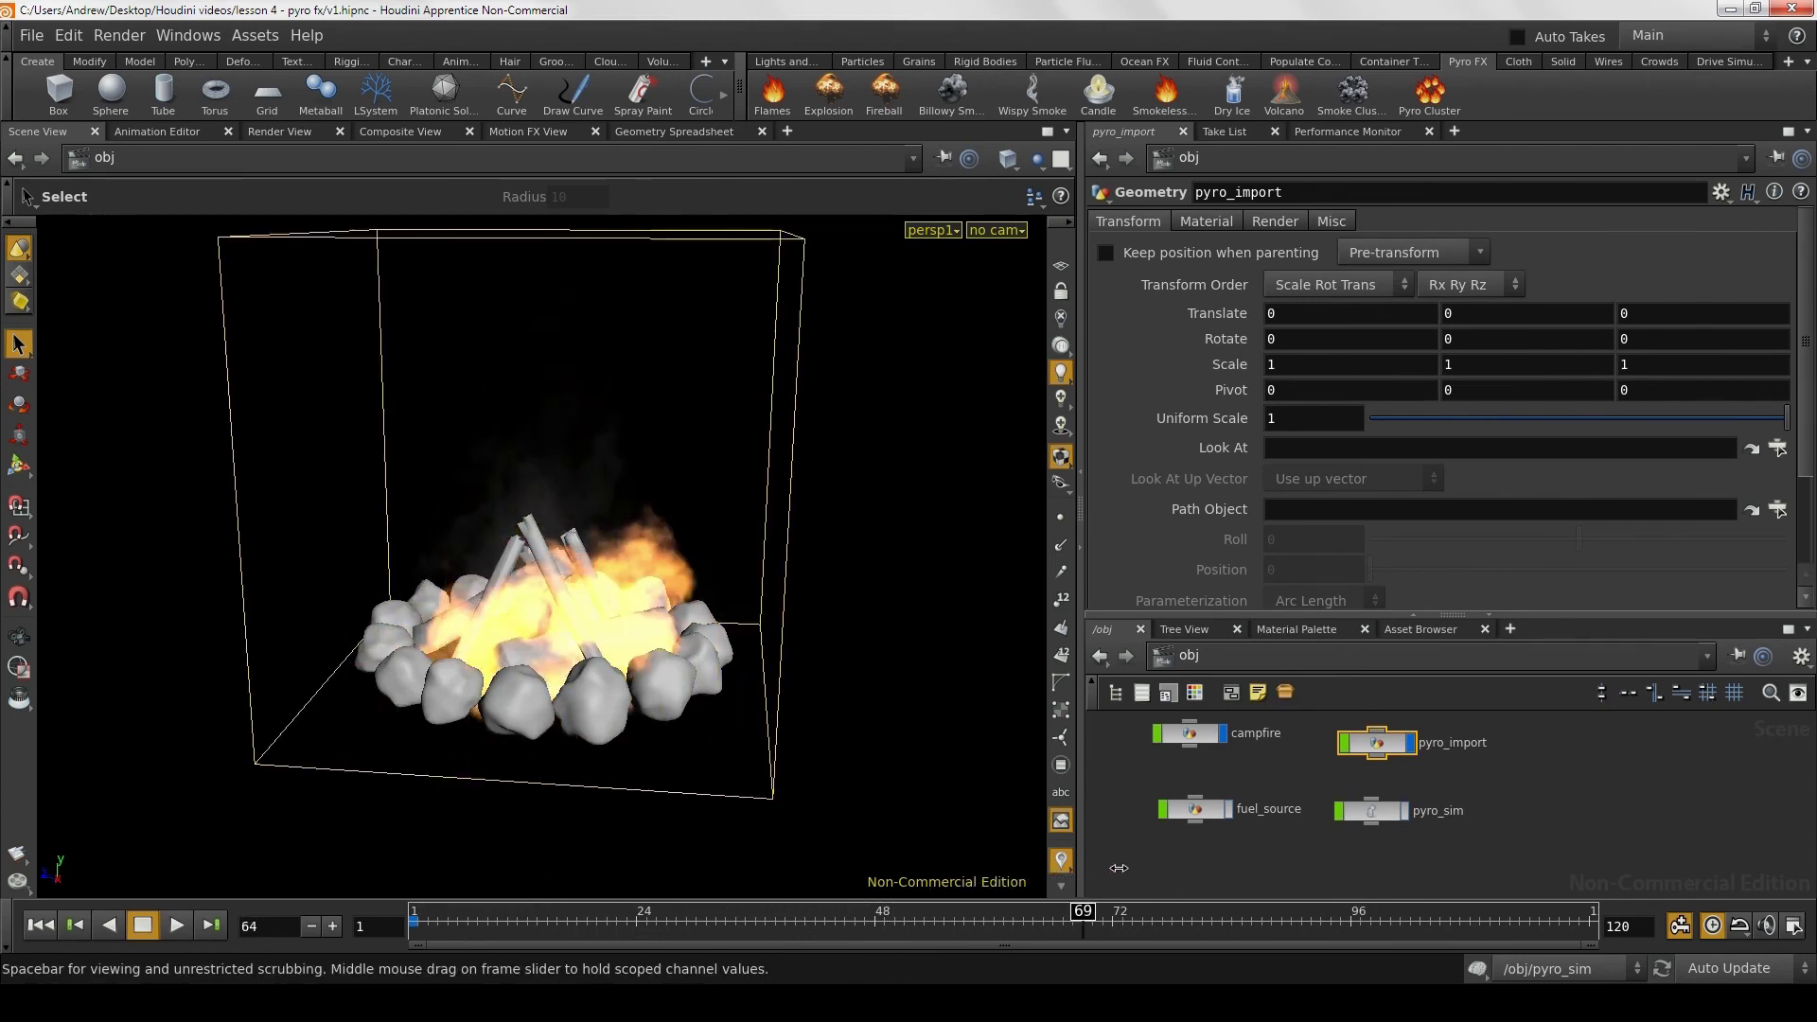
key("Escape")
mouse_move(811, 496)
left_mouse_down()
mouse_move(900, 458)
mouse_move(795, 495)
mouse_move(872, 448)
mouse_move(839, 574)
mouse_move(889, 637)
mouse_move(827, 635)
left_mouse_up()
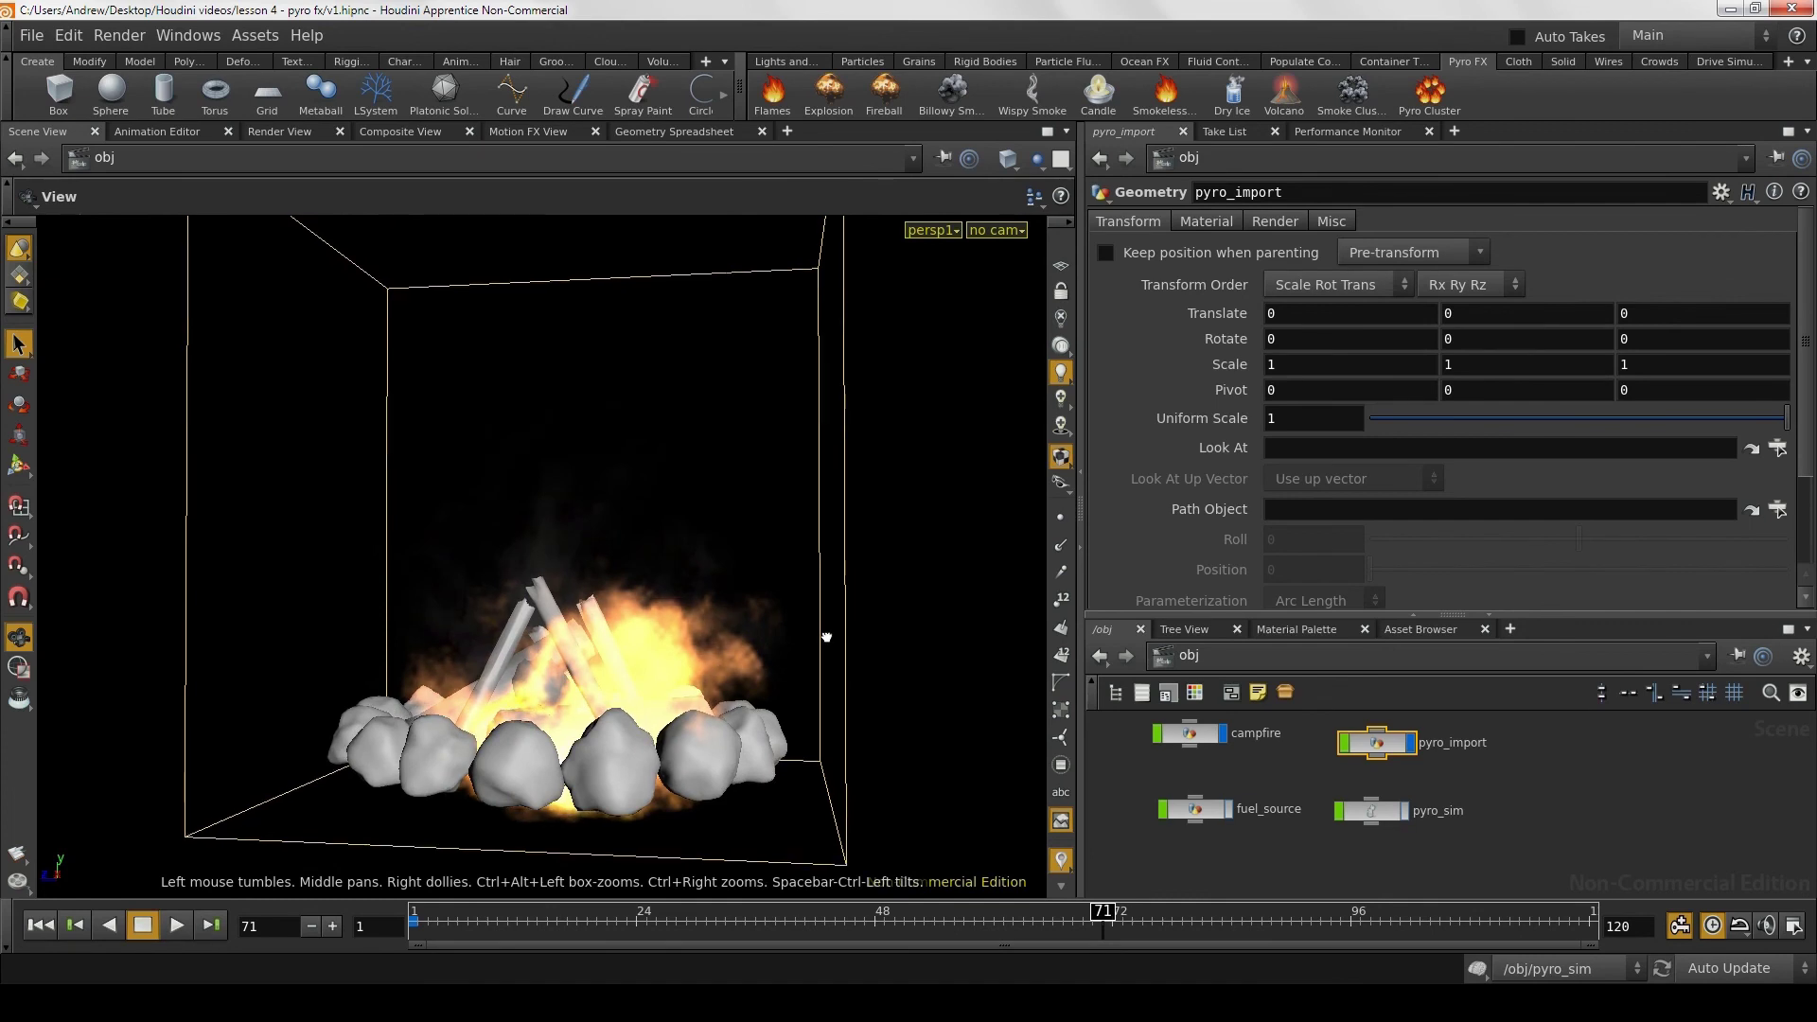
key("s")
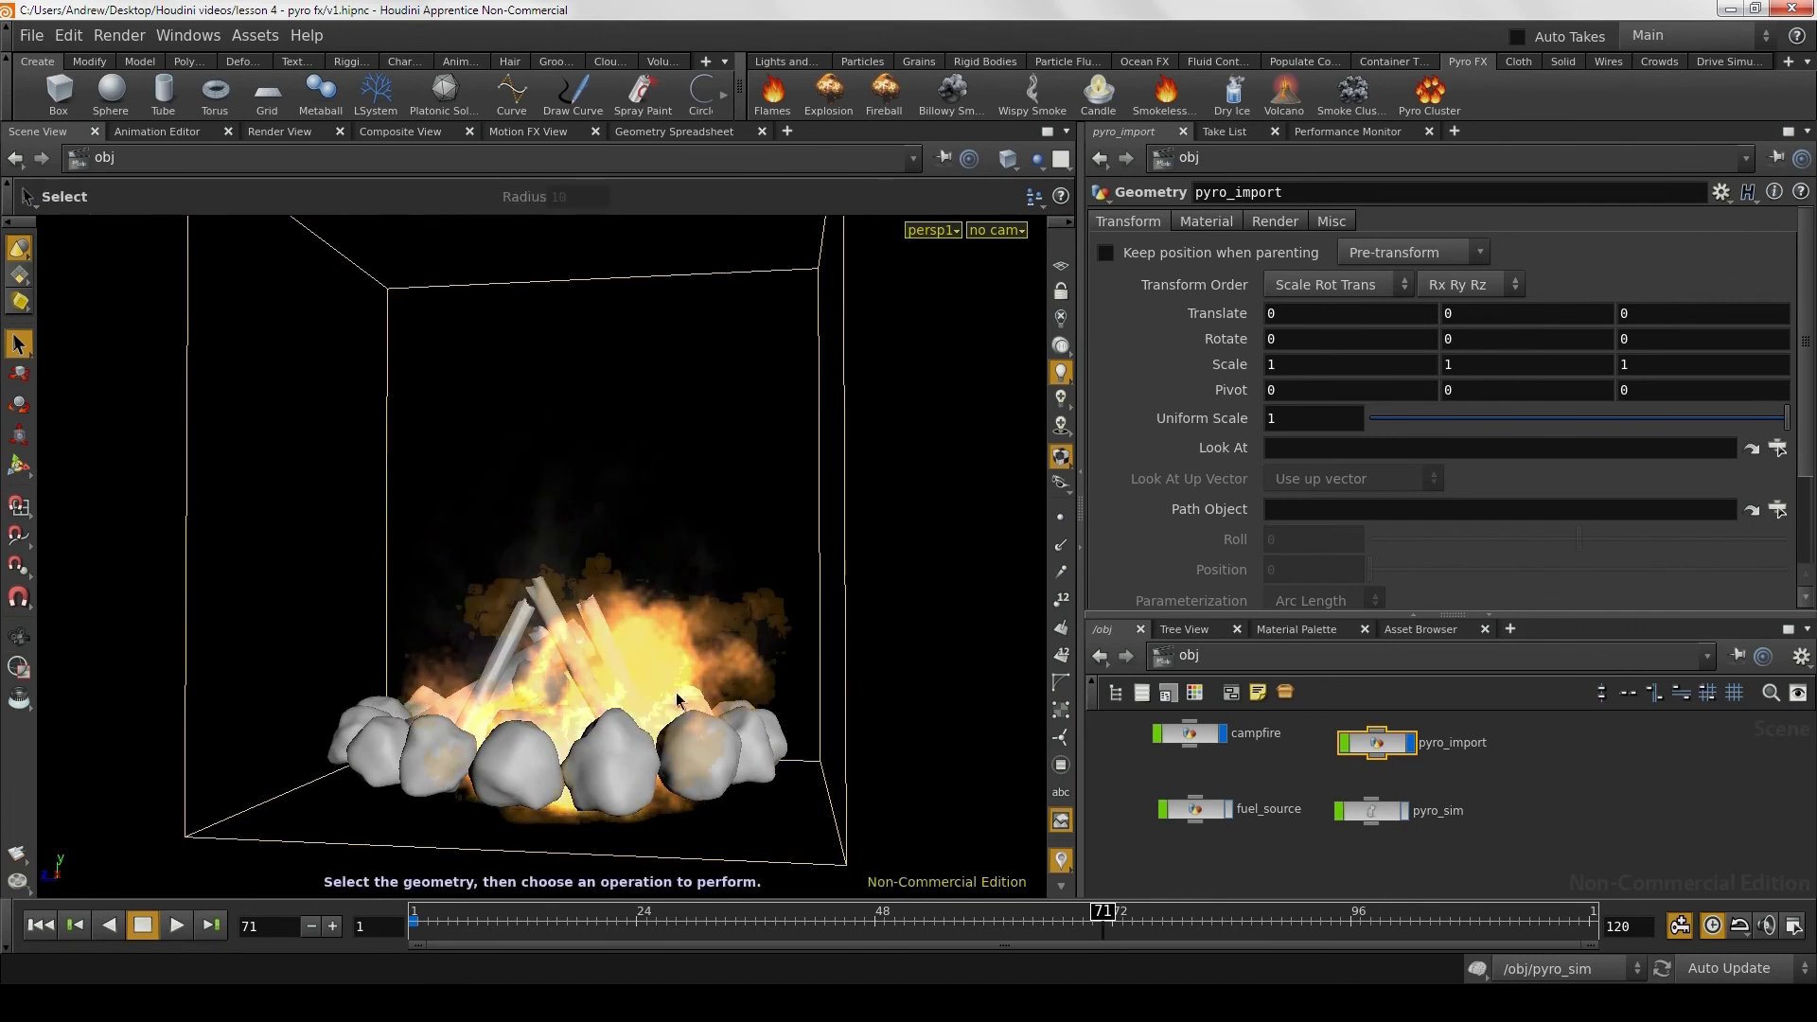
Step: Pull the view back from the campfire and select the pyro_sim node
key("Escape")
mouse_move(912, 628)
left_mouse_down()
mouse_move(941, 637)
mouse_move(942, 678)
left_mouse_up()
right_click_drag(942, 678, 820, 597)
mouse_move(820, 596)
left_mouse_down()
mouse_move(791, 670)
mouse_move(784, 653)
left_mouse_up()
key("s")
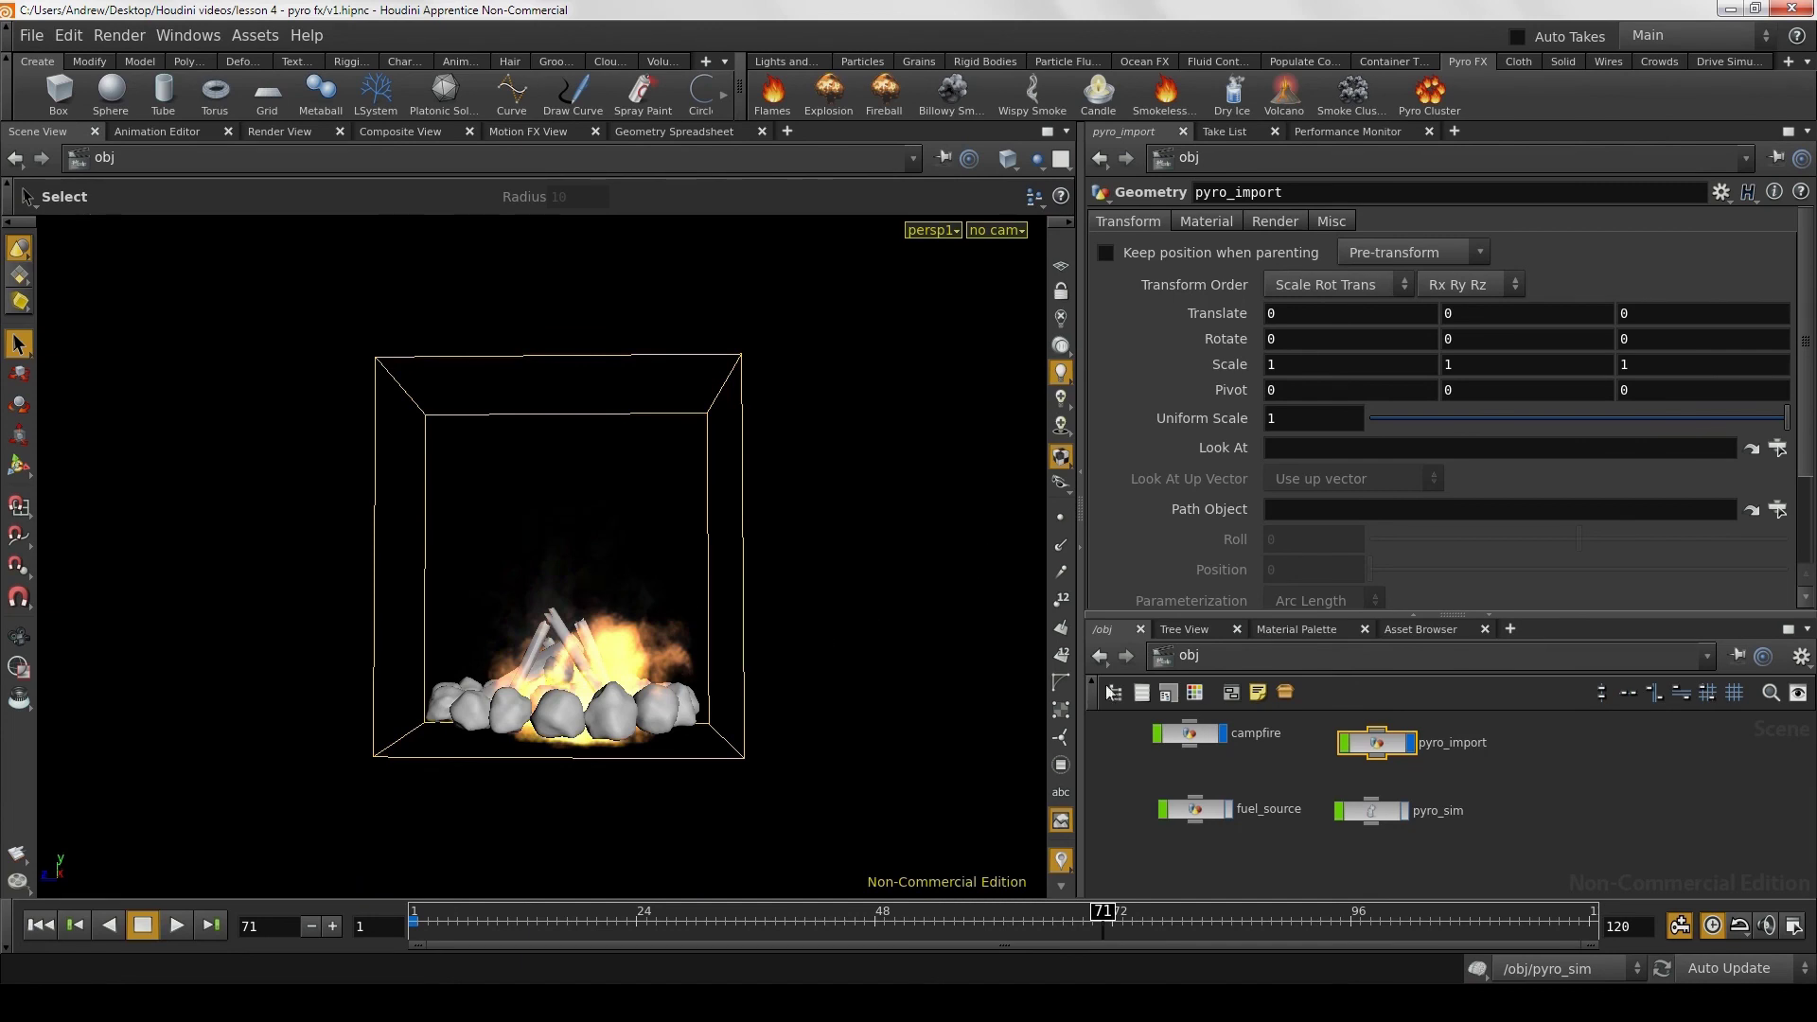
middle_click_drag(1304, 772, 1306, 788)
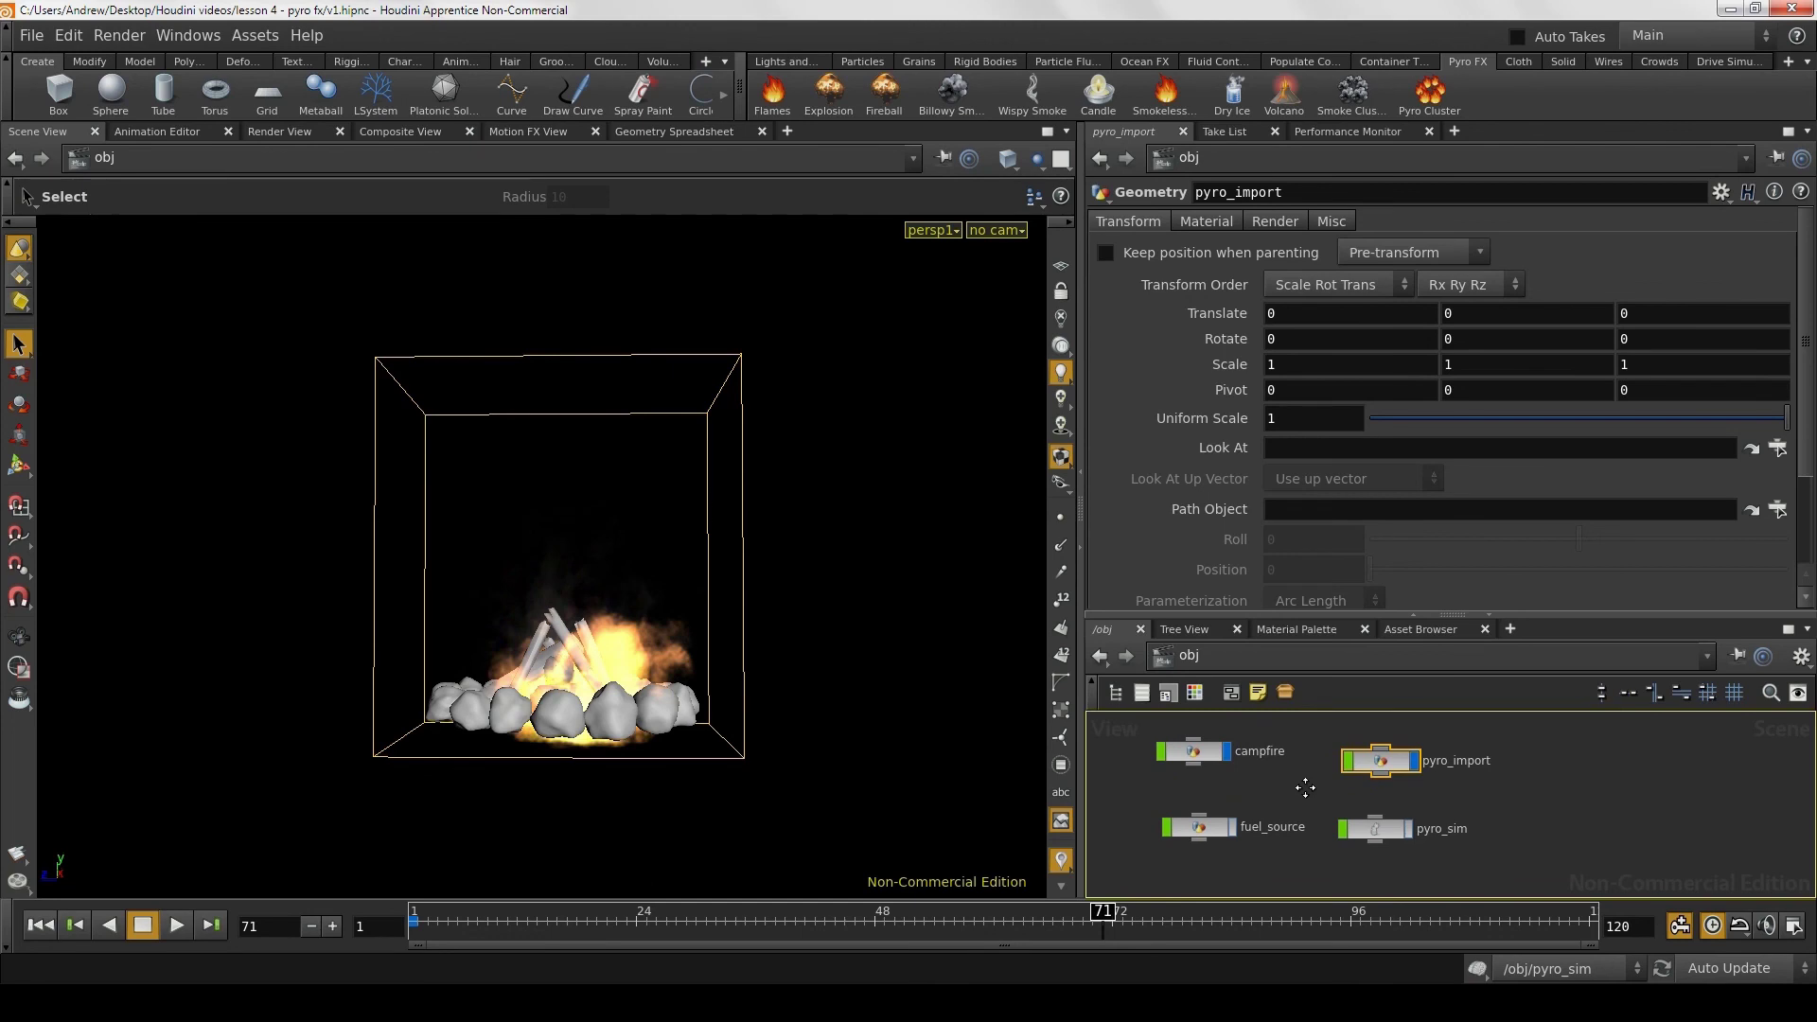
left_click(1383, 830)
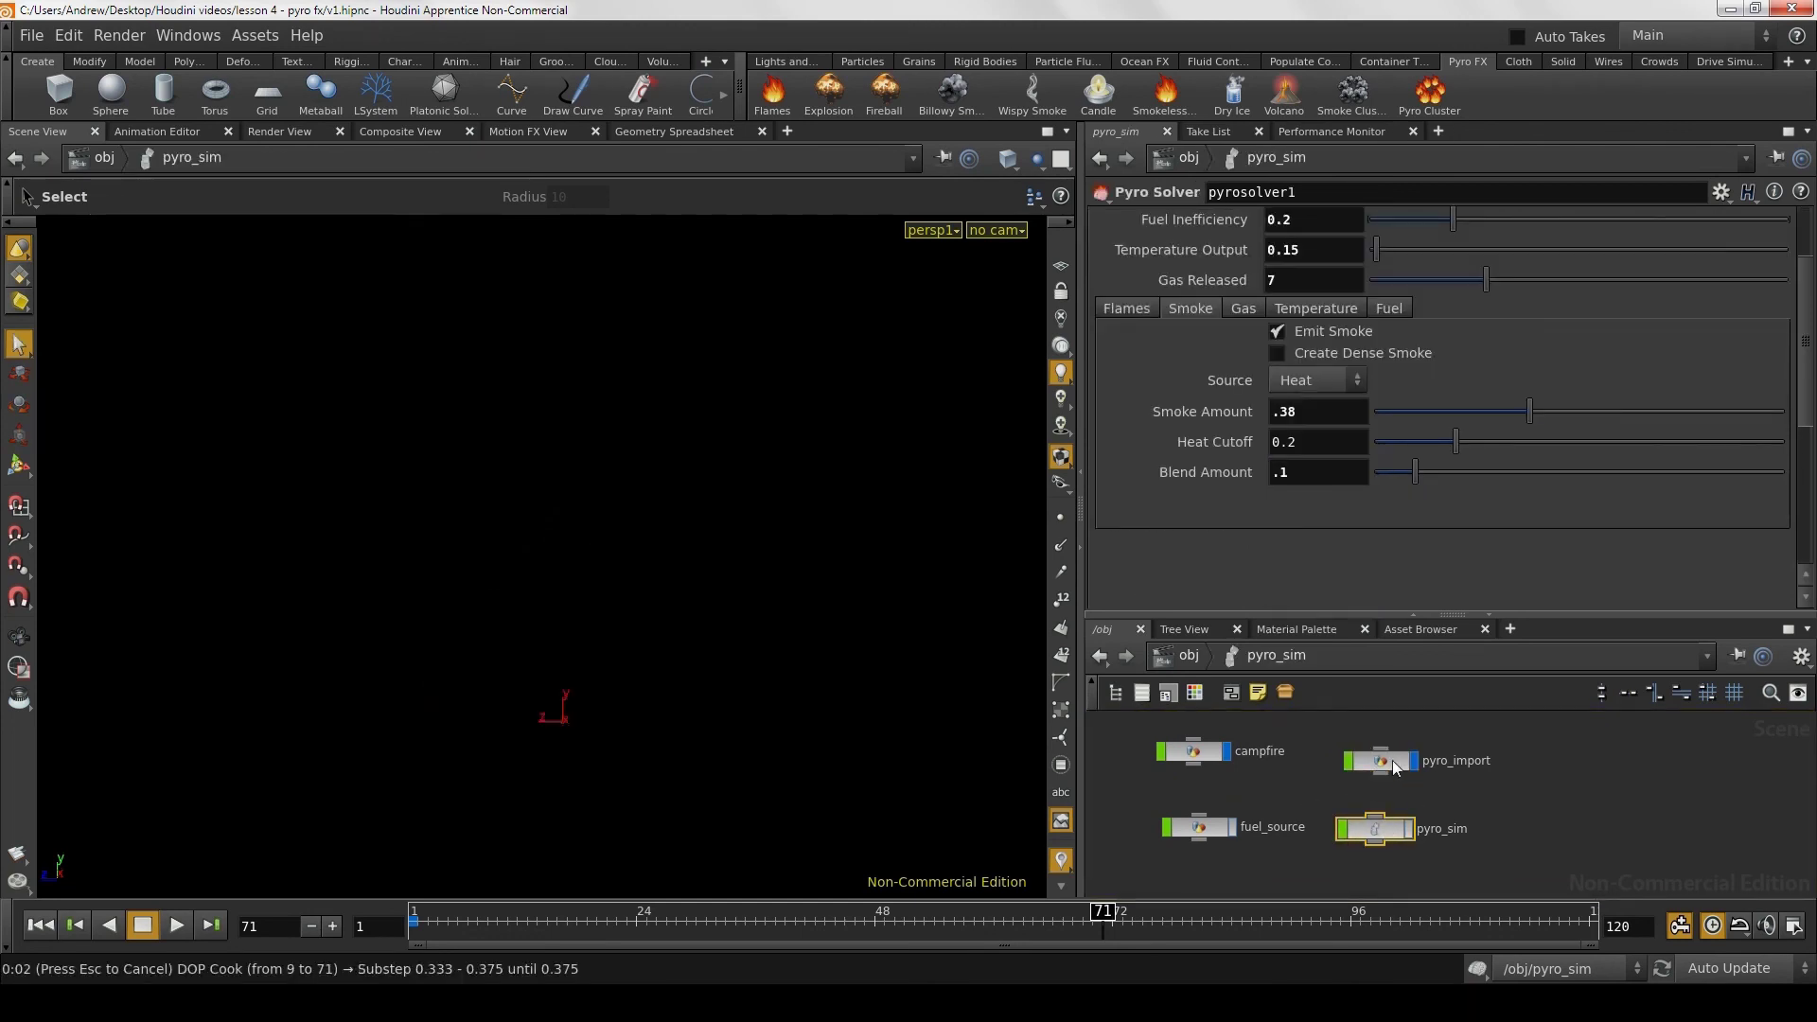
Step: Rewind to frame 1 and set the viewport to Ghost Other Objects so the campfire shows
left_click(39, 925)
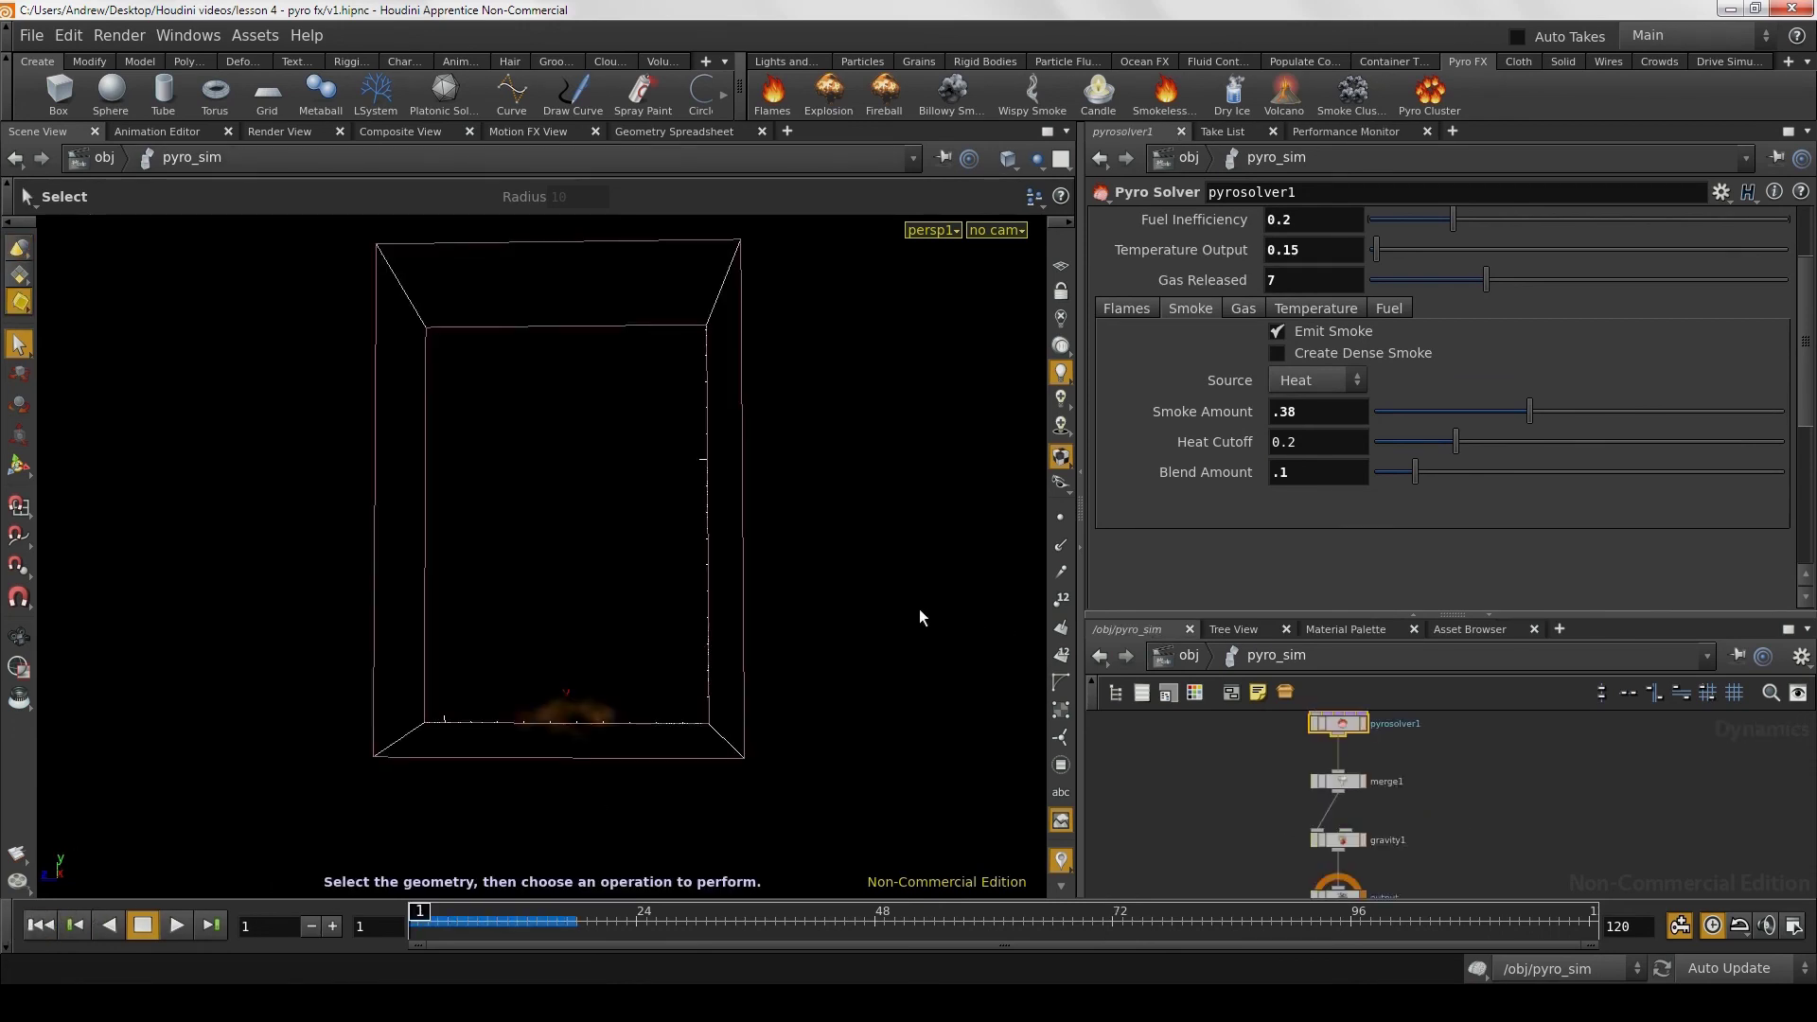
left_click_drag(918, 617, 909, 657)
left_click(1032, 163)
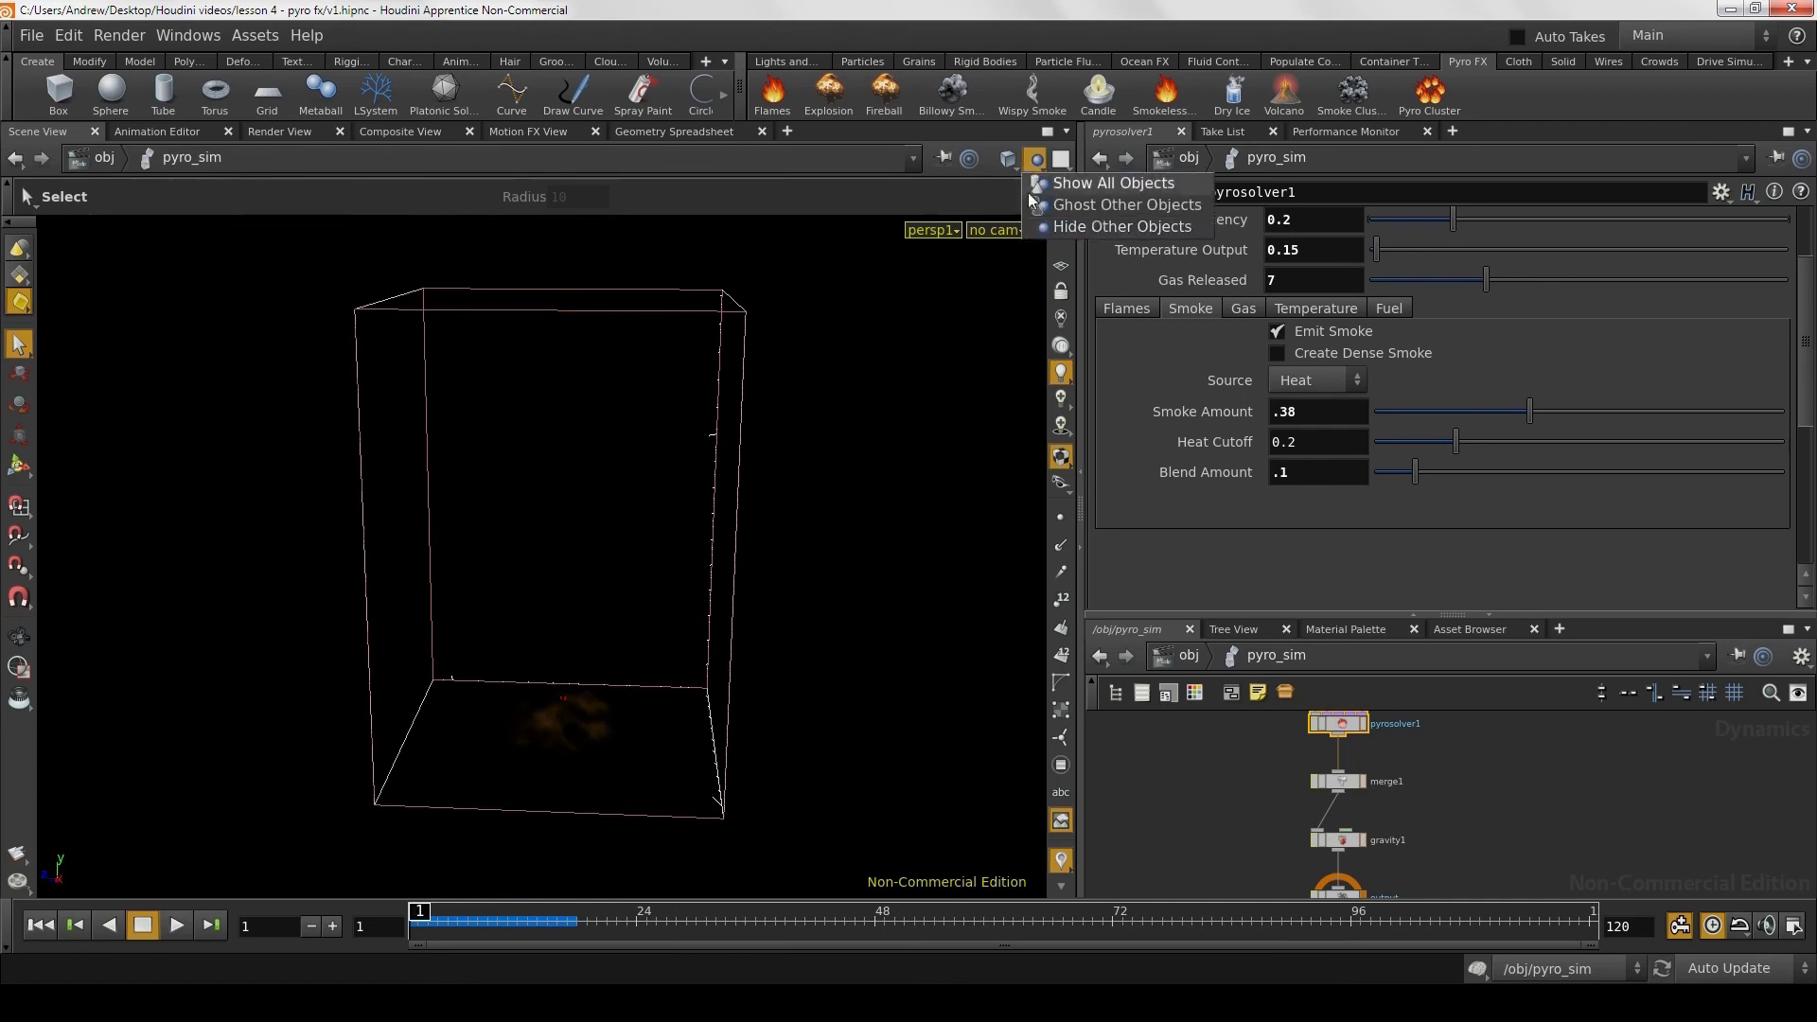
left_click(1034, 208)
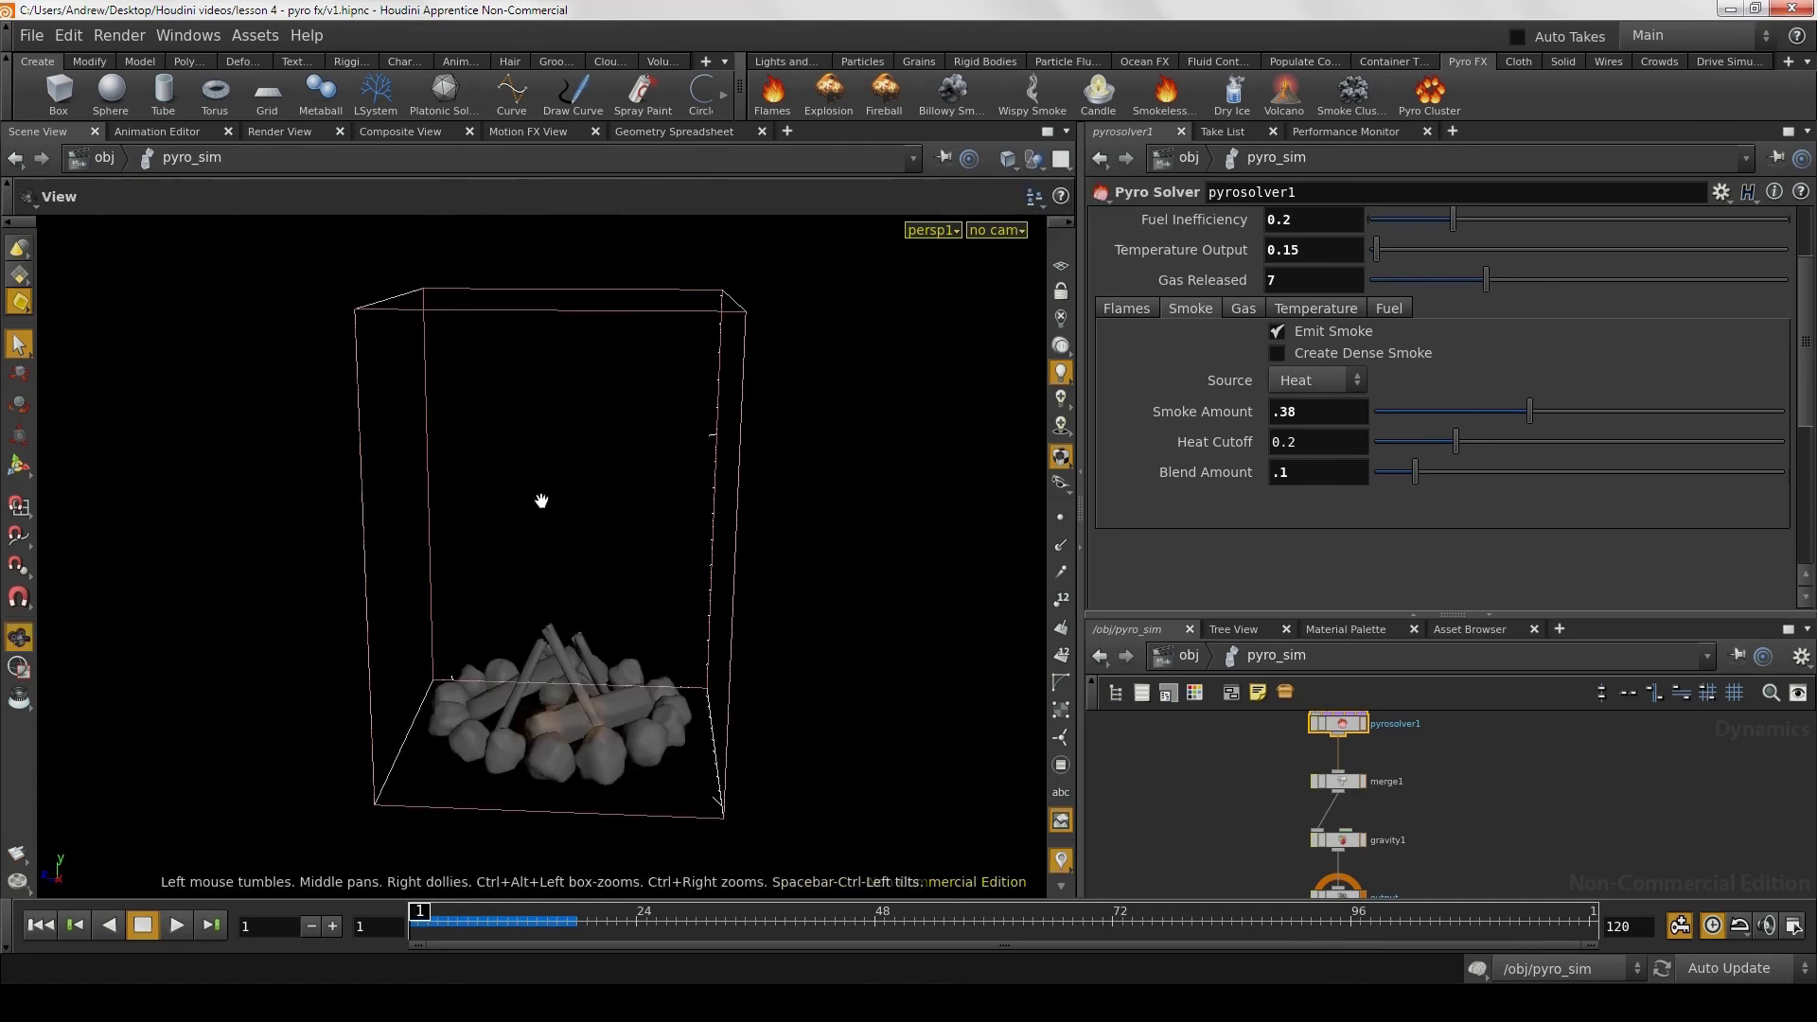
mouse_move(542, 501)
right_mouse_down()
mouse_move(657, 515)
mouse_move(673, 536)
right_mouse_up()
key("s")
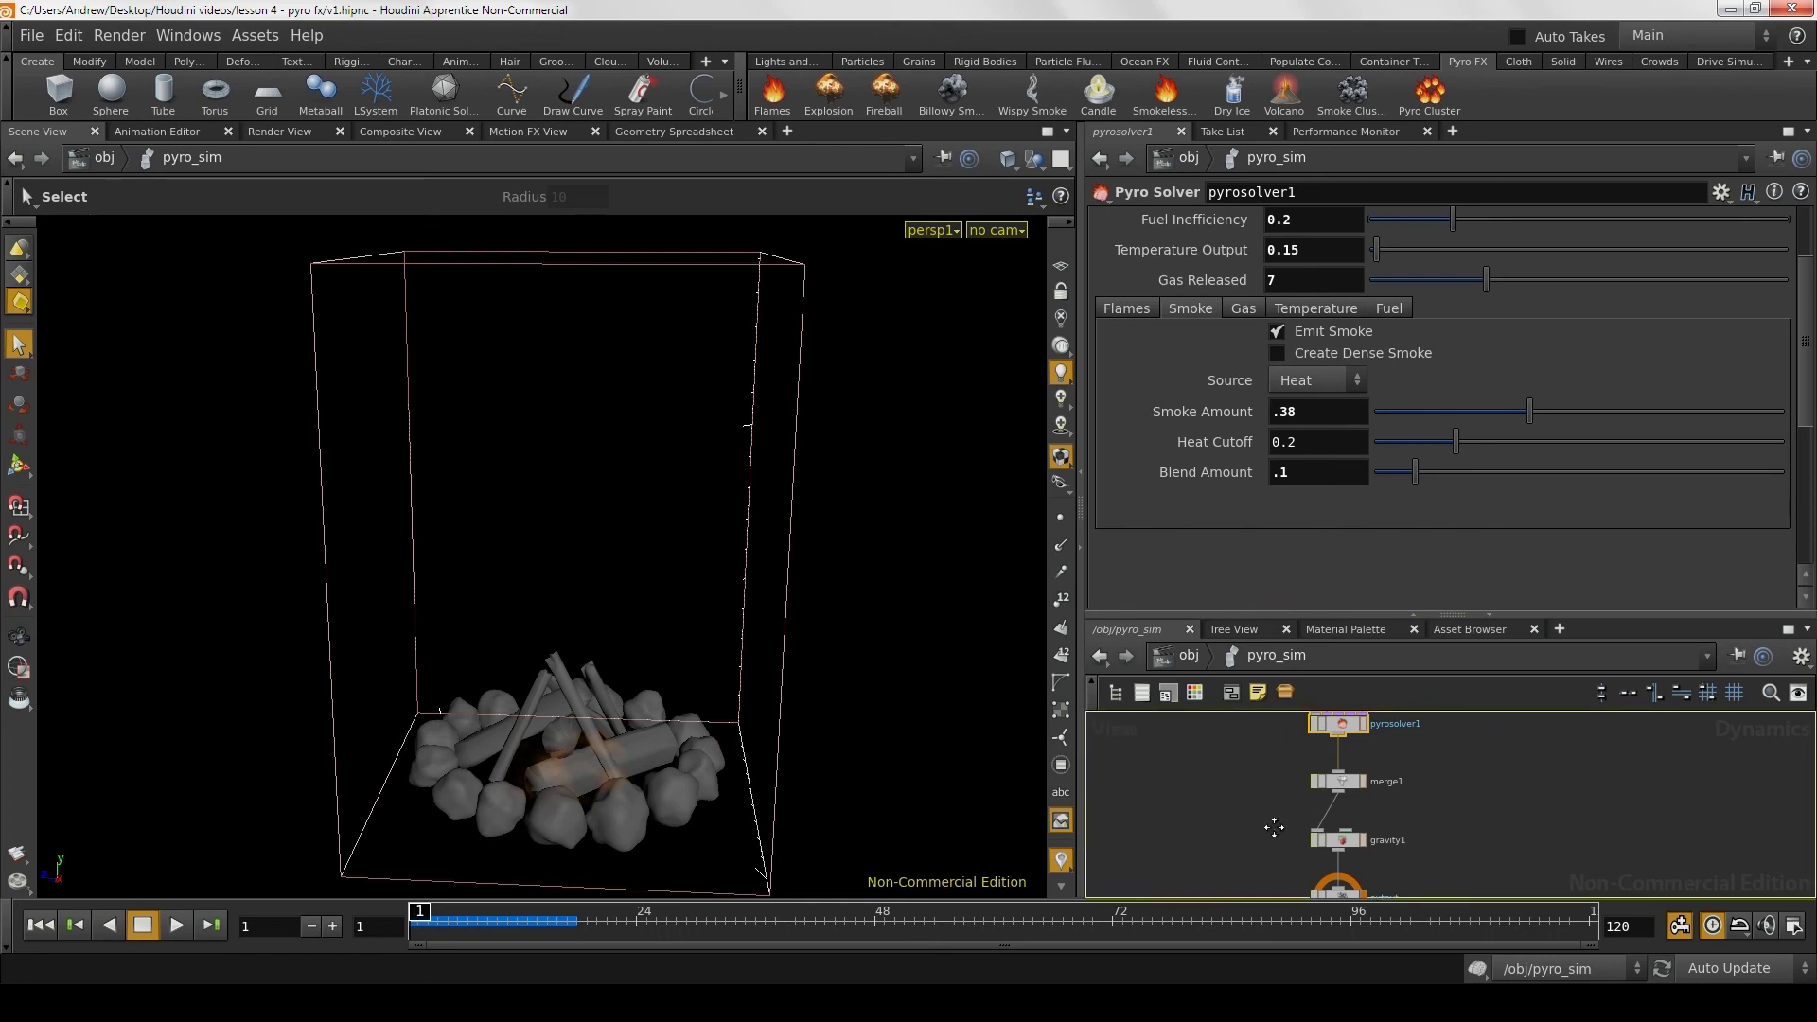
Step: Raise the Pyro Solver's Buoyancy Lift to 5 on the Simulation tab
middle_click_drag(1274, 825, 1276, 877)
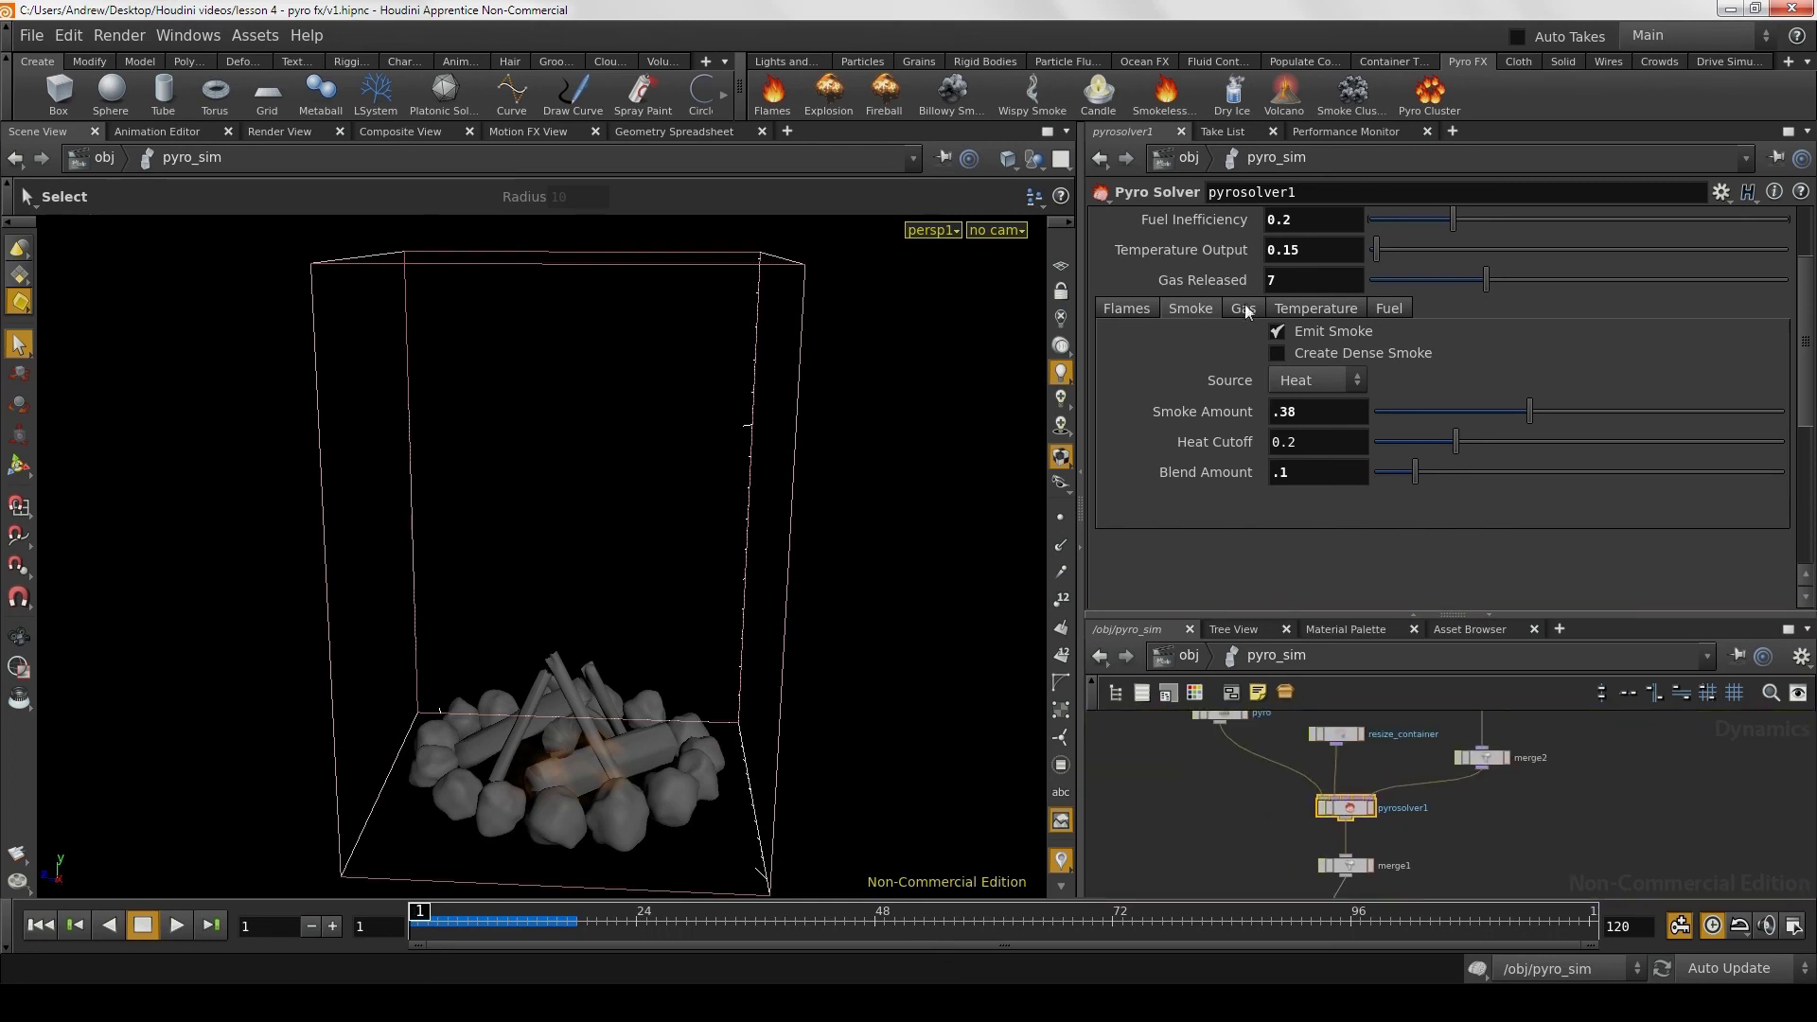
scroll(1269, 321, "up", 3)
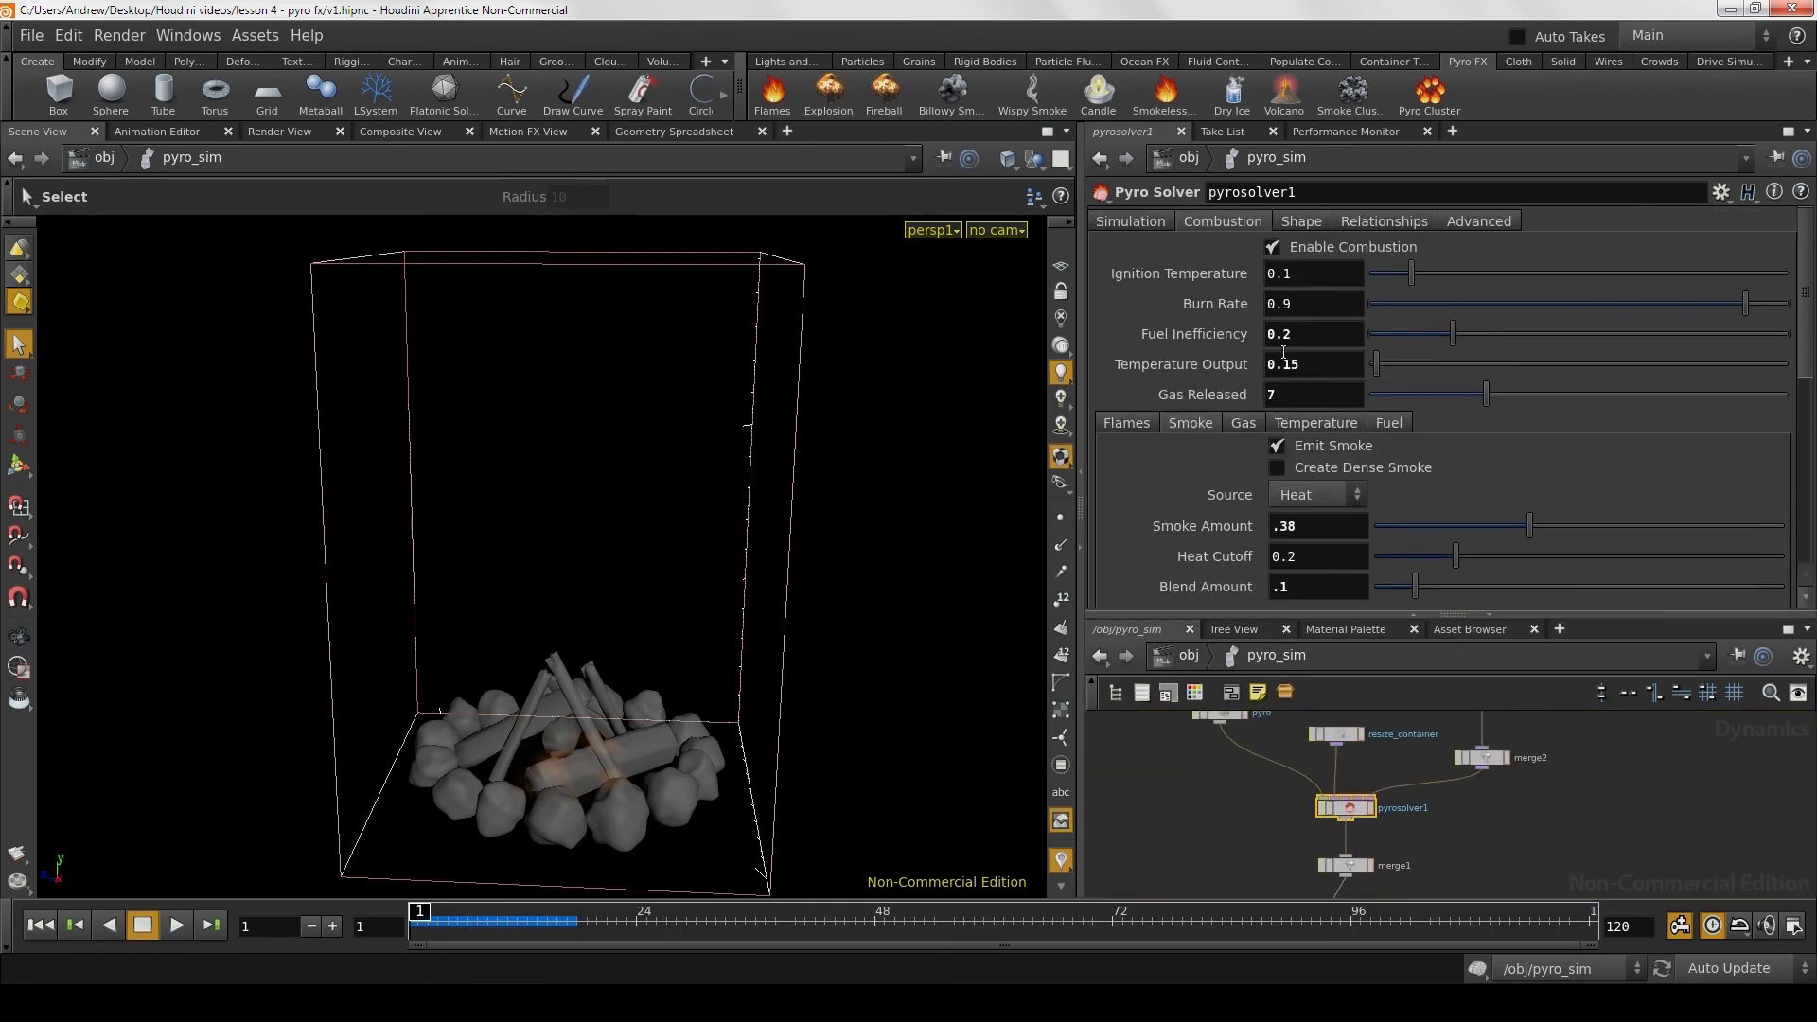
left_click(1141, 217)
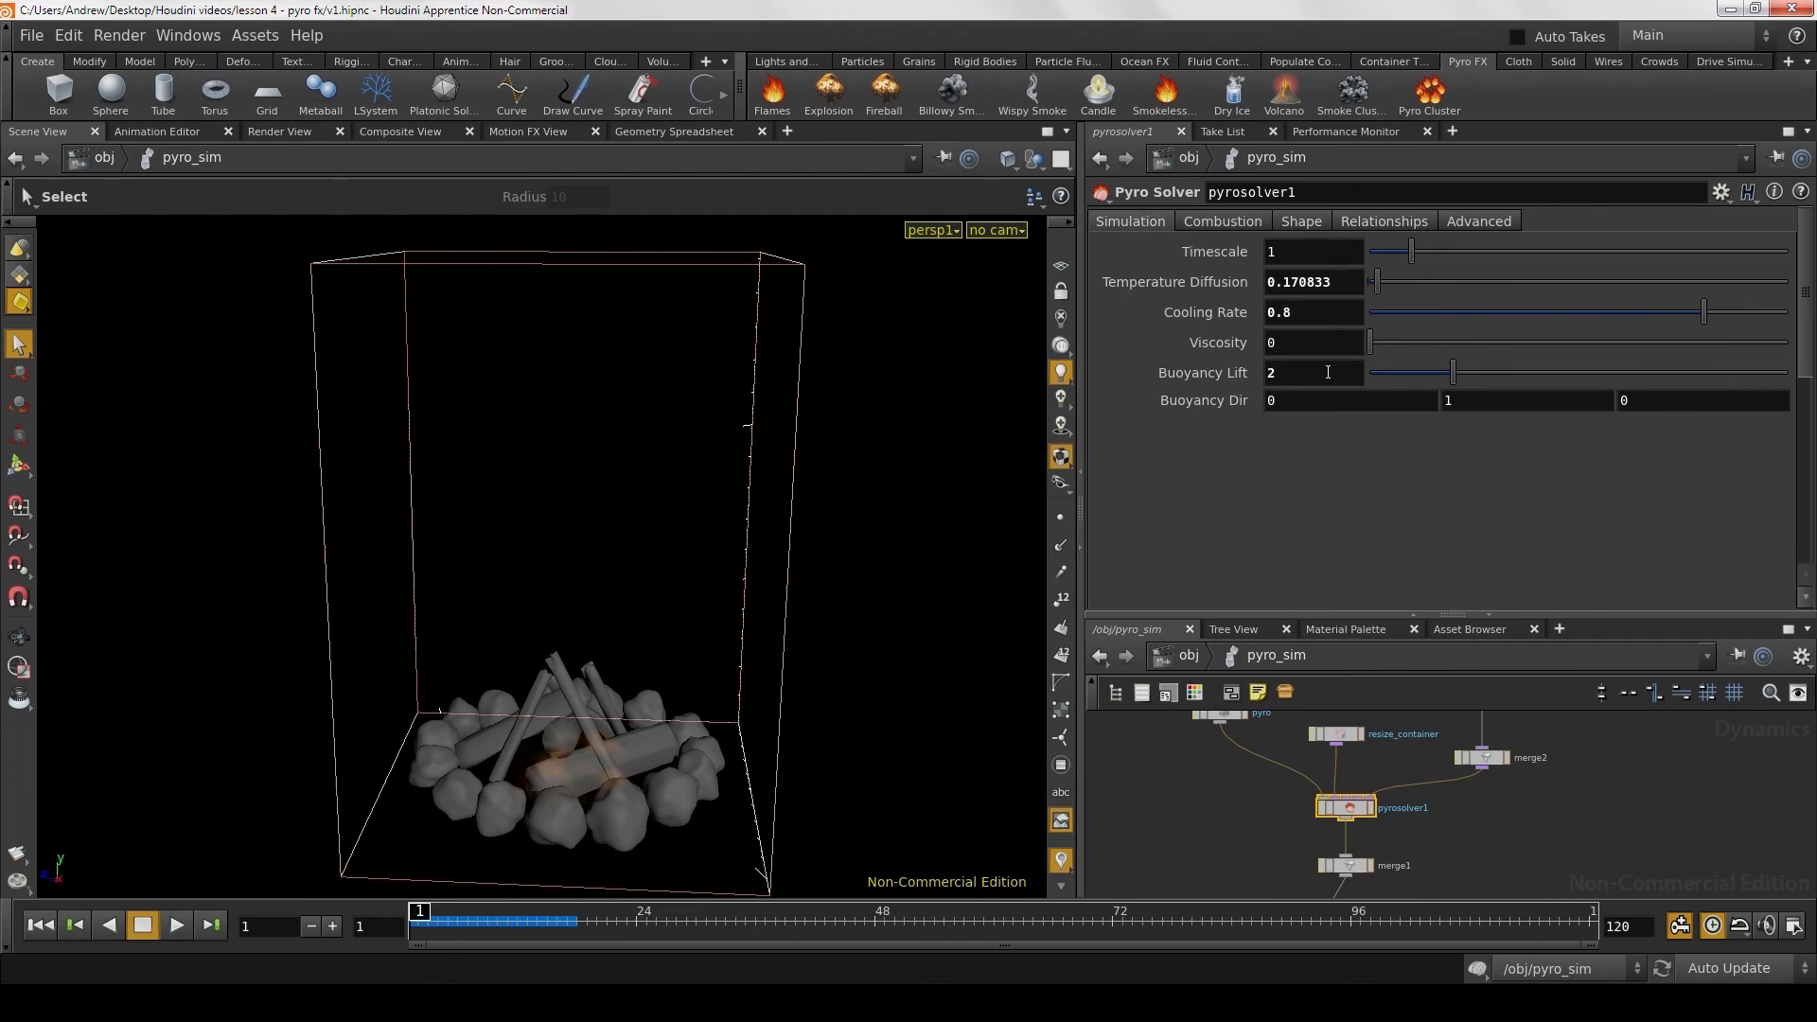
double_click(1293, 378)
type("5")
key("Return")
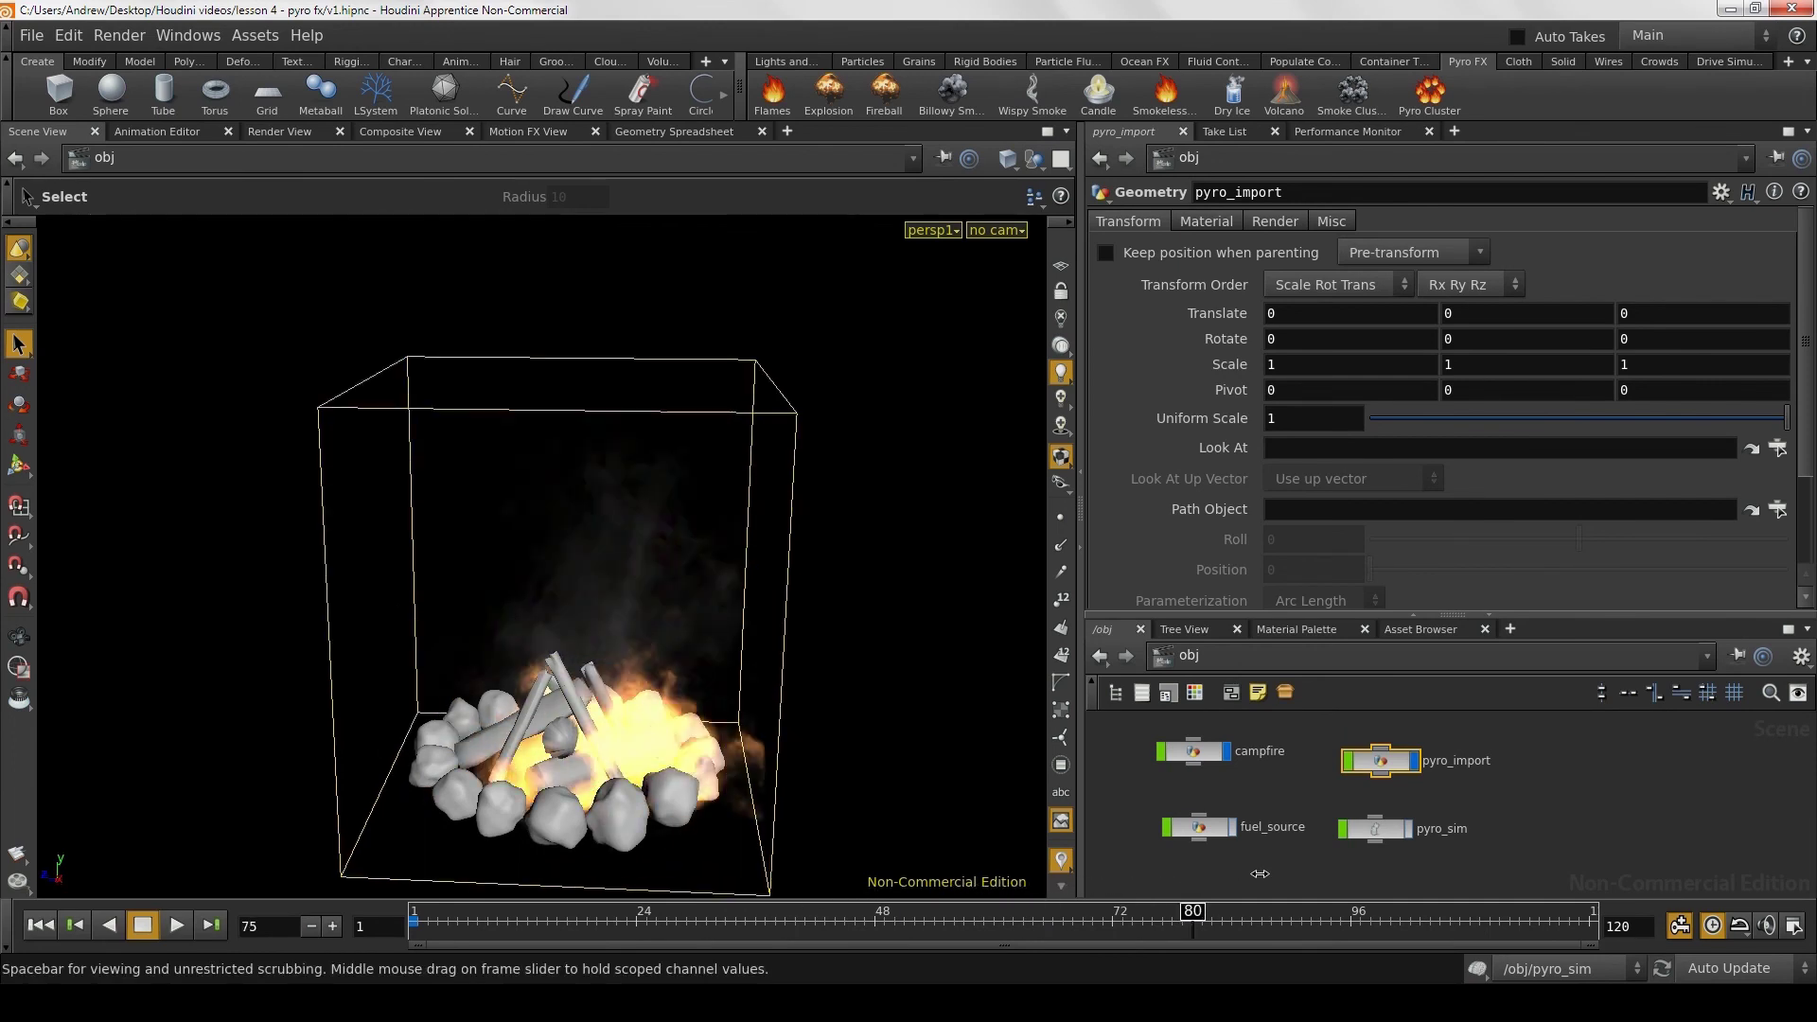
Step: Orbit, pan and dolly around the higher-buoyancy fire over the campfire
key("Escape")
mouse_move(791, 495)
left_mouse_down()
mouse_move(832, 418)
mouse_move(824, 442)
left_mouse_up()
key("s")
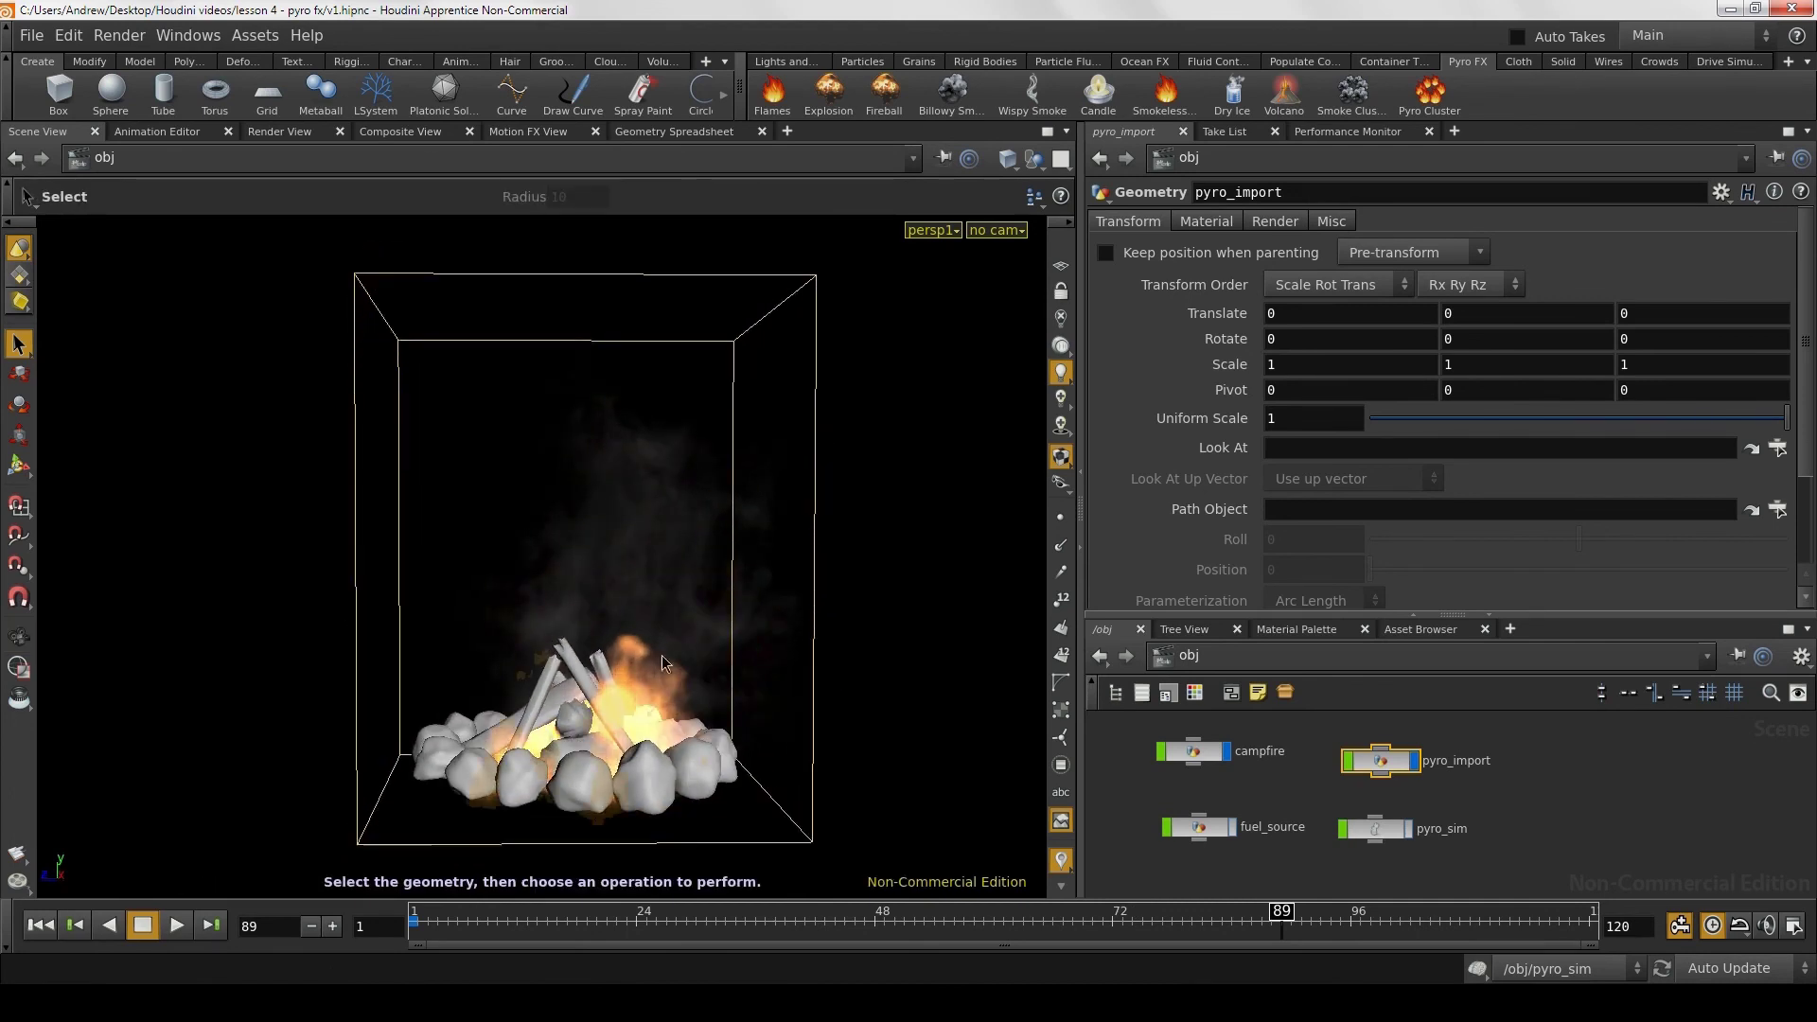
key("Escape")
middle_click_drag(719, 516, 726, 580)
right_click_drag(726, 580, 811, 637)
key("s")
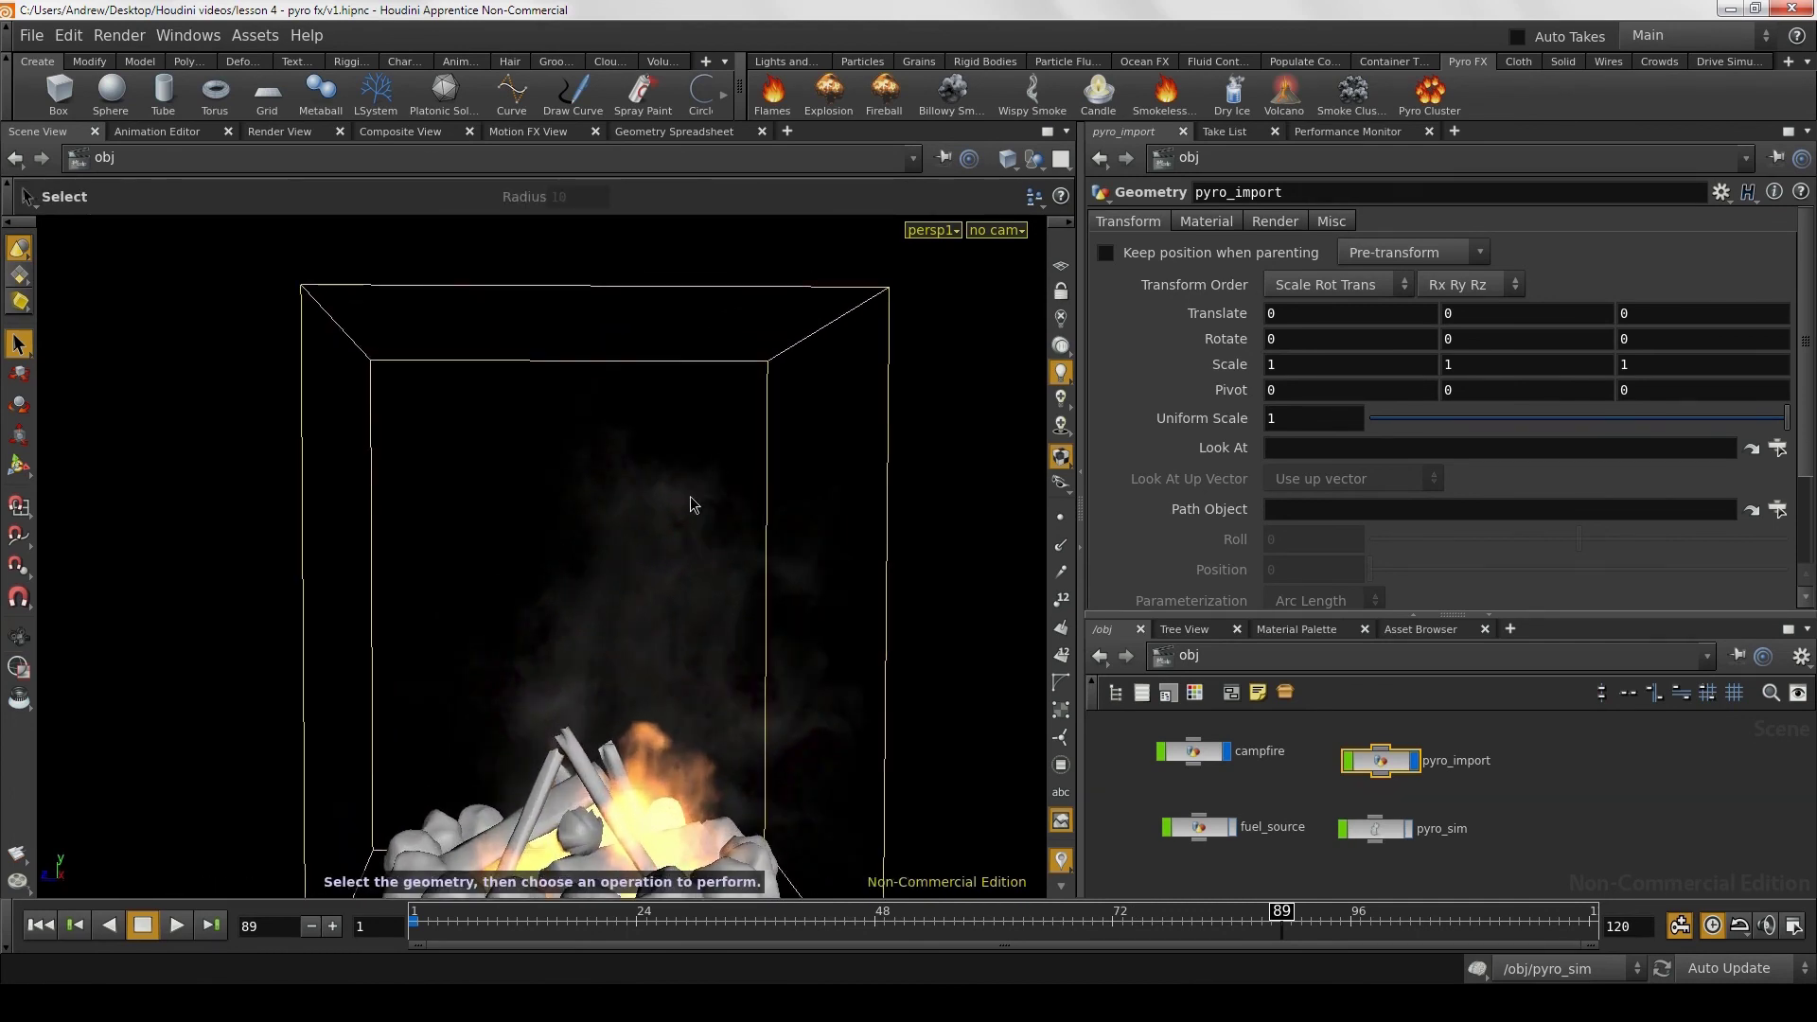
key("Escape")
left_click_drag(809, 548, 751, 539)
right_click_drag(751, 540, 527, 540)
mouse_move(527, 540)
left_mouse_down()
mouse_move(649, 540)
mouse_move(648, 594)
mouse_move(770, 649)
mouse_move(600, 649)
mouse_move(713, 649)
mouse_move(663, 547)
mouse_move(819, 576)
mouse_move(656, 598)
left_mouse_up()
key("s")
key("Escape")
right_click_drag(656, 598, 710, 628)
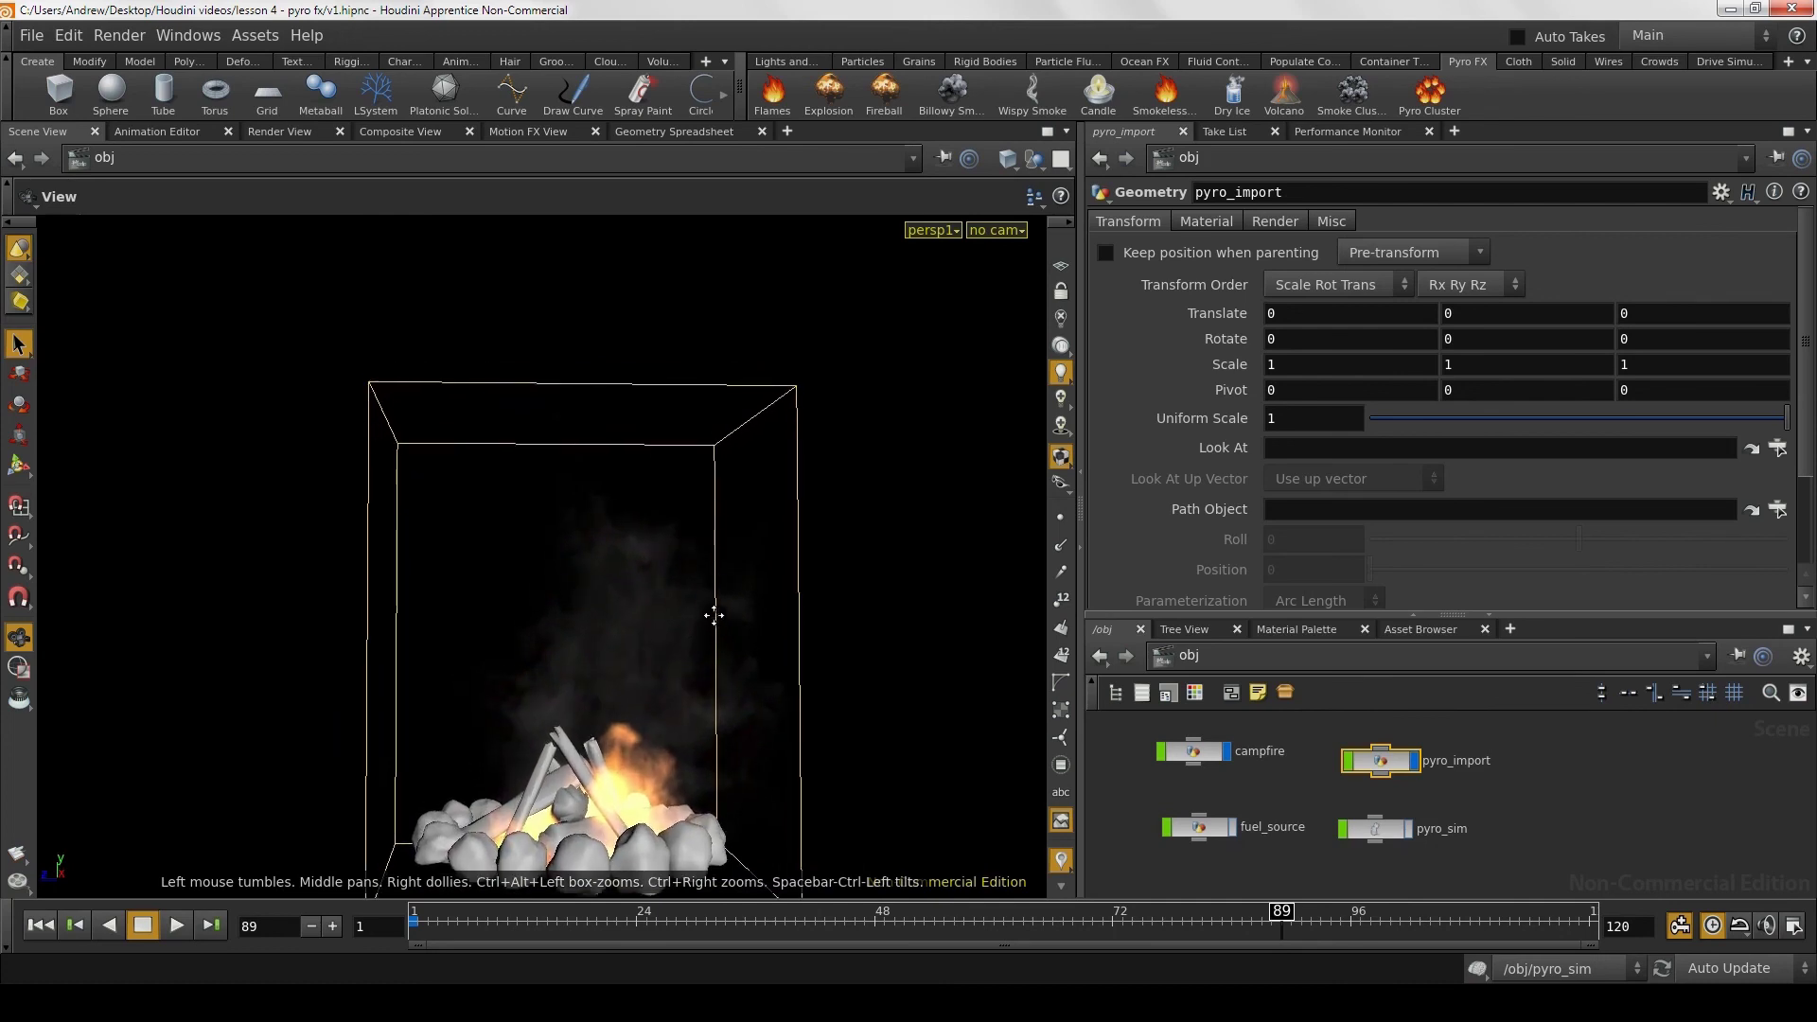
key("s")
Step: Check the fire at frames 95 and 103, then rewind to frame 1
left_click(1351, 911)
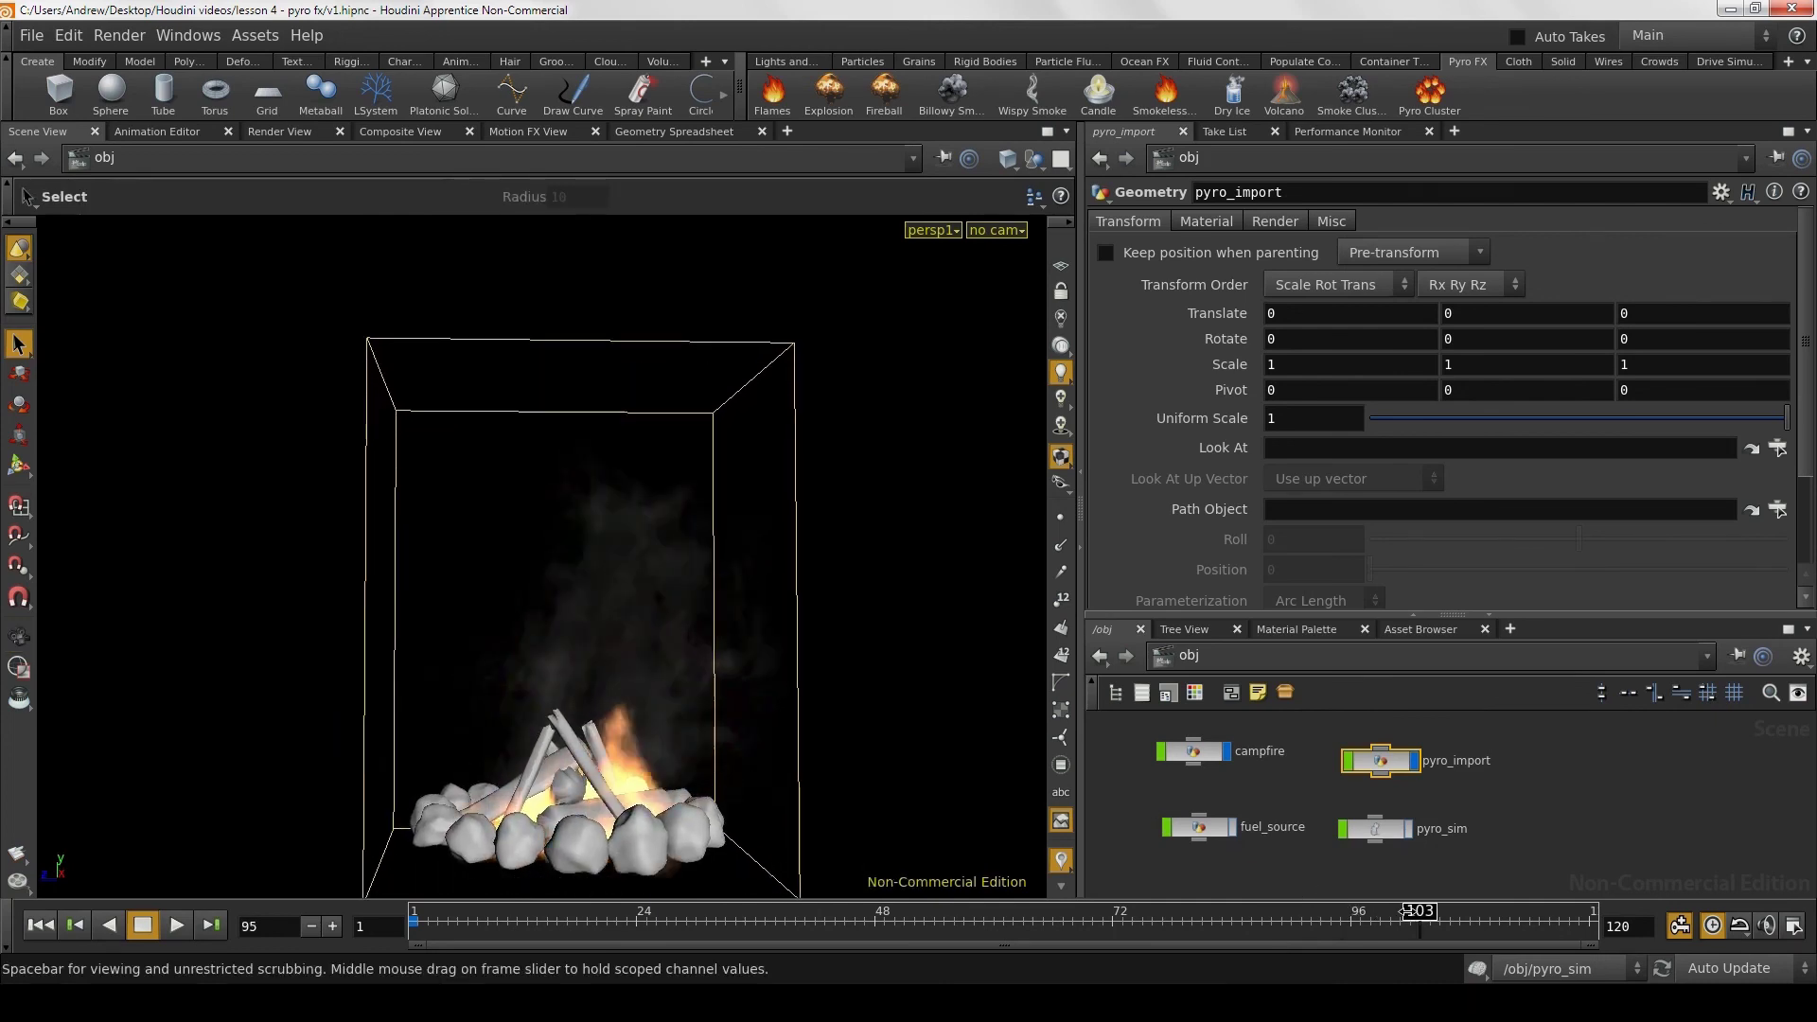
left_click(1409, 913)
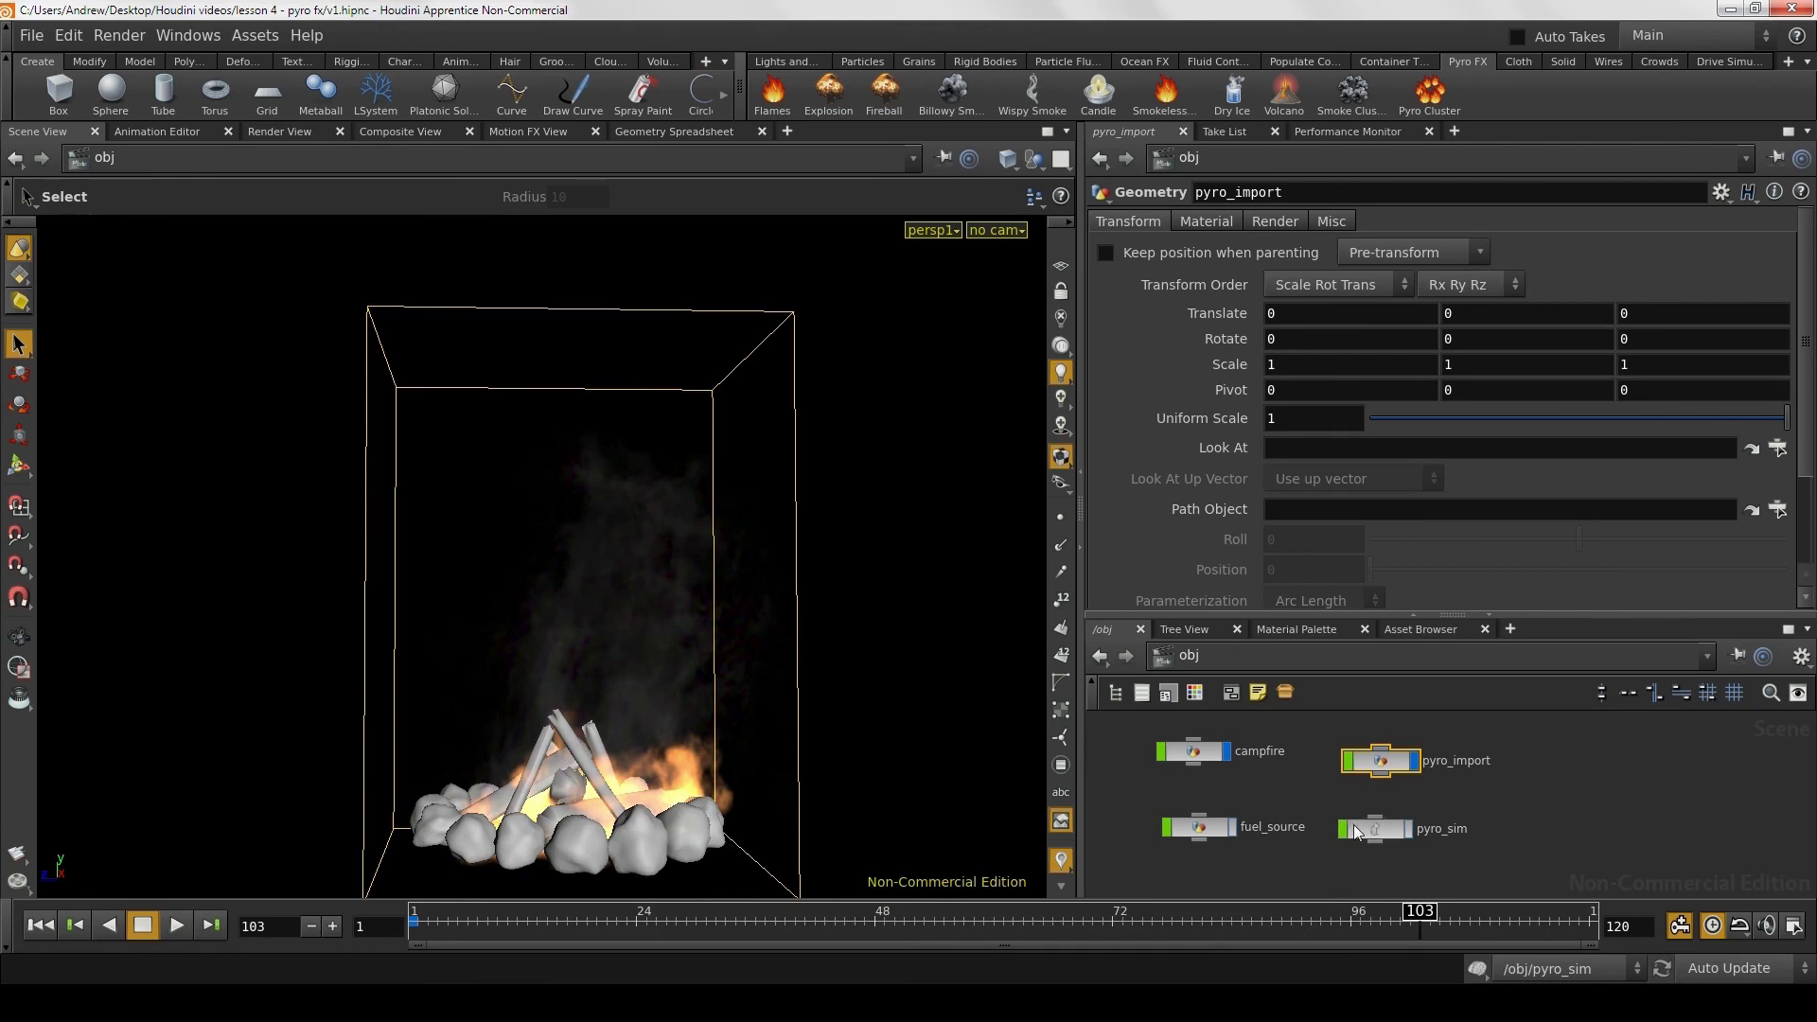
left_click(49, 926)
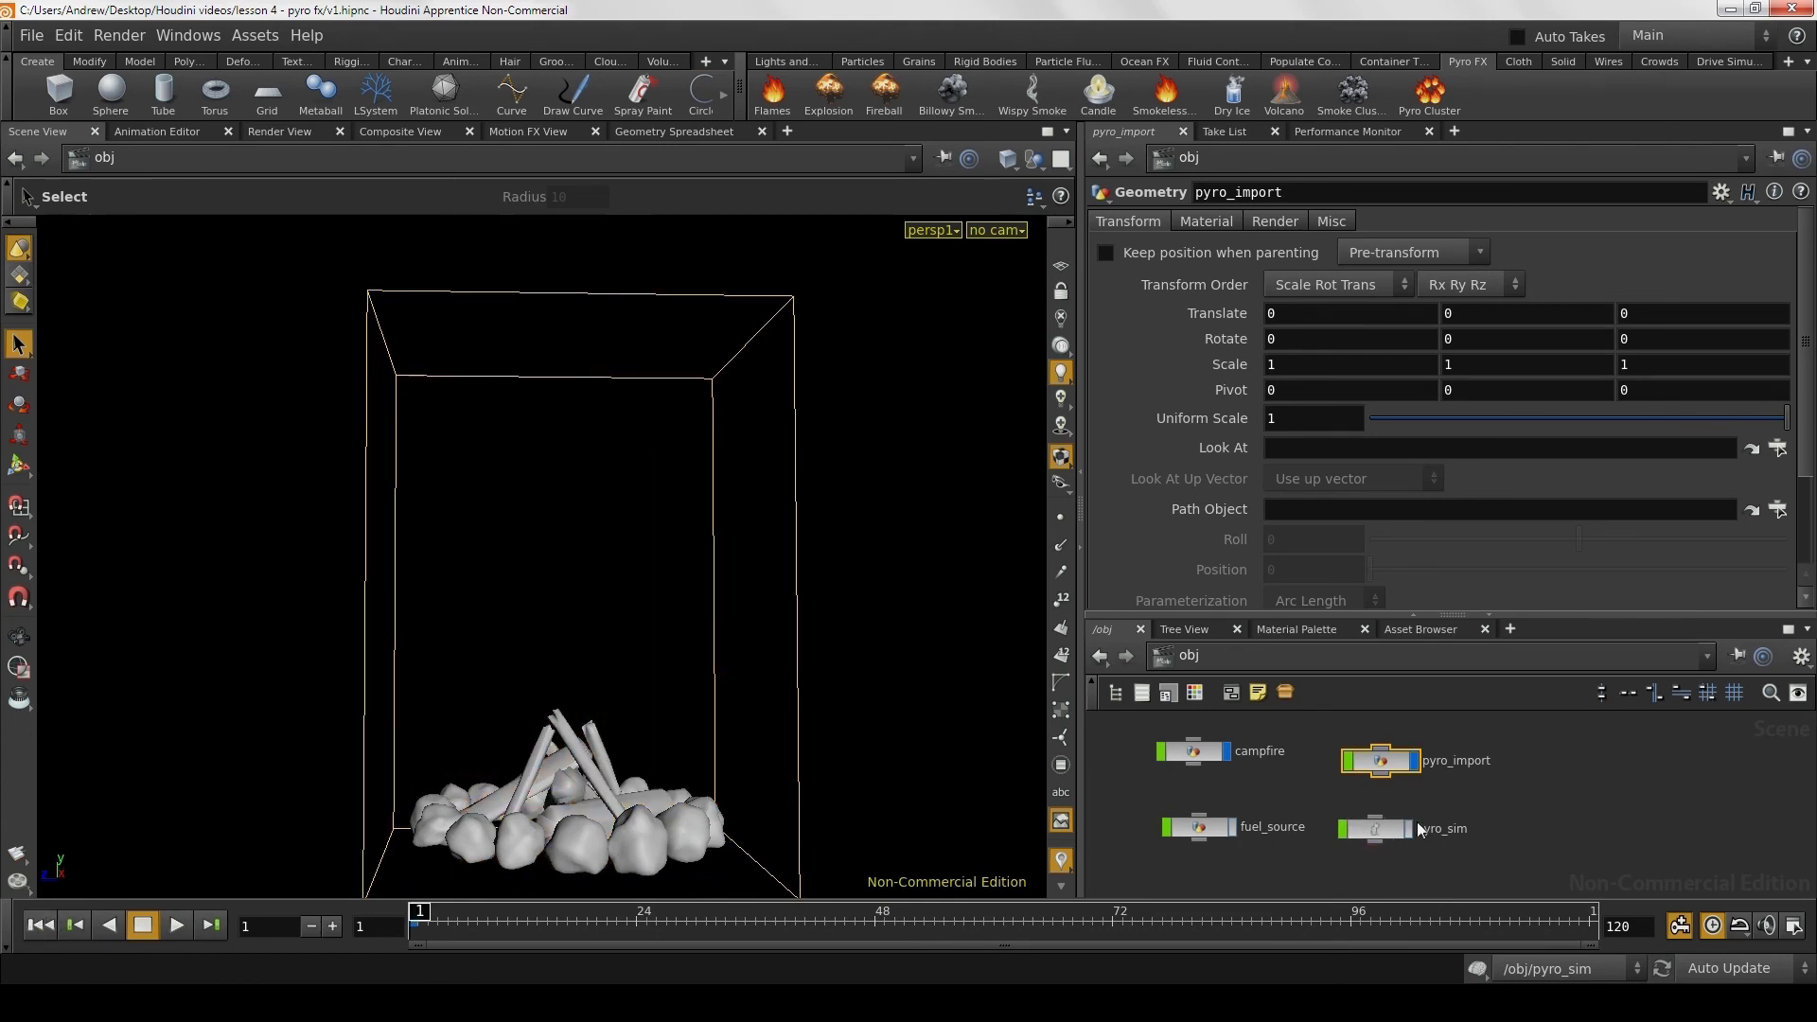
Step: Inside pyro_sim, set the Pyro Solver's Shape Dissipation to .2
double_click(1383, 825)
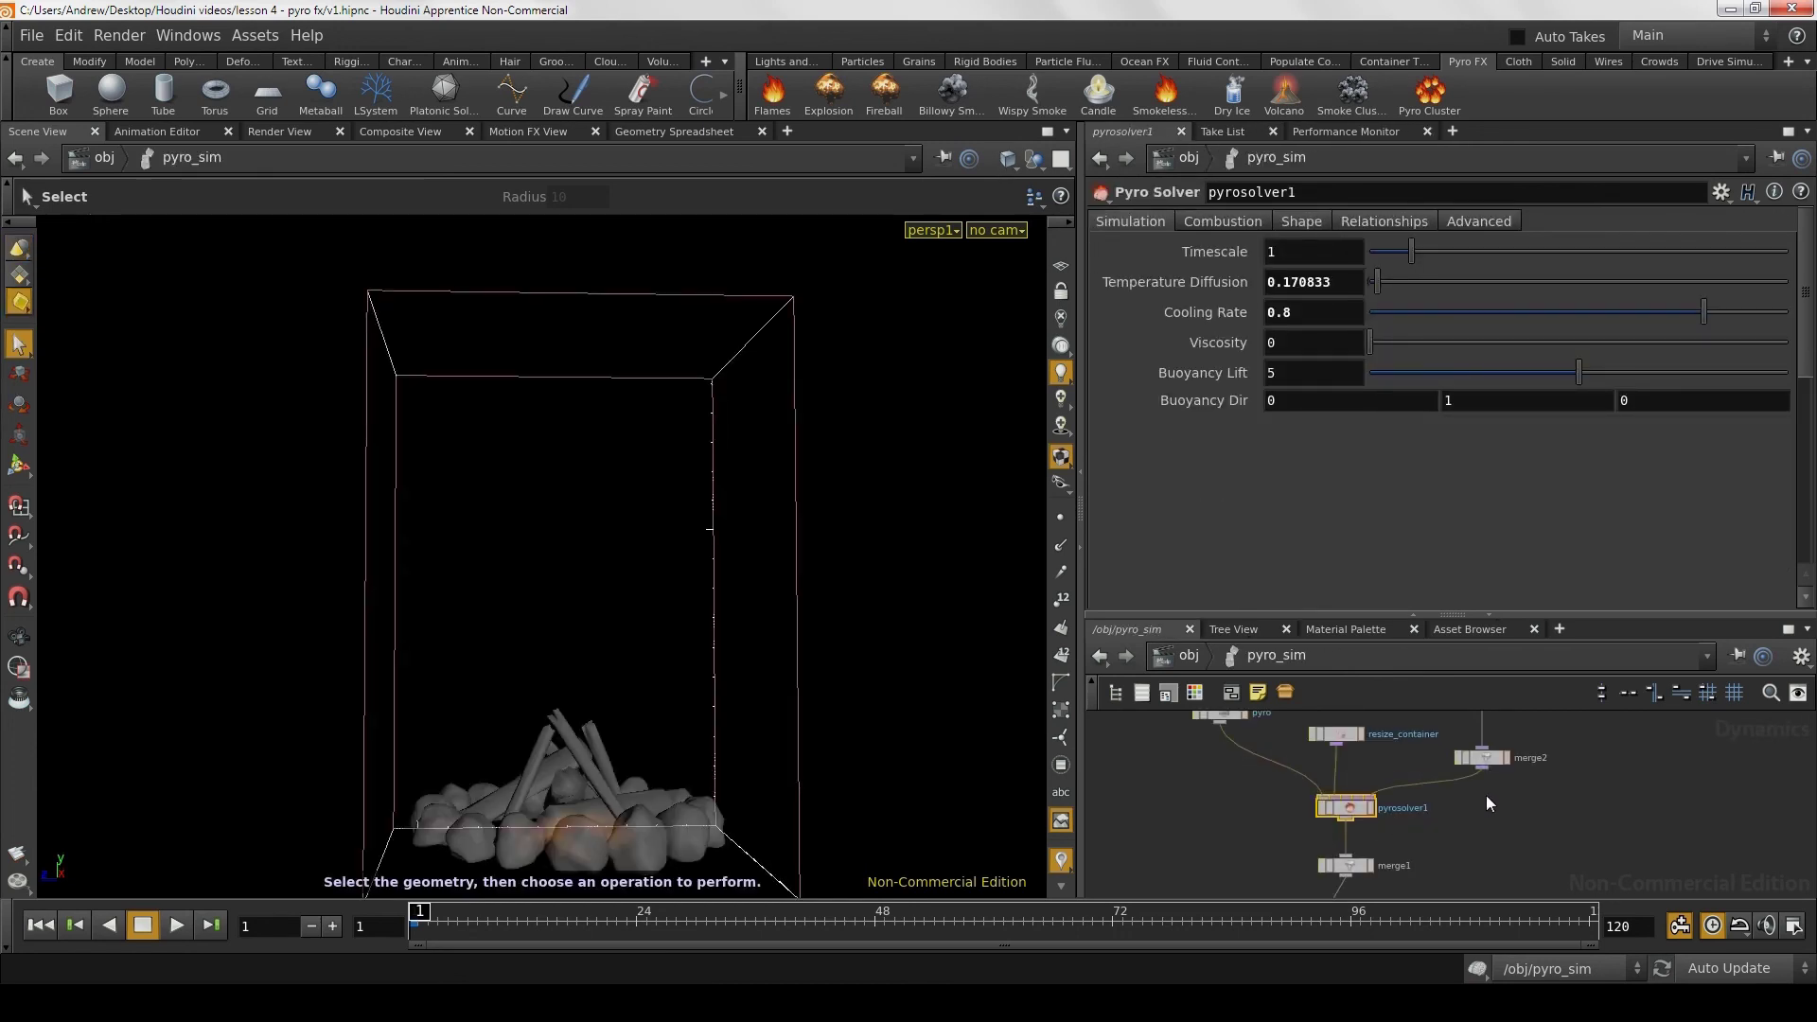
left_click(1300, 223)
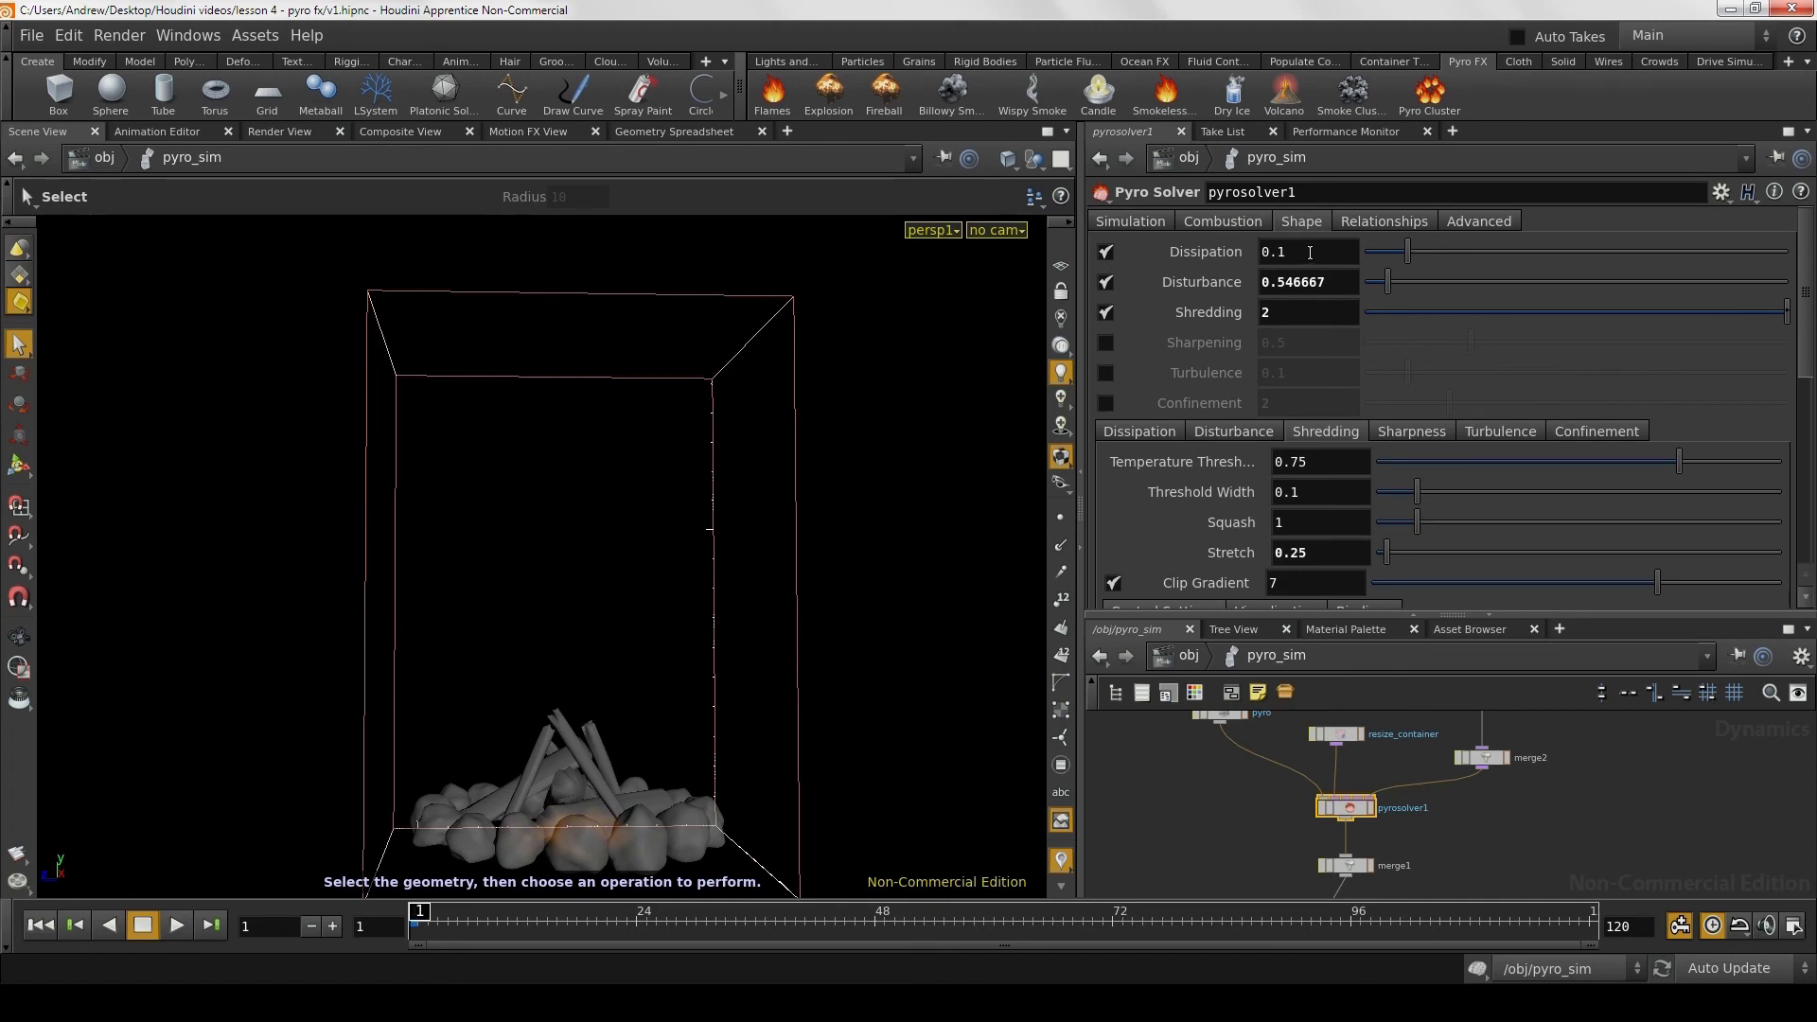
left_click(1310, 252)
type(".2")
key("Return")
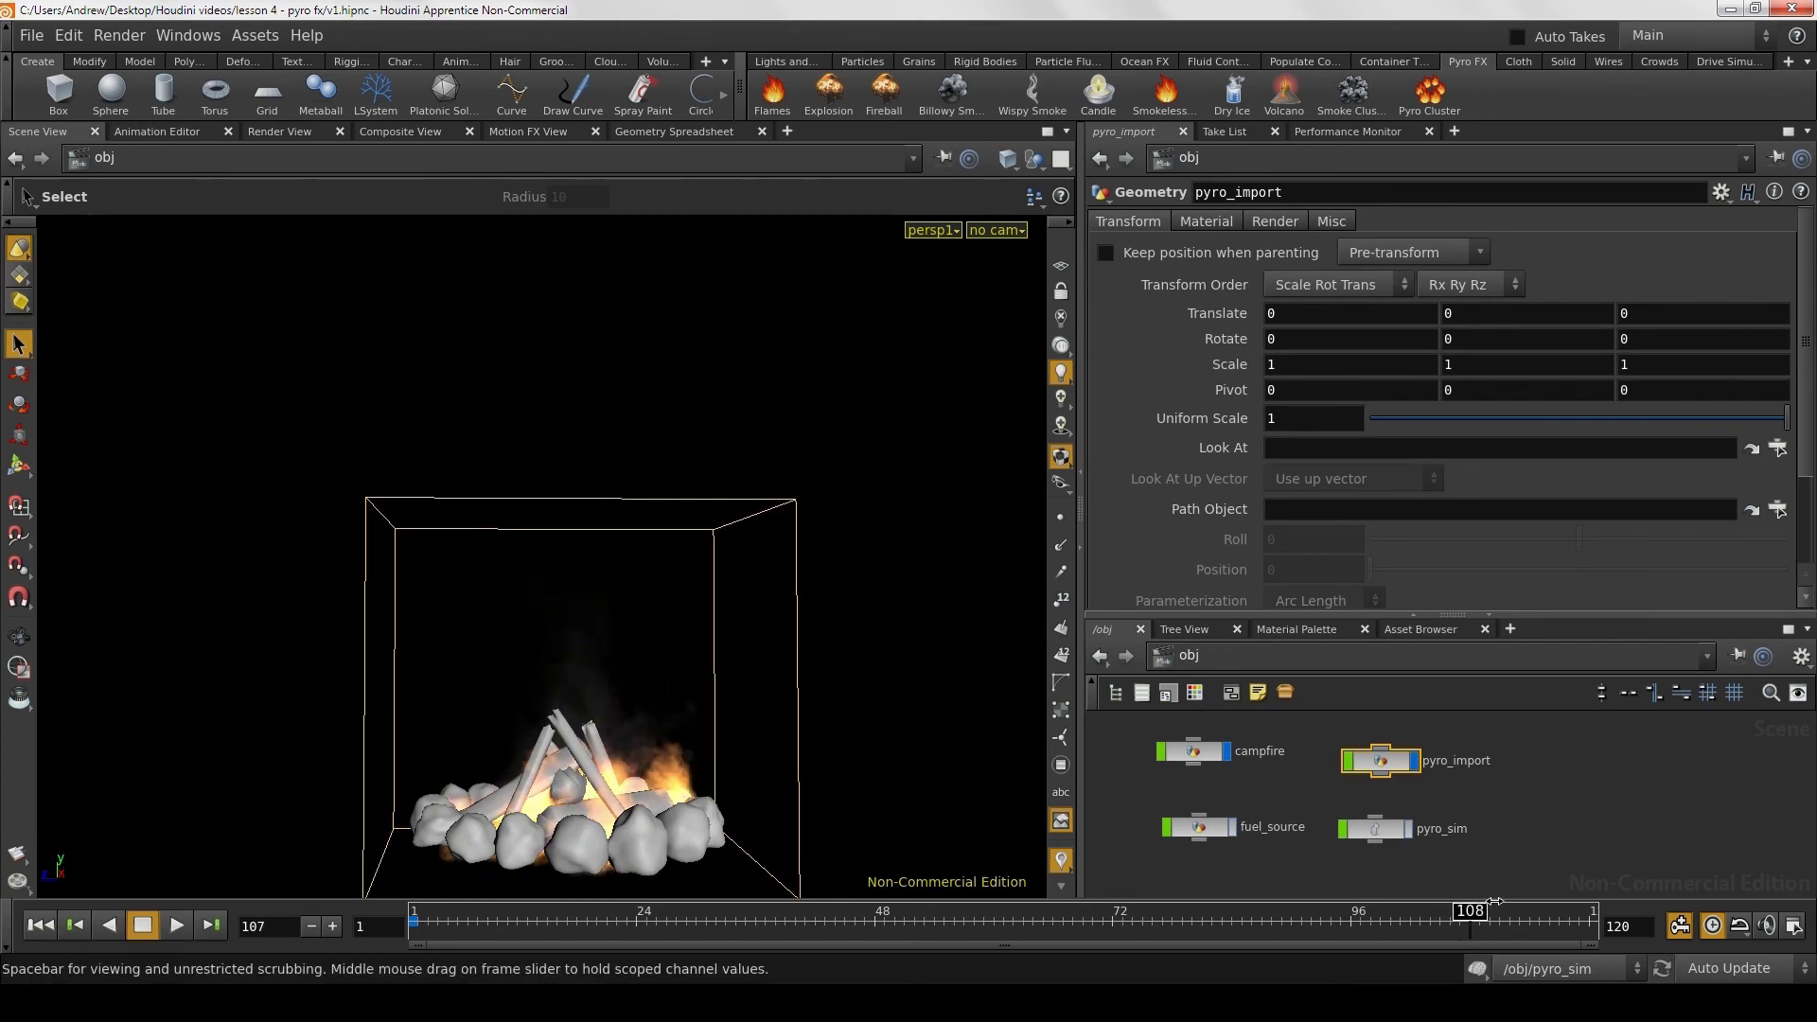
key("Escape")
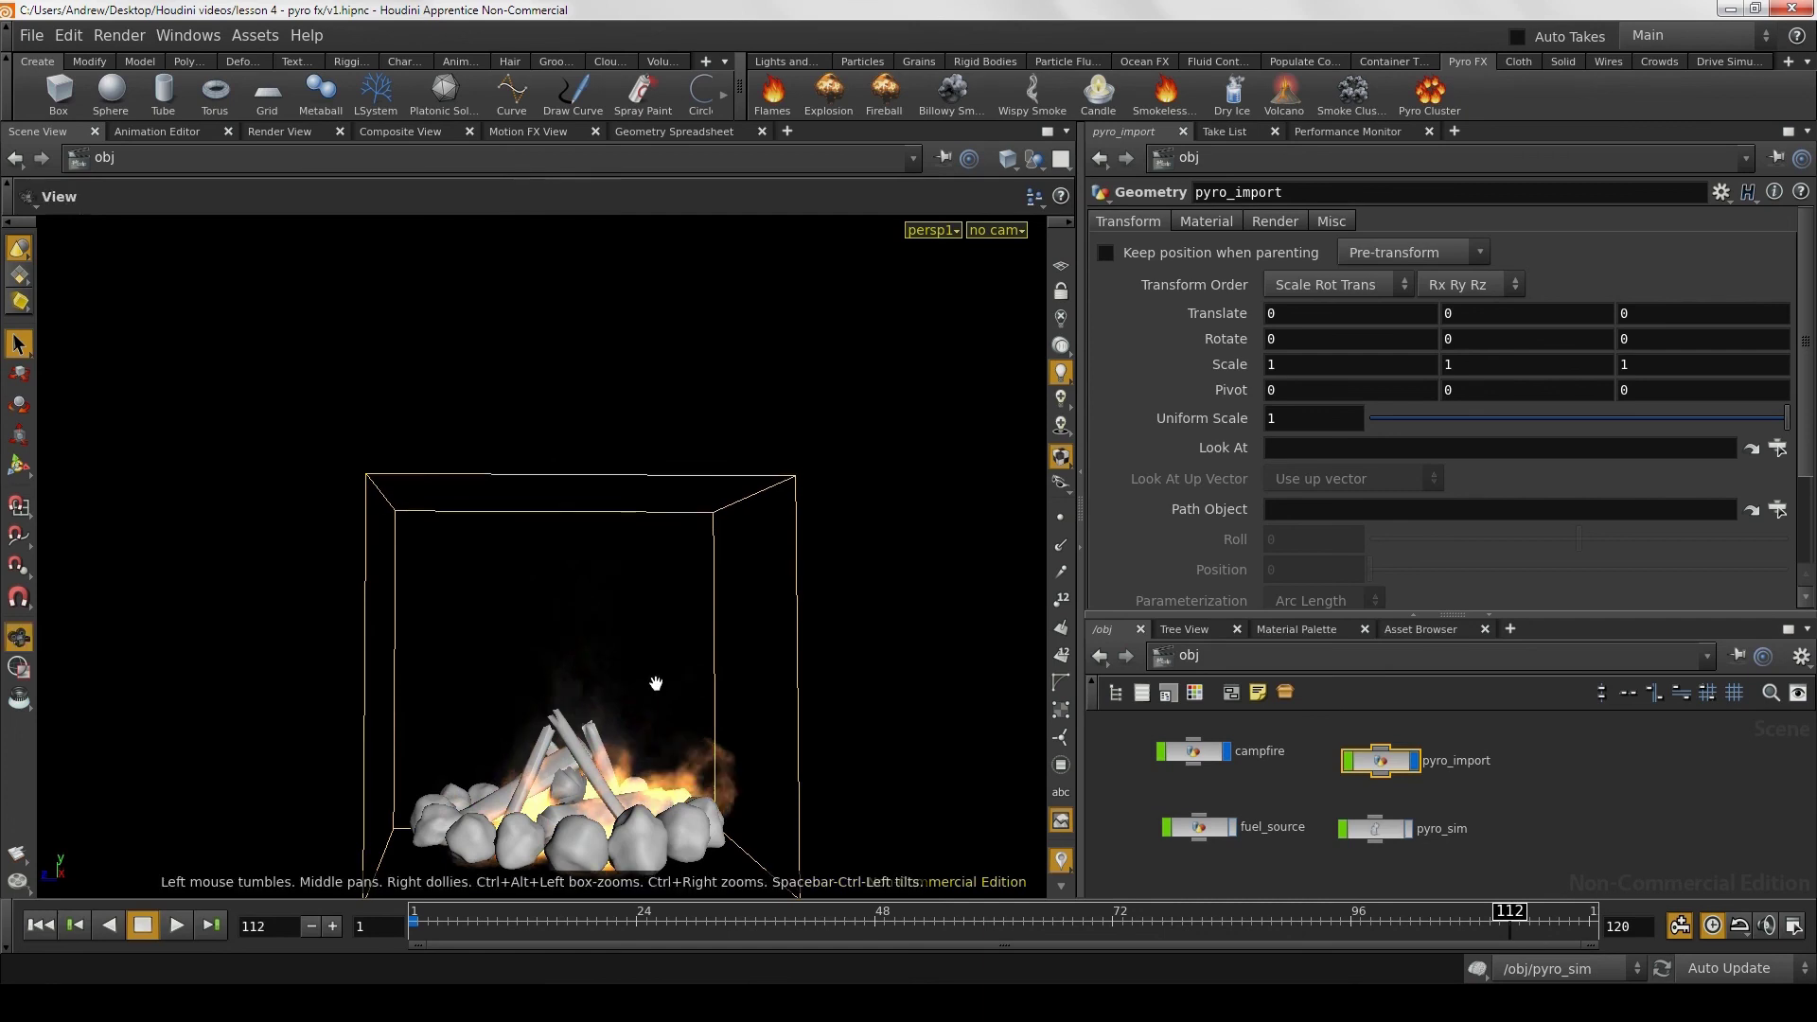
mouse_move(648, 689)
left_mouse_down()
mouse_move(600, 729)
mouse_move(754, 746)
mouse_move(693, 670)
mouse_move(593, 609)
mouse_move(551, 684)
mouse_move(690, 681)
mouse_move(621, 637)
mouse_move(504, 714)
left_mouse_up()
key("s")
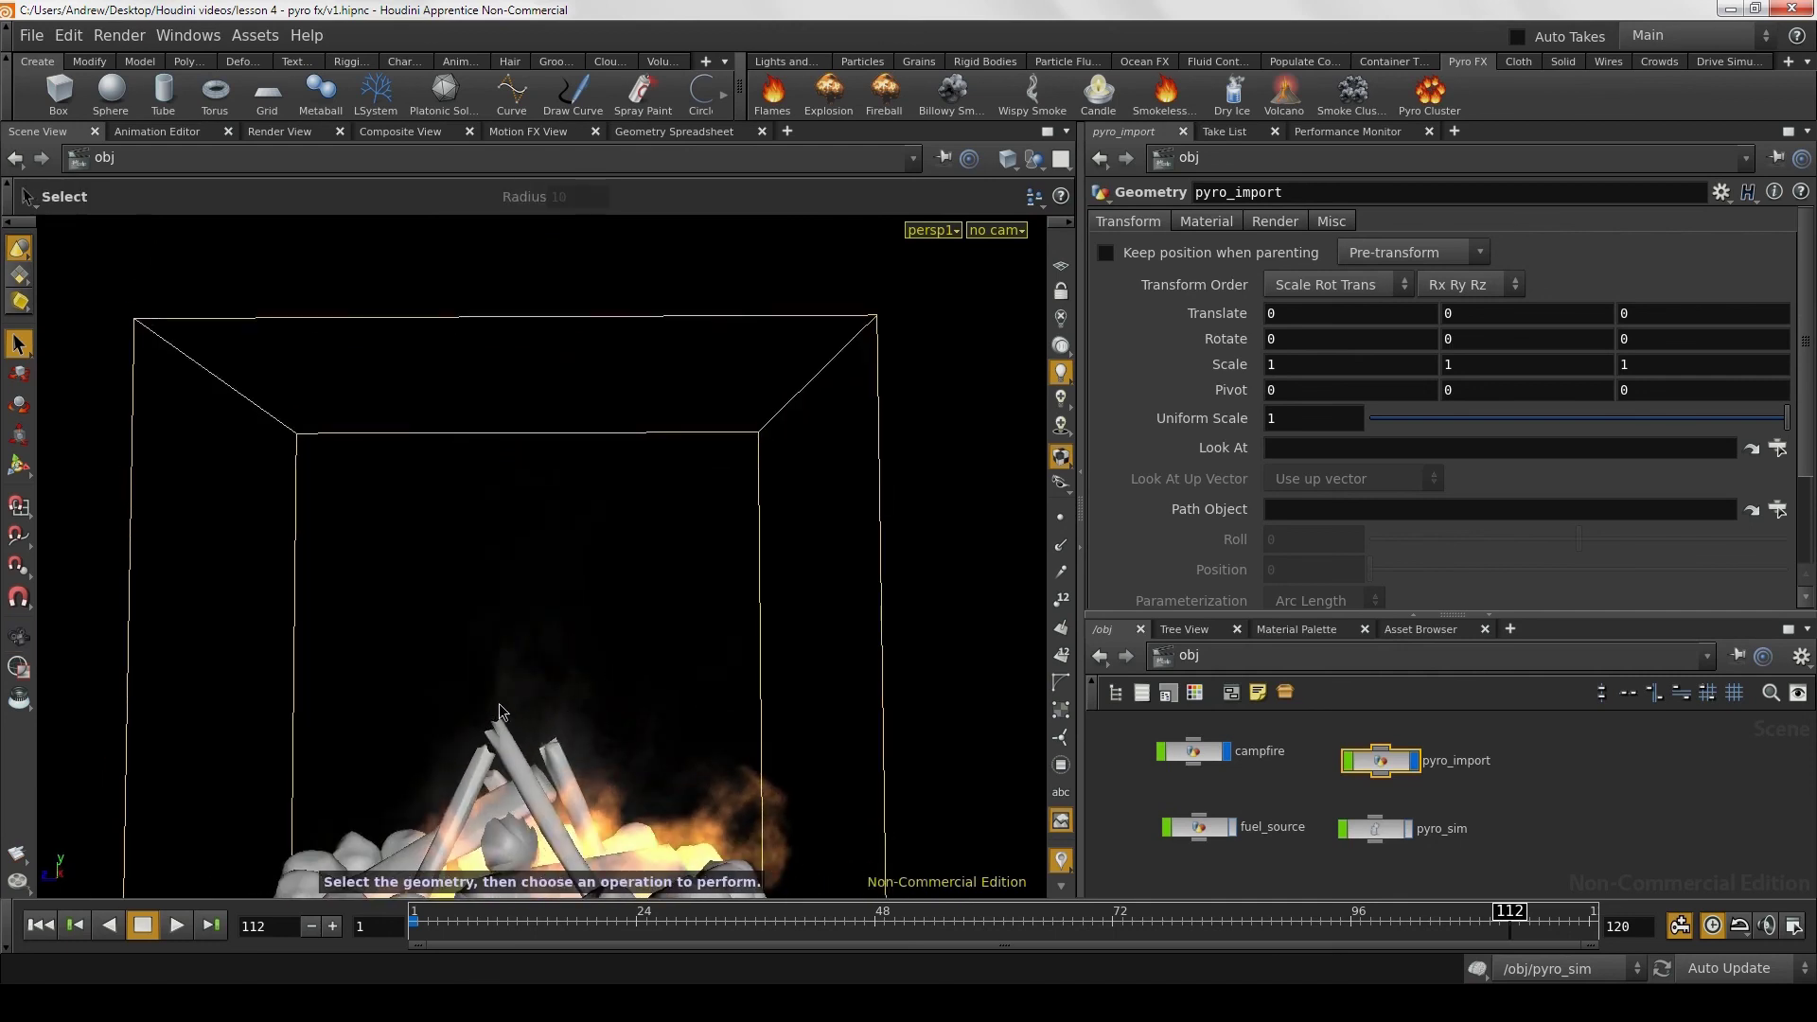
key("Escape")
mouse_move(848, 602)
left_mouse_down()
mouse_move(649, 617)
mouse_move(641, 649)
mouse_move(719, 675)
mouse_move(597, 669)
mouse_move(536, 565)
left_mouse_up()
key("s")
key("Escape")
mouse_move(612, 629)
left_mouse_down()
mouse_move(555, 608)
mouse_move(613, 604)
left_mouse_up()
key("s")
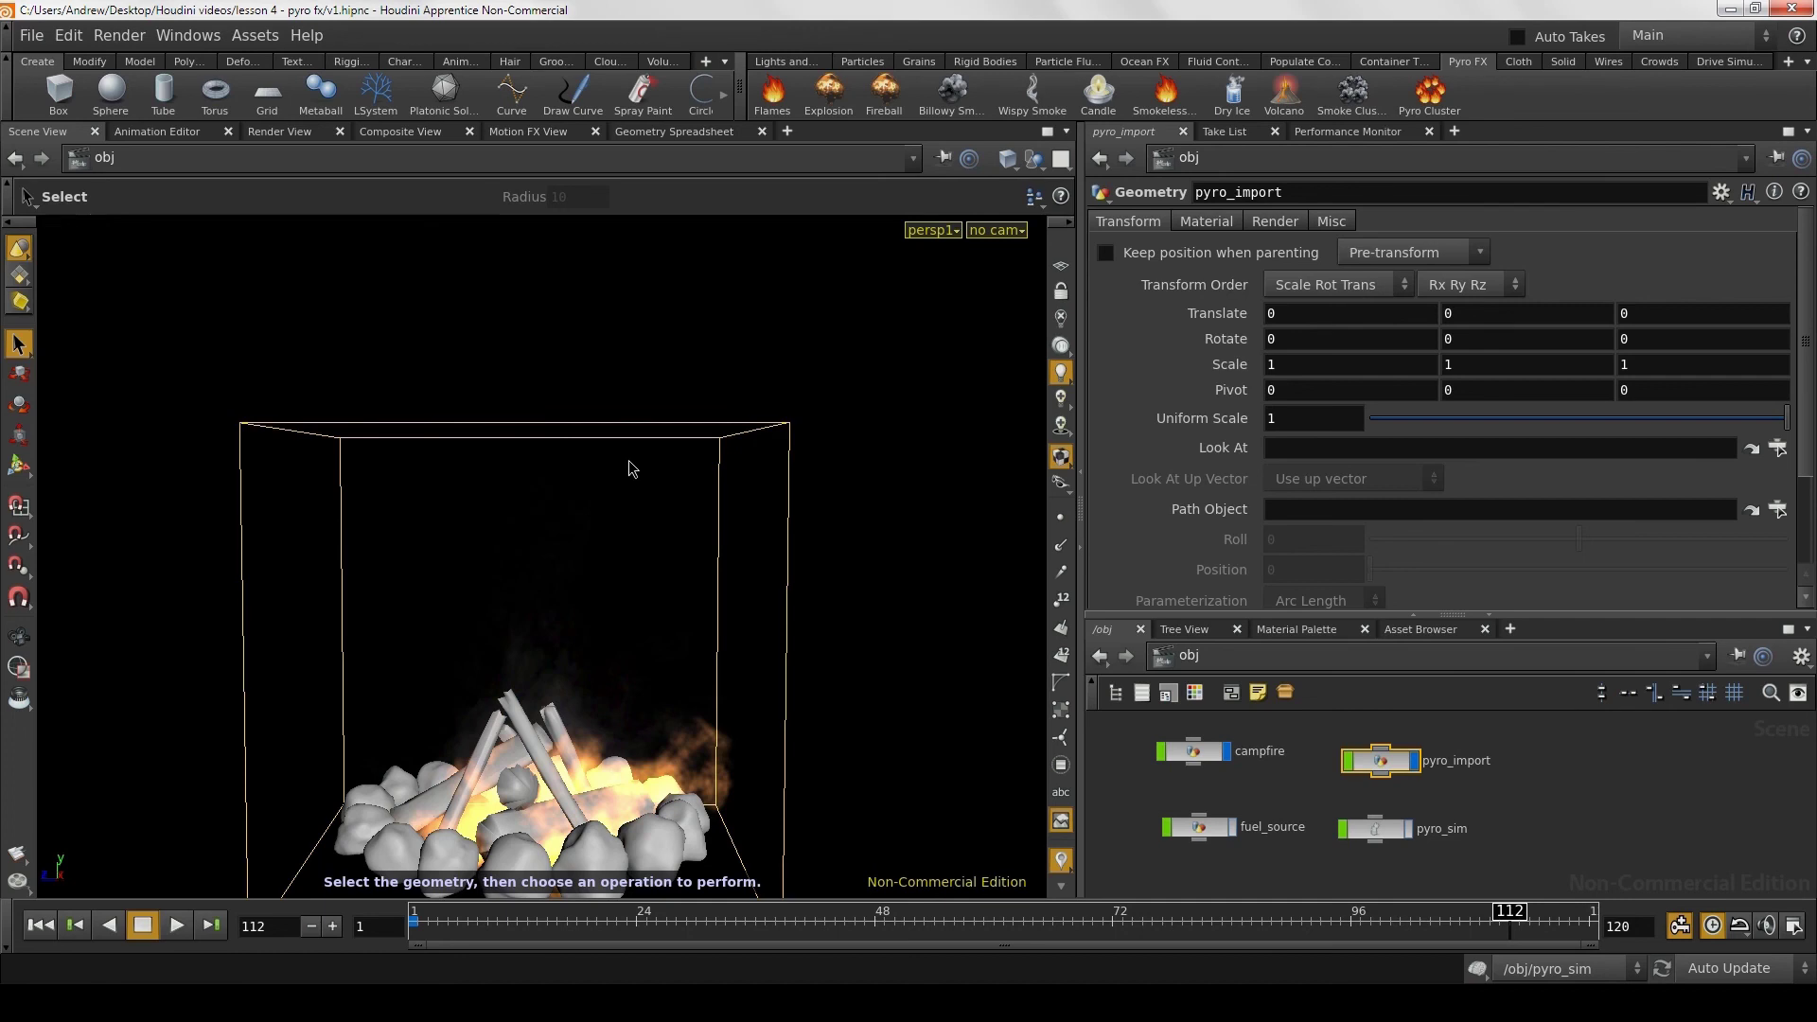
Step: Orbit and dolly the camera to frame the burning campfire front-on
key("Escape")
right_click_drag(627, 463, 622, 529)
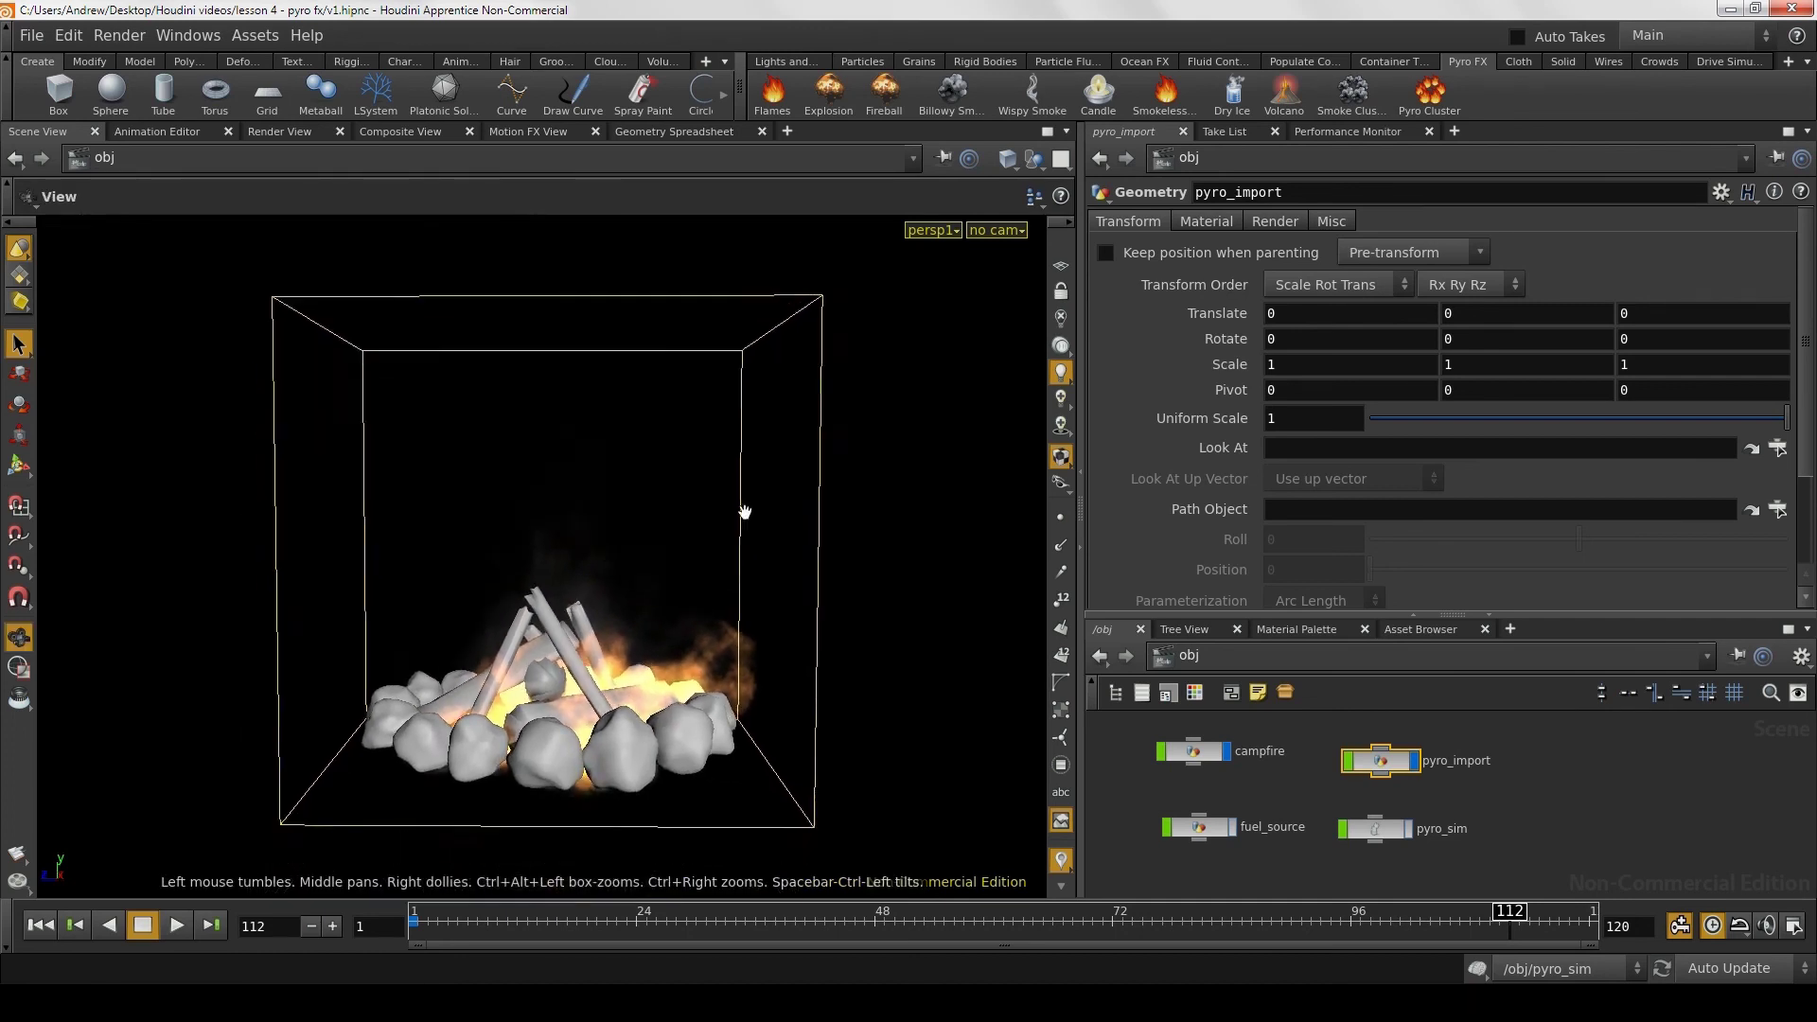
mouse_move(622, 529)
left_mouse_down()
mouse_move(472, 525)
mouse_move(738, 527)
mouse_move(596, 544)
mouse_move(422, 722)
mouse_move(489, 631)
mouse_move(497, 655)
mouse_move(535, 616)
left_mouse_up()
key("s")
key("Escape")
mouse_move(537, 579)
left_mouse_down()
mouse_move(542, 554)
mouse_move(618, 592)
mouse_move(628, 698)
mouse_move(692, 640)
left_mouse_up()
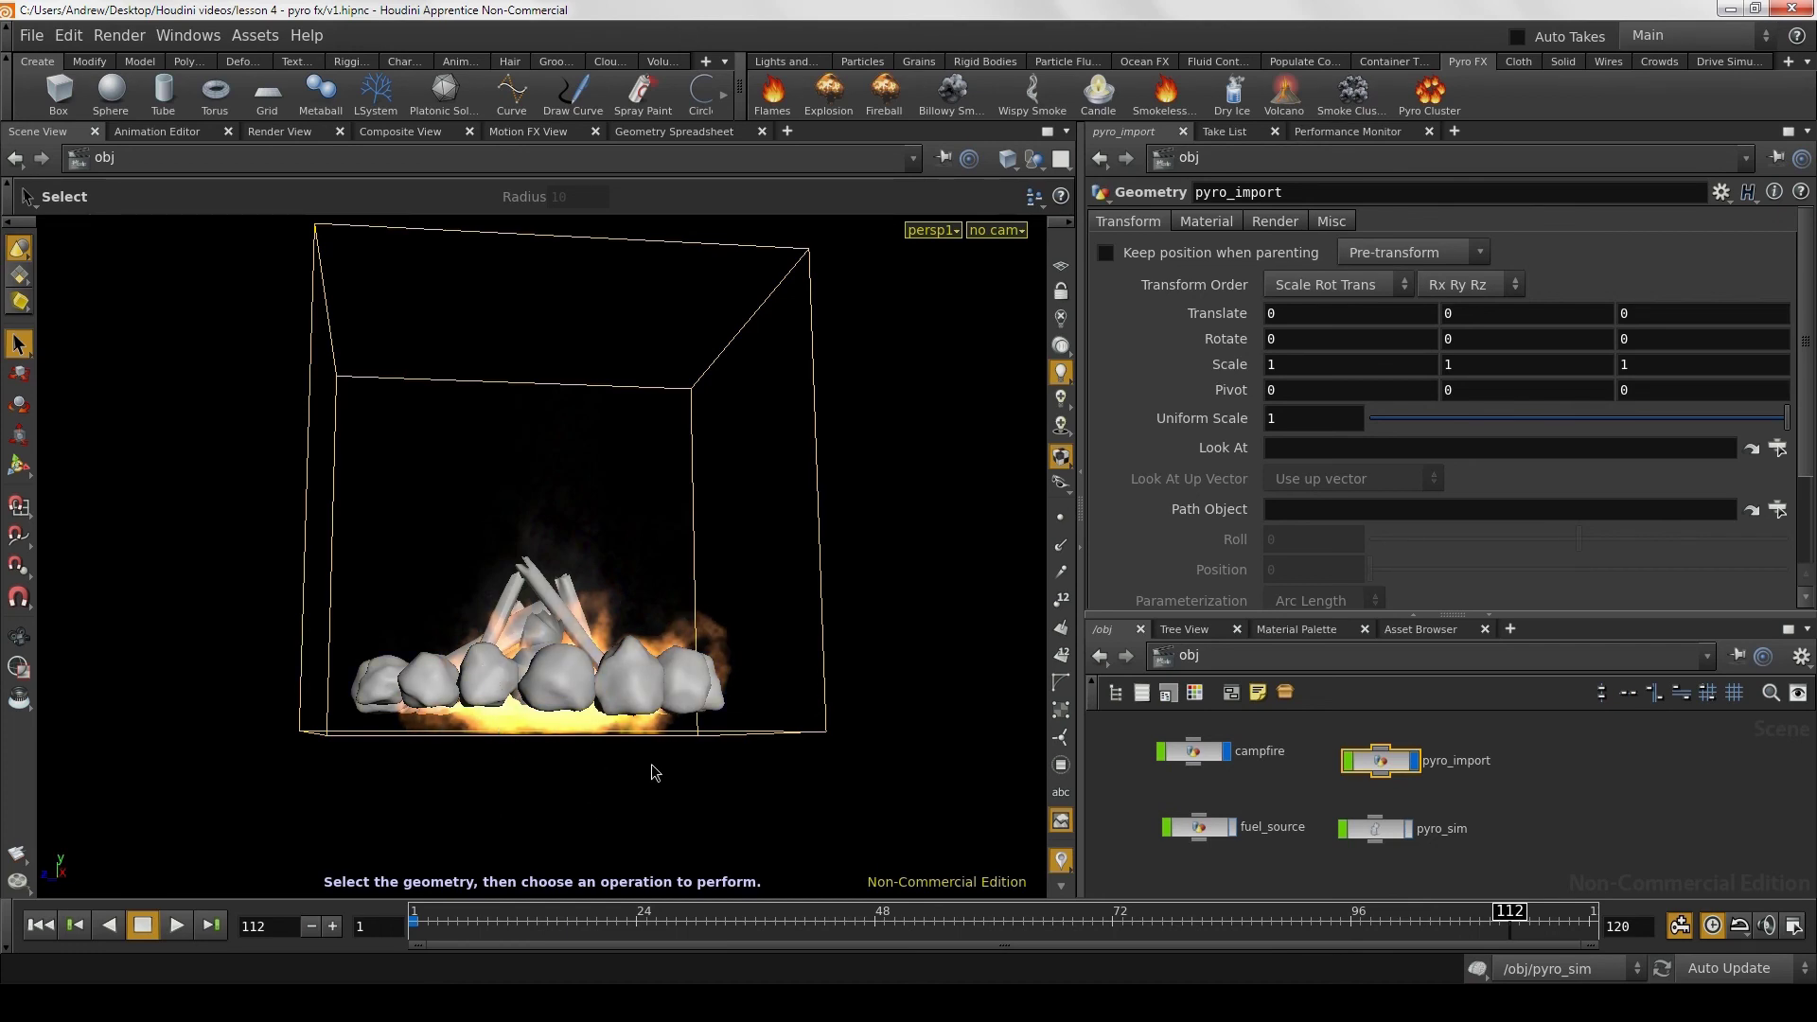
left_click_drag(651, 764, 576, 738, "alt")
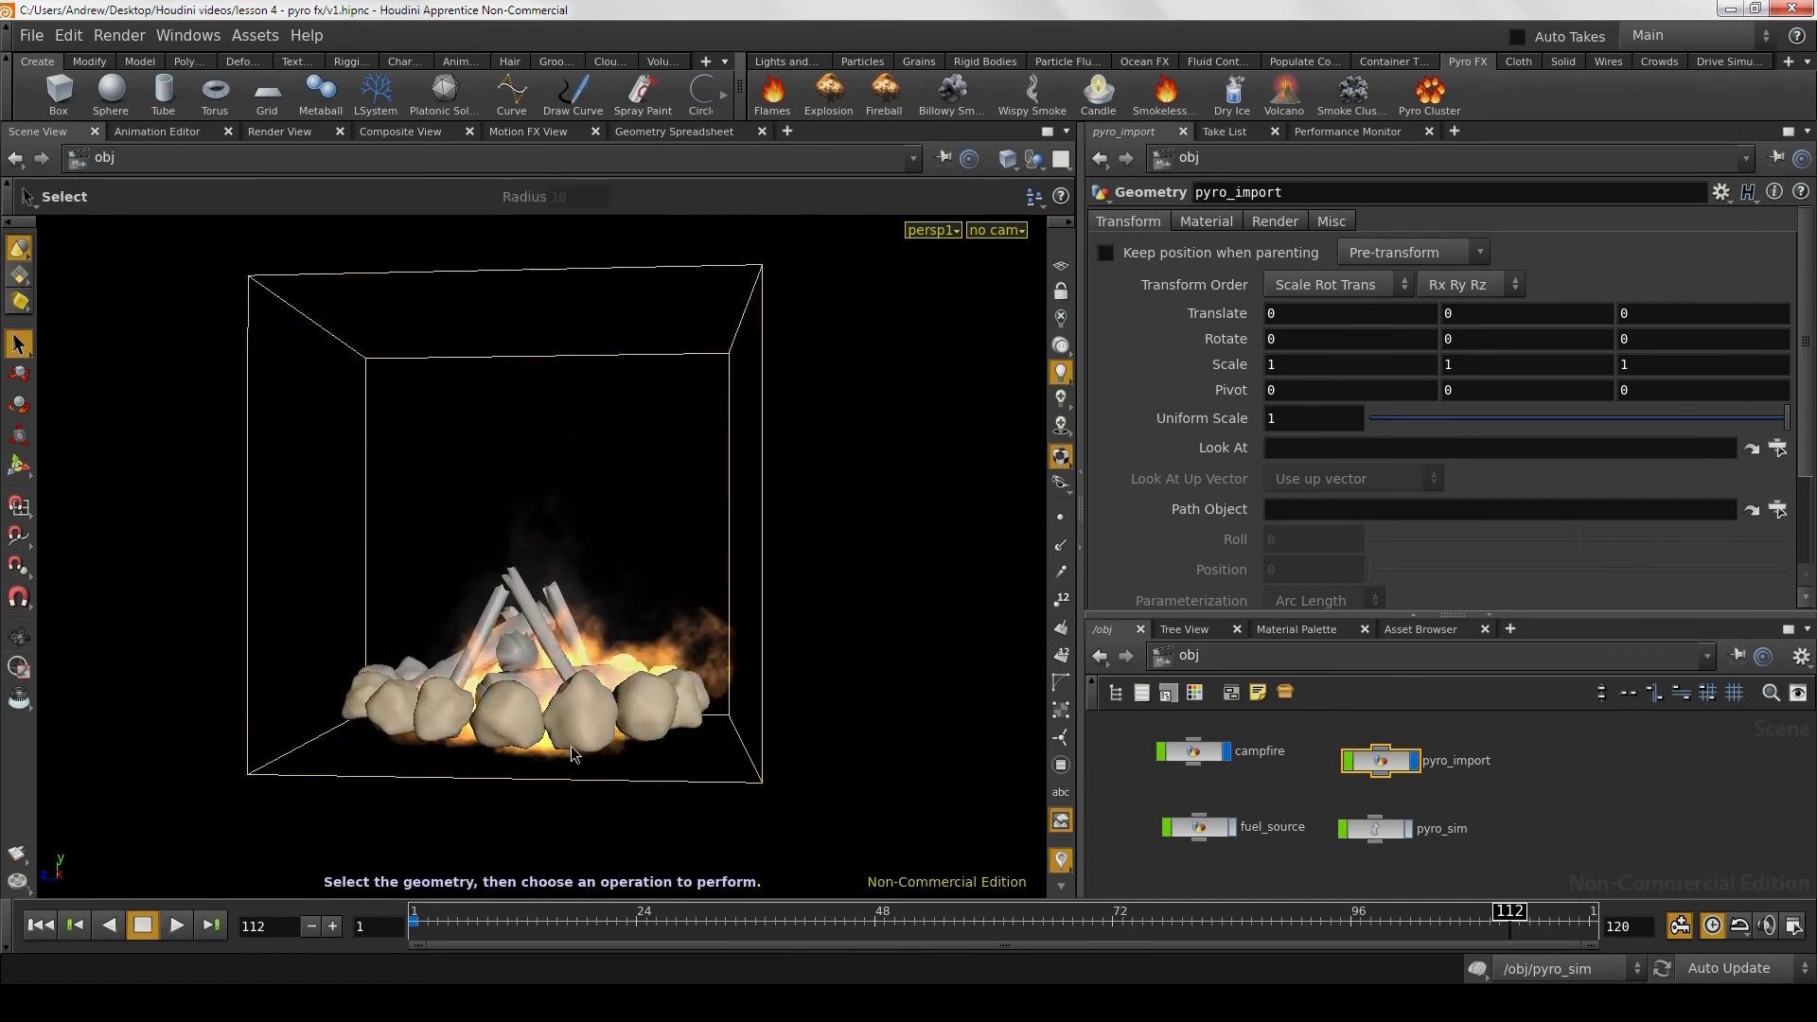
mouse_move(808, 661)
left_mouse_down("alt")
mouse_move(766, 726)
mouse_move(496, 582)
mouse_move(844, 661)
mouse_move(763, 568)
mouse_move(754, 507)
mouse_move(746, 765)
left_mouse_up("alt")
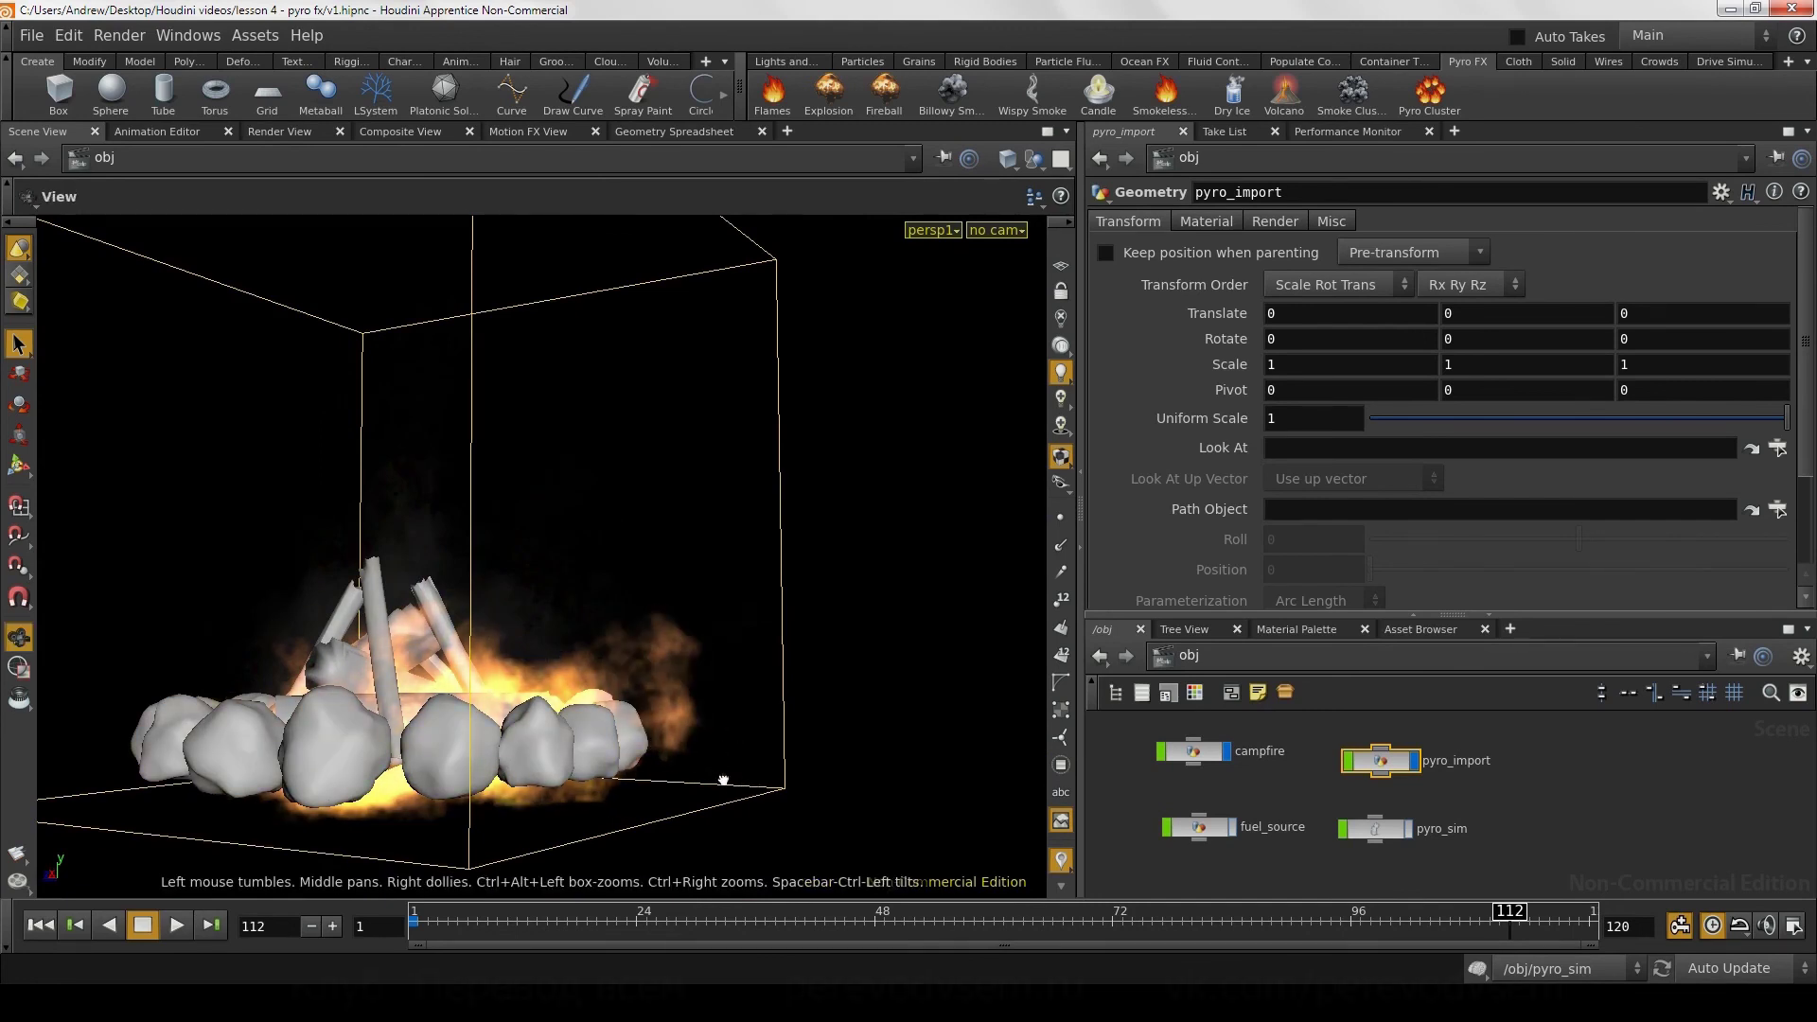
mouse_move(723, 780)
right_mouse_down()
mouse_move(341, 763)
mouse_move(663, 766)
right_mouse_up()
mouse_move(663, 767)
left_mouse_down()
mouse_move(782, 769)
mouse_move(685, 842)
left_mouse_up()
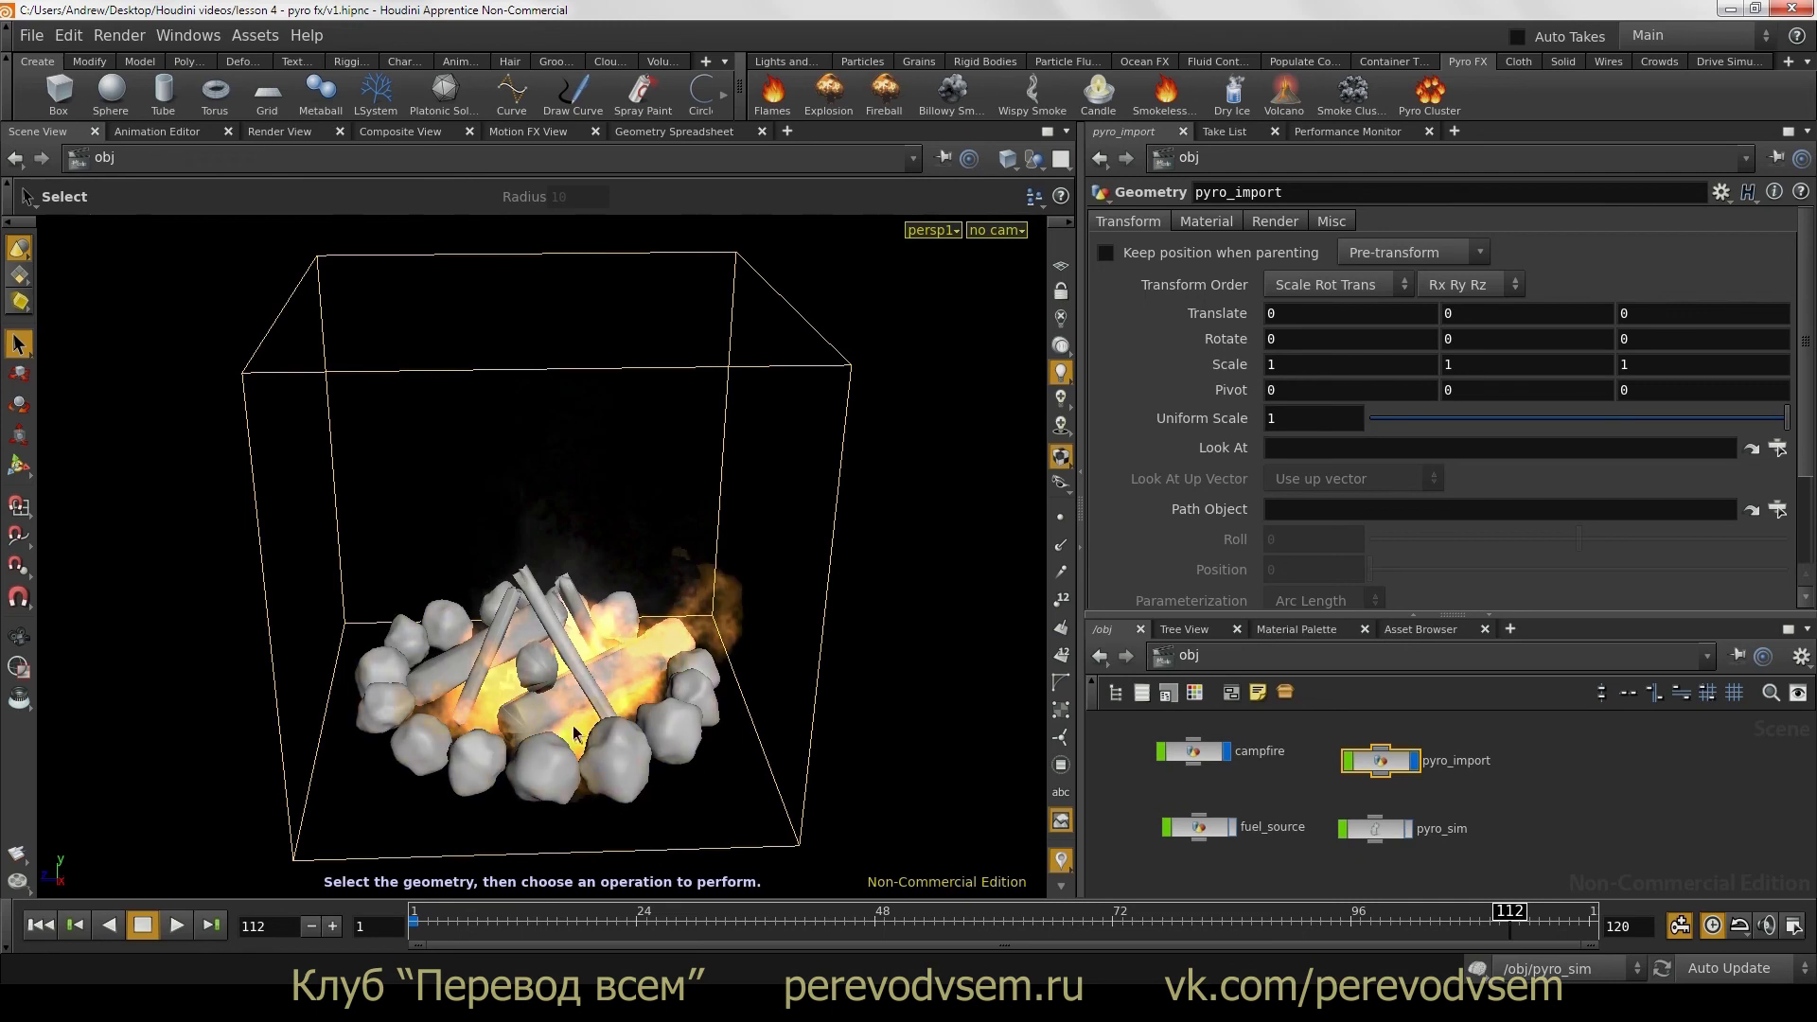
left_click_drag(574, 734, 549, 720)
scroll(530, 712, "down", 3)
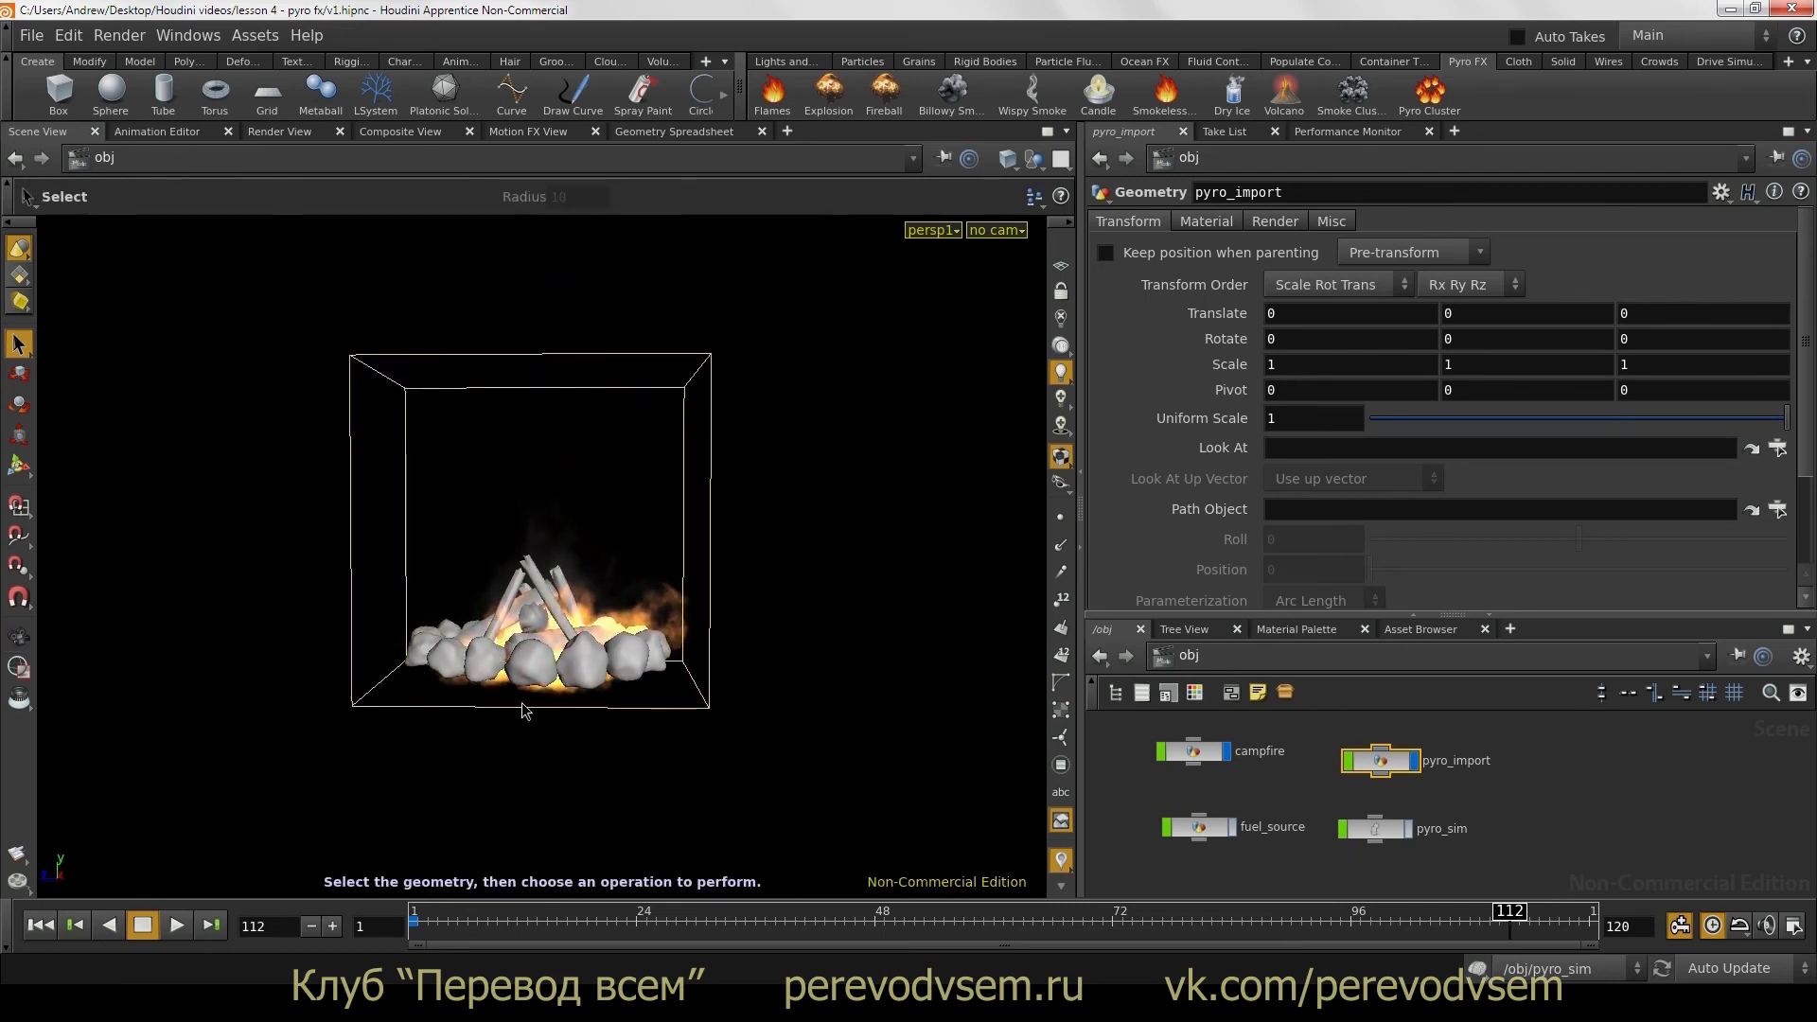
right_click_drag(525, 712, 646, 686)
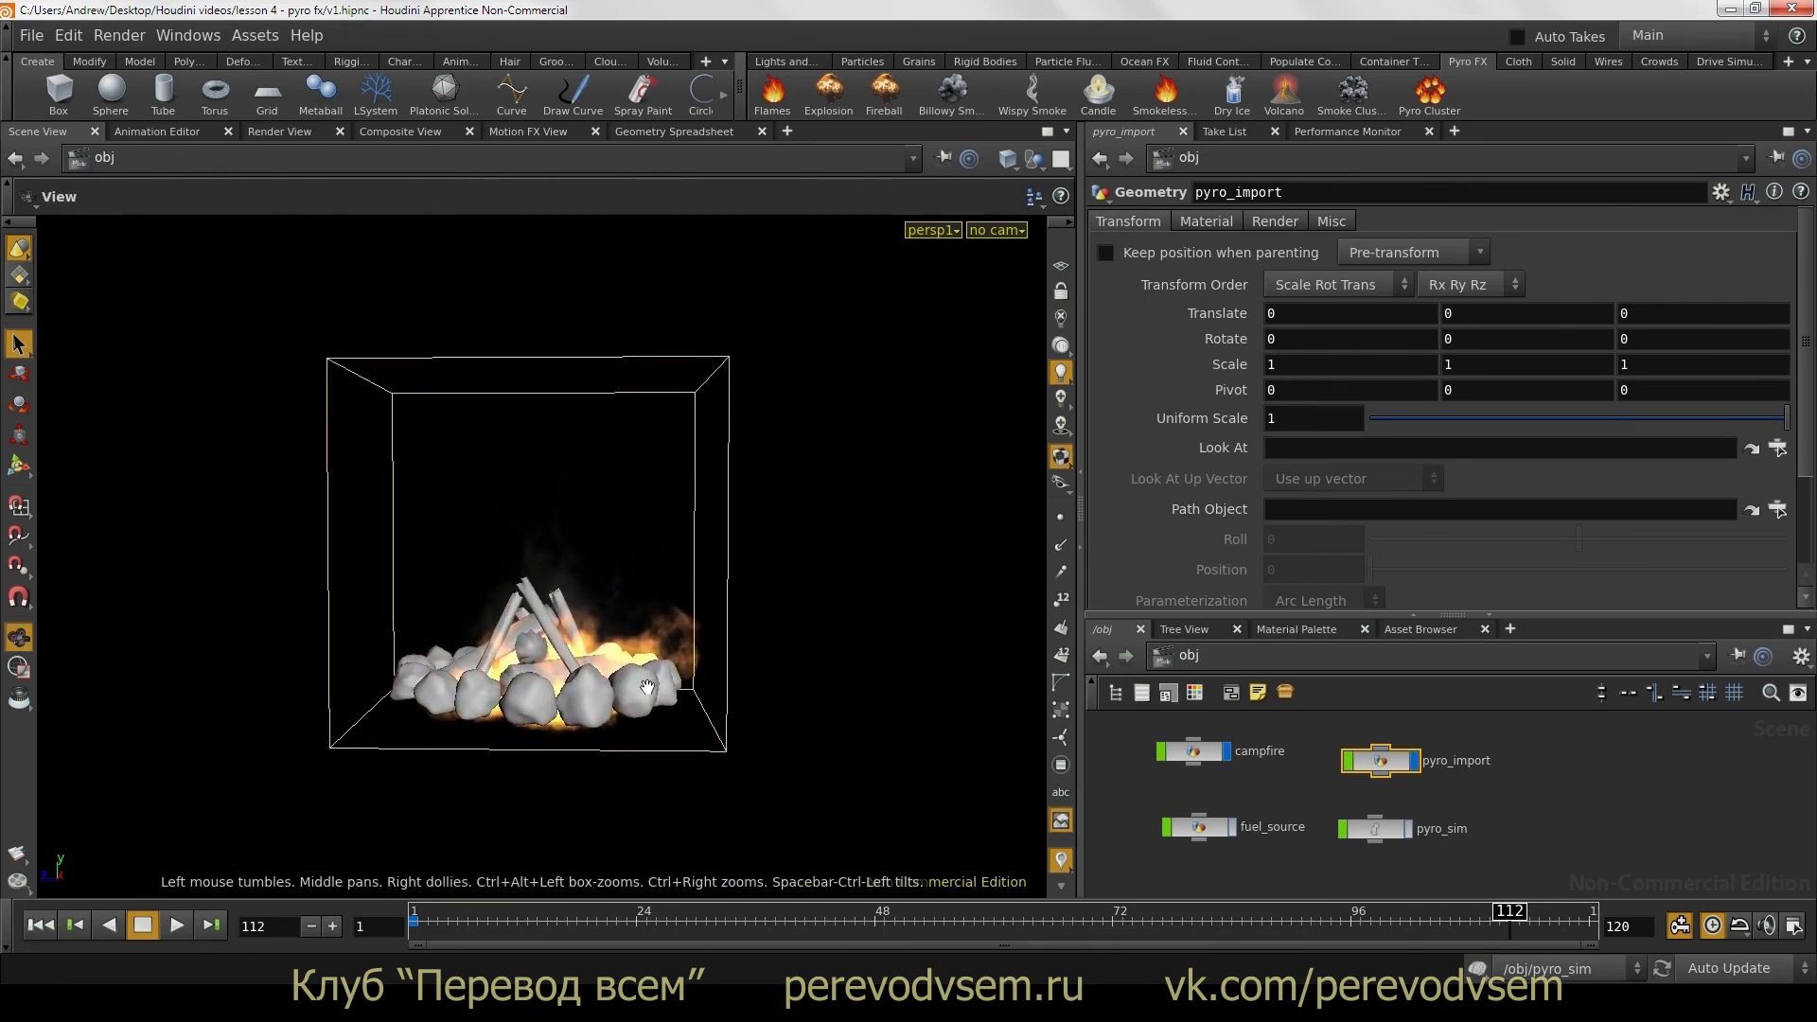
left_click_drag(649, 691, 651, 688)
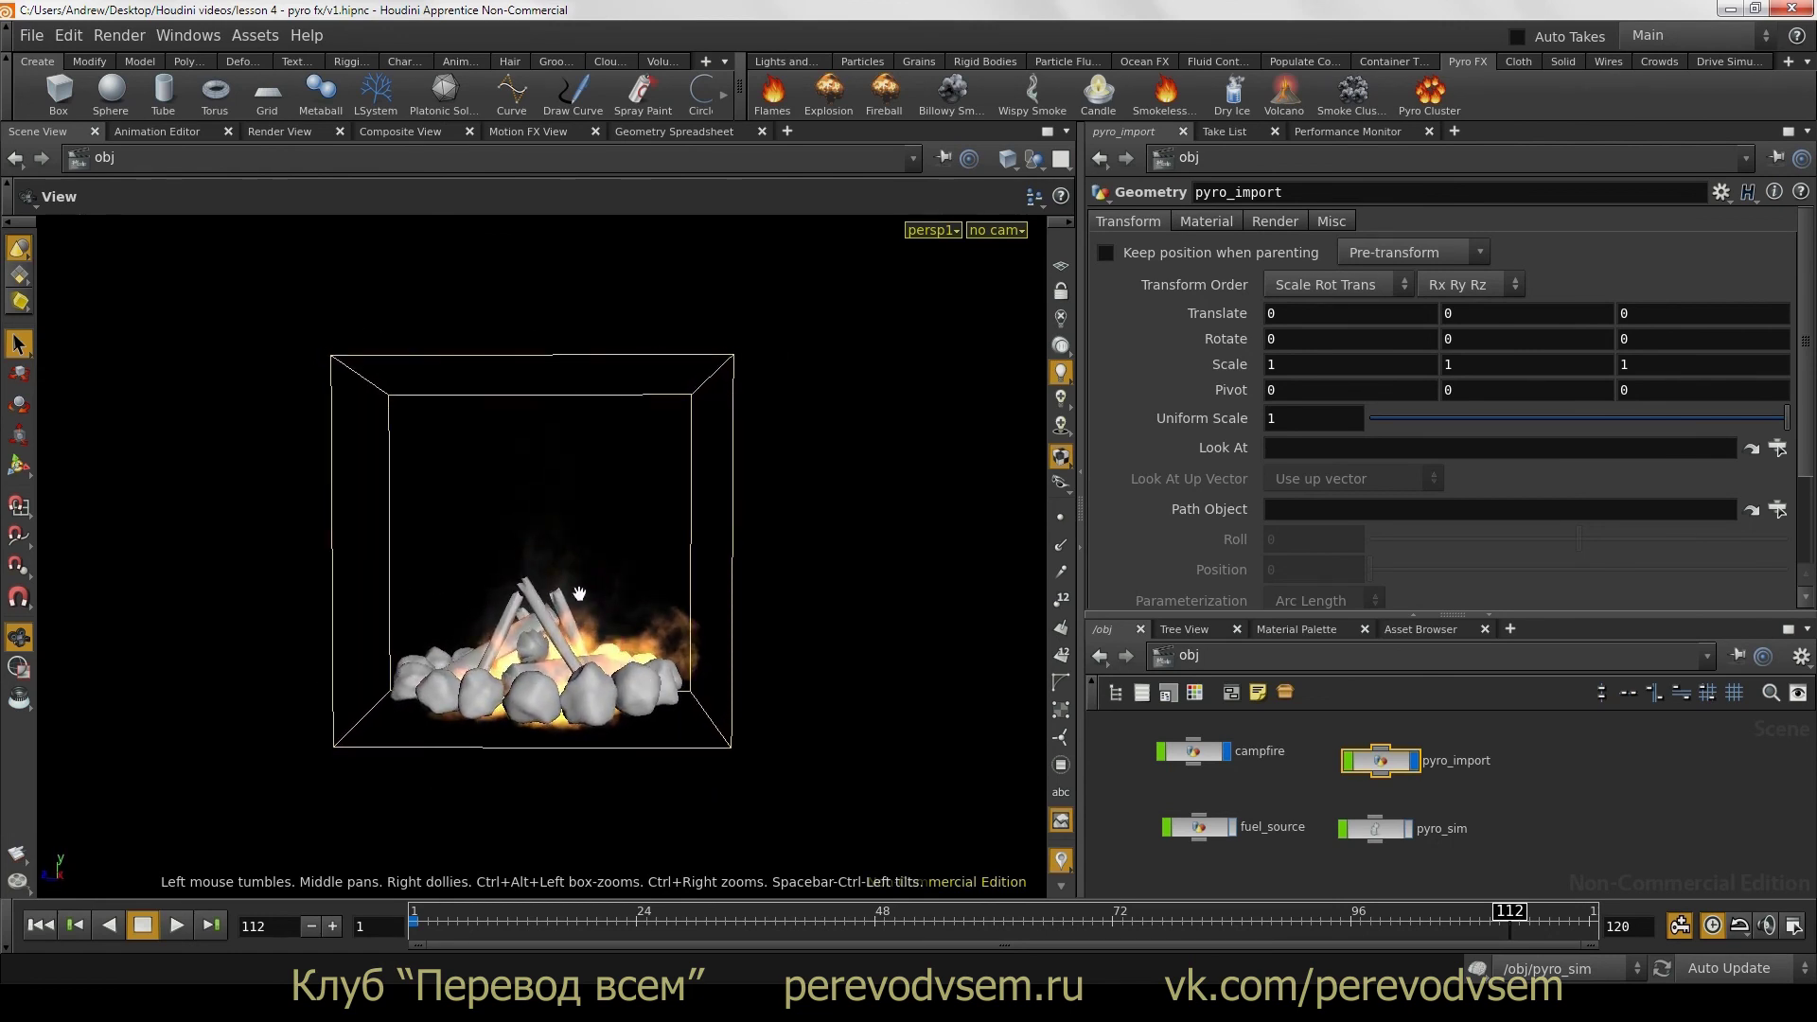
key("s")
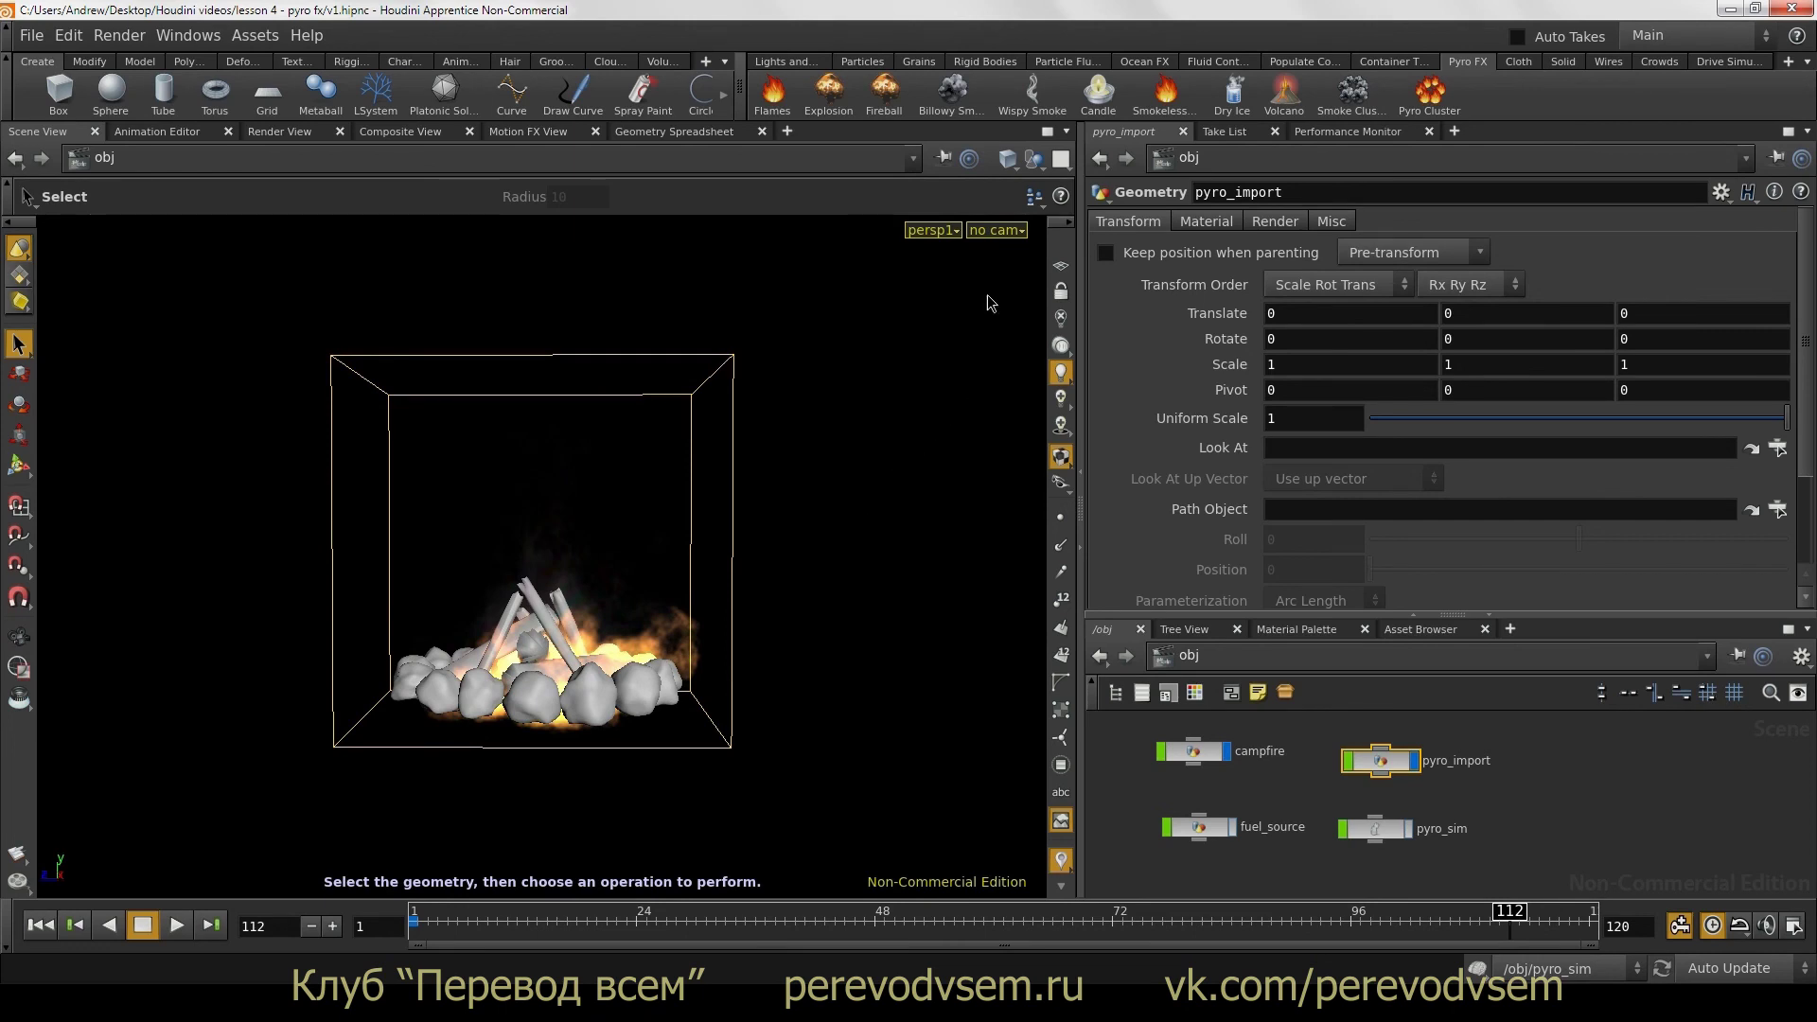
Step: Add a Ground Plane from the Rigid Bodies shelf and view it edge-on under the fire
left_click(992, 59)
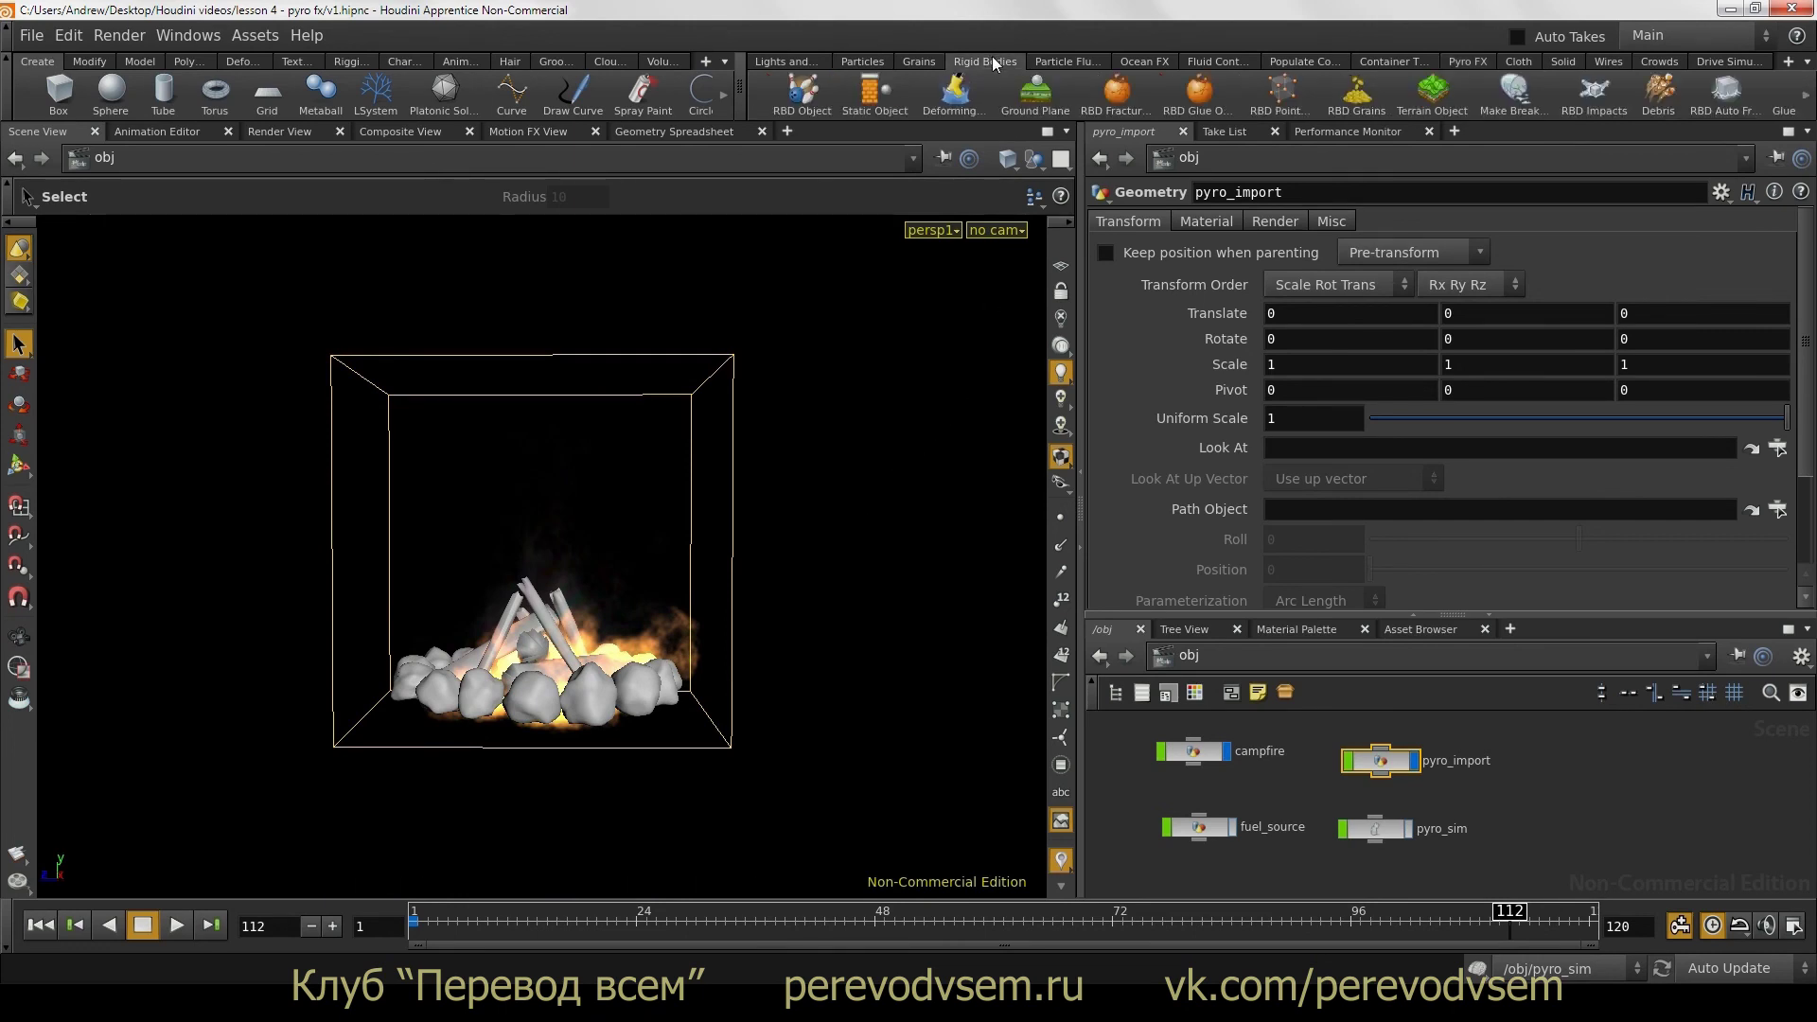
left_click(1028, 99)
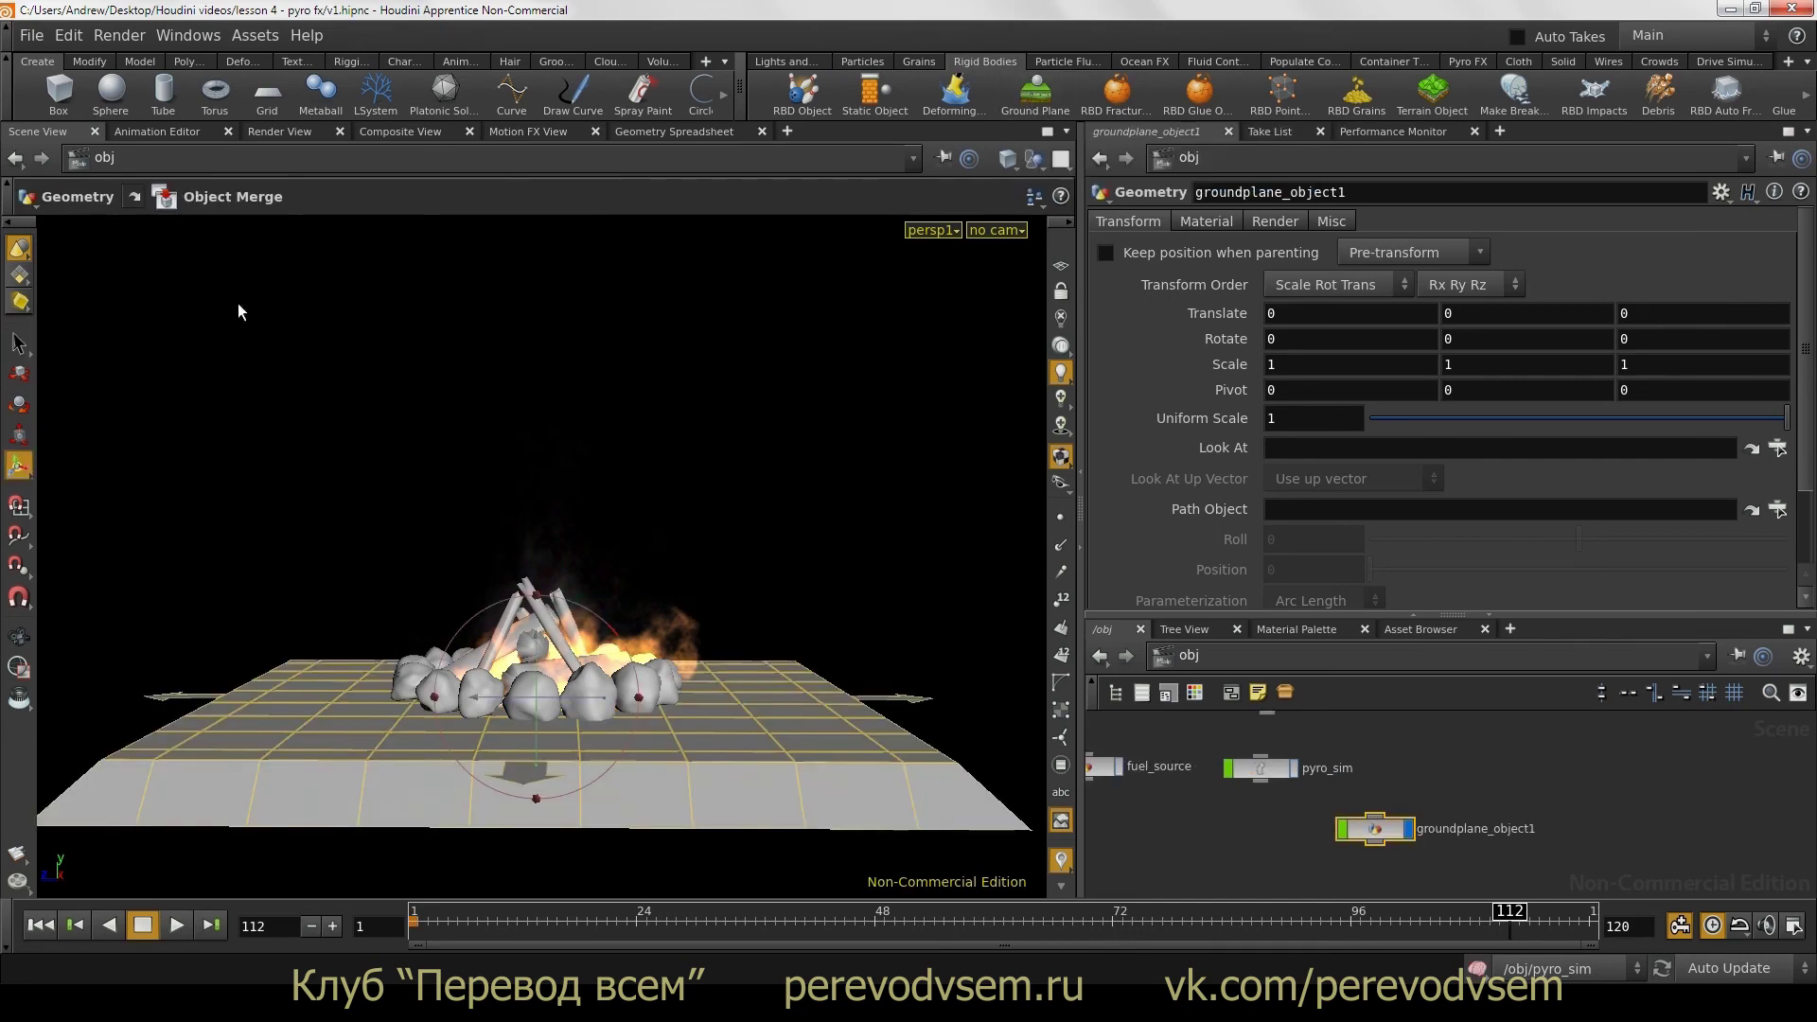
key("Escape")
mouse_move(433, 515)
right_mouse_down()
mouse_move(628, 600)
mouse_move(638, 555)
right_mouse_up()
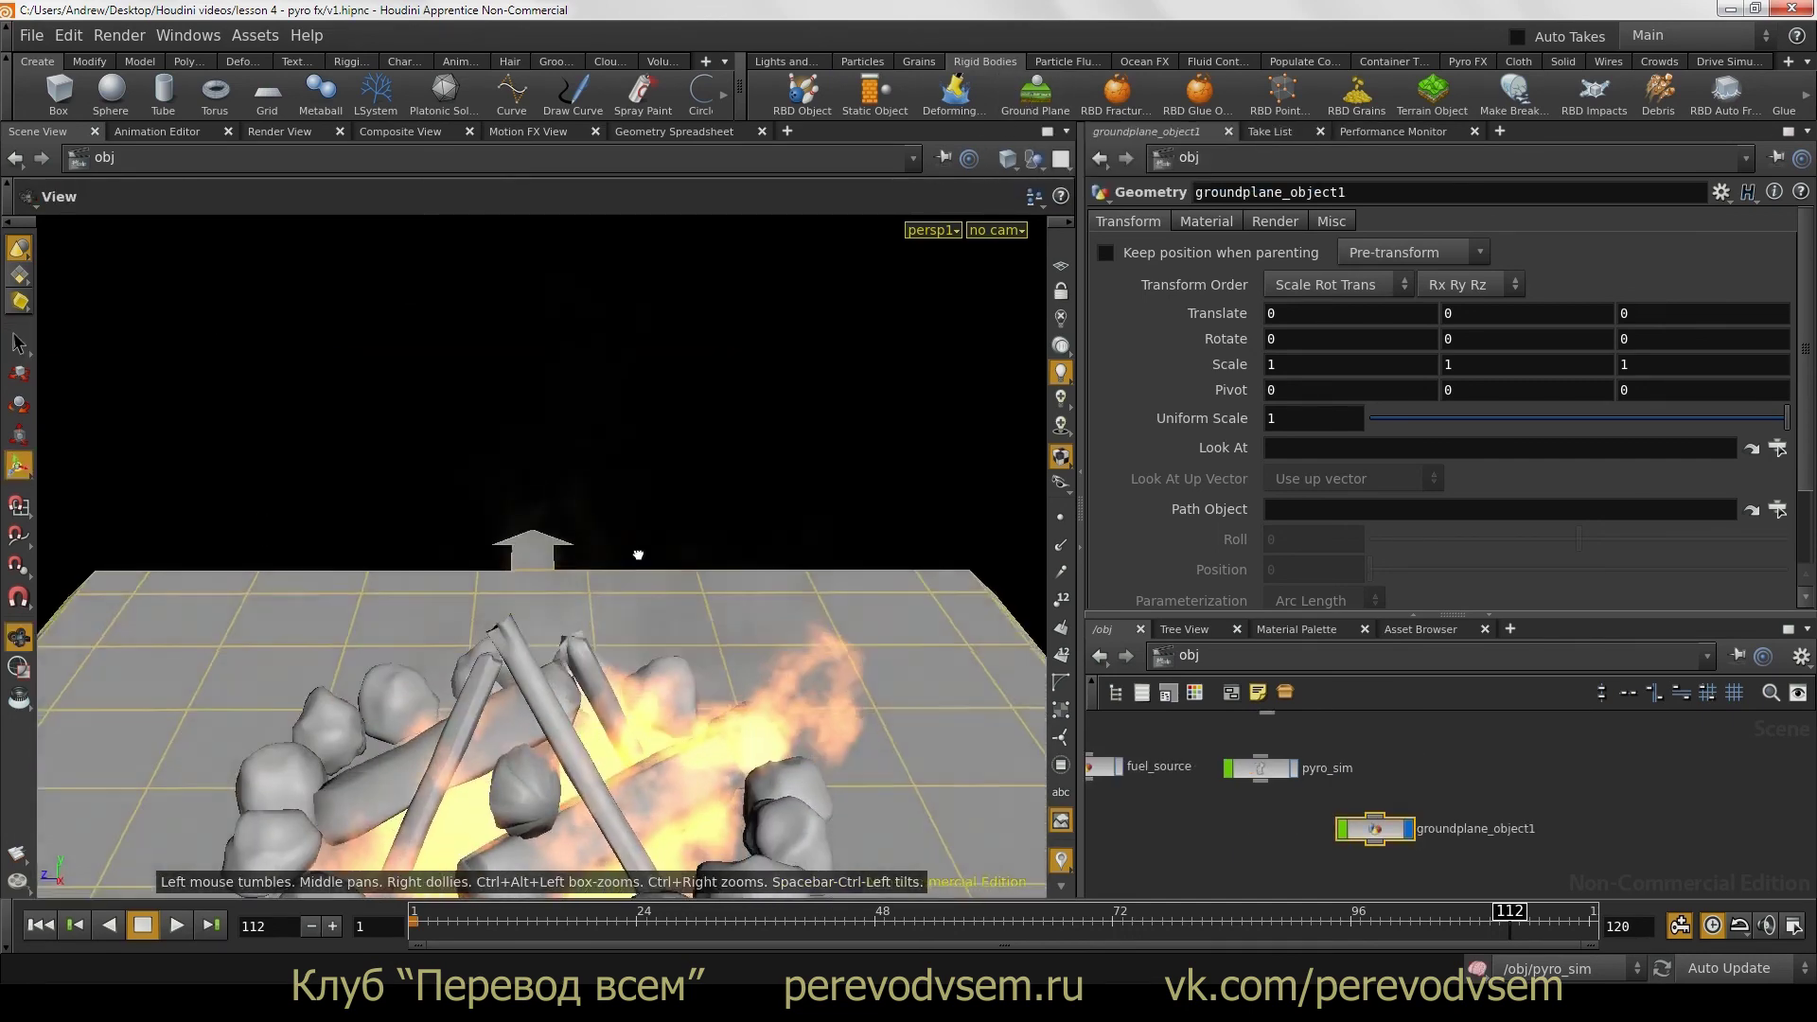
scroll(638, 554, "down", 5)
scroll(605, 554, "down", 3)
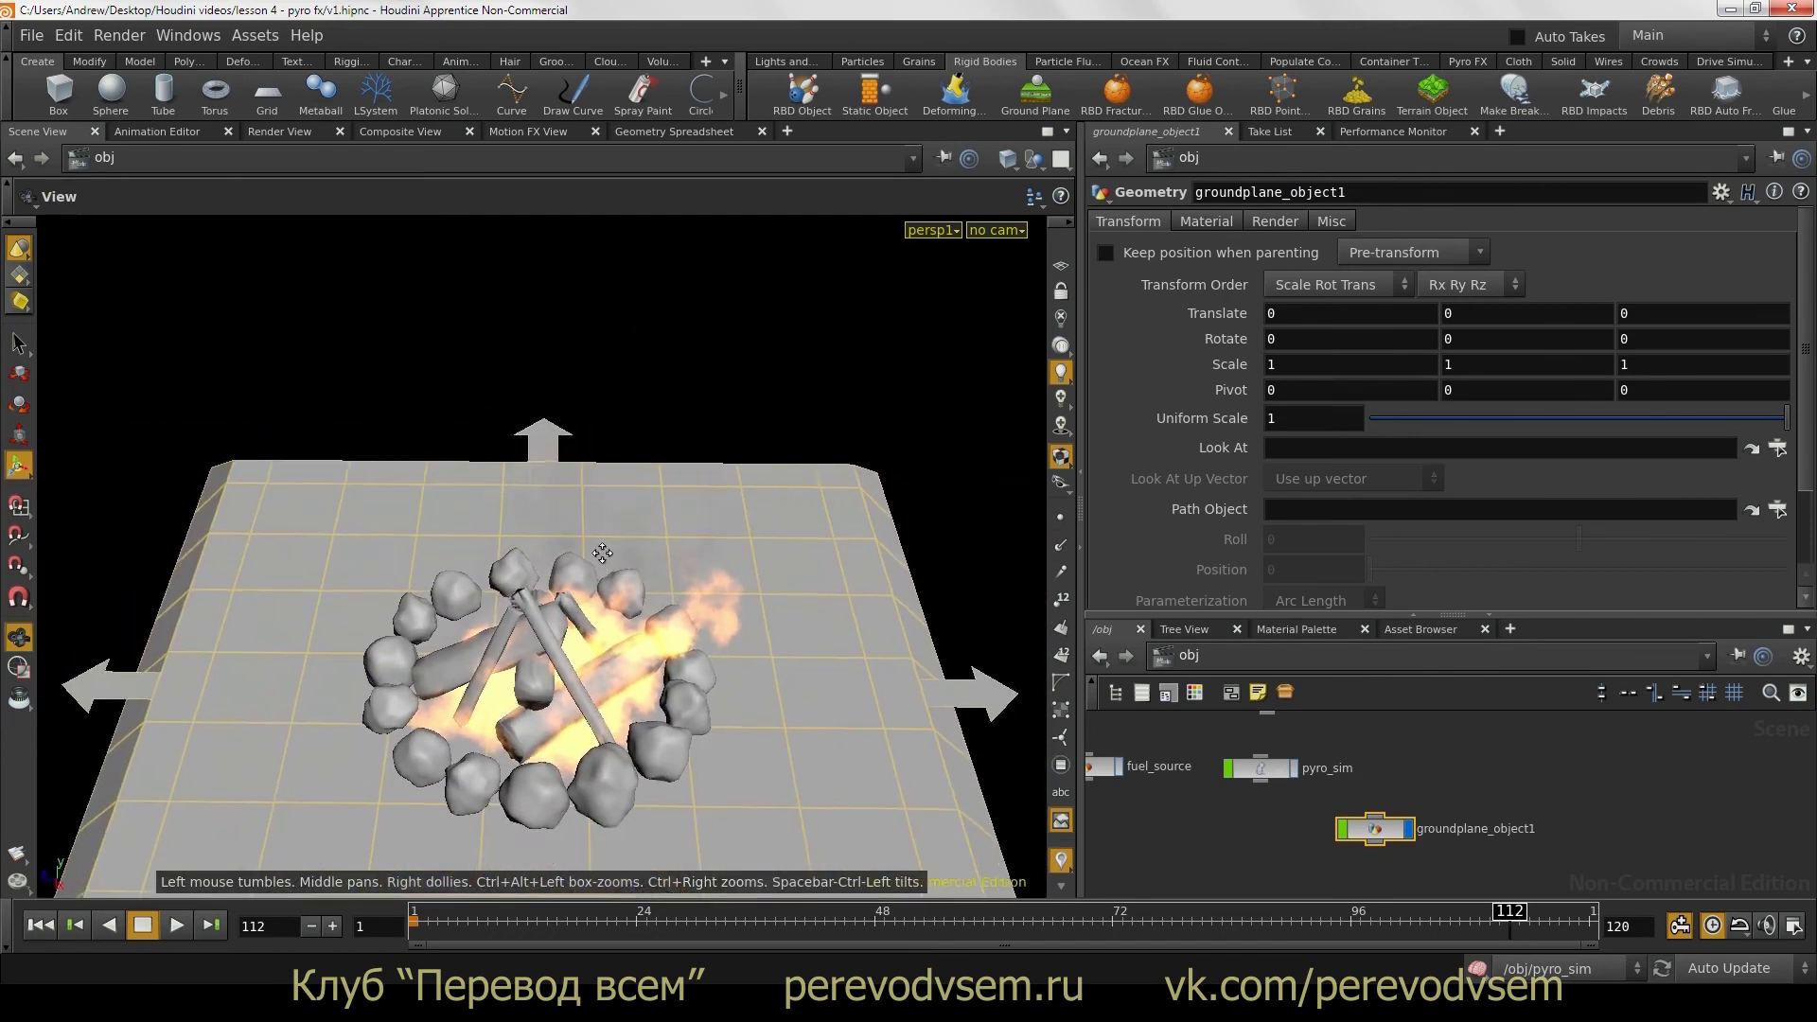
left_click_drag(602, 552, 681, 422)
mouse_move(680, 485)
left_mouse_down()
mouse_move(710, 435)
mouse_move(714, 478)
mouse_move(864, 439)
mouse_move(827, 439)
mouse_move(795, 499)
left_mouse_up()
key("Escape")
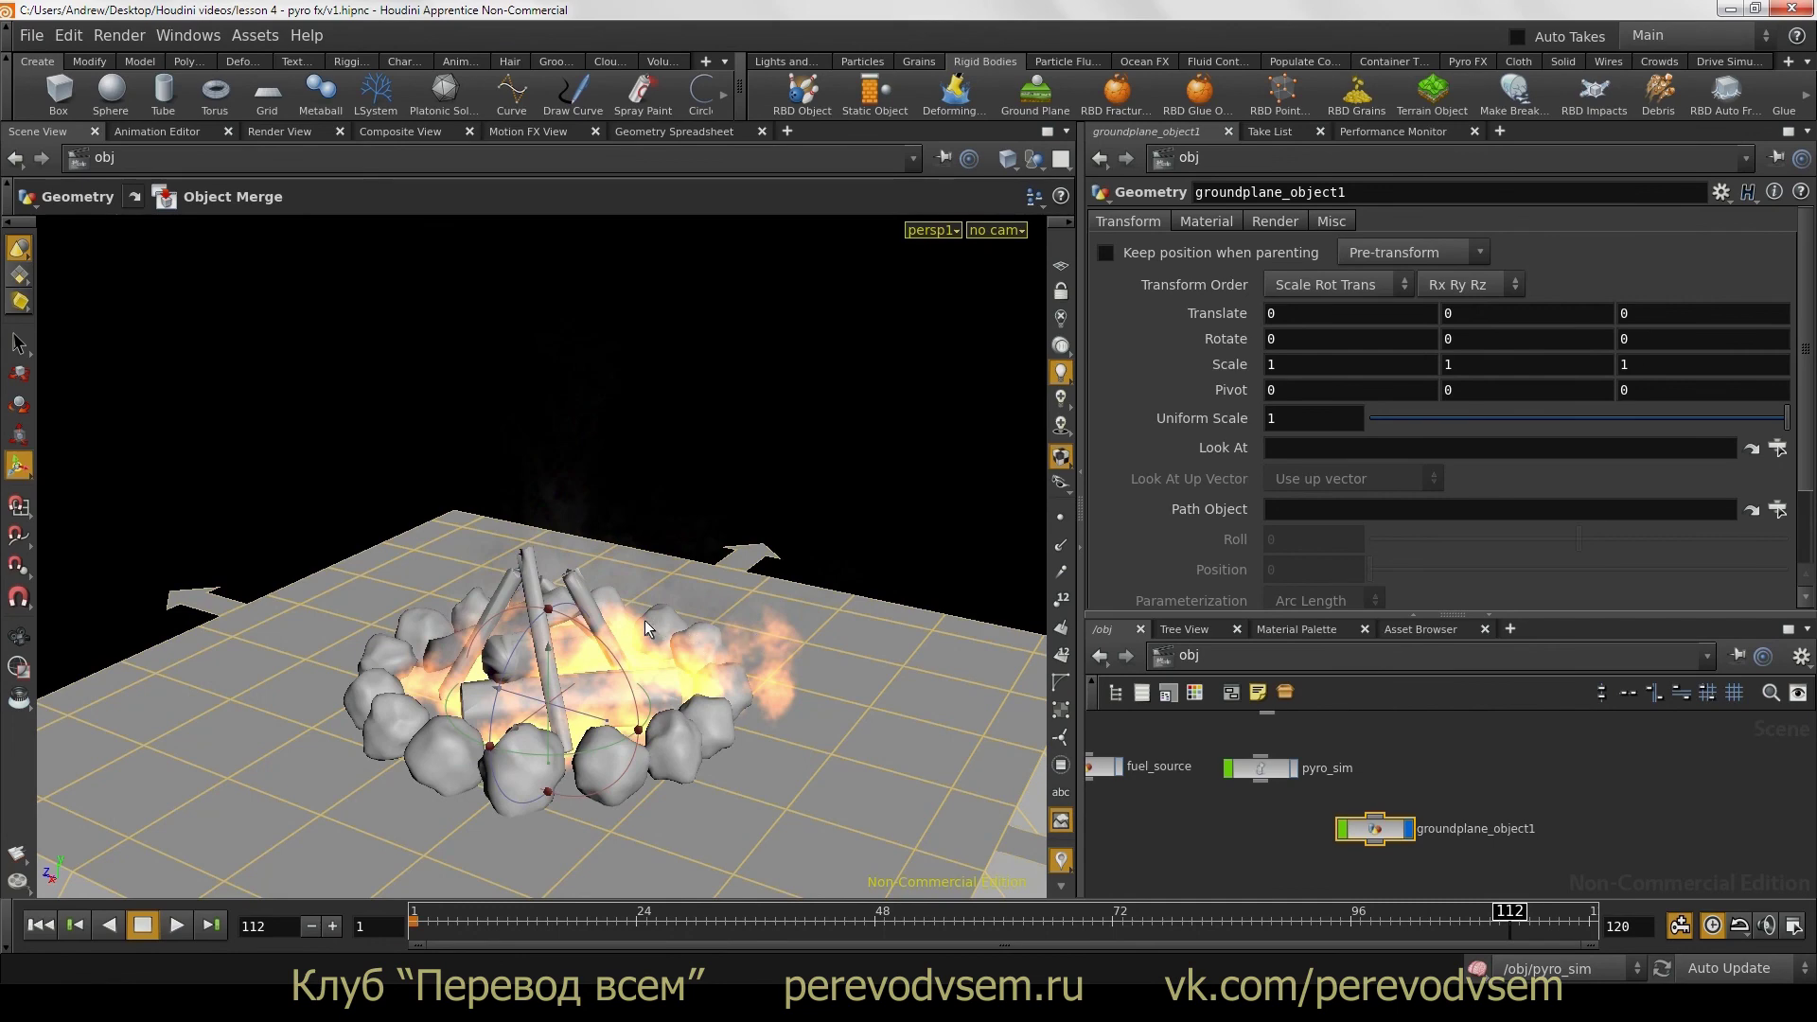
left_click_drag(646, 628, 499, 675)
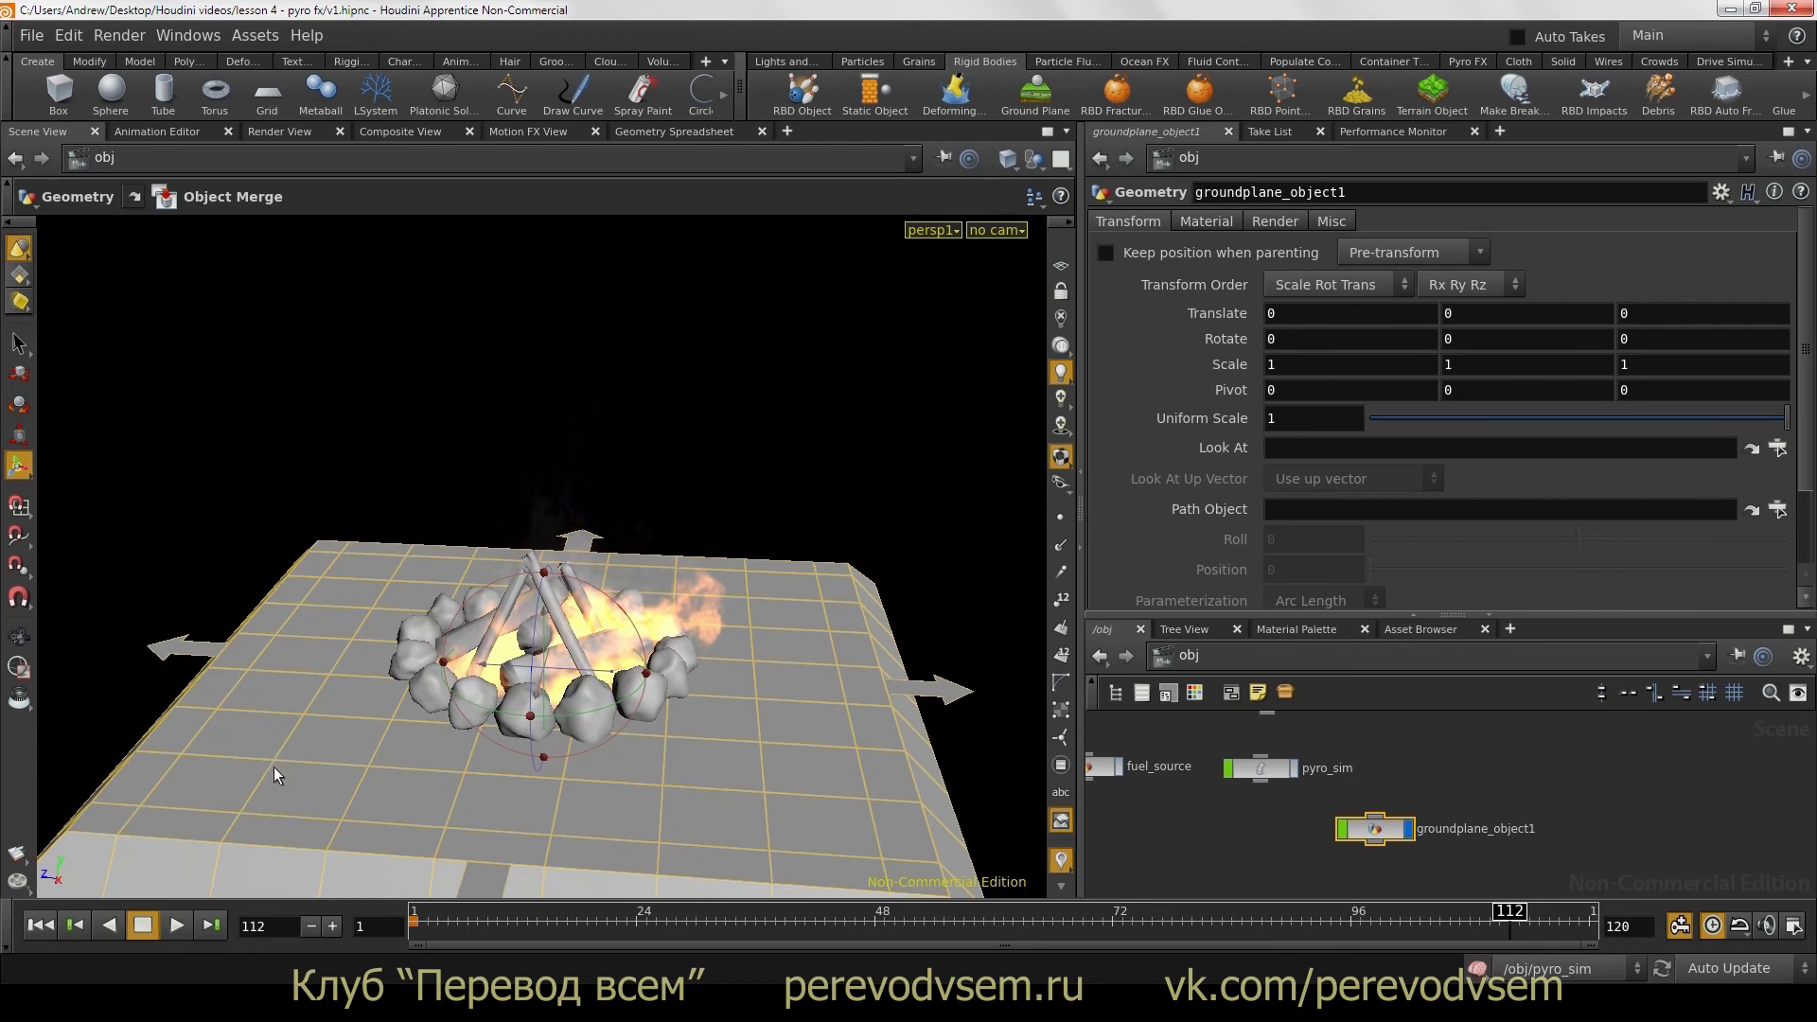
key("s")
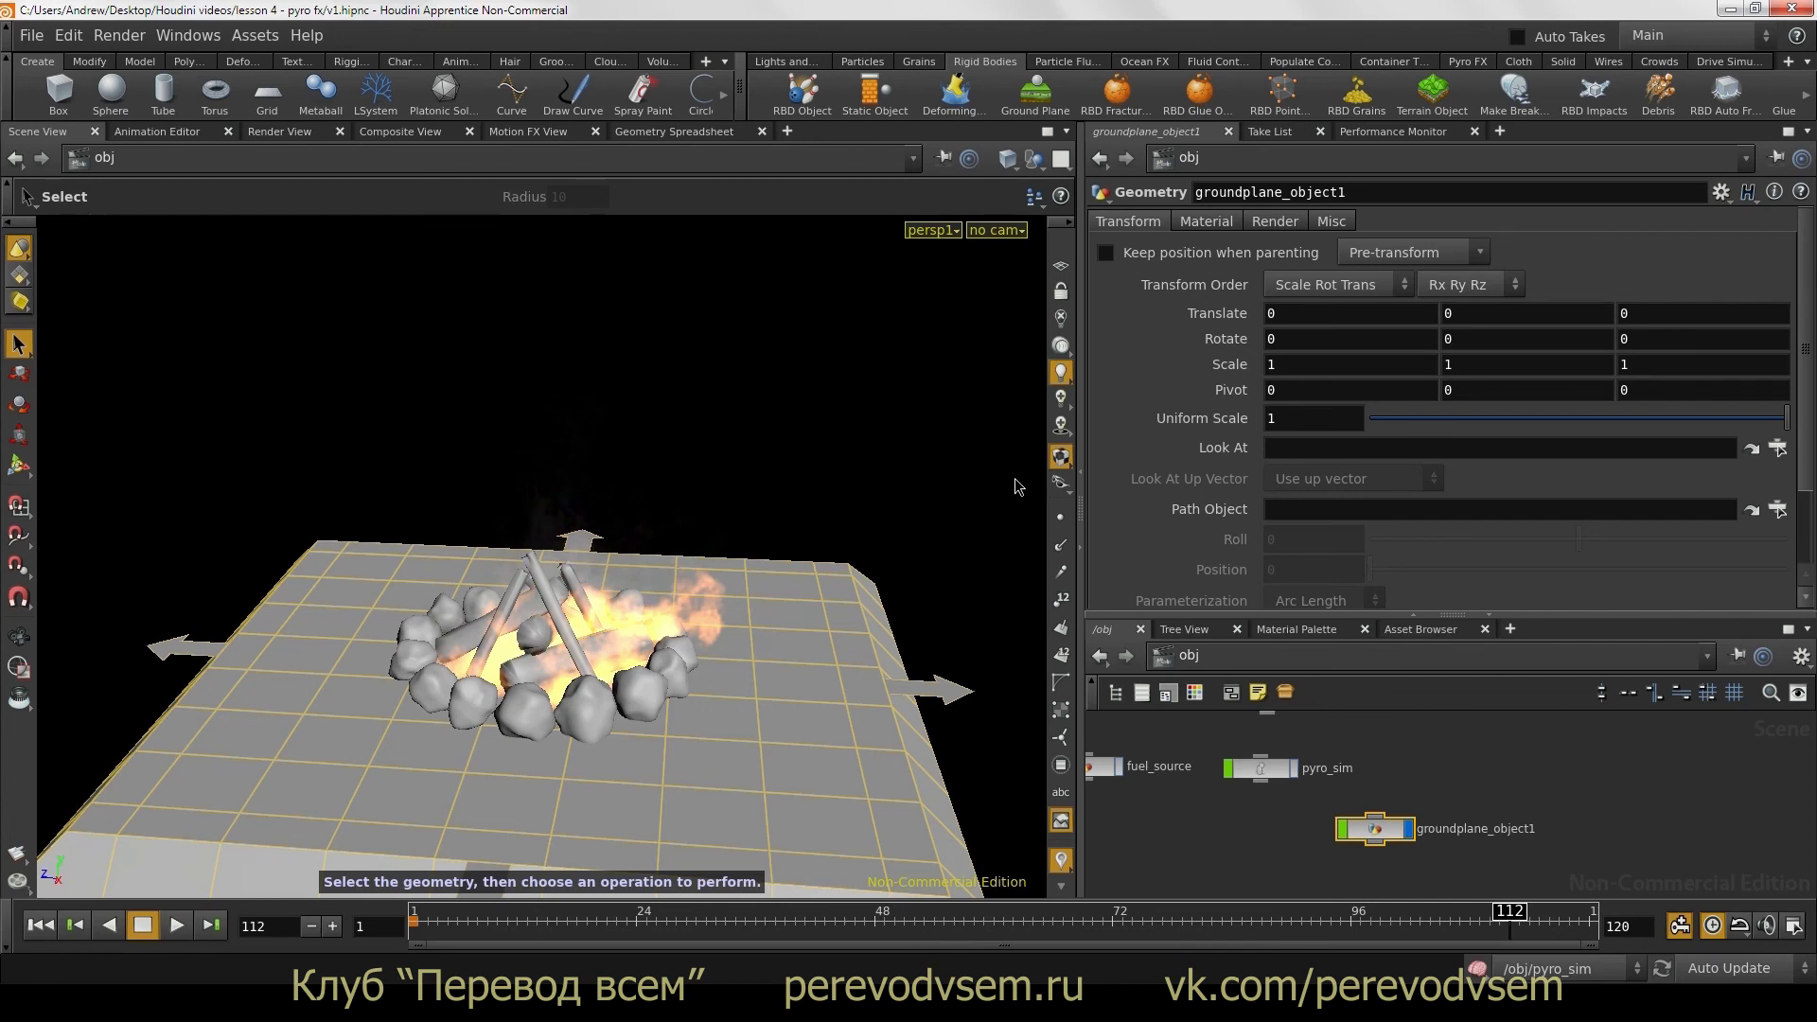
Step: Inside pyro_sim, rewind to frame 1 and bring merge1, gravity1 and groundplane1 into view
key("h")
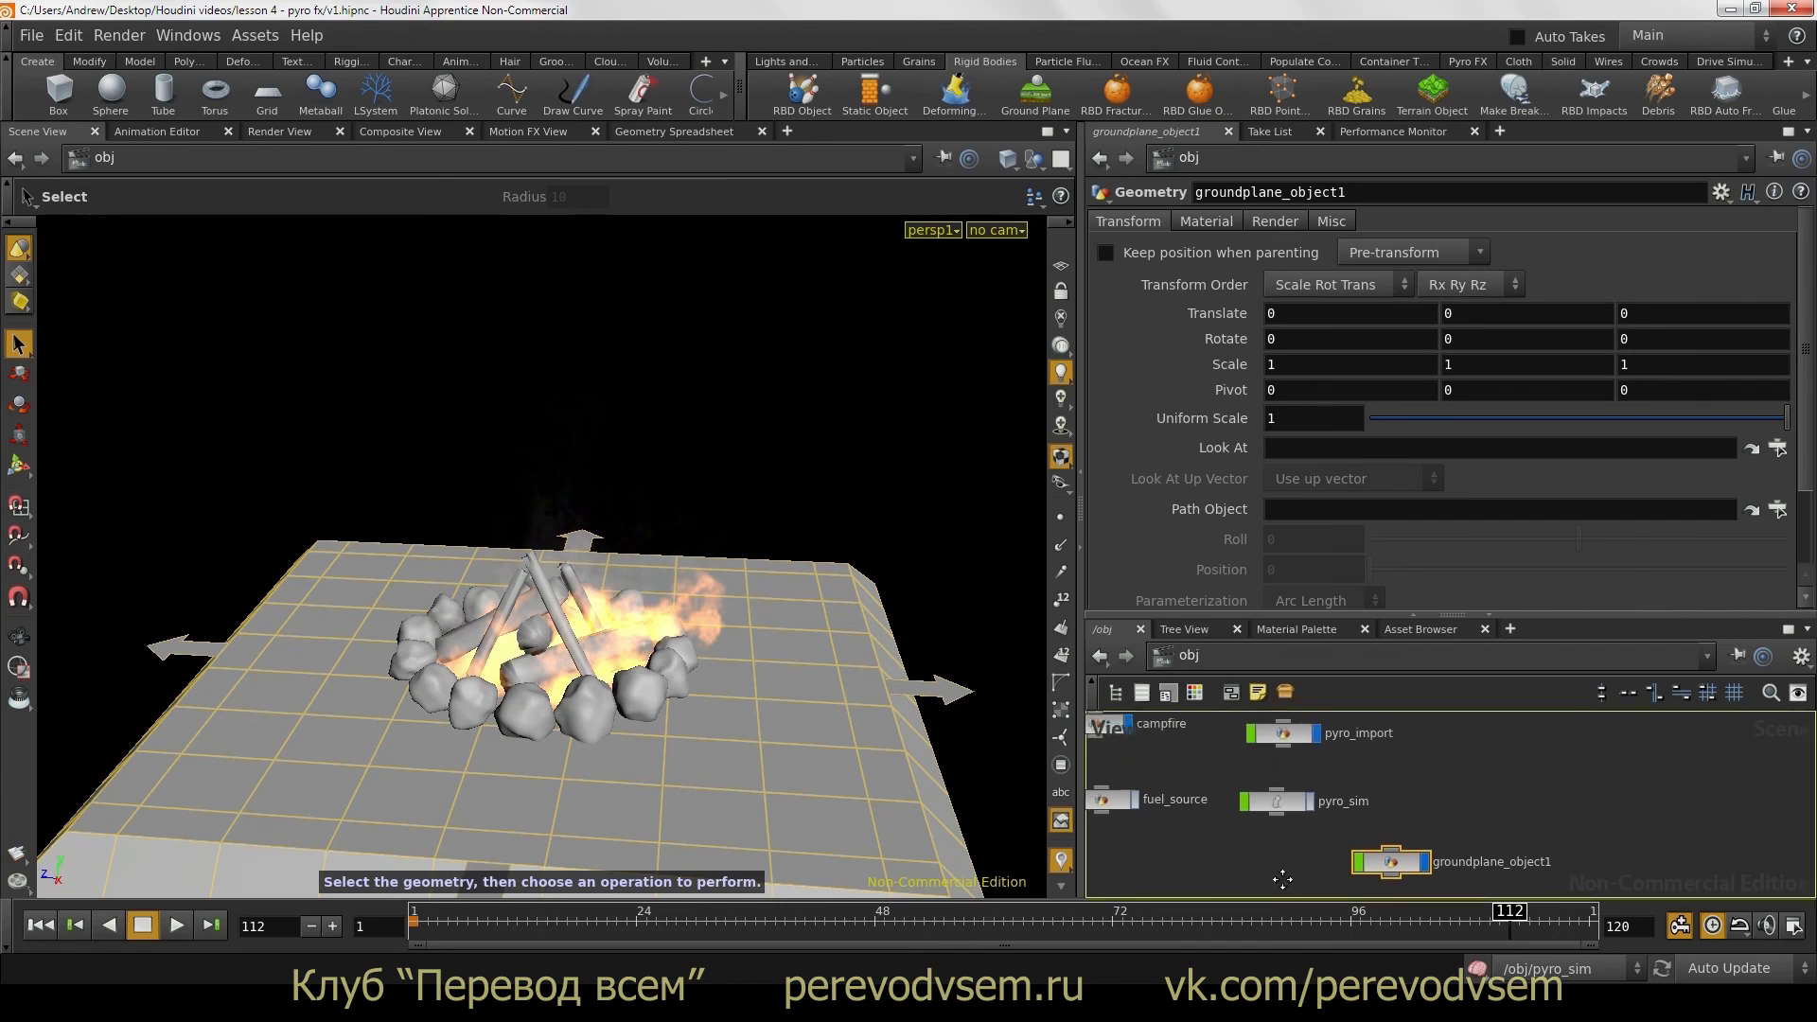
double_click(1283, 809)
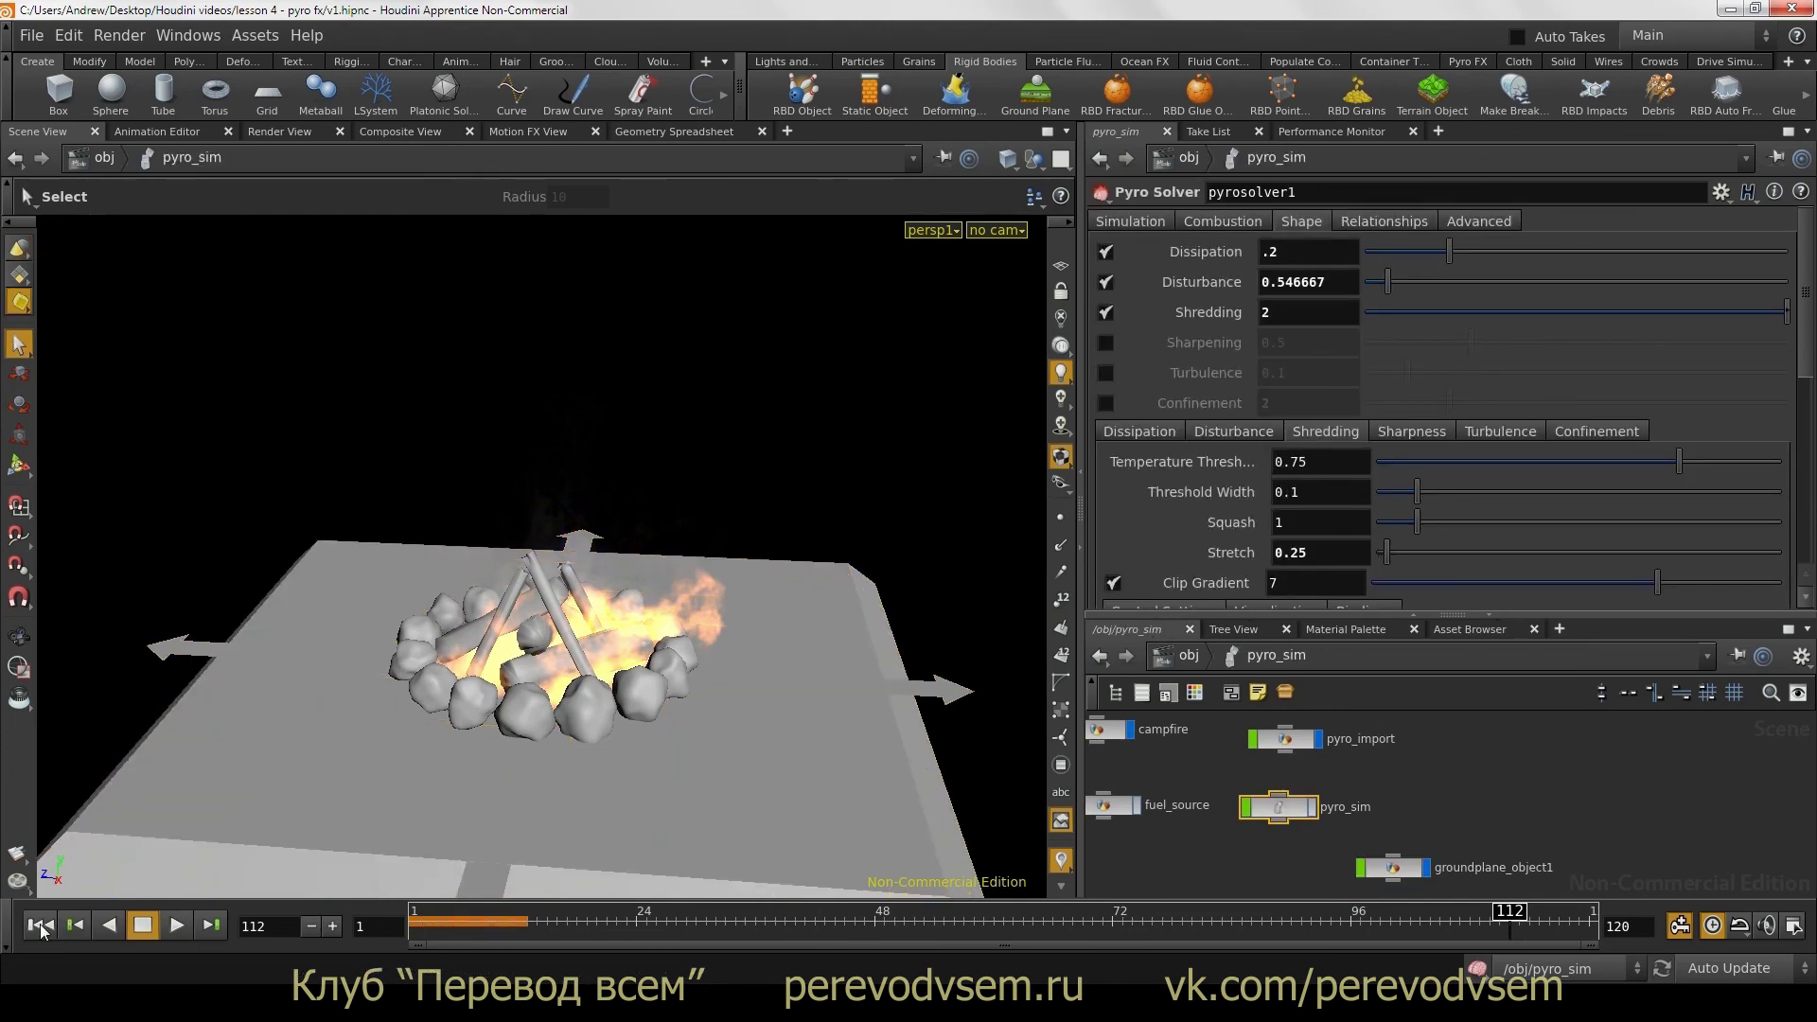
left_click(76, 924)
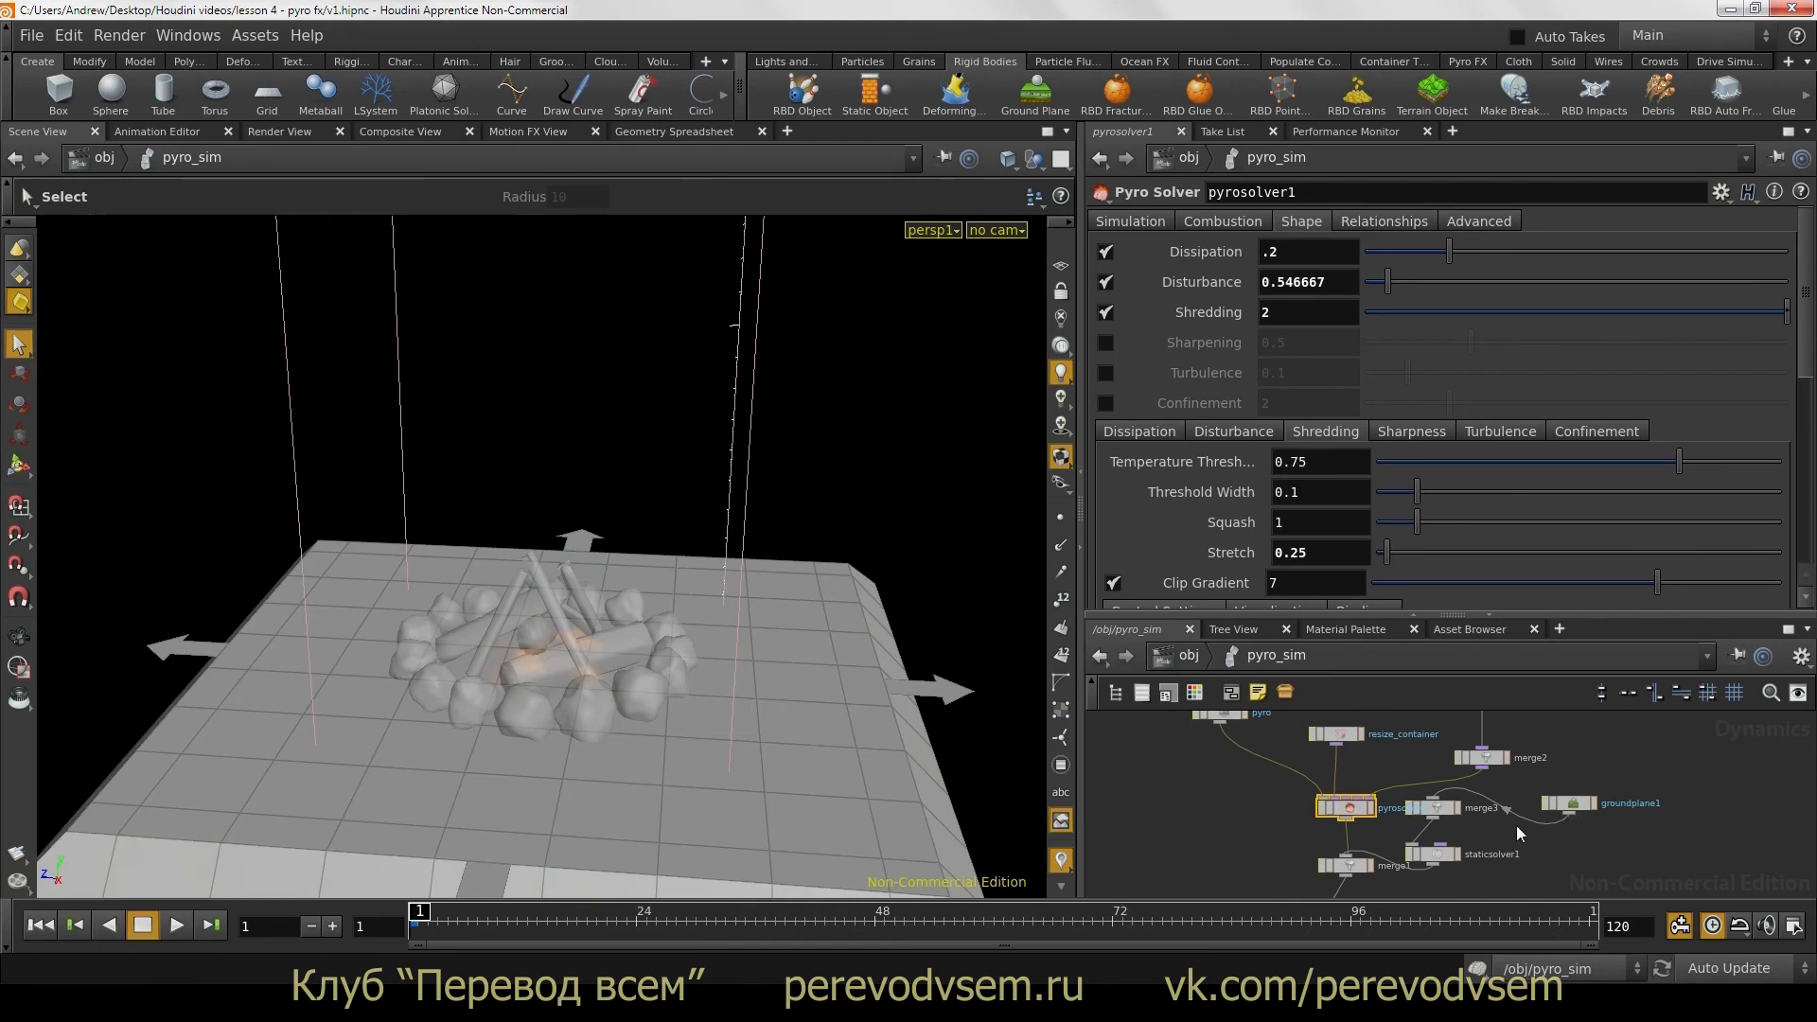
left_click_drag(1472, 615, 1463, 352)
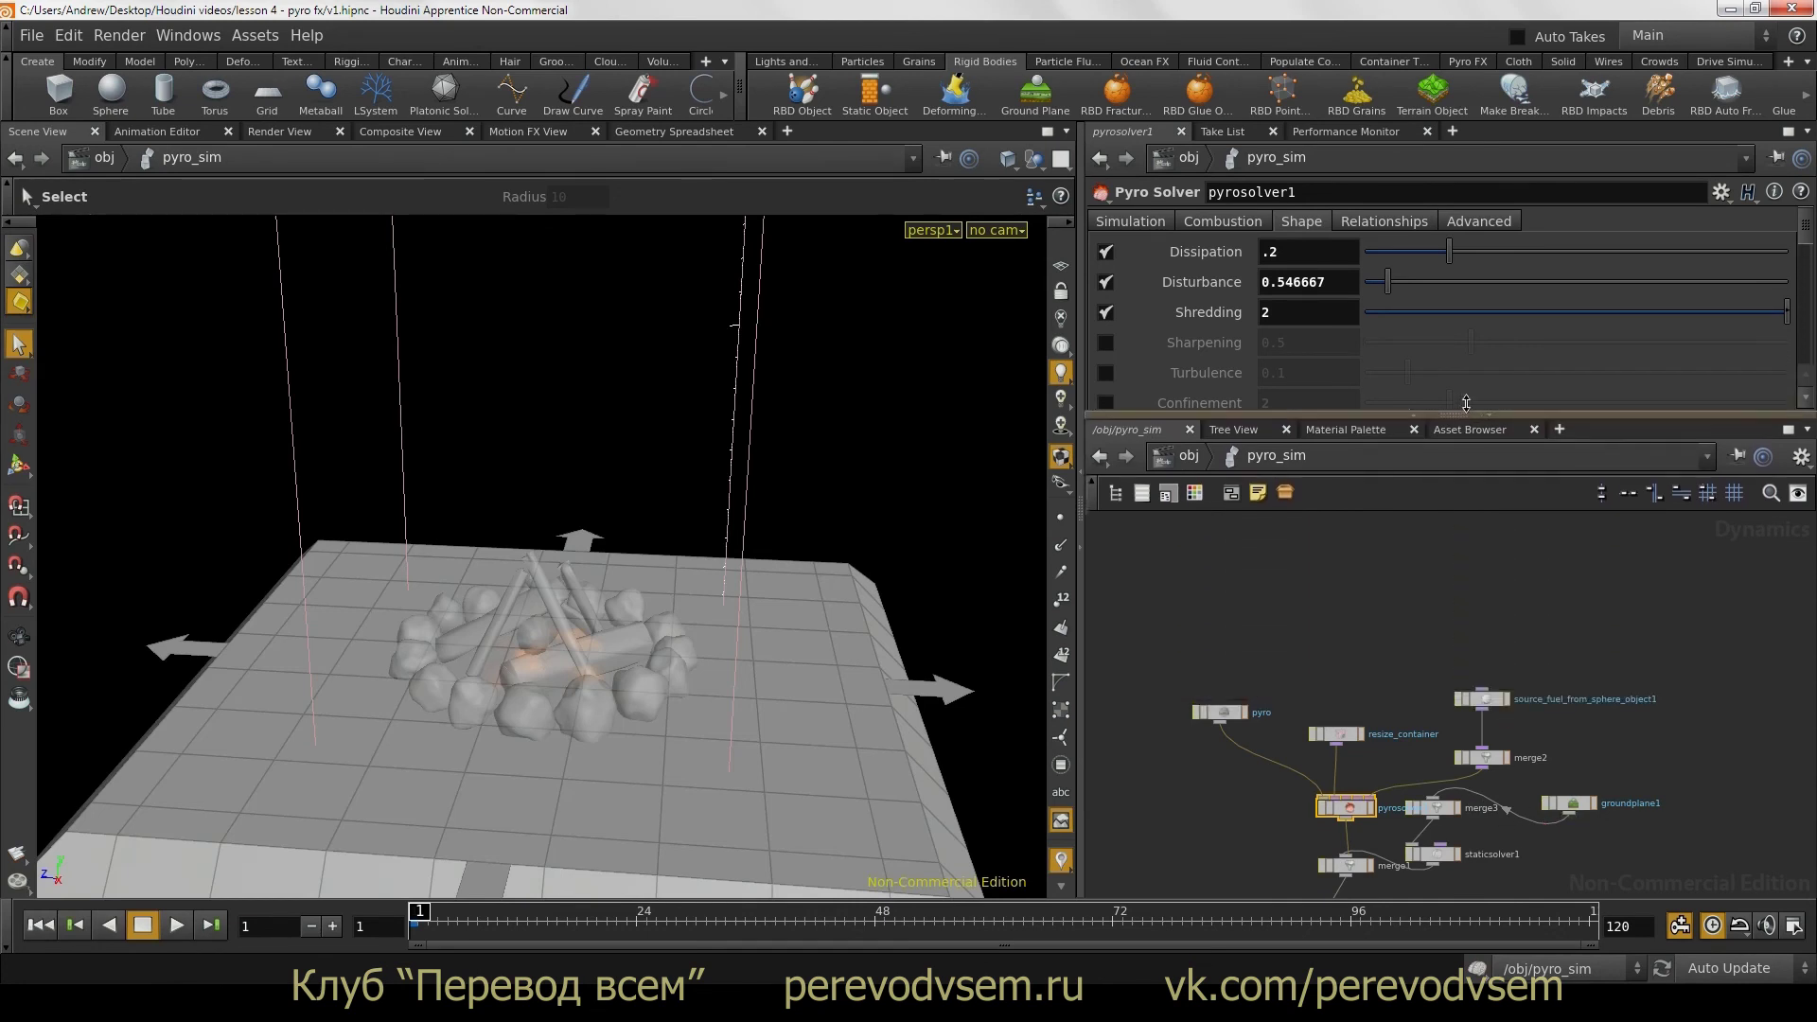
scroll(1437, 667, "up", 3)
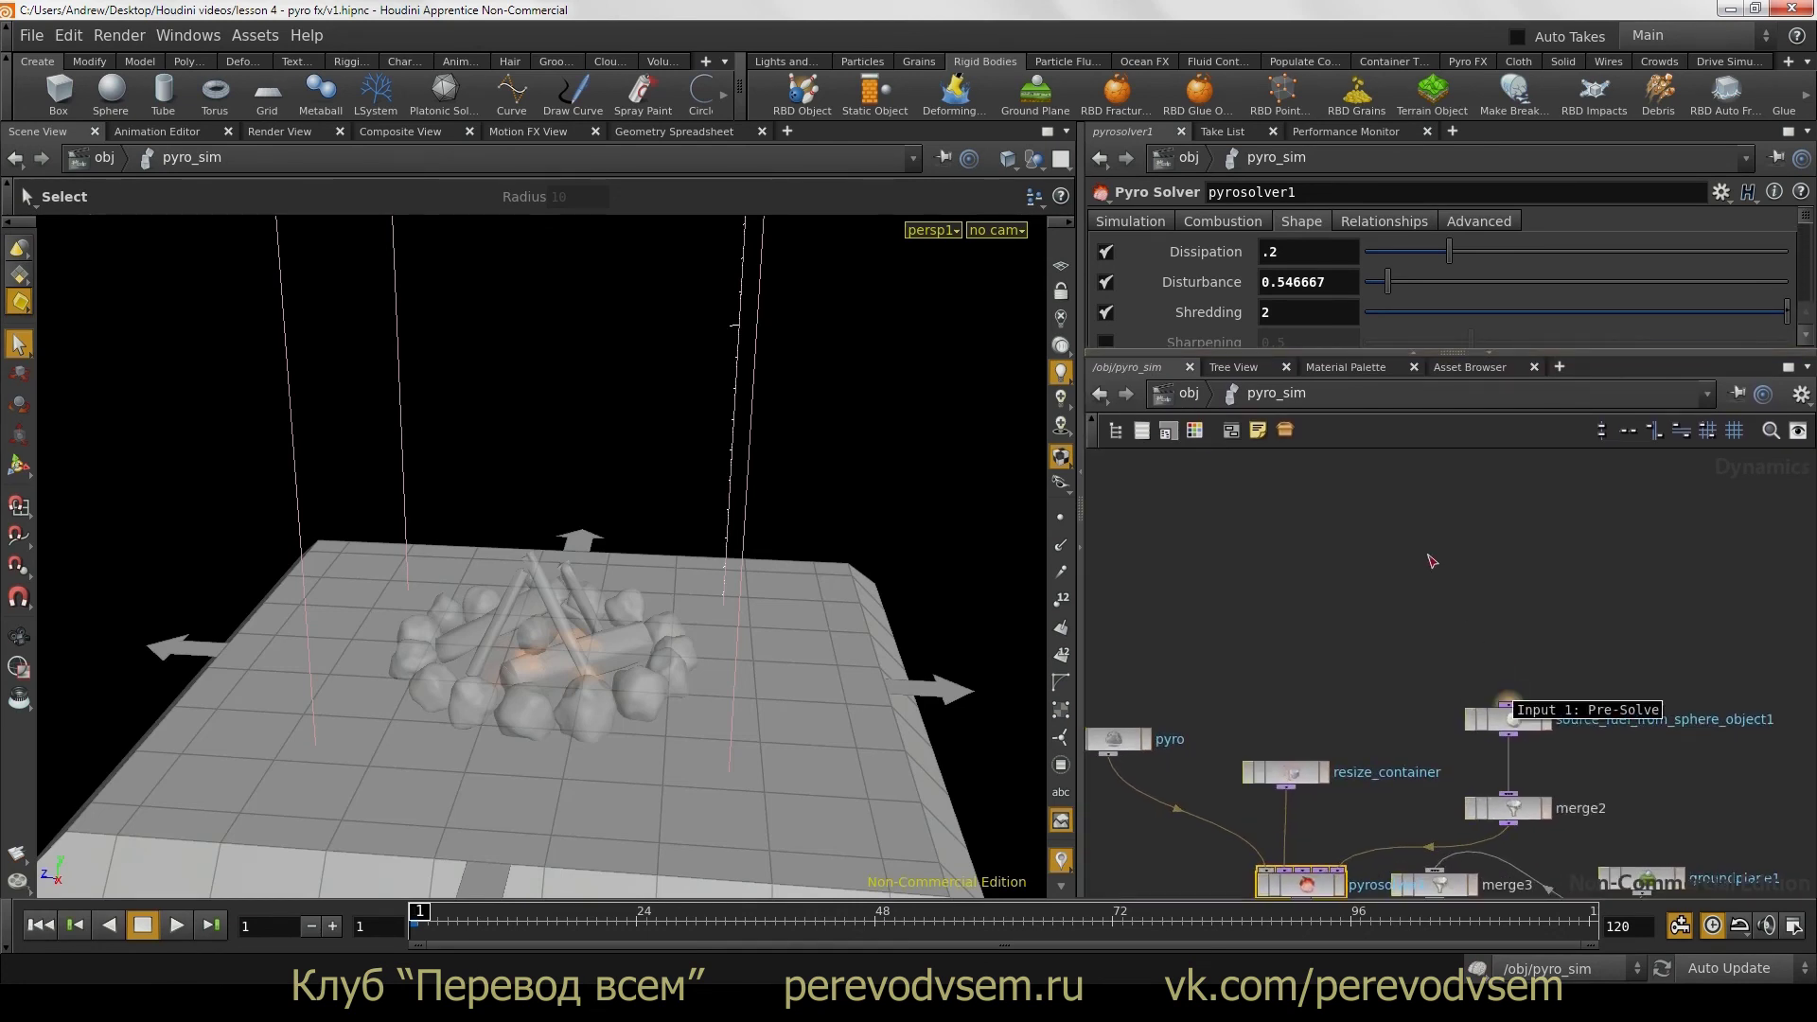
middle_click_drag(1349, 656, 1256, 445)
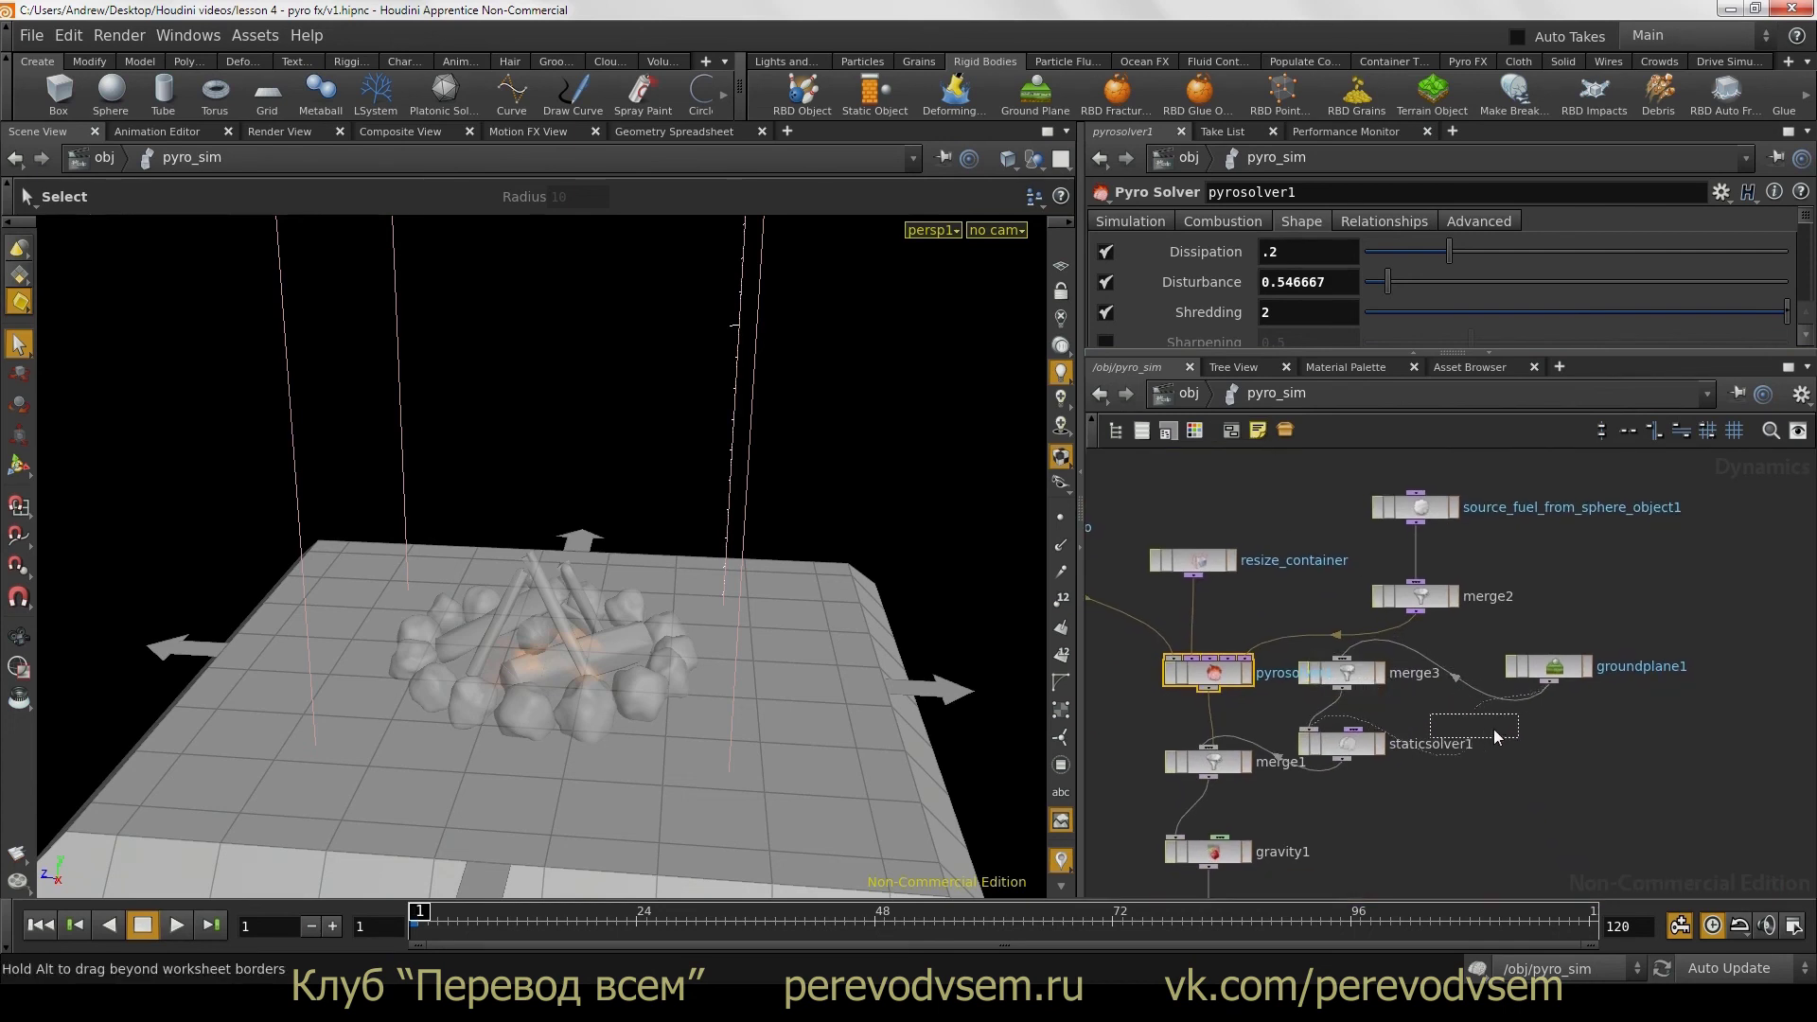
Step: Rearrange groundplane1, merge3 and staticsolver1, inspect merge1, and scrub the fire to frame 94
left_click_drag(1555, 668, 1624, 647)
left_click_drag(1514, 744, 1596, 693)
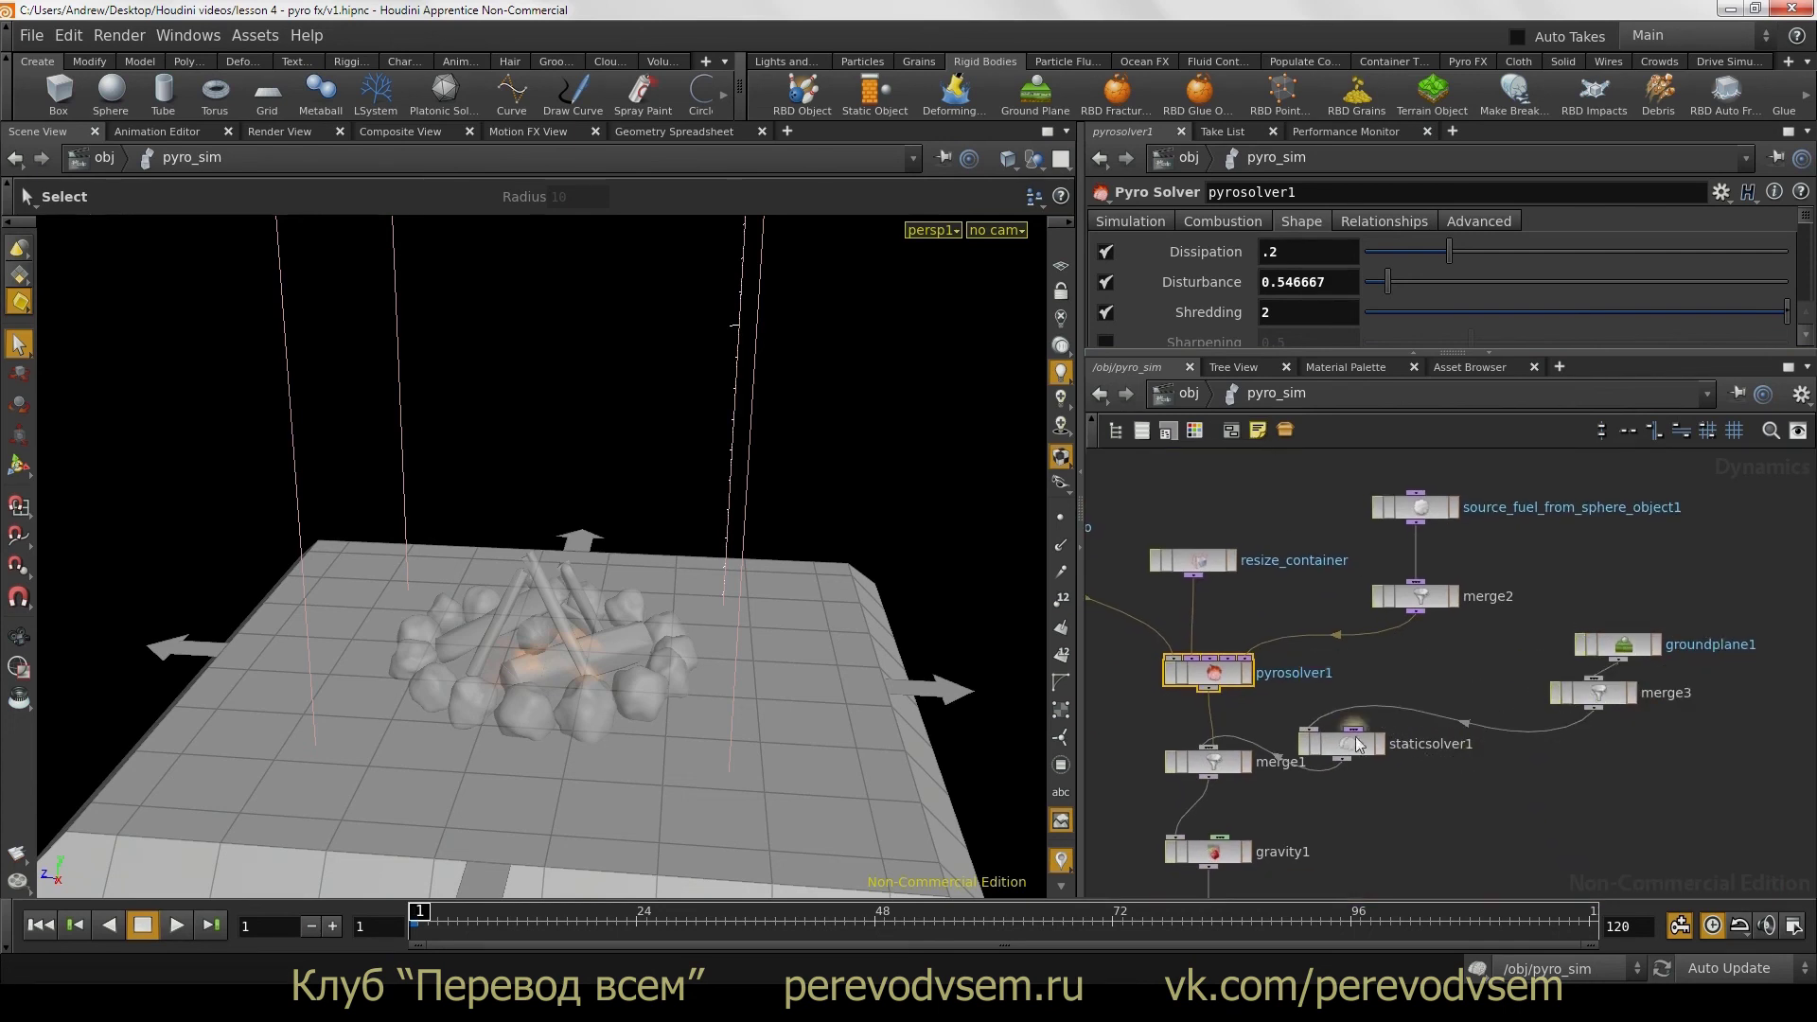
left_click_drag(1338, 753, 1455, 744)
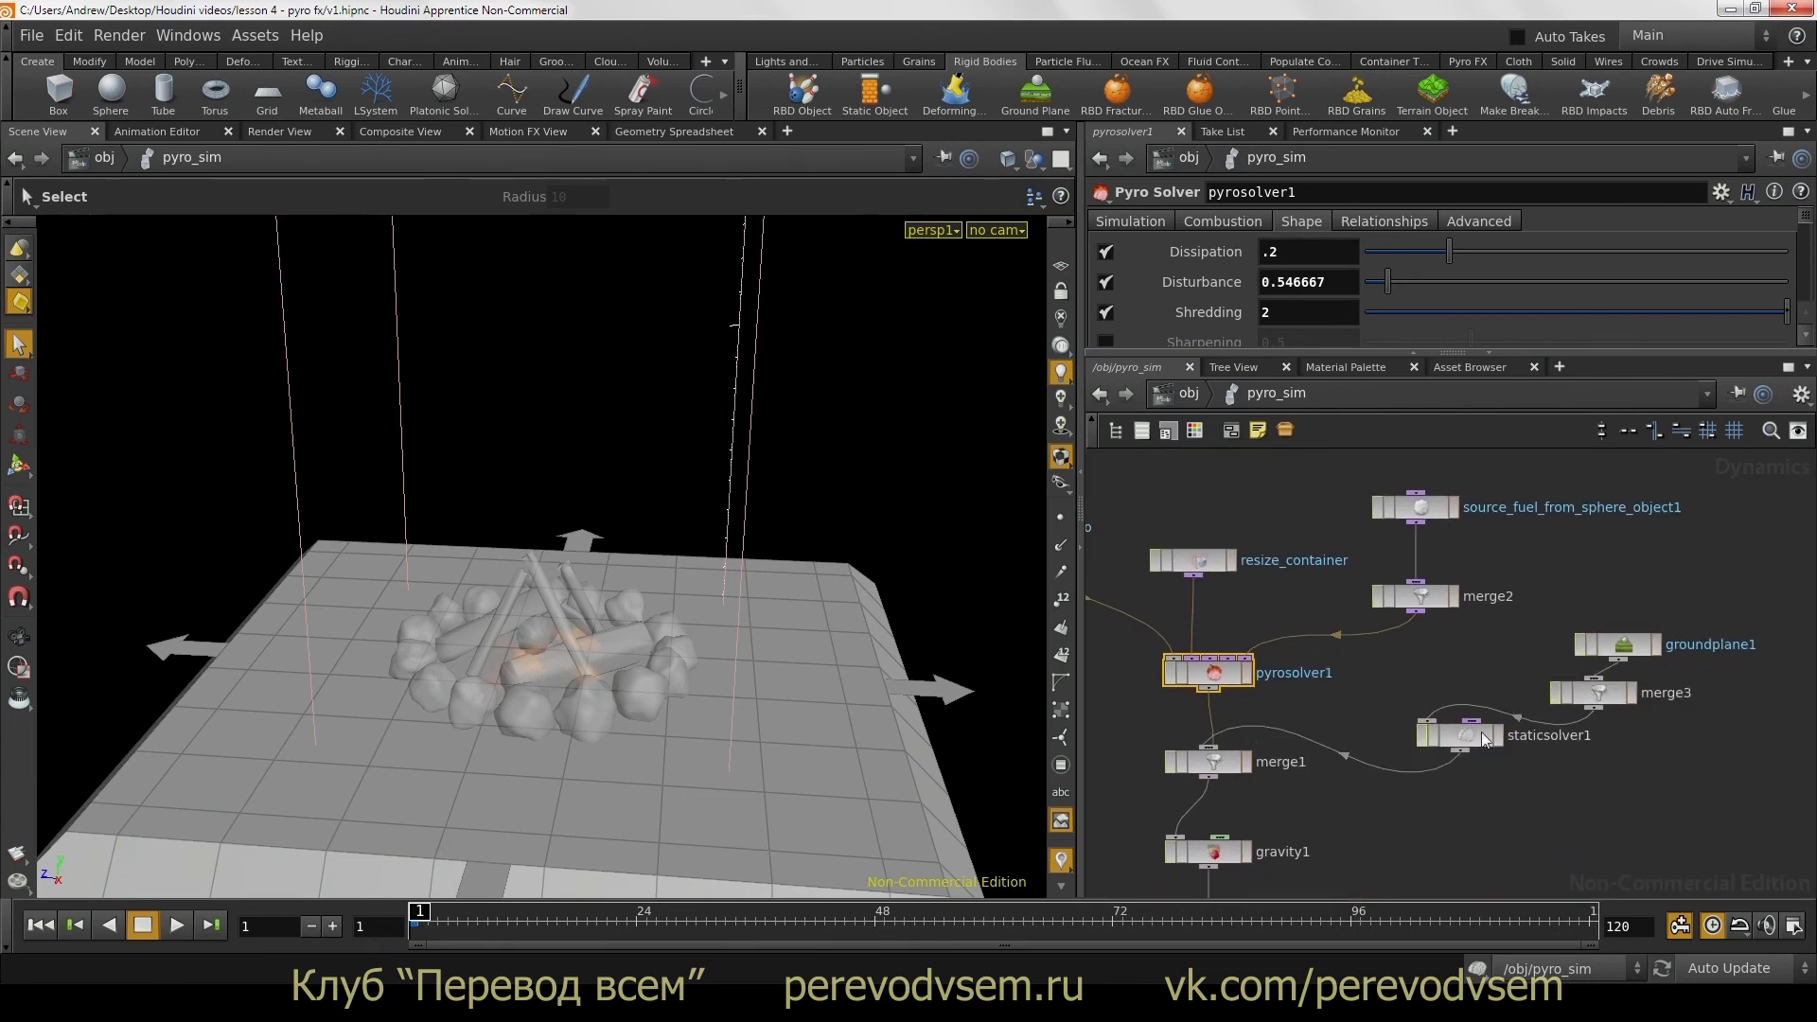
left_click(1467, 737)
left_click(1216, 763)
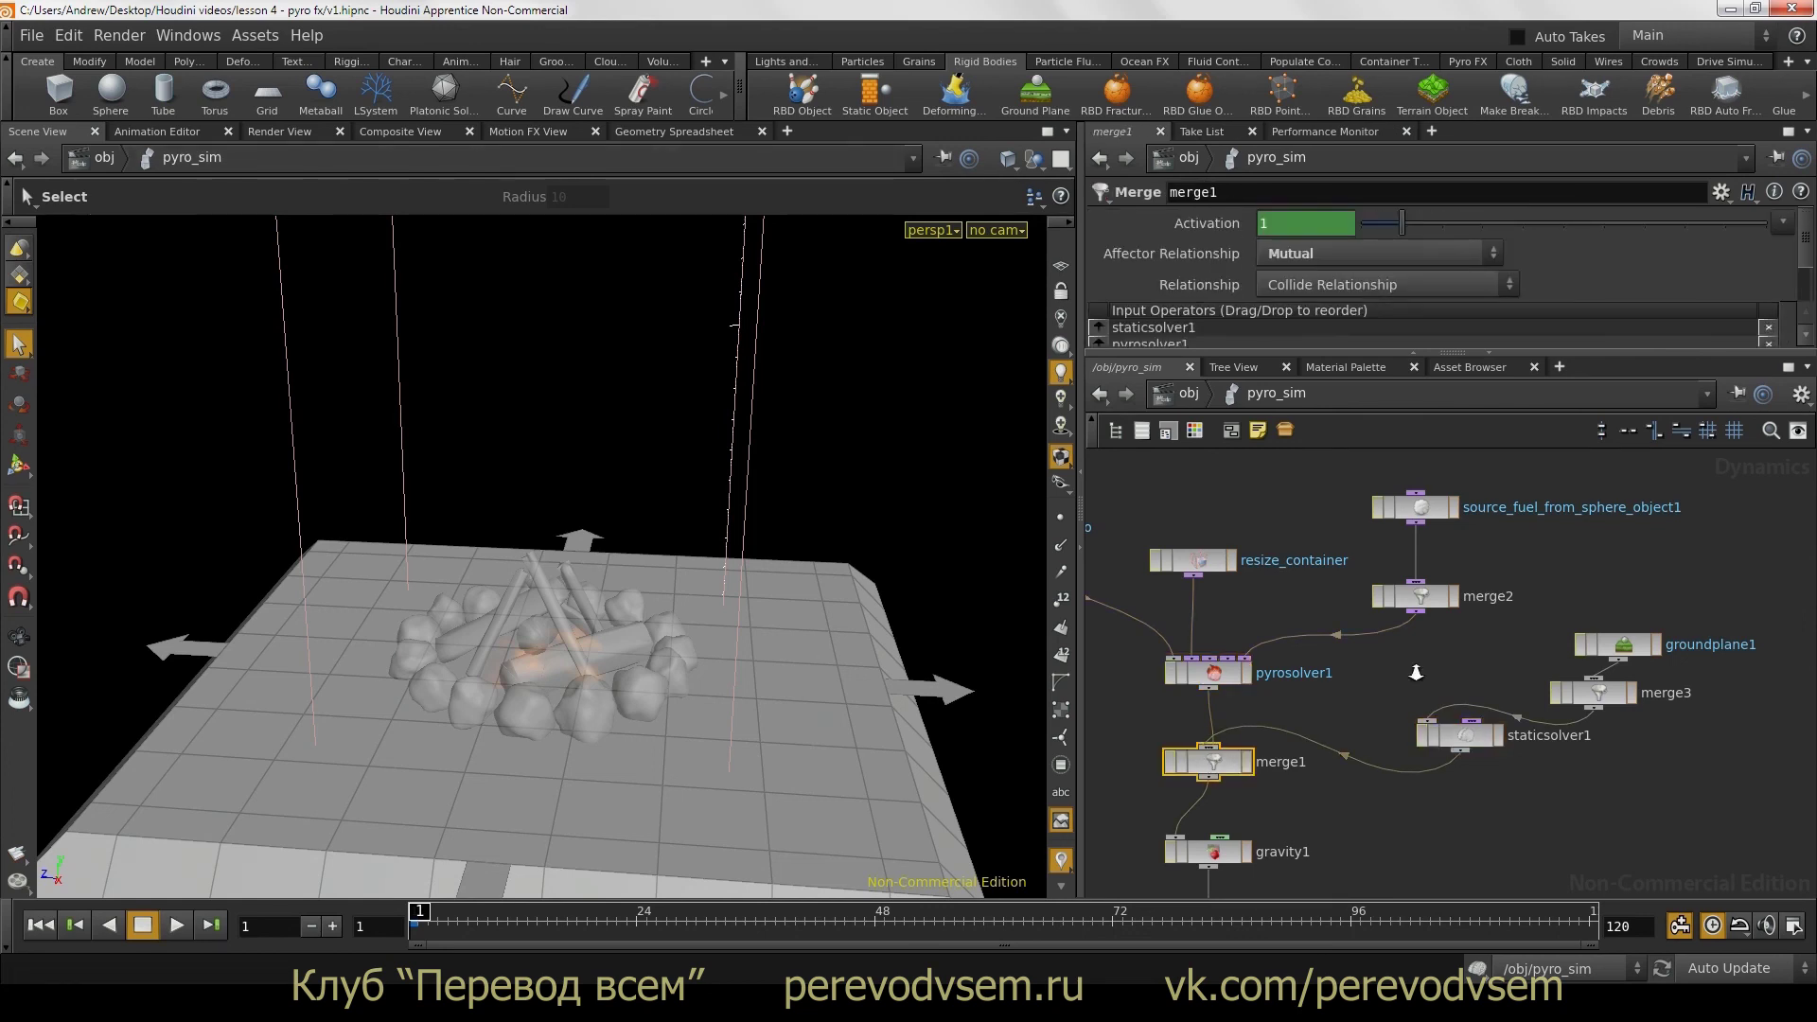
scroll(1352, 669, "down", 3)
scroll(1352, 669, "up", 2)
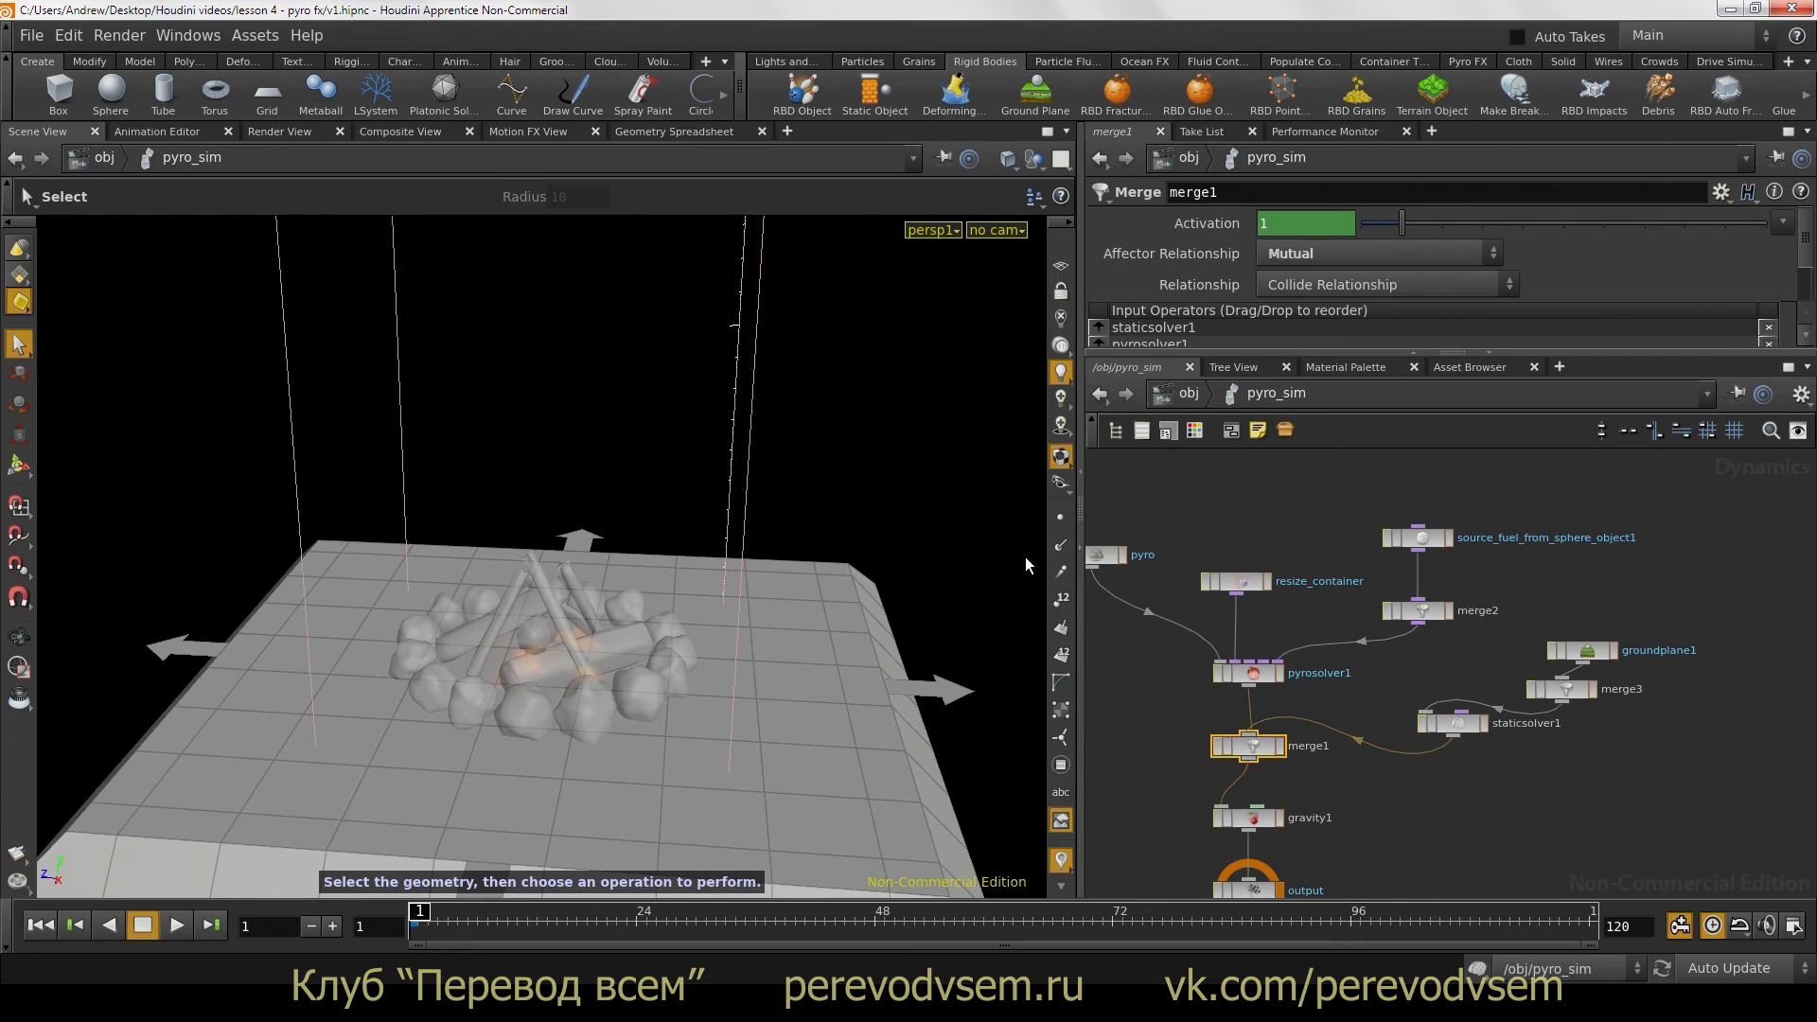
left_click_drag(643, 933, 1303, 911)
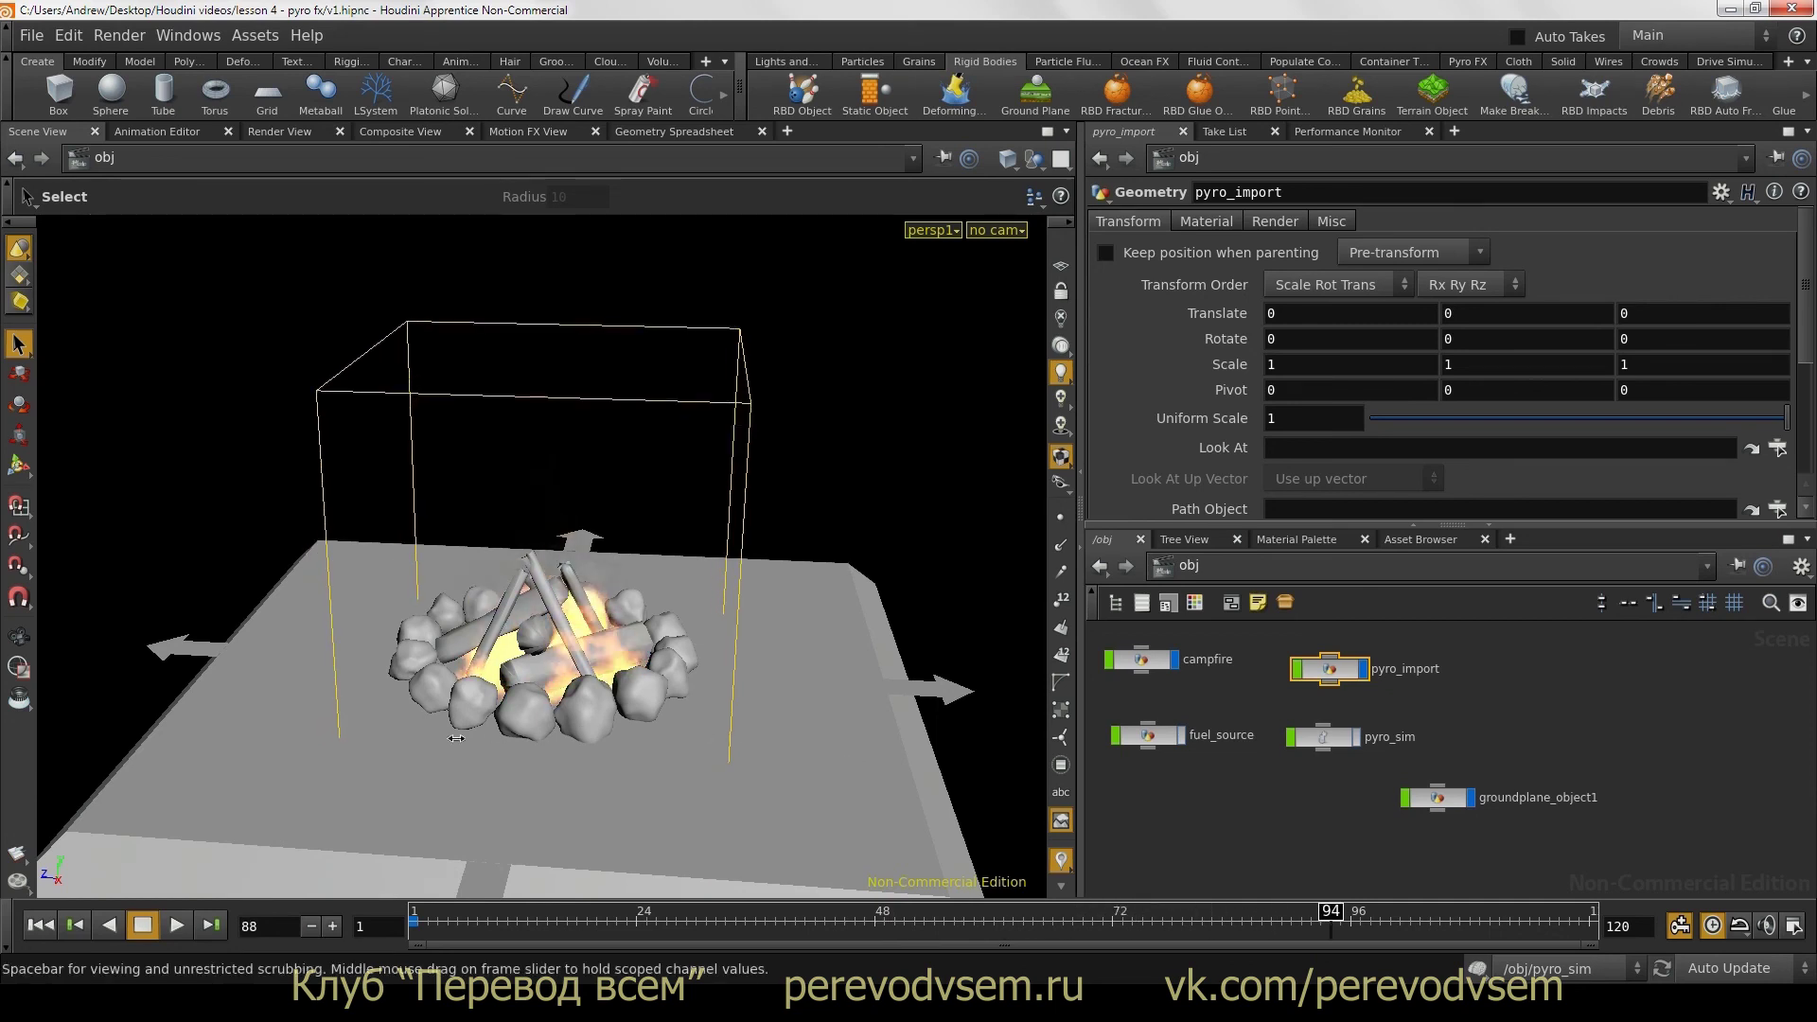
mouse_move(530, 681)
left_mouse_down()
mouse_move(520, 763)
mouse_move(566, 748)
left_mouse_up()
right_click_drag(566, 748, 795, 743)
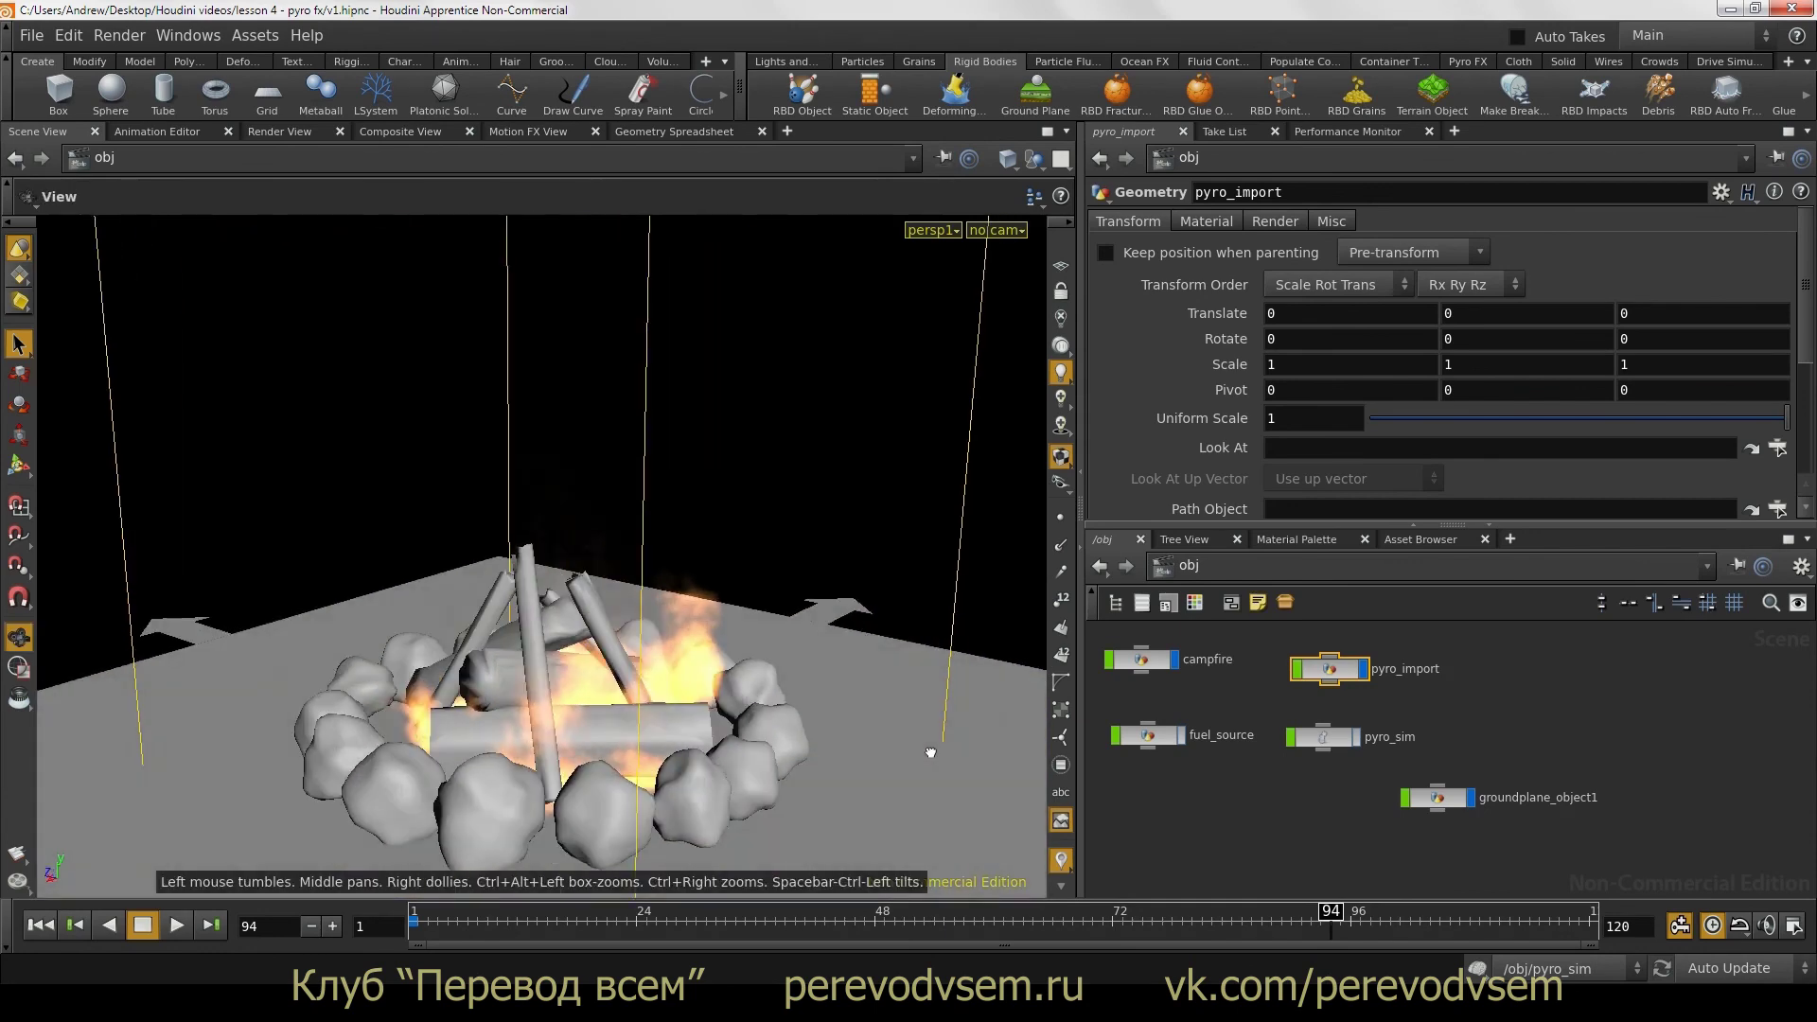
mouse_move(757, 757)
left_mouse_down()
mouse_move(710, 751)
mouse_move(797, 717)
left_mouse_up()
key("space")
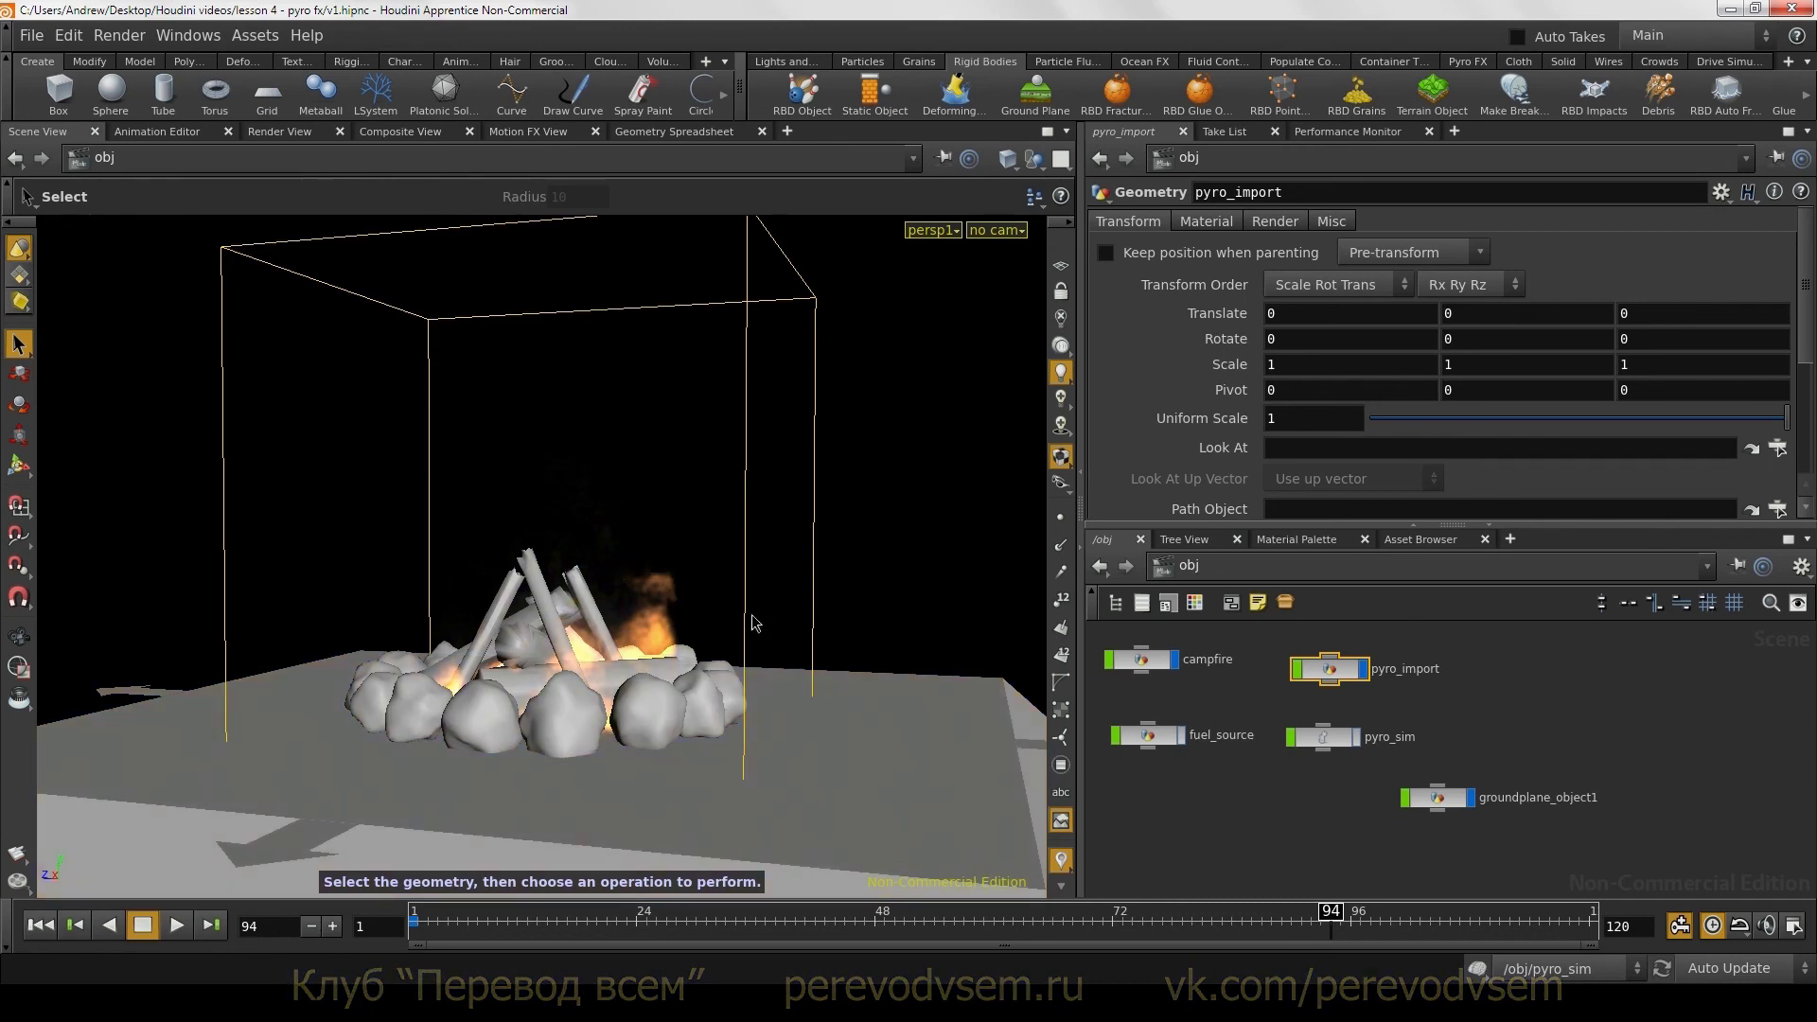
left_click_drag(803, 698, 547, 611)
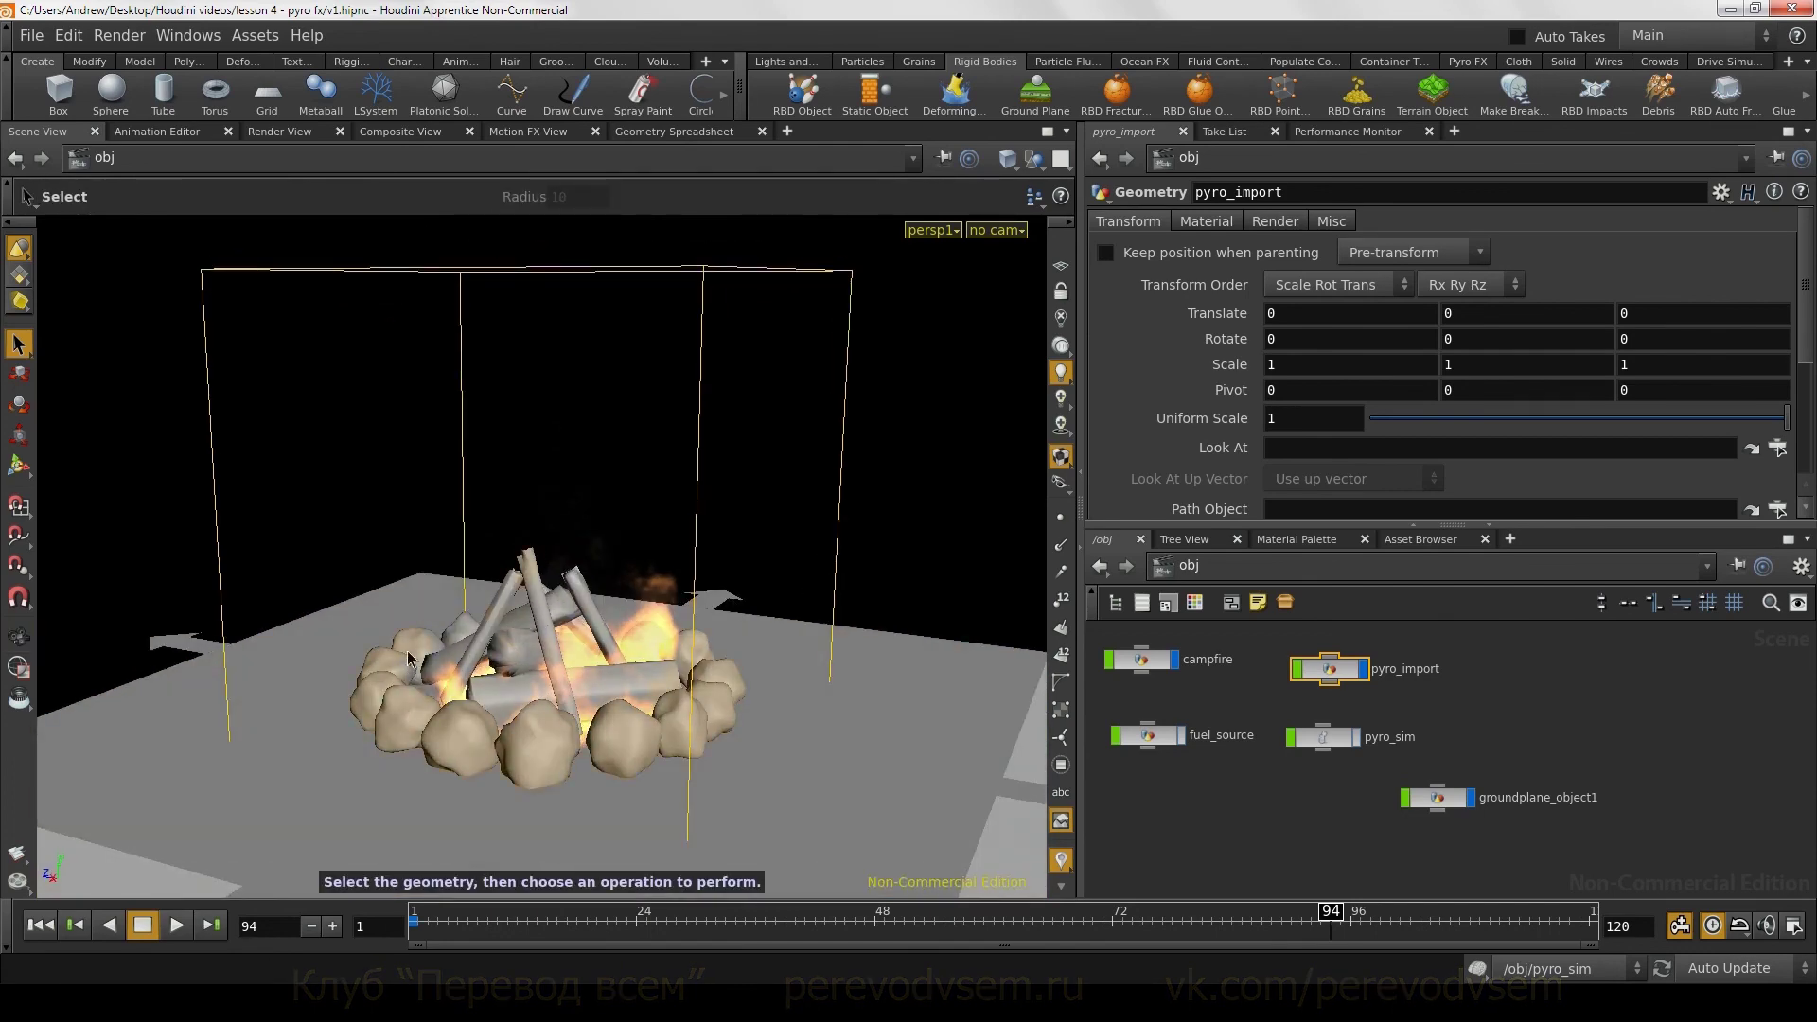
mouse_move(389, 571)
left_mouse_down()
mouse_move(374, 752)
mouse_move(335, 788)
left_mouse_up()
key("s")
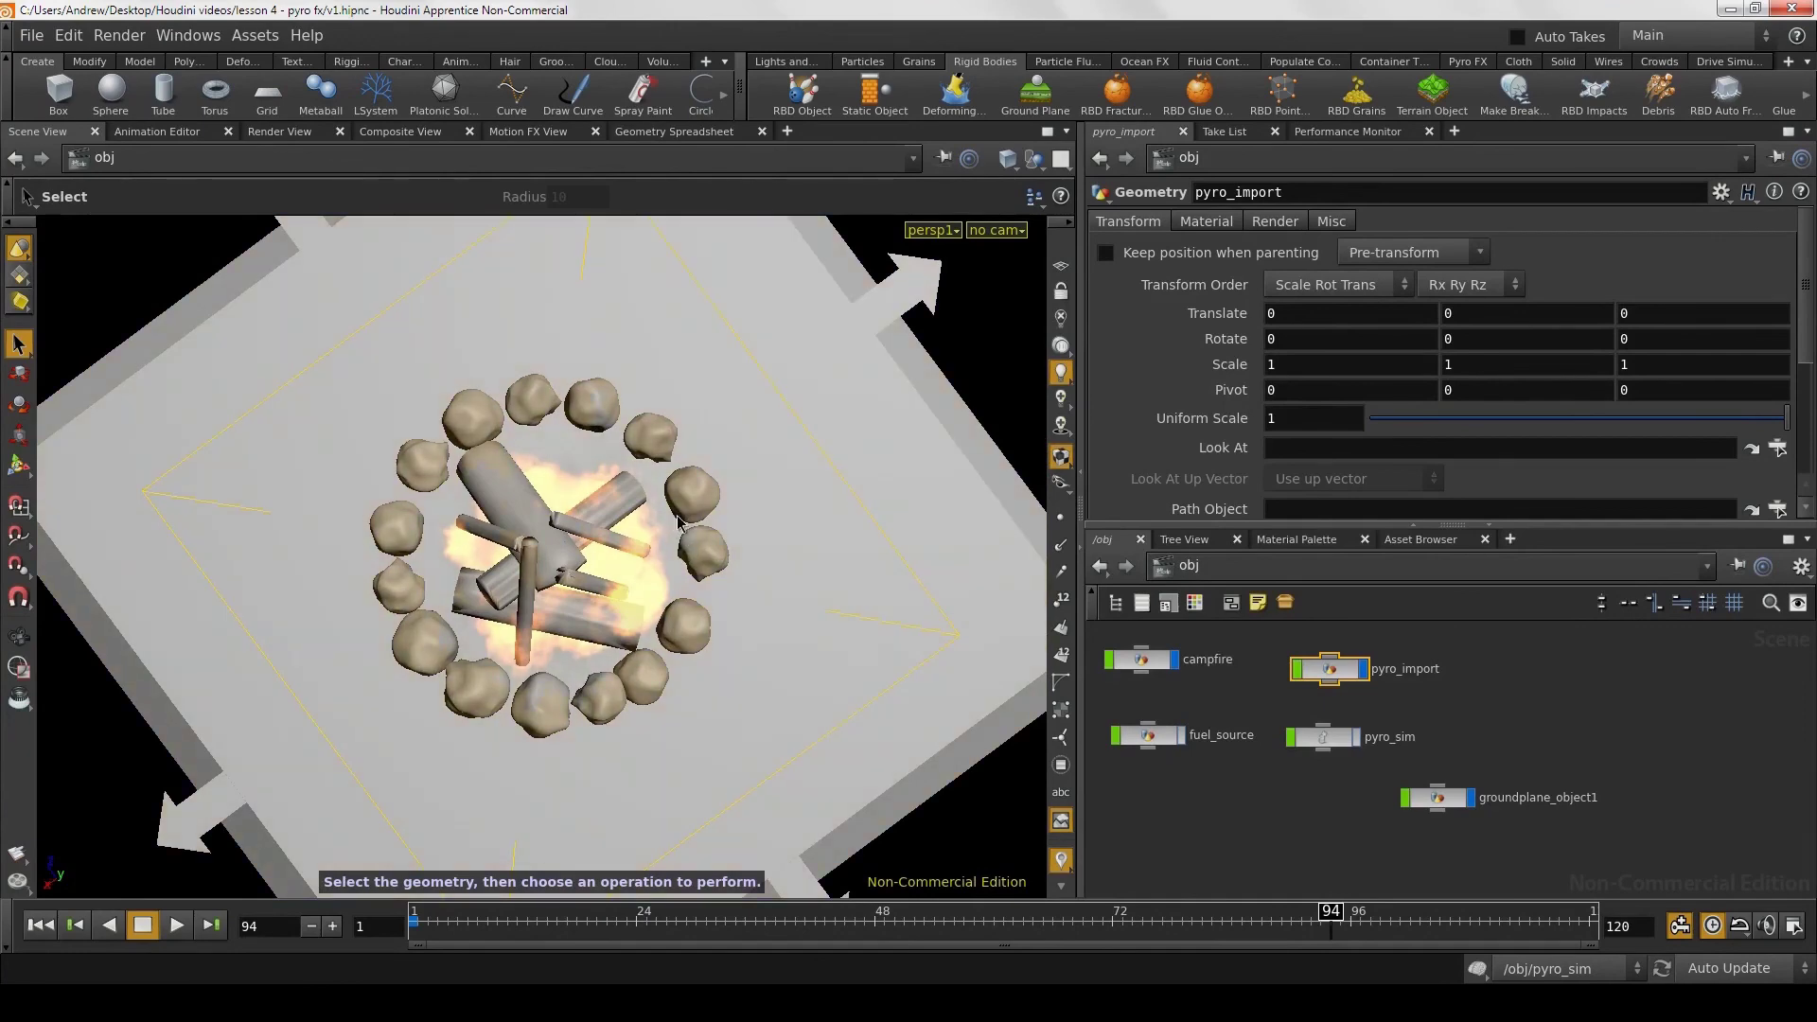
key("Escape")
mouse_move(678, 521)
left_mouse_down()
mouse_move(679, 586)
mouse_move(621, 678)
left_mouse_up()
key("s")
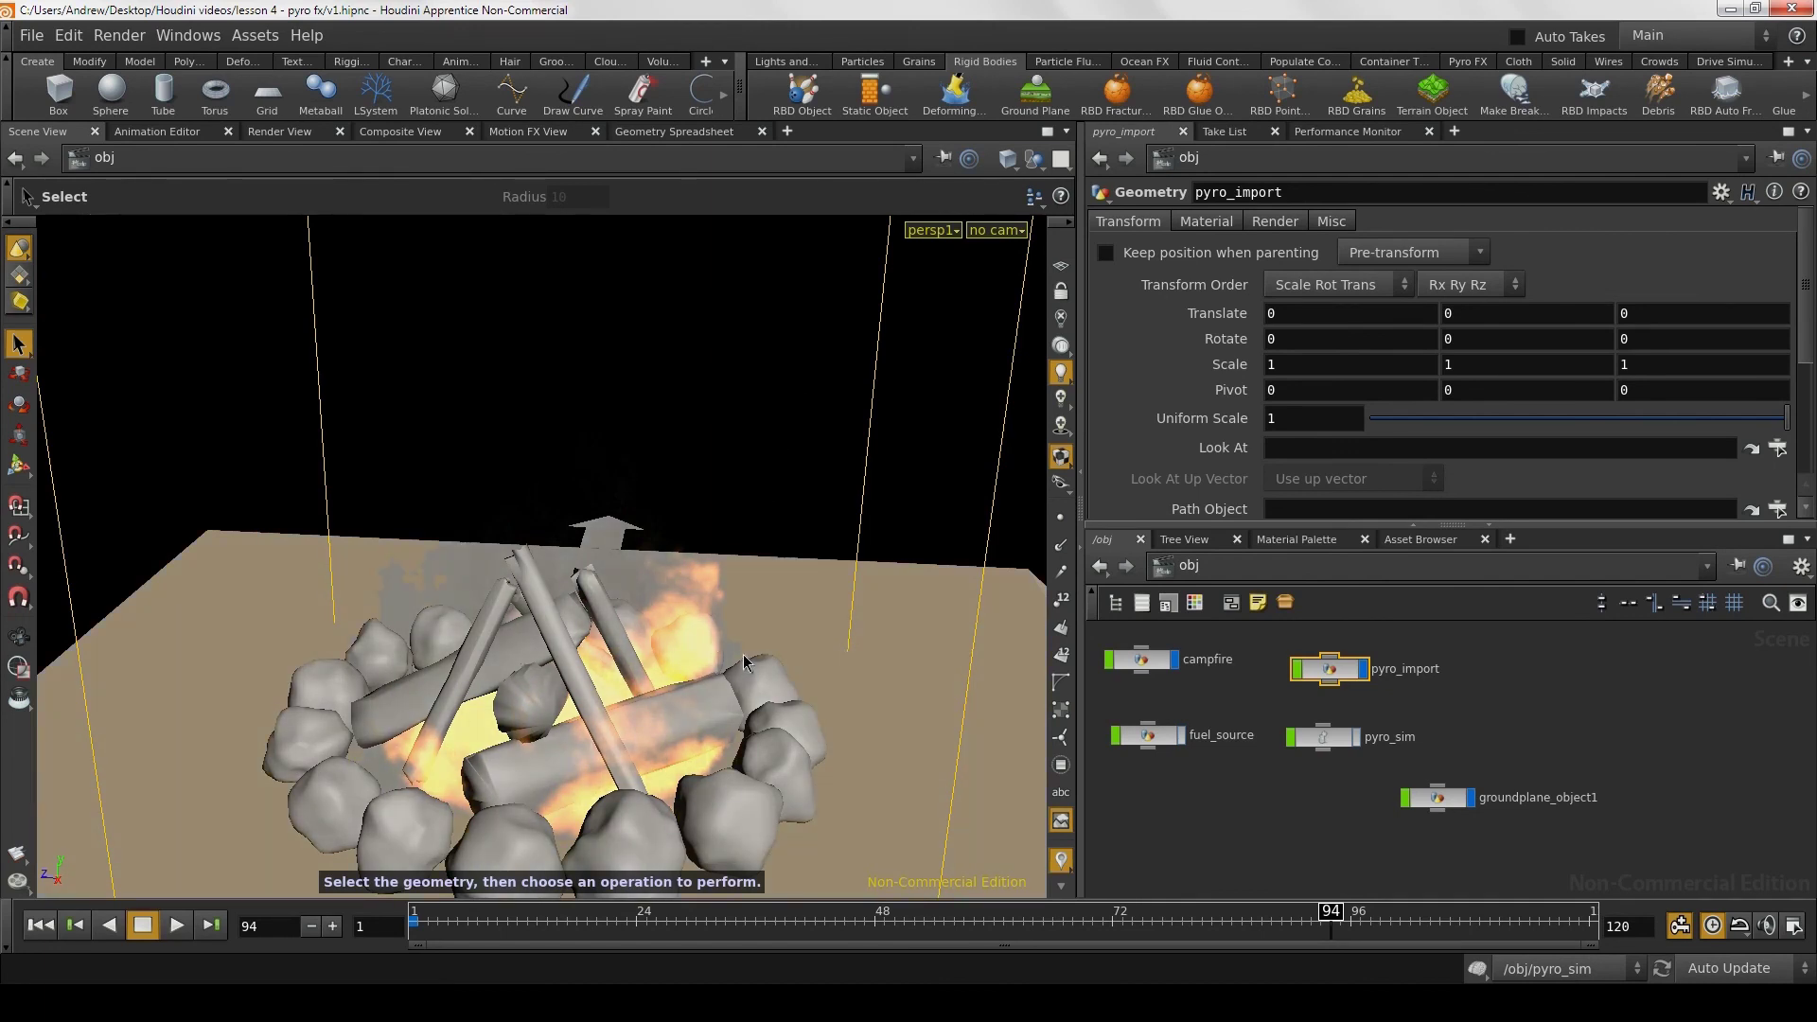
Step: Make the campfire geometry a static collision object in the pyro_sim network
left_click(1149, 665)
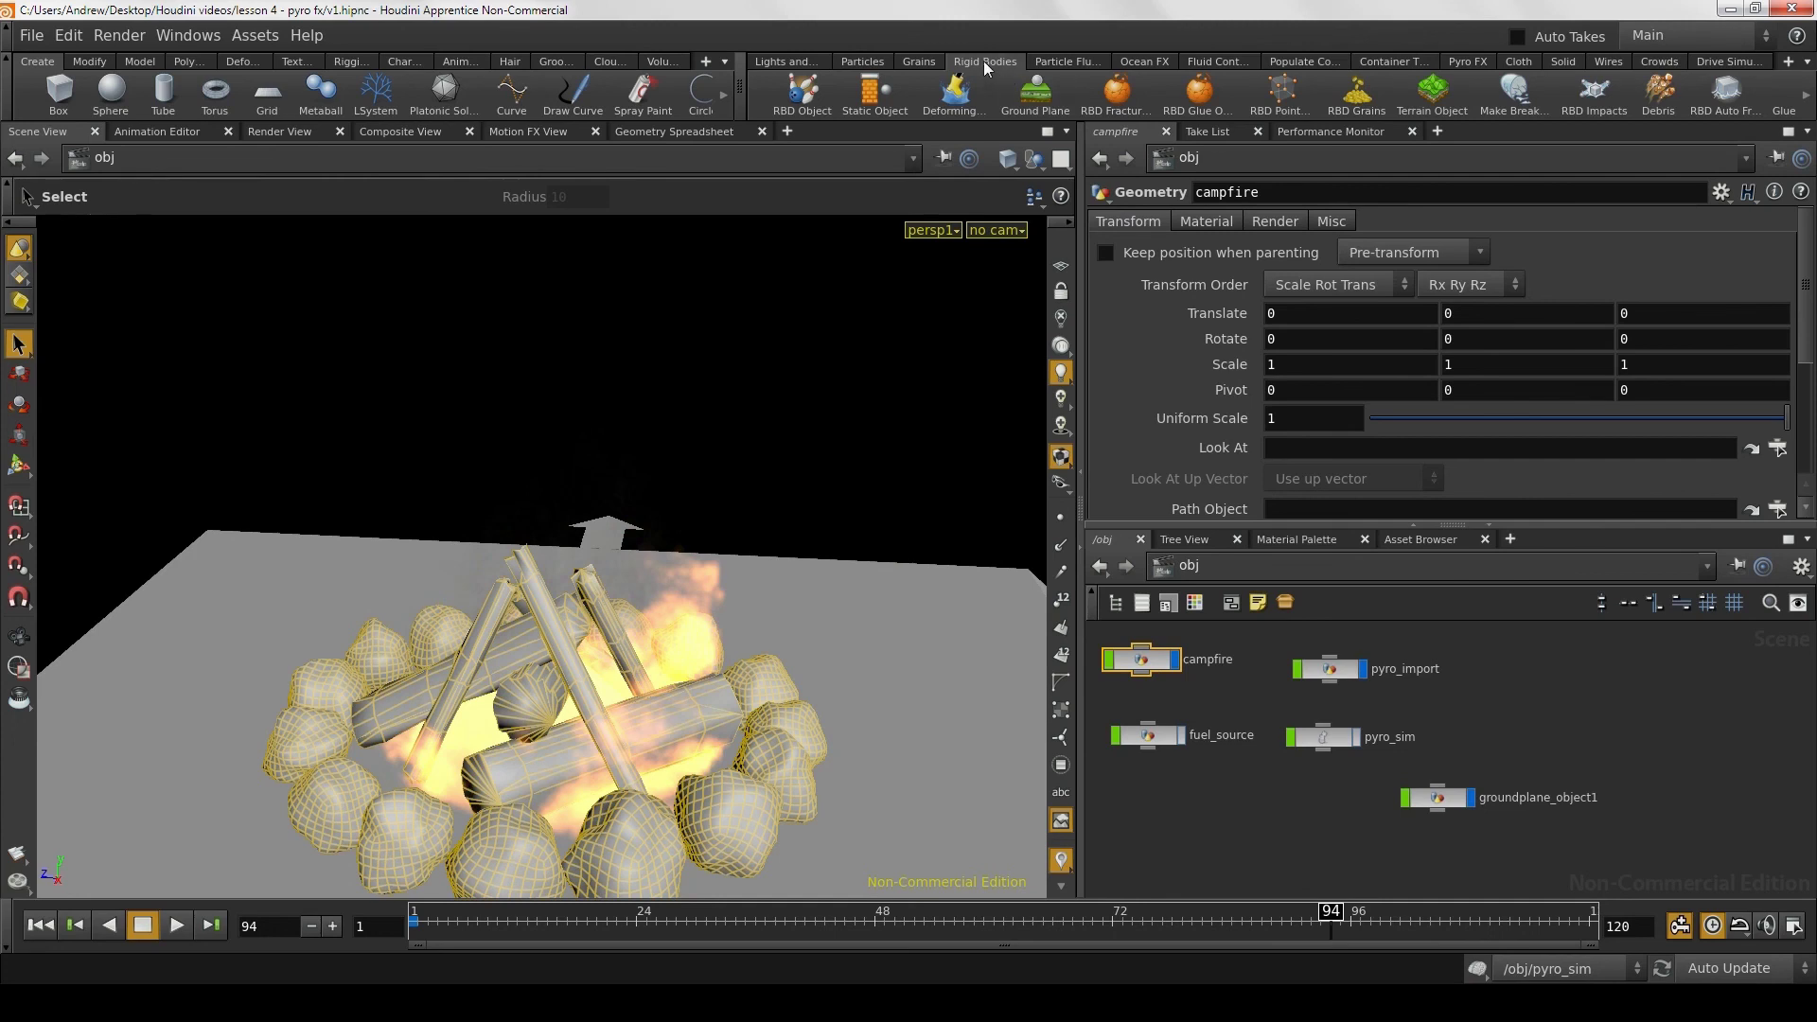
left_click(885, 88)
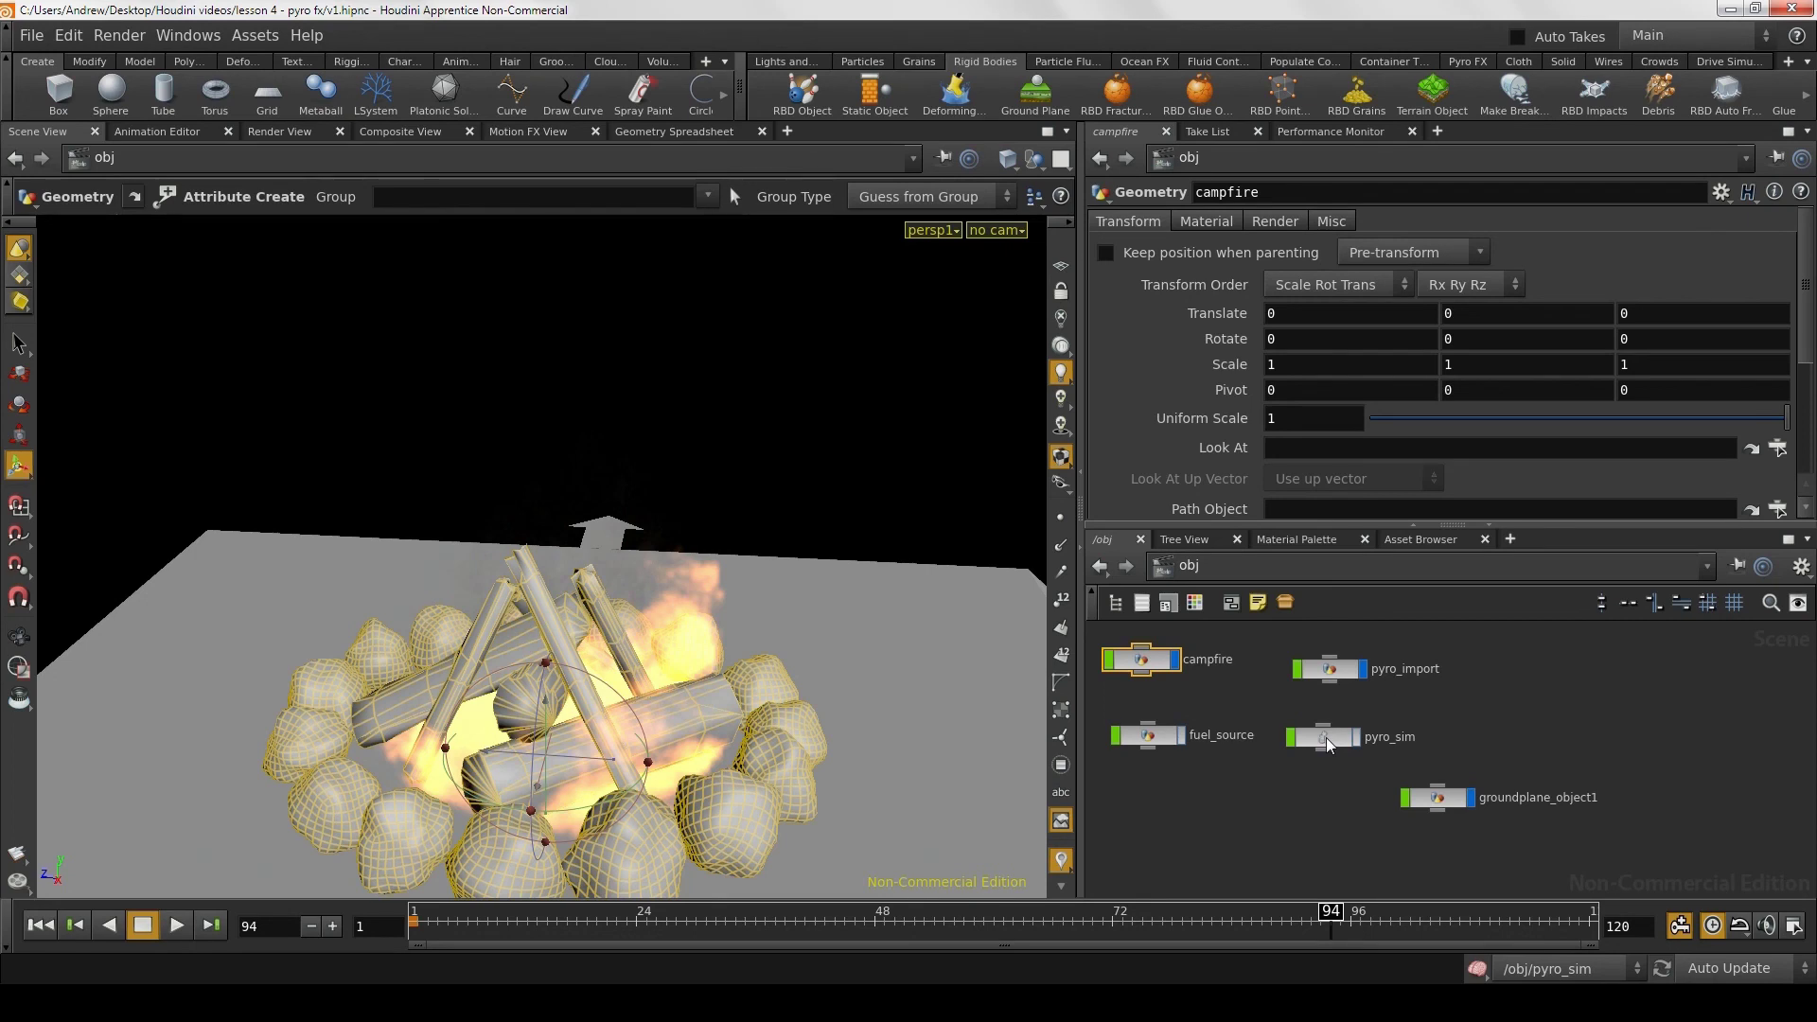
double_click(1325, 739)
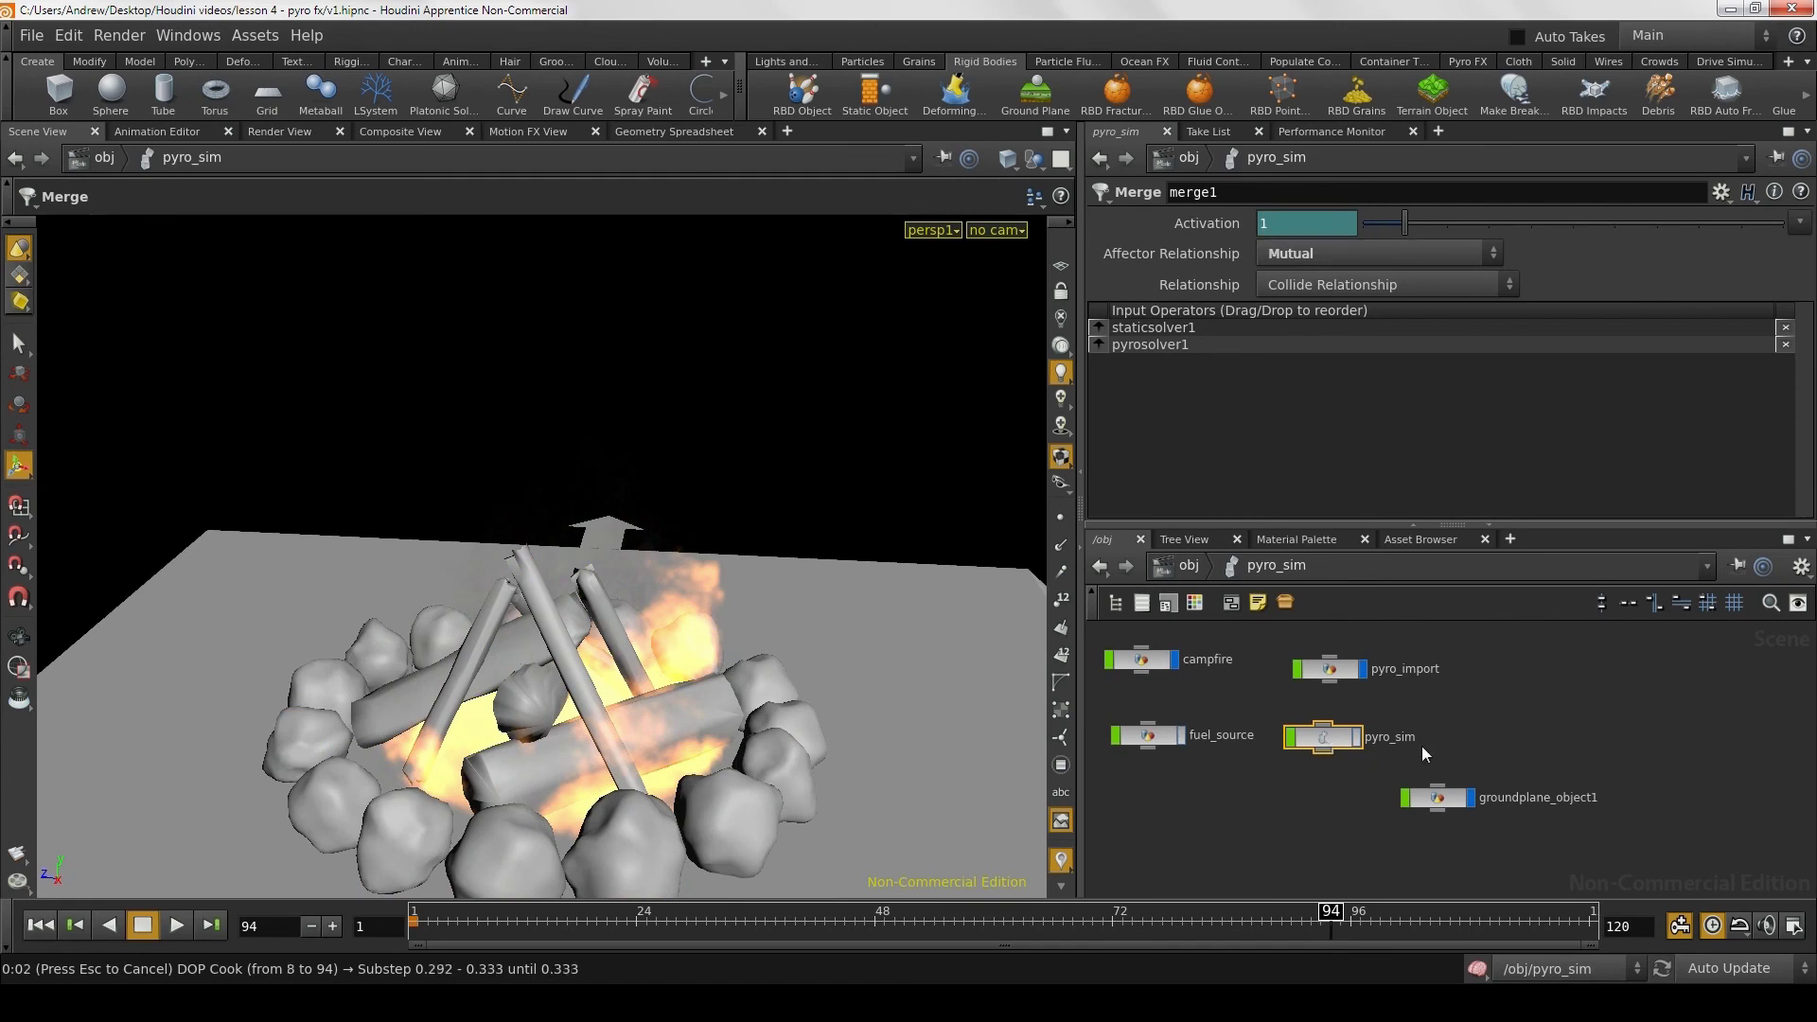
Step: Rewind to frame 1, review the new collision nodes, then replay the fire to frame 87
left_click(47, 931)
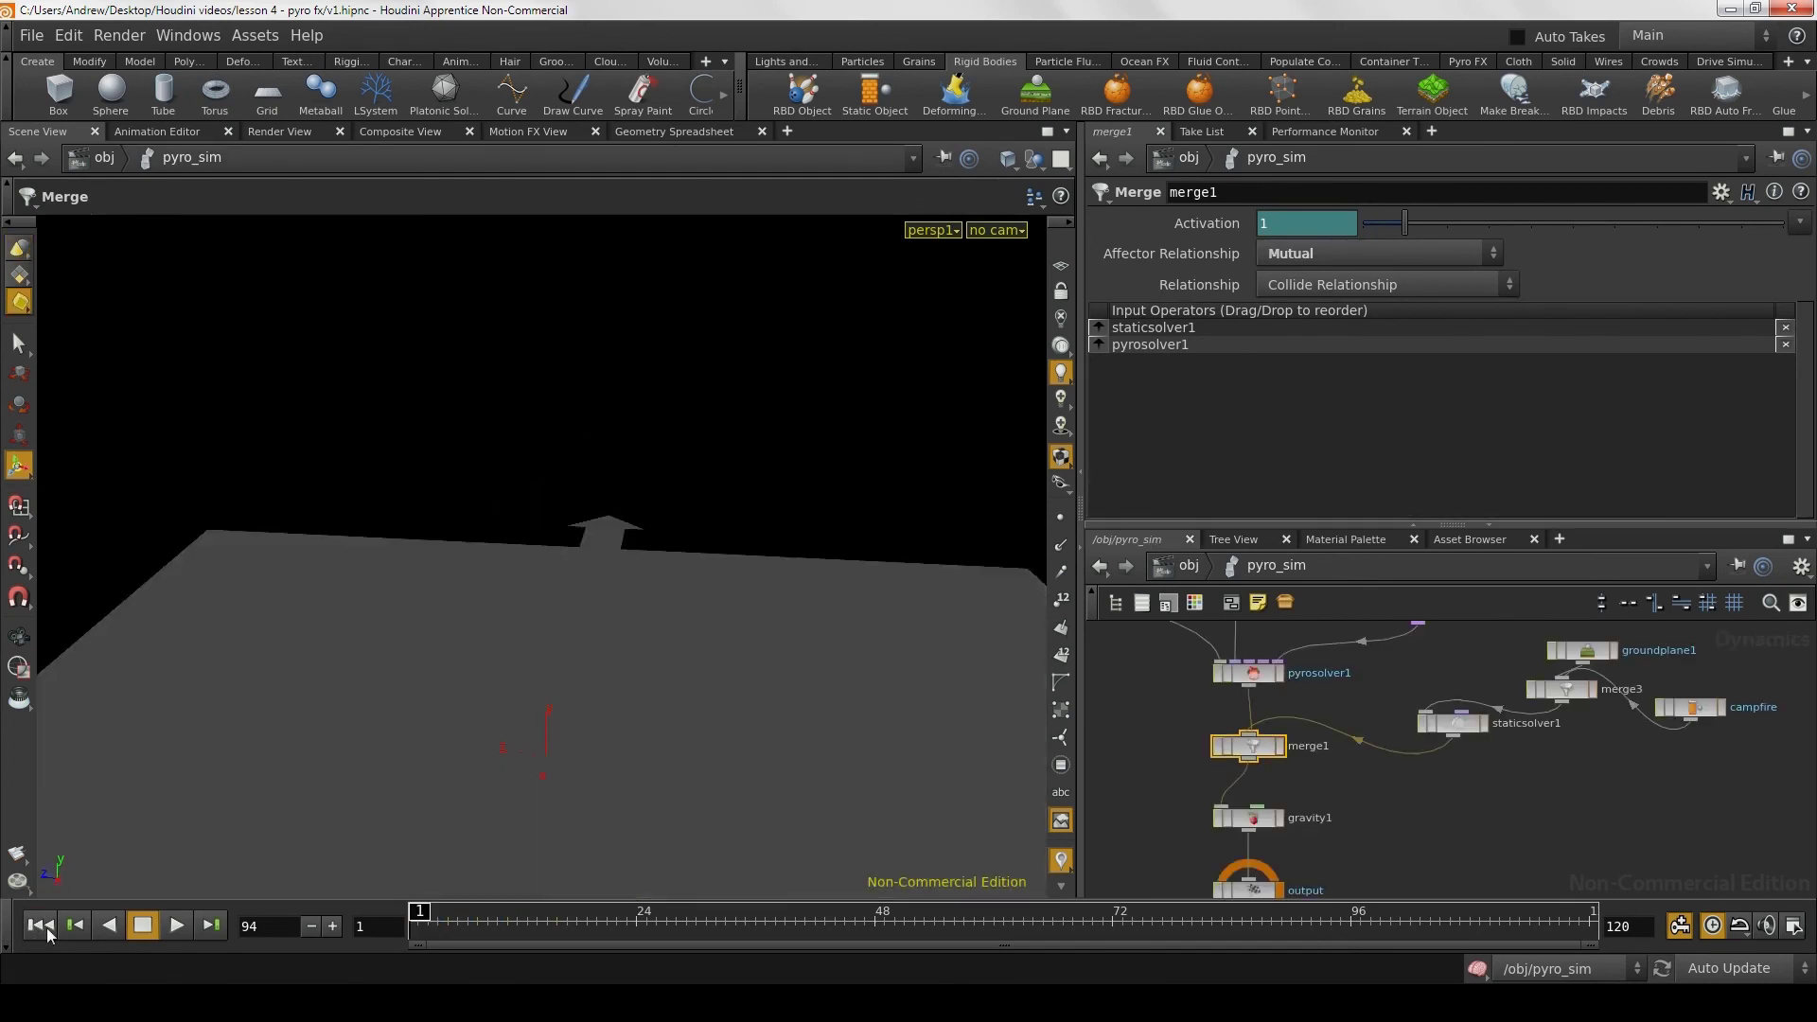
mouse_move(1637, 785)
middle_mouse_down()
mouse_move(1425, 849)
mouse_move(1409, 809)
middle_mouse_up()
left_click_drag(1462, 785, 1479, 789)
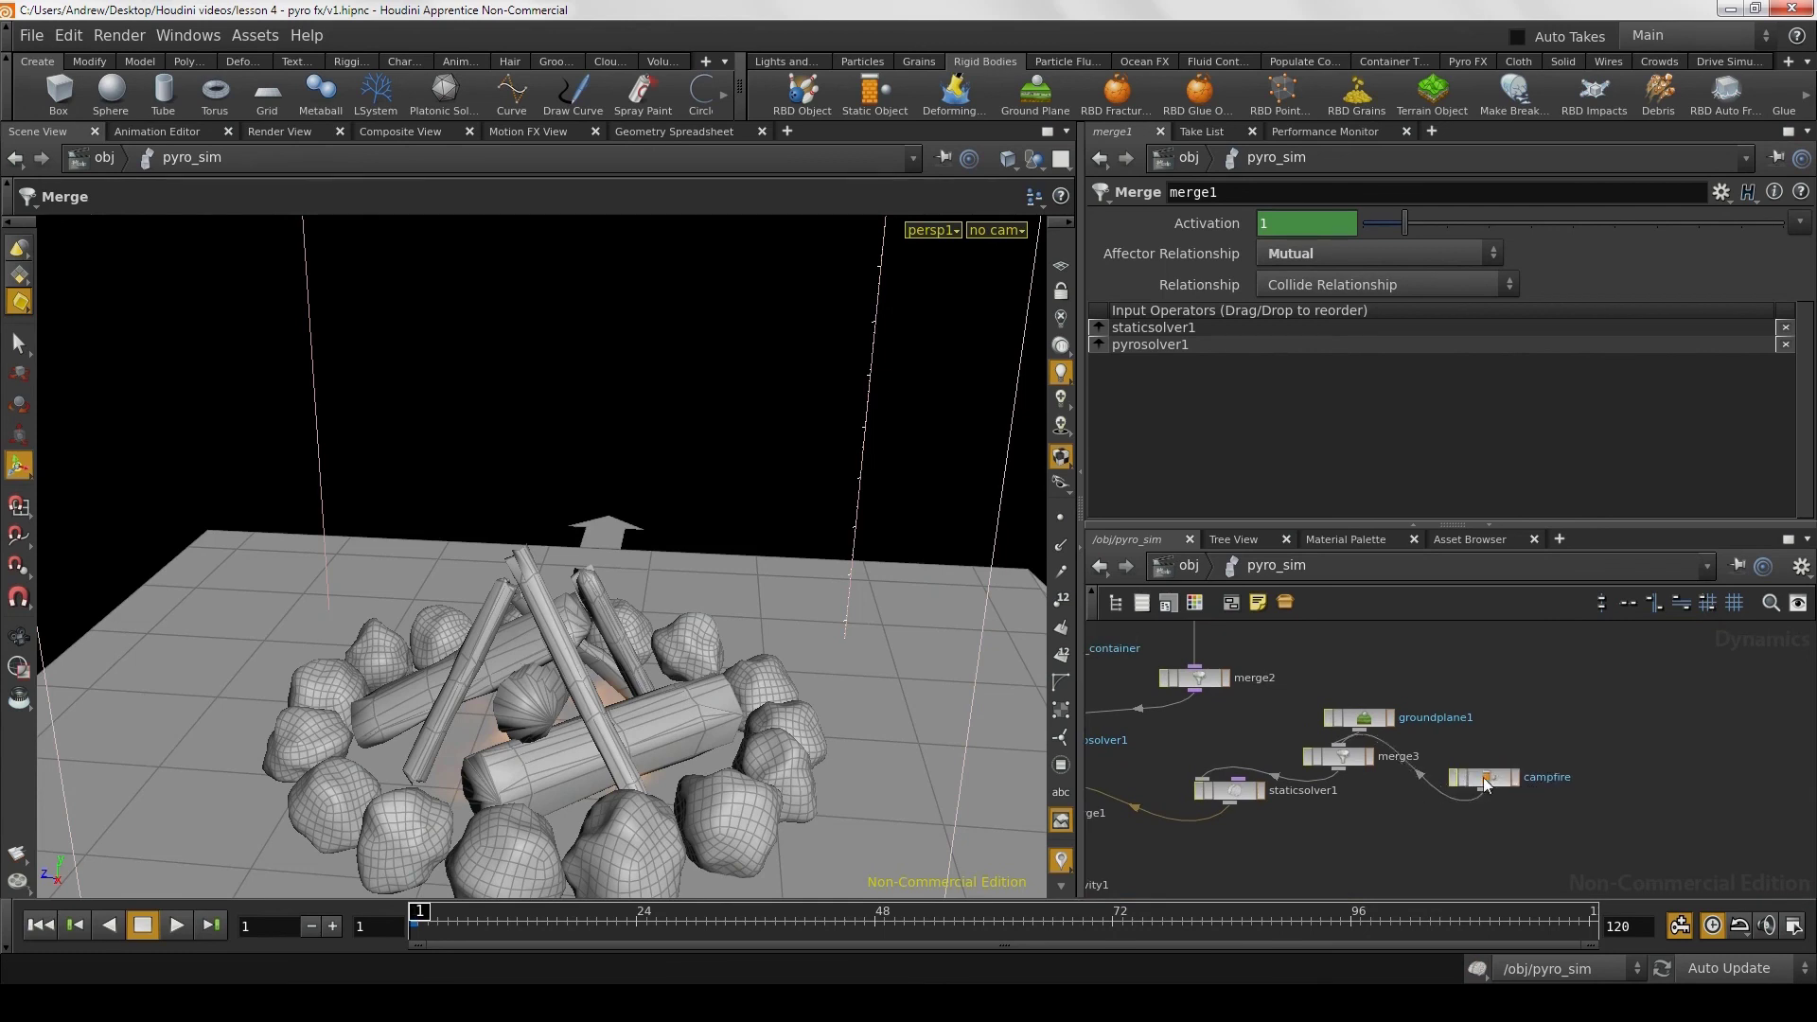
middle_click_drag(1325, 833, 1471, 791)
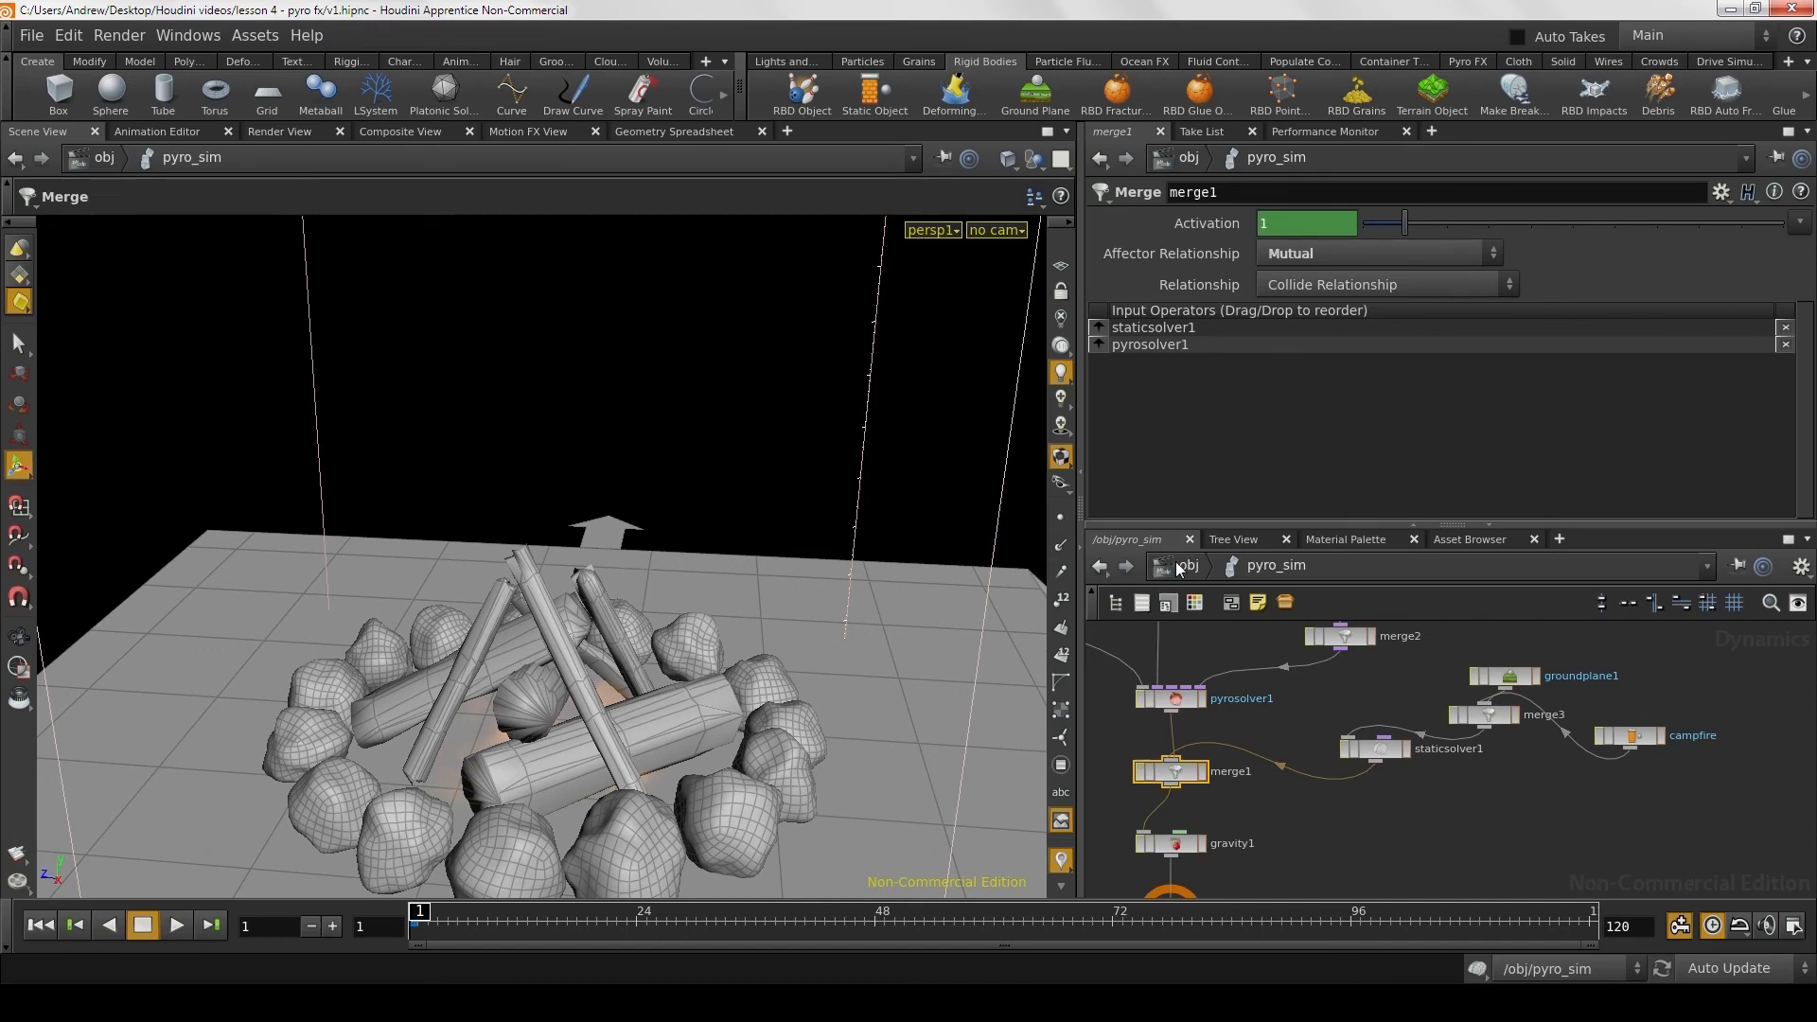
left_click(1185, 565)
left_click_drag(793, 920, 1263, 907)
Step: Orbit and zoom around the campfire to inspect how the flames collide with the logs
key("Escape")
mouse_move(681, 530)
left_mouse_down()
mouse_move(693, 484)
mouse_move(405, 608)
left_mouse_up()
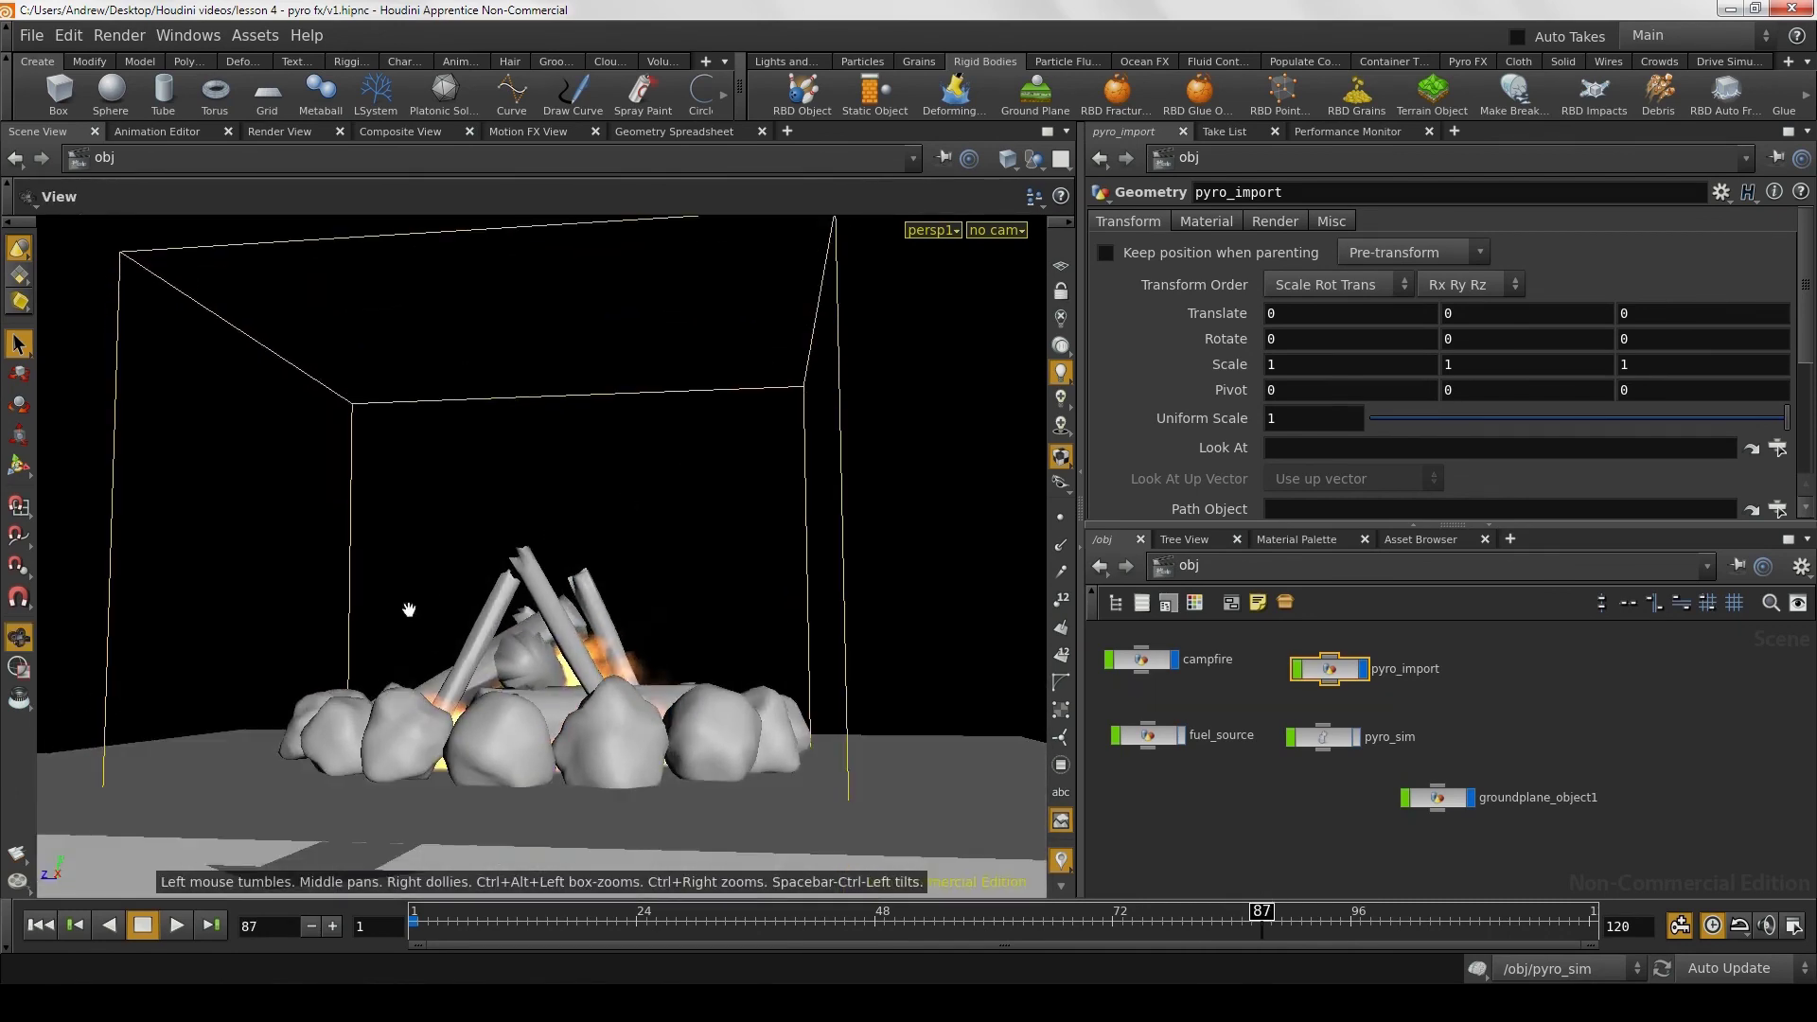
scroll(799, 718, "up", 3)
scroll(616, 515, "up", 3)
scroll(554, 591, "up", 3)
mouse_move(553, 590)
left_mouse_down()
mouse_move(535, 671)
mouse_move(883, 761)
left_mouse_up()
key("s")
key("Escape")
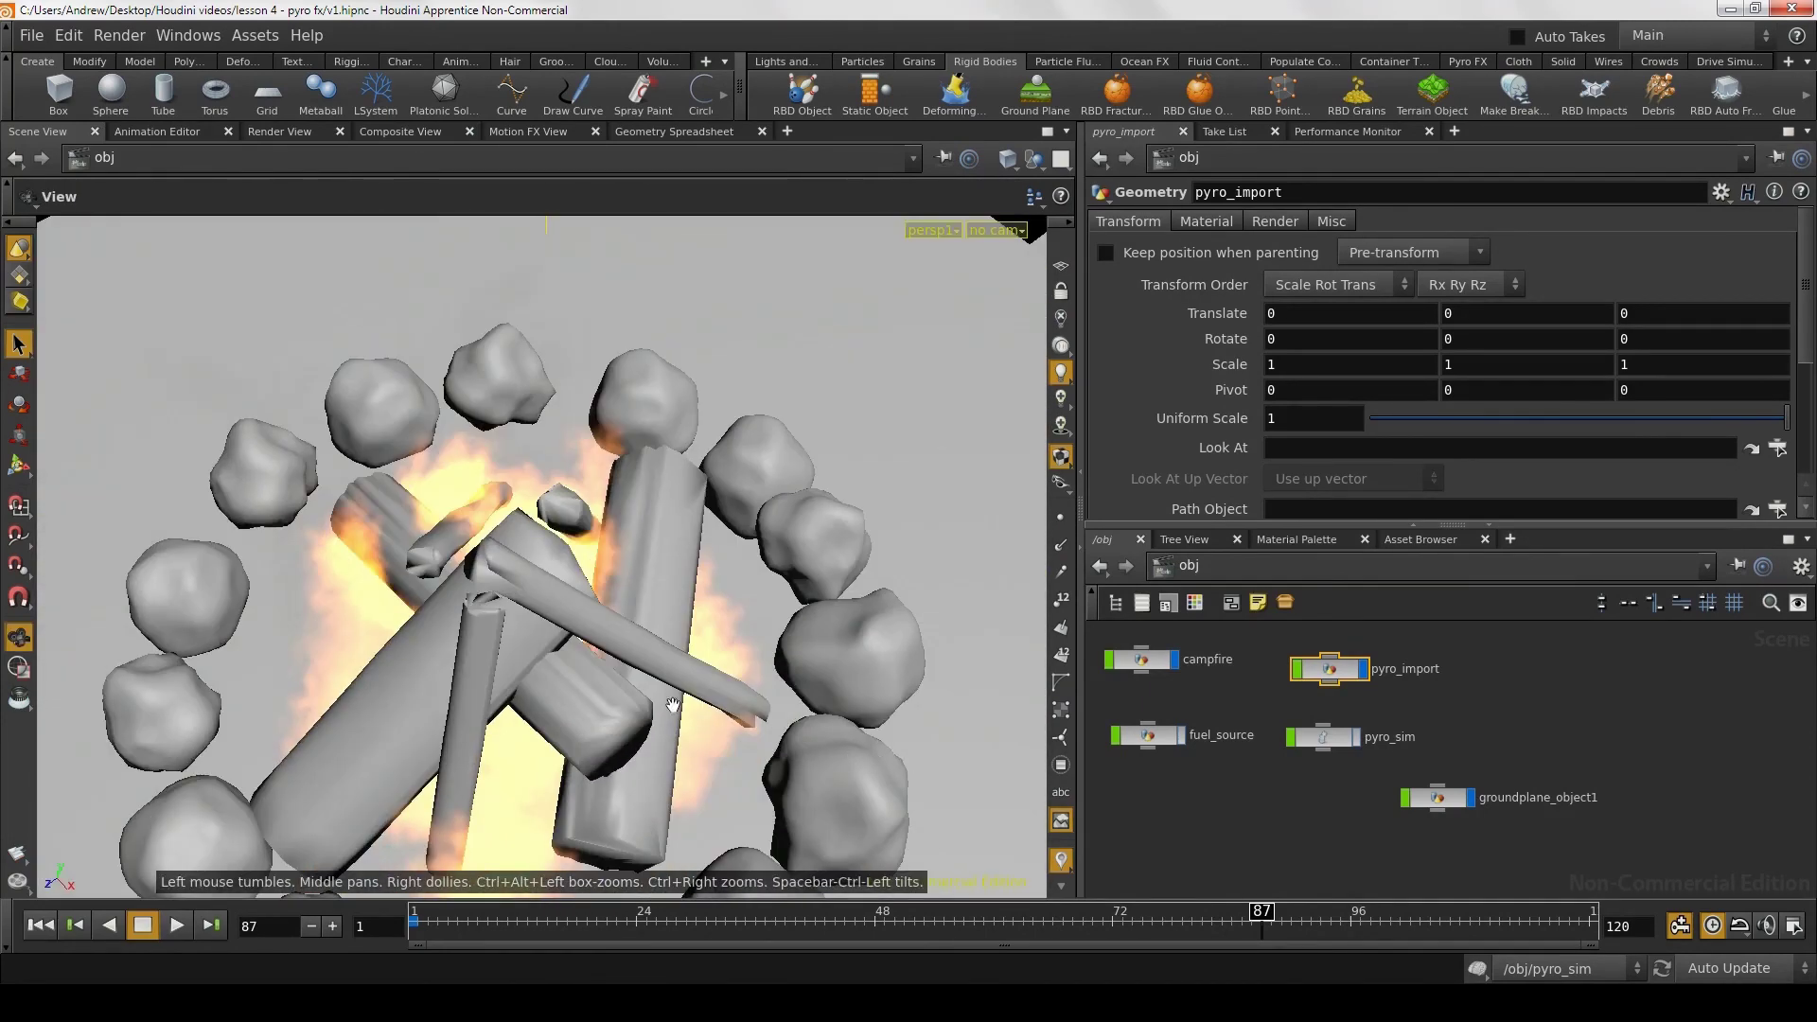
left_click_drag(674, 704, 589, 753)
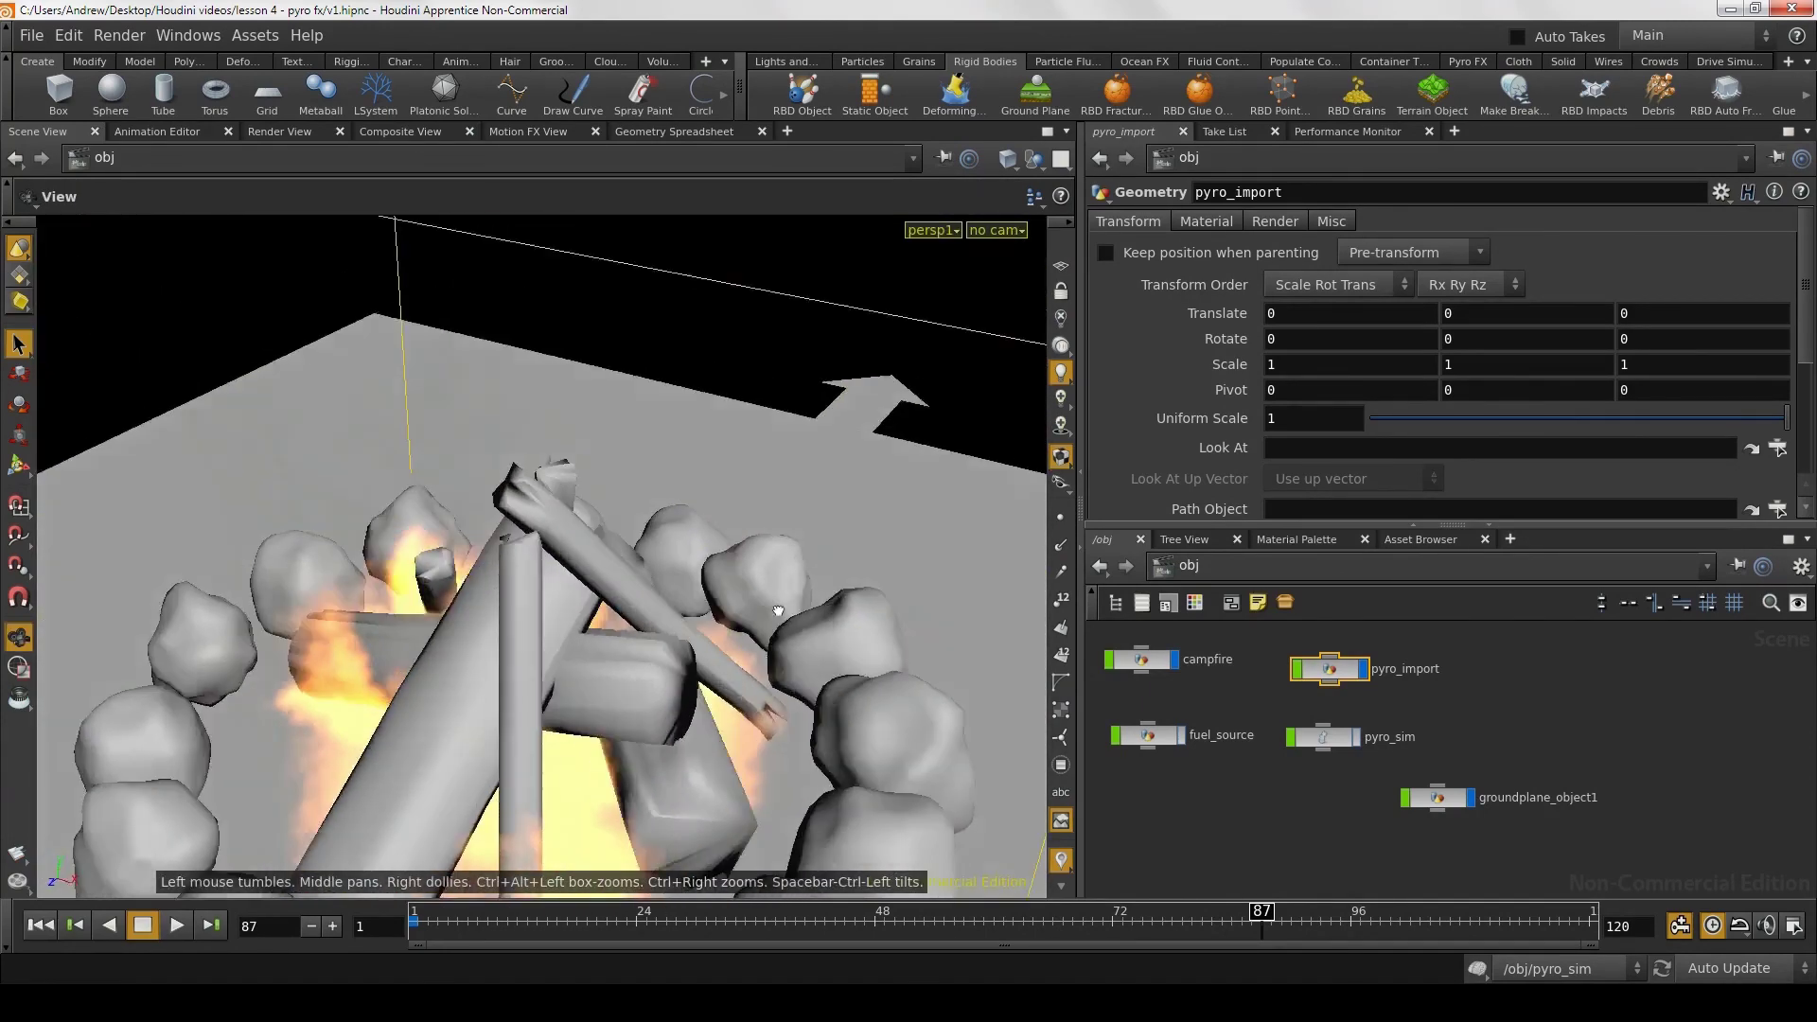
key("s")
Step: Check the flames against the logs and stones from other angles, then advance to frame 110
key("Escape")
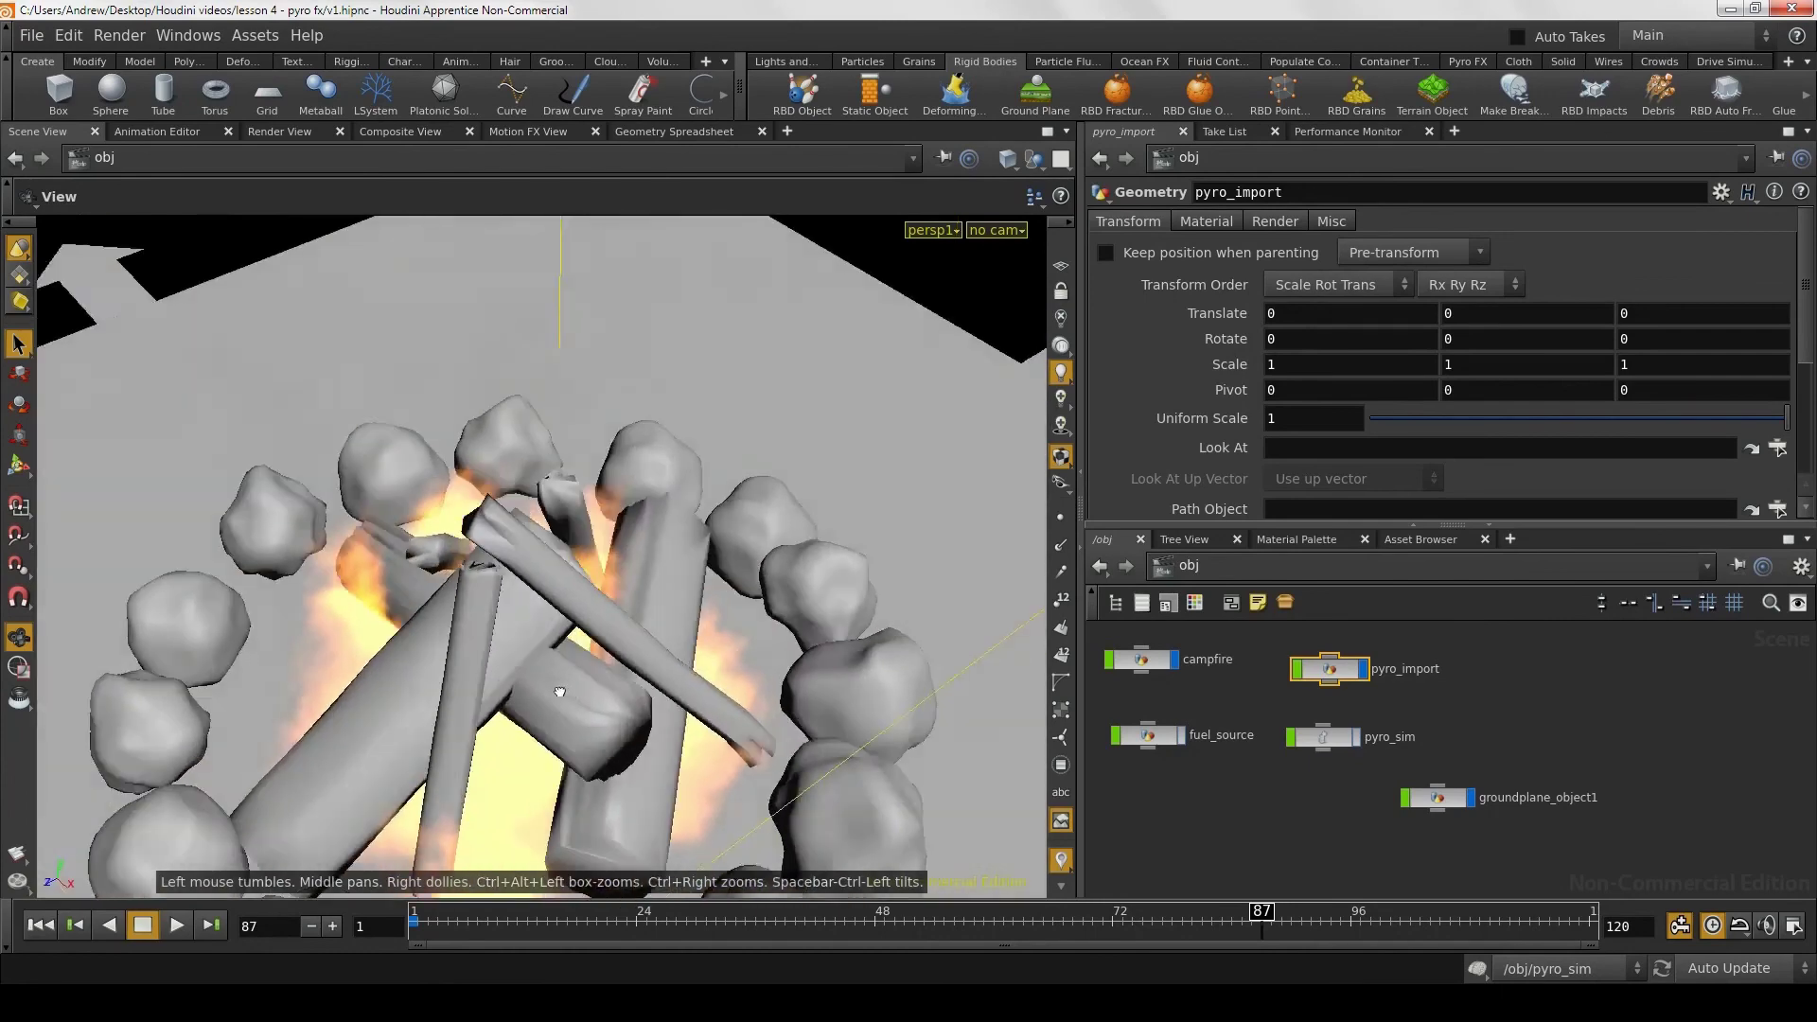
left_click_drag(739, 613, 537, 626)
key("s")
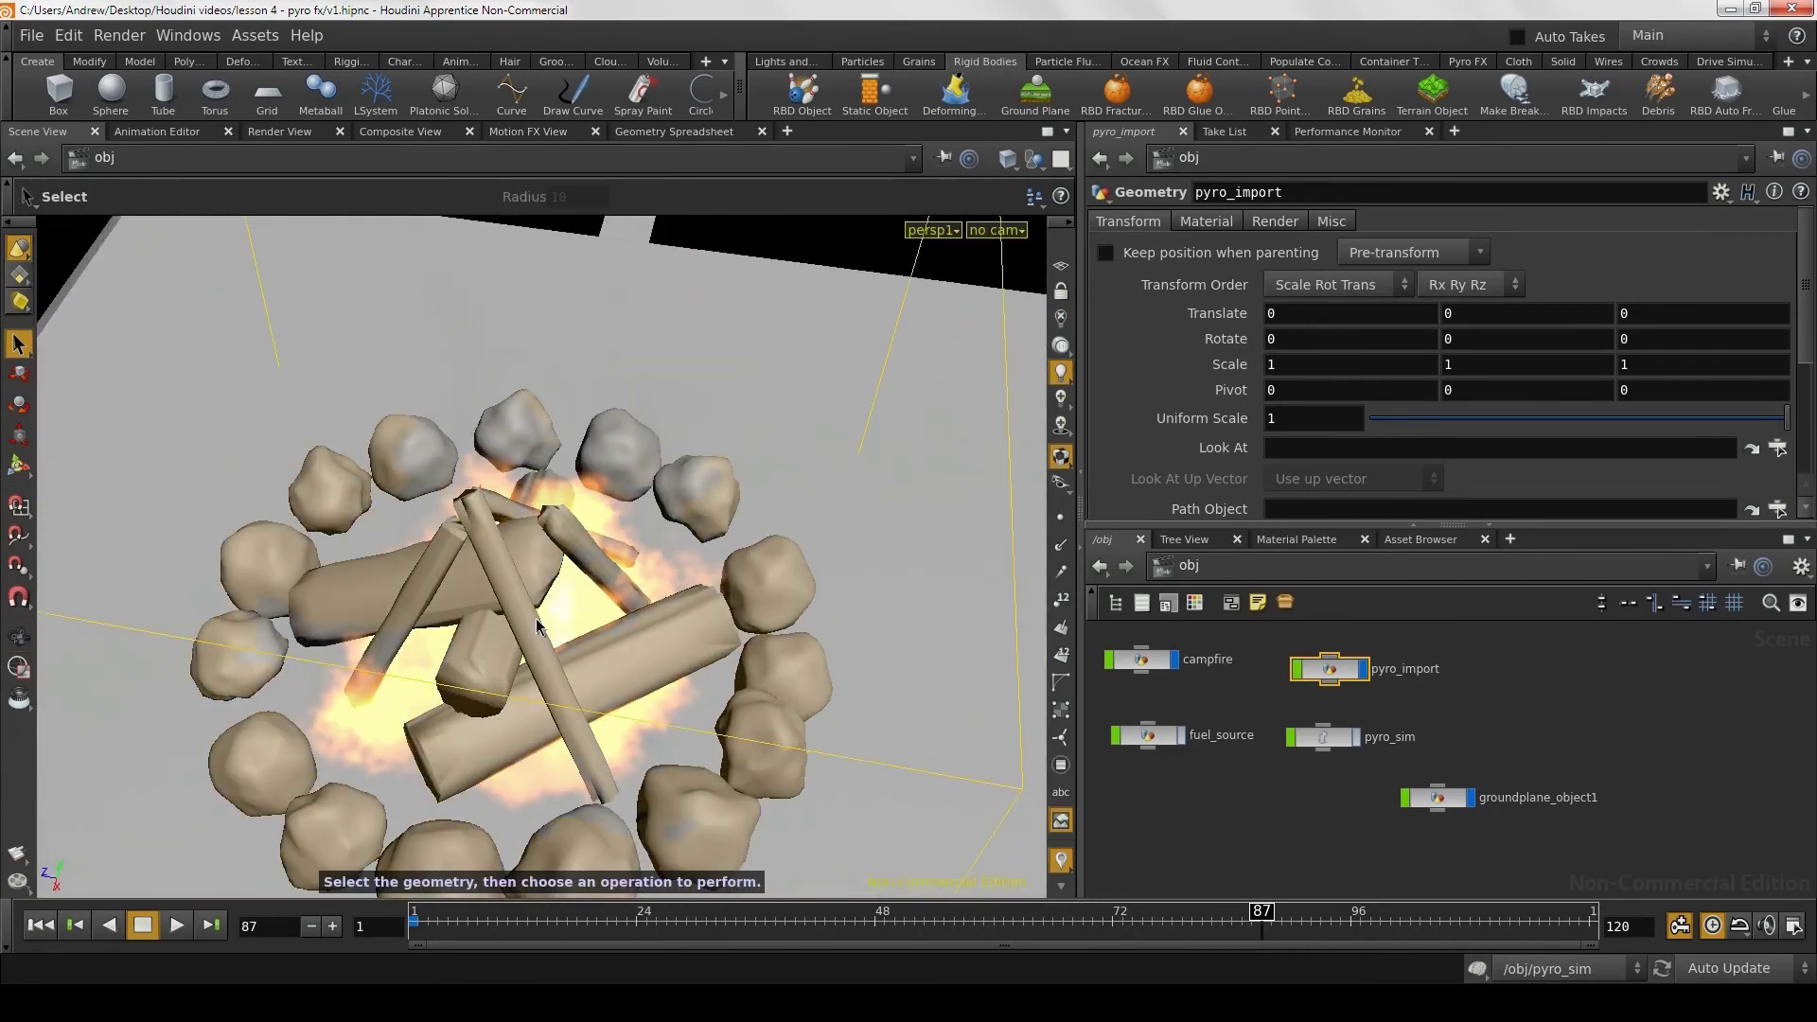
key("Escape")
left_click_drag(536, 625, 857, 530)
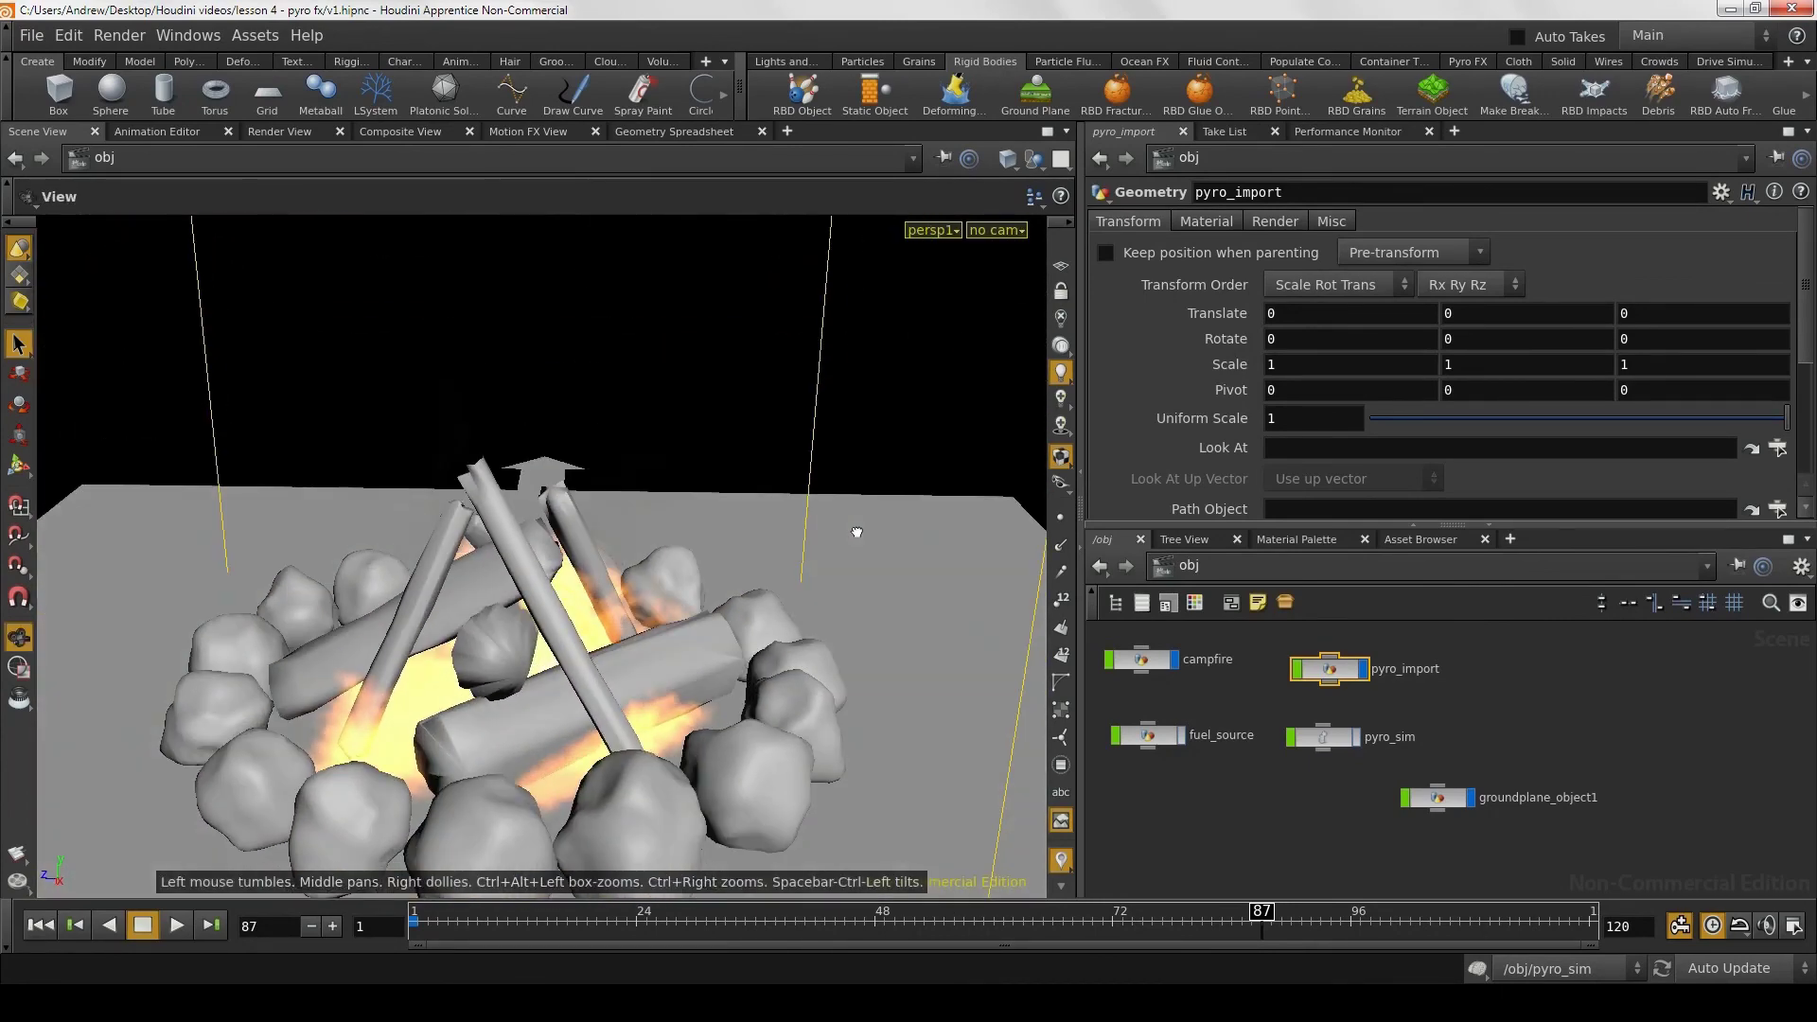
key("s")
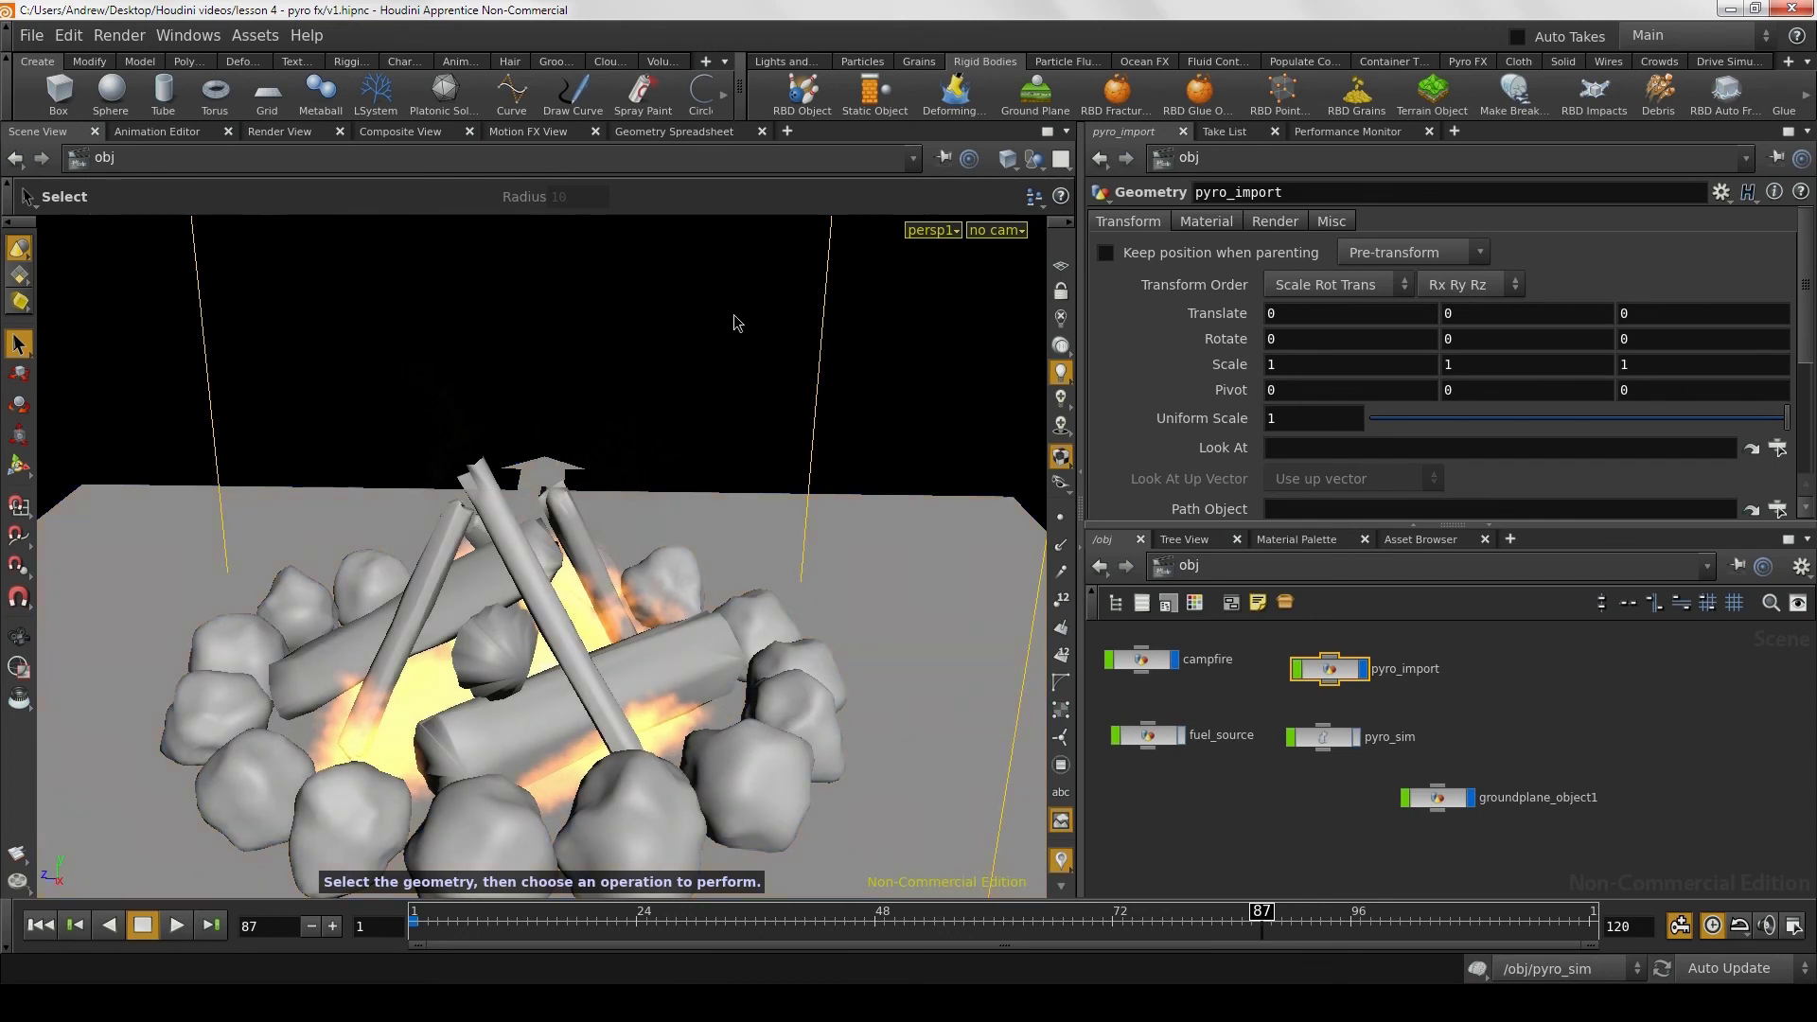
key("Escape")
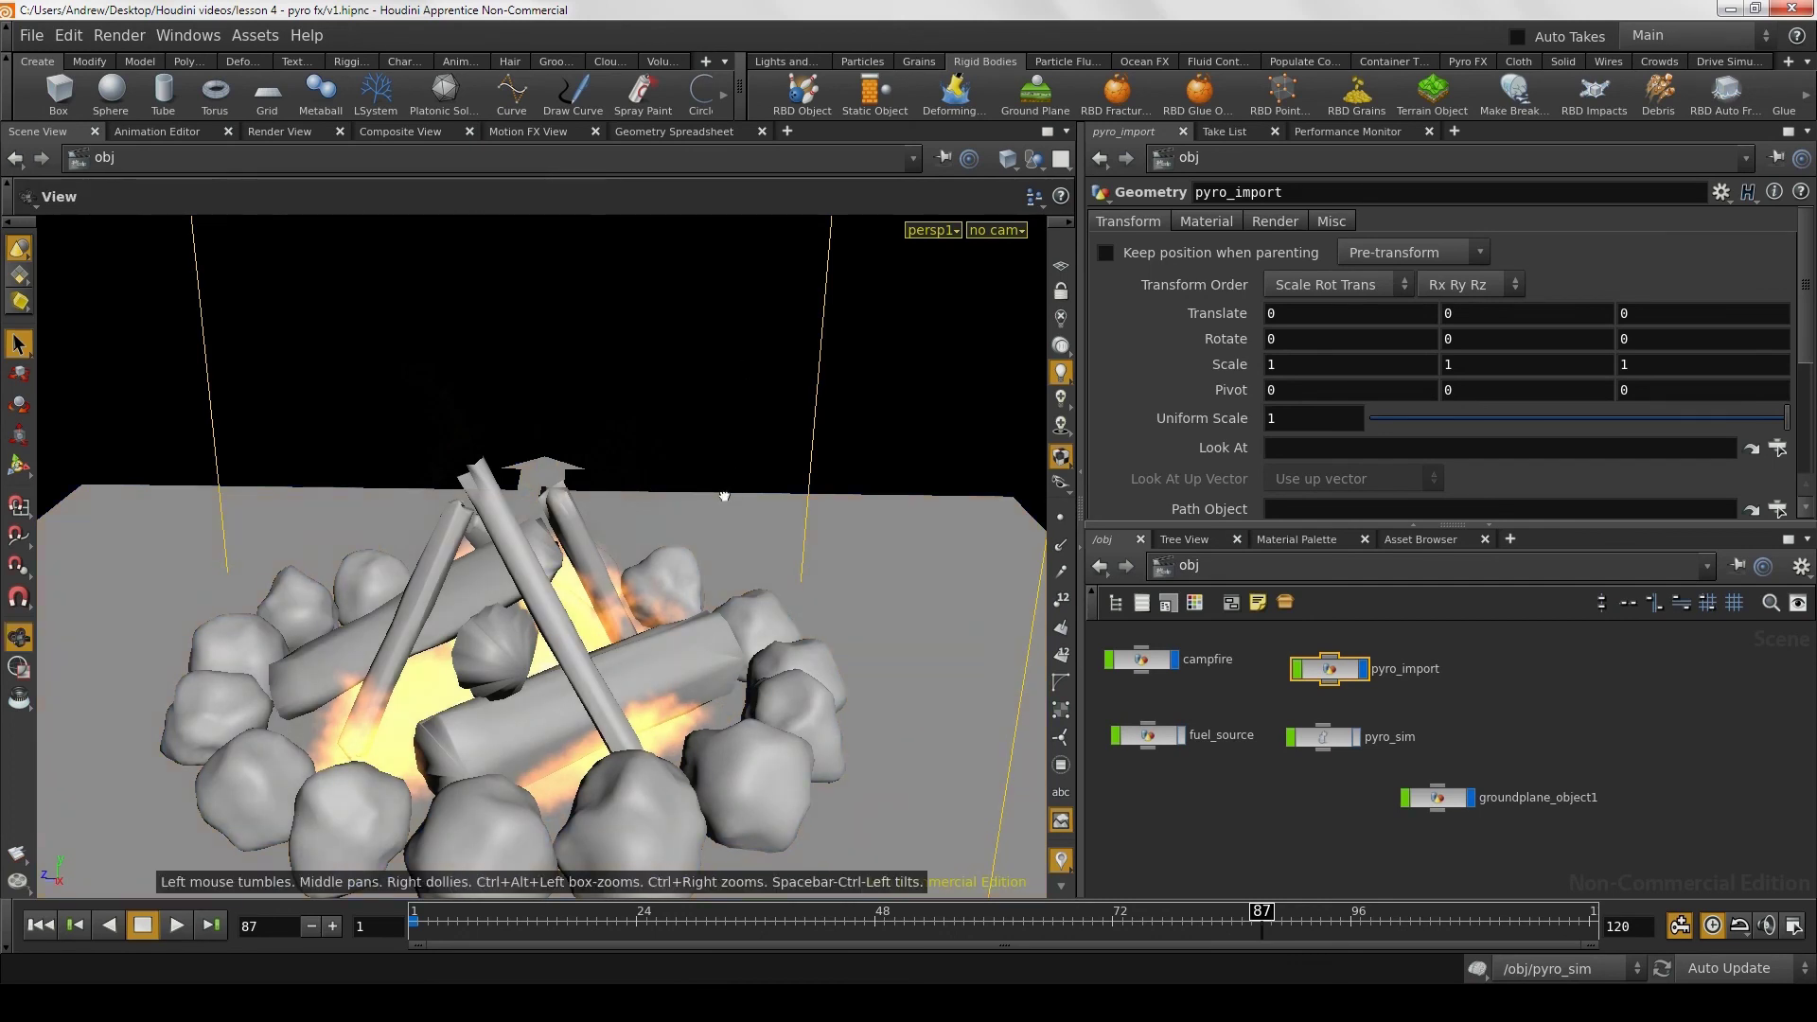
mouse_move(724, 496)
left_mouse_down()
mouse_move(719, 470)
mouse_move(616, 493)
mouse_move(698, 466)
mouse_move(602, 479)
left_mouse_up()
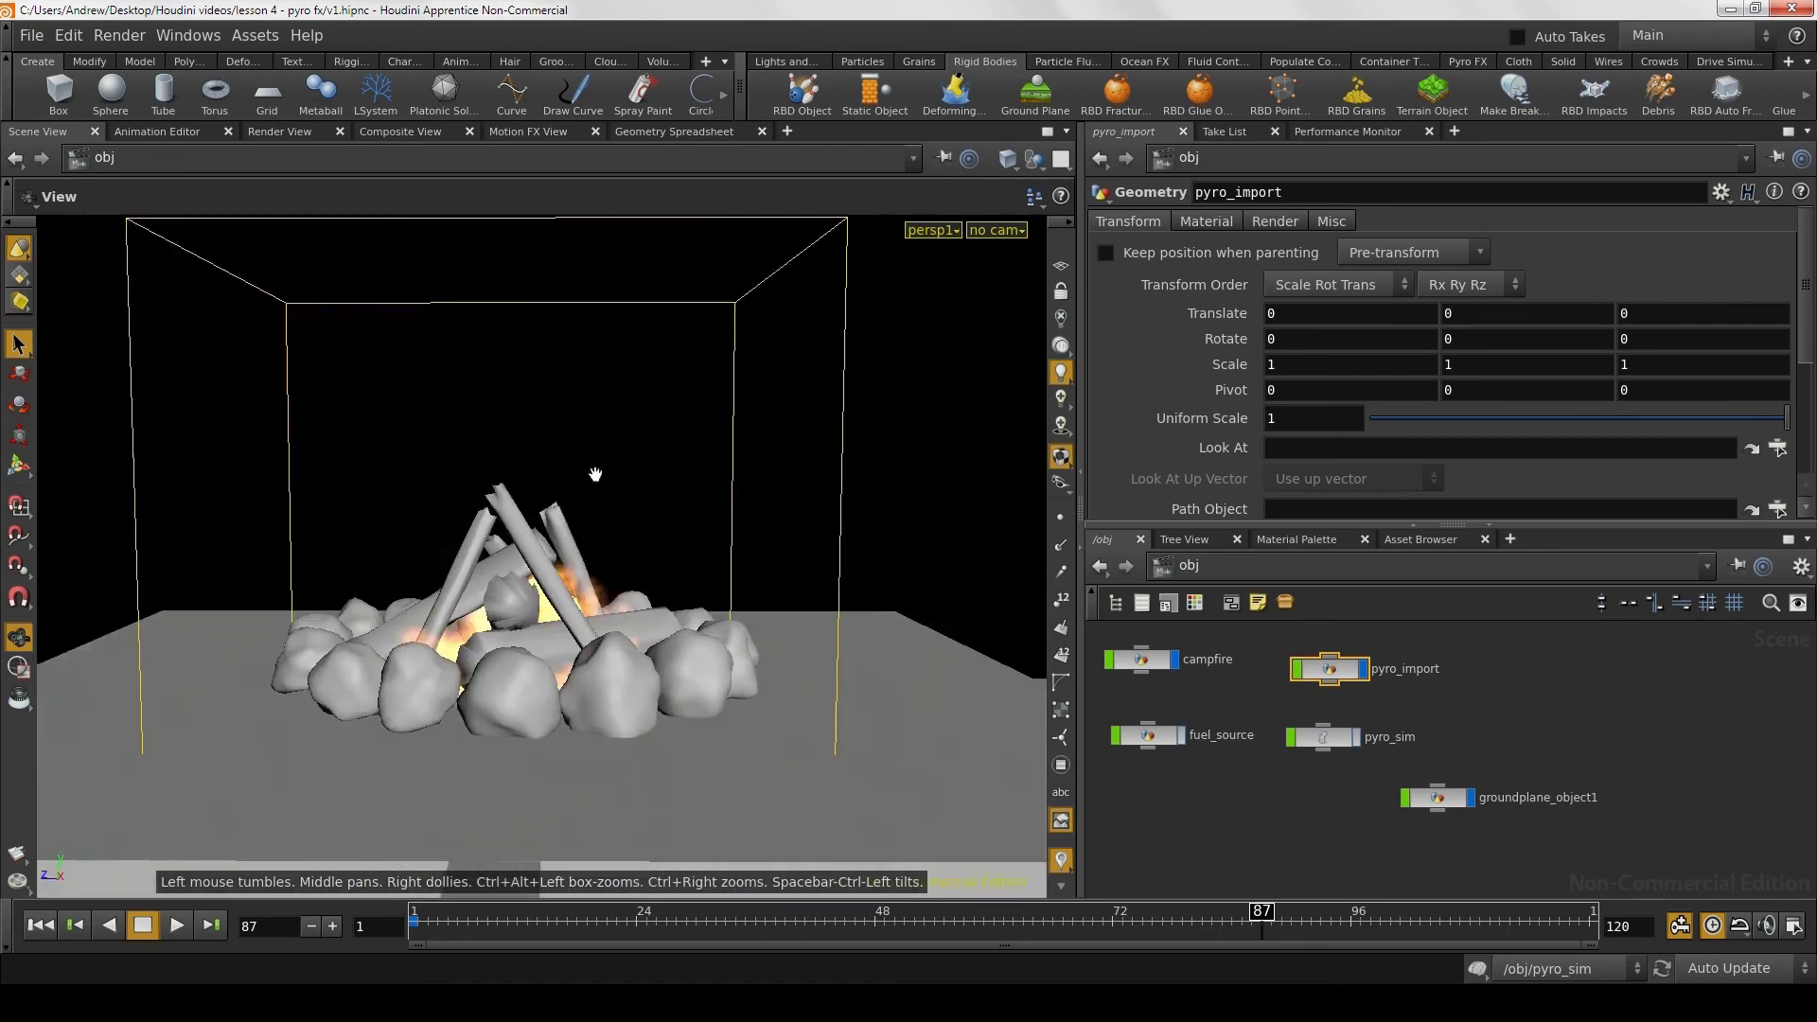
key("s")
left_click_drag(1332, 922, 1489, 922)
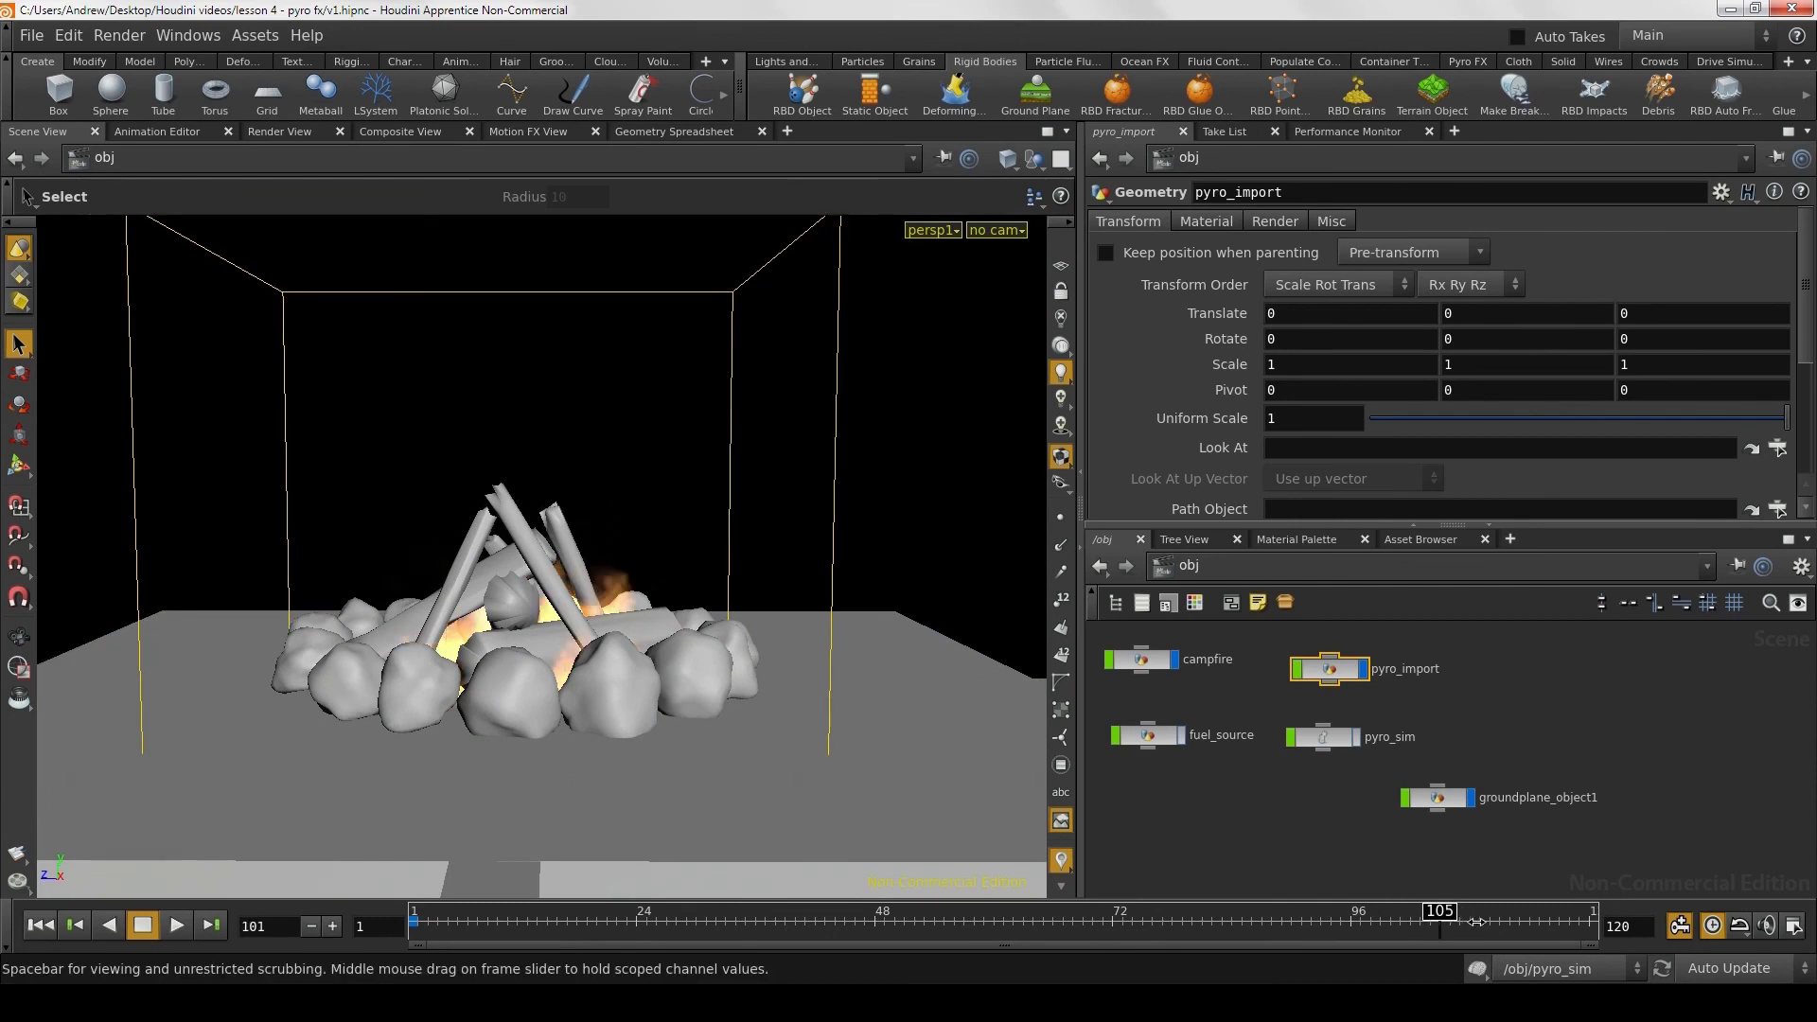